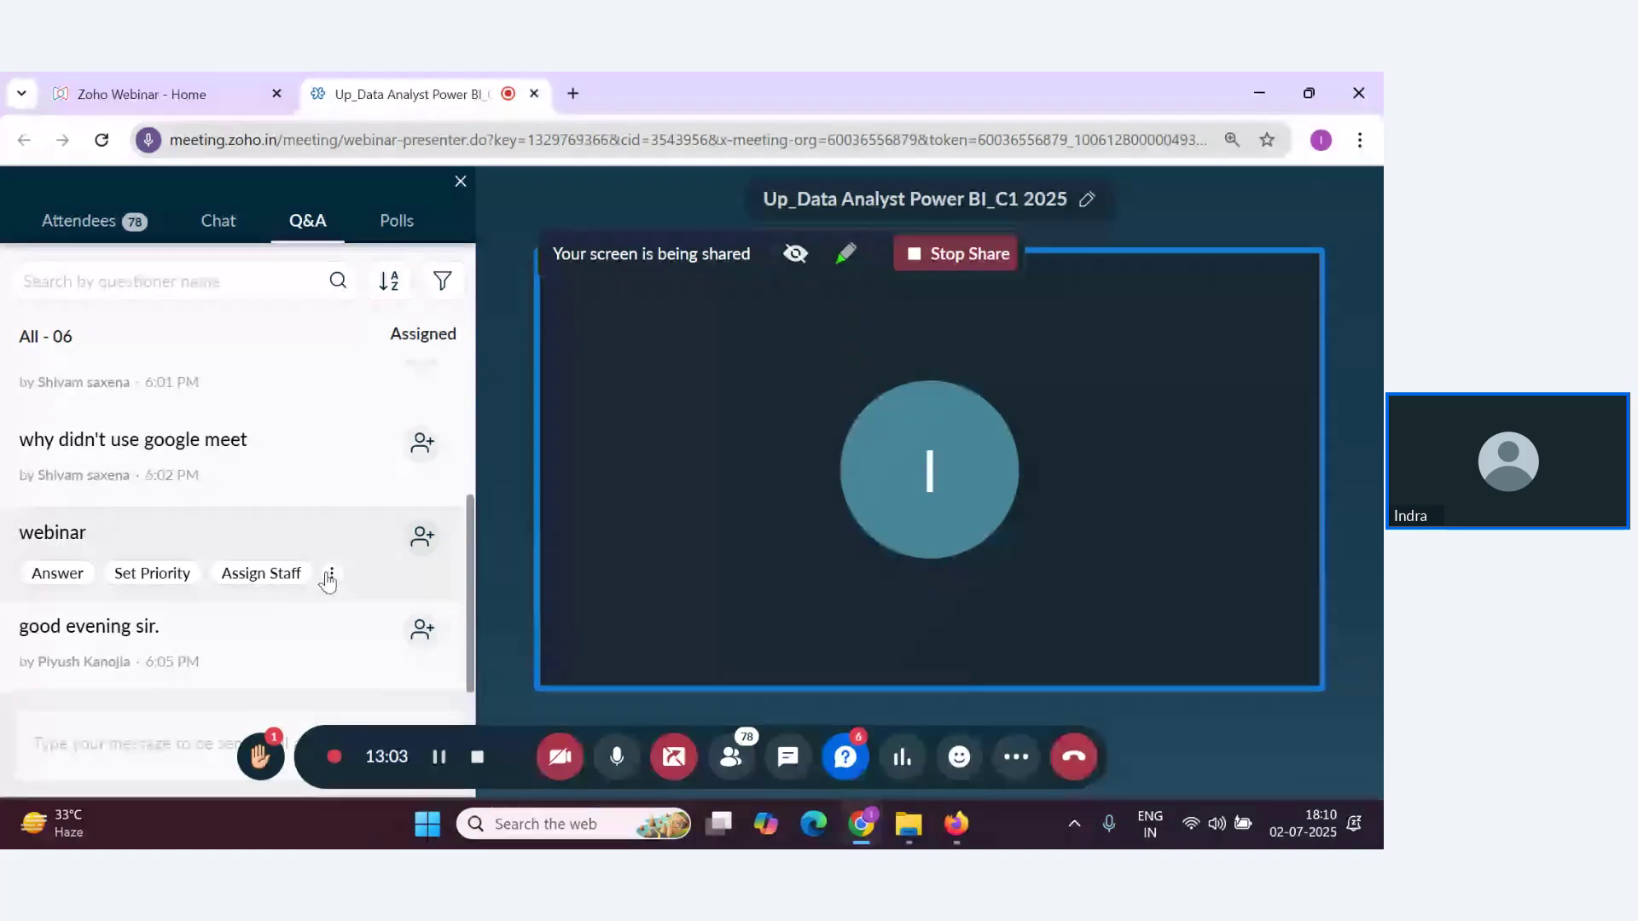
Switch to the Notes document in Firefox and close the Tableau Prep File Explorer window
key(alt+Tab)
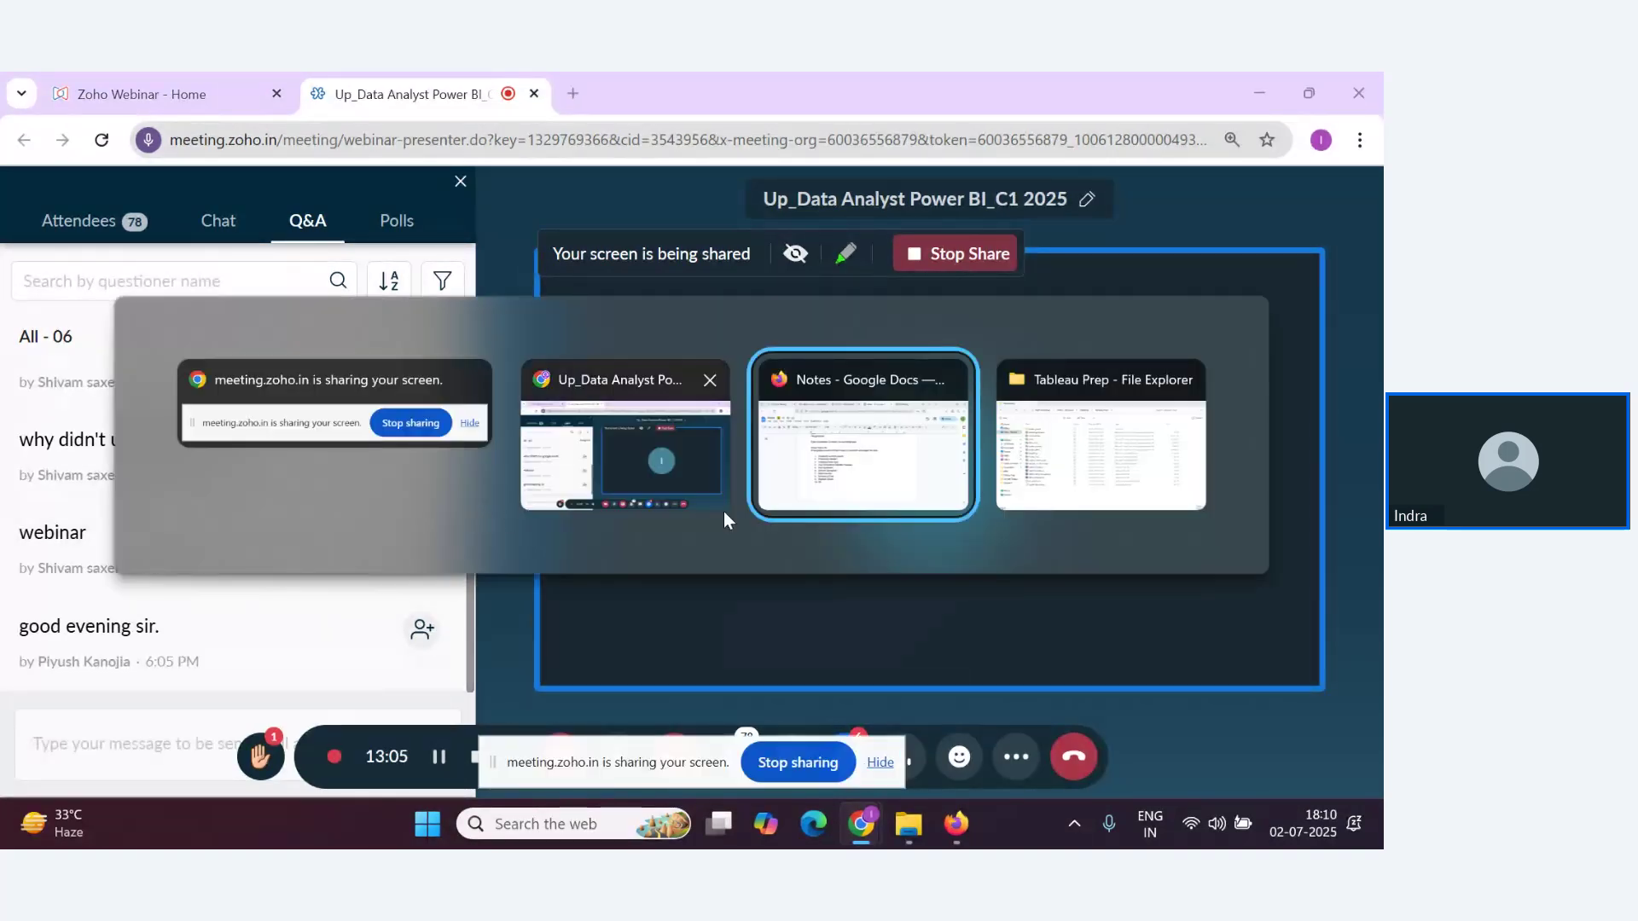
key(alt+Tab)
key(Tab)
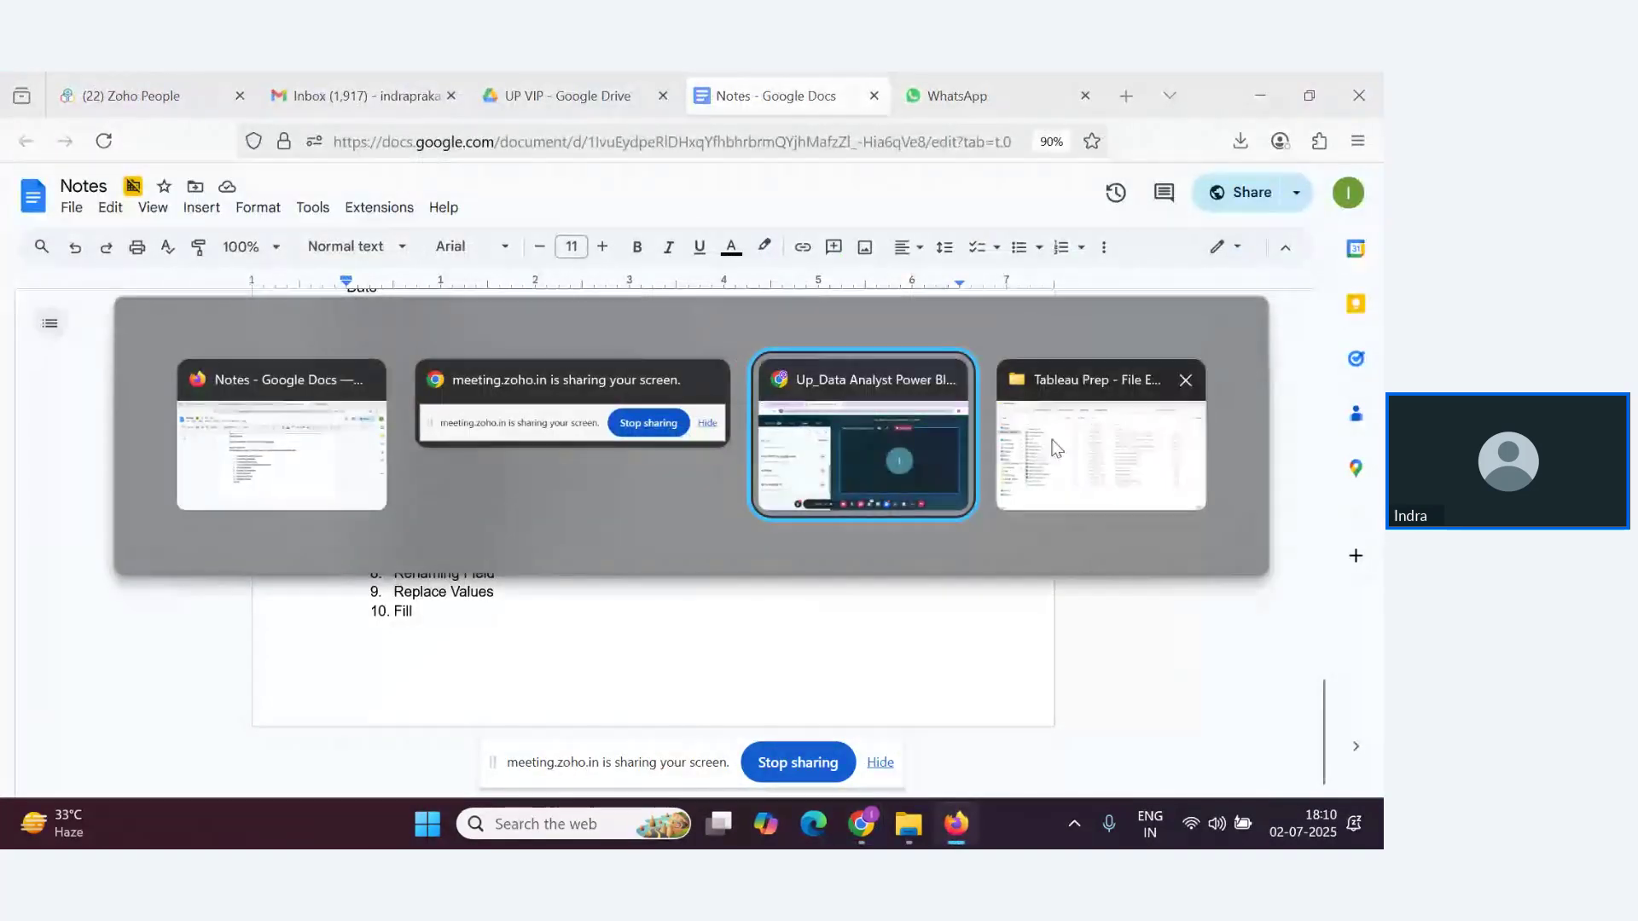
click(1186, 380)
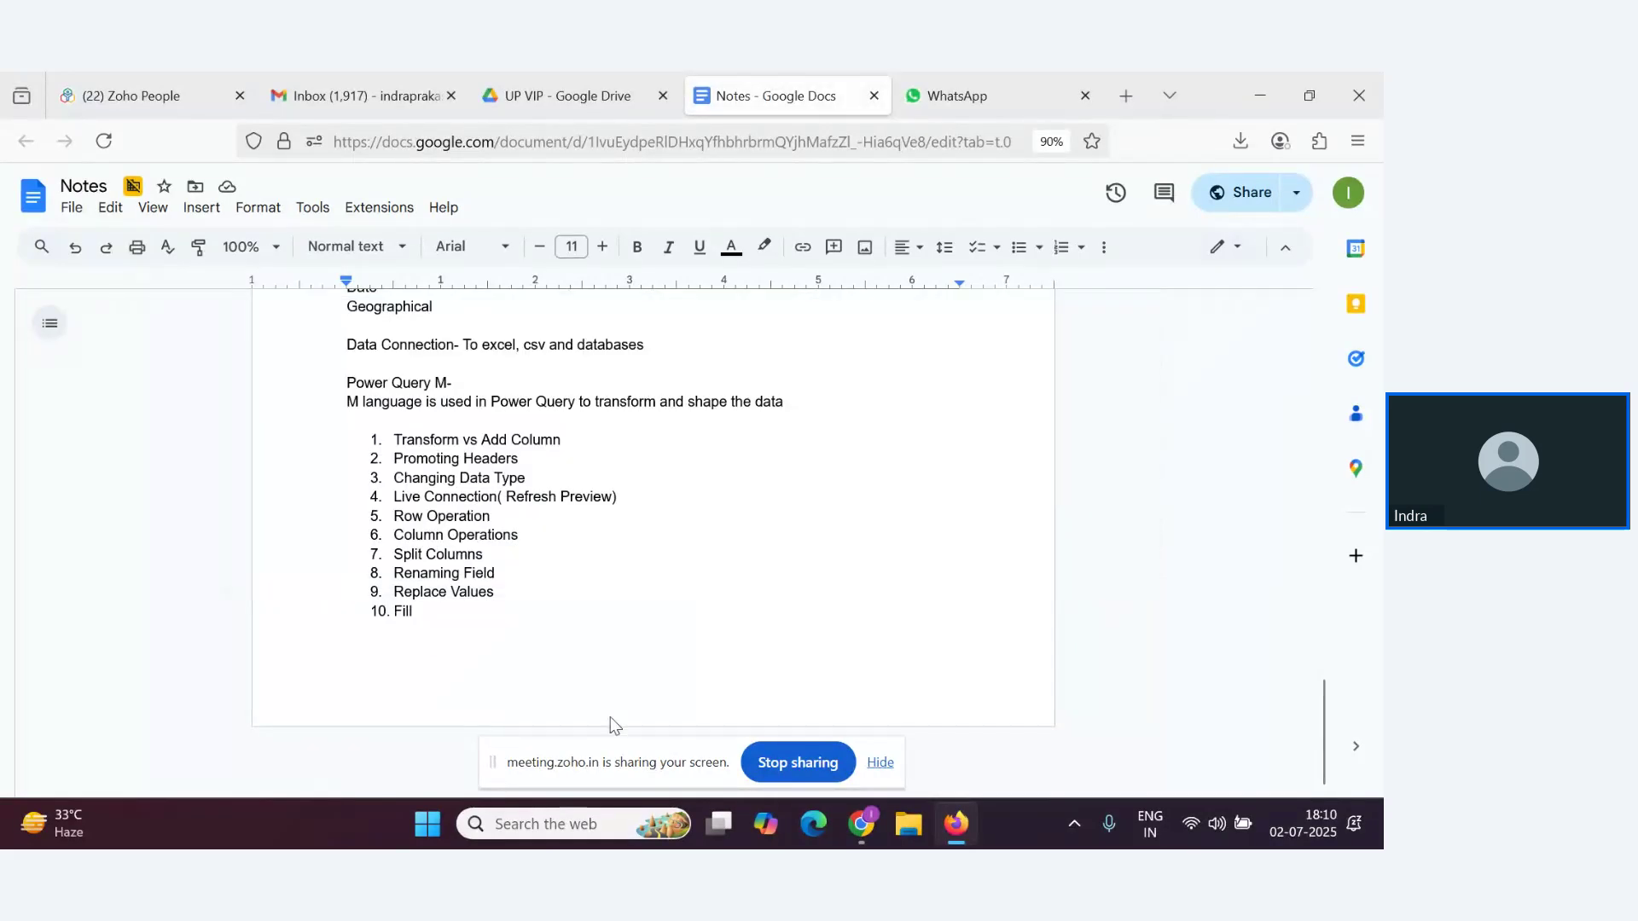
Search Windows for "power" and launch Power BI Desktop
click(525, 824)
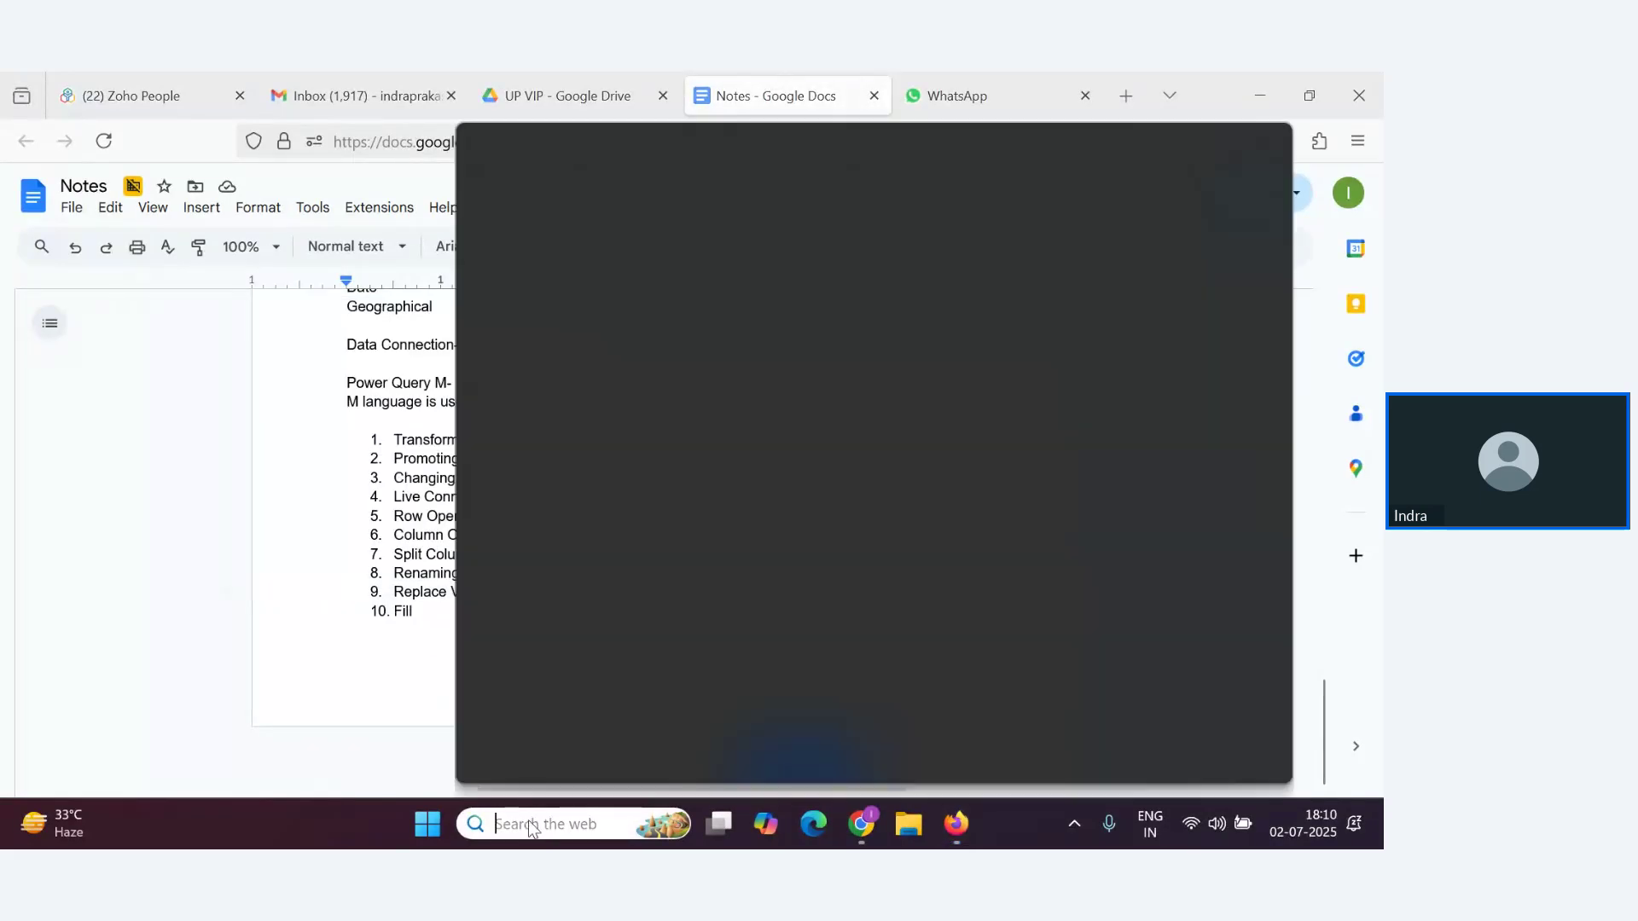
text(tabl)
key(BackSpace)
key(BackSpace)
key(BackSpace)
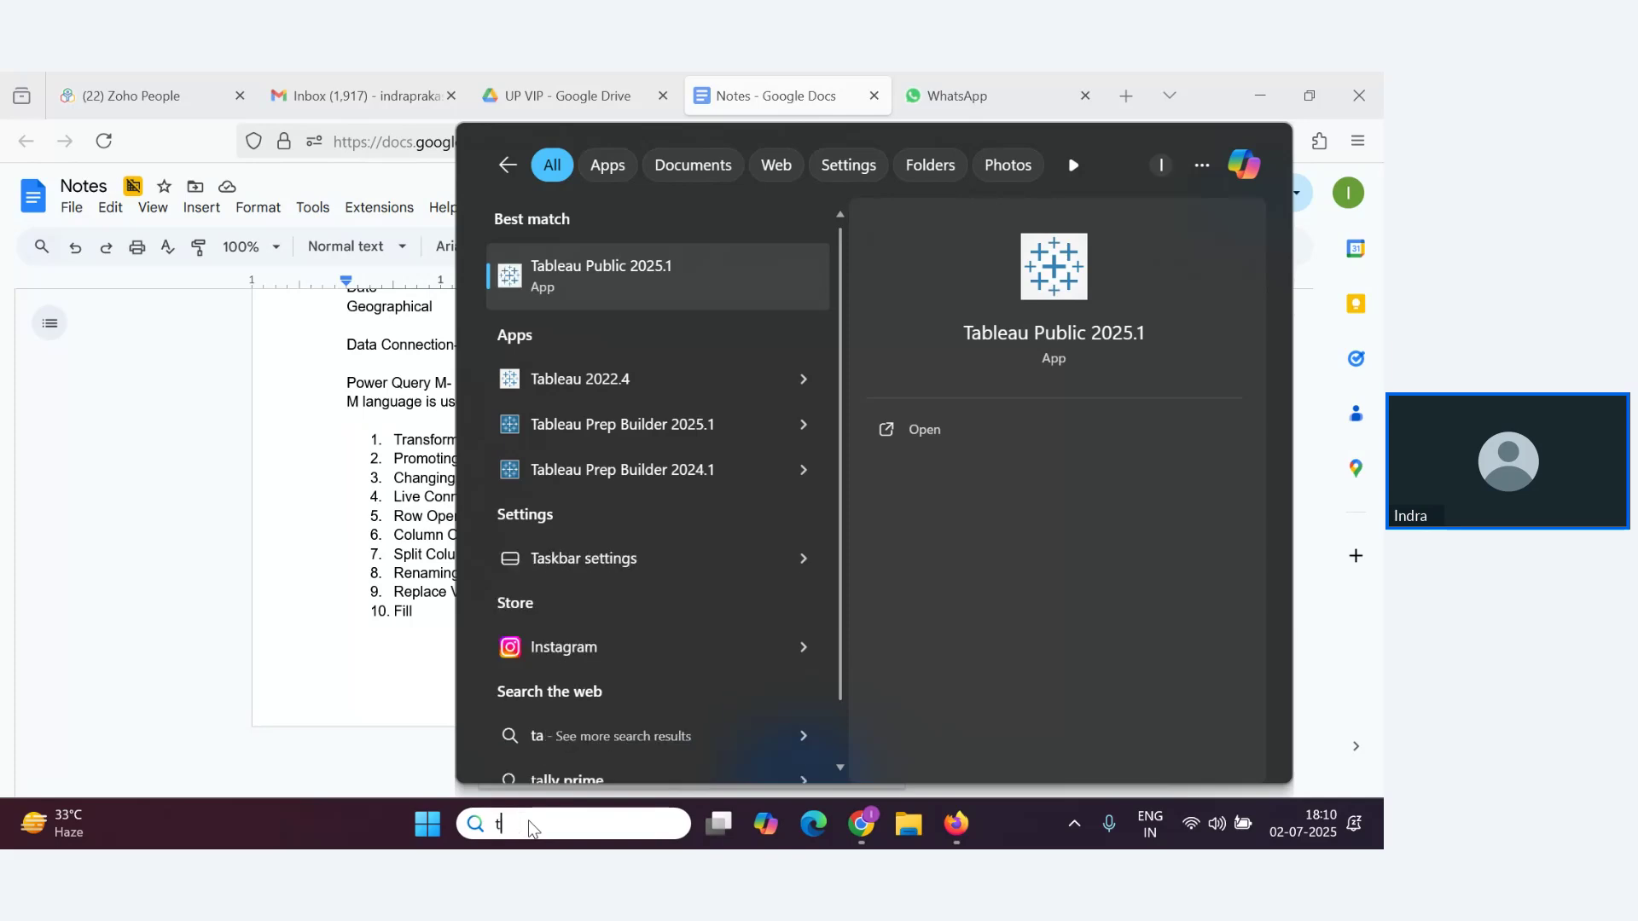
key(BackSpace)
text(power)
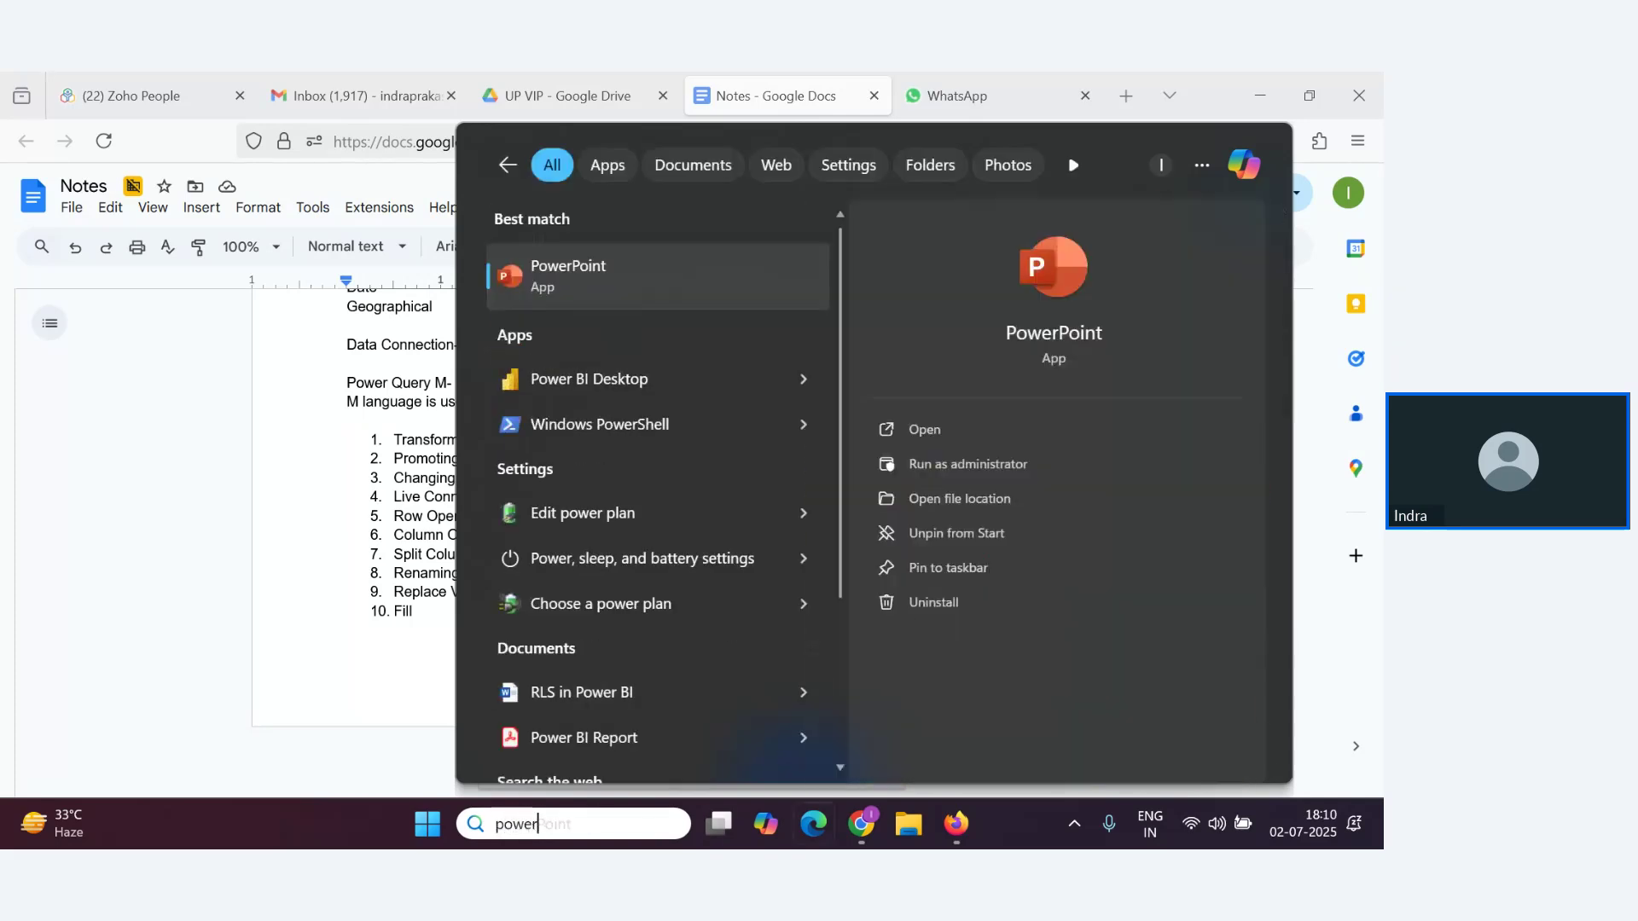
Switch to the Zoho webinar and read the attendees' latest messages in the Q&A list
key(alt+Tab)
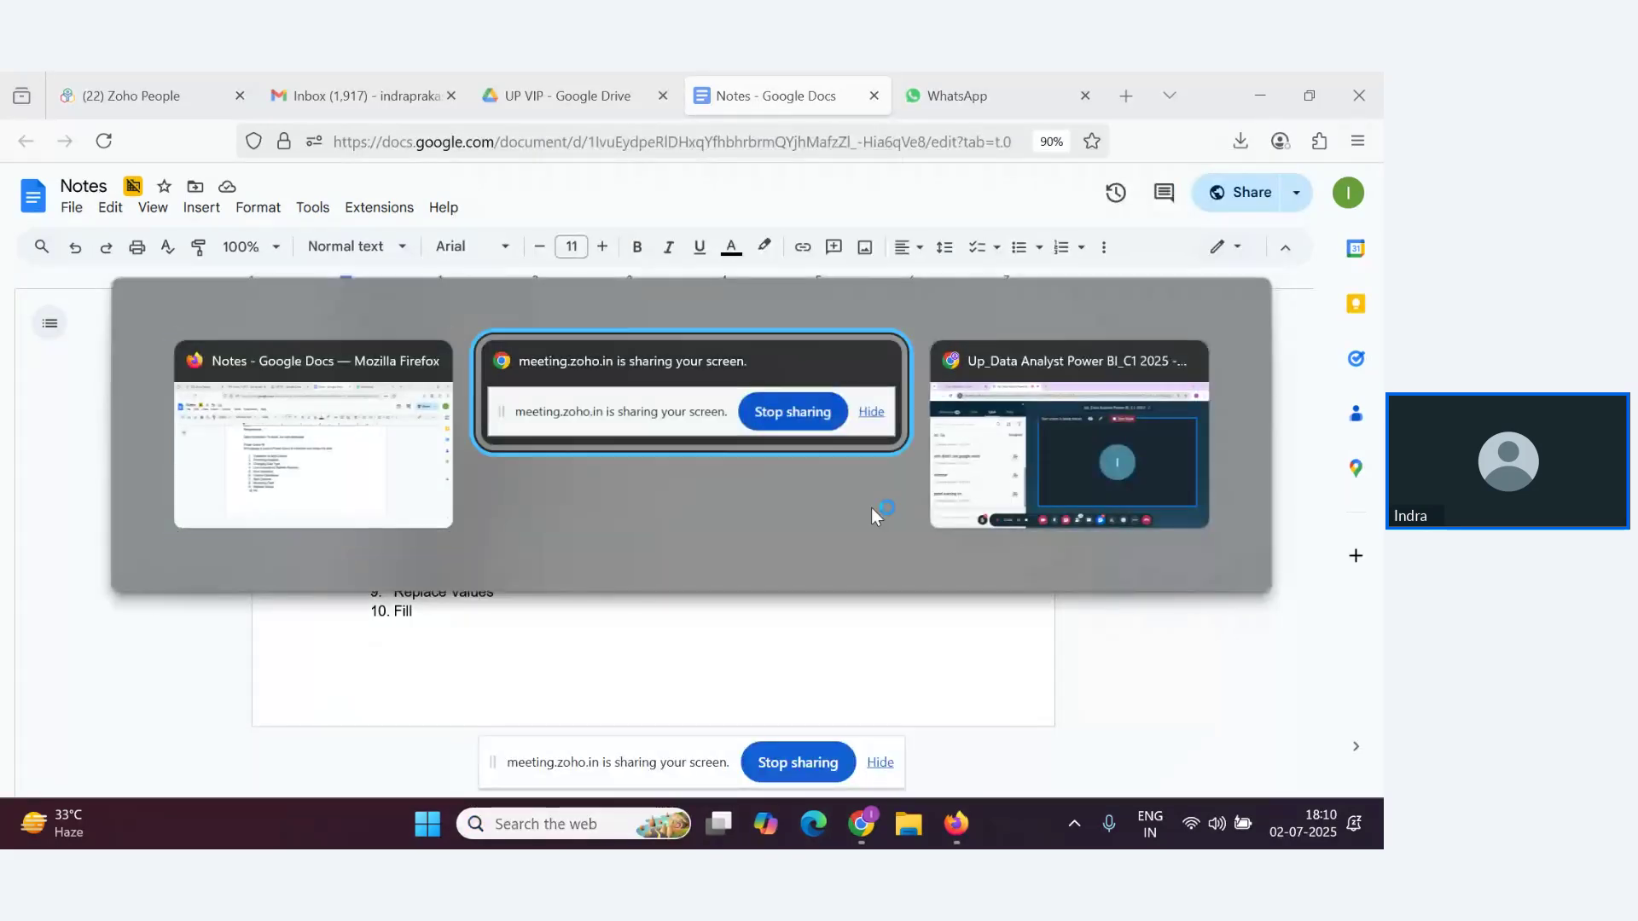
click(1069, 439)
scroll(280, 645, down, 2)
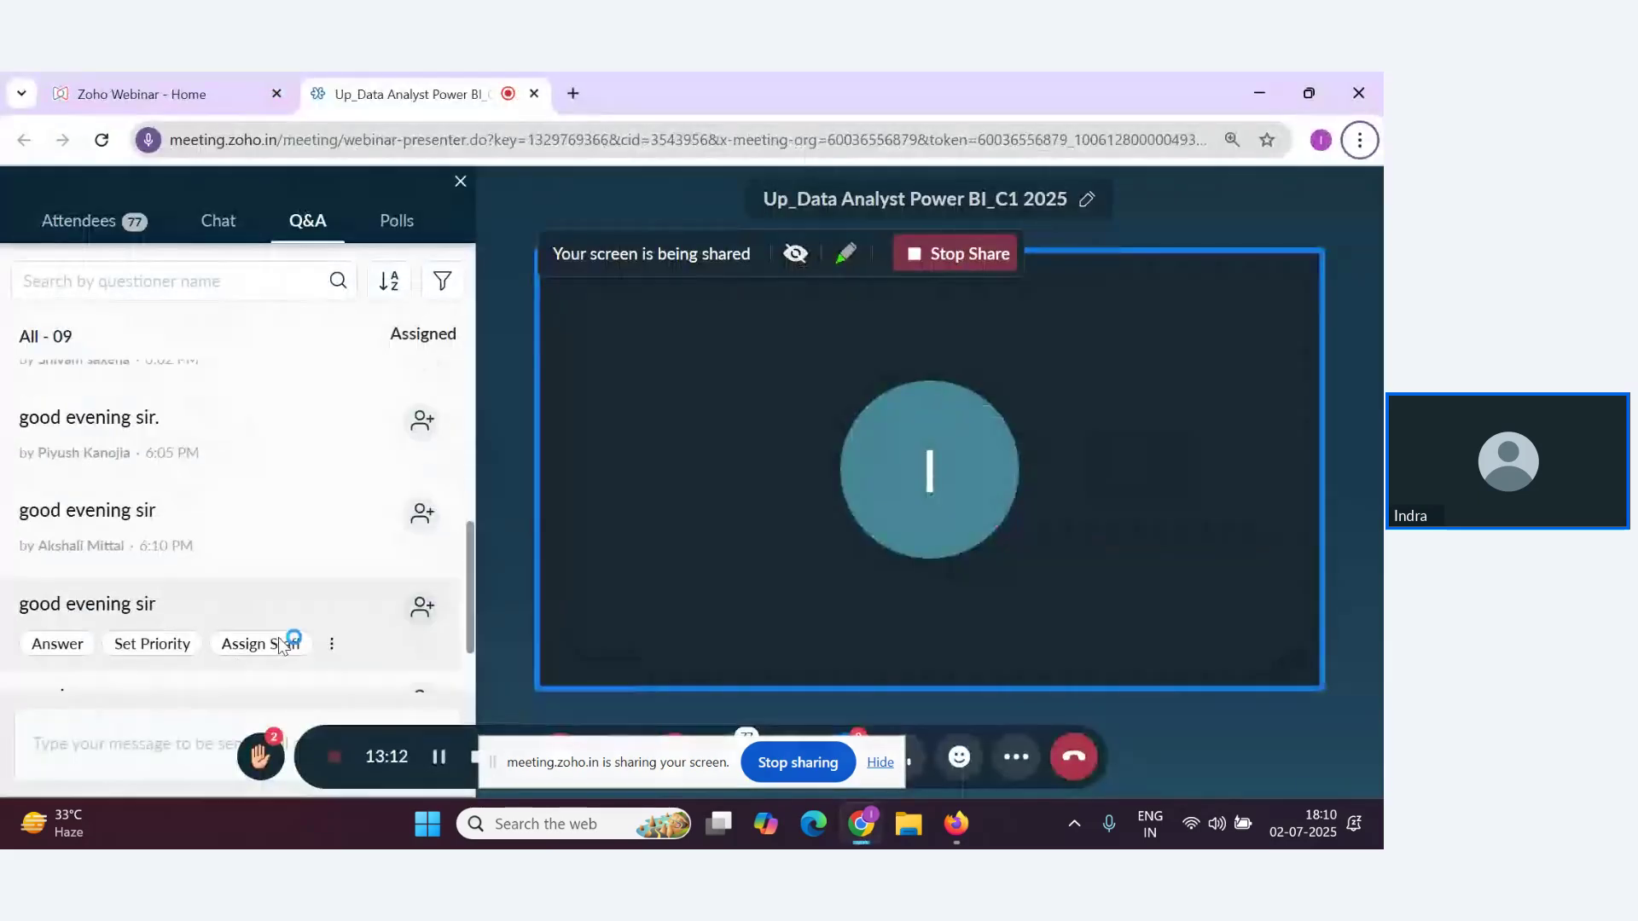
scroll(280, 646, down, 1)
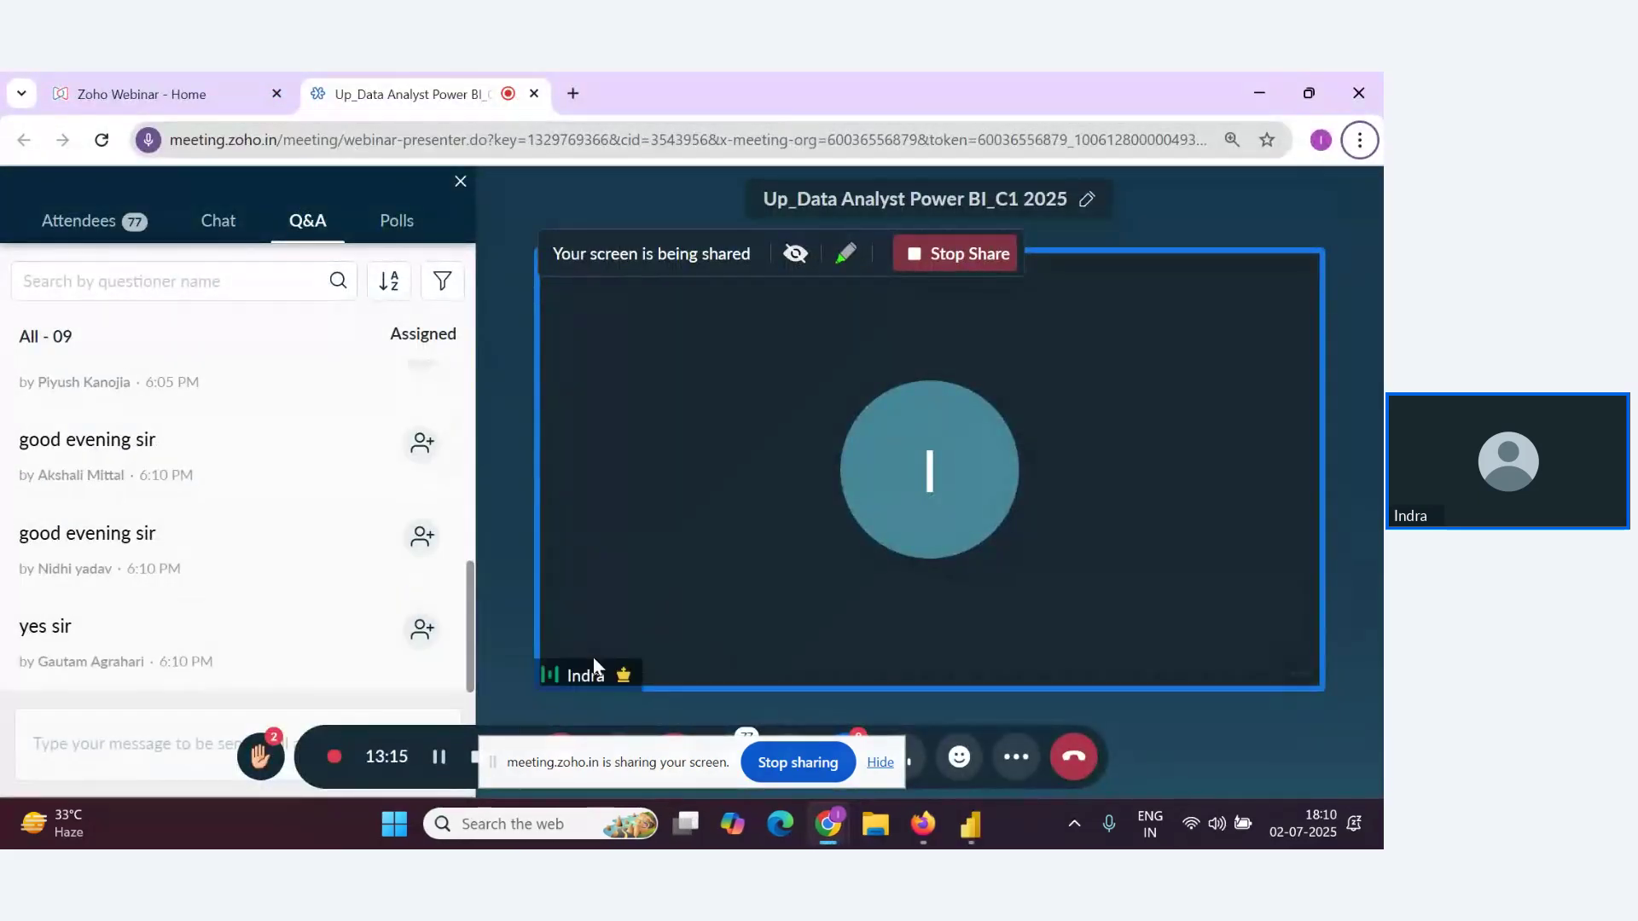
scroll(227, 580, up, 2)
scroll(227, 589, down, 2)
key(alt+Tab)
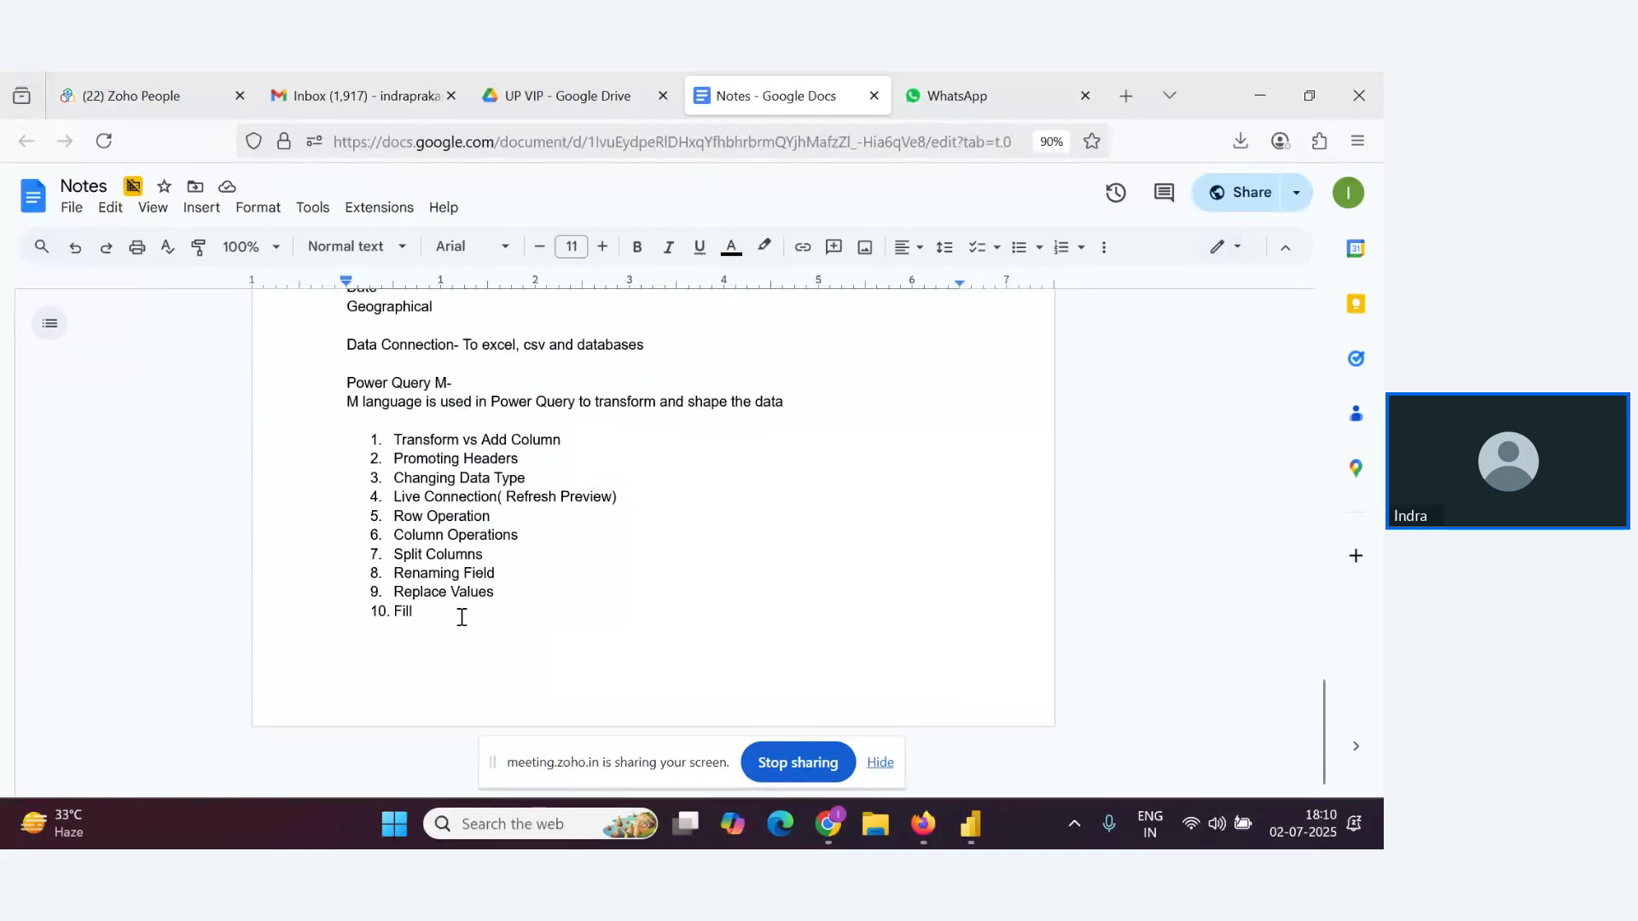
key(alt+Tab)
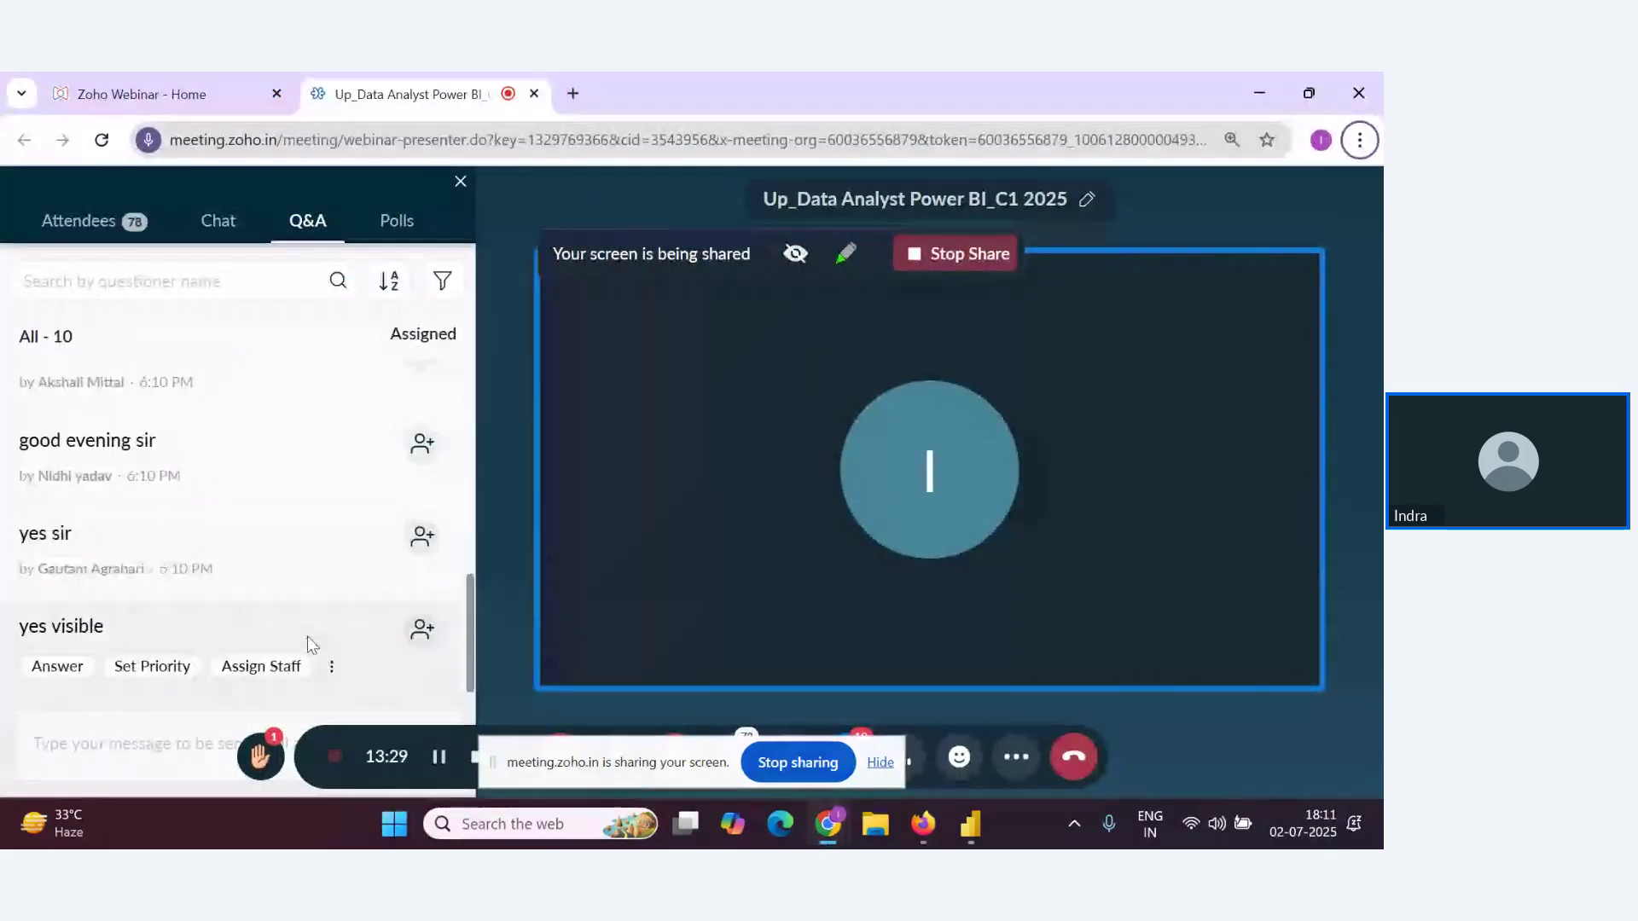
Switch to the Notes document, insert a page break after the numbered list and add the line "11 Group"
key(alt+Tab)
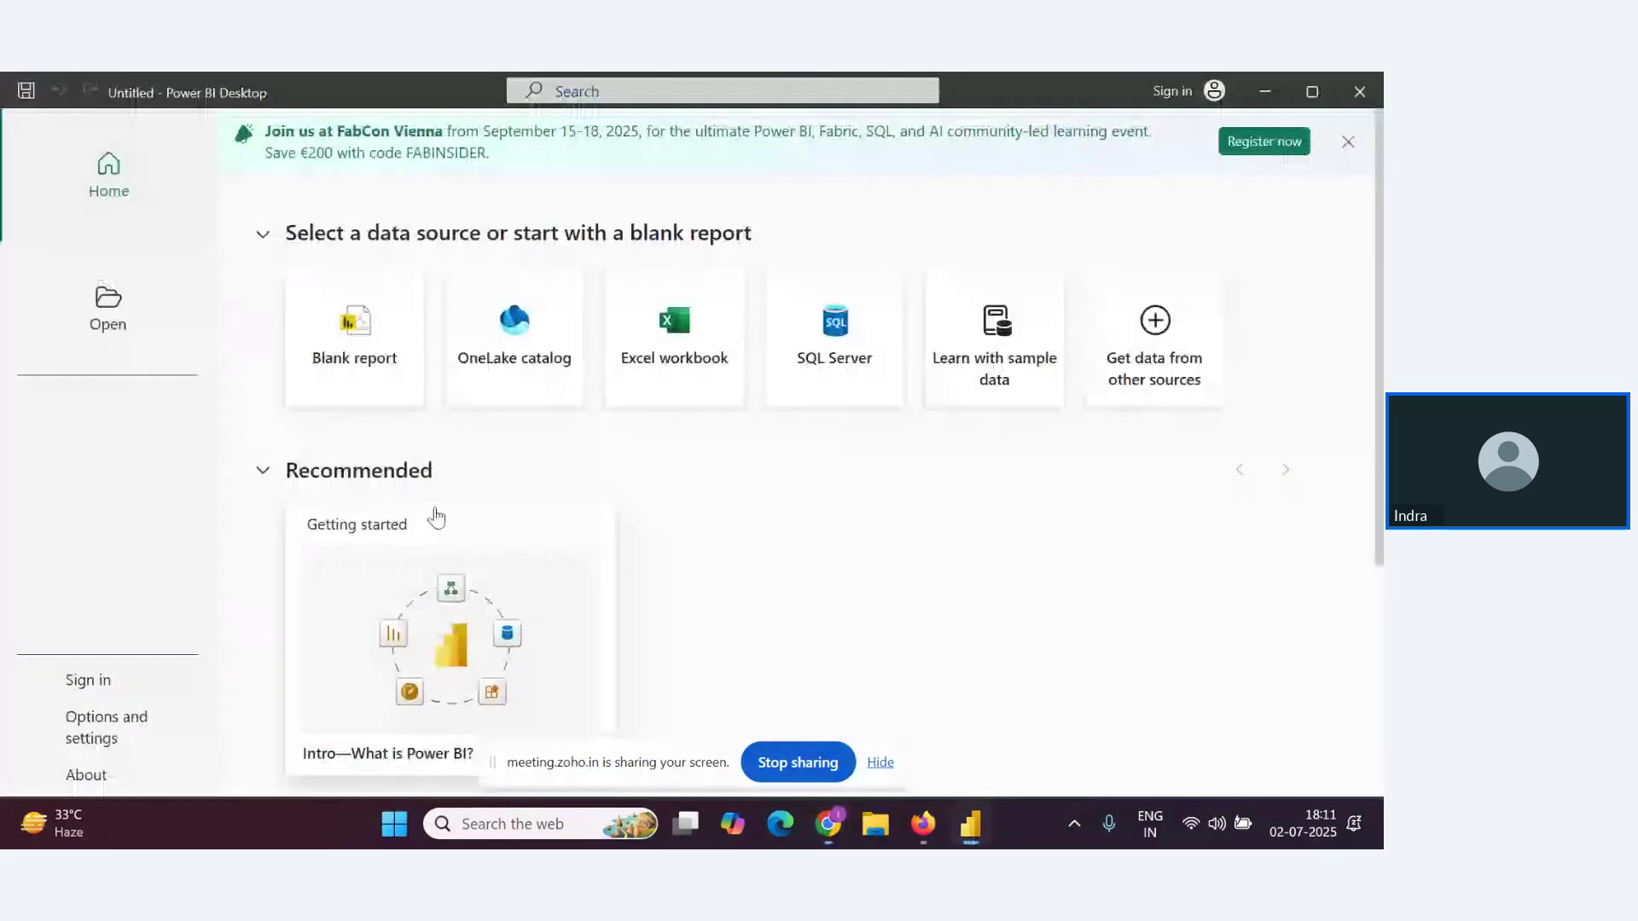
key(alt+Tab)
key(alt+Tab)
key(Tab)
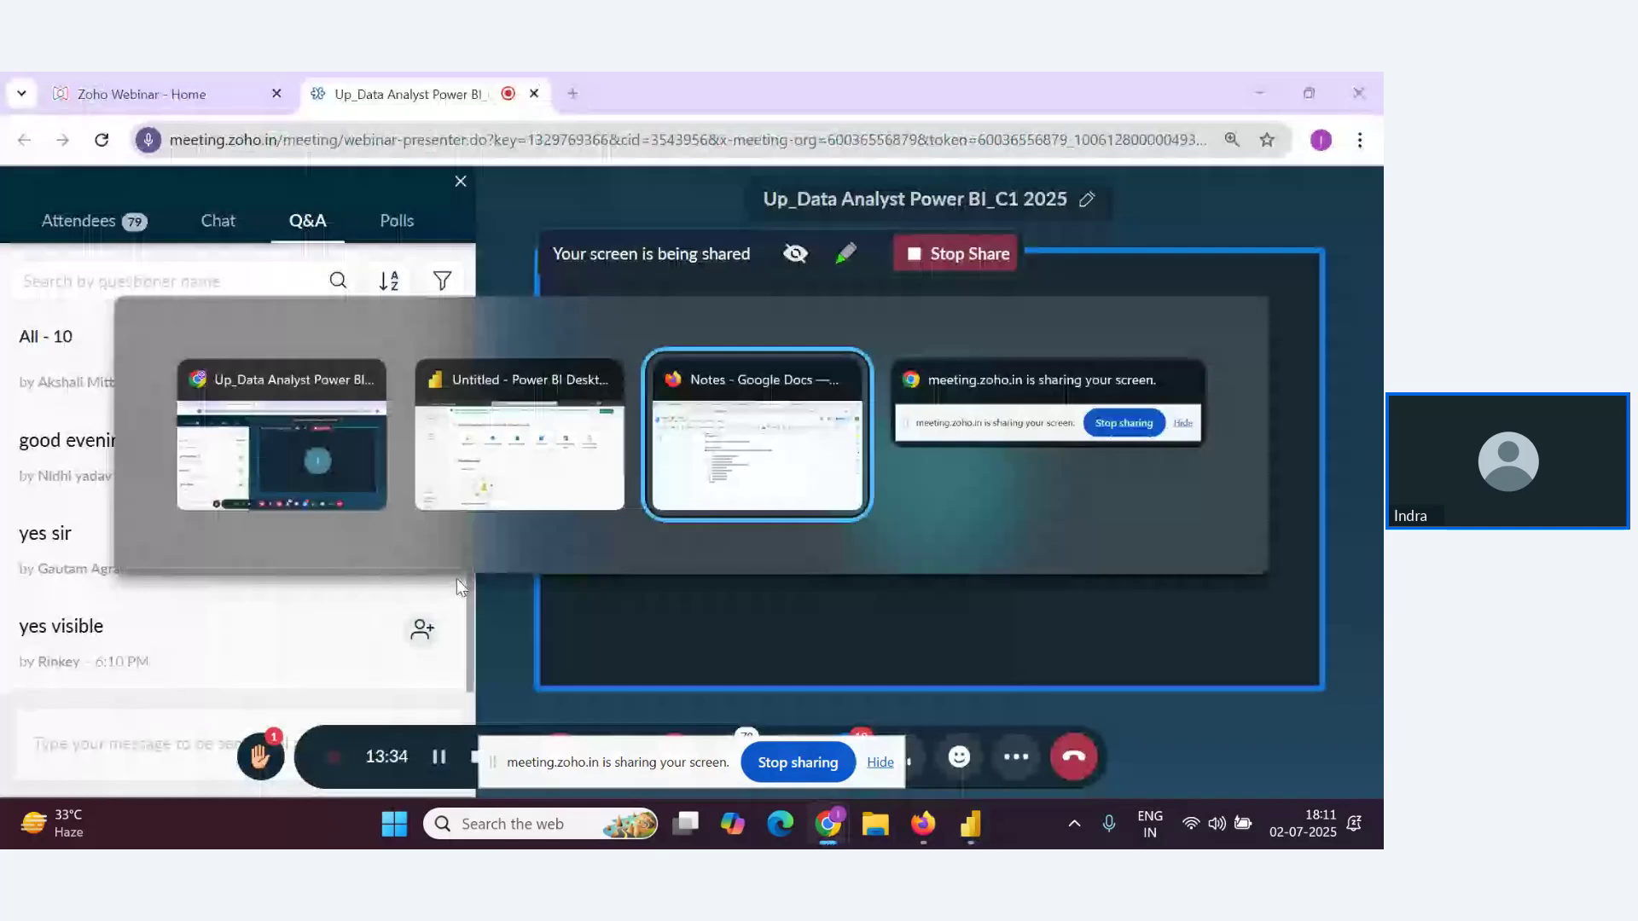
key(ctrl+Return)
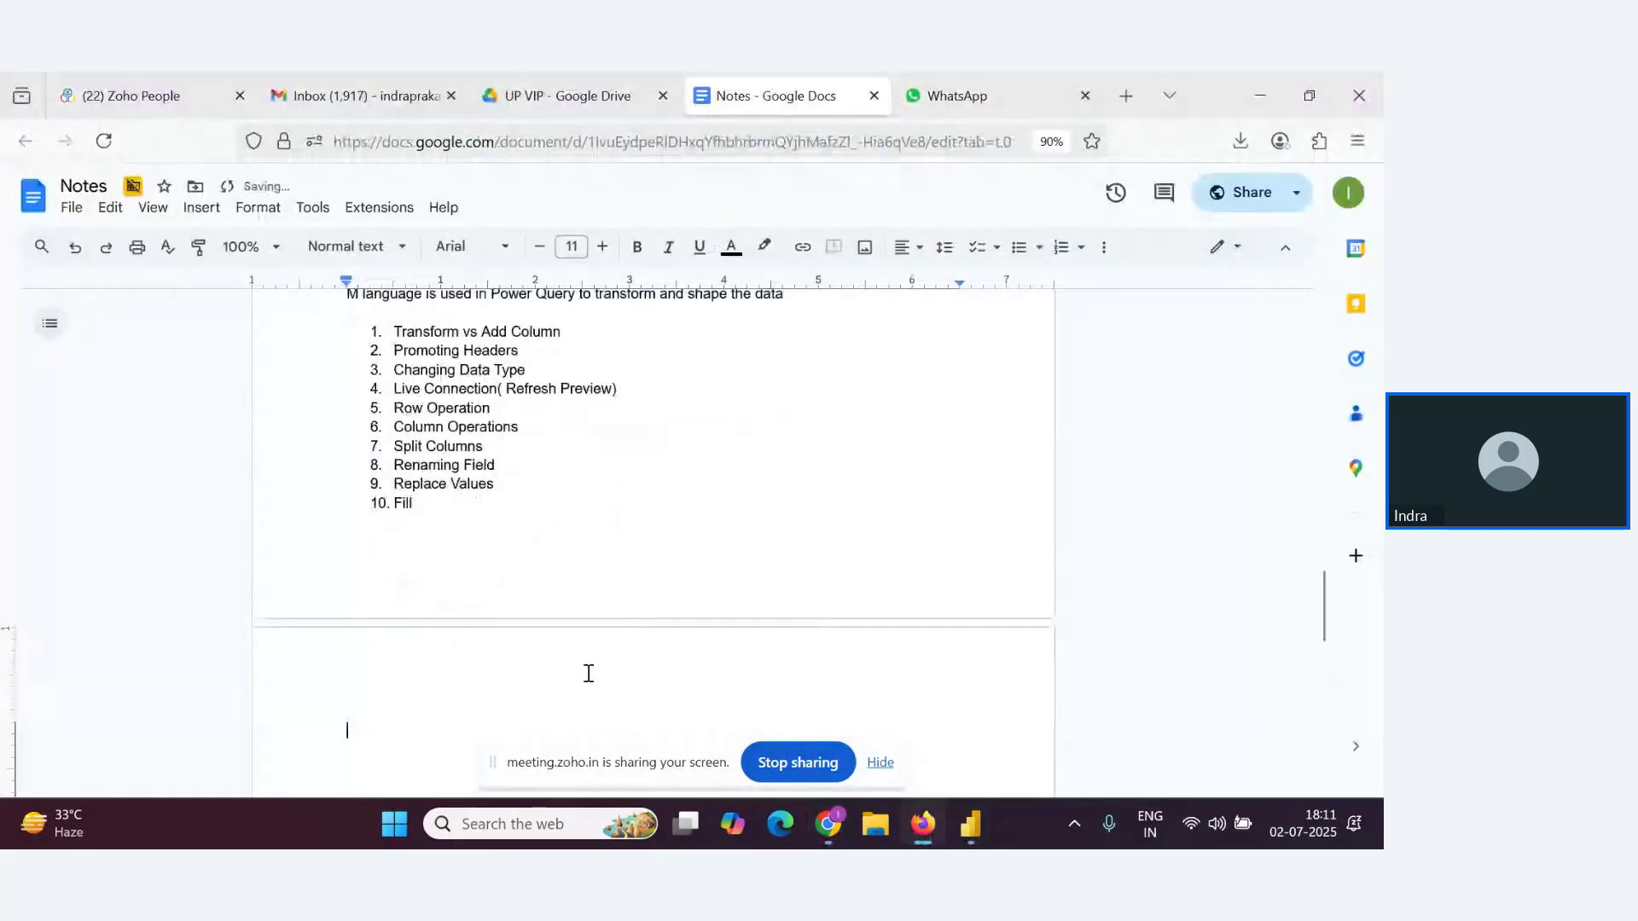
text(11 G)
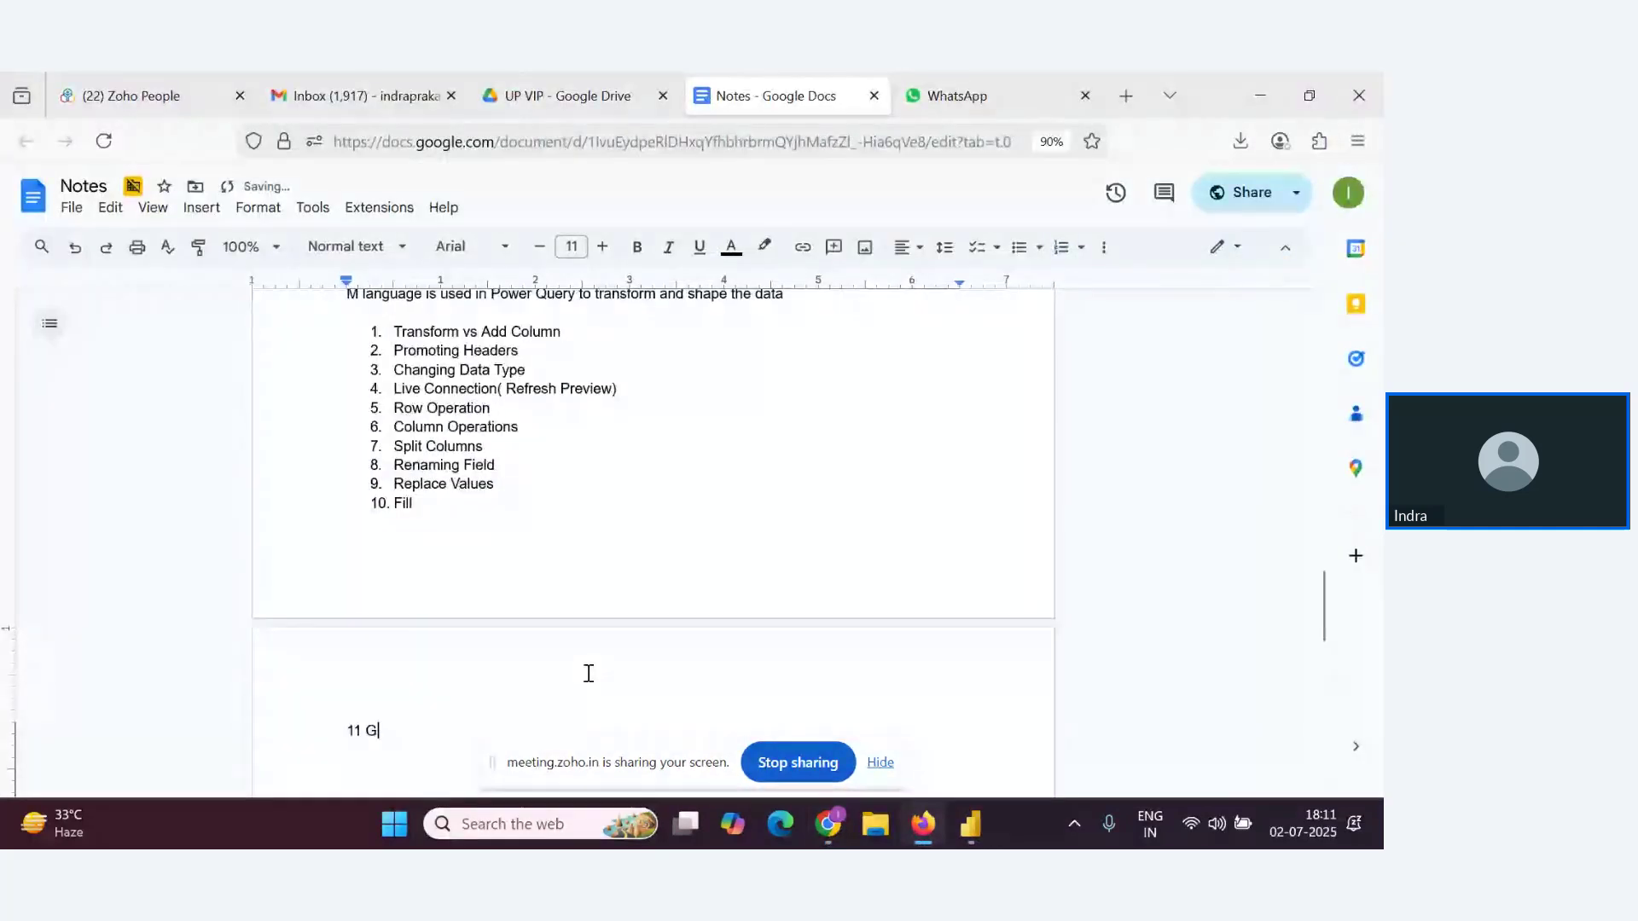
text(roup)
Switch to Power BI Desktop, start a blank report and open the Power Query Editor maximized
key(alt+Tab)
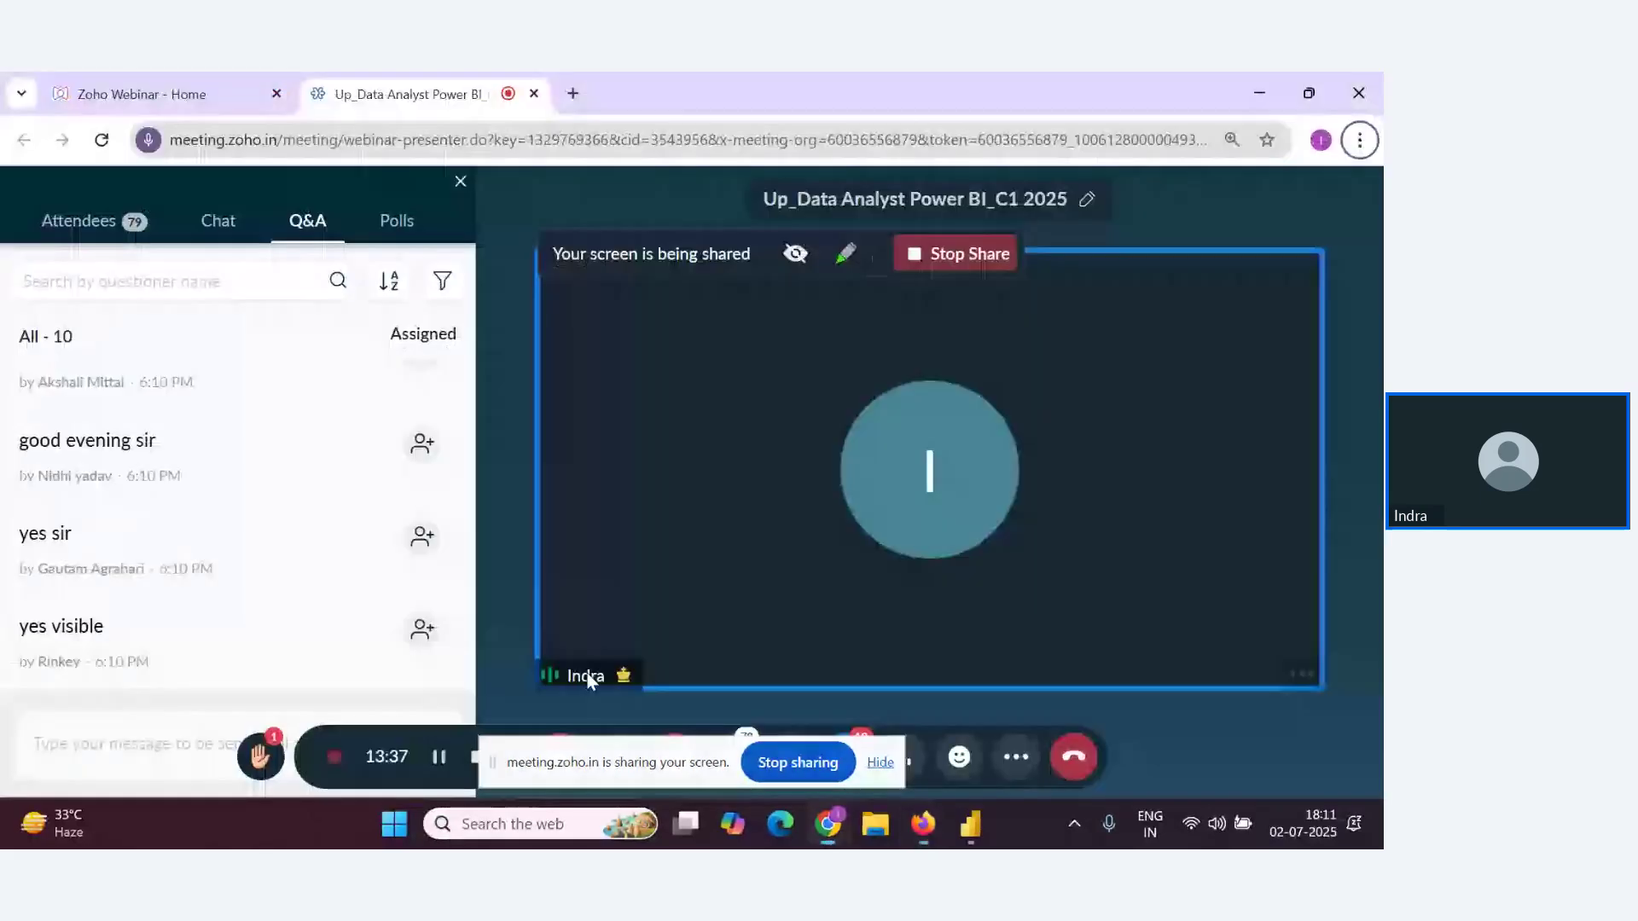
key(alt+Tab)
key(Tab)
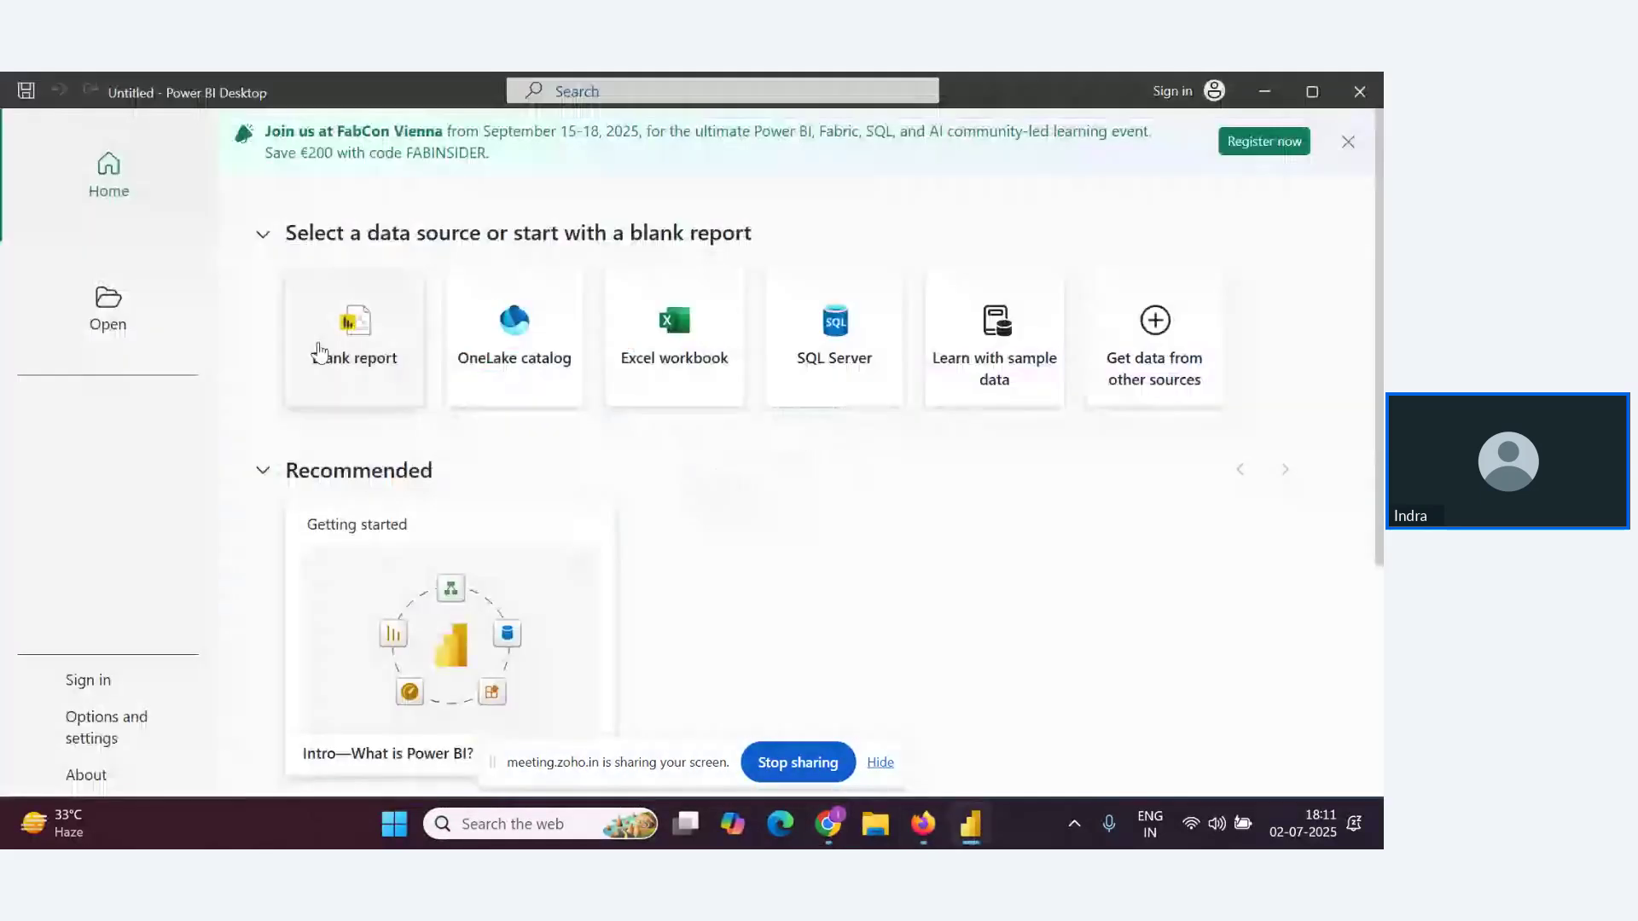
click(349, 355)
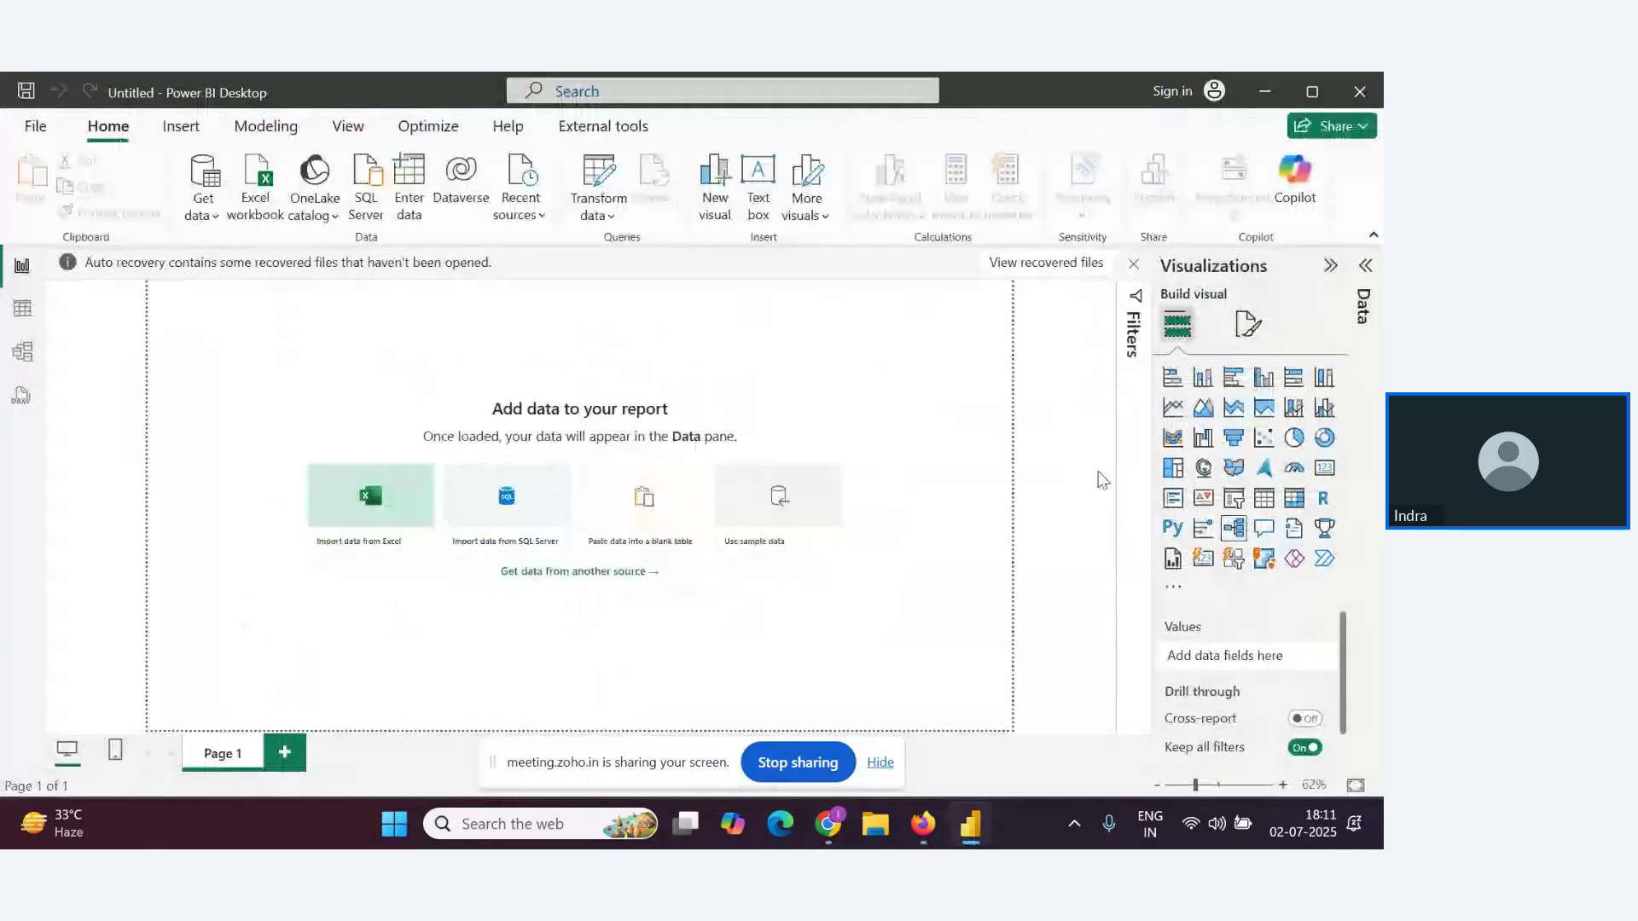
click(355, 479)
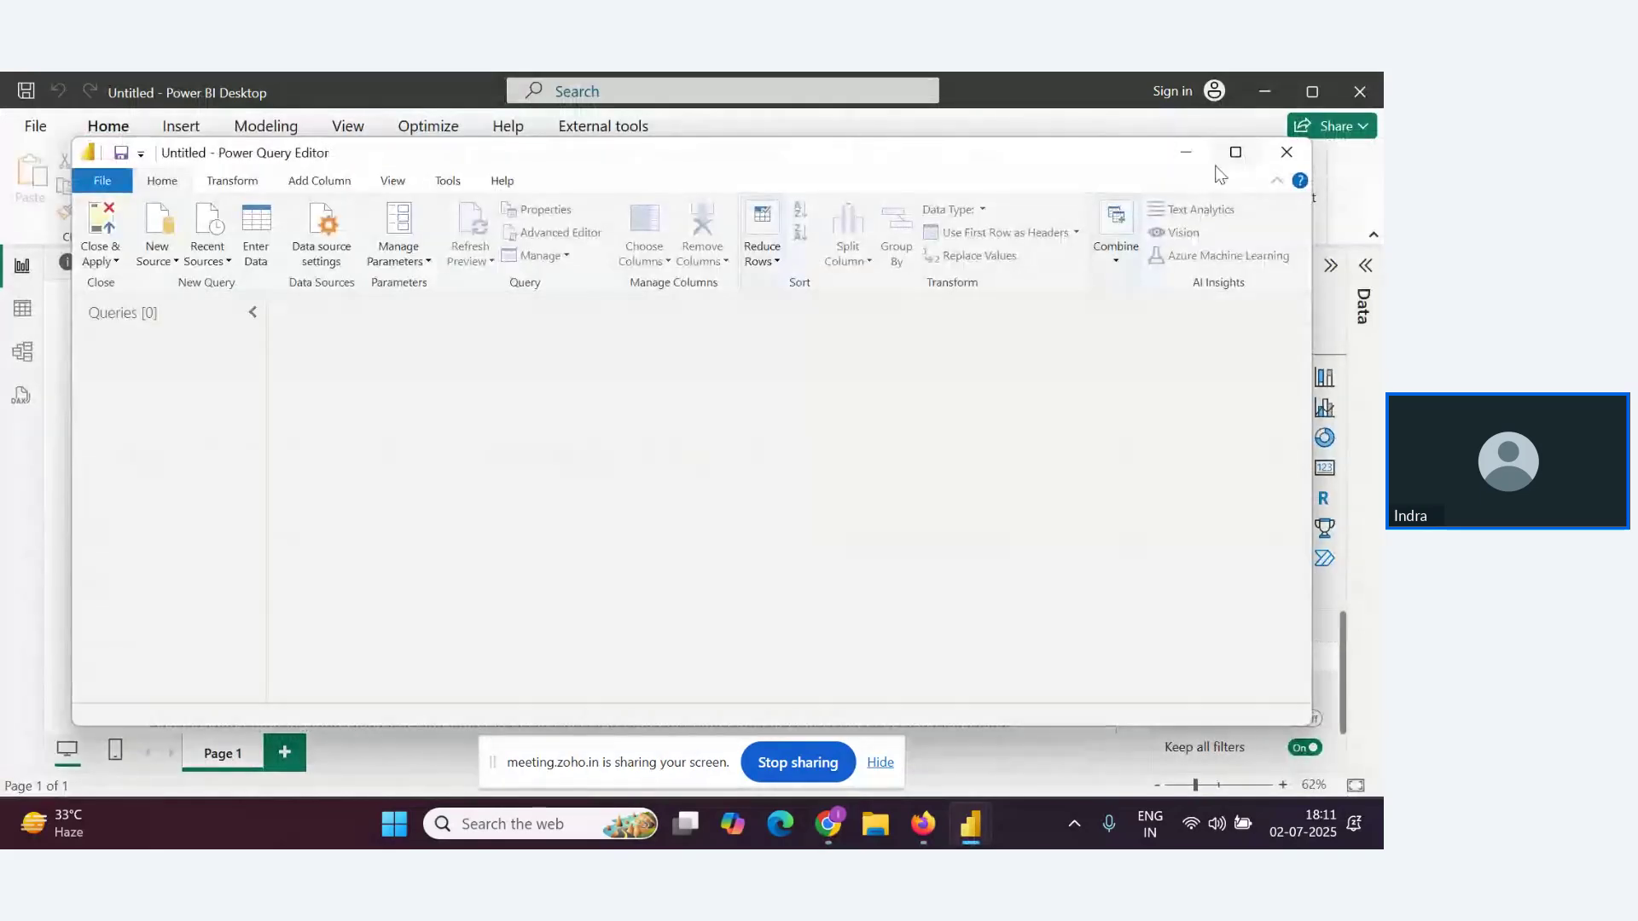
click(1236, 152)
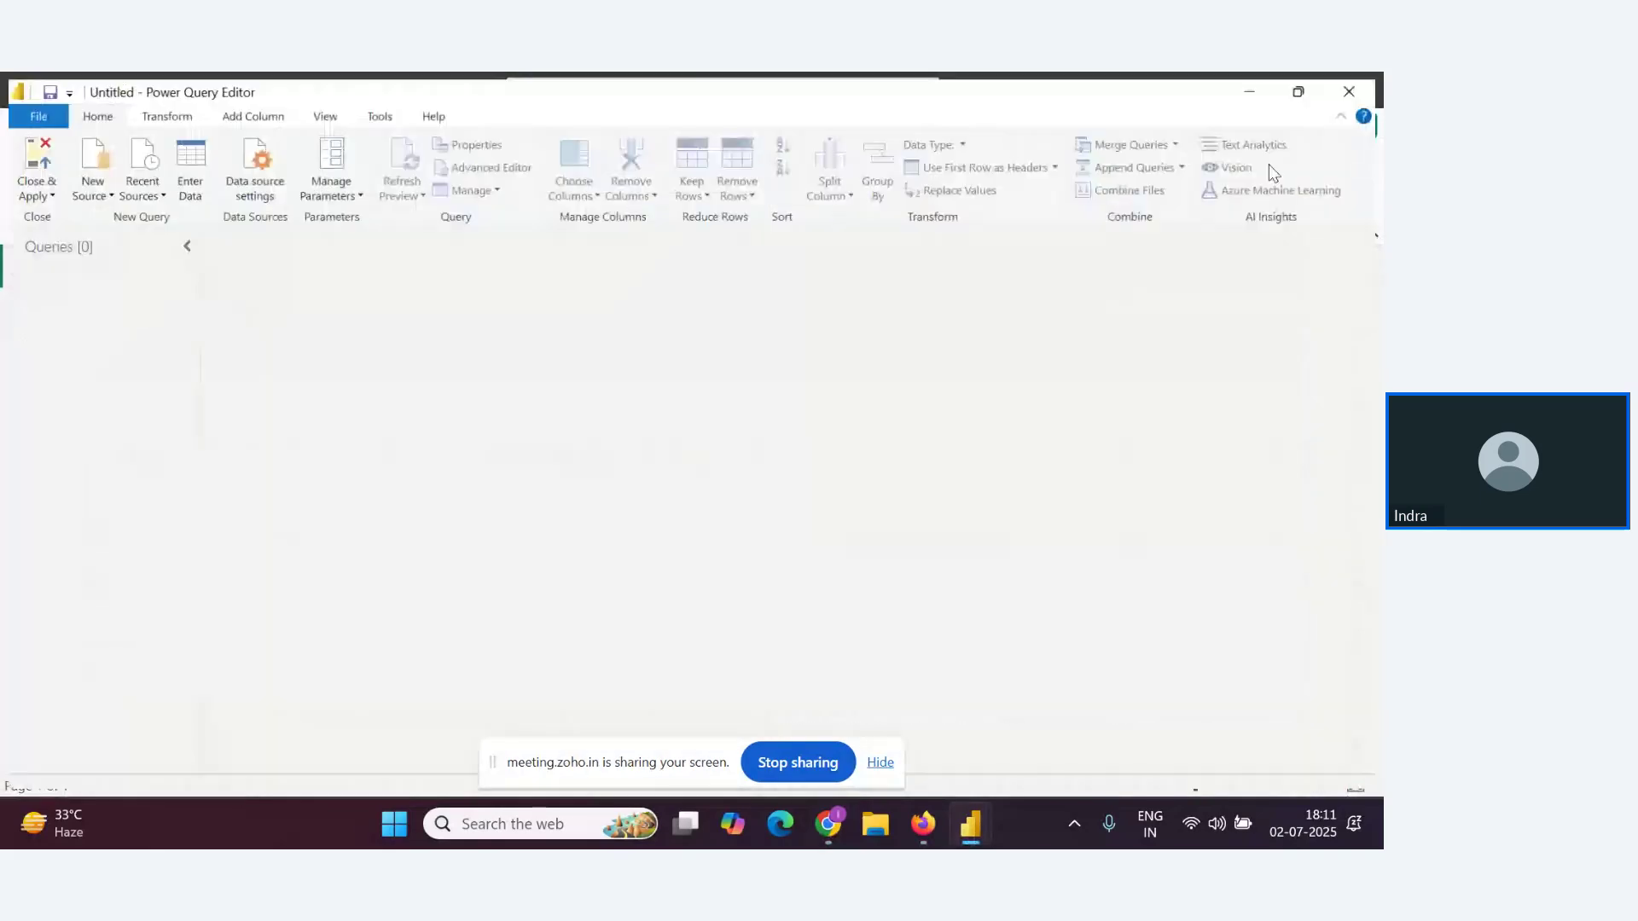
Start a manually entered table with the column headers Employee, Salary and Location
click(189, 164)
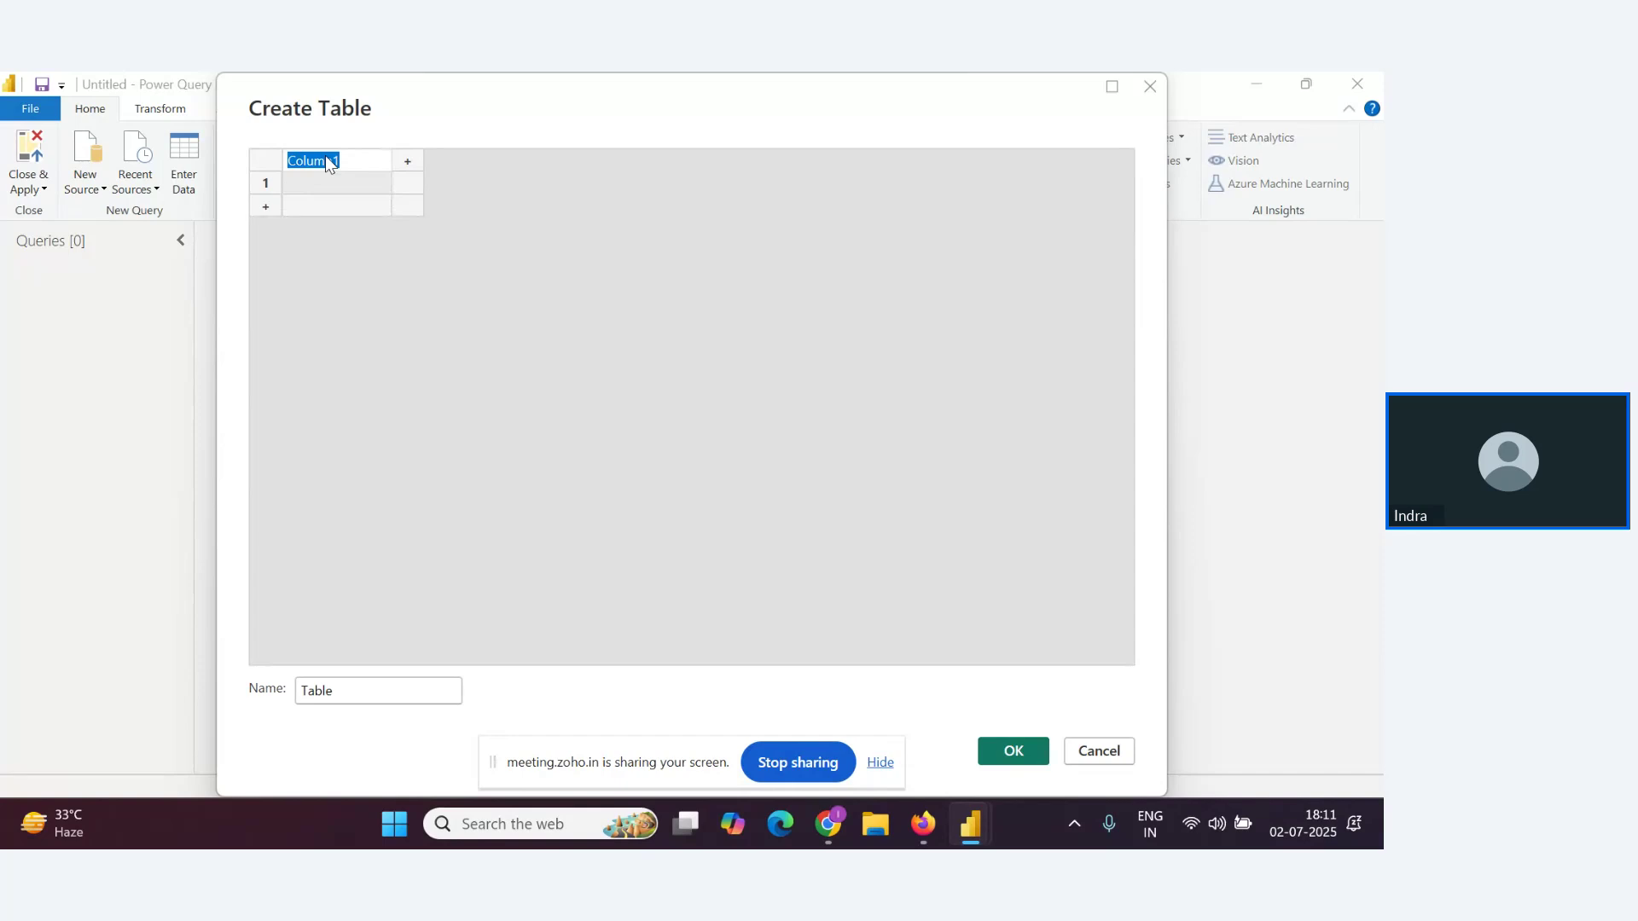
text(Employee)
key(Tab)
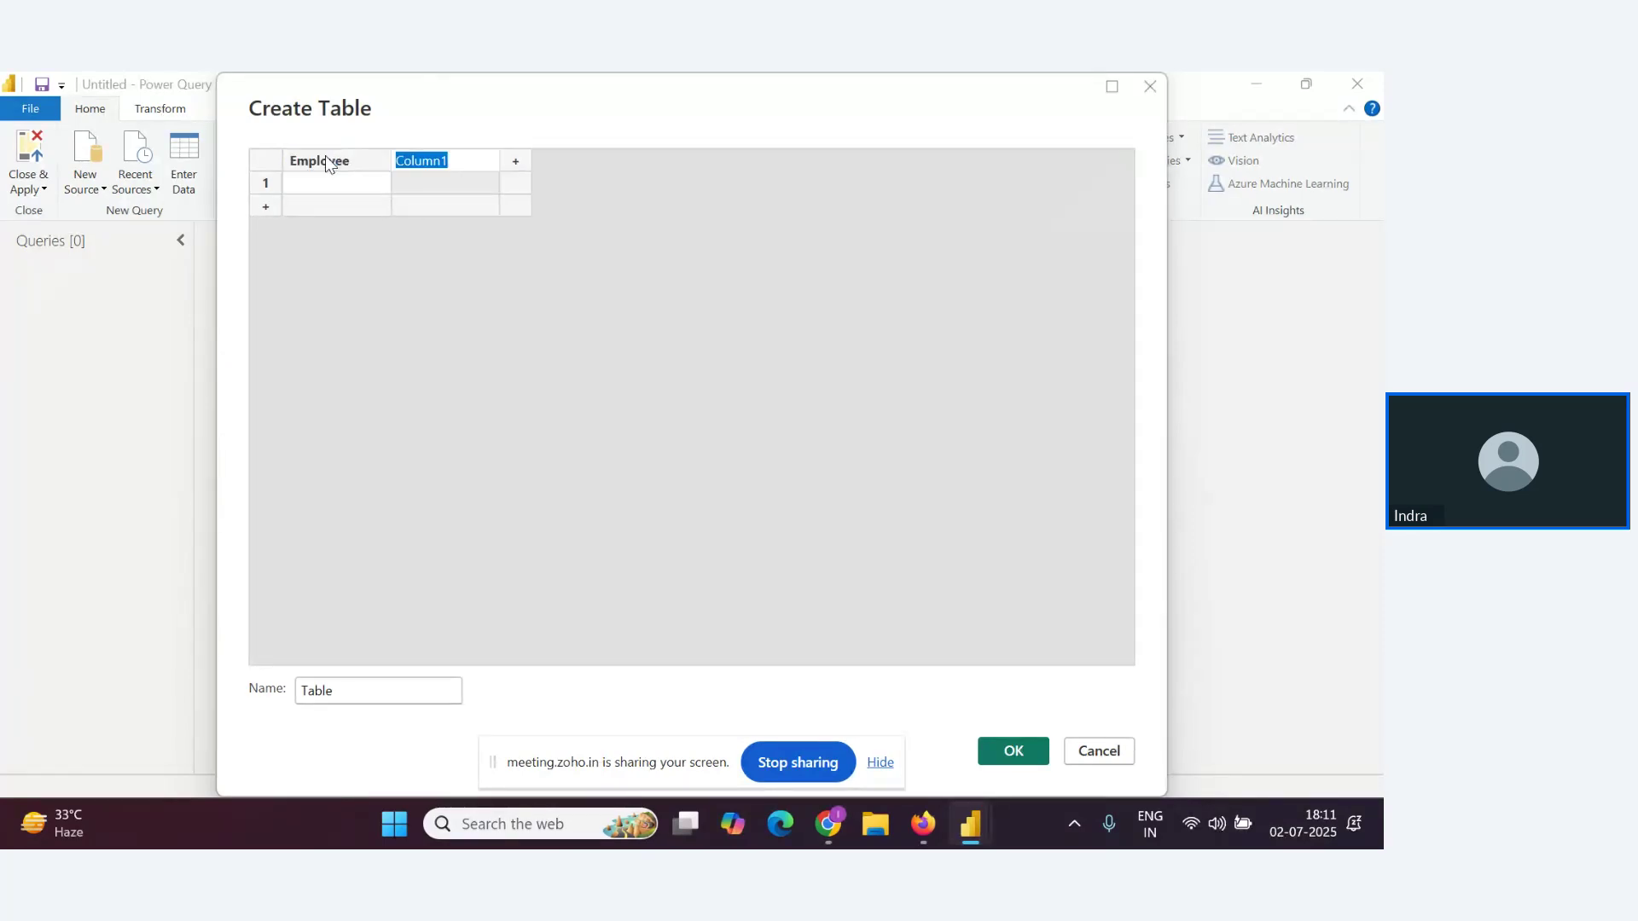
text(Salary)
key(Tab)
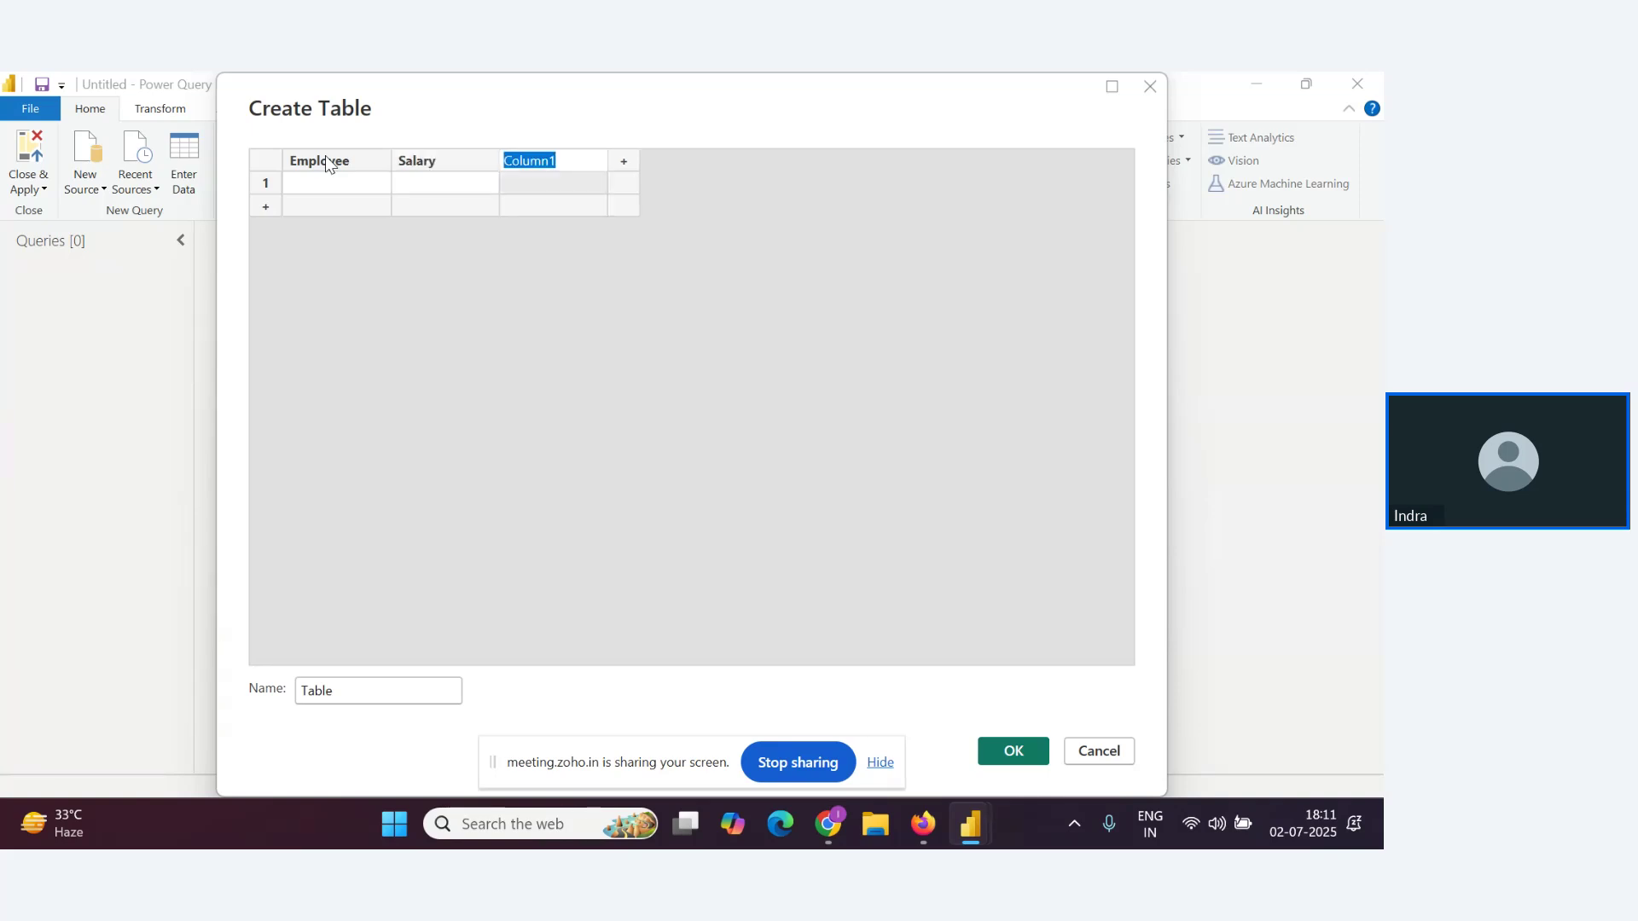
text(Location)
key(Return)
key(Left)
key(Left)
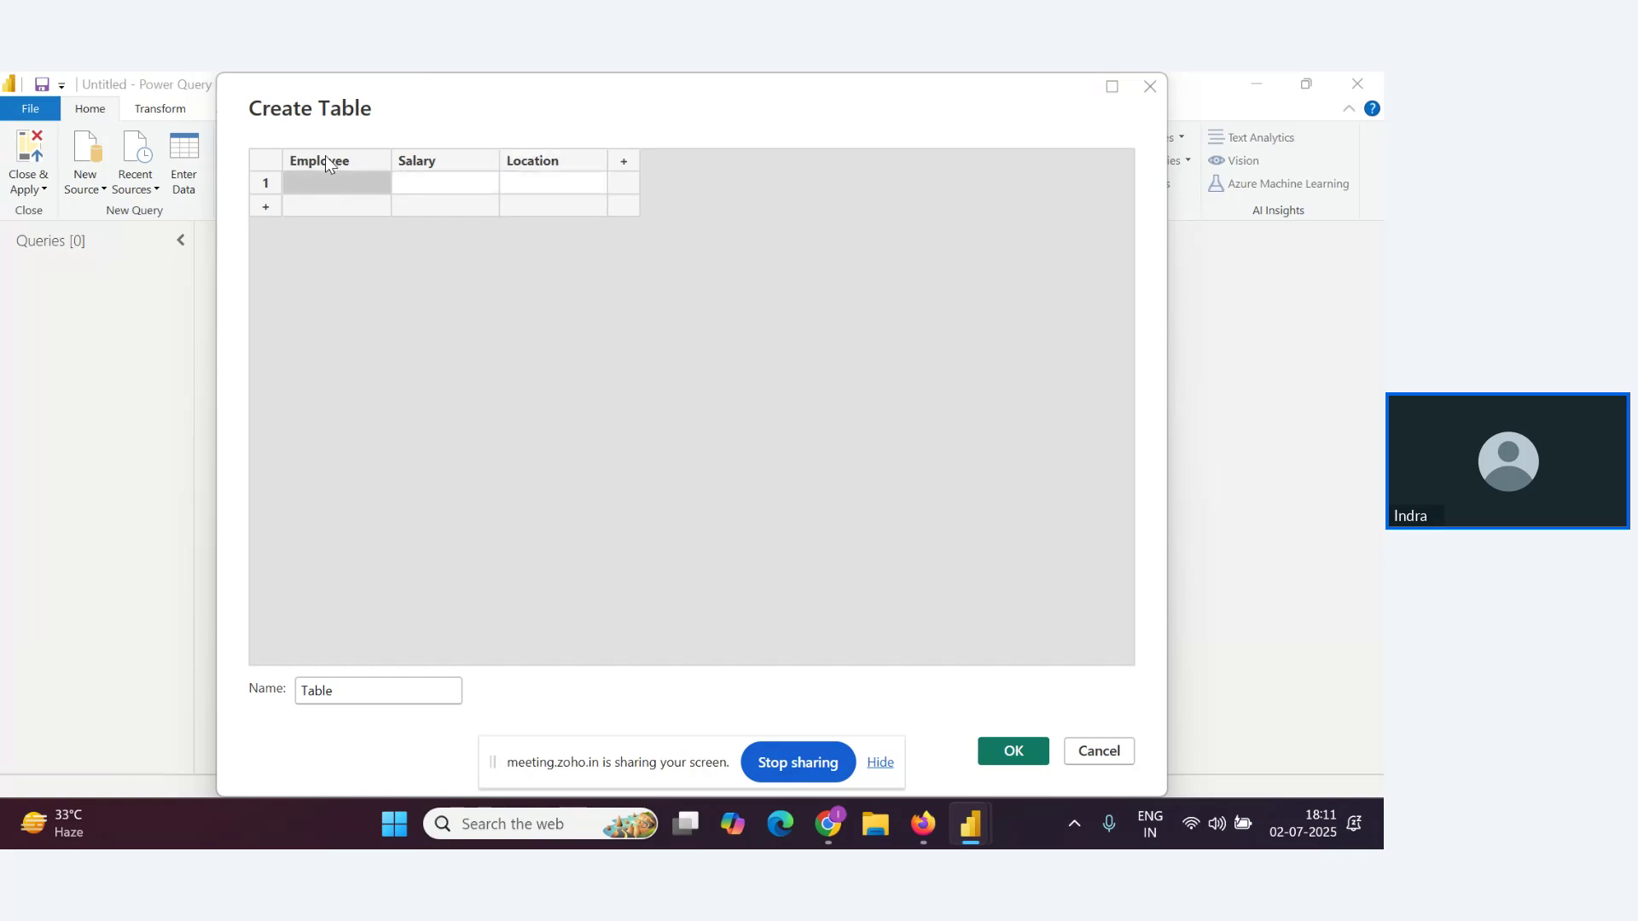
Fill row 1 with the employee's capitalized name, salary 100000 and location Delhi
text(hari)
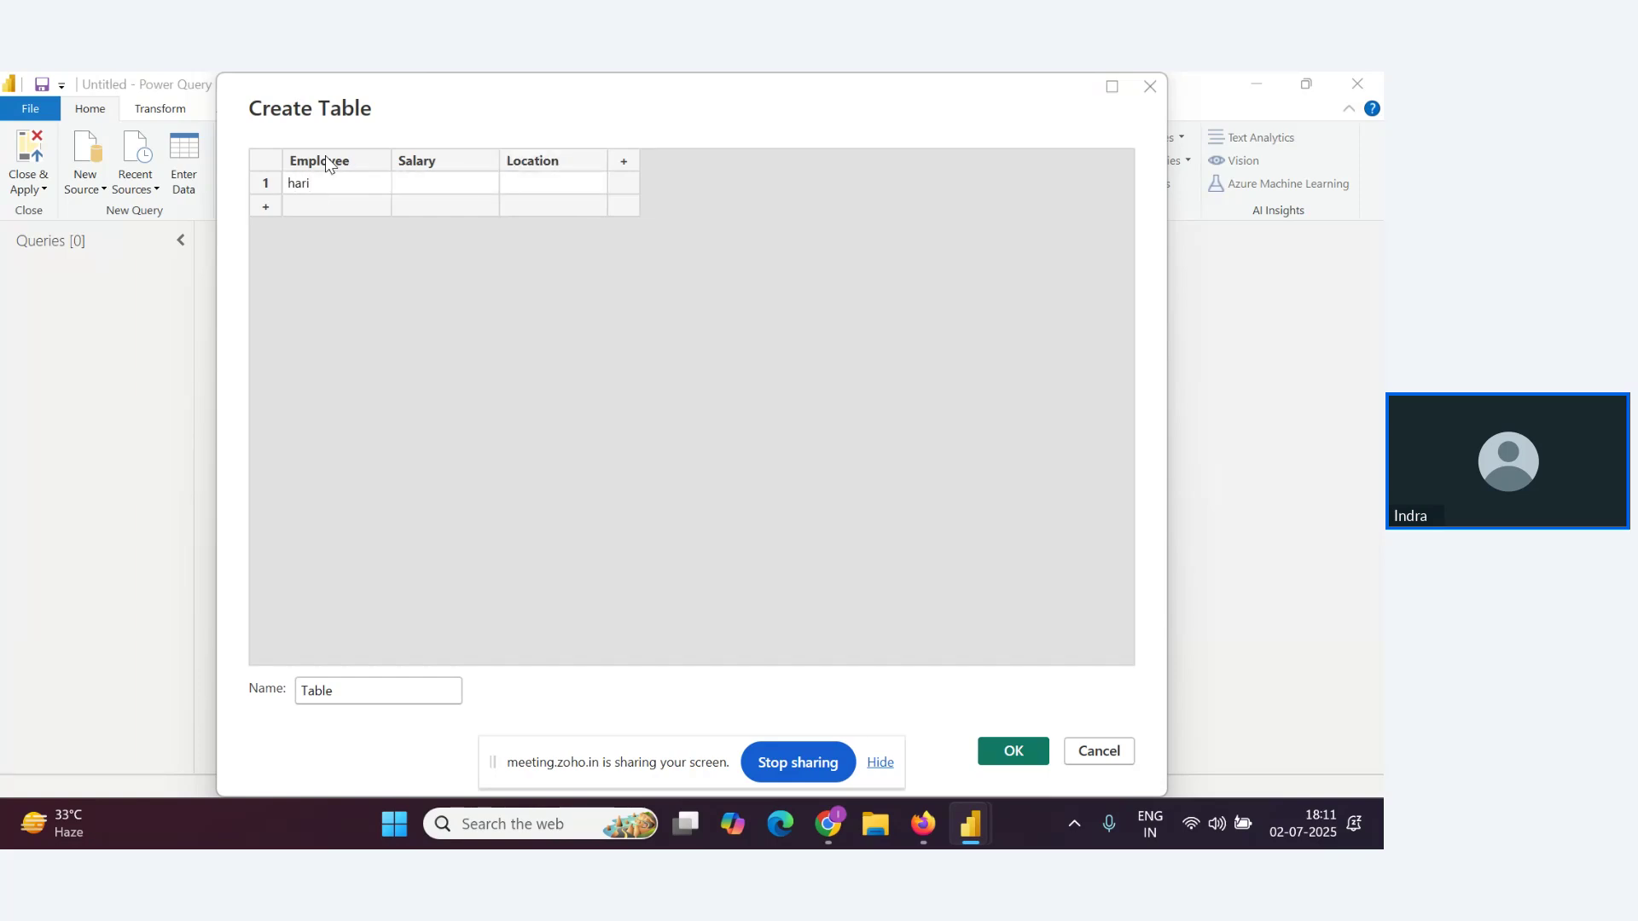
key(BackSpace)
key(BackSpace)
key(BackSpace)
key(BackSpace)
text(Hari)
key(Tab)
text(100000)
key(Tab)
text(Delhi)
key(Tab)
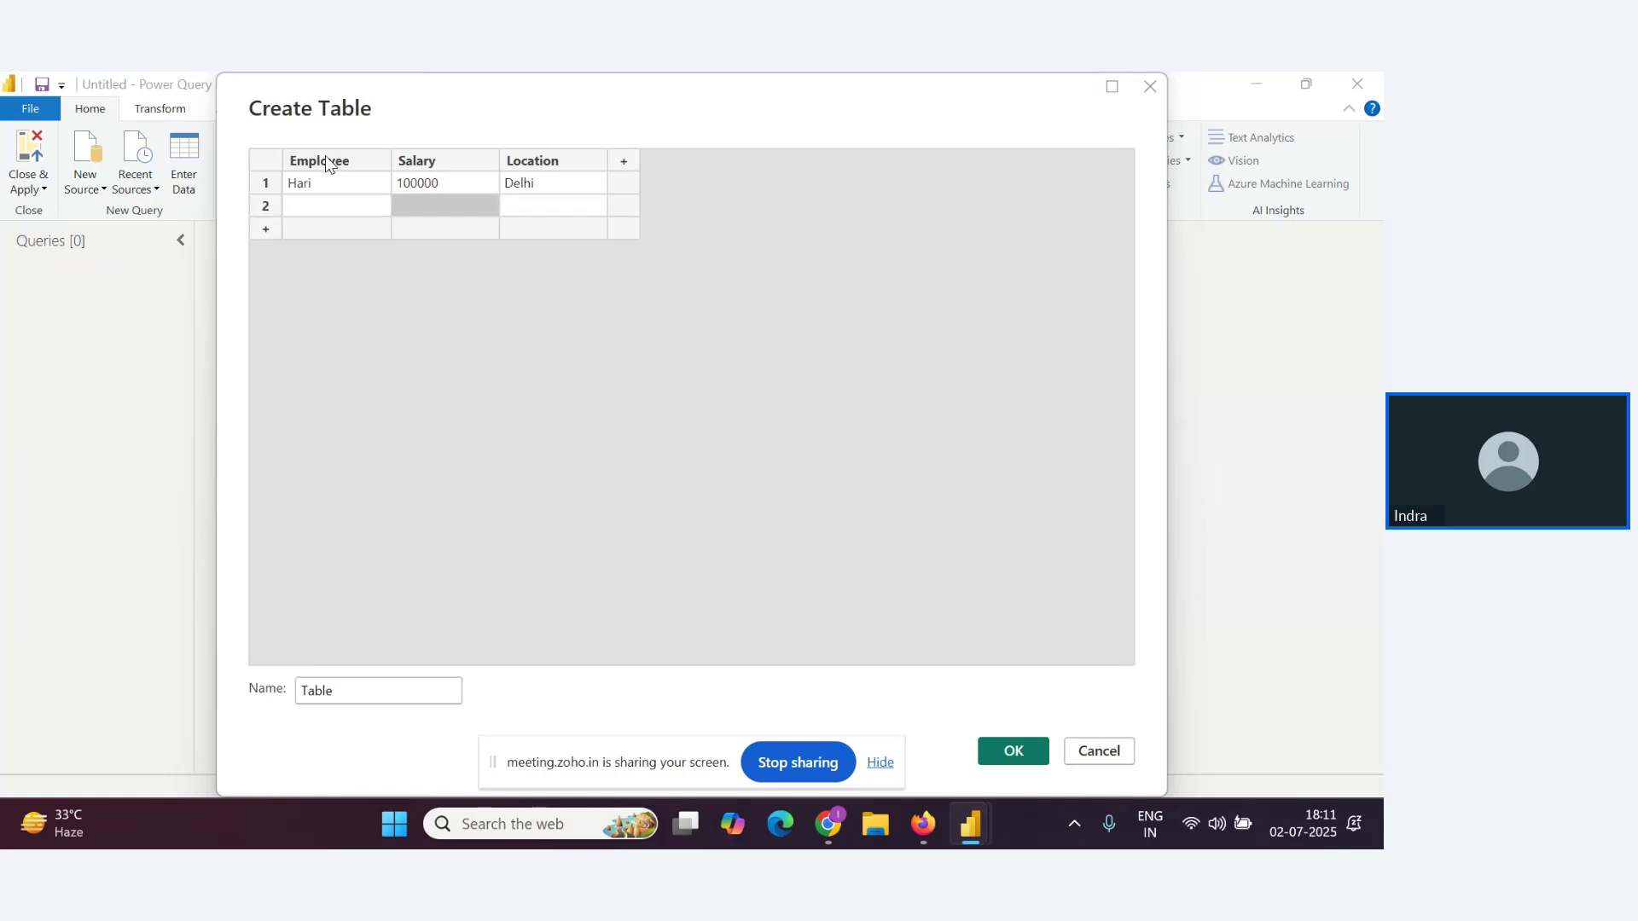
Fill row 2 with the employee's name, salary 120000 and location Mumbai
text(Shyam)
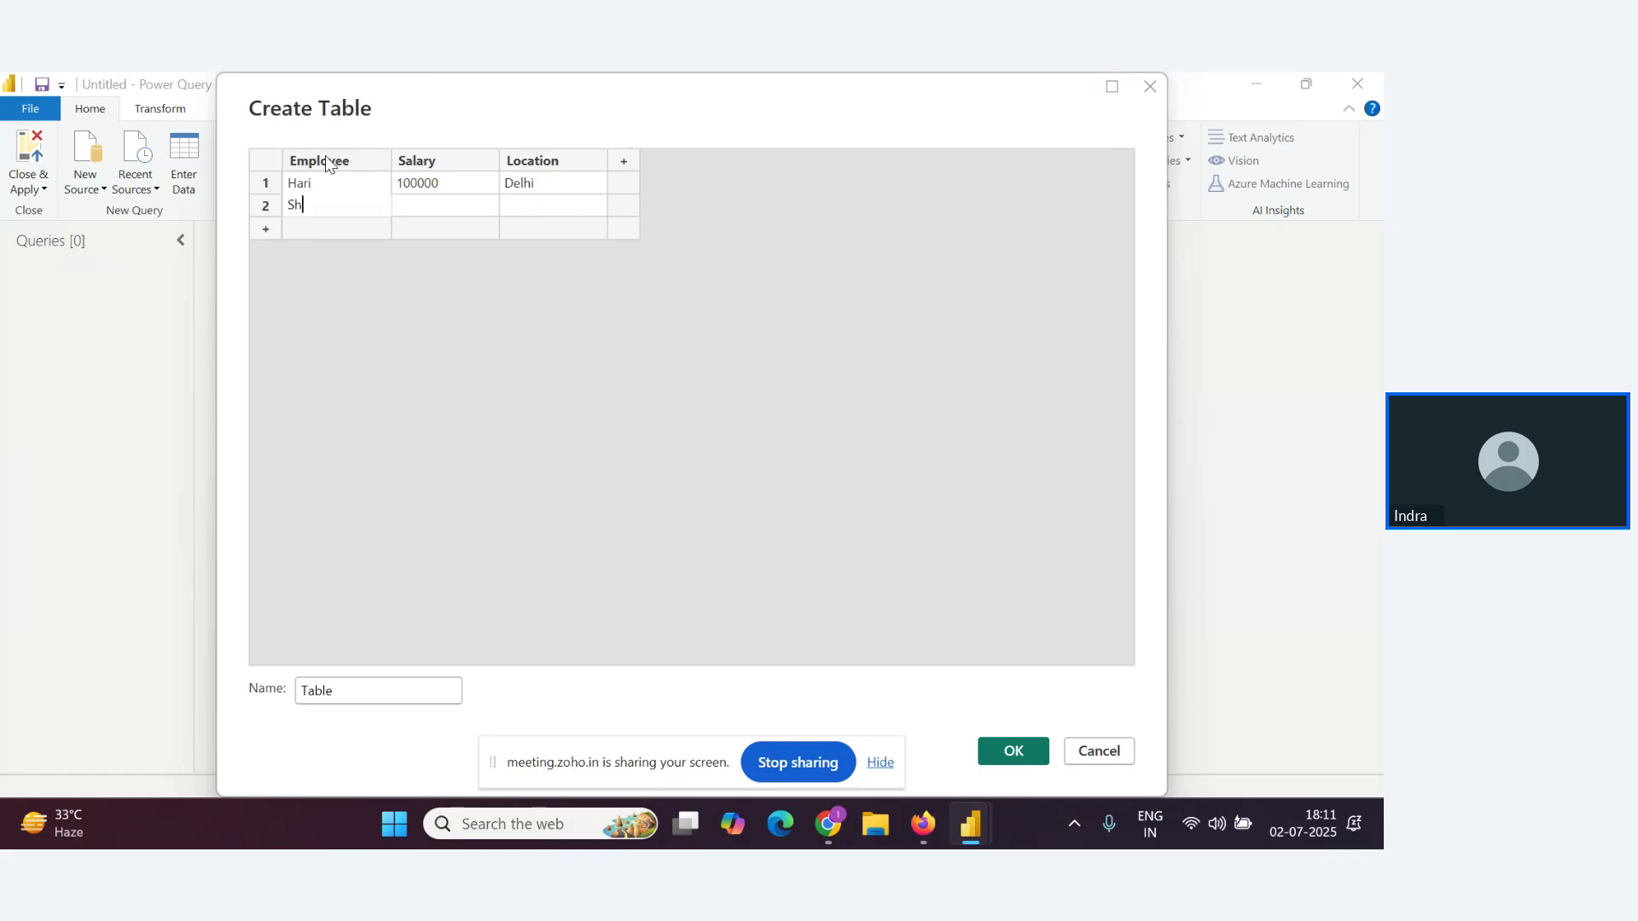
key(Tab)
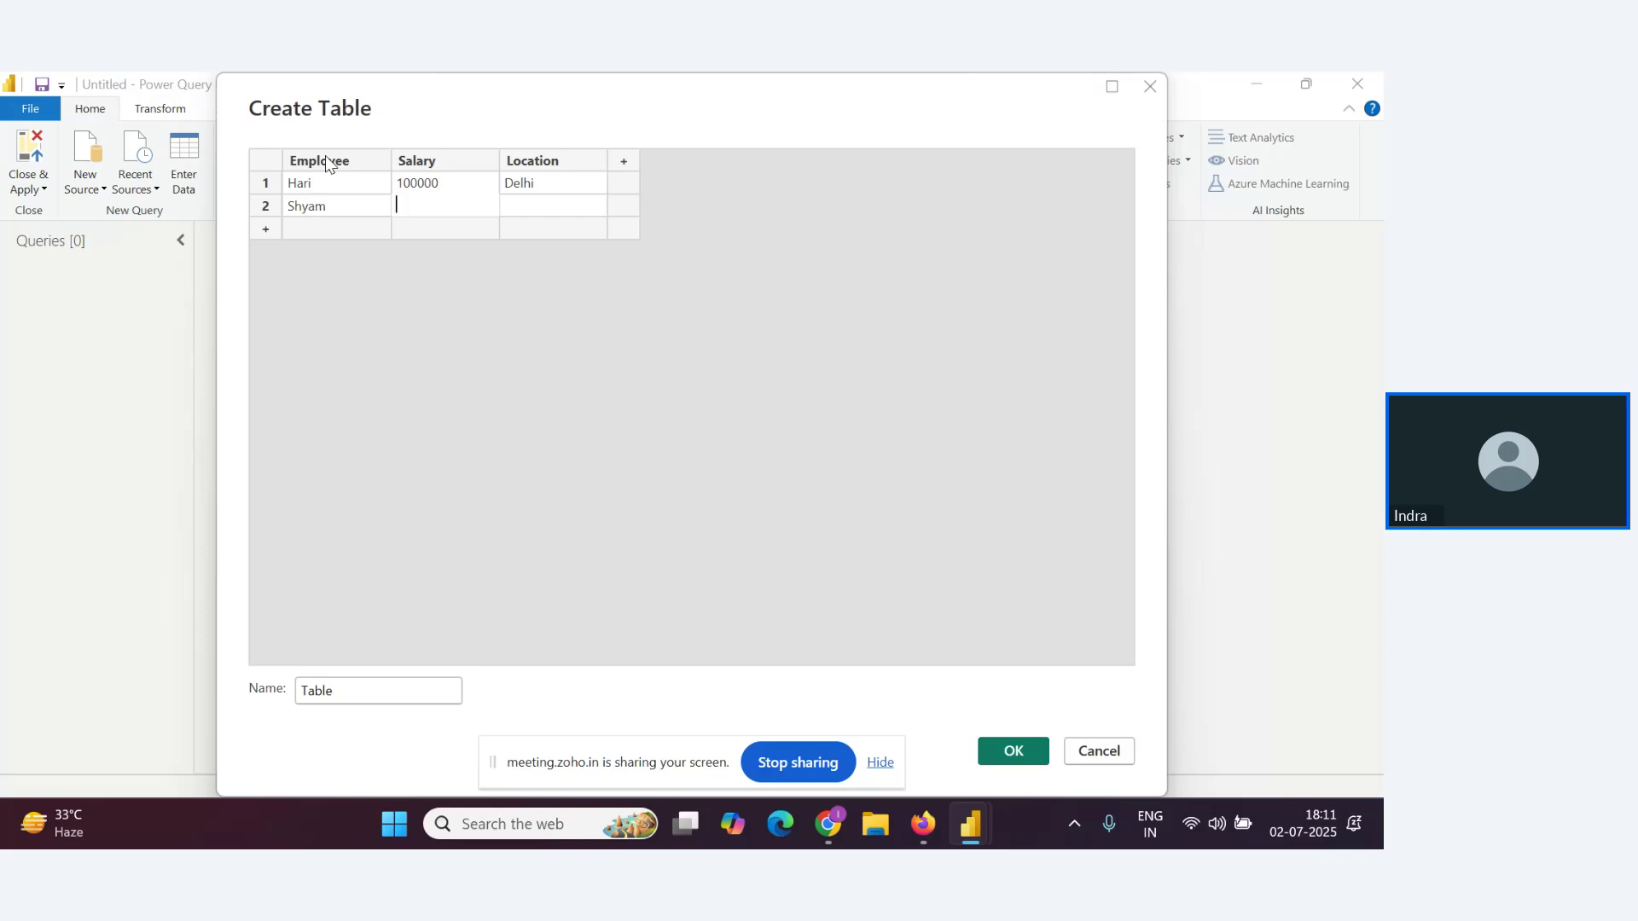
text(120000)
key(Tab)
text(Mumbai)
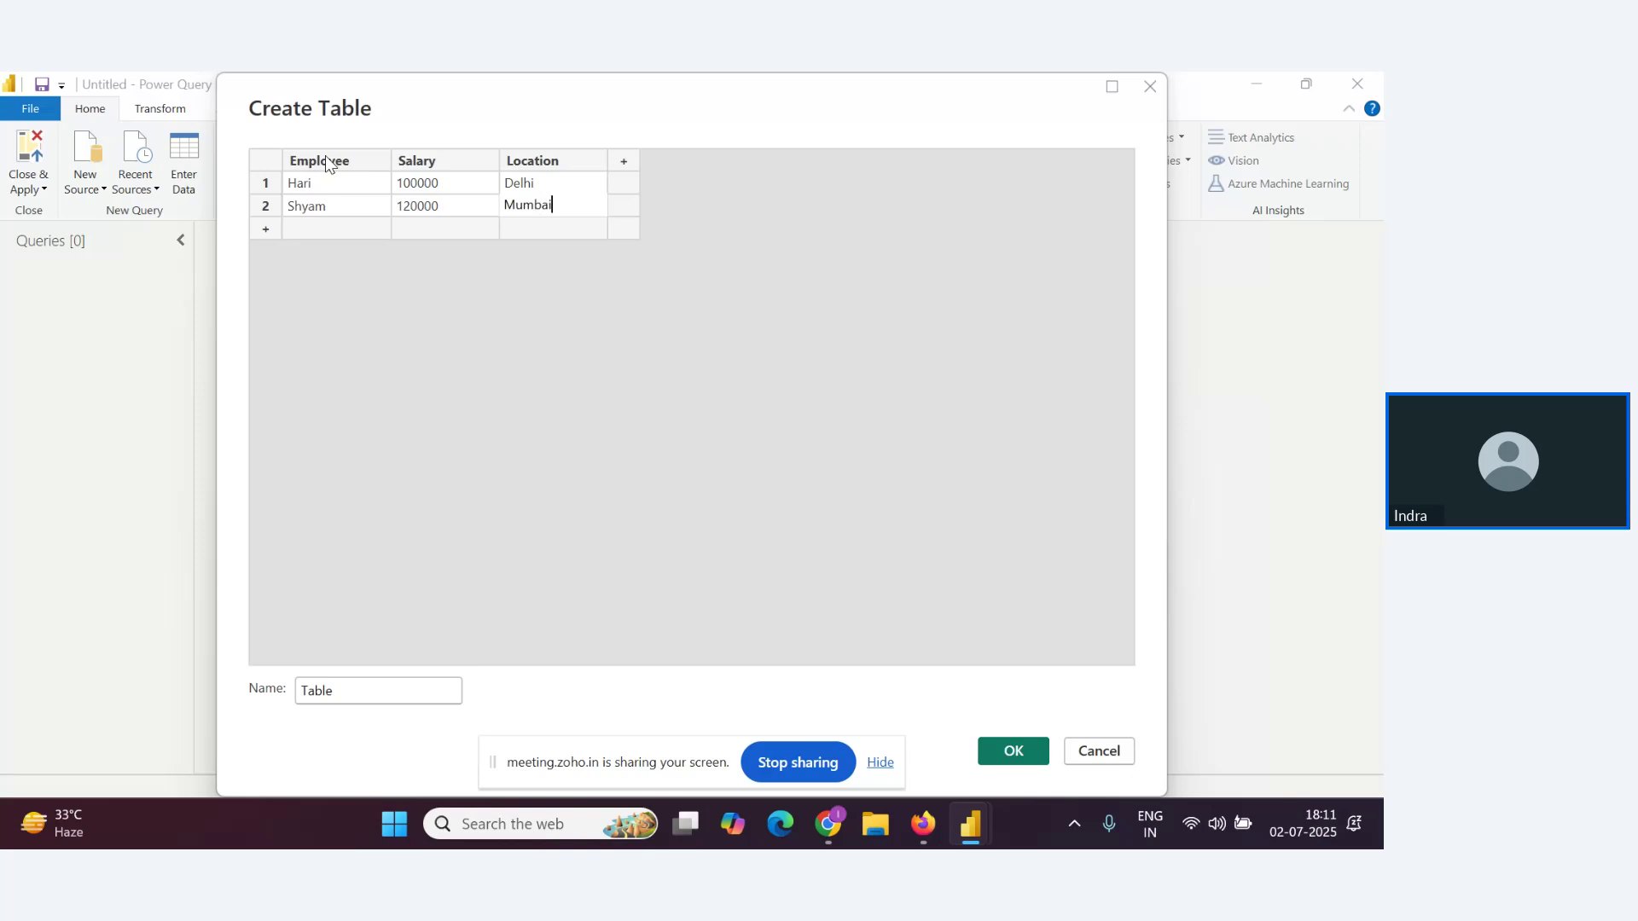
key(Tab)
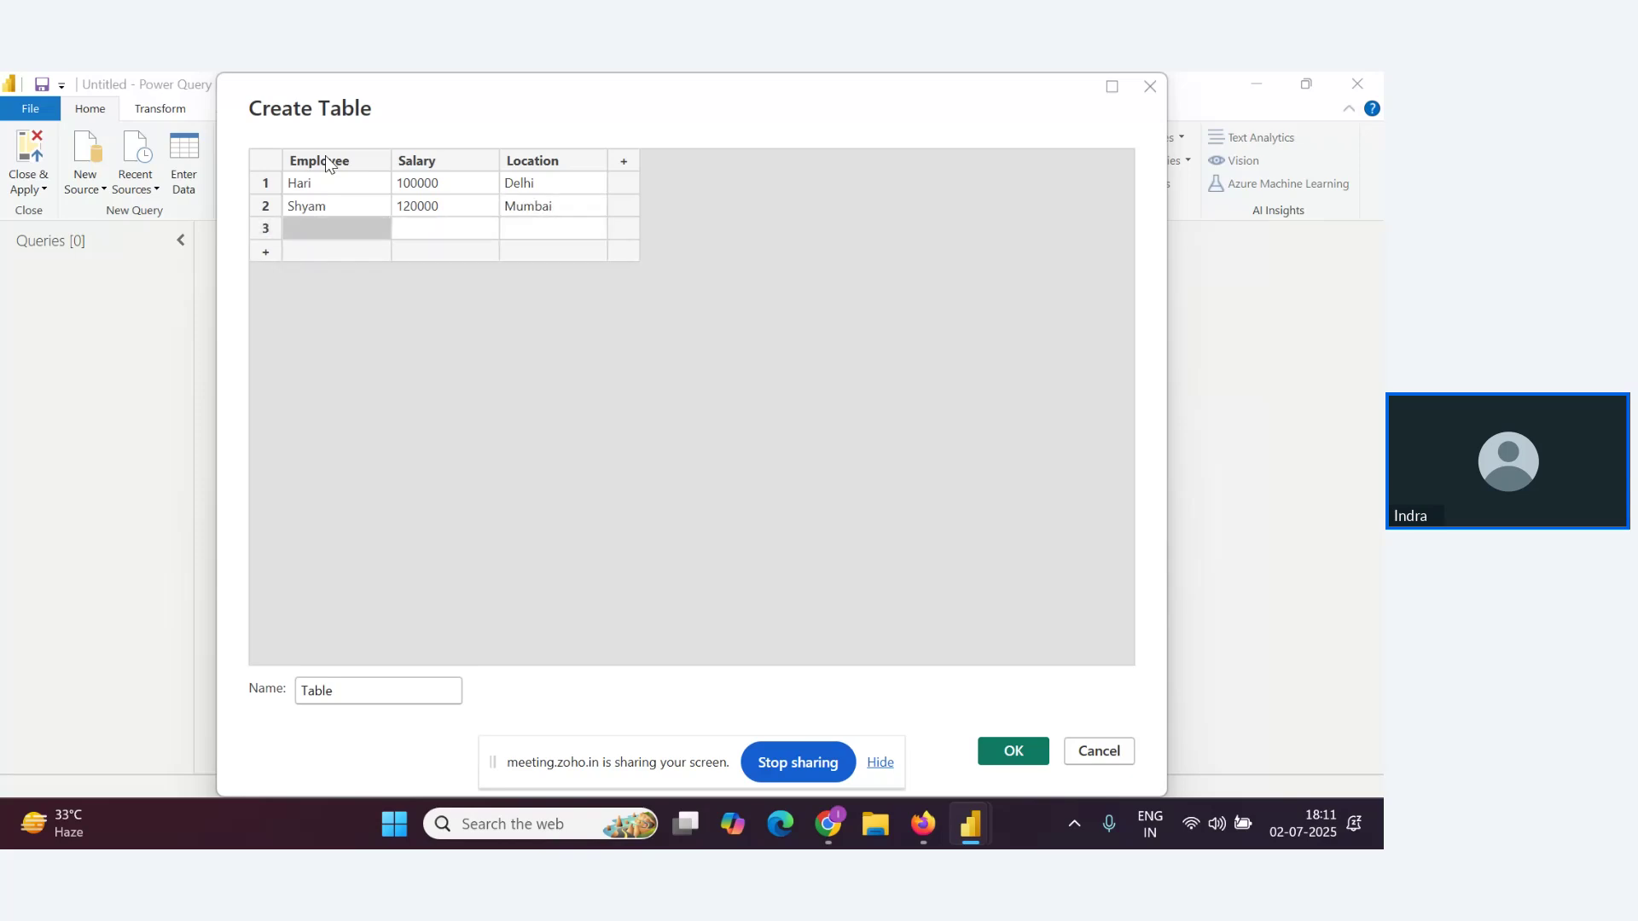
Fill row 3 with the employee's name, salary 140000 and location Kolkata
text(Gopal)
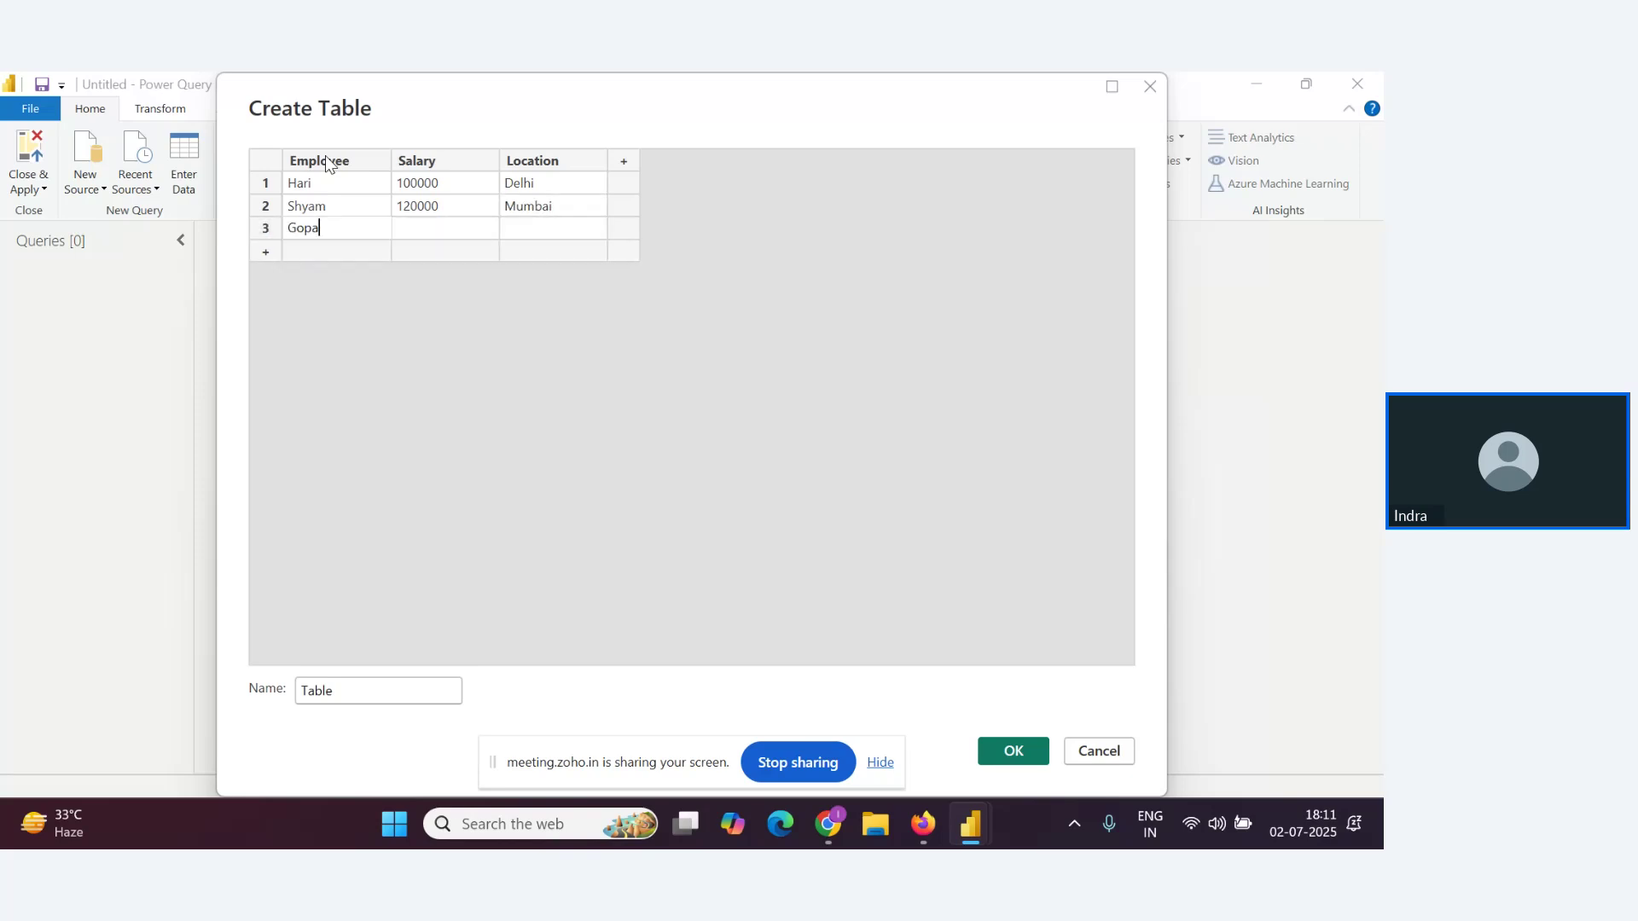
key(Tab)
text(140000)
key(Tab)
text(Kolkata)
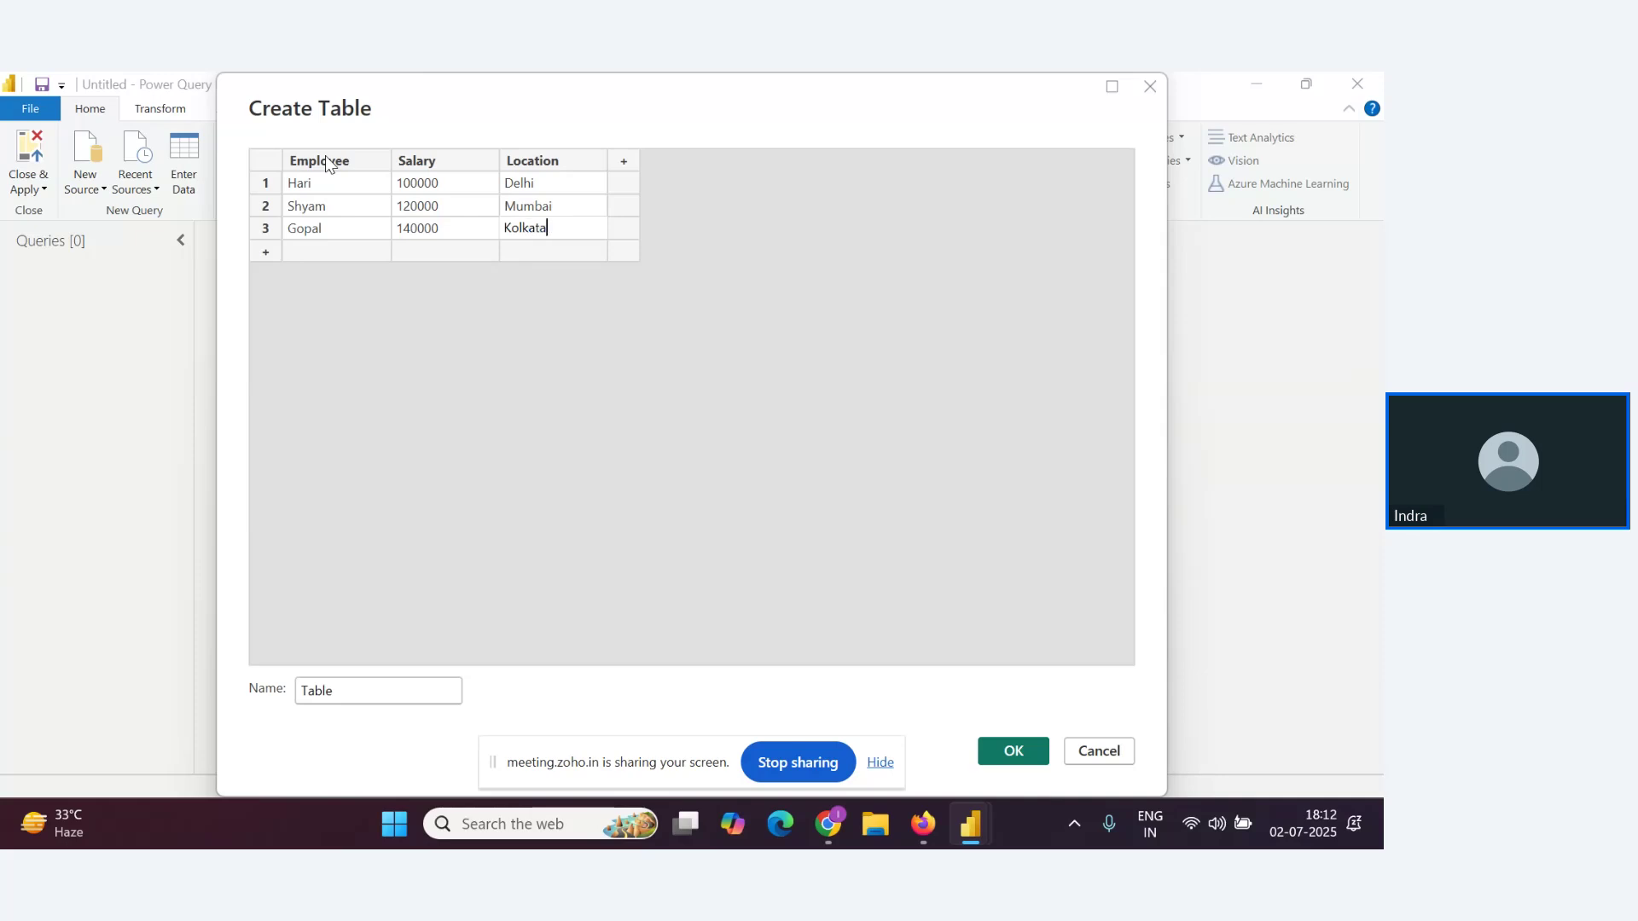
key(Return)
key(Home)
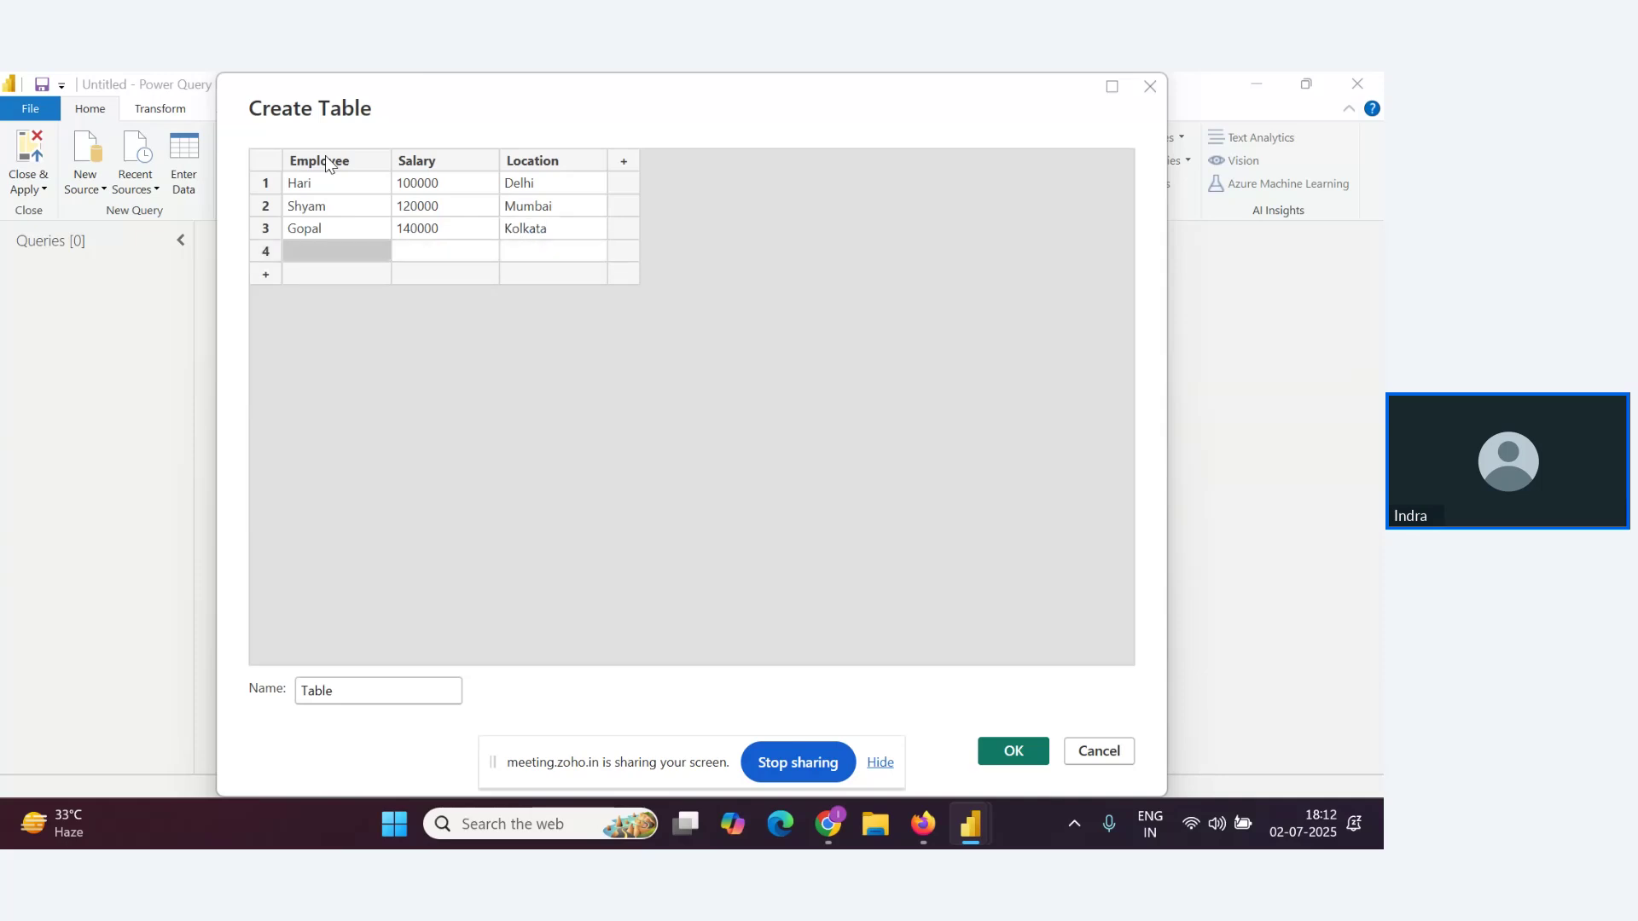
Fill row 4 with the employee's name, salary 160000 and location Delhi
text(Murari)
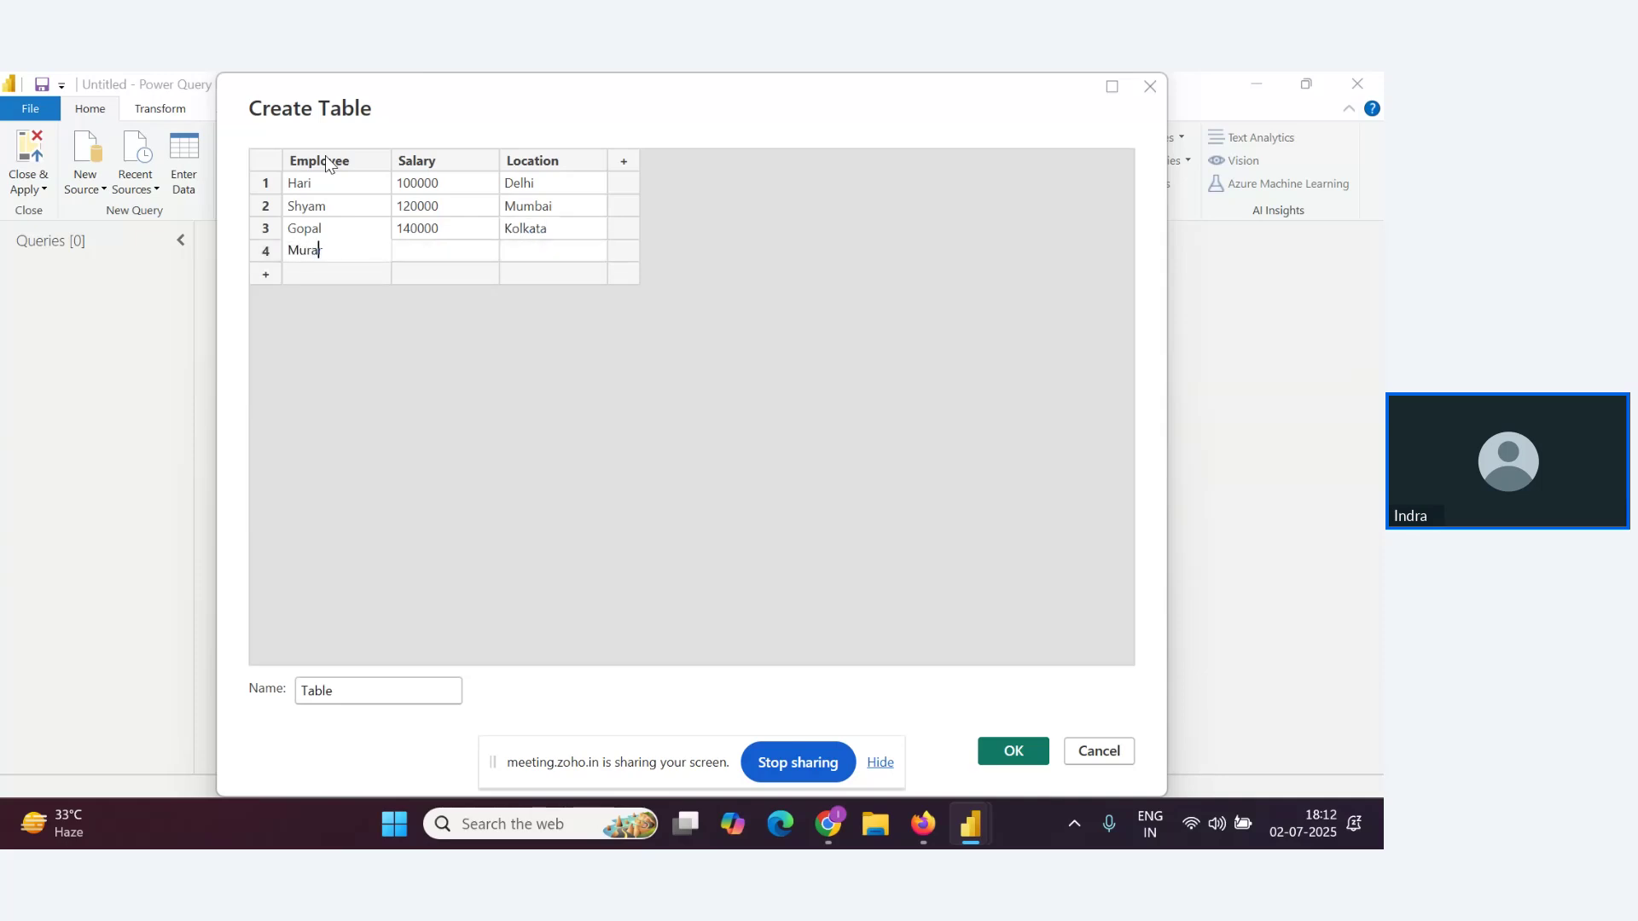
key(Tab)
text(160000)
key(Tab)
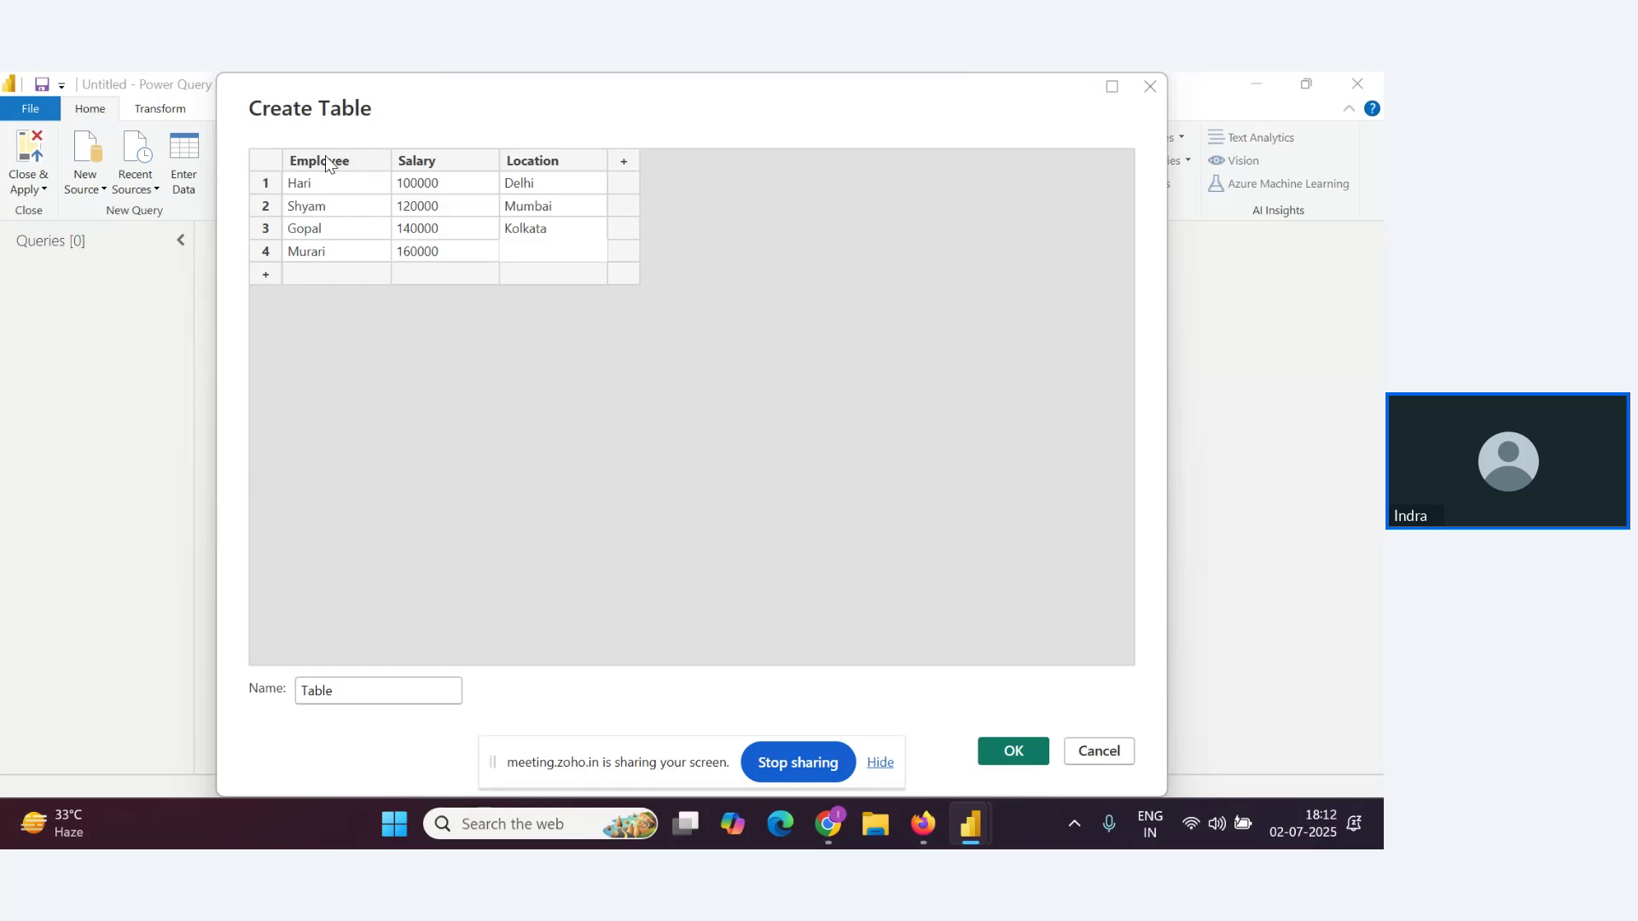
text(Delhi)
key(Return)
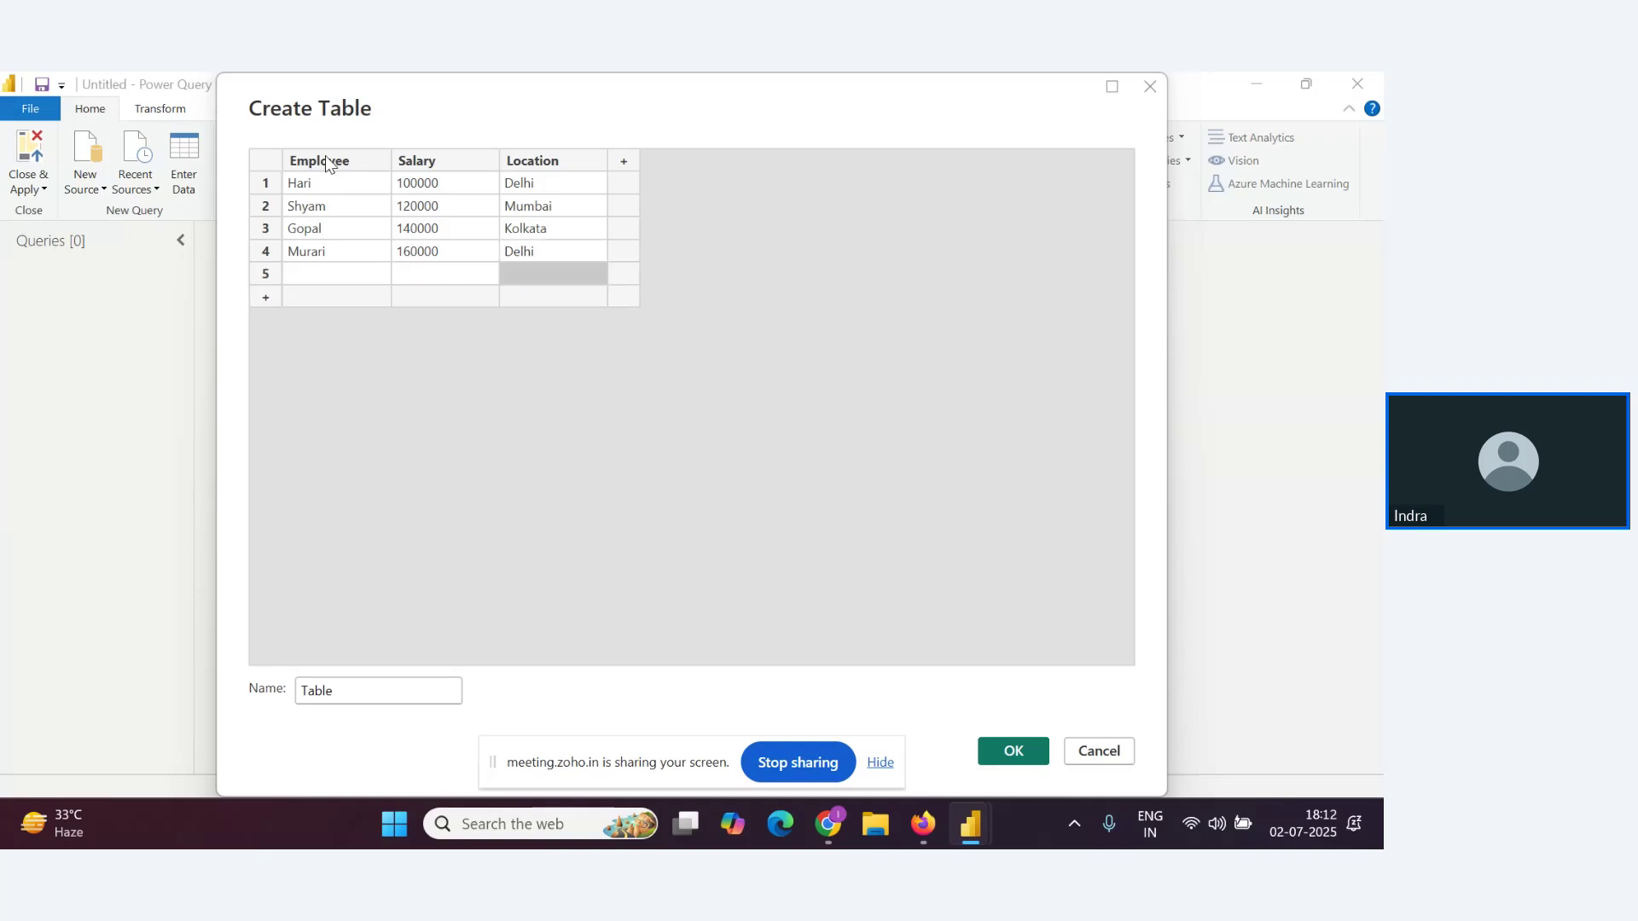
Fill row 5 with the employee's name, salary 180000 and location Mumbai
key(Left)
key(Left)
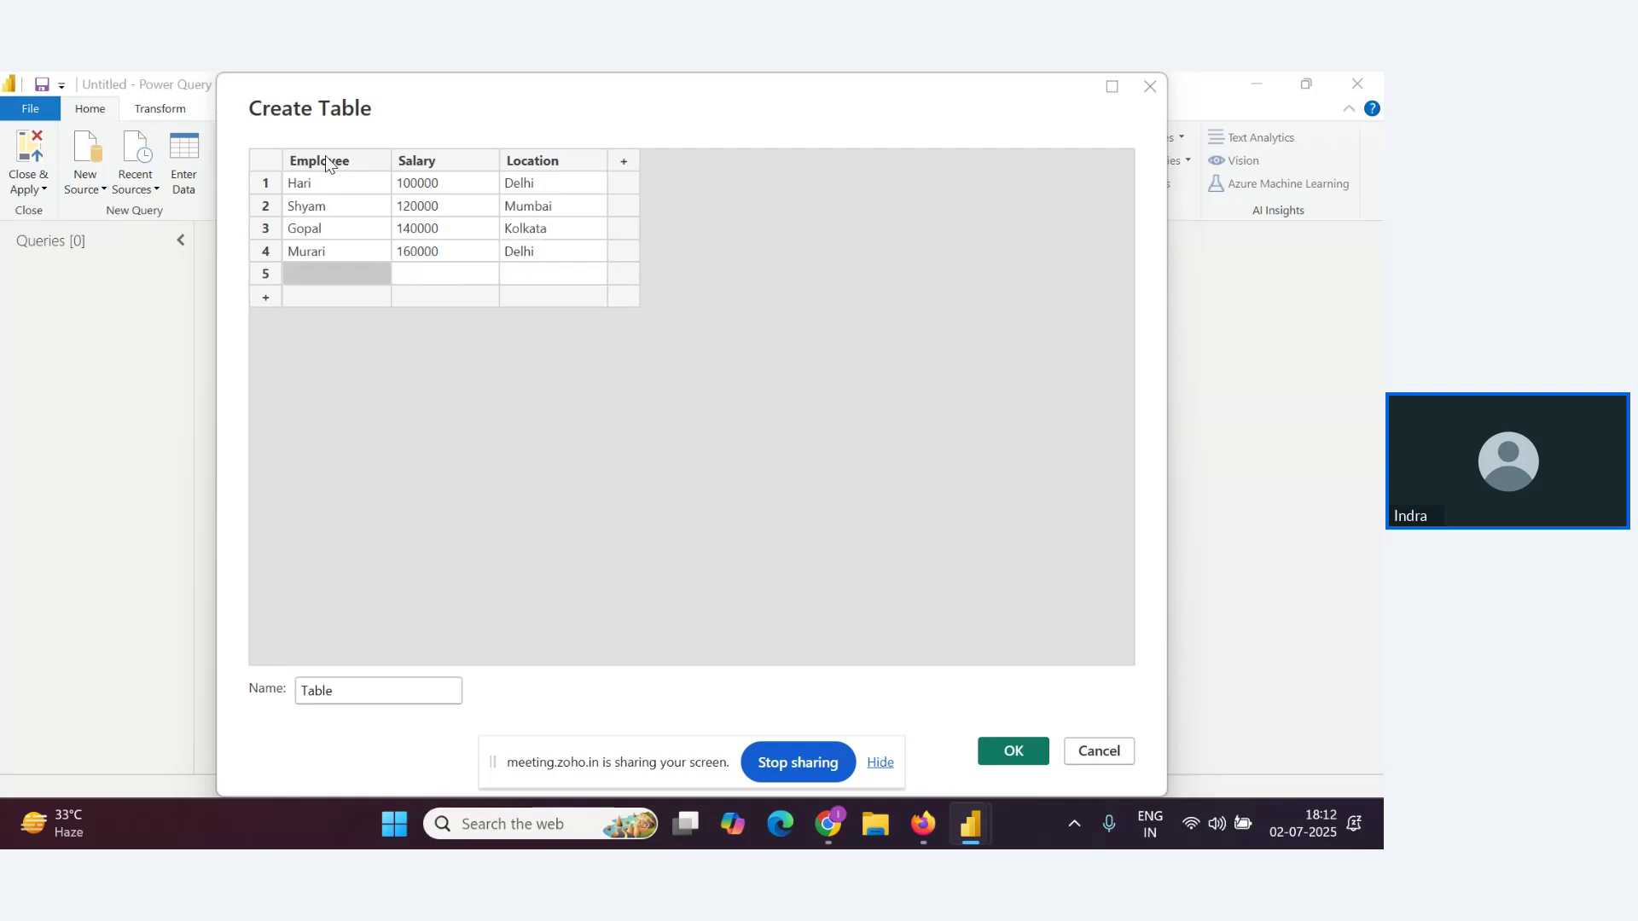
text(Krisd)
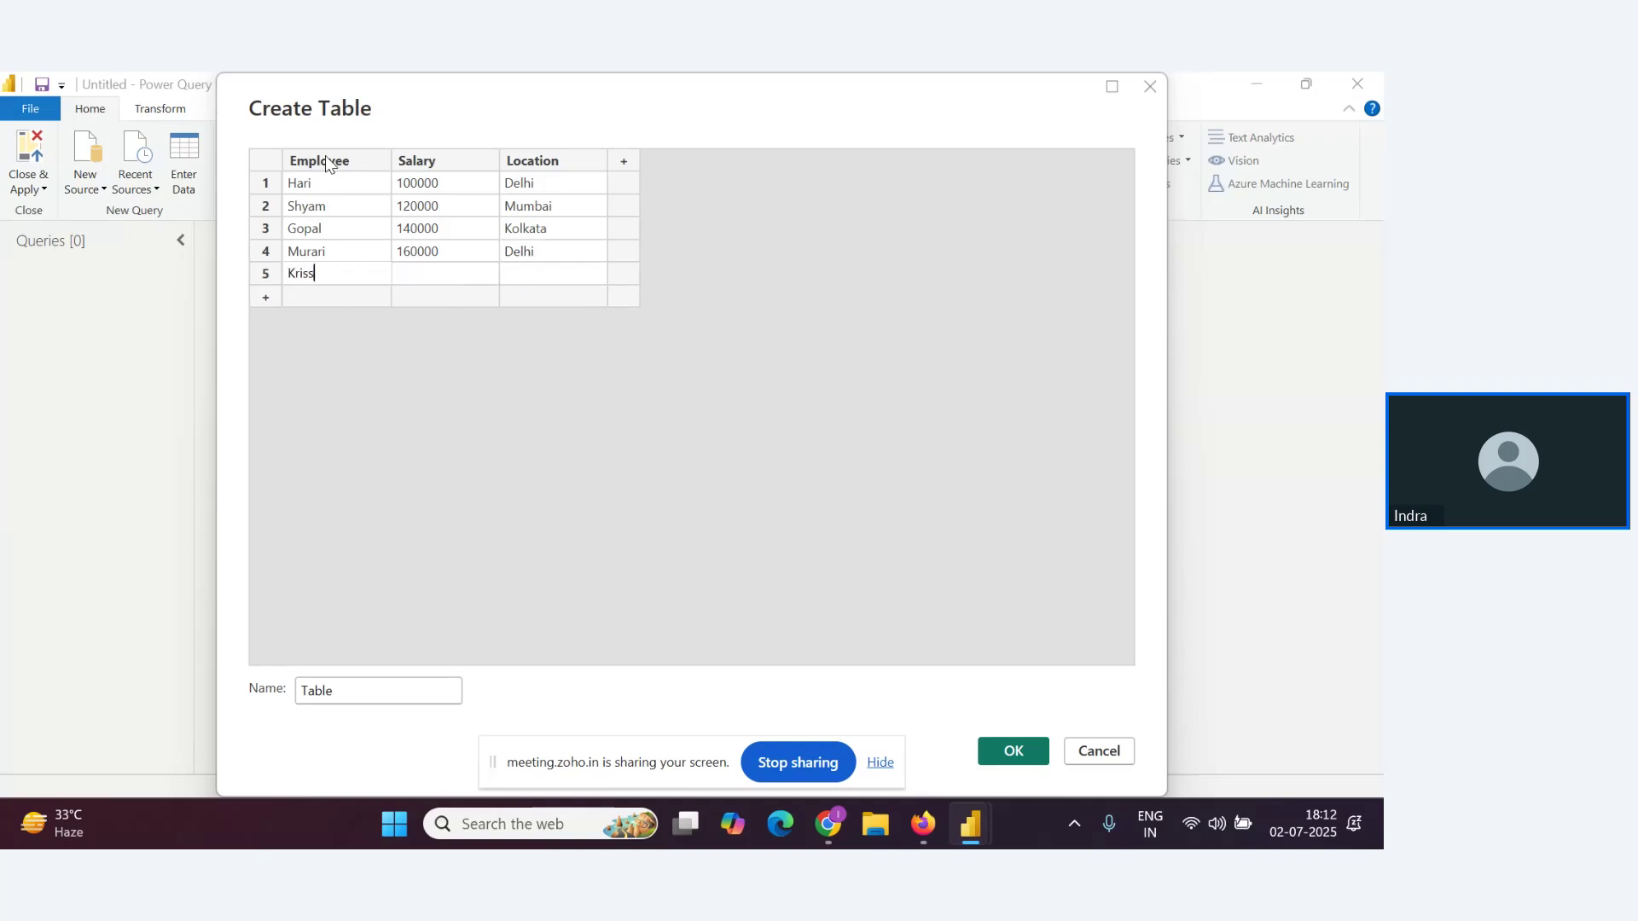
key(BackSpace)
text(hna)
key(Tab)
text(180000)
key(Tab)
text(Mumbai)
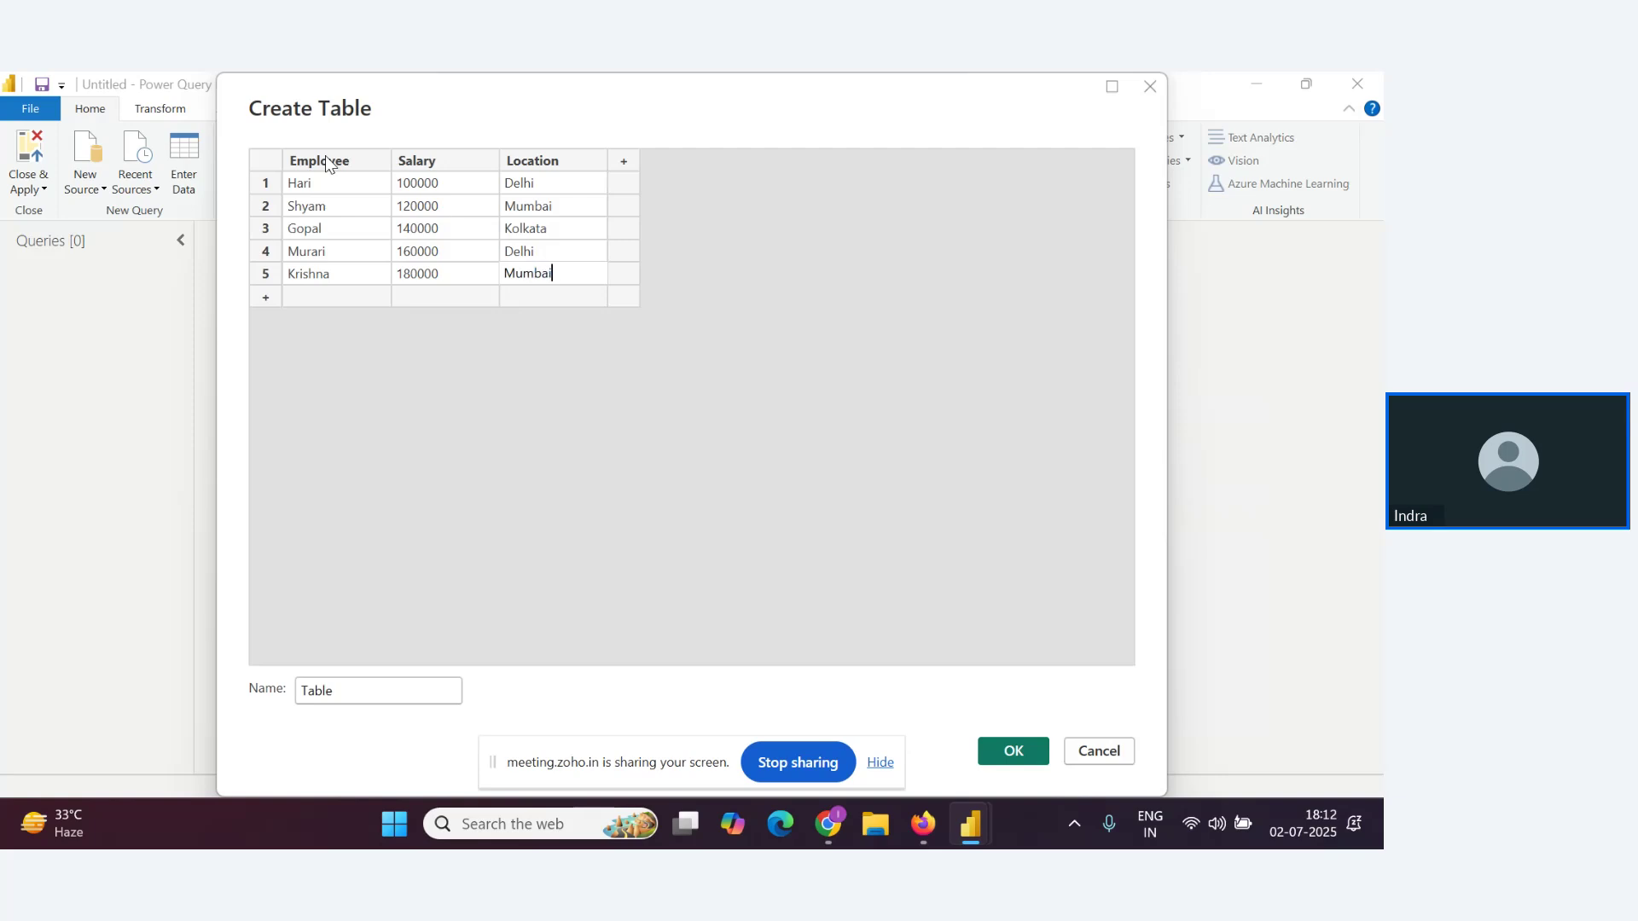
key(Tab)
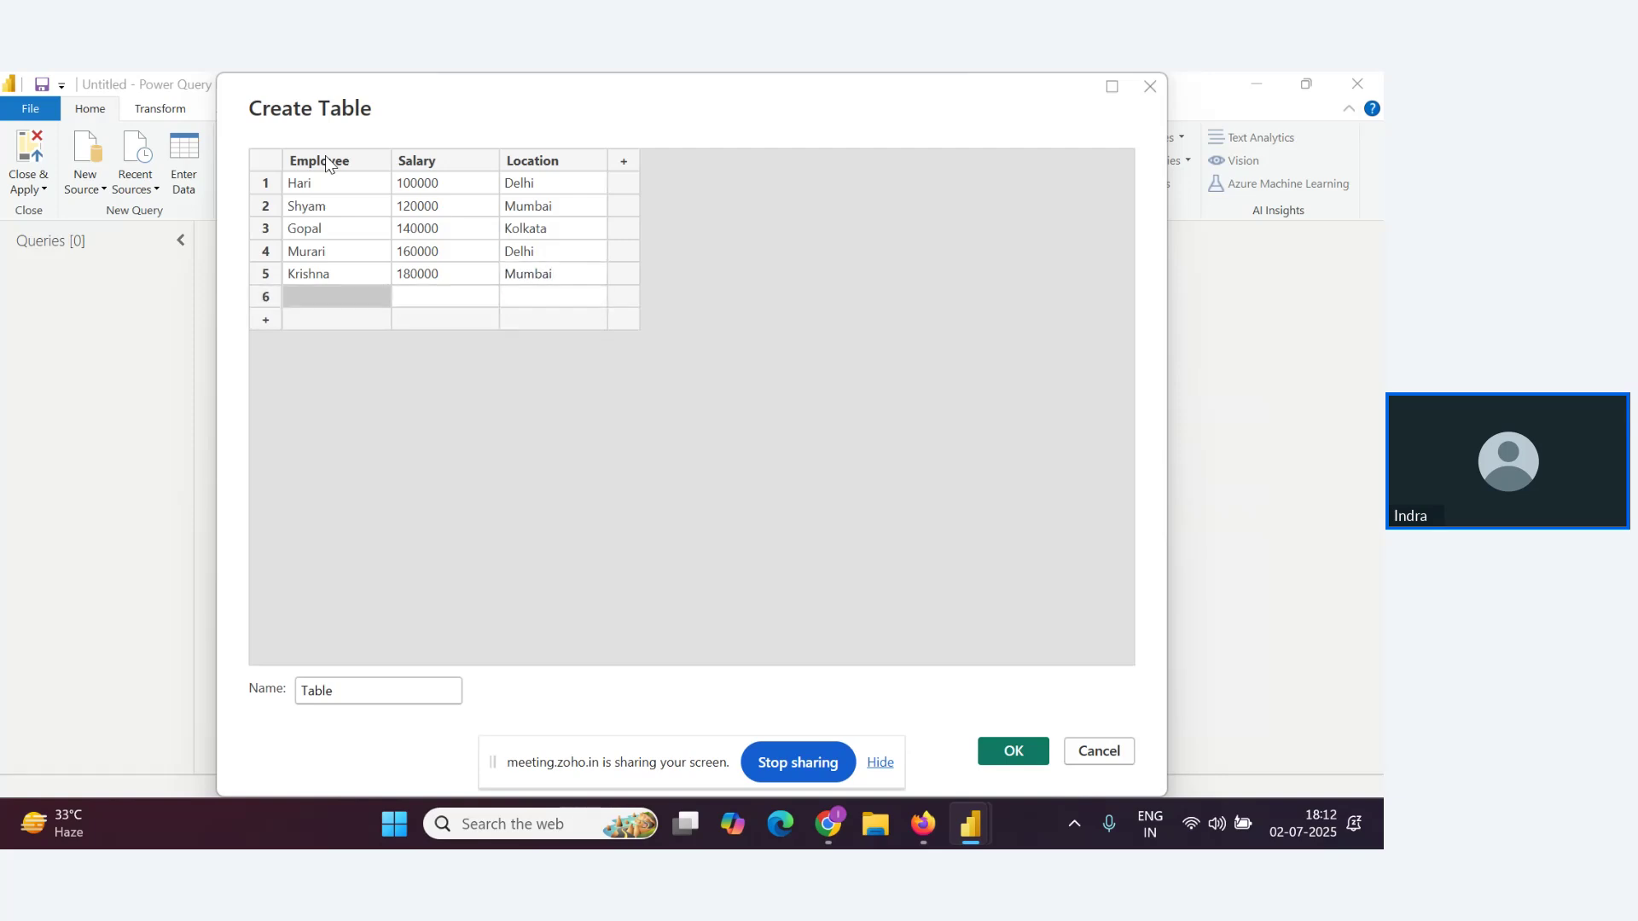
Fill row 6 with the employee's name, salary 200000 and location Kolkata
text(Sundar)
key(Tab)
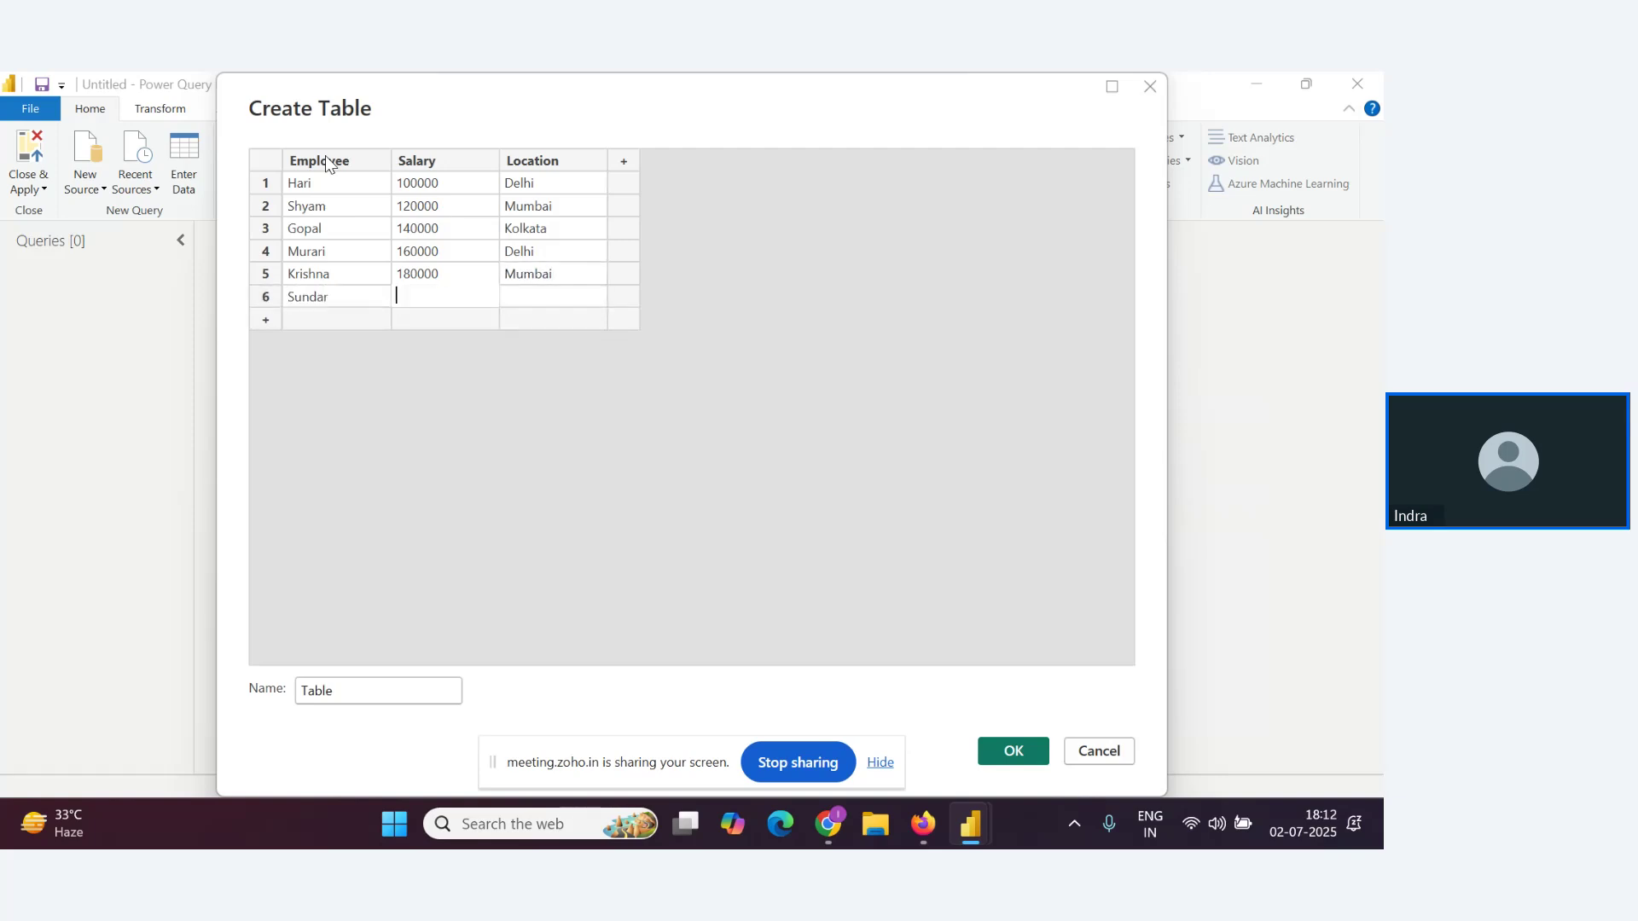
text(200000)
key(Tab)
text(Kol)
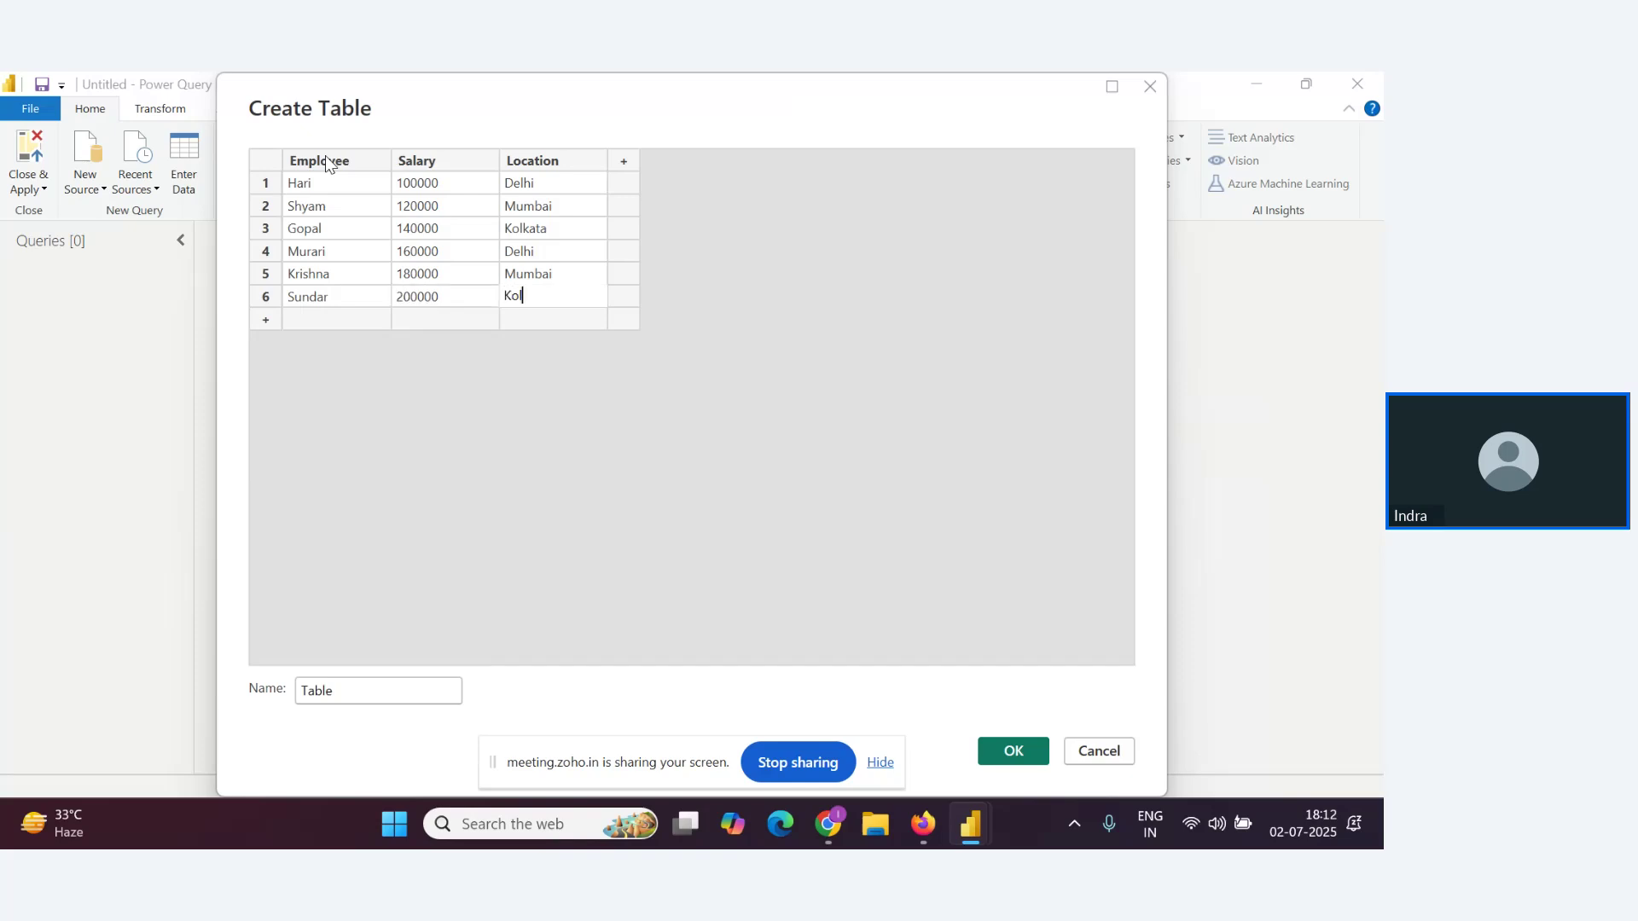
text(kata)
Name the table Employee Table and create it
click(348, 685)
double_click(348, 685)
text(E)
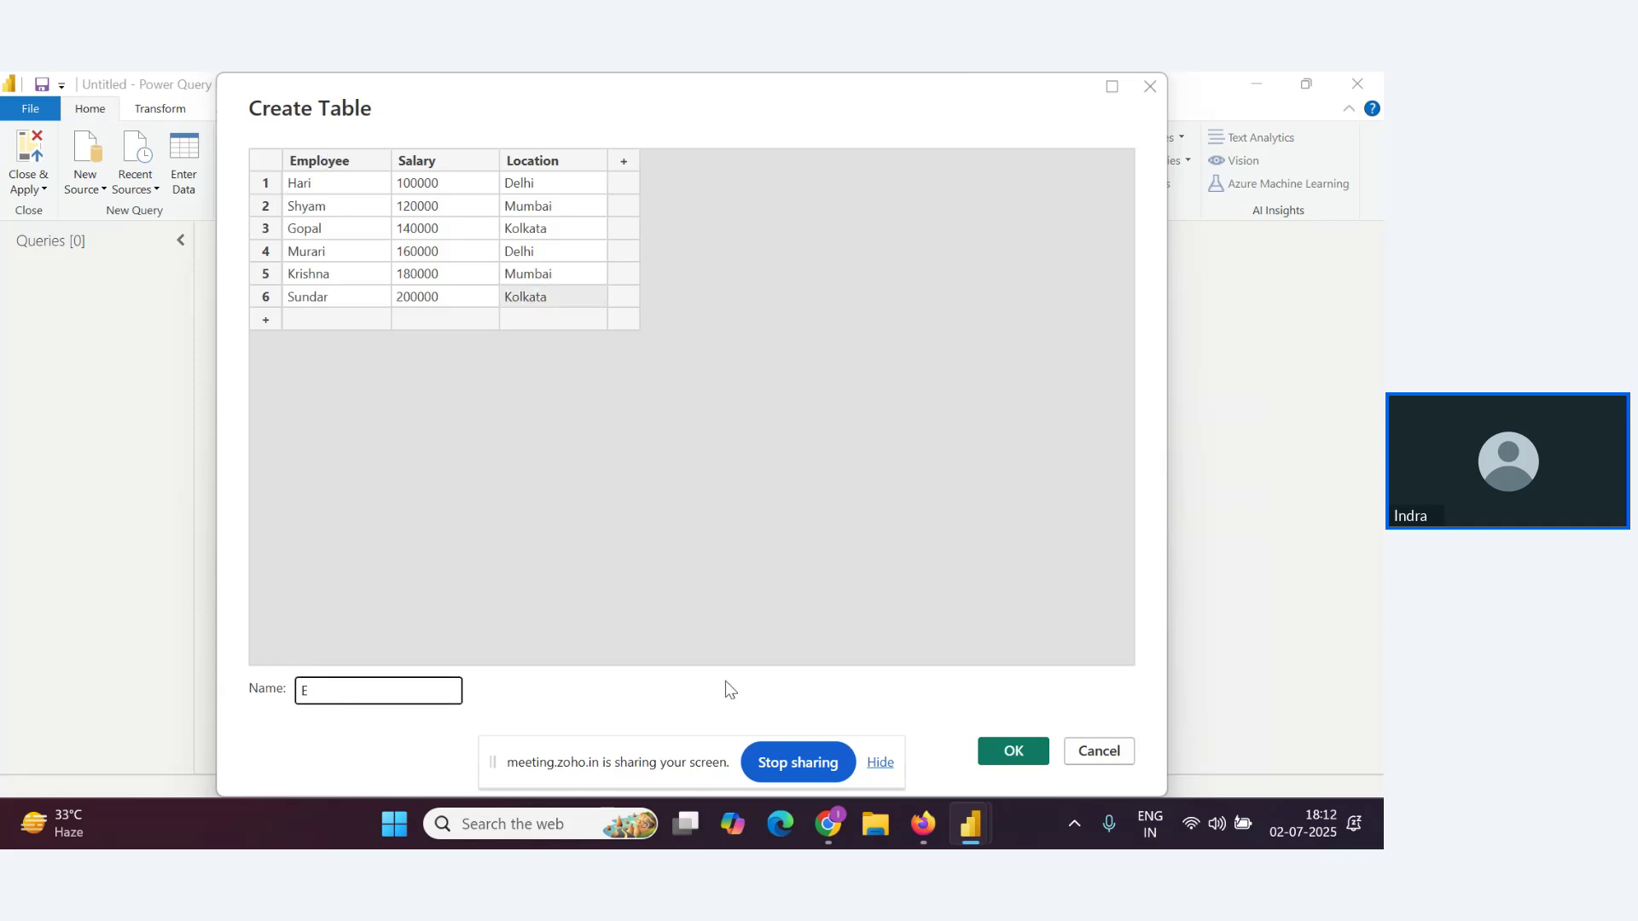
text(mpl)
text(oyee )
text(Ta)
text(ble)
key(BackSpace)
text(le)
click(1014, 751)
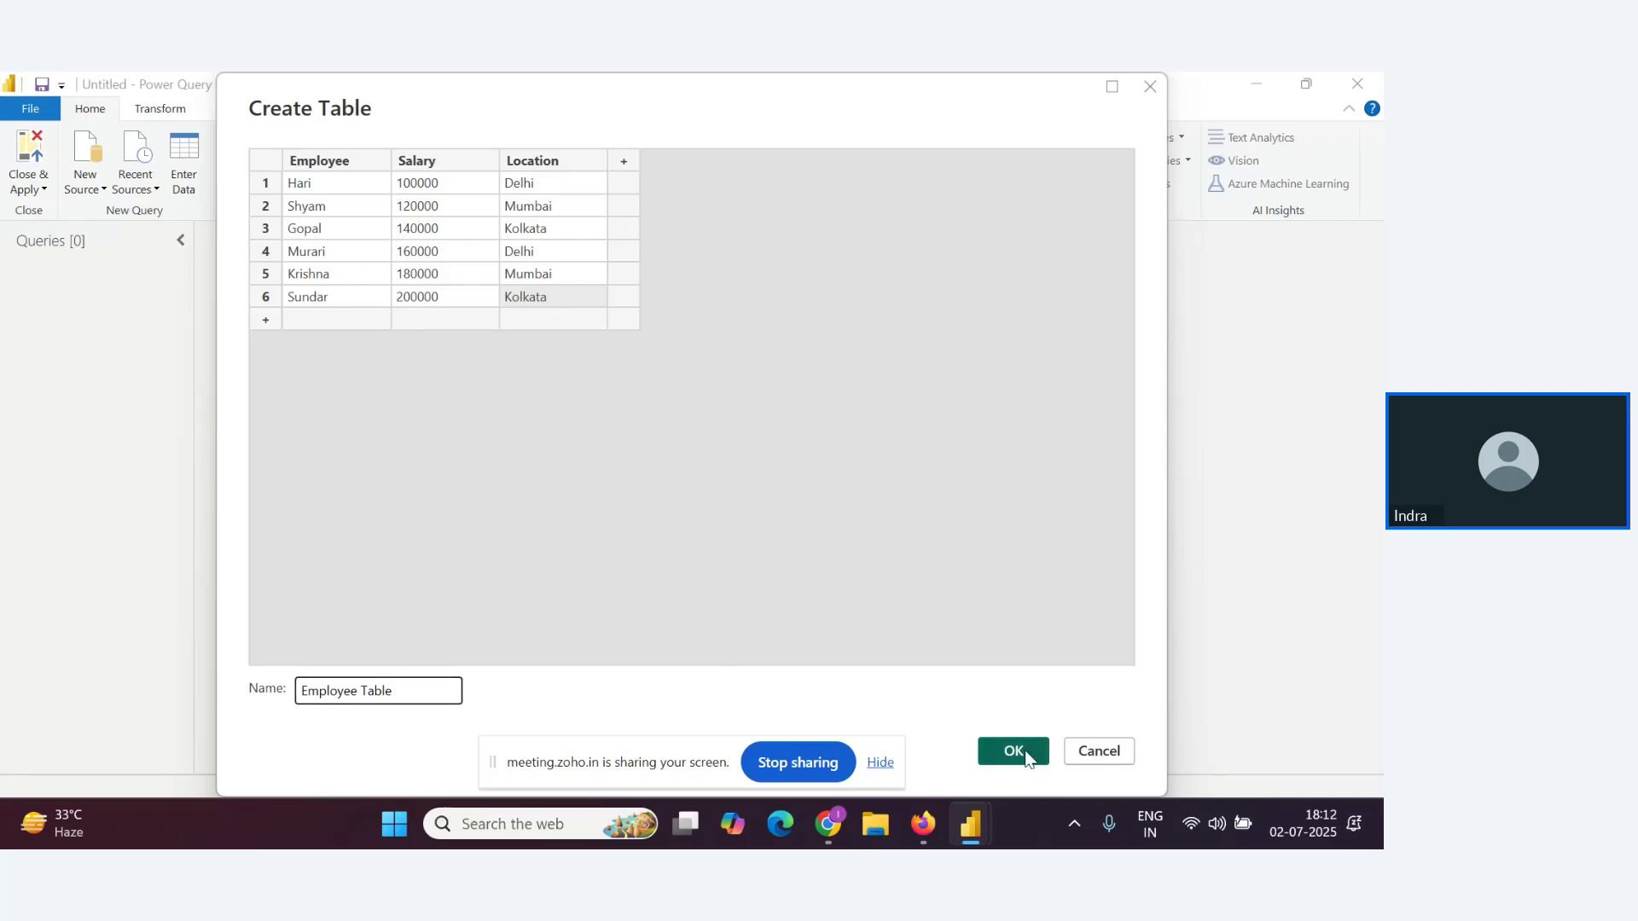
Switch to the Zoho webinar window to check the attendees' Q&A messages, and return to Power Query Editor
key(alt+Tab)
key(alt+Tab)
key(Tab)
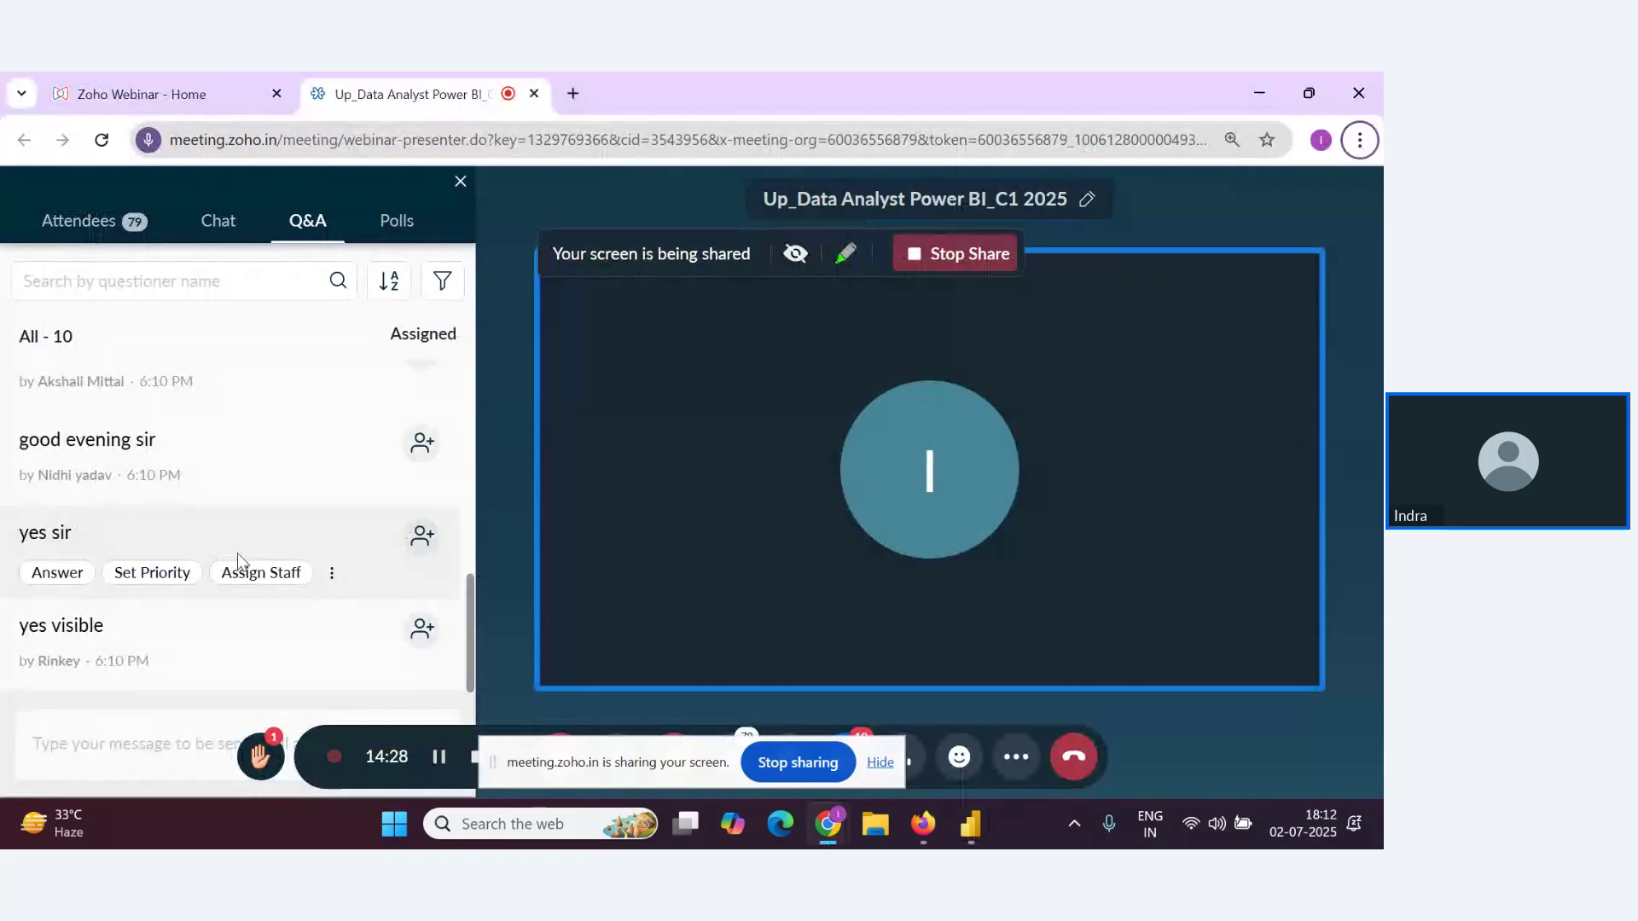
key(alt+Tab)
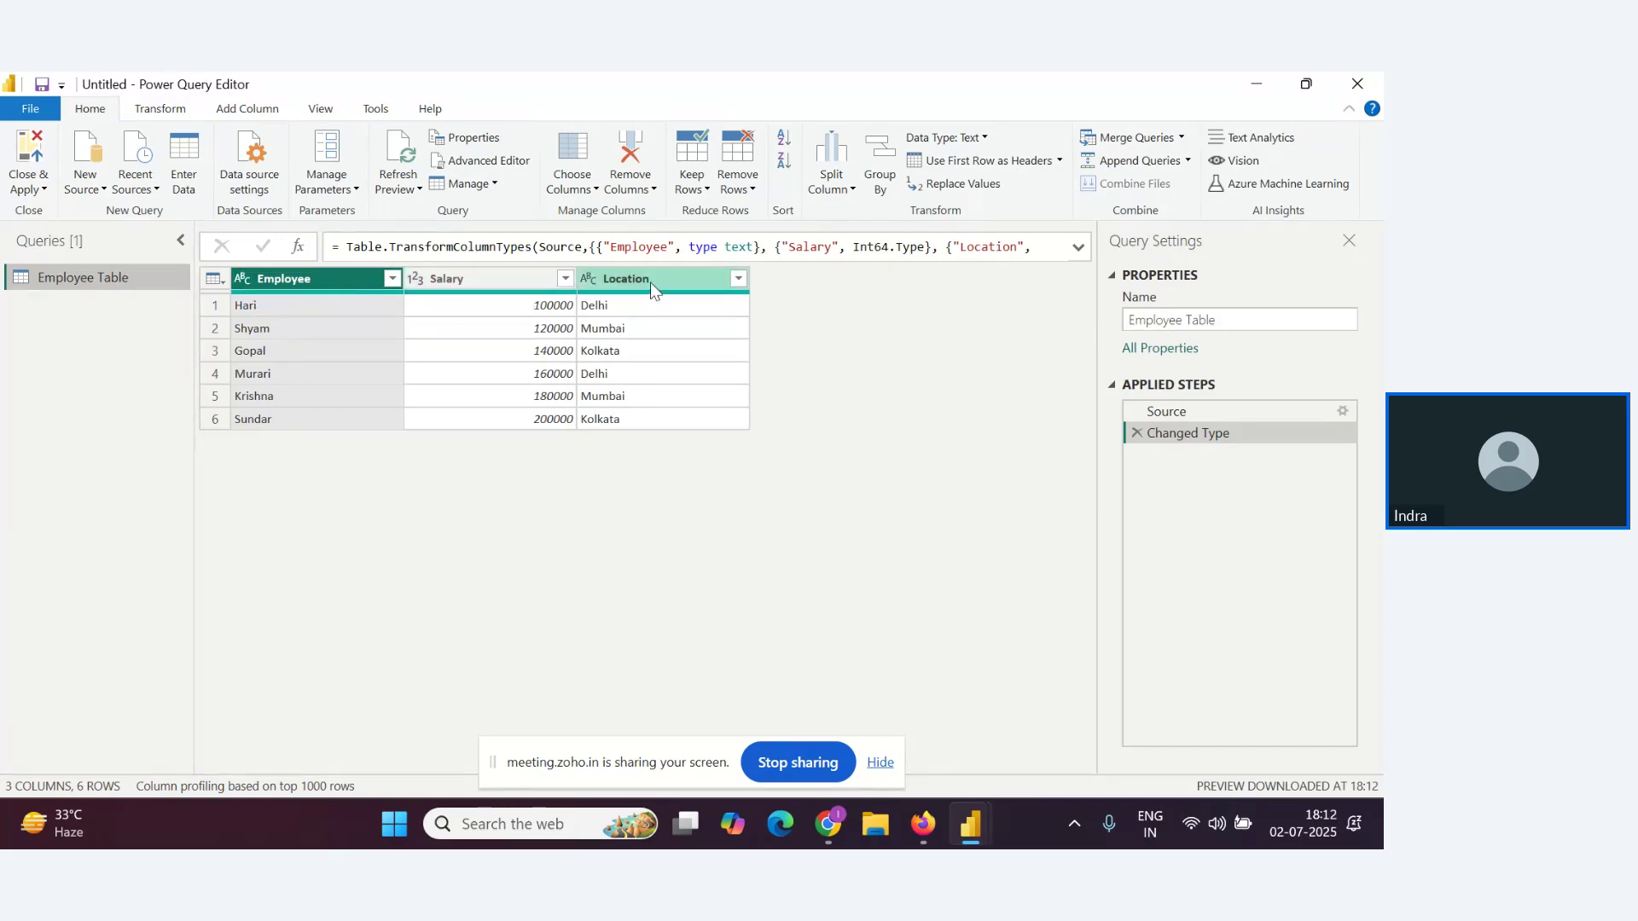
Start a Group By on the Location column and move its dialog higher for a full view of its settings
mouse_move(594, 300)
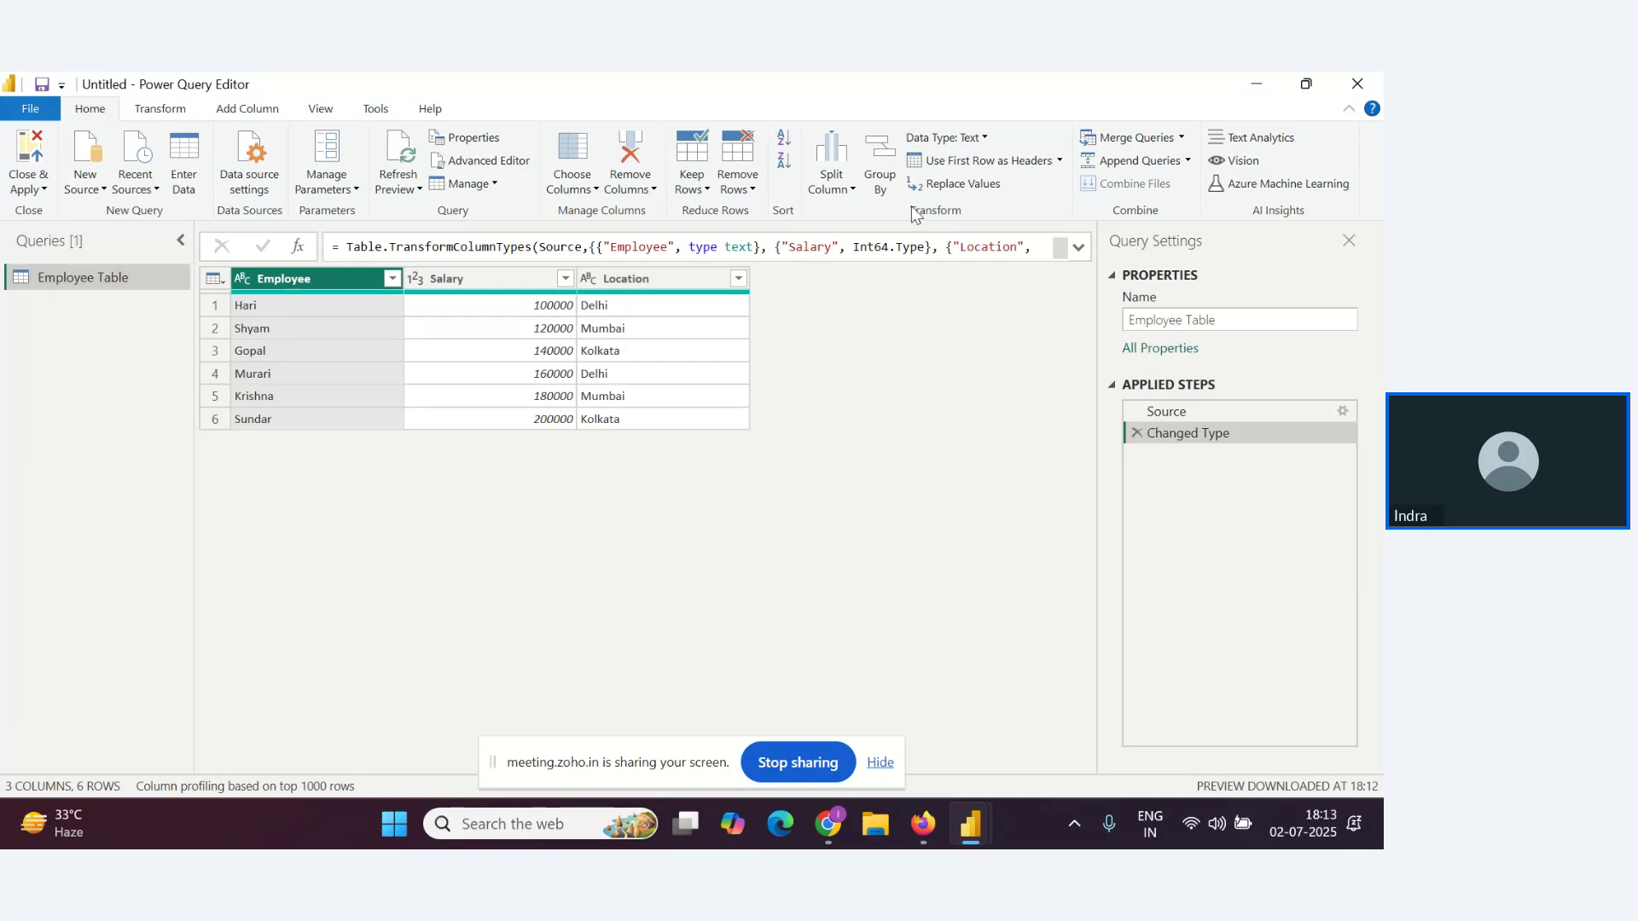
click(649, 278)
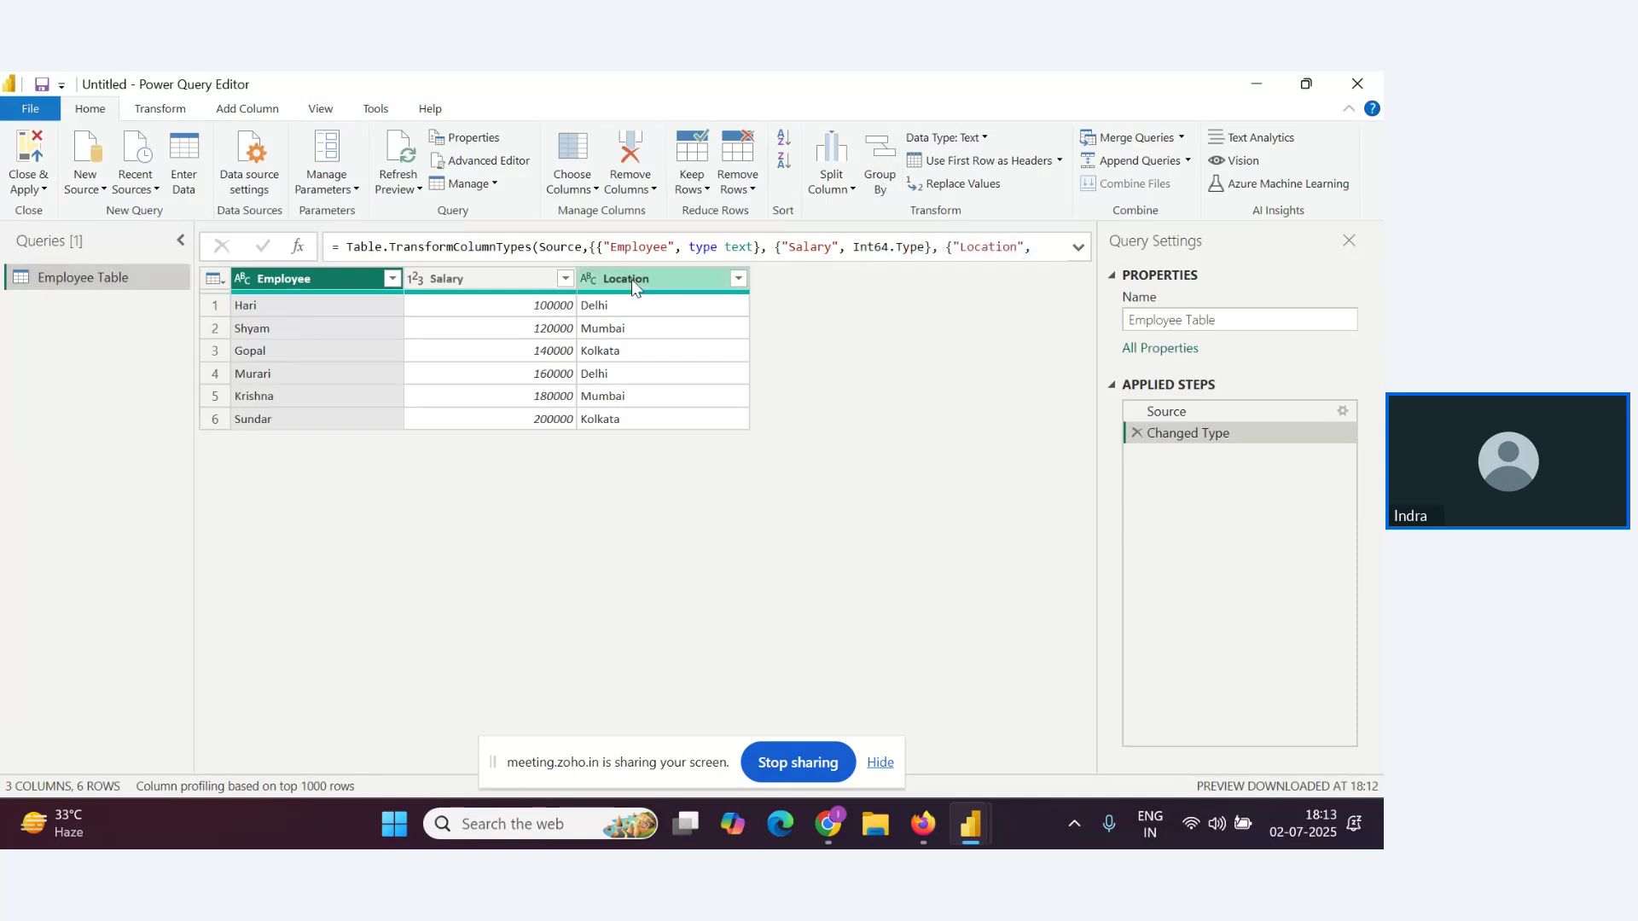
click(880, 179)
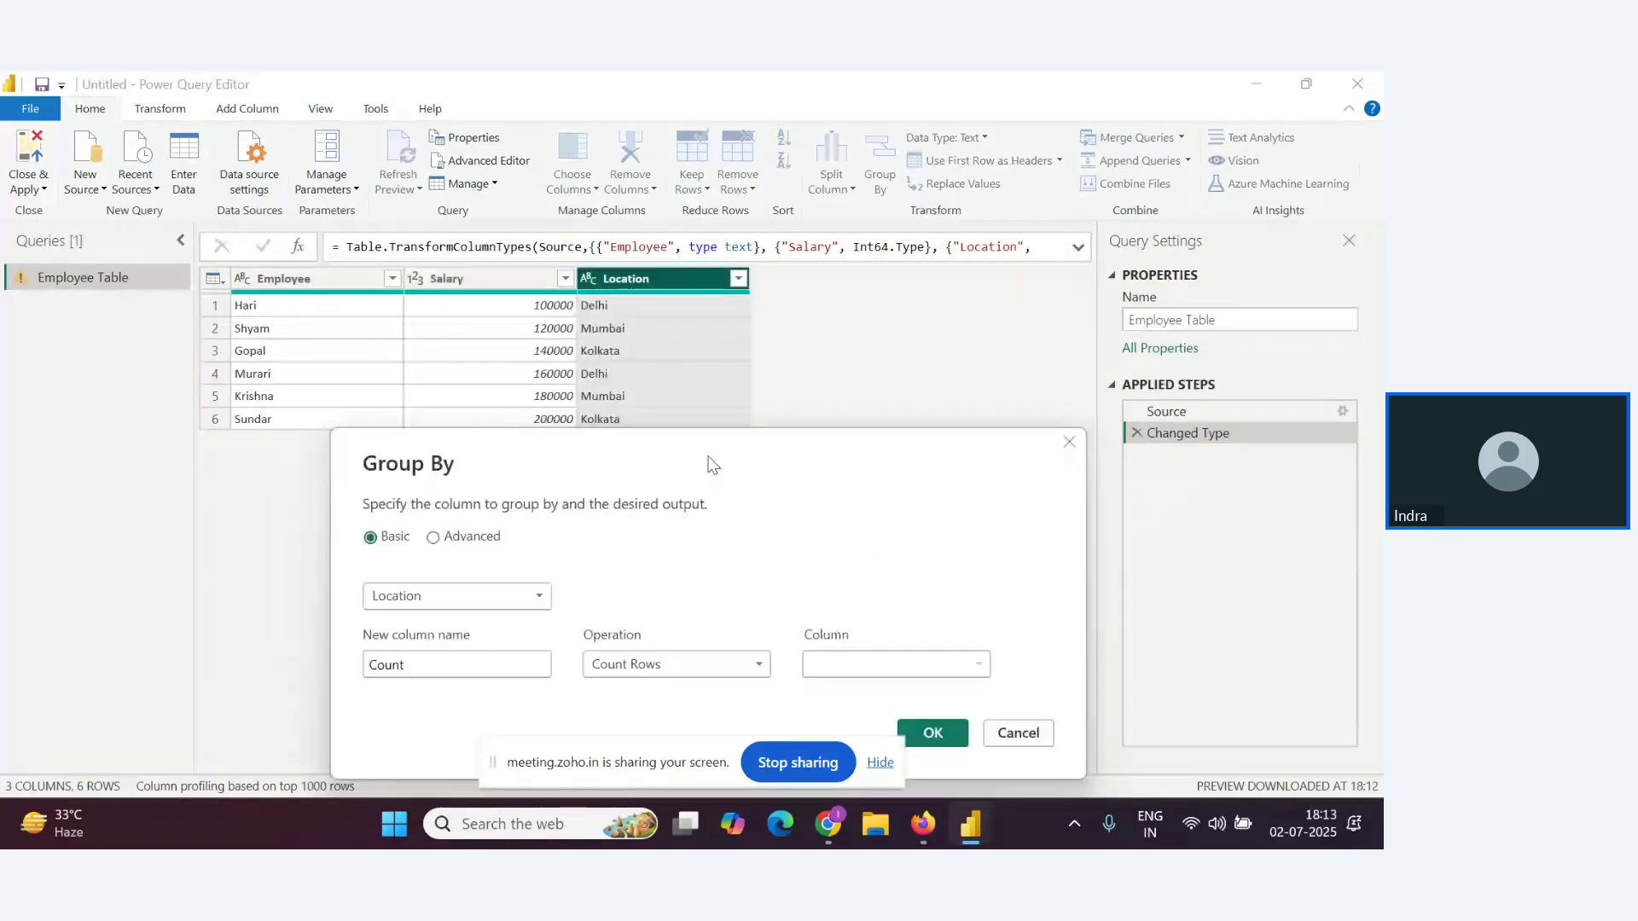
click(492, 604)
drag(691, 467, 691, 294)
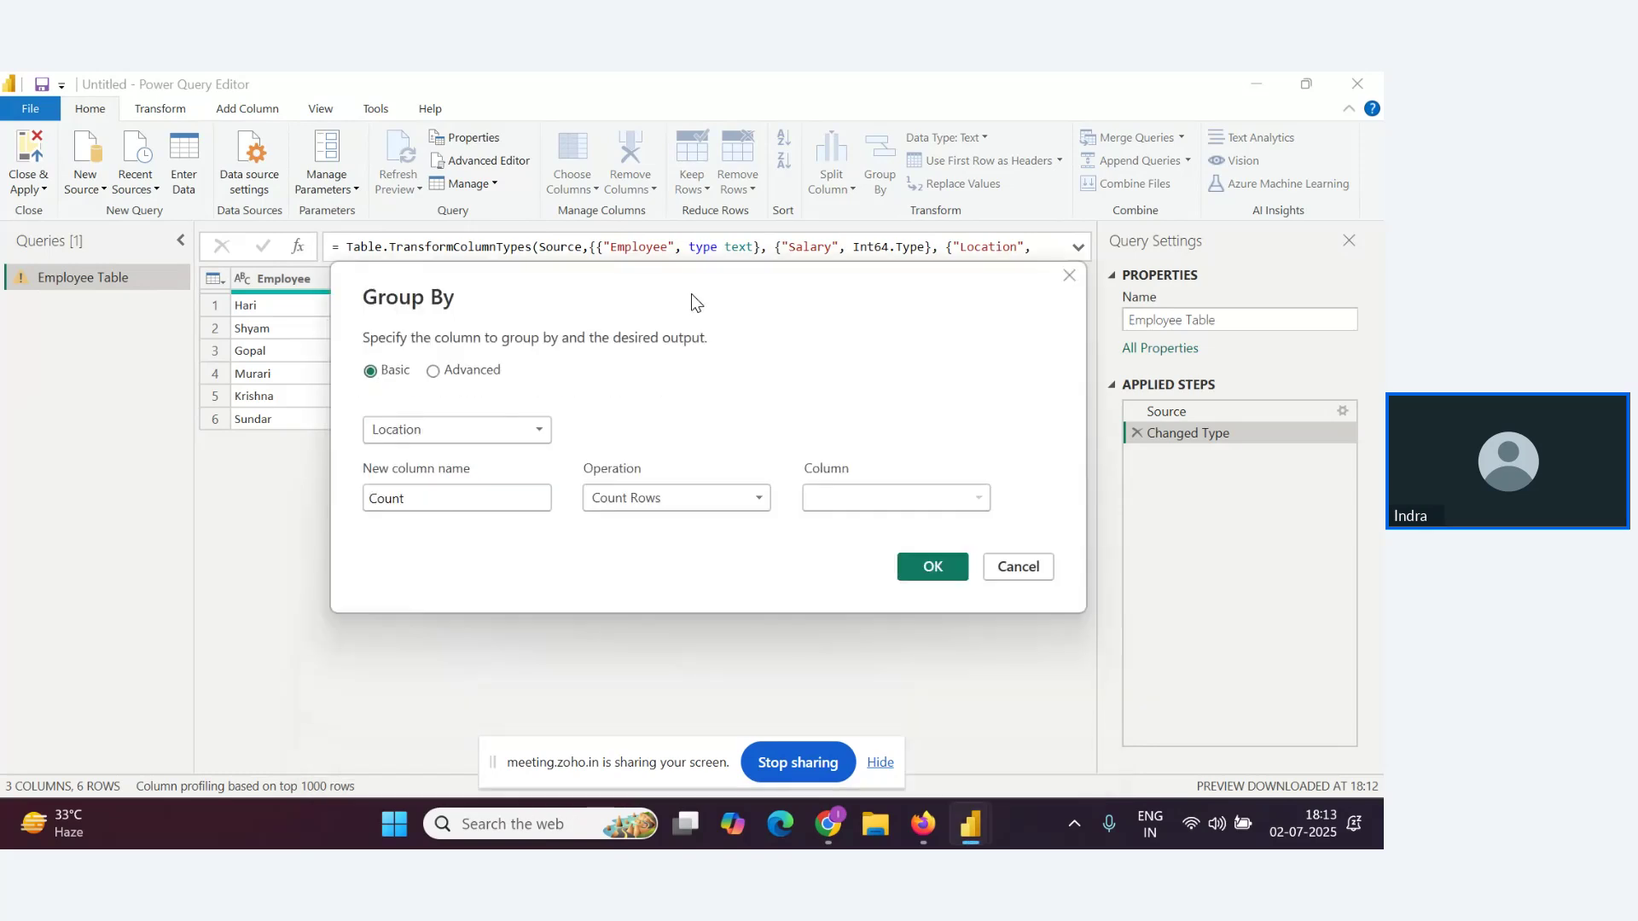
Try Employee and Salary in turn as the column to group by
click(517, 430)
click(442, 452)
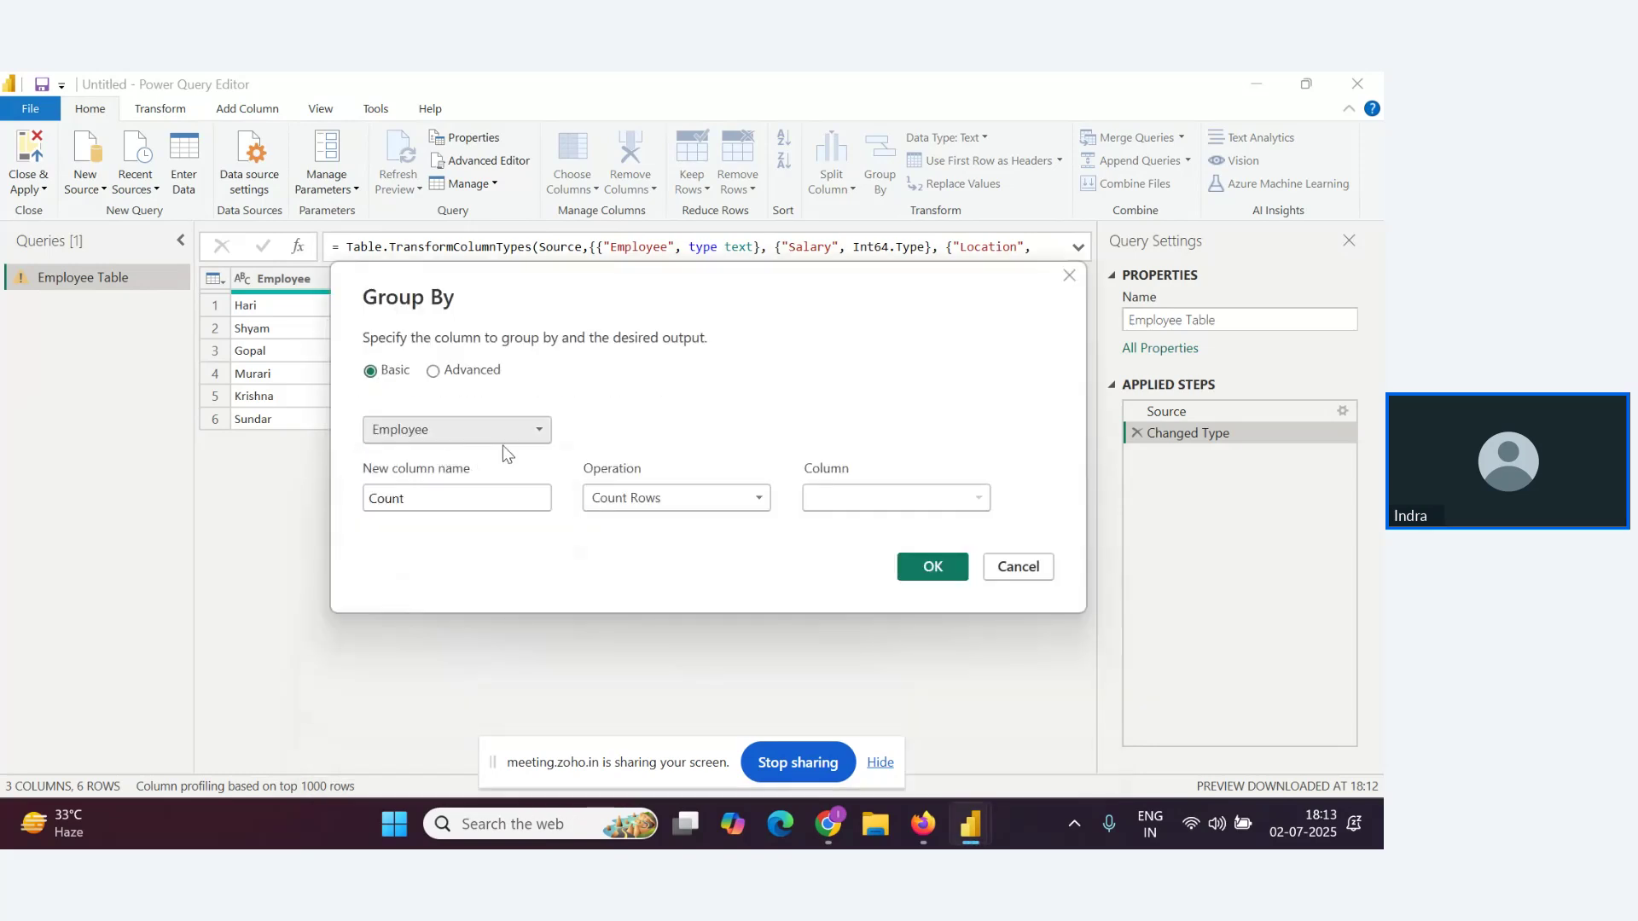
click(511, 437)
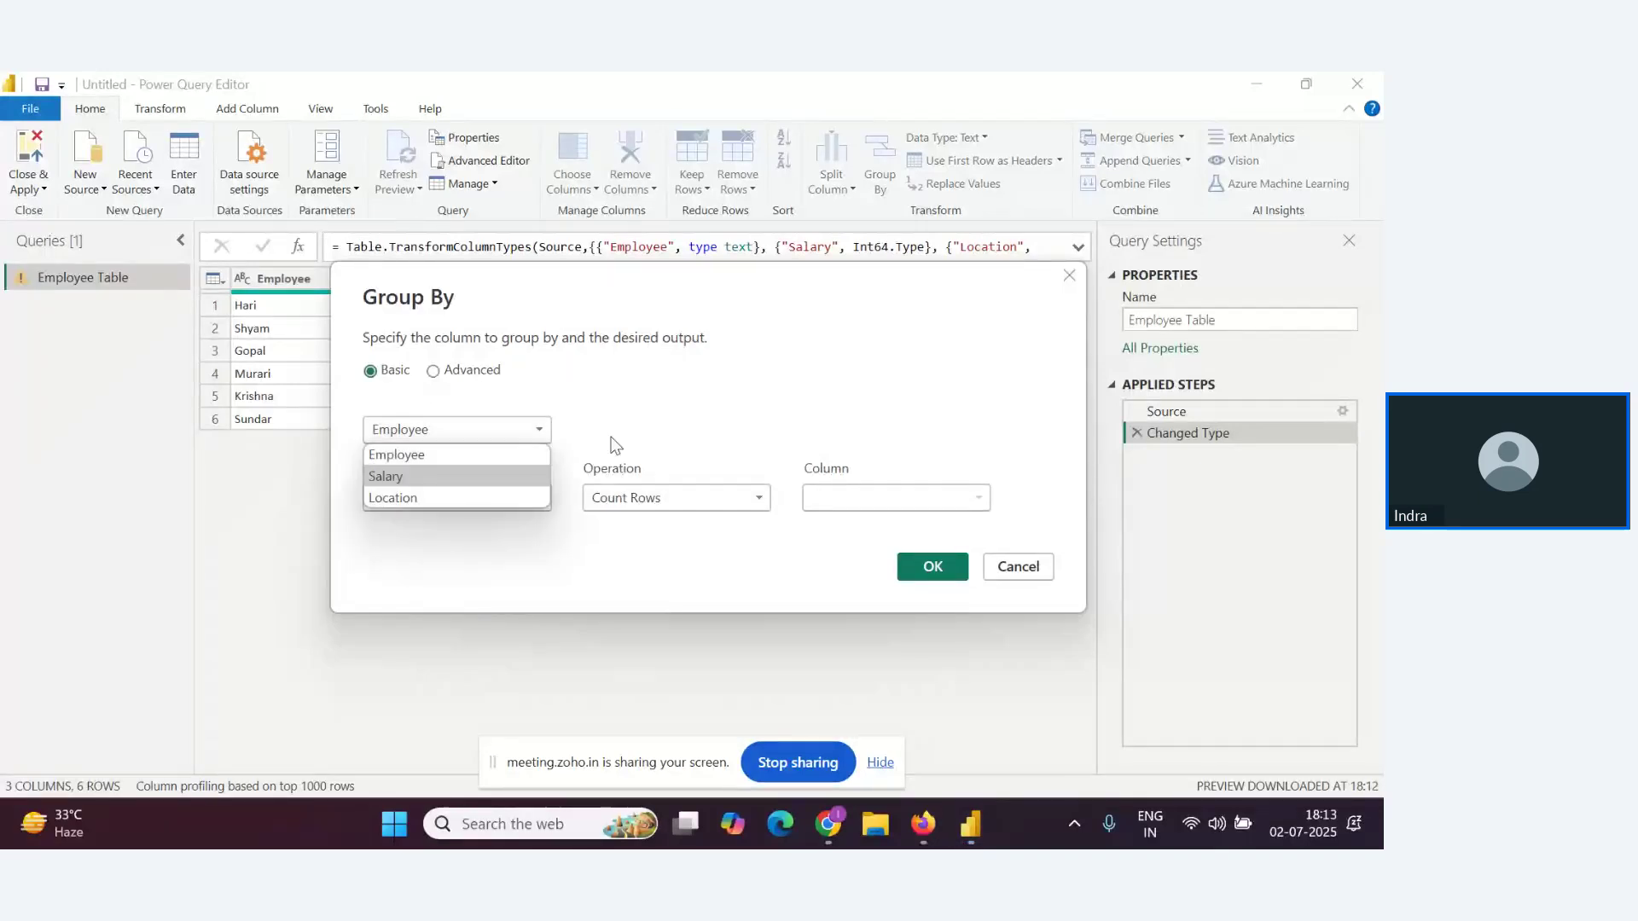
click(644, 441)
click(540, 436)
click(461, 474)
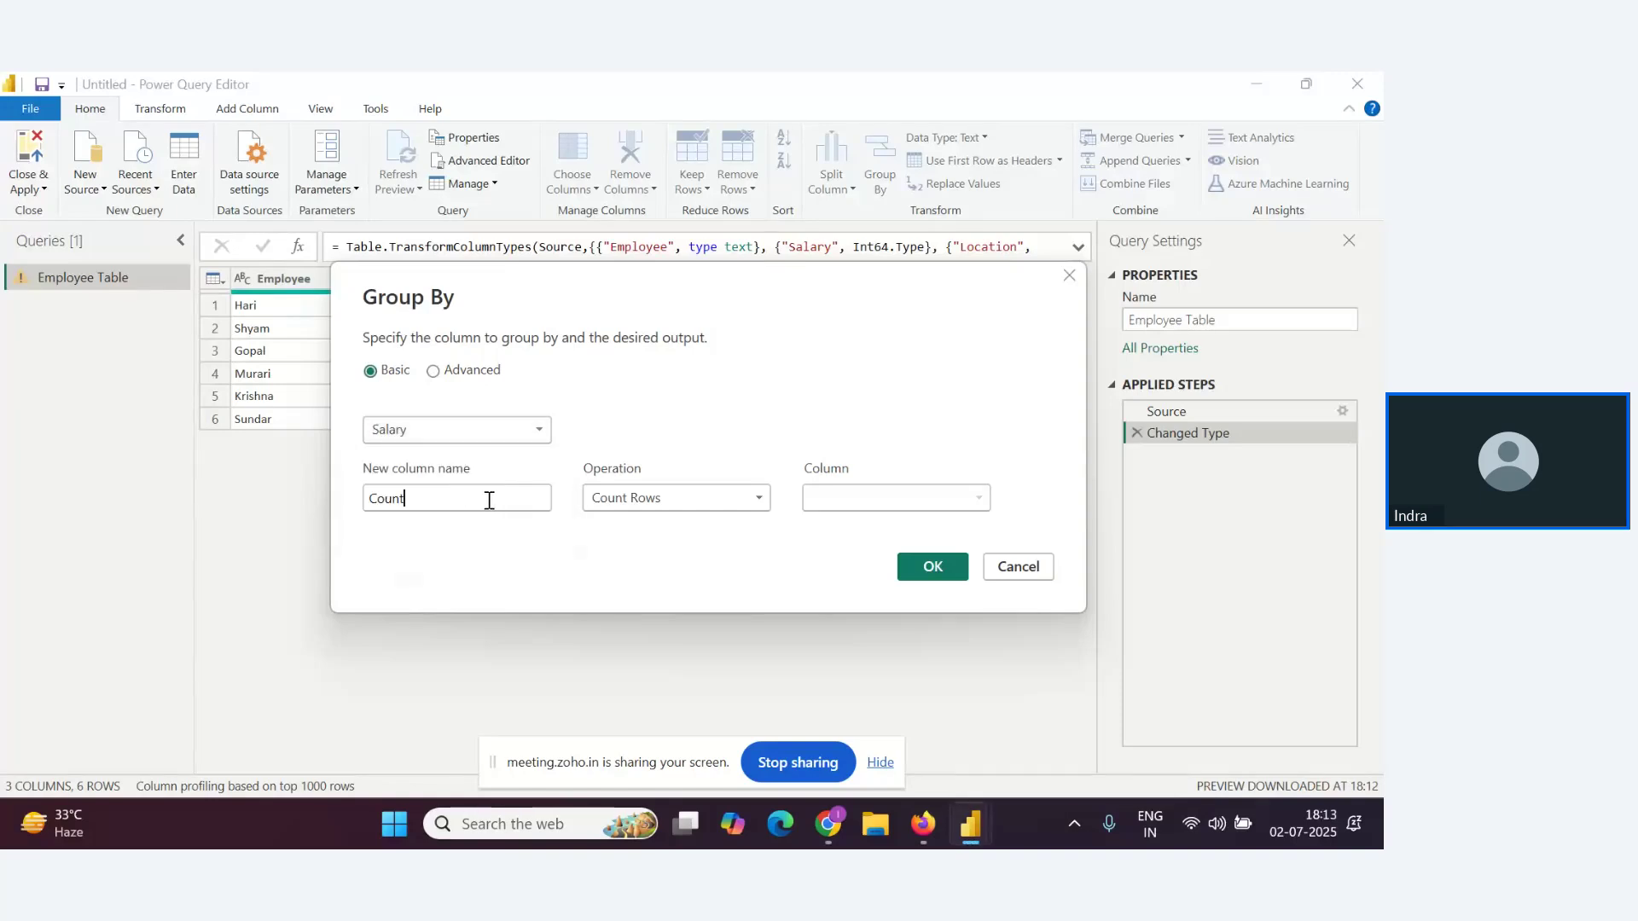
Set the grouping column to Location, with a new column Average Salary that uses the Average operation on Salary
double_click(499, 499)
text(Averg)
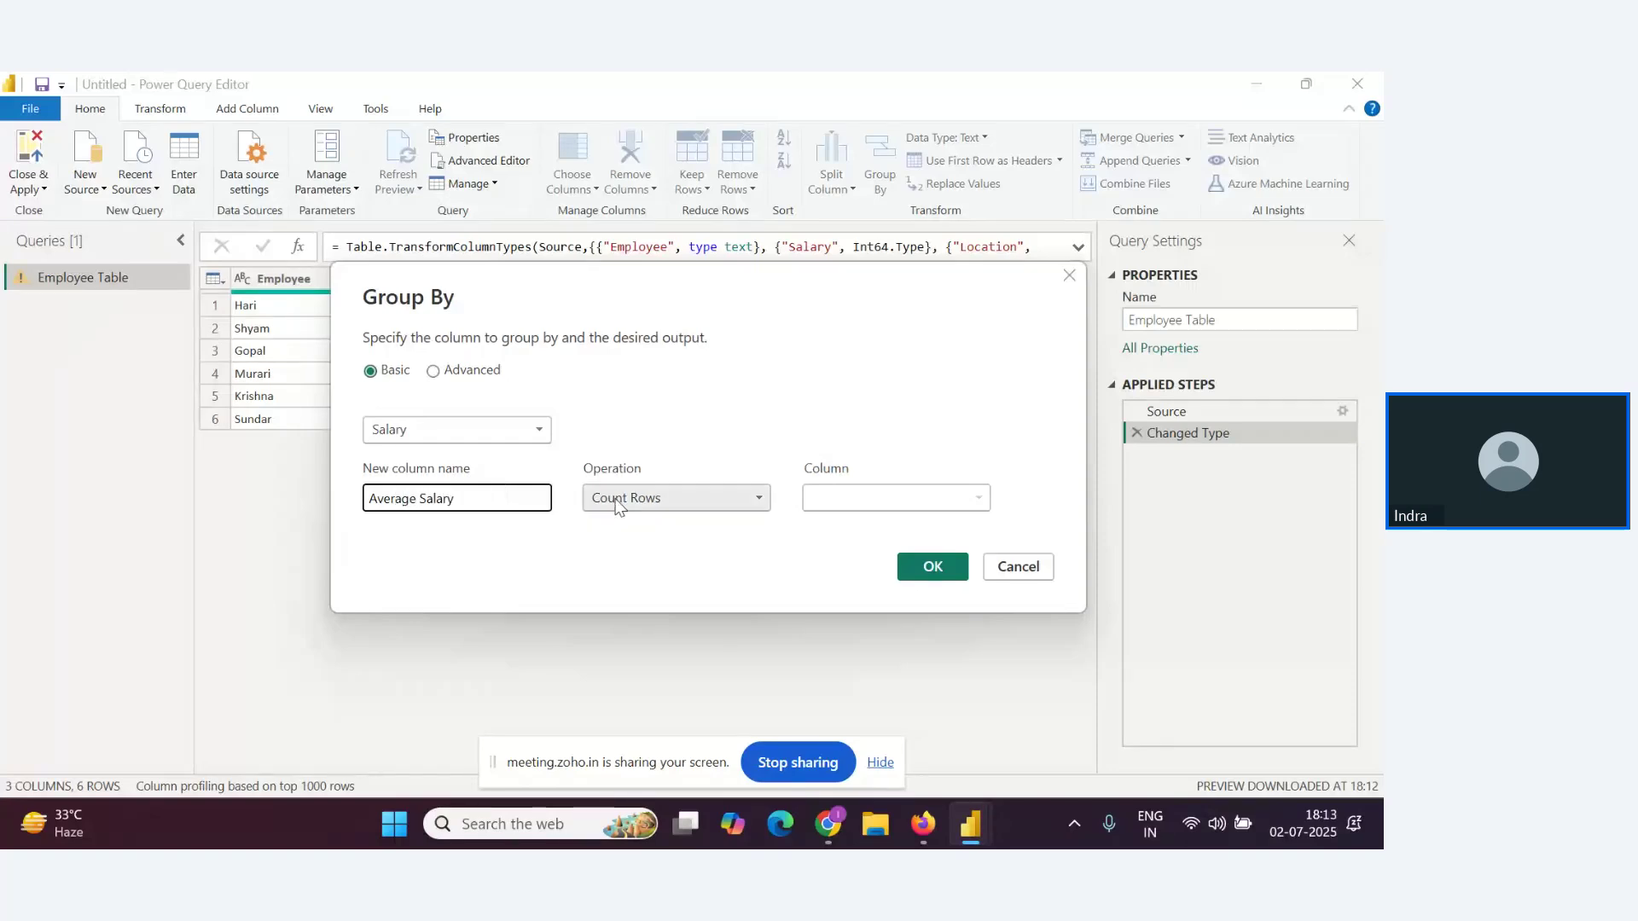
click(670, 505)
click(636, 545)
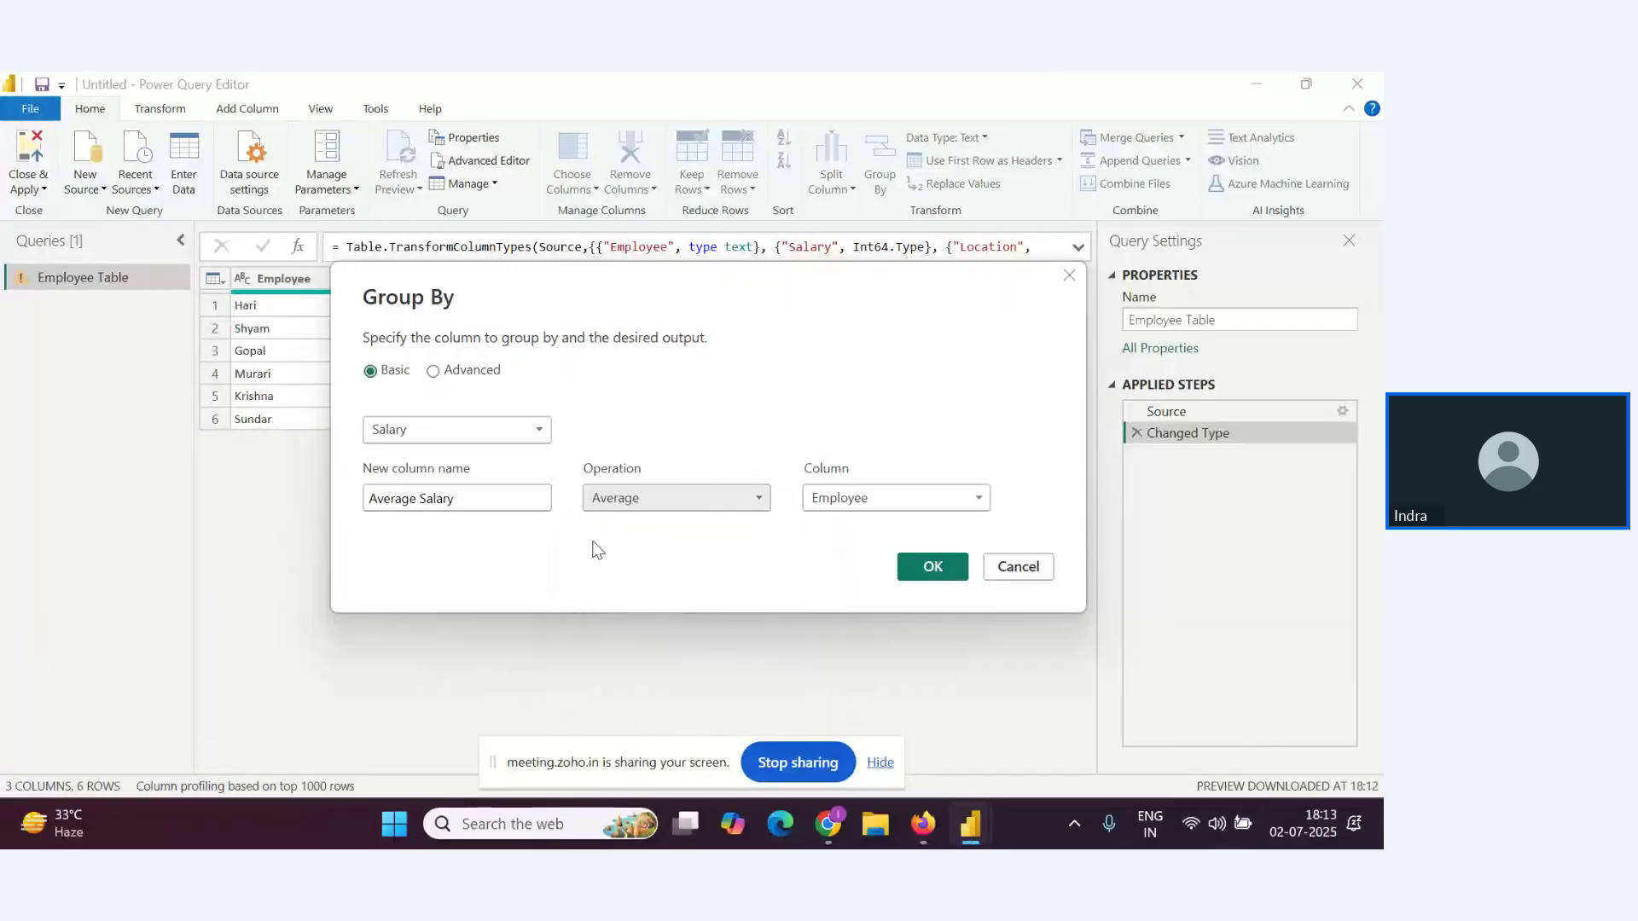
click(894, 501)
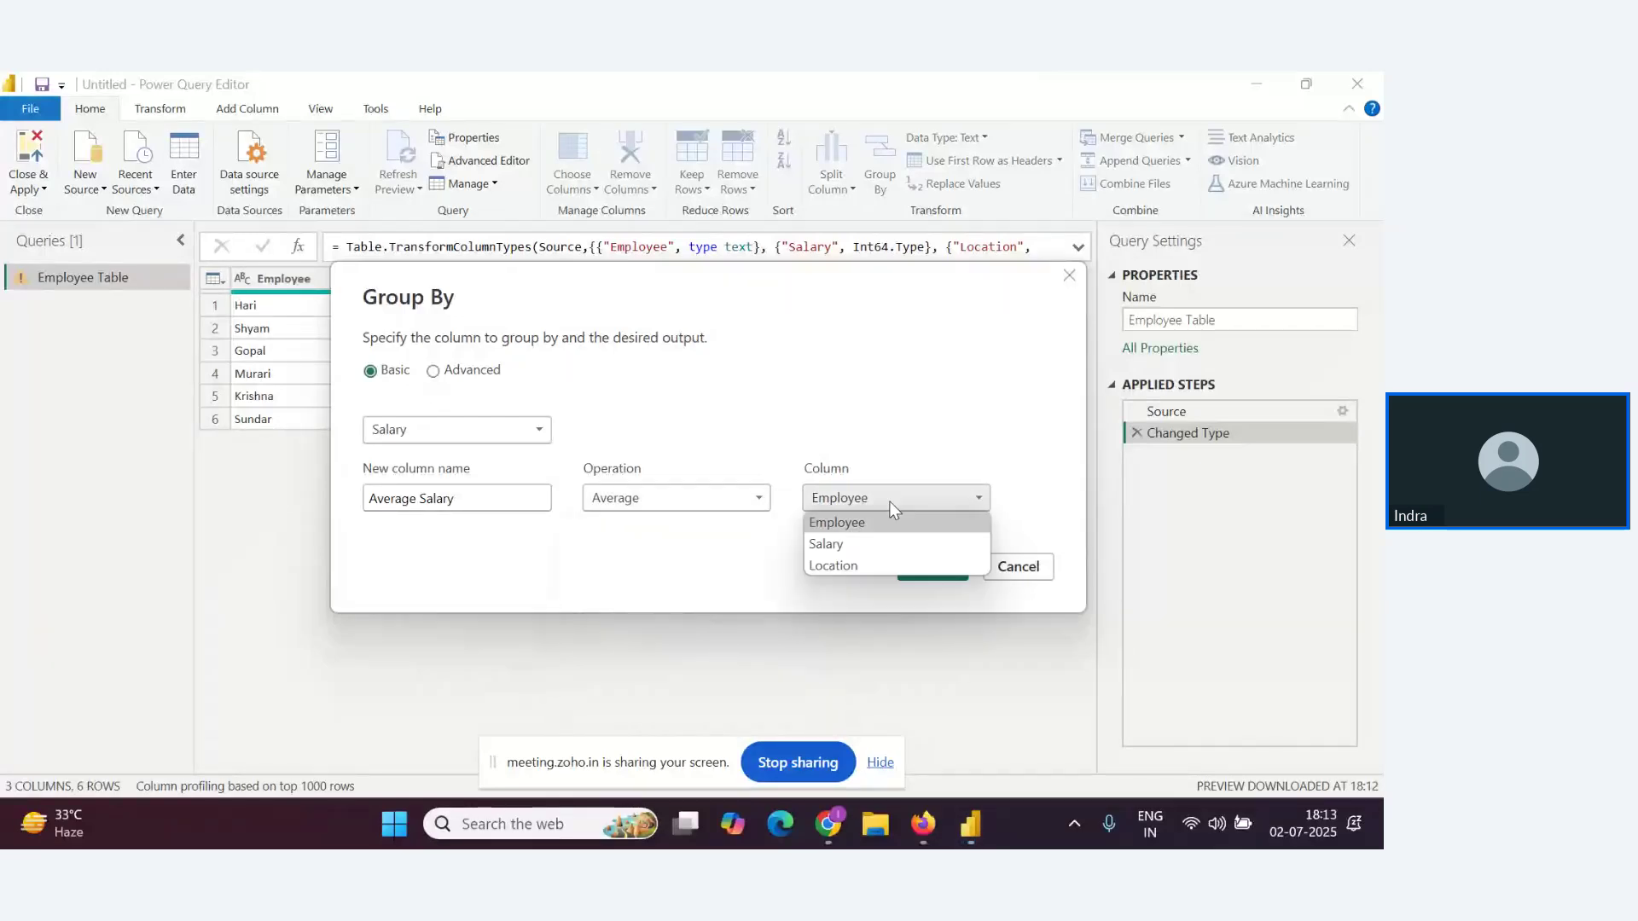
click(859, 544)
click(497, 431)
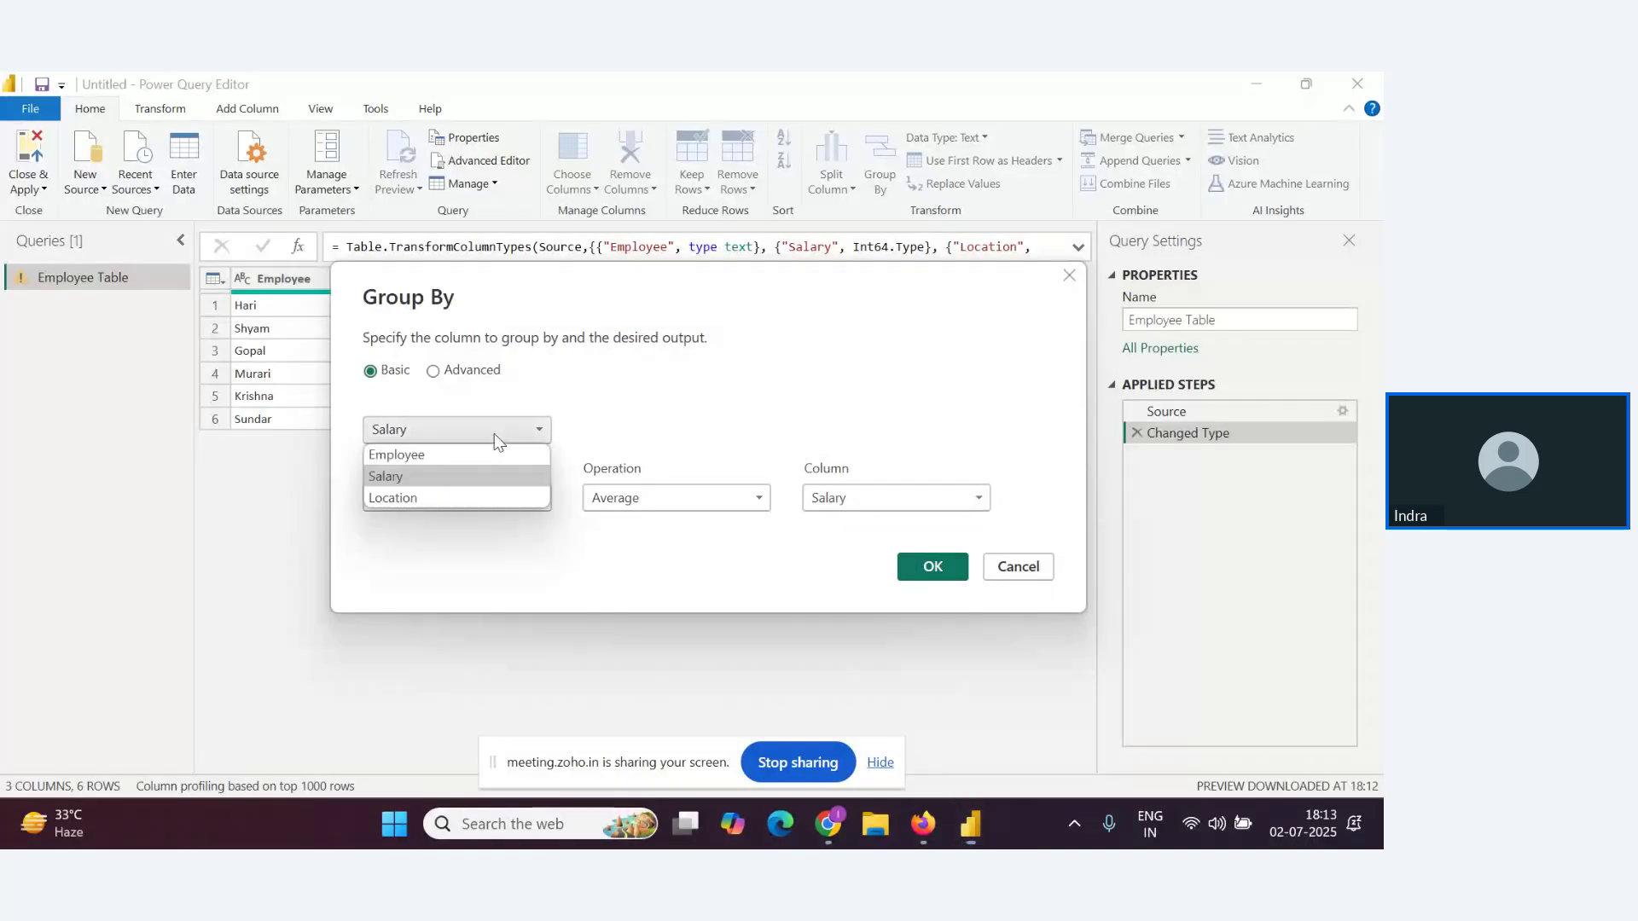
click(432, 503)
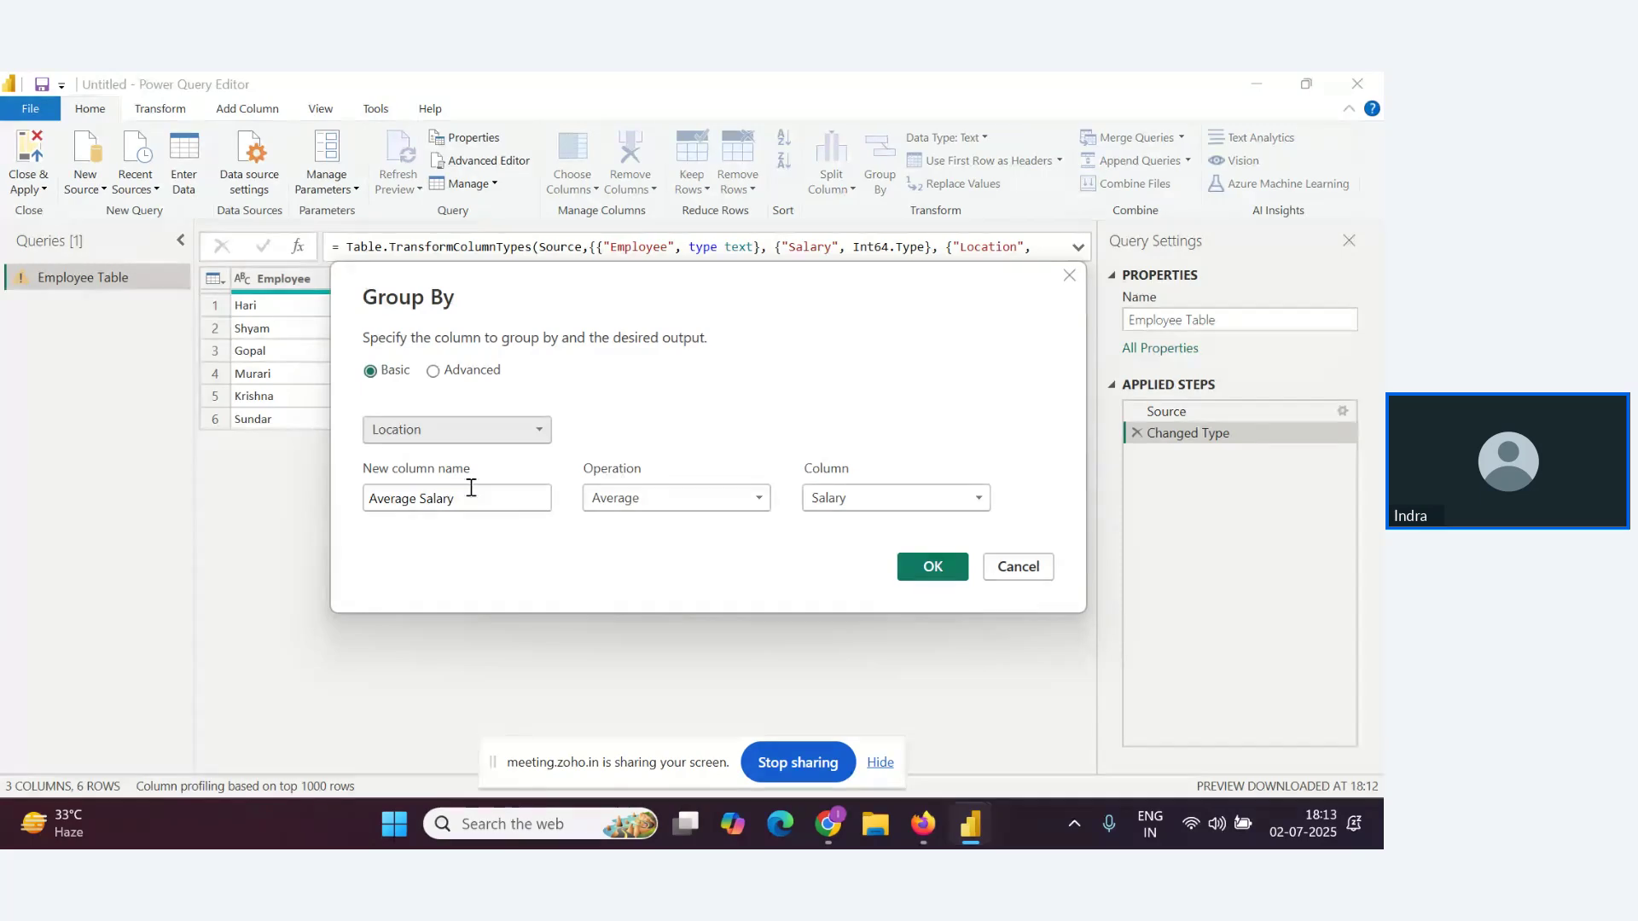
Switch to the Zoho webinar window and check the audio settings, network performance and attendees' Q&A messages about audibility
key(alt+Tab)
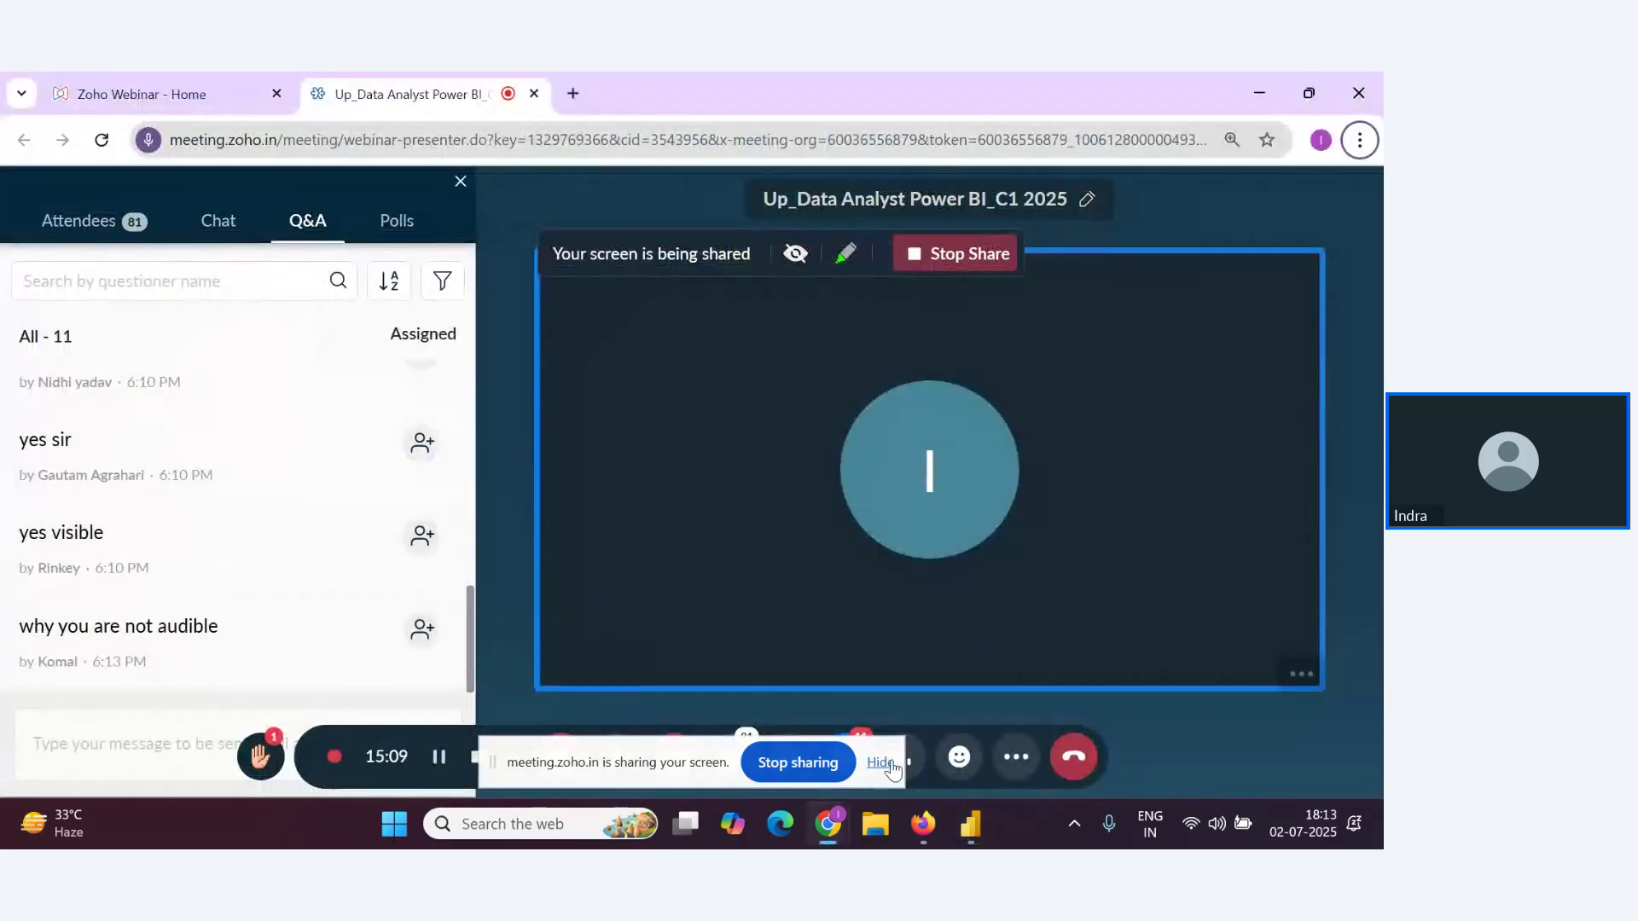
click(881, 763)
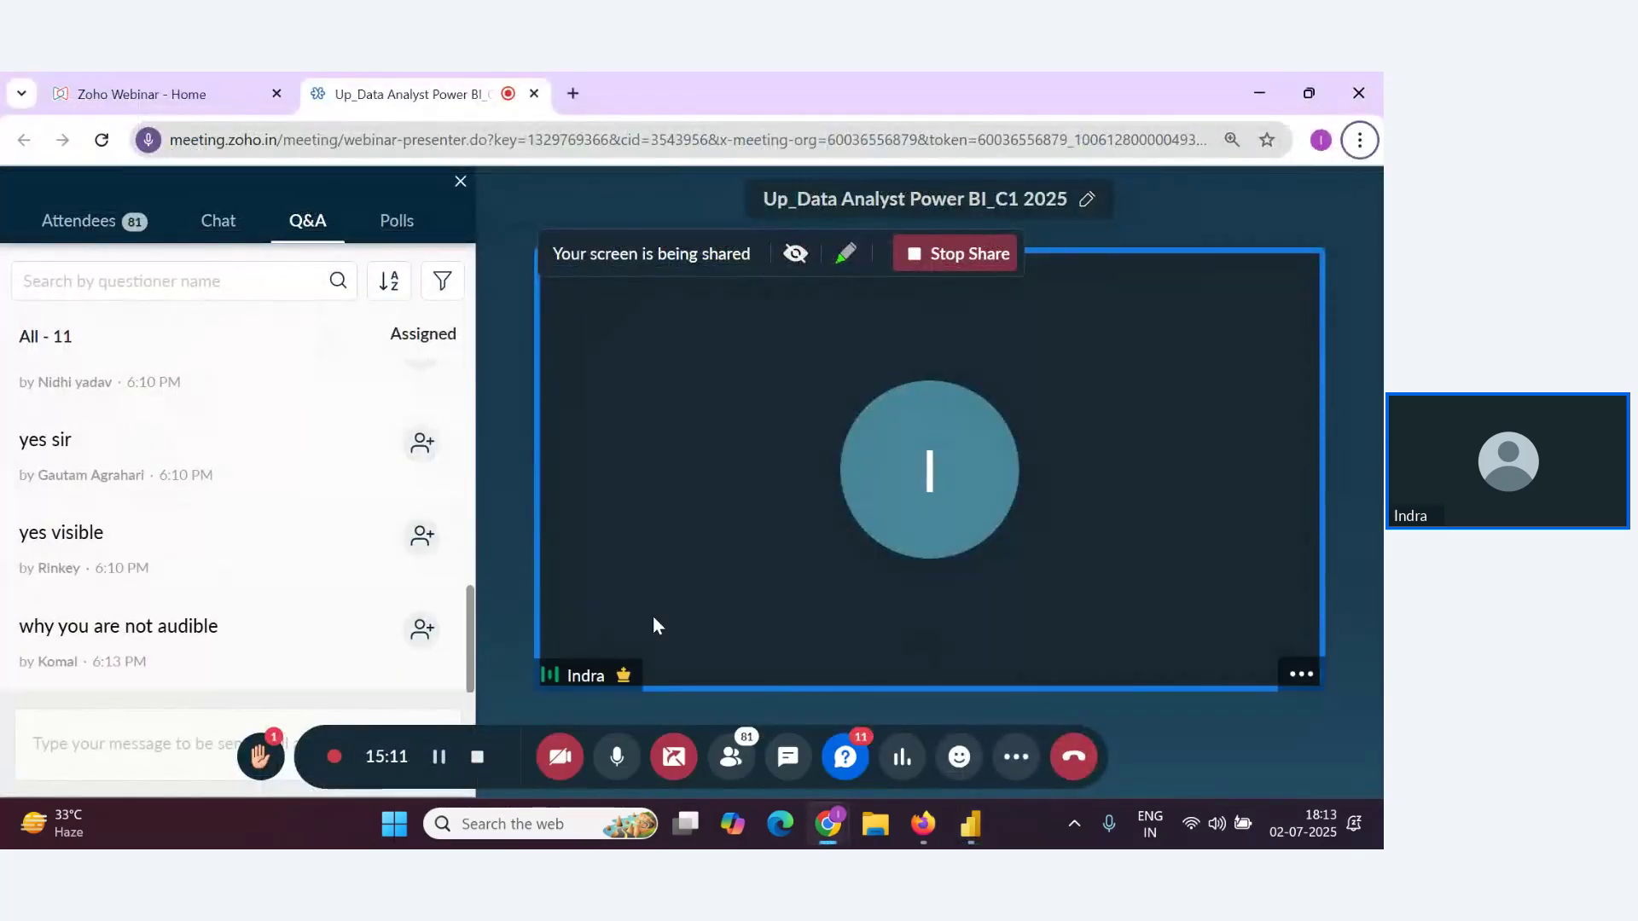
click(1016, 757)
click(1077, 688)
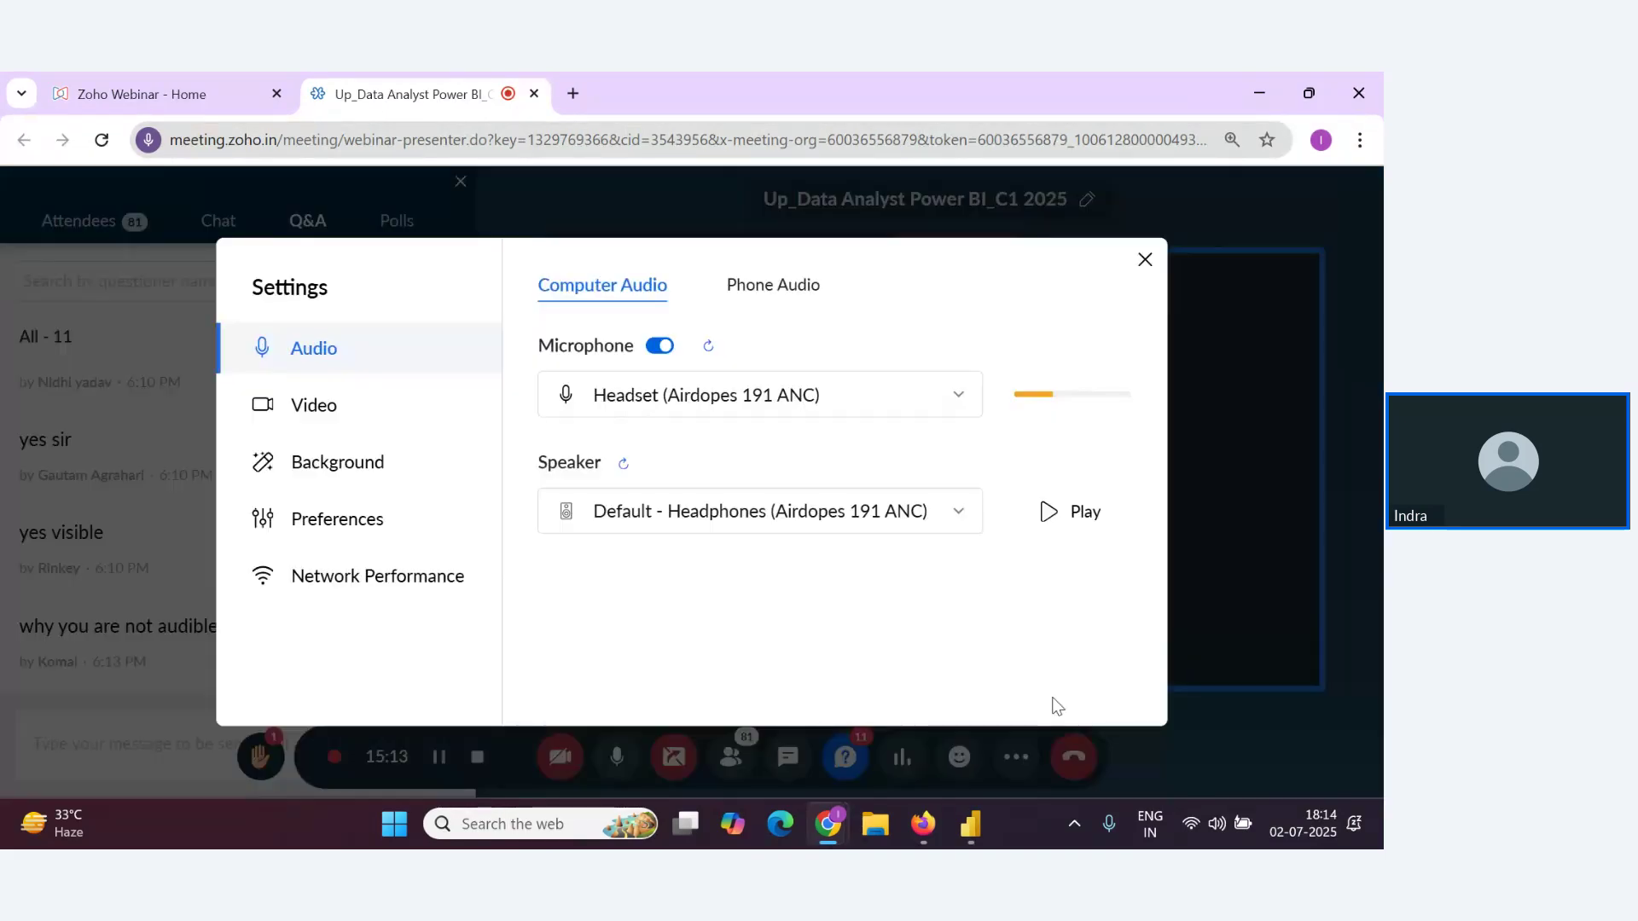
click(354, 580)
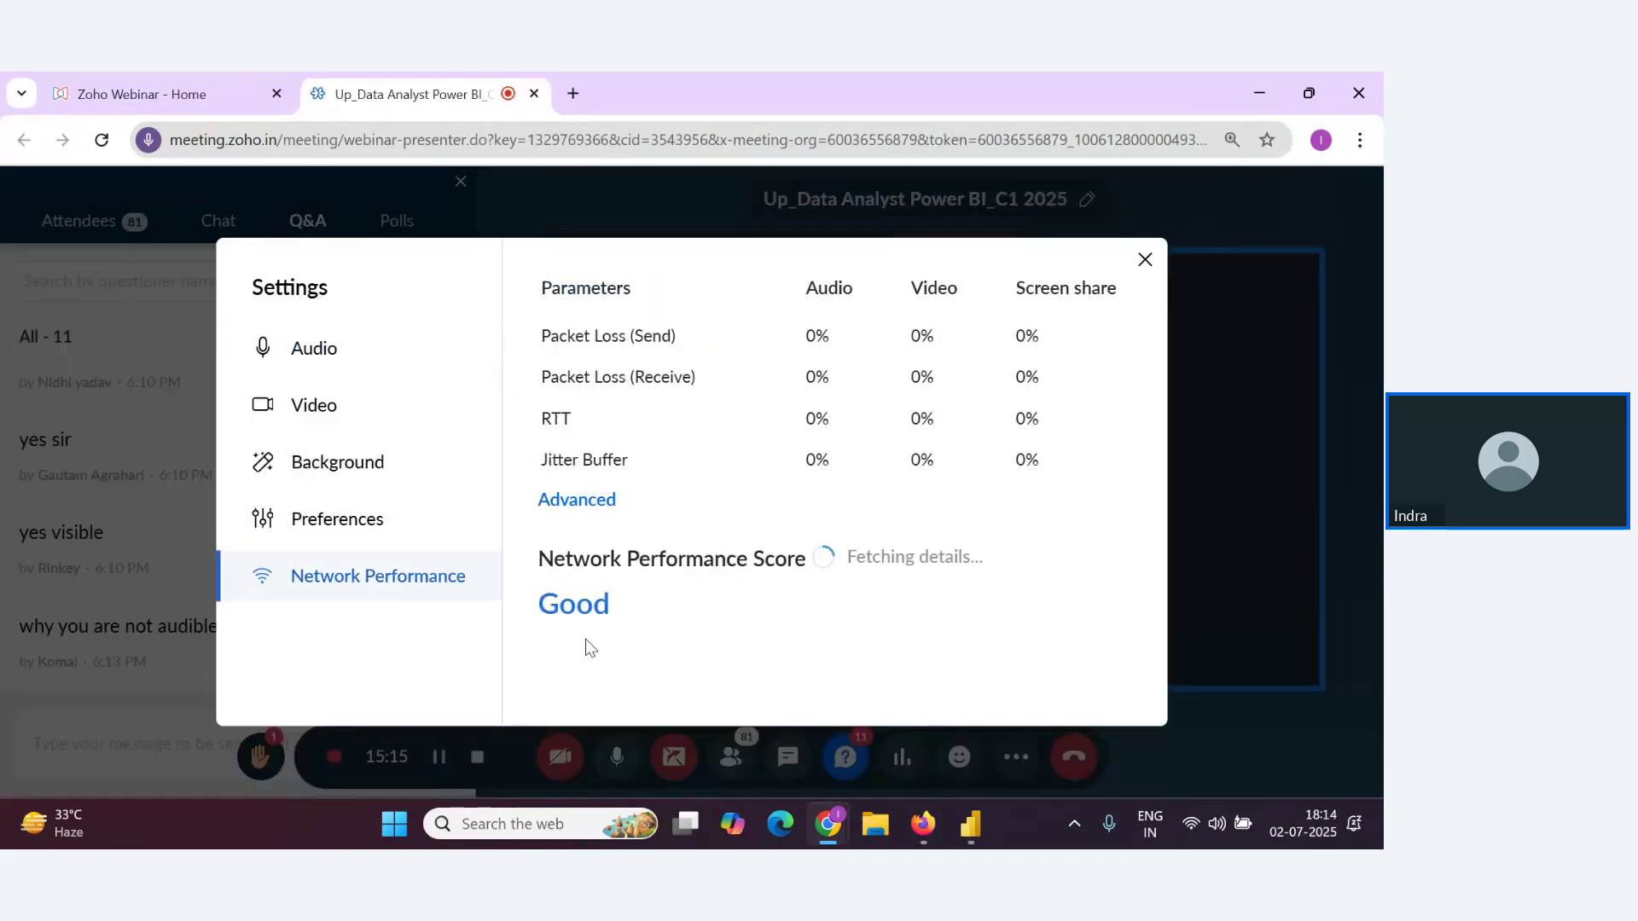
click(1145, 260)
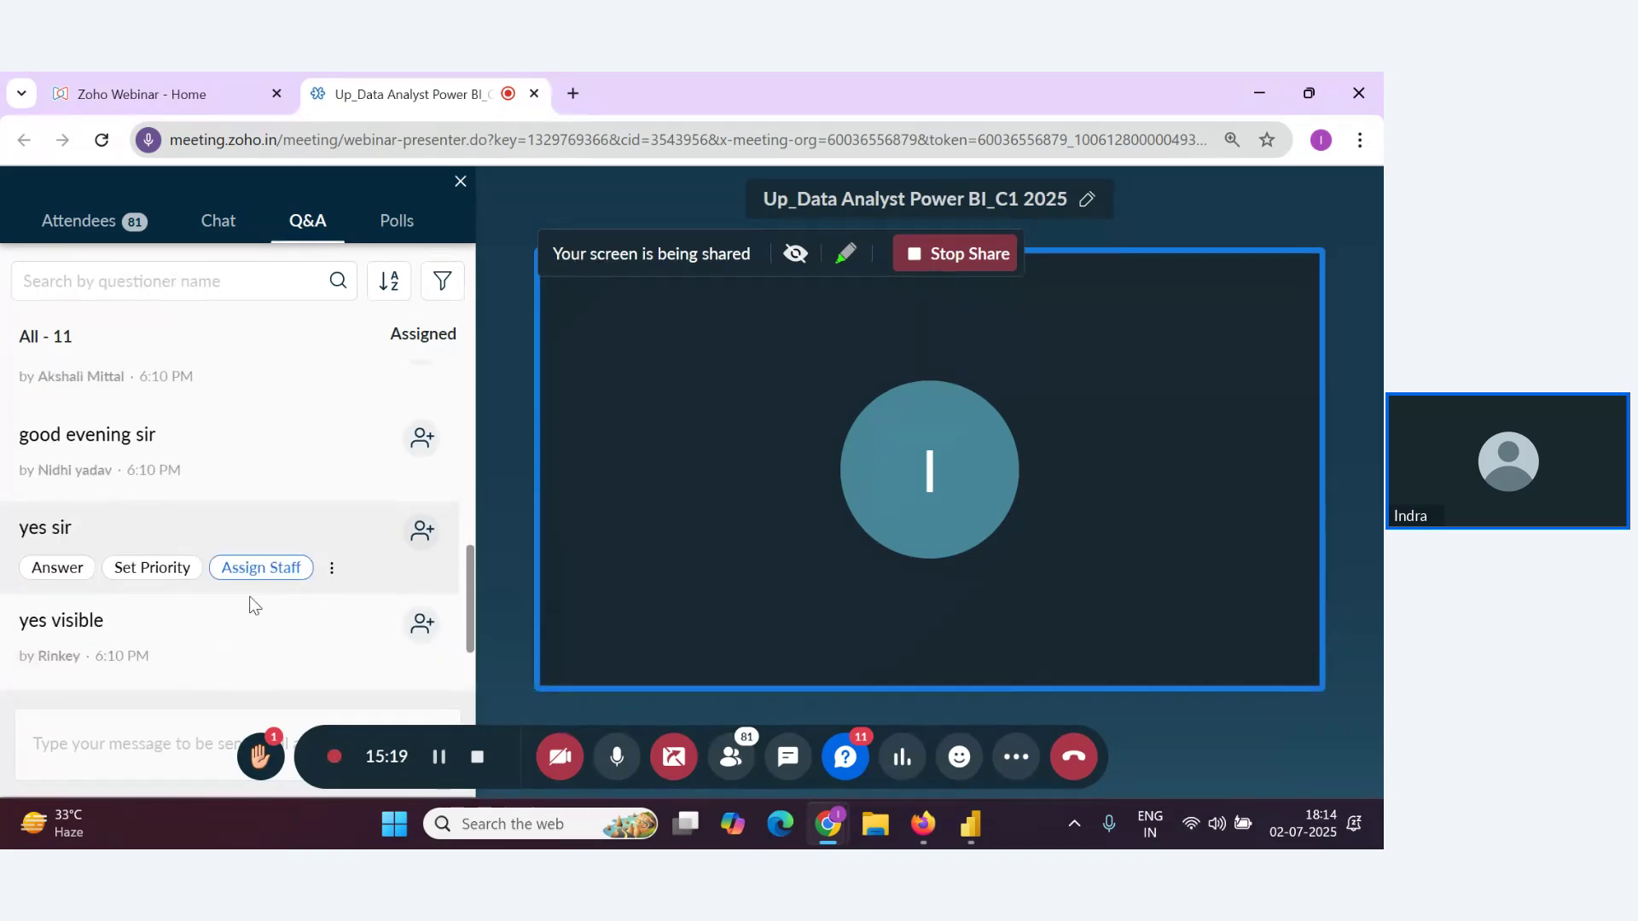
mouse_move(373, 654)
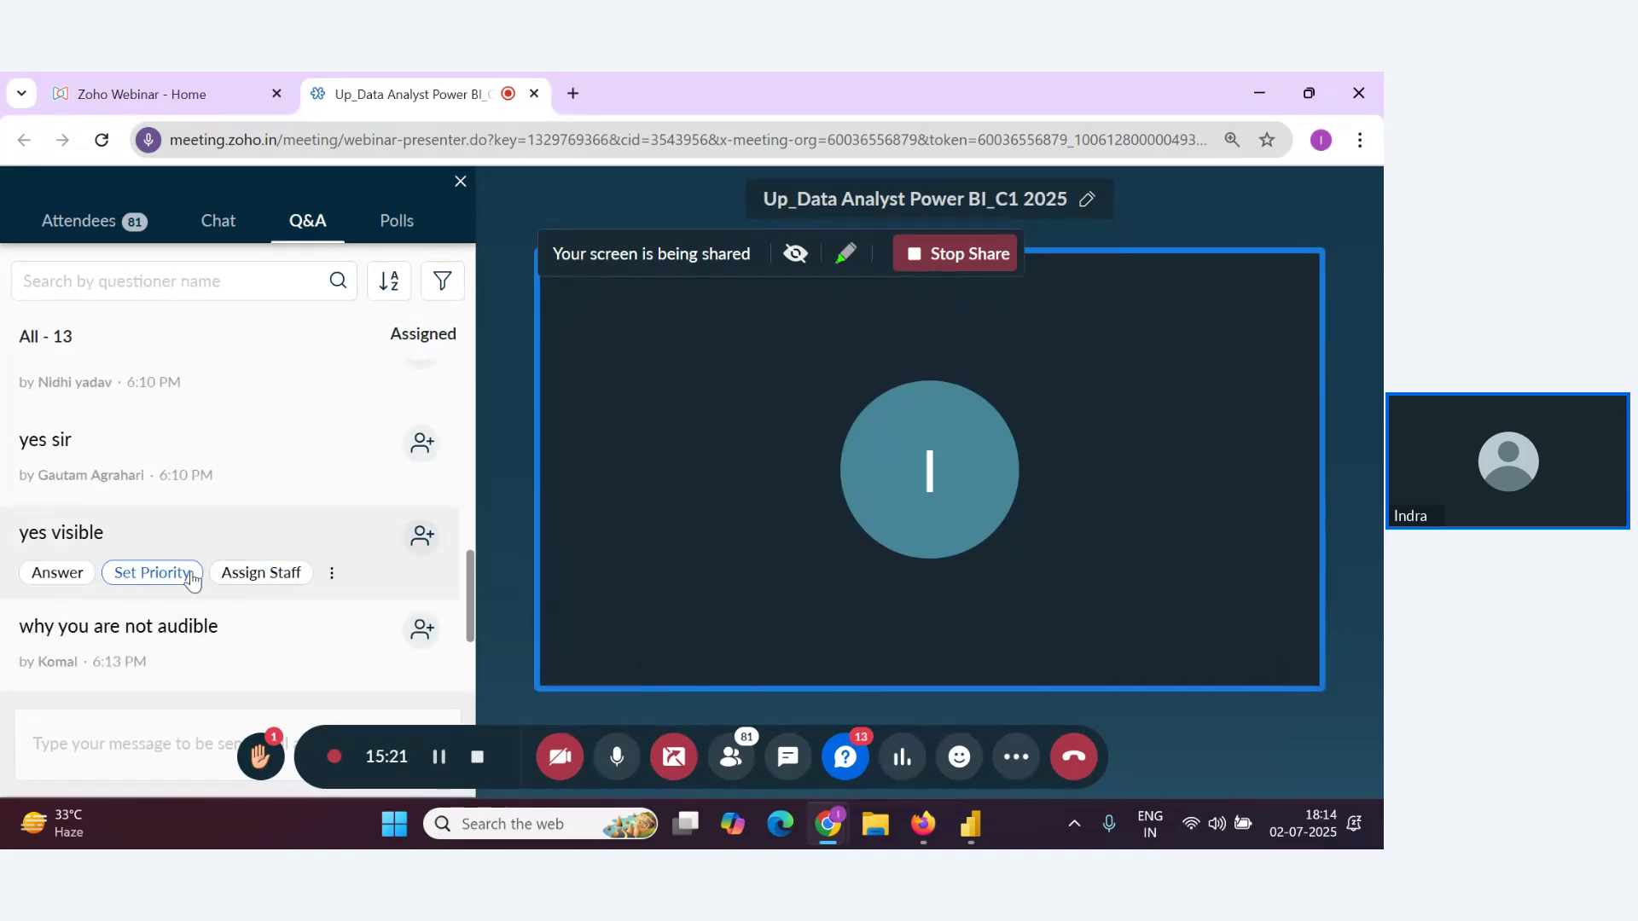
scroll(296, 600, down, 1)
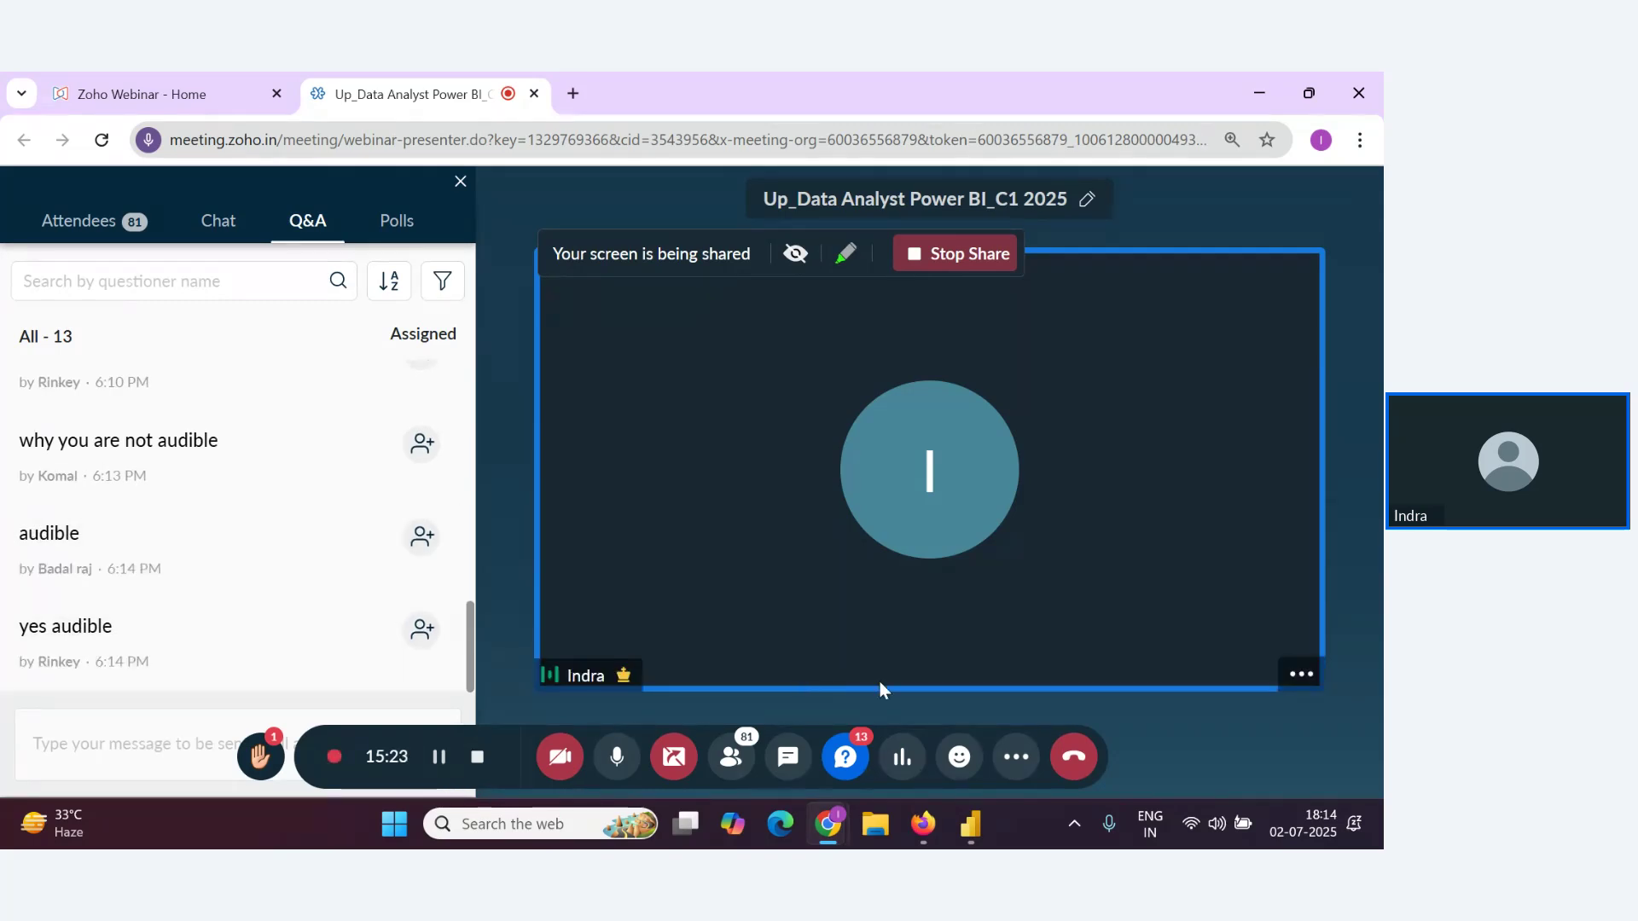
Return to Power Query Editor and apply the configured grouping to the employee table
key(alt+Tab)
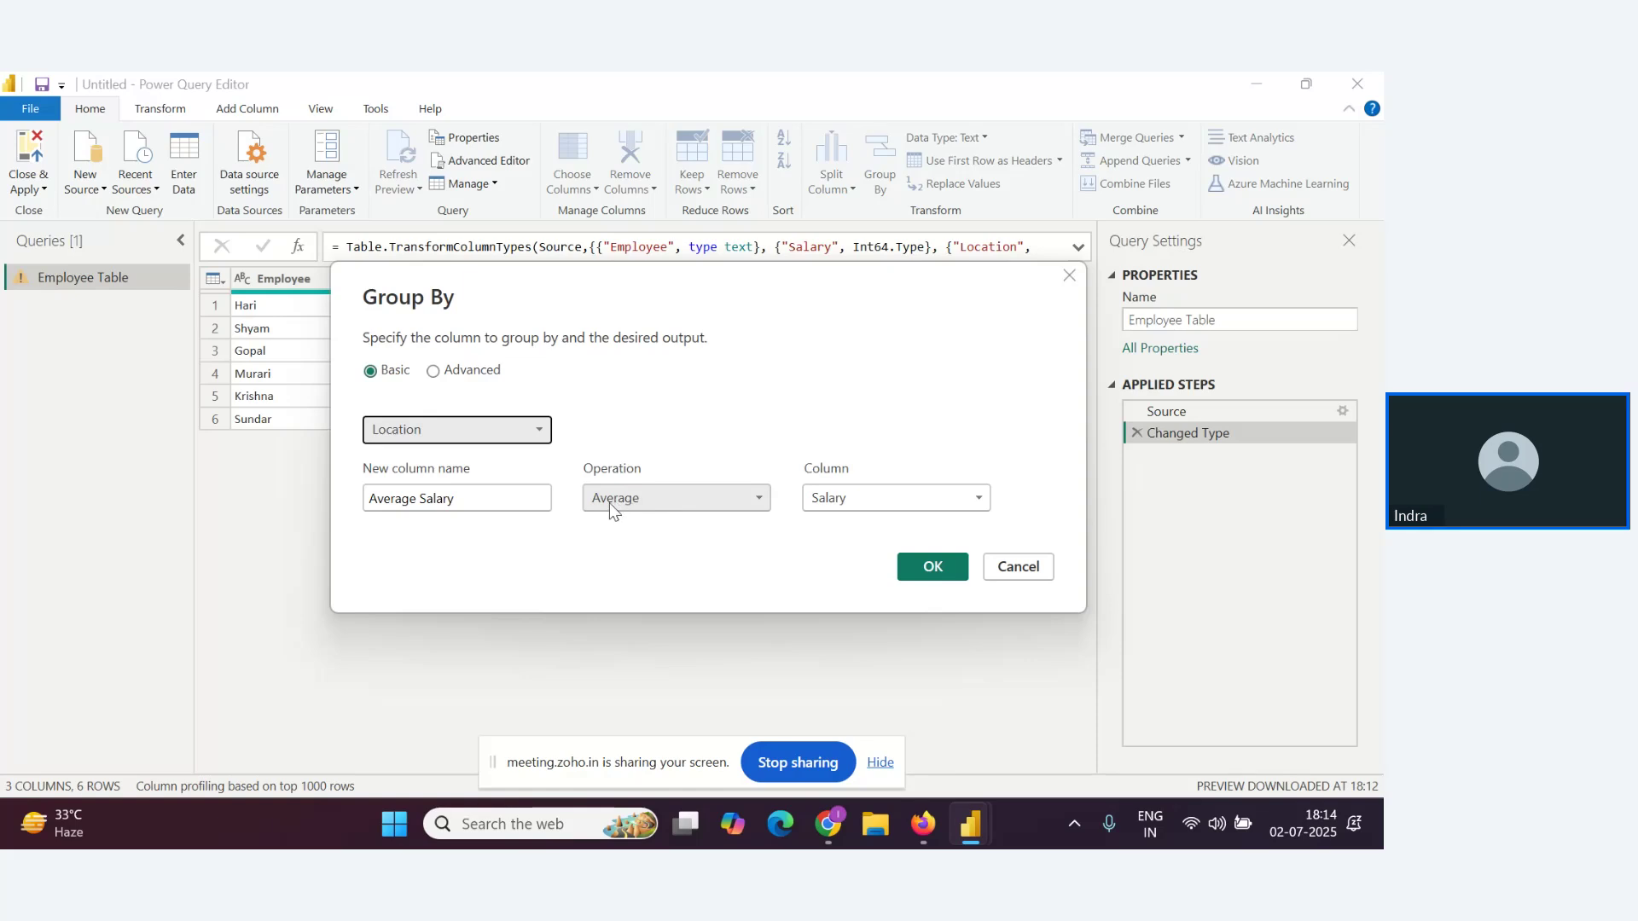
click(932, 570)
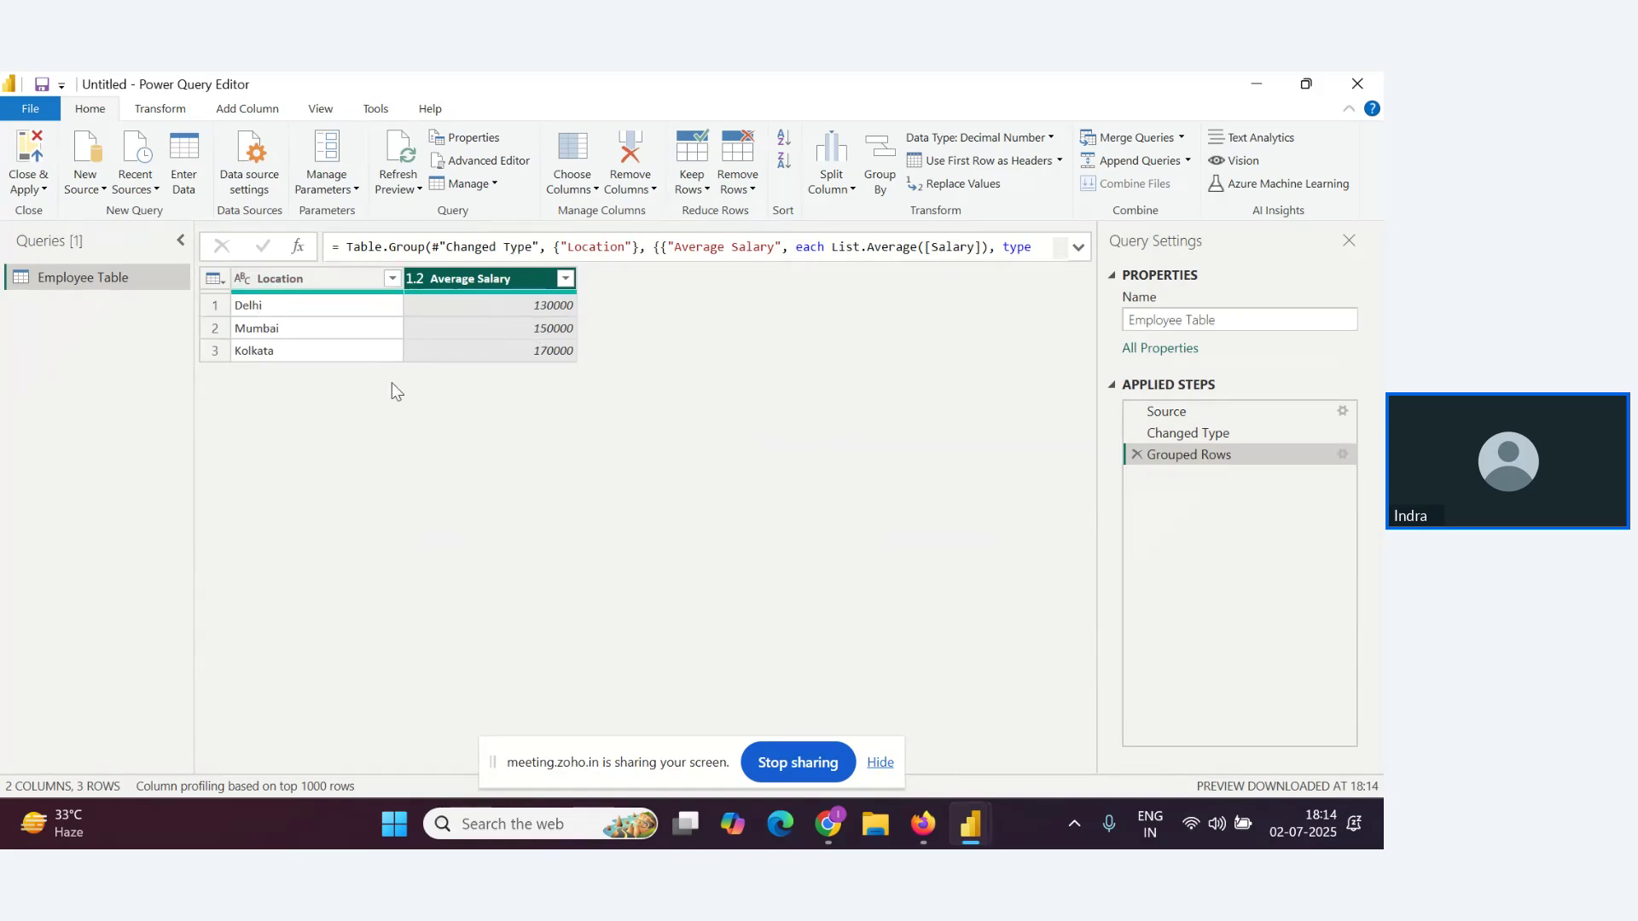
Return to Power Query Editor and remove the Grouped Rows step from the employee query
key(alt+Tab)
key(alt+Tab)
key(alt+Tab)
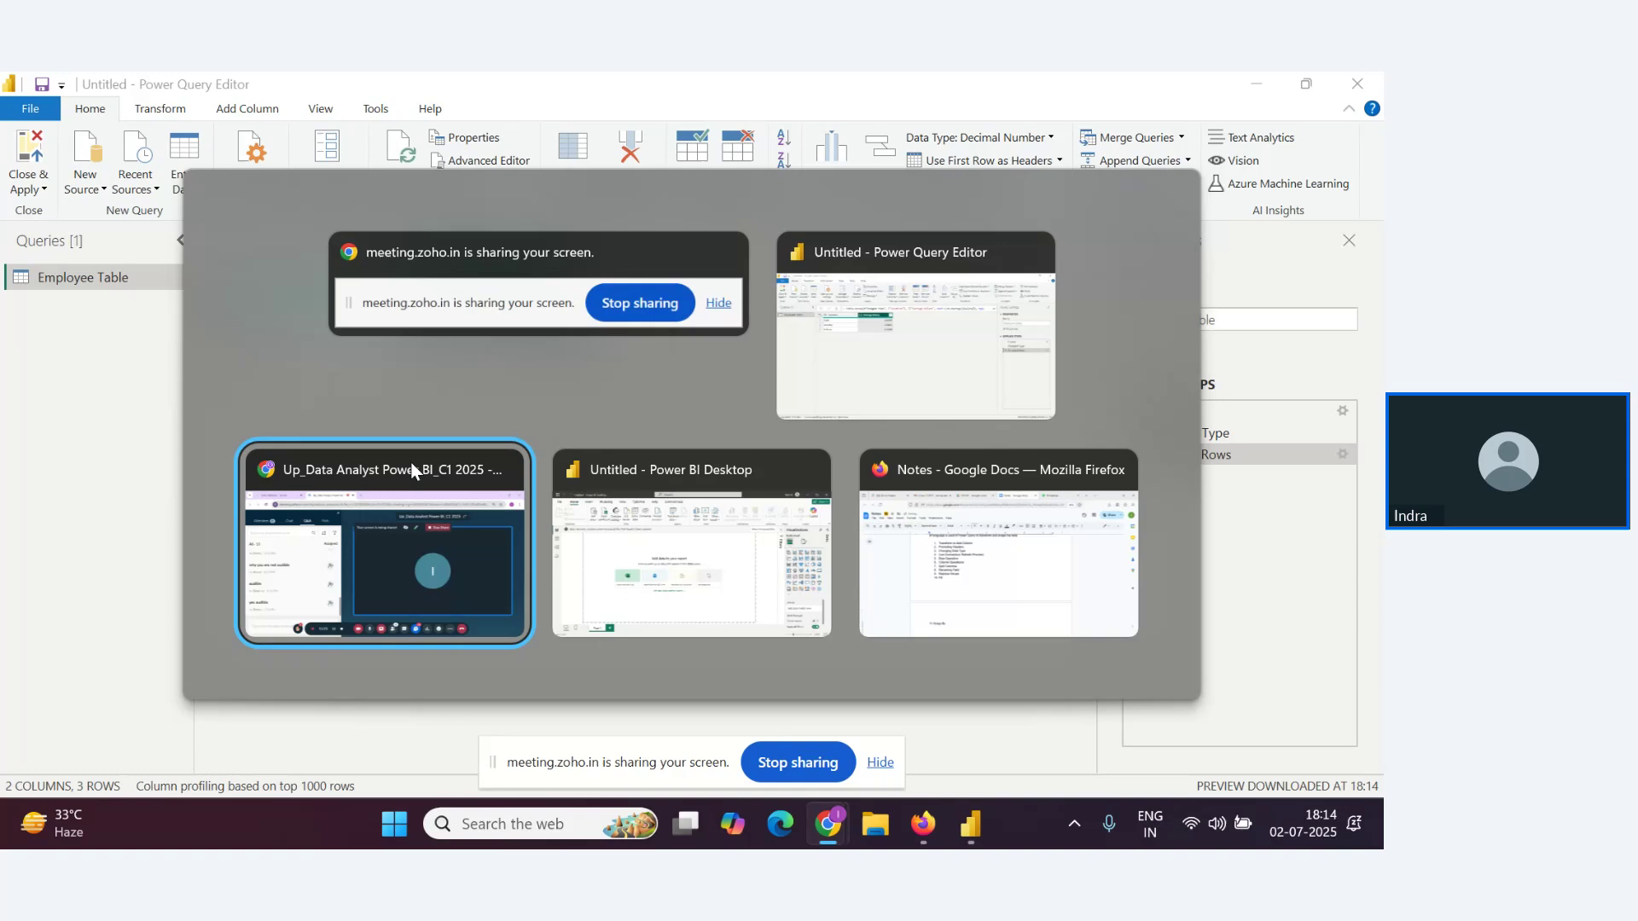
click(925, 345)
key(alt+Tab)
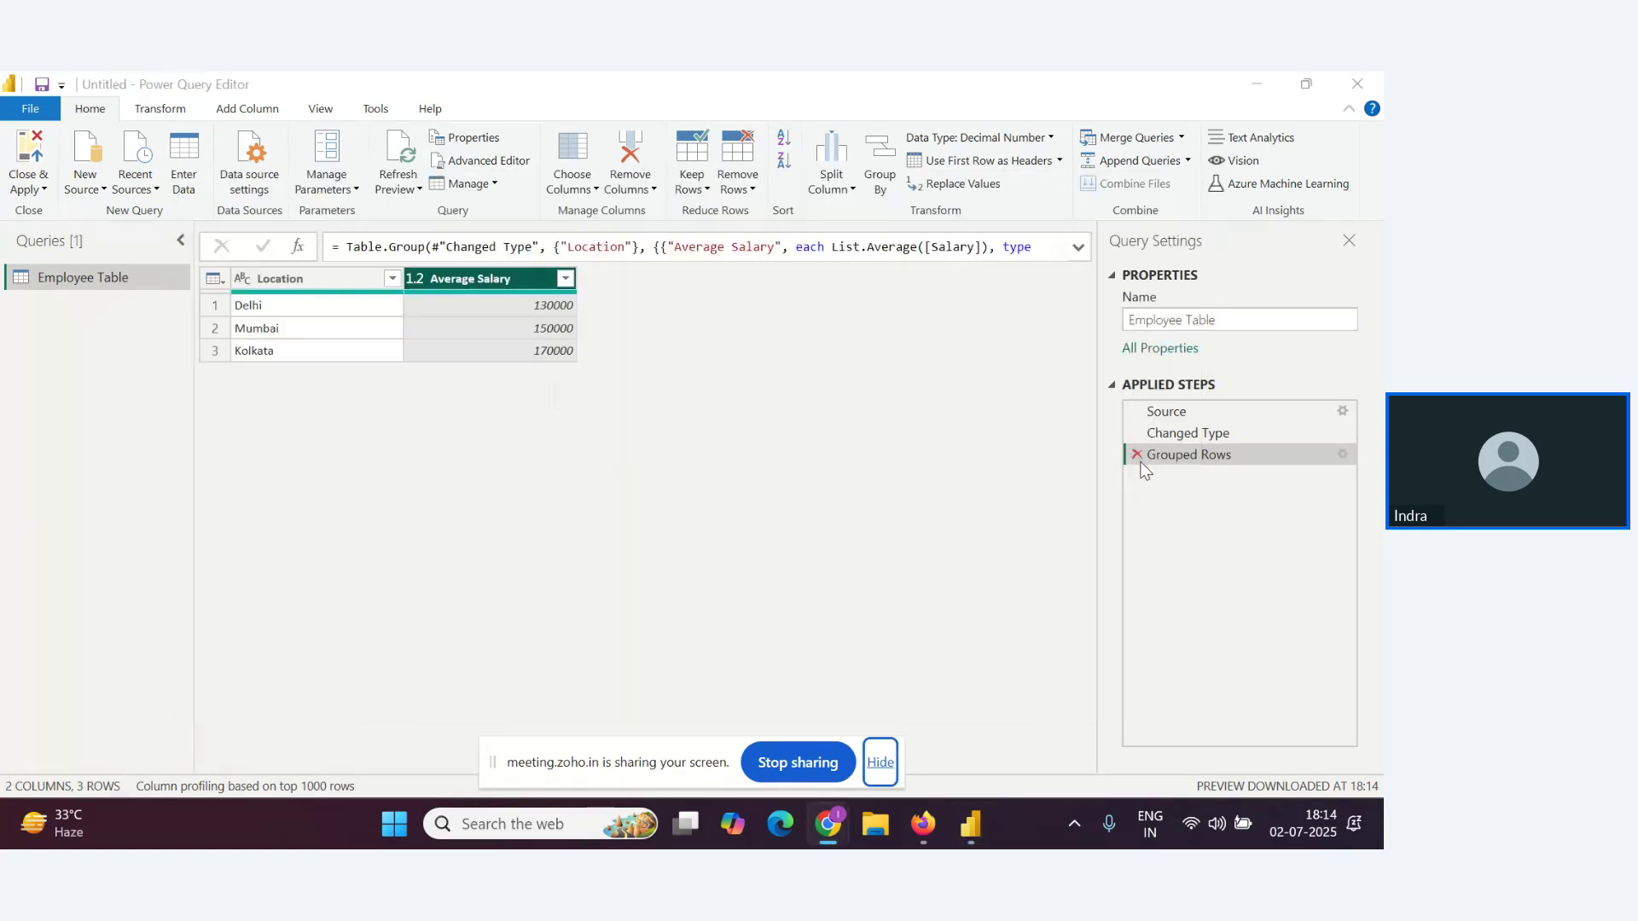
click(1138, 455)
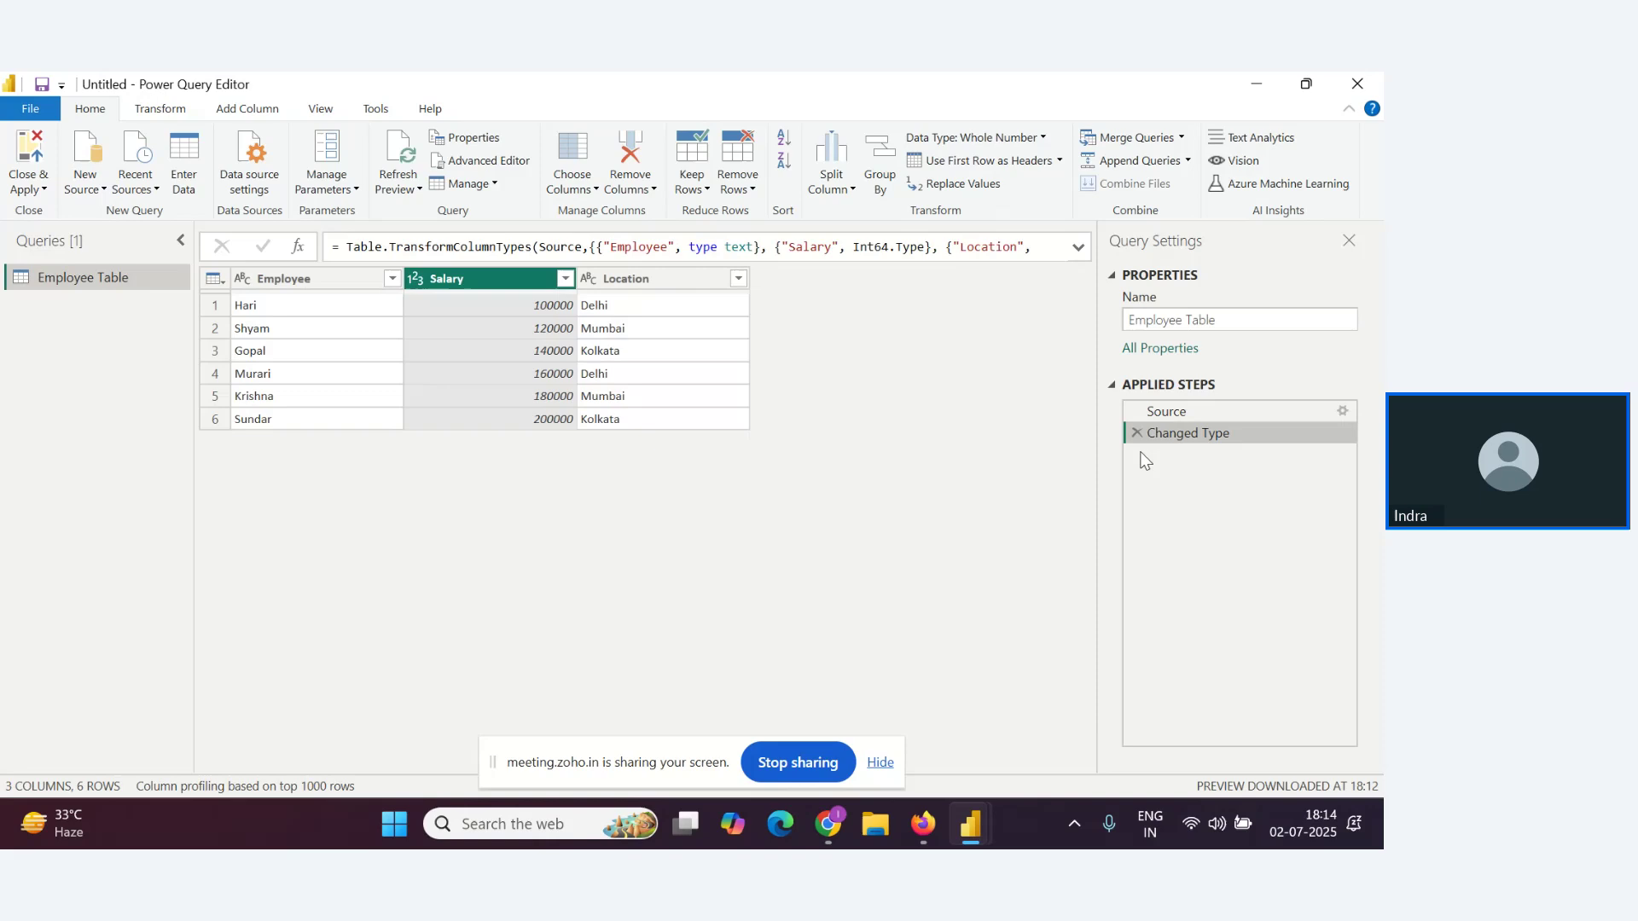
Group the employee table by Location, using the Max operation on the Salary column
click(879, 170)
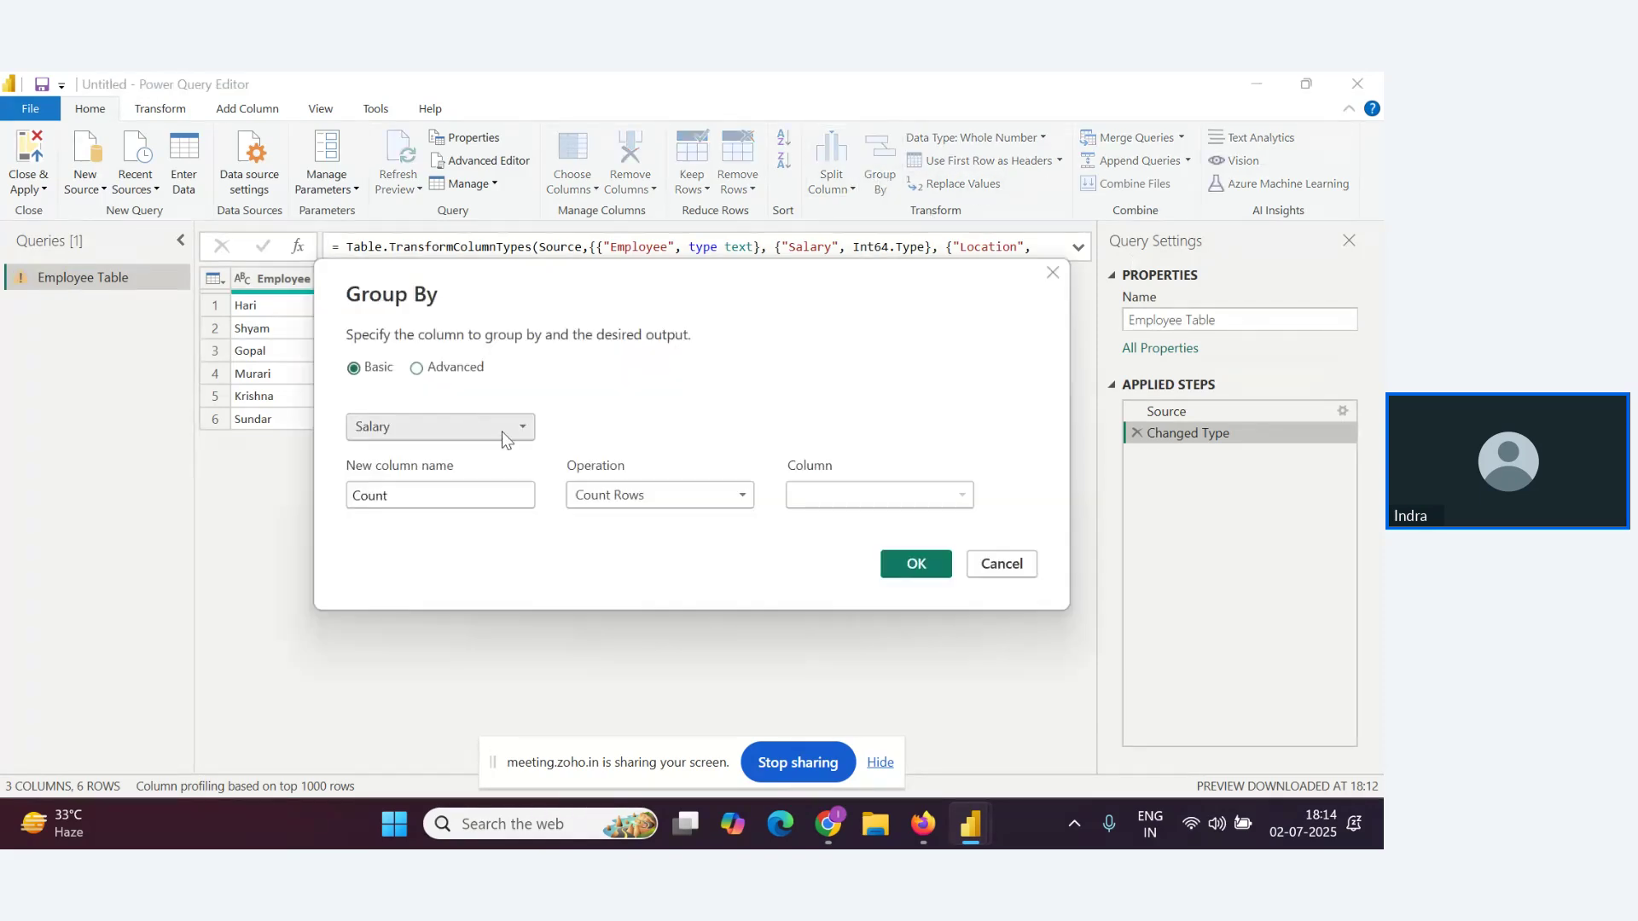
click(640, 495)
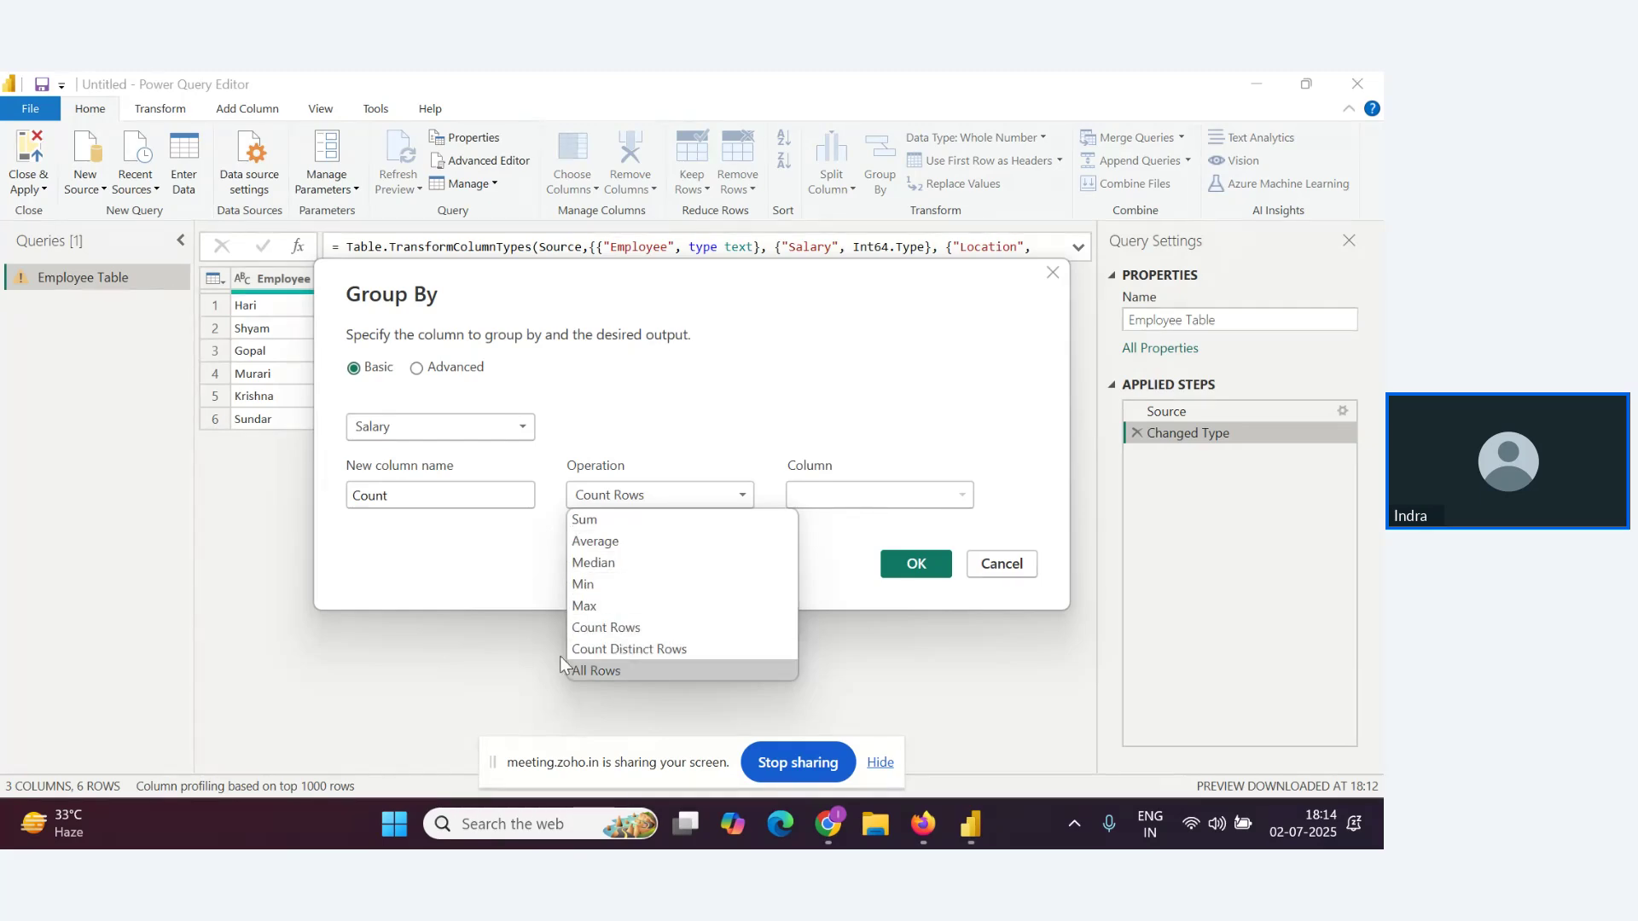
click(493, 433)
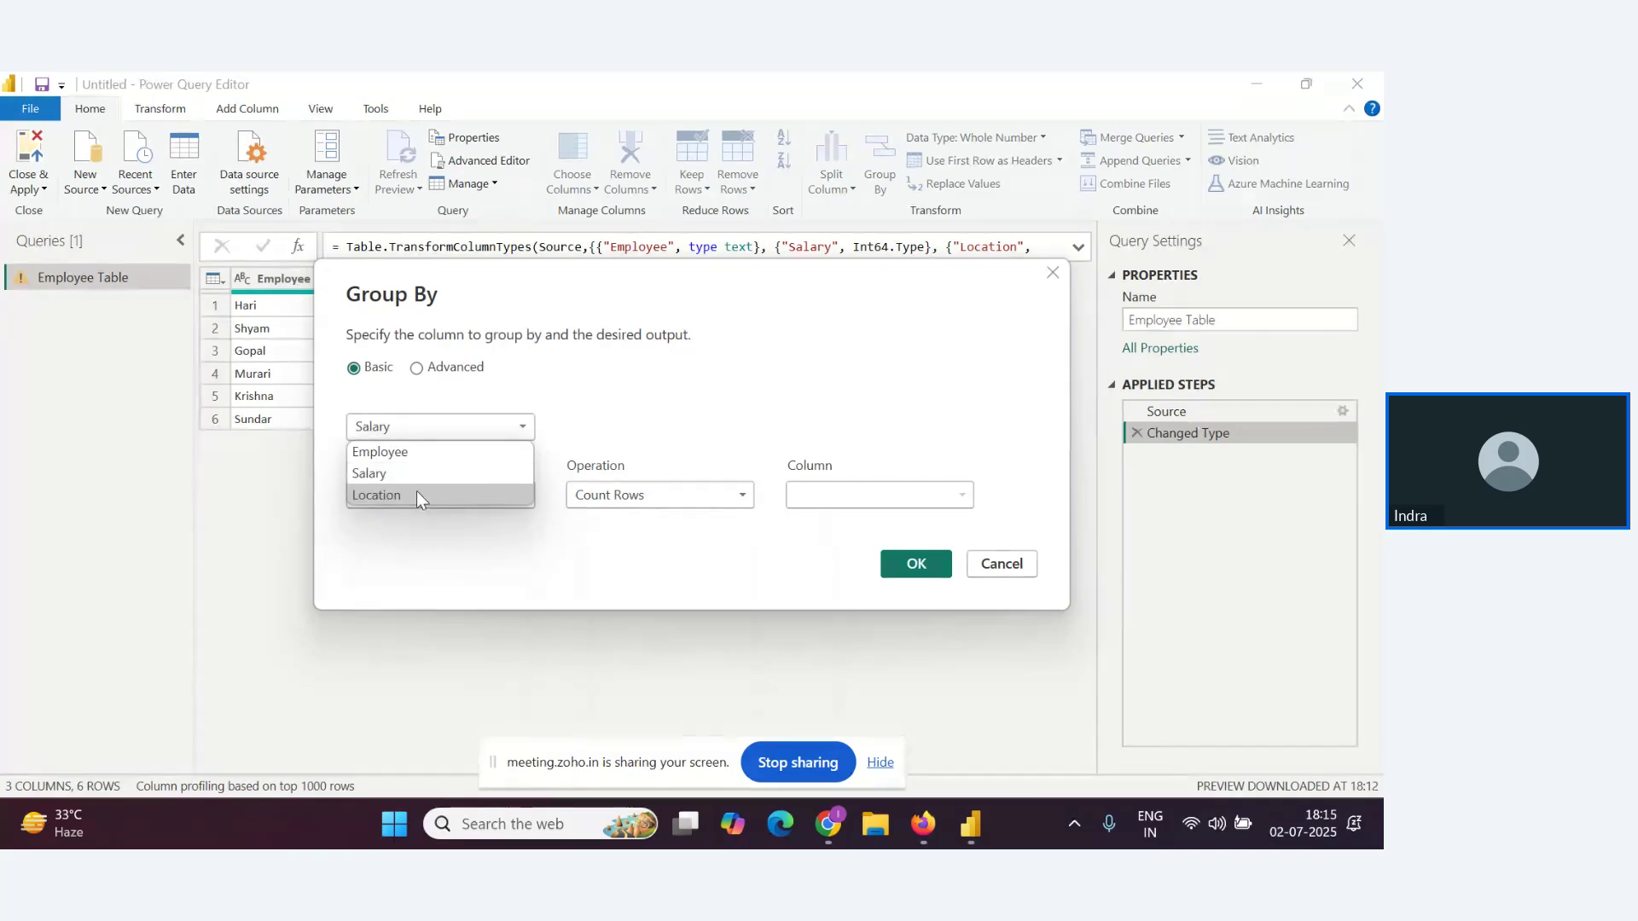
click(416, 496)
click(659, 495)
click(654, 607)
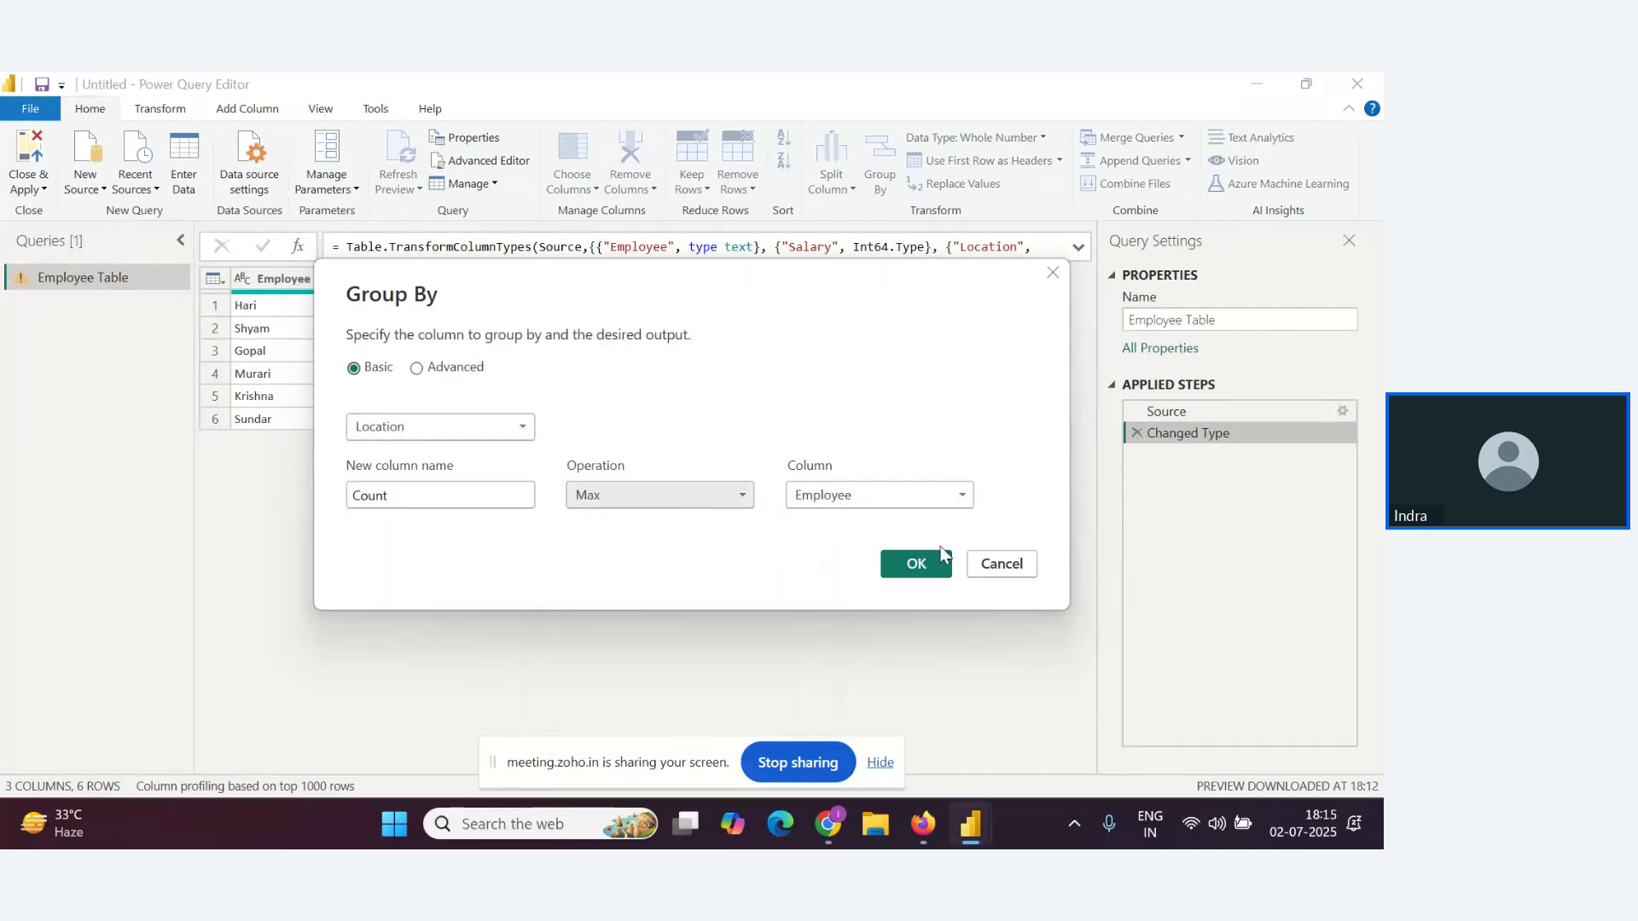
click(938, 496)
click(878, 541)
click(916, 563)
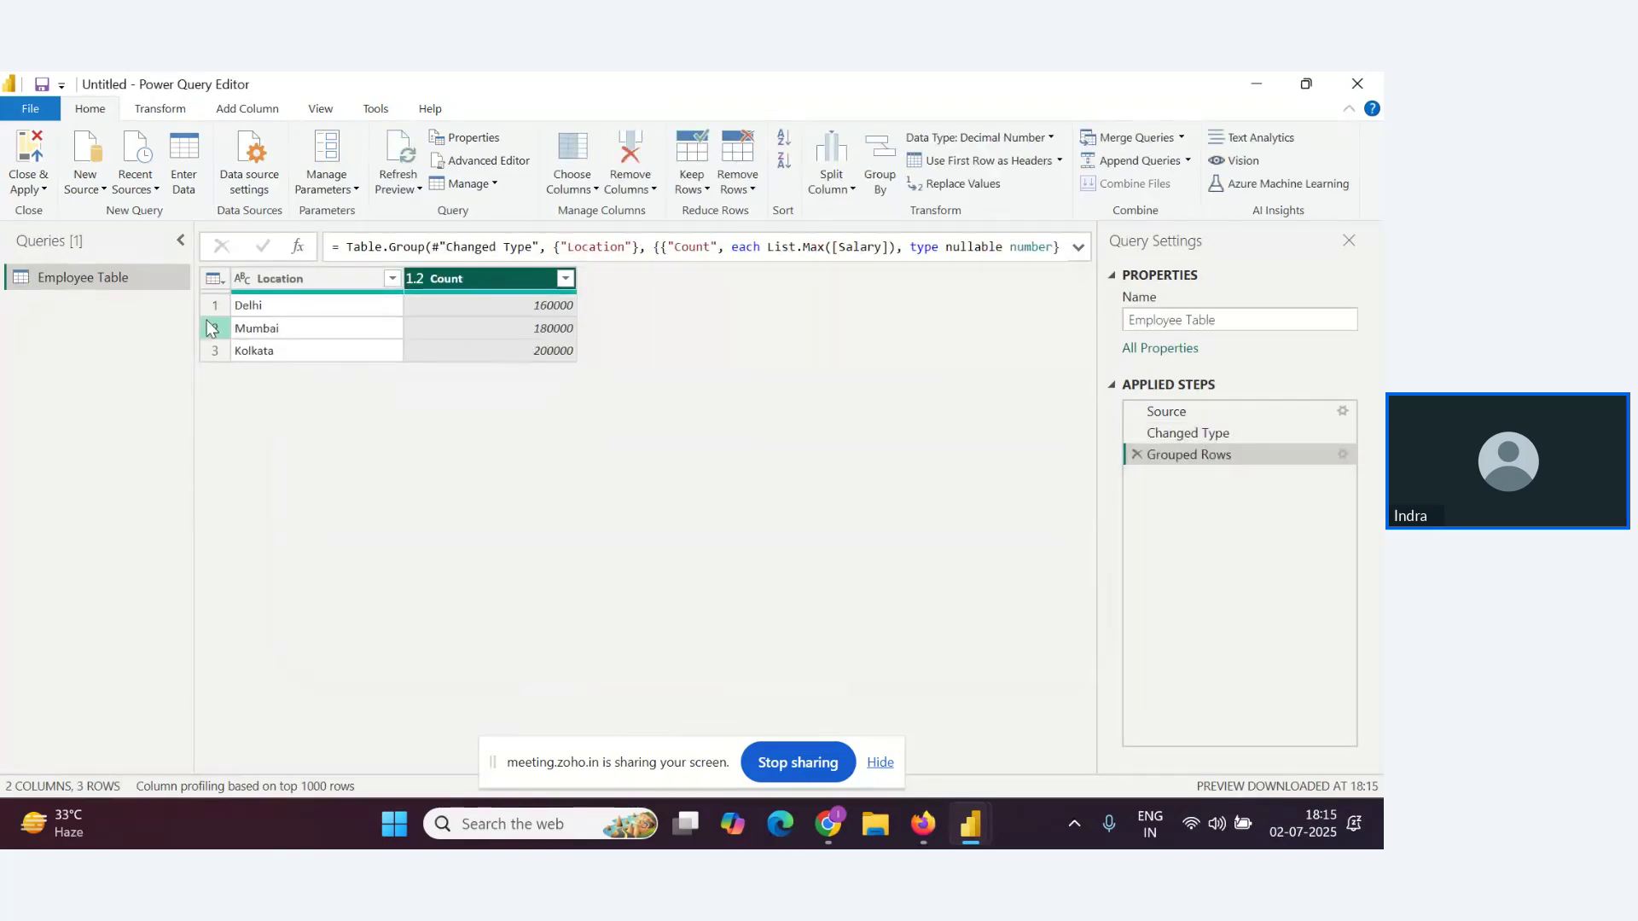
Switch to the Zoho webinar window and review the attendees' latest Q&A messages
key(alt+Tab)
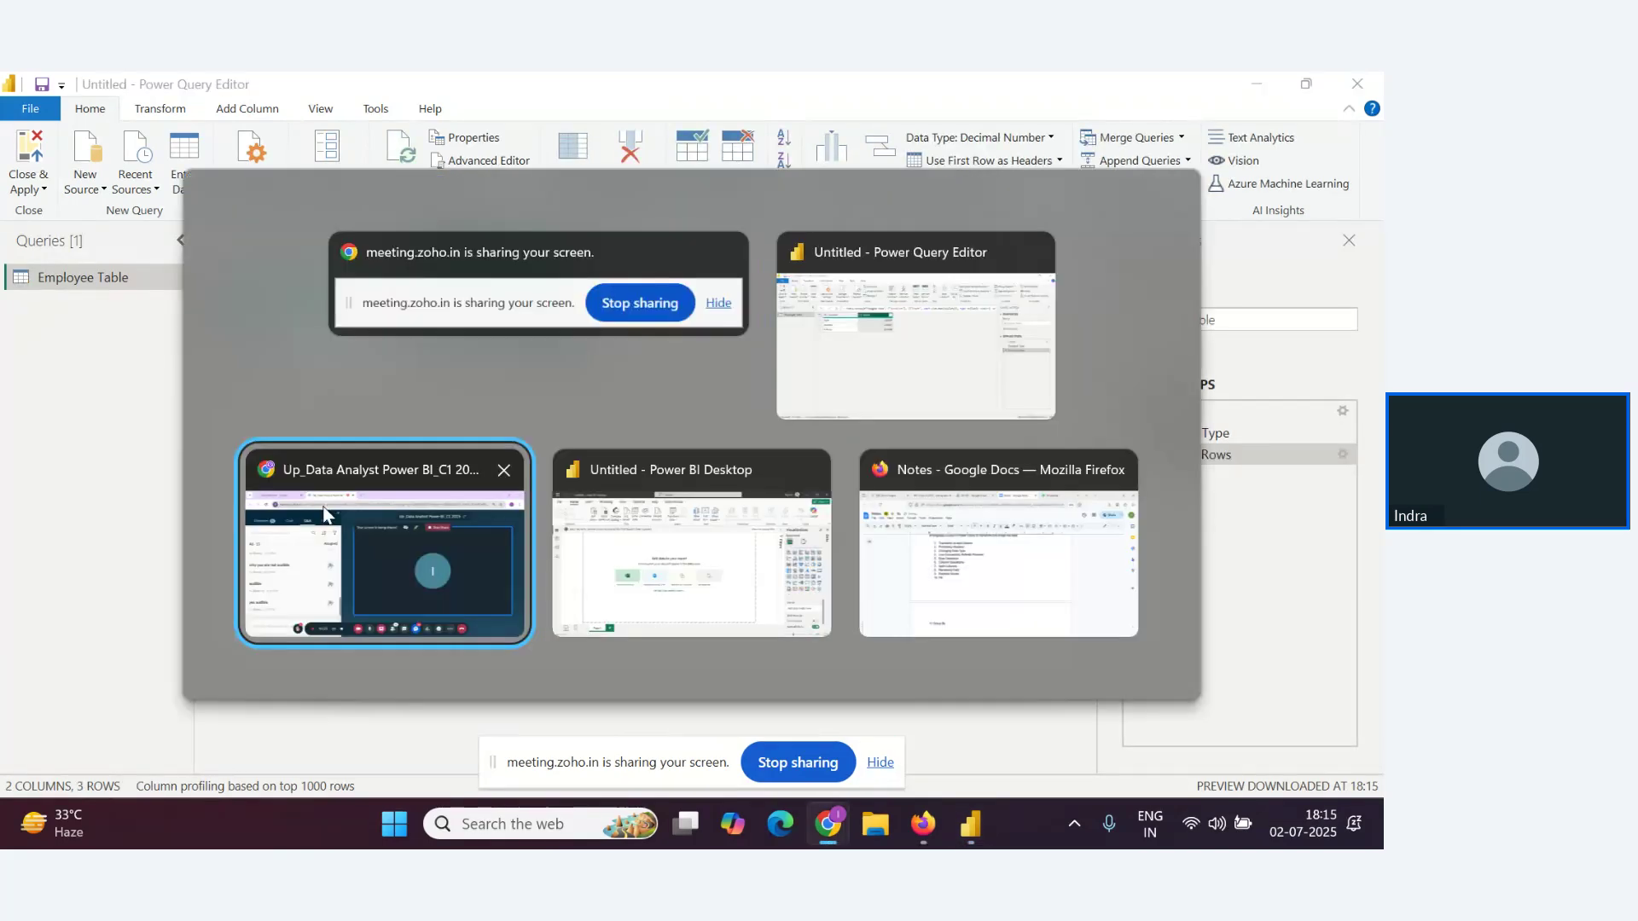
scroll(322, 573, down, 3)
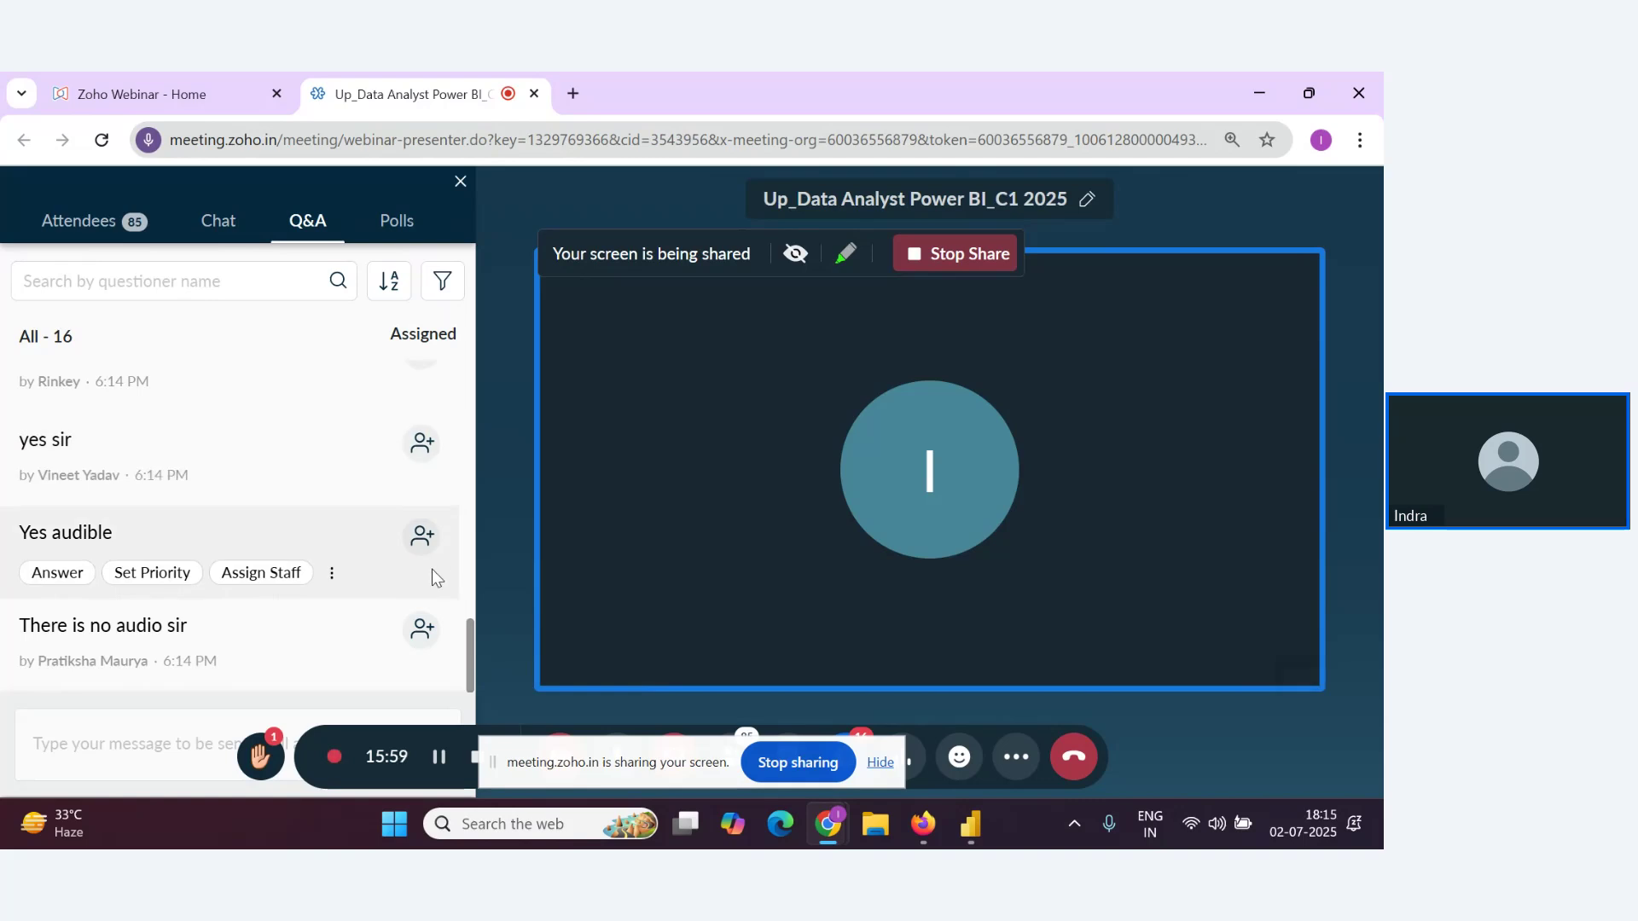
click(880, 765)
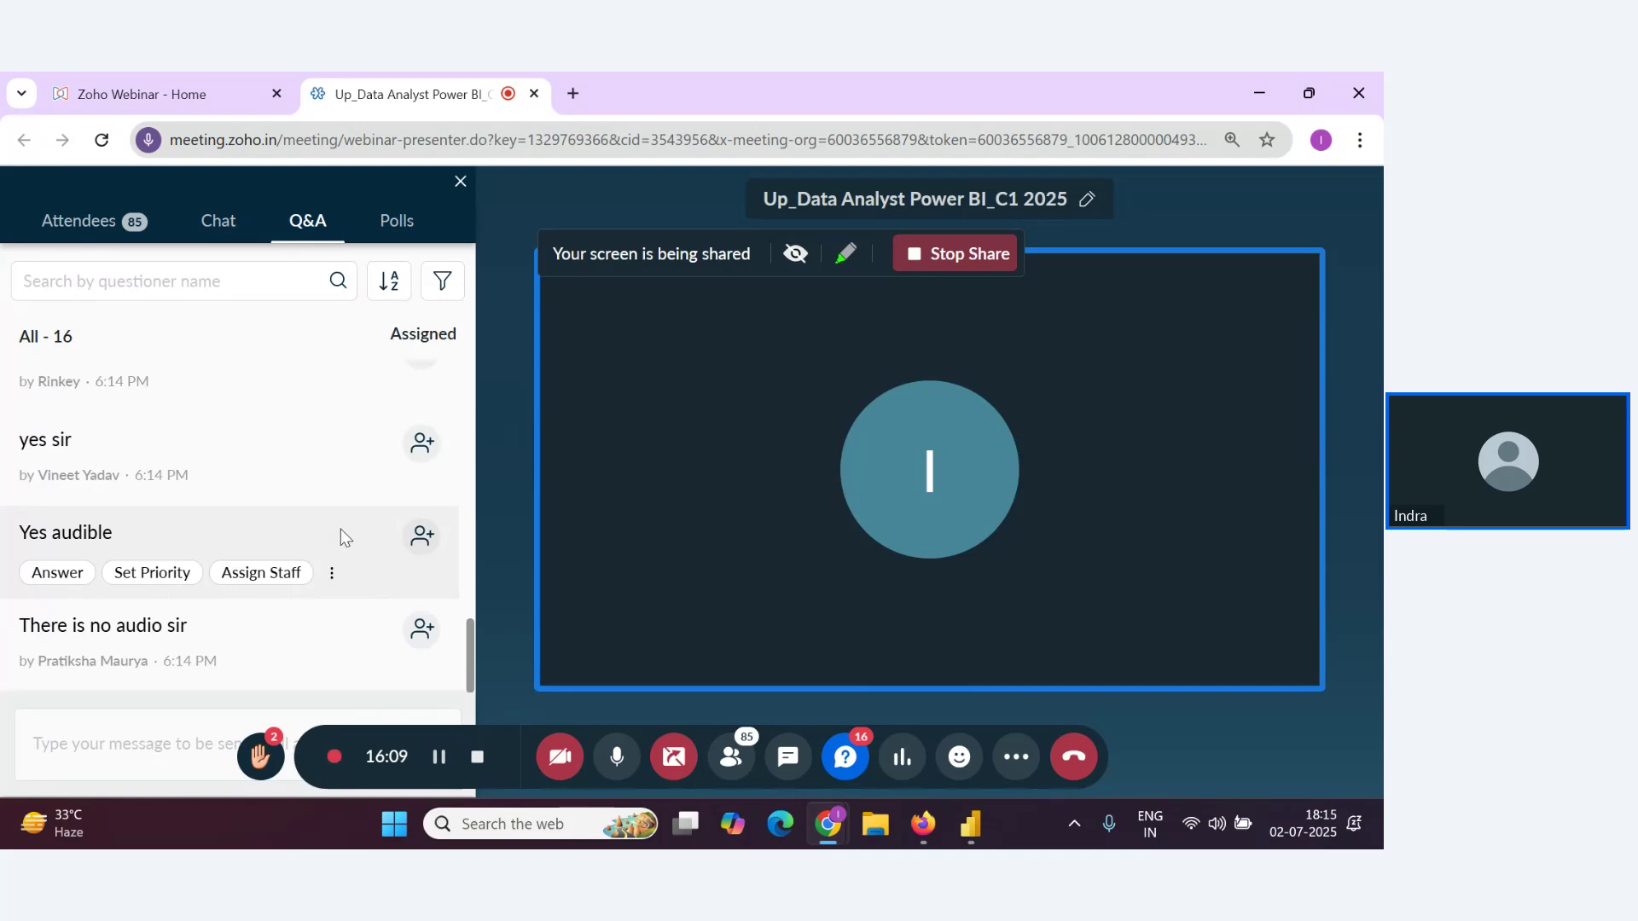
scroll(276, 537, up, 2)
scroll(278, 603, down, 2)
Switch to the Notes document in Google Docs and add the line "12. Merge" below "11 Group By"
key(alt+Tab)
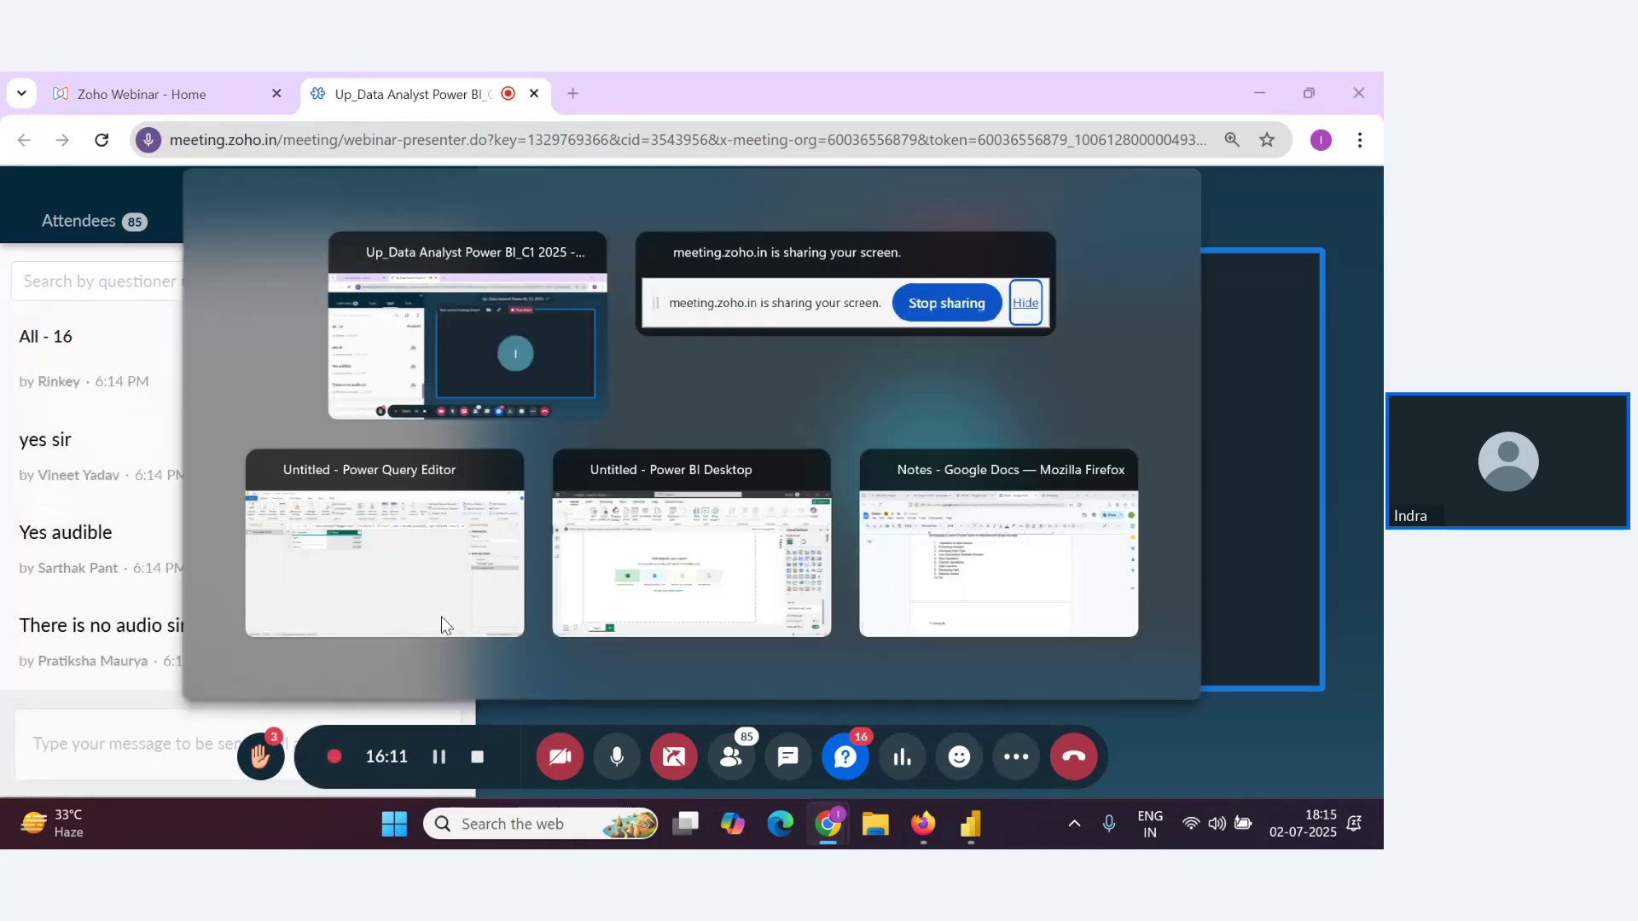
key(alt+Tab)
key(alt+Tab)
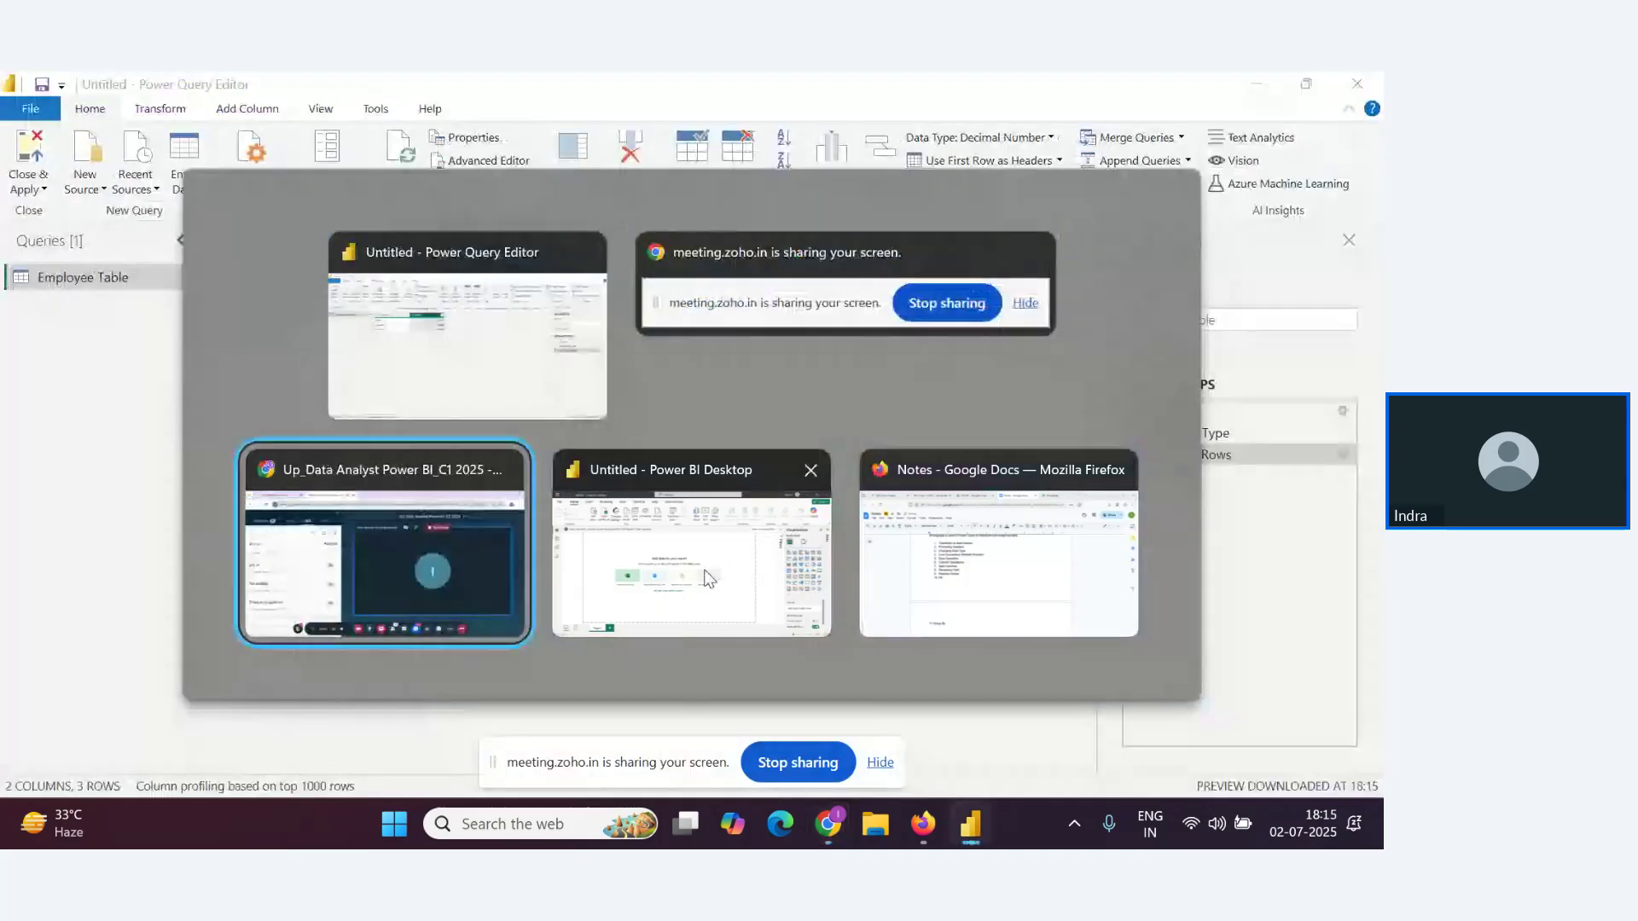
key(Tab)
click(998, 546)
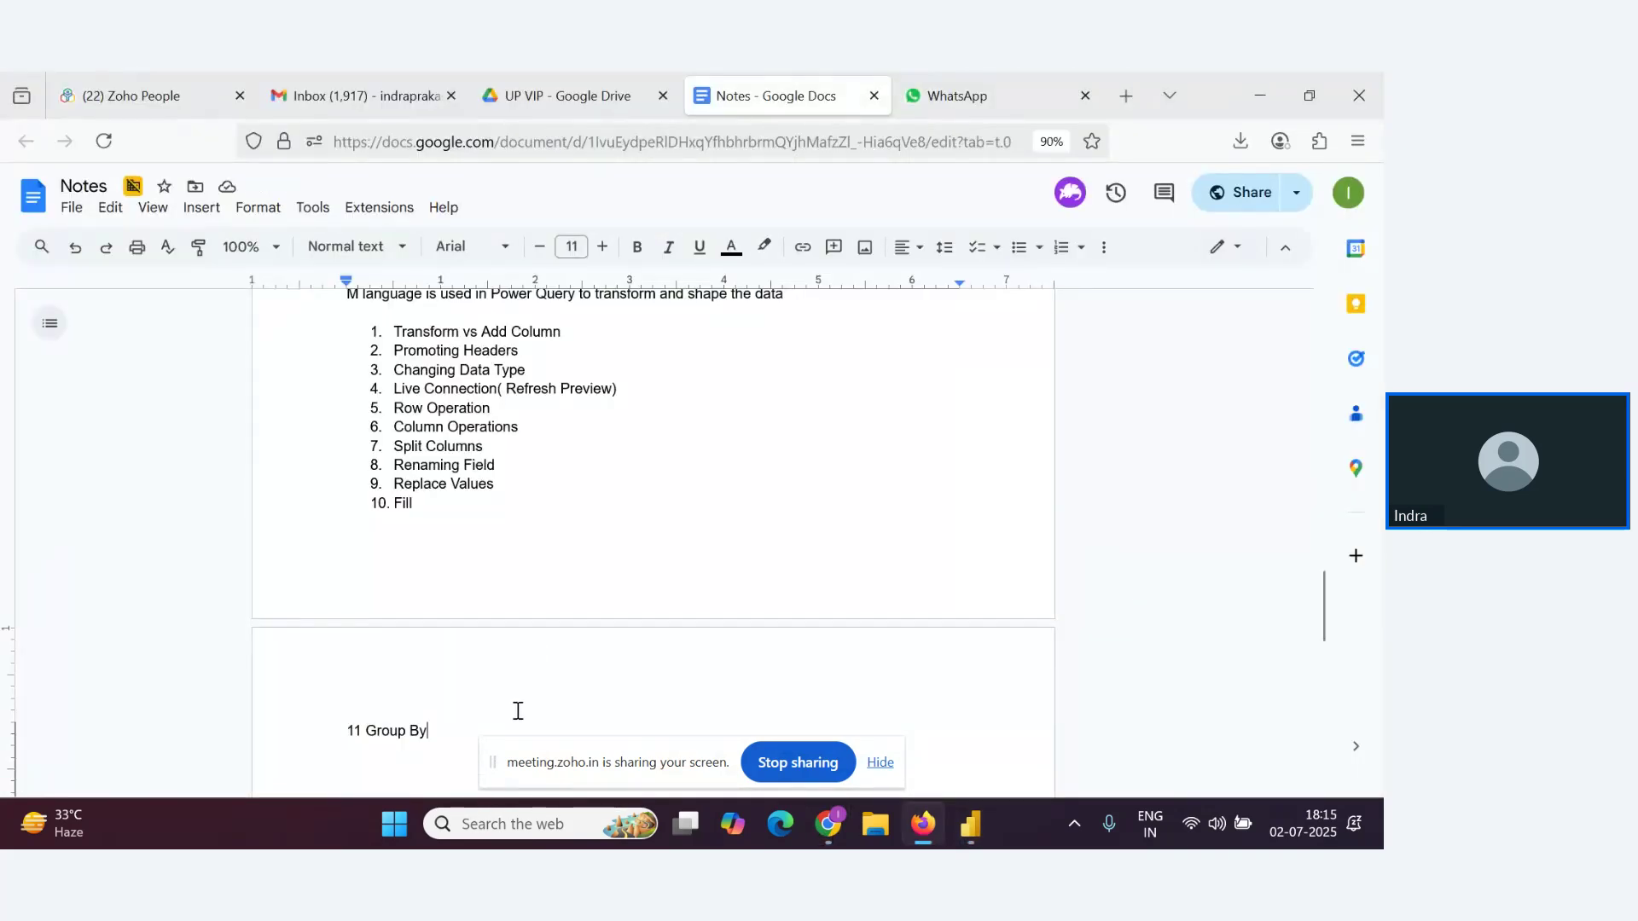
key(Return)
scroll(504, 576, down, 2)
text(12)
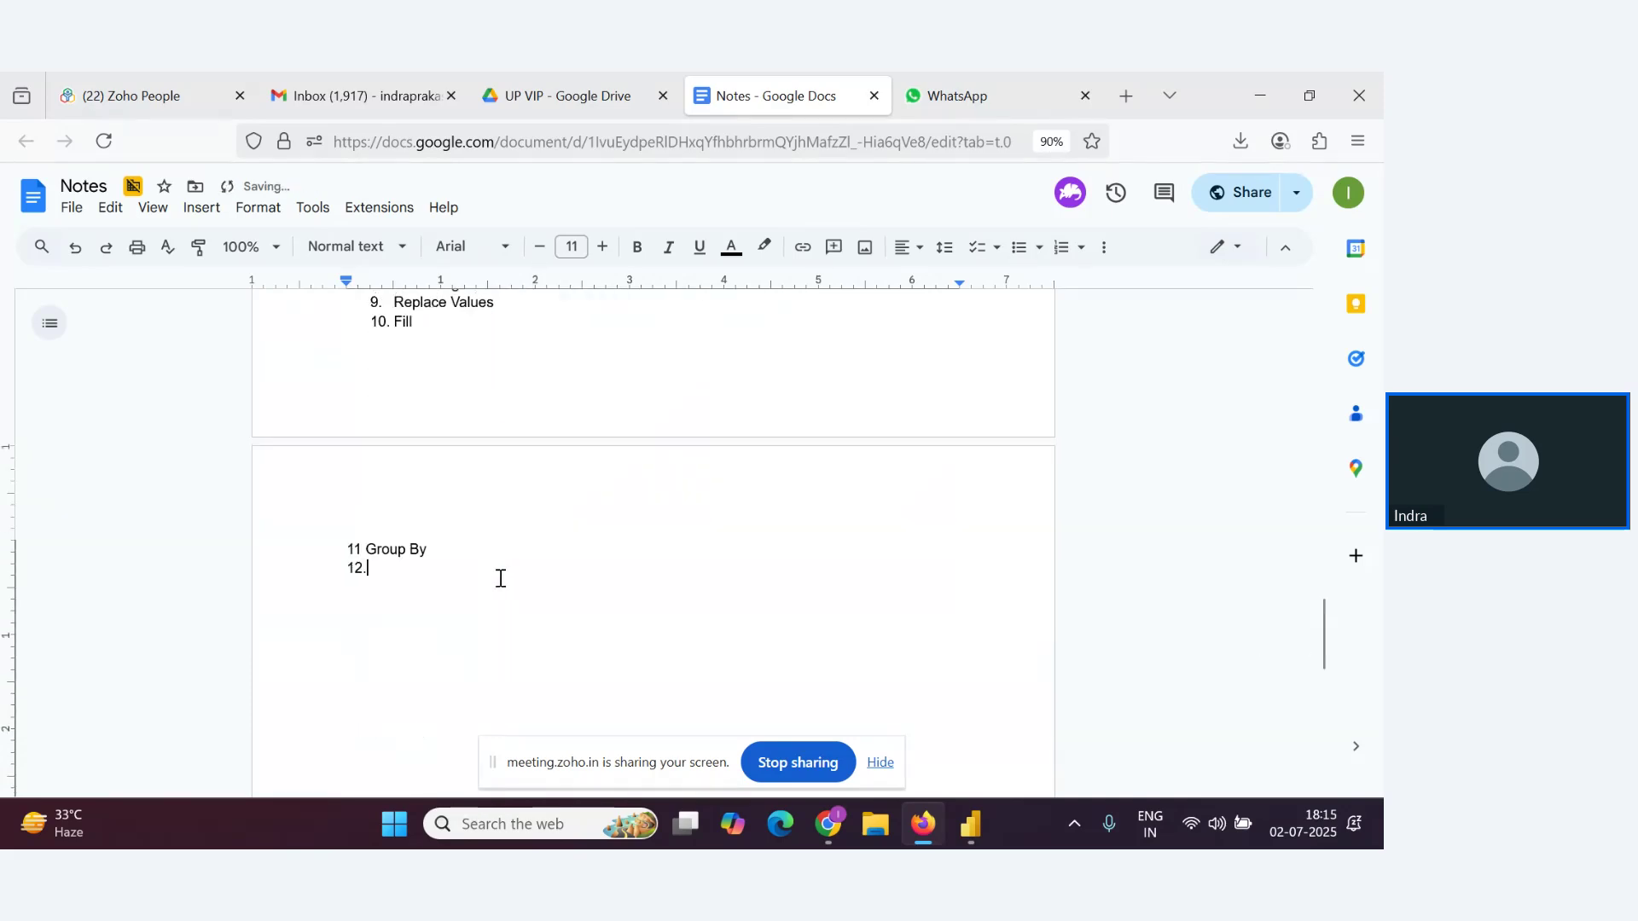
text(. Merge)
Go back to the Zoho webinar window and check the Q&A list for attendees' replies about merging
key(alt+Tab)
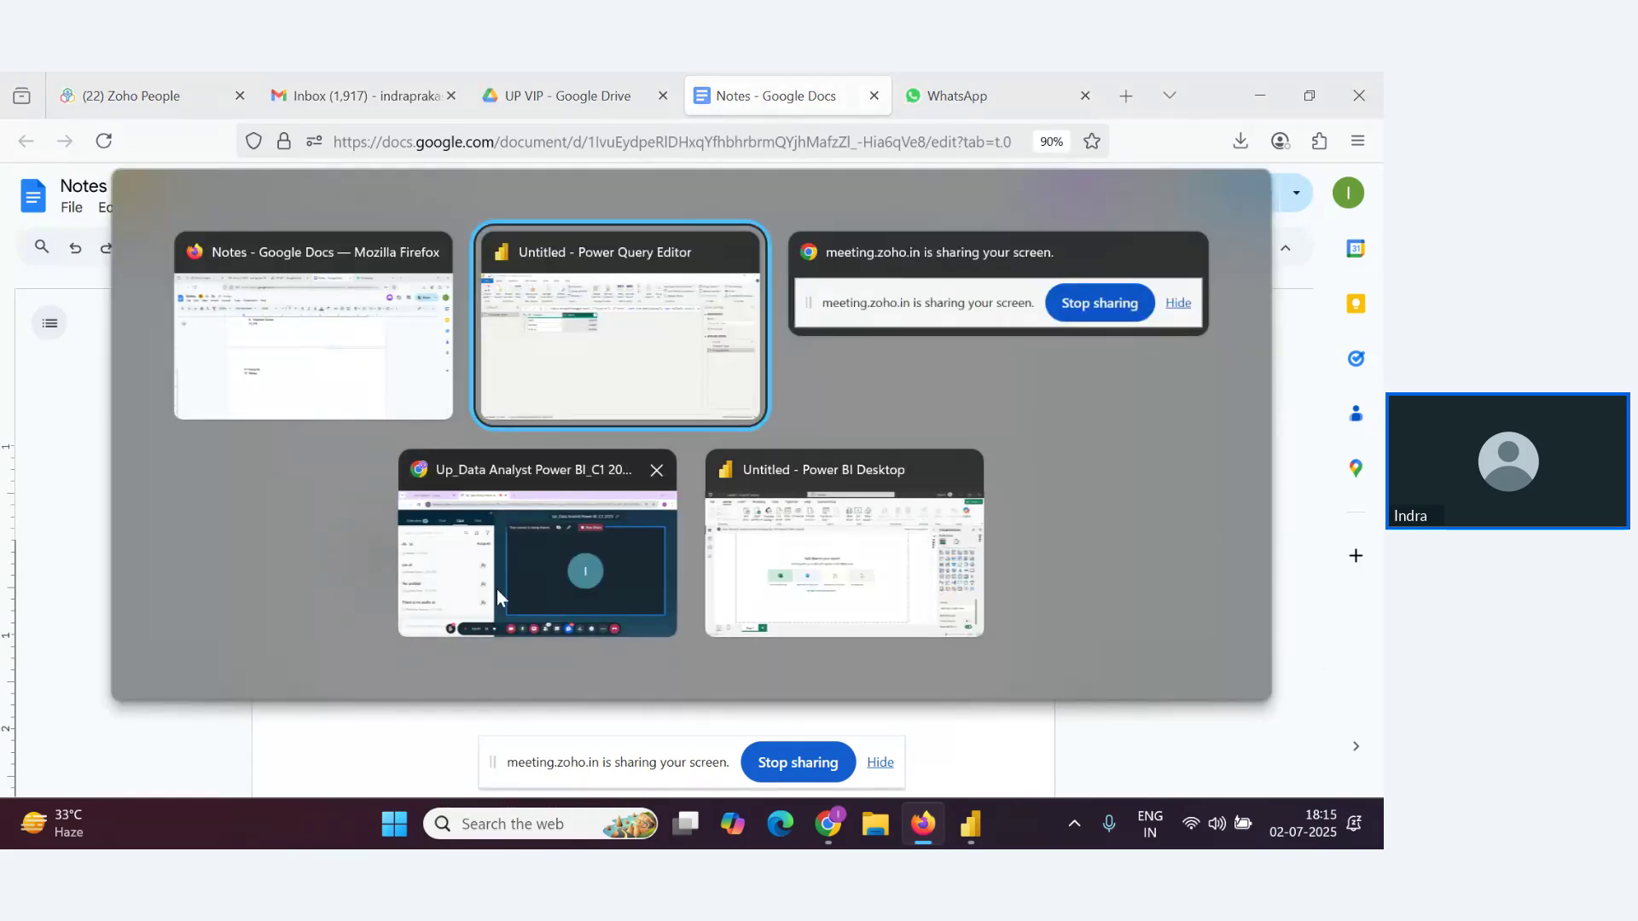
click(566, 587)
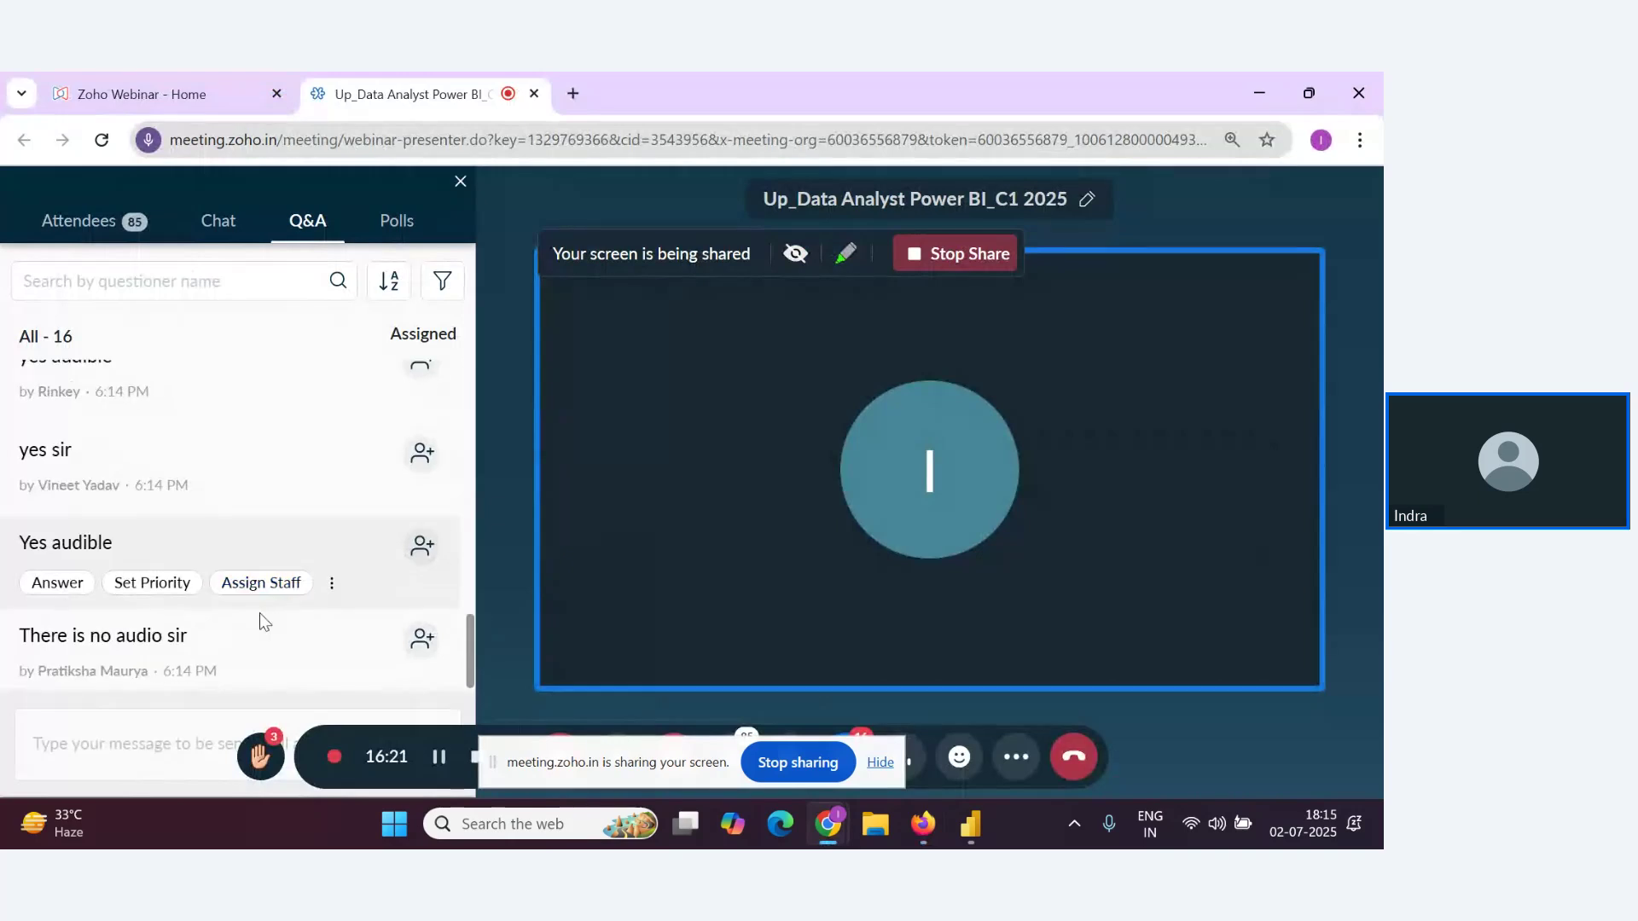
scroll(290, 554, down, 1)
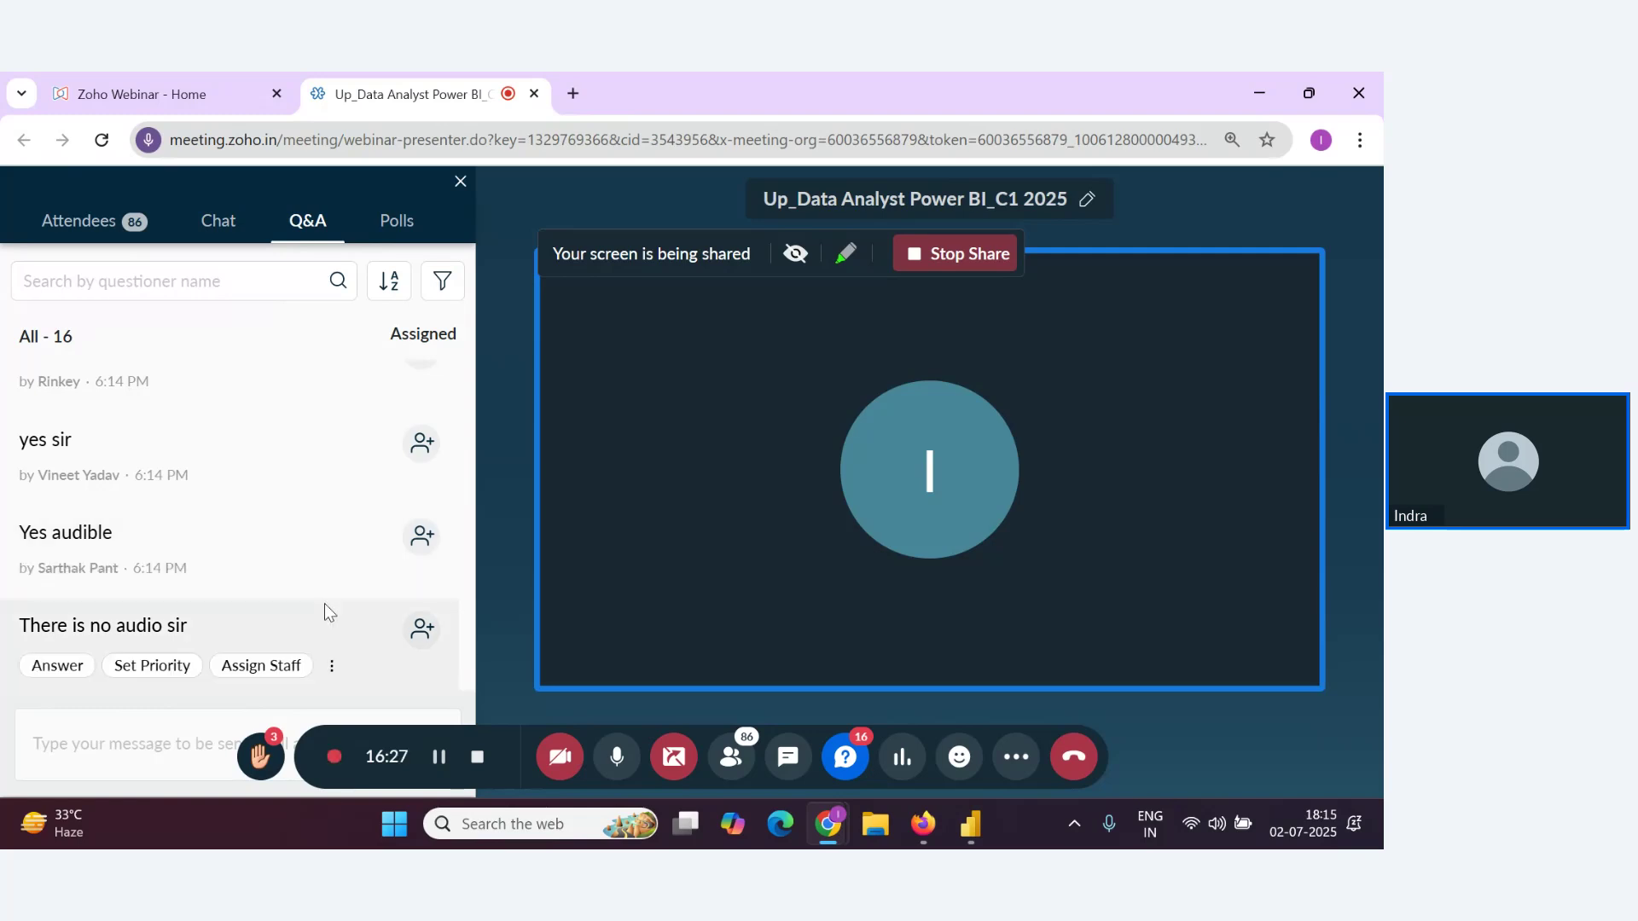
scroll(324, 602, up, 1)
scroll(332, 614, down, 1)
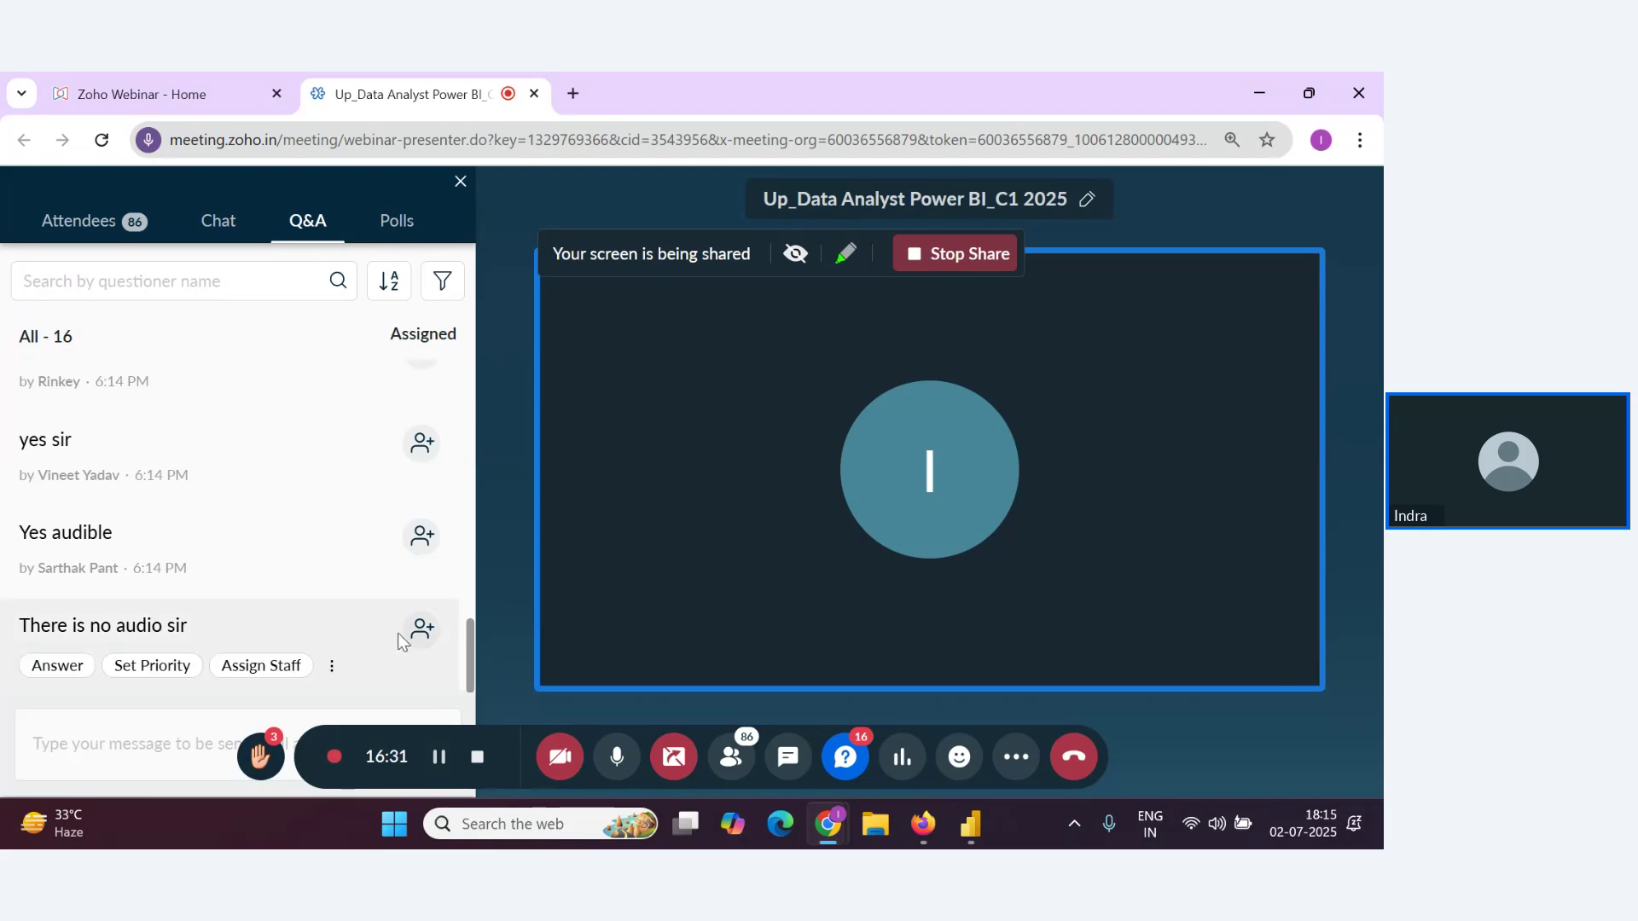
Launch OneNote, glance at the webinar Q&A, and clear all existing ink from the OneNote page
click(531, 826)
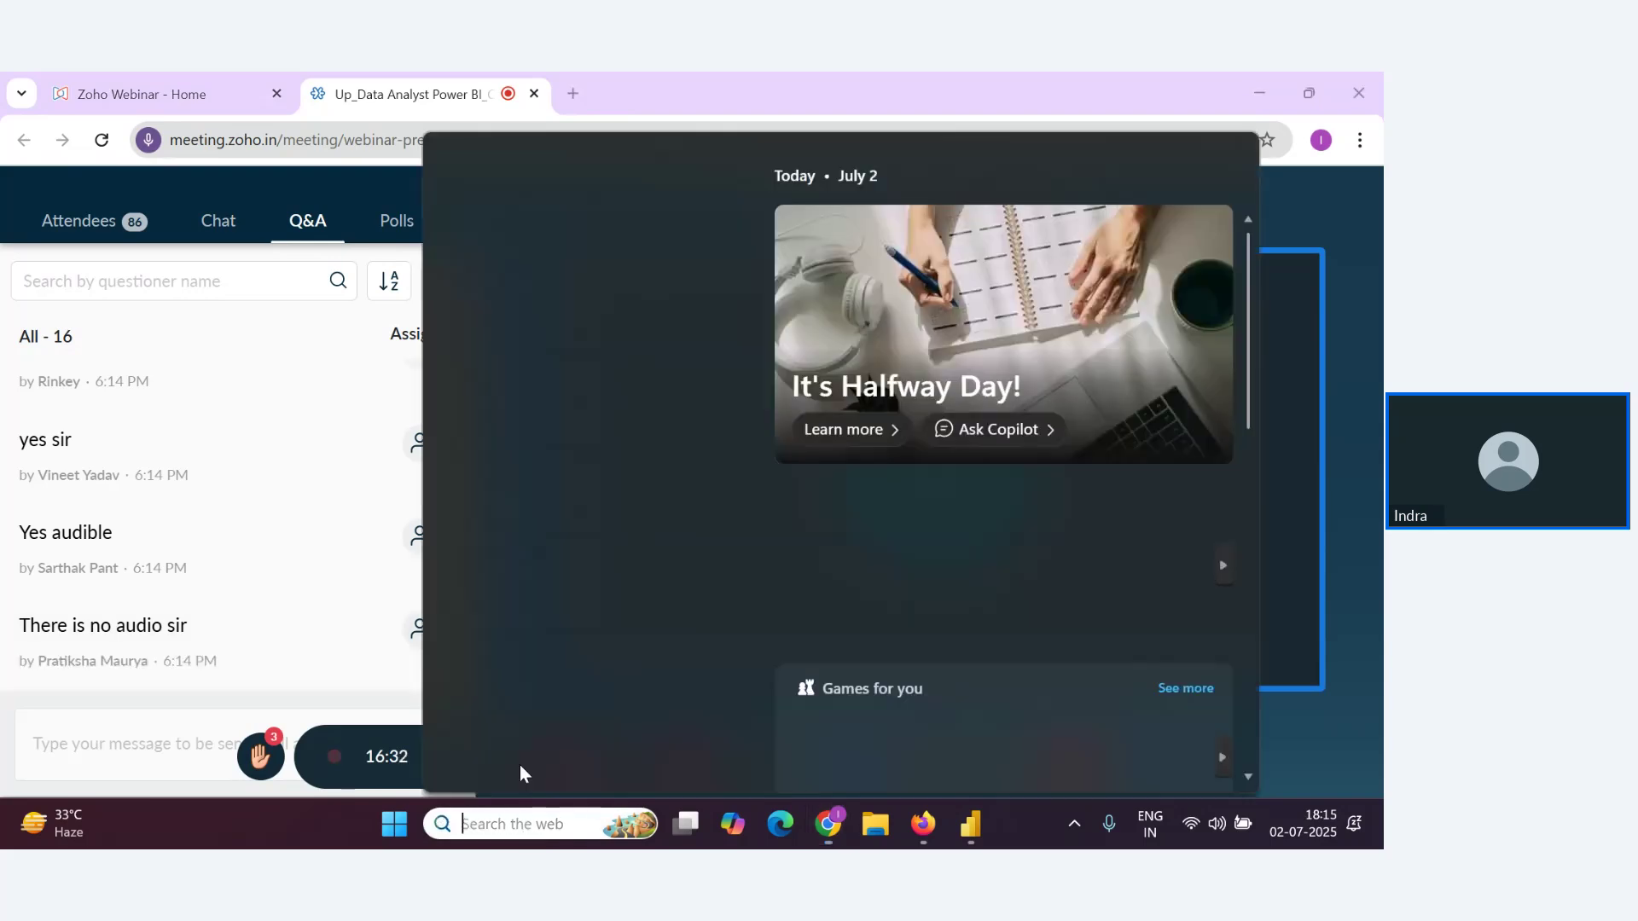
text(one)
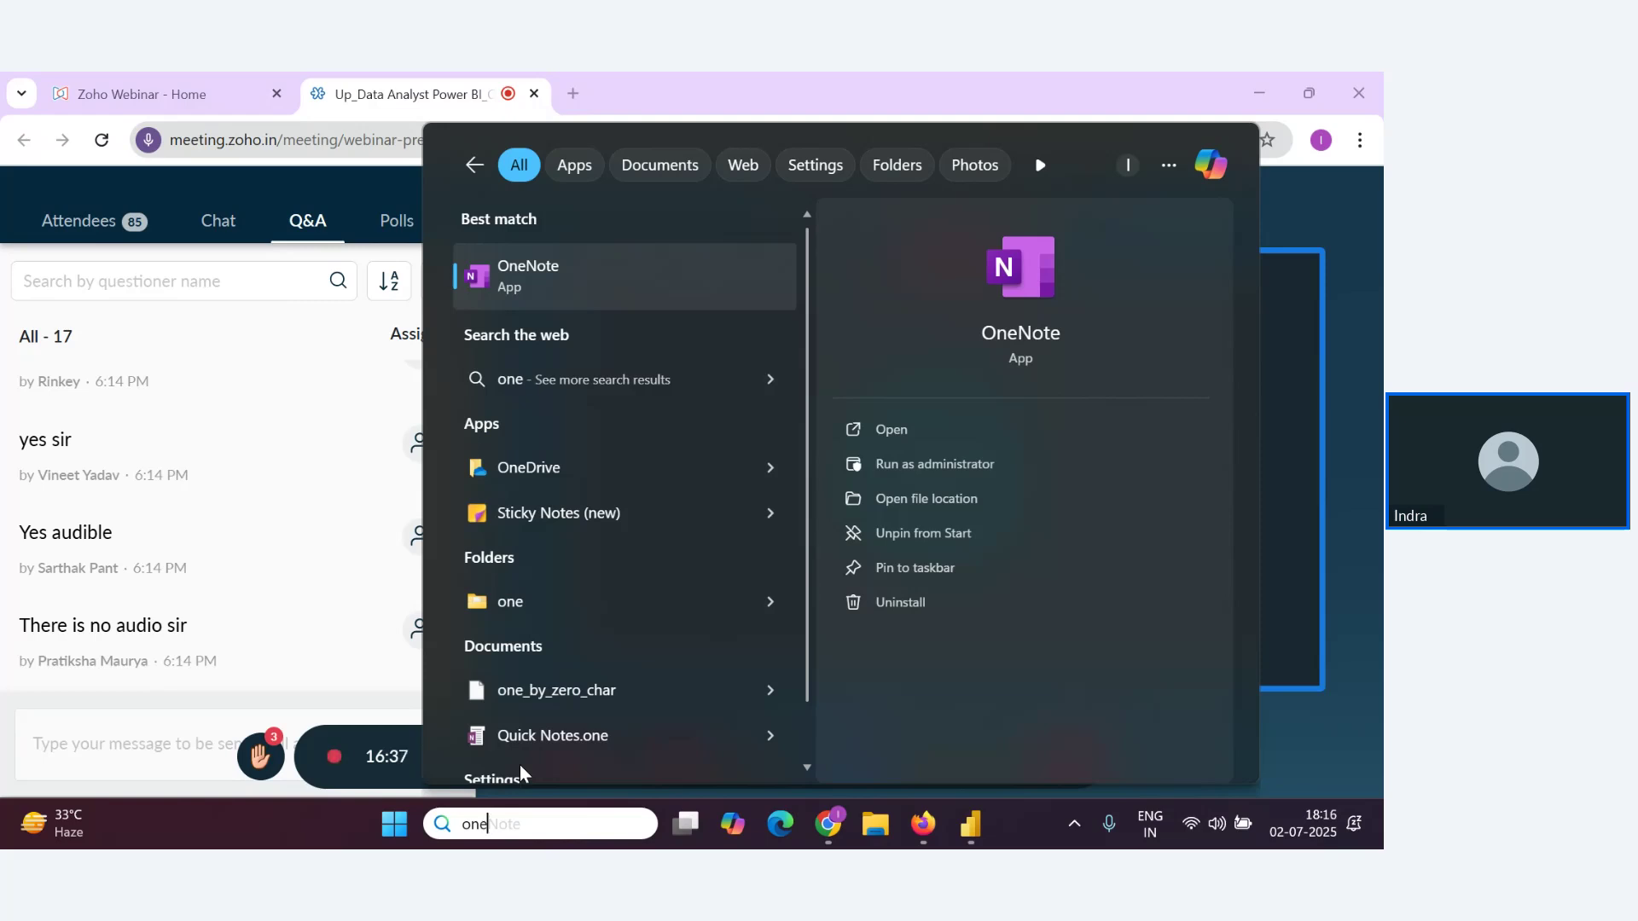
key(Return)
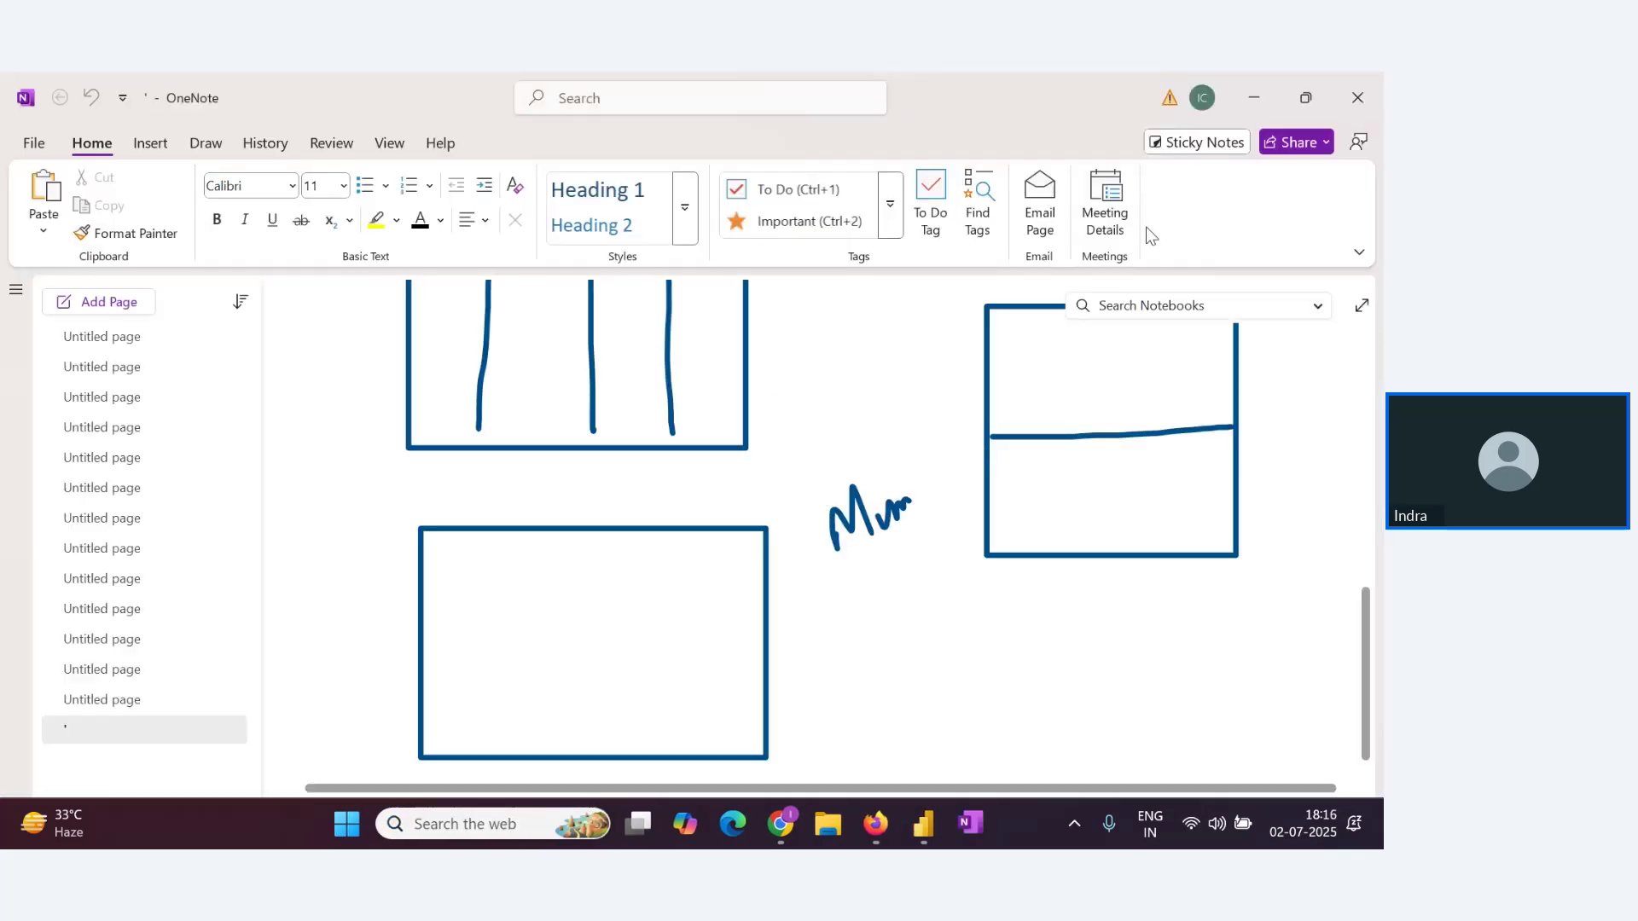
click(1261, 107)
scroll(414, 606, down, 1)
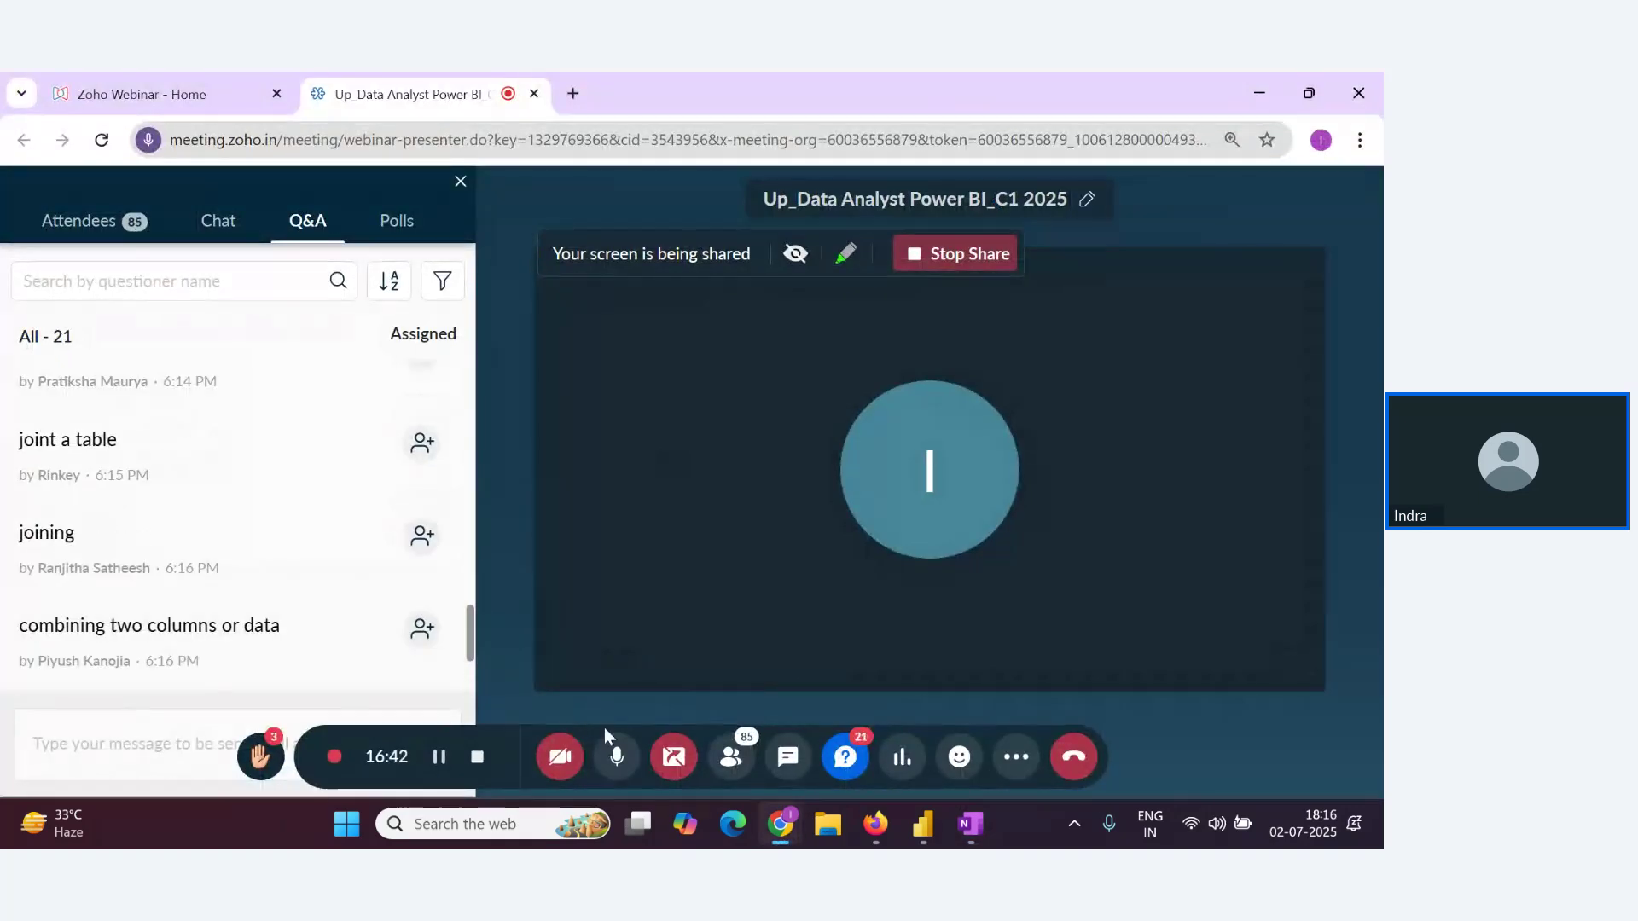
click(970, 824)
key(ctrl+a)
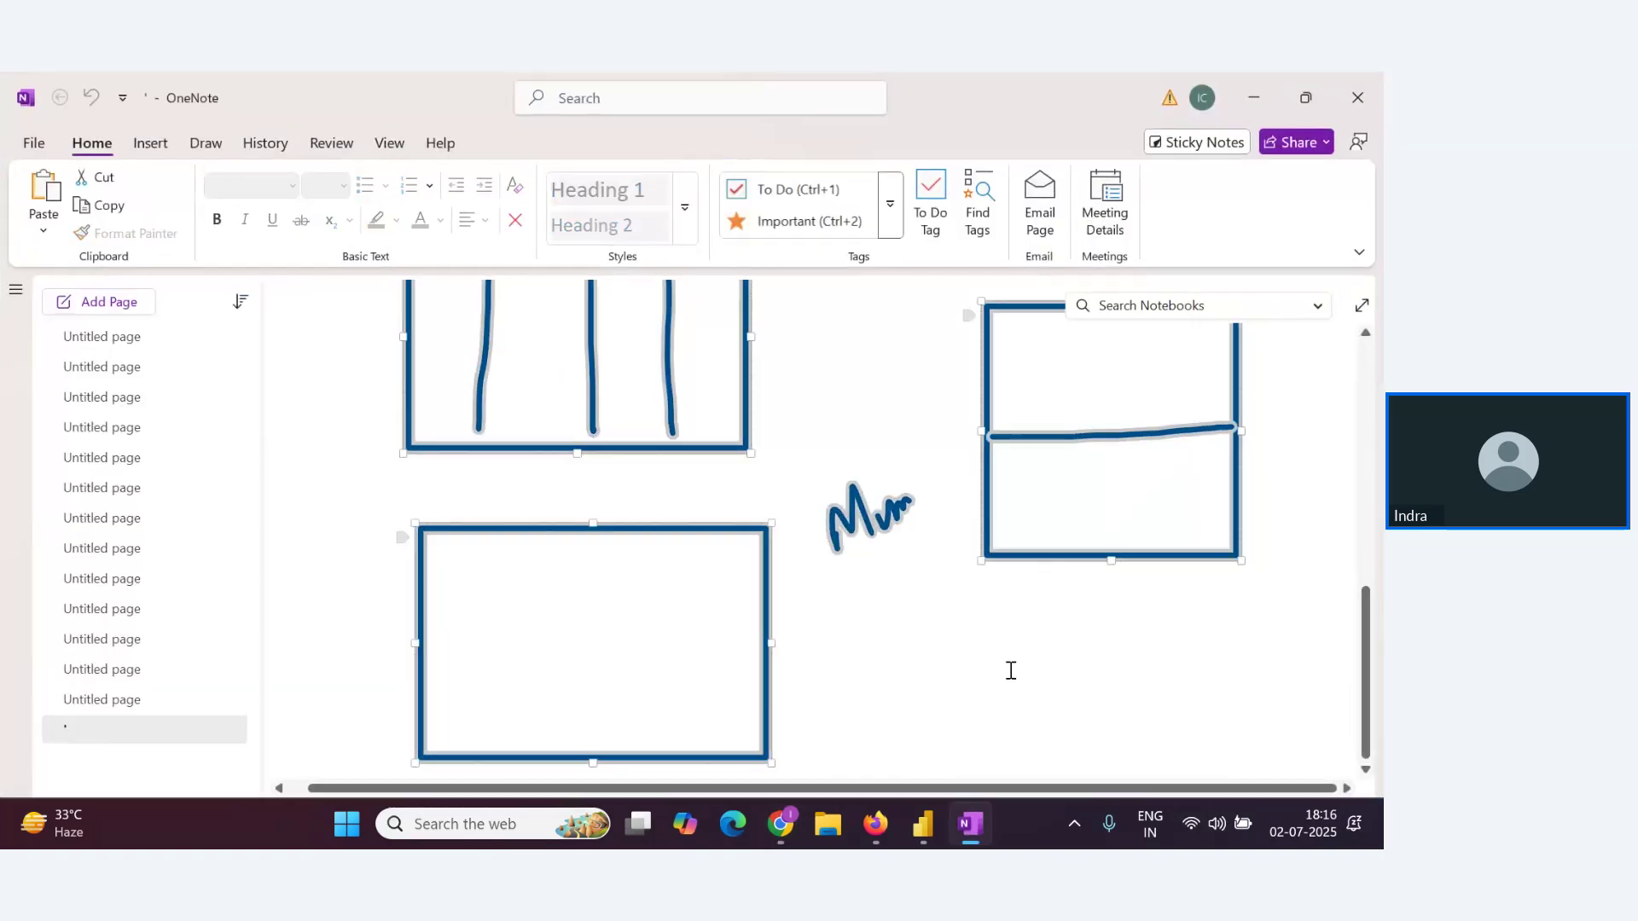
key(Delete)
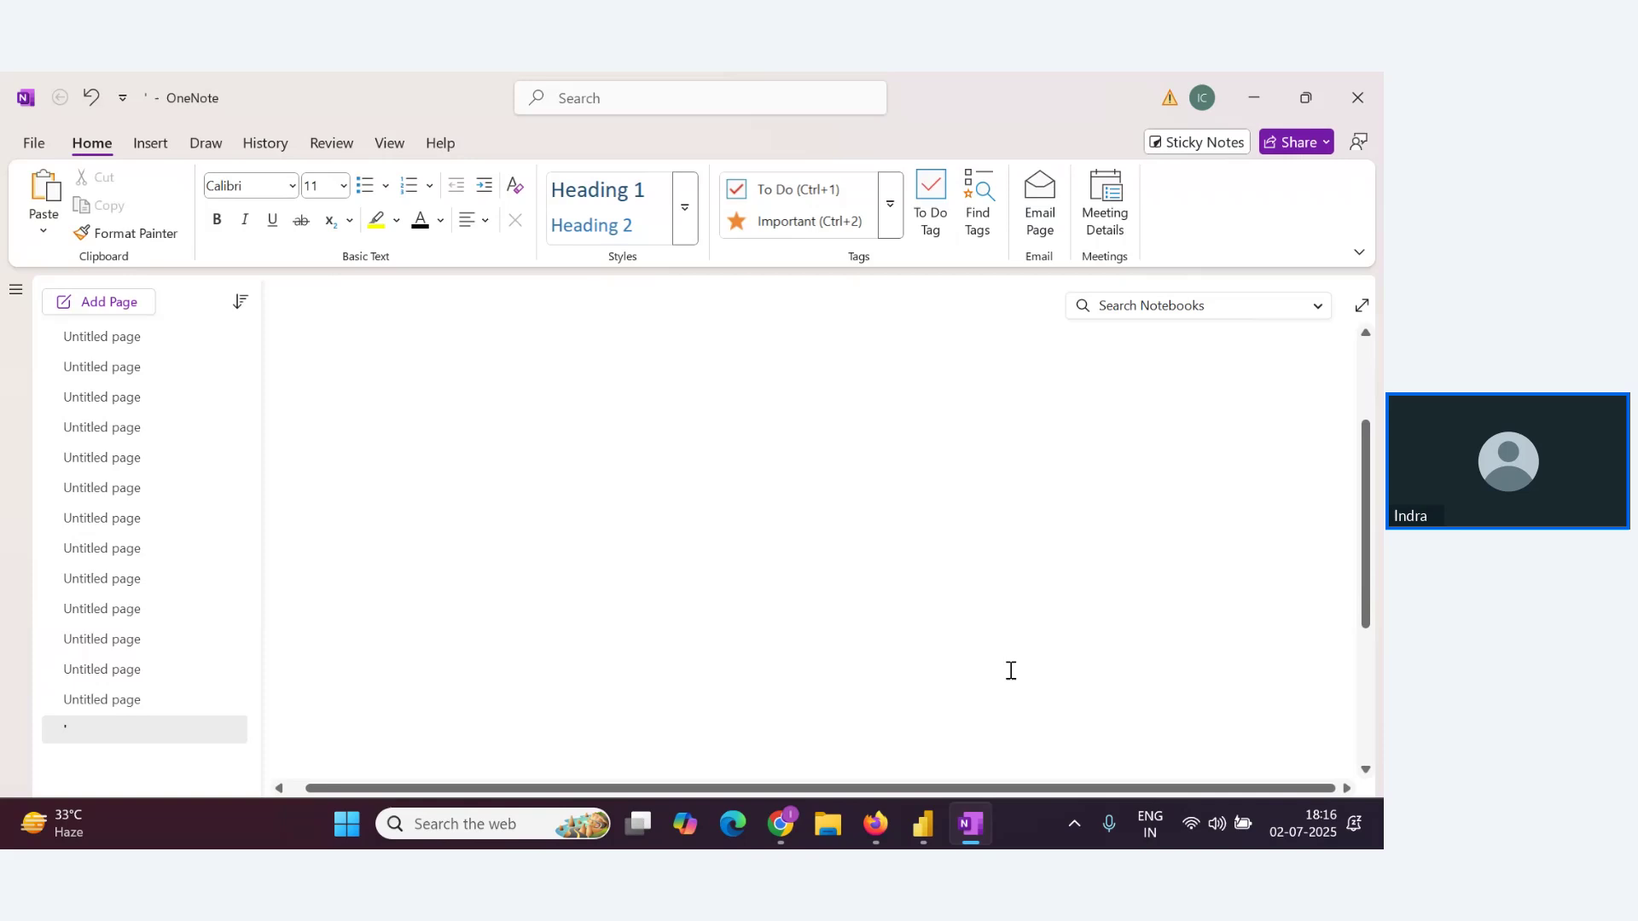
Draw two green pen rectangles side by side with Automatic Shapes, reverting the second one to its freehand outline
click(265, 143)
click(206, 142)
click(958, 201)
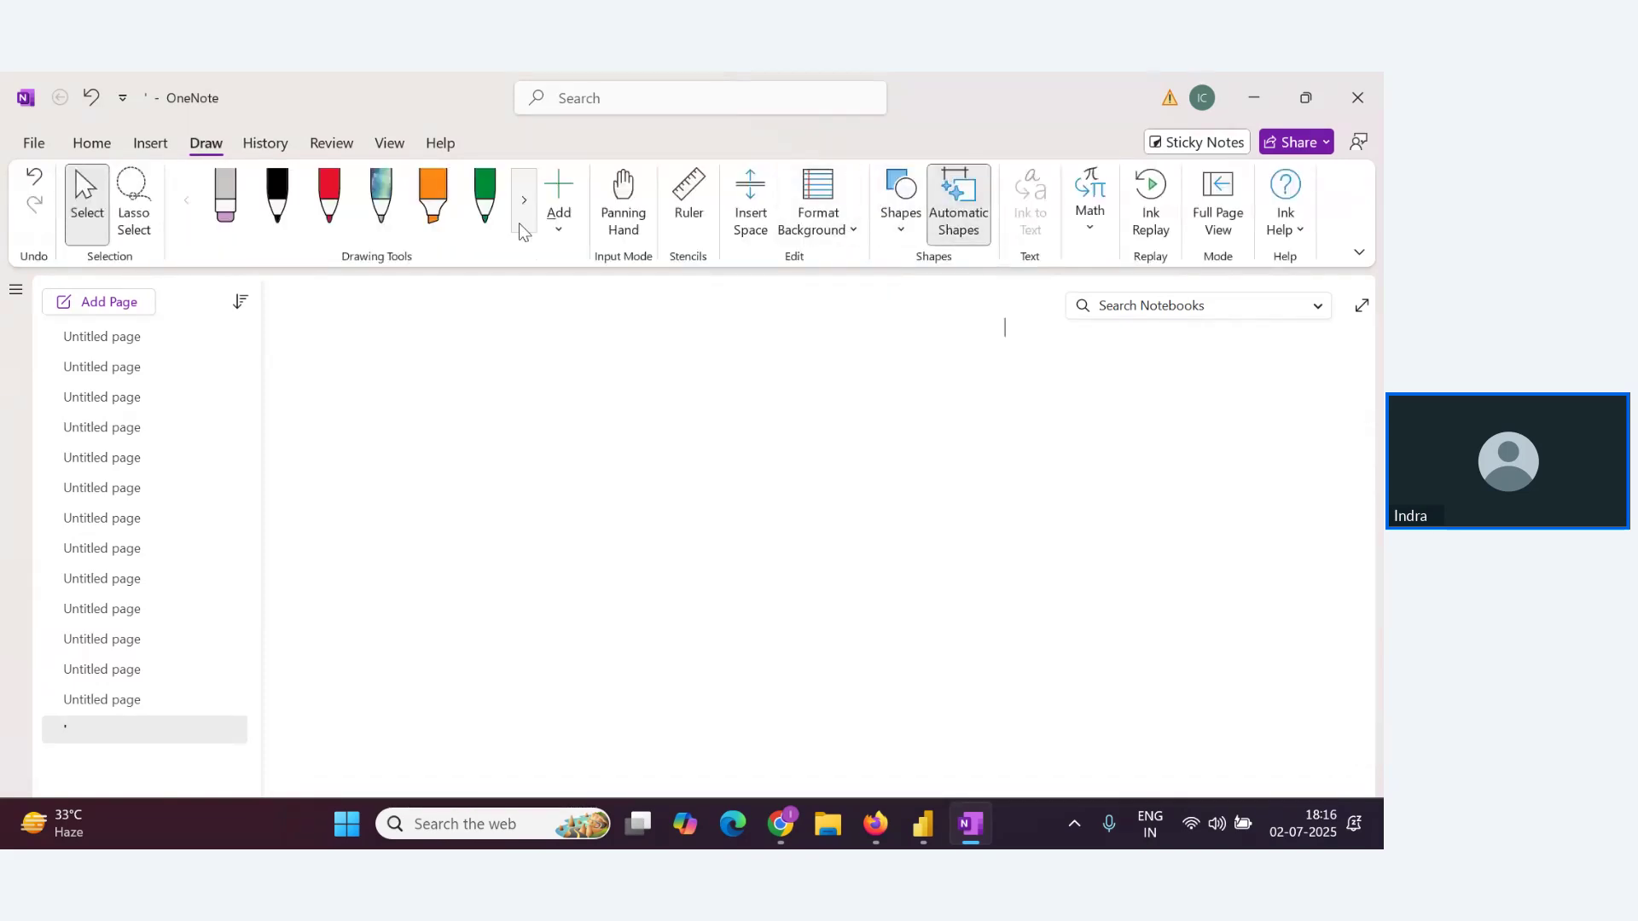
click(485, 196)
mouse_move(426, 386)
mouse_down()
mouse_move(429, 600)
mouse_move(772, 400)
mouse_move(425, 388)
mouse_up()
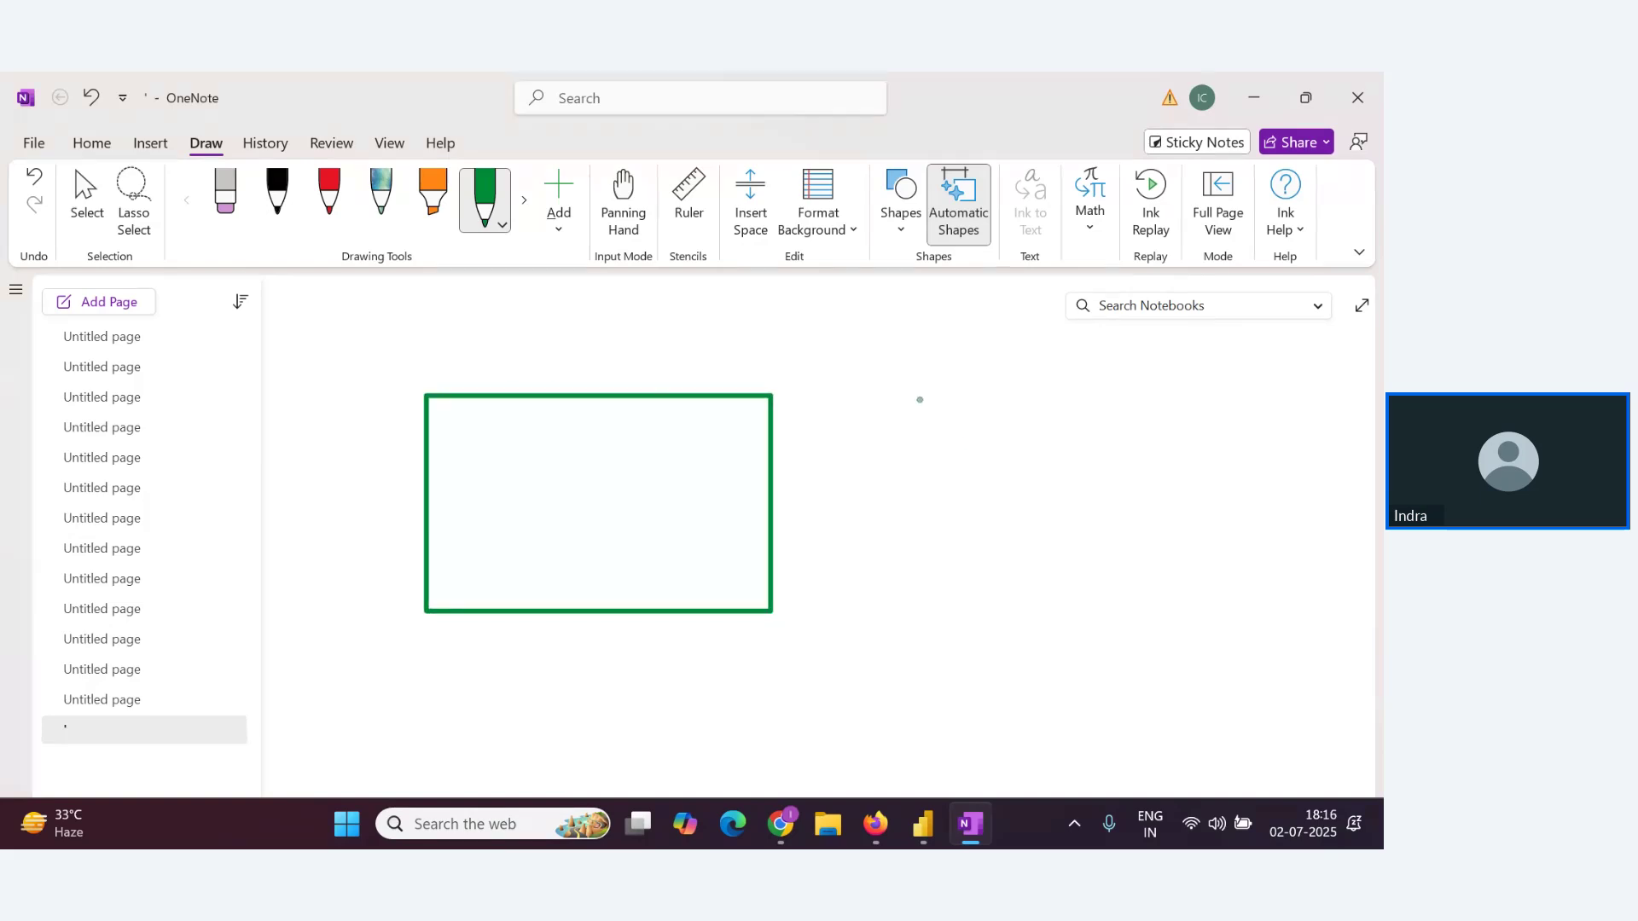
mouse_move(920, 400)
mouse_down()
mouse_move(922, 608)
mouse_move(1212, 596)
mouse_move(1186, 431)
mouse_move(961, 385)
mouse_move(920, 386)
mouse_move(919, 406)
mouse_up()
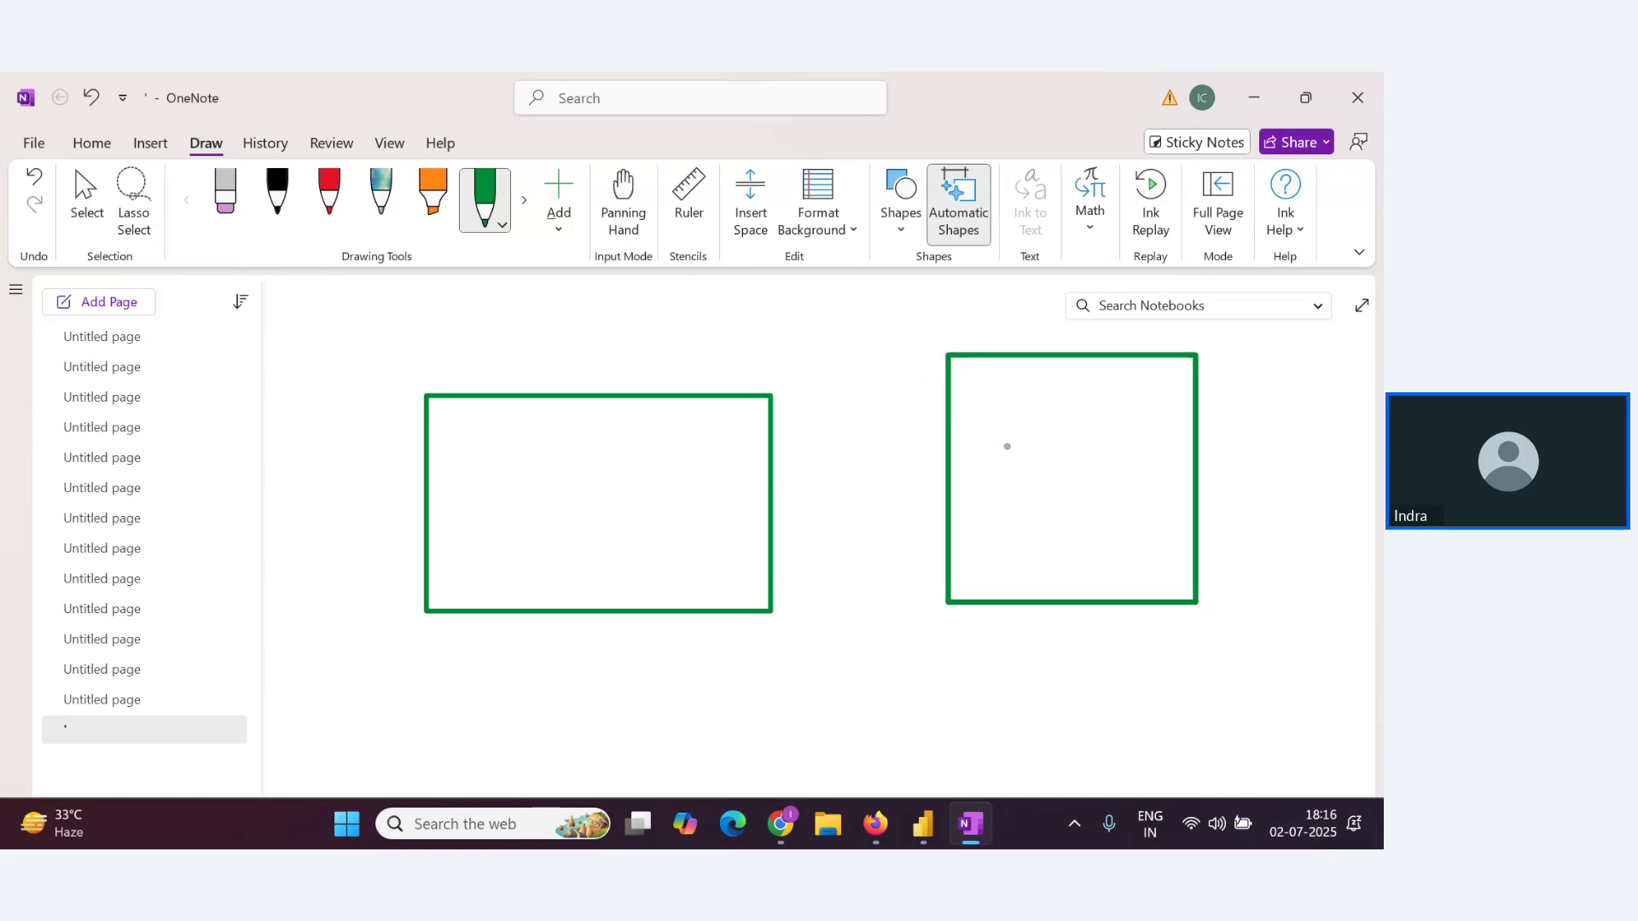
key(ctrl+z)
scroll(845, 478, down, 3)
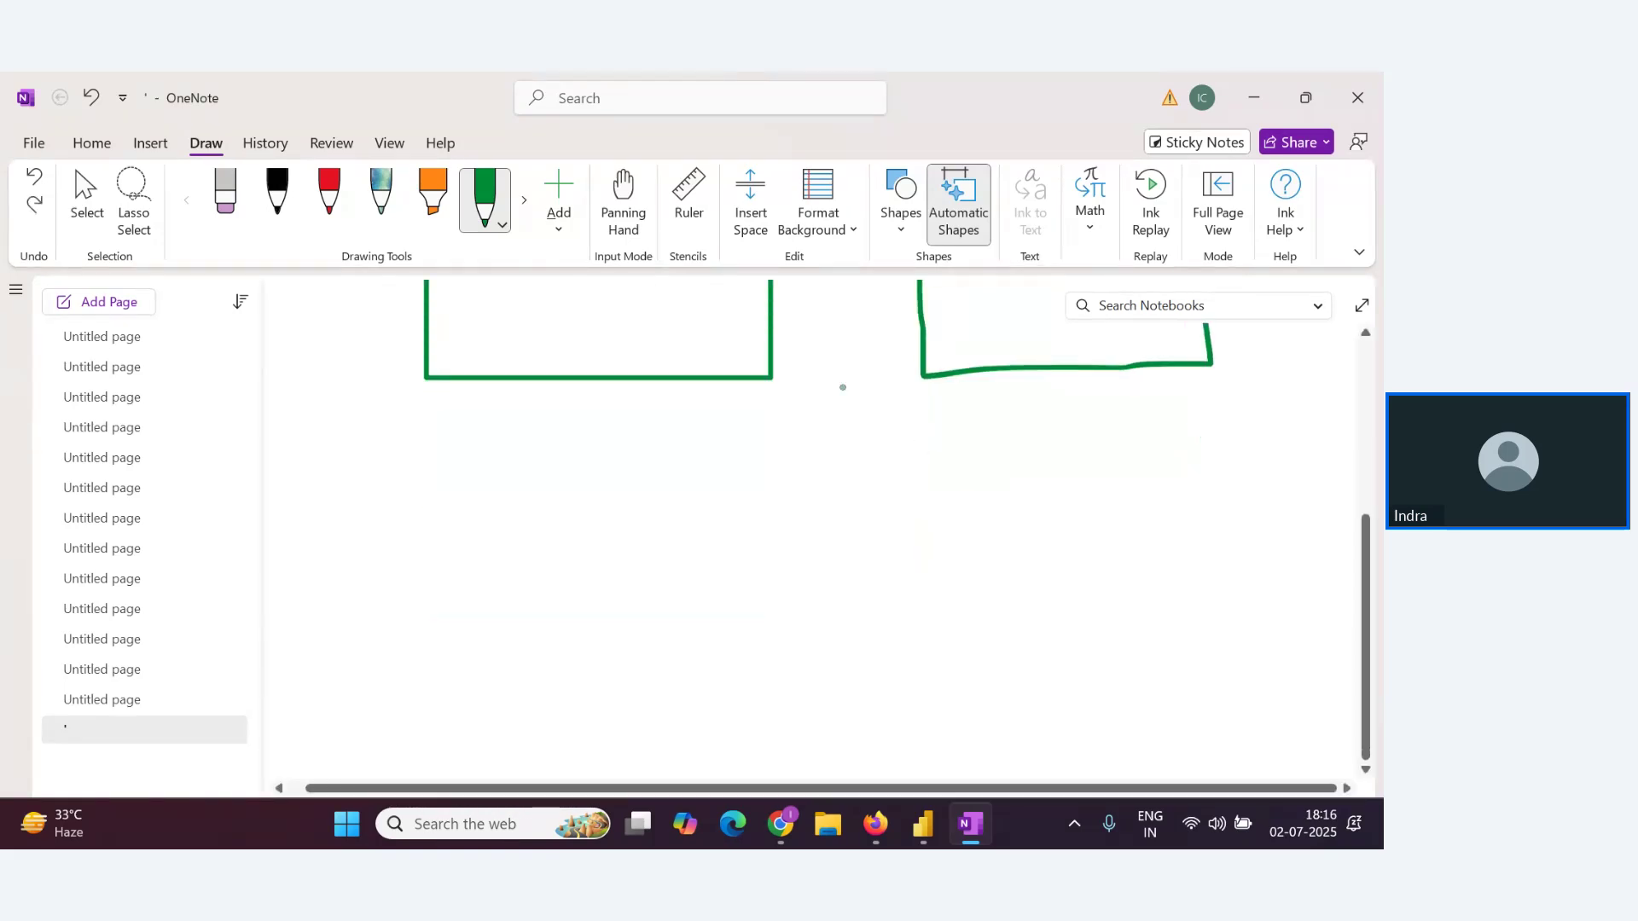
scroll(811, 426, up, 3)
Draw four roughly horizontal green lines linking the first rectangle to the second one
drag(749, 447, 1044, 427)
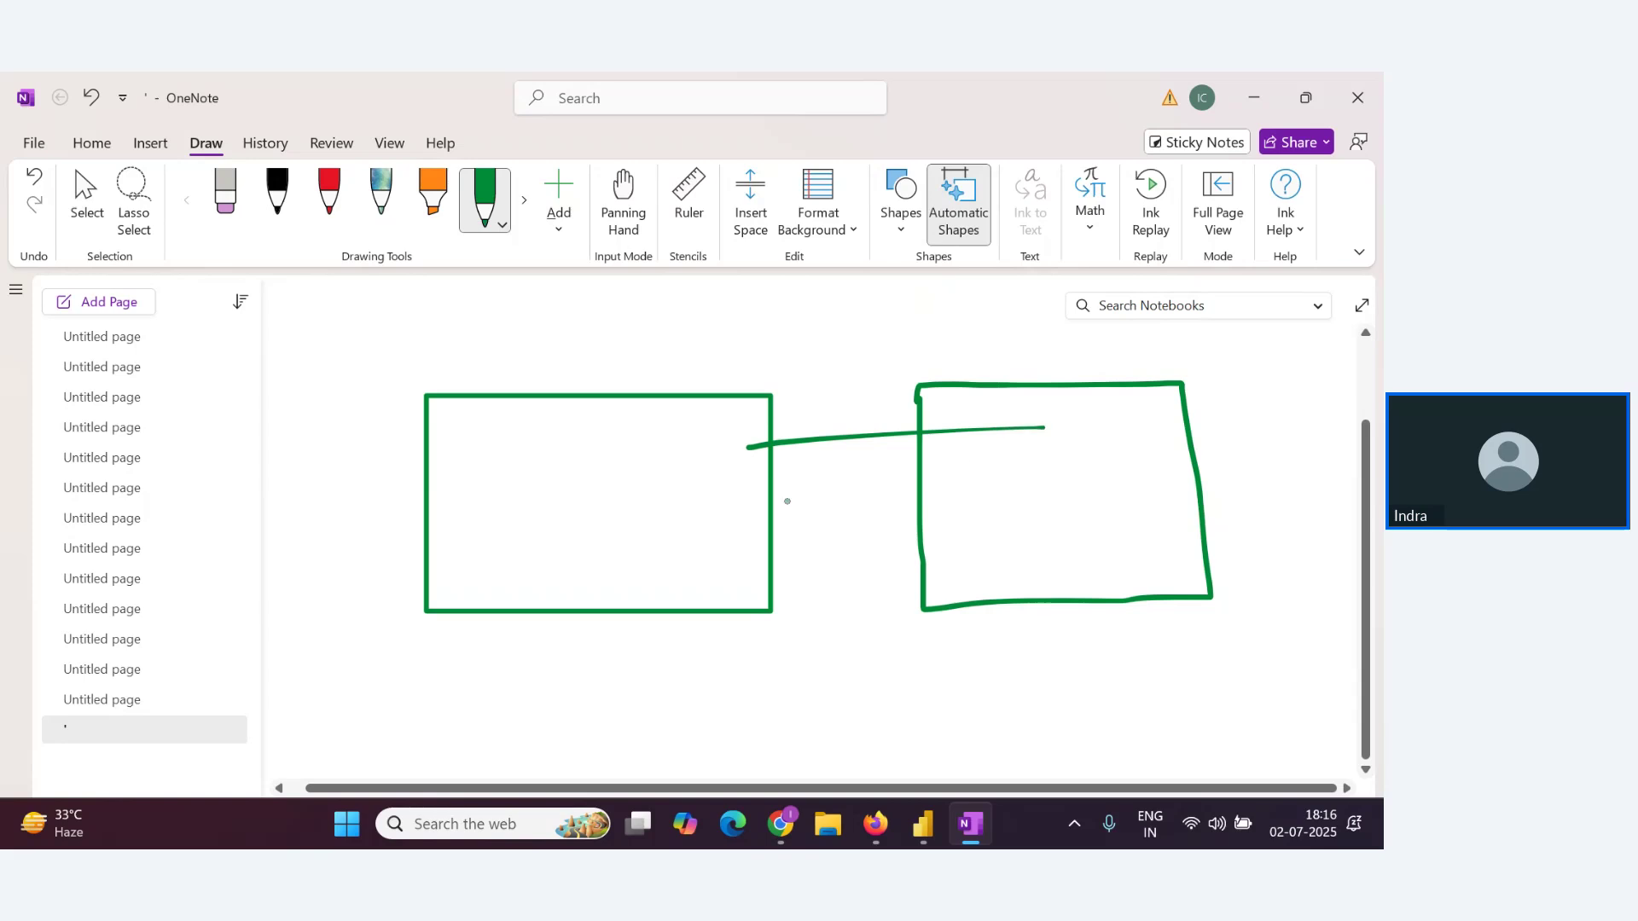
drag(782, 502, 990, 483)
drag(731, 527, 965, 539)
drag(773, 586, 1095, 571)
Draw one wide green rectangle below the linked pair to represent the merged table
scroll(790, 629, down, 6)
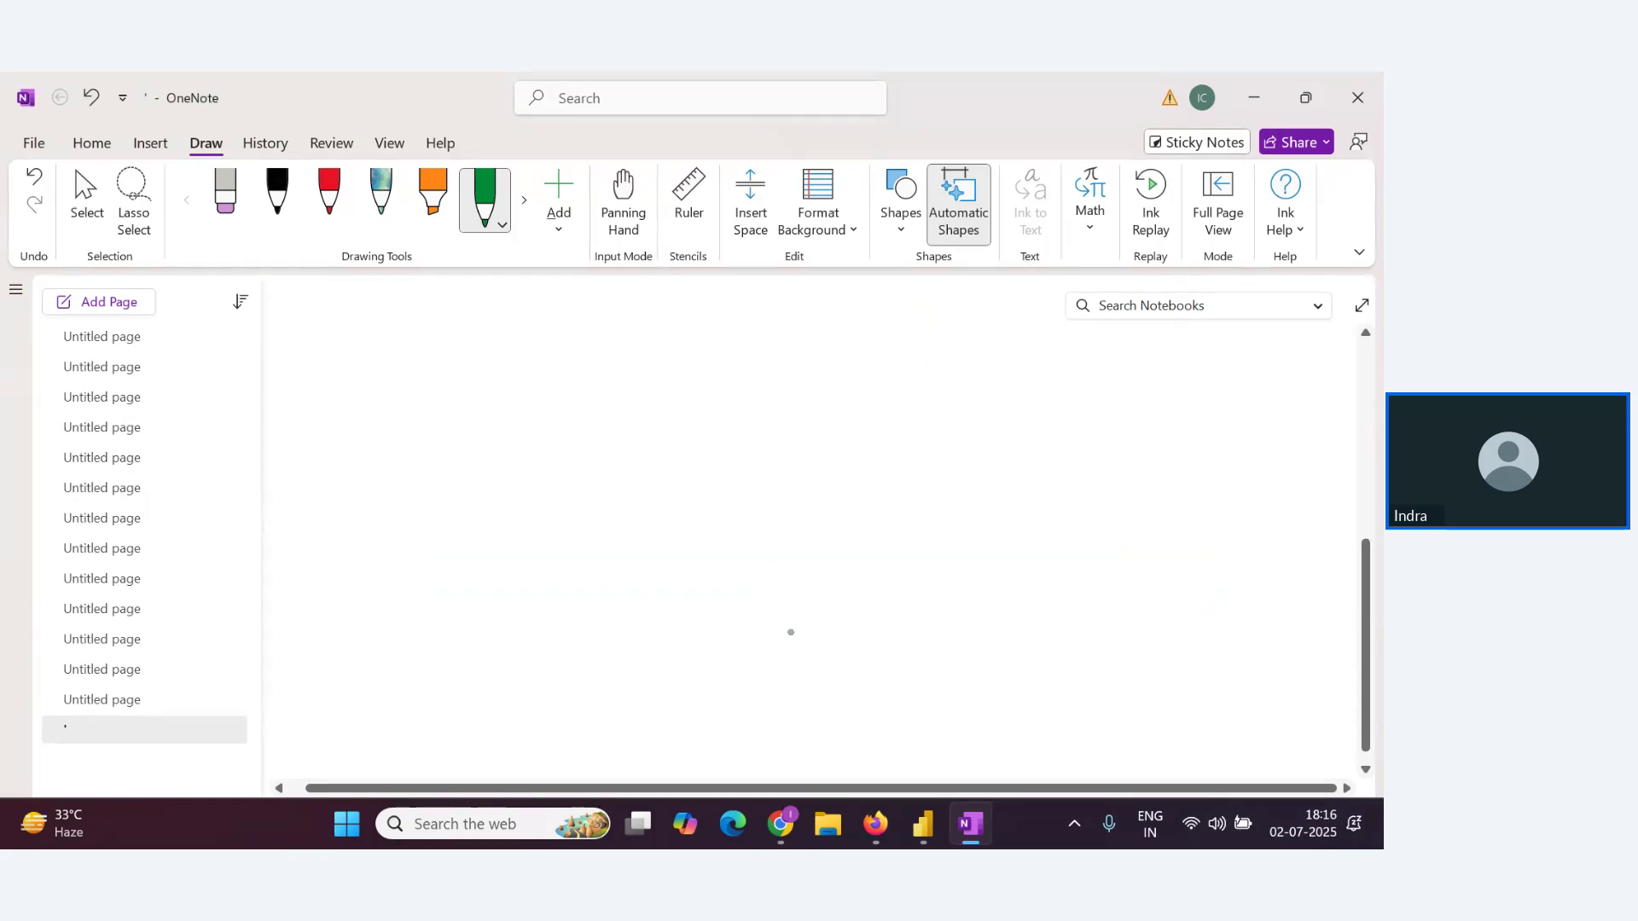
scroll(790, 628, up, 3)
mouse_move(587, 498)
mouse_down()
mouse_move(586, 693)
mouse_move(1210, 703)
mouse_move(1200, 498)
mouse_move(591, 497)
mouse_up()
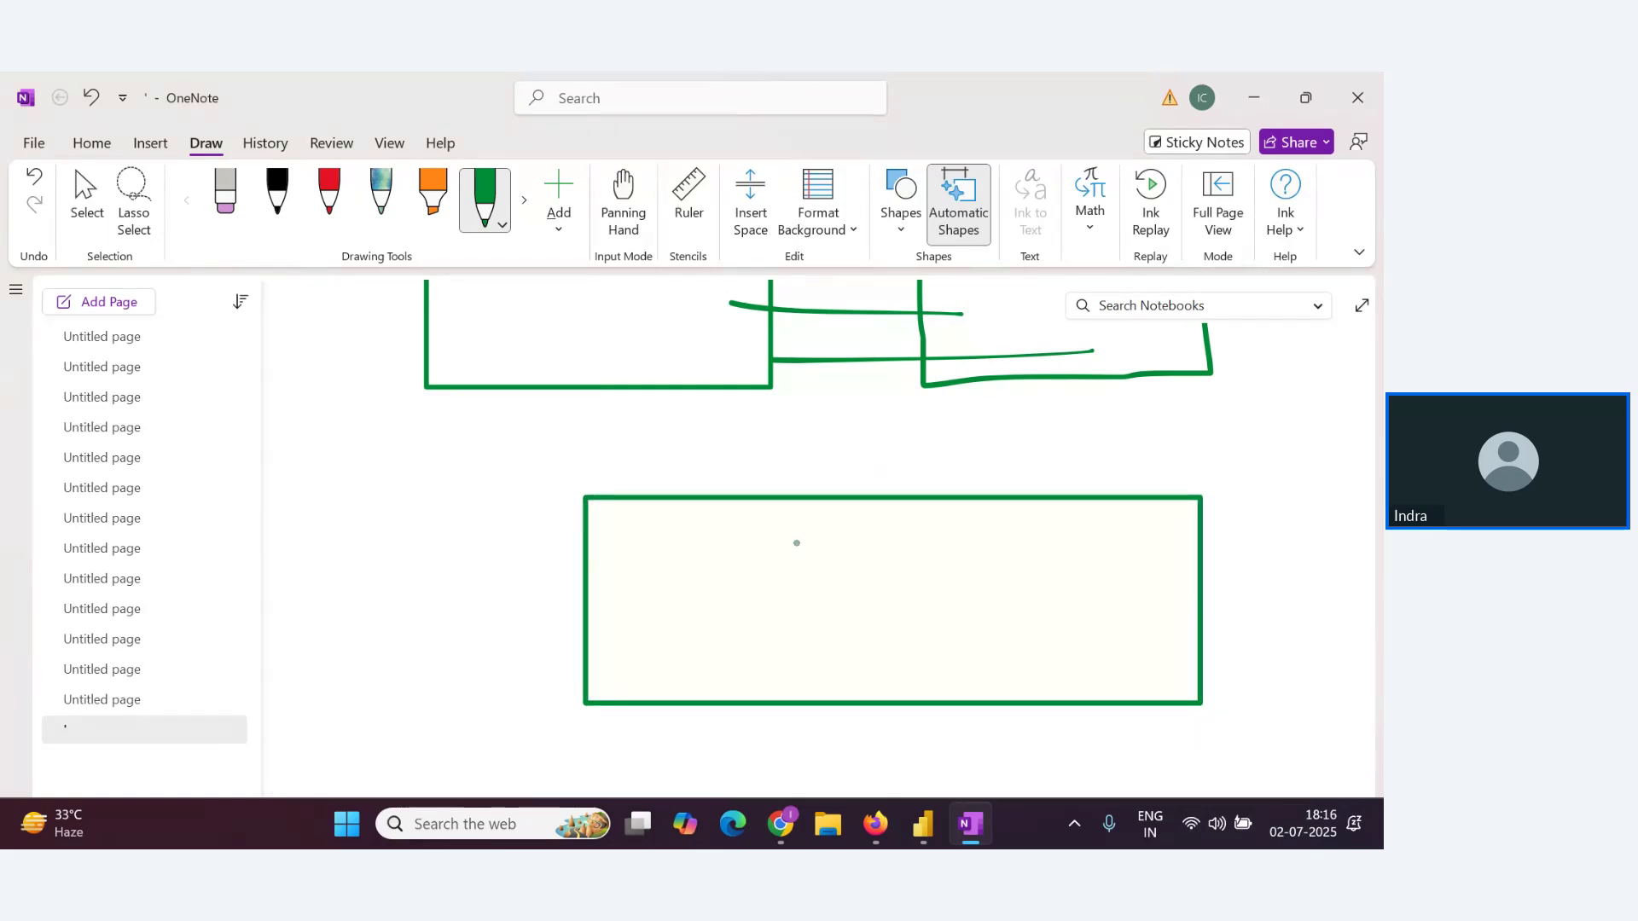
Switch to the Zoho webinar window and read the attendees' Q&A answers on what merging means
key(alt+Tab)
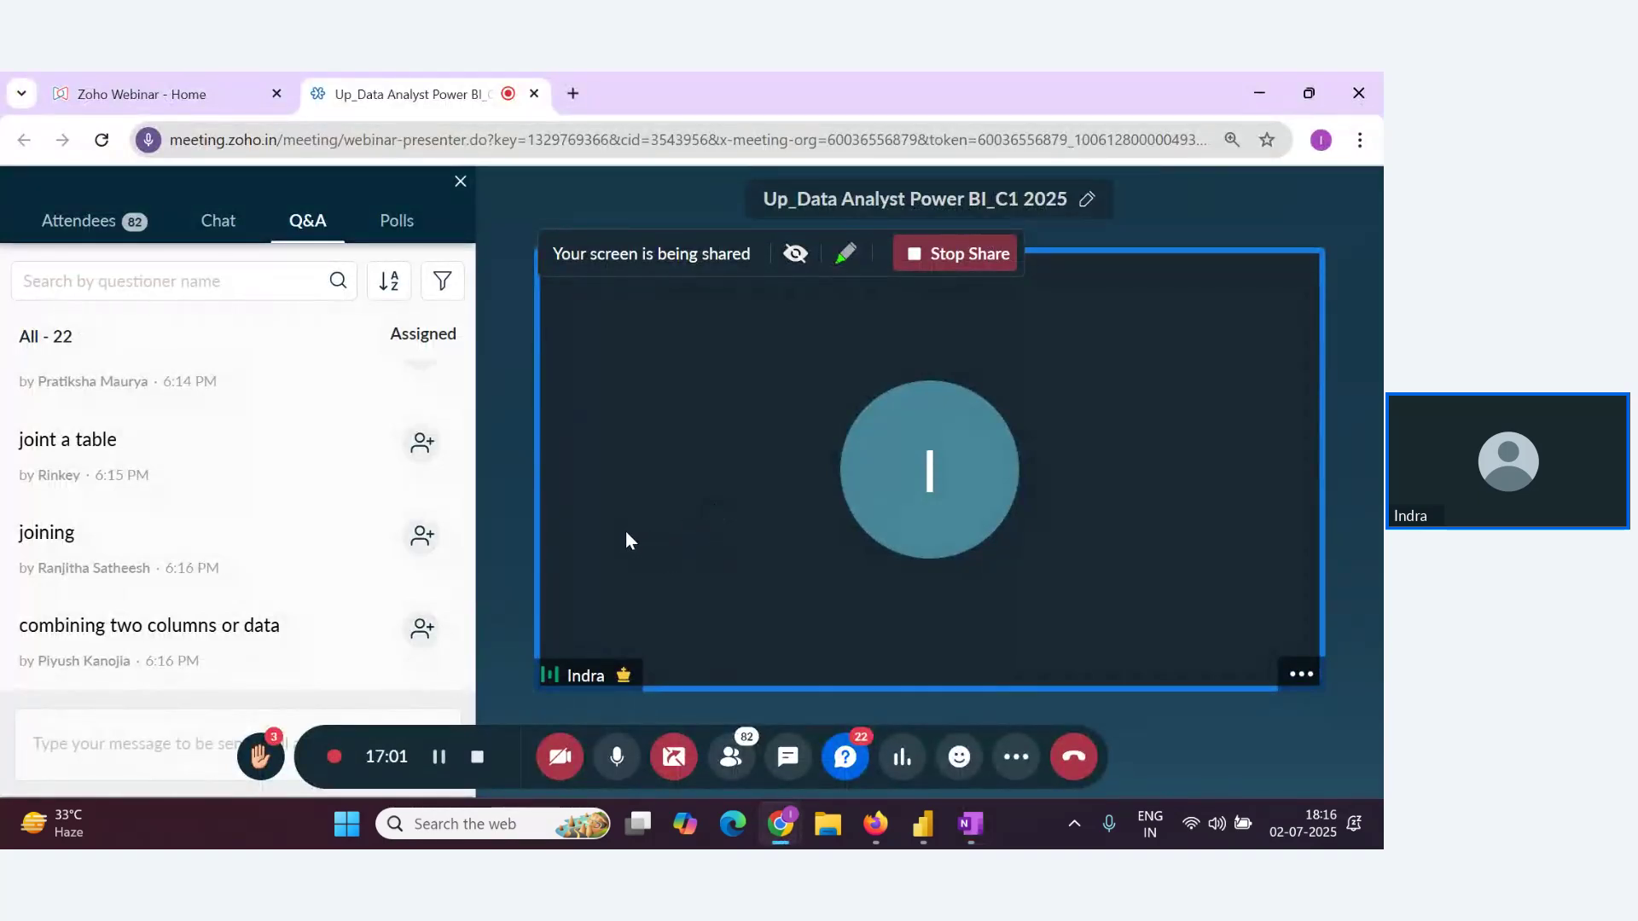
mouse_move(331, 627)
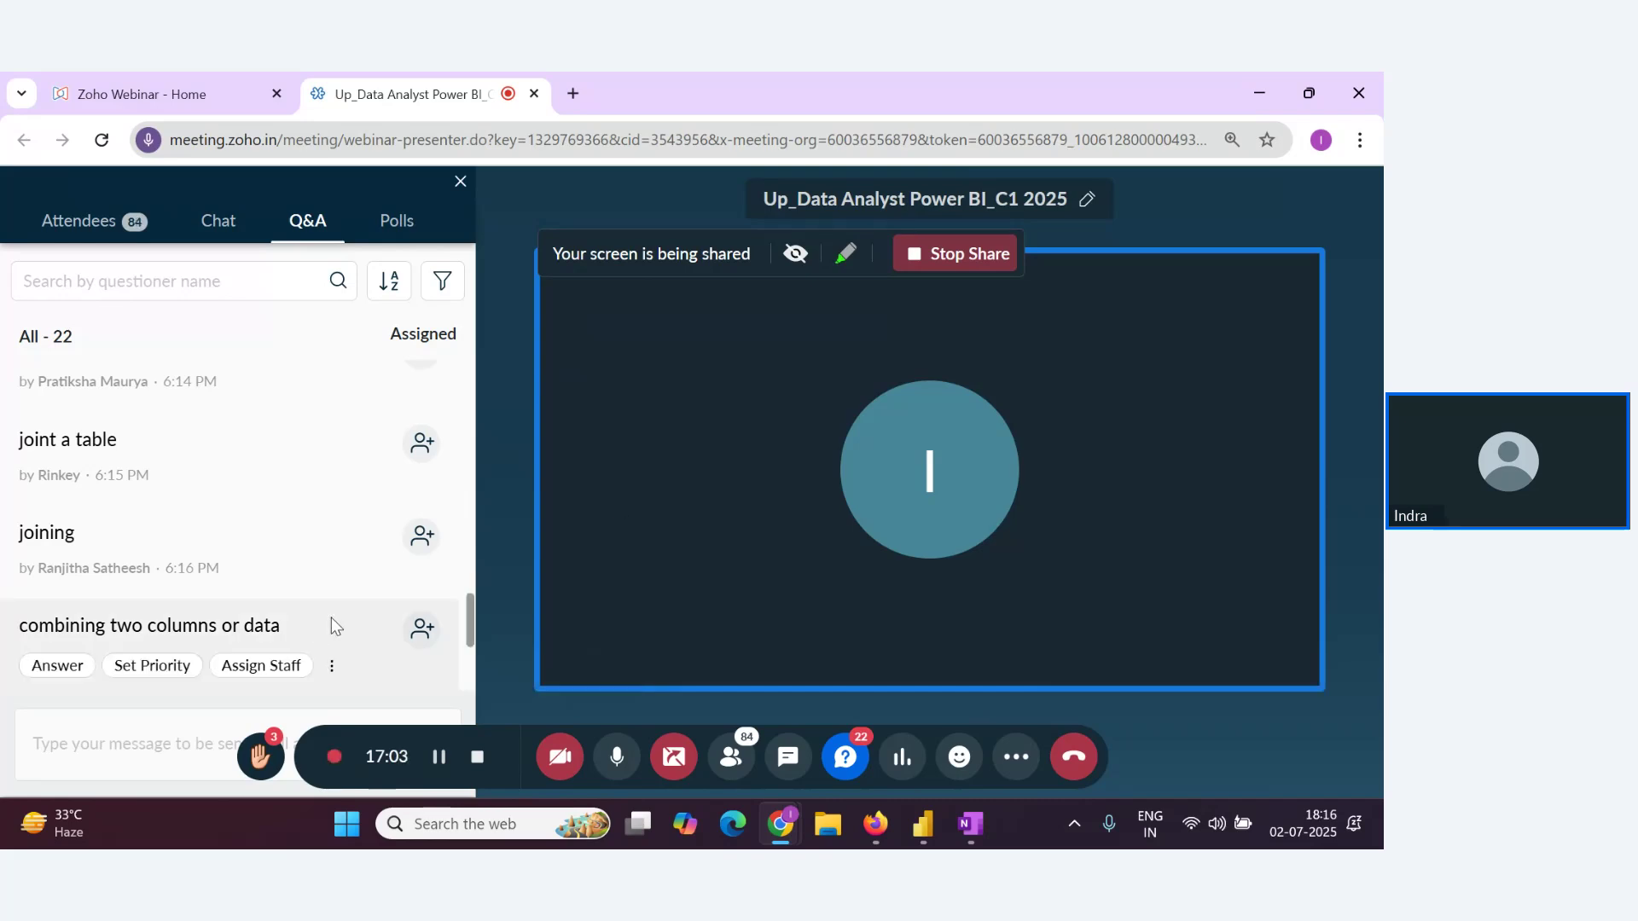
scroll(350, 601, down, 3)
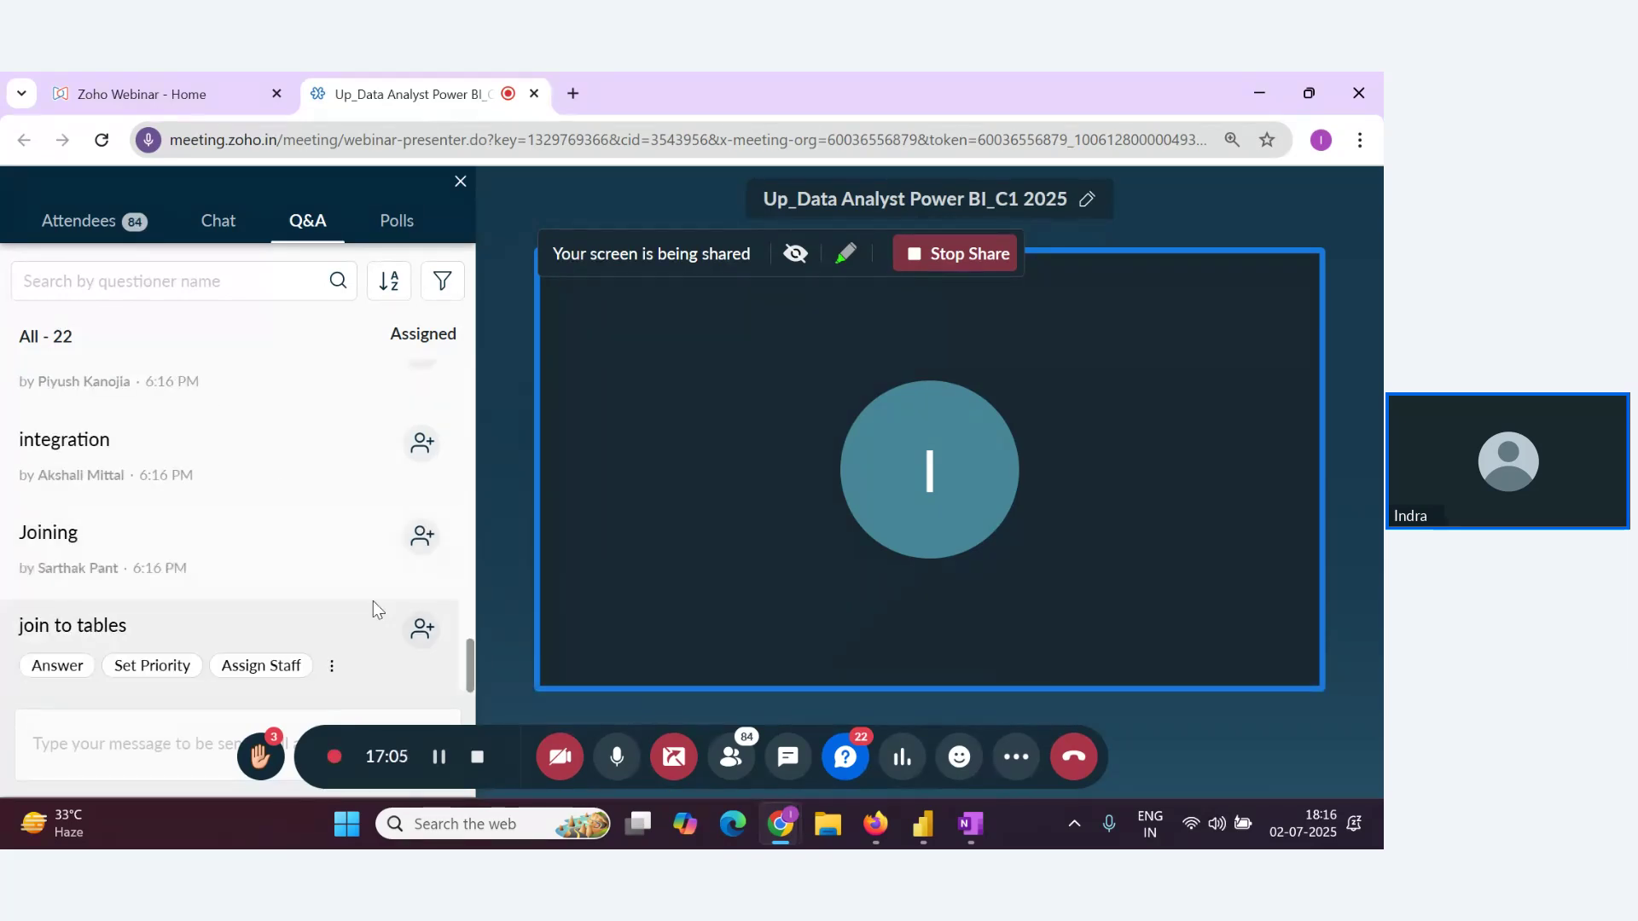
Close the OneNote window and switch to the Power Query Editor
mouse_move(327, 539)
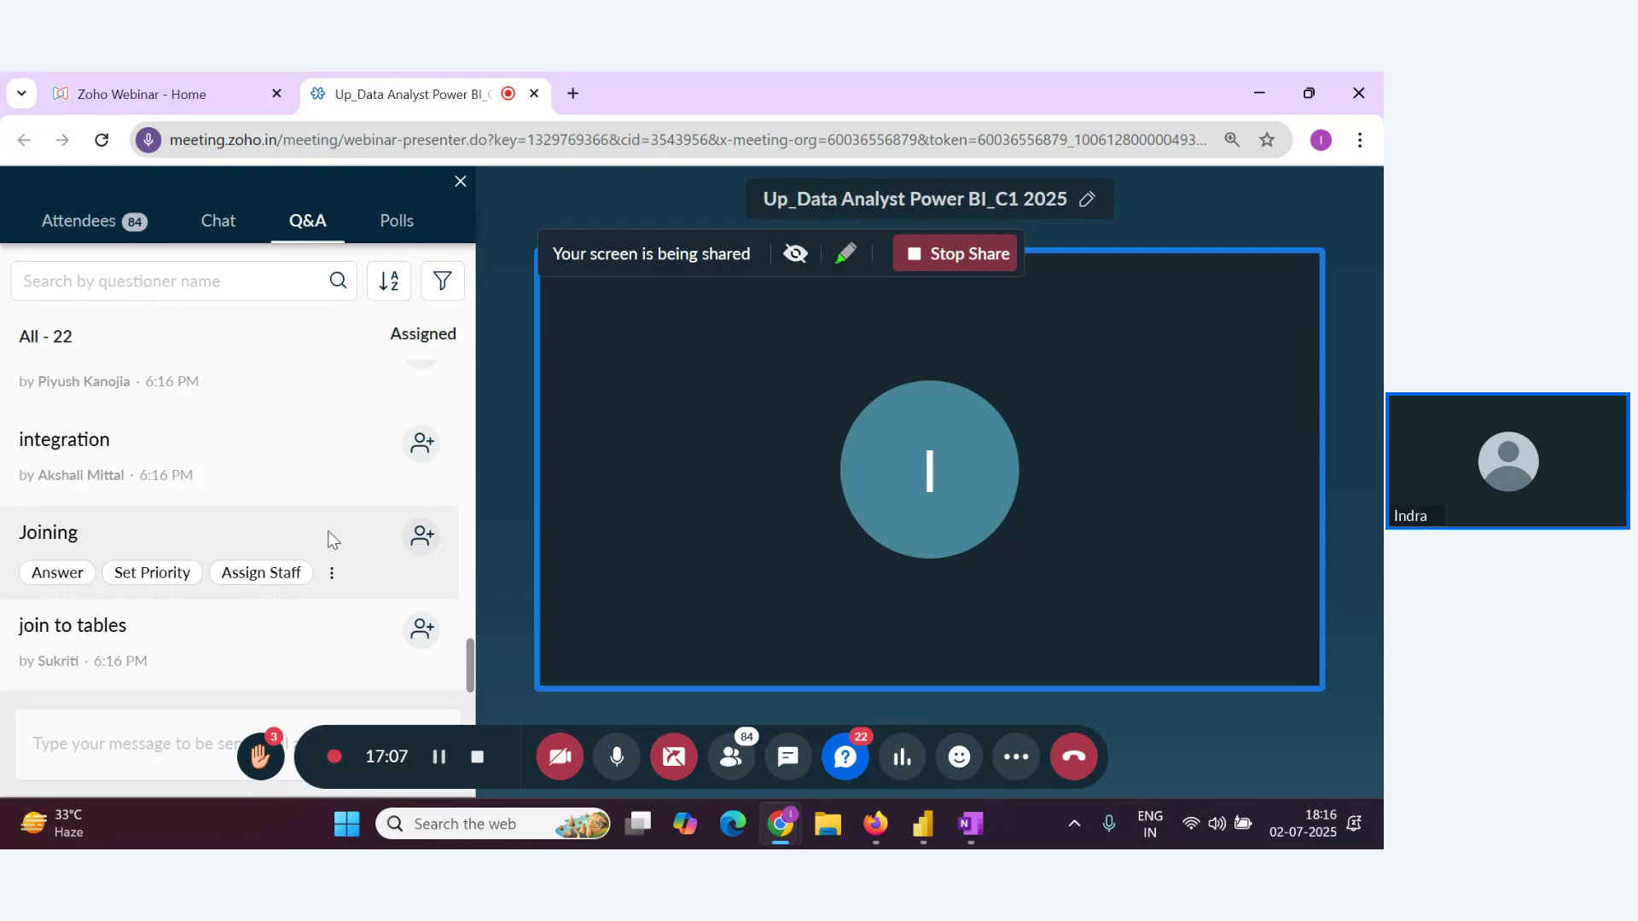
mouse_move(456, 651)
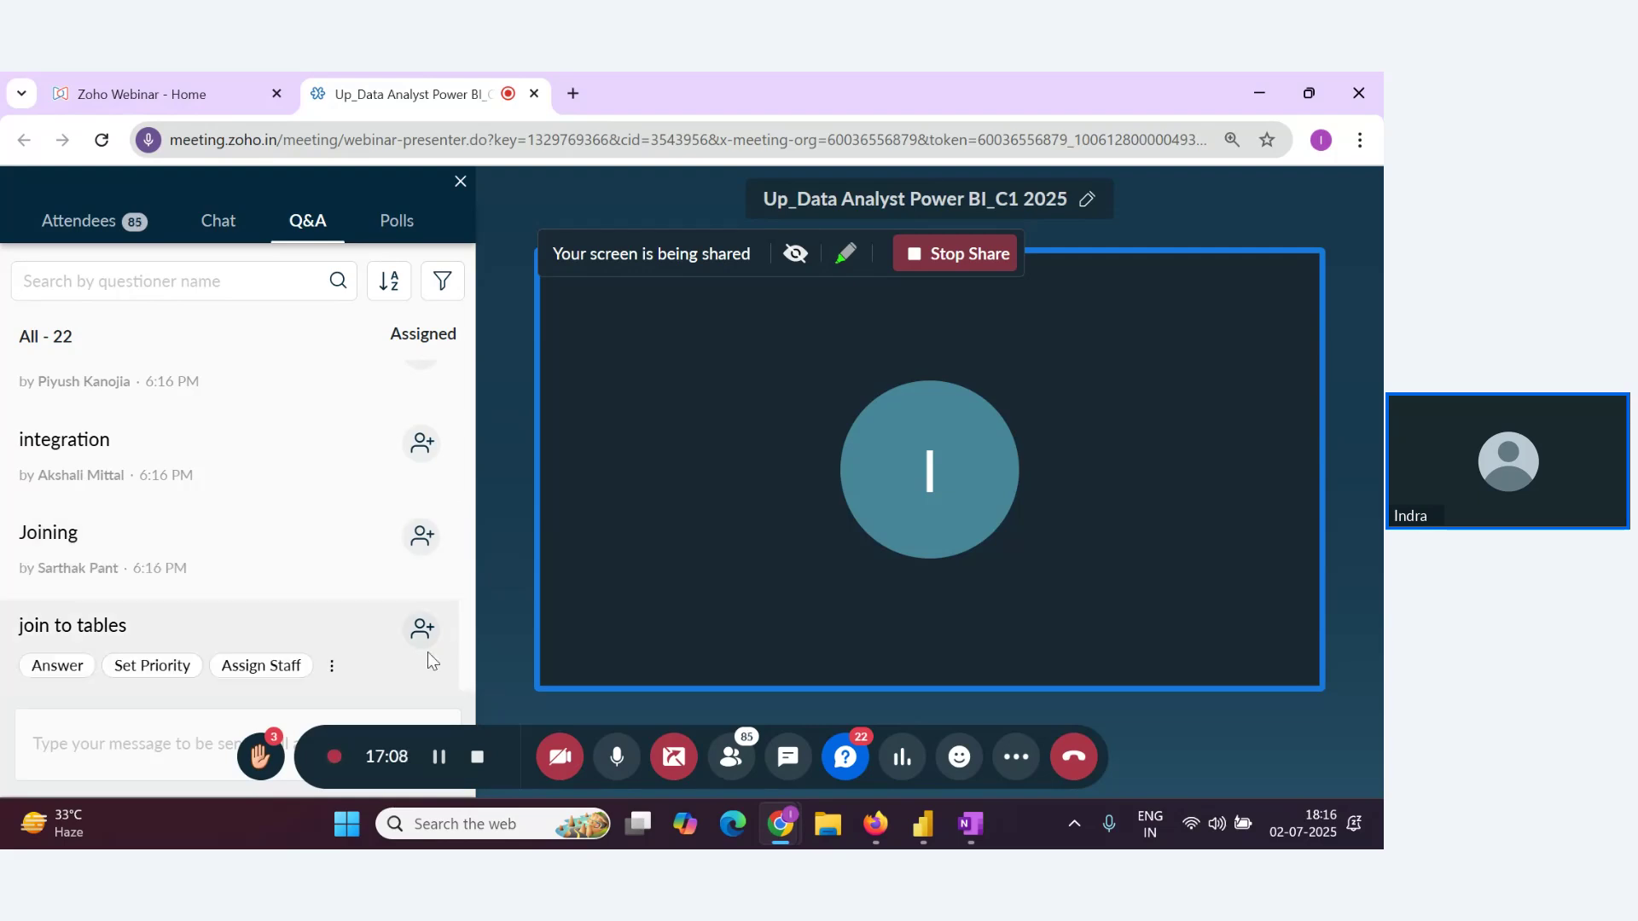
key(alt+Tab)
key(Tab)
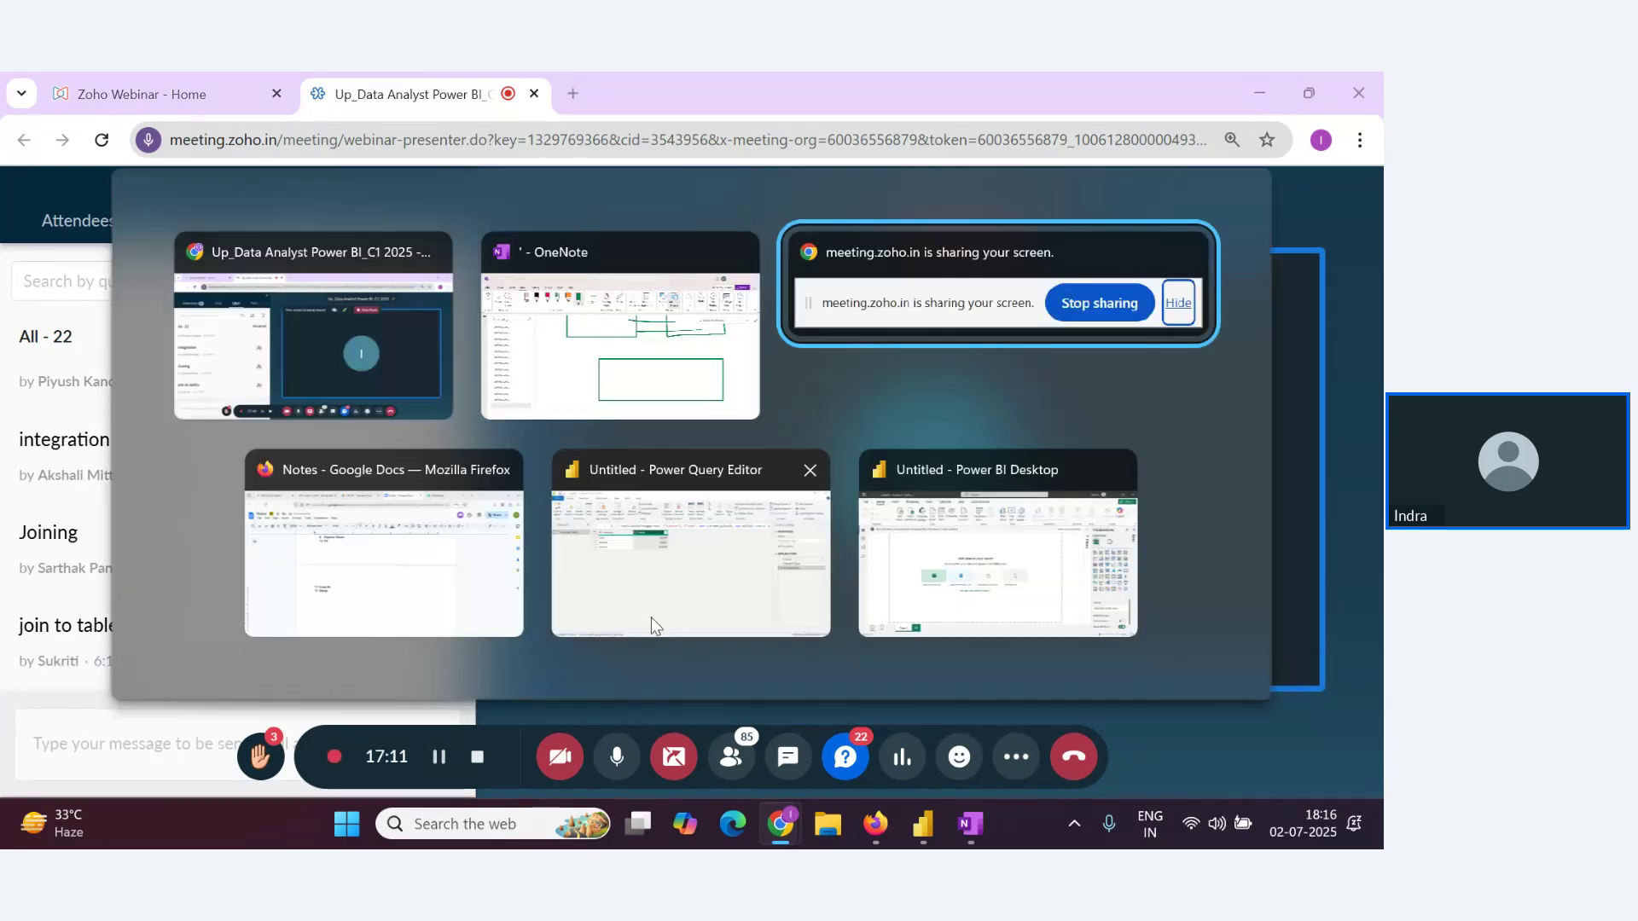
click(733, 375)
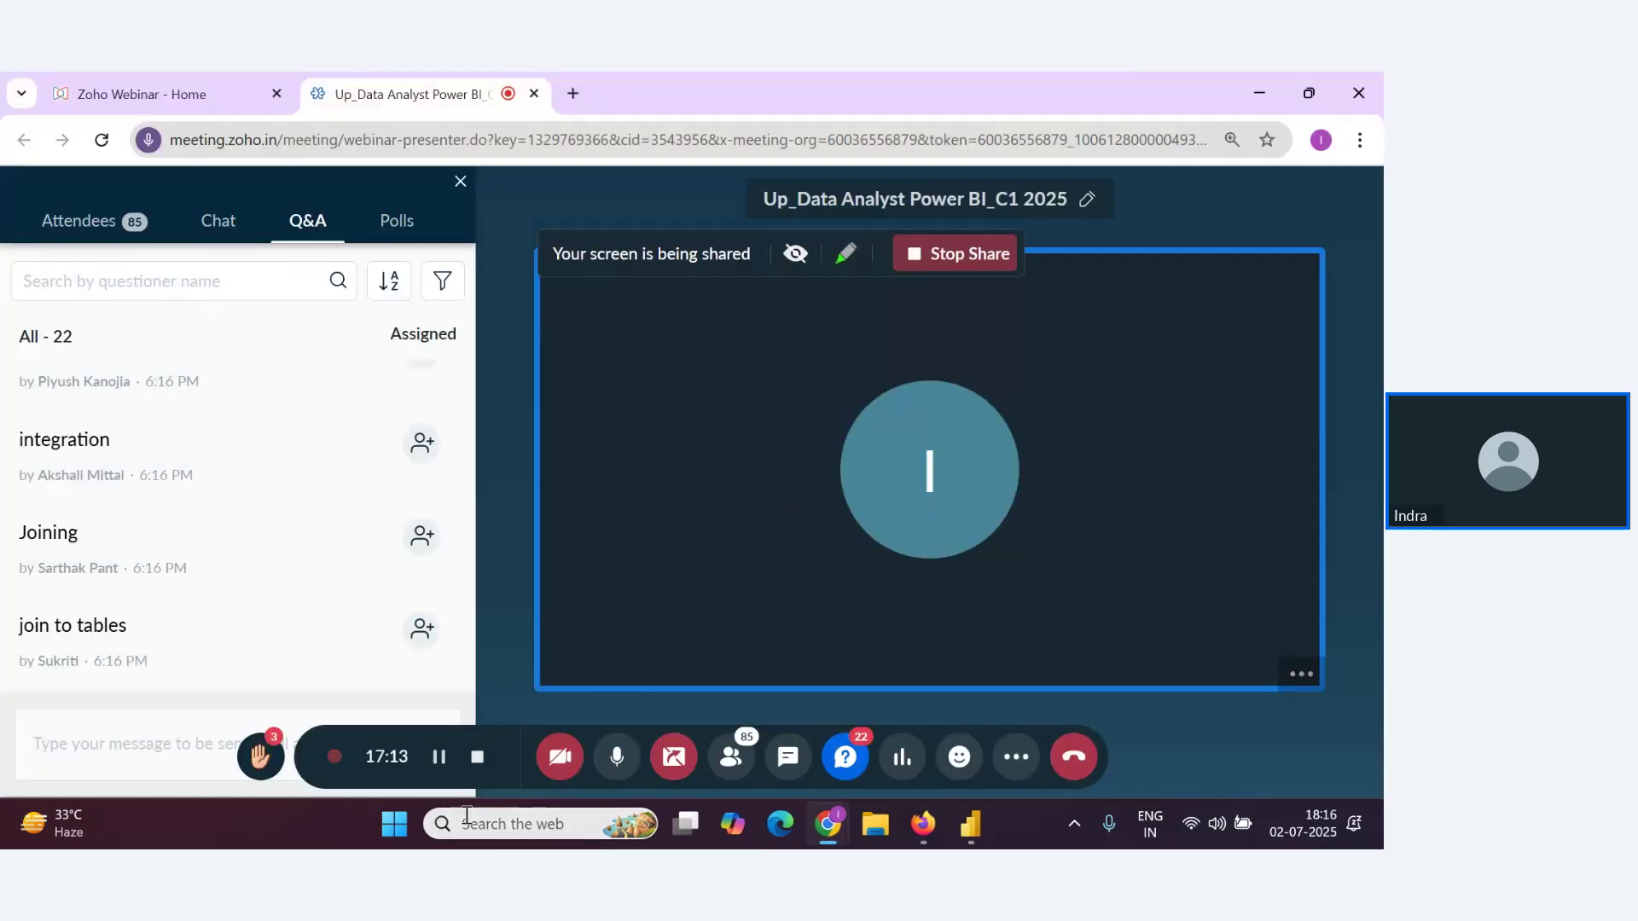
key(alt+Tab)
click(691, 611)
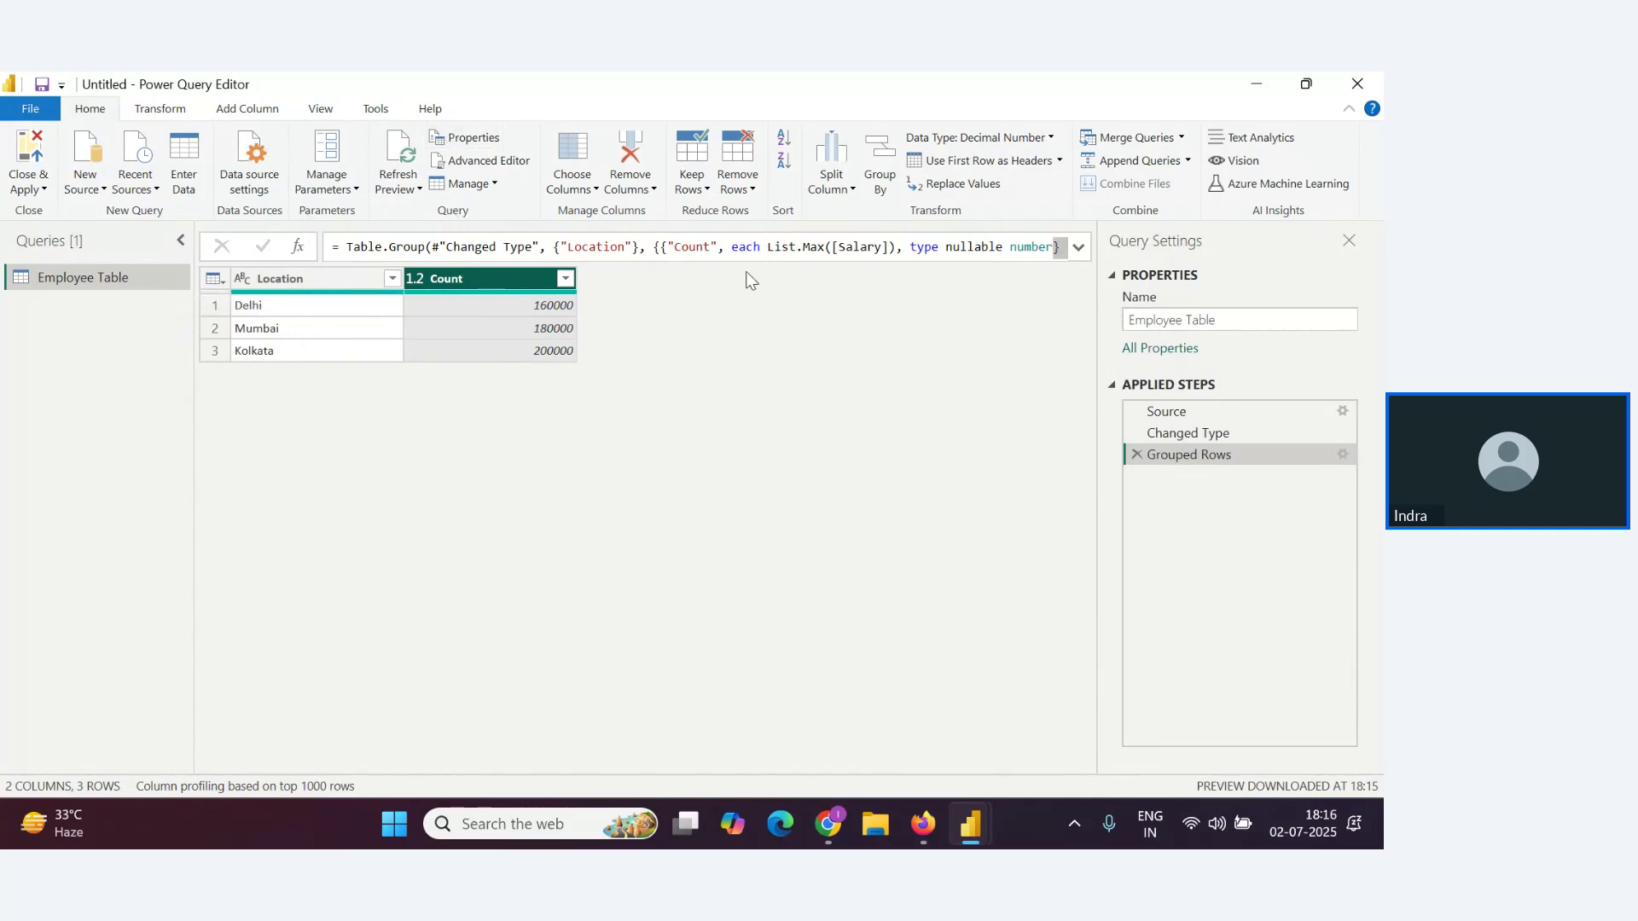
Start a new manually entered table with the columns Order Id, Customer ID and Order Amount
click(183, 164)
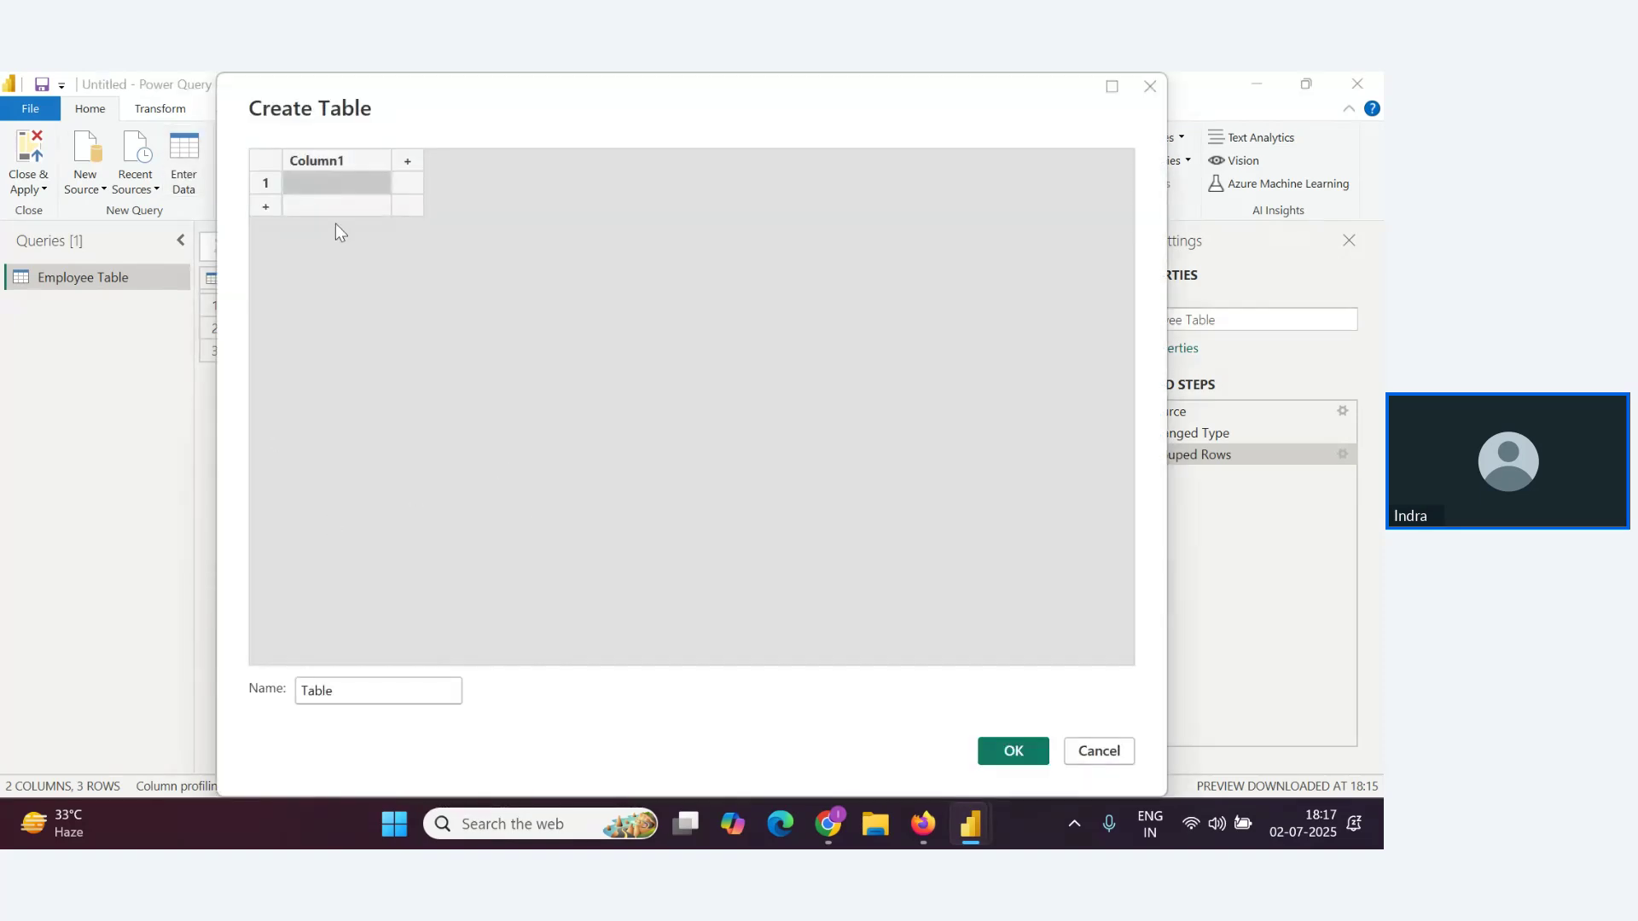
click(320, 162)
double_click(320, 162)
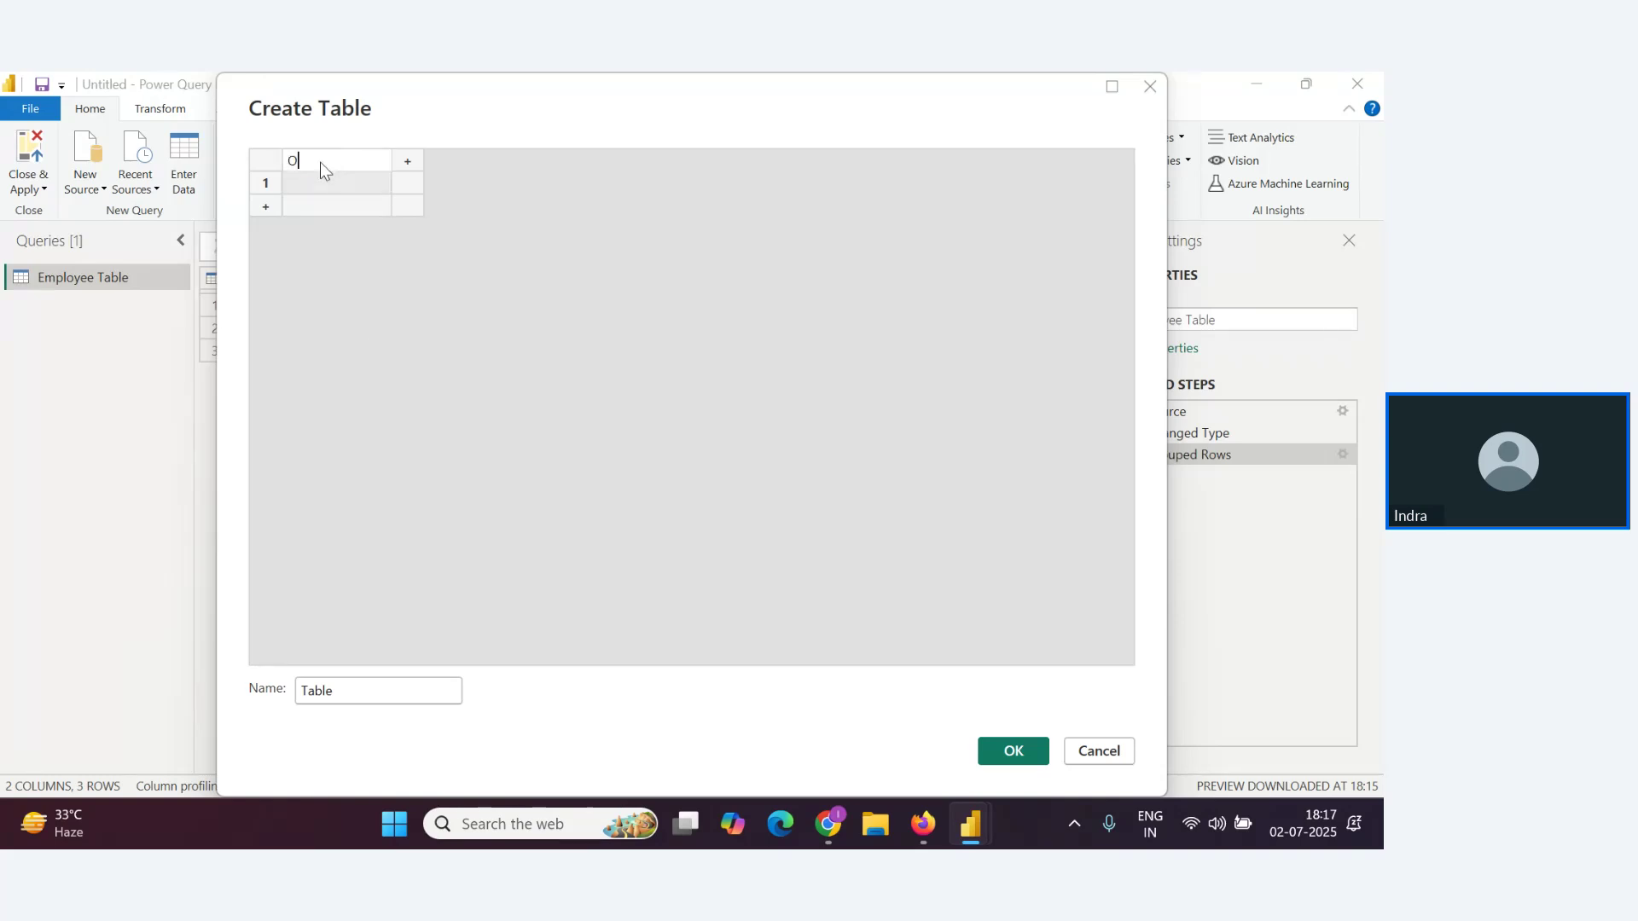
text(Order Id)
key(Tab)
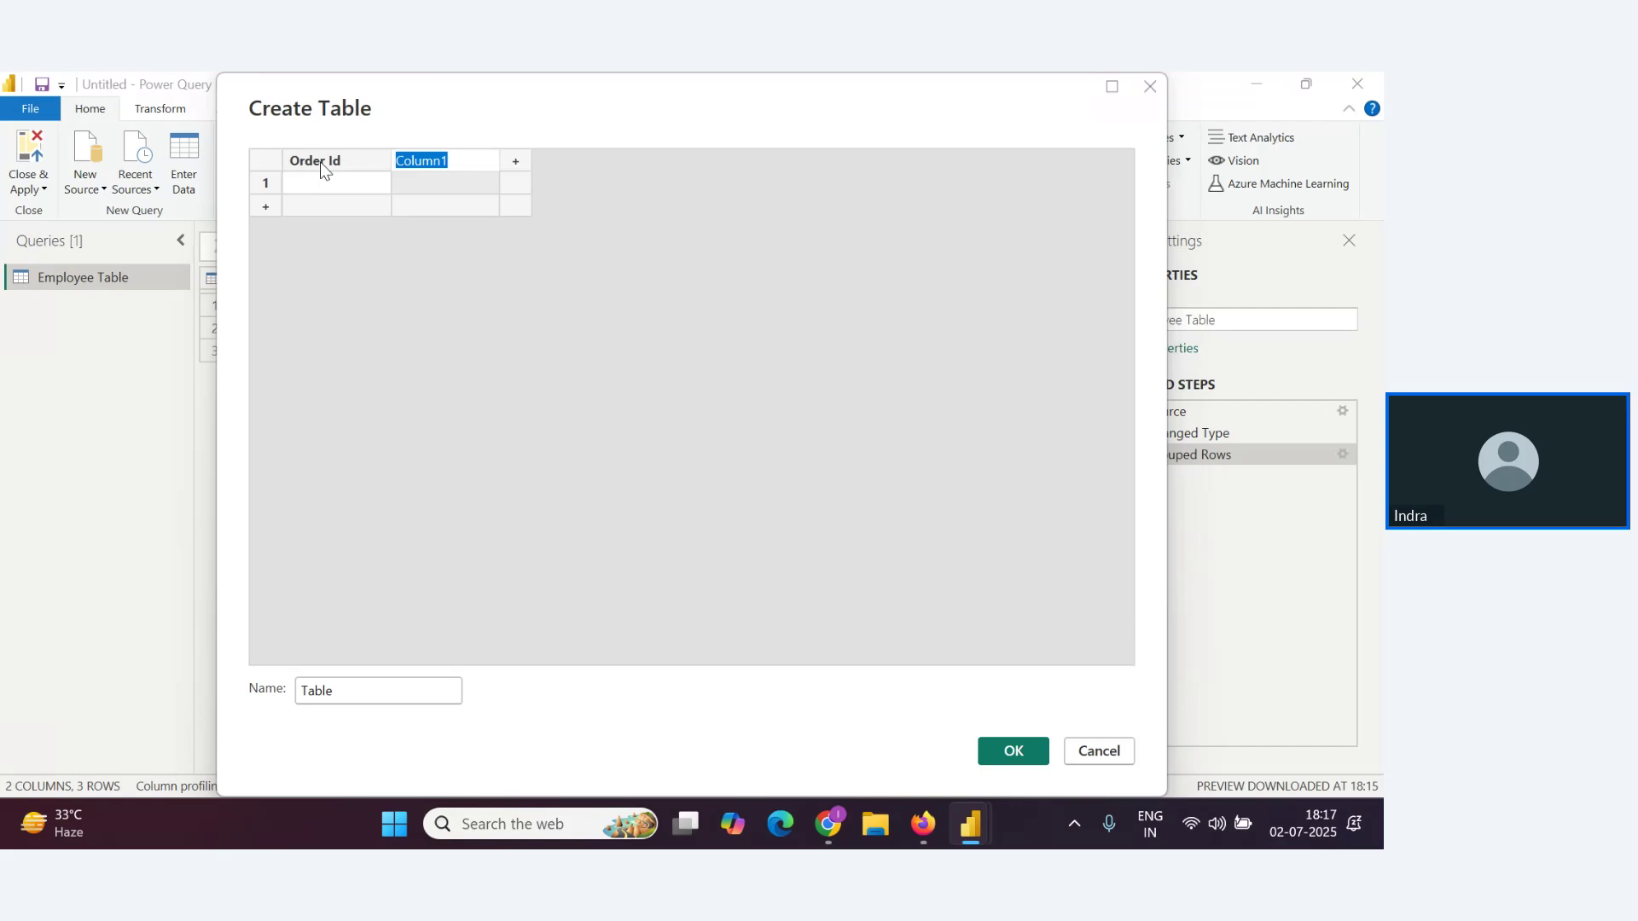
text(Custe)
key(BackSpace)
text(omer ID)
key(Tab)
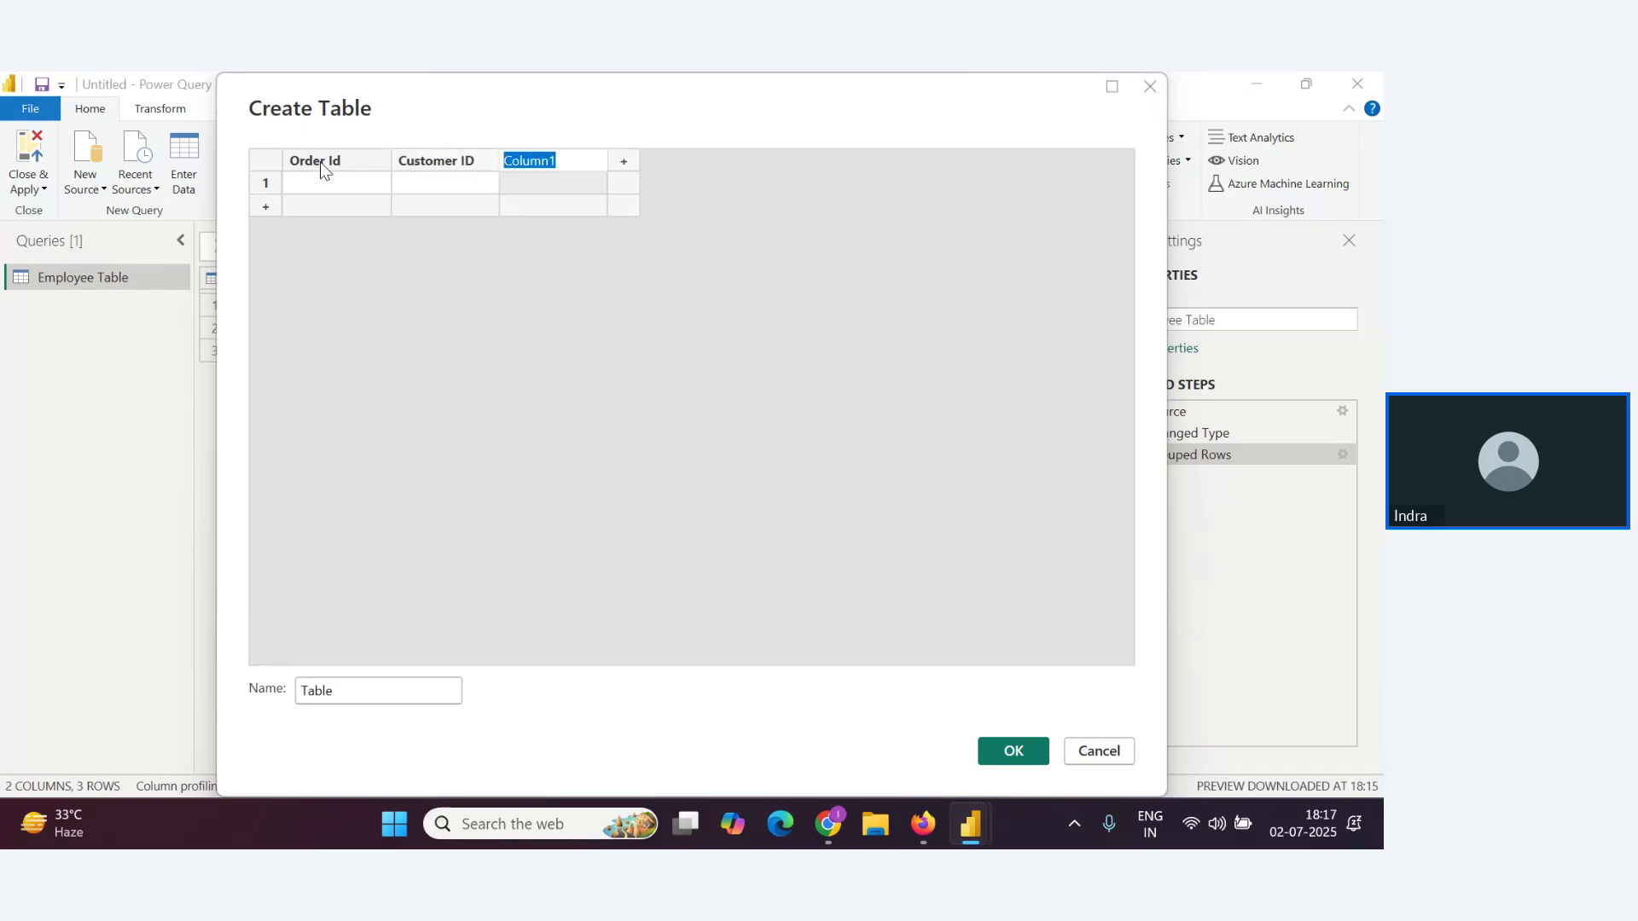
text(Order Amount)
Fill in the order ID and the customer ID in the first row of the new table
click(330, 186)
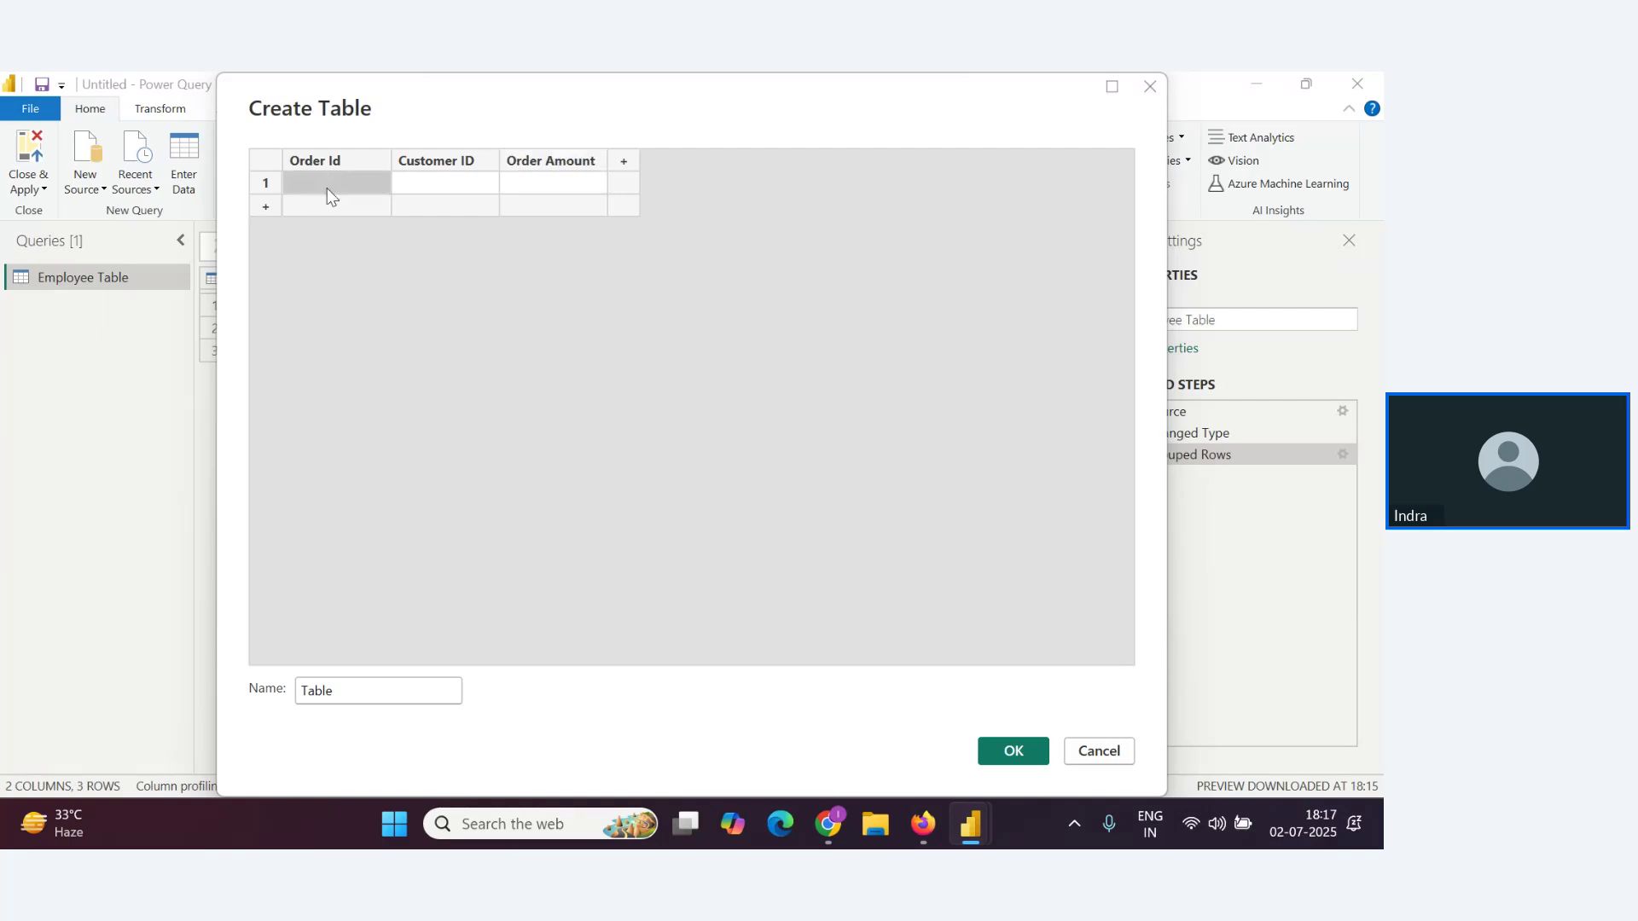
click(367, 187)
text(101)
key(Tab)
text(C001)
key(Tab)
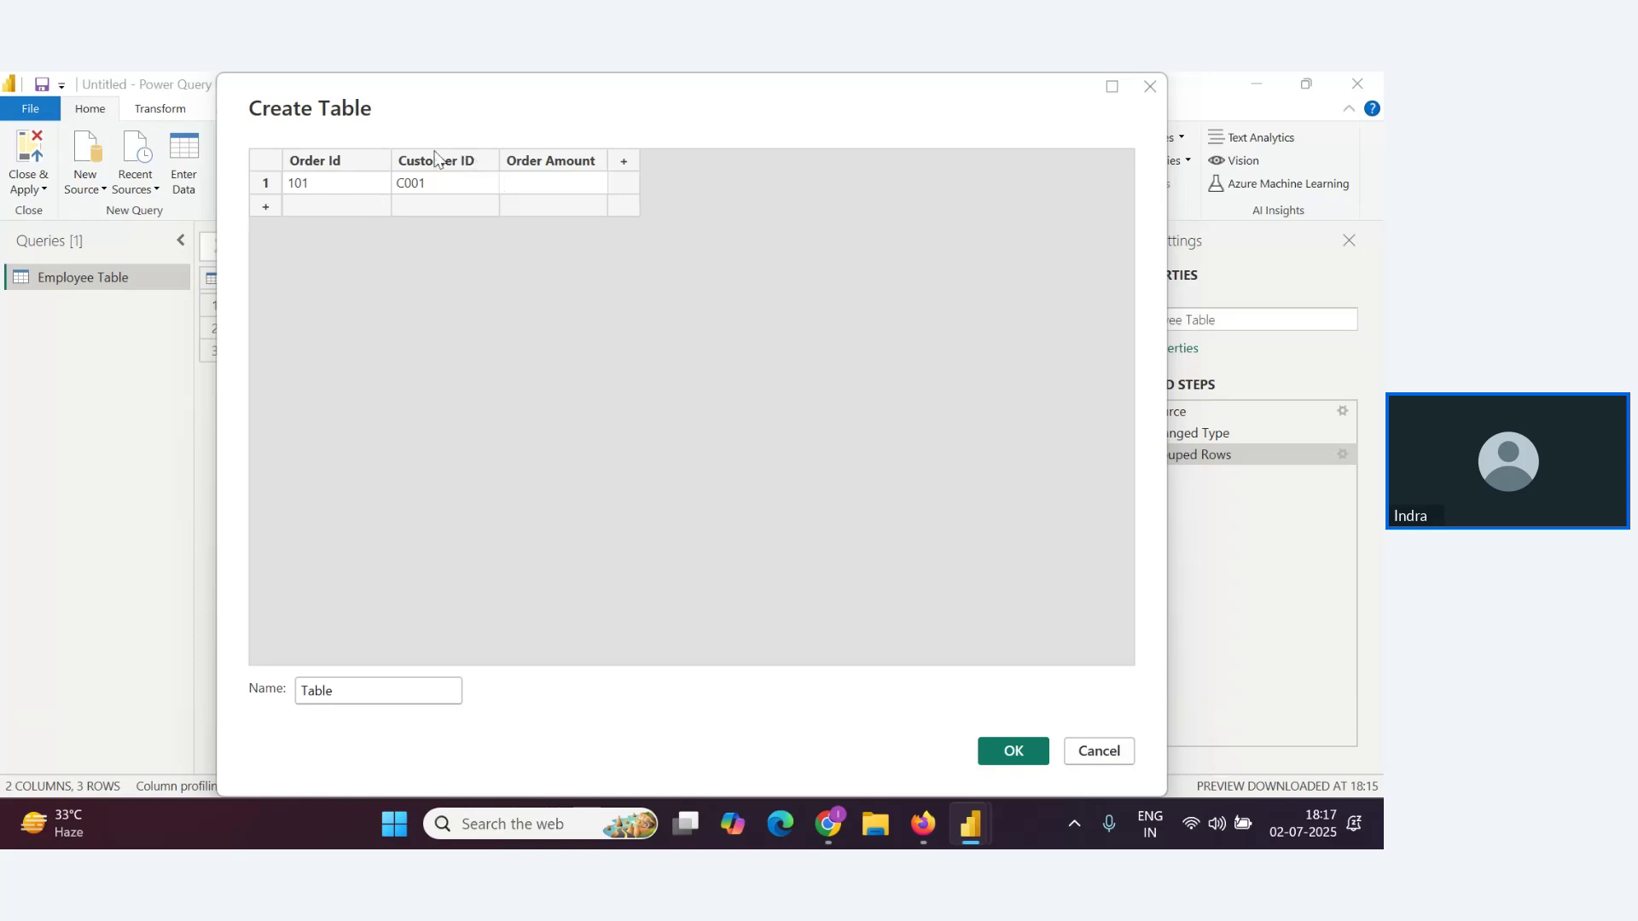
Rename the Order Amount column to Product and enter Laptop as the first row's product
double_click(537, 162)
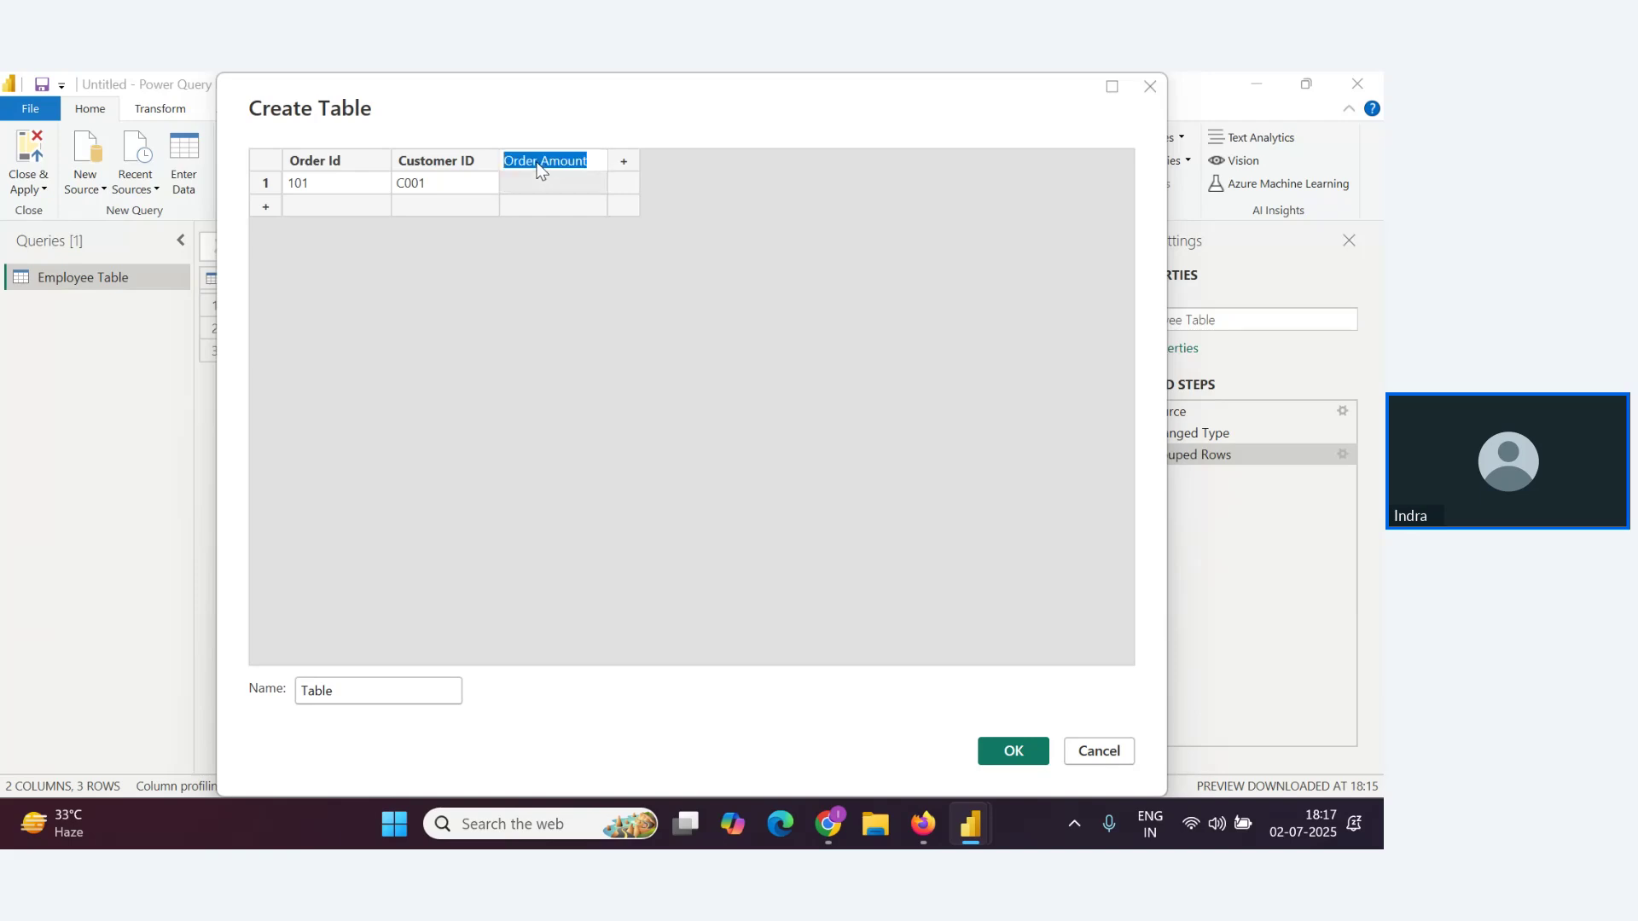
text(Produtc)
key(BackSpace)
text(ct)
click(549, 188)
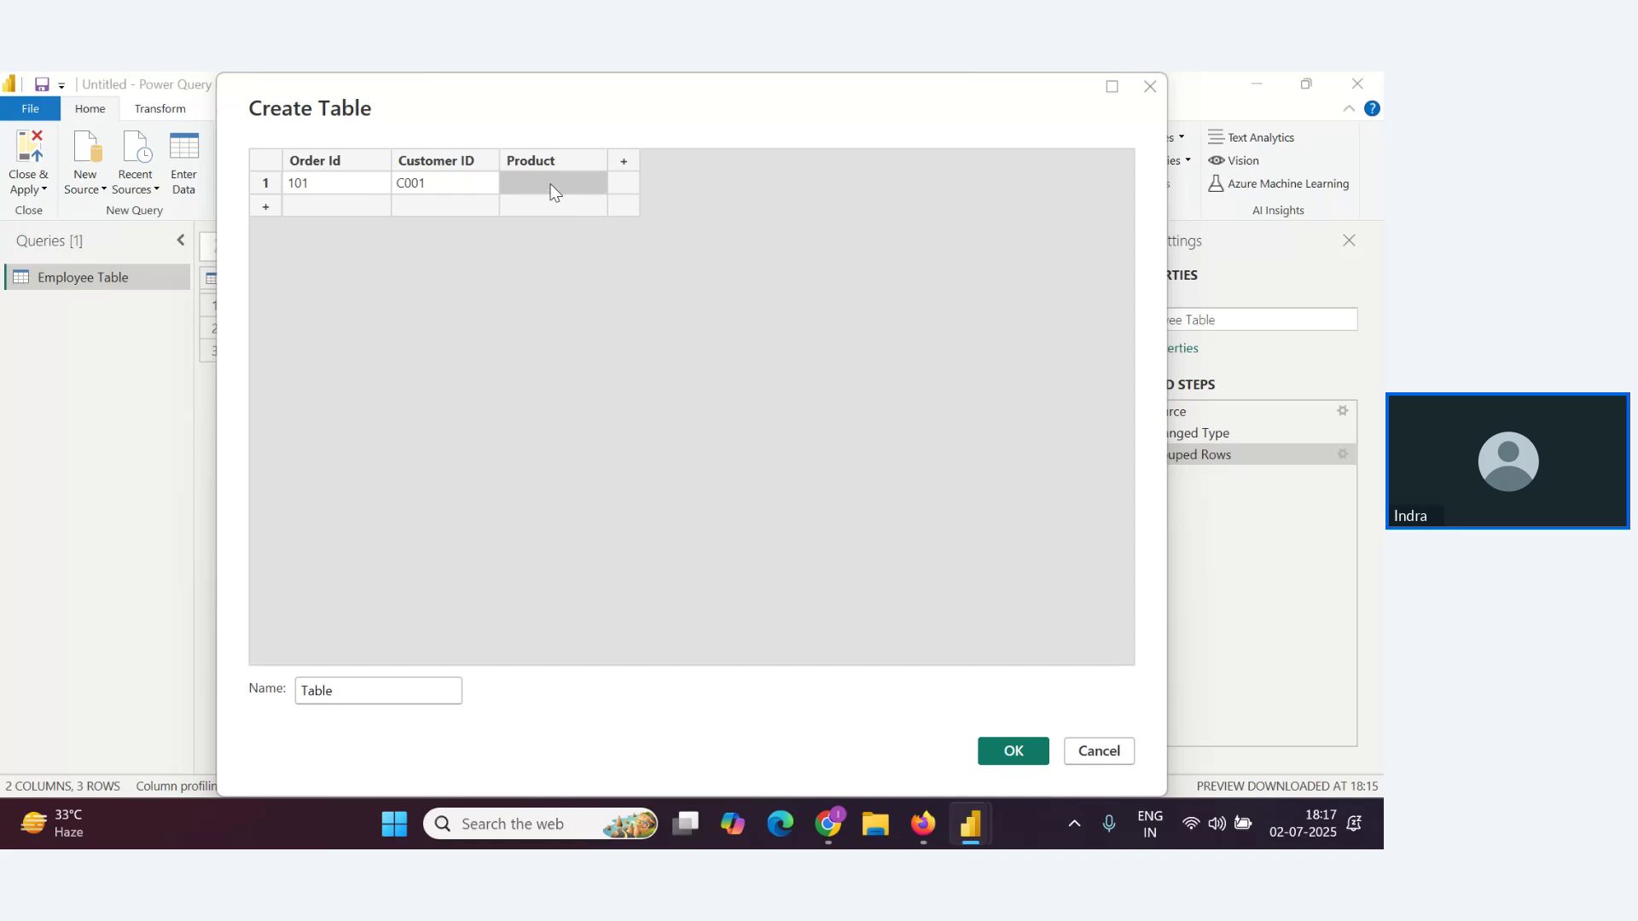
text(Laptop)
Add a second row with the next order ID, its customer ID and the product Phone
click(321, 211)
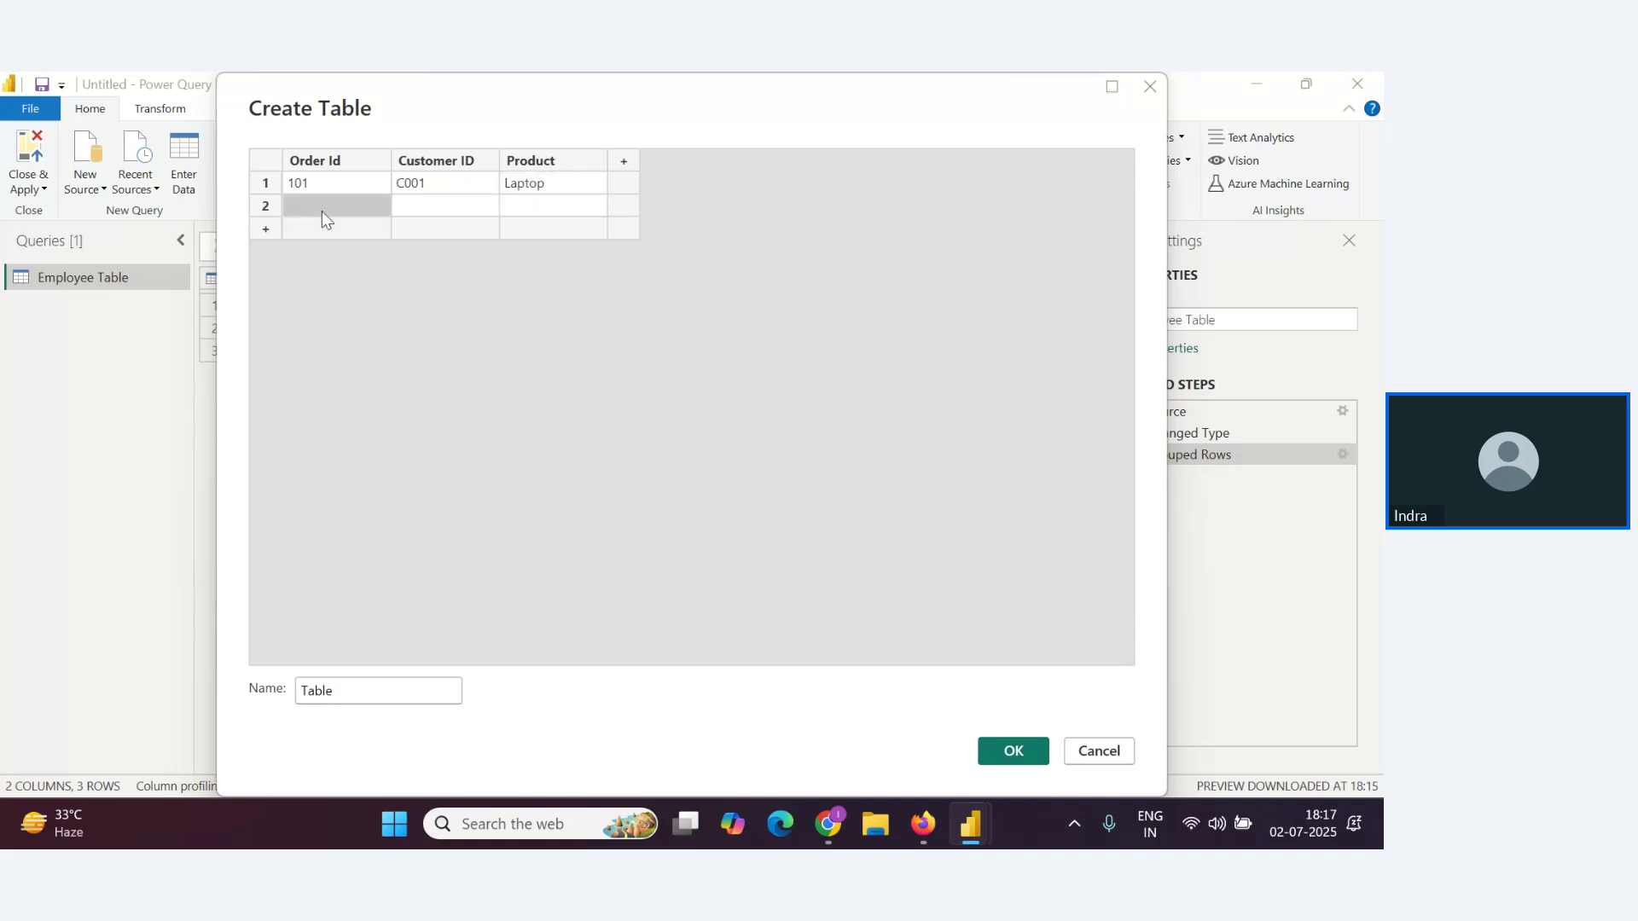
text(102)
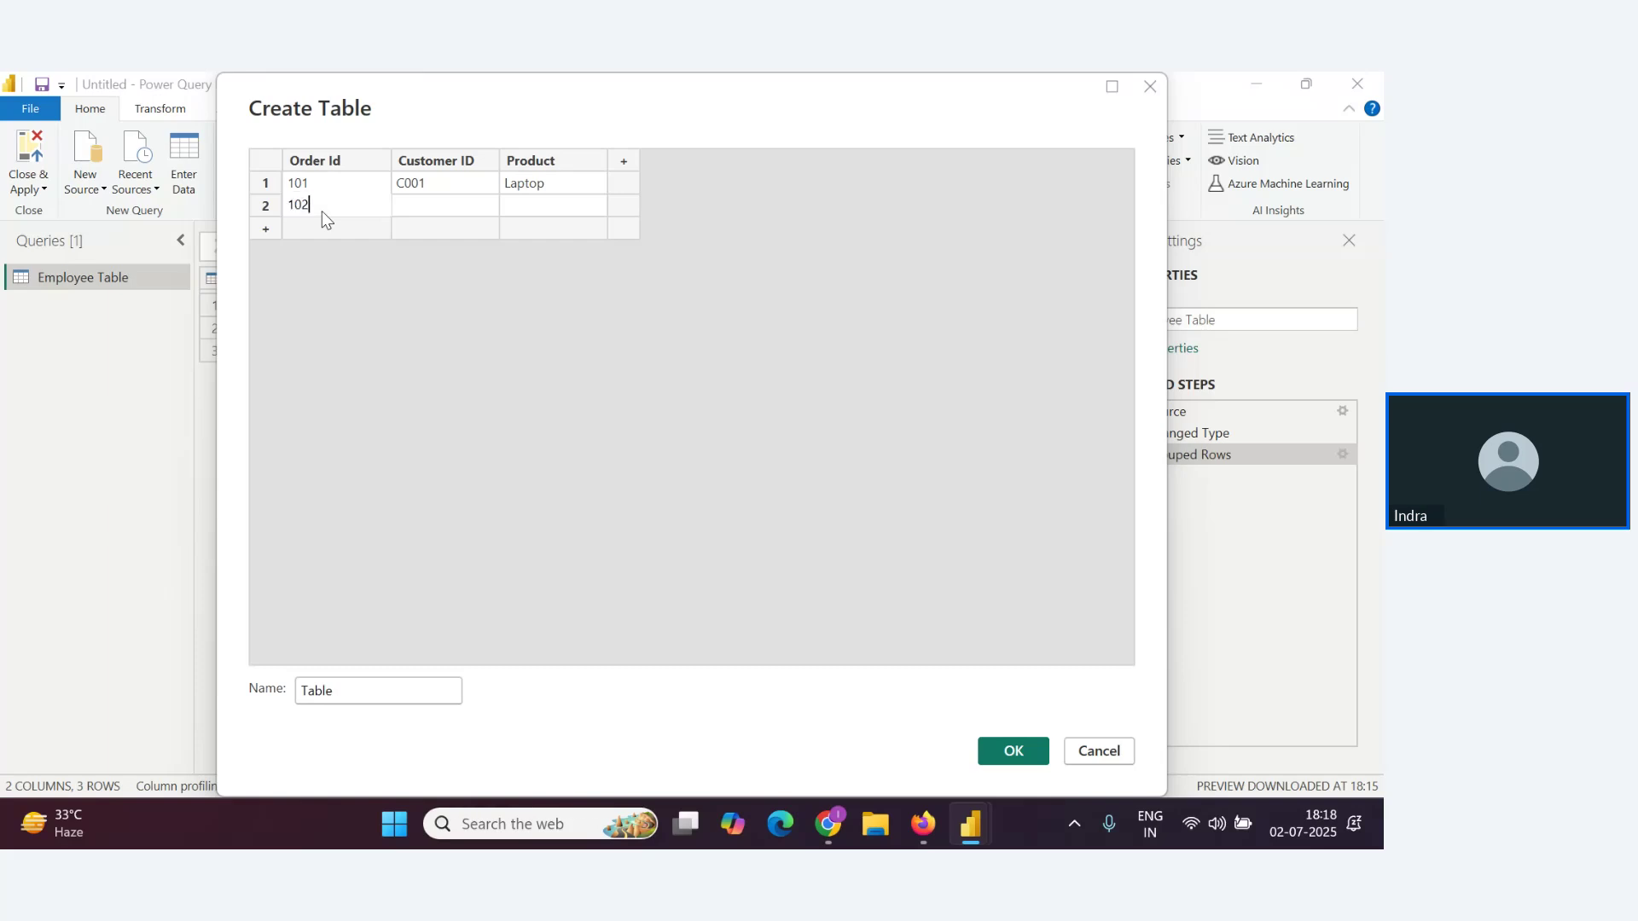
key(Tab)
text(C002)
key(Tab)
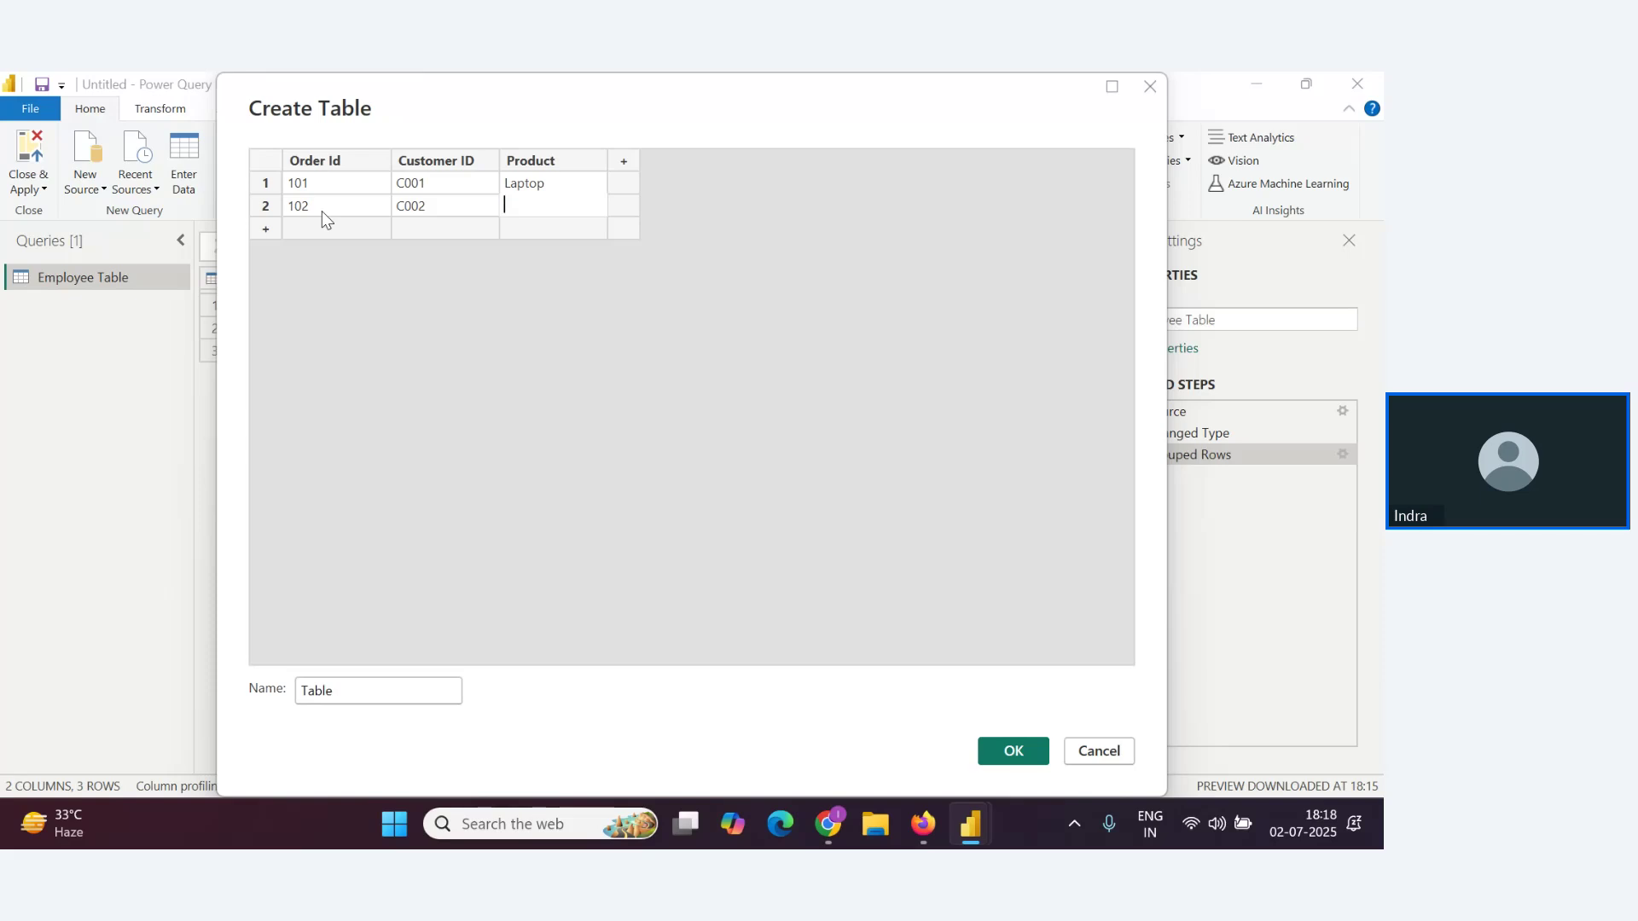
text(Phone)
key(Return)
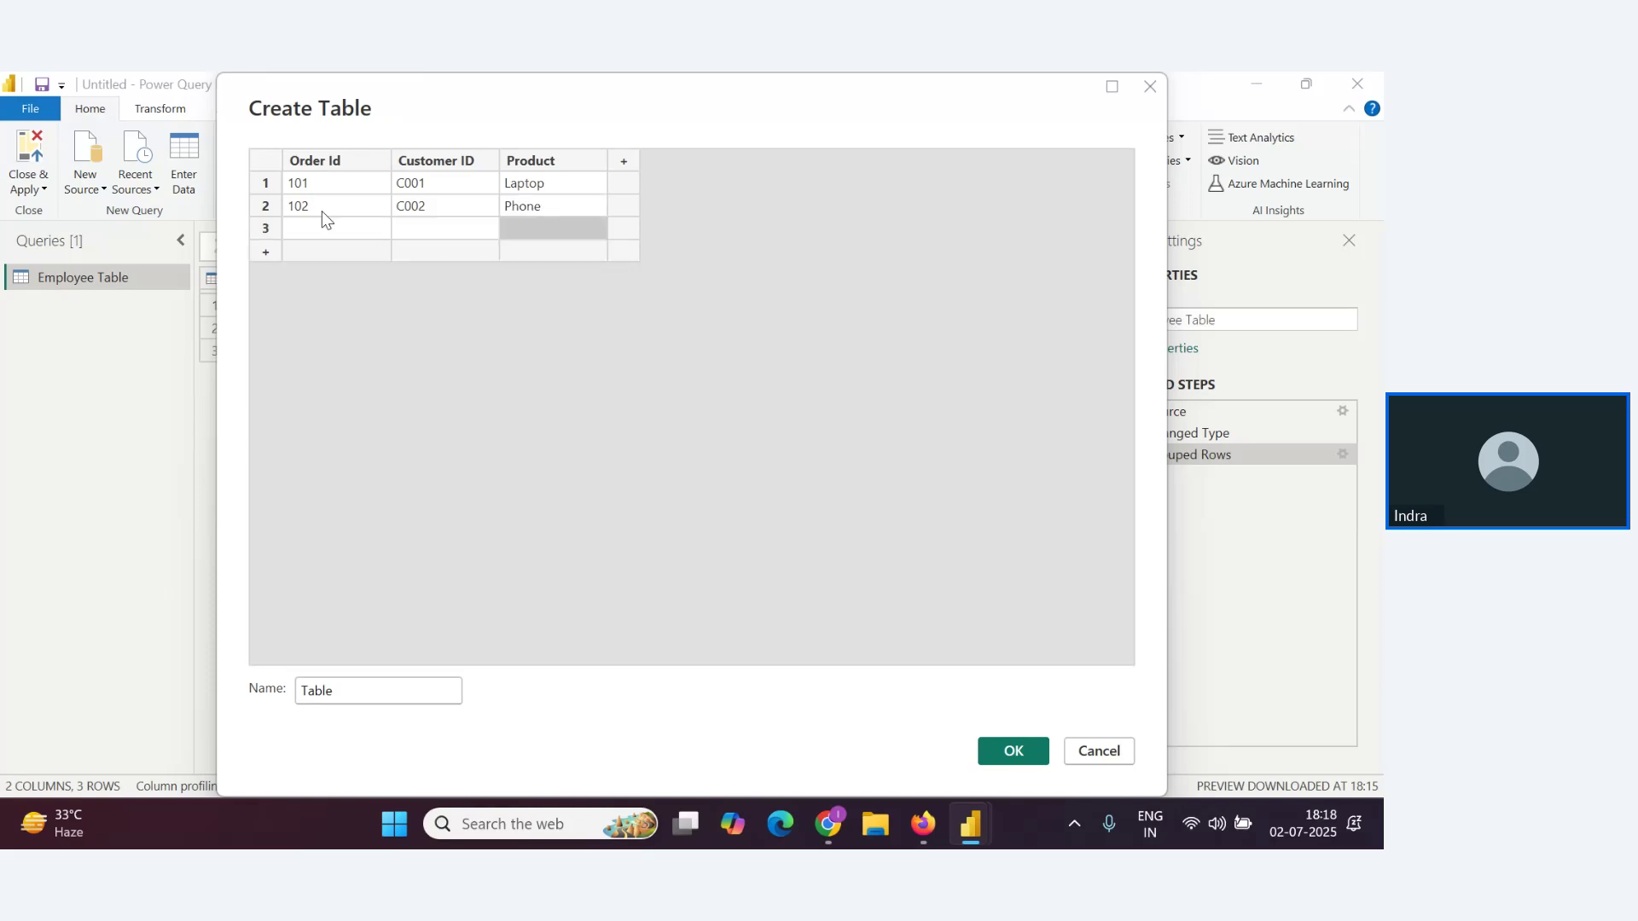
Add a third row with its order ID, its customer ID and the product Tablet
key(Left)
key(Left)
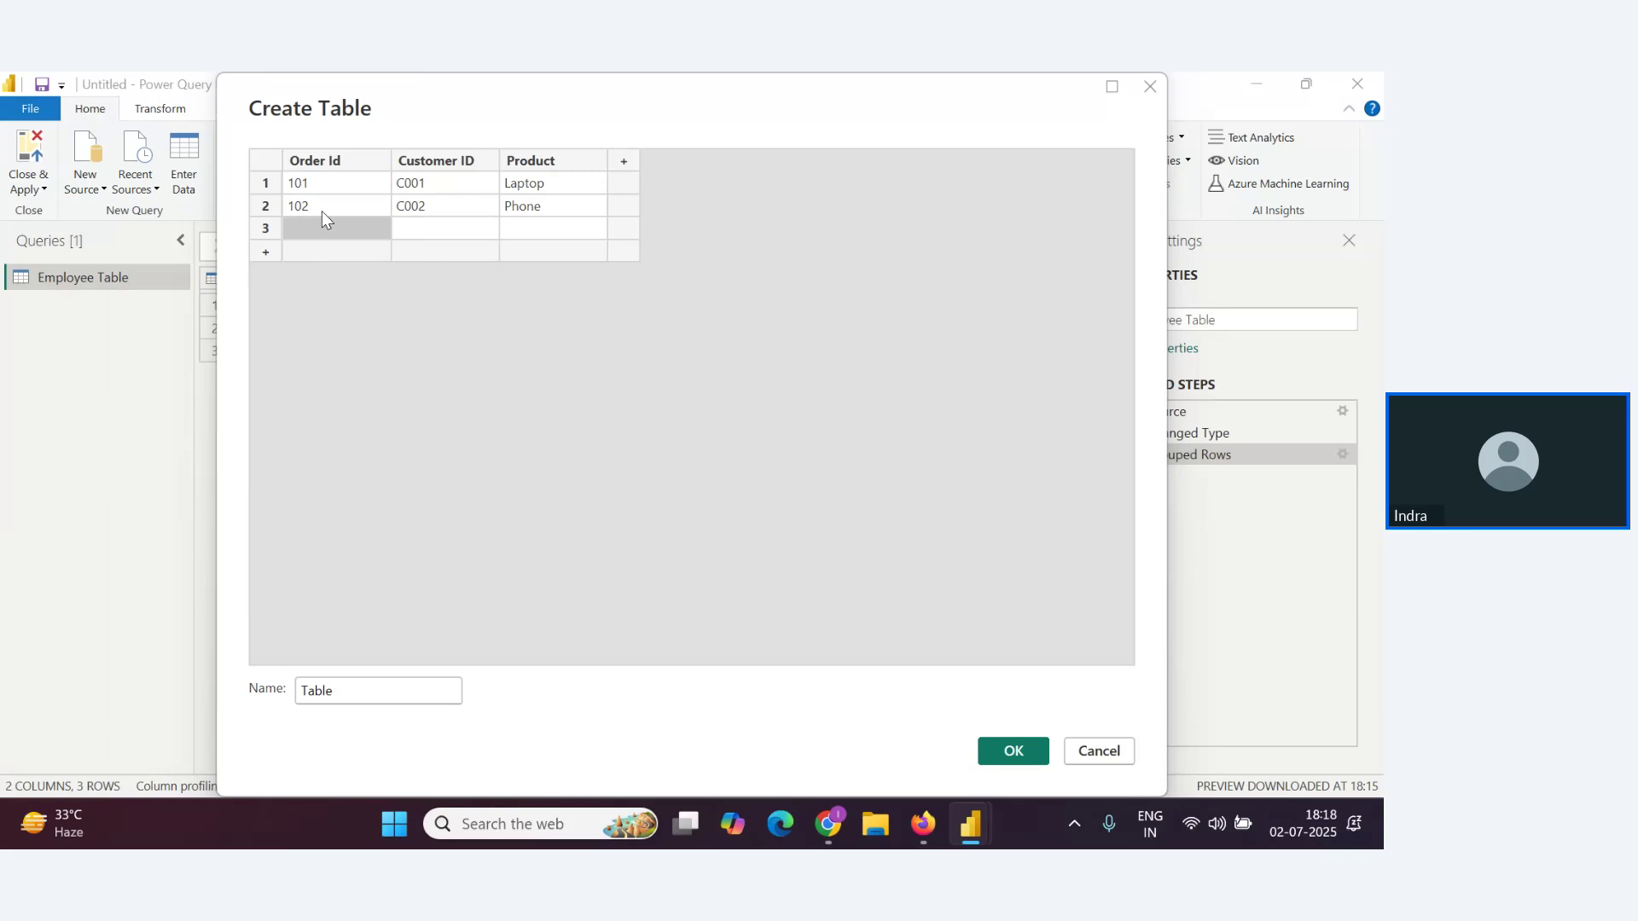
text(103)
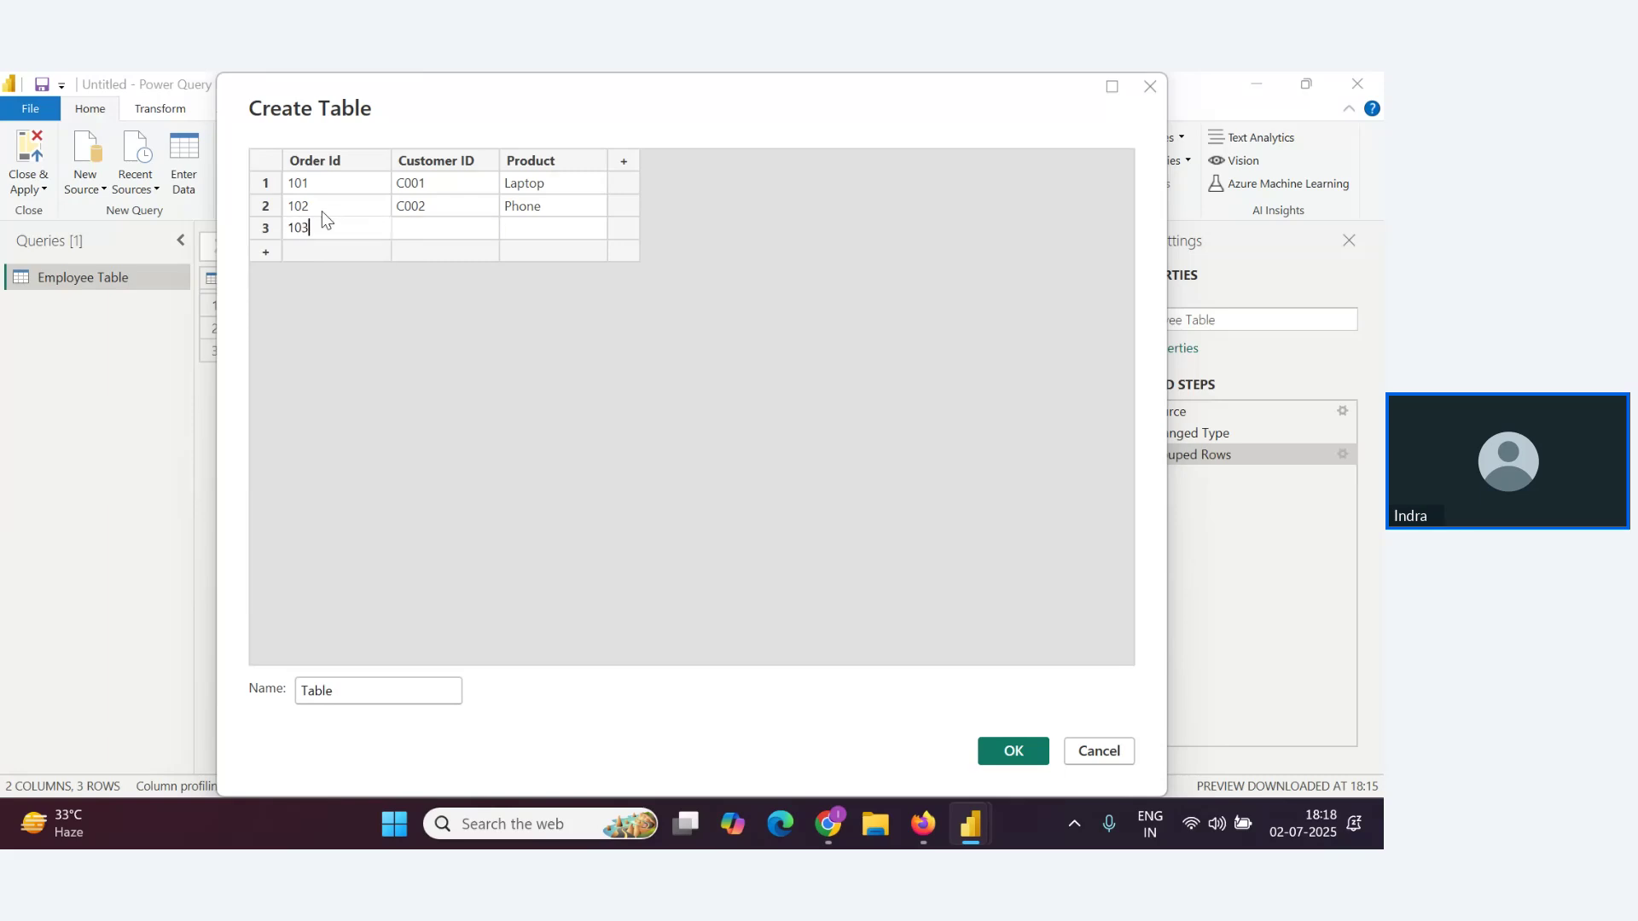
text(`)
text(C004)
key(BackSpace)
key(BackSpace)
key(BackSpace)
key(BackSpace)
key(BackSpace)
key(Tab)
text(C004)
key(Tab)
text(Tablet)
Name the table Order_Table and create it
drag(345, 690, 271, 691)
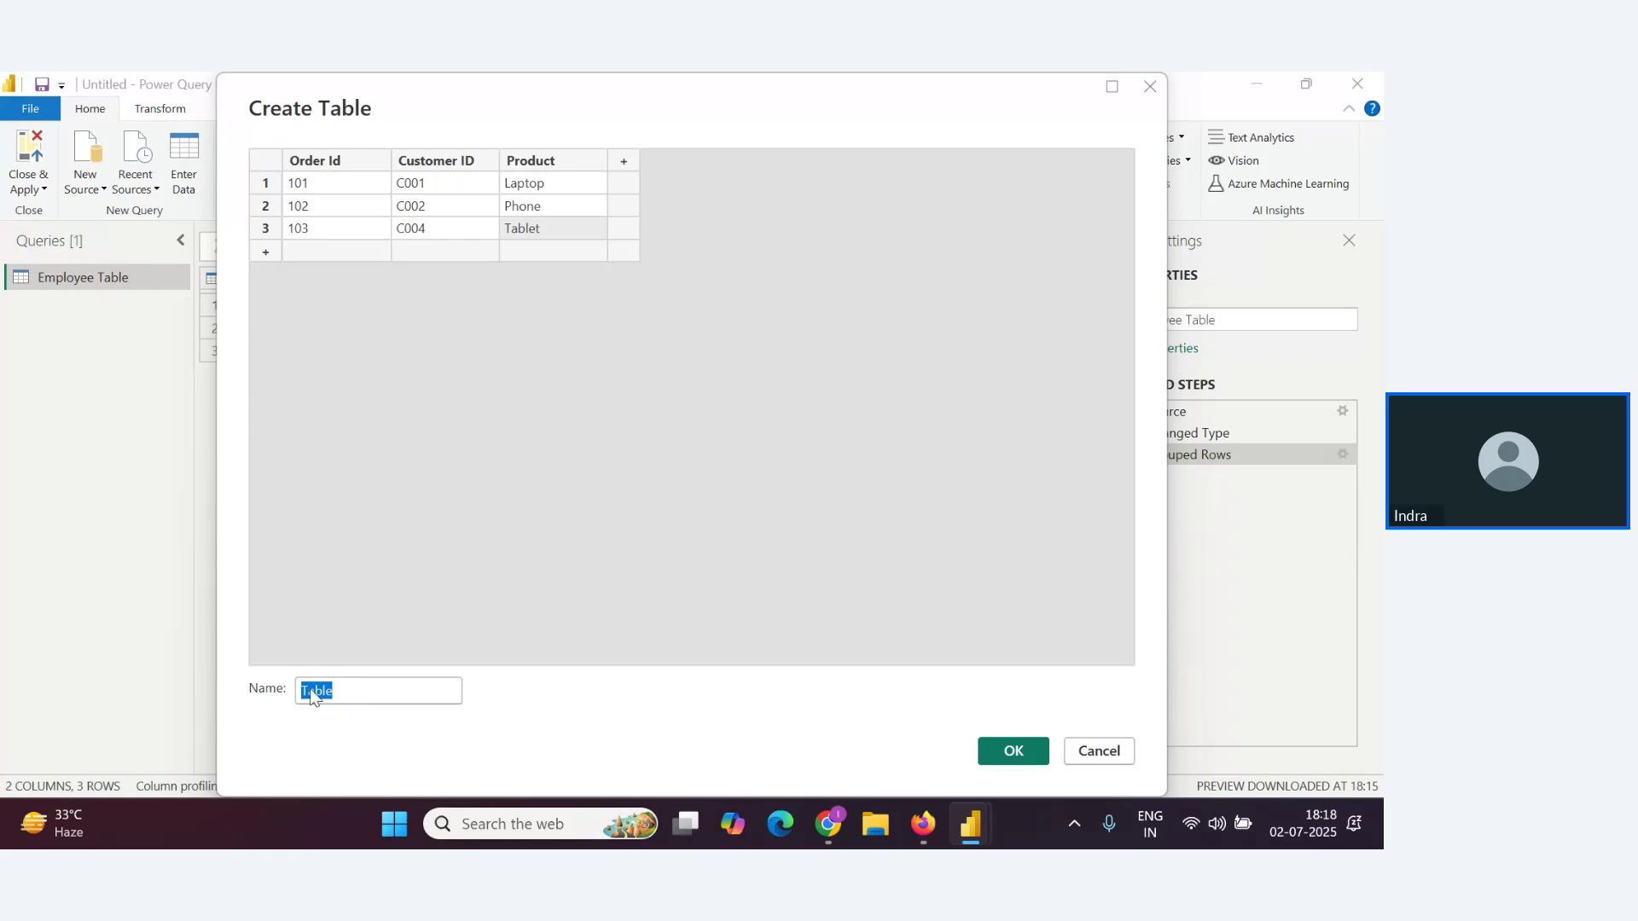
text(Order Ta)
key(BackSpace)
key(BackSpace)
key(BackSpace)
text(_Table)
click(1023, 760)
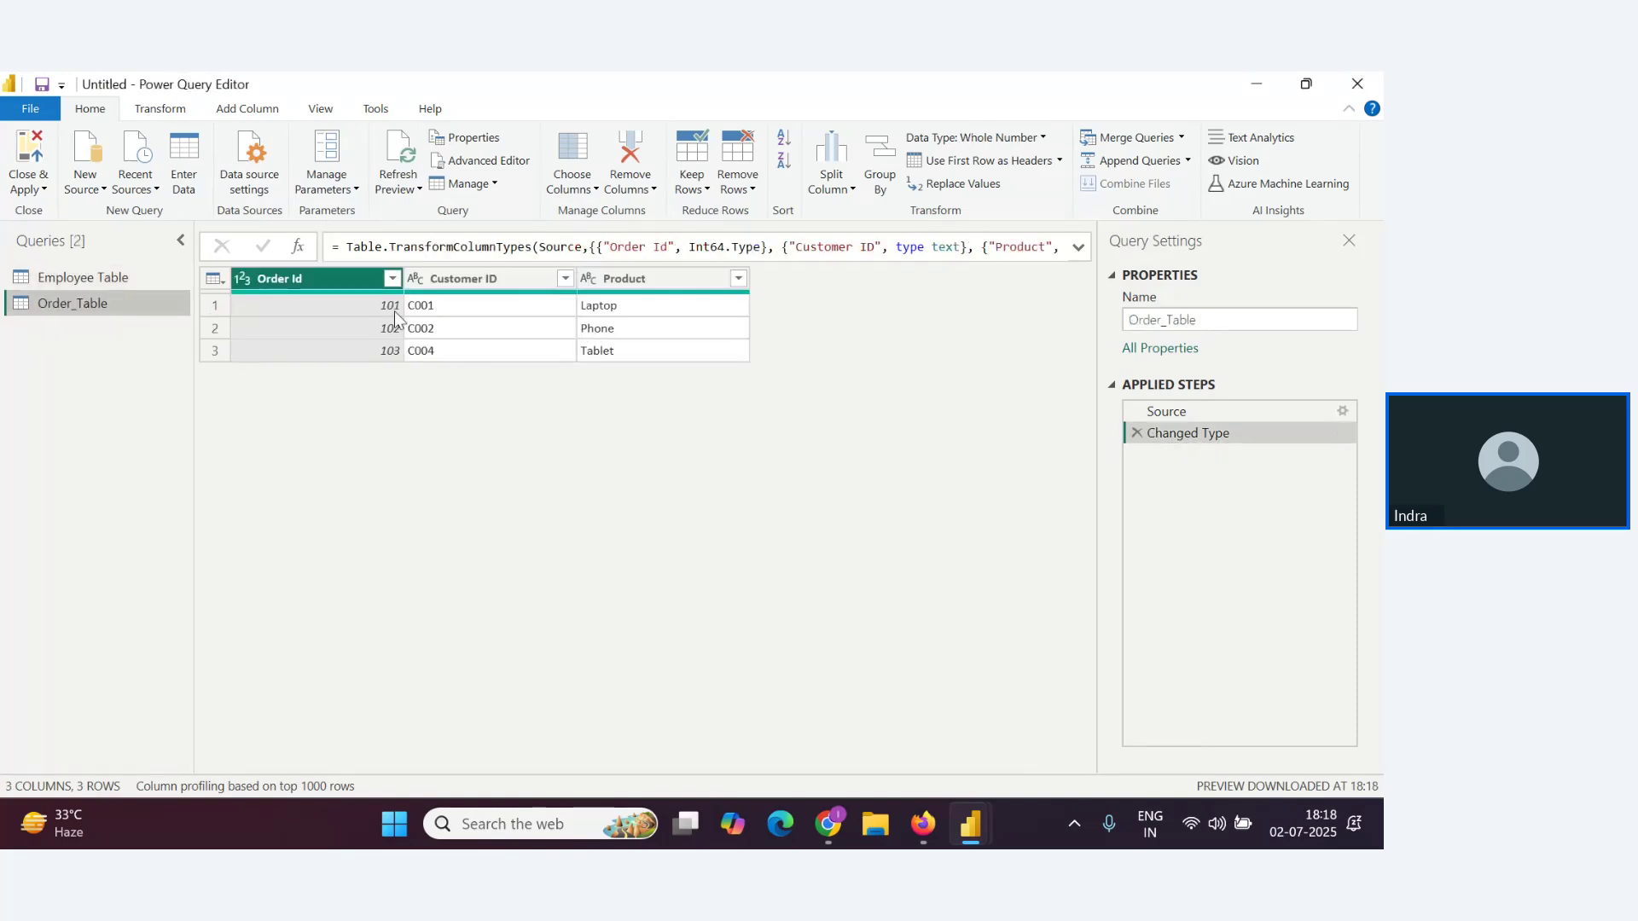
Start another manually entered table with the first column named Customer ID, moving the dialog clear of the order data
key(alt+Tab)
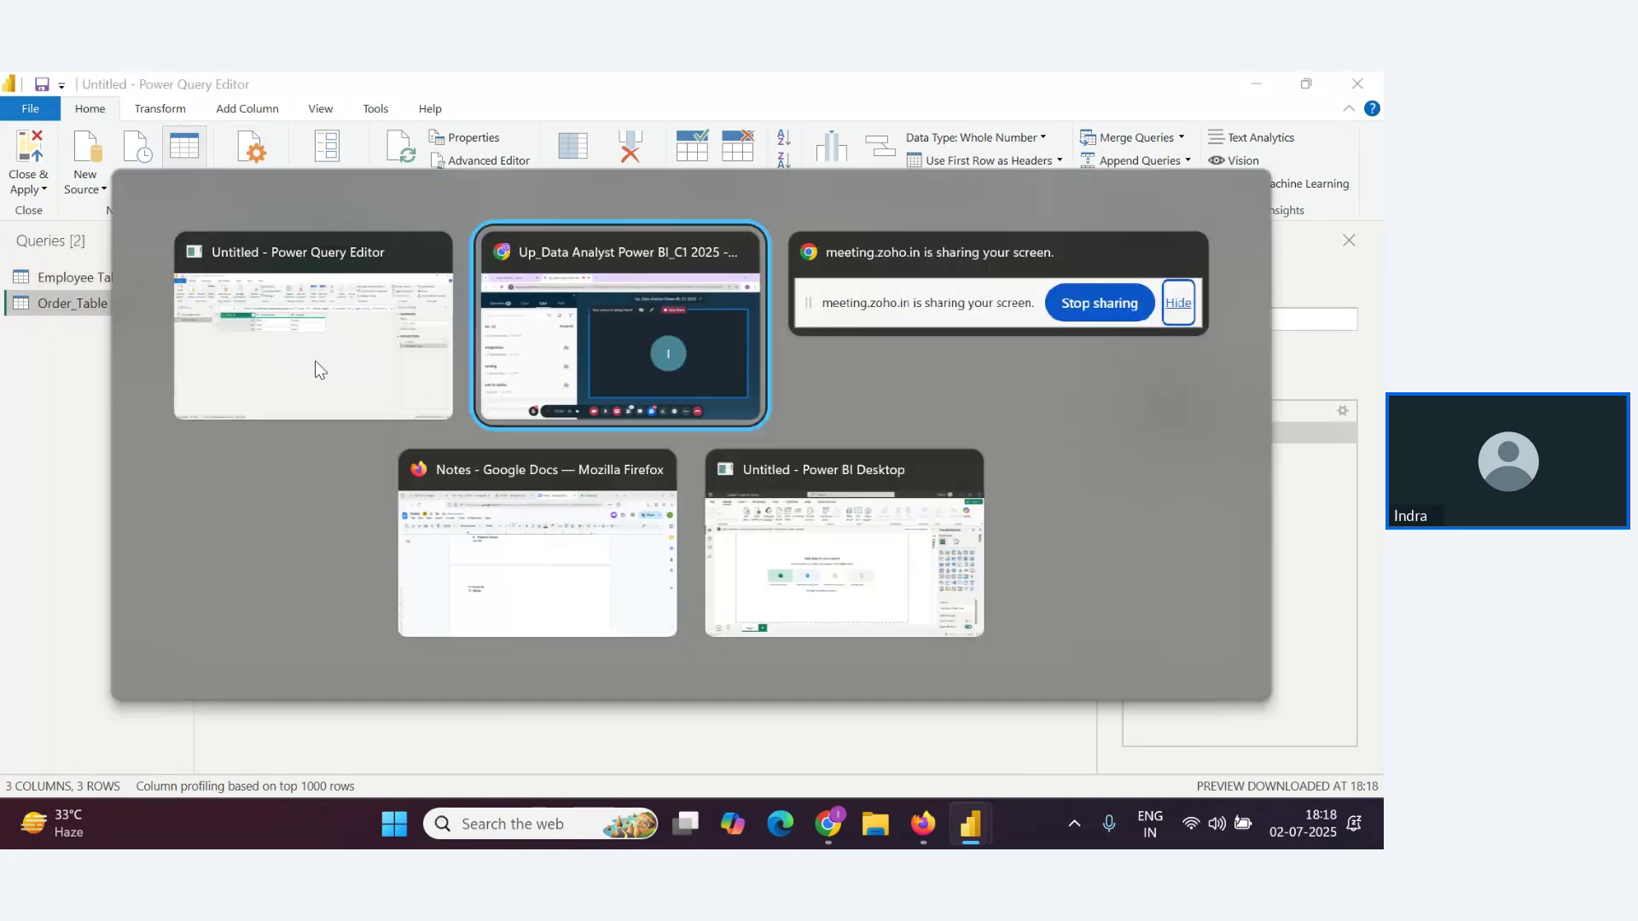
key(alt+Tab)
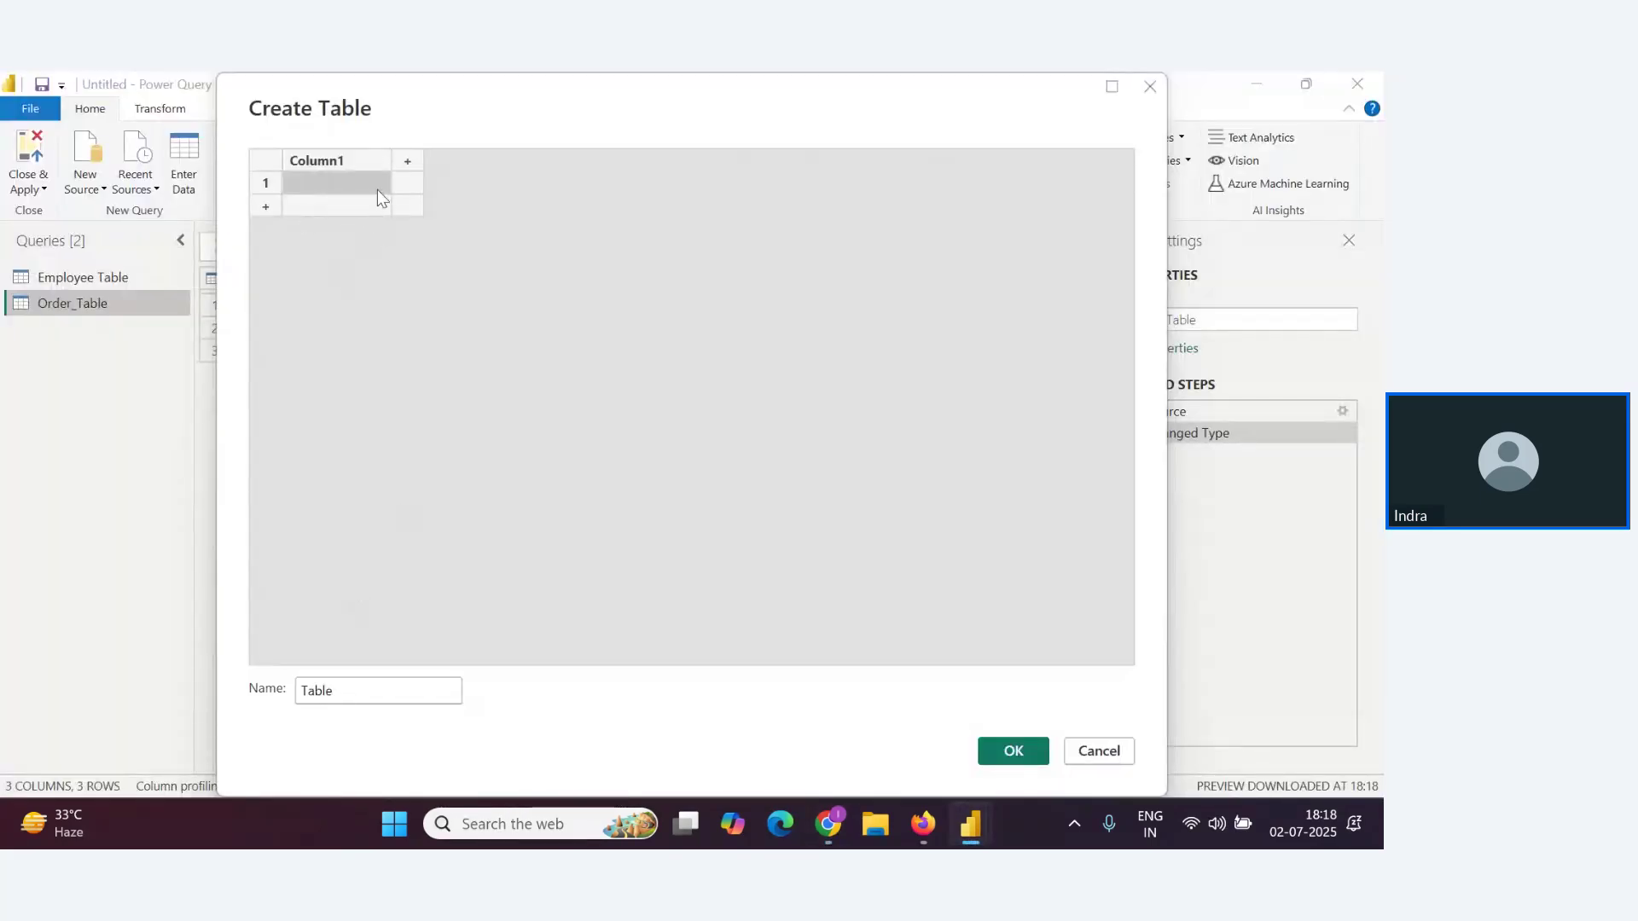
double_click(350, 160)
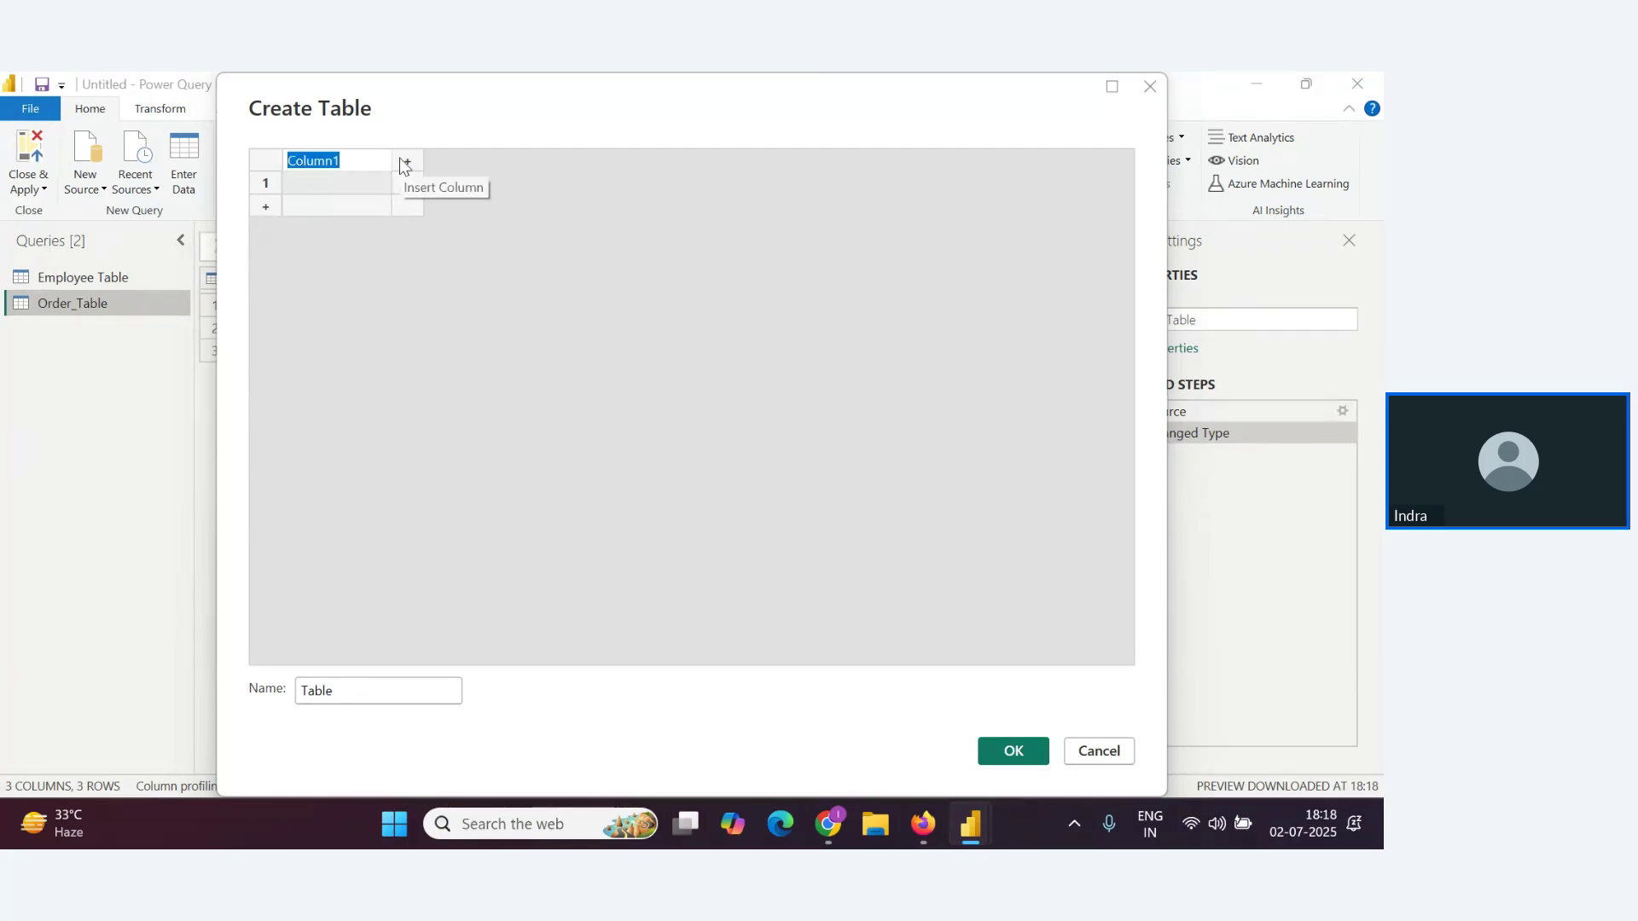
text(C)
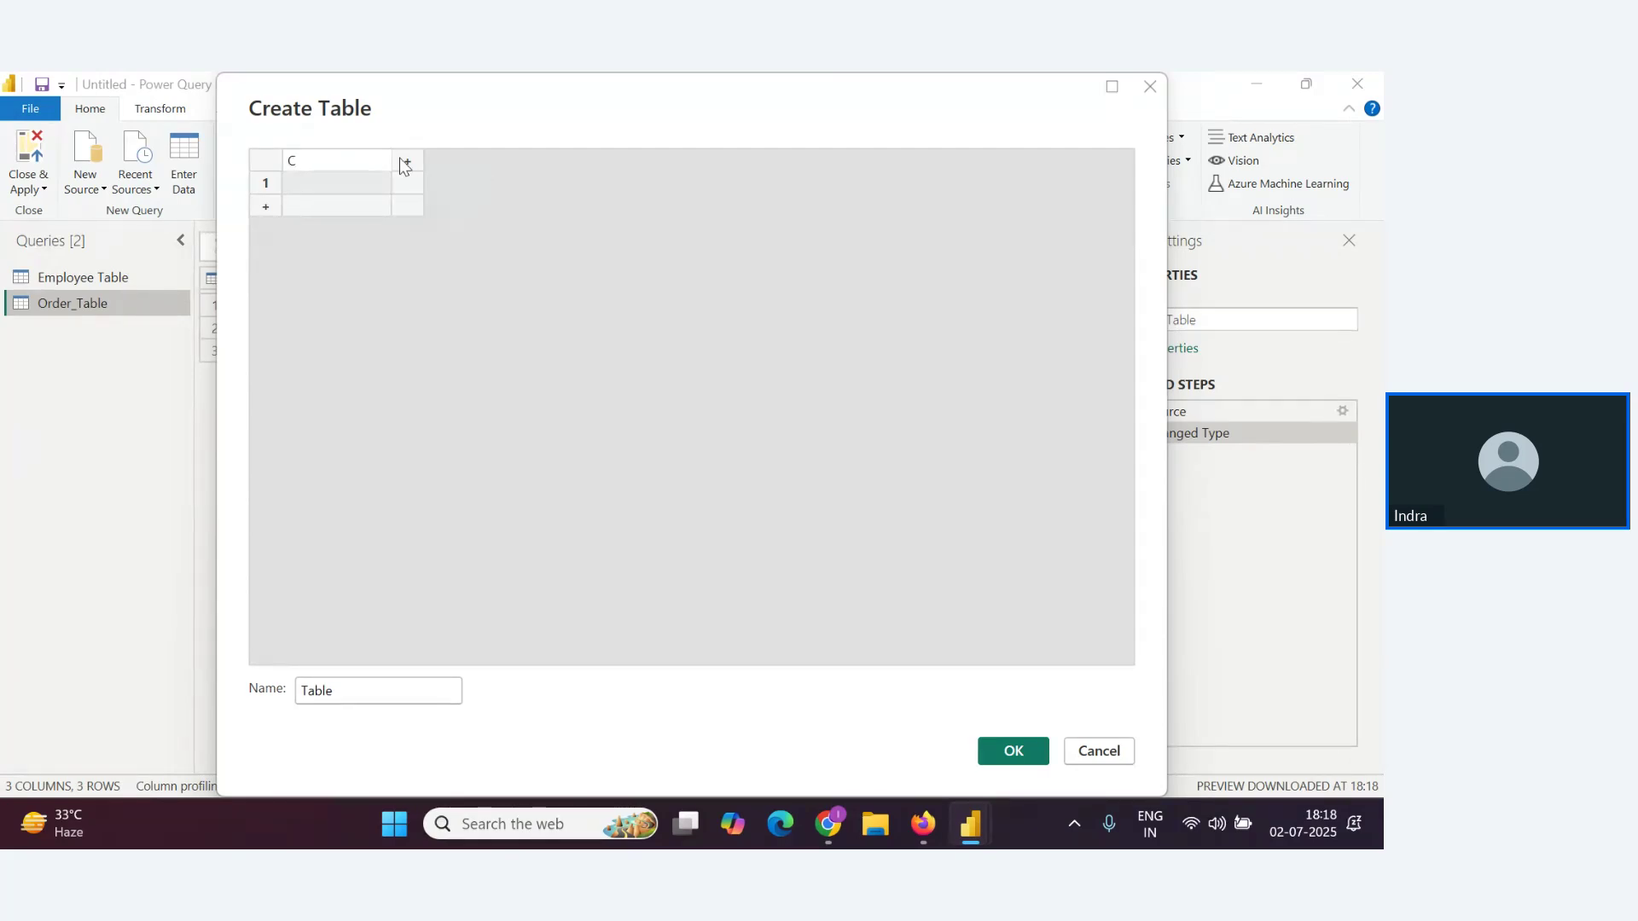
text(uctomer ID)
drag(529, 109, 738, 396)
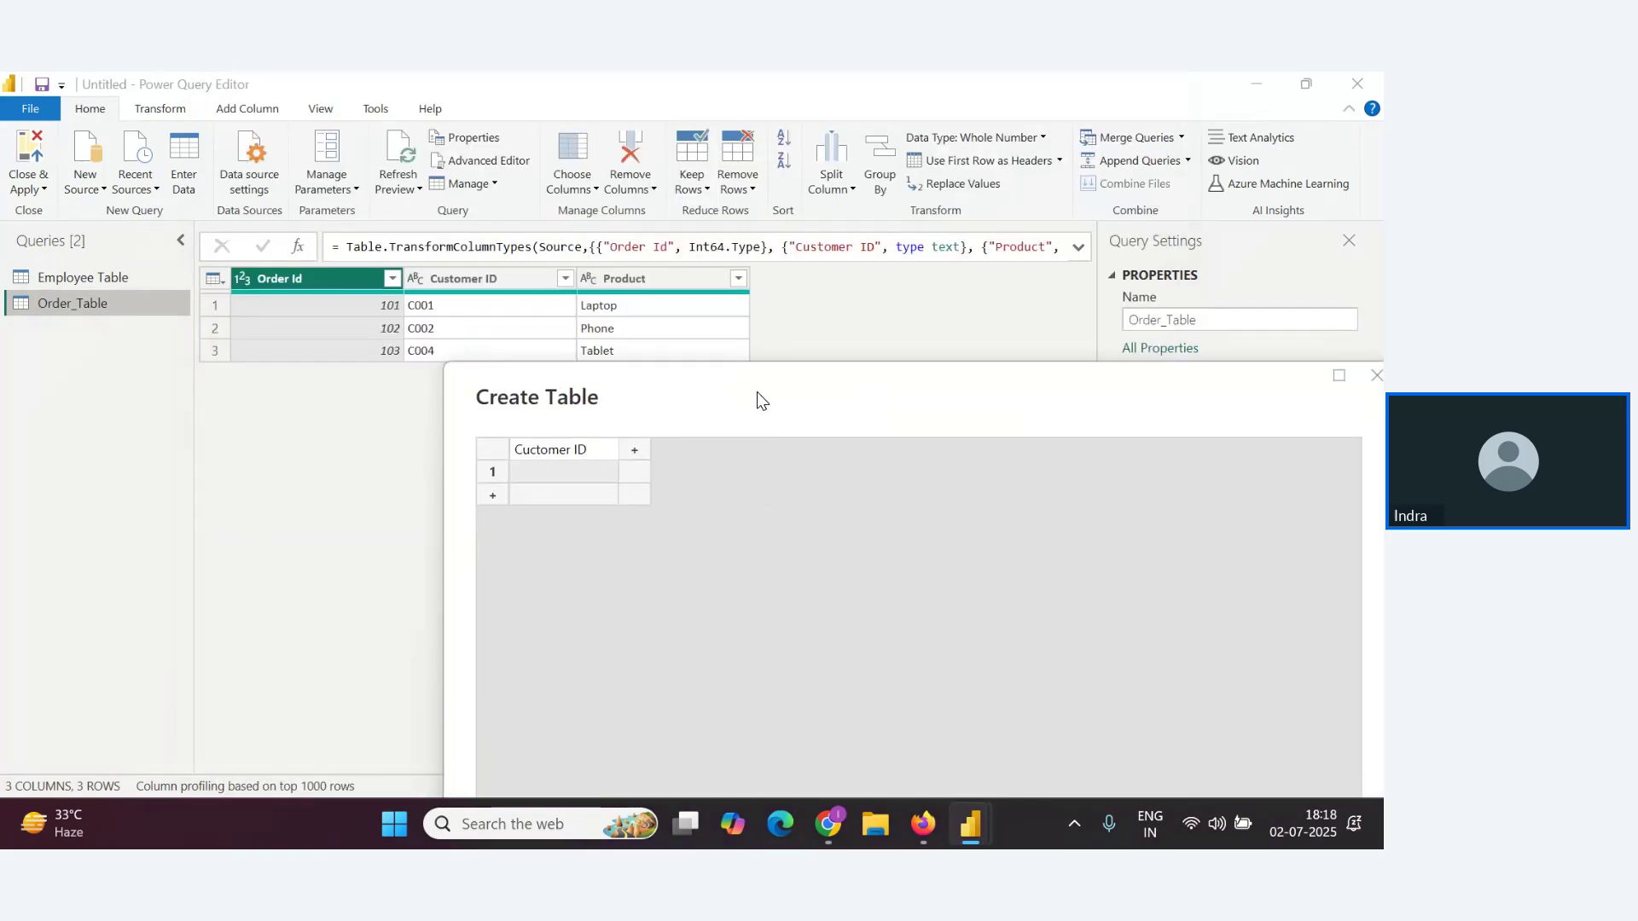
double_click(523, 457)
click(520, 457)
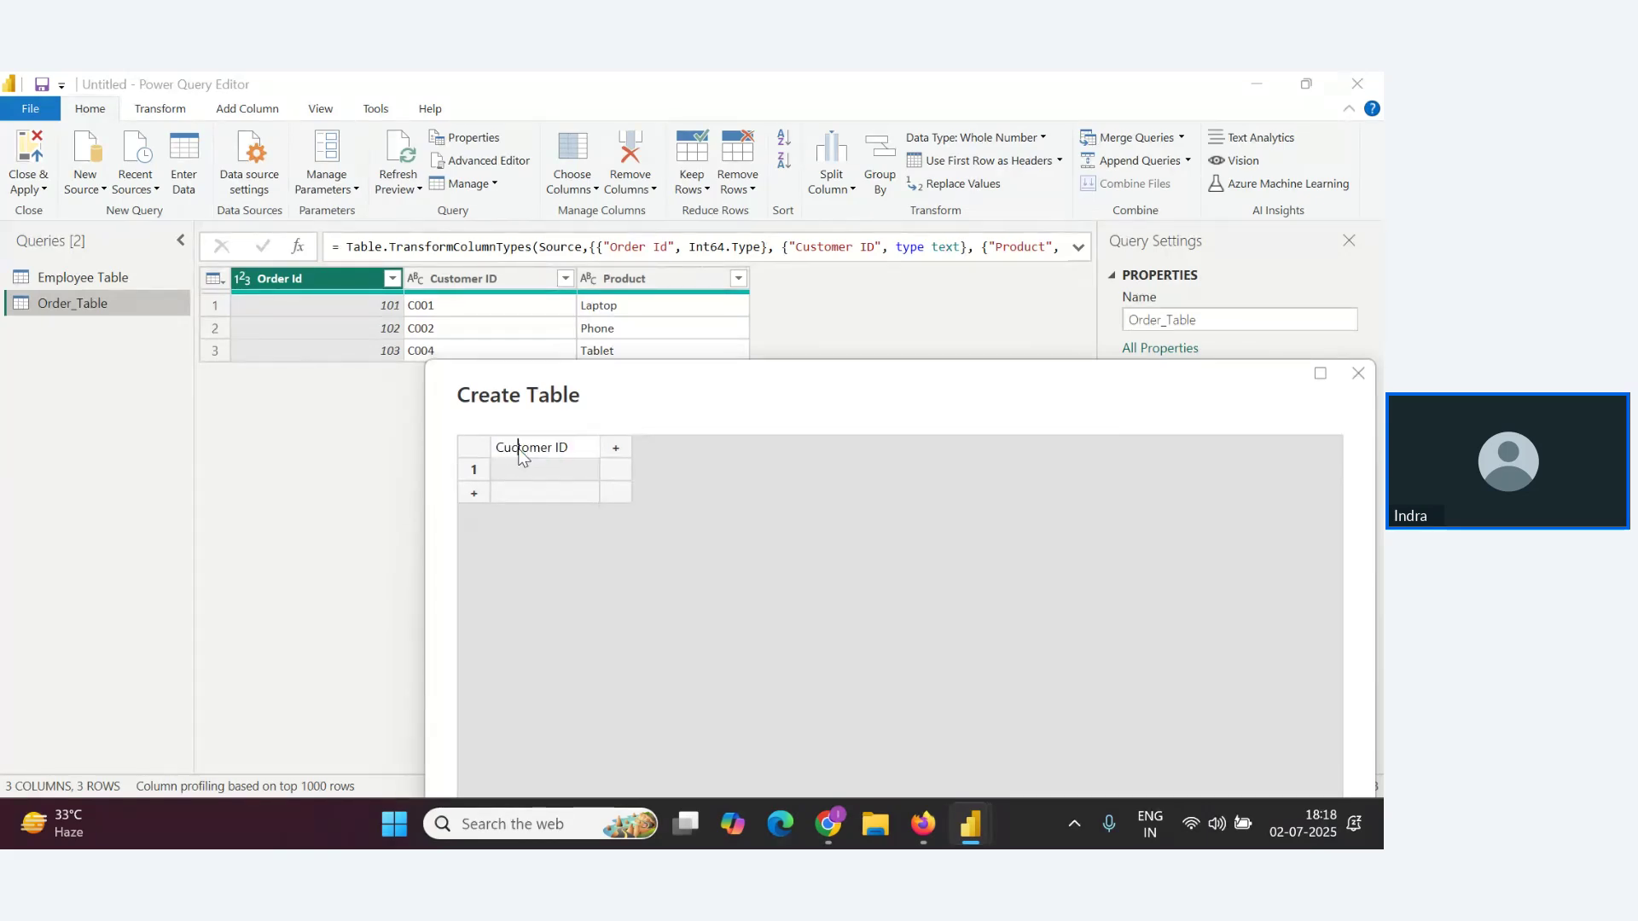
triple_click(519, 452)
click(519, 452)
key(Delete)
text(s)
Add two more columns named Name and City to the customer table
click(617, 450)
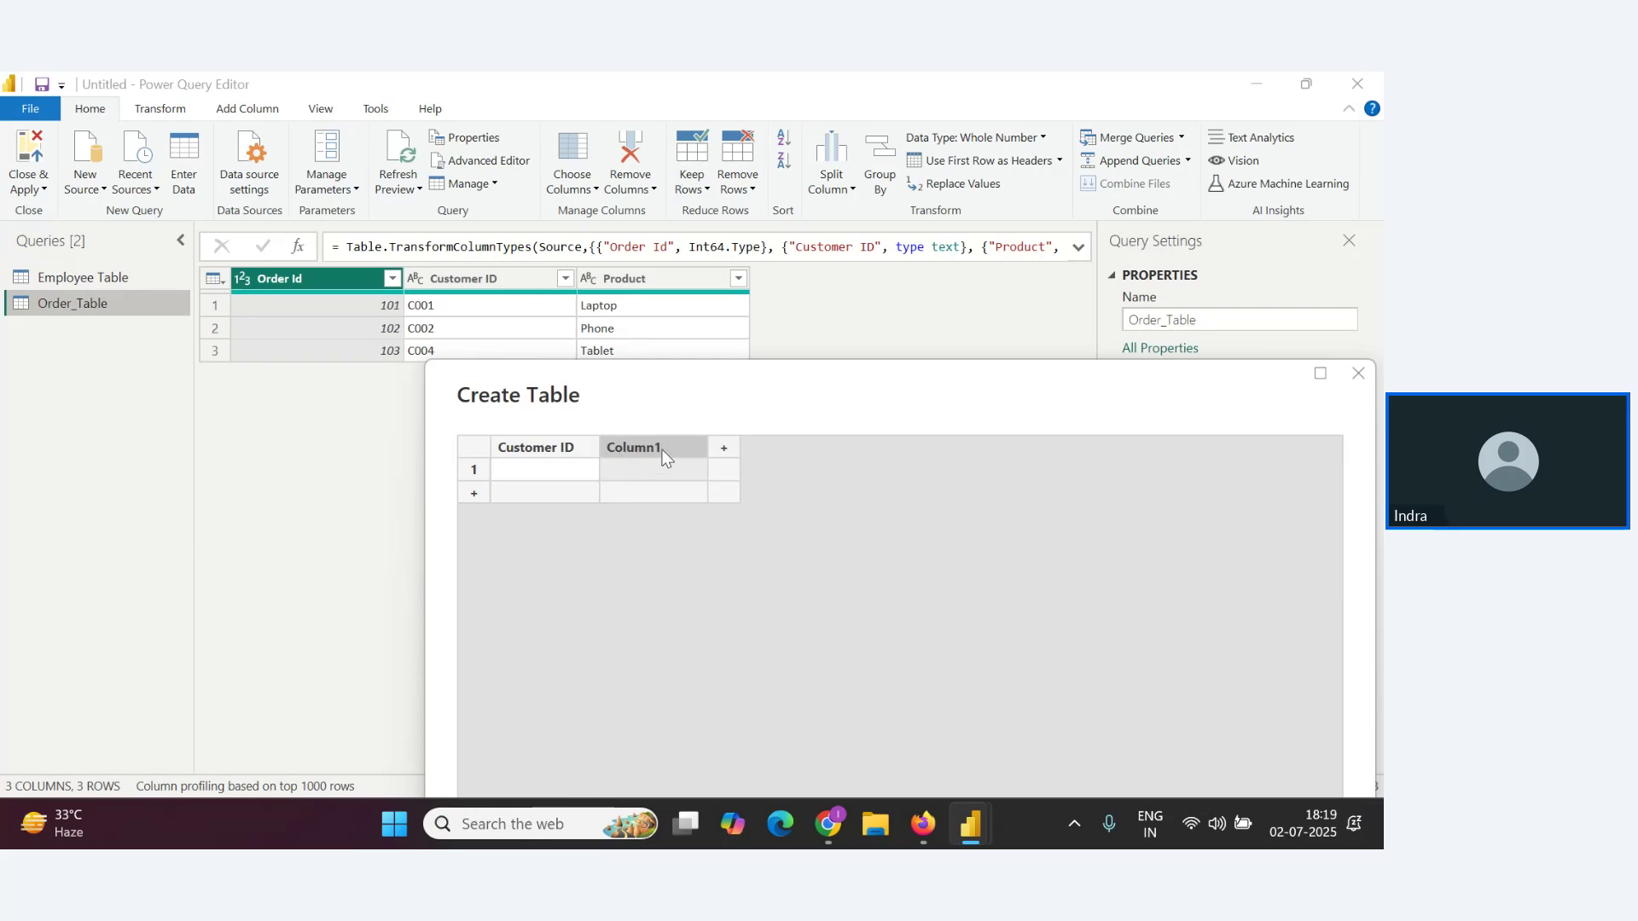
text(Name)
key(Tab)
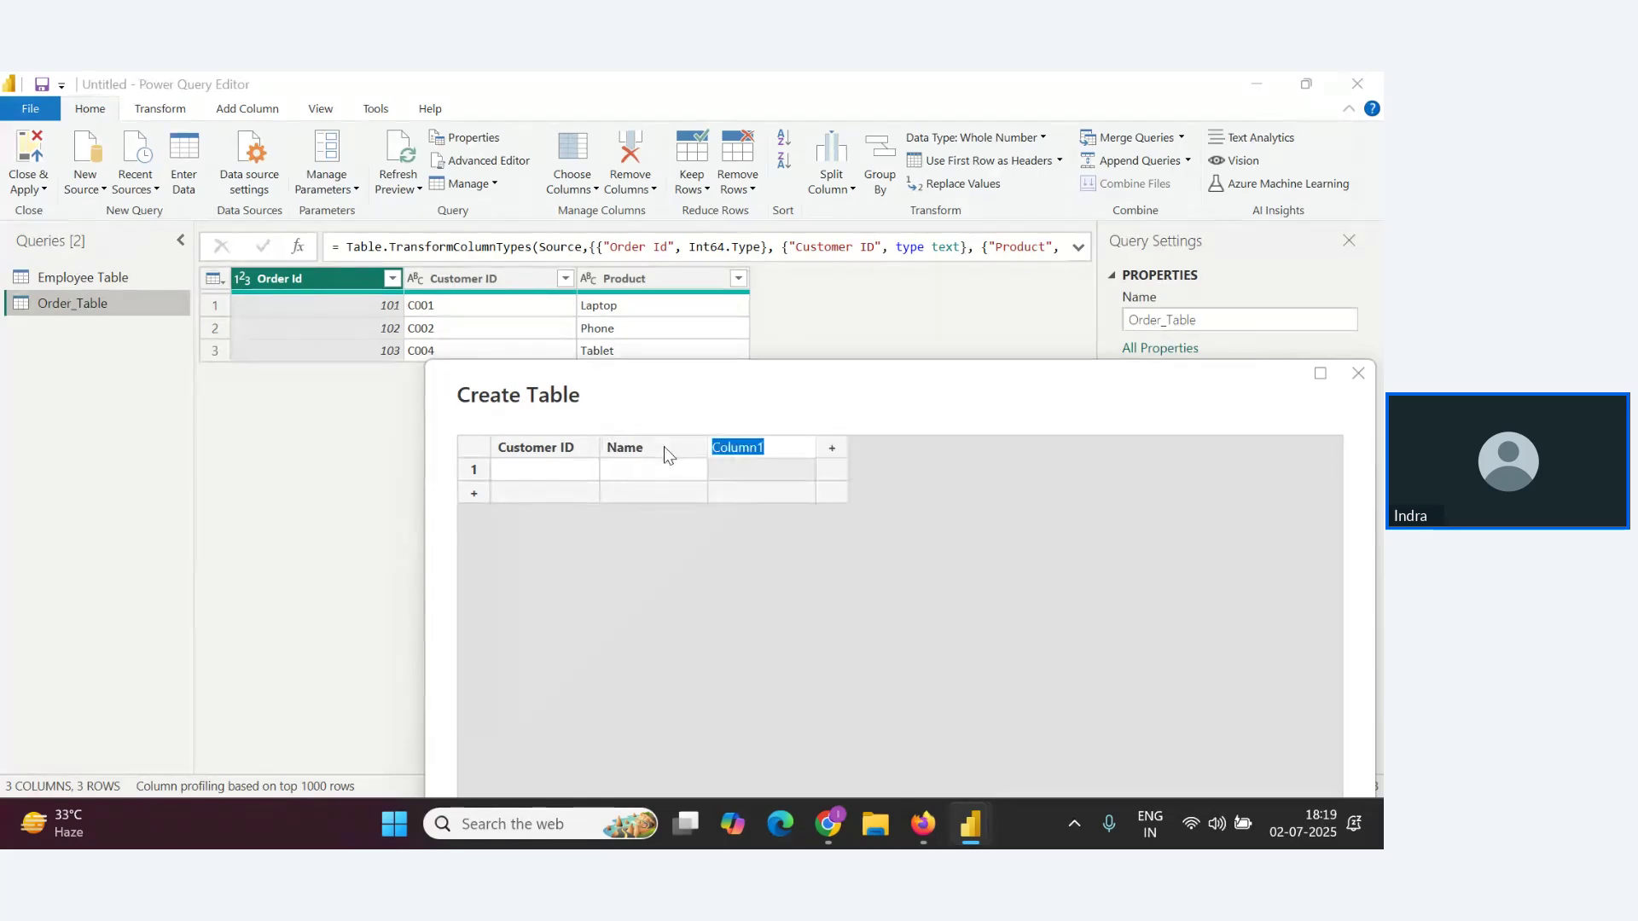
text(City)
key(Return)
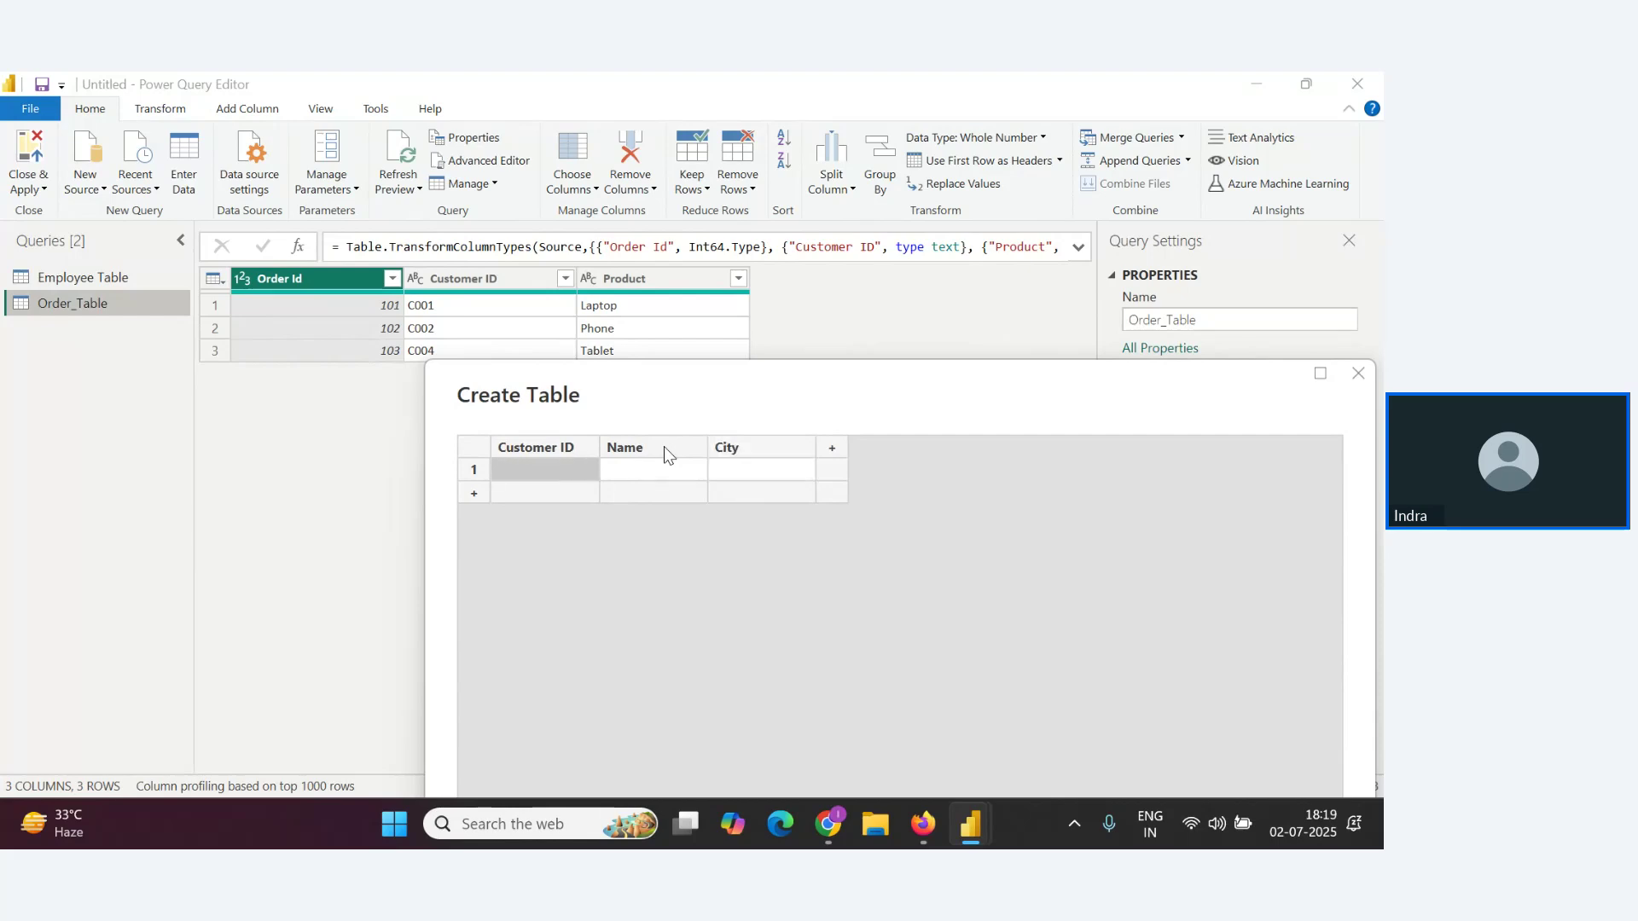
Fill the customer table's first row with the customer ID, the customer's name and the city Delhi
text(C00)
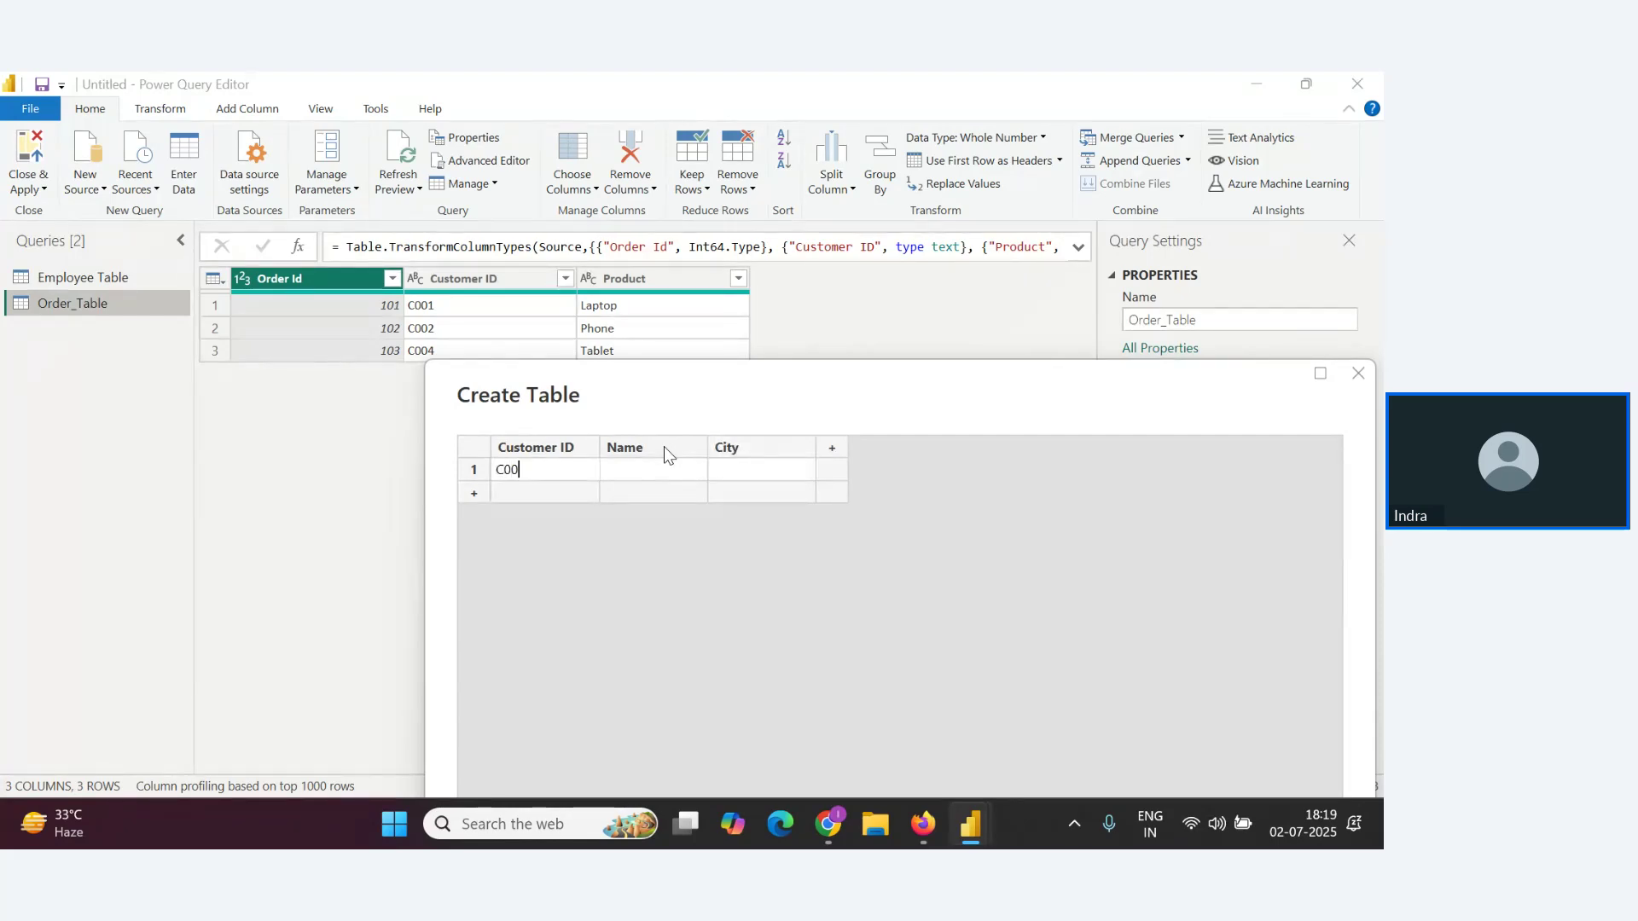
text(1)
key(Tab)
text(Delhi)
key(Return)
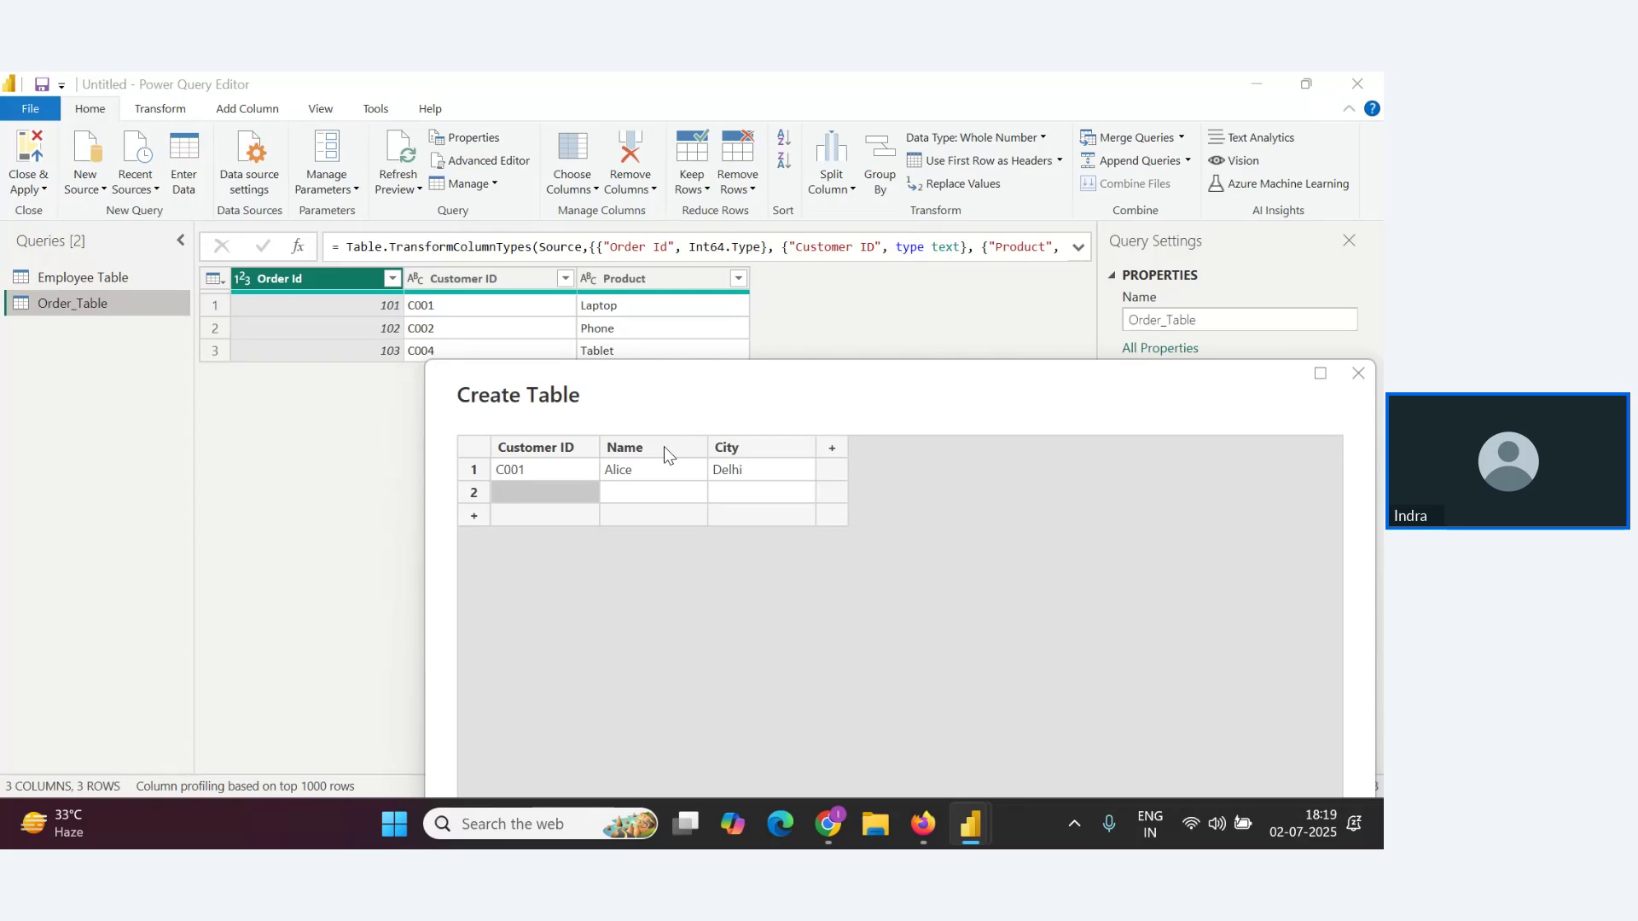
Fill the customer table's second row with the customer ID, the customer's name and the city Chennai
text(C002)
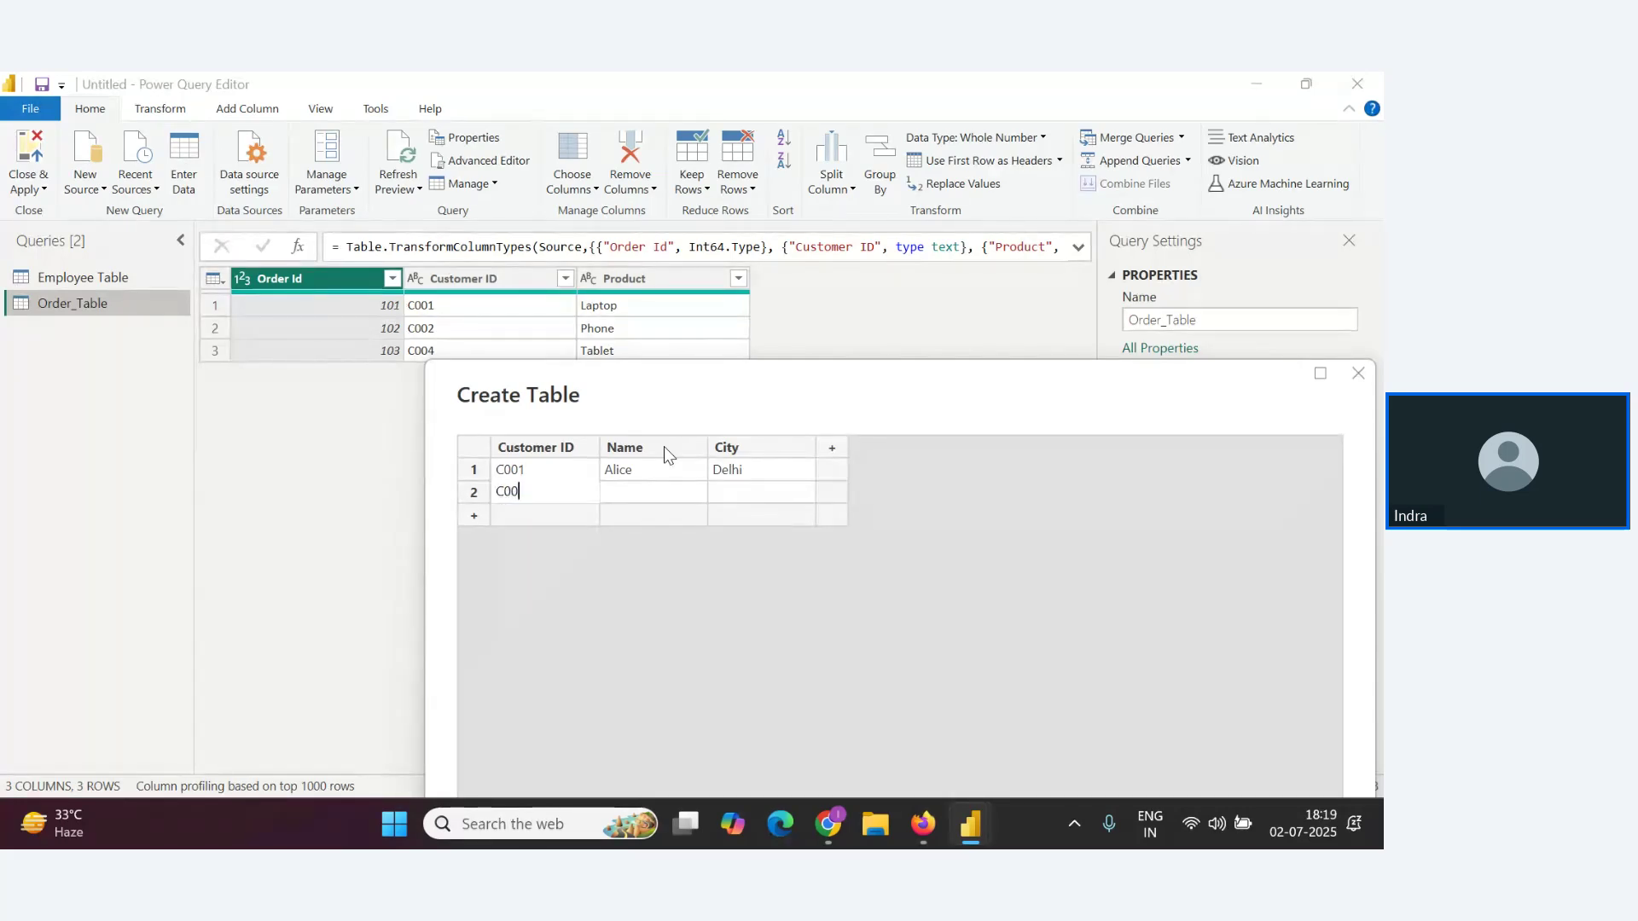
key(Tab)
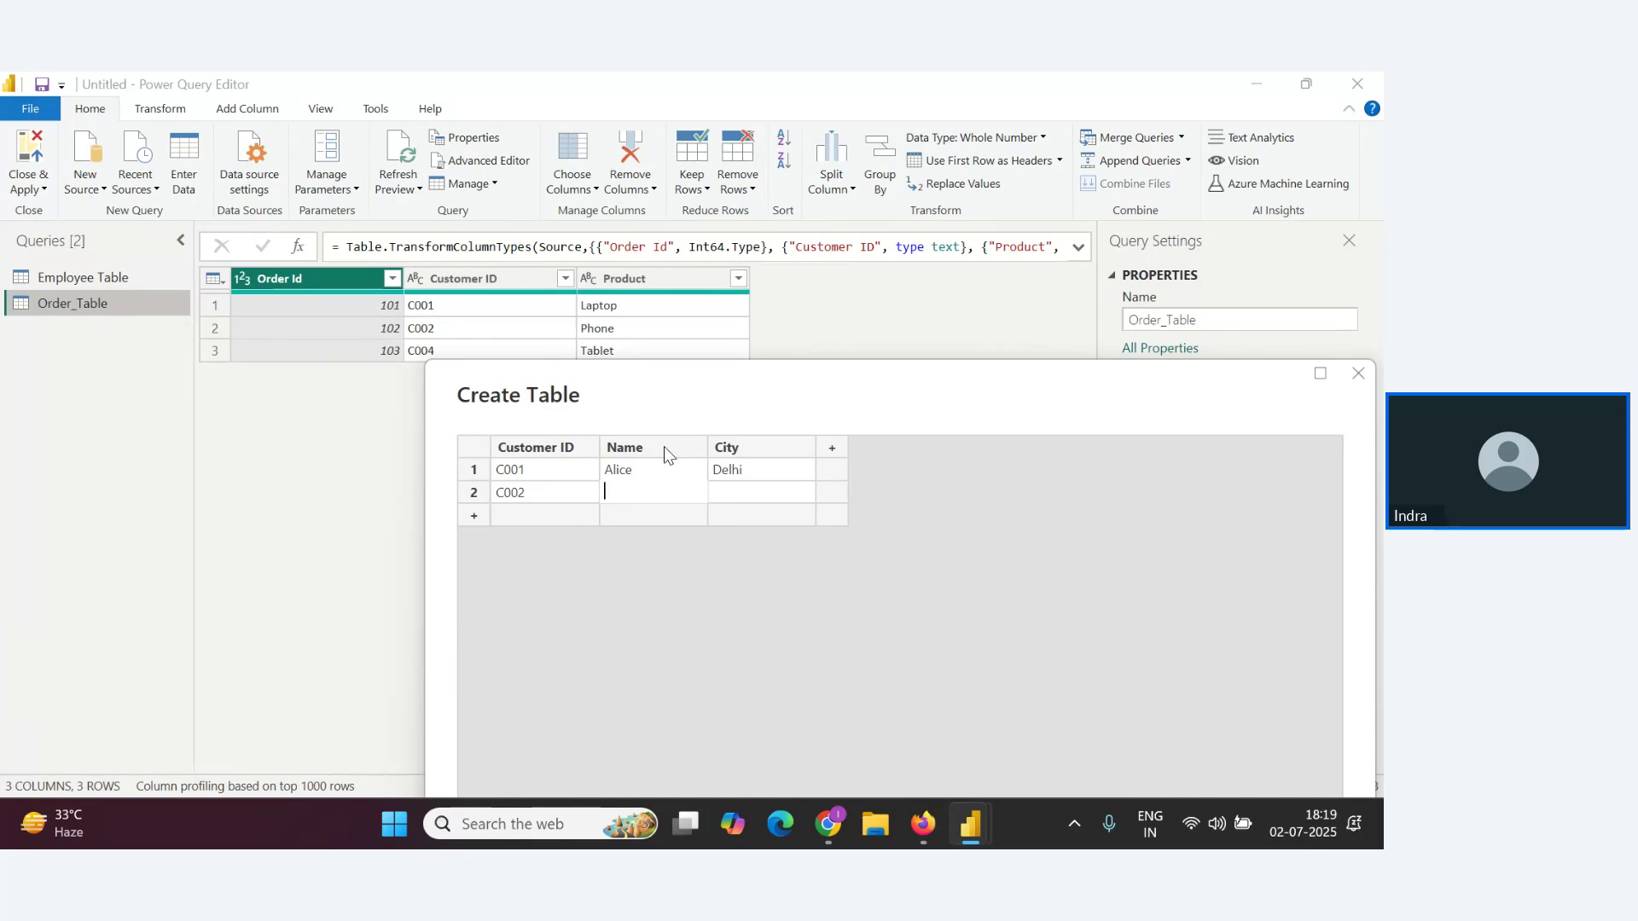
text(Raju)
key(BackSpace)
key(BackSpace)
key(BackSpace)
text(Bob)
key(Tab)
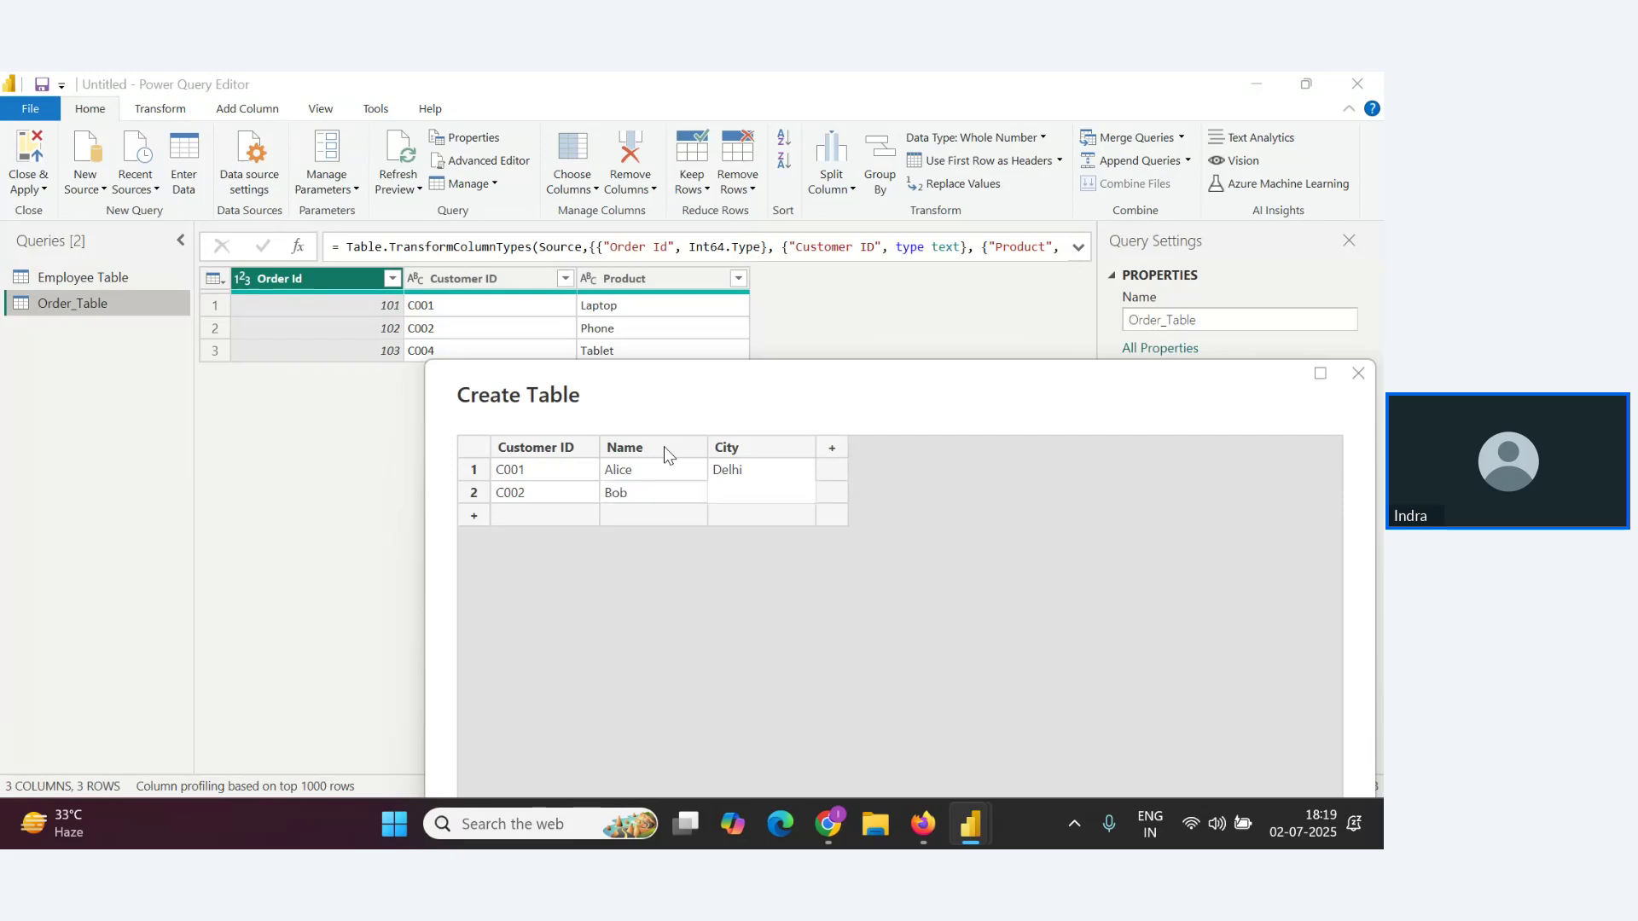
text(Chennai)
key(Tab)
Fill the customer table's third row with the customer ID, the customer's name and the city Hyderabad
text(C003)
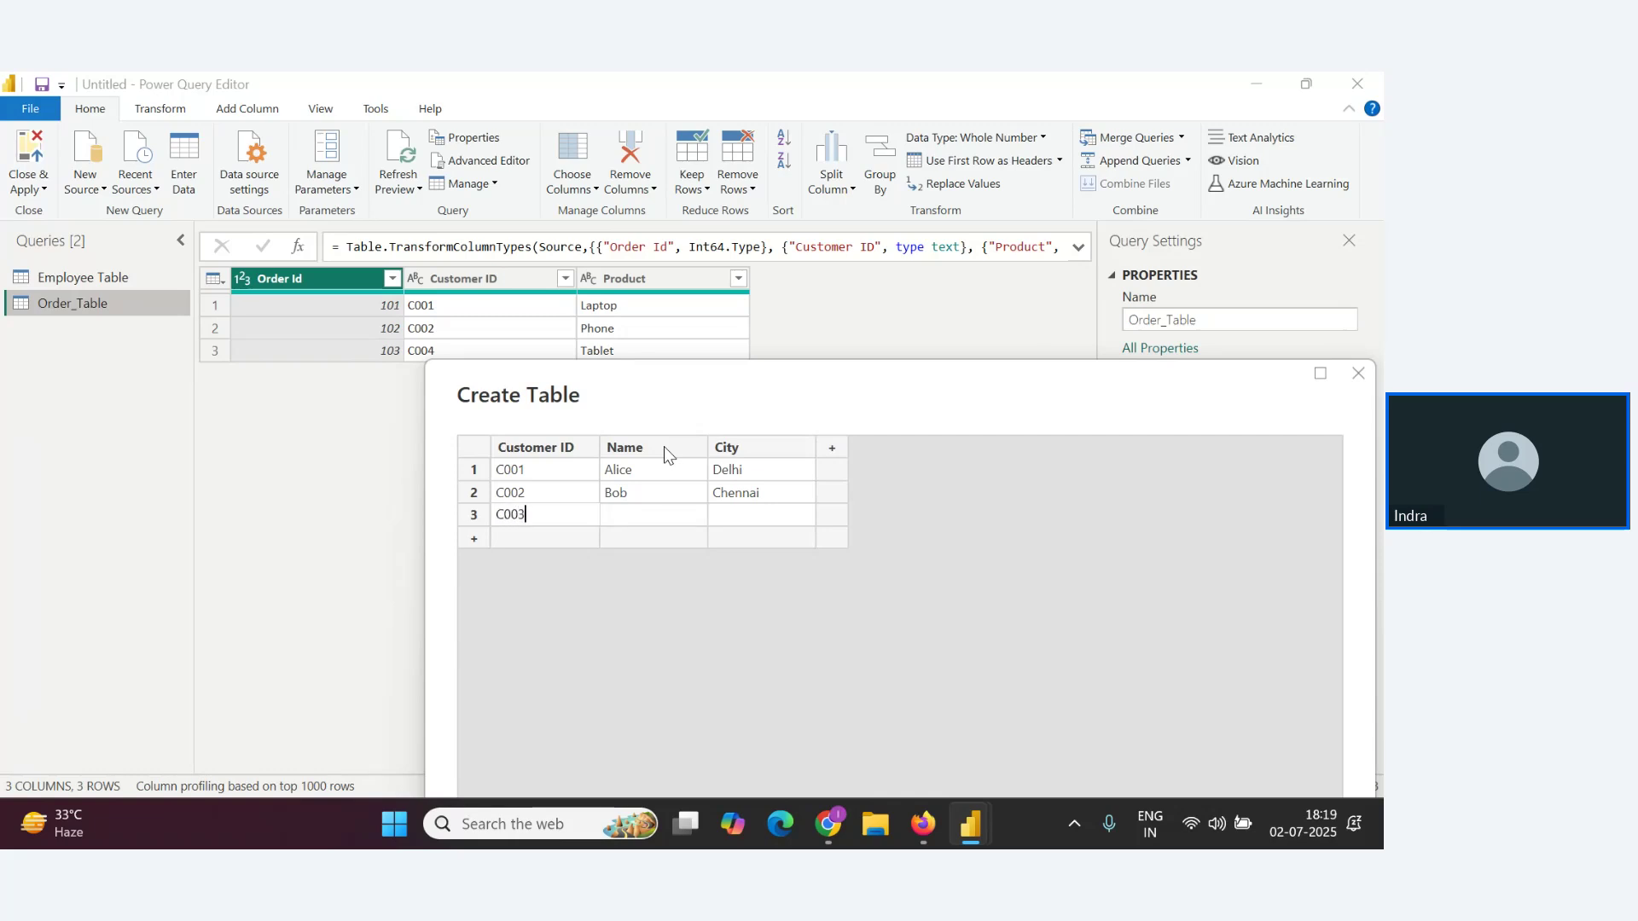
key(Tab)
text(Charlie)
key(Tab)
text(Hyderabad)
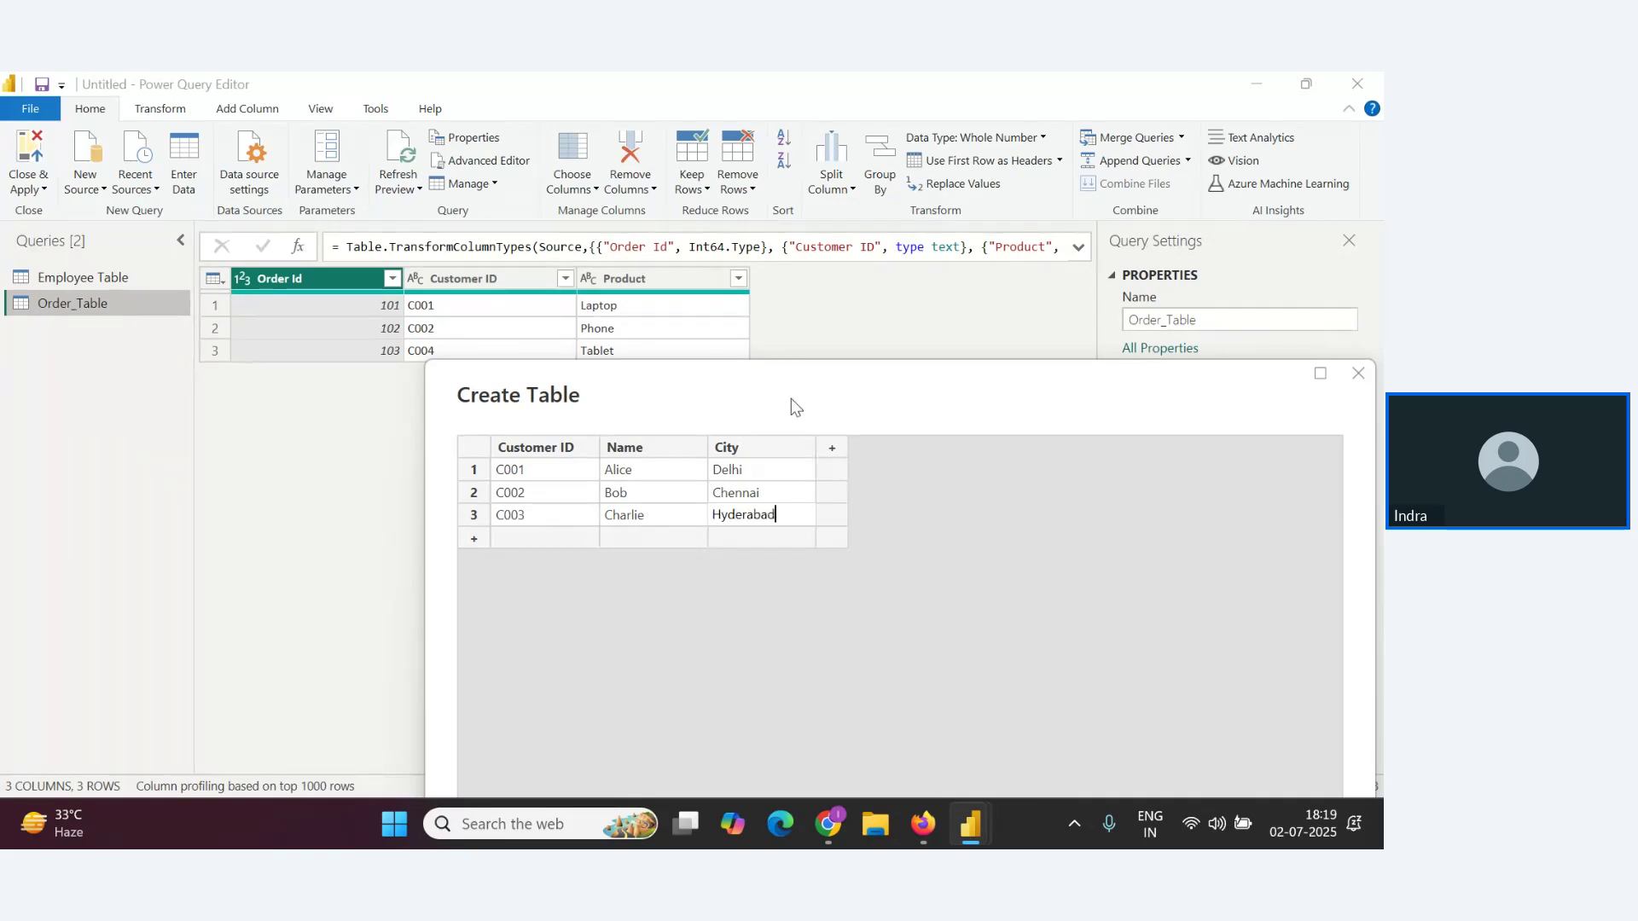
Name the table Customer_Table and create it
drag(791, 398, 804, 230)
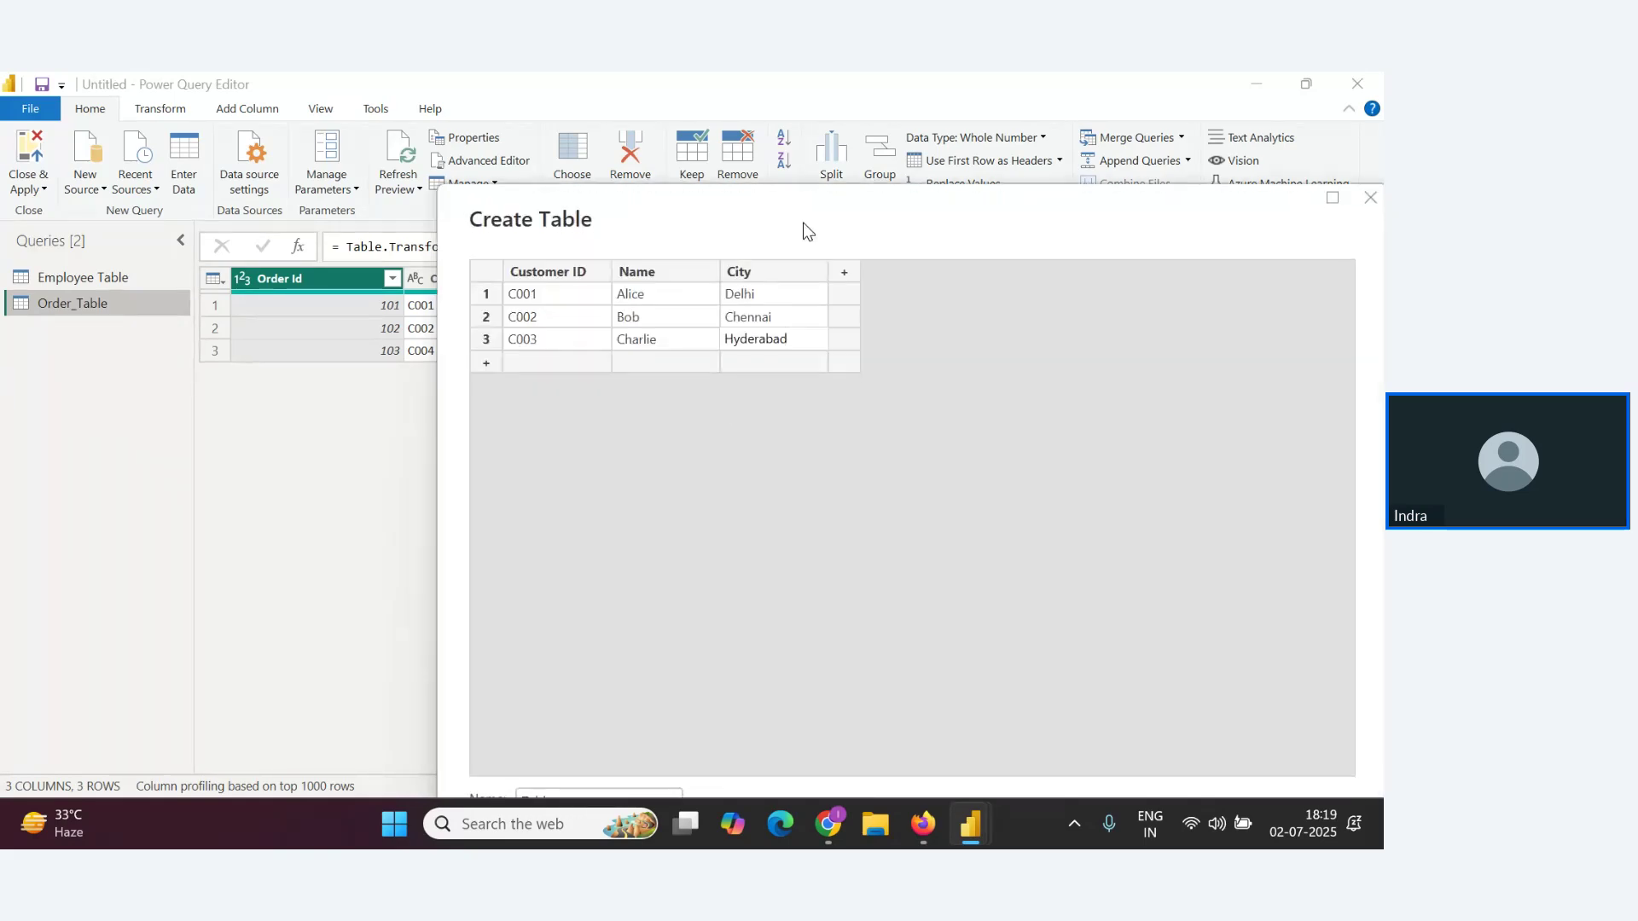
drag(904, 239, 852, 109)
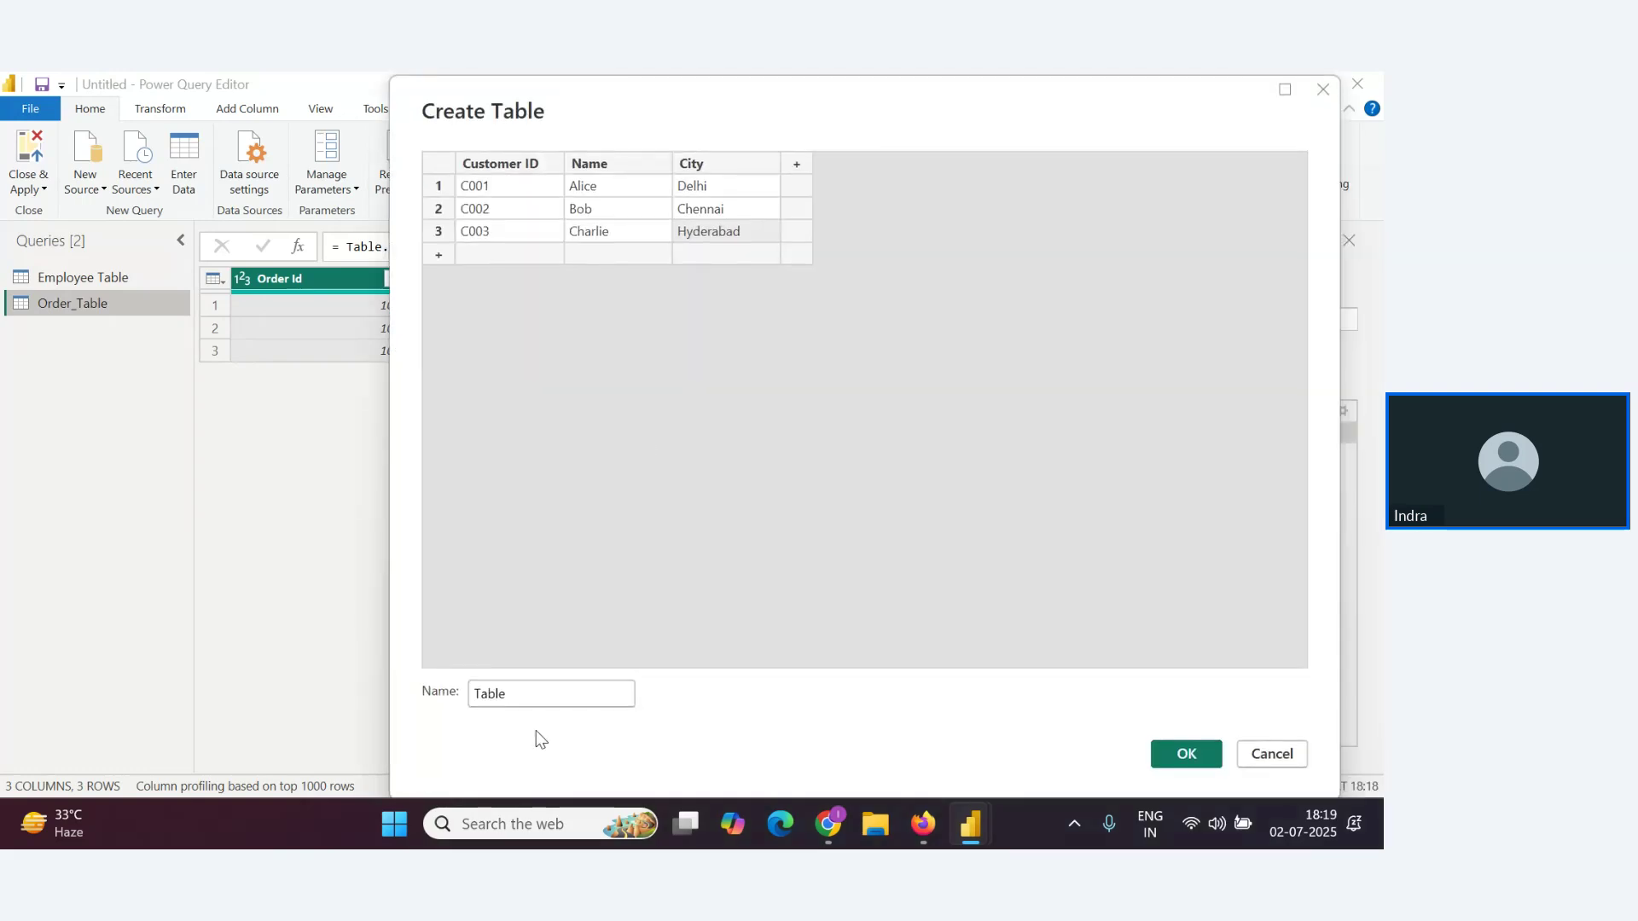
drag(521, 696, 402, 694)
text(Custome)
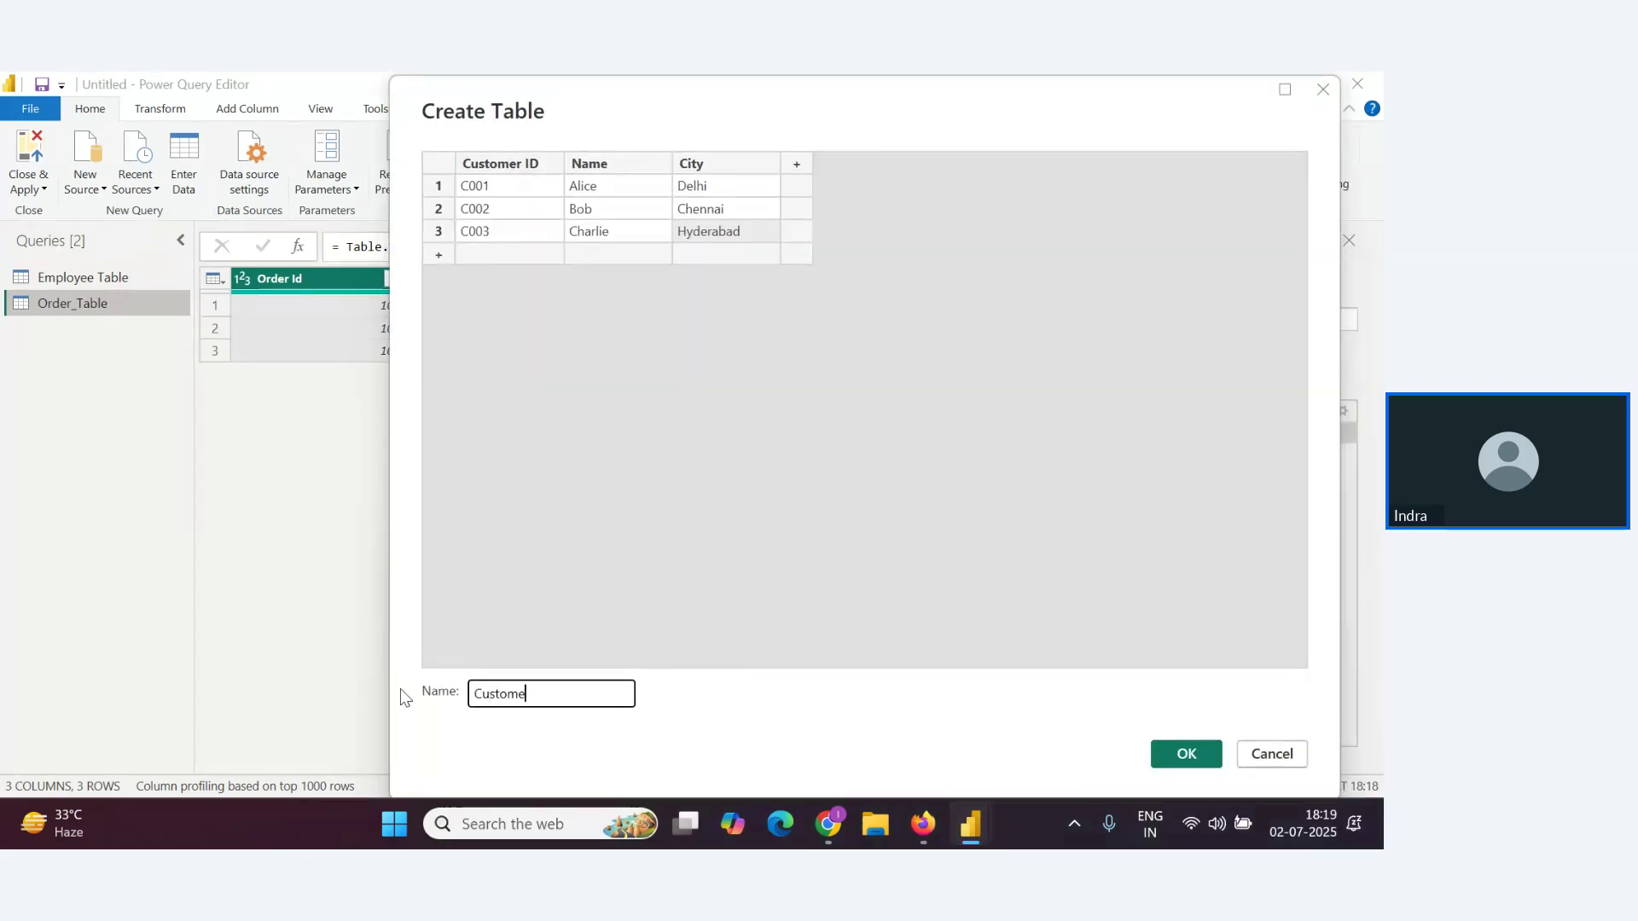
text(r Table)
click(531, 695)
key(BackSpace)
text(_)
key(Delete)
text(T)
click(1187, 755)
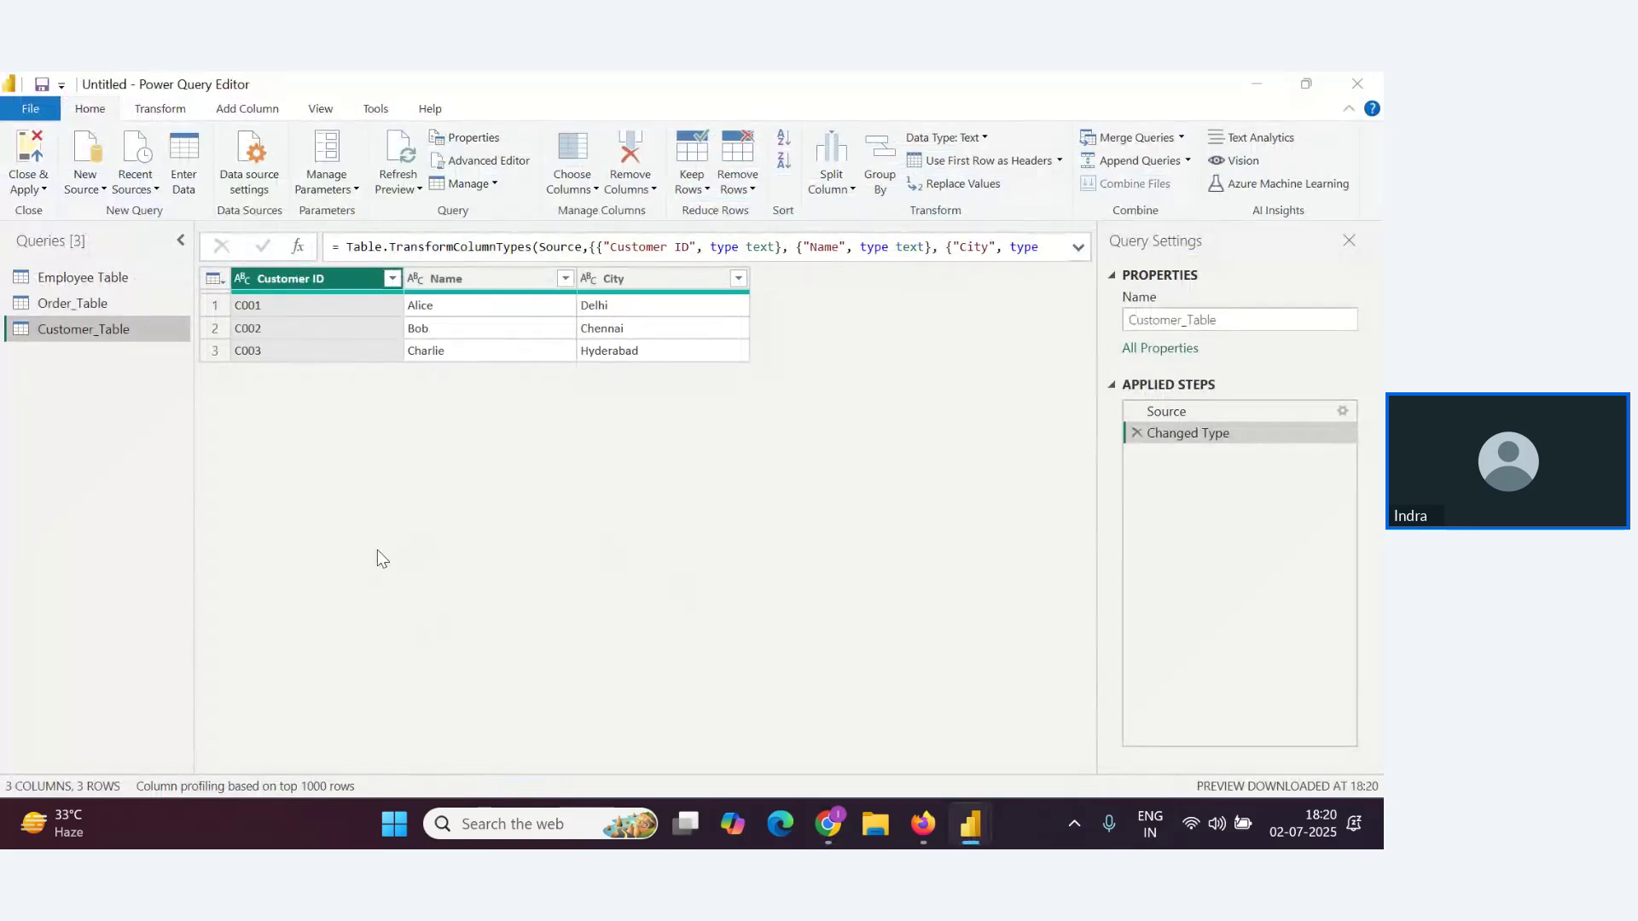
Check the webinar window briefly and compare the contents of Order_Table and Customer_Table
key(alt+Tab)
scroll(354, 672, down, 3)
key(alt+Tab)
click(81, 307)
click(87, 331)
click(81, 303)
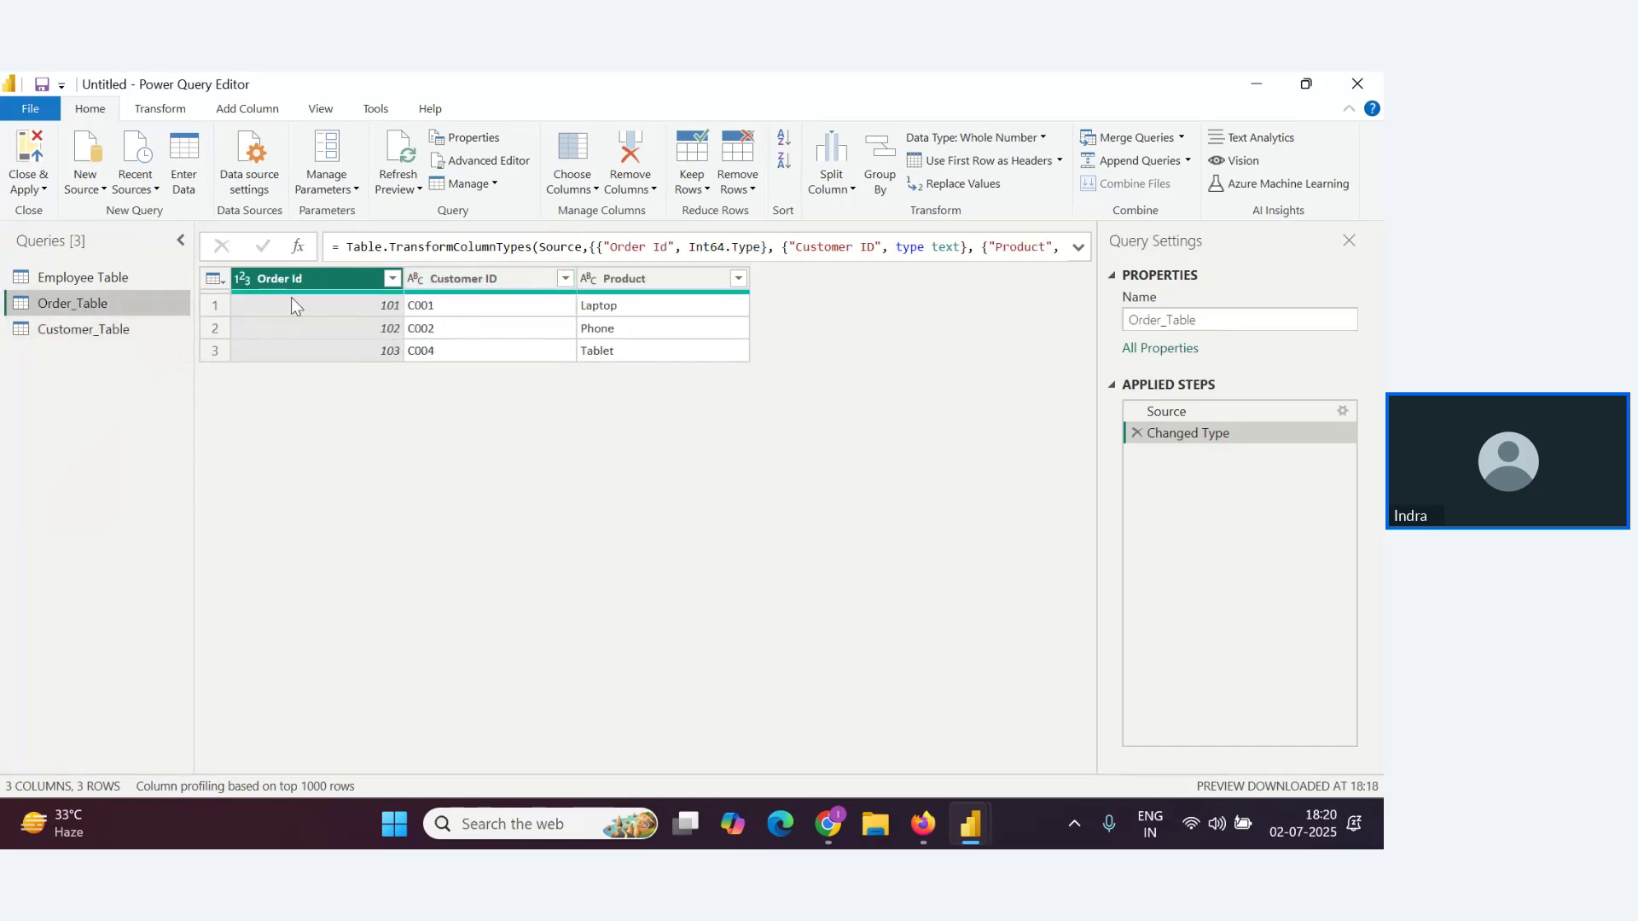
click(92, 332)
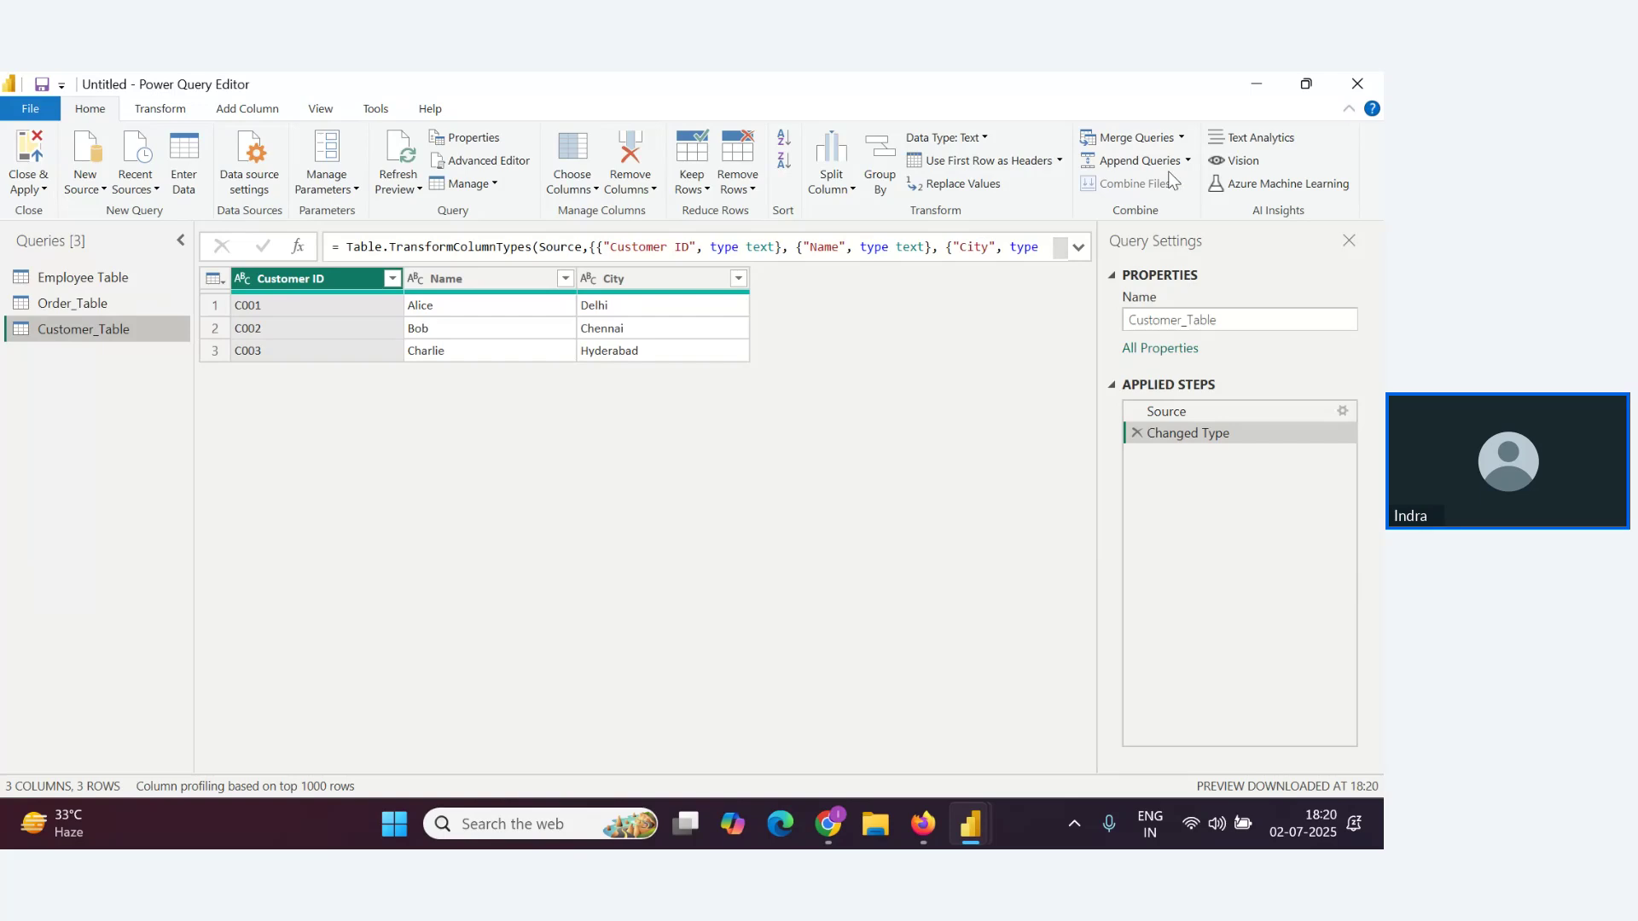
Start merging Customer_Table with Order_Table and look through the available join kinds
click(1163, 142)
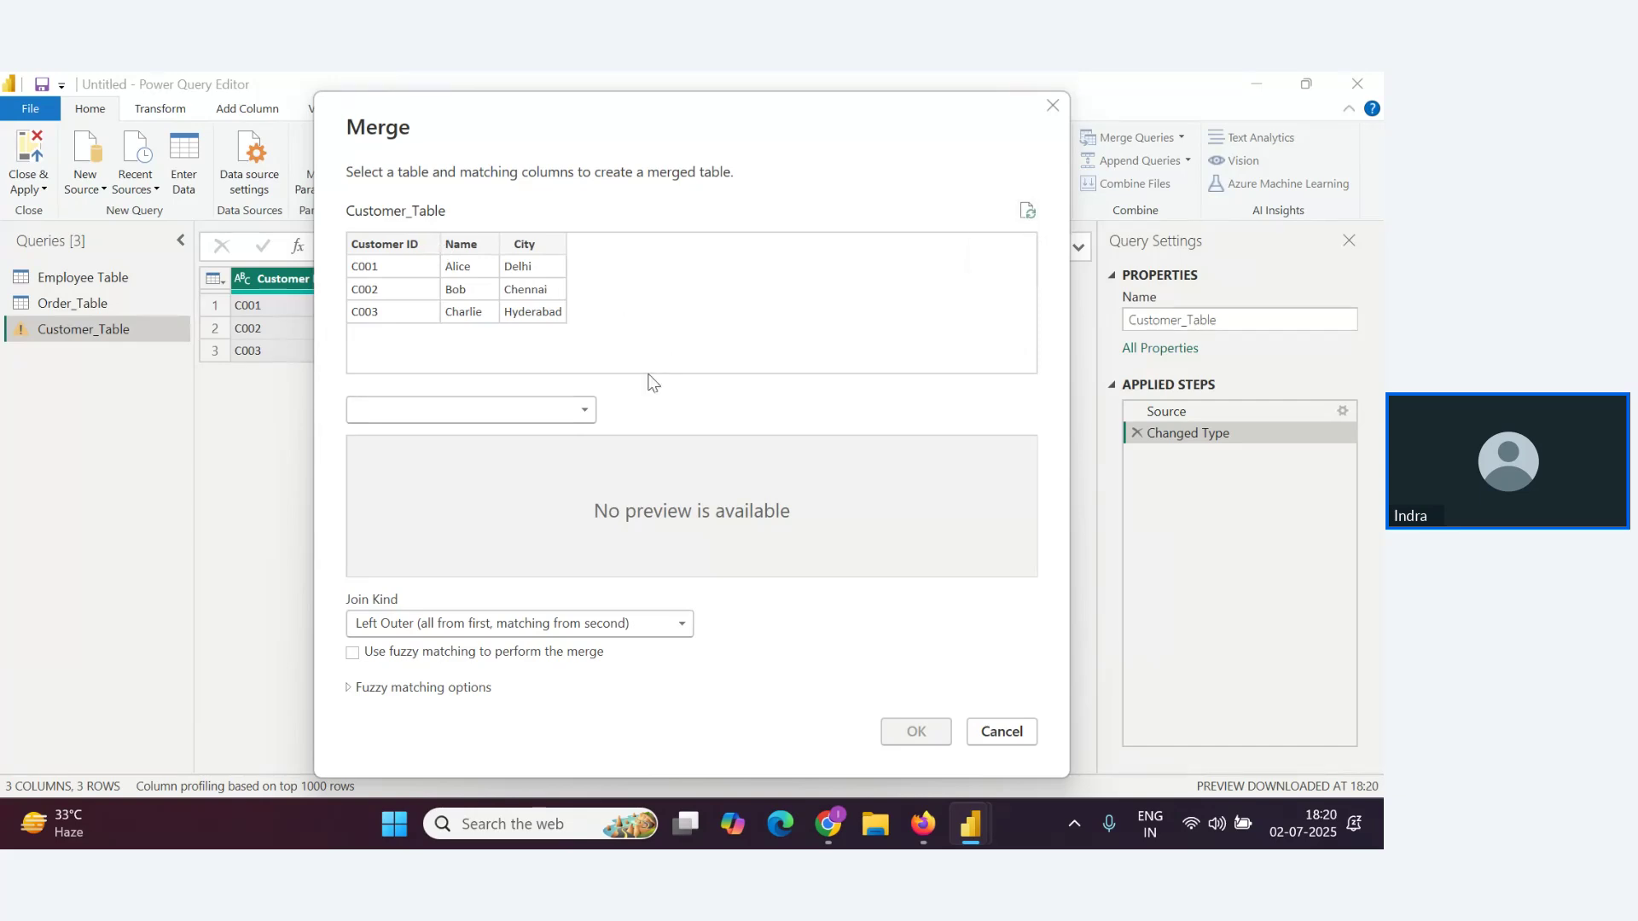
click(579, 413)
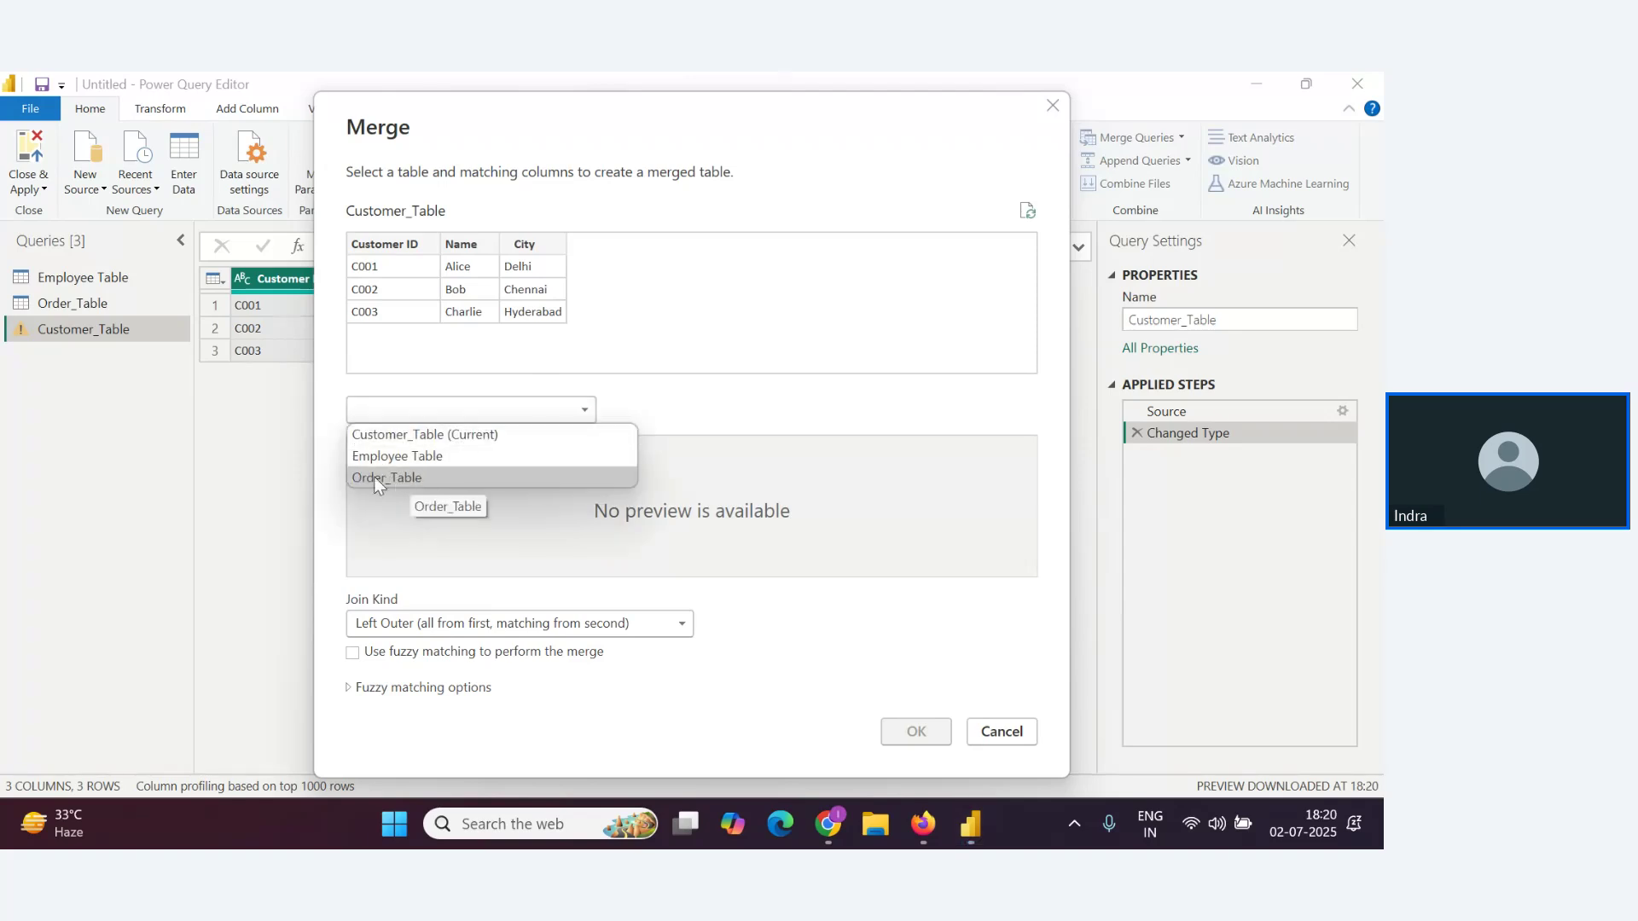
click(408, 480)
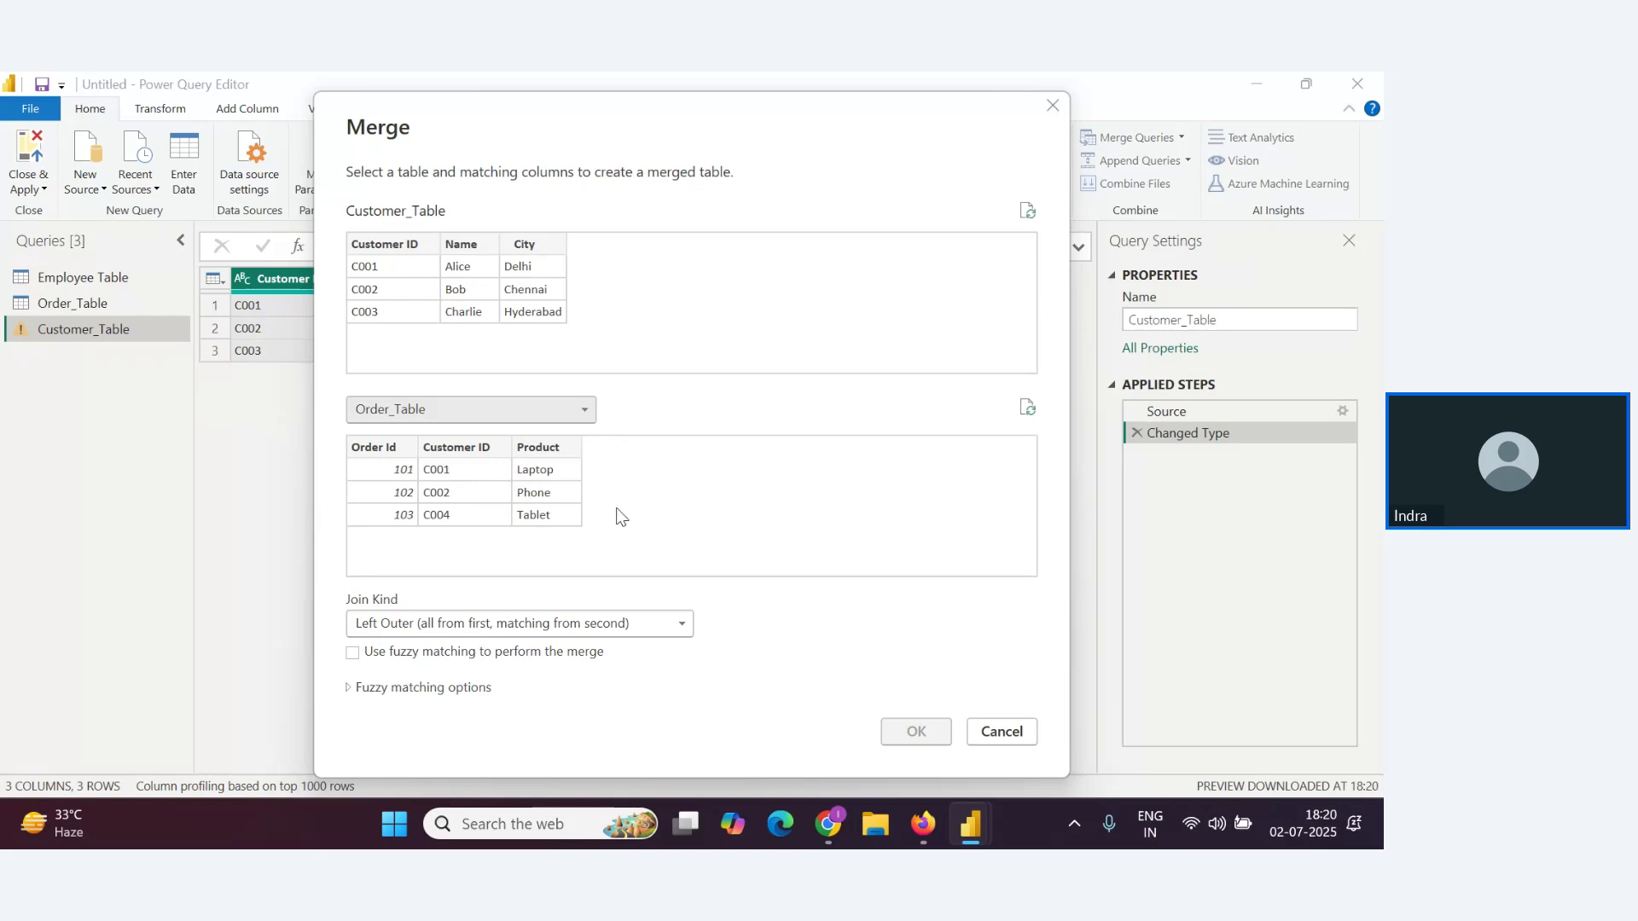
click(674, 627)
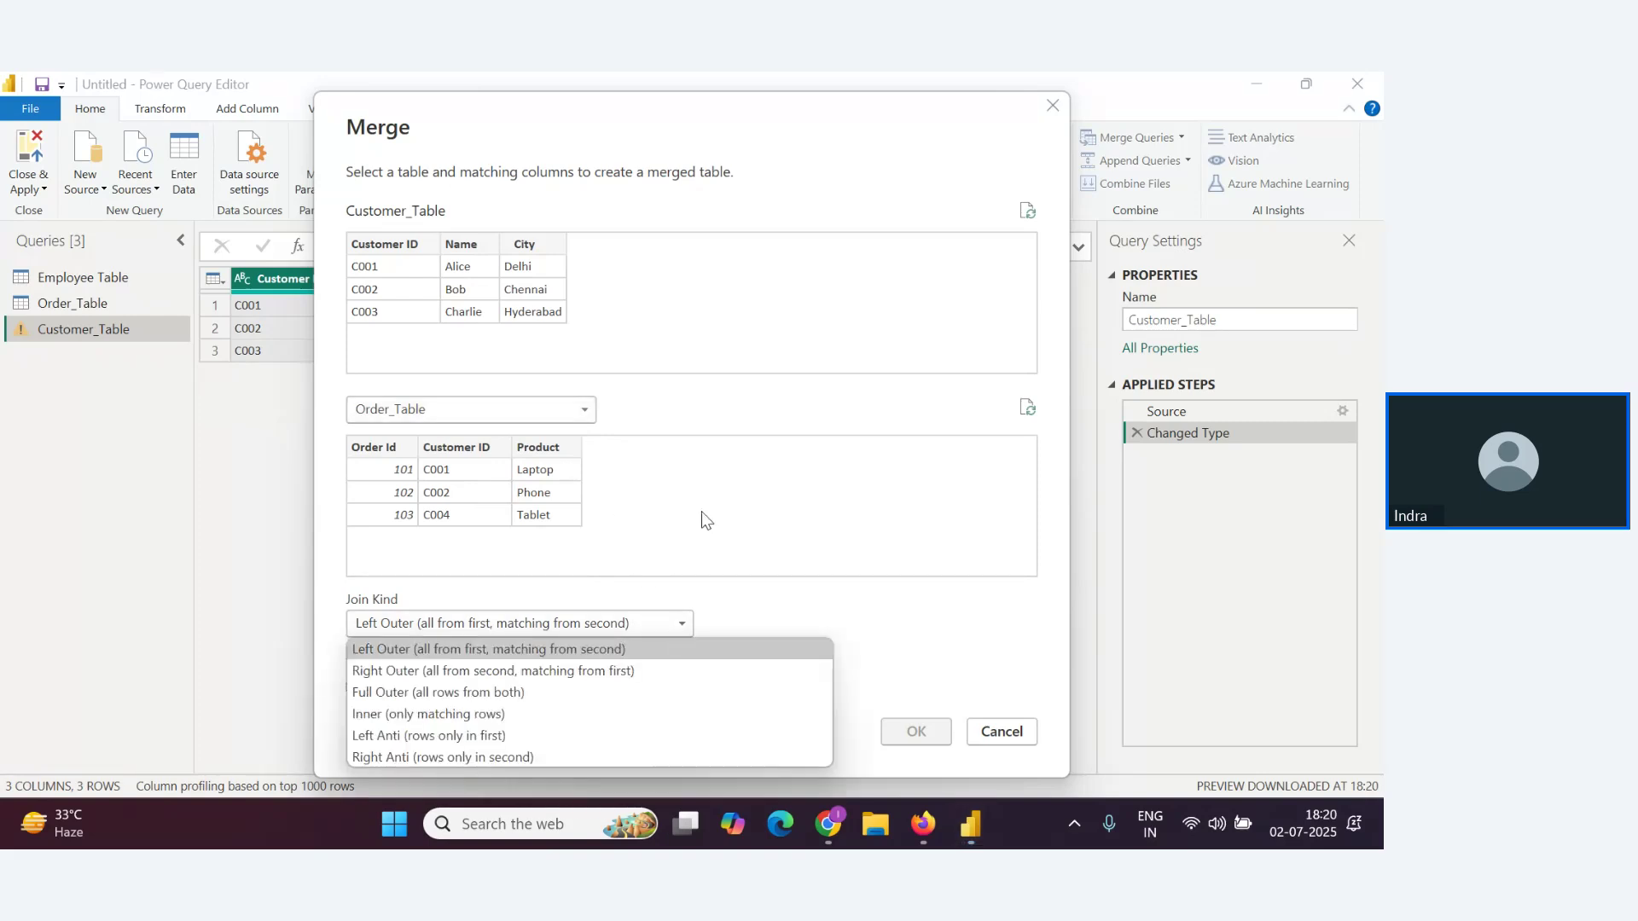
click(827, 150)
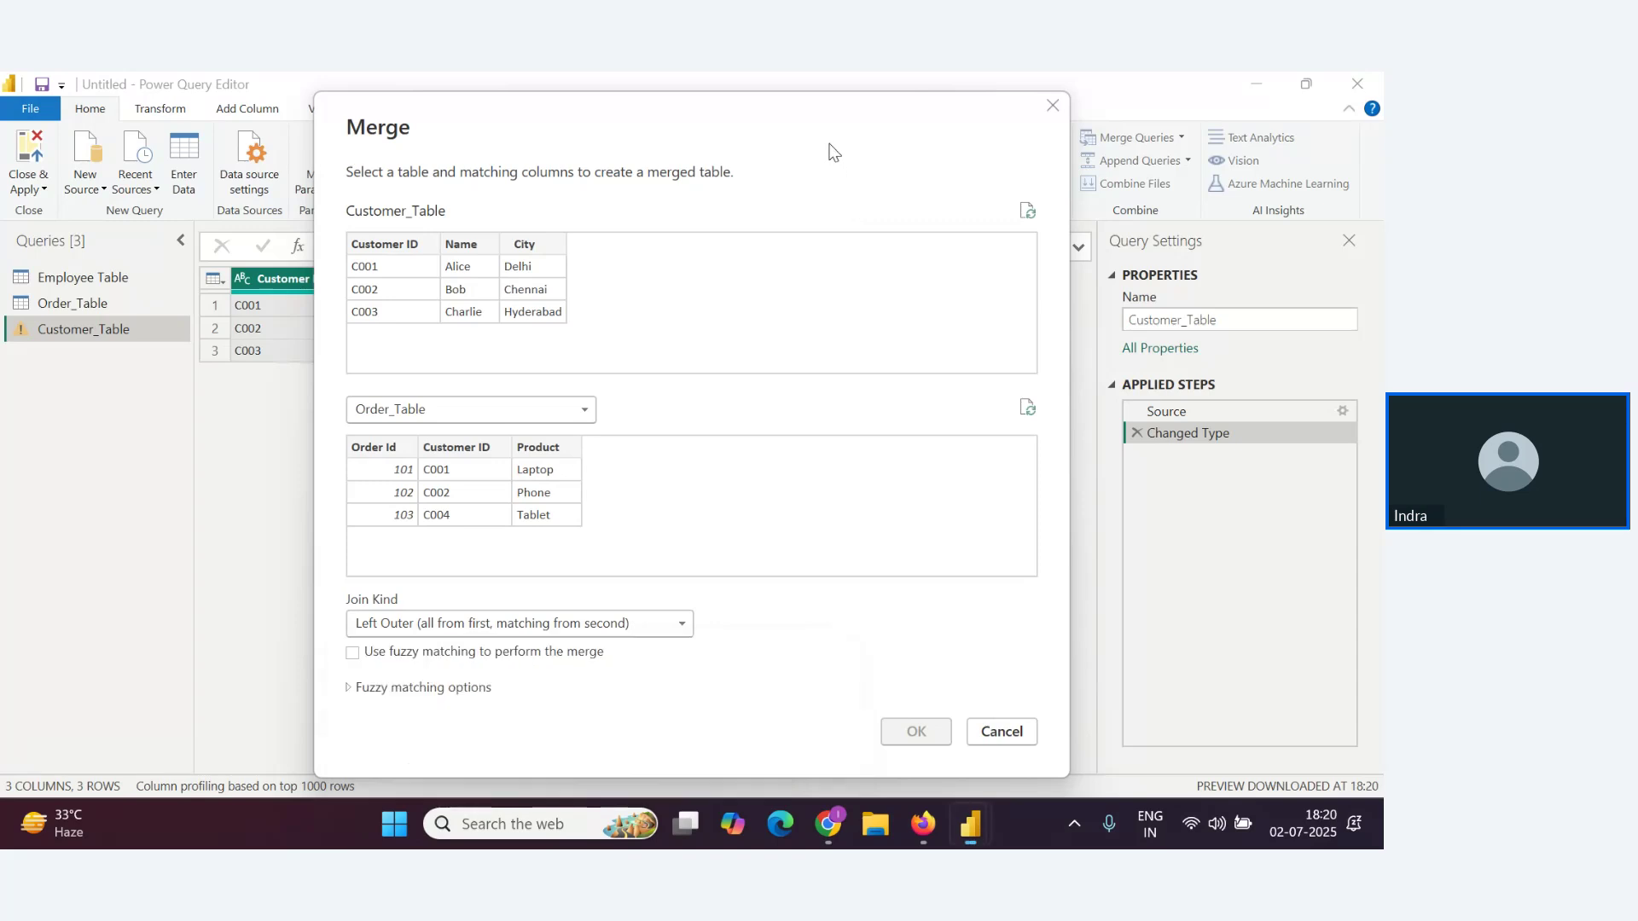
Merge Customer_Table with Order_Table on Customer ID in both tables, using the Left Outer join kind
drag(827, 150, 827, 121)
key(alt+Tab)
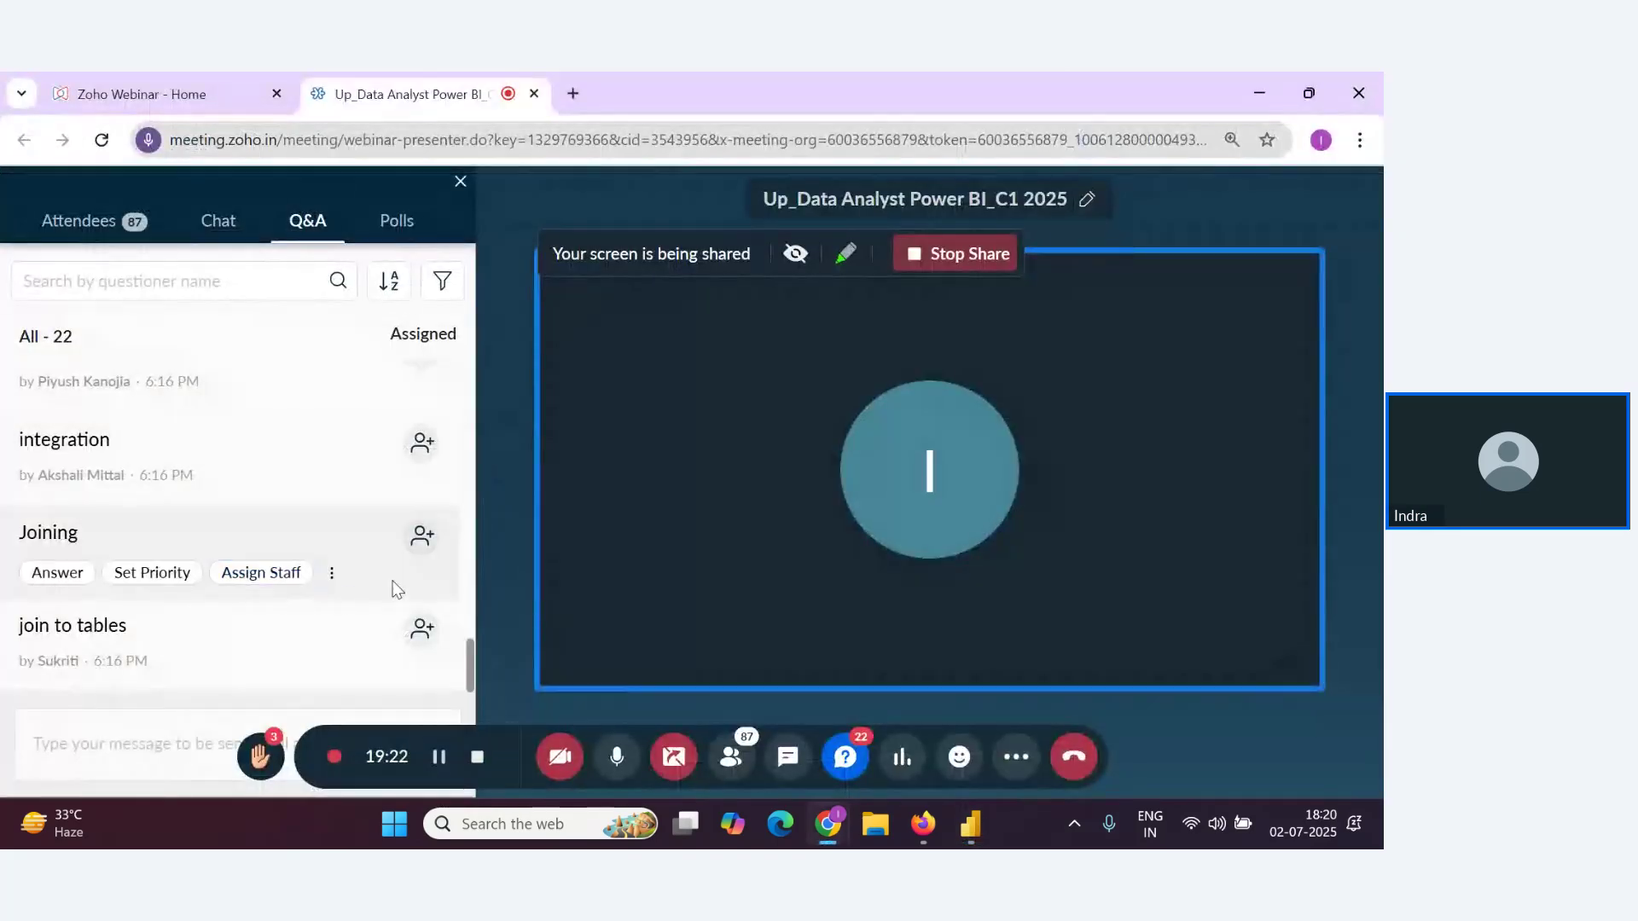
key(alt+Tab)
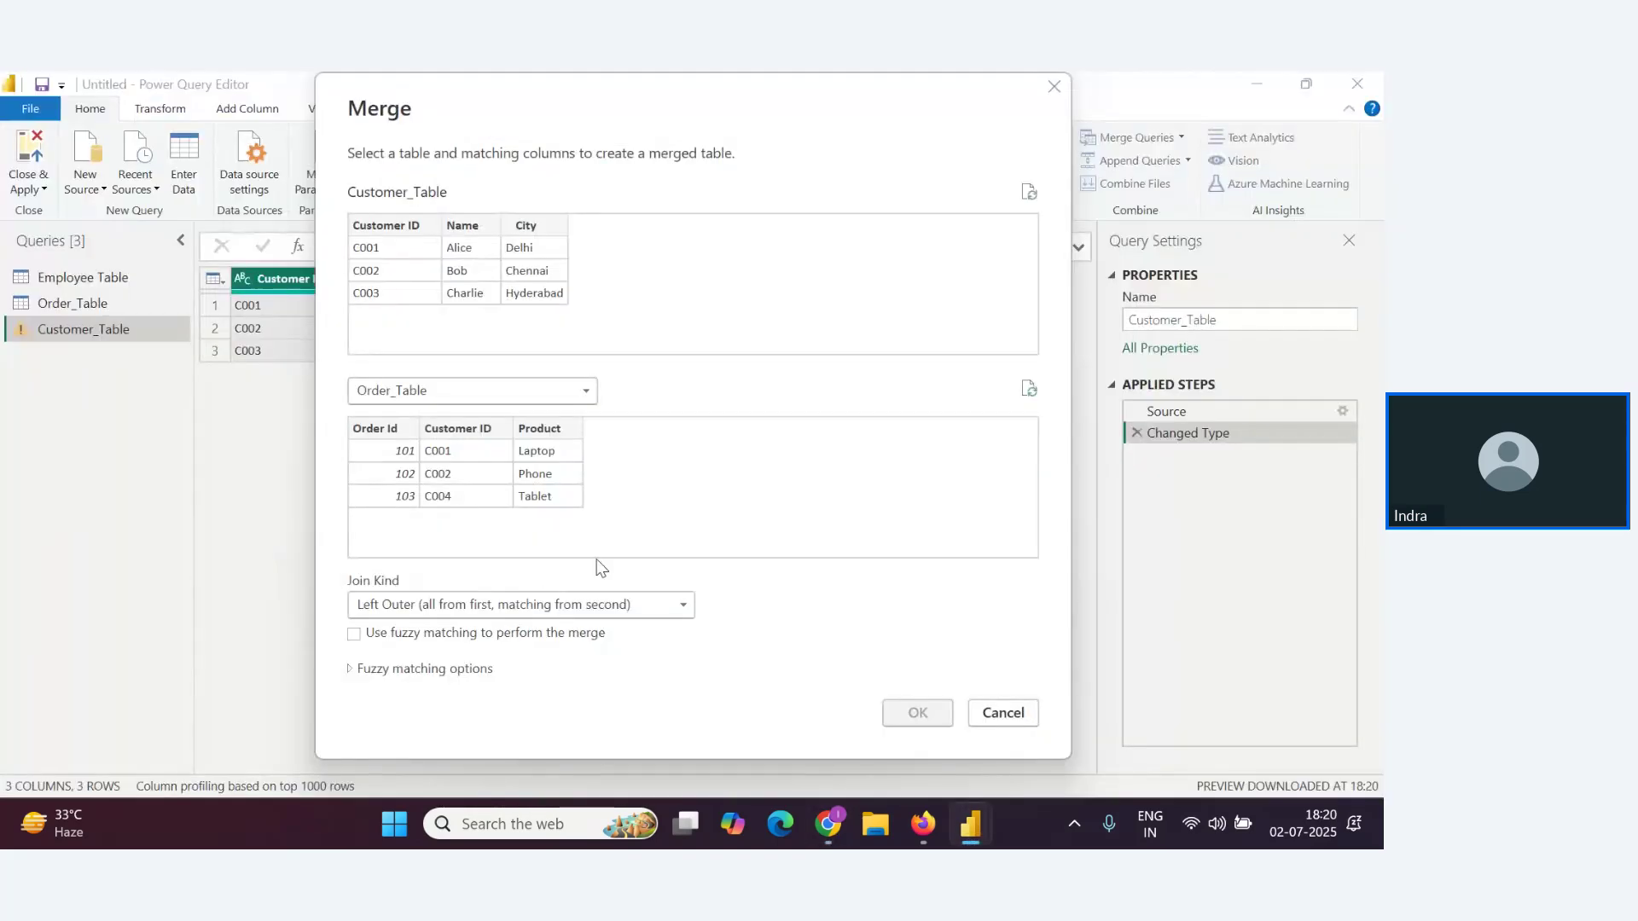
click(671, 605)
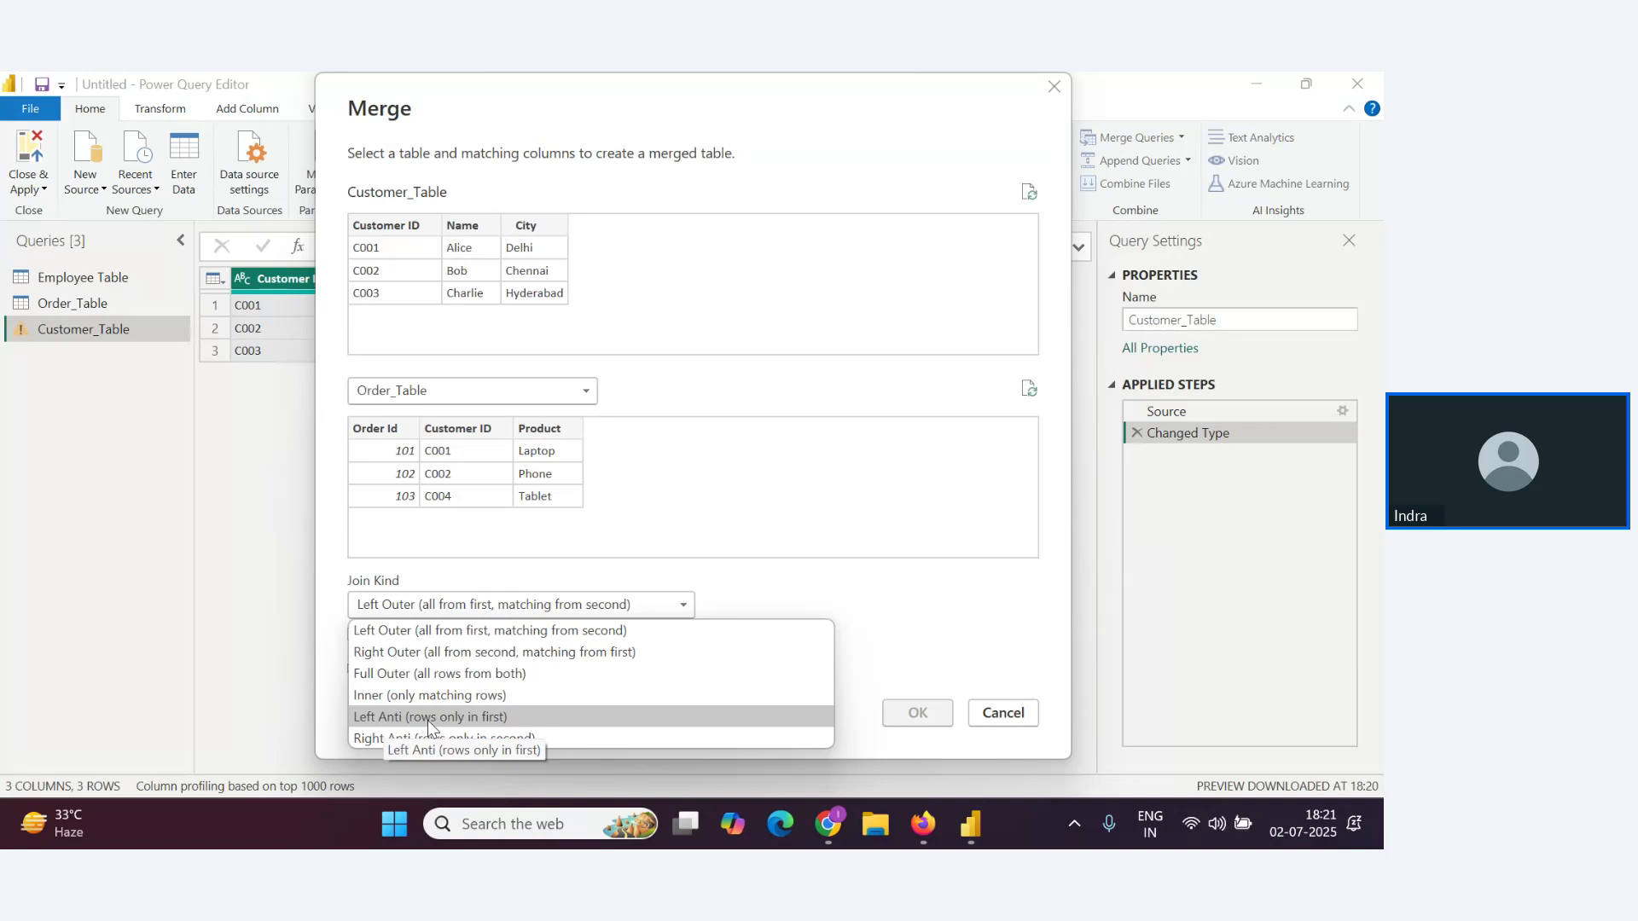
click(381, 635)
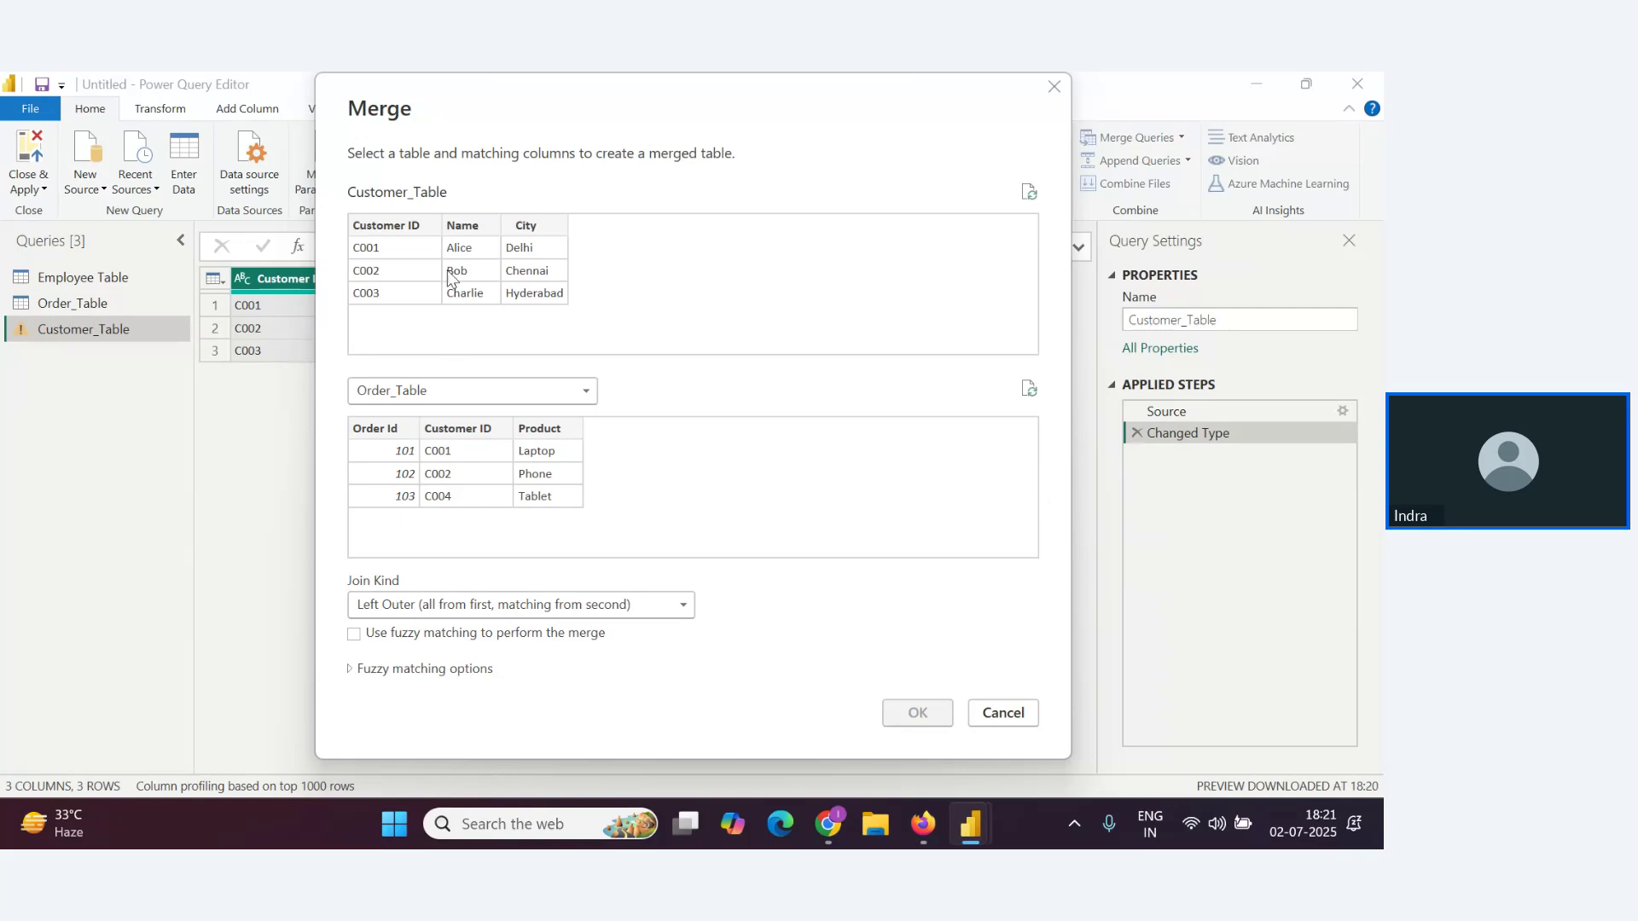
click(392, 227)
click(488, 429)
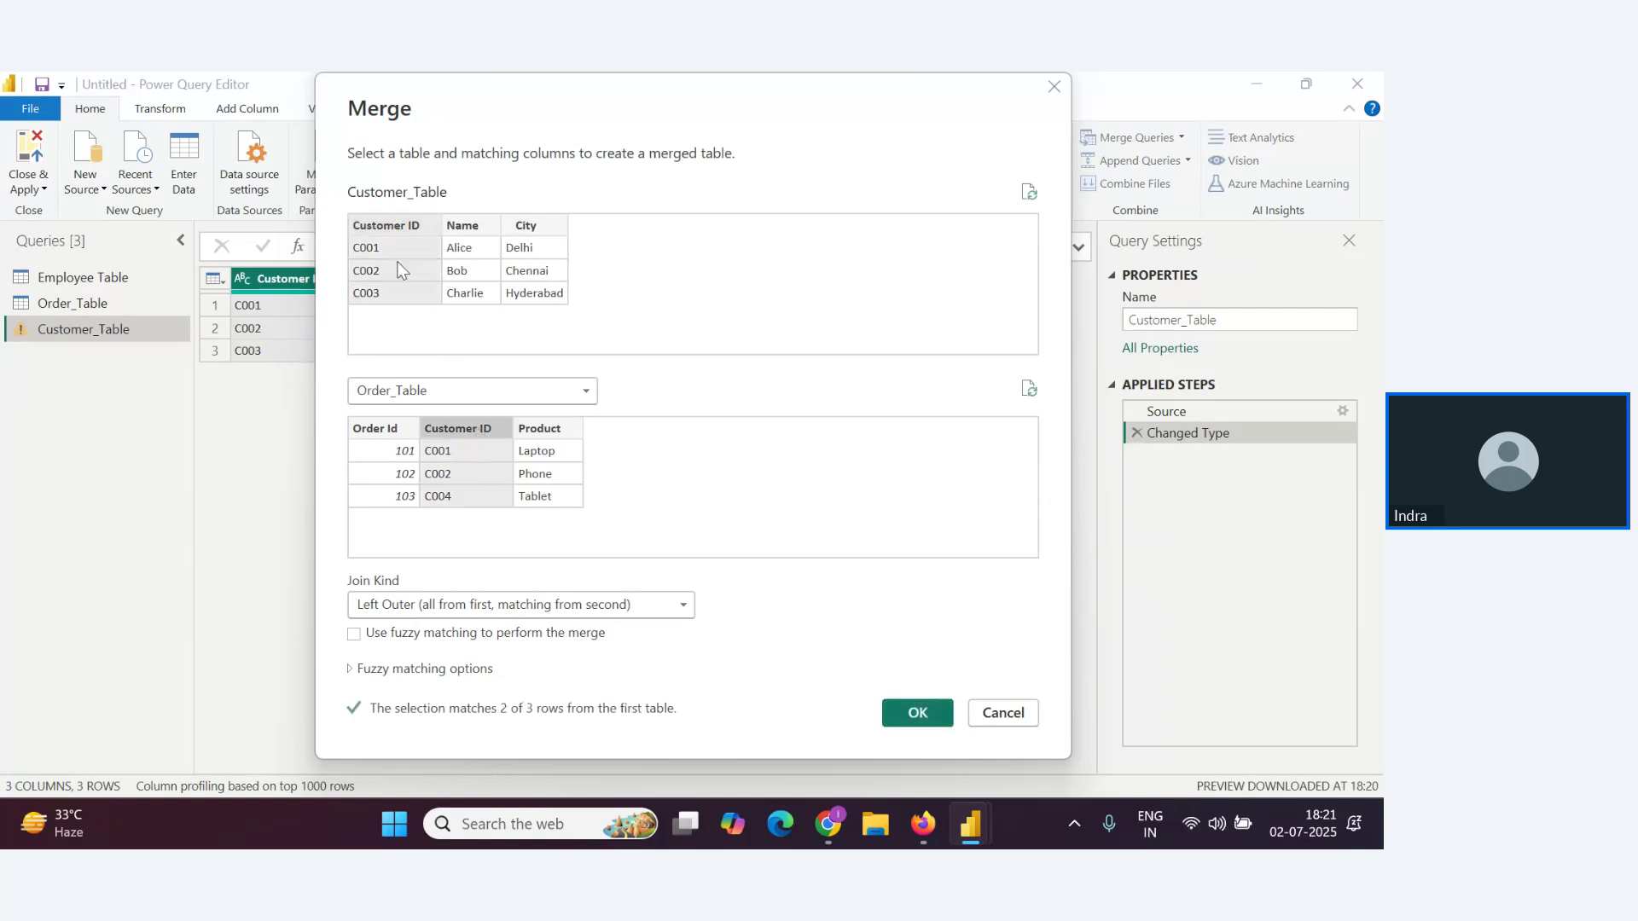
click(918, 713)
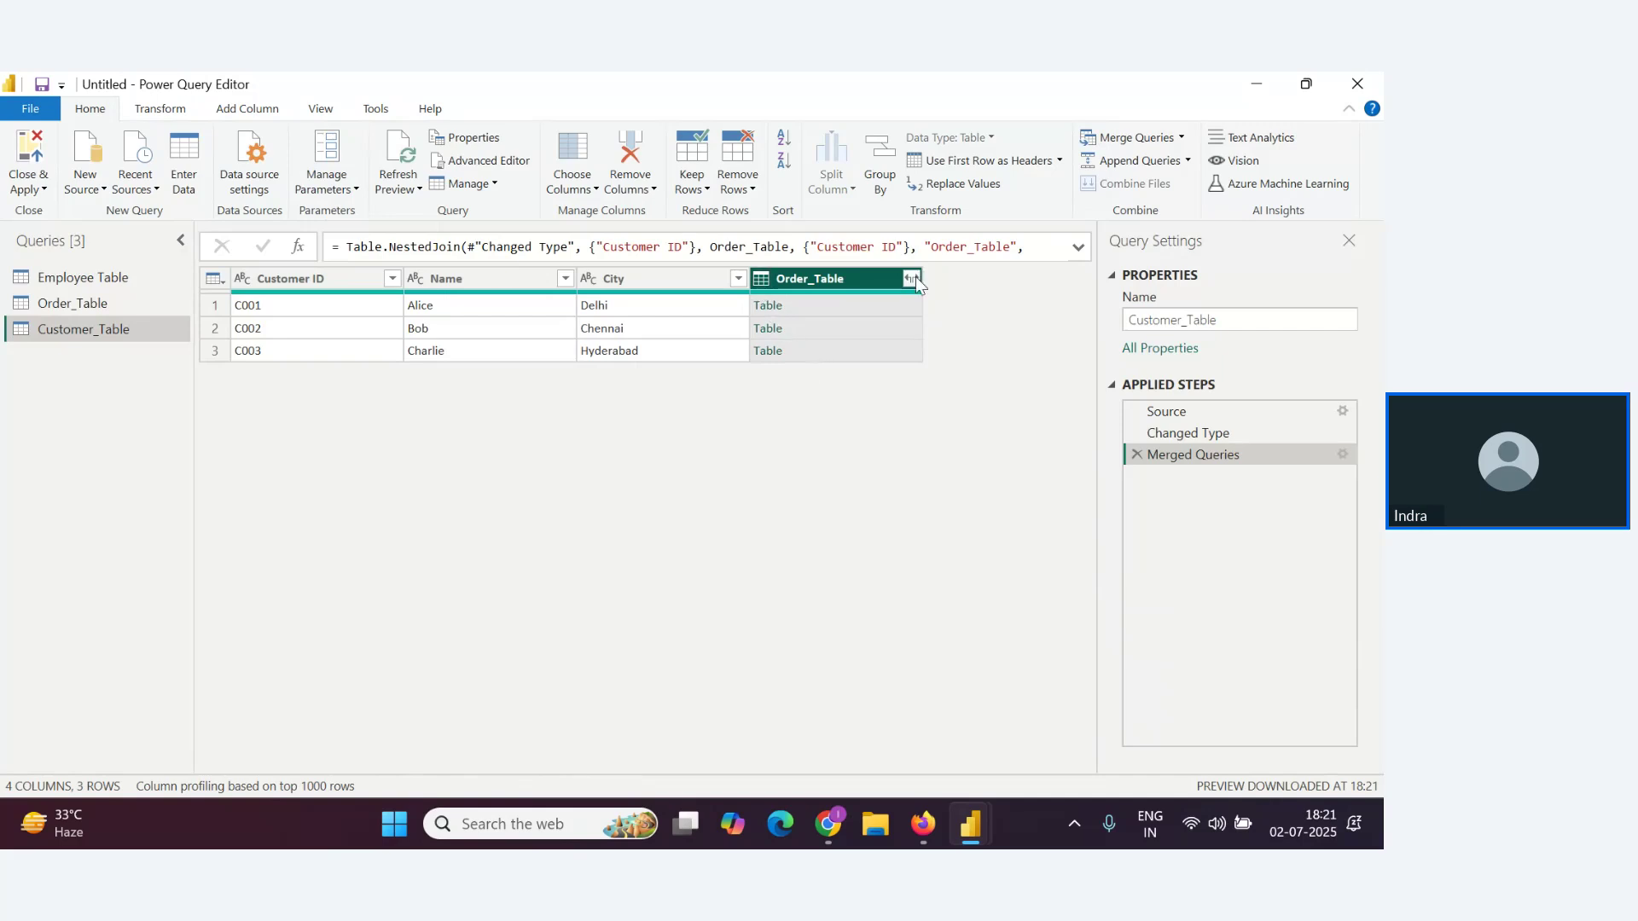
Expand the merged Order_Table column into Order Id, Customer ID and Product, and review the joined rows
click(912, 279)
click(792, 524)
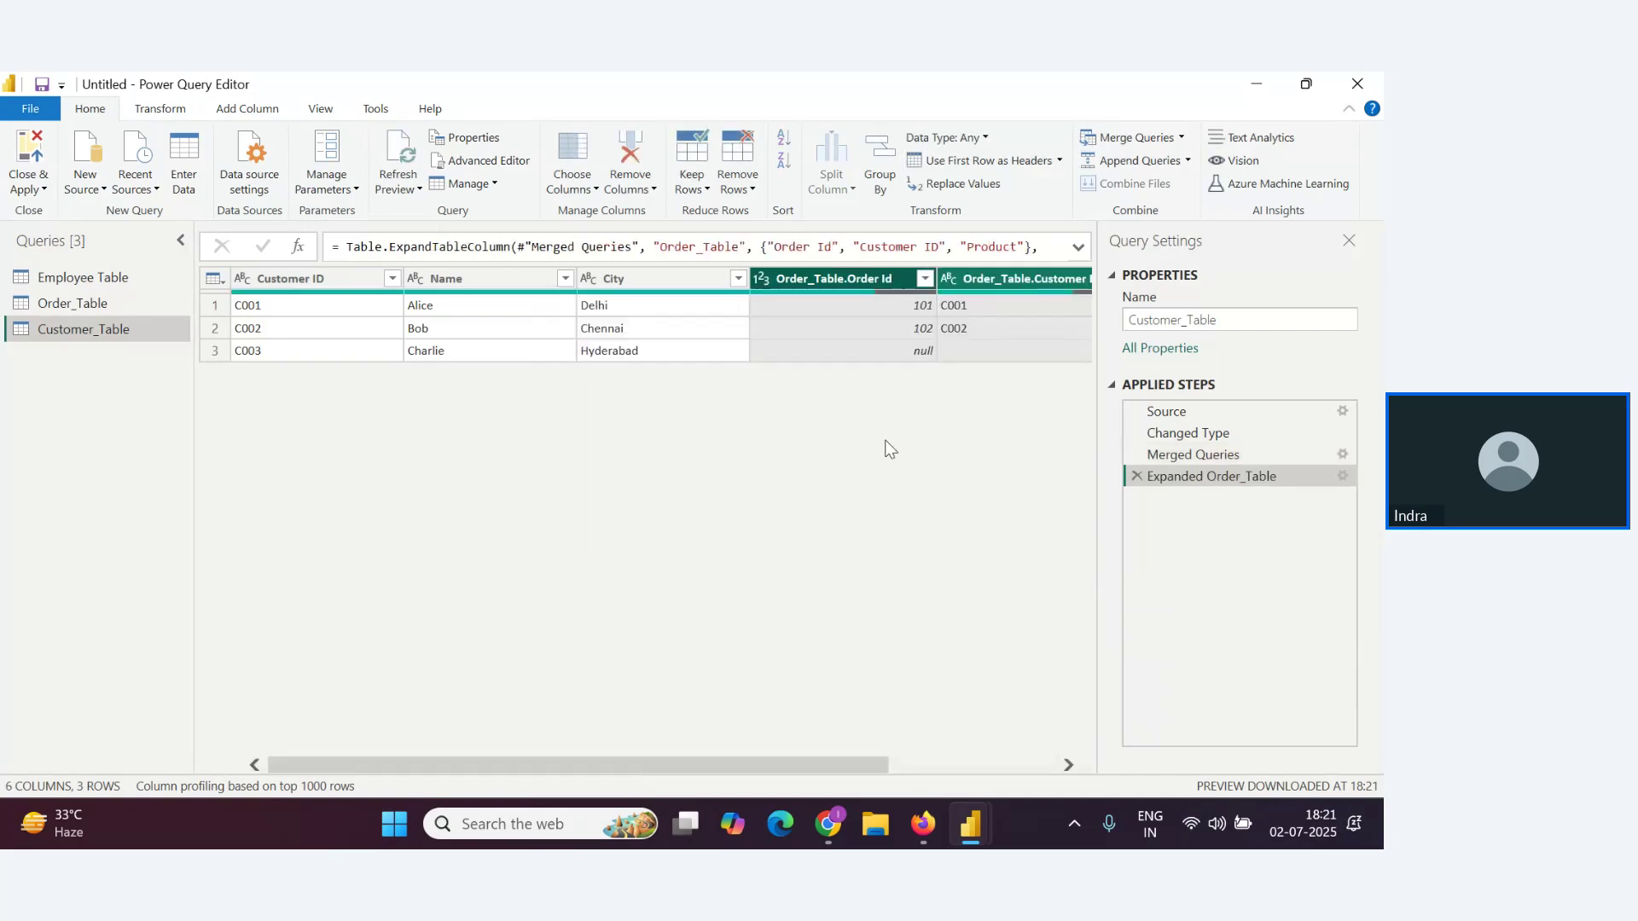
drag(815, 760, 735, 770)
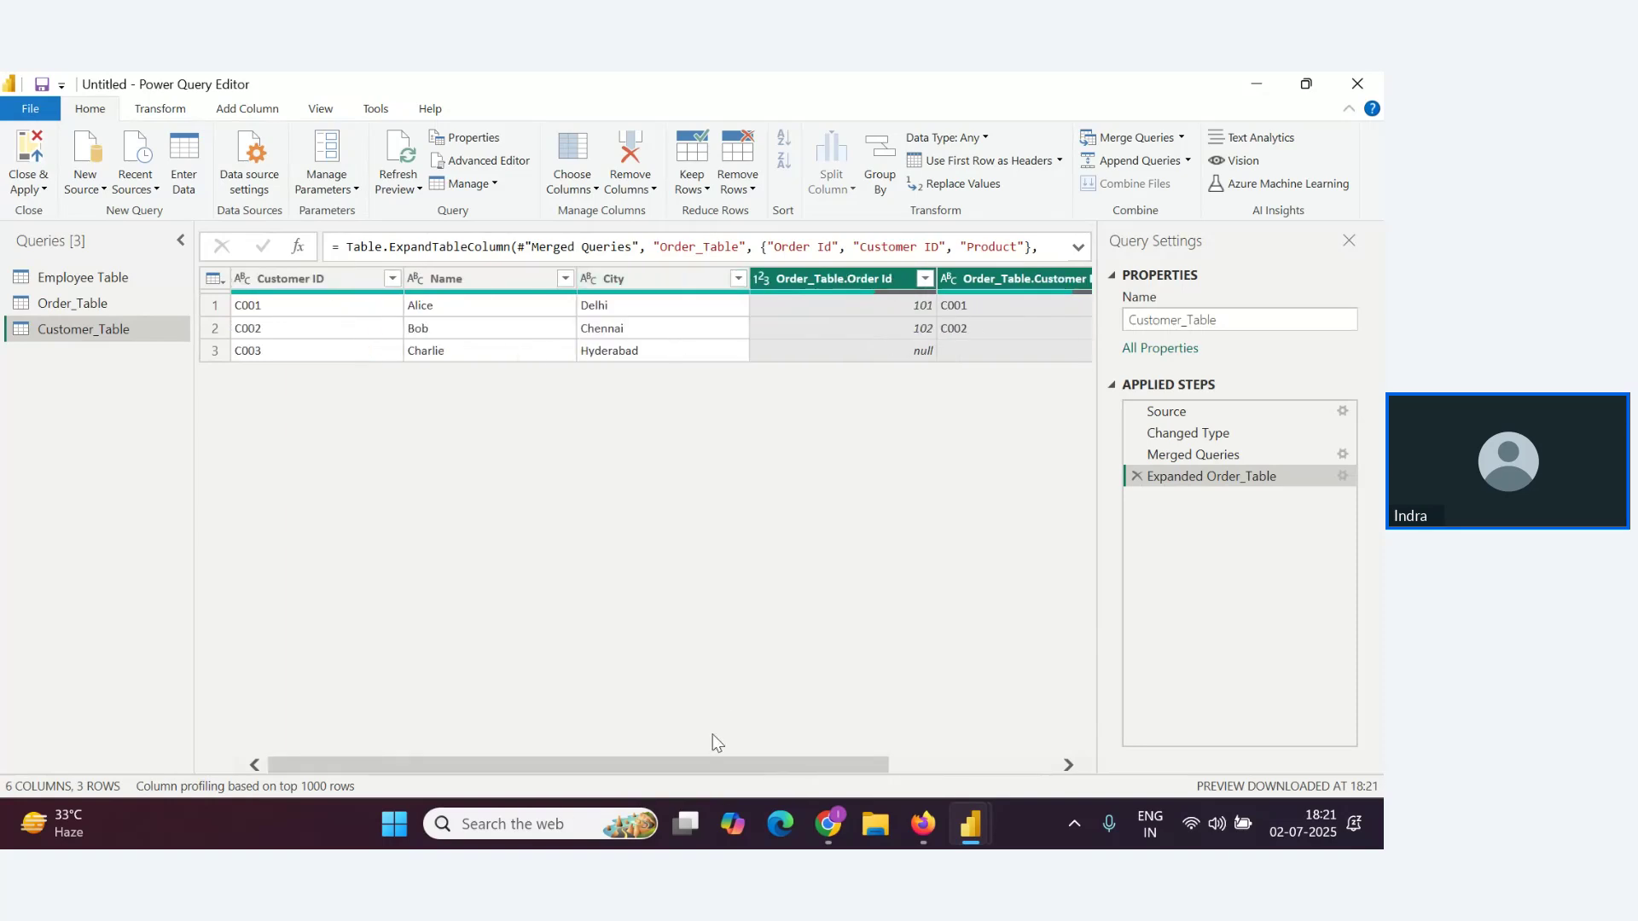
drag(715, 765, 883, 765)
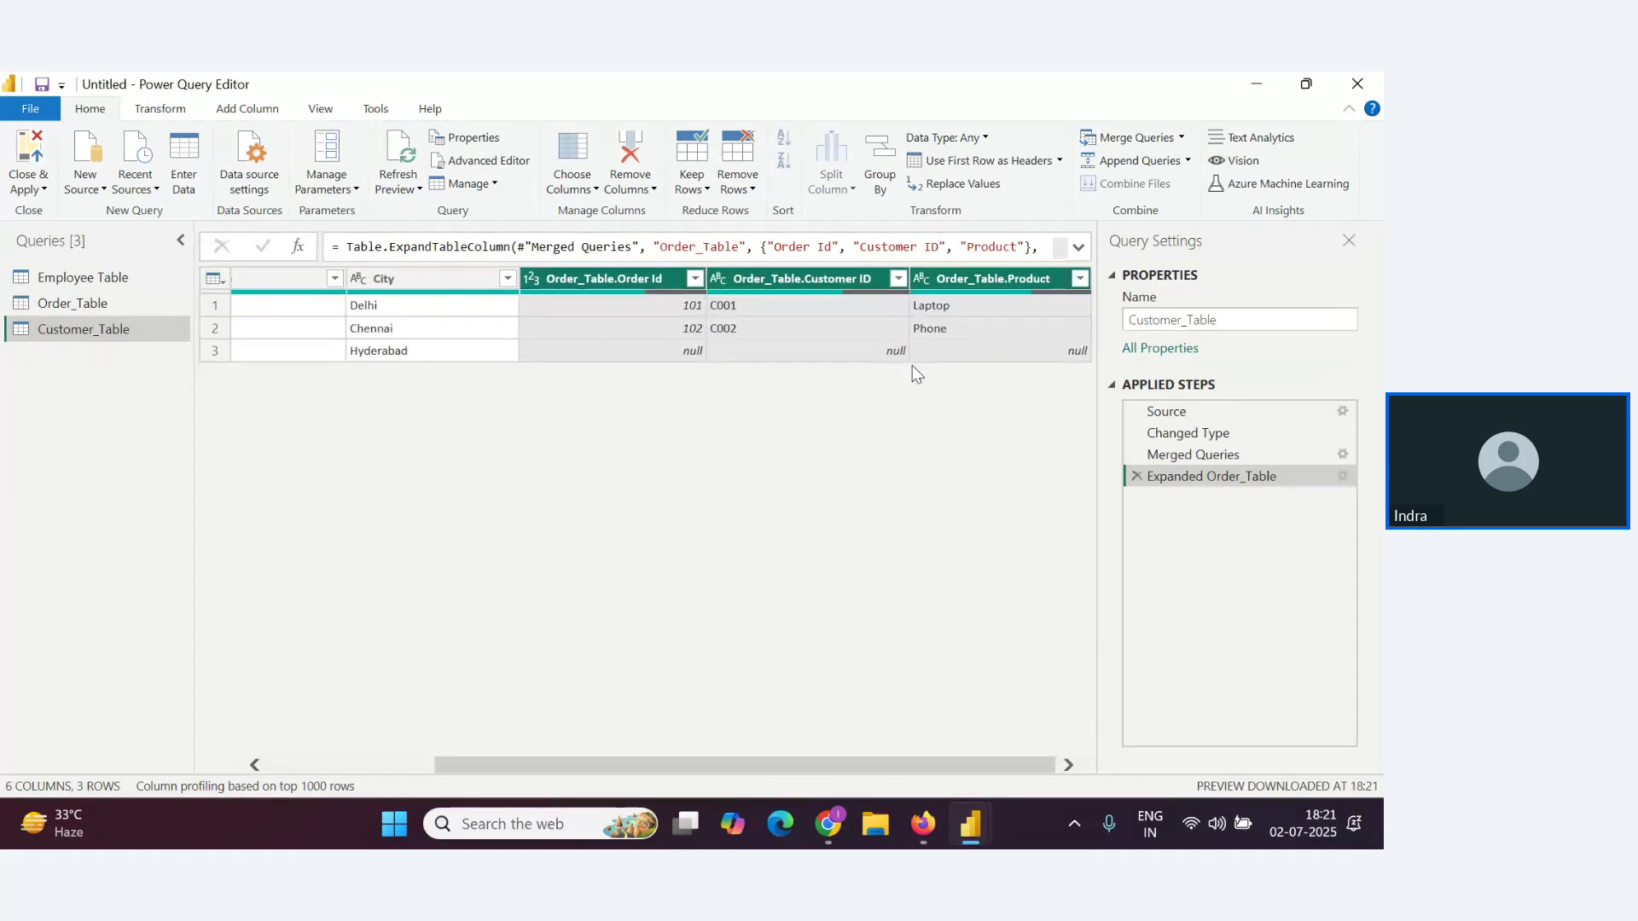
Switch to the Zoho webinar to read the attendees' Q&A and return to Power Query Editor
key(alt+Tab)
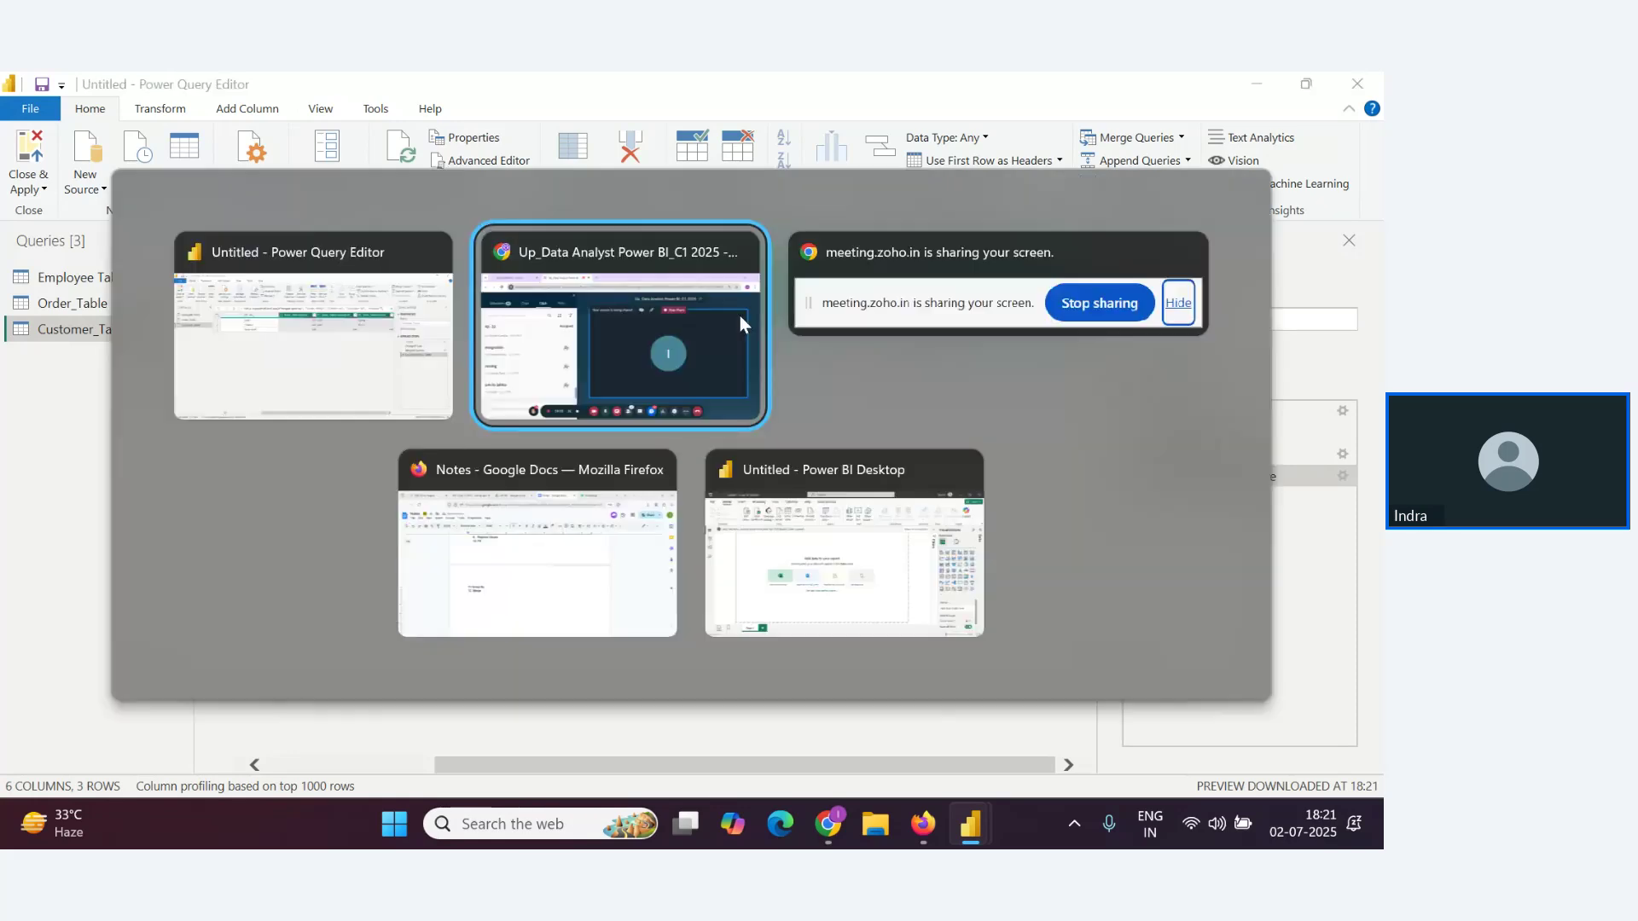
key(alt+Tab)
key(alt+Tab)
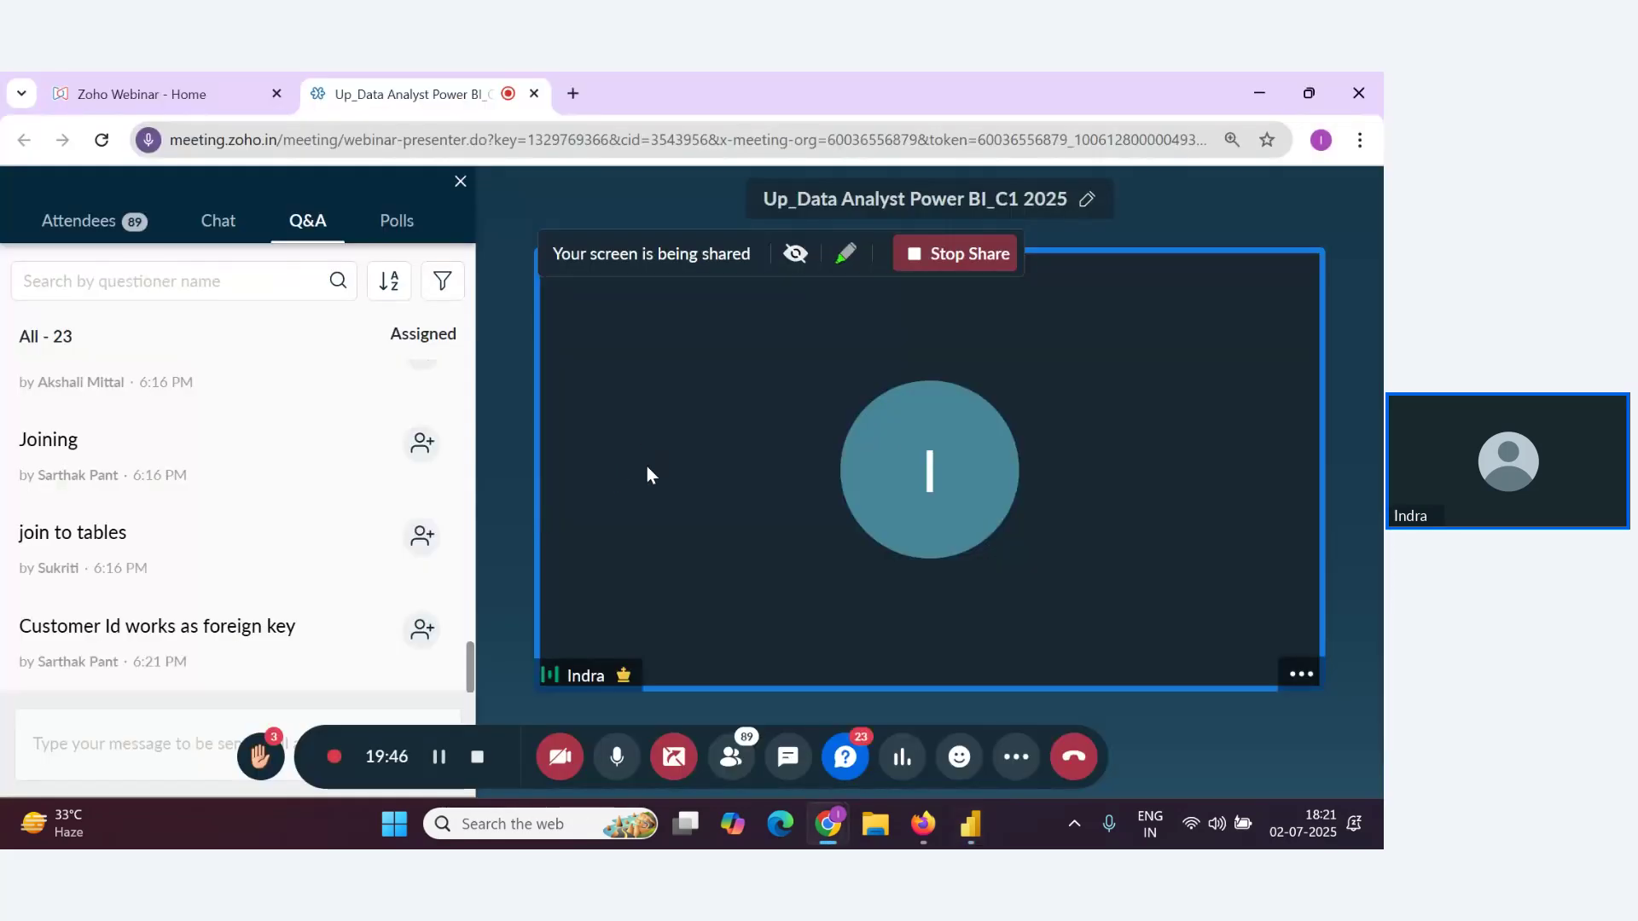
key(alt+Tab)
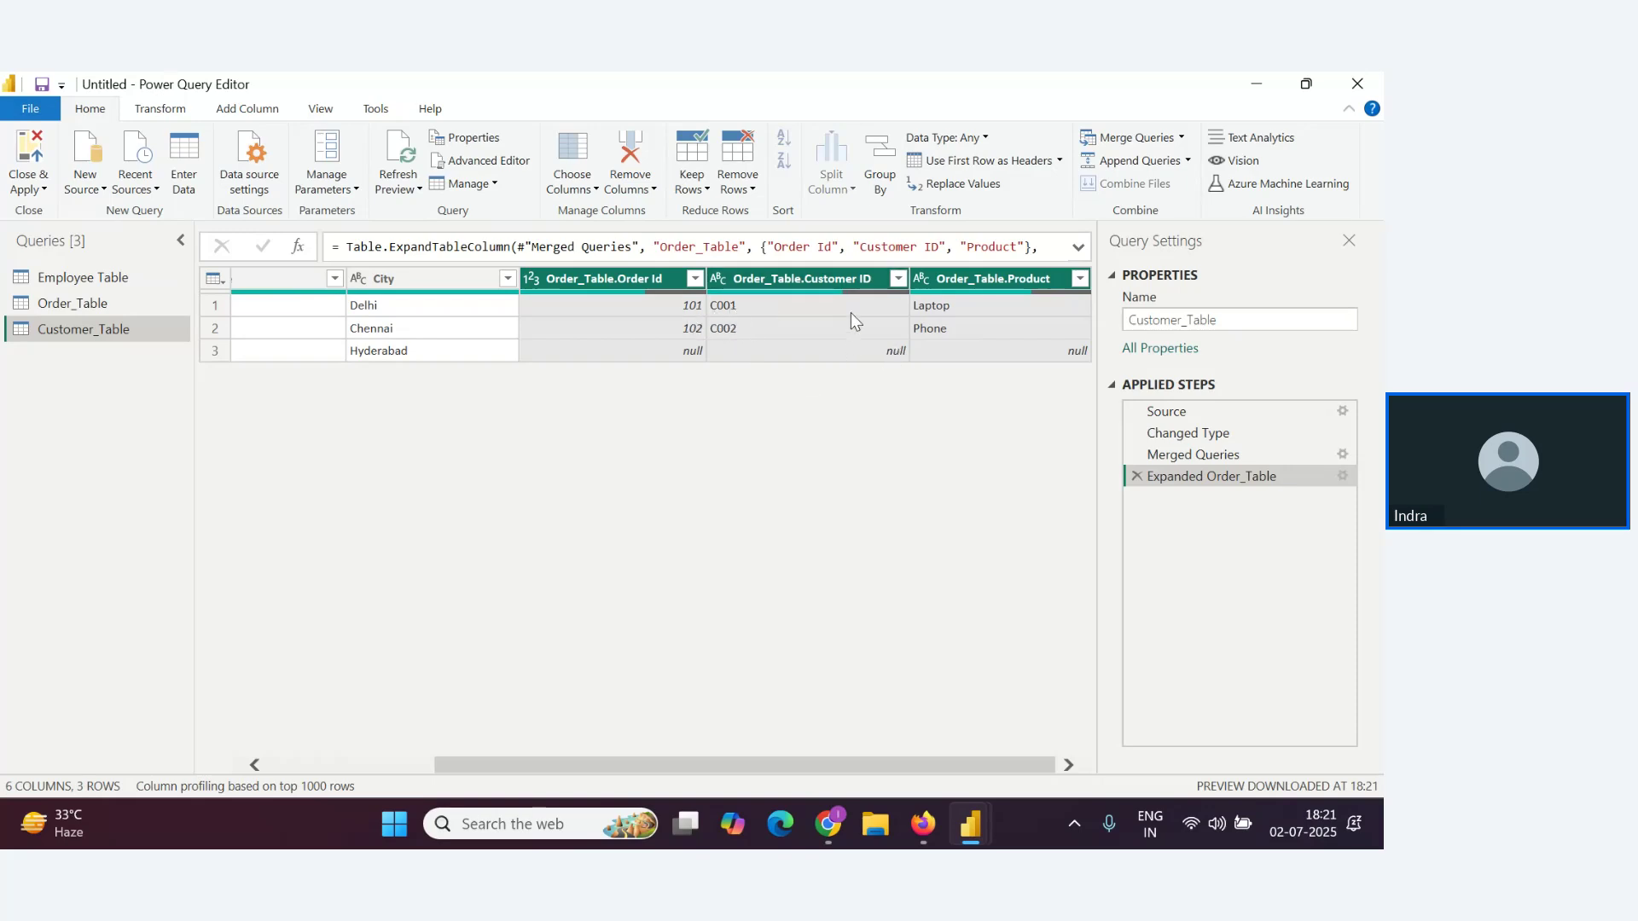
Delete the Expanded Order_Table and Merged Queries steps from Customer_Table
drag(653, 766, 762, 765)
click(1137, 477)
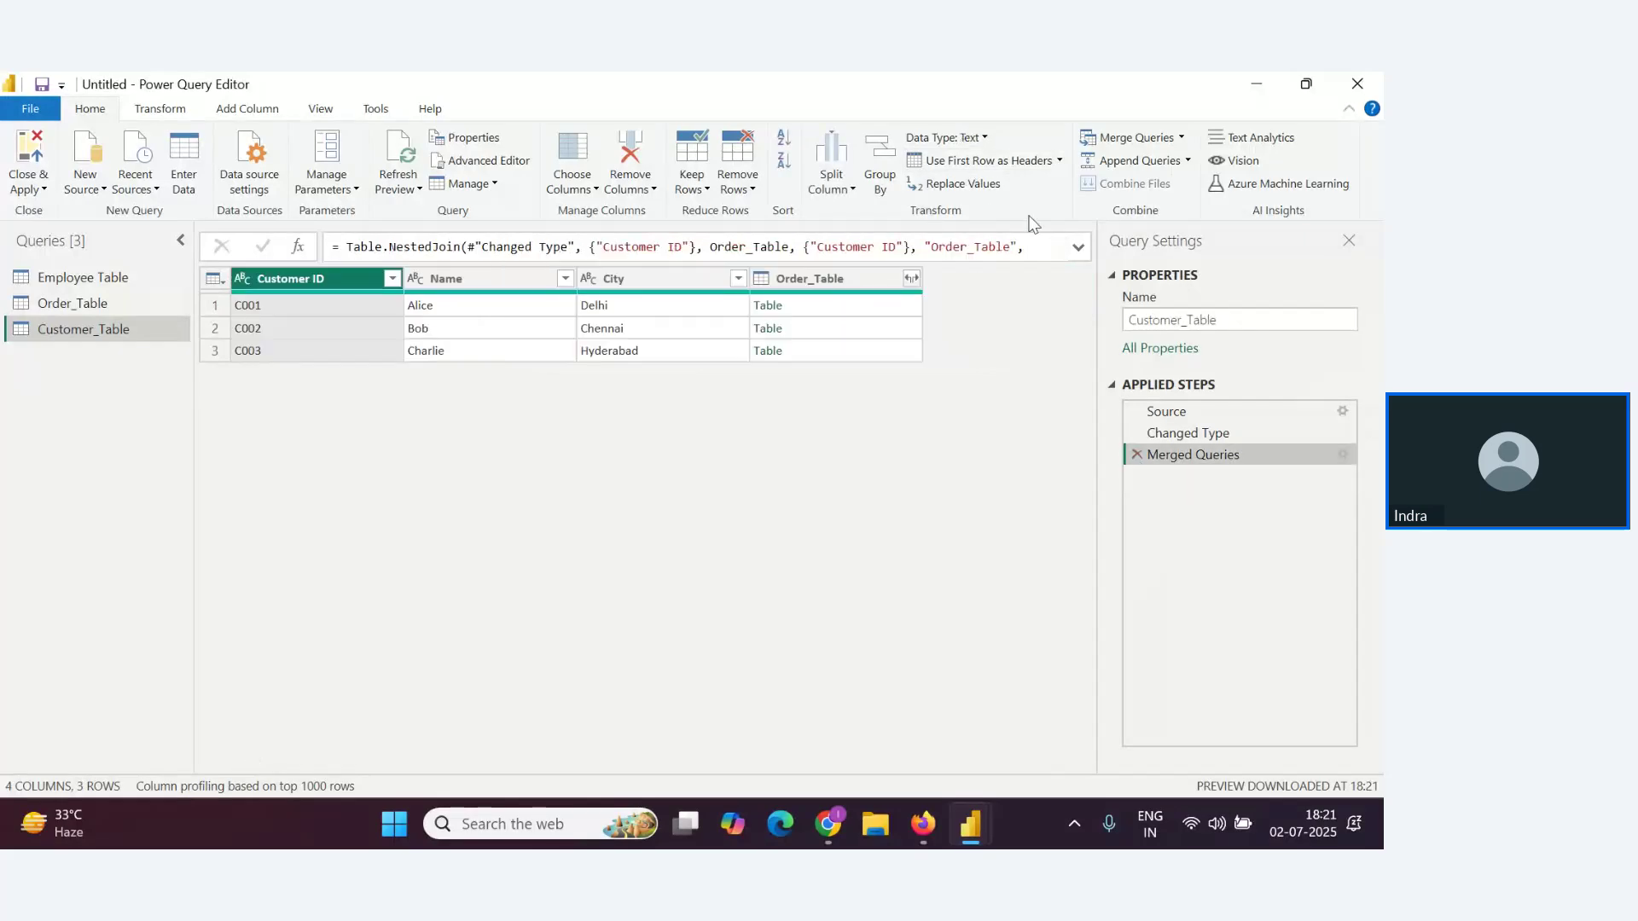
click(1136, 454)
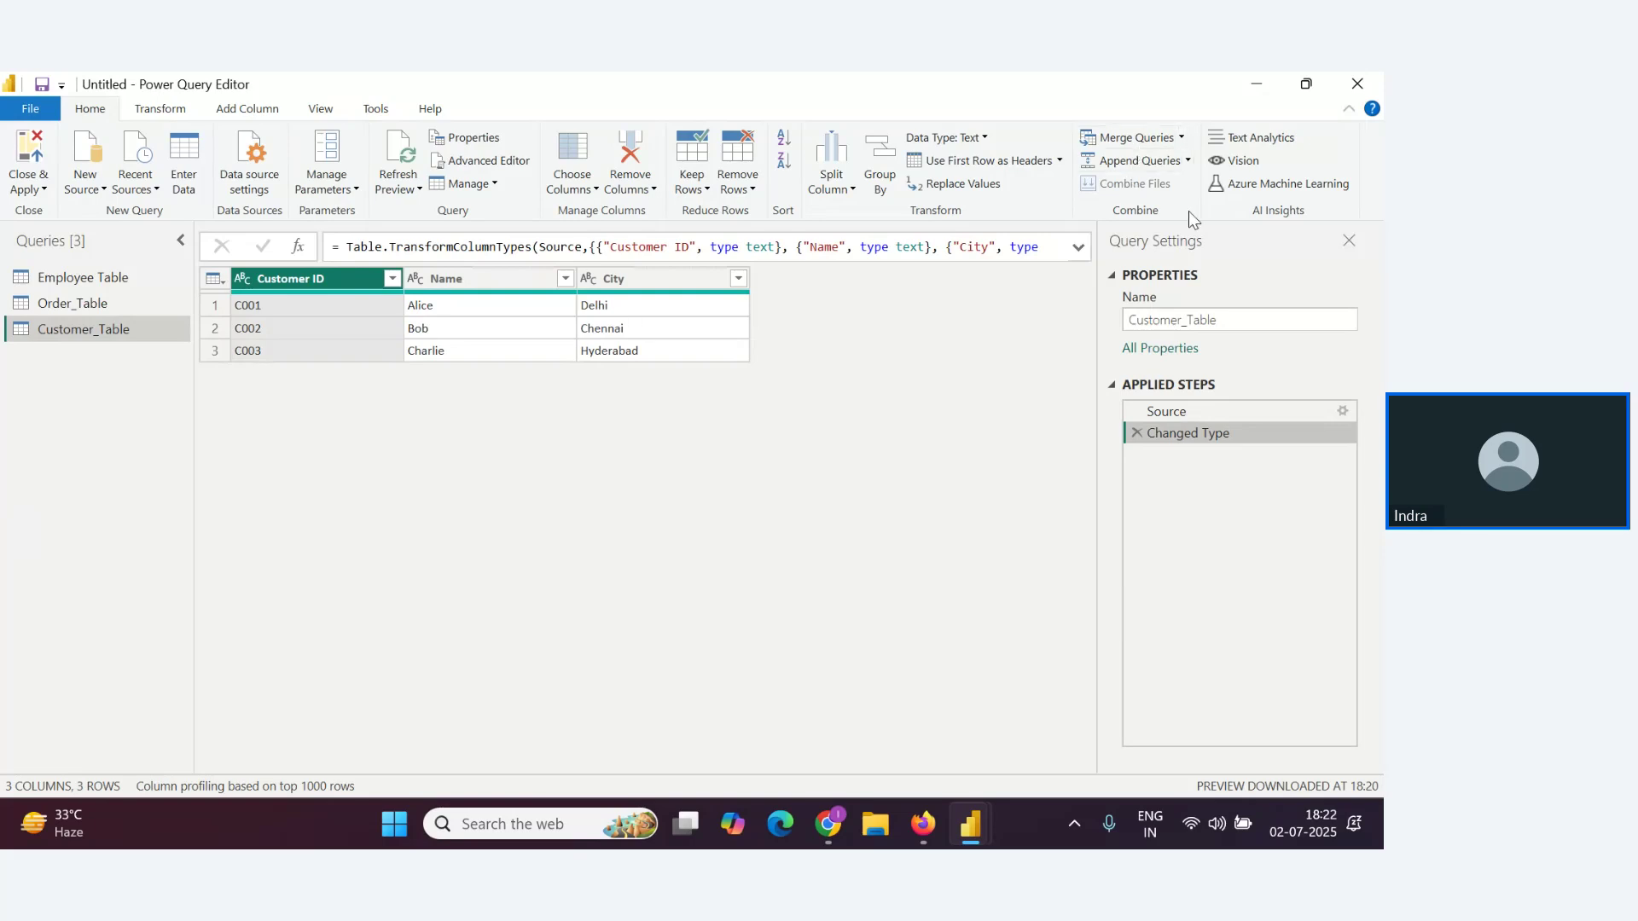
Merge Customer_Table with Order_Table on Customer ID in both tables, using the Right Outer join kind
click(1131, 138)
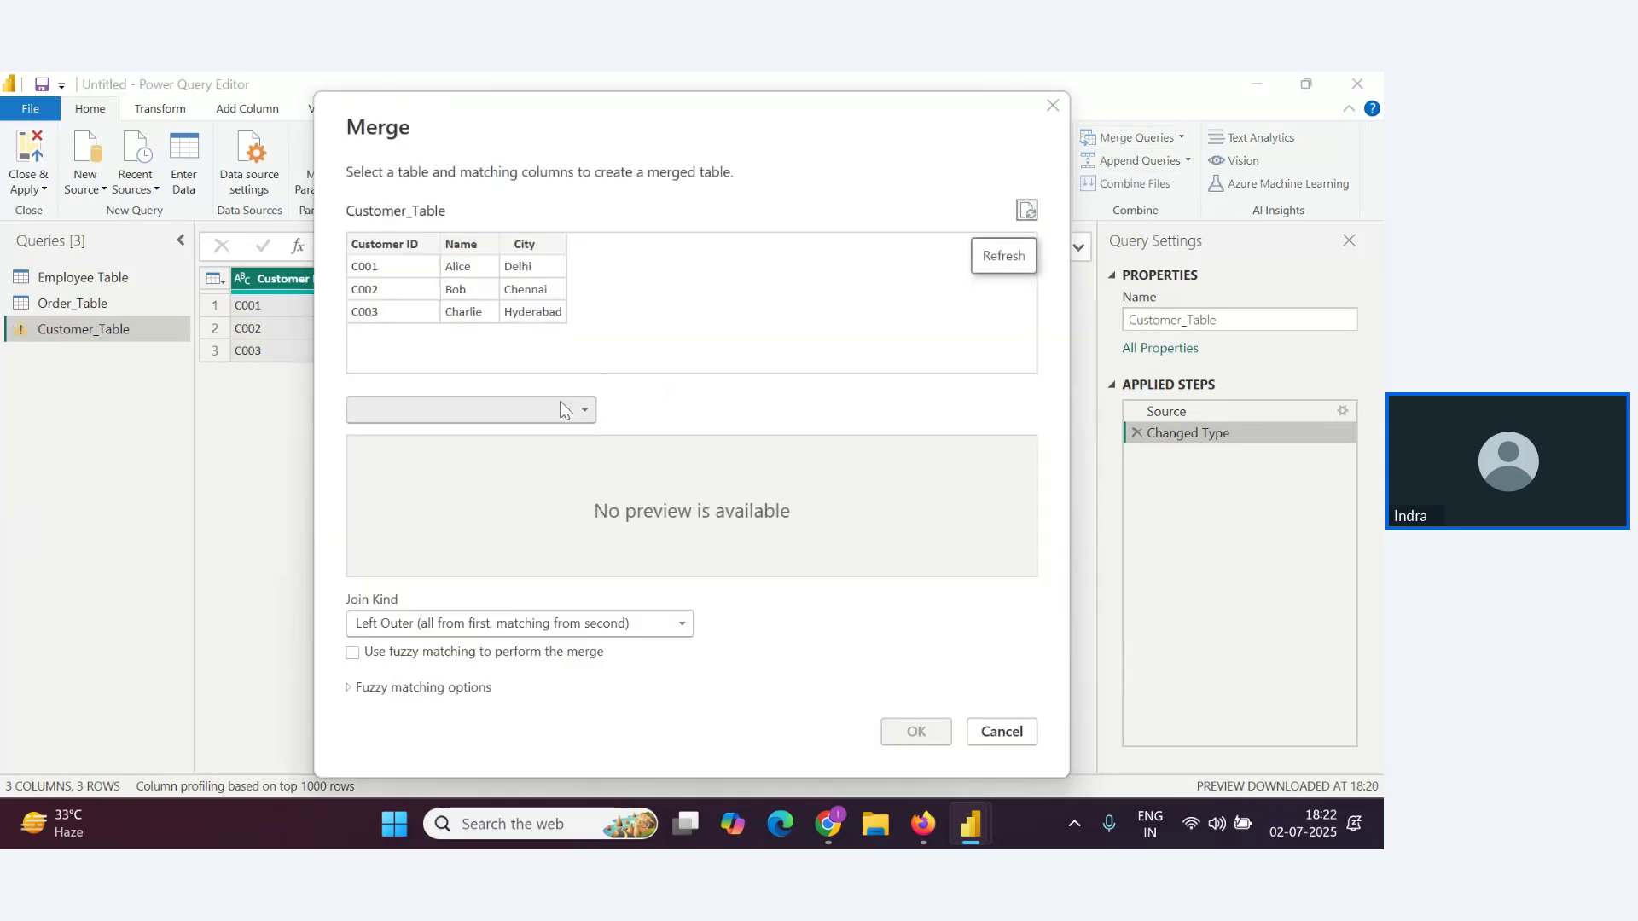
click(565, 410)
click(400, 474)
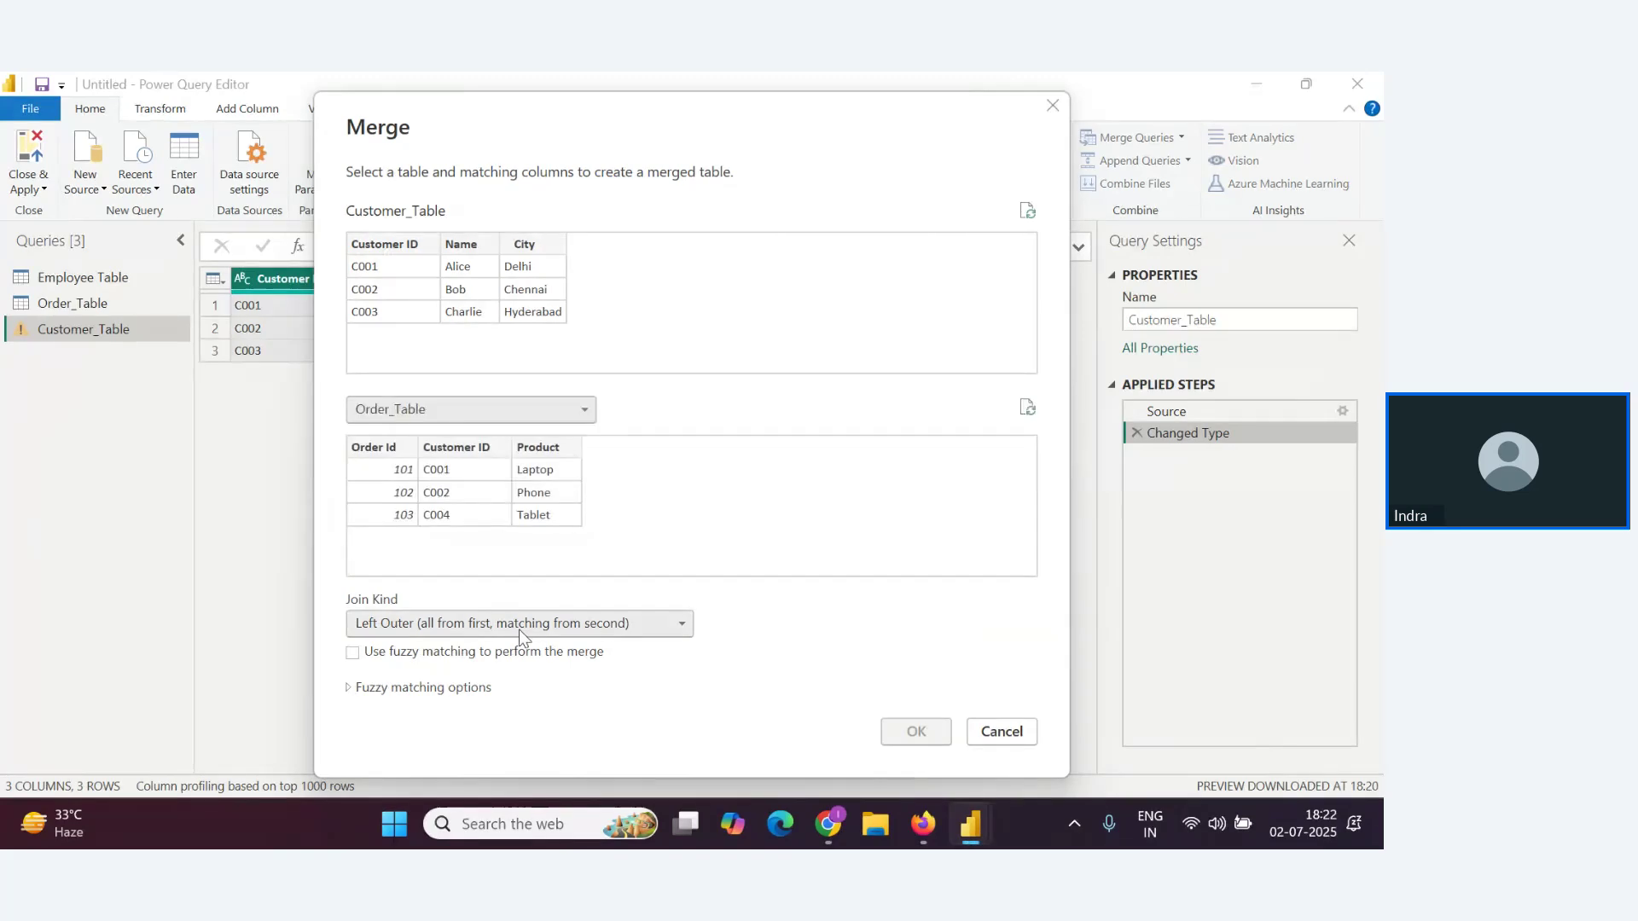
click(522, 630)
click(441, 669)
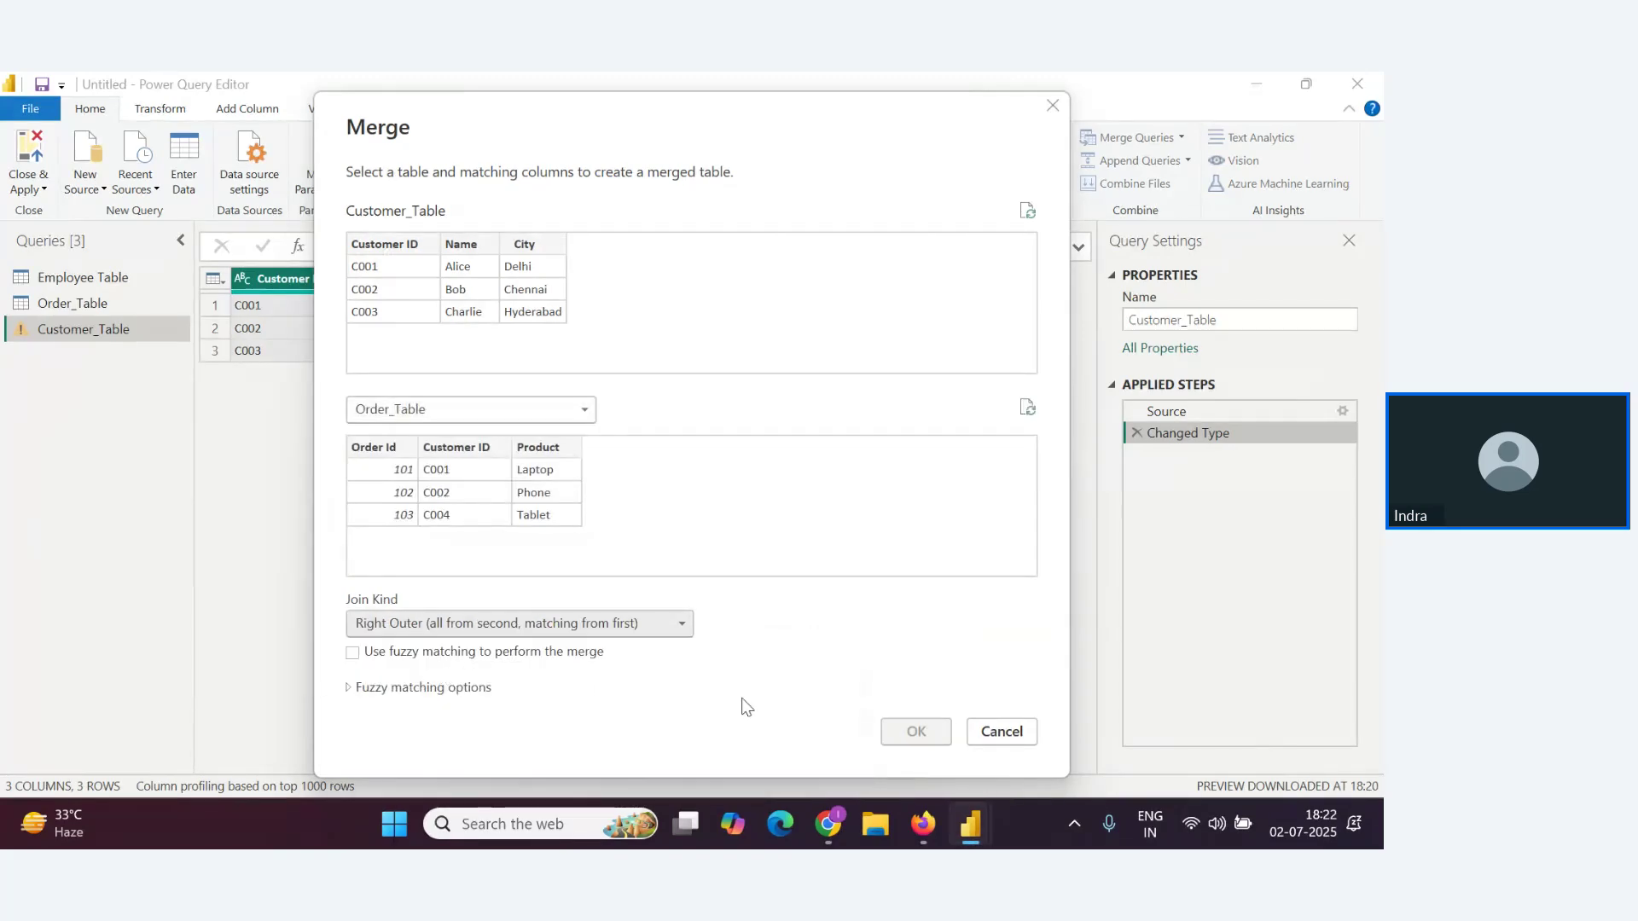
click(440, 508)
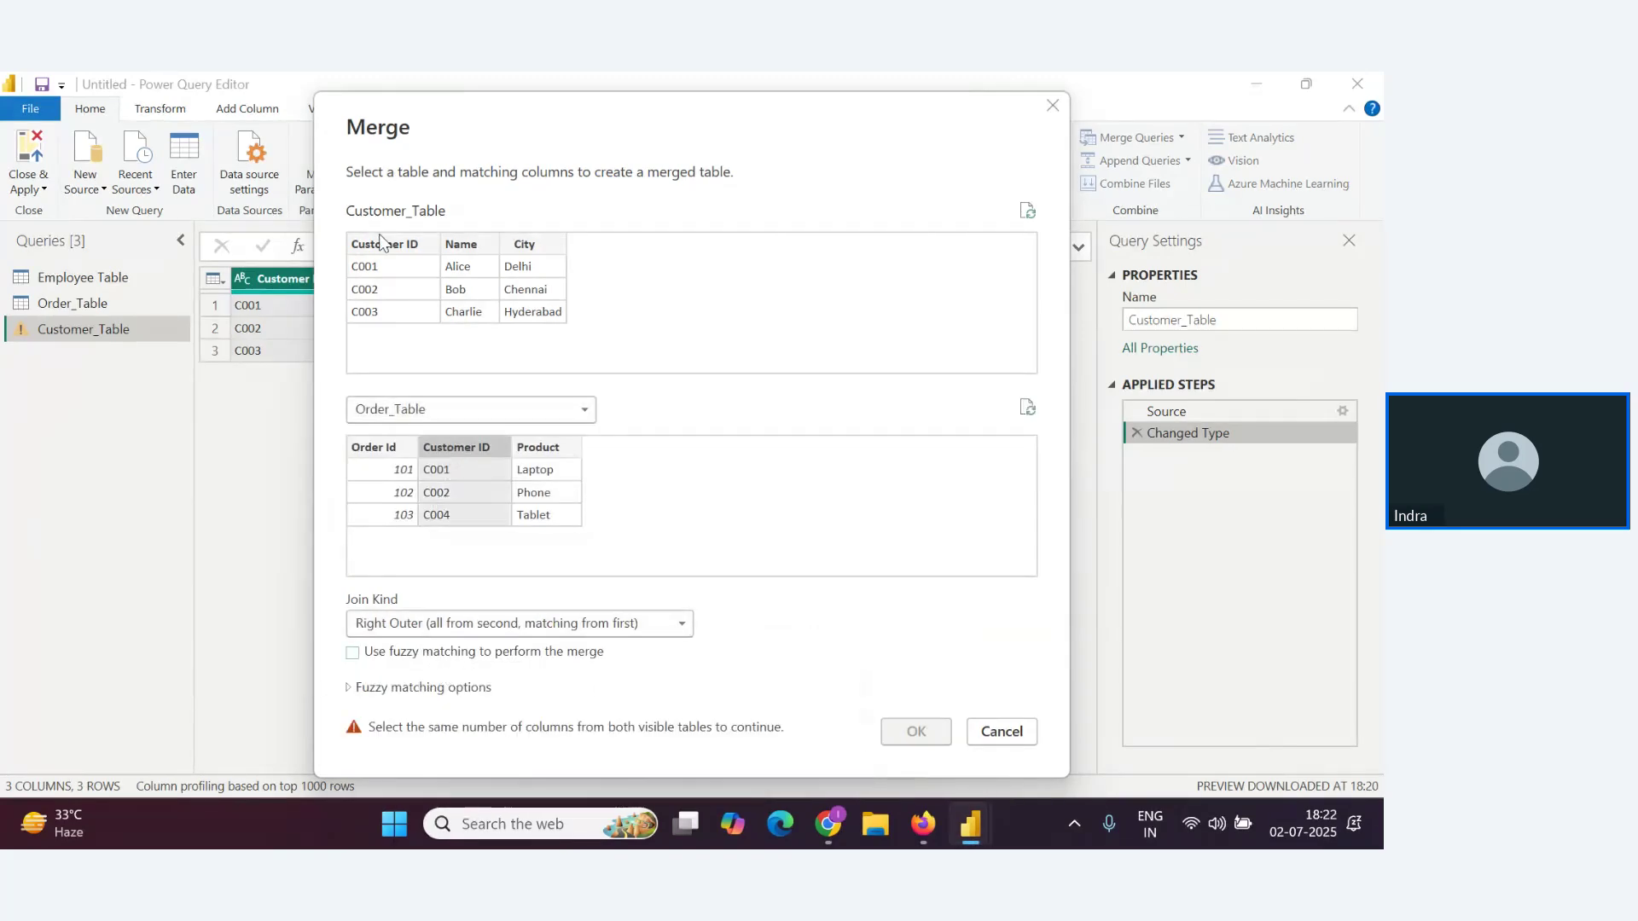
click(381, 243)
click(920, 732)
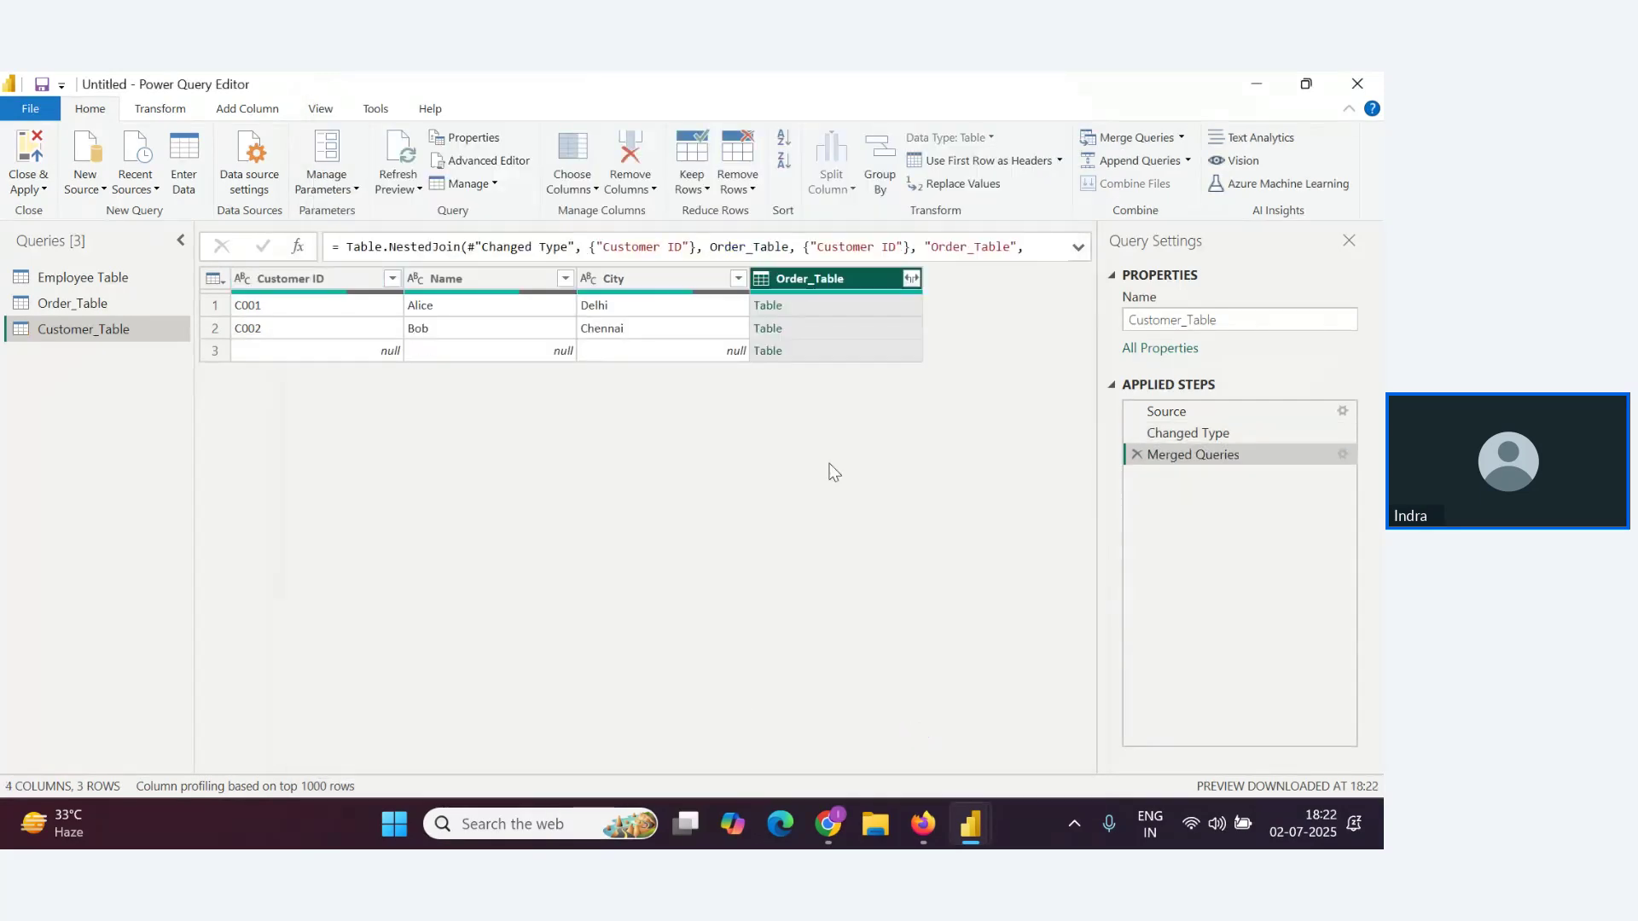
Try to expand the merged Order_Table column in Customer_Table
click(913, 280)
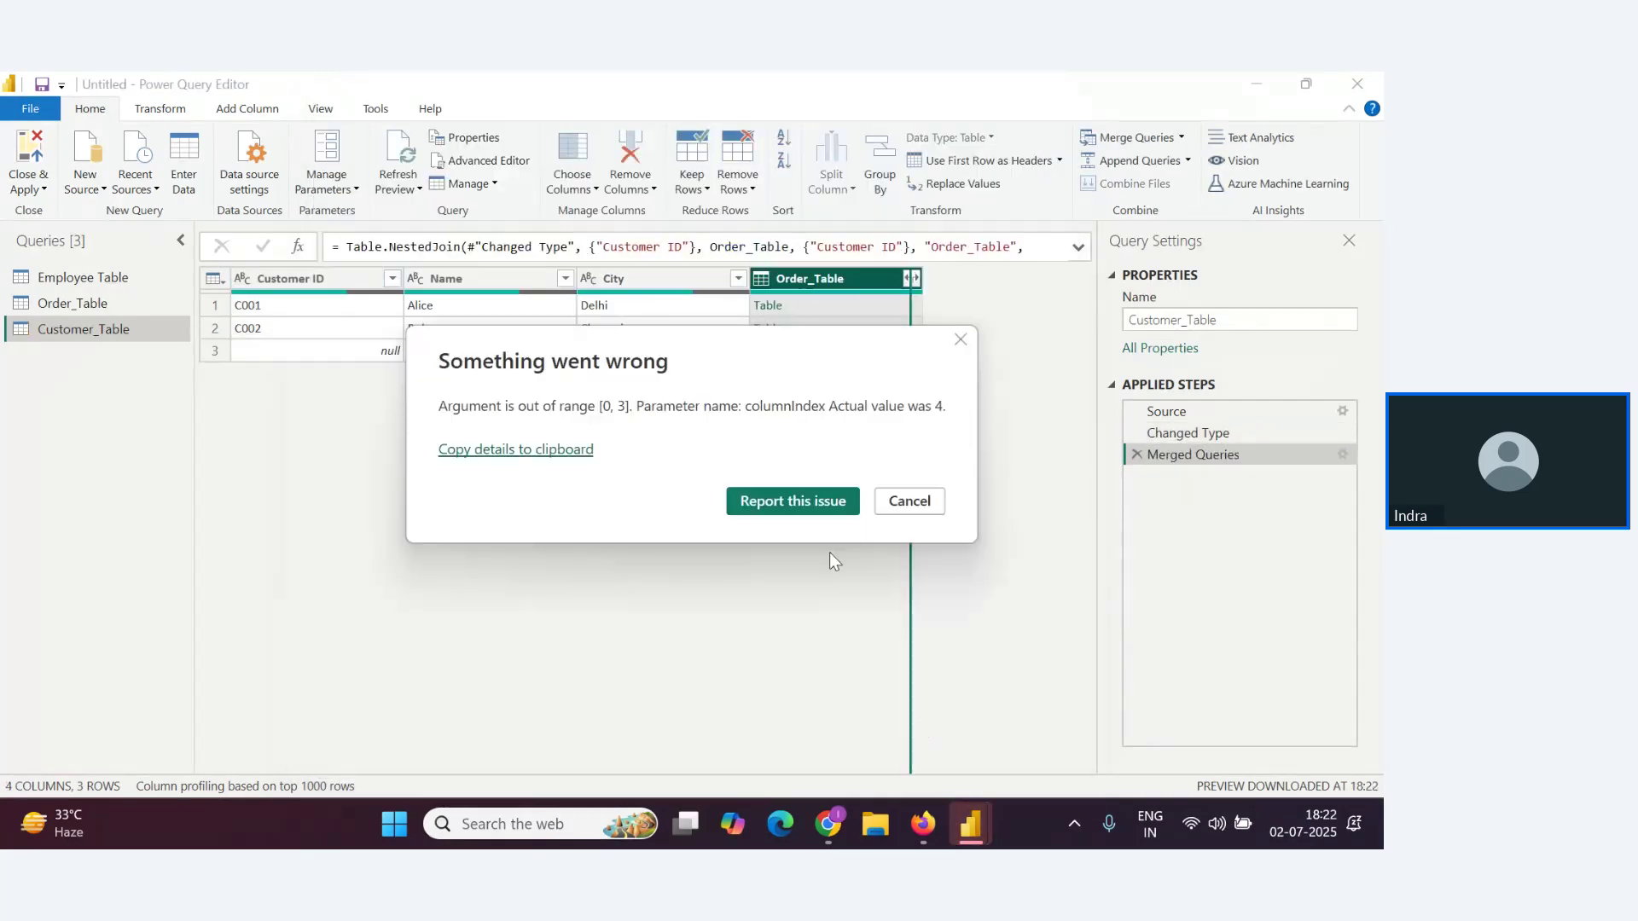
click(960, 340)
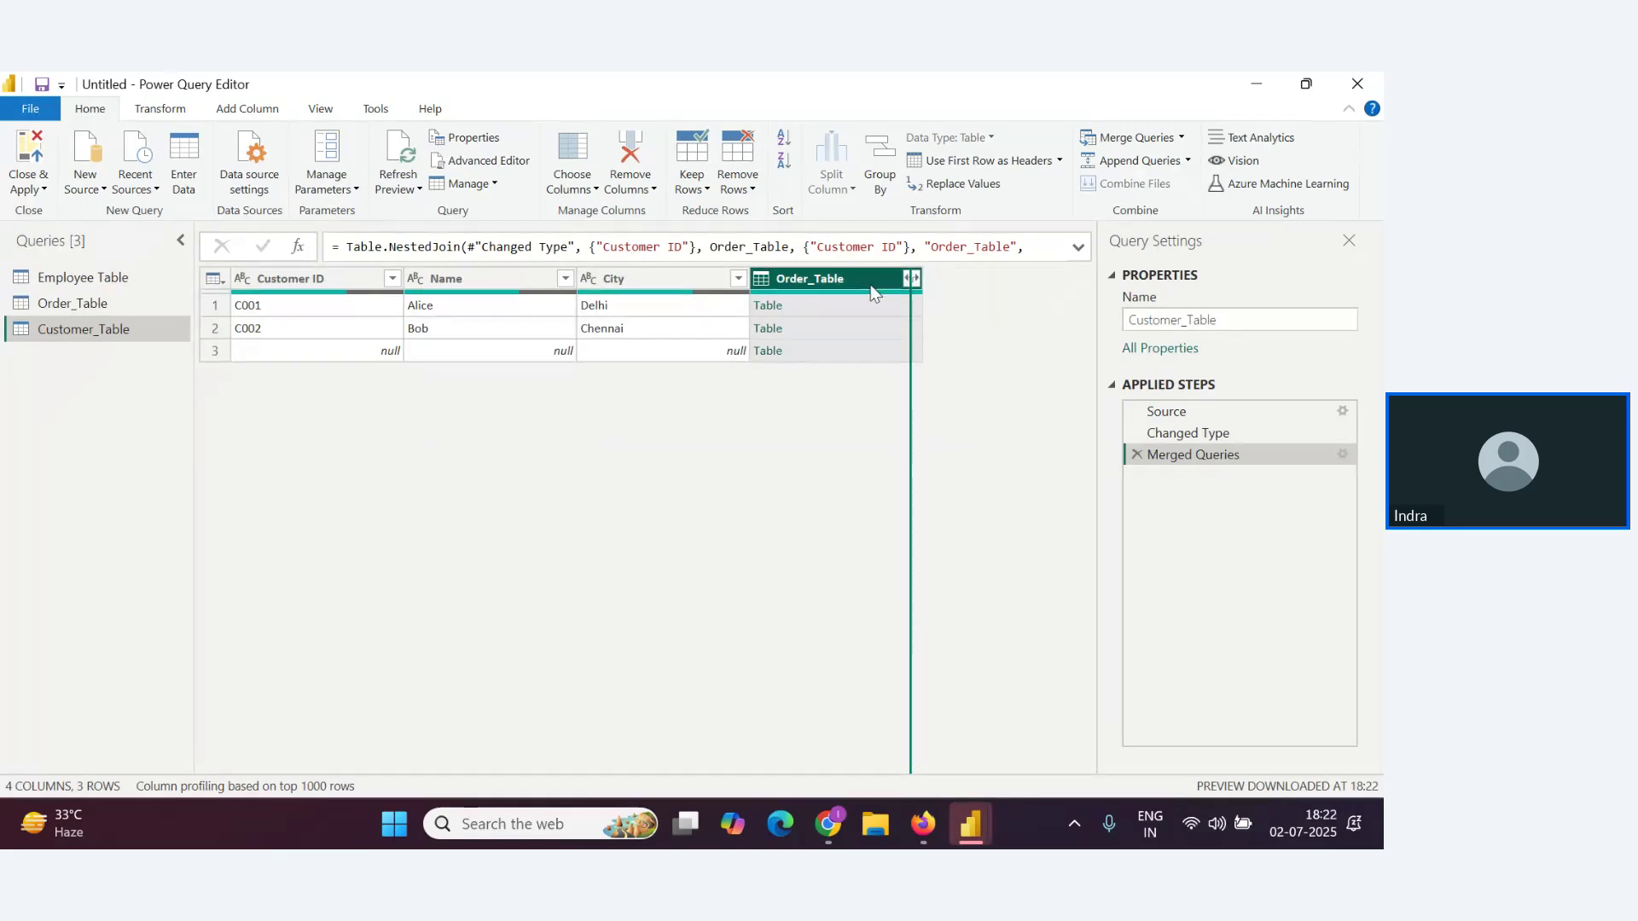
click(979, 814)
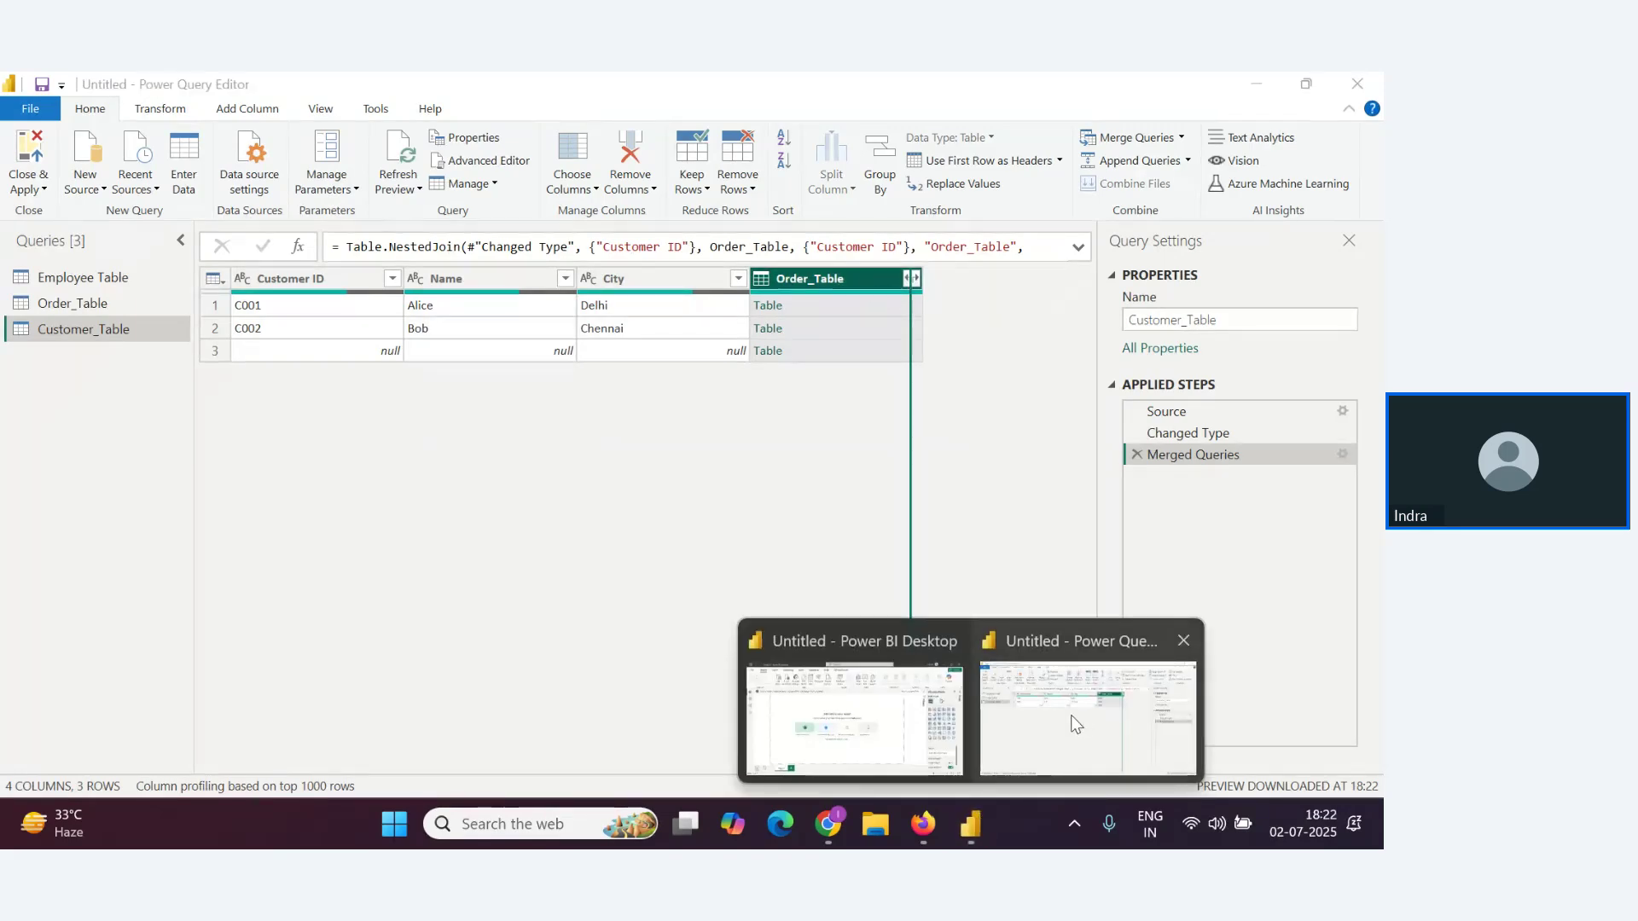
click(1034, 722)
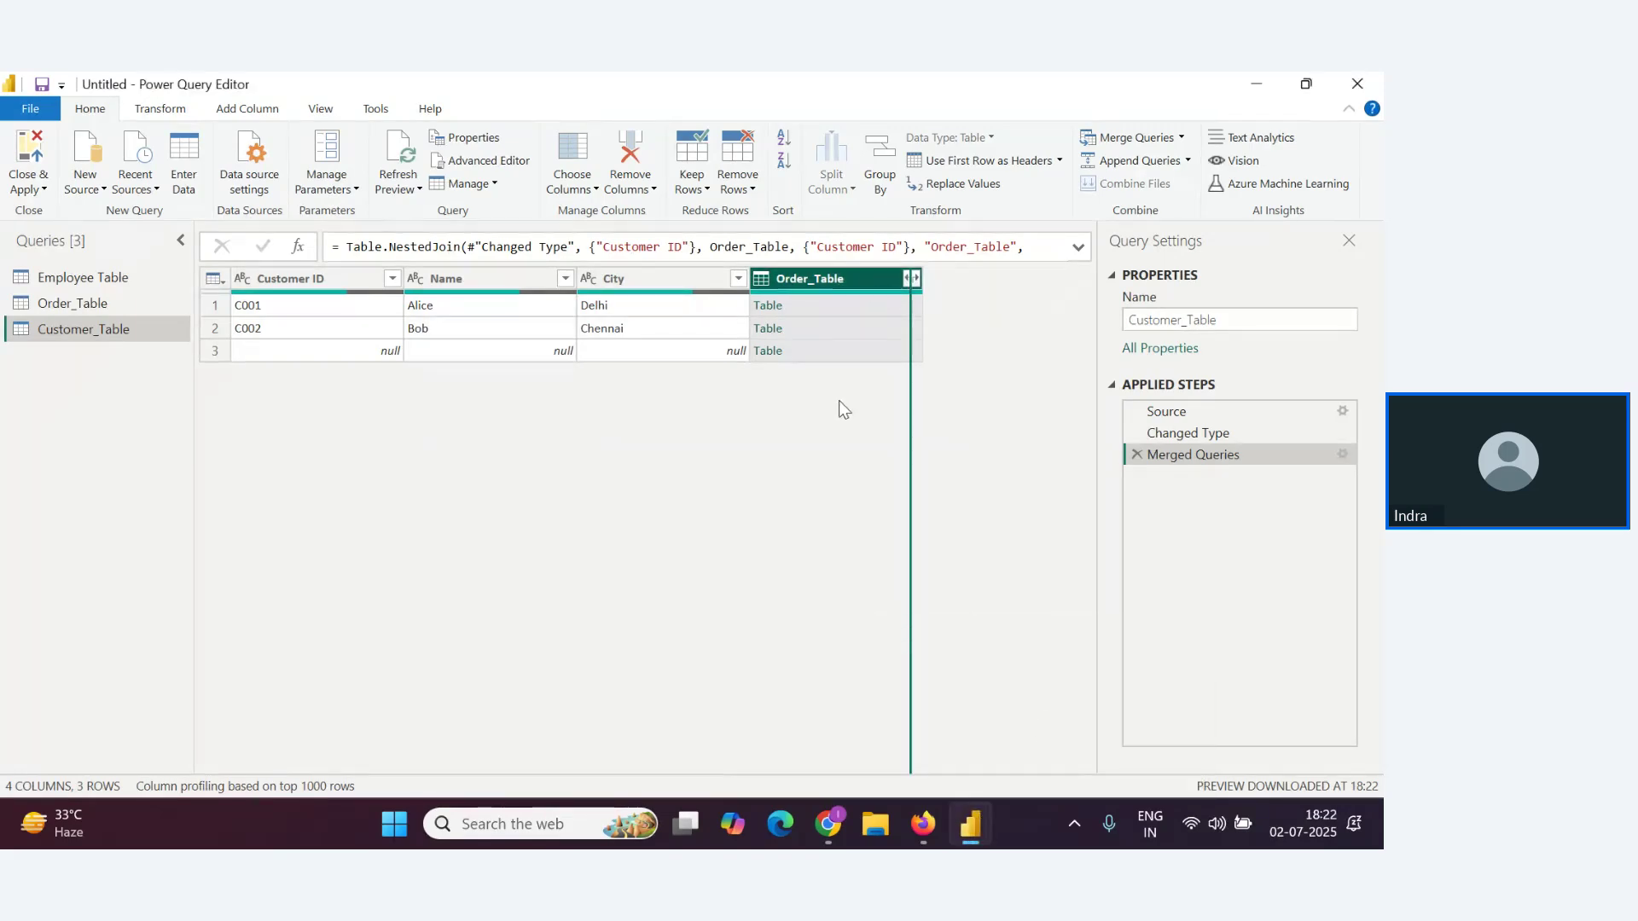
click(915, 279)
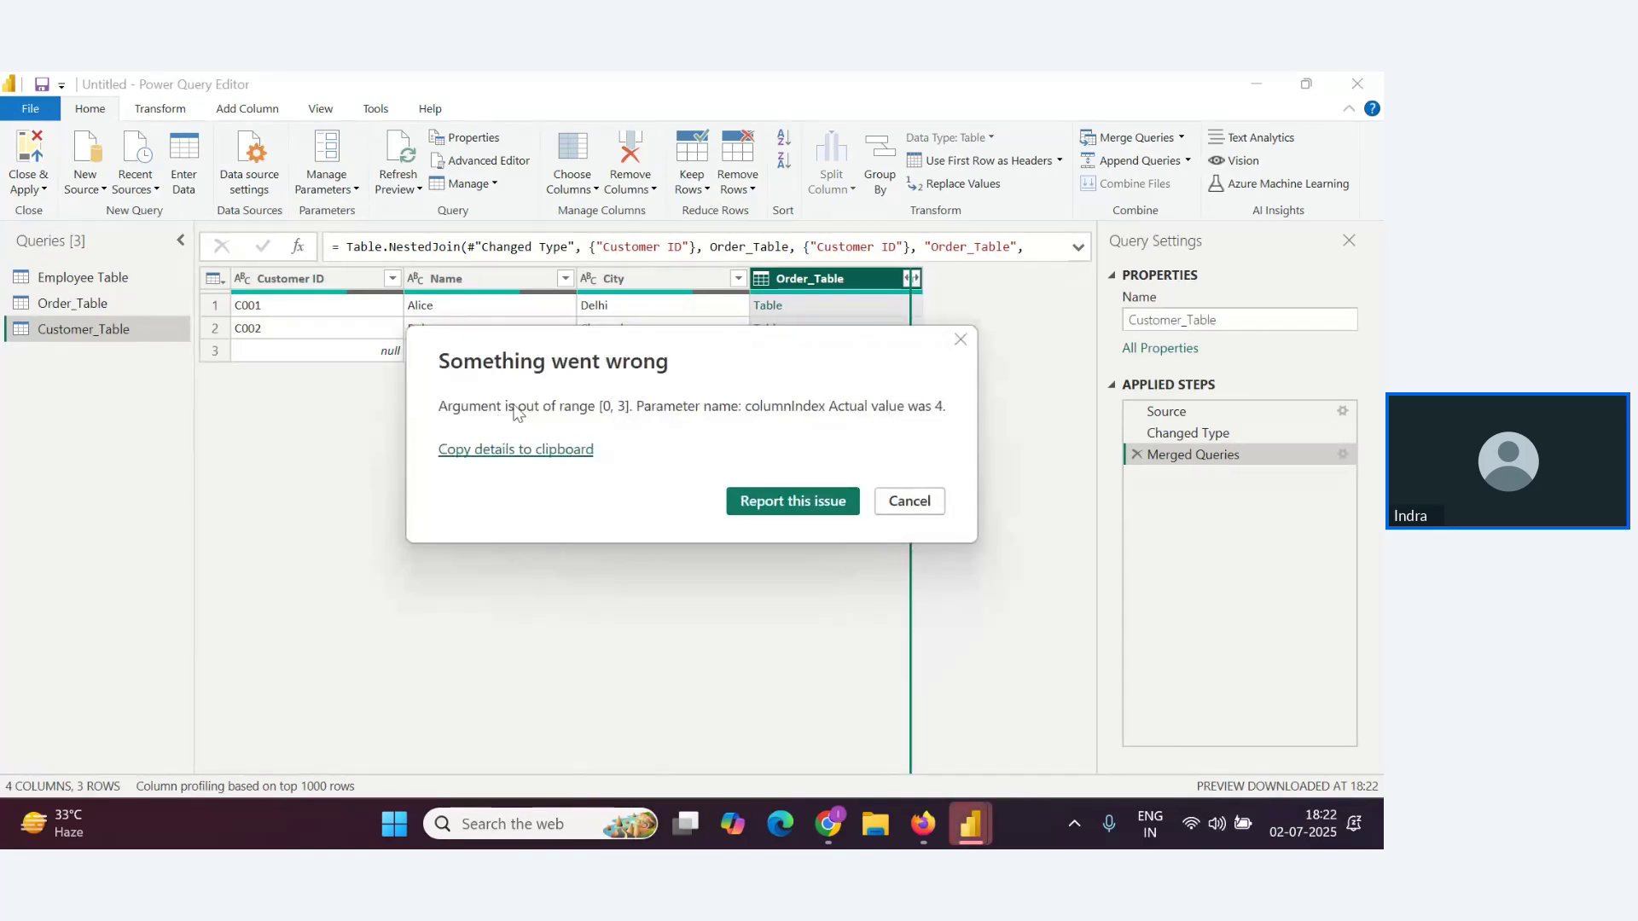
click(898, 509)
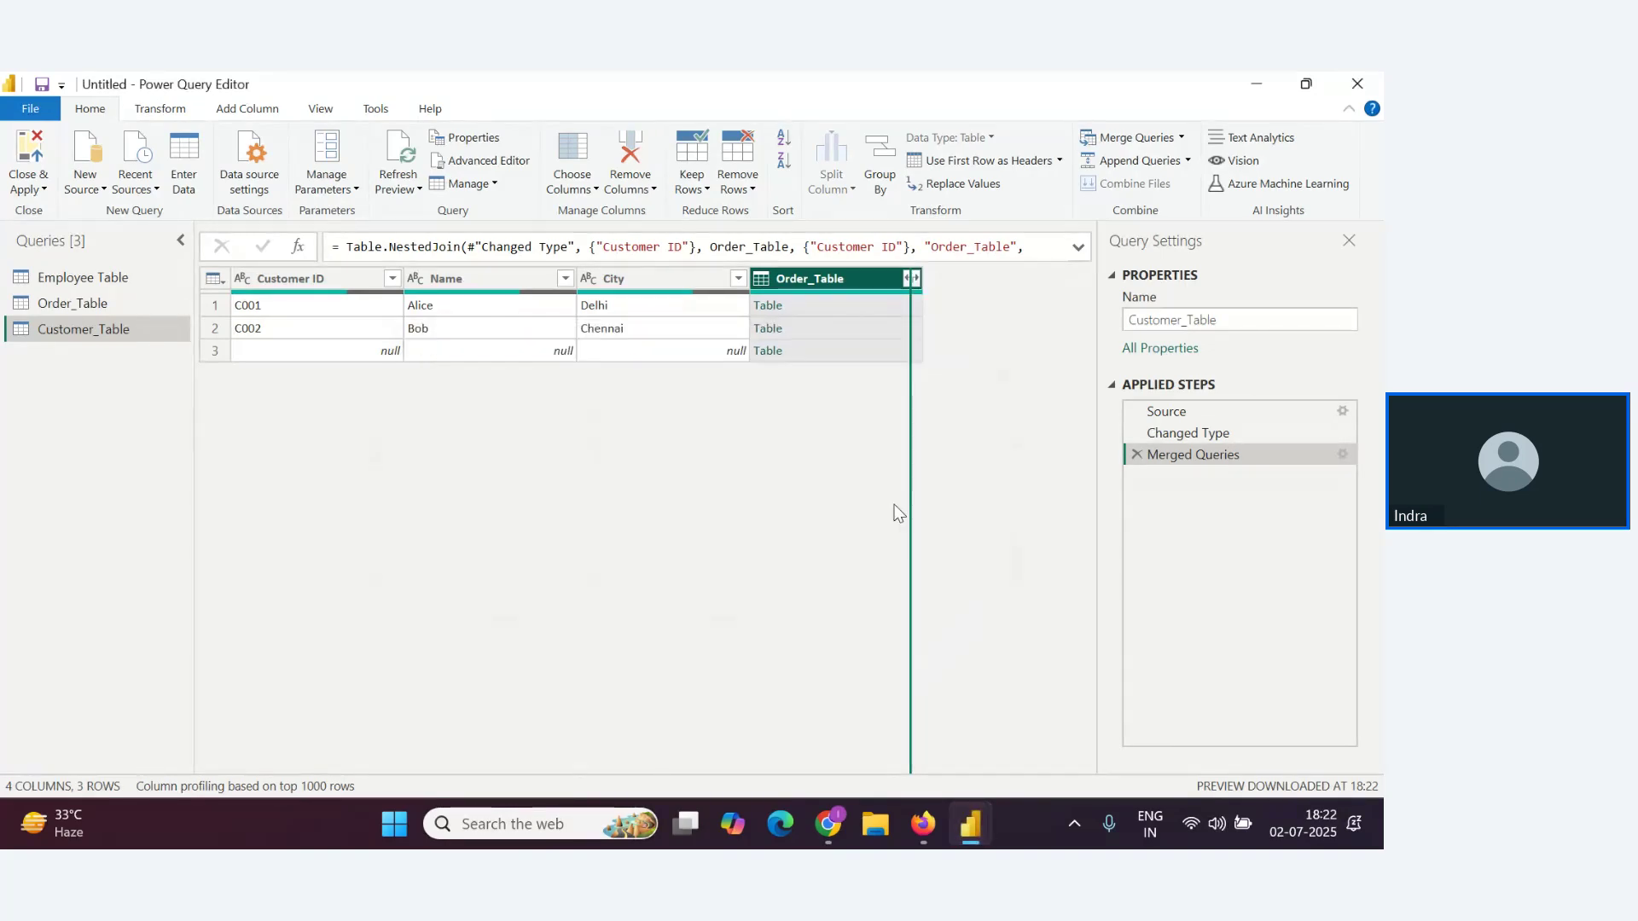
Delete the Merged Queries step and redo the merge with Order_Table on Customer ID in both tables, using the Right Outer join kind
click(1136, 453)
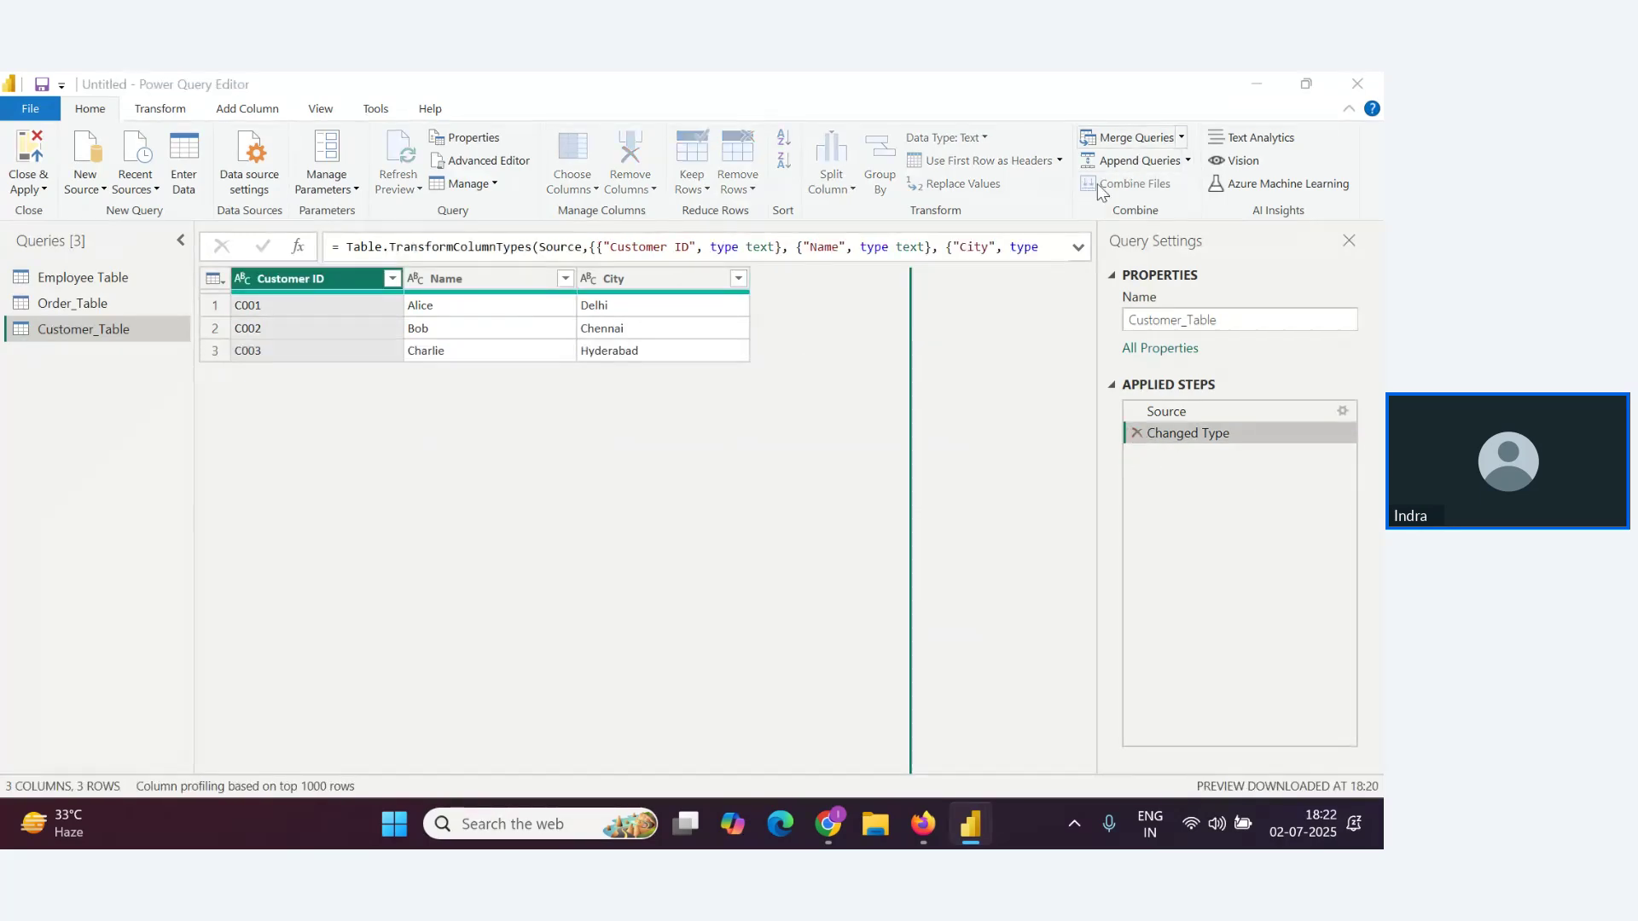
click(1135, 137)
click(479, 411)
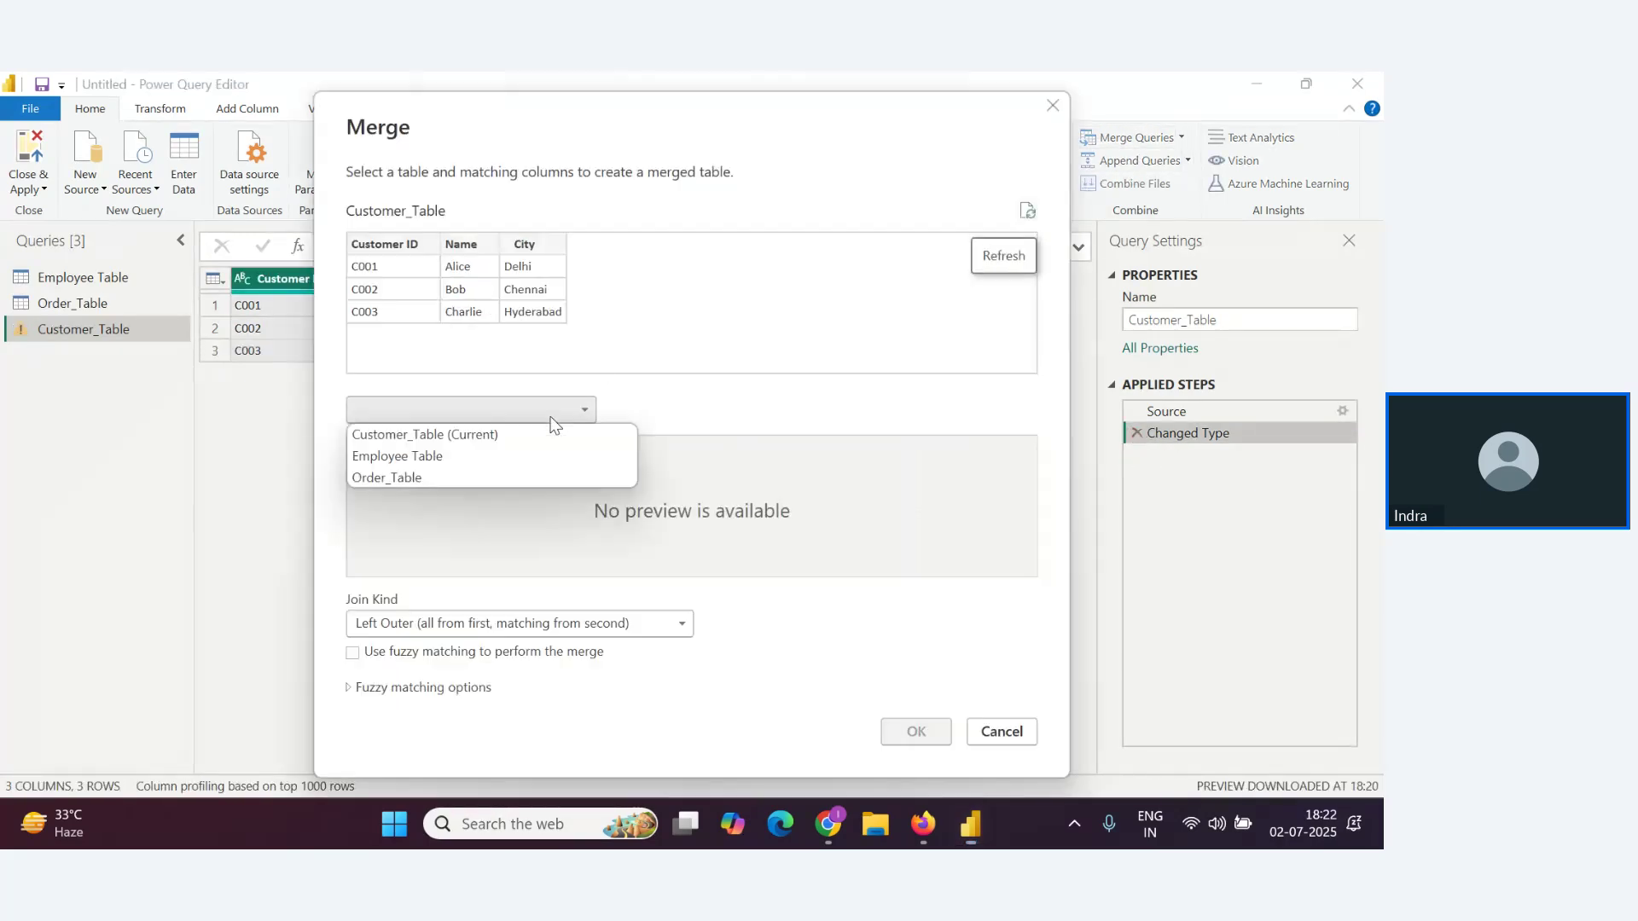
click(410, 479)
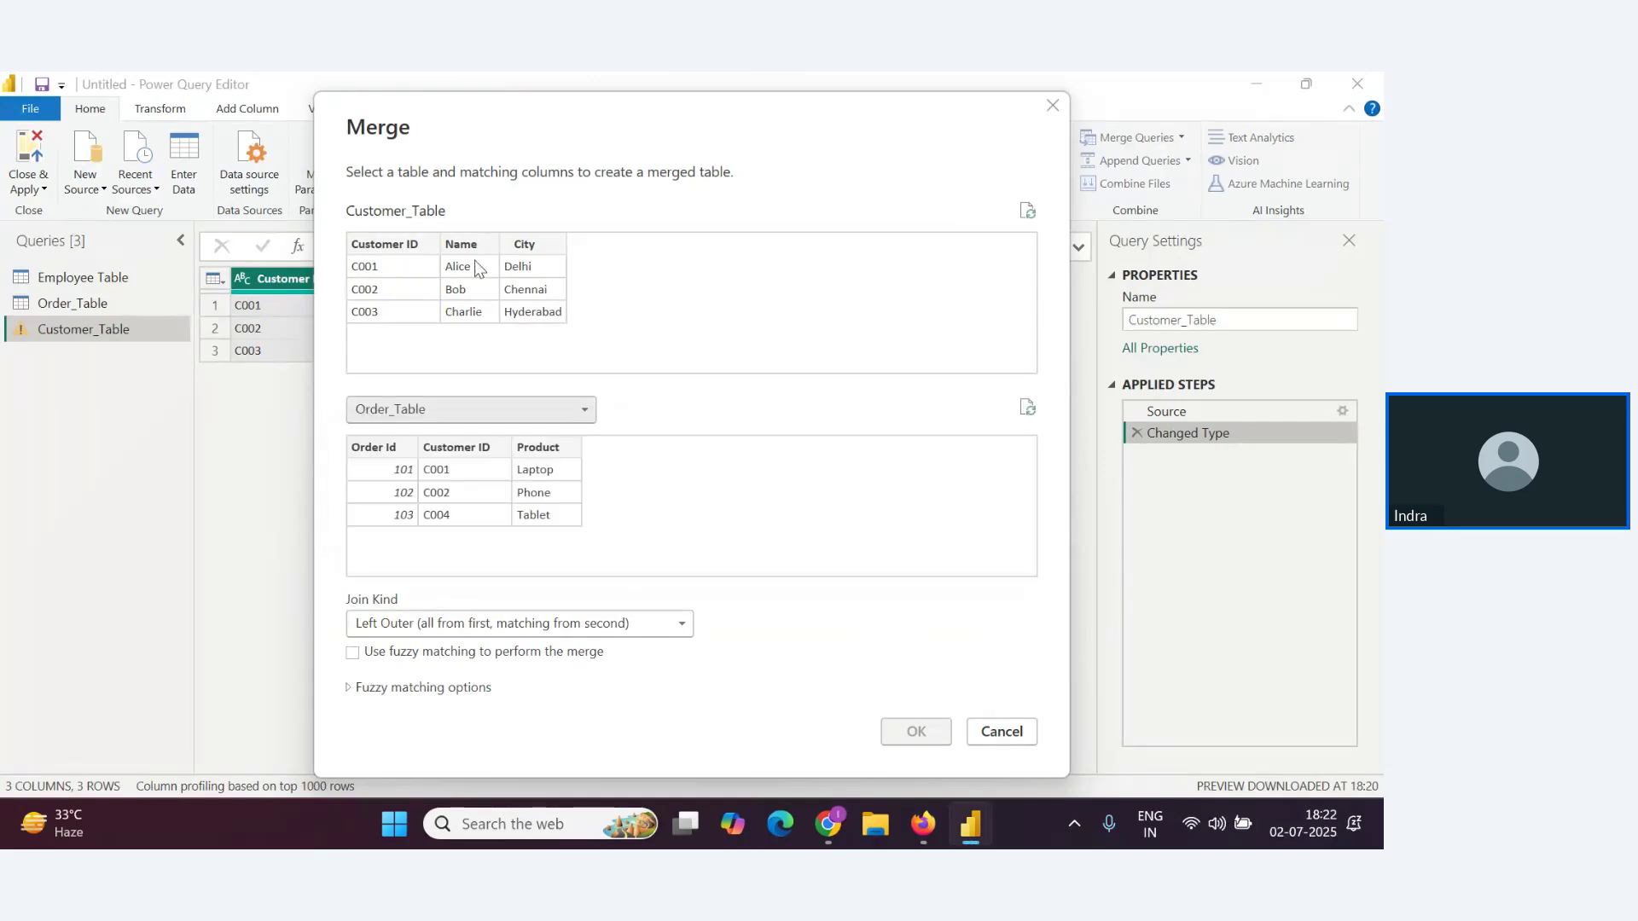
click(409, 246)
click(468, 452)
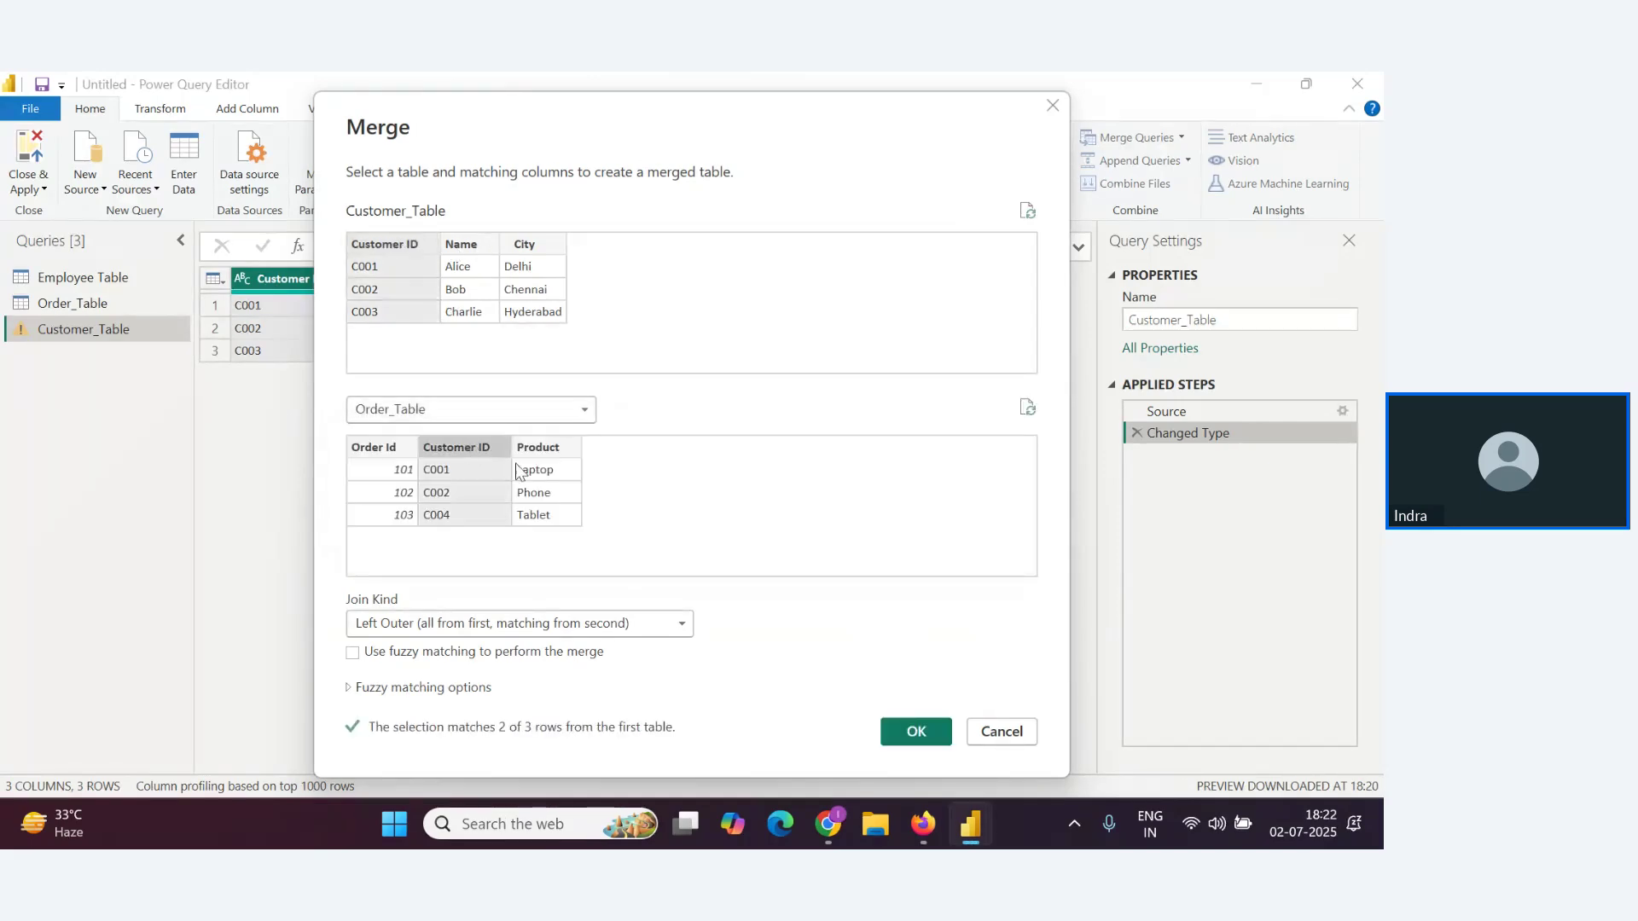
click(564, 633)
click(546, 670)
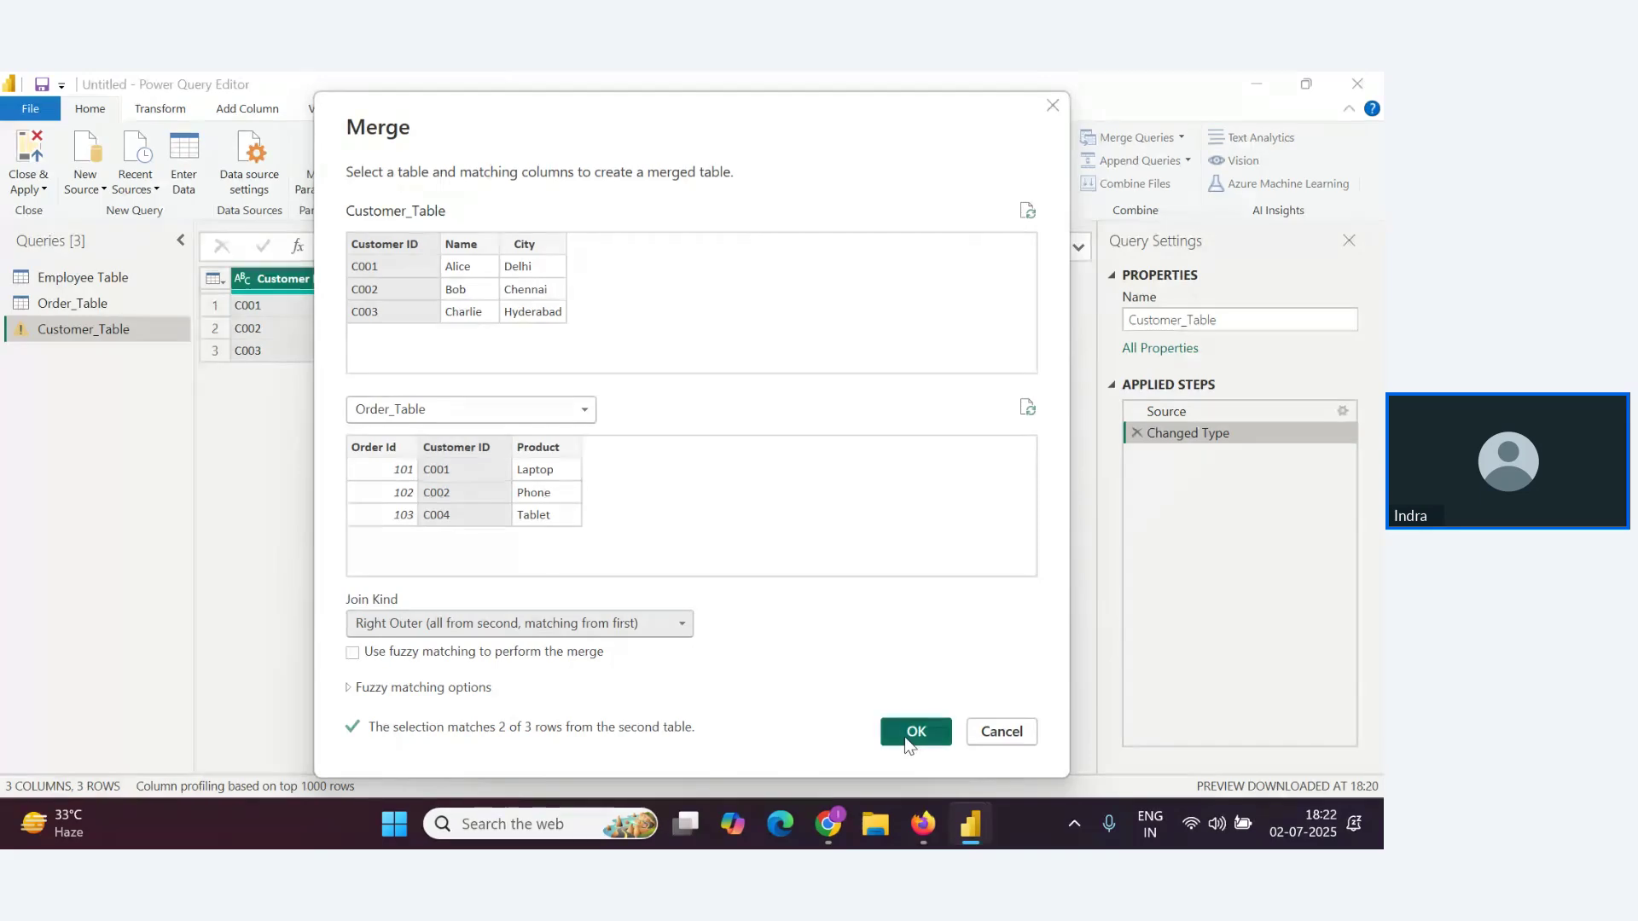
click(914, 732)
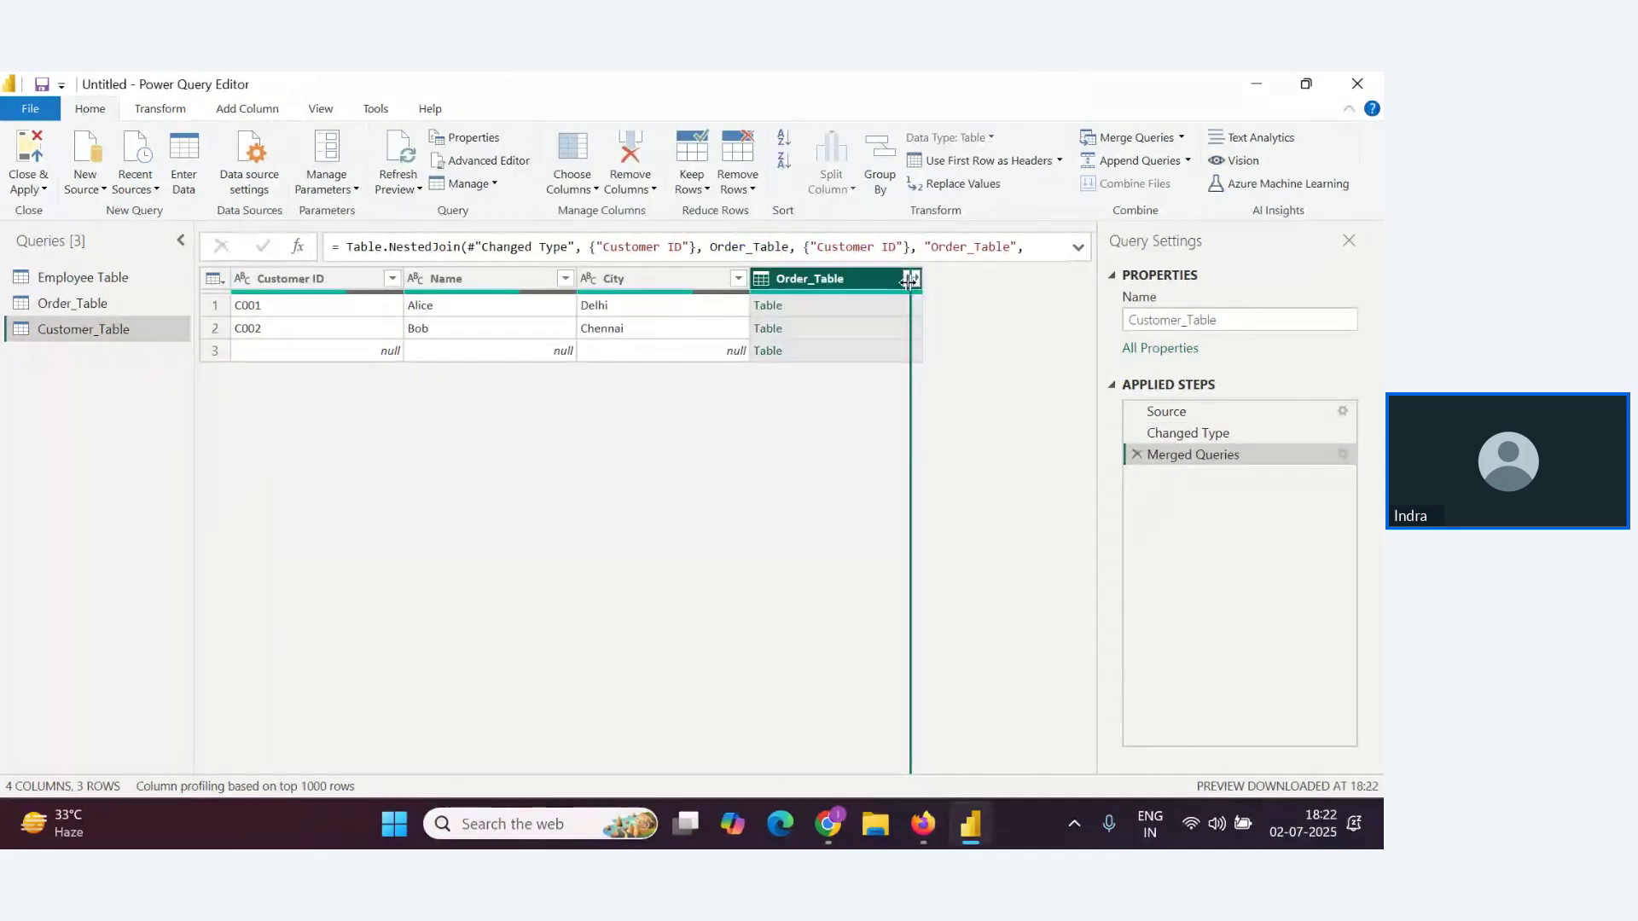
Retry expanding the Order_Table column, look through the error report details and dismiss the report
click(909, 281)
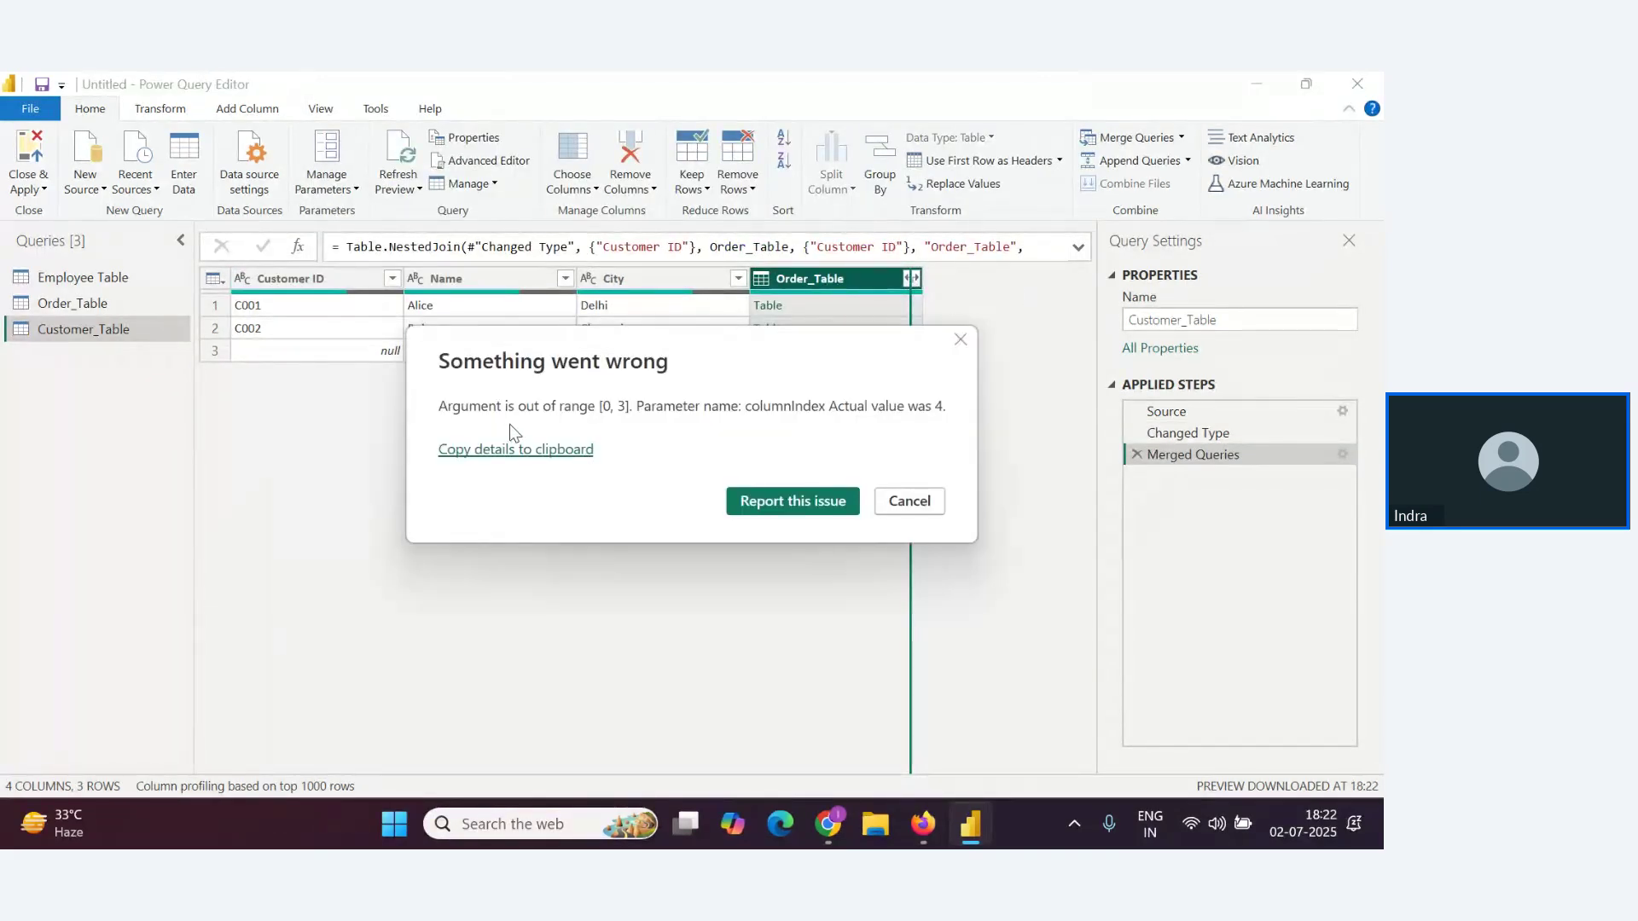
click(779, 506)
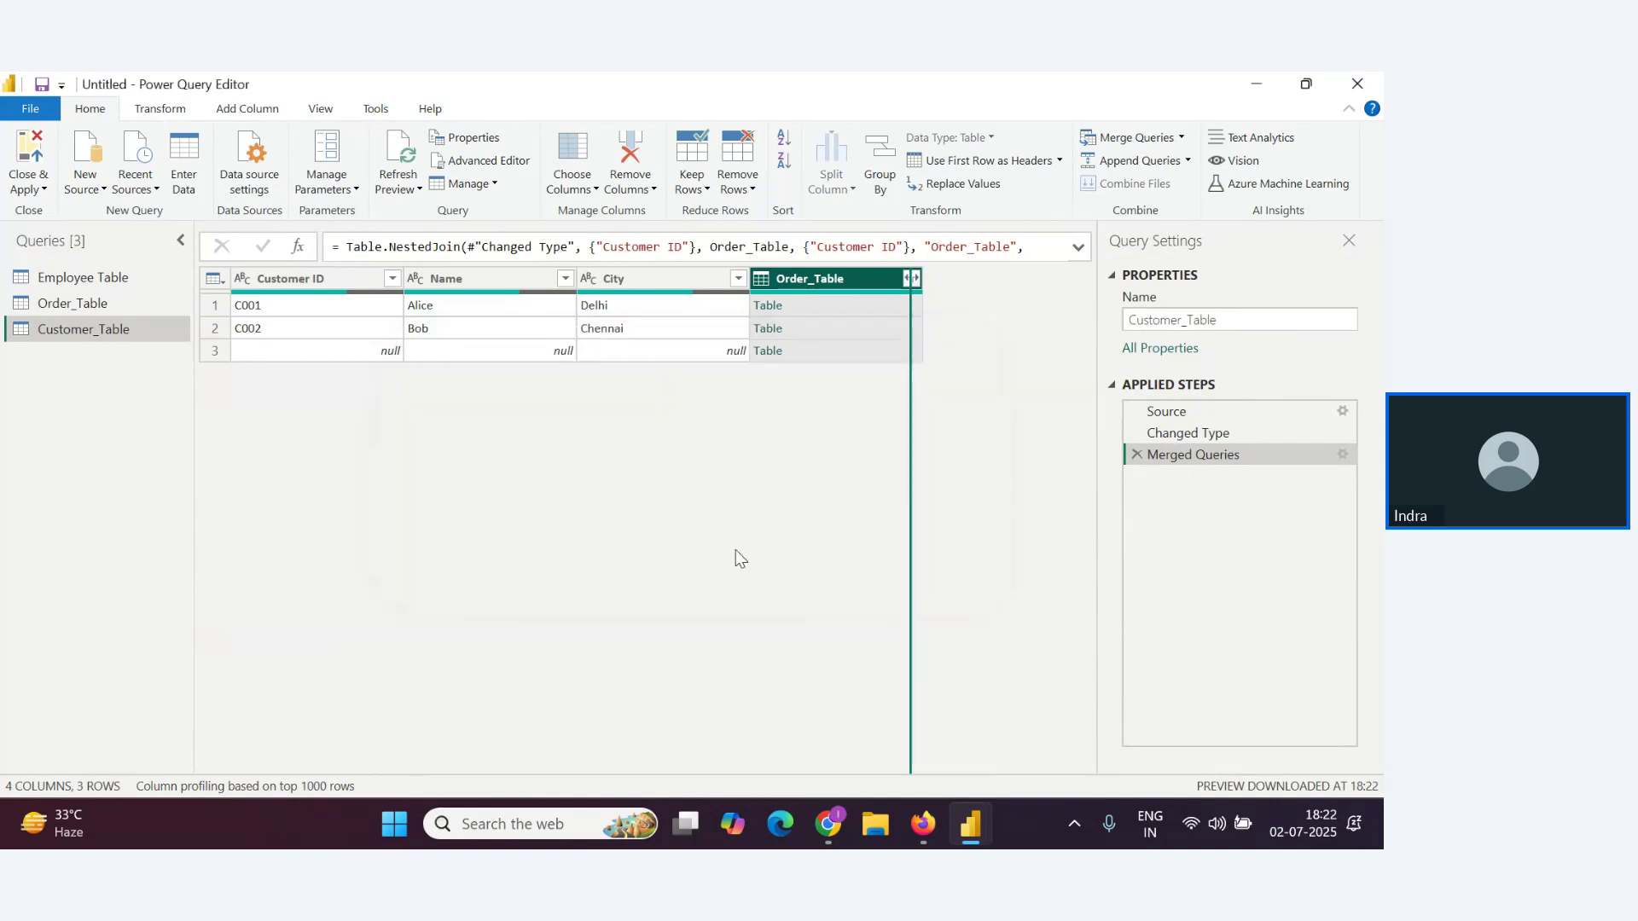
scroll(725, 546, down, 1)
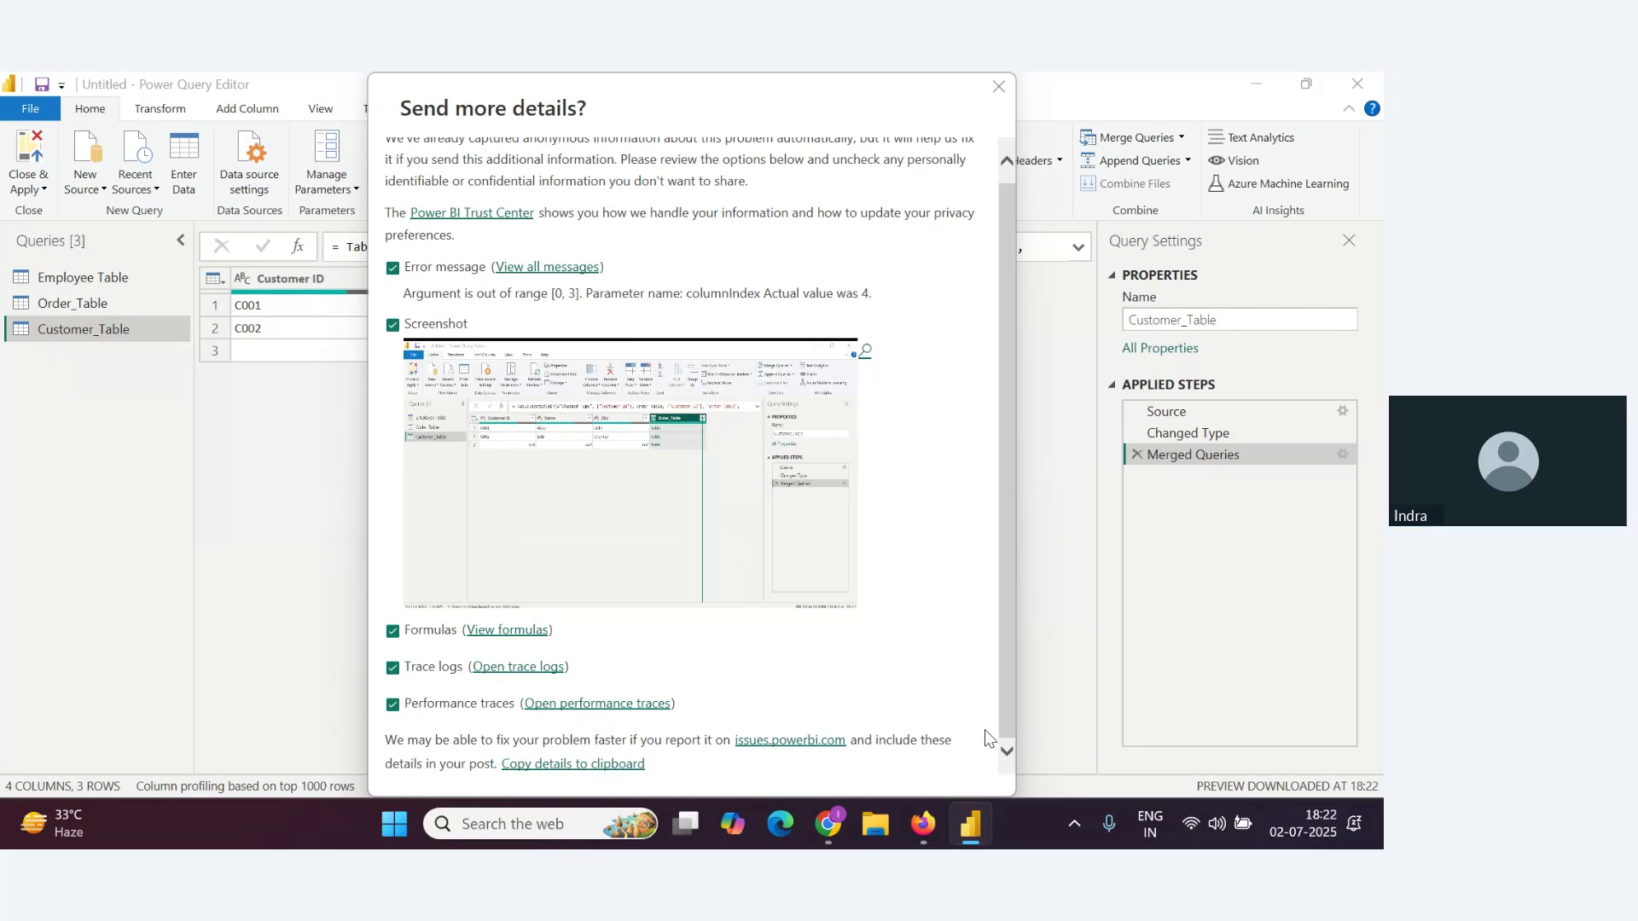
click(1005, 752)
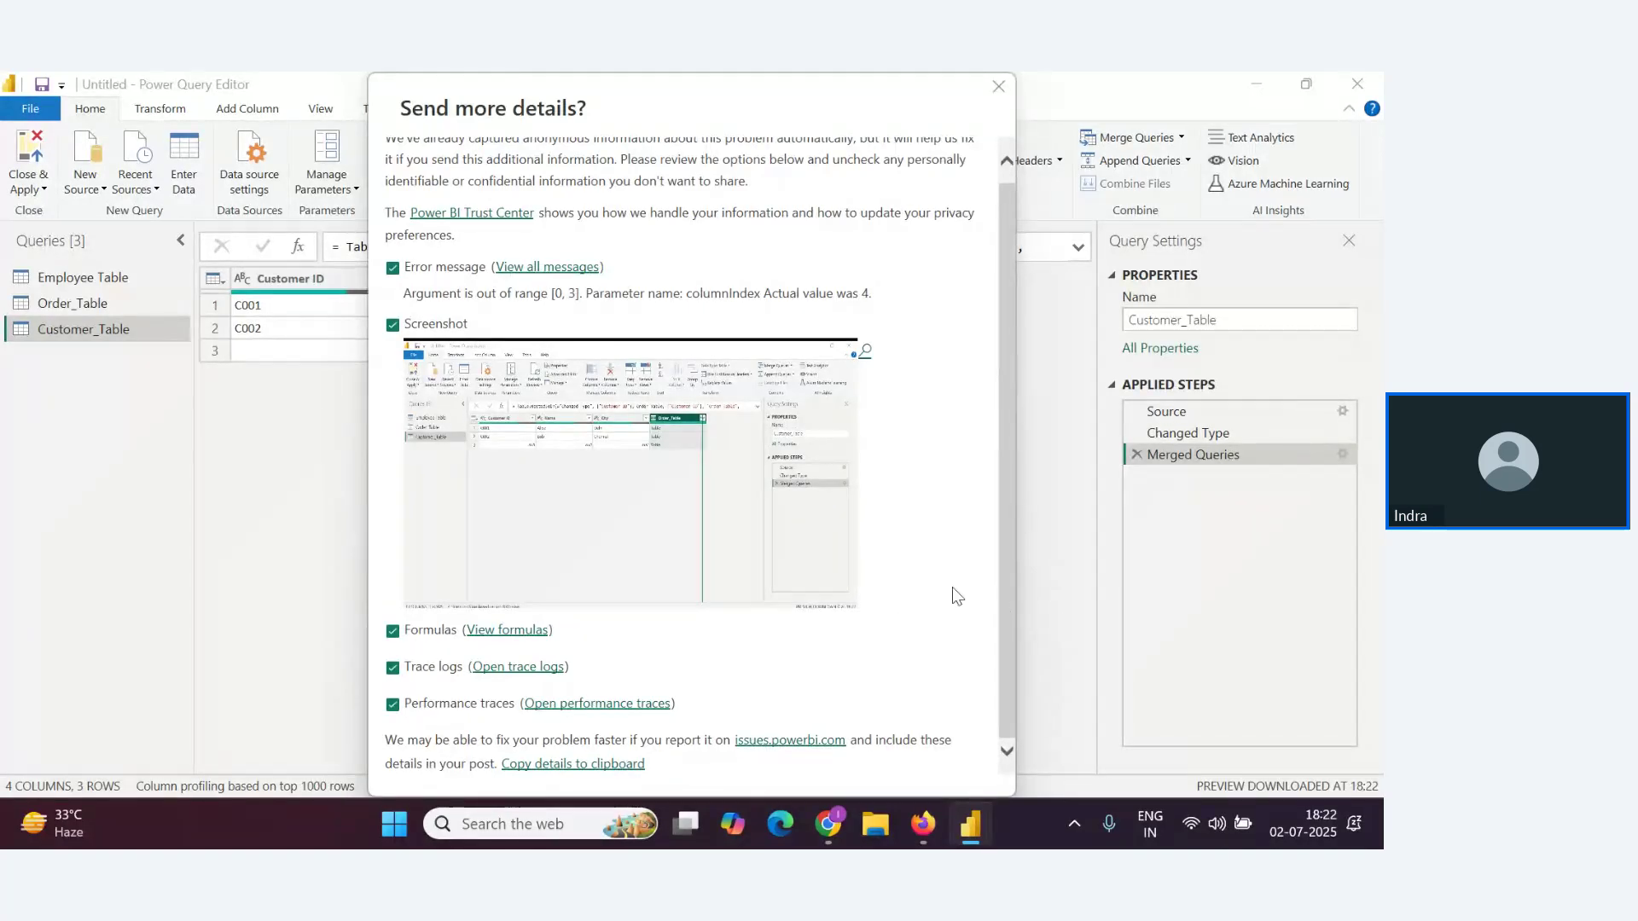
key(Escape)
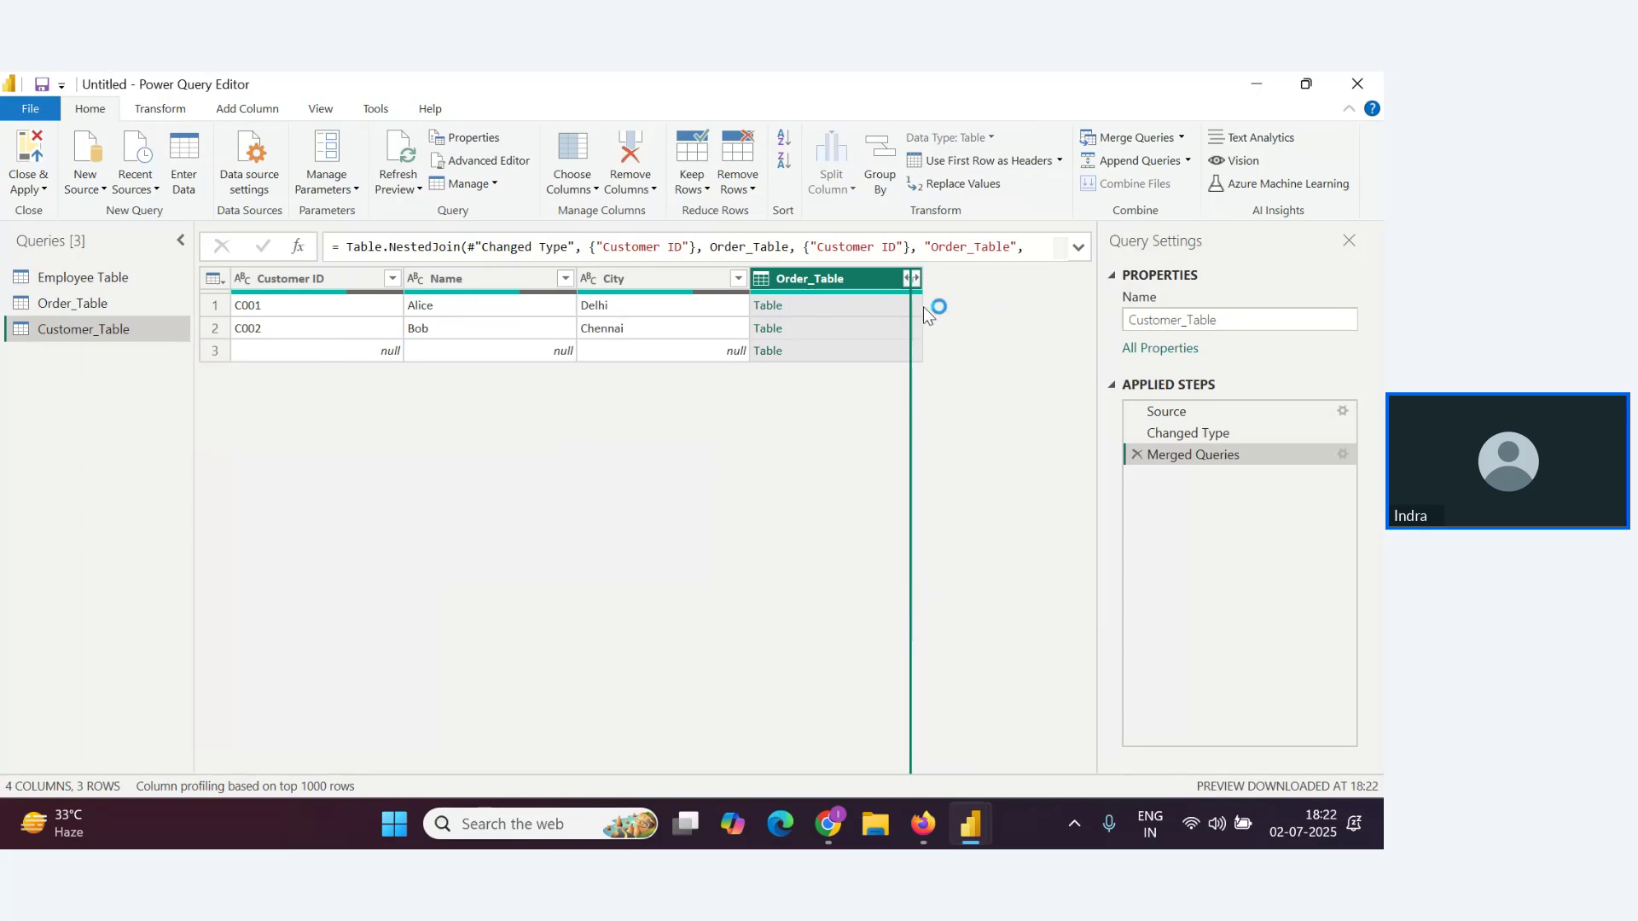
Expand the merged Order_Table column into Order Id, Customer ID and Product, and review the right-joined rows
click(913, 278)
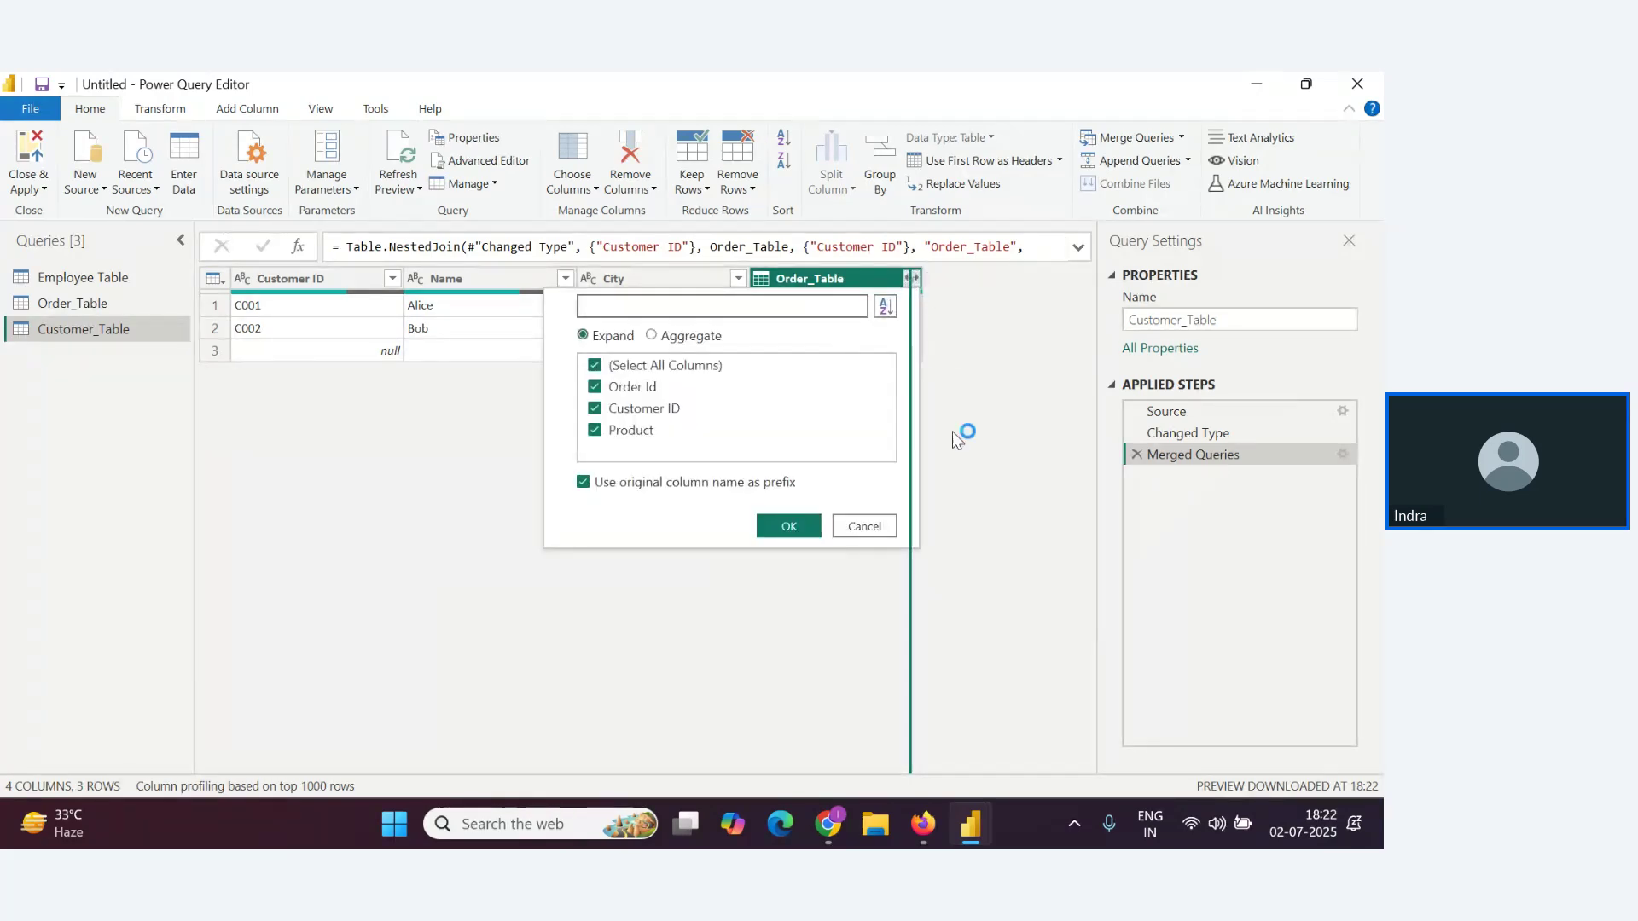
click(790, 526)
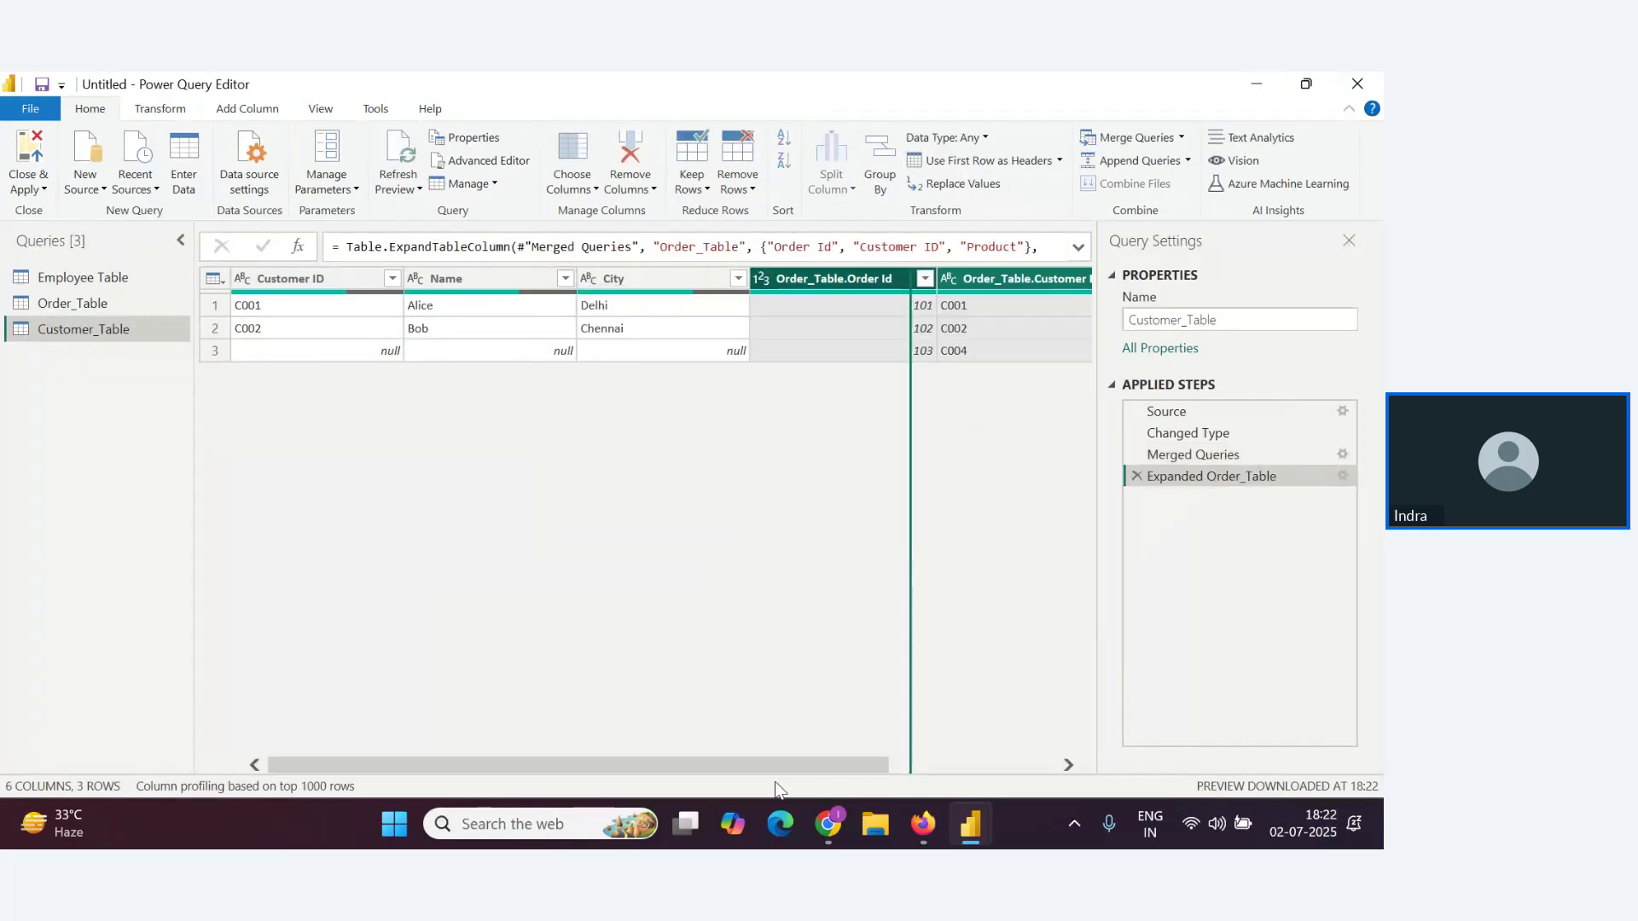
drag(777, 766, 1087, 762)
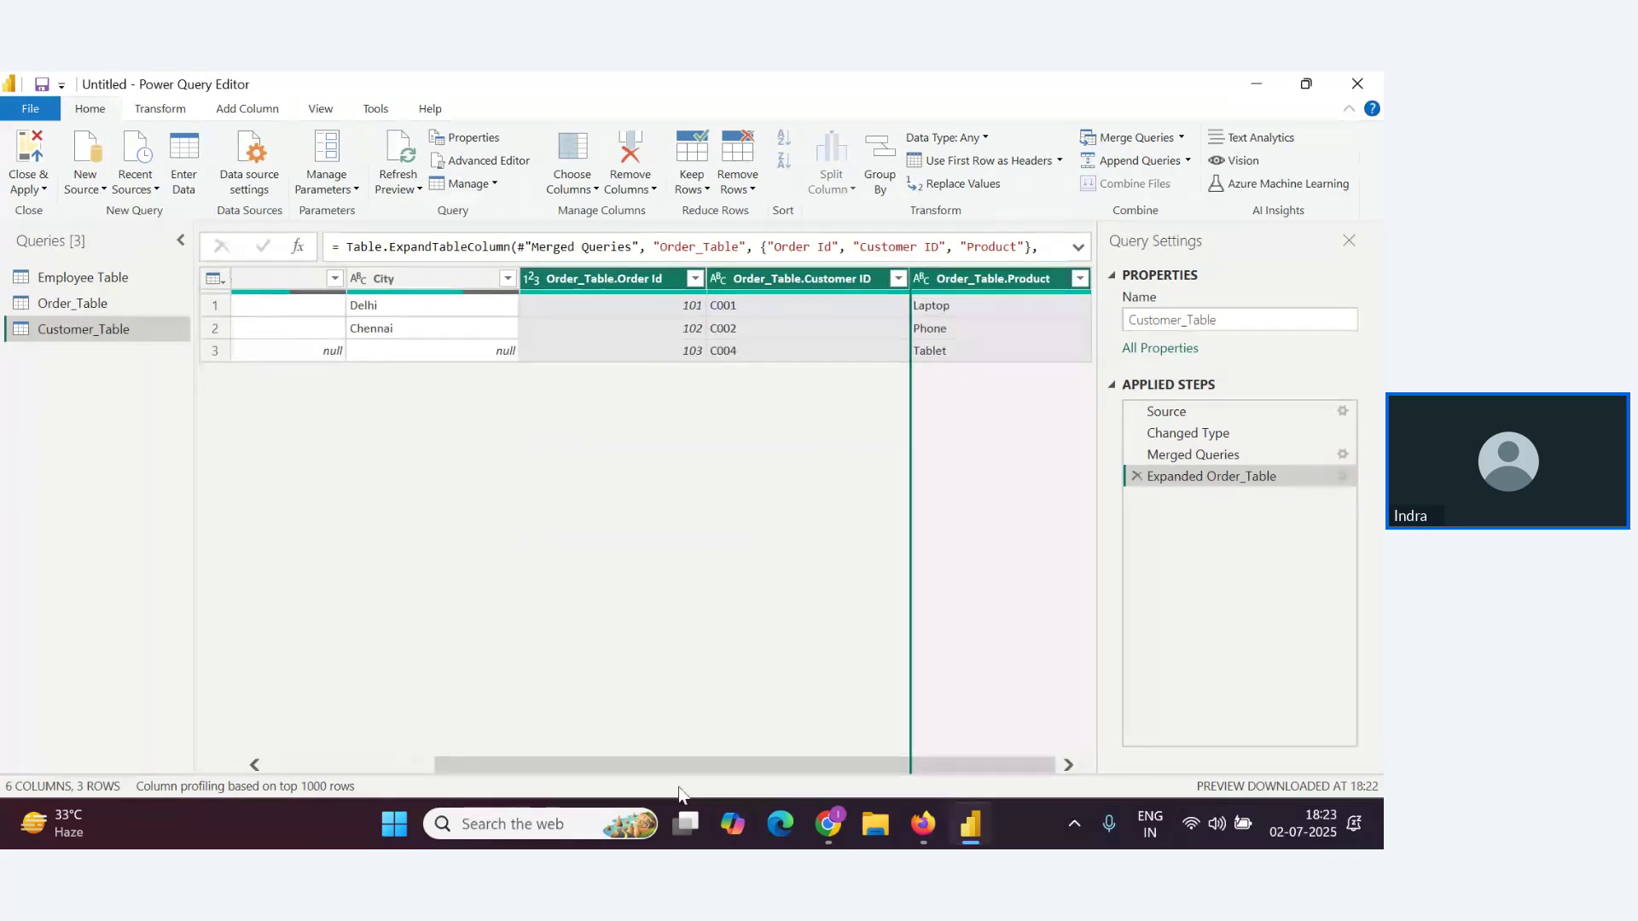
drag(677, 766, 552, 765)
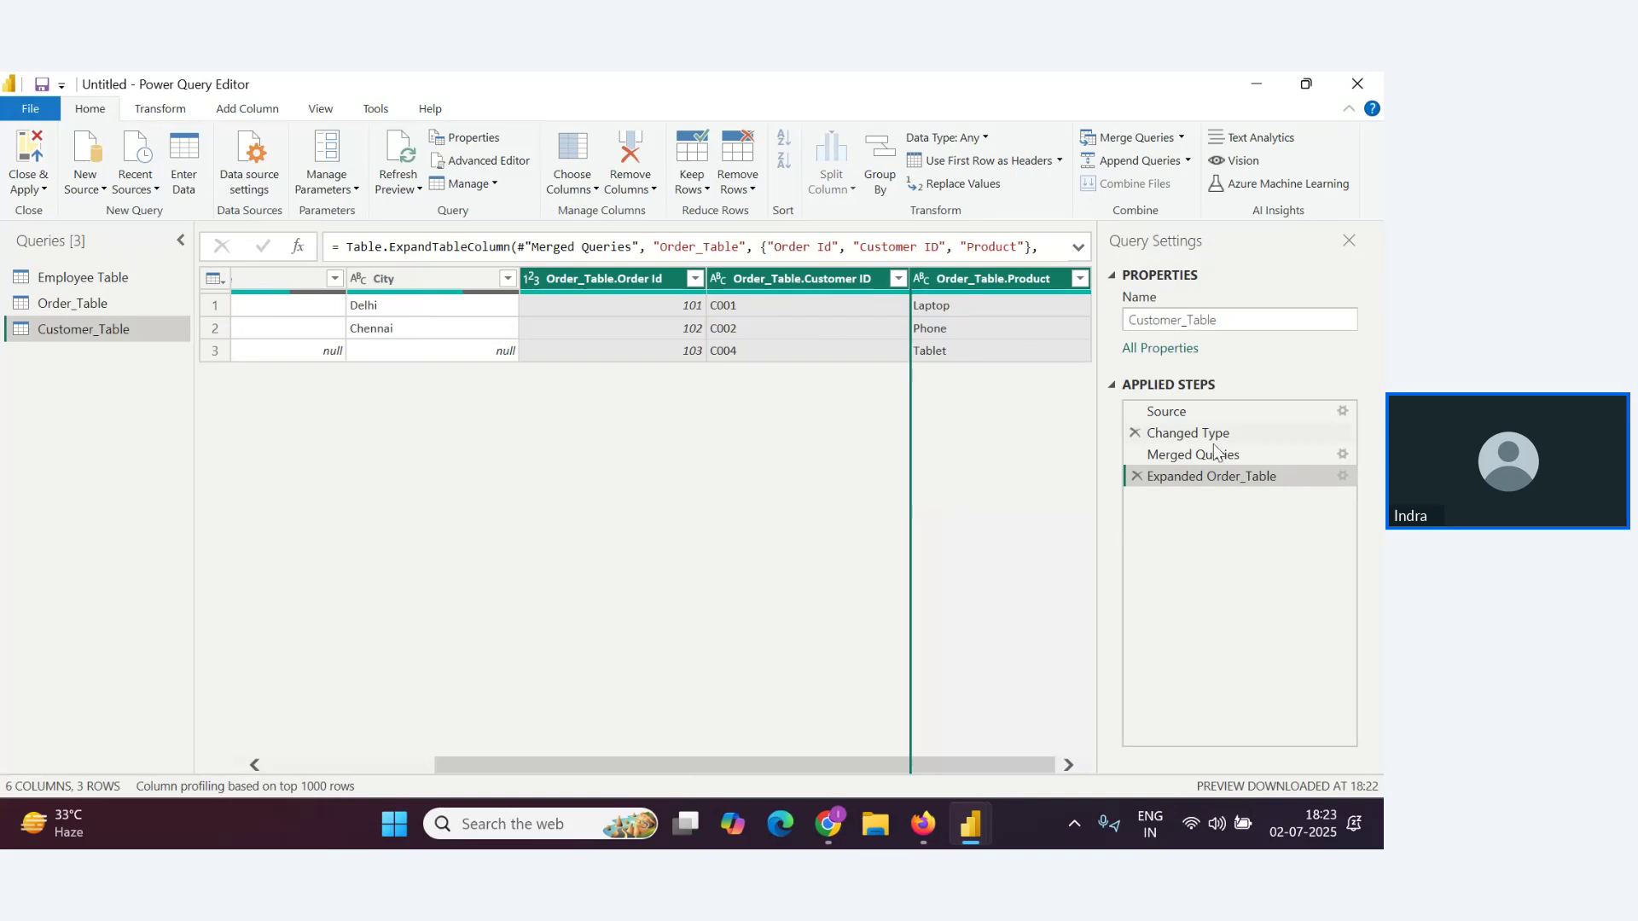
Remove the Expanded Order_Table and Merged Queries steps from Customer_Table
click(1138, 478)
click(1134, 457)
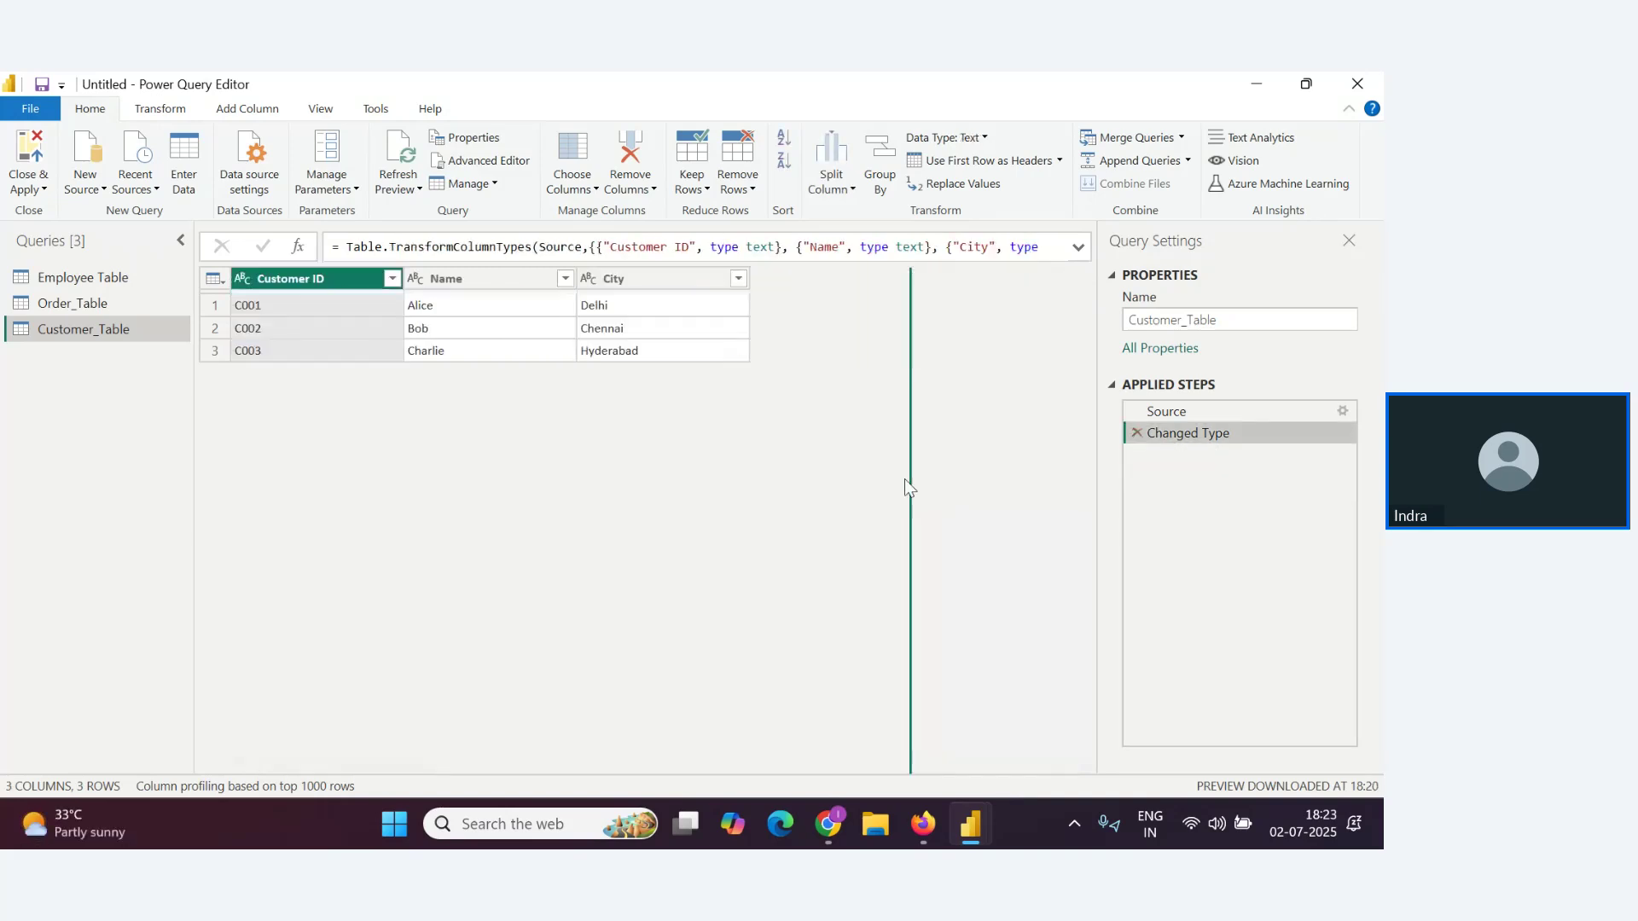
Switch to the Zoho webinar to check the attendees' latest Q&A questions and return to Power Query Editor
key(alt+Tab)
key(alt+Tab)
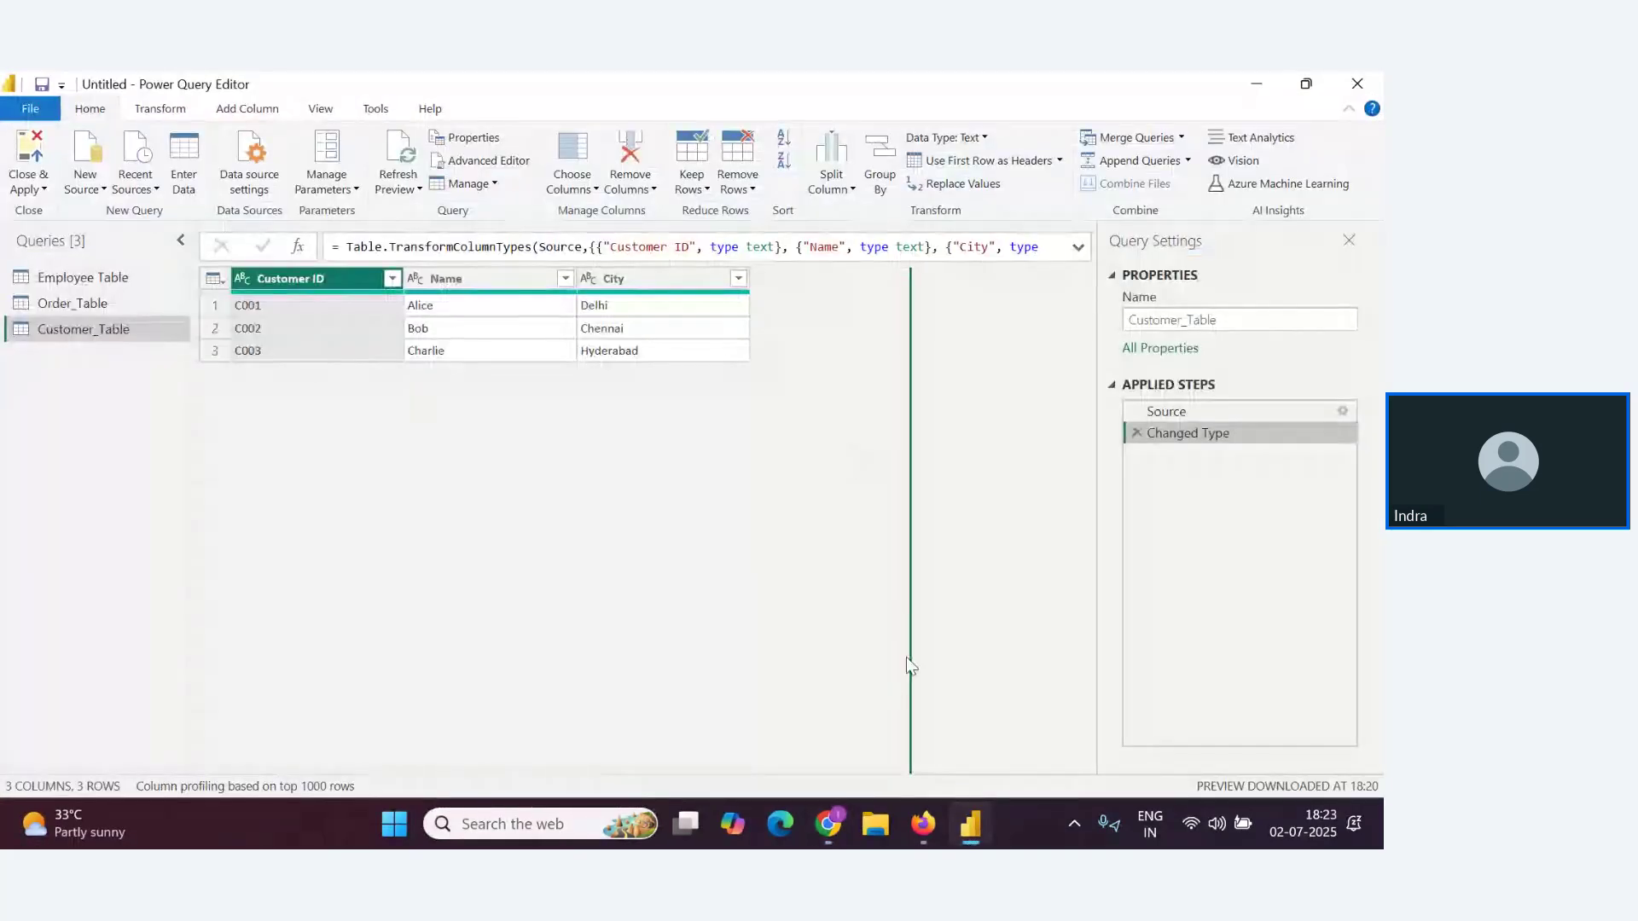
key(alt+Tab)
scroll(380, 614, down, 2)
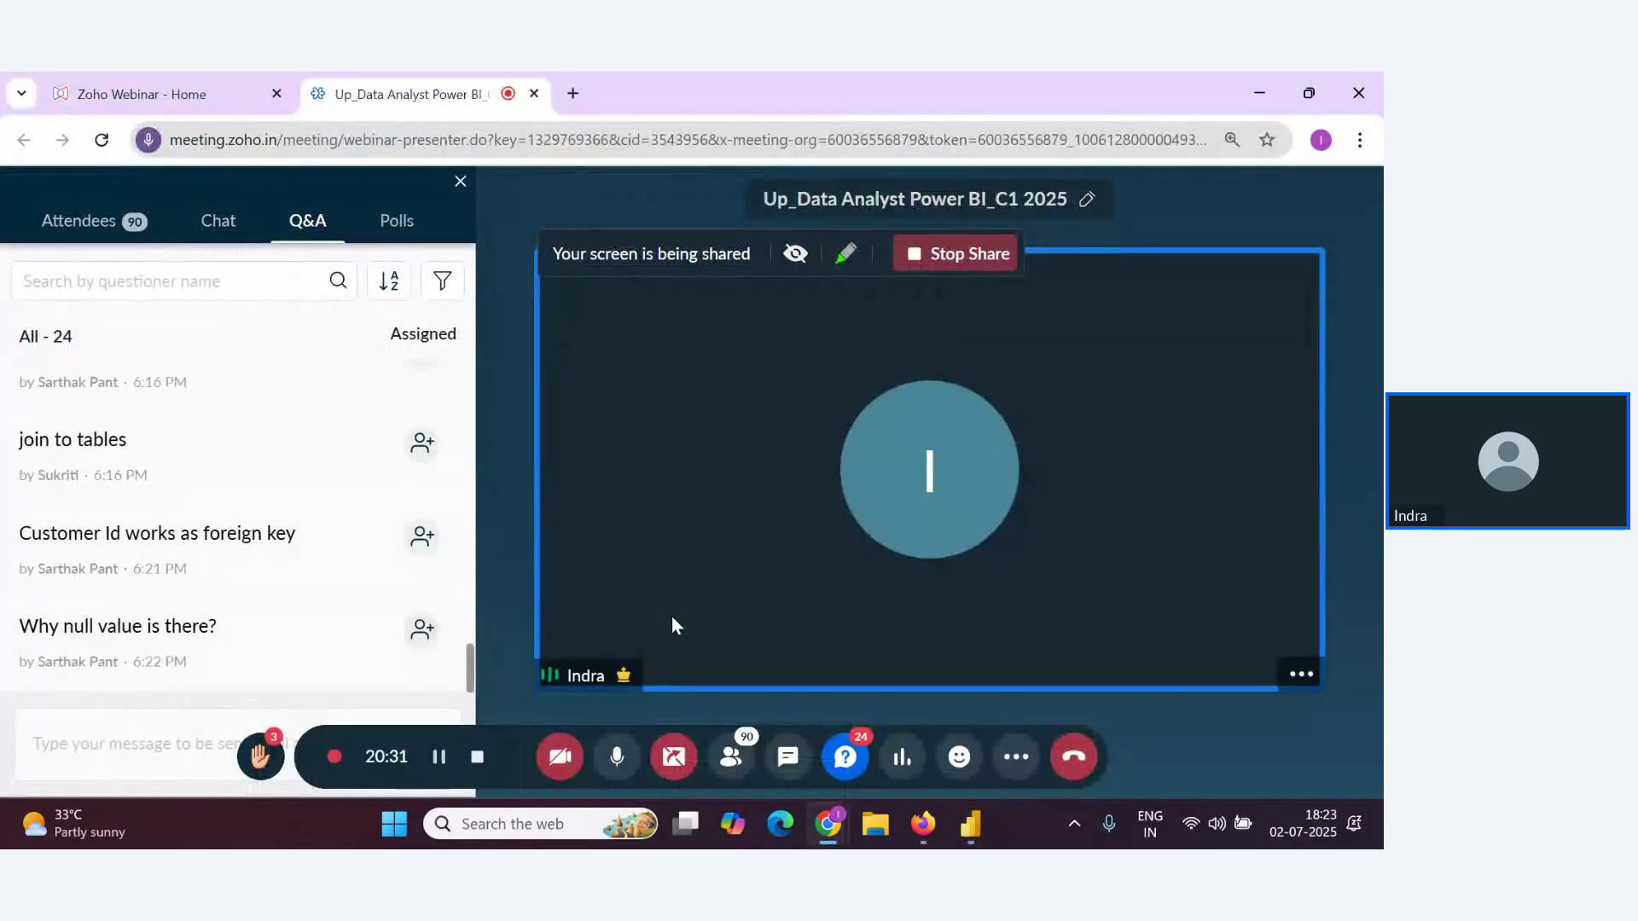
key(alt+Tab)
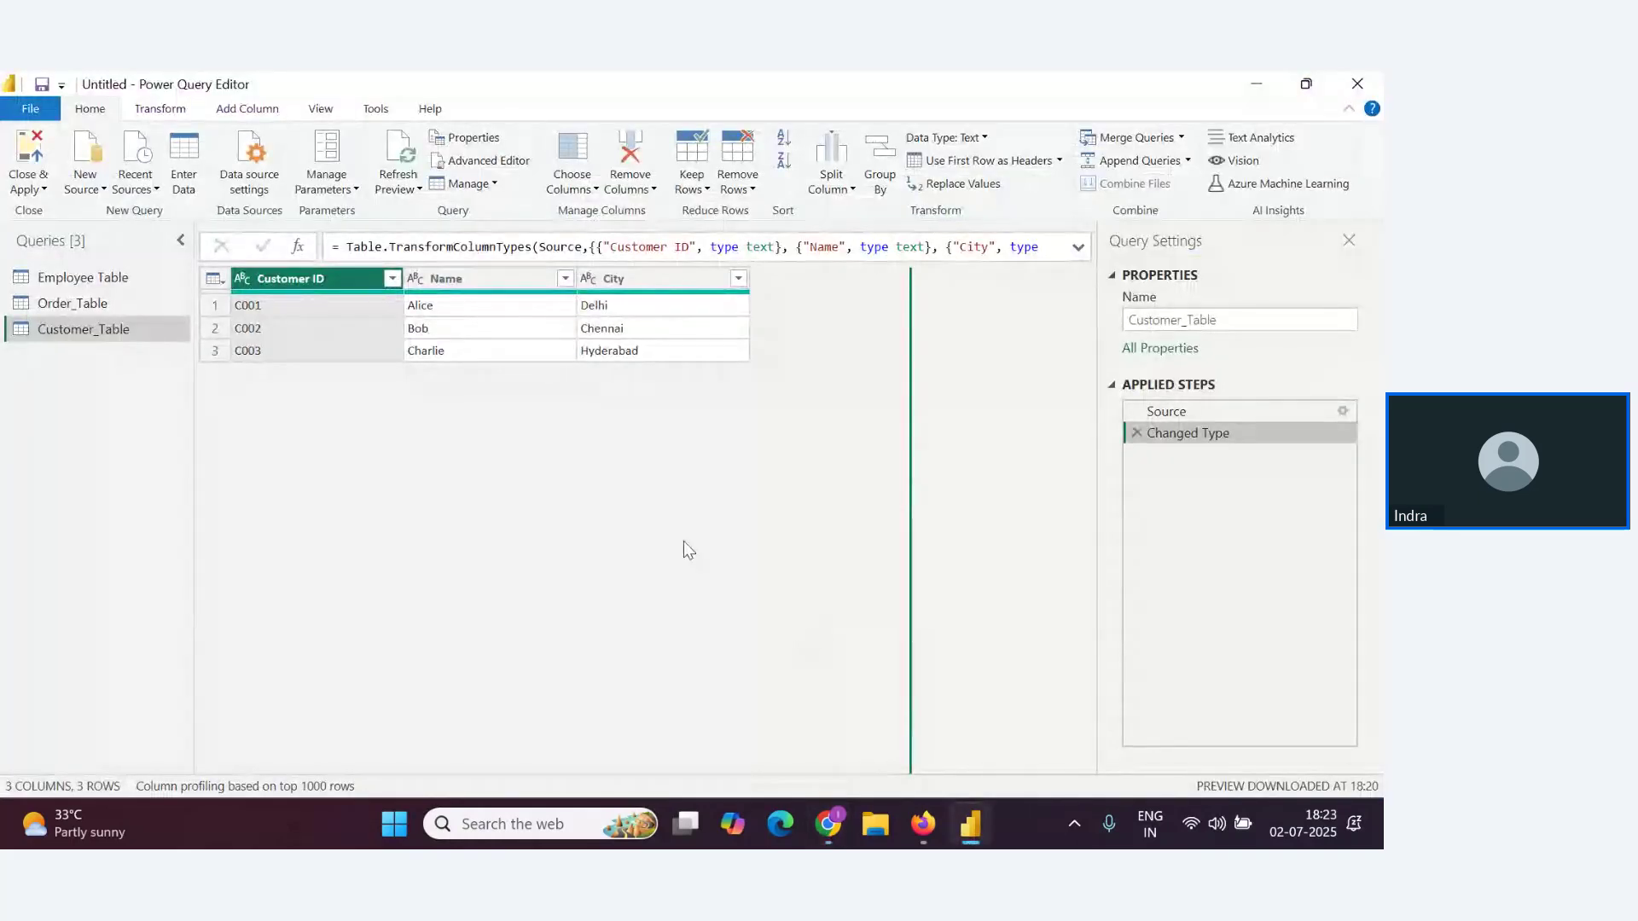
key(alt+Tab)
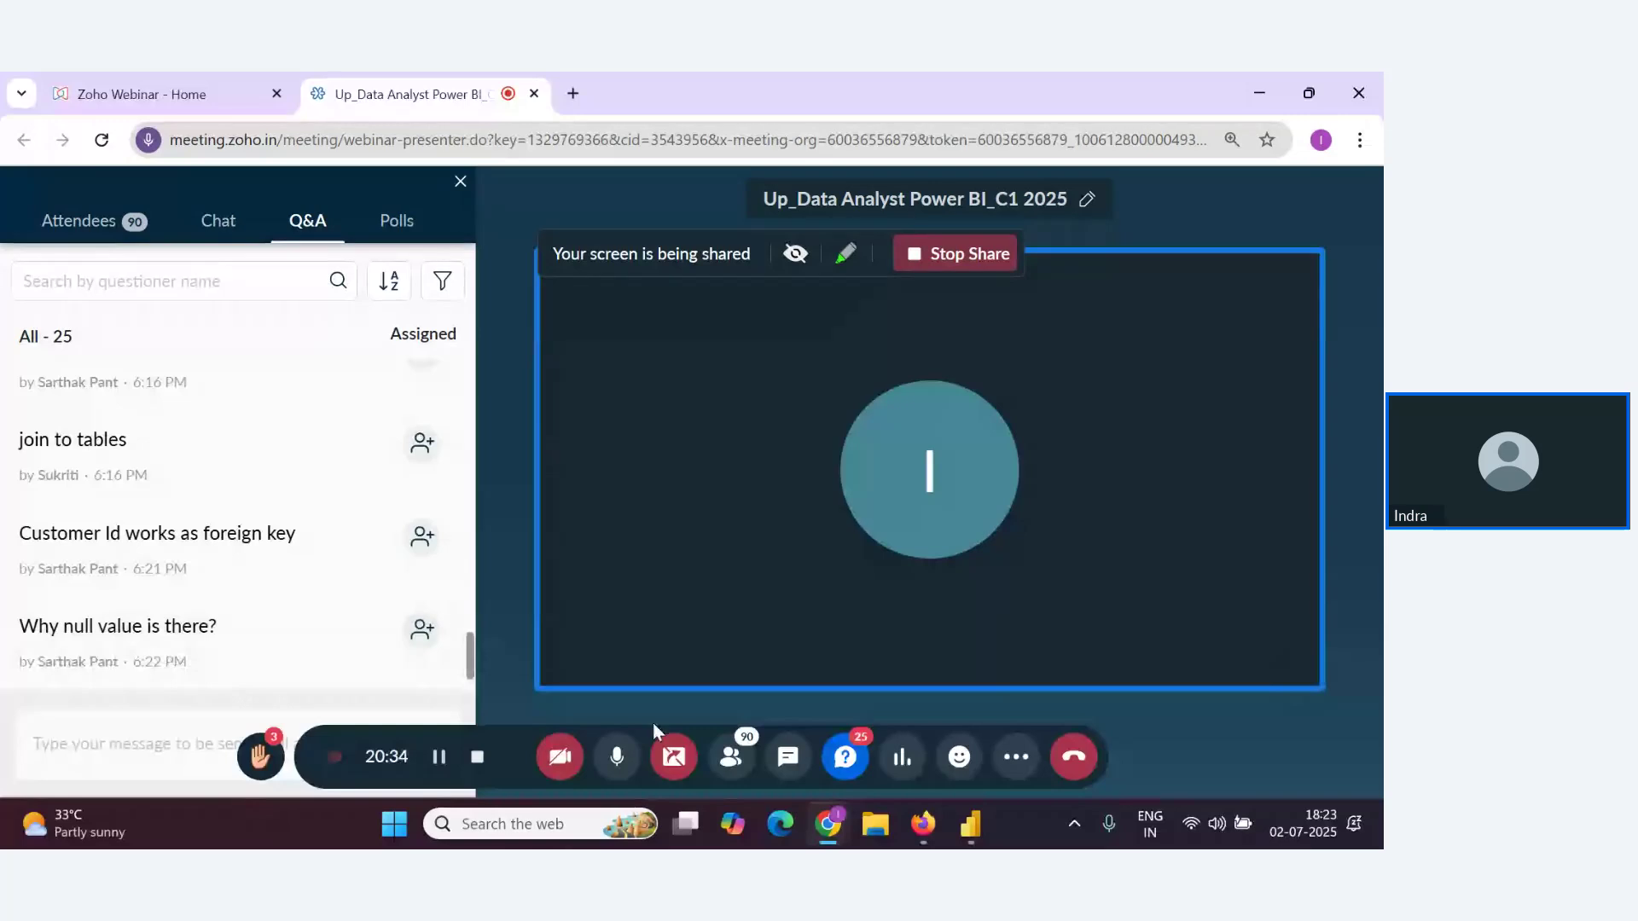
key(alt+Tab)
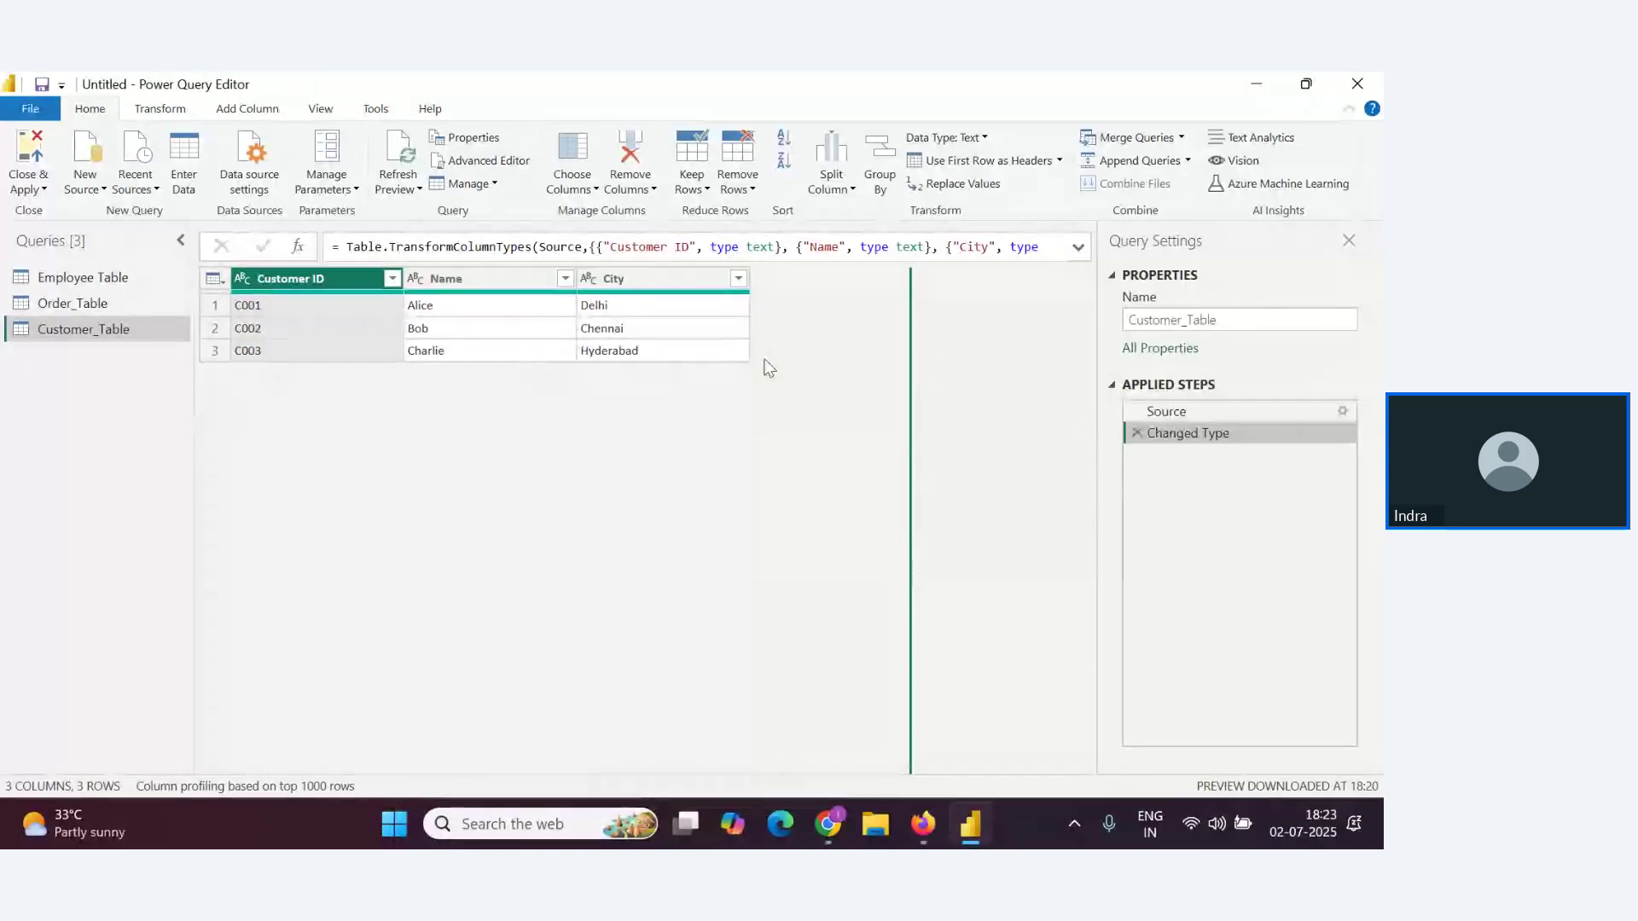
Start merging Customer_Table on its Customer ID column, choosing Order_Table as the second table
click(1143, 141)
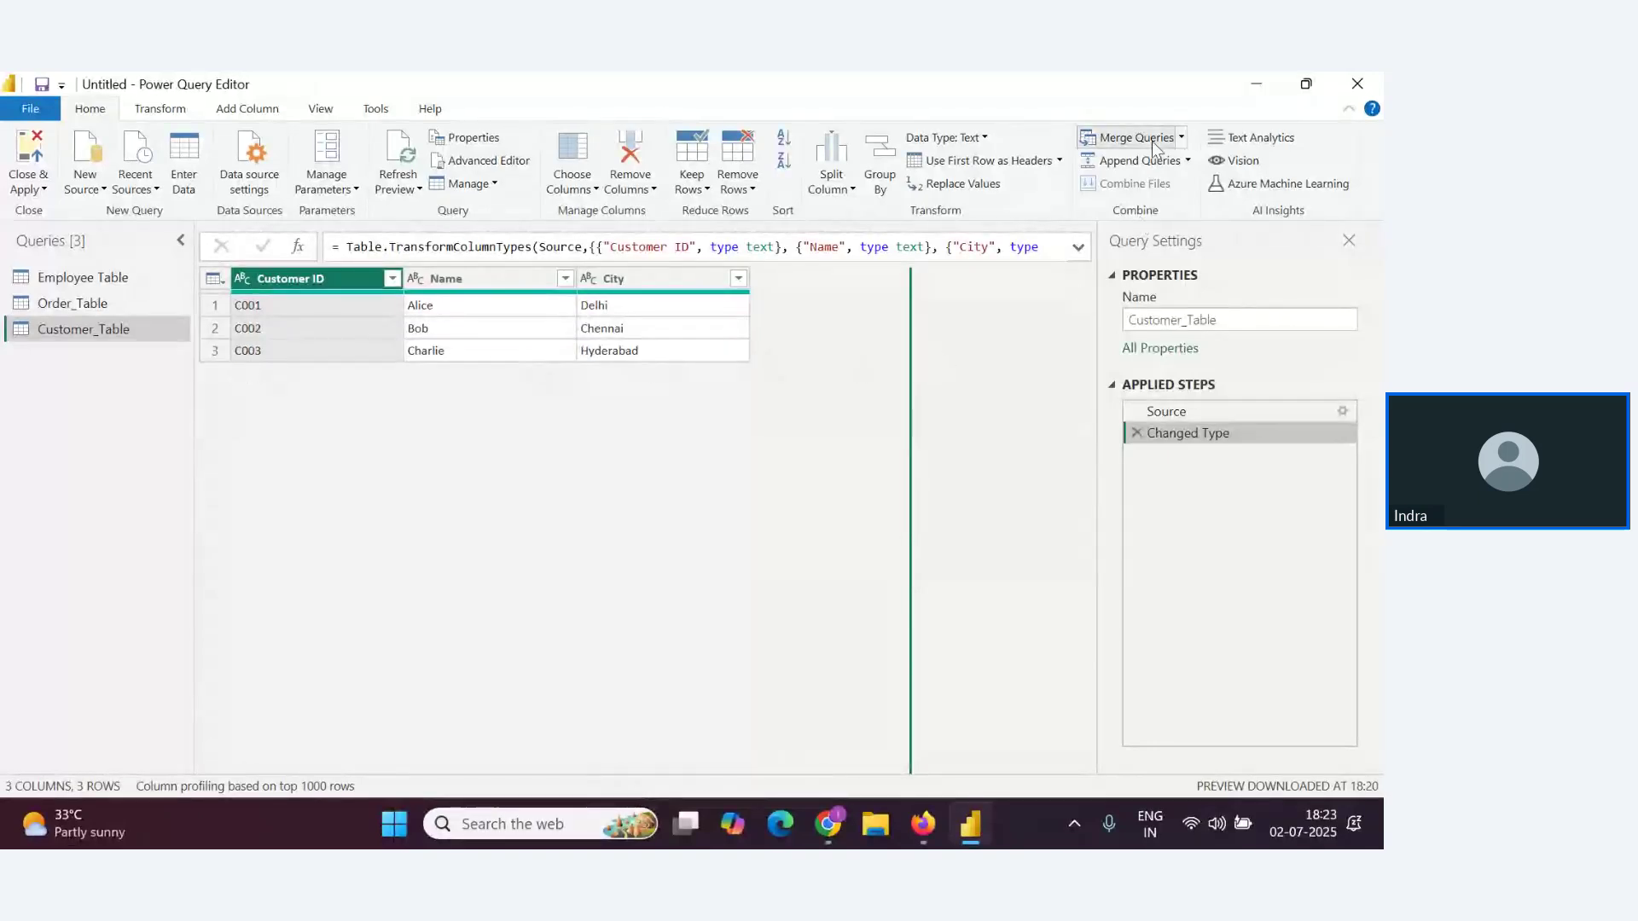
click(417, 271)
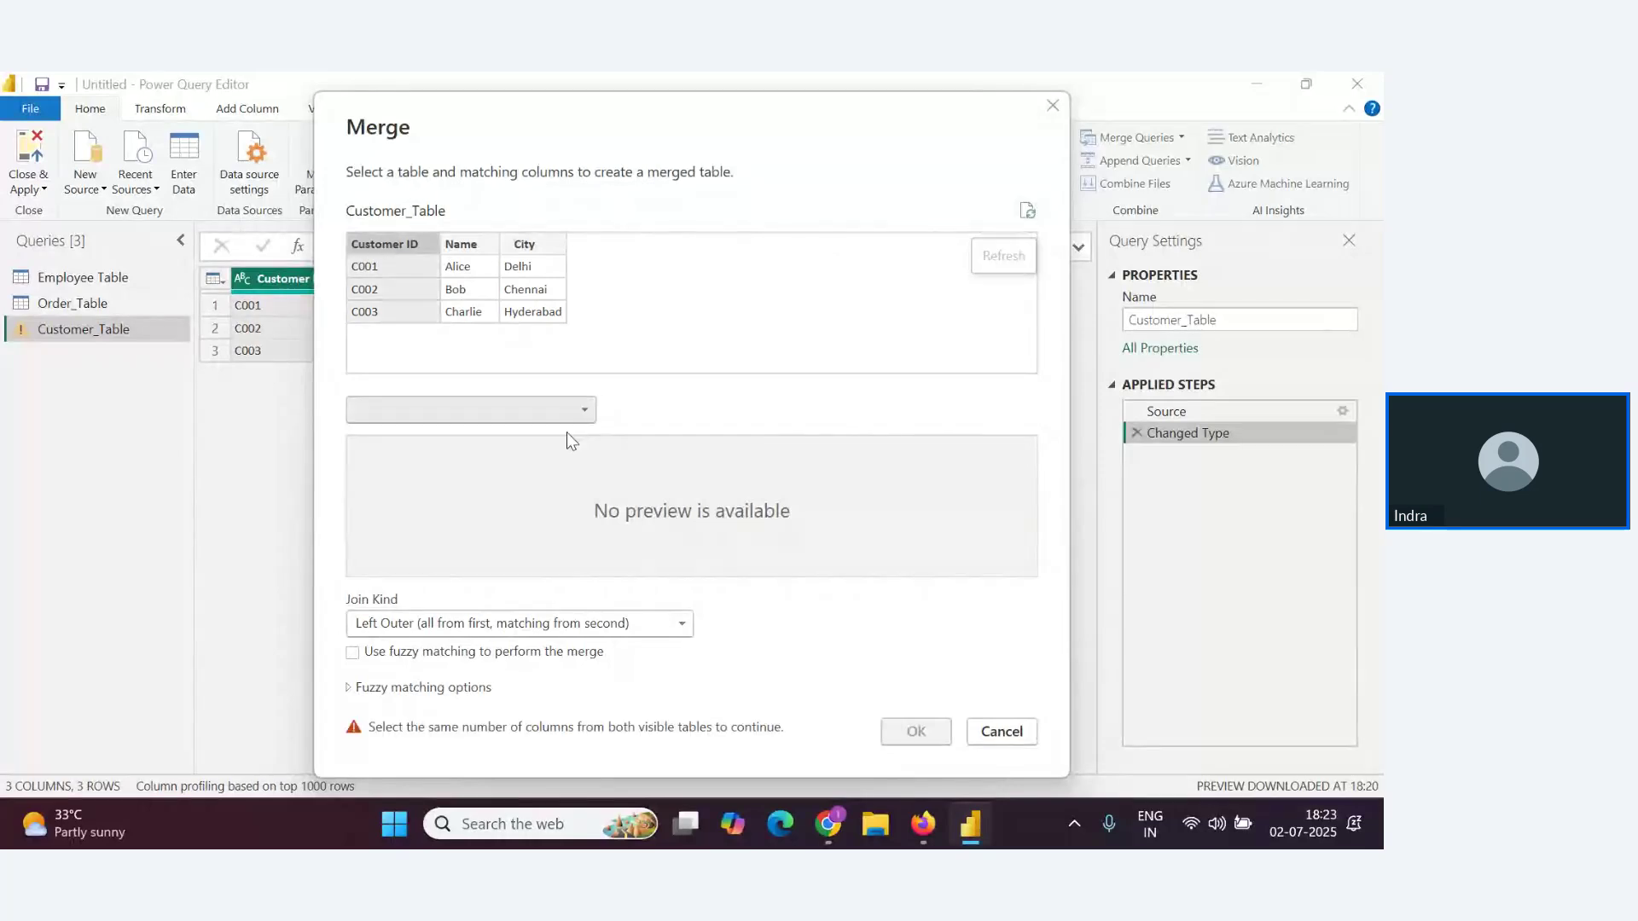
click(566, 412)
click(414, 480)
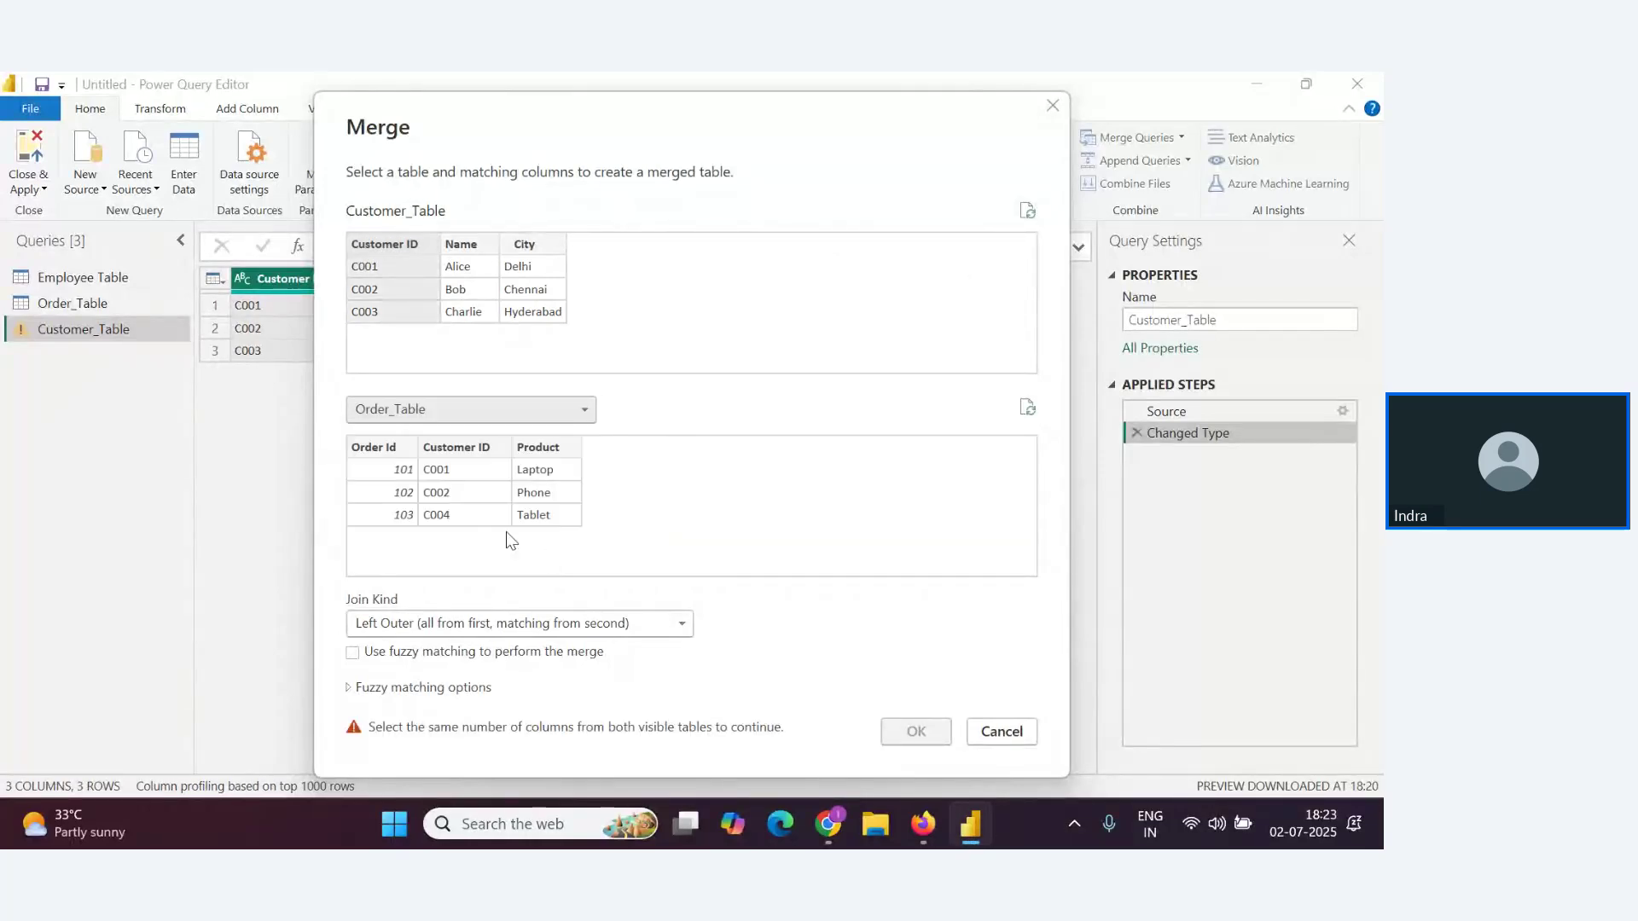
Set the join kind to Inner (only matching rows) and match the Customer ID columns of both tables
click(660, 627)
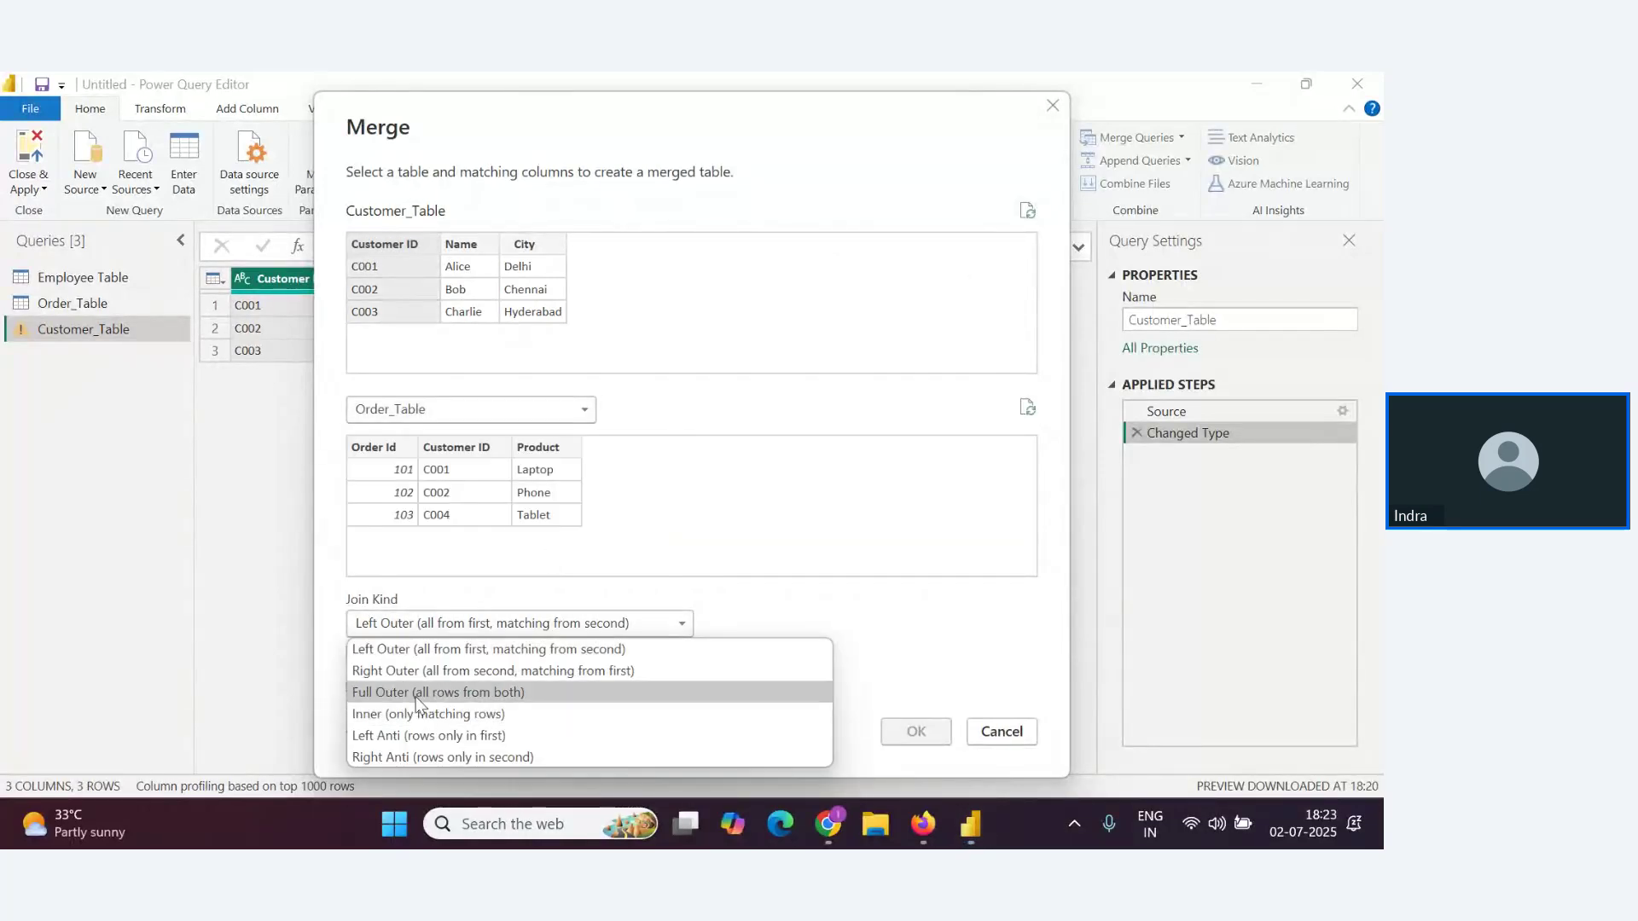
click(445, 692)
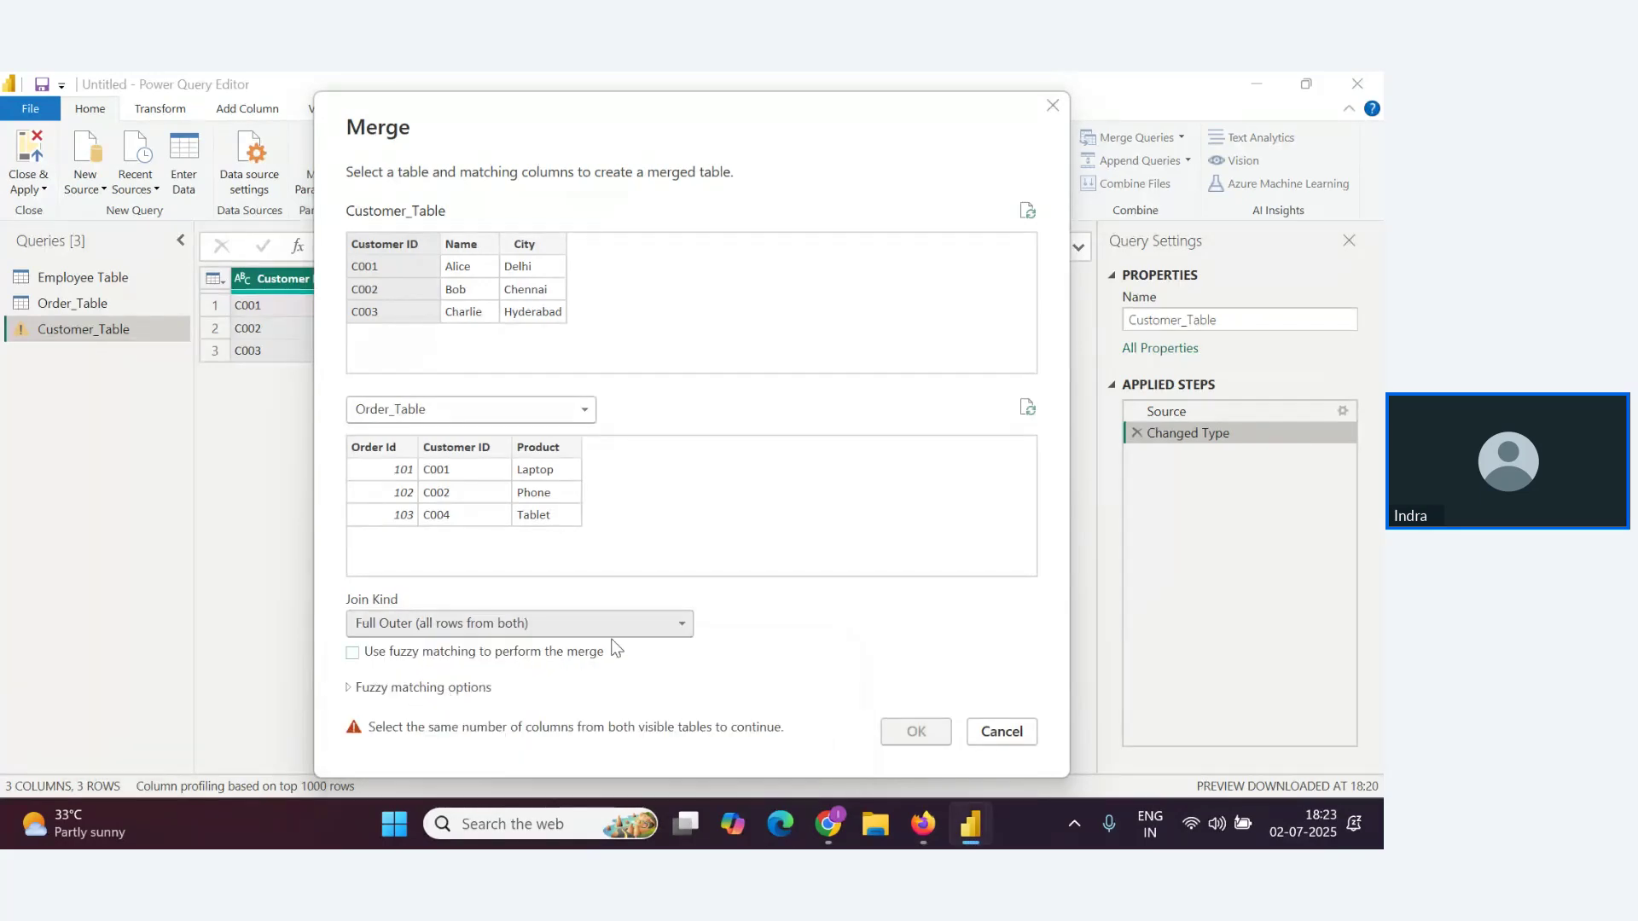
click(609, 630)
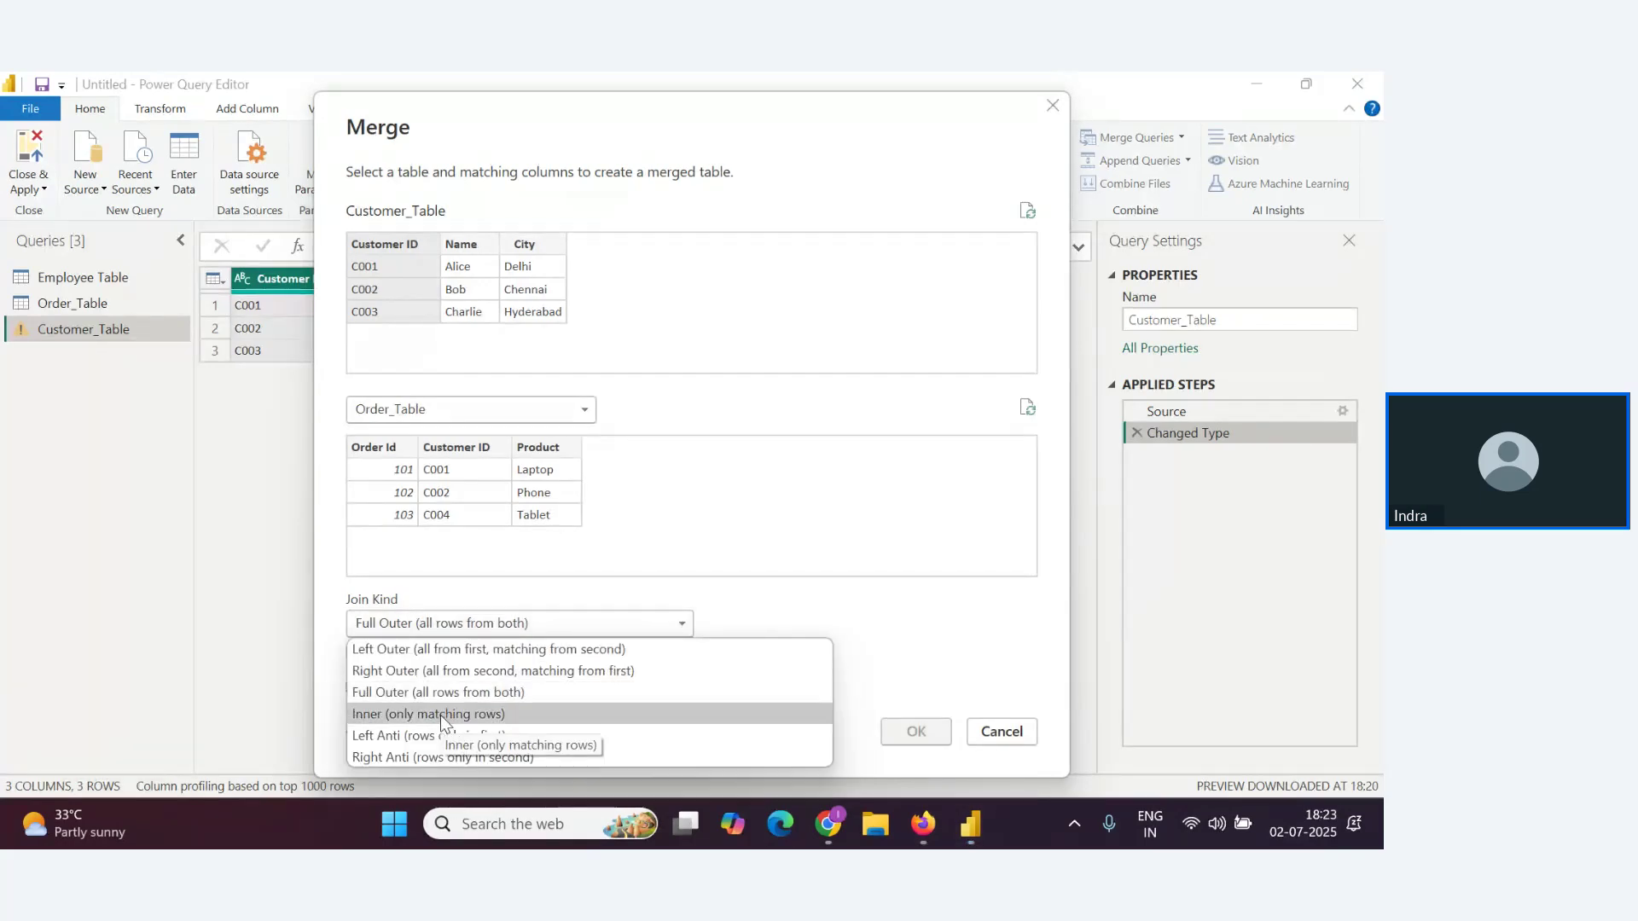
click(440, 715)
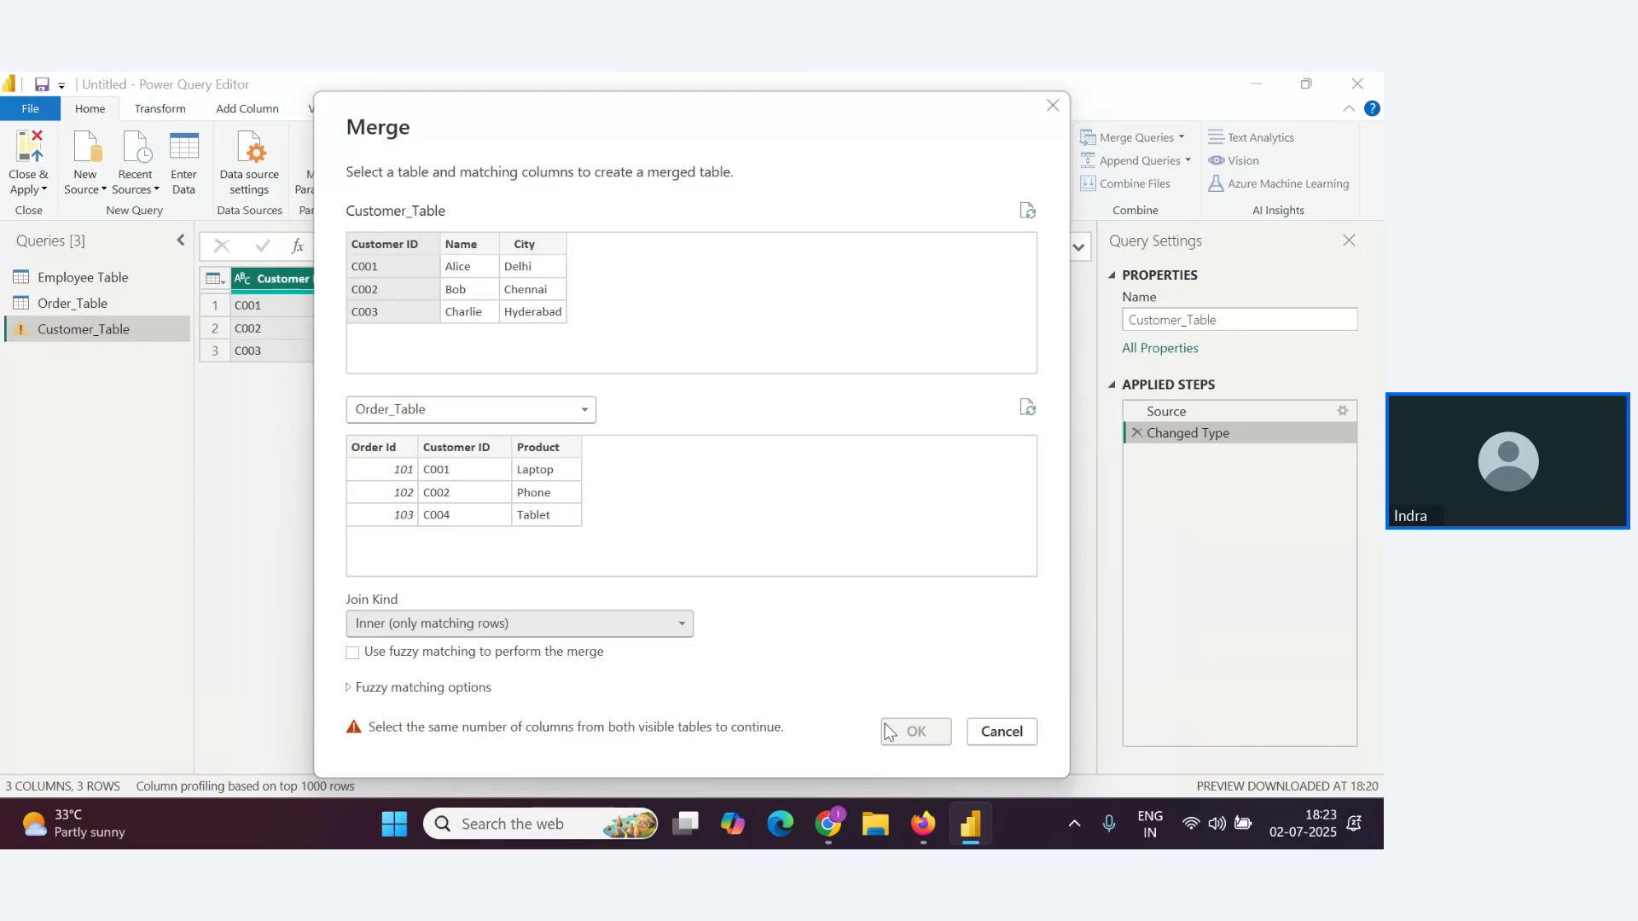
click(463, 449)
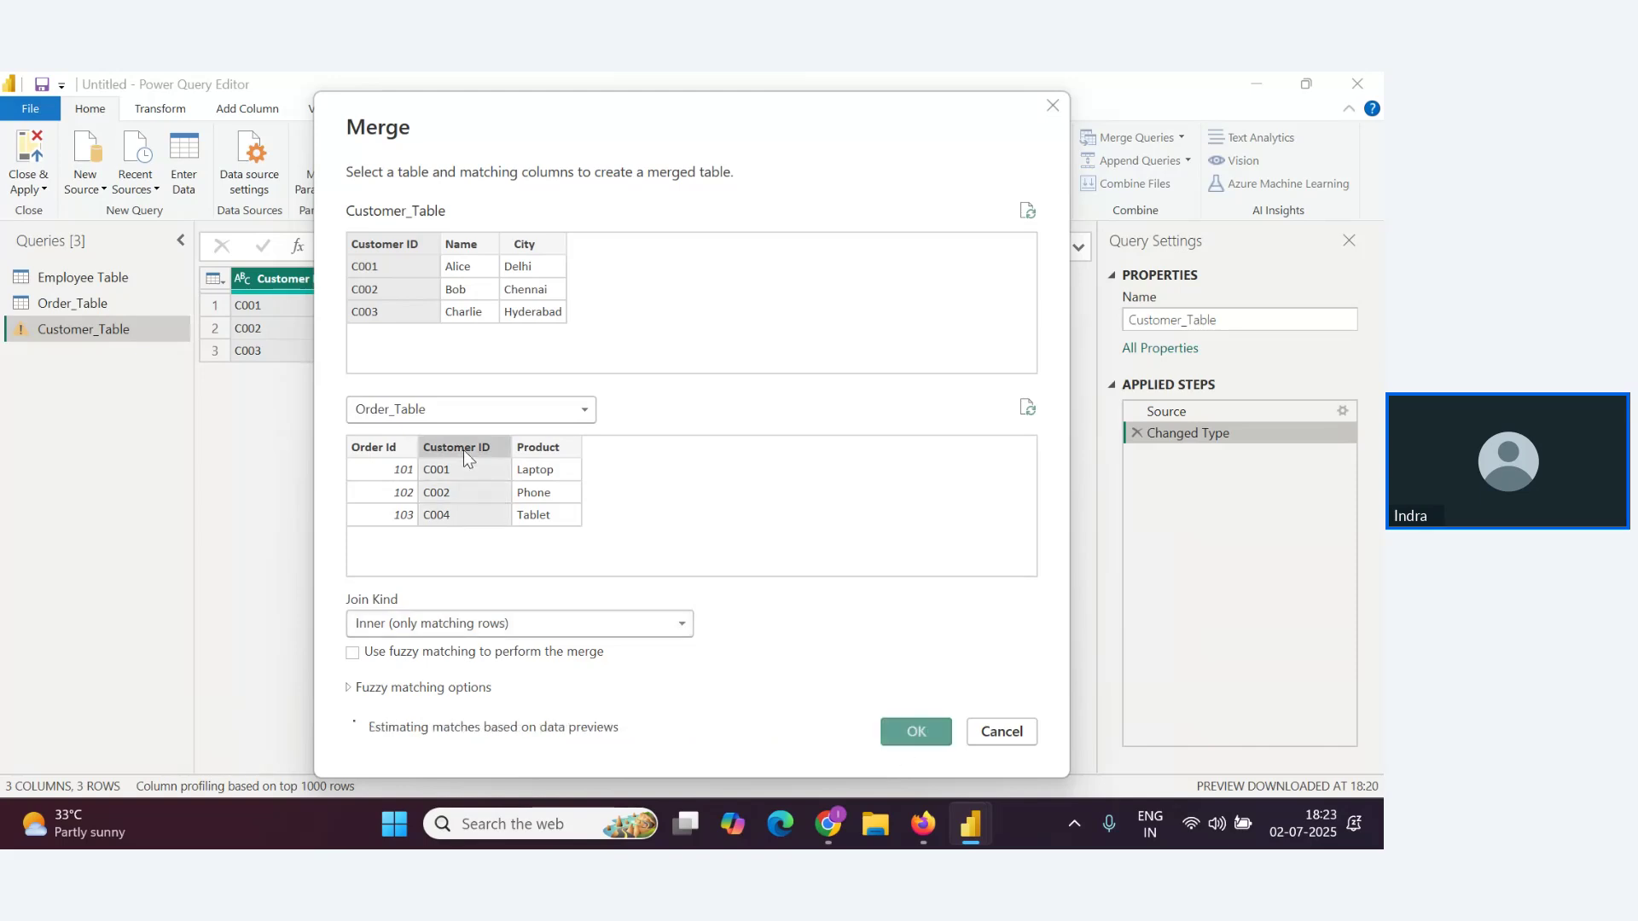
click(379, 254)
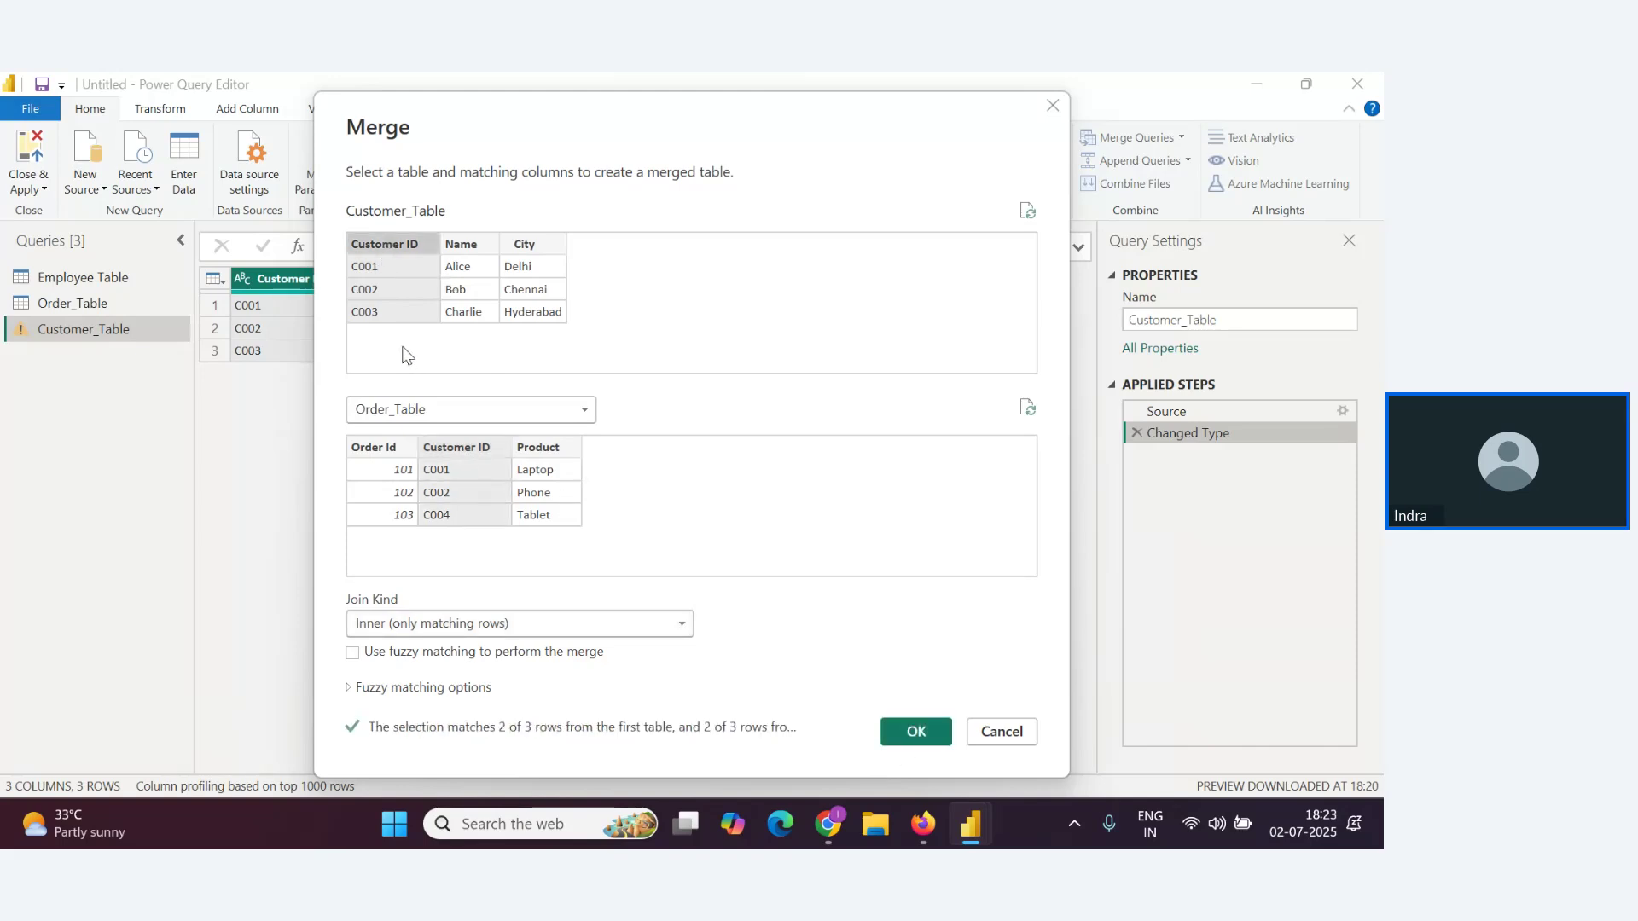
Switch to the Zoho webinar and read the newest attendee questions in the Q&A
key(alt+Tab)
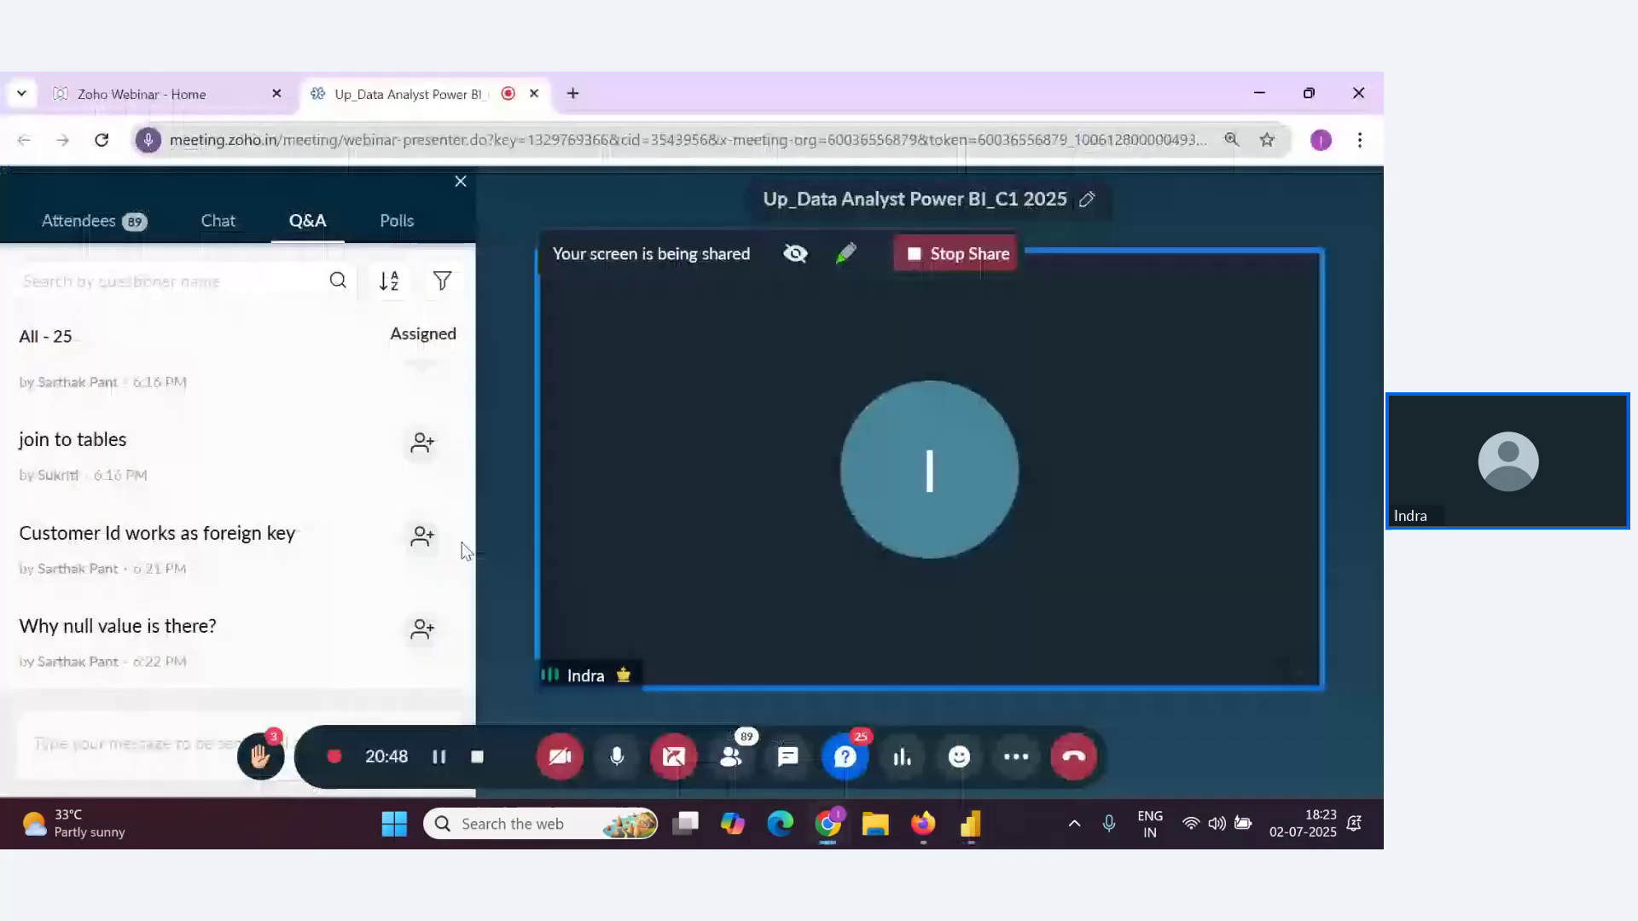
scroll(324, 627, down, 1)
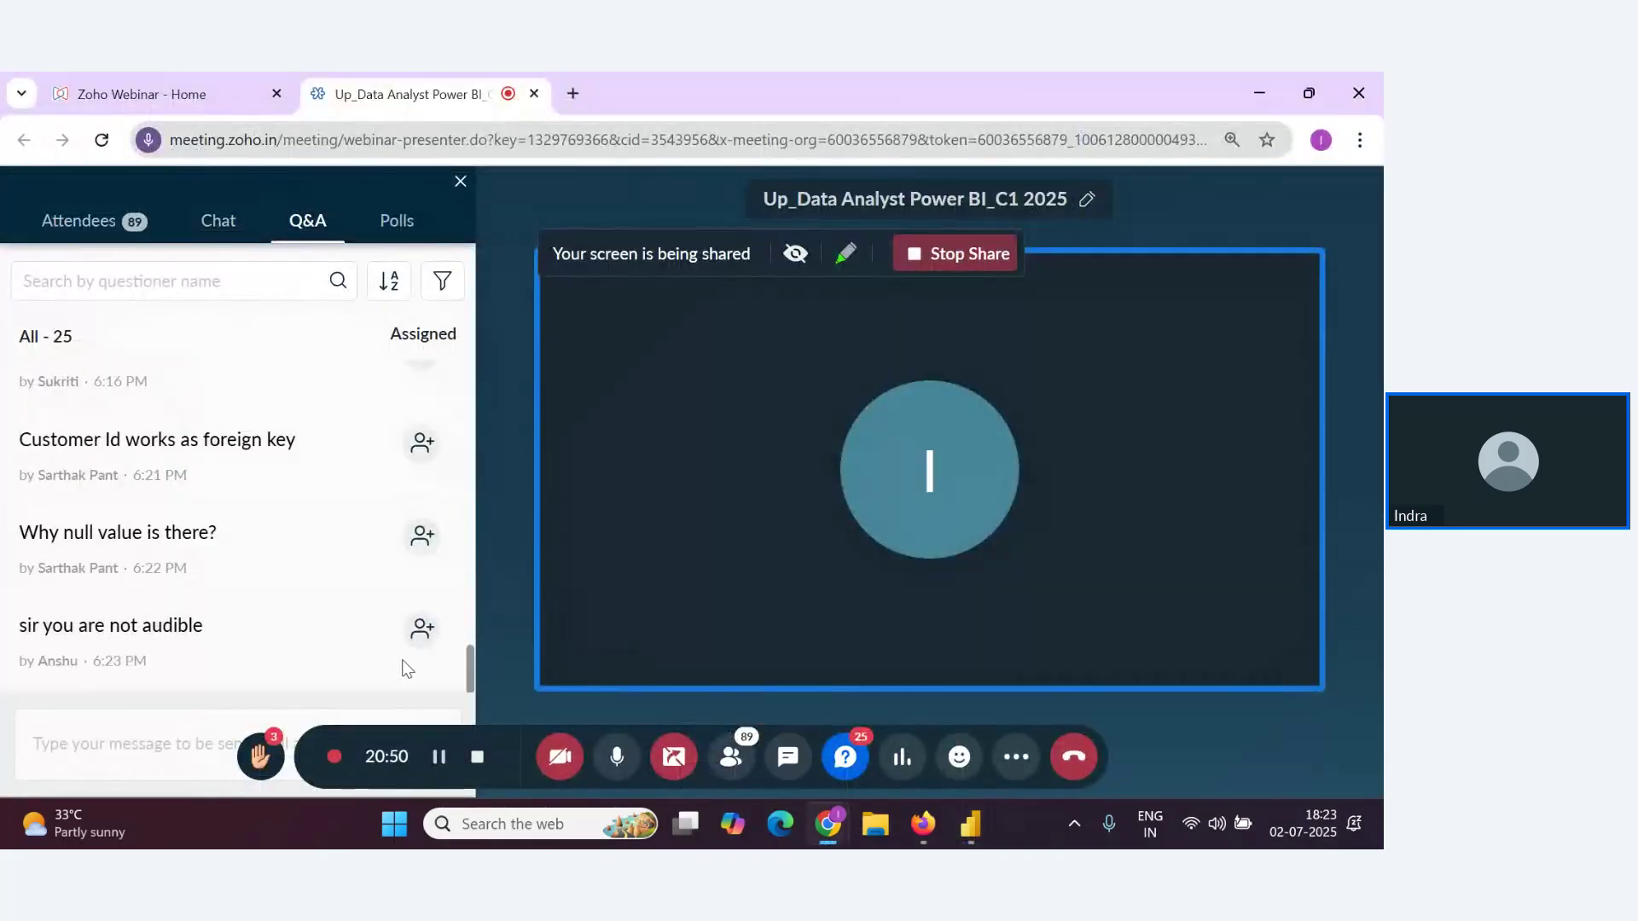
key(alt+Tab)
key(alt+Tab)
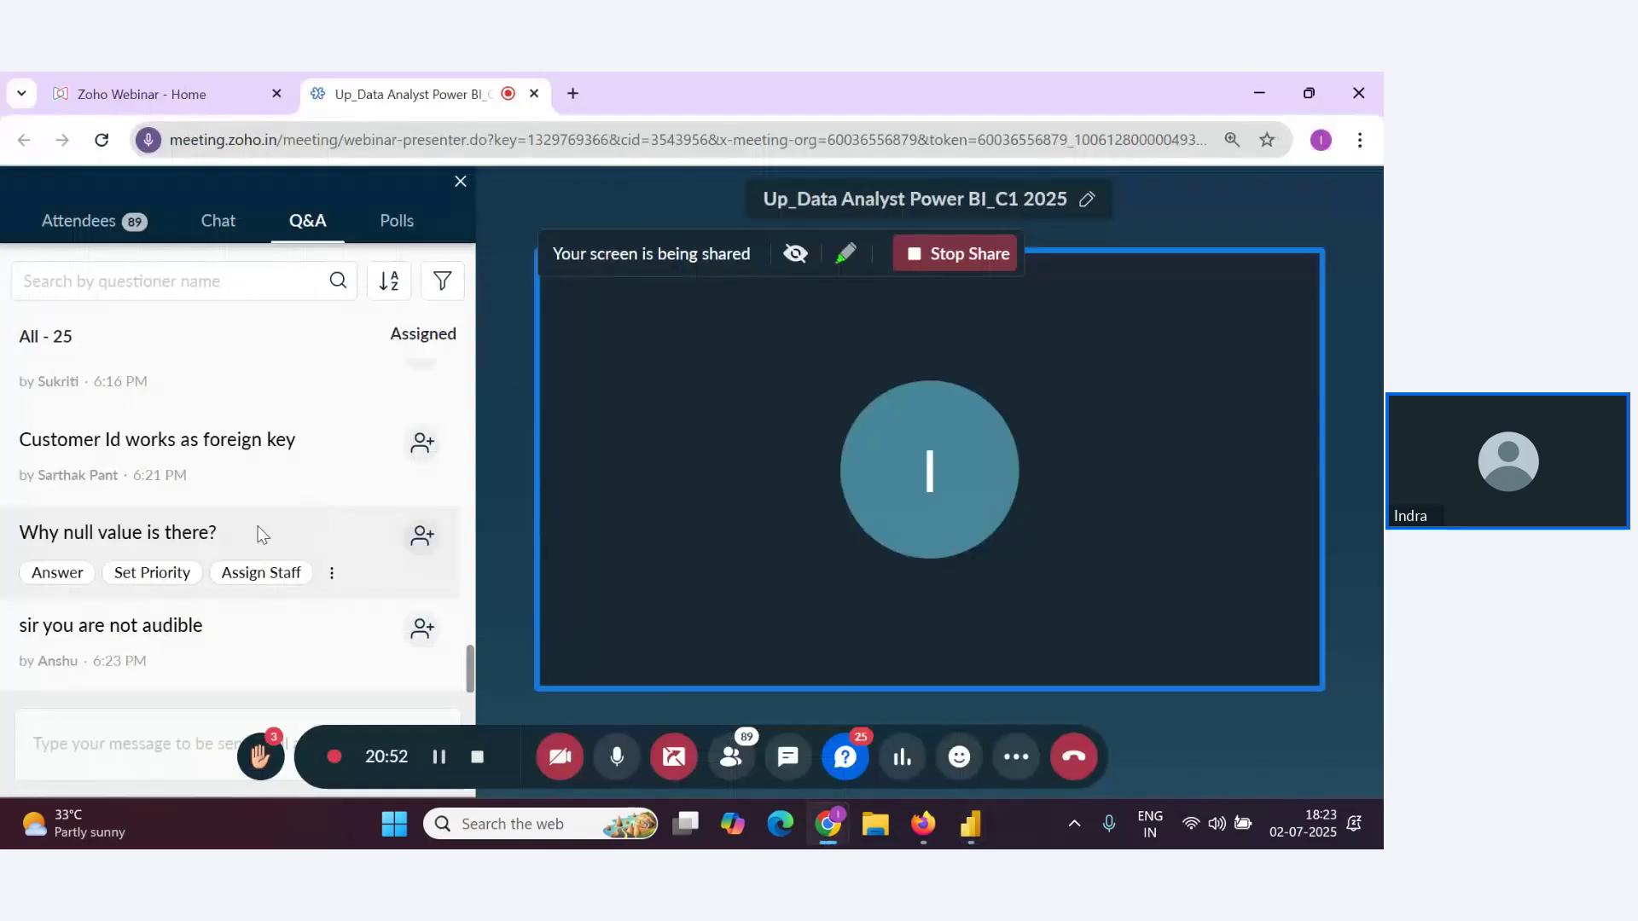
Check the webinar's Network Performance settings, close them and return to Power Query Editor
click(1015, 756)
click(1024, 688)
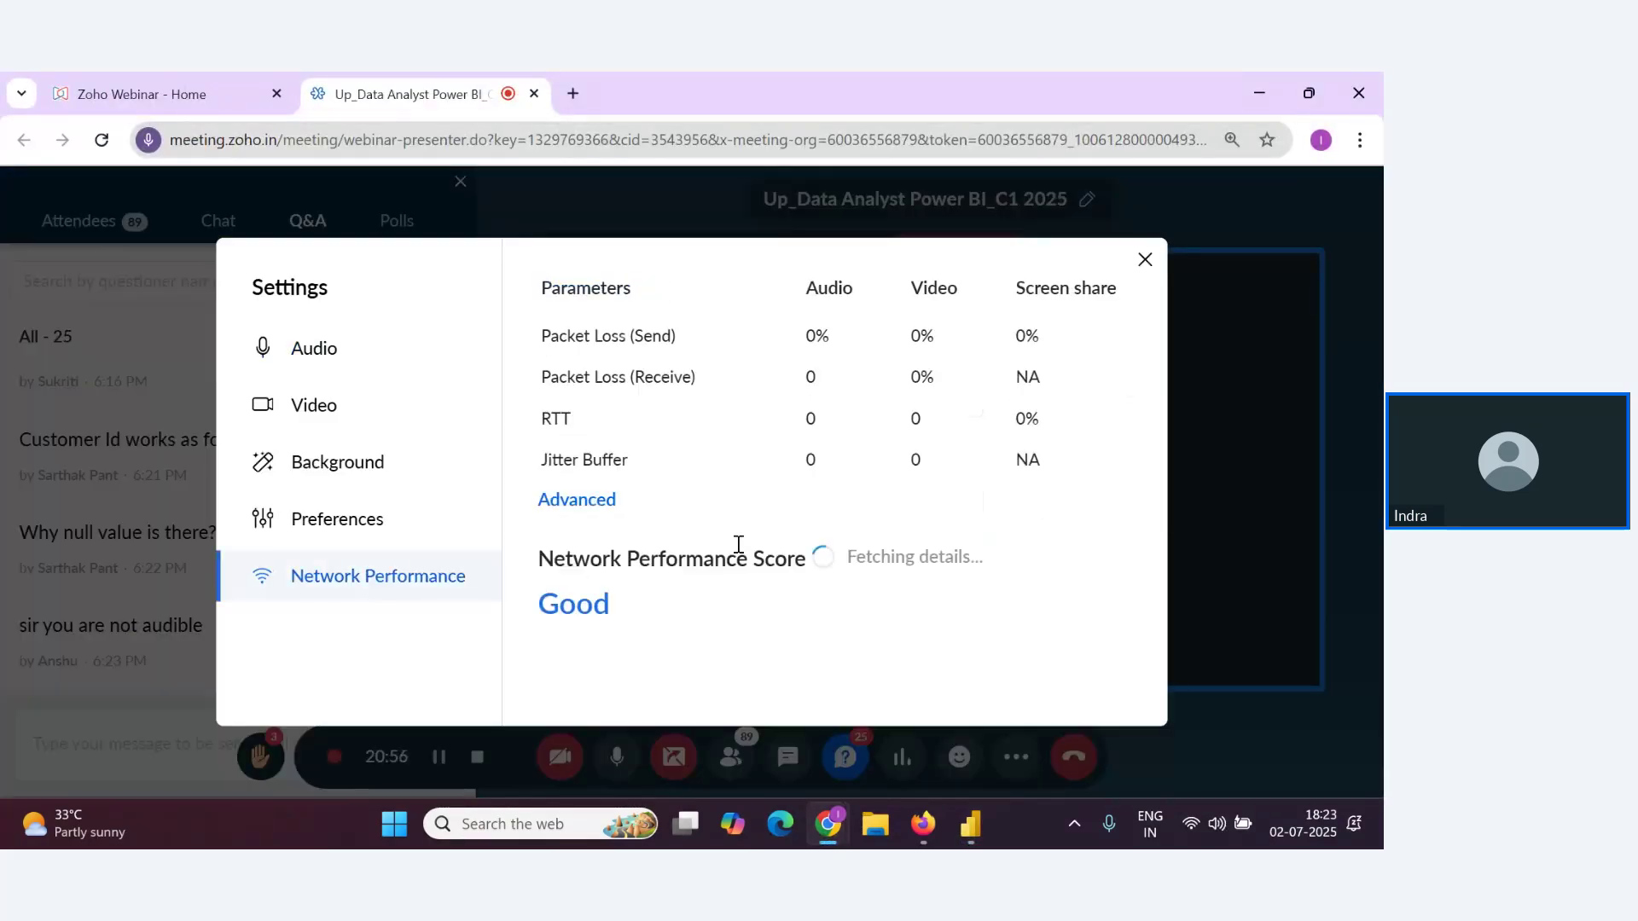
click(1145, 259)
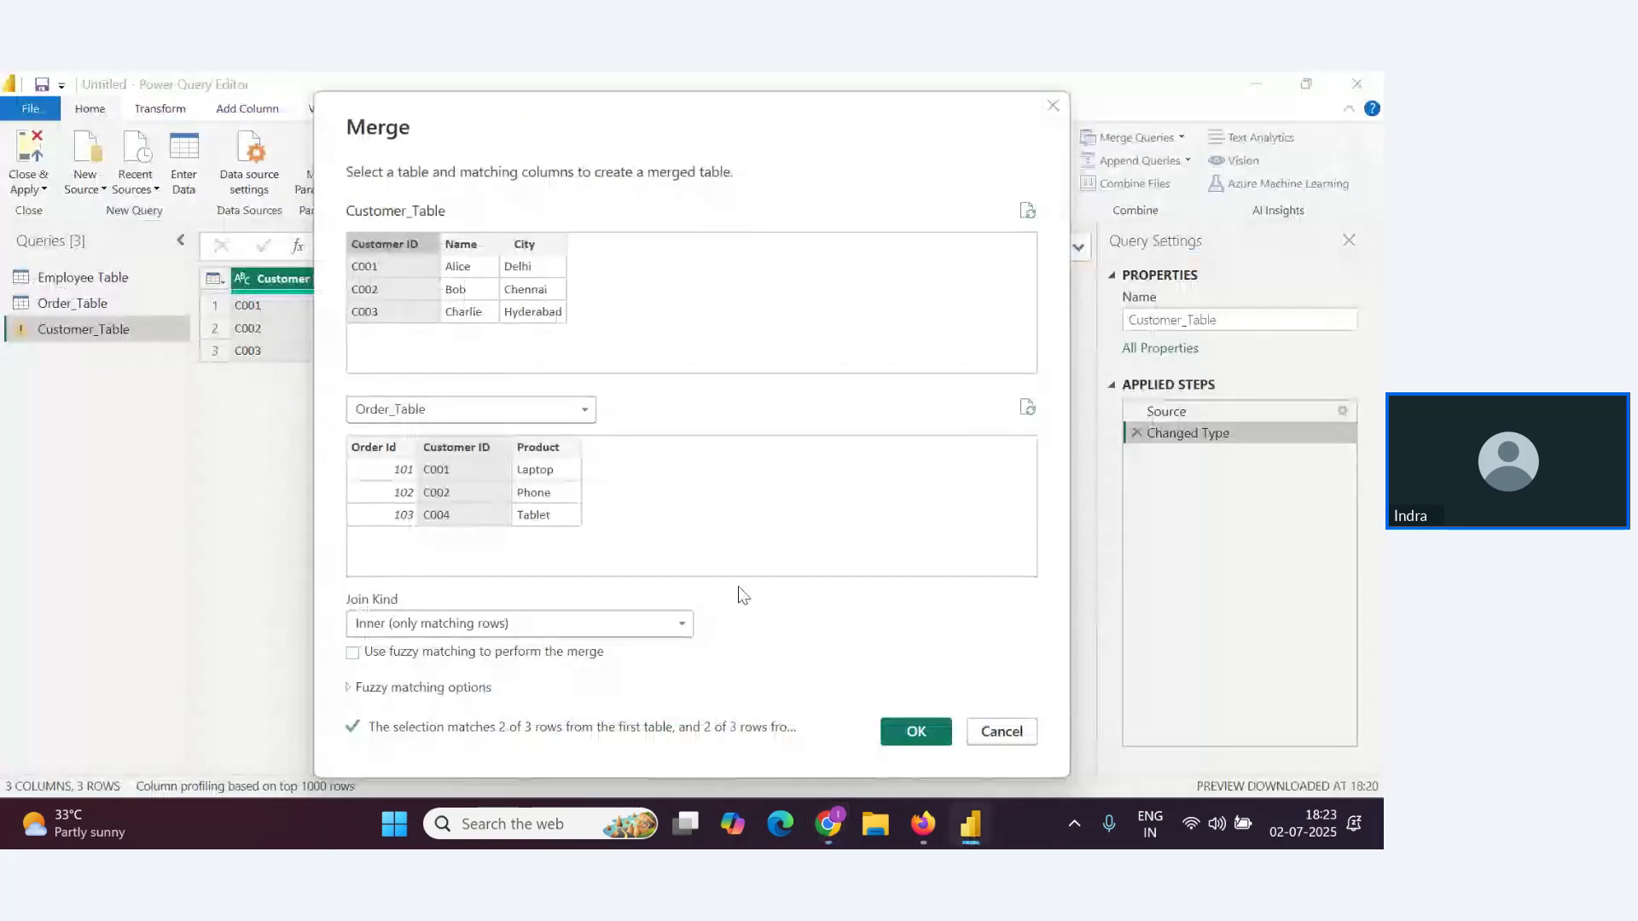
key(alt+Tab)
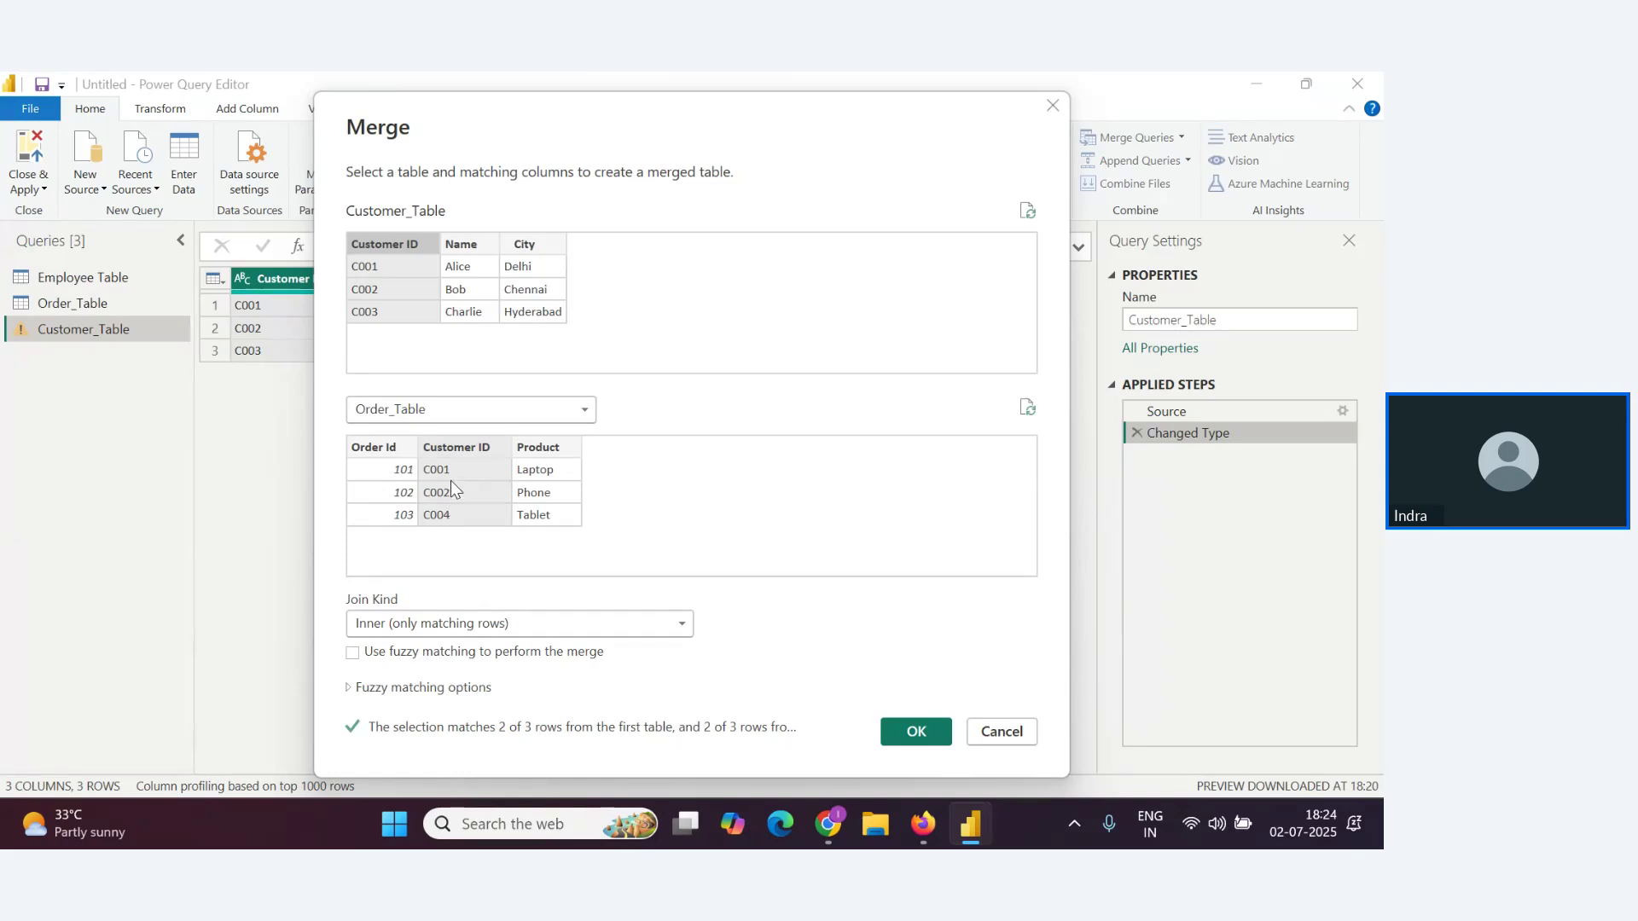
Apply the inner merge and try to expand the merged Order_Table column
click(913, 734)
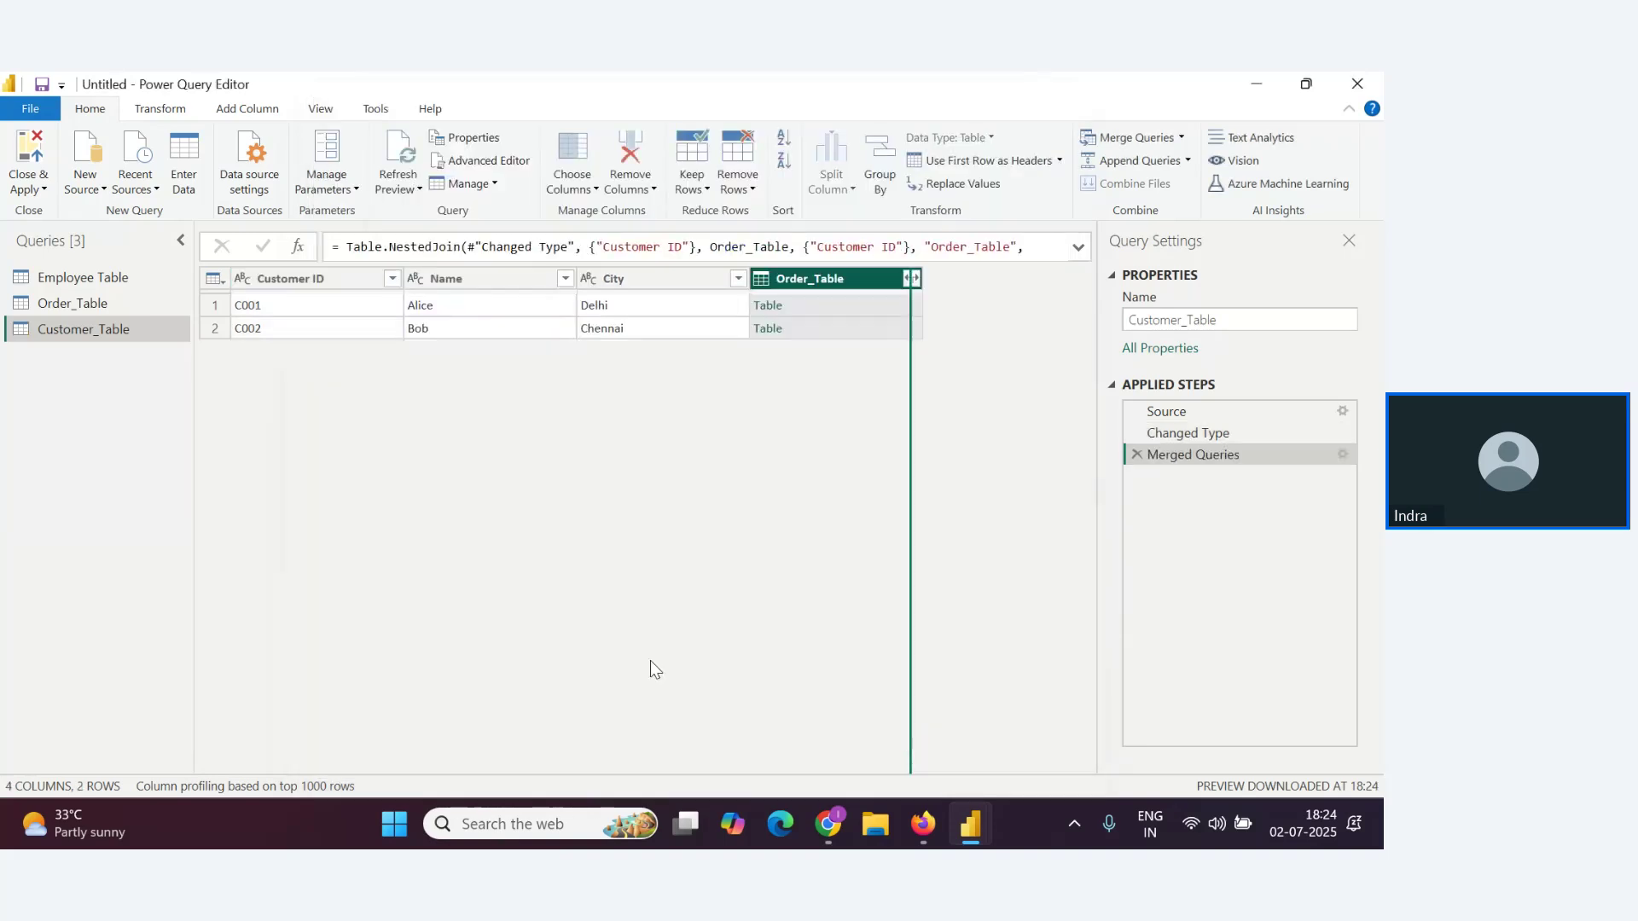
click(913, 279)
click(962, 340)
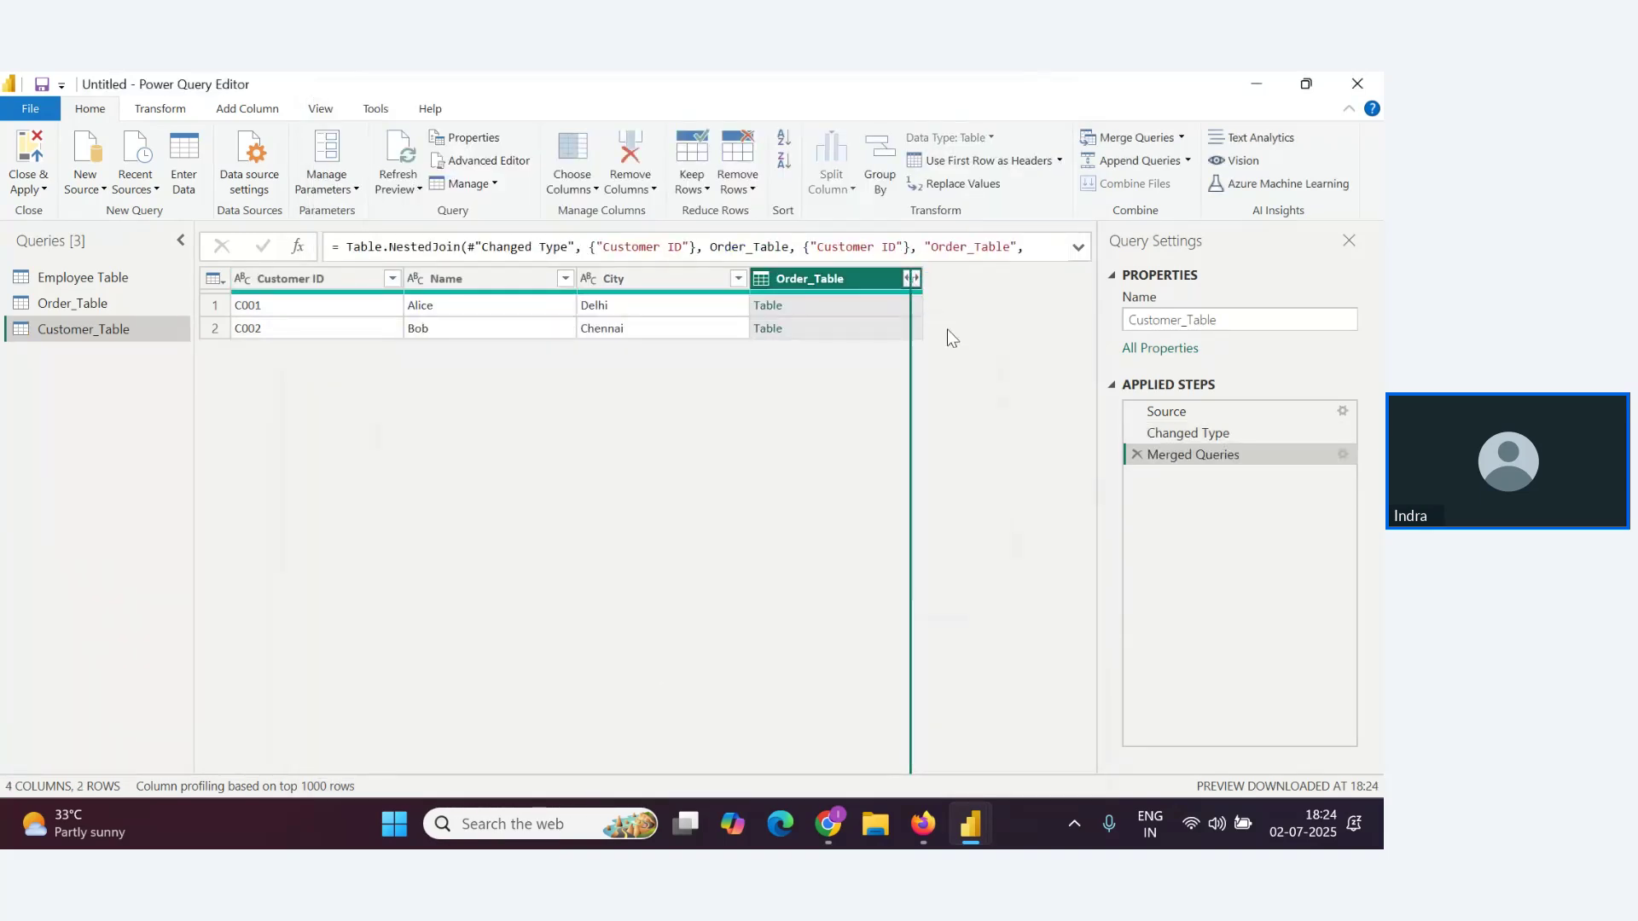
click(913, 279)
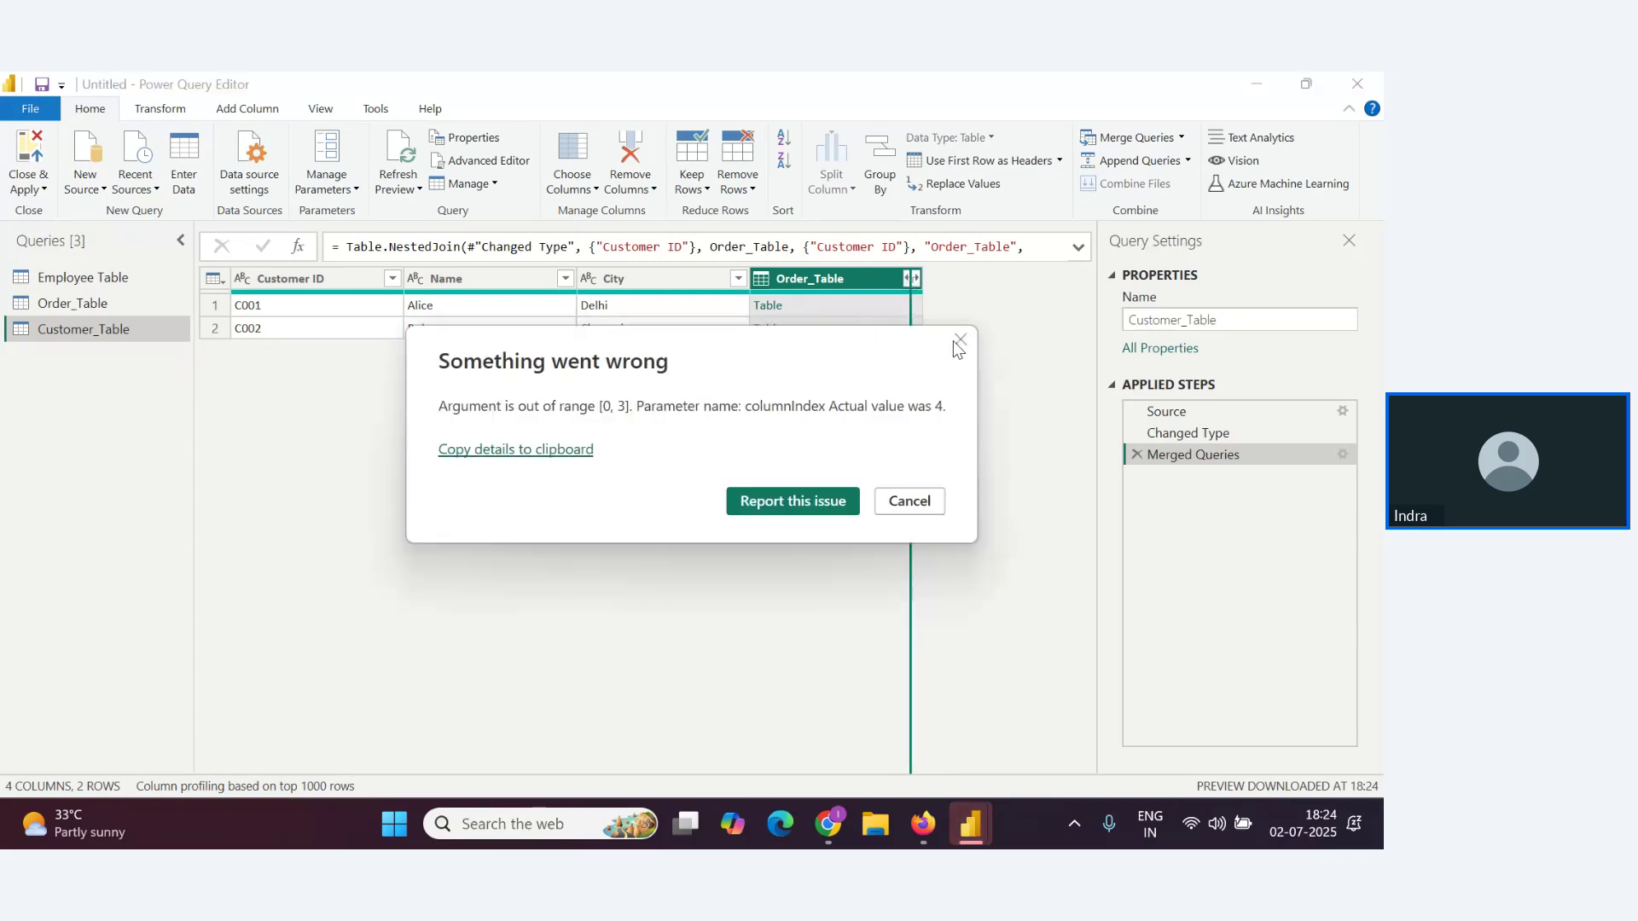
click(961, 340)
click(916, 280)
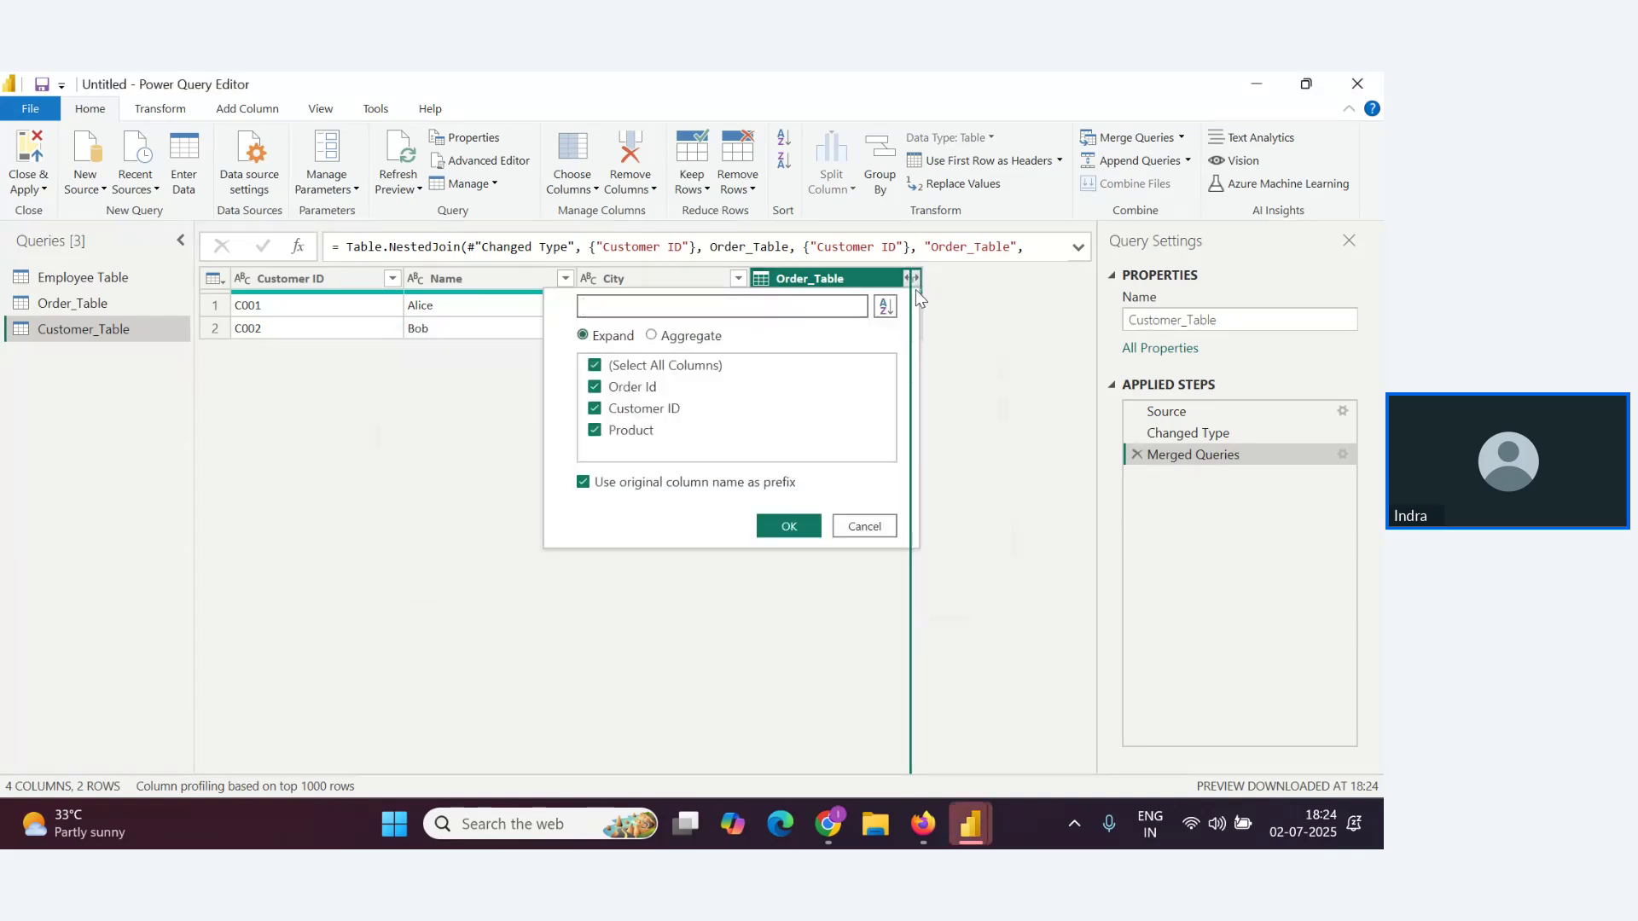
click(957, 309)
Reload Customer_Table by viewing Order_Table briefly, and expand its merged column into Order Id, Customer ID and Product
click(98, 309)
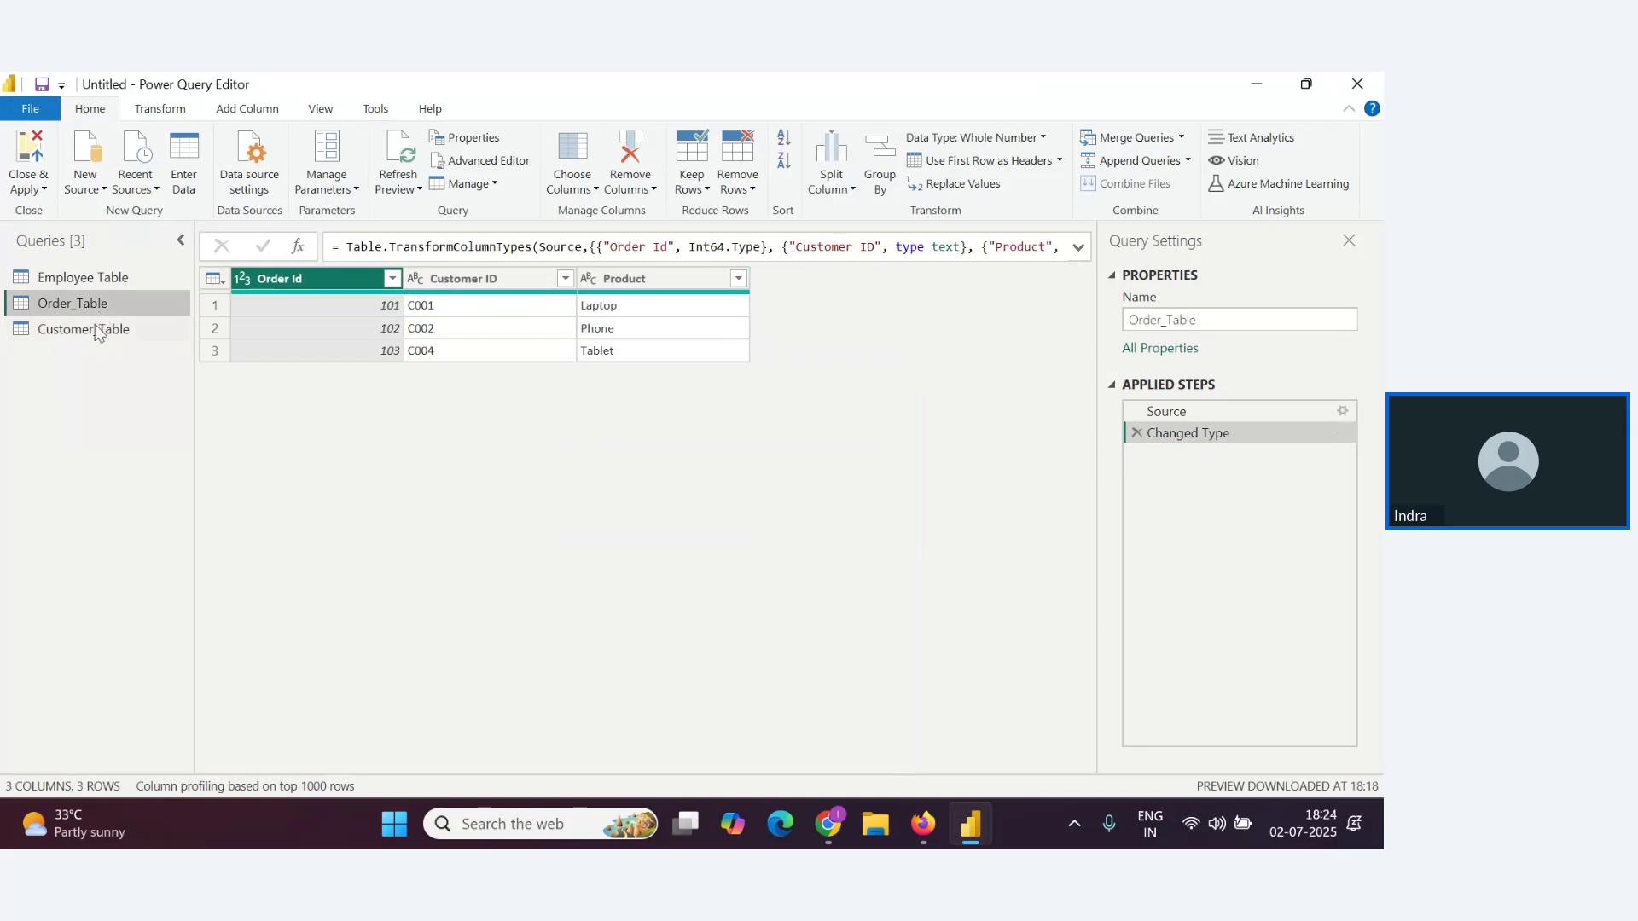
click(94, 334)
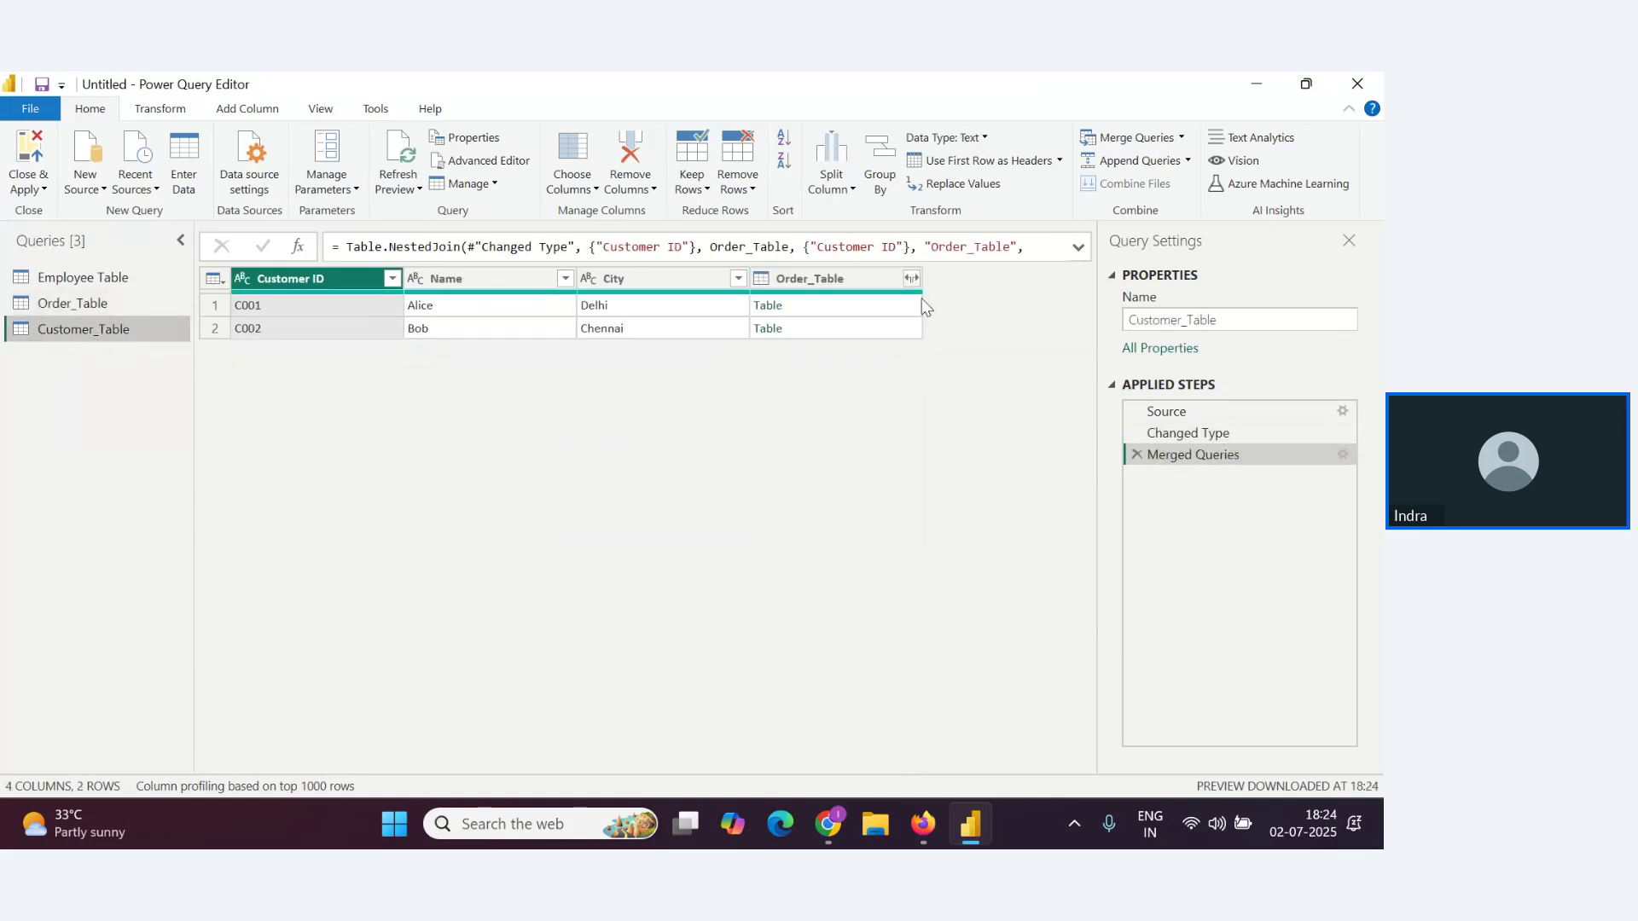
click(912, 279)
click(782, 525)
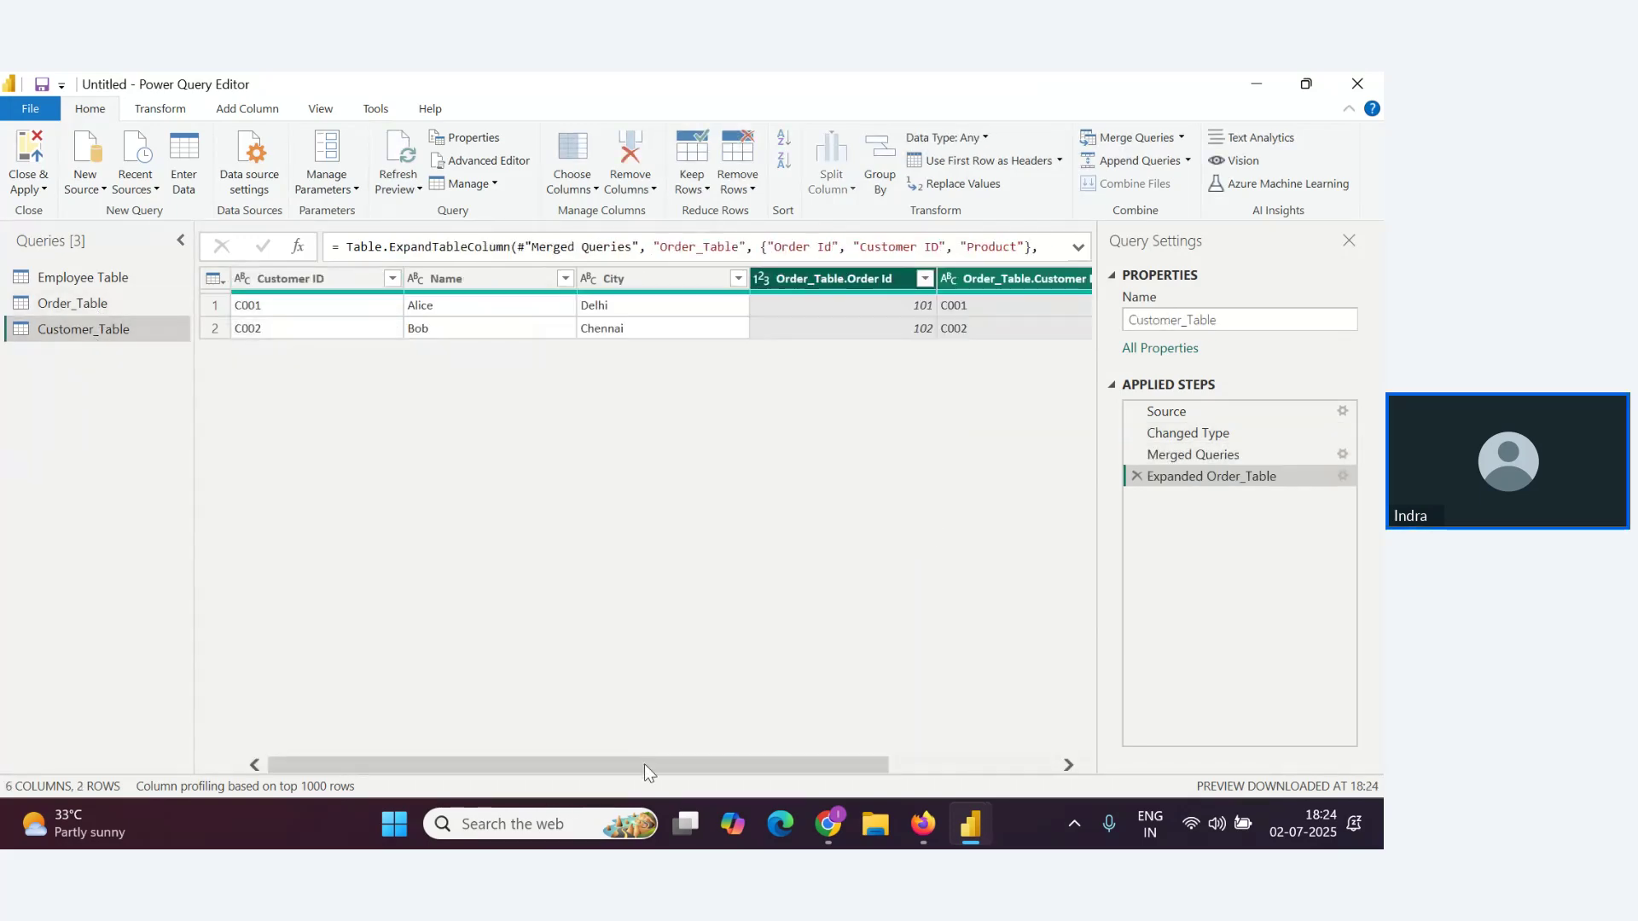
drag(644, 764, 264, 765)
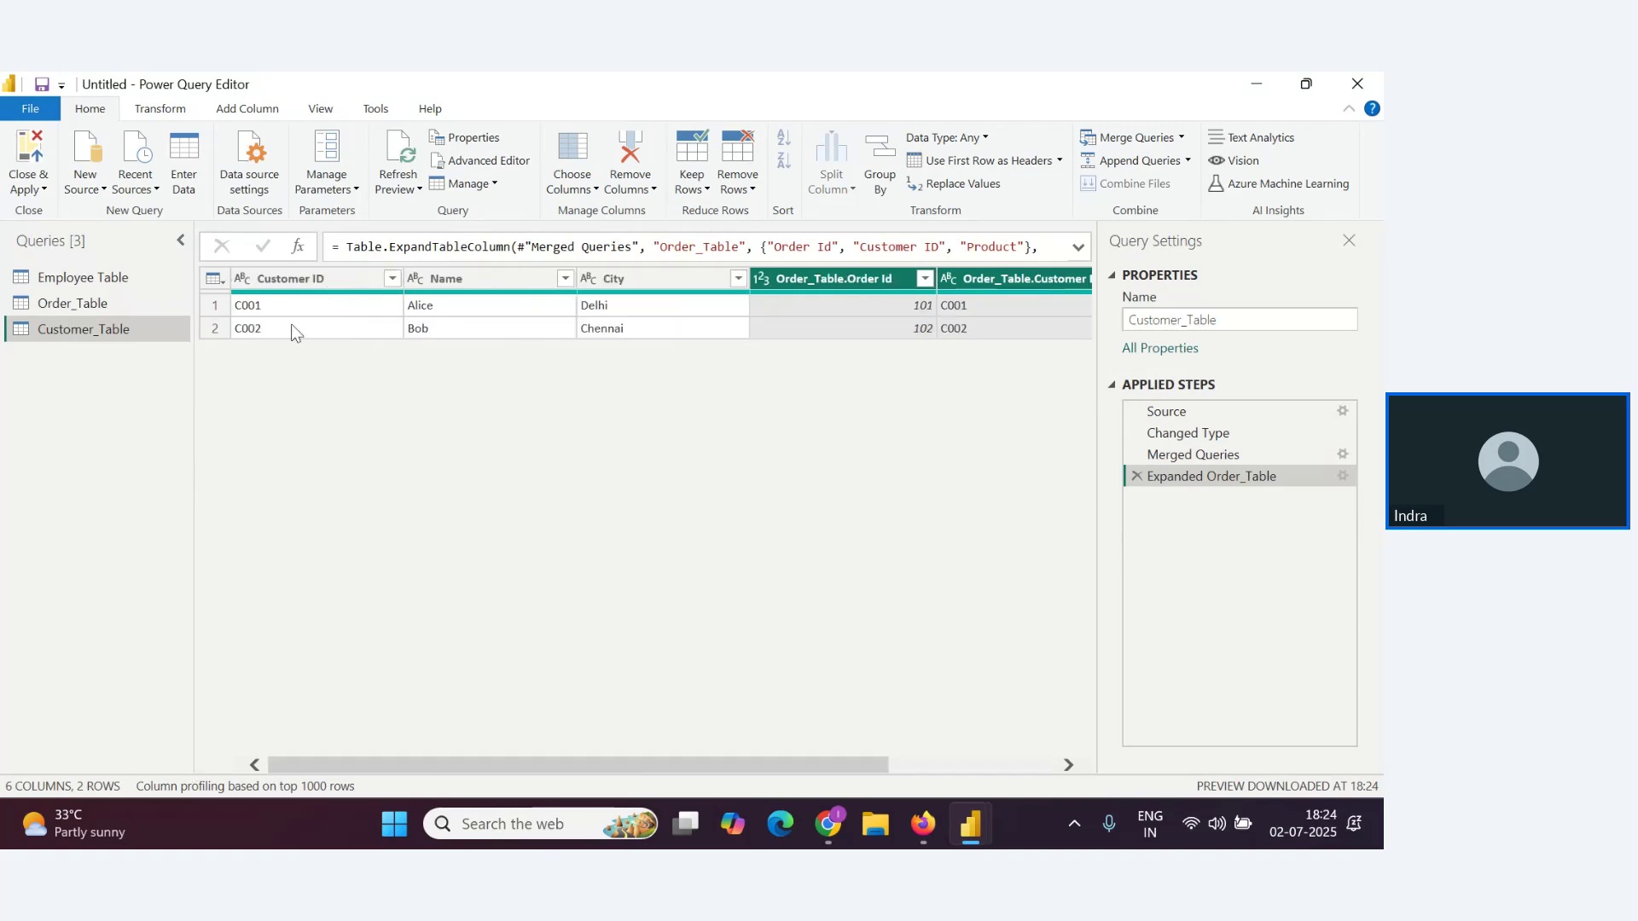
Check the Zoho webinar Q&A, return to Power Query Editor and remove Customer_Table's Expanded Order_Table and Merged Queries steps
key(alt+Tab)
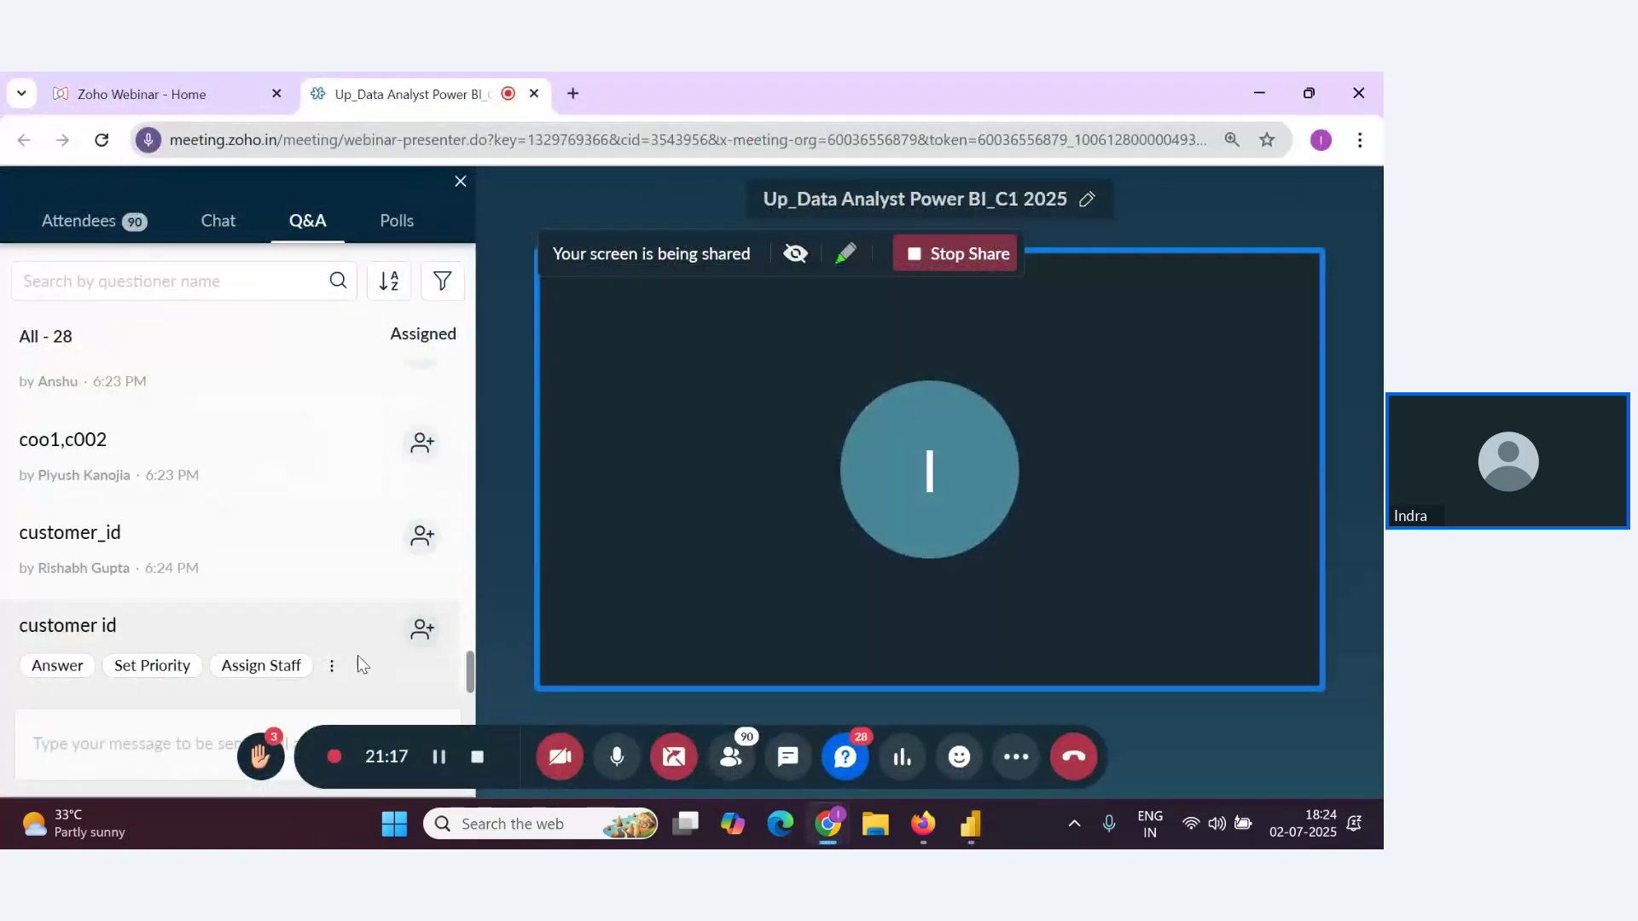
key(alt+Tab)
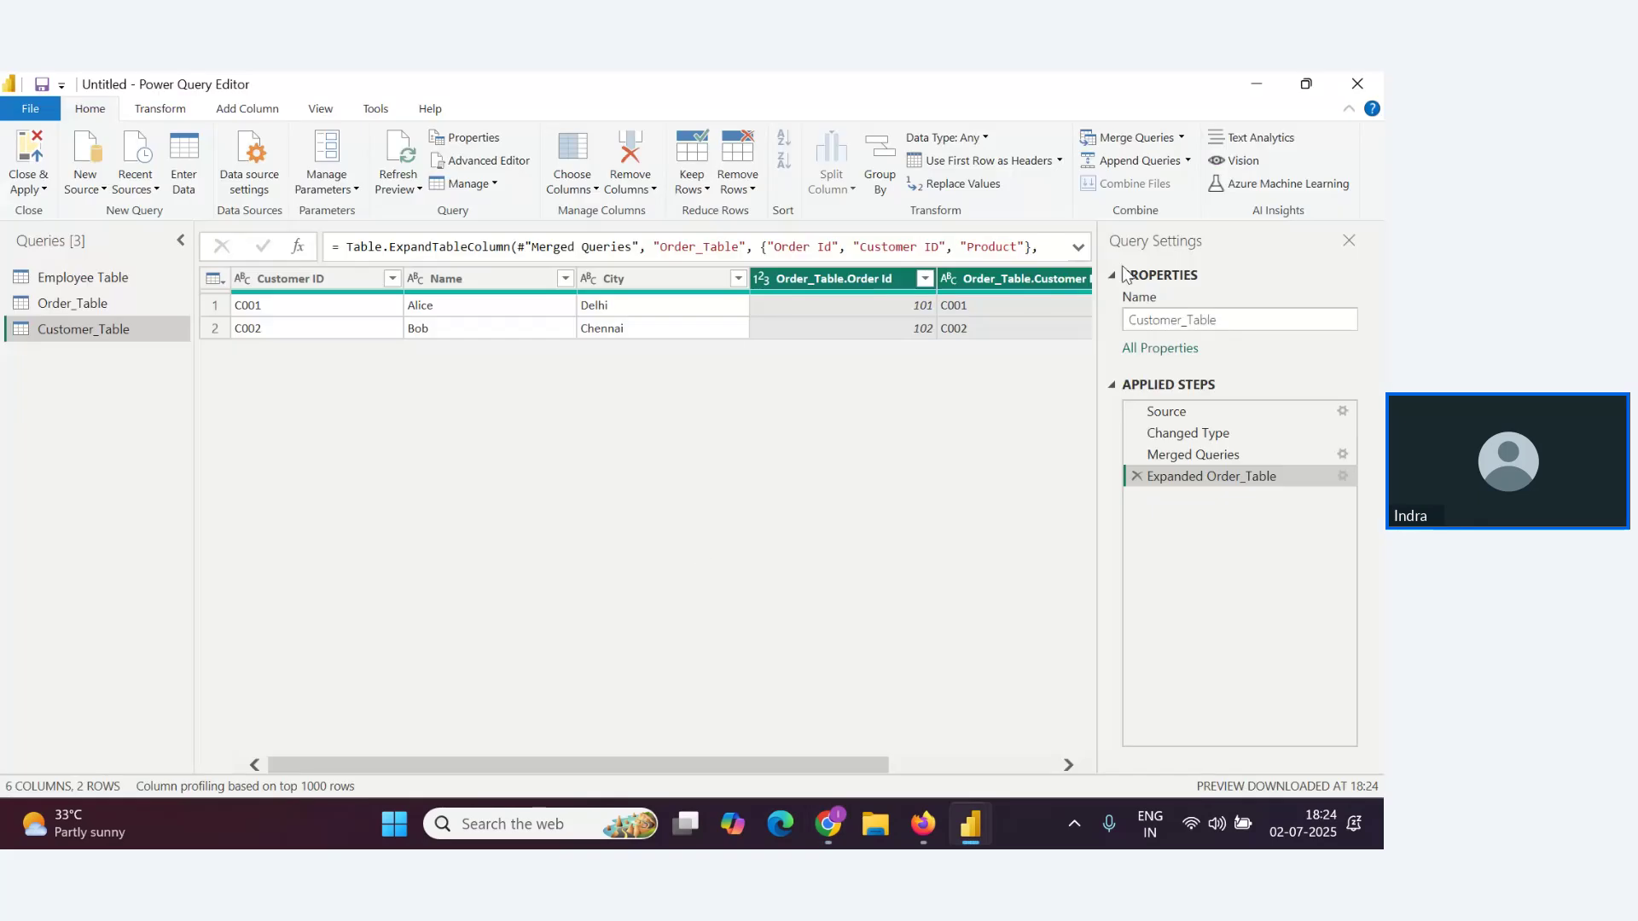
click(1137, 476)
click(1136, 455)
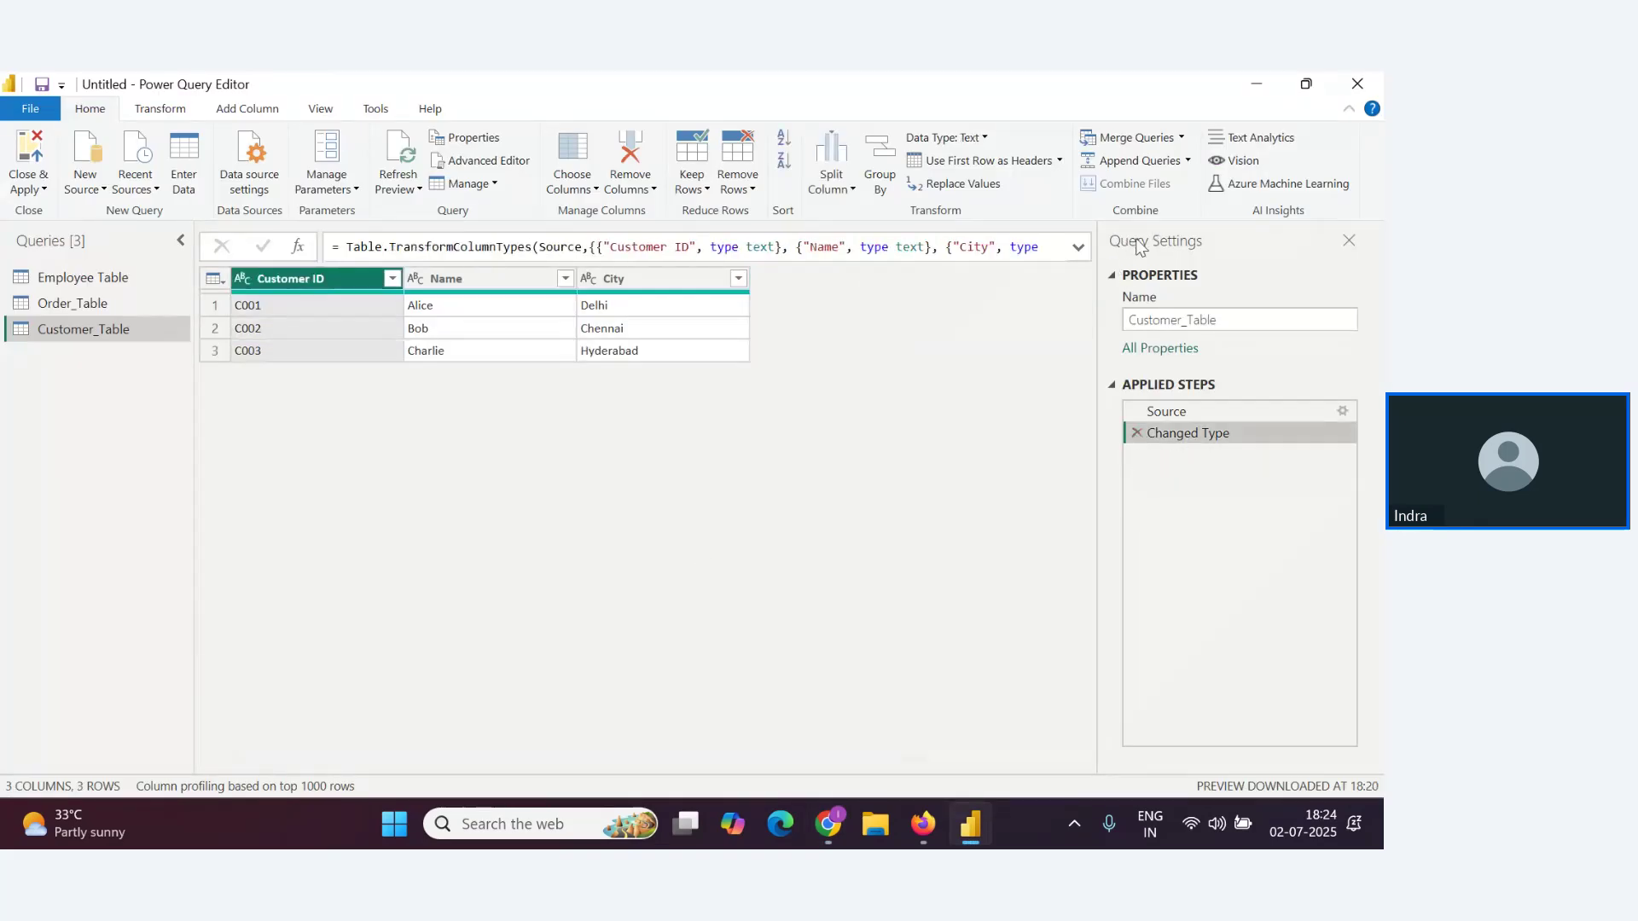
Merge Customer_Table with Order_Table on Customer ID using a Full Outer (all rows from both) join
click(1181, 139)
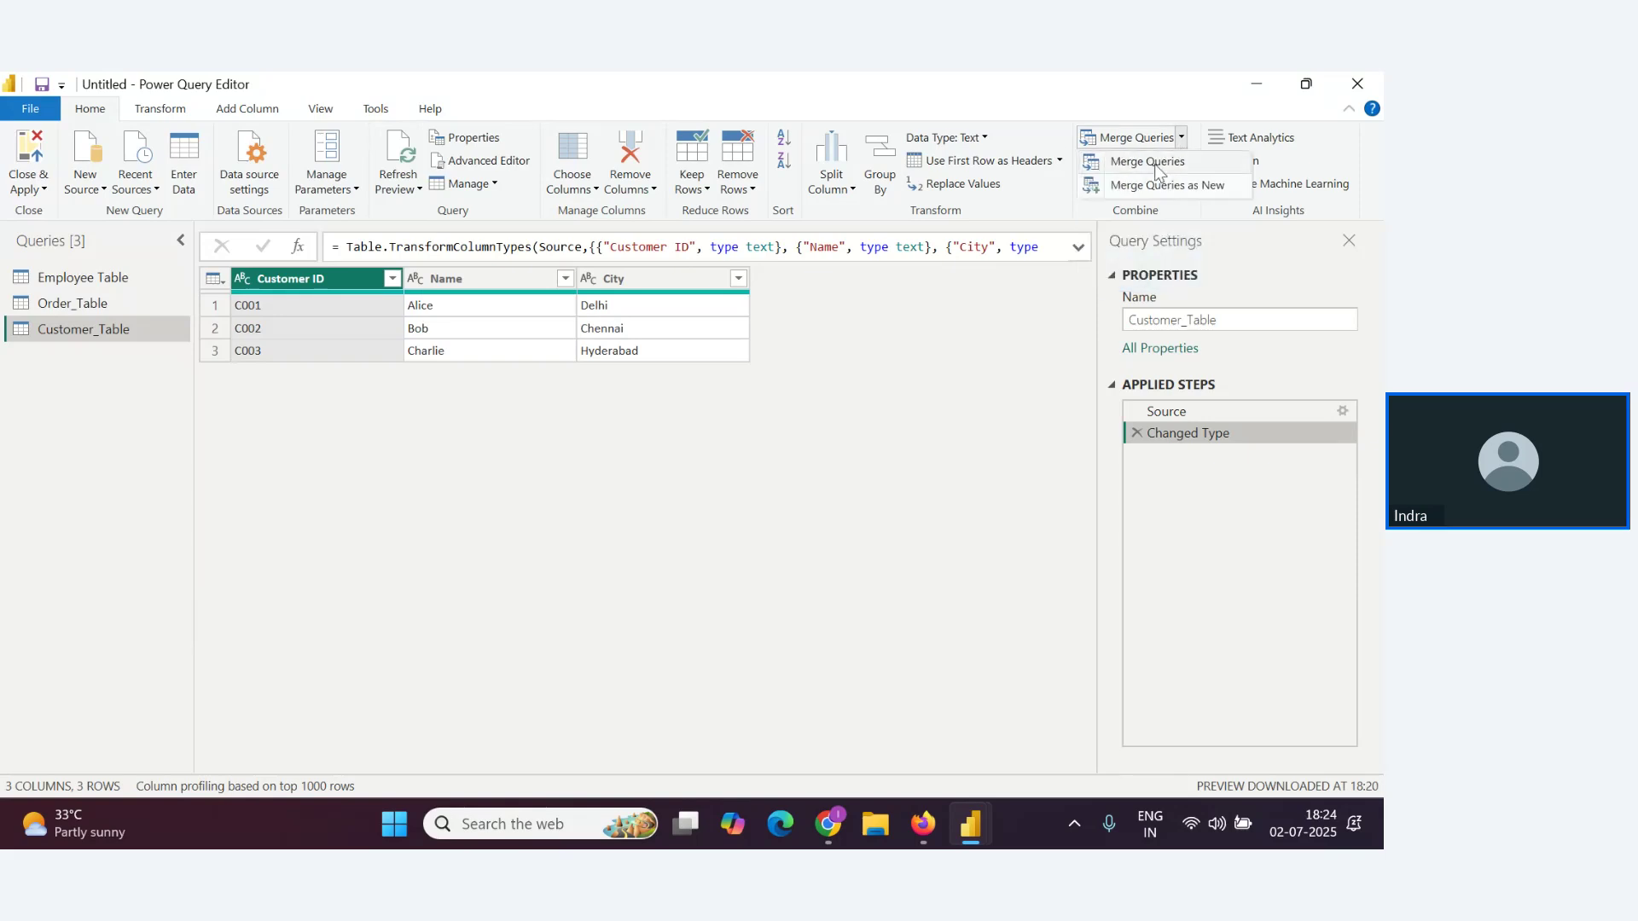
click(1149, 163)
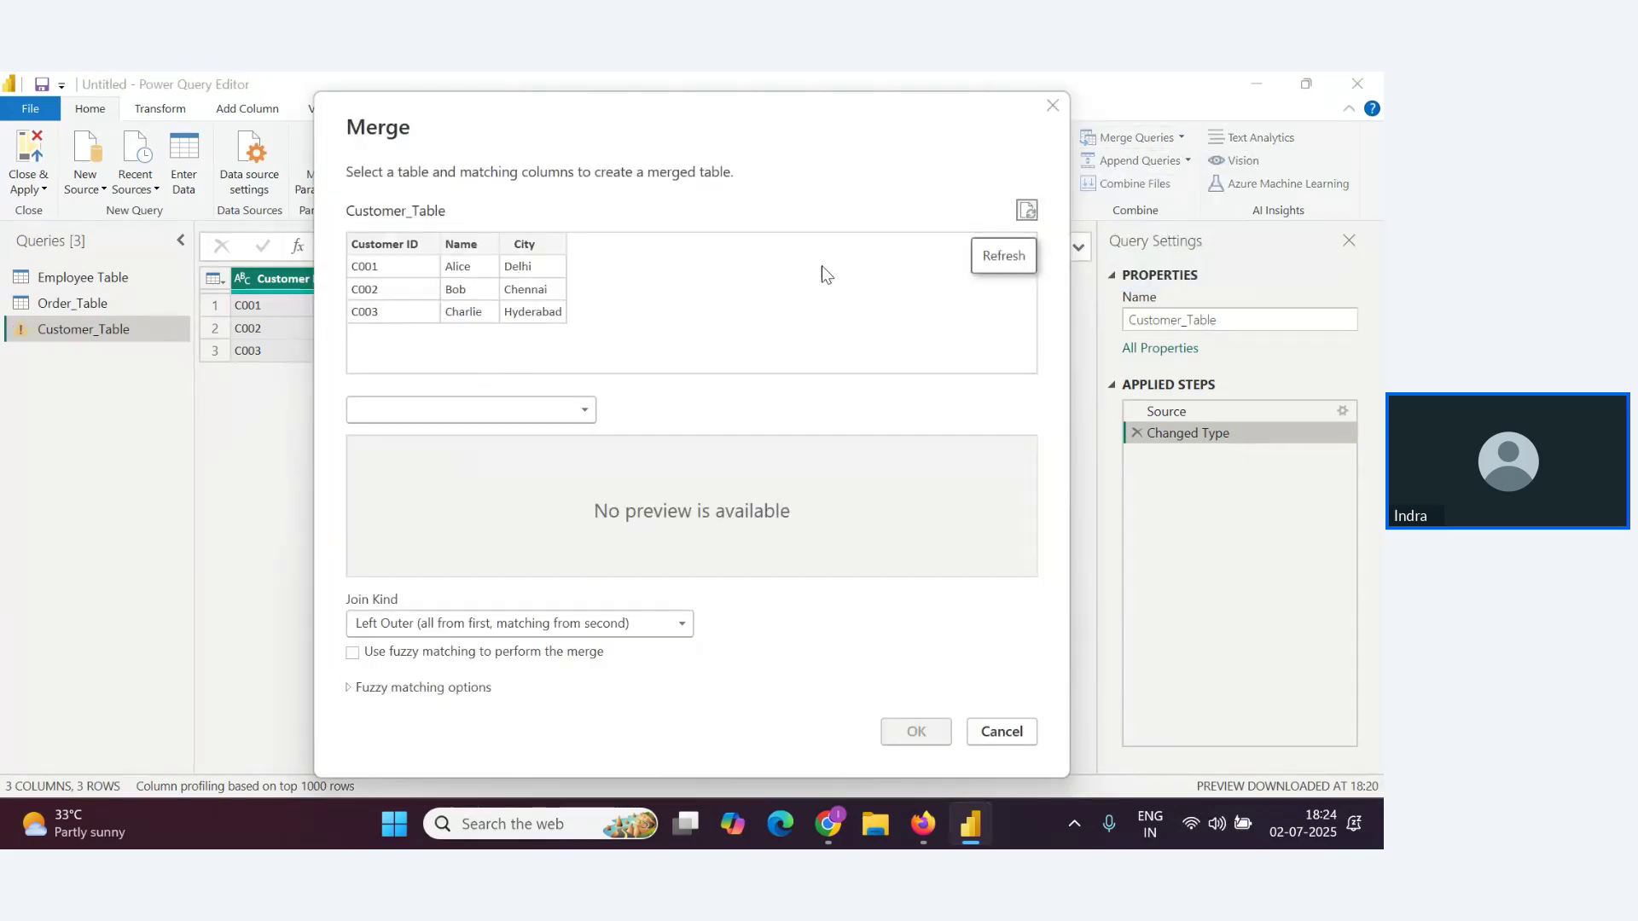
click(386, 250)
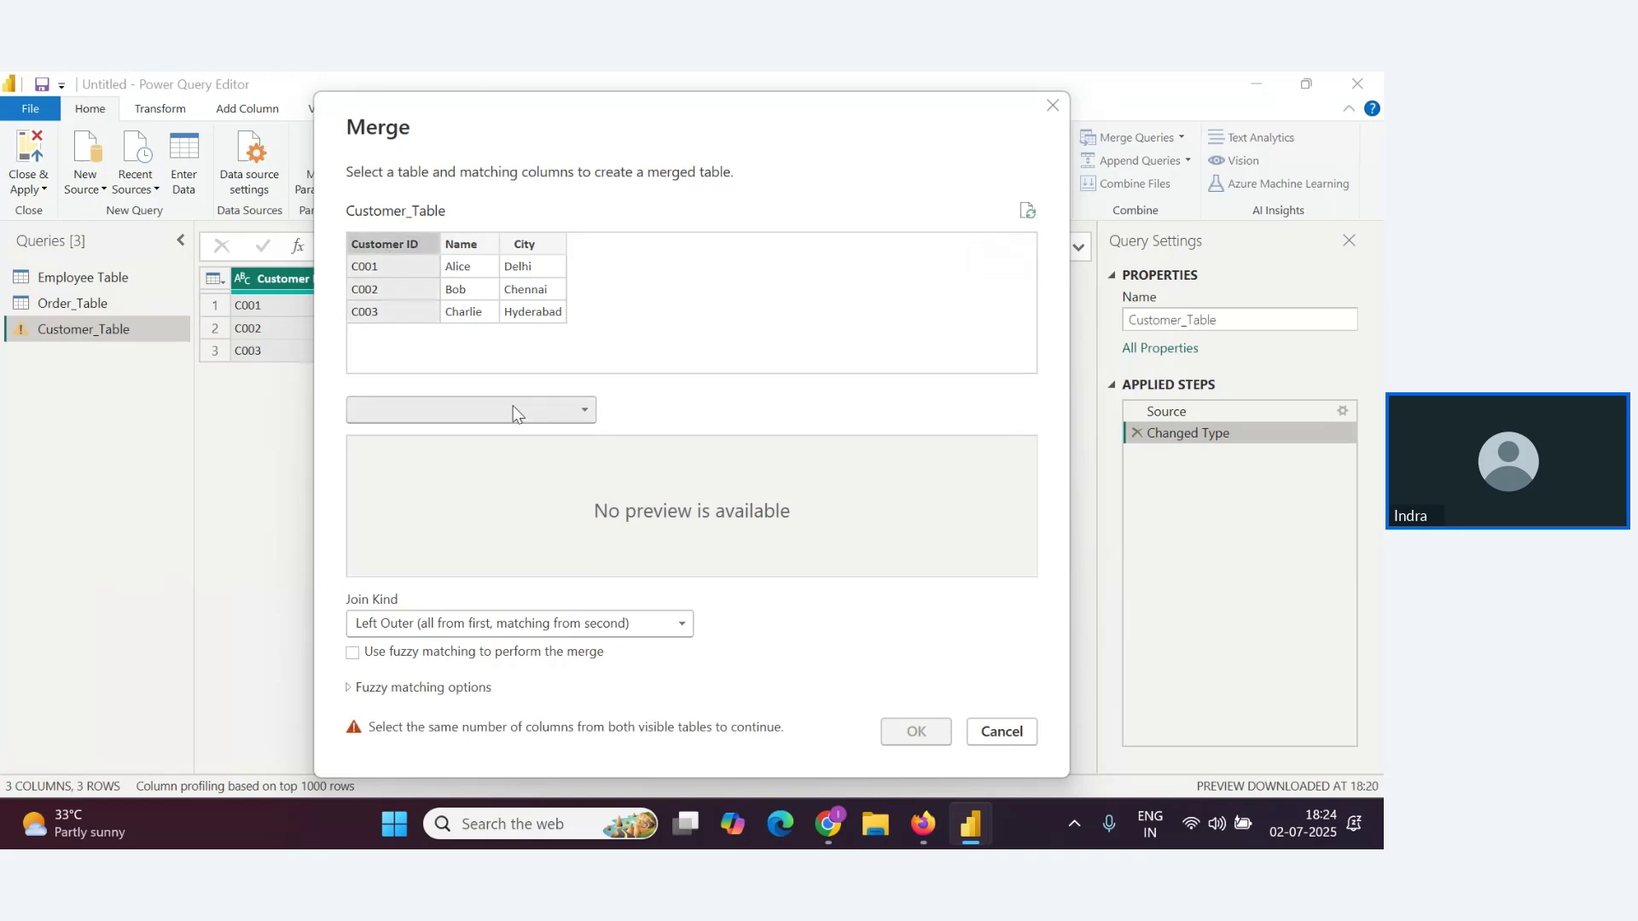
click(576, 413)
click(438, 468)
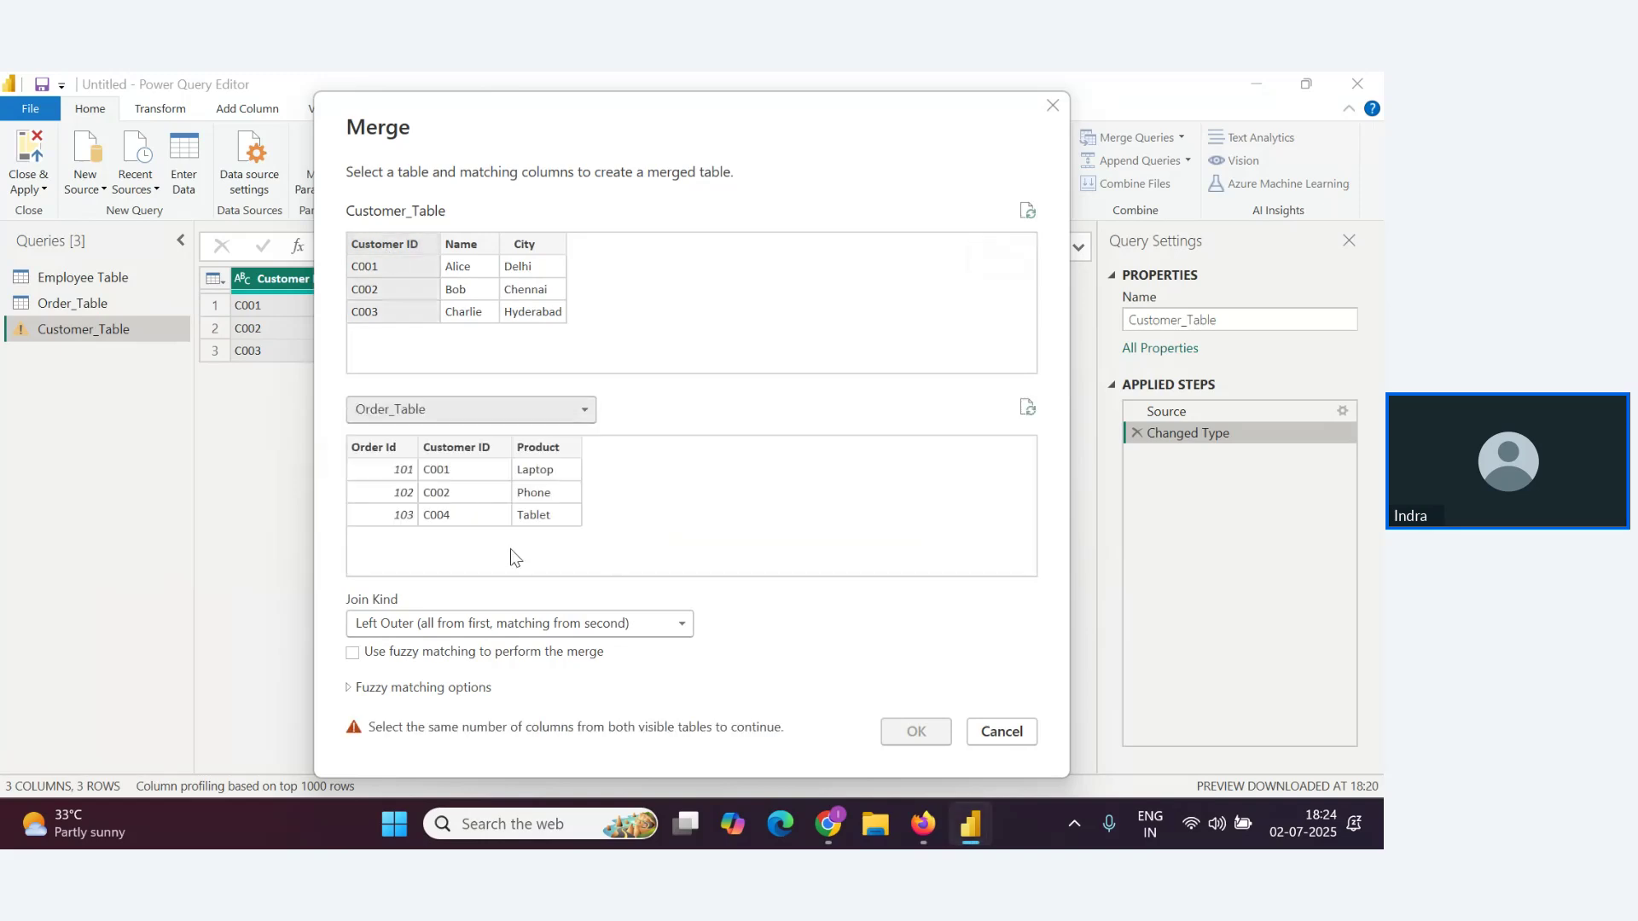
click(465, 450)
click(571, 627)
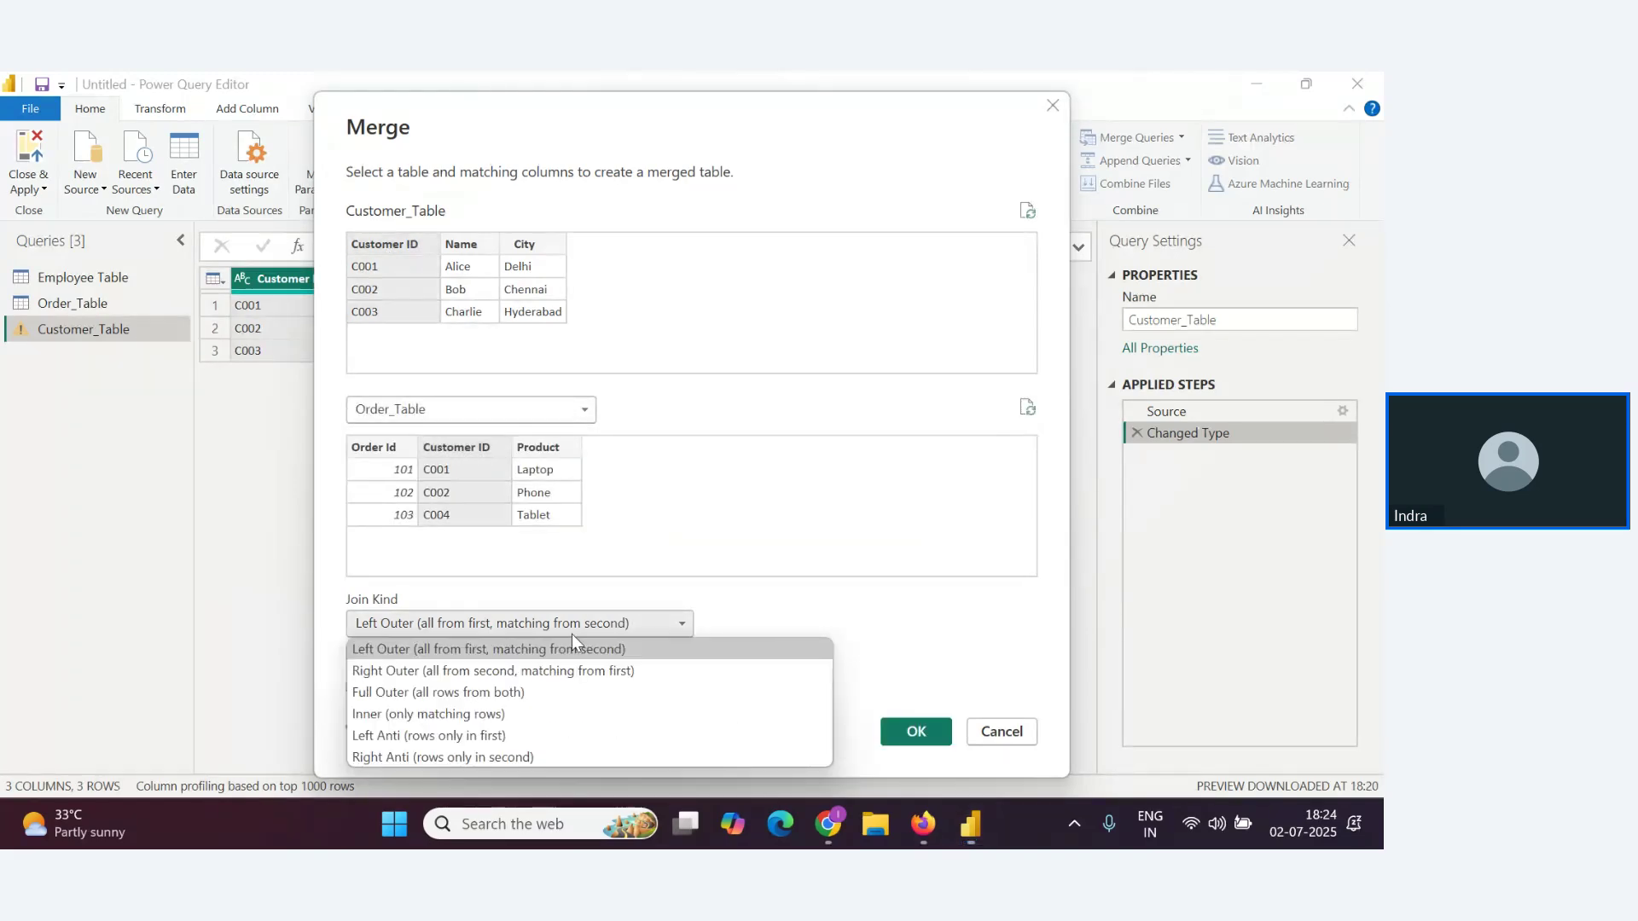
click(439, 692)
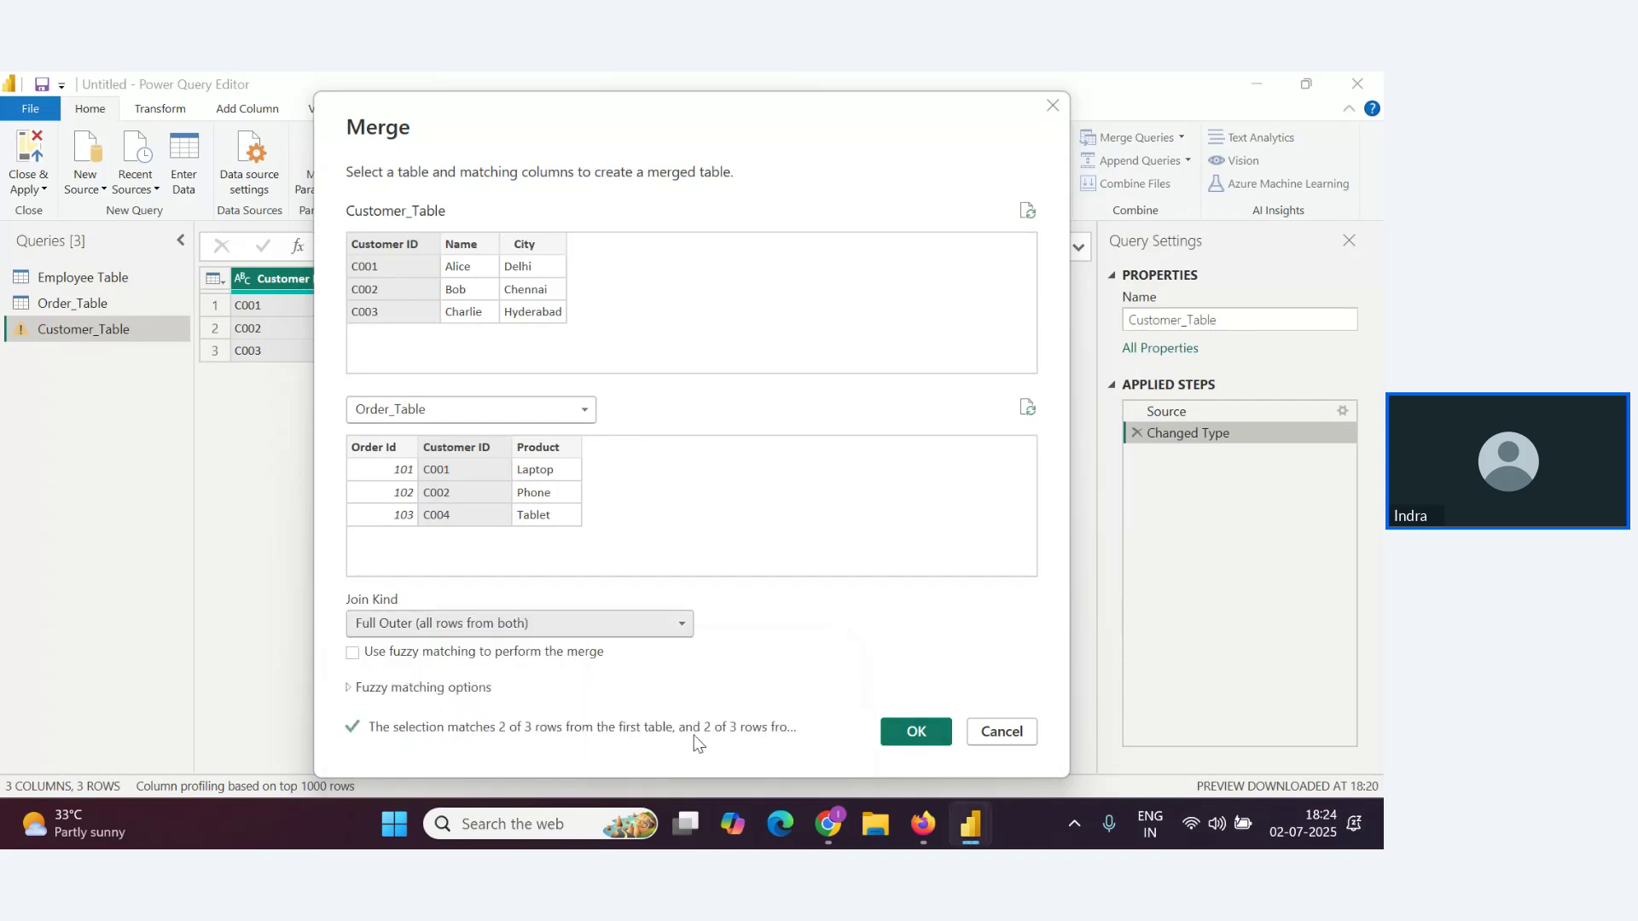
click(918, 734)
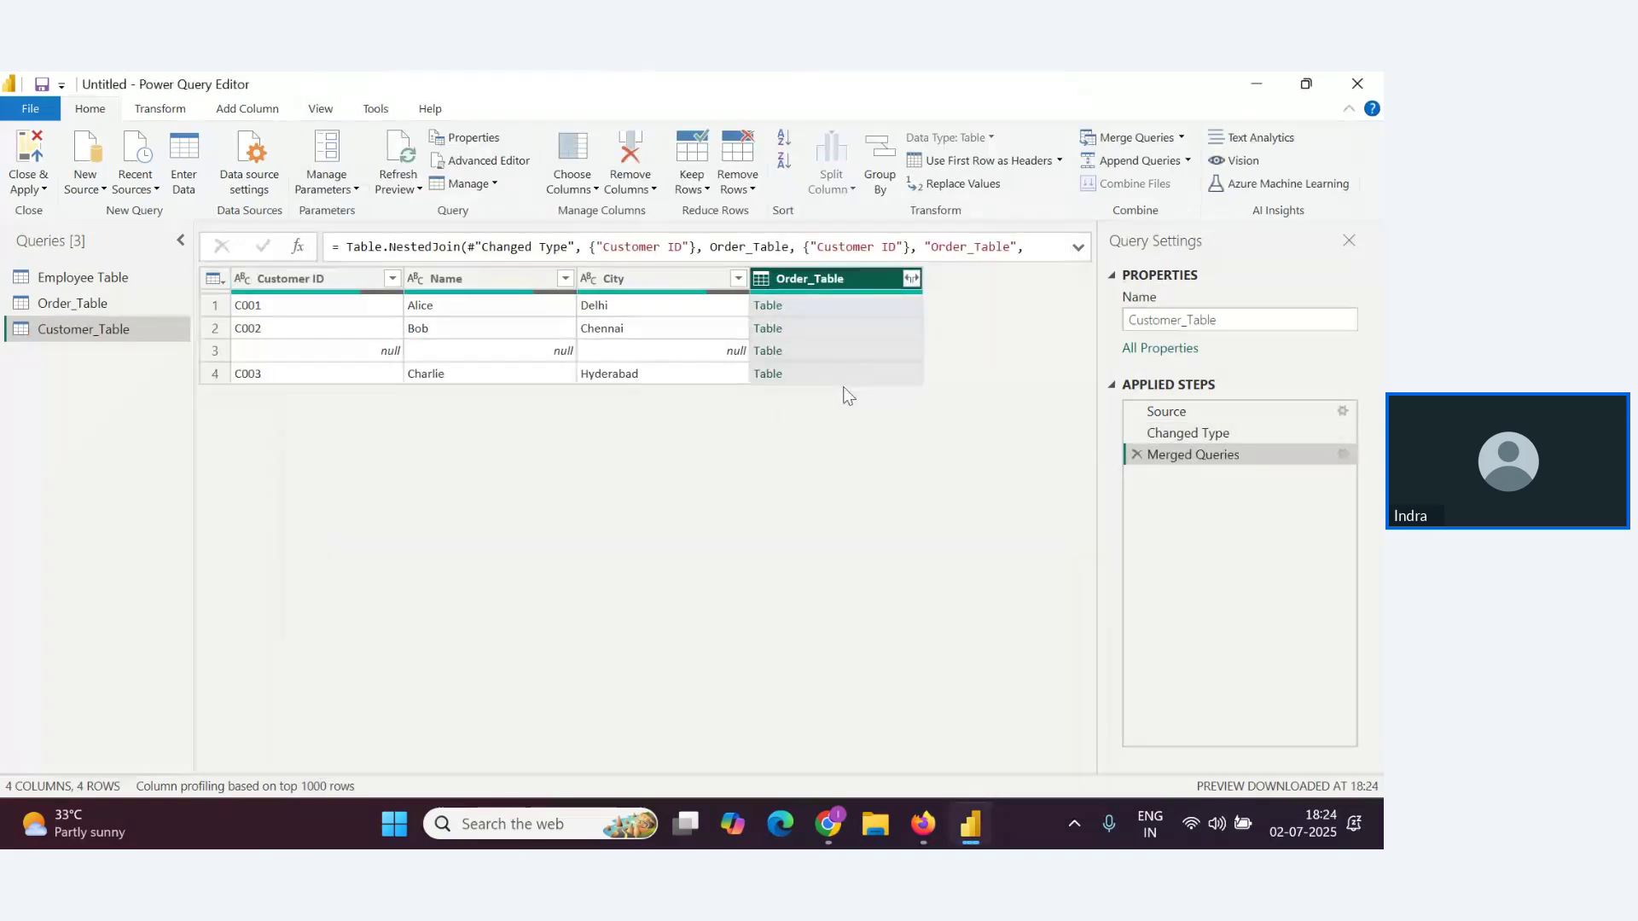
Expand the full outer join's Order_Table column into Order Id, Customer ID and Product, and review the resulting rows
click(910, 278)
click(790, 526)
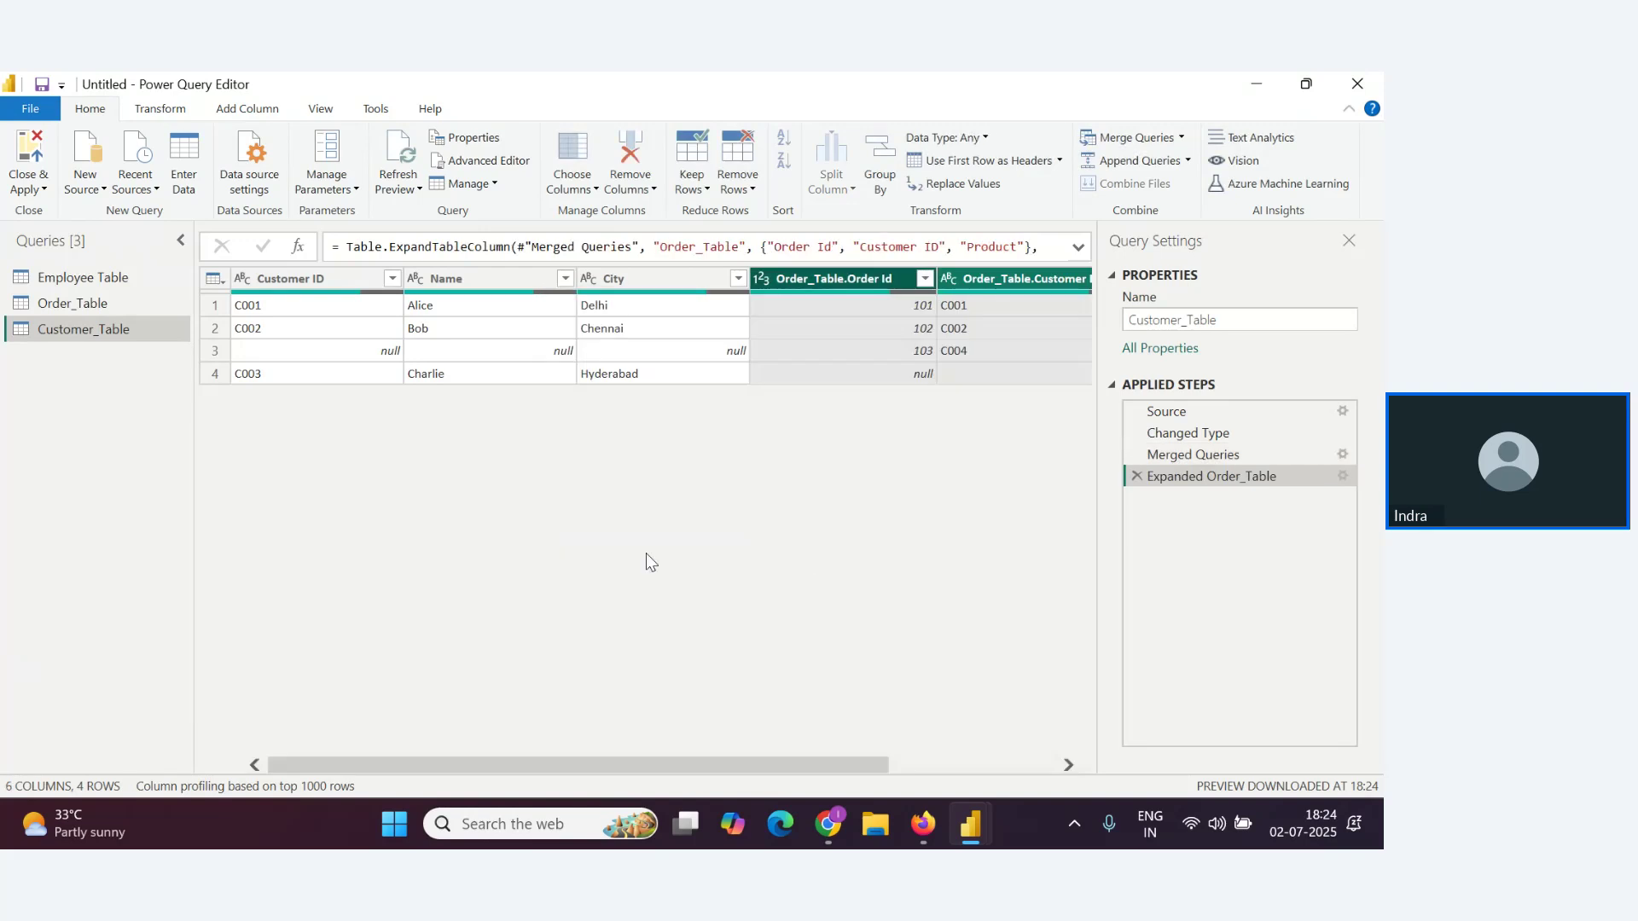
drag(782, 761, 566, 764)
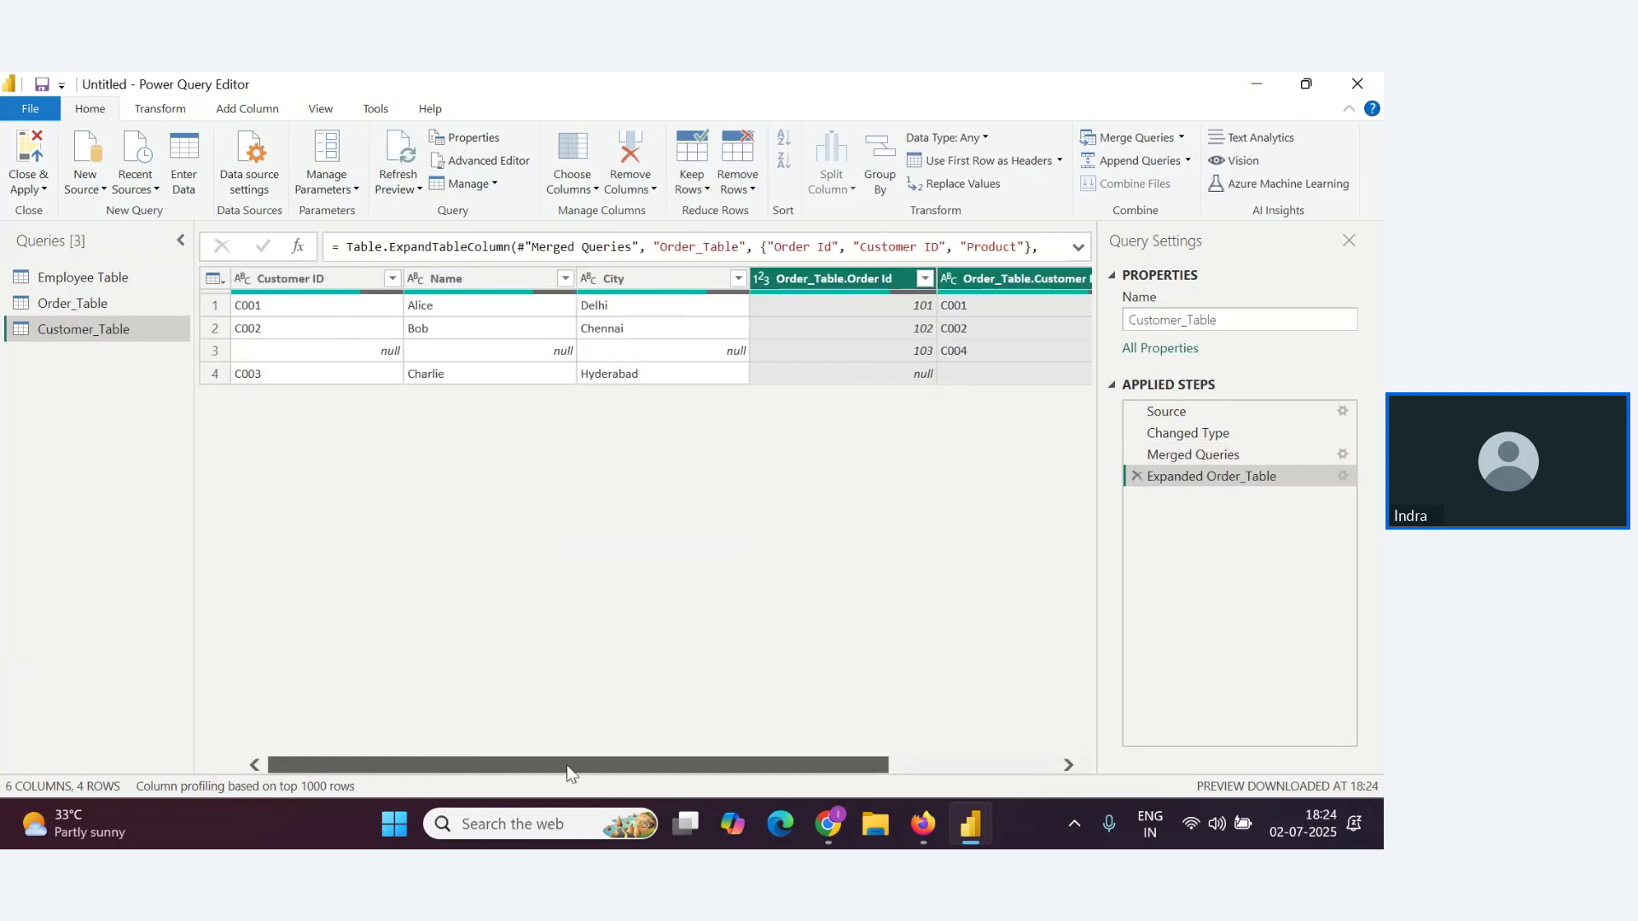
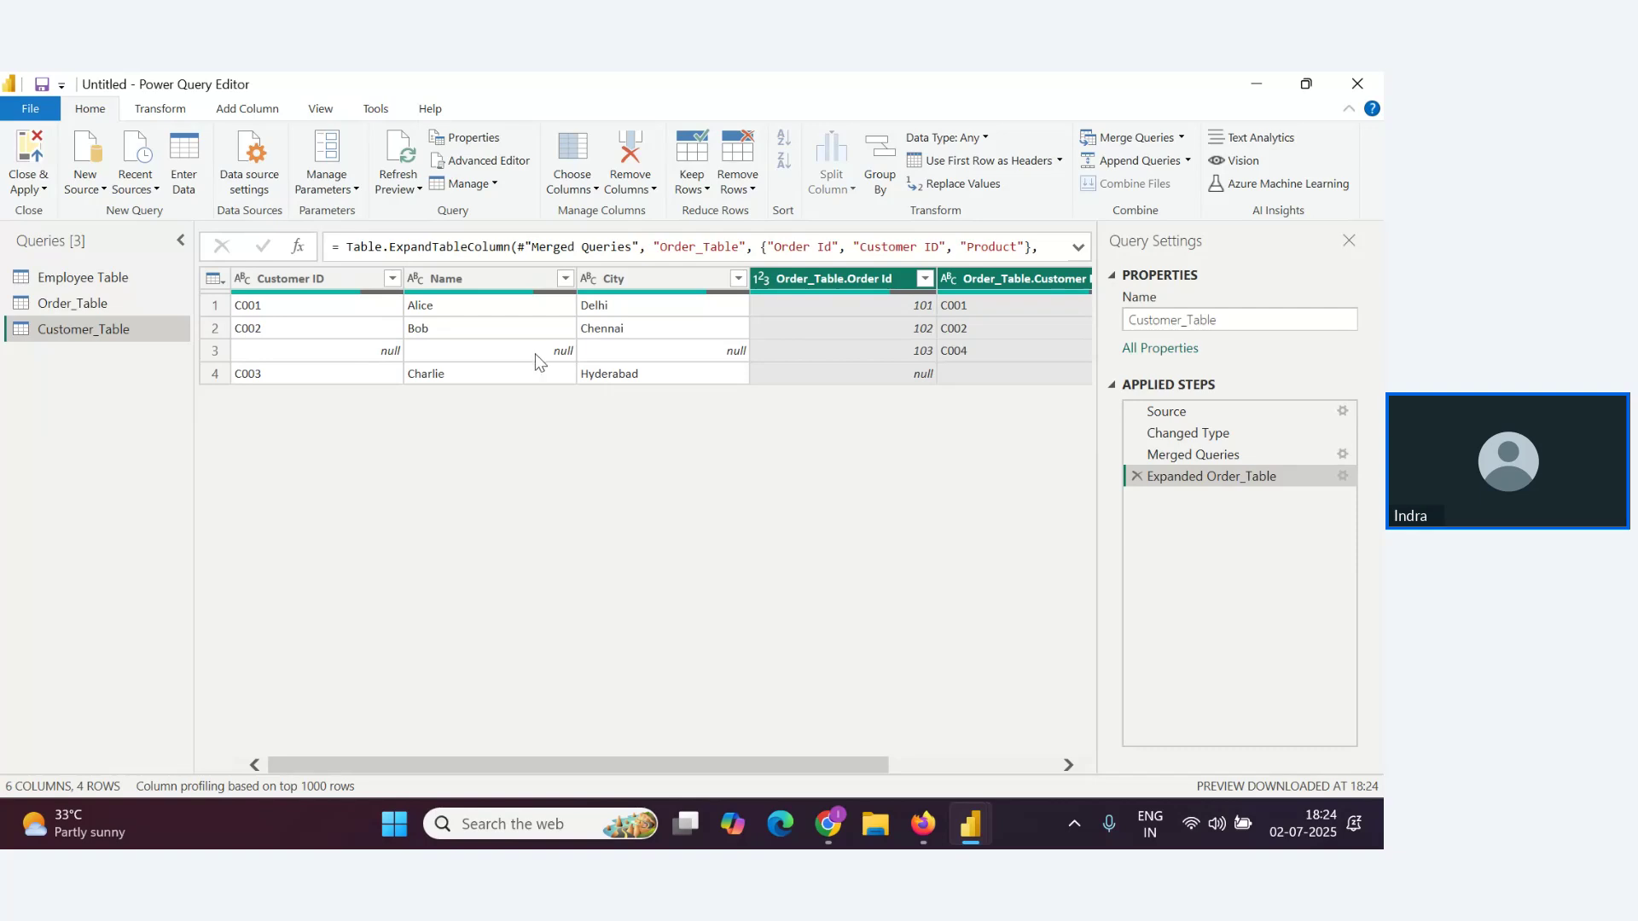
Compare the customer and order columns across the rows of the full outer join in Customer_Table
drag(755, 769, 917, 765)
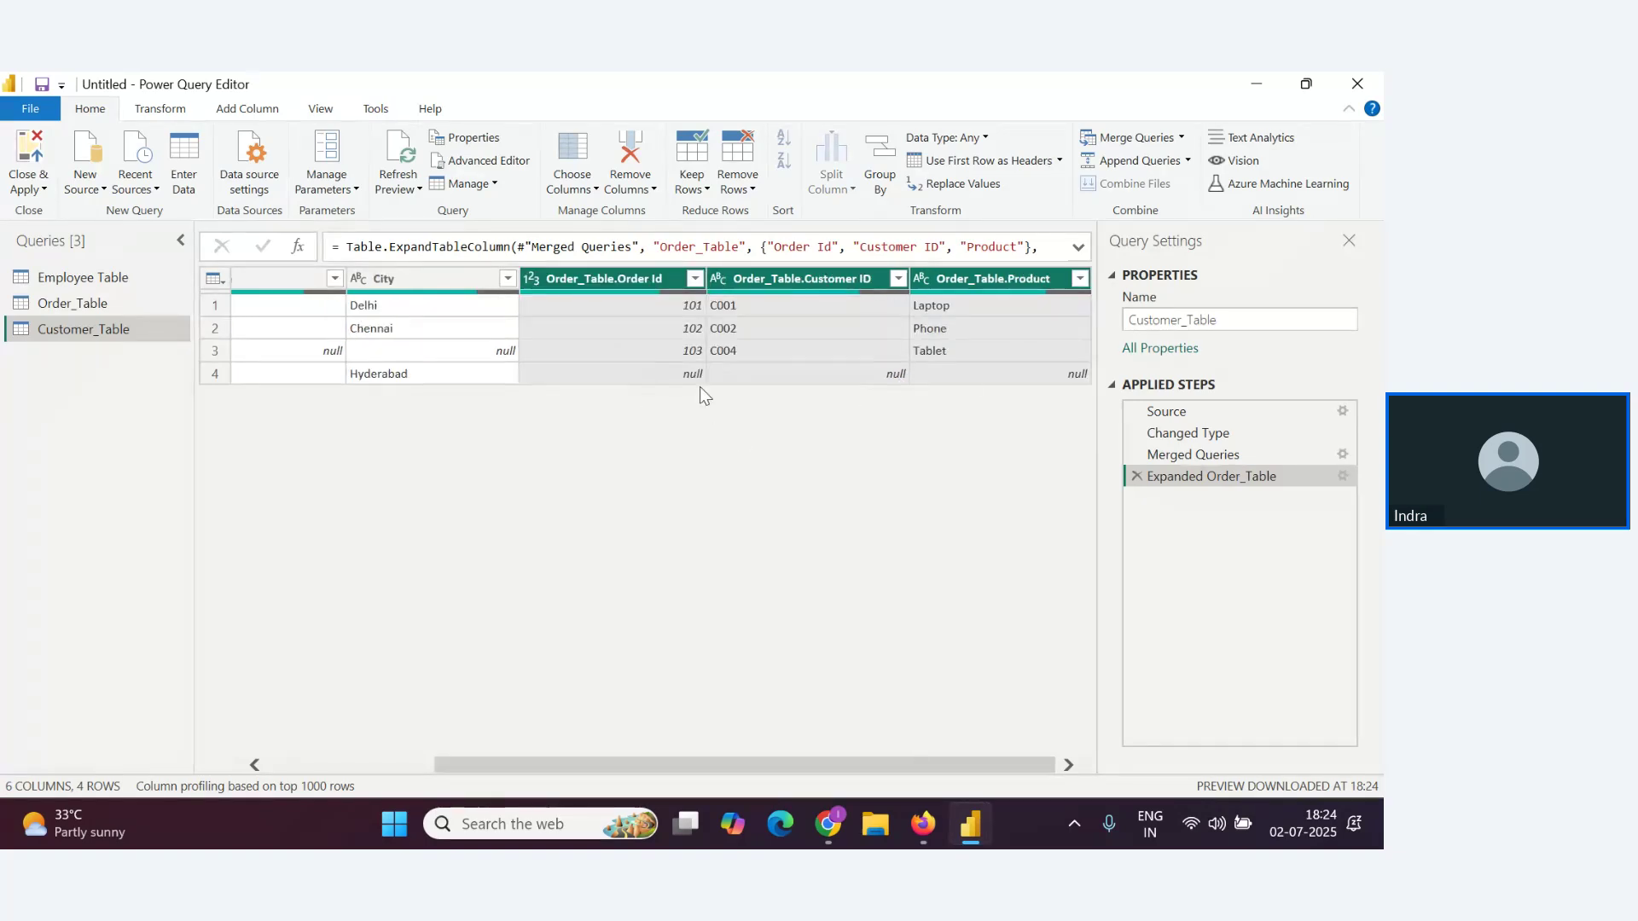
drag(706, 766, 339, 515)
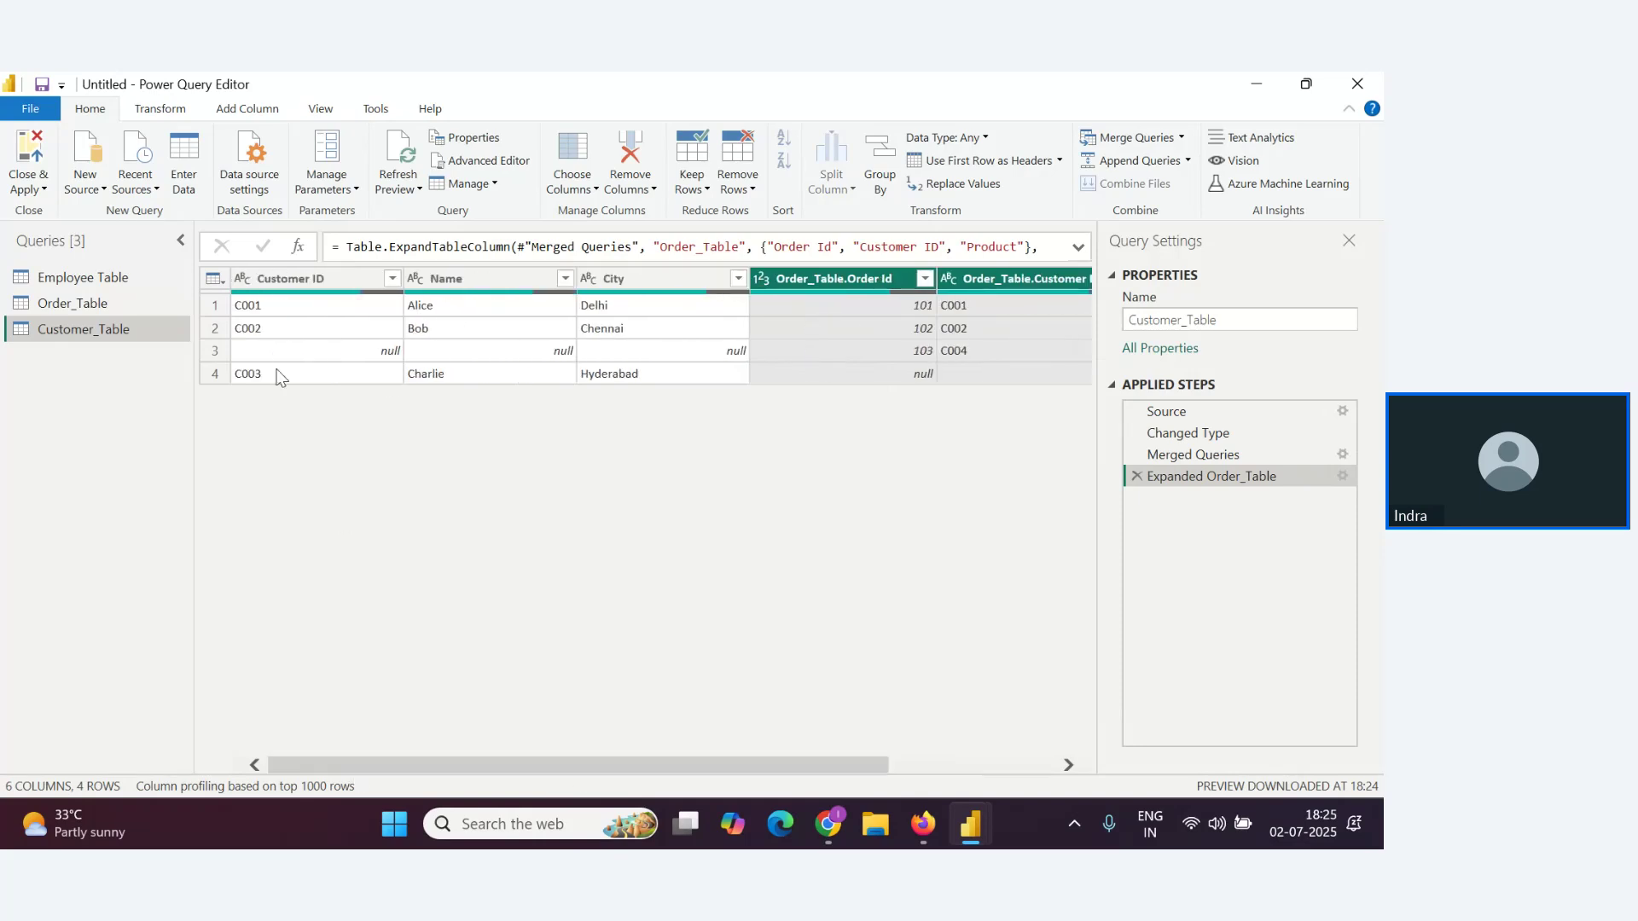
drag(768, 762, 965, 766)
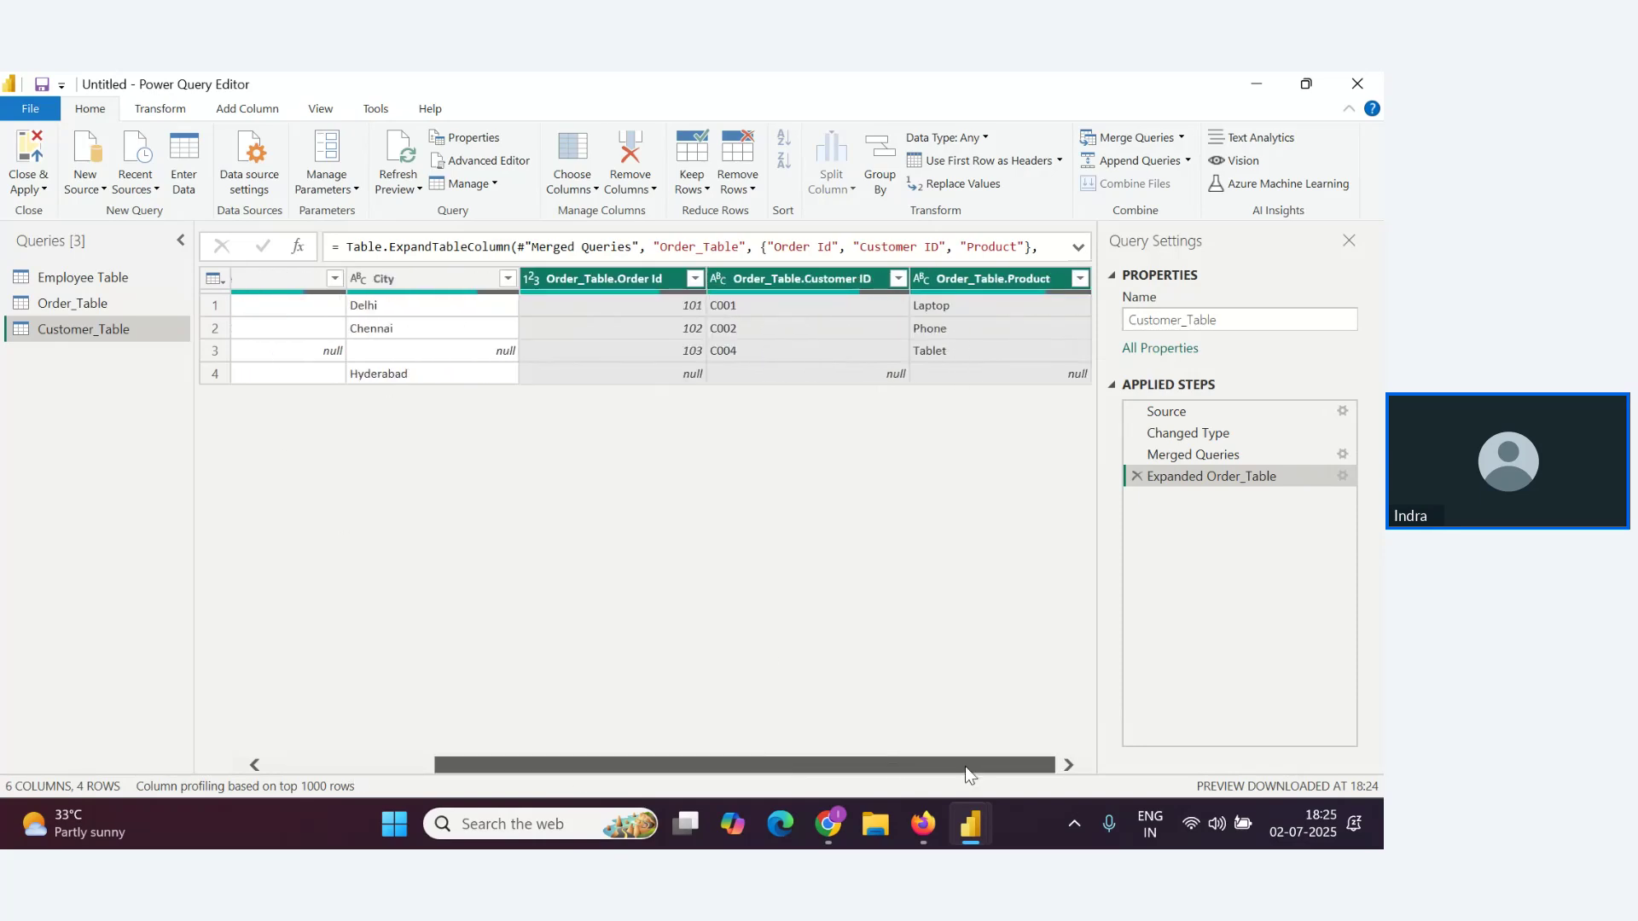
Check the Zoho webinar Q&A, return to Power Query Editor and remove Customer_Table's Expanded Order_Table and Merged Queries steps
click(828, 823)
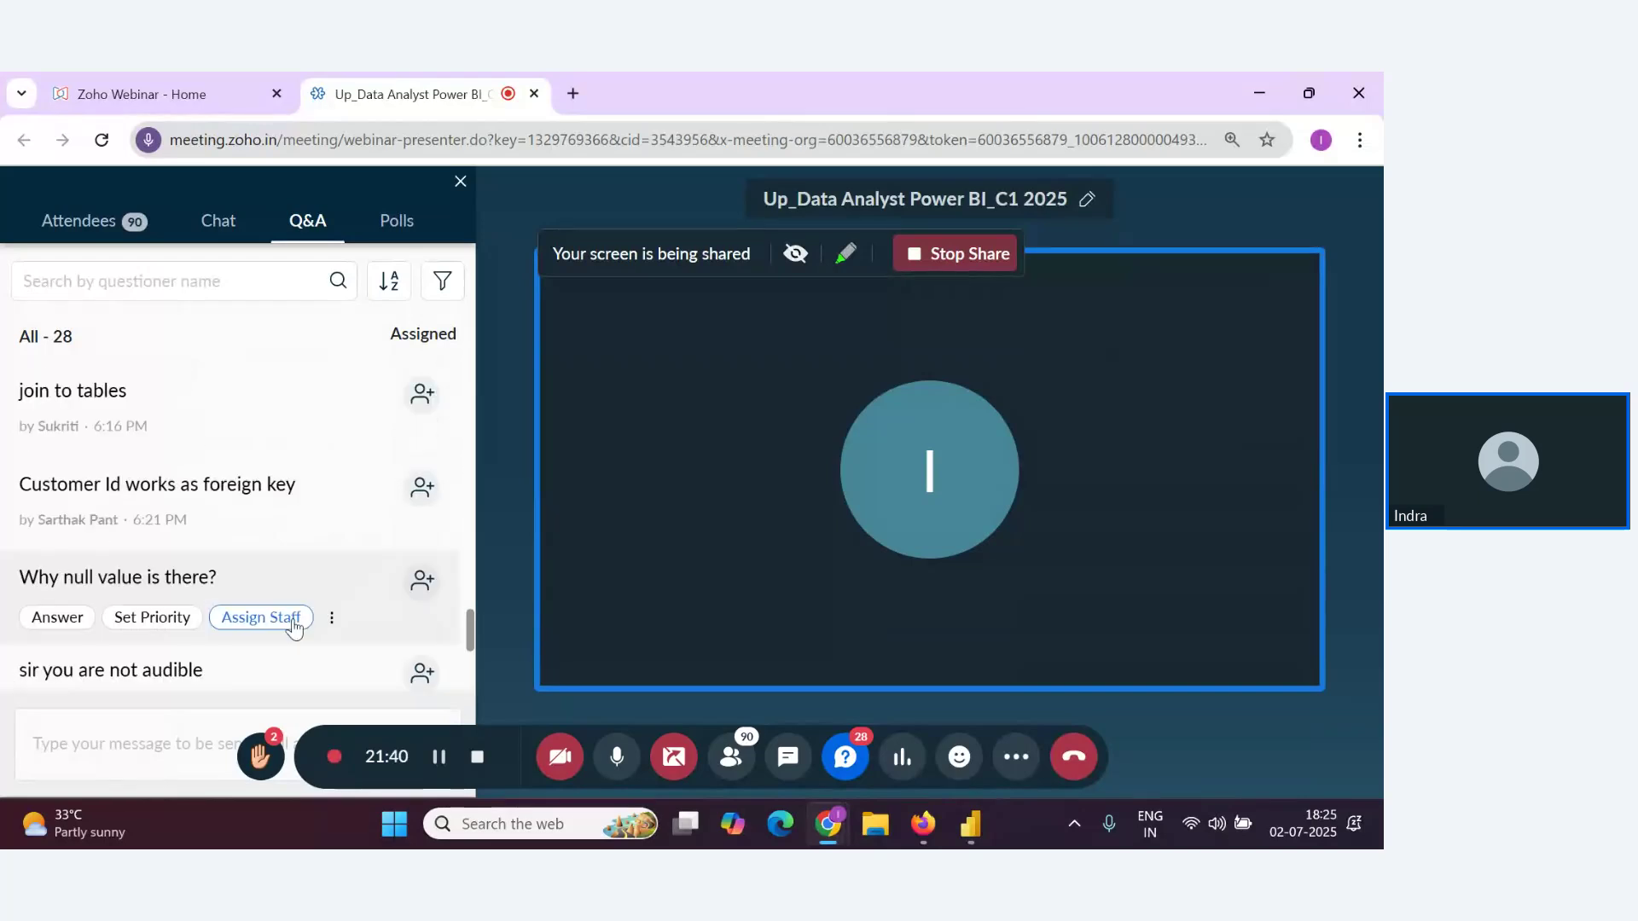
key(alt+Tab)
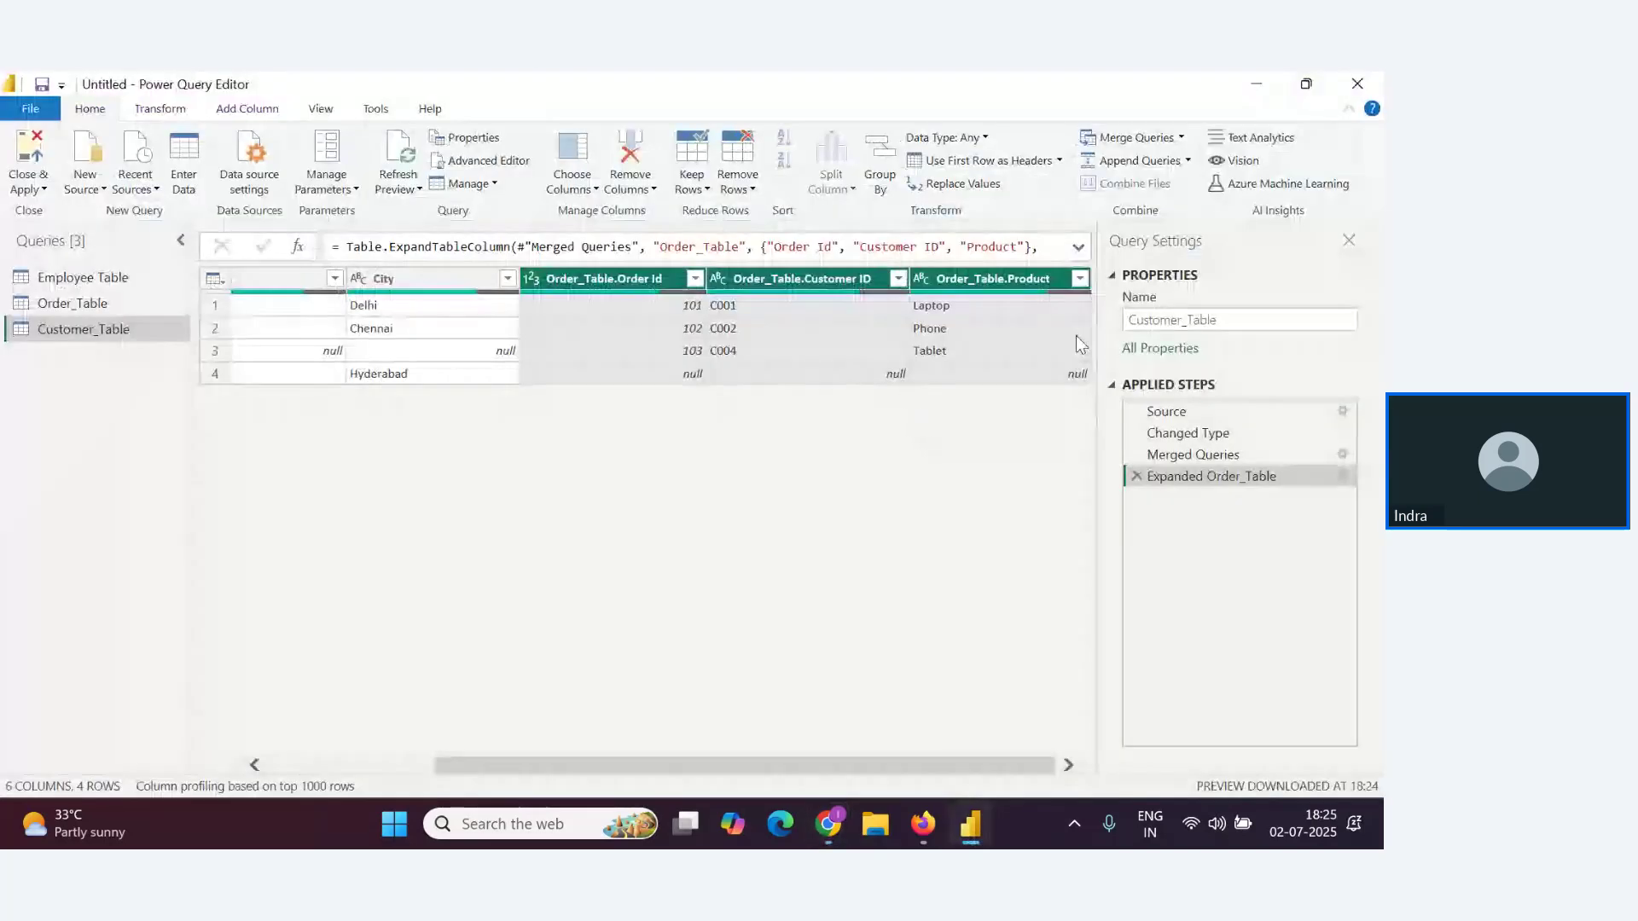
click(1138, 476)
click(1136, 455)
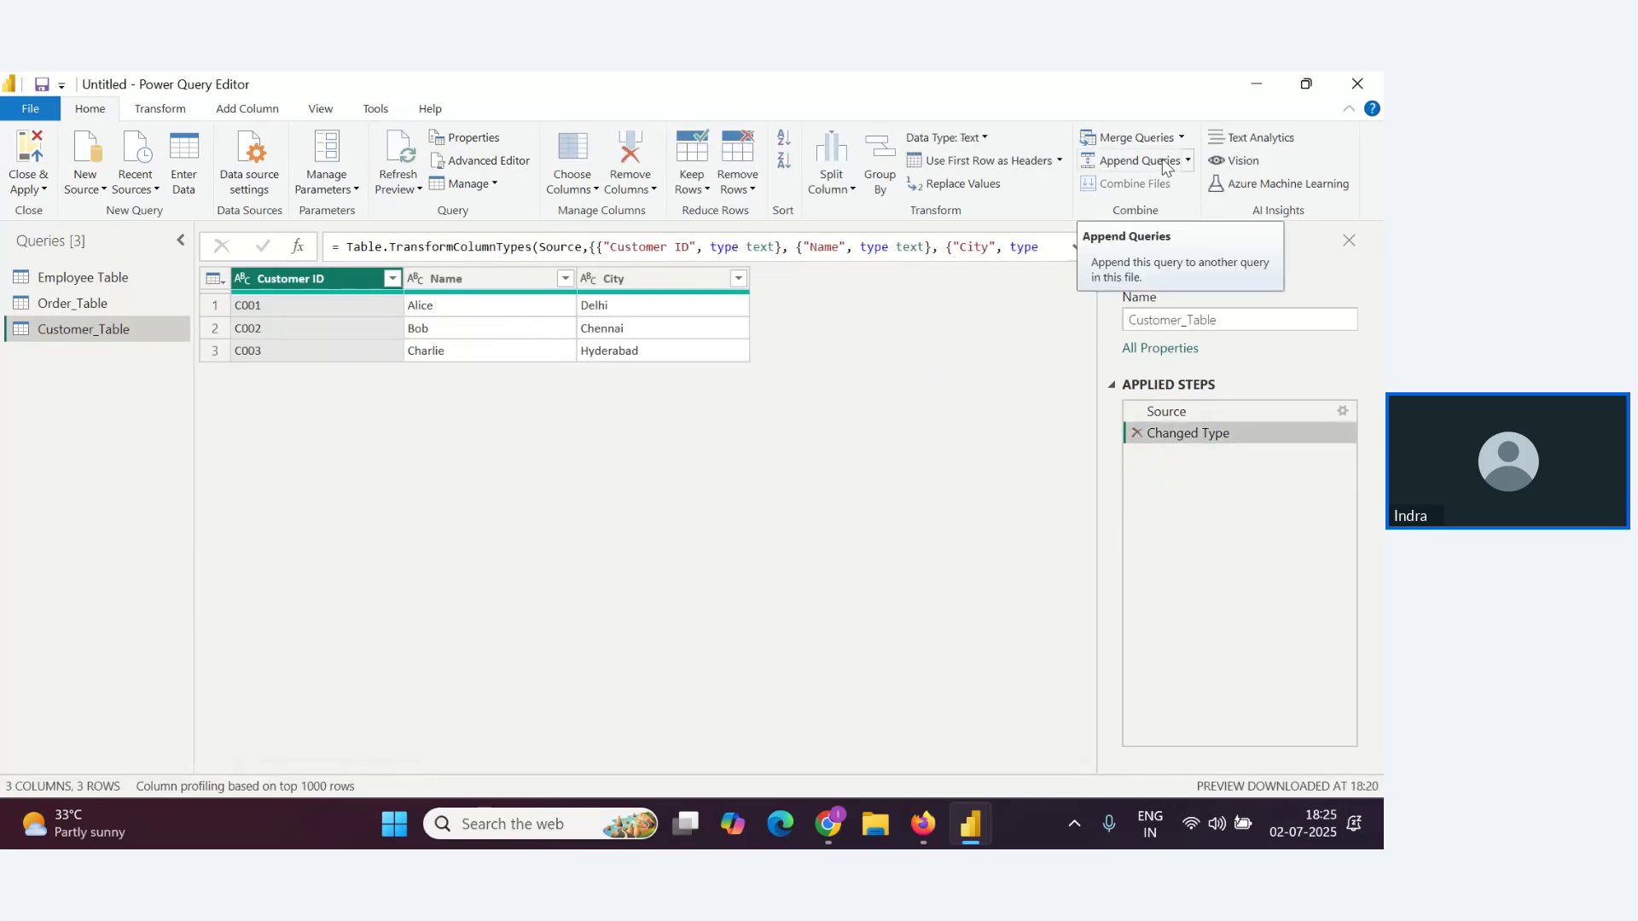
Merge Customer_Table with Order_Table on Customer ID using a Left Anti (rows only in first) join
click(1131, 137)
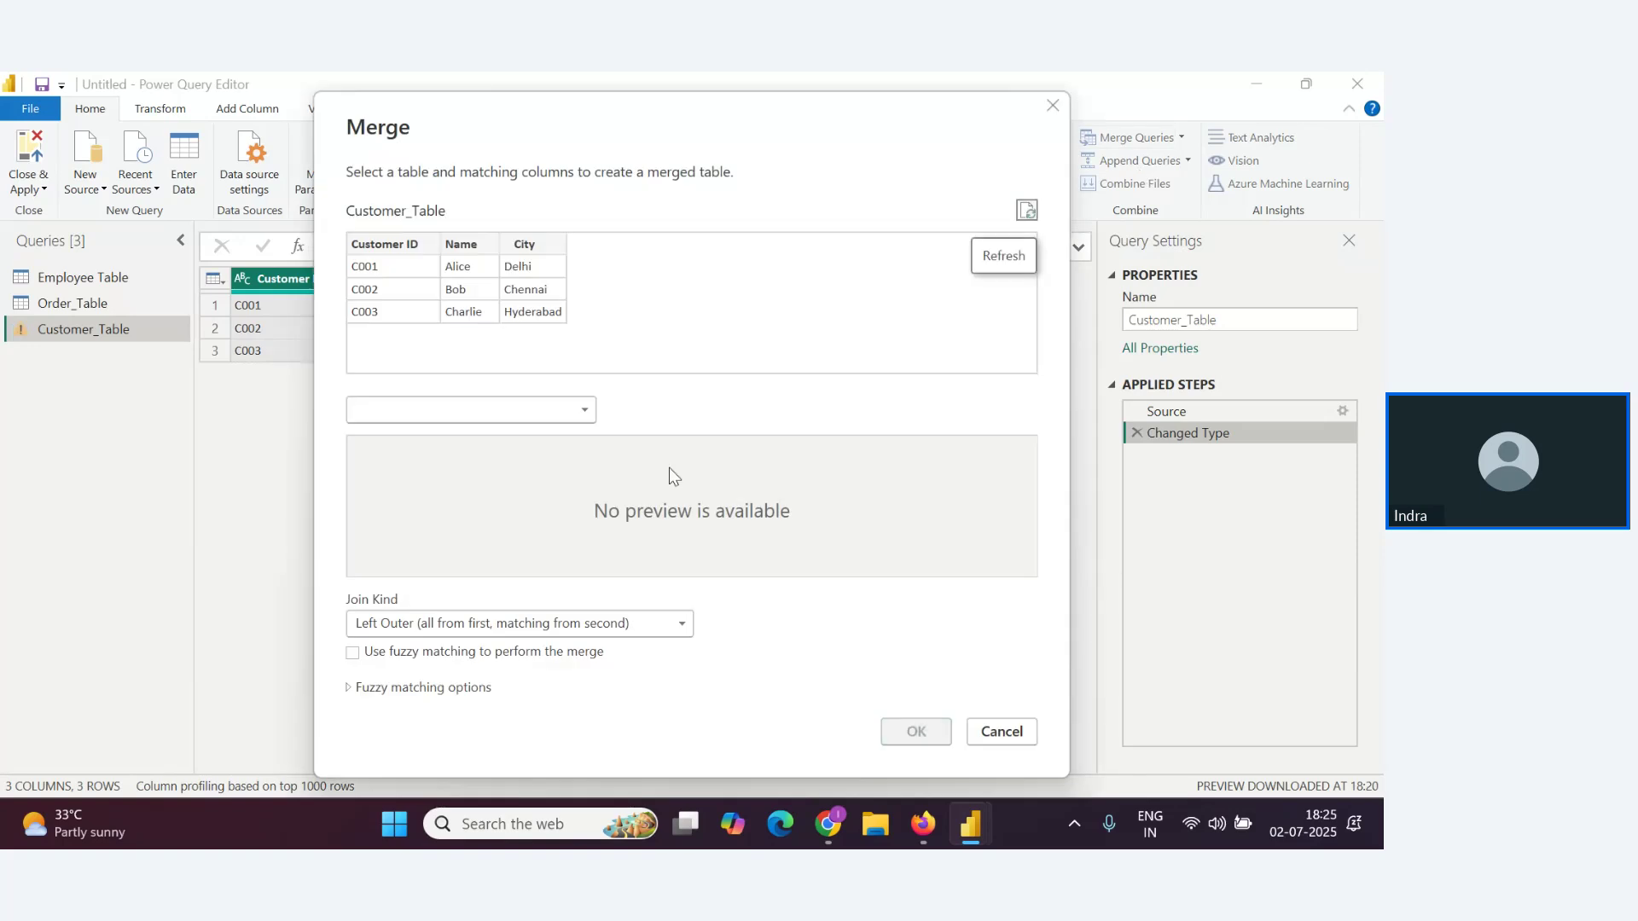
click(566, 411)
click(402, 476)
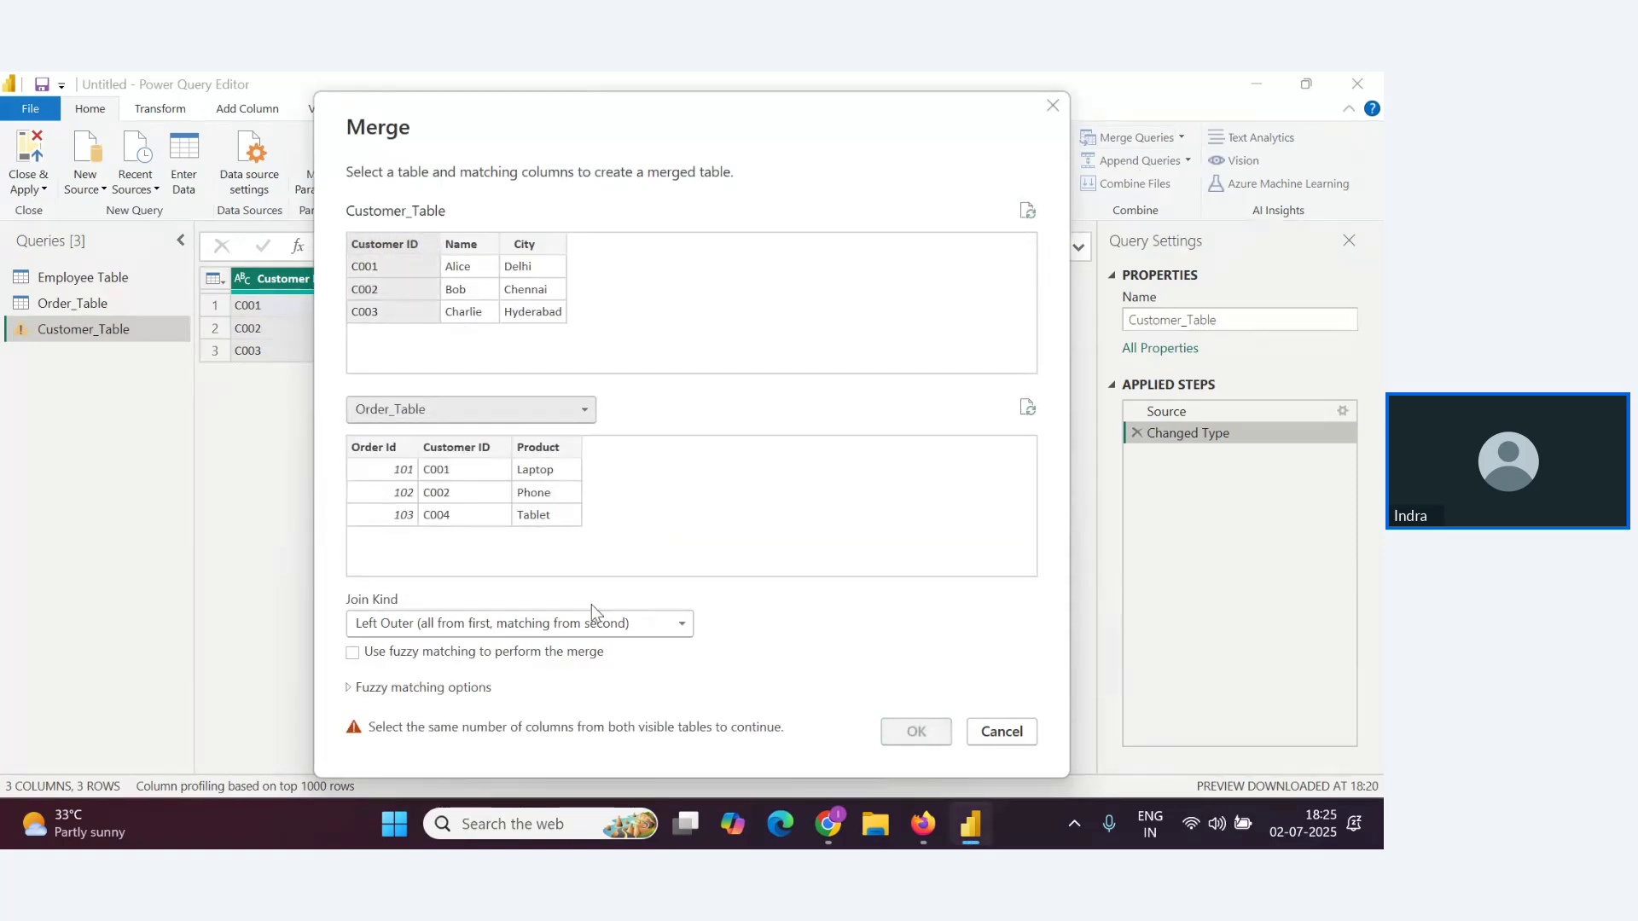
click(551, 630)
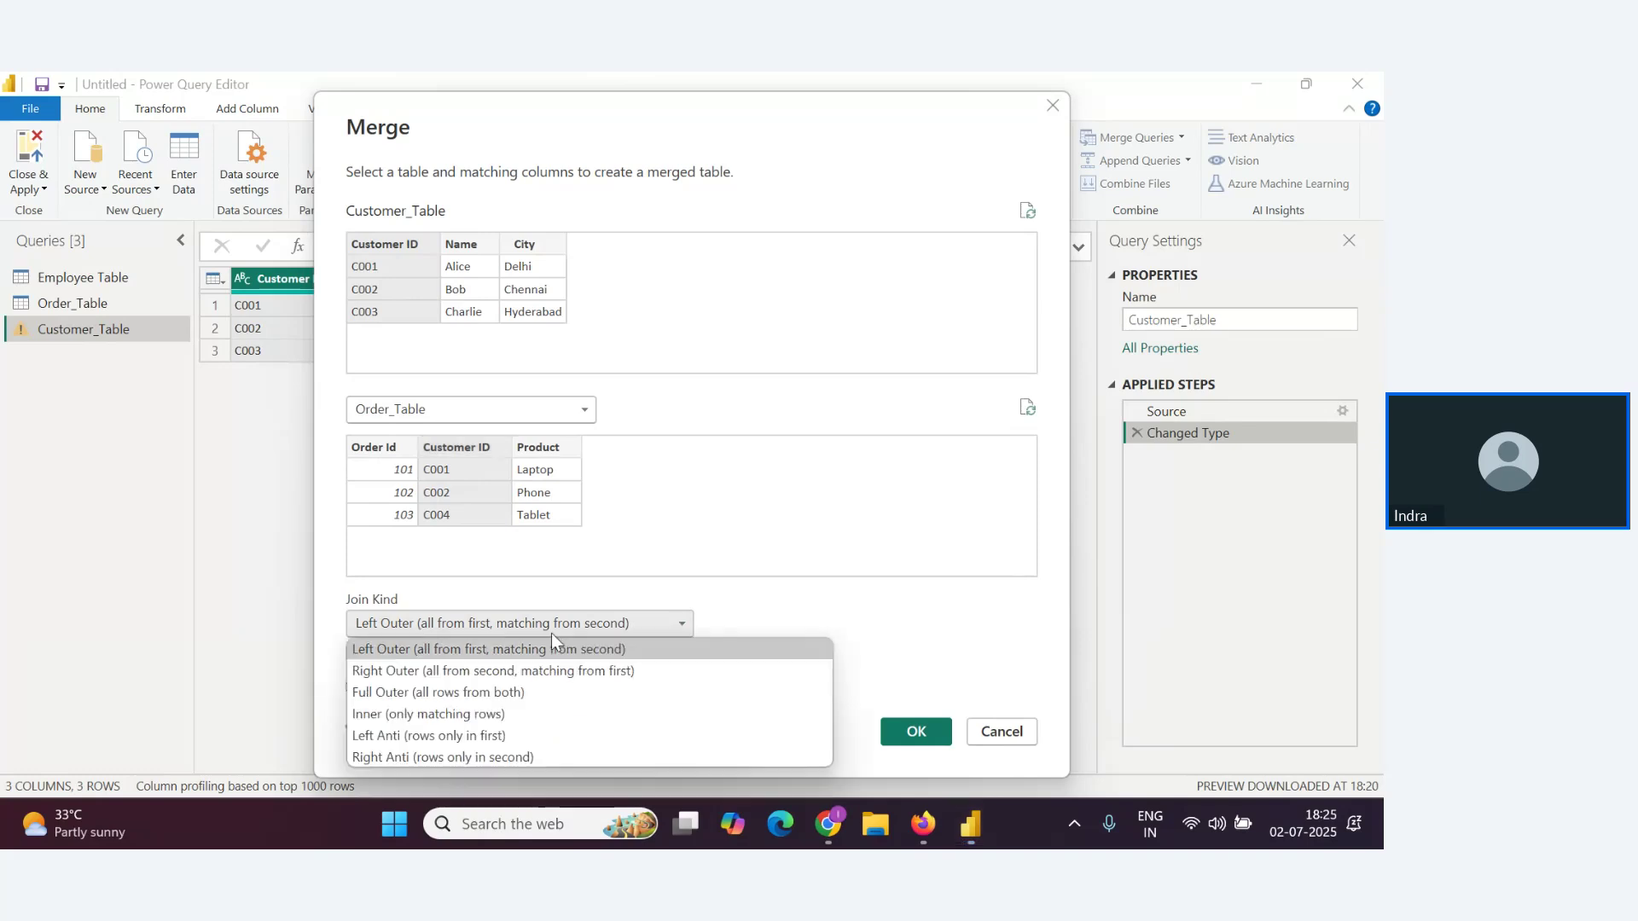
click(377, 733)
click(916, 731)
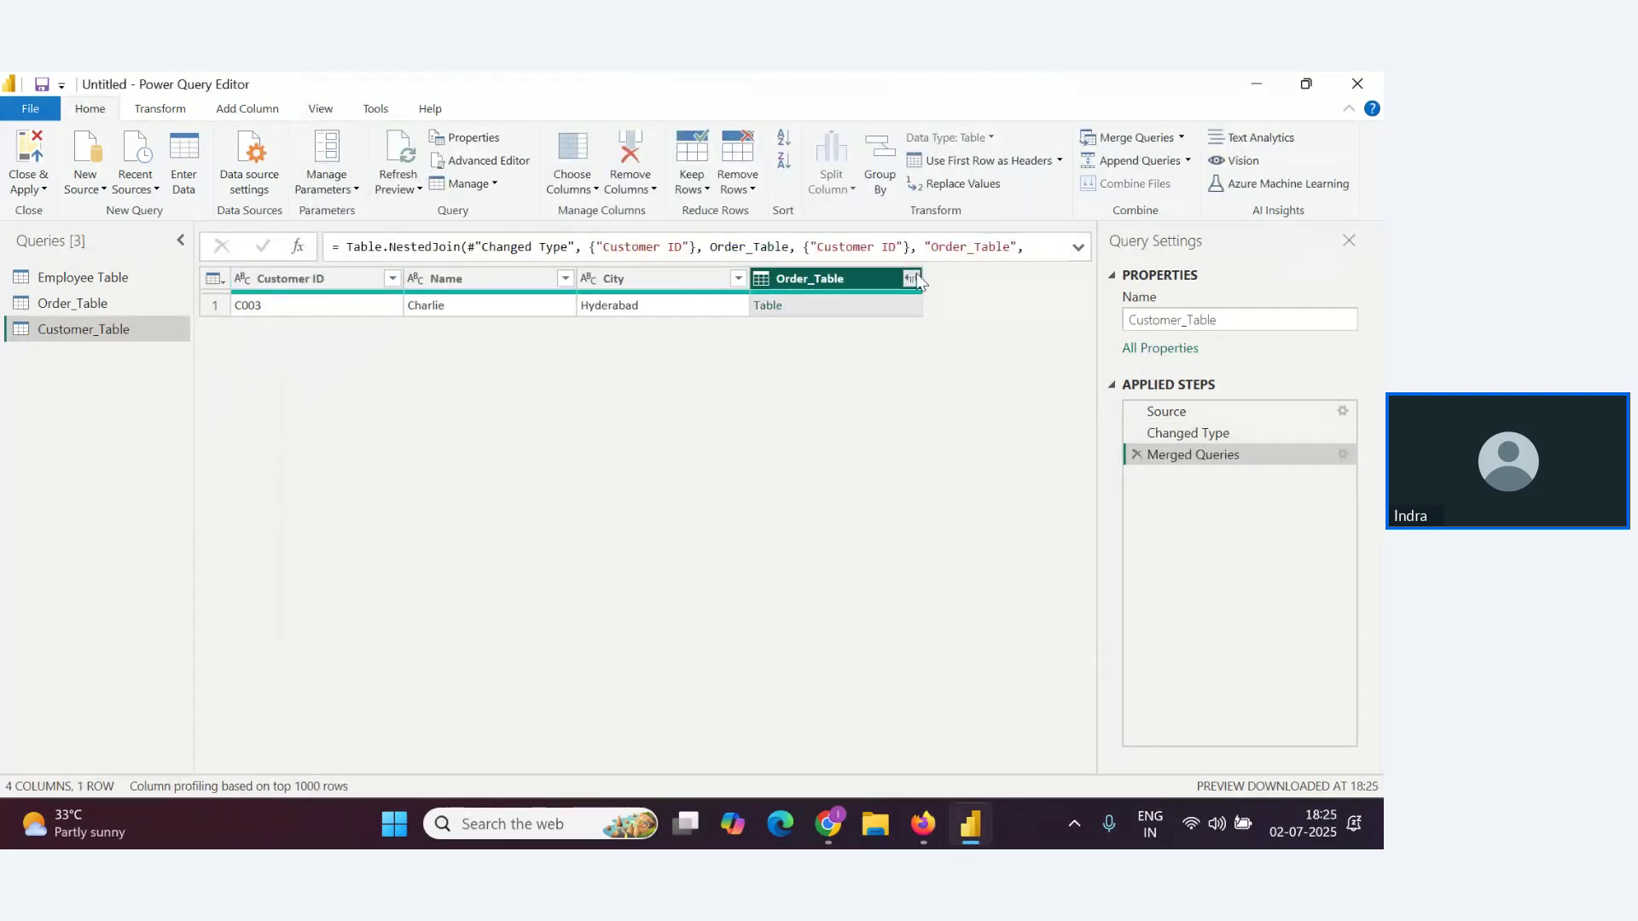
Expand the left anti join's Order_Table column into Order Id, Customer ID and Product, and review the resulting columns
click(912, 279)
click(786, 524)
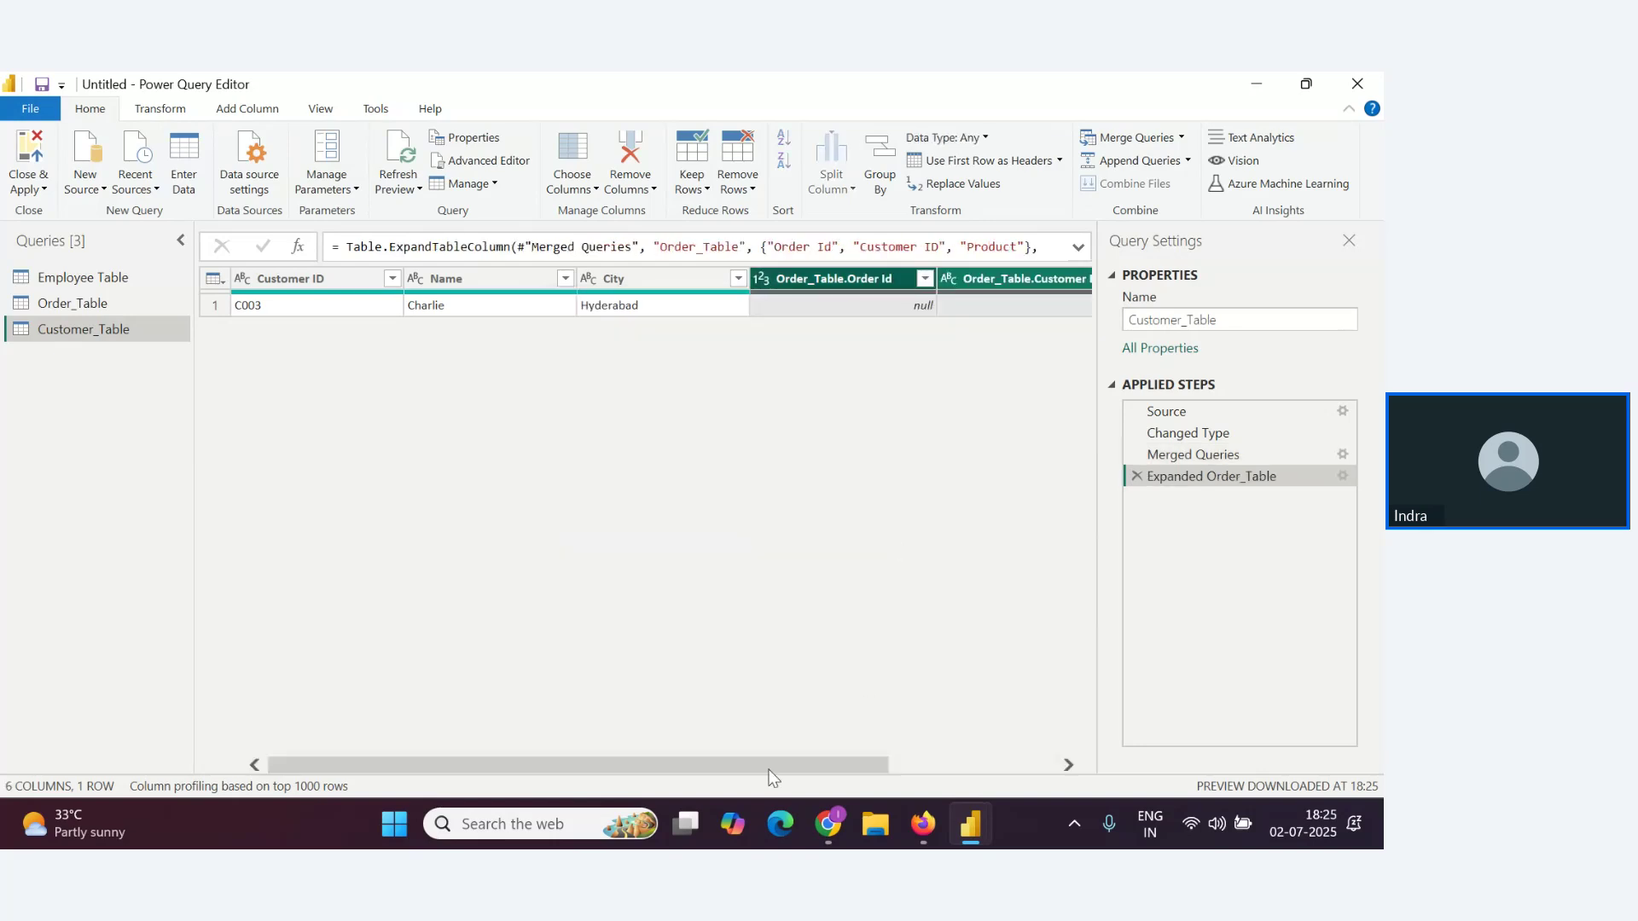
drag(781, 761, 980, 772)
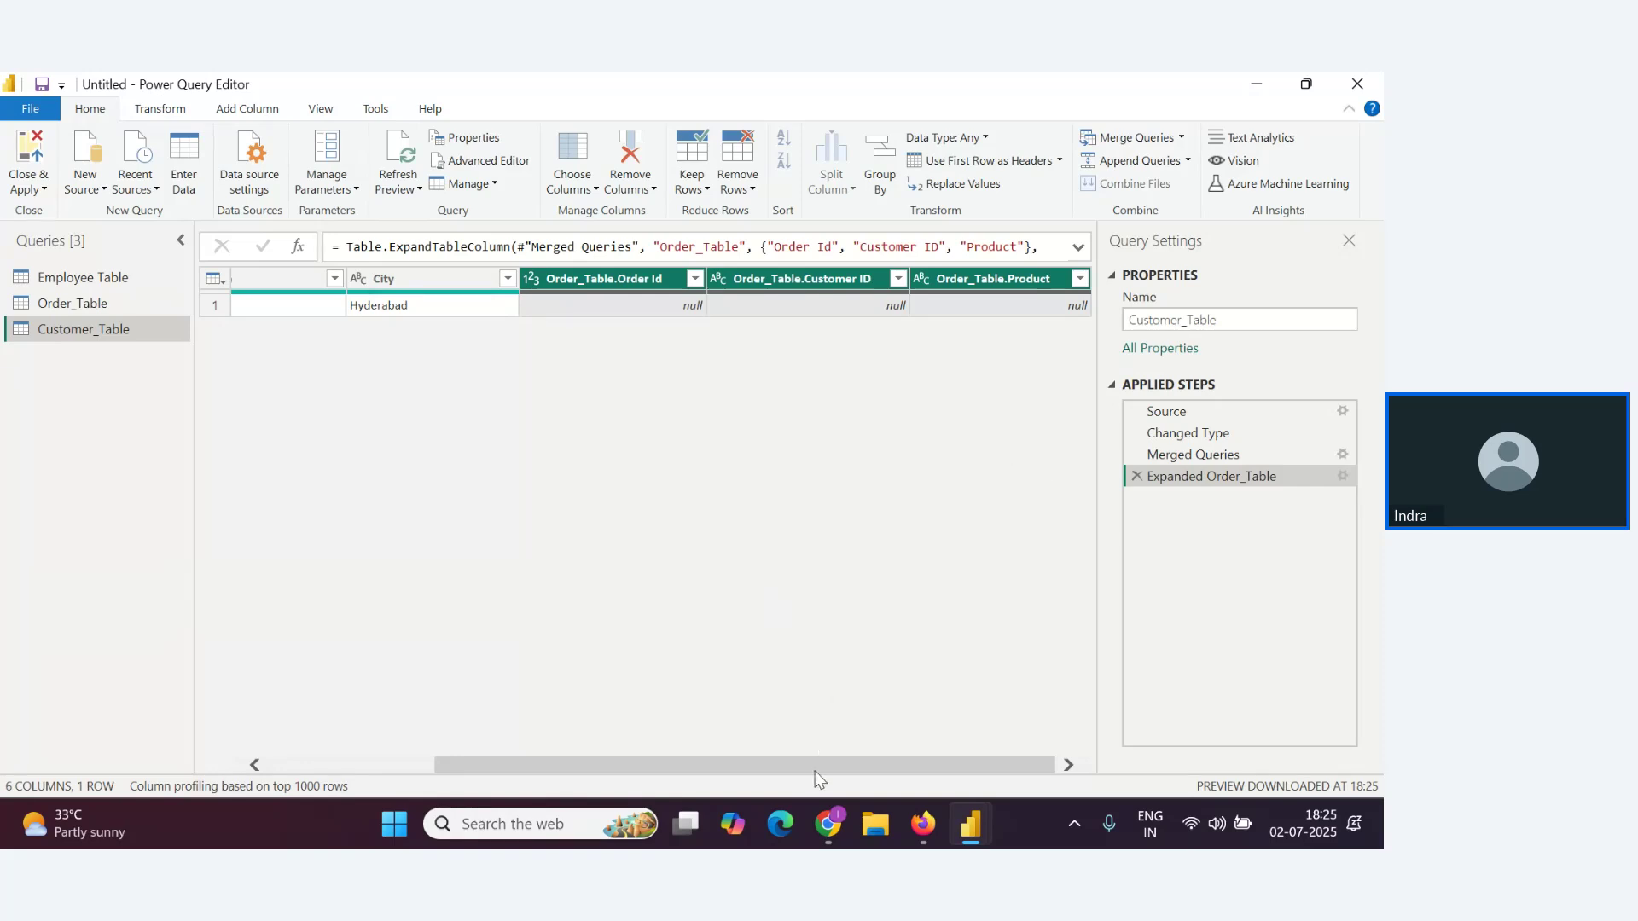
drag(827, 761, 615, 768)
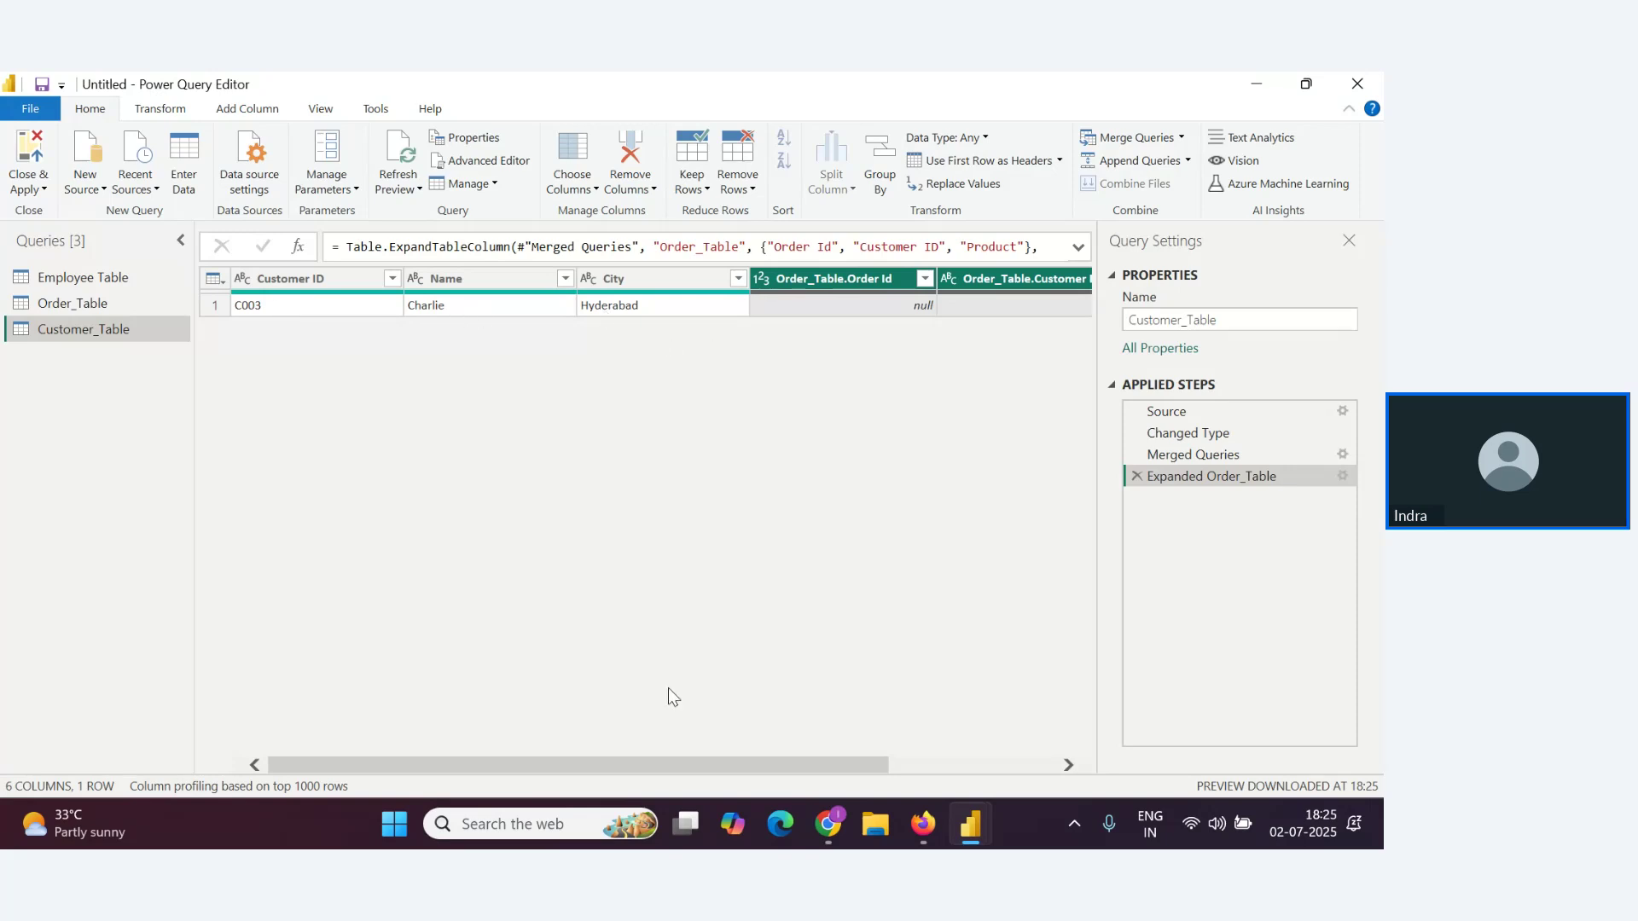
drag(756, 772, 930, 779)
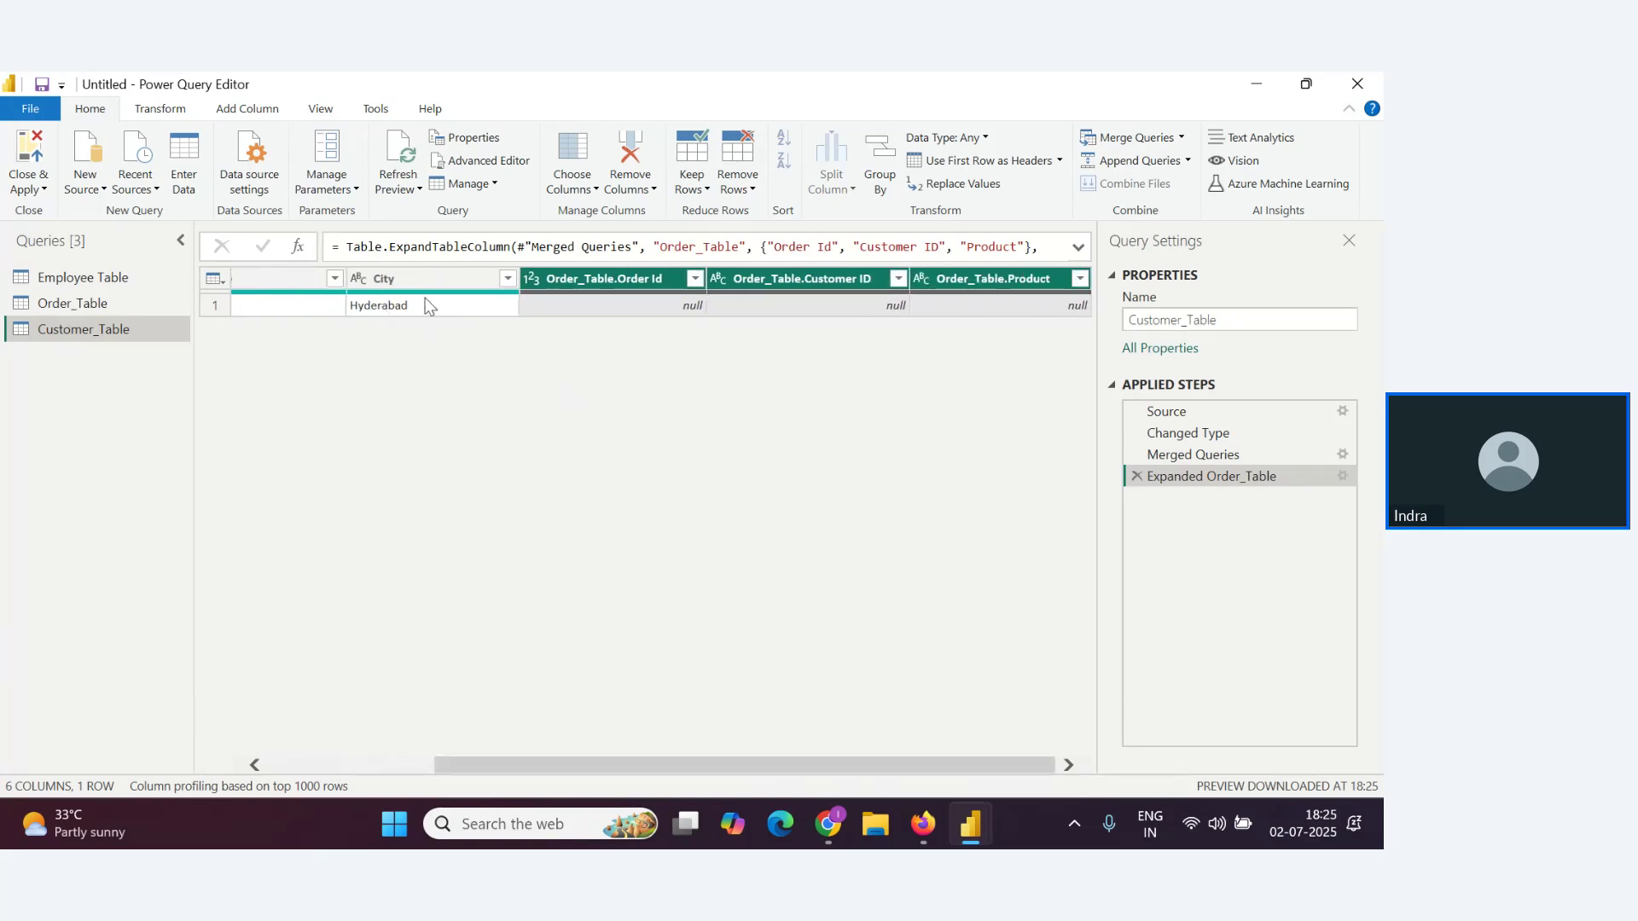
drag(664, 762, 502, 763)
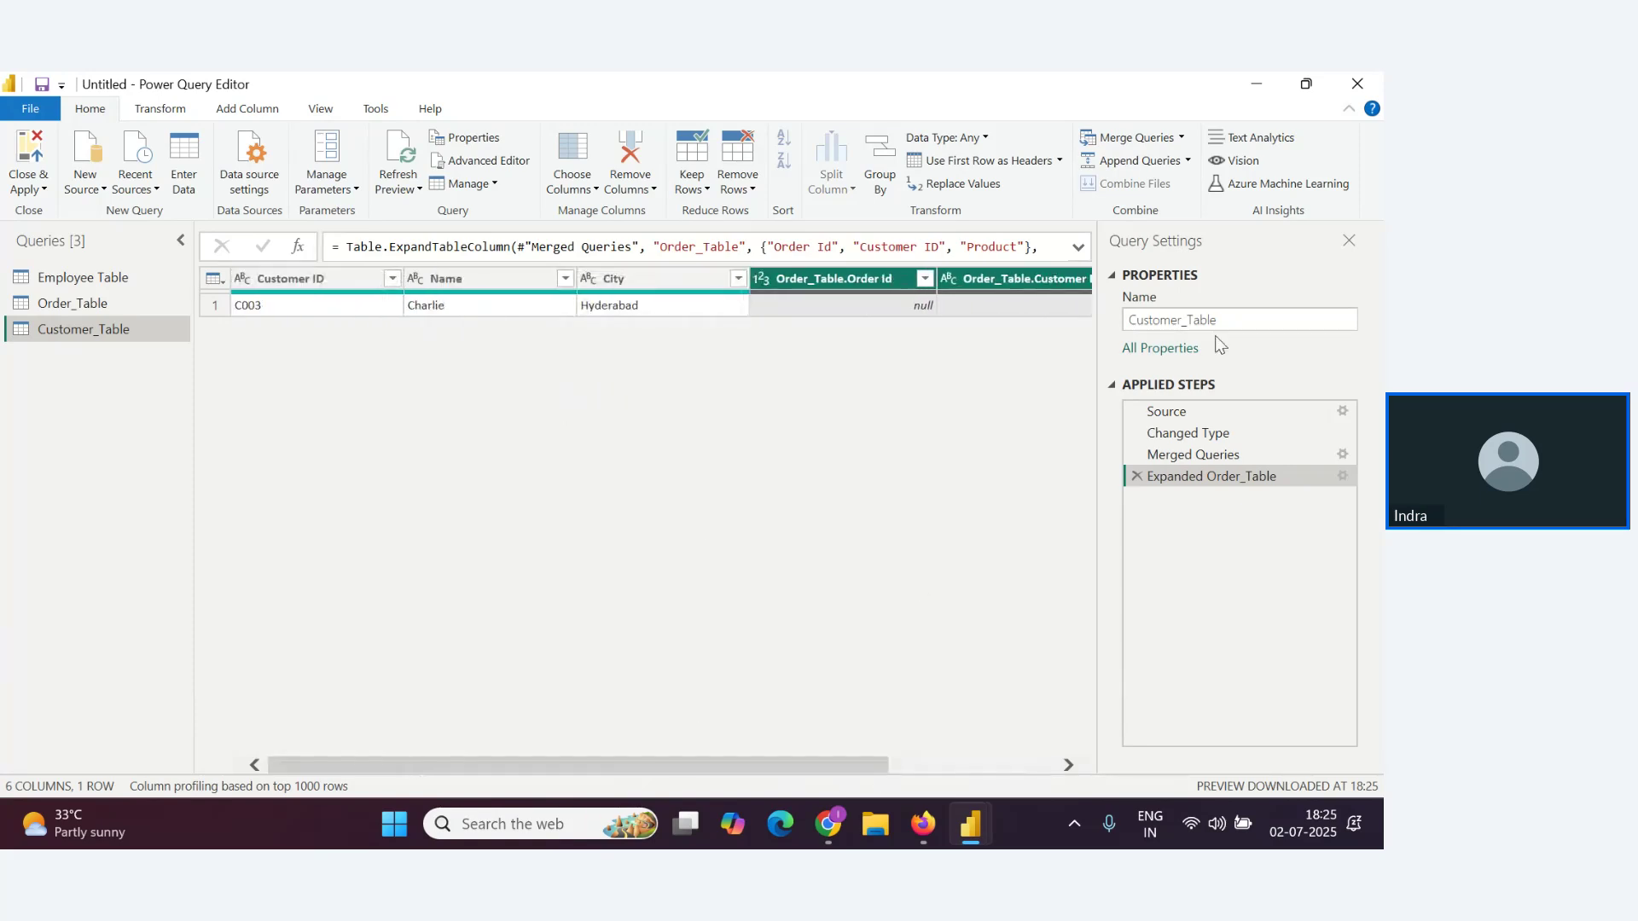
Remove the left anti join's Expanded Order_Table and Merged Queries steps from Customer_Table
click(1137, 475)
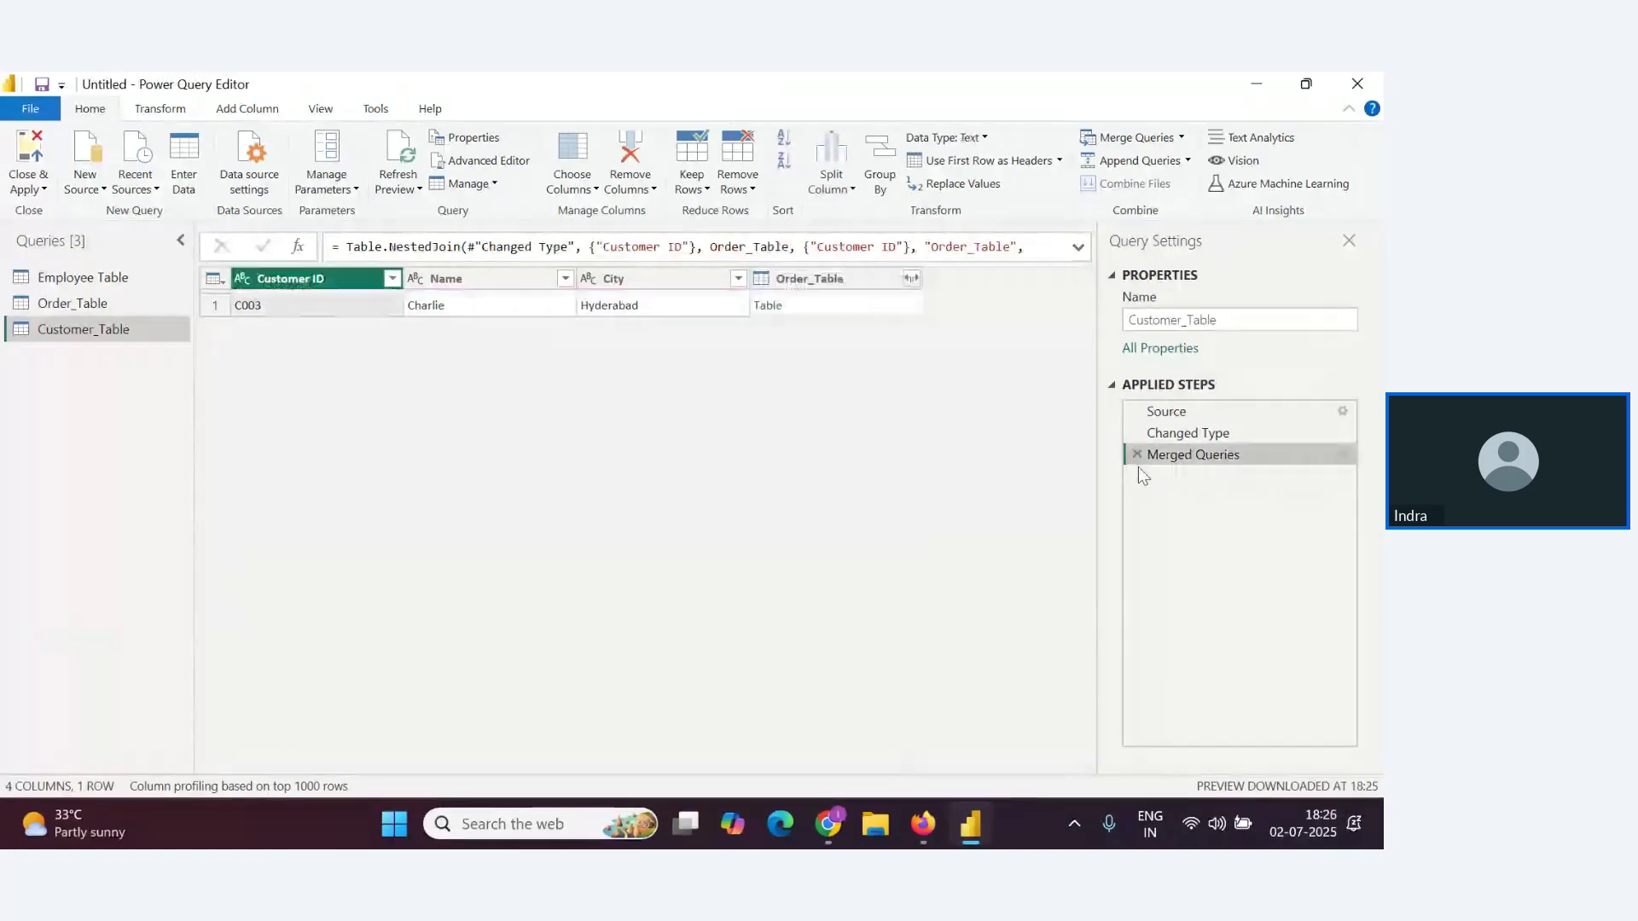
click(1137, 454)
click(1138, 160)
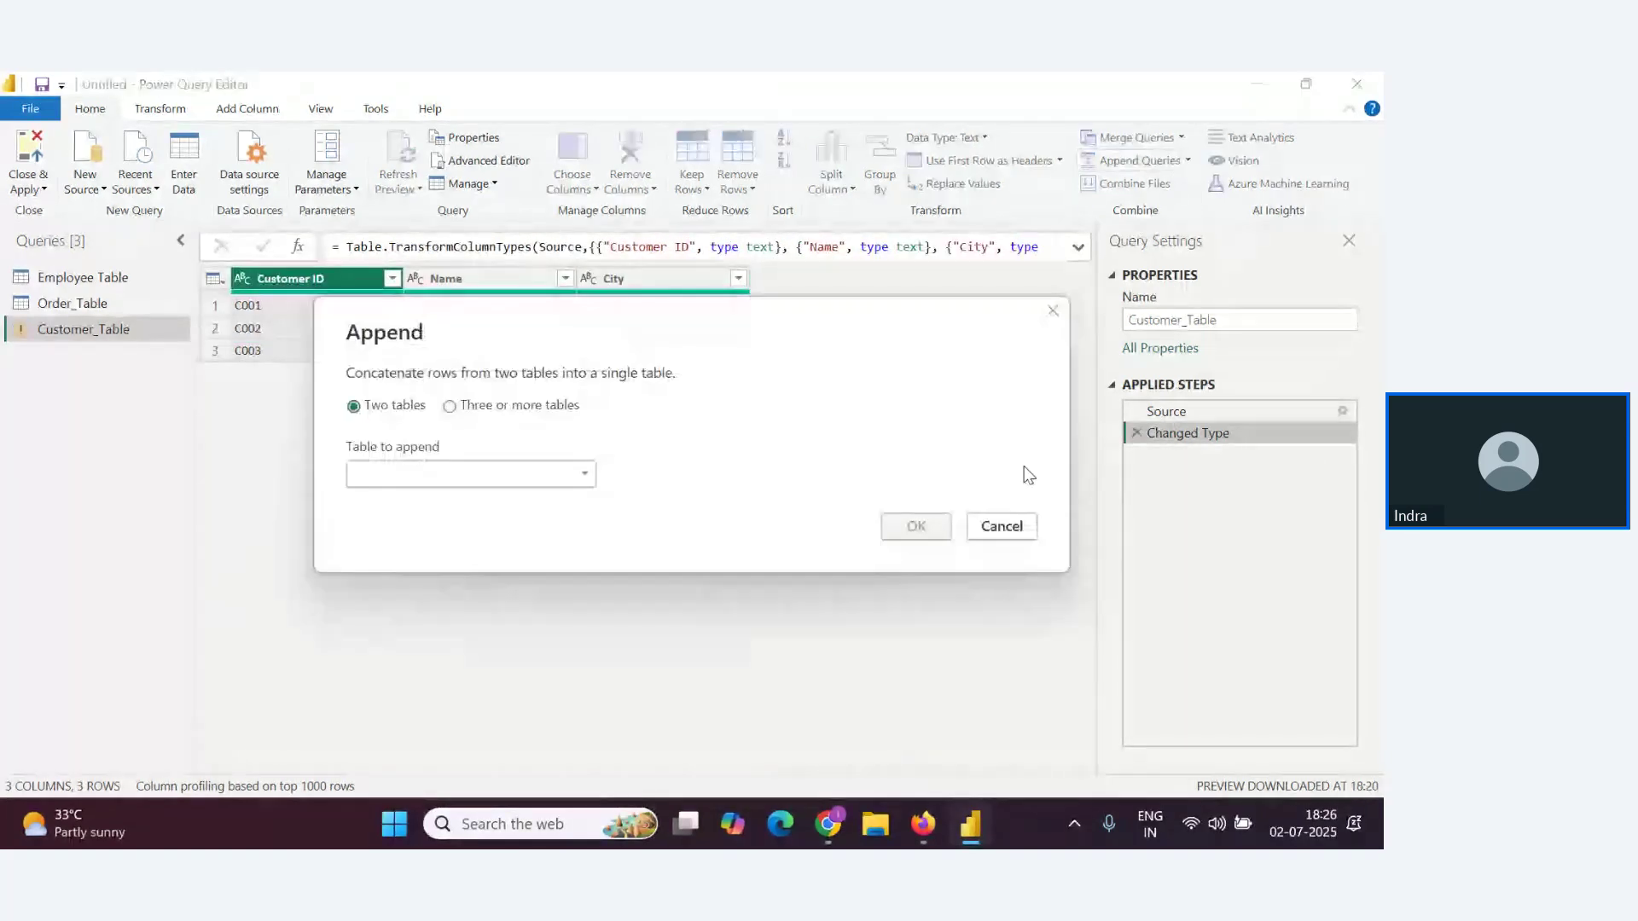
click(1001, 528)
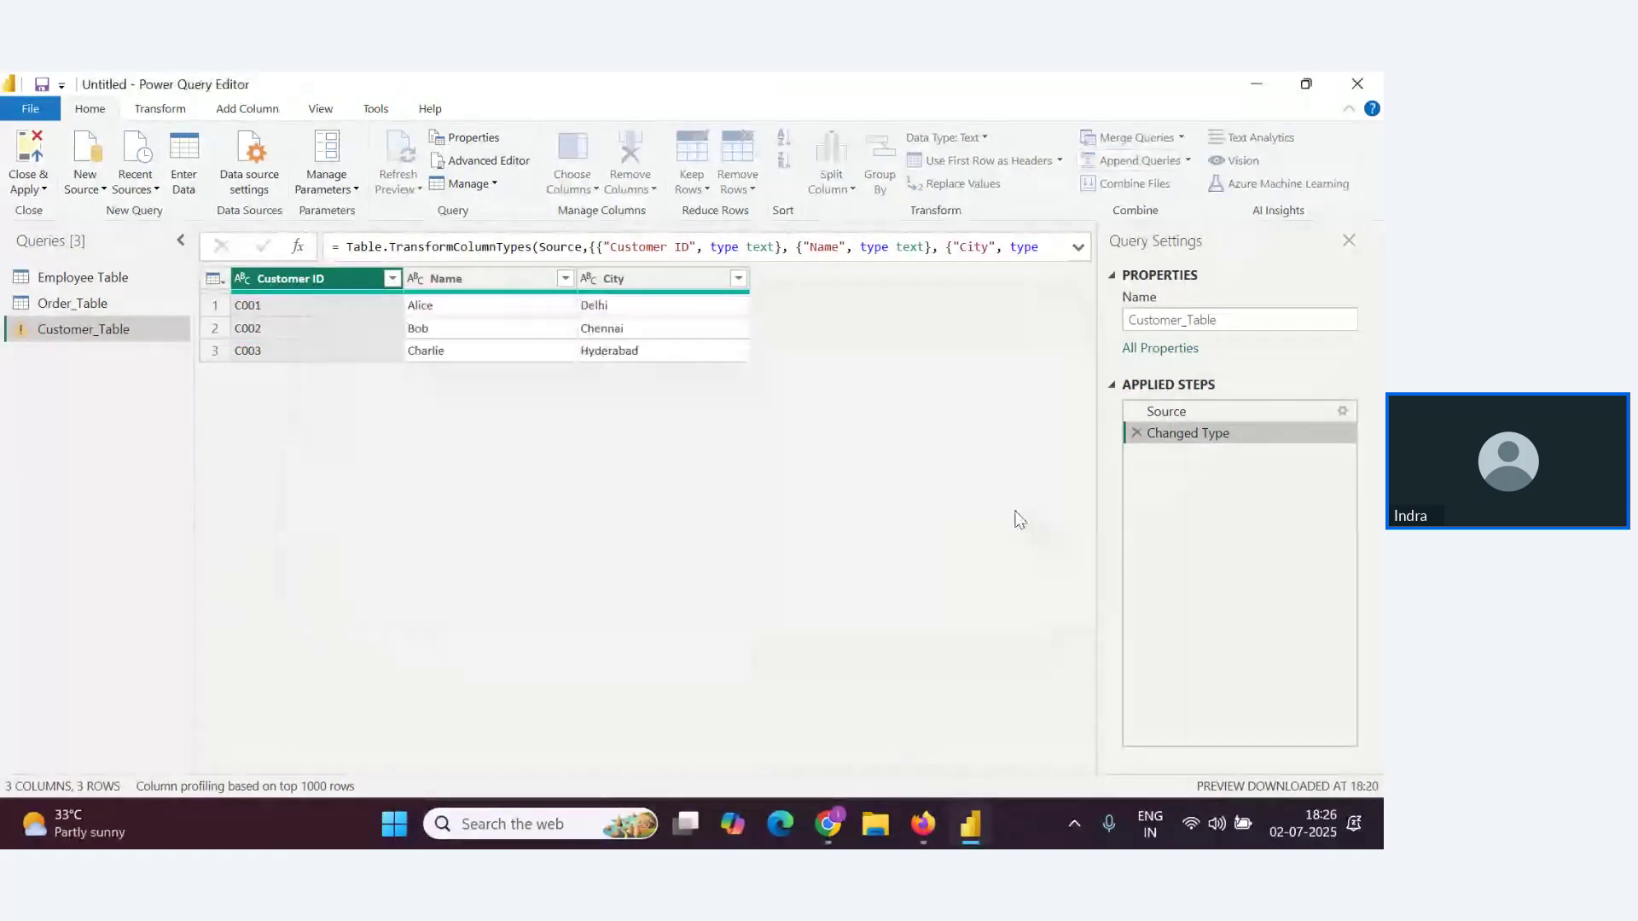
Merge Customer_Table with Order_Table on Customer ID using a Right Anti (rows only in second) join
click(1182, 139)
click(1100, 161)
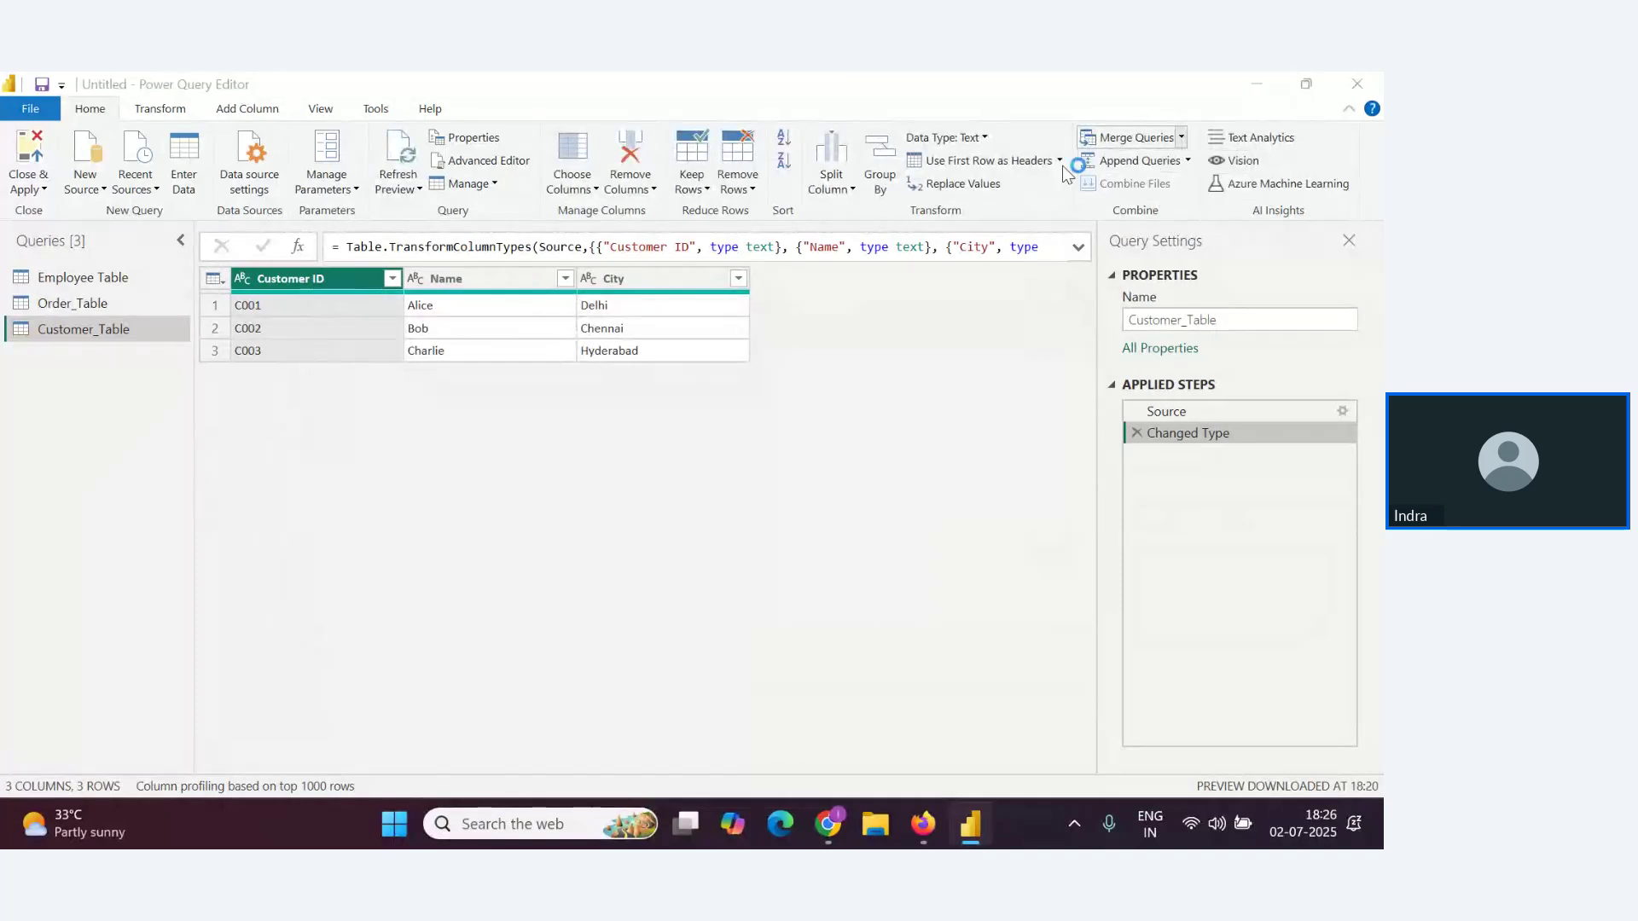
click(408, 250)
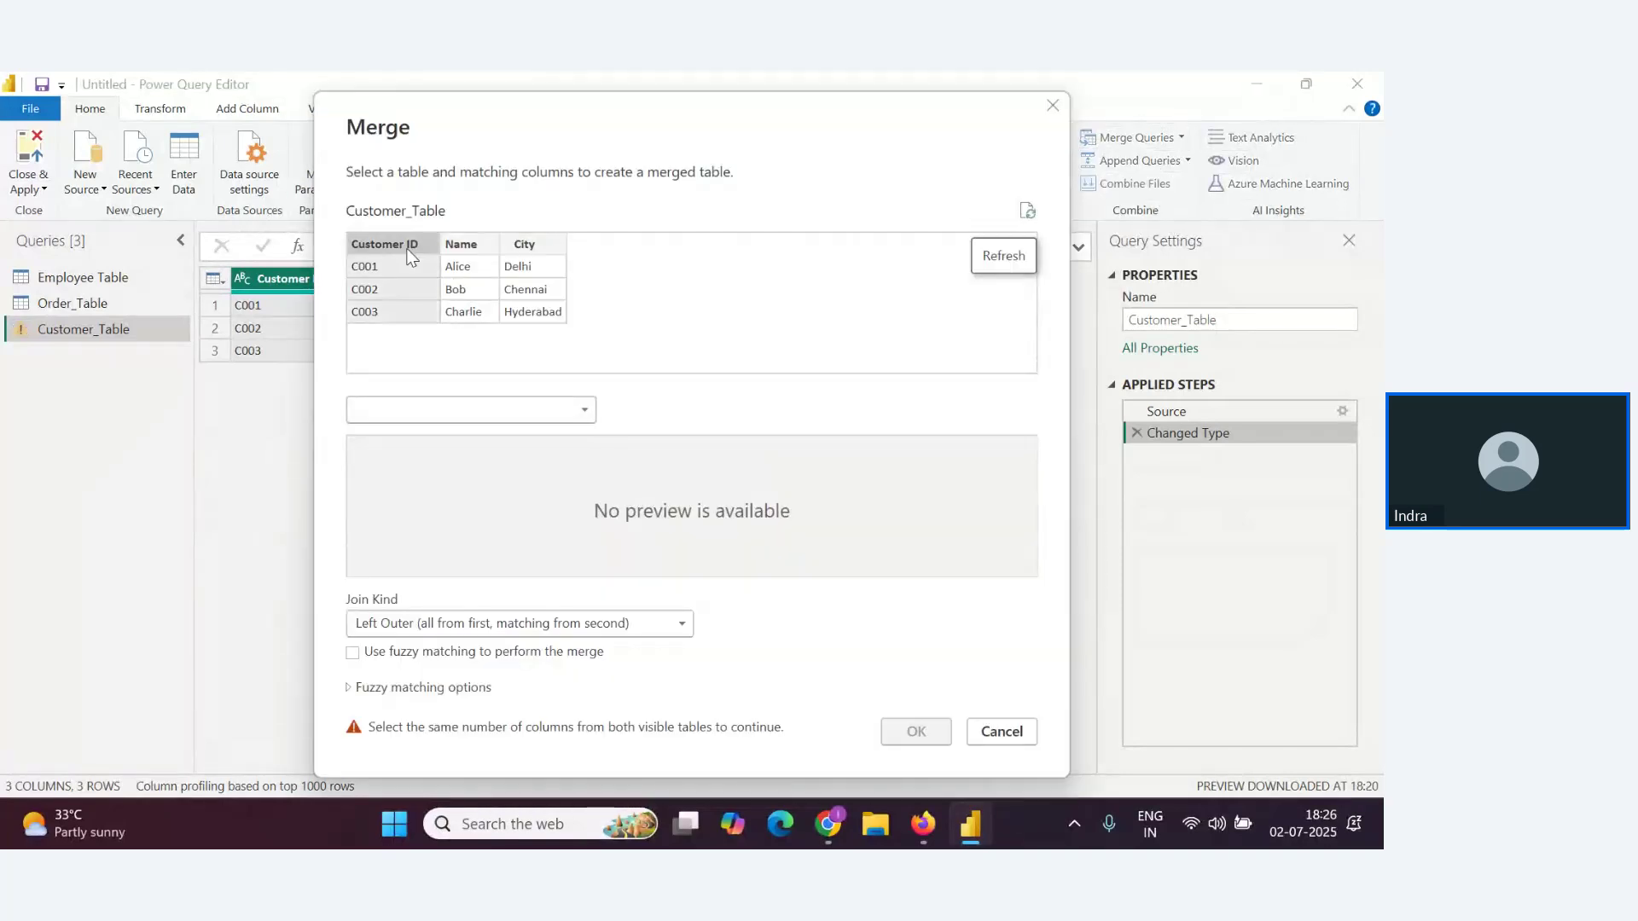
click(523, 411)
click(410, 476)
click(512, 624)
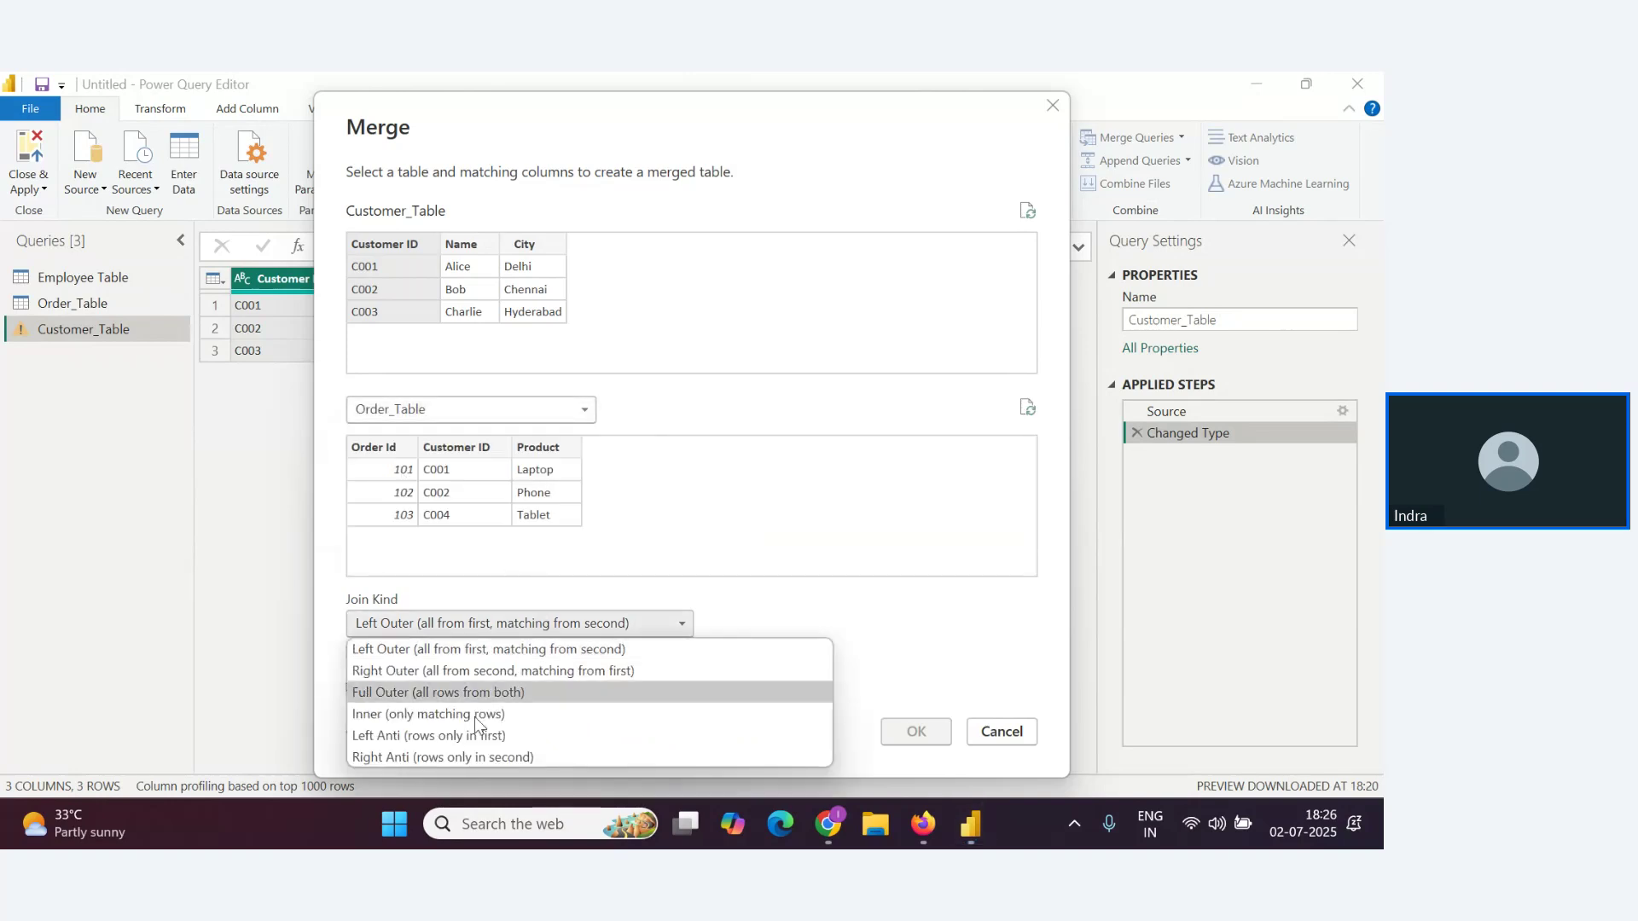
click(471, 762)
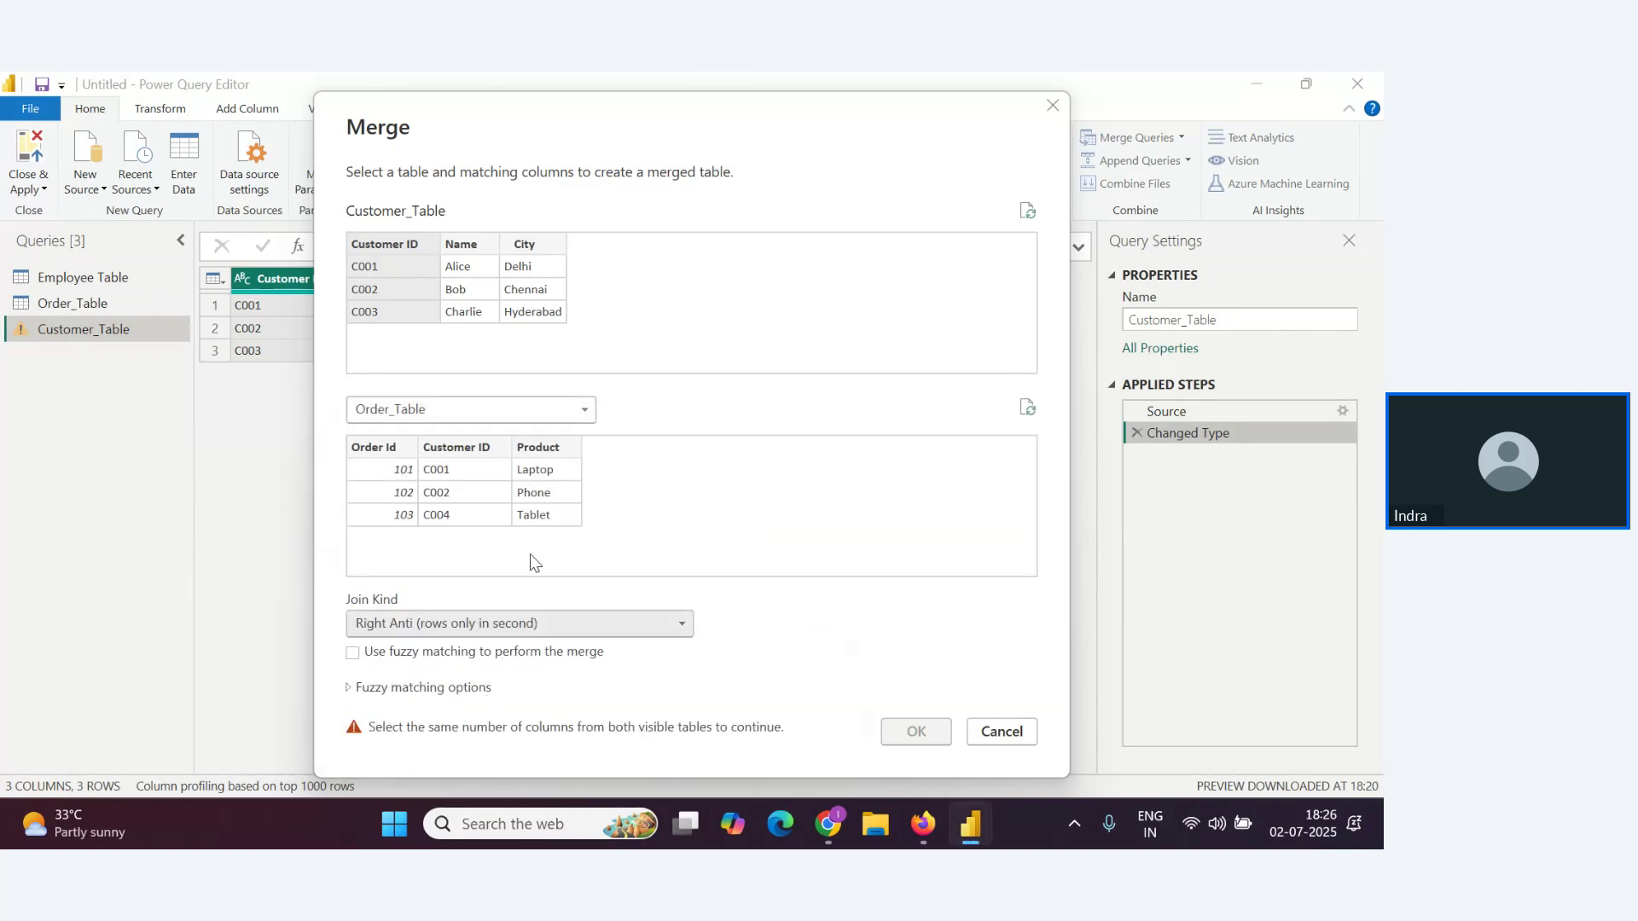
click(468, 449)
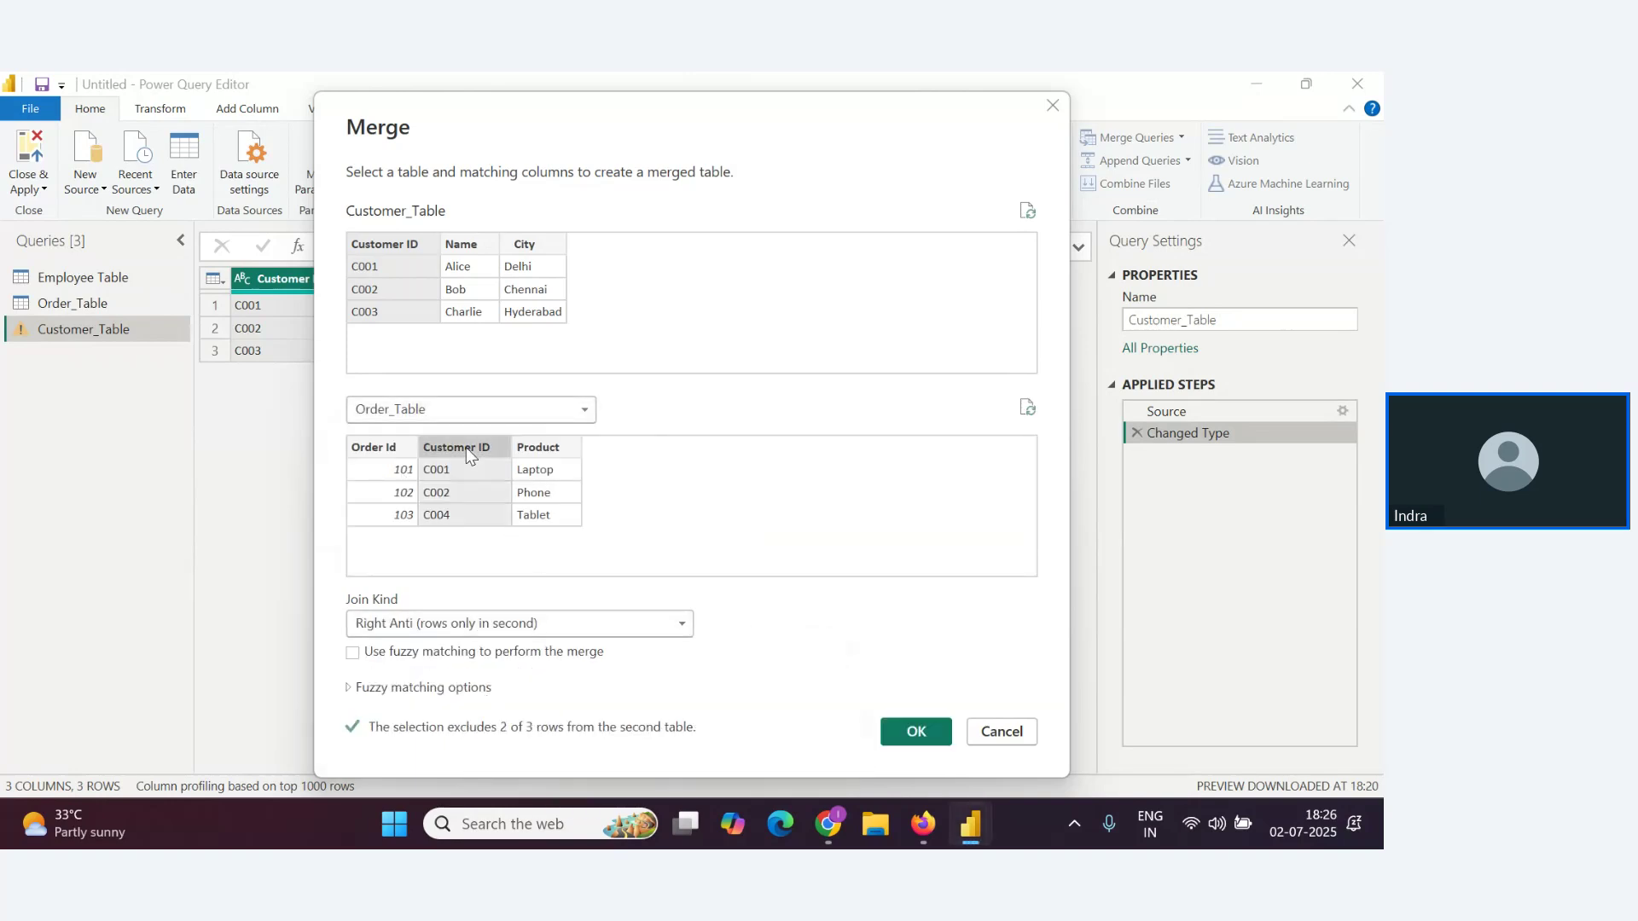
click(917, 732)
Expand the right anti join's Order_Table column into Order Id, Customer ID and Product, and review the resulting columns
click(911, 279)
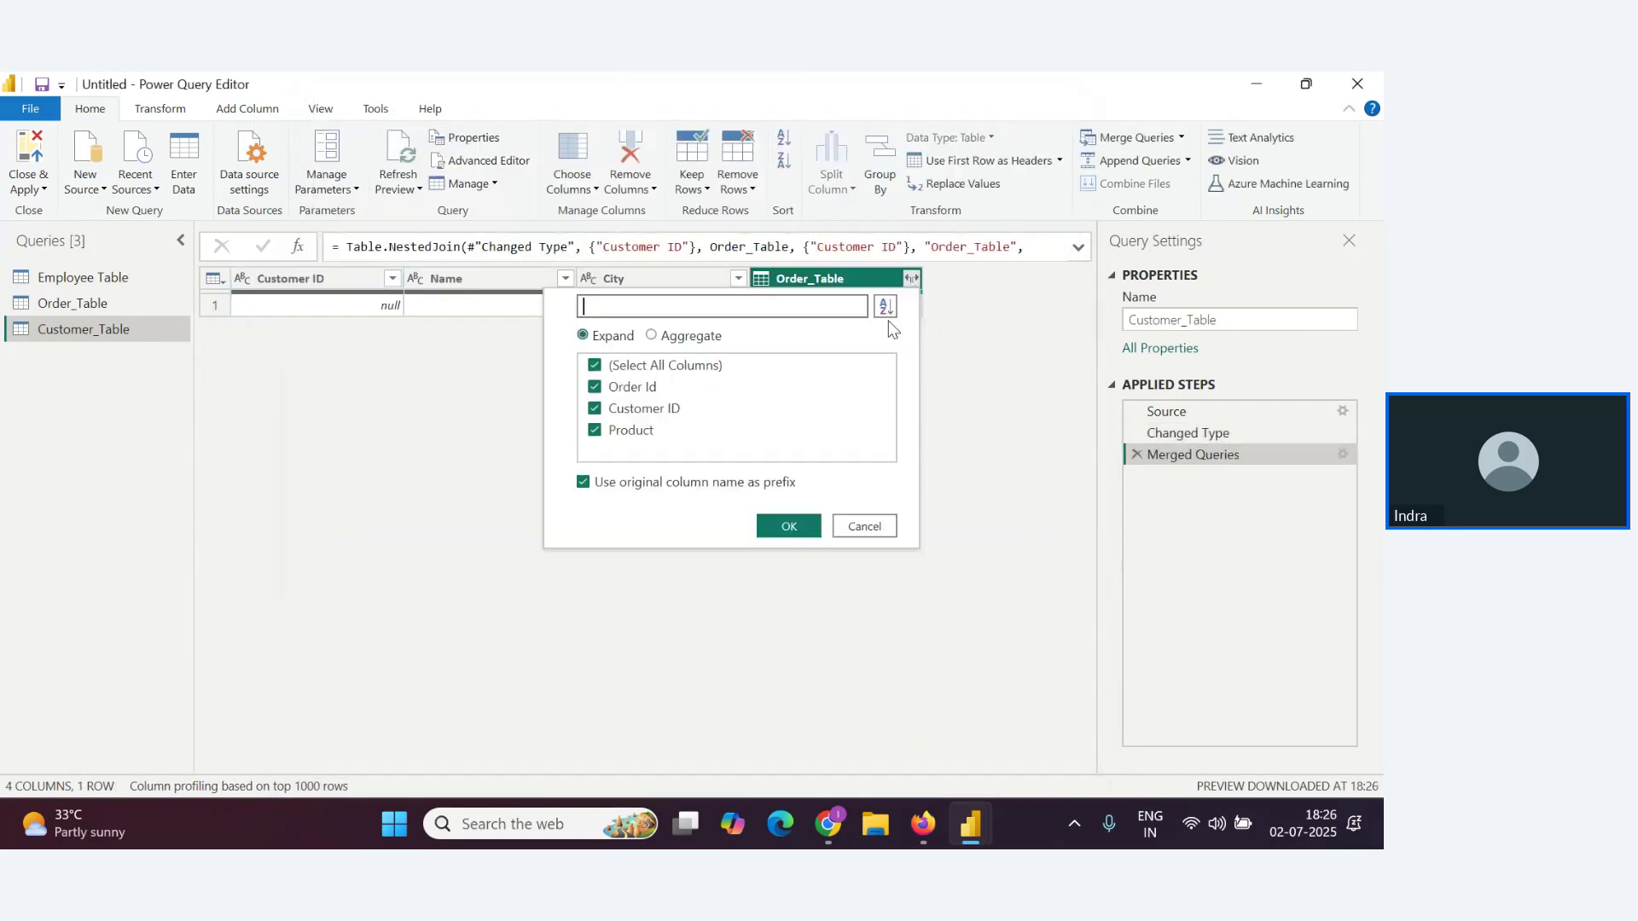
click(789, 526)
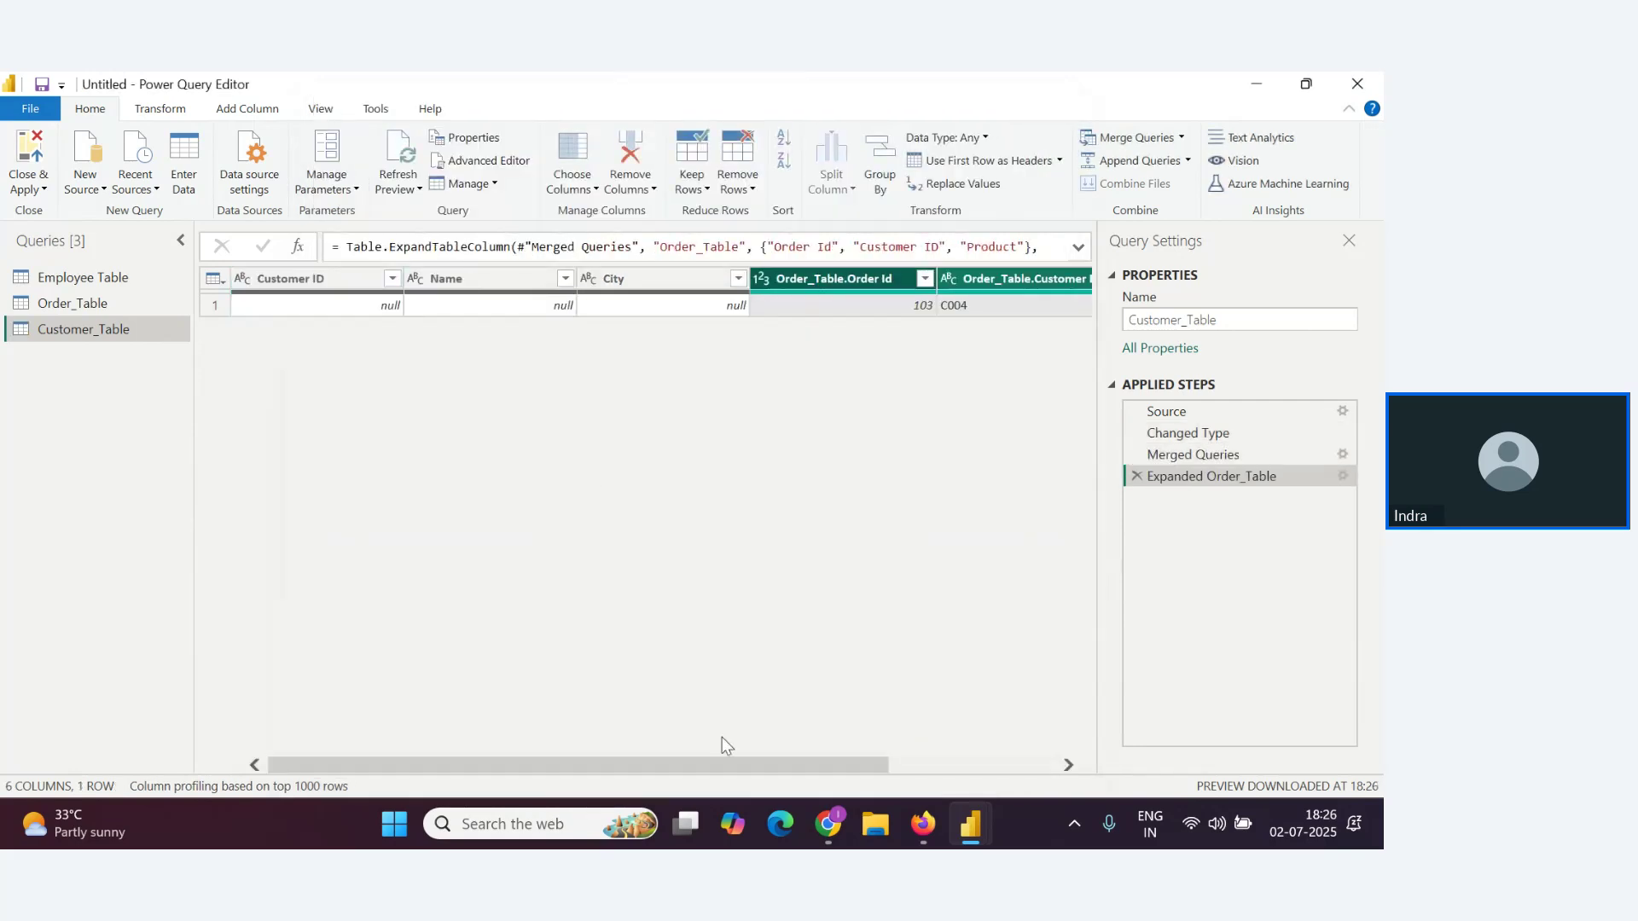
drag(730, 764, 966, 744)
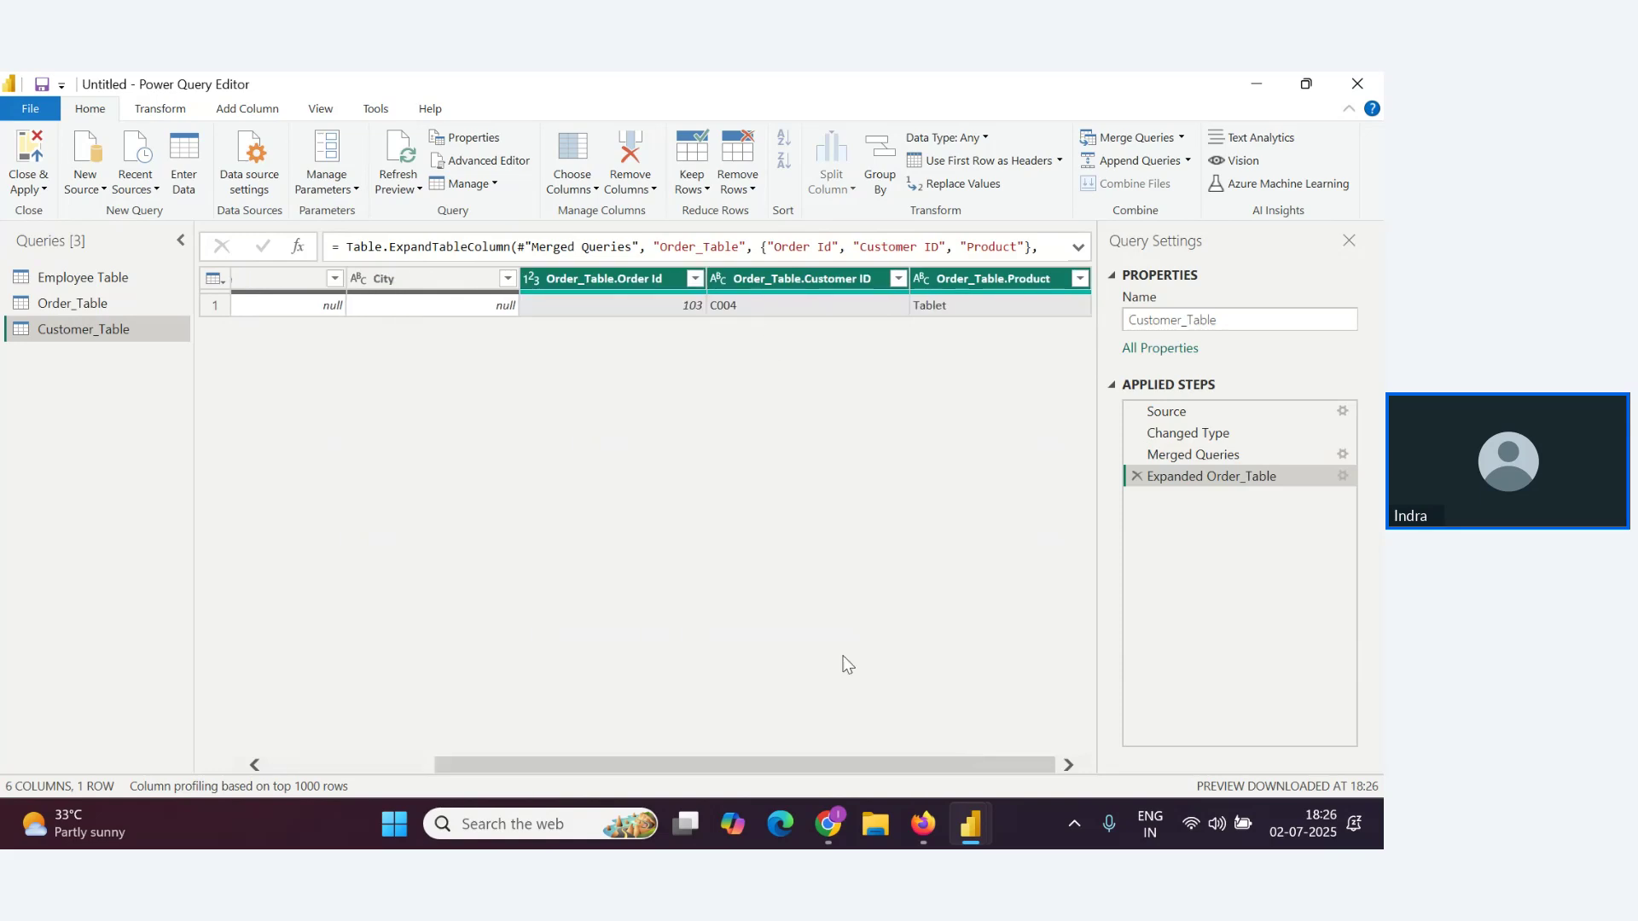
Check the latest questions in the Zoho webinar Q&A and switch to the Notes document in Google Docs
click(827, 823)
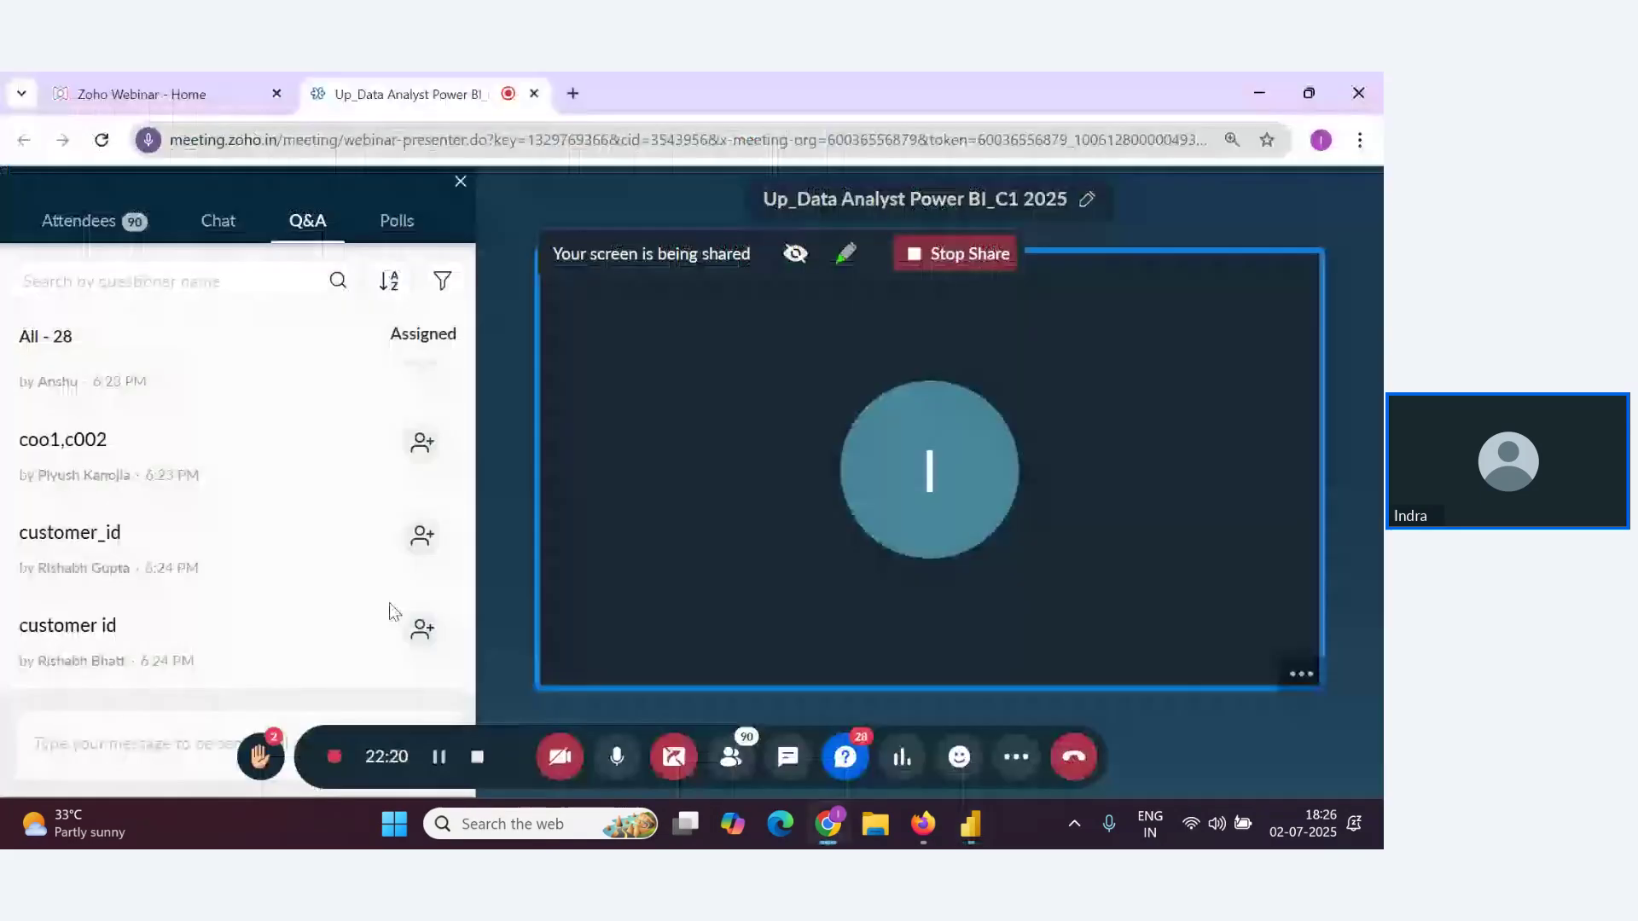
scroll(324, 648, up, 4)
scroll(324, 648, down, 4)
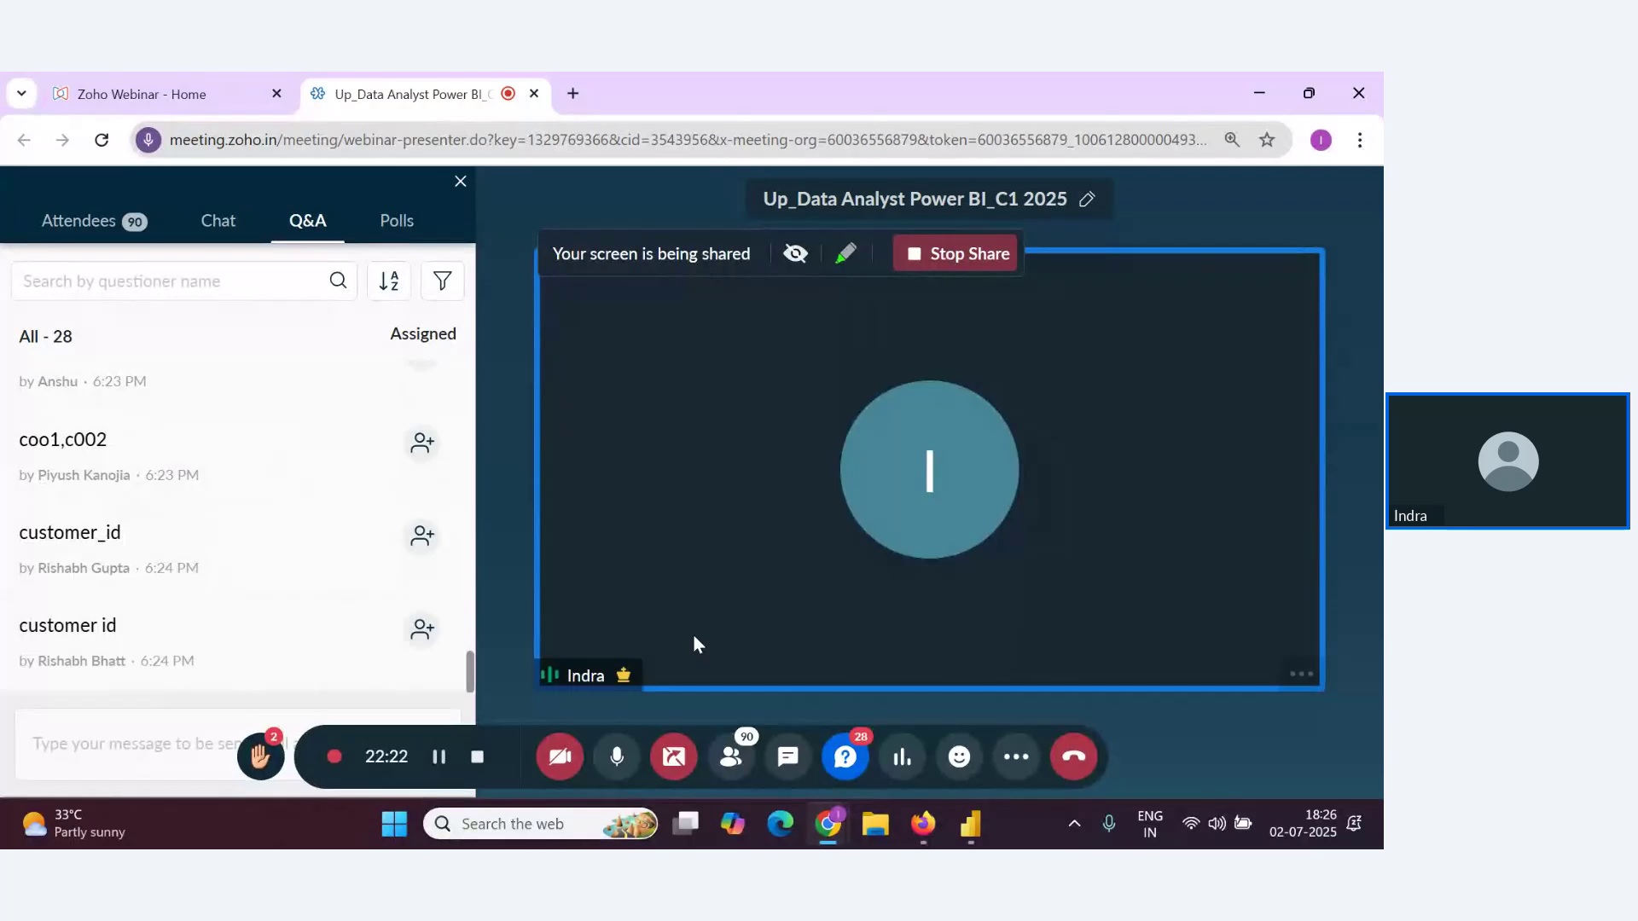
key(alt+Tab)
Add the indented lines Left, Right and Inner under "12. Merge" in the notes
click(575, 592)
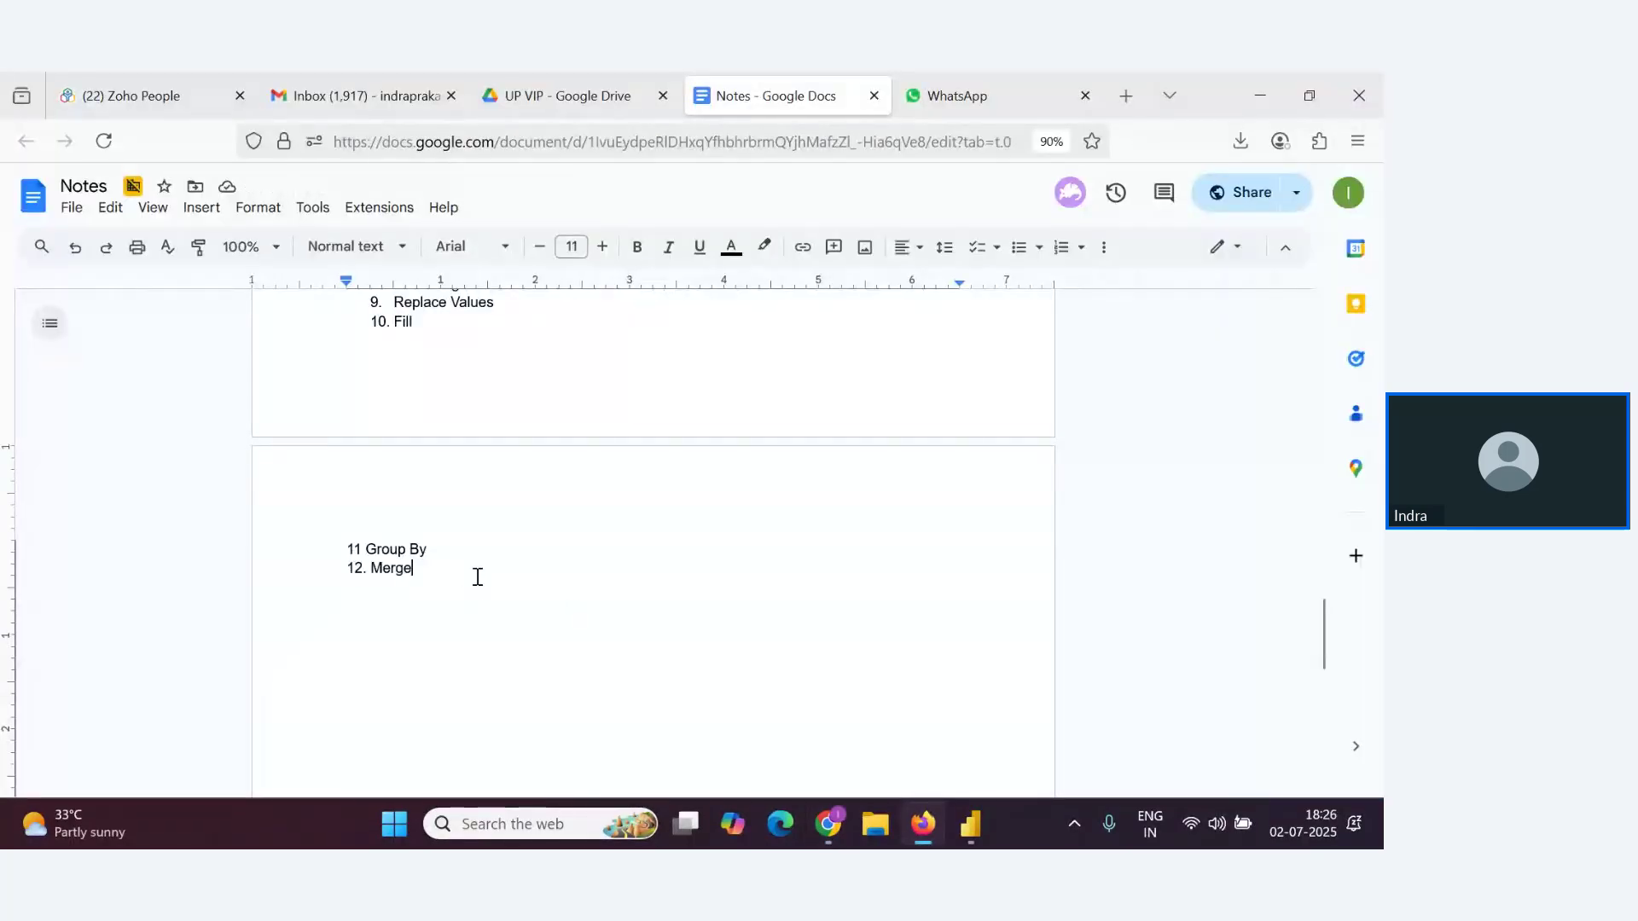
key(Return)
text(Left)
key(Tab)
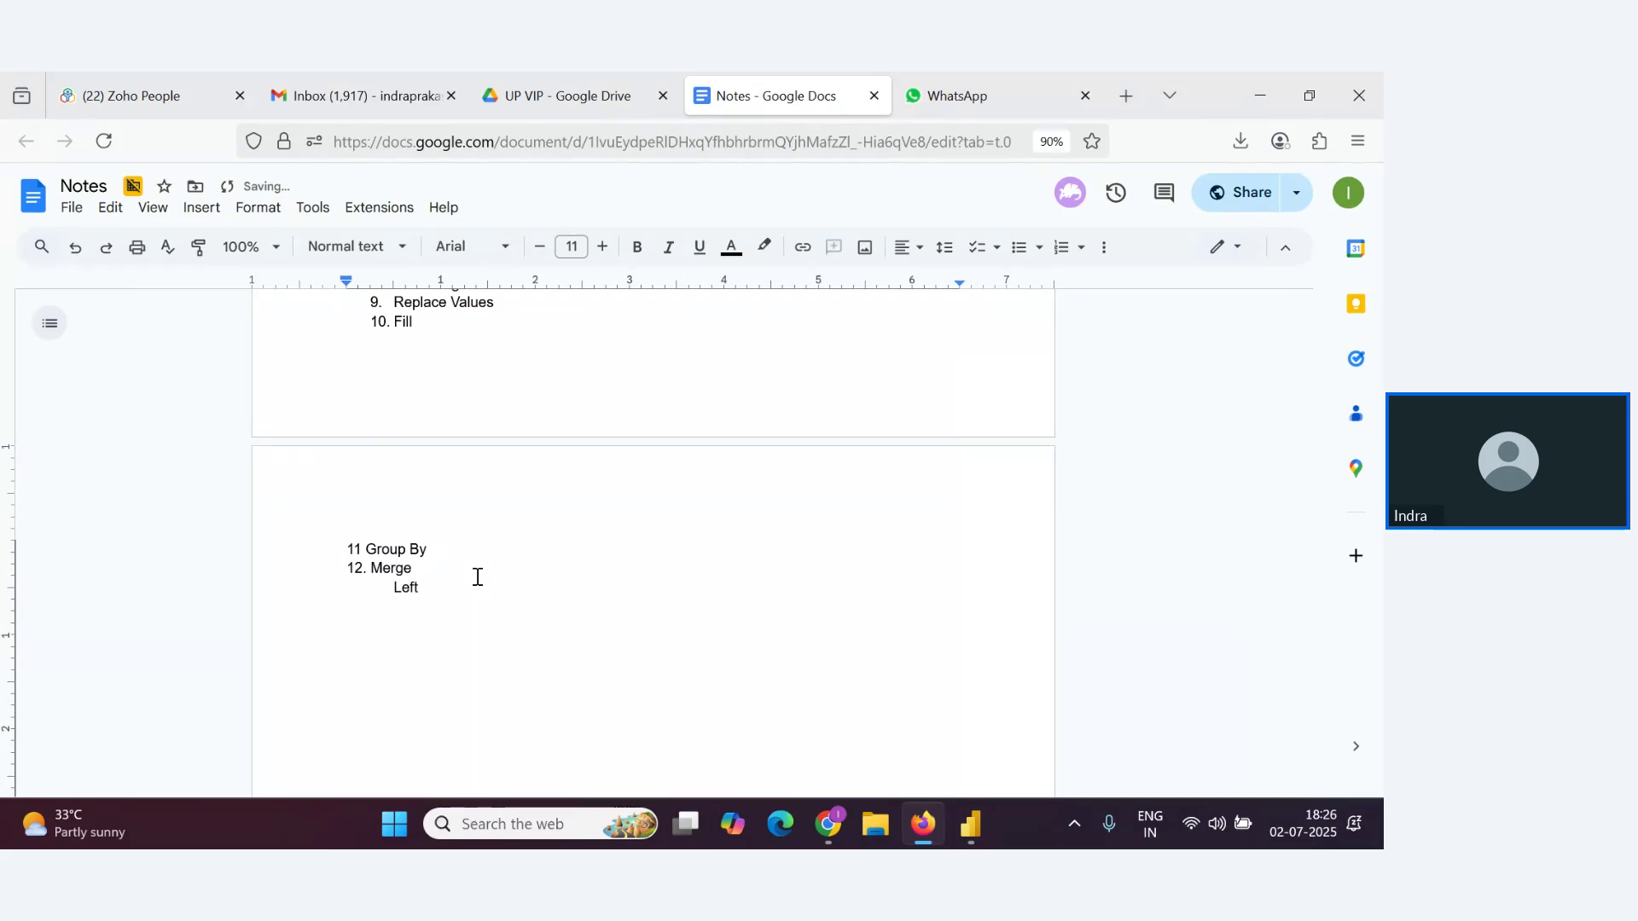
text(Right)
key(Return)
text(in)
key(BackSpace)
key(BackSpace)
text(Inner)
key(Return)
Add Full, Left Anti and Right Anti below Inner, and format all six join types as a bulleted list
text(Out)
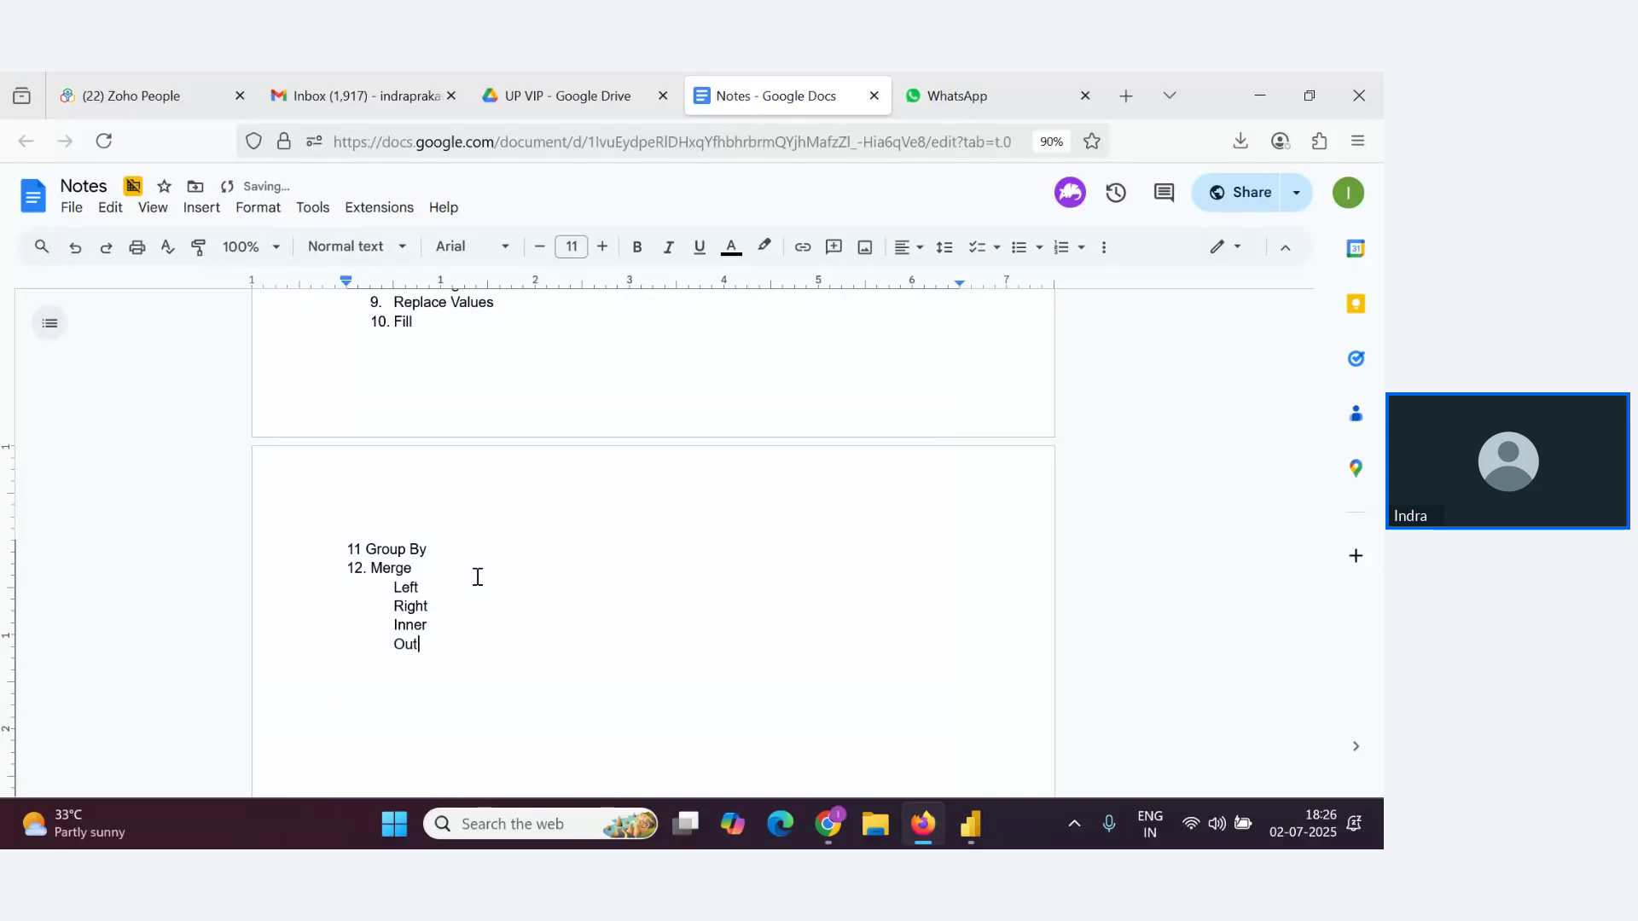
key(BackSpace)
key(BackSpace)
text(Full)
key(Return)
text(Left Ati)
key(Return)
text(R)
text(i)
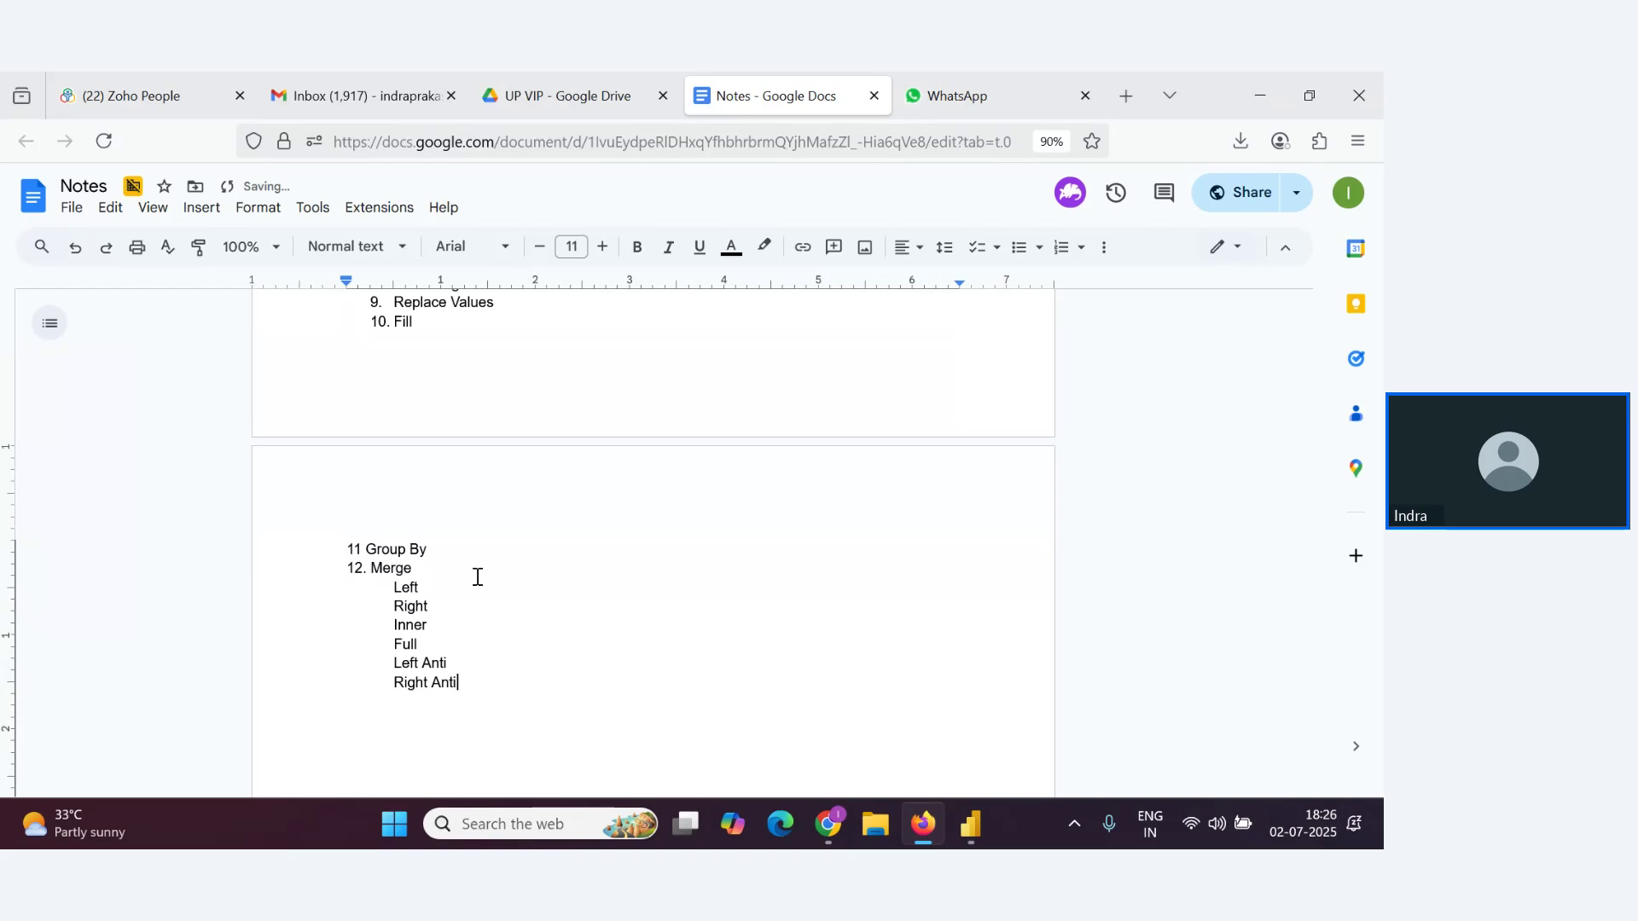
drag(493, 689, 394, 587)
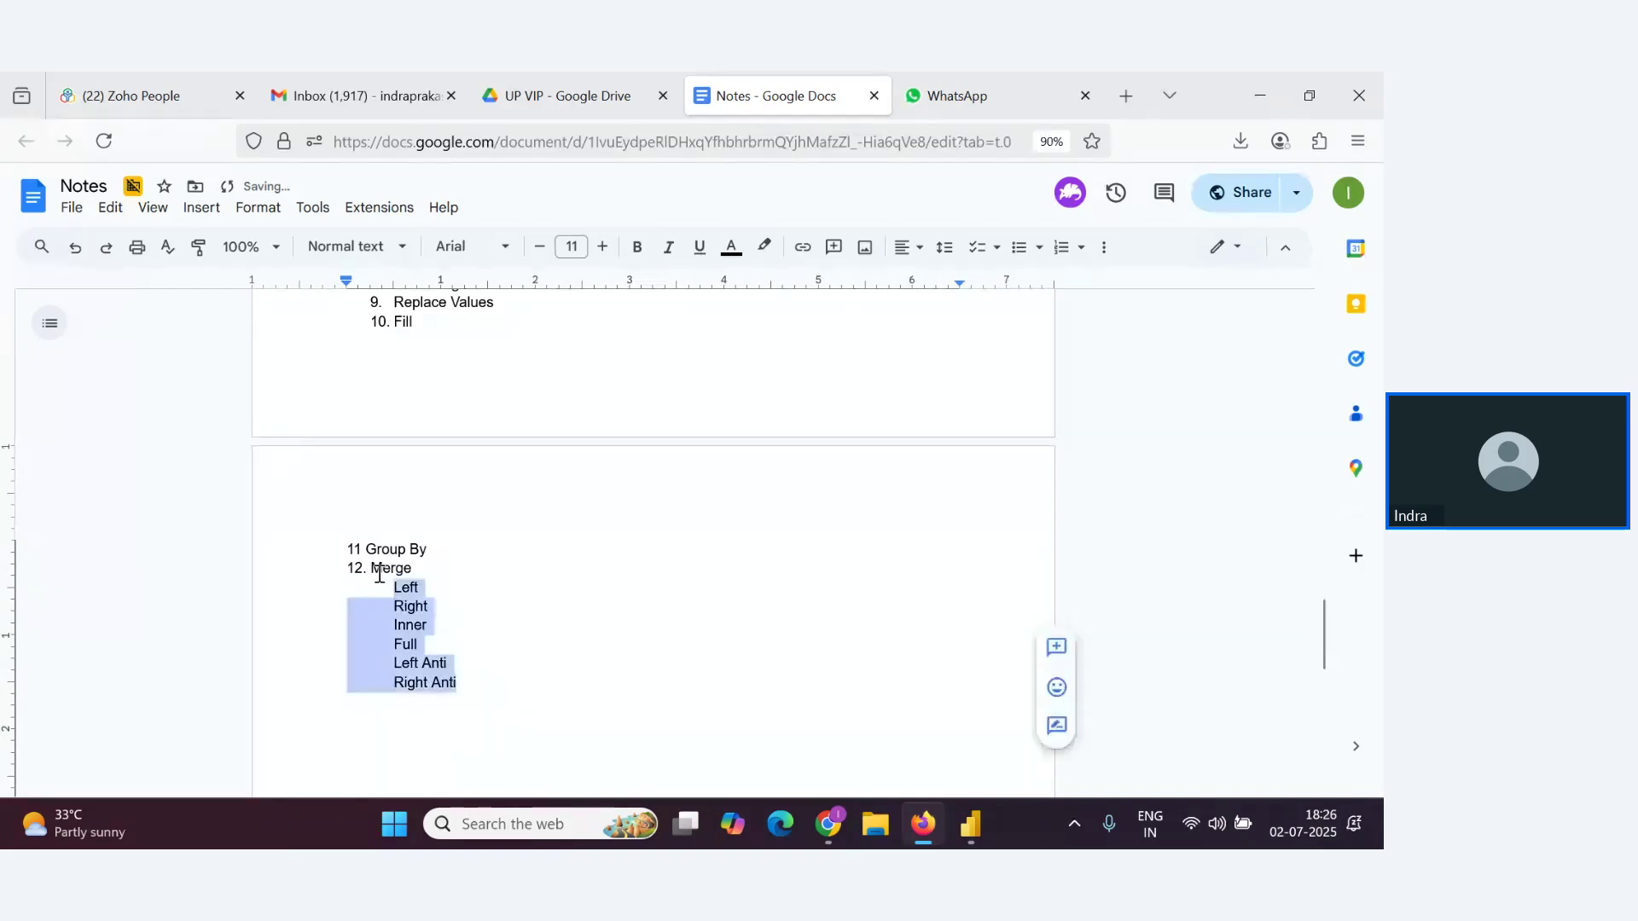
click(1020, 248)
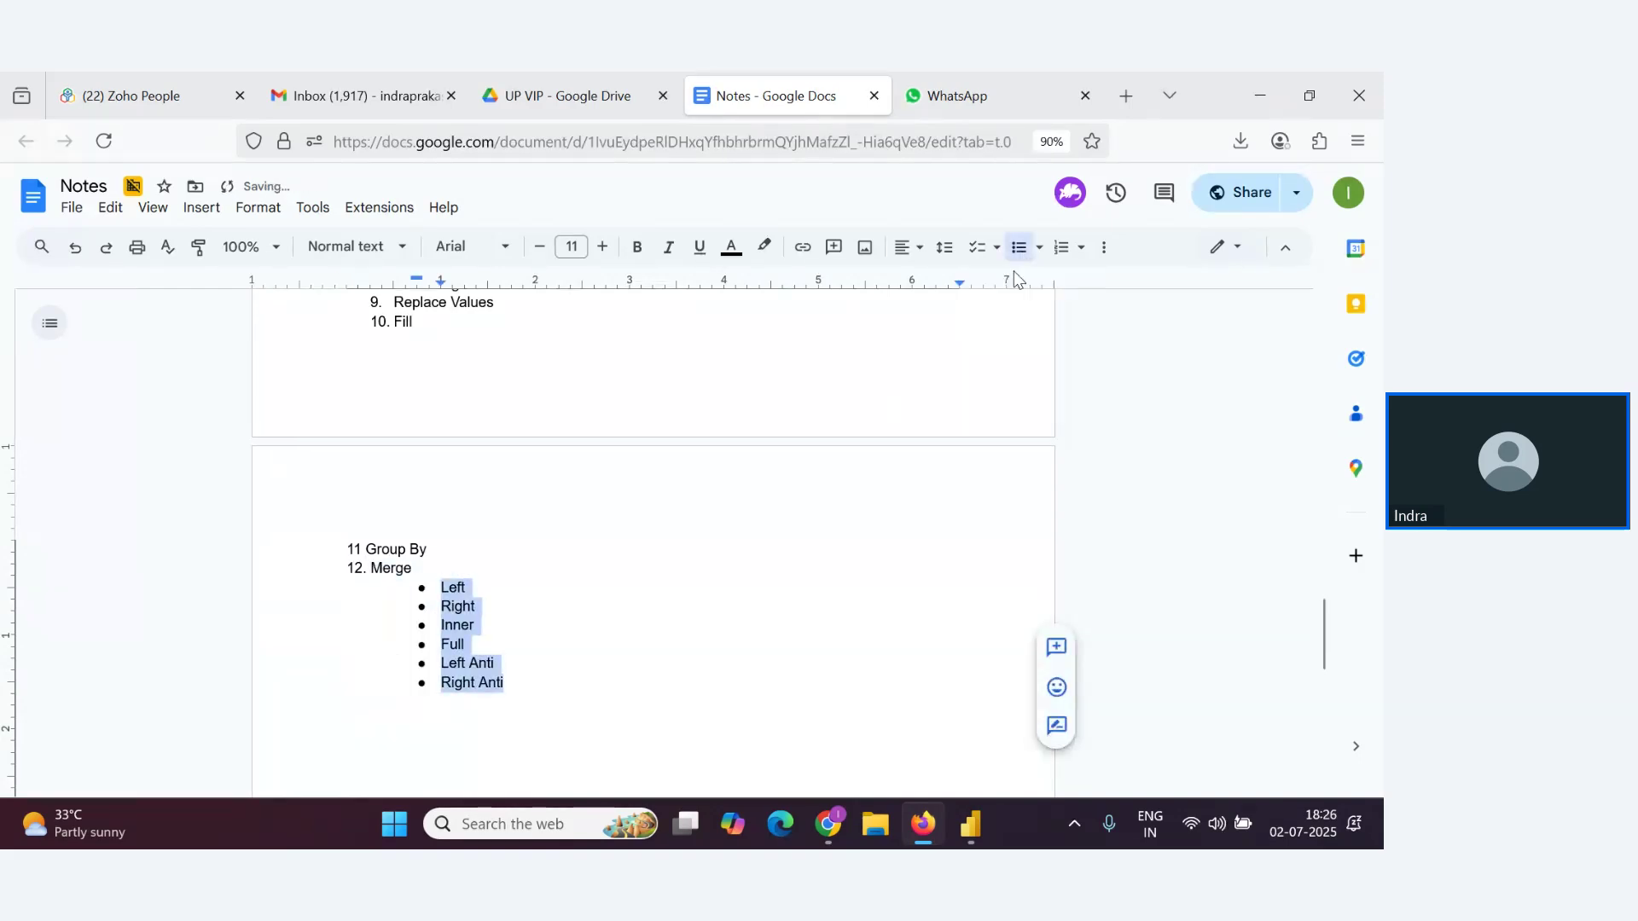
Describe the Left bullet under Merge as "All left record with matching right record"
click(532, 587)
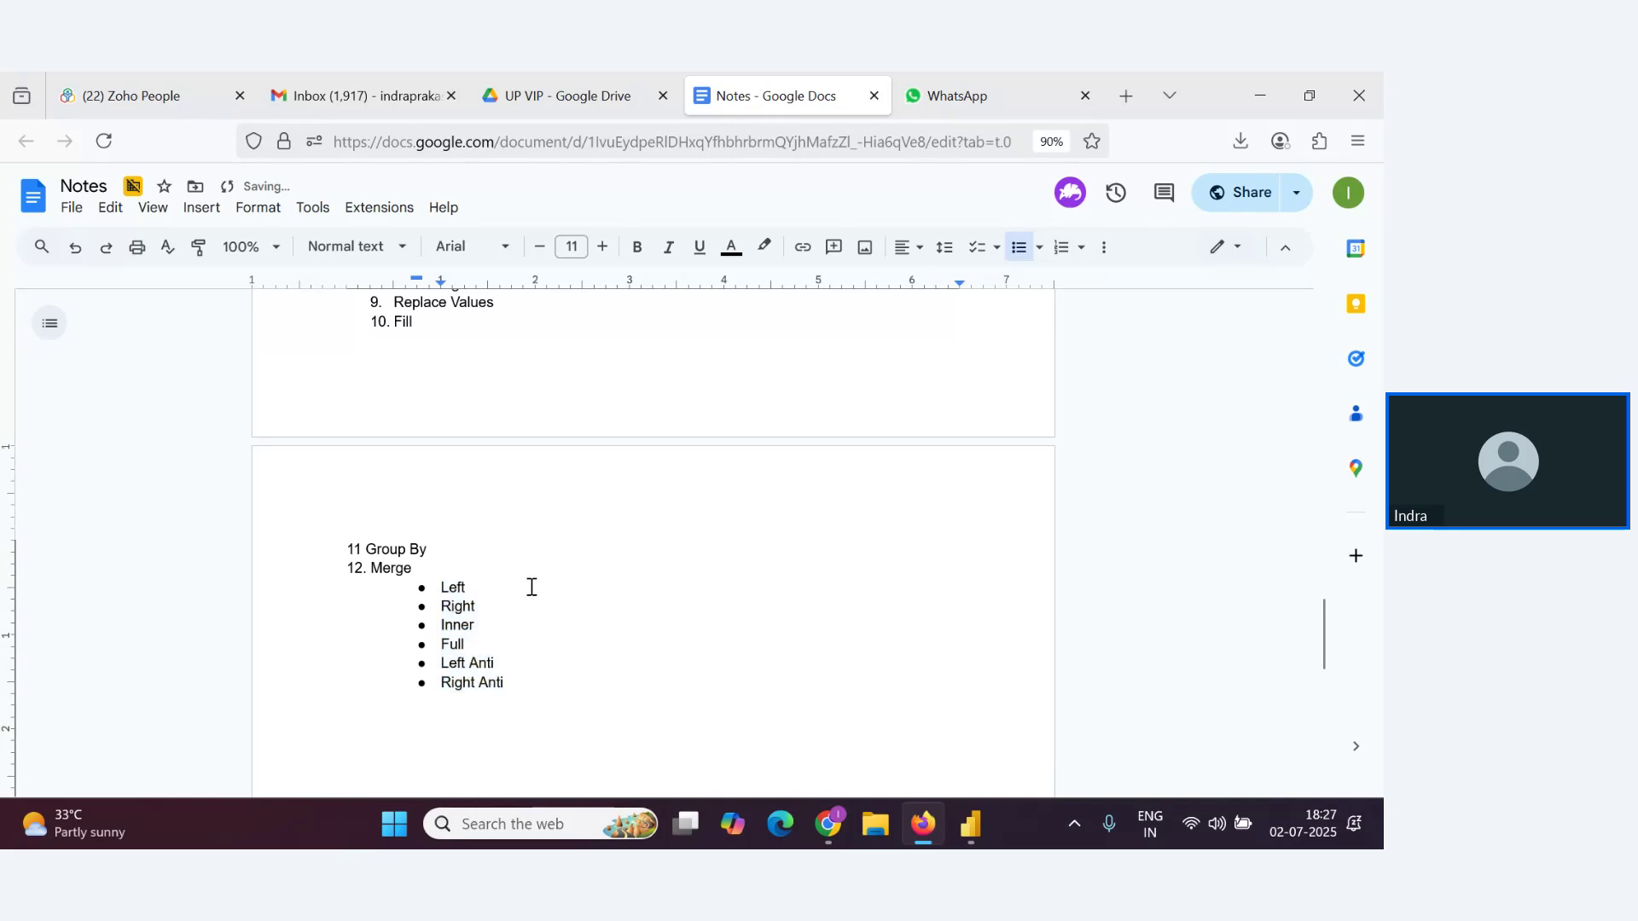
key(BackSpace)
text(- All left record with mac)
key(BackSpace)
text(tchi)
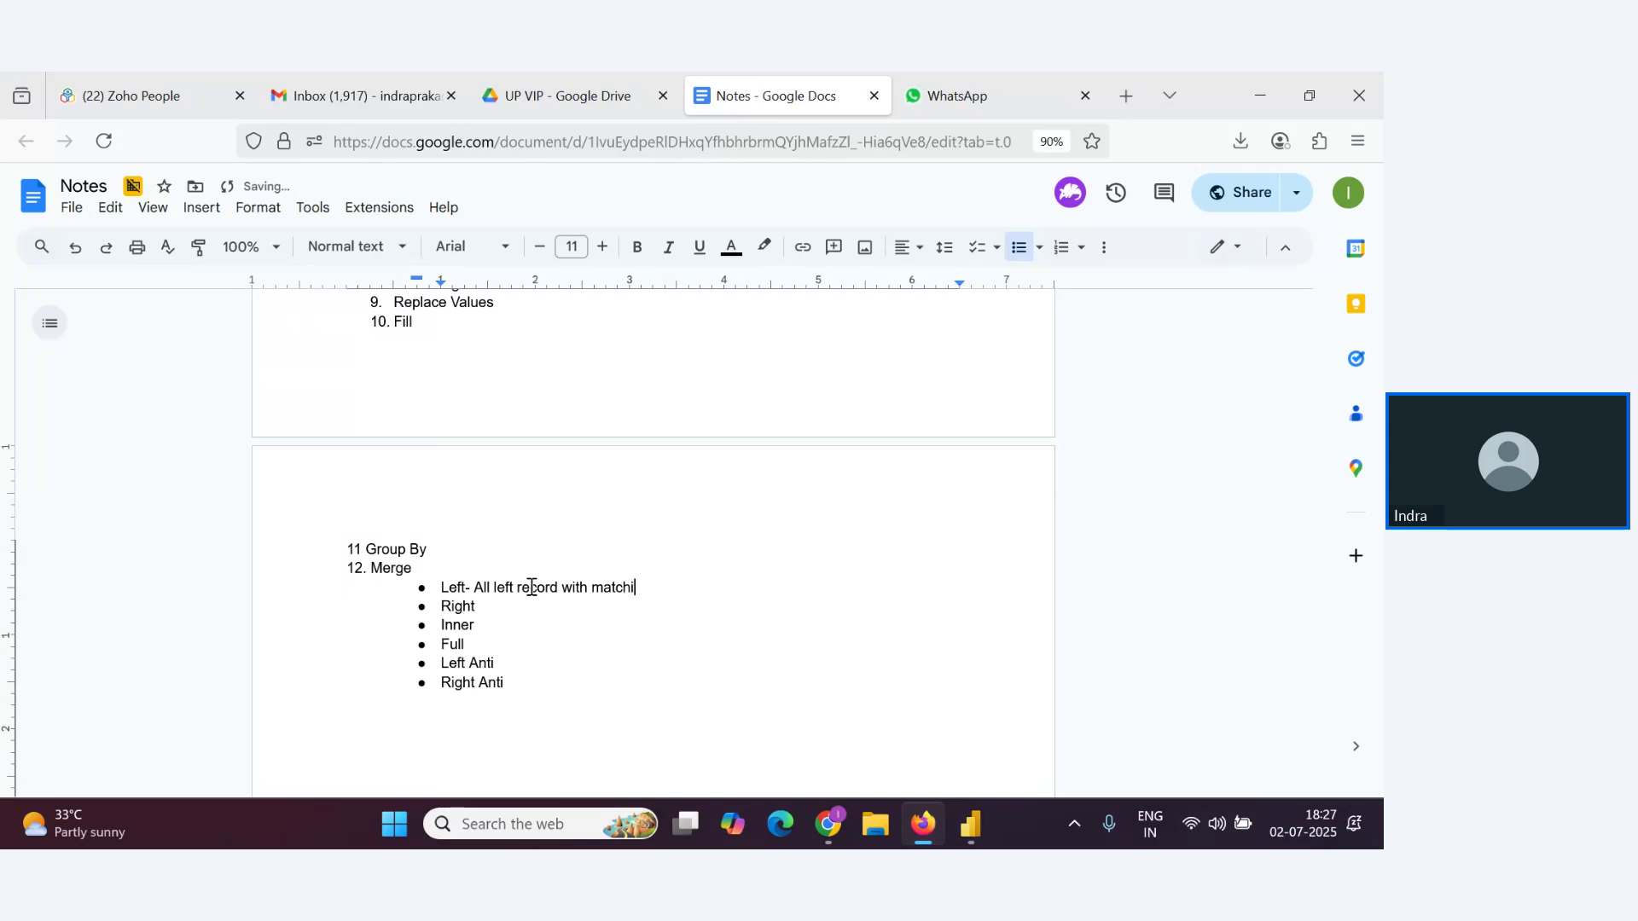
text(ng right record)
Describe the Right bullet as "All right record with matching left record"
key(Down)
text(- All right)
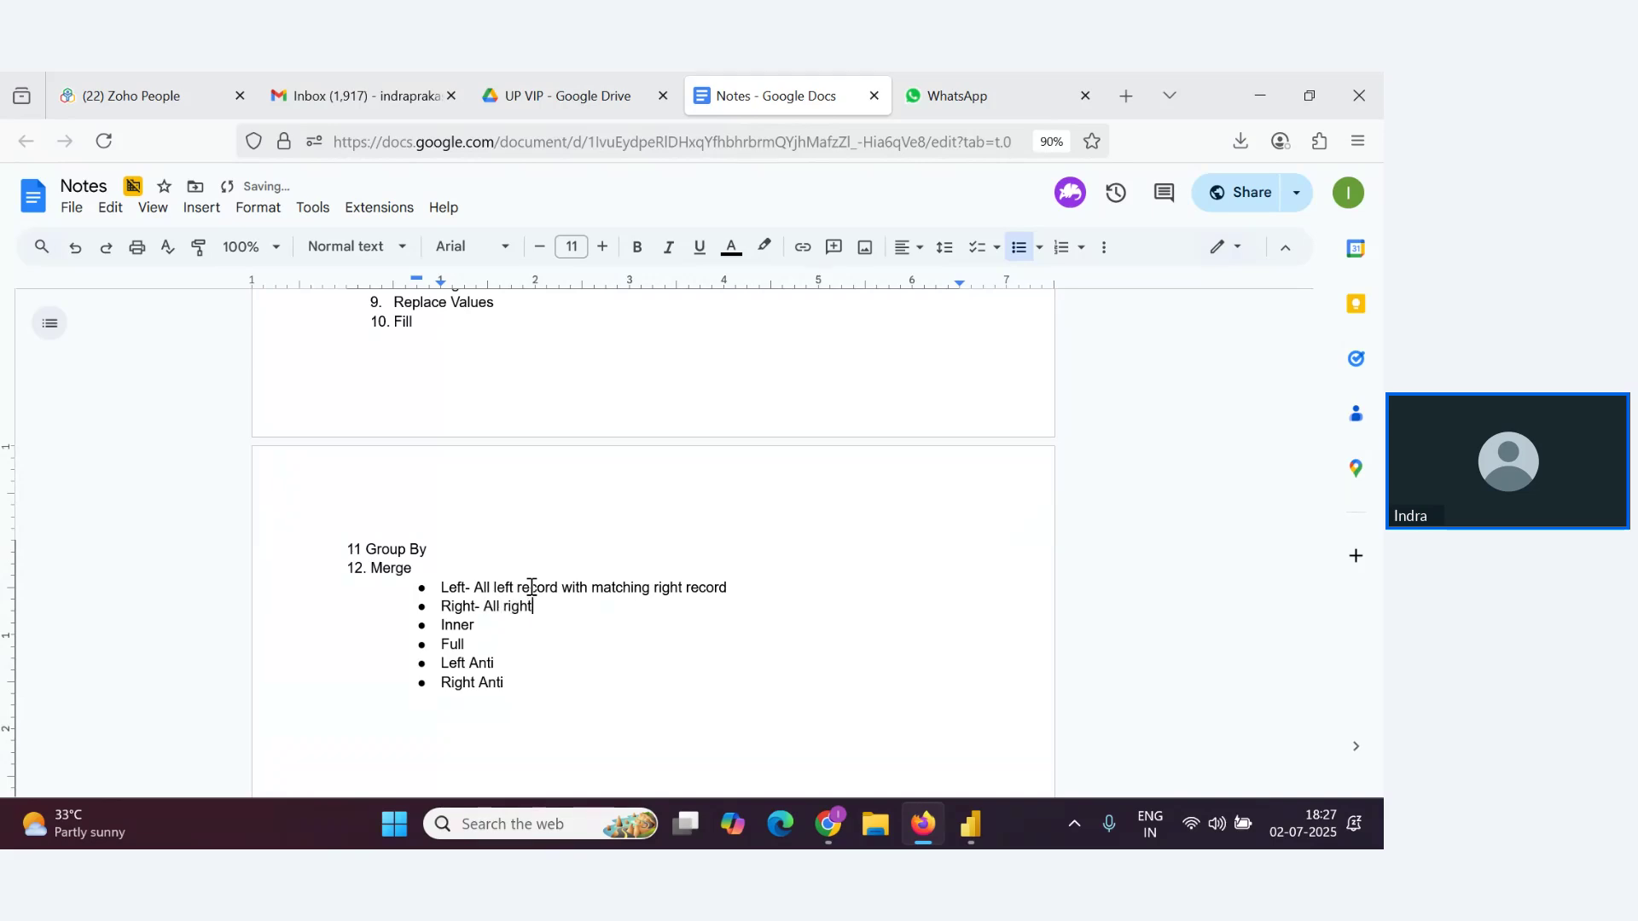
text( record with matching lef)
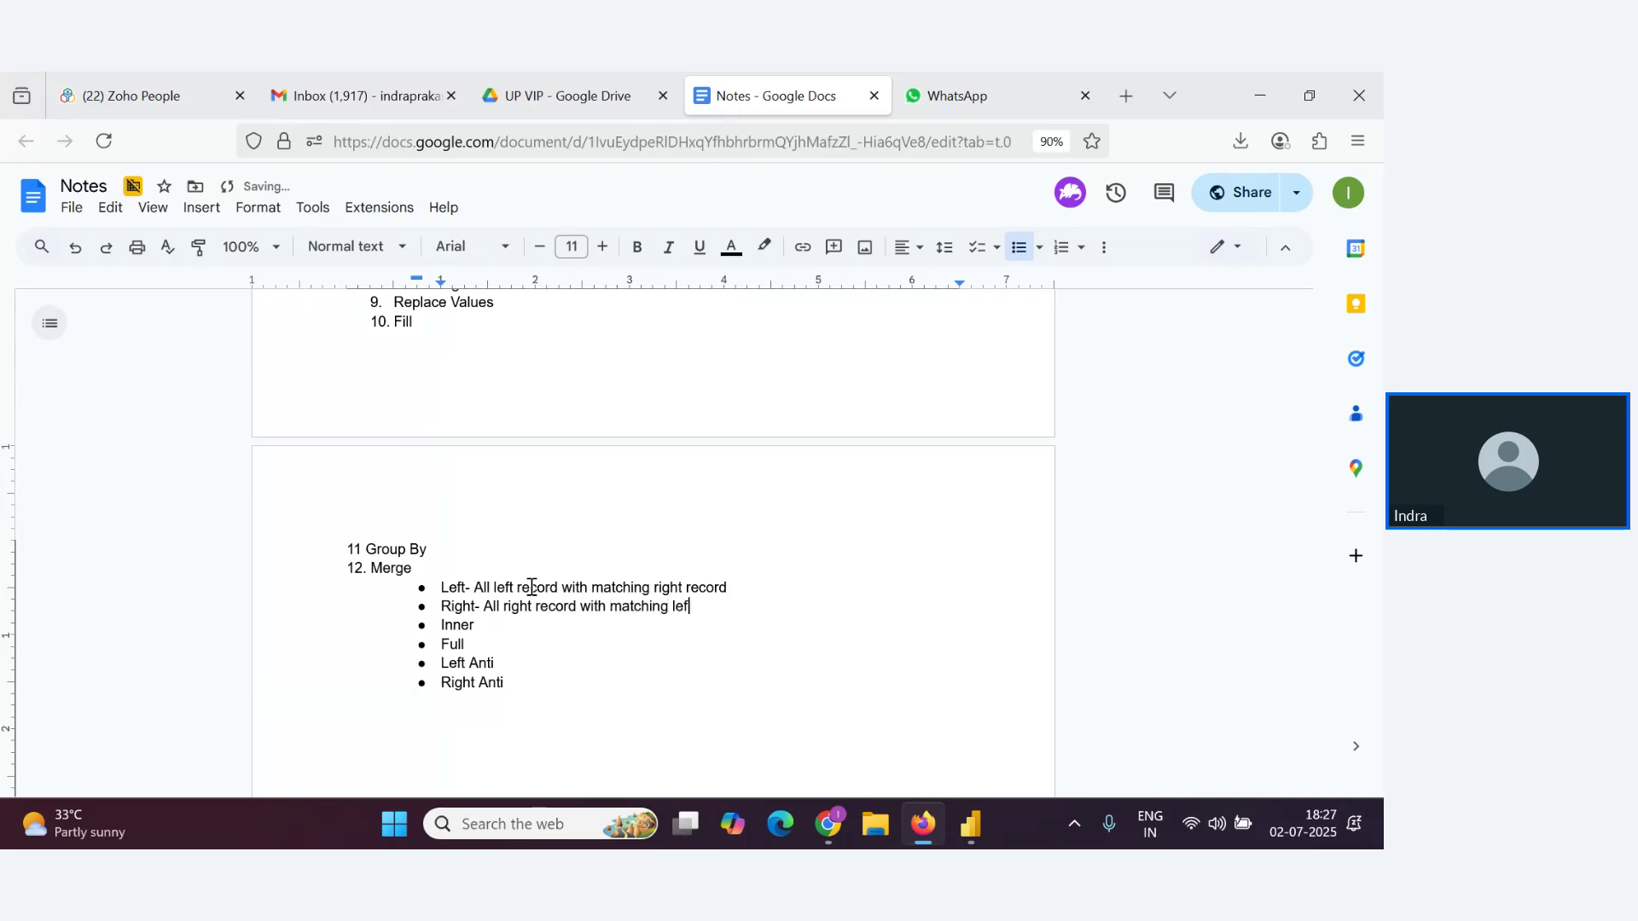
text(t record)
Describe the Inner bullet as "All matching record" and the Full bullet as "Keep all the records"
text( A)
text(ll ma)
text(ct)
key(BackSpace)
key(BackSpace)
text(tching)
text( recor)
key(BackSpace)
text(ord Full)
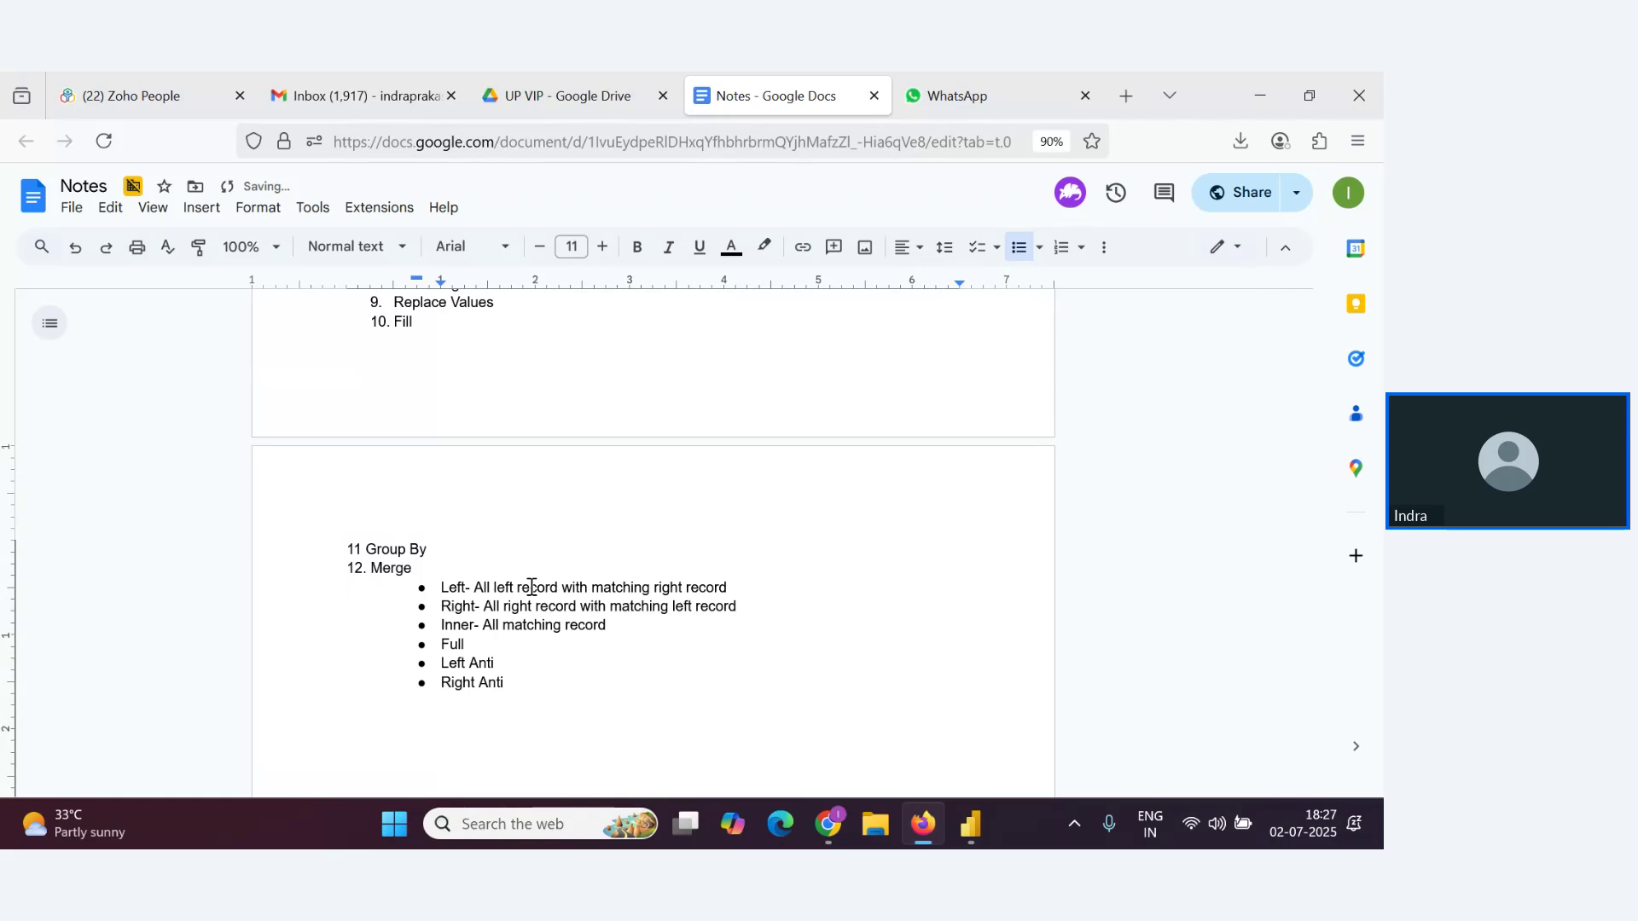
text(-Keep all the records Left Anti)
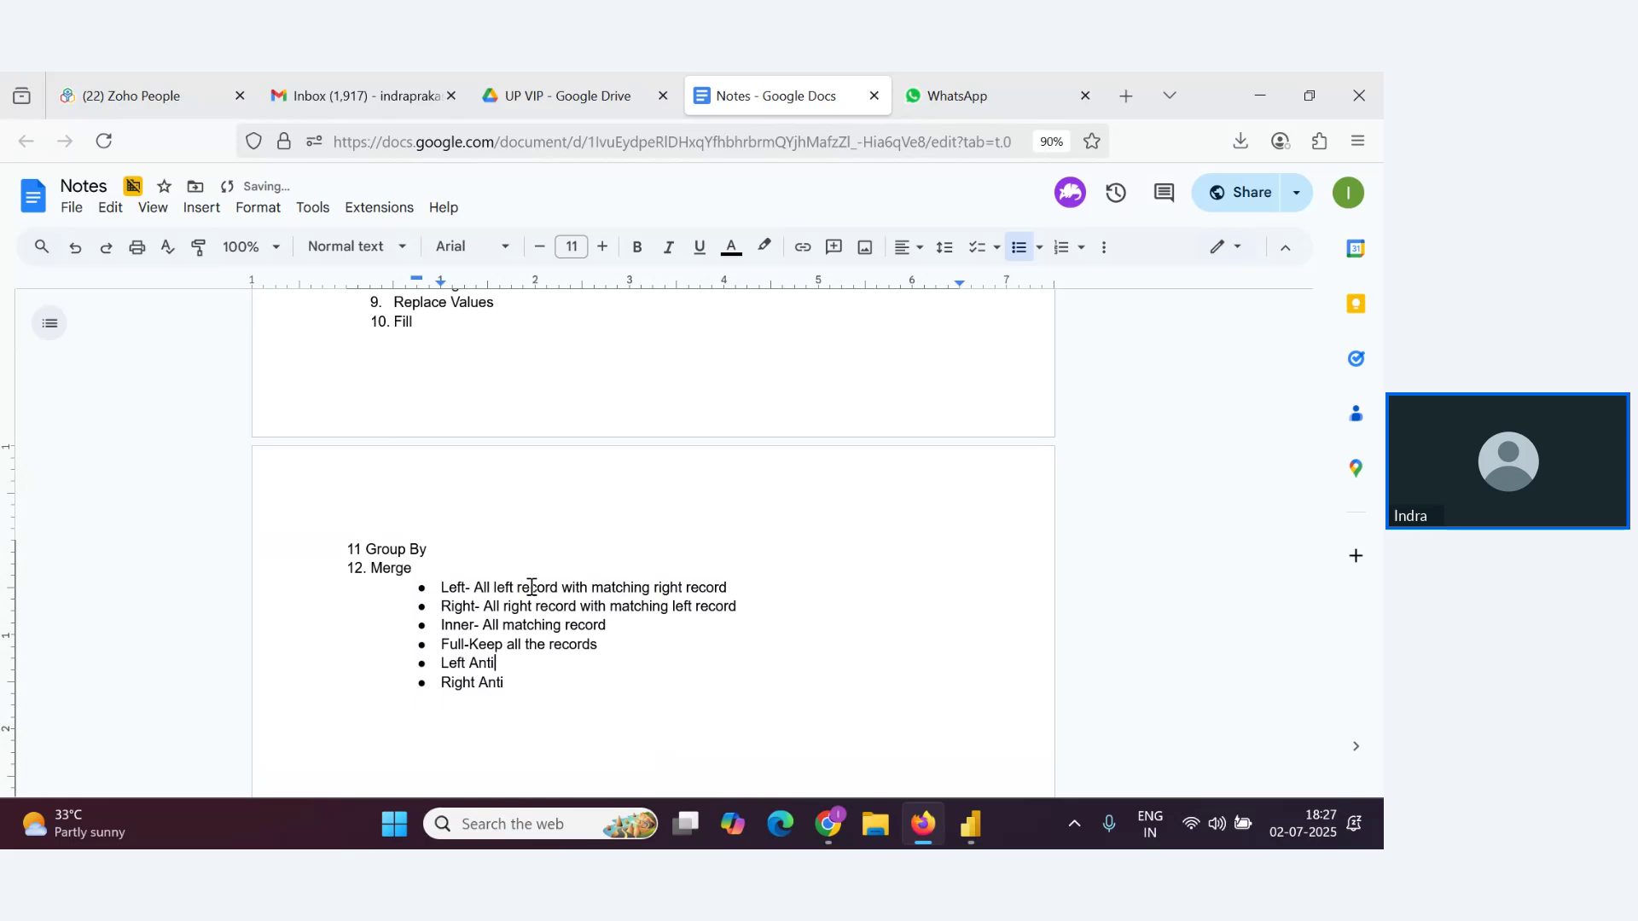
Describe the Left Anti bullet as "only rows from the first table that do not have a match in second table"
text(-)
text(Unma)
key(BackSpace)
key(BackSpace)
key(BackSpace)
text(only rows from the first rav)
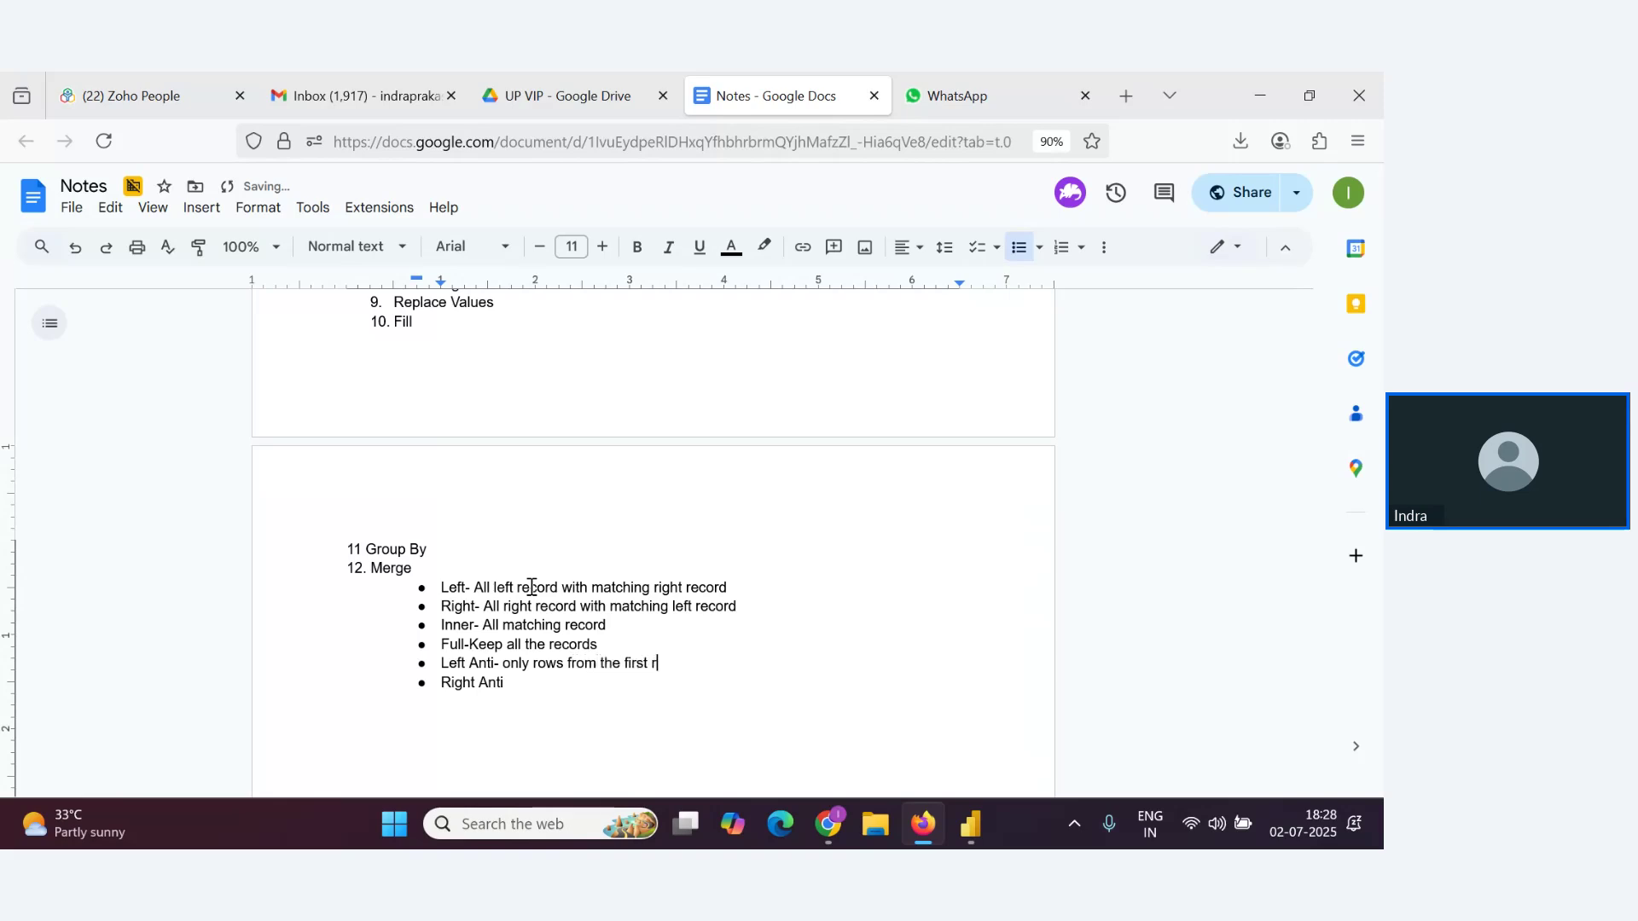
key(BackSpace)
key(BackSpace)
key(BackSpace)
text(table that do not have amatch)
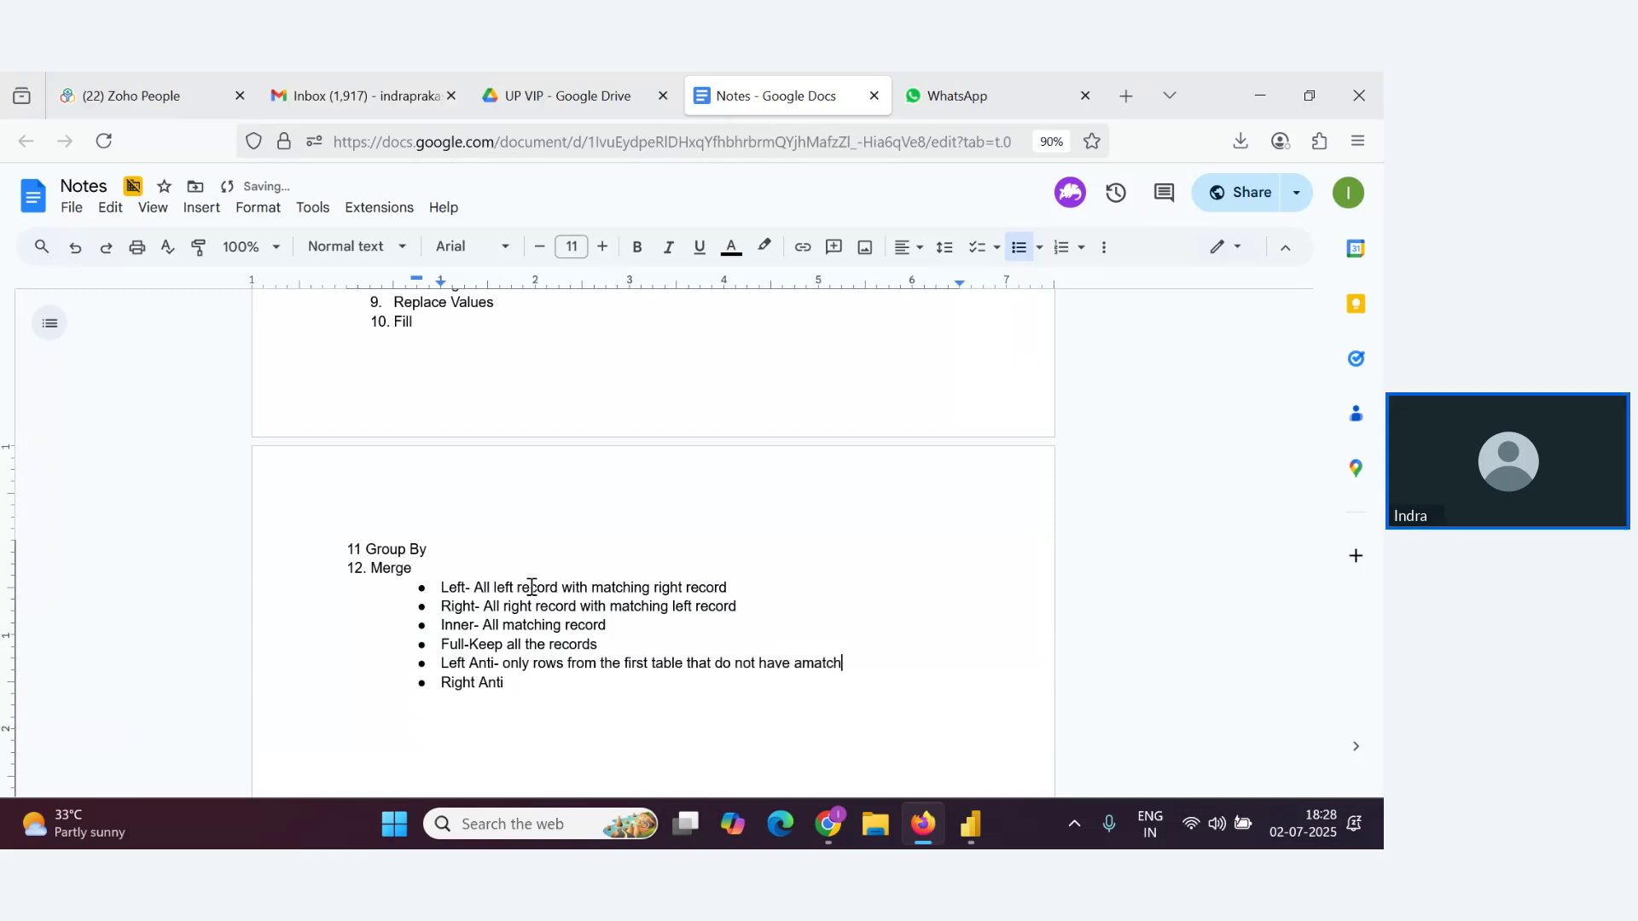
key(BackSpace)
key(BackSpace)
key(BackSpace)
key(BackSpace)
key(BackSpace)
text(match in second table Right Anti- )
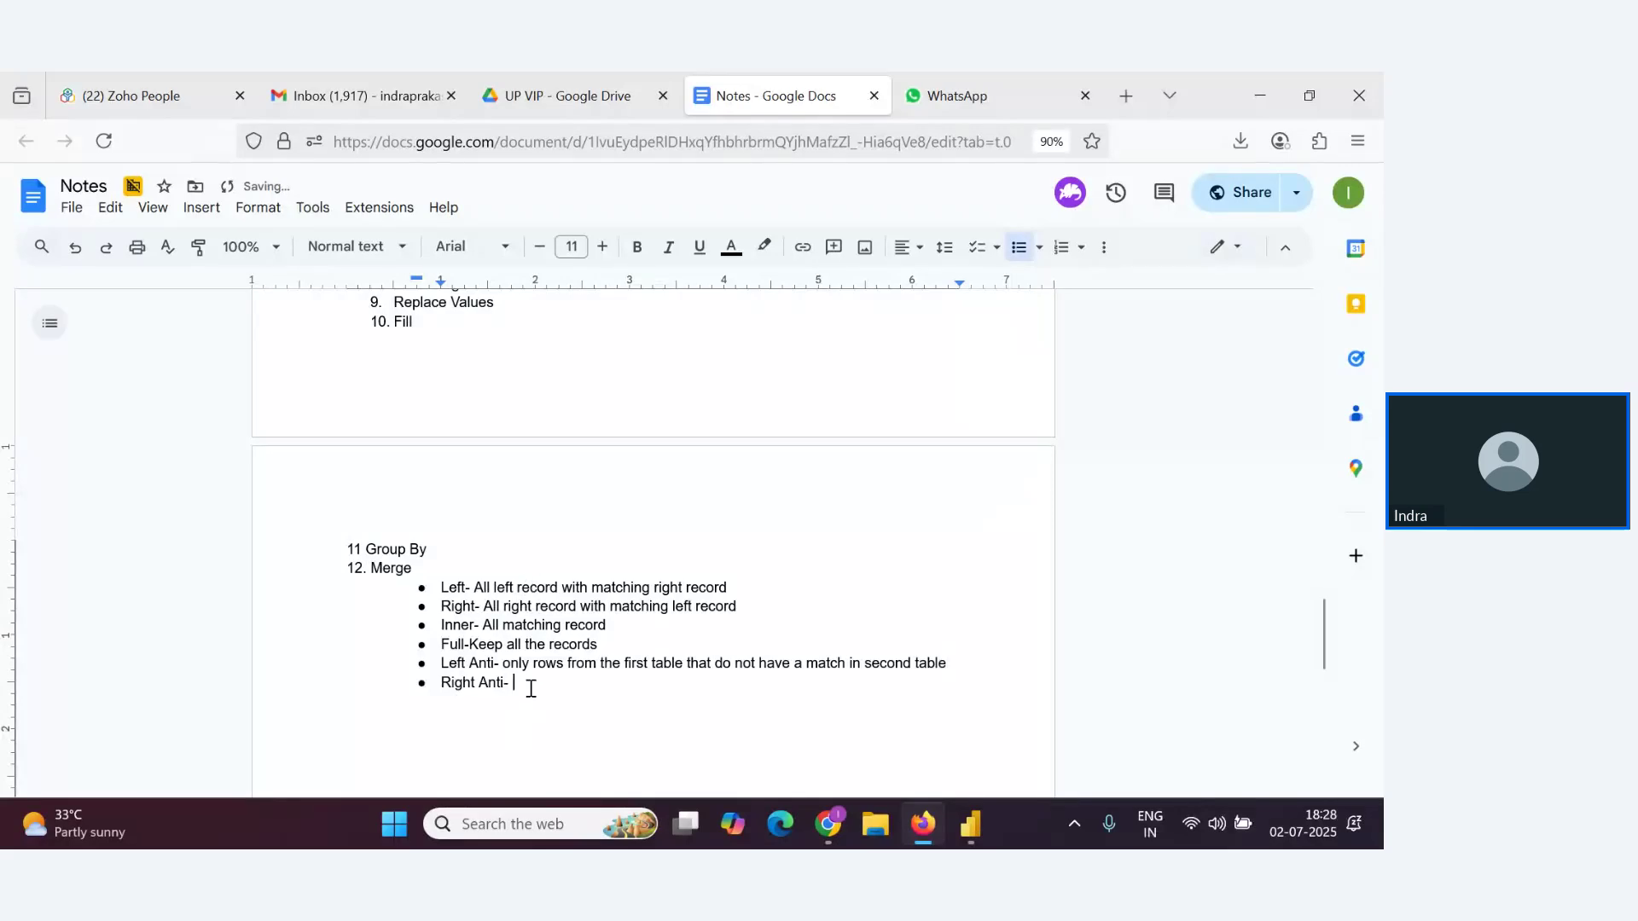
Describe the Right Anti bullet as "only rows rom the second table that do not have a match in first table"
text(only rows rom the second tabl)
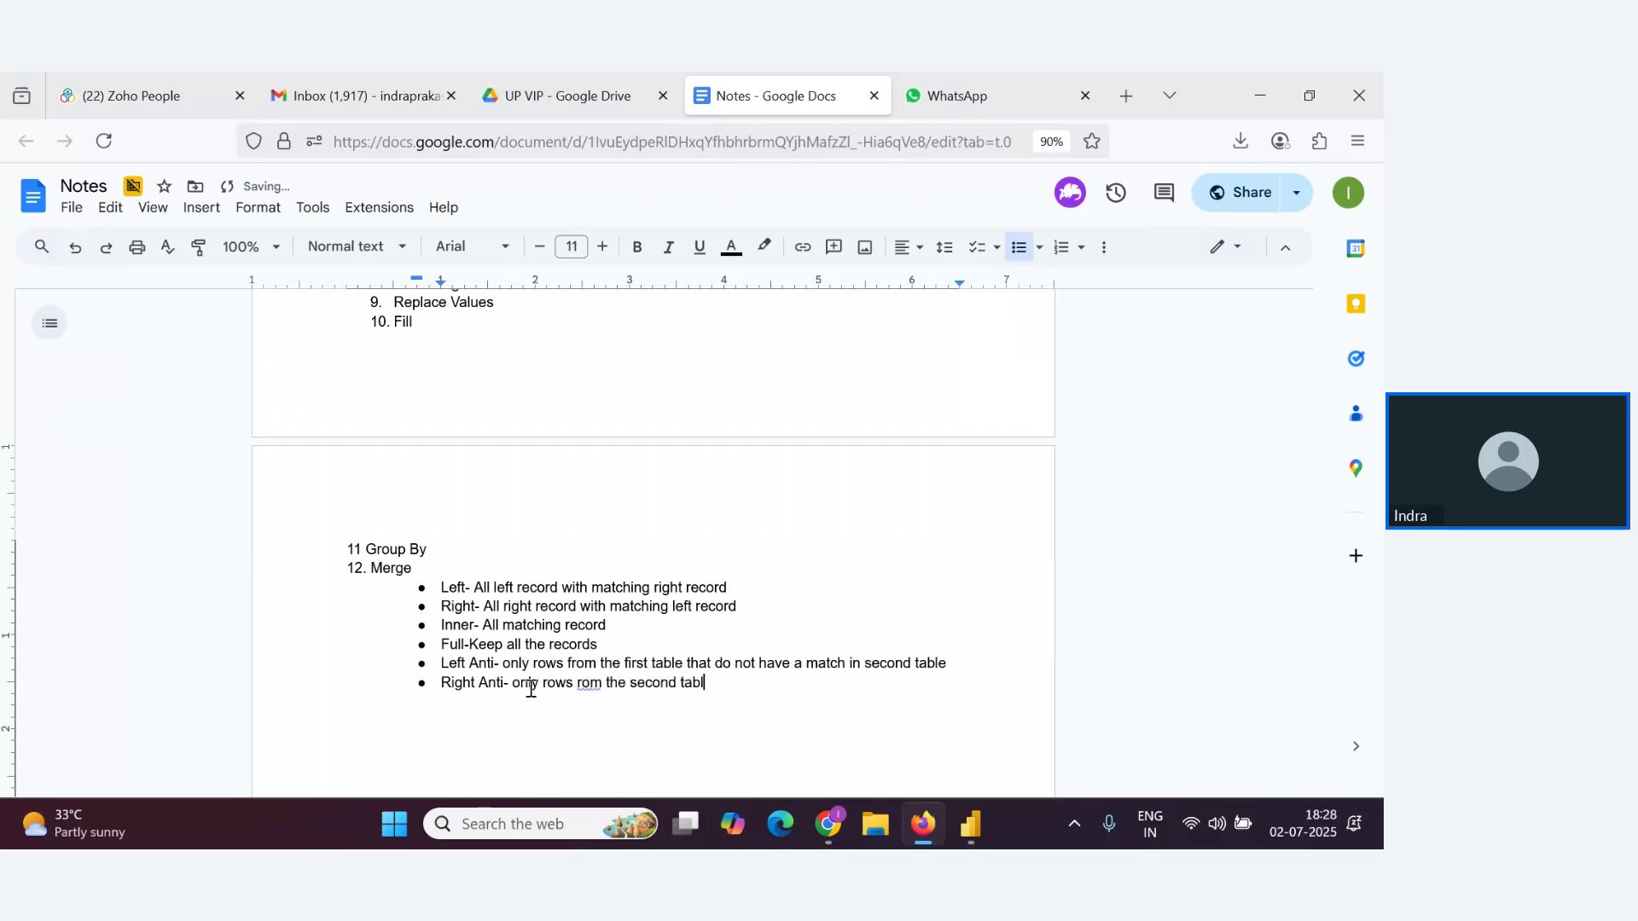
text(e that do not have a match in )
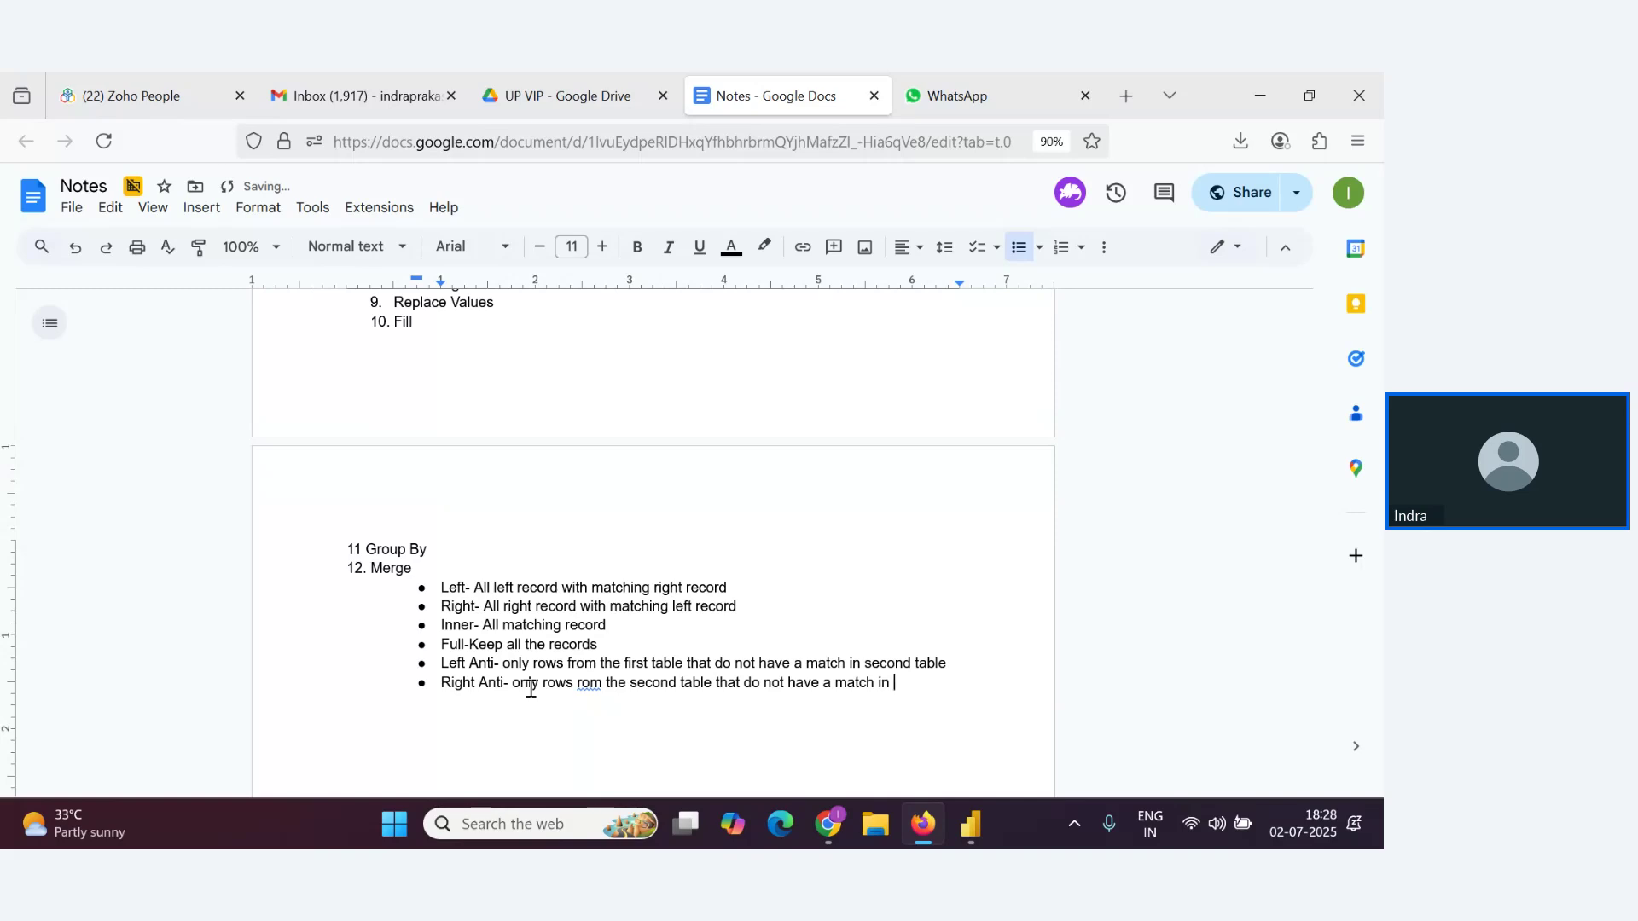
text(first table)
Check the latest attendee question in the Zoho webinar Q&A and switch back to the Power Query Editor
key(alt+Tab)
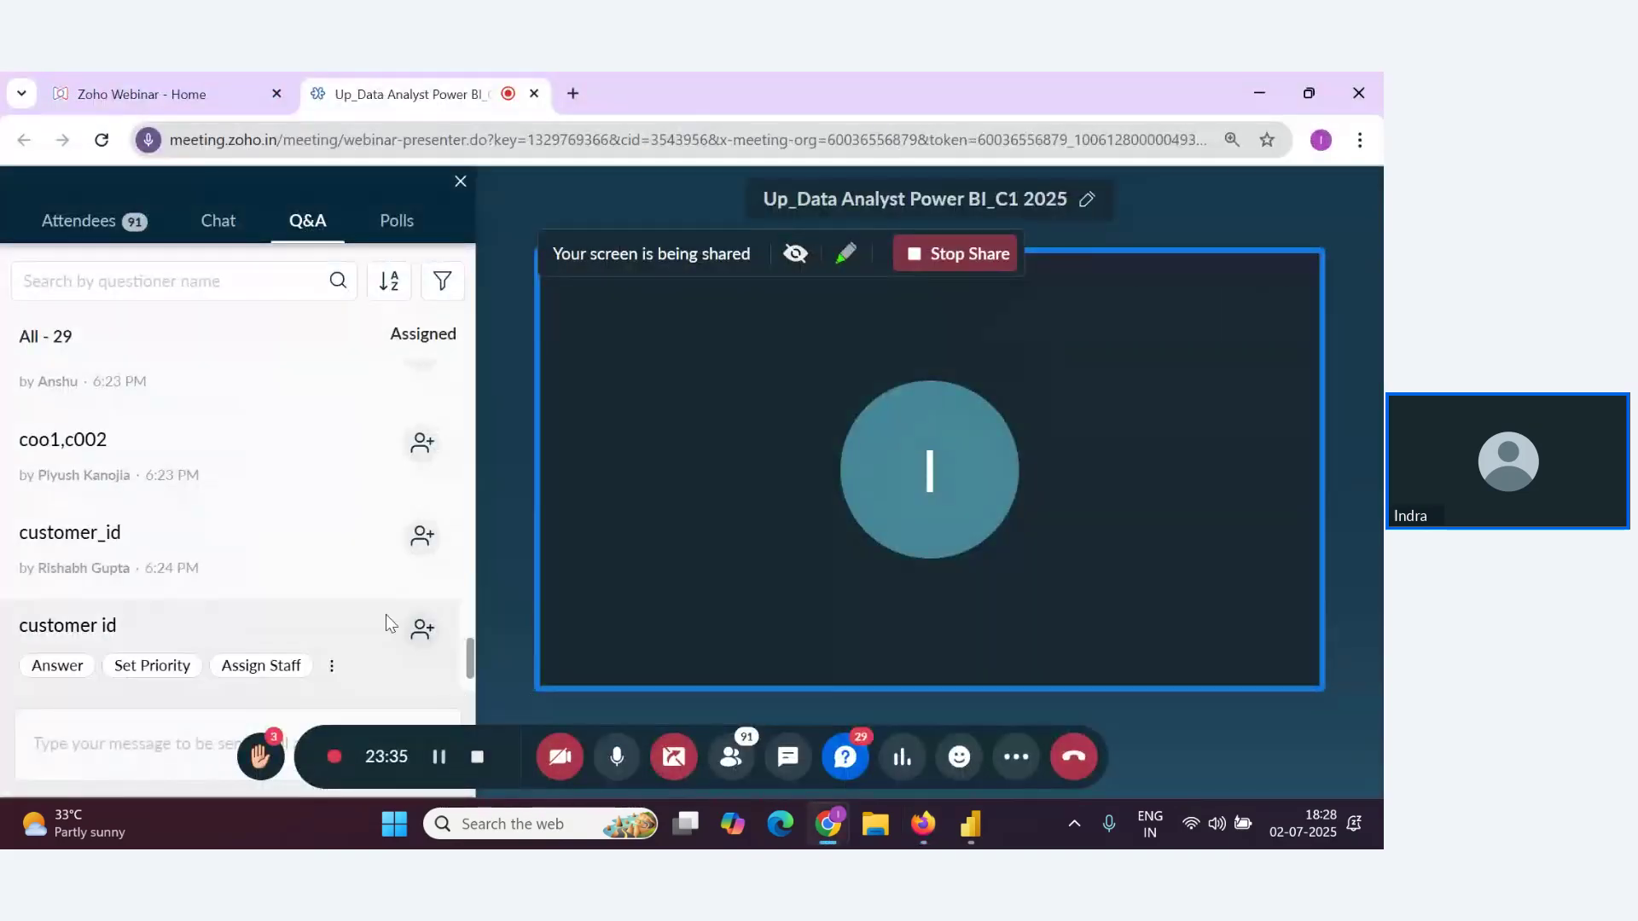
scroll(386, 614, down, 2)
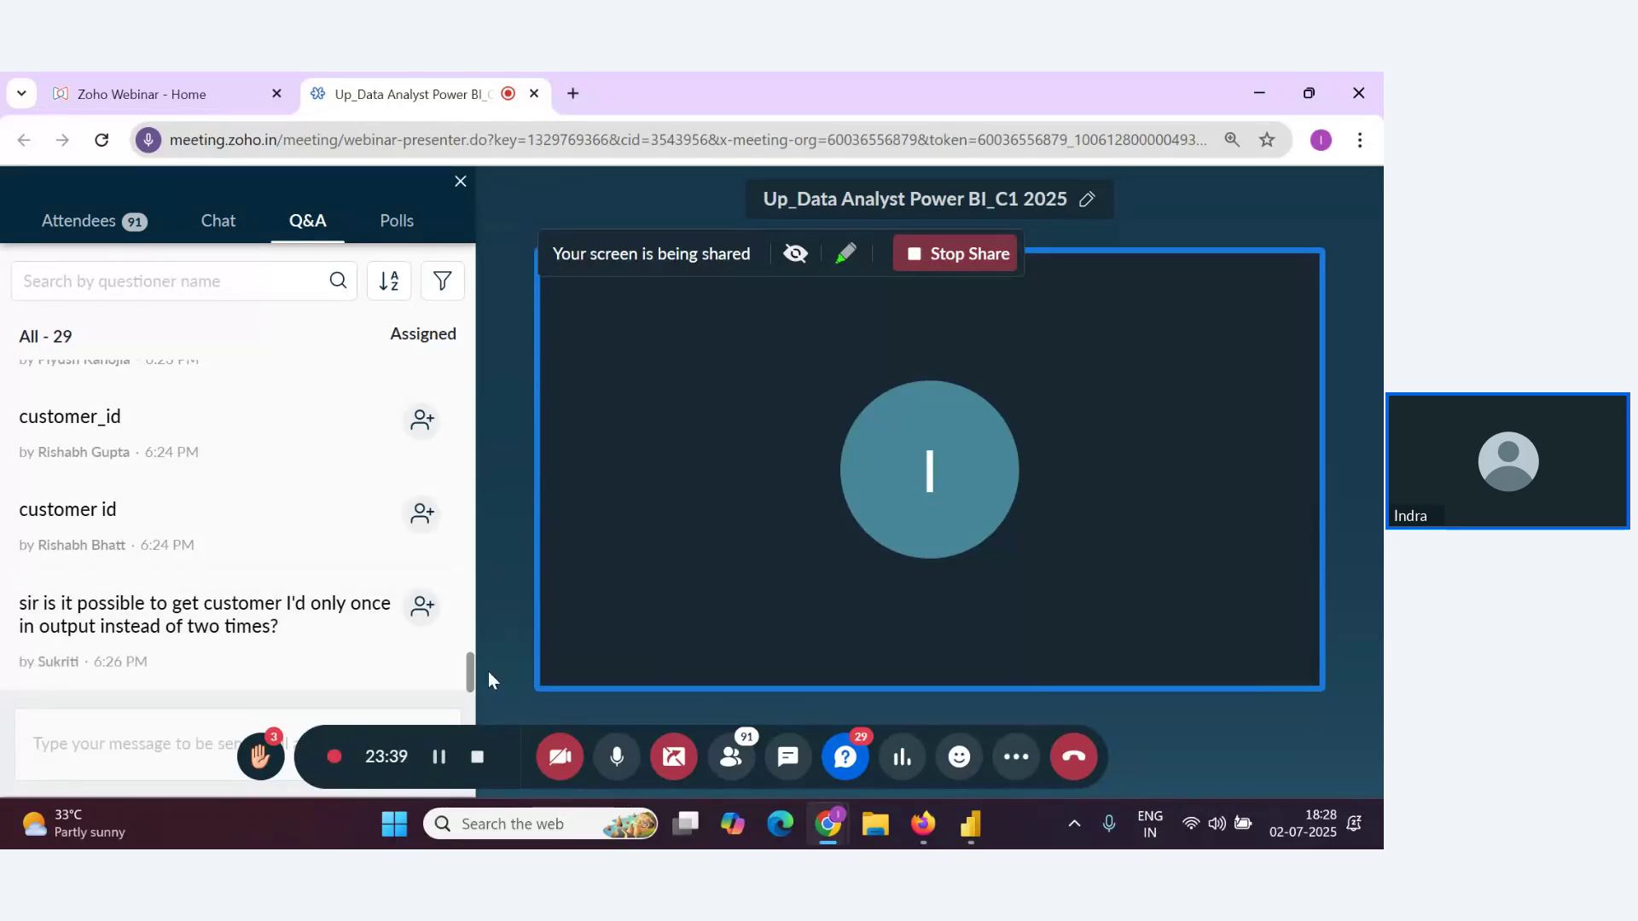
key(alt+Tab)
key(alt+Tab)
click(901, 420)
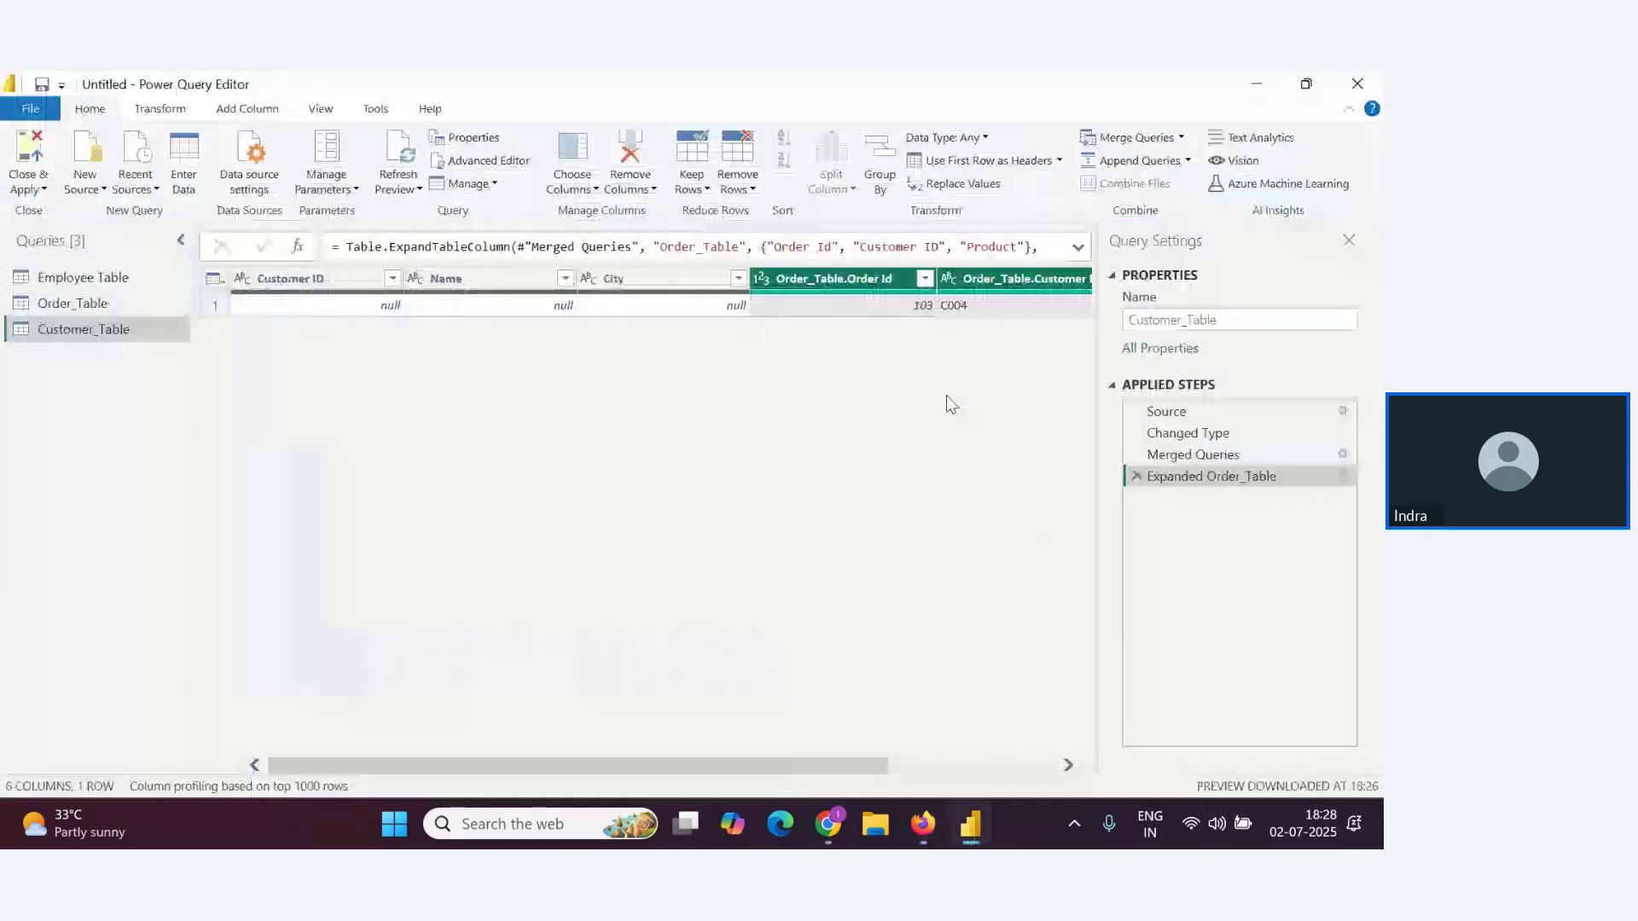
right_click(865, 281)
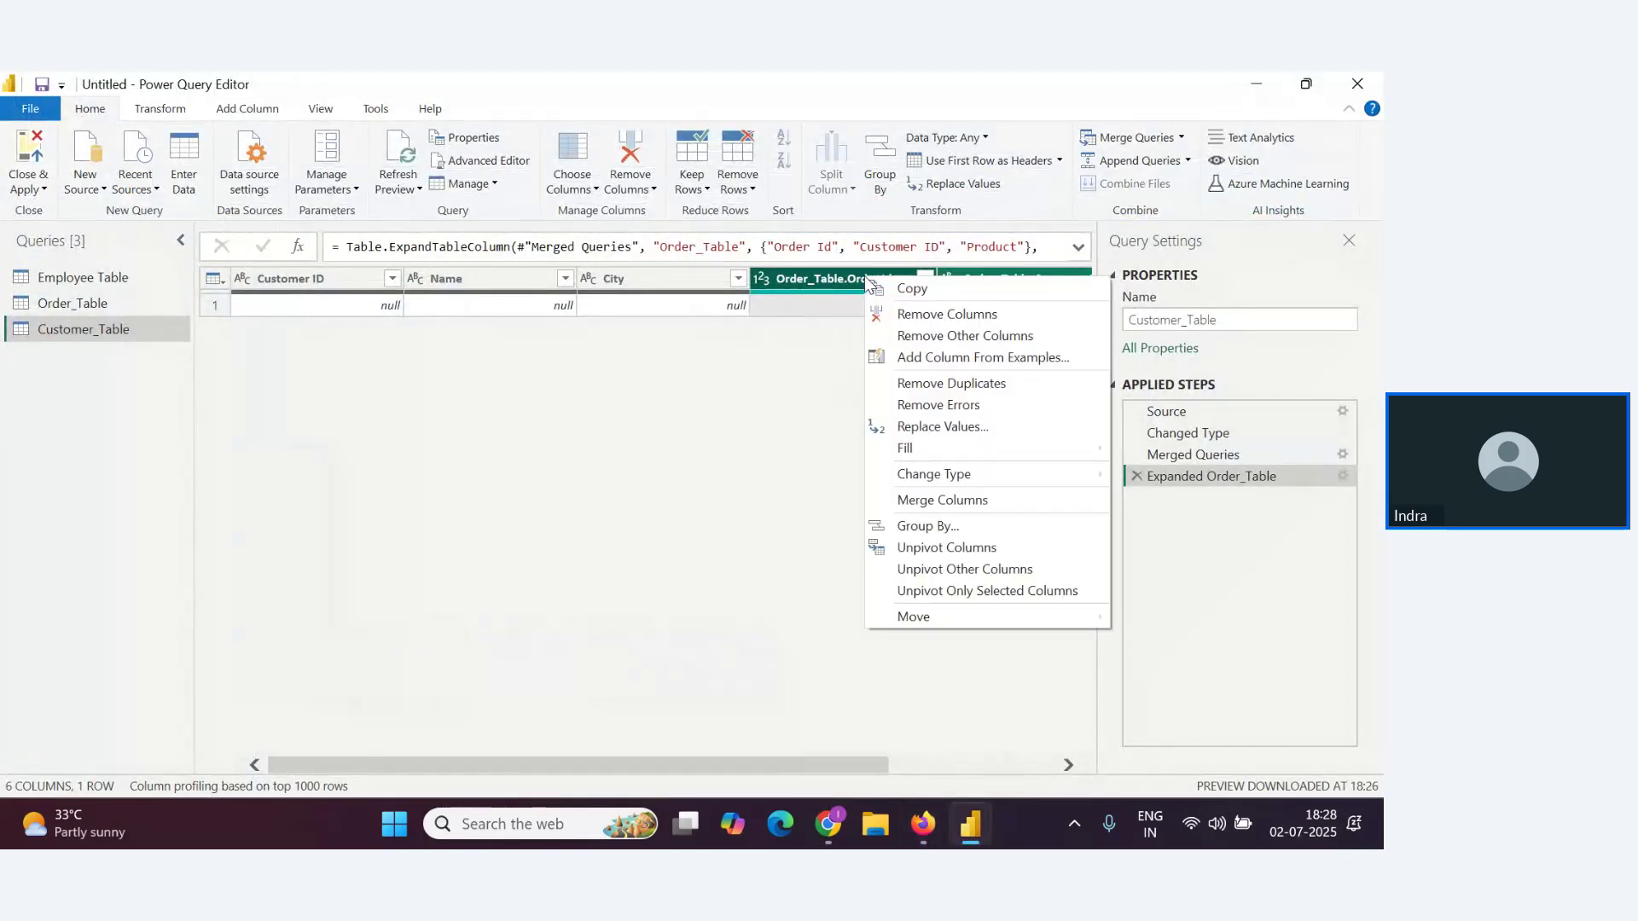
click(792, 398)
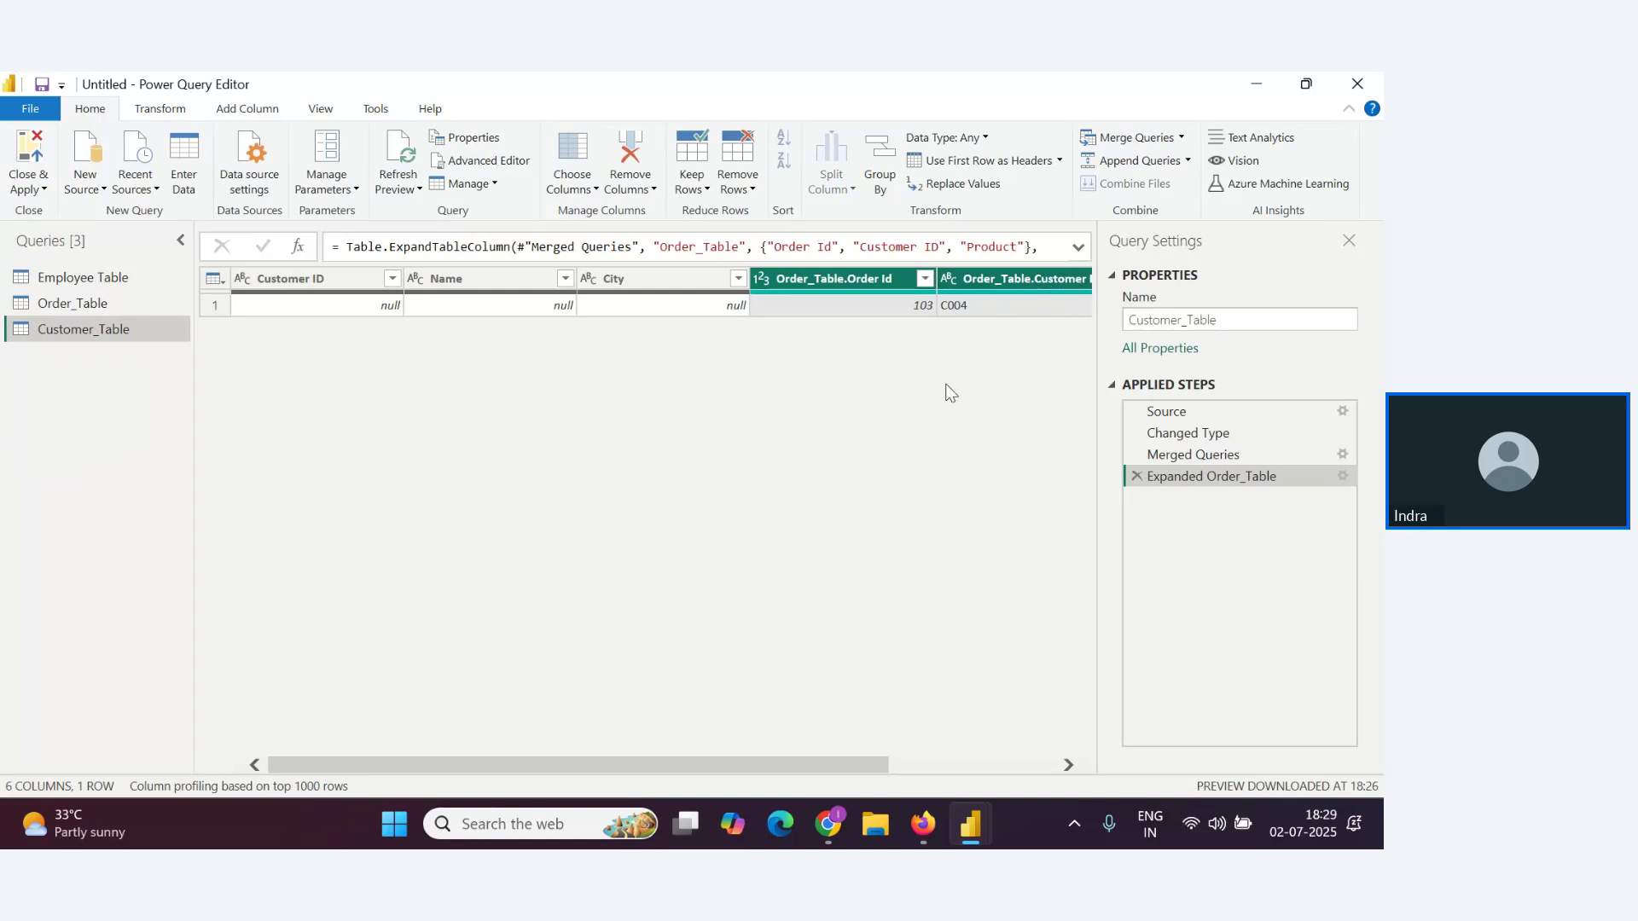
Delete the Expanded Order_Table step from the Customer_Table query
click(1137, 477)
key(alt+Tab)
key(alt+Tab)
key(alt+Tab)
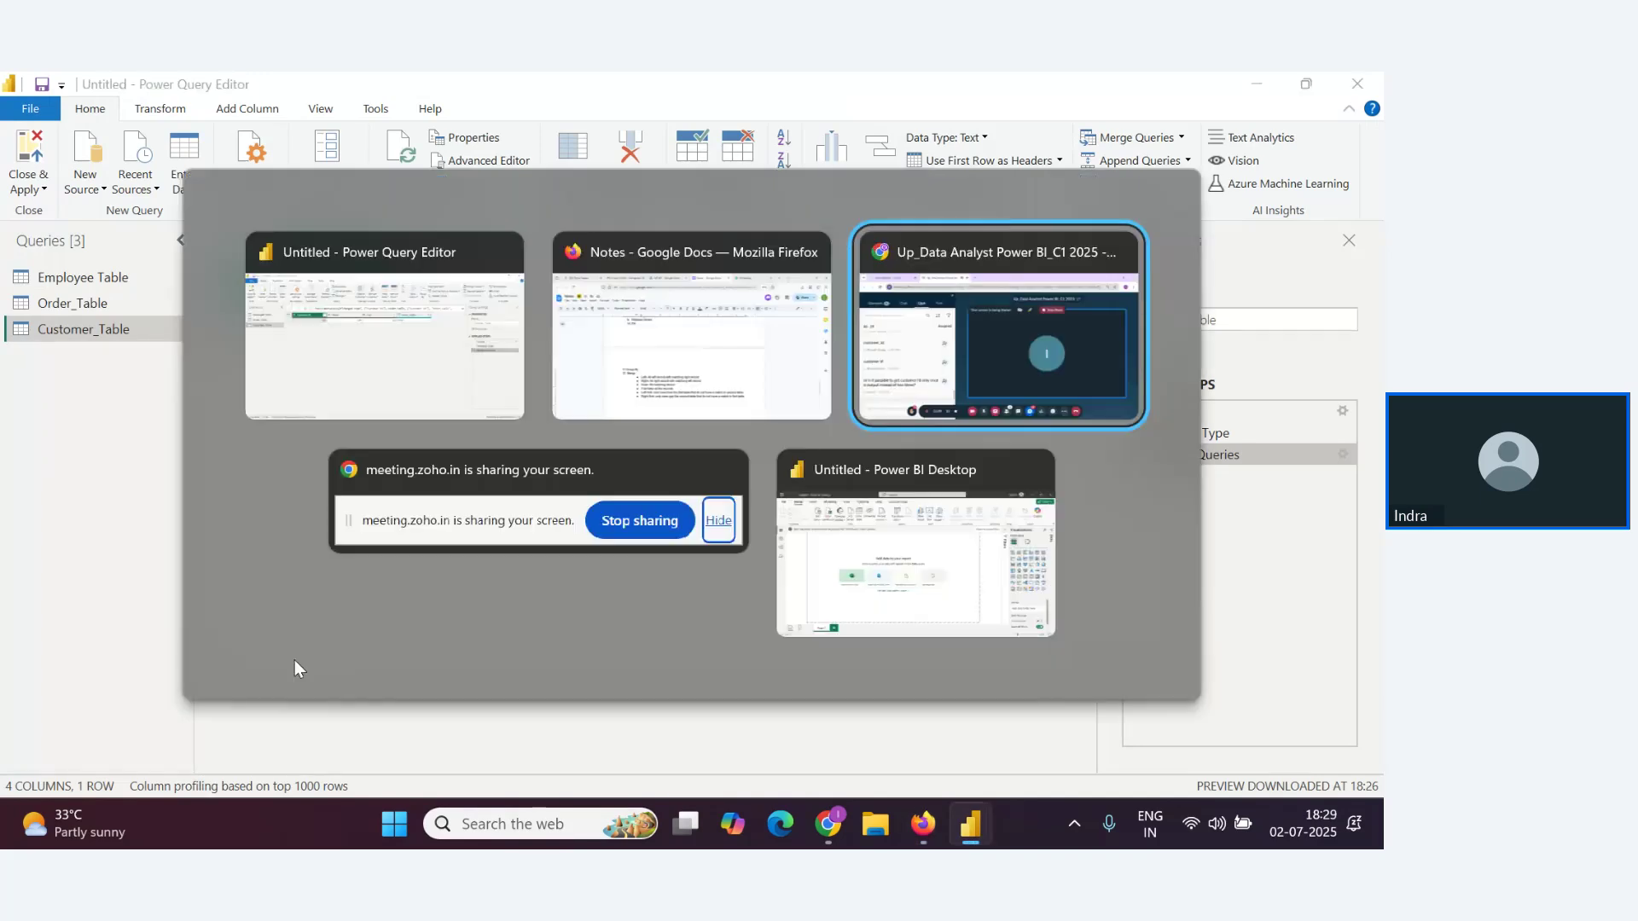
key(alt+Tab)
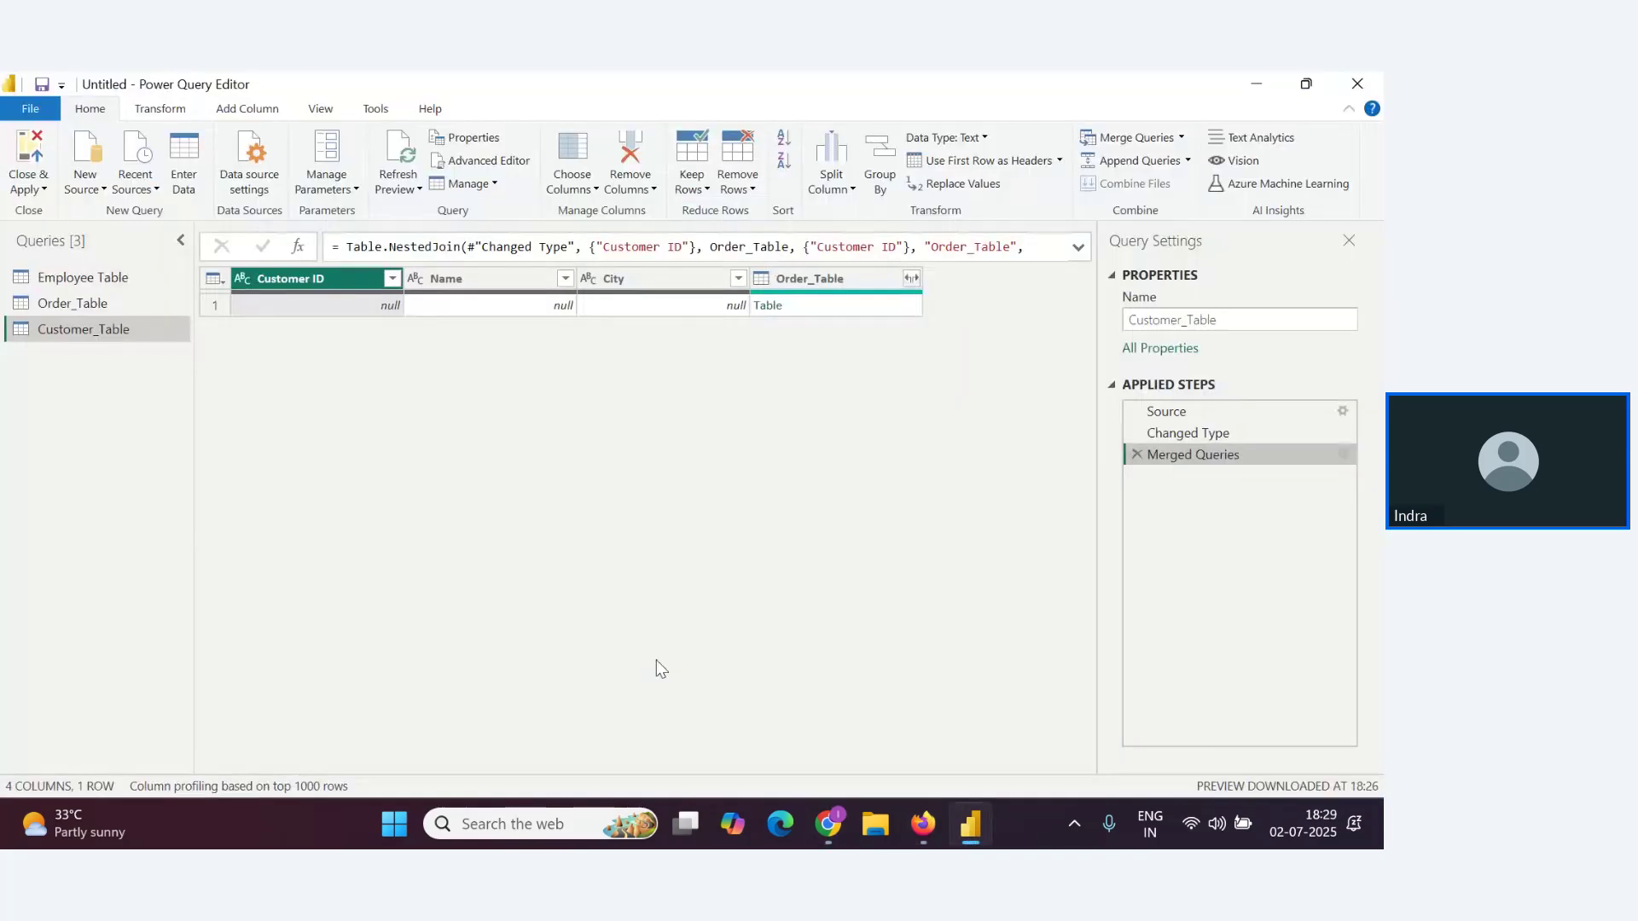
Expand only the Product field from the merged Order_Table column and inspect its filter values and cell content
click(912, 278)
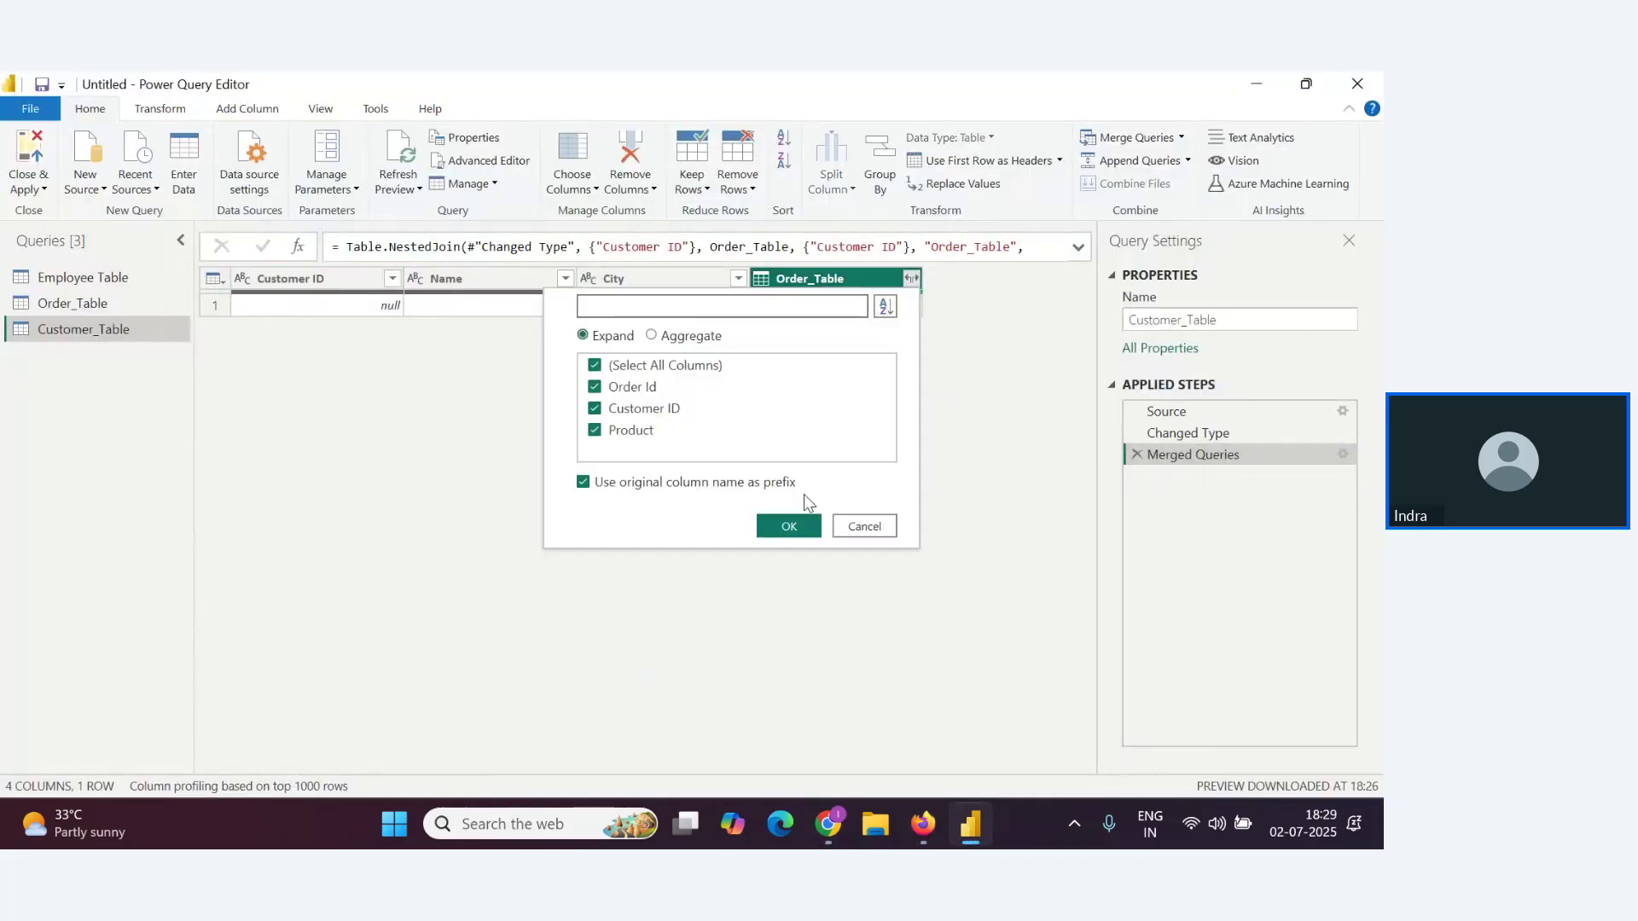
click(595, 430)
click(594, 365)
click(594, 365)
click(595, 431)
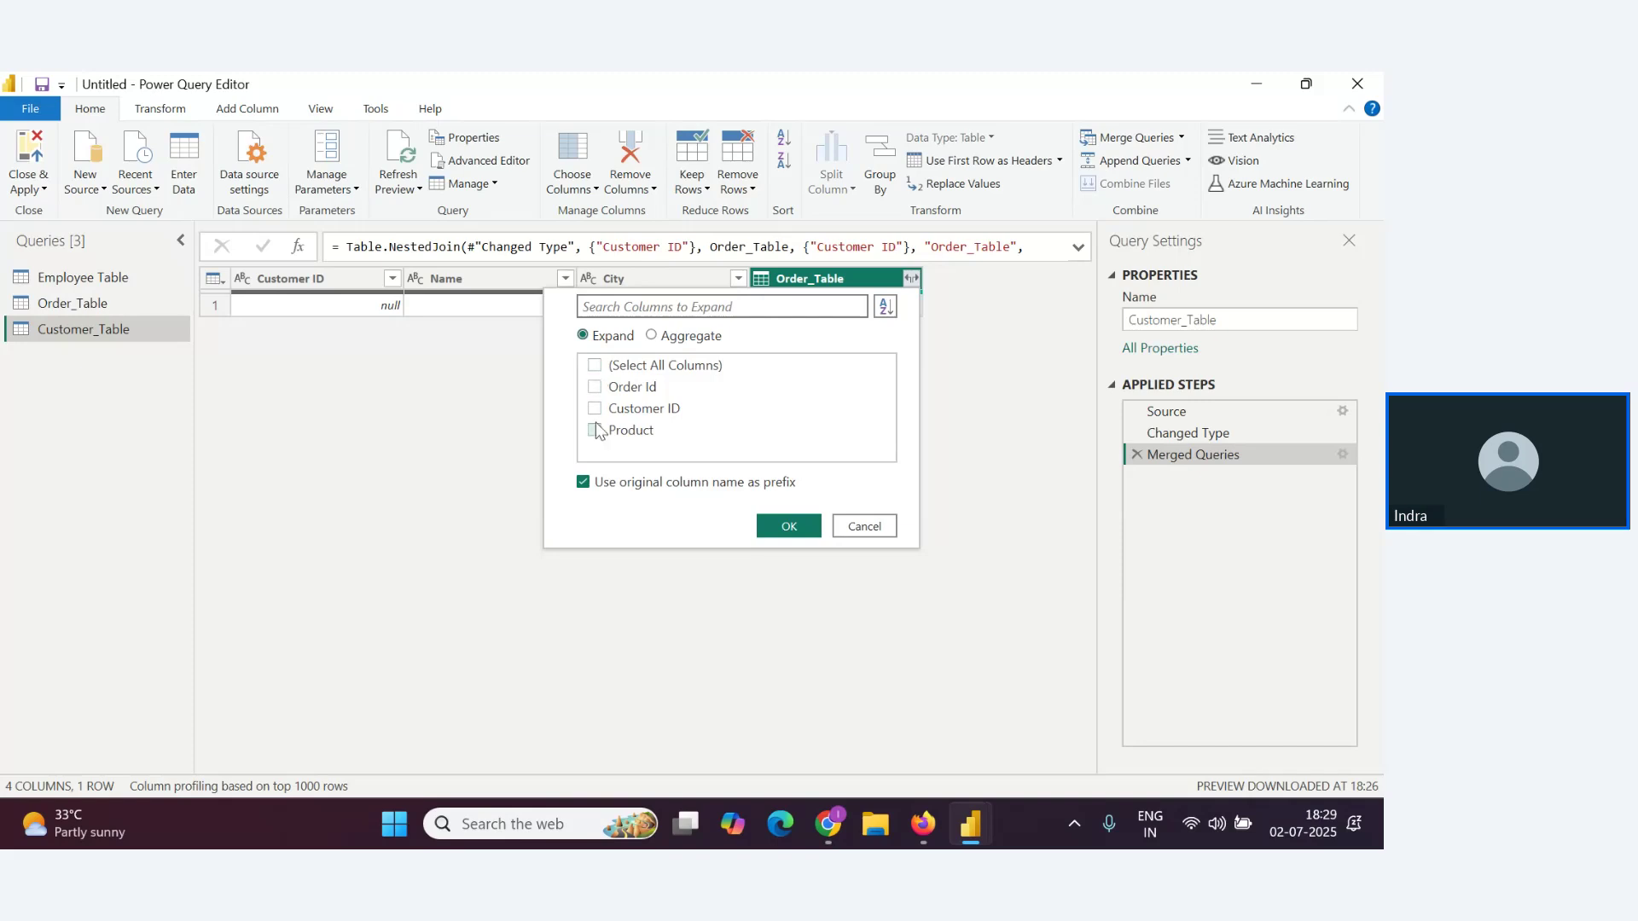
click(786, 526)
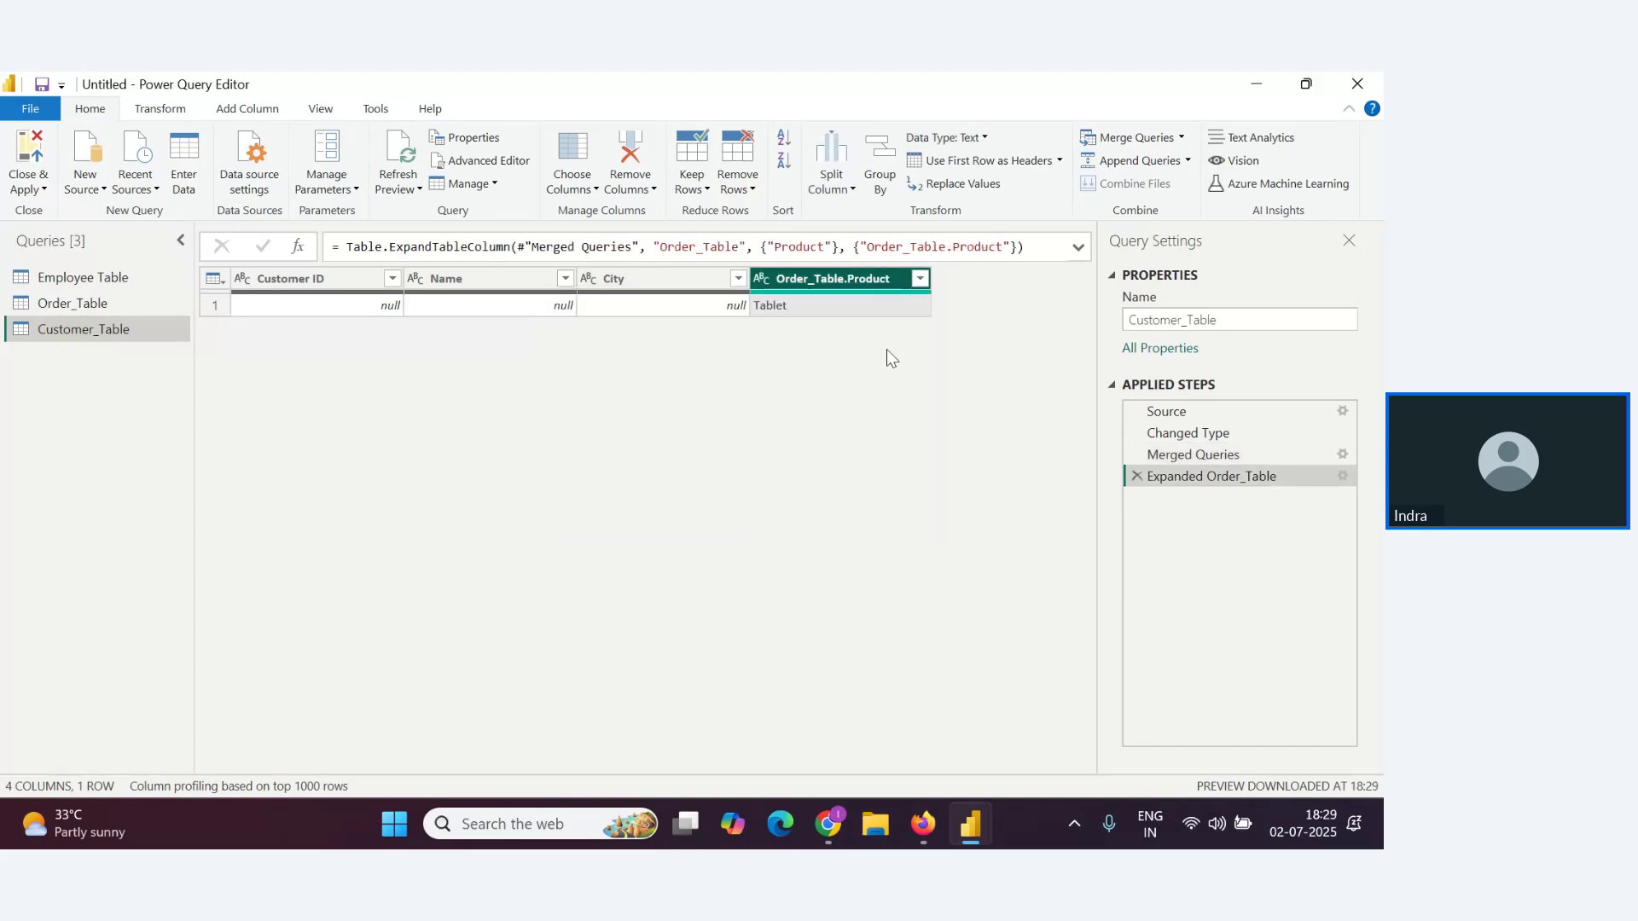
click(919, 279)
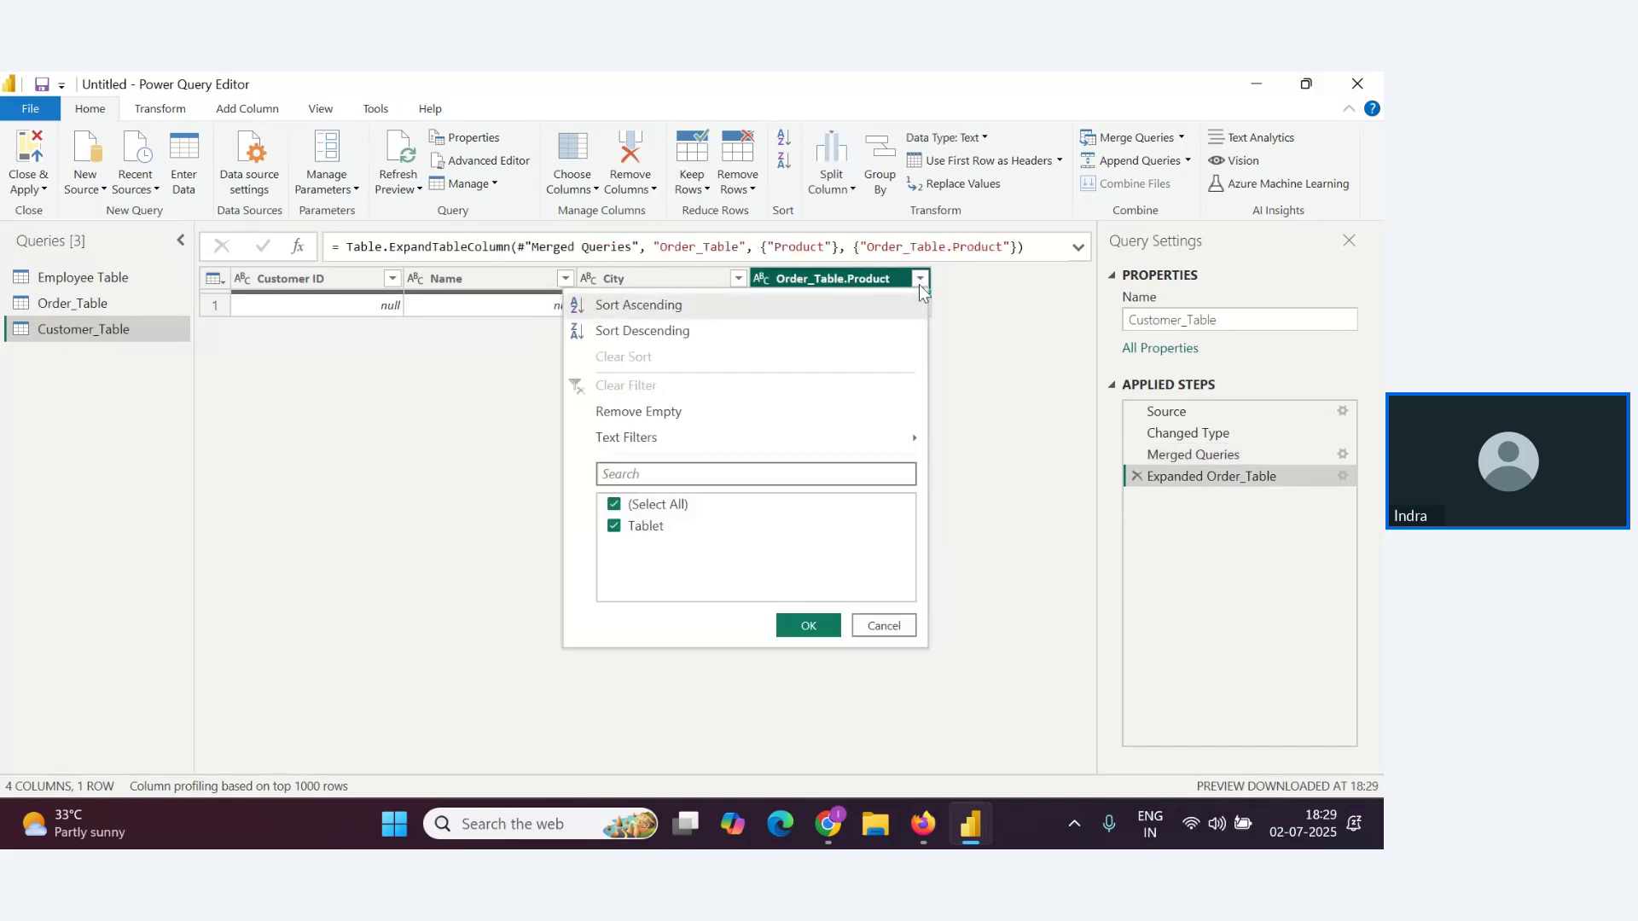
click(809, 627)
click(786, 307)
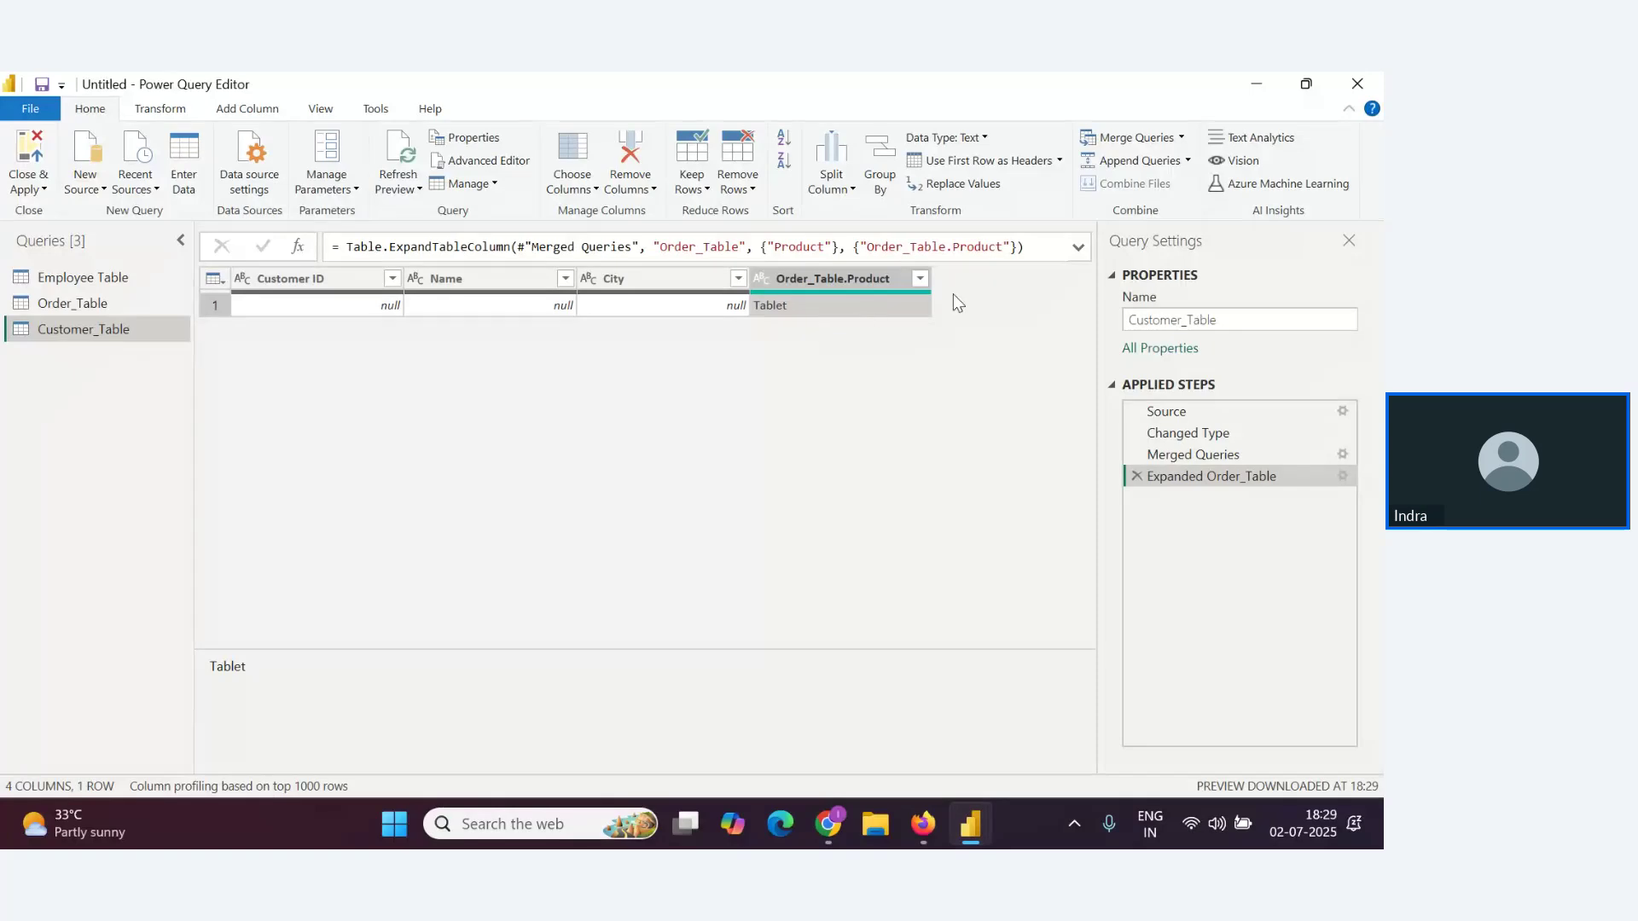
Remove the Expanded Order_Table and Merged Queries steps, and merge Customer_Table with Order_Table on Customer ID using an Inner join
click(1137, 476)
click(1137, 454)
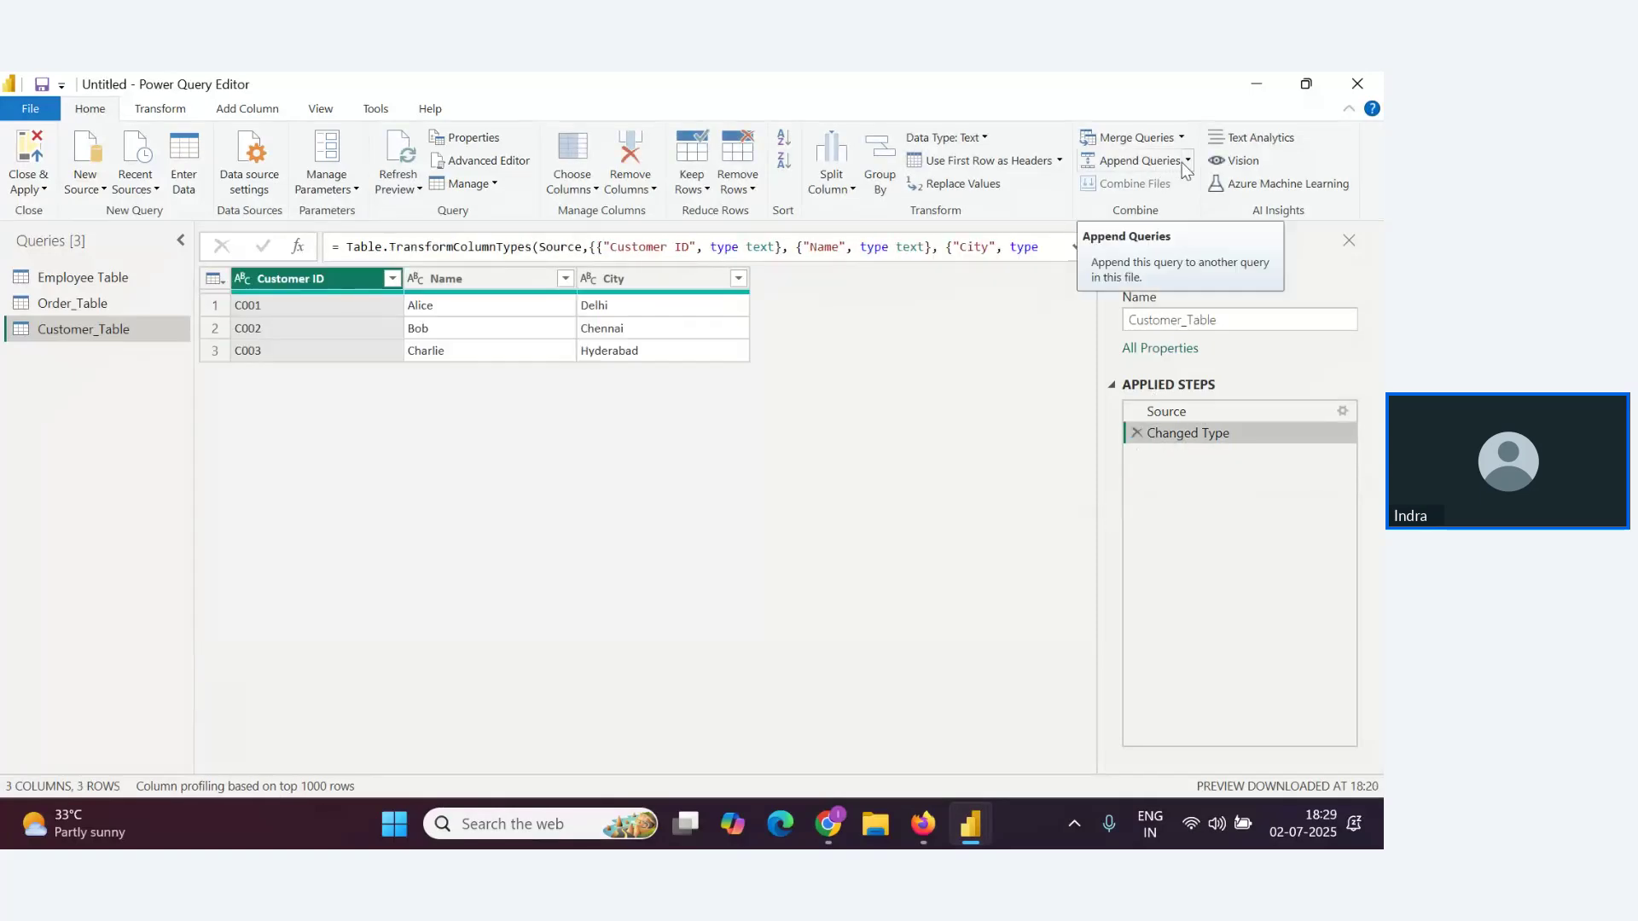
click(1147, 139)
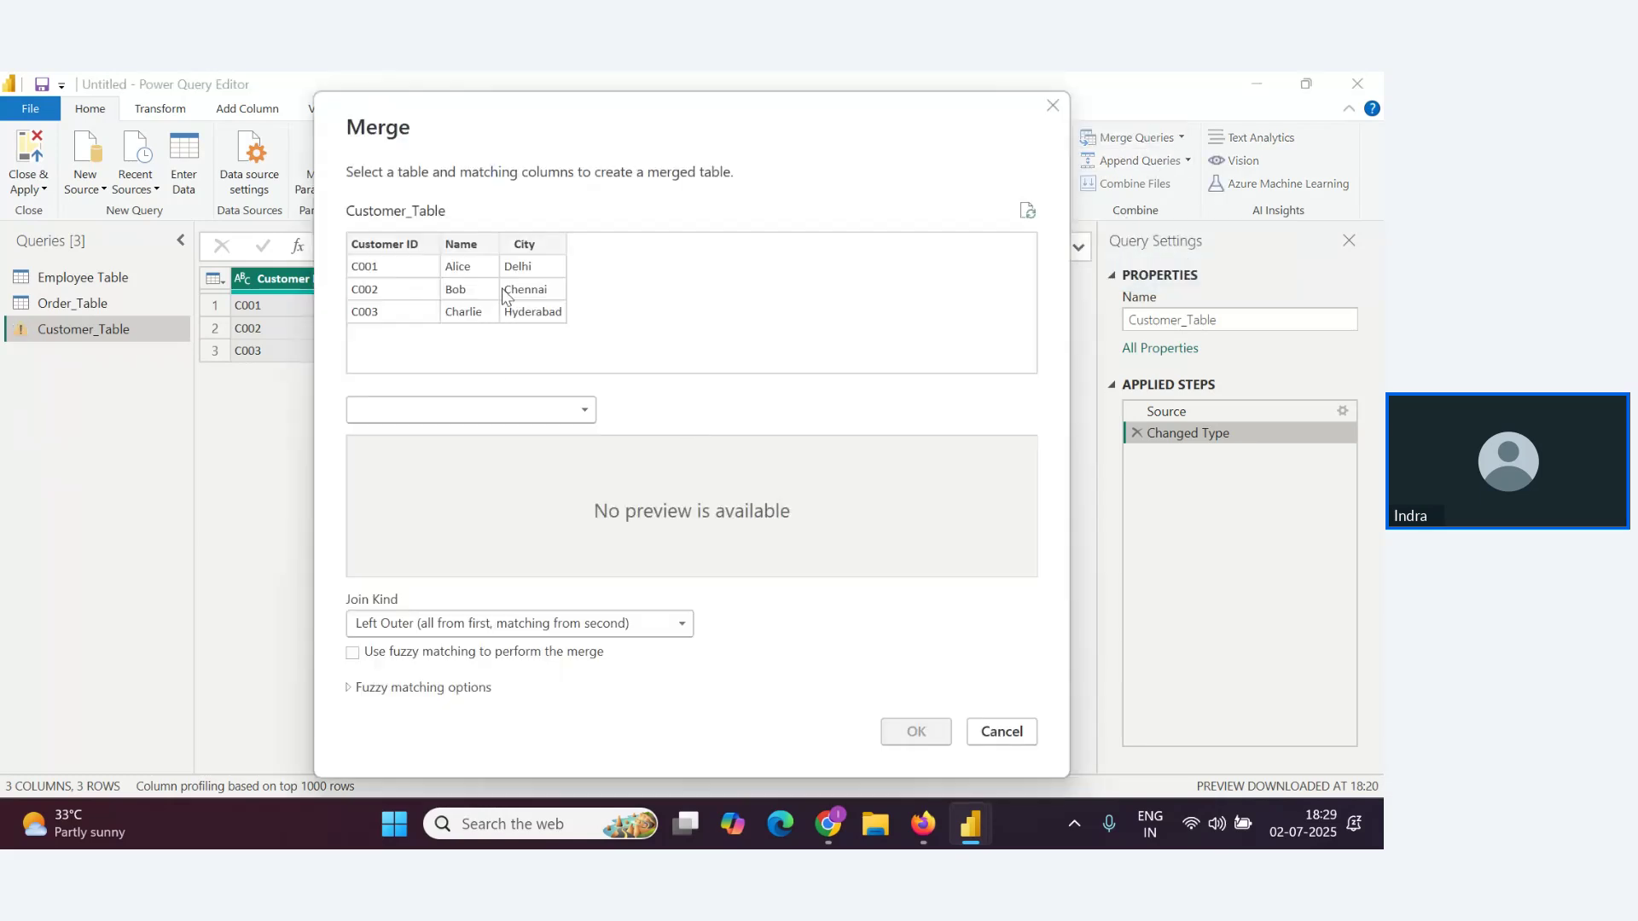
click(546, 413)
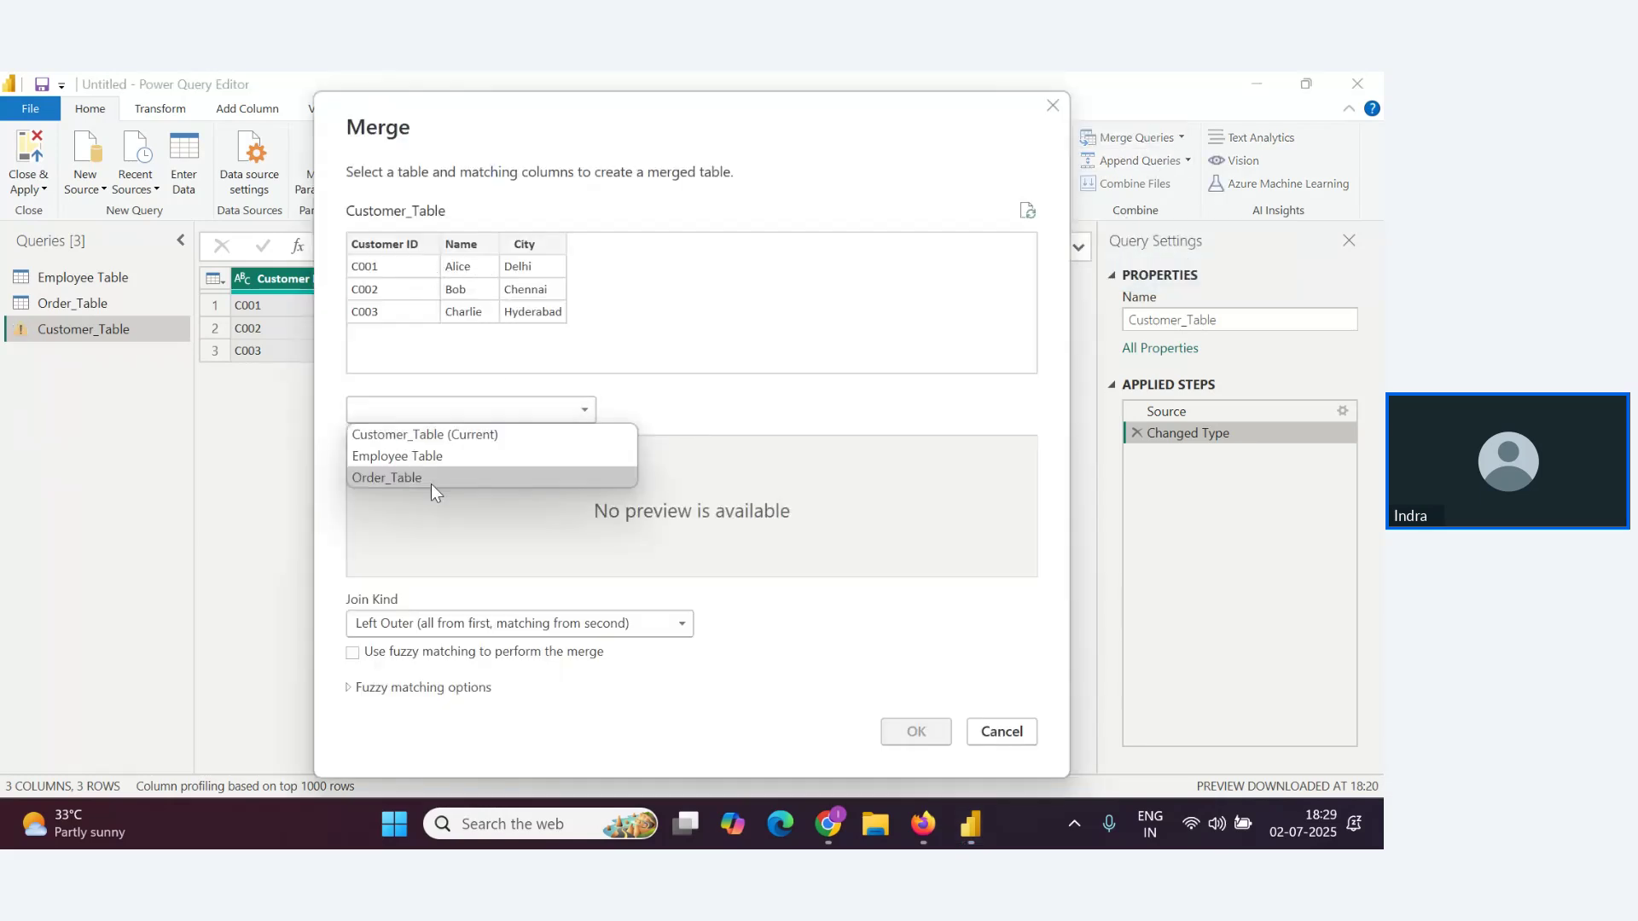
click(425, 479)
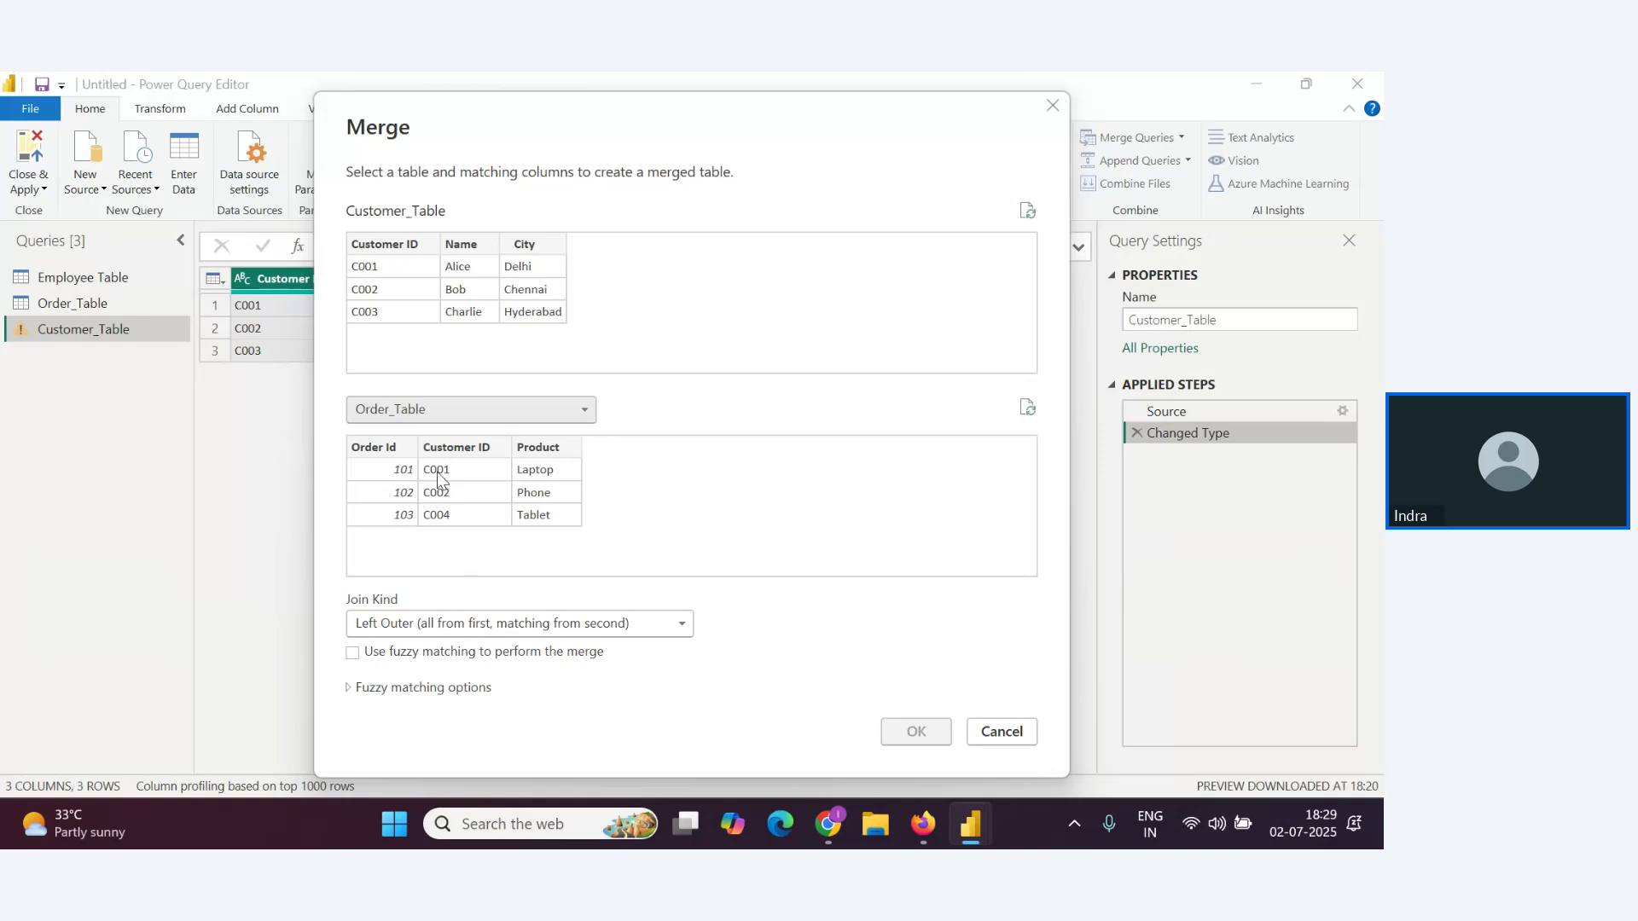
click(384, 244)
click(483, 449)
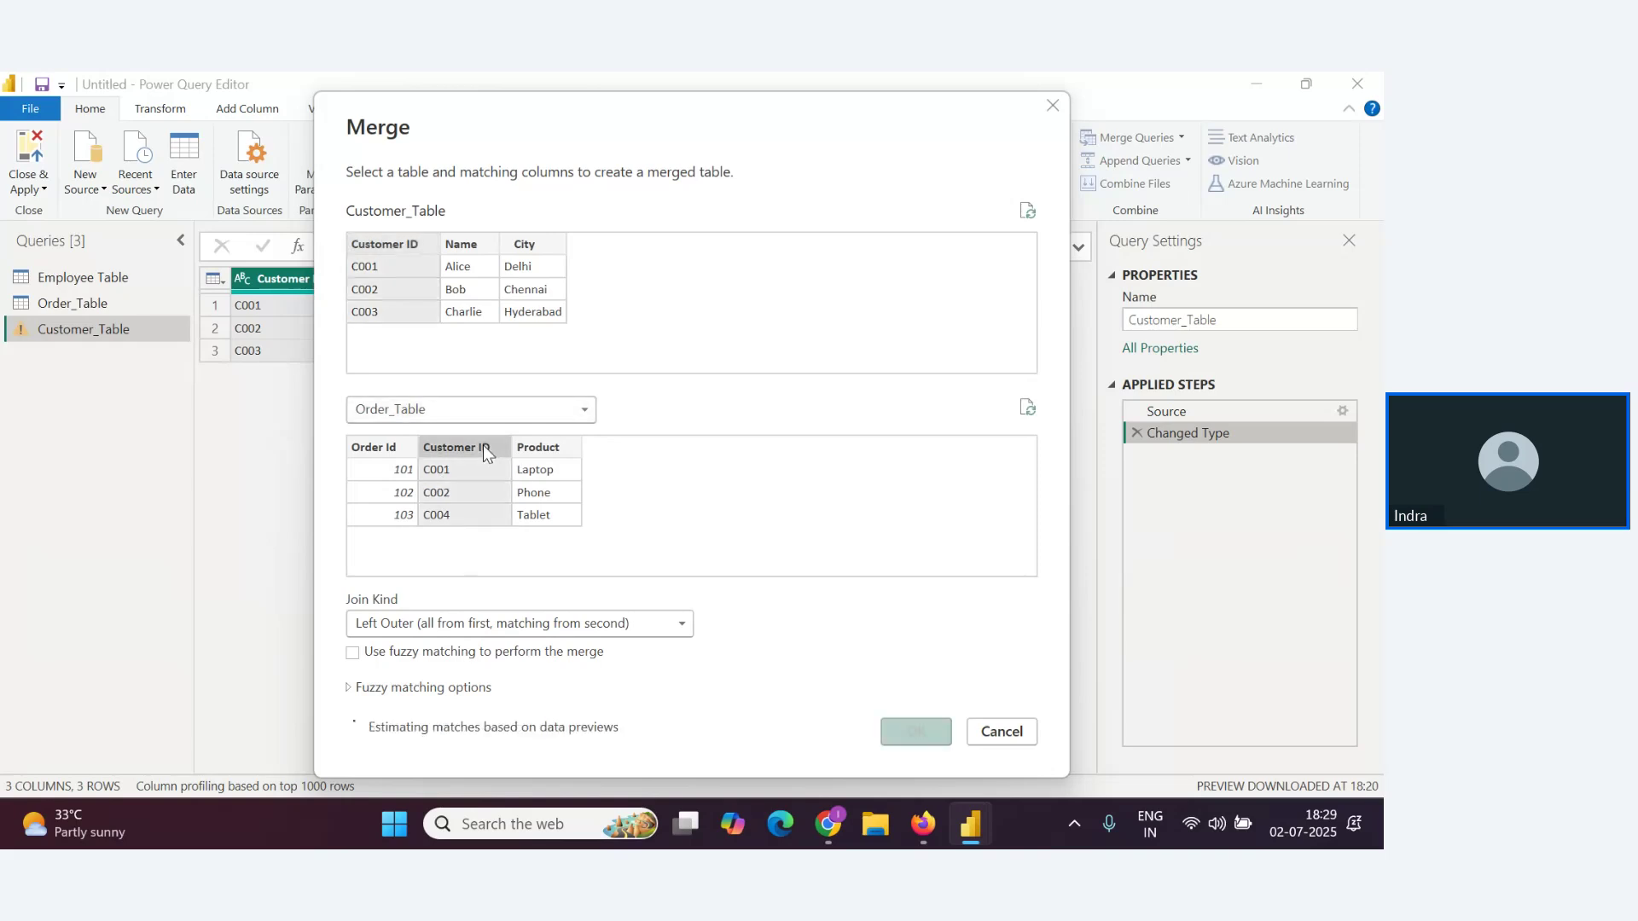
click(659, 632)
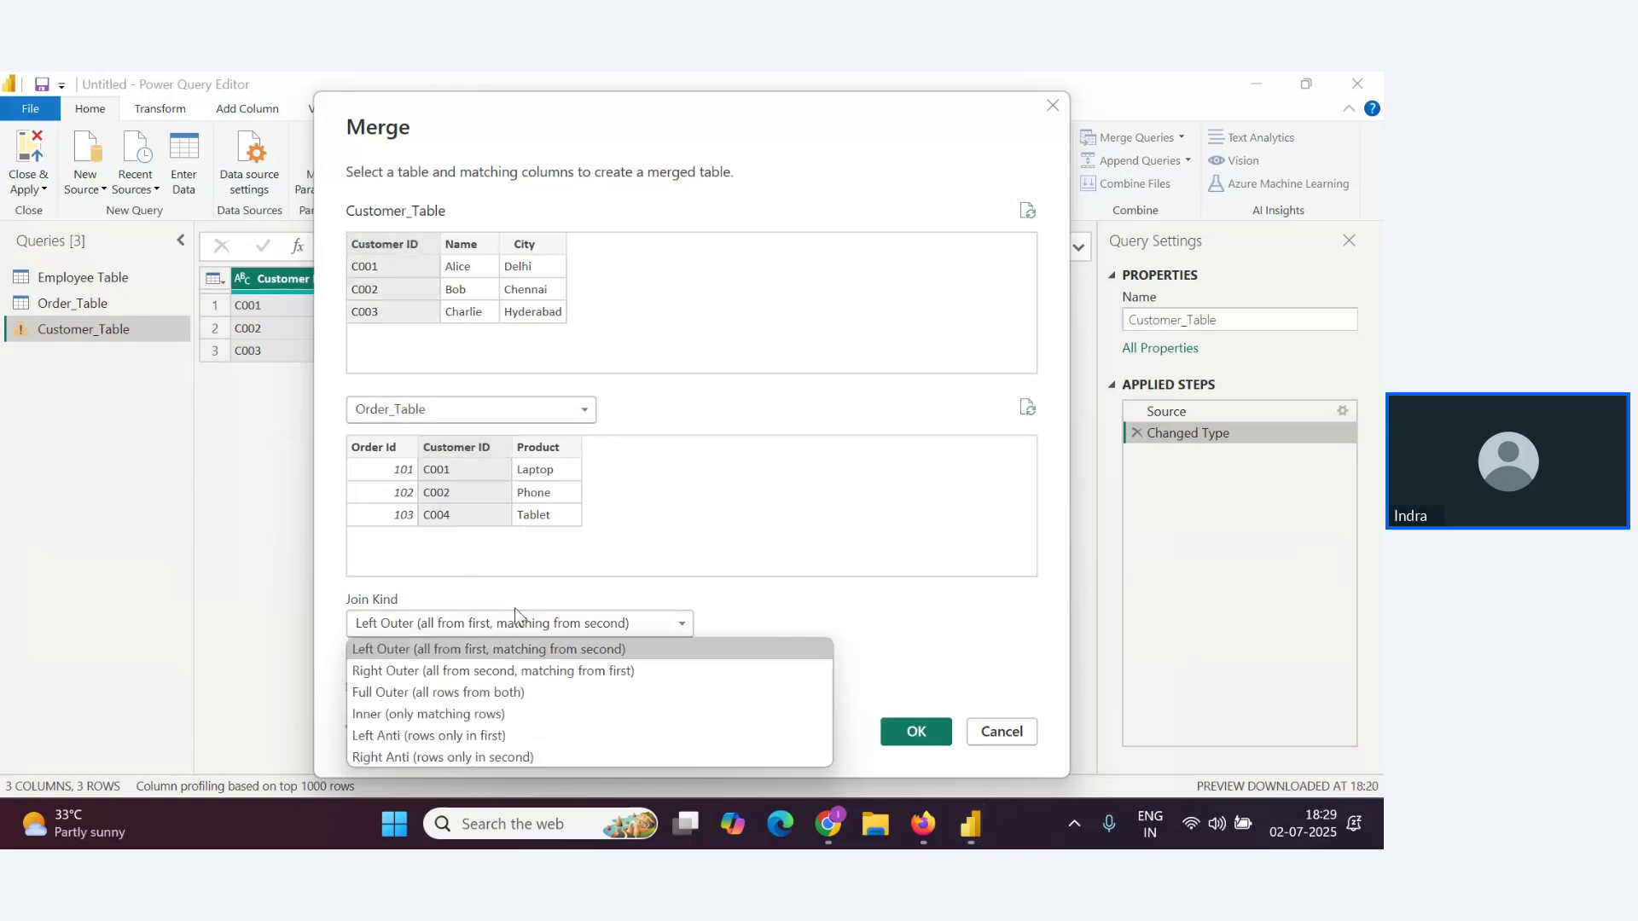
click(475, 713)
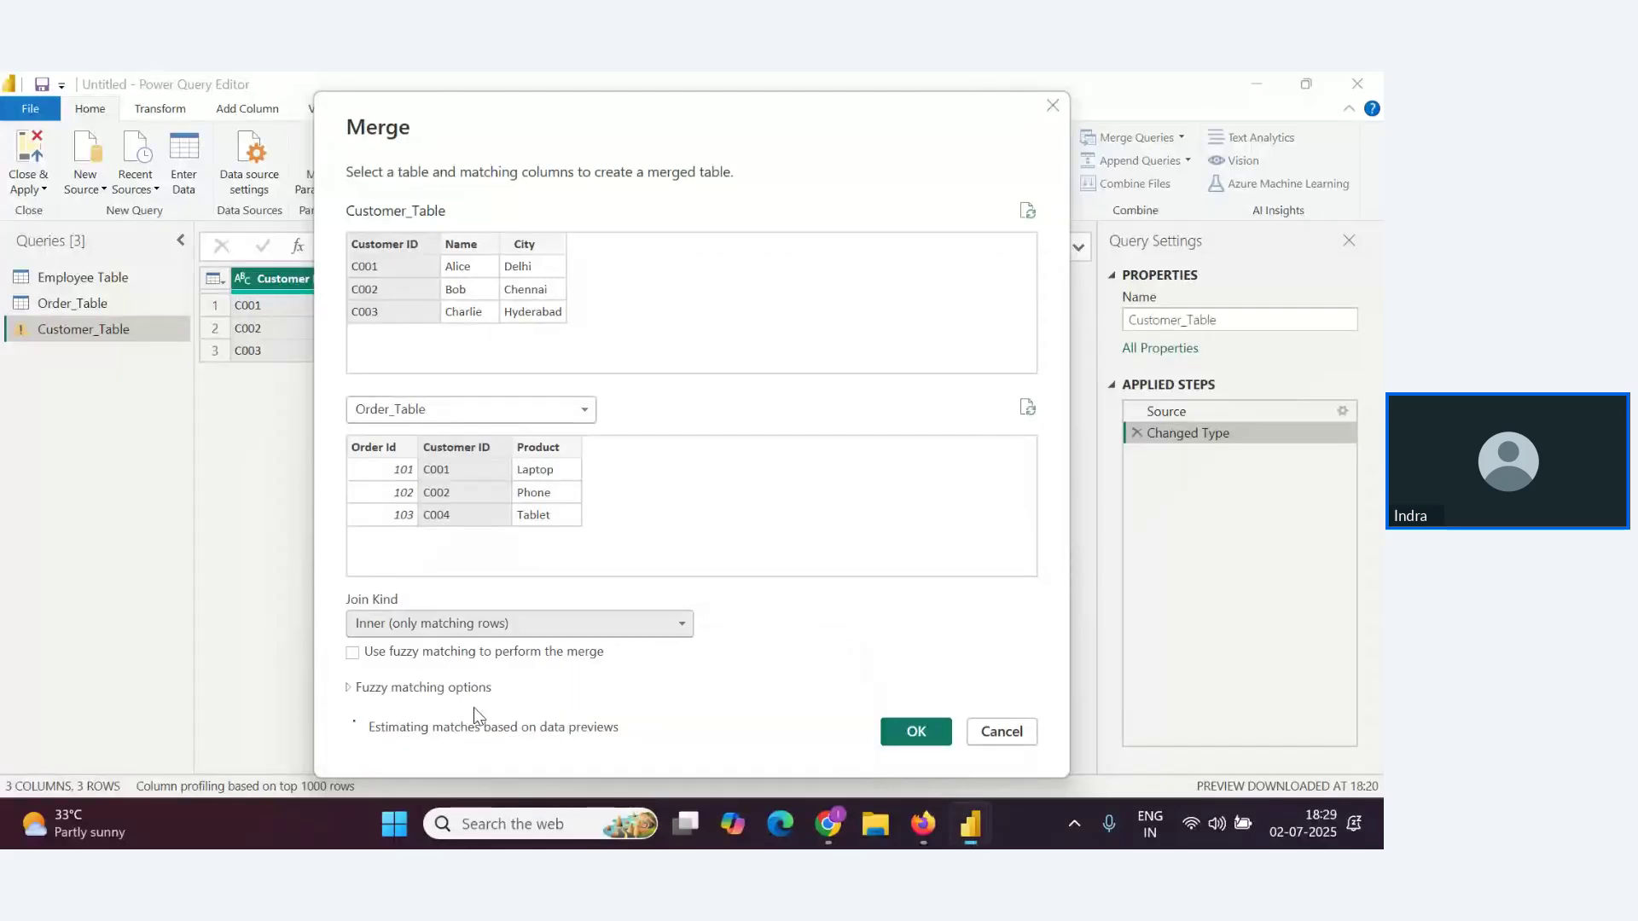
click(918, 732)
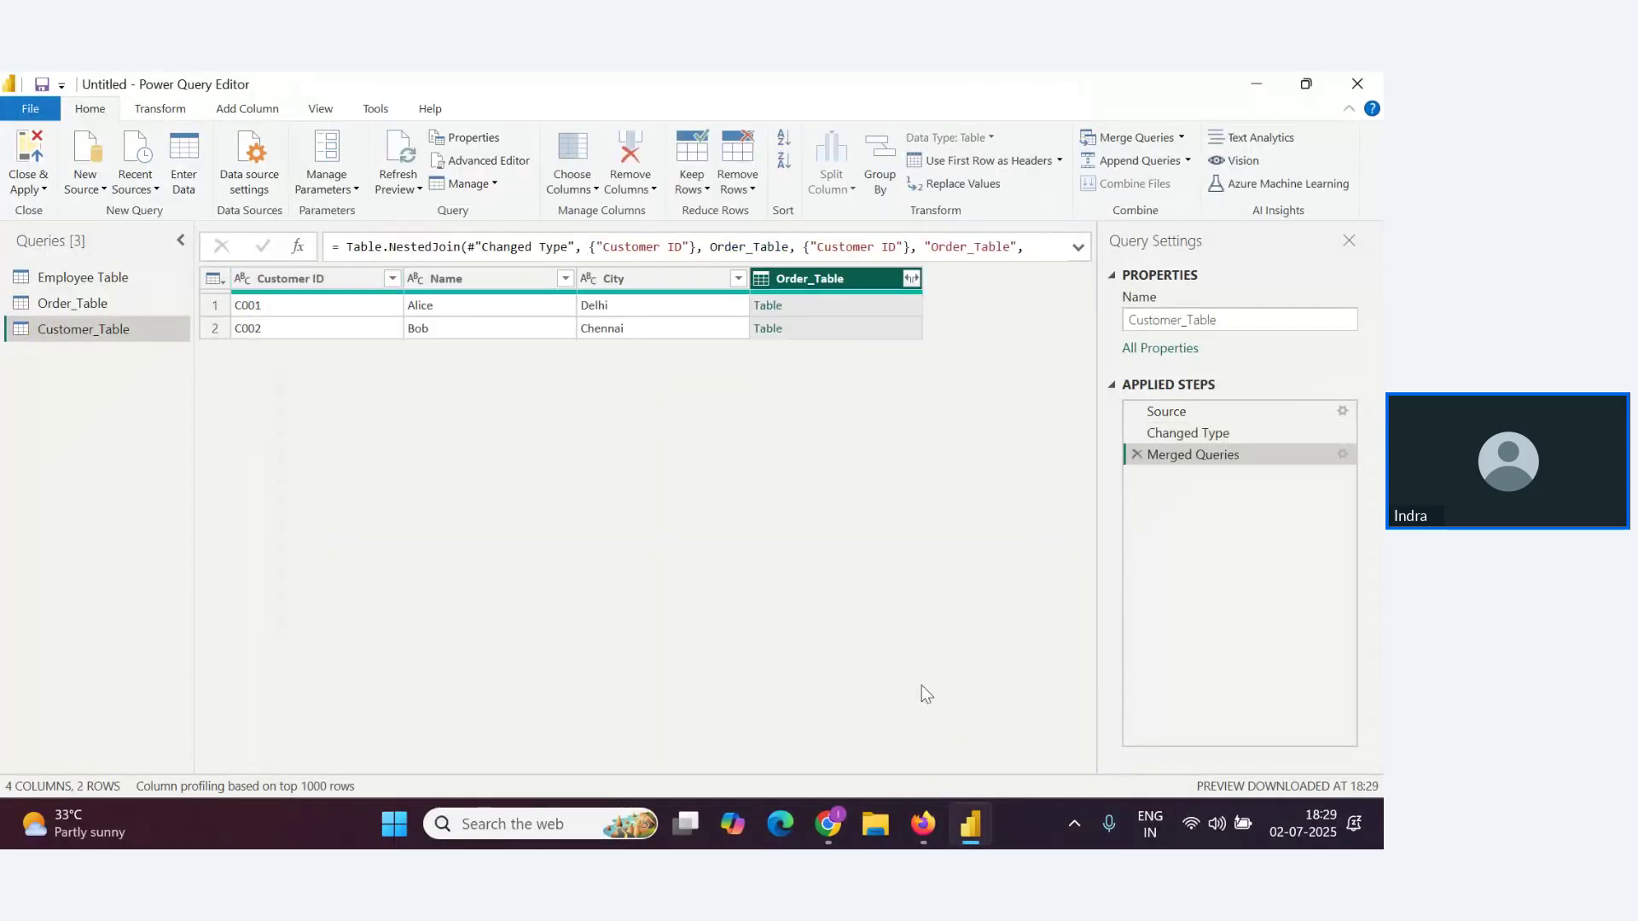
Expand only Order Id and Product from the inner join's Order_Table column, leaving out Customer ID, and review the resulting columns
click(912, 278)
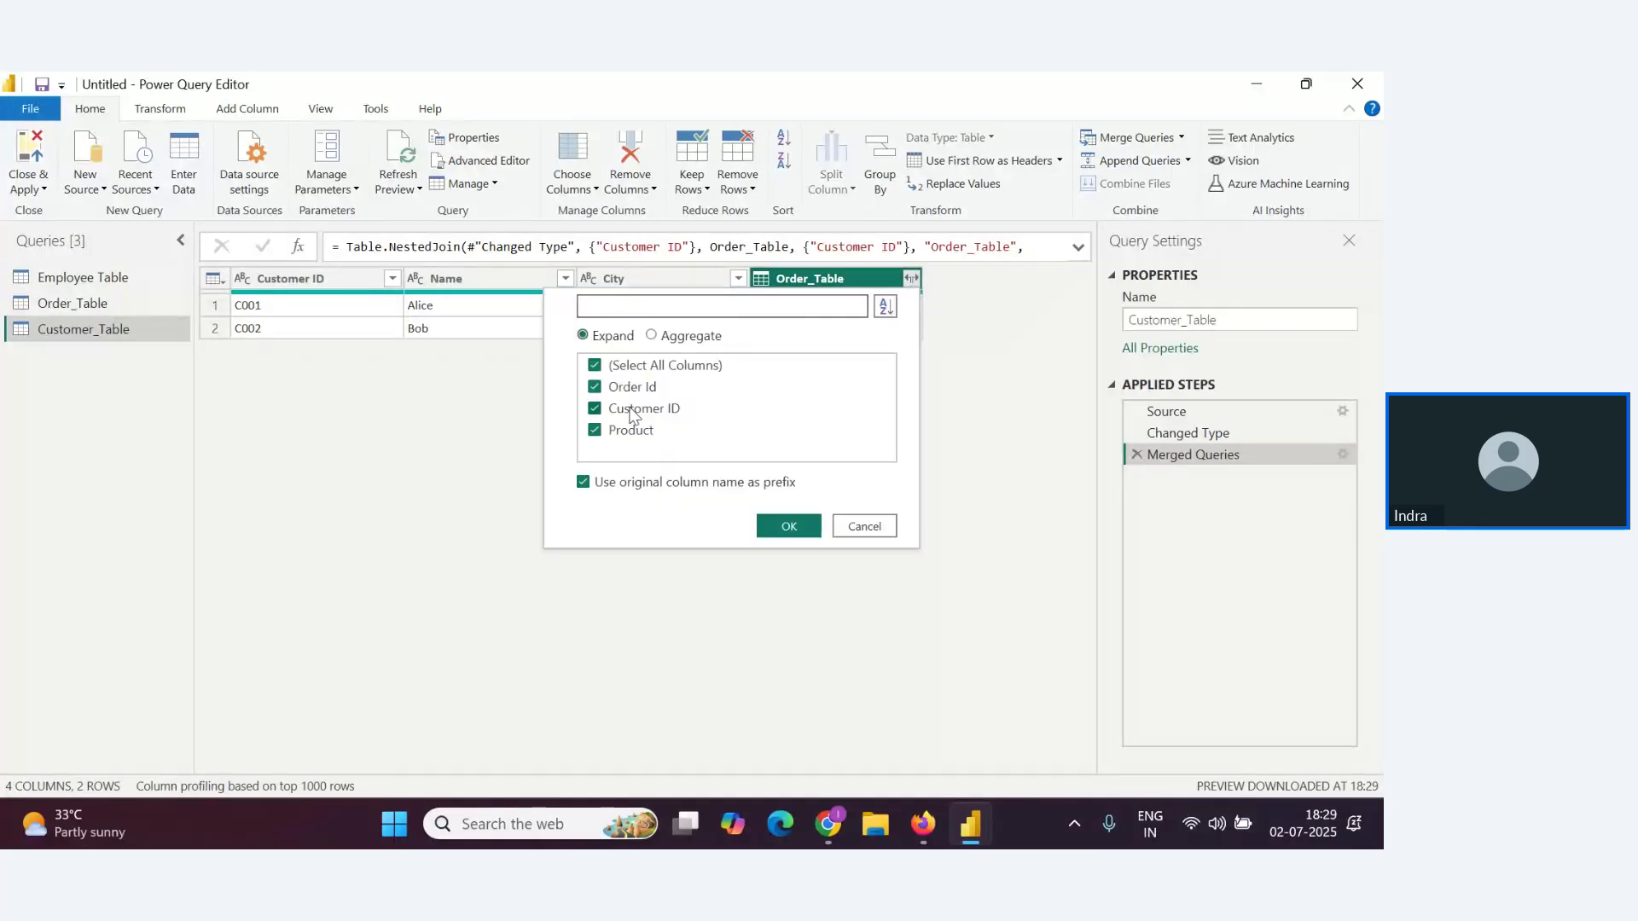
click(596, 365)
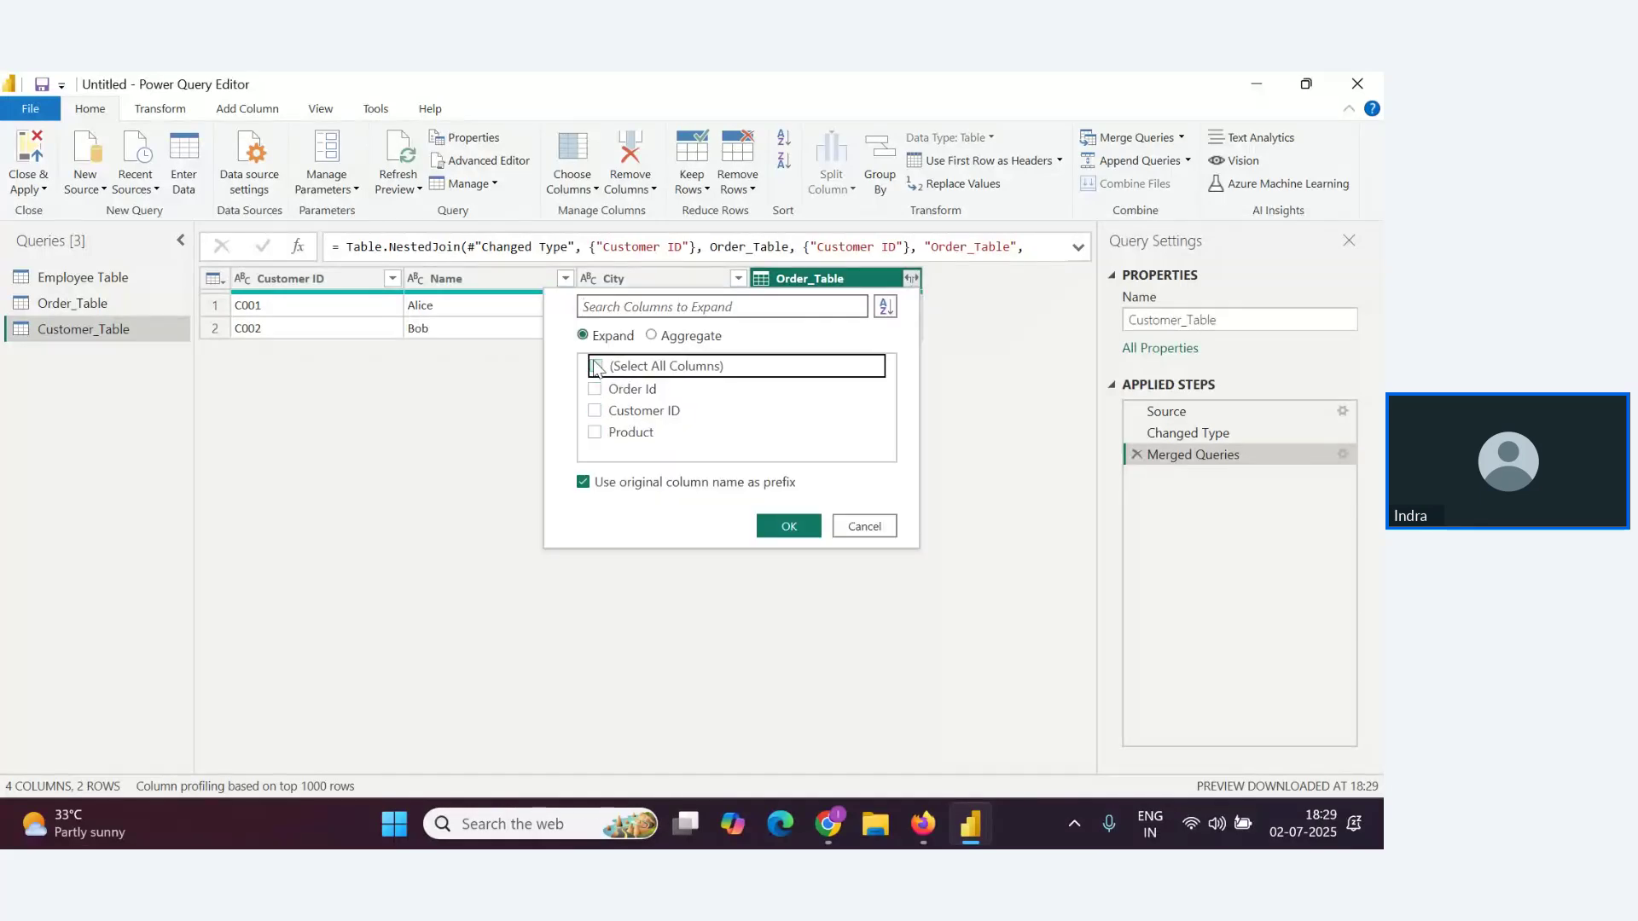
click(595, 432)
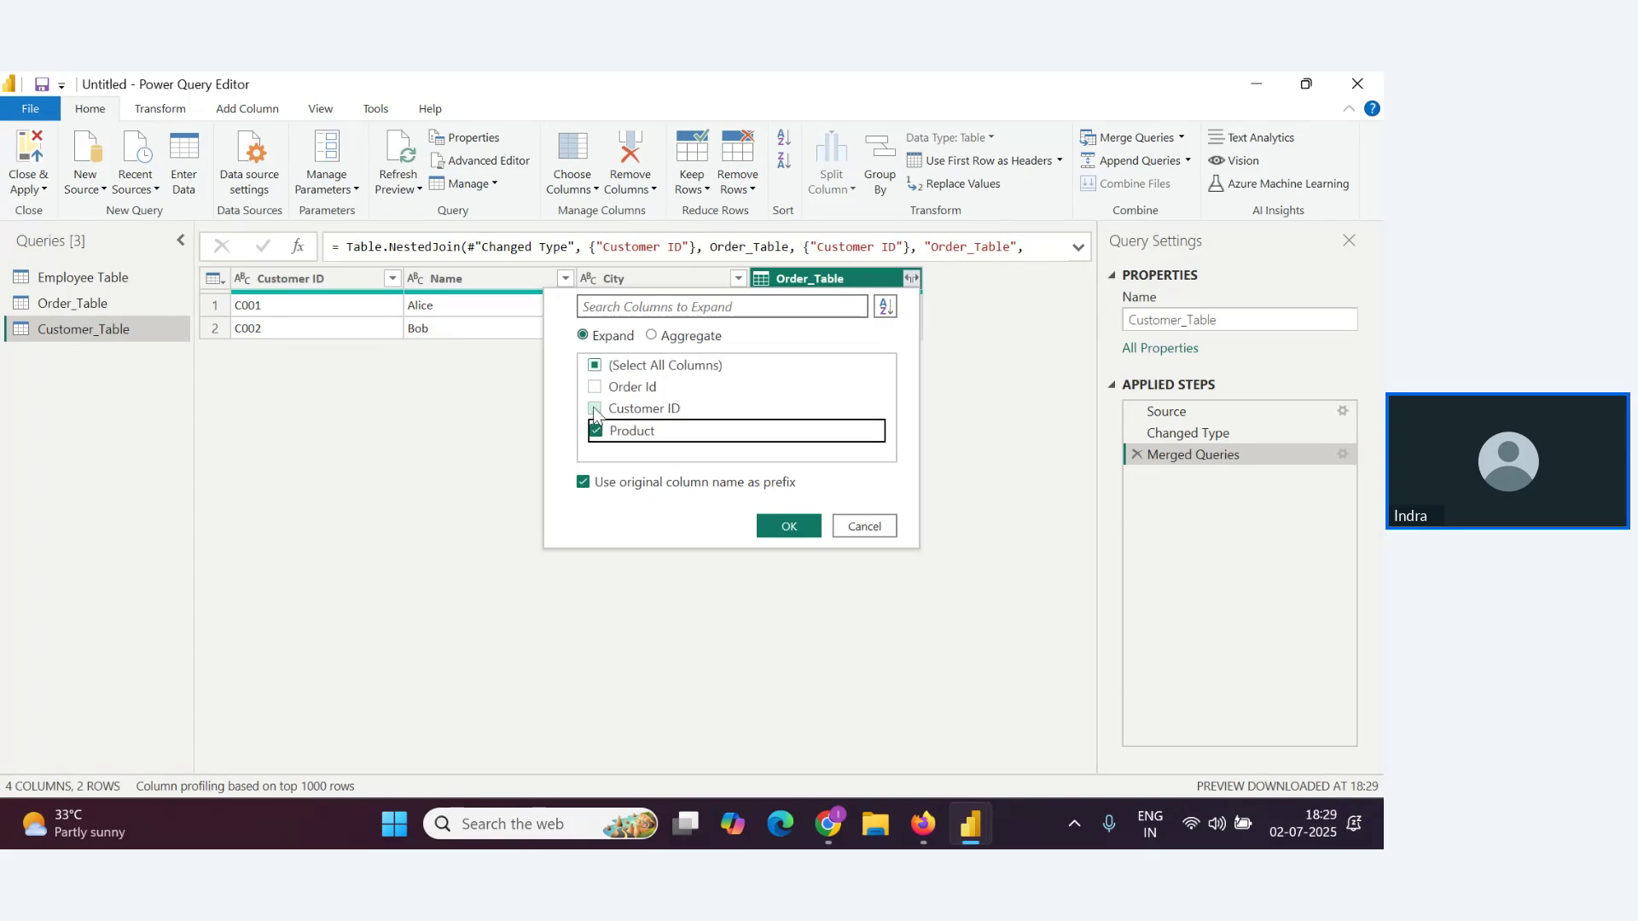
click(596, 387)
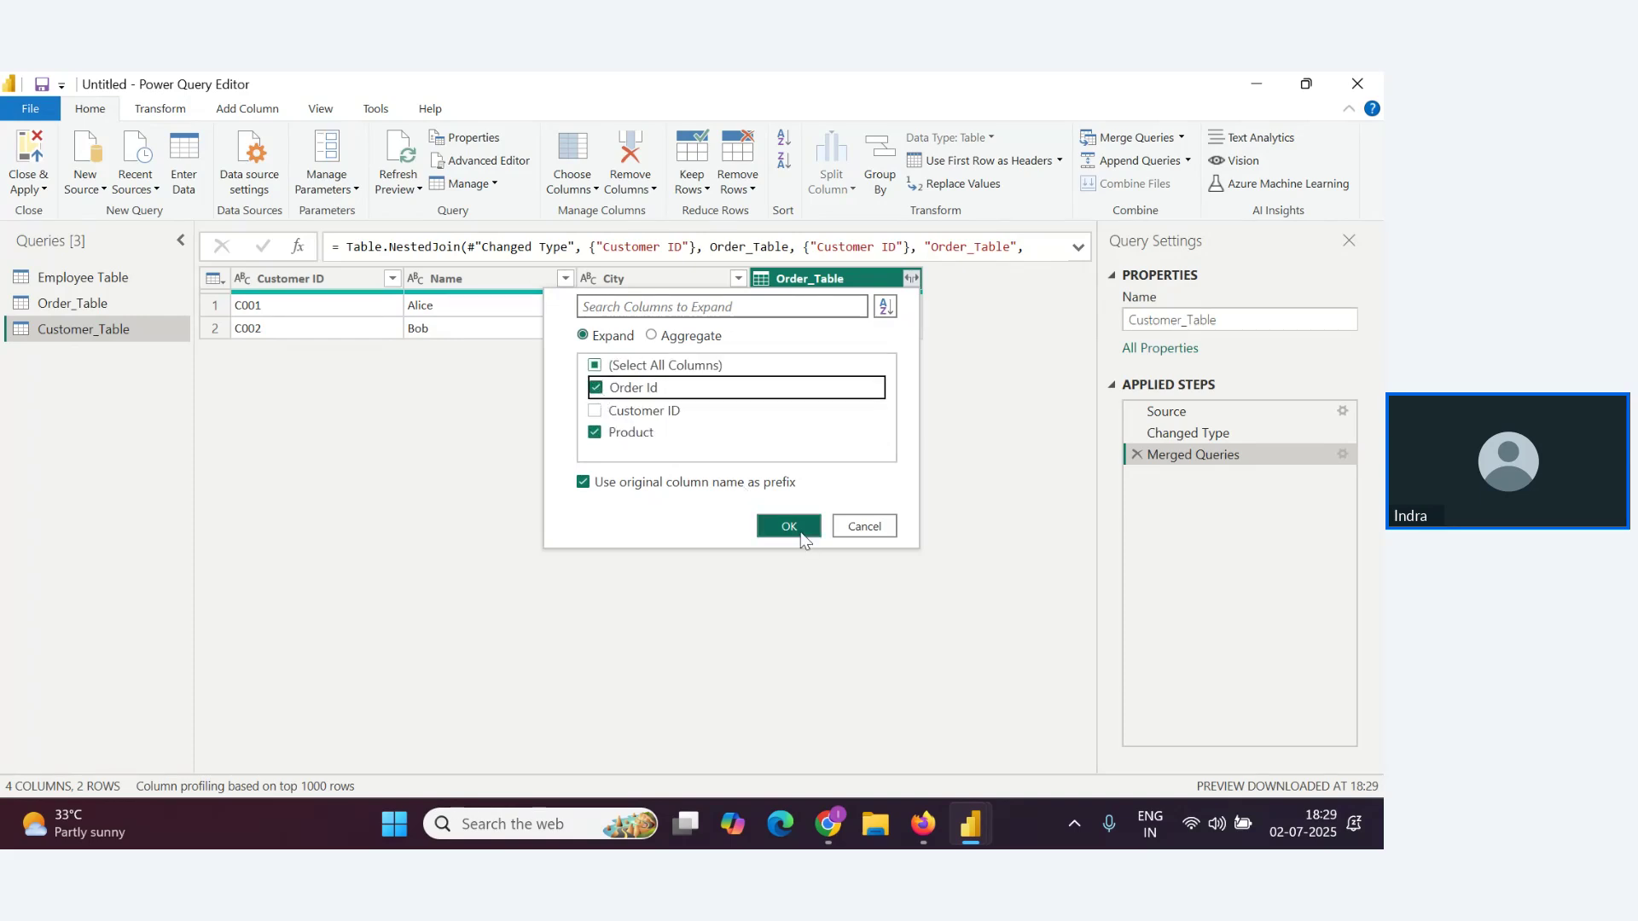
click(789, 526)
drag(868, 763, 1031, 773)
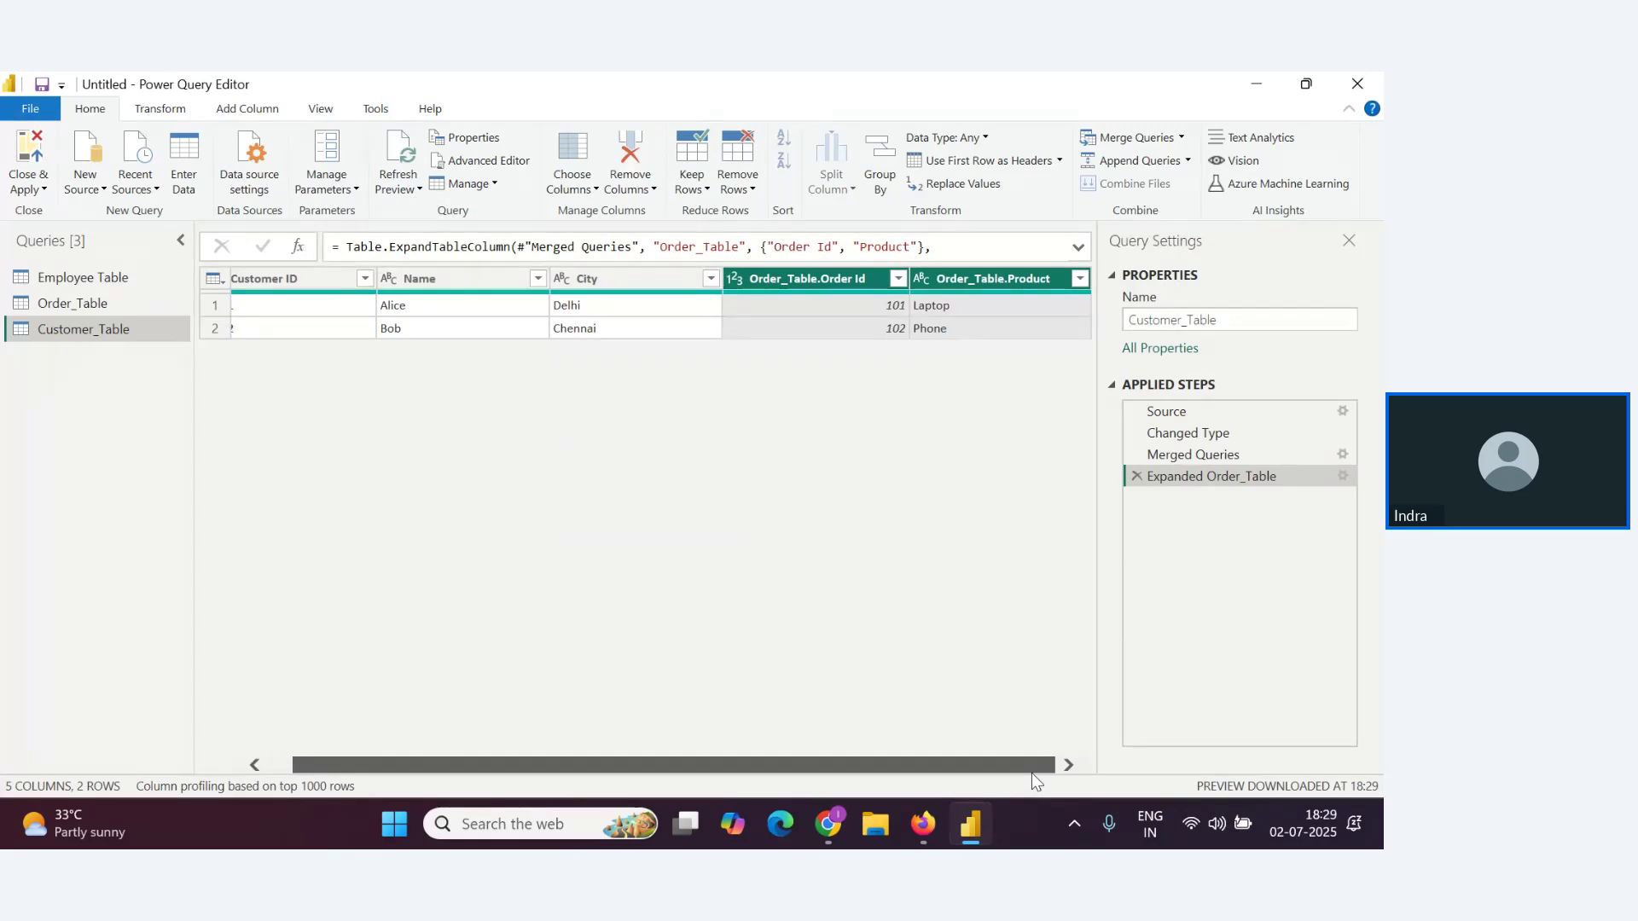
Switch to the Zoho webinar and read the attendees' latest Q&A questions alongside the merged Customer_Table in Power Query Editor
click(828, 823)
scroll(256, 598, up, 2)
scroll(271, 655, down, 3)
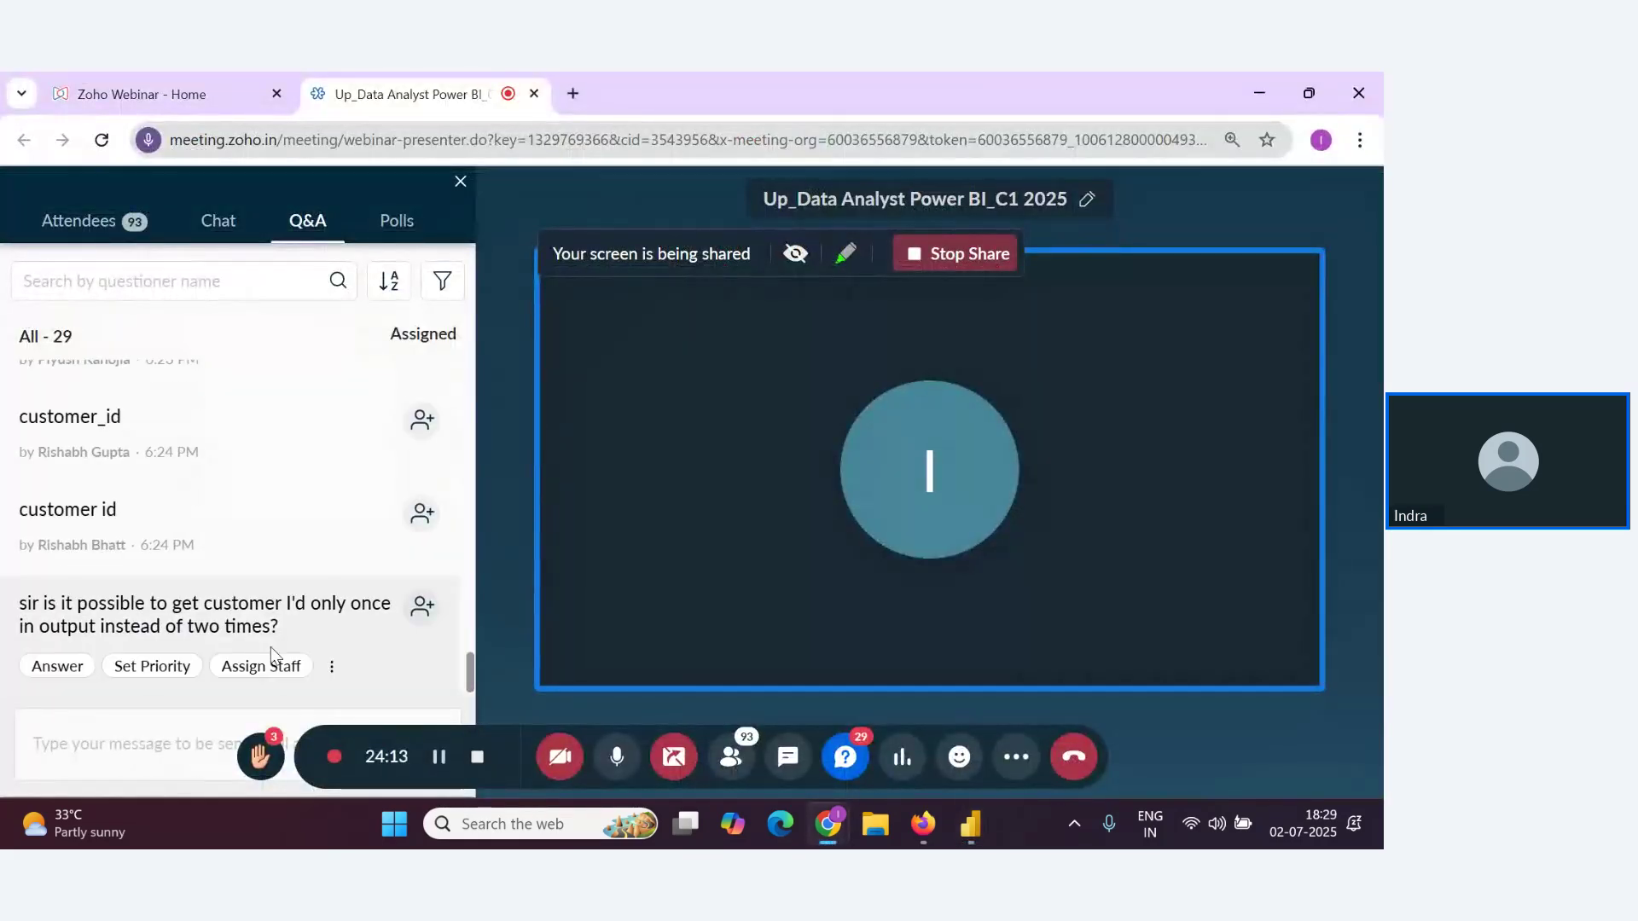
key(alt+Tab)
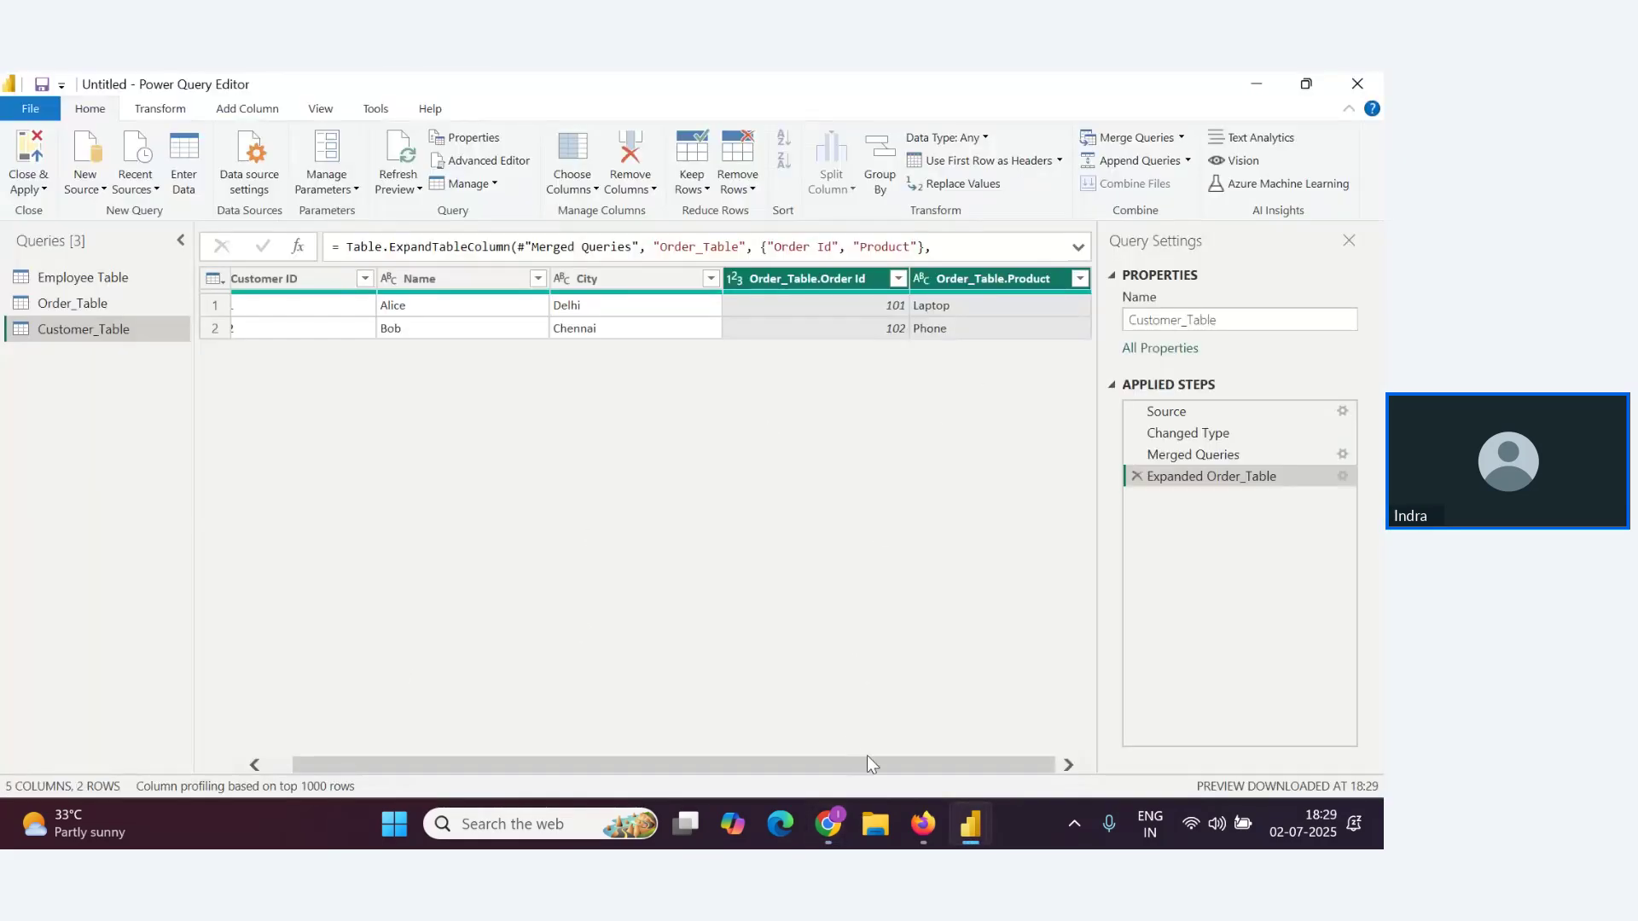
mouse_move(1045, 766)
mouse_down()
mouse_move(899, 759)
mouse_move(1044, 768)
mouse_up()
key(alt+Tab)
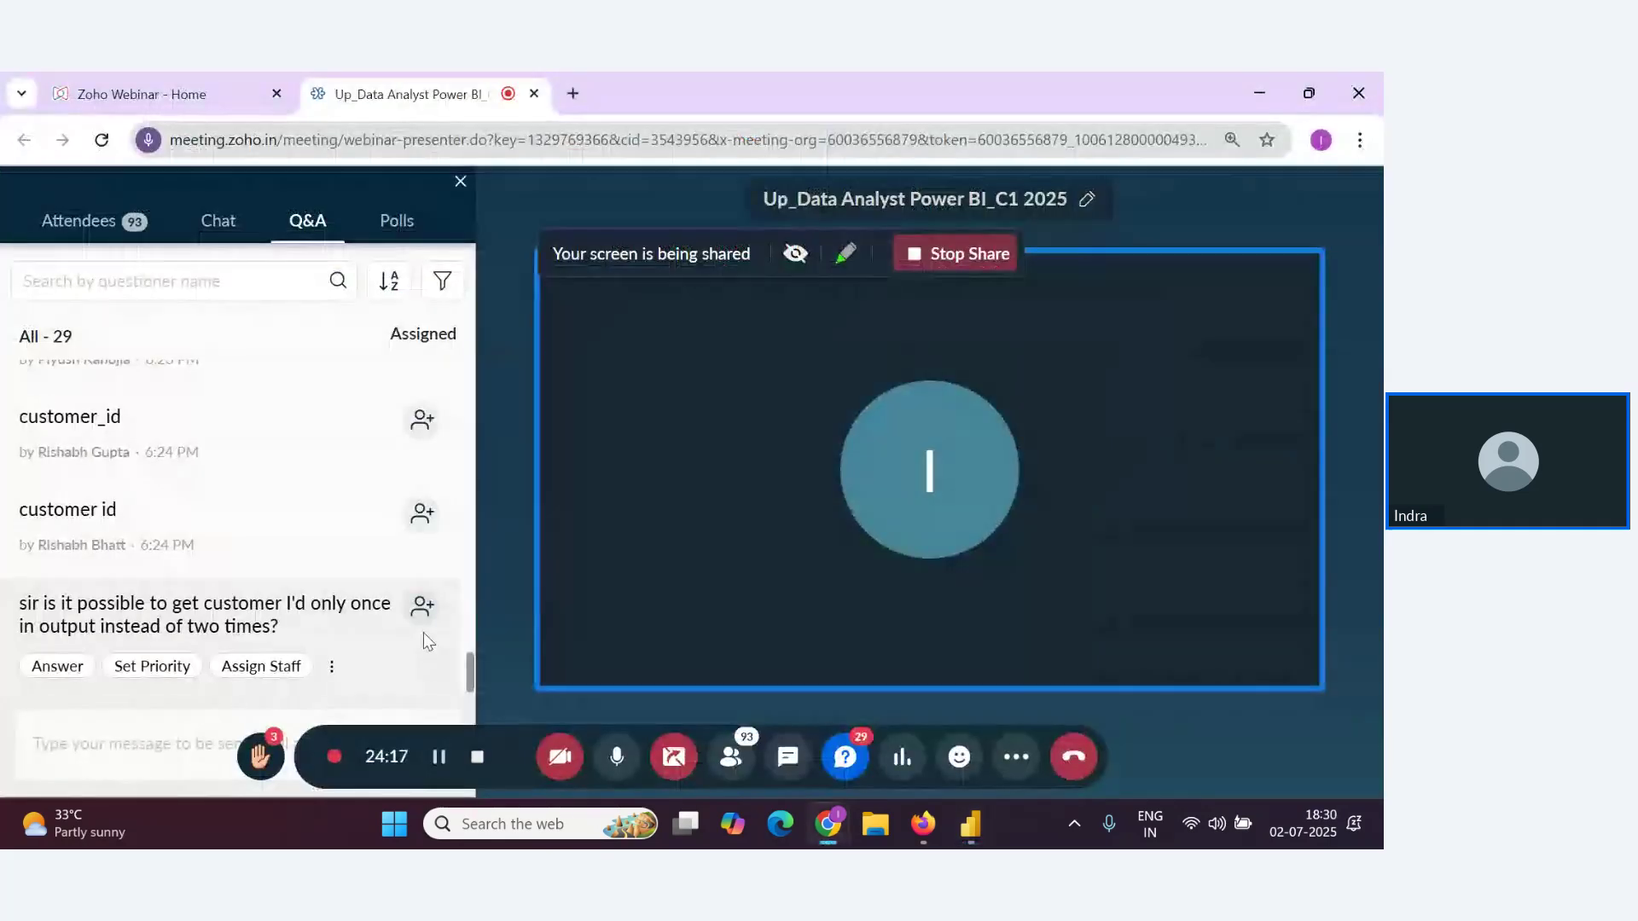
scroll(423, 632, up, 2)
scroll(454, 638, down, 2)
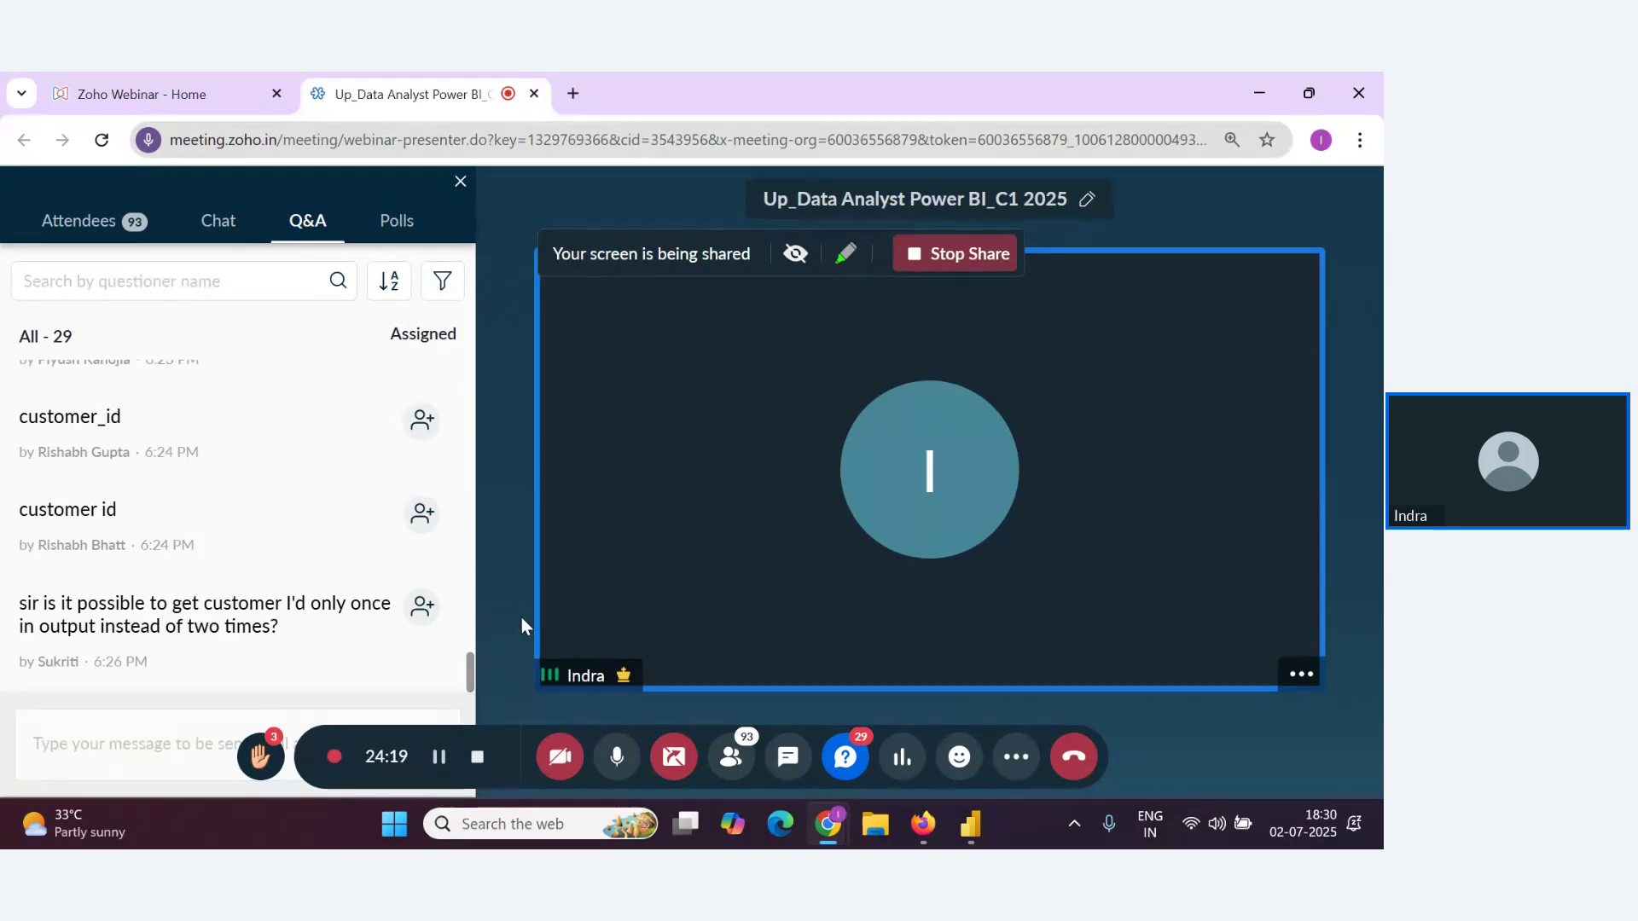
key(alt+Tab)
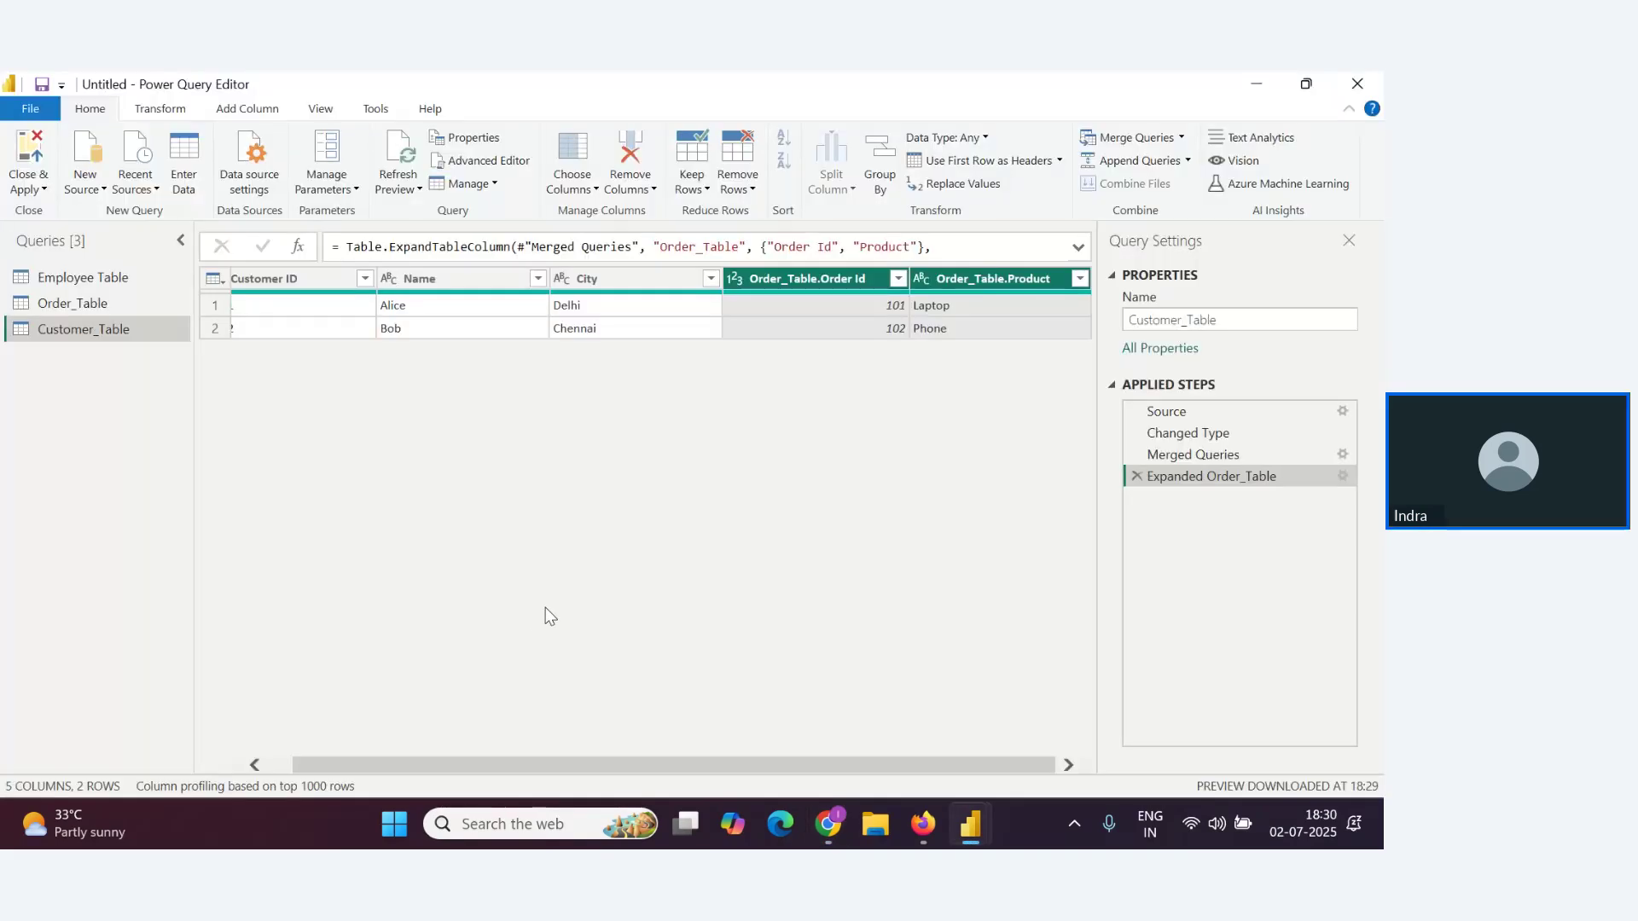
key(alt+Tab)
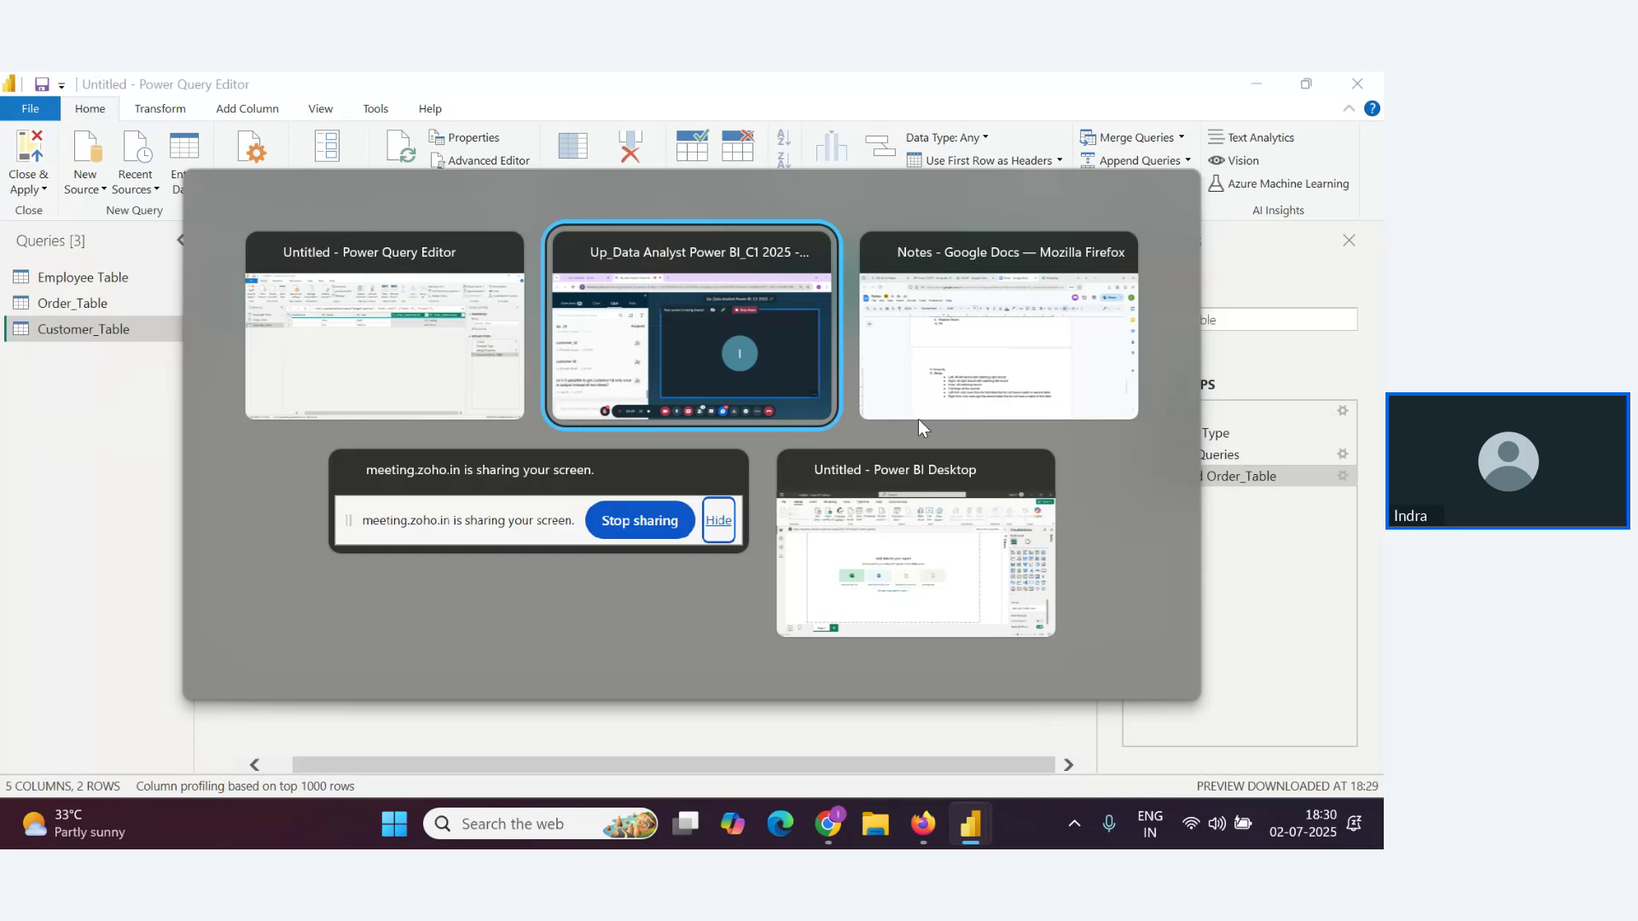
key(Escape)
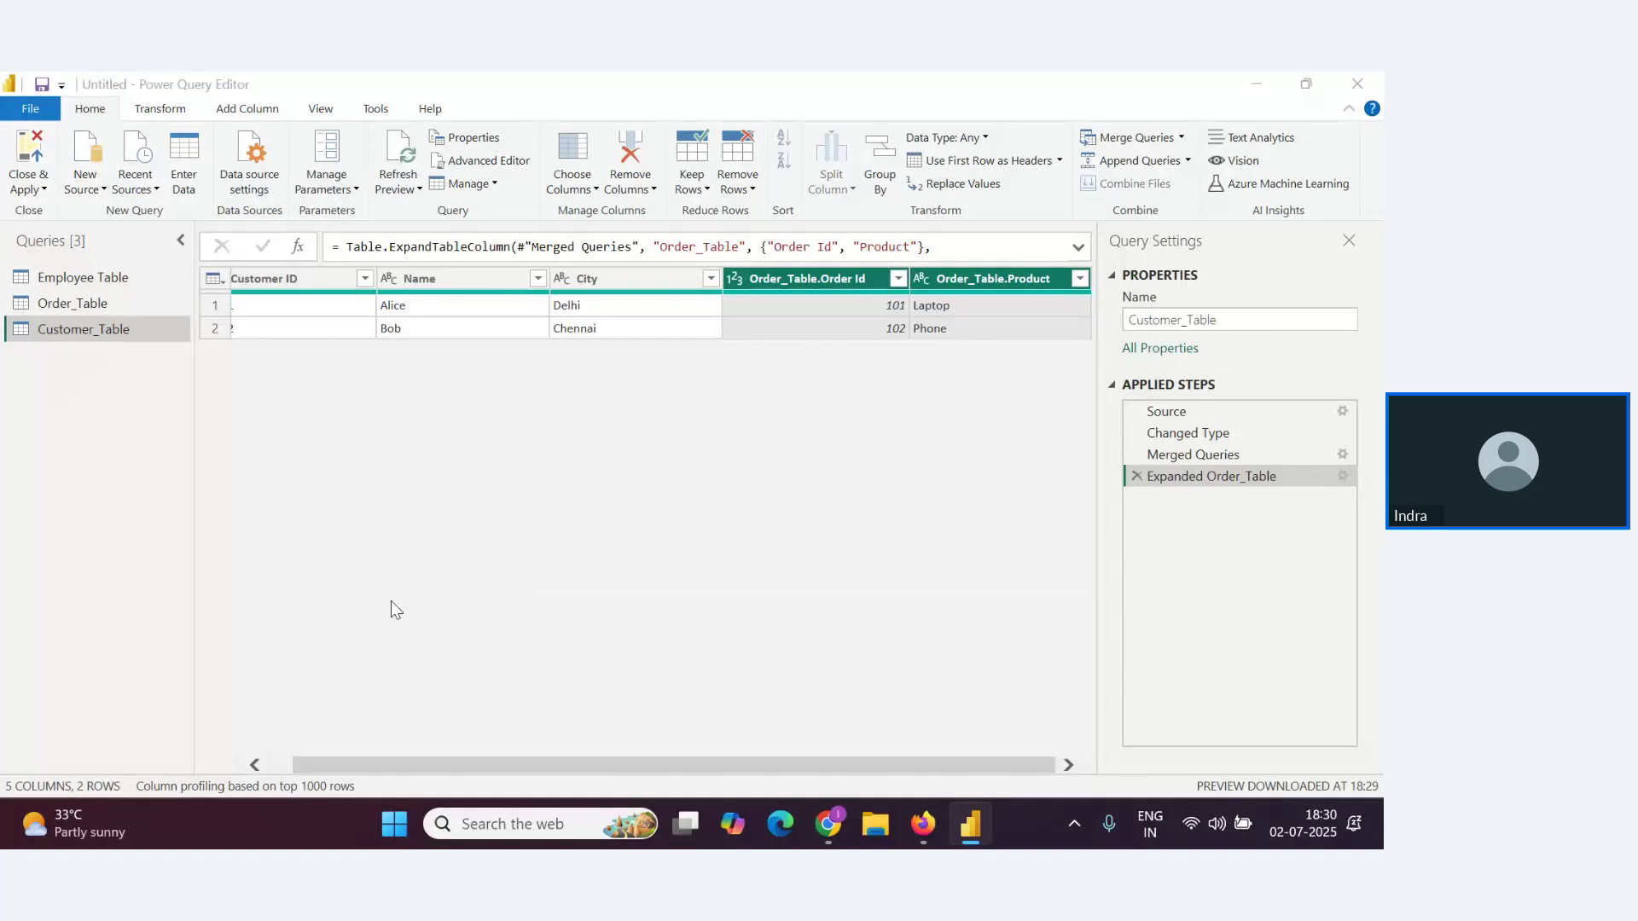
key(alt+Tab)
key(alt+Tab)
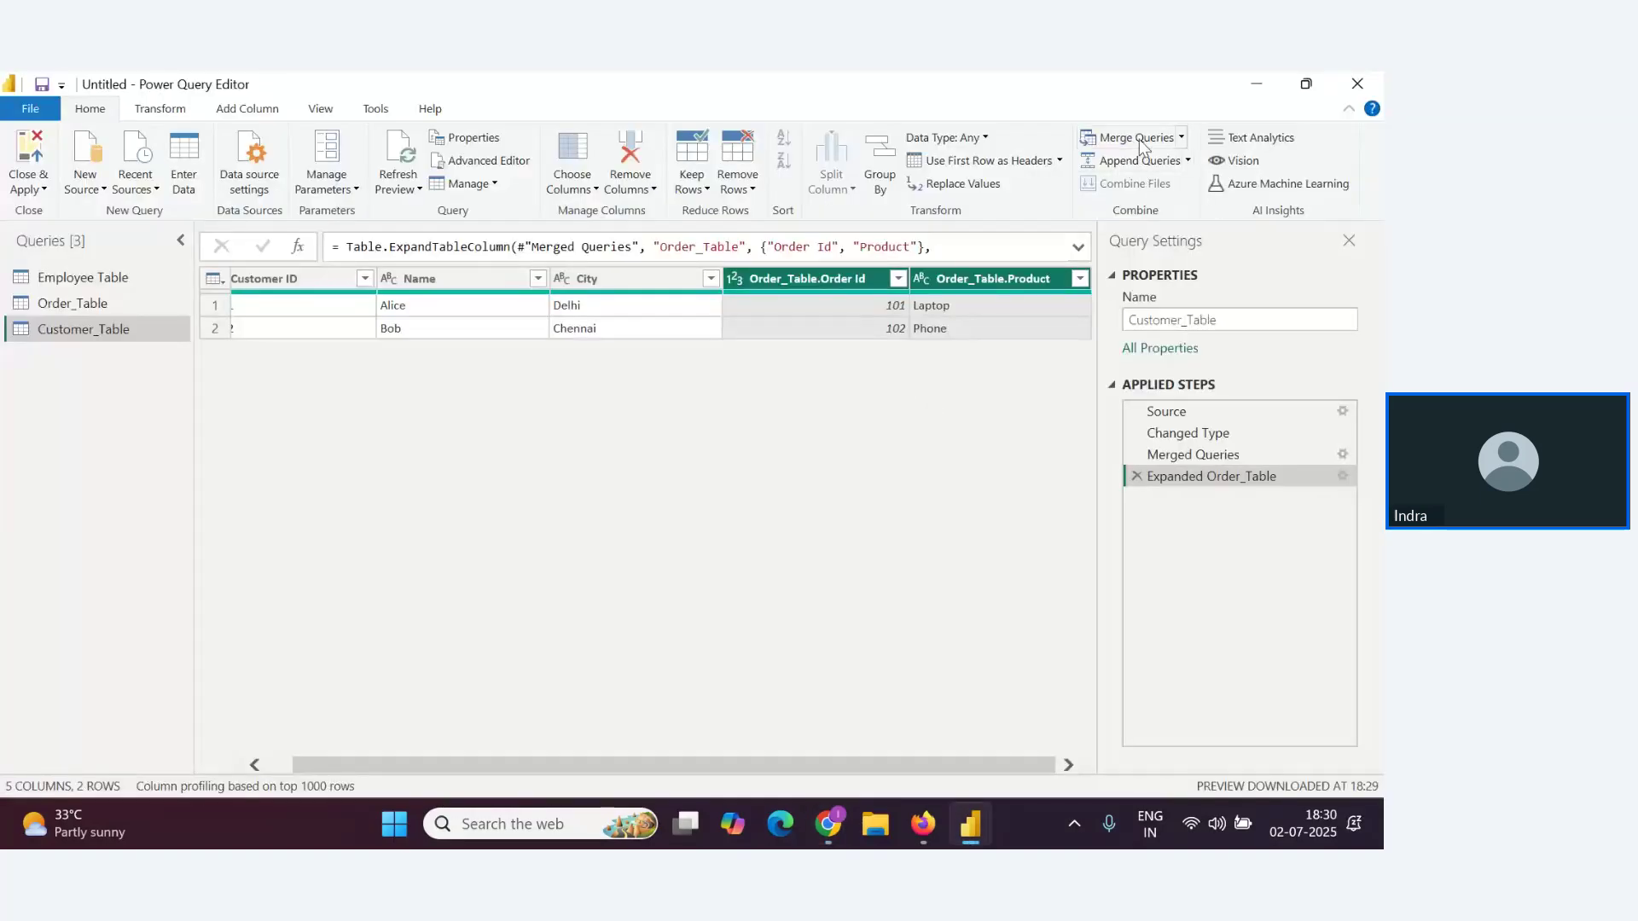
Switch to the Notes document in Google Docs and add "13. Append Queries" below the Merge list, separated by an empty line
key(alt+Tab)
key(alt+Tab)
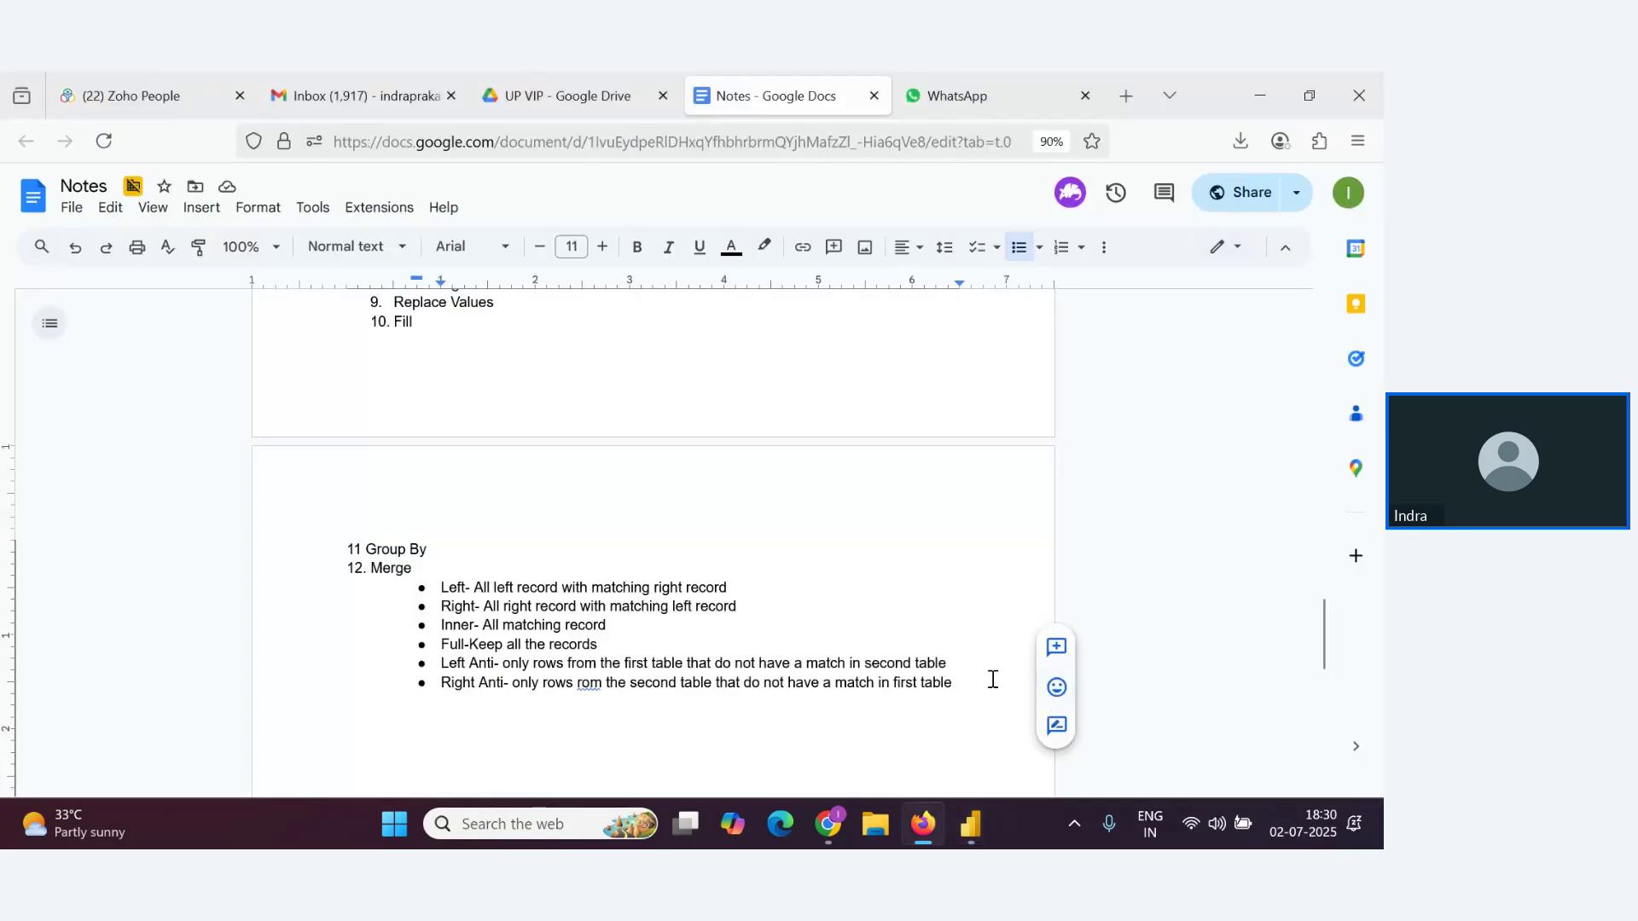
key(Return)
key(Return)
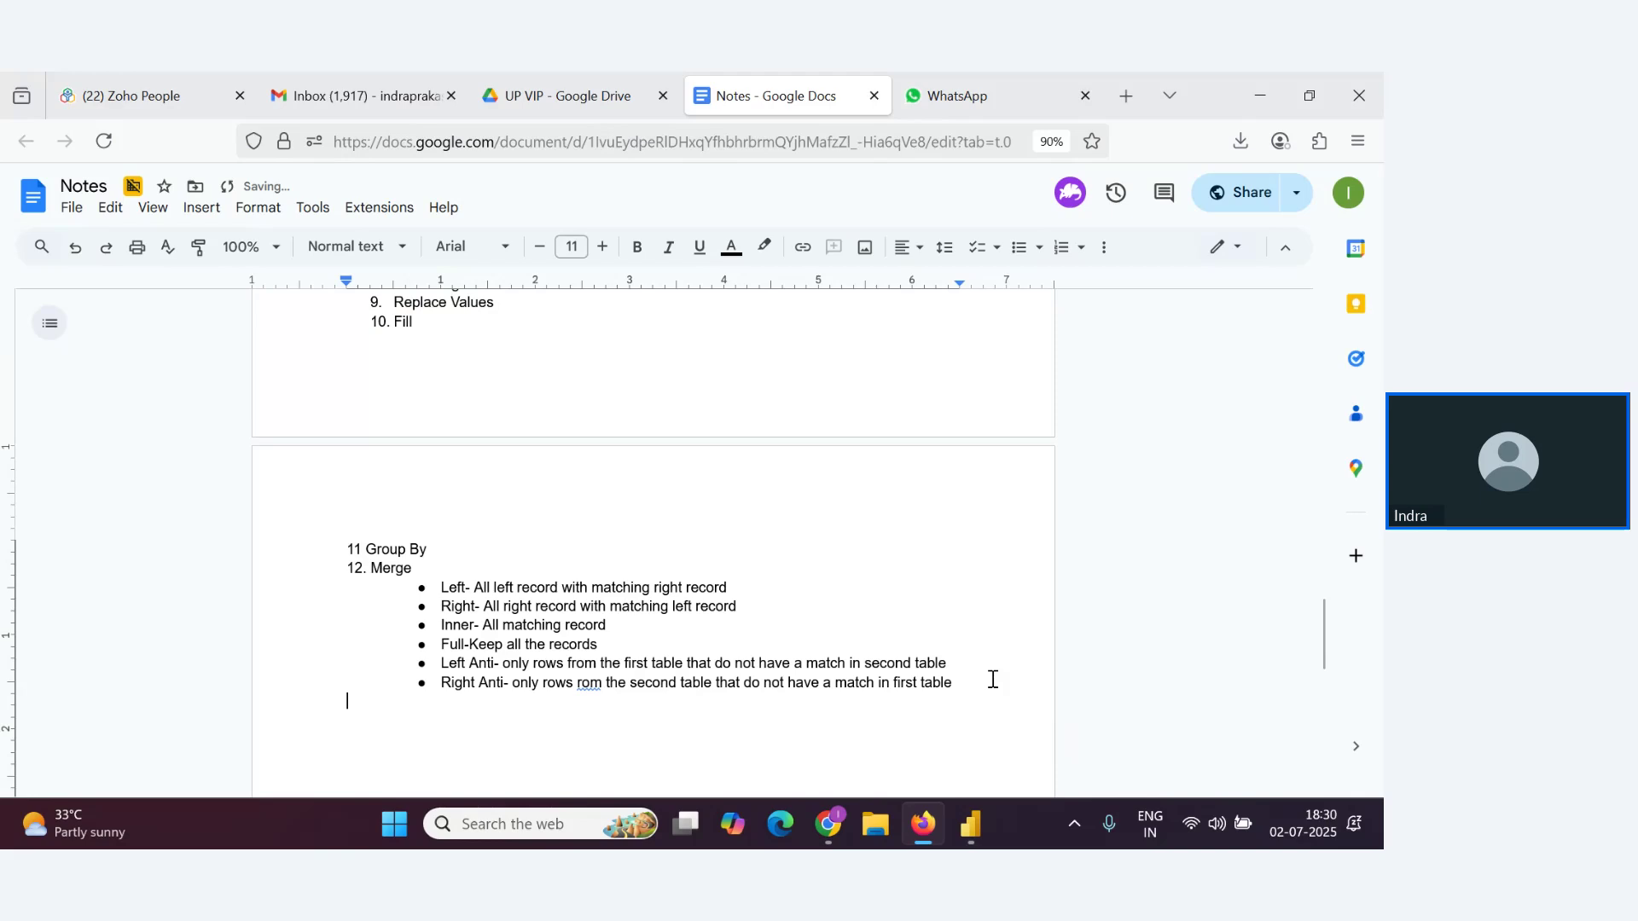
text(13. App)
key(BackSpace)
key(BackSpace)
text(Append Queried)
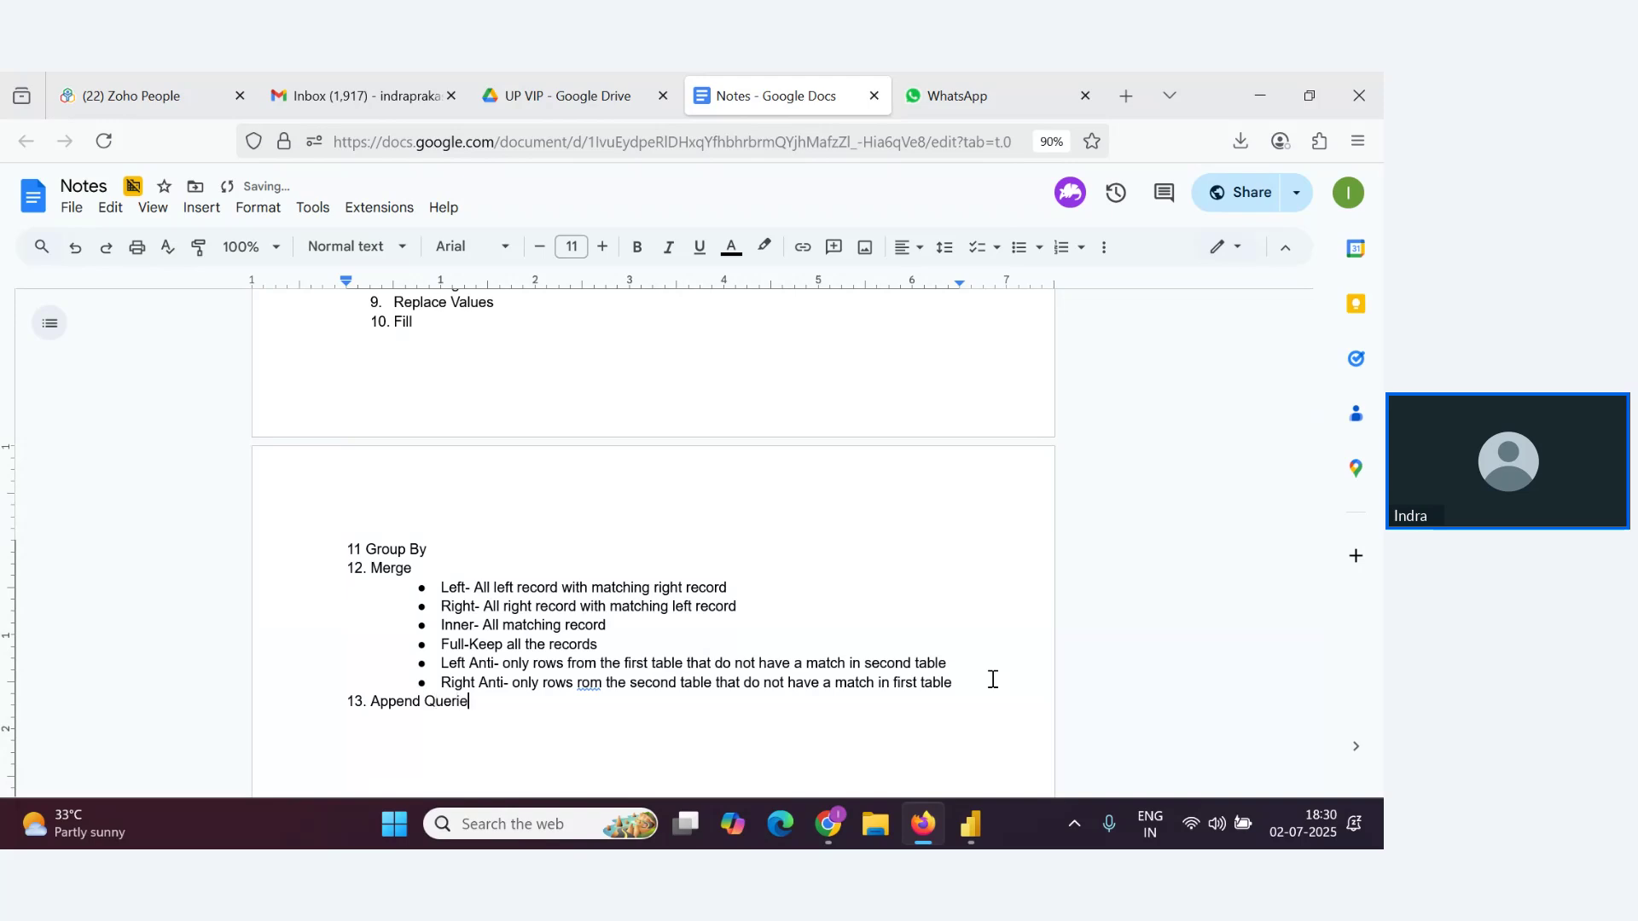
key(BackSpace)
text(s)
key(Up)
click(993, 680)
key(Return)
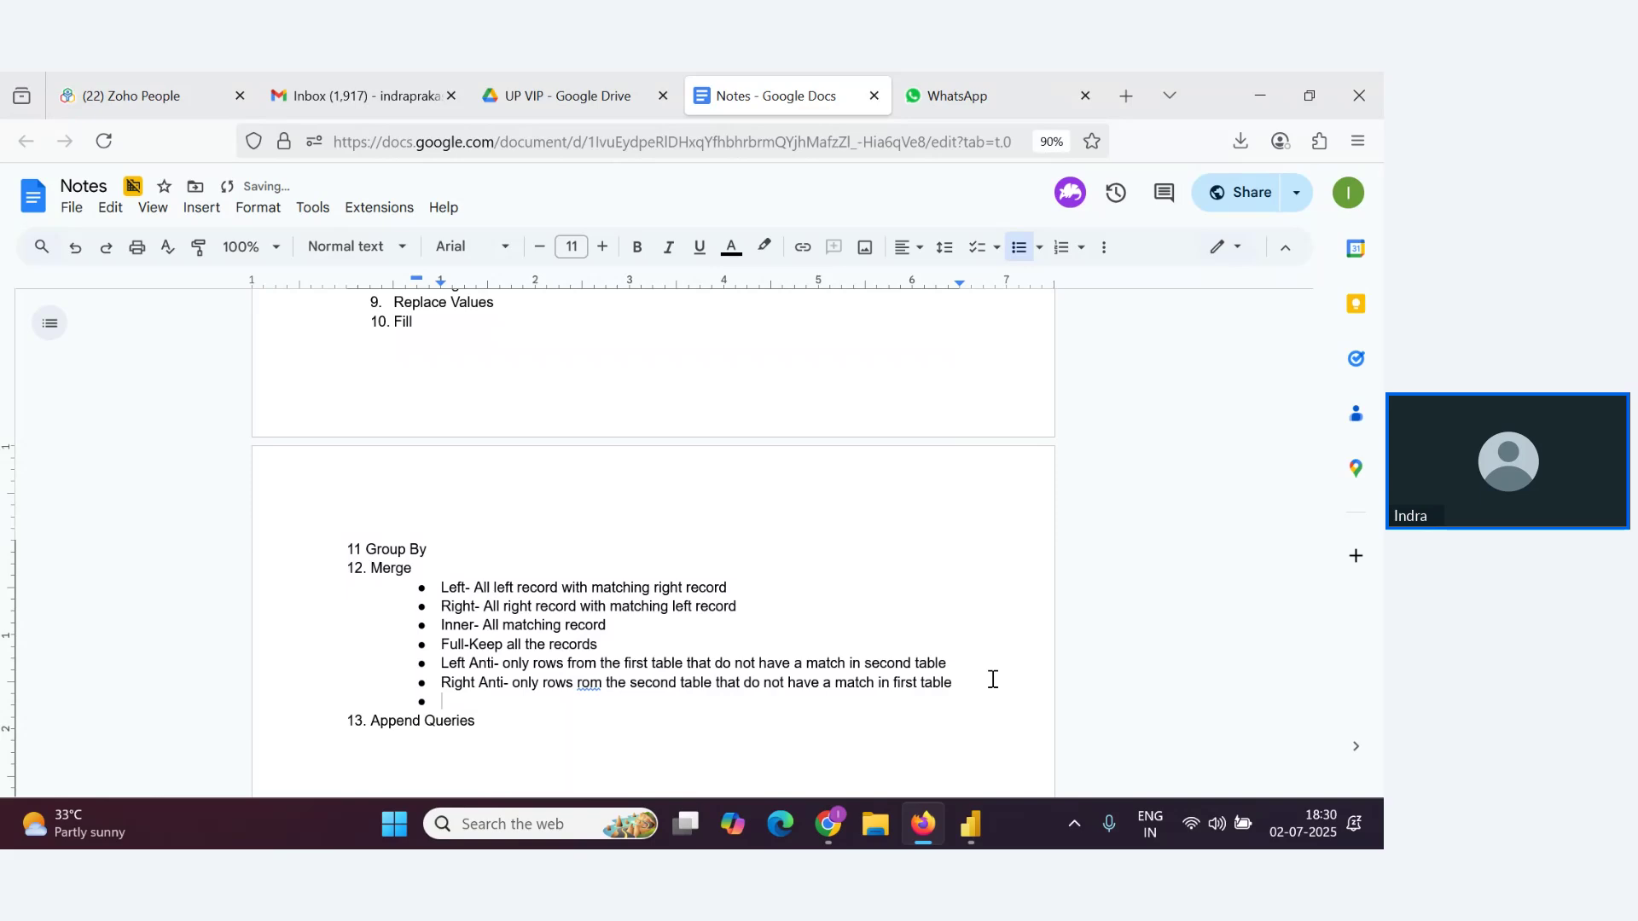
Switch to the Zoho webinar and read the attendees' newest replies in the Q&A
key(alt+Tab)
key(alt+Tab)
key(Tab)
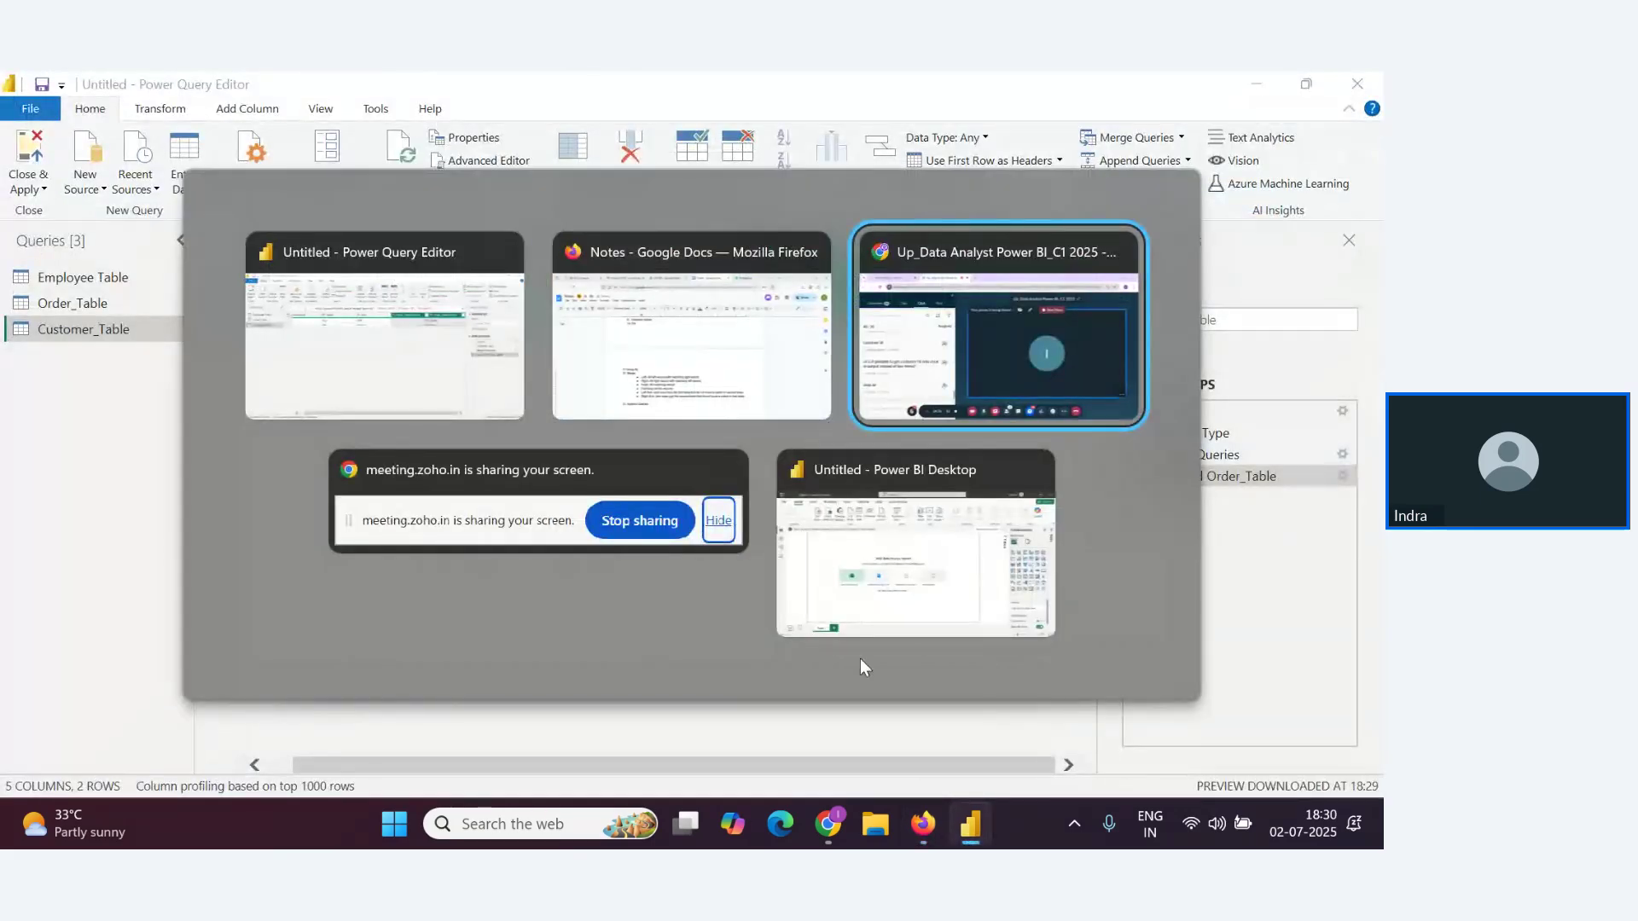
scroll(433, 583, down, 2)
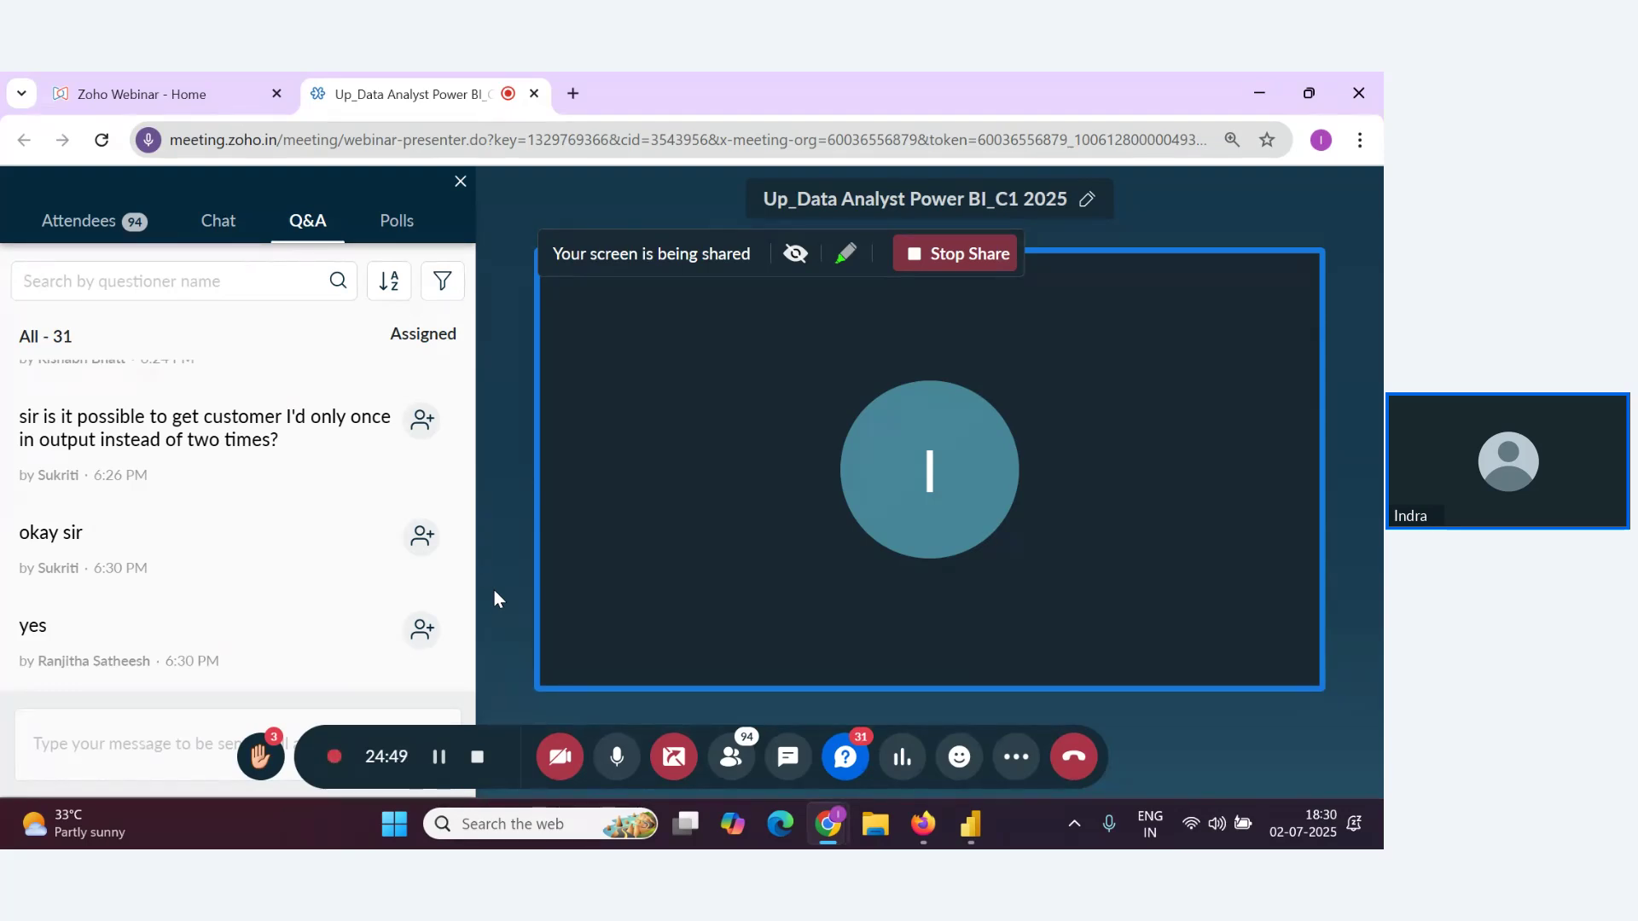
mouse_move(390, 591)
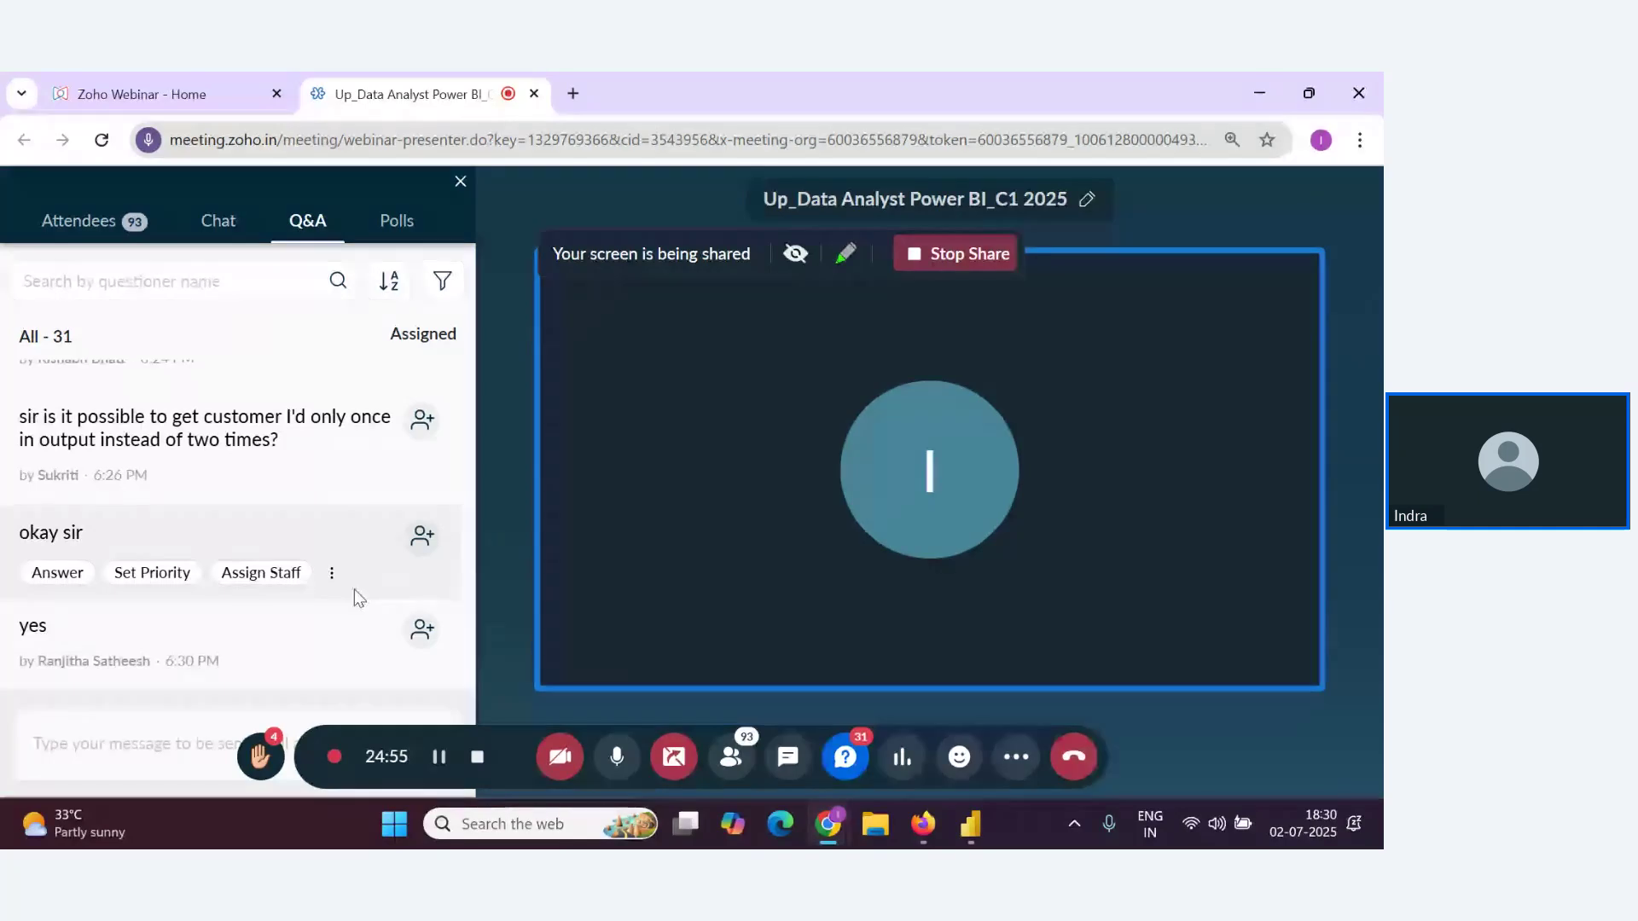
scroll(326, 606, up, 1)
scroll(326, 606, down, 1)
mouse_move(626, 636)
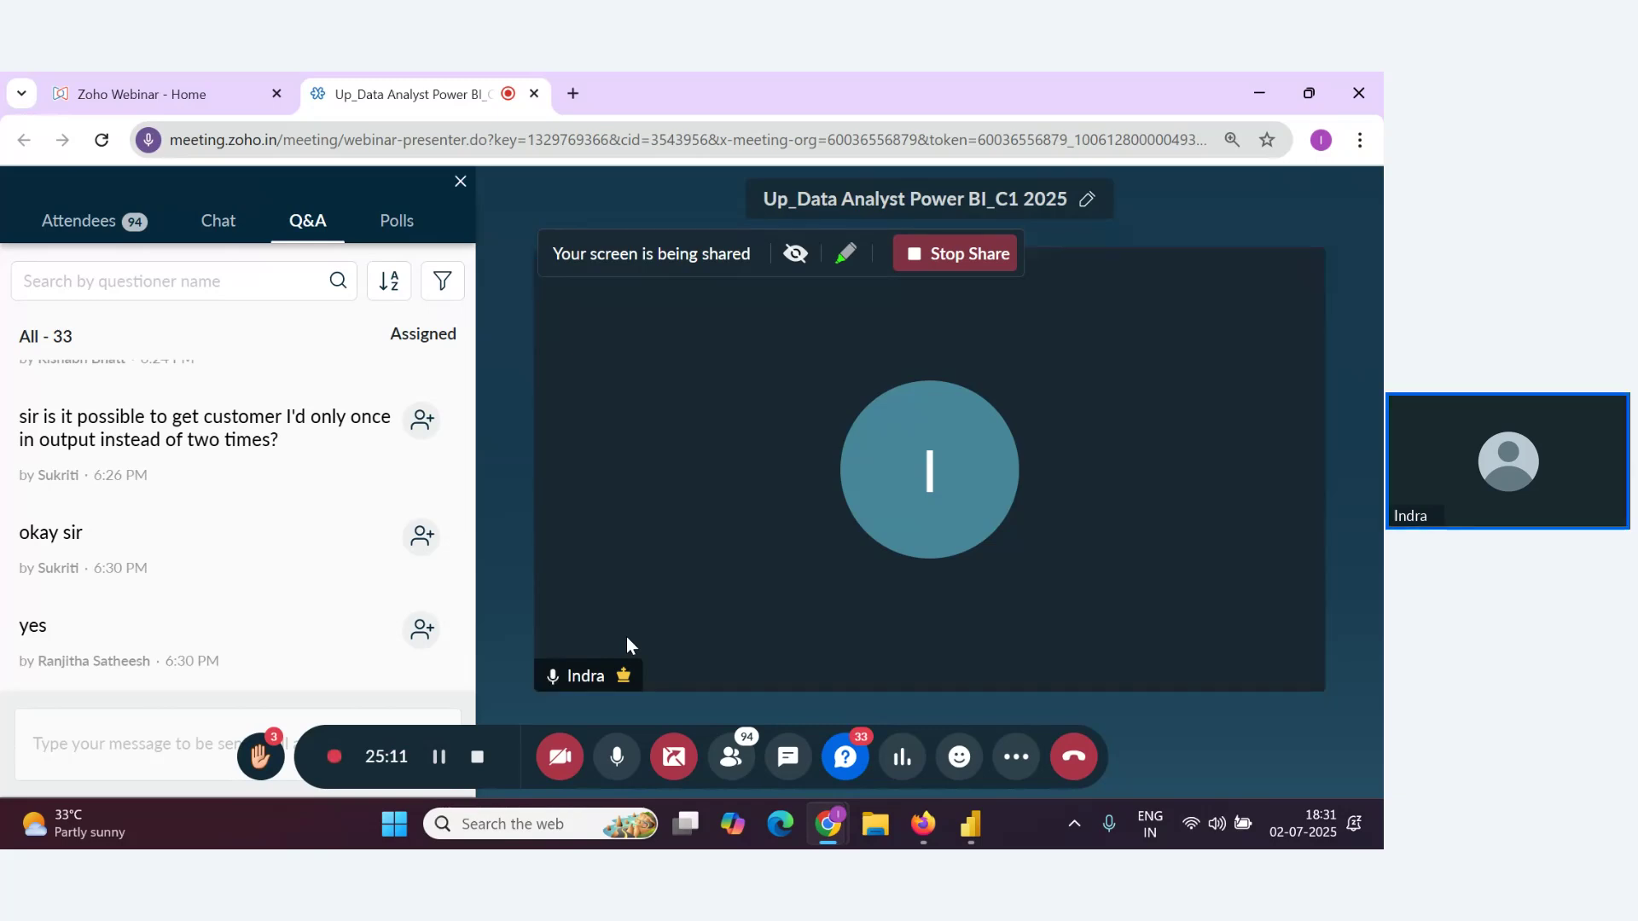
mouse_move(218, 509)
scroll(219, 508, down, 3)
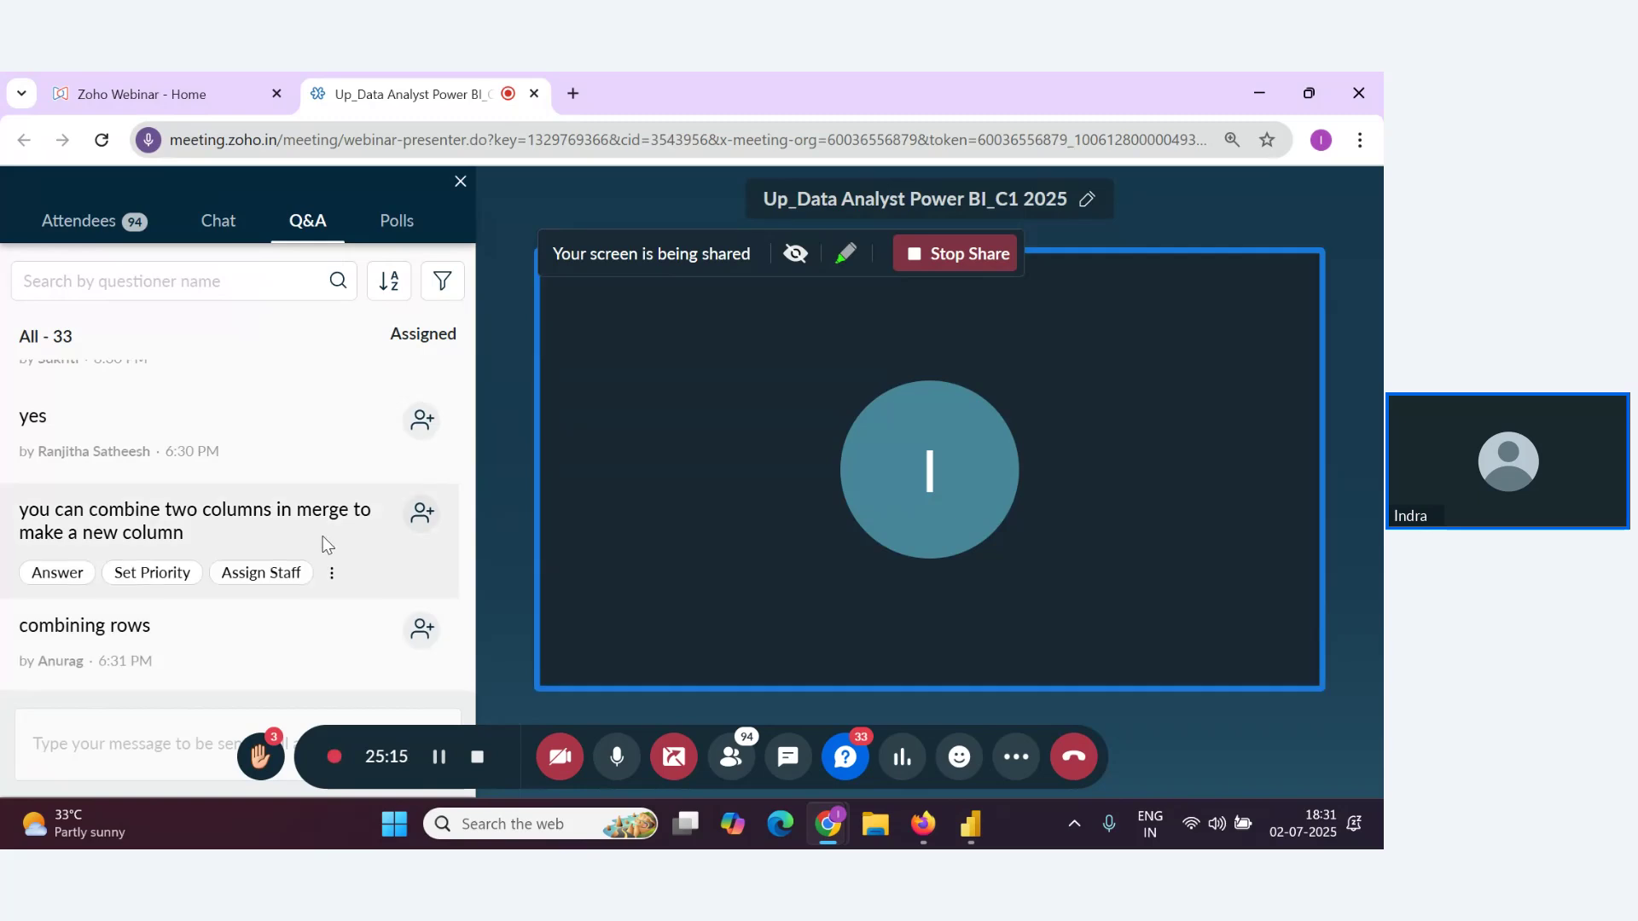
Switch to the Notes document and add the lines "Sales data of Delhi" and "Sales data of Mumbai" under Append Queries
key(alt+Tab)
key(alt+Tab)
key(alt+Tab)
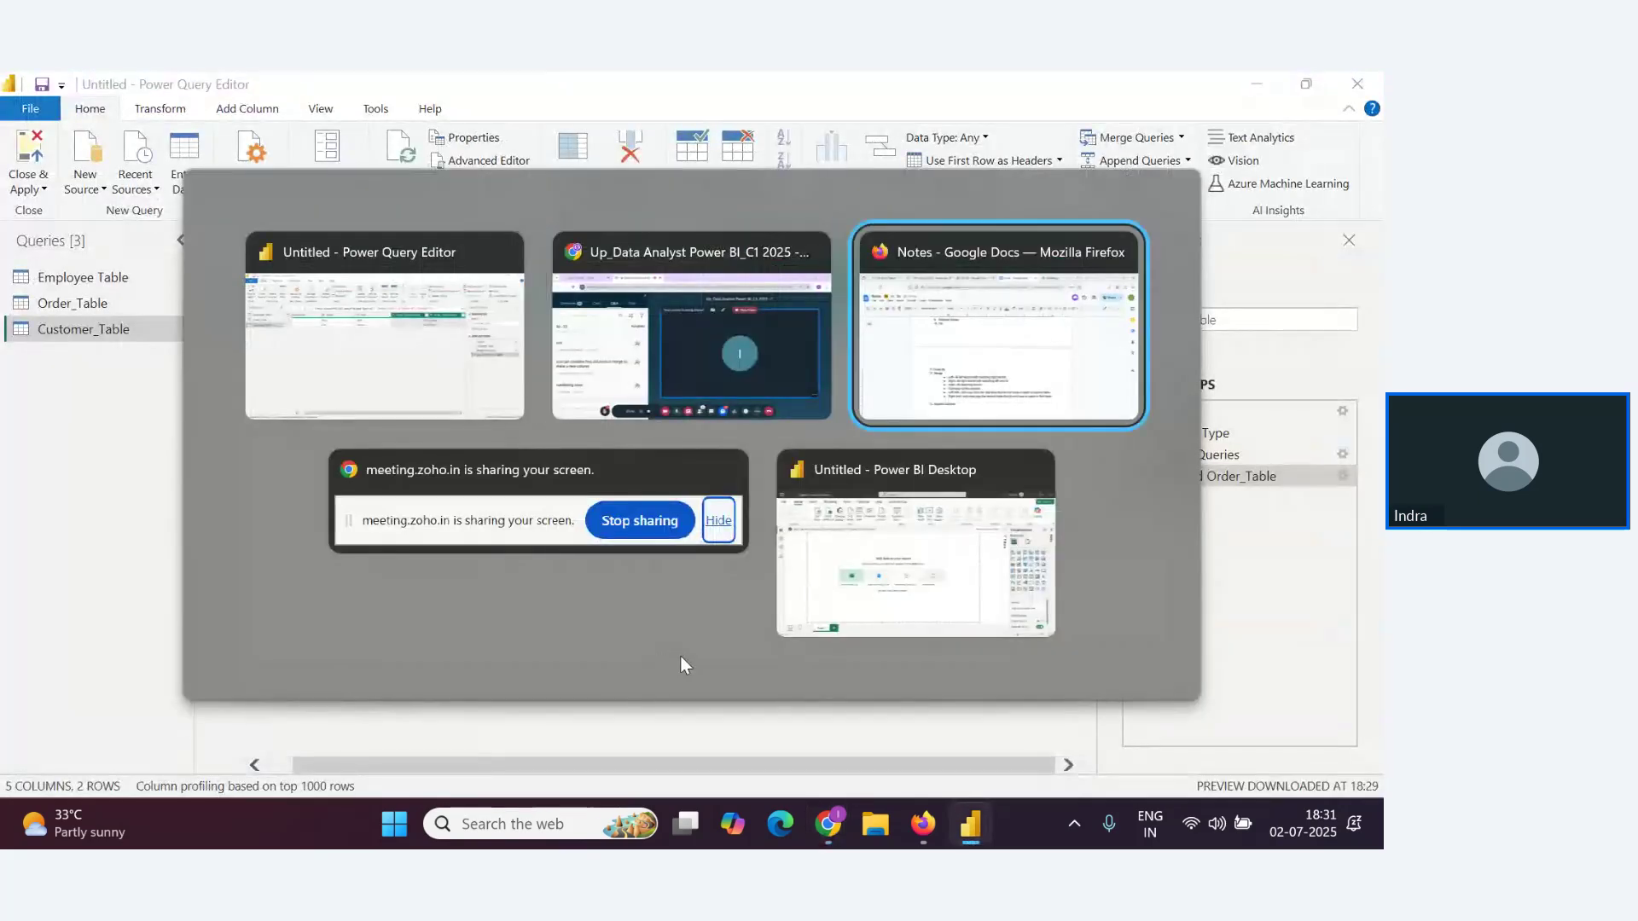
scroll(563, 559, down, 2)
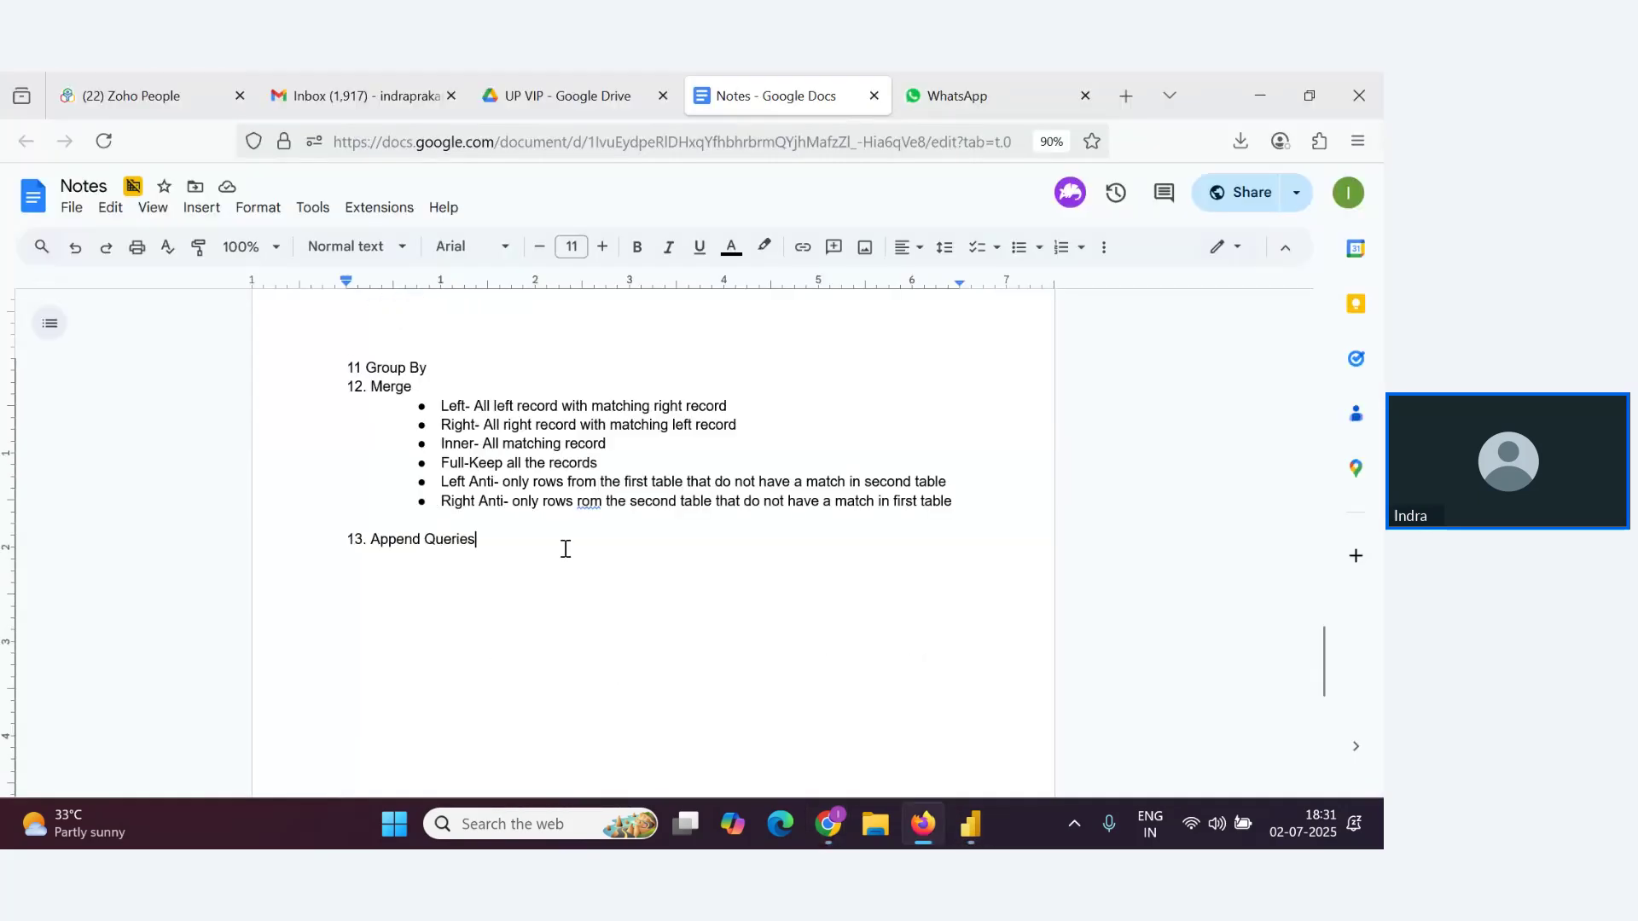
click(565, 548)
key(Return)
text(Sales data )
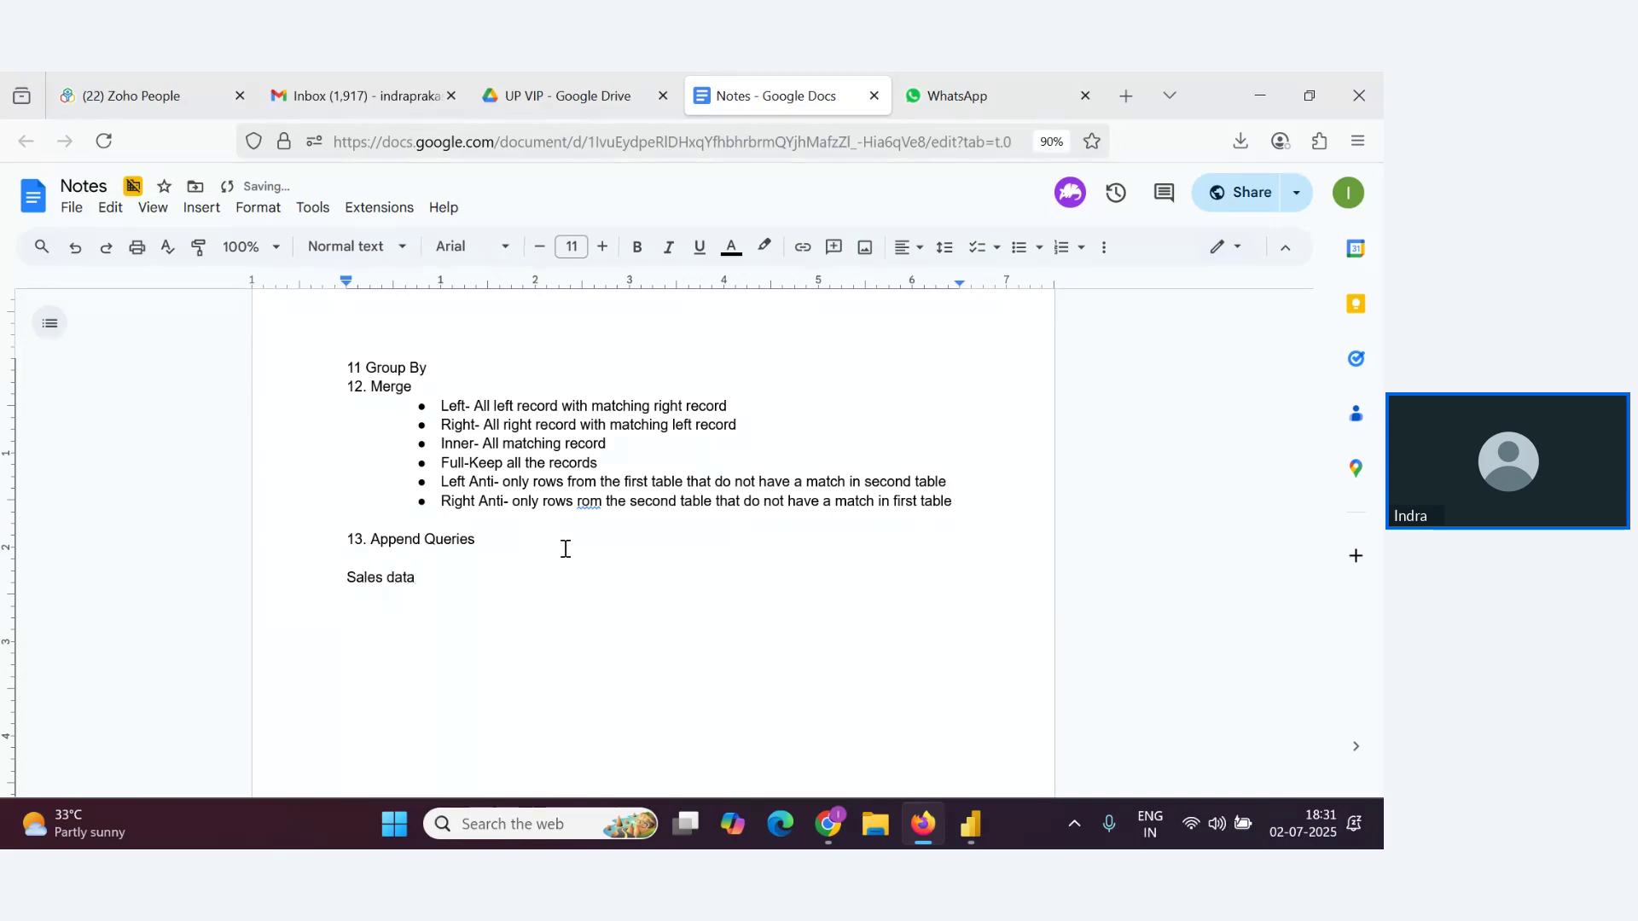
text(of Delhi)
key(Return)
text(Sales data )
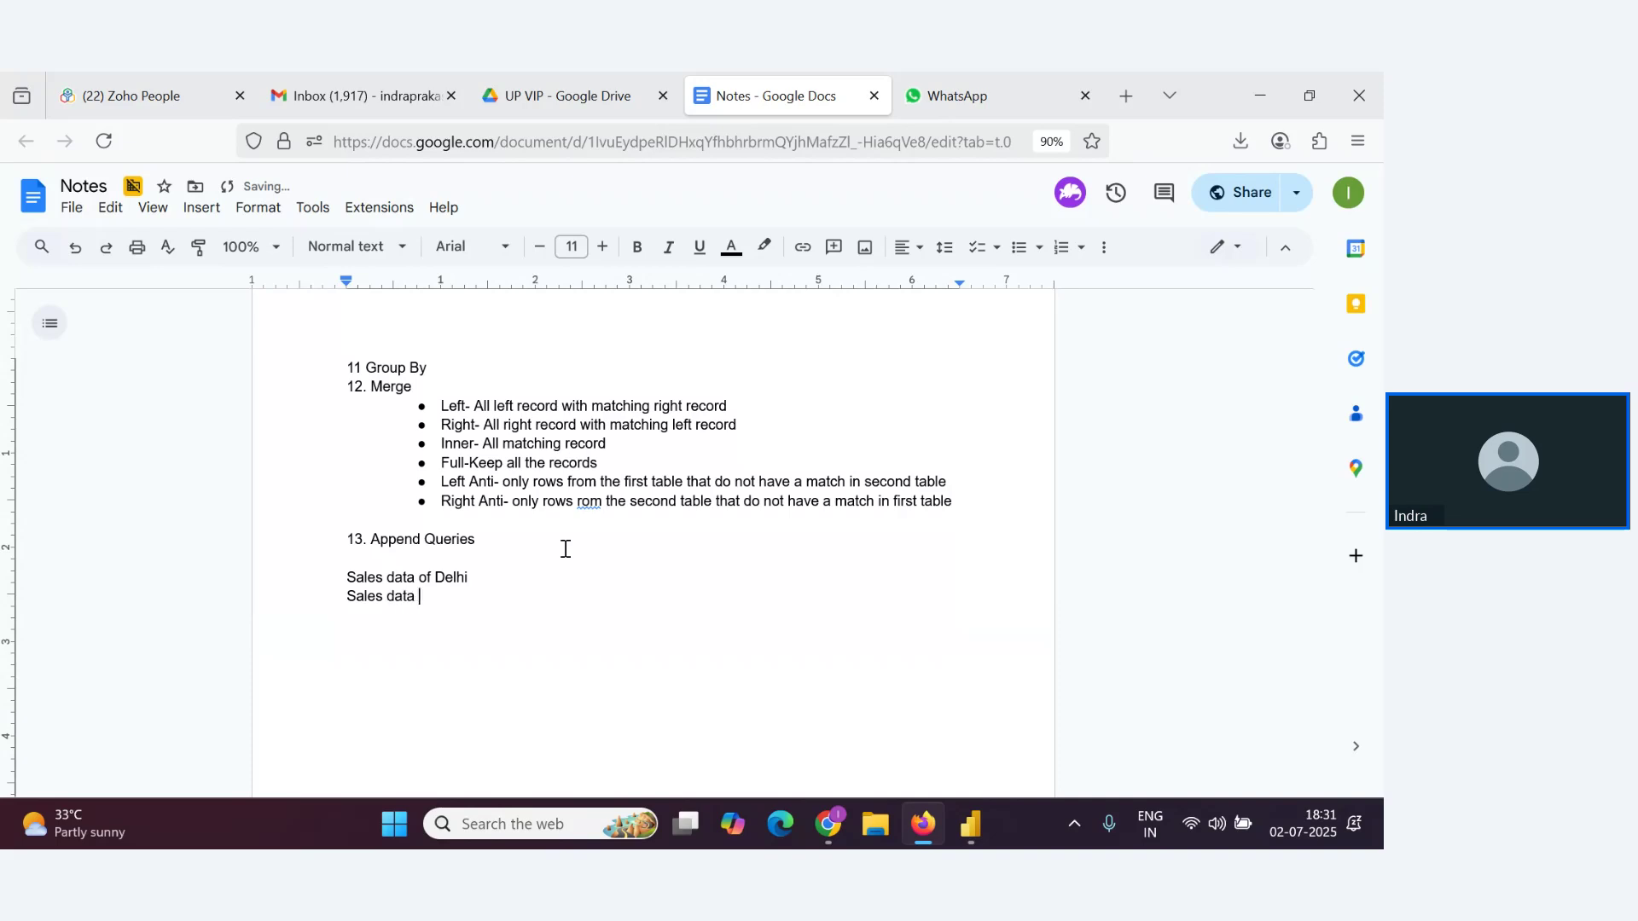
text(of Mumbai)
Prefix the Delhi sales line with "Table 1:" and the Mumbai sales line with "Table 2:"
drag(478, 578, 414, 575)
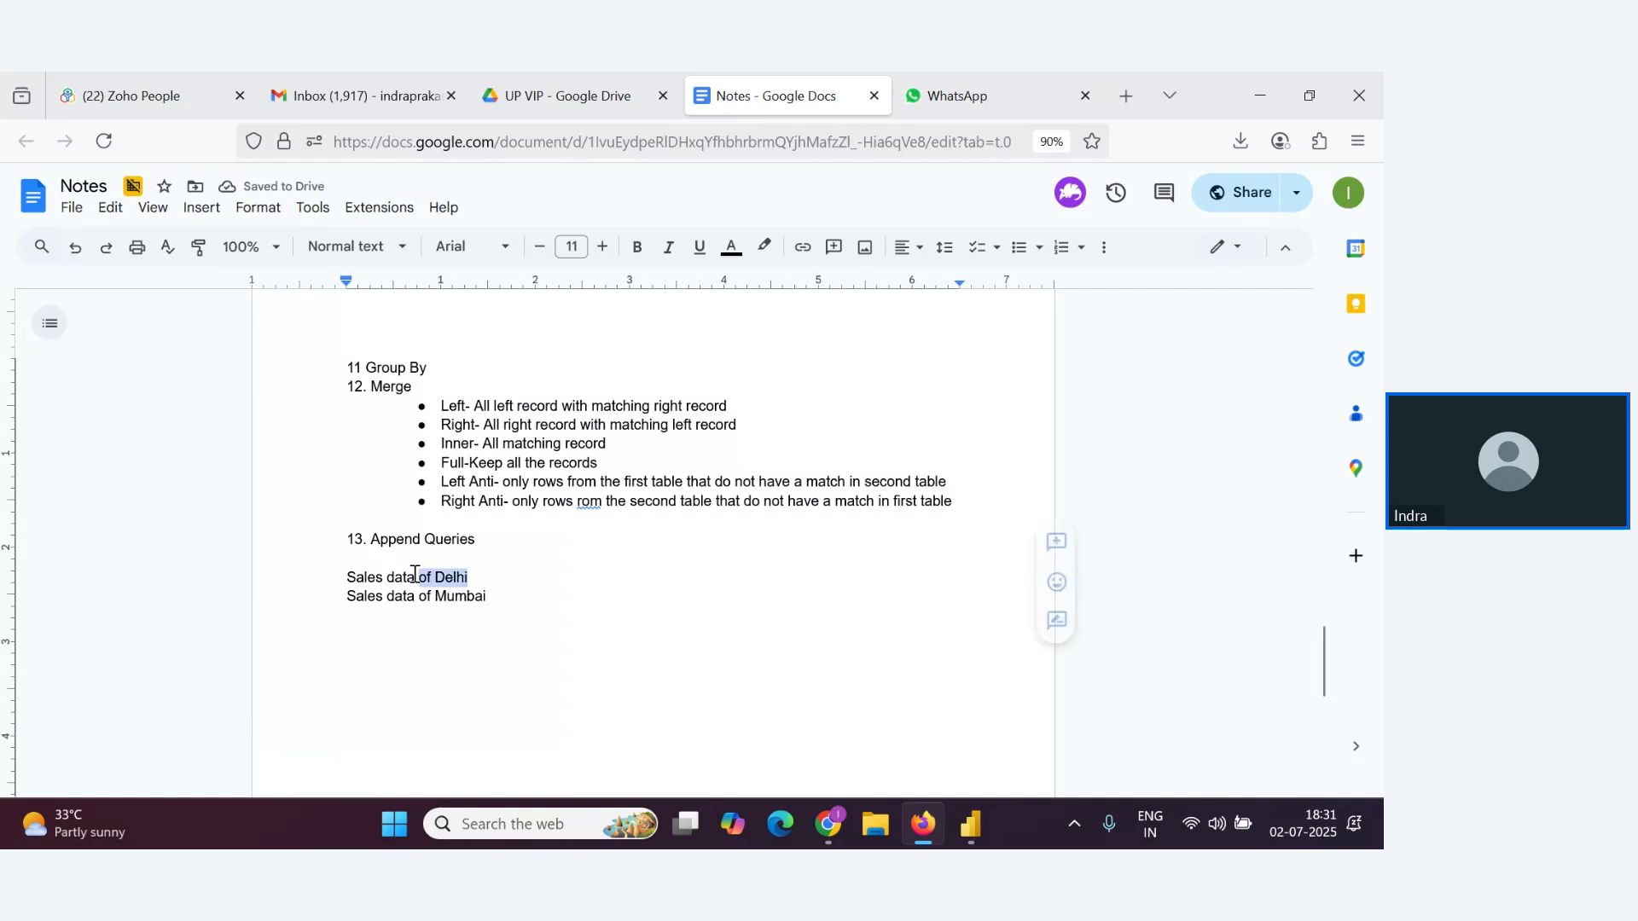
click(348, 579)
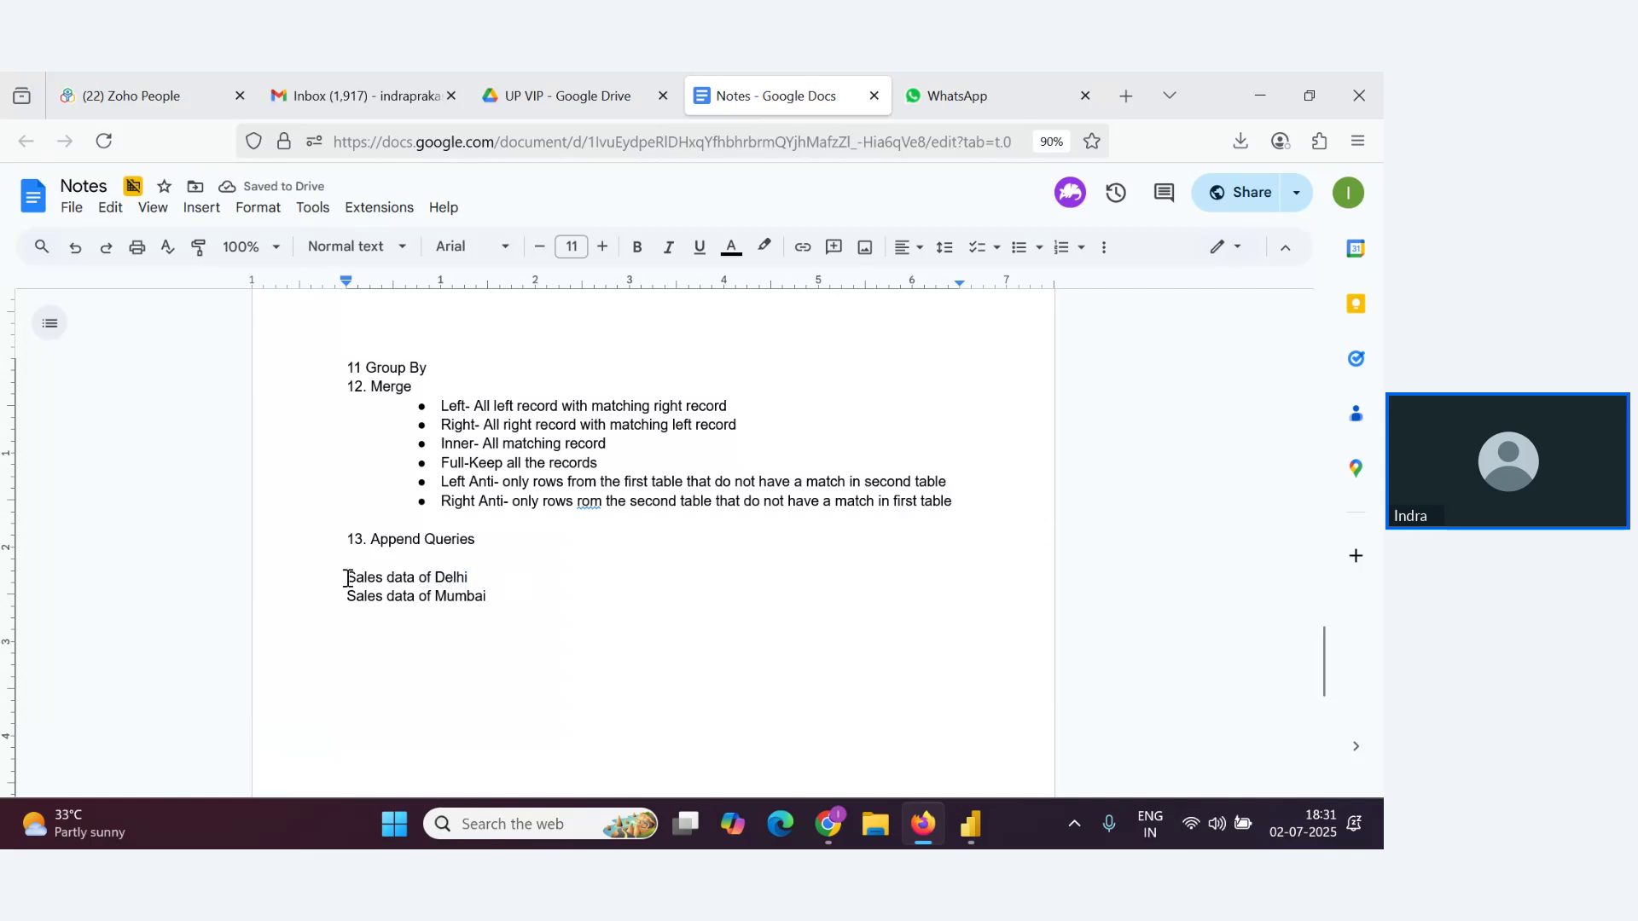
text(Table 1:)
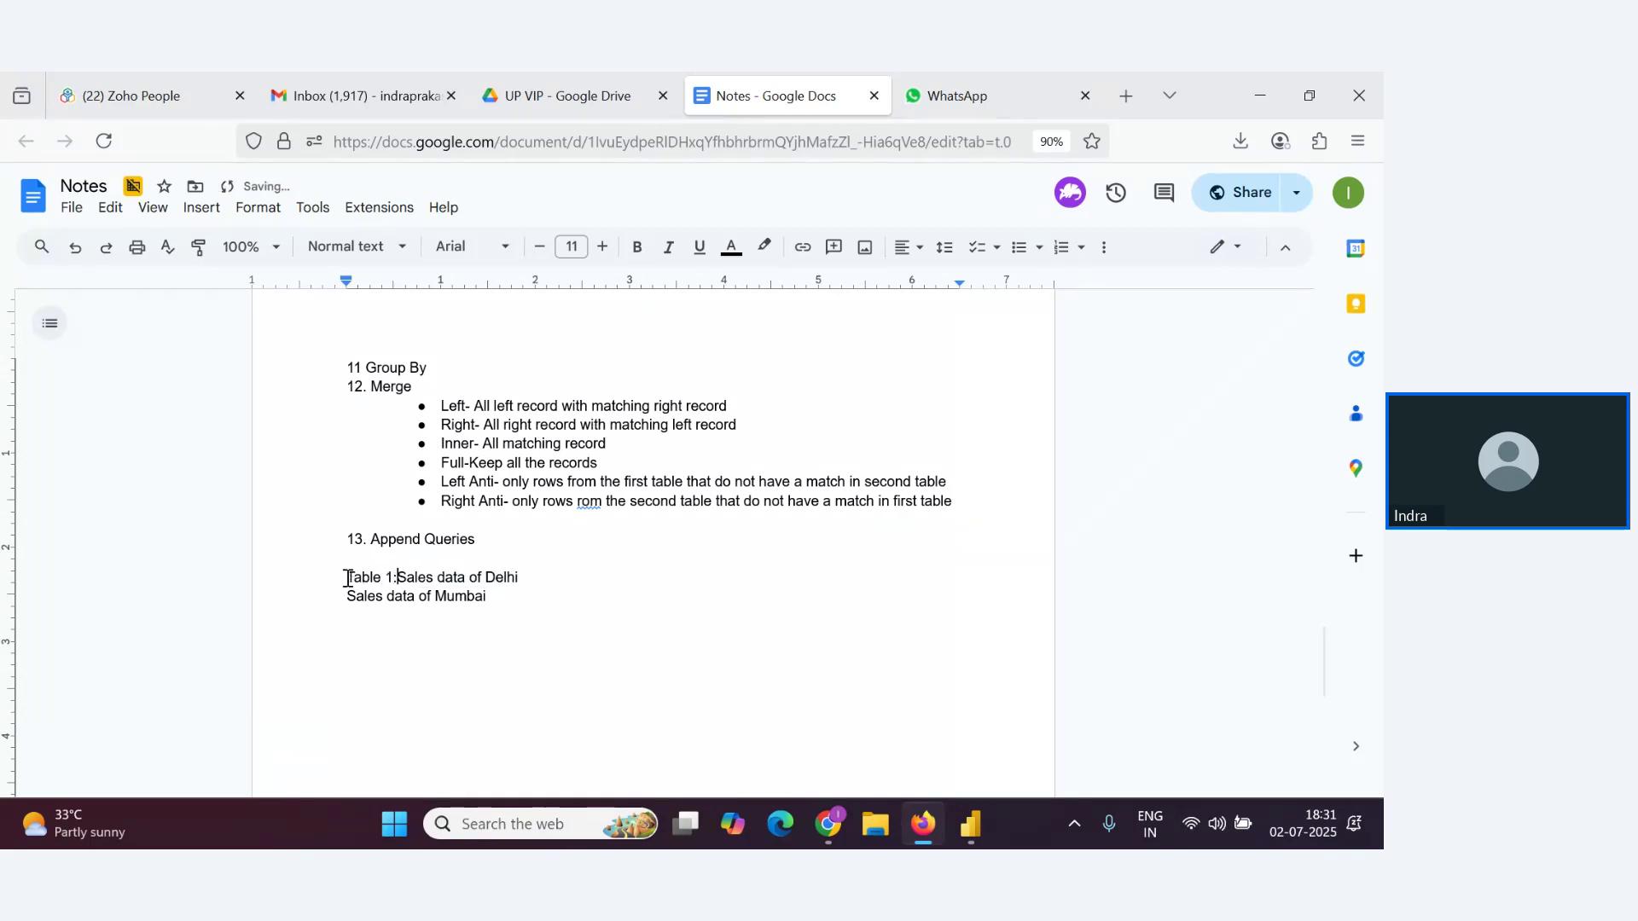
key(Down)
text(TYable 2:)
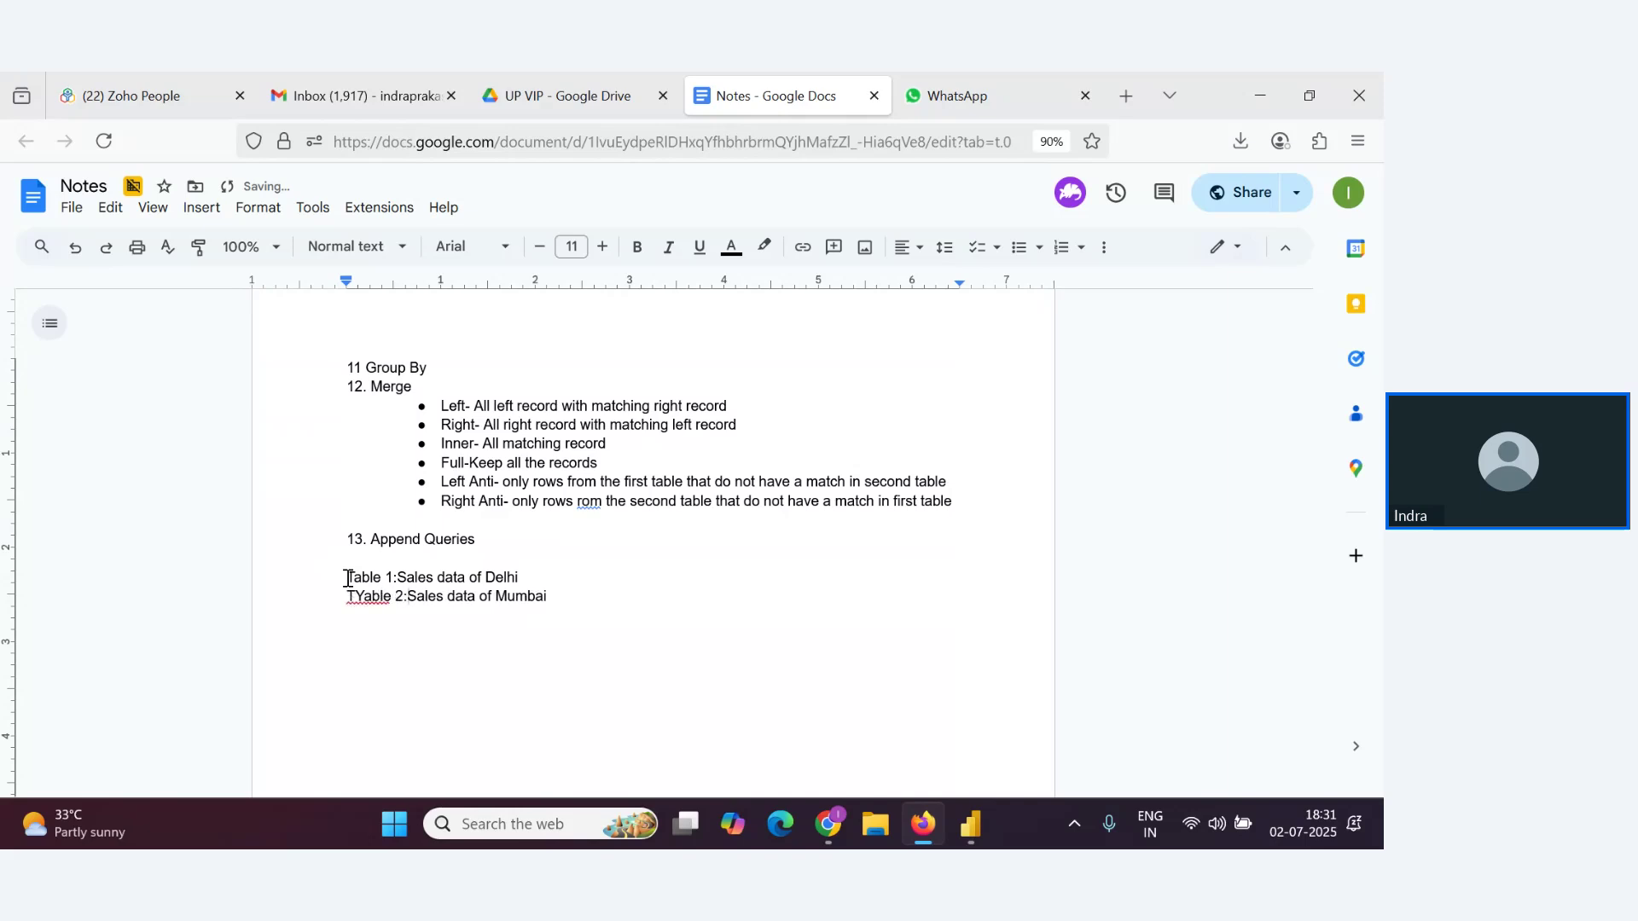
key(Left)
key(Left)
key(Left)
key(Left)
key(Left)
key(Left)
key(Left)
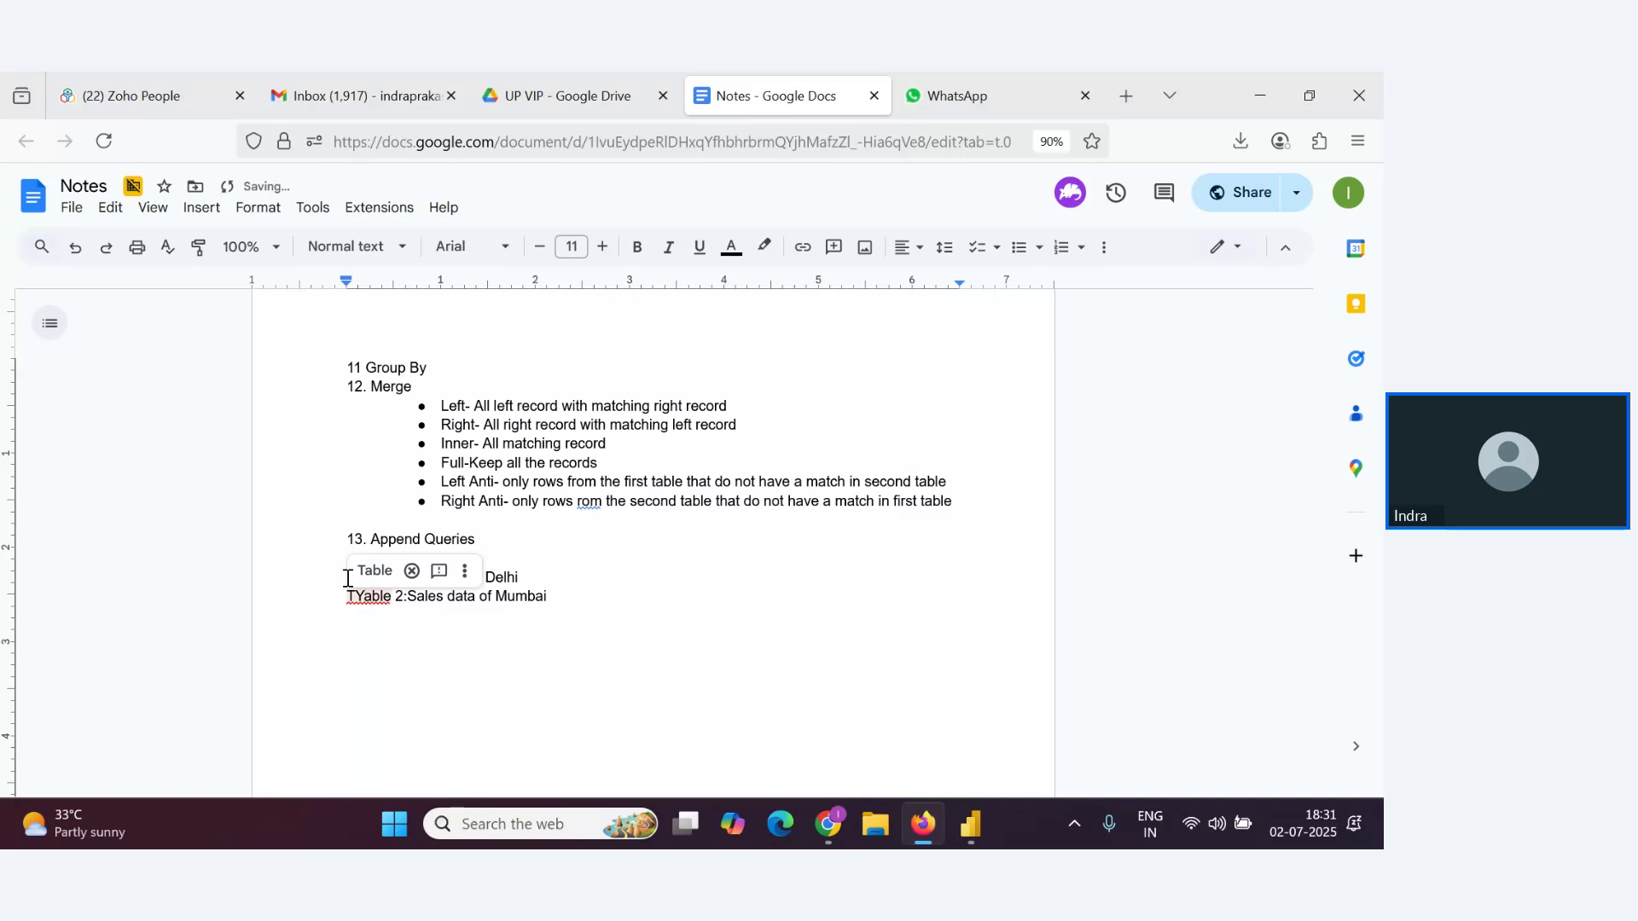
key(BackSpace)
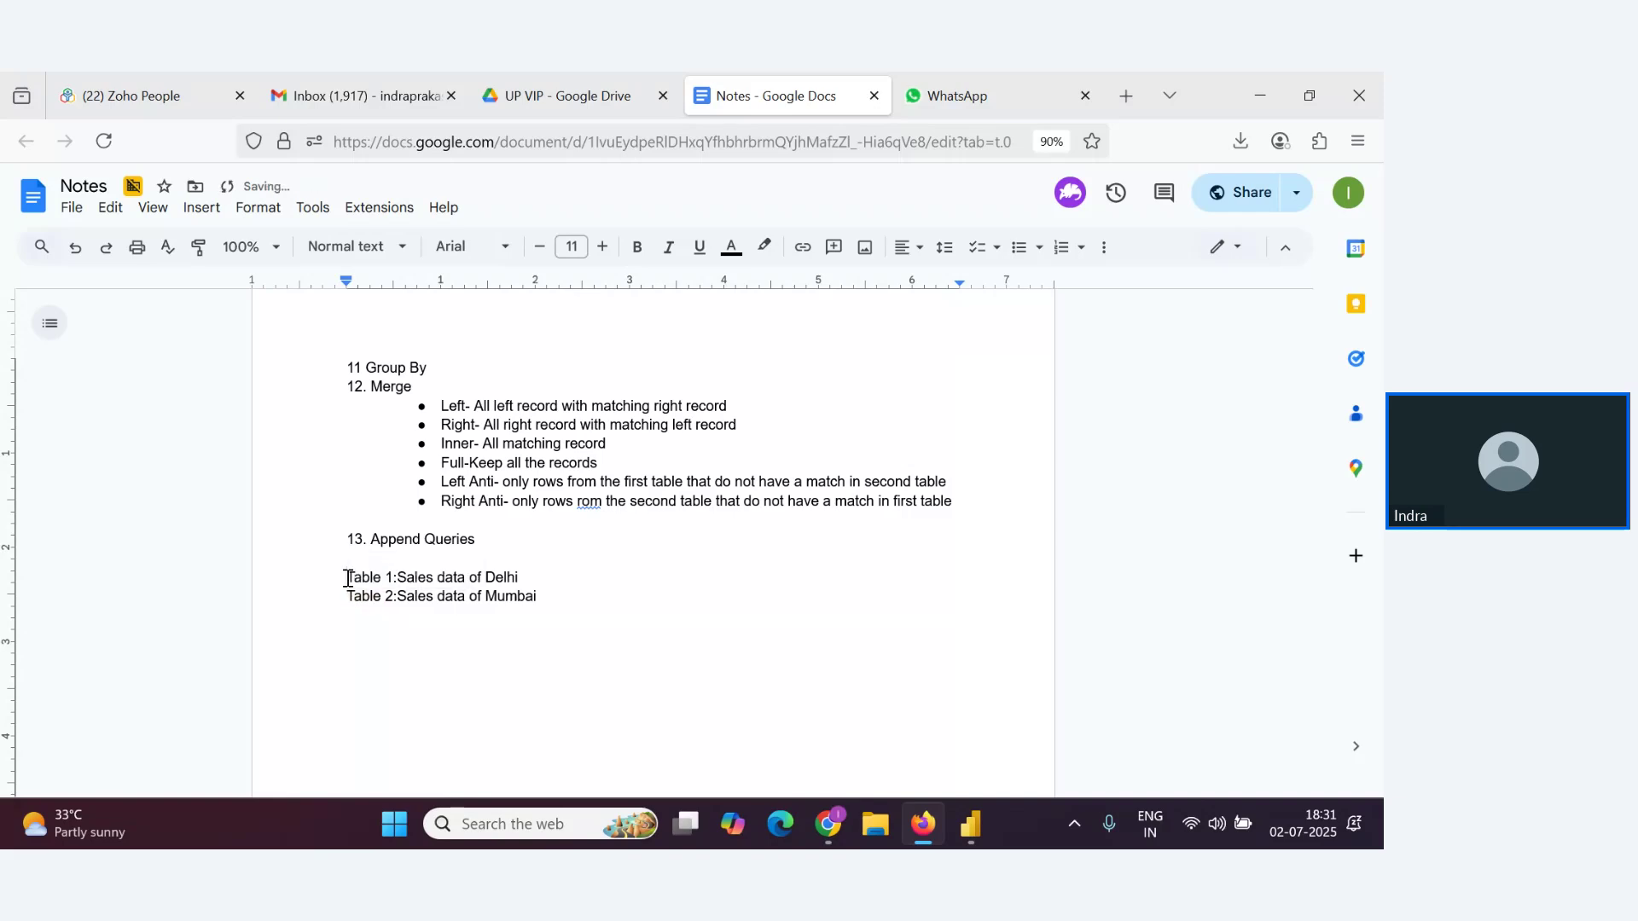
click(565, 597)
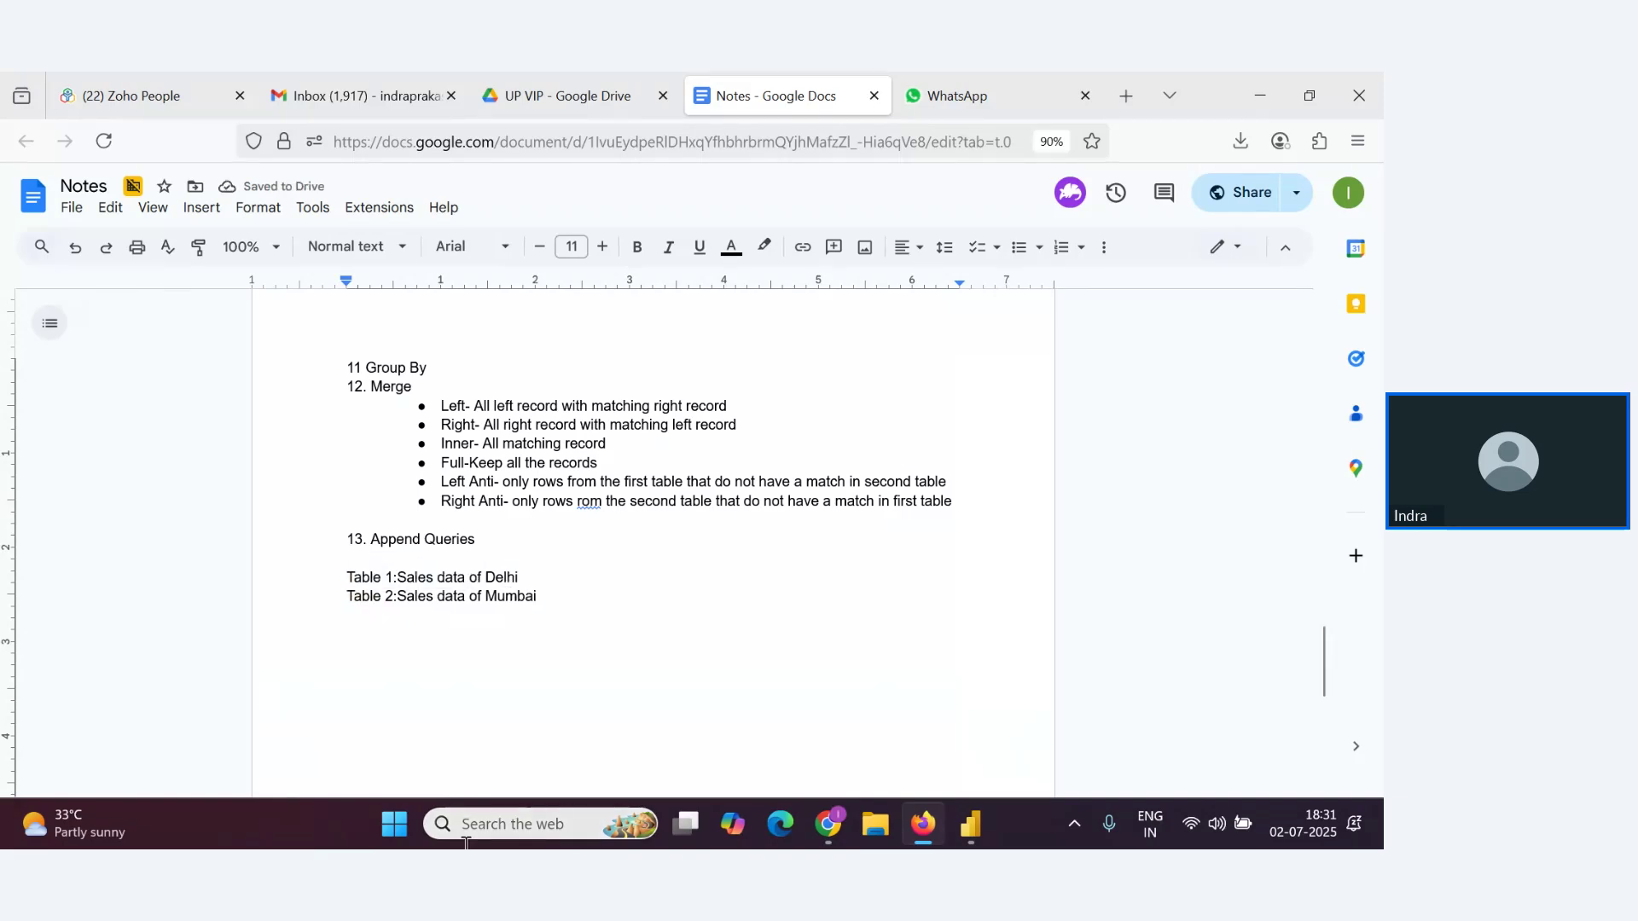
scroll(477, 570, down, 2)
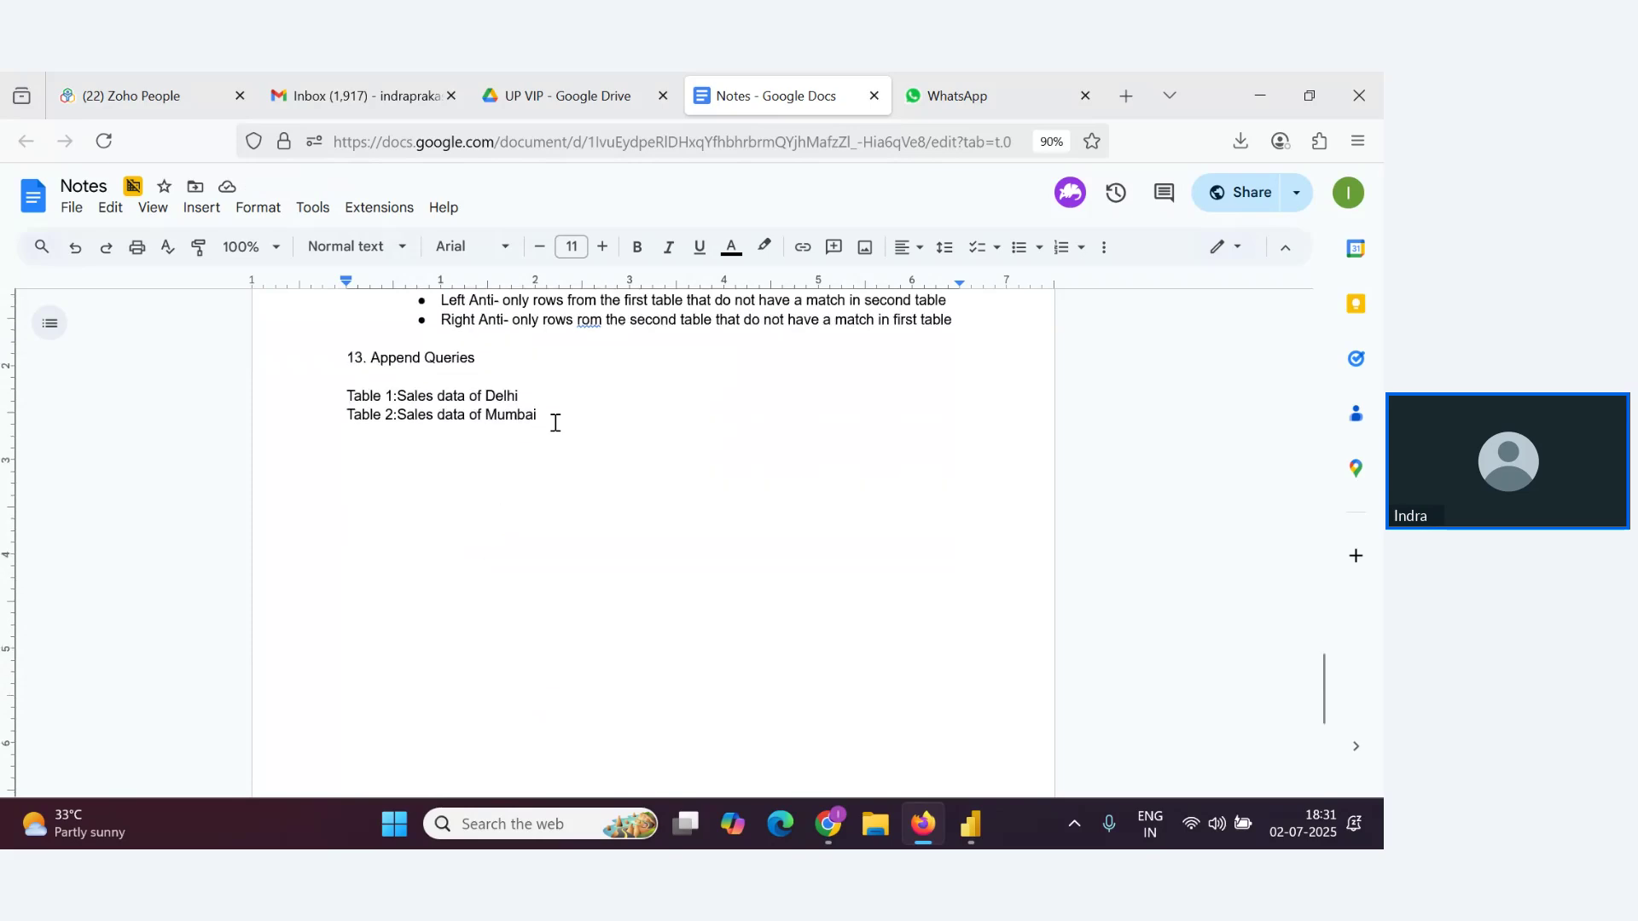
Switch to Power Query Editor and start a manually entered table with the columns Emp Id, Emp Name and Salary
key(alt+Tab)
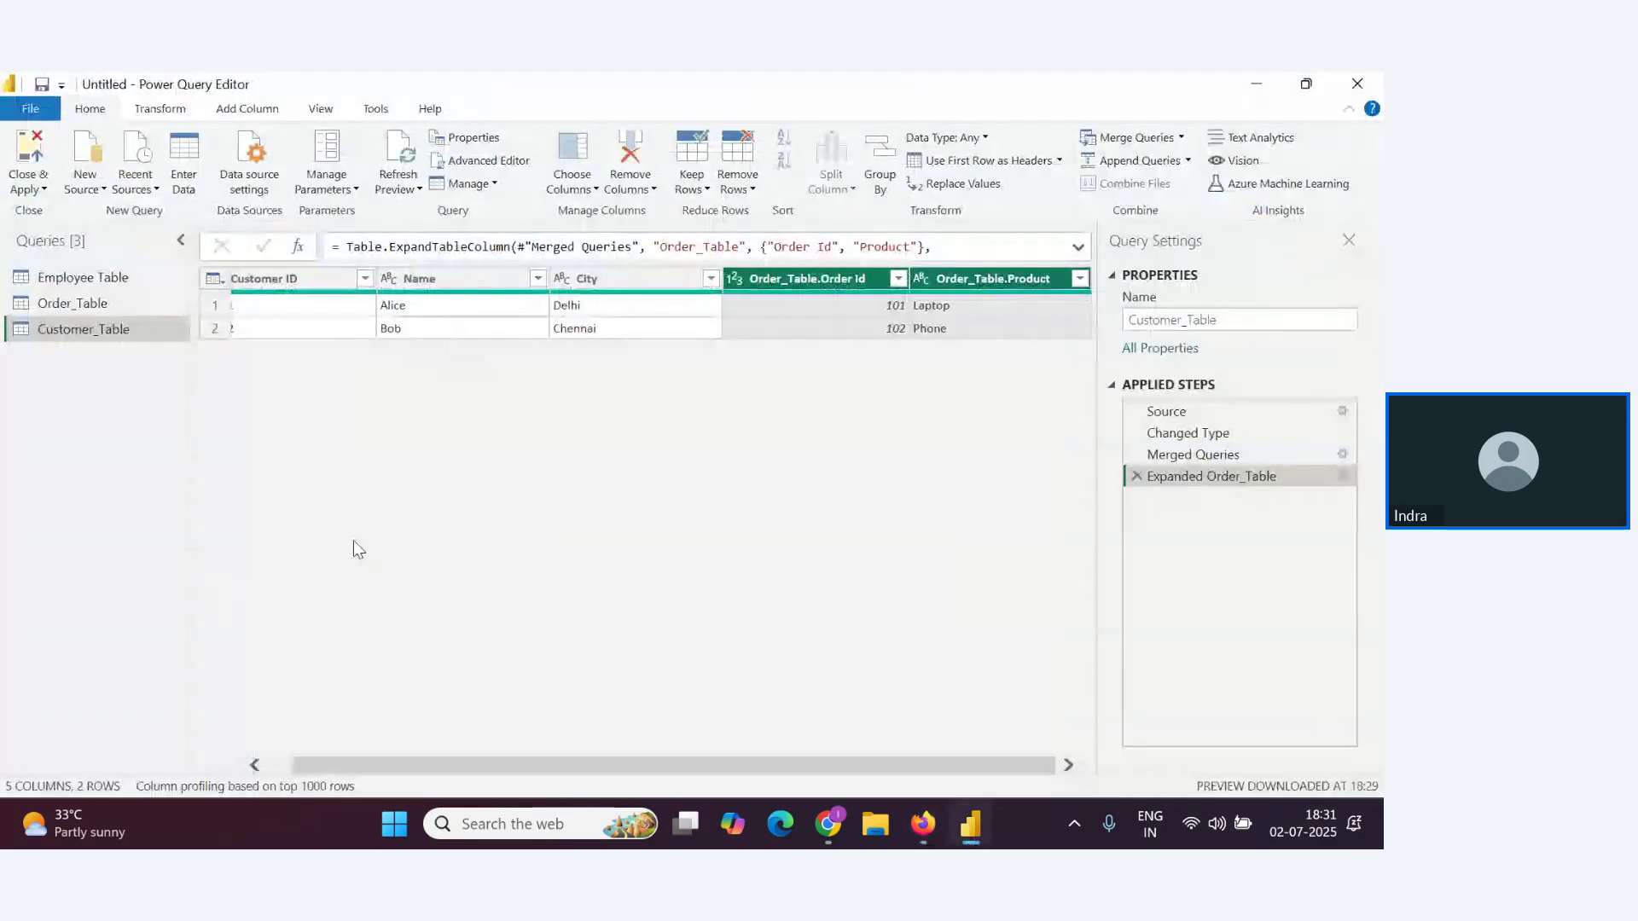
click(181, 176)
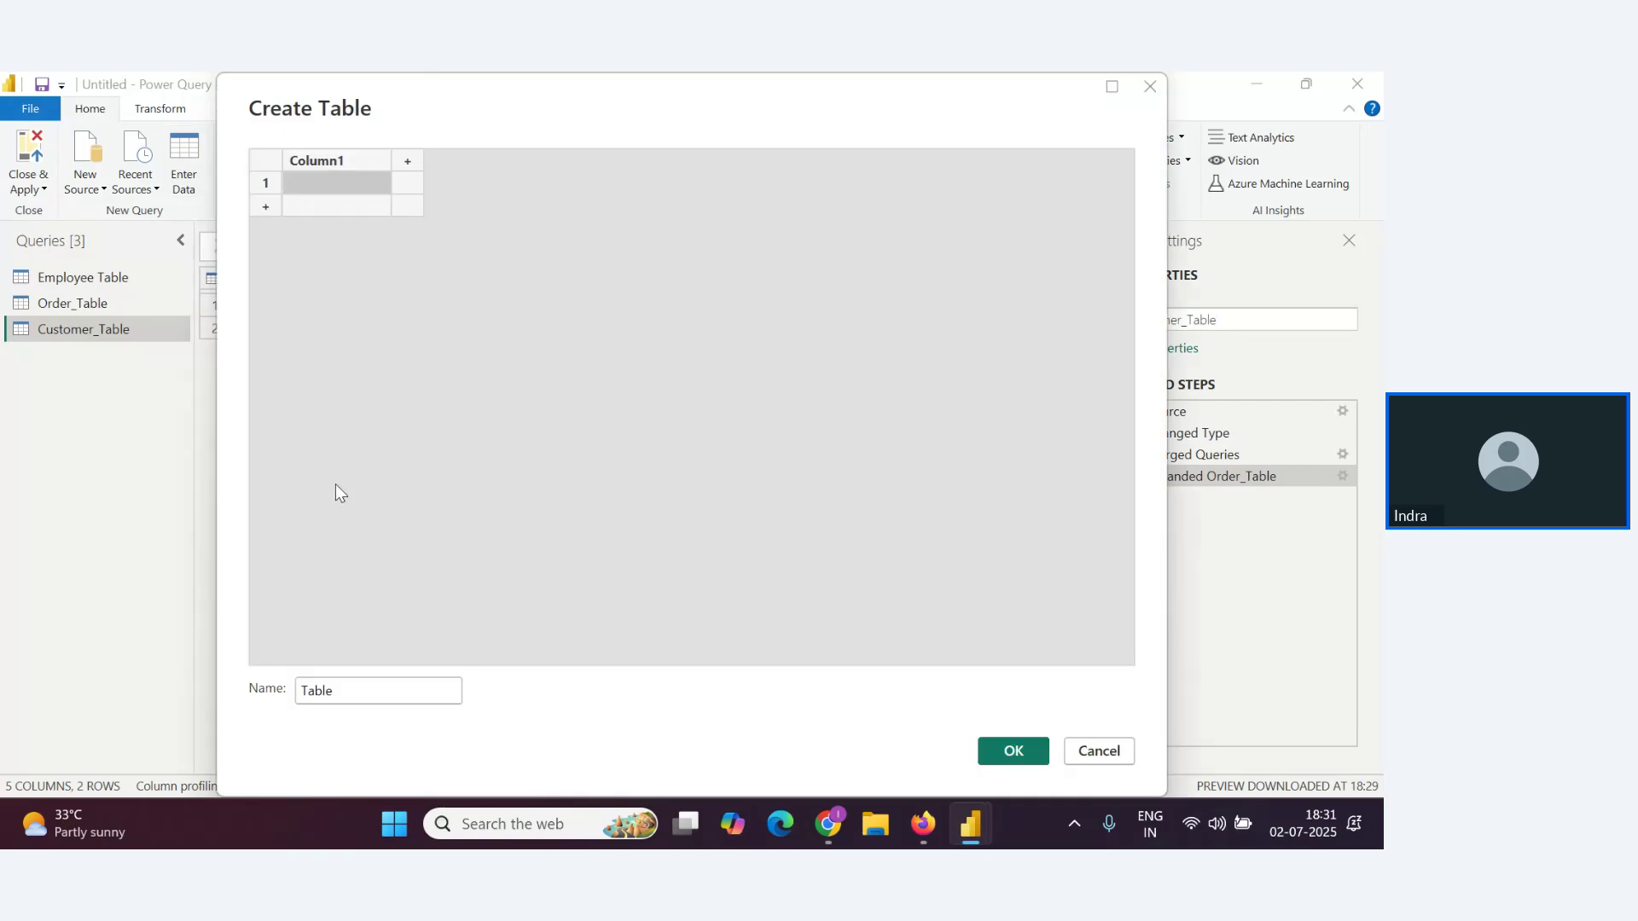
double_click(321, 159)
text(Emp Id)
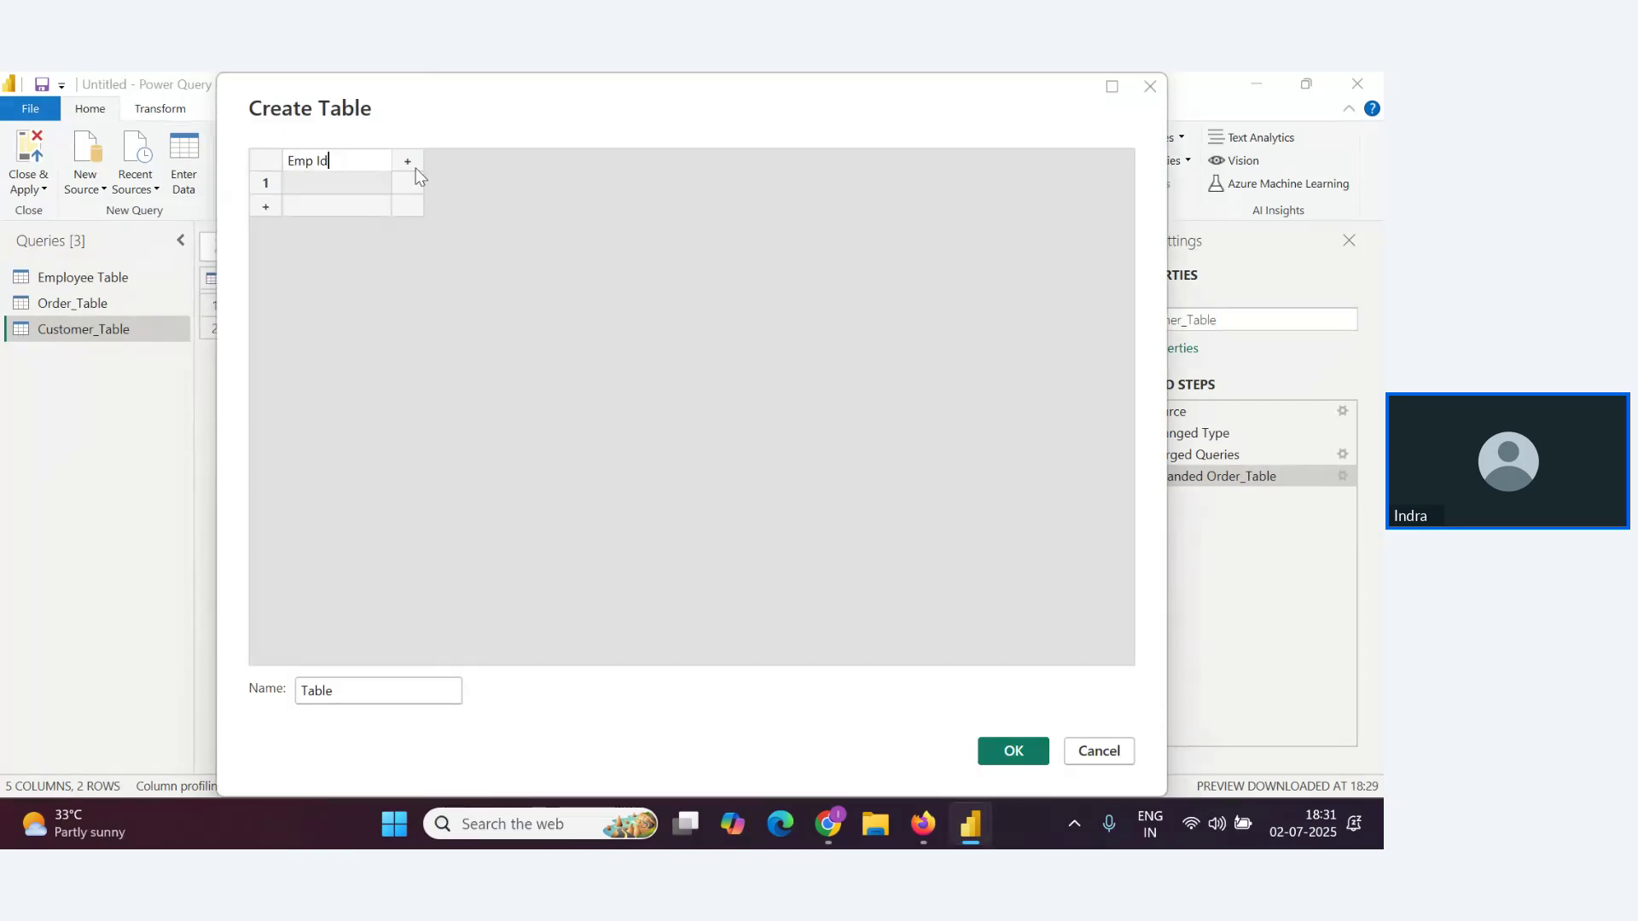
click(416, 167)
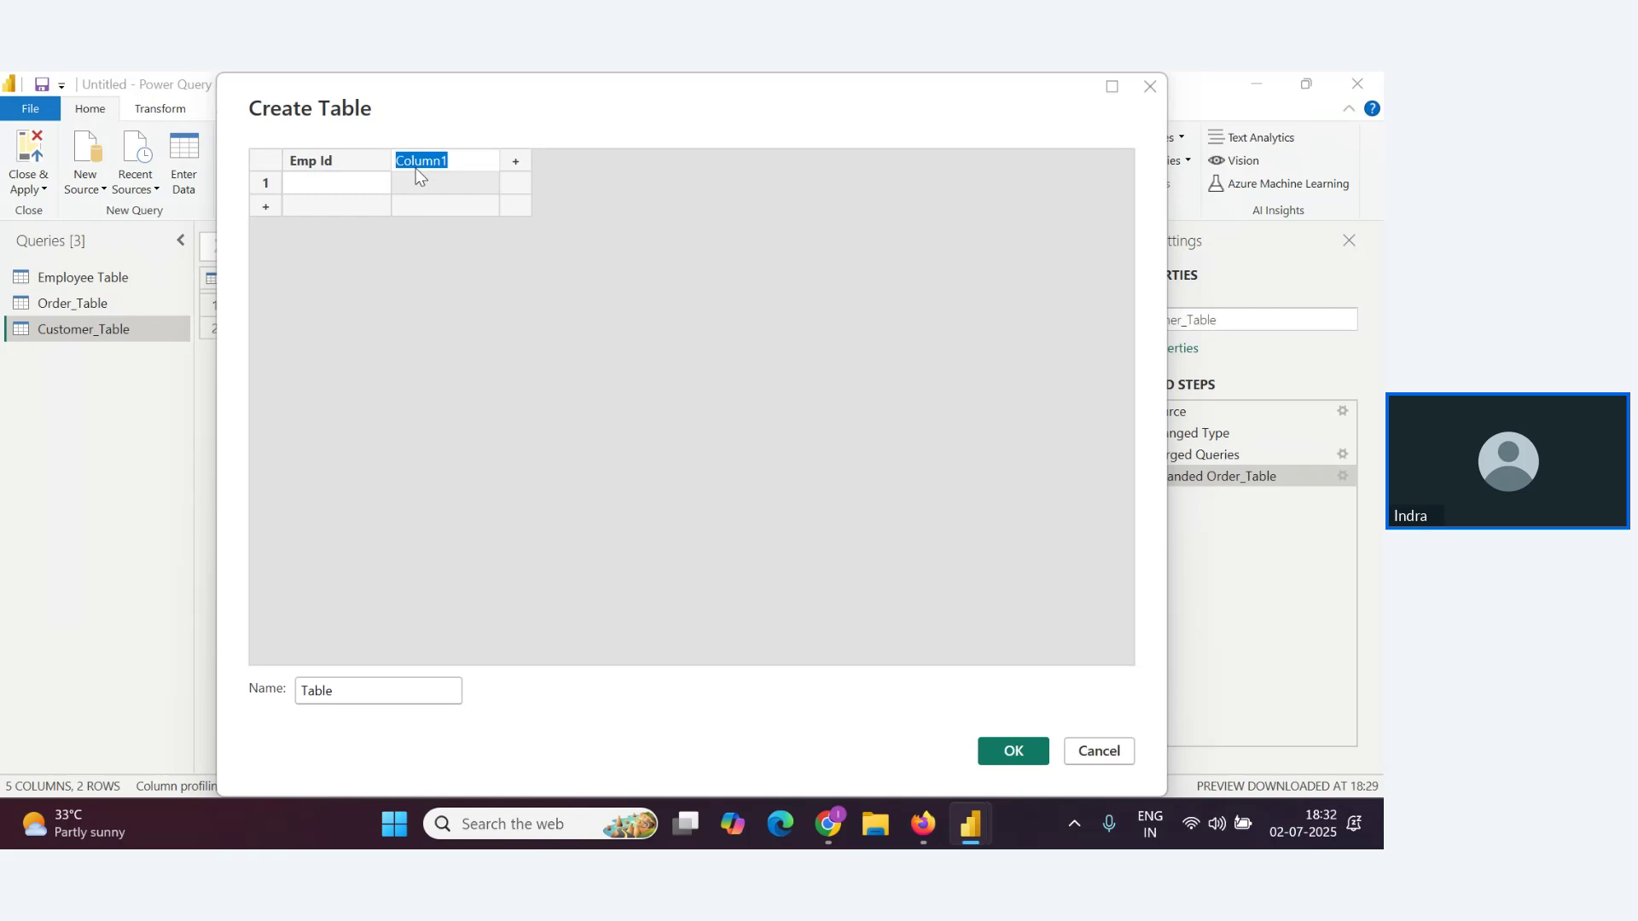
text(Emp Name)
key(Tab)
text(Sal)
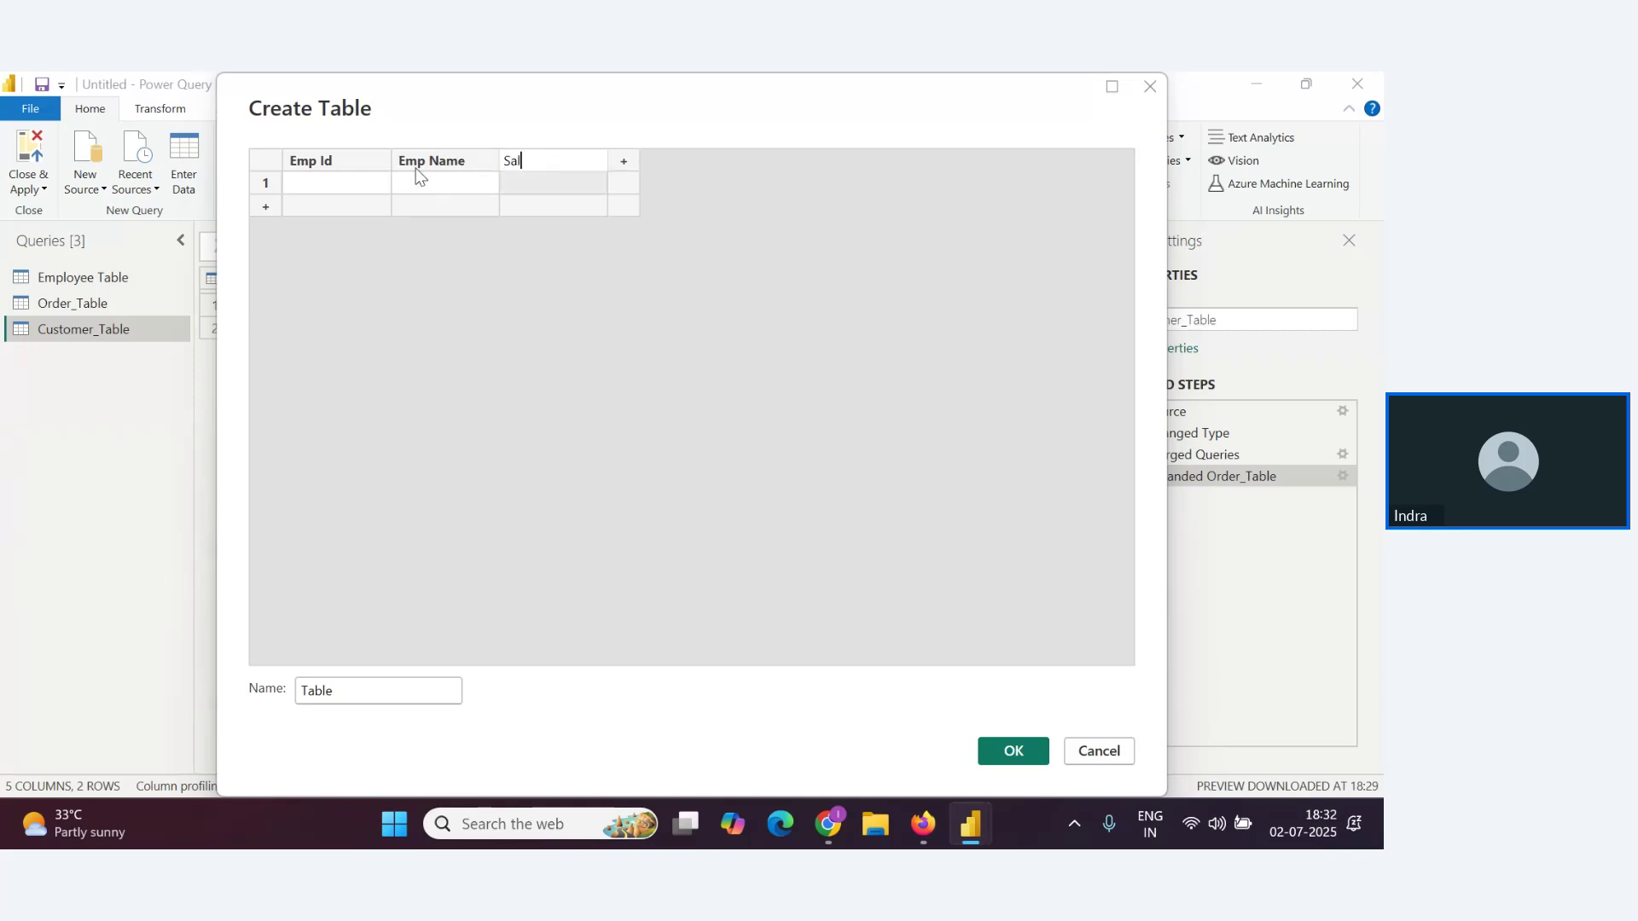
text(ary)
key(Return)
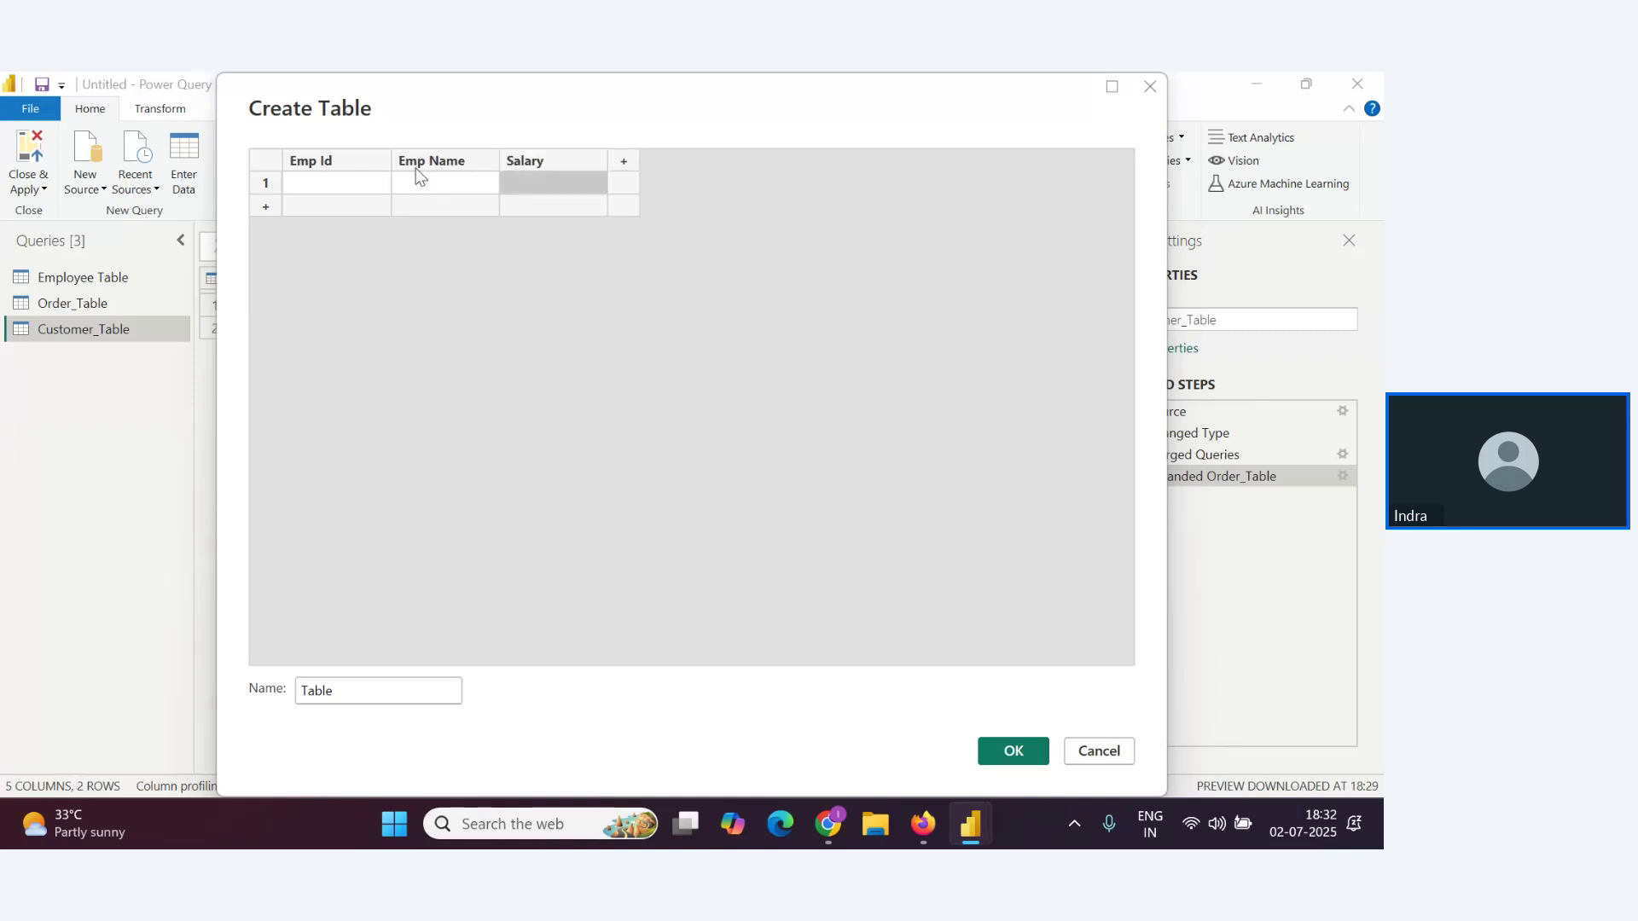
Fill the first row with Emp Id 101, a sample employee name and a salary of 10000
key(Left)
key(Left)
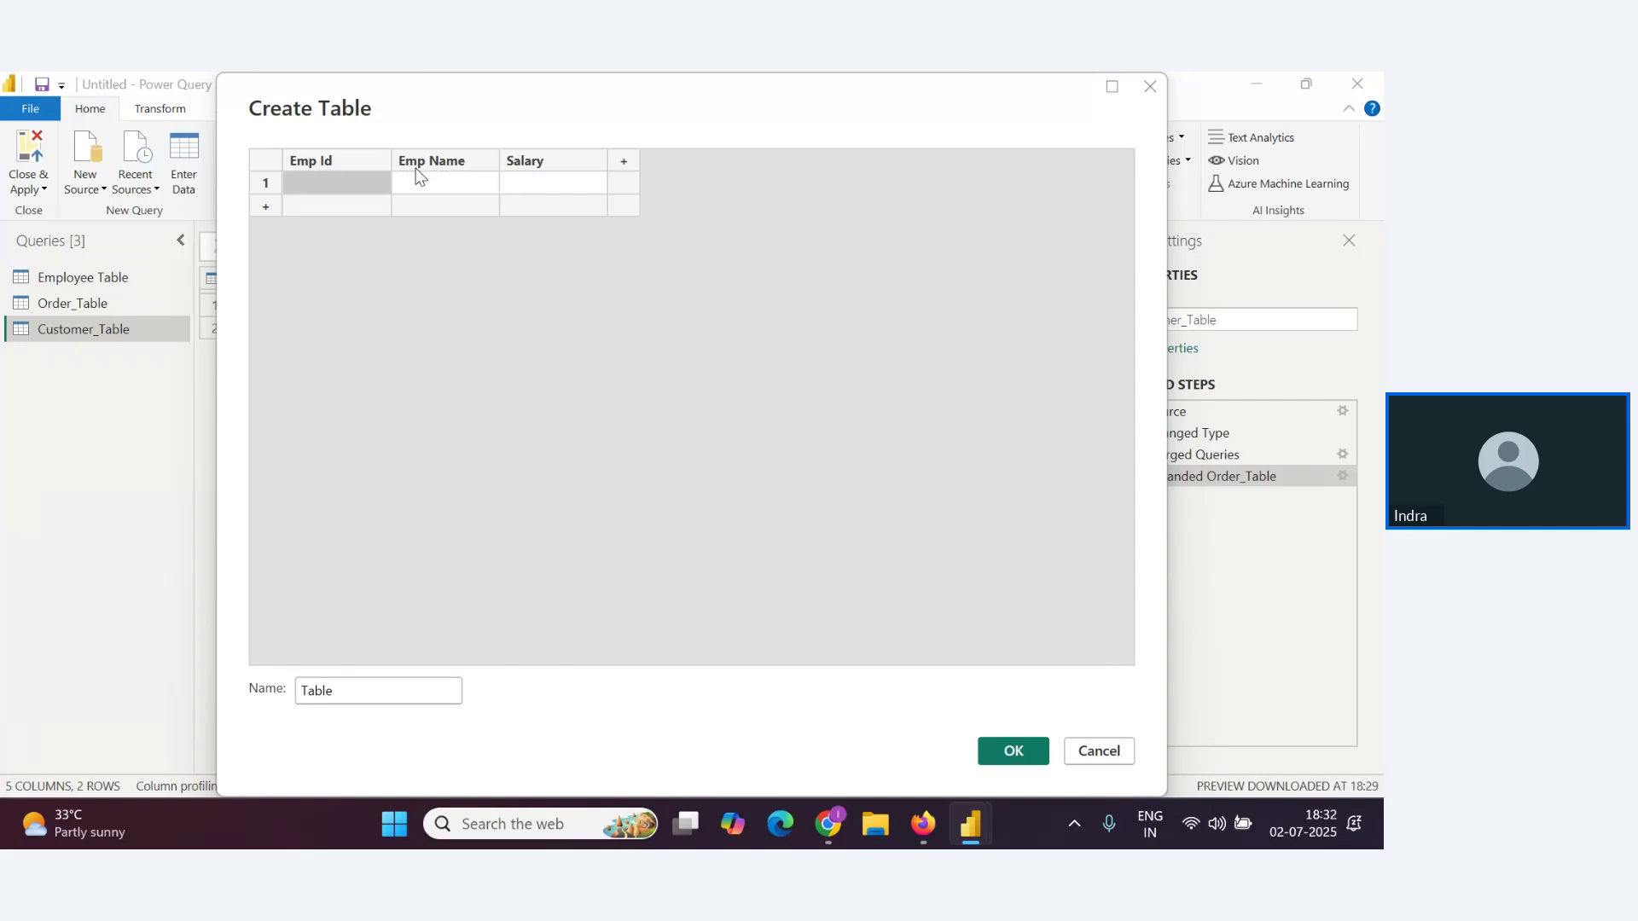
text(101)
key(Tab)
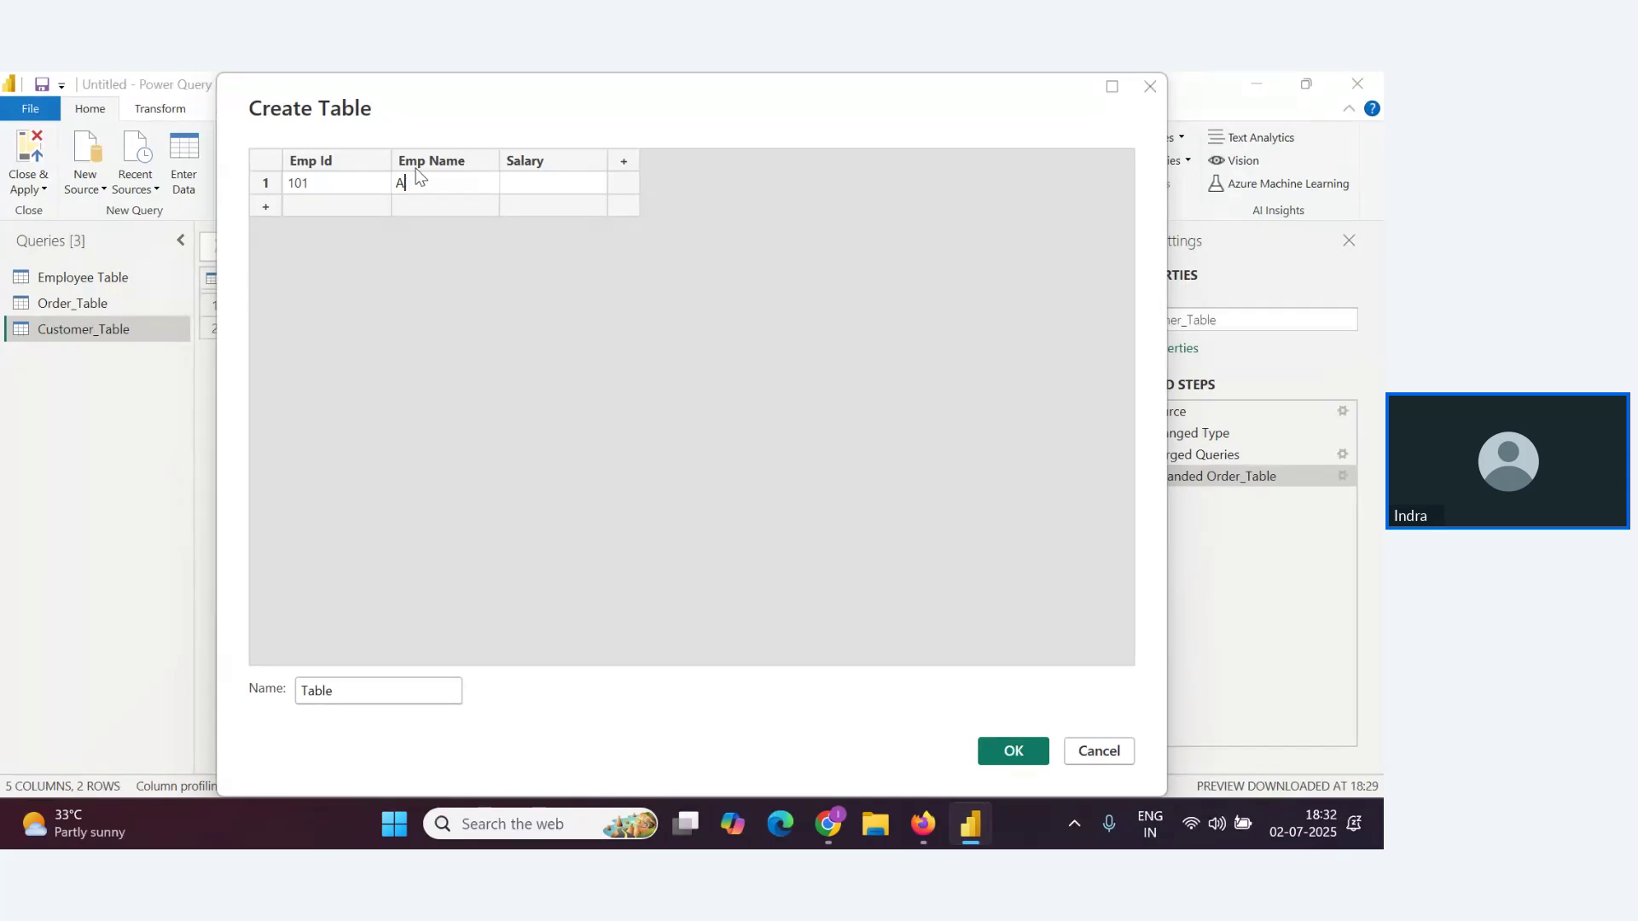
text(Arjun)
key(Tab)
text(10000)
key(Tab)
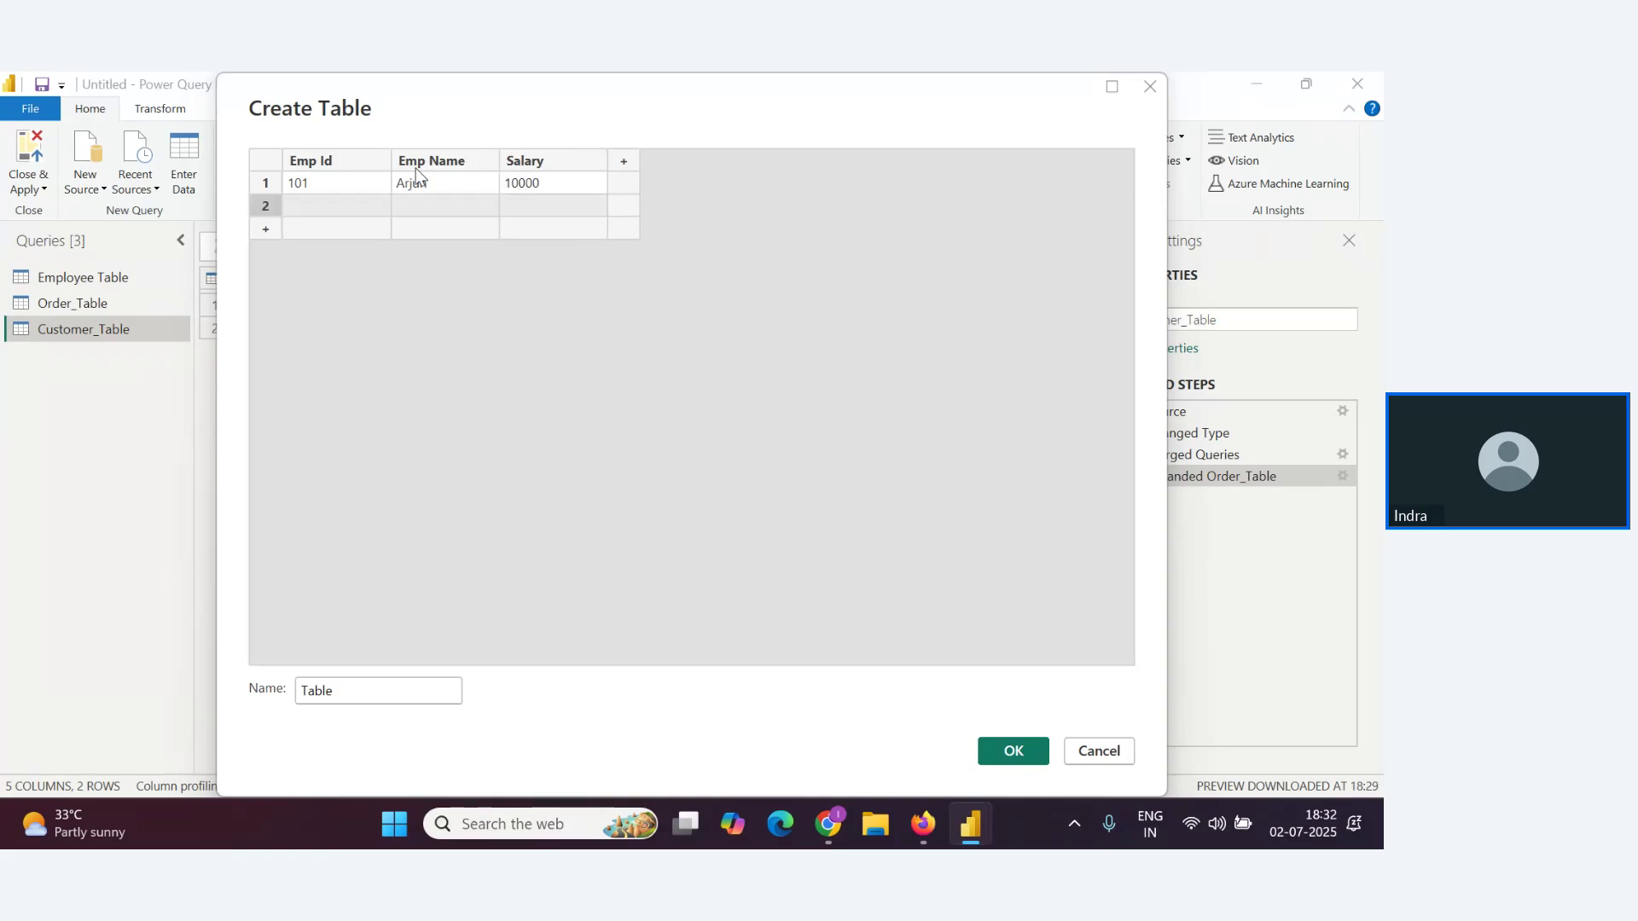
Fill the second row with Emp Id 102, a sample employee name and a salary of 20000
text(100)
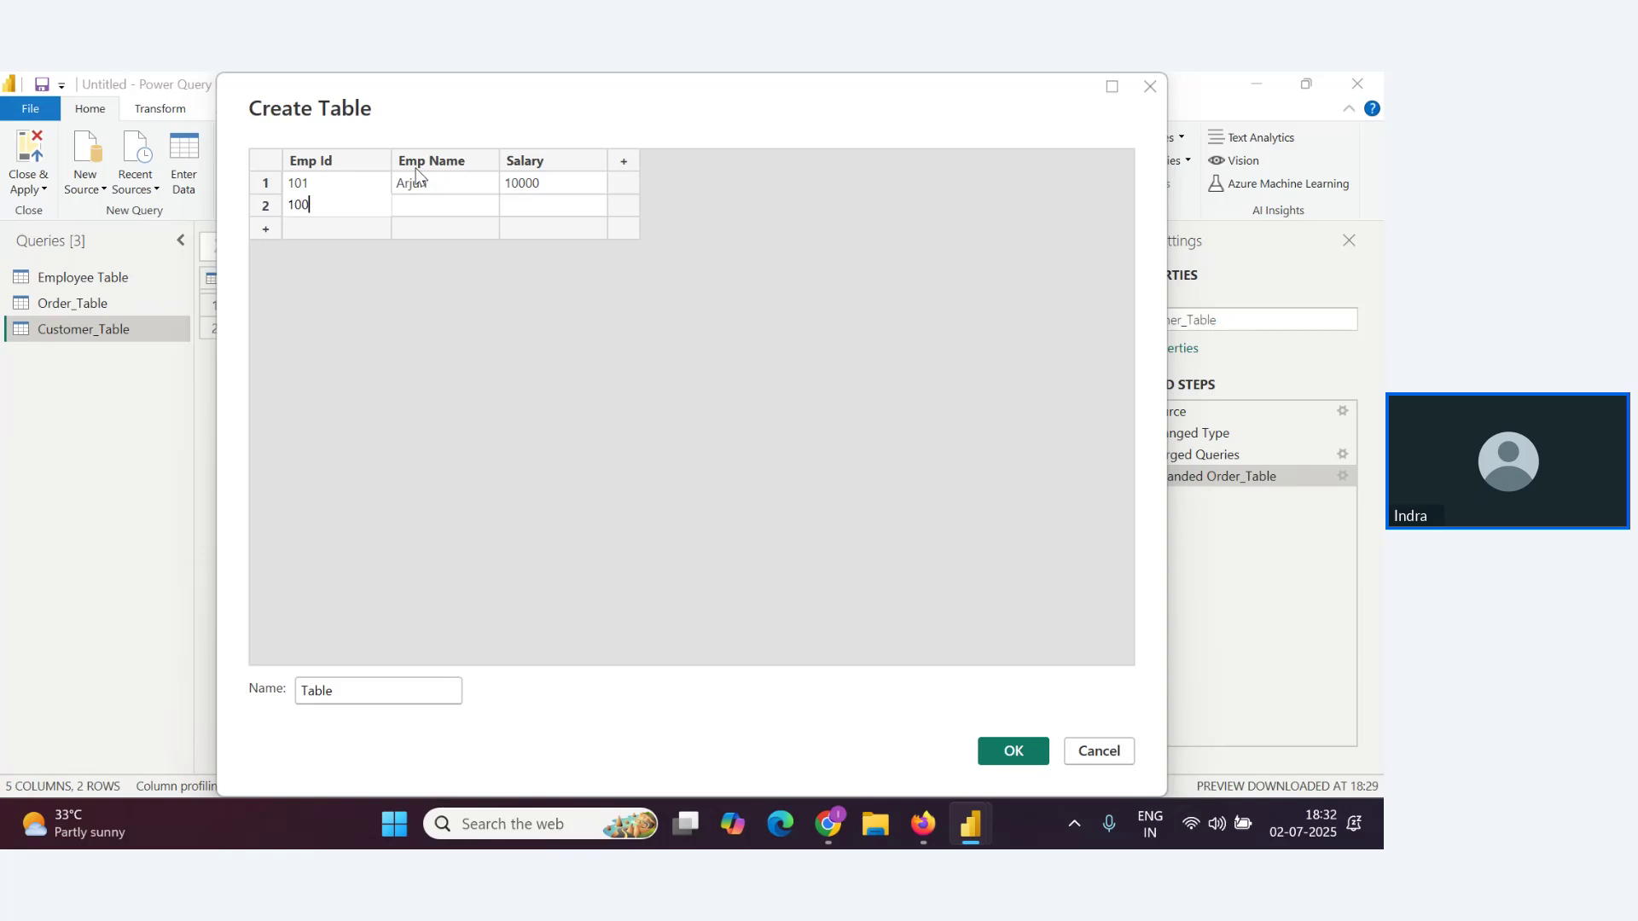
key(BackSpace)
text(2)
key(Tab)
text(Suraj)
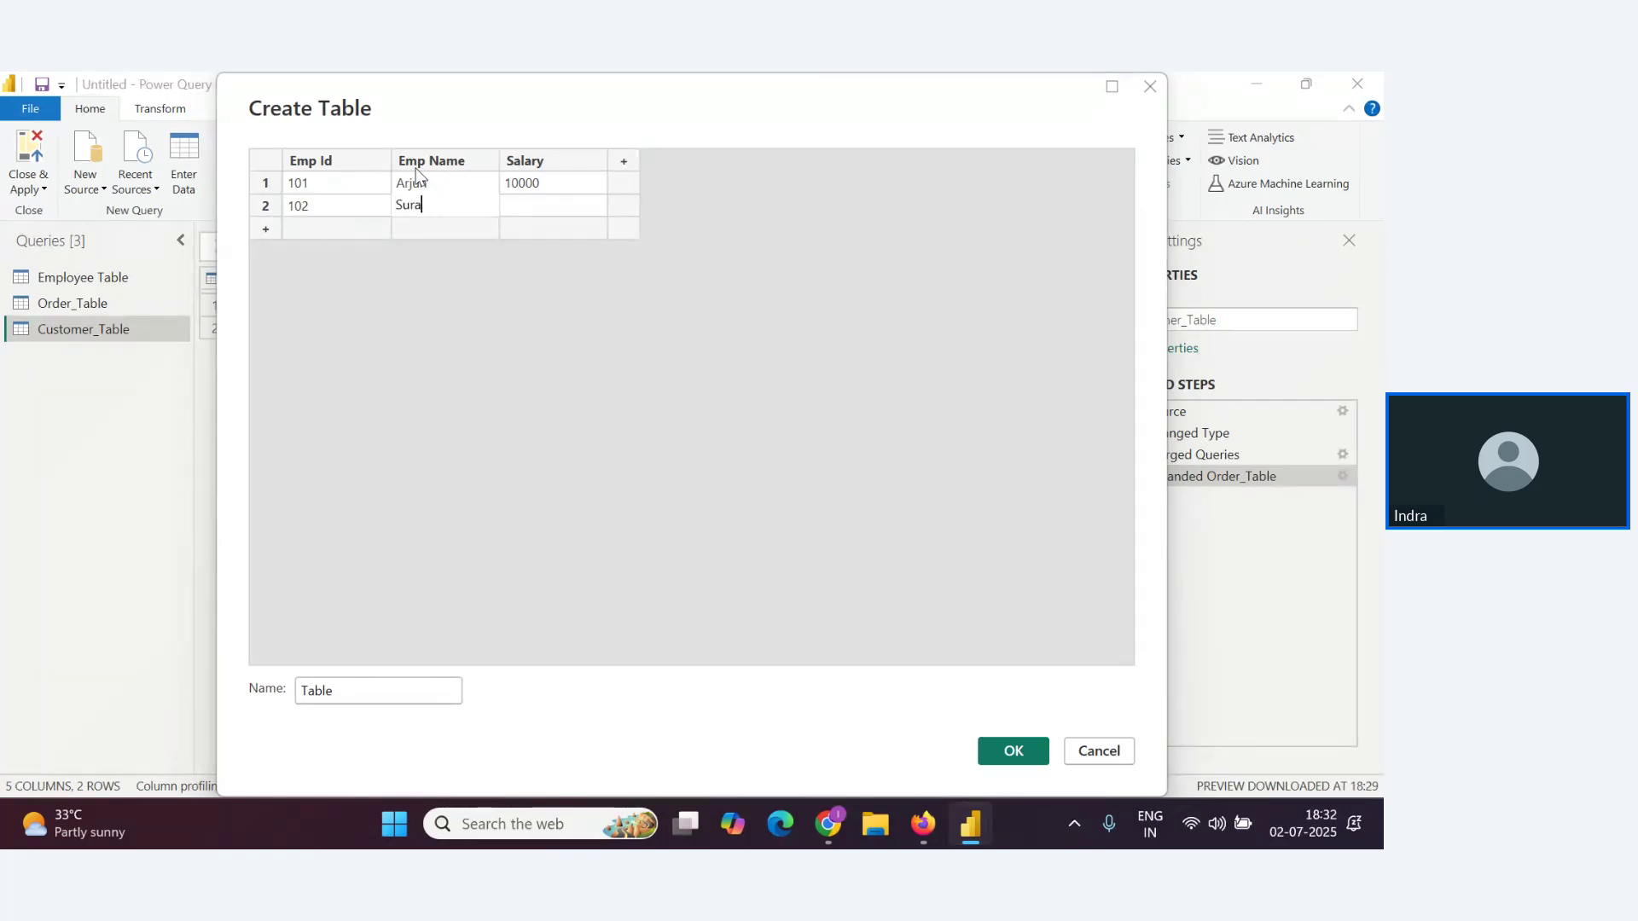
key(Tab)
text(20000)
key(Tab)
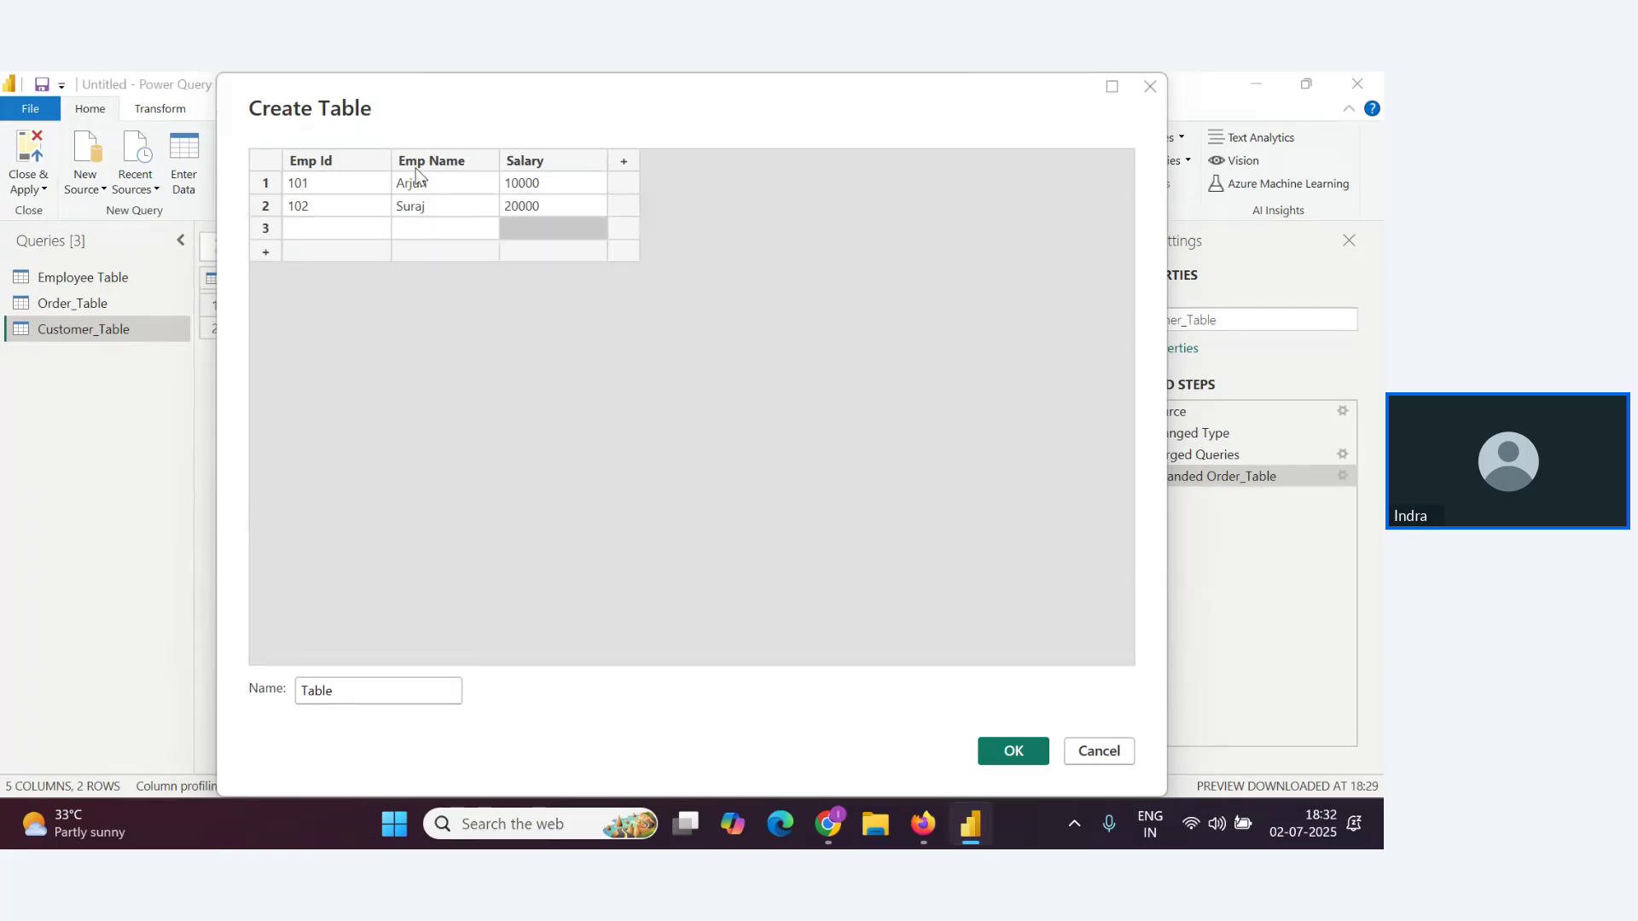
Fill the third row with Emp Id 103, a sample employee name and a salary of 15000
text(103)
key(Tab)
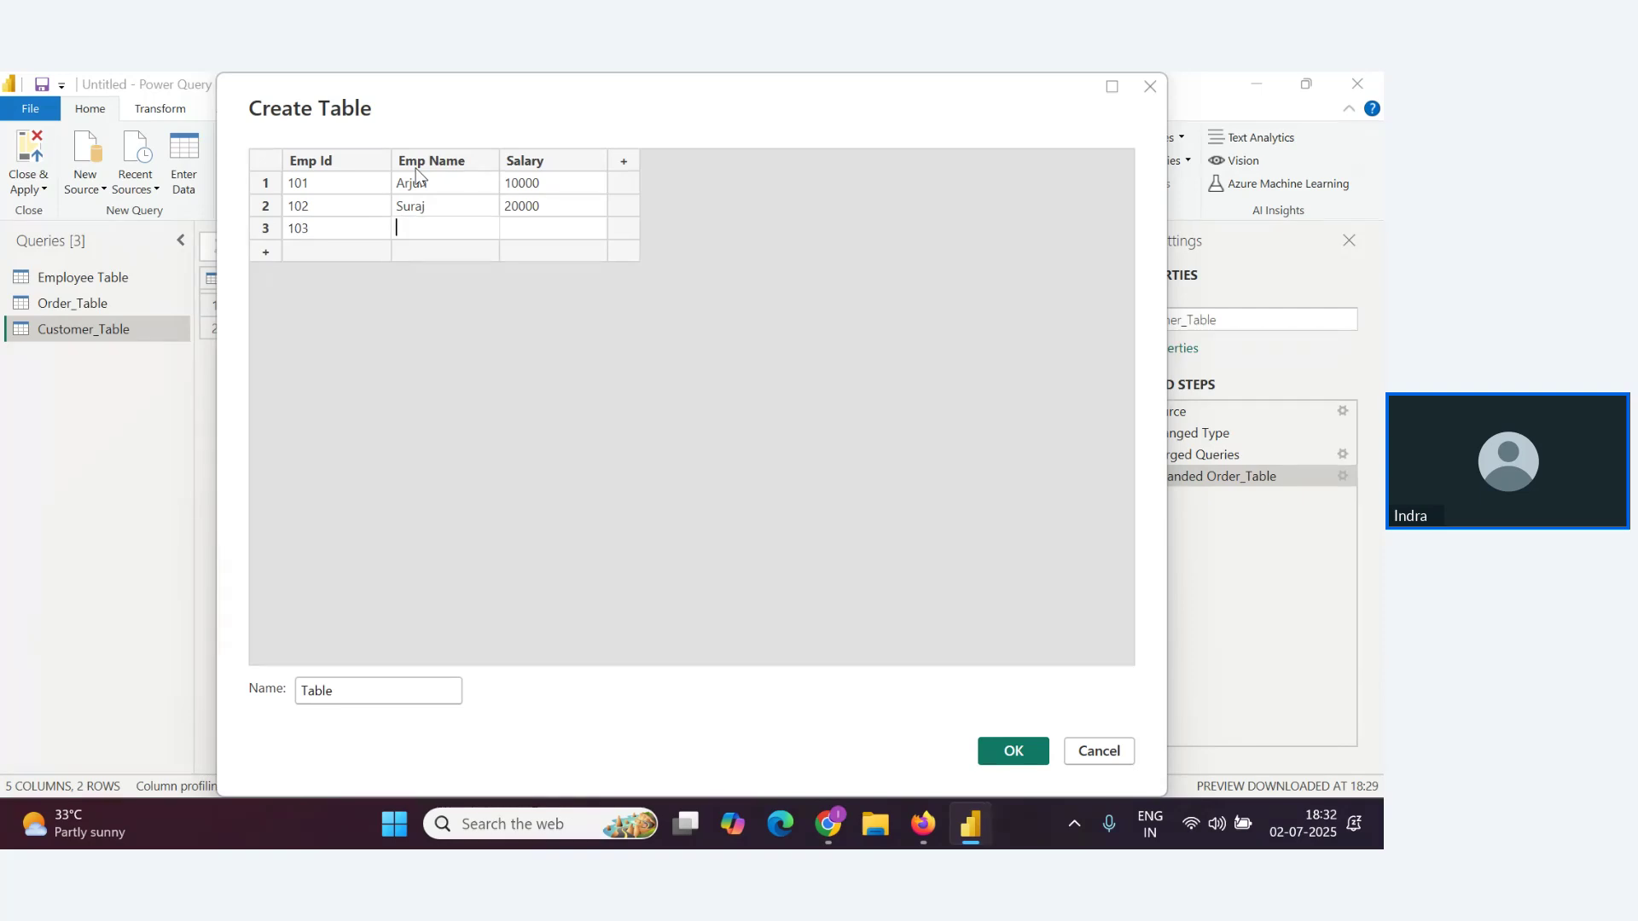
text(Raghu)
key(Tab)
text(15000)
Name the table Emp_Branch1 and create it
click(302, 692)
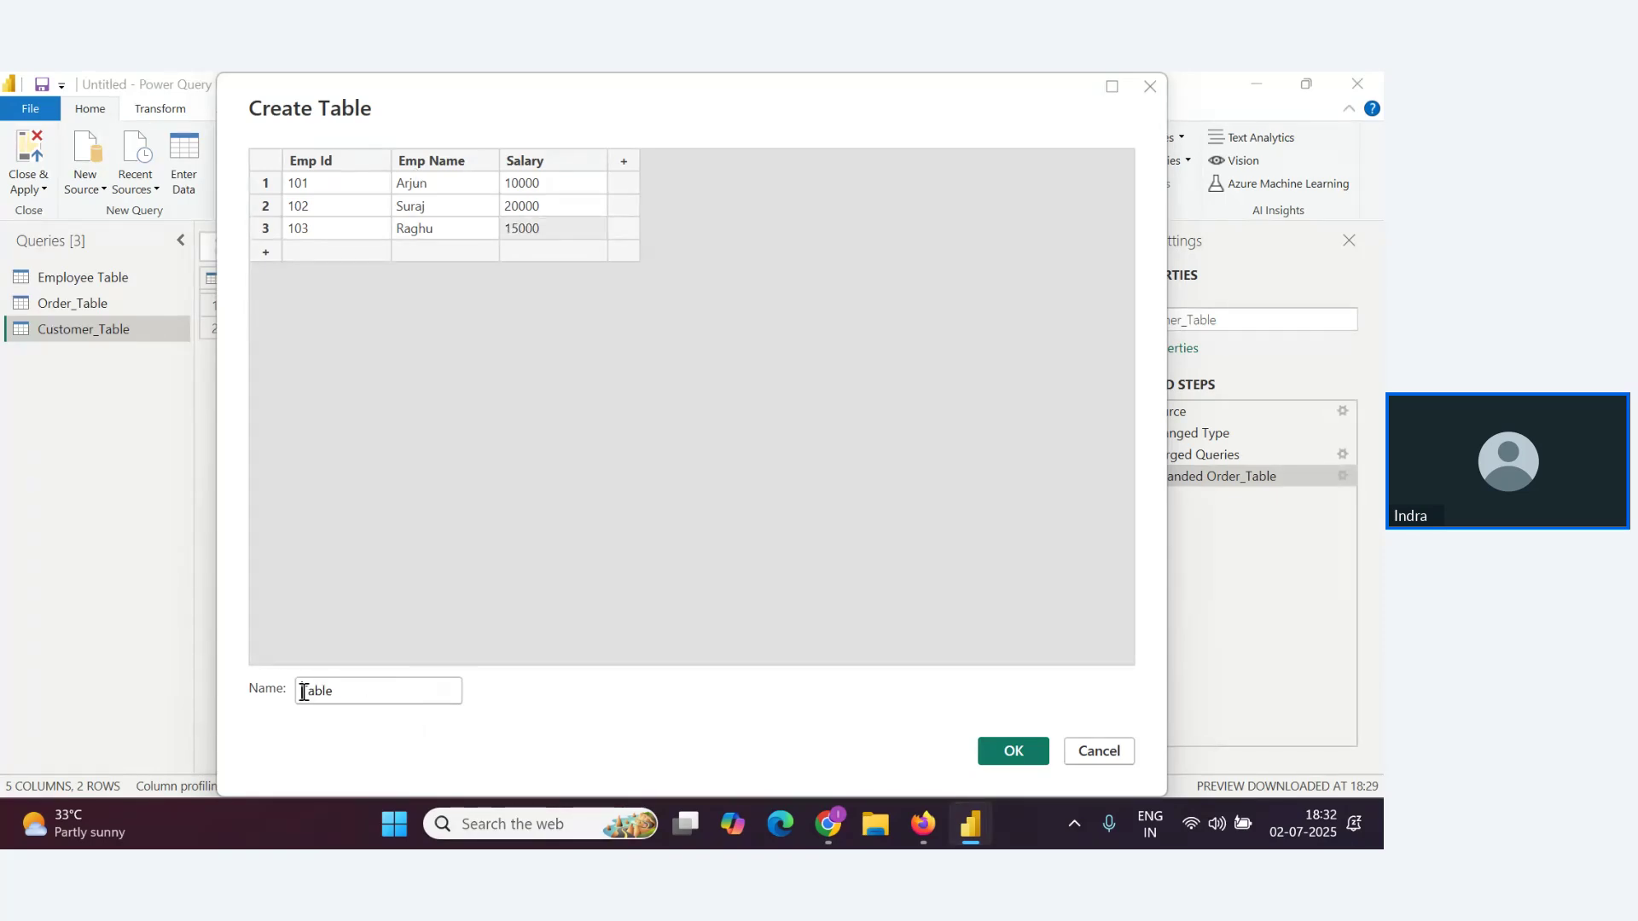
text(EMp)
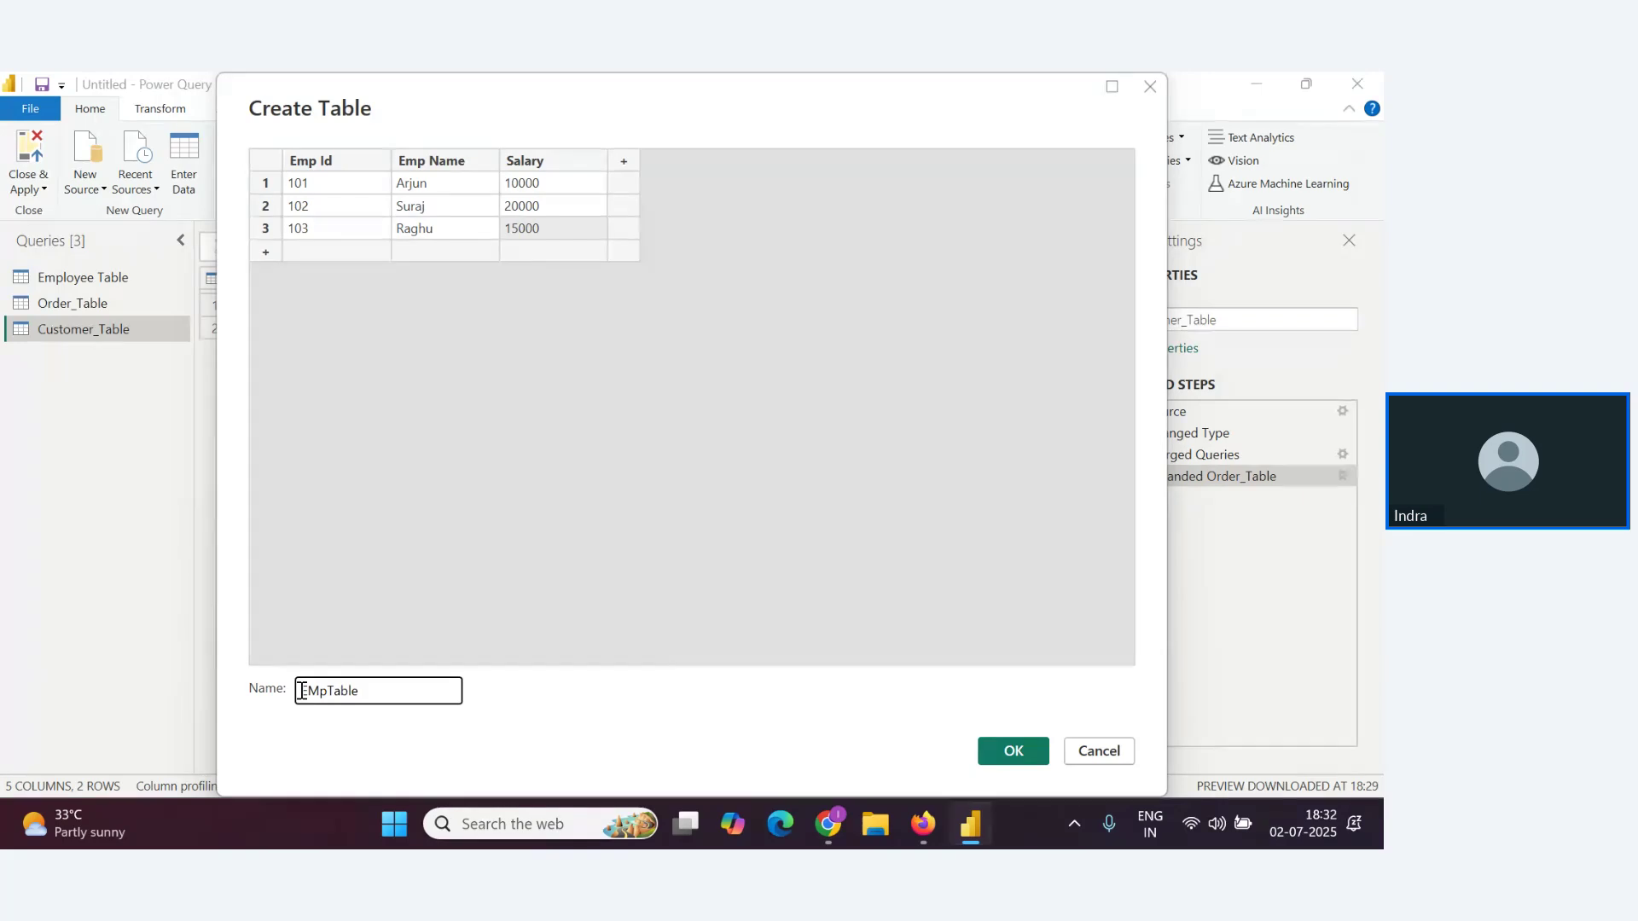
key(BackSpace)
key(BackSpace)
text(mp)
key(Delete)
key(Delete)
key(Delete)
key(Delete)
key(Delete)
text(_Delhi)
drag(381, 692, 334, 692)
text(Rac)
key(BackSpace)
text(nch1)
click(1014, 751)
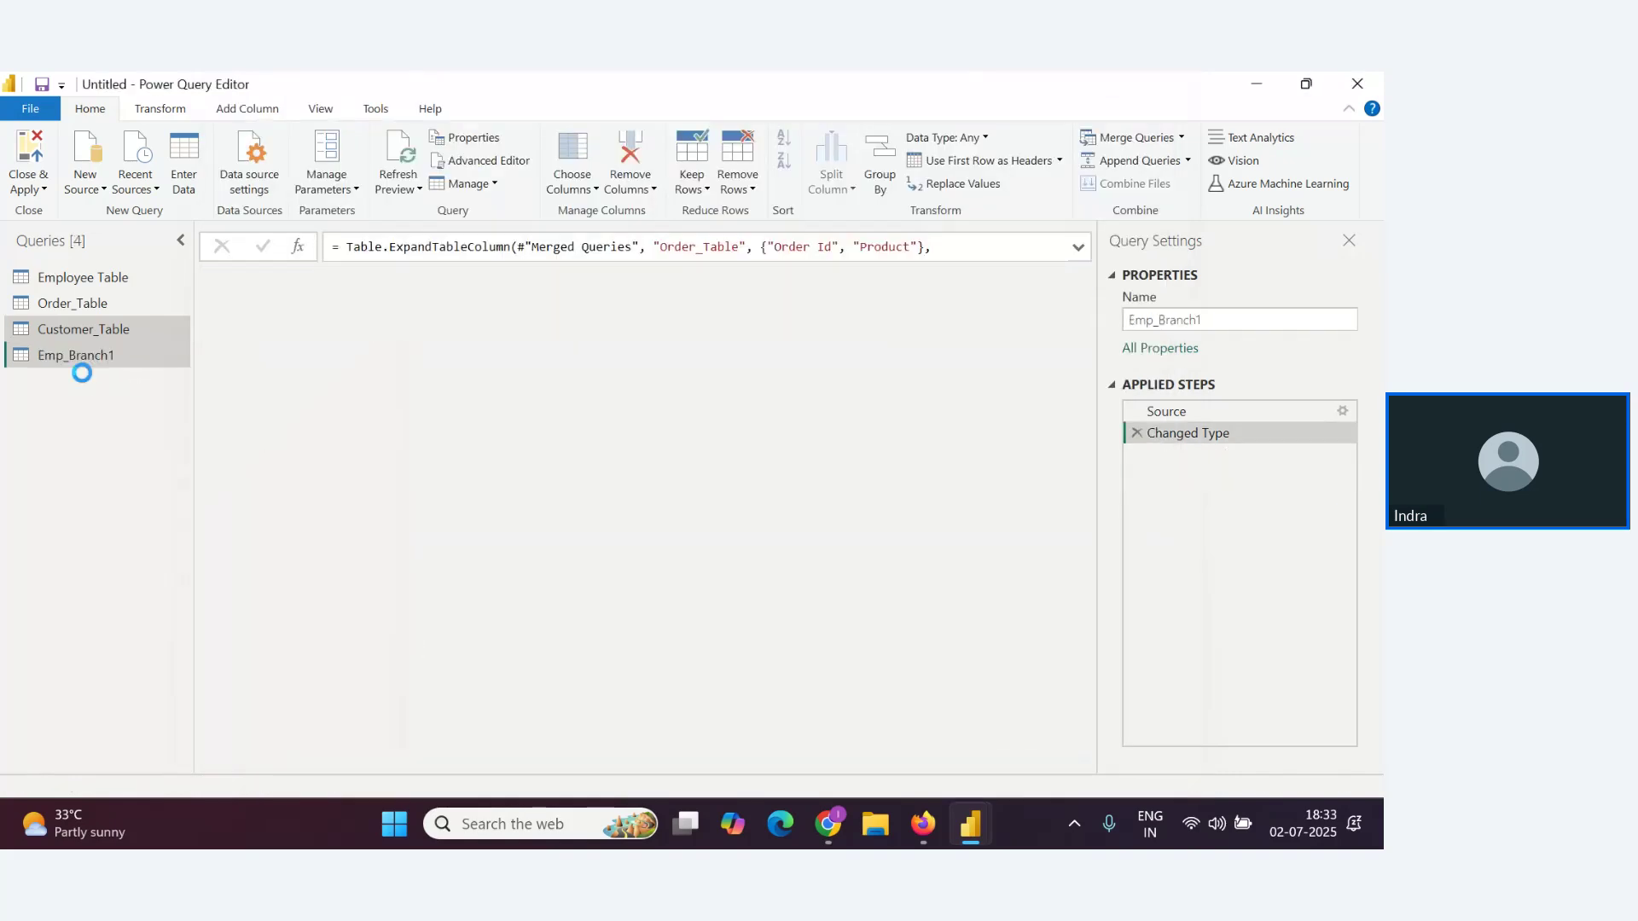
Start another manually entered table with the columns Emp Id, Emp Name and Salary
click(183, 163)
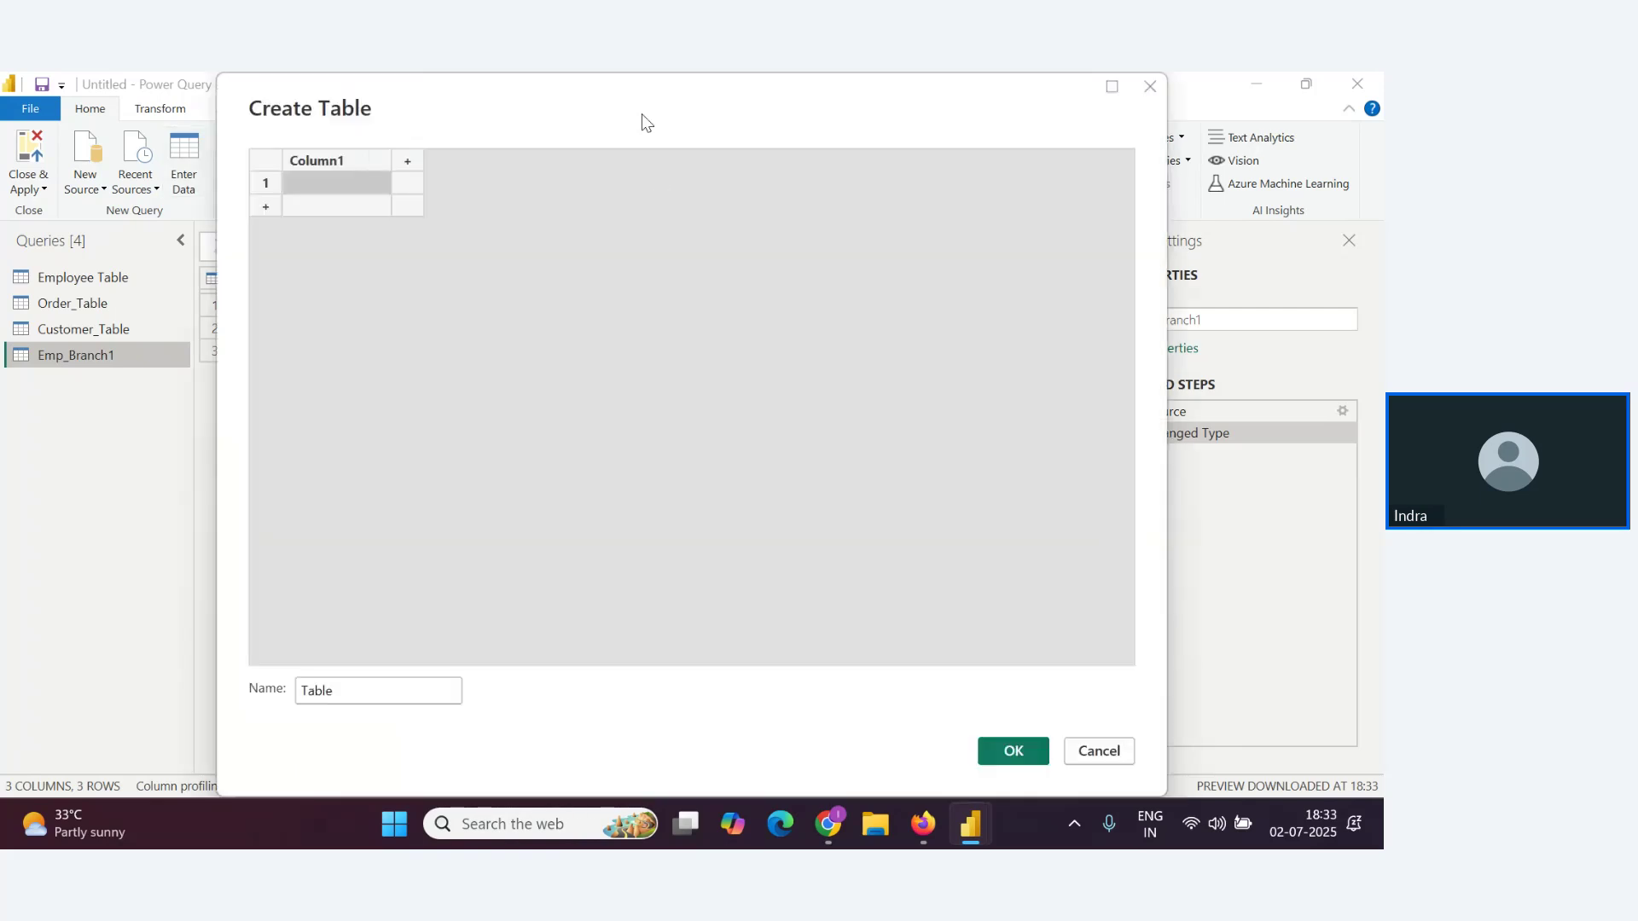
drag(641, 119, 697, 373)
double_click(367, 416)
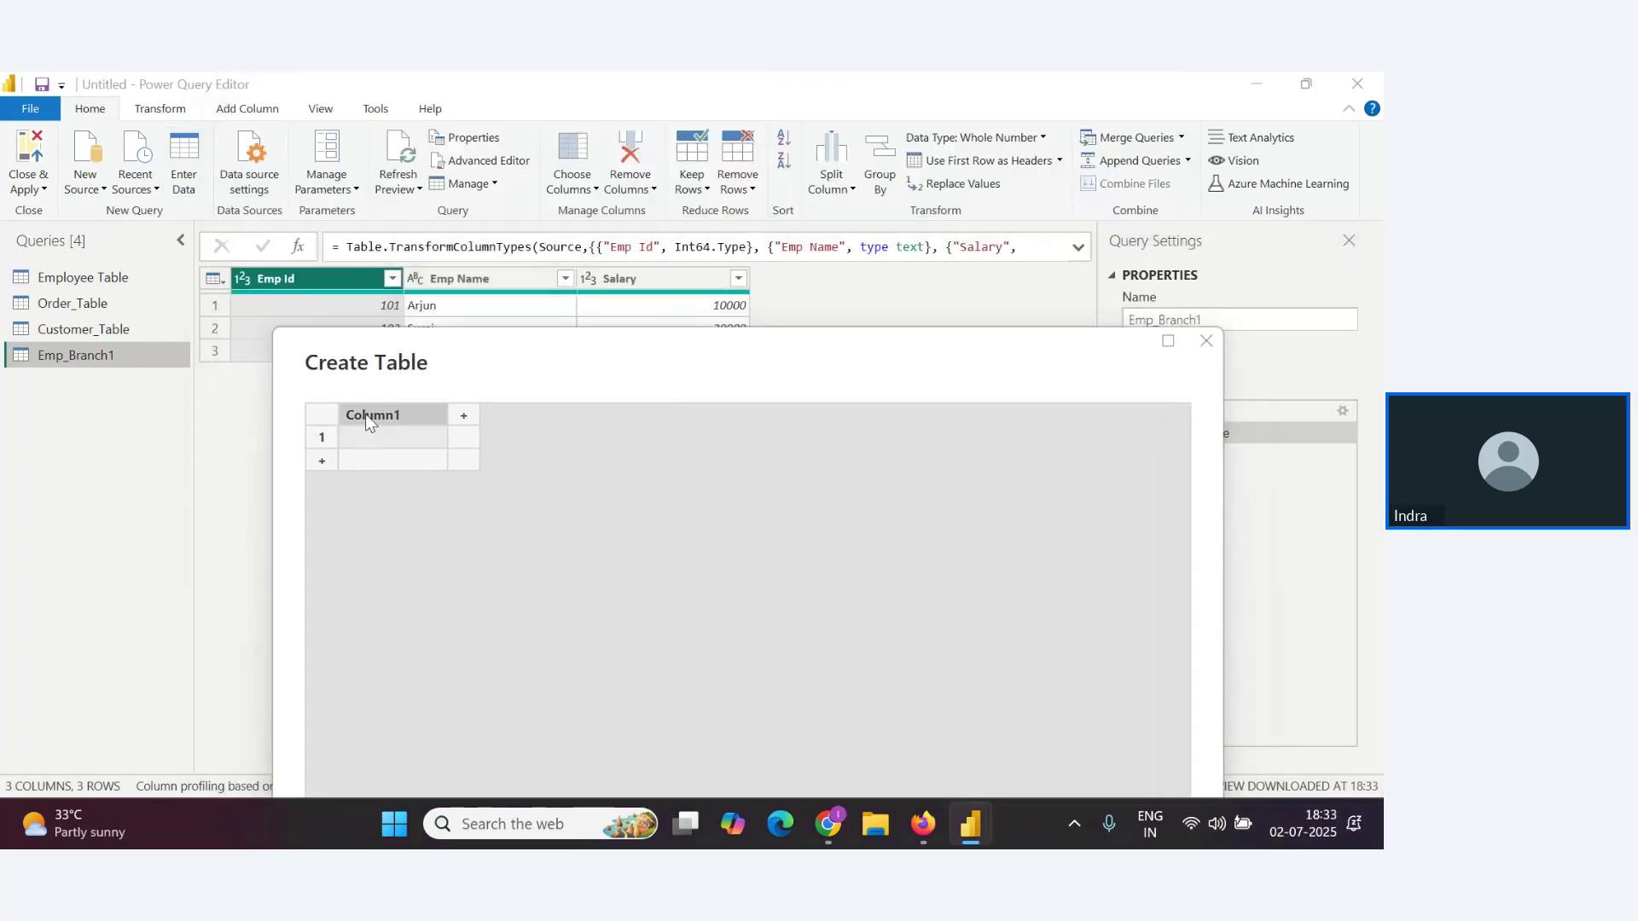
text(Emp Id)
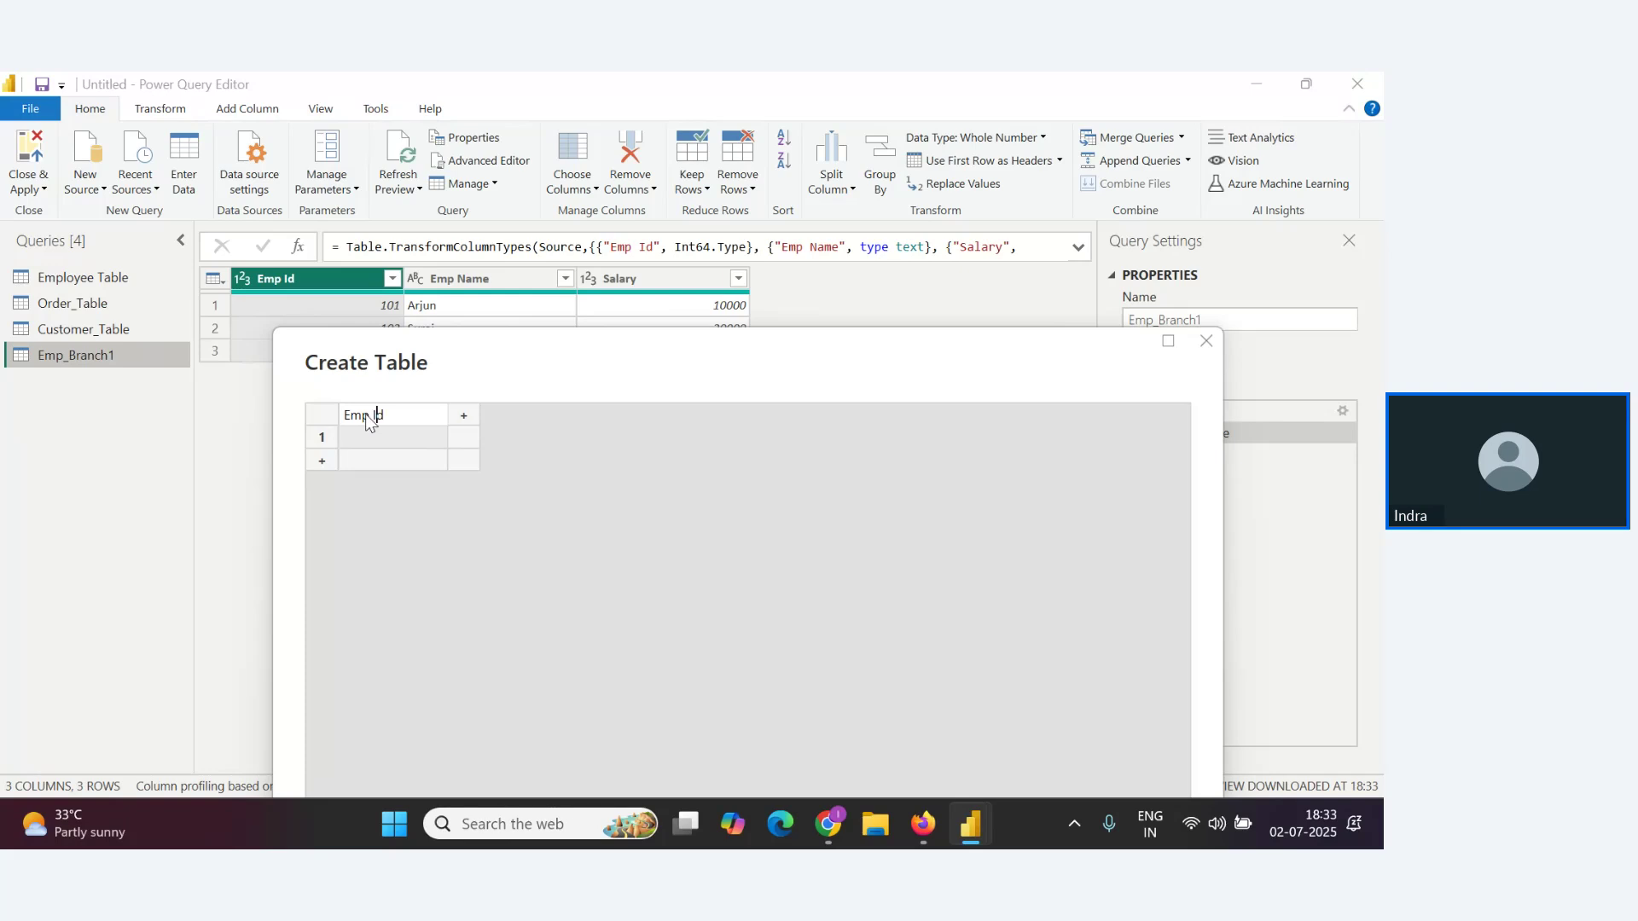
key(Tab)
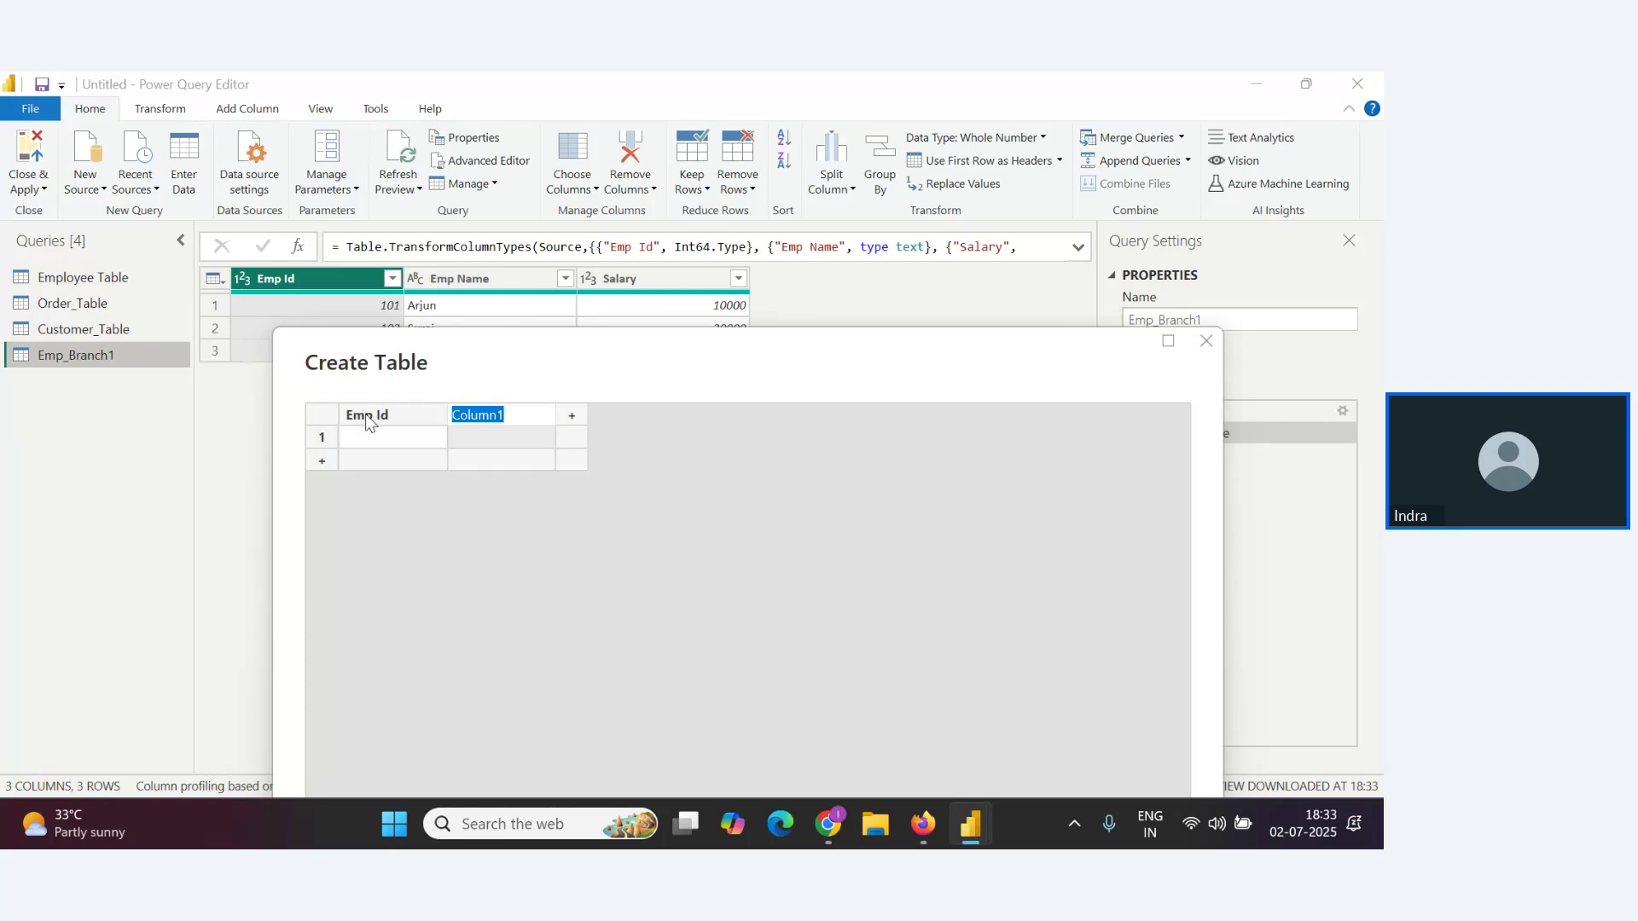
text(Emp Name)
key(Tab)
text(S)
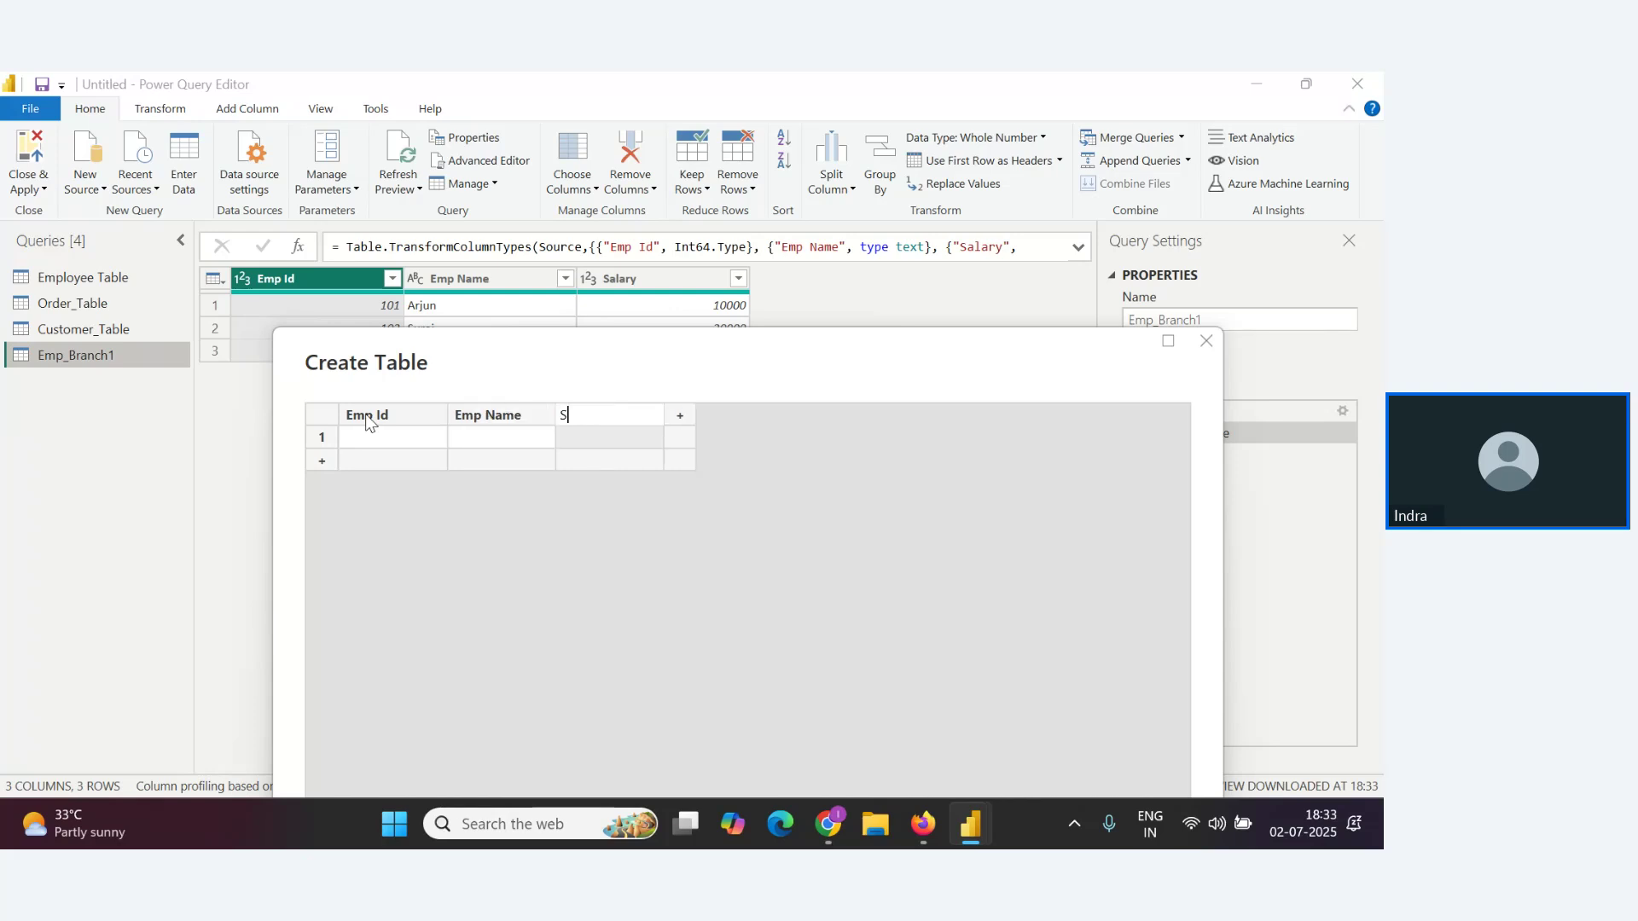
text(aa)
text(lary)
drag(746, 380, 852, 242)
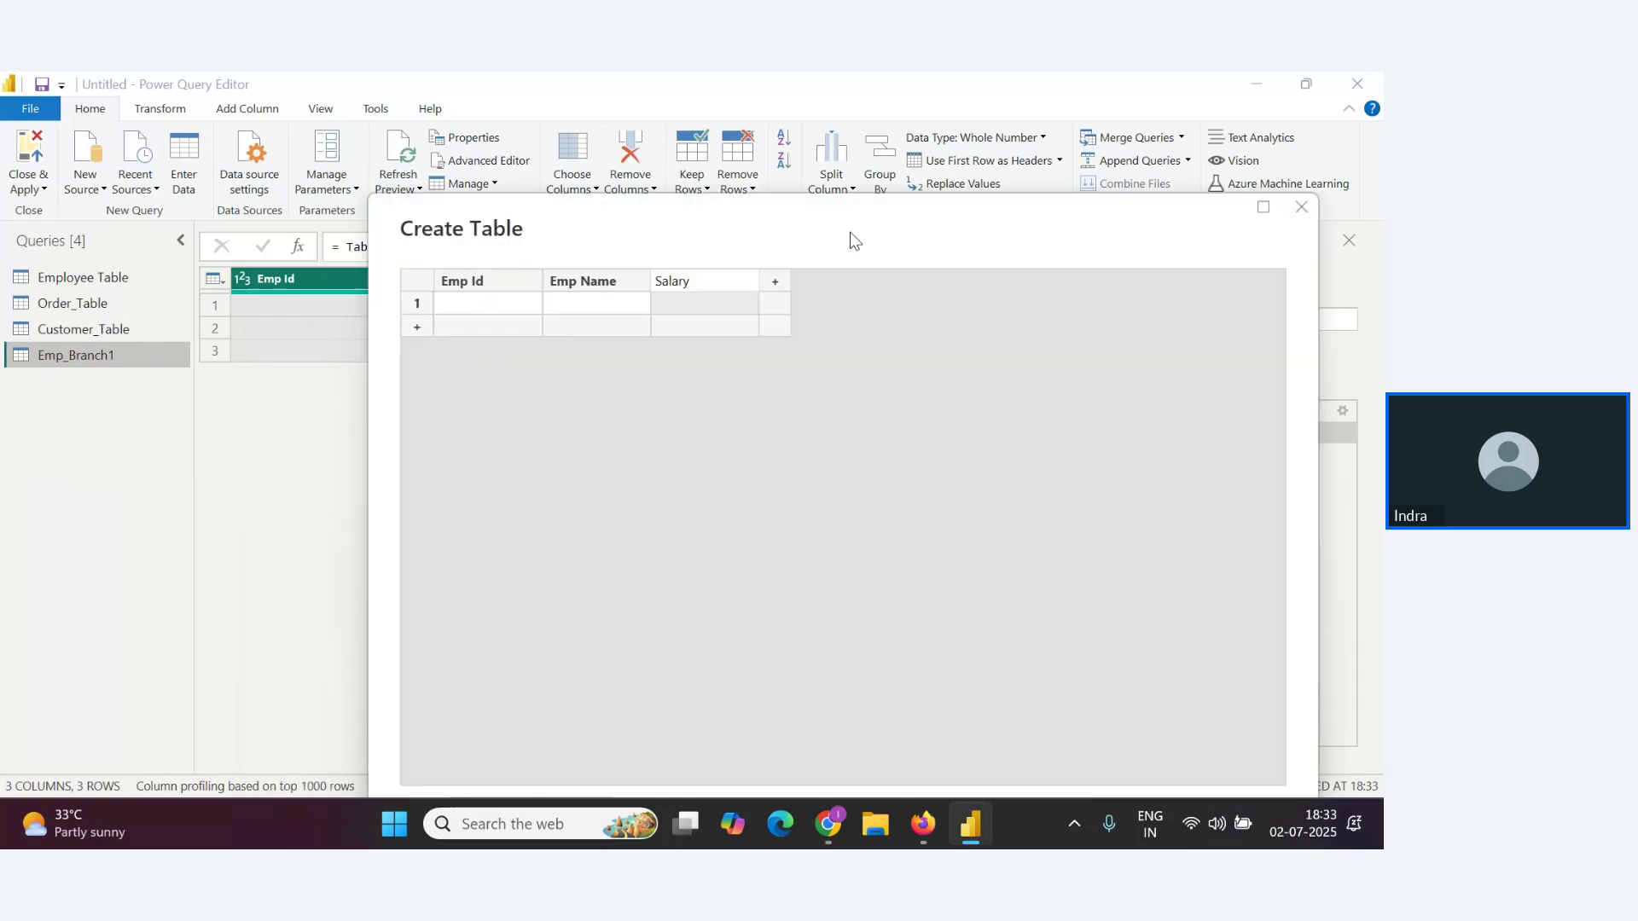
Fill the new table's first row with Emp Id 201, a sample employee name and a salary of 15000
click(483, 305)
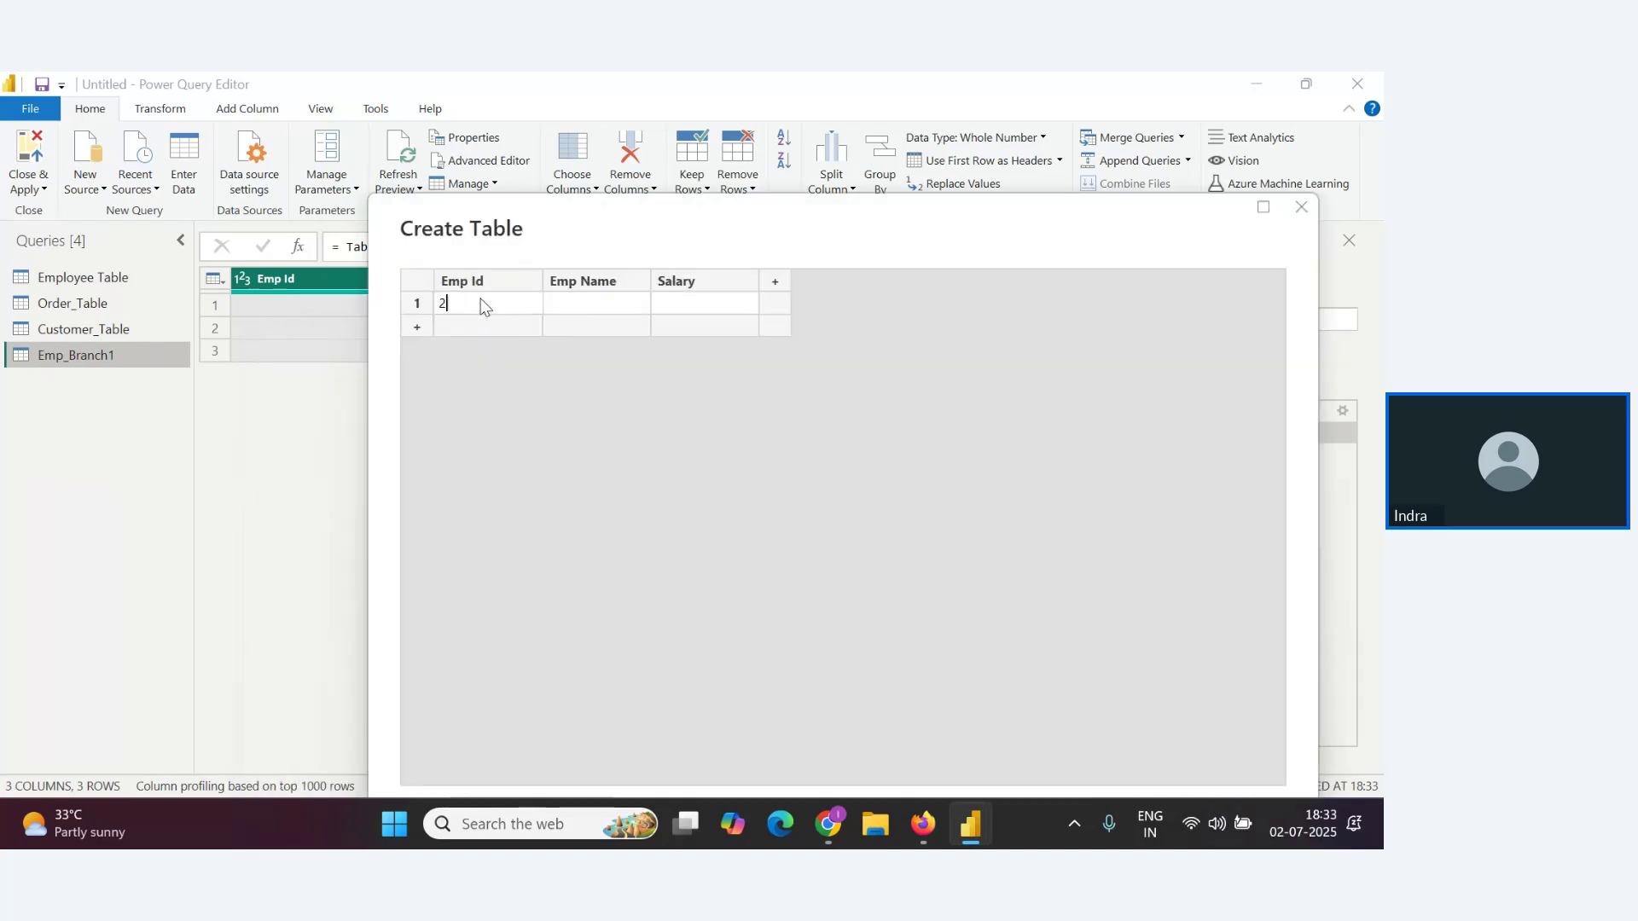
text(201)
key(Tab)
text(Sunder)
key(Tab)
text(150)
key(Return)
Fill the second row with Emp Id 202, a sample employee name and a salary of 20000
key(Left)
key(Left)
text(202)
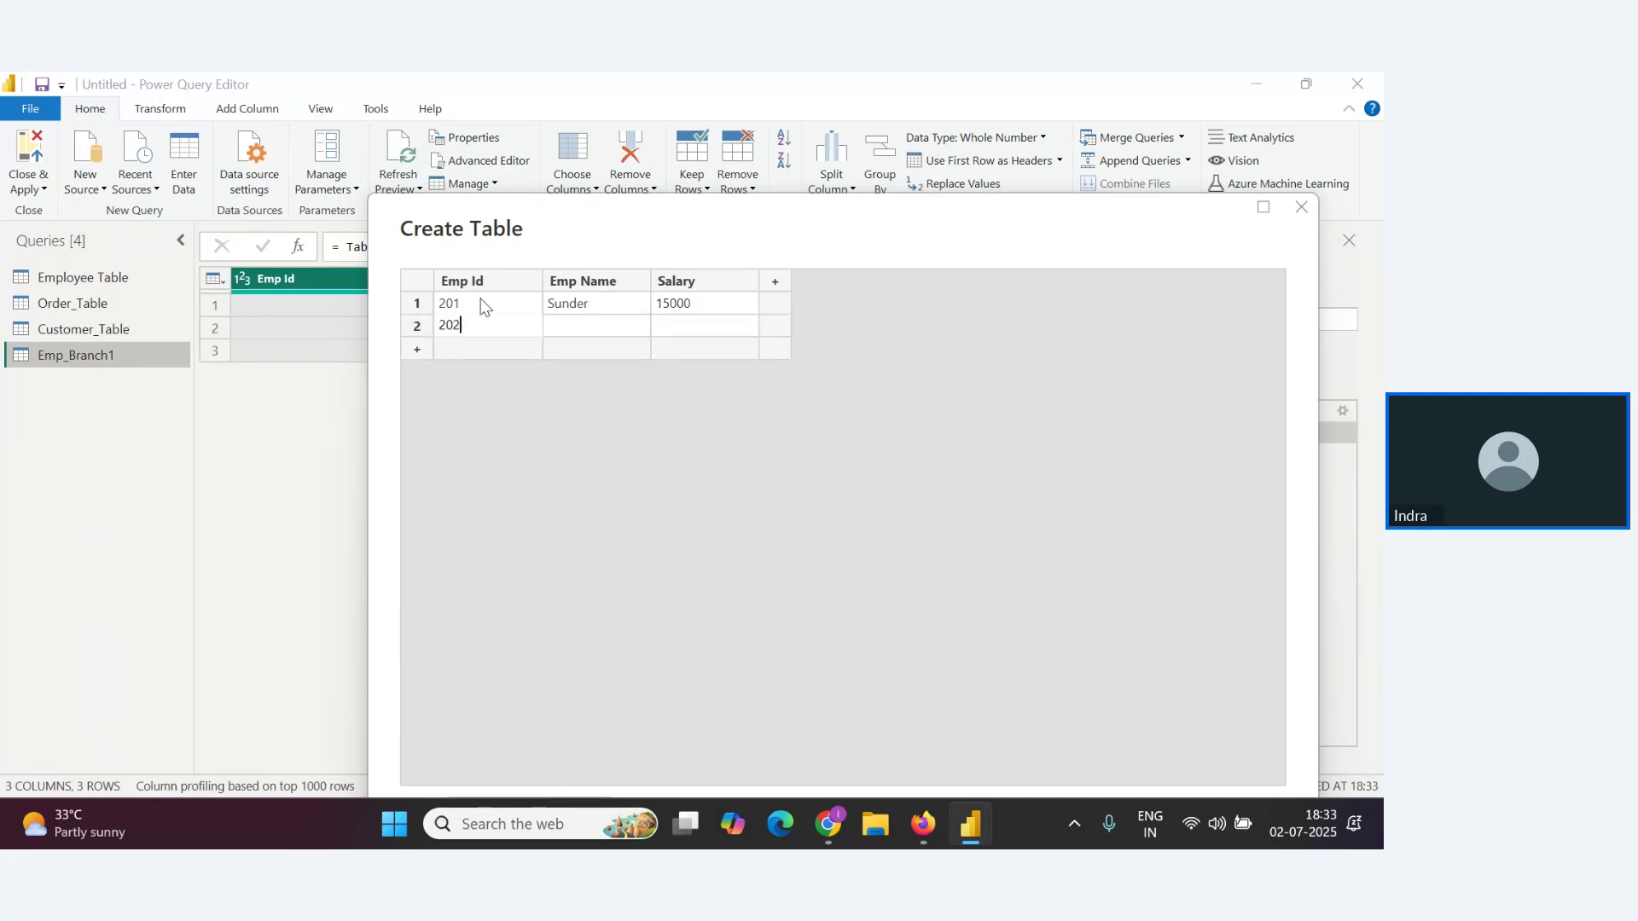
key(Tab)
text(Git)
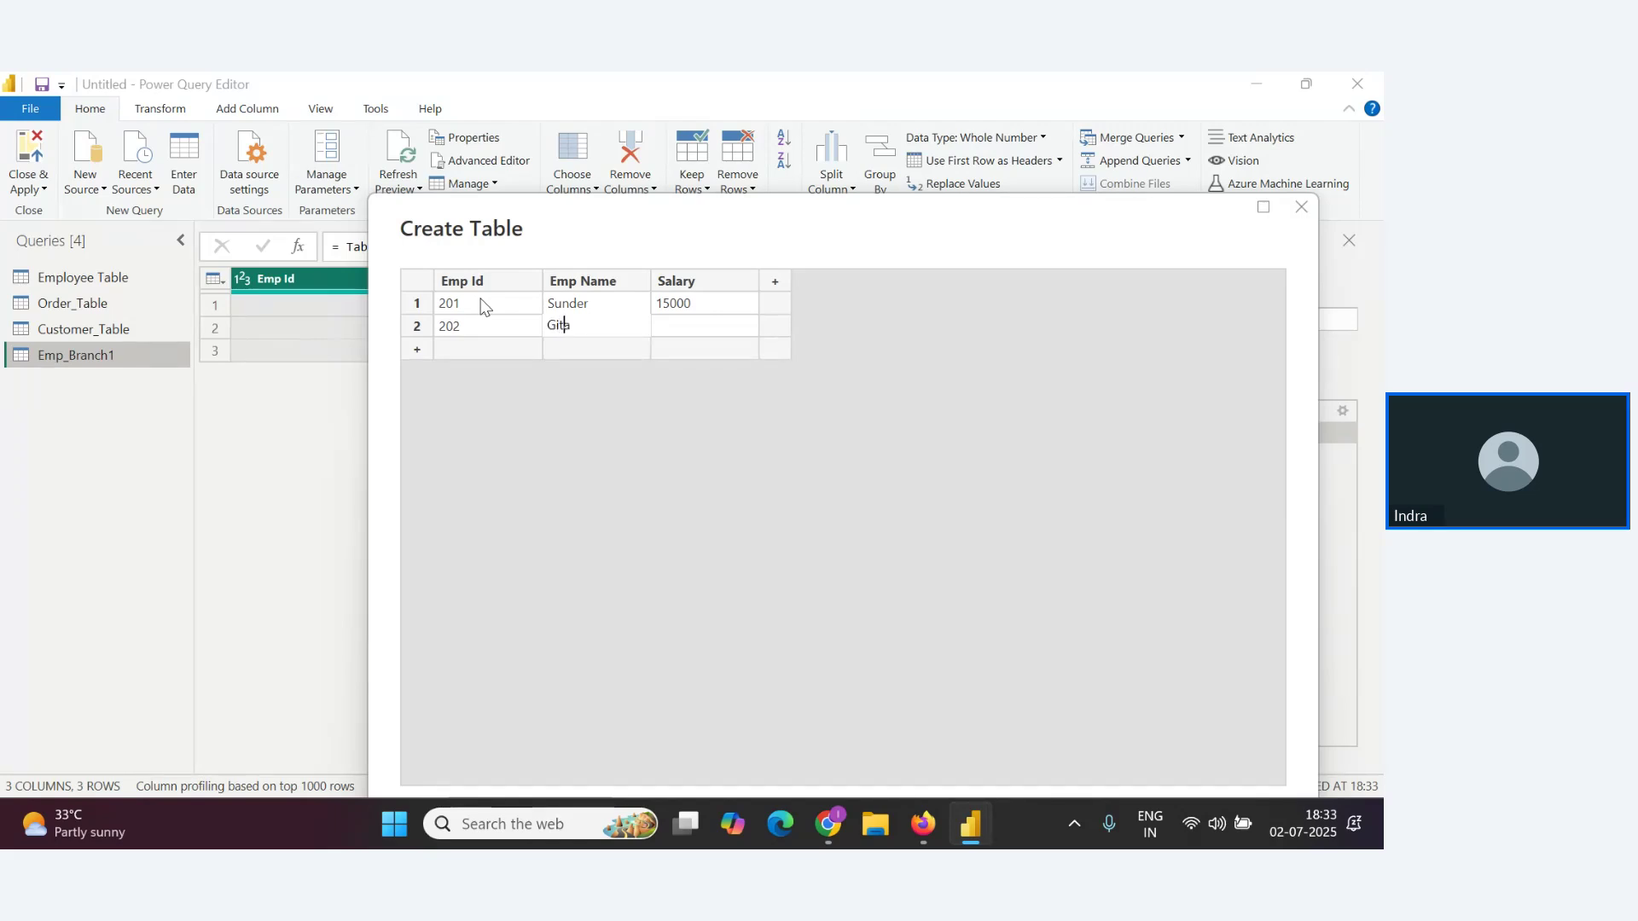
text(a)
key(Tab)
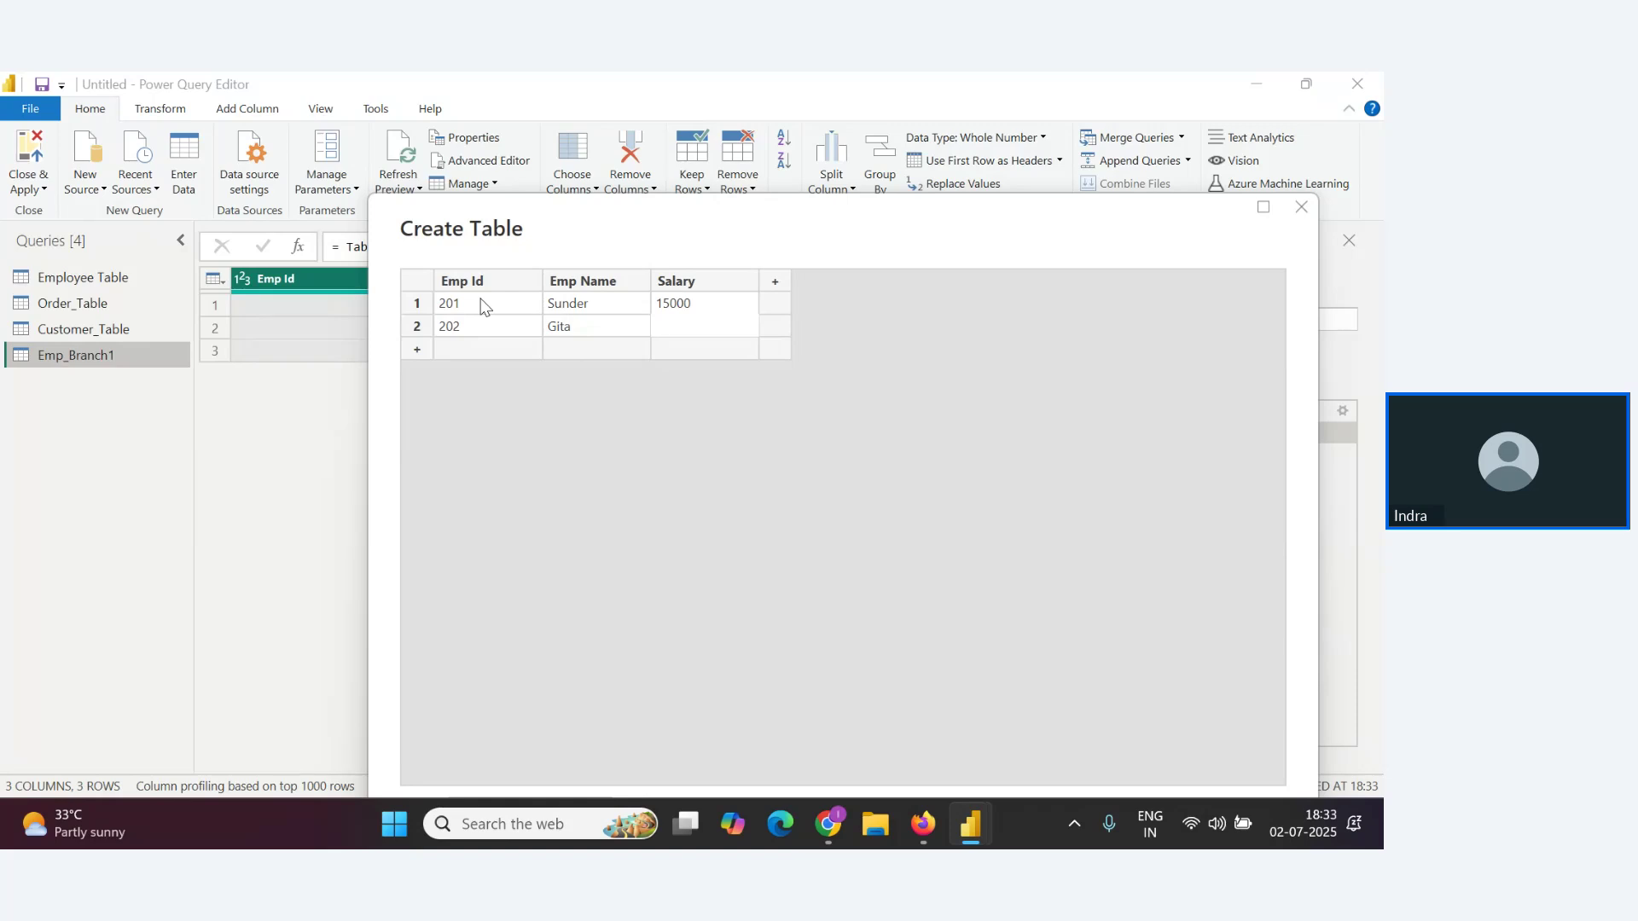
text(20000)
key(Tab)
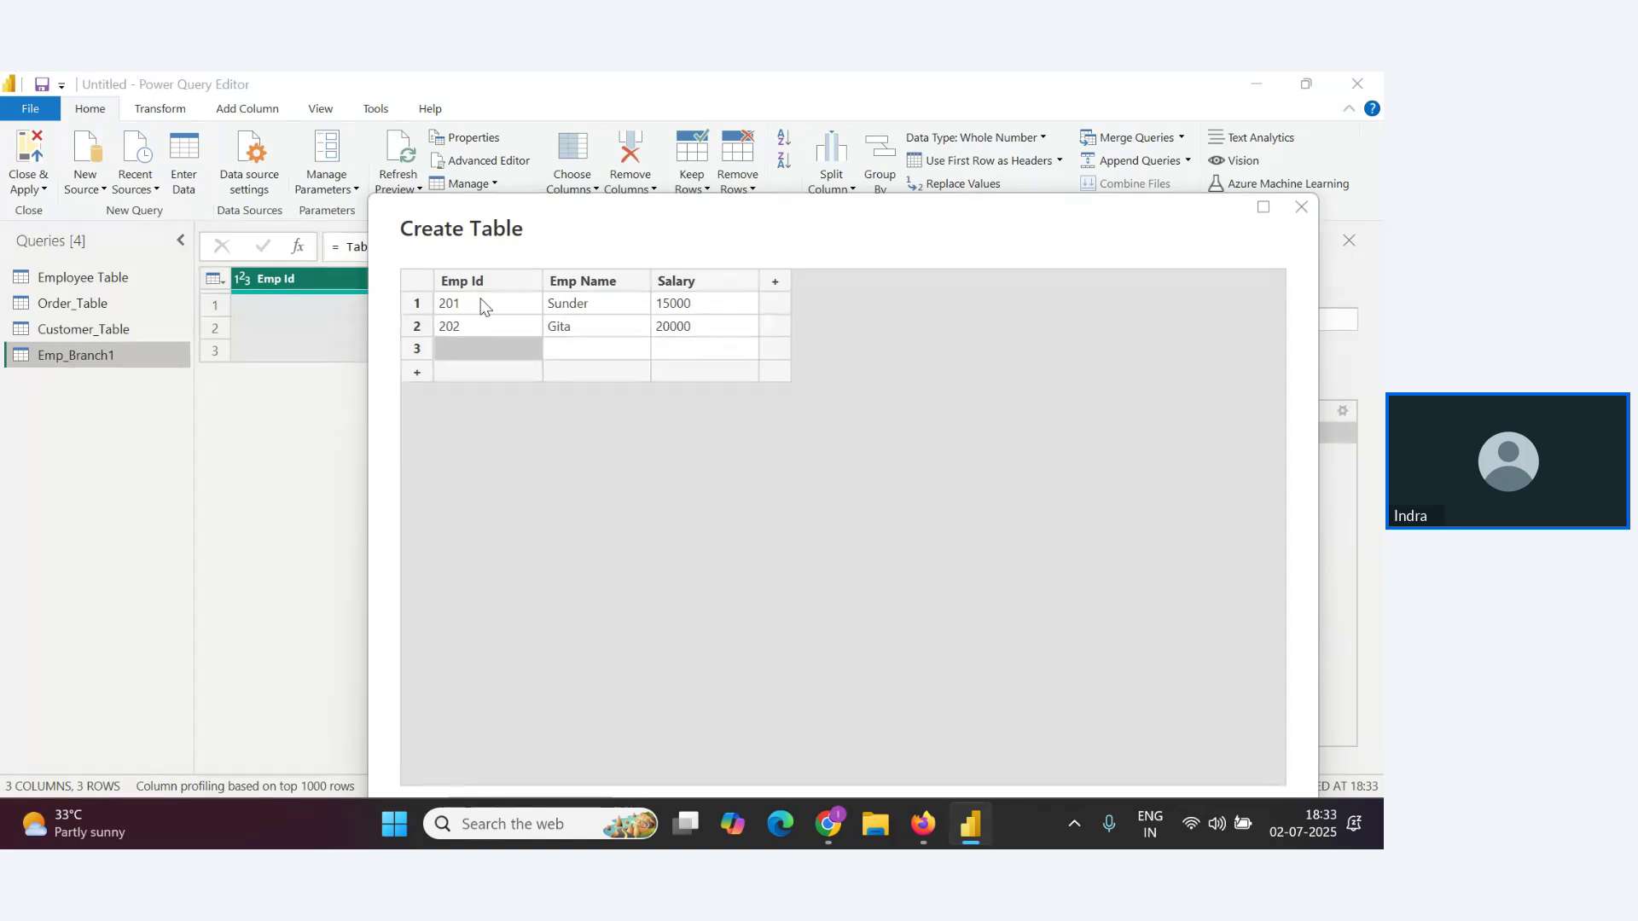
Fill the third row with Emp Id 203, a sample employee name and a salary of 25000
text(203)
key(Tab)
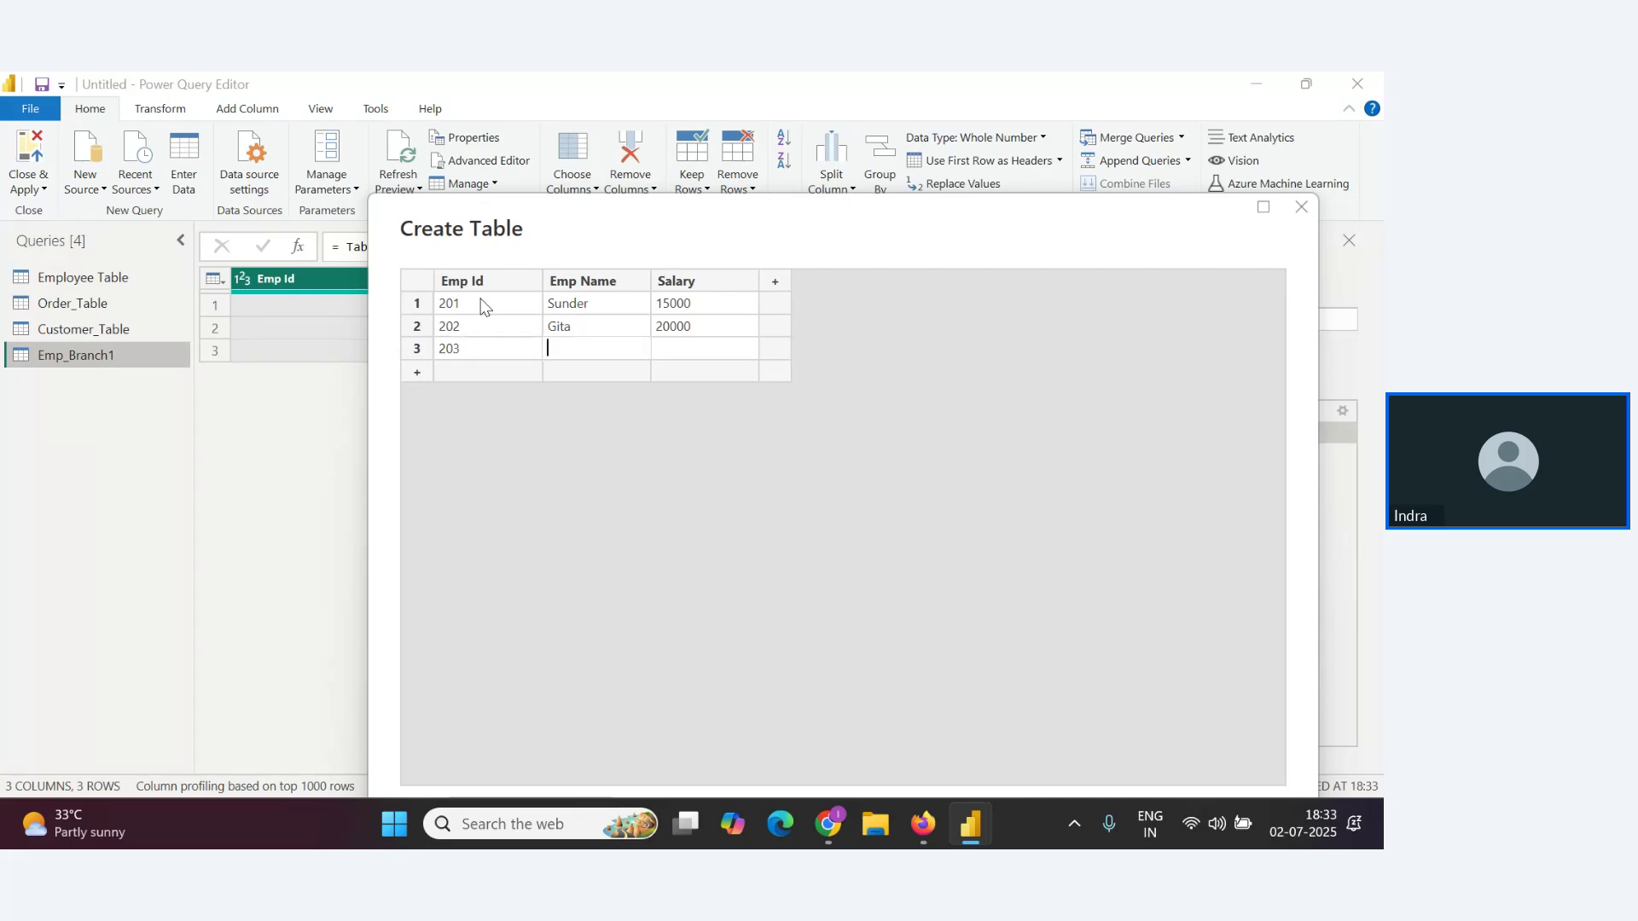
text(Lakh)
text(cky)
key(Tab)
key(shift+Tab)
key(shift+Tab)
key(Tab)
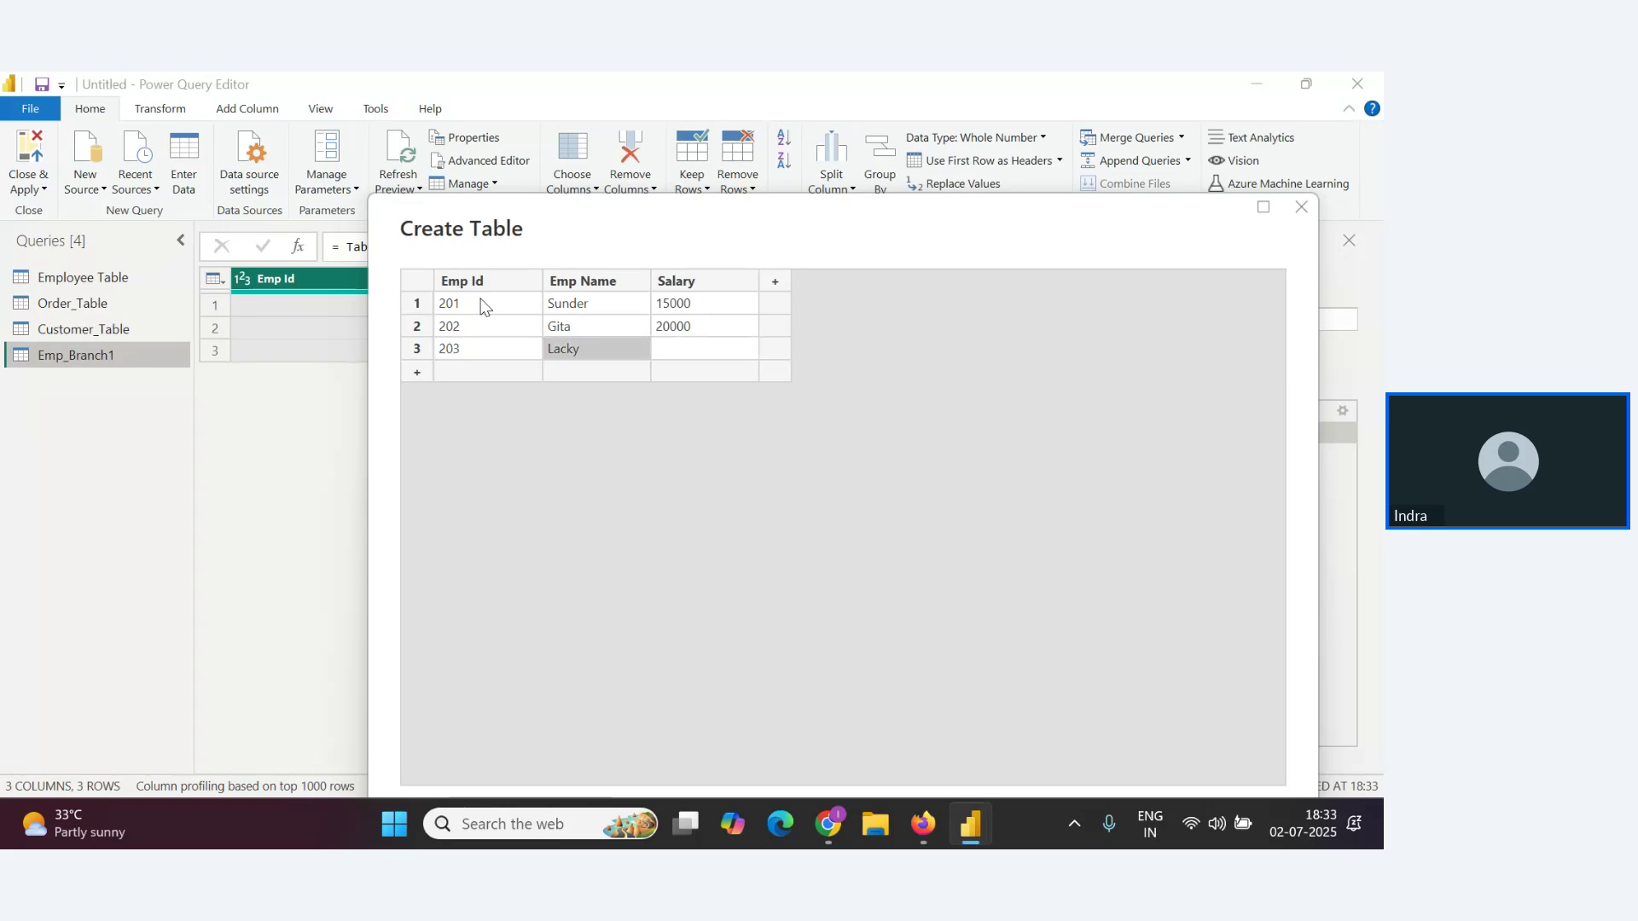
text(Lucky)
key(Tab)
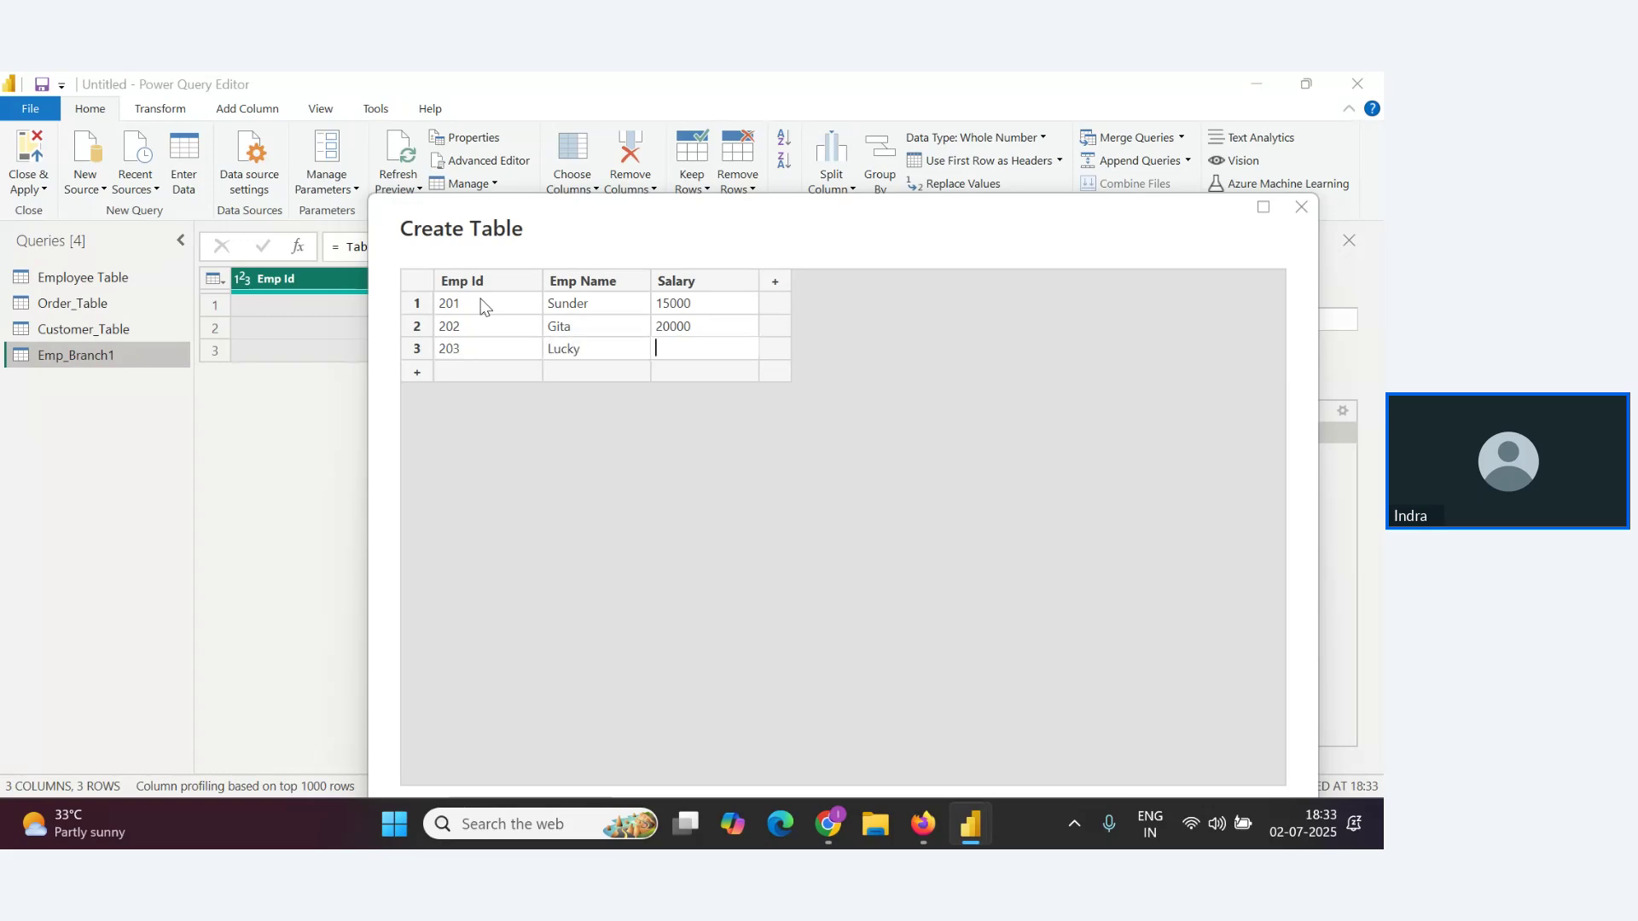
text(25000)
Name the second branch's table Emp_Branch2 and create it
drag(987, 216, 1013, 110)
drag(560, 702, 376, 694)
text(Emp)
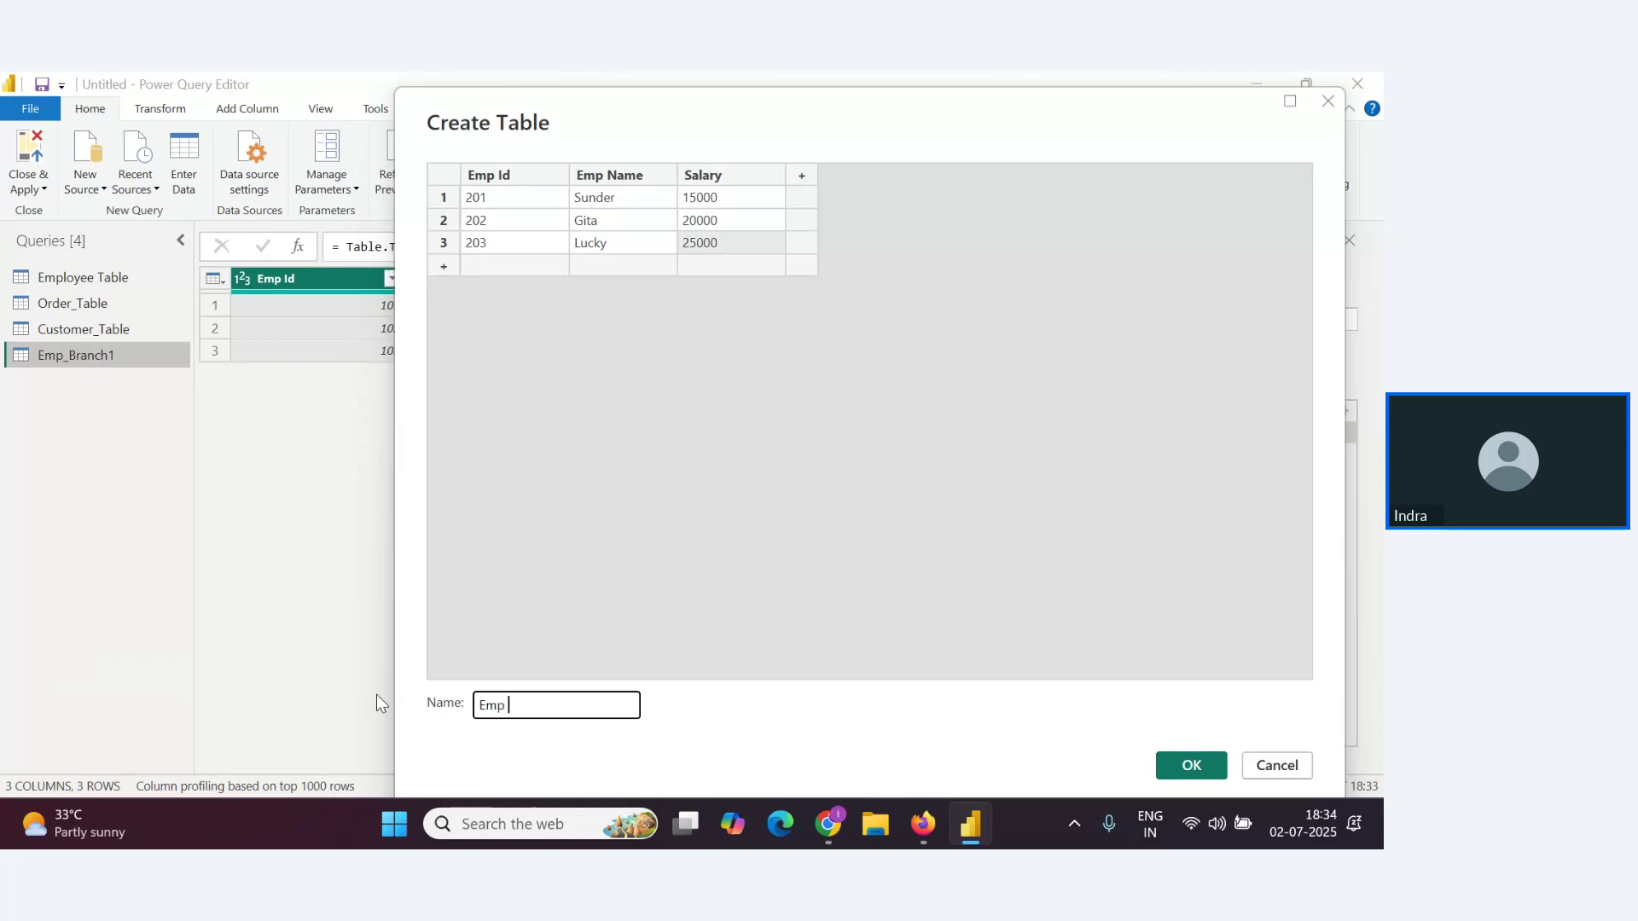
key(BackSpace)
text(_Branch2)
click(1191, 768)
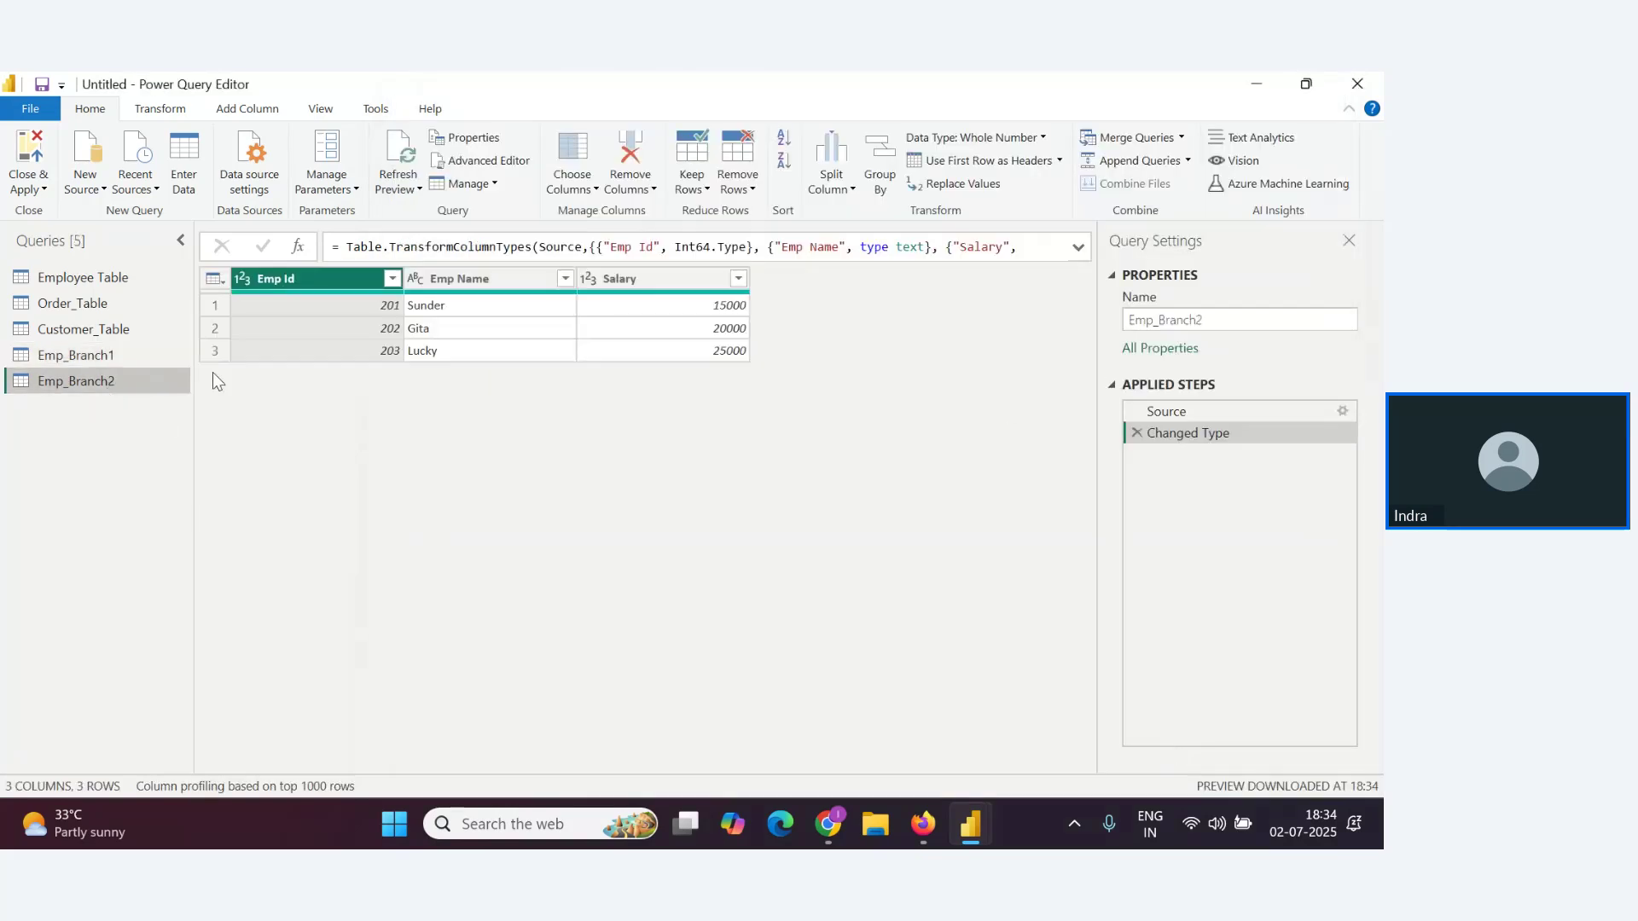
Check the two branch tables, switch to the Zoho webinar and read through the attendees' Q&A replies about appending
click(116, 381)
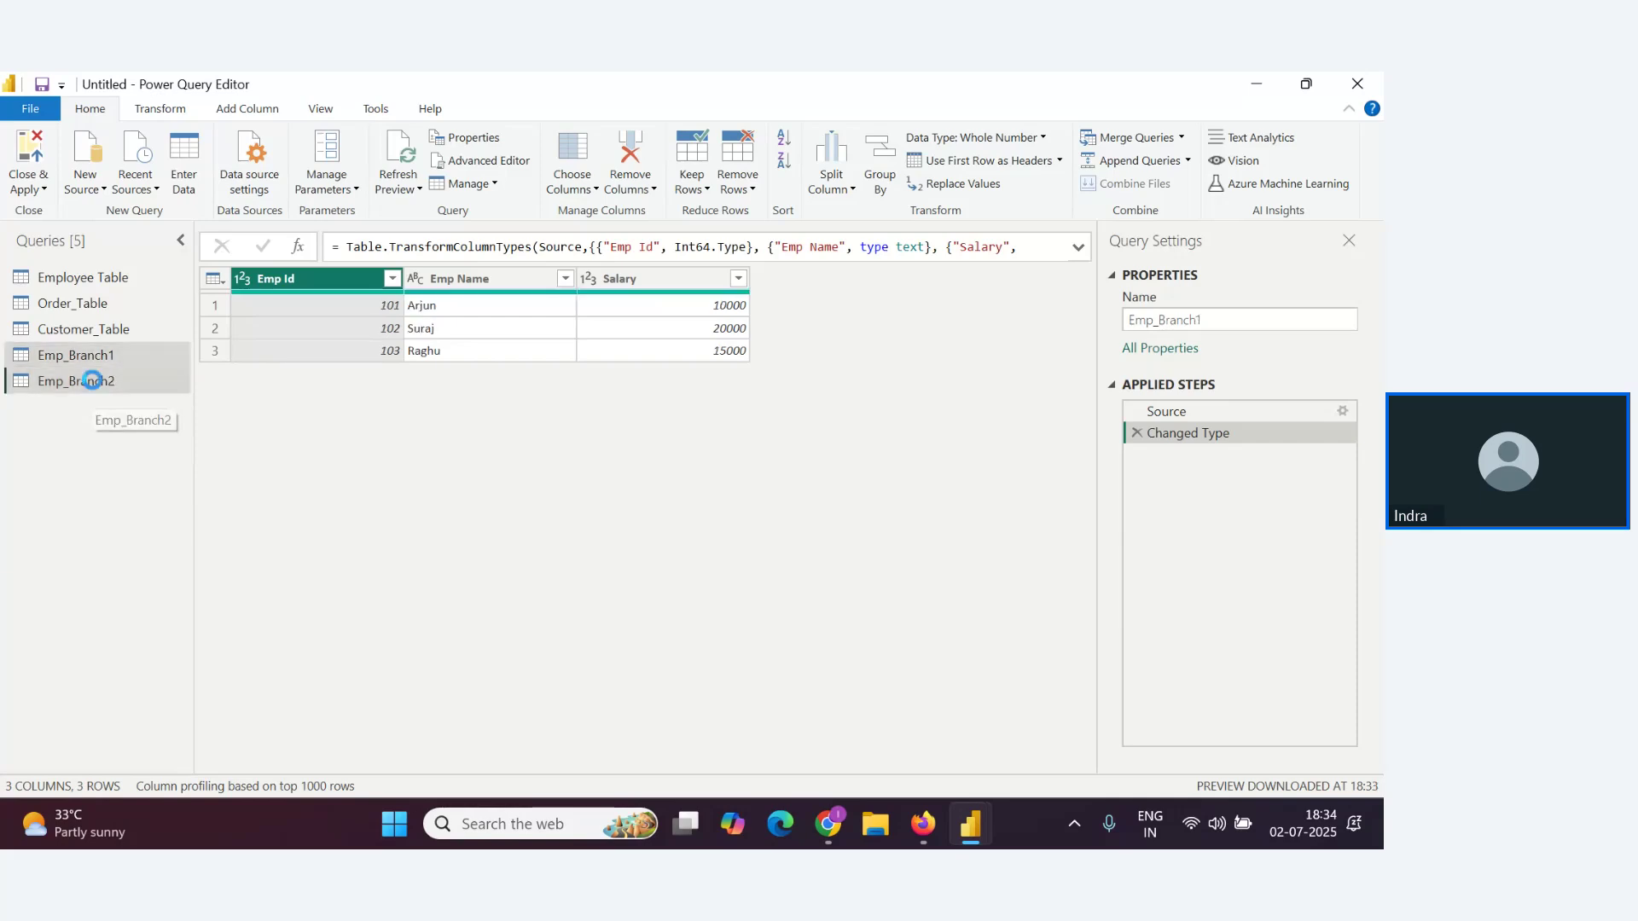
key(alt+Tab)
key(alt+Tab)
key(Tab)
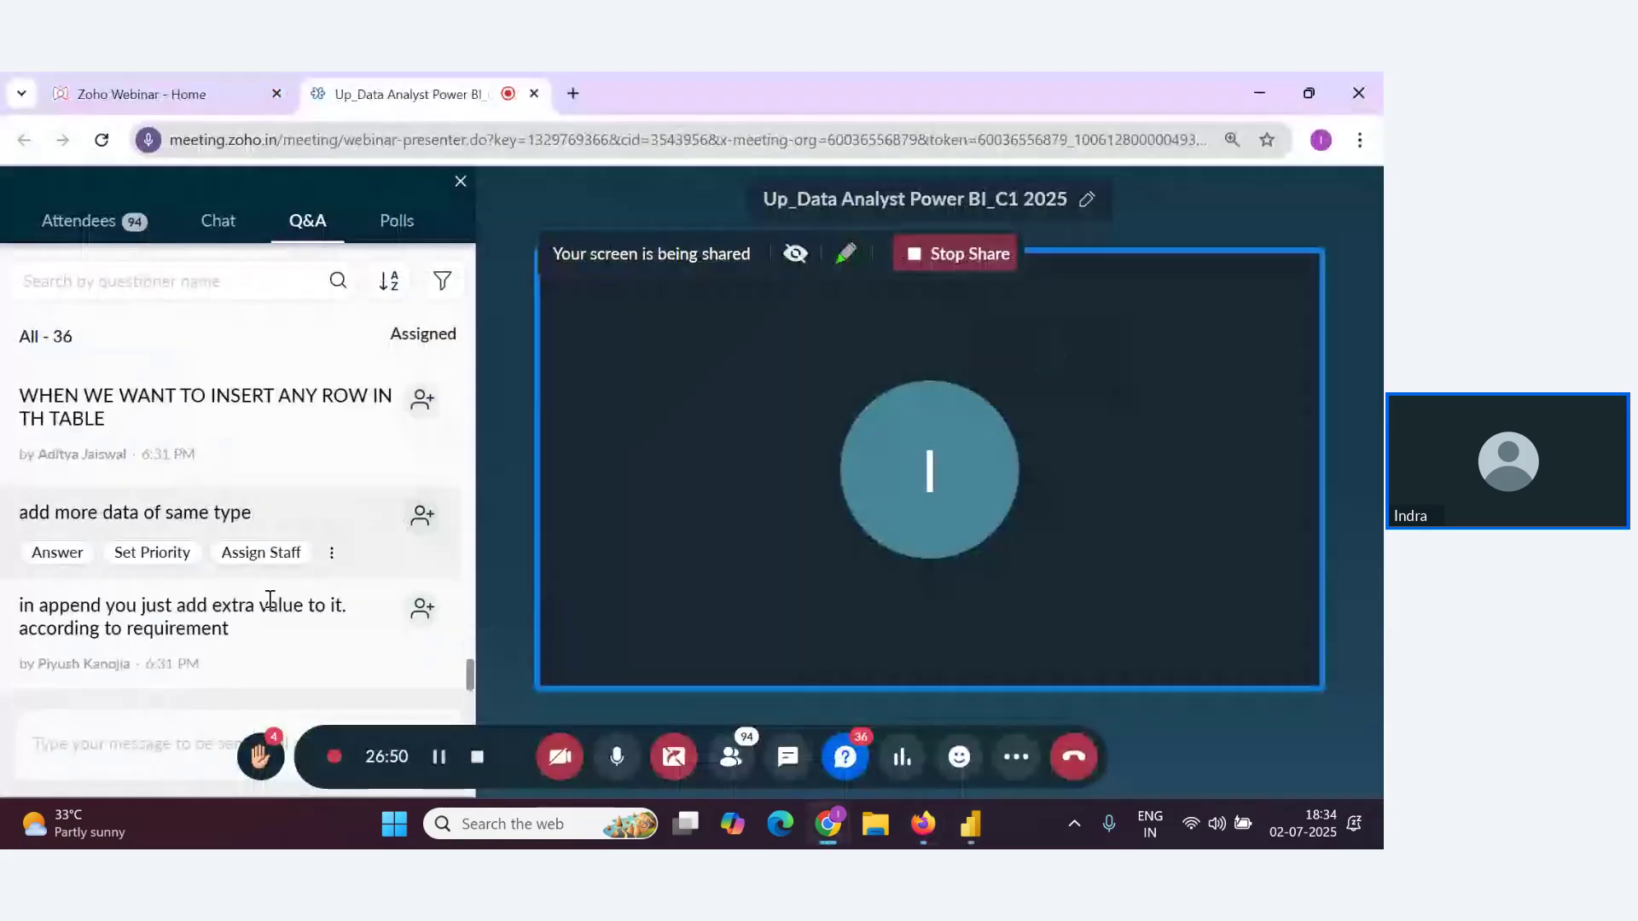
mouse_move(391, 653)
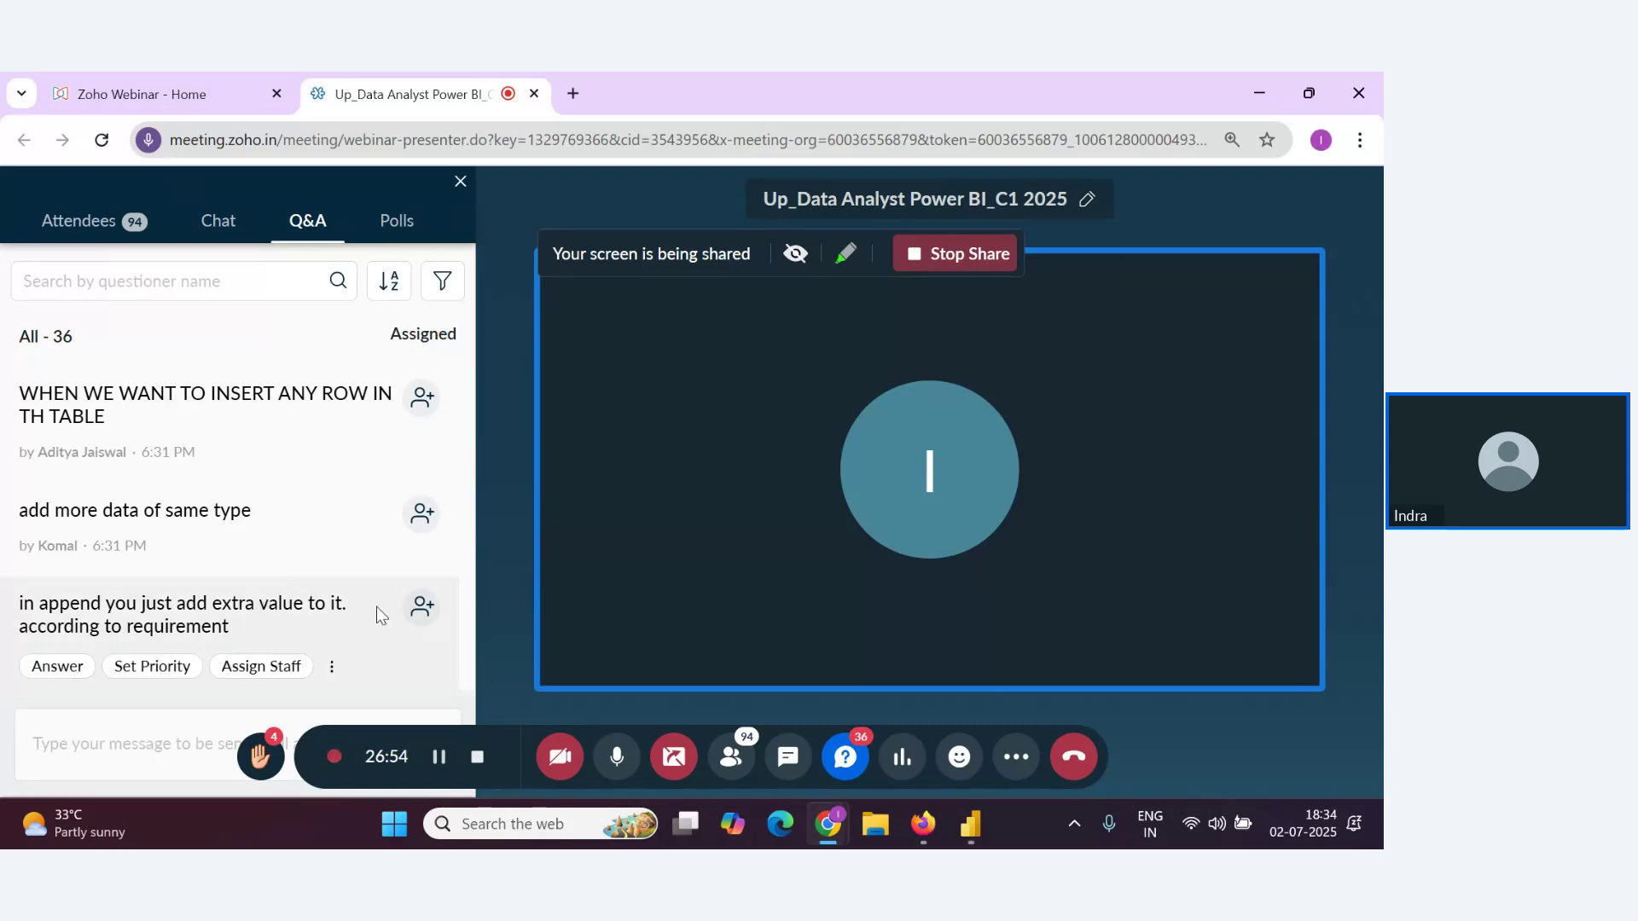
scroll(376, 606, up, 1)
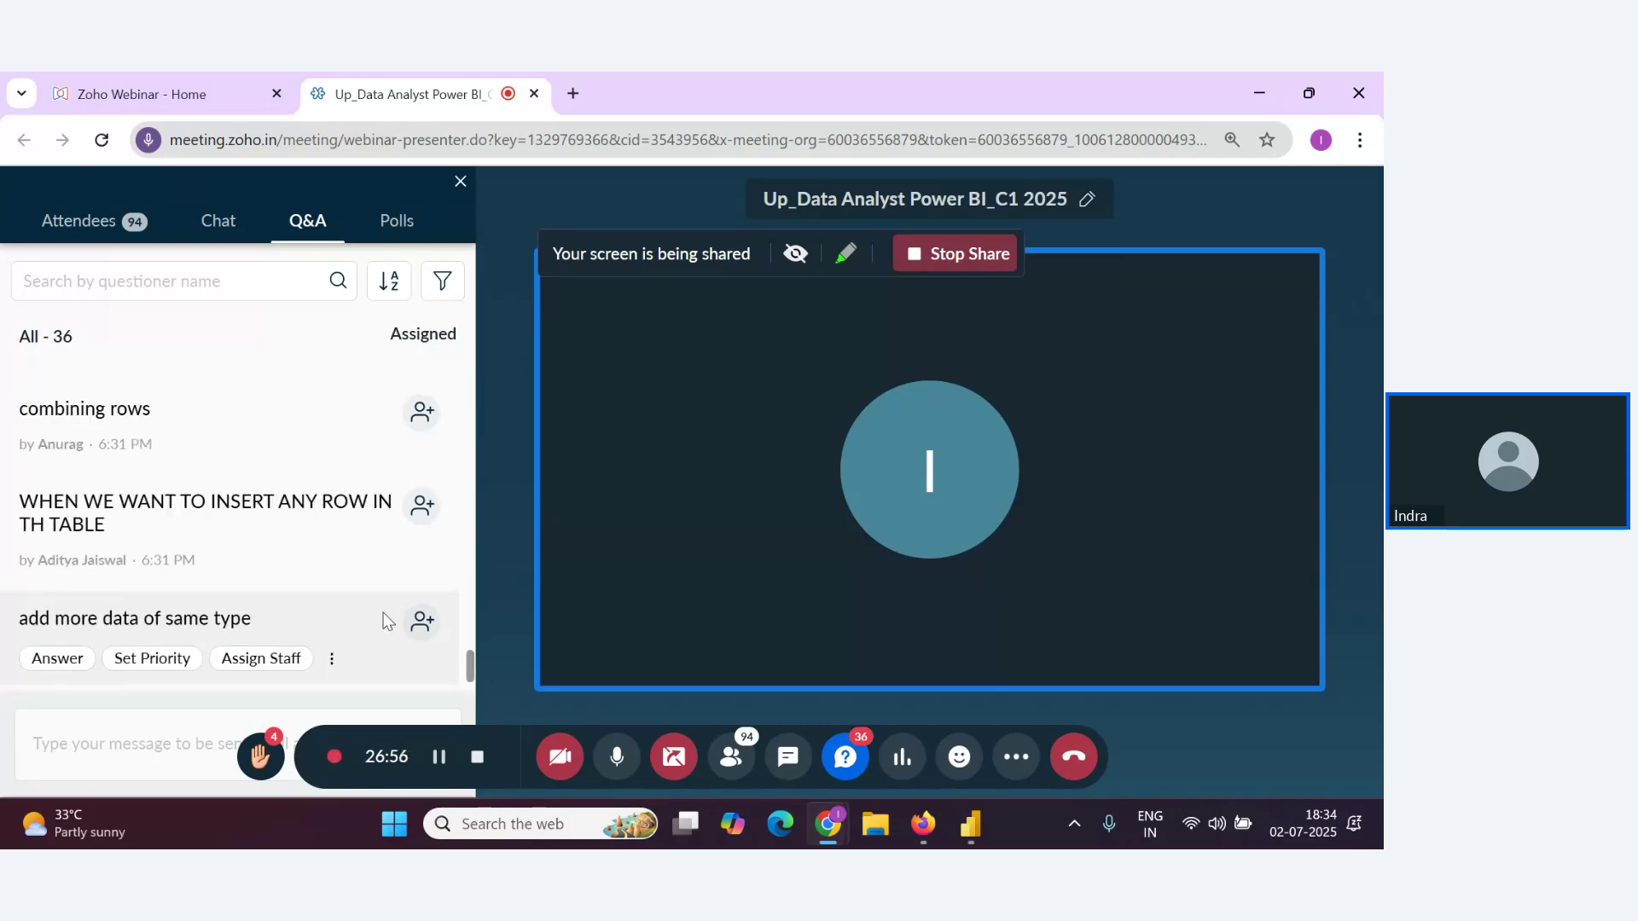
scroll(375, 606, down, 1)
scroll(320, 575, up, 2)
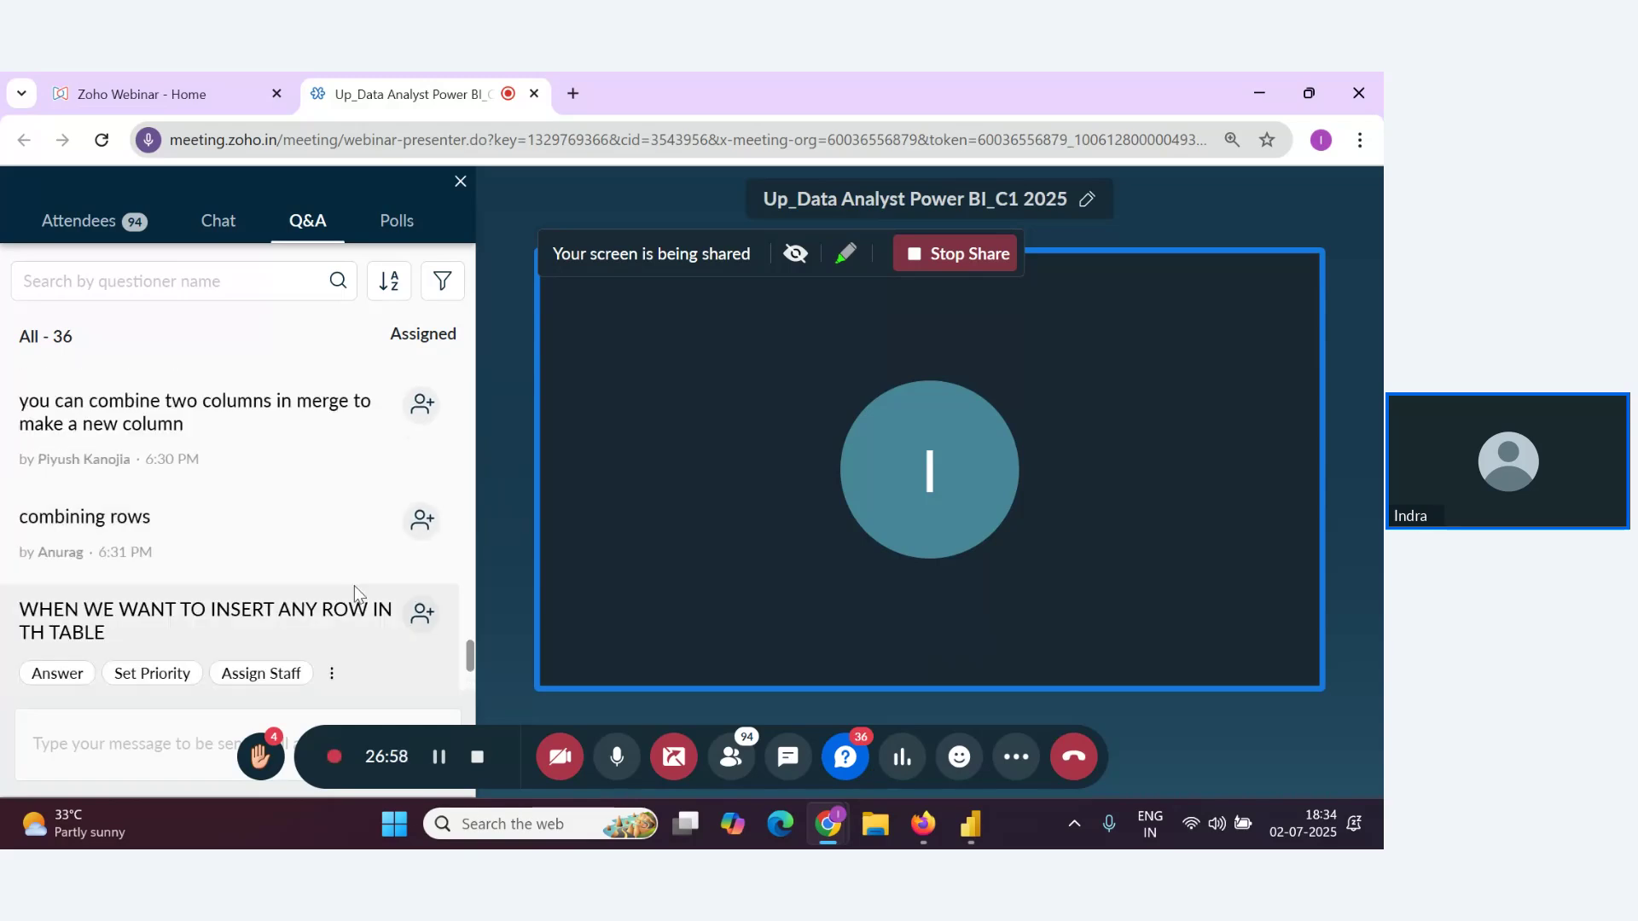
scroll(355, 585, down, 1)
Switch to Power Query Editor and append the Emp_Branch2 table to Emp_Branch1 using the Two tables option
key(alt+Tab)
key(alt+Tab)
key(alt+Tab)
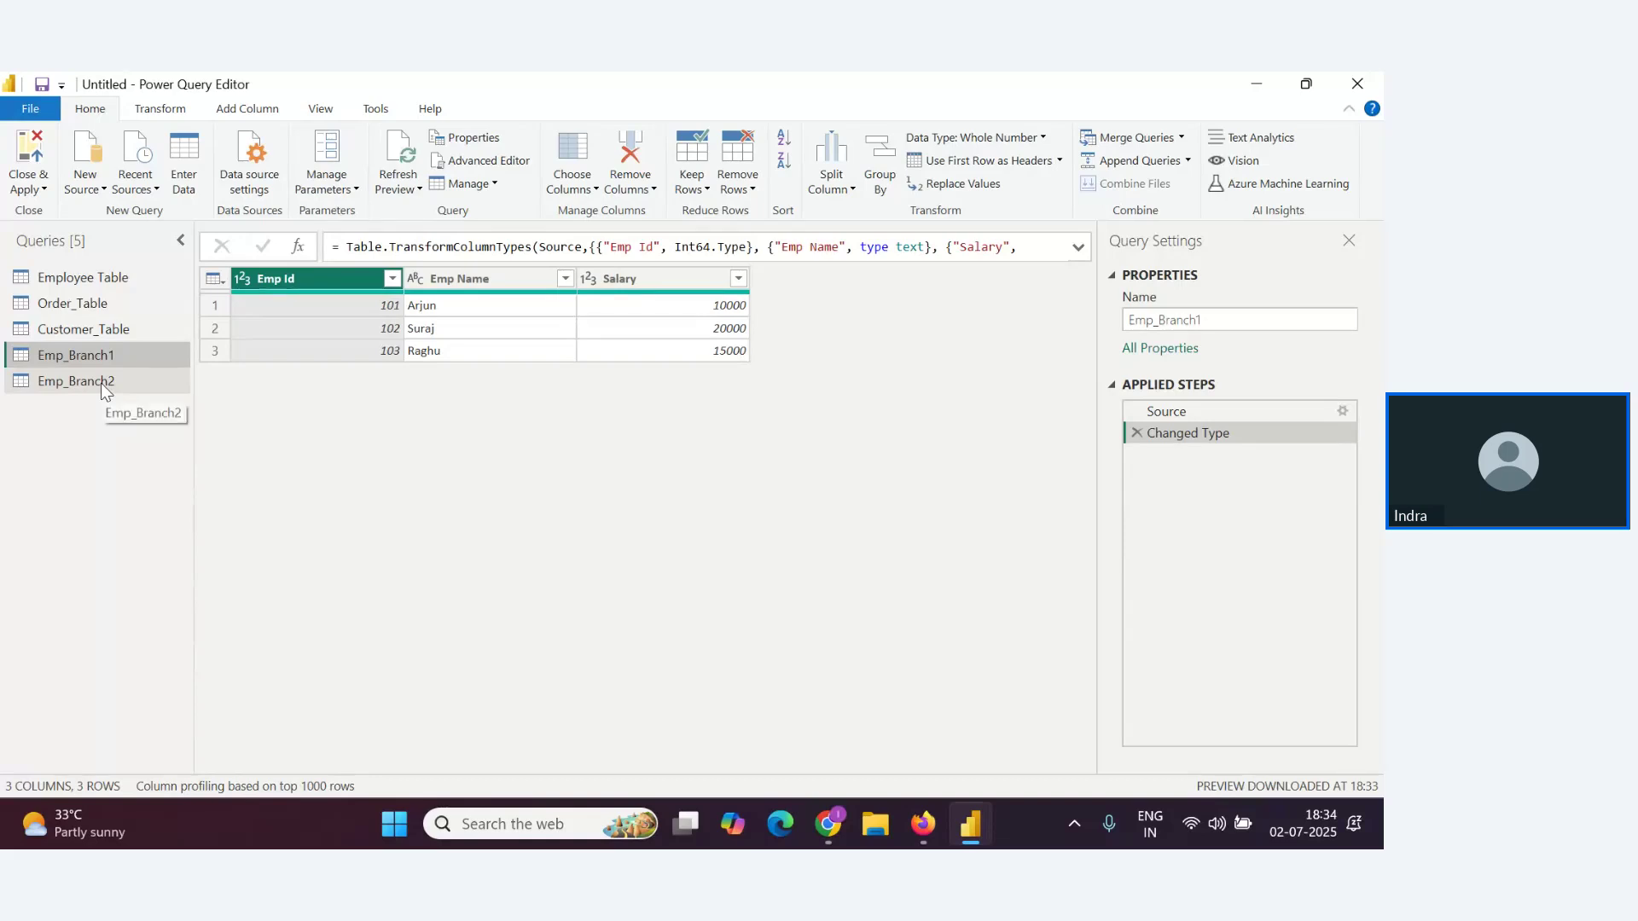
click(101, 383)
click(81, 359)
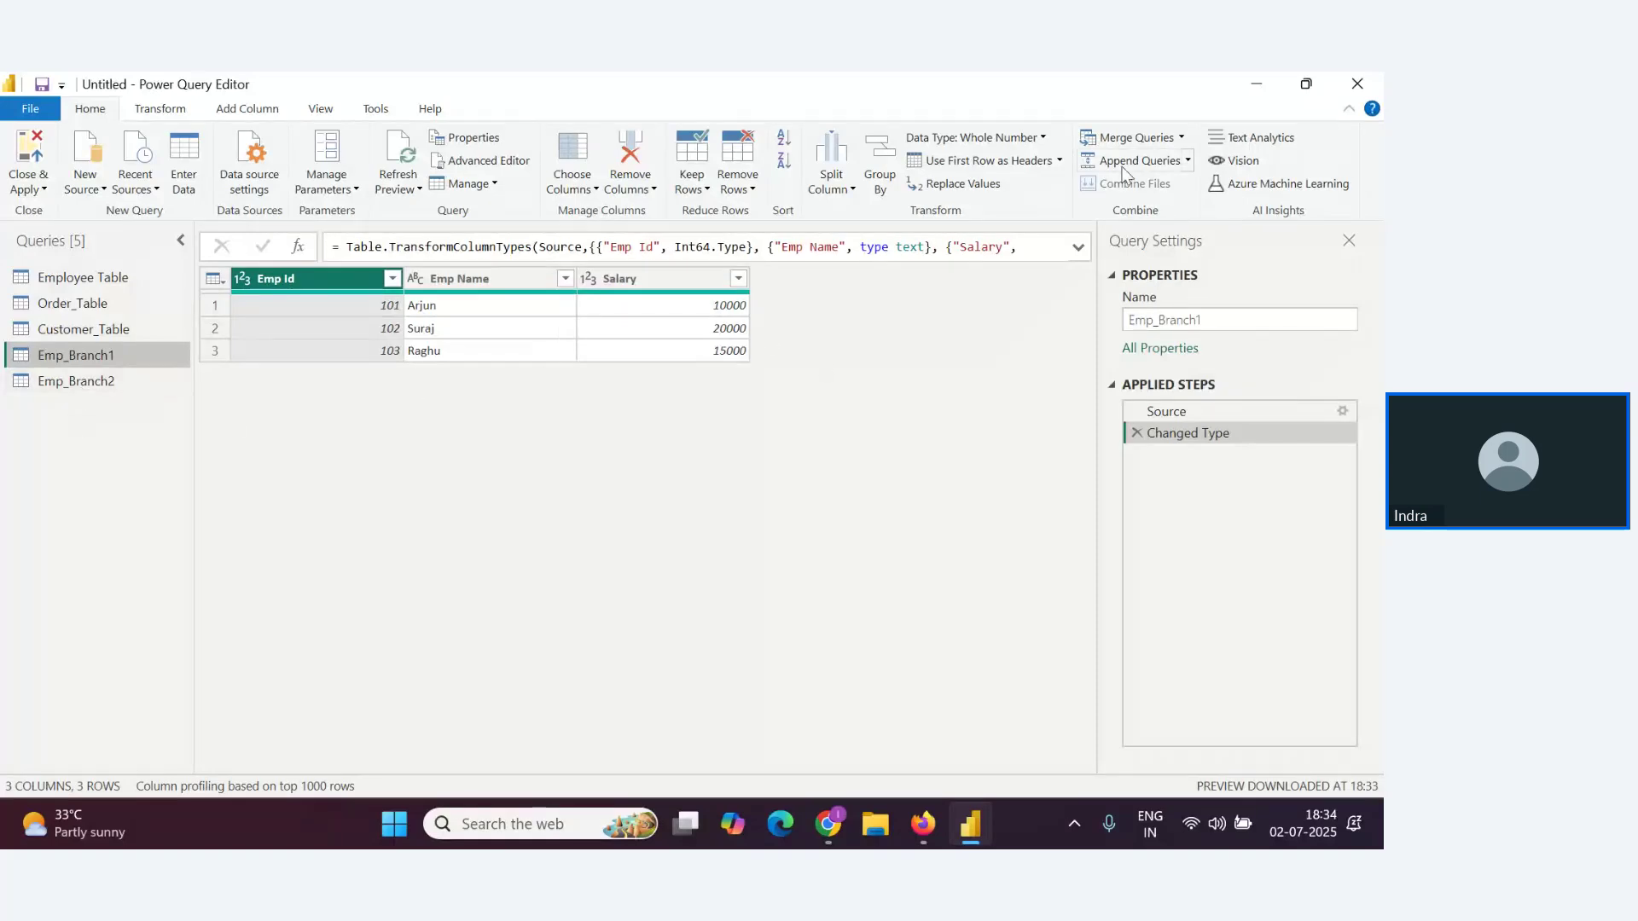
click(1134, 161)
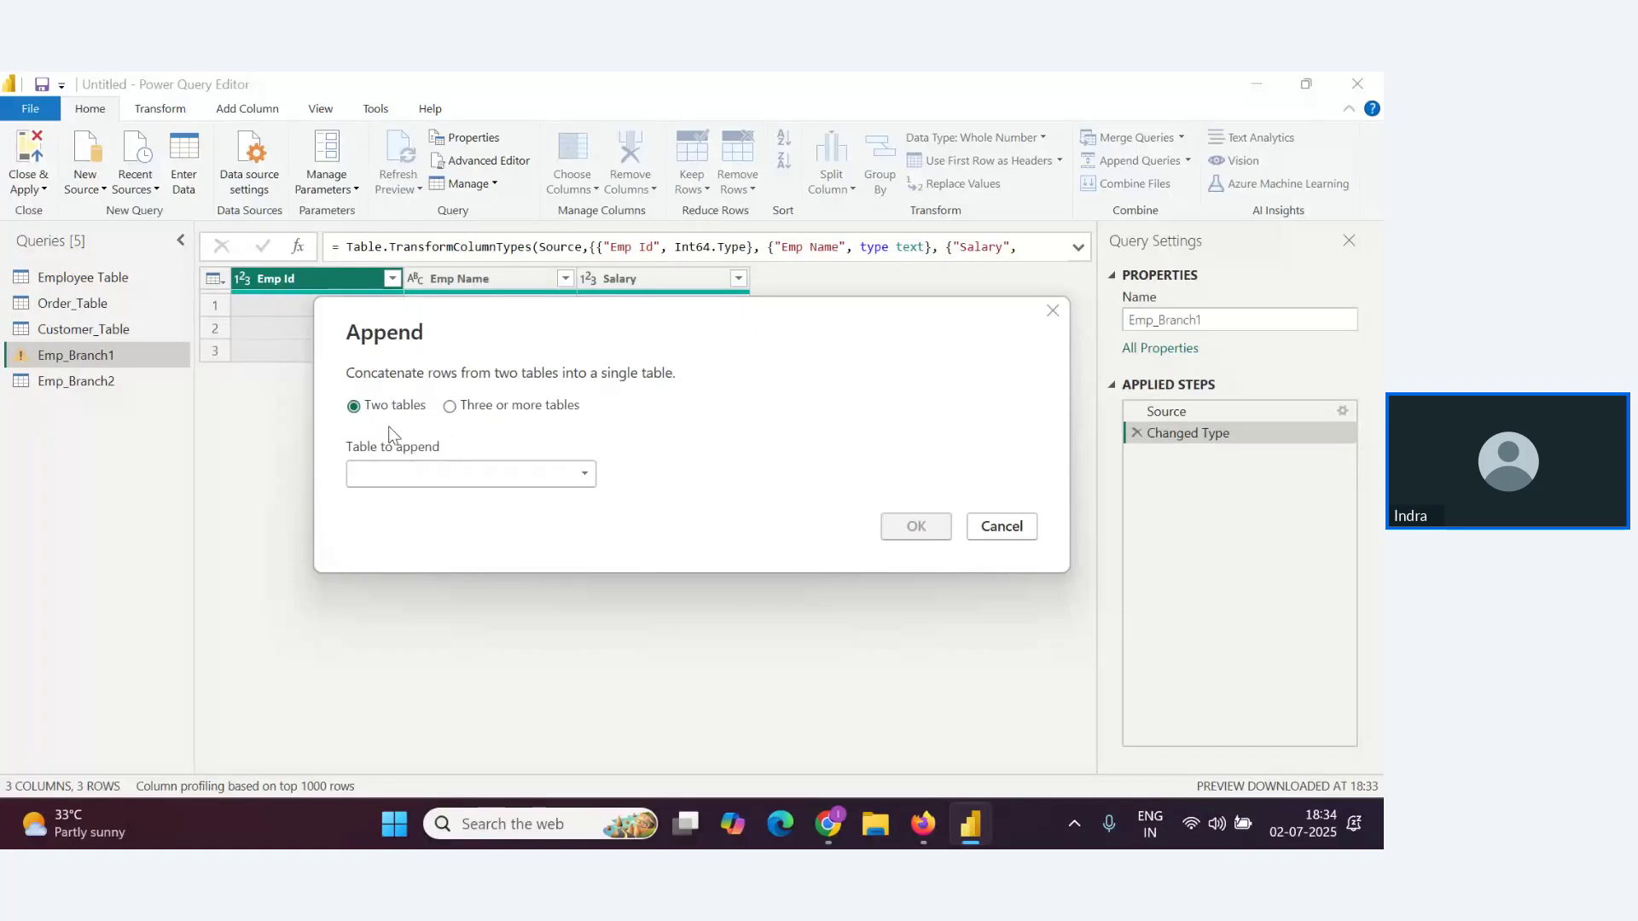
click(579, 478)
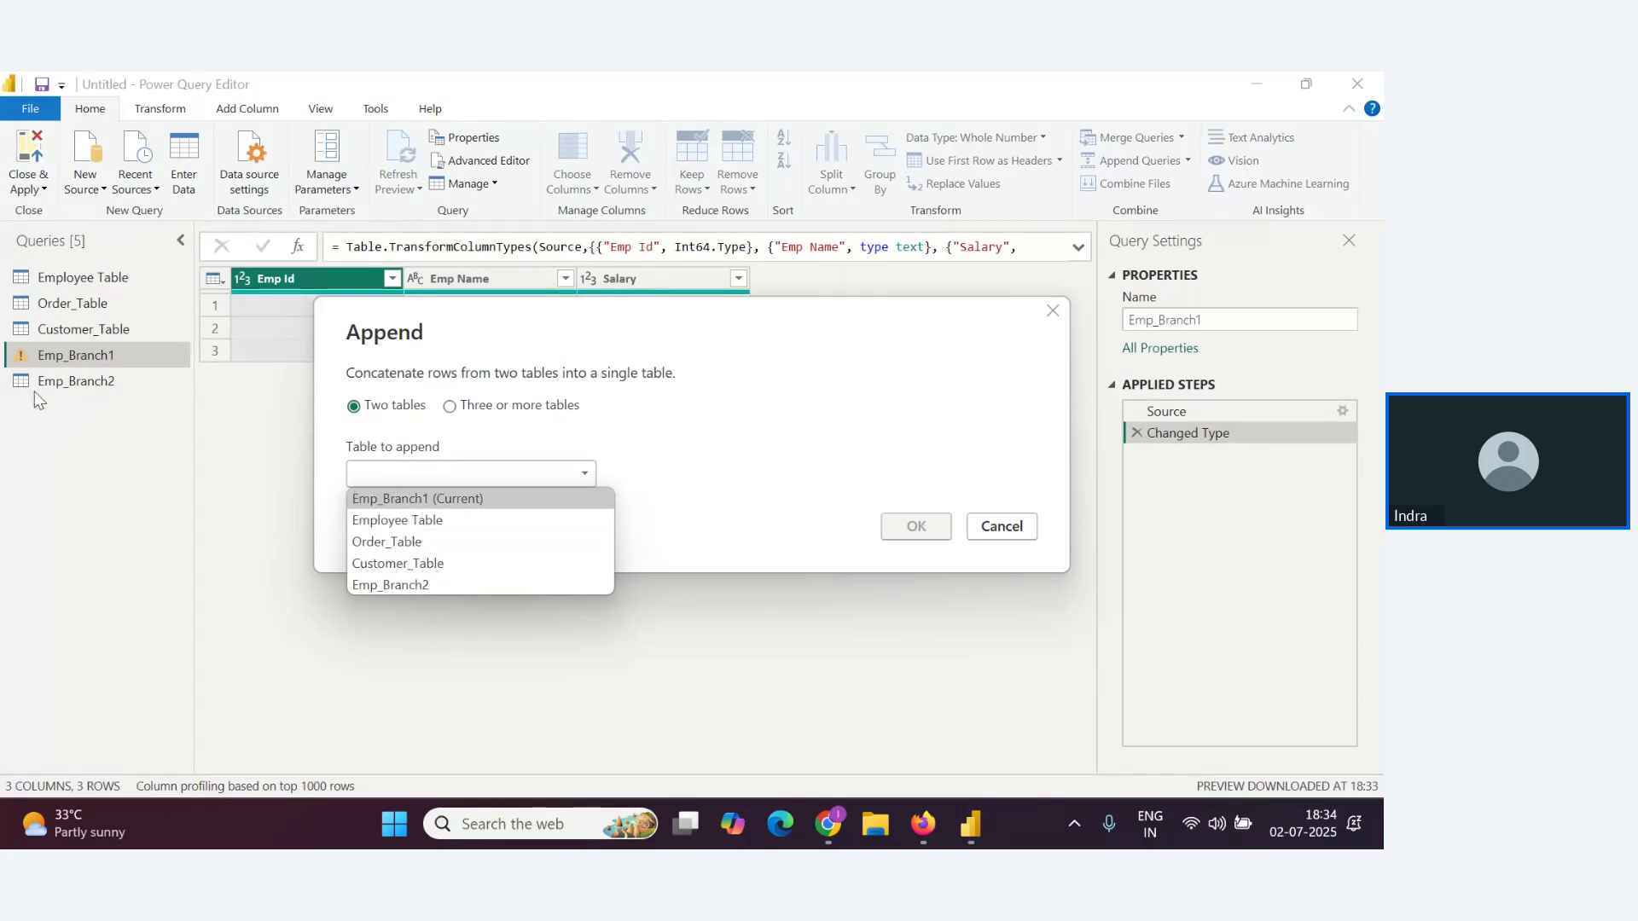
click(415, 587)
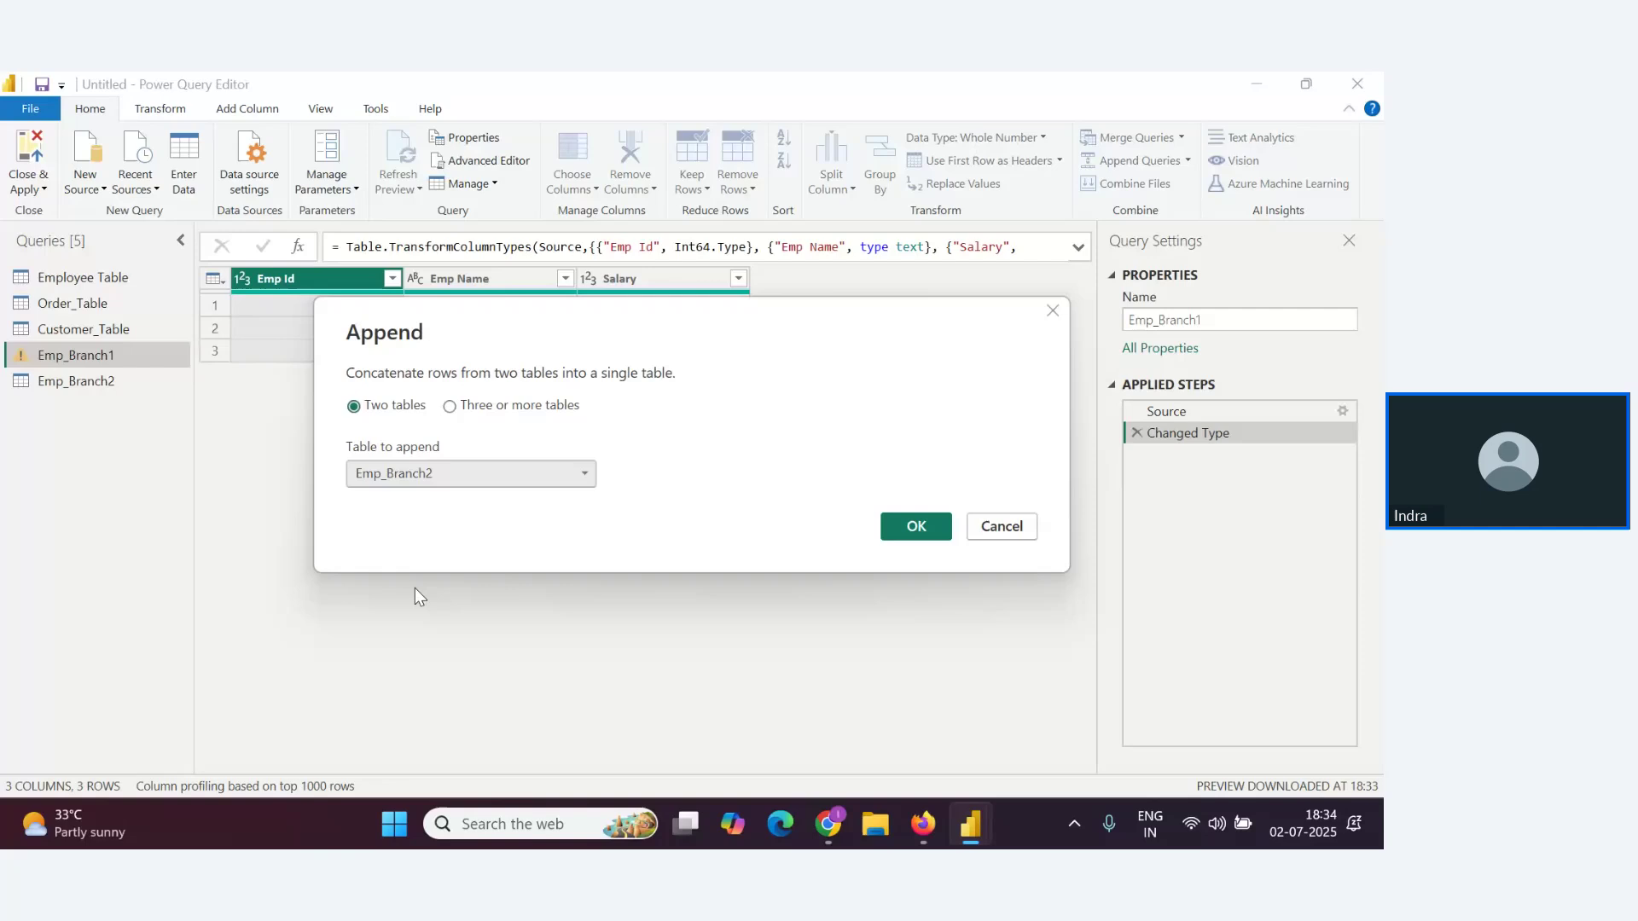
click(930, 529)
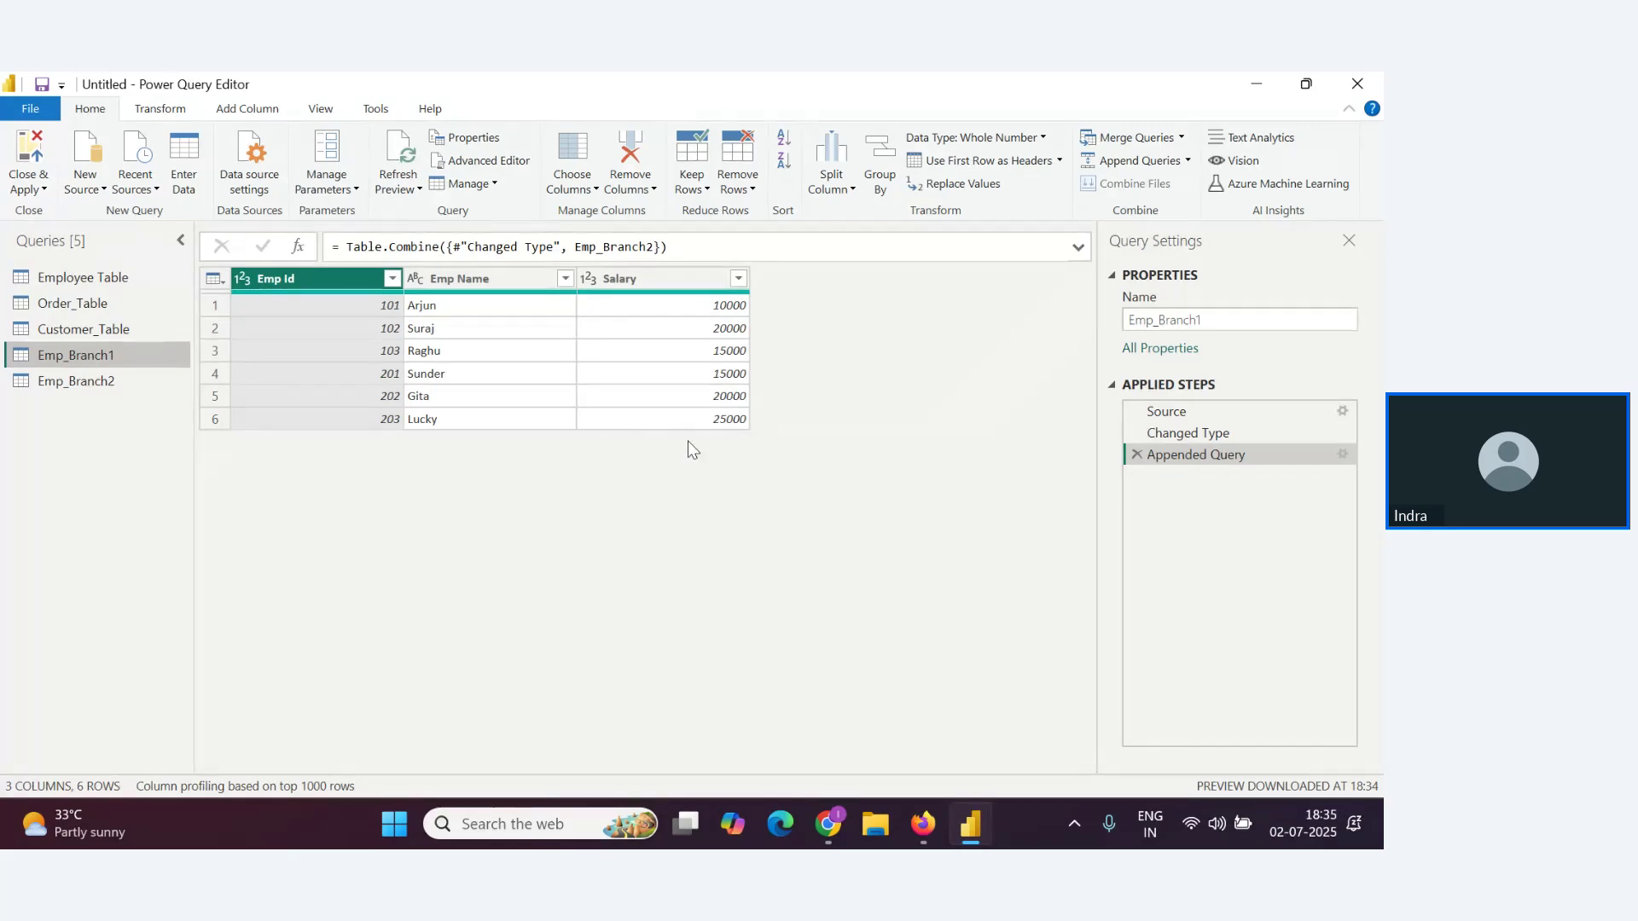
In the Google Docs notes, complete the Append Queries heading with ": Stack data from two or more tables with same column structure"
key(alt+Tab)
key(alt+Tab)
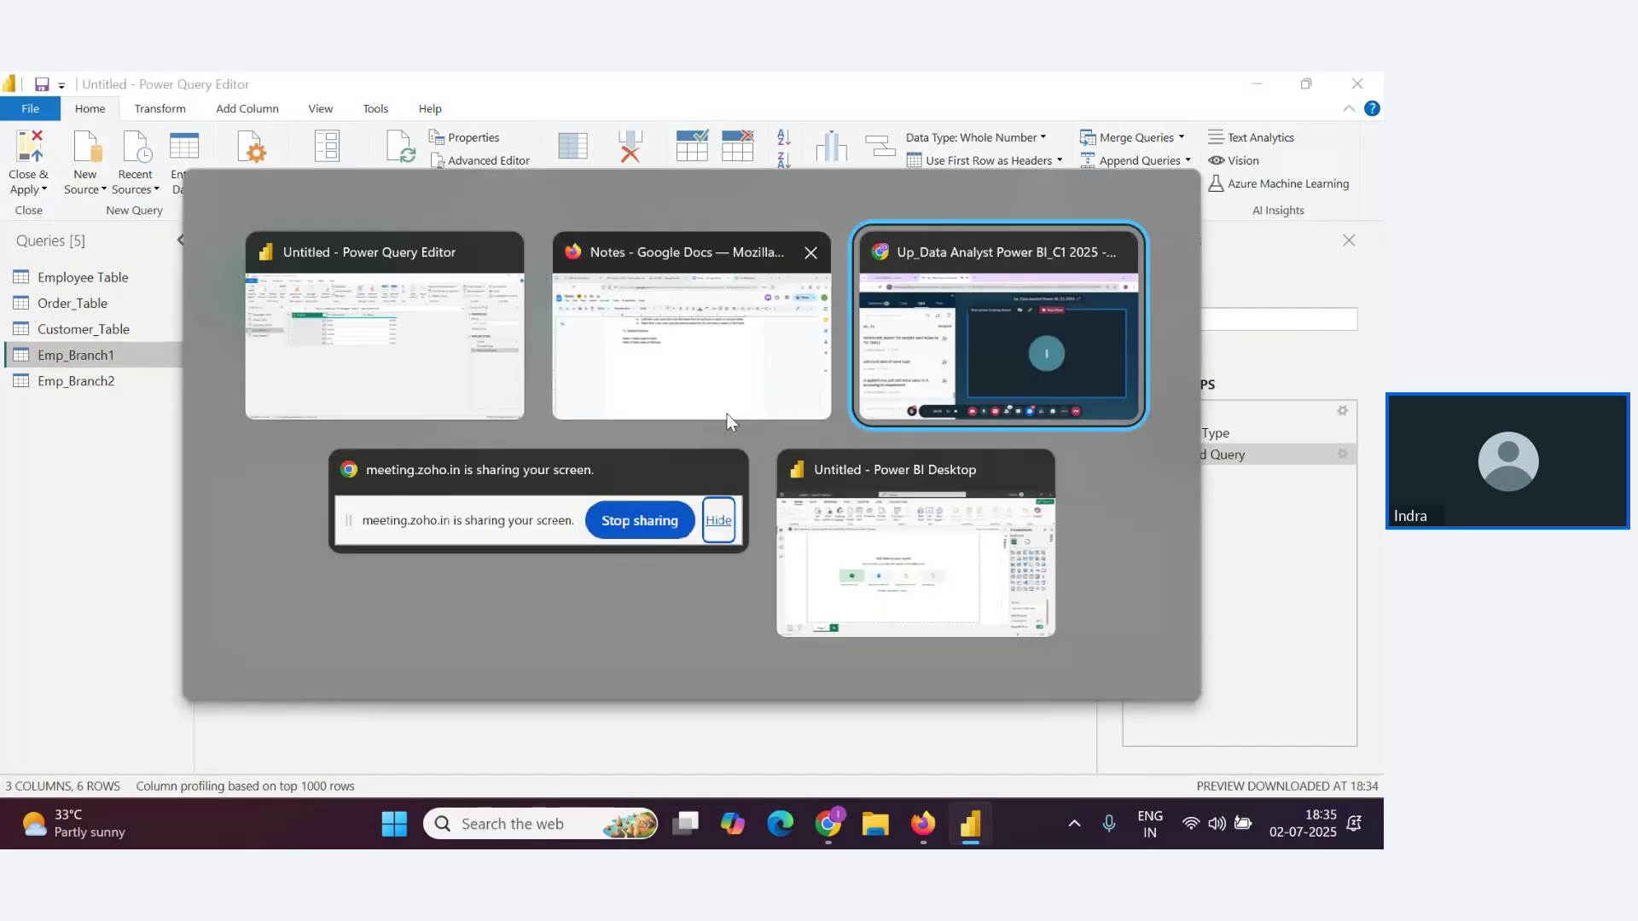
click(704, 374)
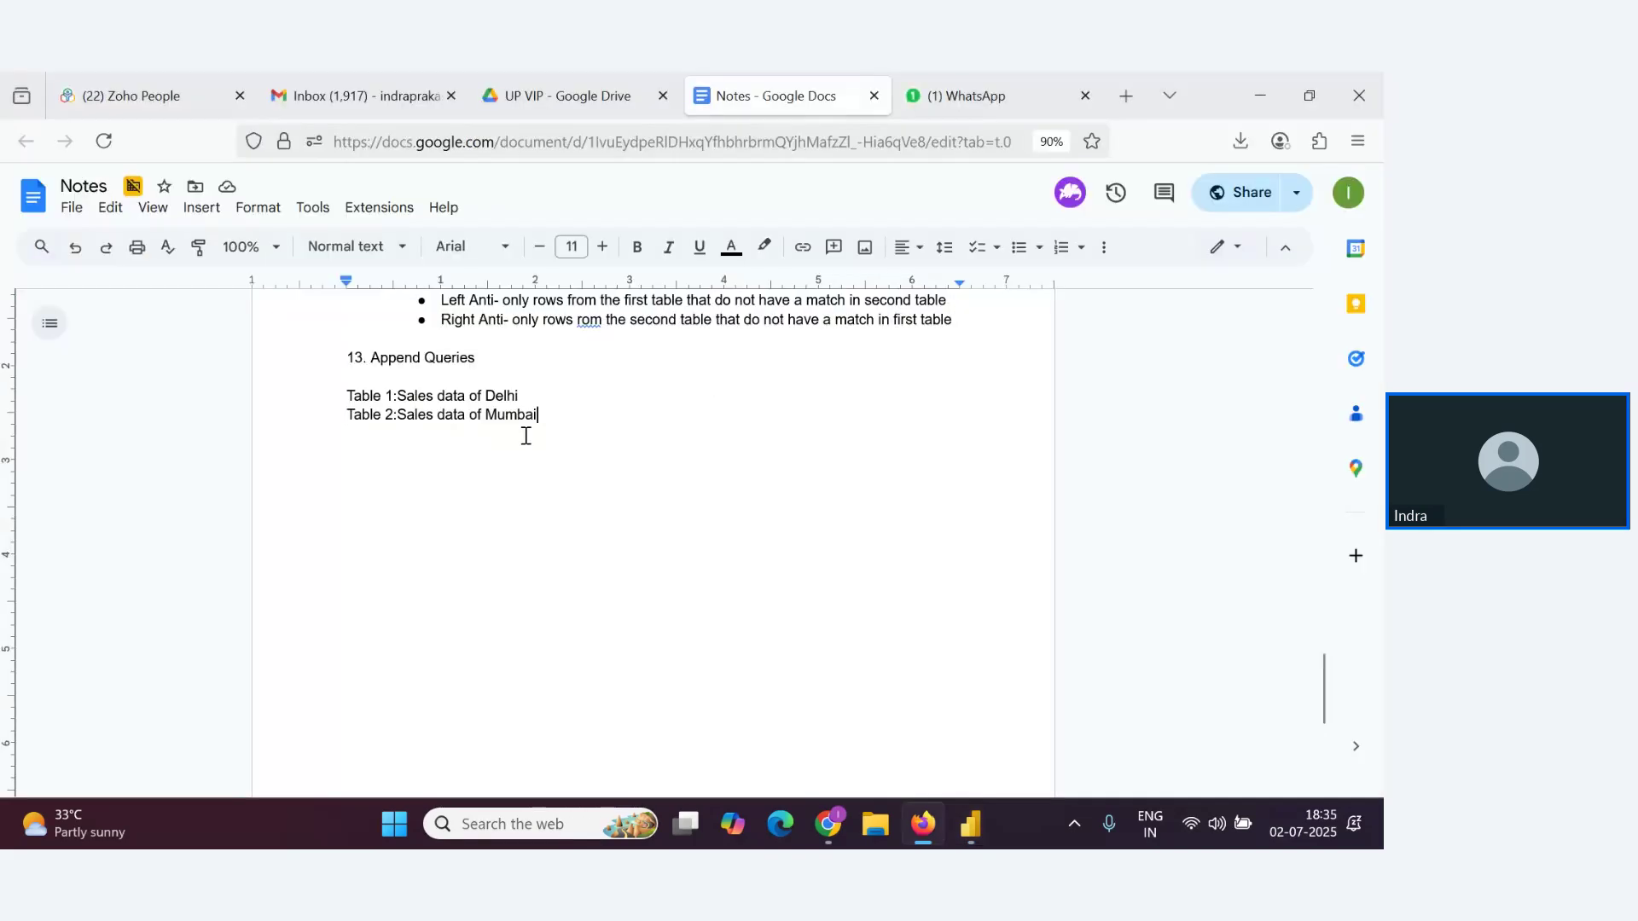
click(531, 363)
text(: Stach )
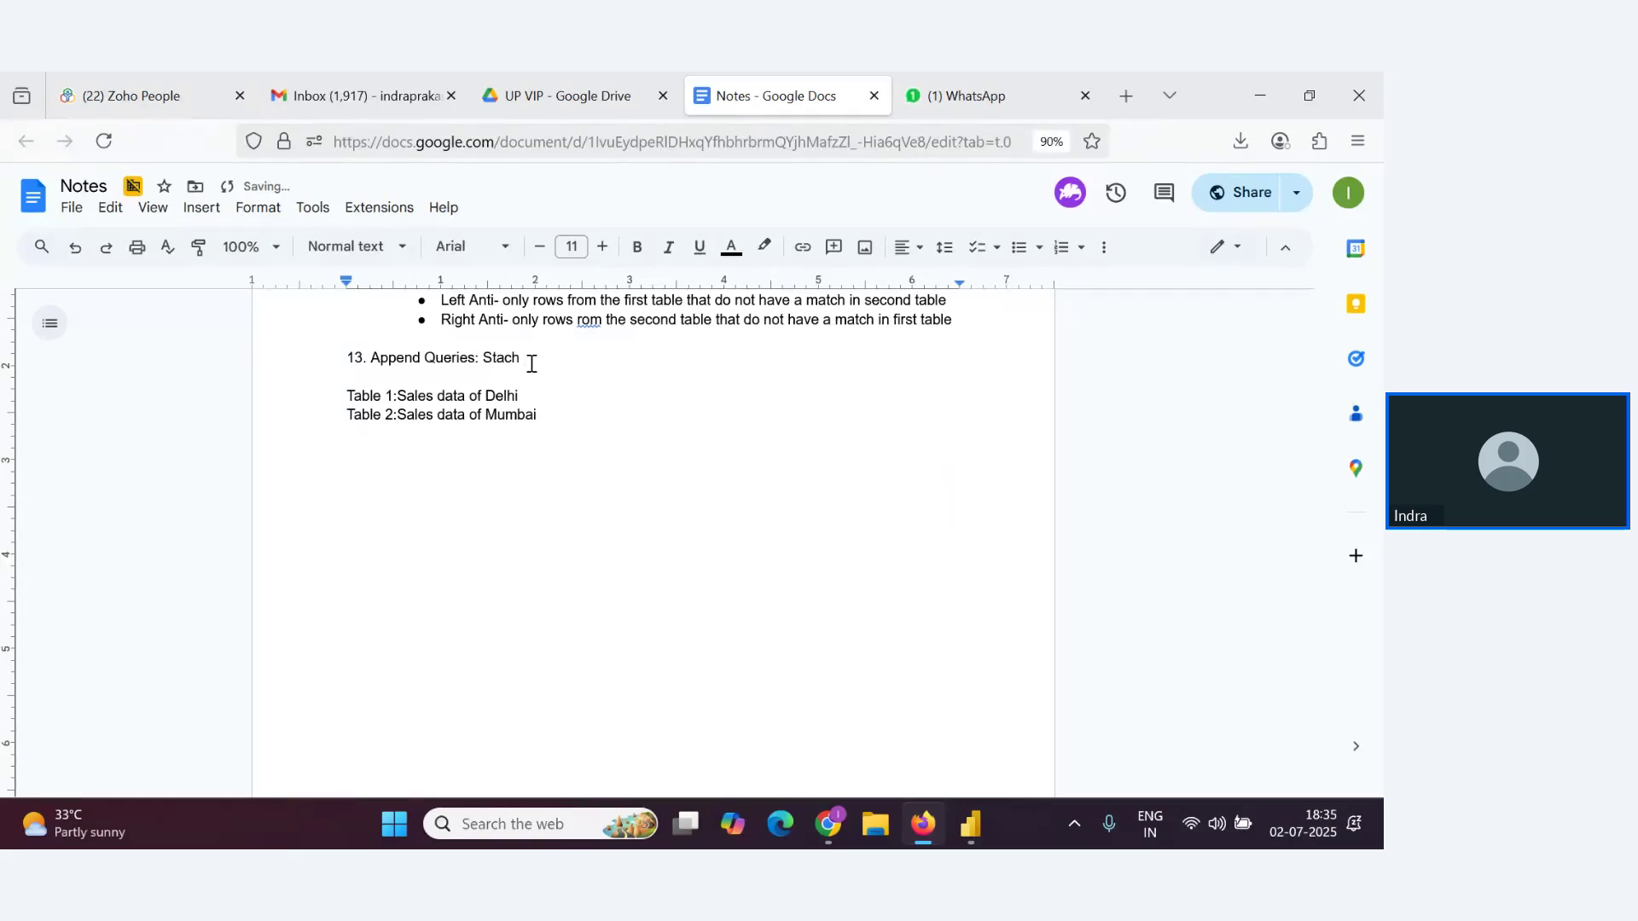
text(data frmm)
key(BackSpace)
key(BackSpace)
key(BackSpace)
key(BackSpace)
key(BackSpace)
key(BackSpace)
key(BackSpace)
key(BackSpace)
key(BackSpace)
key(BackSpace)
text(k data from two or more)
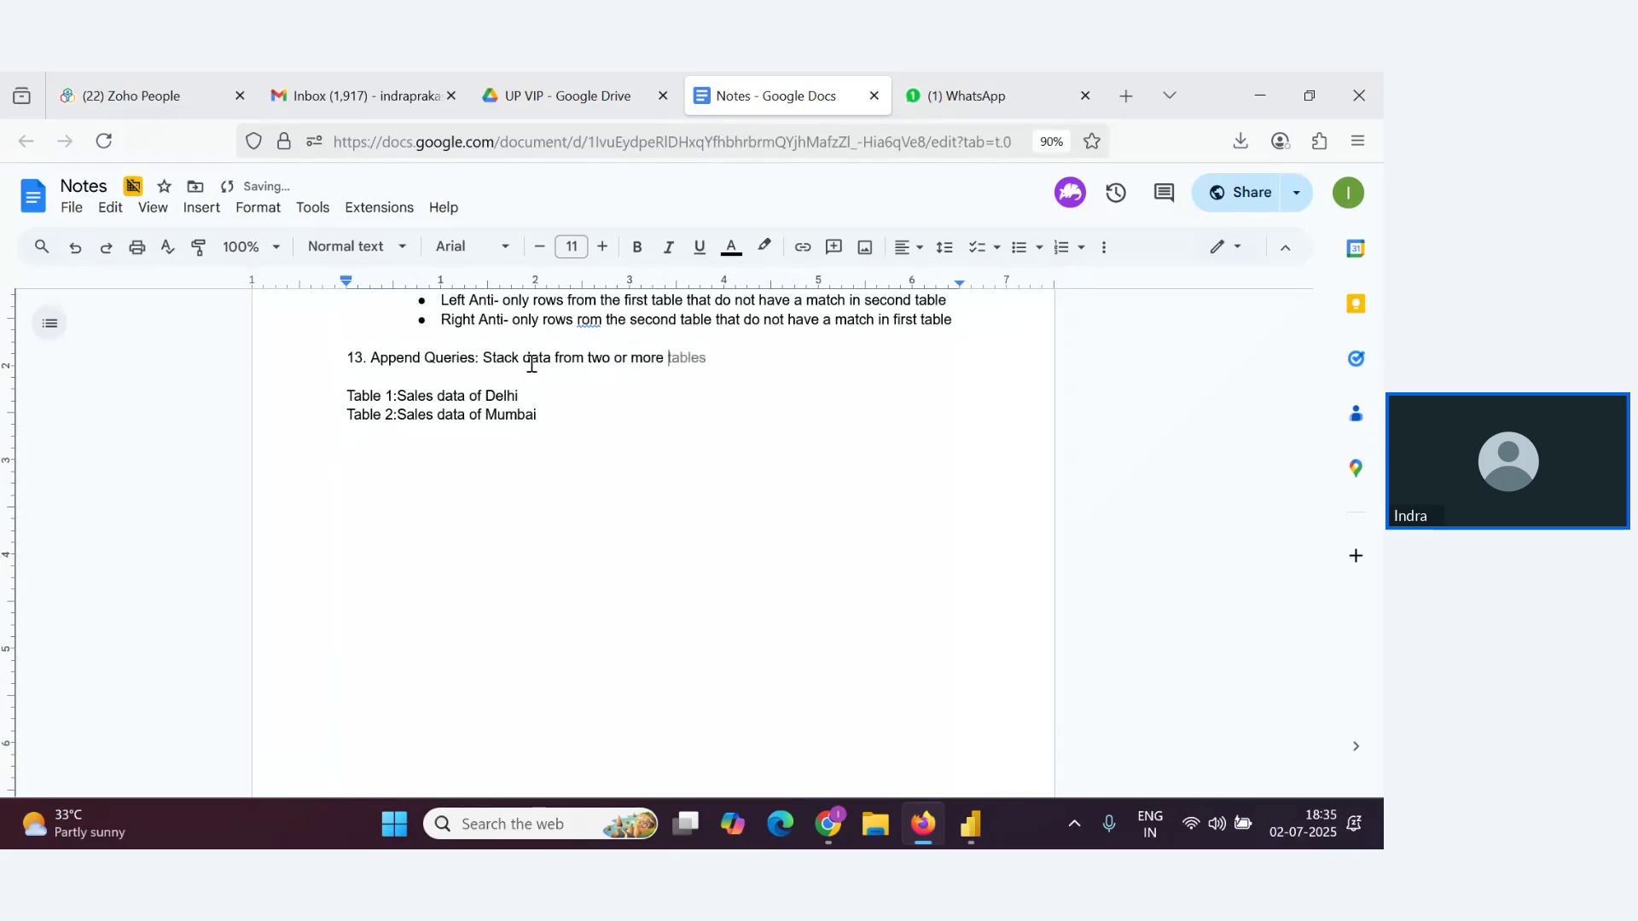
text(tables)
key(BackSpace)
key(BackSpace)
key(BackSpace)
text(les )
text(i)
key(BackSpace)
text(with same column )
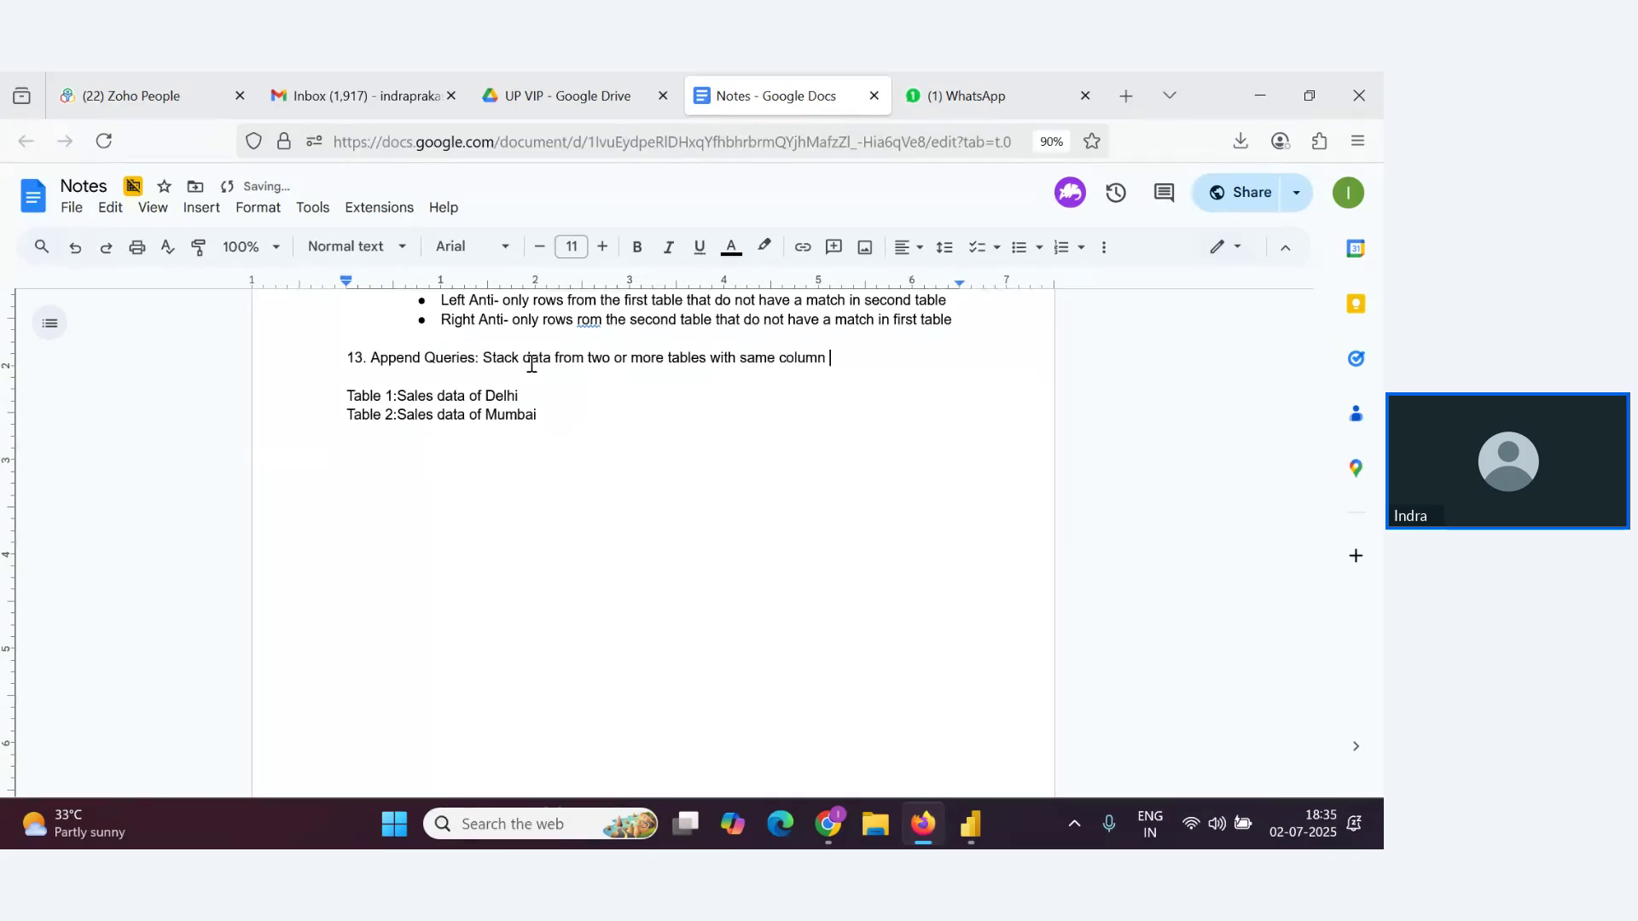
text(structure)
Review the appended Emp_Branch1 table in Power Query Editor and check the attendees' replies in the Zoho webinar Q&A
key(alt+Tab)
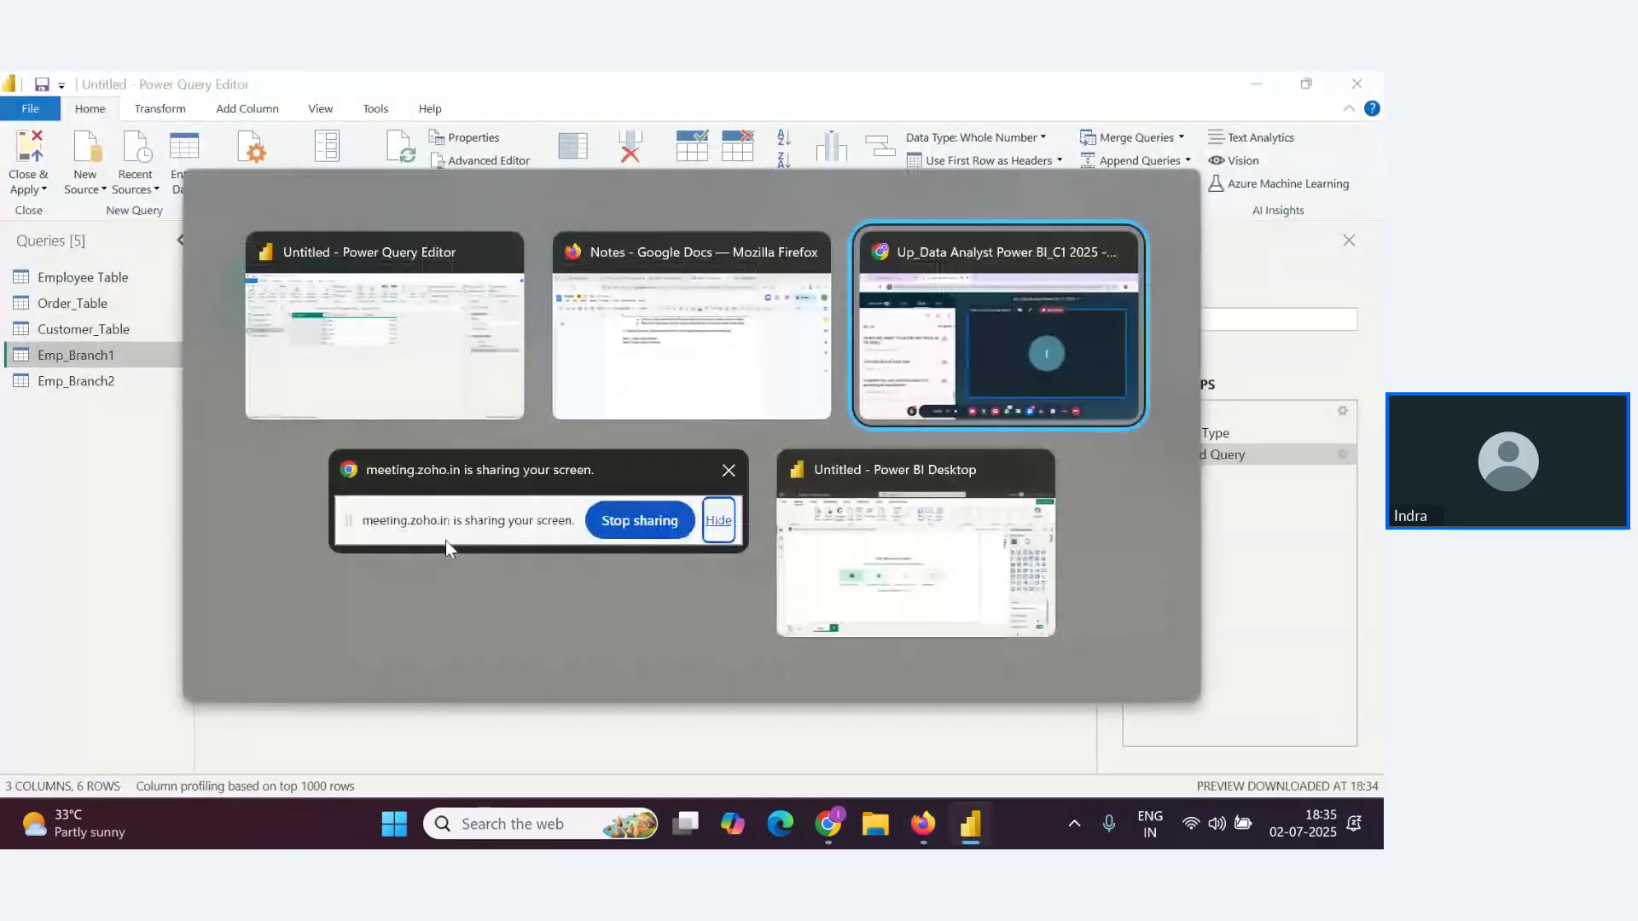
key(alt+Tab)
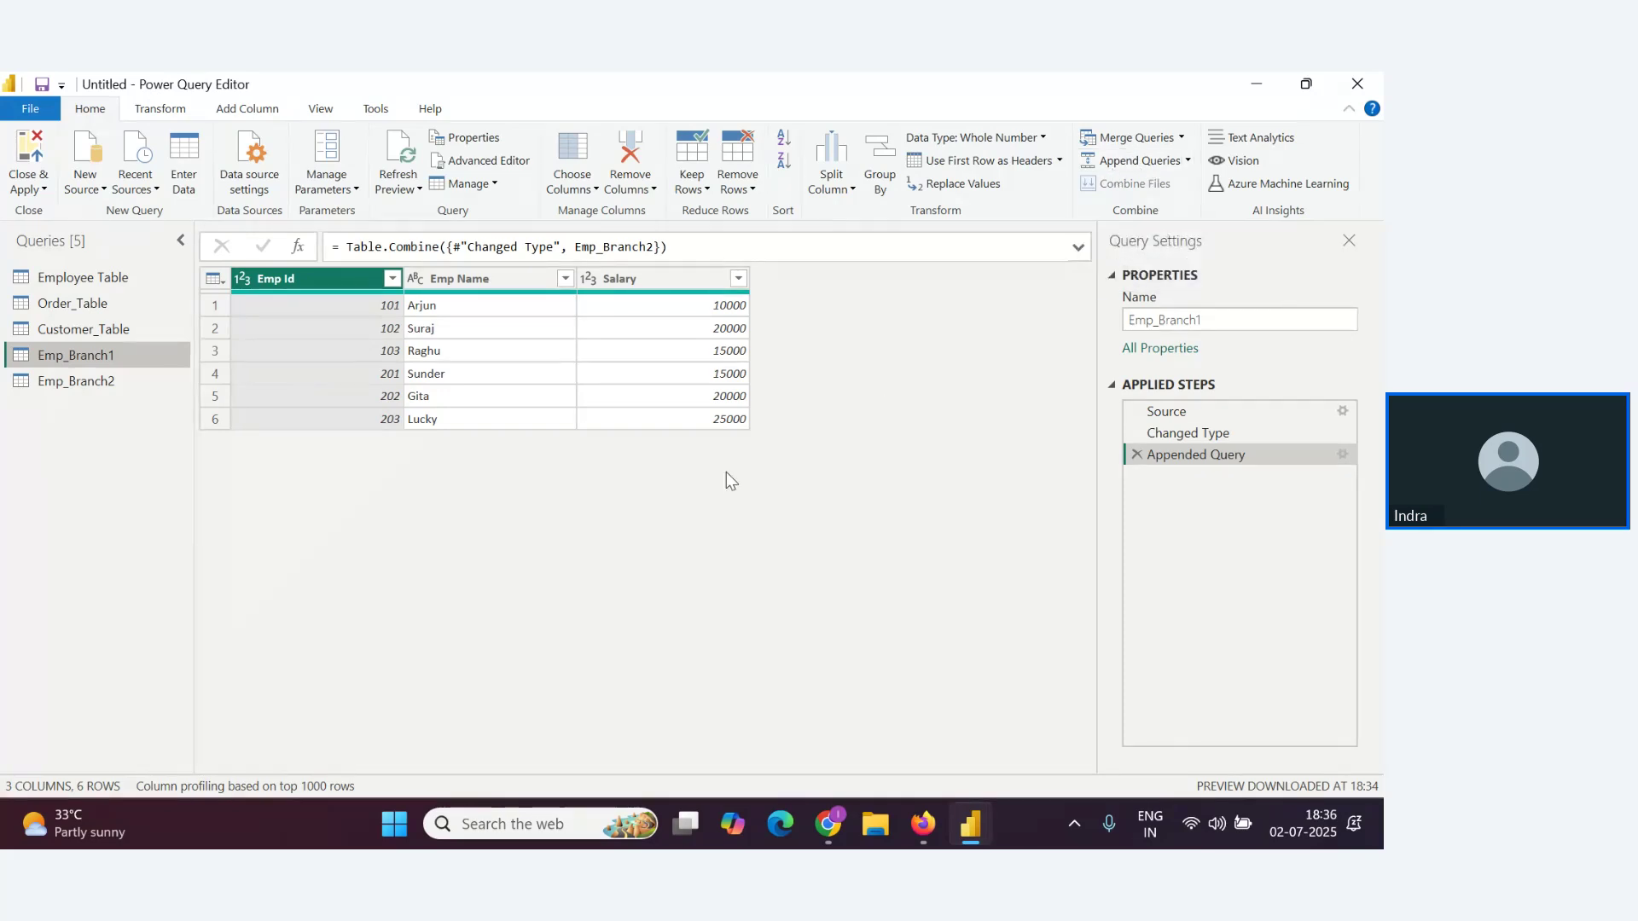
key(alt+Tab)
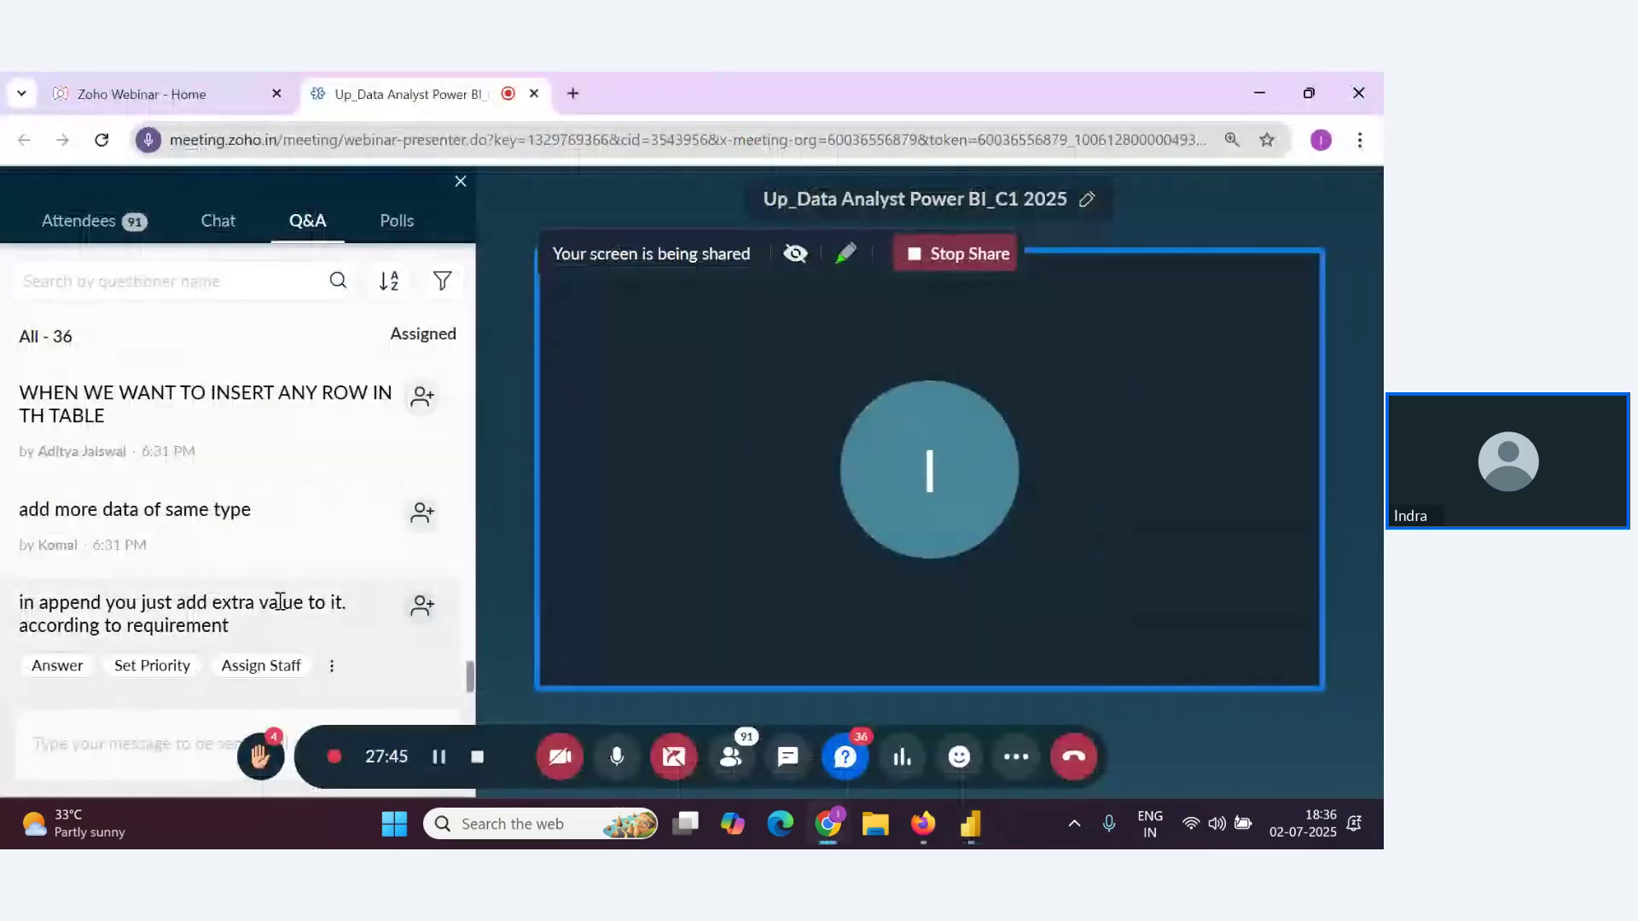
key(alt+Tab)
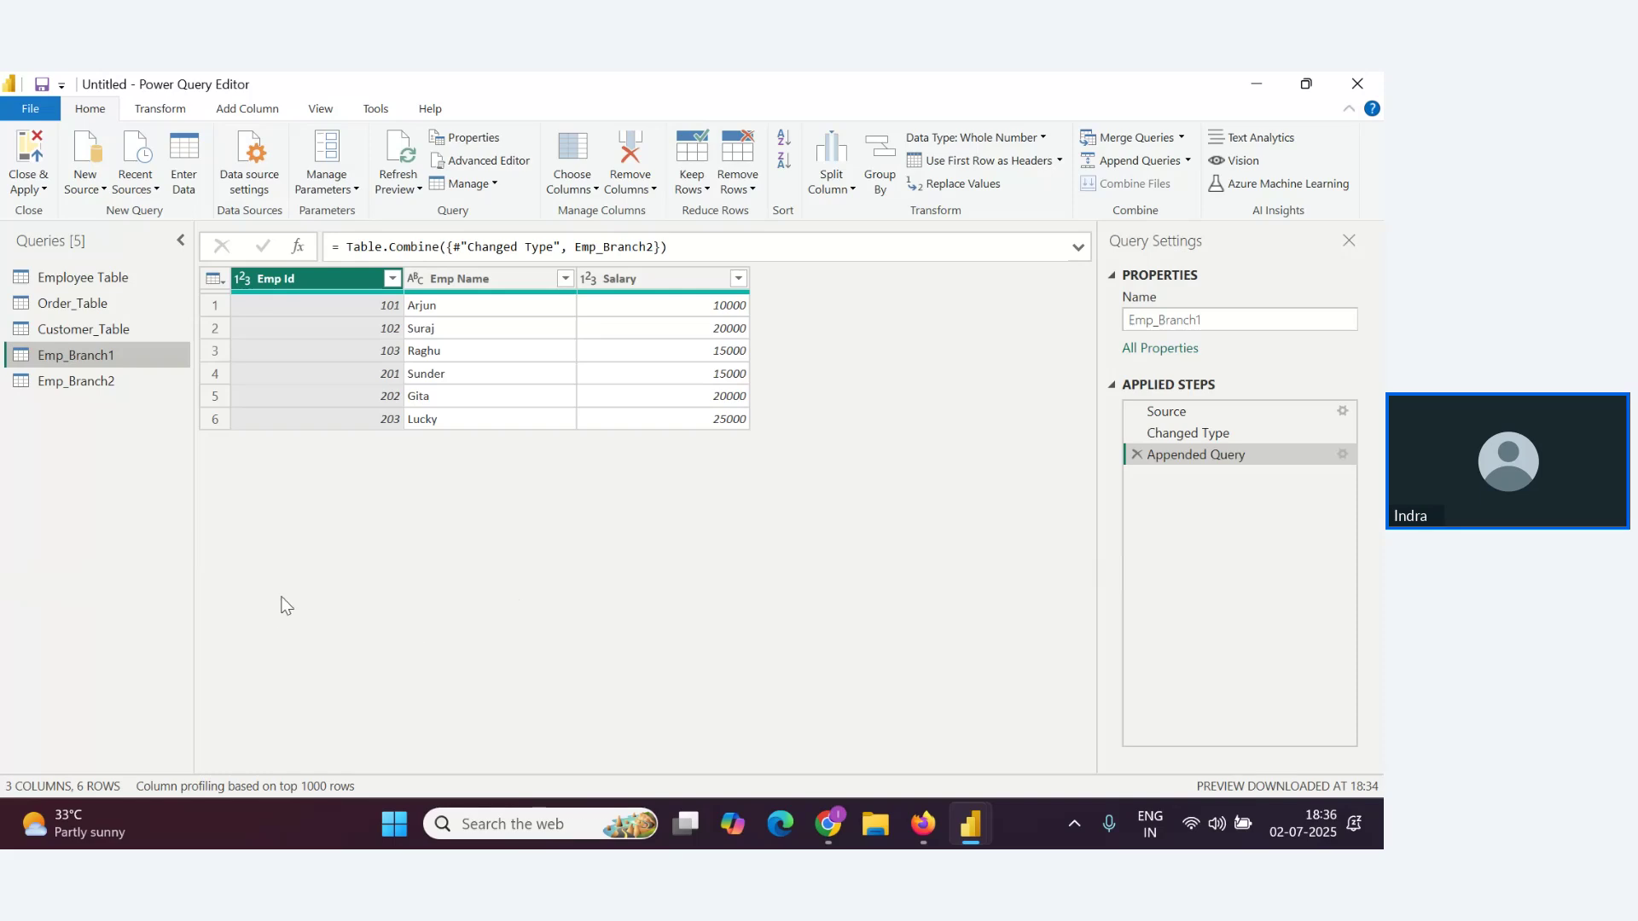
key(alt+Tab)
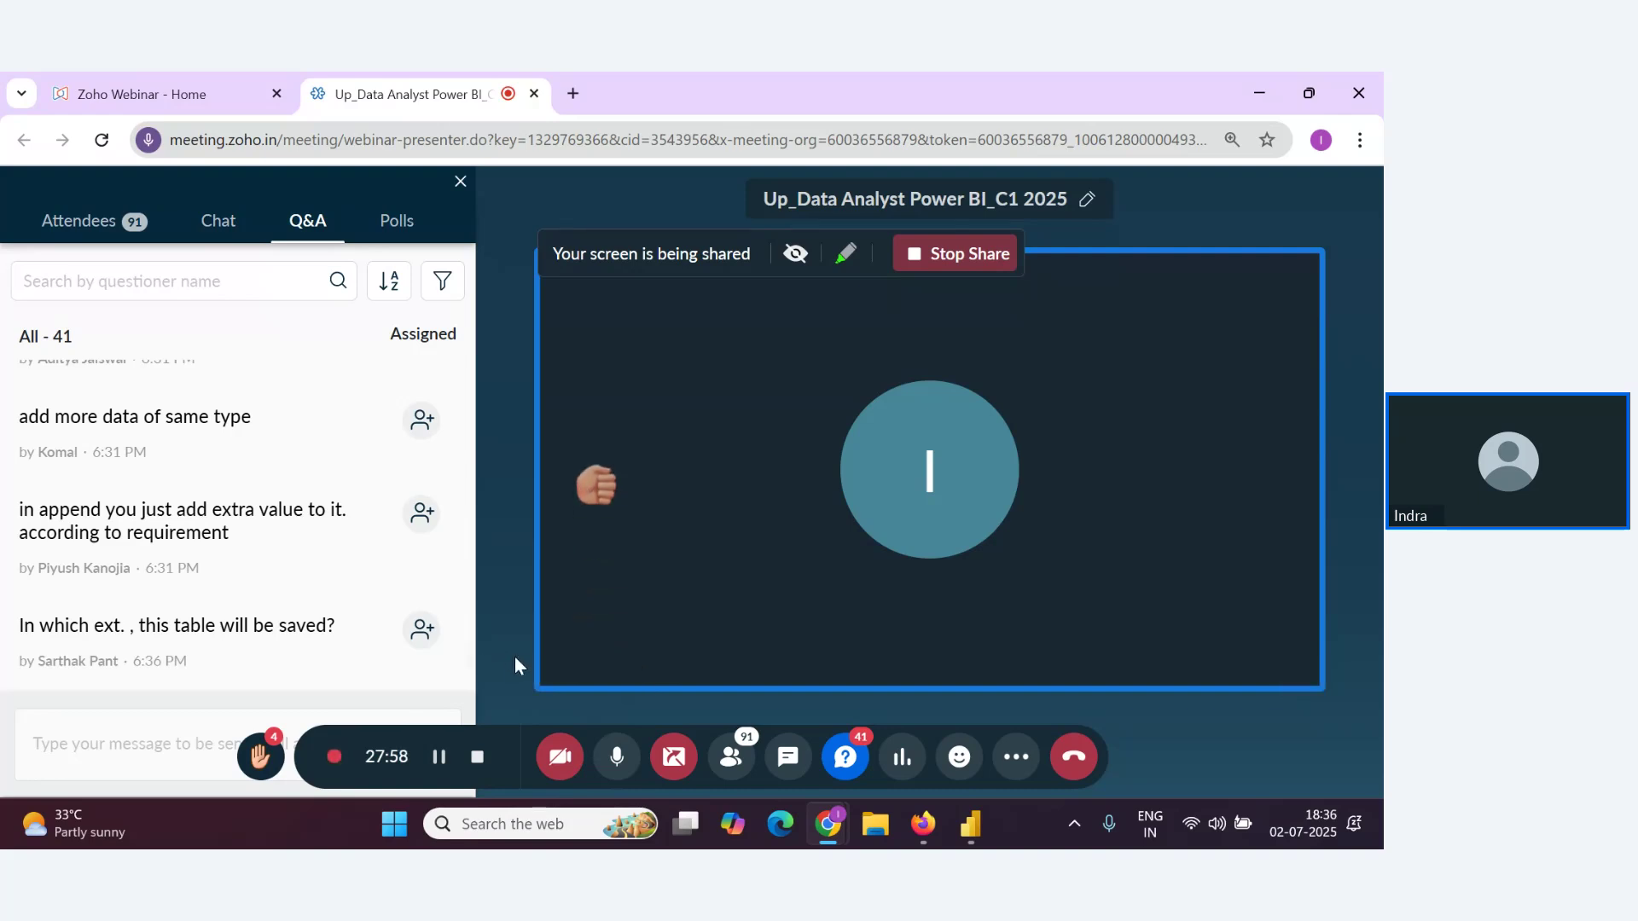
key(alt+Tab)
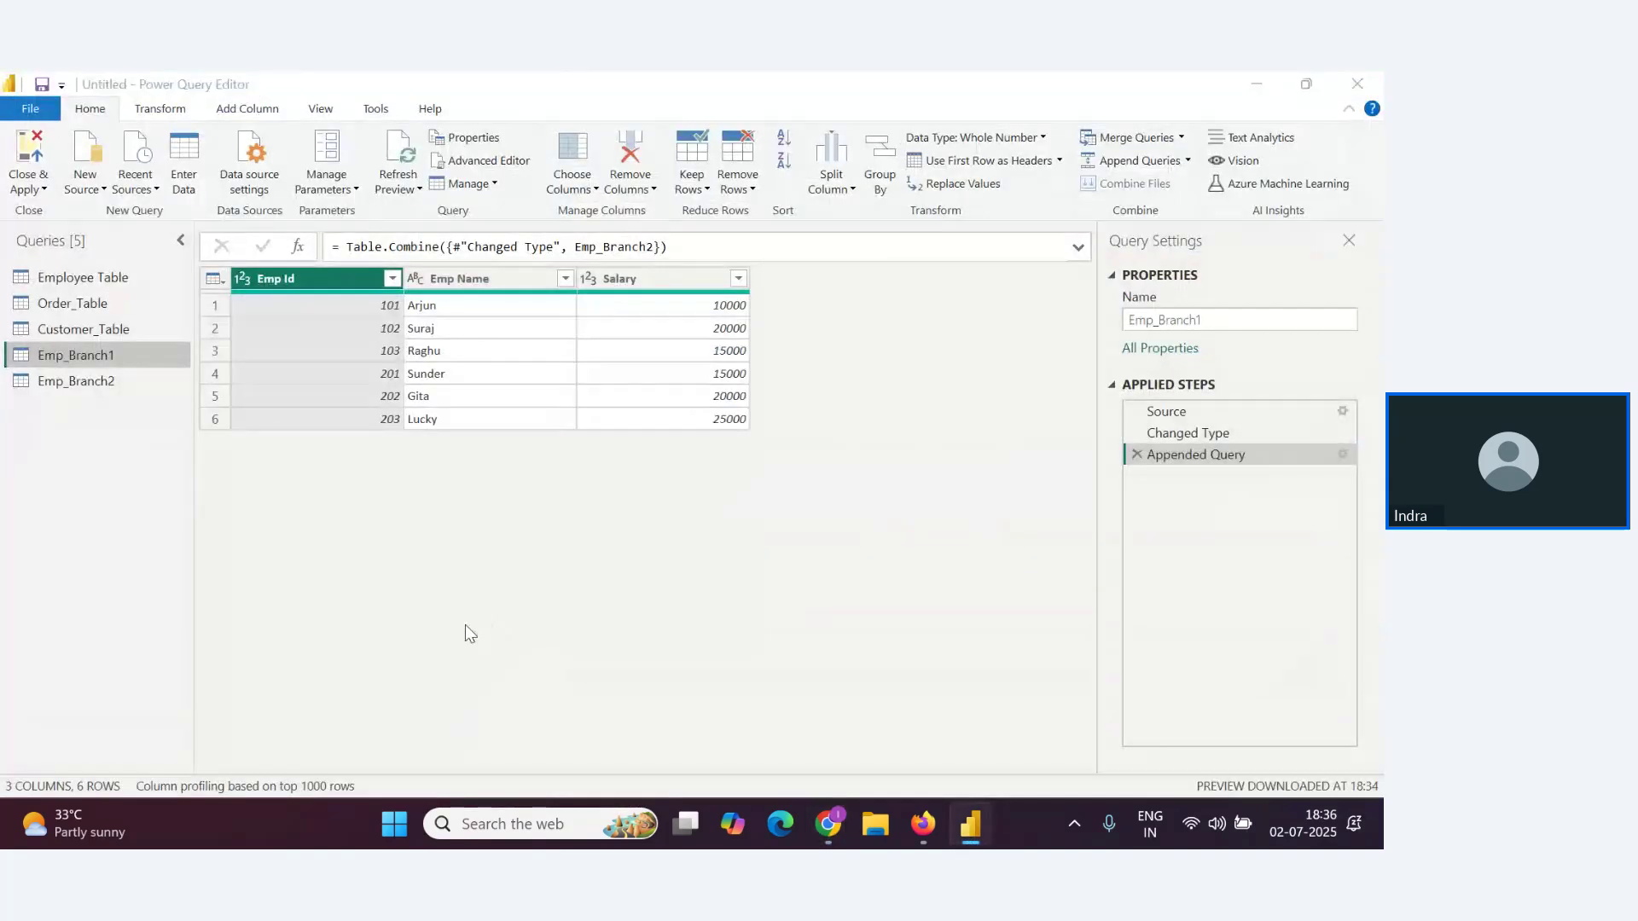
key(alt+Tab)
key(alt+Tab)
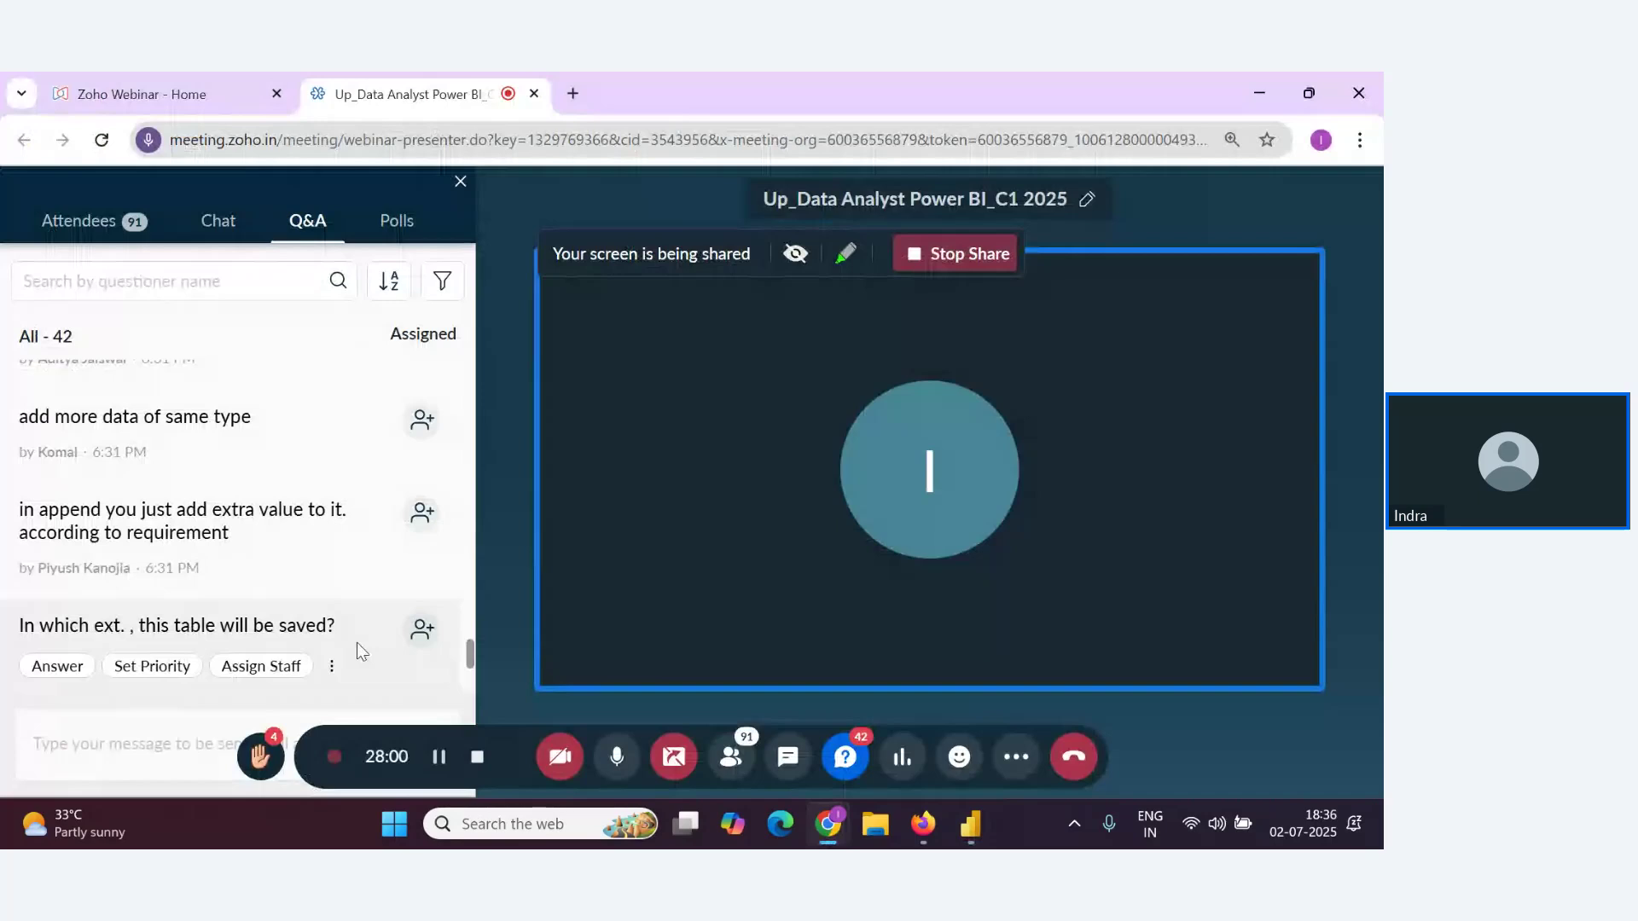
key(alt+Tab)
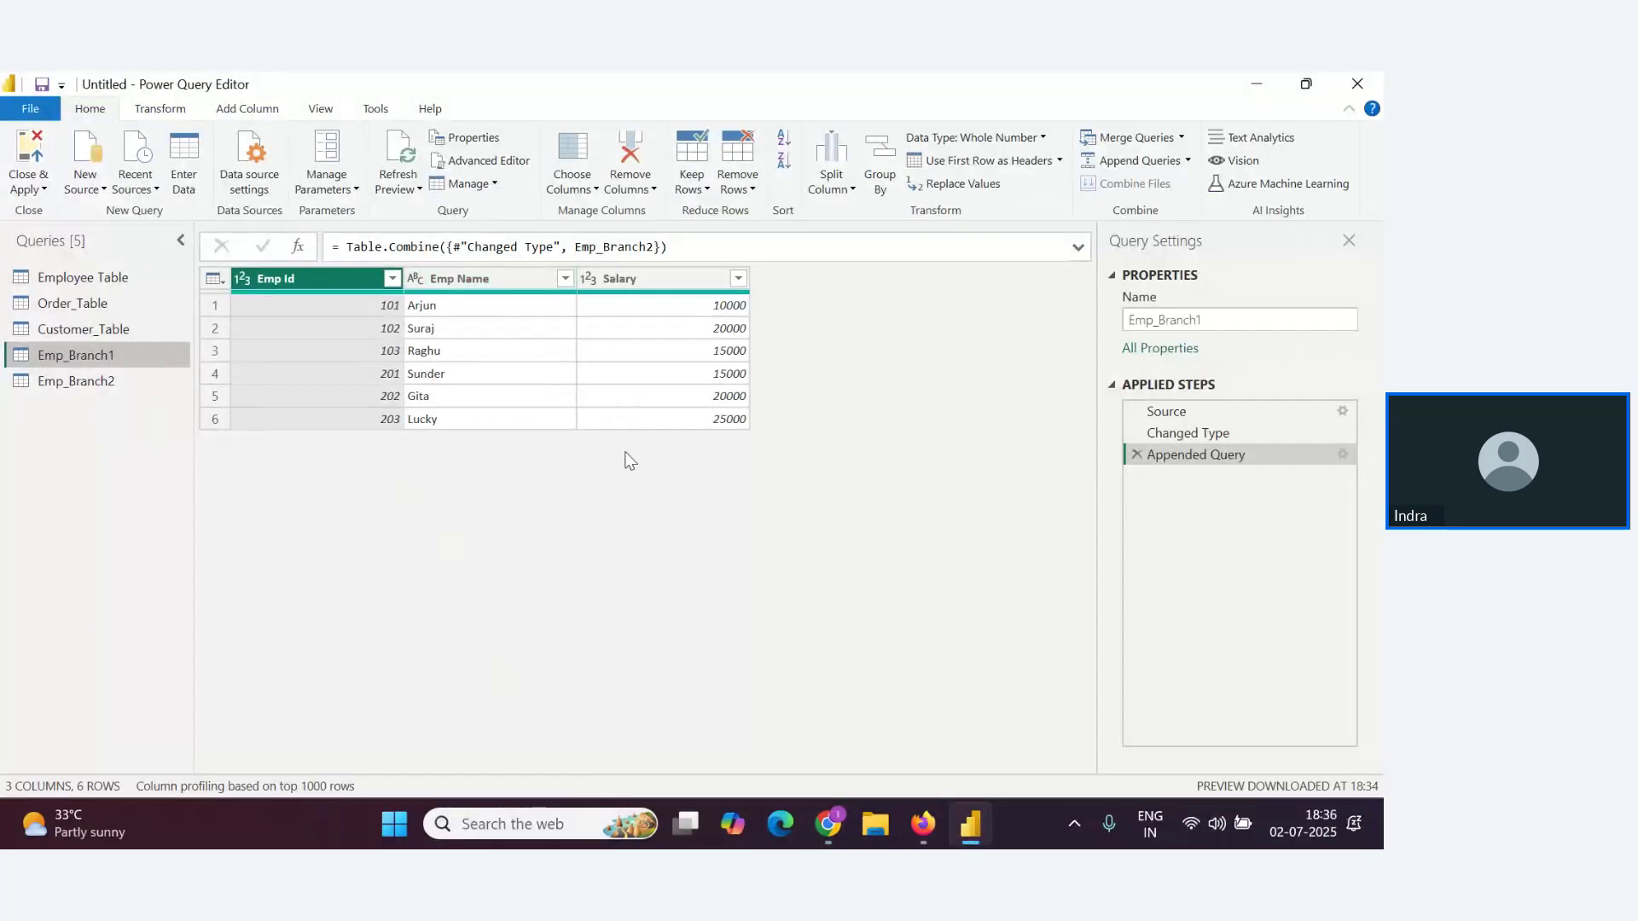
key(alt+Tab)
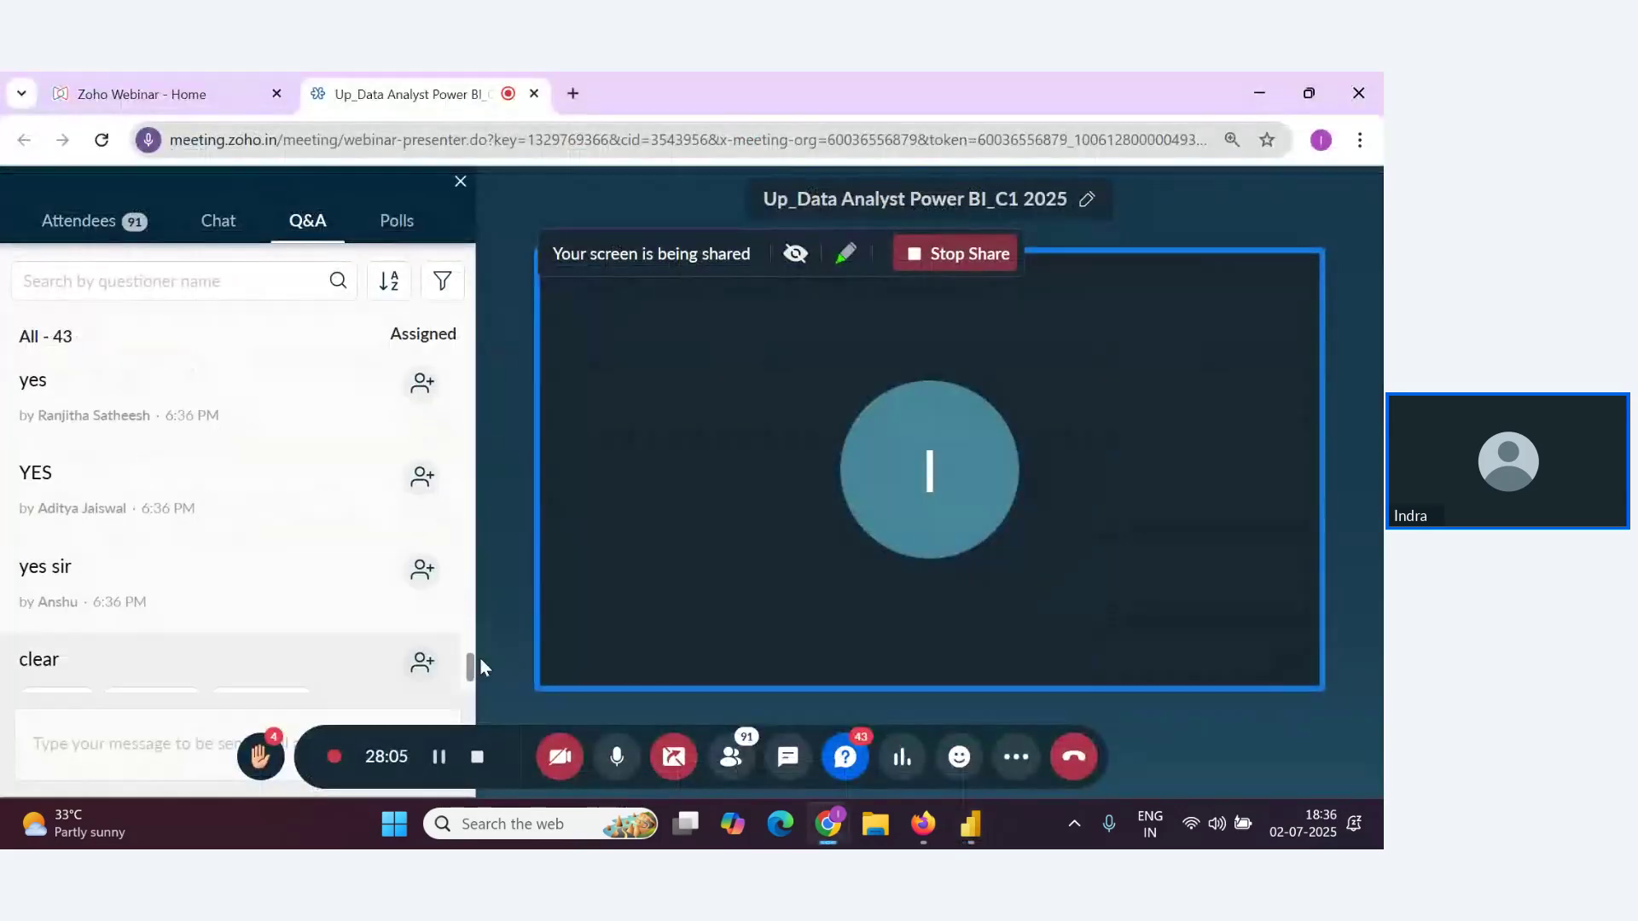
scroll(375, 640, down, 2)
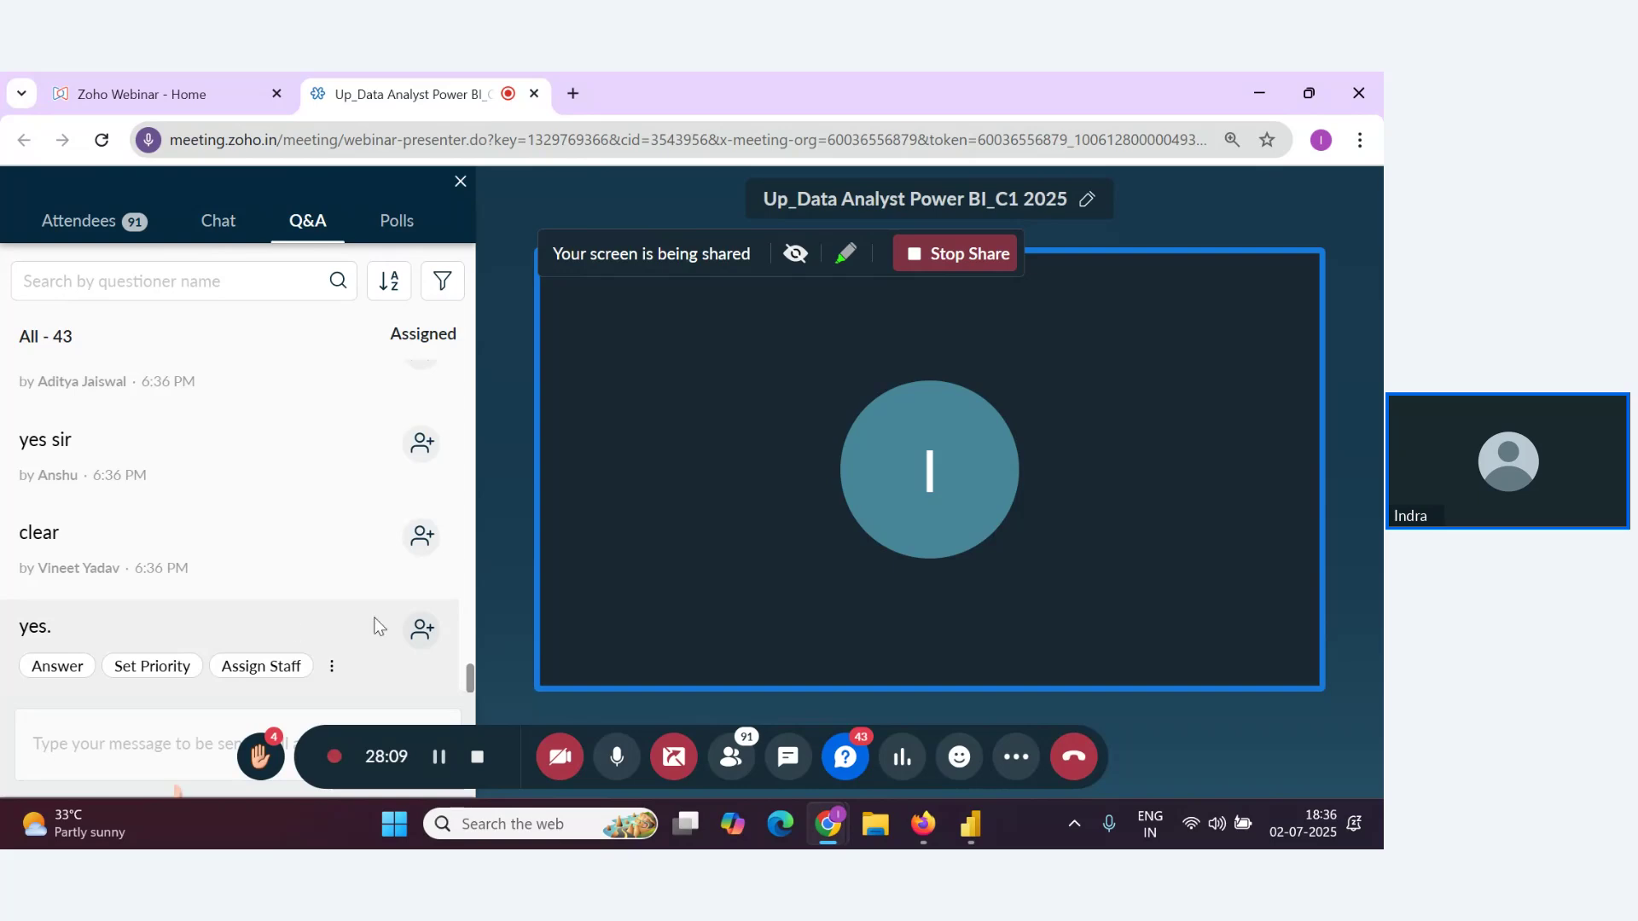
key(alt+Tab)
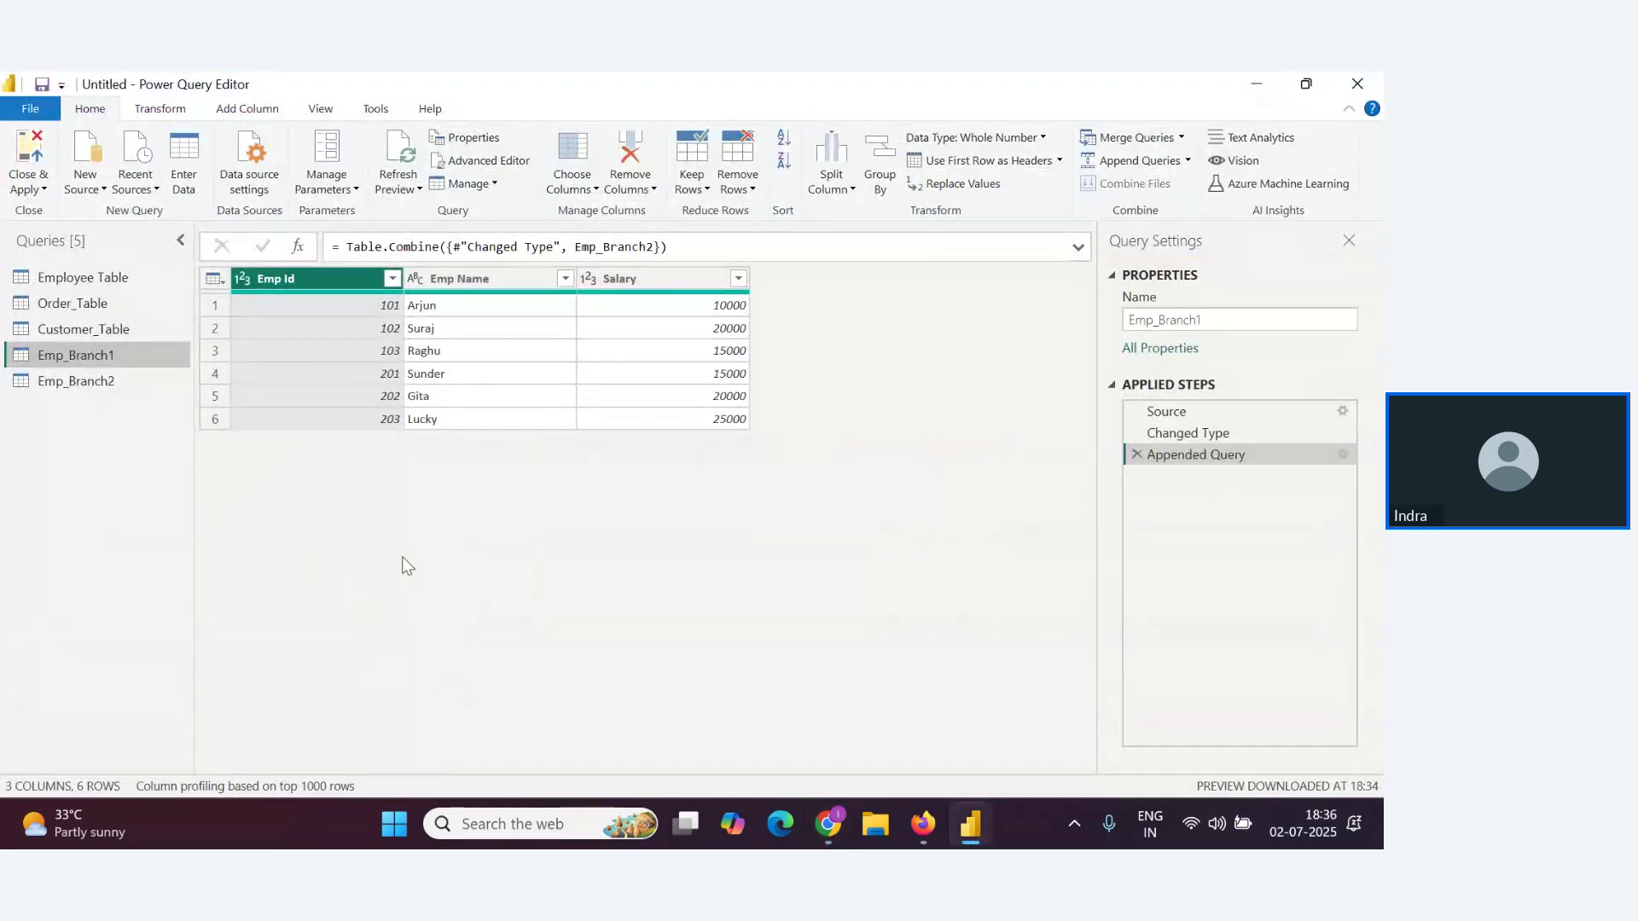
key(alt+Tab)
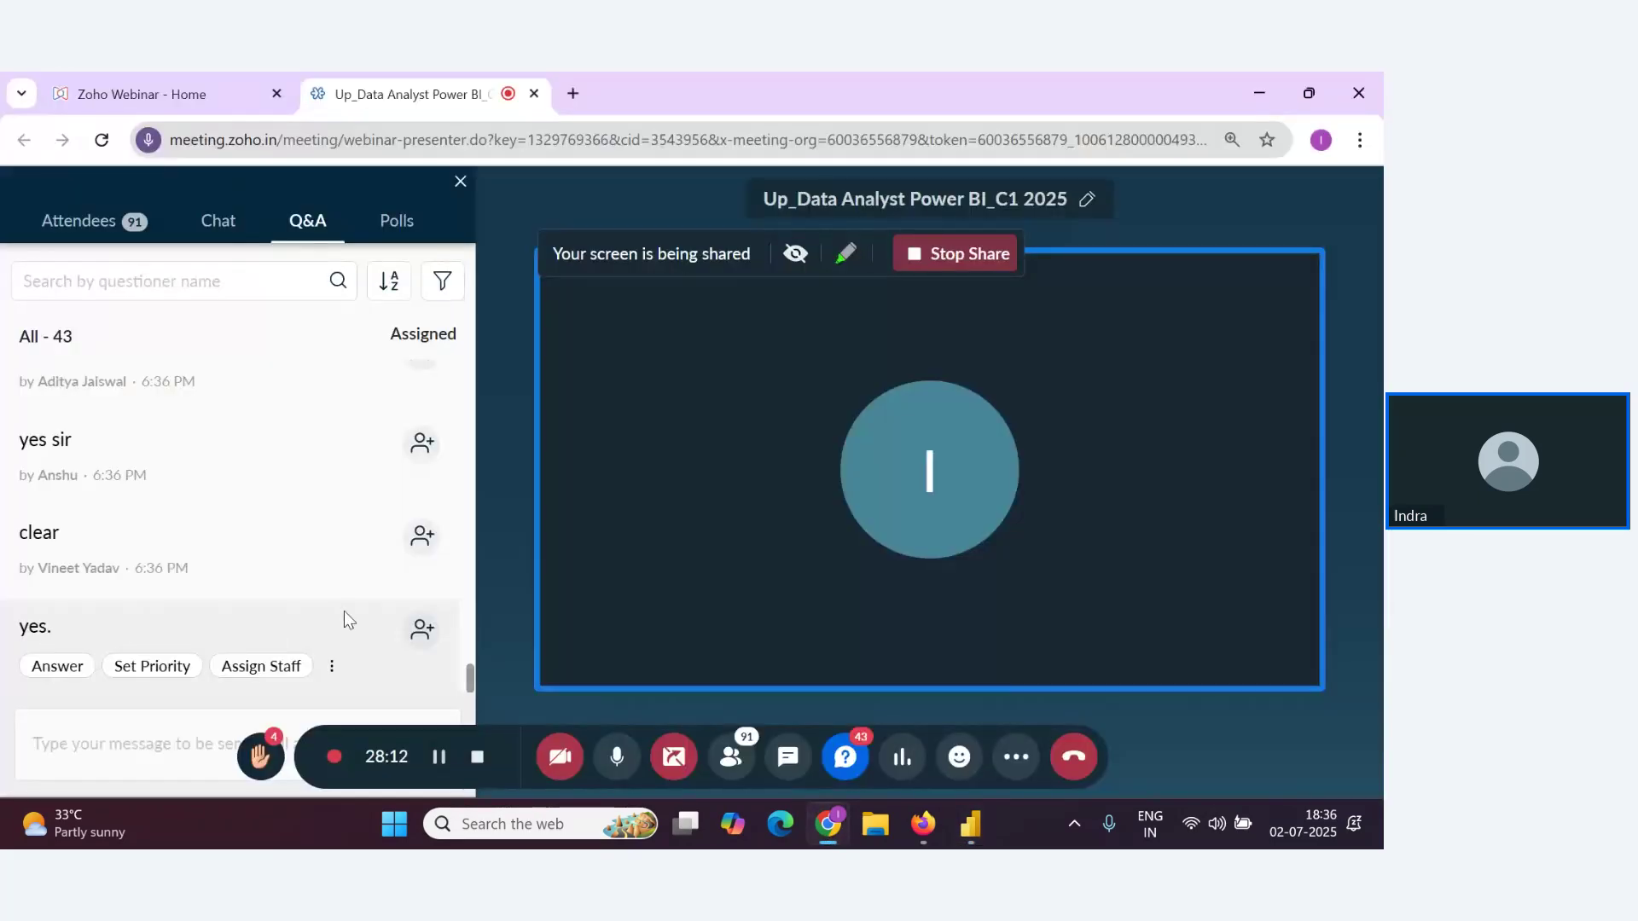
key(alt+Tab)
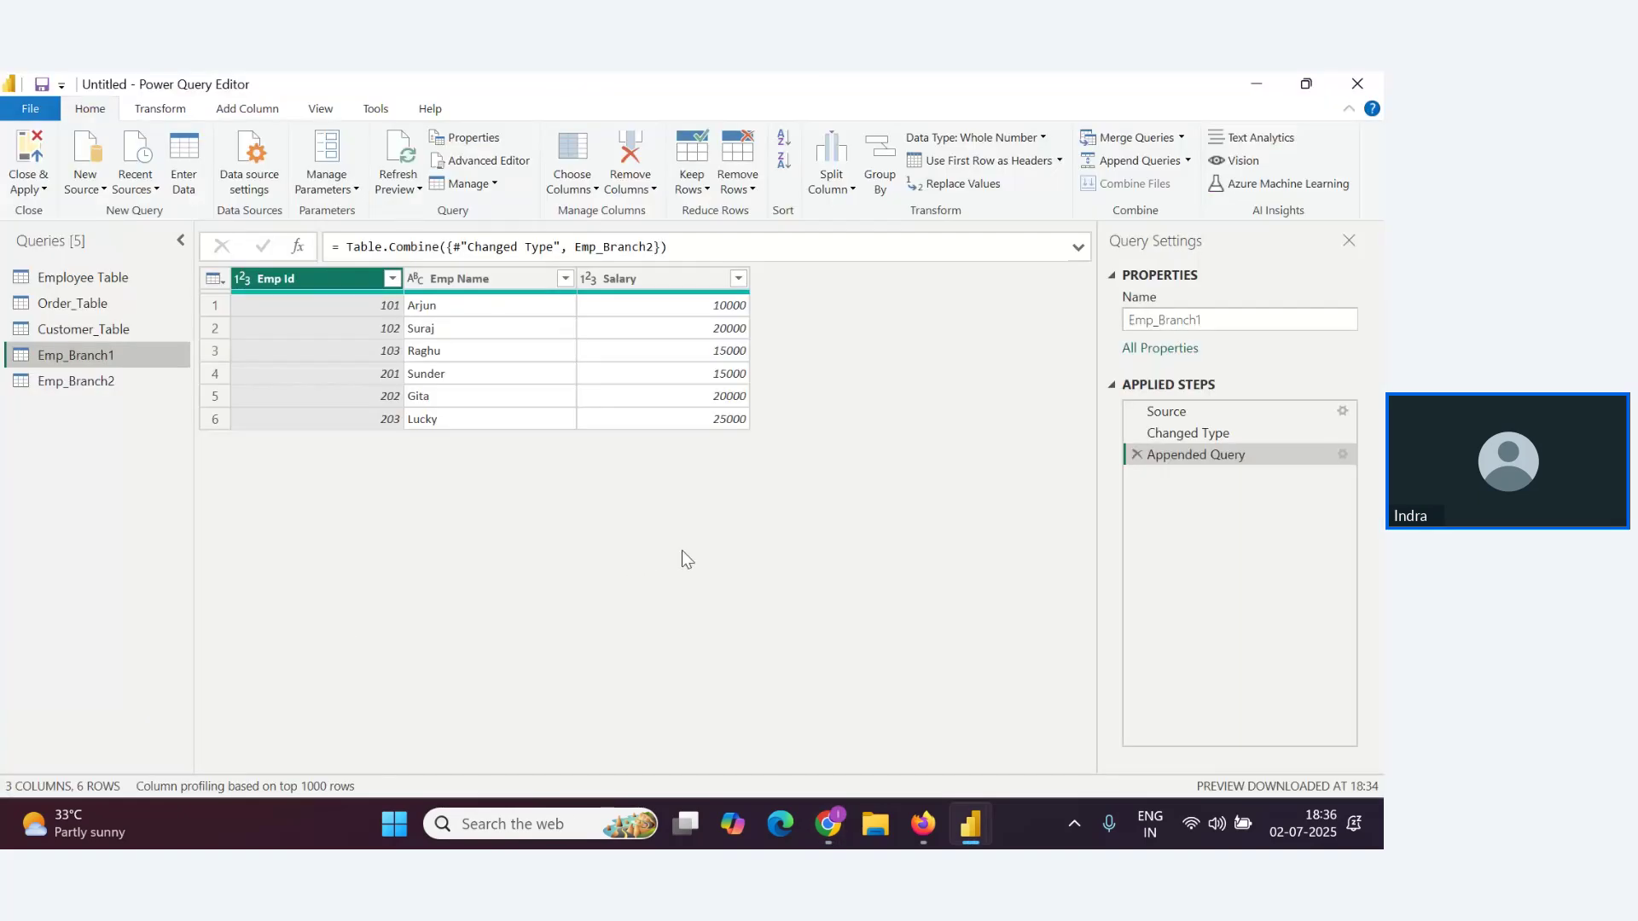
key(alt+Tab)
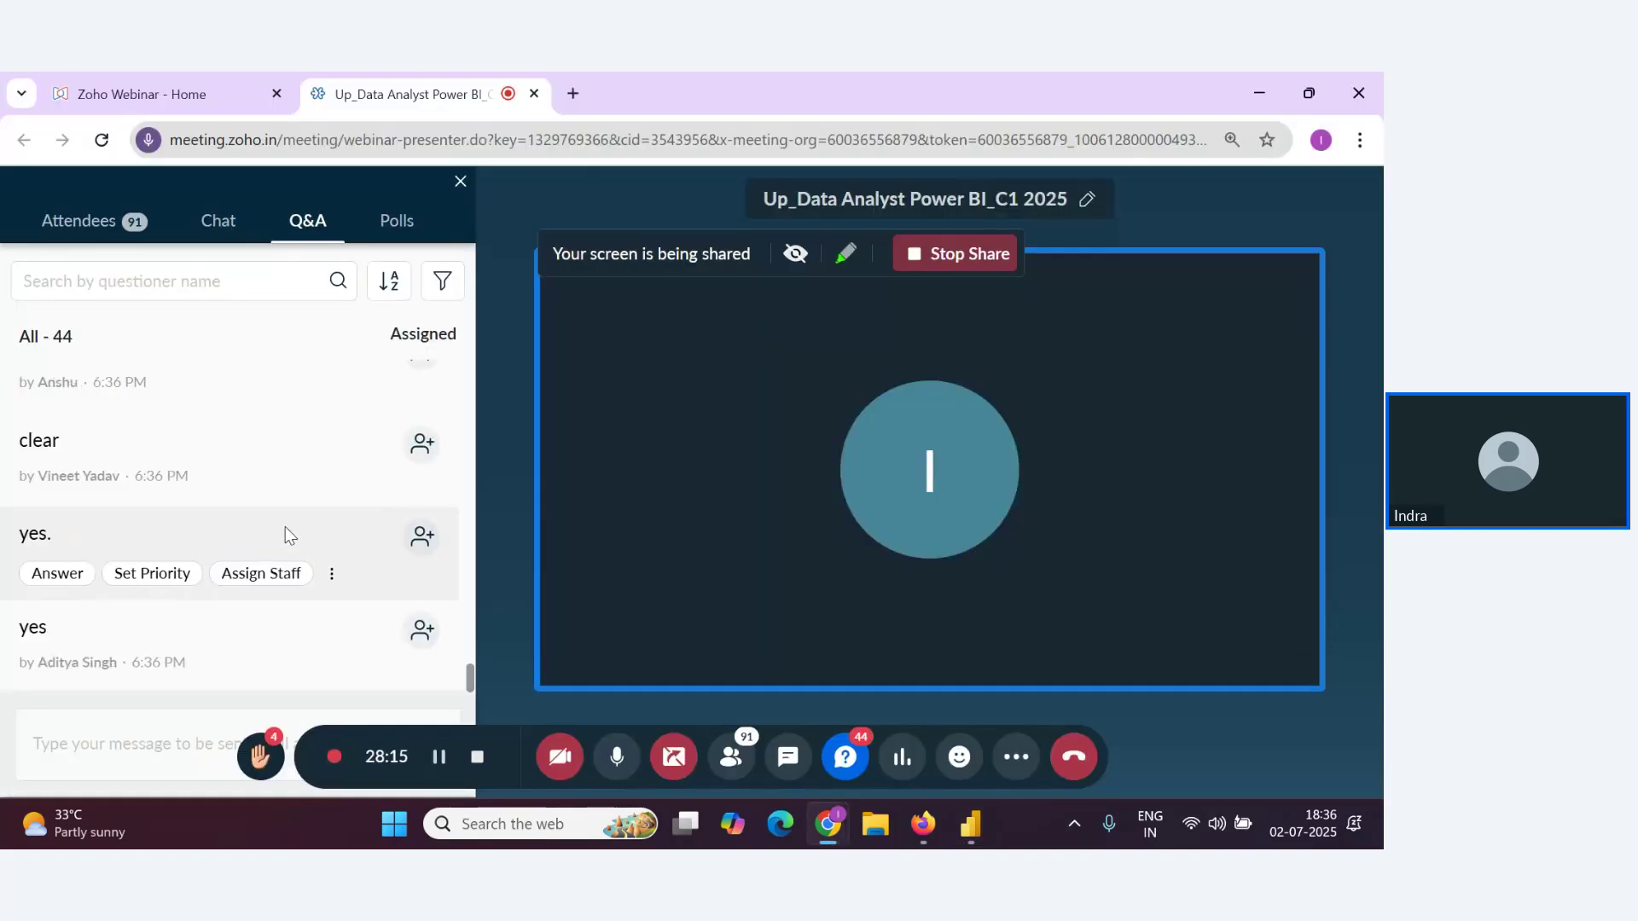
key(alt+Tab)
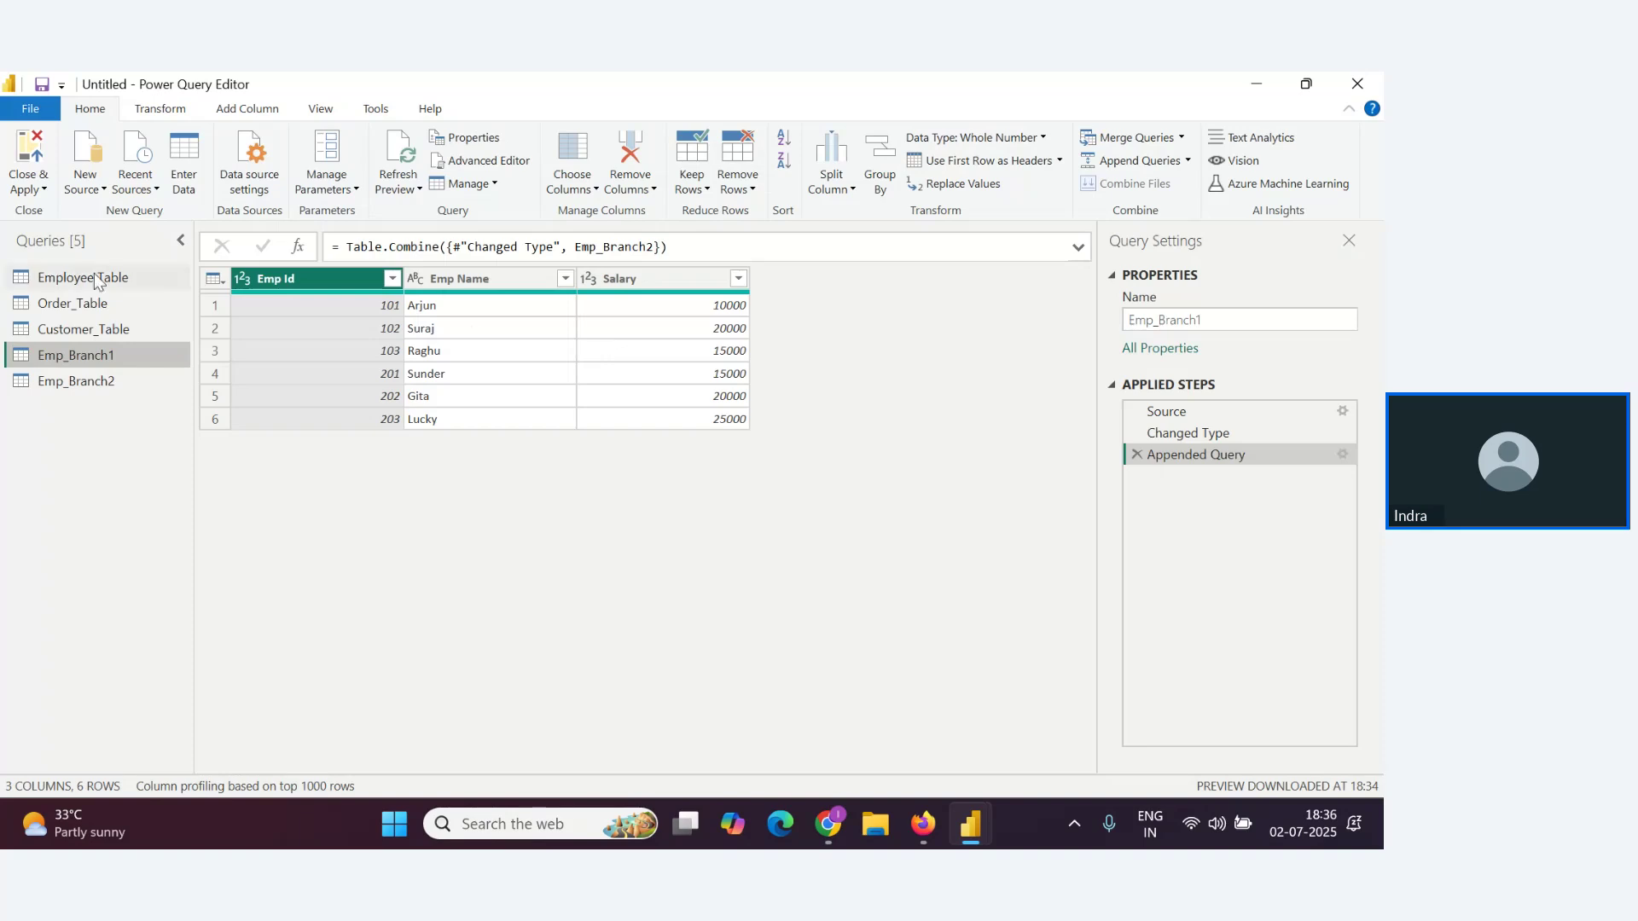
Switch to the Google Docs notes and add the heading "14. Transpose" below the Table 2 line, separated by a blank line
key(alt+Tab)
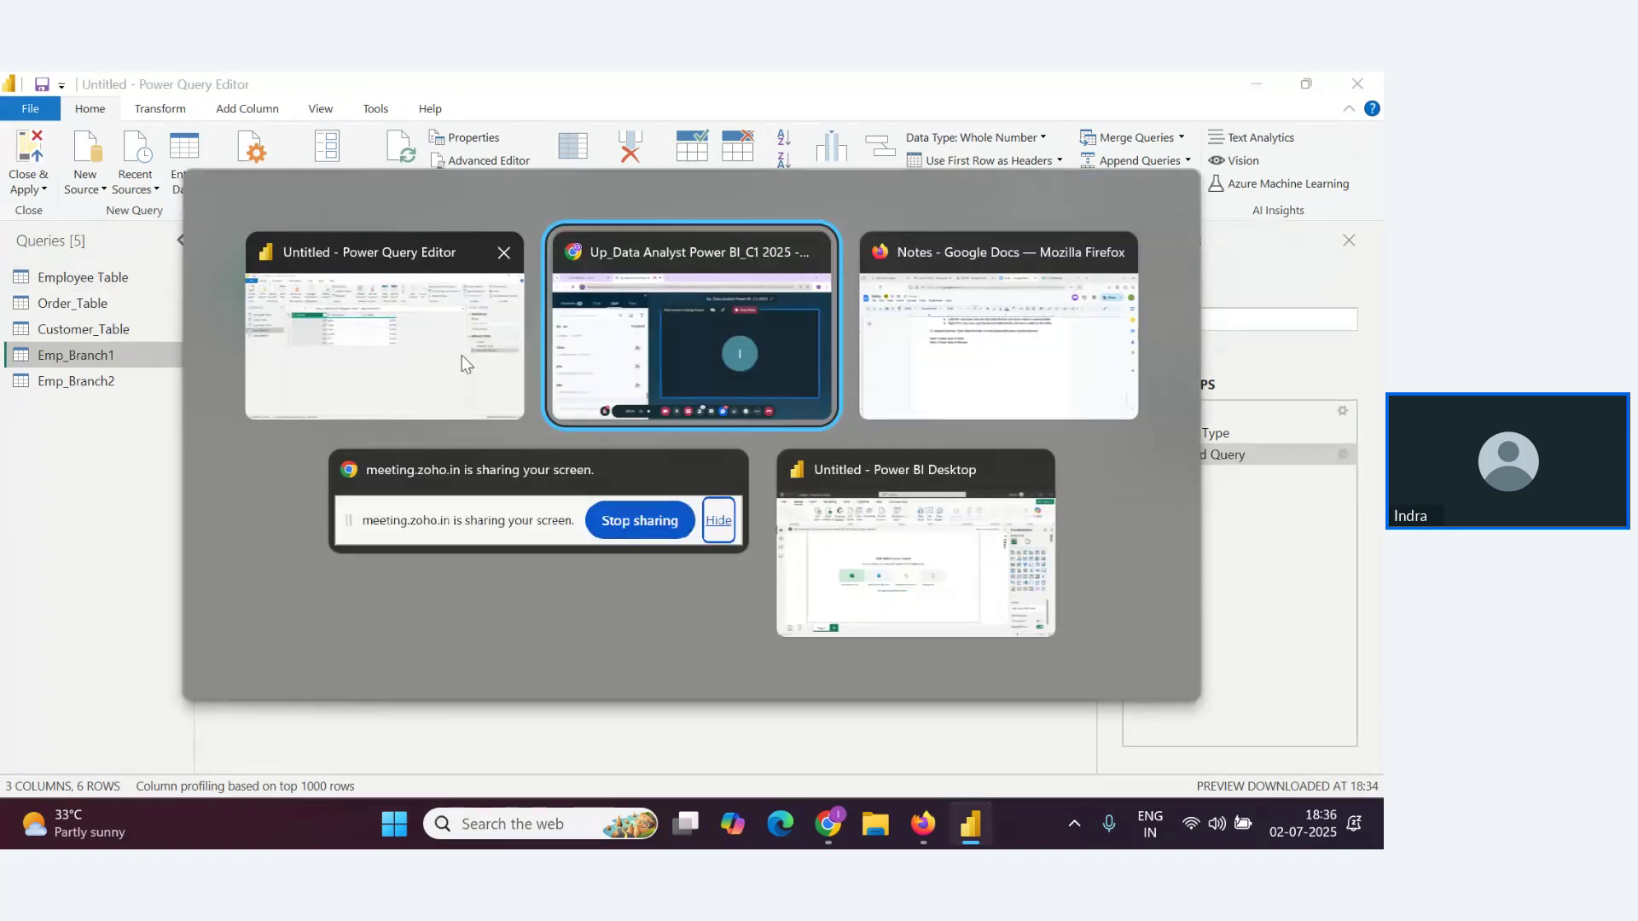
key(alt+Tab)
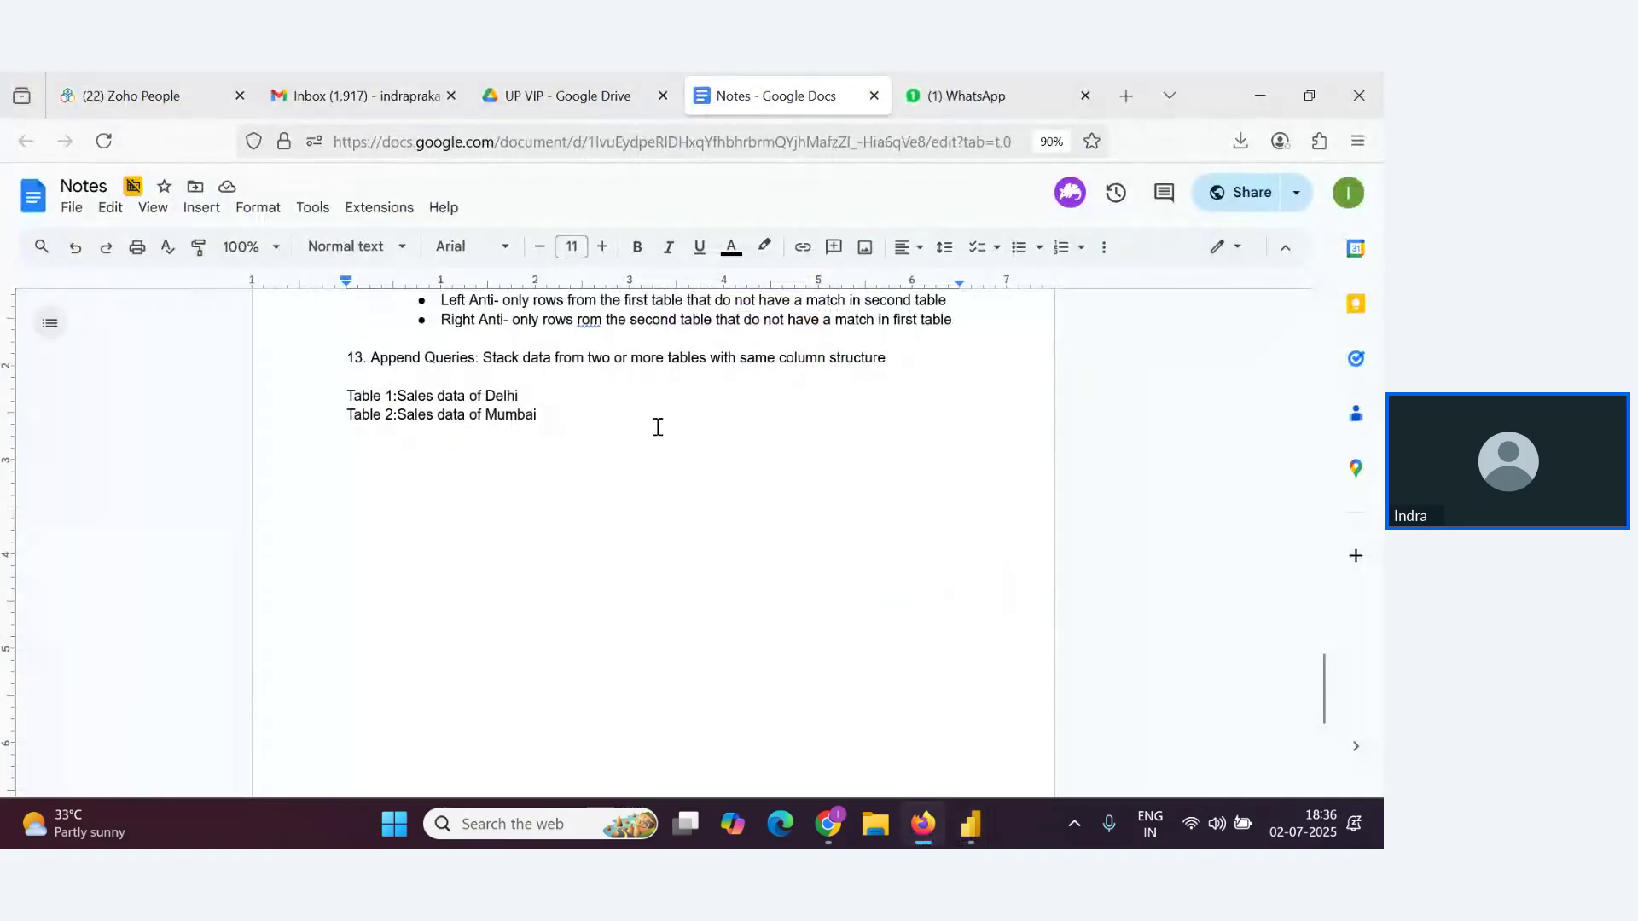
key(Return)
text(14. Transpose)
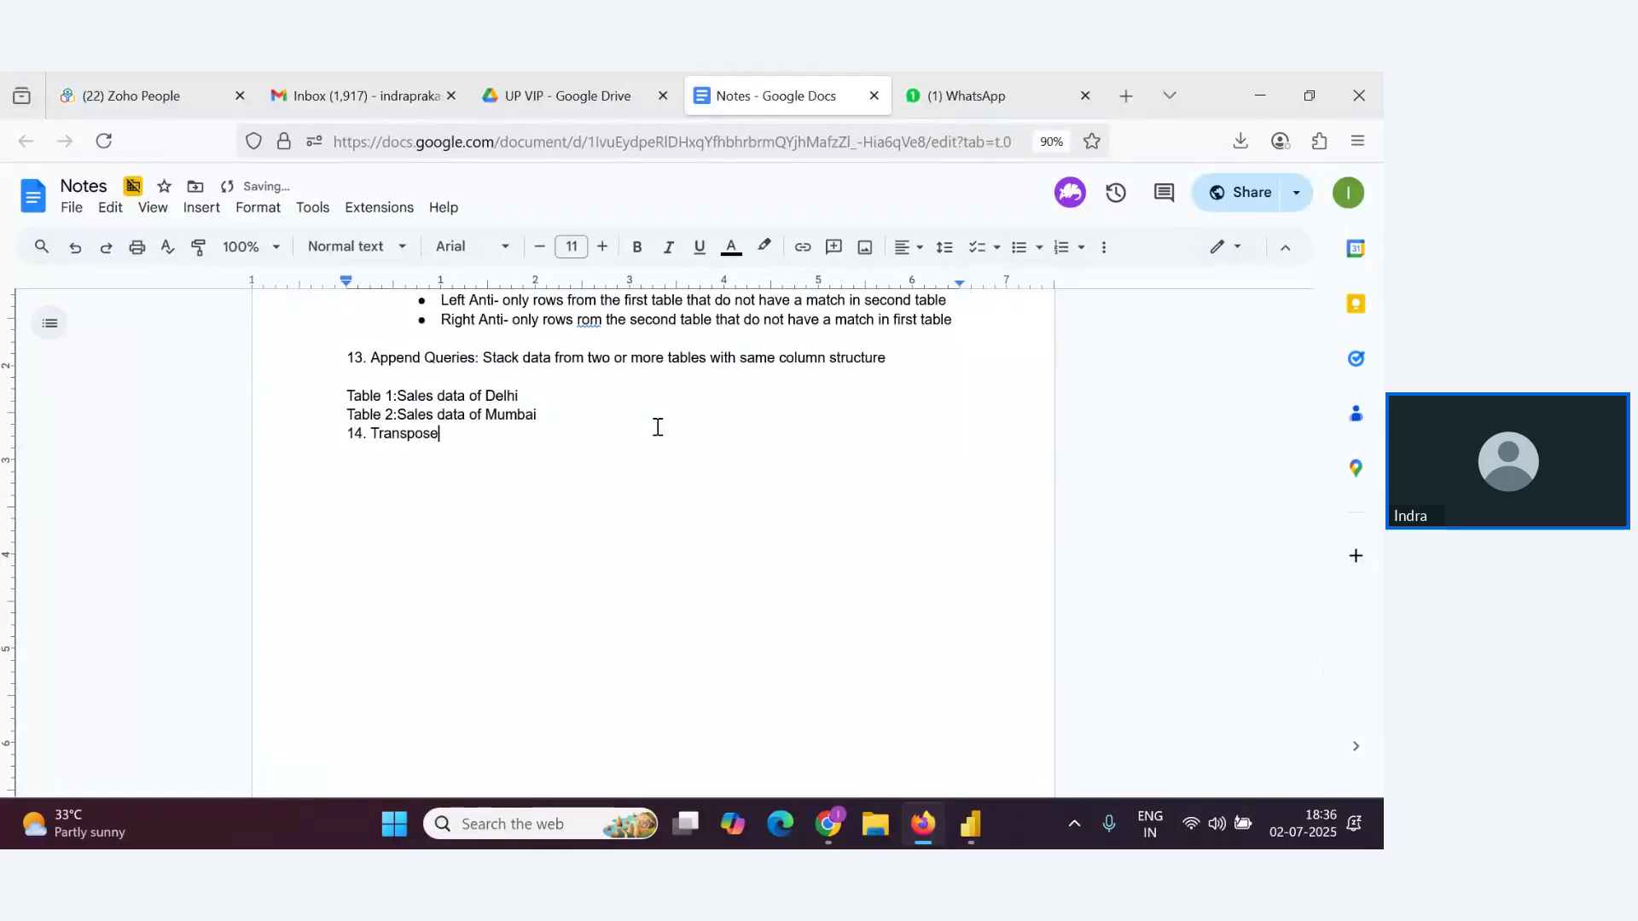
key(Return)
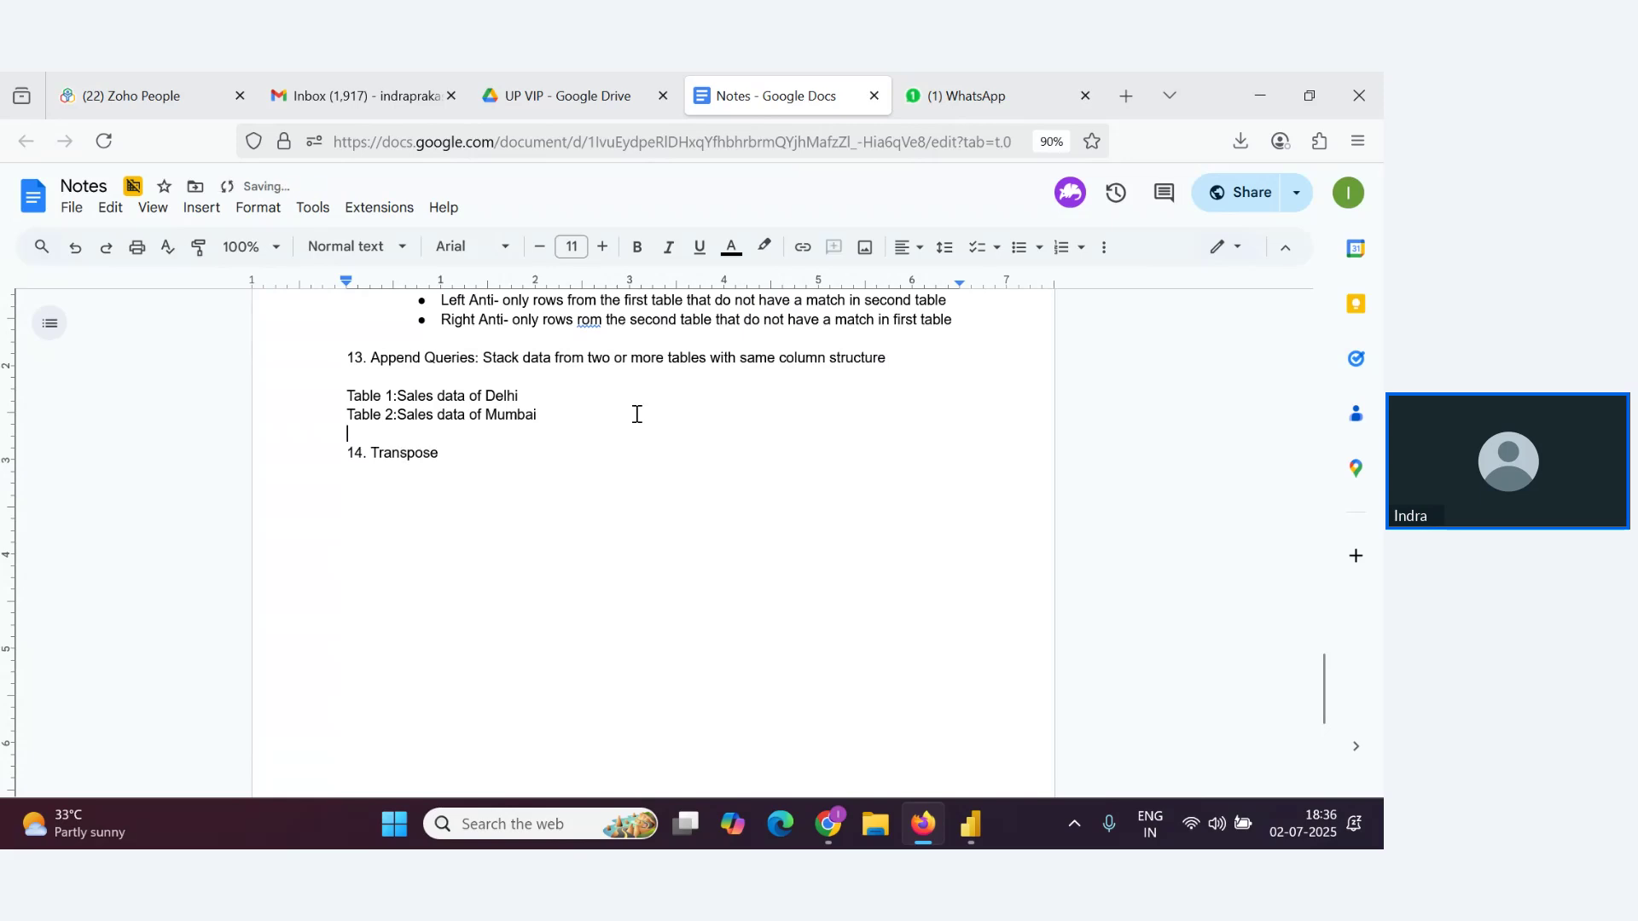
Switch to the Zoho webinar and read the attendees' Q&A replies about what transposing means
key(alt+Tab)
key(alt+Tab)
key(alt+Tab)
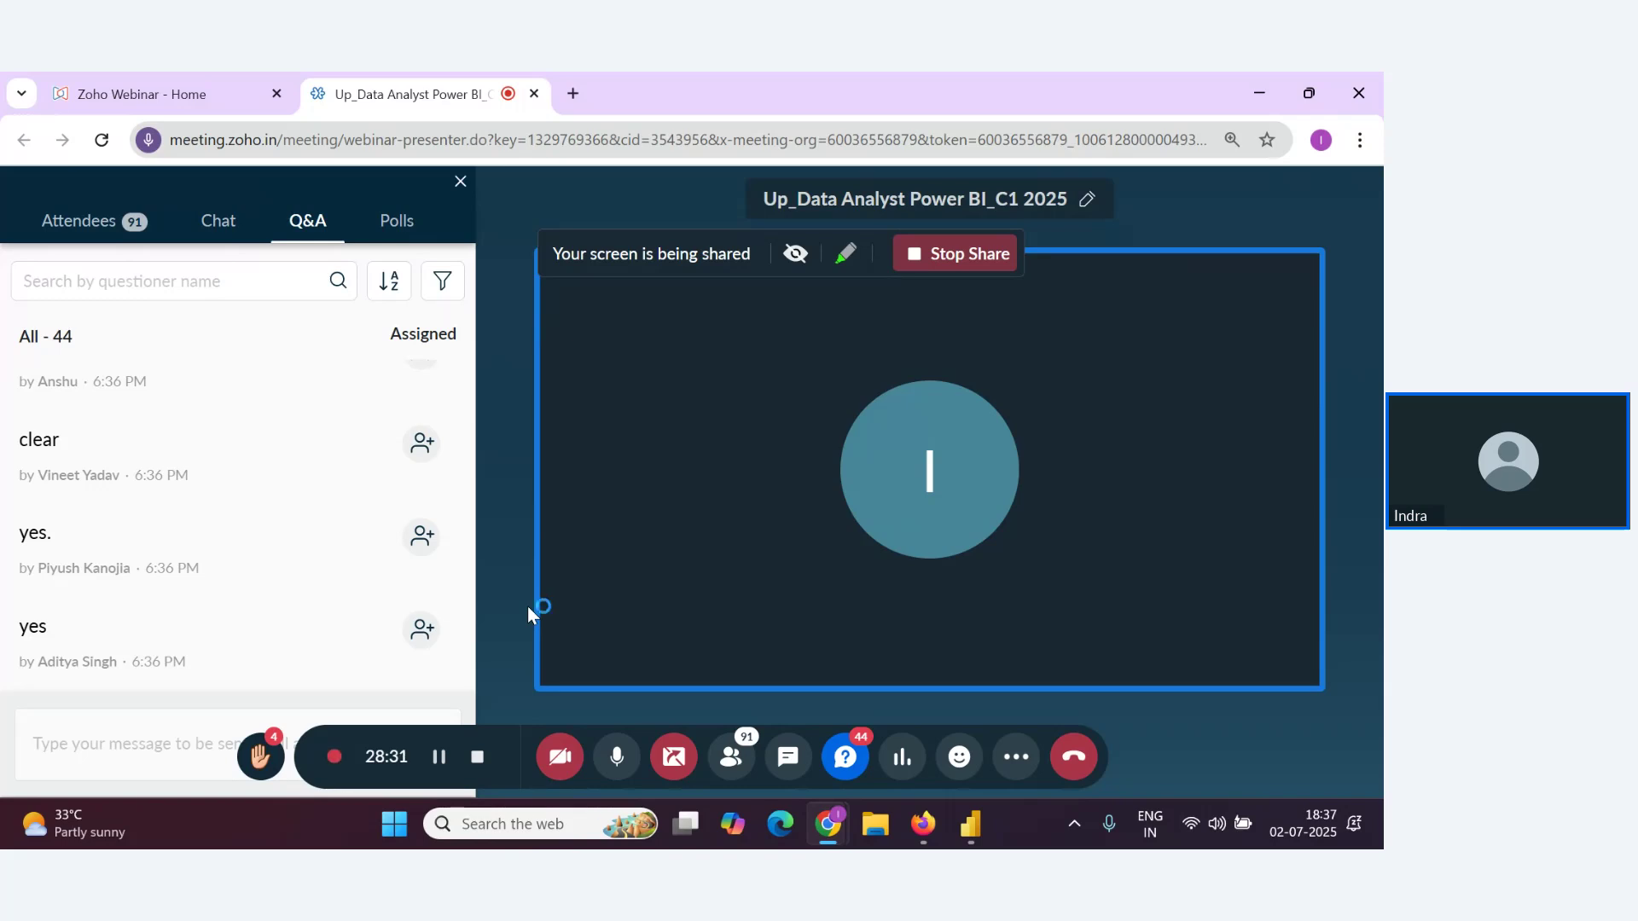
mouse_move(429, 607)
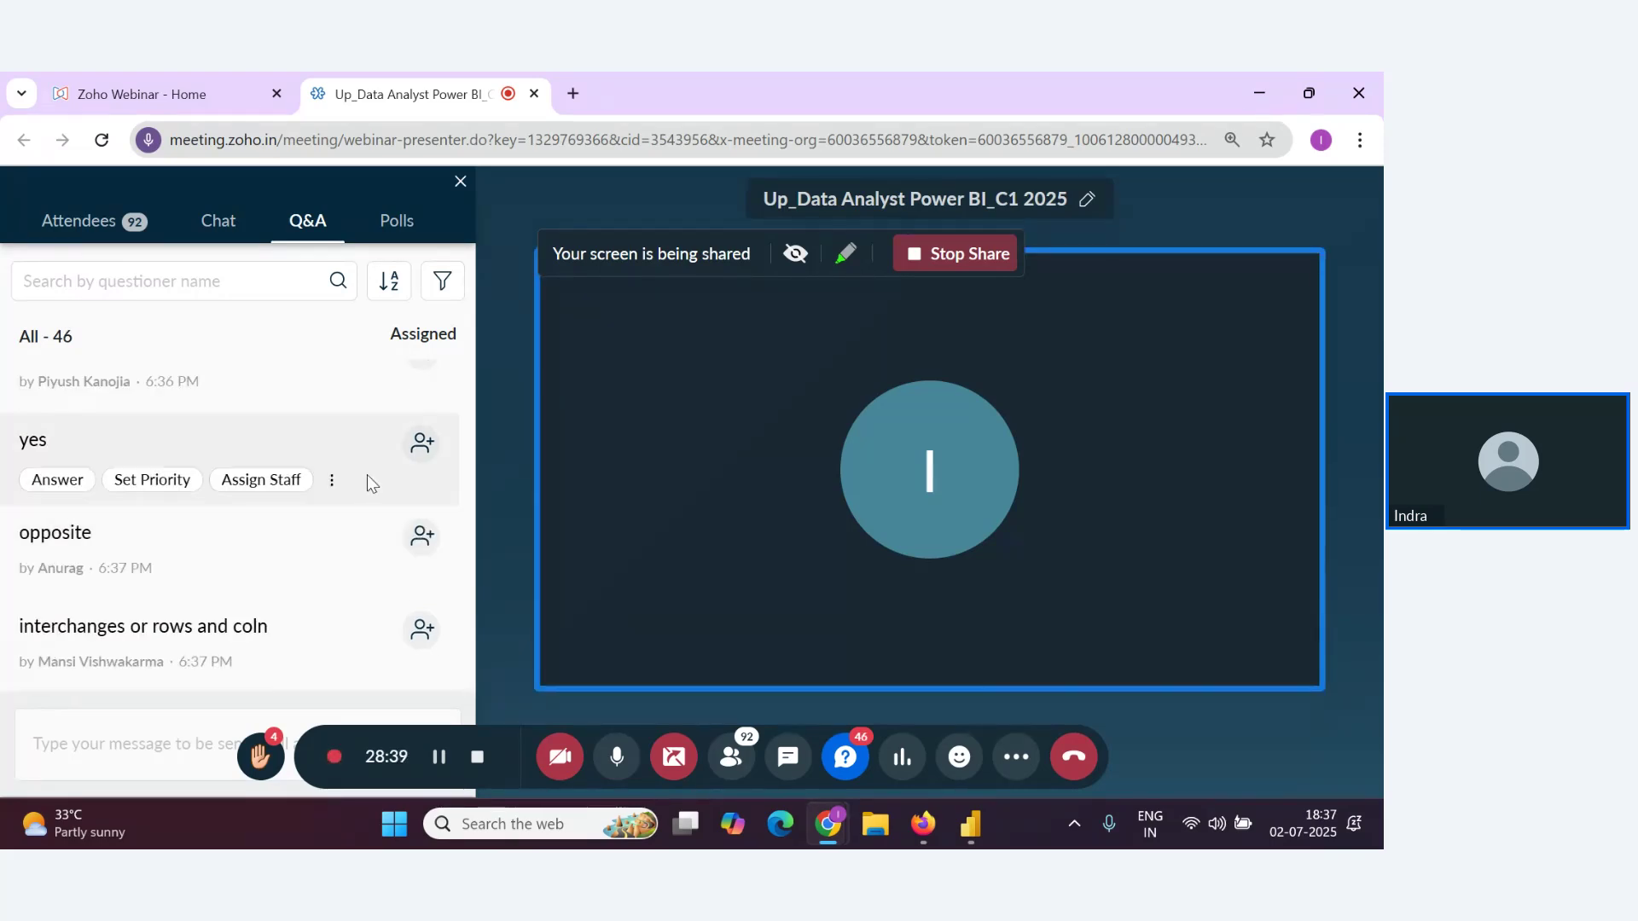
key(alt+Tab)
key(alt+Tab)
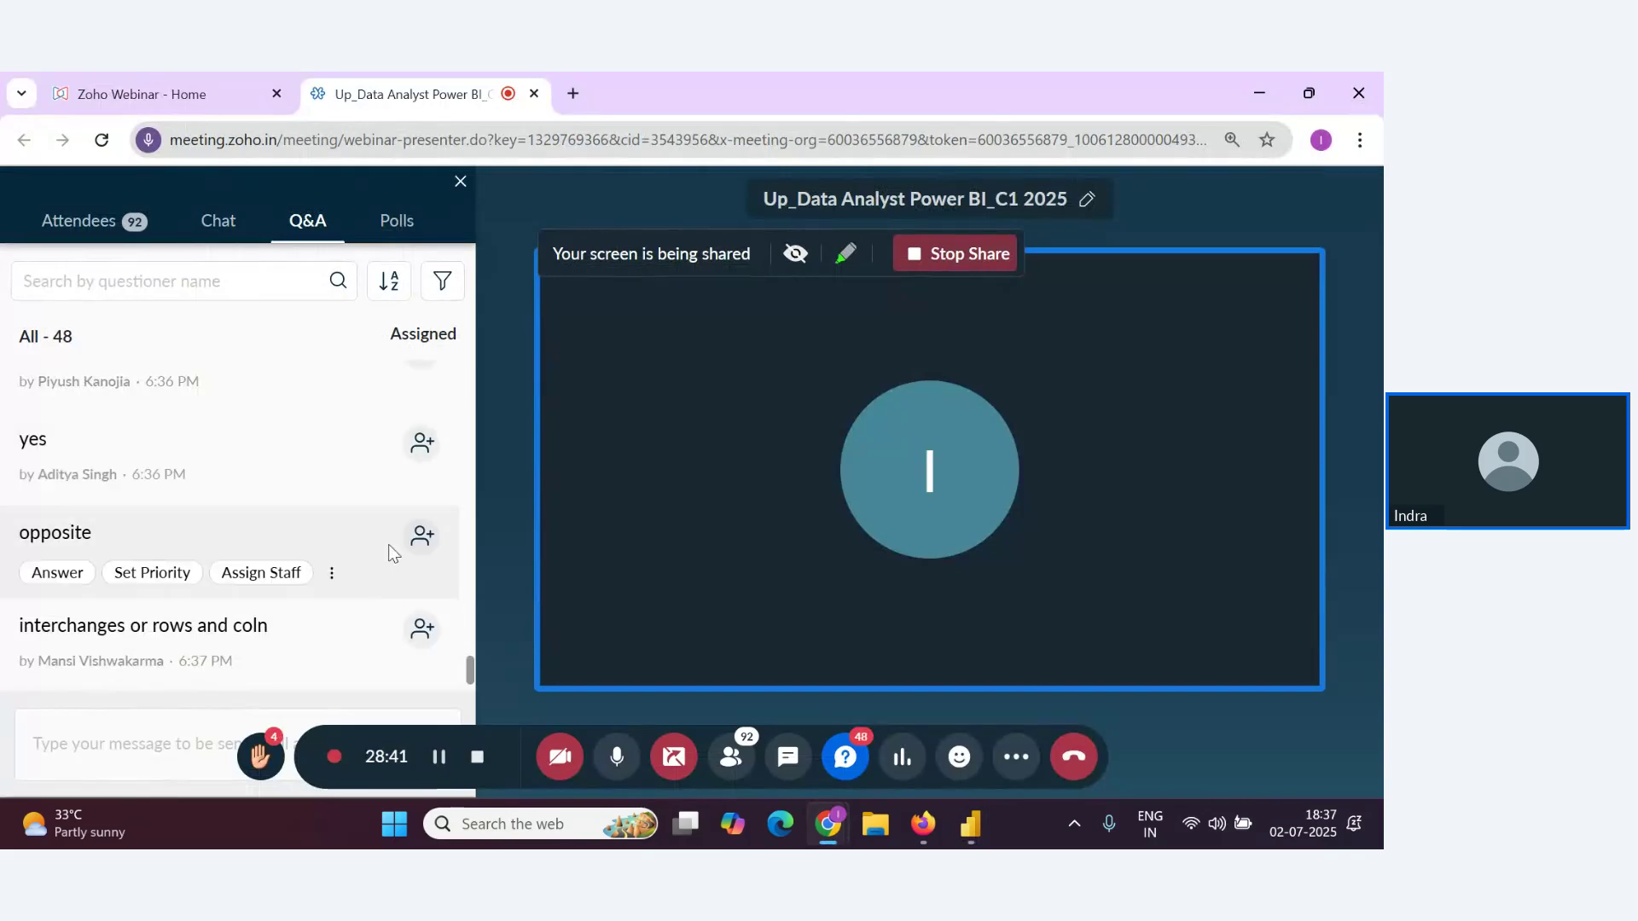
Switch to Power Query Editor and start entering a new table whose first two columns are named Name and Jan
key(alt+Tab)
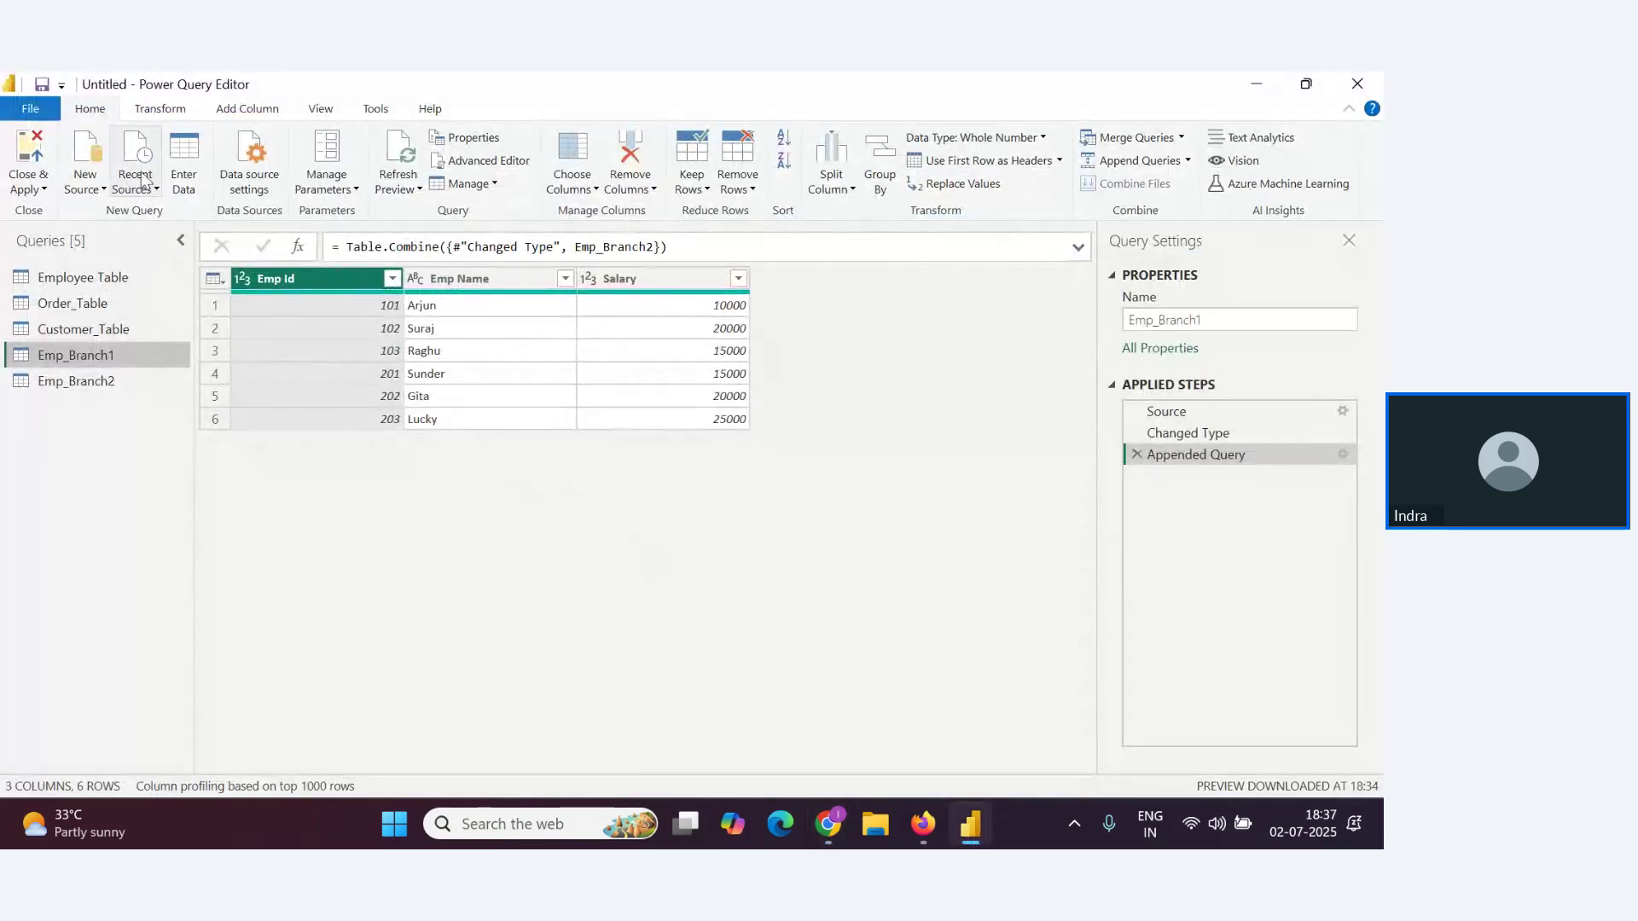
click(181, 162)
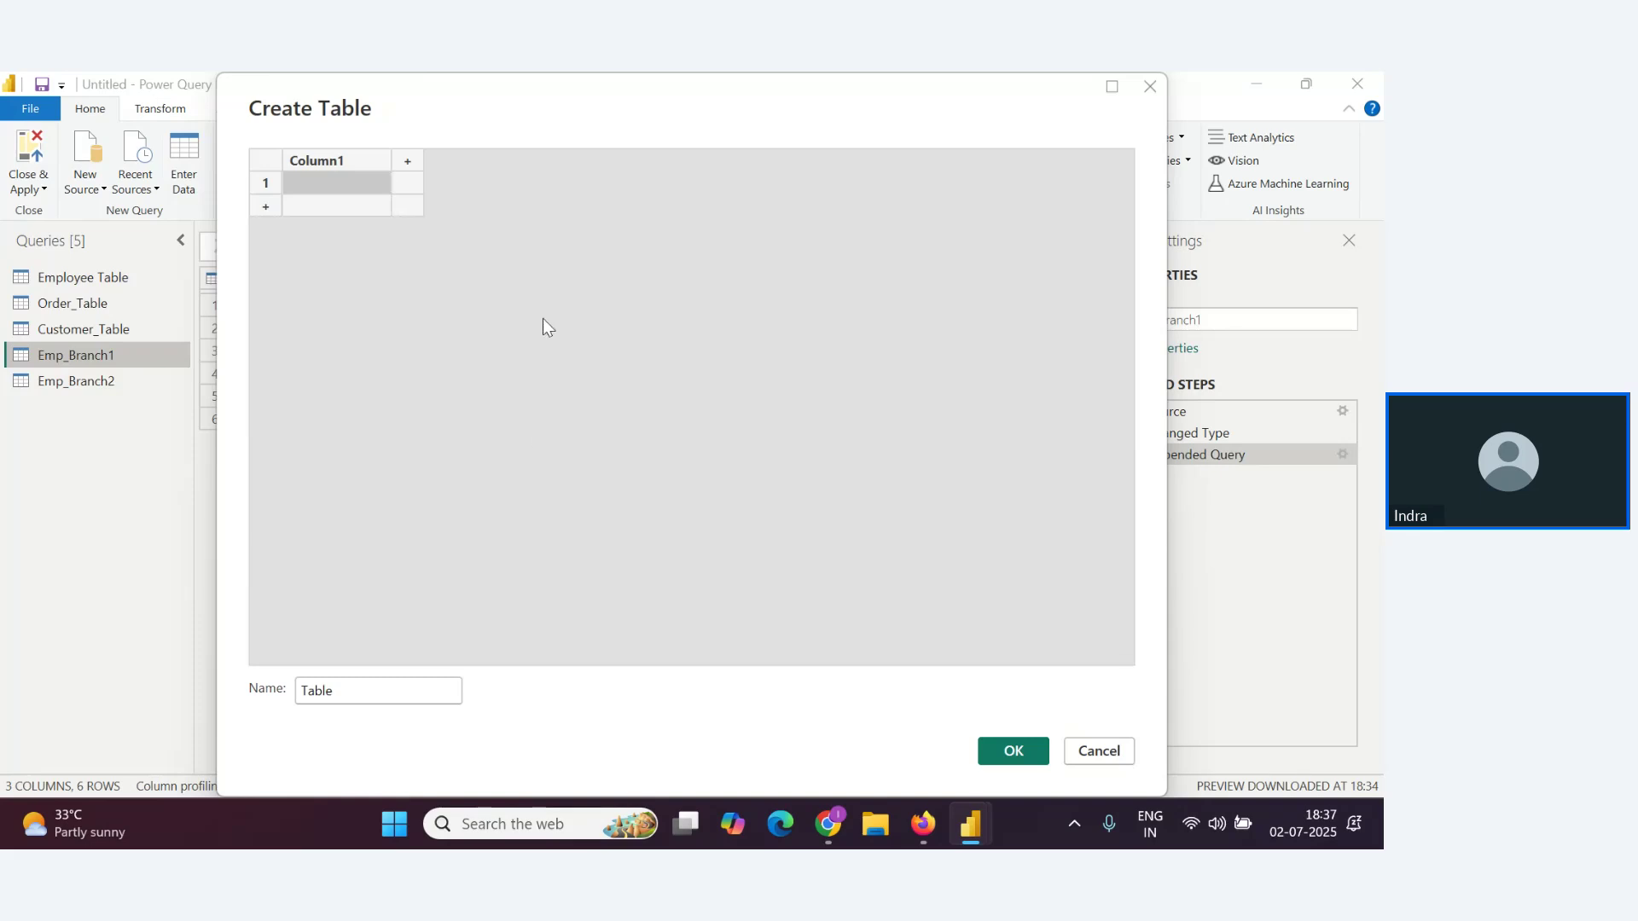
double_click(311, 164)
text(Name)
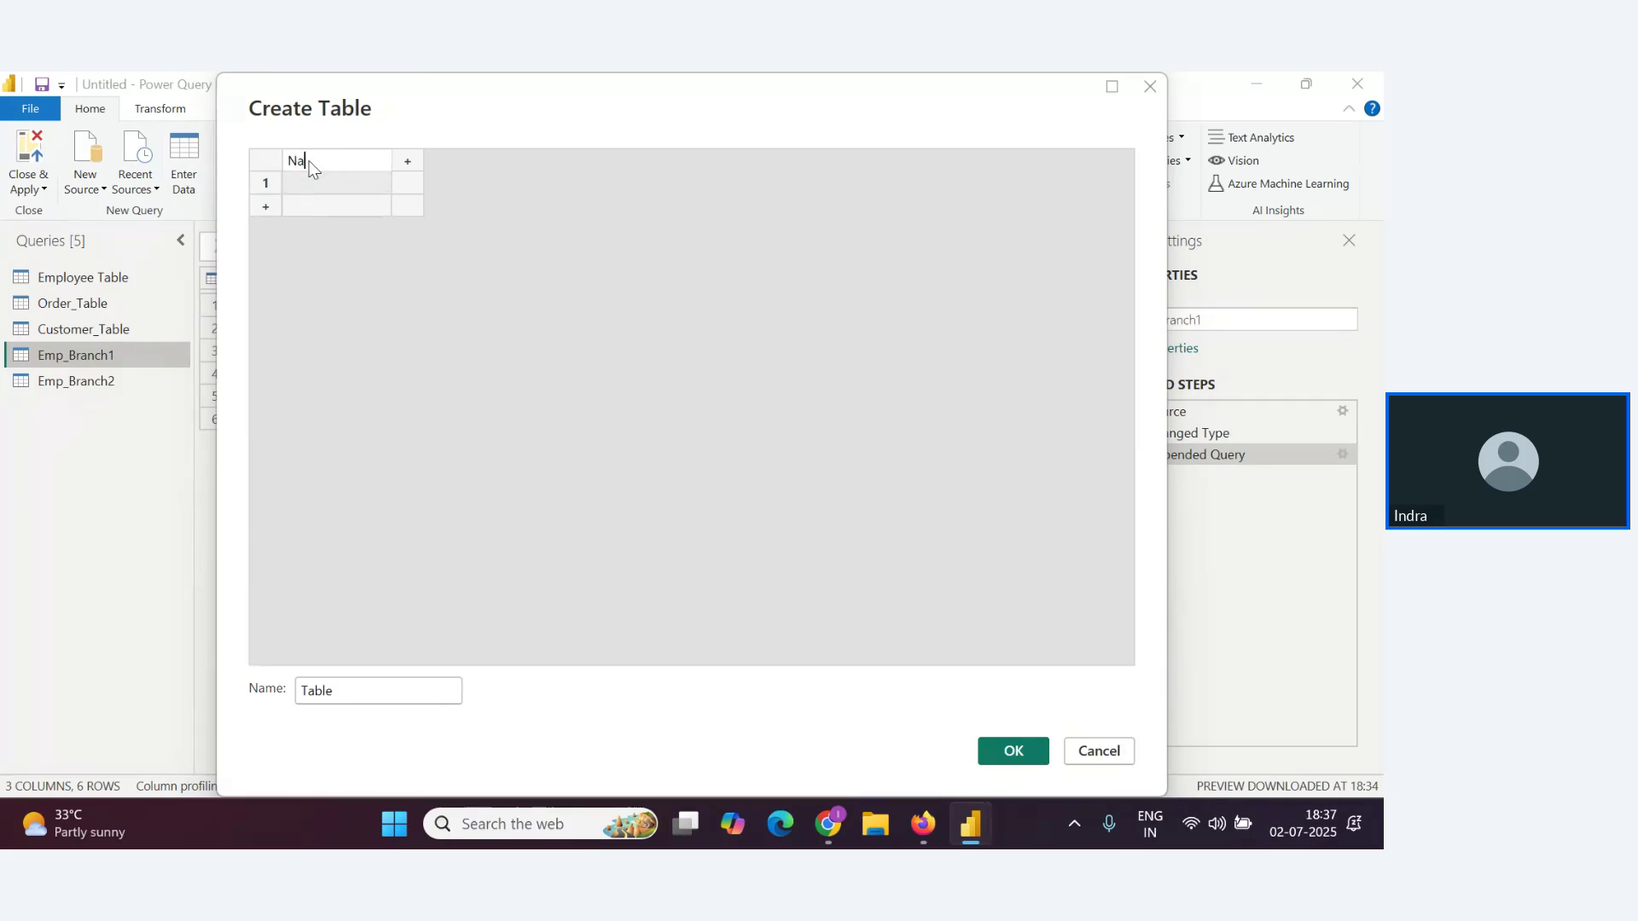
key(Tab)
text(Jan)
key(Tab)
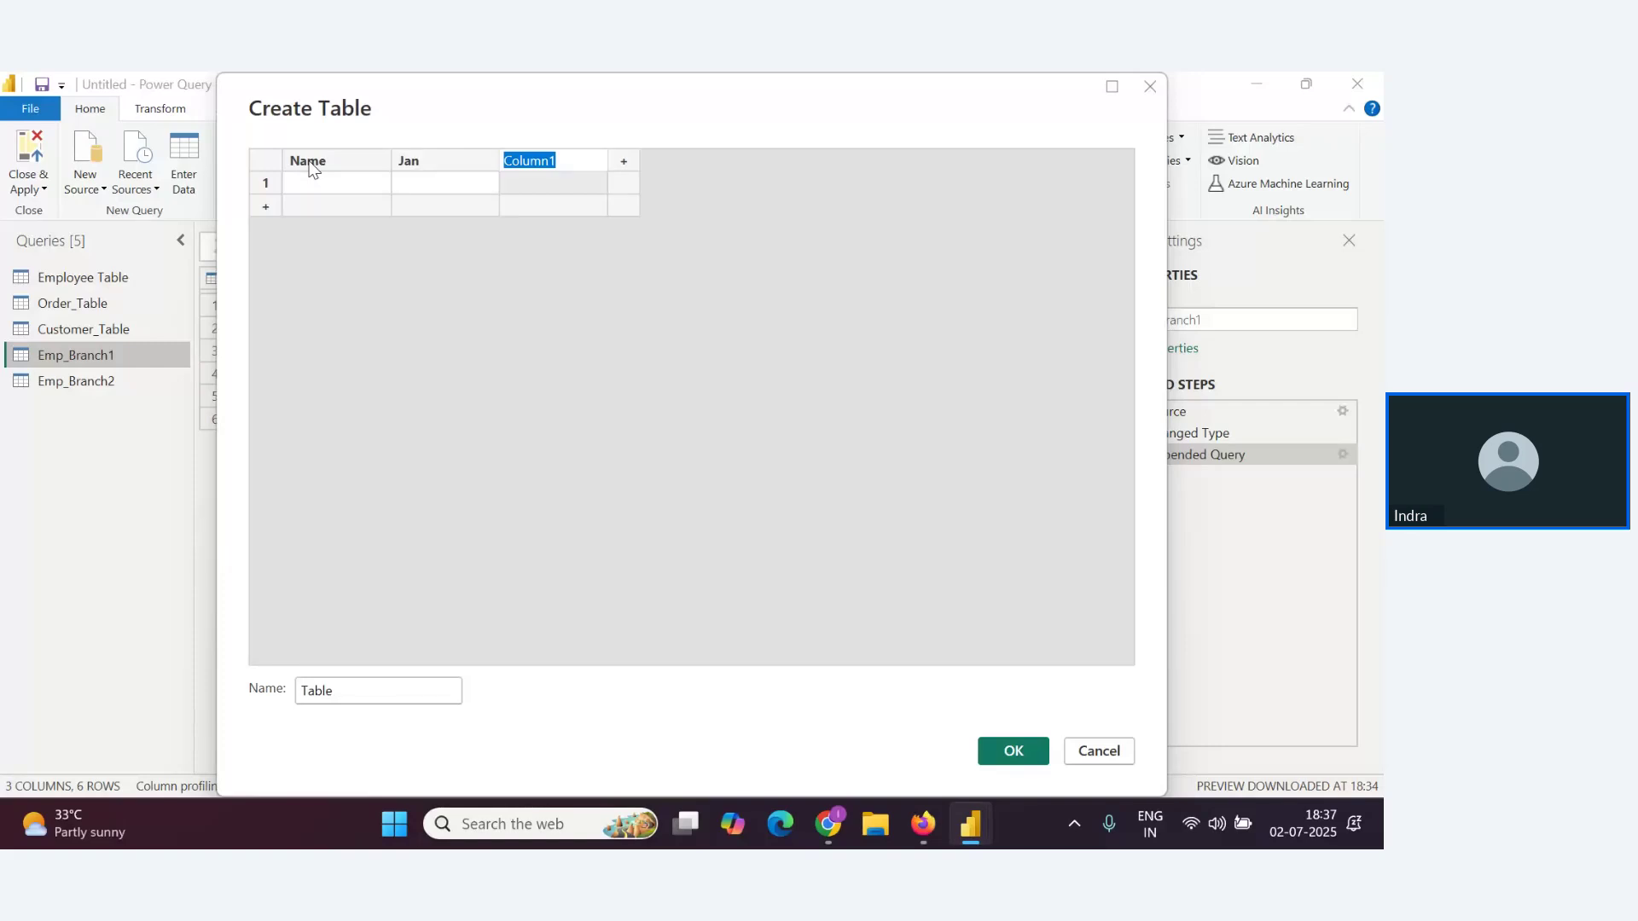
Name the third and fourth columns of the new table Feb and Mar
text(Dfe)
key(BackSpace)
key(BackSpace)
key(BackSpace)
text(f)
text(Feb)
key(Tab)
text(m)
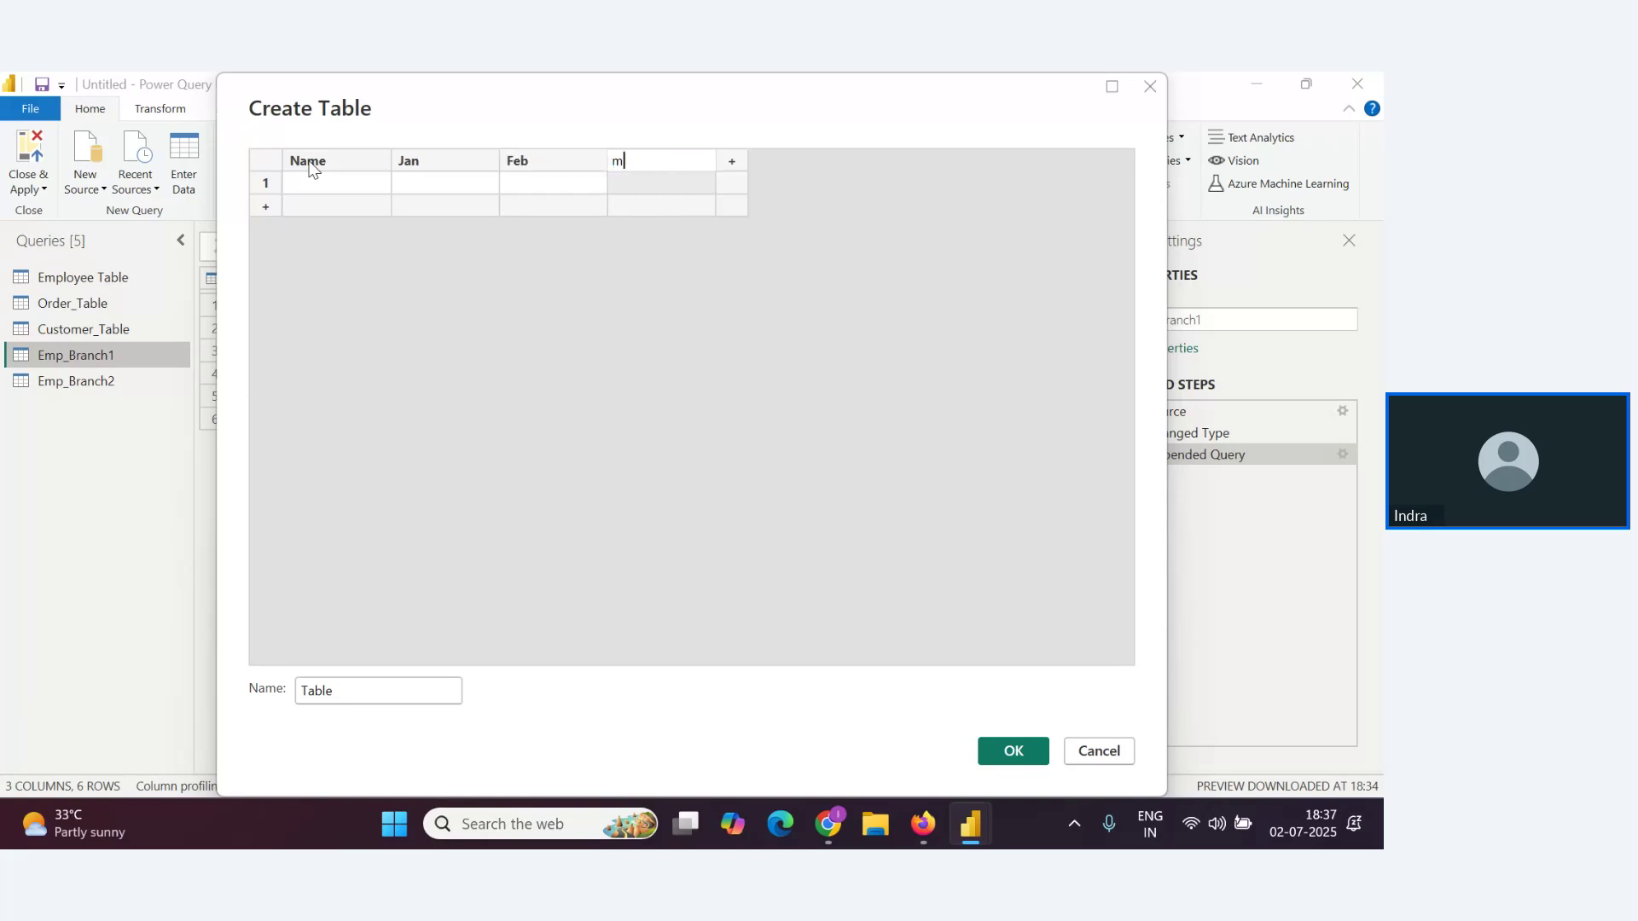
text(a)
key(BackSpace)
key(BackSpace)
text(Marc)
key(BackSpace)
key(Return)
Fill the first row with a sample first name and the values 10, 20 and 30 for Jan, Feb and Mar
key(Left)
key(Left)
key(Left)
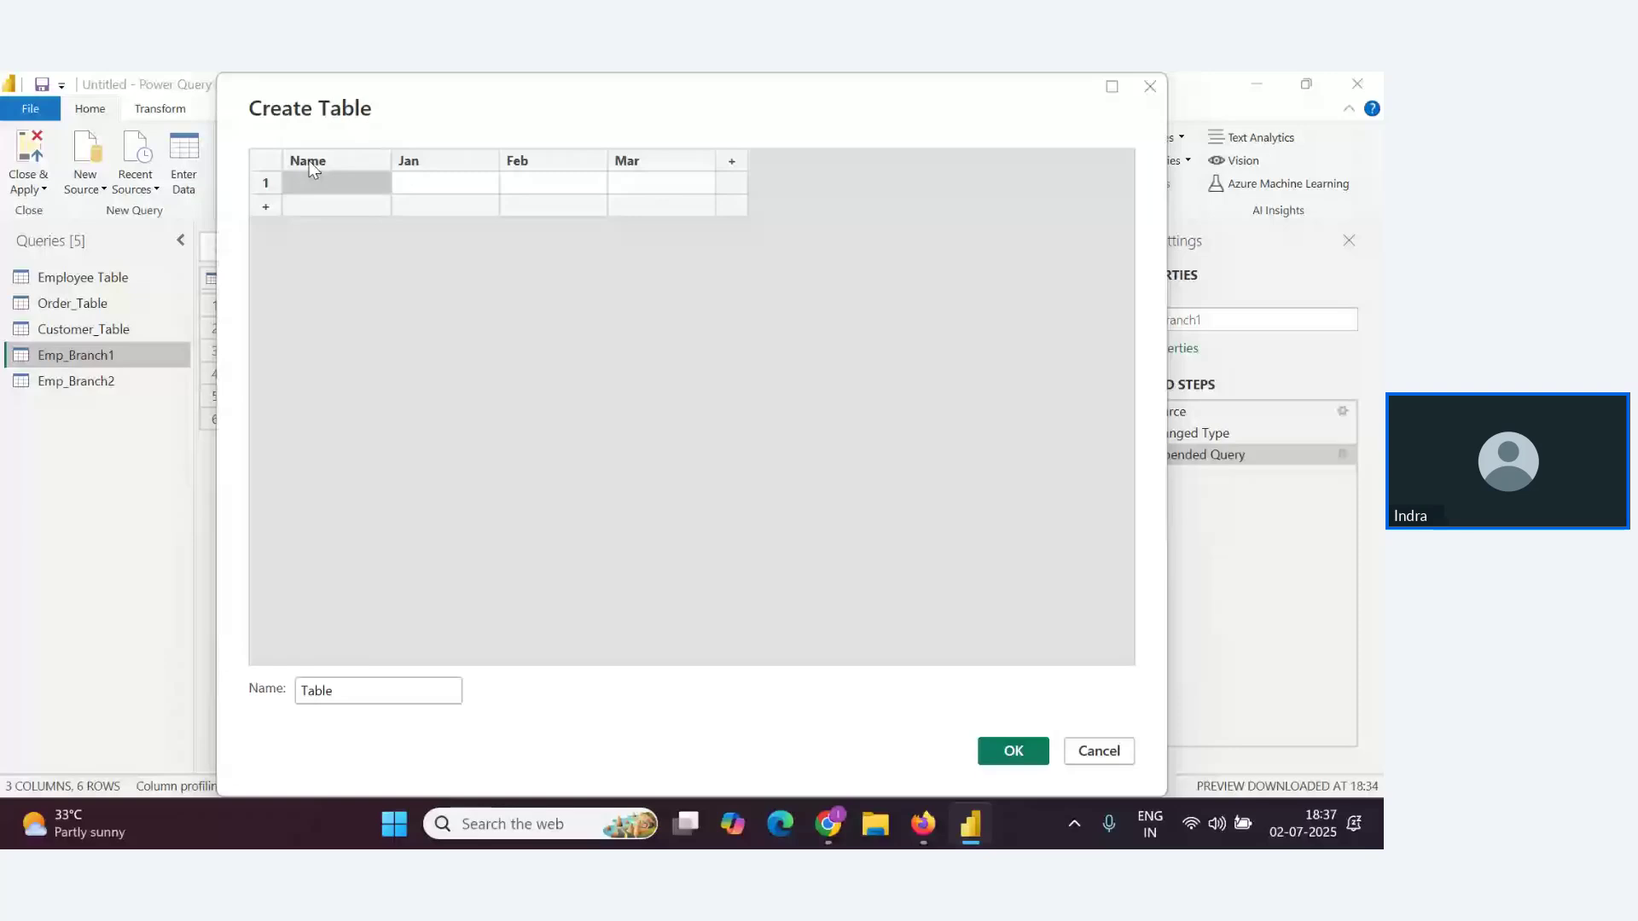
text(Kar)
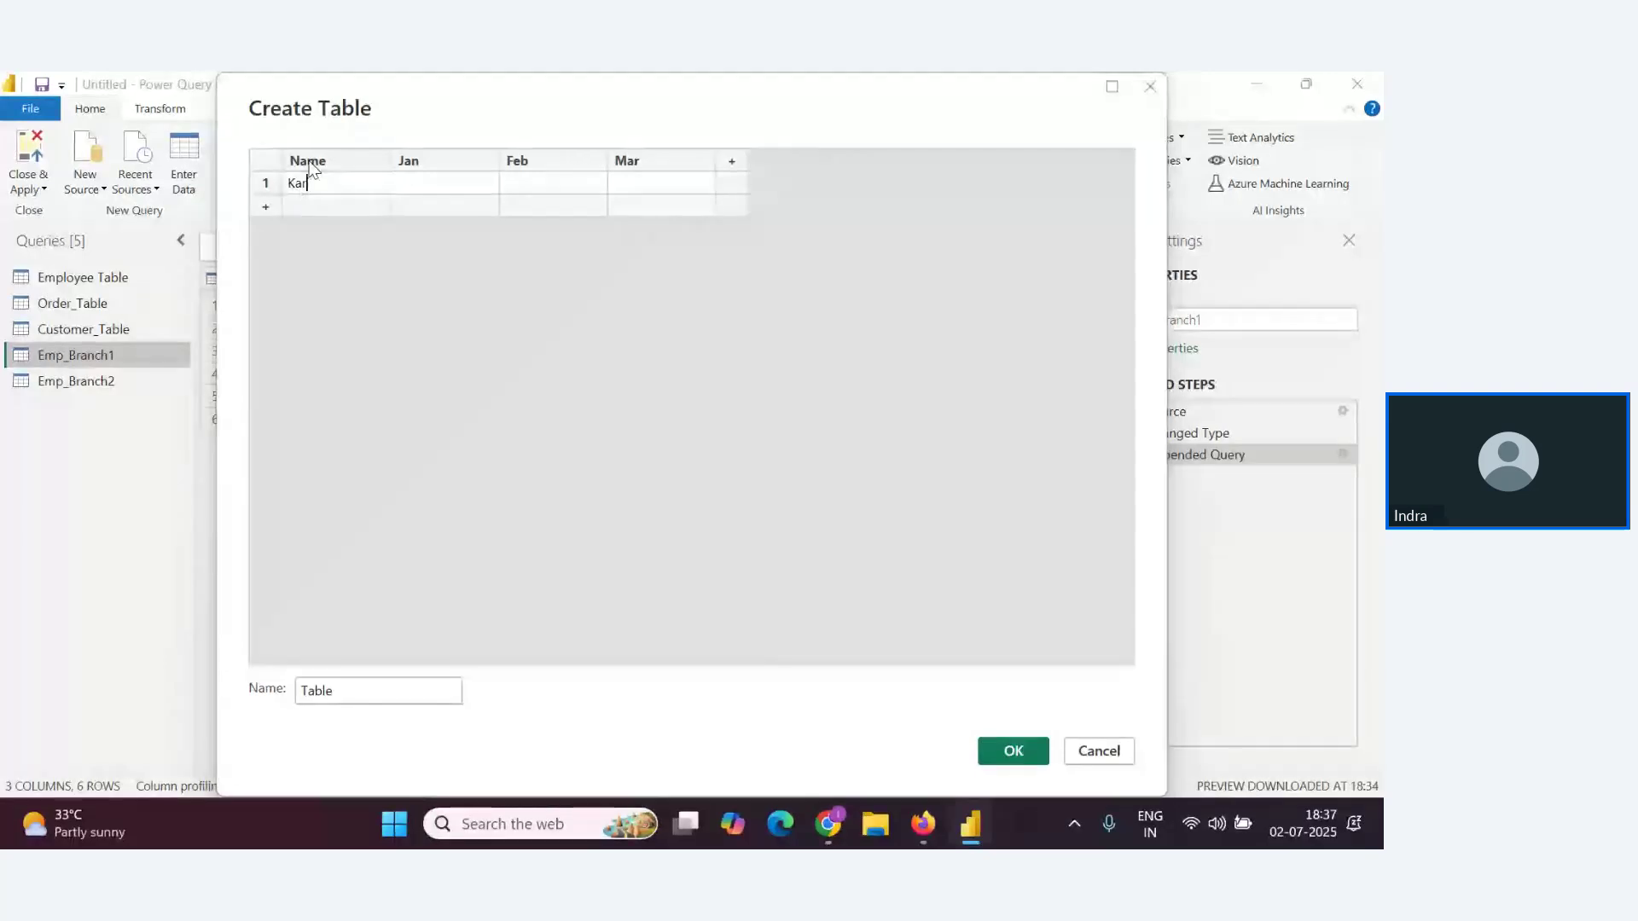
text(thik)
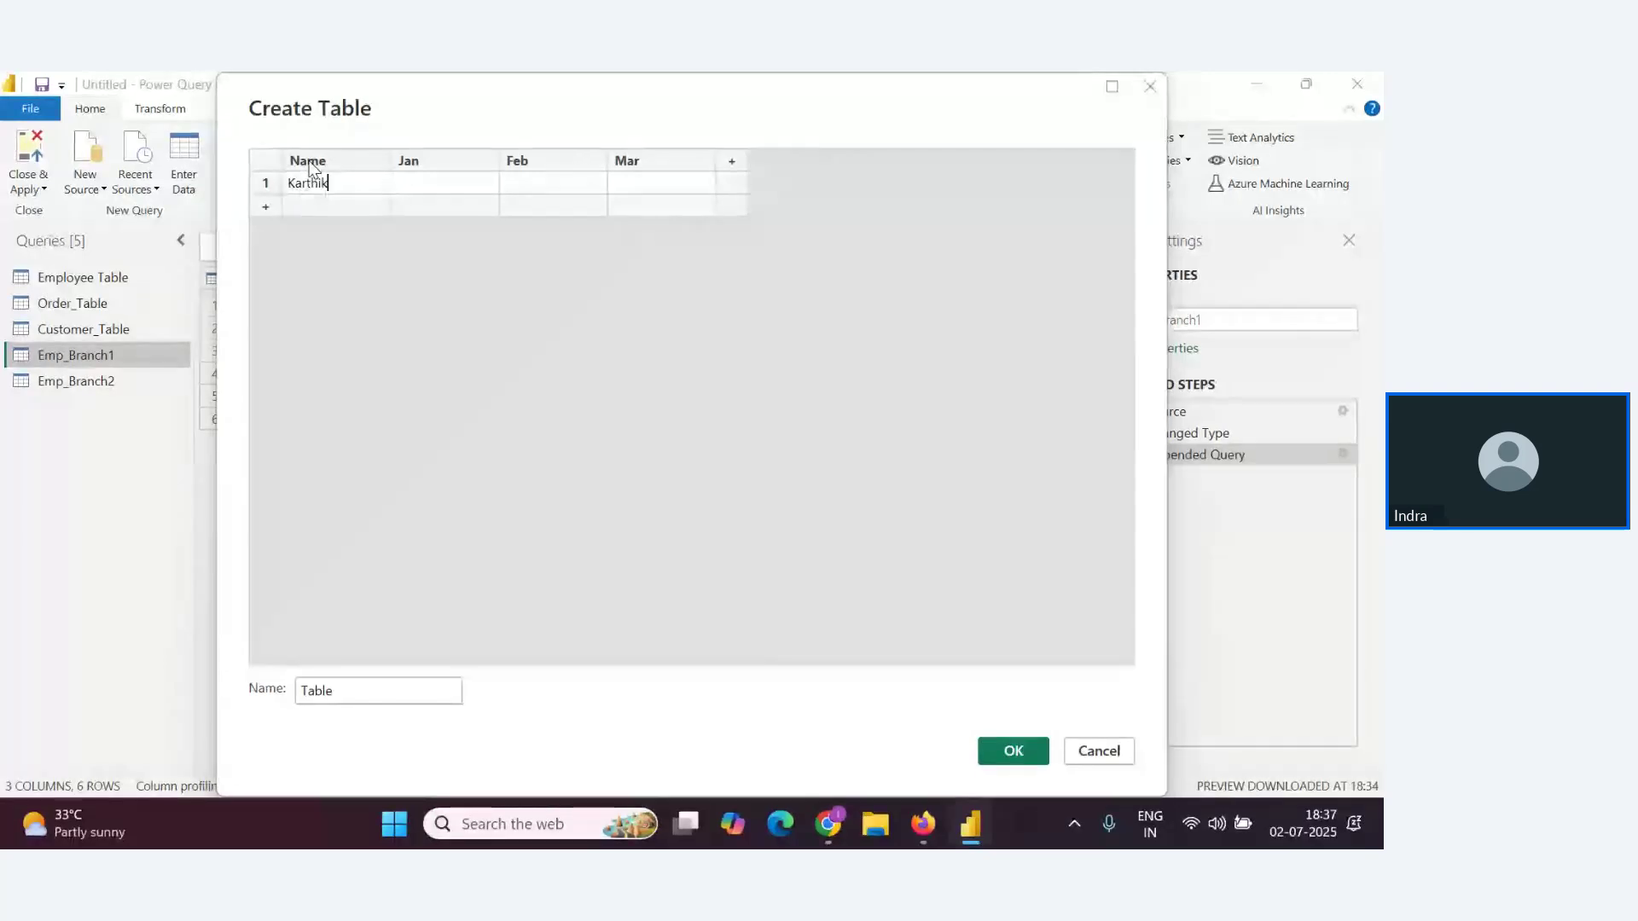
key(Tab)
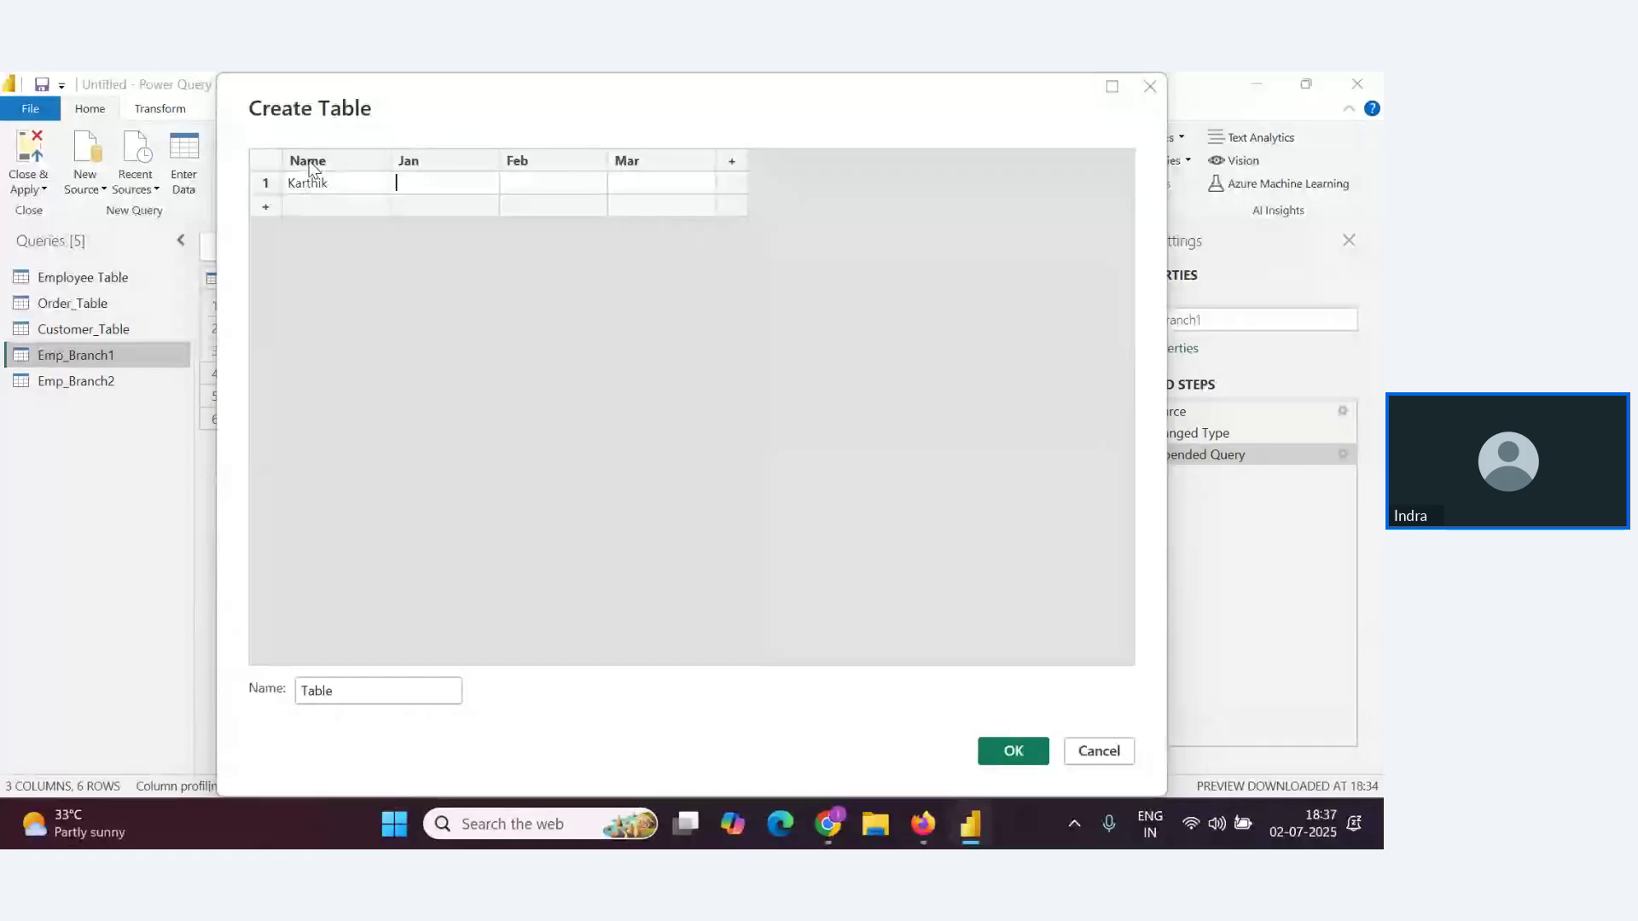
text(10)
key(Tab)
text(20)
key(Tab)
text(3)
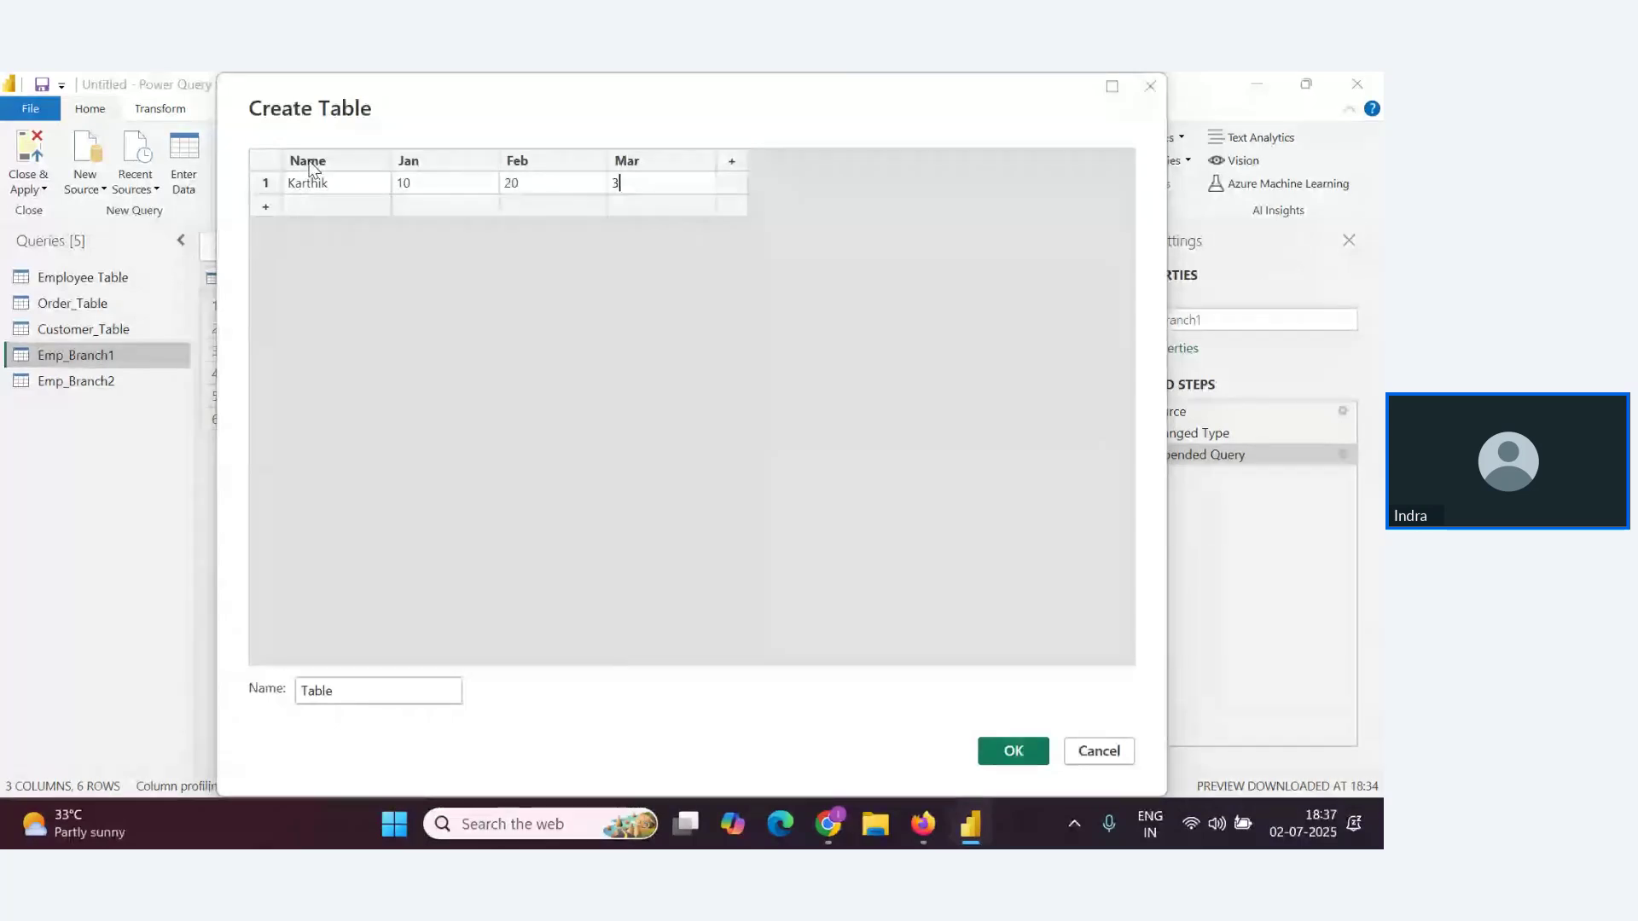
text(0)
key(Tab)
Fill the second row with a capitalized sample first name and the values 15, 25 and 35 for the three months
text(raj)
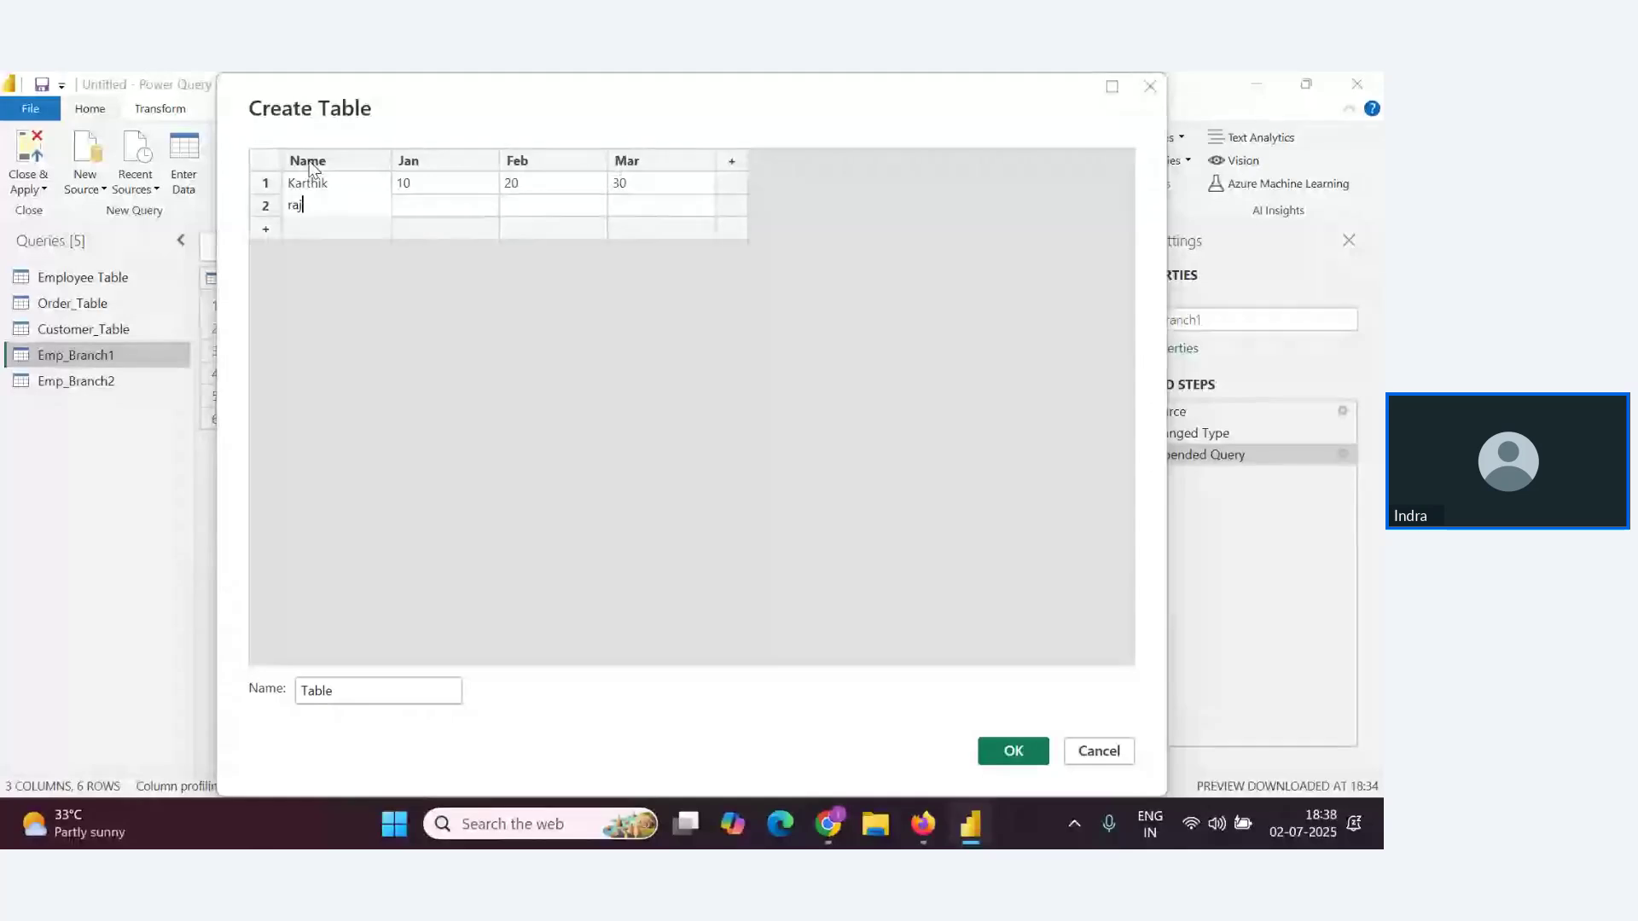
text(u)
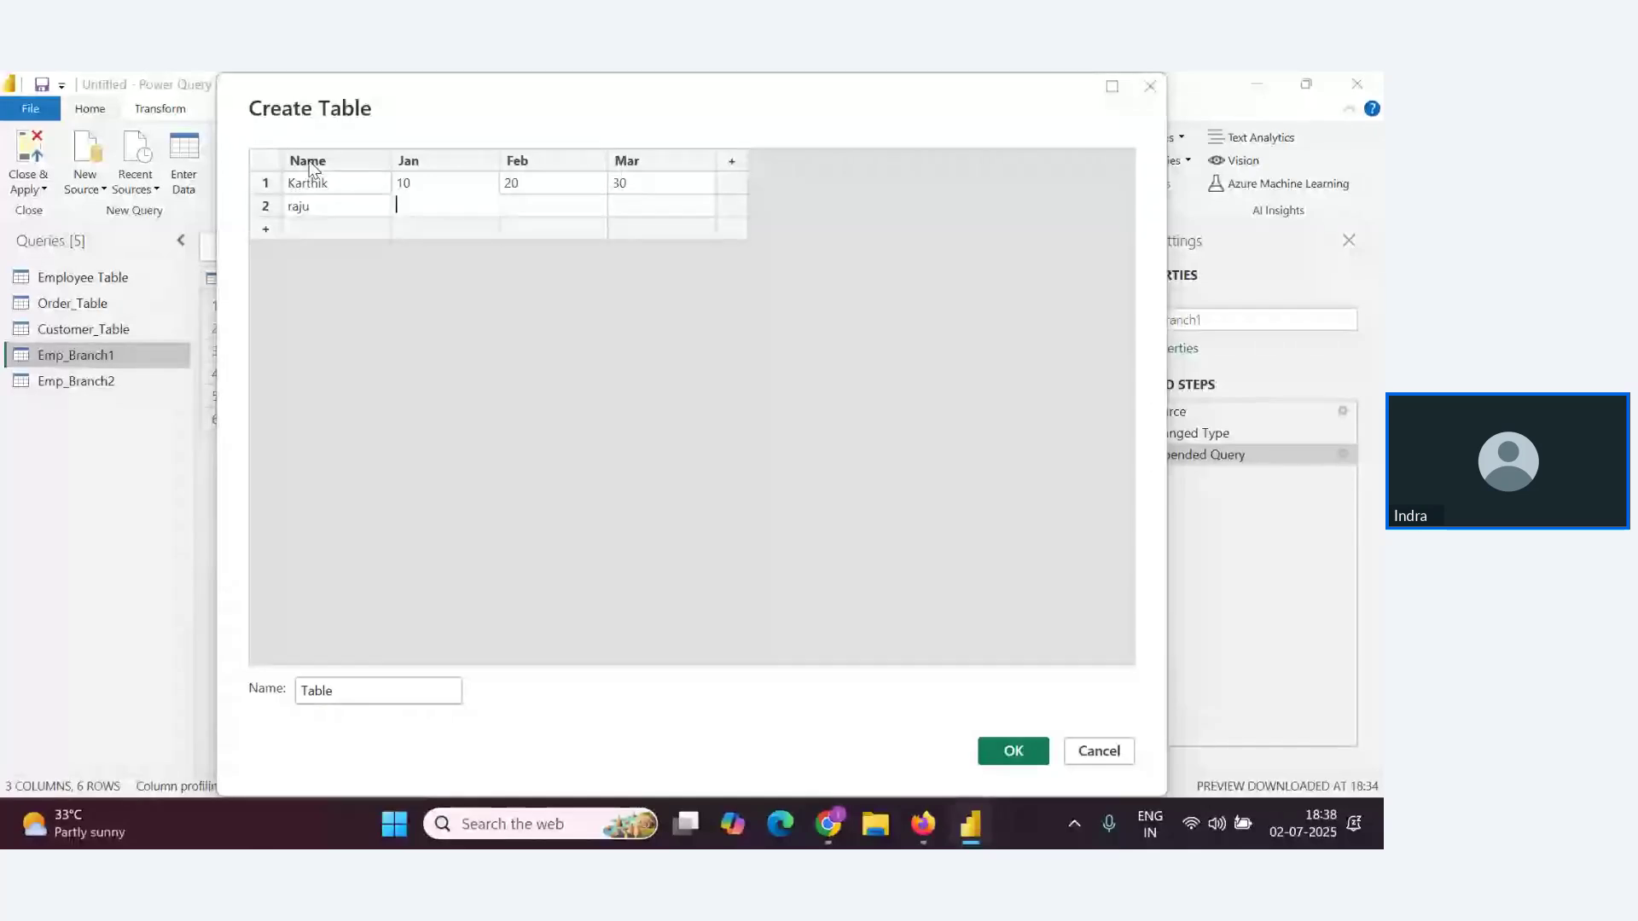
key(BackSpace)
key(BackSpace)
key(BackSpace)
key(BackSpace)
text(Raju )
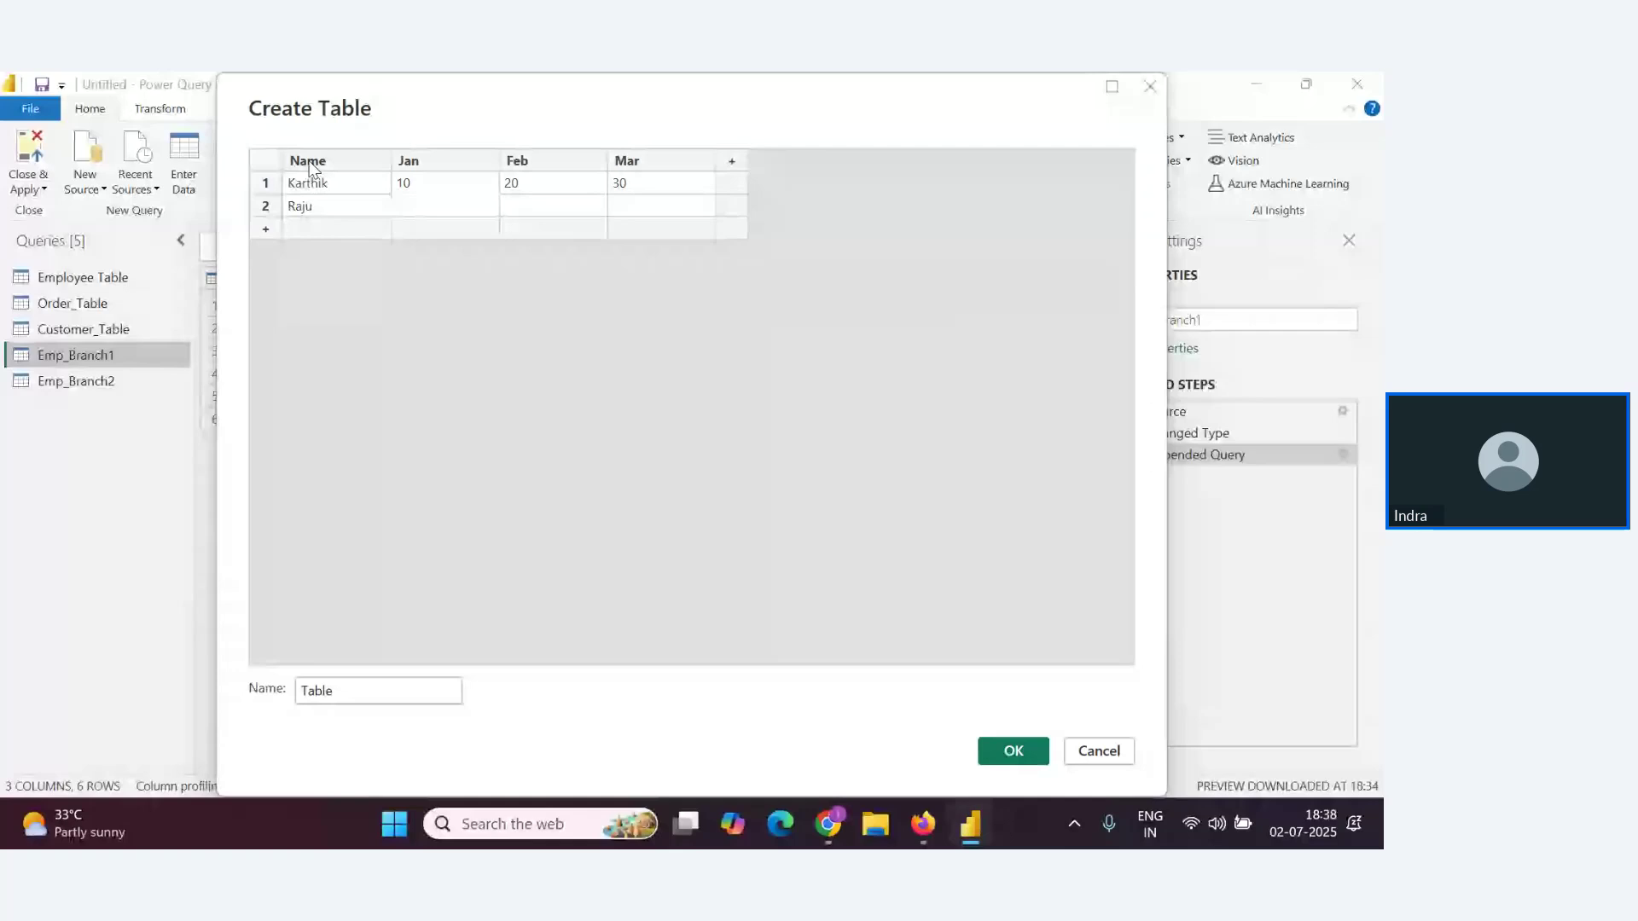
text(15)
key(Tab)
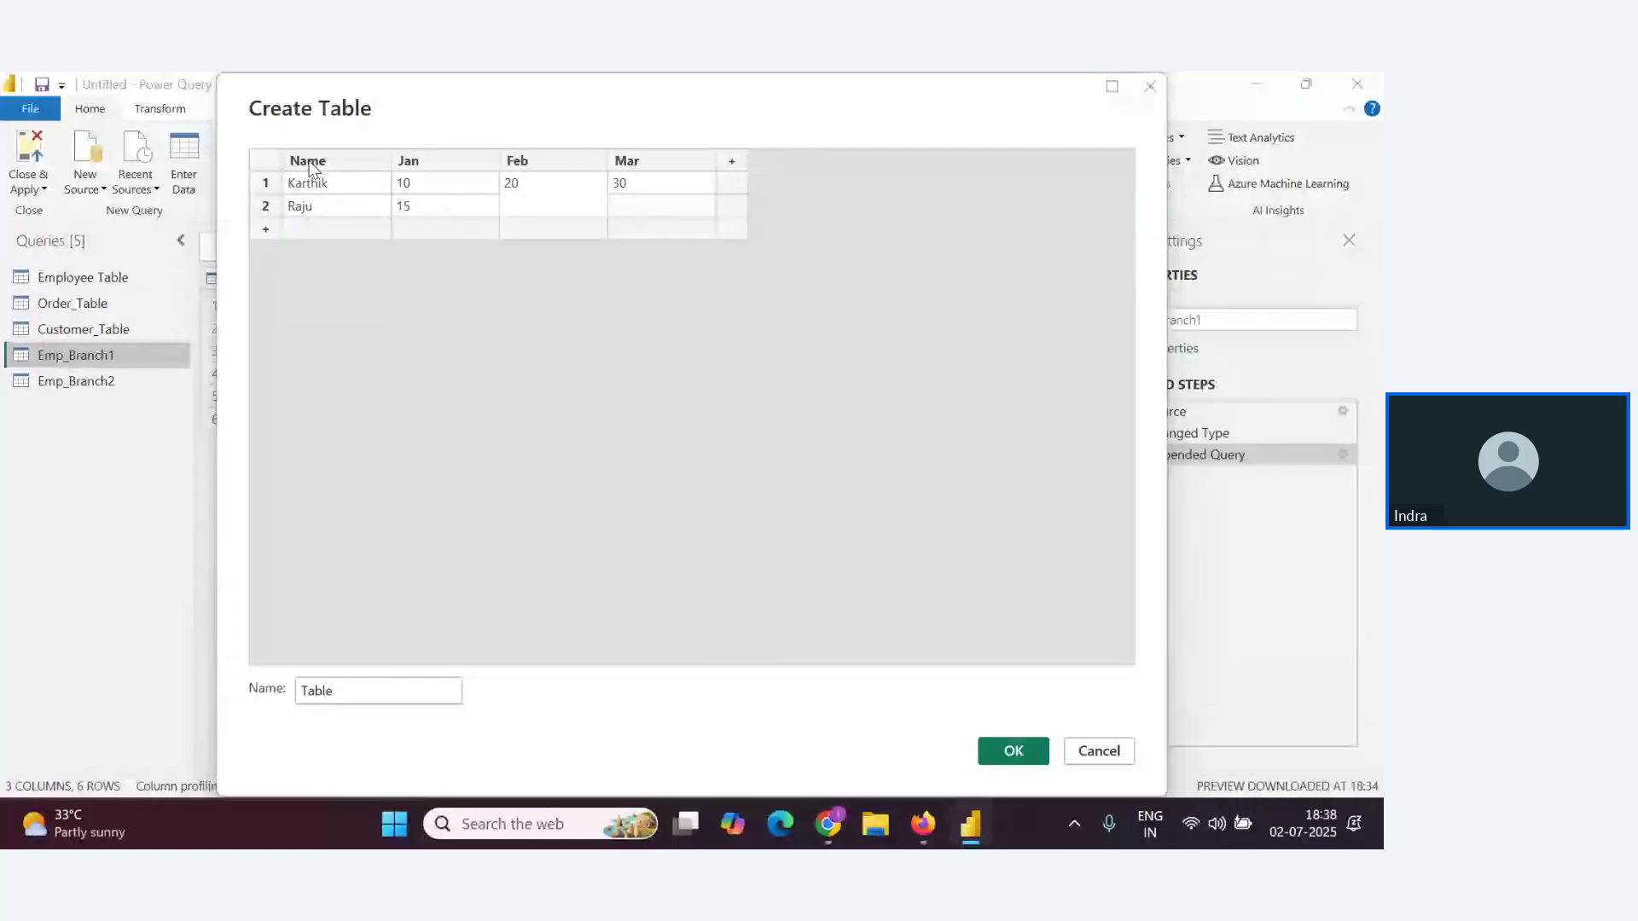
text(25)
key(Tab)
text(35)
key(Tab)
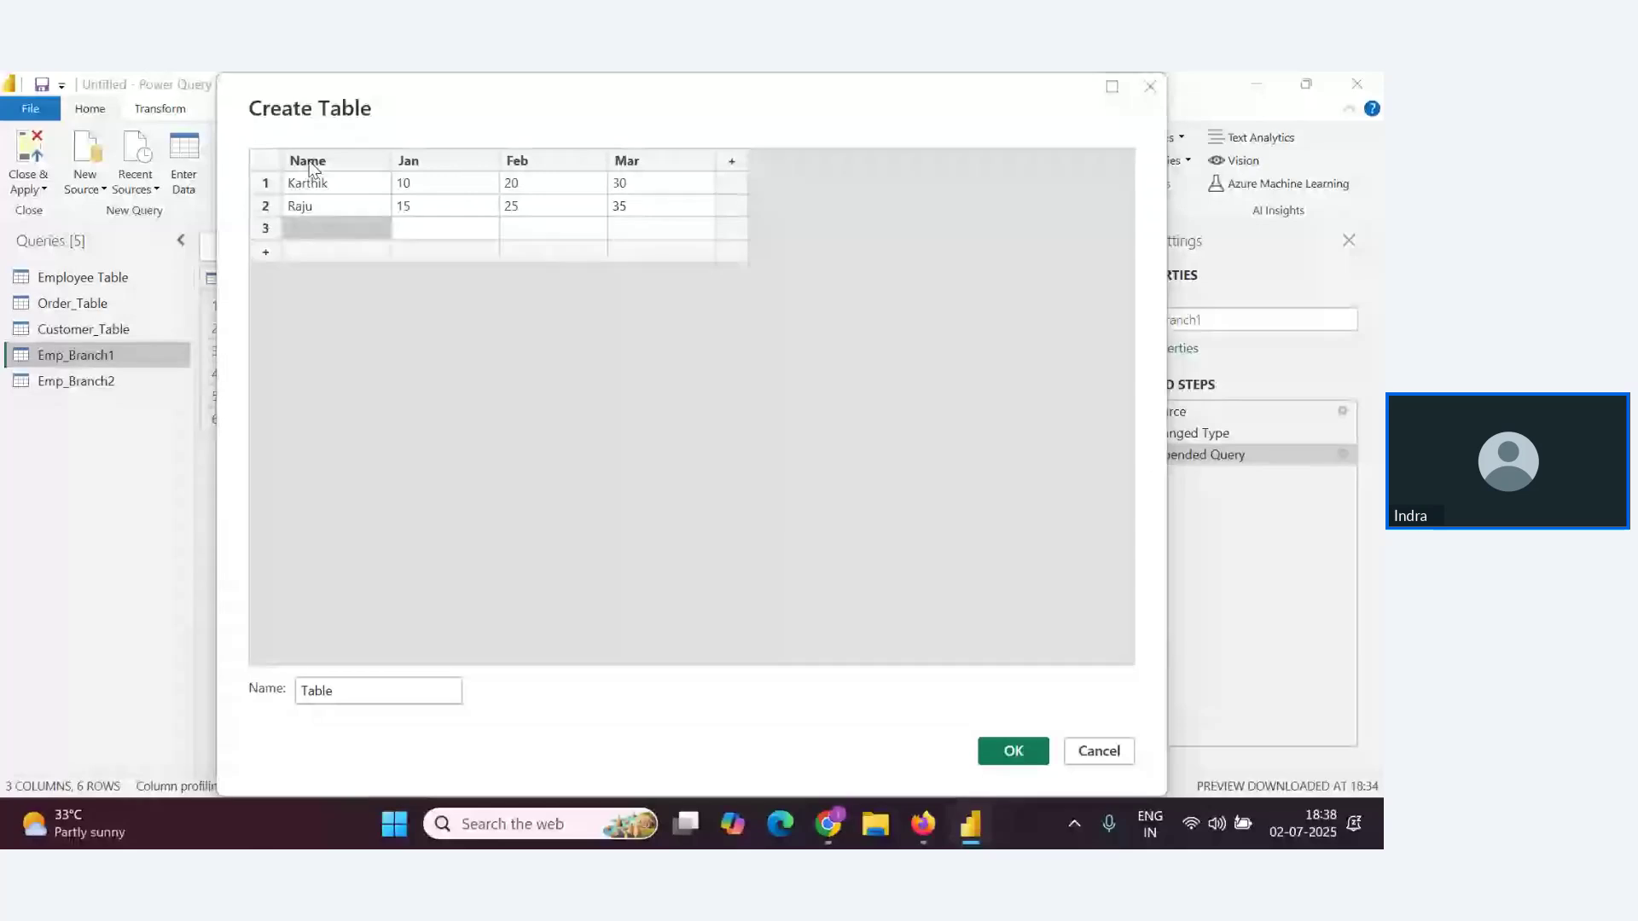
Fill the third row with another sample first name and the values 8, 15 and 20 for the three months
text(Pooja)
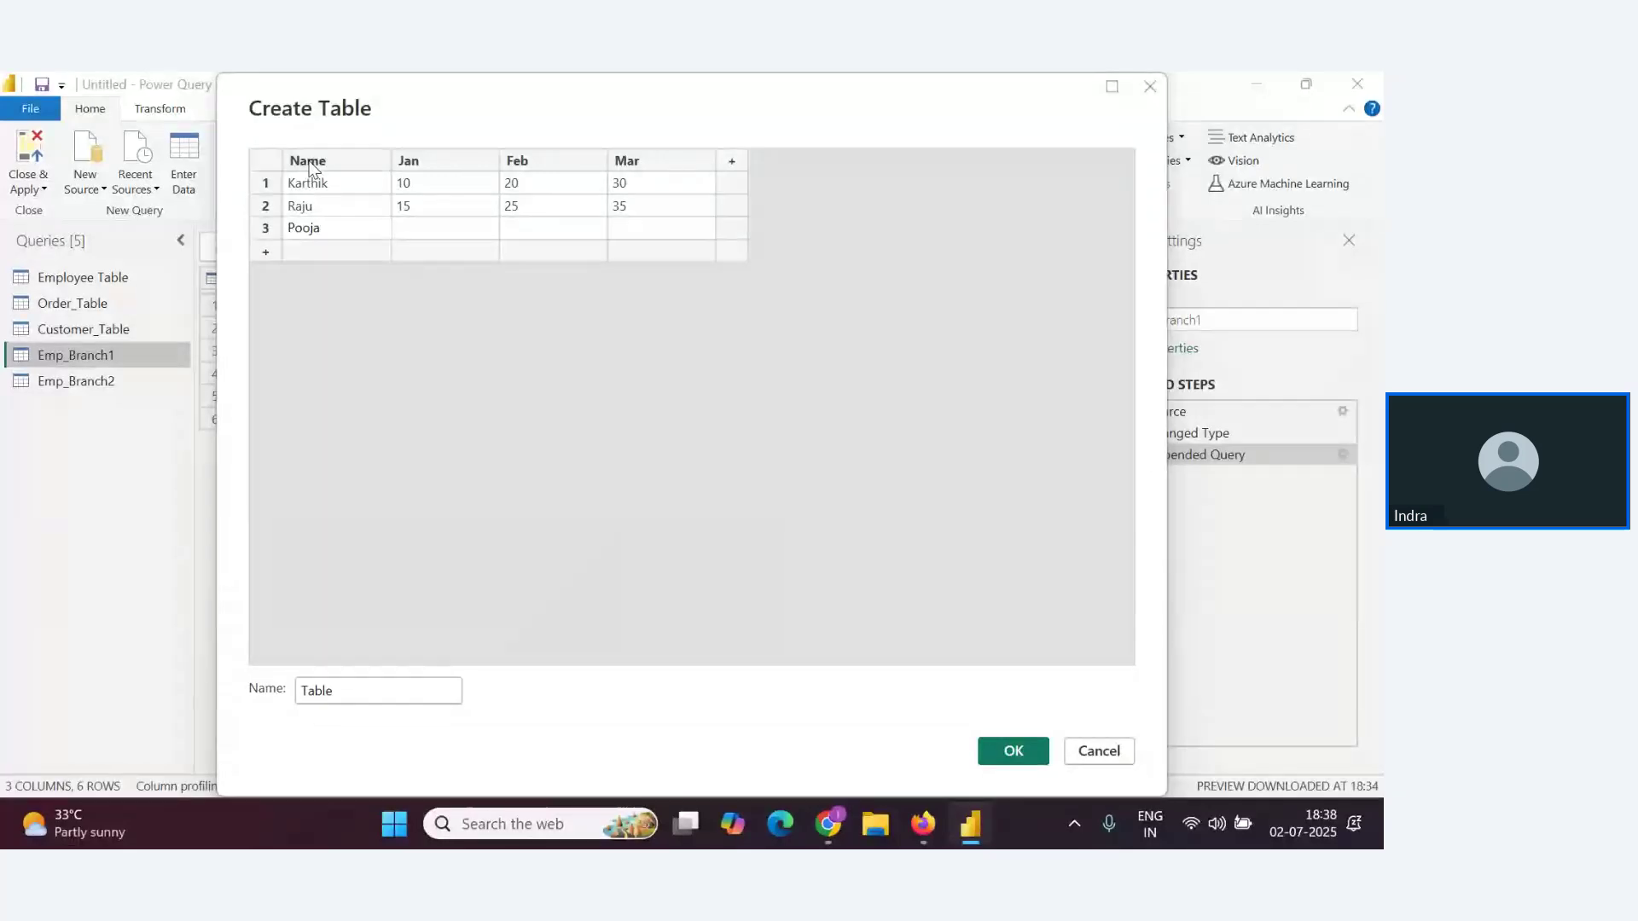
key(Tab)
key(Tab)
key(Tab)
text(20)
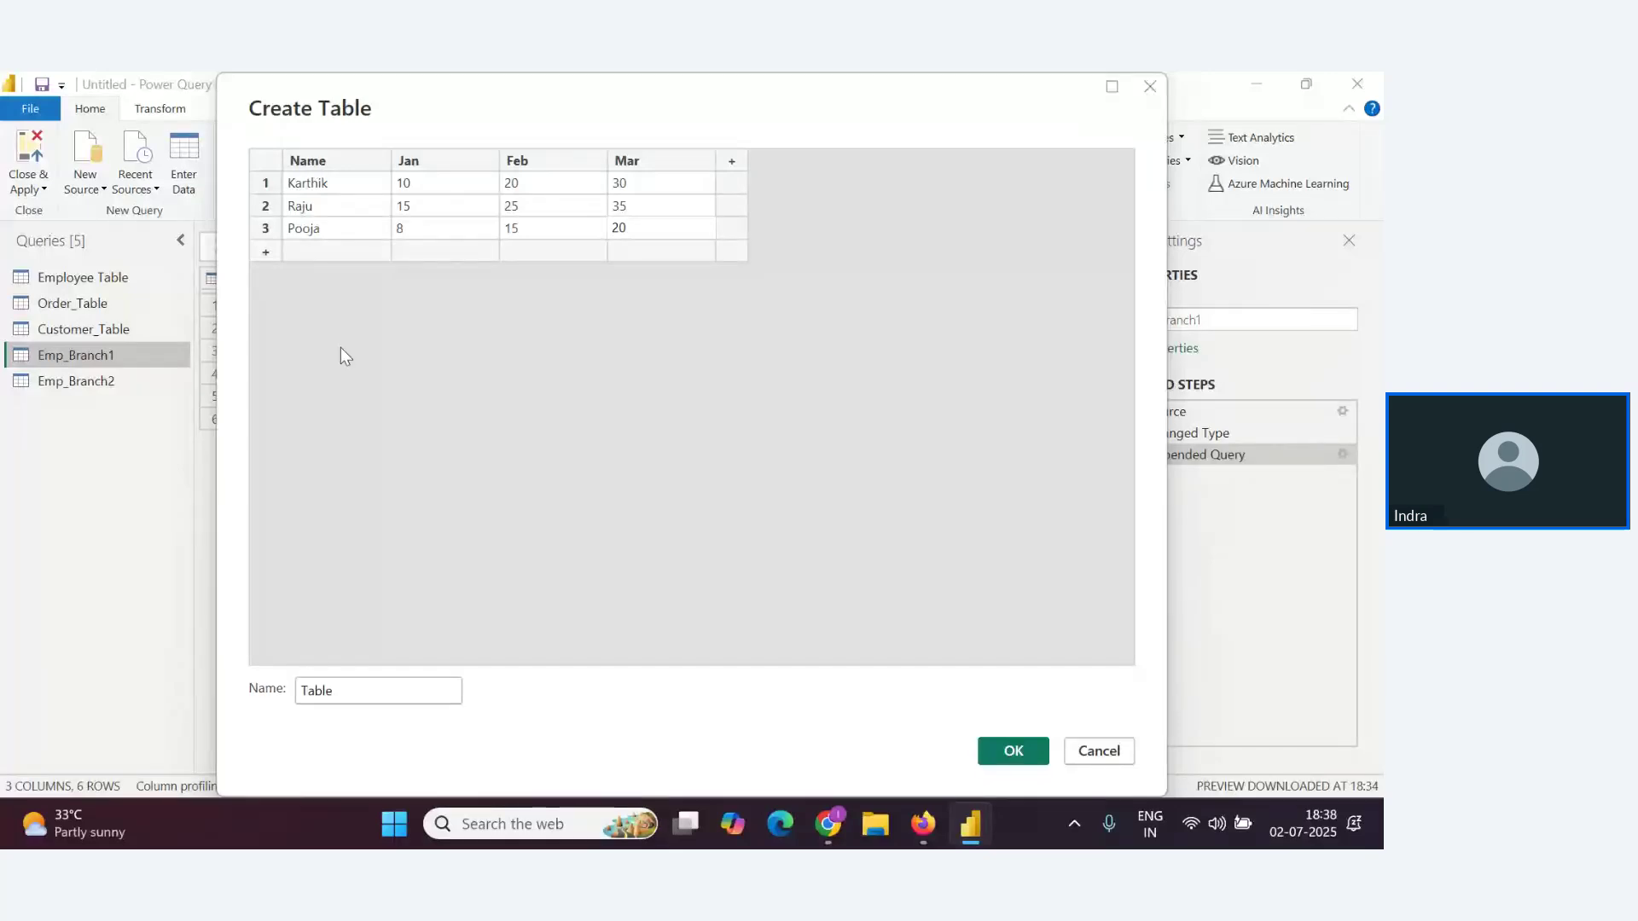
Name the new table "Sample Table" and create it
click(305, 691)
text(Sample)
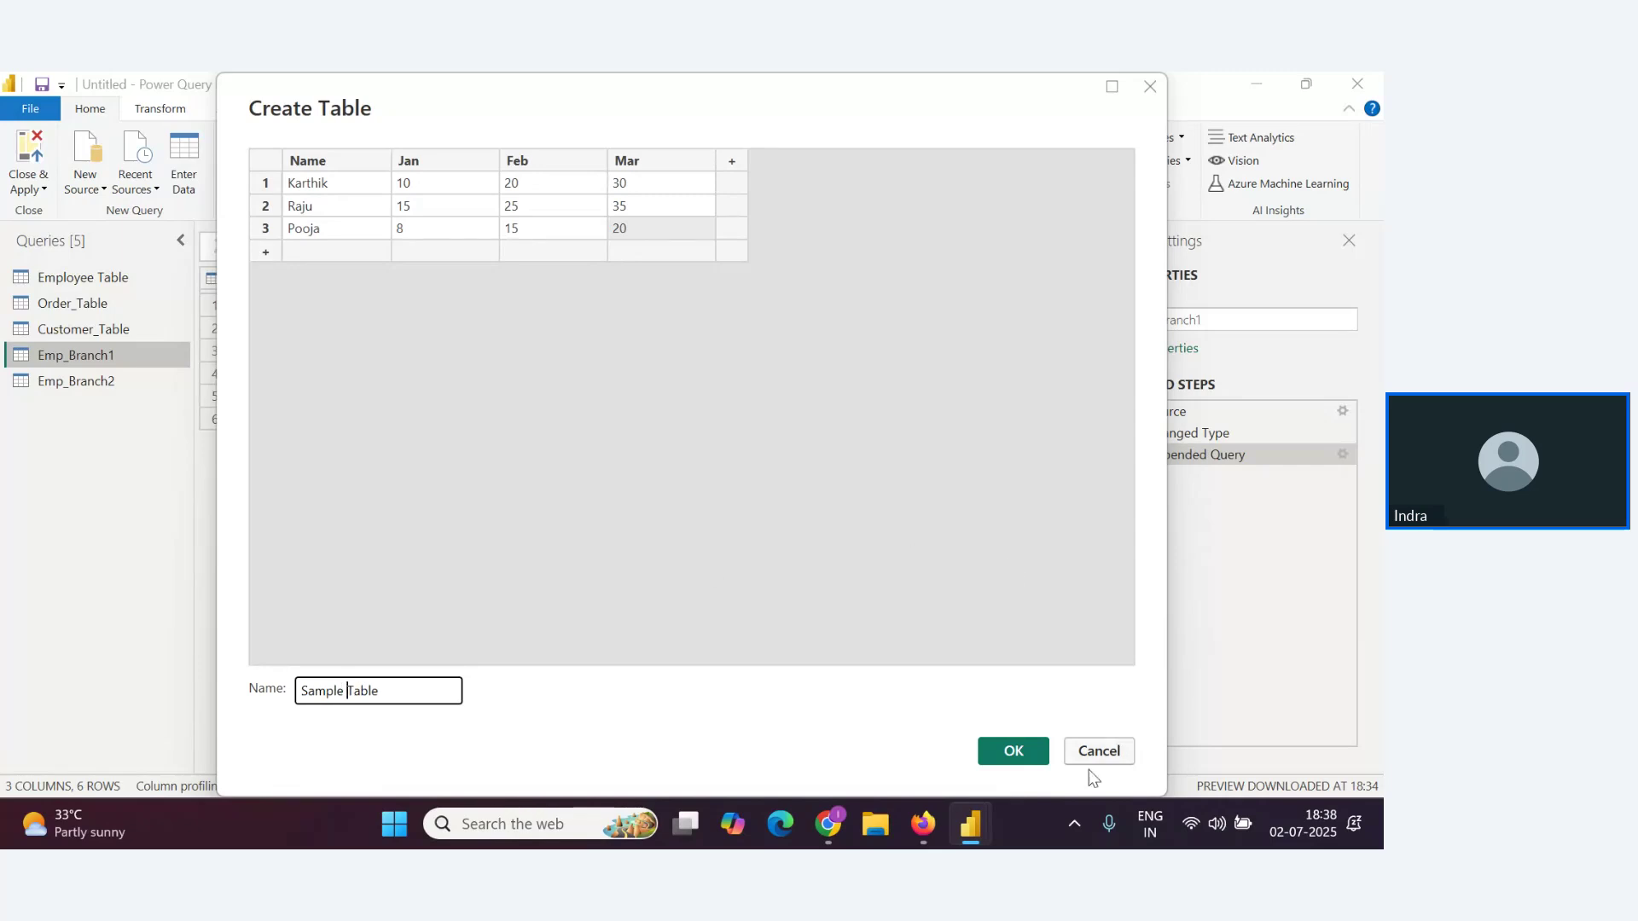
click(1015, 752)
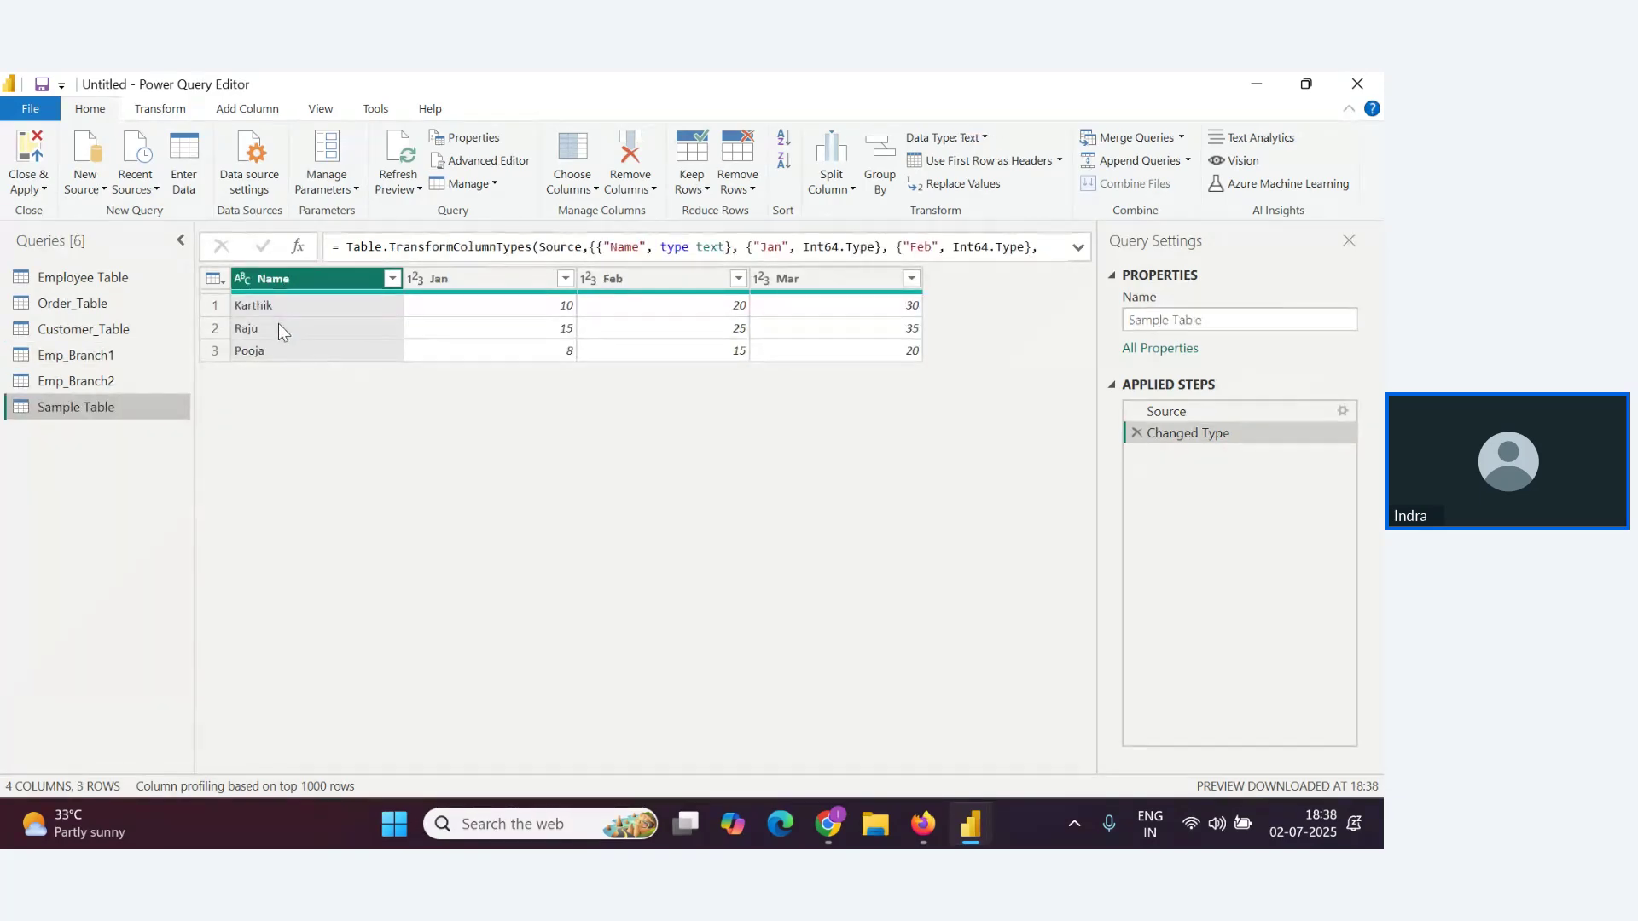
Switch to the Zoho webinar and read the newest attendee replies in the Q&A
key(alt+Tab)
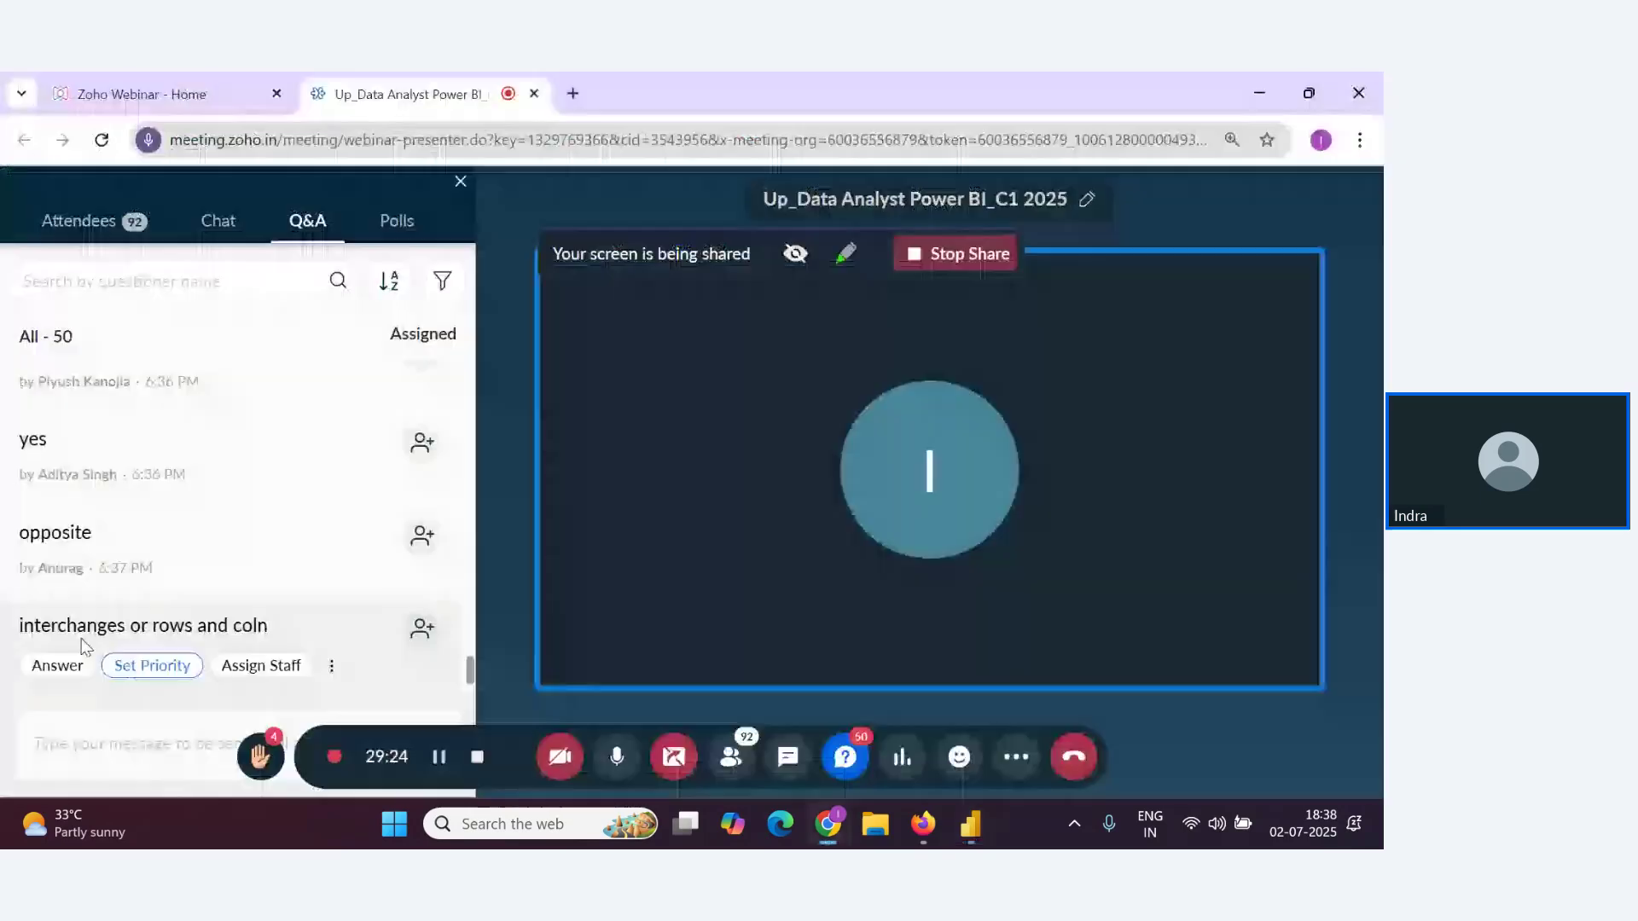
scroll(227, 599, down, 3)
key(alt+Tab)
key(alt+Tab)
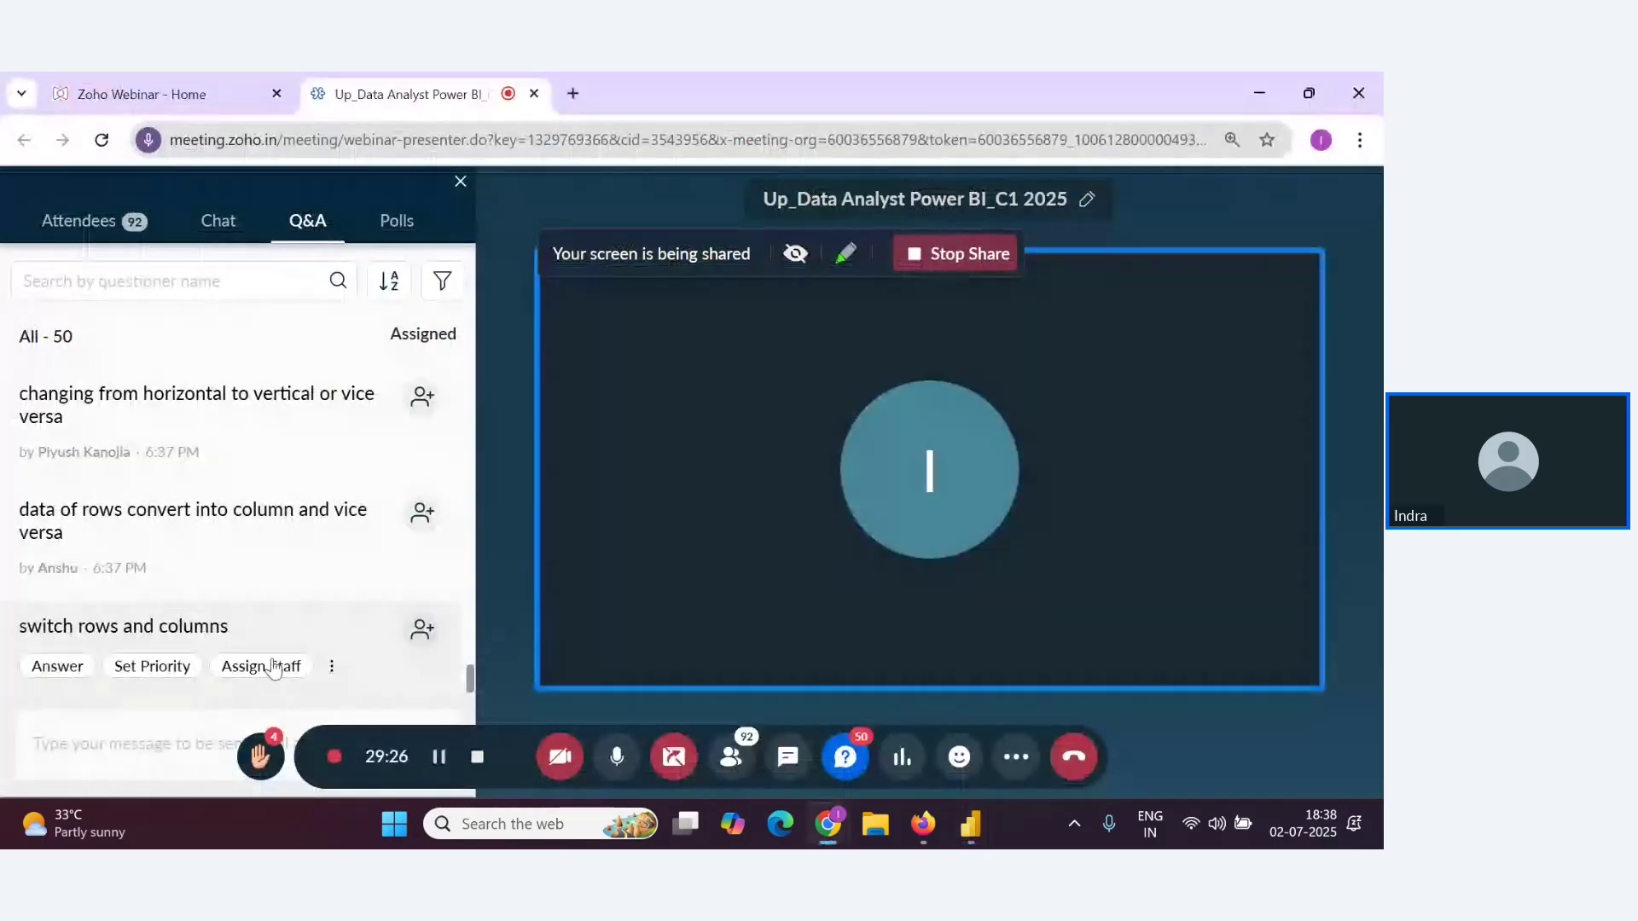
Return to Power Query Editor and demonstrate Transpose on Sample Table twice, deleting the Transposed Table step after each run
key(alt+Tab)
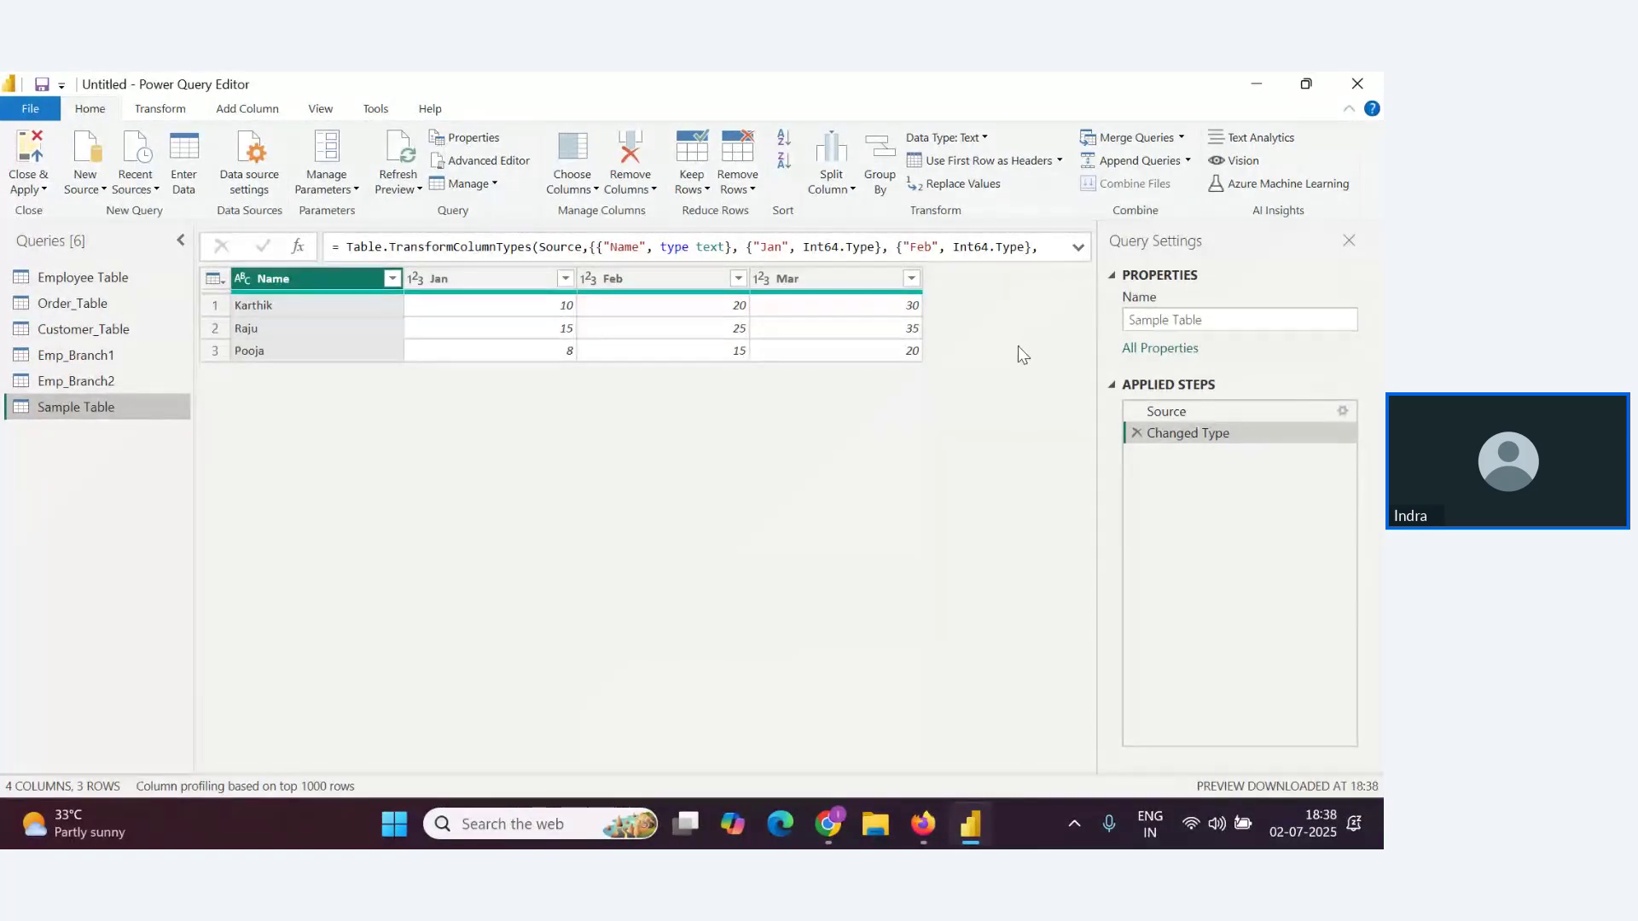
click(171, 110)
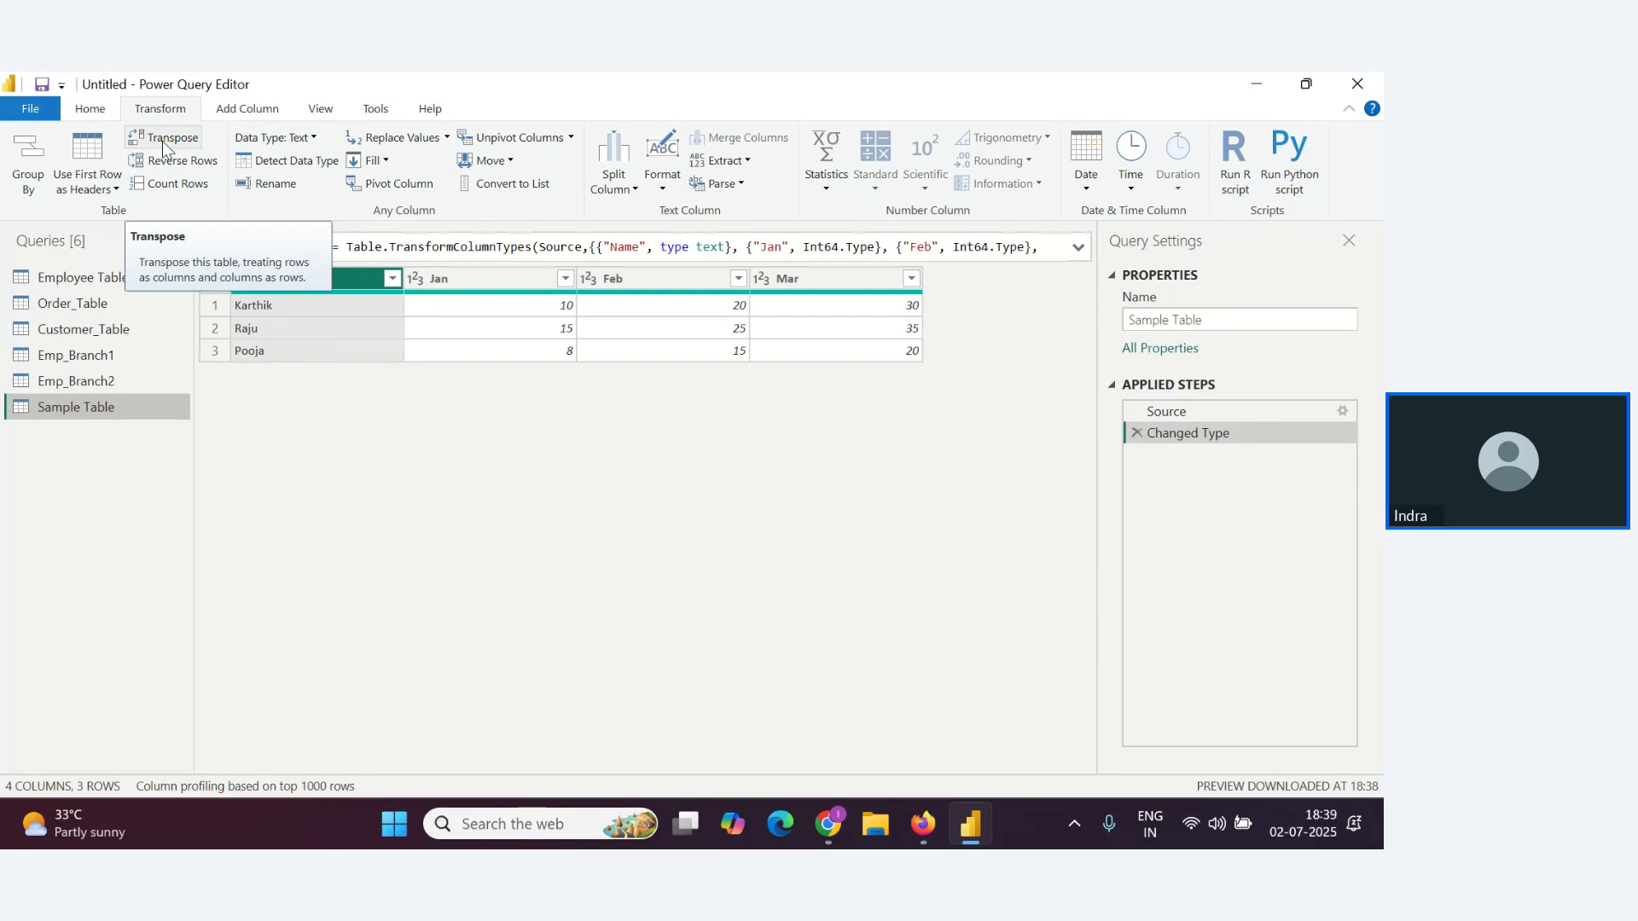
click(162, 141)
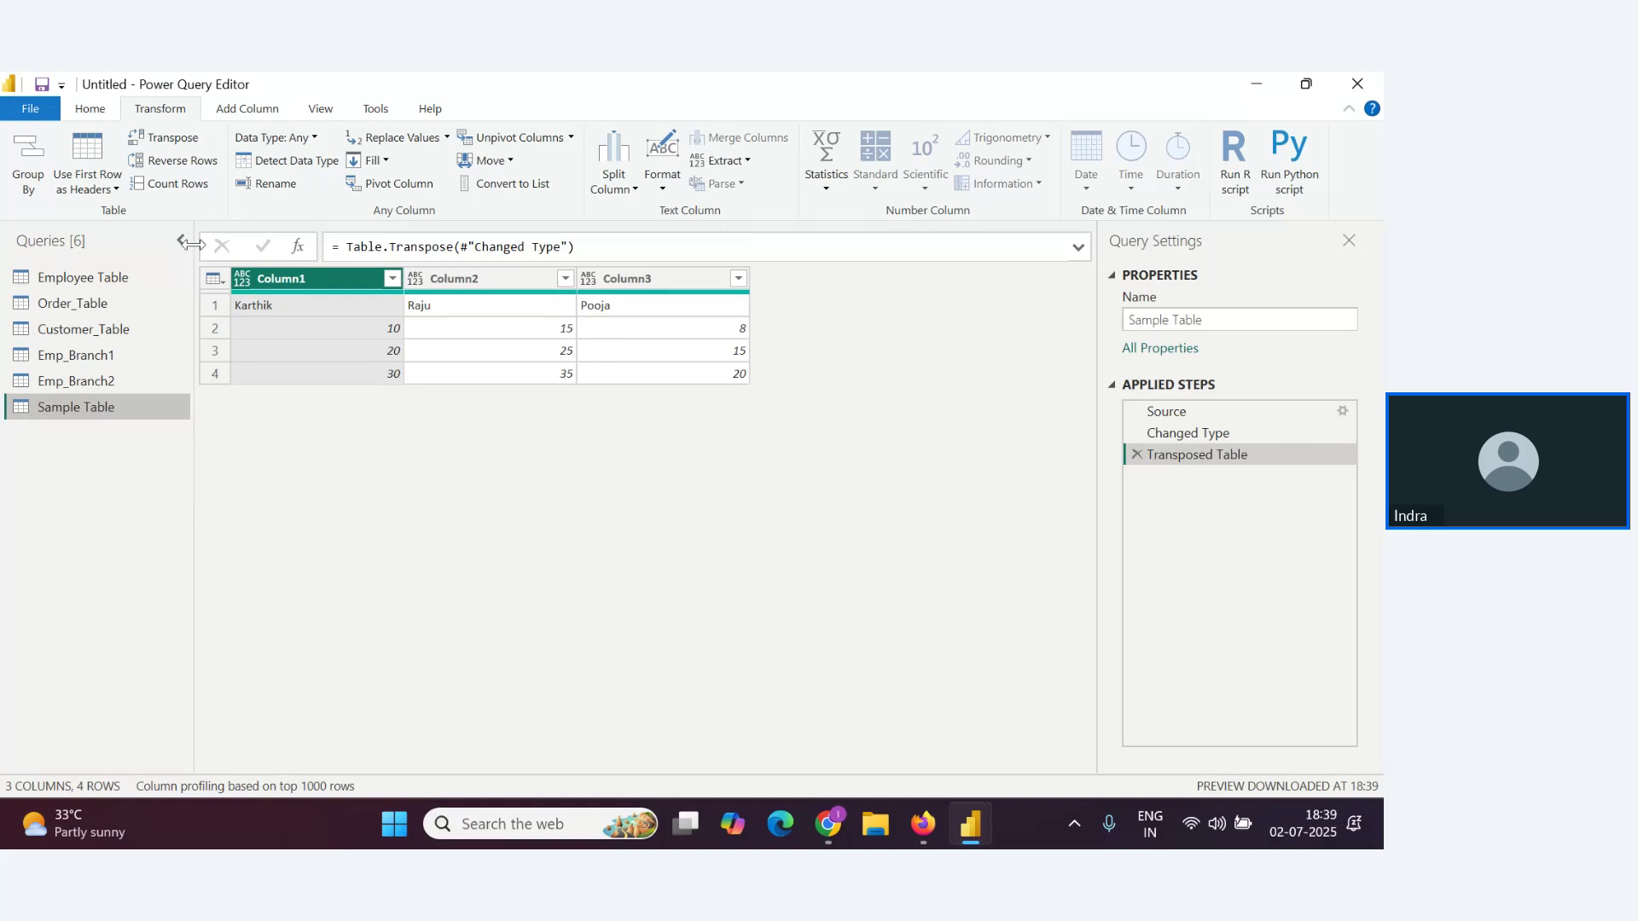
click(1137, 455)
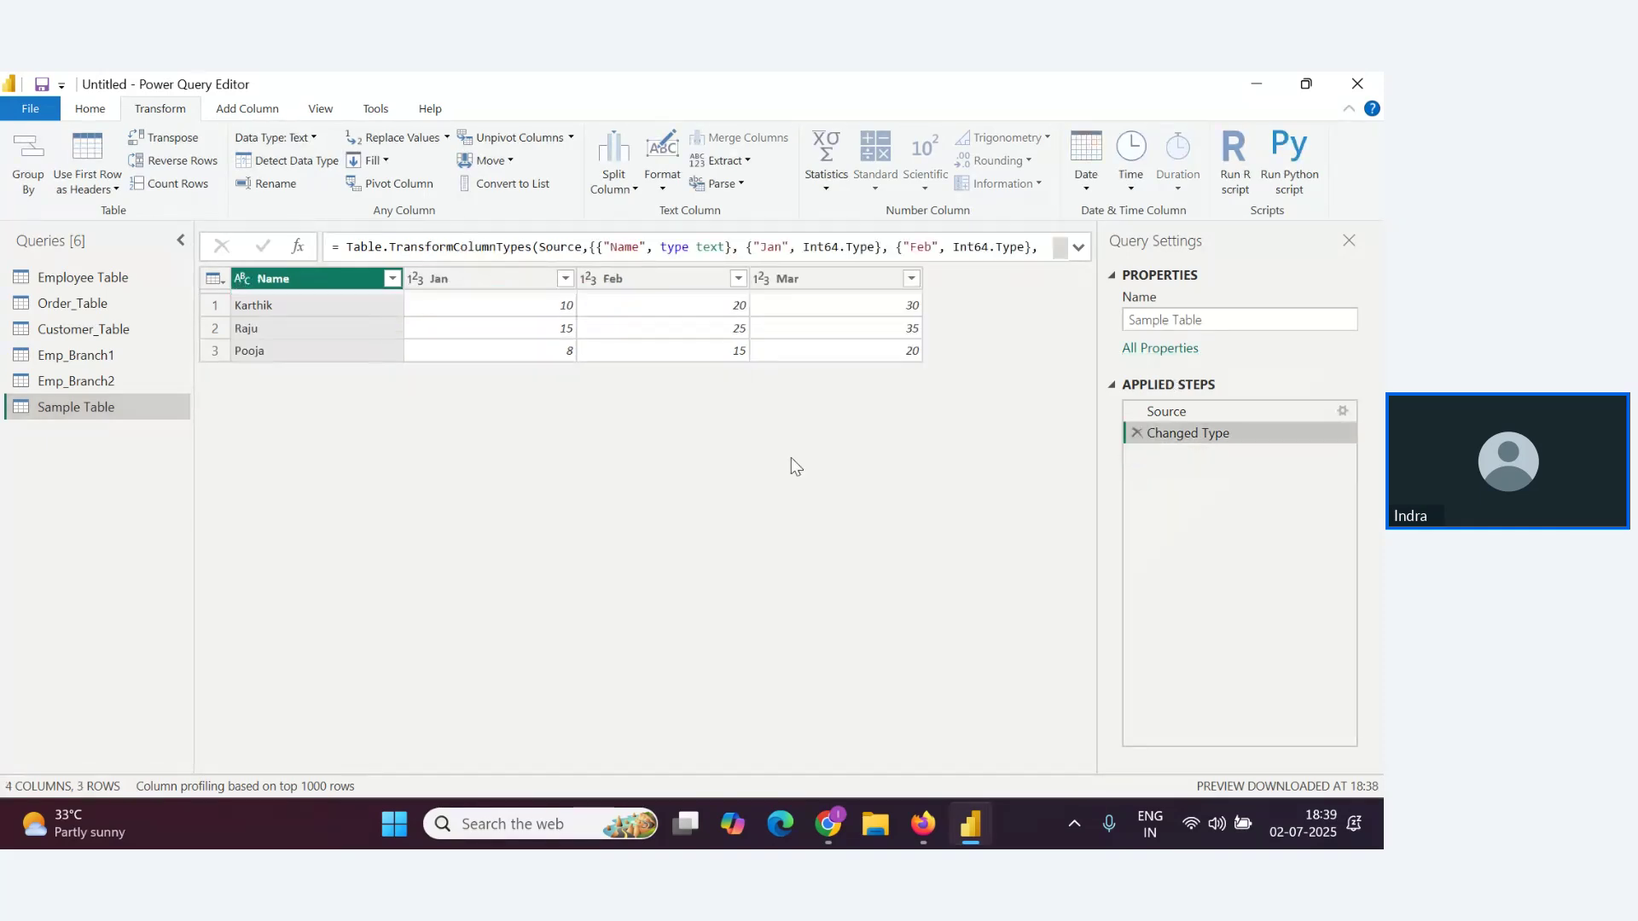
click(164, 137)
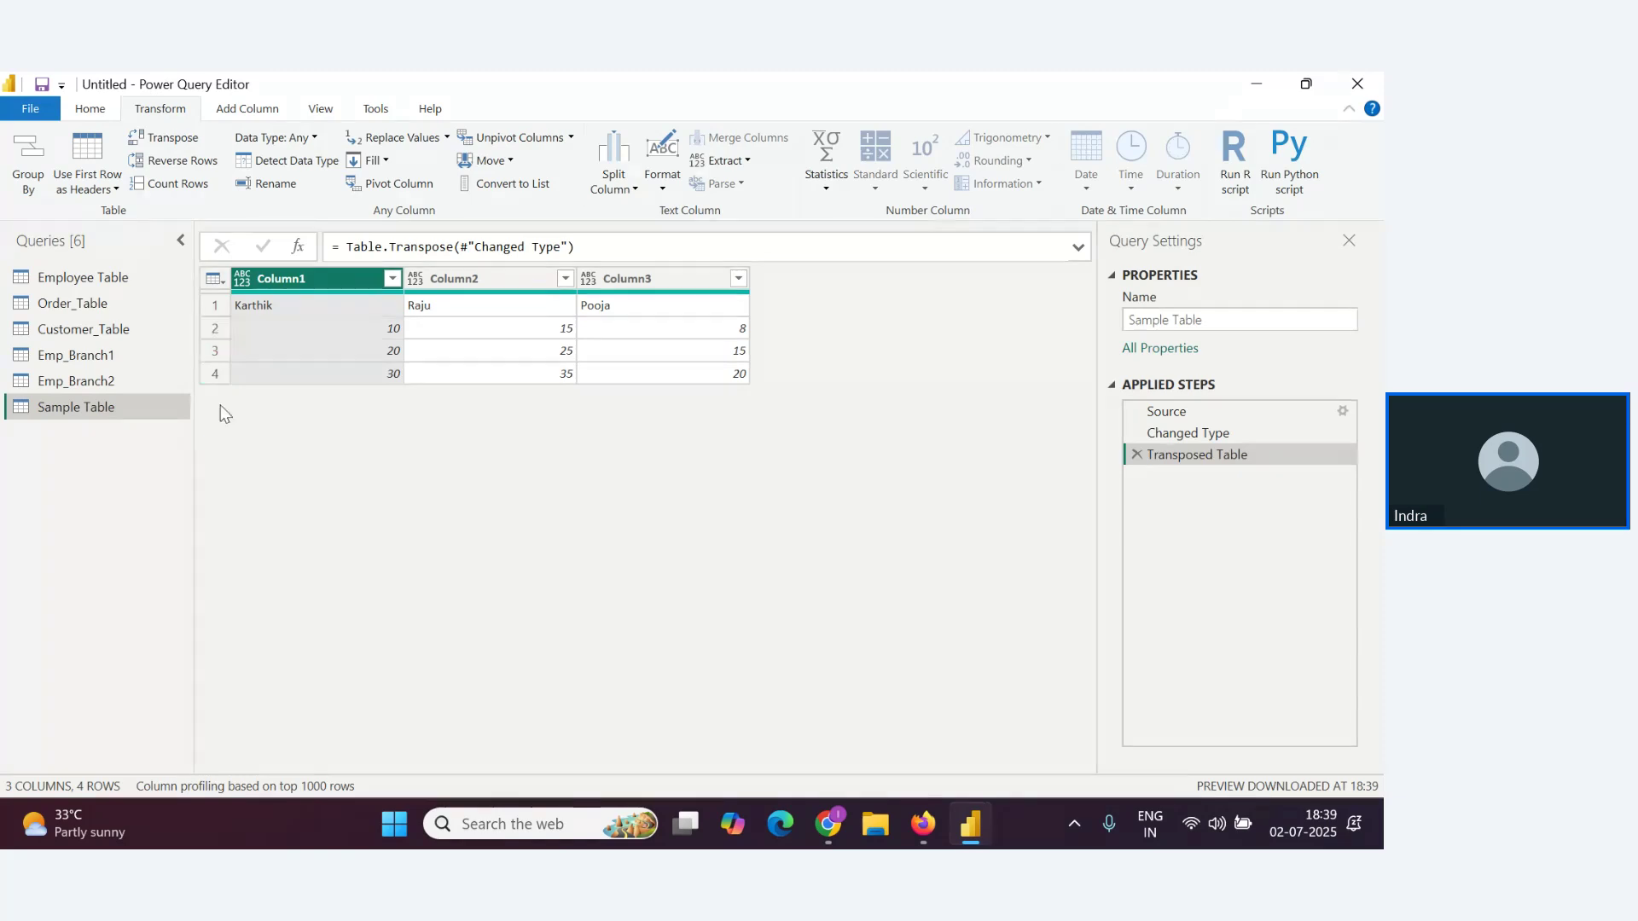
click(1138, 454)
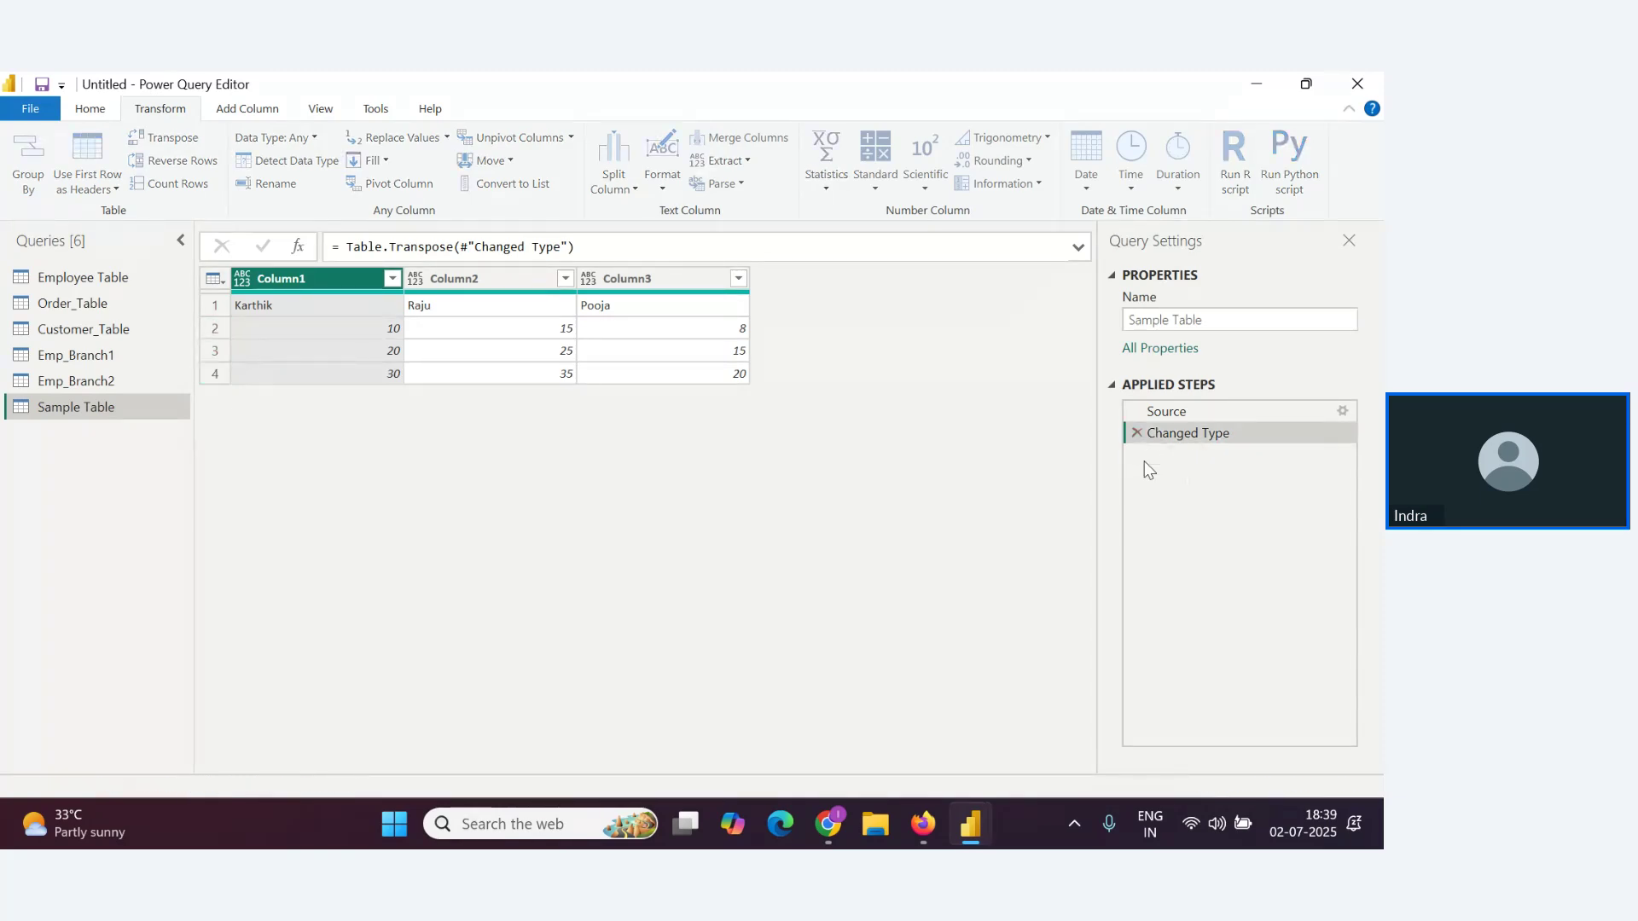
Alternate between the Zoho webinar Q&A and Sample Table in Power Query Editor to check for new attendee replies
key(alt+Tab)
scroll(213, 601, up, 1)
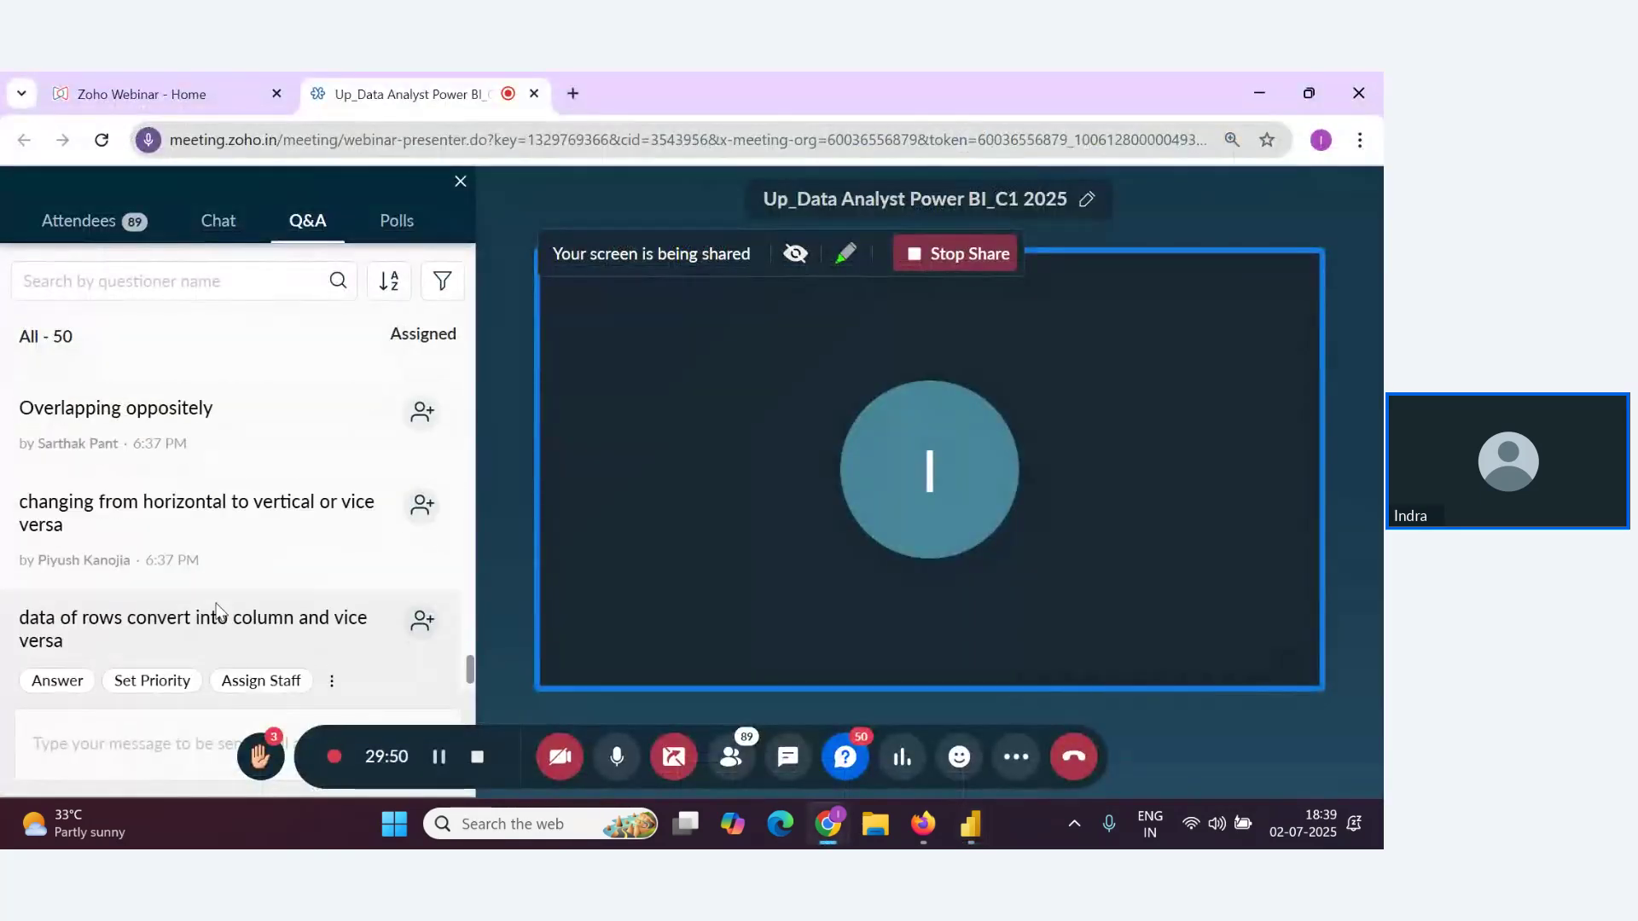
scroll(285, 611, down, 1)
key(alt+Tab)
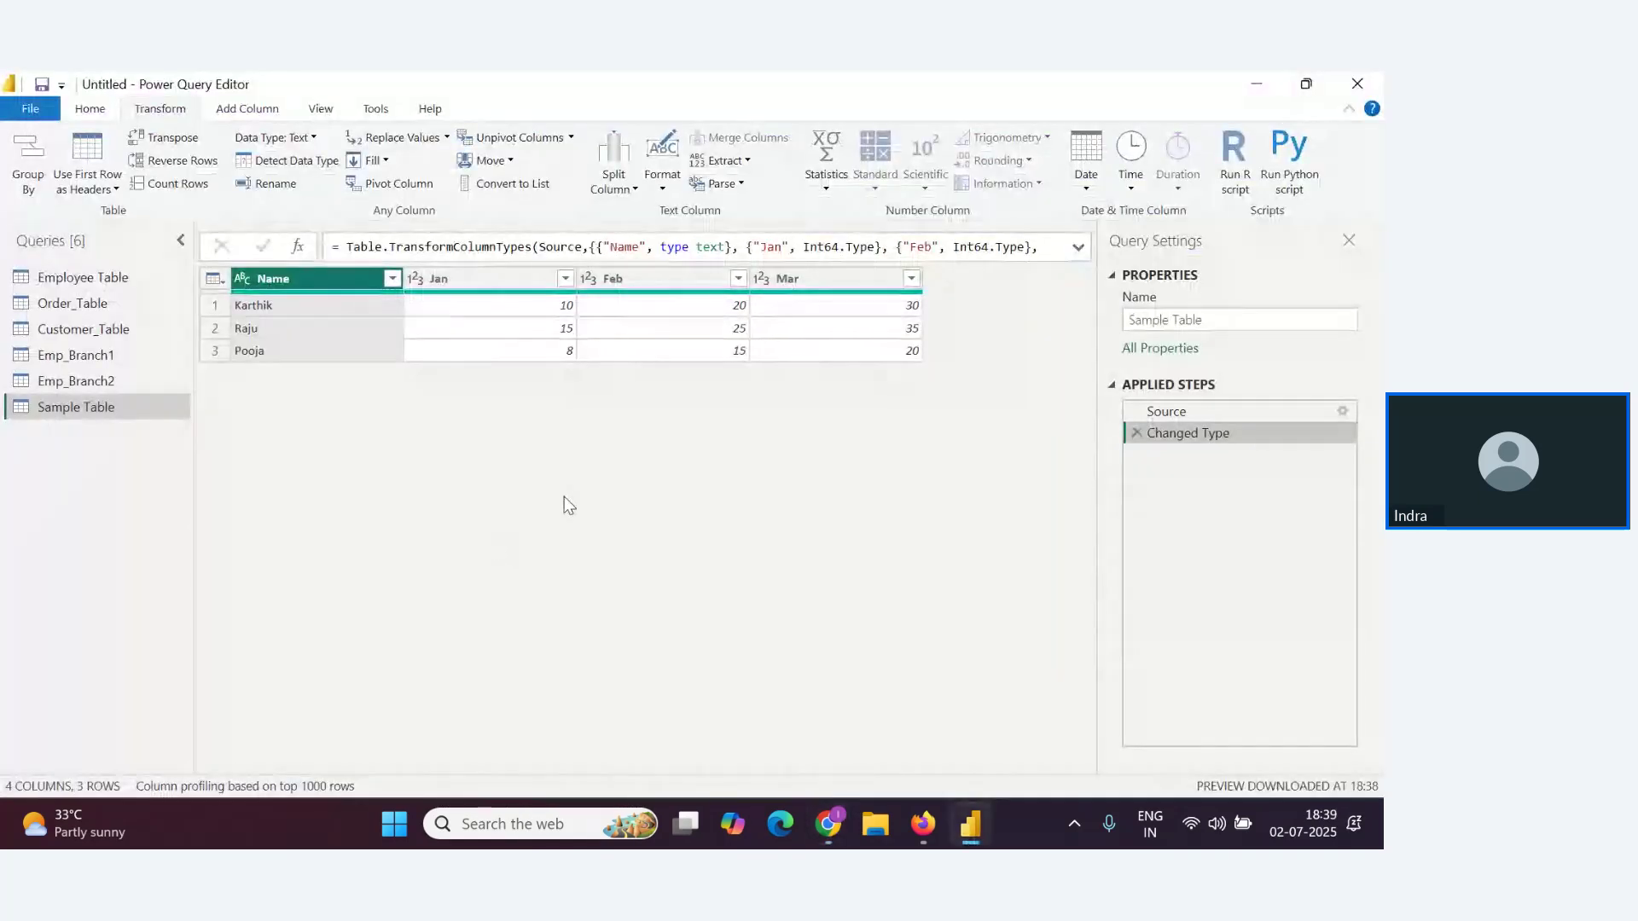
key(alt+Tab)
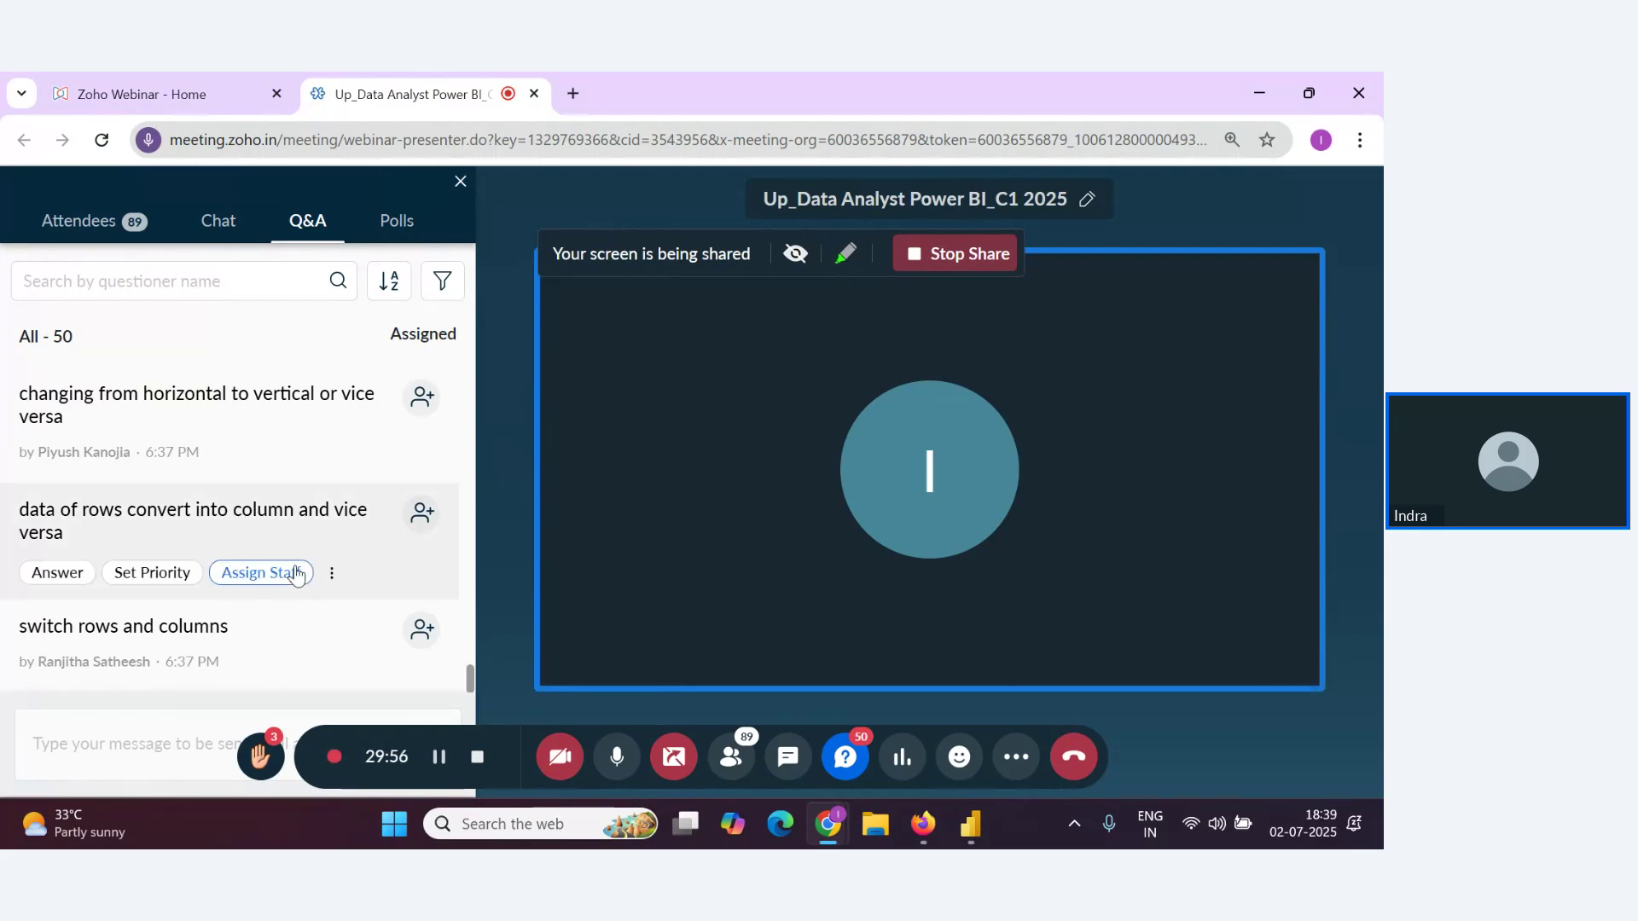
scroll(358, 580, up, 2)
scroll(358, 580, down, 2)
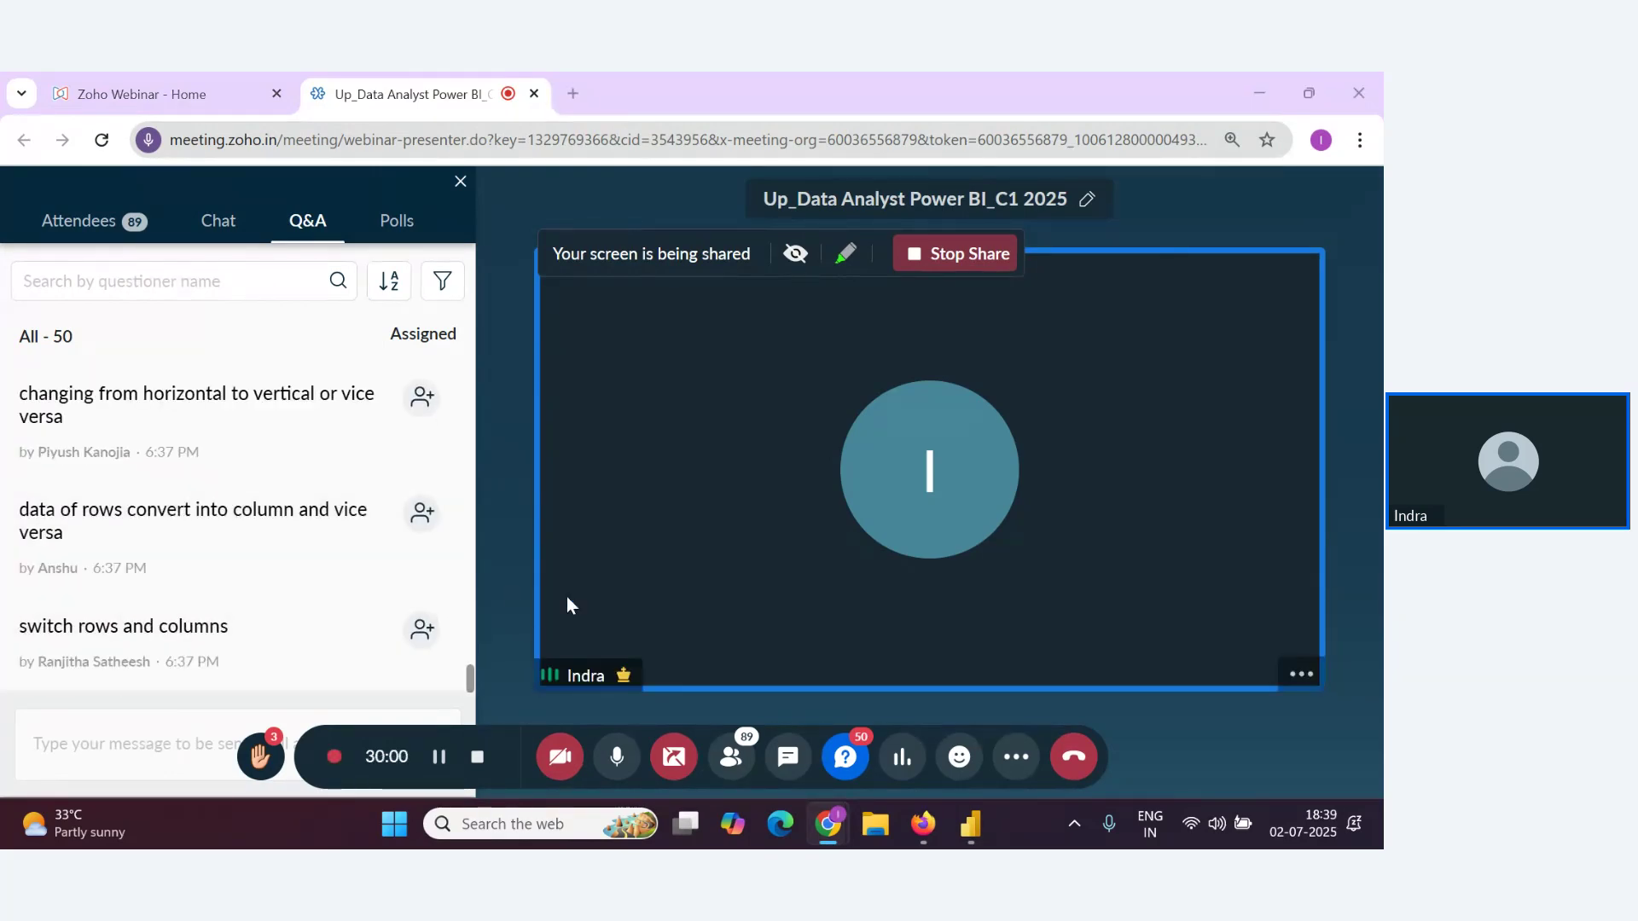
Review Sample Table's column headers in Power Query Editor, and read the latest attendee answers in the Zoho webinar Q&A
key(alt+Tab)
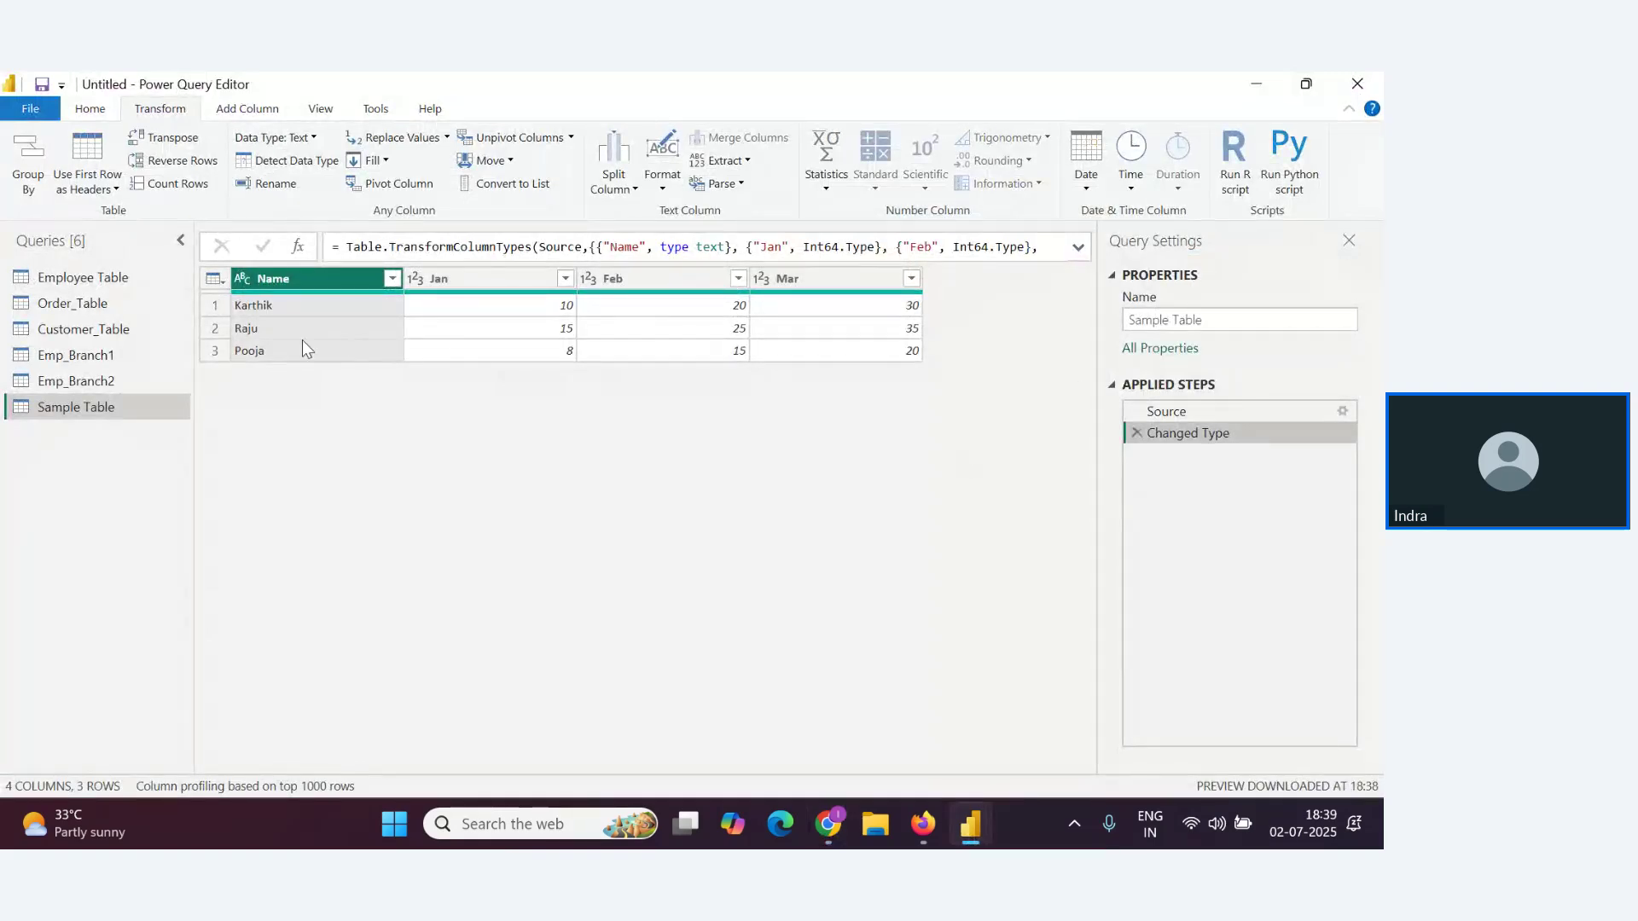
key(alt+Tab)
key(alt+Tab)
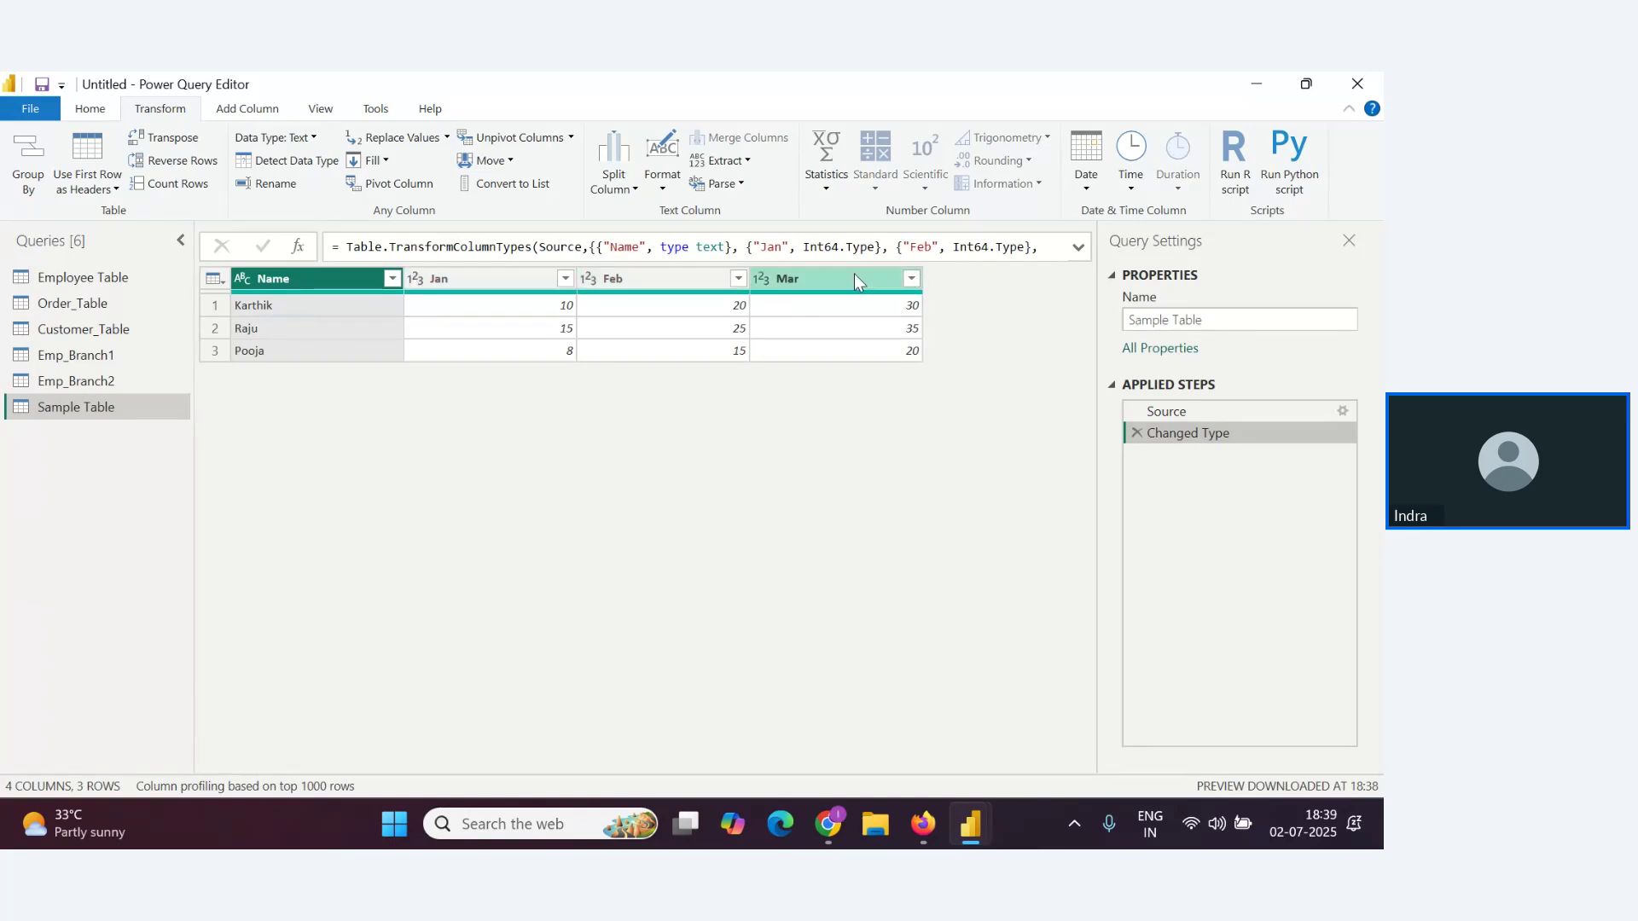
key(alt+Tab)
scroll(231, 550, down, 2)
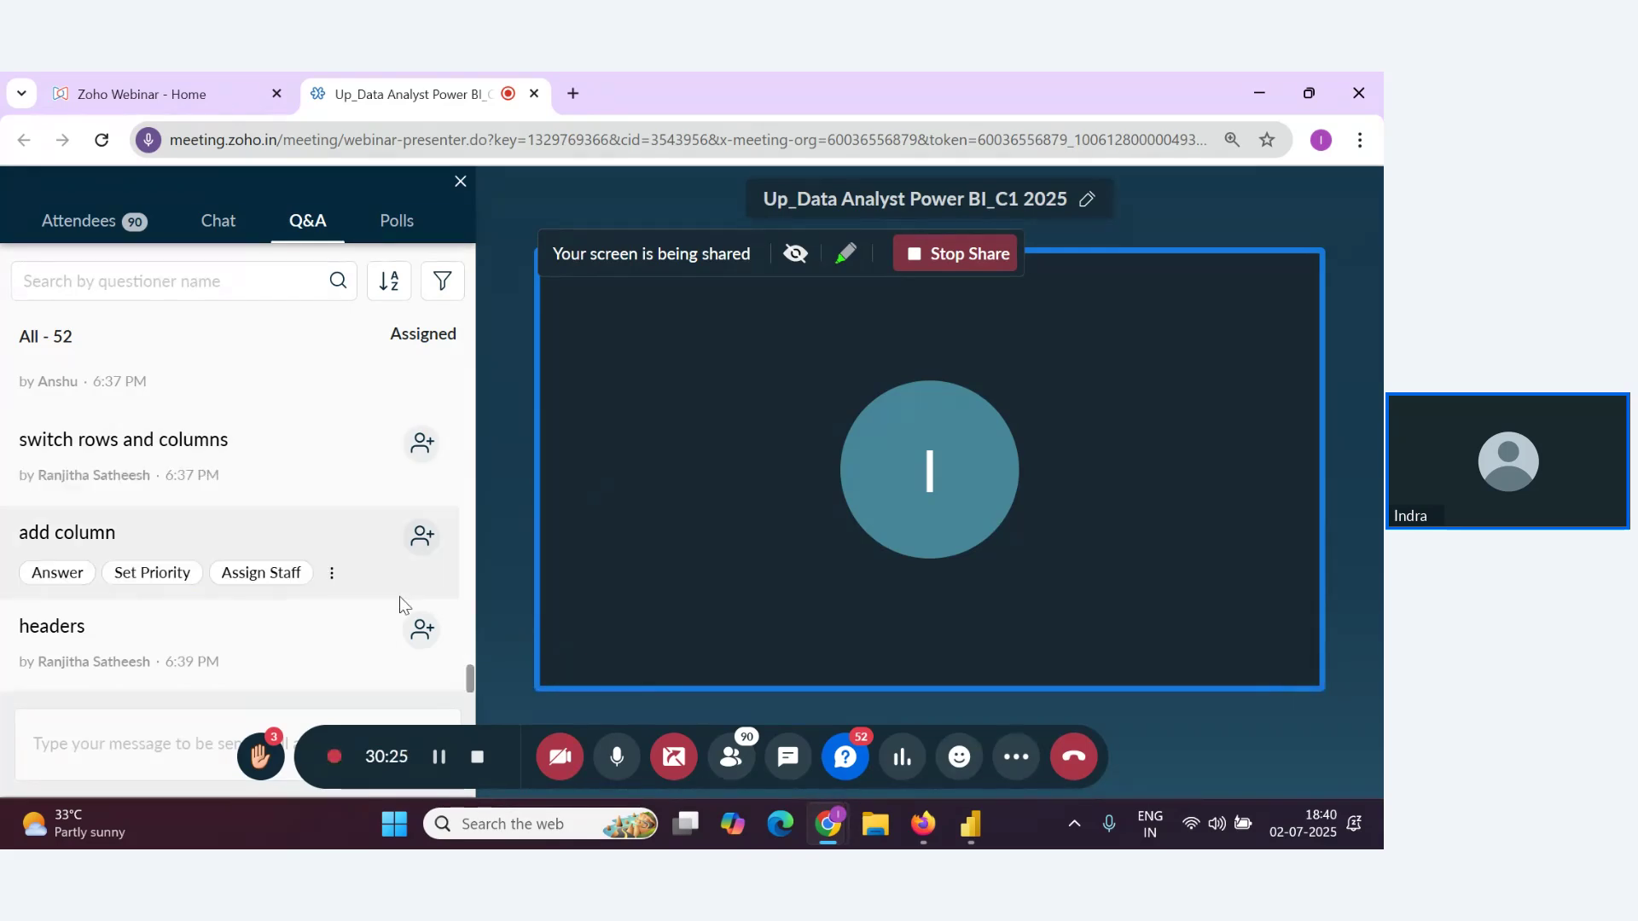
scroll(401, 602, up, 2)
scroll(399, 596, down, 2)
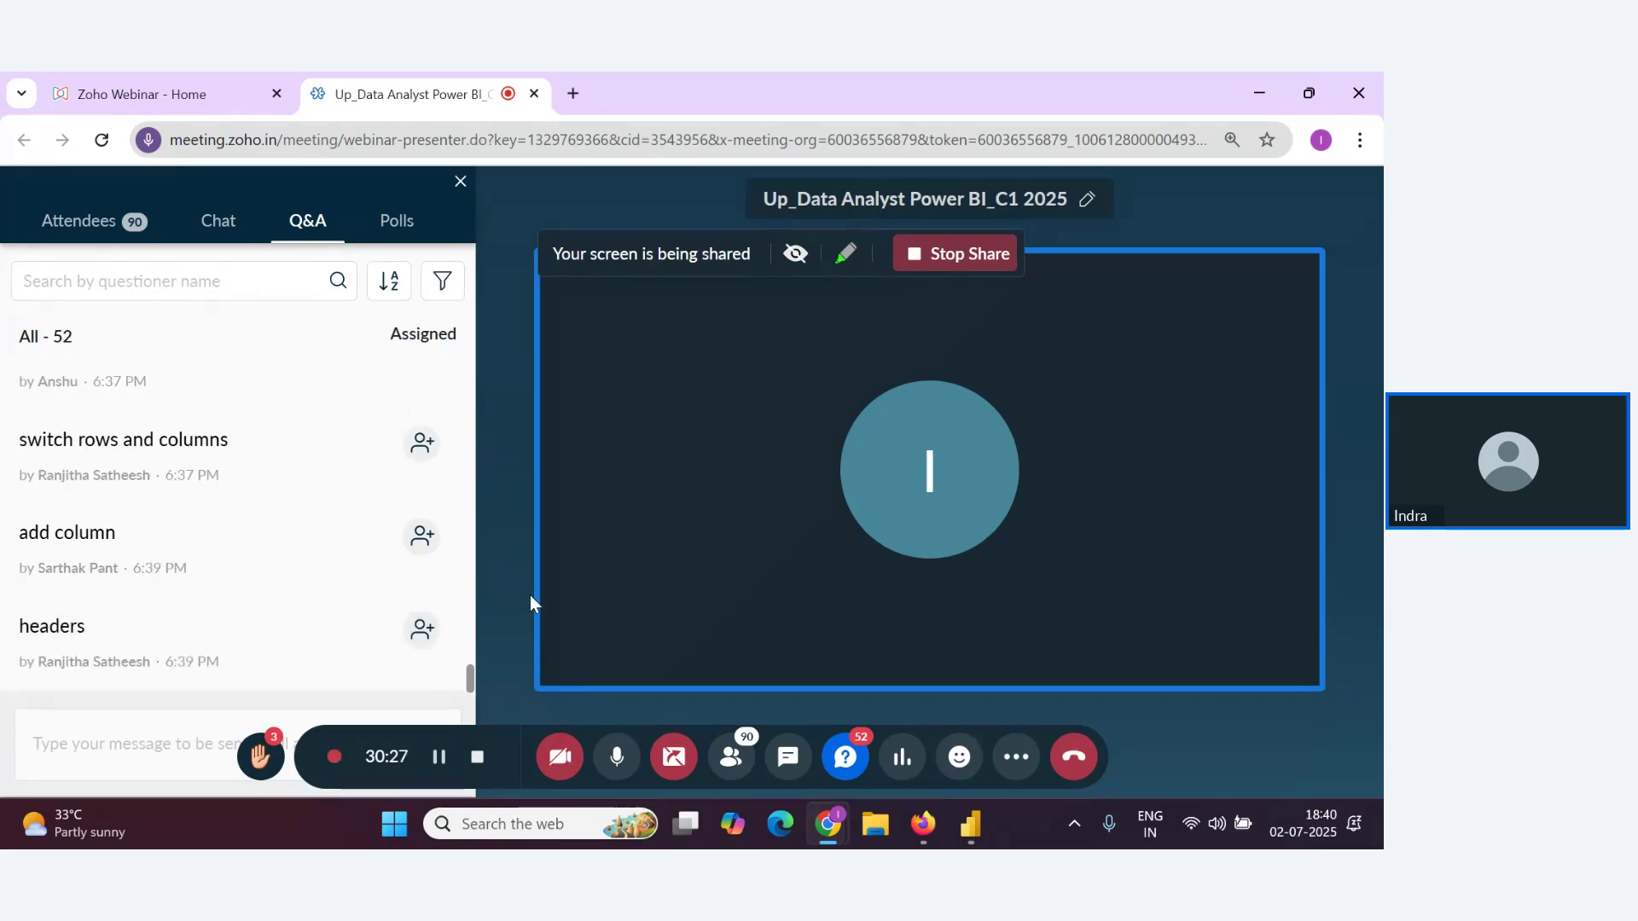
Read the attendees' newest Q&A replies in the Zoho webinar, alternating with Sample Table in Power Query Editor
scroll(377, 607, up, 1)
scroll(376, 616, down, 1)
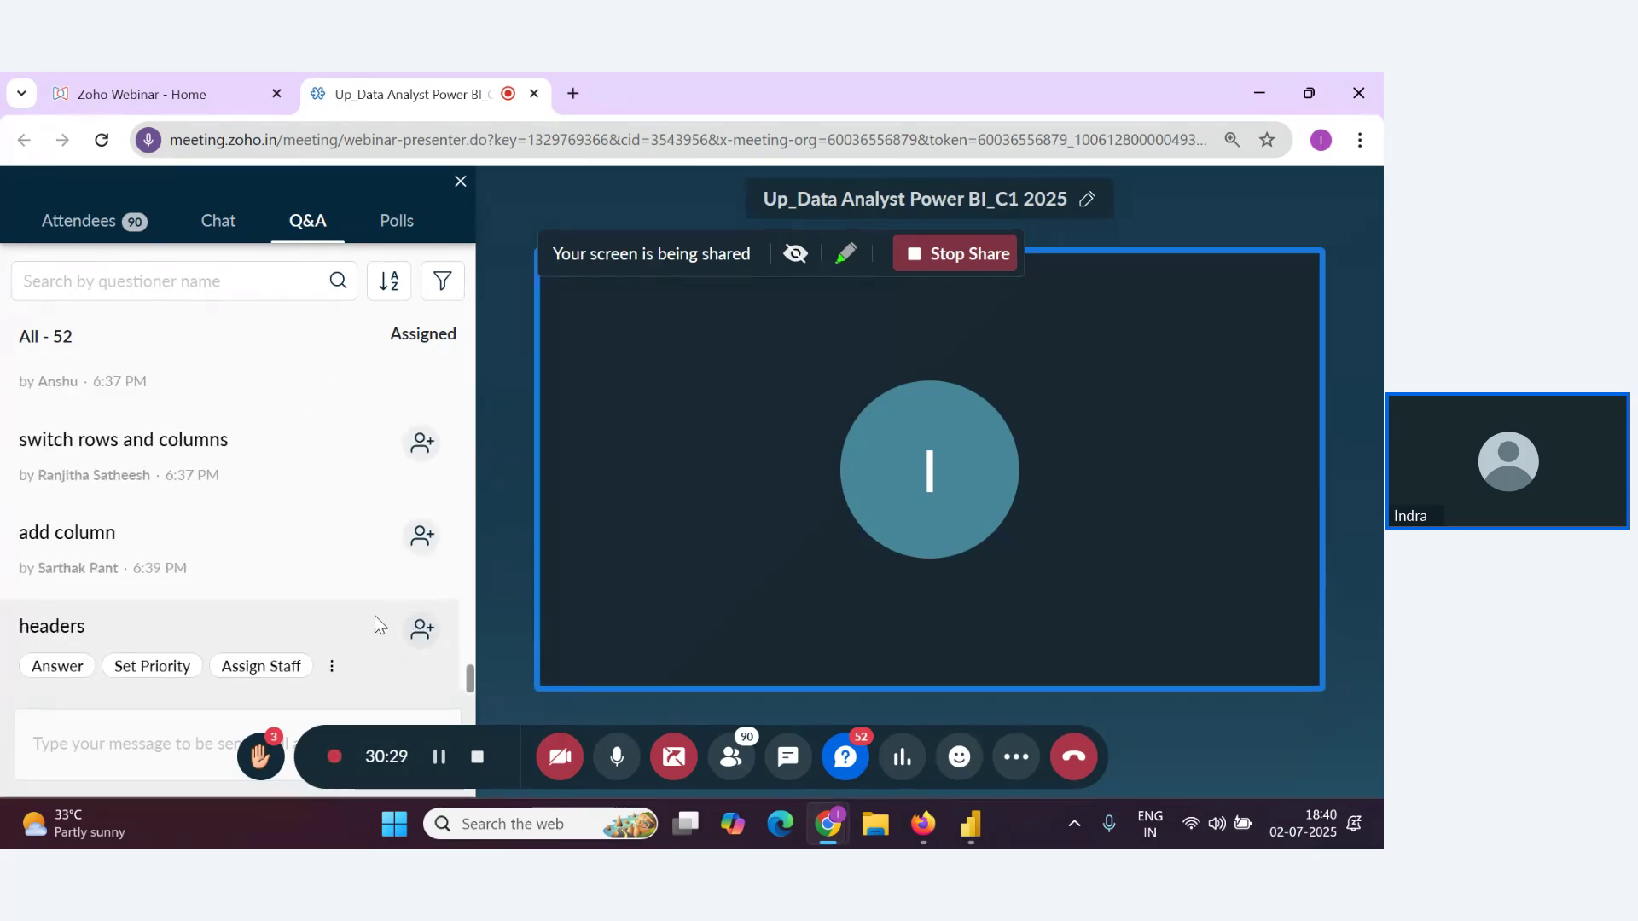
mouse_move(369, 621)
scroll(366, 622, down, 3)
key(alt+Tab)
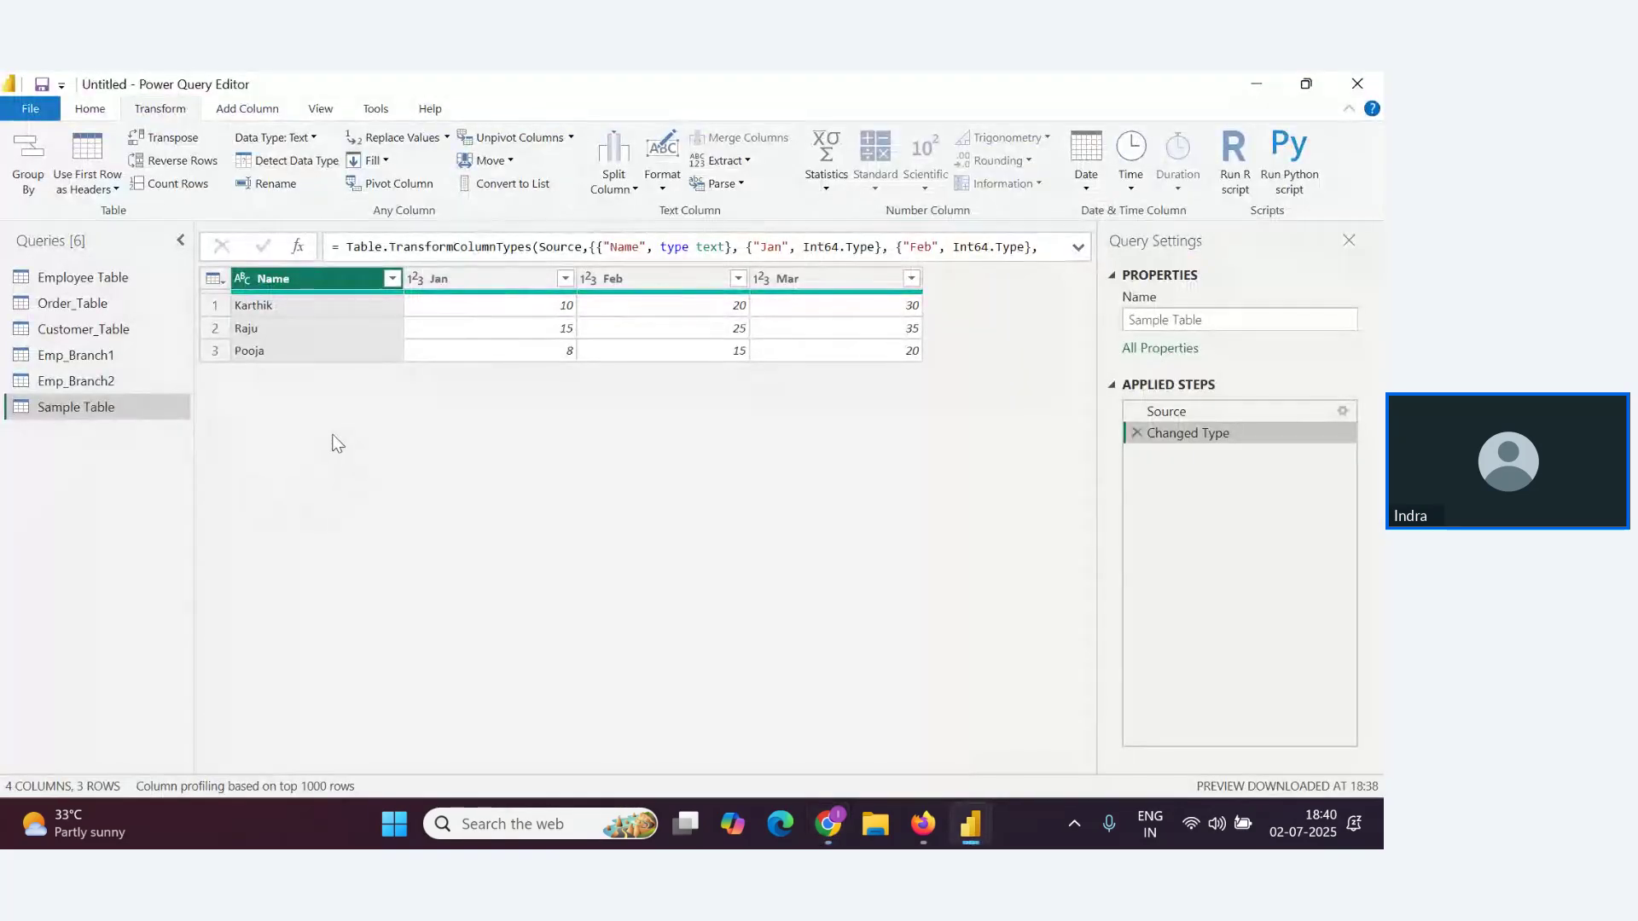
key(alt+Tab)
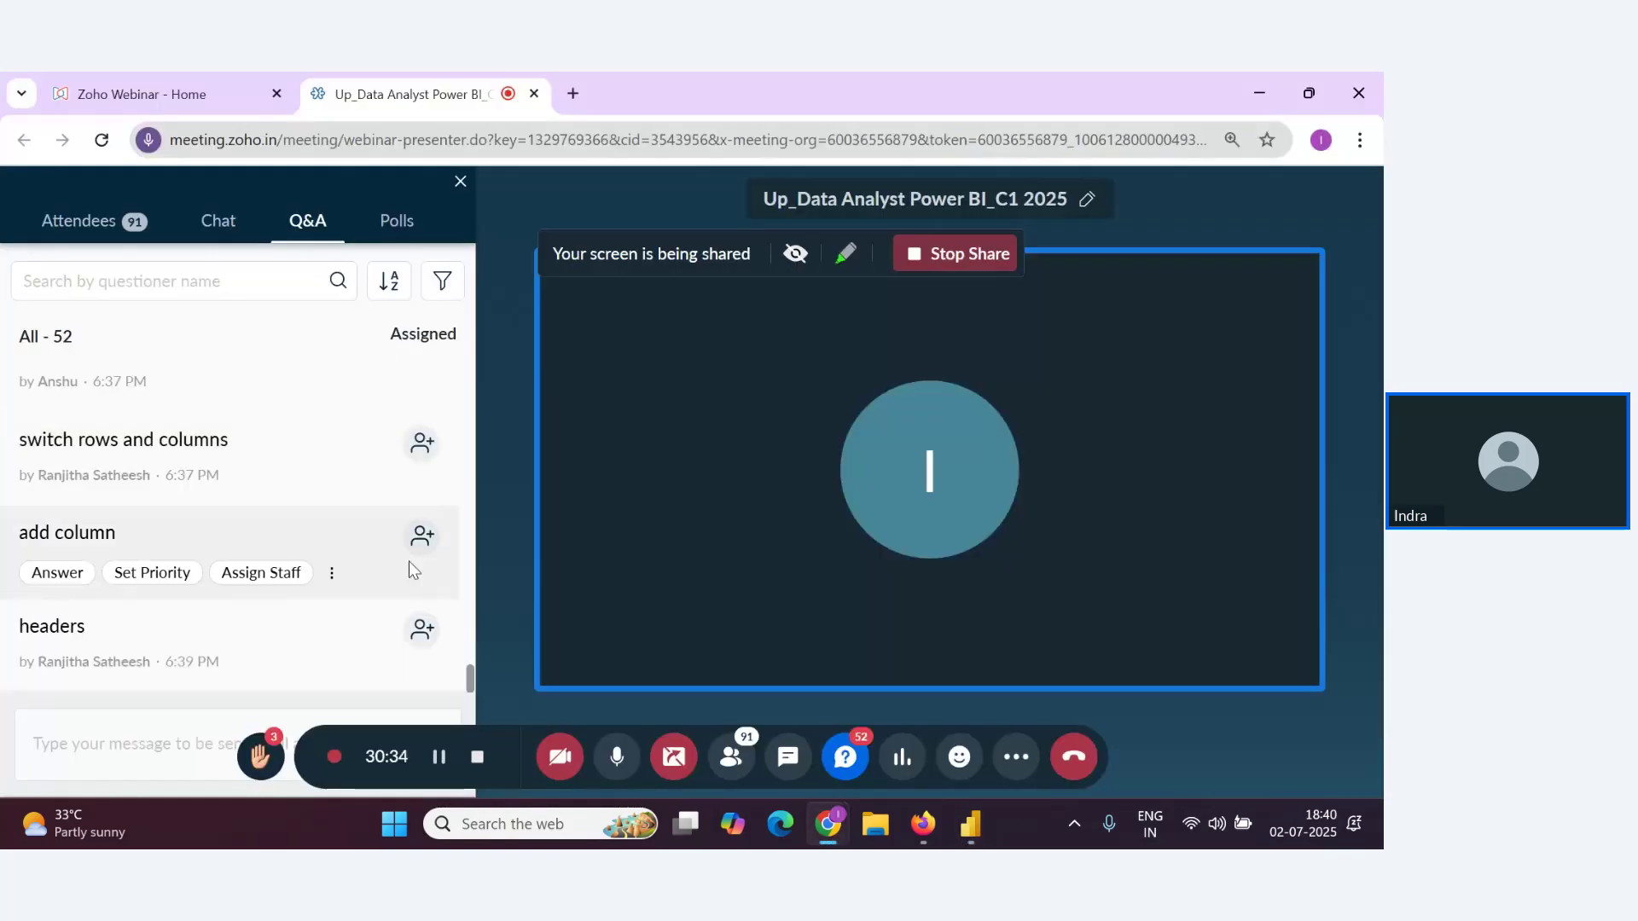
scroll(403, 633, up, 1)
scroll(403, 633, up, 2)
scroll(373, 678, down, 3)
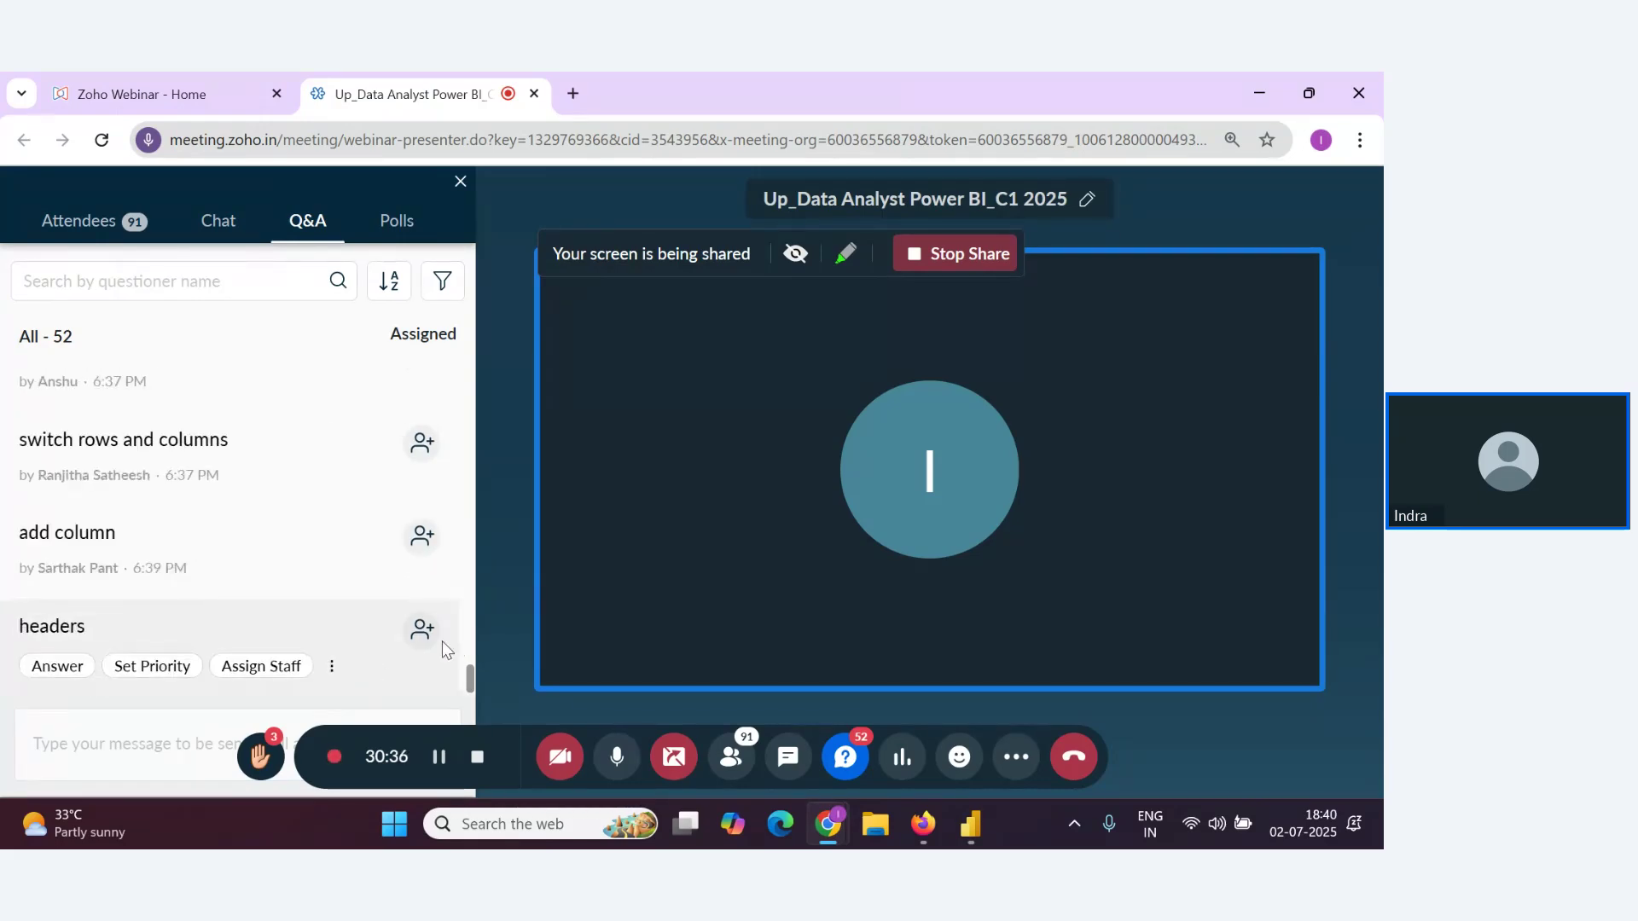
key(alt+Tab)
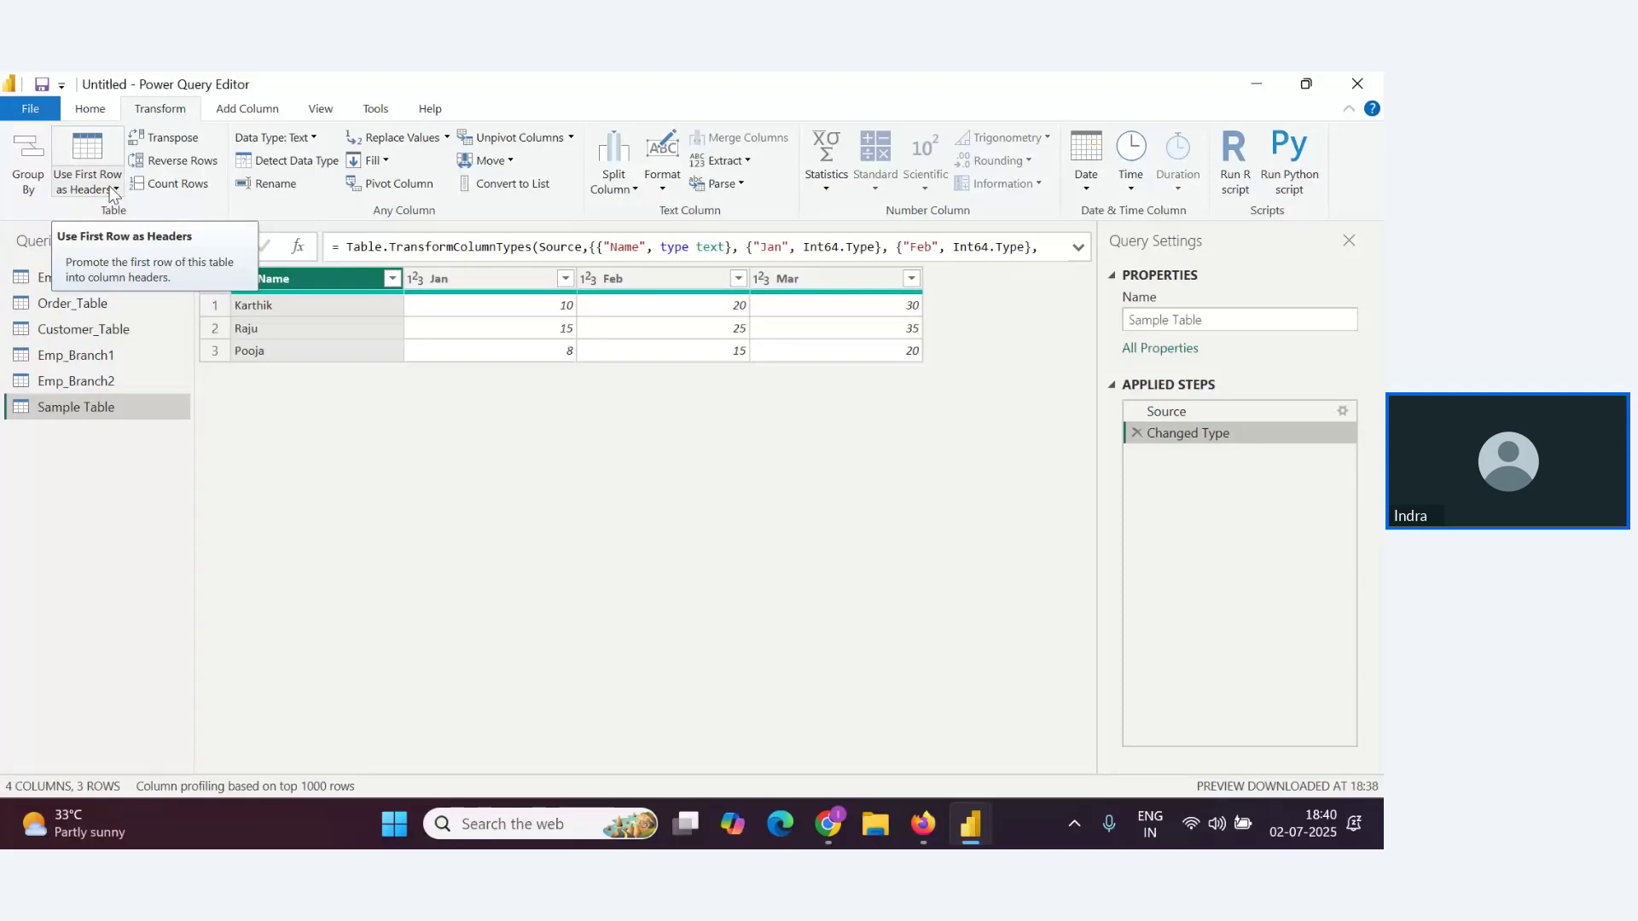
key(alt+Tab)
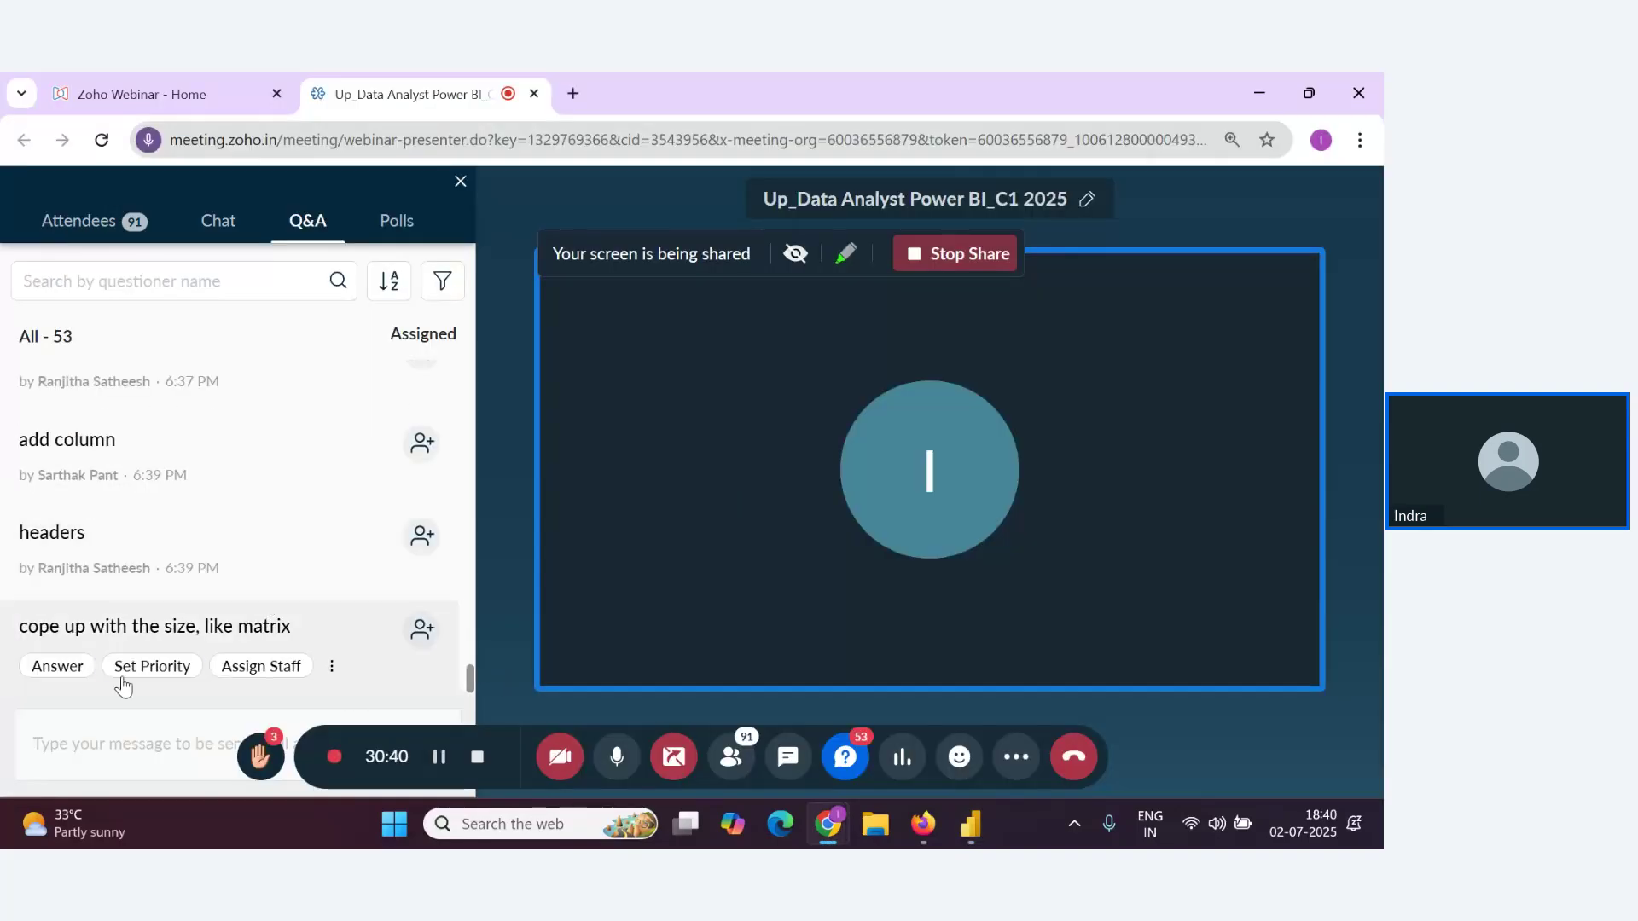
mouse_move(365, 688)
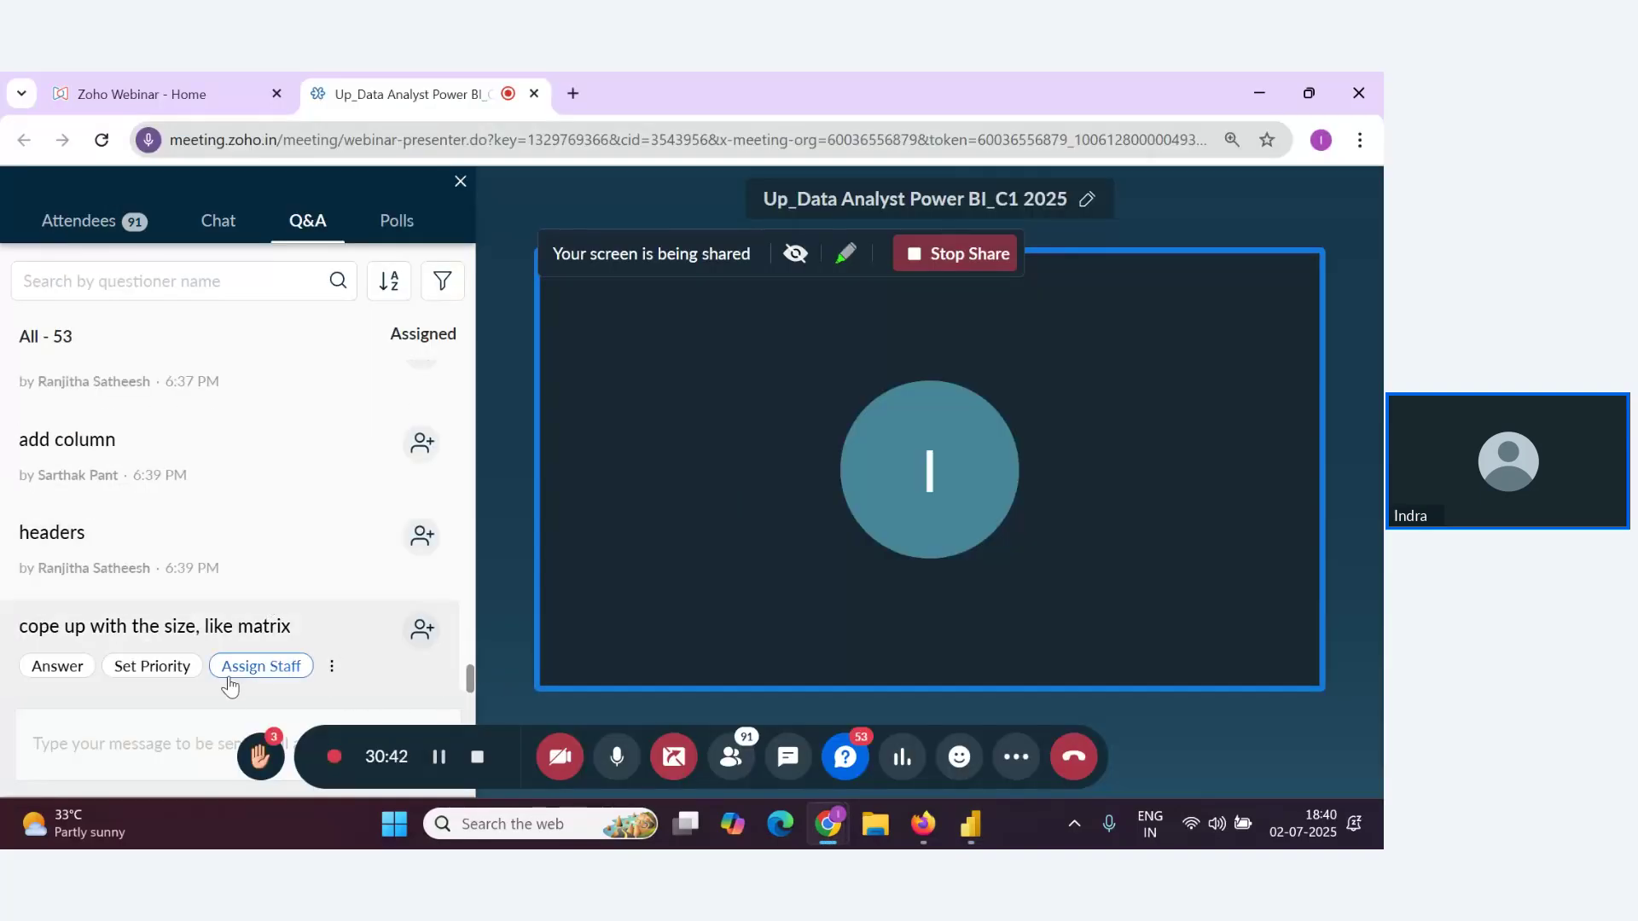
In Power Query Editor, use Sample Table's headers as its first row and transpose the table
key(alt+Tab)
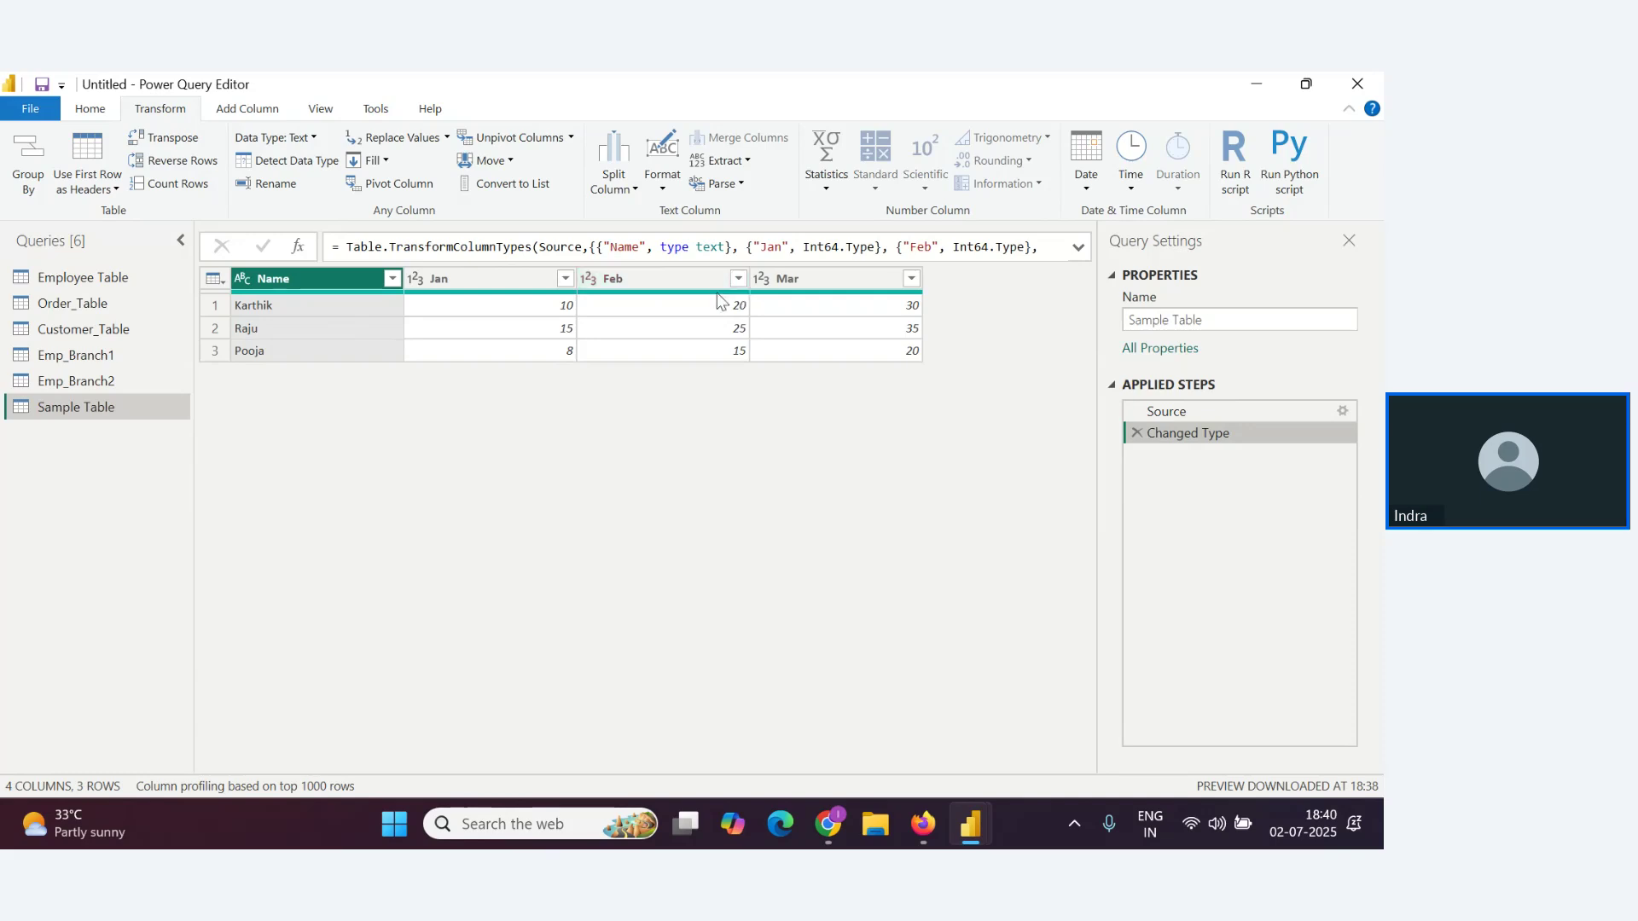
click(111, 187)
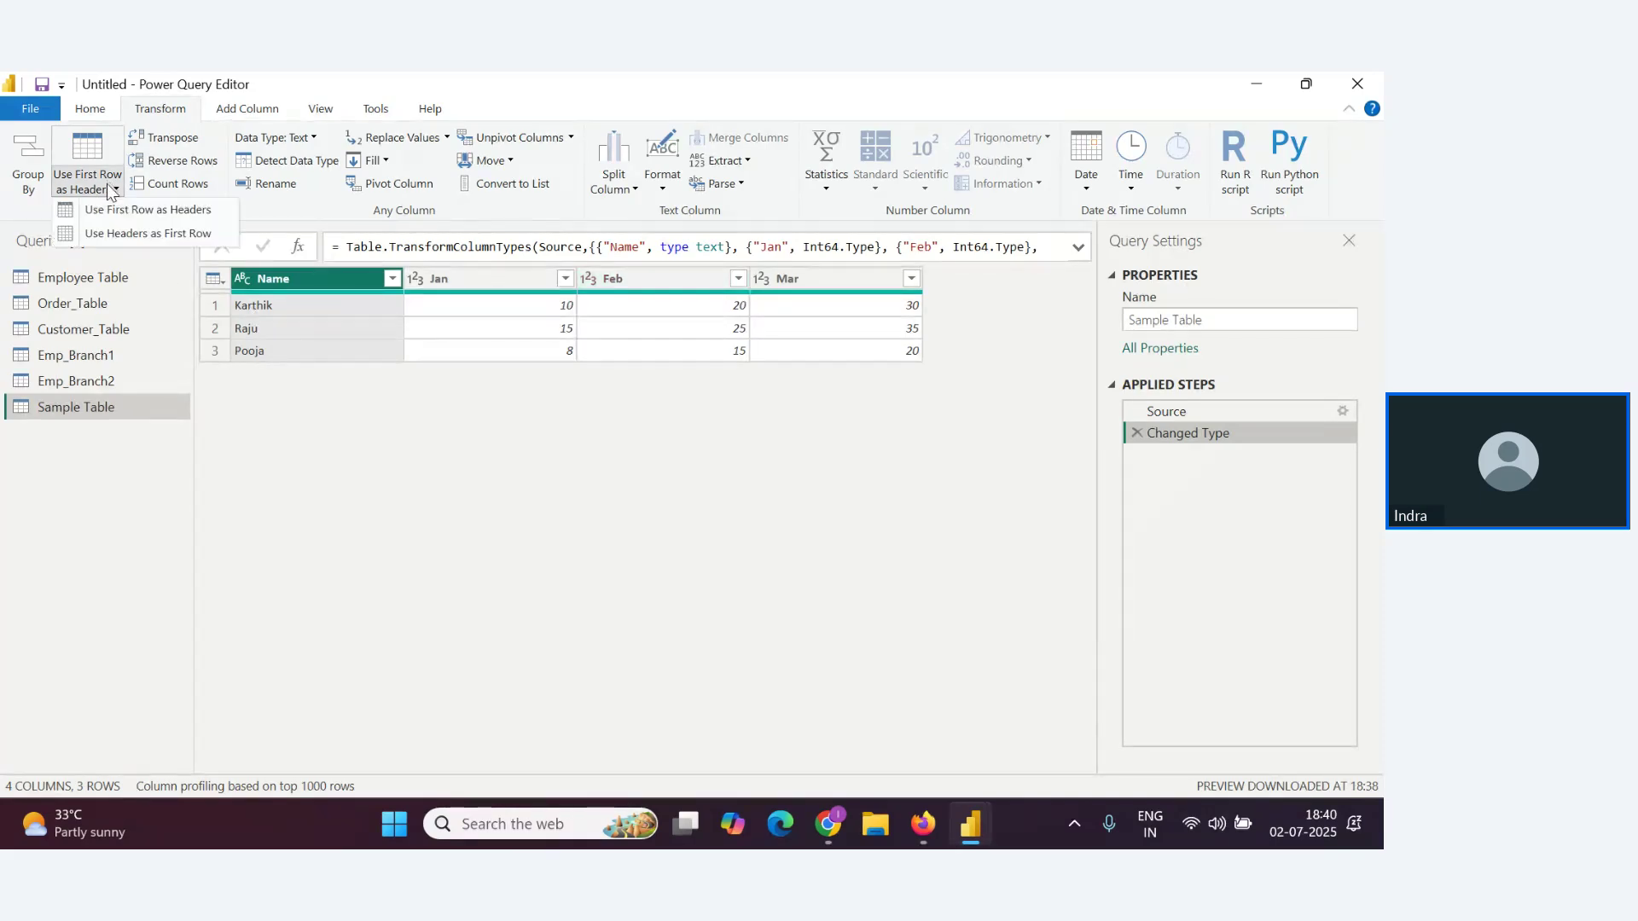
click(136, 234)
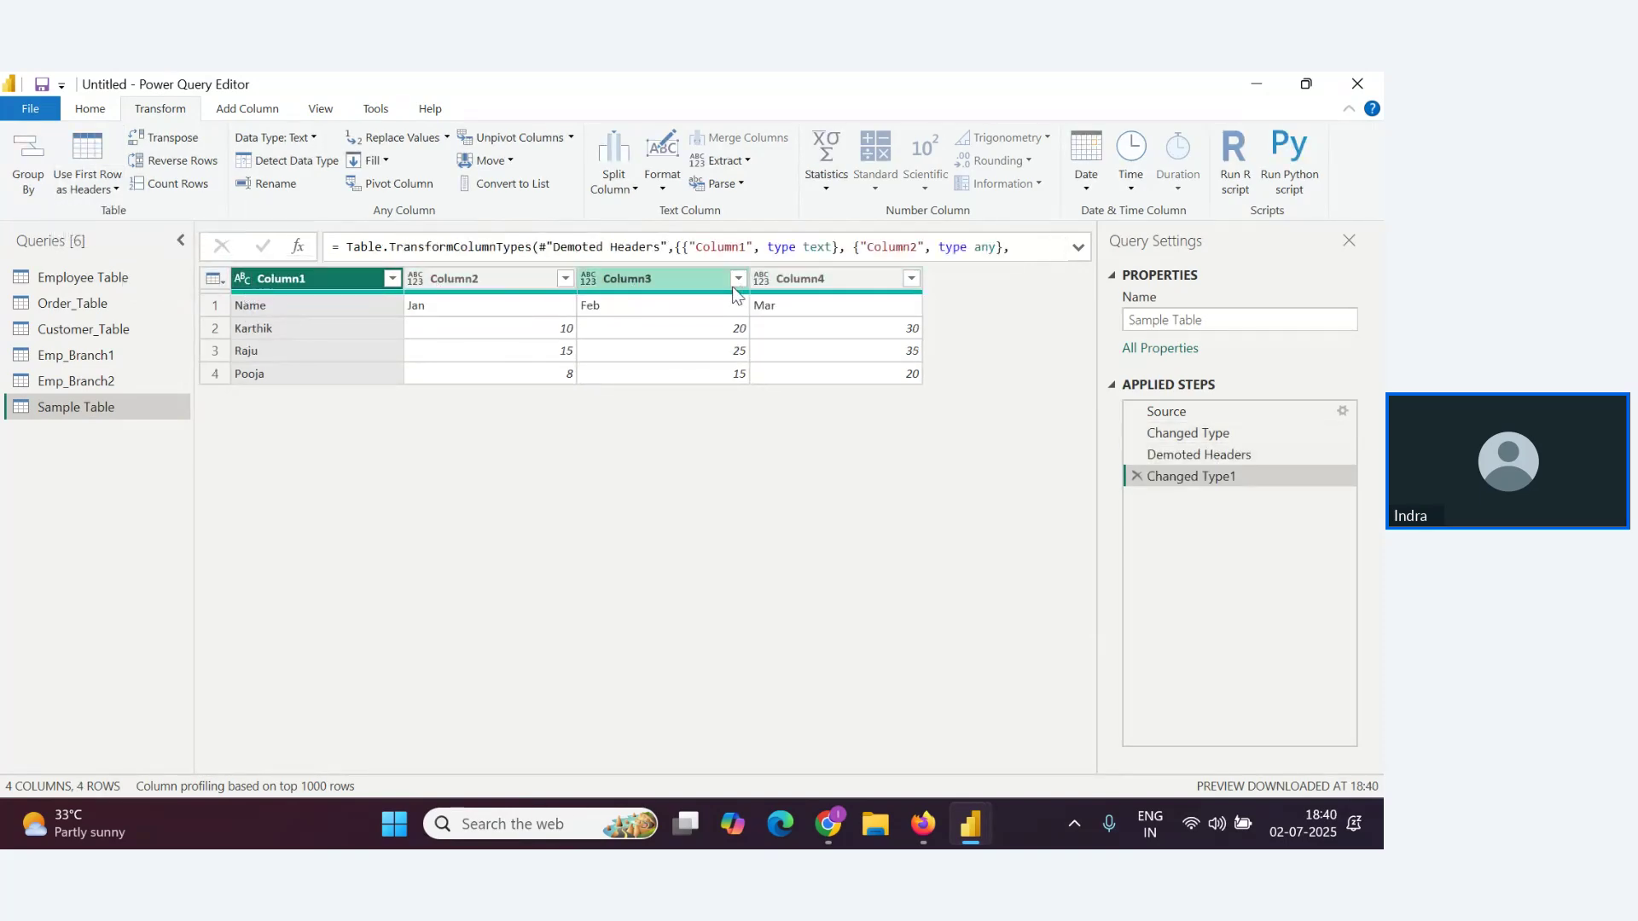
click(170, 140)
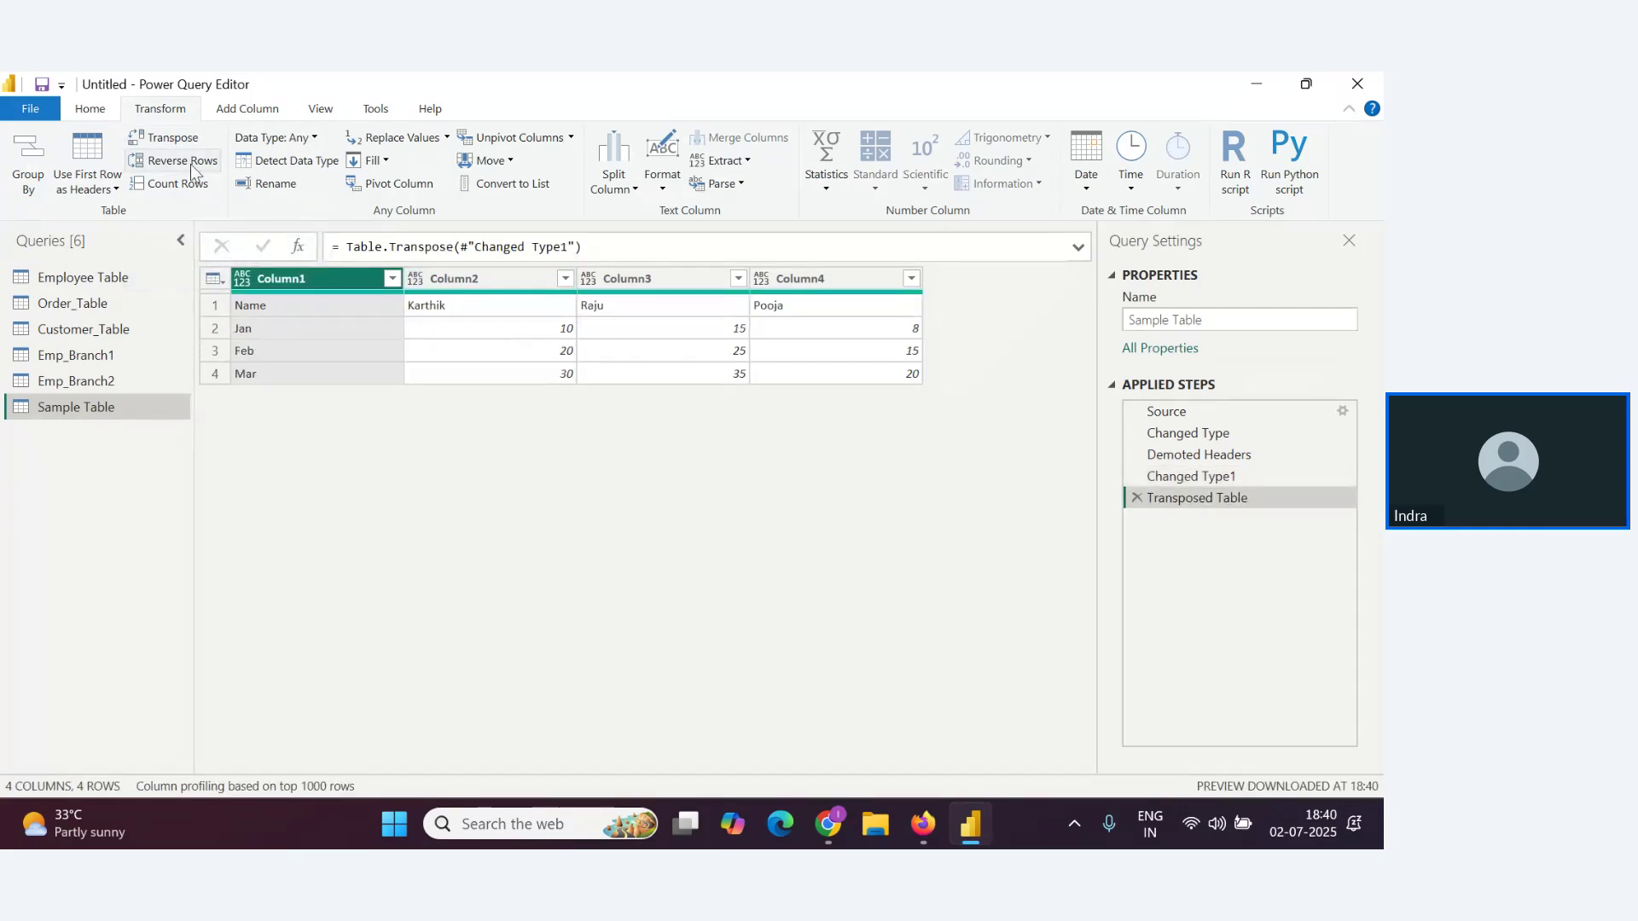
Transpose Sample Table four more times, and use its first row as headers
click(170, 139)
click(171, 139)
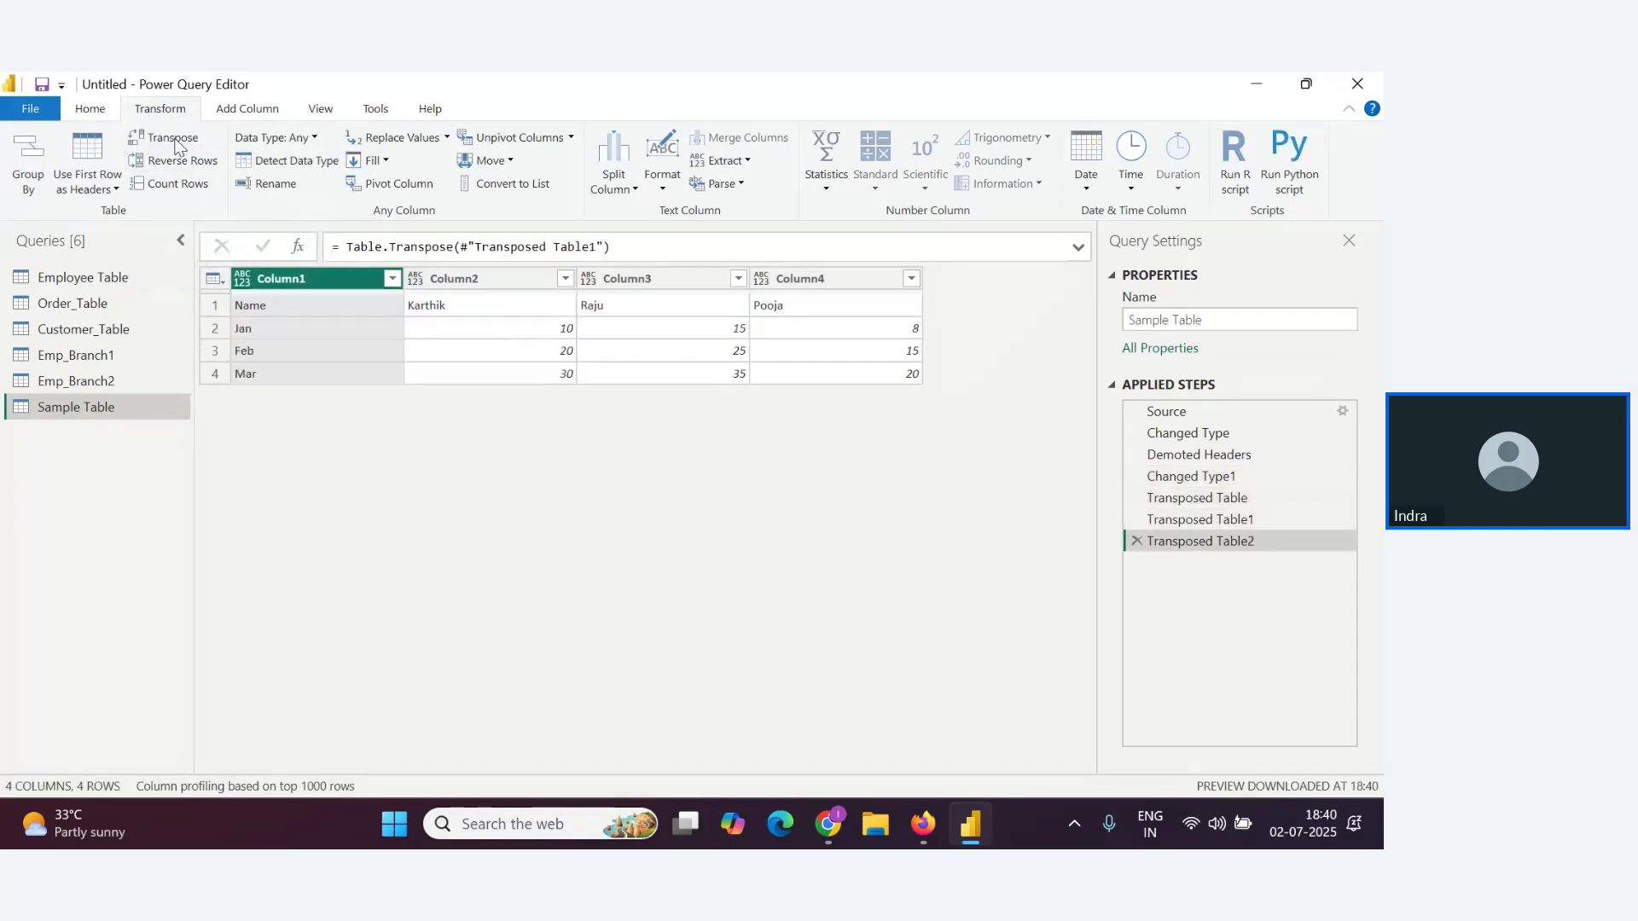
click(171, 139)
click(173, 139)
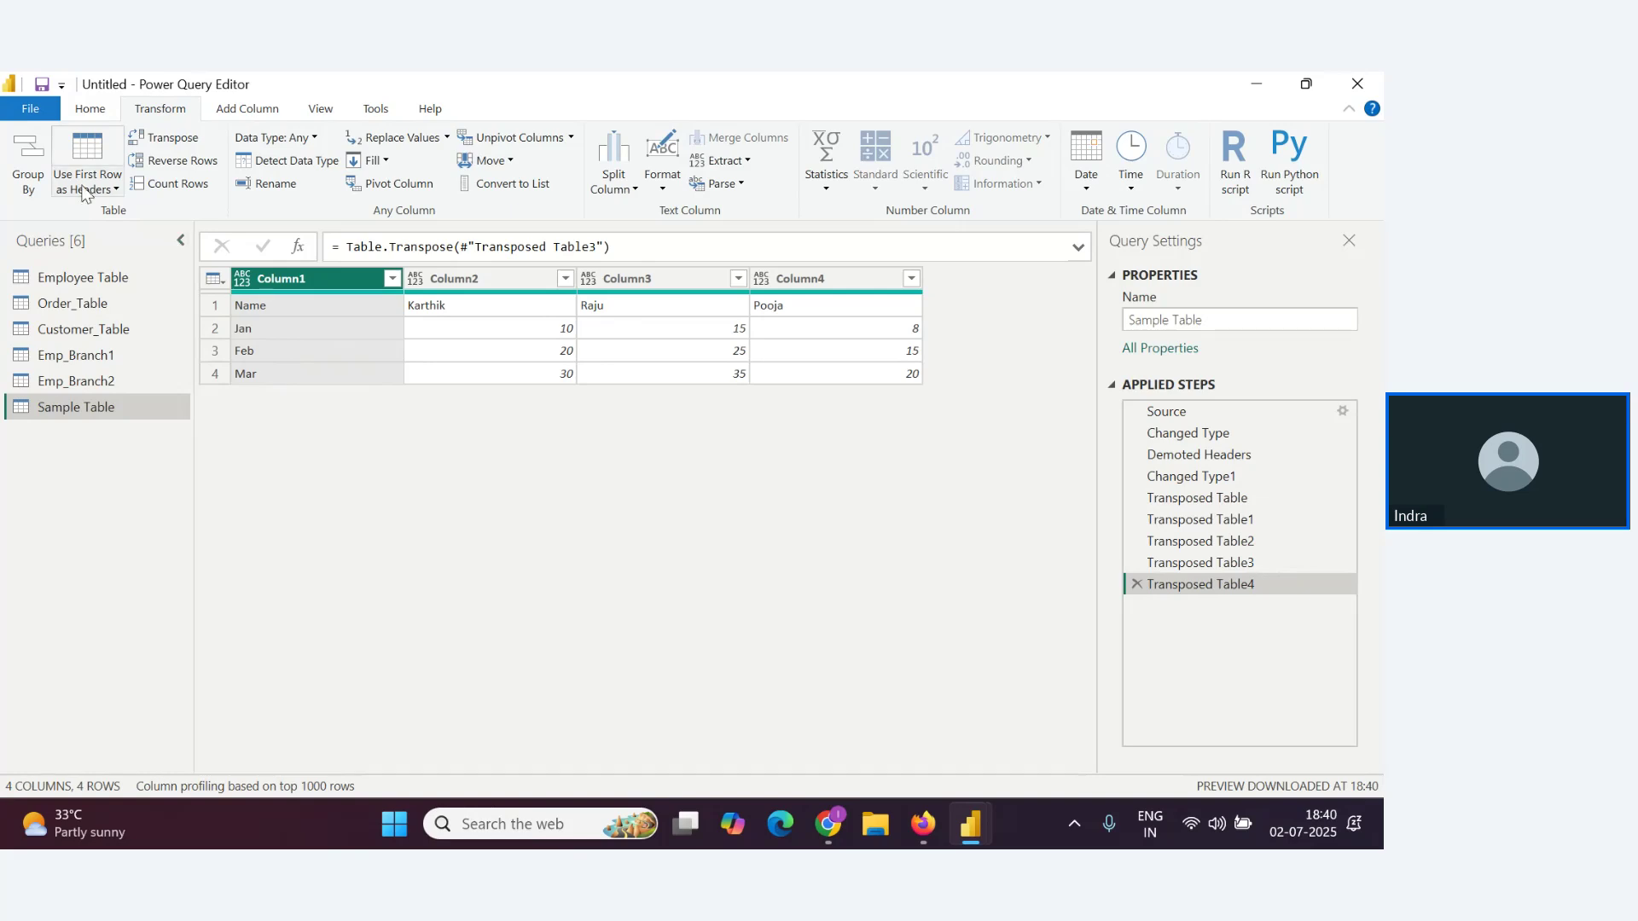
click(113, 189)
click(128, 211)
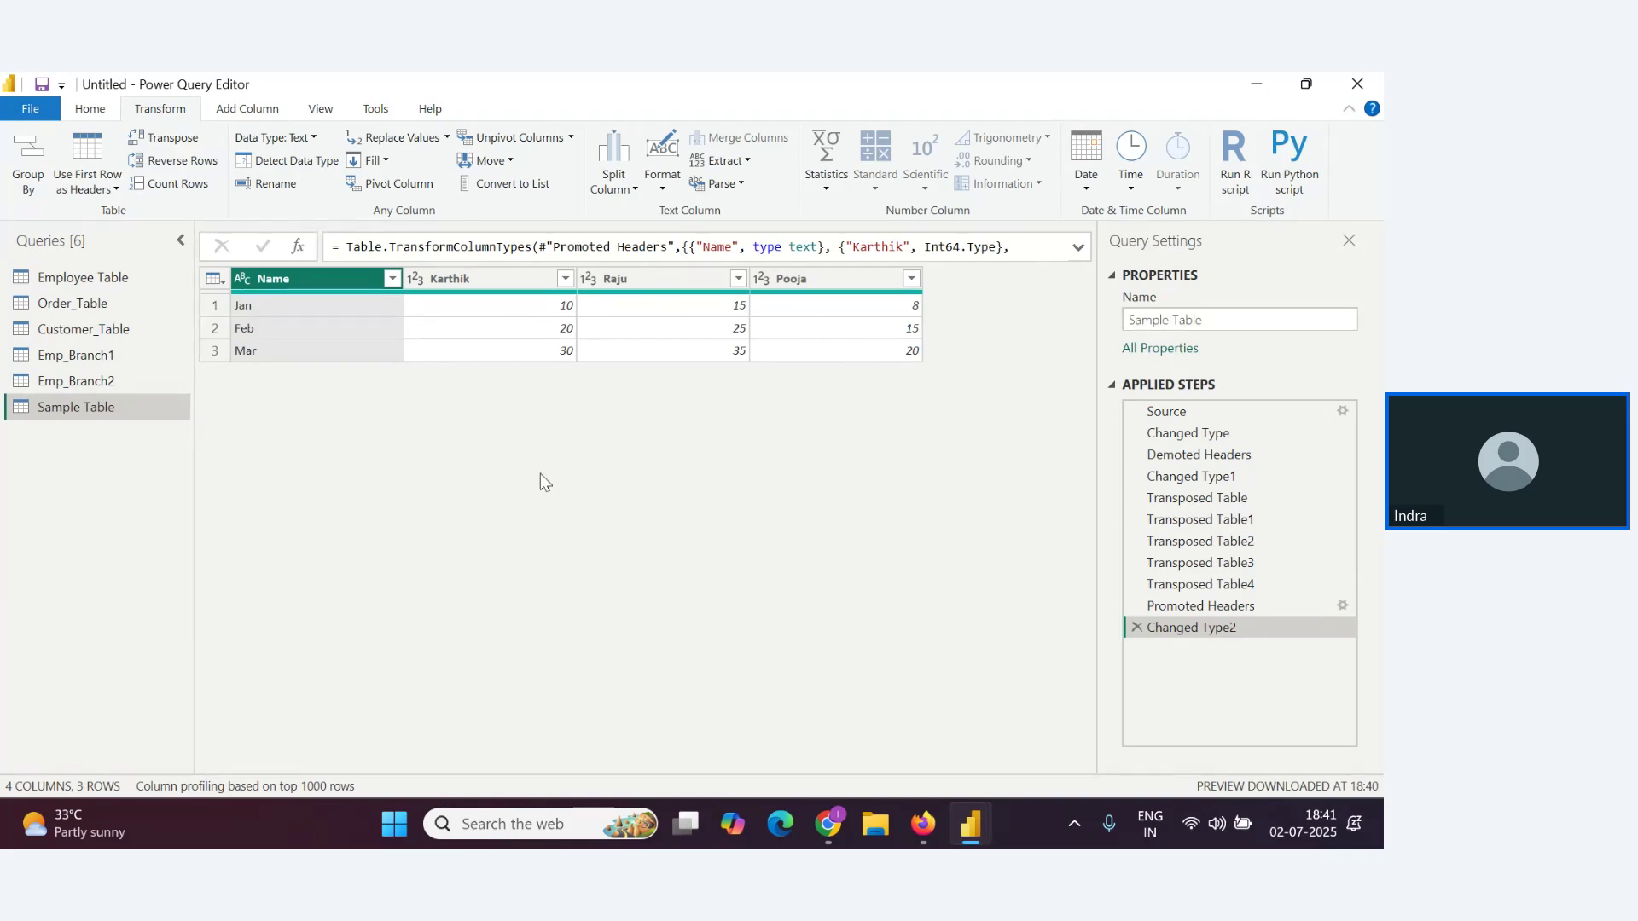
key(alt+Tab)
key(alt+Tab)
Delete Sample Table's repeated transpose steps, Transposed Table1 to Transposed Table4, along with the Promoted Headers and Changed Type2 steps
click(1138, 582)
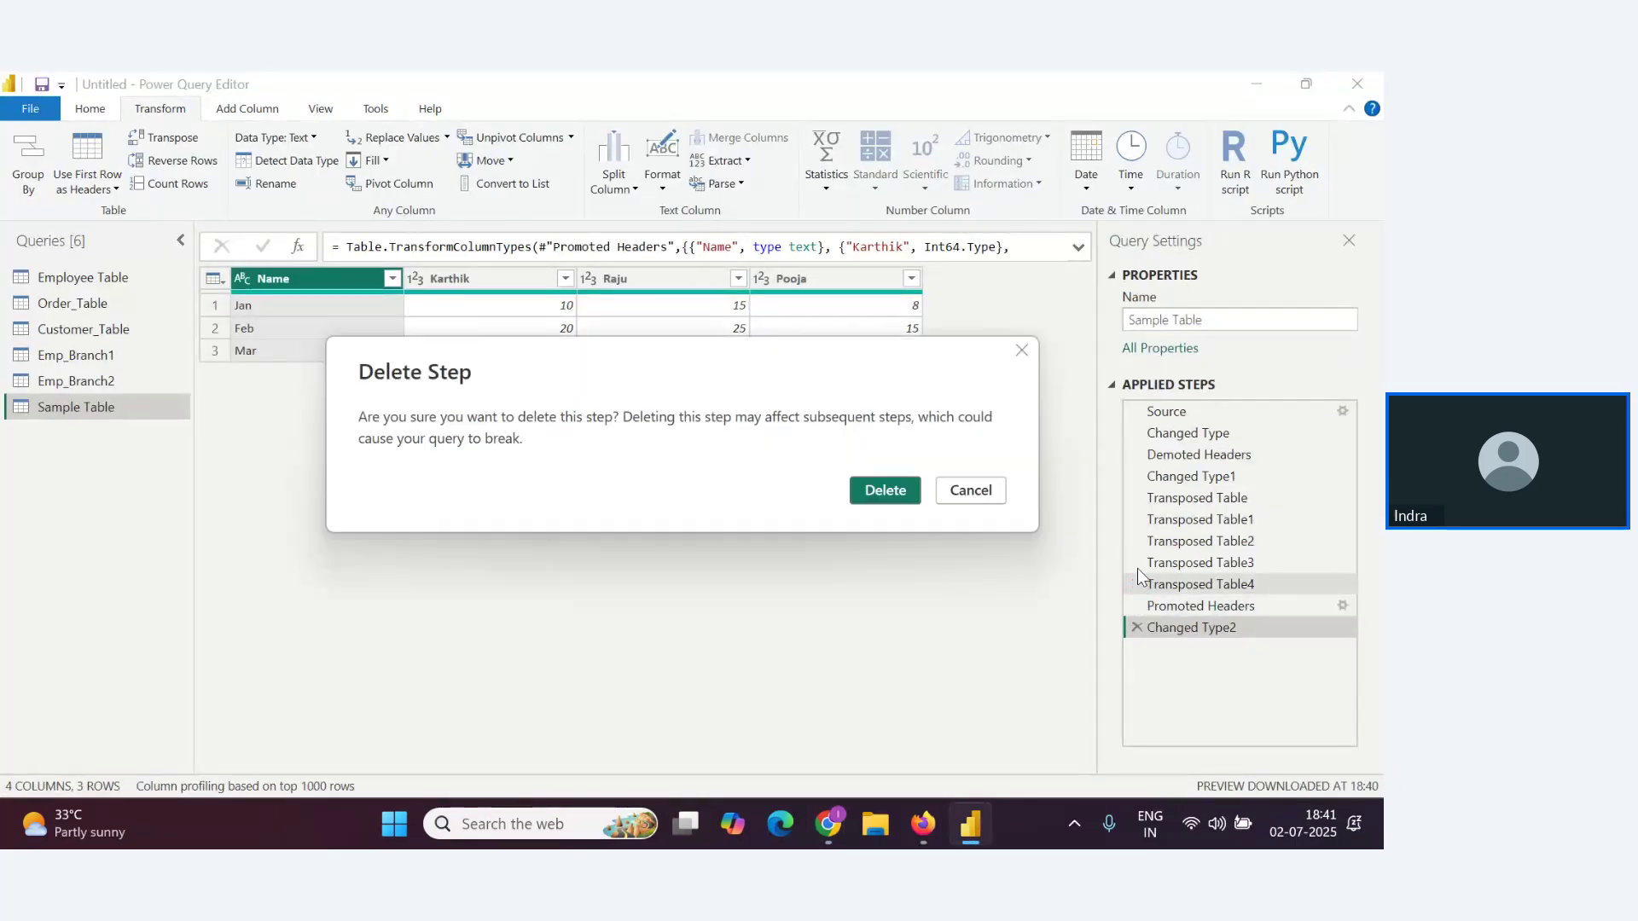
click(896, 492)
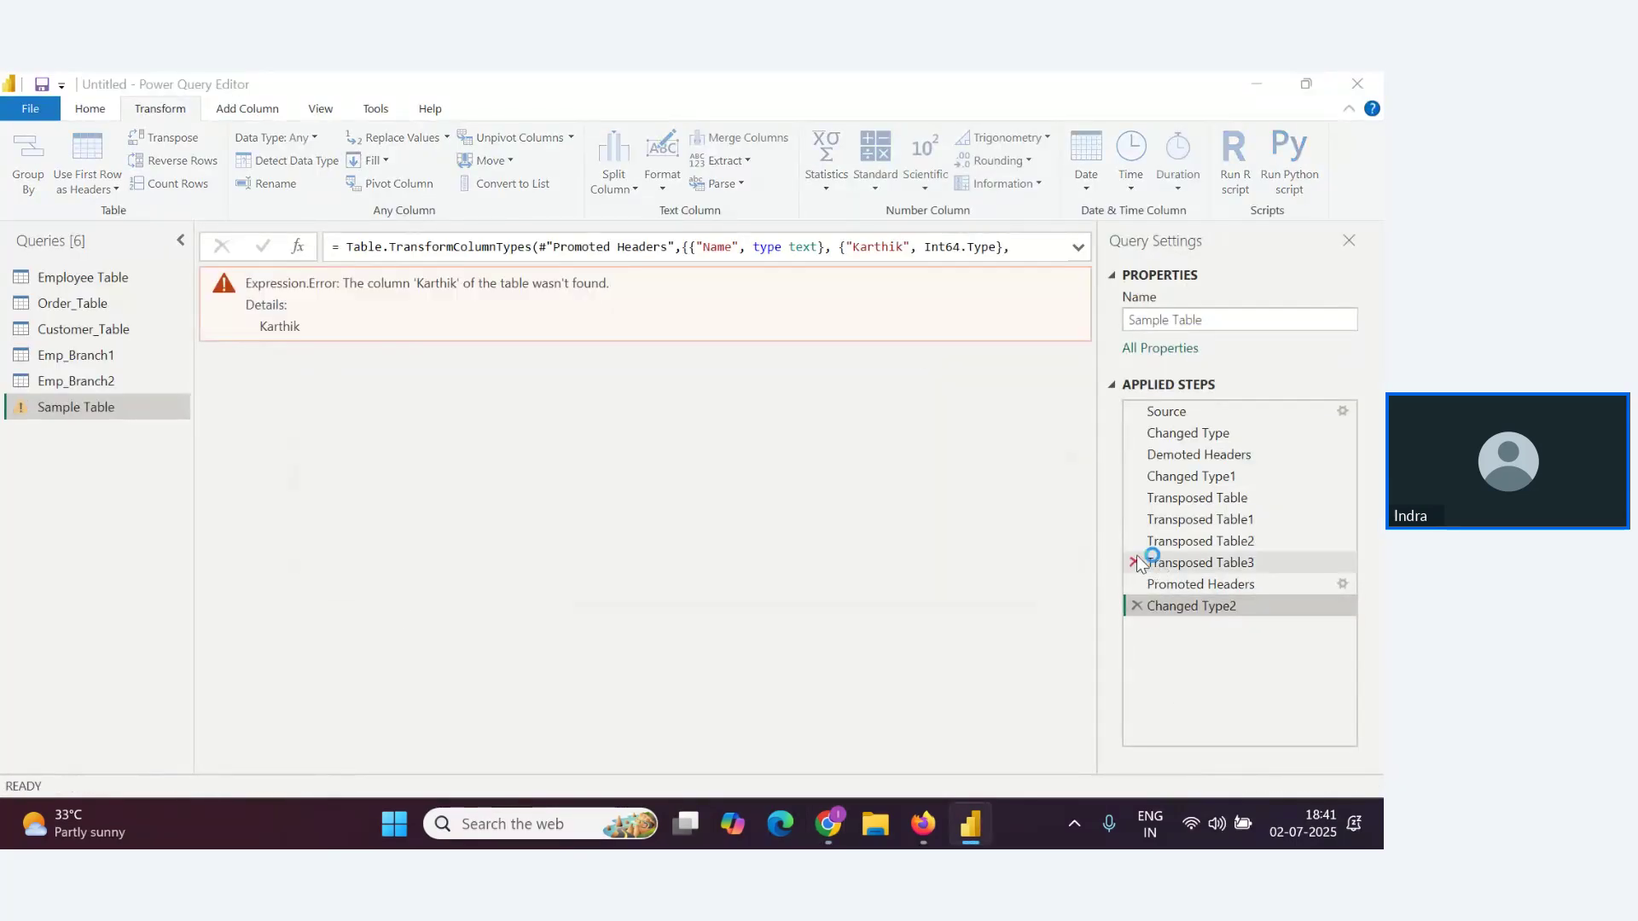
click(1137, 563)
click(884, 488)
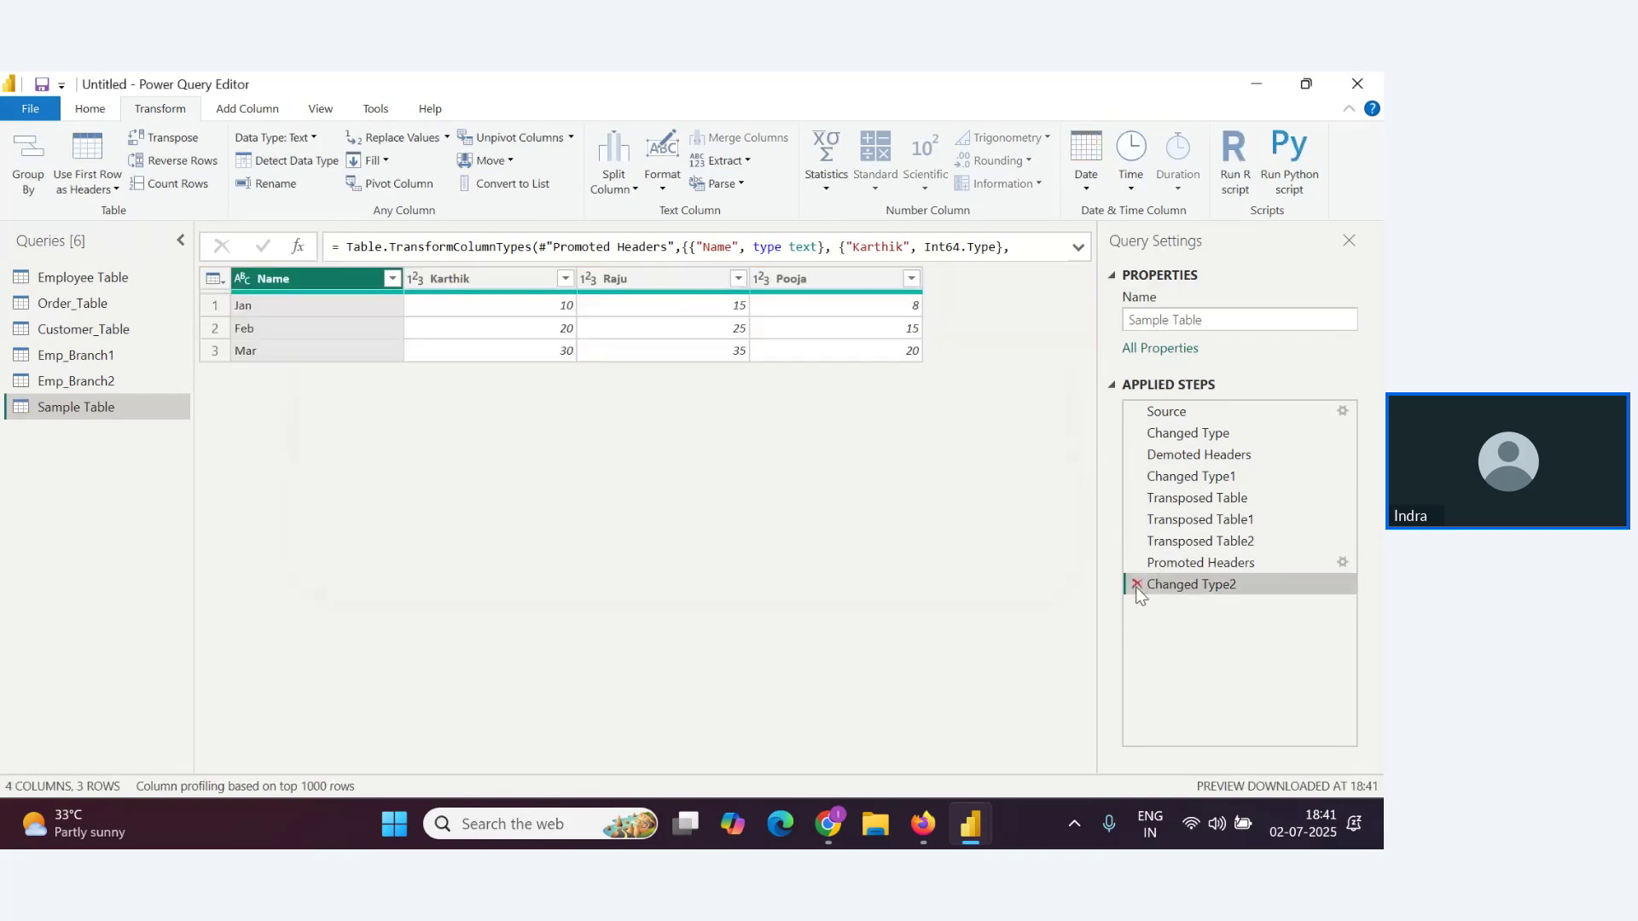
click(1138, 585)
click(1138, 564)
click(1138, 541)
click(1137, 520)
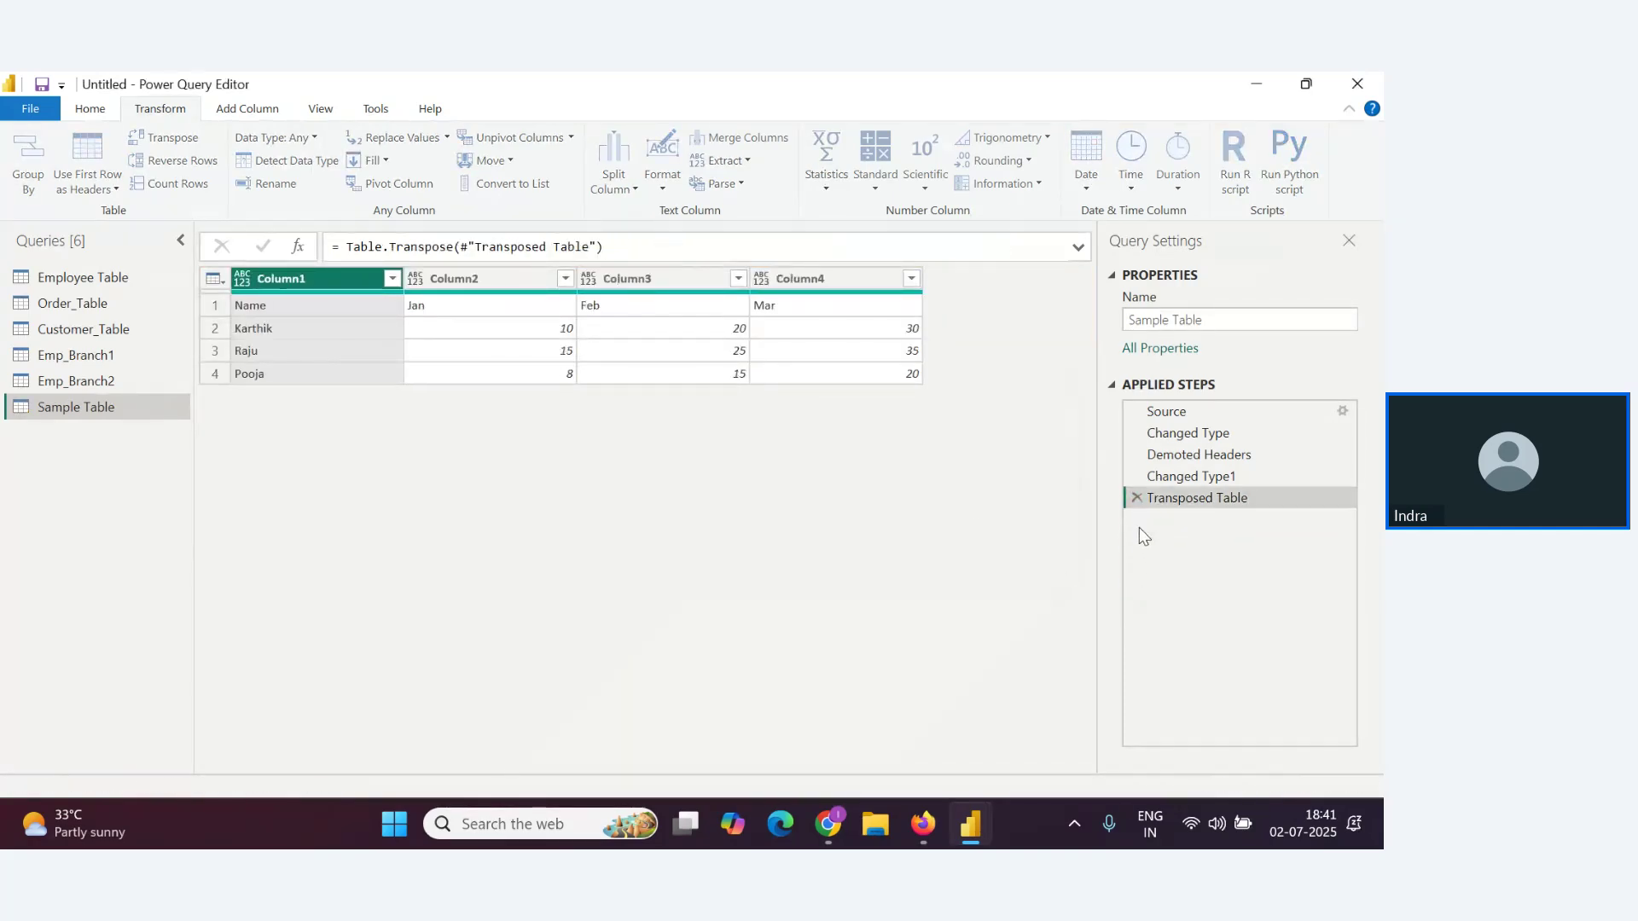
After checking the Zoho webinar Q&A, transpose Sample Table once in Power Query Editor and use its first row as headers
key(alt+Tab)
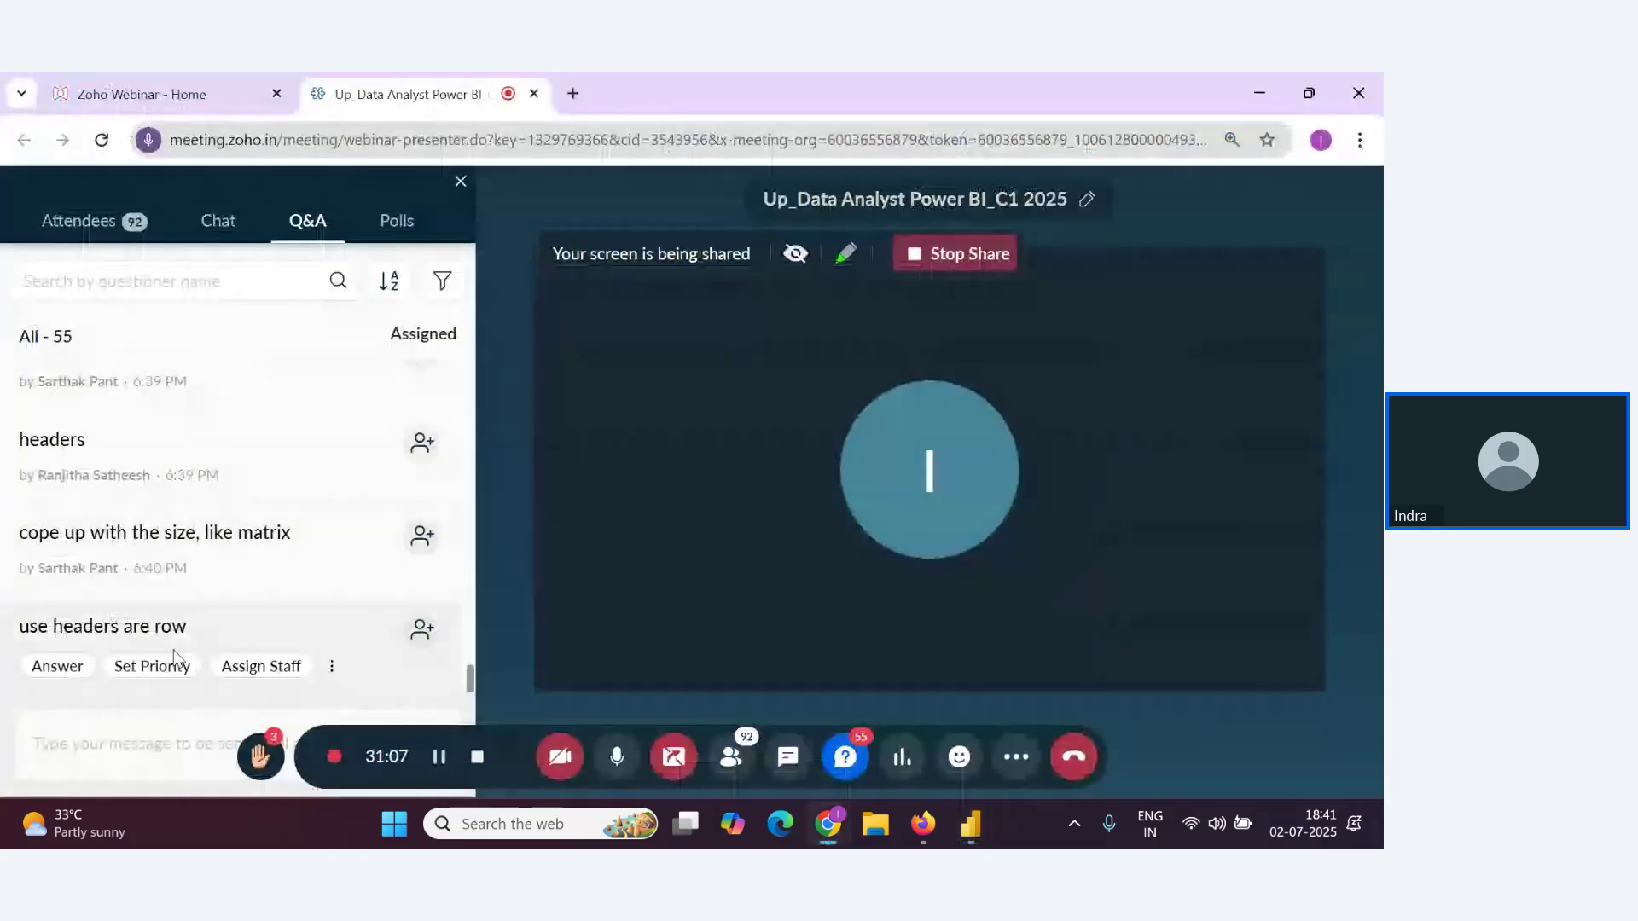
key(alt+Tab)
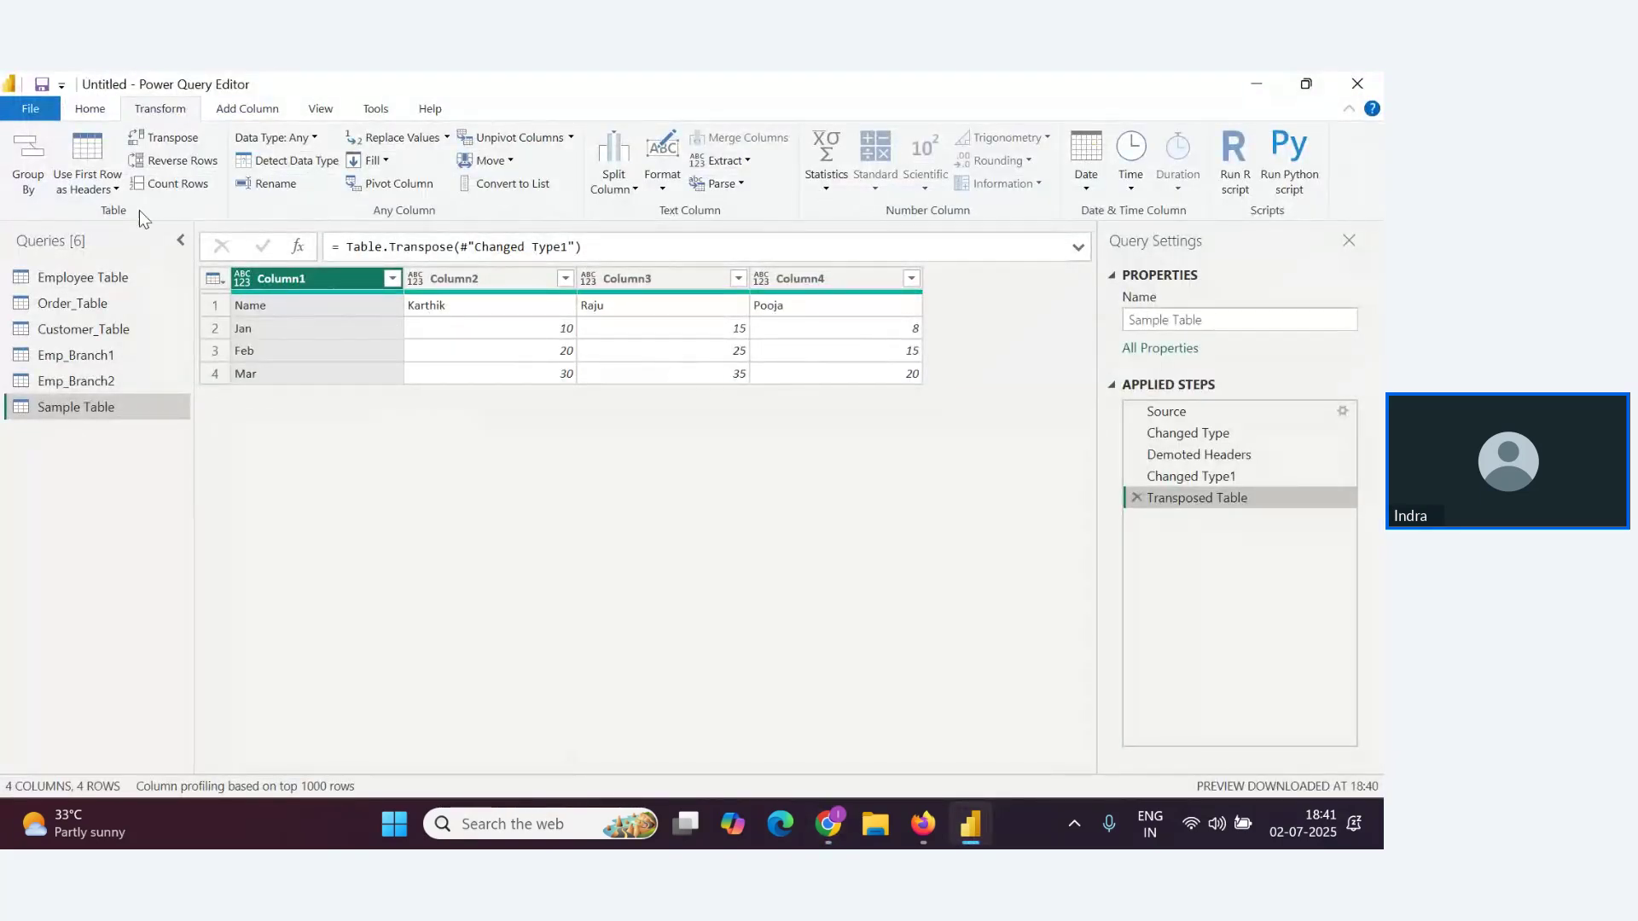
click(116, 189)
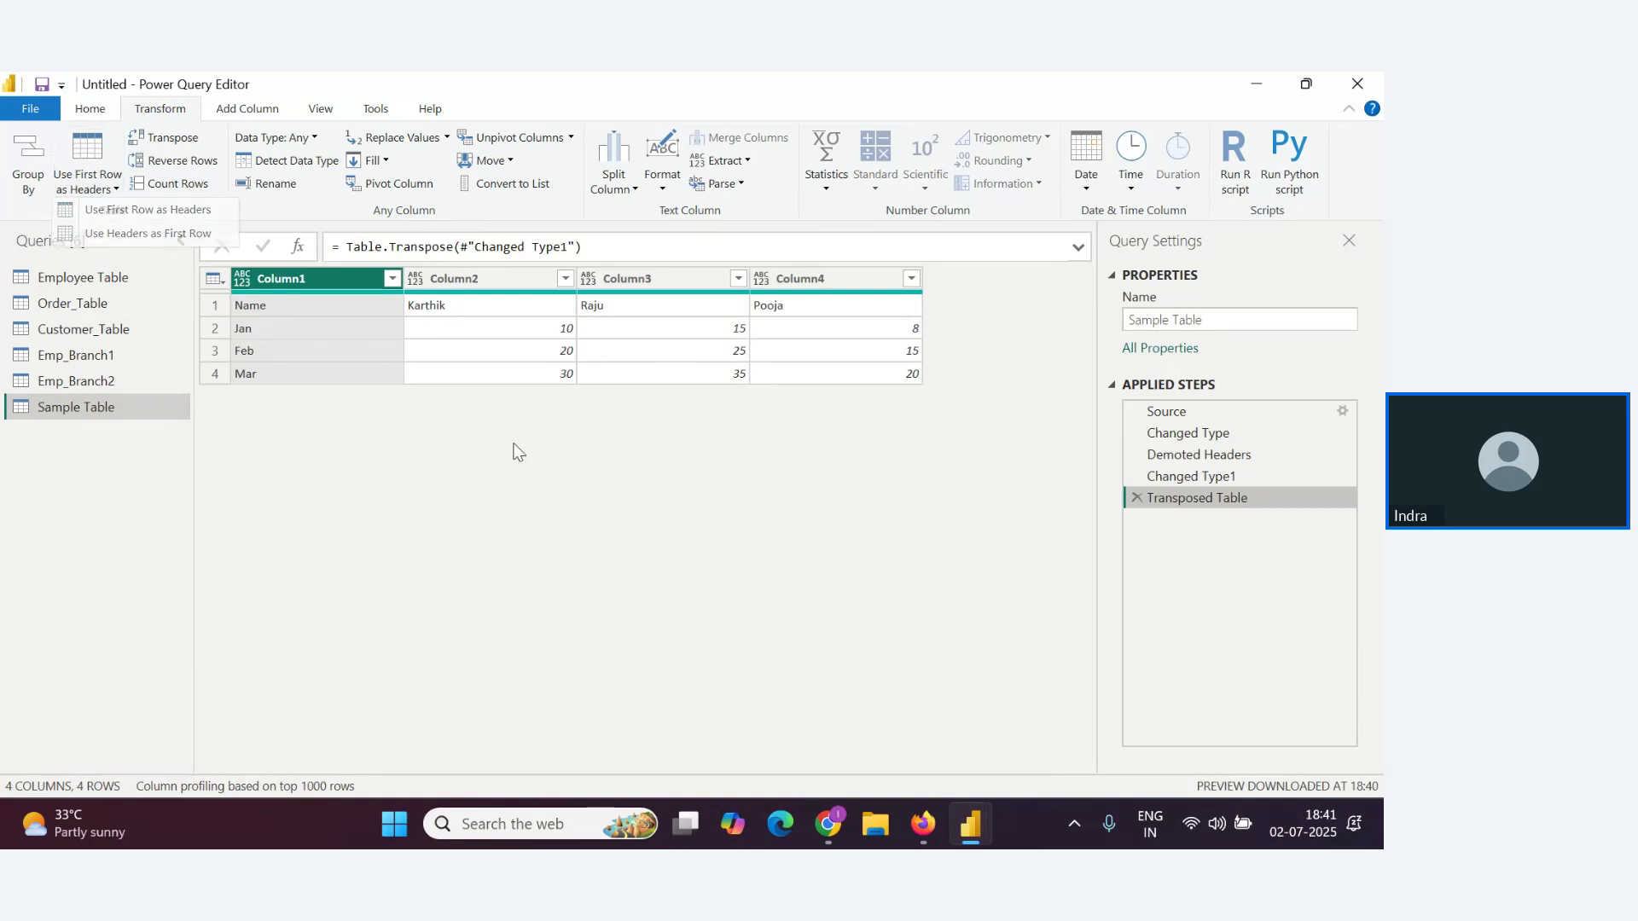
click(164, 138)
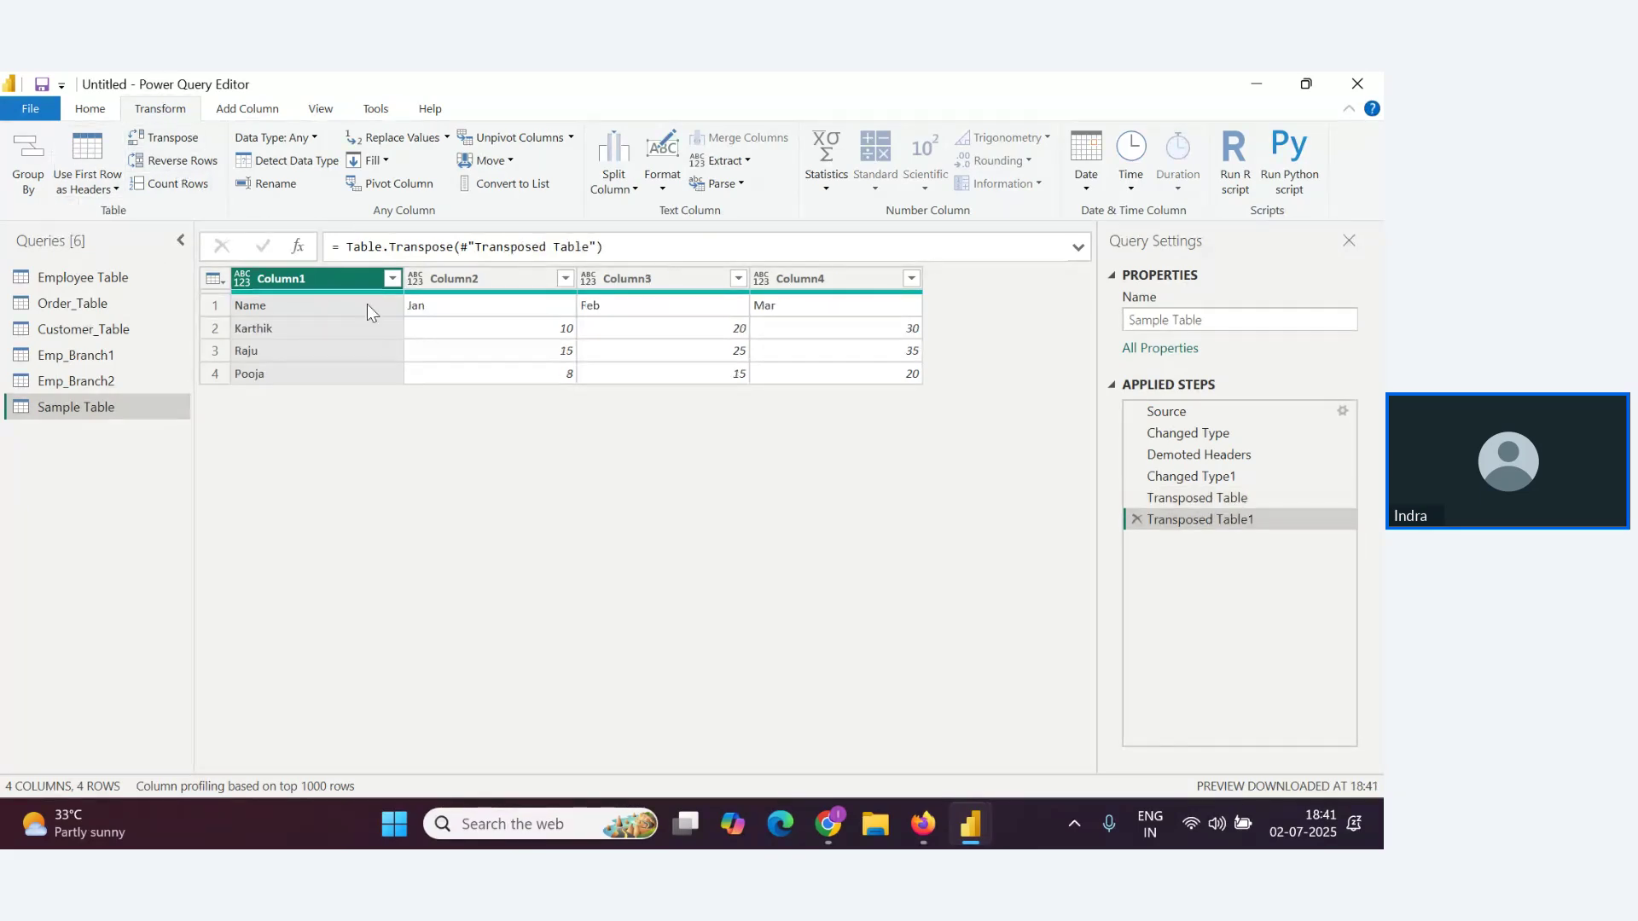
click(106, 191)
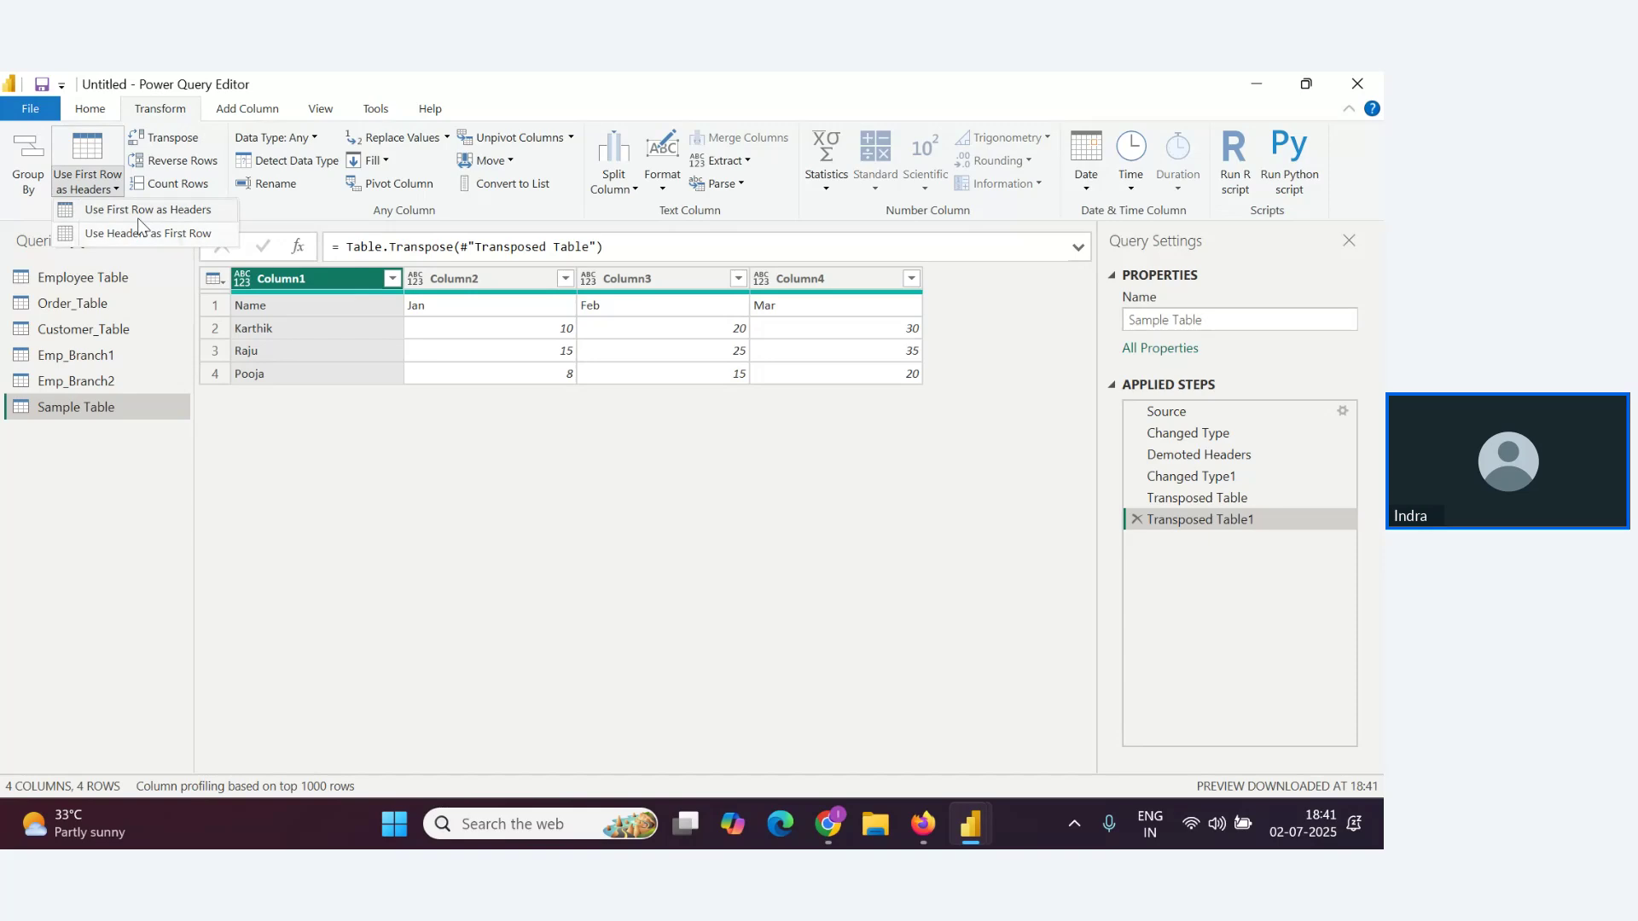
click(137, 221)
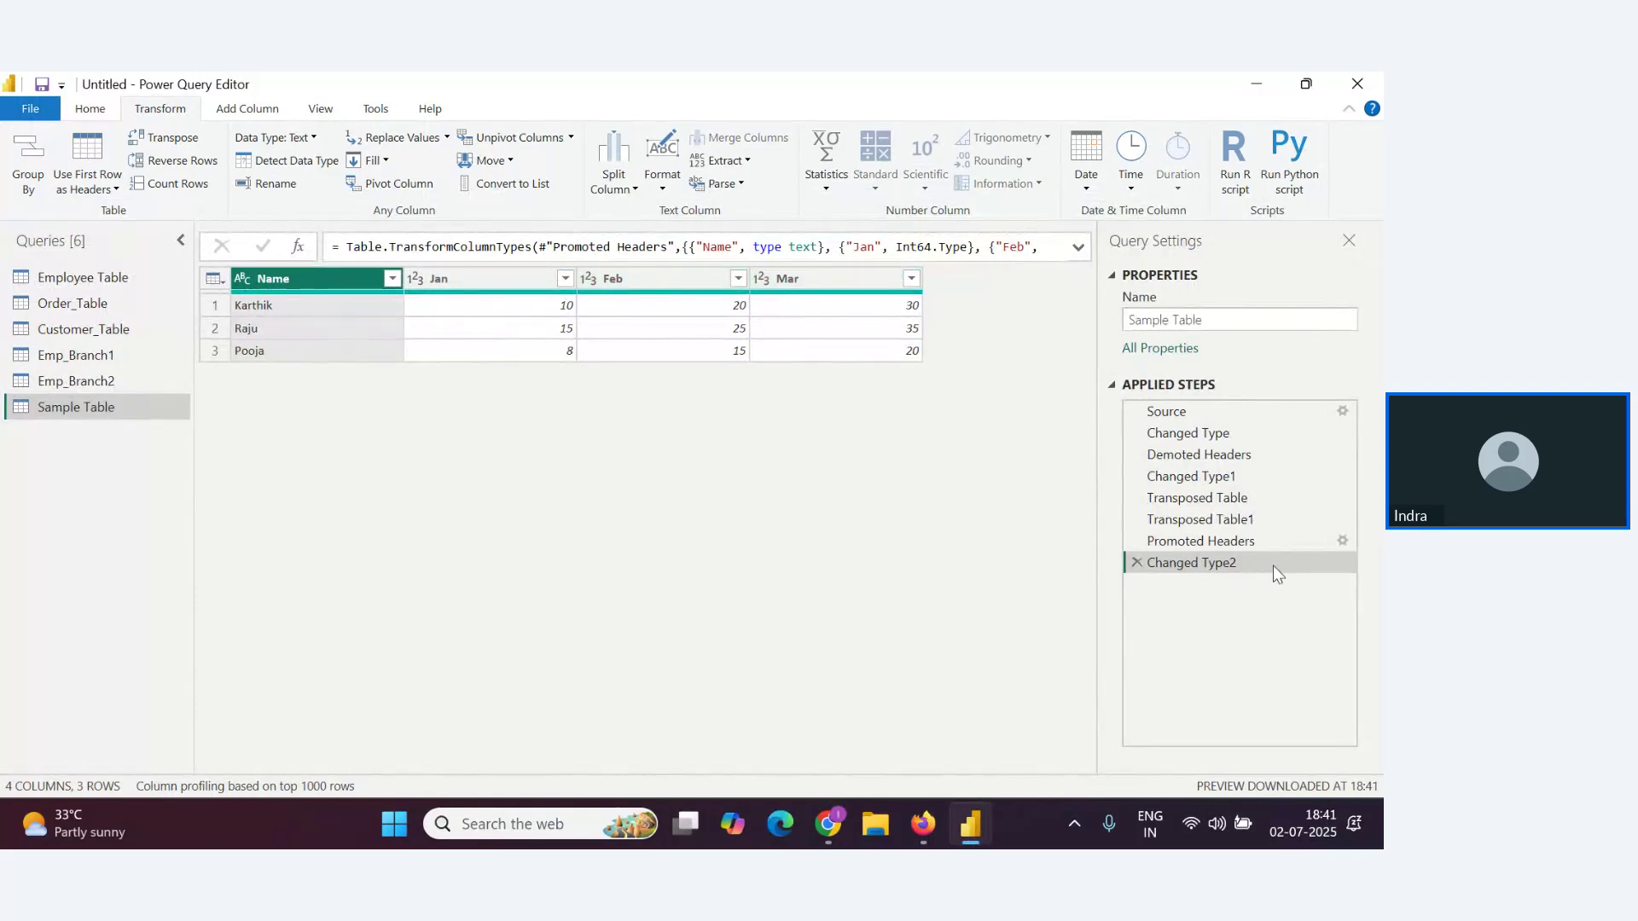
Delete the Changed Type2, Promoted Headers and Transposed Table1 steps, and use the first row of the once-transposed Sample Table as headers
click(1136, 561)
click(1138, 541)
click(1139, 519)
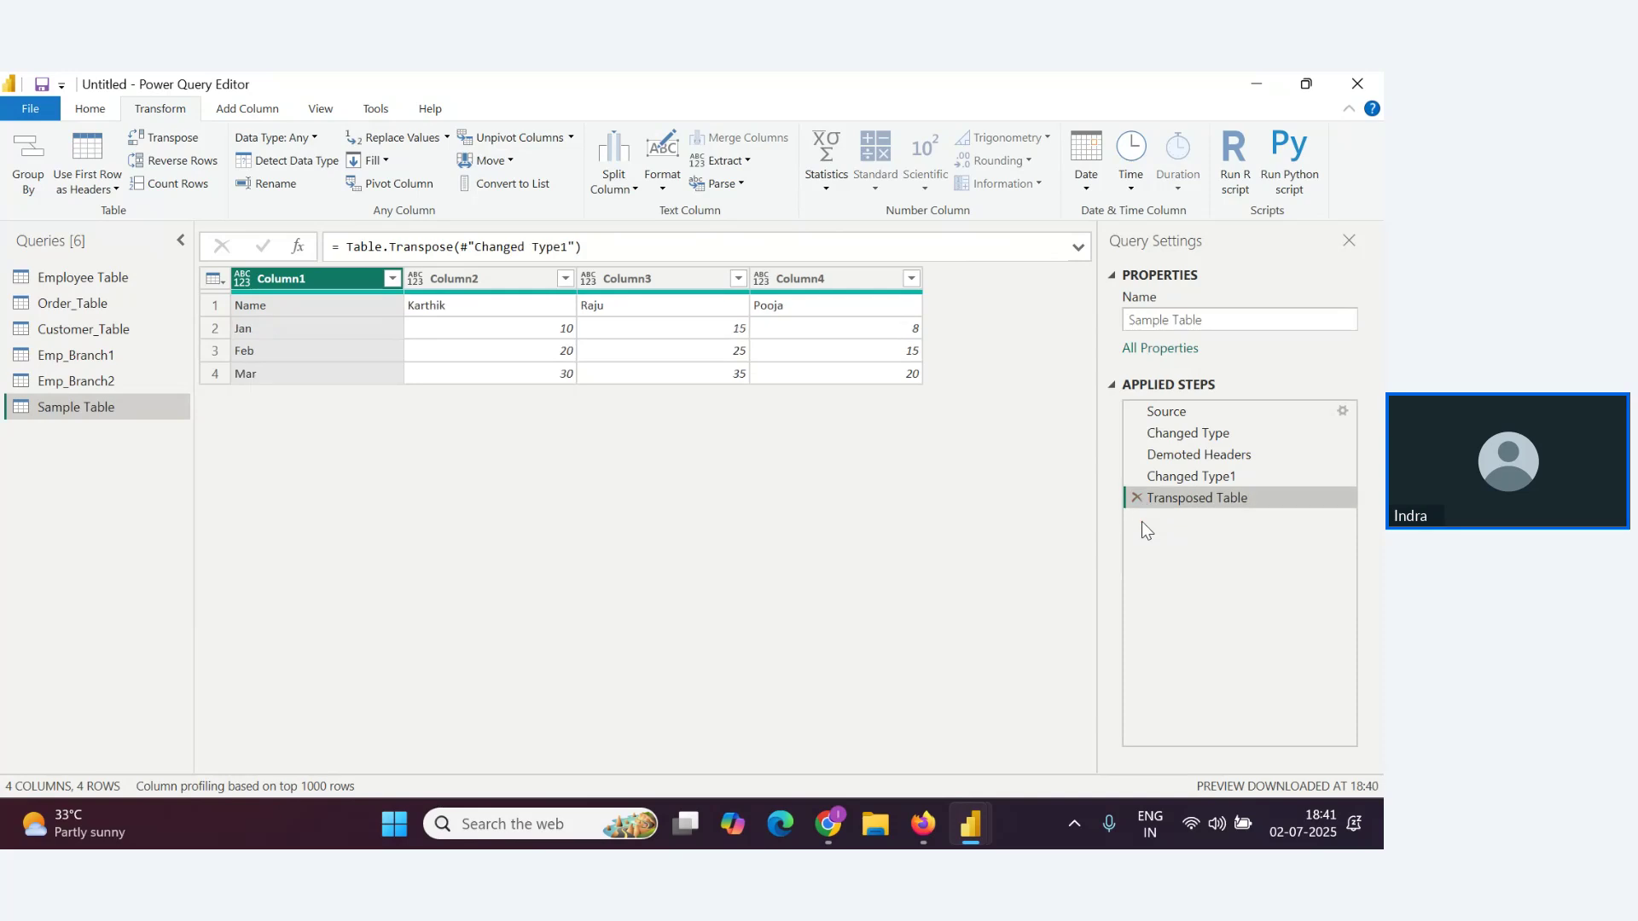
click(88, 187)
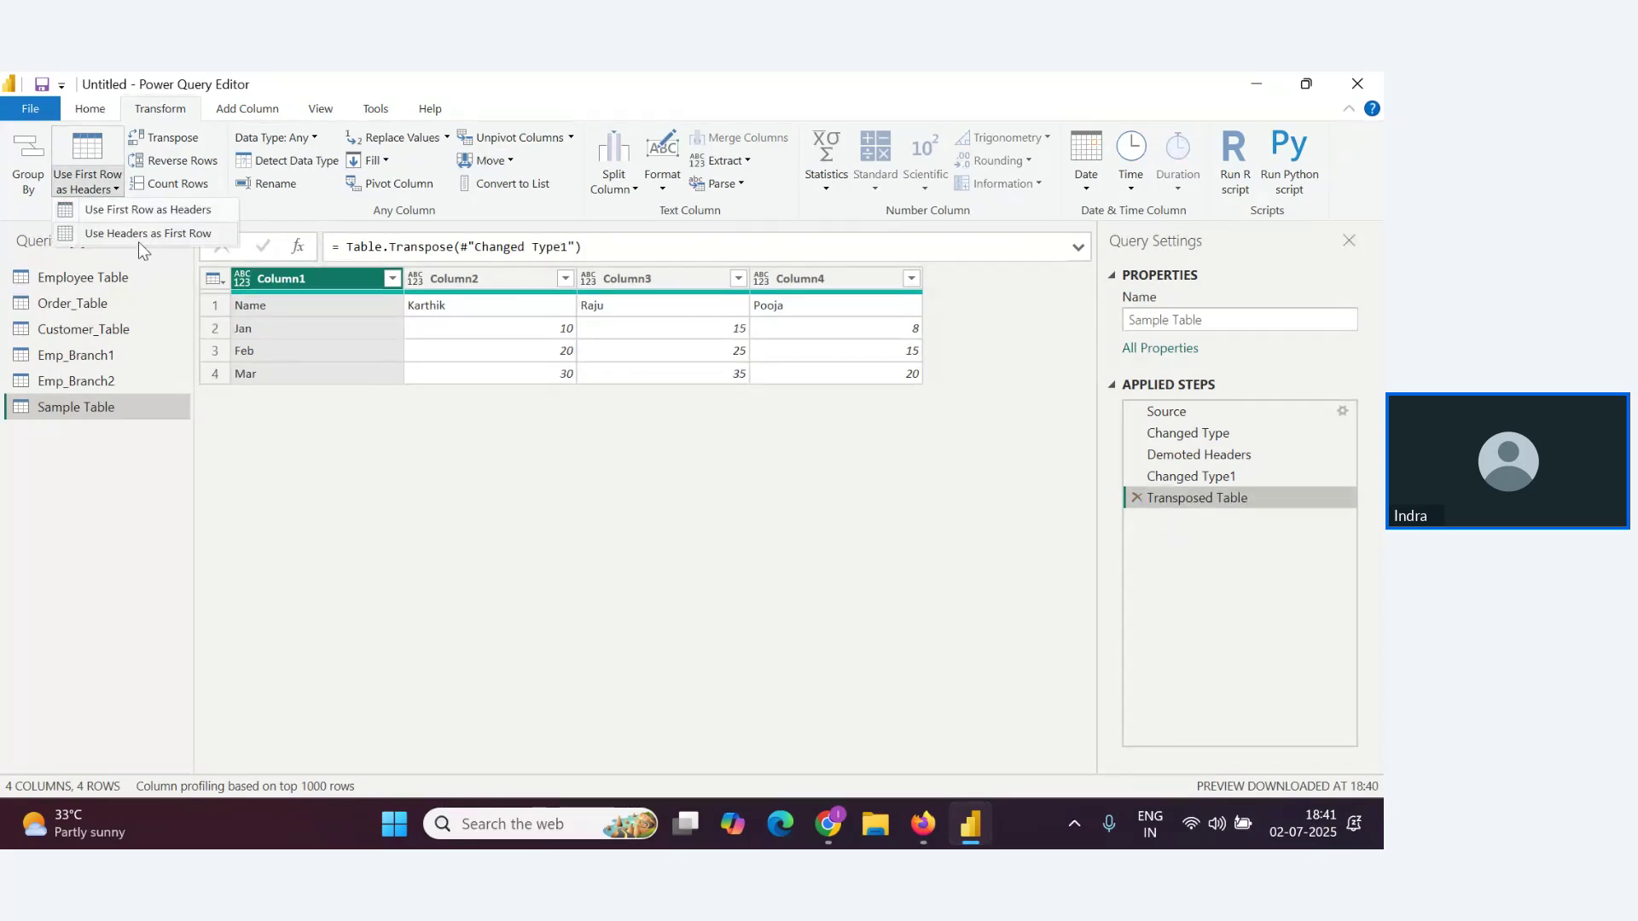
click(137, 210)
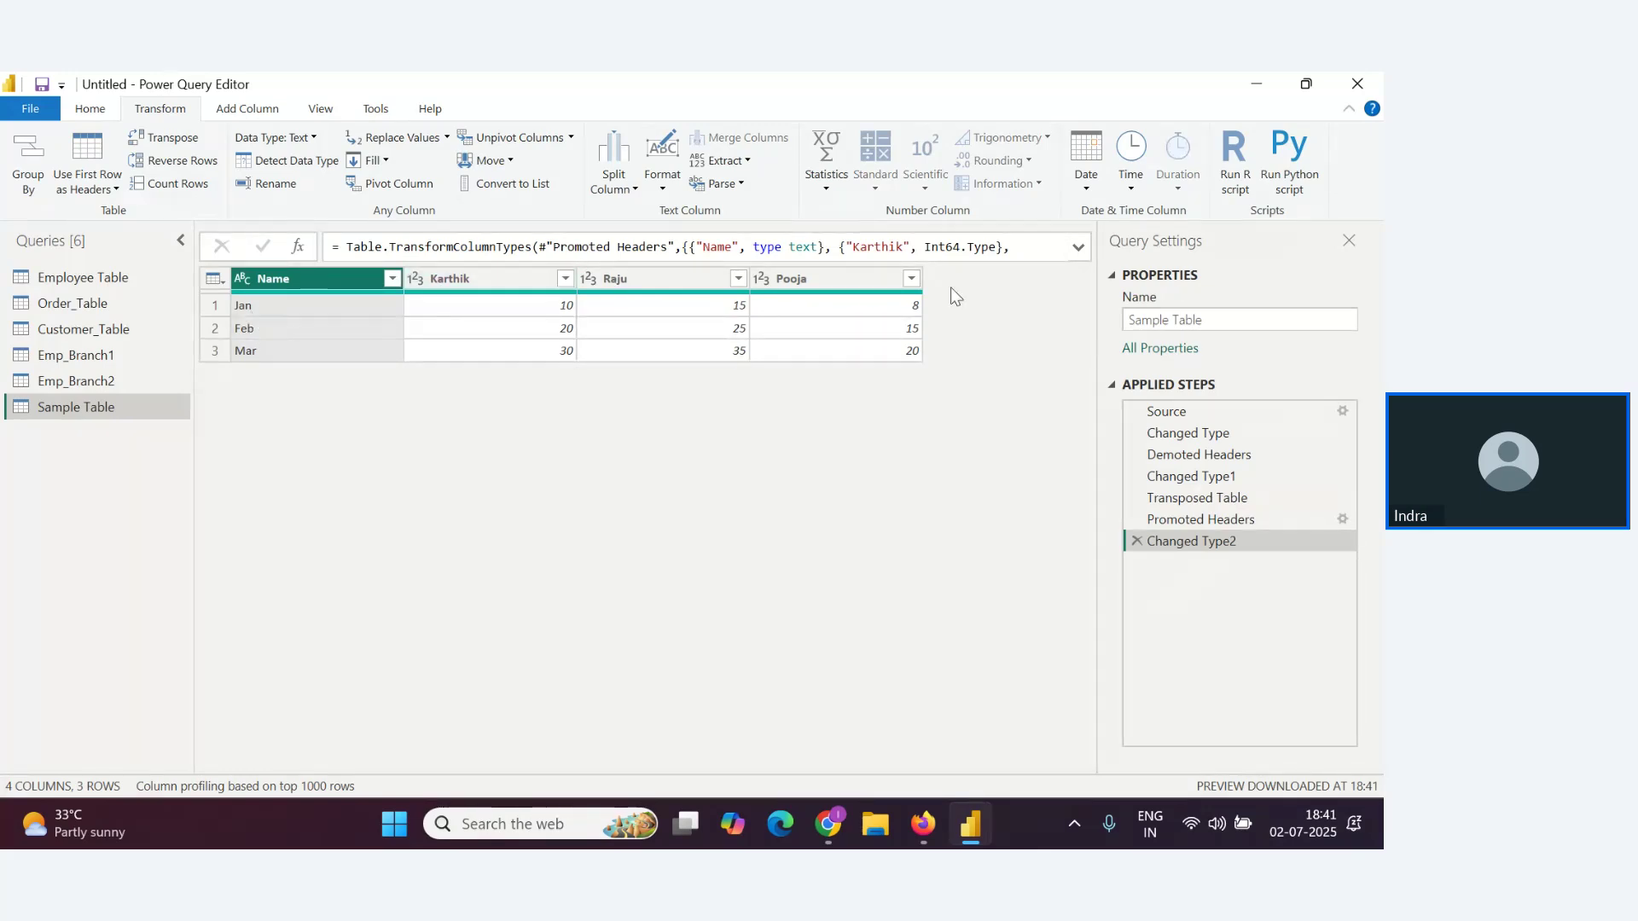
Switch to the Zoho webinar and scroll through the Q&A to read the attendees' latest answers
key(alt+Tab)
scroll(362, 613, up, 8)
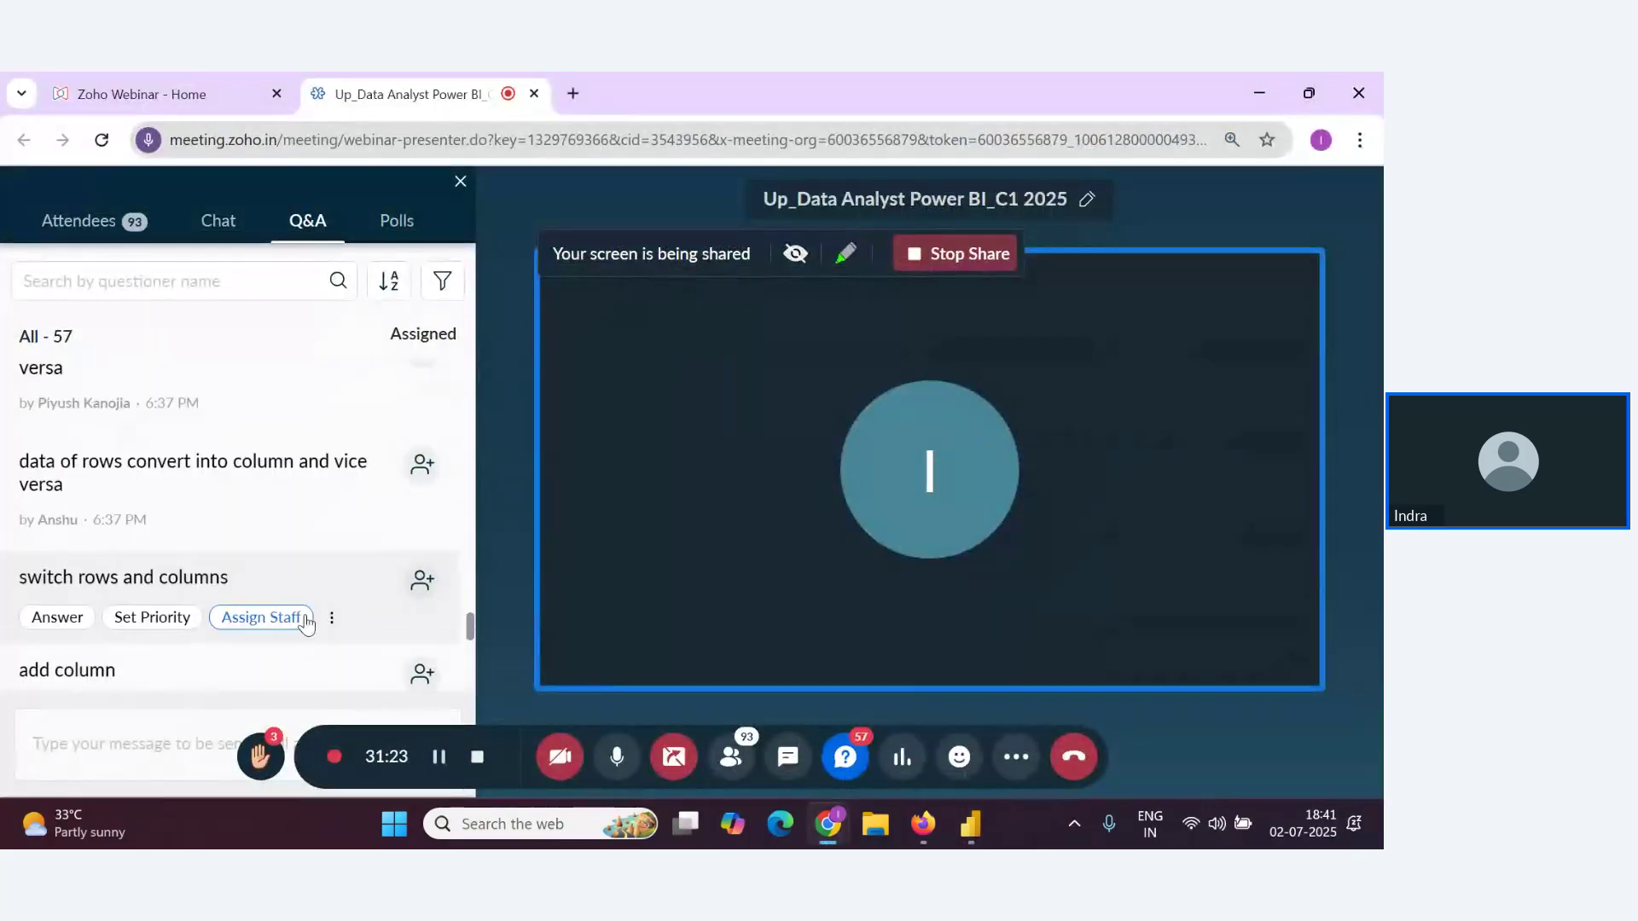
scroll(362, 613, down, 10)
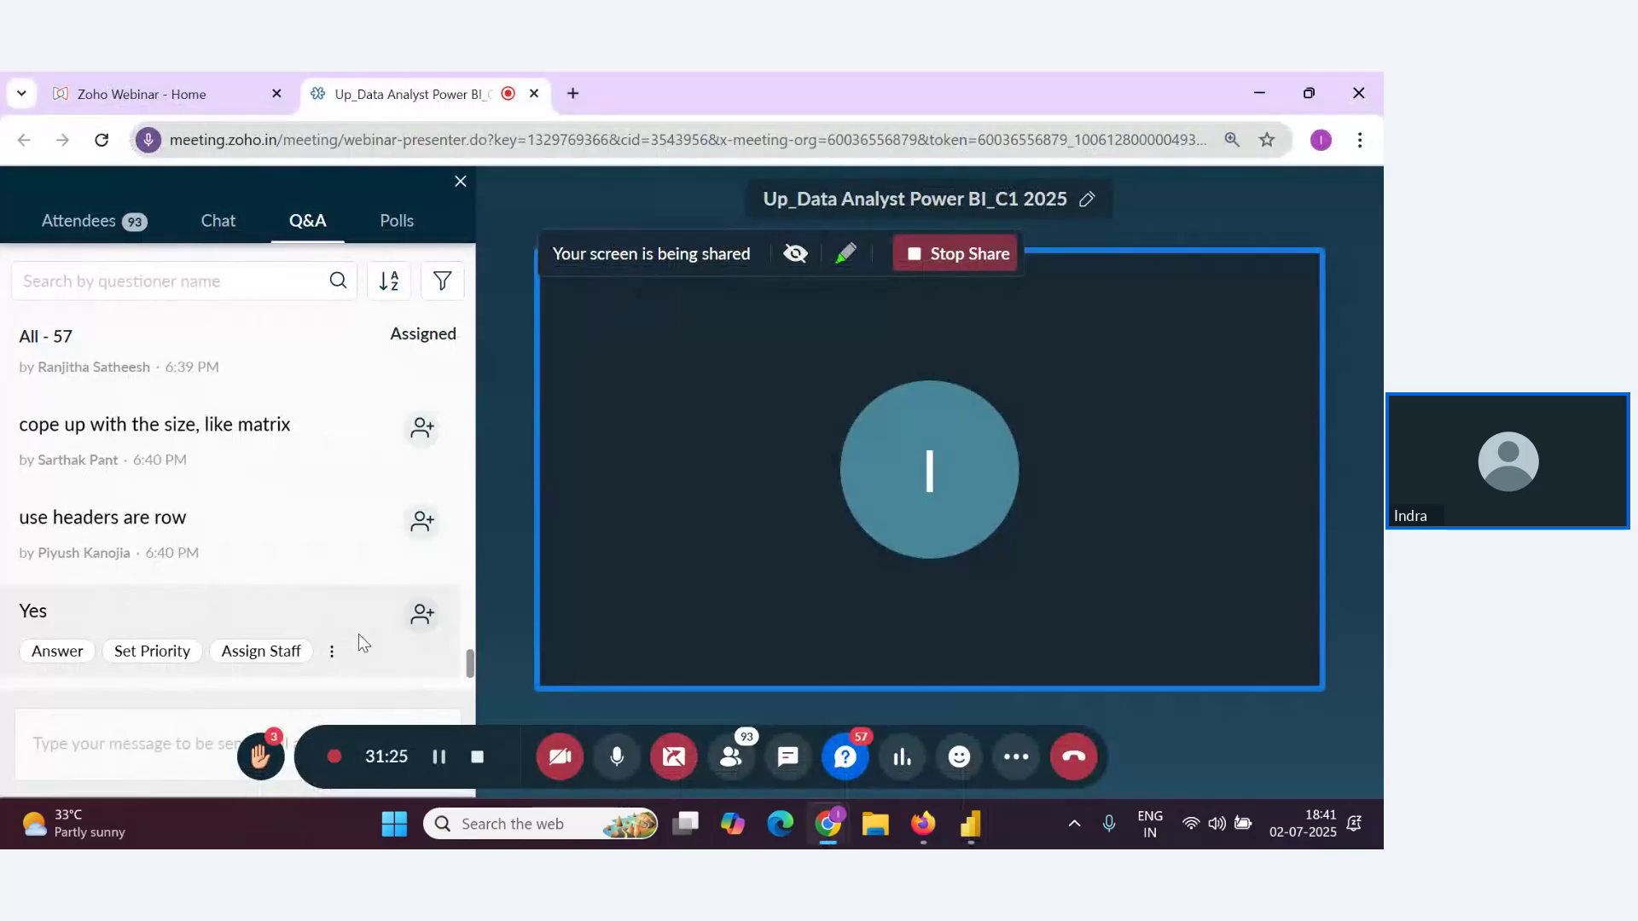
Return to Power Query Editor and delete all of Sample Table's applied steps after Changed Type, including Transposed Table and Demoted Headers
key(alt+Tab)
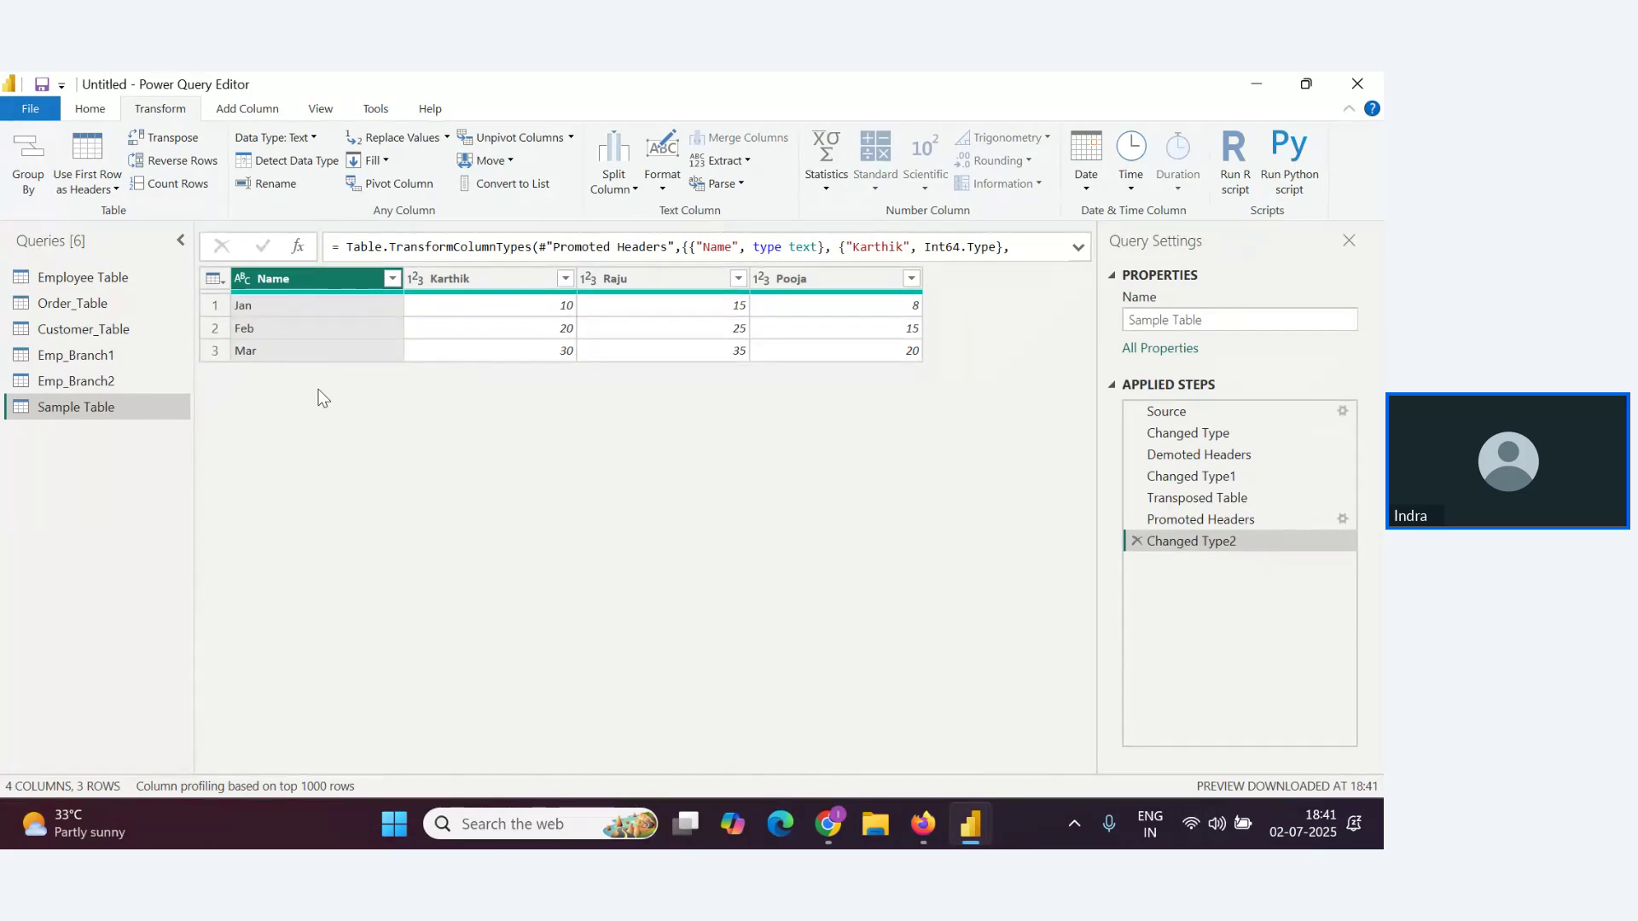
drag(1228, 498, 1140, 540)
click(1138, 541)
click(1136, 520)
click(1136, 498)
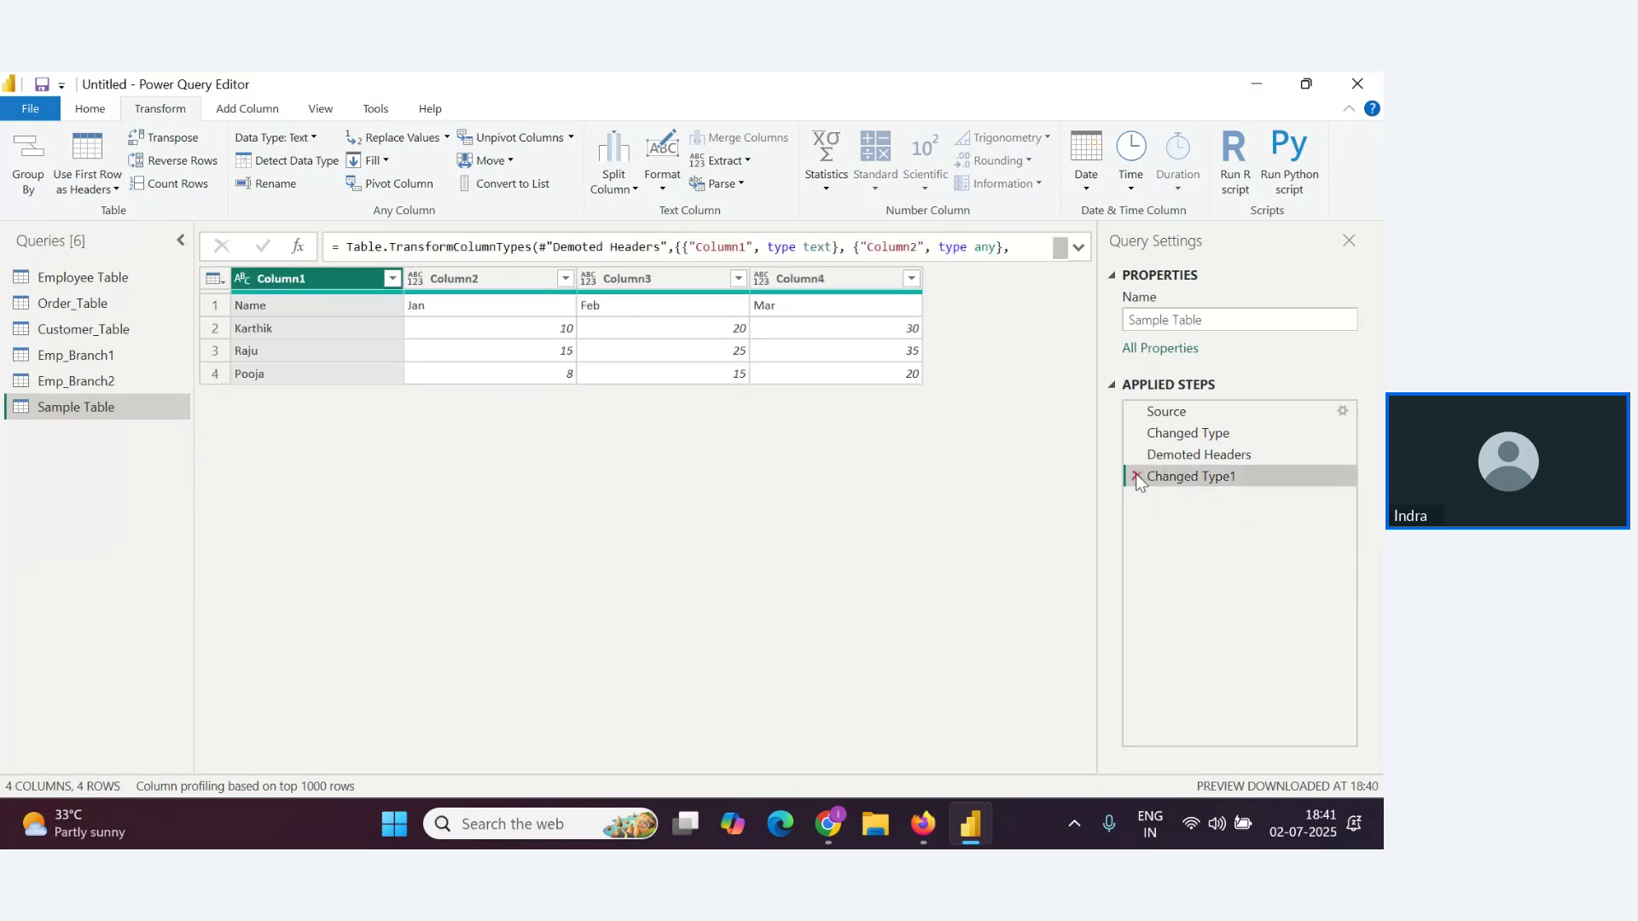
click(1136, 476)
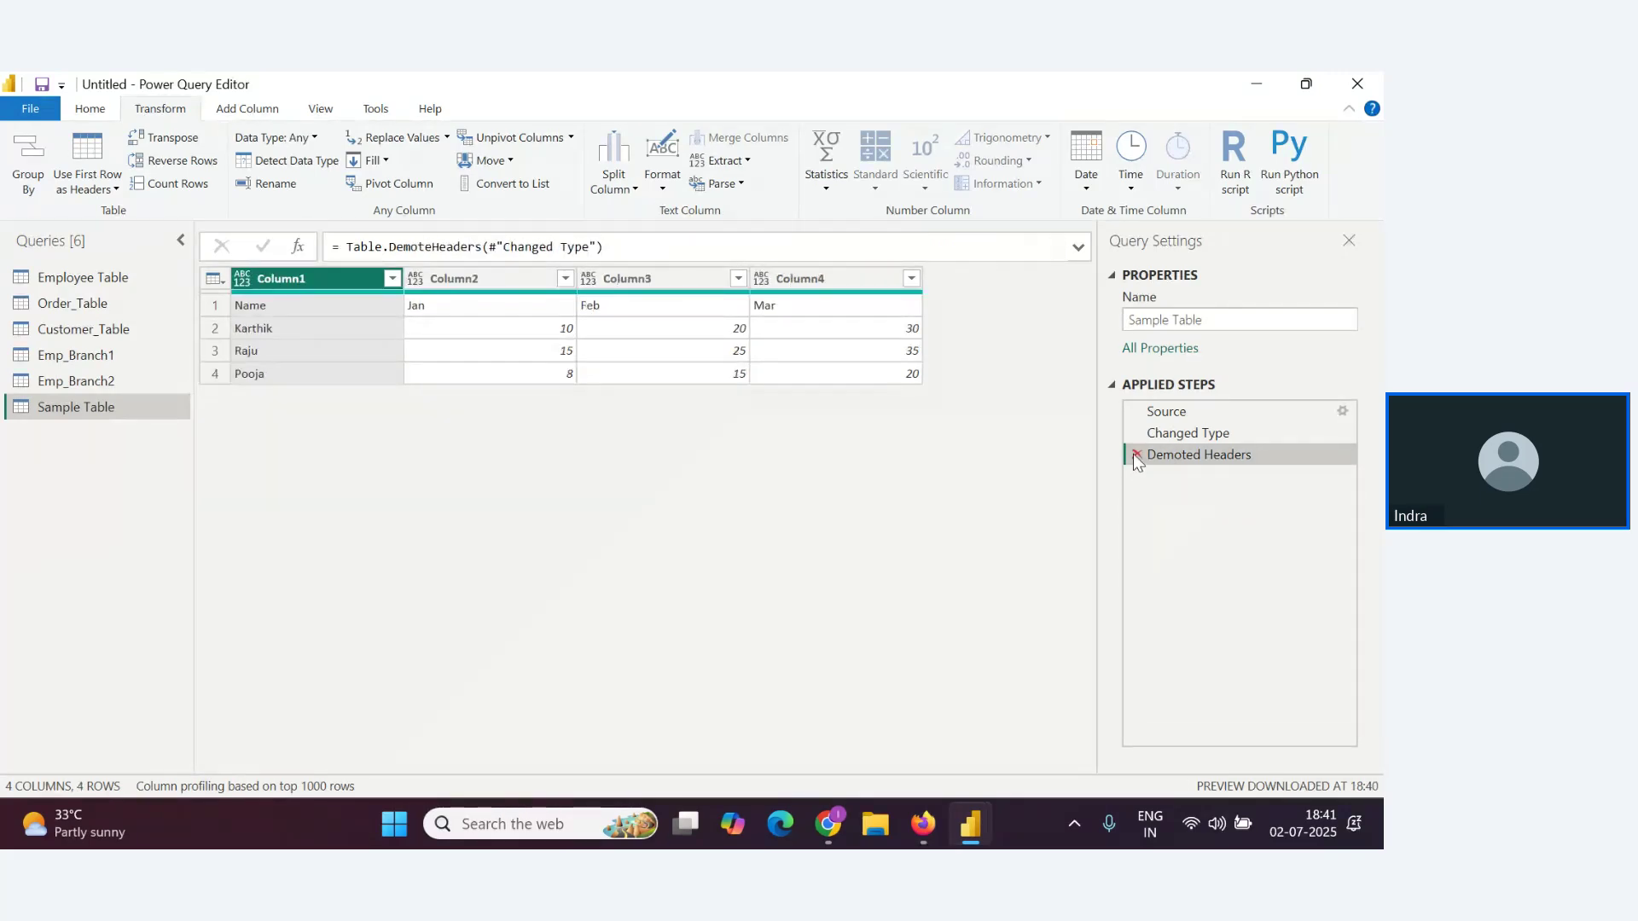
click(1135, 454)
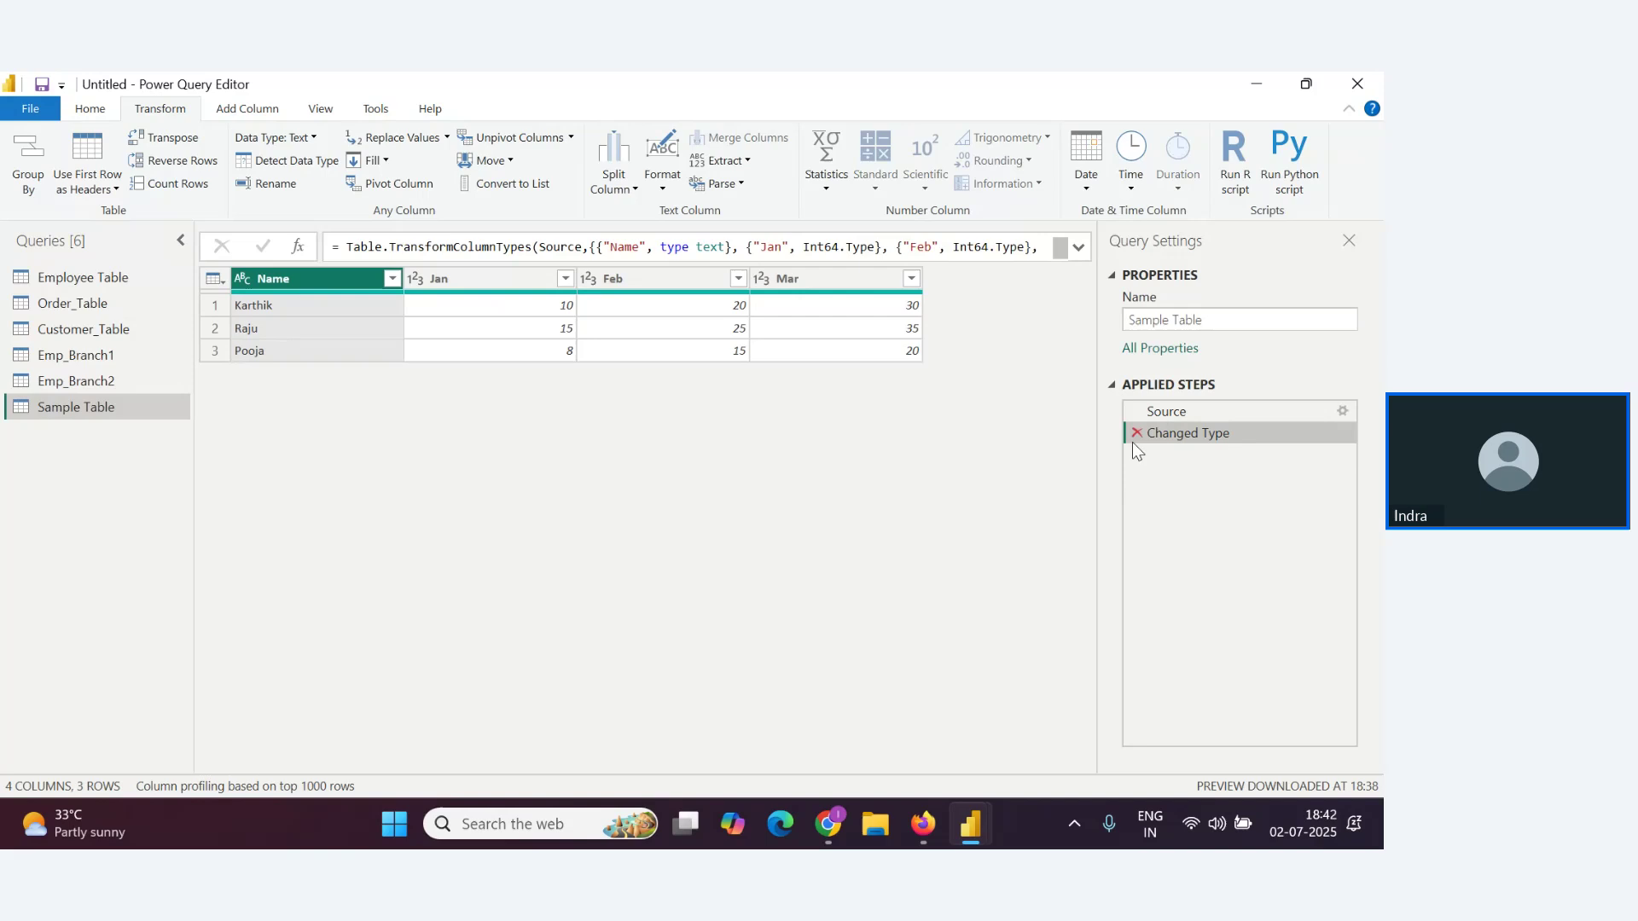
Open the Employee Table query and delete its Grouped Rows step
click(89, 279)
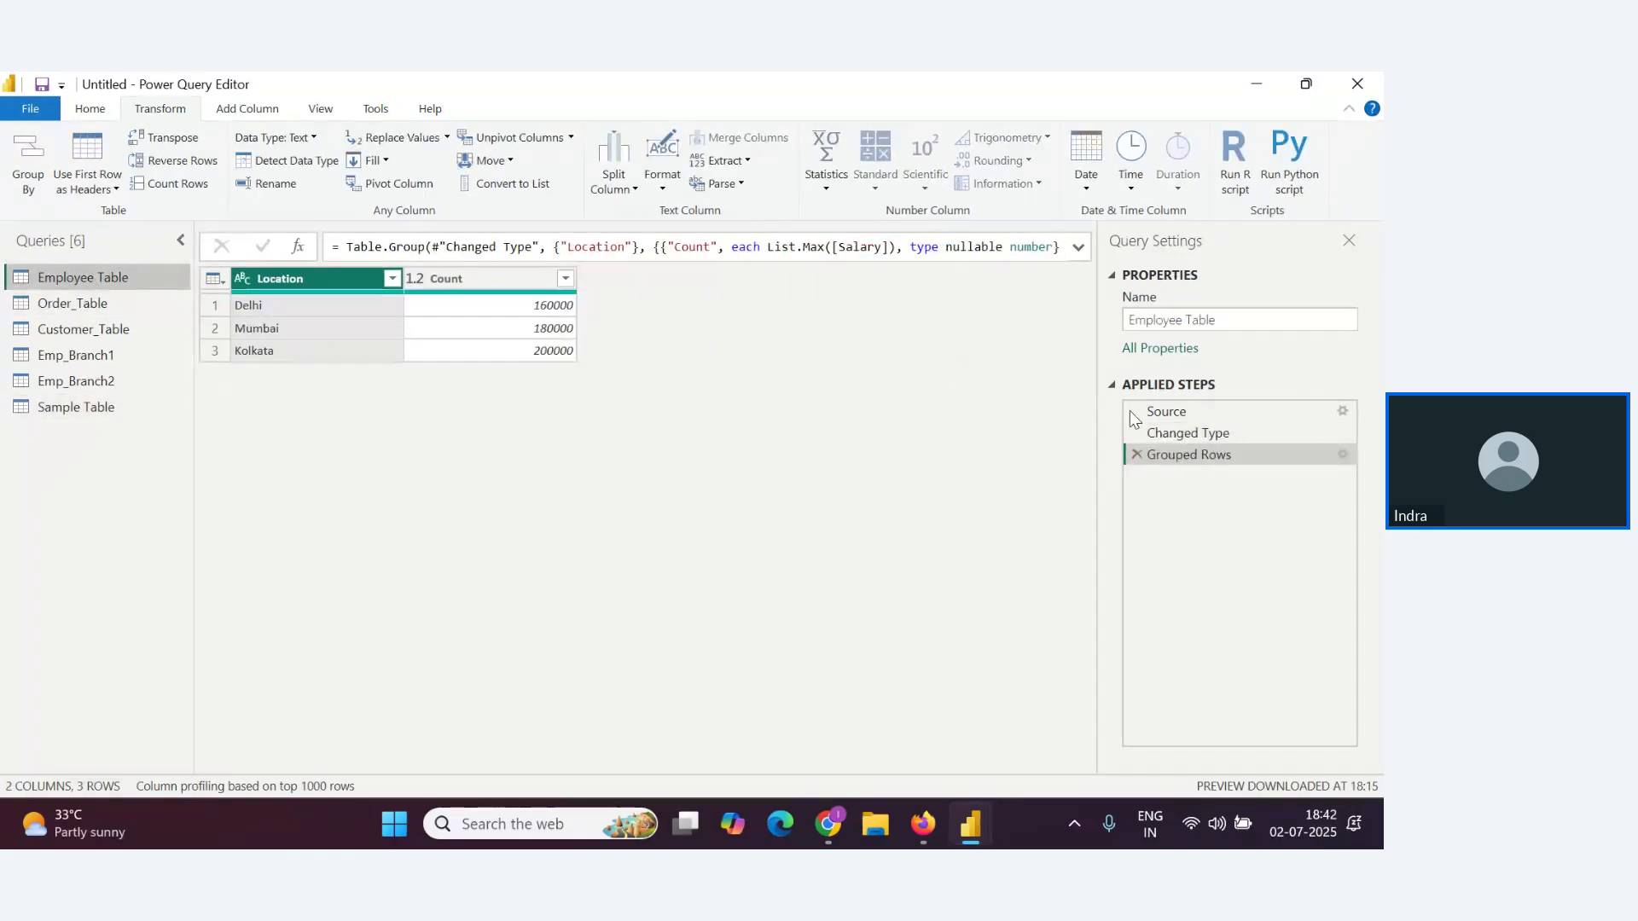
click(1136, 454)
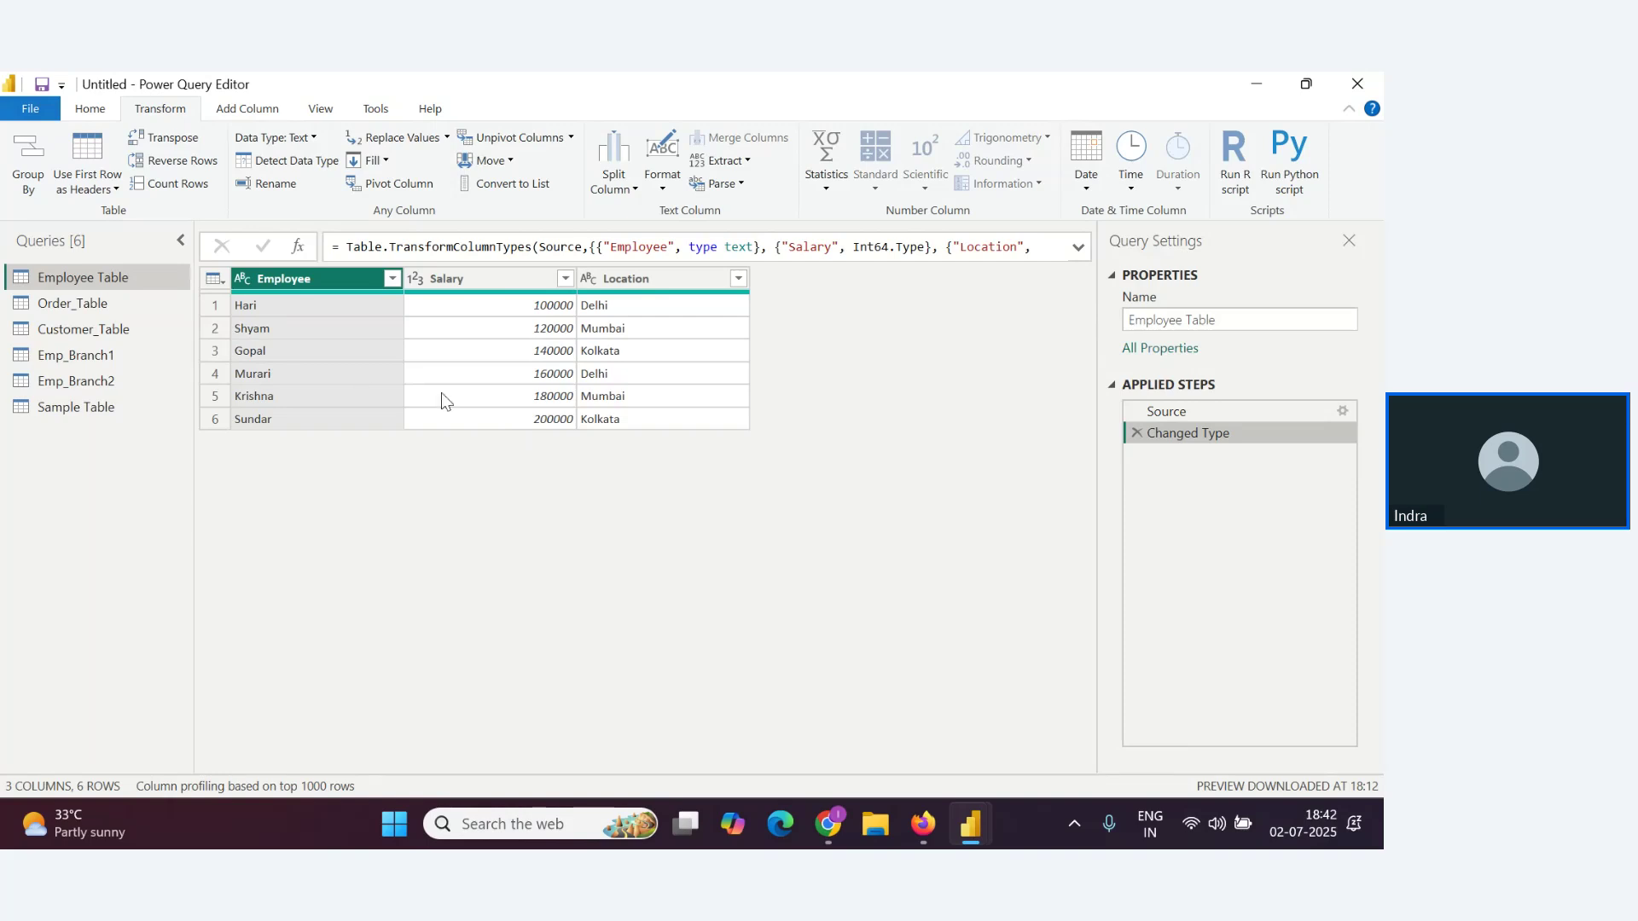
Reverse the row order of Employee Table eleven times in succession to demonstrate Reverse Rows
click(171, 166)
click(170, 166)
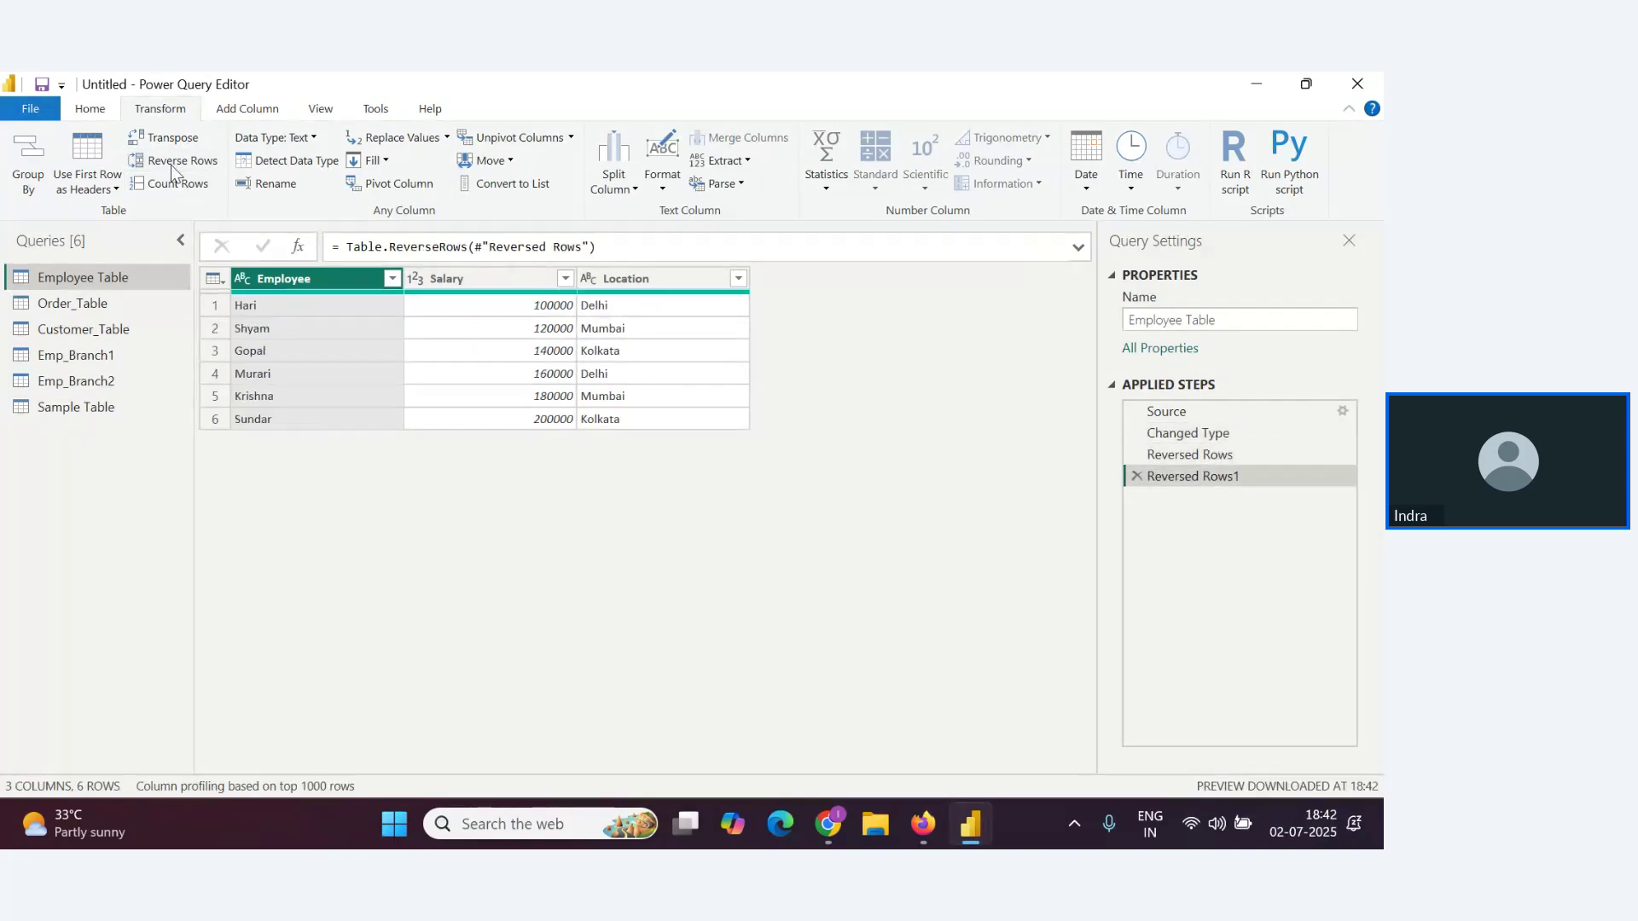
click(170, 166)
click(171, 166)
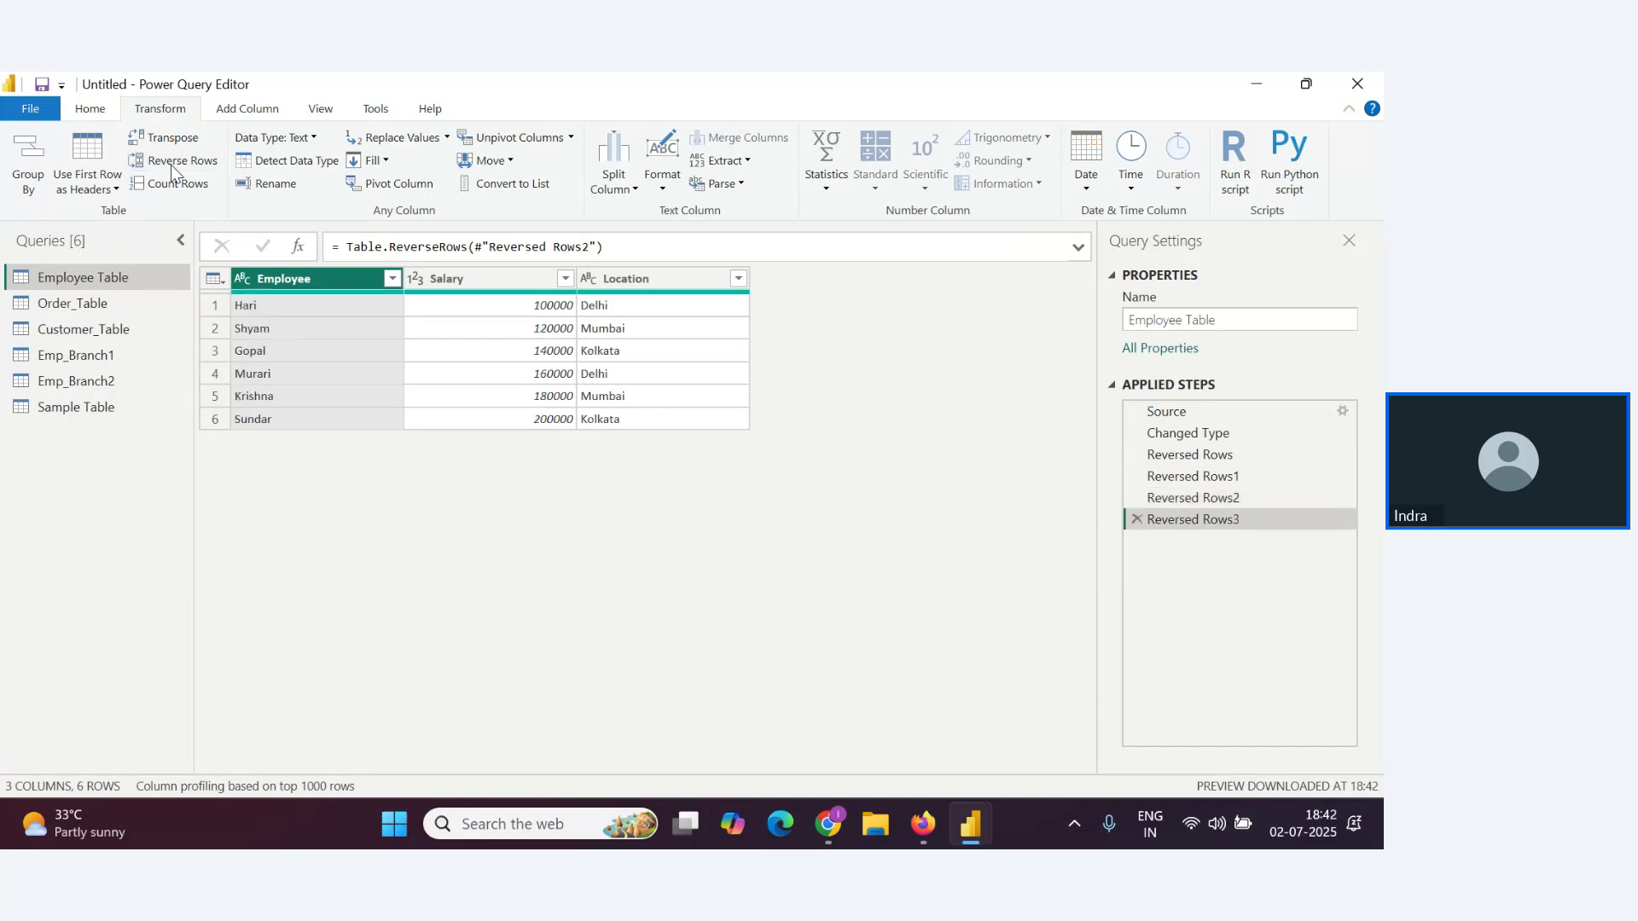
click(171, 165)
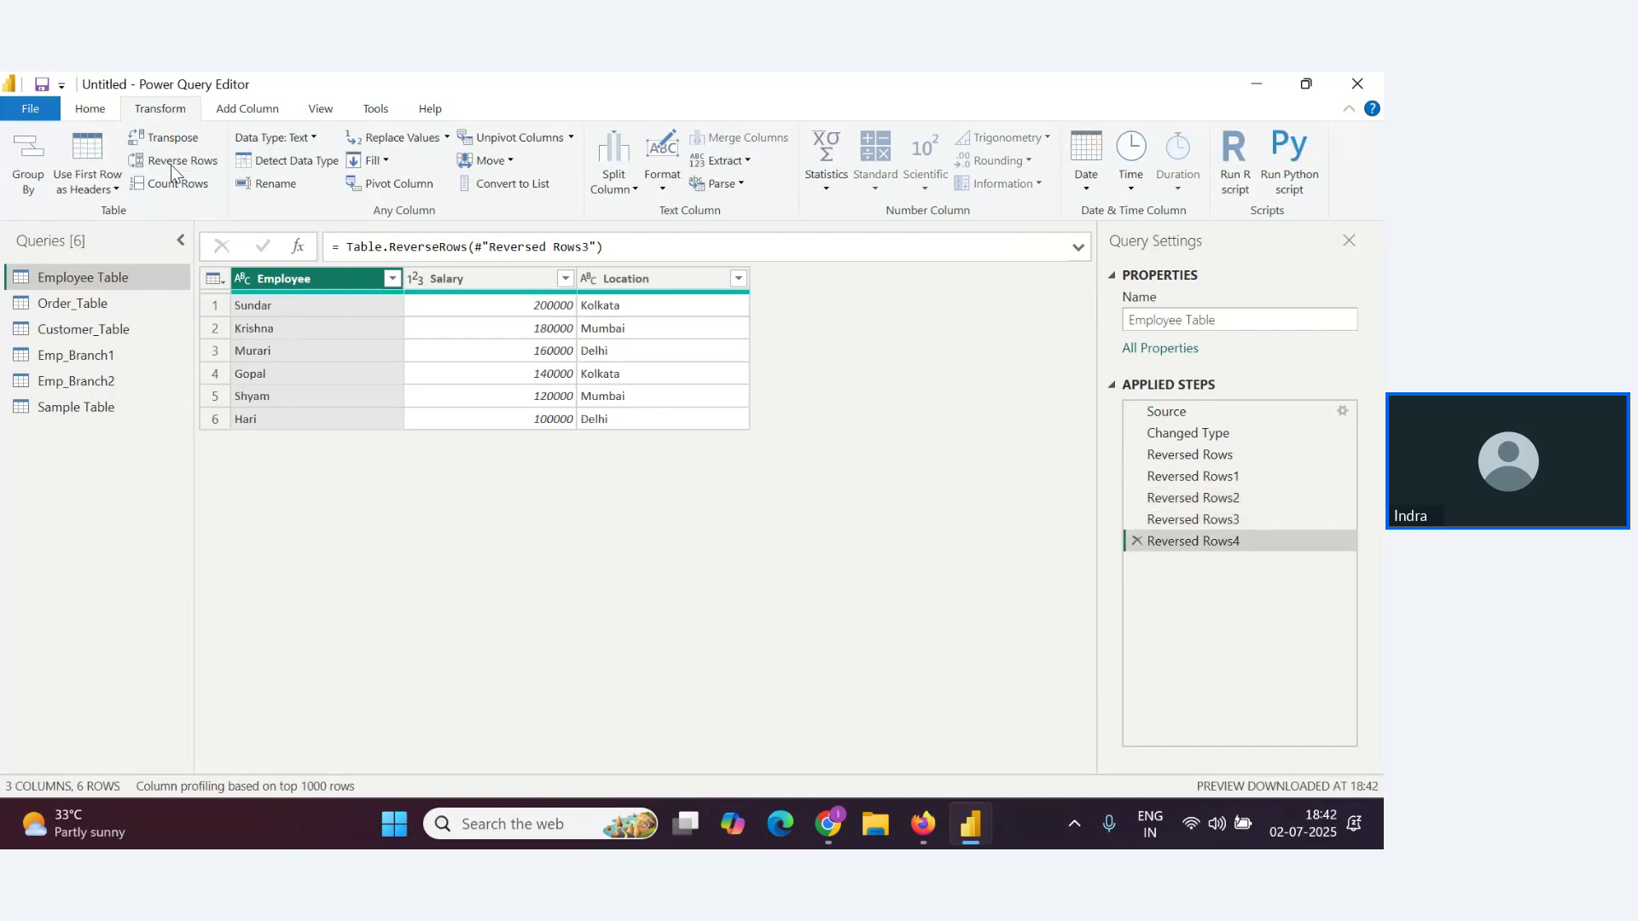
click(170, 165)
click(171, 166)
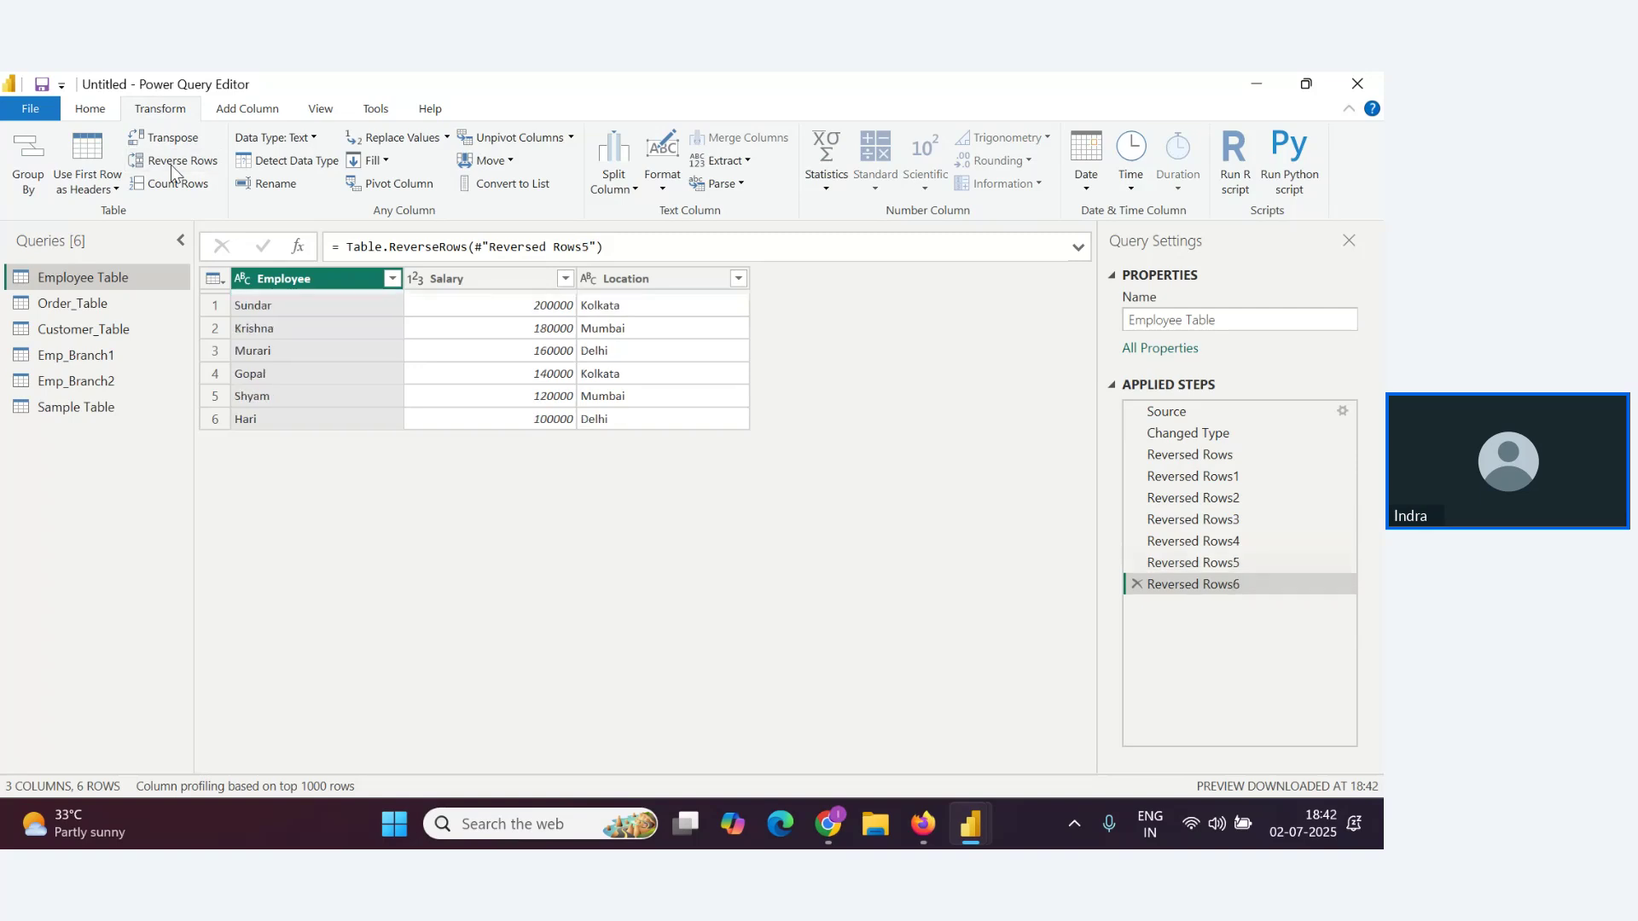
click(171, 166)
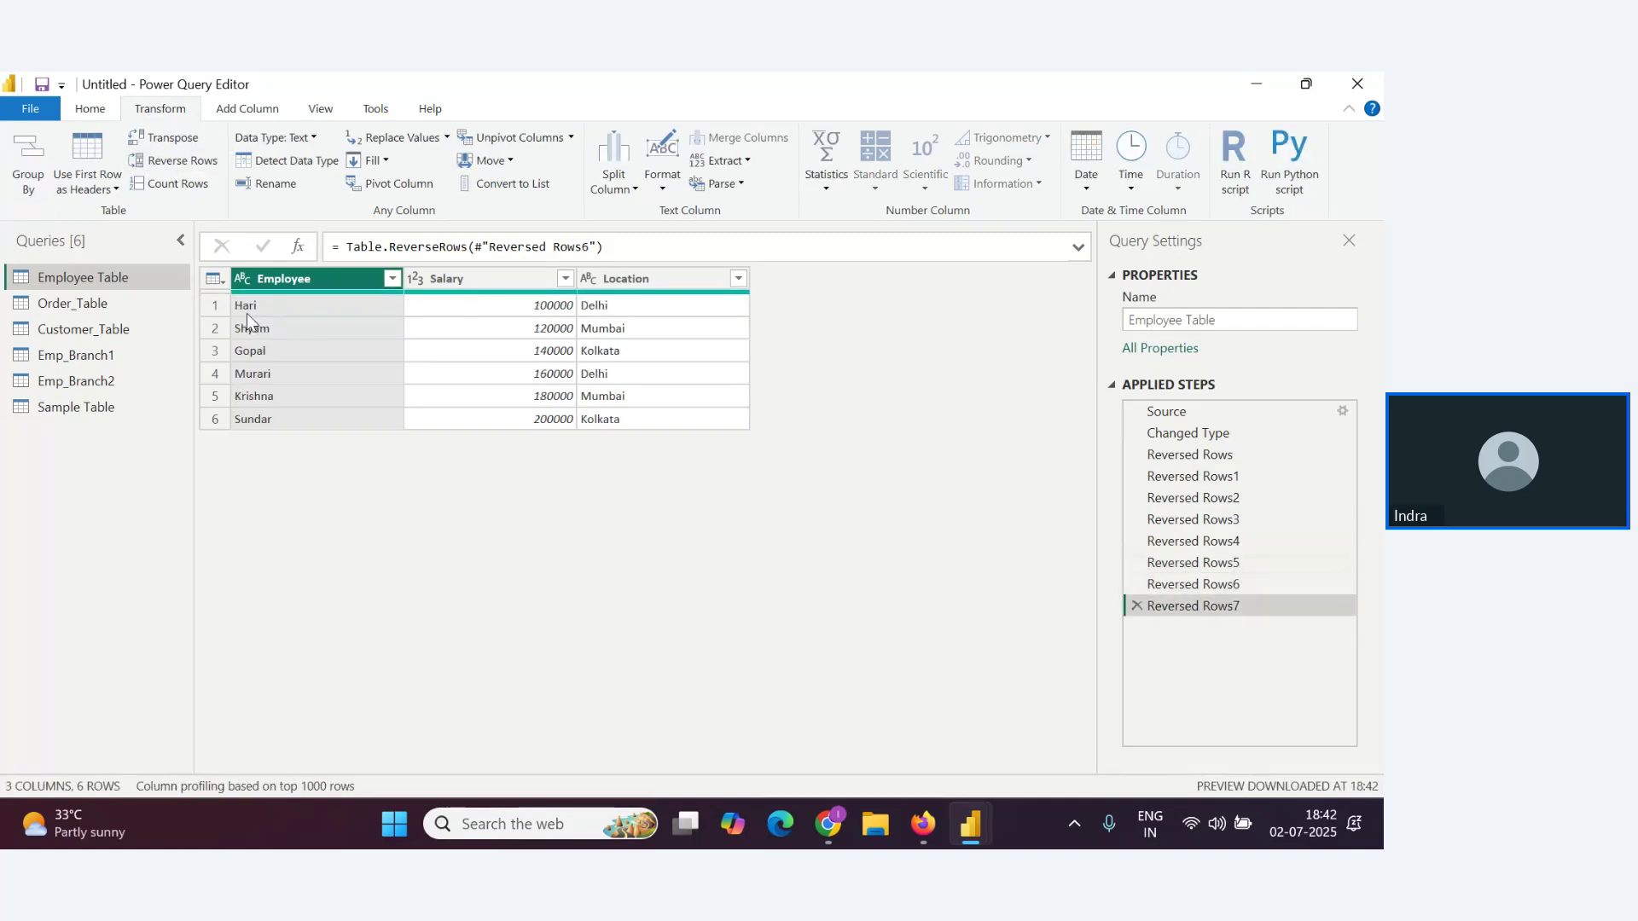
click(165, 167)
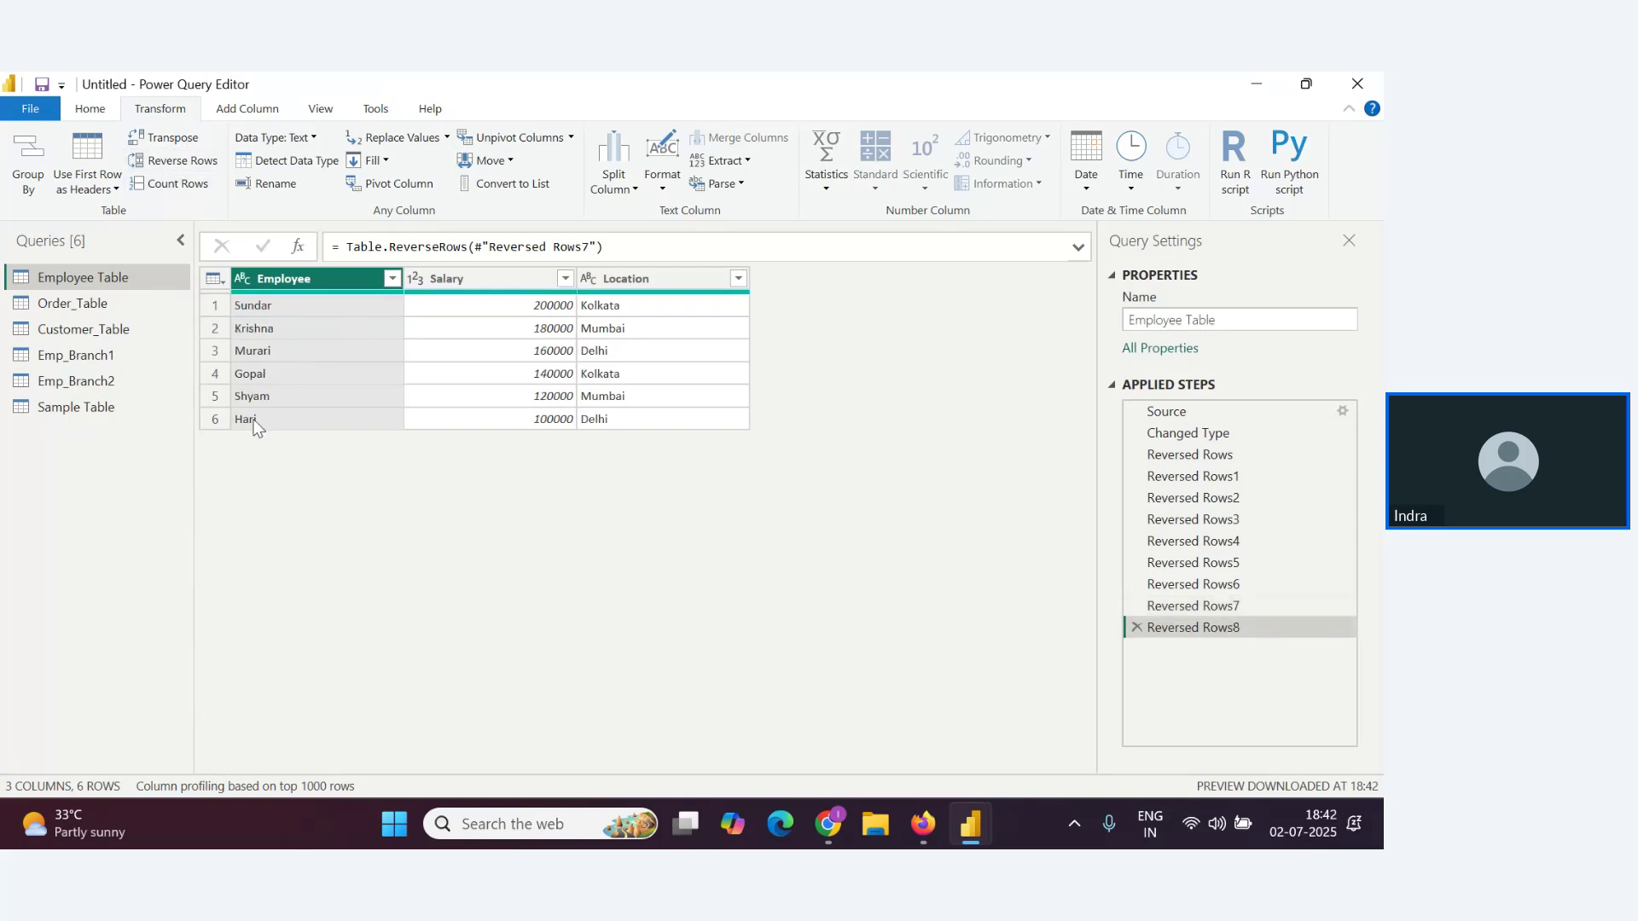
click(170, 167)
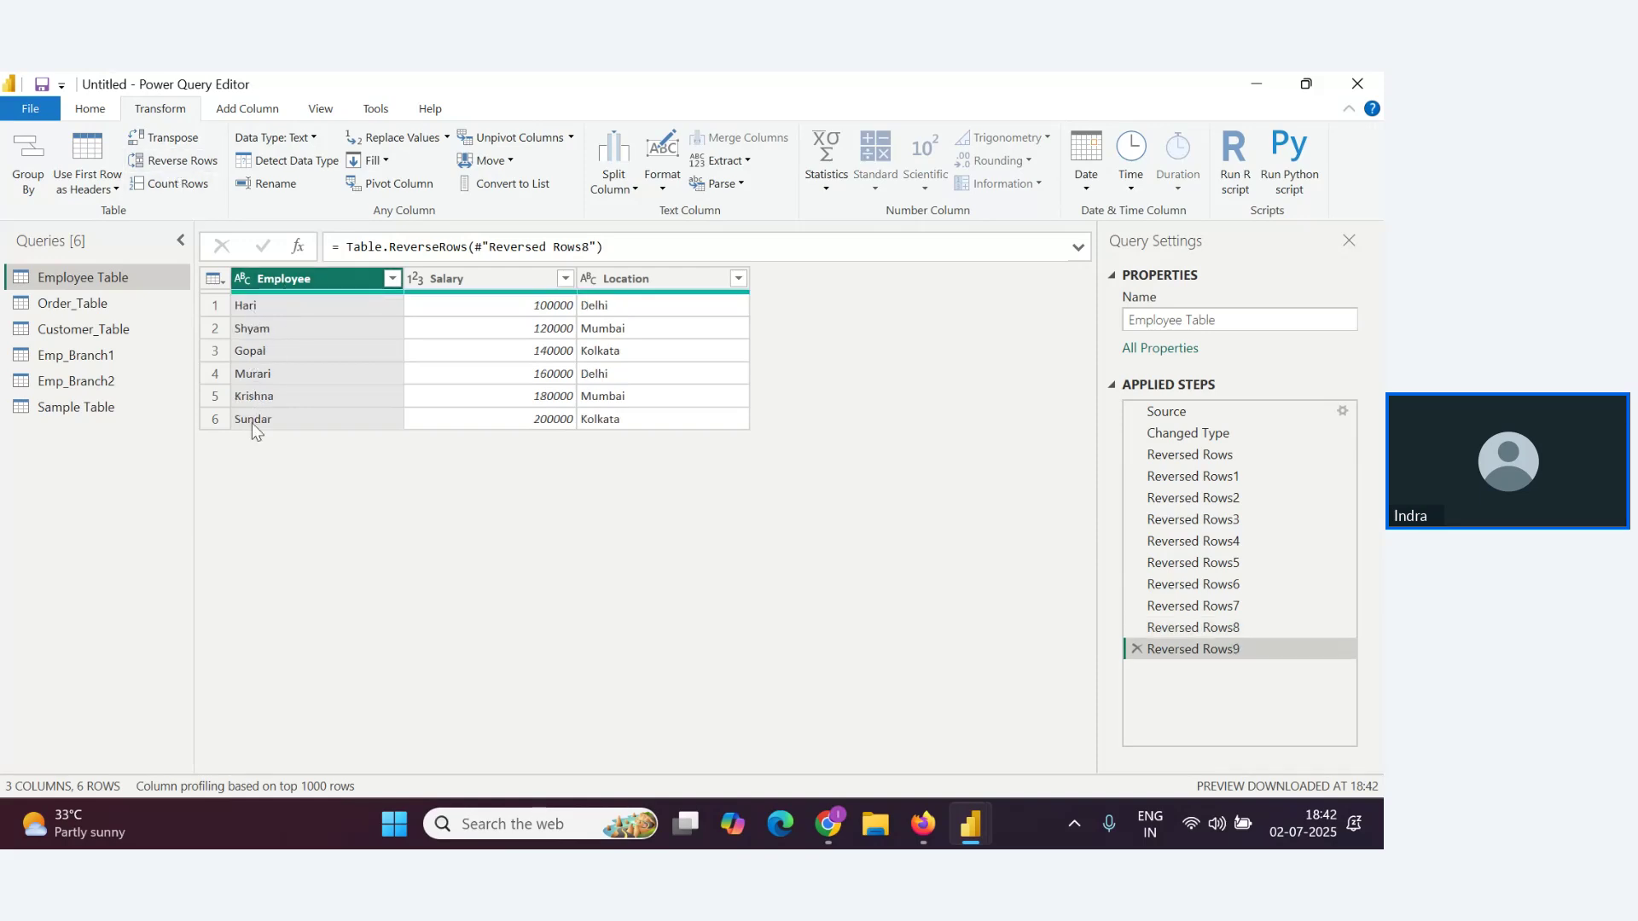
click(191, 162)
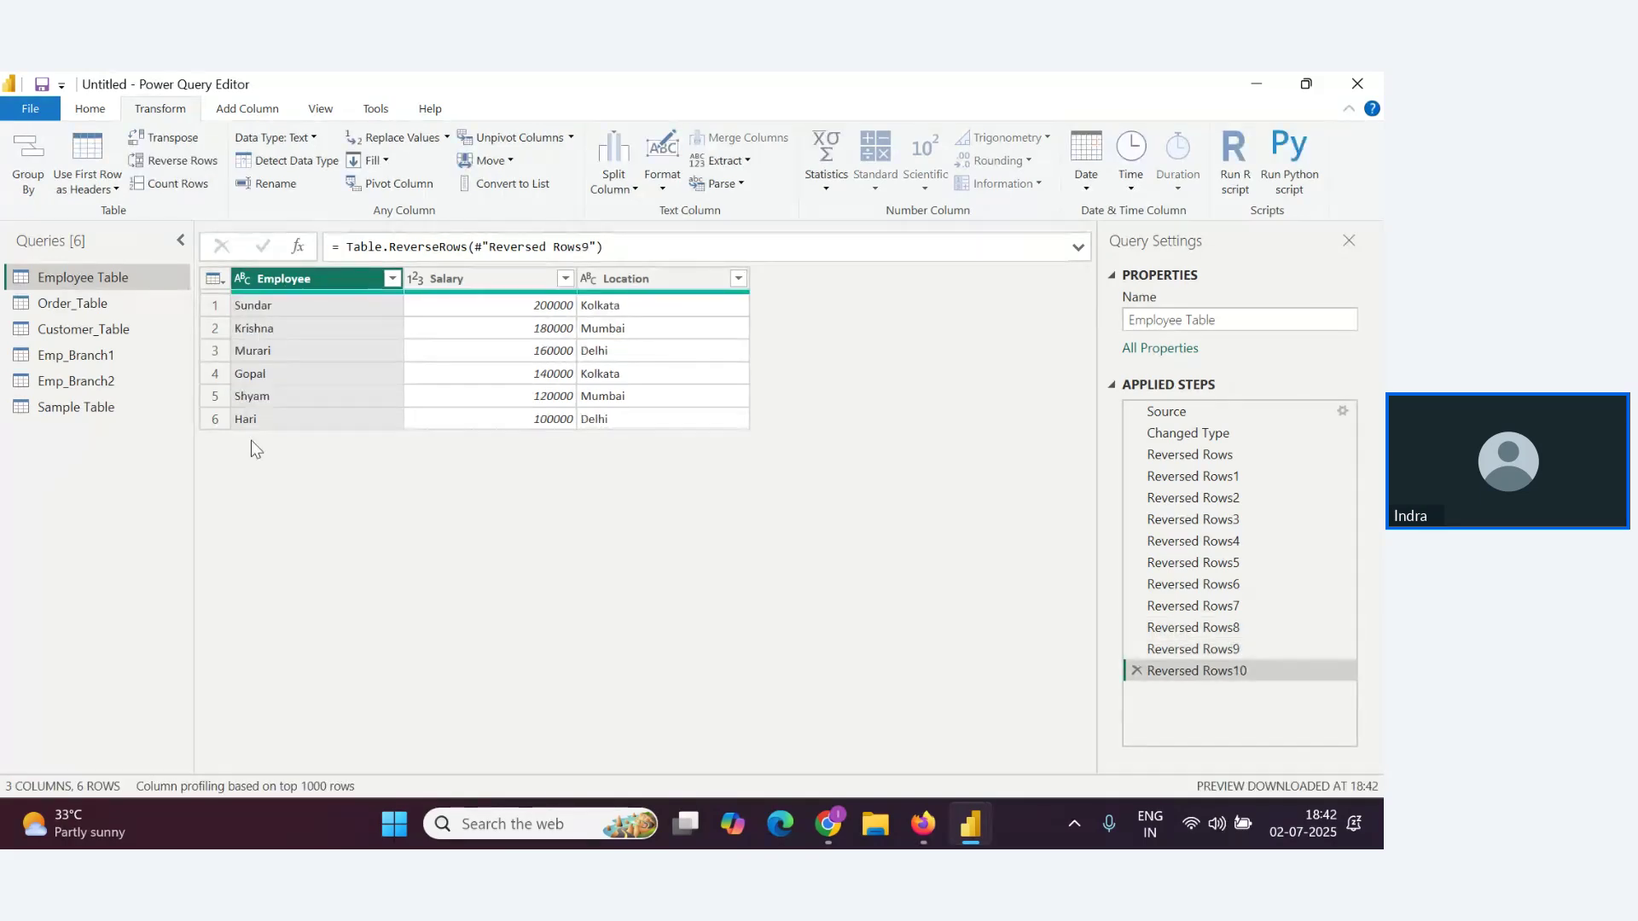
Count the rows of Employee Table and delete the resulting Counted Rows step
mouse_move(242, 291)
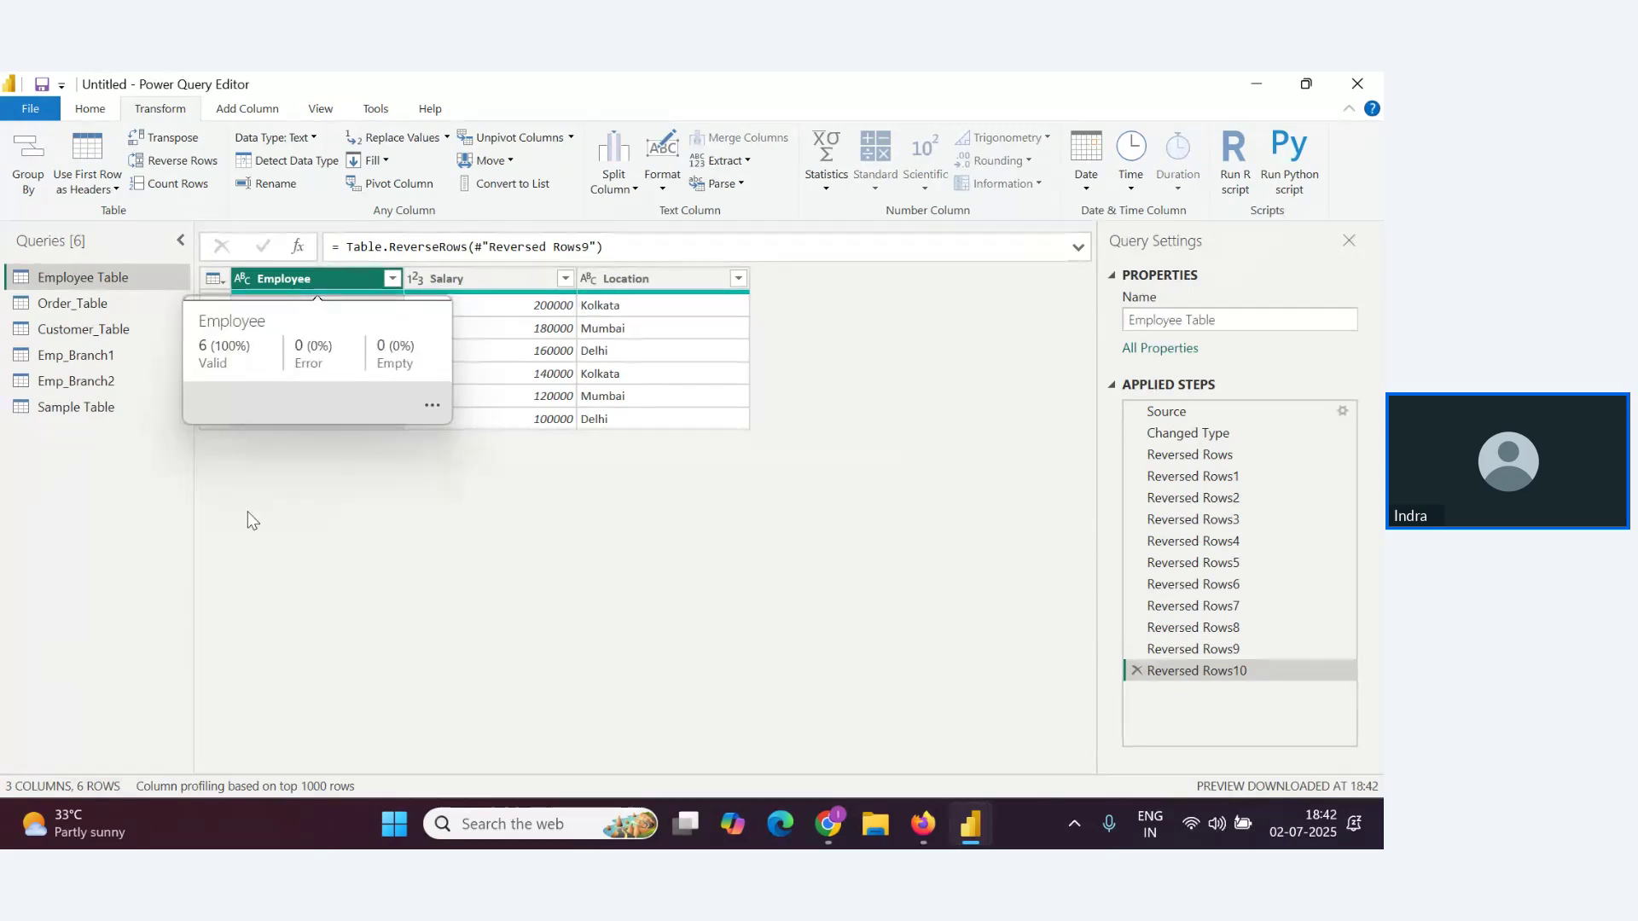
click(157, 189)
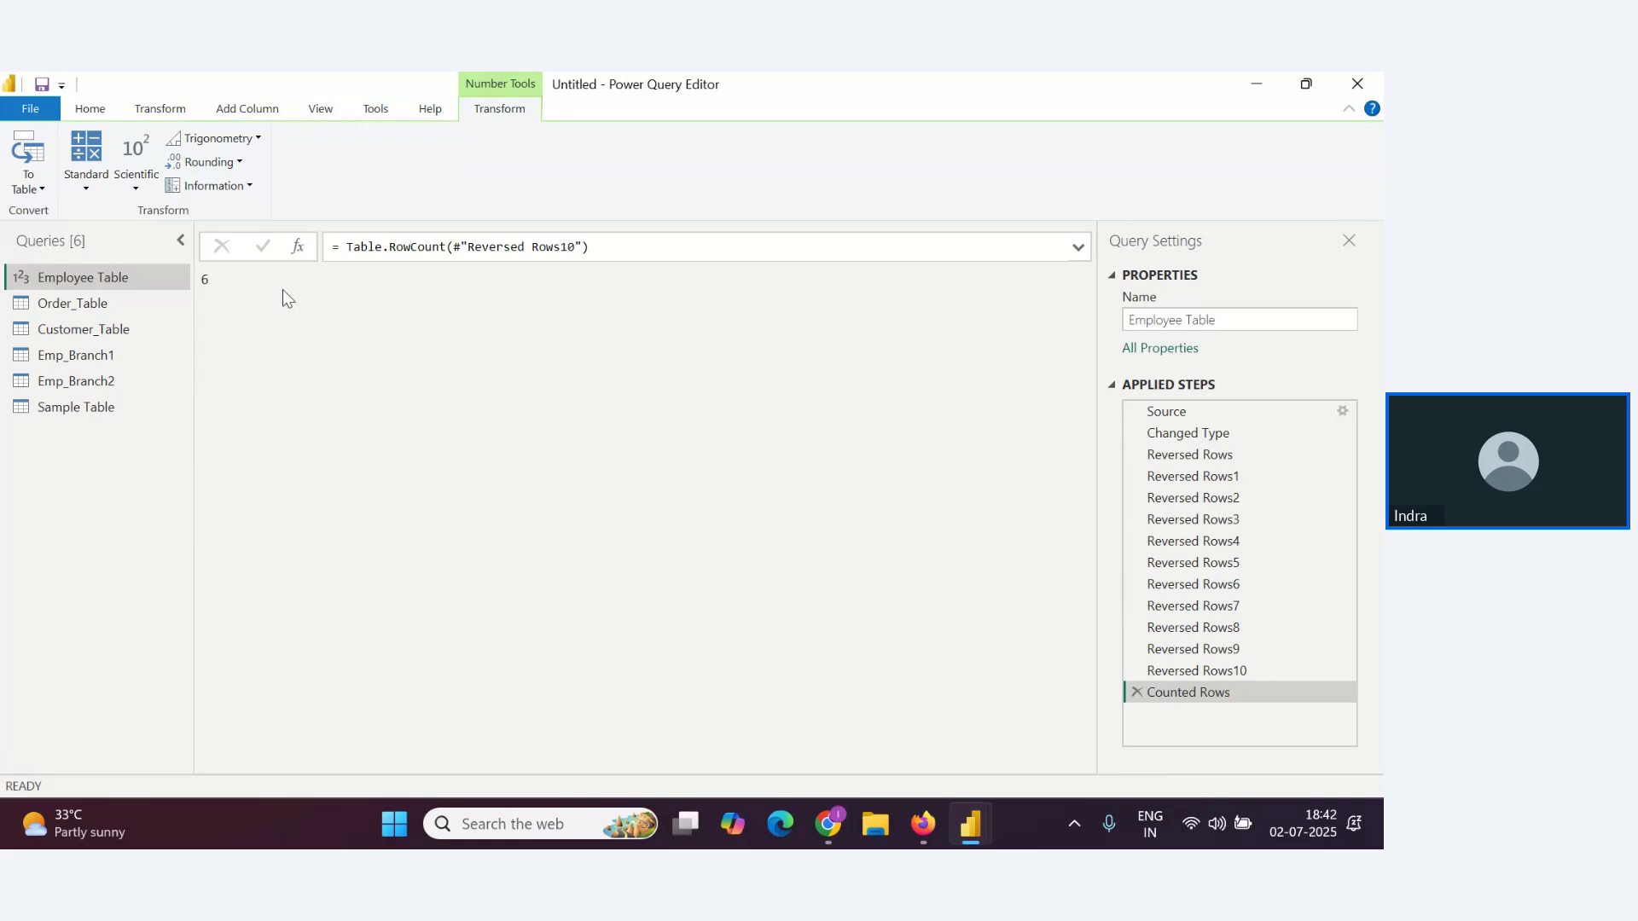
click(1137, 692)
Delete all Reversed Rows steps of Employee Table, from Reversed Rows10 back to the first, keeping Source and Changed Type
click(1136, 670)
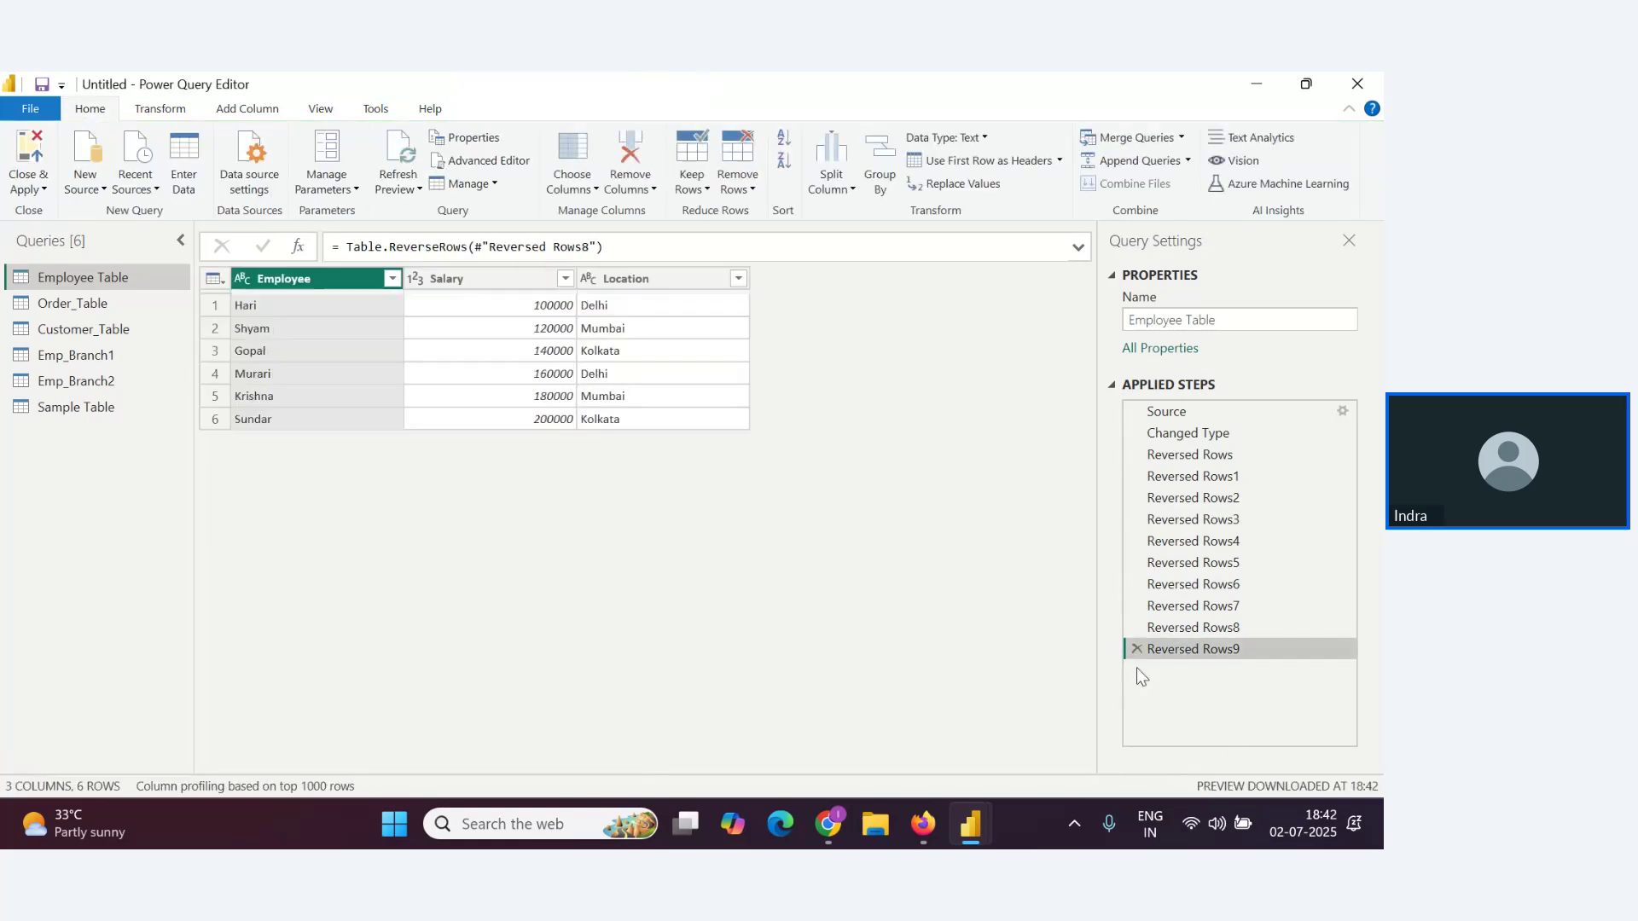
click(1136, 648)
click(1136, 628)
click(1137, 606)
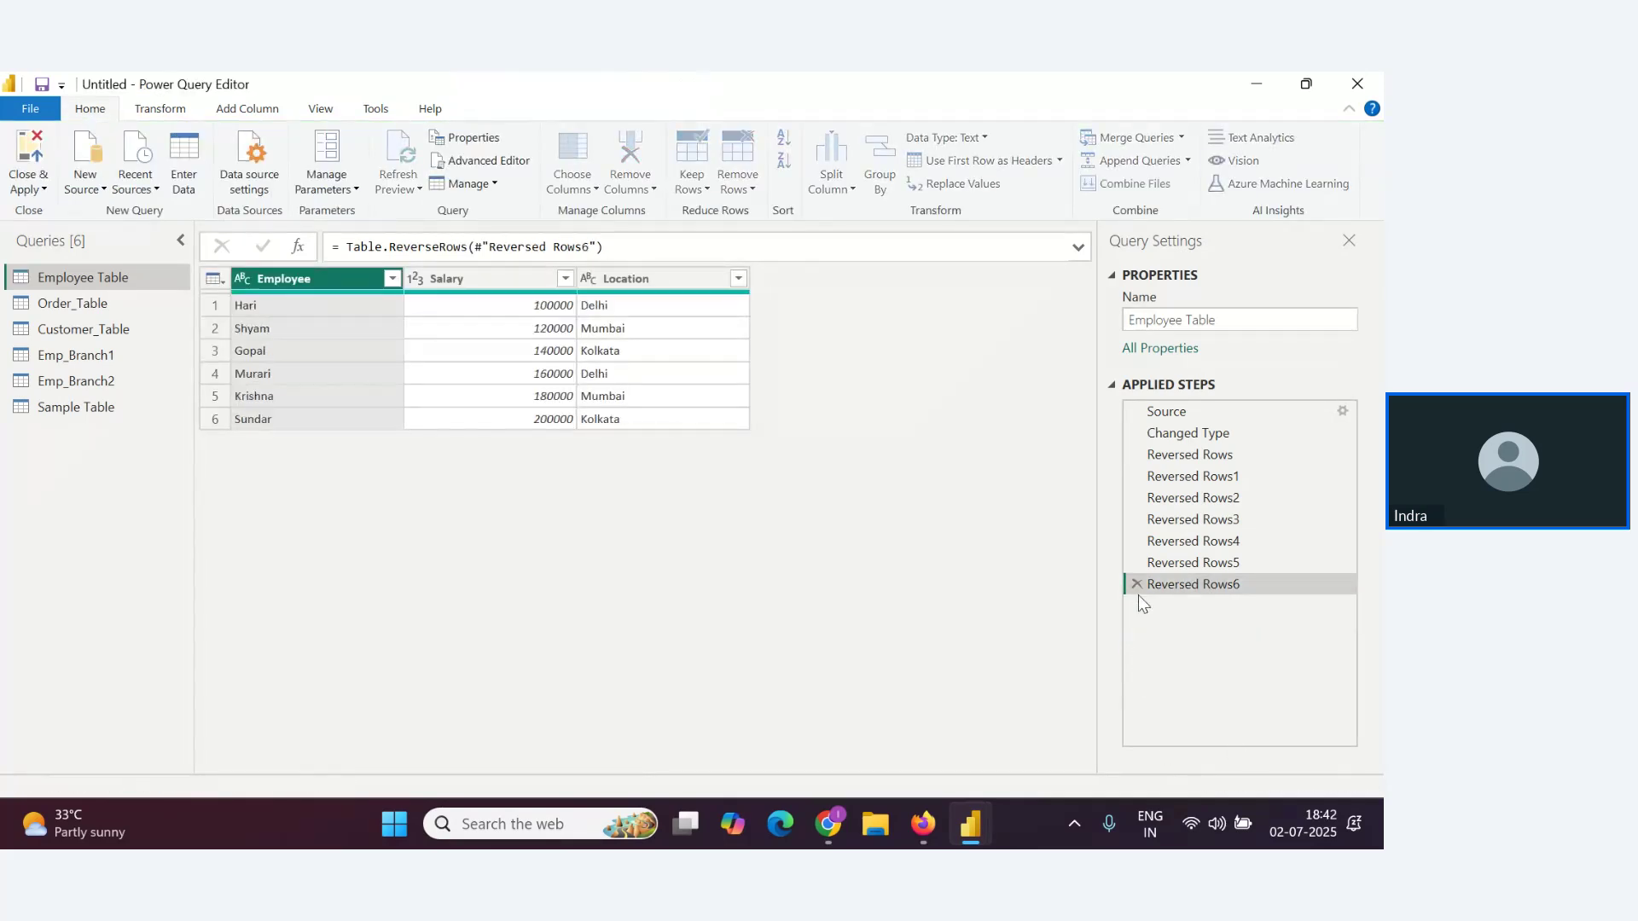
click(1136, 585)
click(1136, 563)
click(1136, 541)
click(1137, 519)
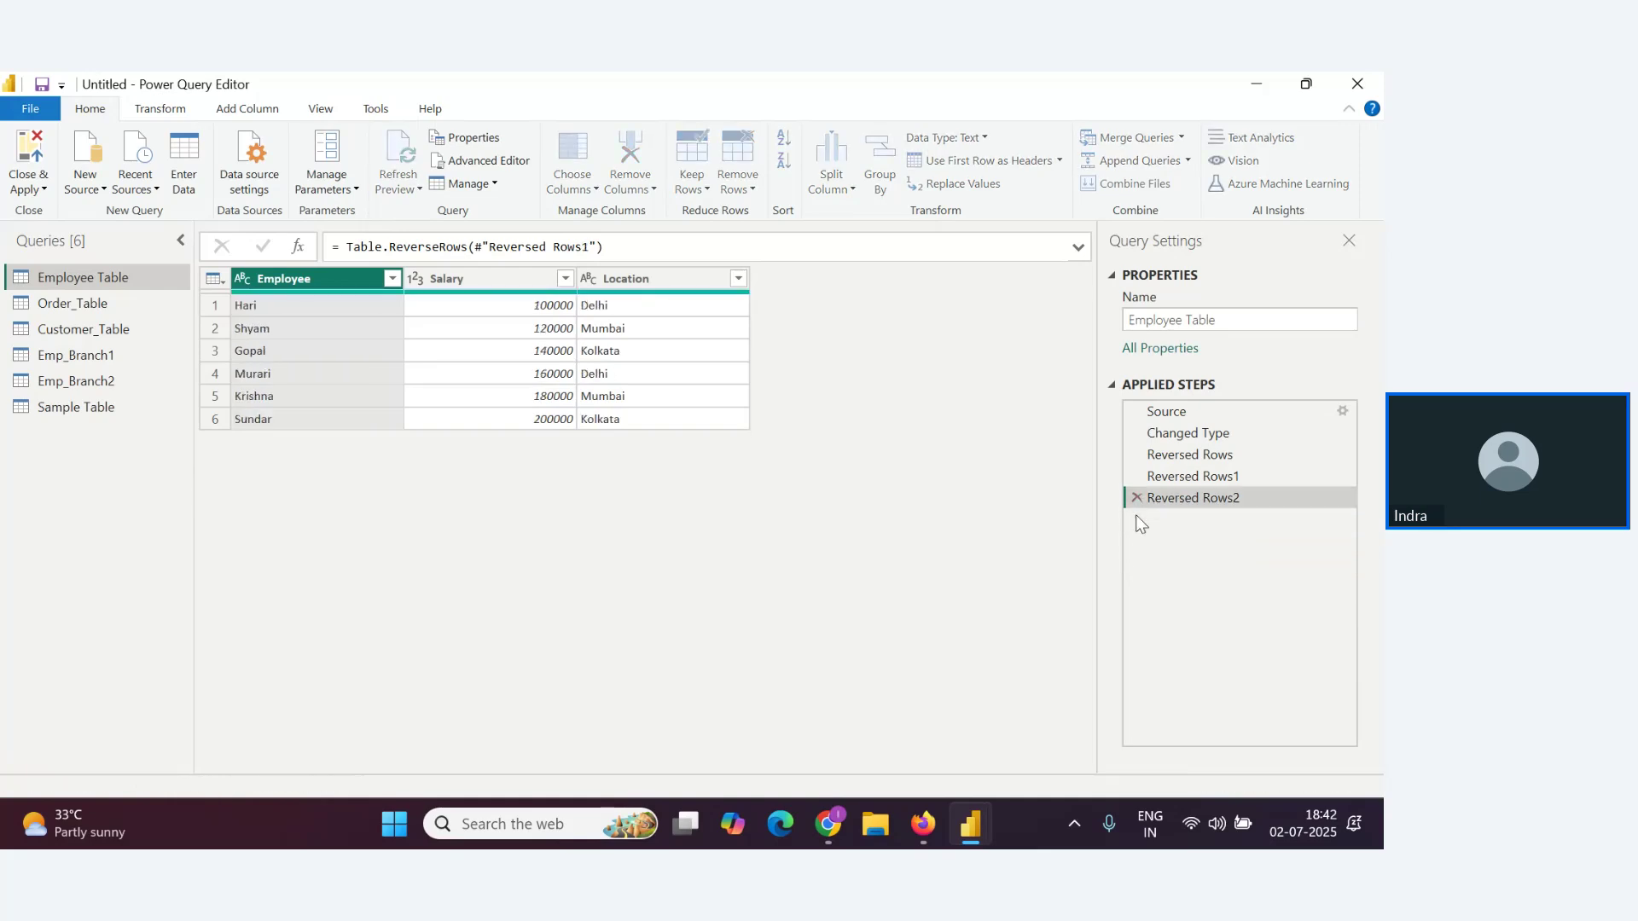
click(1137, 498)
click(1137, 476)
click(1136, 454)
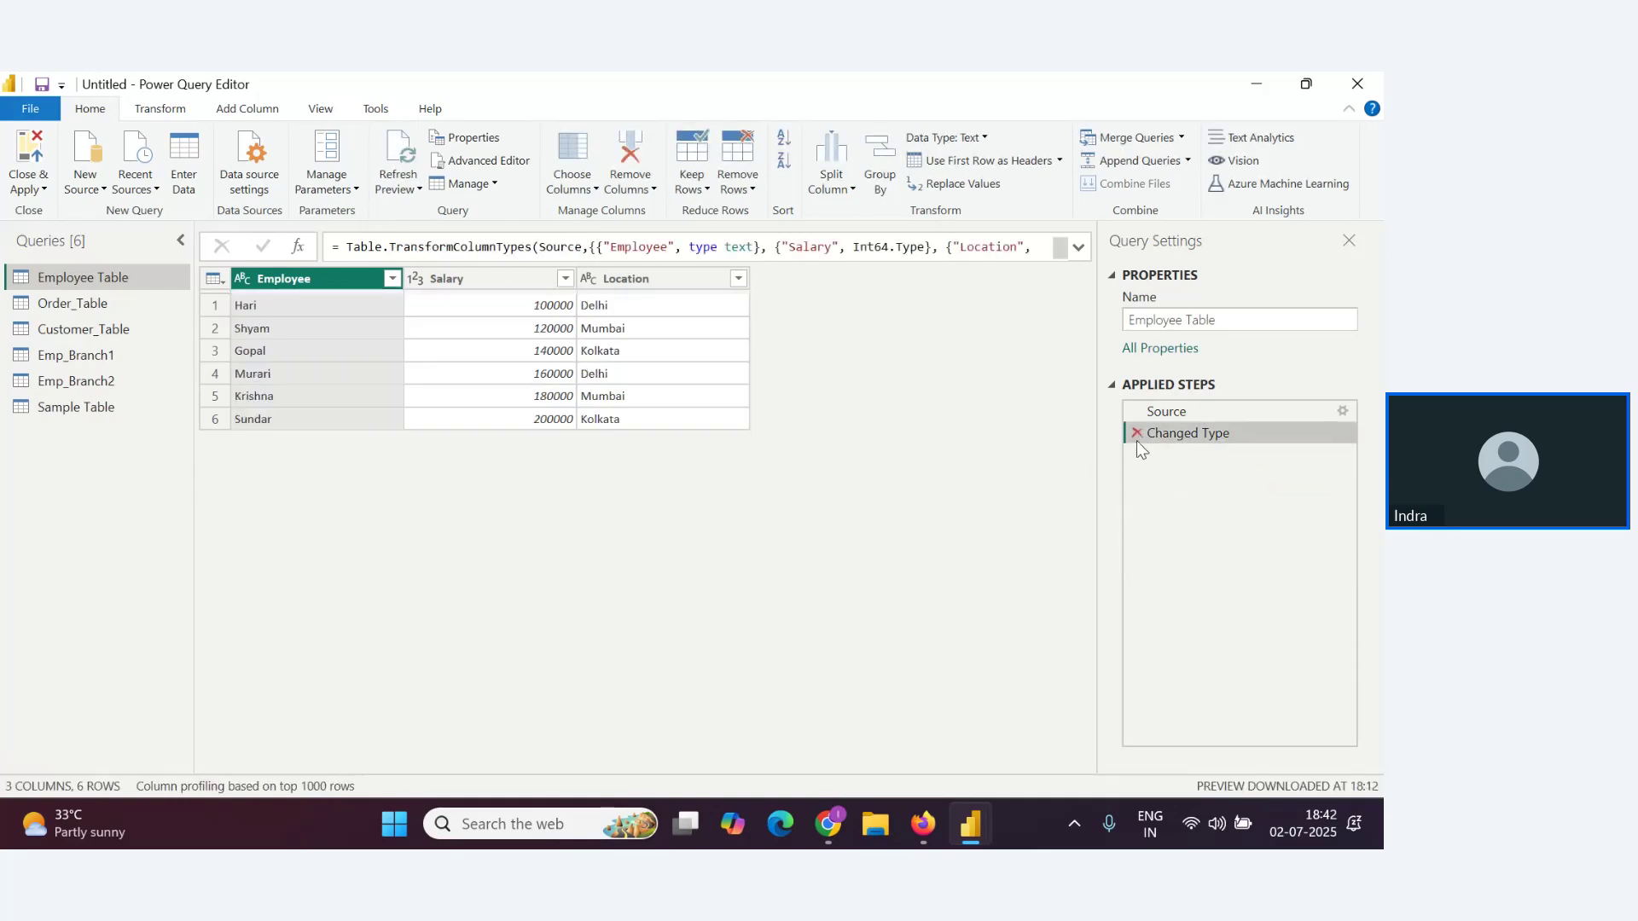
Switch to the Zoho webinar and read the attendees' Q&A entries, including the question about when to use transpose
key(alt+Tab)
scroll(330, 618, down, 3)
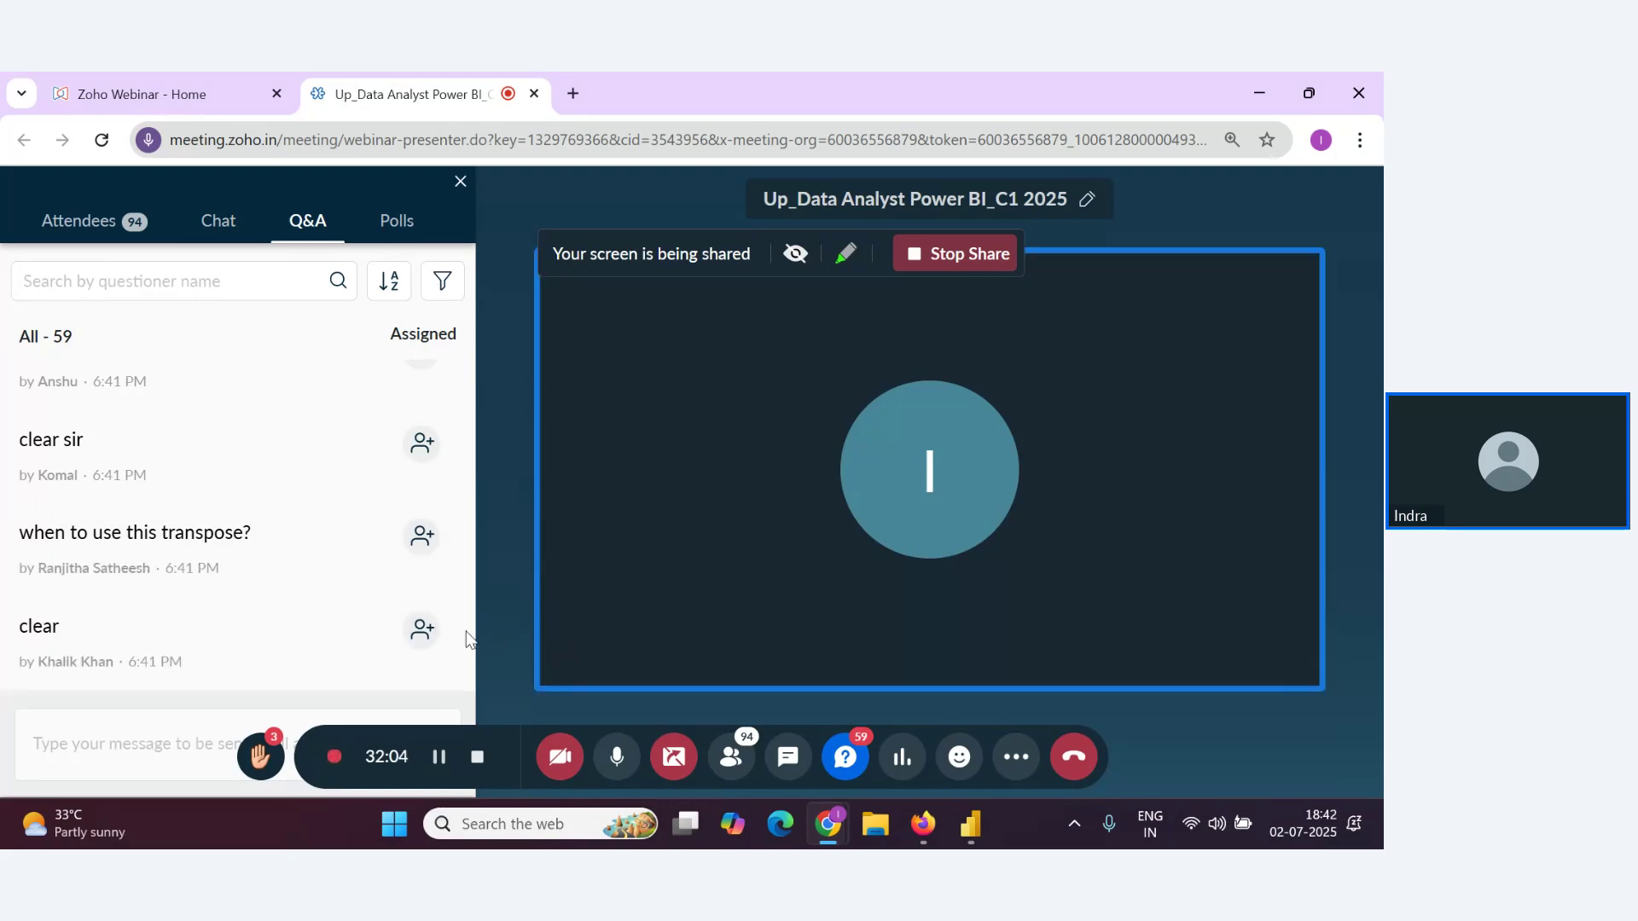
mouse_move(358, 647)
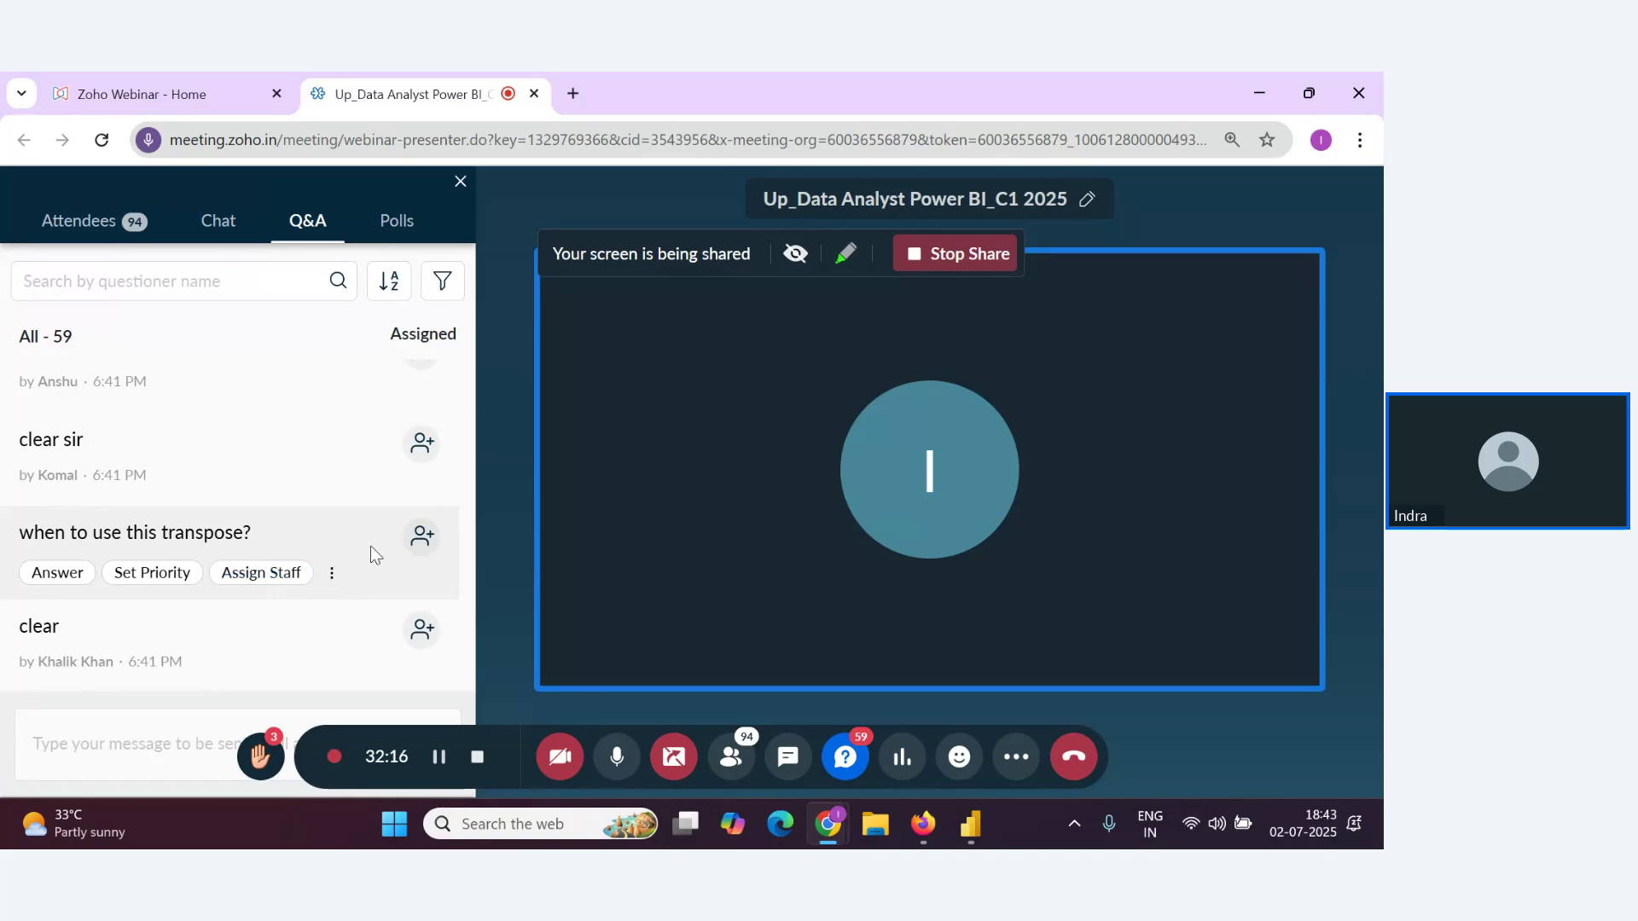
key(alt+Tab)
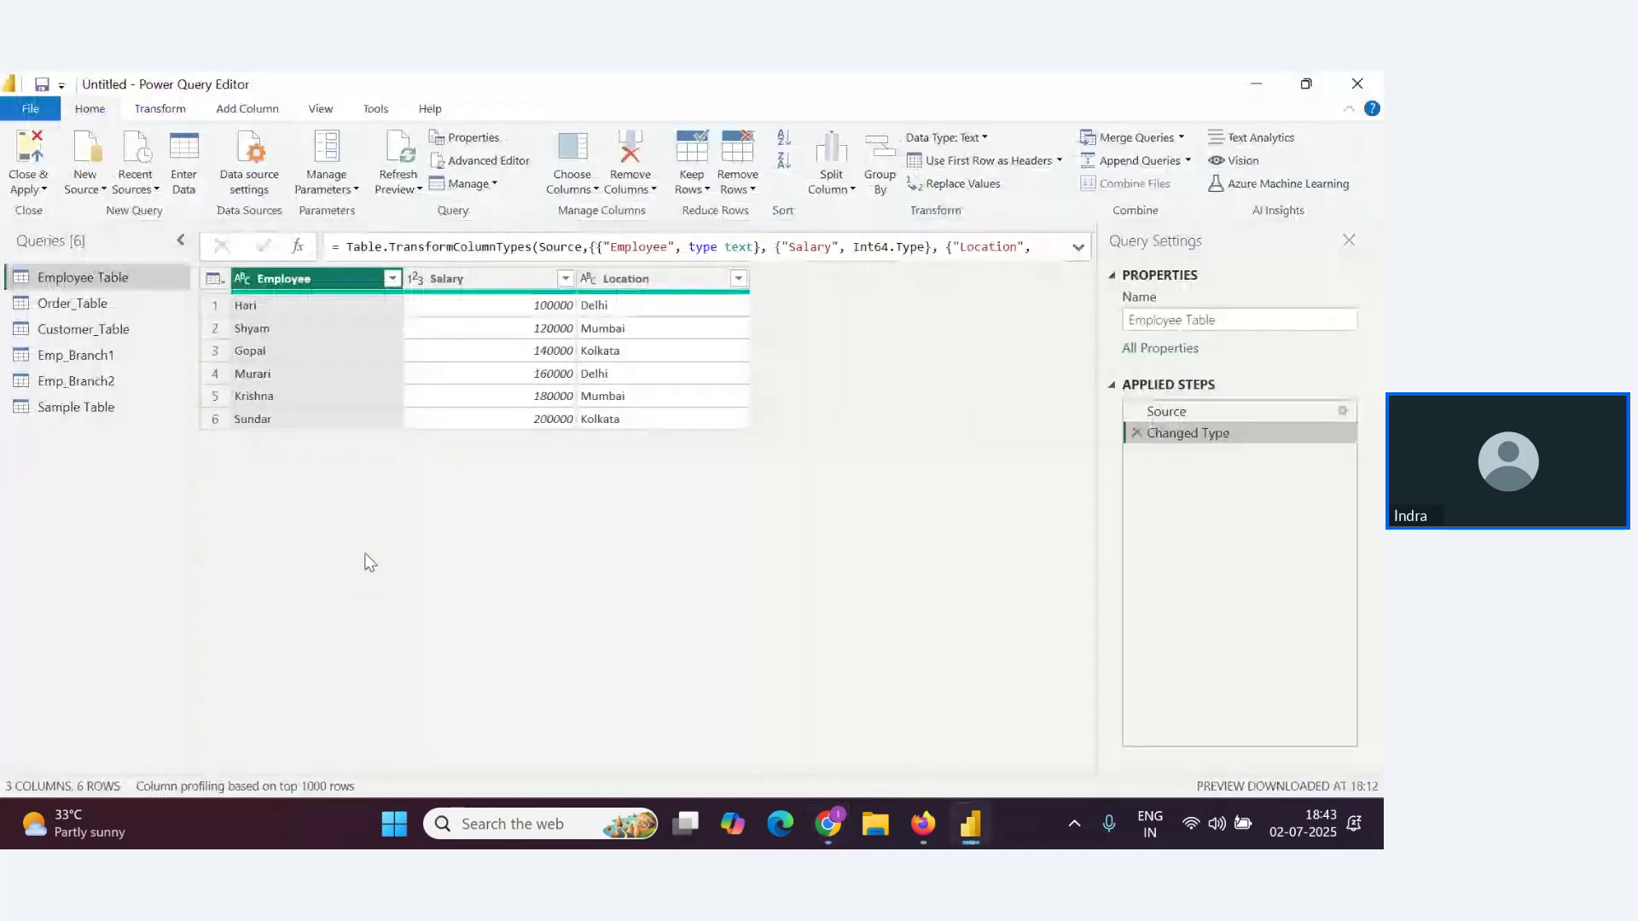
key(alt+Tab)
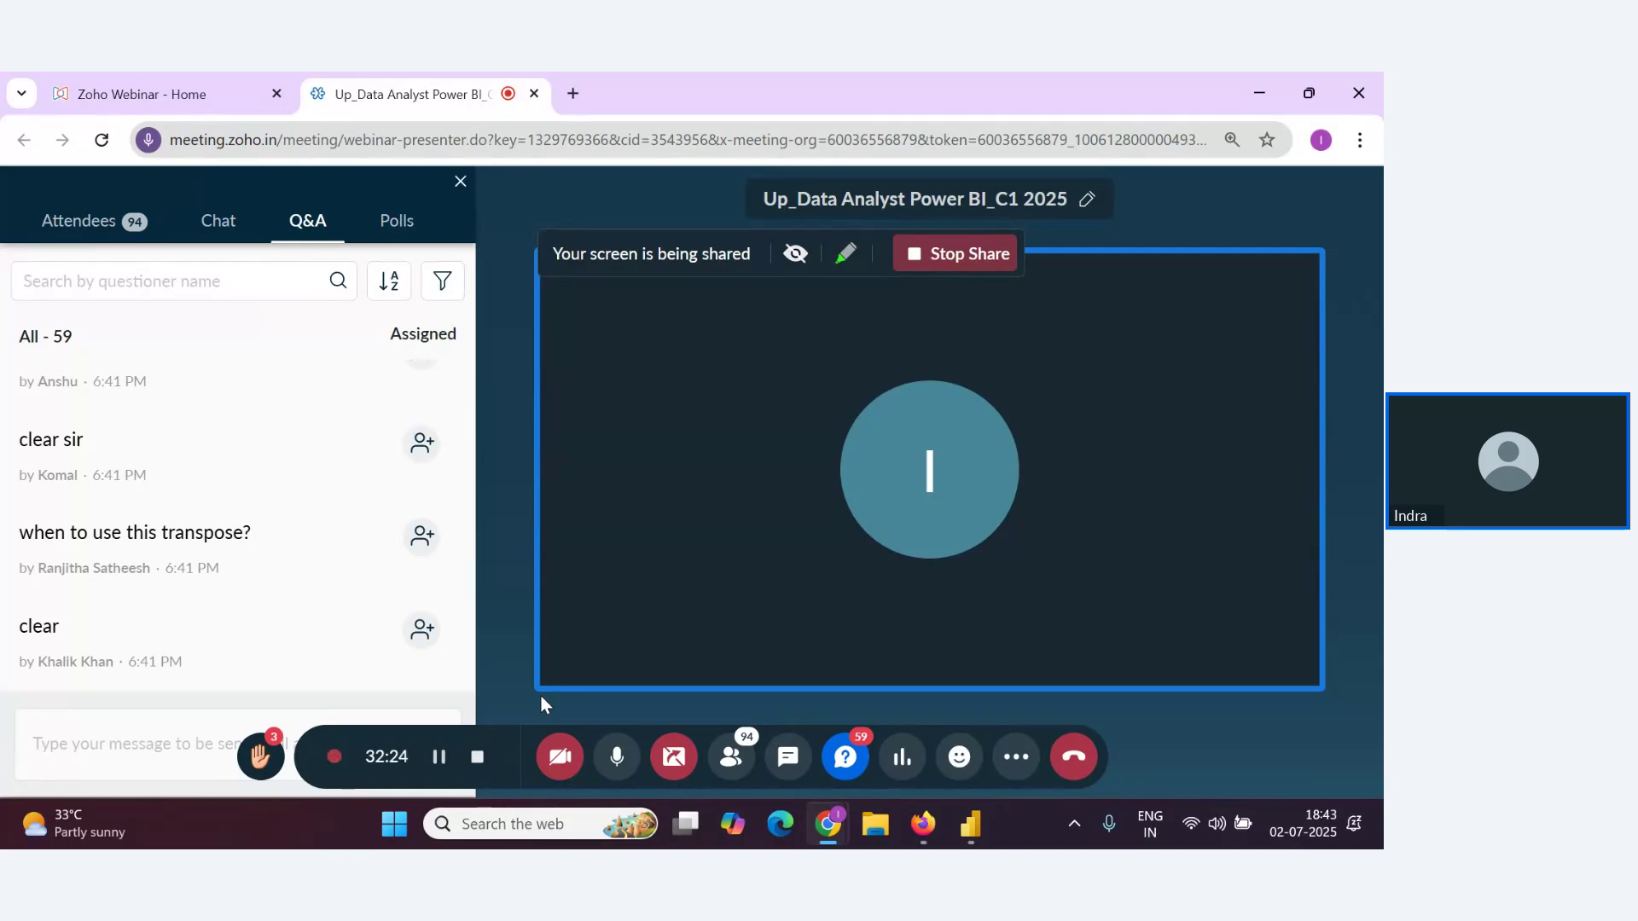
scroll(370, 541, up, 3)
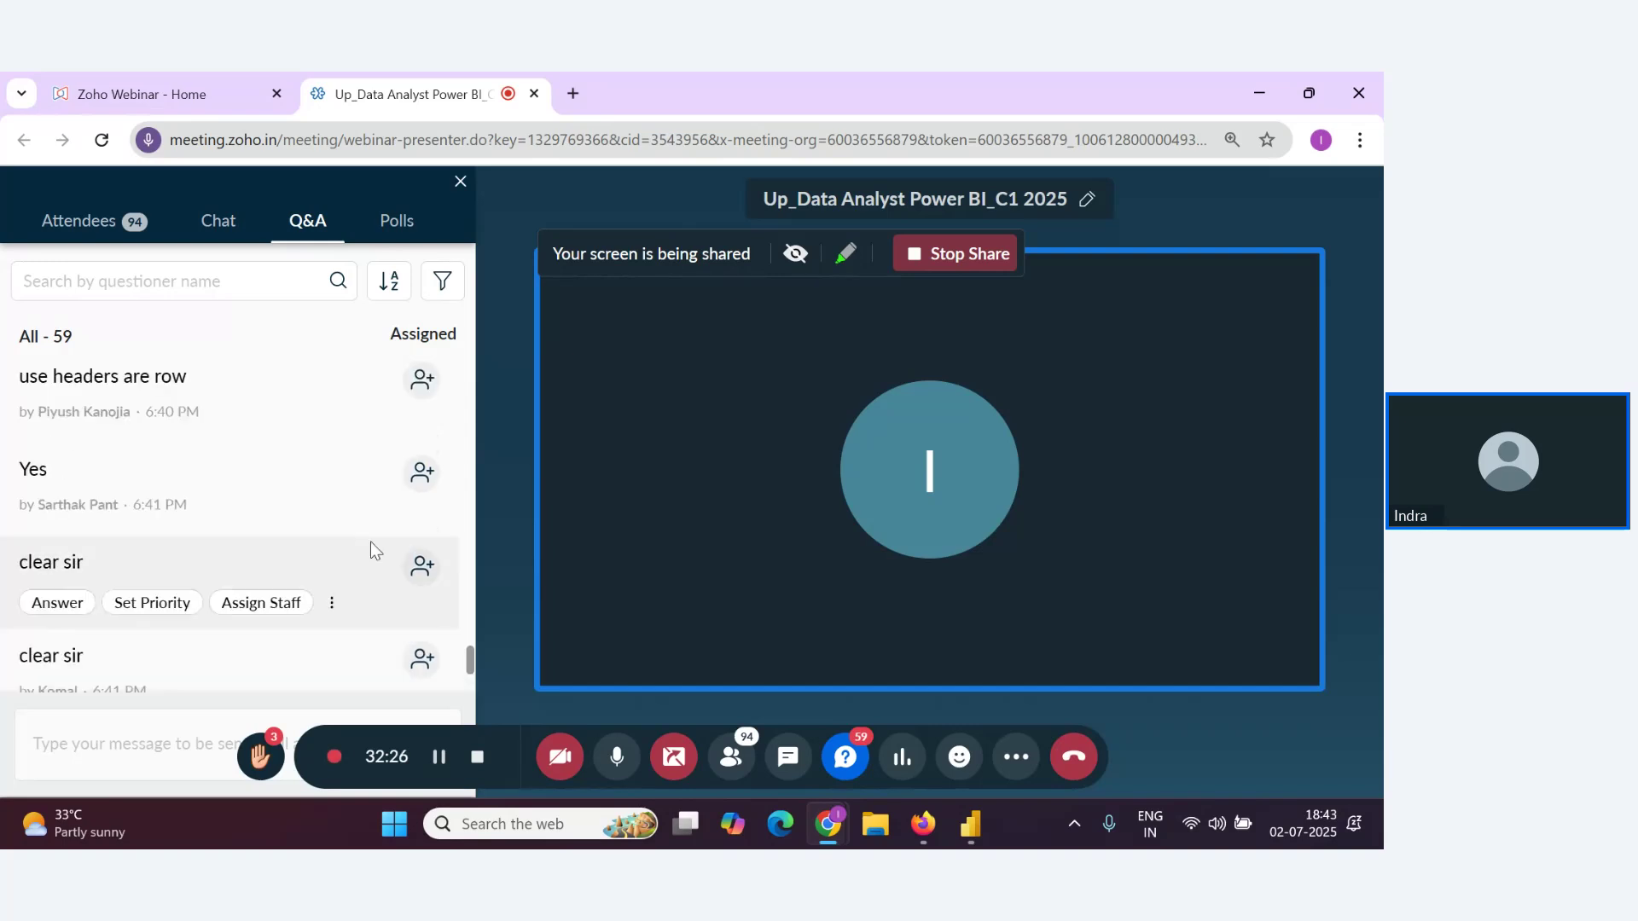
scroll(371, 541, down, 2)
key(alt+Tab)
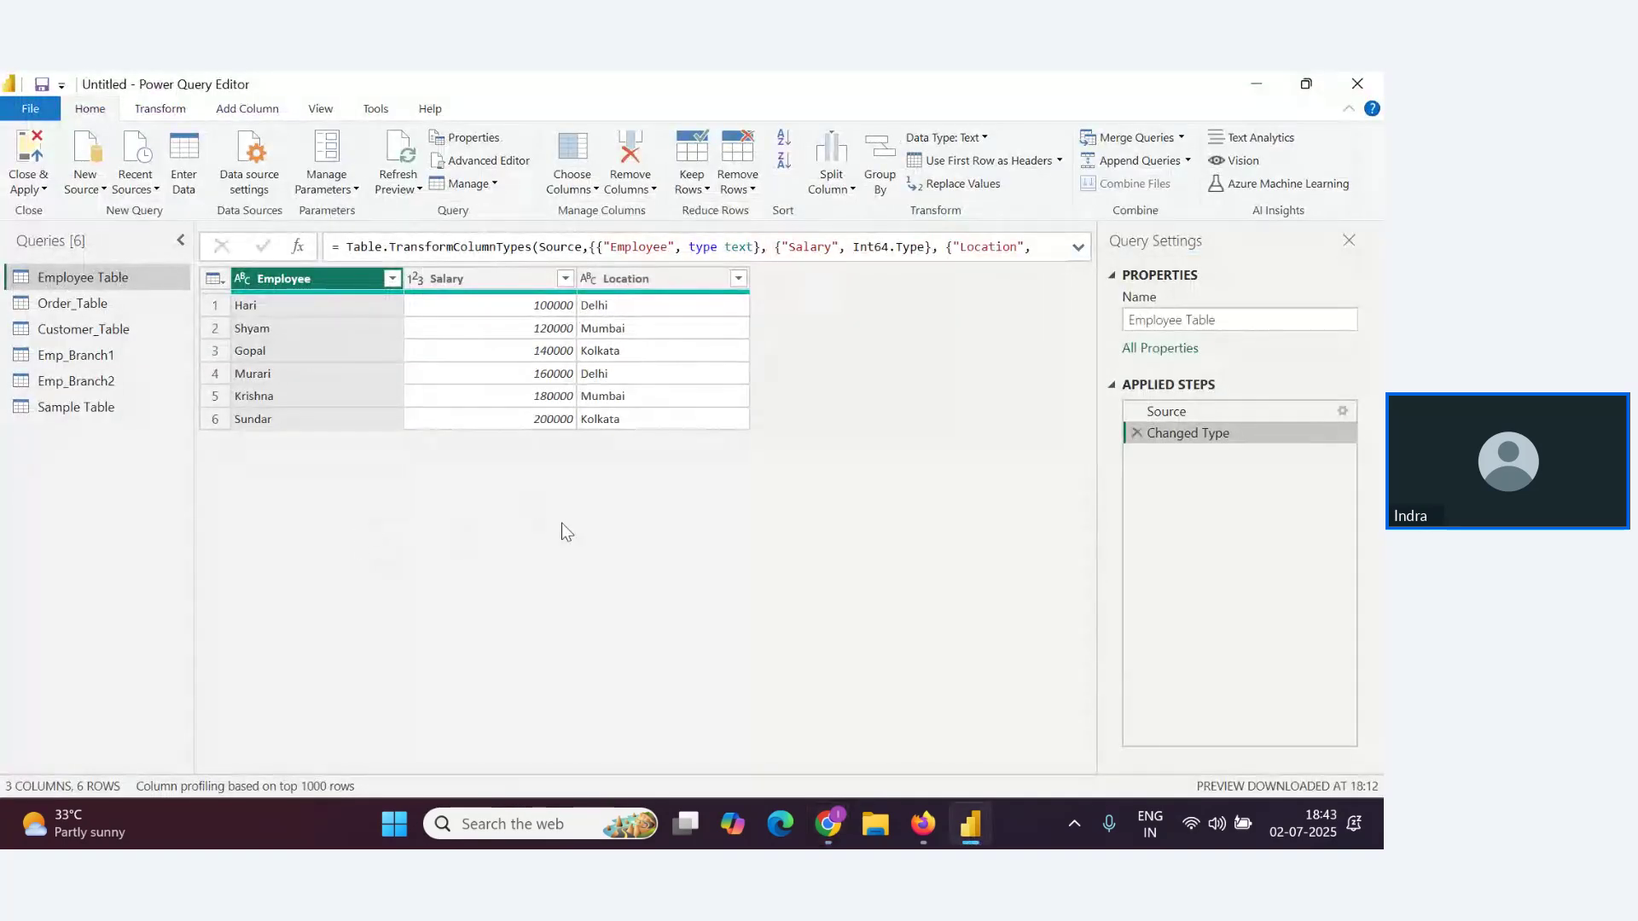
key(alt+Tab)
key(alt+Tab)
key(alt+Tab)
key(alt+Tab)
key(alt+Tab)
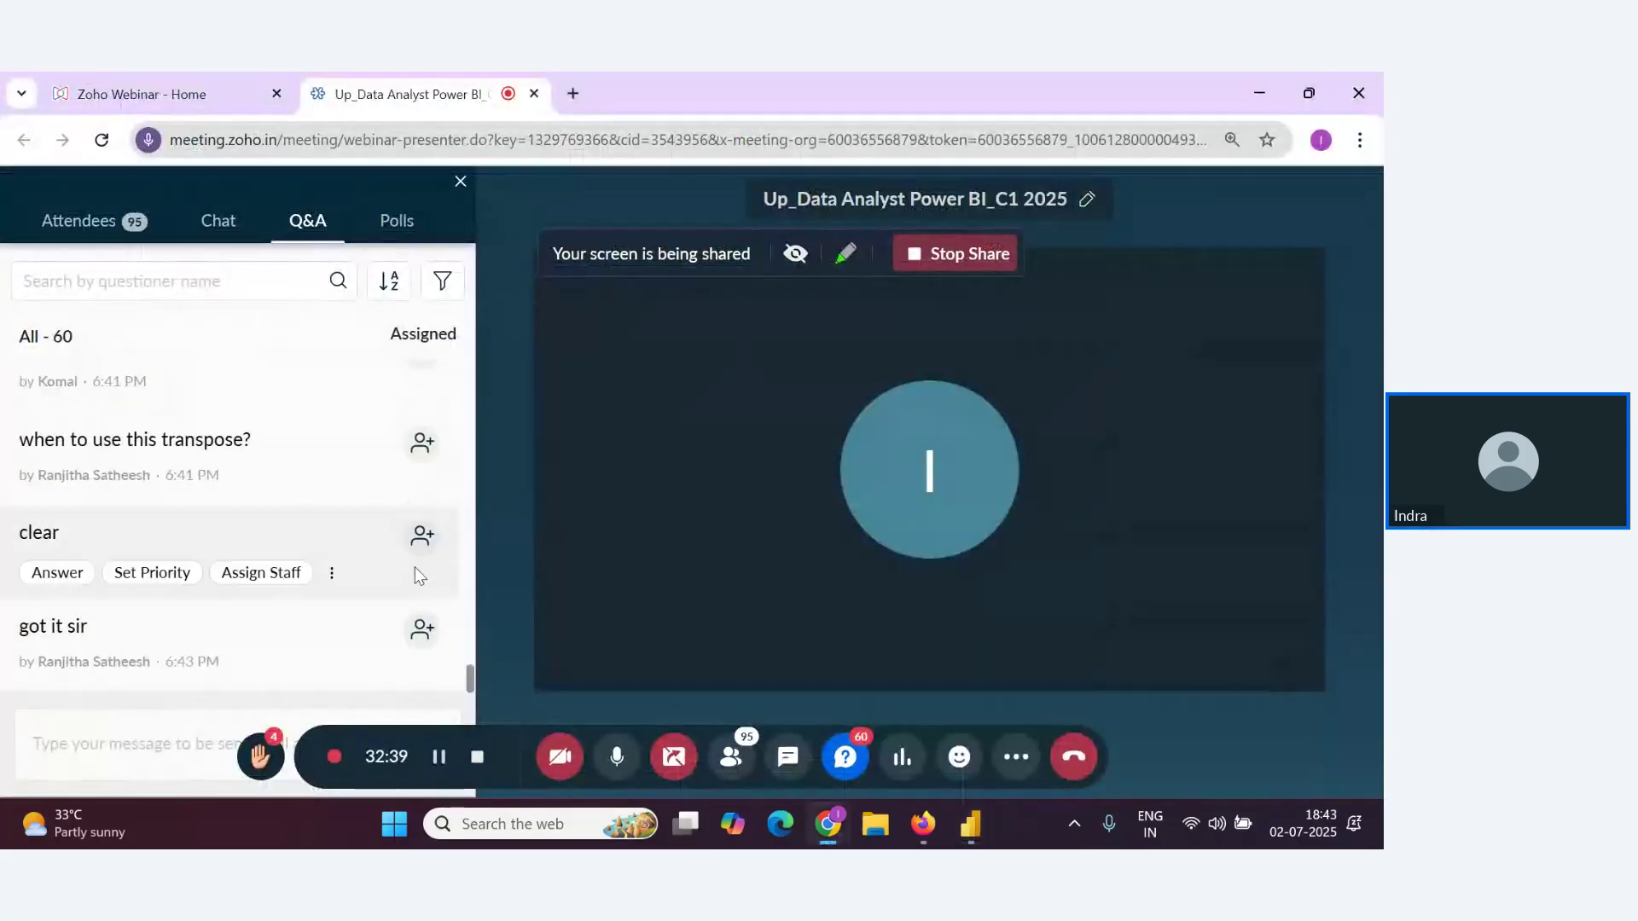
Switch to the Notes document in Google Docs and add the line "15. Pivoting" below "14. Transpose"
key(alt+Tab)
key(alt+Tab)
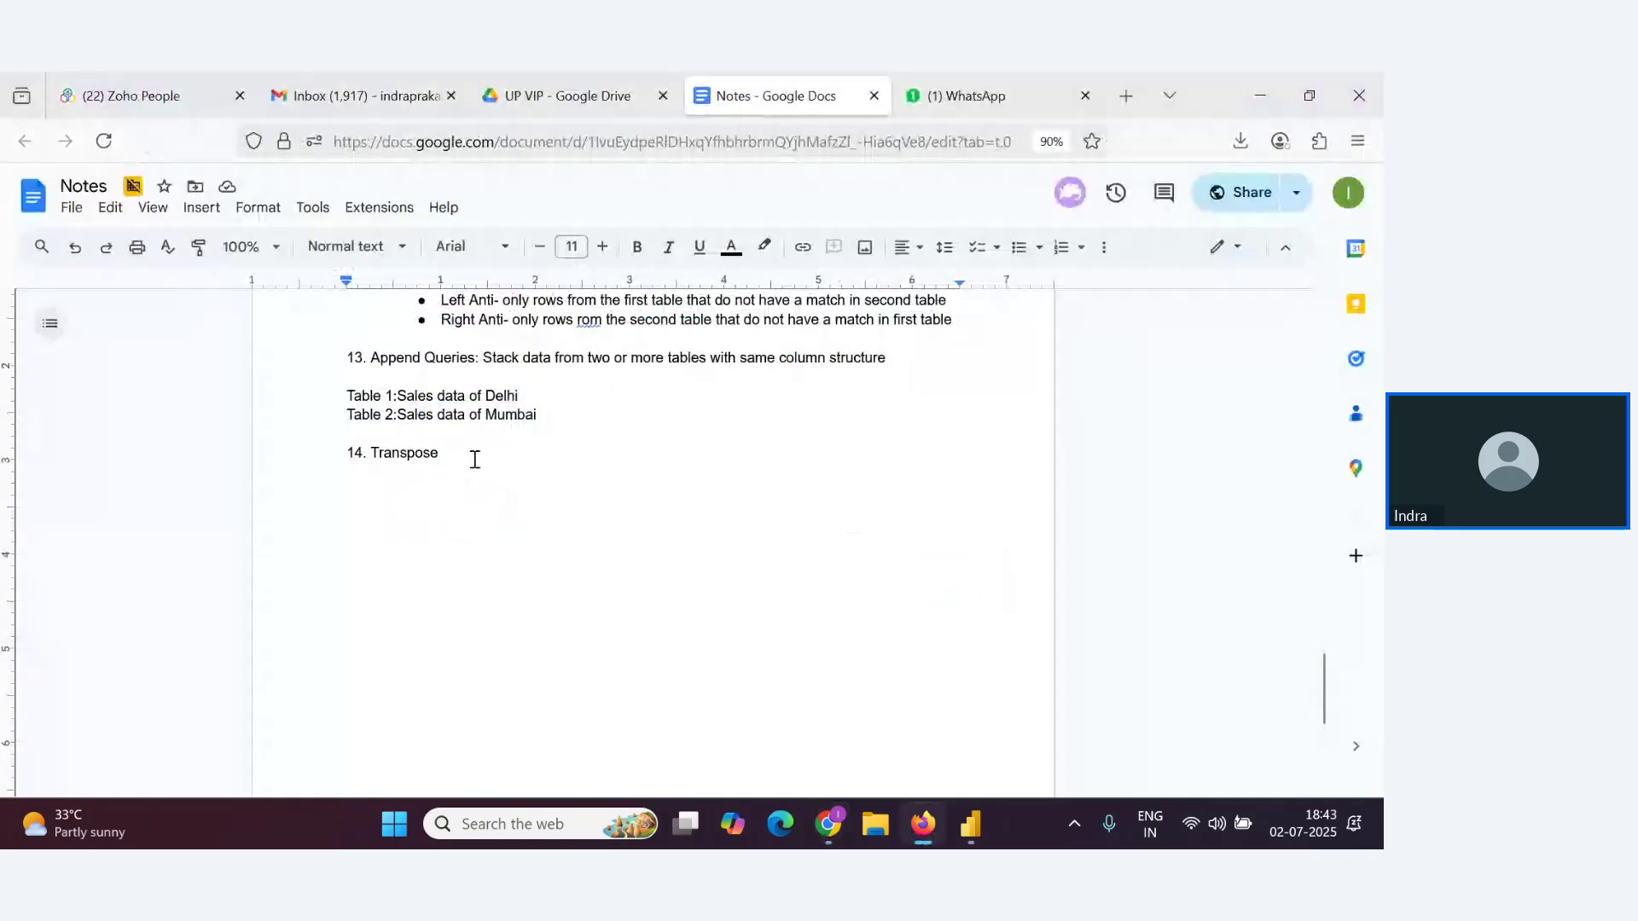
key(Return)
text(15. Pi)
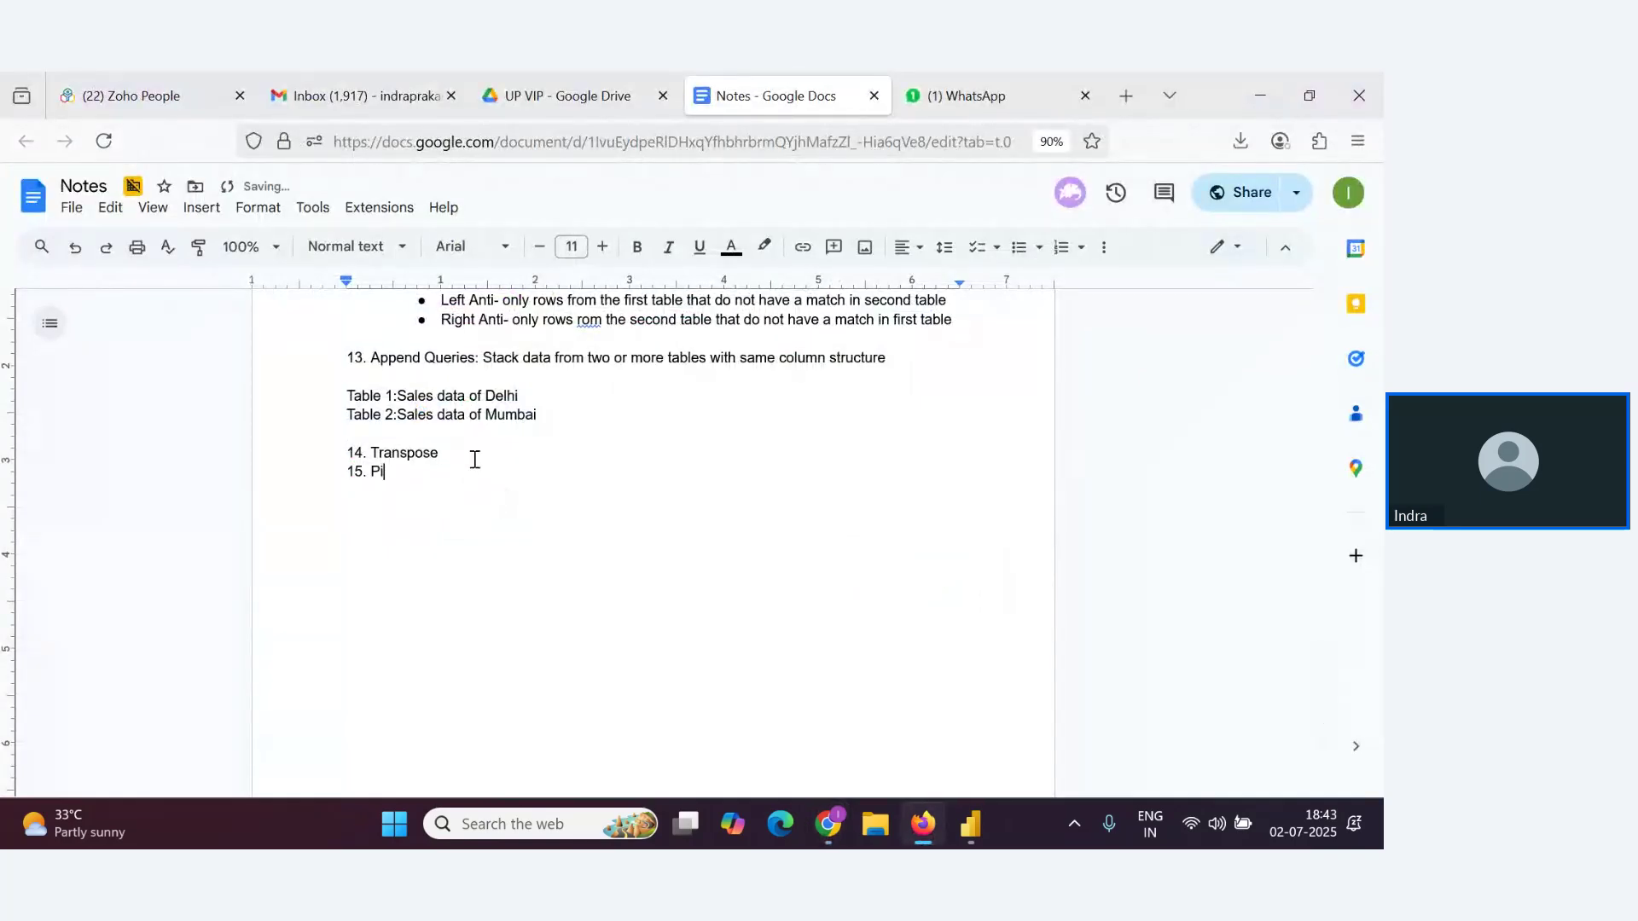
text(voting)
Switch to the Zoho webinar and read the newly arriving Q&A answers from attendees about pivoting
key(alt+Tab)
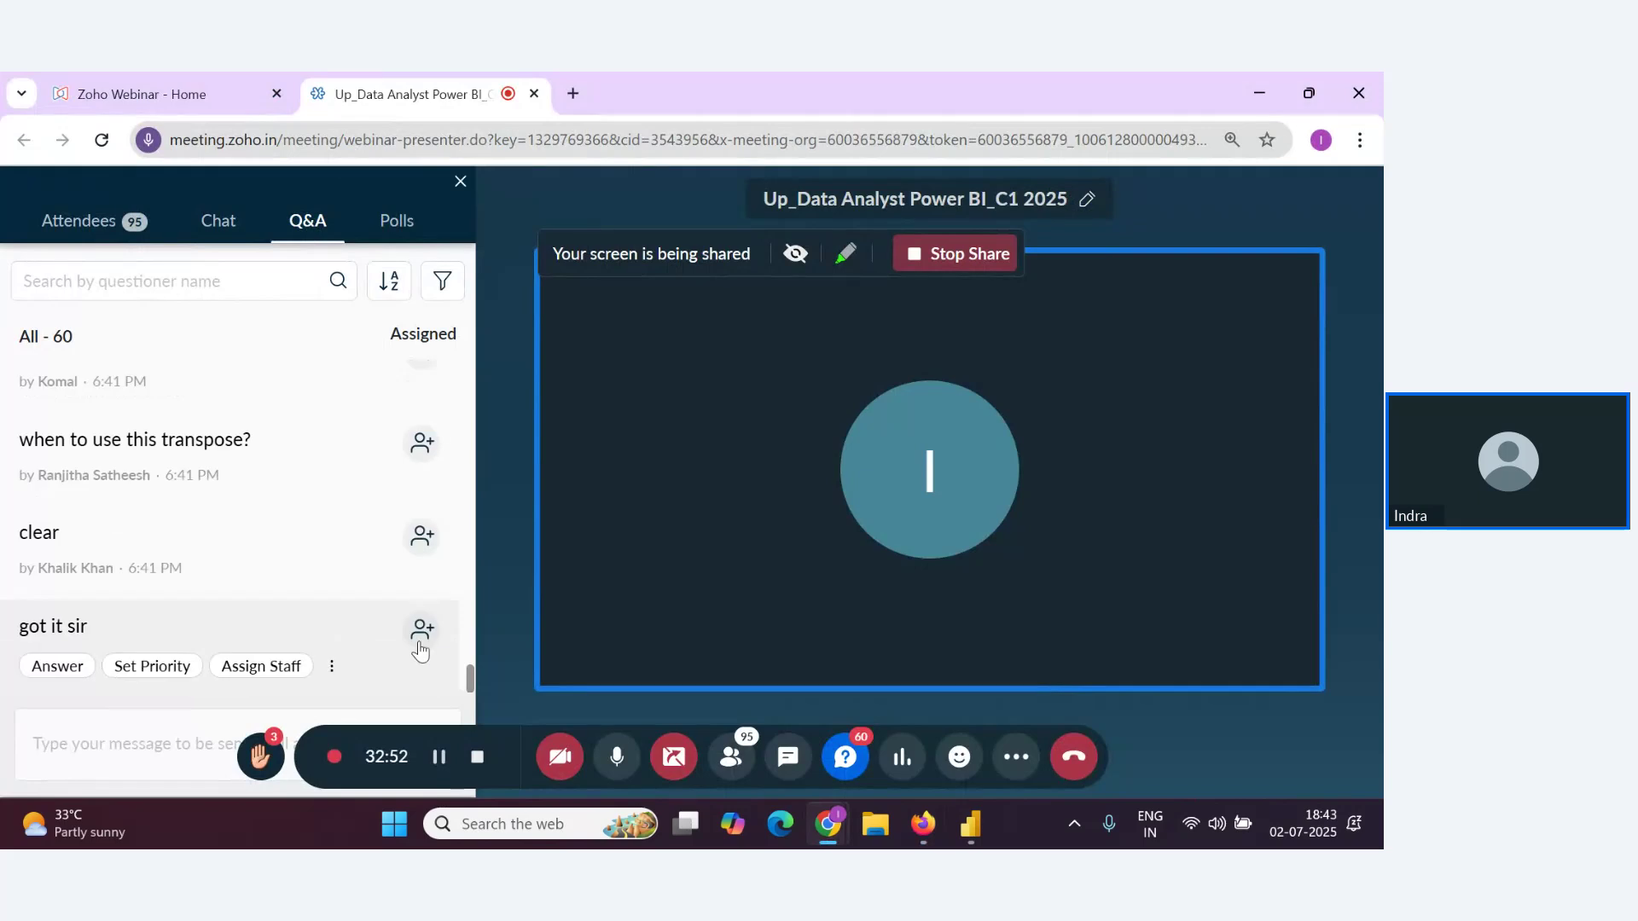
key(alt+Tab)
key(alt+Tab)
scroll(347, 636, up, 1)
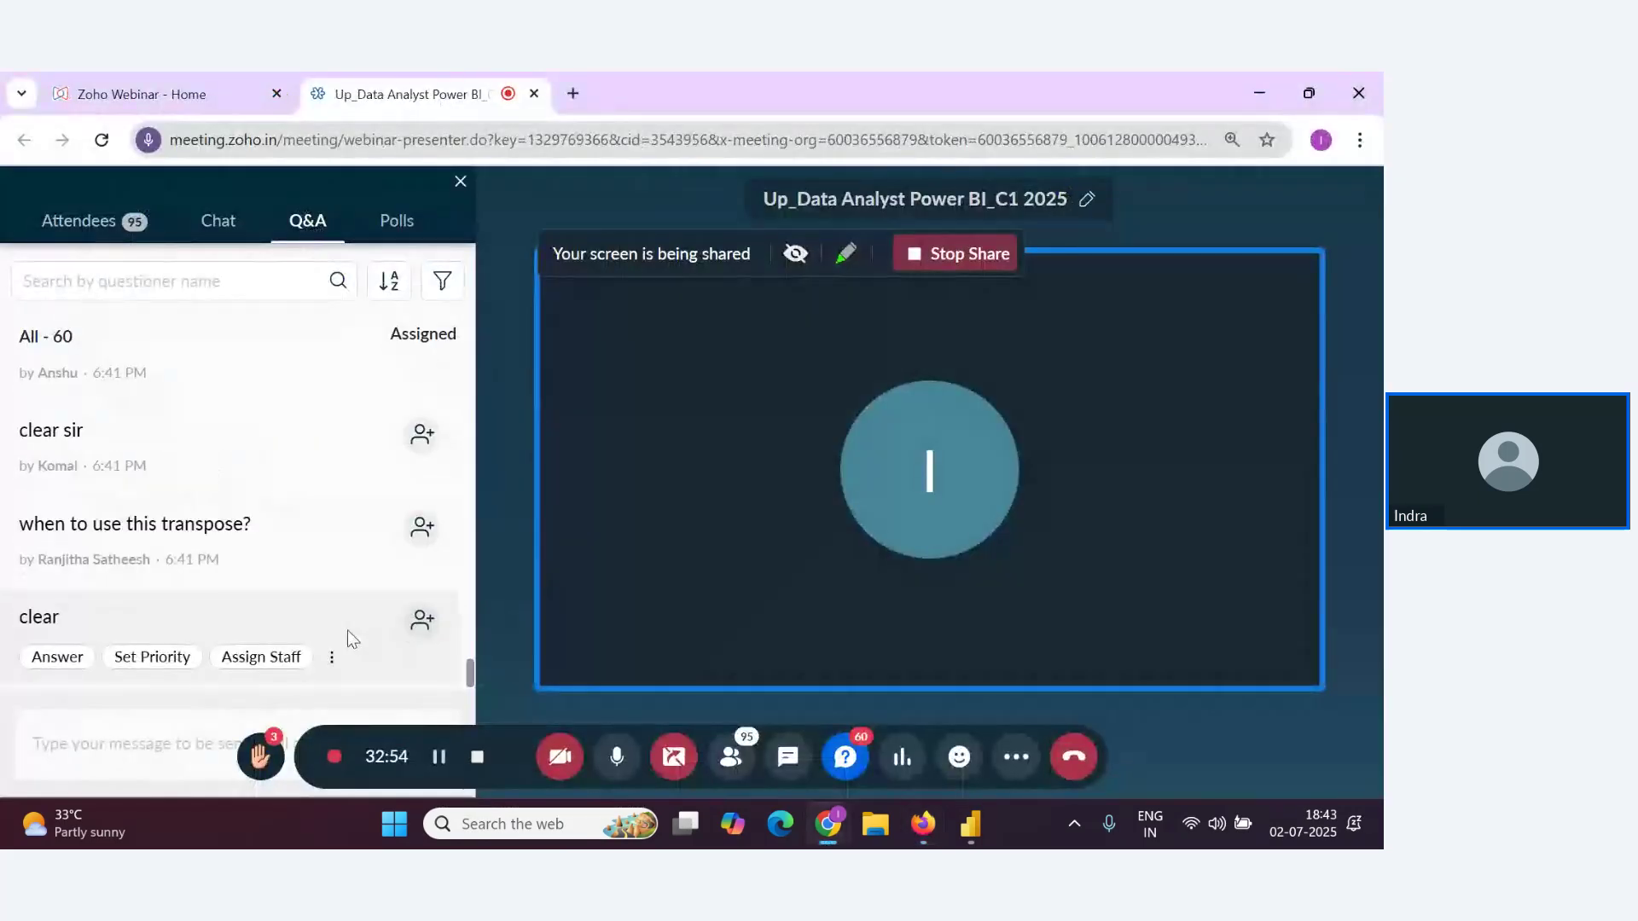
scroll(346, 629, down, 1)
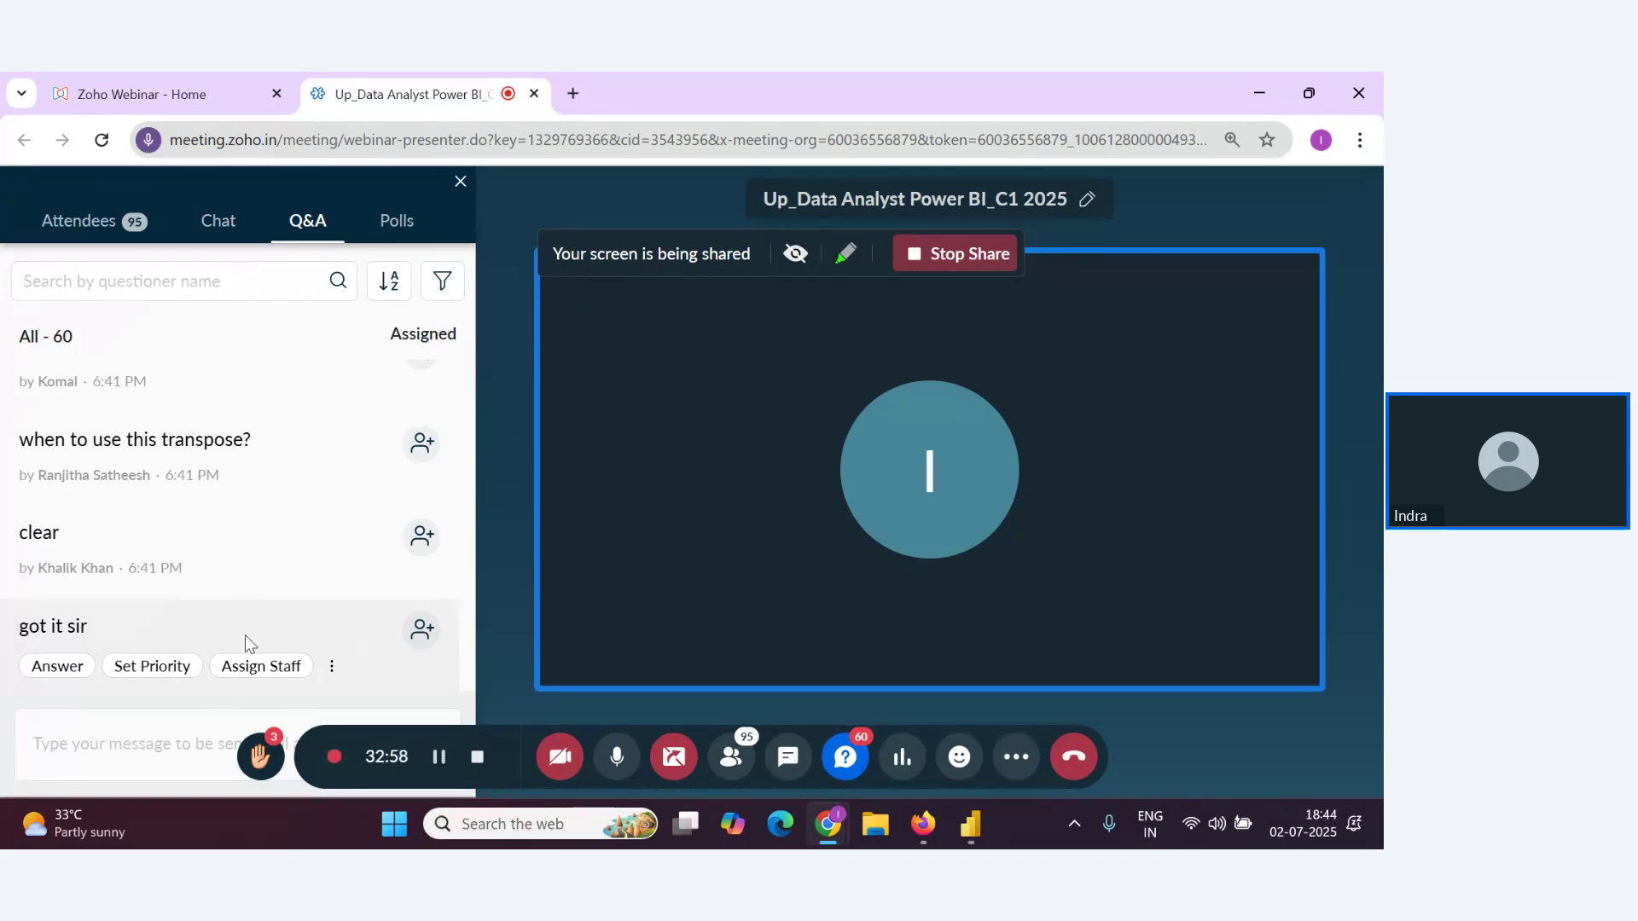
scroll(256, 631, up, 1)
scroll(288, 628, down, 1)
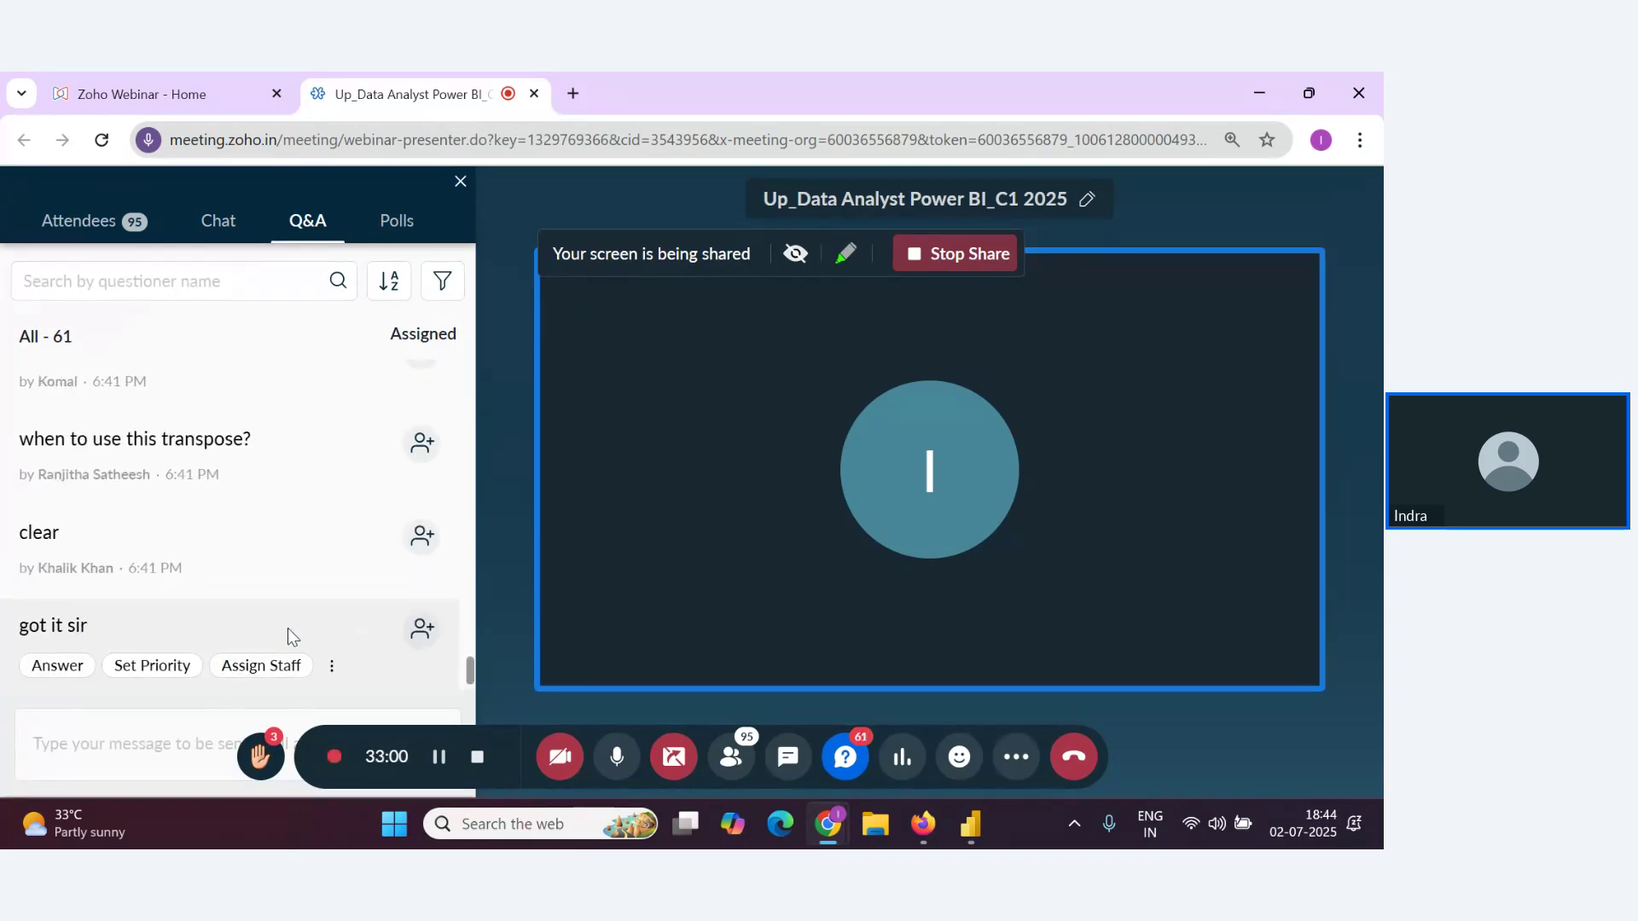
scroll(281, 615, up, 1)
scroll(285, 606, down, 2)
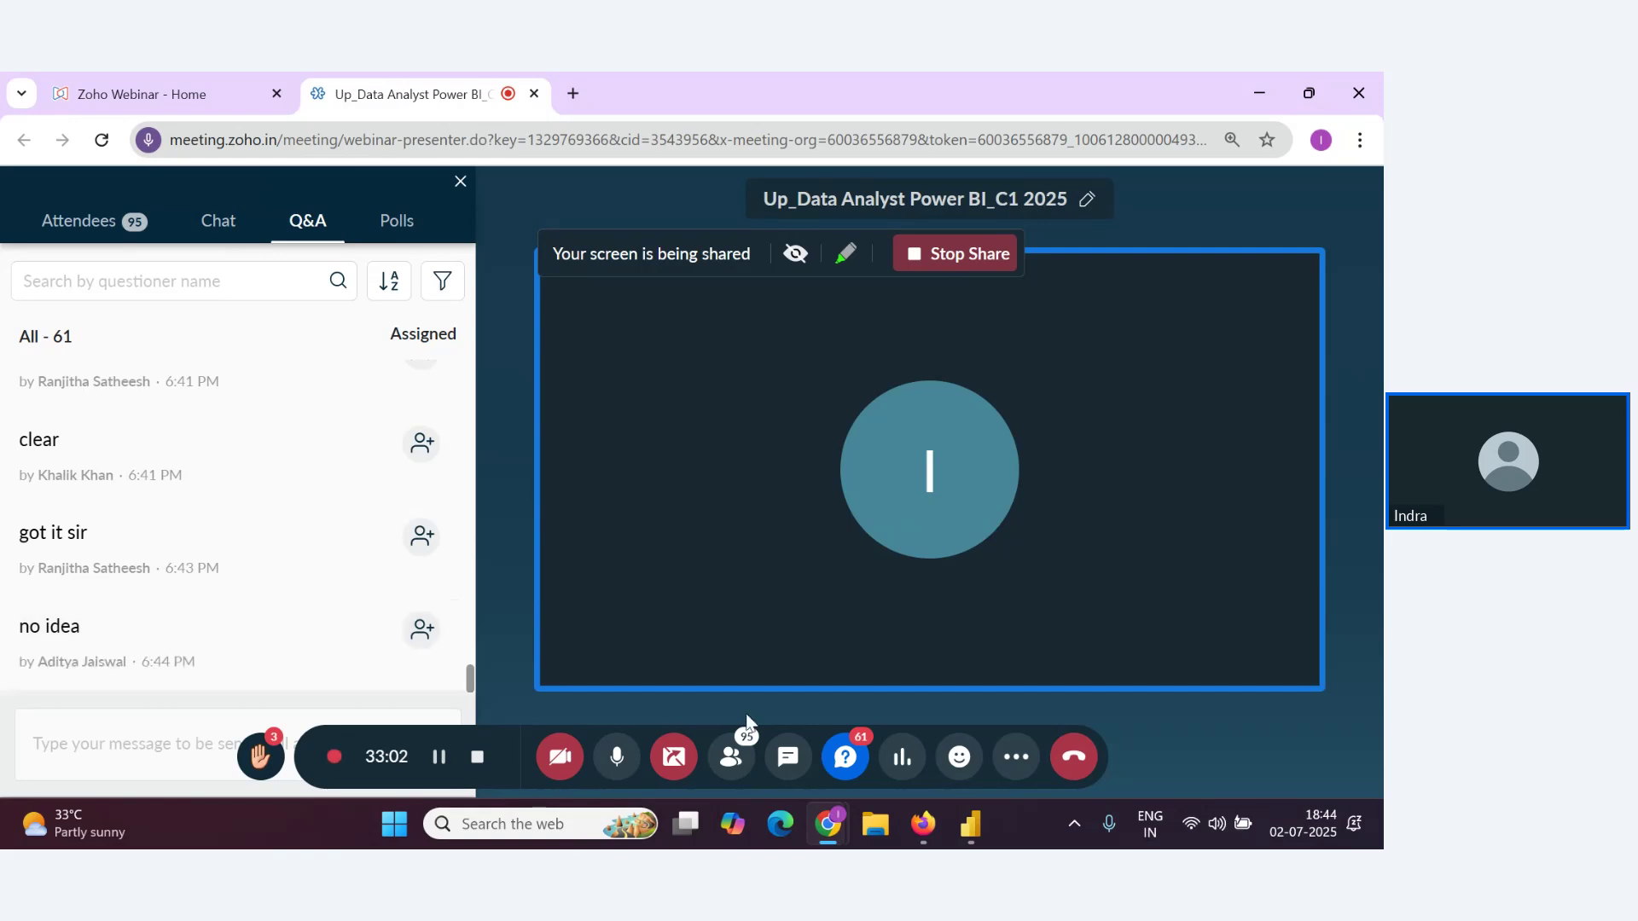
mouse_move(409, 682)
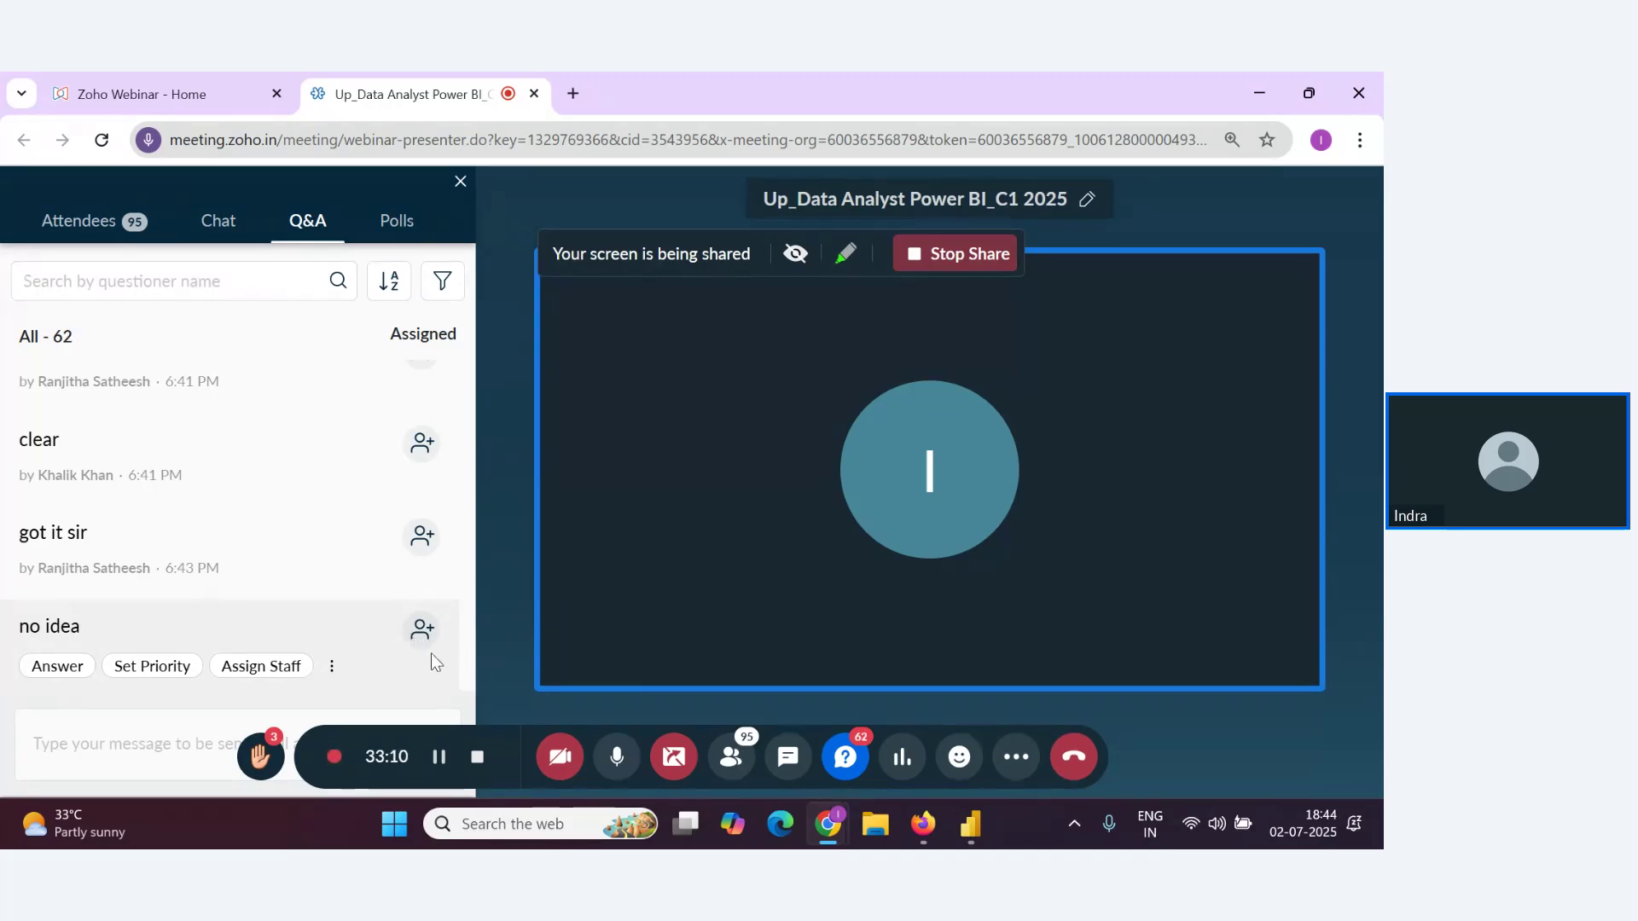
scroll(334, 637, down, 2)
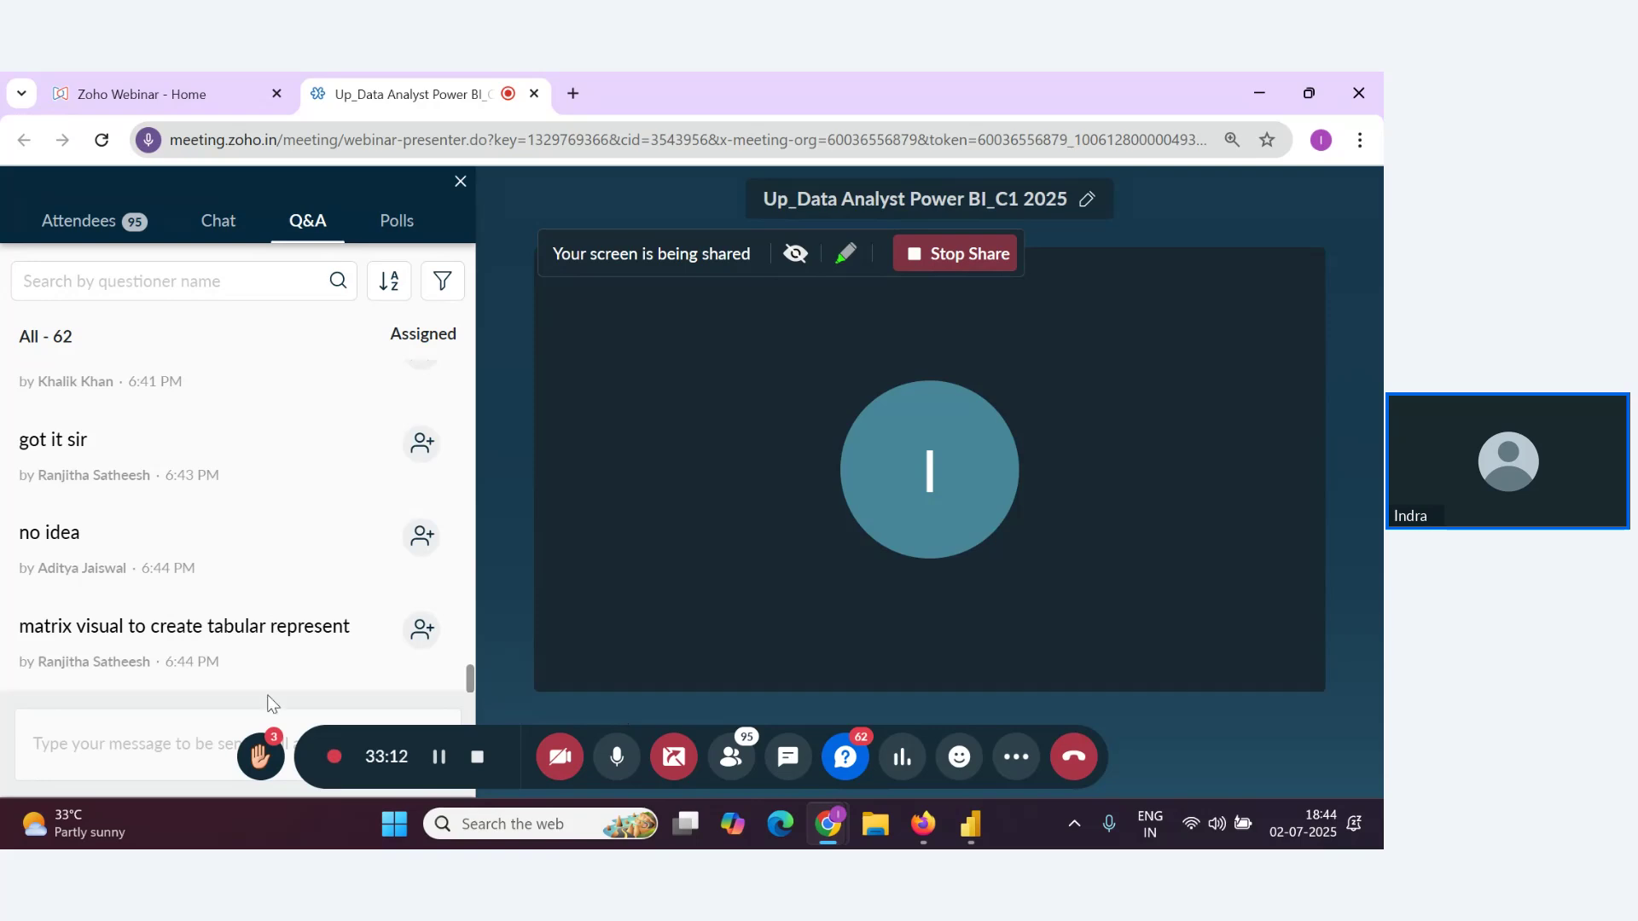
mouse_move(428, 656)
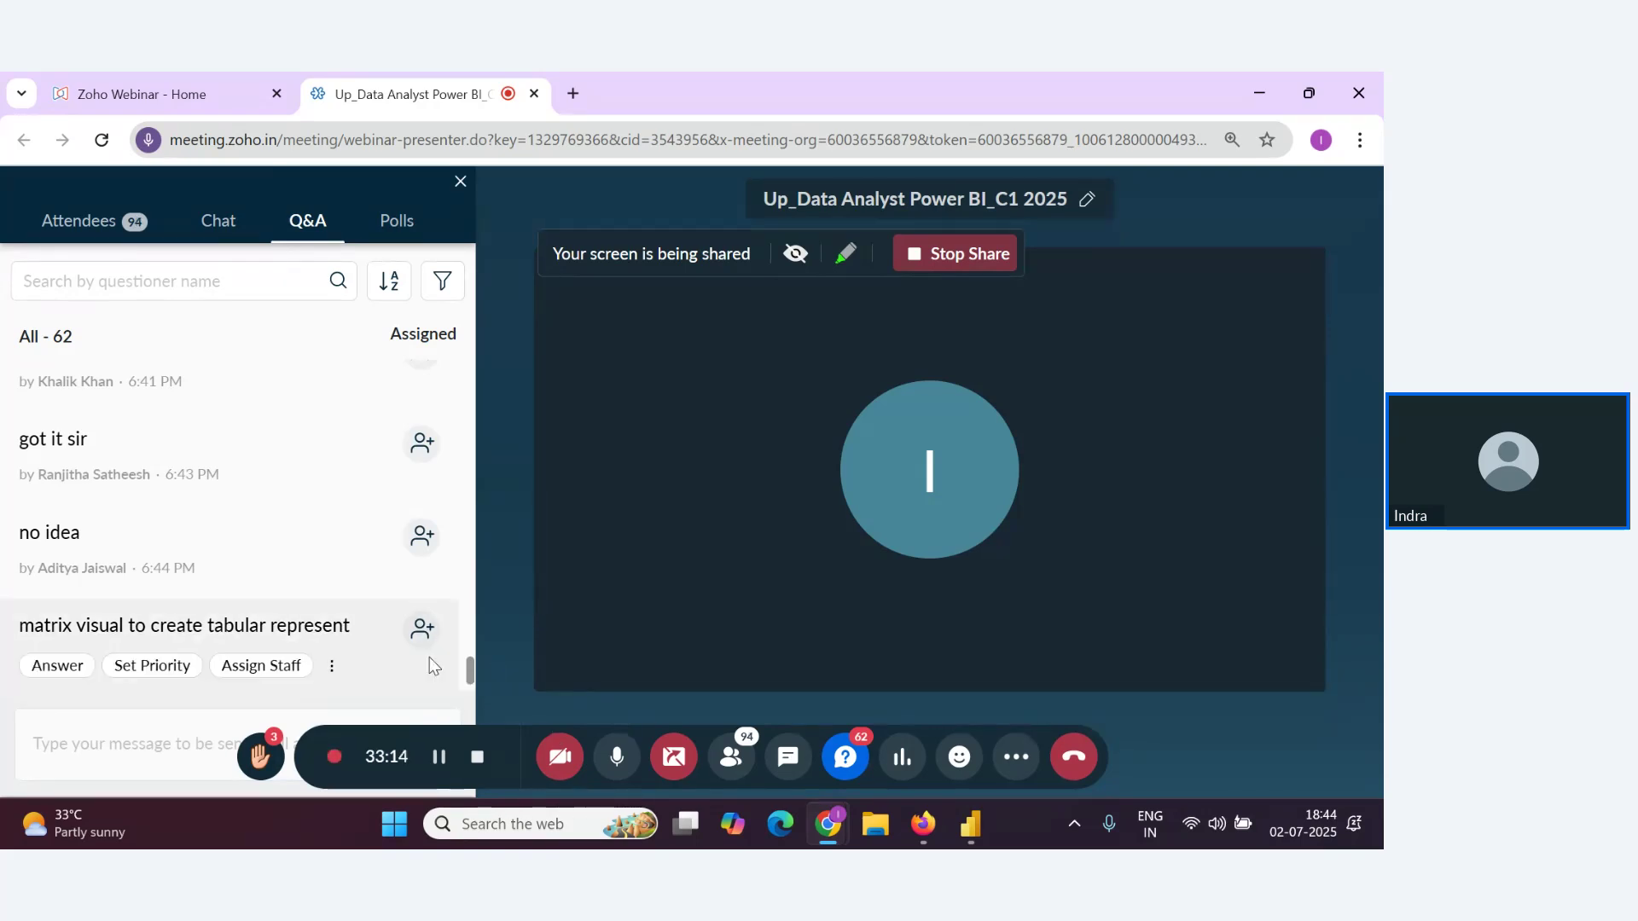
mouse_move(331, 576)
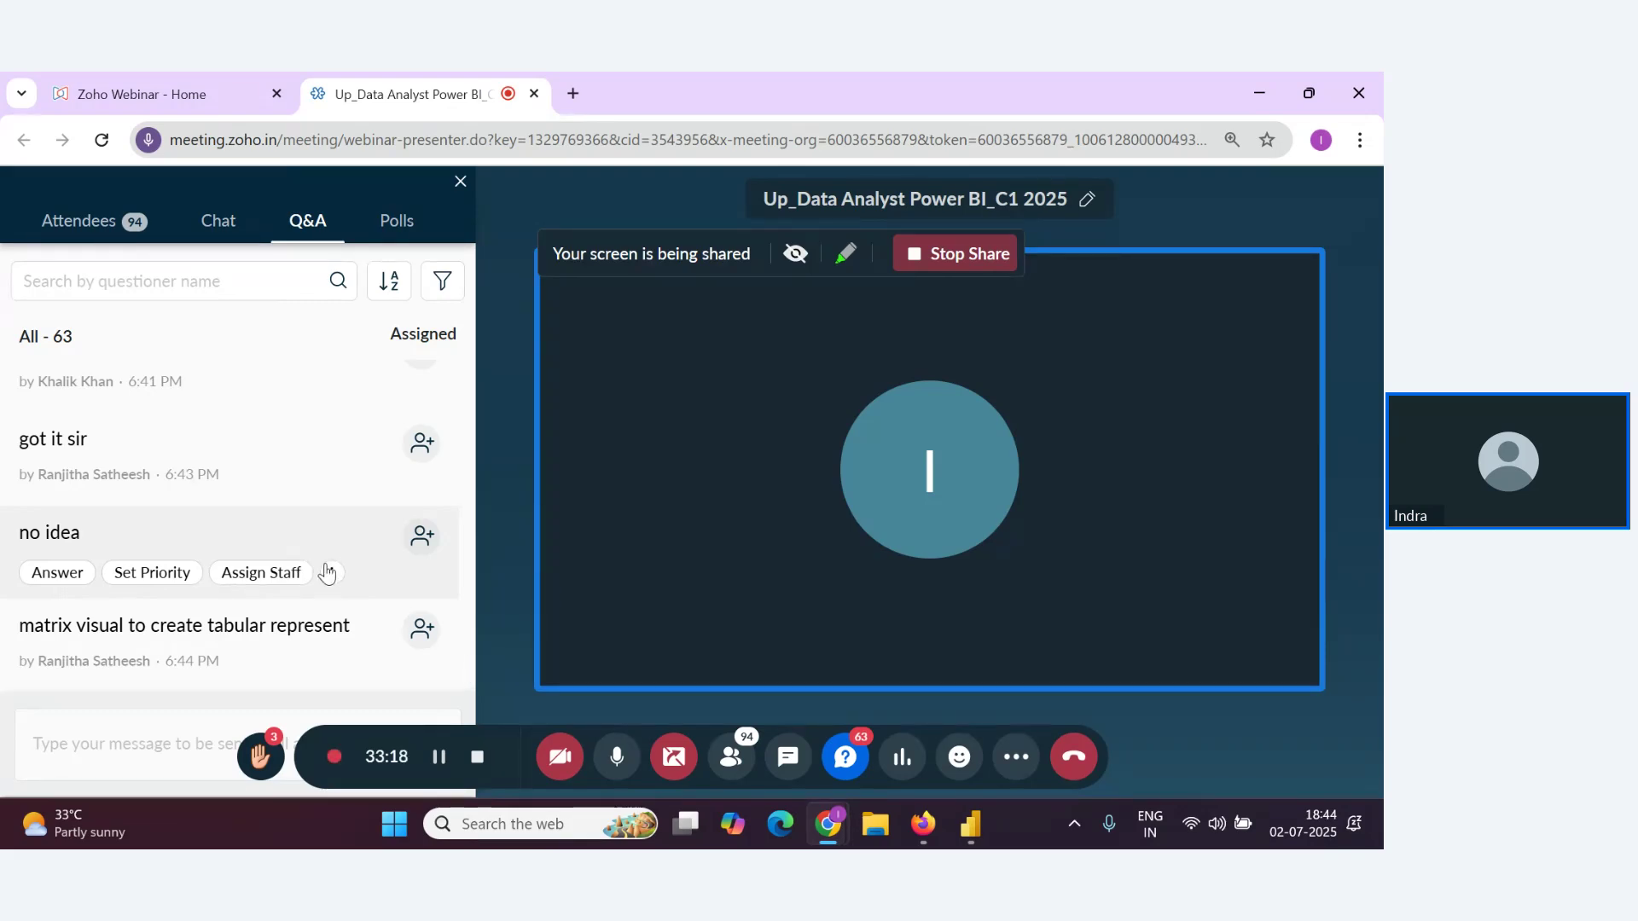
scroll(327, 573, down, 2)
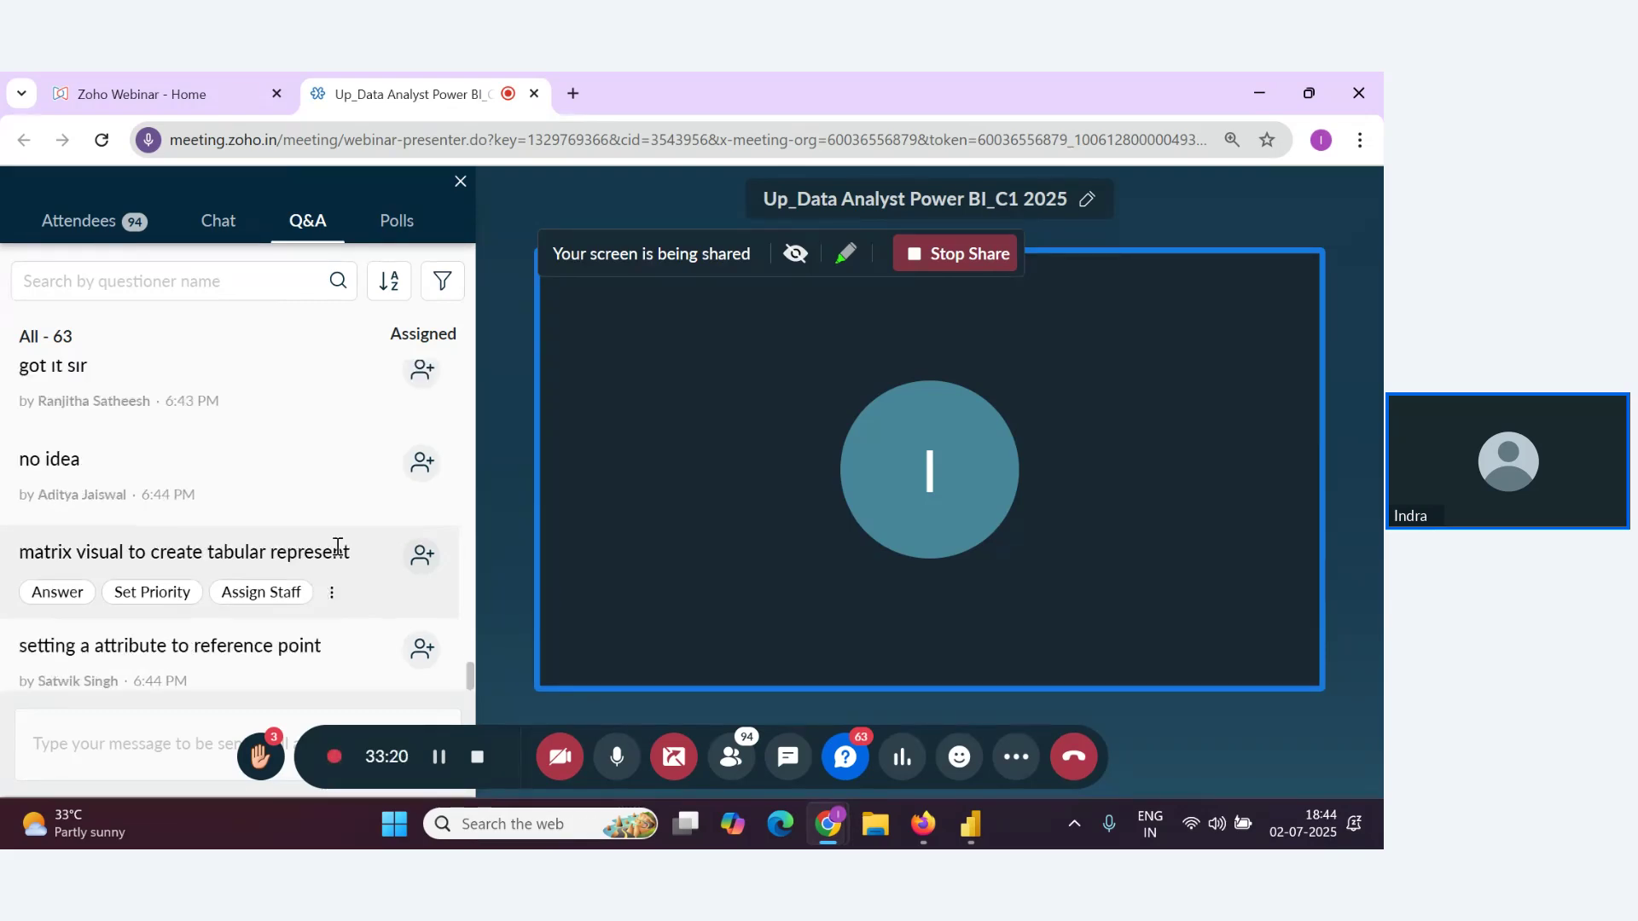
Switch to the Notes document and add the example line "Catgeory- Electronics, Furniture, Groccery" below "15. Pivoting", highlighting its category values
key(alt+Tab)
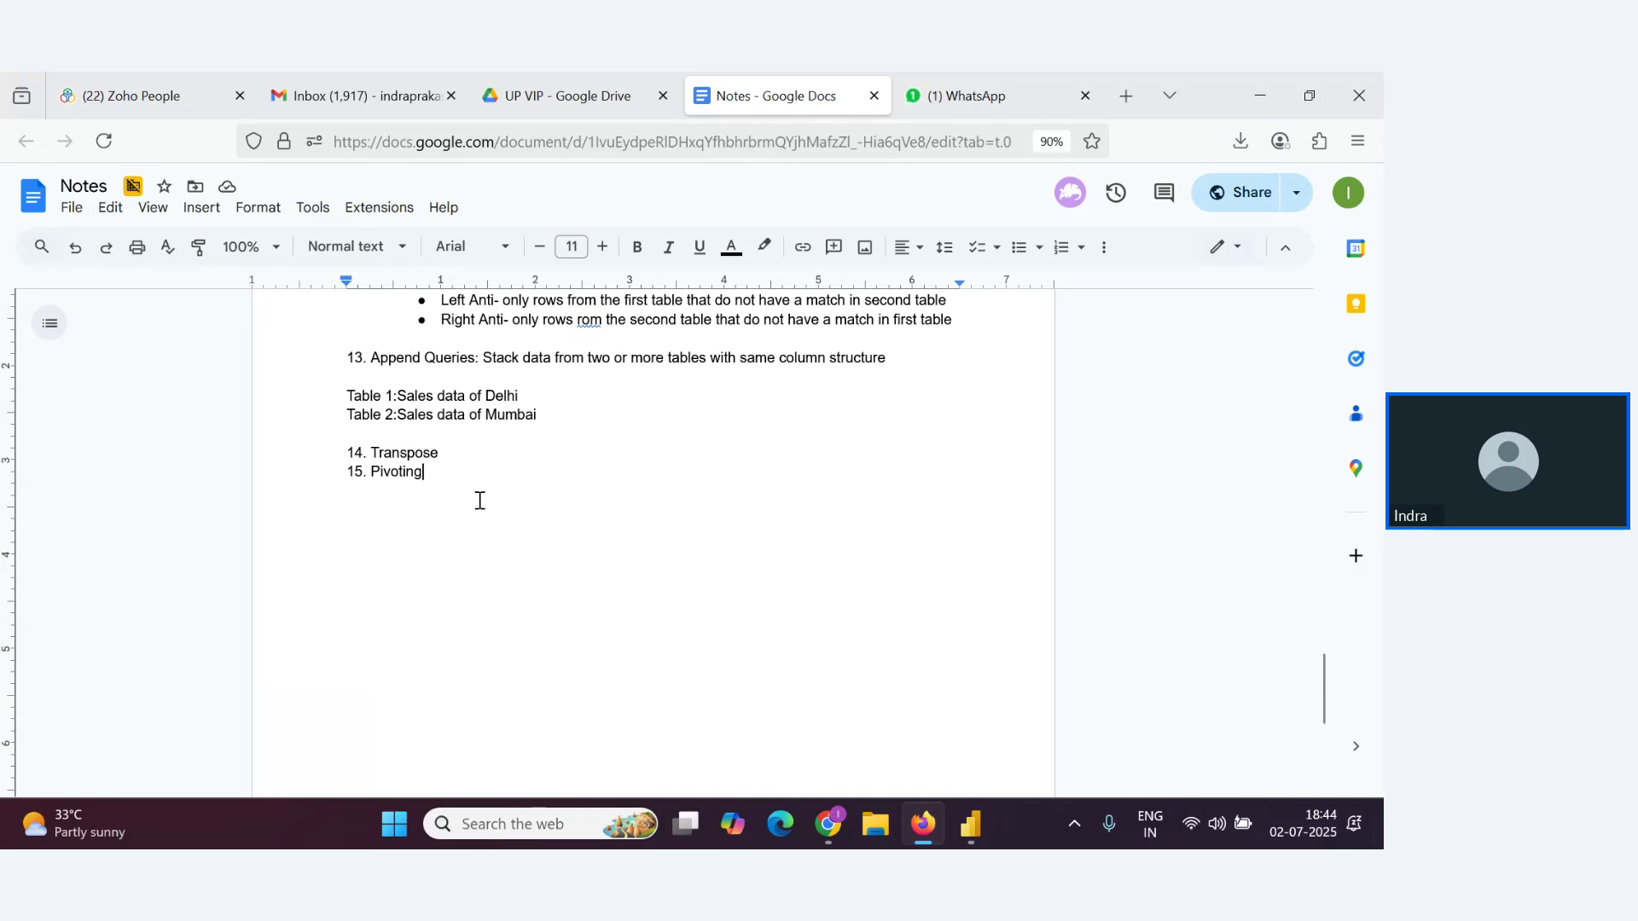
key(Return)
key(Return)
text(Catgeory-)
text(Electr)
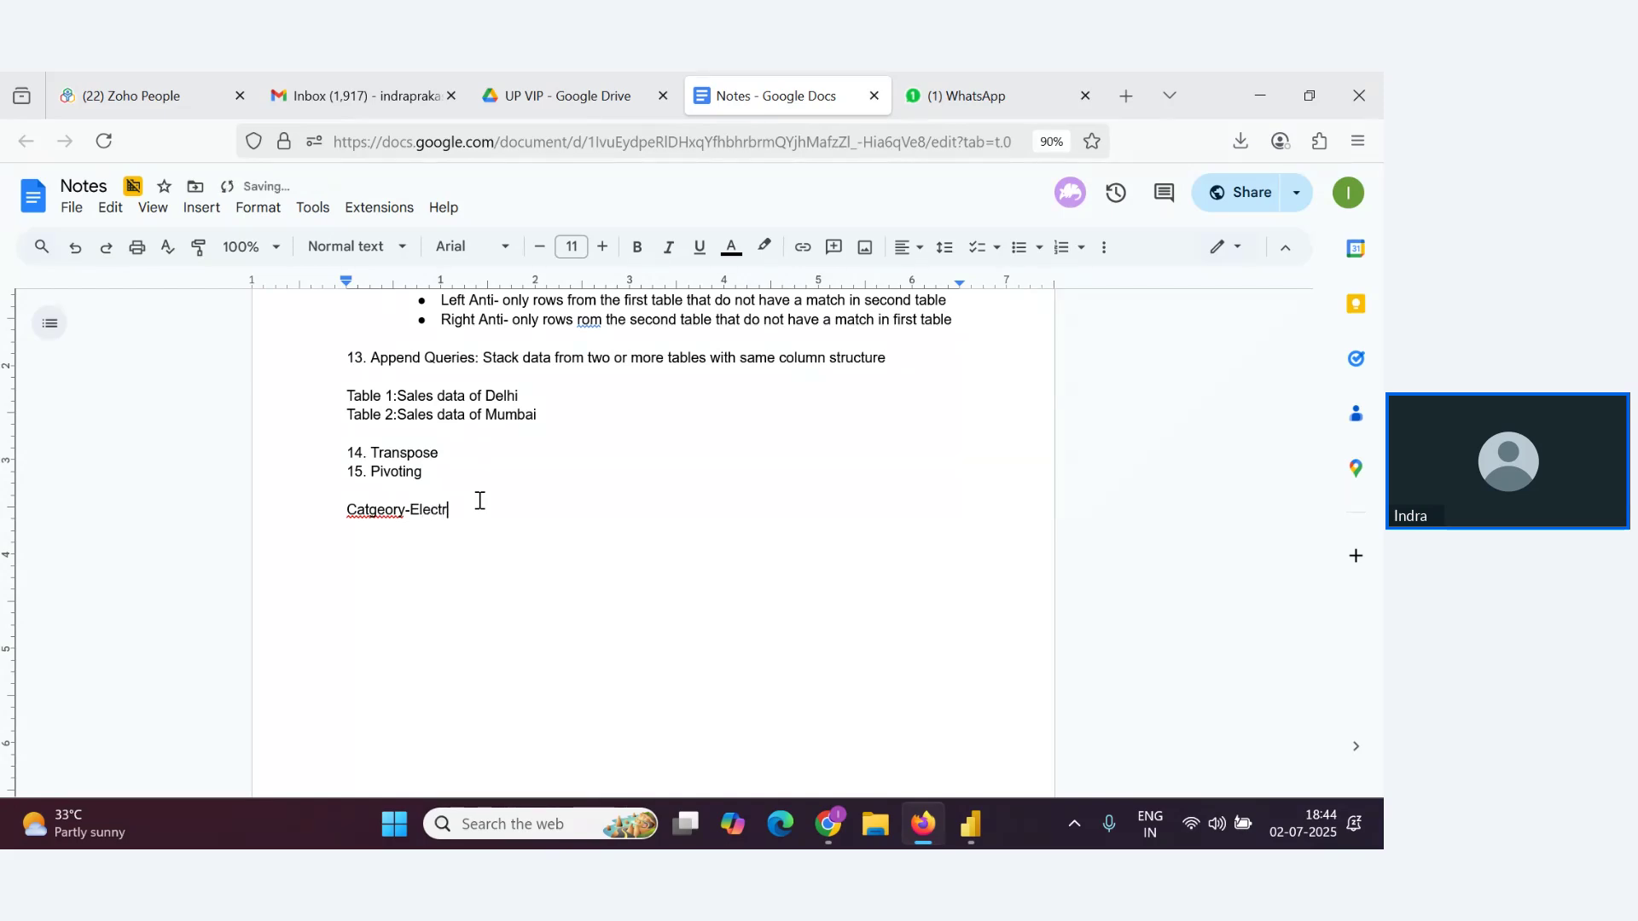
text(onics, Furniture, )
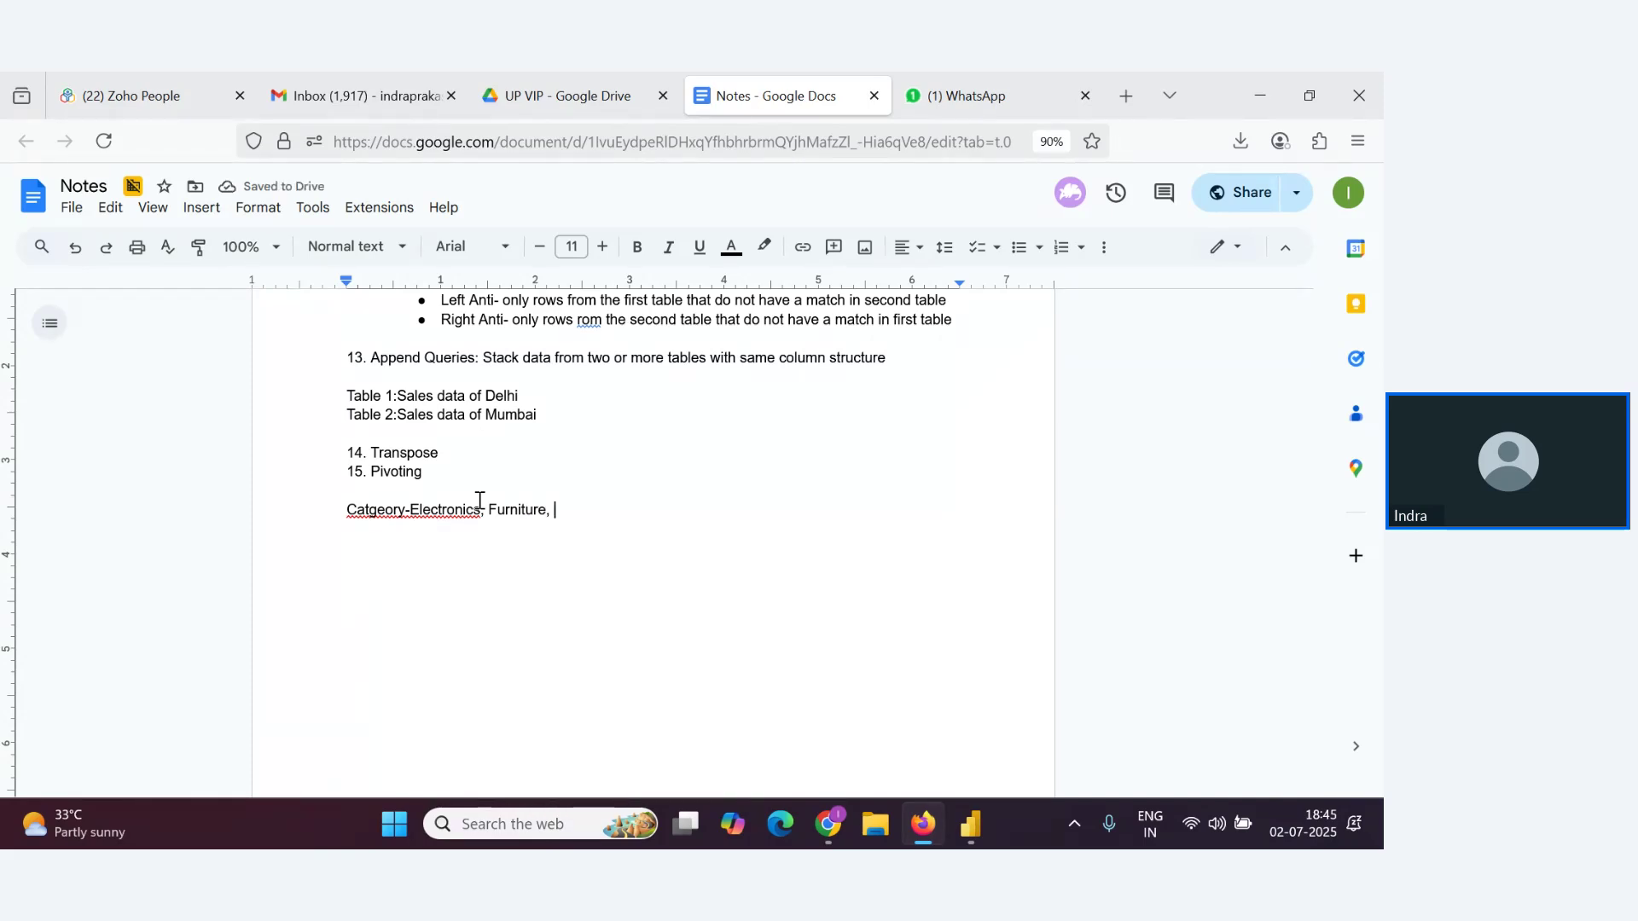
text(Groccery)
click(415, 511)
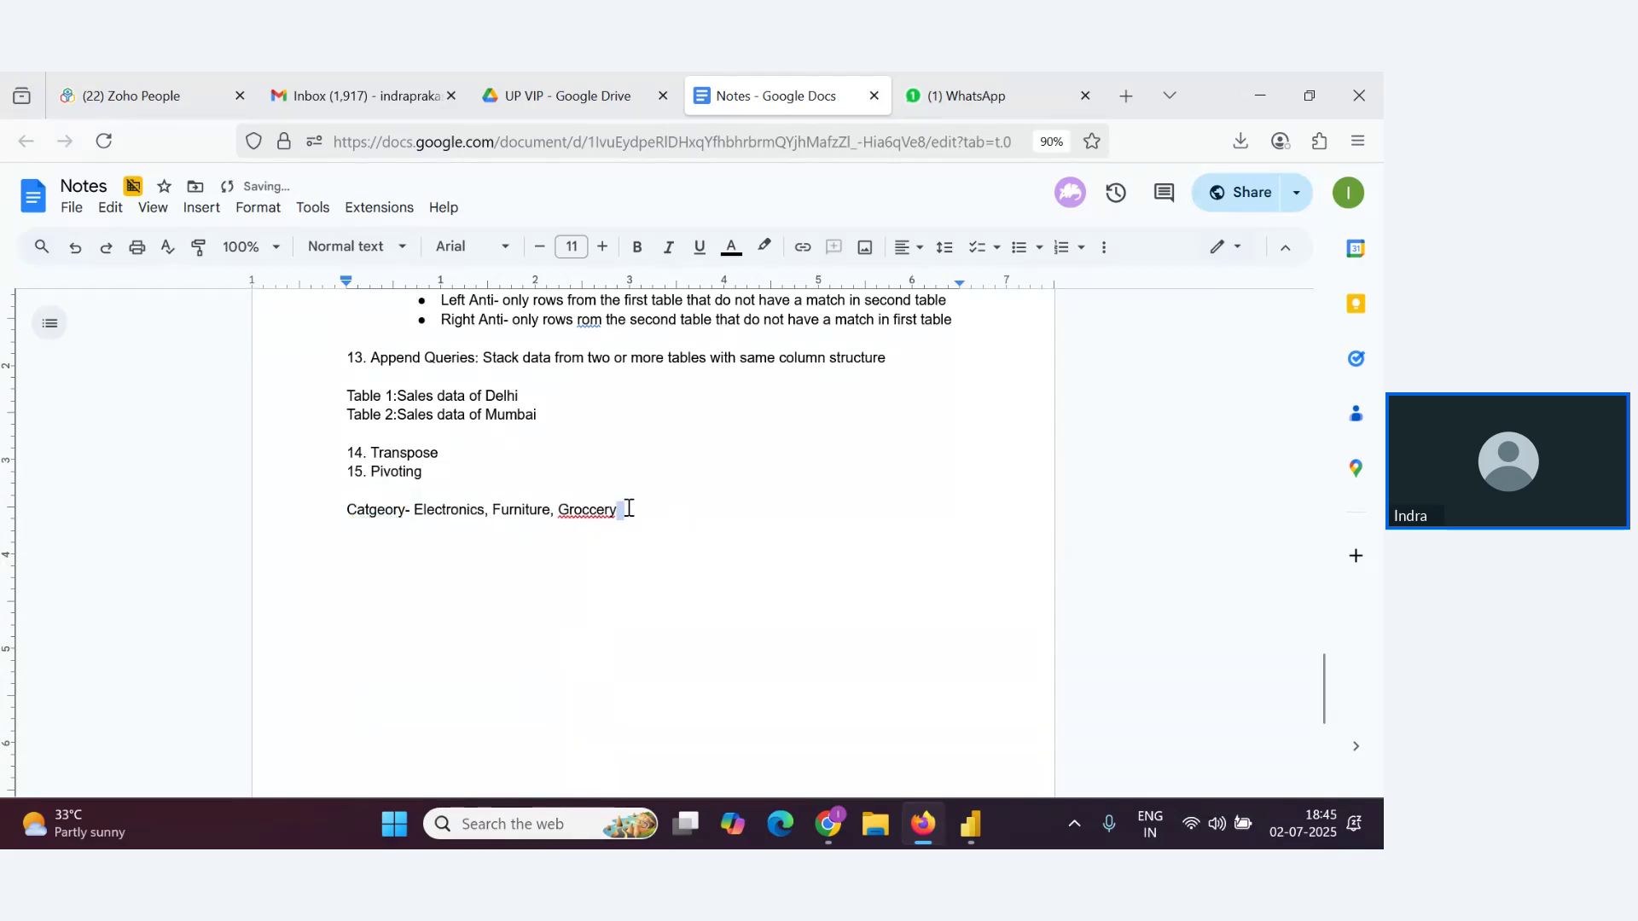
drag(629, 508, 417, 514)
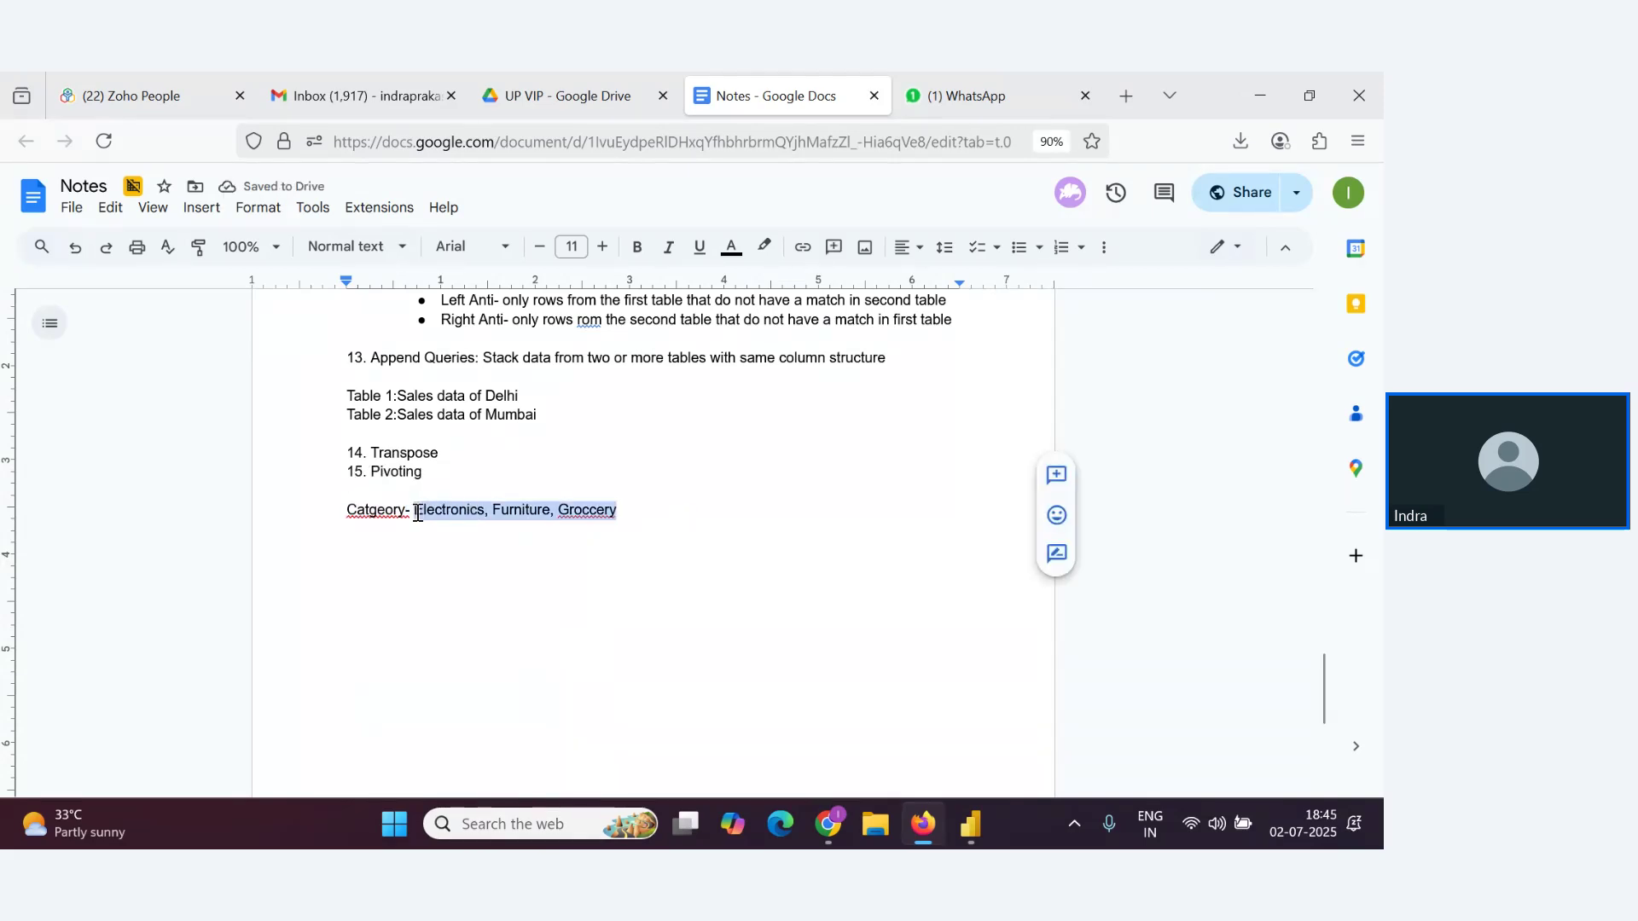
click(642, 516)
drag(411, 512, 624, 520)
Switch to the Zoho webinar, read the latest Q&A answers about pivoting, and return to the Notes document
key(alt+Tab)
scroll(188, 546, down, 2)
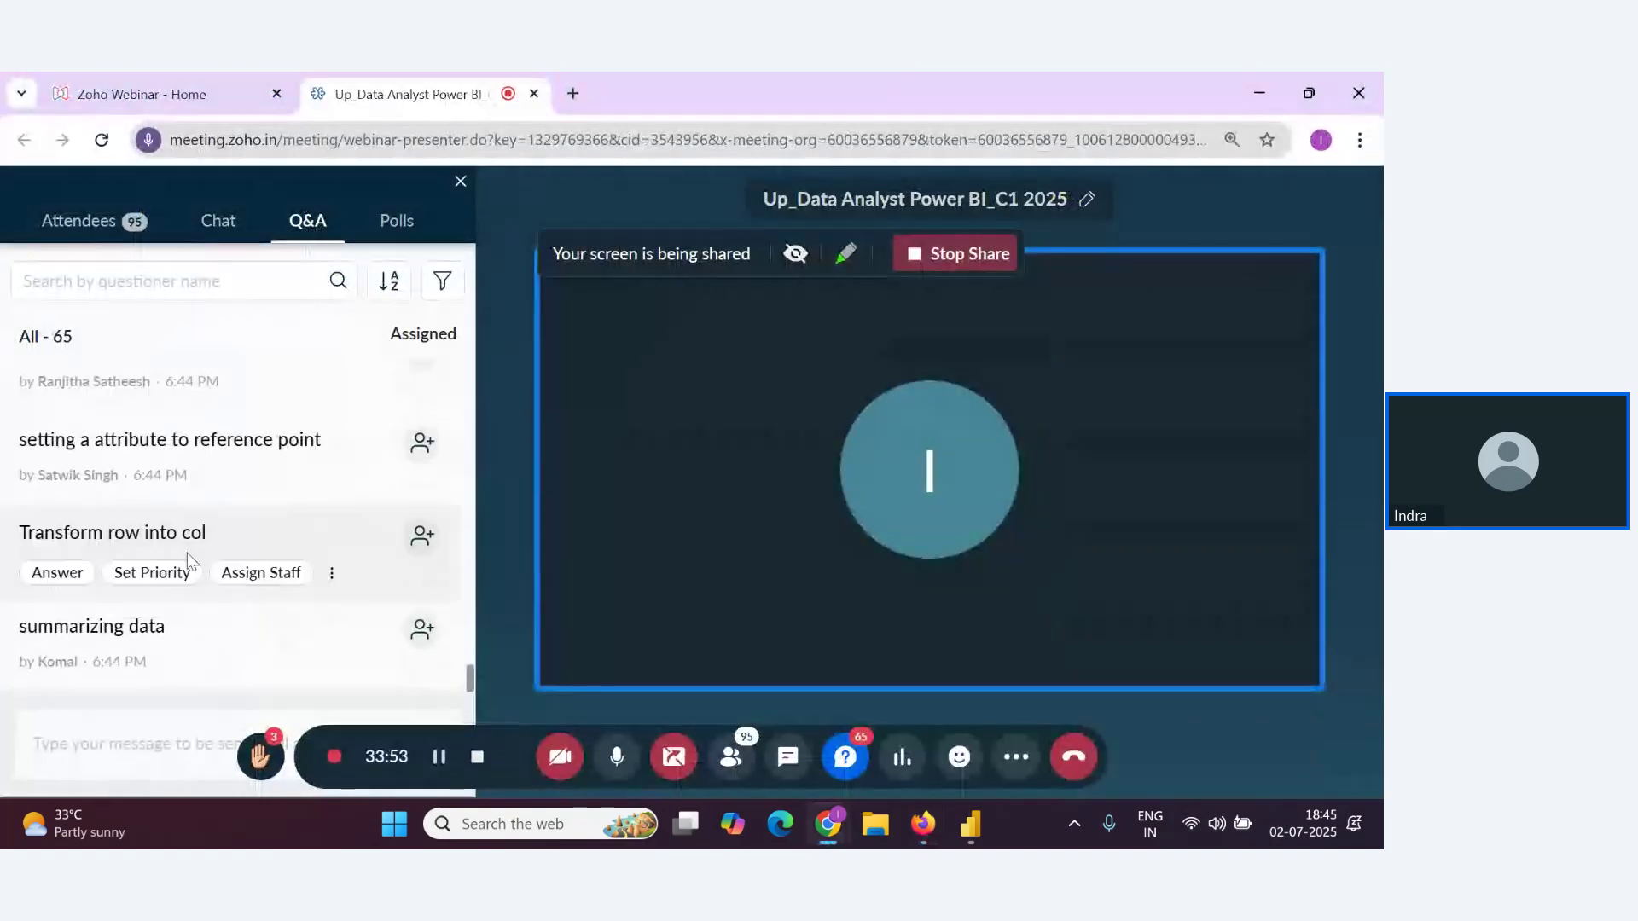
key(alt+Tab)
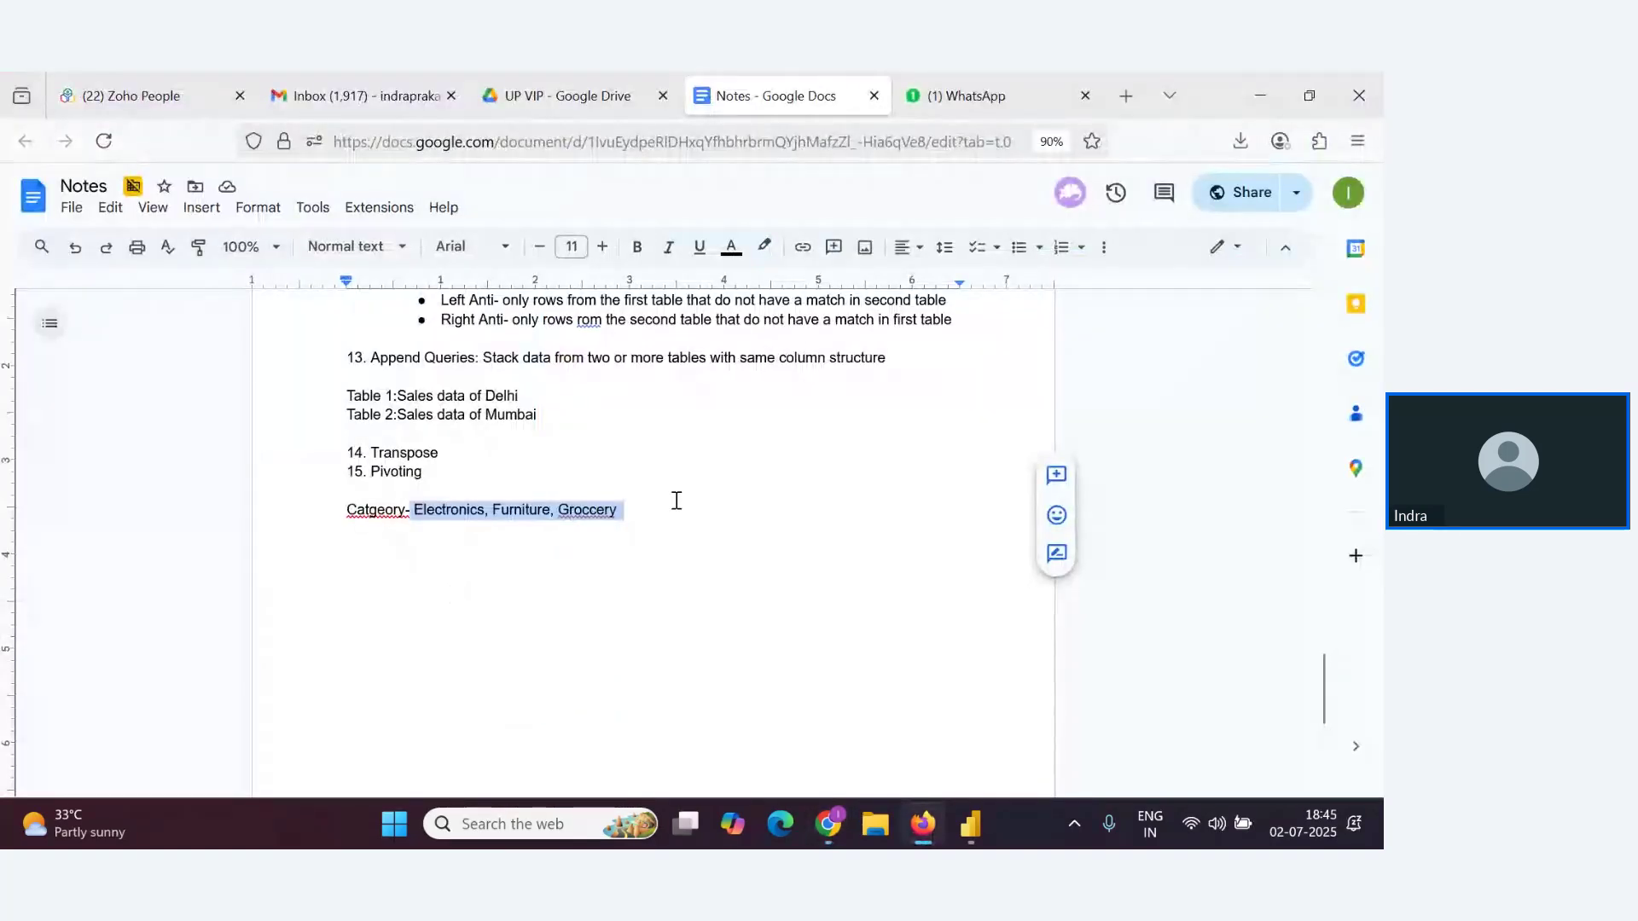
Replace the category example line with the indented definition "Convert unique values of a column into multiple columns" under "15. Pivoting"
drag(598, 503, 324, 504)
drag(560, 548, 349, 510)
key(BackSpace)
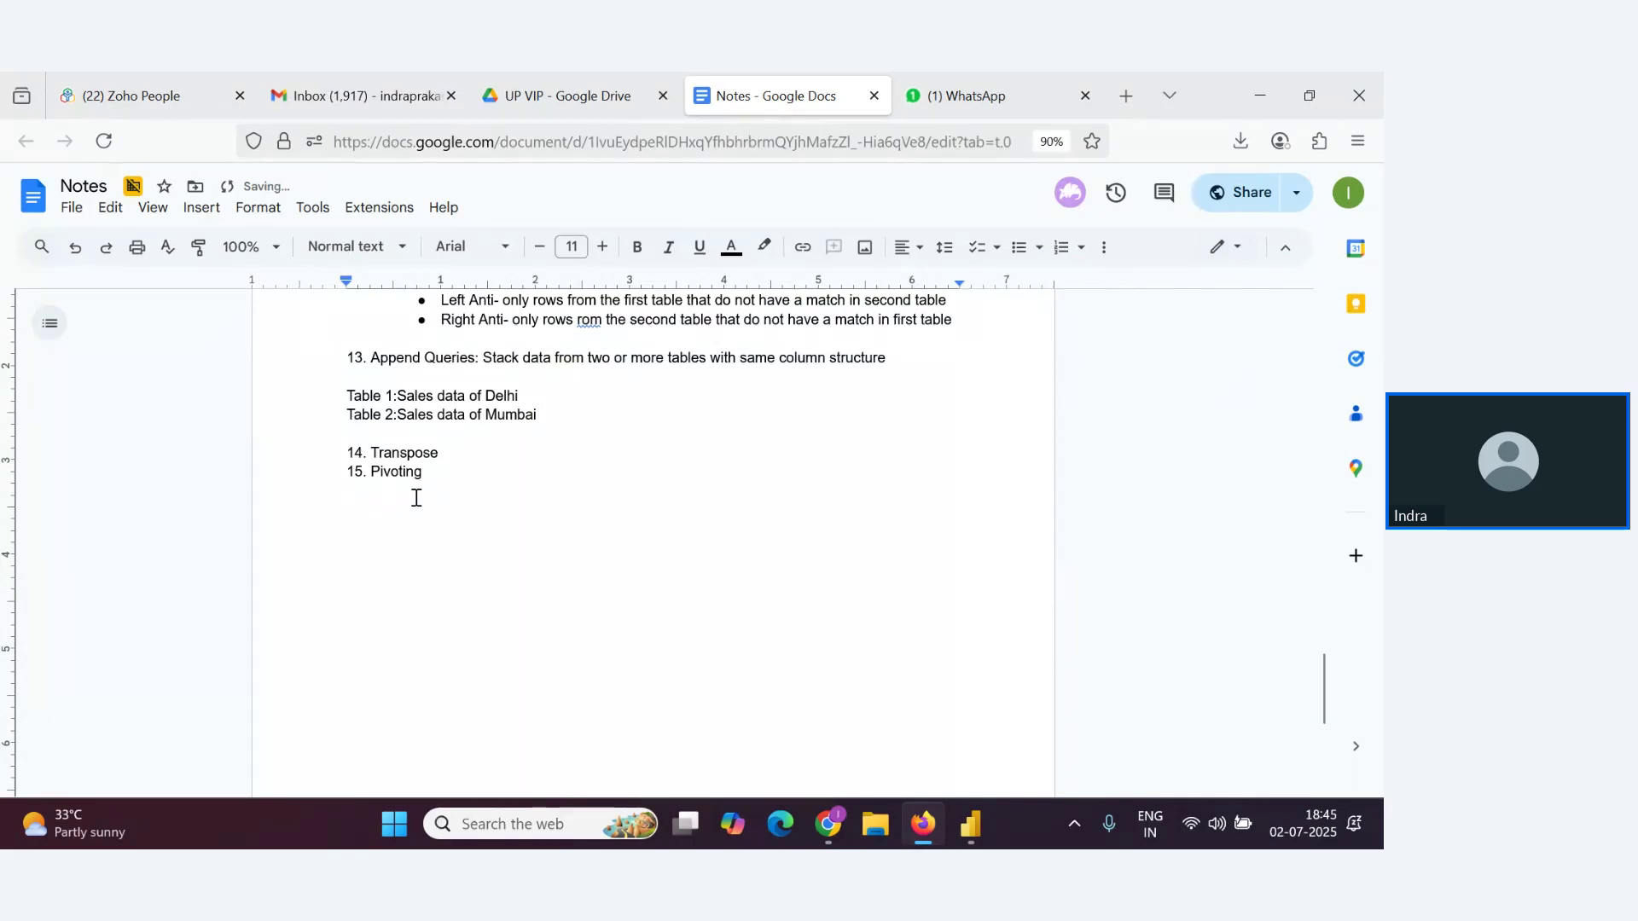
text(Convert)
text(unique values of a col)
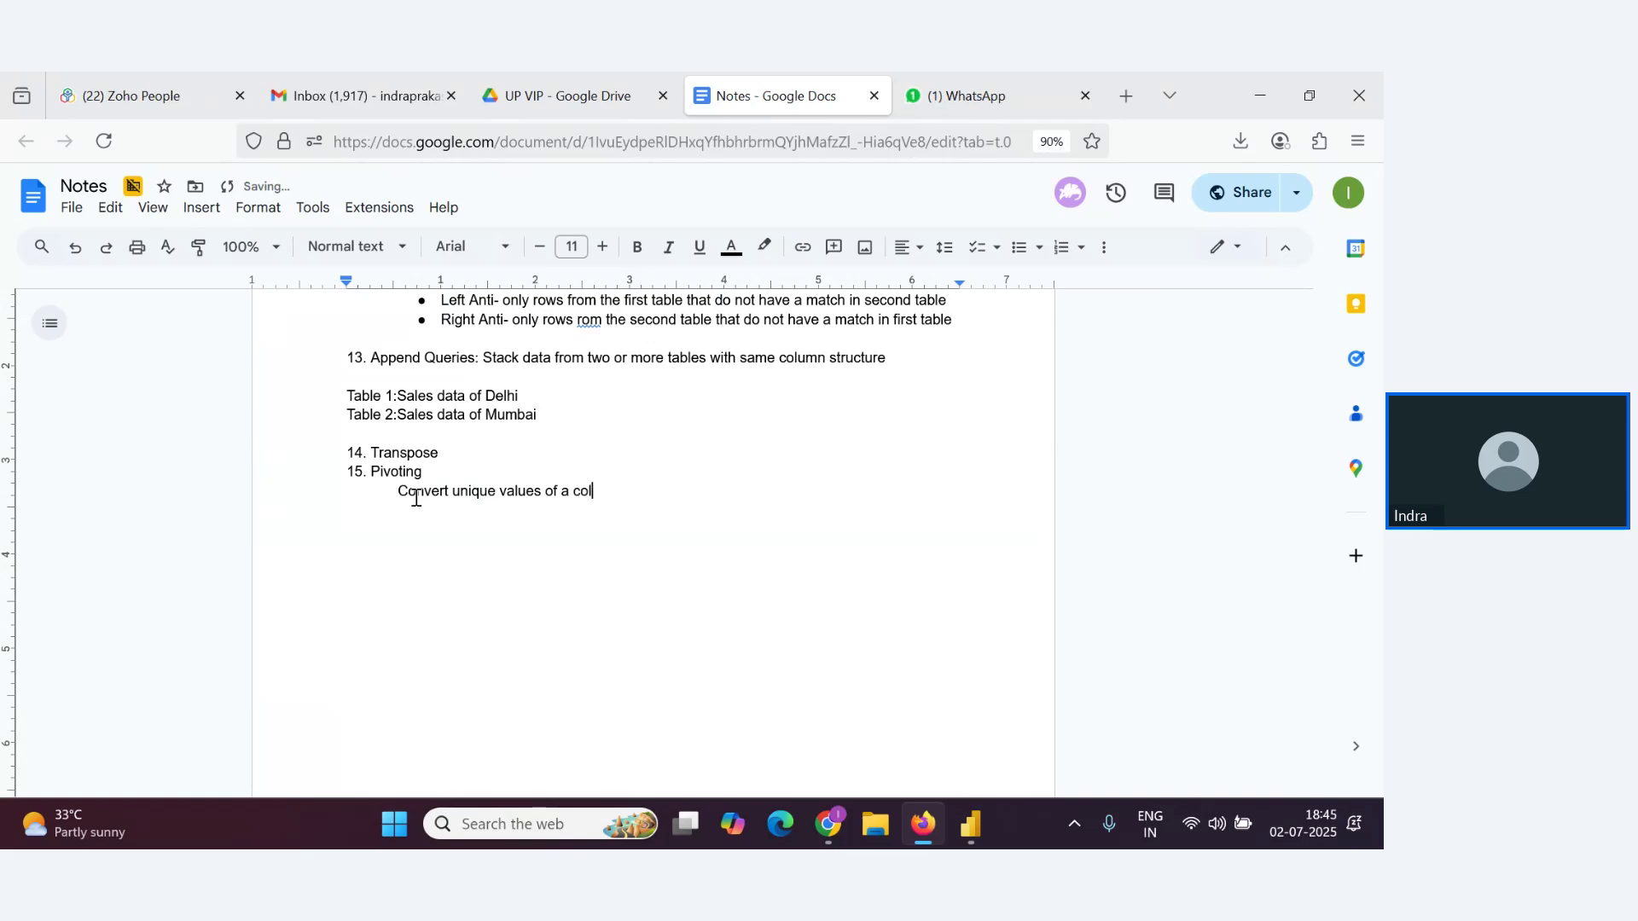
text(umn into multiple columns)
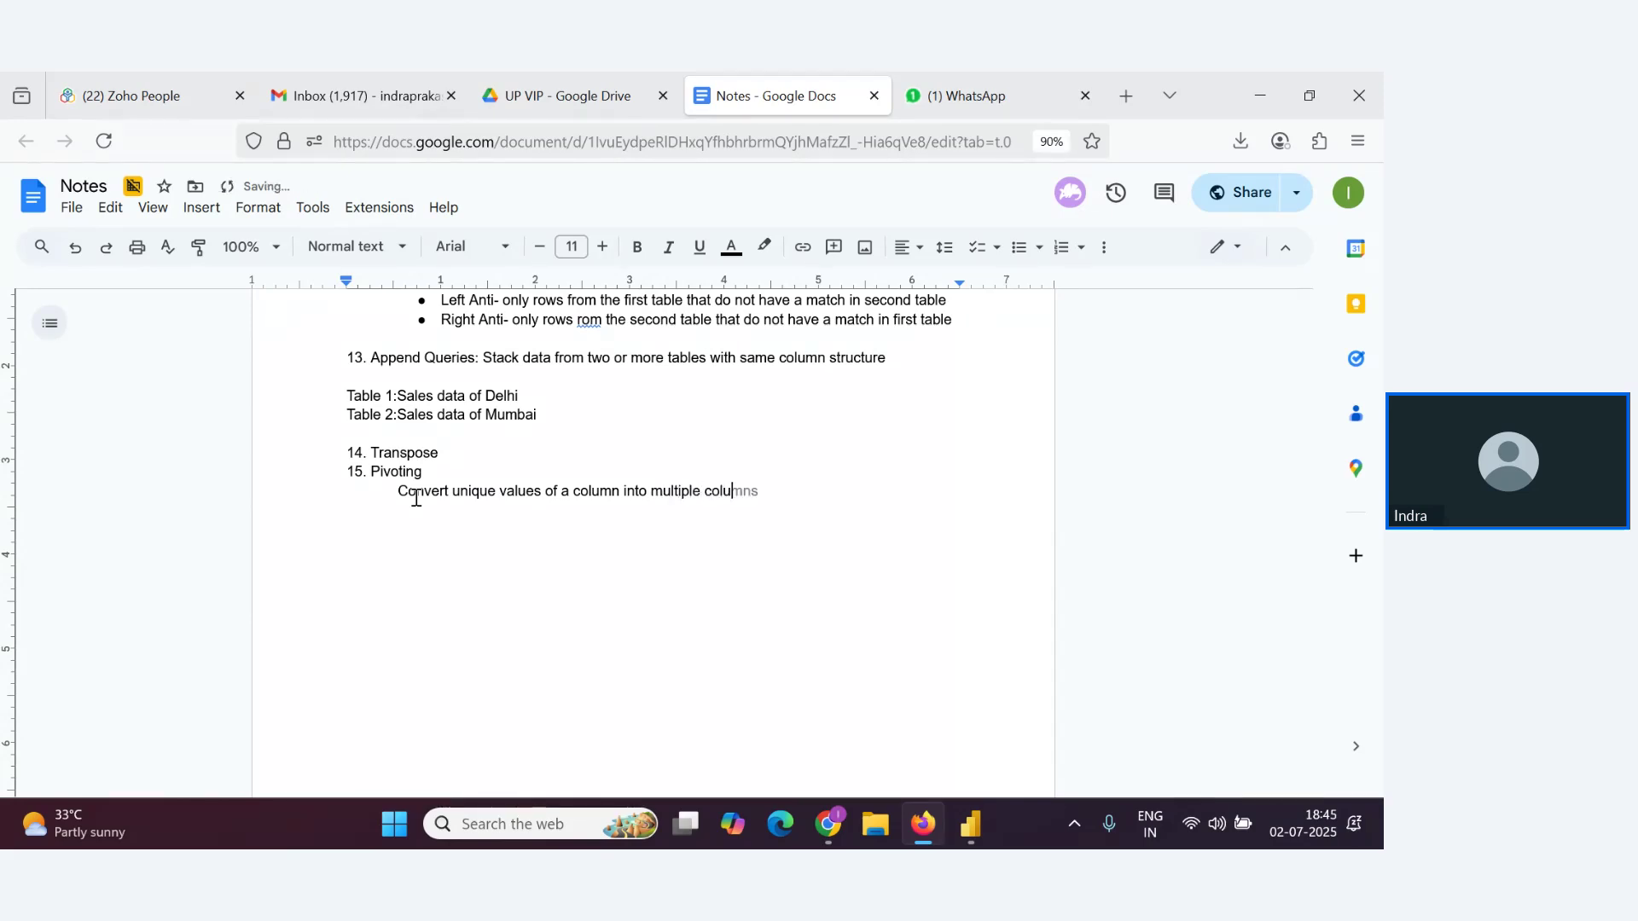
Check the webinar Q&A, switch to Power Query Editor and begin a manually entered table with the columns Year, Product and Sales
key(alt+Tab)
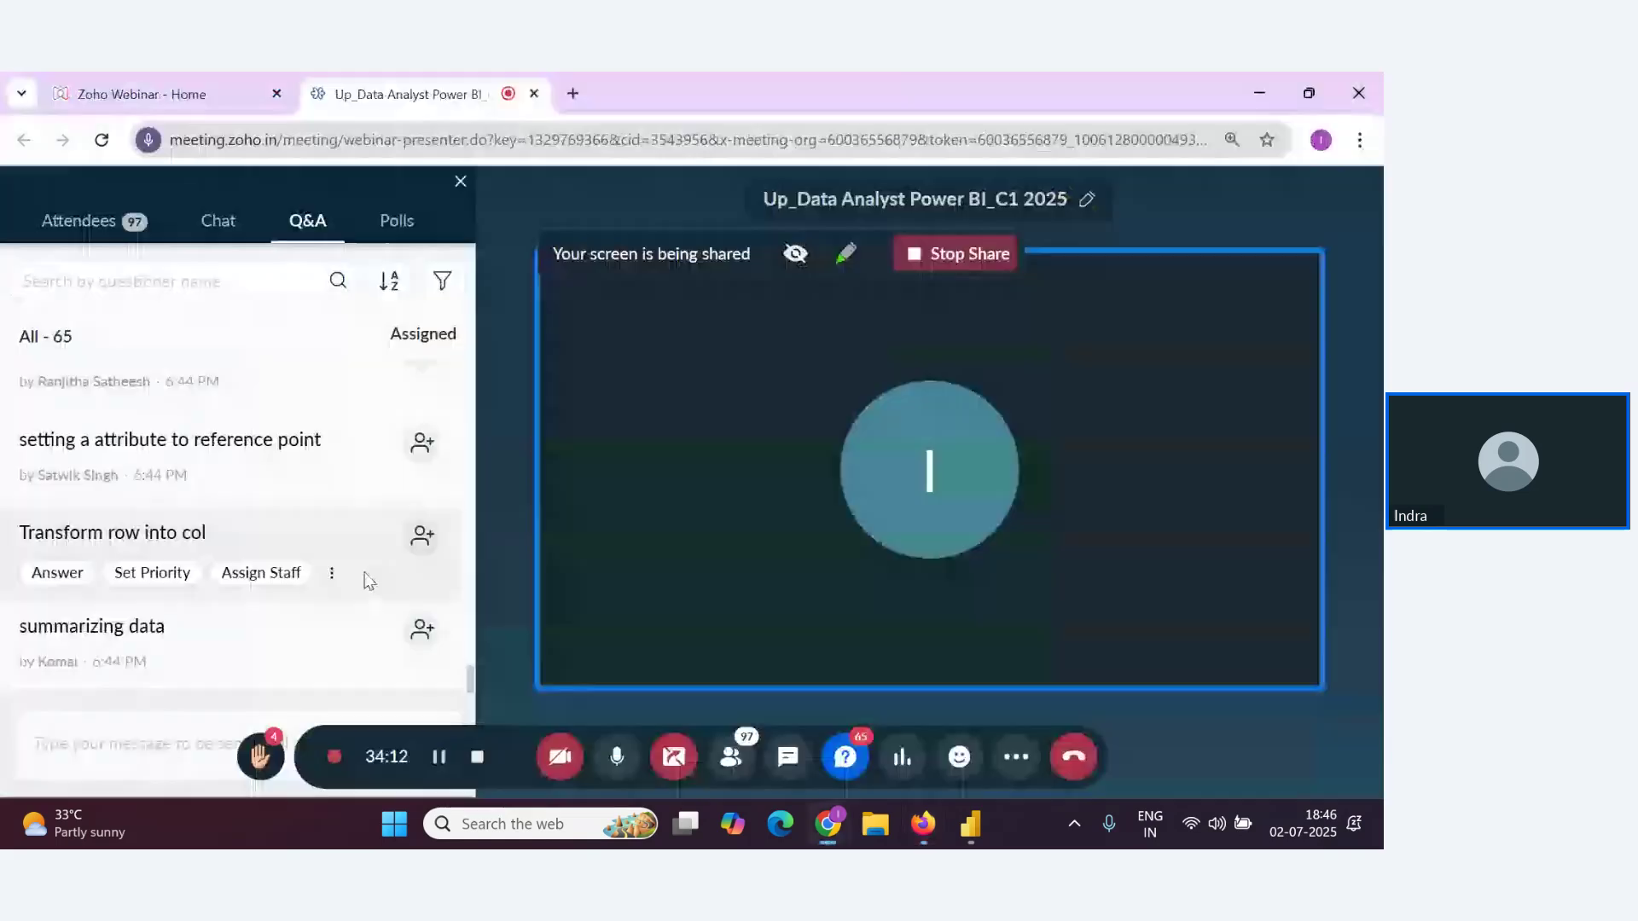
key(alt+Tab)
key(alt+Tab)
key(alt+Tab)
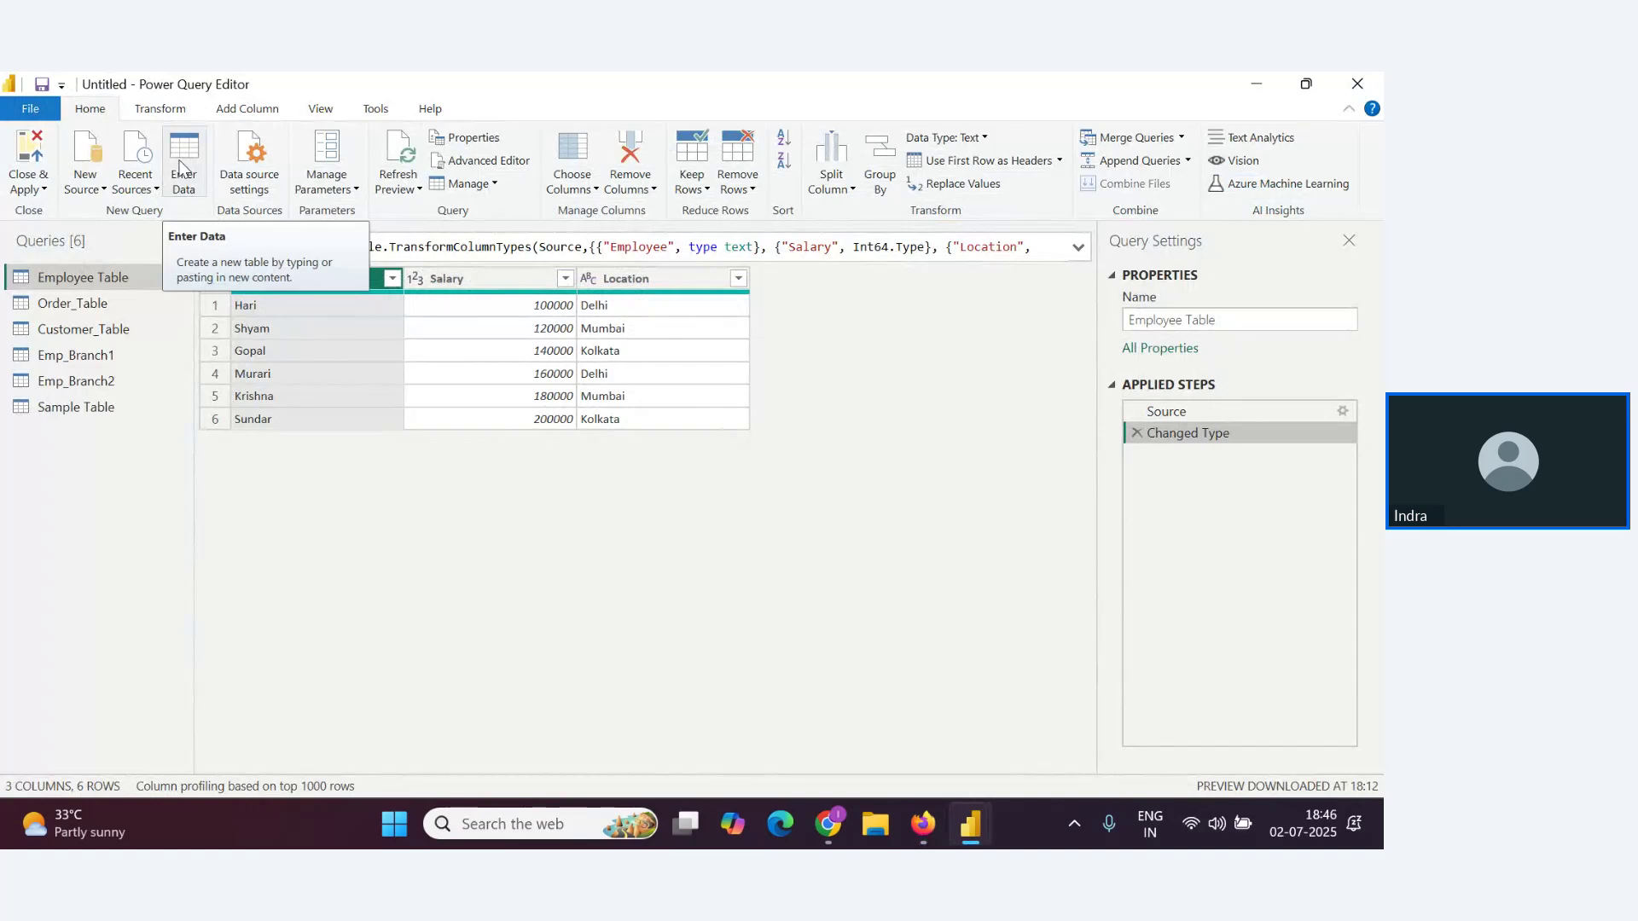
click(182, 168)
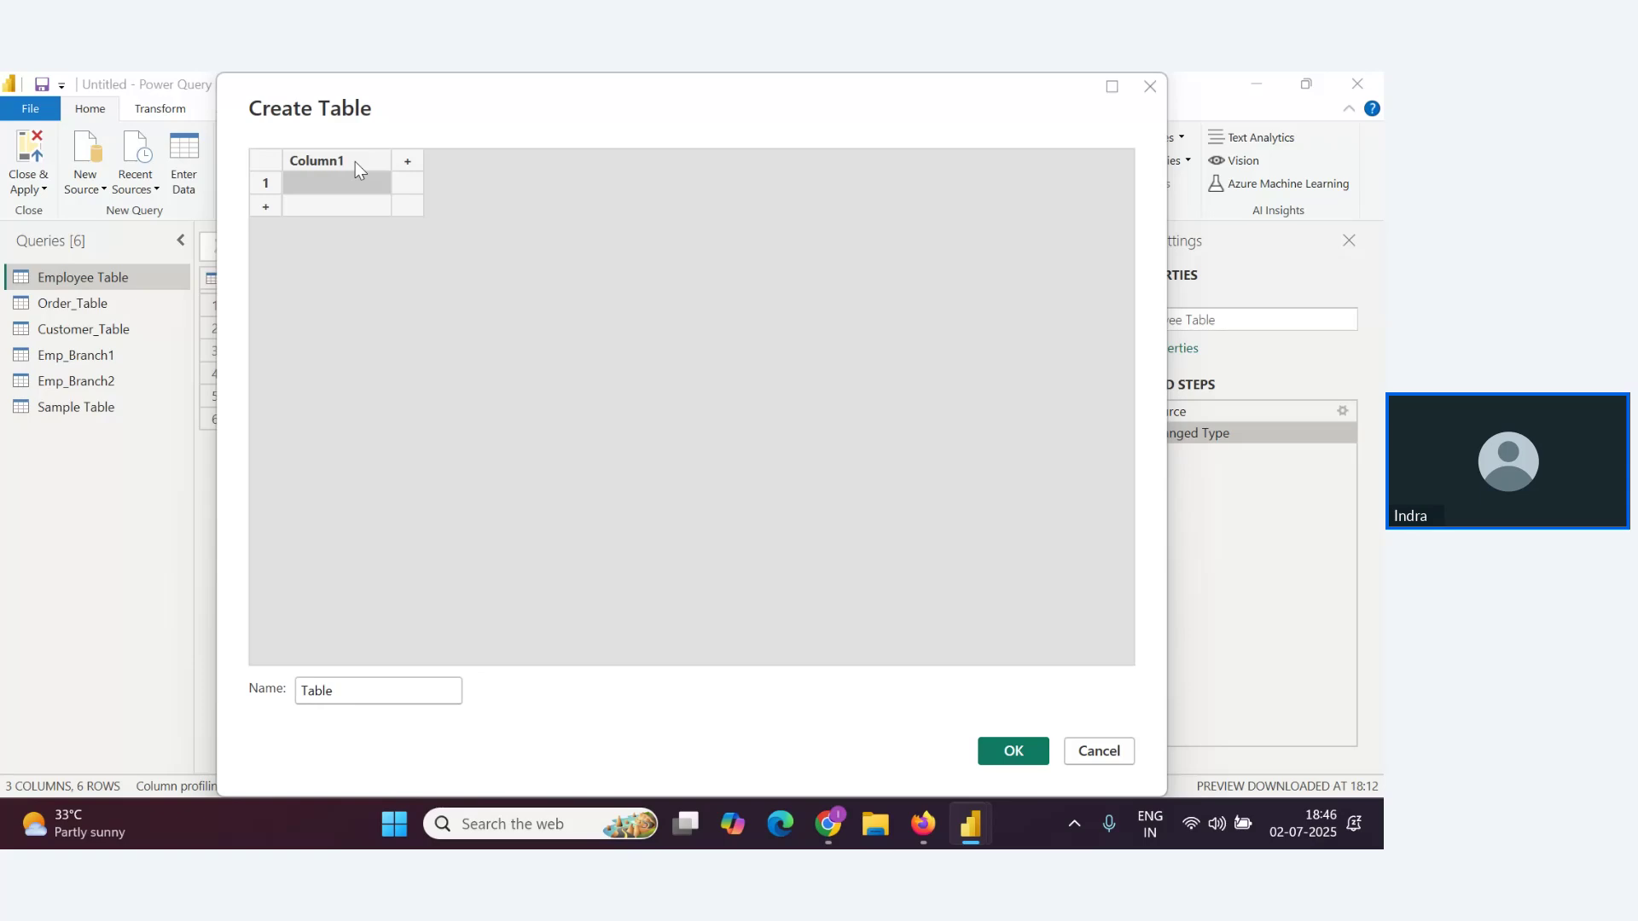
double_click(355, 162)
text(Year)
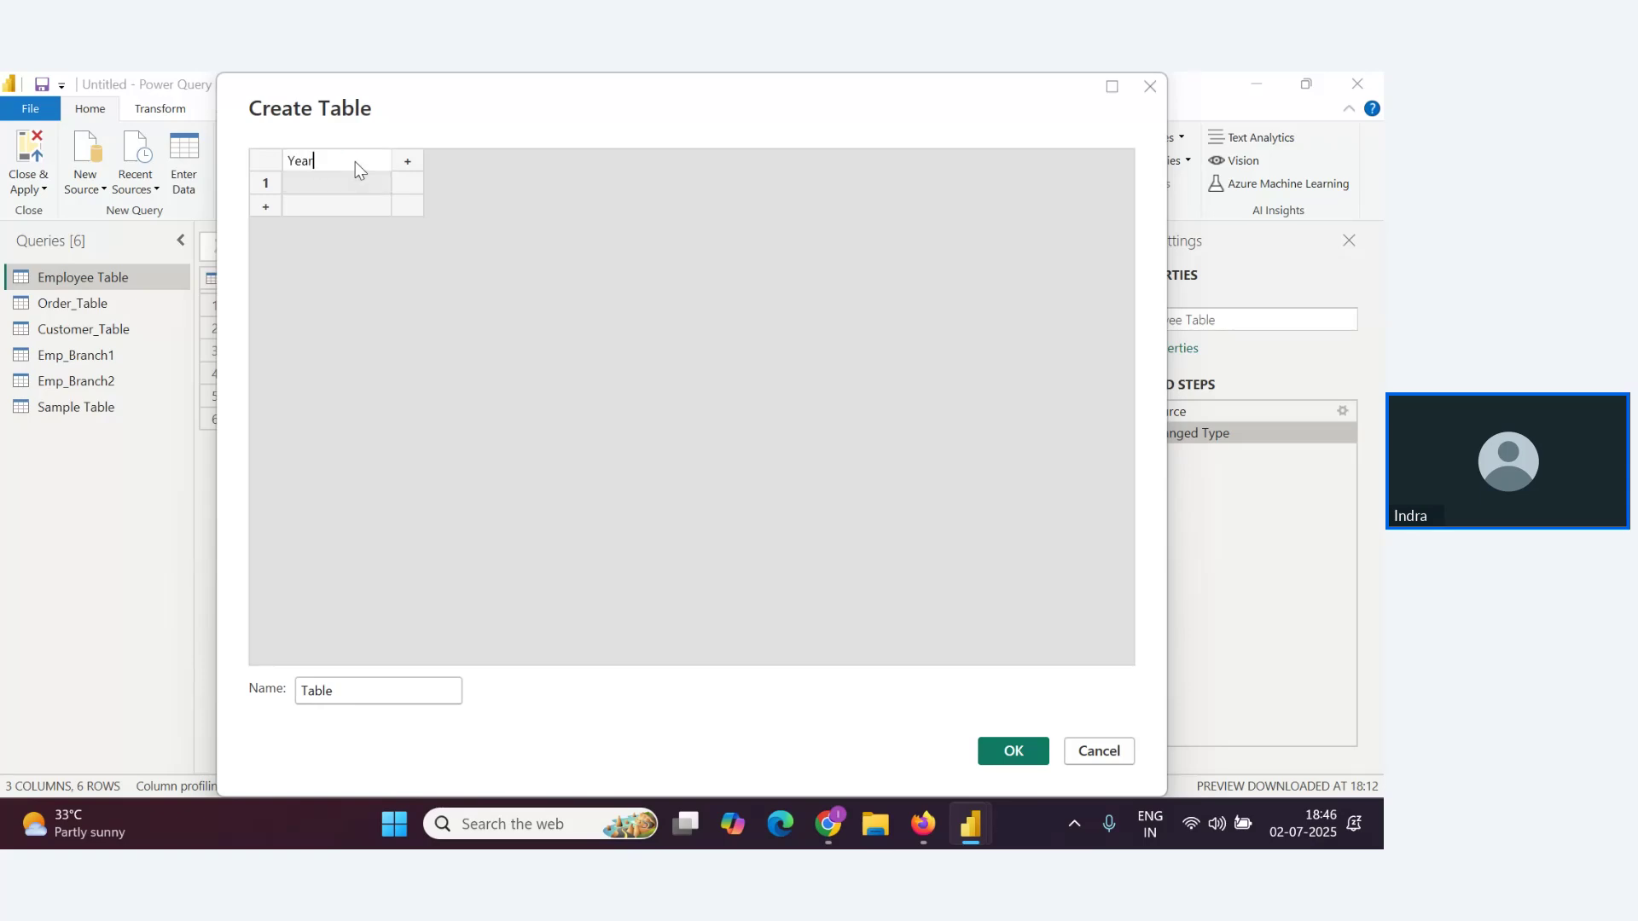
key(Tab)
text(Product)
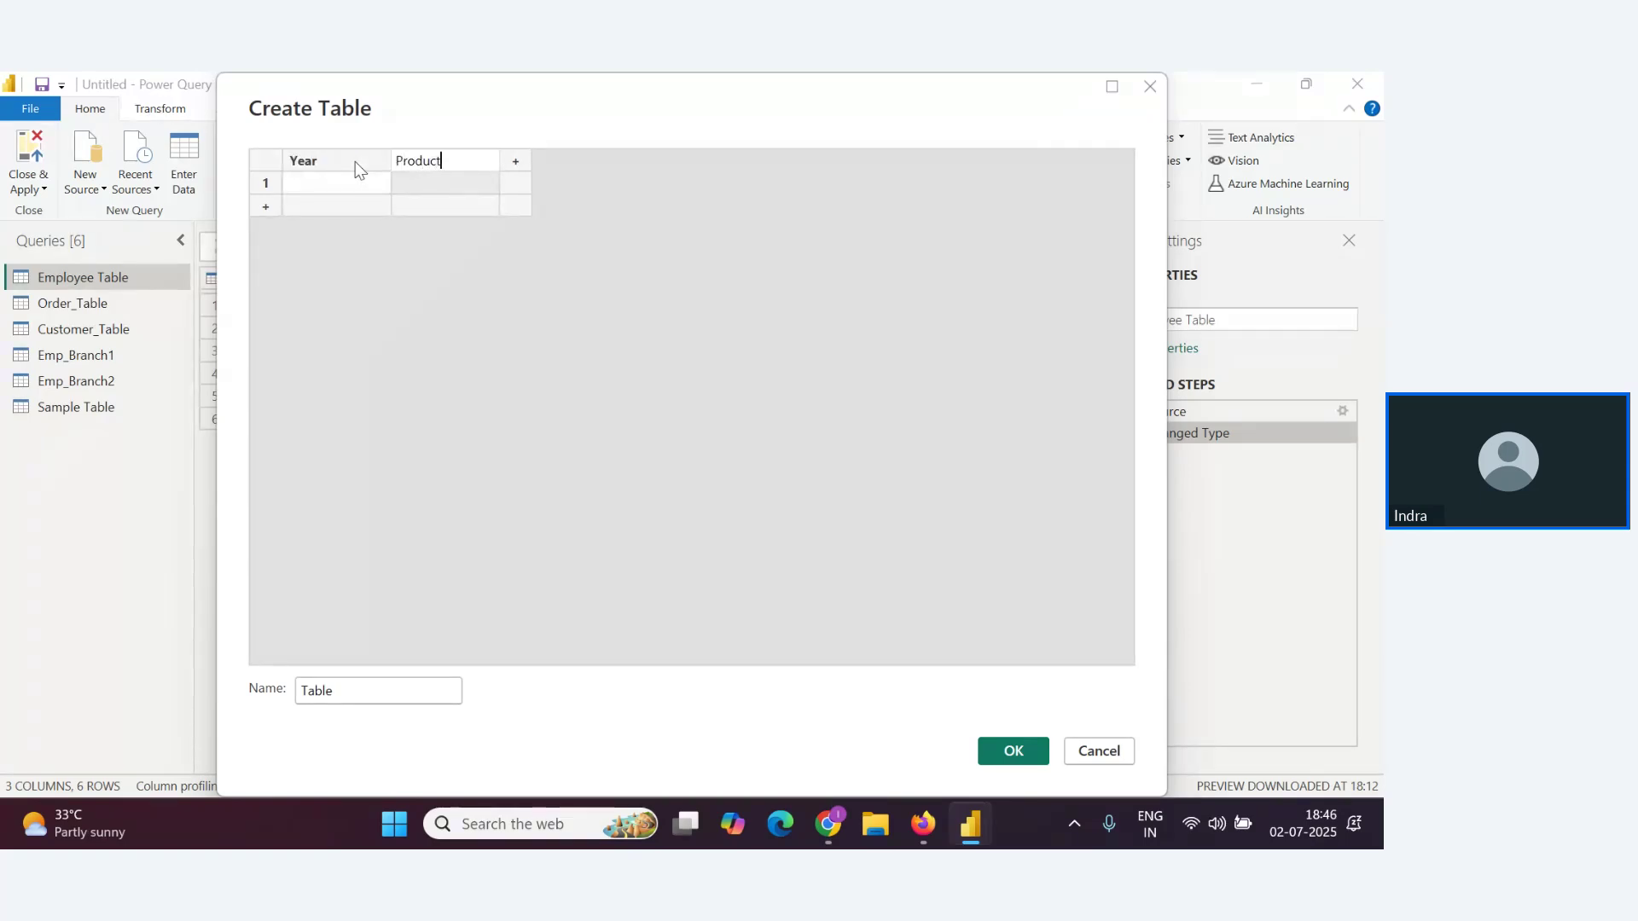
key(Tab)
text(Sal)
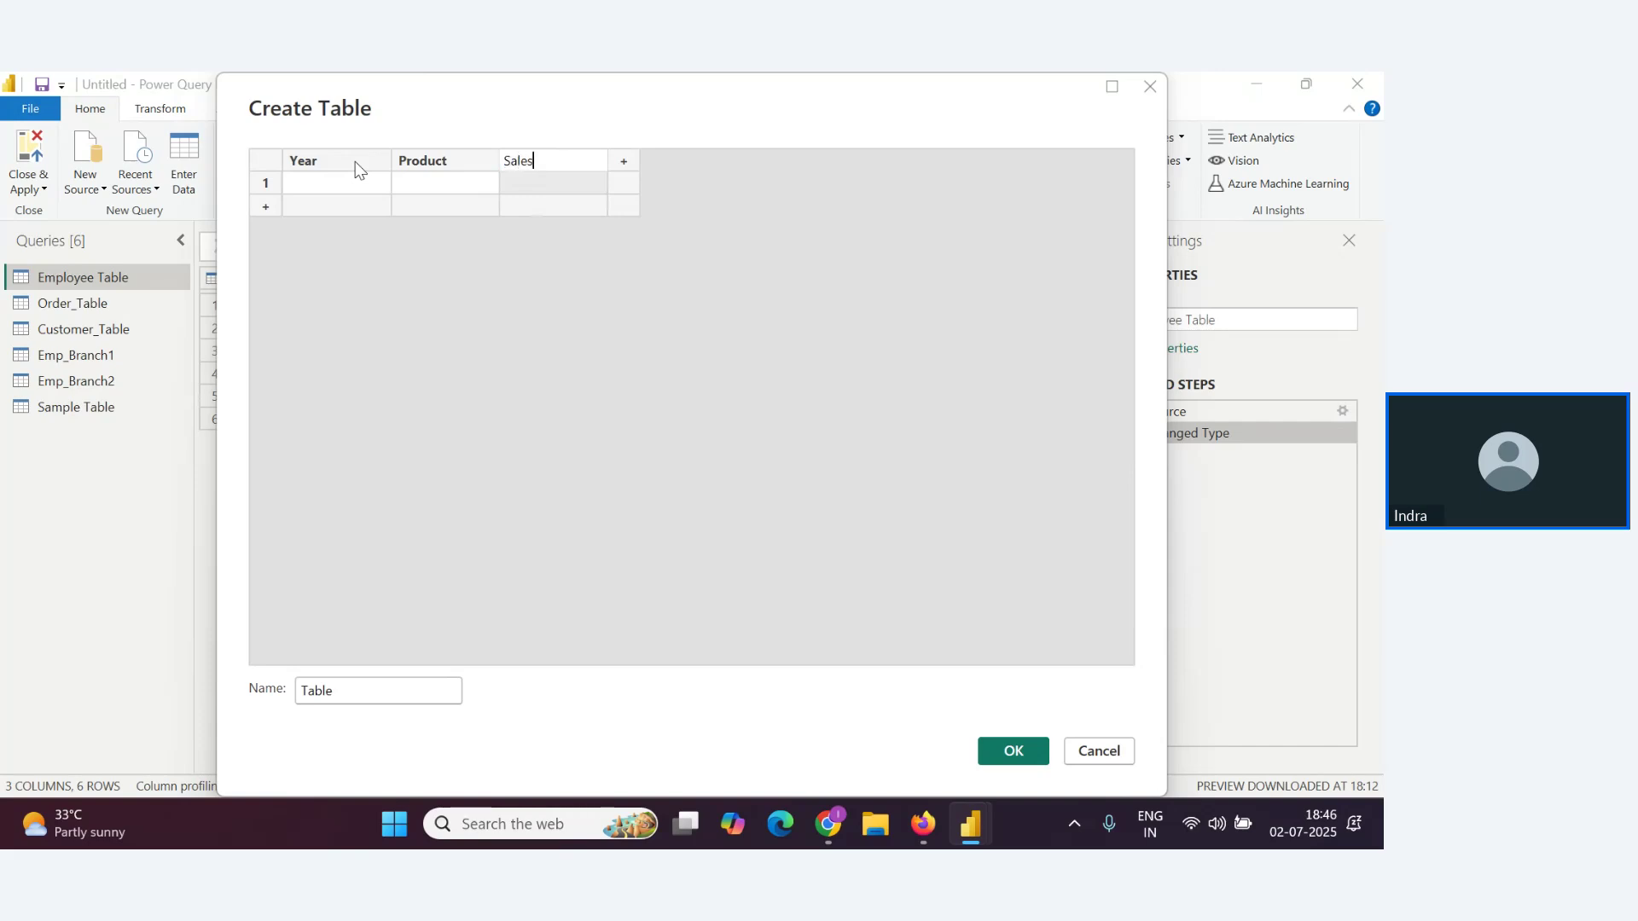
text(es)
key(Return)
key(Left)
key(Left)
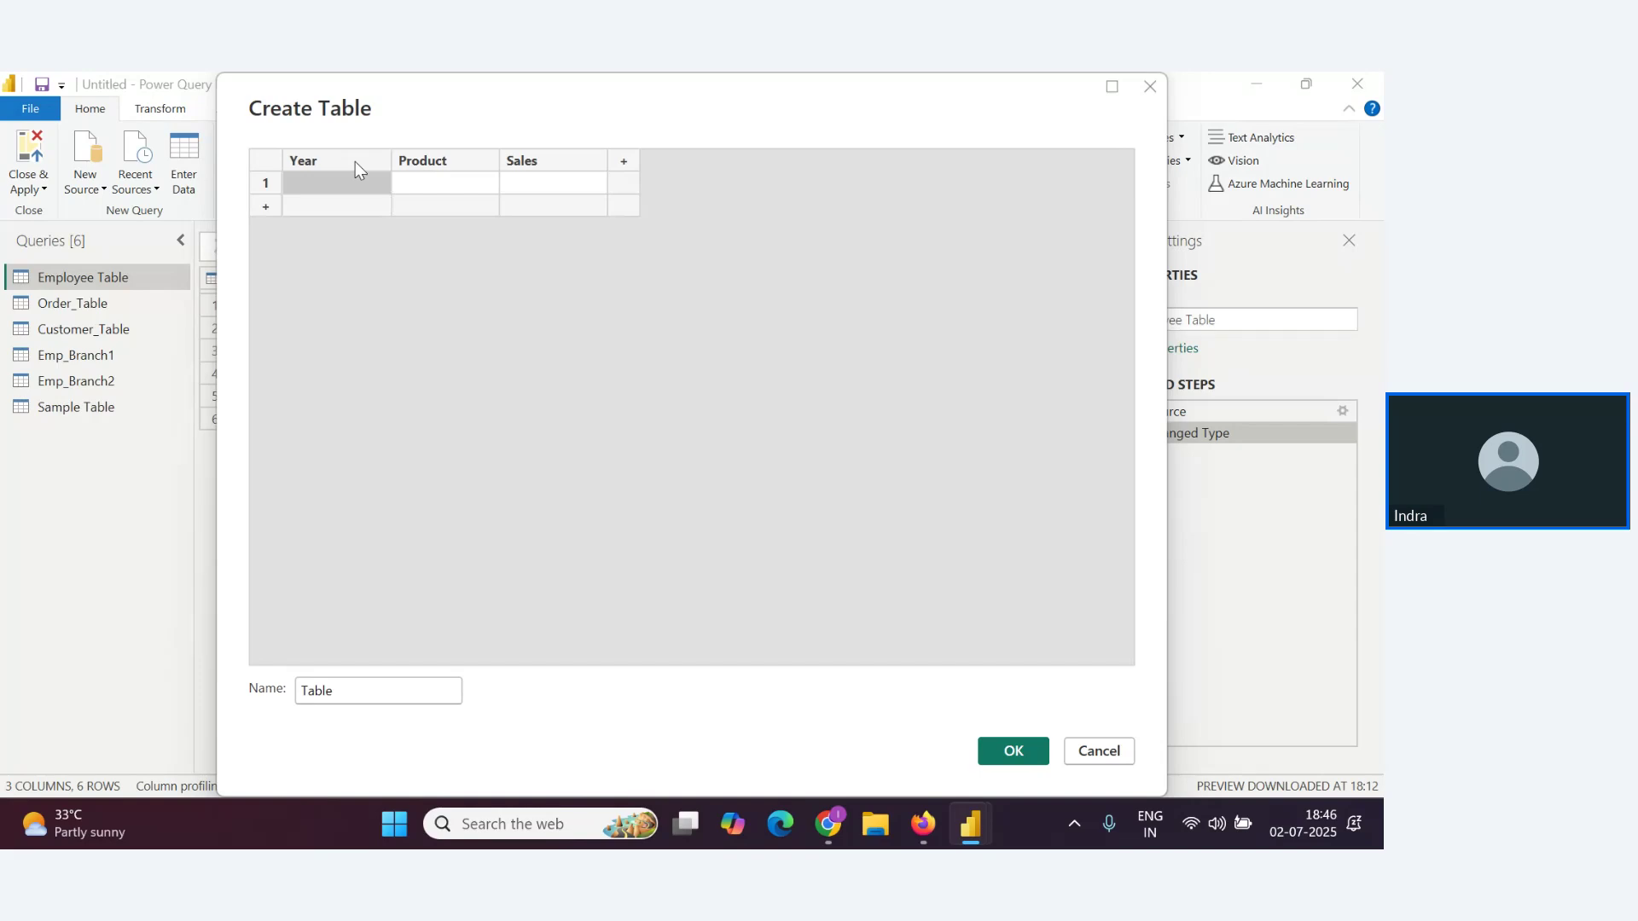
Fill the first row of the new table with Year 2020, Product A and Sales 200
text(2020)
key(Tab)
text(A)
key(Tab)
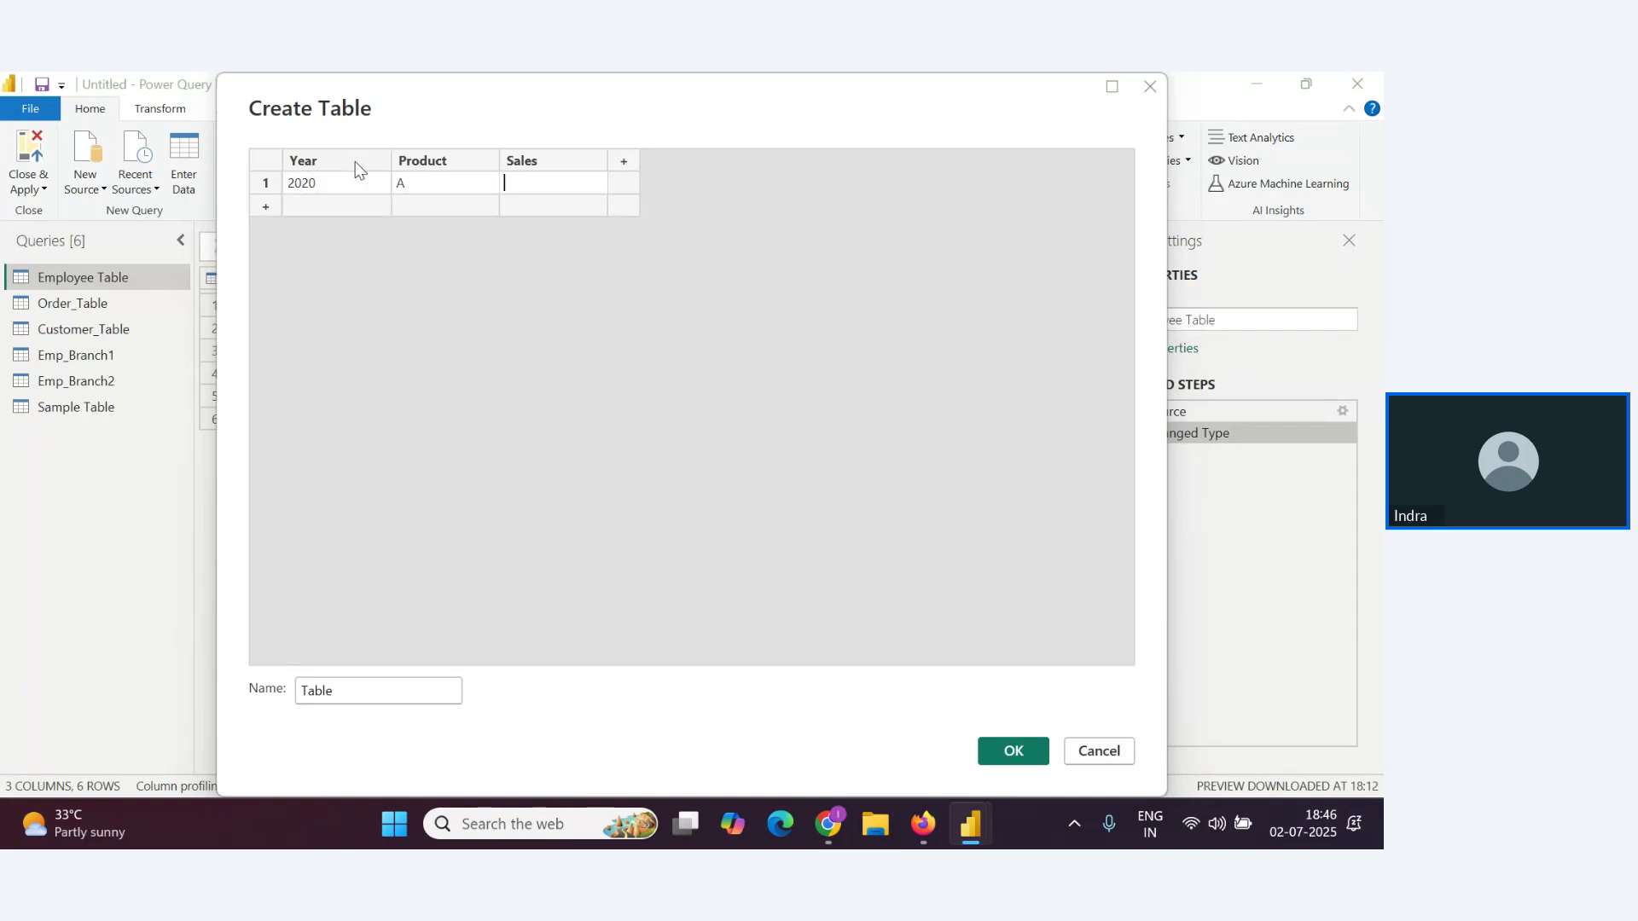
text(200)
key(Tab)
key(Left)
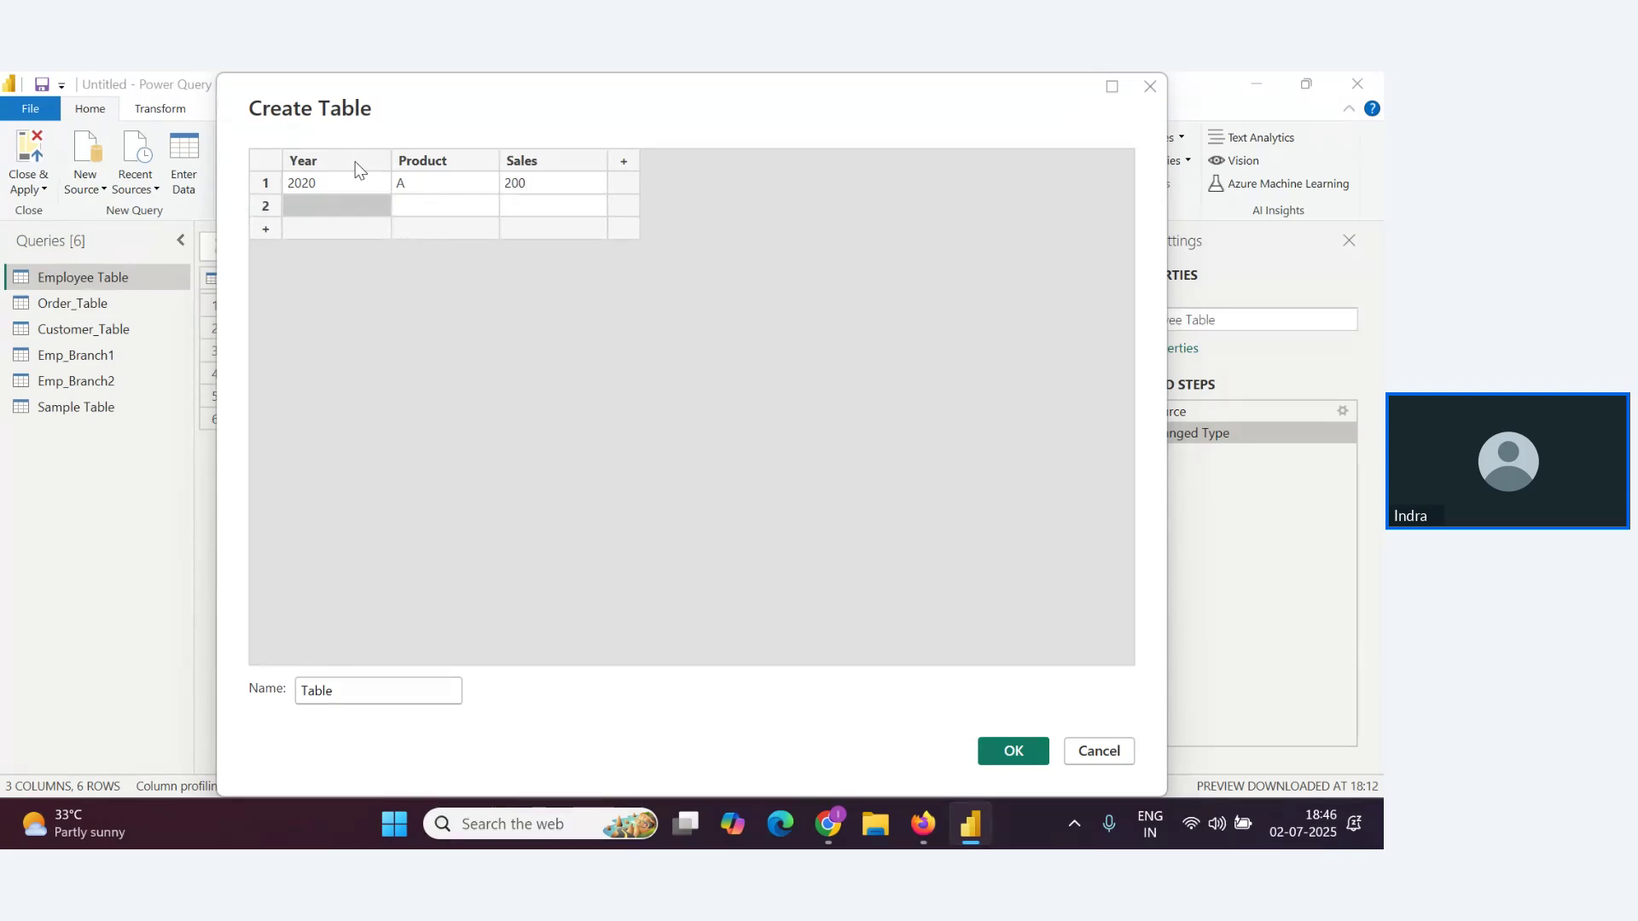
Fill the second row with Year 2022, Product B and Sales 250
text(2022)
key(Tab)
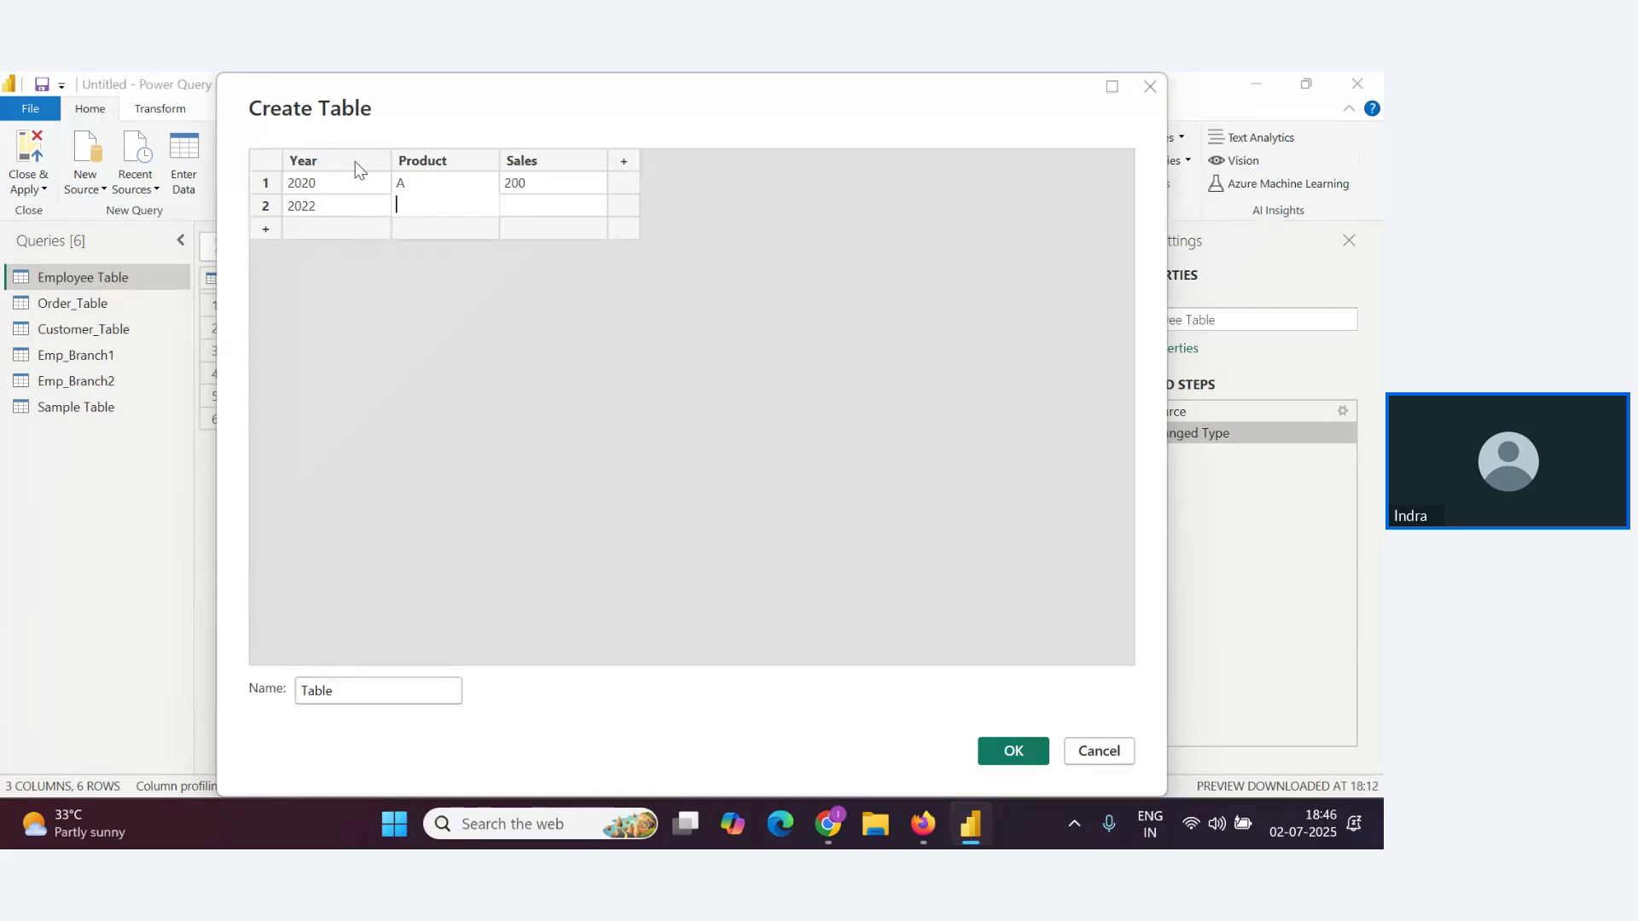
text(B)
key(Tab)
text(250)
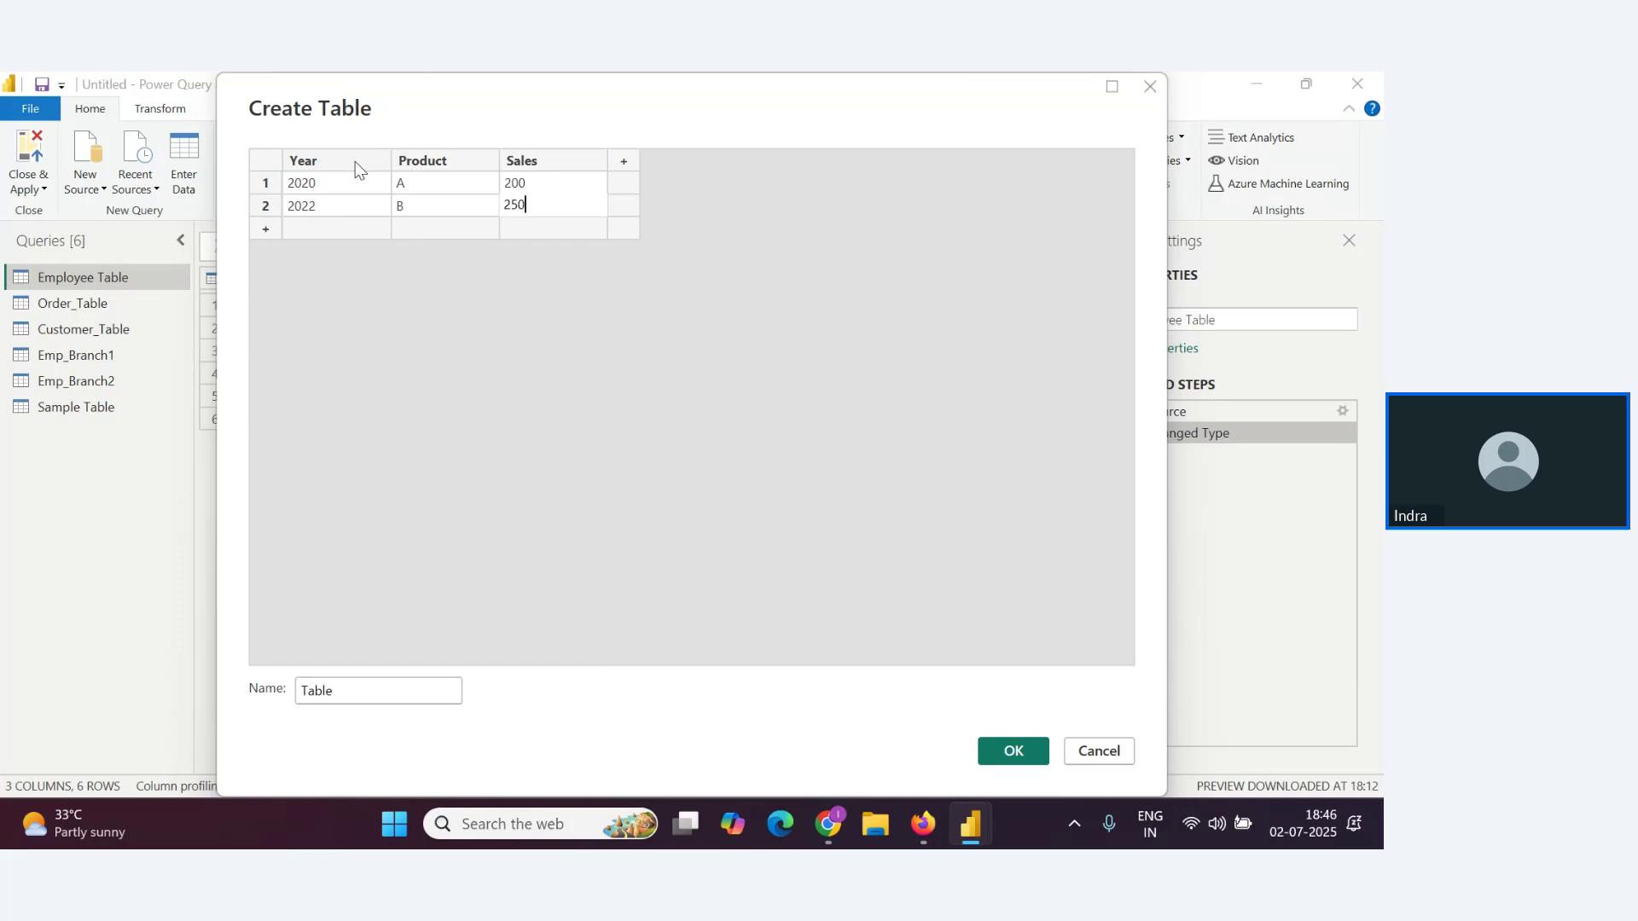
key(Tab)
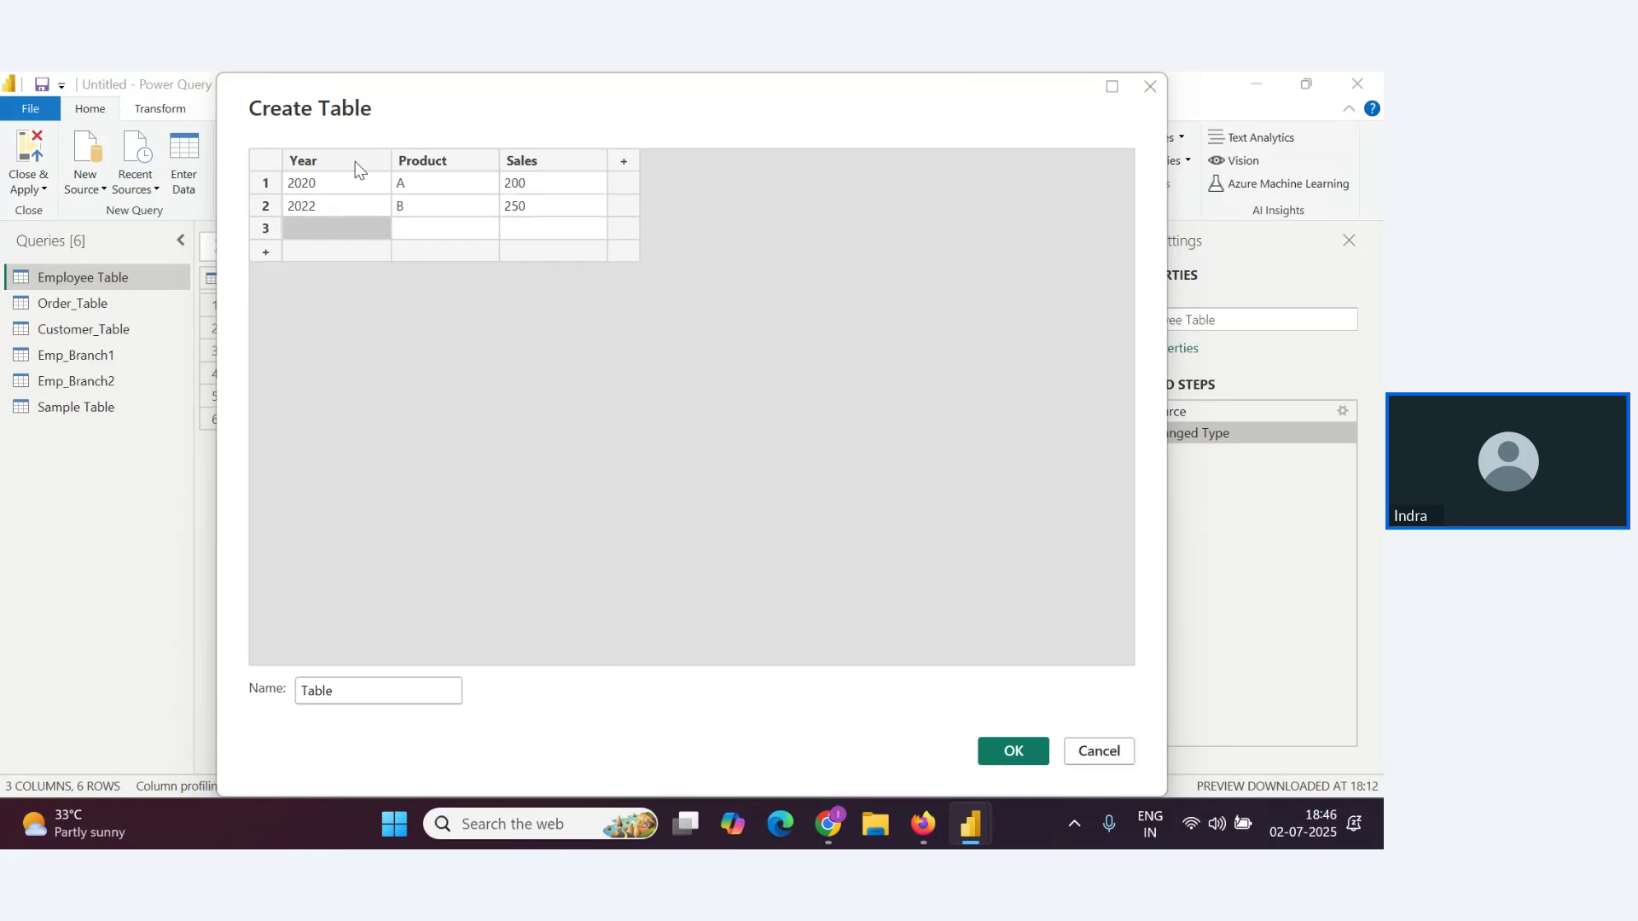
Fill the third row with Year 2022, Product A and Sales 250
text(20)
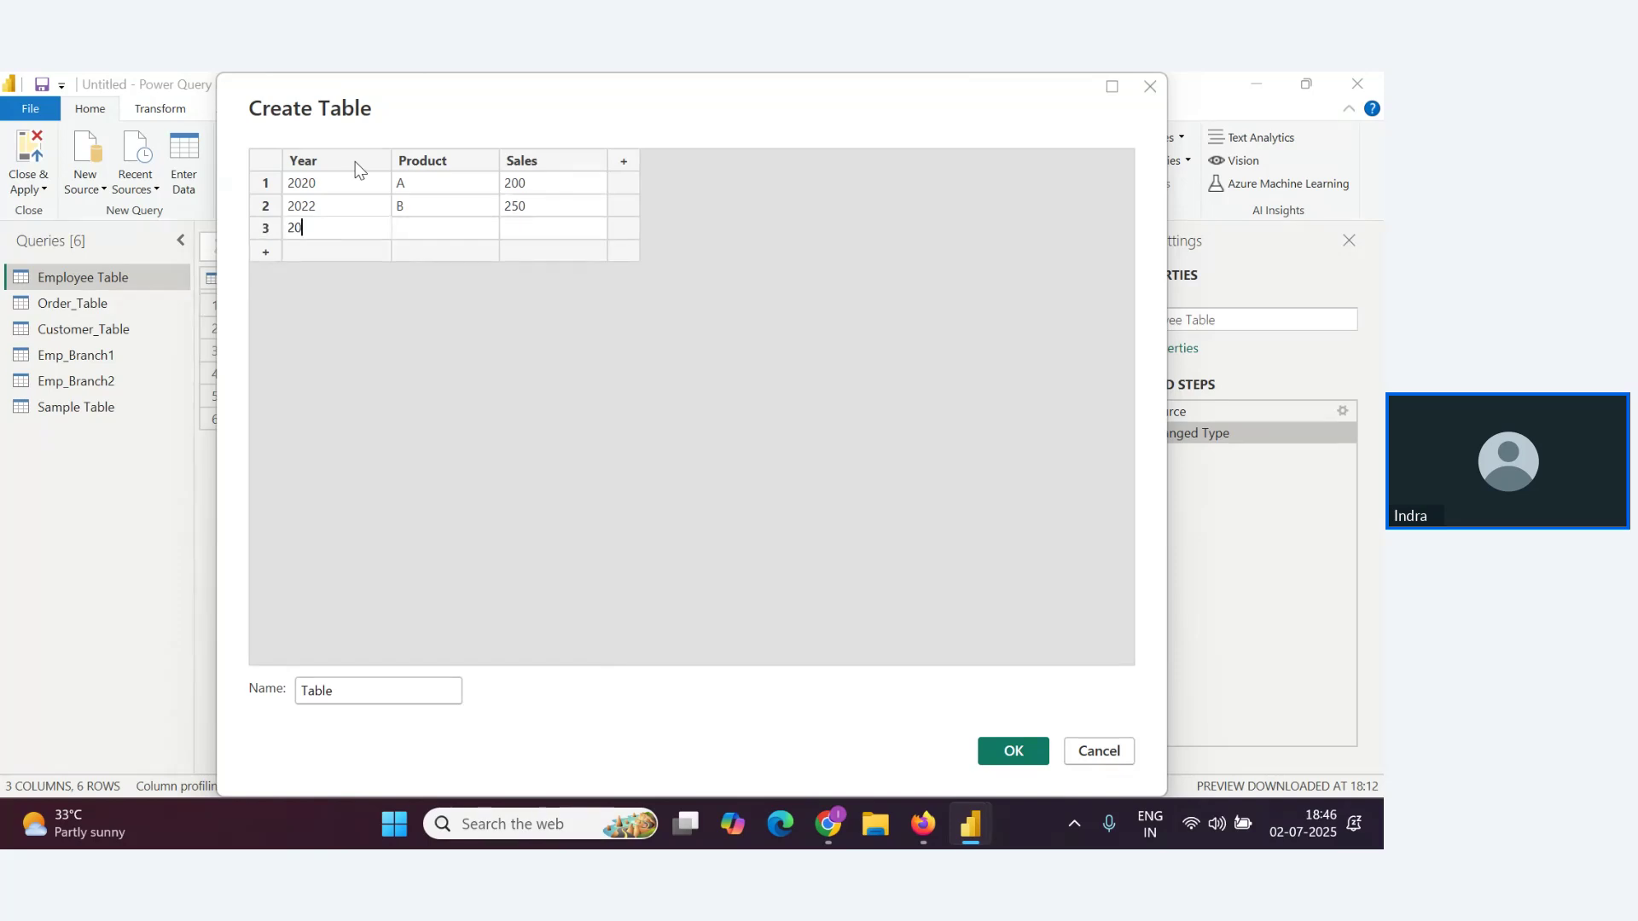
text(20)
key(BackSpace)
text(22)
key(Tab)
text(A)
key(Tab)
text(250)
key(Tab)
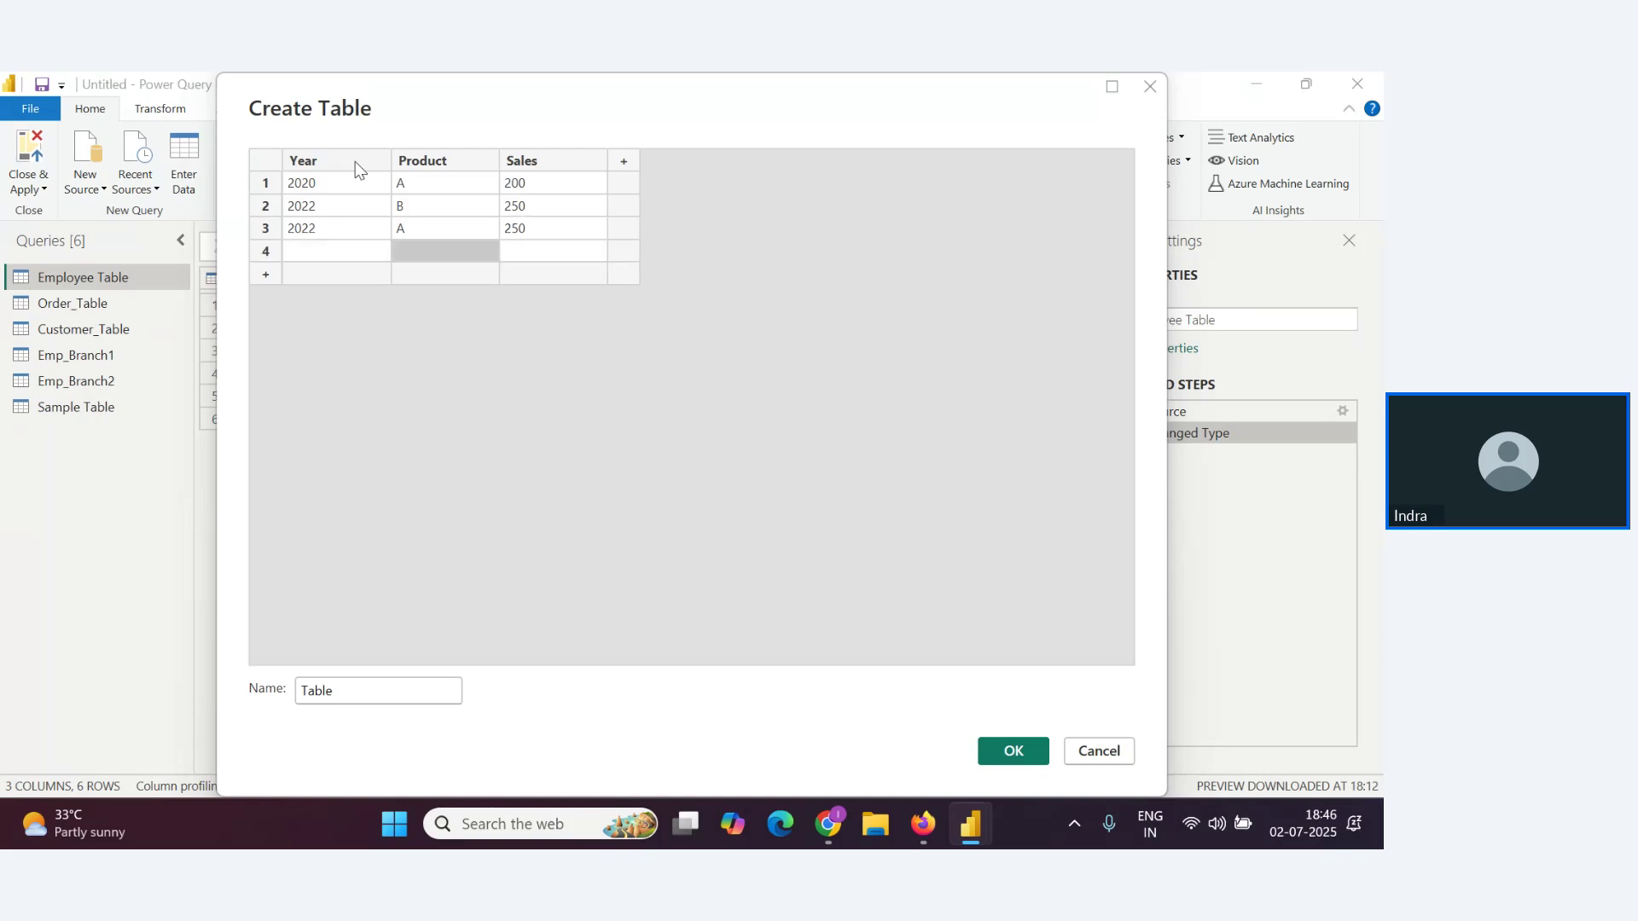
Fill the fourth row with Year 2020, Product B and Sales 300
text(2020)
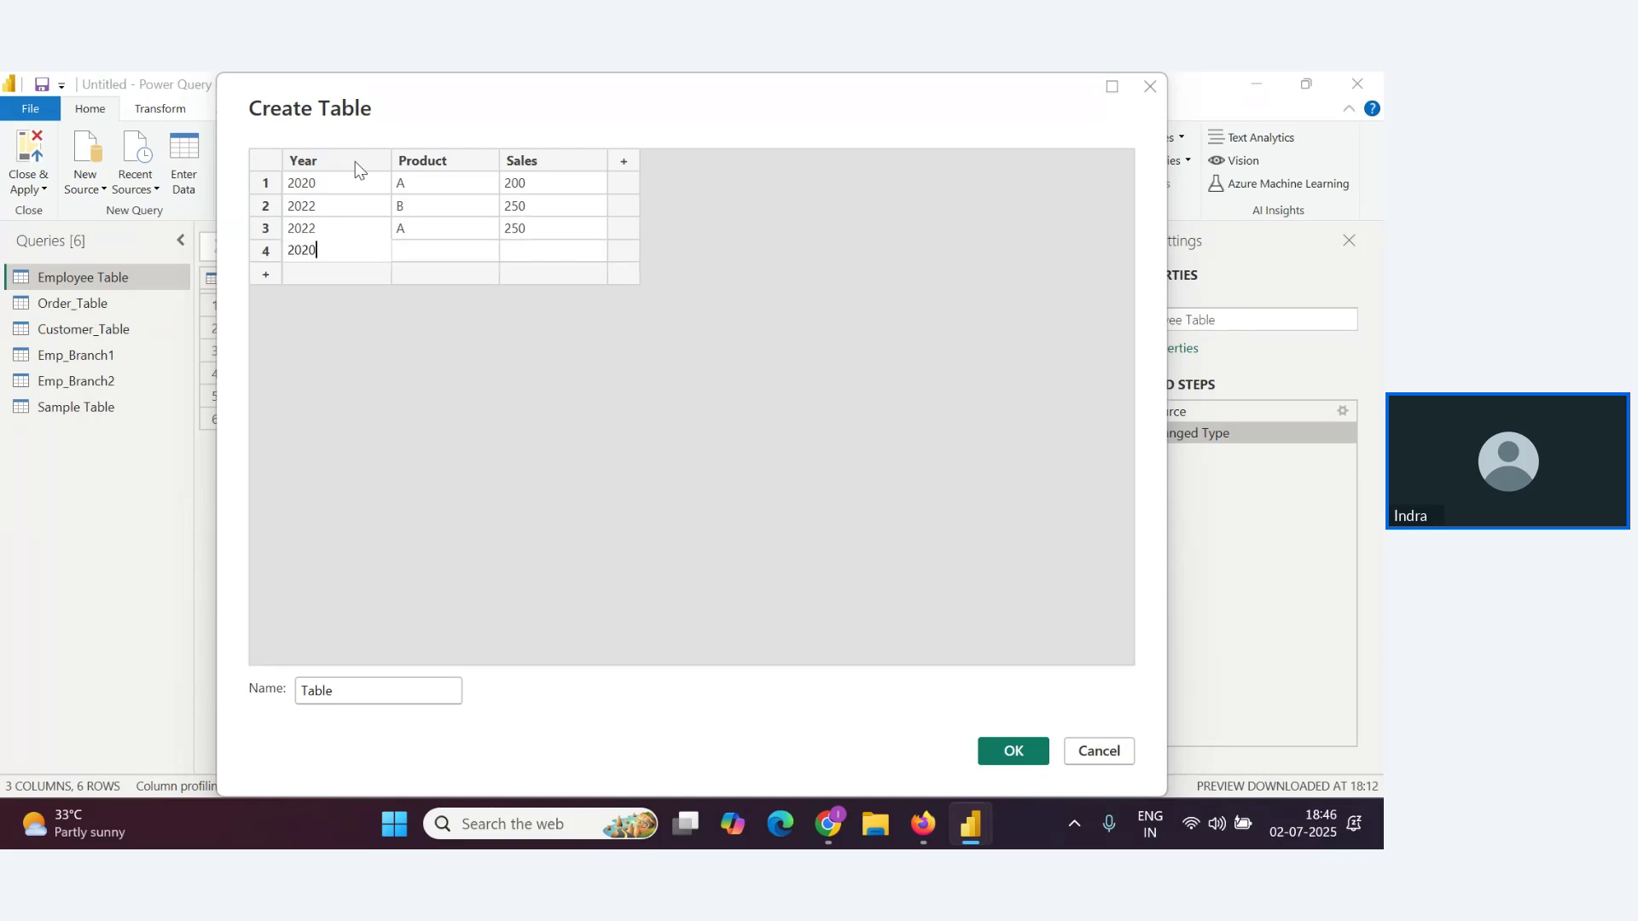
key(Tab)
text(B)
key(Tab)
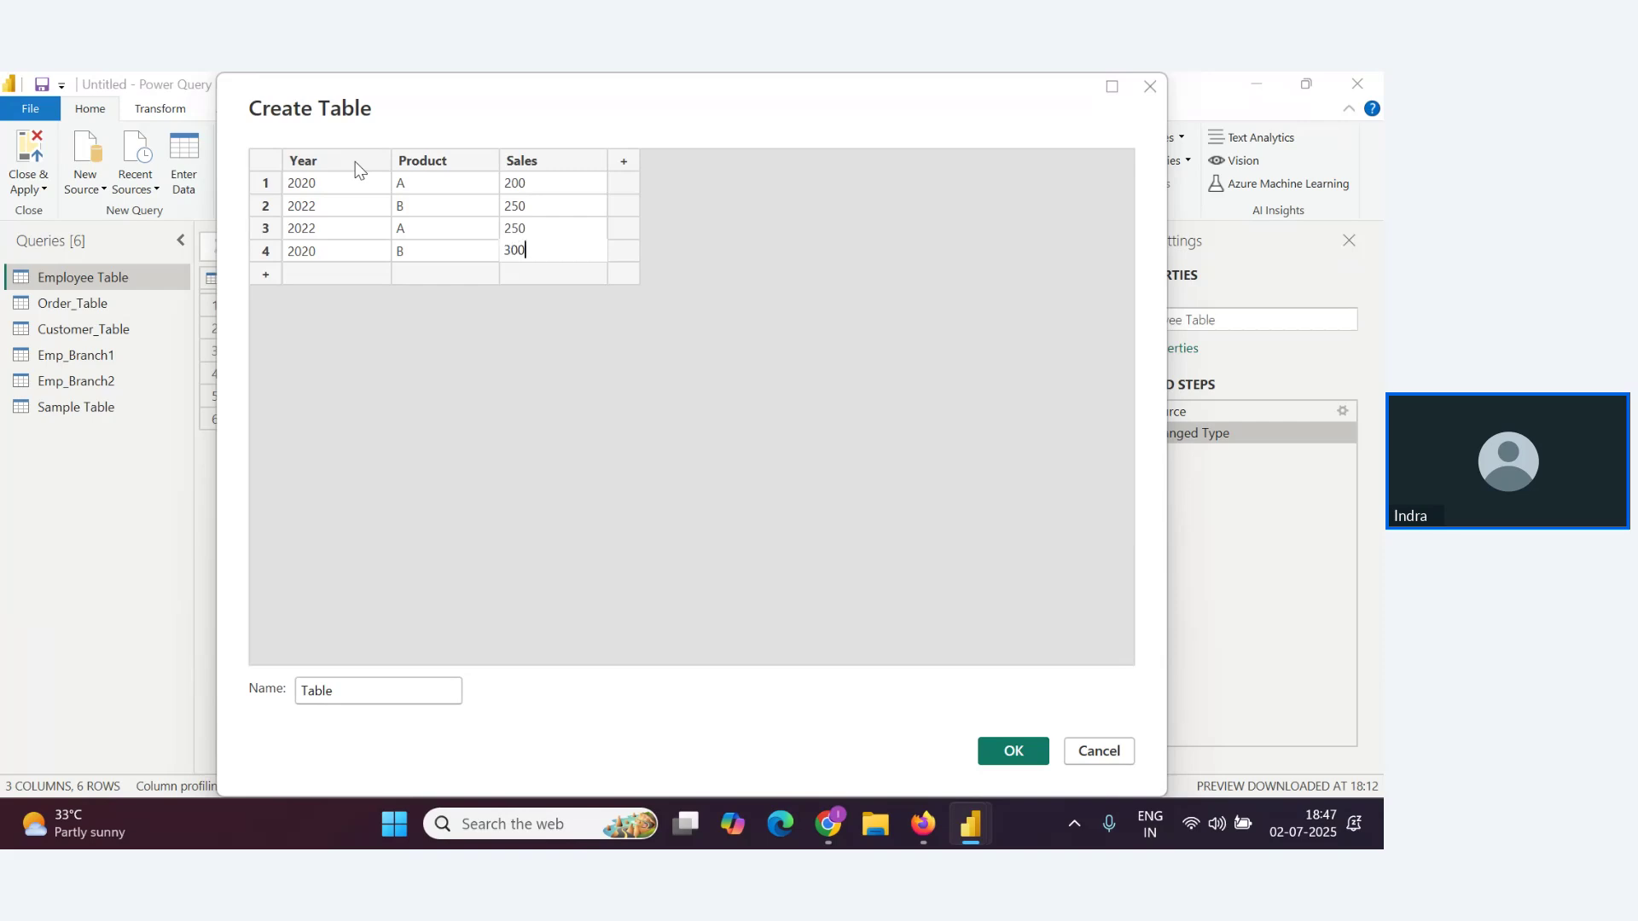
Correct the Year values, setting row 2 to 2020 and row 4 to 2022
click(320, 205)
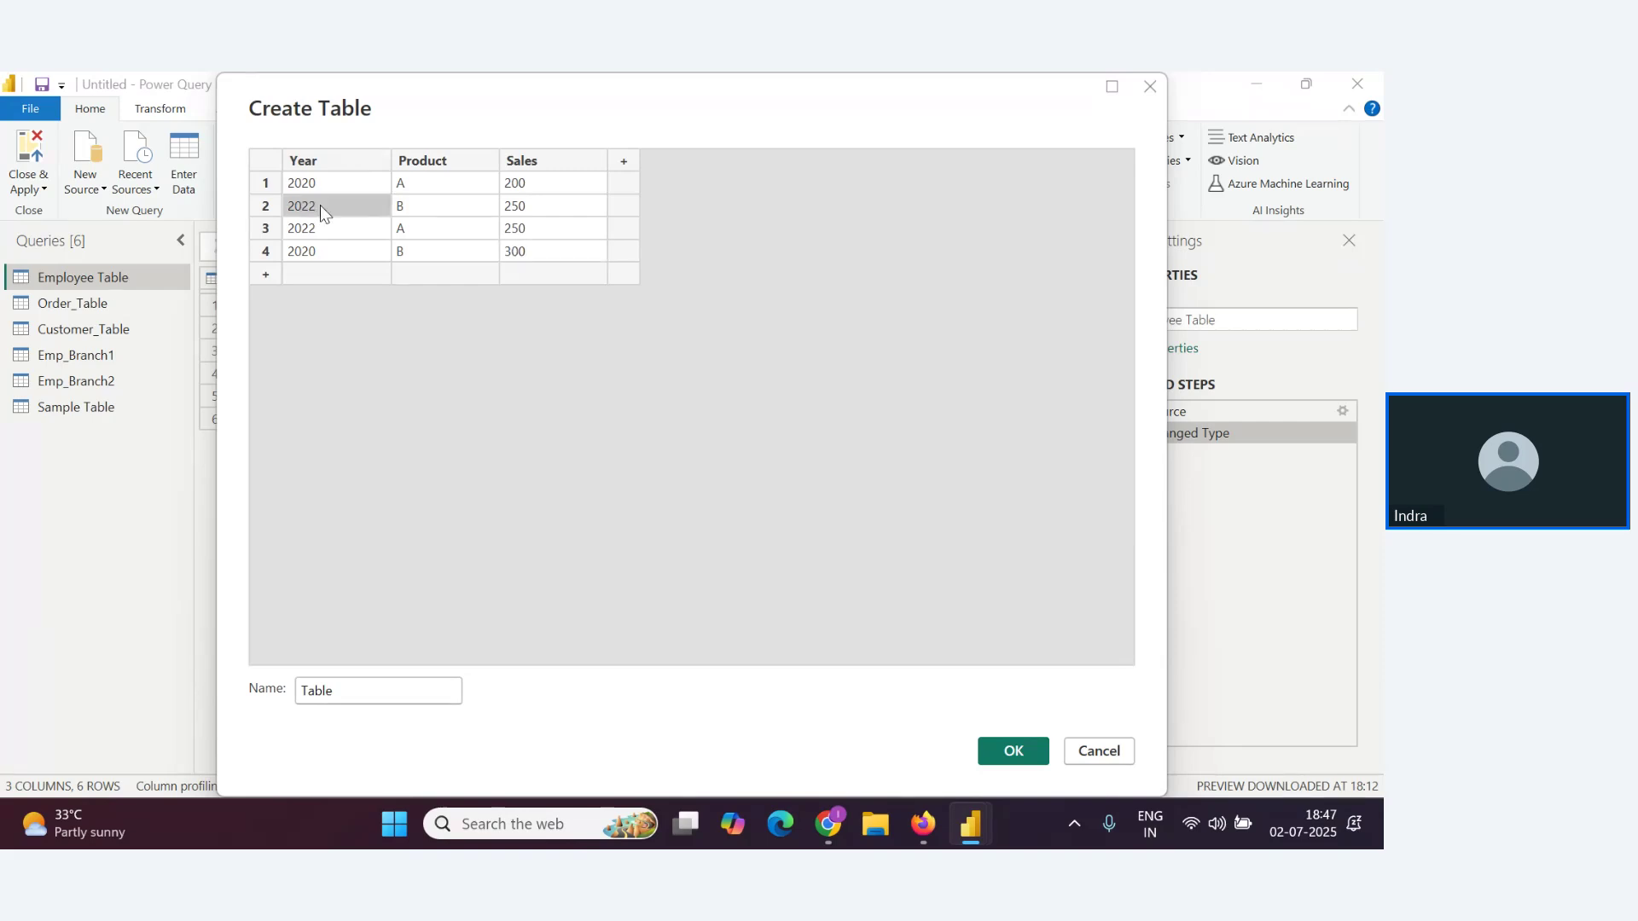
double_click(314, 210)
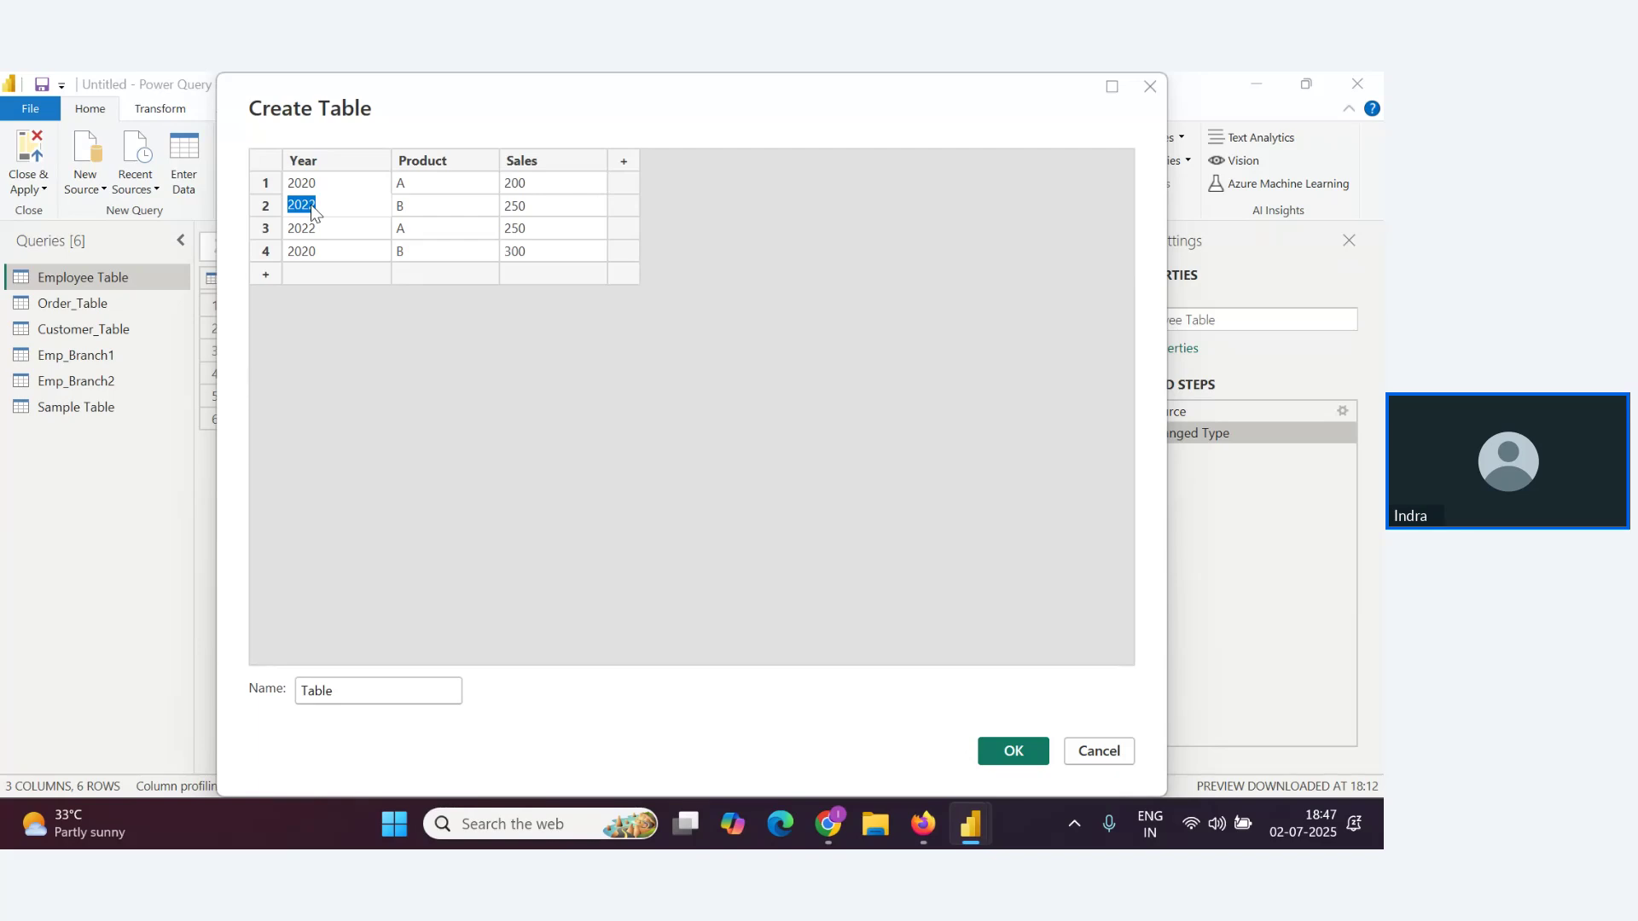
text(2020)
key(Down)
key(Down)
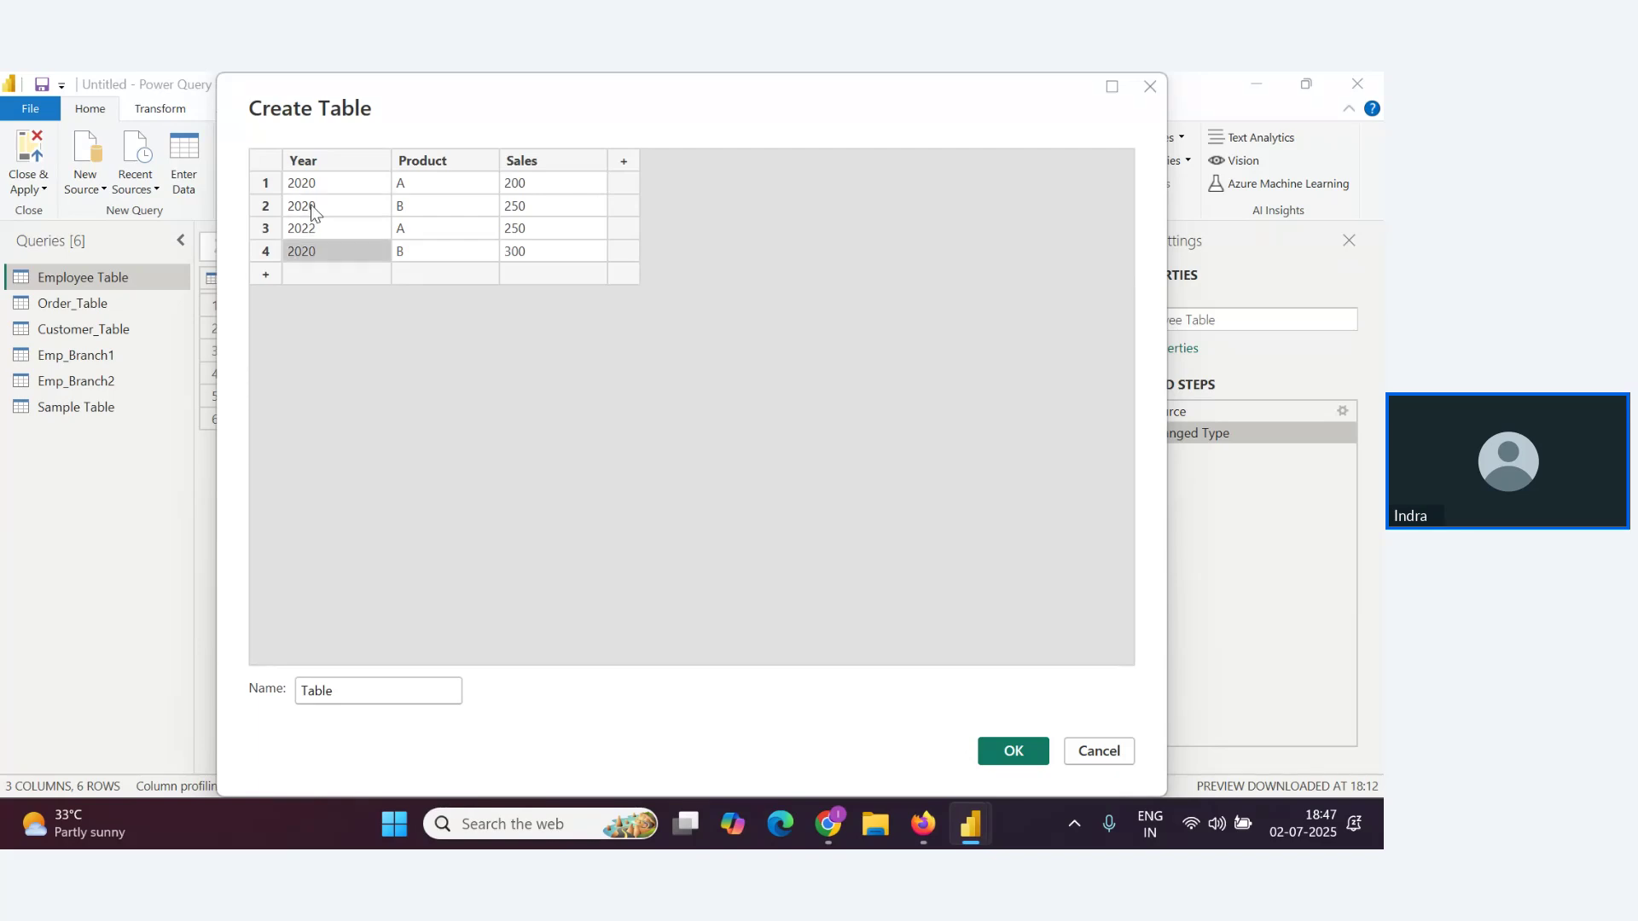
text(202)
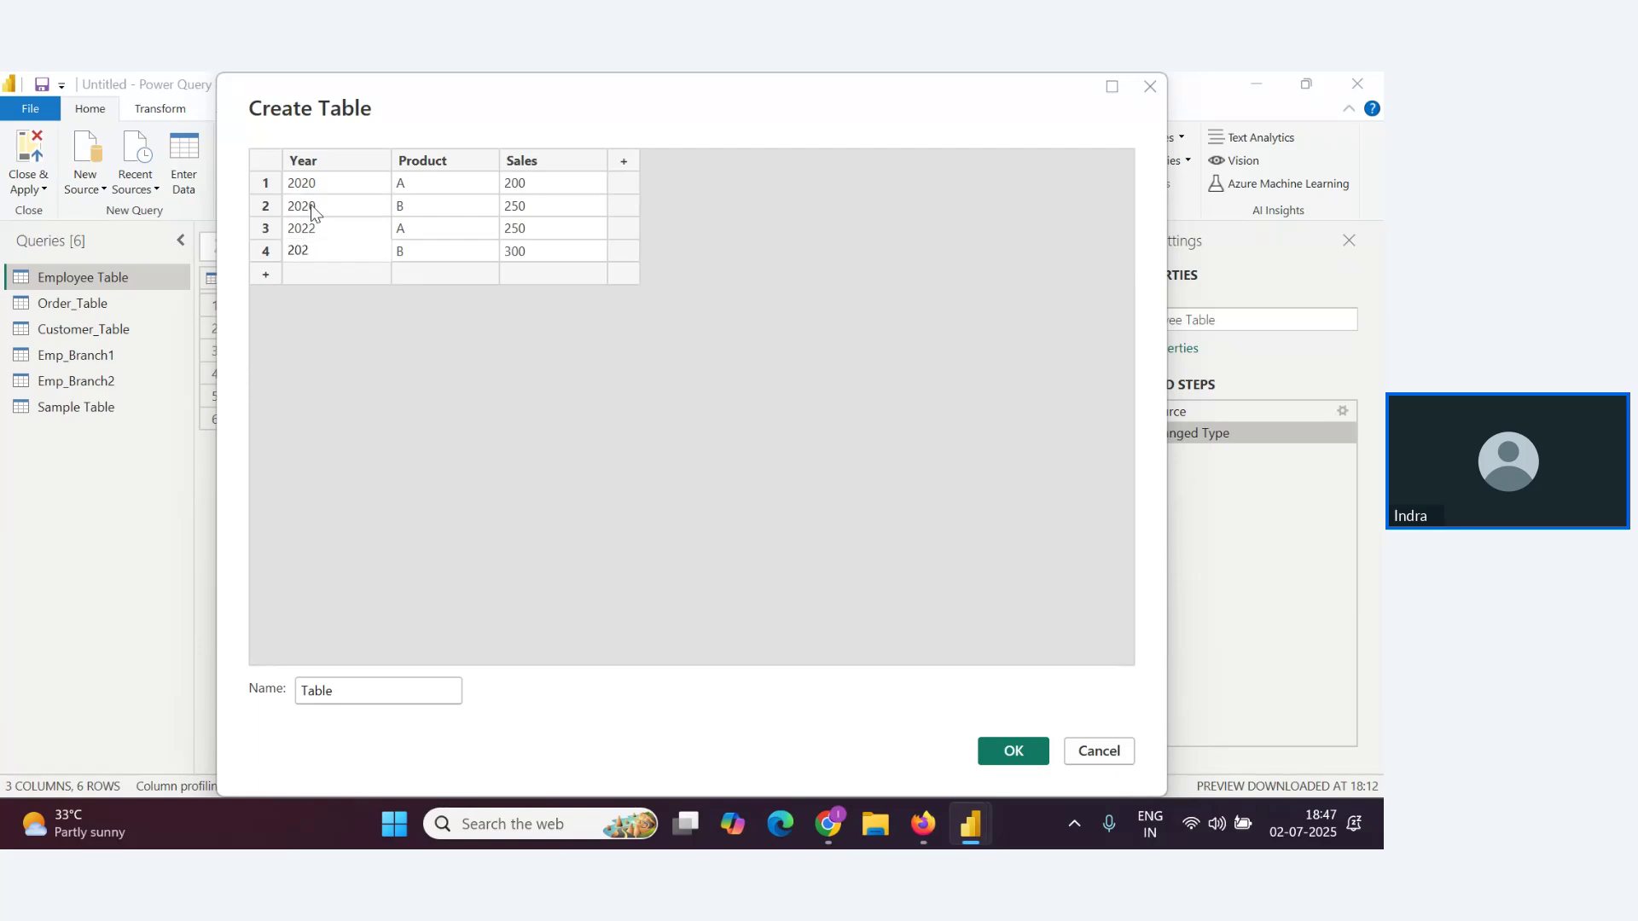
text(2)
Name the new table "Sample Table 2" and create it
click(306, 687)
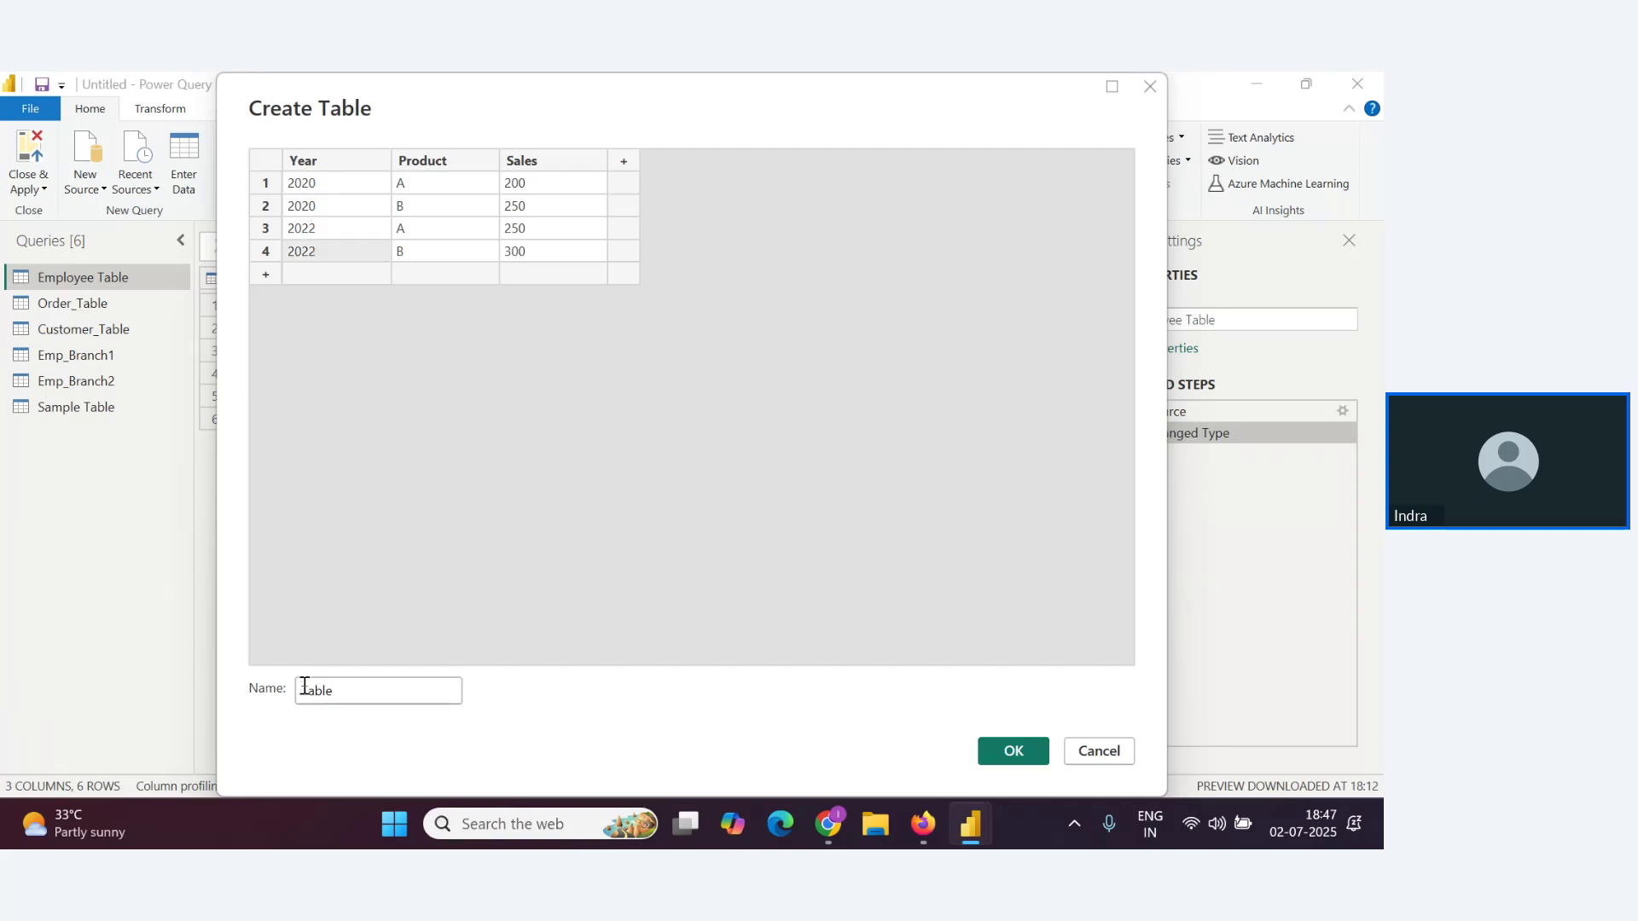
click(305, 687)
text(Sample )
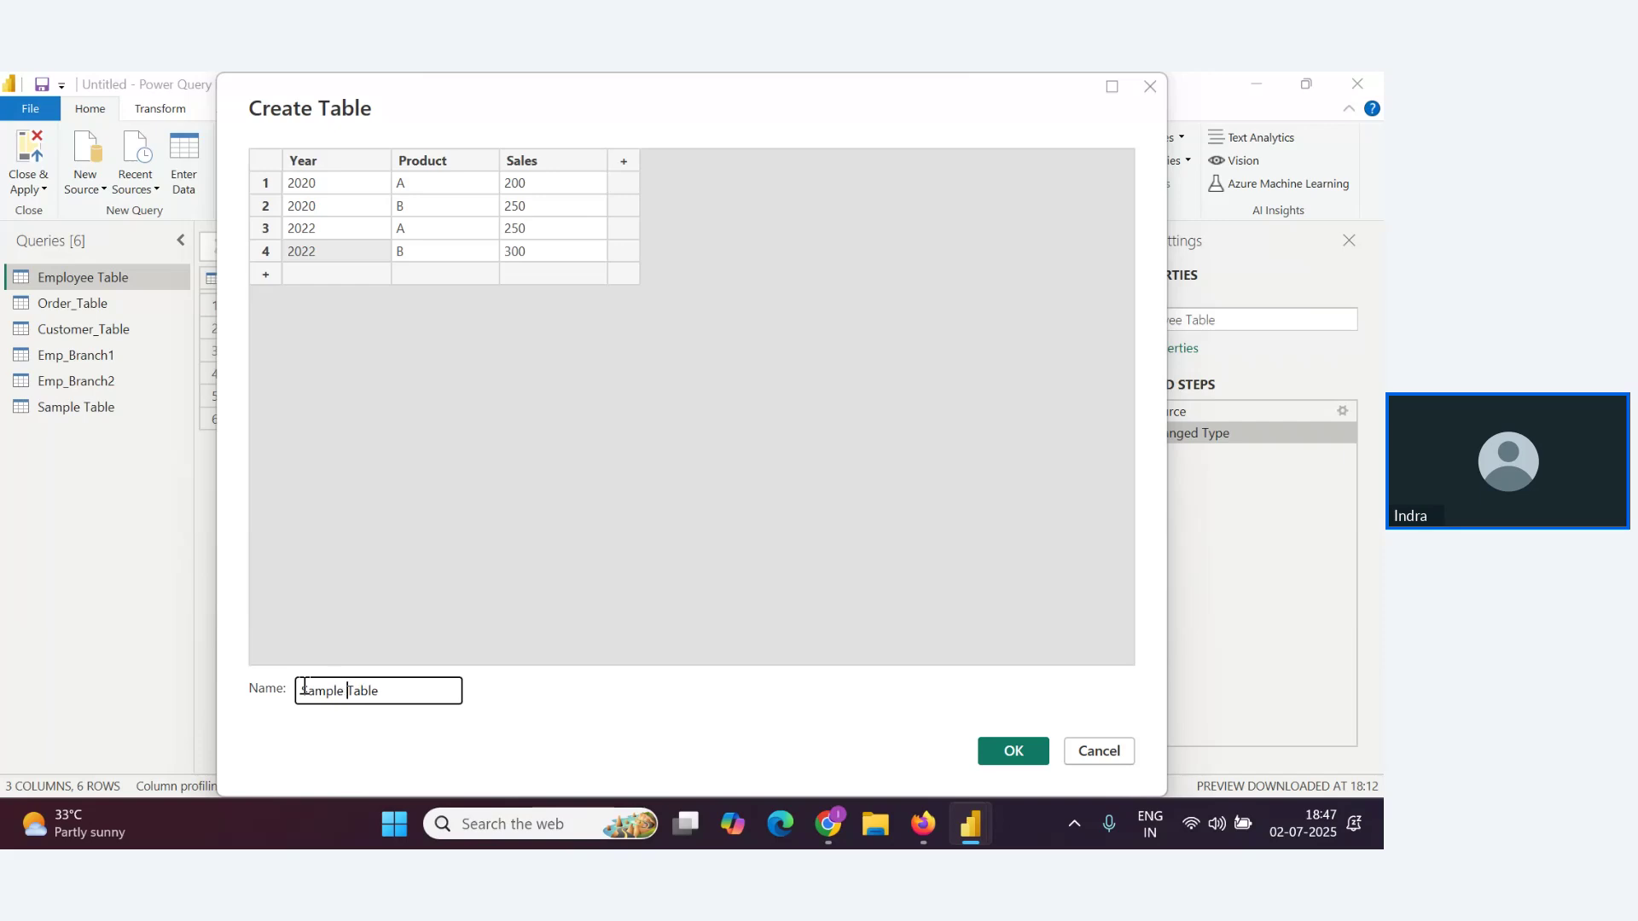
text(2)
click(1013, 751)
Review the pivoting definition in Notes and the attendees' newest question in the Zoho webinar Q&A, ending back in Notes
key(alt+Tab)
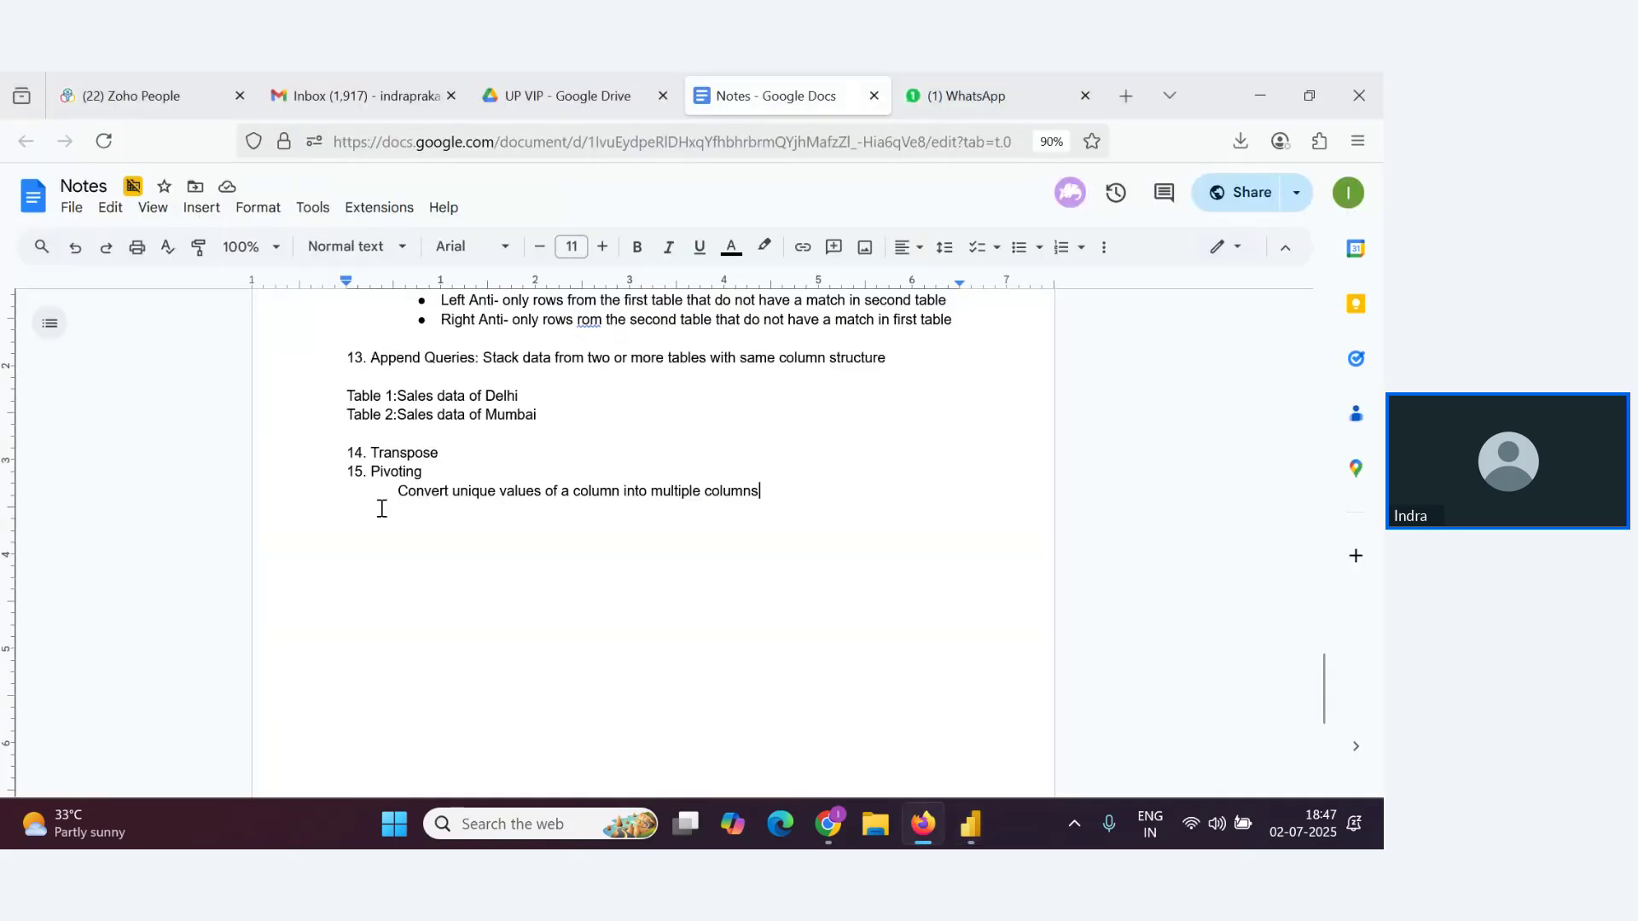
key(alt+Tab)
key(Tab)
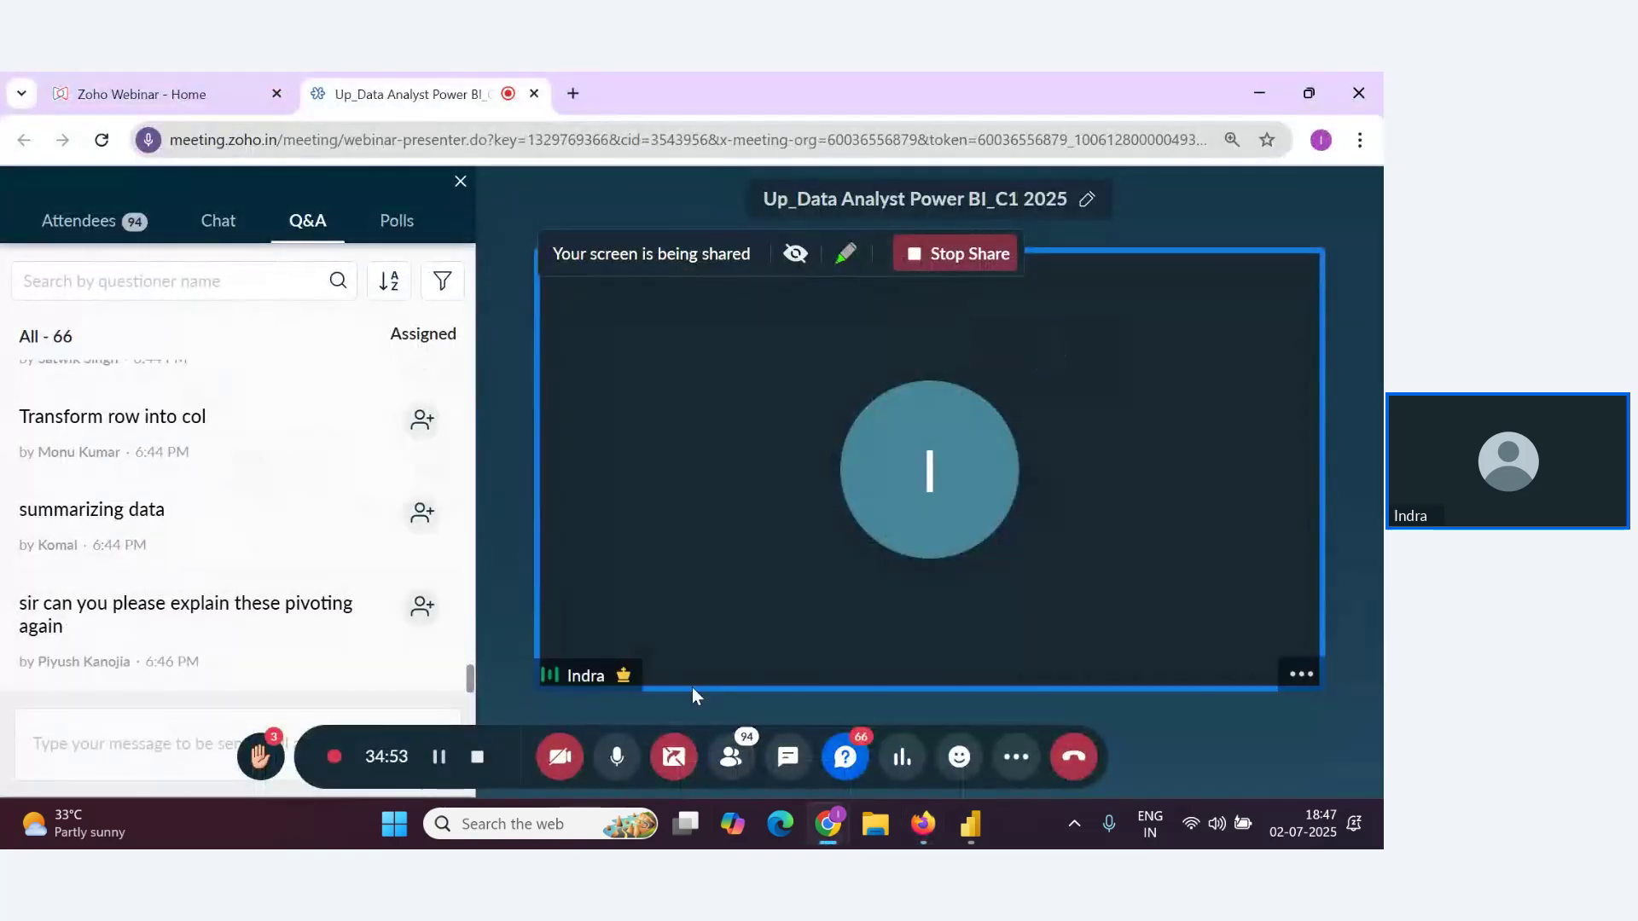
key(alt+Tab)
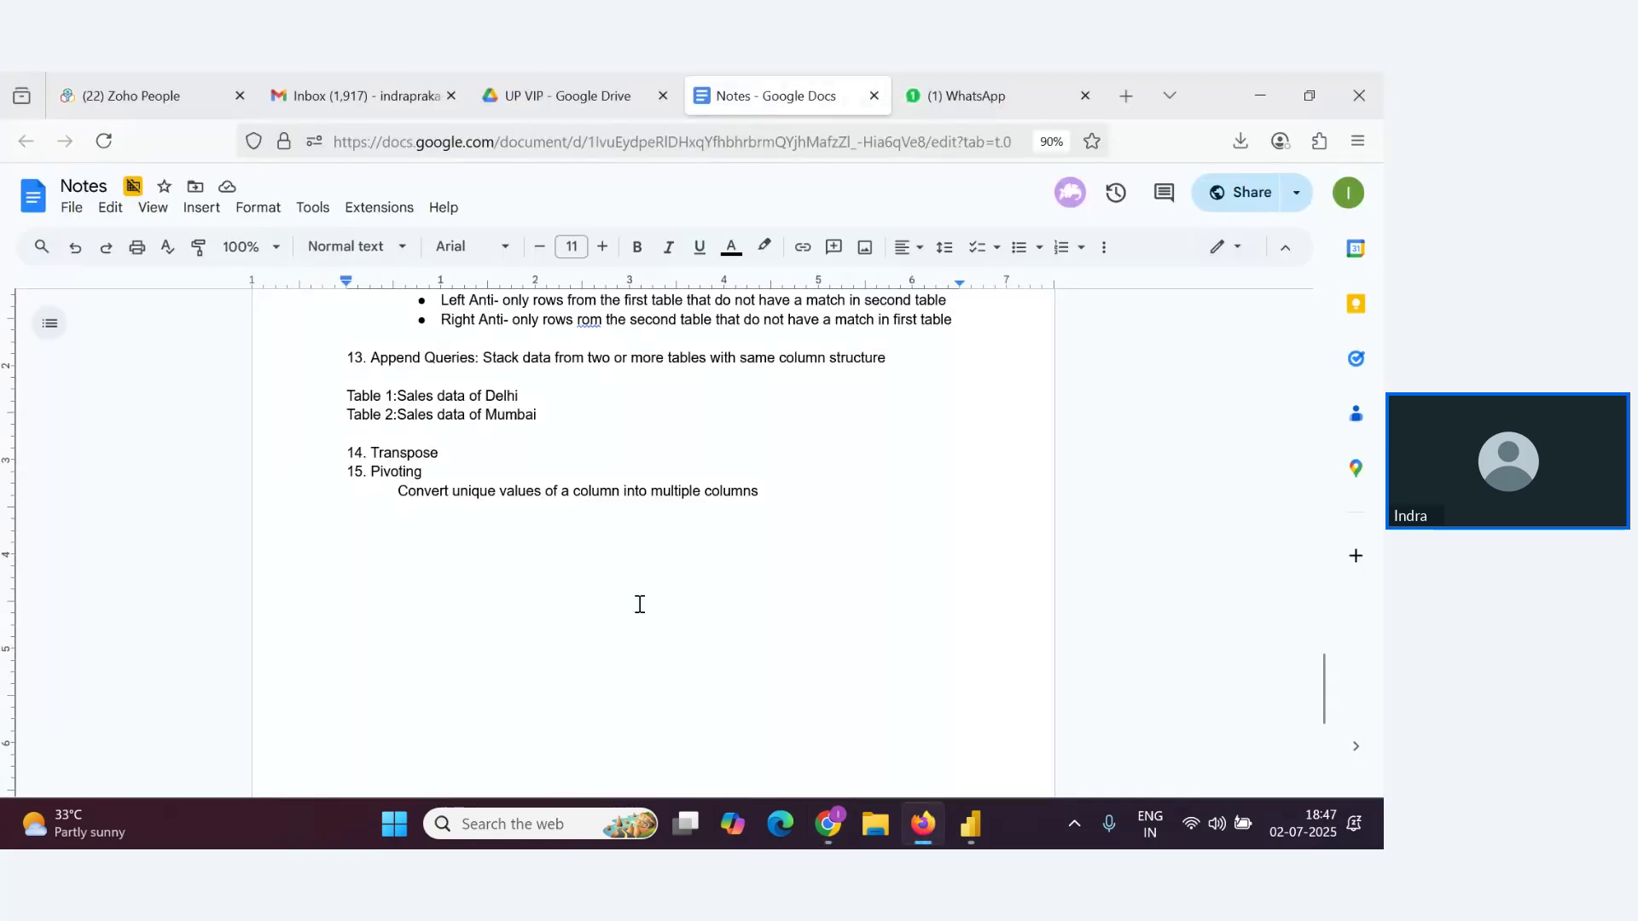
Switch to Power Query Editor and pivot the Product column of Sample Table2, using Sales as the values column
key(alt+Tab)
key(alt+Tab)
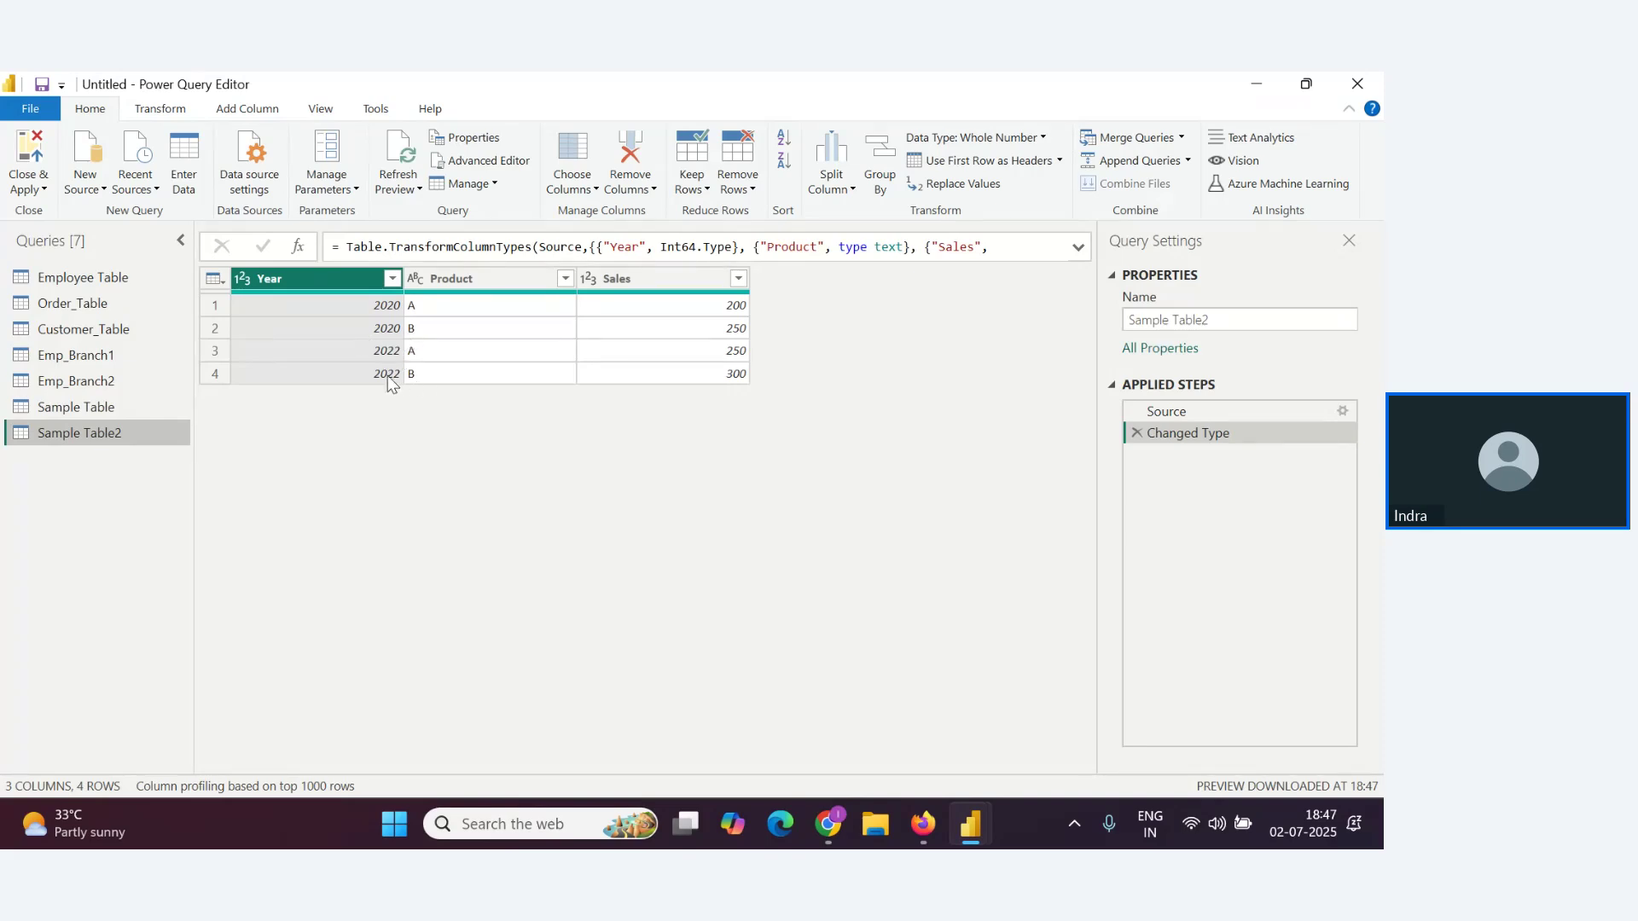
key(alt+Tab)
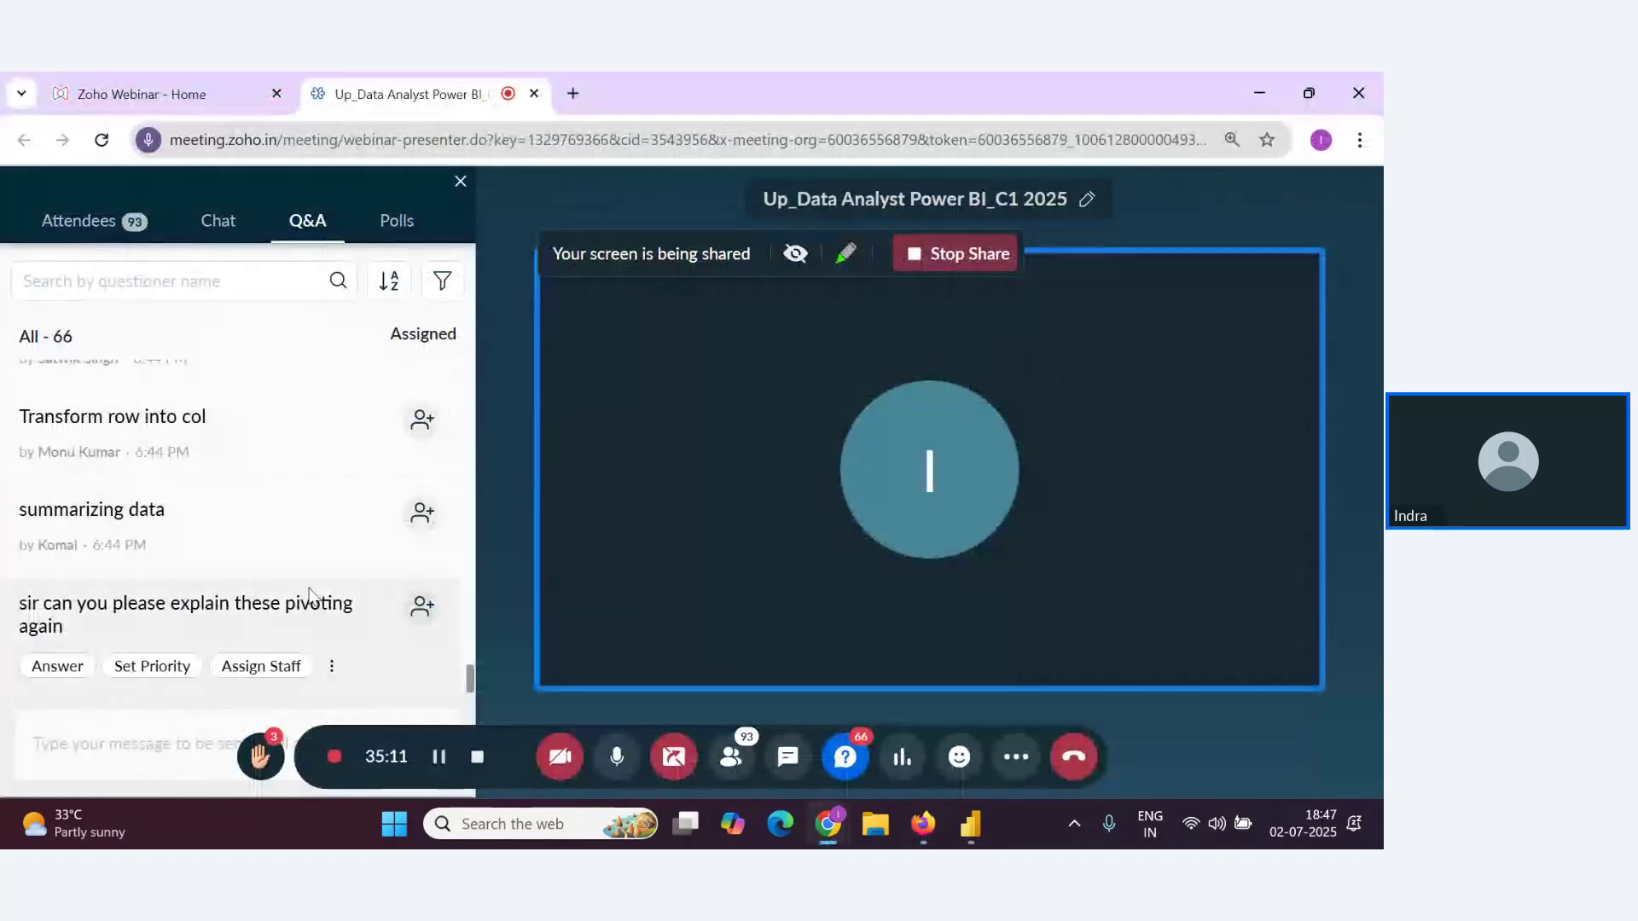
key(alt+Tab)
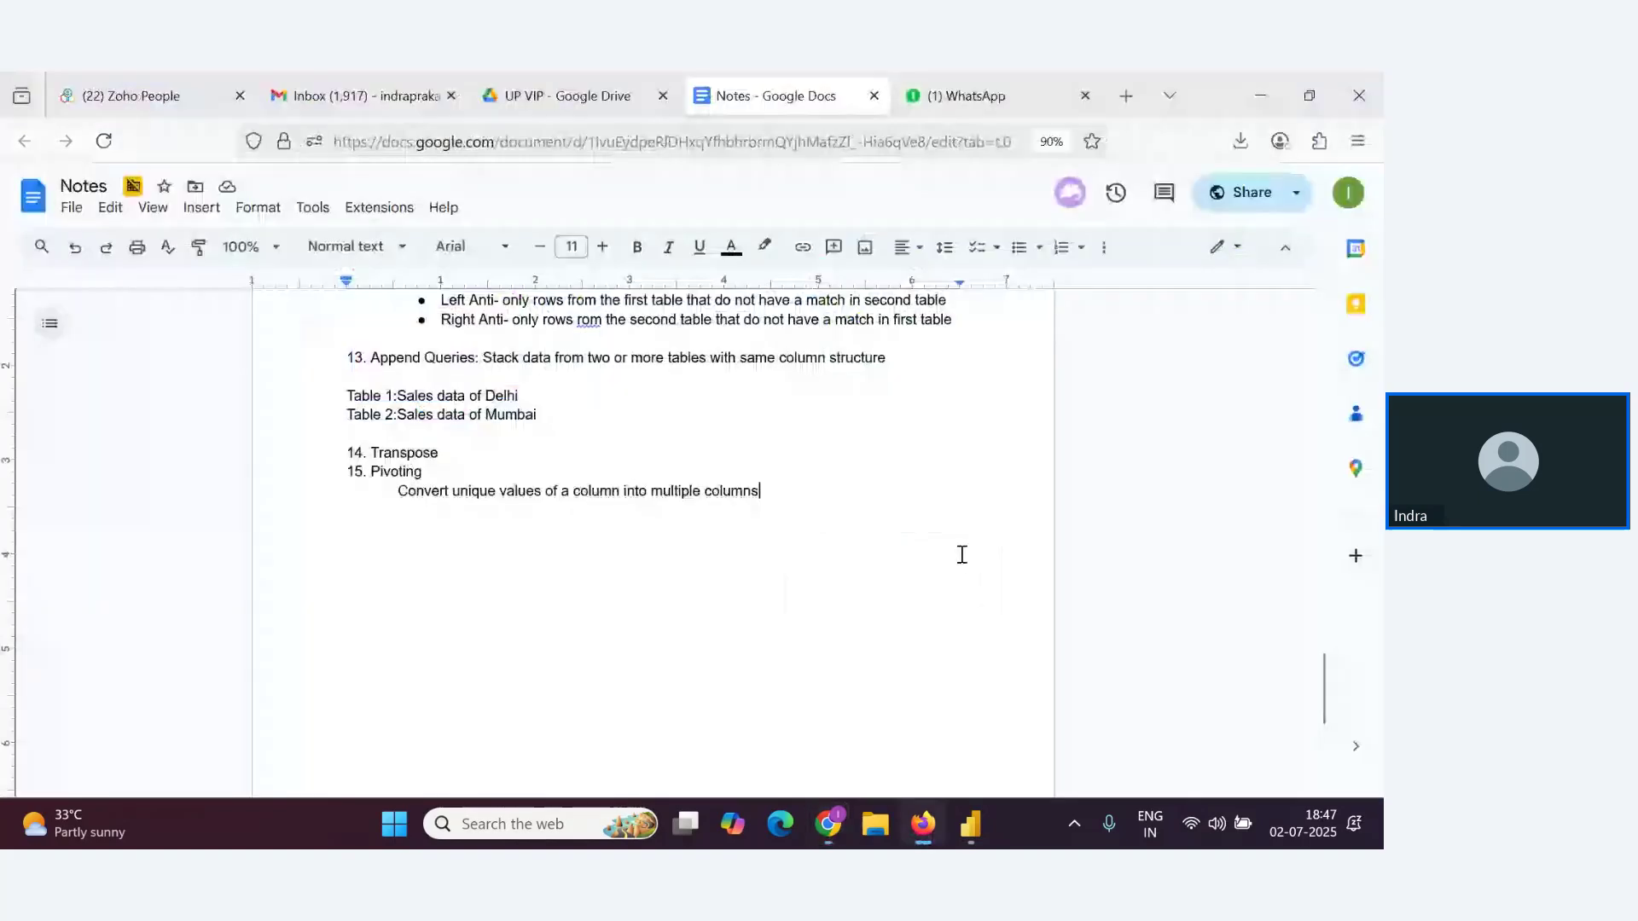
key(alt+Tab)
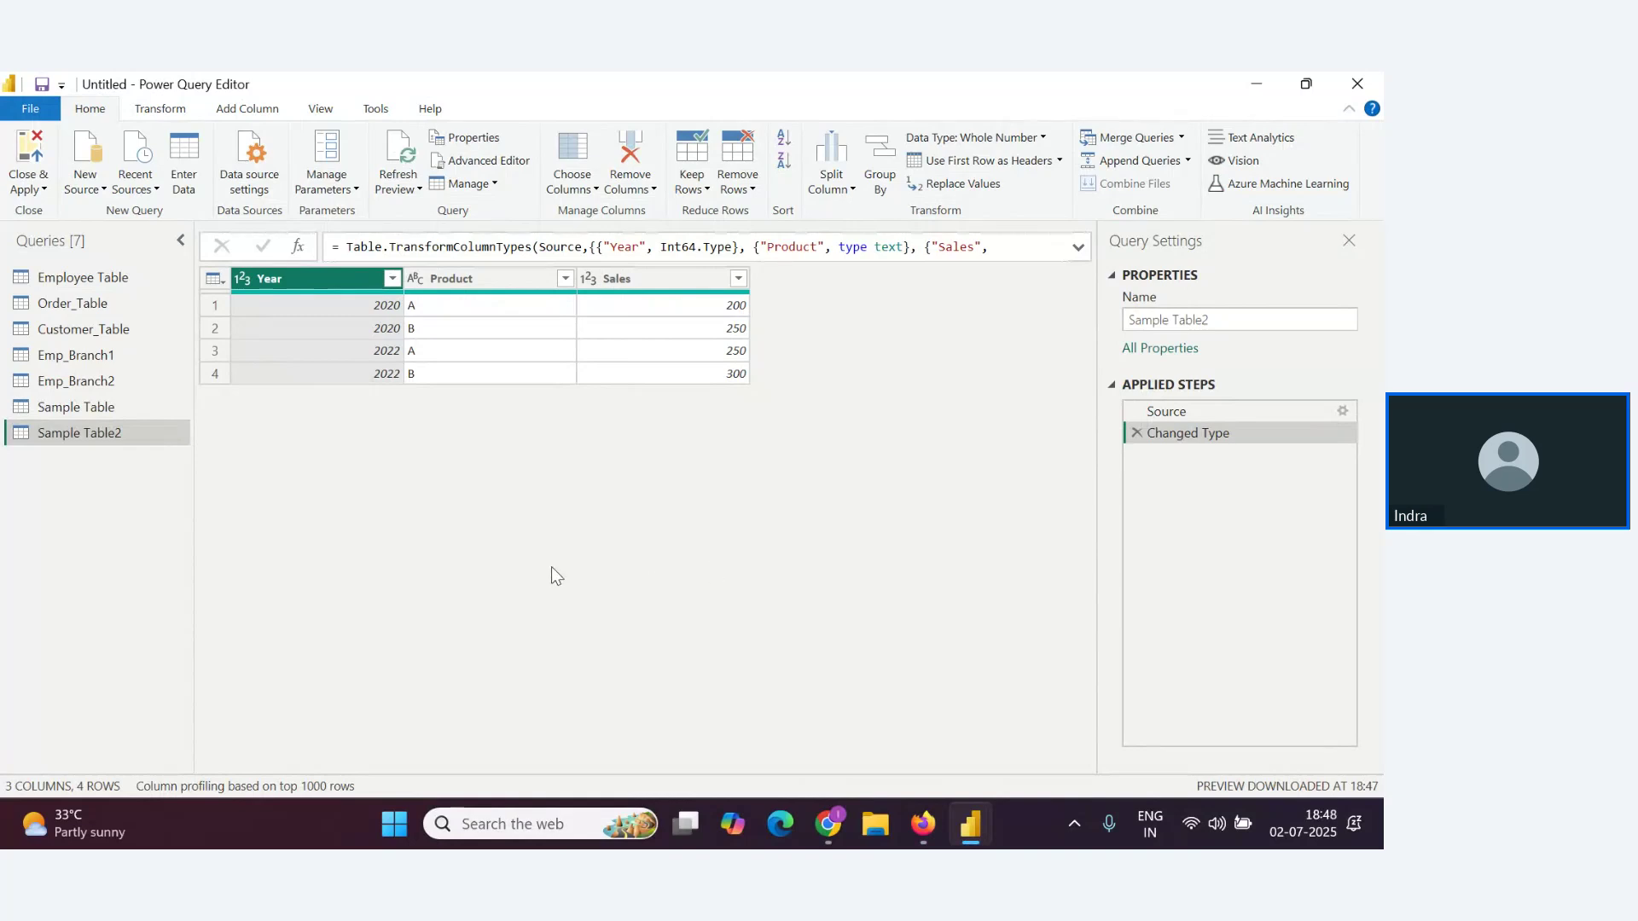
click(461, 280)
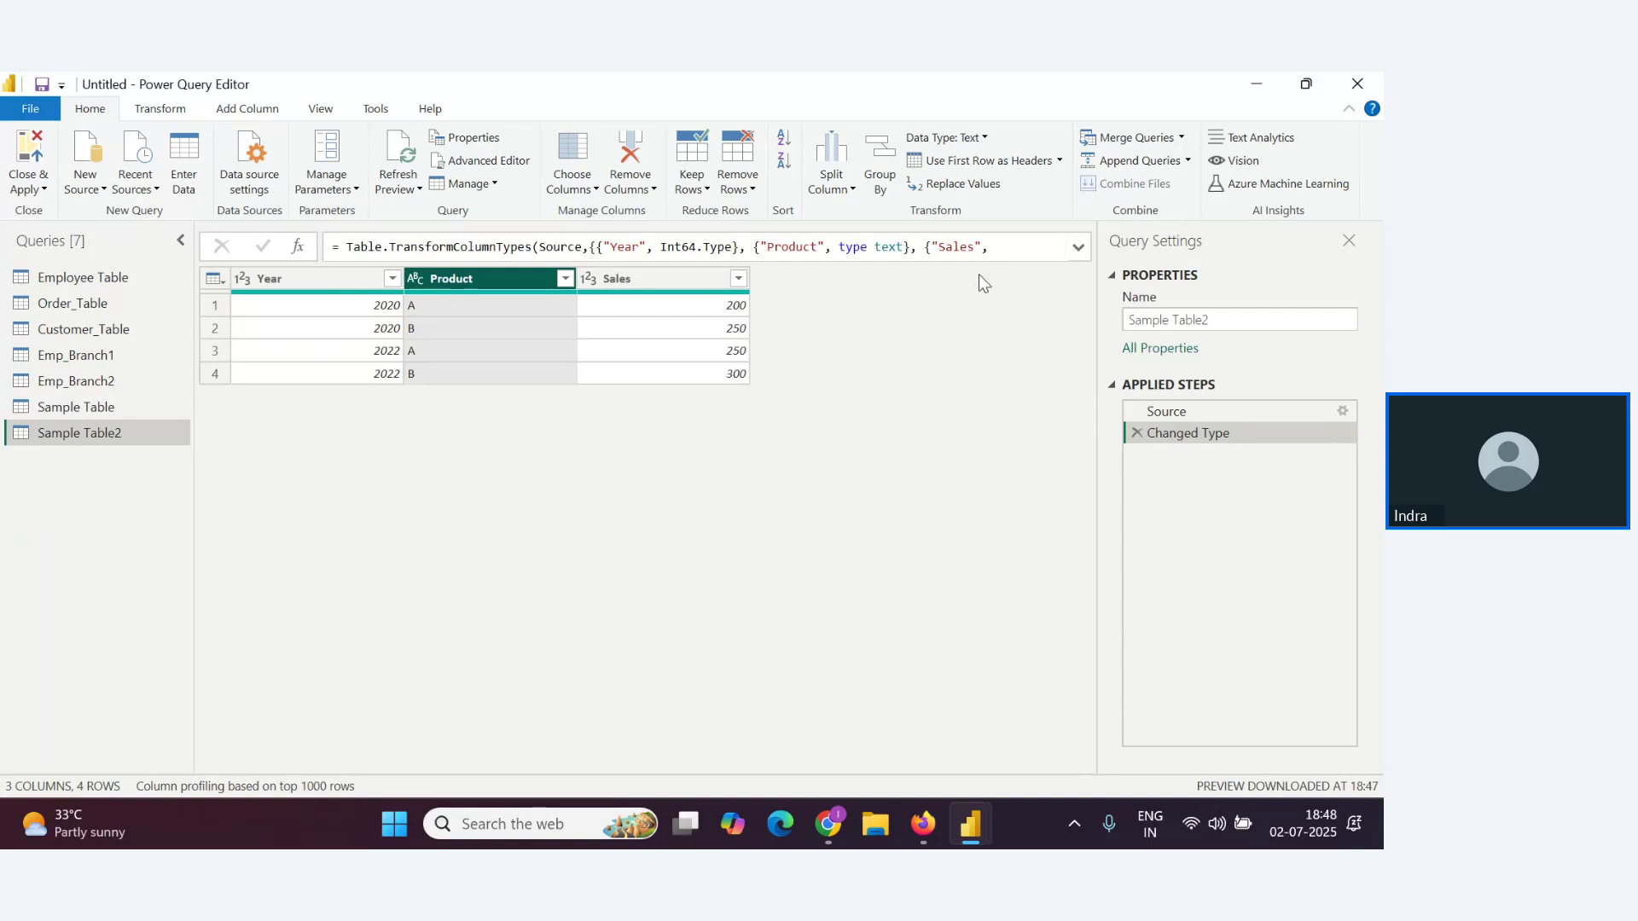
click(163, 109)
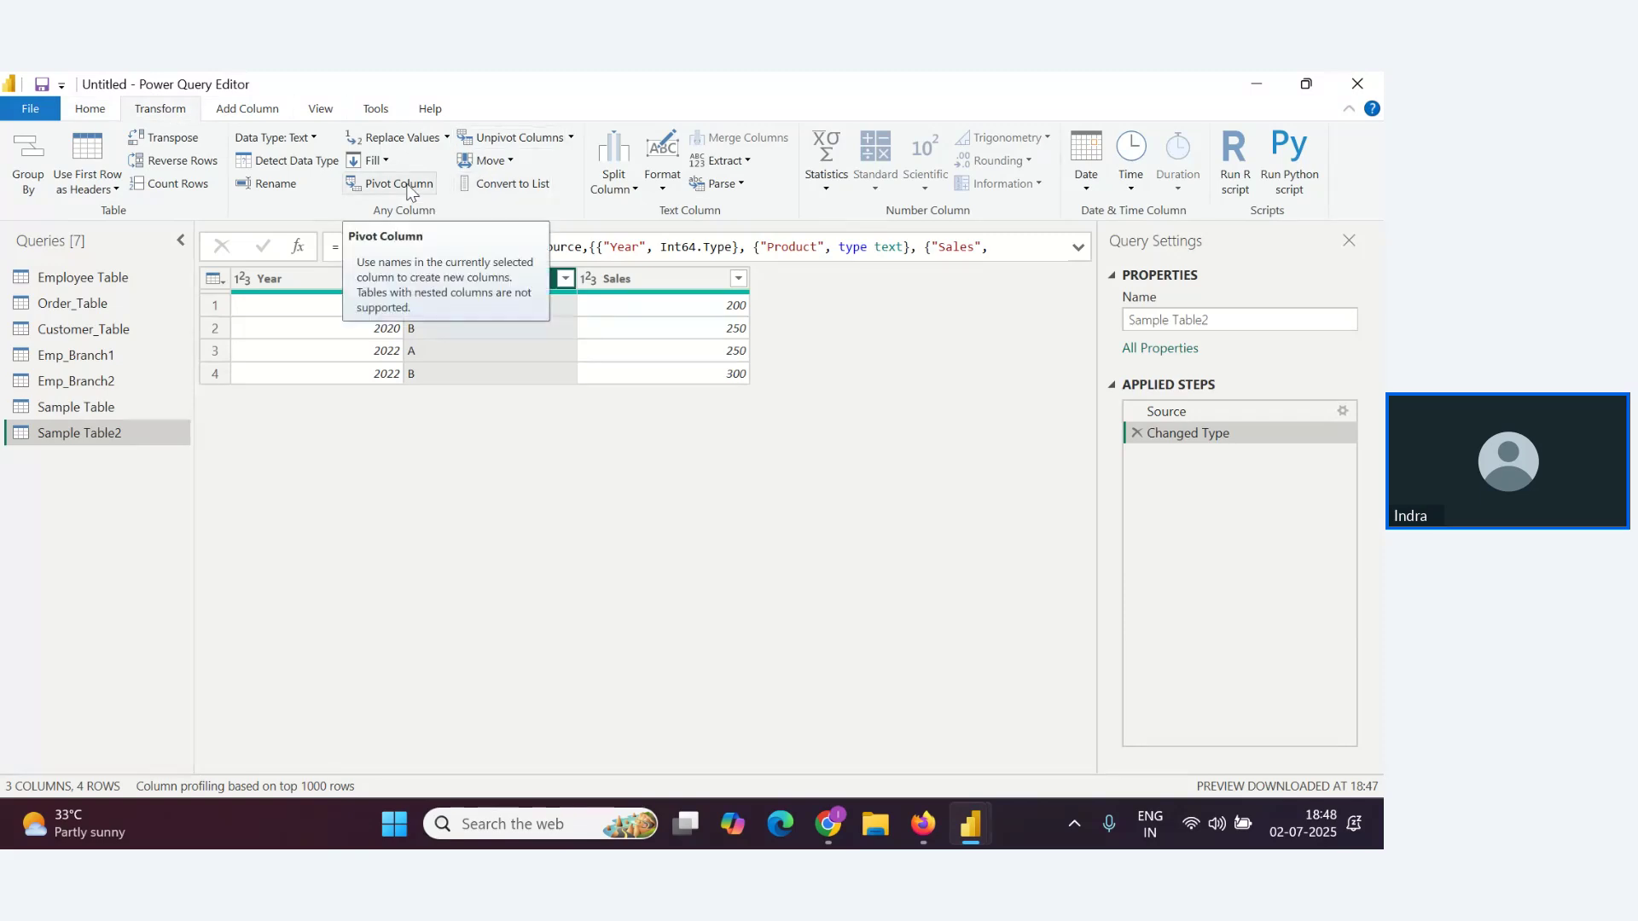
click(410, 191)
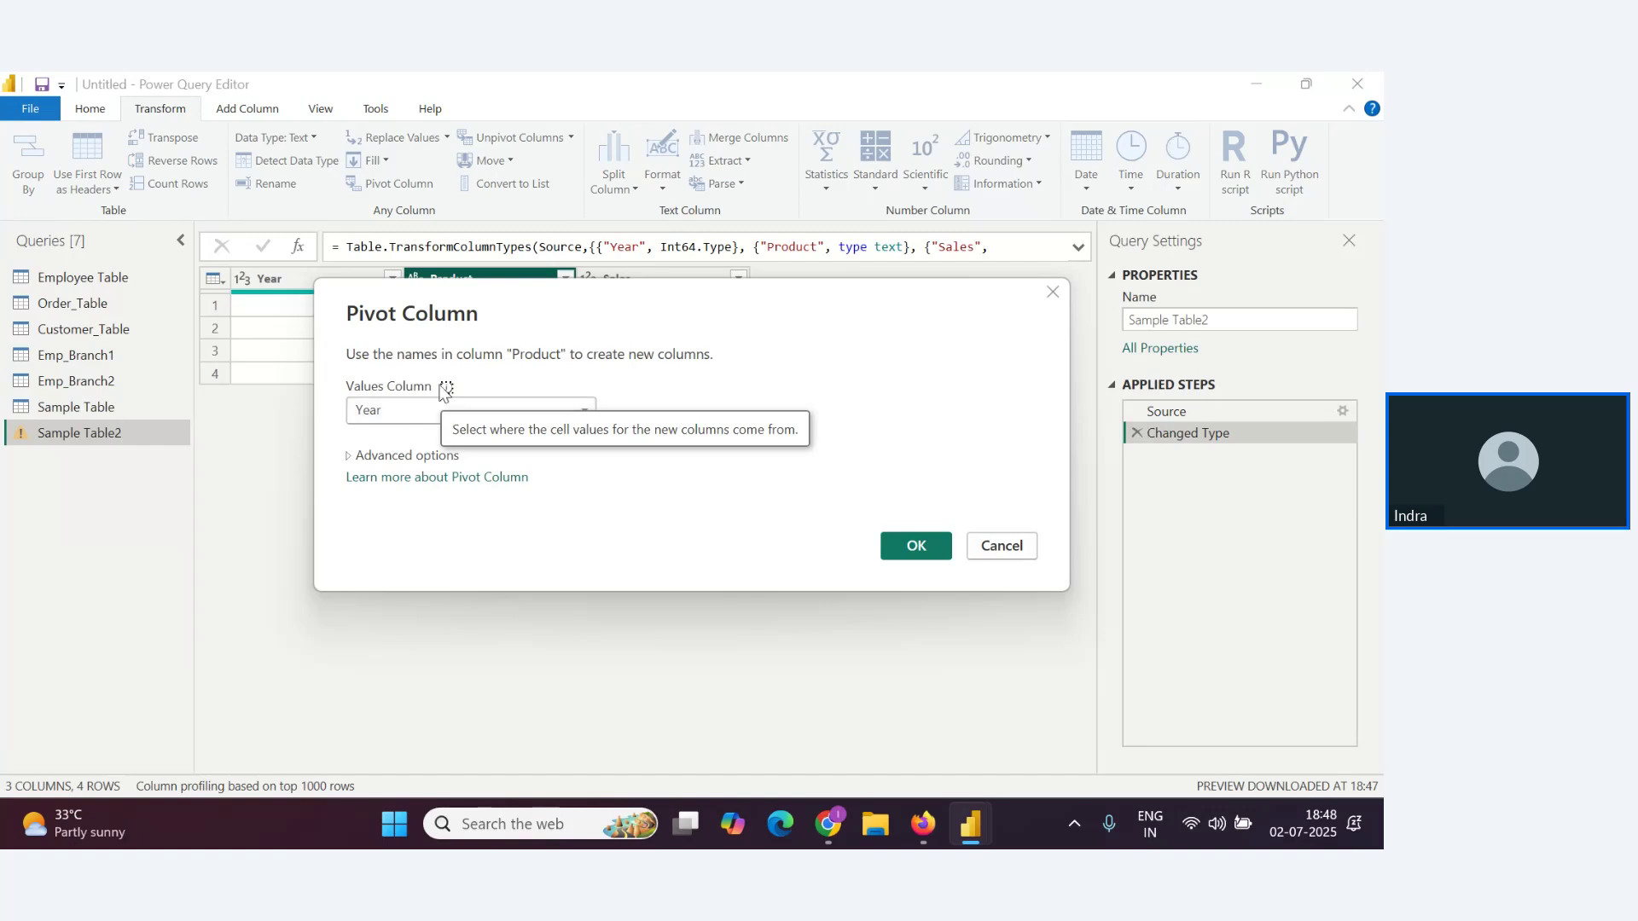
click(496, 404)
click(423, 457)
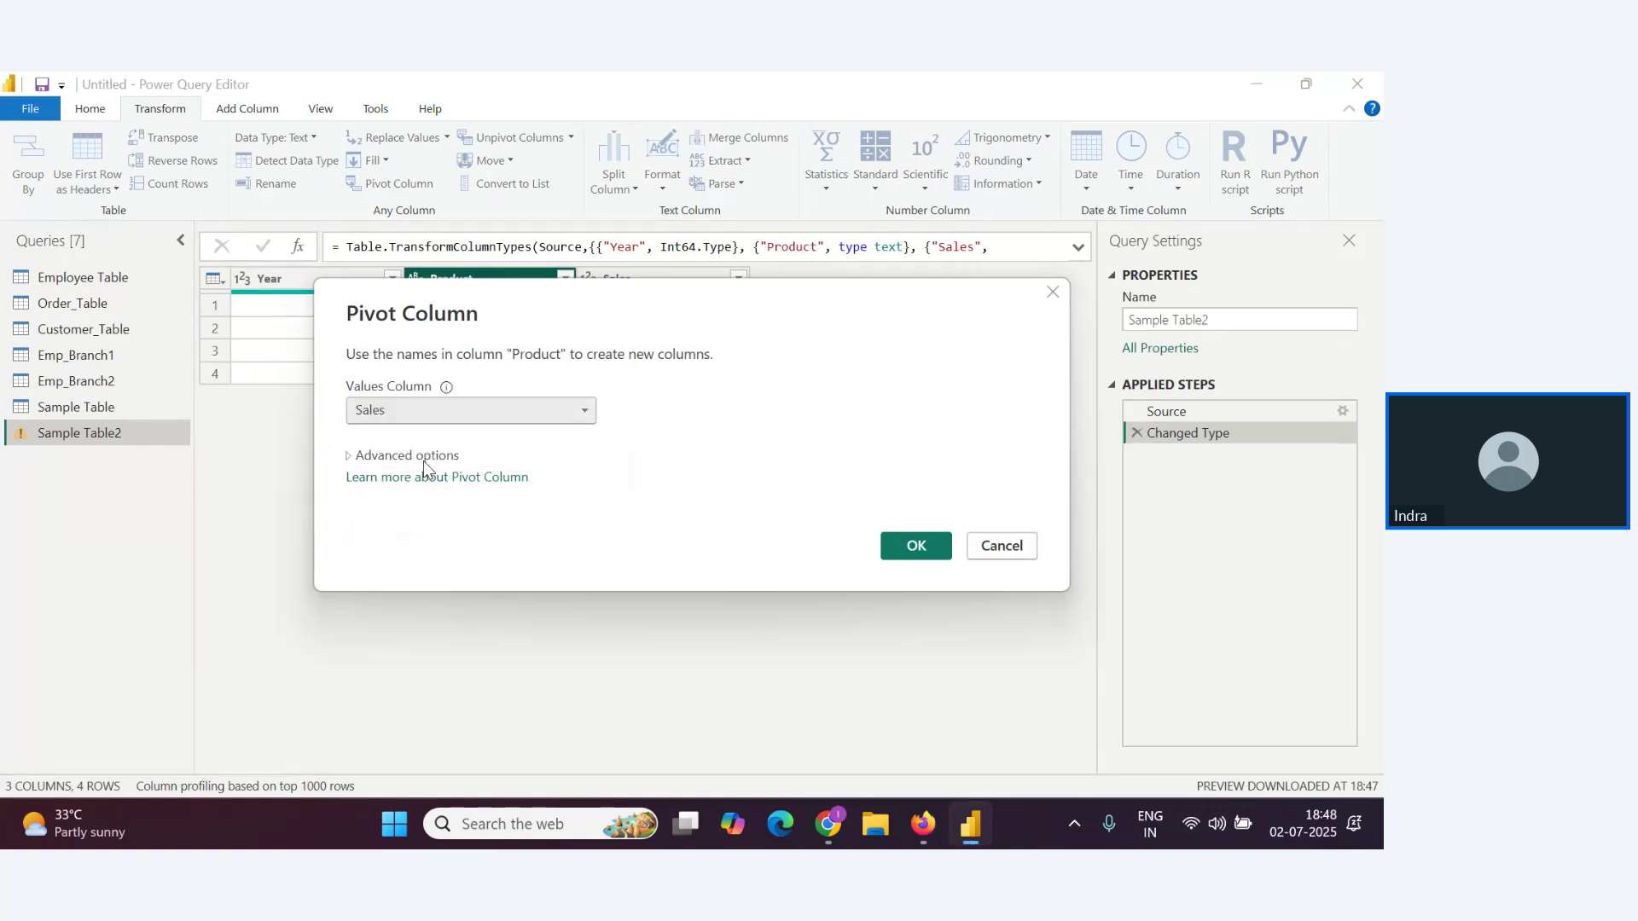
click(911, 555)
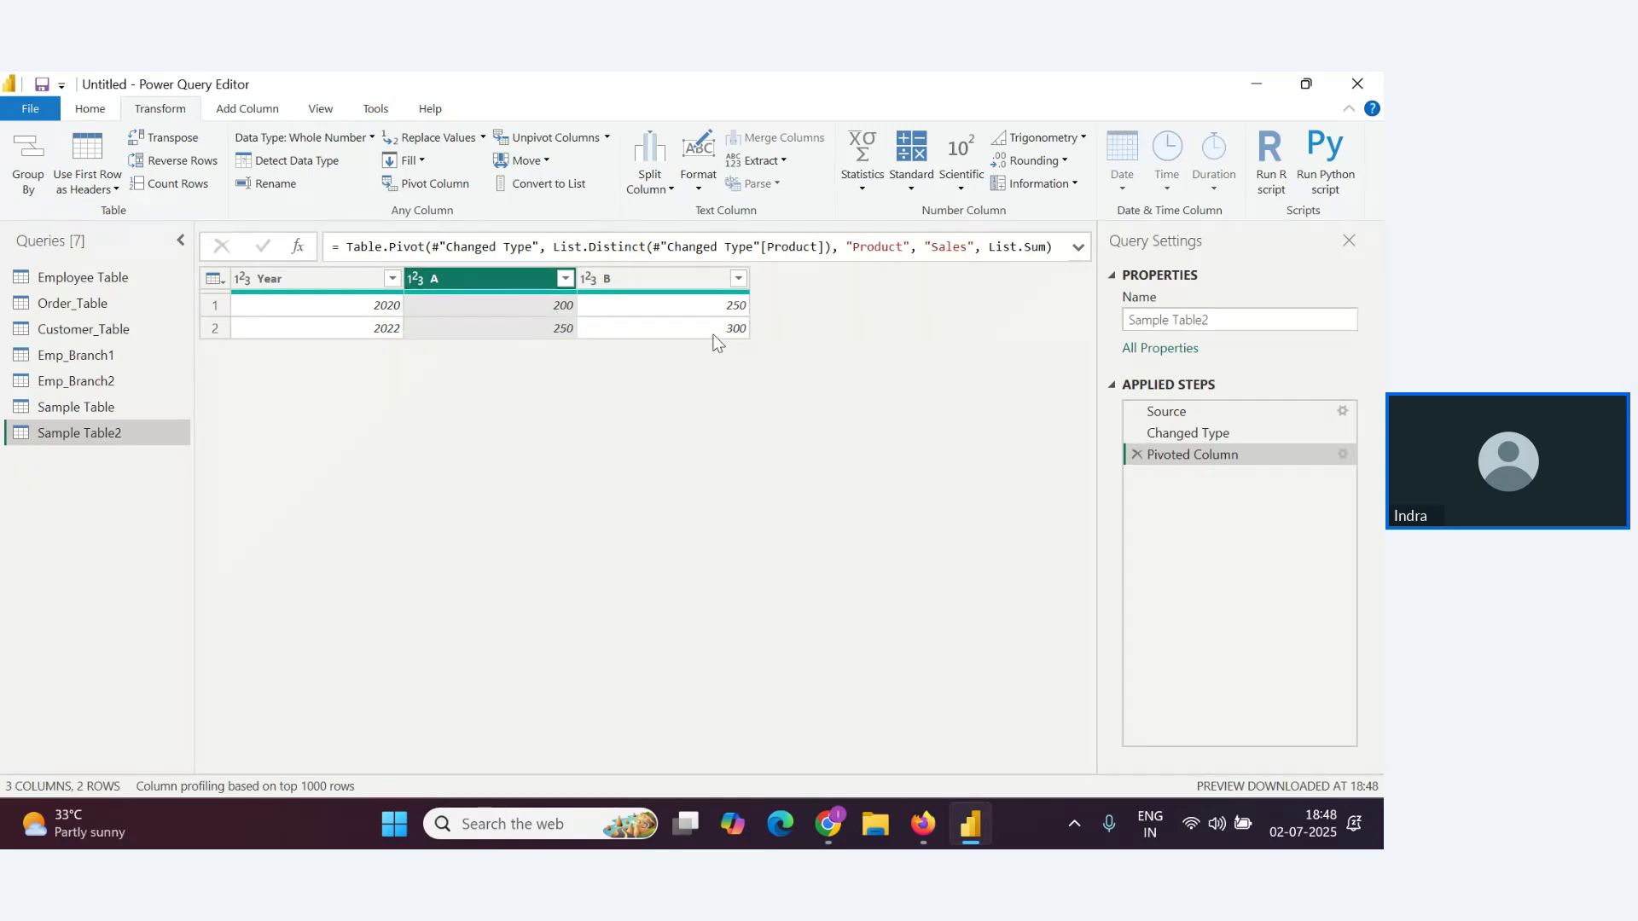
Inspect the pivoted A and B columns and remove the Pivoted Column step from Sample Table2
click(651, 288)
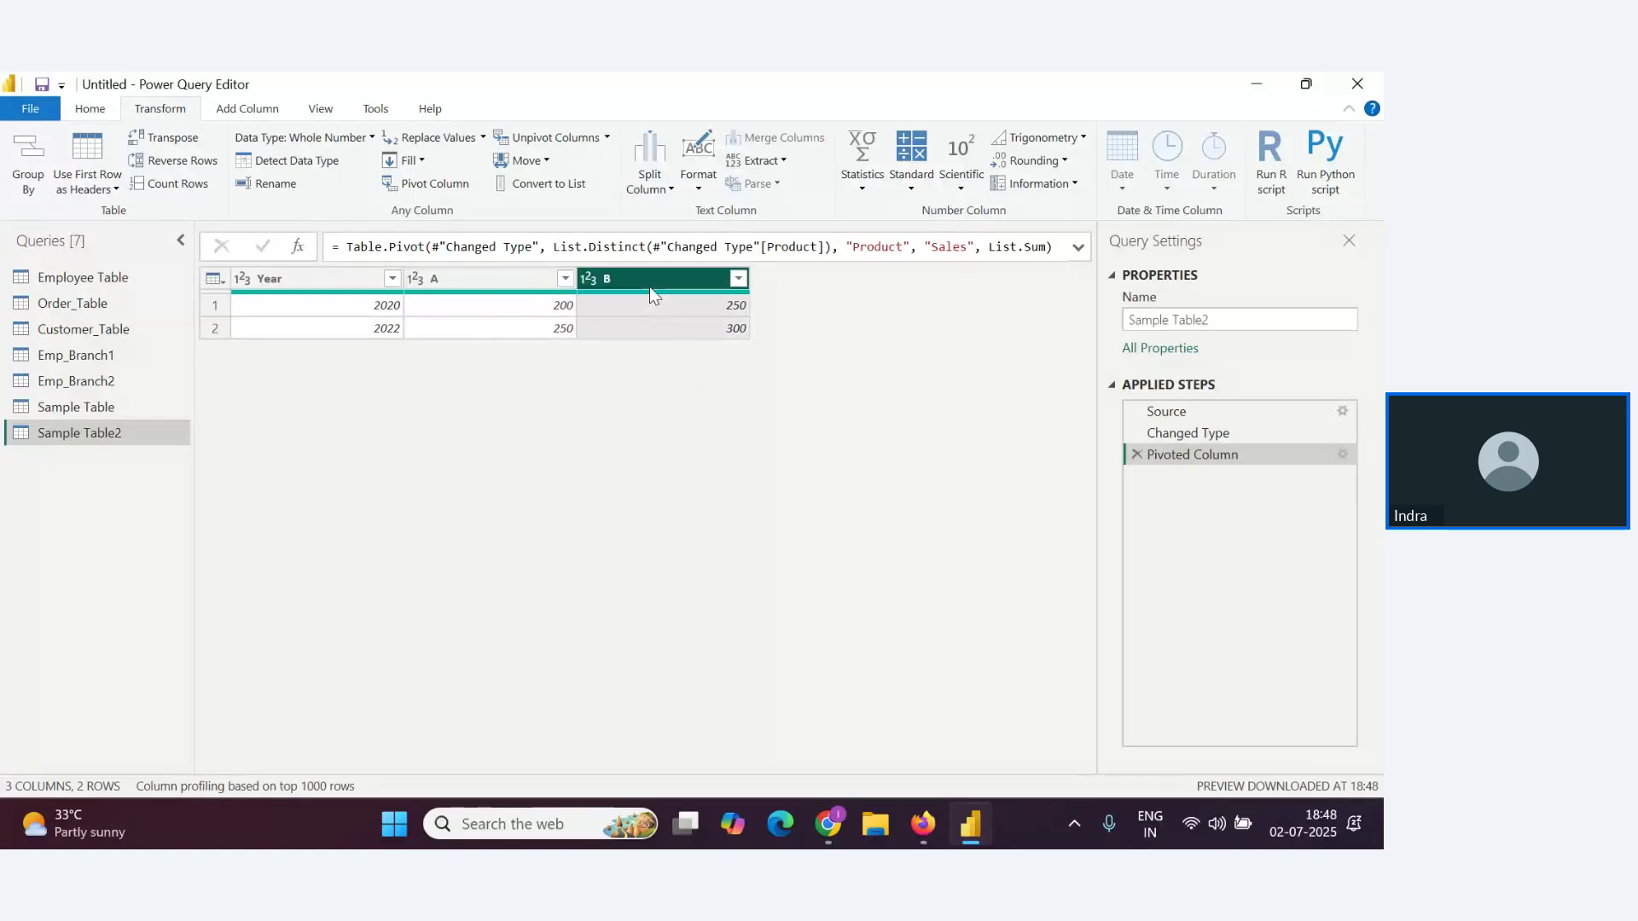
click(475, 281)
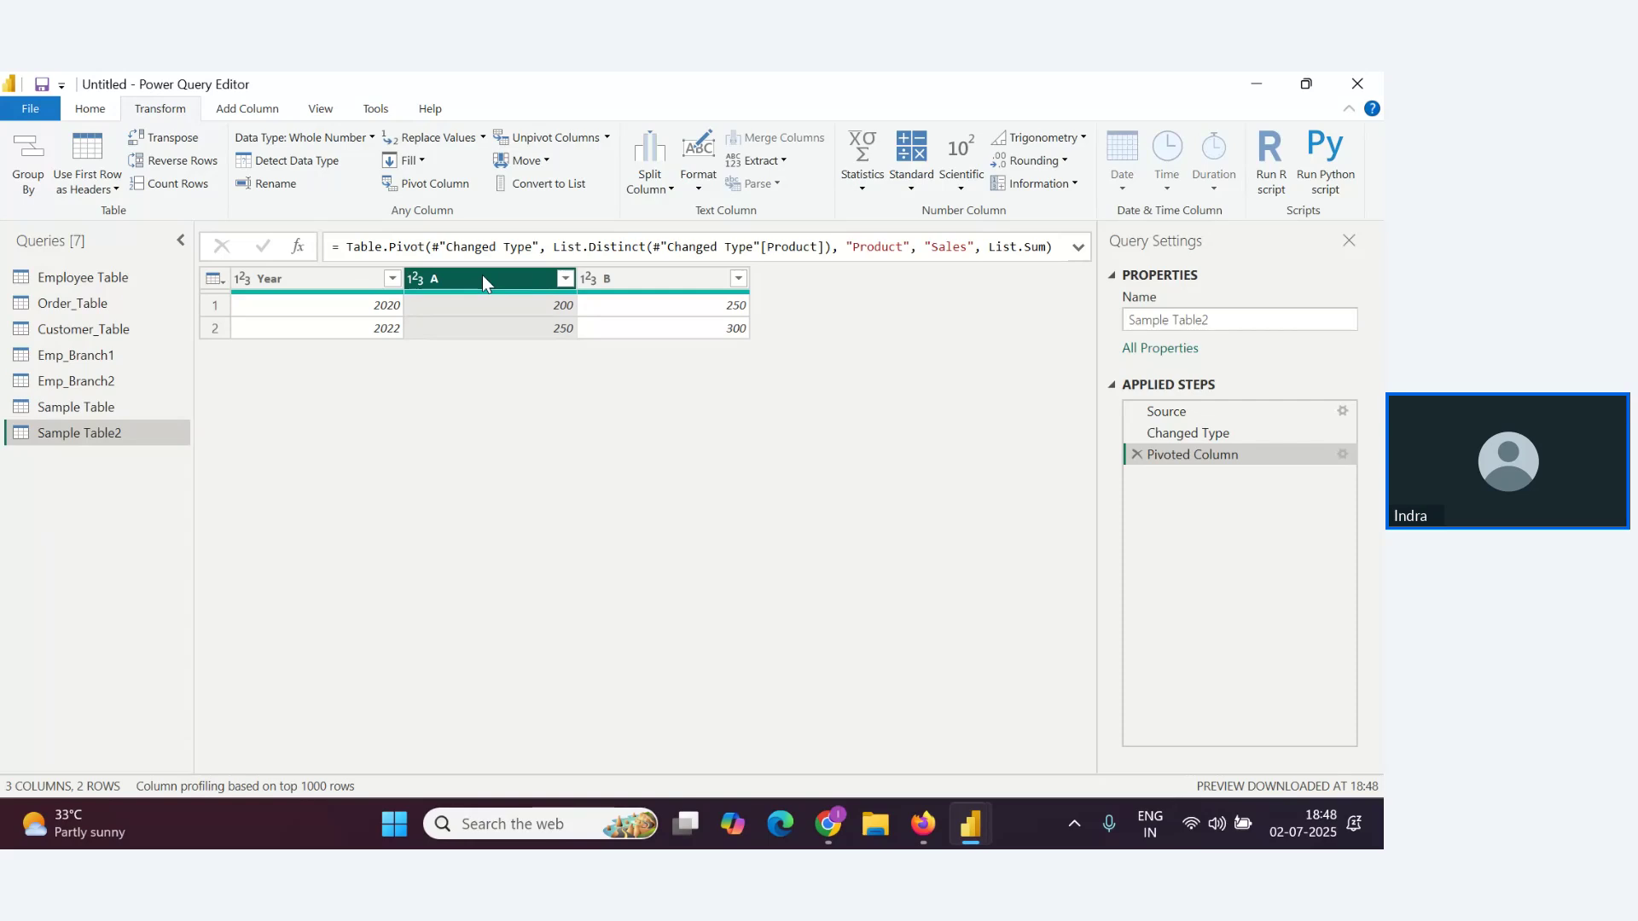
click(1135, 455)
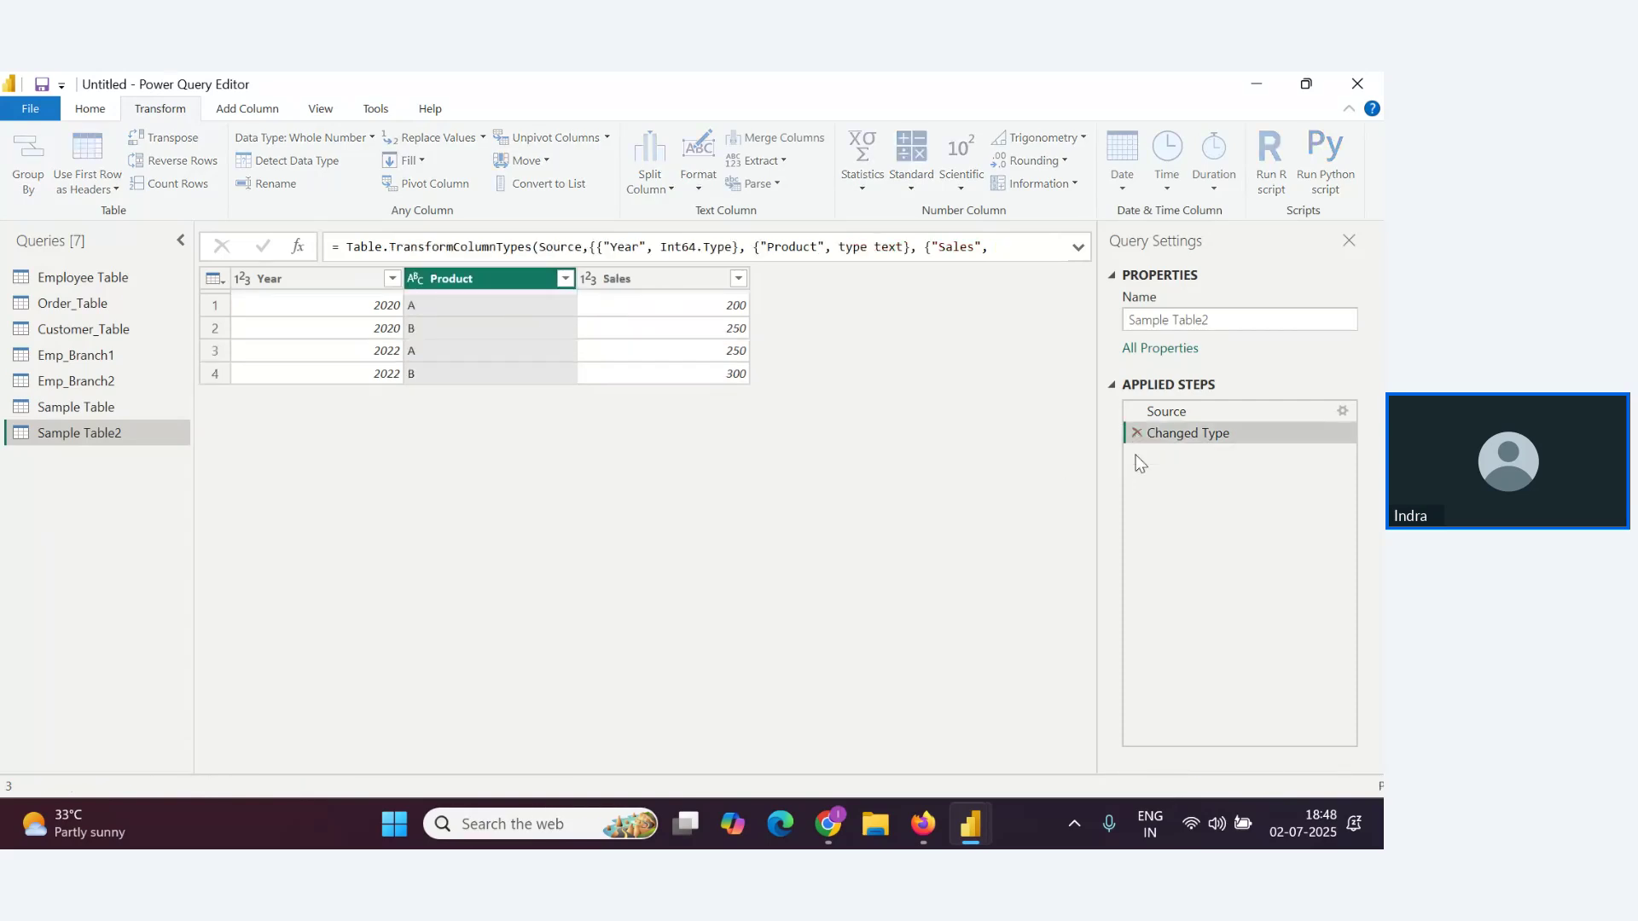
Pivot the Year column of Sample Table2, using Sales as the values column
click(327, 282)
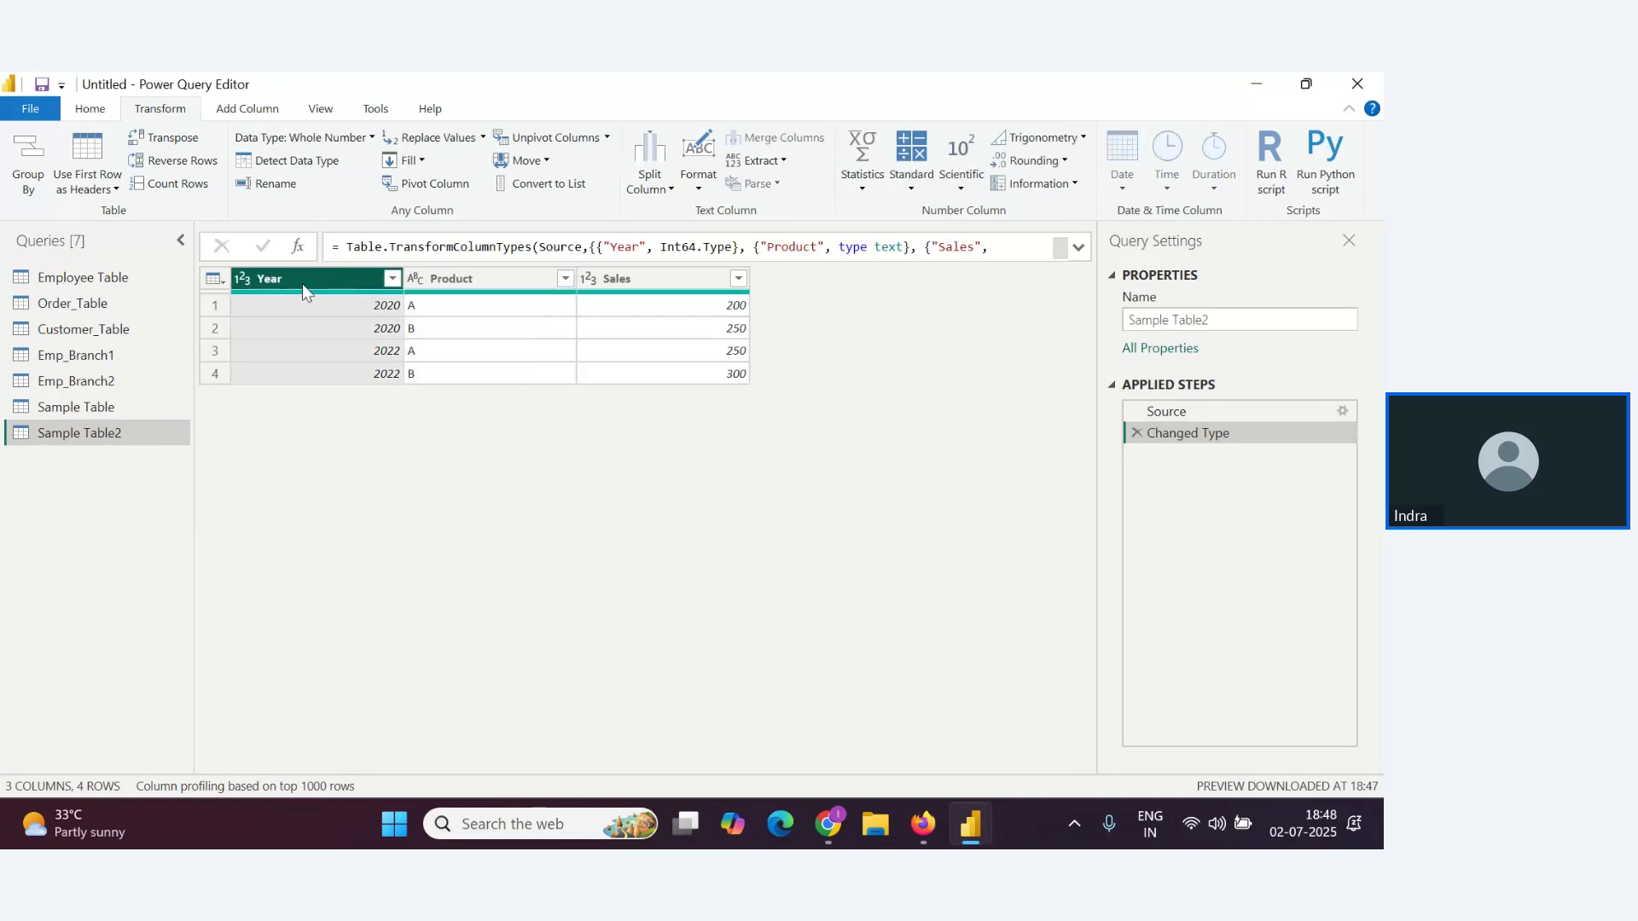
click(434, 184)
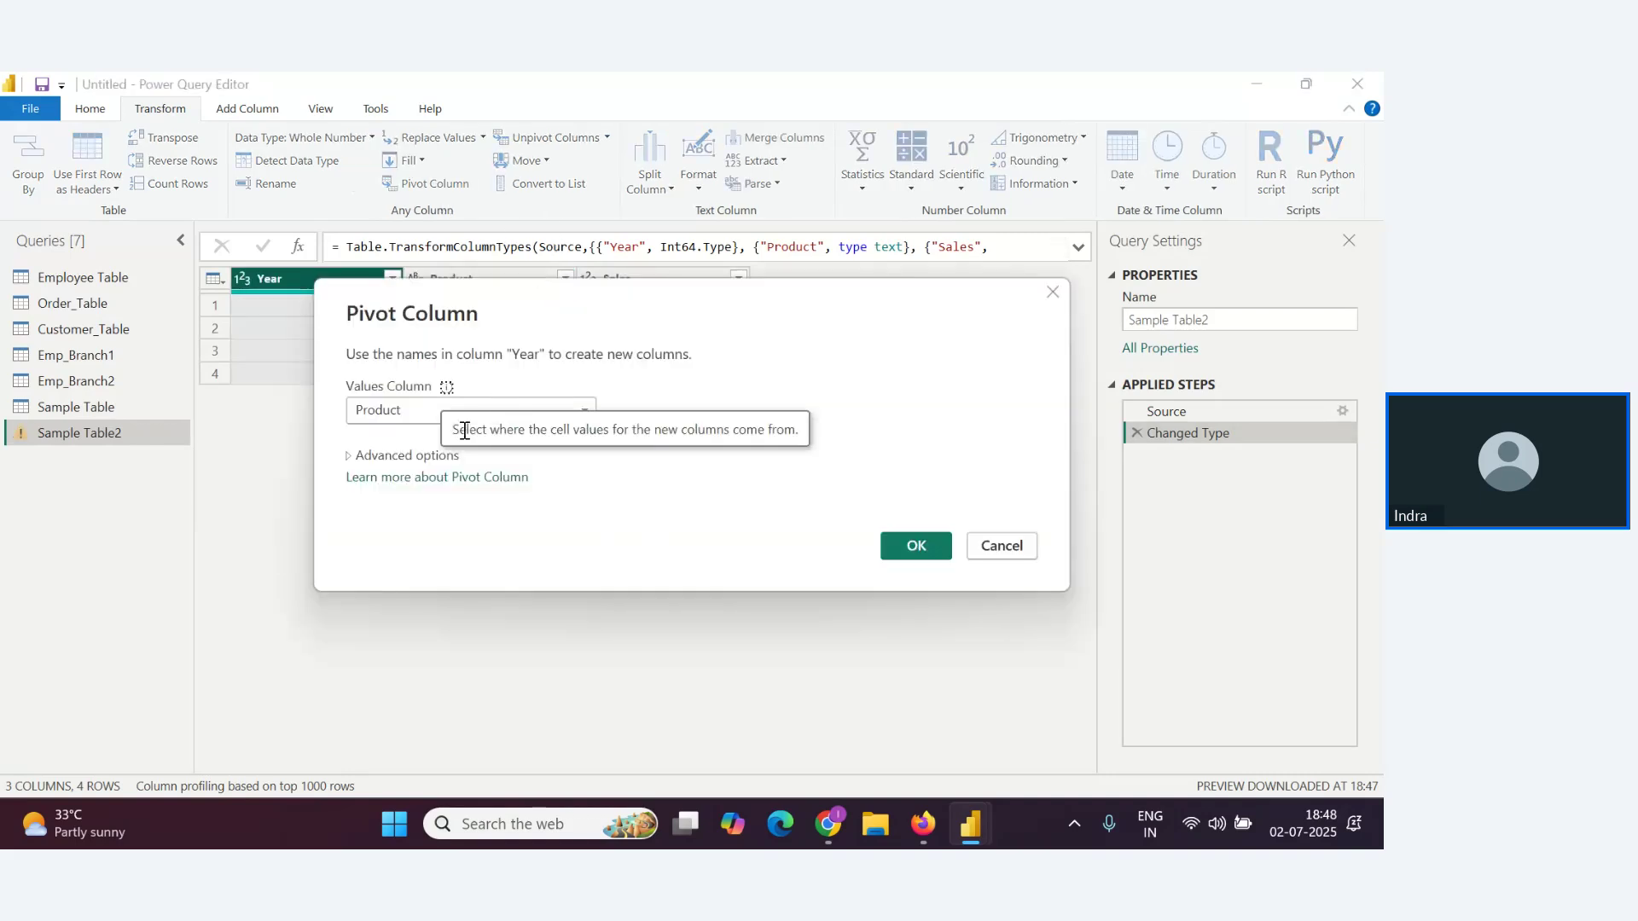
click(401, 412)
click(375, 454)
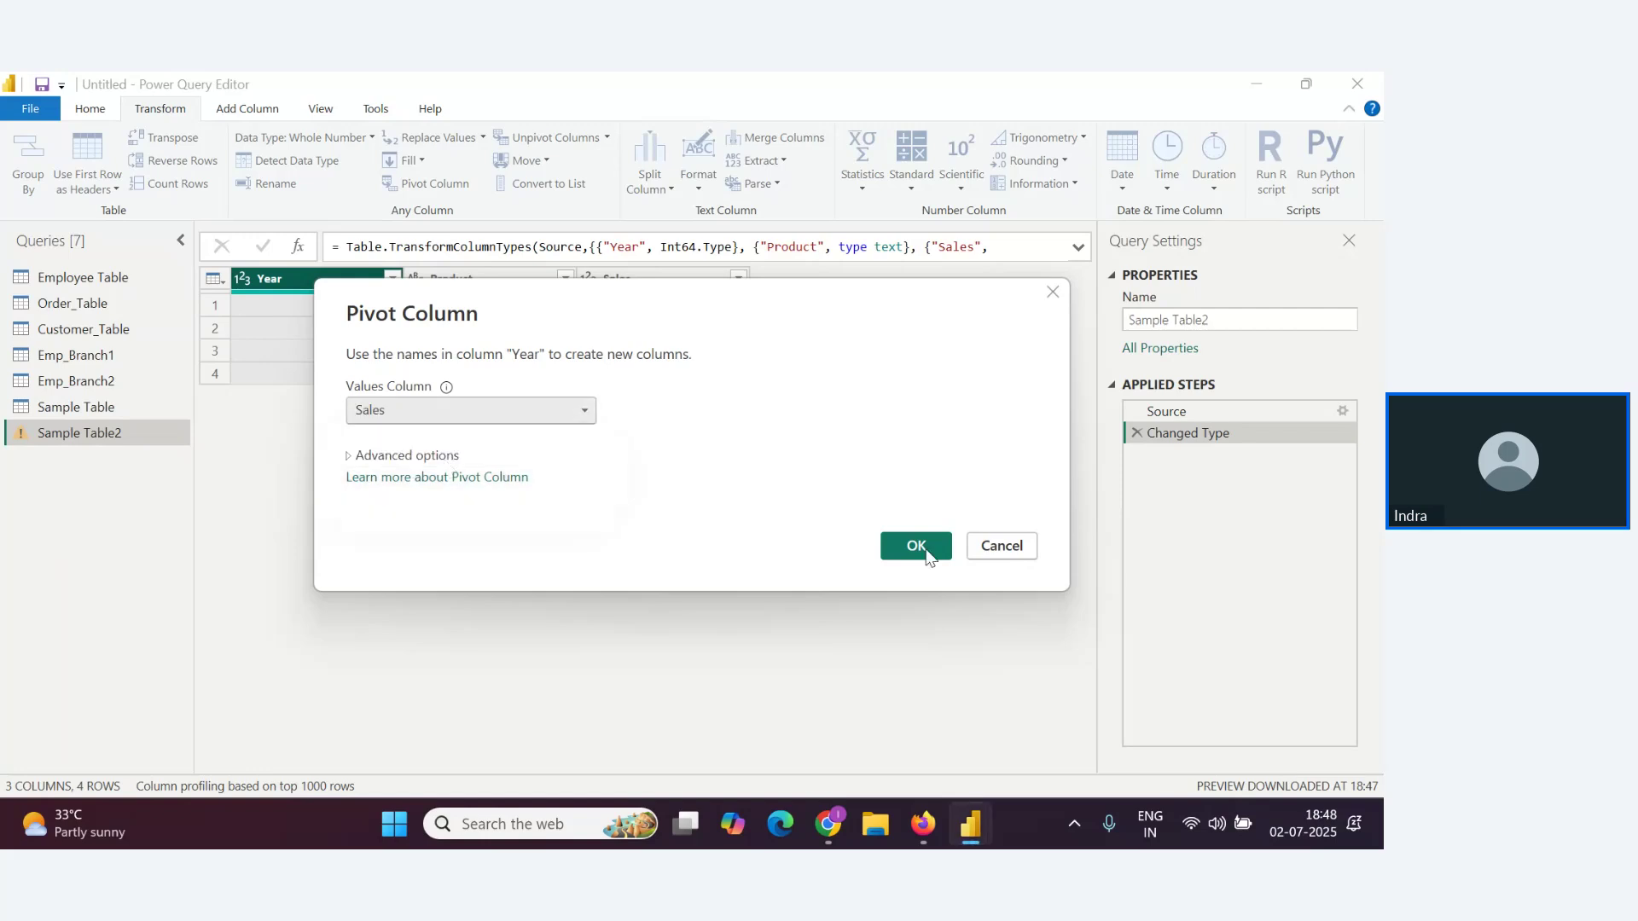
click(917, 546)
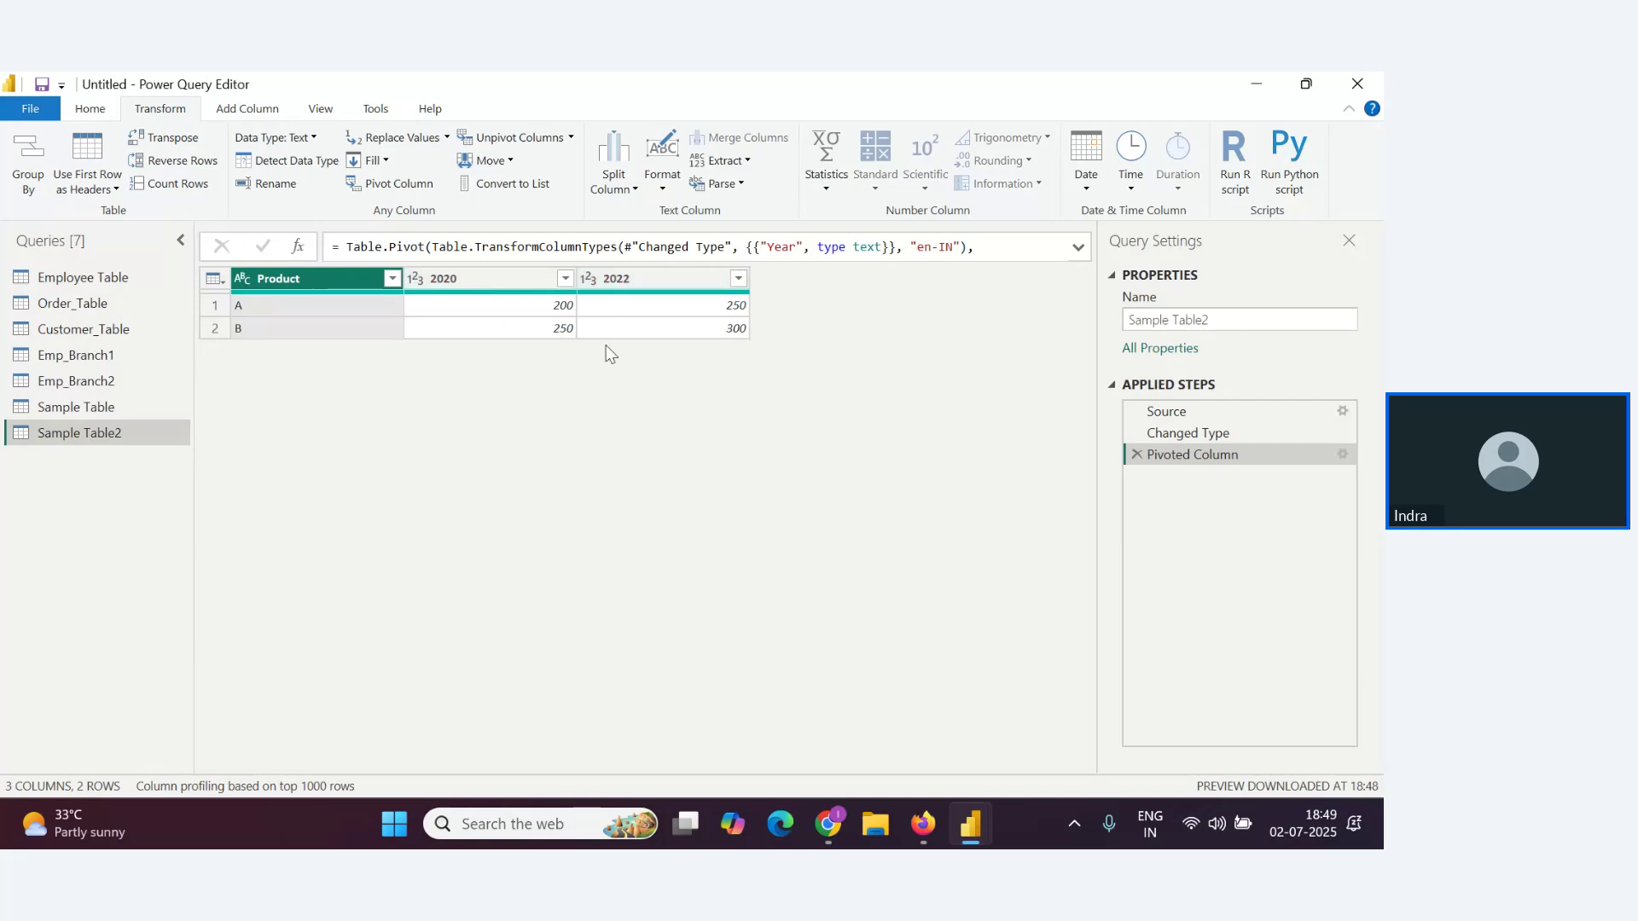
Check the Zoho webinar Q&A and the pivoting definition in Notes, ending on the pivoted table in Power Query Editor
key(alt+Tab)
key(alt+Tab)
key(Tab)
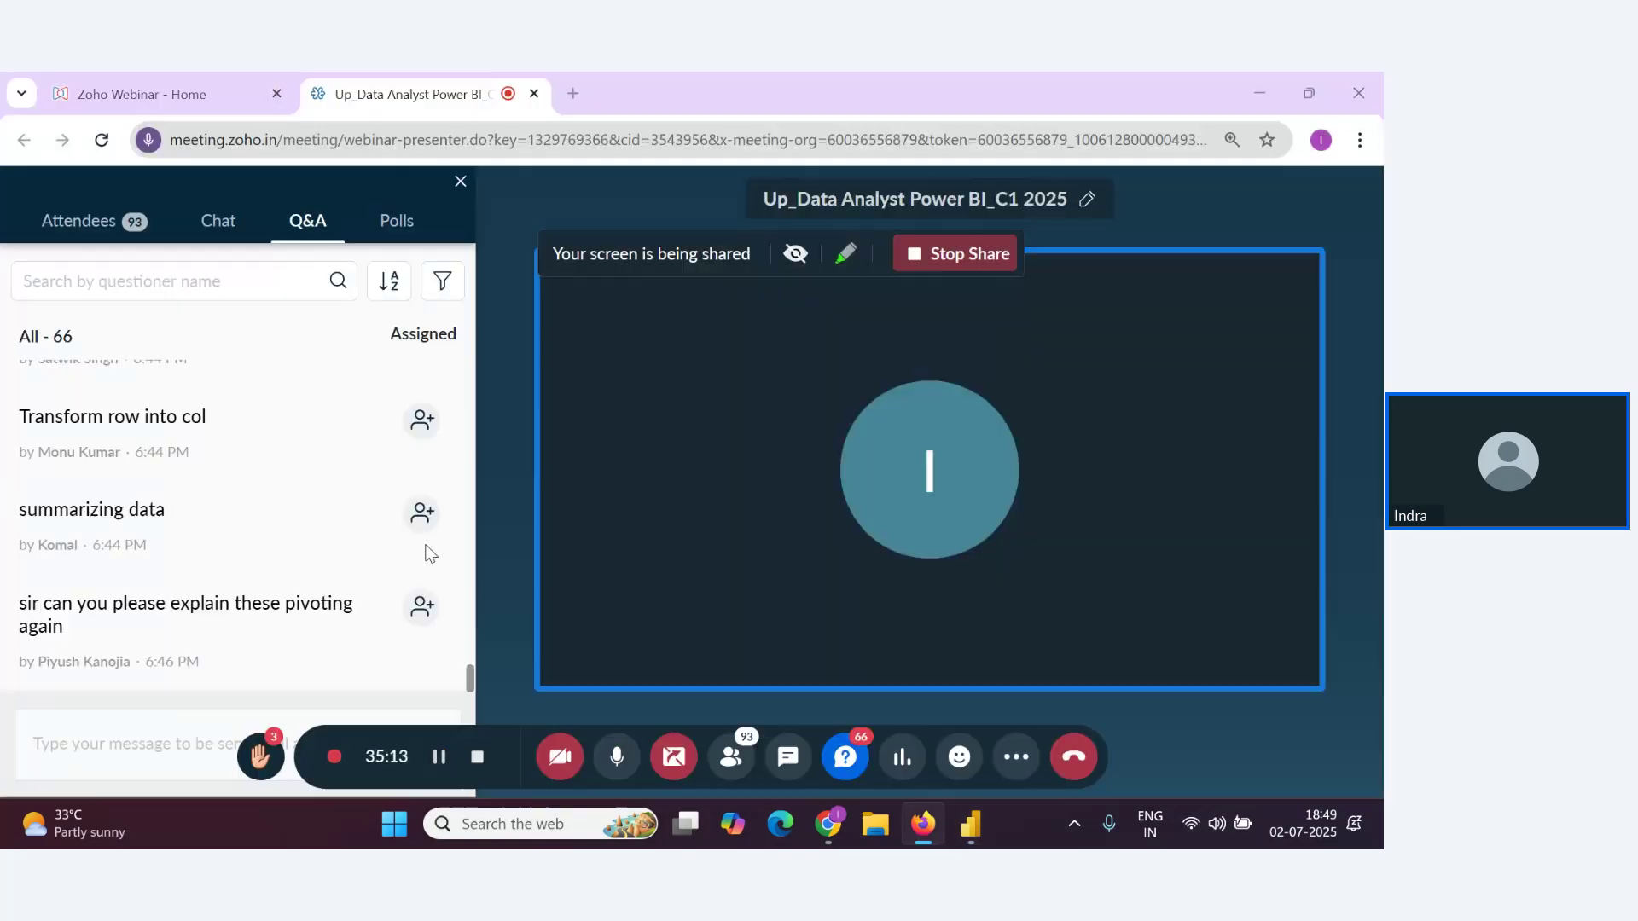
scroll(322, 567, up, 1)
scroll(371, 597, down, 1)
key(alt+Tab)
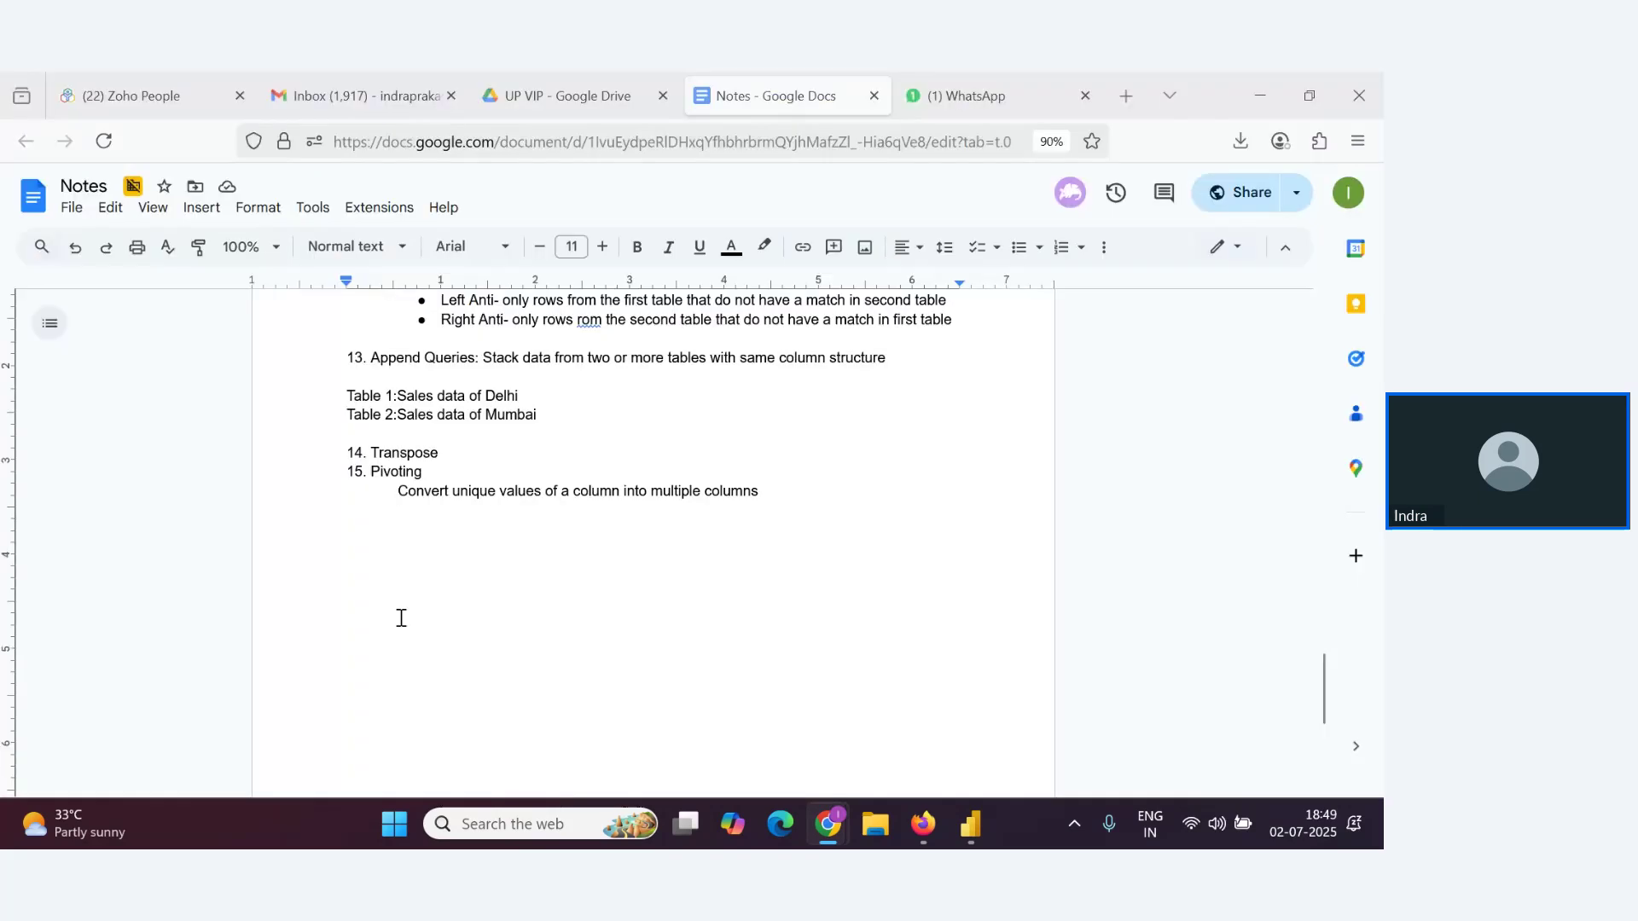
key(alt+Tab)
key(alt+Tab)
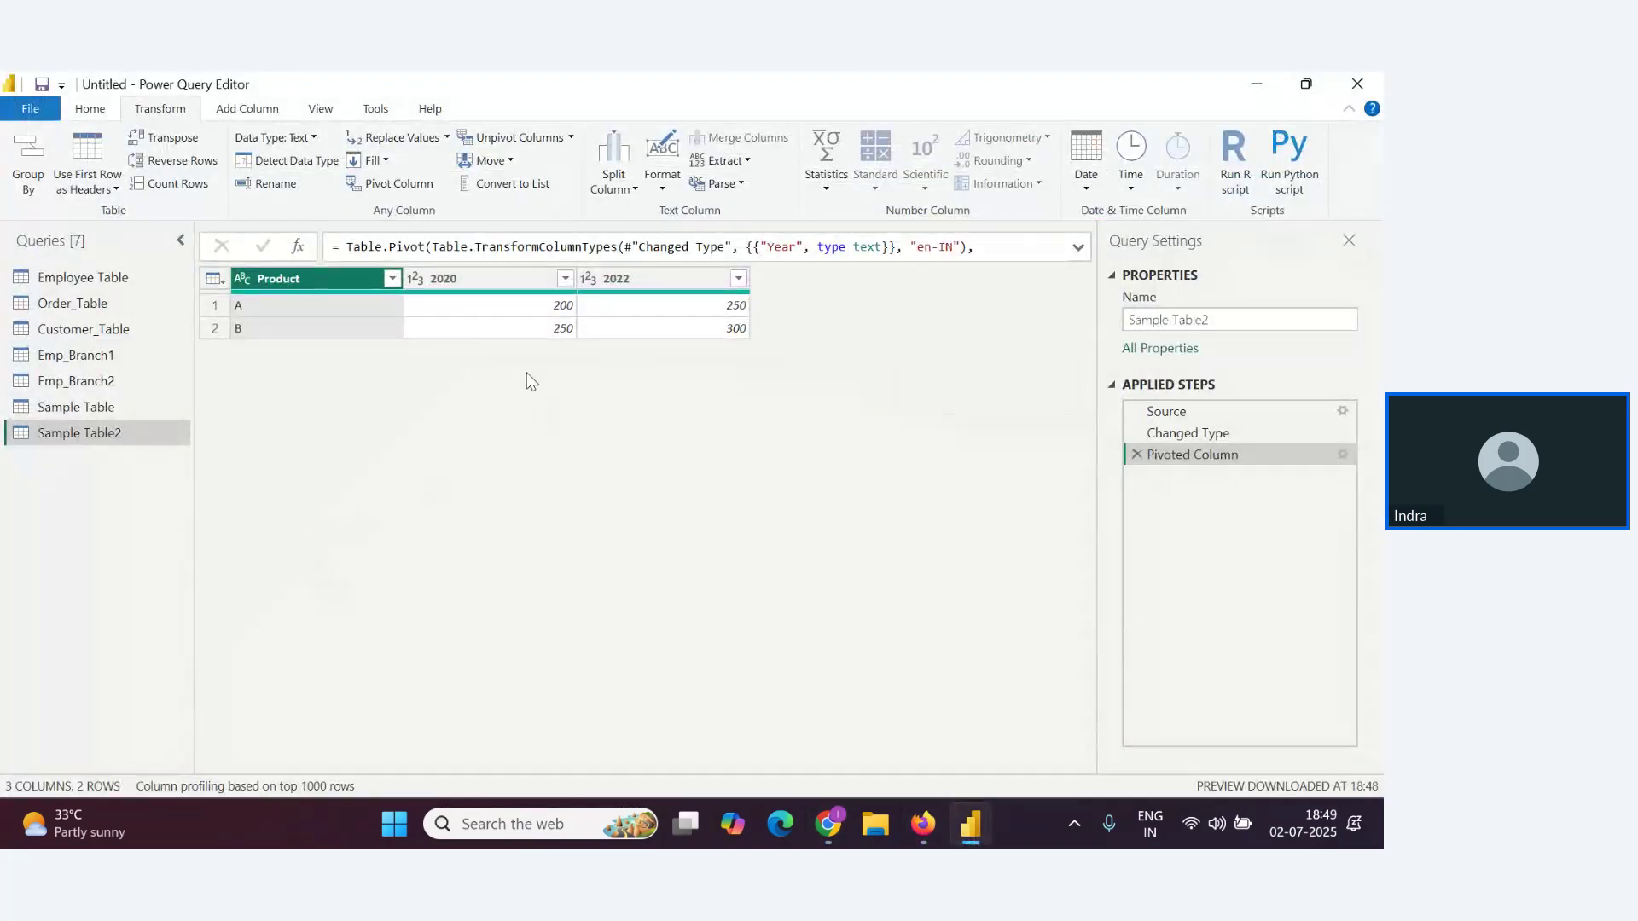
Switch to the Zoho webinar Q&A and read the attendees' newest replies about the pivoting explanation
key(alt+Tab)
key(alt+Tab)
key(alt+Tab)
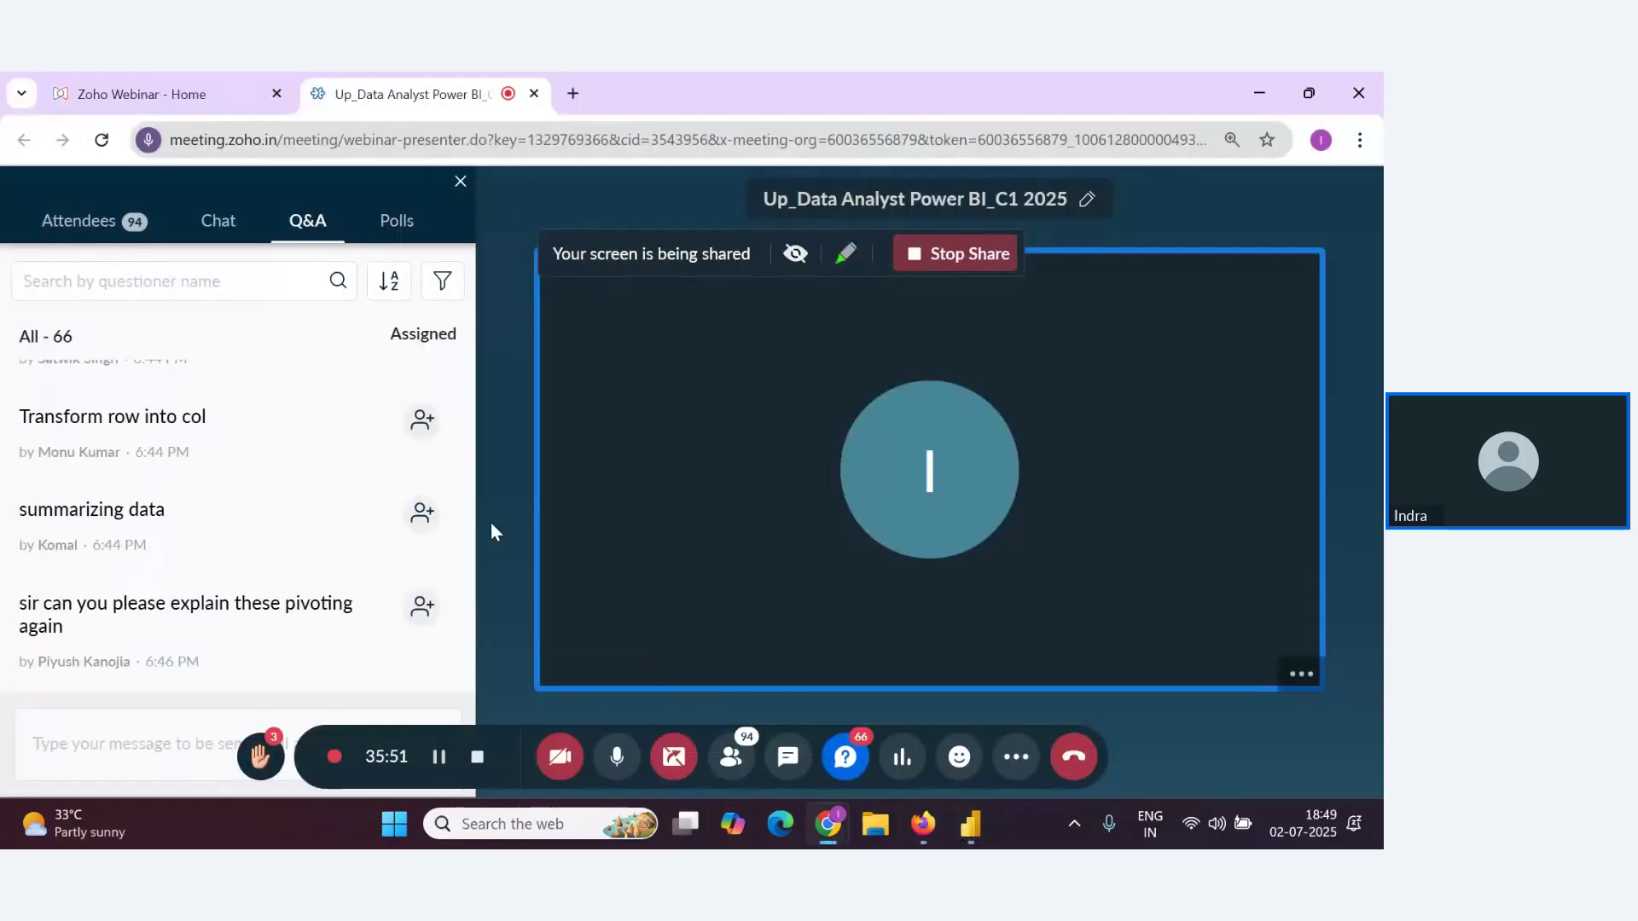
key(alt+Tab)
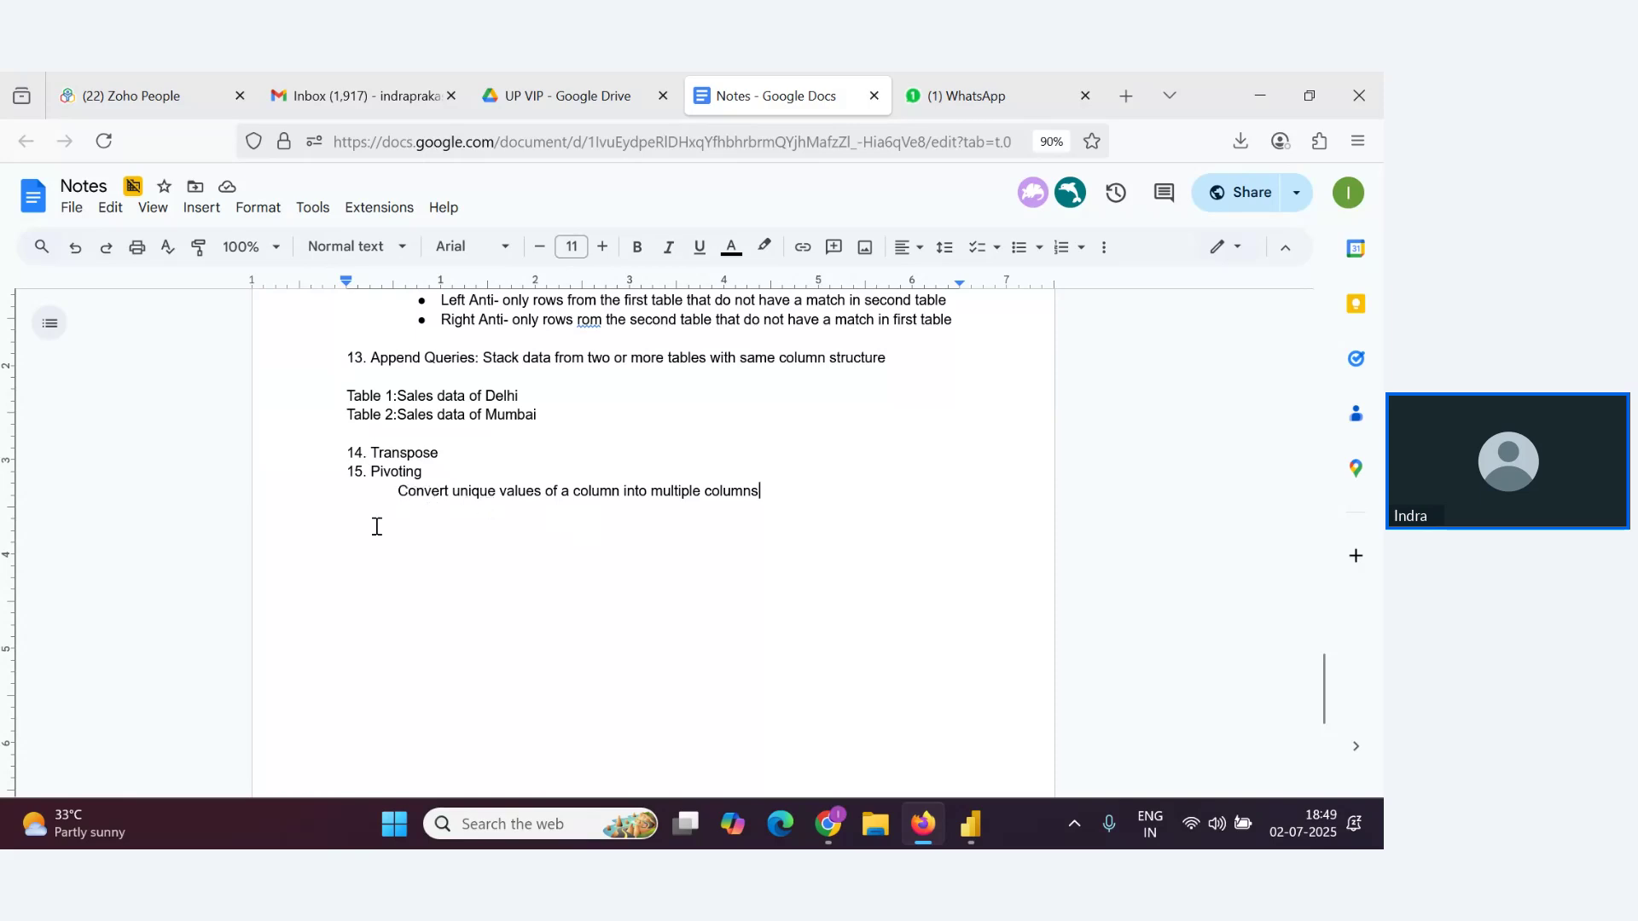
key(alt+Tab)
scroll(293, 573, up, 3)
scroll(294, 574, down, 3)
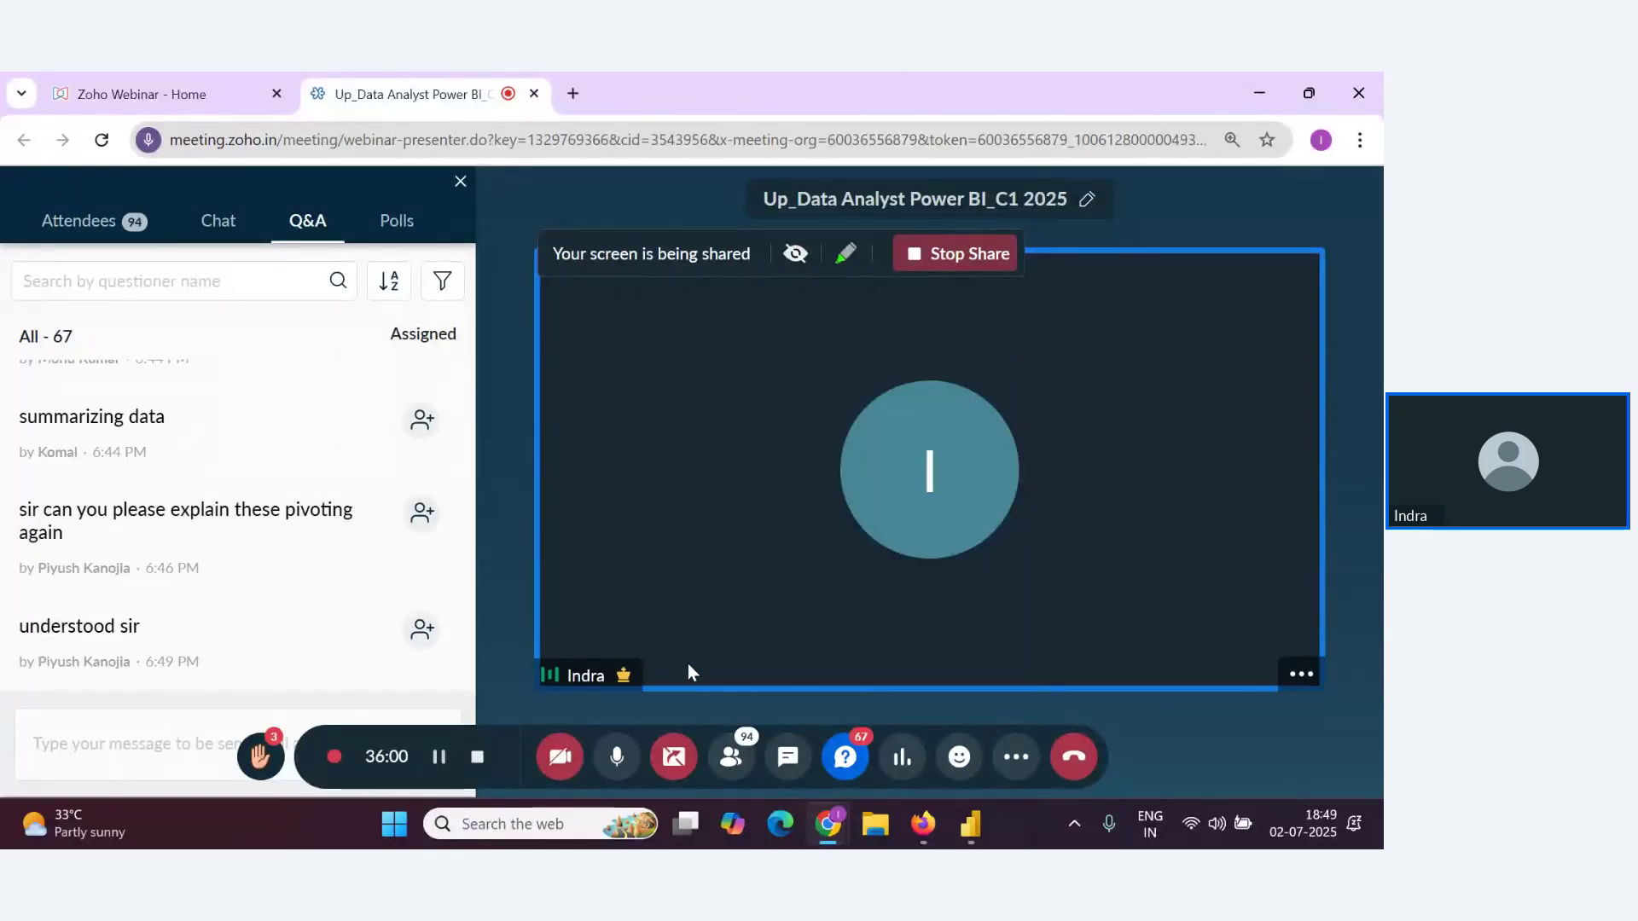
mouse_move(293, 578)
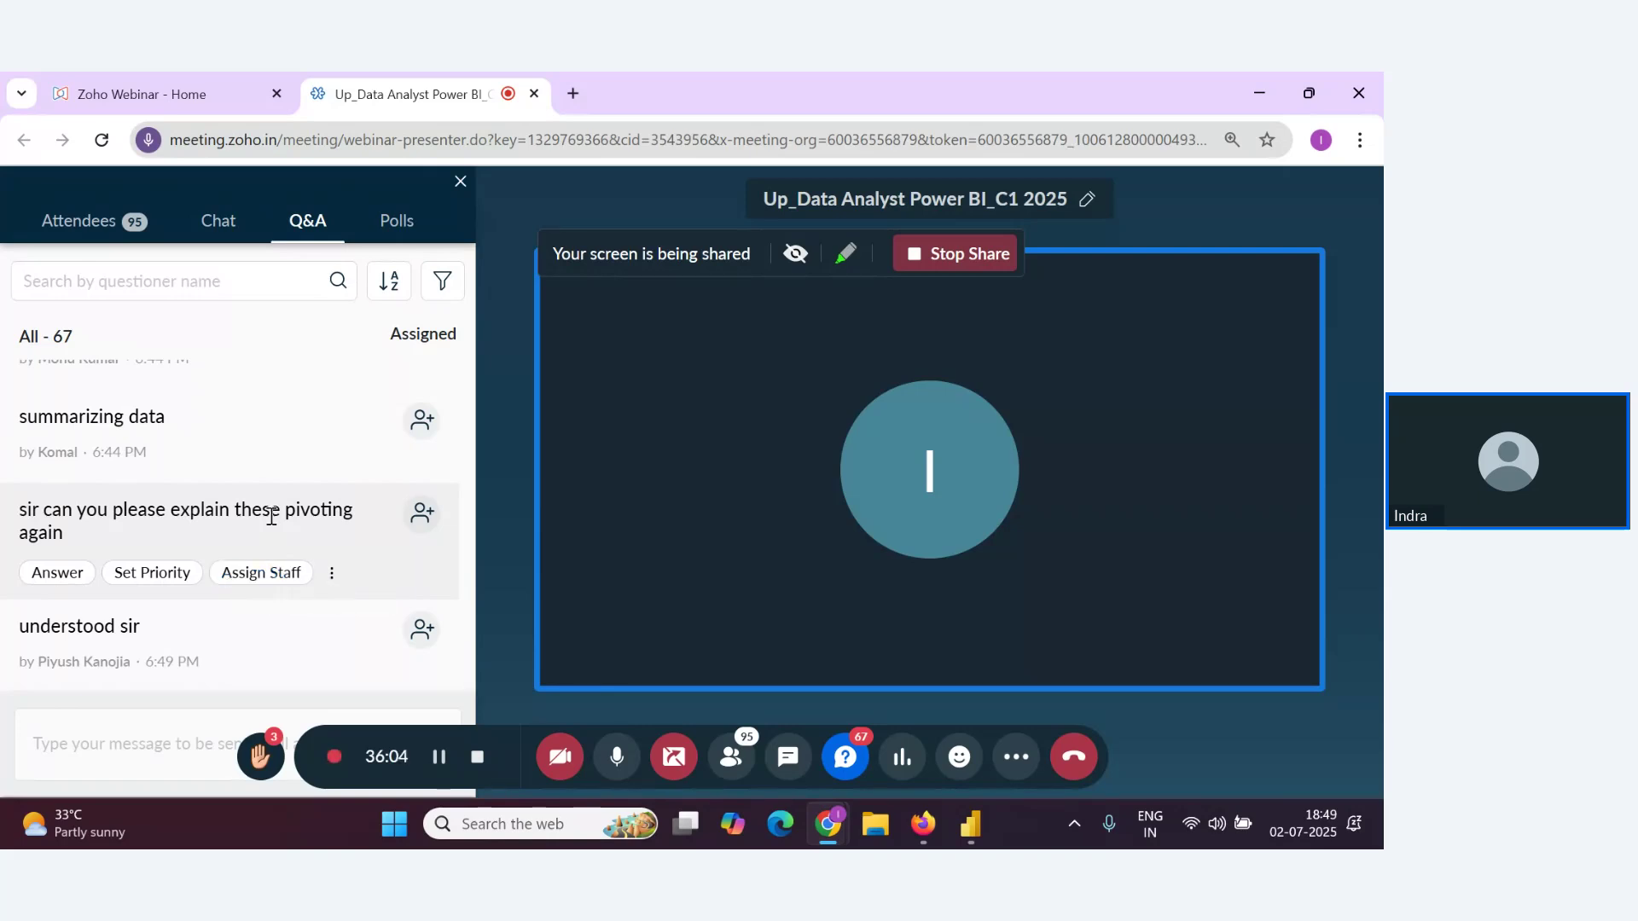
mouse_move(357, 638)
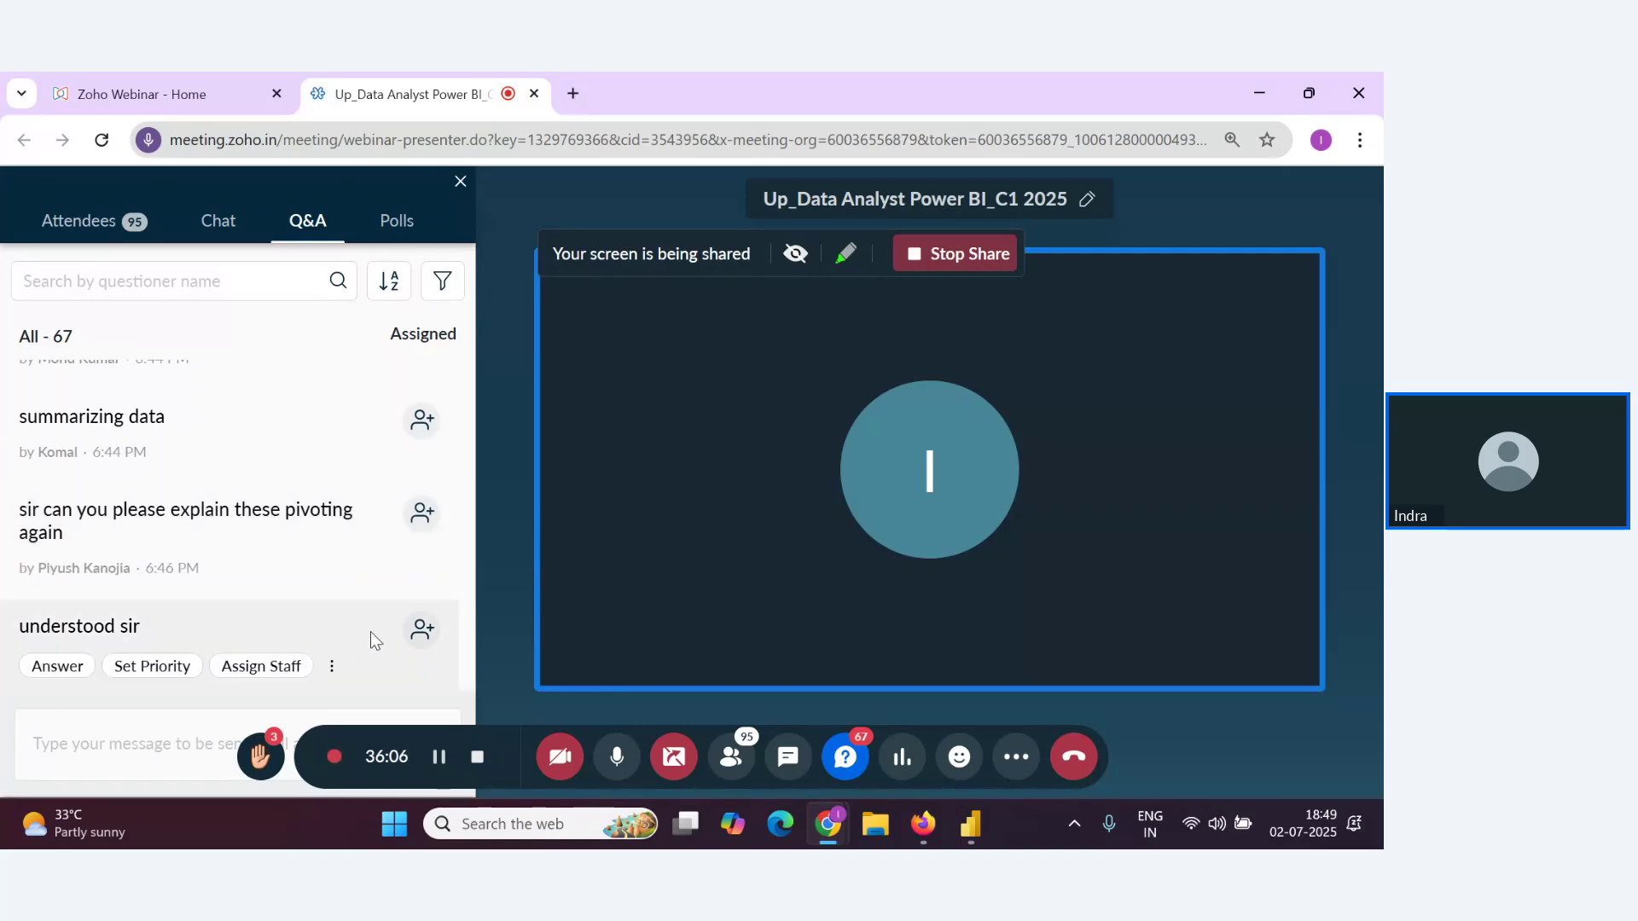
scroll(370, 633, up, 3)
scroll(377, 636, down, 3)
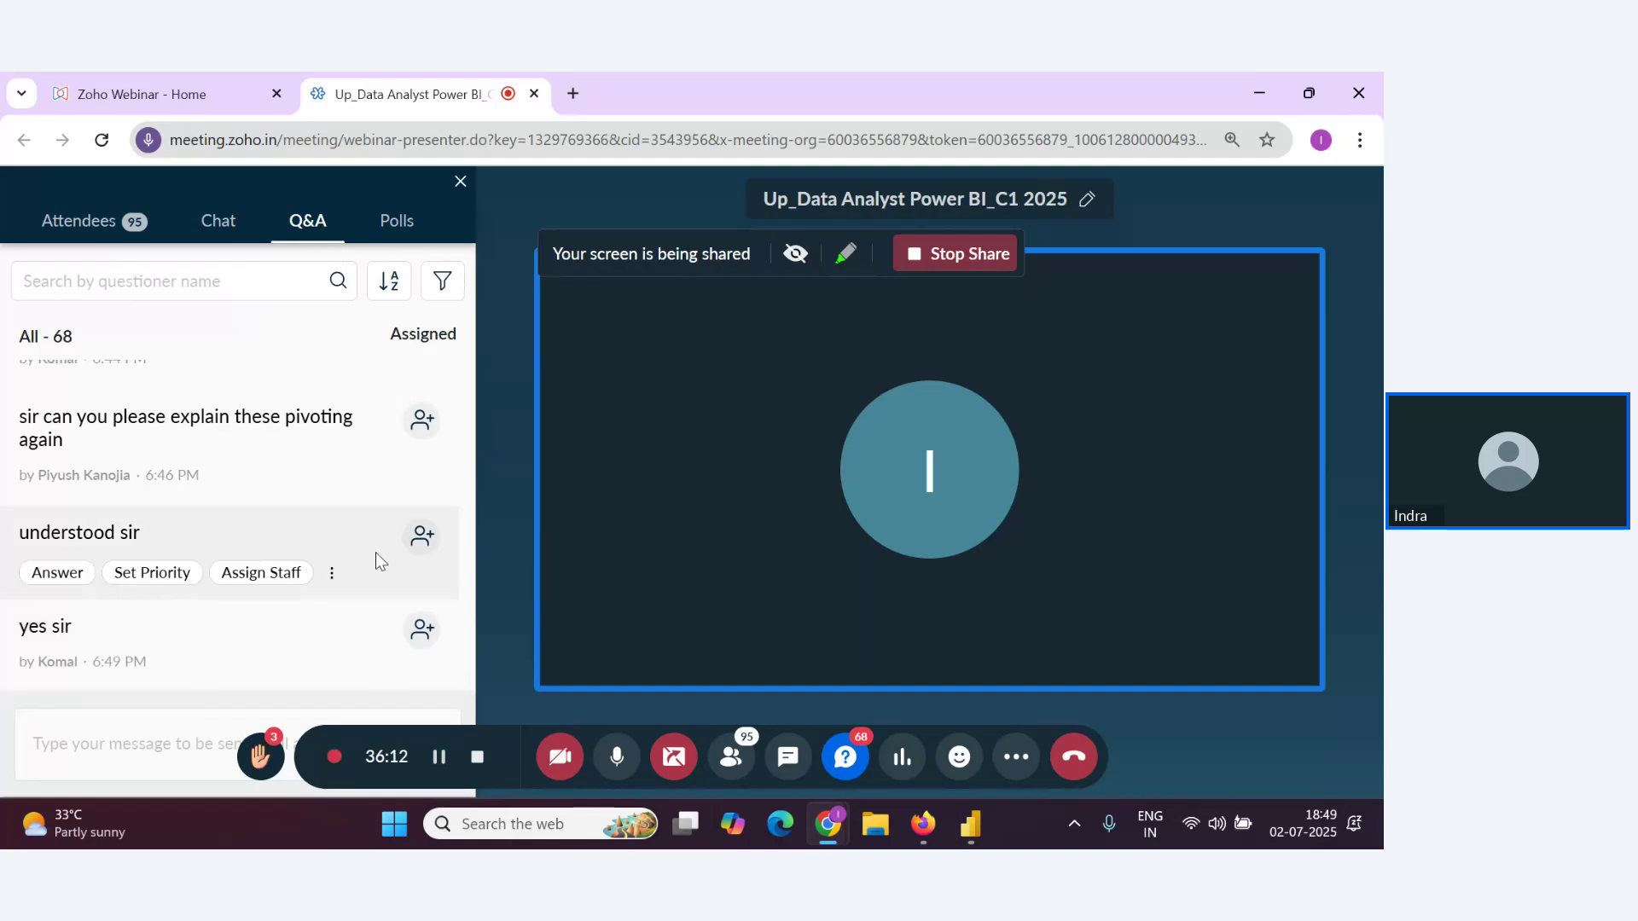
In the Google Docs Notes, add the heading "16. Unpivoting" with the indented definition "Converts the multiple columns into row values"
key(alt+Tab)
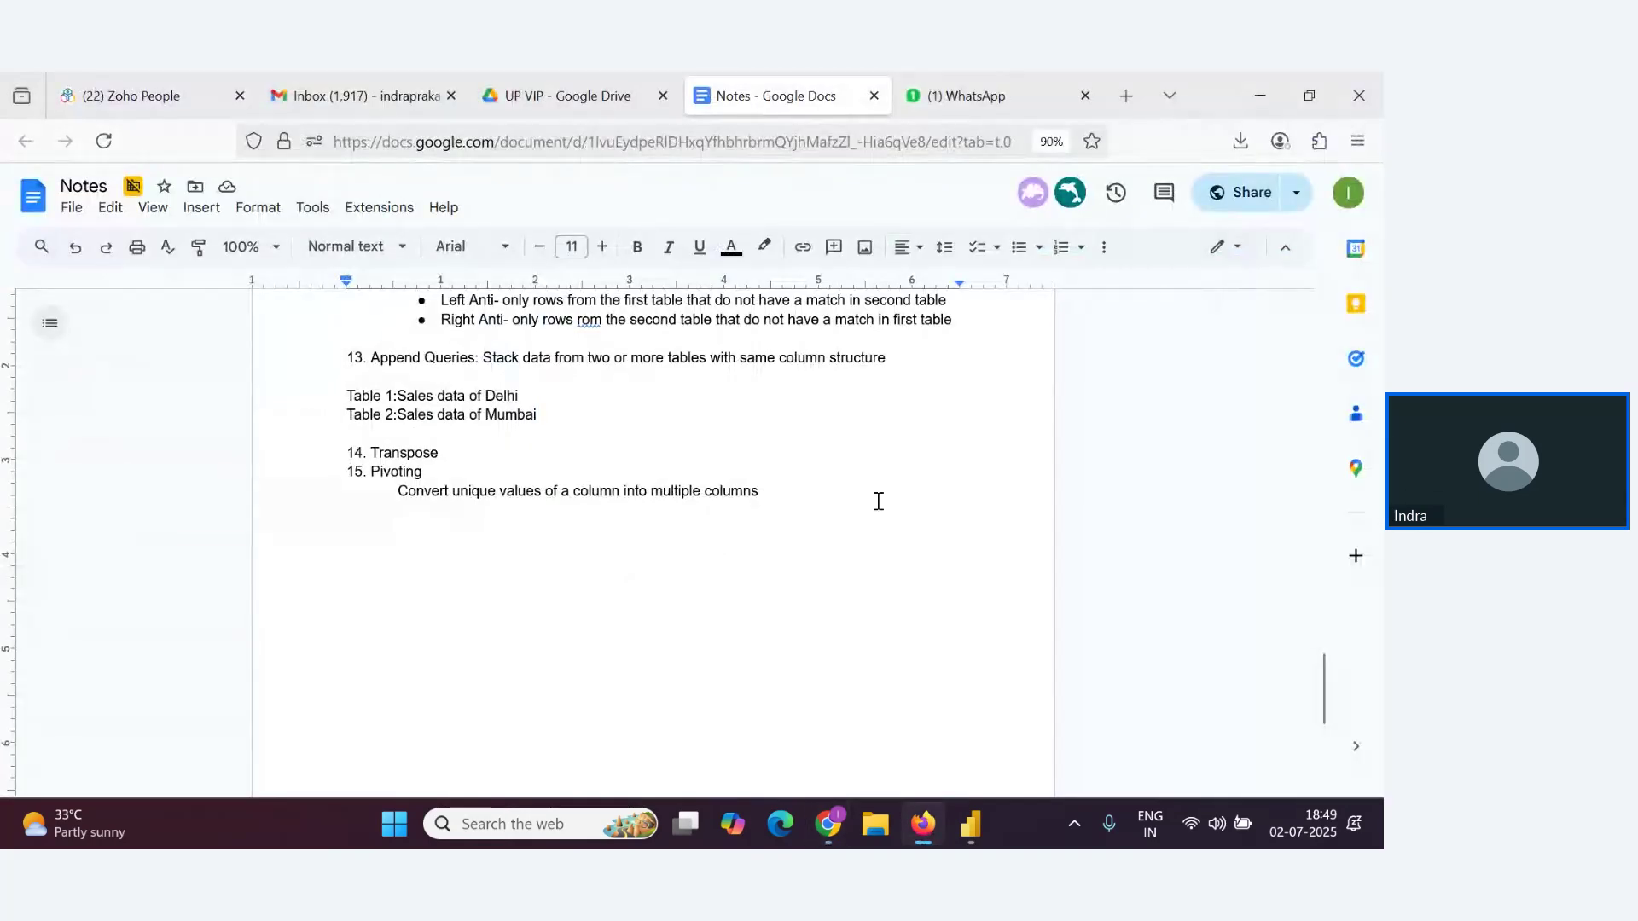
key(Return)
text(16. Unpivoti)
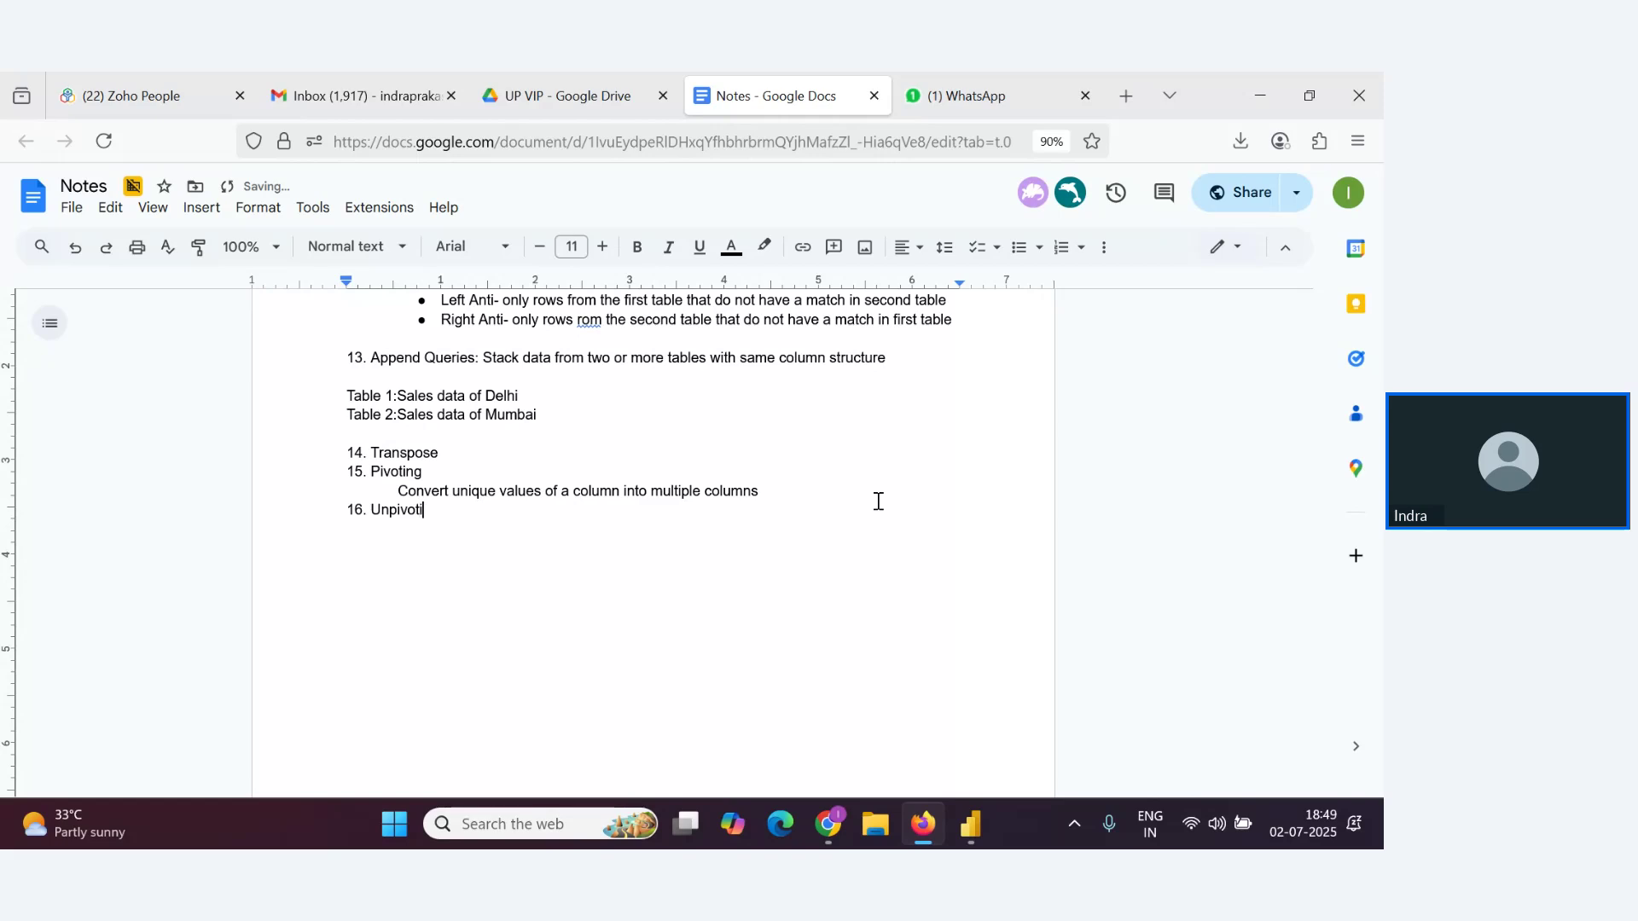
text(ng)
key(Return)
text(Converts the multiple c)
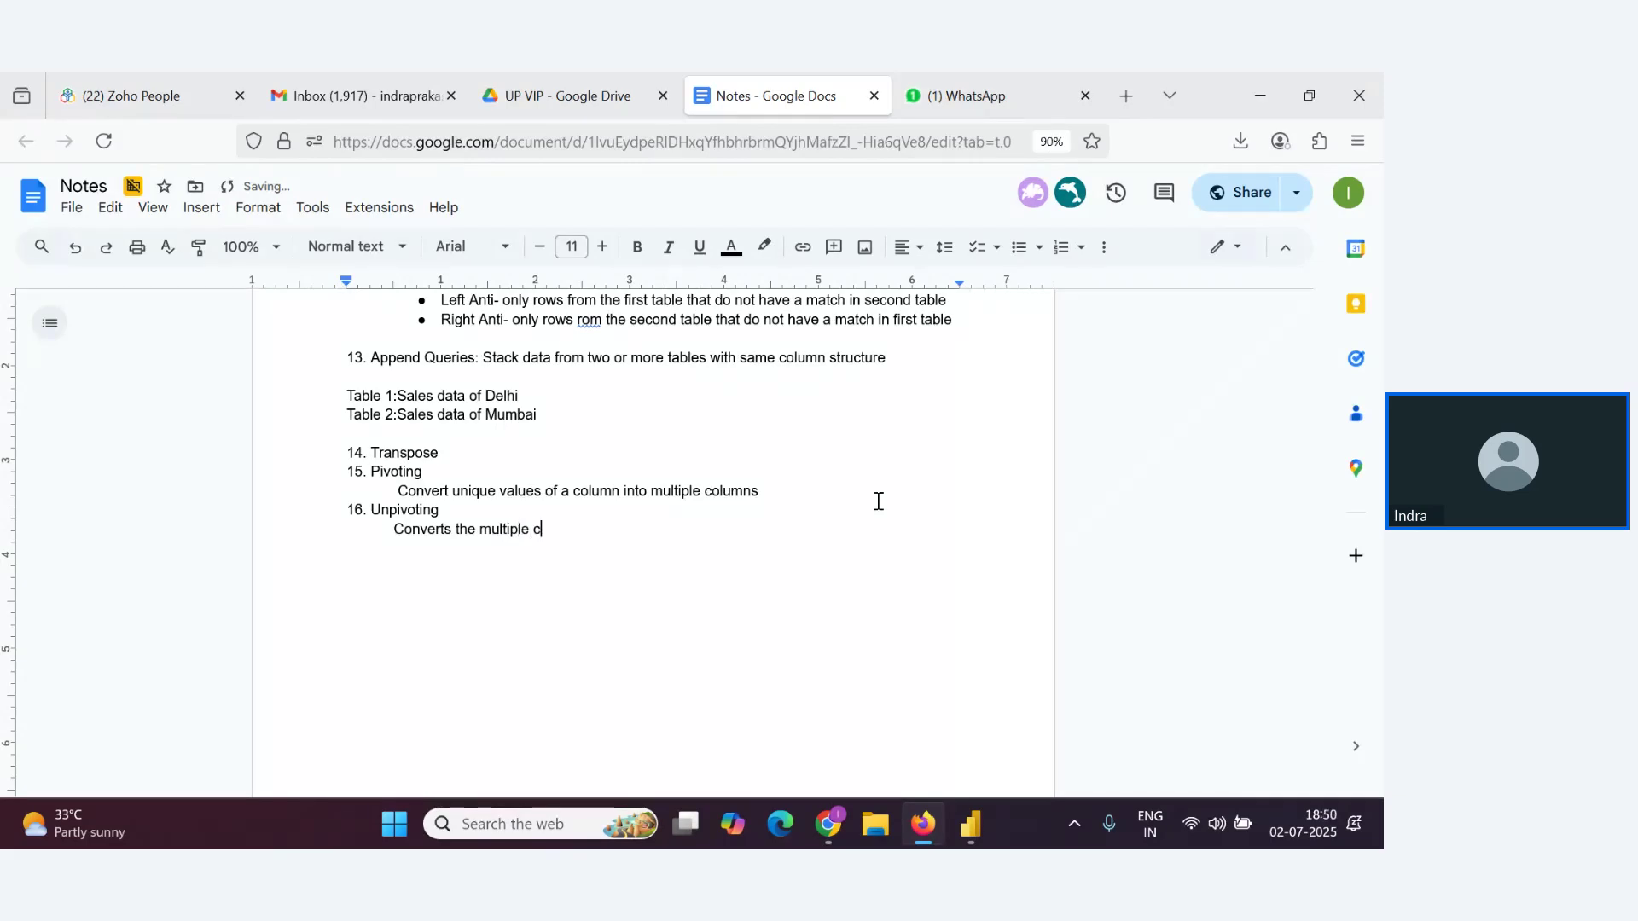
text(olumns into row values)
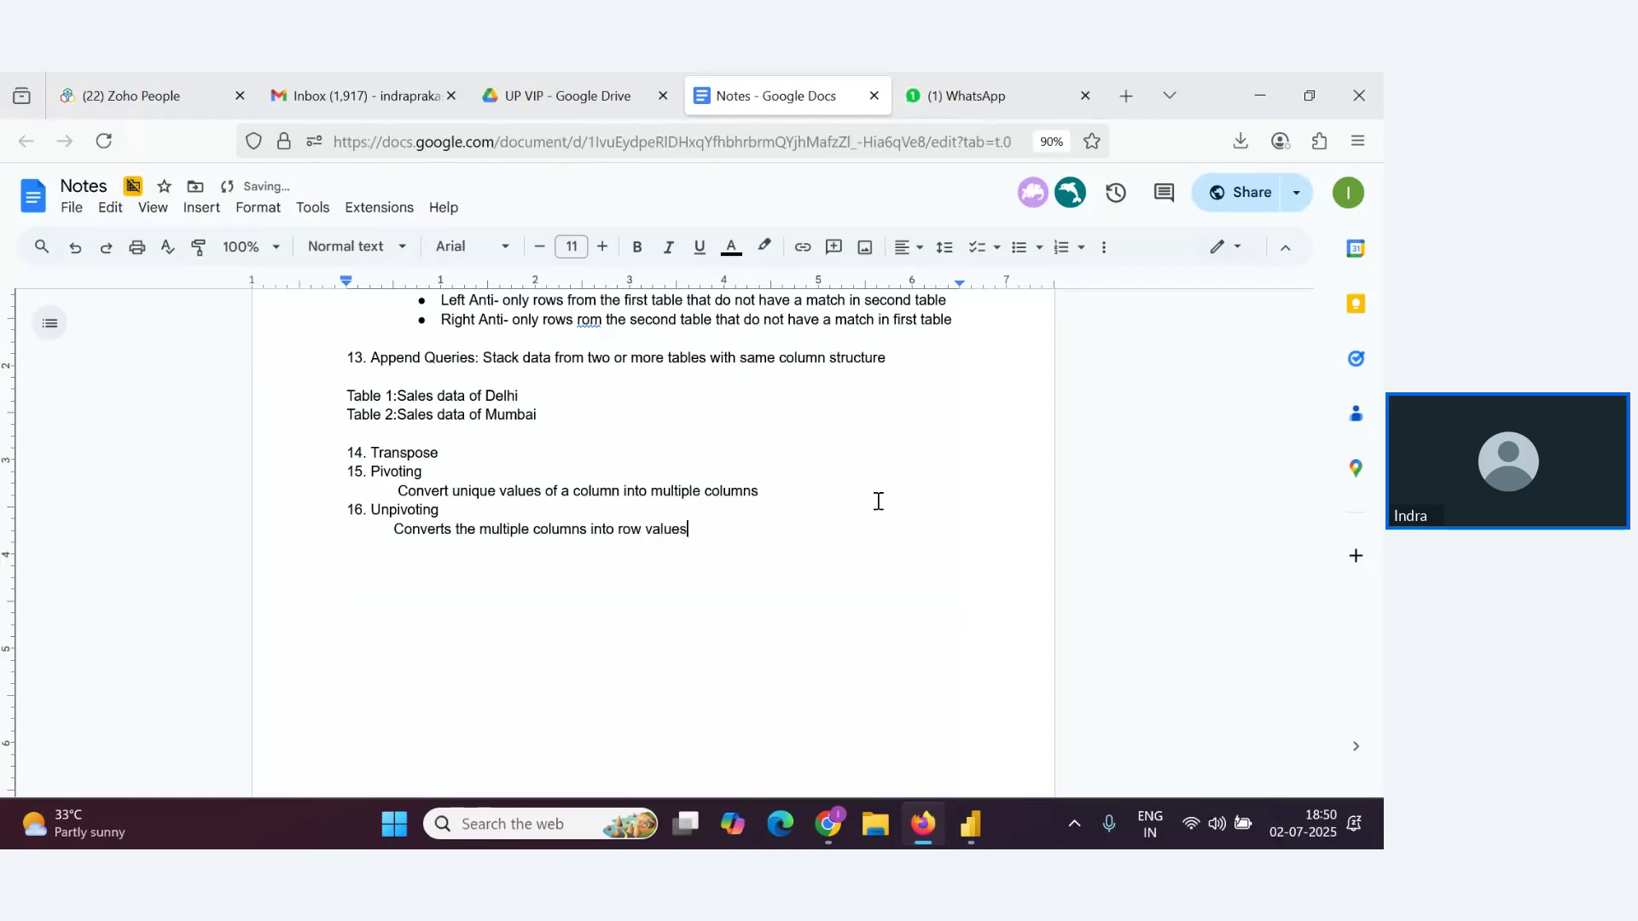
Check the newest webinar Q&A replies and unpivot the 2020 and 2022 columns of Sample Table2 in Power Query Editor
key(alt+Tab)
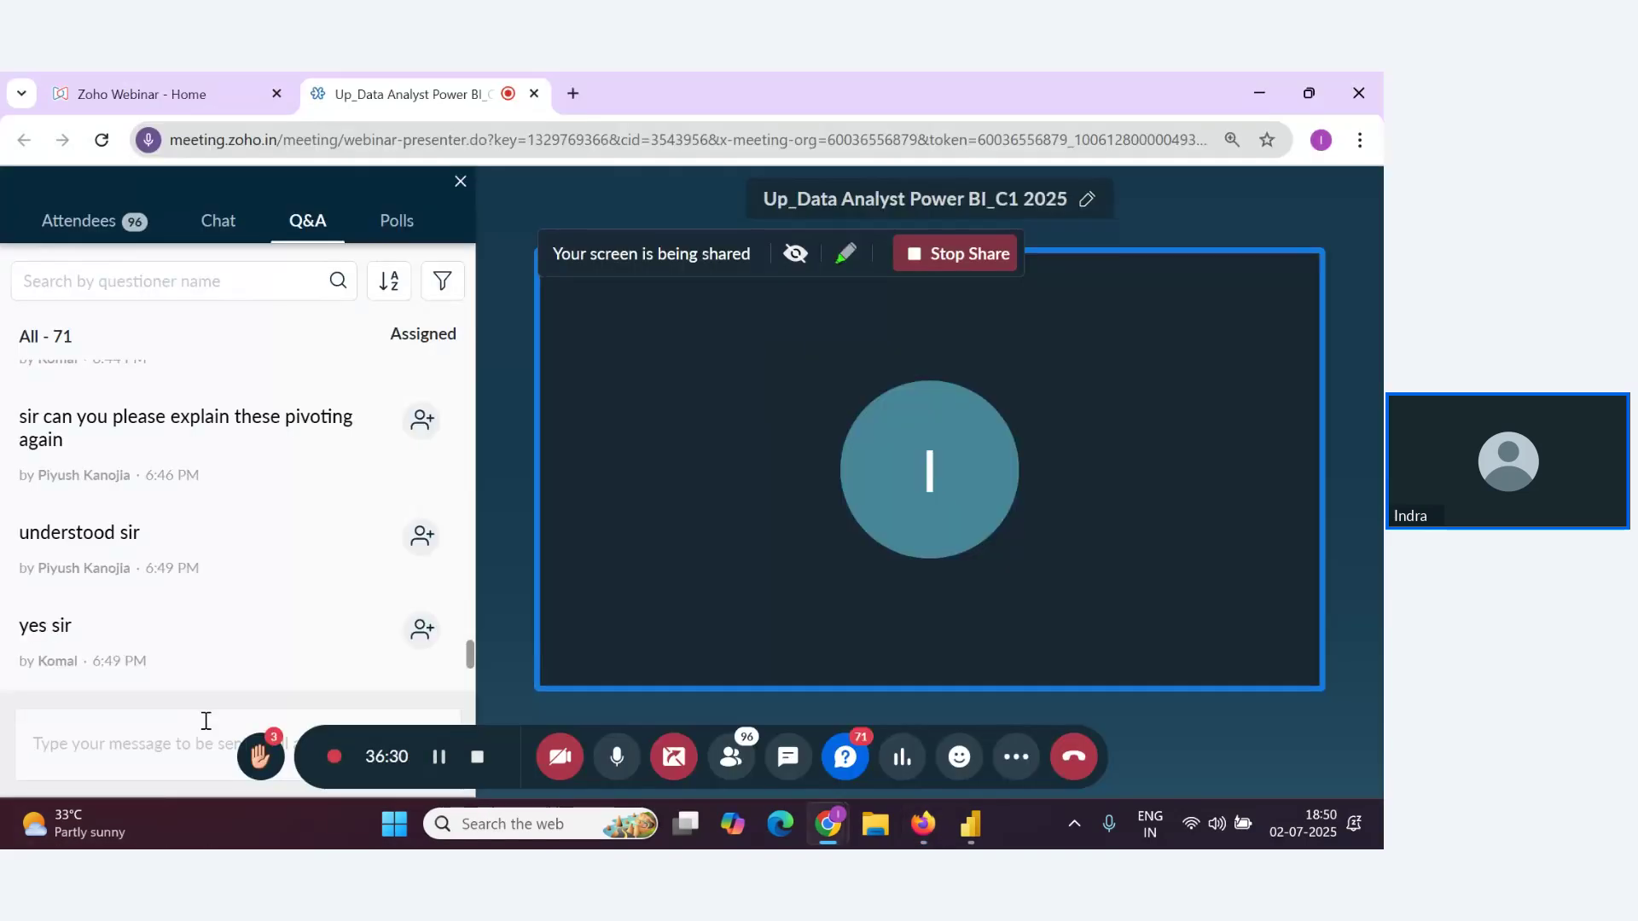
scroll(341, 628, down, 5)
key(alt+Tab)
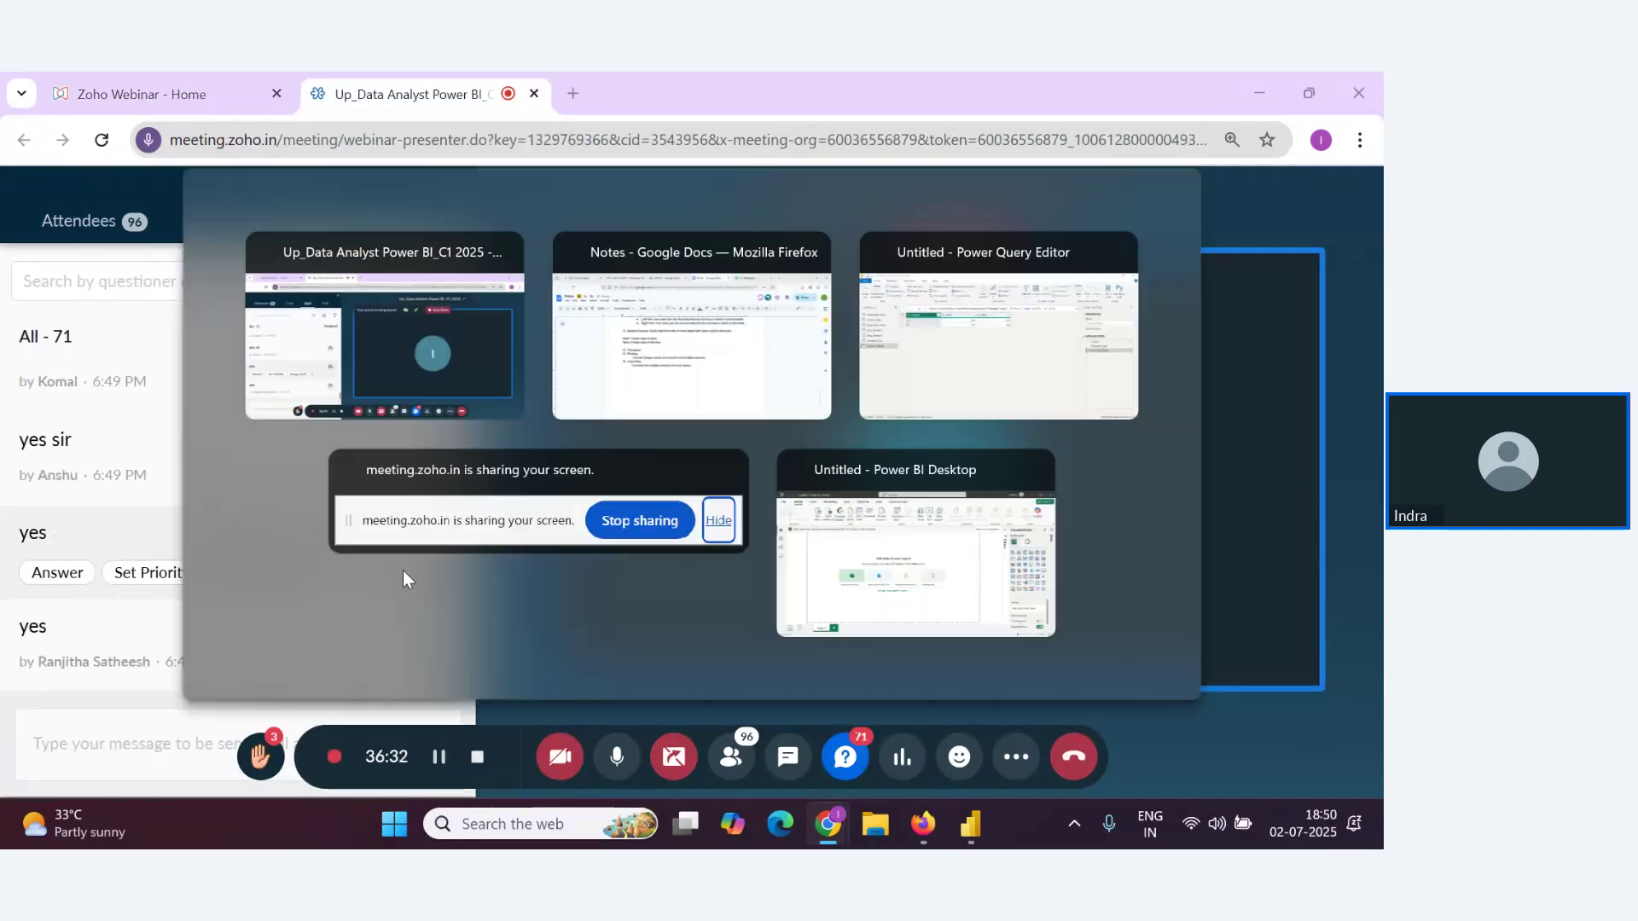
key(alt+Tab)
key(alt+Tab)
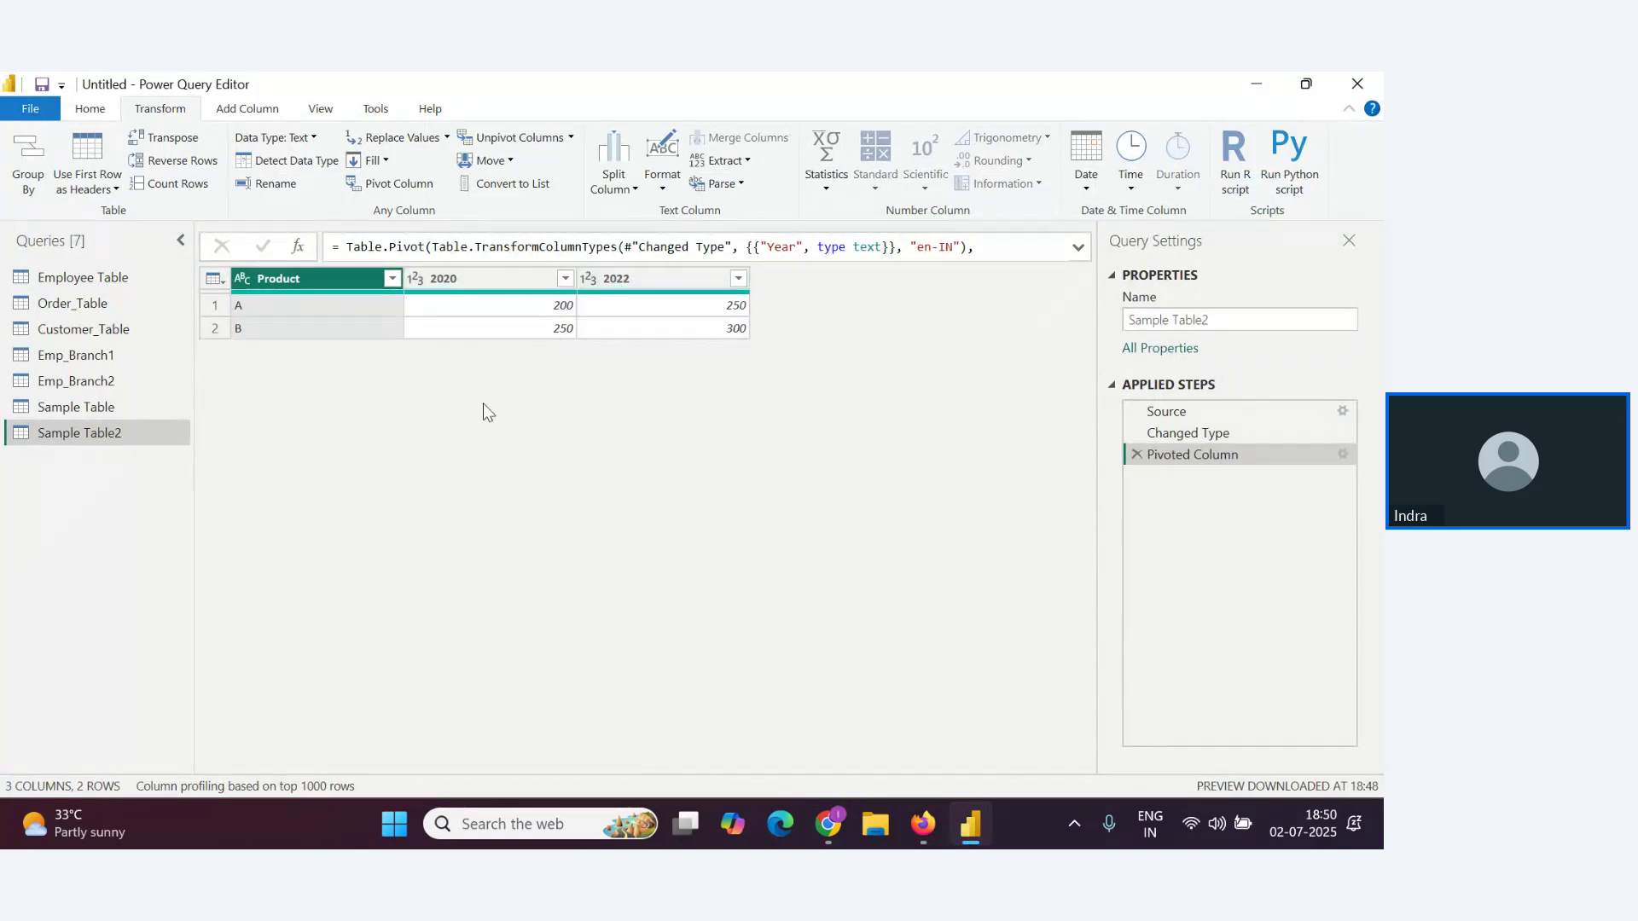
click(481, 279)
ctrl+click(642, 279)
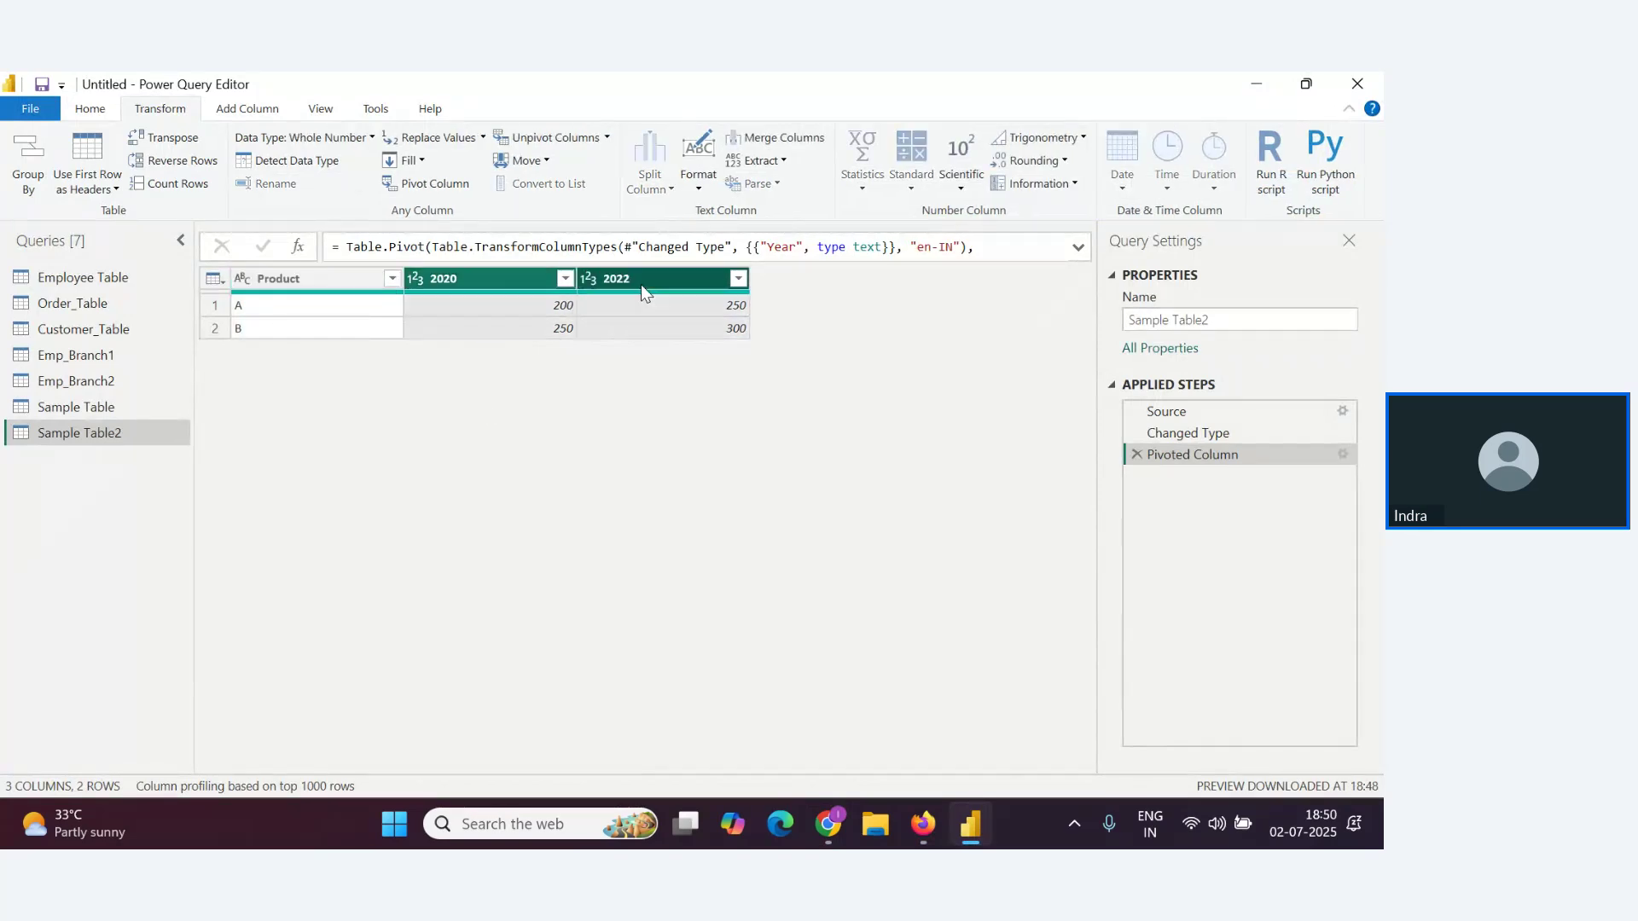
click(537, 140)
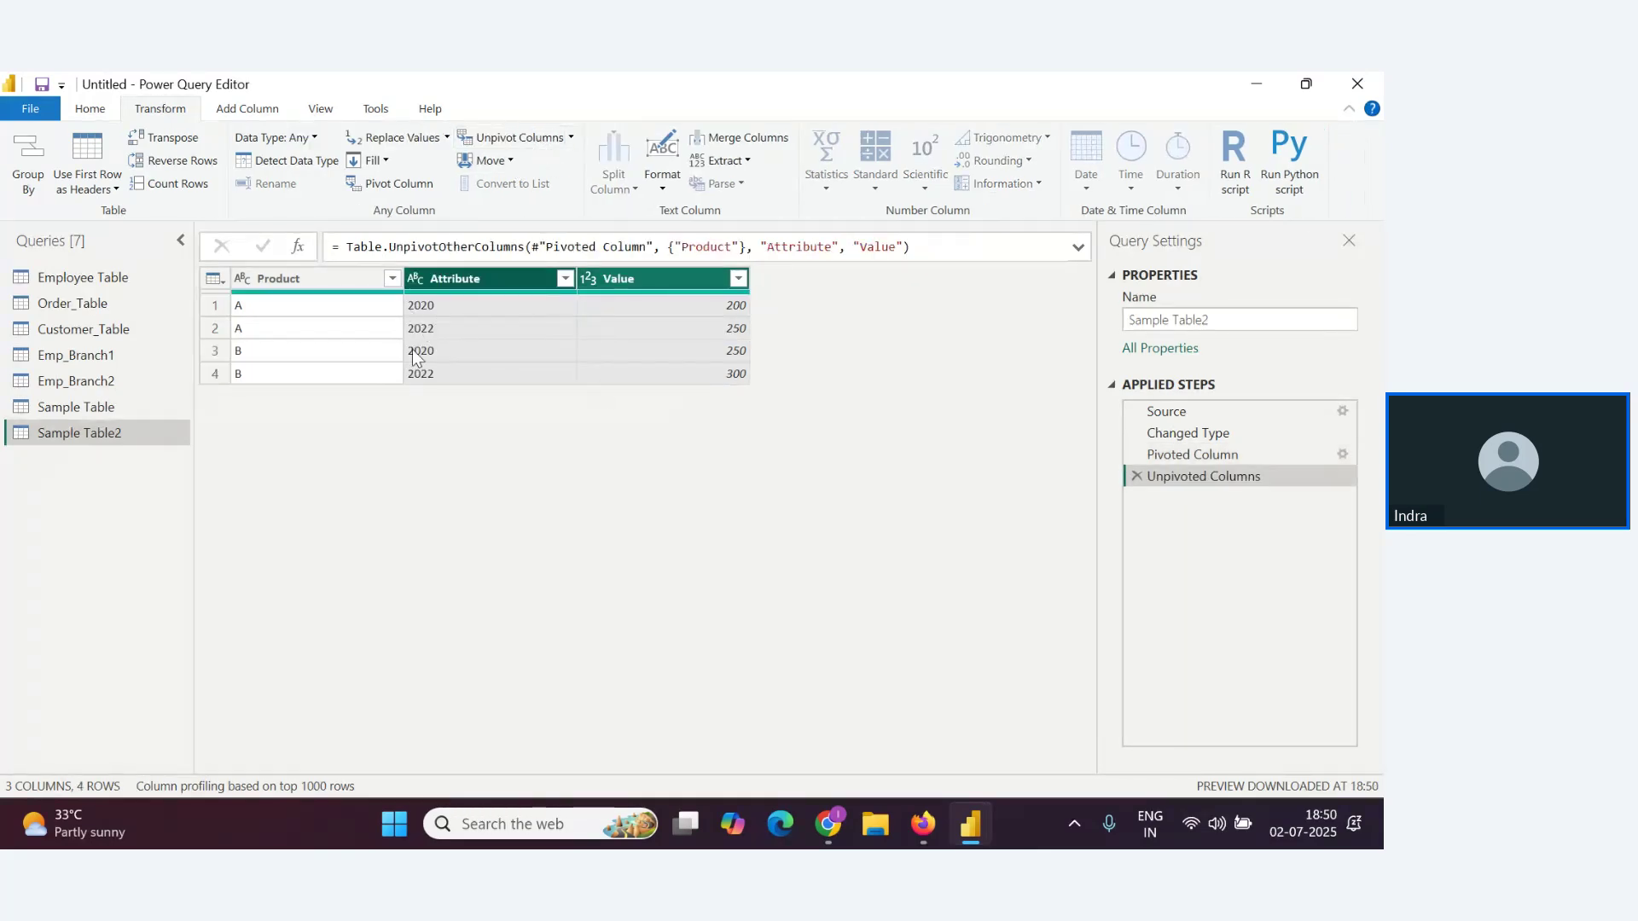
Rename the Attribute column of Sample Table2 to Year
double_click(455, 279)
text(Year)
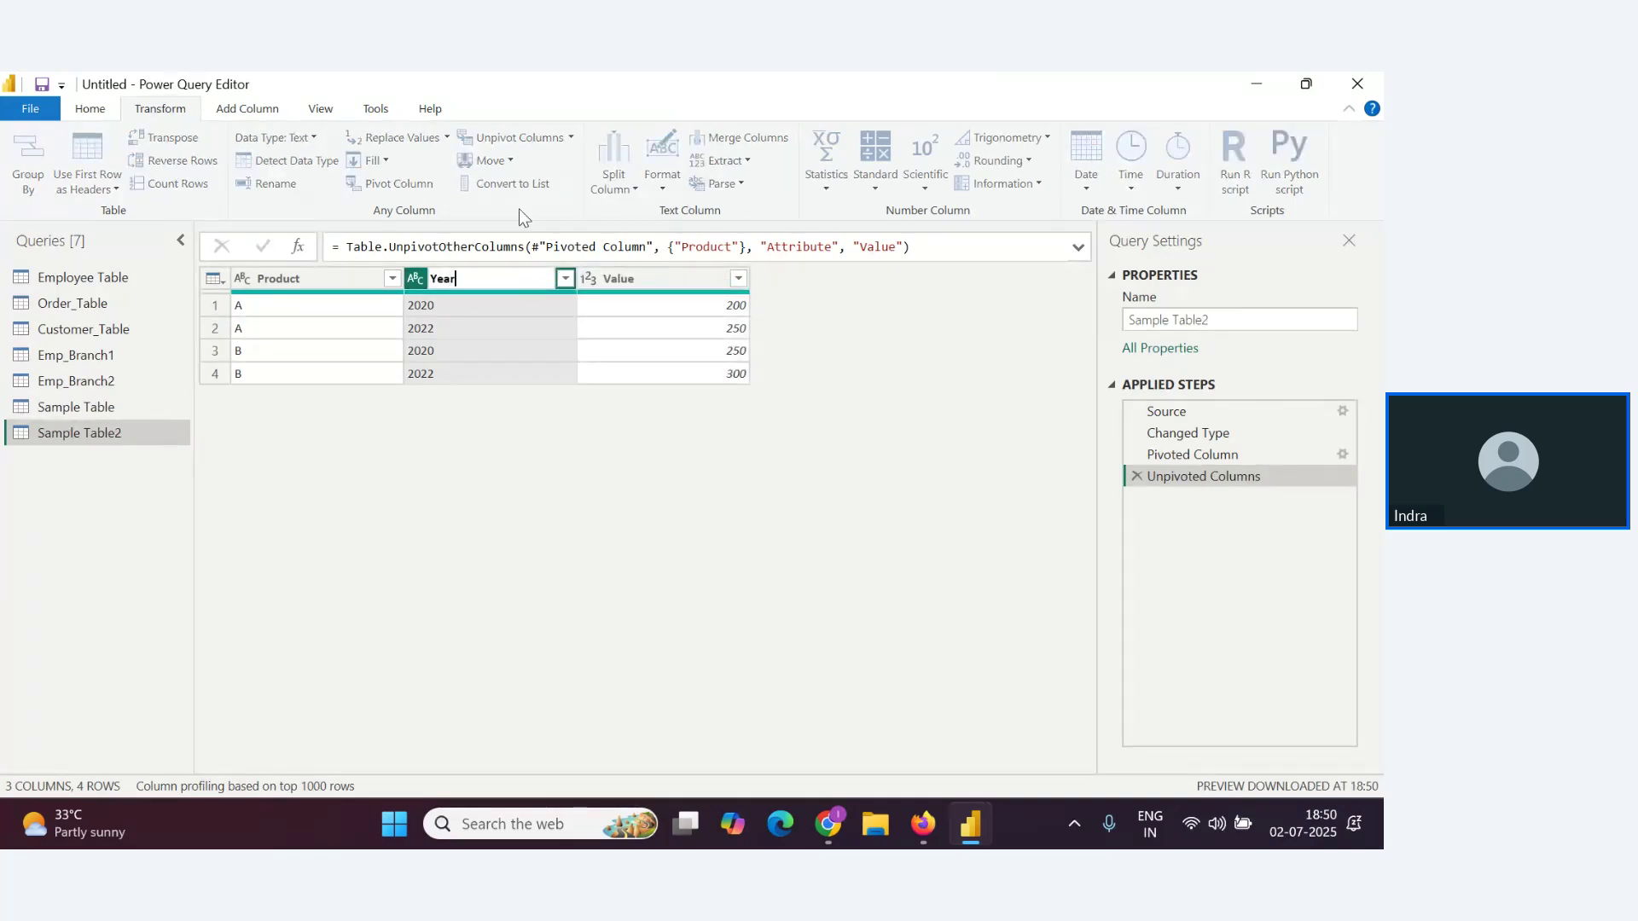
key(Return)
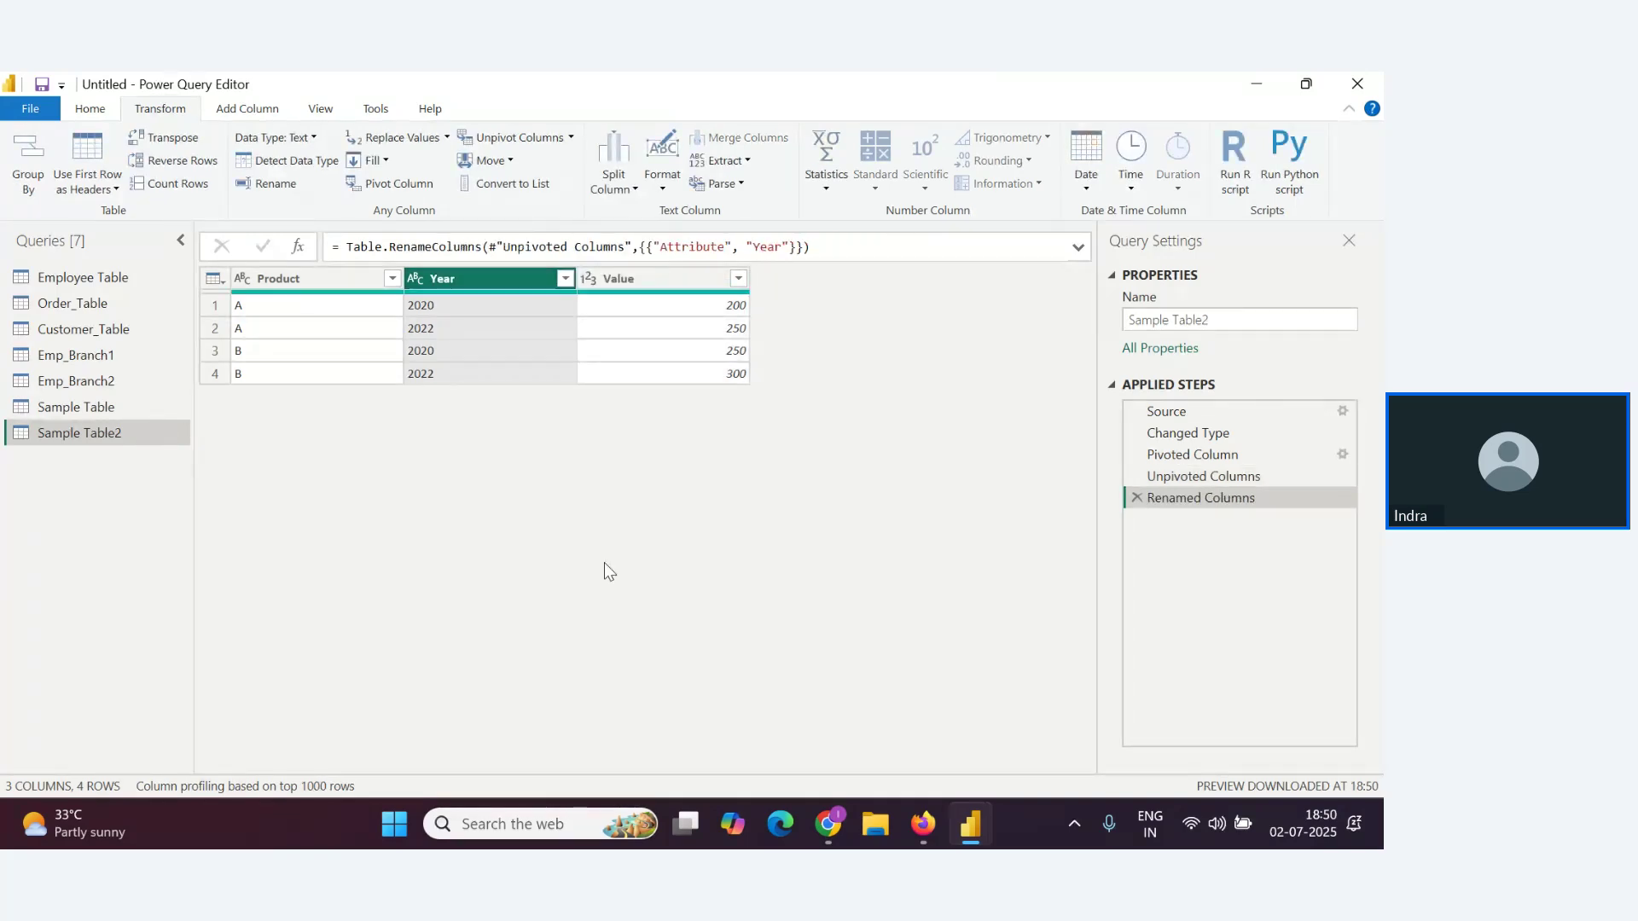
Compare the unpivoting definition in the Google Docs Notes and the webinar Q&A with the unpivoted Sample Table2 in Power Query Editor
key(alt+Tab)
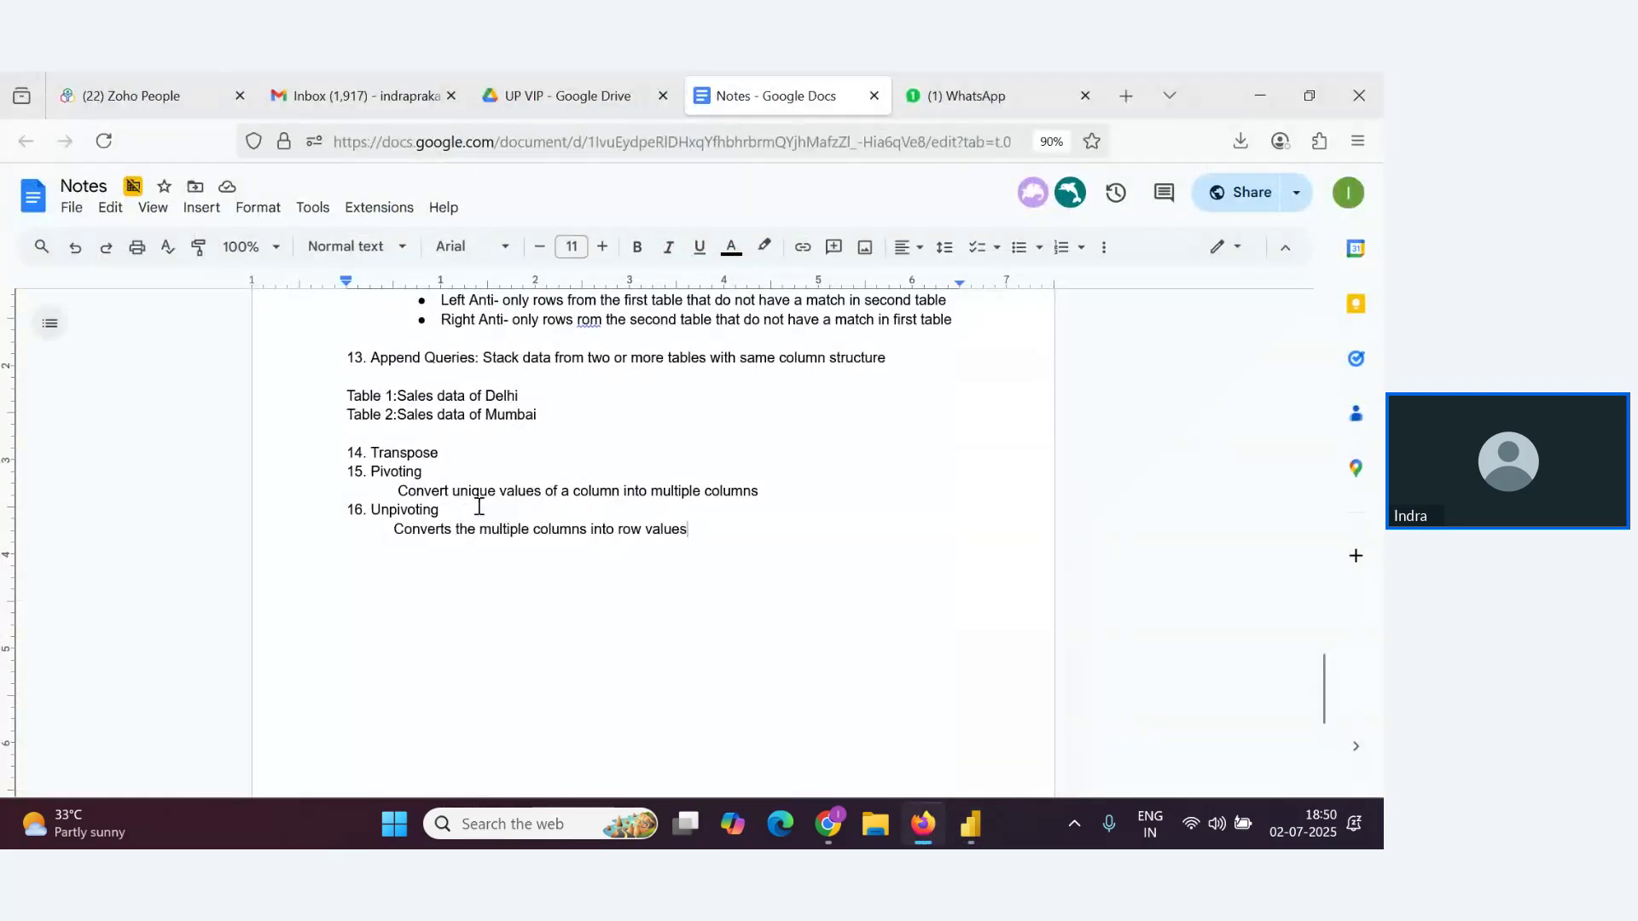
key(alt+Tab)
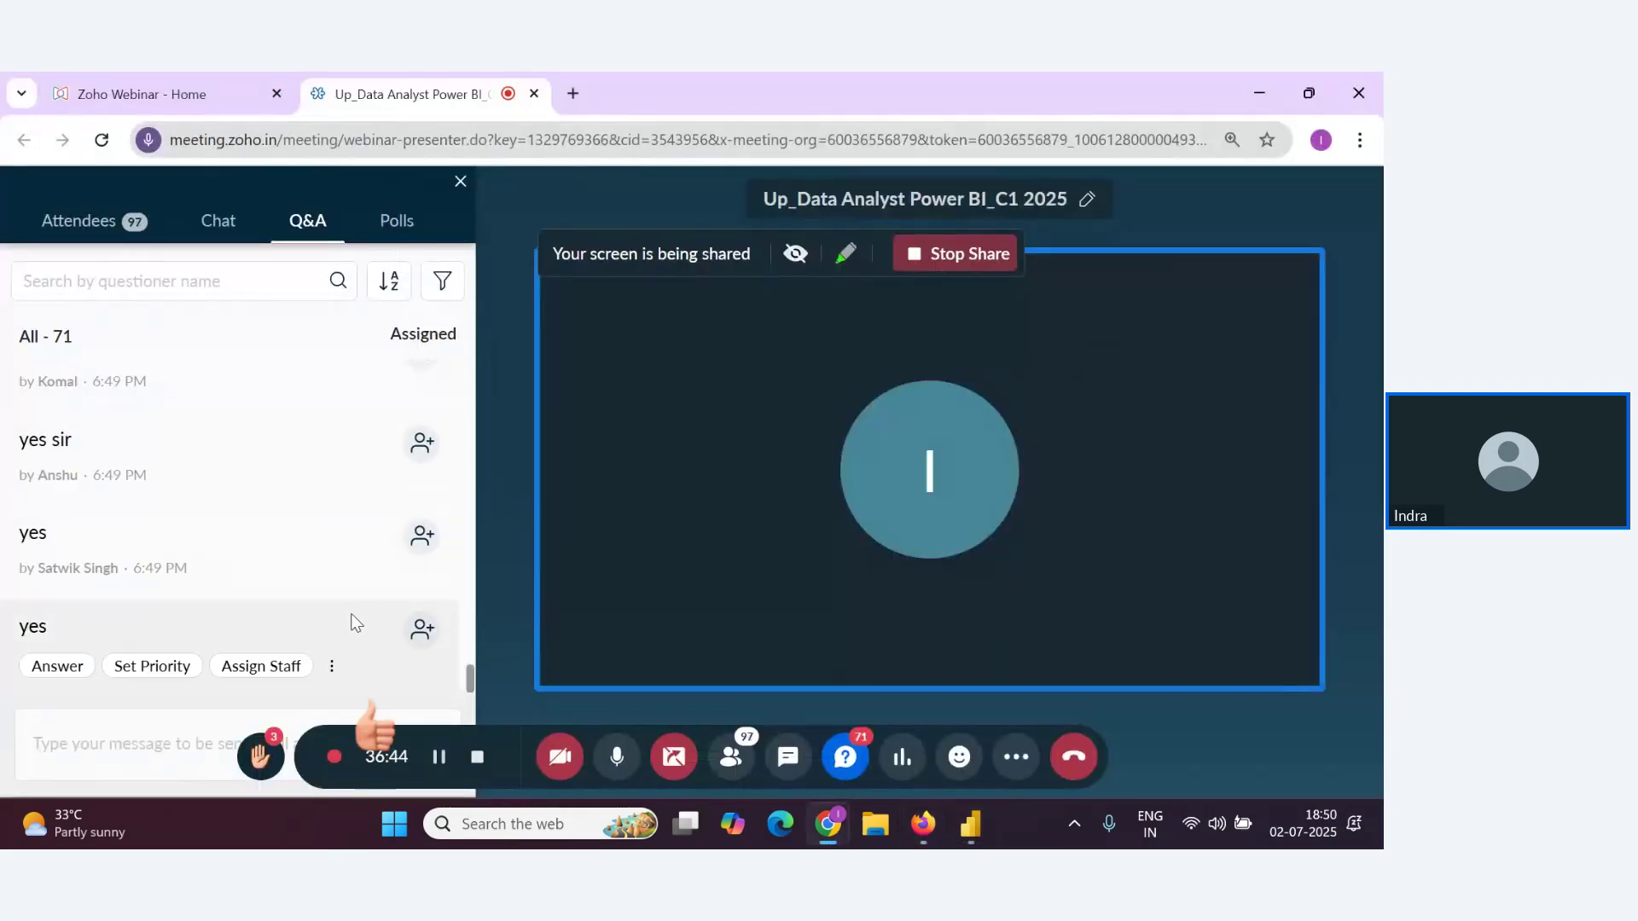
key(alt+Tab)
key(alt+Tab)
key(alt+Tab)
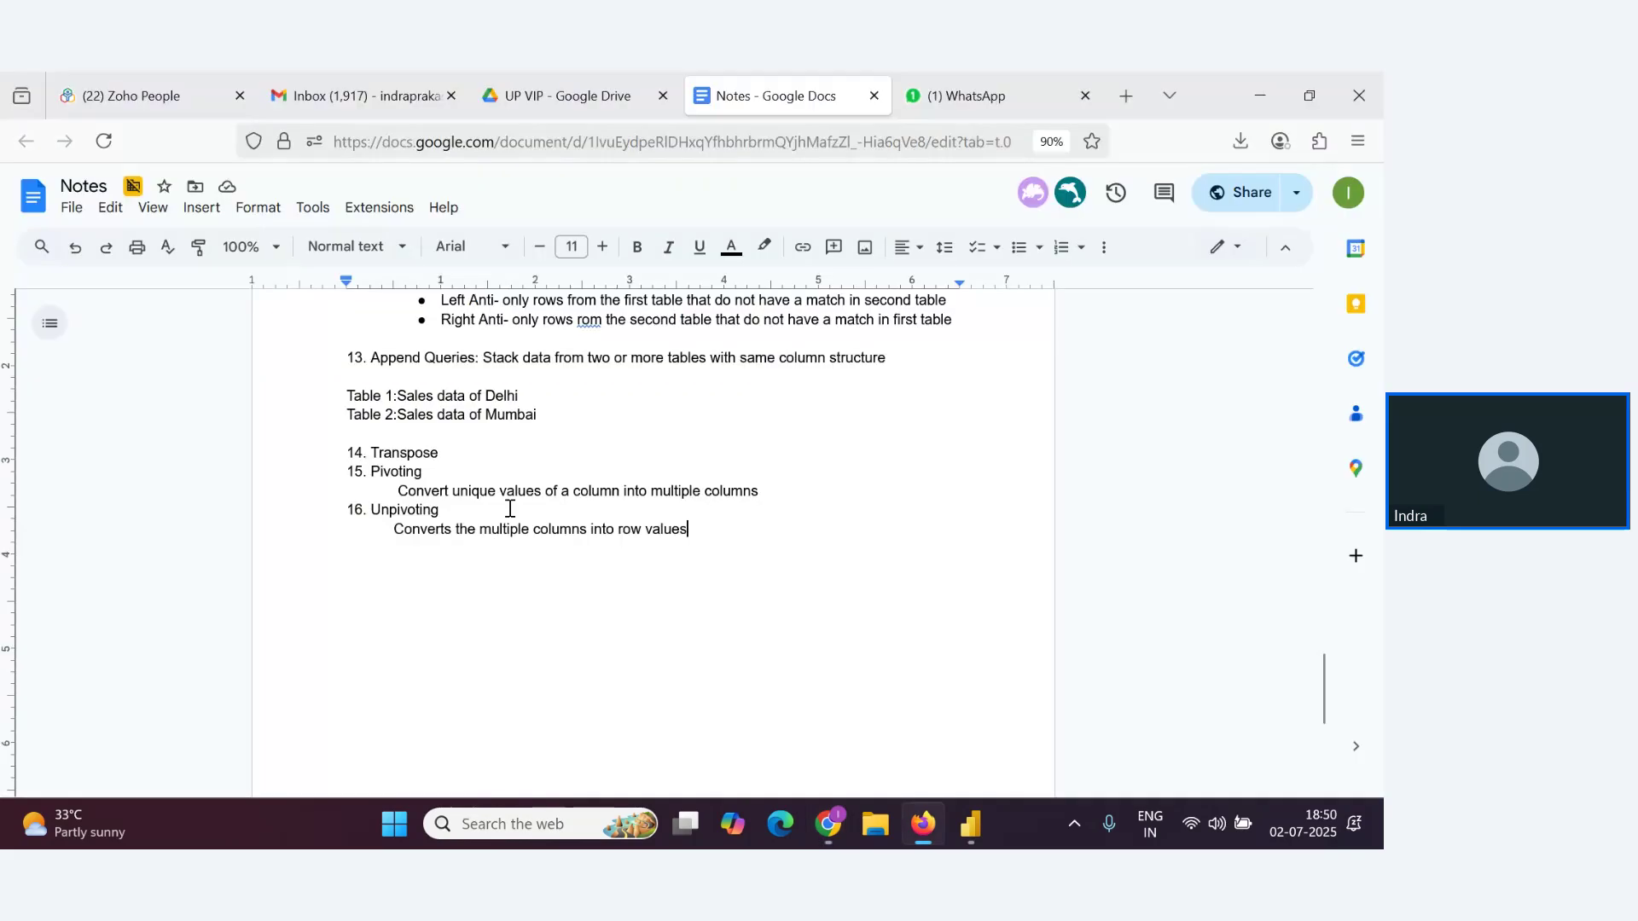
key(alt+Tab)
key(alt+Tab)
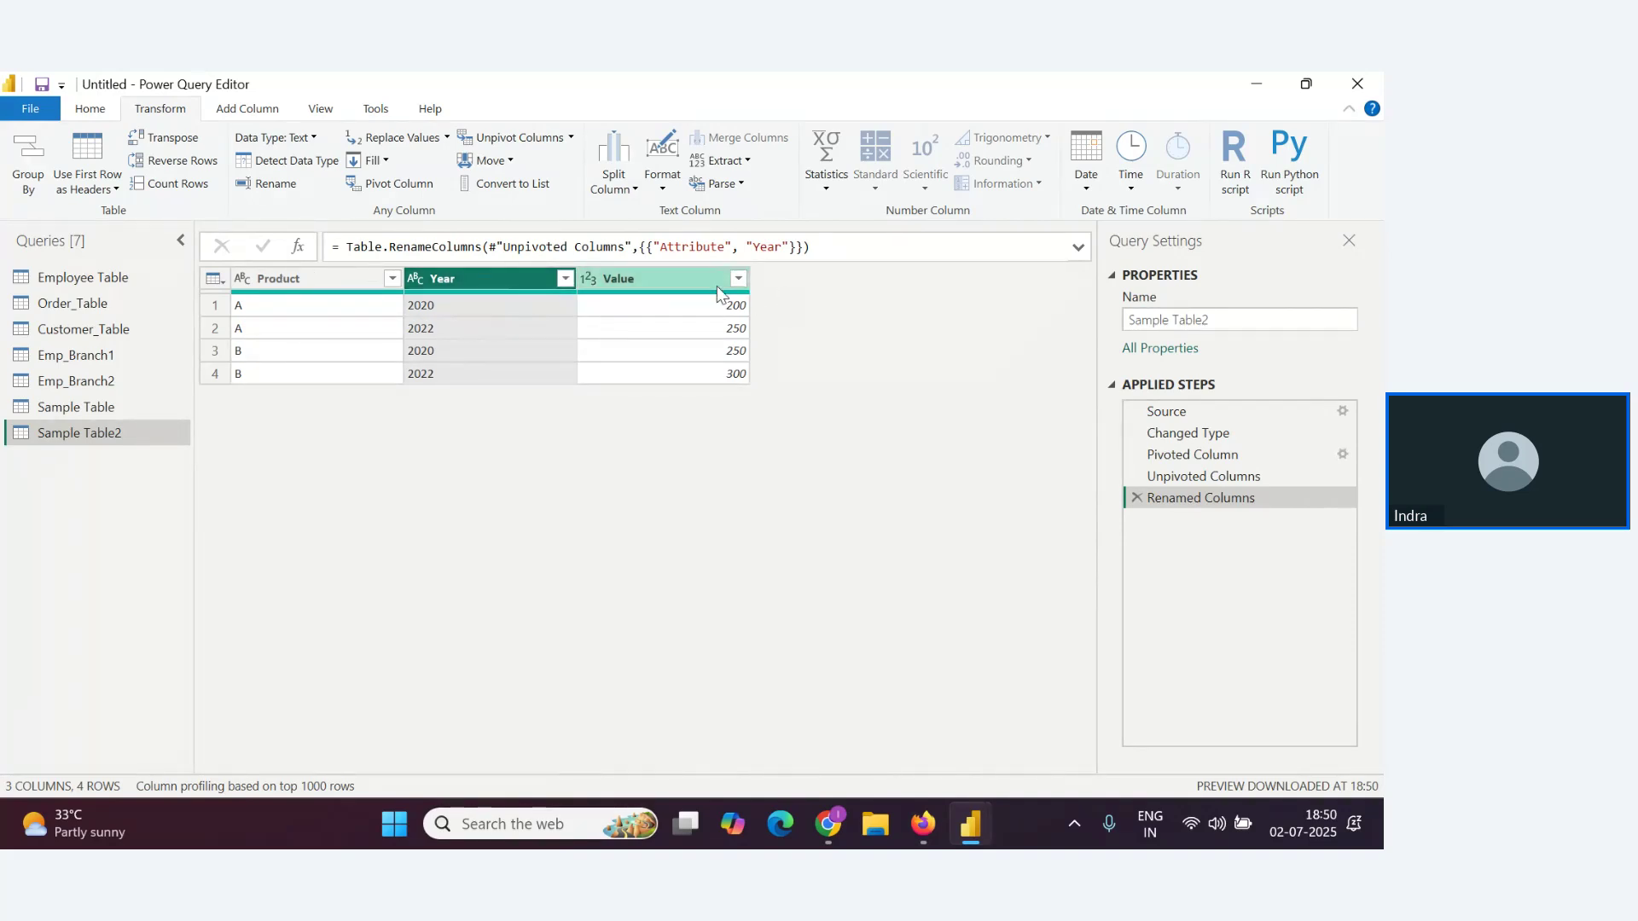
Check the Zoho webinar Q&A for new replies about unpivoting and review the Notes, returning to Sample Table2 in Power Query Editor
key(alt+Tab)
key(alt+Tab)
key(Tab)
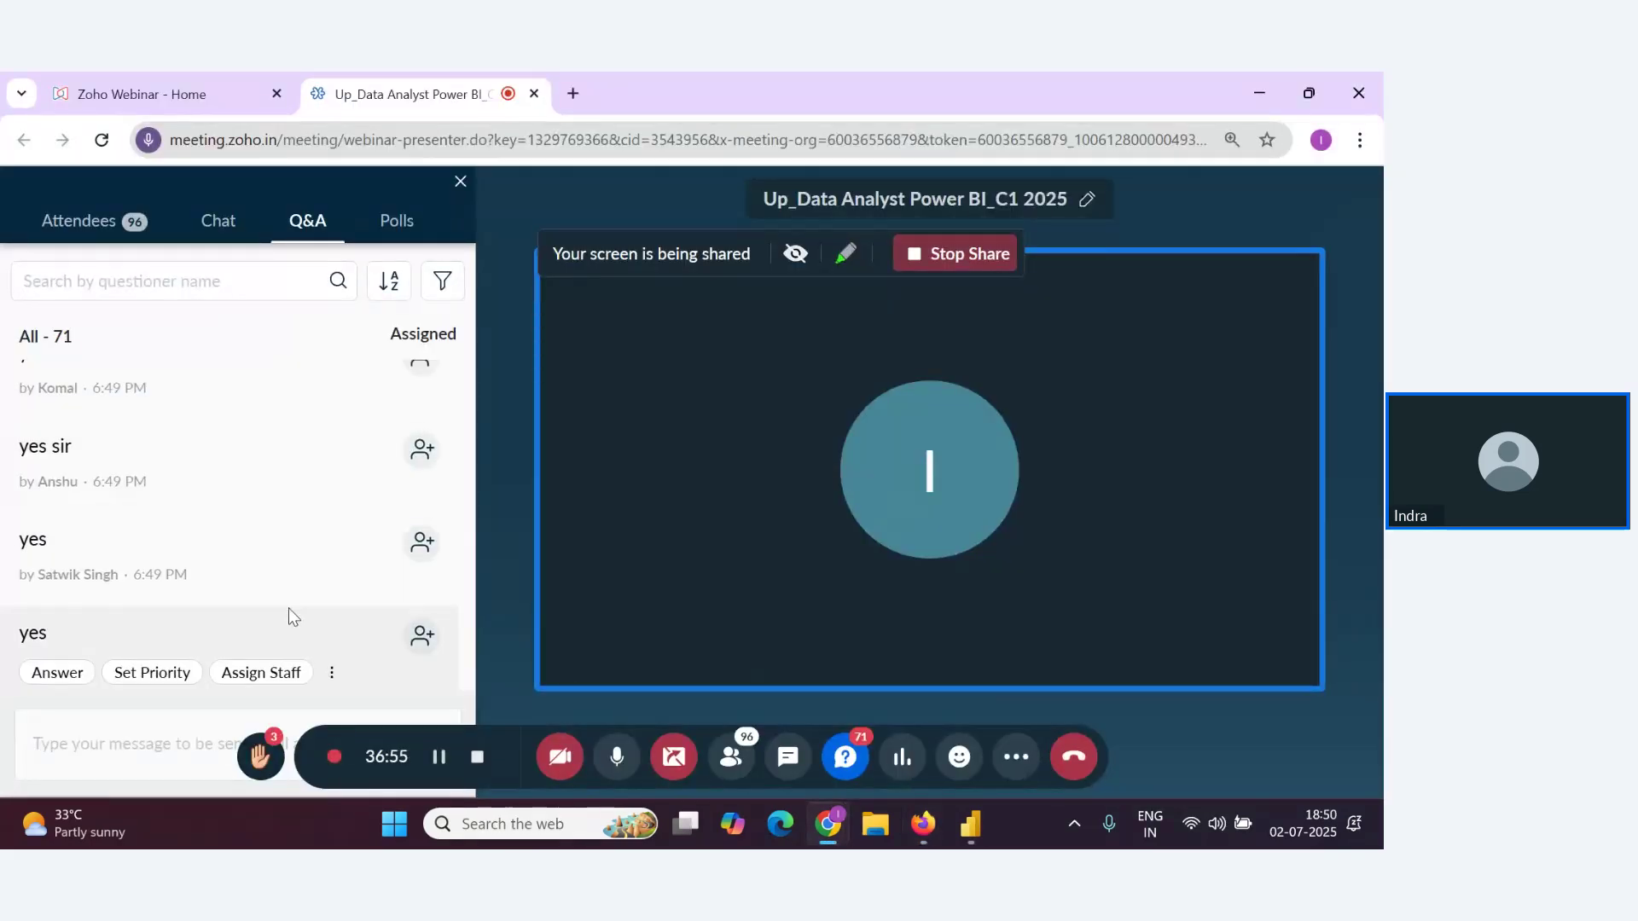
key(alt+Tab)
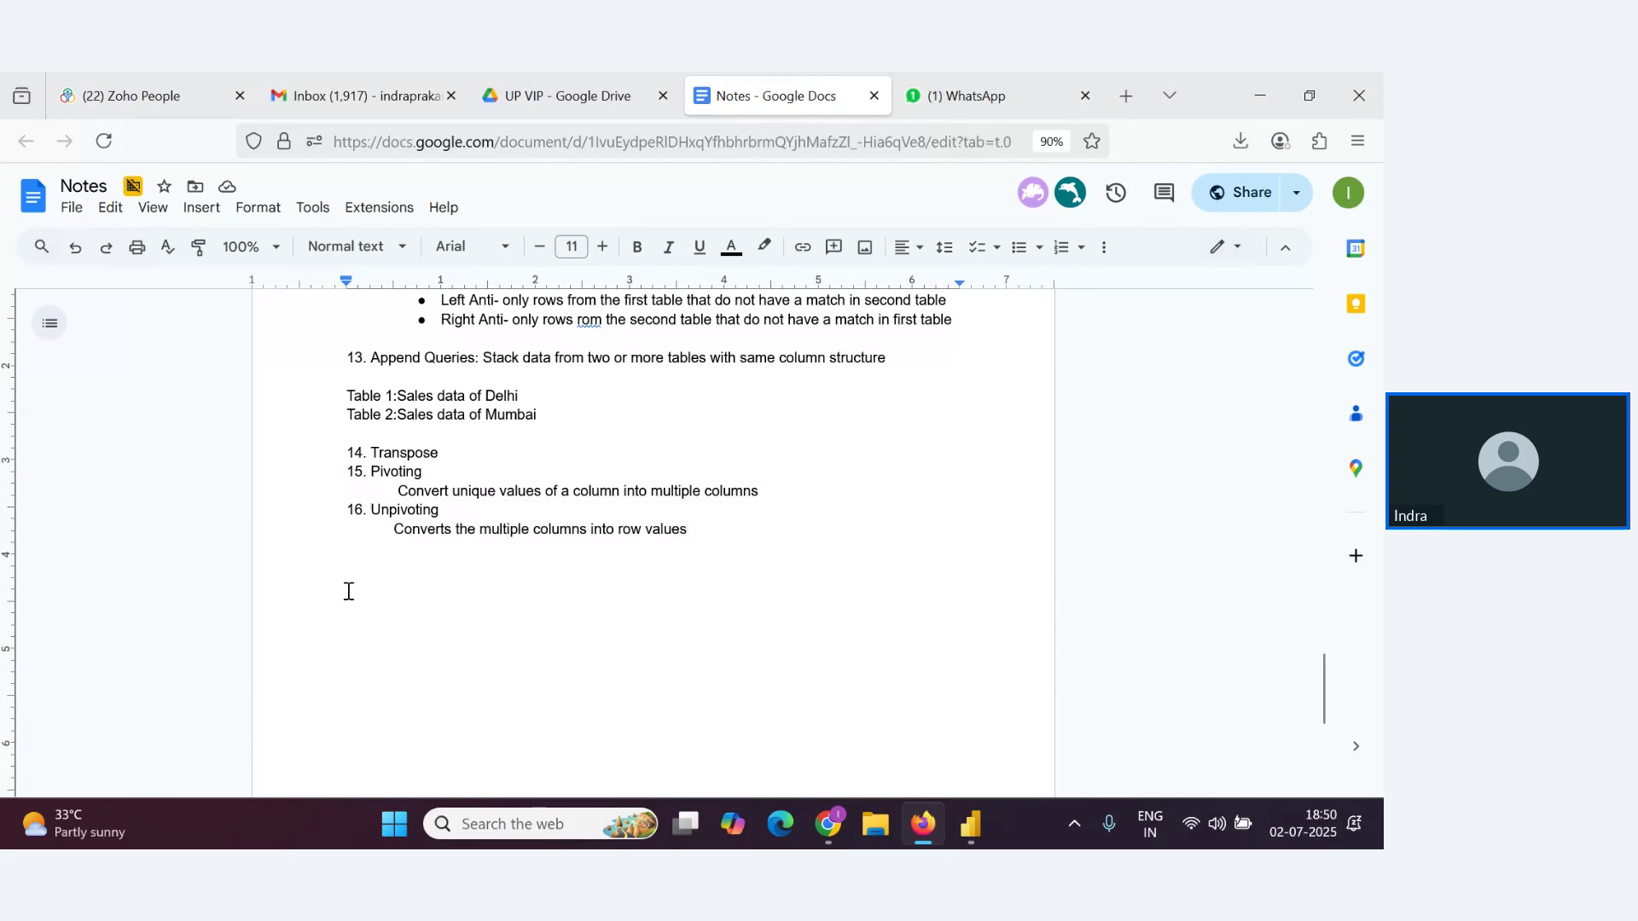
key(alt+Tab)
key(alt+Tab)
key(alt+Tab)
key(alt+Tab)
key(alt+Tab)
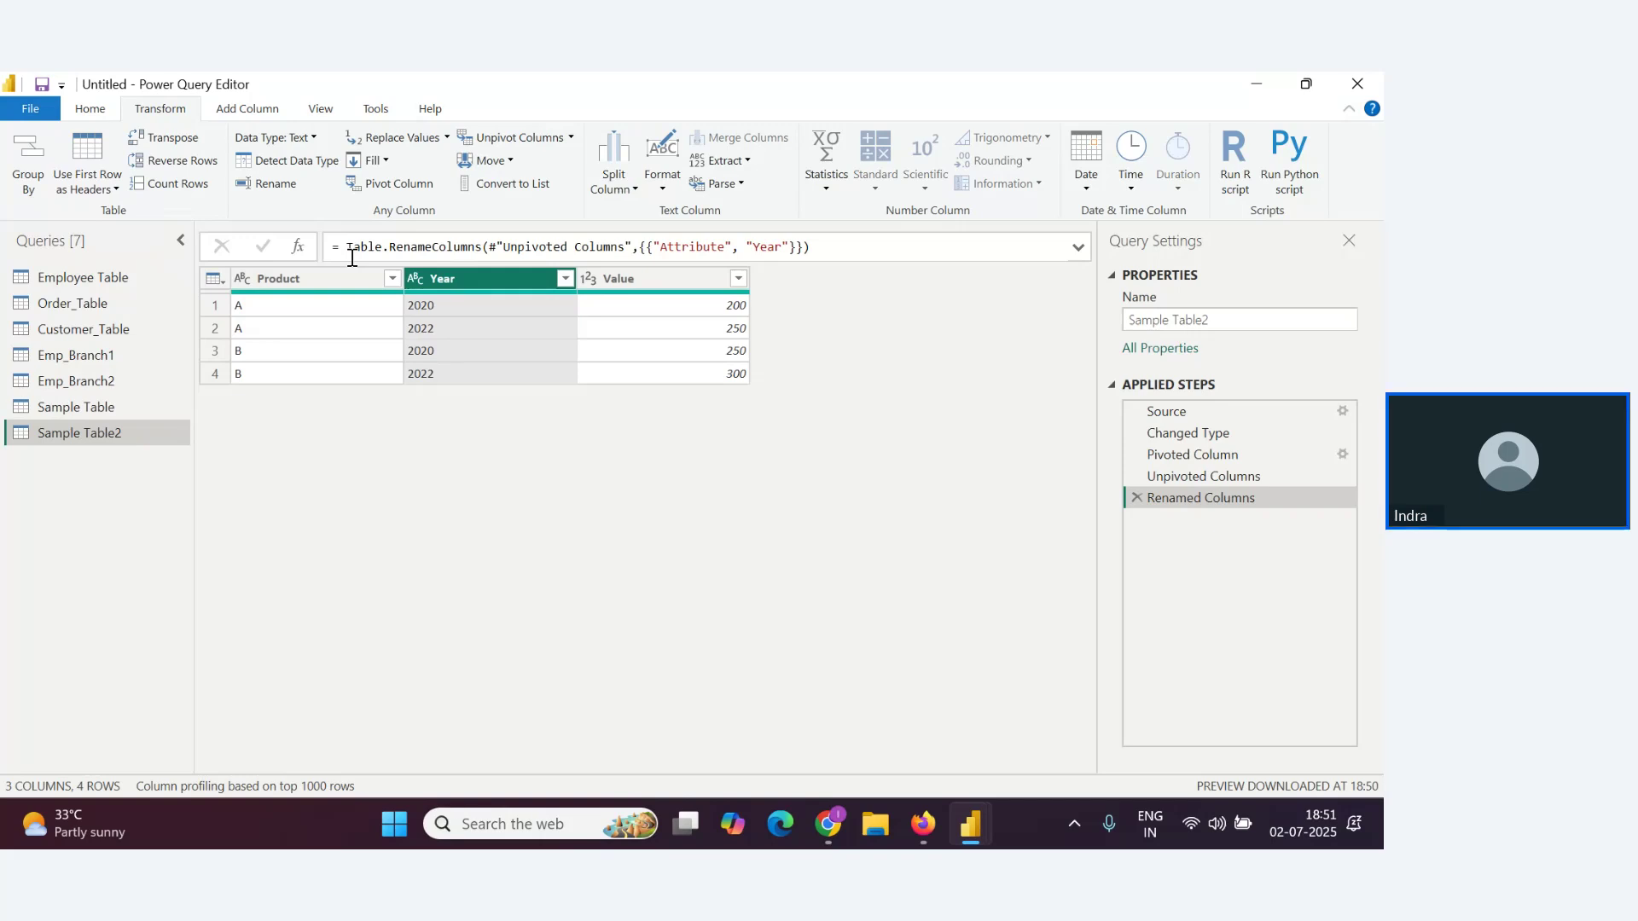
Switch to Power BI Desktop, connect to the Sample - Superstore.xls workbook and select its Orders table for import
key(alt+Tab)
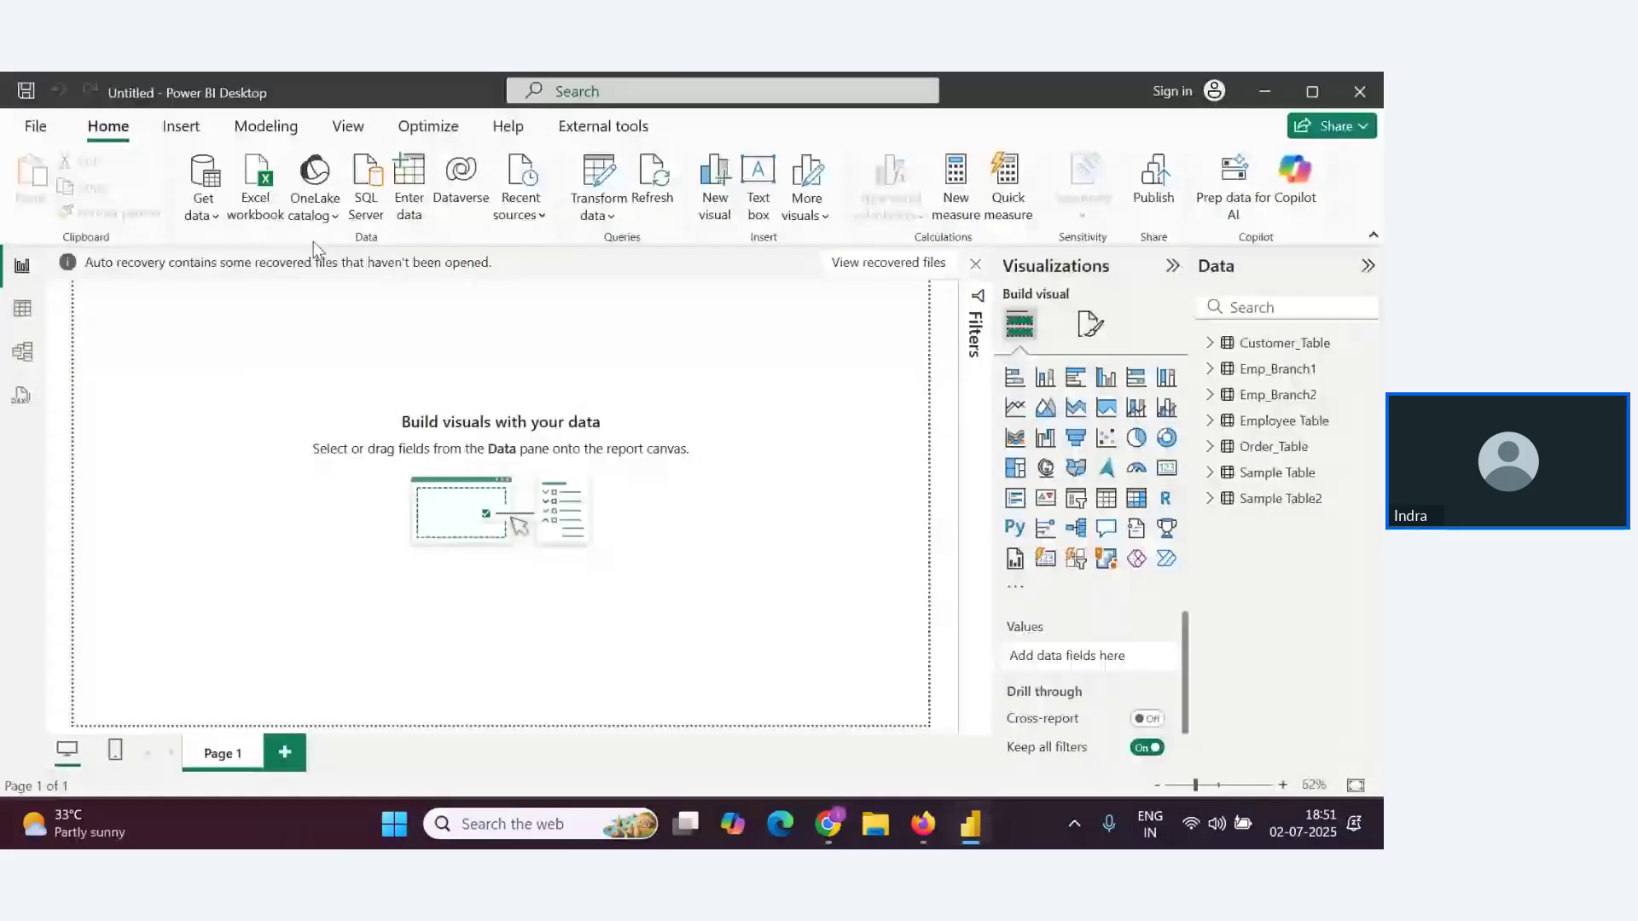
click(560, 477)
click(526, 561)
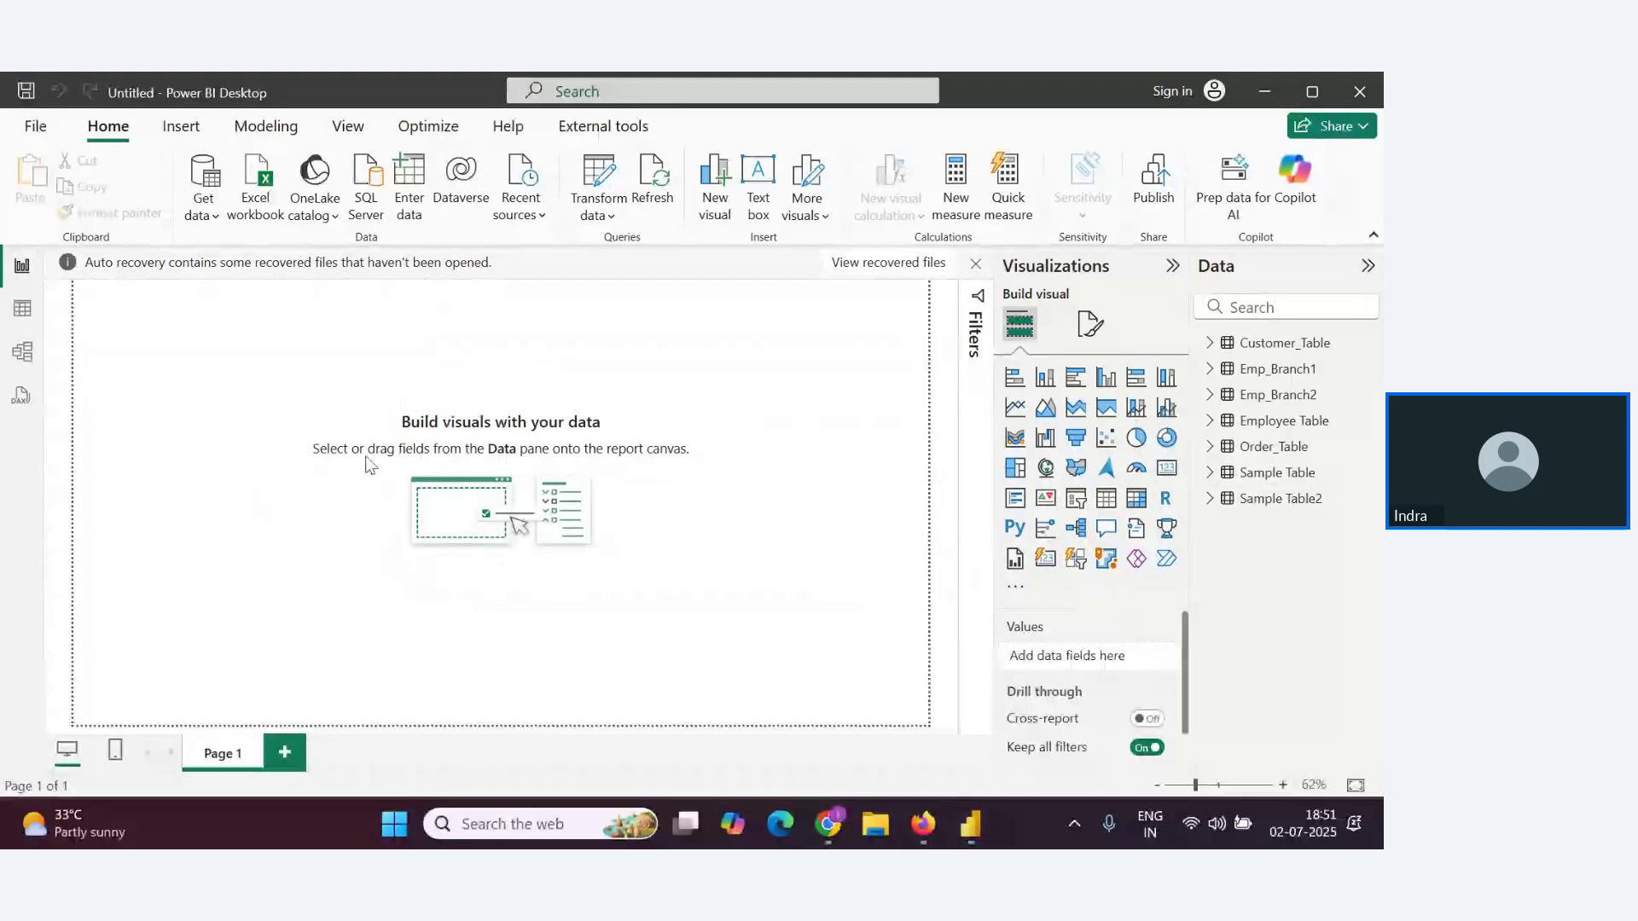
click(283, 260)
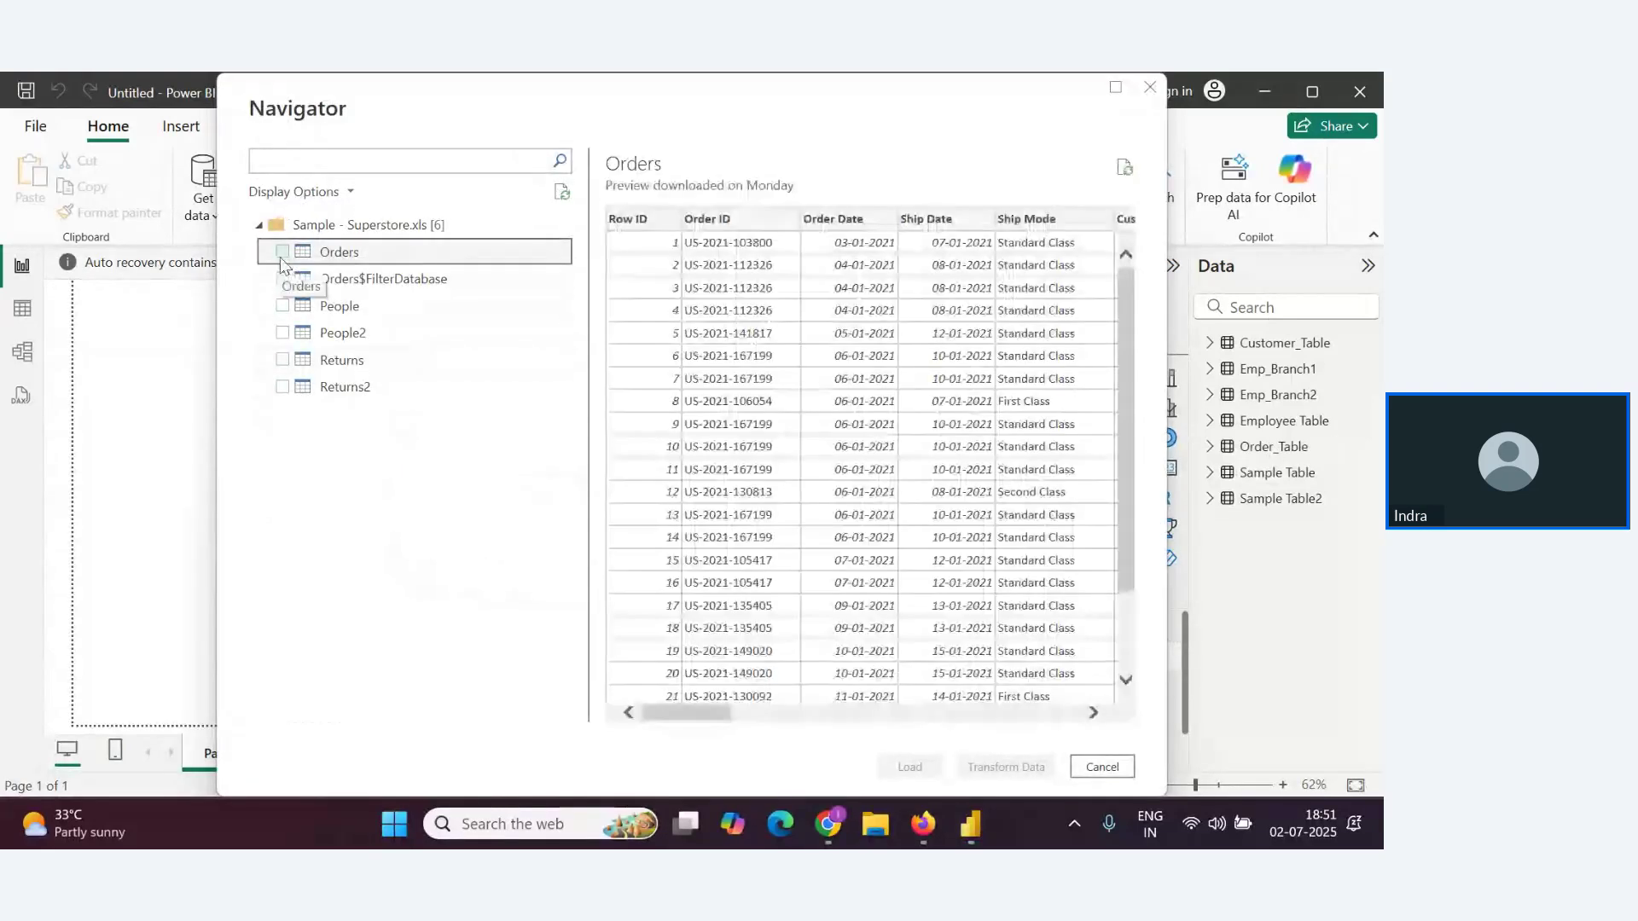
click(282, 252)
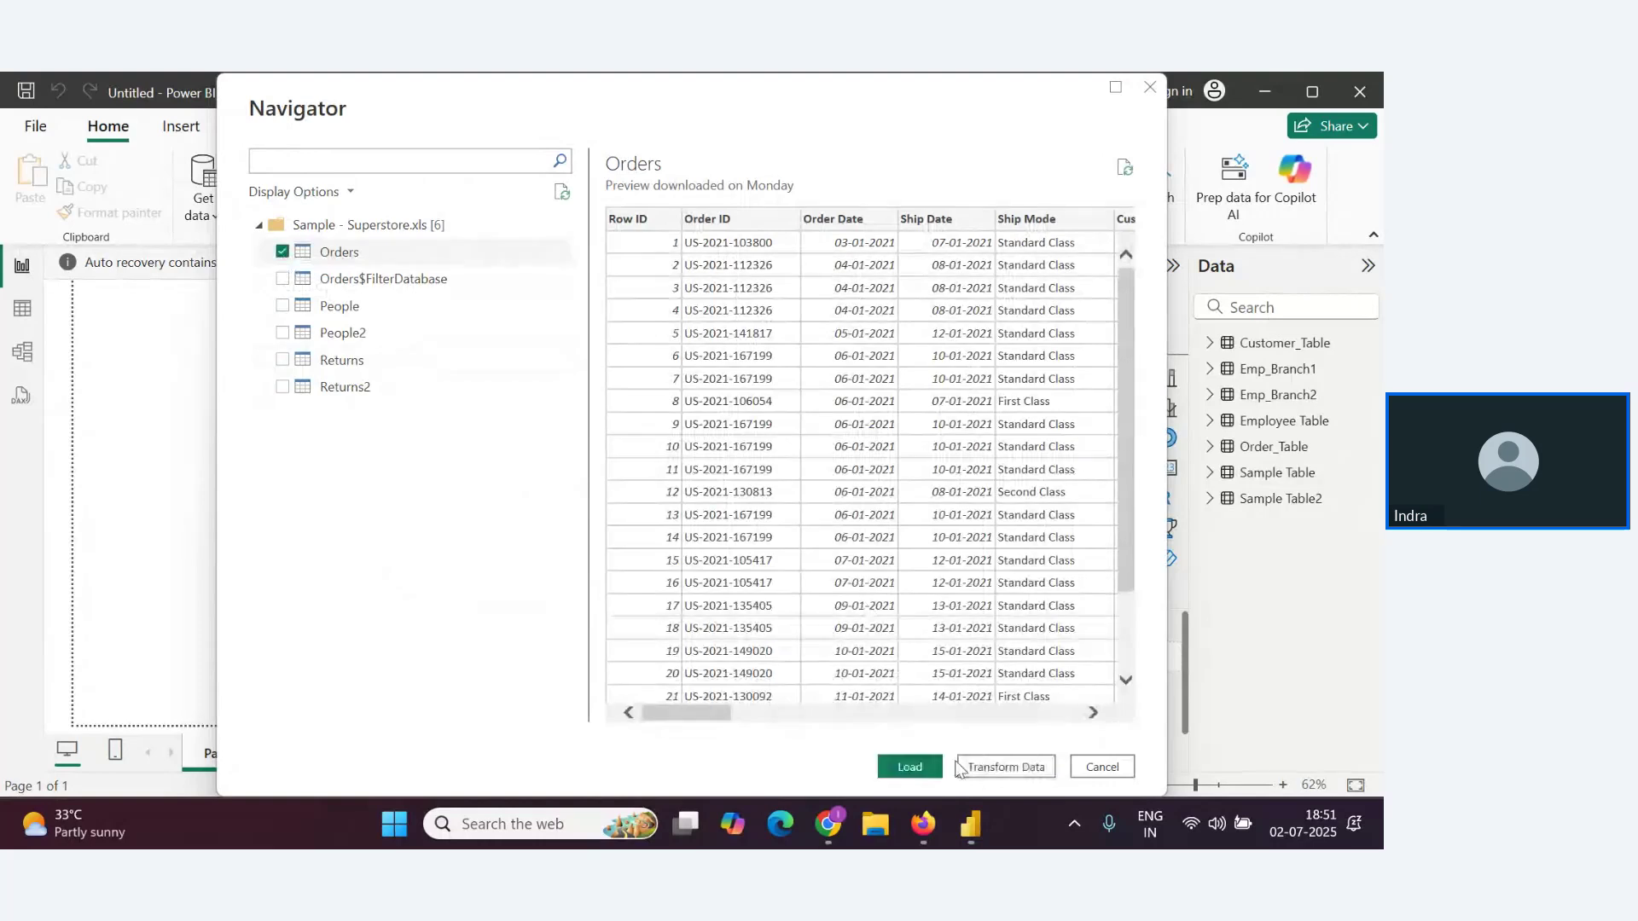
Check the webinar Q&A for new attendee messages and look at the end of the Google Docs Notes
key(alt+Tab)
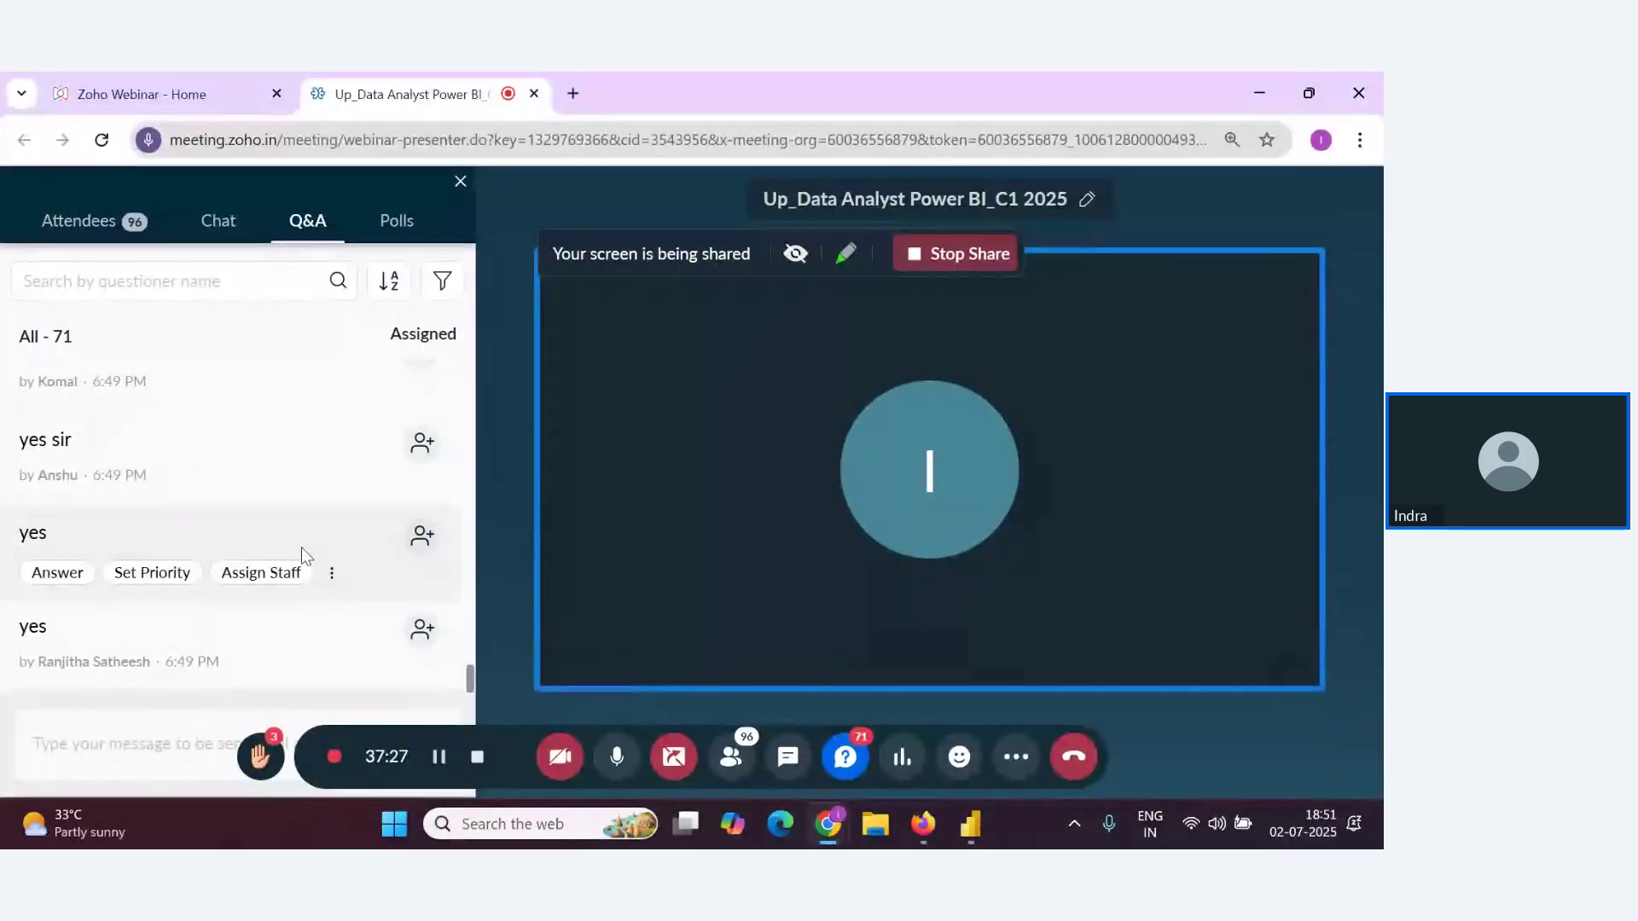
key(alt+Tab)
key(alt+Tab)
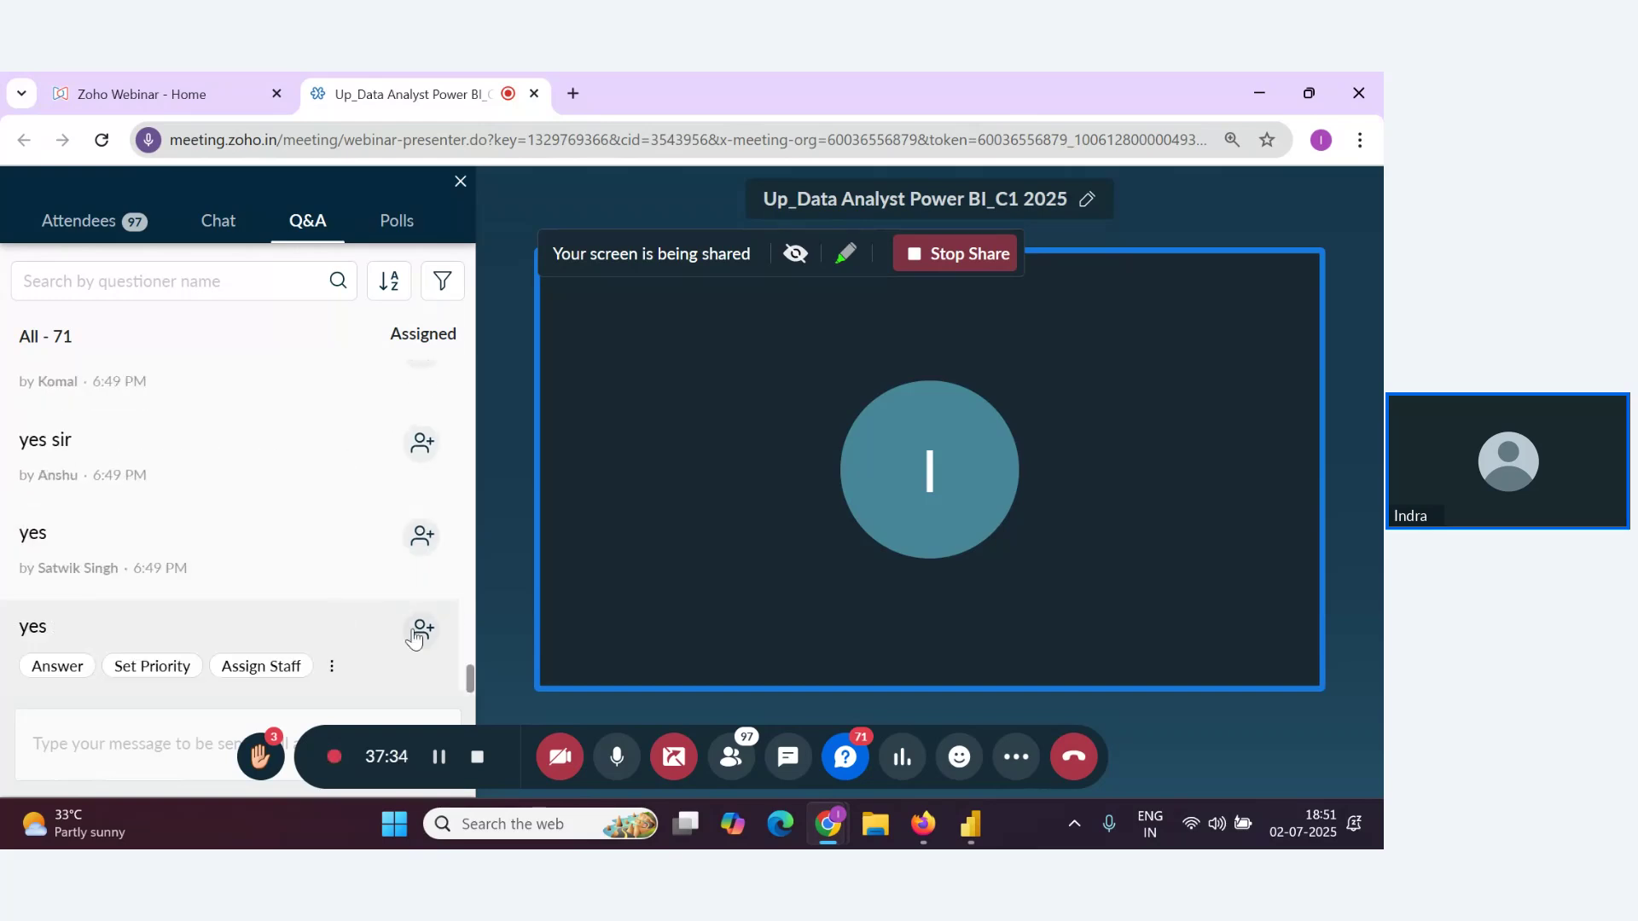
key(alt+Tab)
key(alt+Tab)
key(Tab)
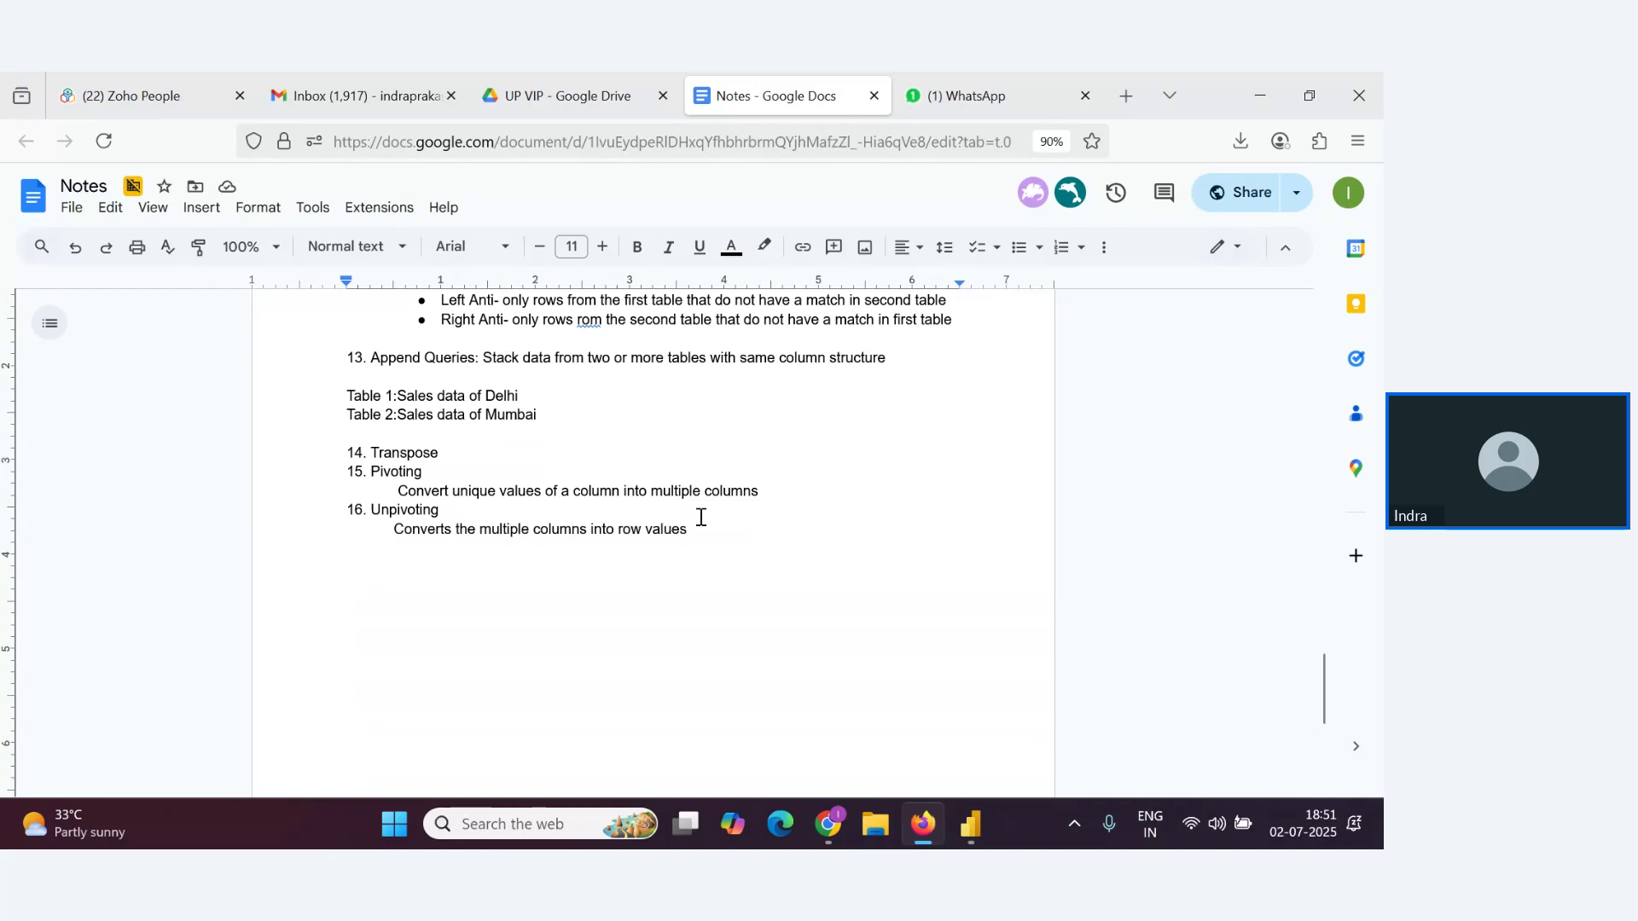
Bring the Orders table into Power Query Editor, dismiss its outdated-preview notice and look through its columns
key(alt+Tab)
click(923, 632)
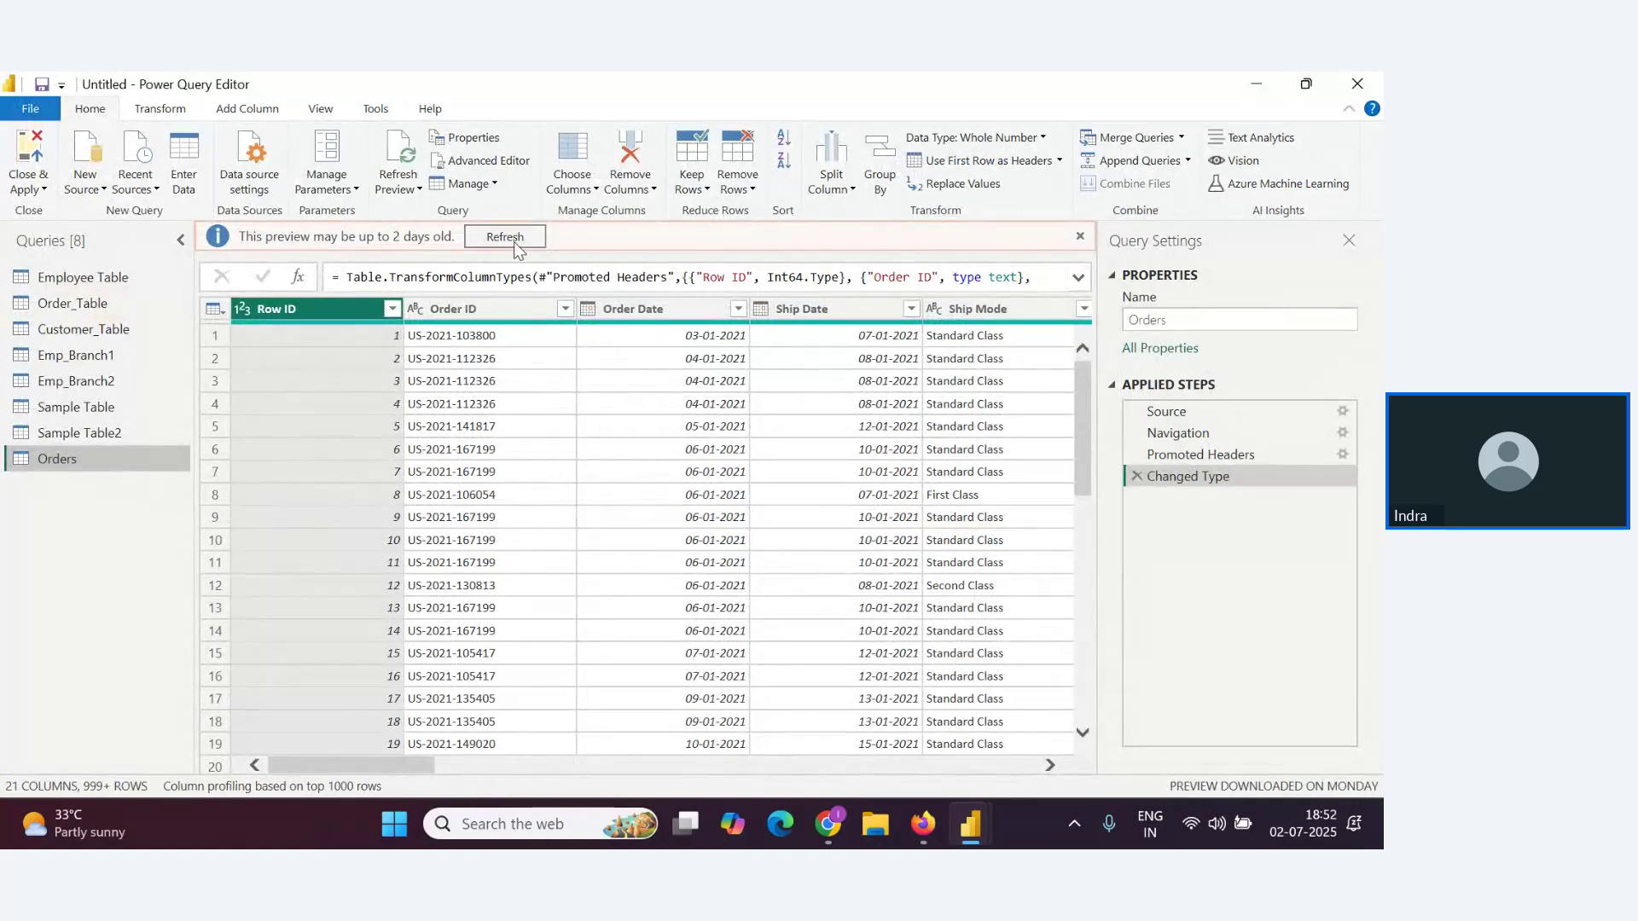
click(1080, 237)
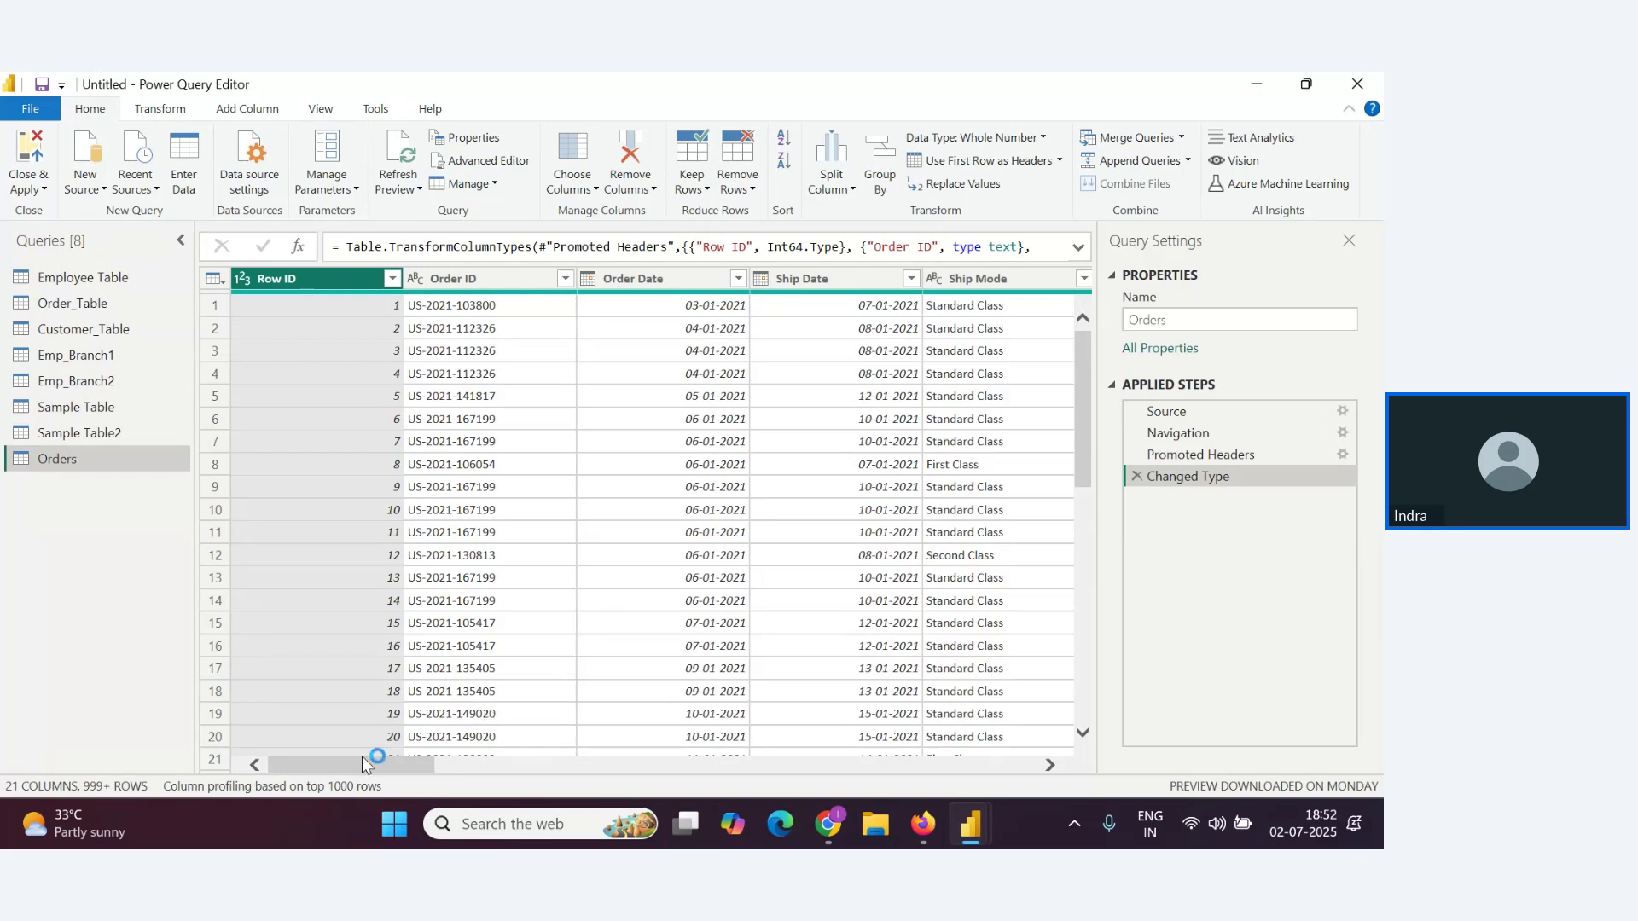
drag(373, 765, 60, 729)
Convert the Employee column of Employee Table to a list and remove that applied step
click(64, 277)
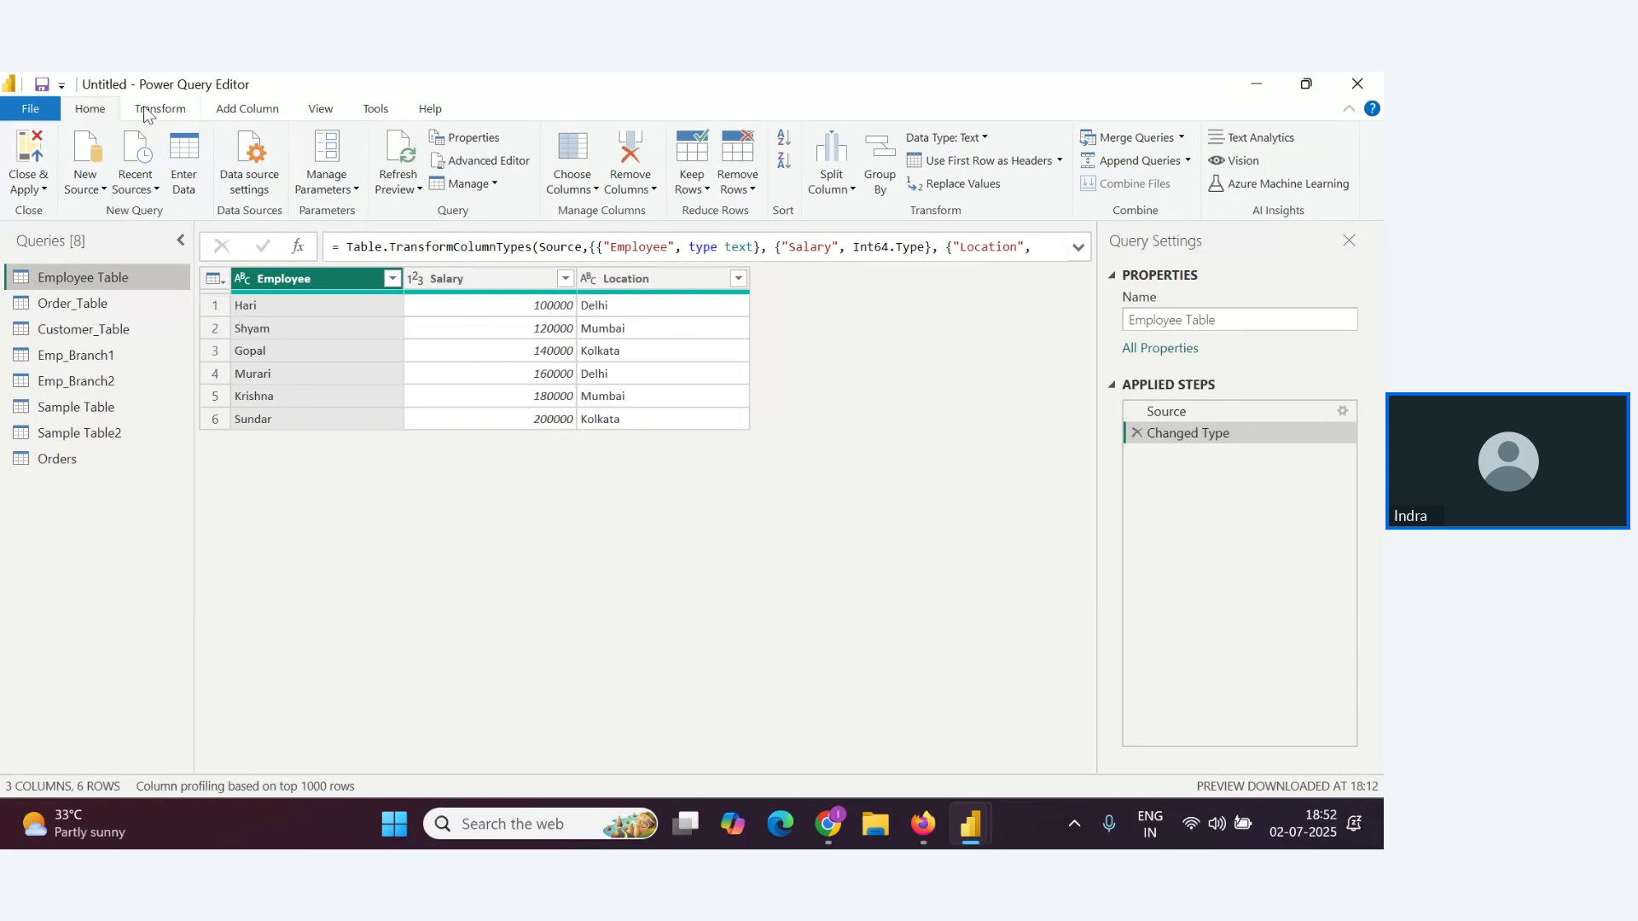
click(151, 111)
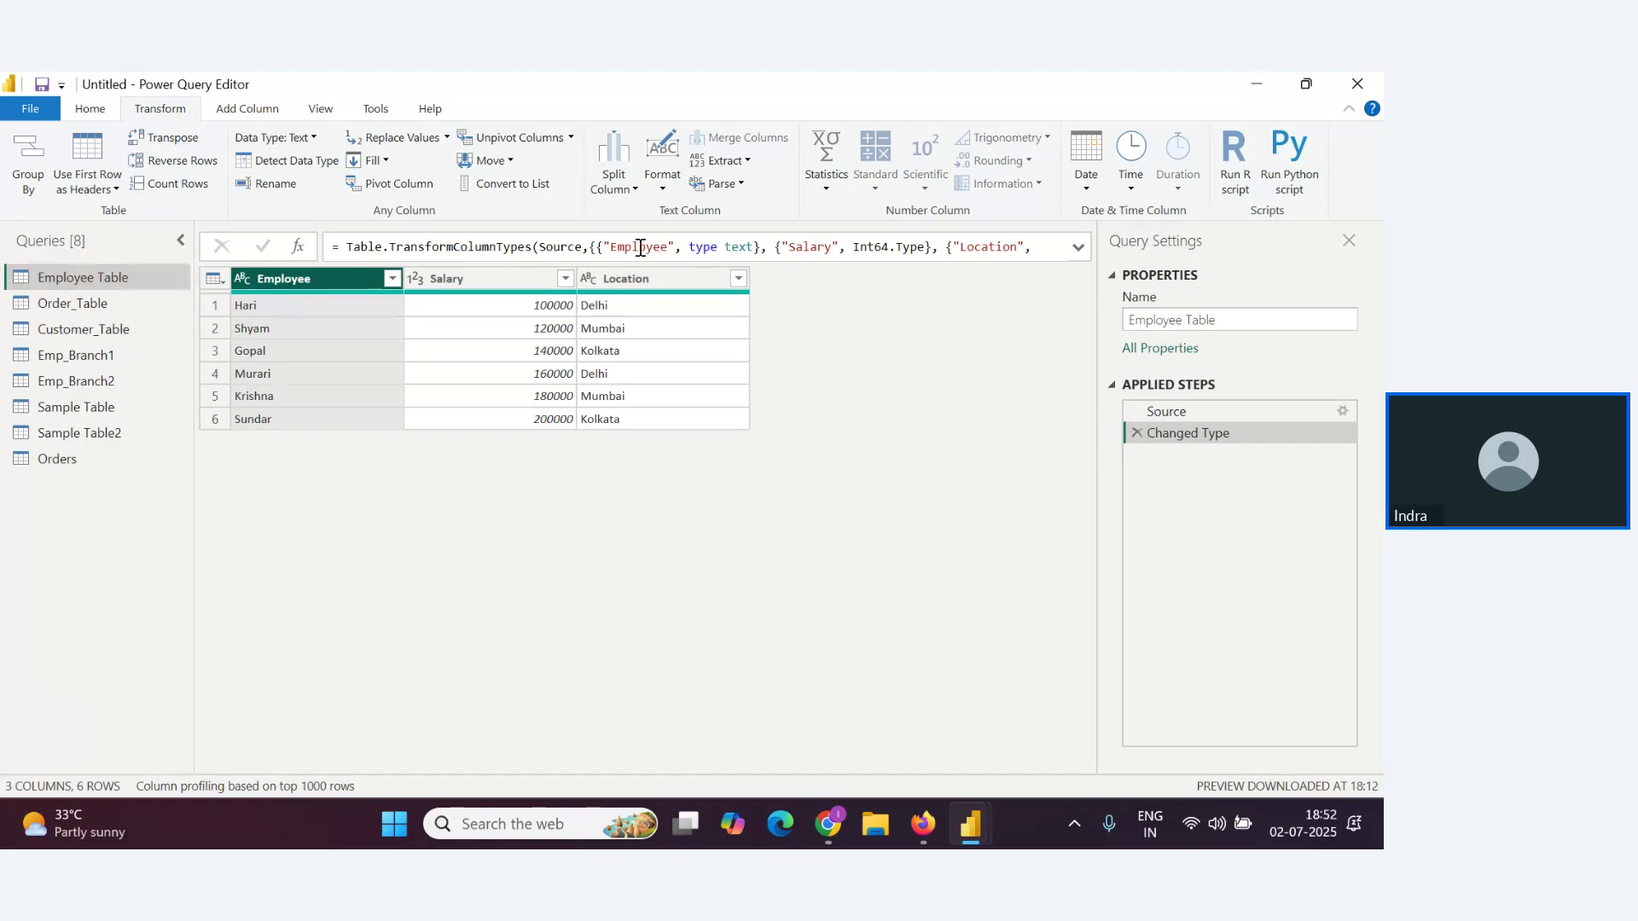
click(513, 184)
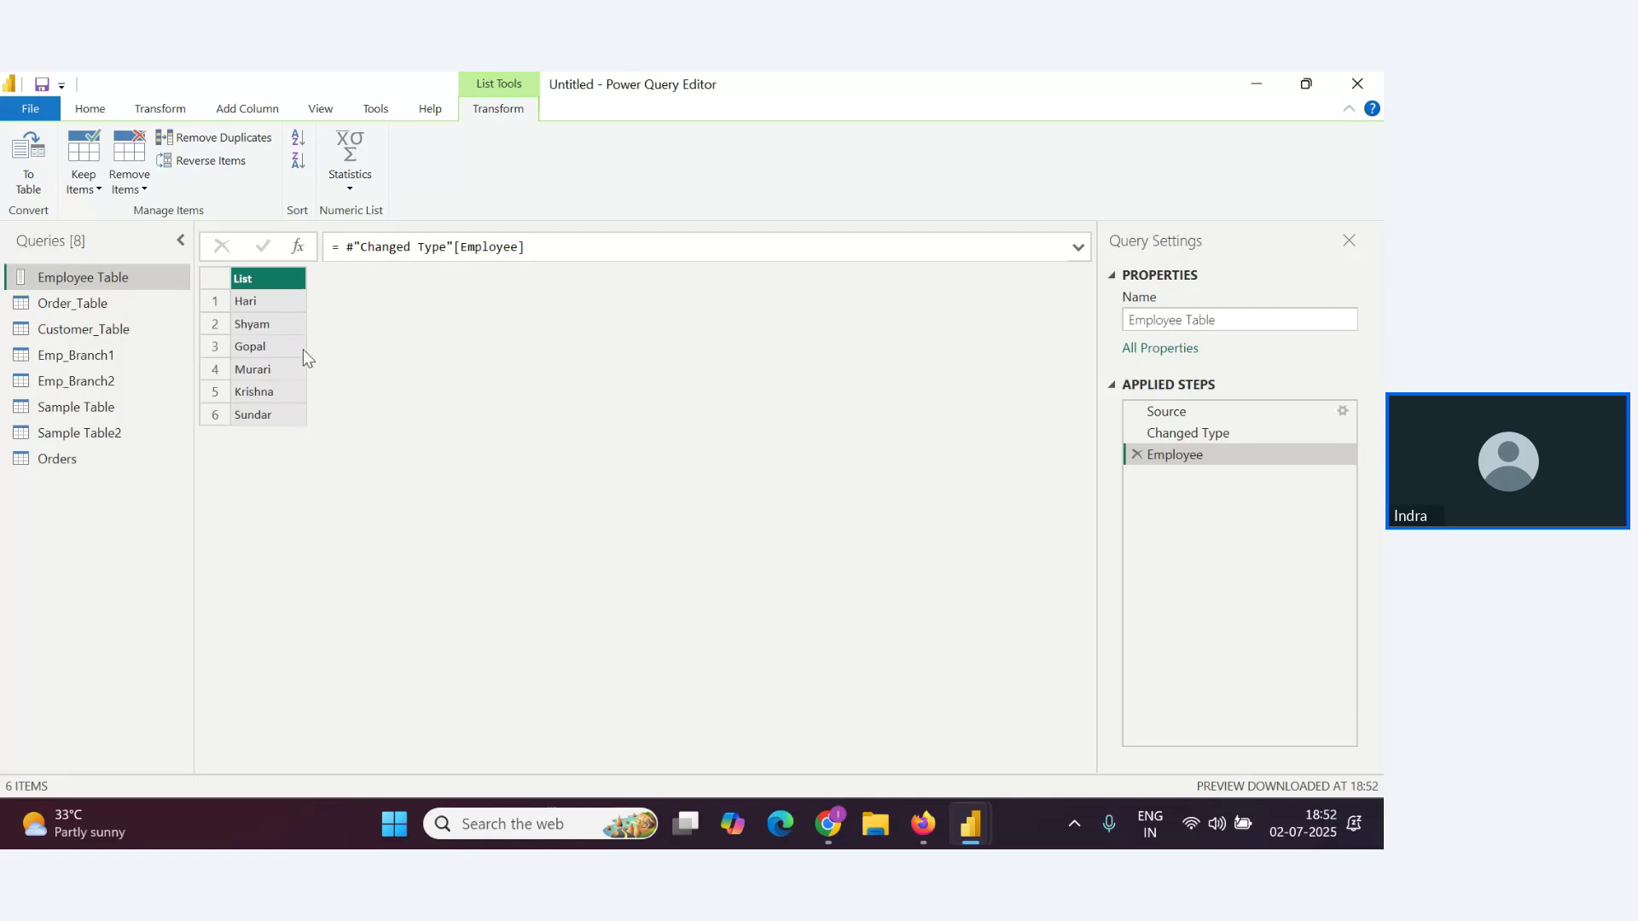
click(1136, 453)
Convert the Location column of Employee Table to a list and remove that applied step
click(617, 274)
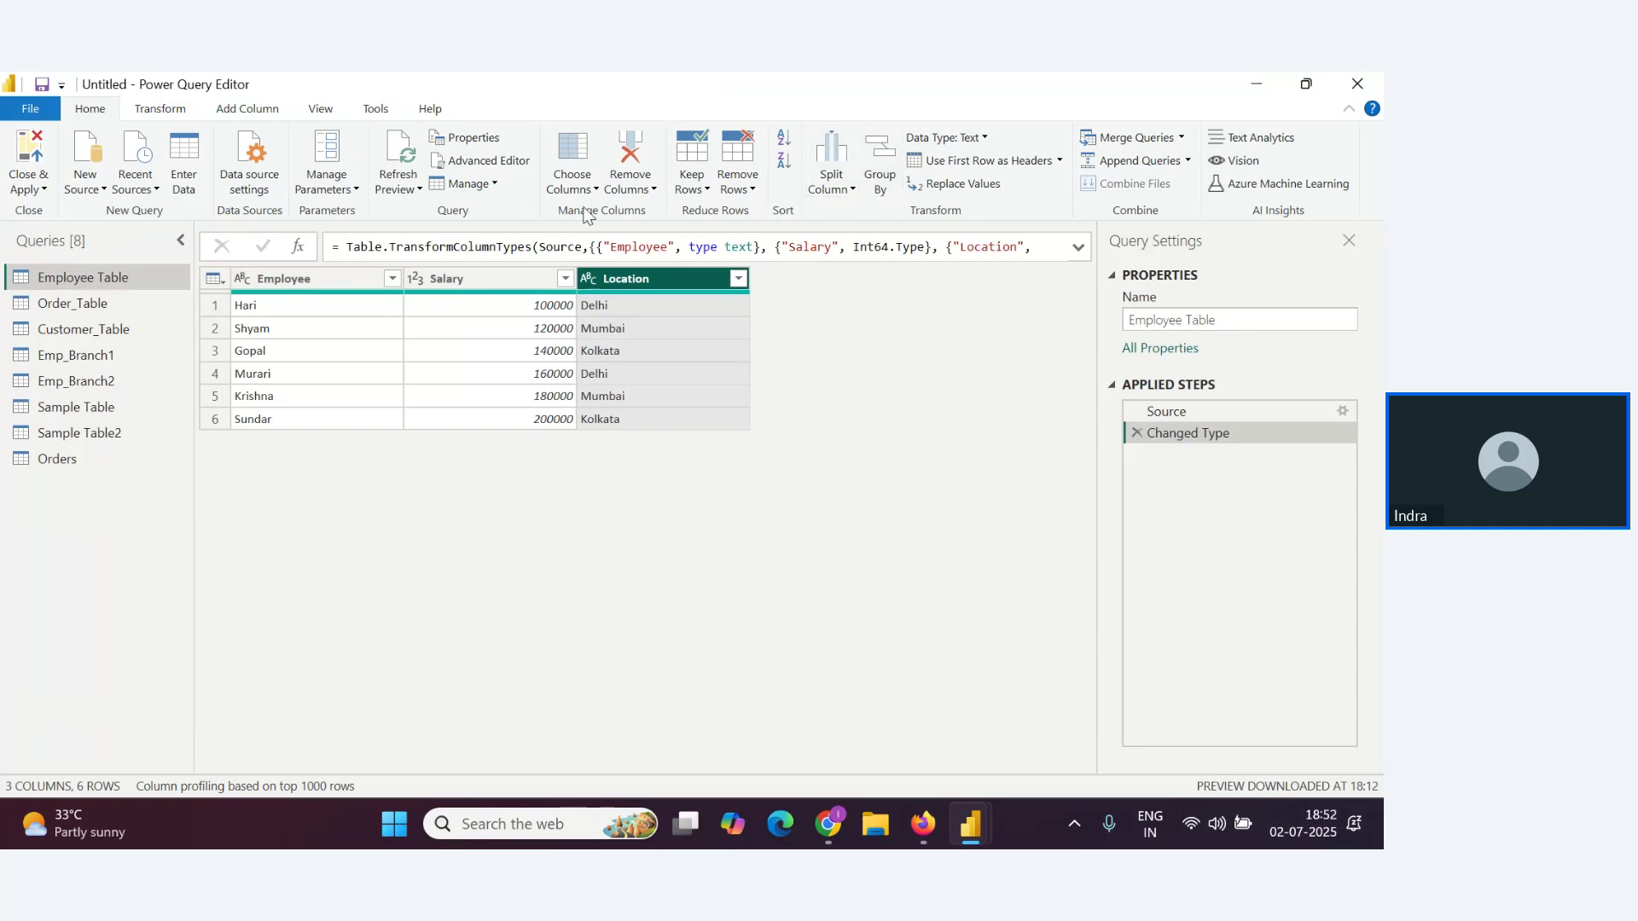
click(160, 109)
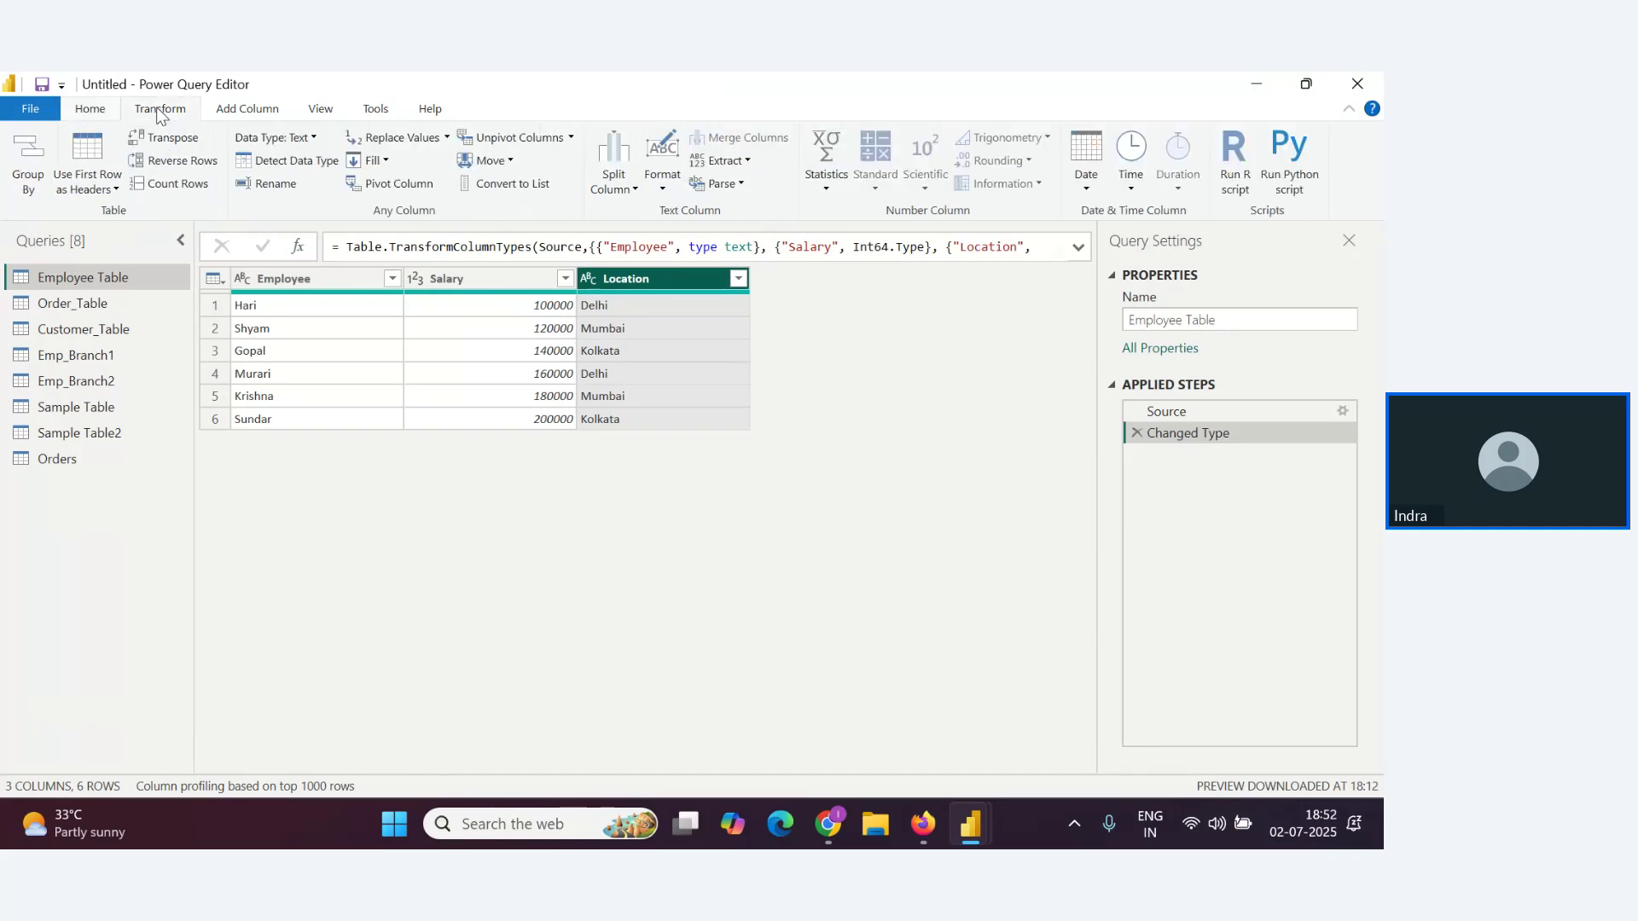
click(513, 184)
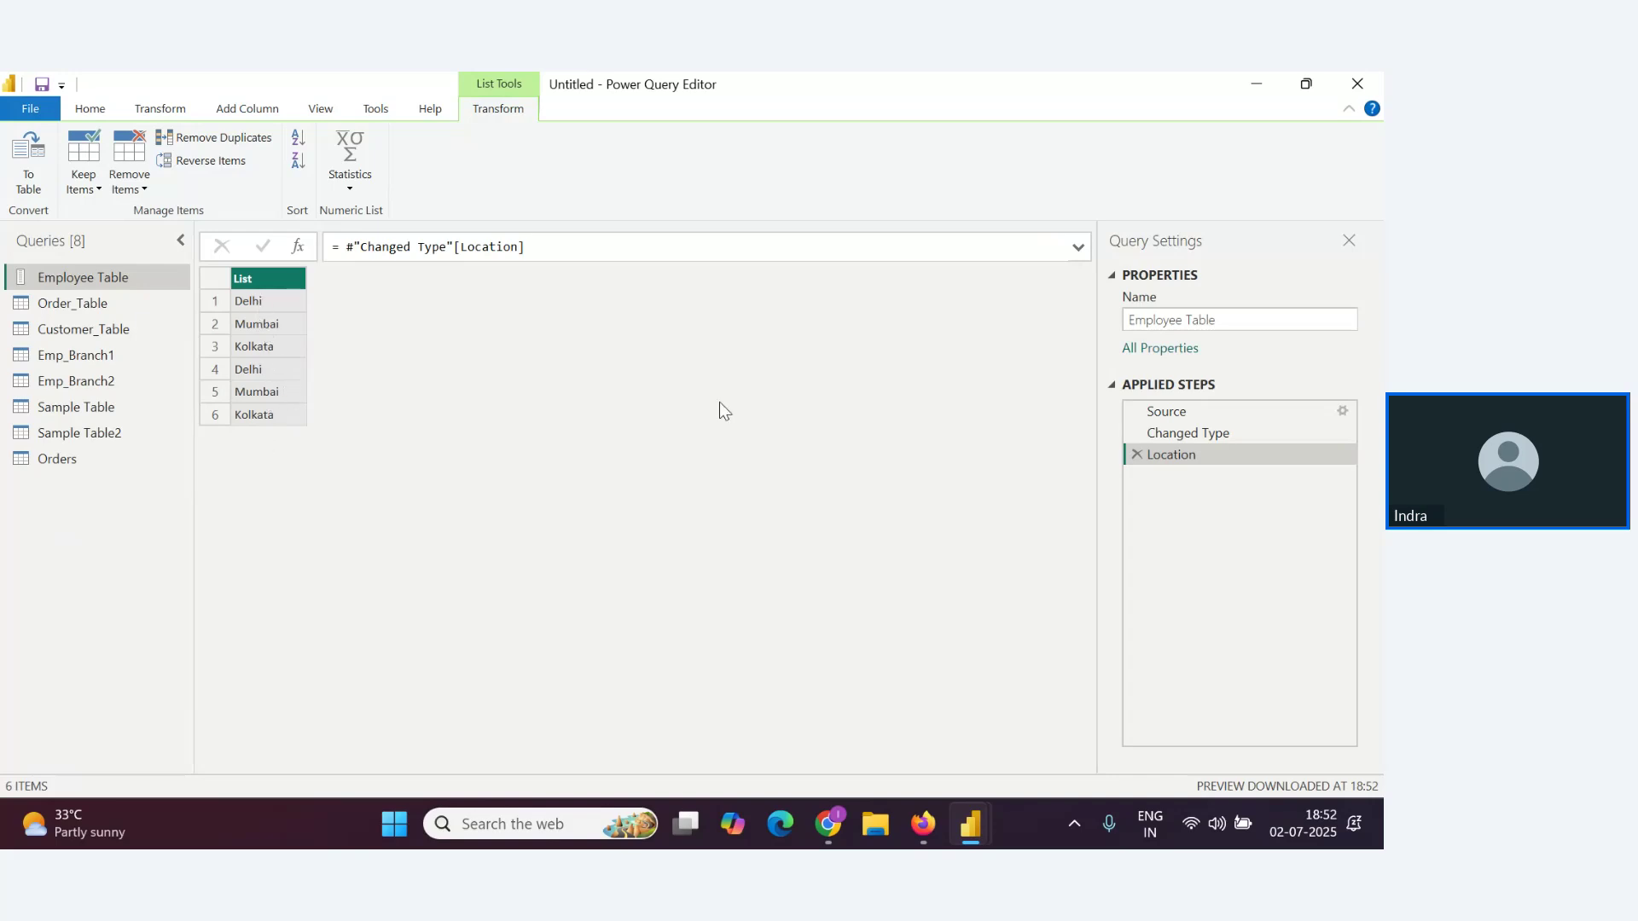
click(1136, 454)
Switch to the Zoho webinar and read through the attendees' older and newest Q&A messages
key(alt+Tab)
key(alt+Tab)
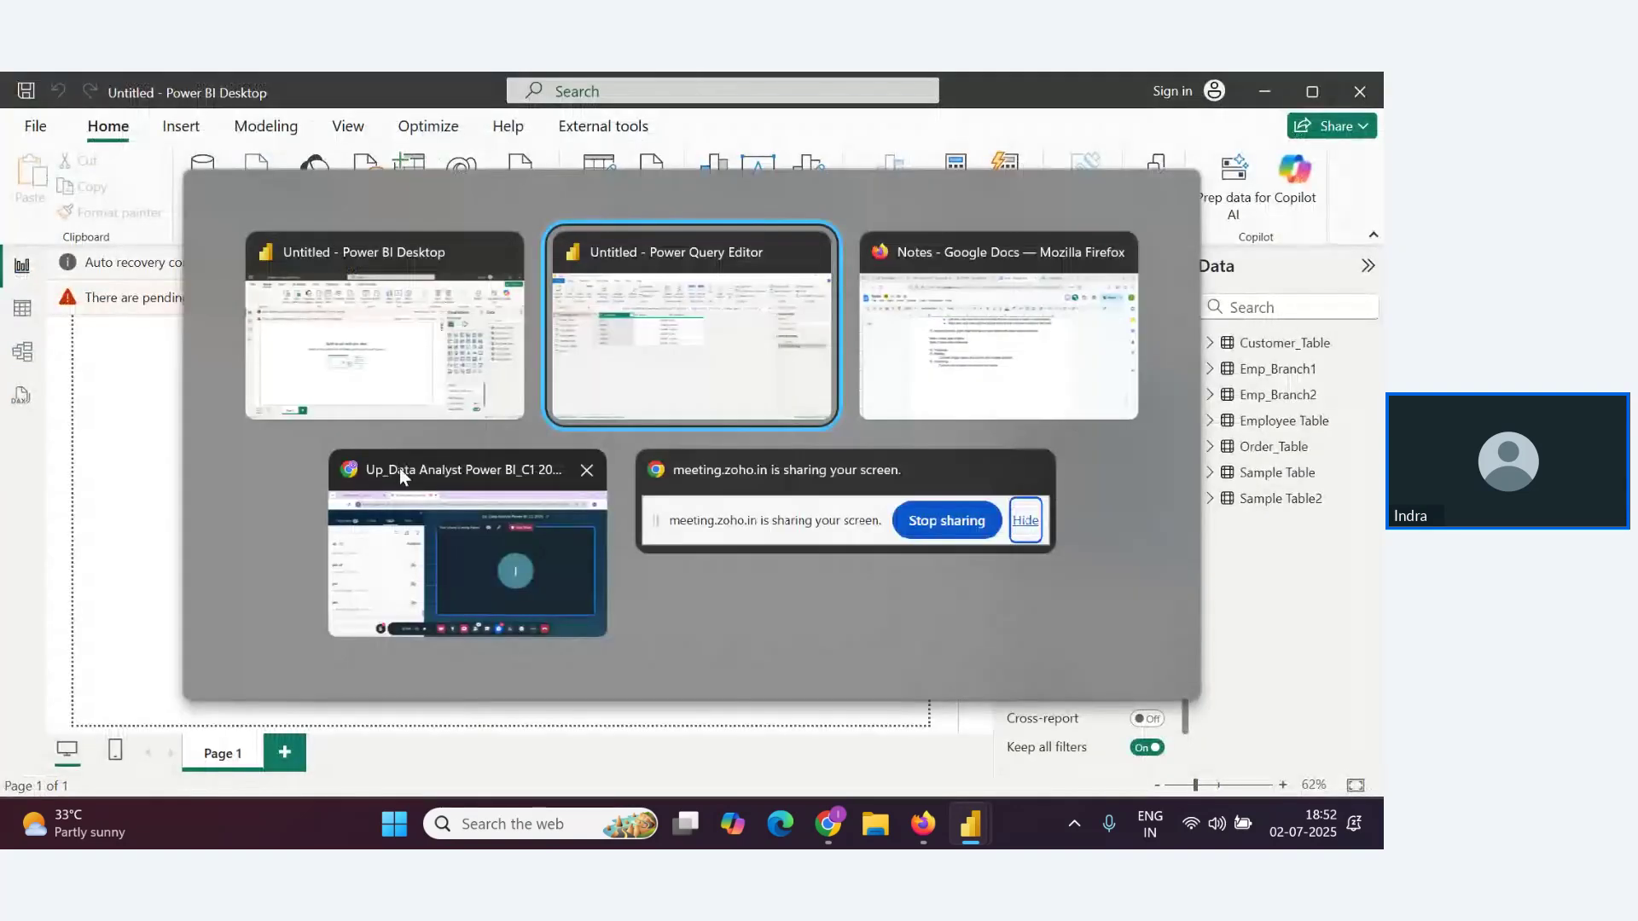
click(668, 373)
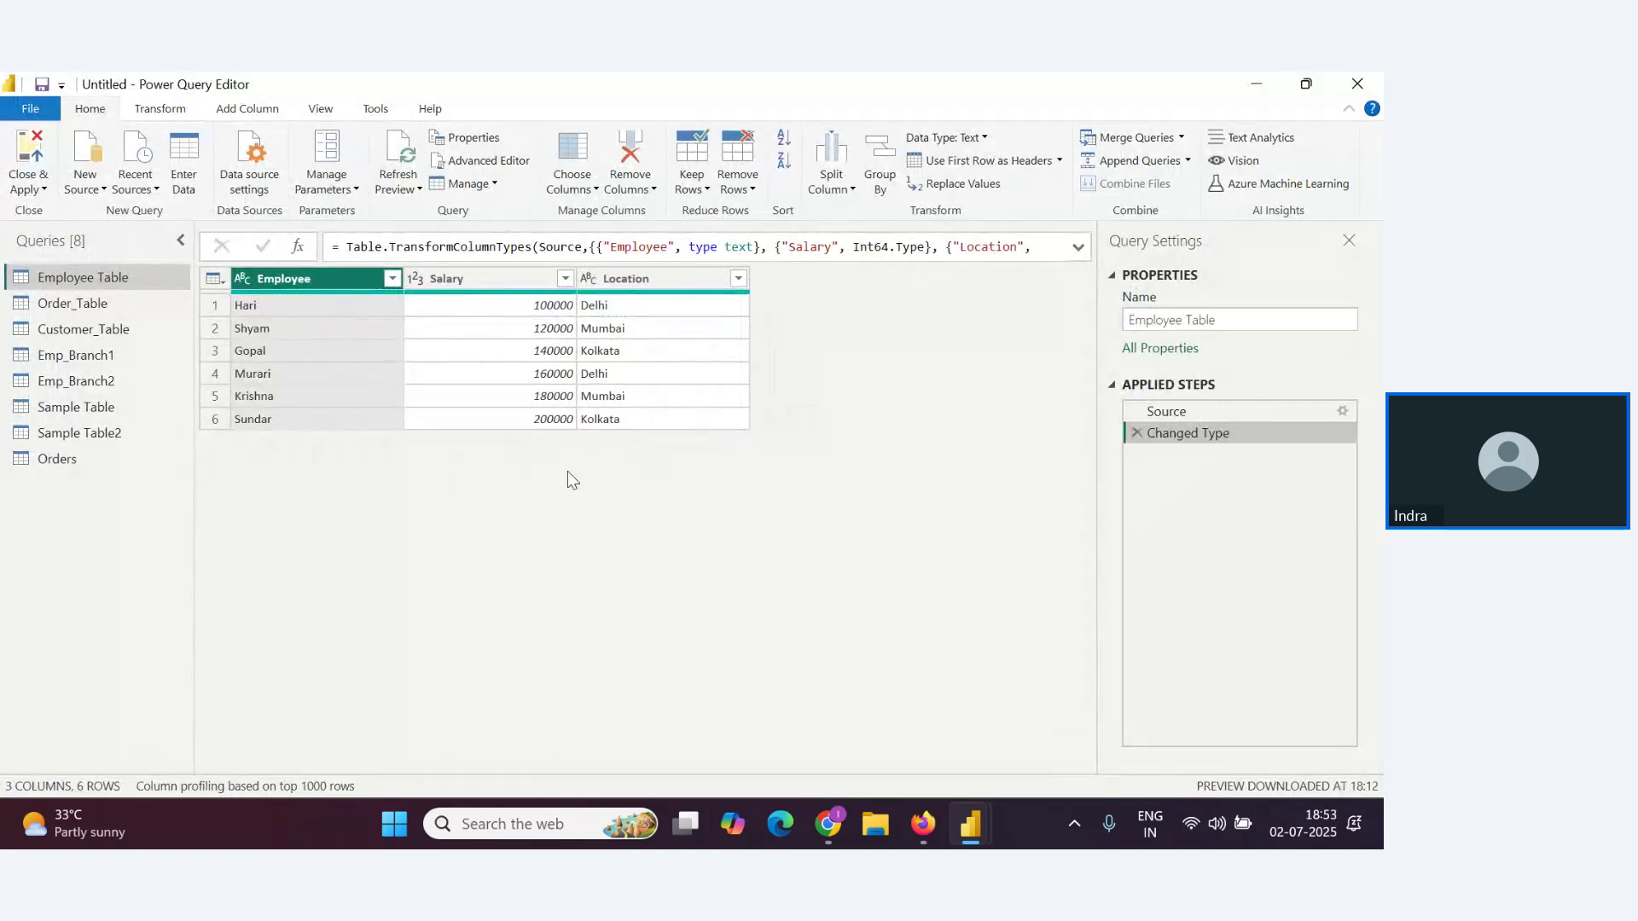
key(alt+Tab)
key(alt+Tab)
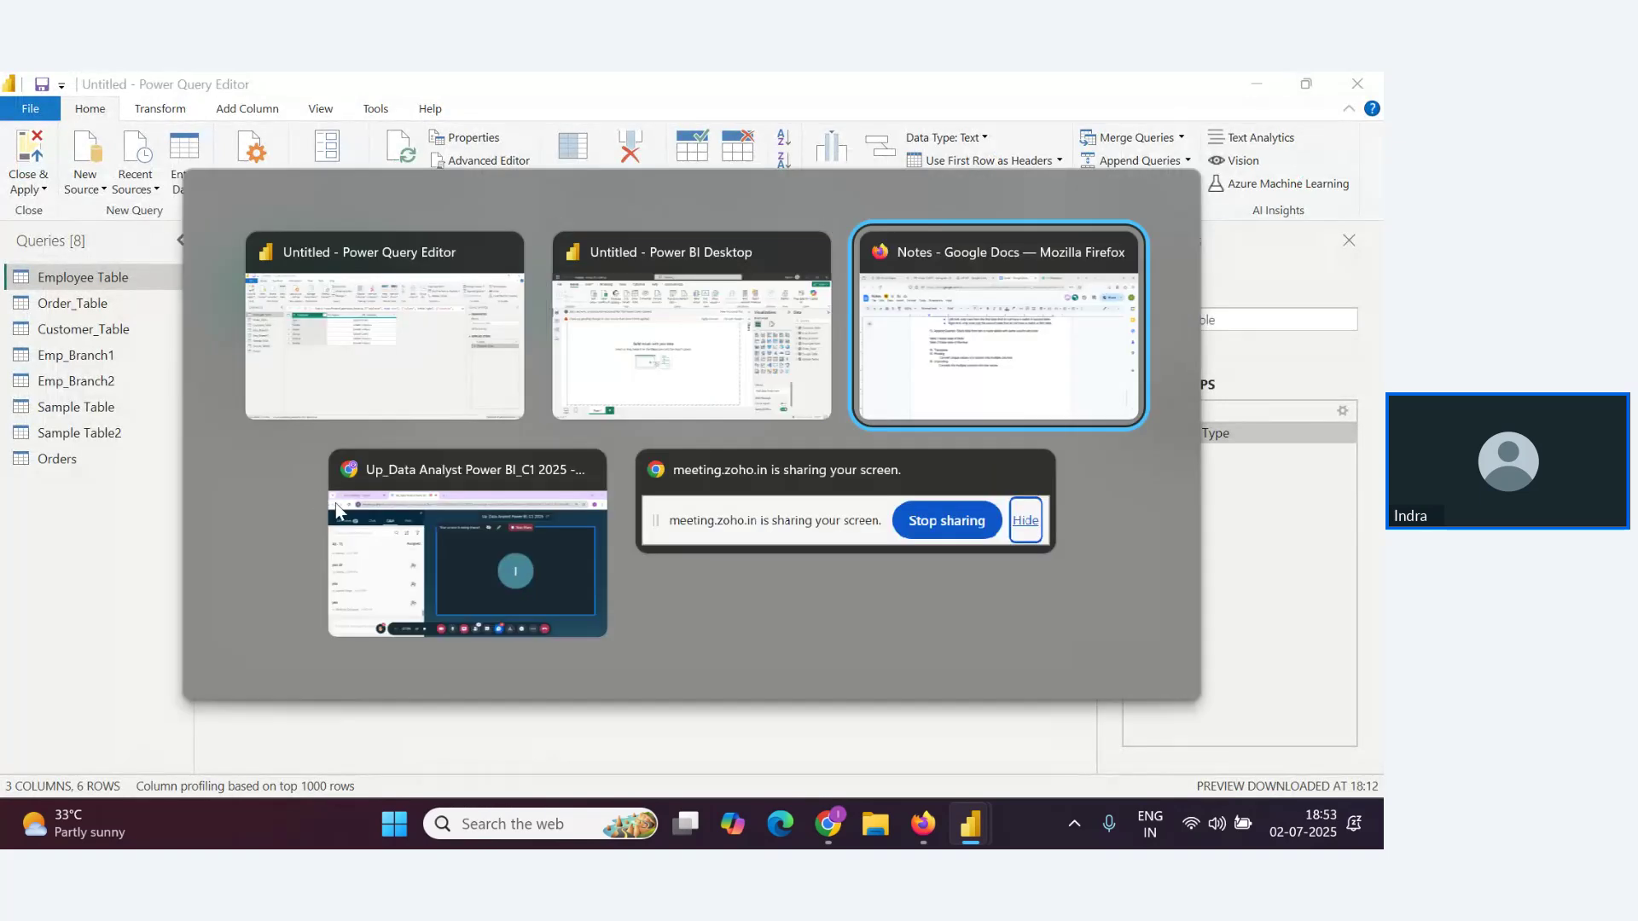
click(497, 570)
scroll(281, 607, up, 5)
key(alt+Tab)
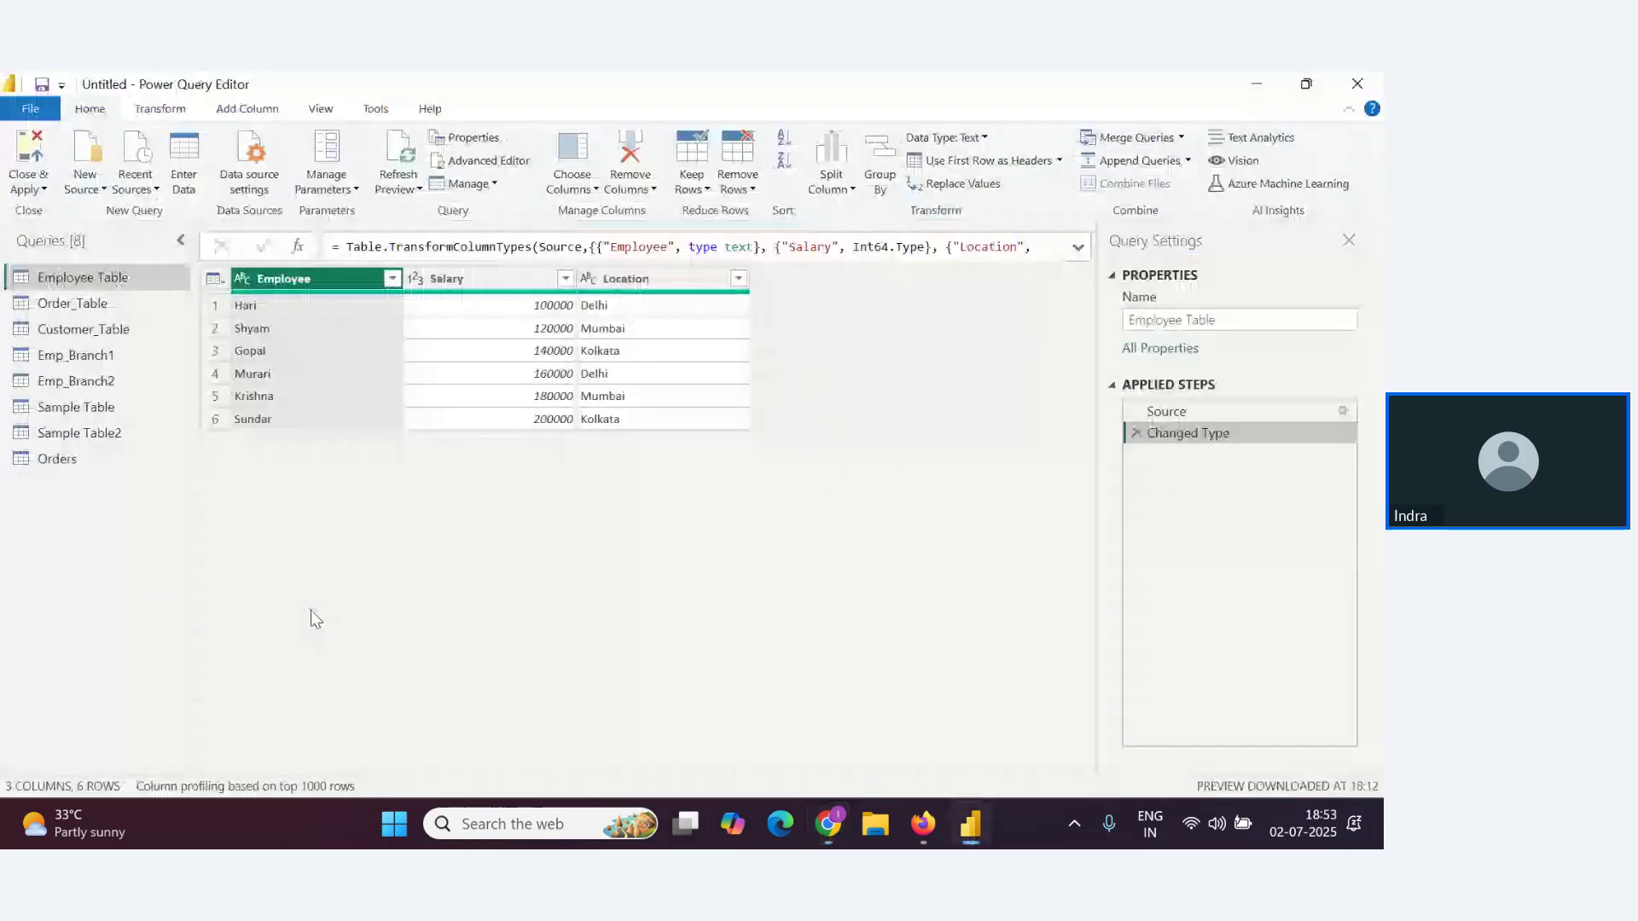
key(alt+Tab)
scroll(329, 629, down, 1)
scroll(310, 631, up, 3)
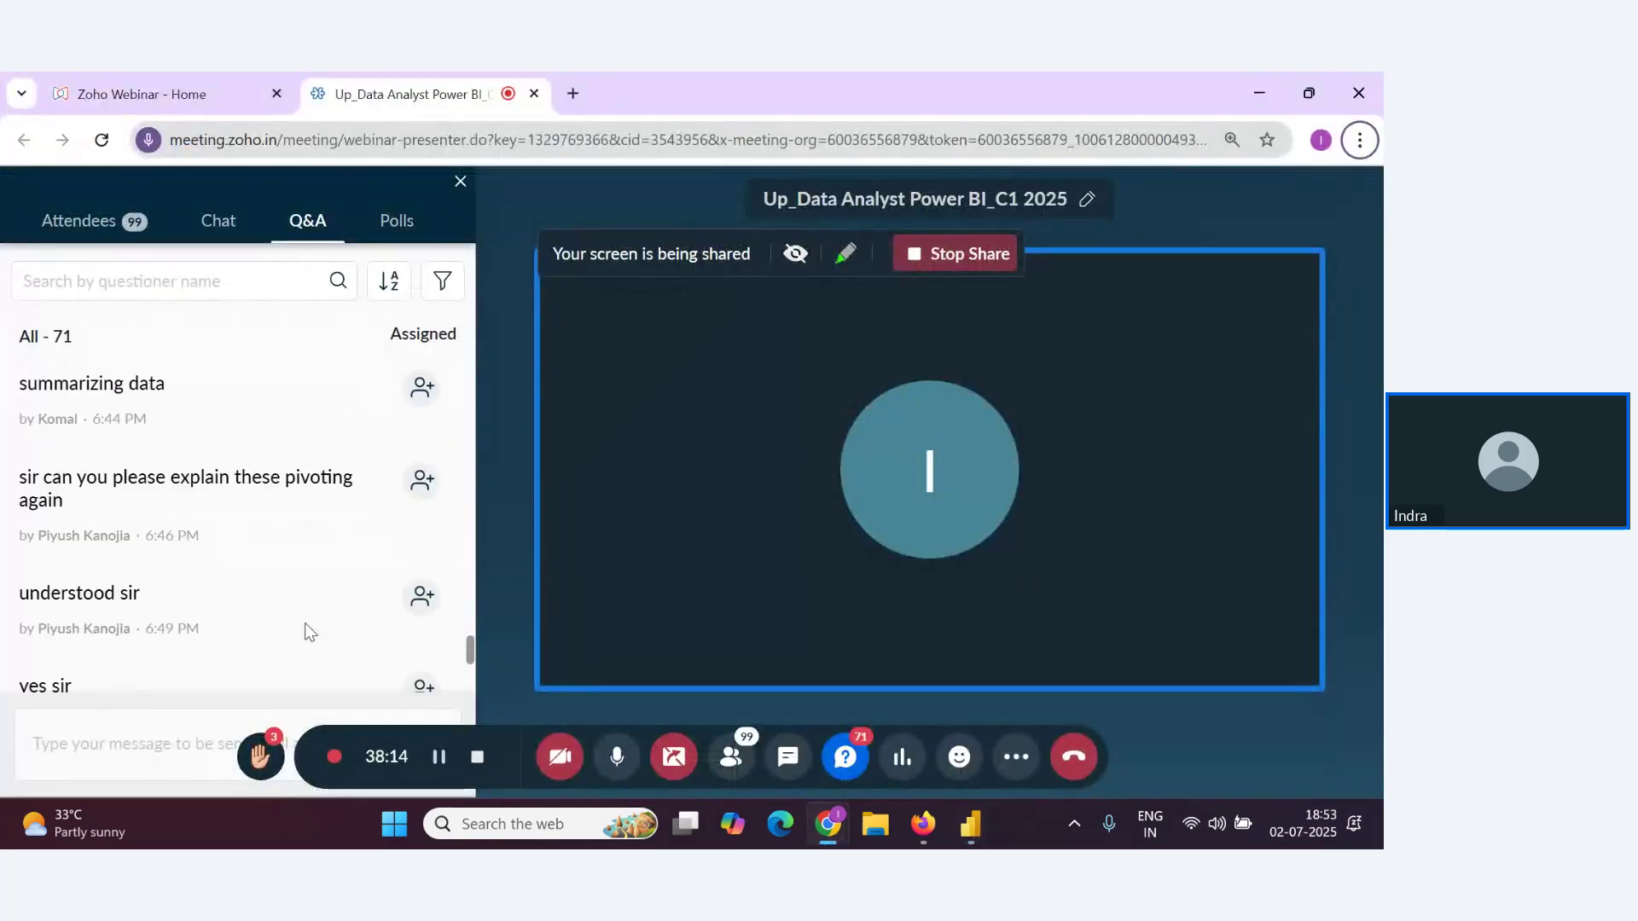
scroll(307, 628, up, 1)
scroll(340, 628, down, 5)
Return to Power Query Editor and open the query management options for Employee Table
key(alt+Tab)
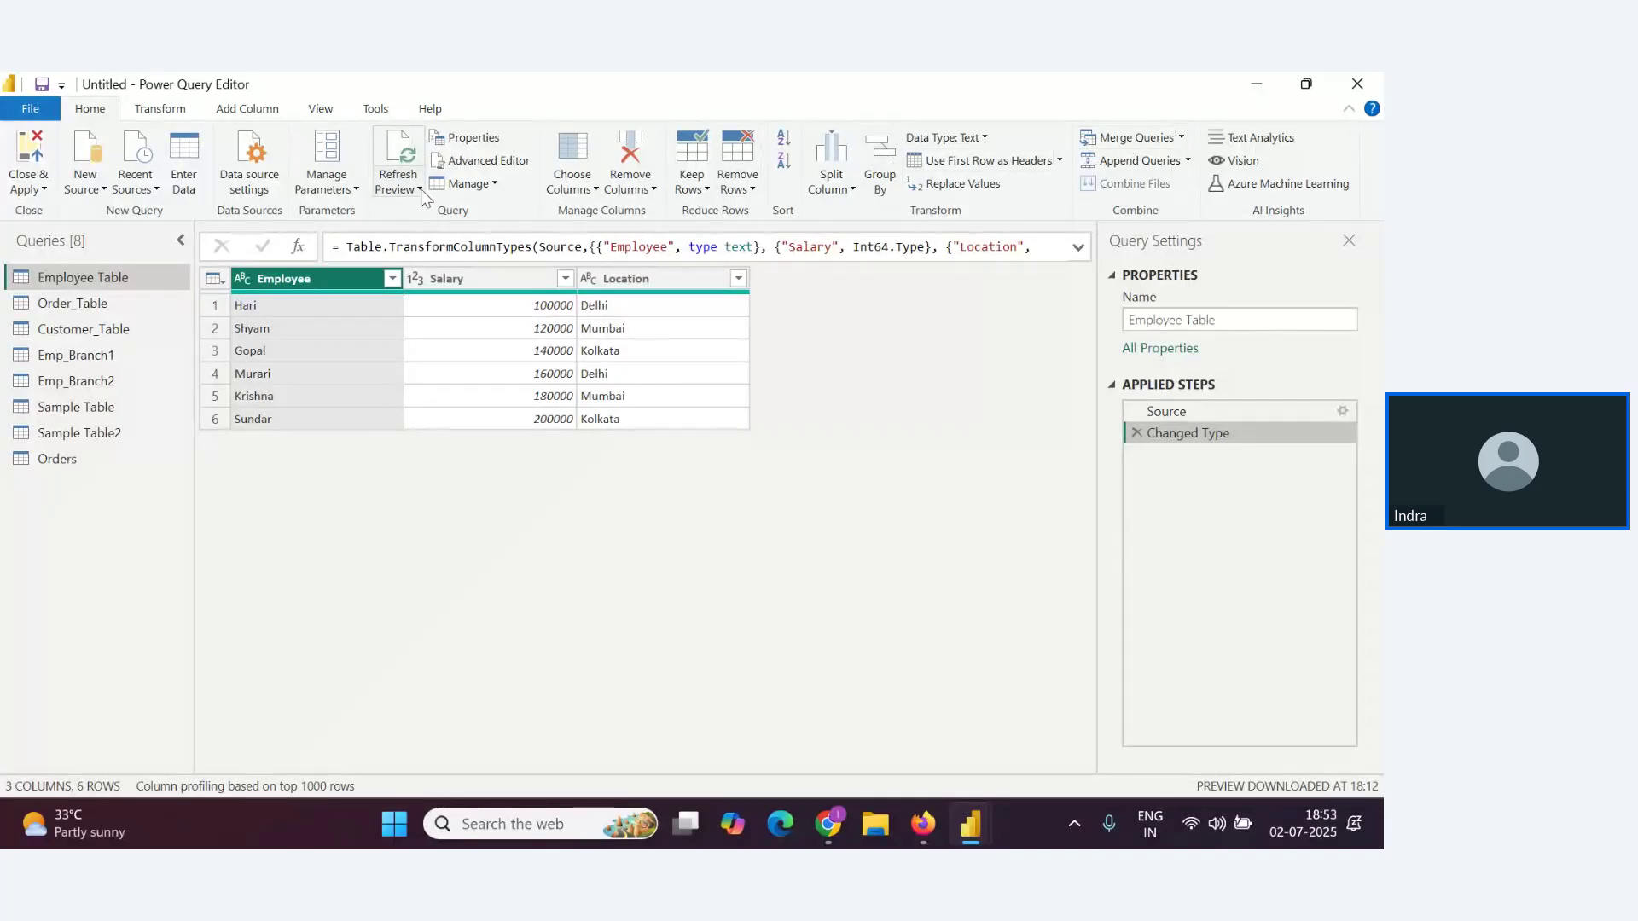
click(491, 187)
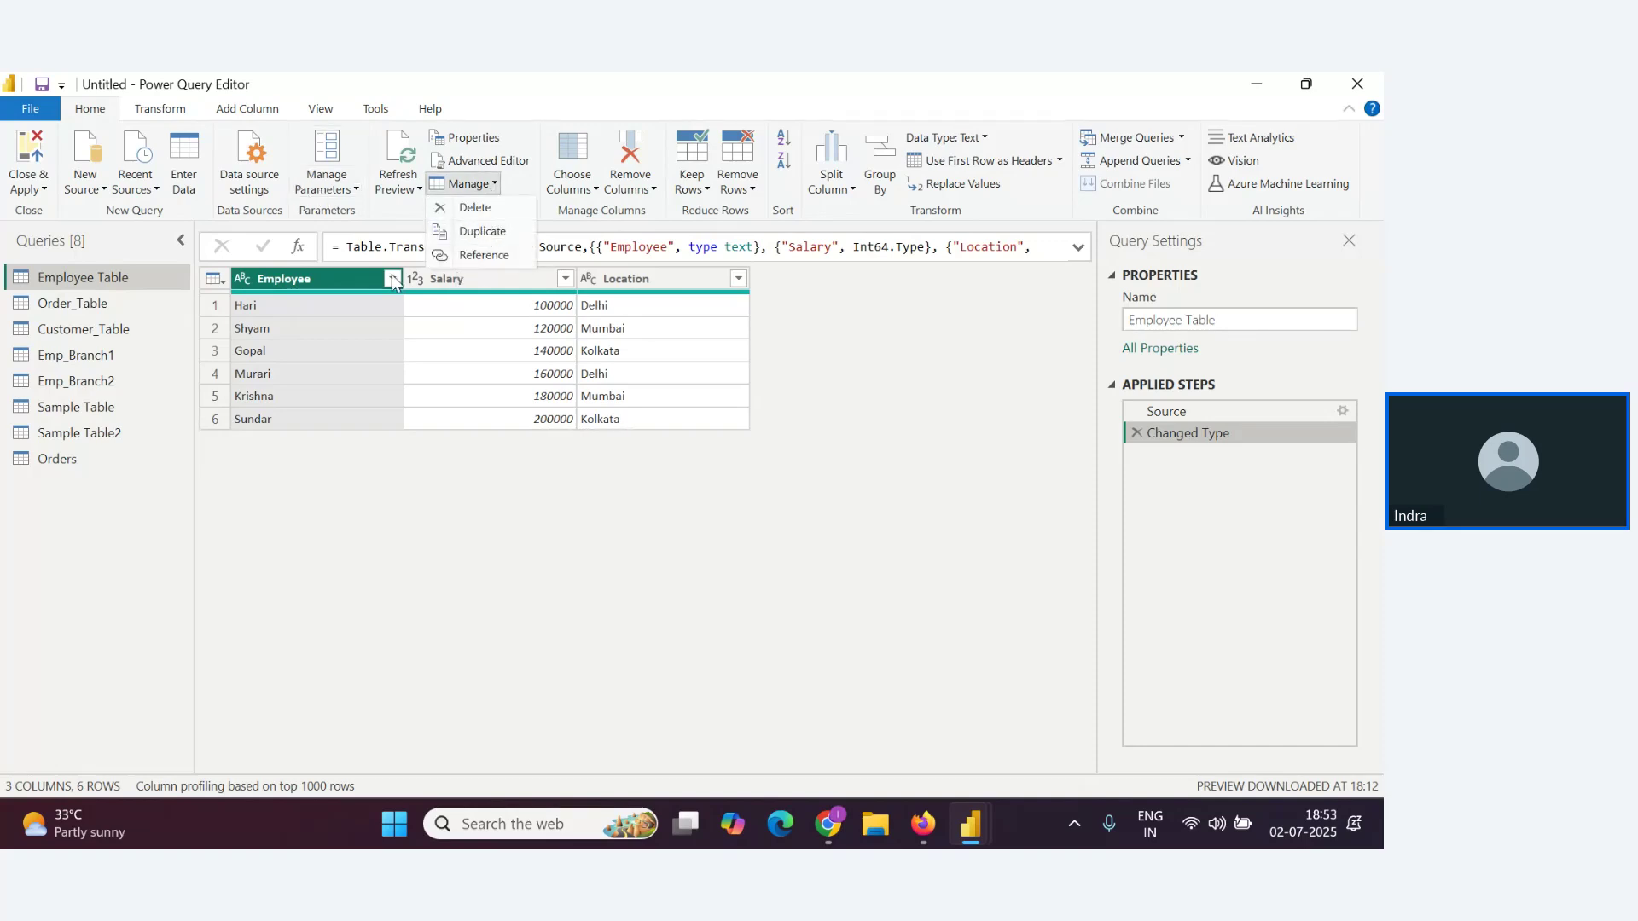
Inspect the Employee Table query's properties and its M code in the Advanced Editor, leaving both without changes
click(494, 549)
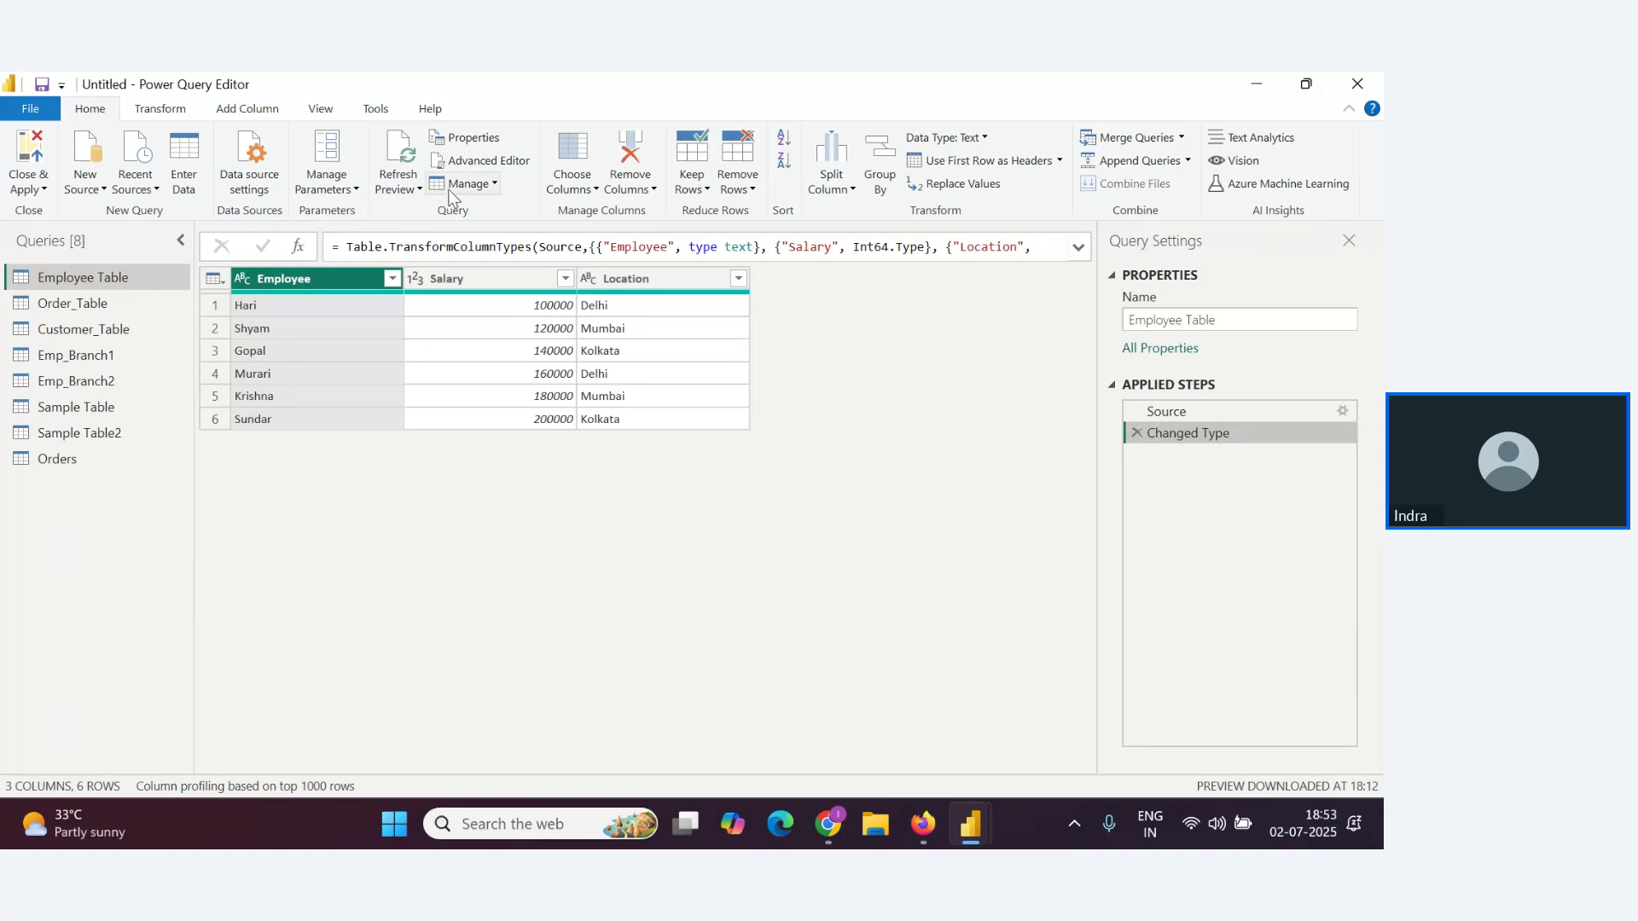
click(496, 143)
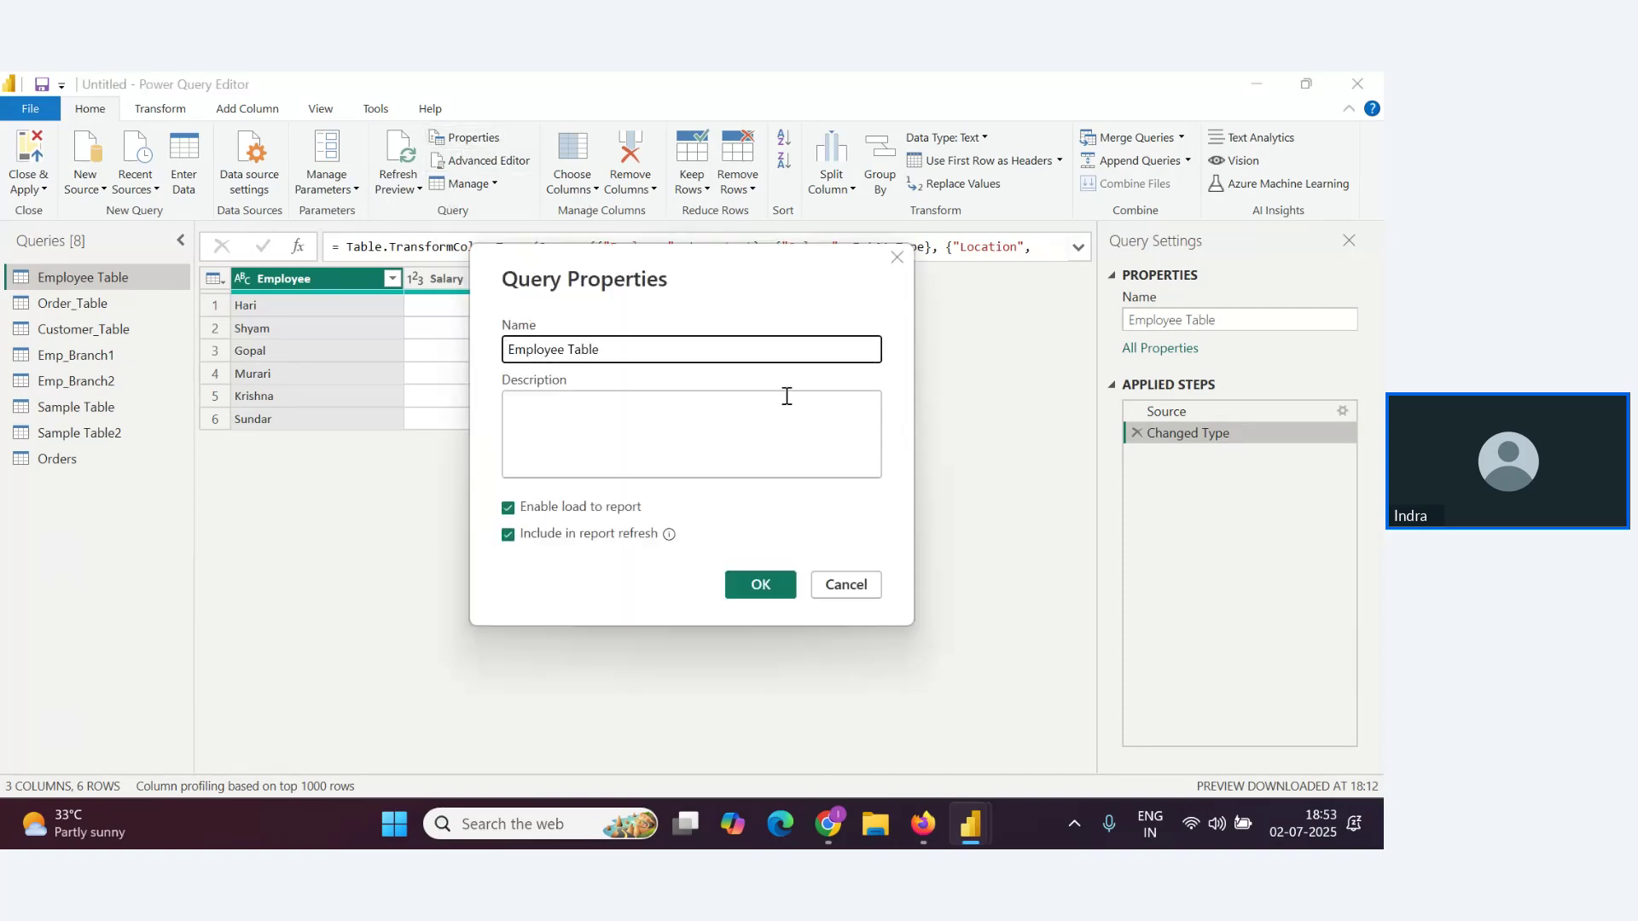
click(846, 586)
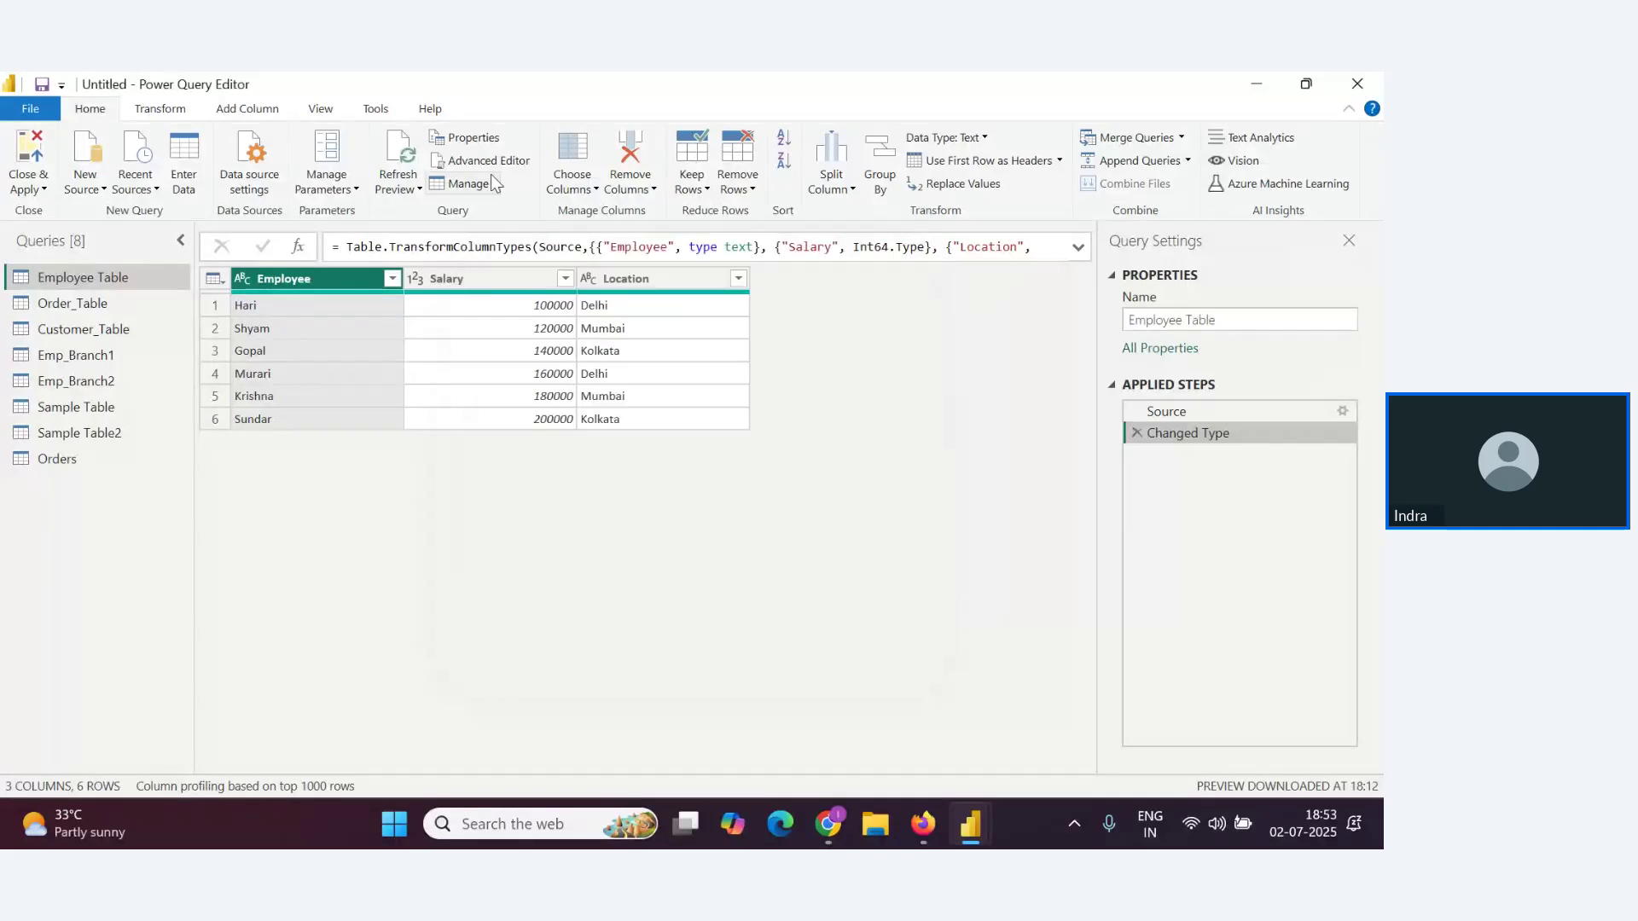
click(519, 164)
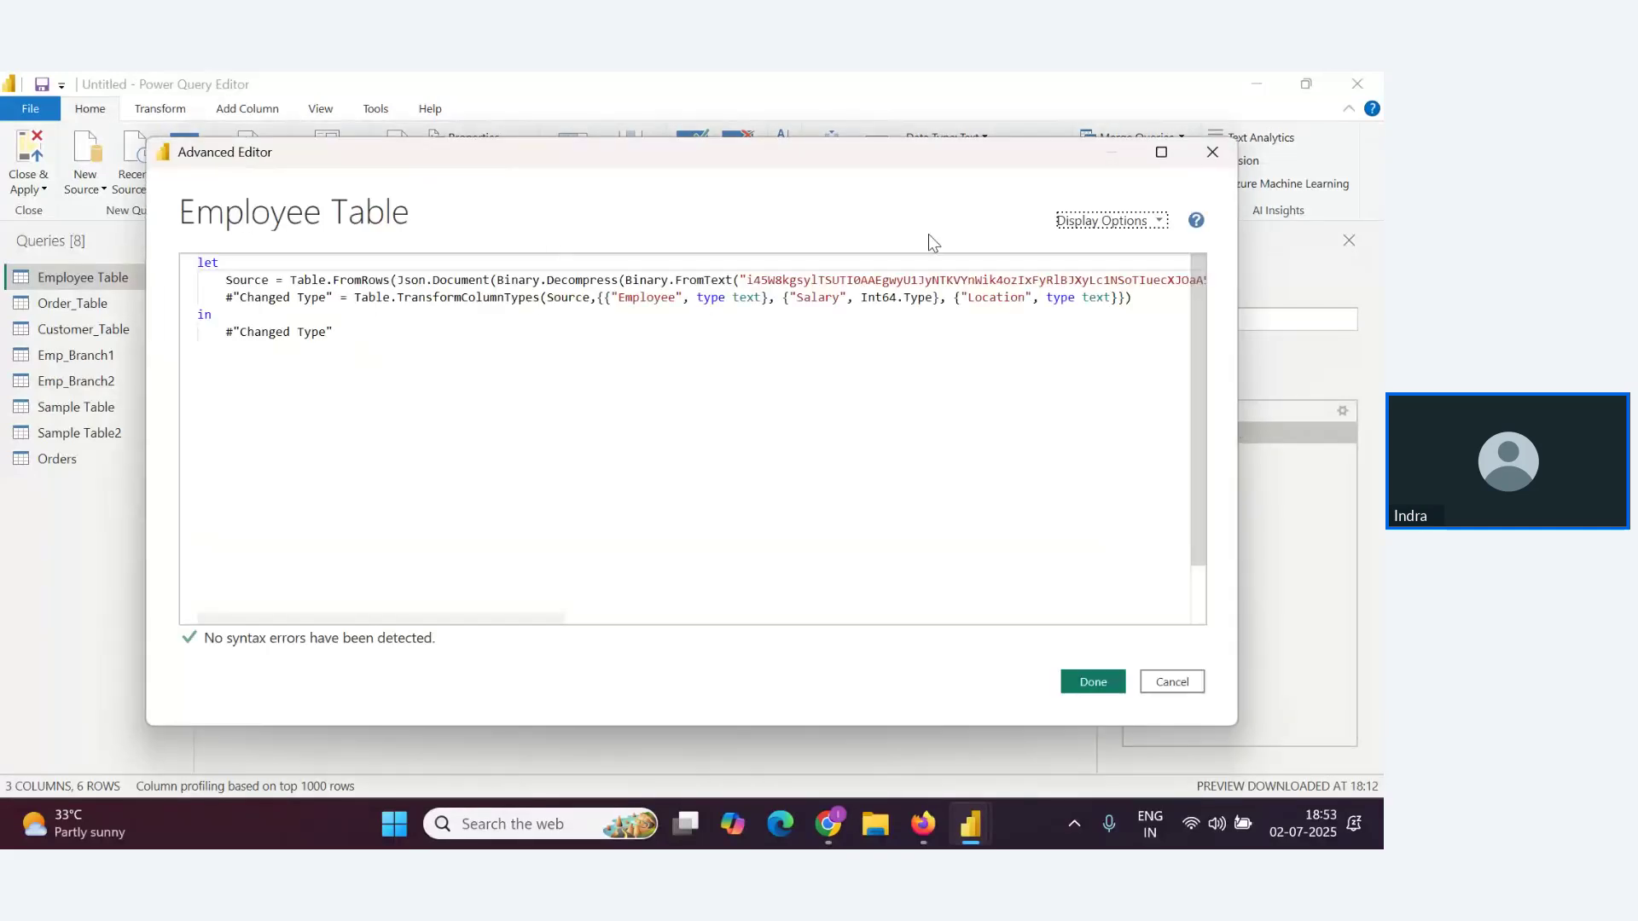
click(1214, 153)
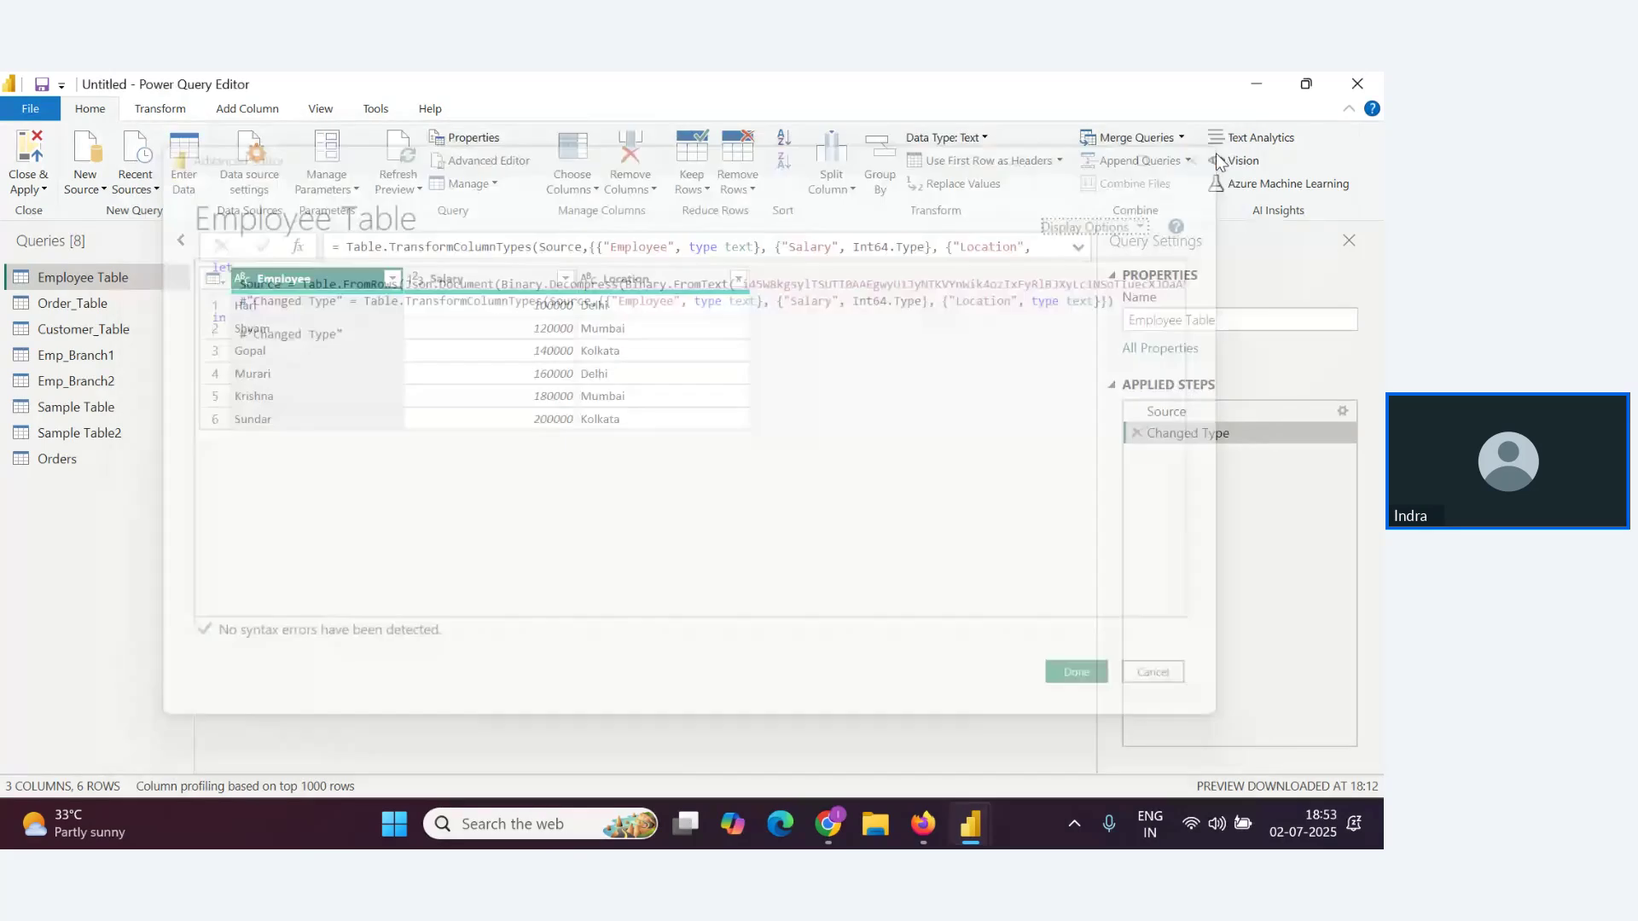
Look over the text formatting options available for the Salary column of the Employee Table query
key(alt+Tab)
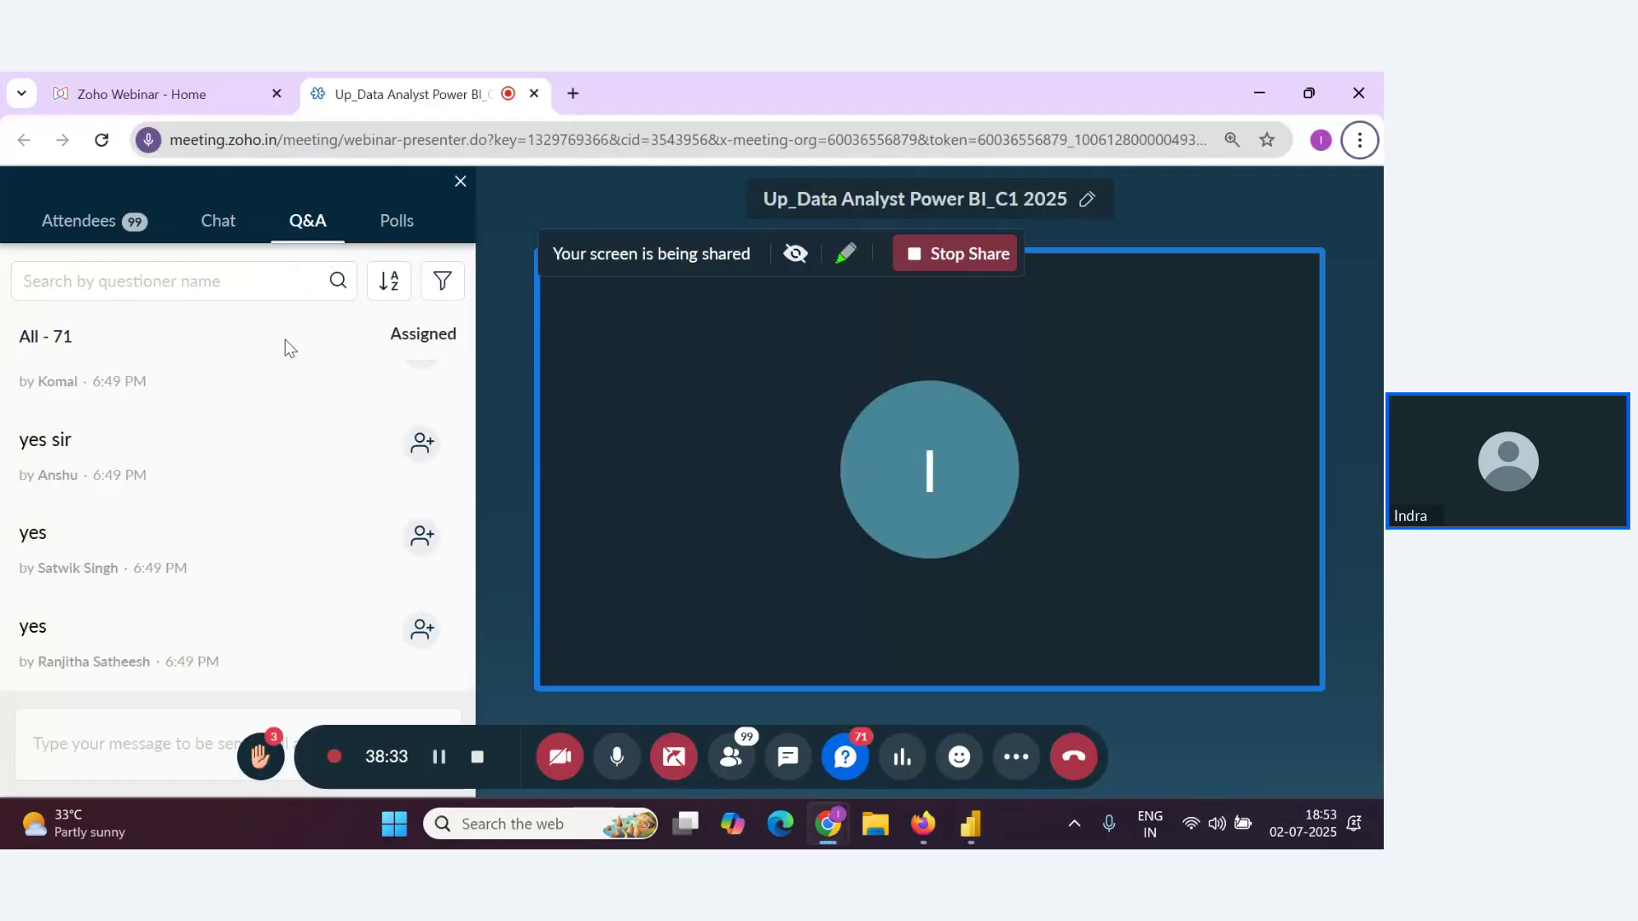
key(alt+Tab)
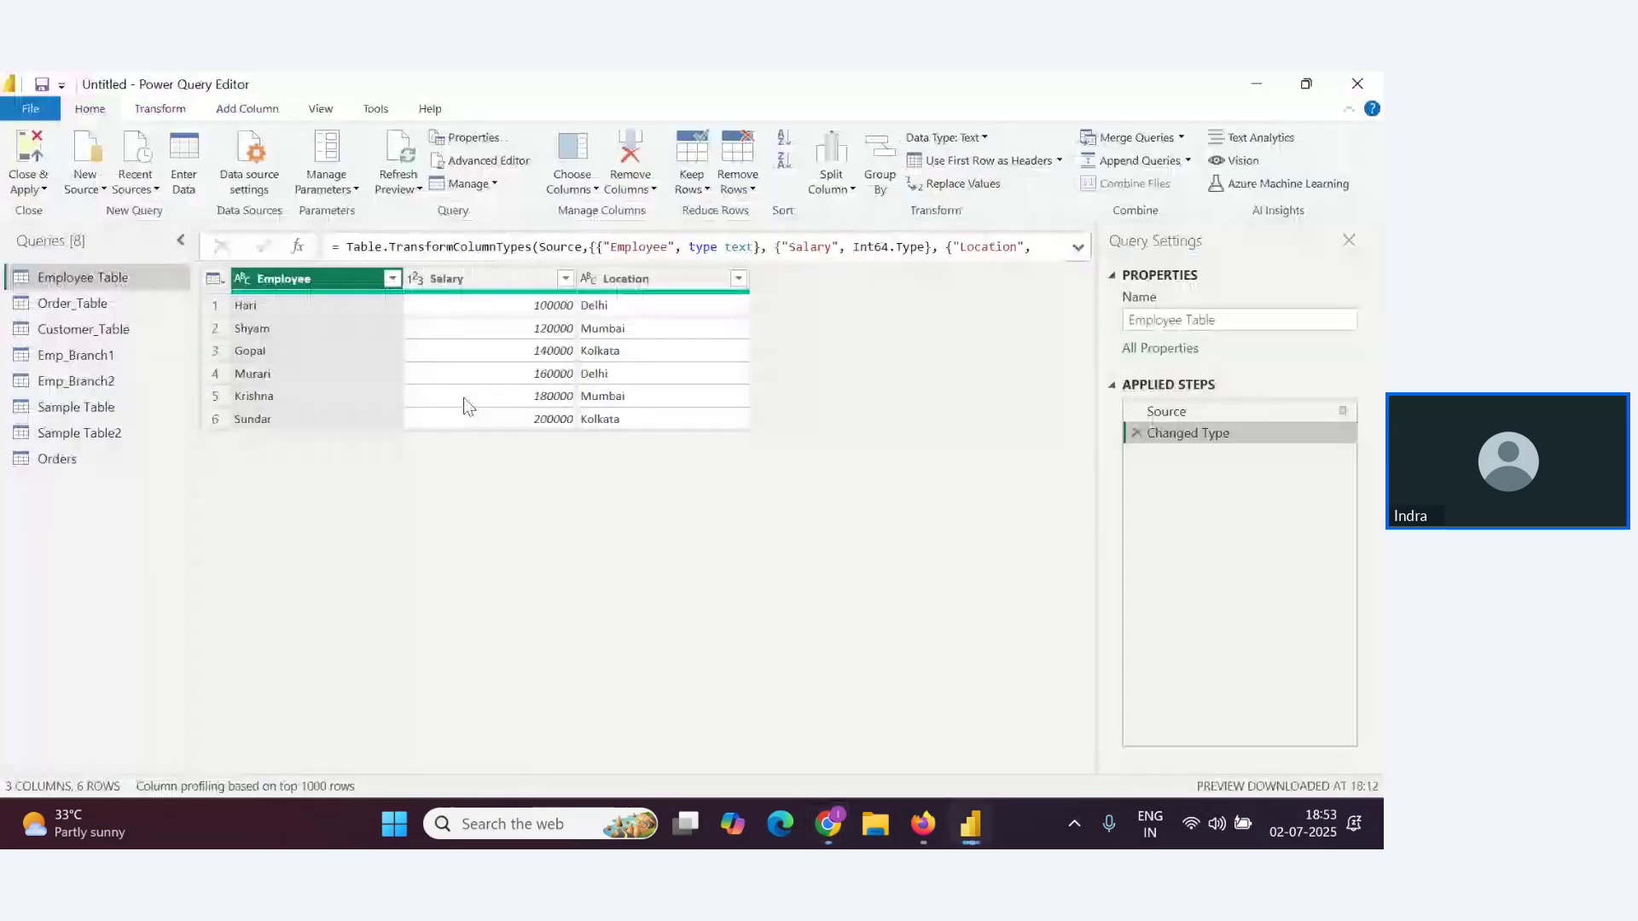
click(162, 110)
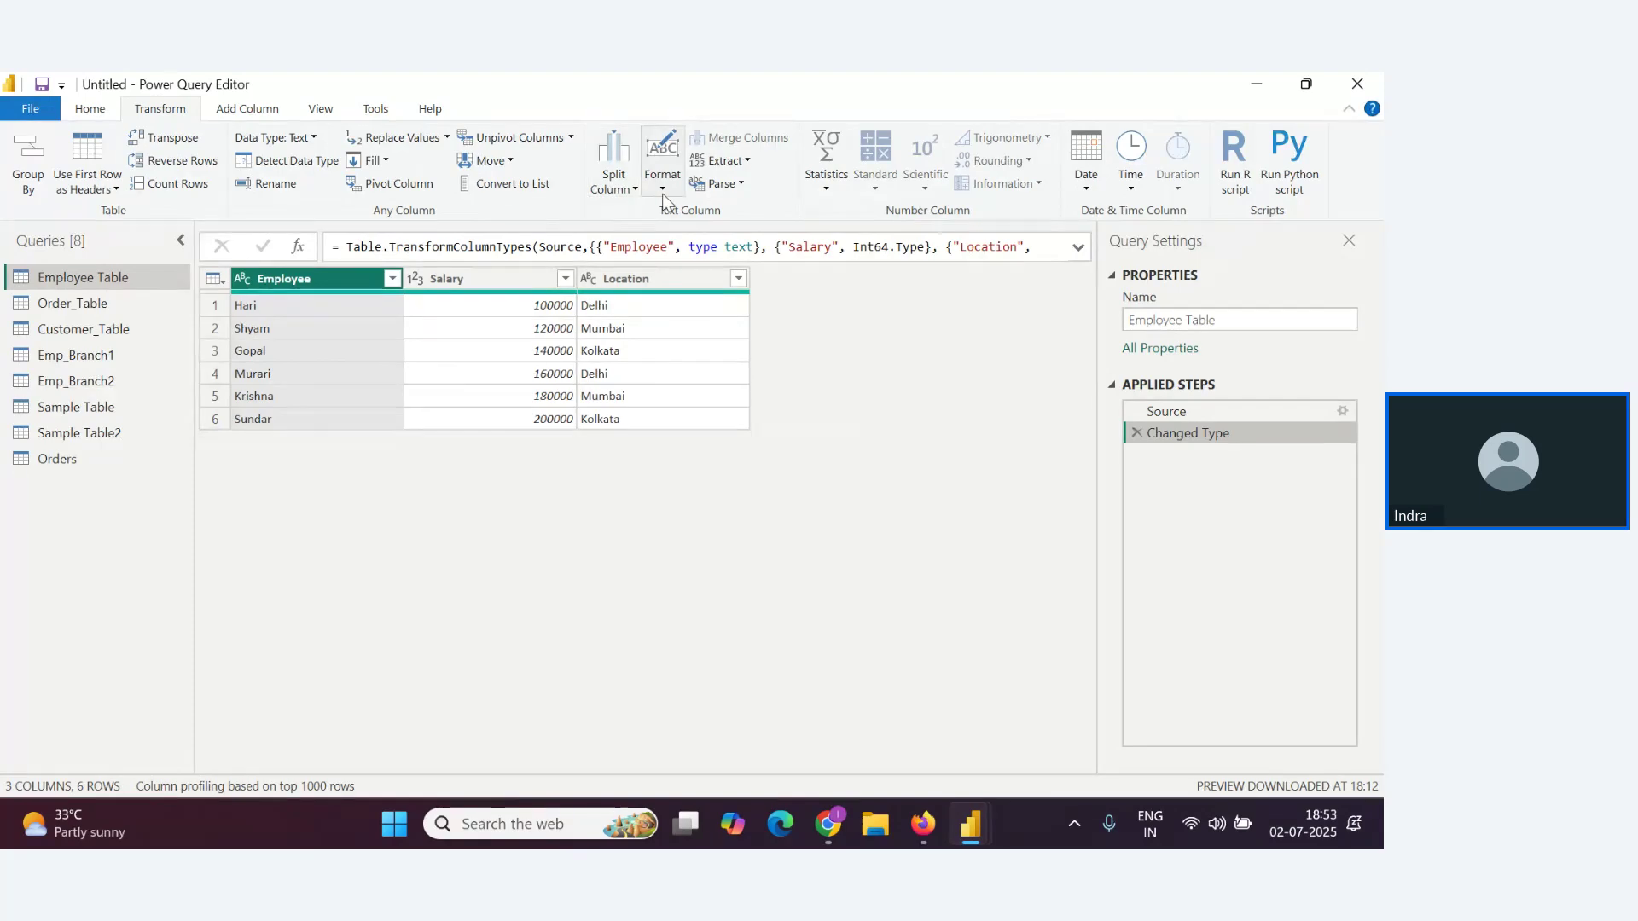
click(505, 278)
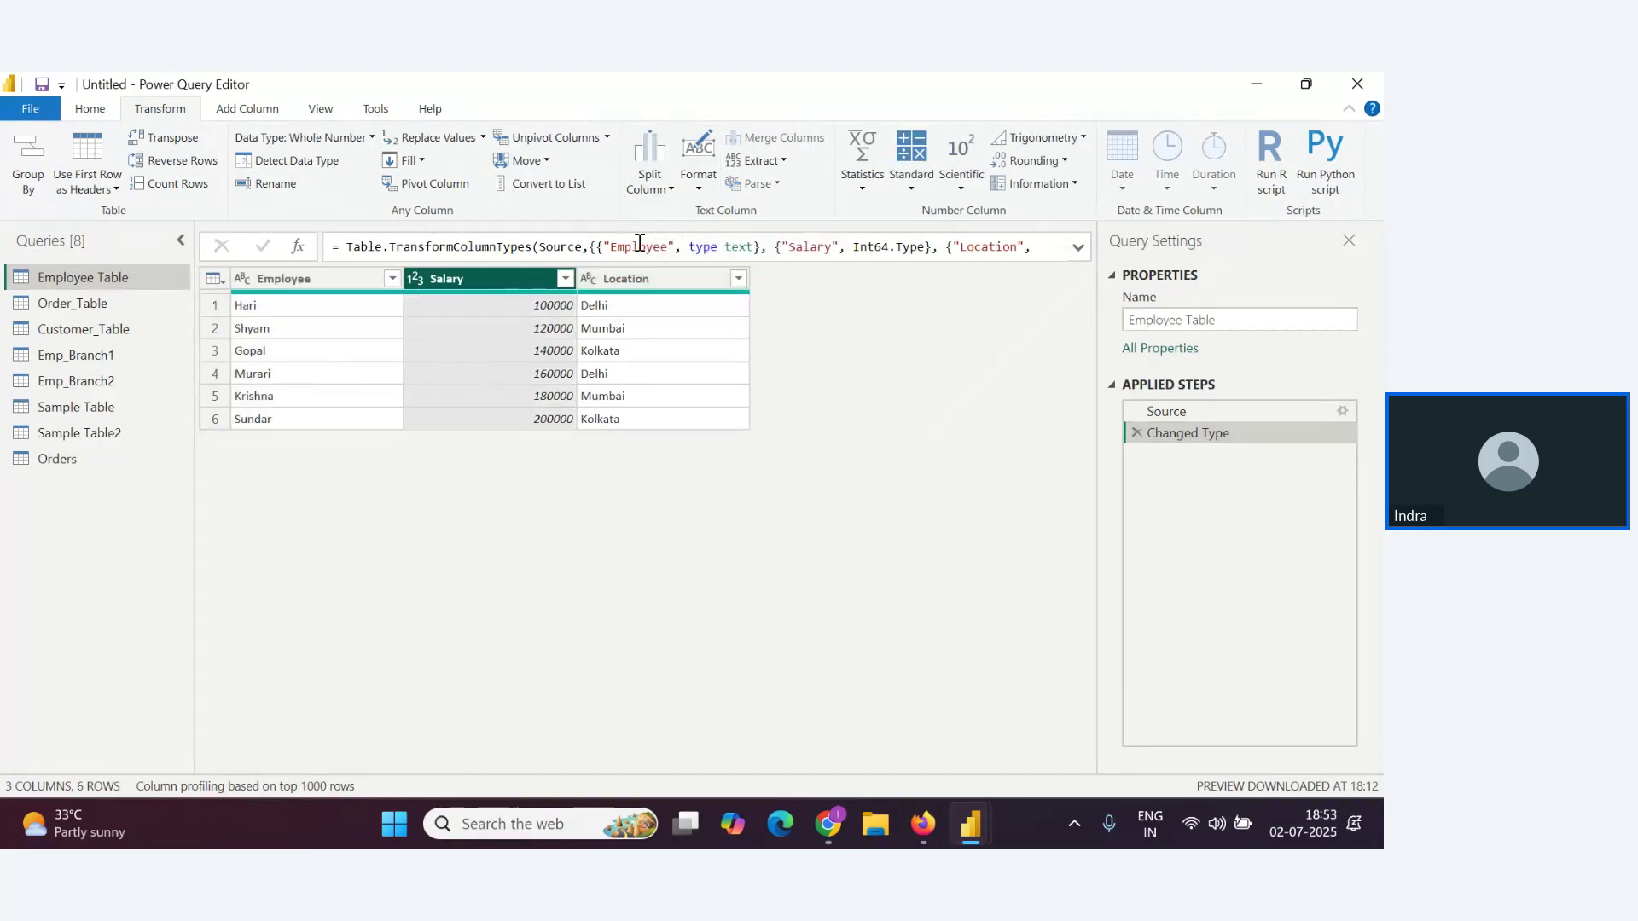
click(698, 175)
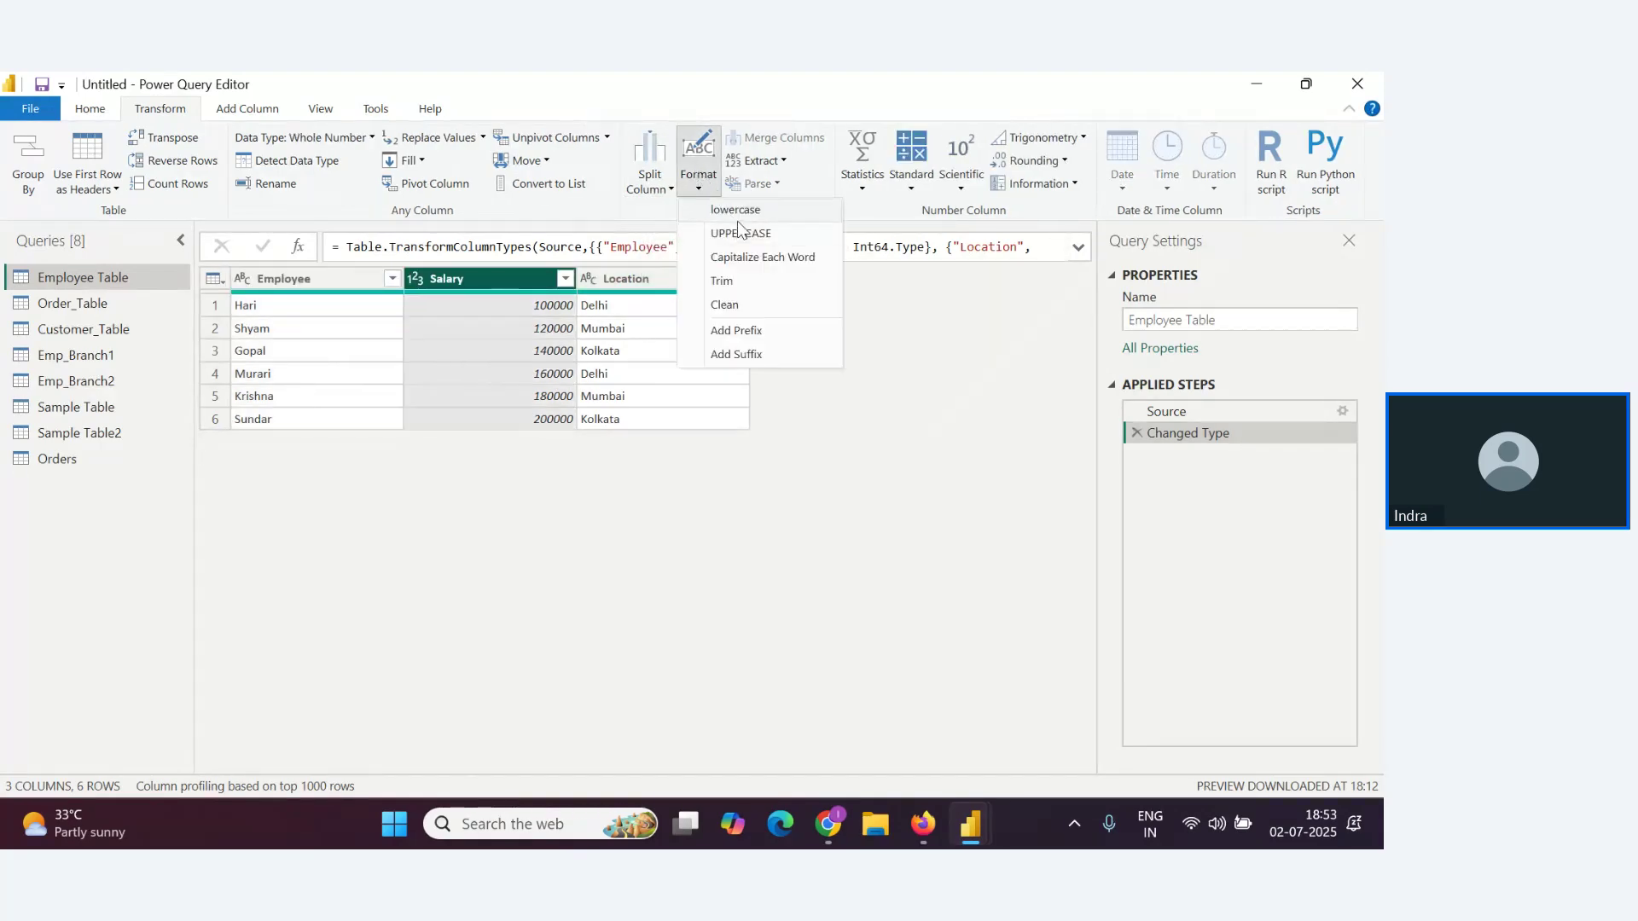
click(480, 553)
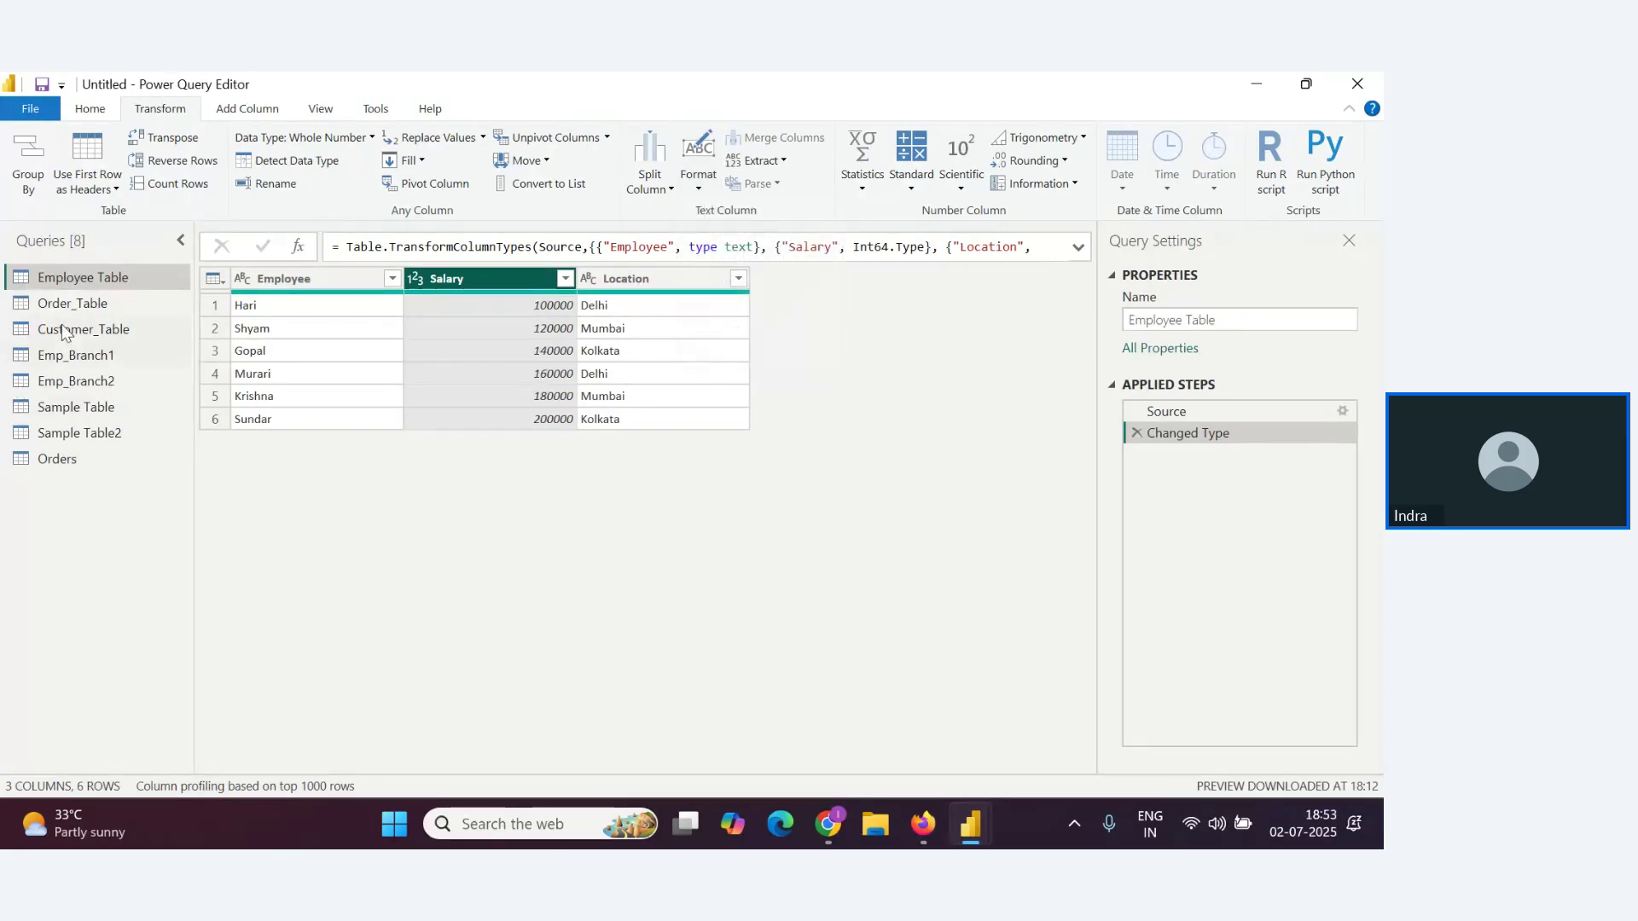
Open the Orders query and select its Customer Name column
click(67, 461)
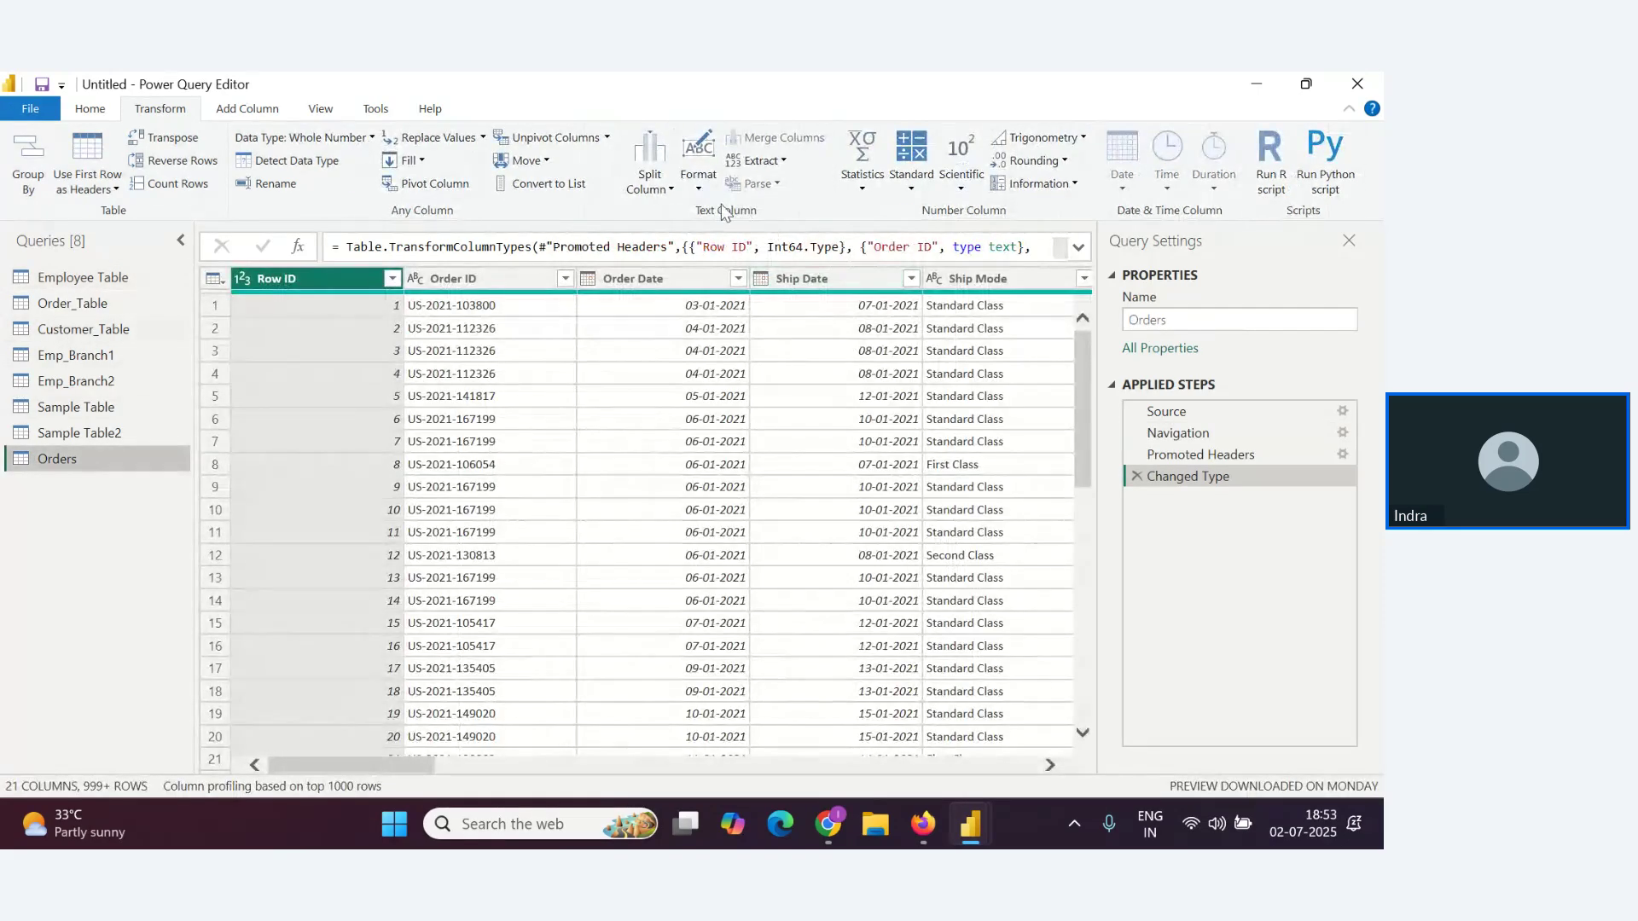
click(699, 191)
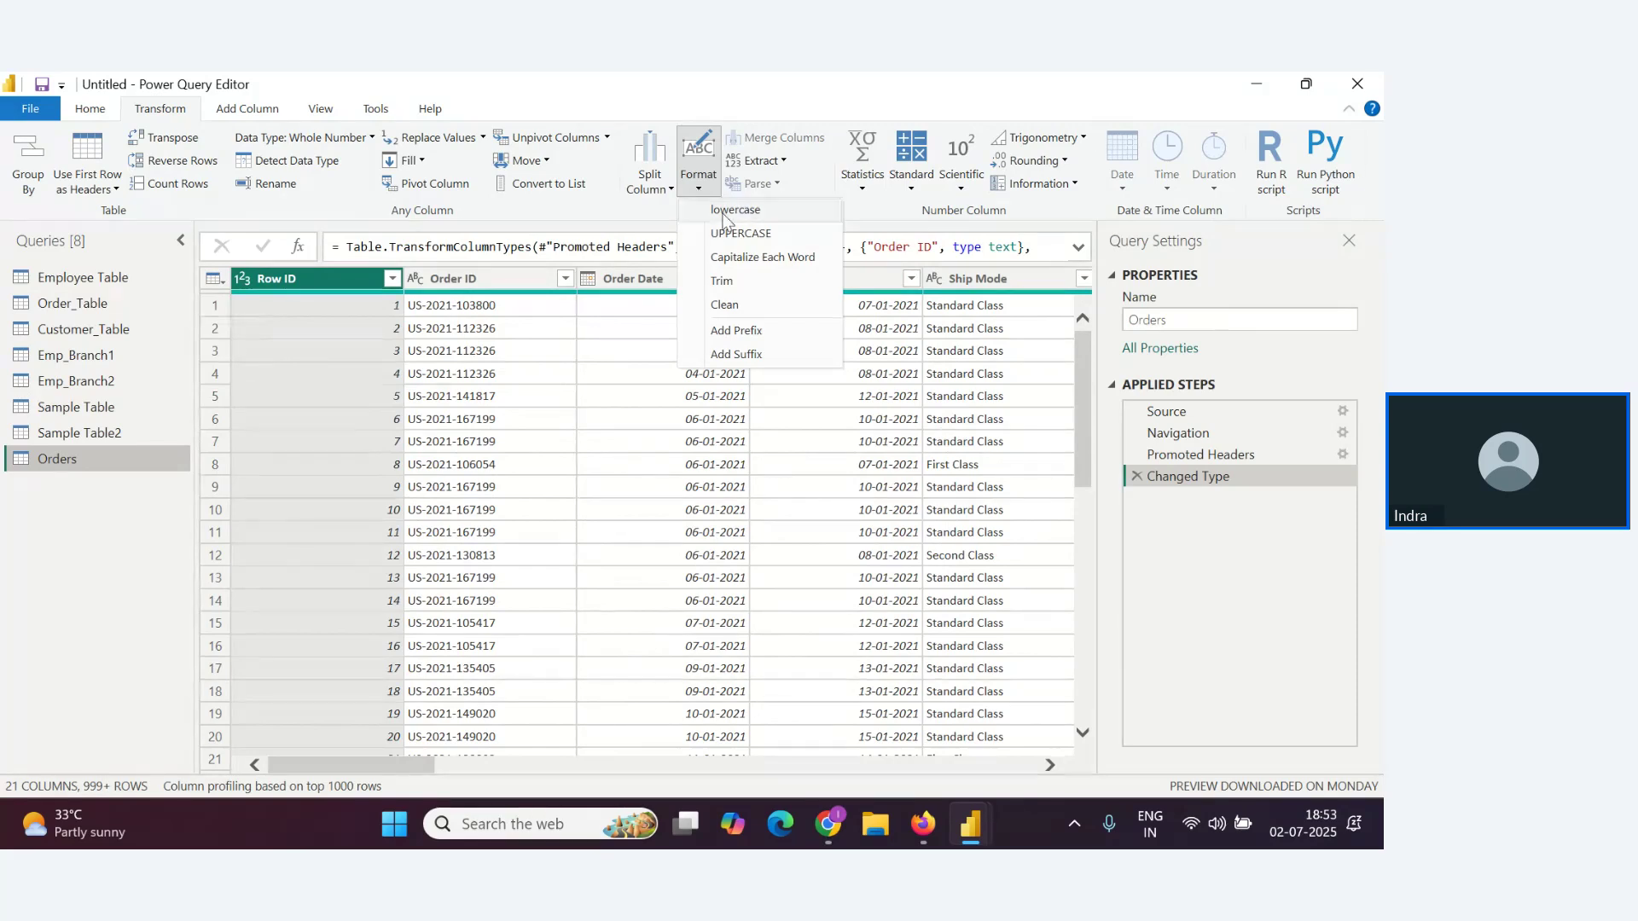
click(582, 775)
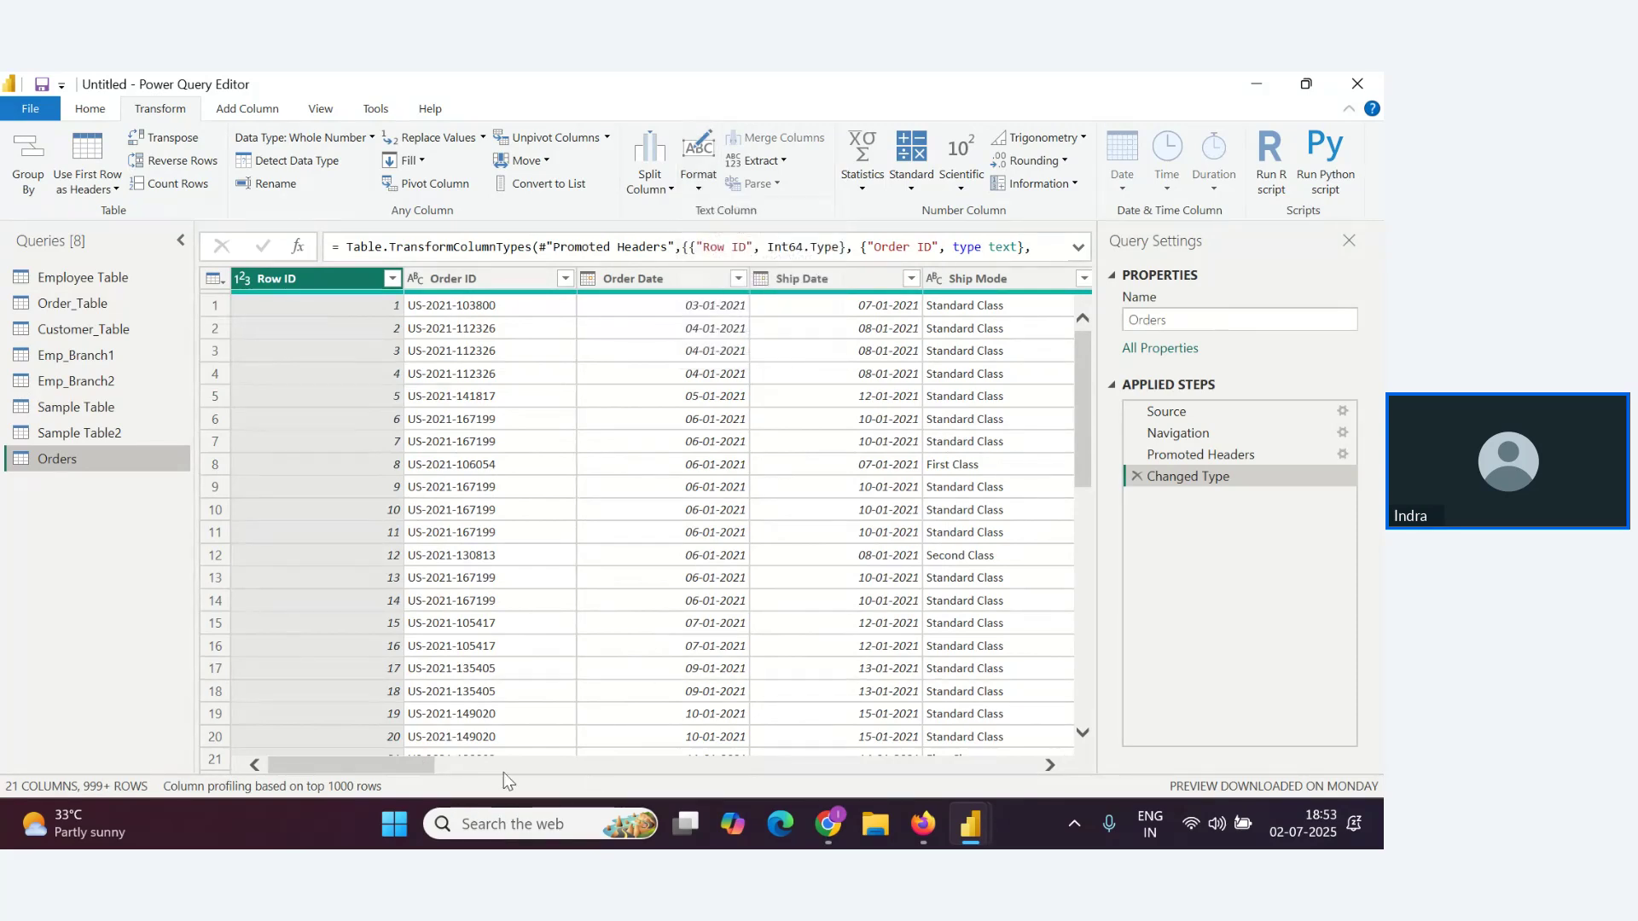
drag(417, 761, 577, 791)
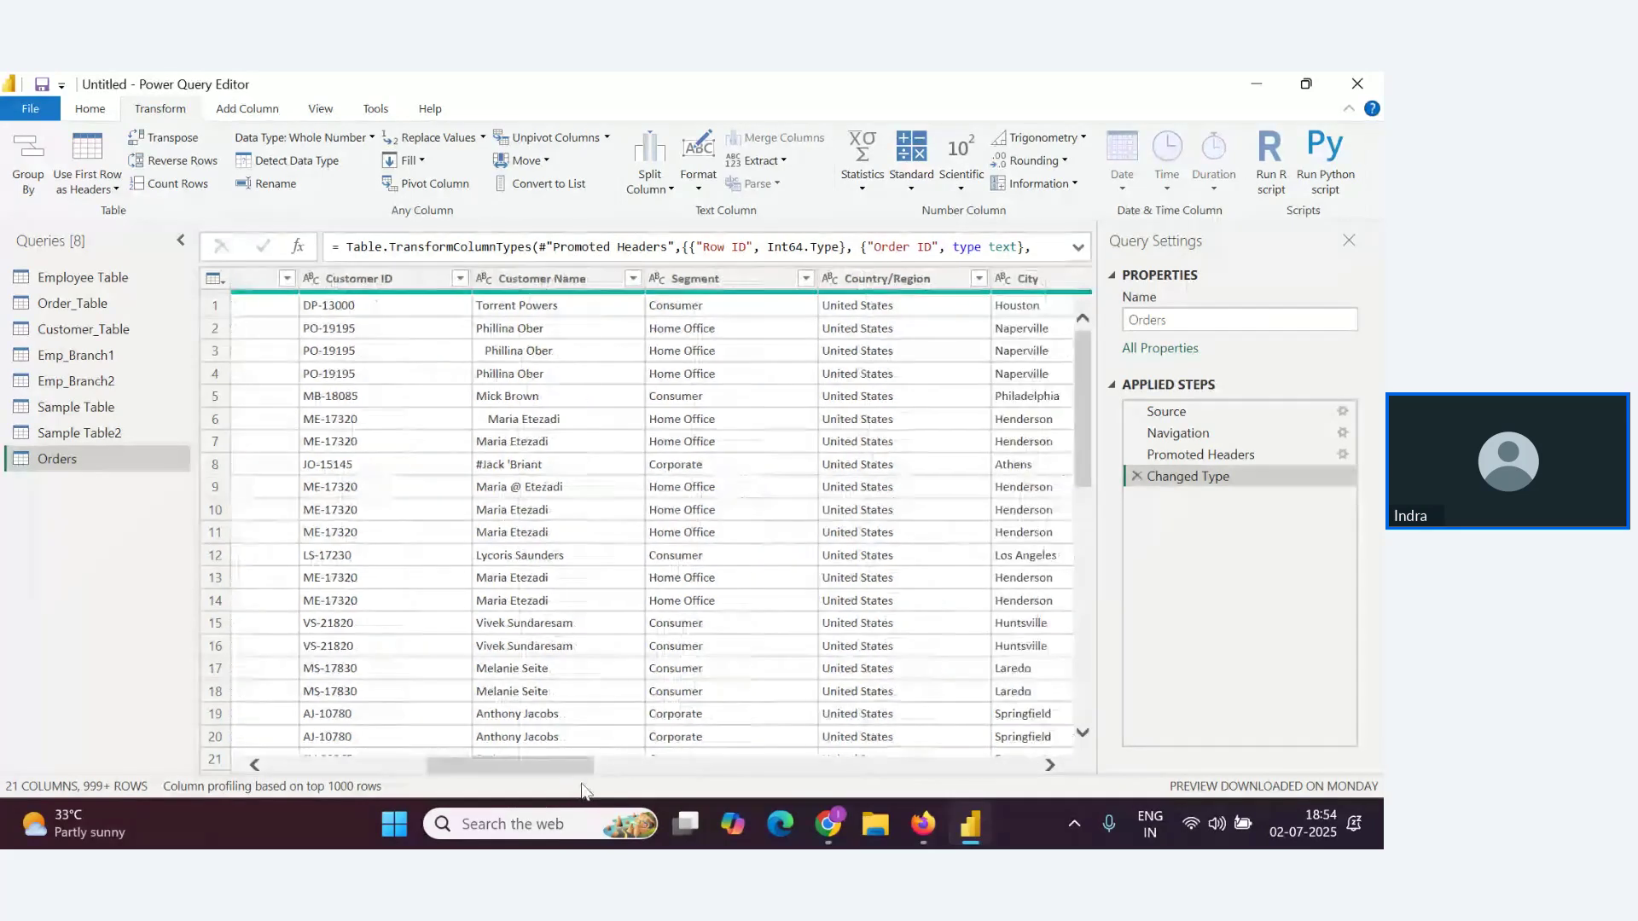
click(545, 281)
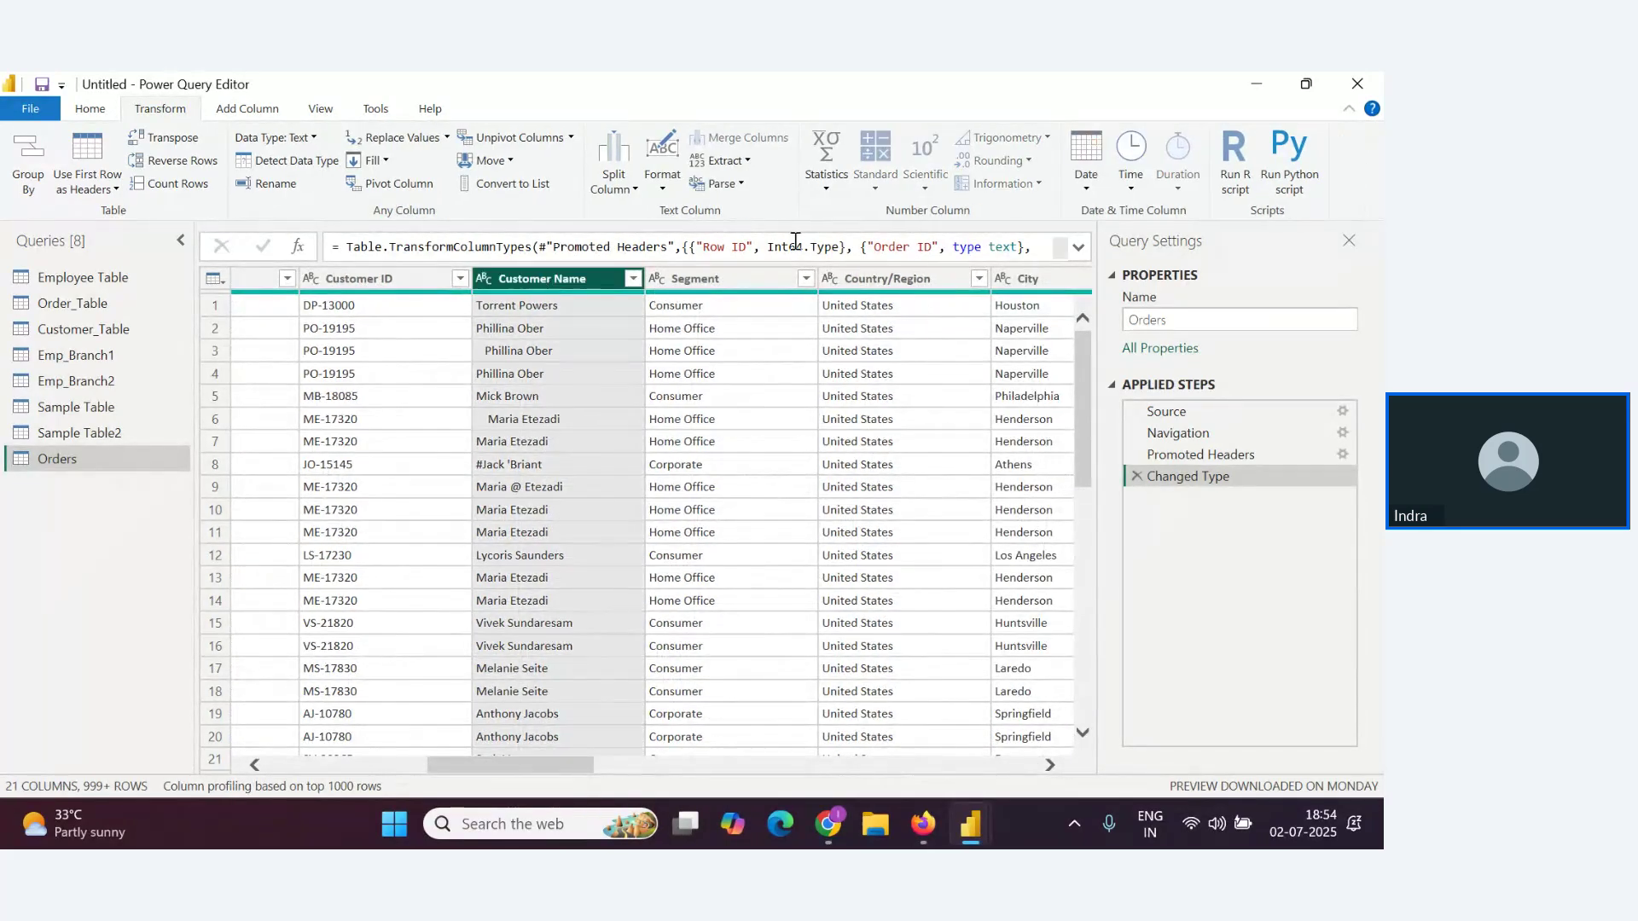
Convert the Customer Name column to lowercase, and delete the resulting applied step again
click(663, 182)
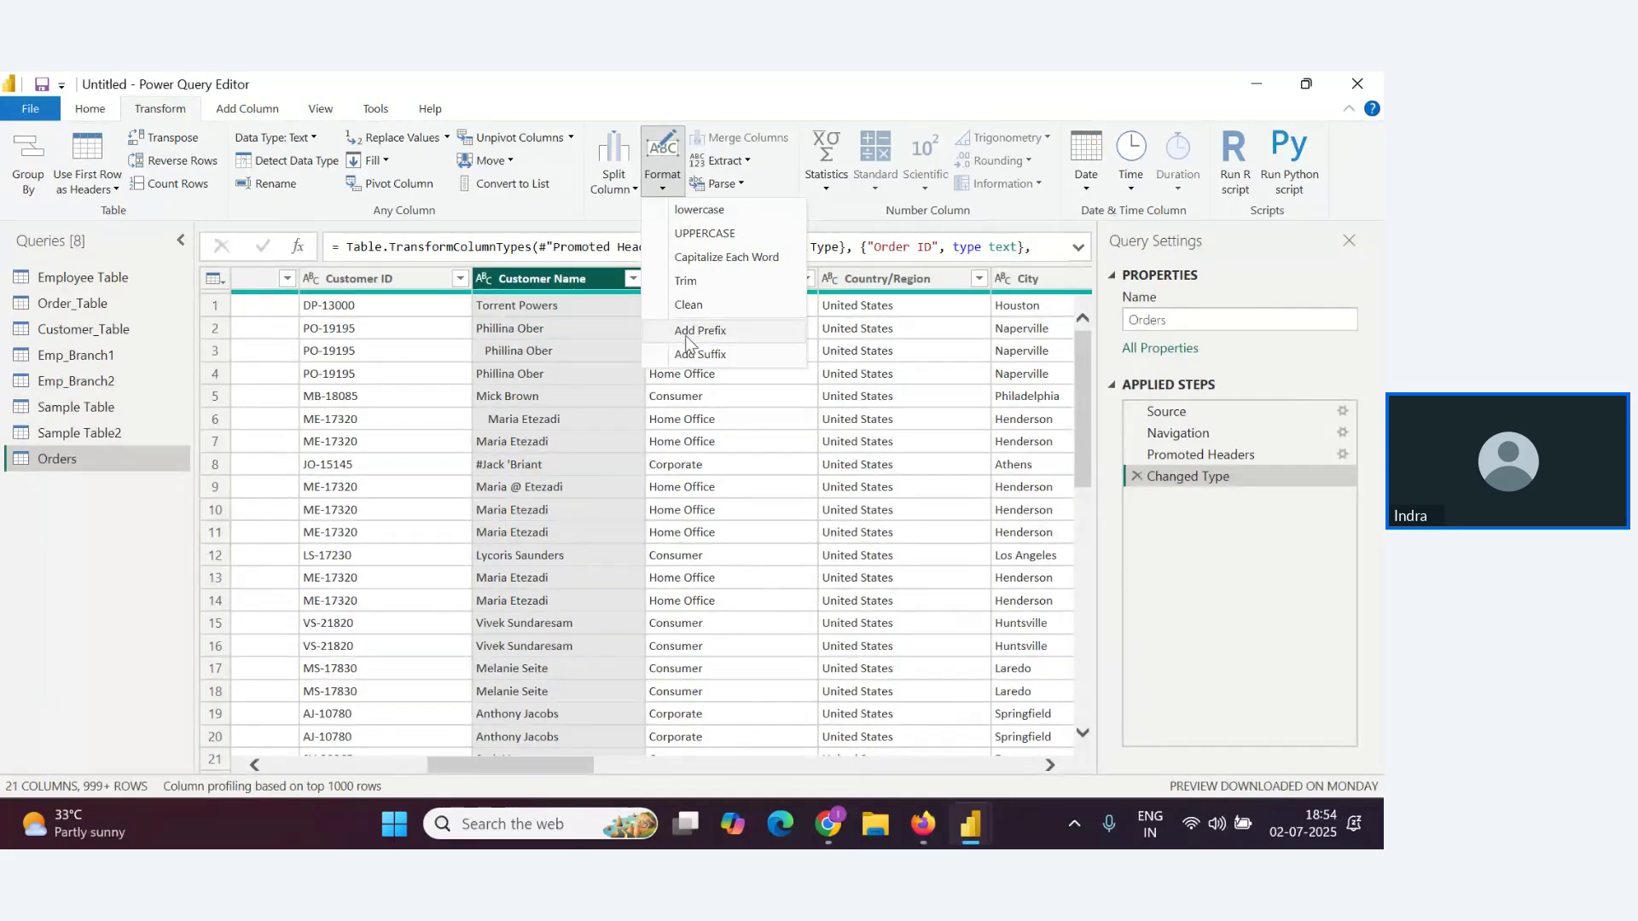
click(689, 213)
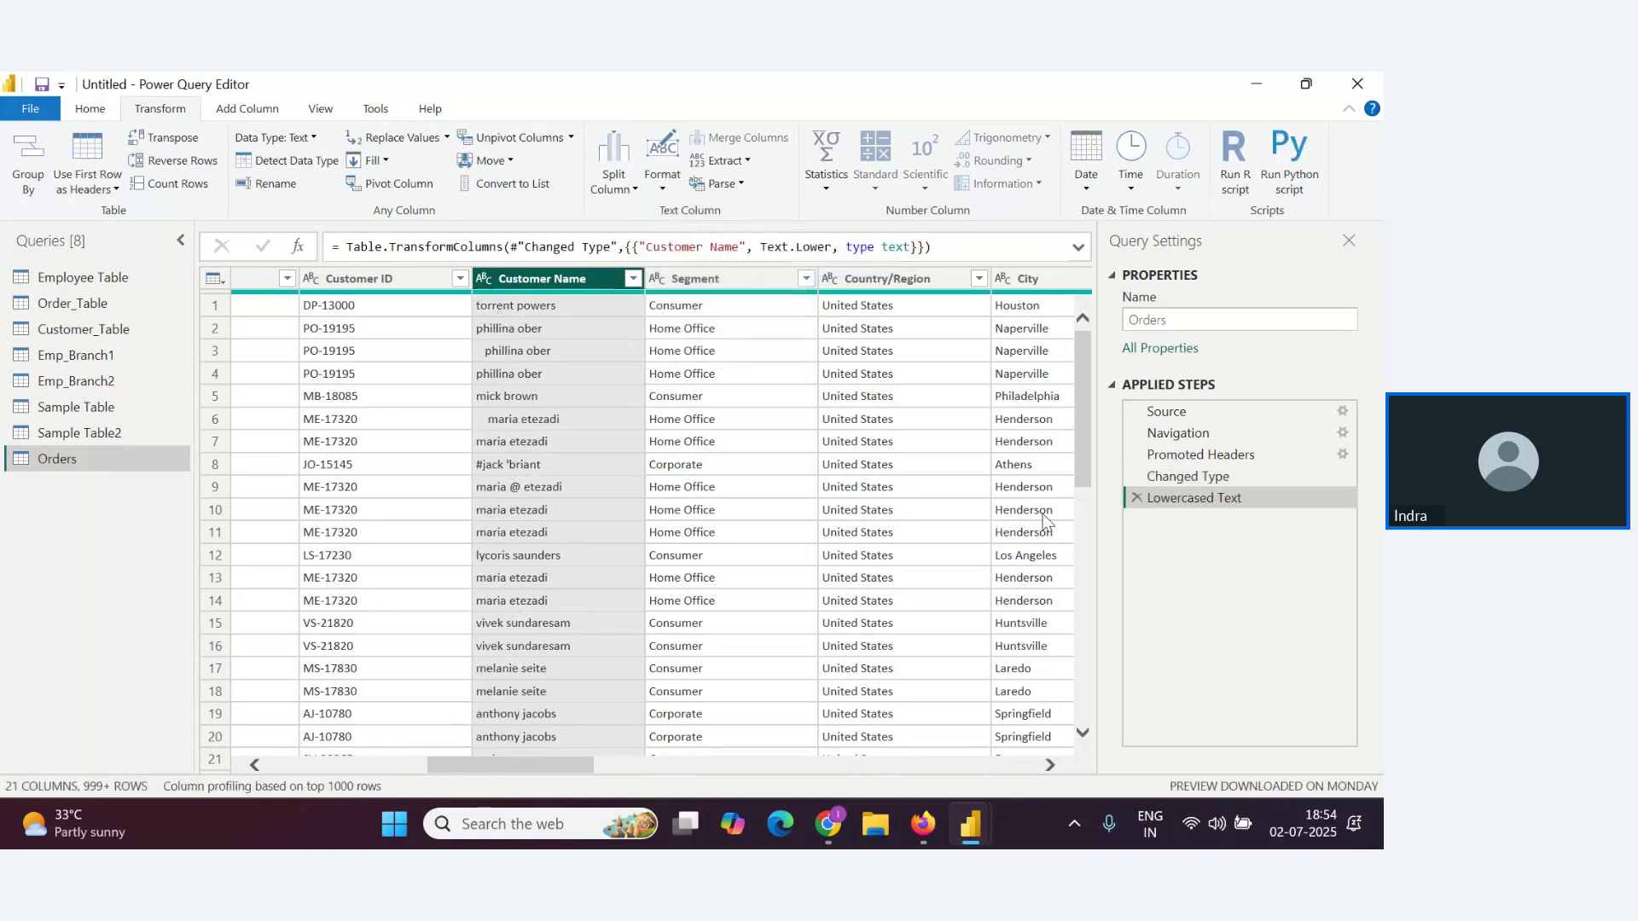
click(1137, 497)
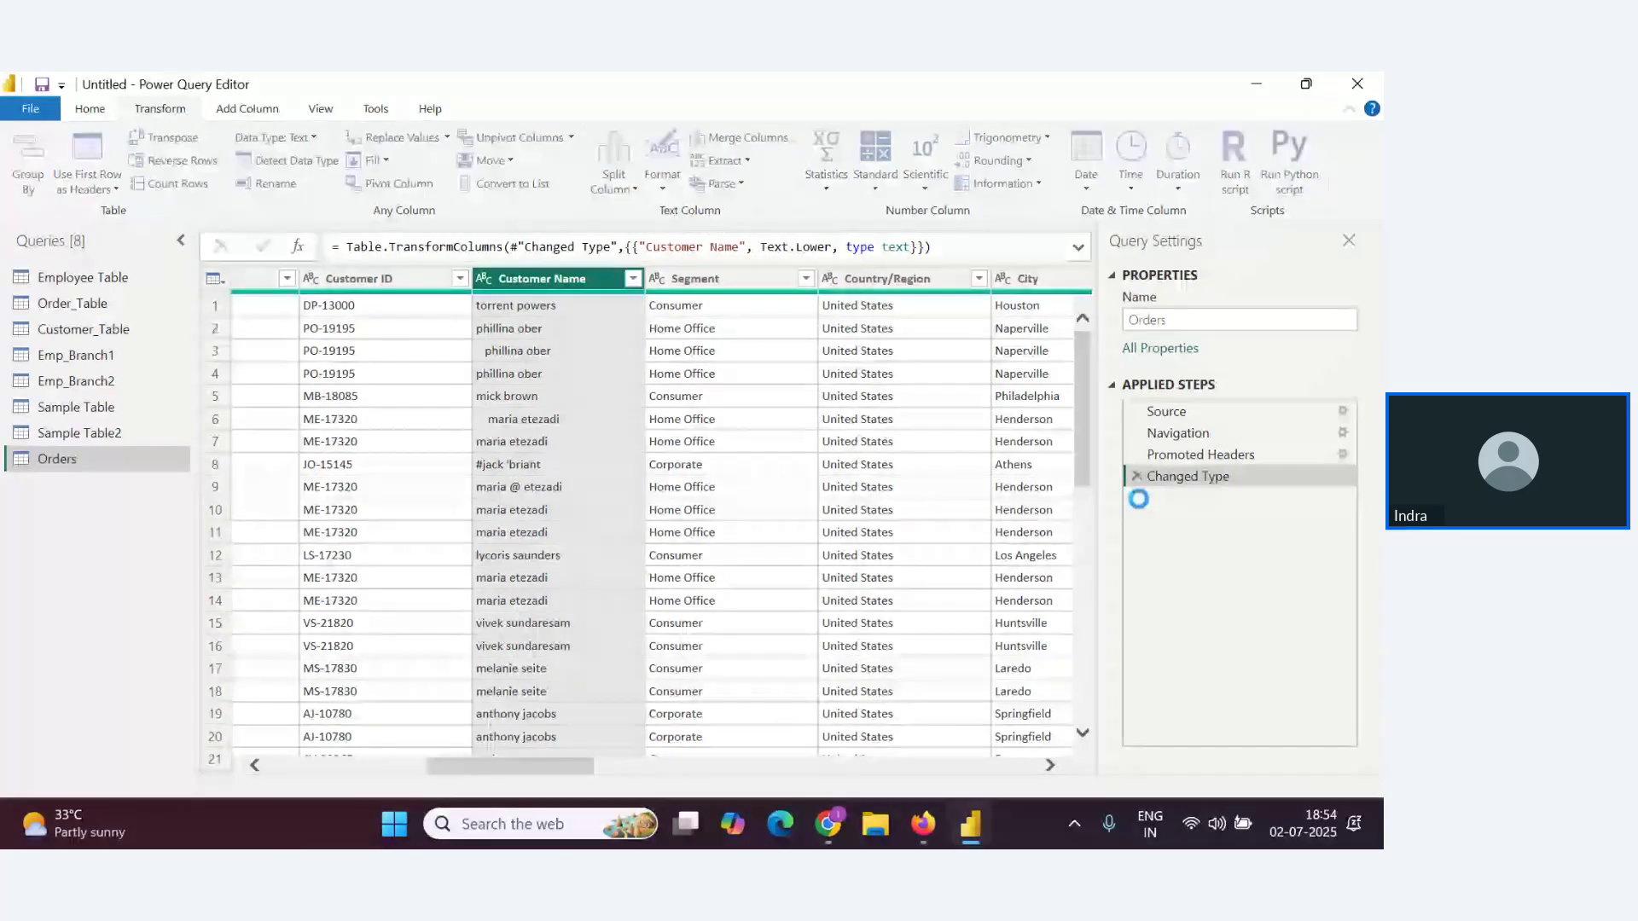
Convert the Customer Name column of the Orders query to uppercase
click(664, 189)
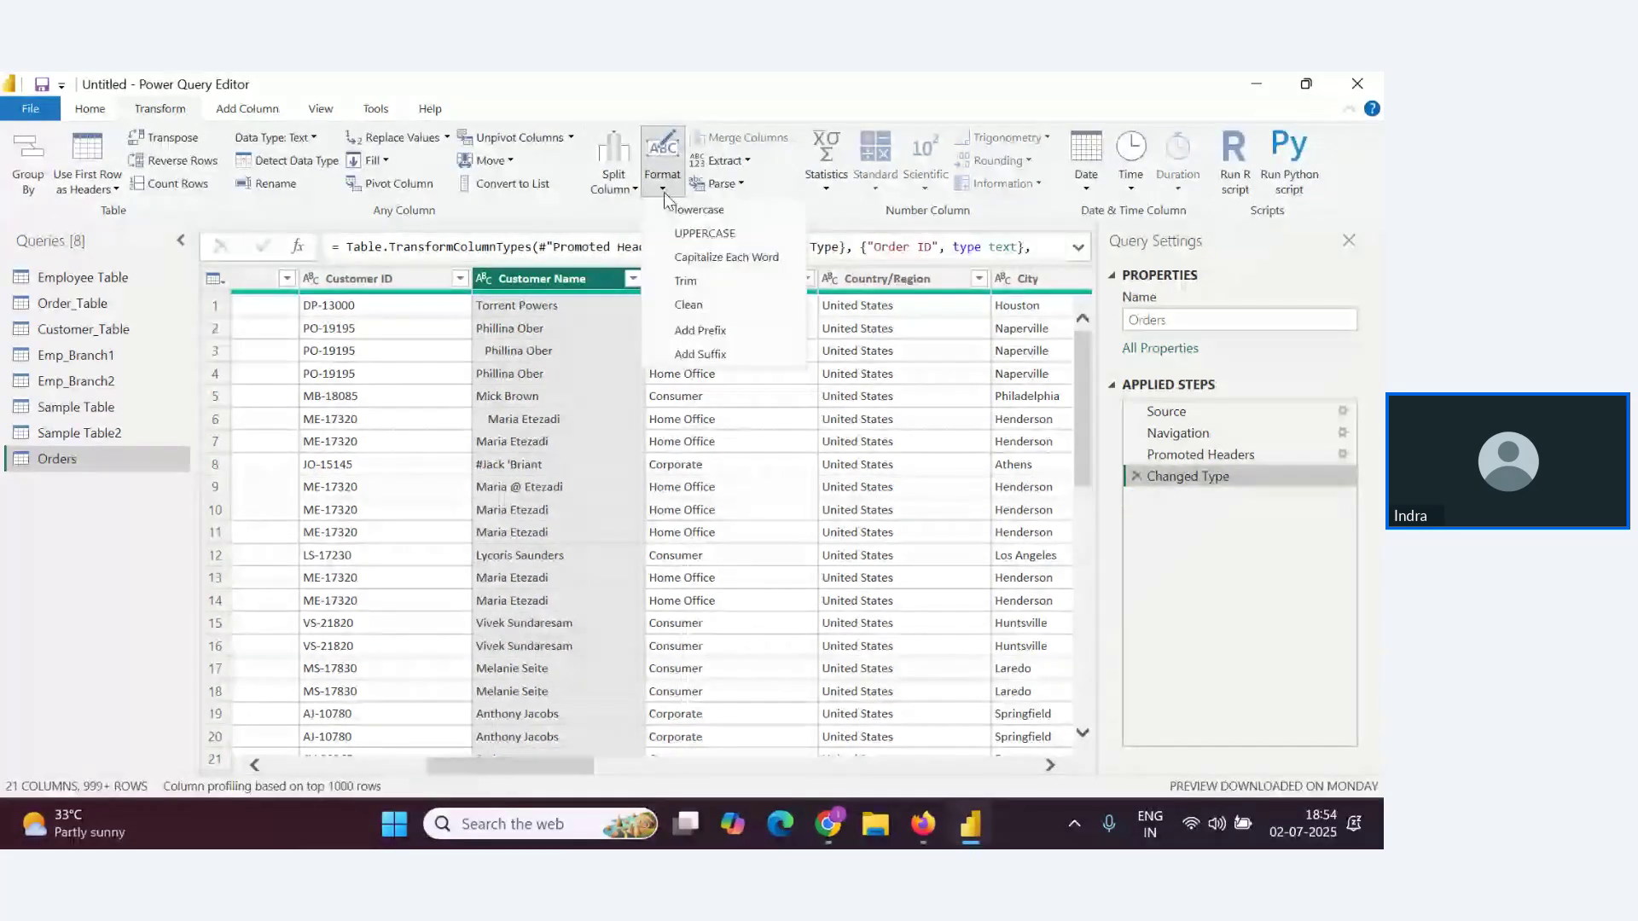
click(705, 233)
Switch to the Zoho webinar, read the latest attendee questions in the Q&A, and return to Power Query Editor
key(alt+Tab)
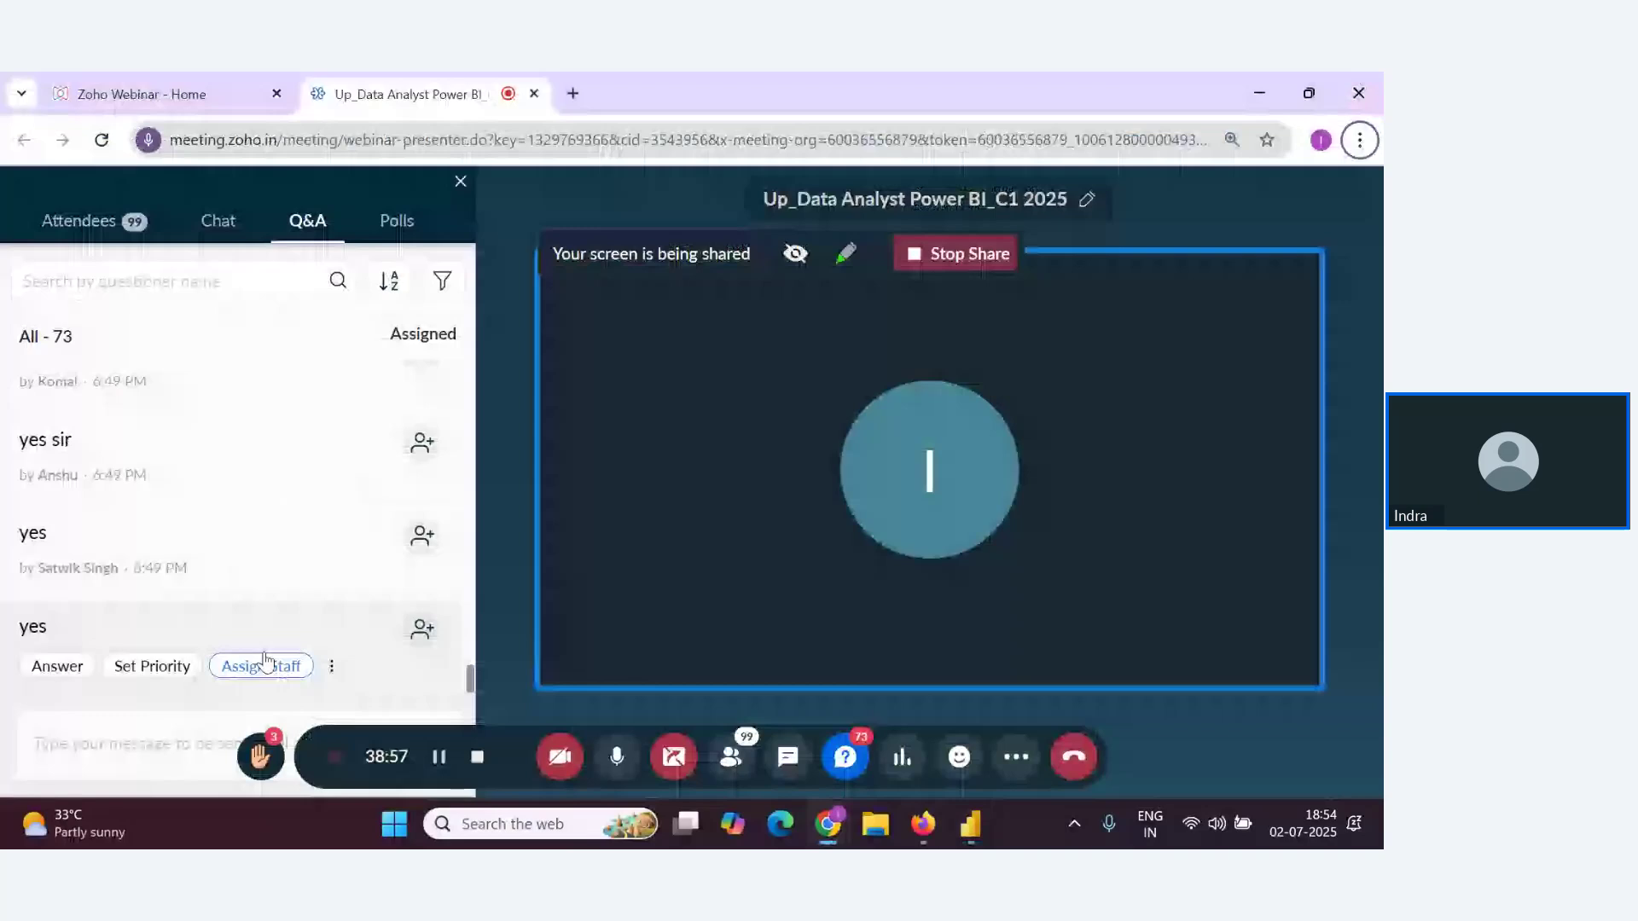
scroll(301, 628, down, 2)
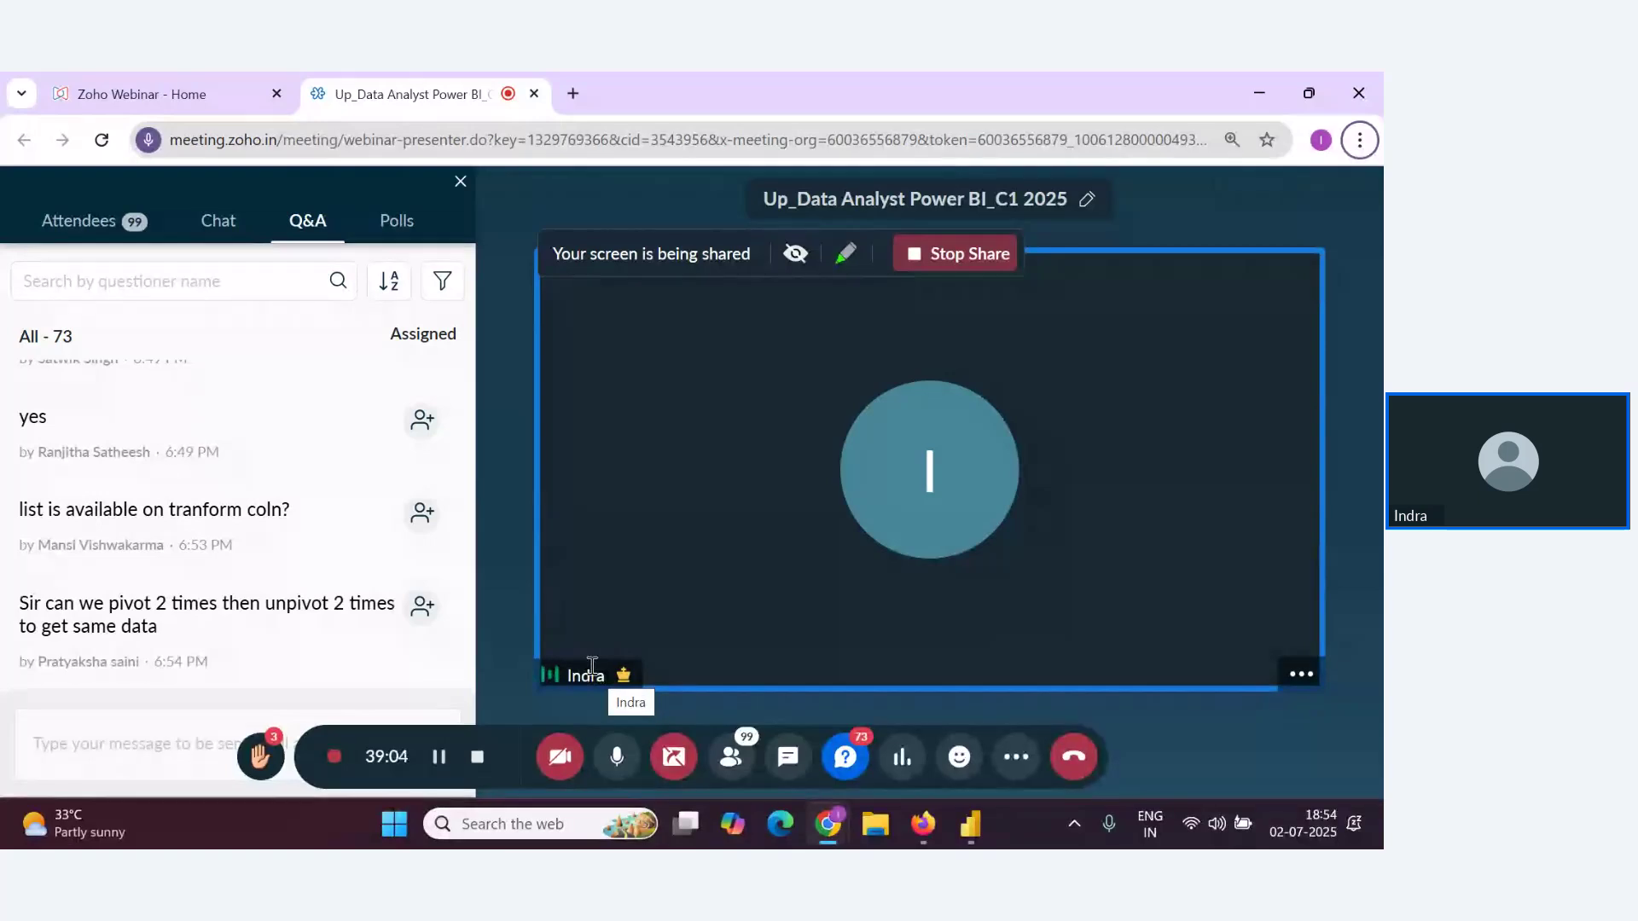
mouse_move(426, 633)
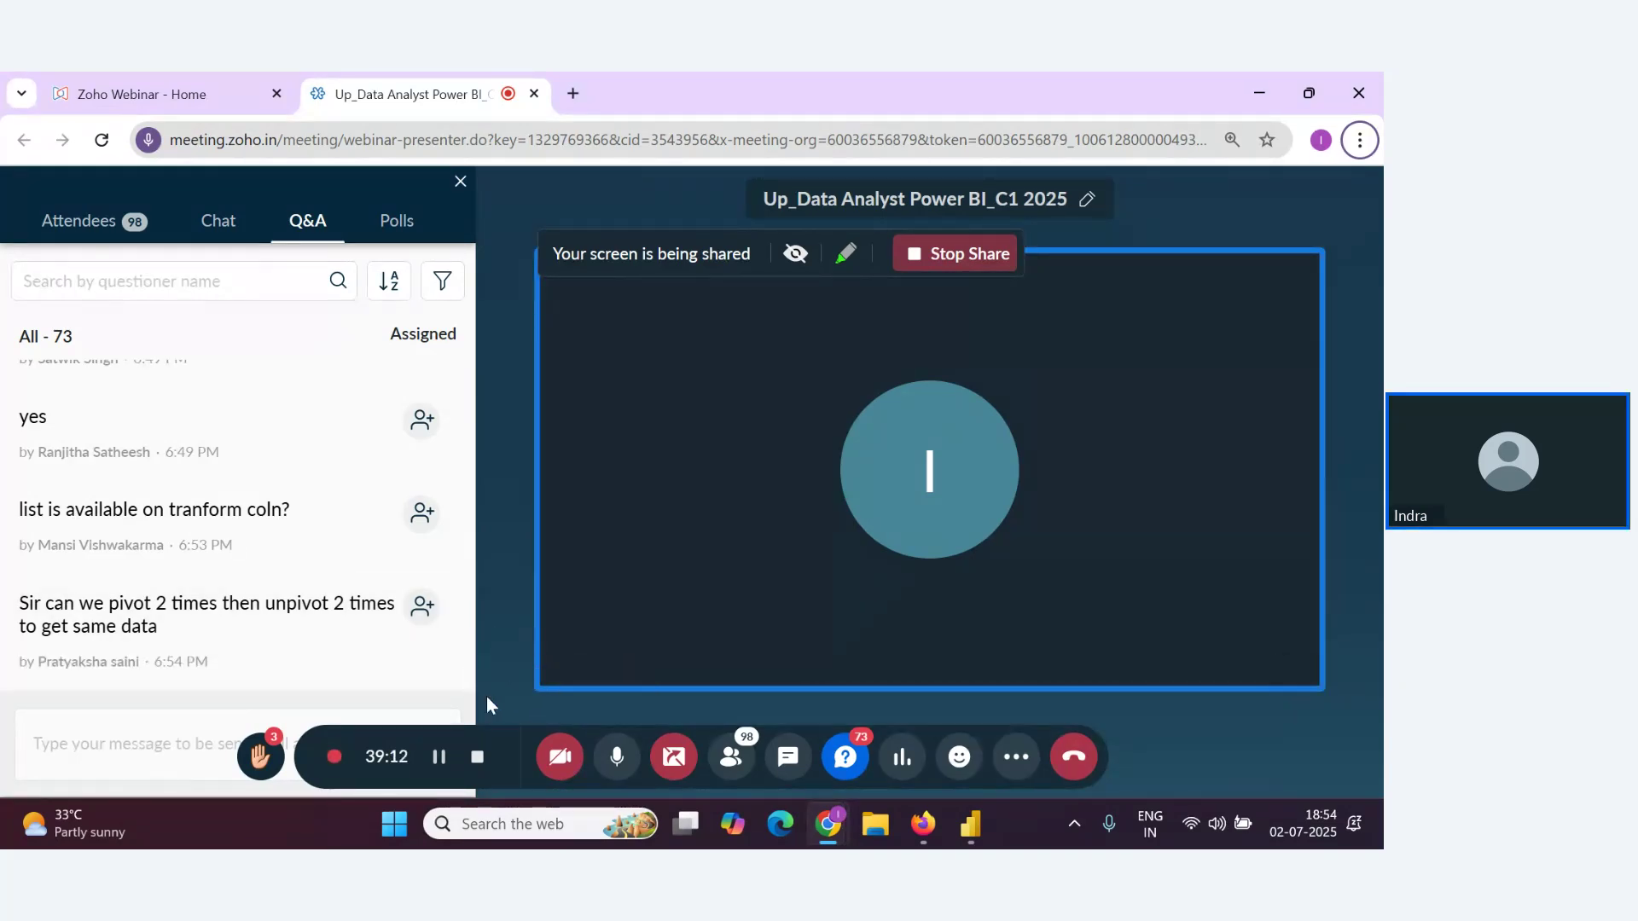
key(alt+Tab)
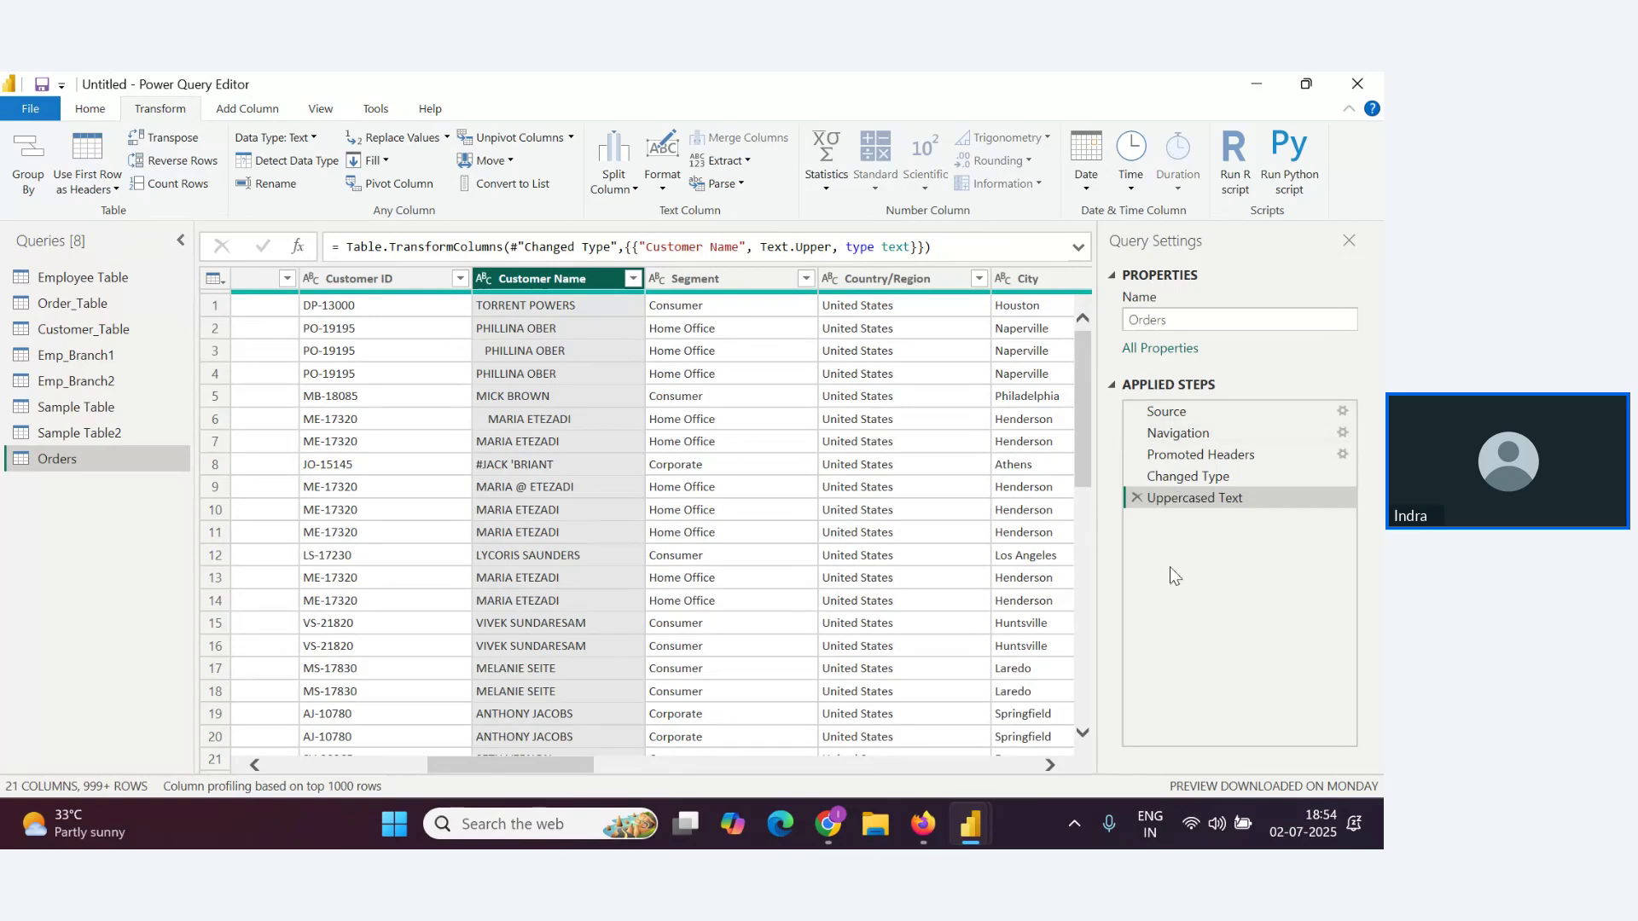
key(alt+Tab)
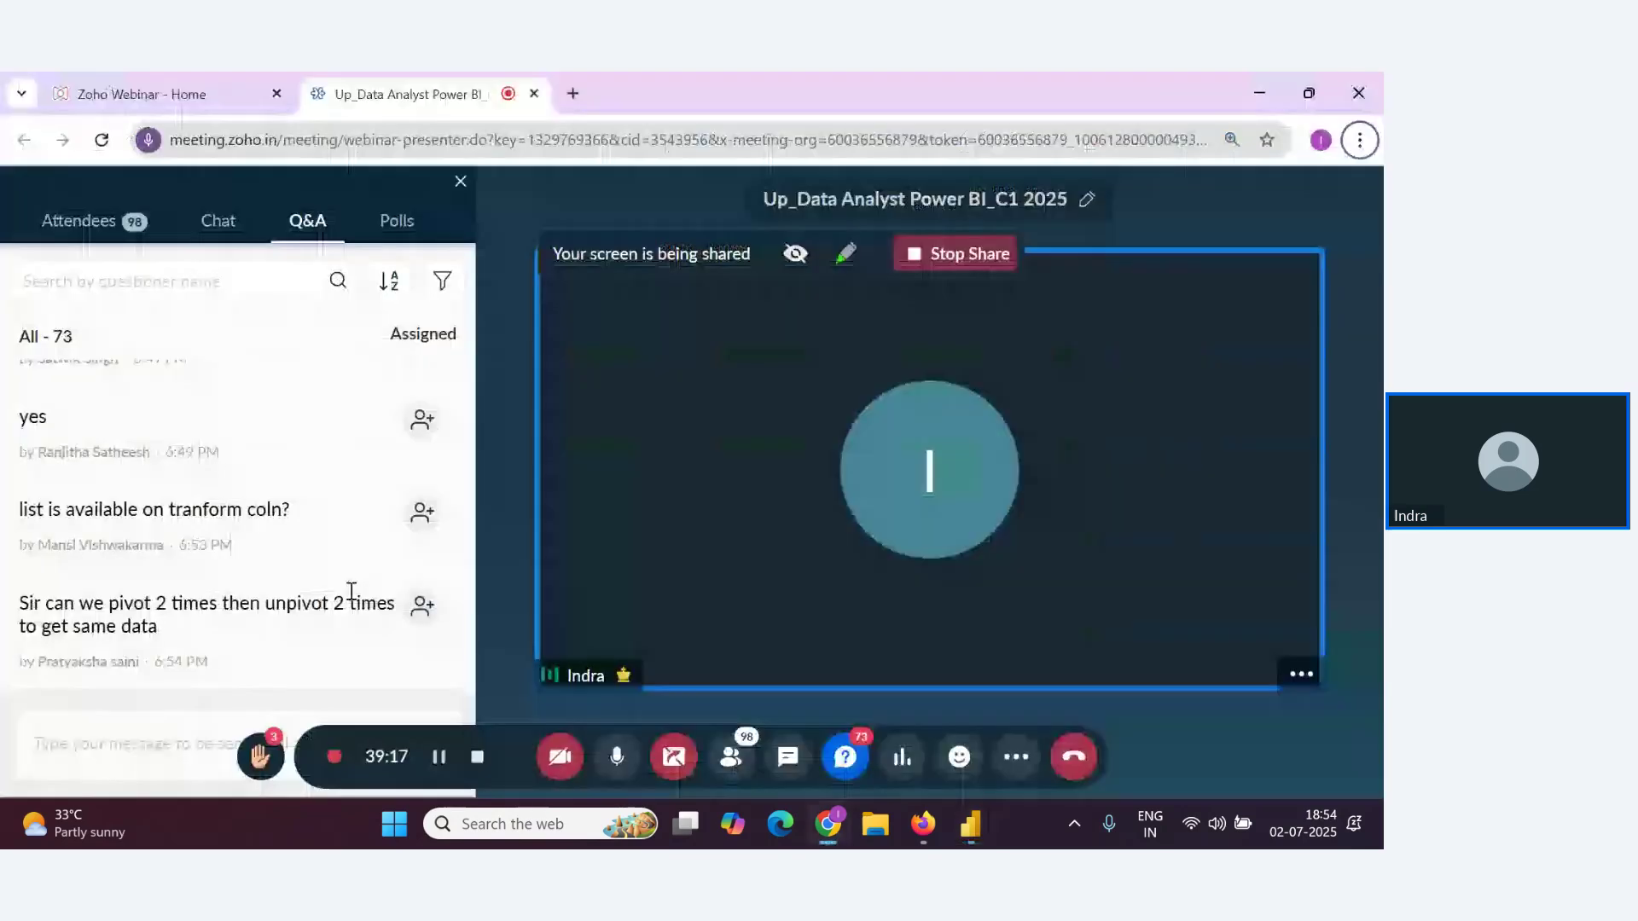
key(alt+Tab)
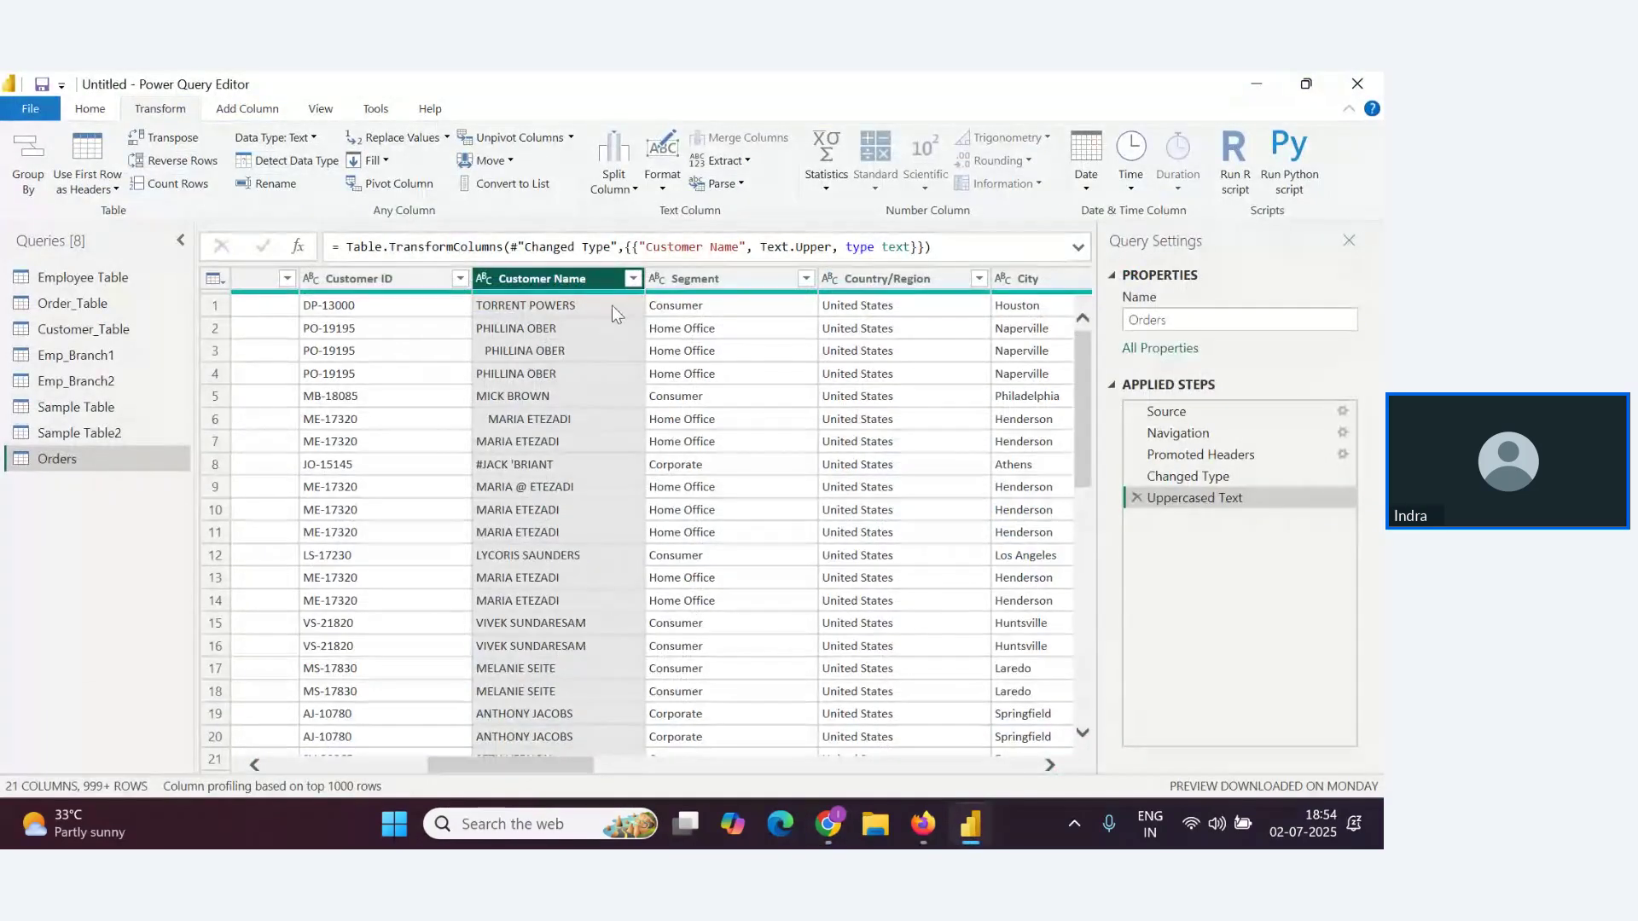
Delete the uppercase step from the Orders query's applied steps
click(659, 183)
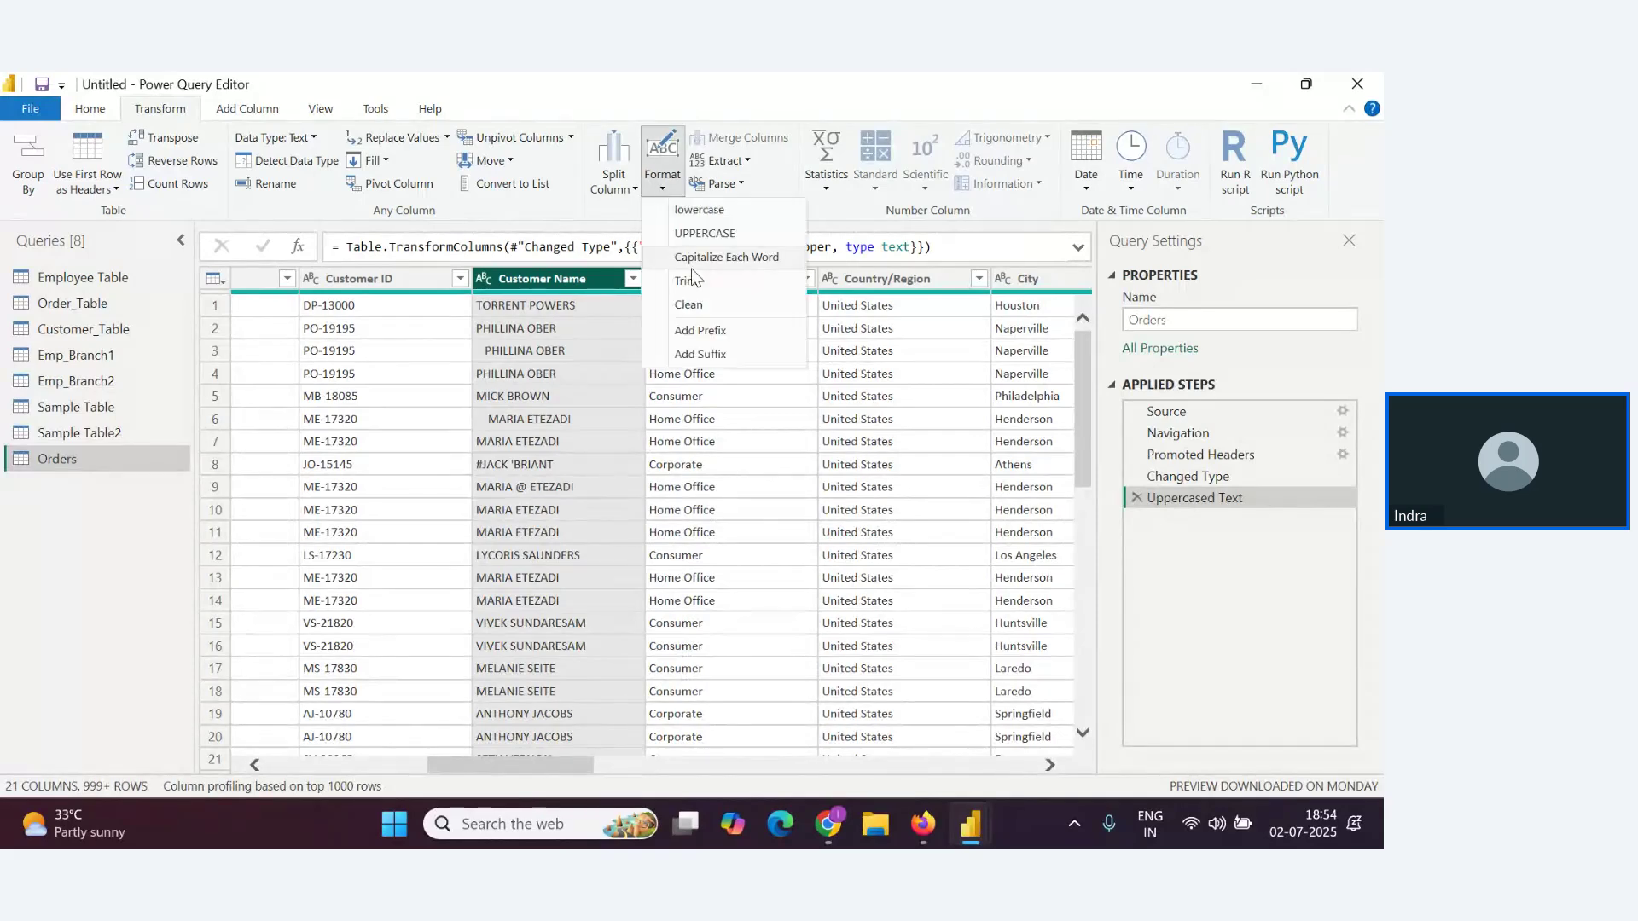
click(1139, 509)
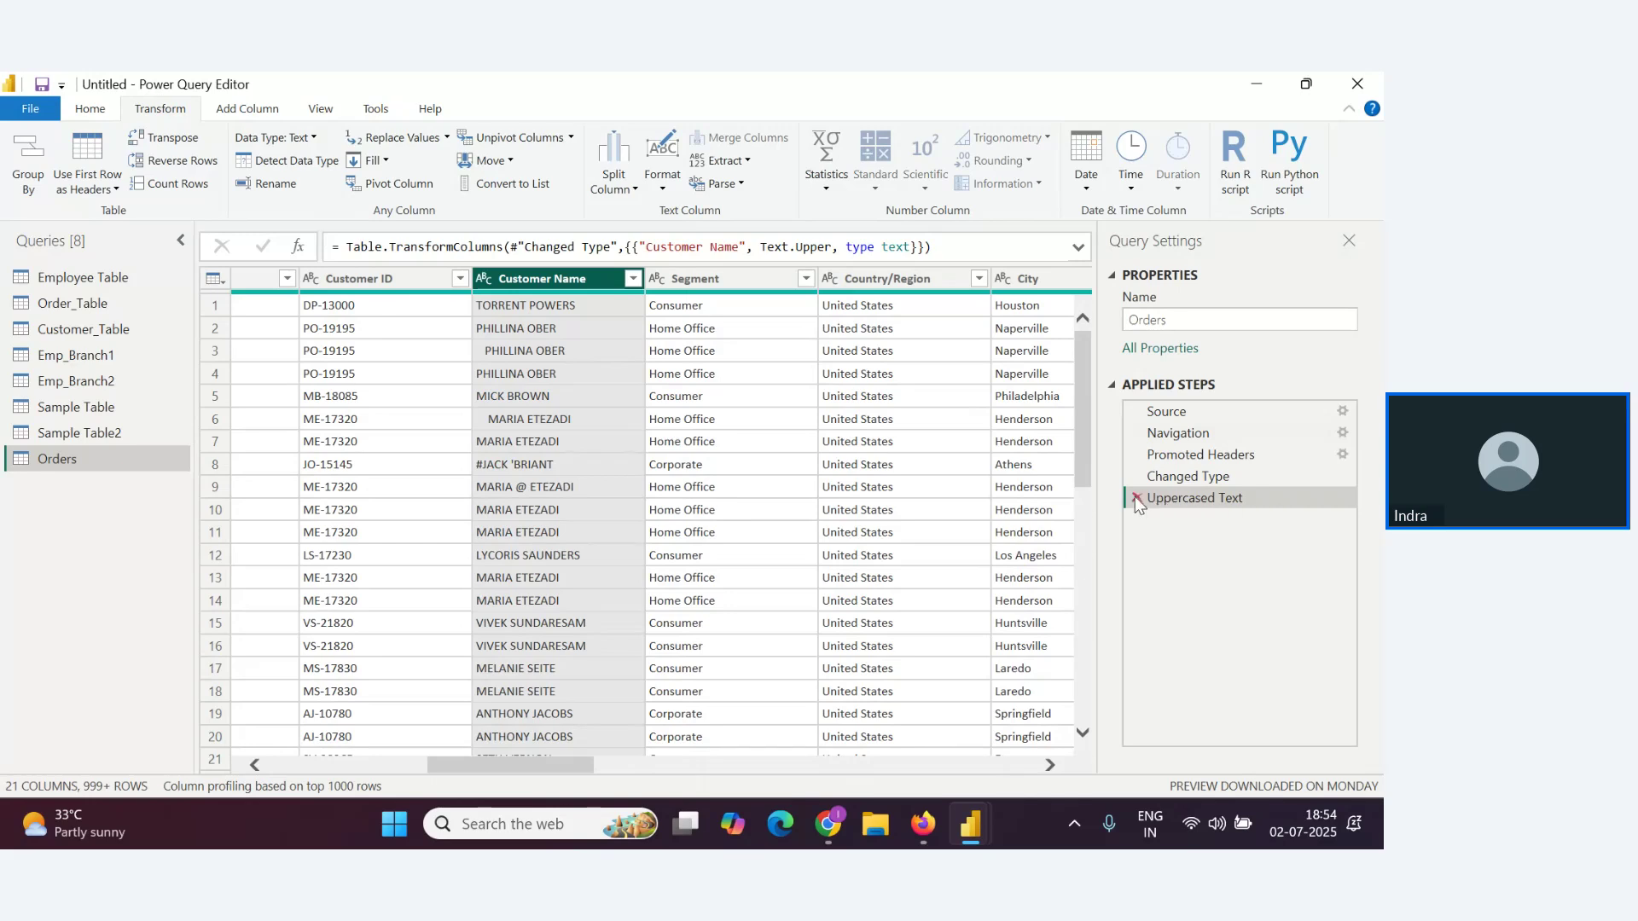
click(1136, 498)
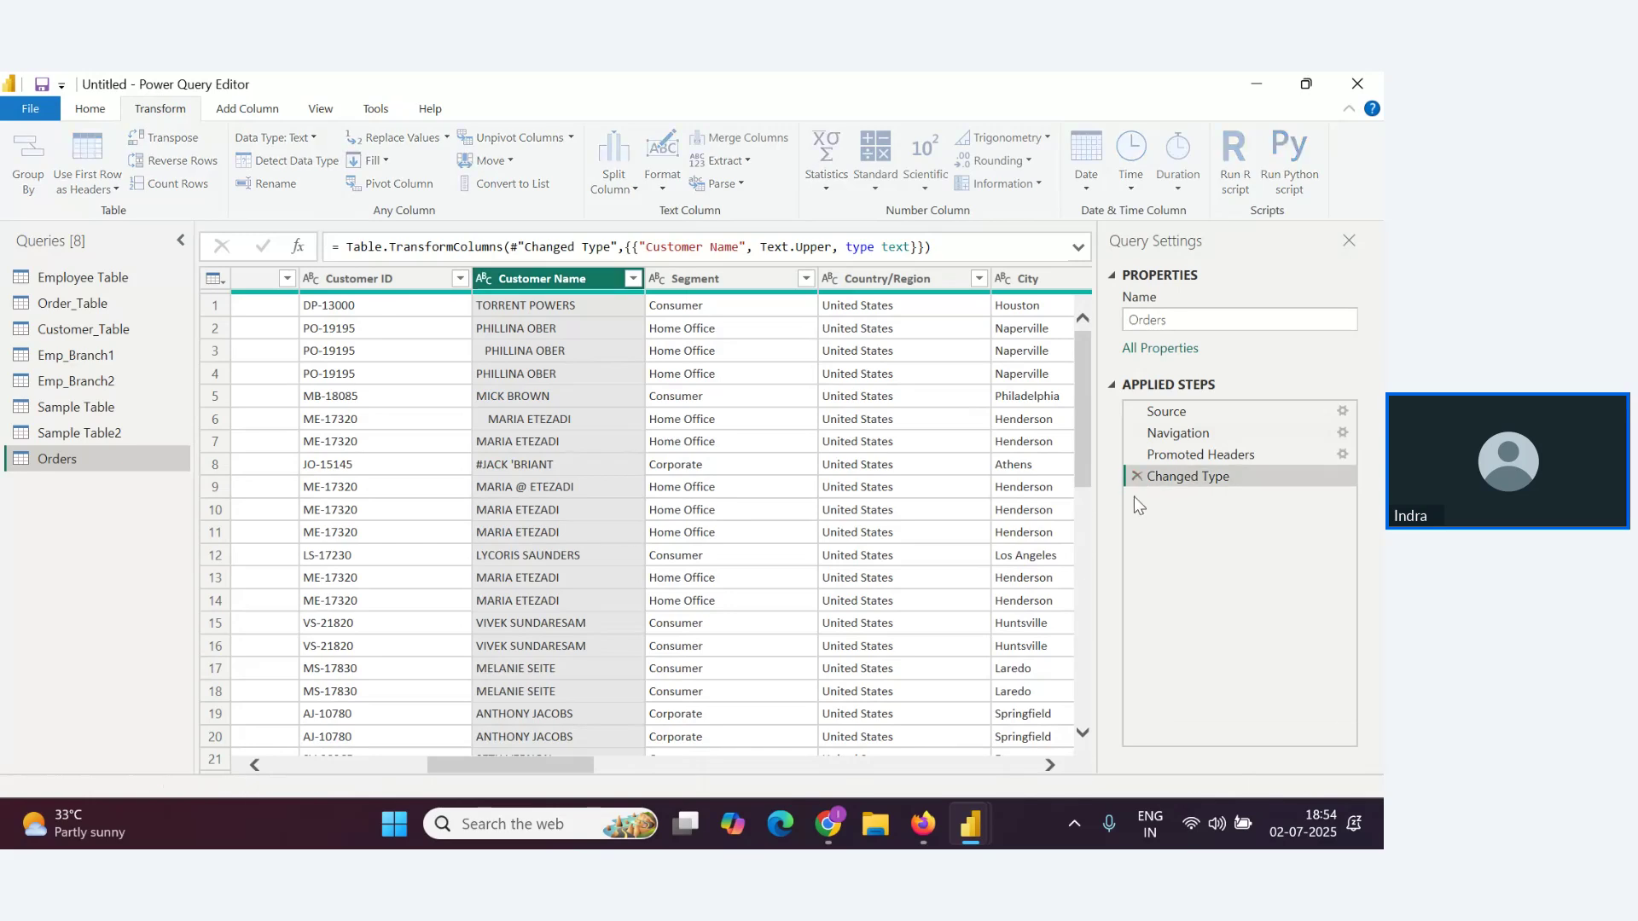
Apply Capitalize Each Word to the Customer Name column, and delete that applied step again
click(664, 175)
click(707, 264)
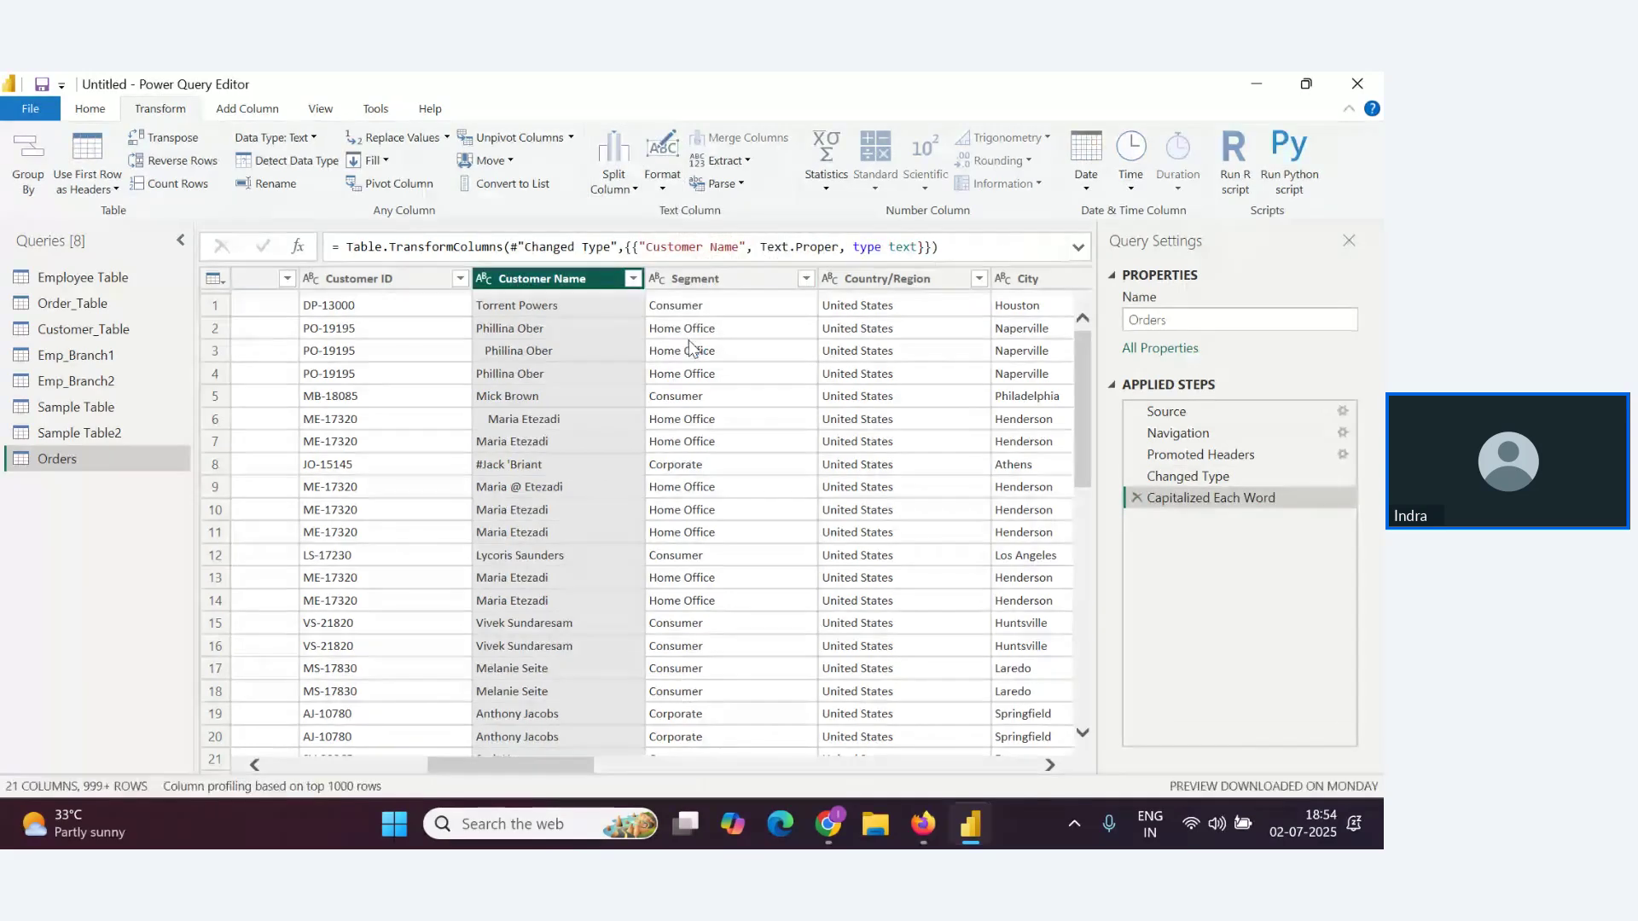
click(1136, 497)
Trim leading and trailing whitespace from the Customer Name column, and delete that applied step again
click(663, 170)
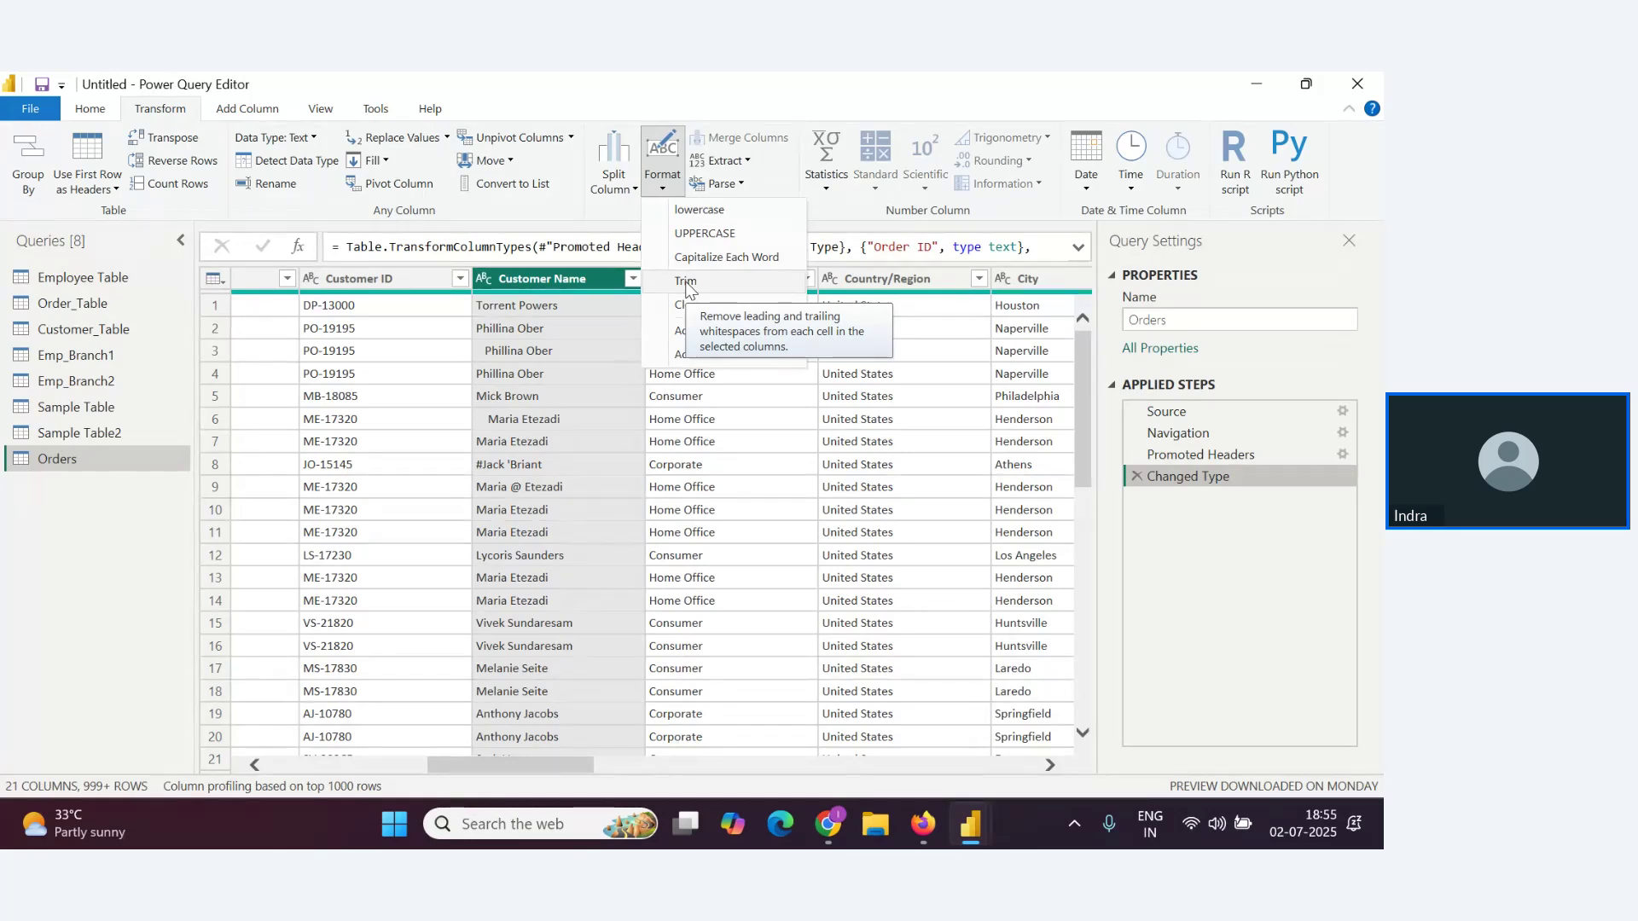
click(686, 281)
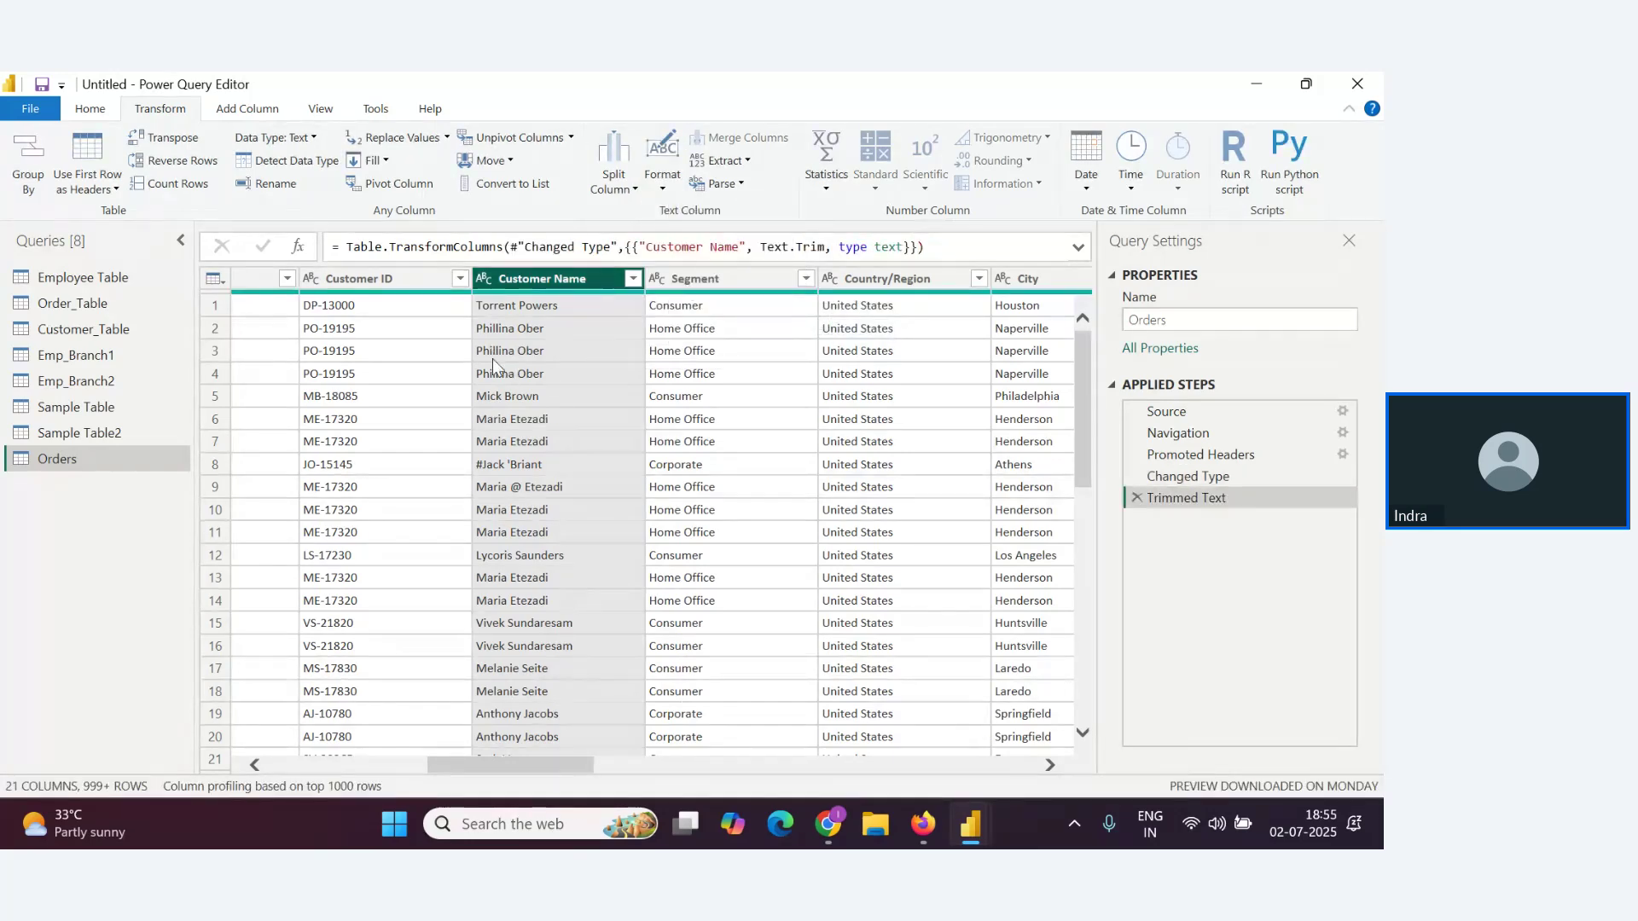
click(1137, 499)
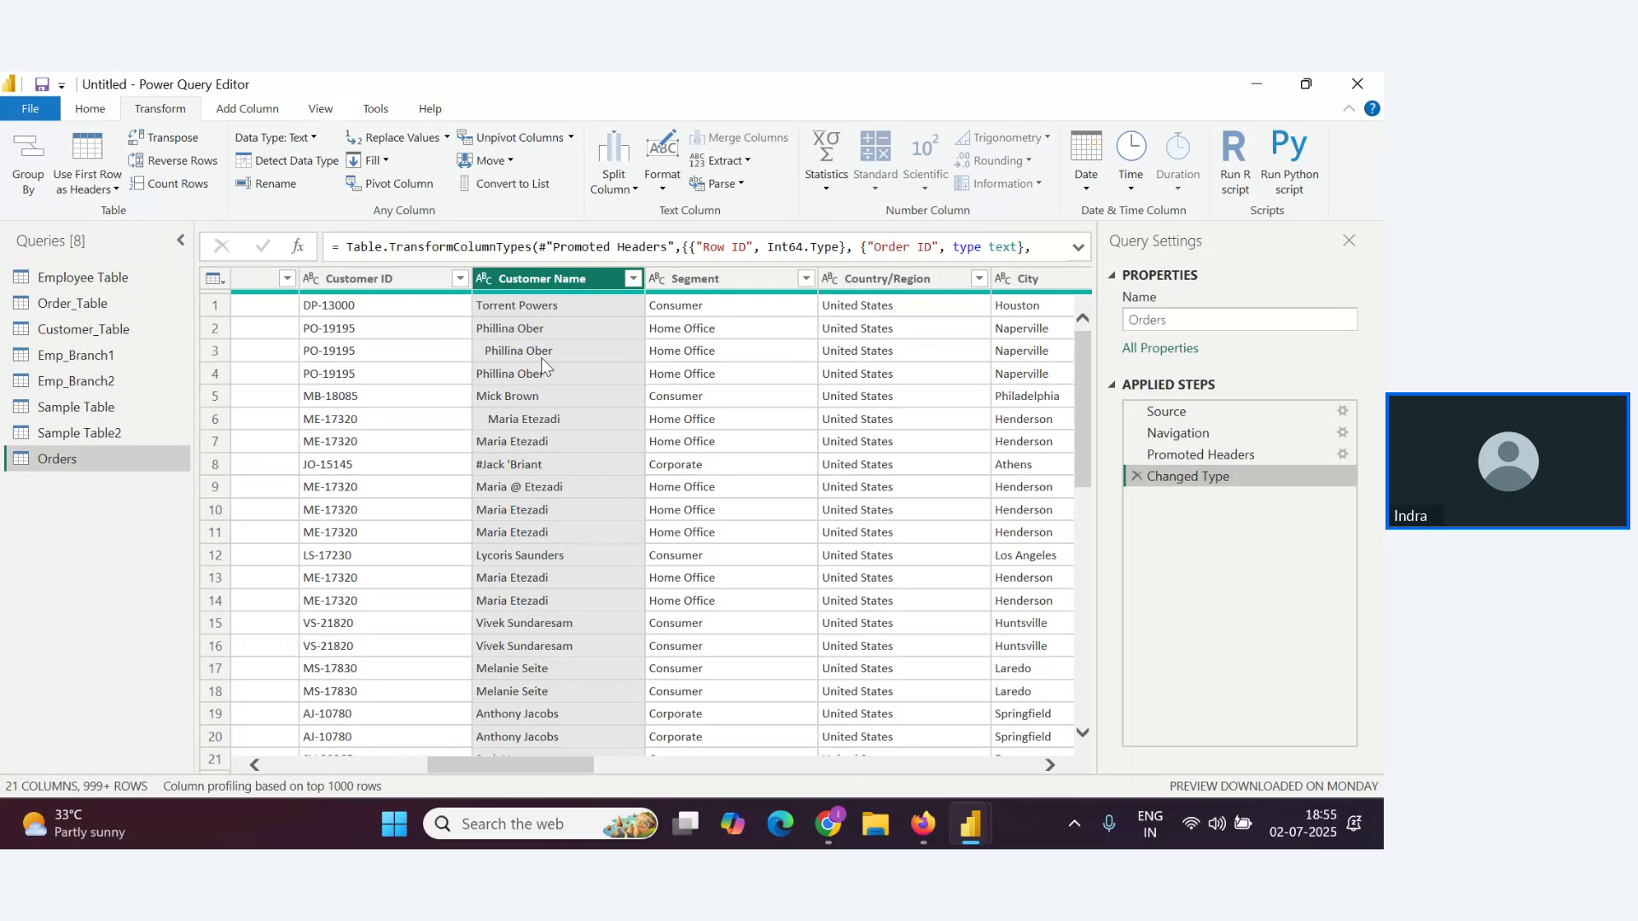
scroll(556, 471, down, 6)
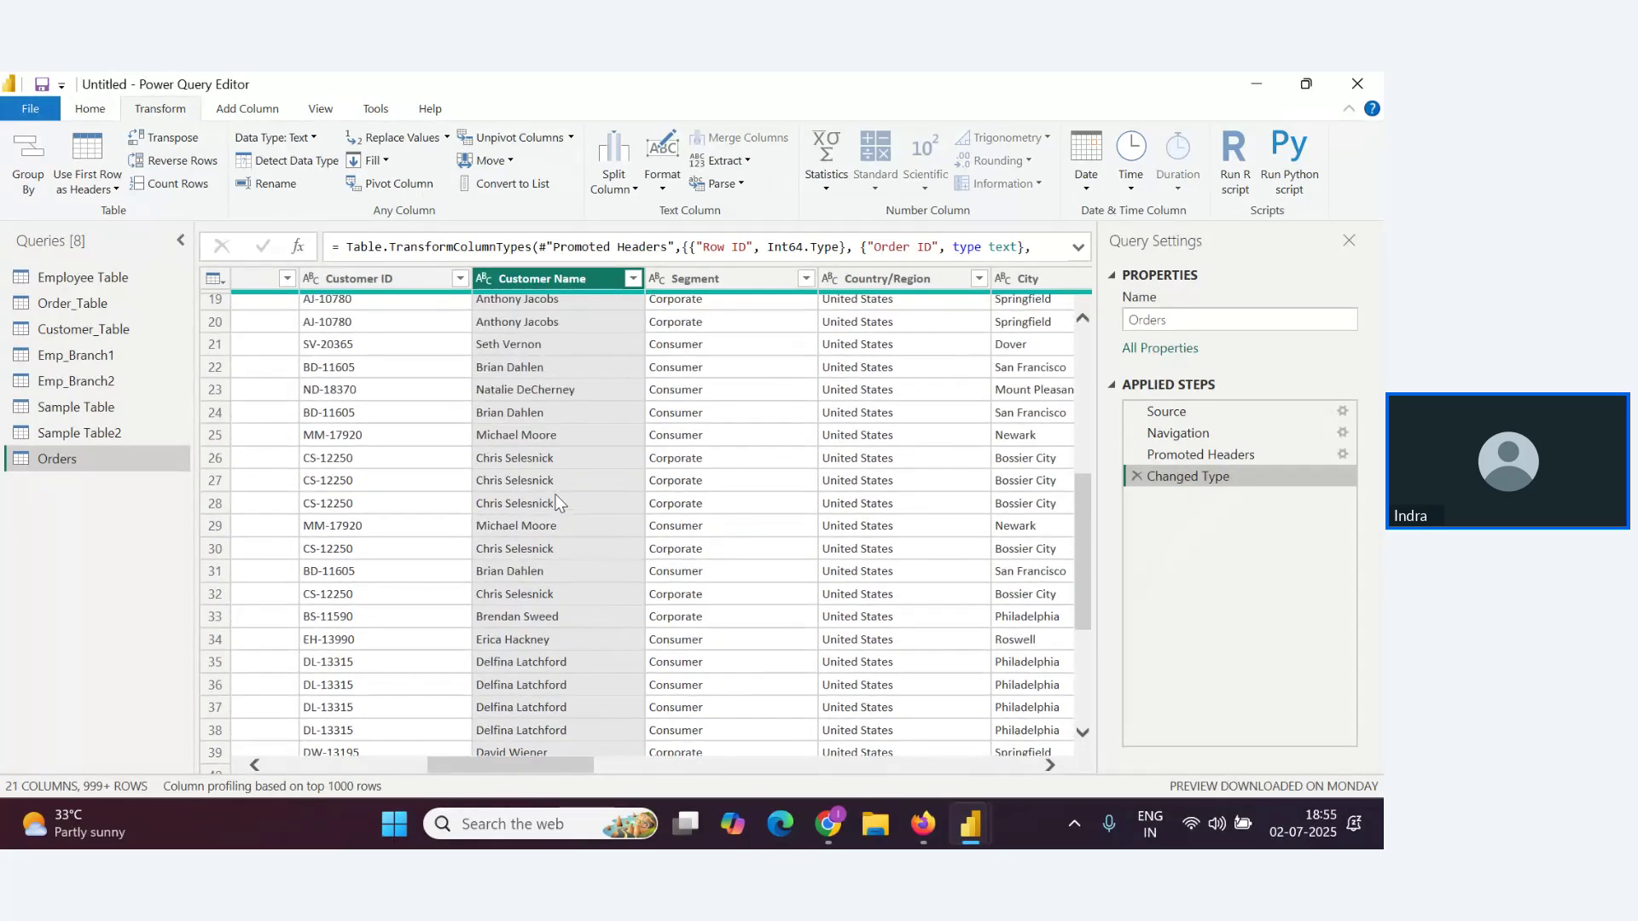
scroll(555, 502, up, 6)
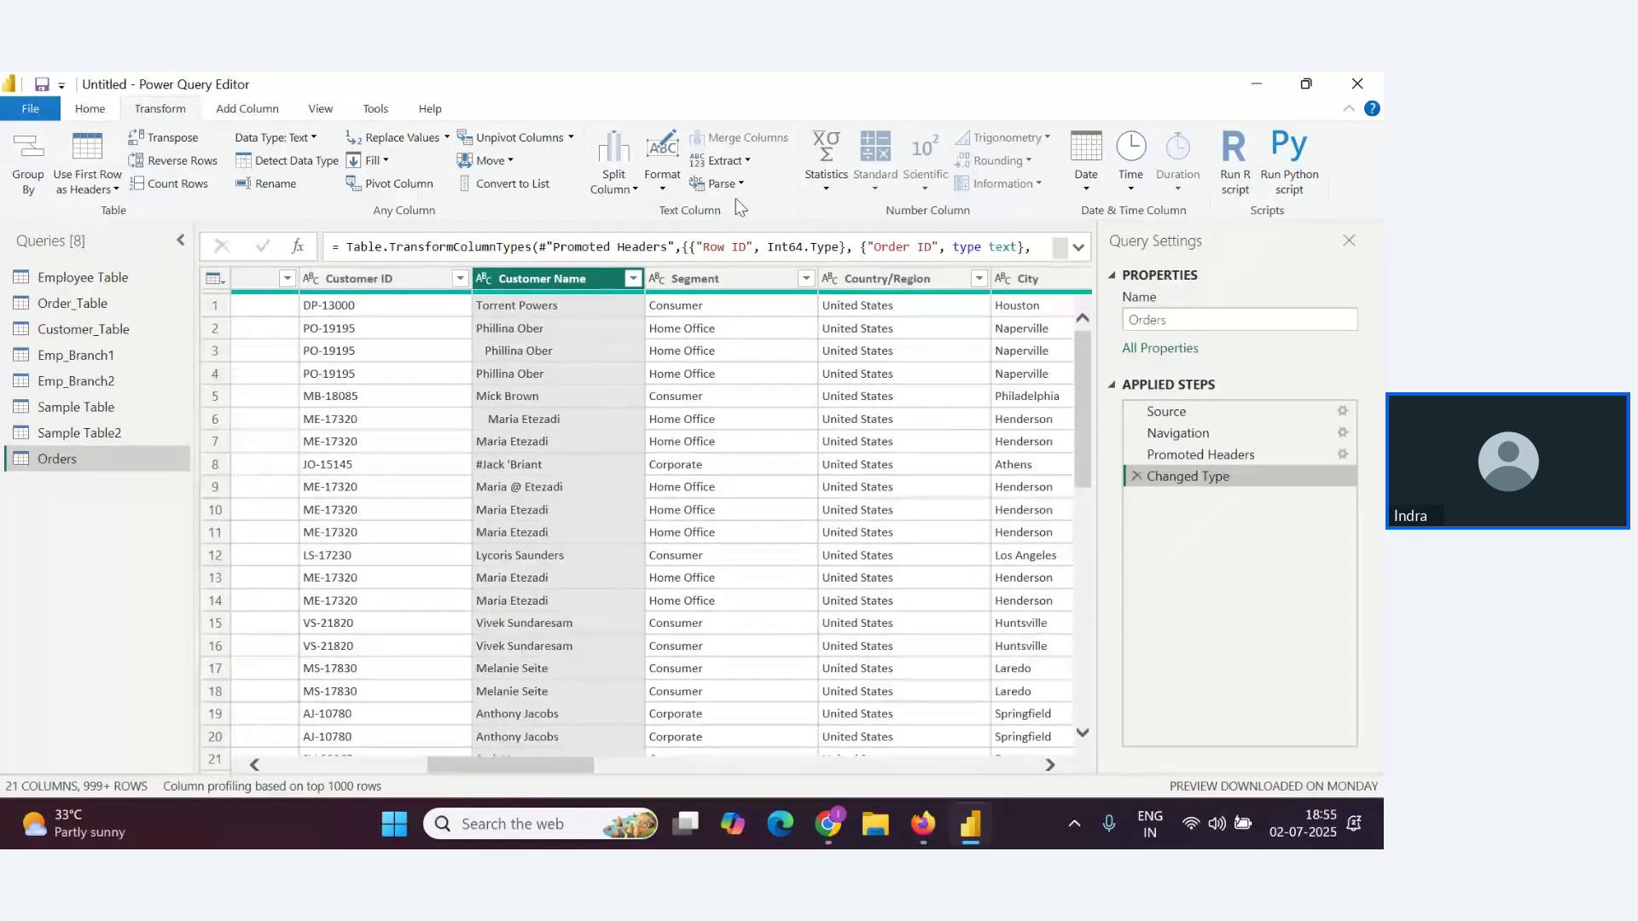
Trim leading and trailing whitespace from the Customer Name column of the Orders query
click(663, 179)
click(712, 280)
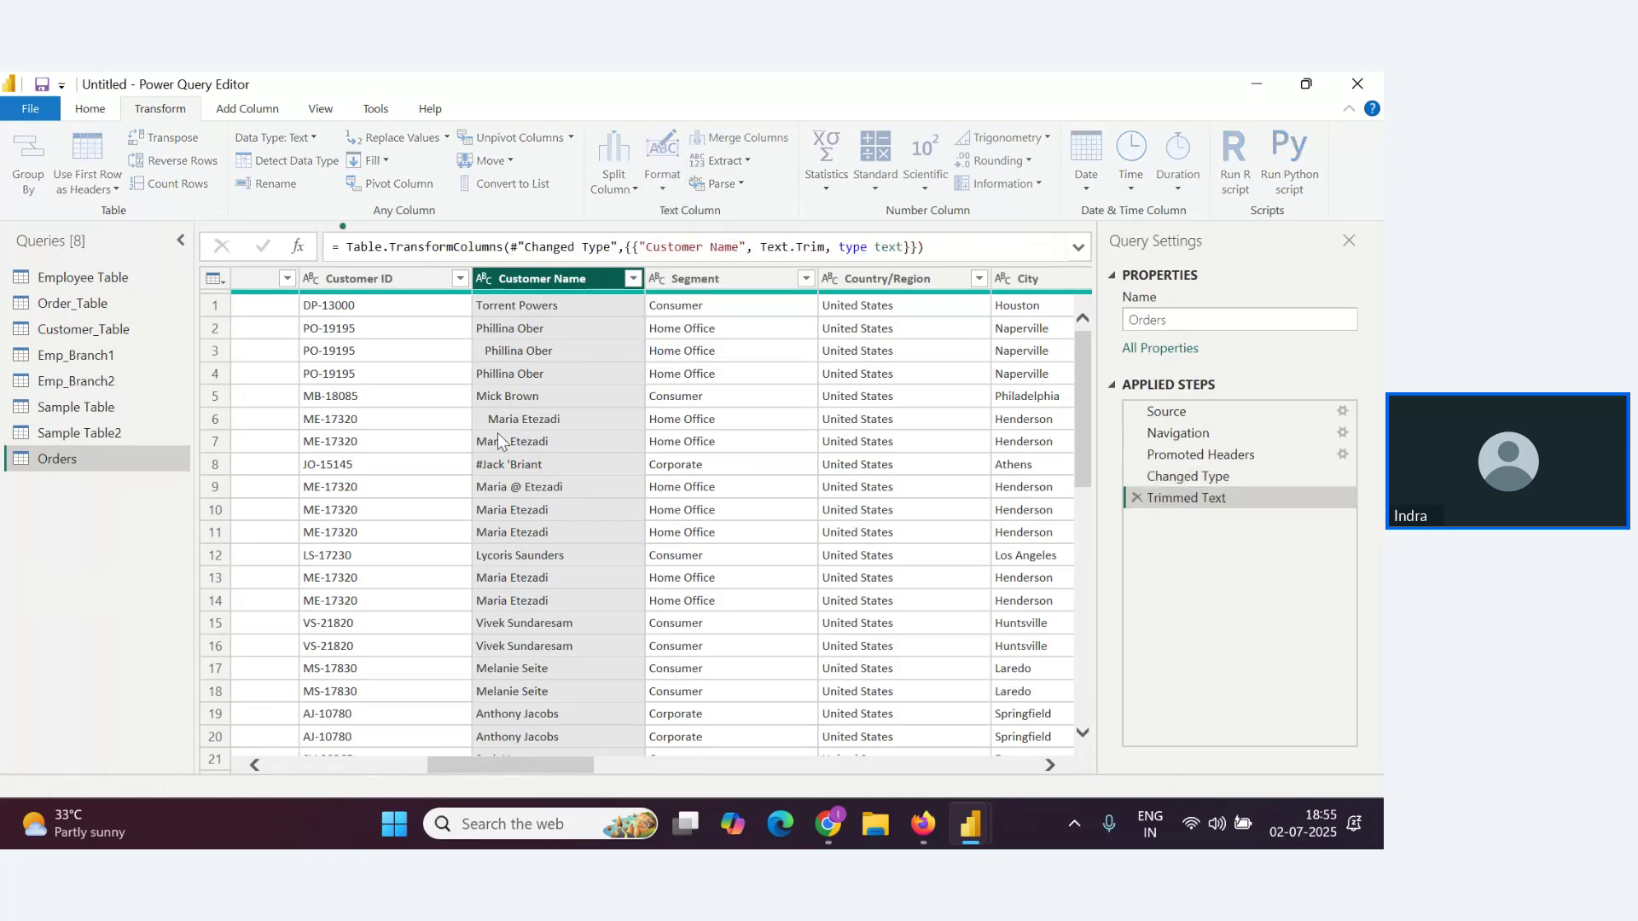
Switch to the Zoho webinar, check the Q&A for new attendee questions, and return to Power Query Editor
key(alt+Tab)
scroll(330, 596, up, 3)
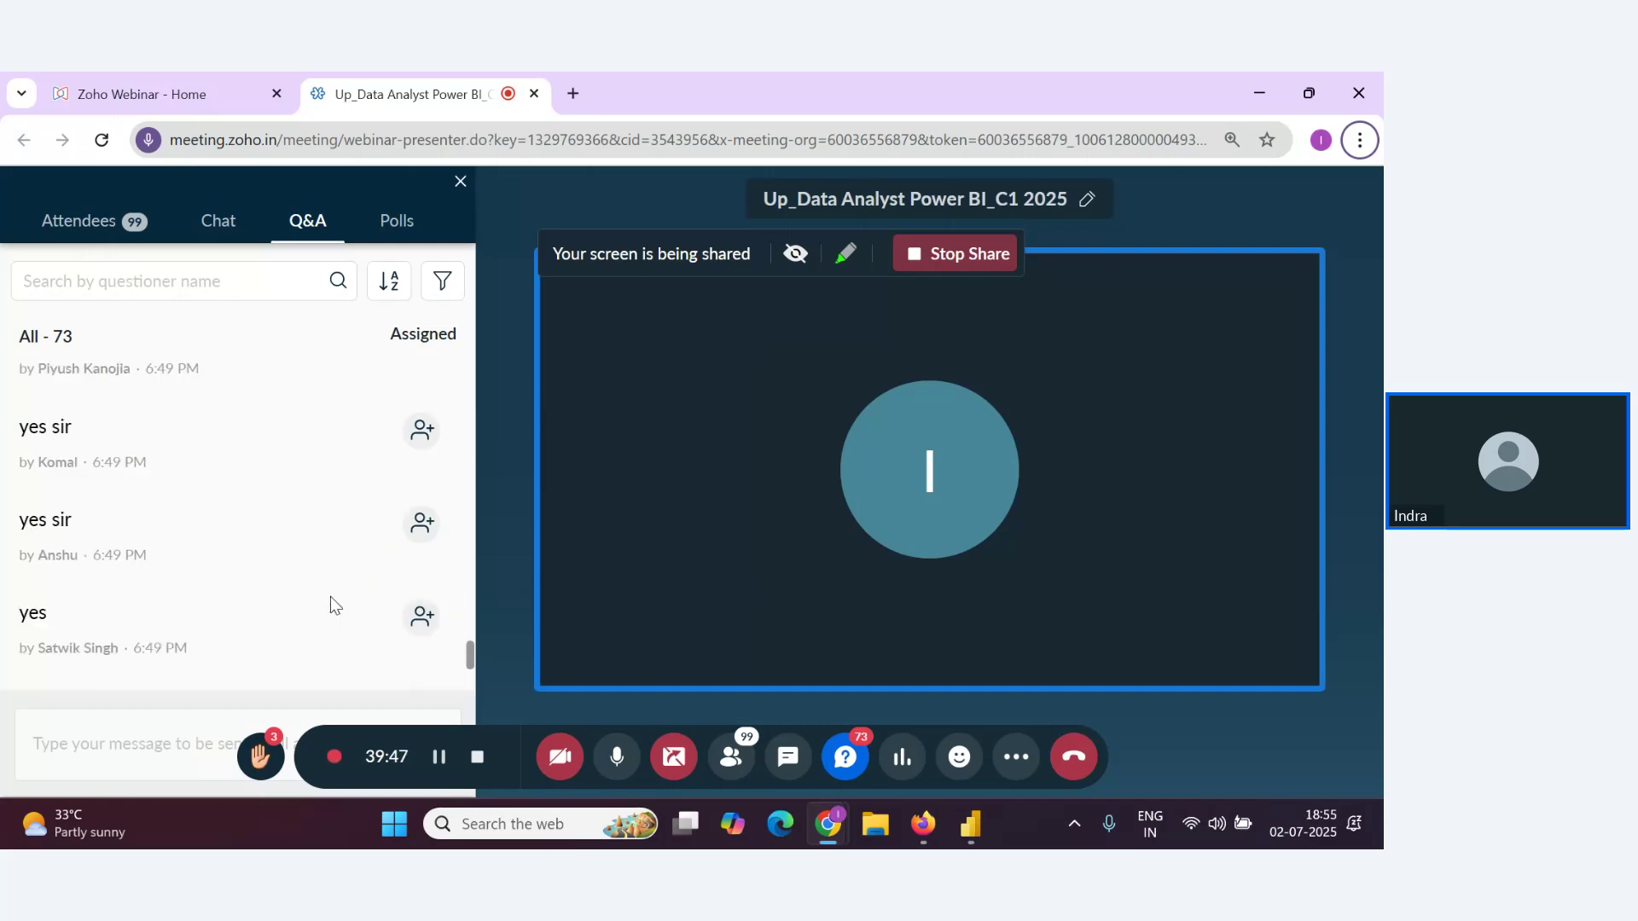
scroll(367, 657, down, 3)
key(alt+Tab)
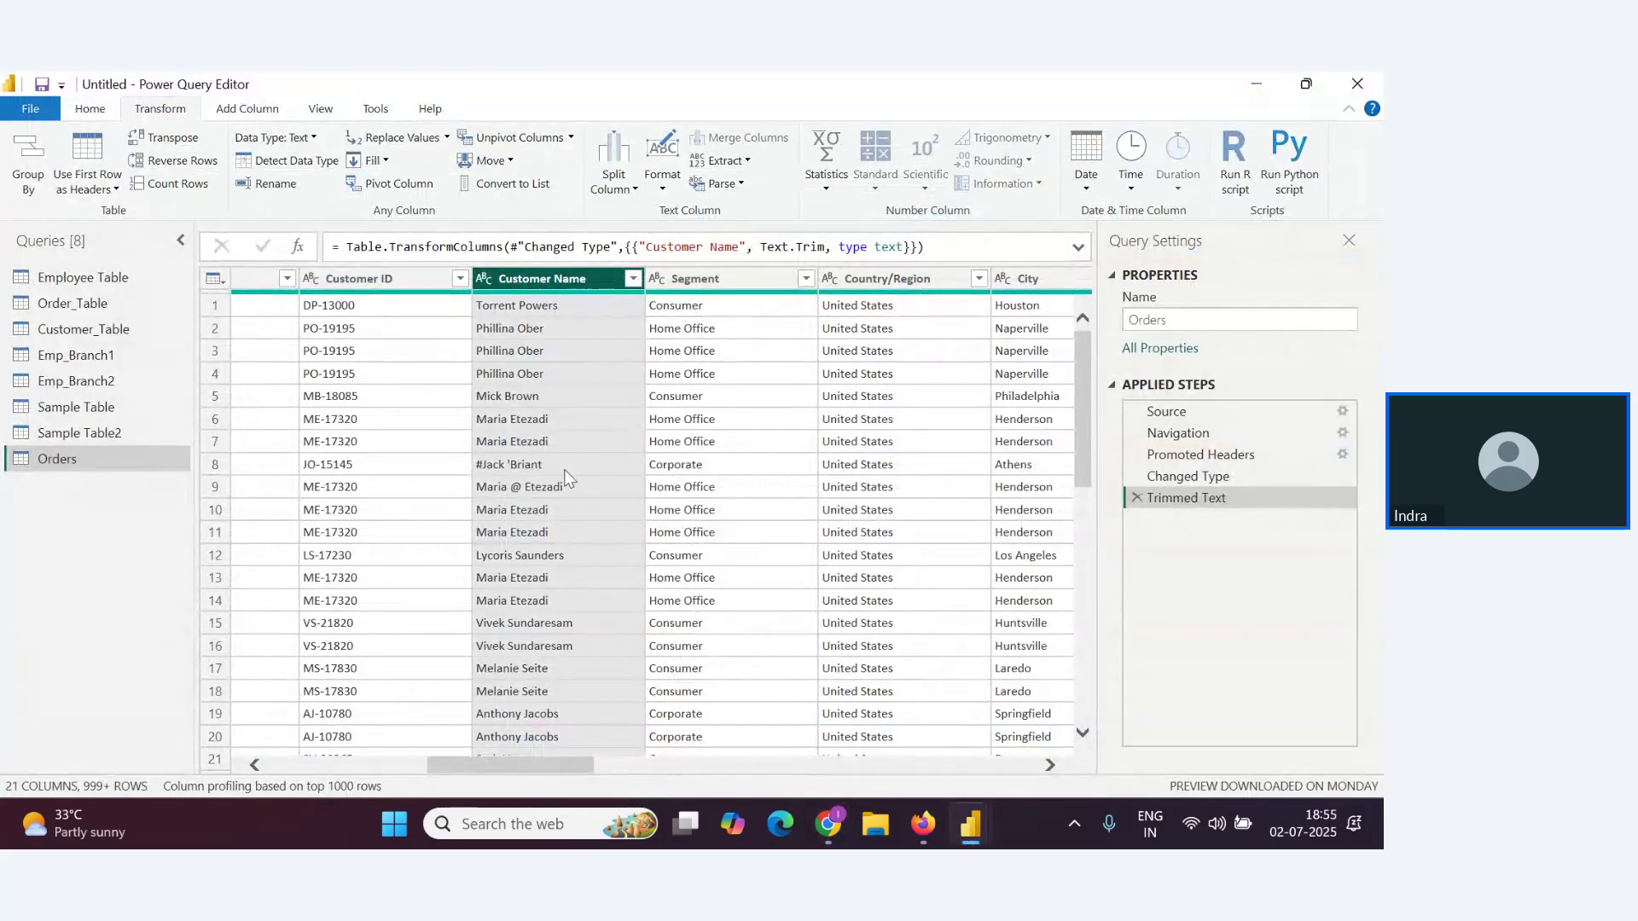
Clean non-printable characters from the Customer Name column, and view the description of the Clean format option
click(663, 167)
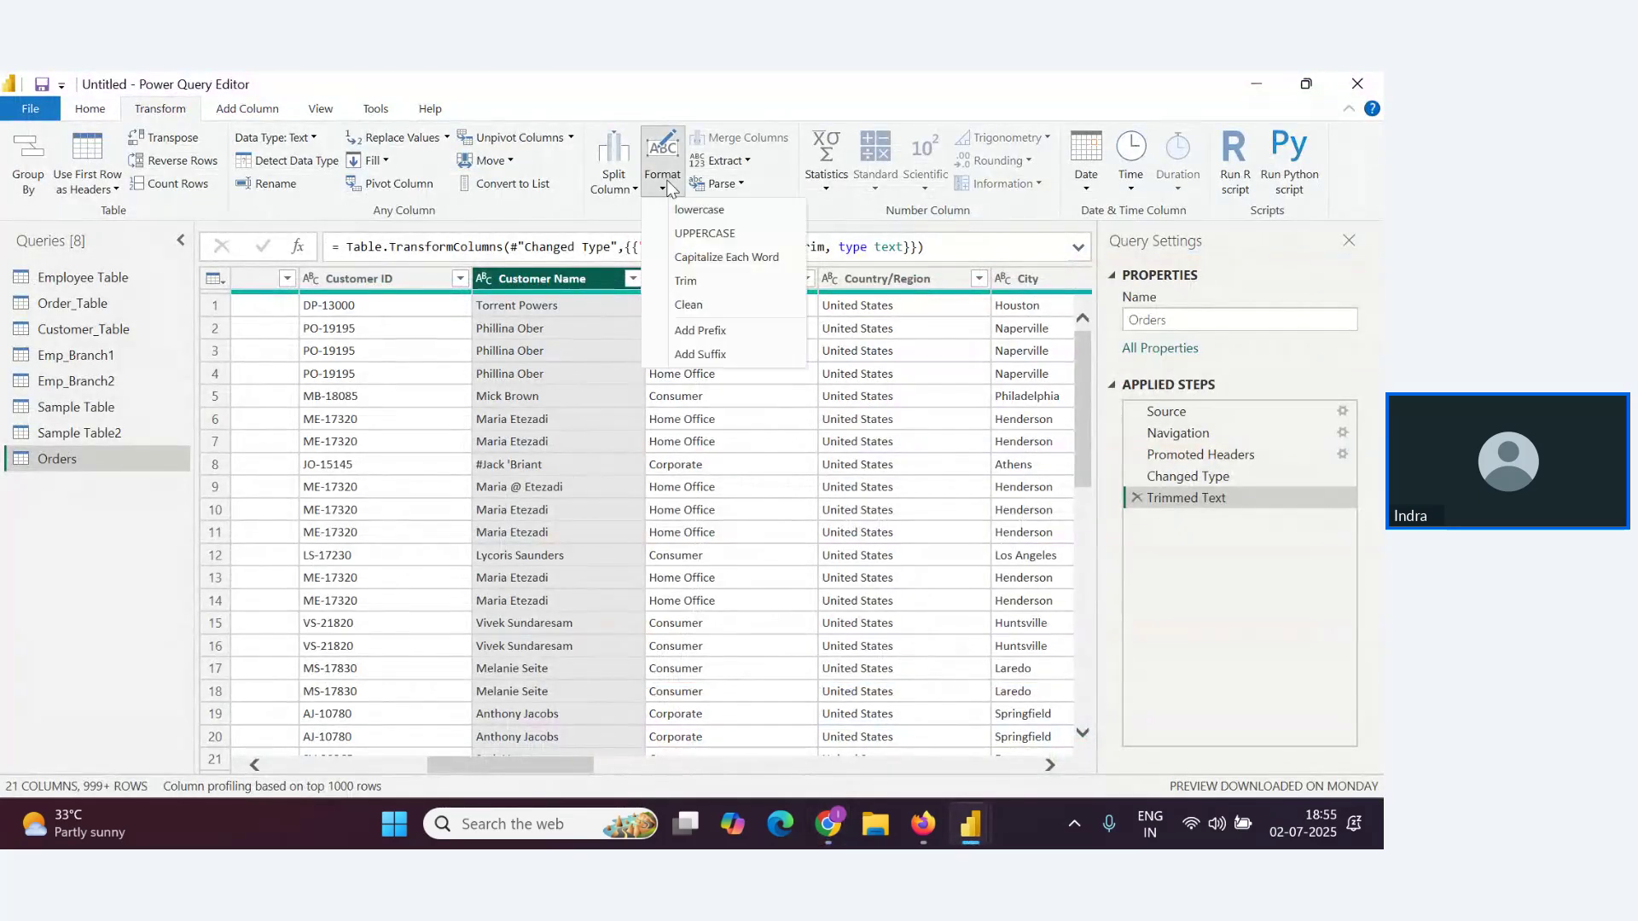
click(691, 307)
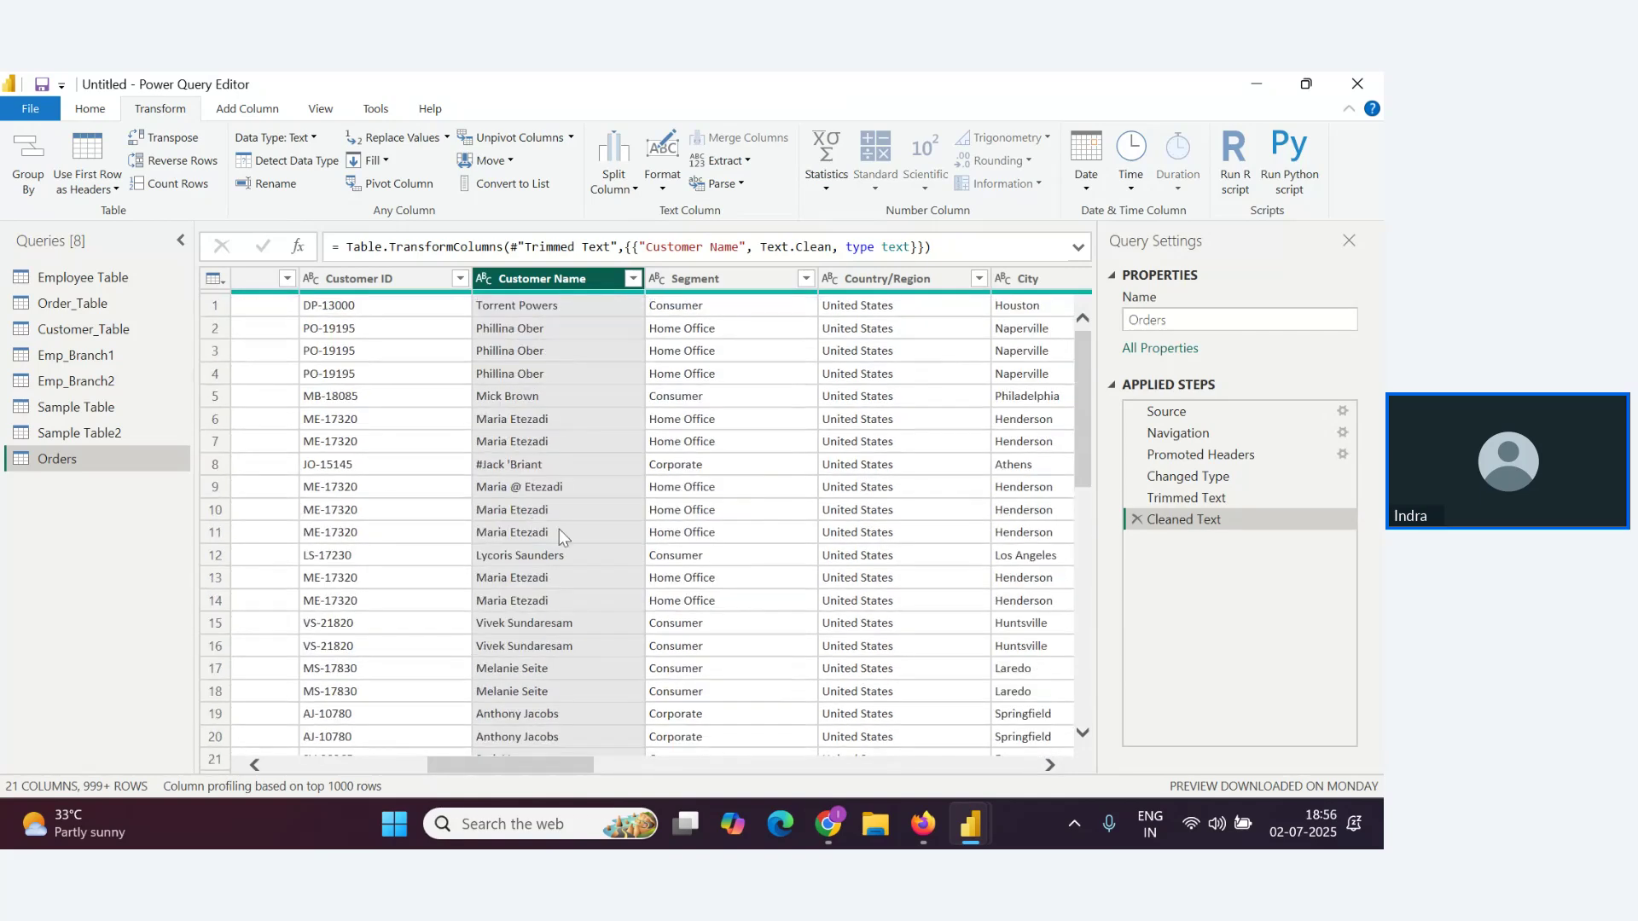
click(719, 184)
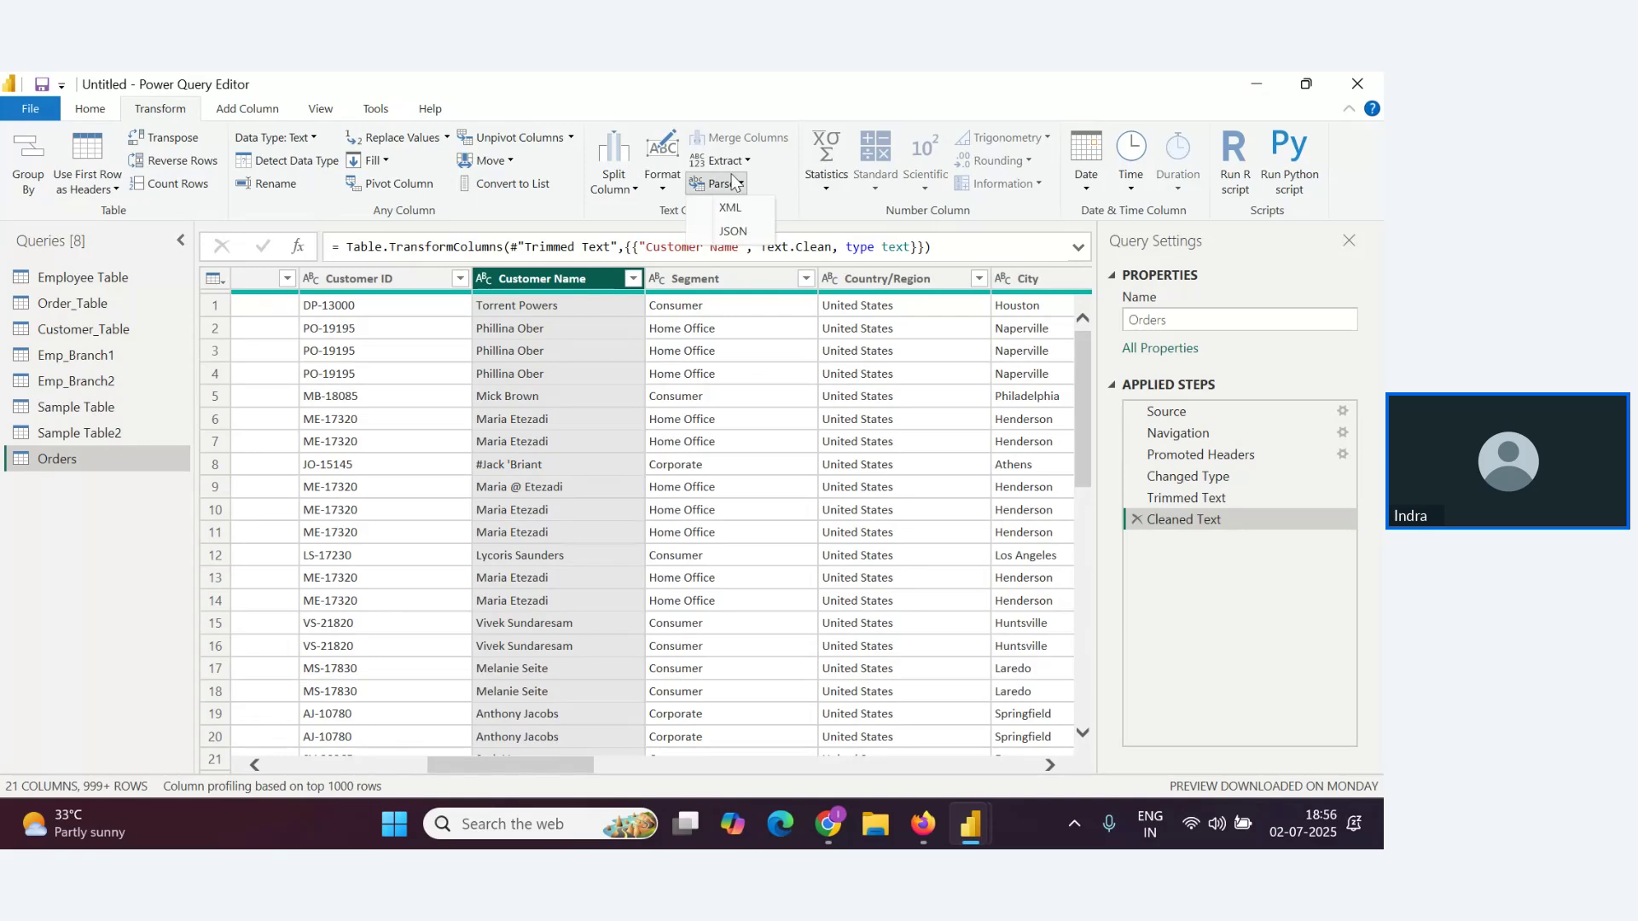
click(668, 185)
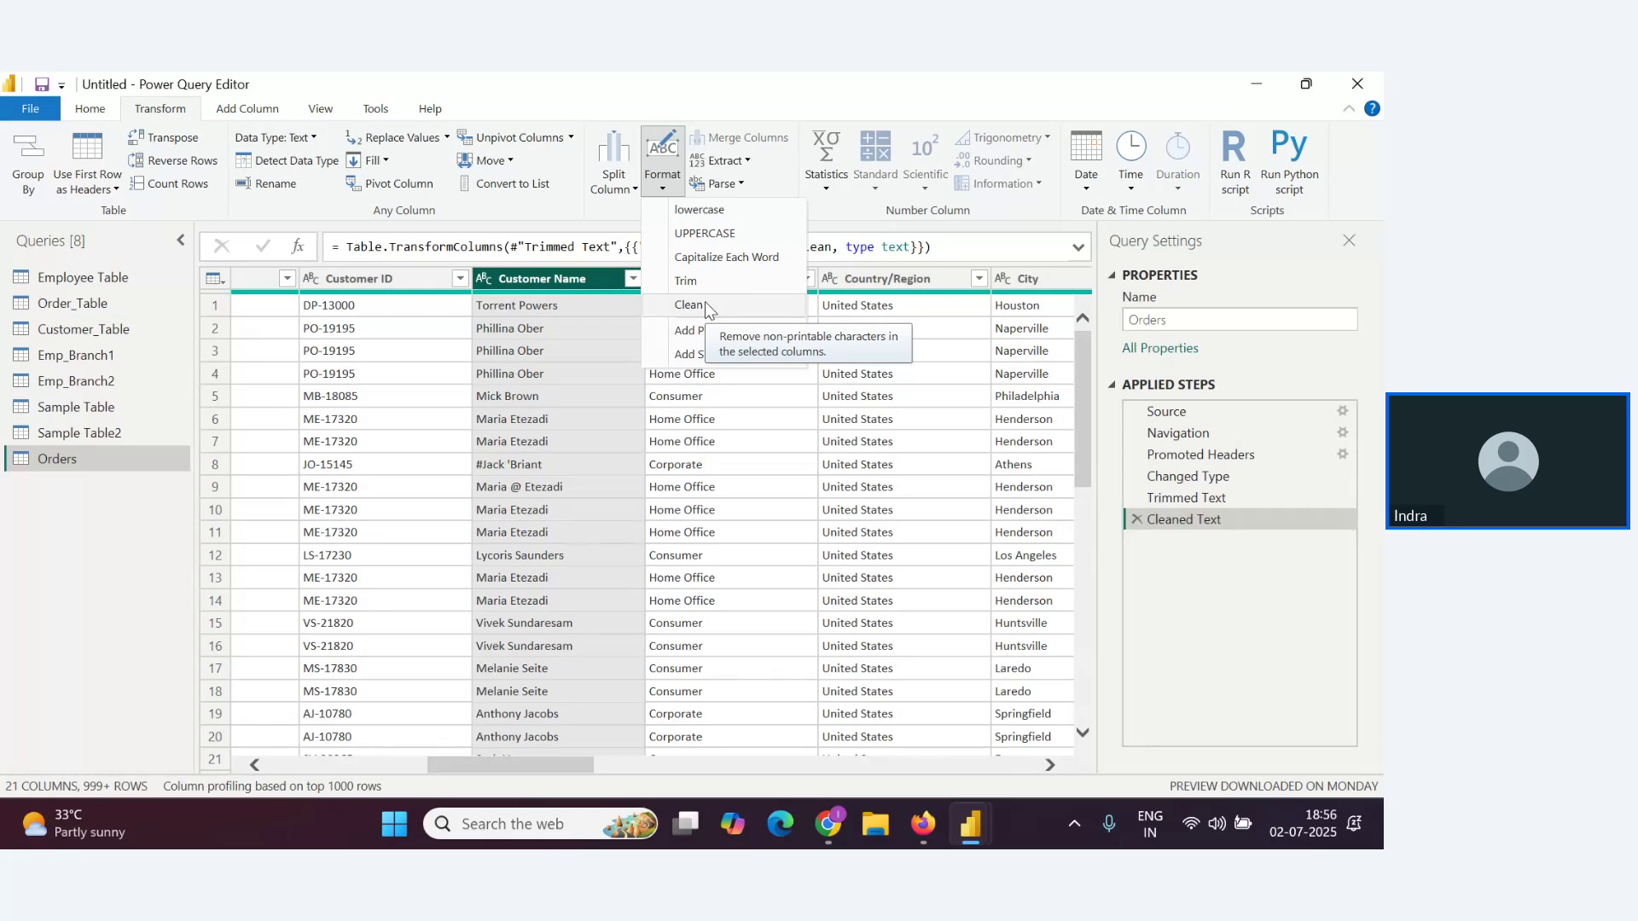
Switch to Chrome and search Google for "non printable characters" in a new tab
key(alt+Tab)
click(572, 94)
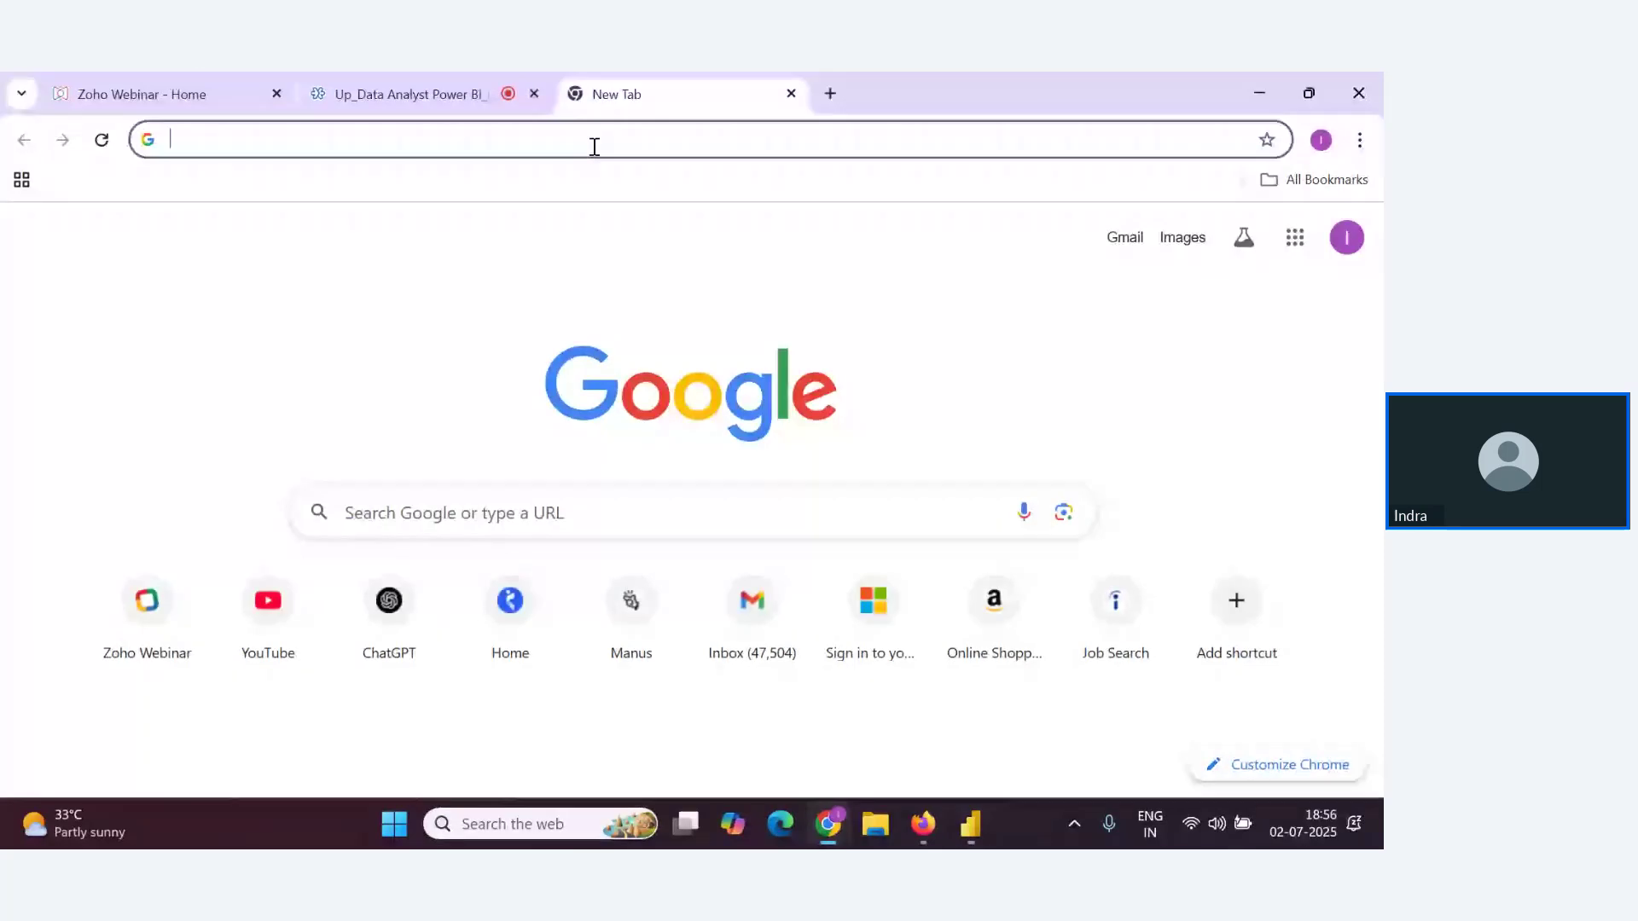
click(594, 150)
text(no)
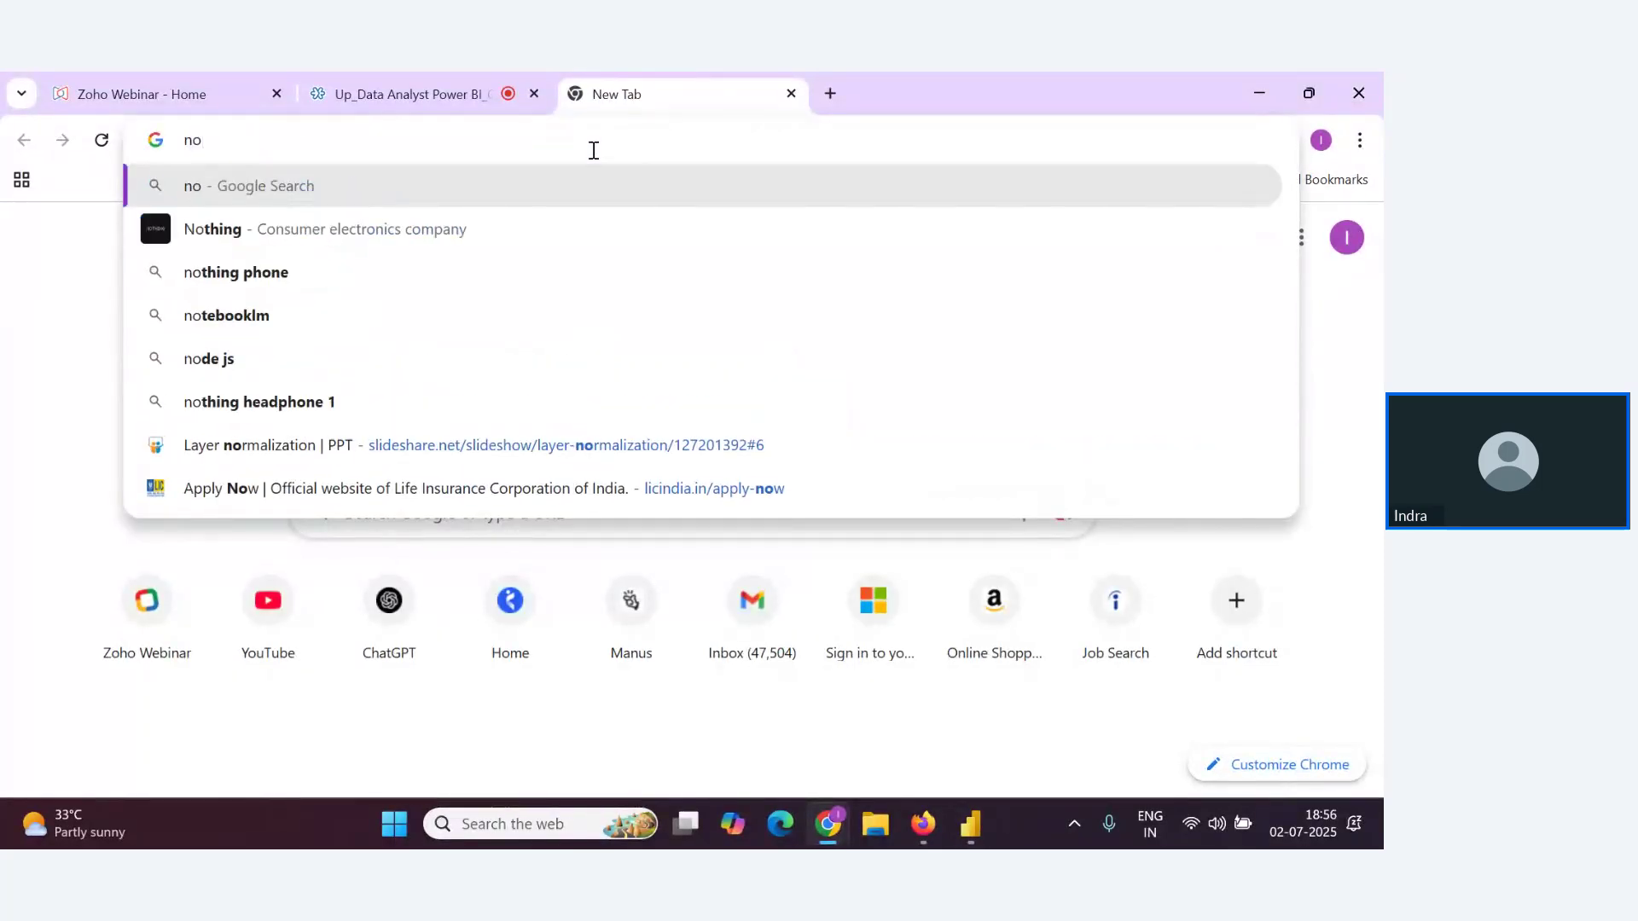
text(n printa)
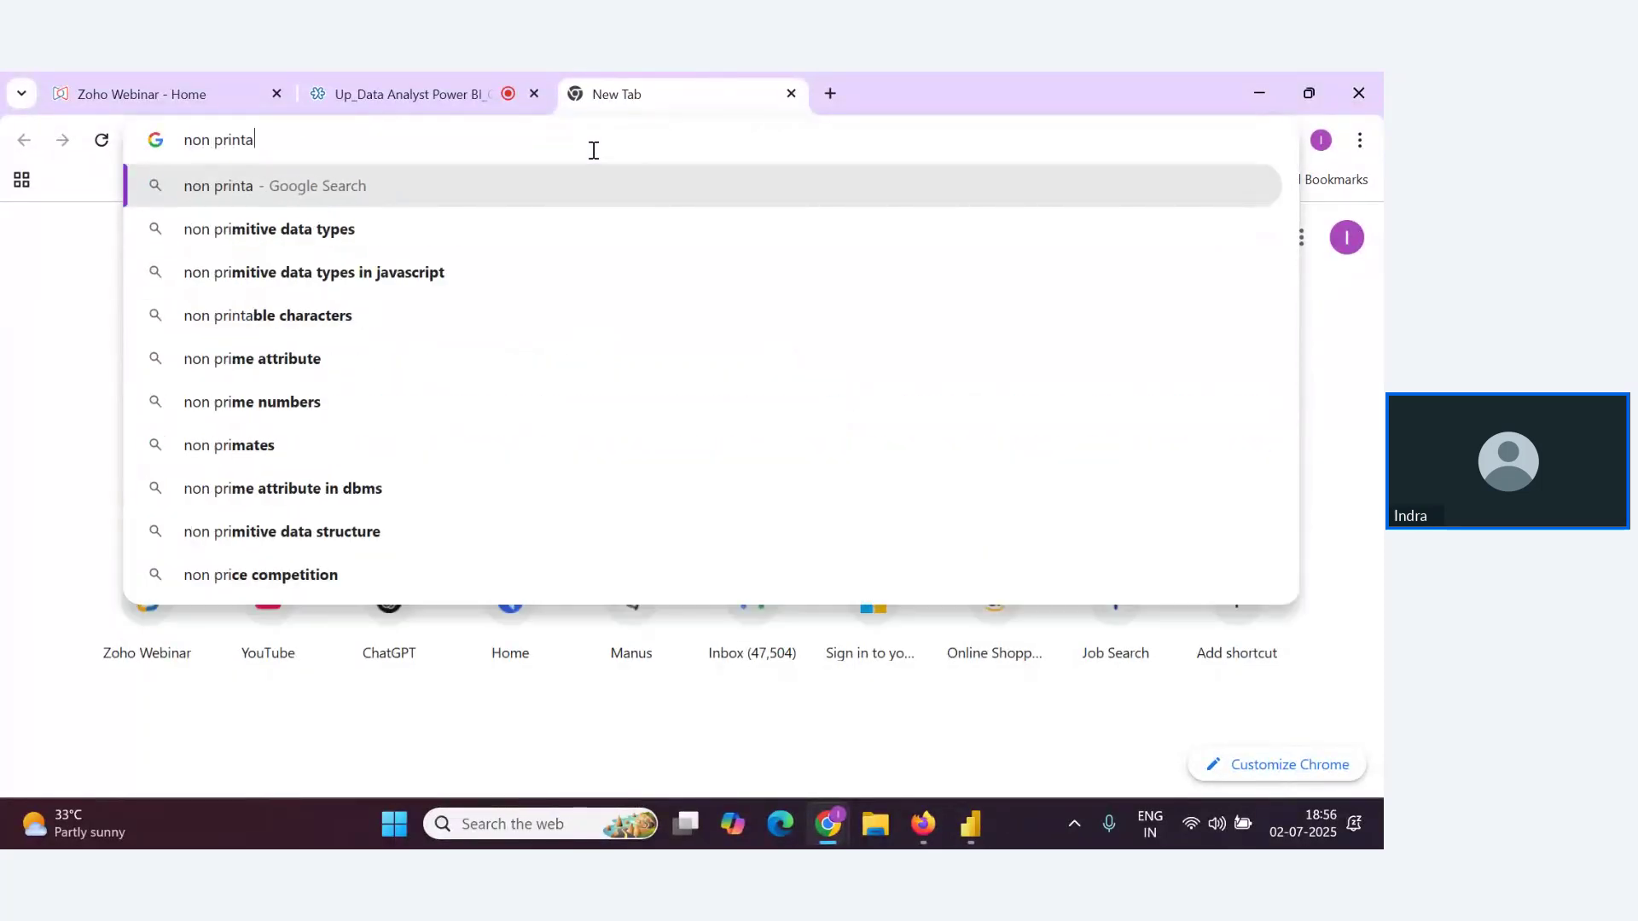
text(ble)
key(Return)
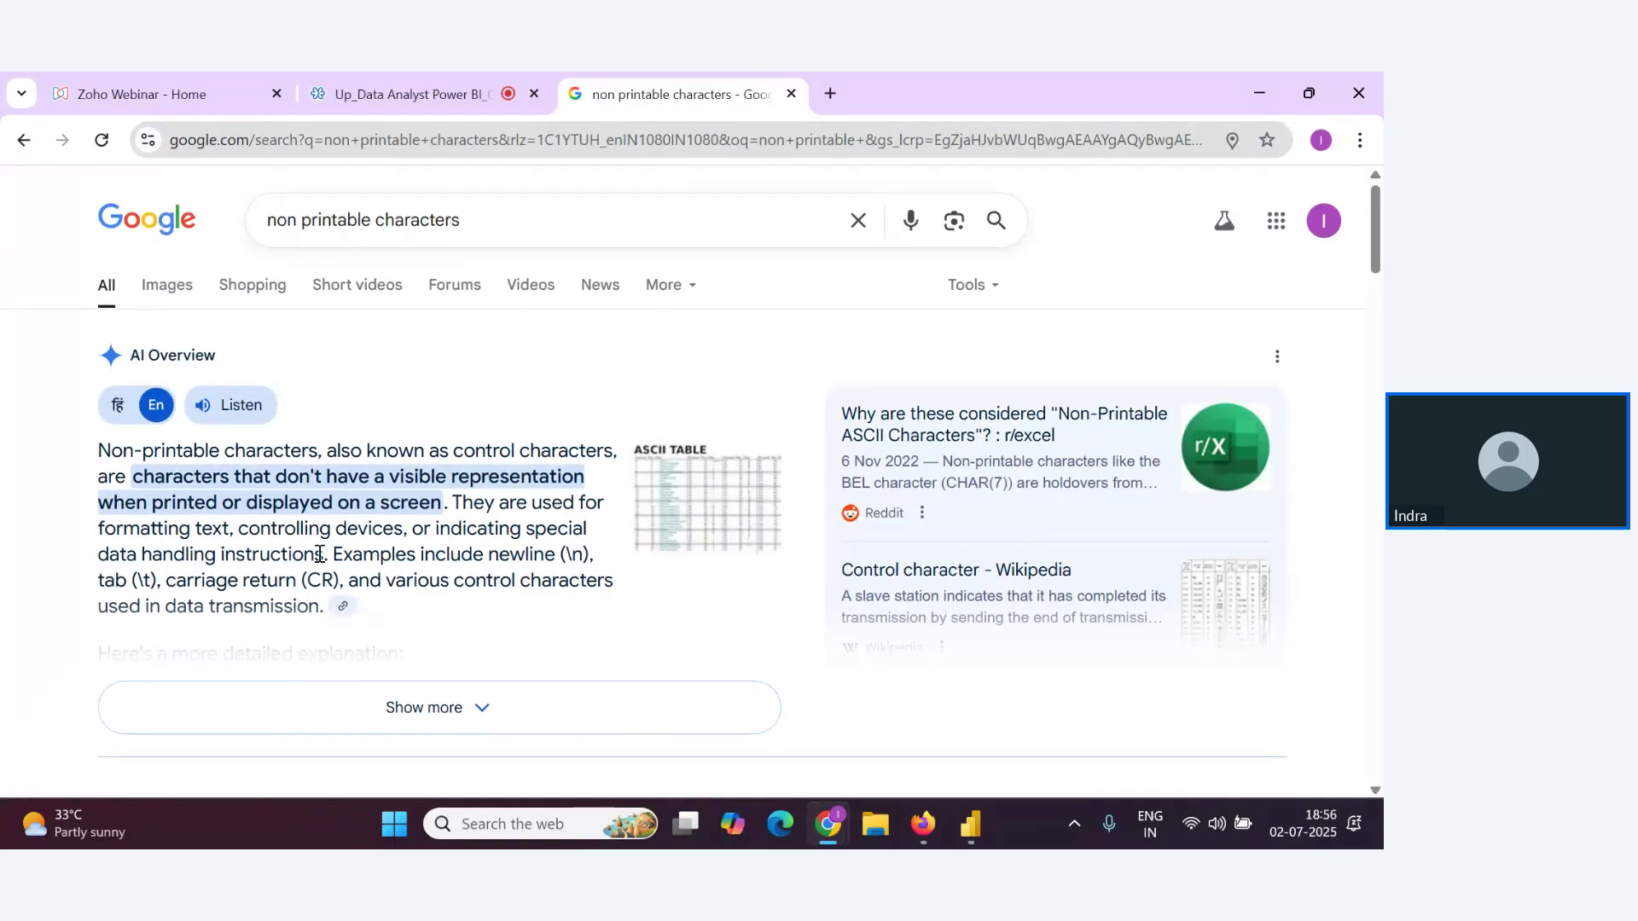
Expand the AI overview, read the examples of non-printable characters, and return to Power Query Editor by way of the webinar tab
scroll(341, 593, down, 2)
click(433, 600)
scroll(437, 606, down, 3)
scroll(436, 605, down, 1)
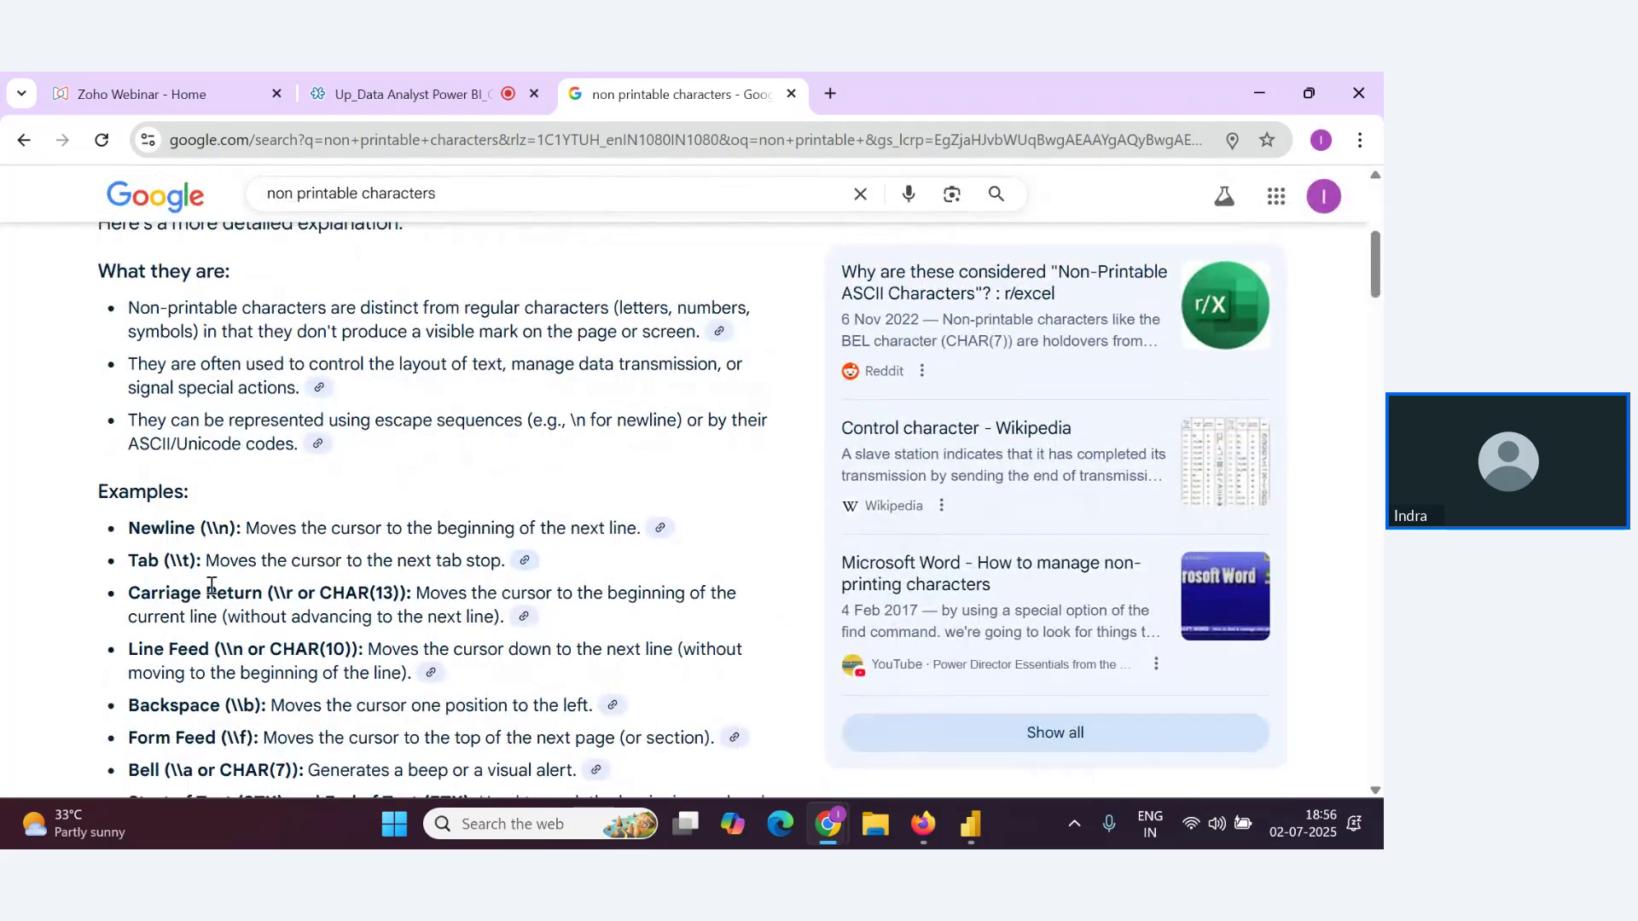
scroll(174, 566, down, 3)
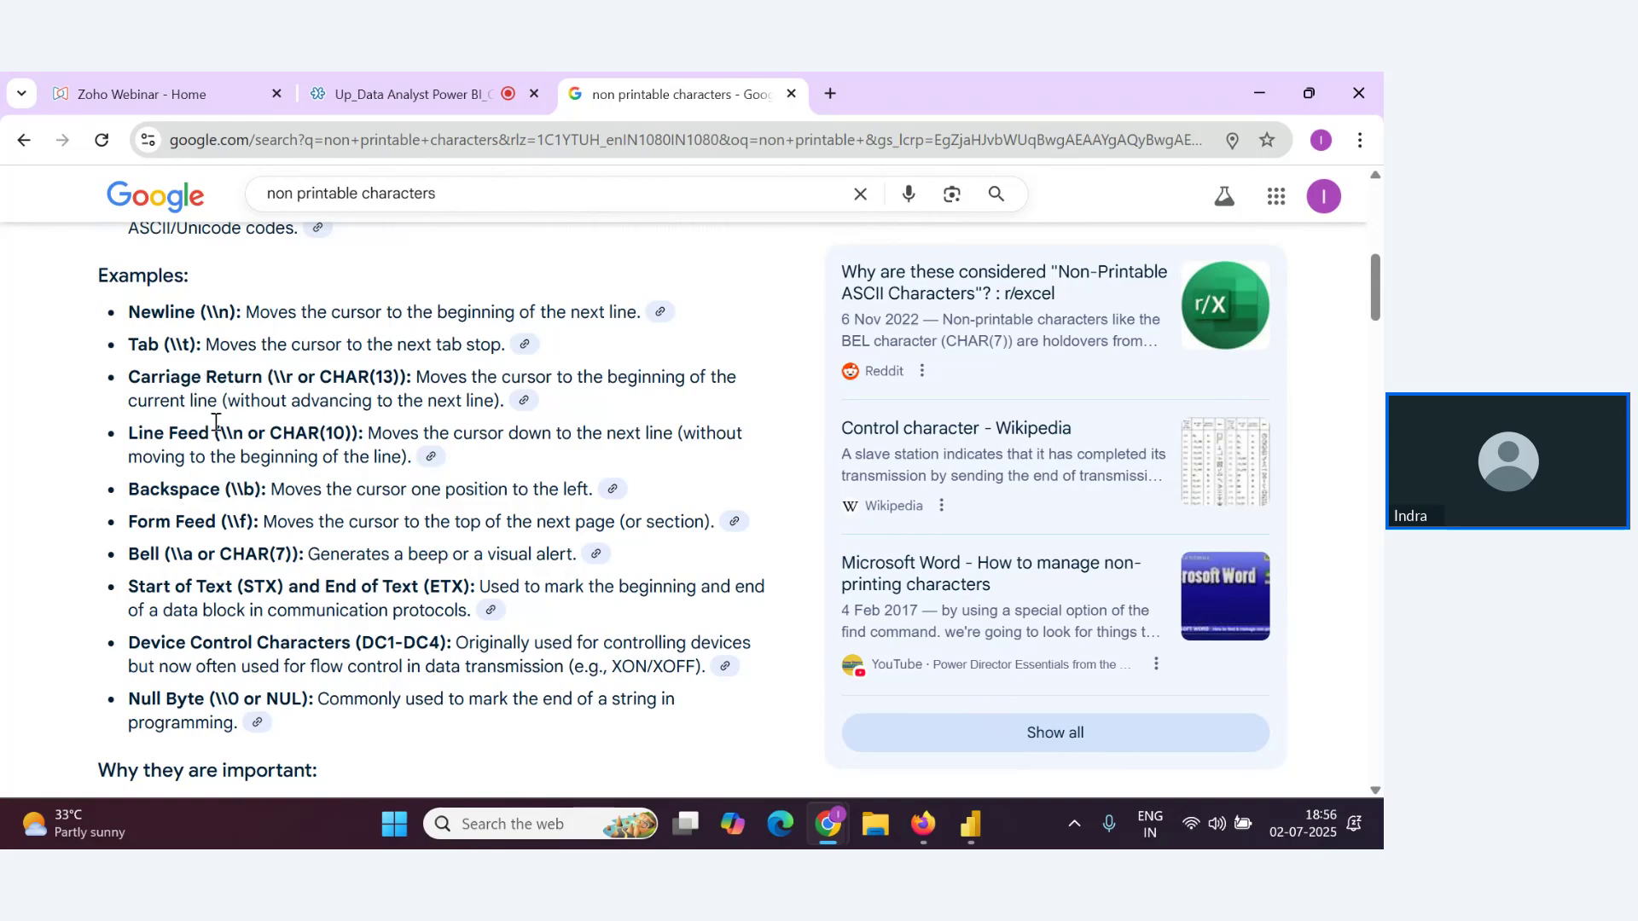
click(461, 92)
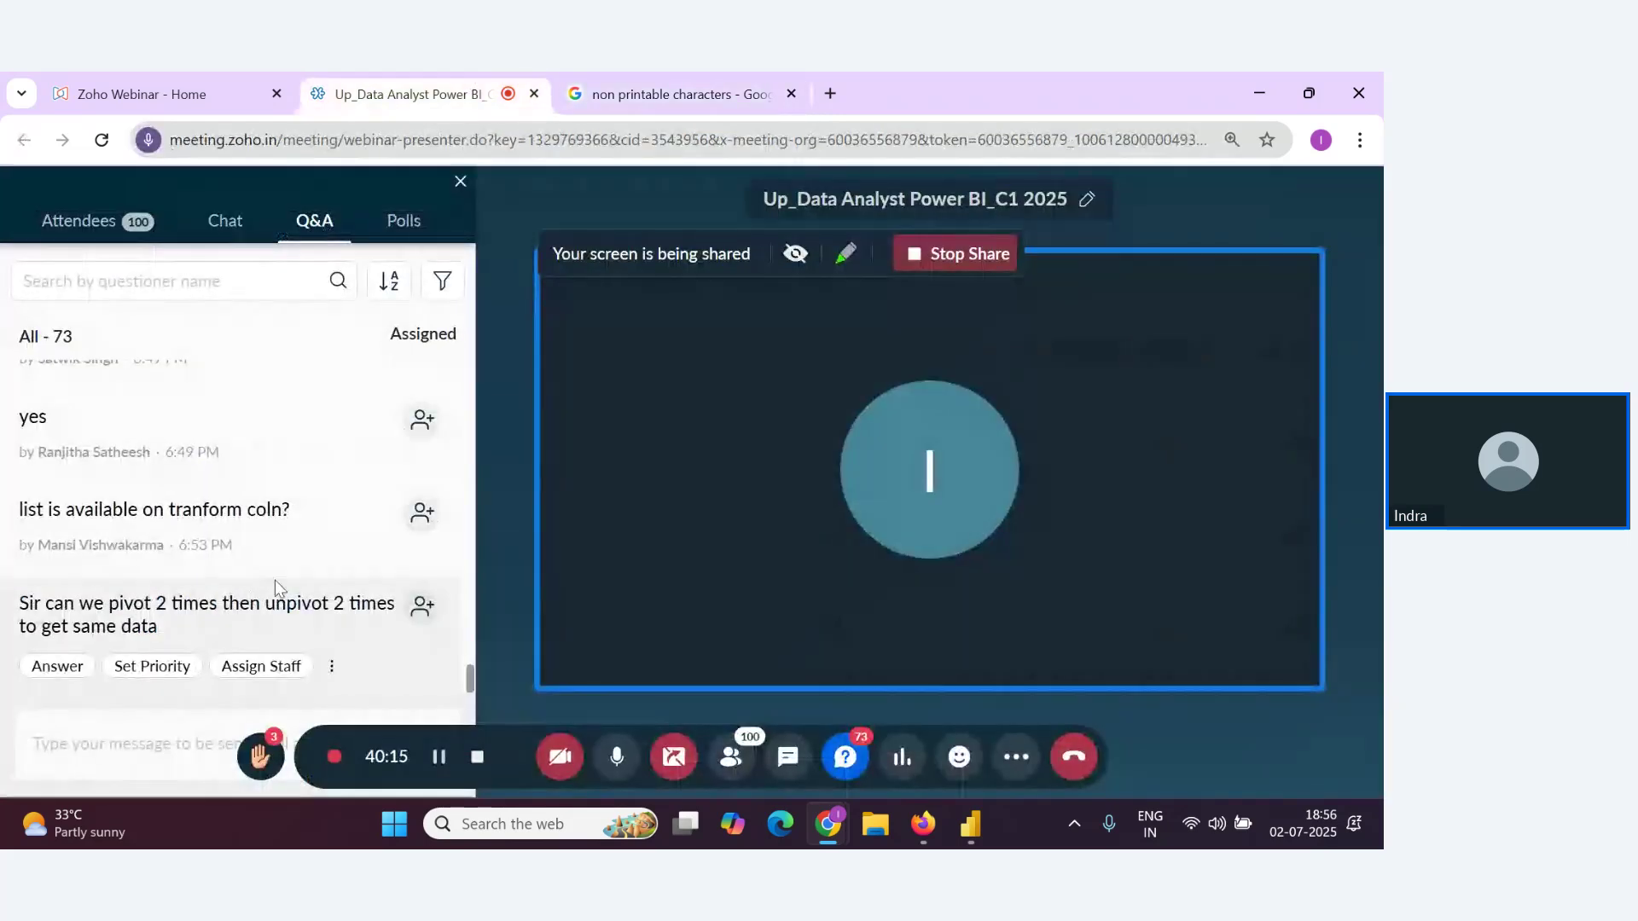
key(alt+Tab)
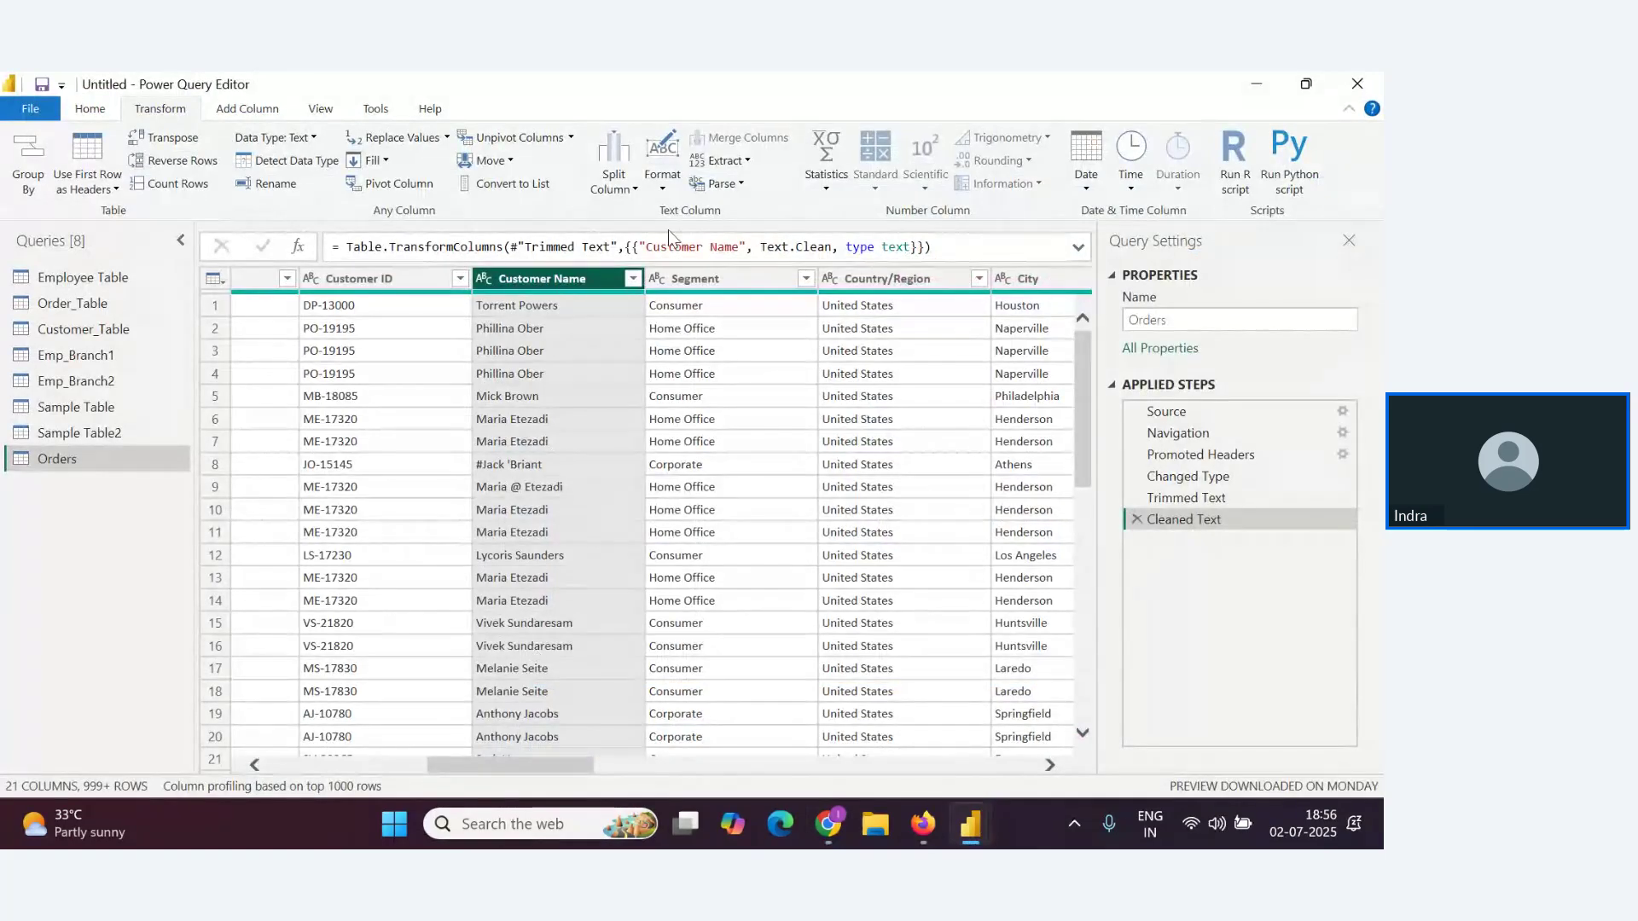
Add the prefix "$" to every value in the Sales column of the Orders query
click(663, 170)
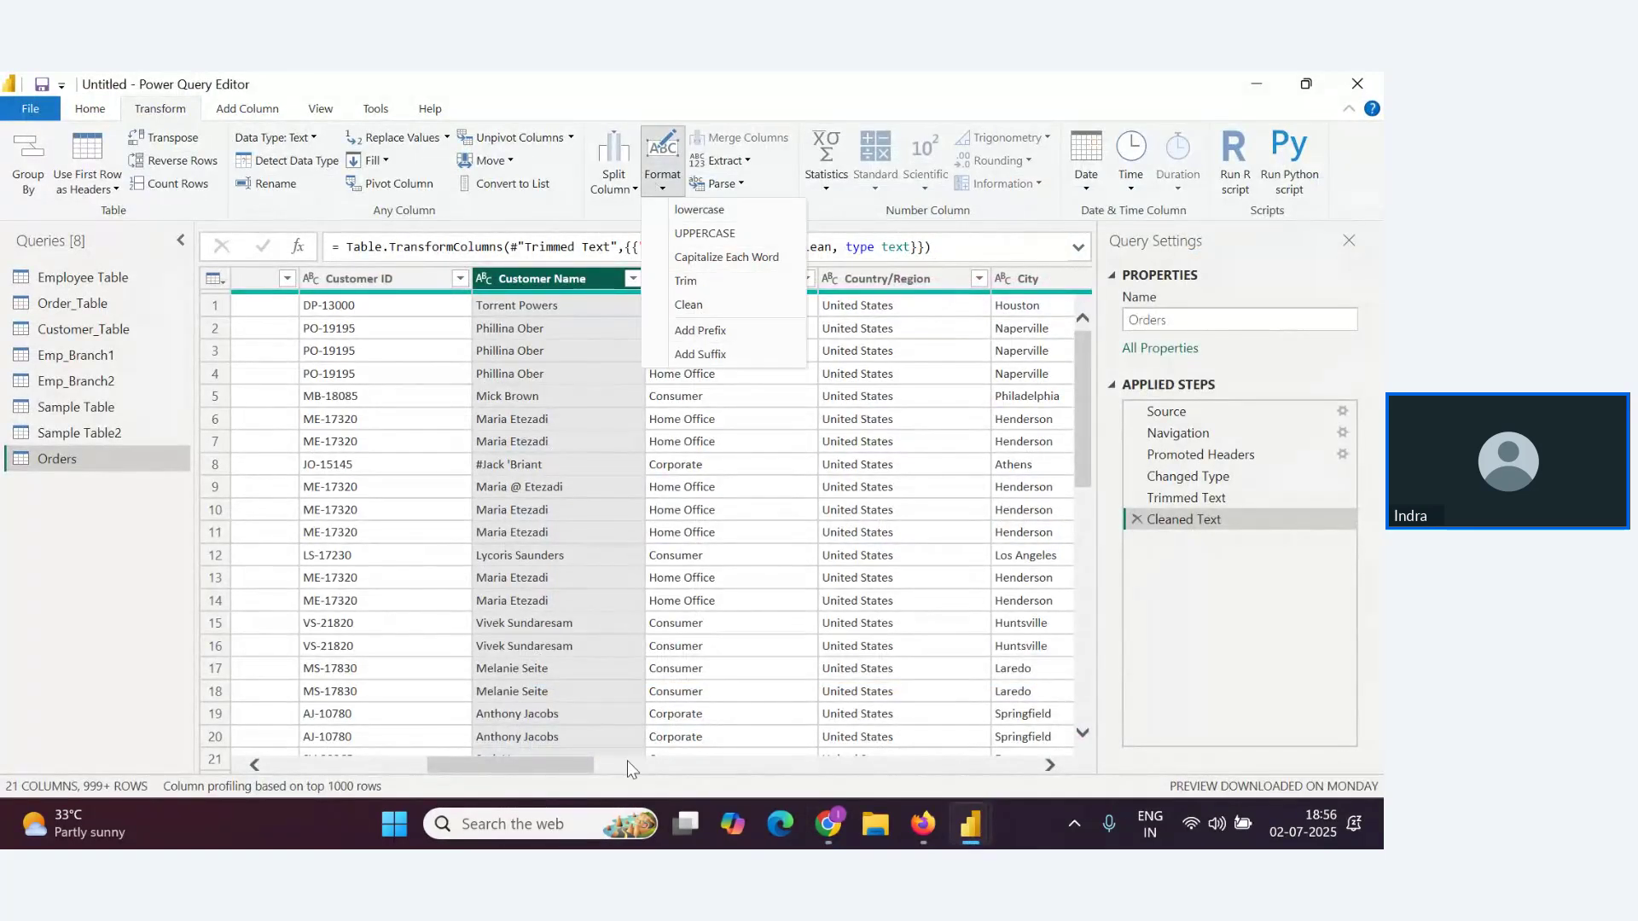
click(559, 766)
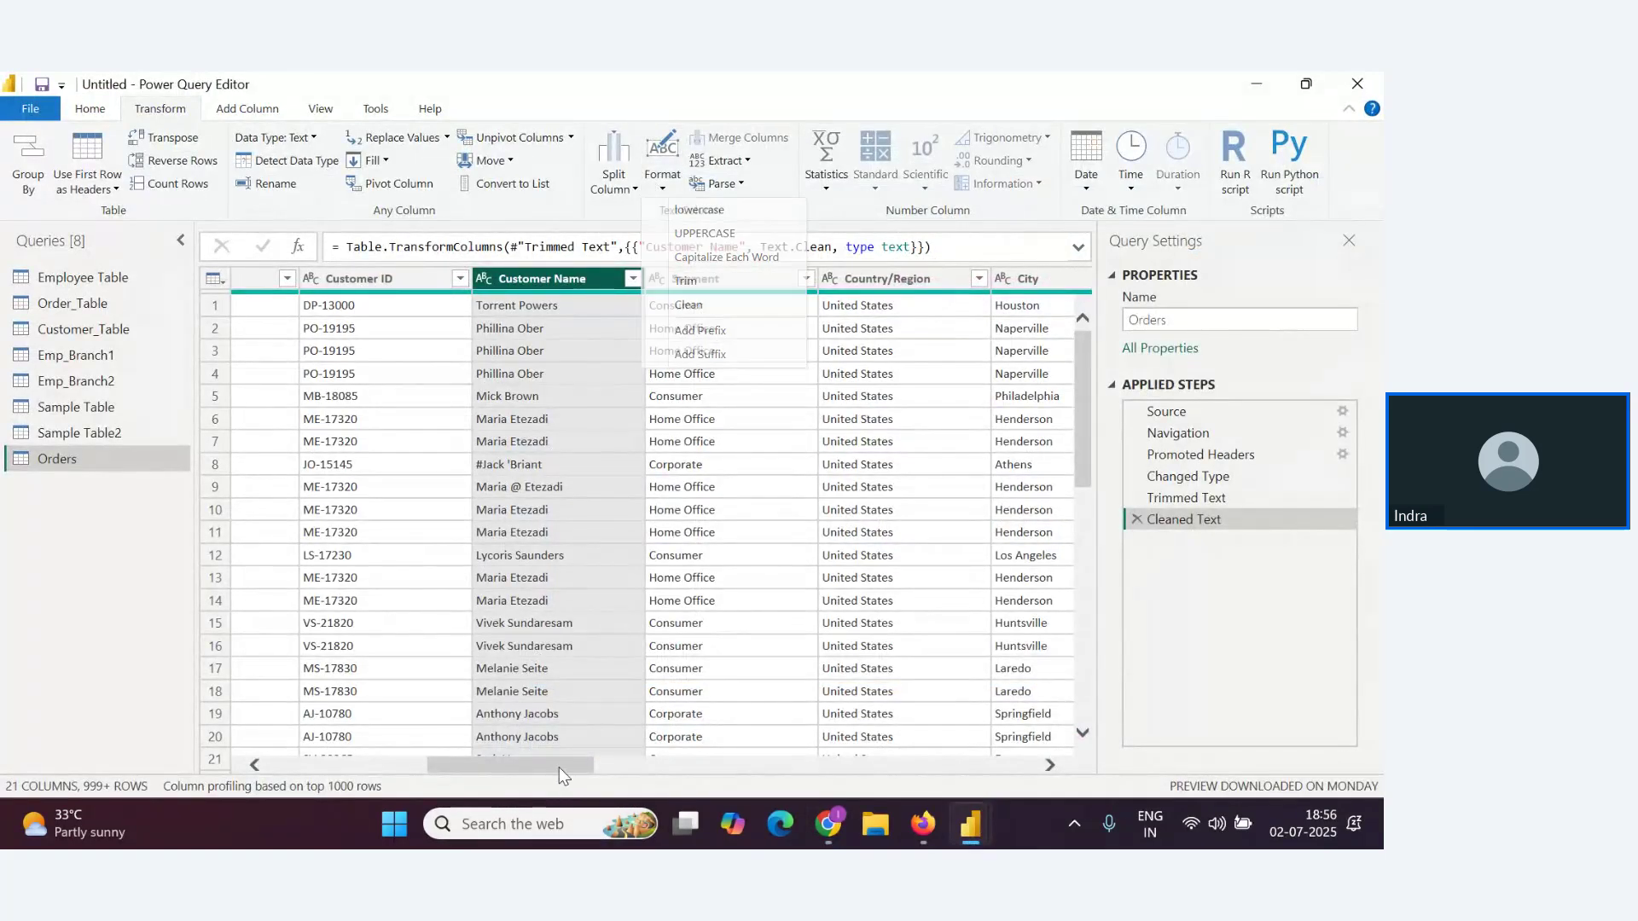
click(944, 765)
click(939, 764)
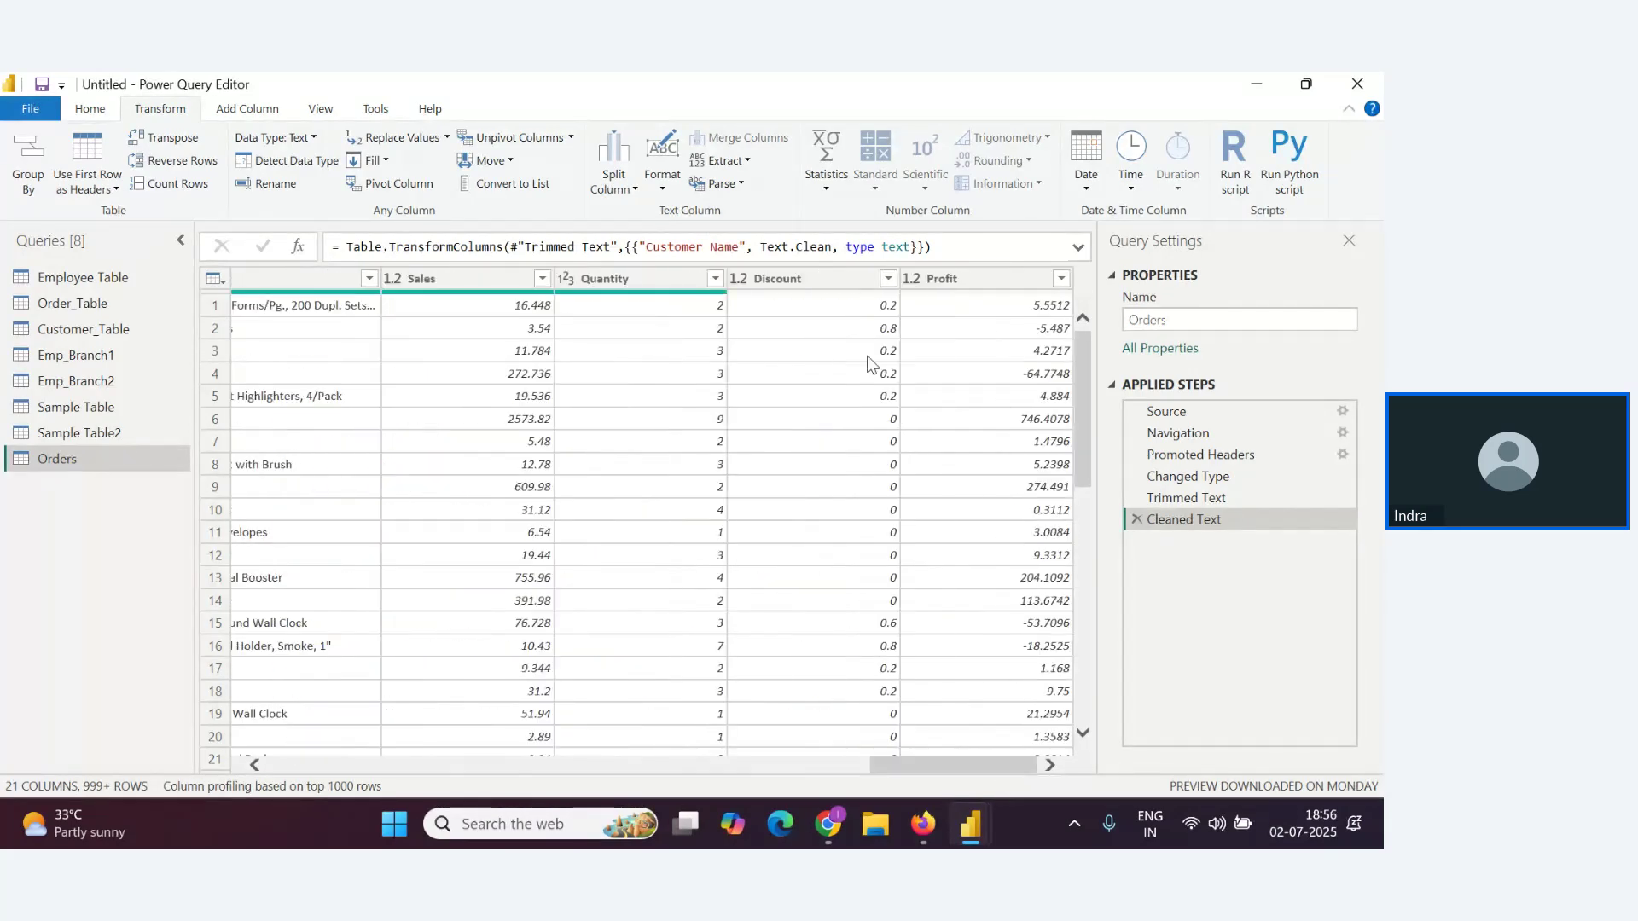
click(469, 279)
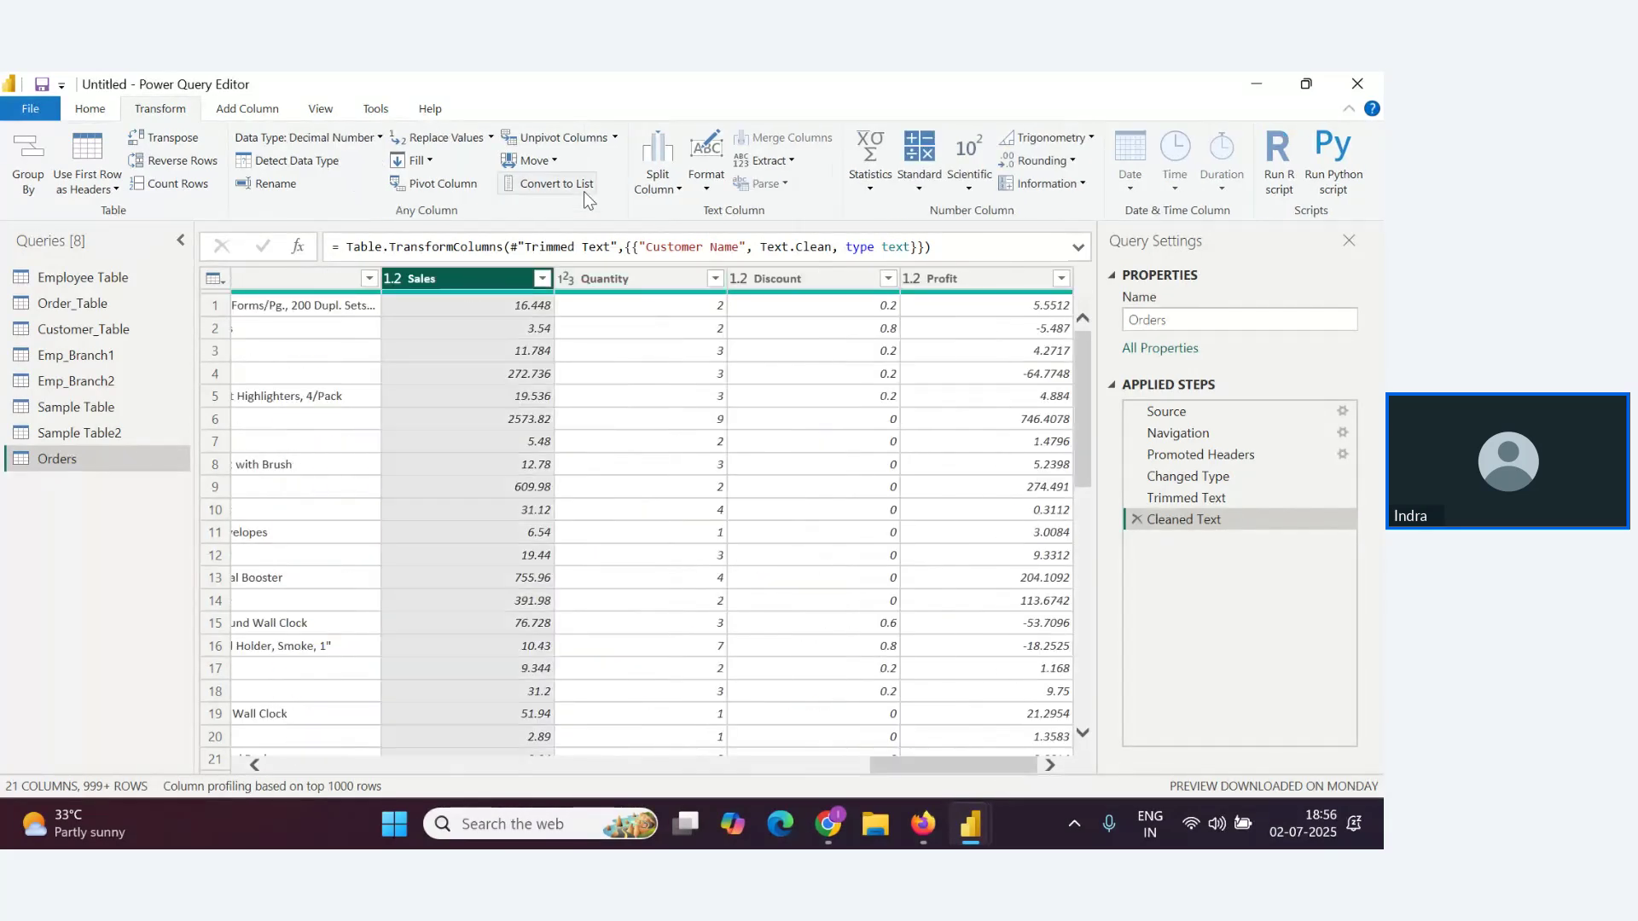
click(706, 175)
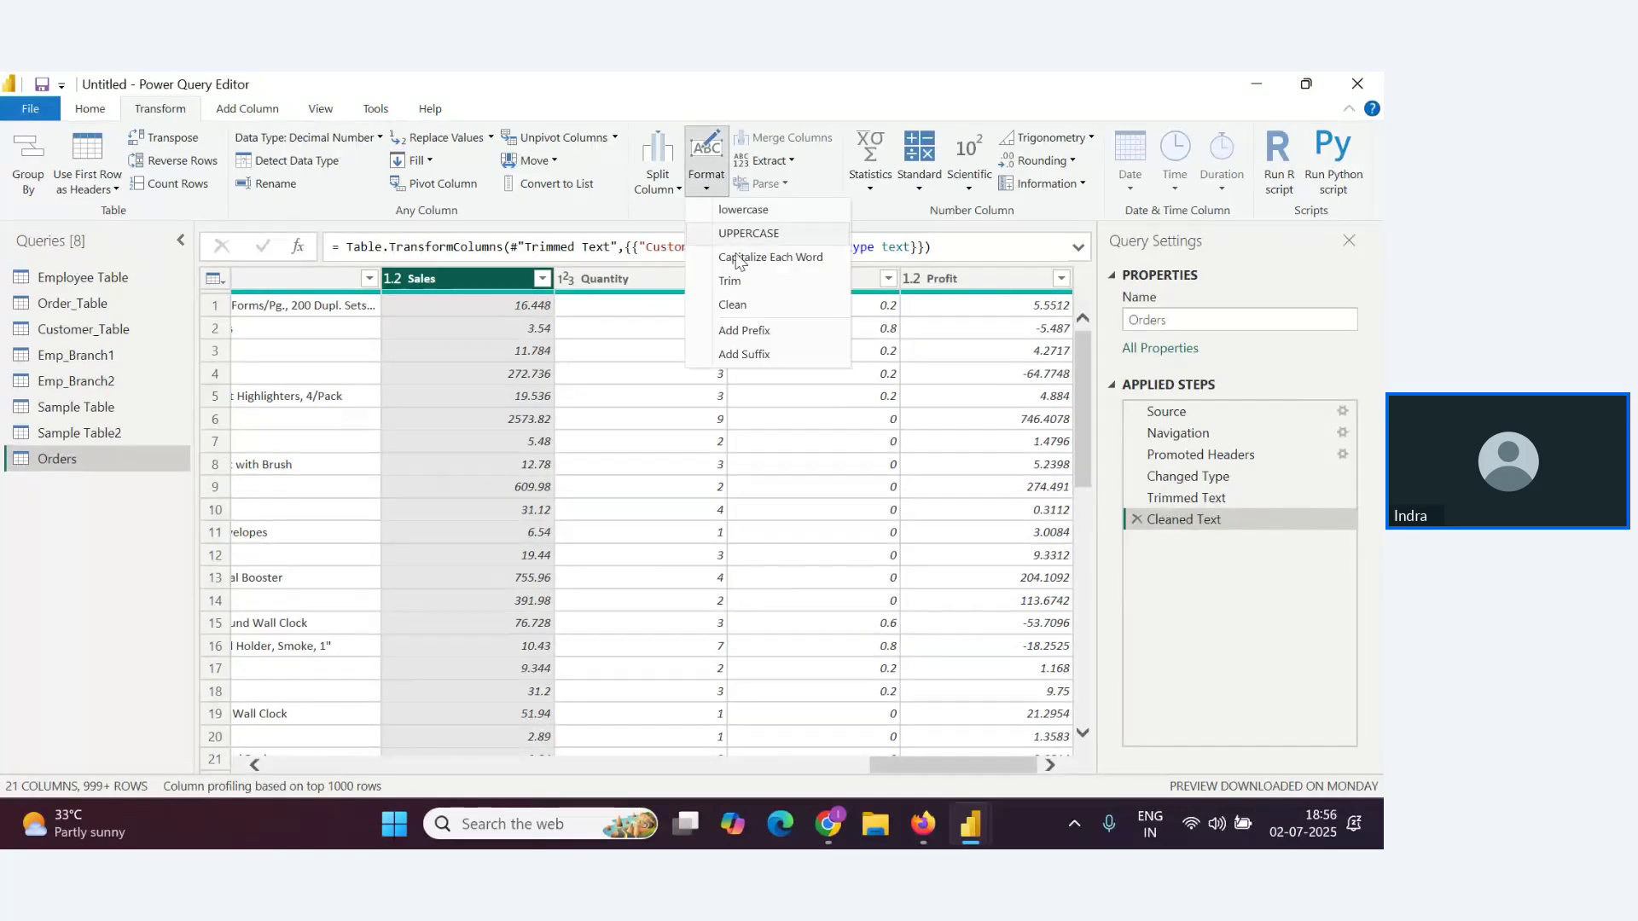
click(752, 340)
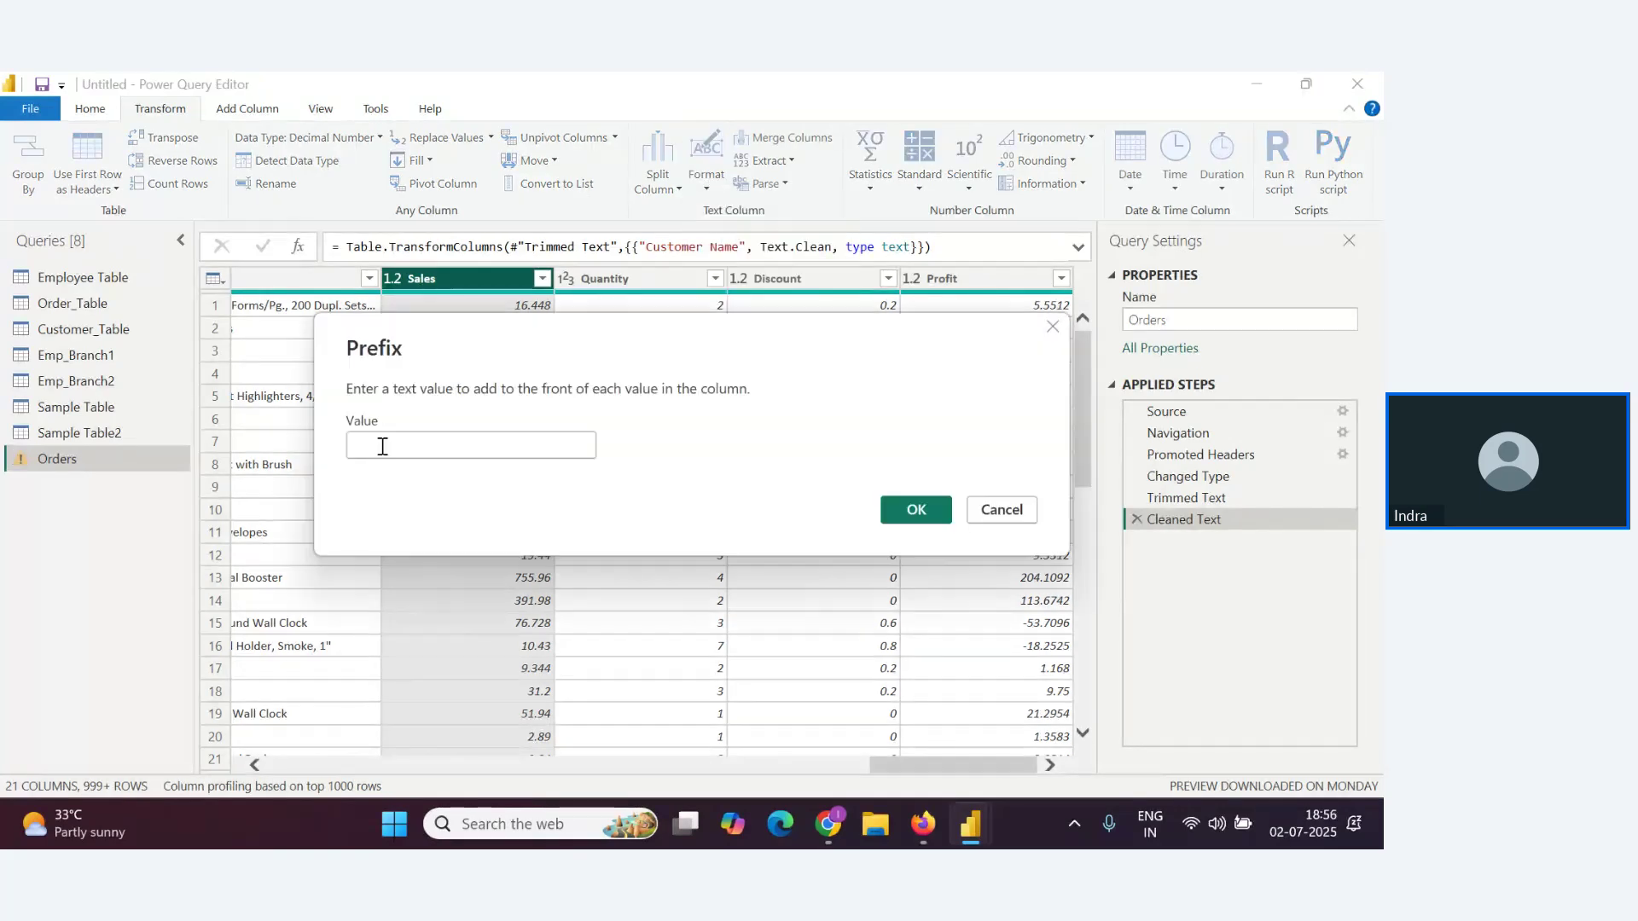
click(382, 447)
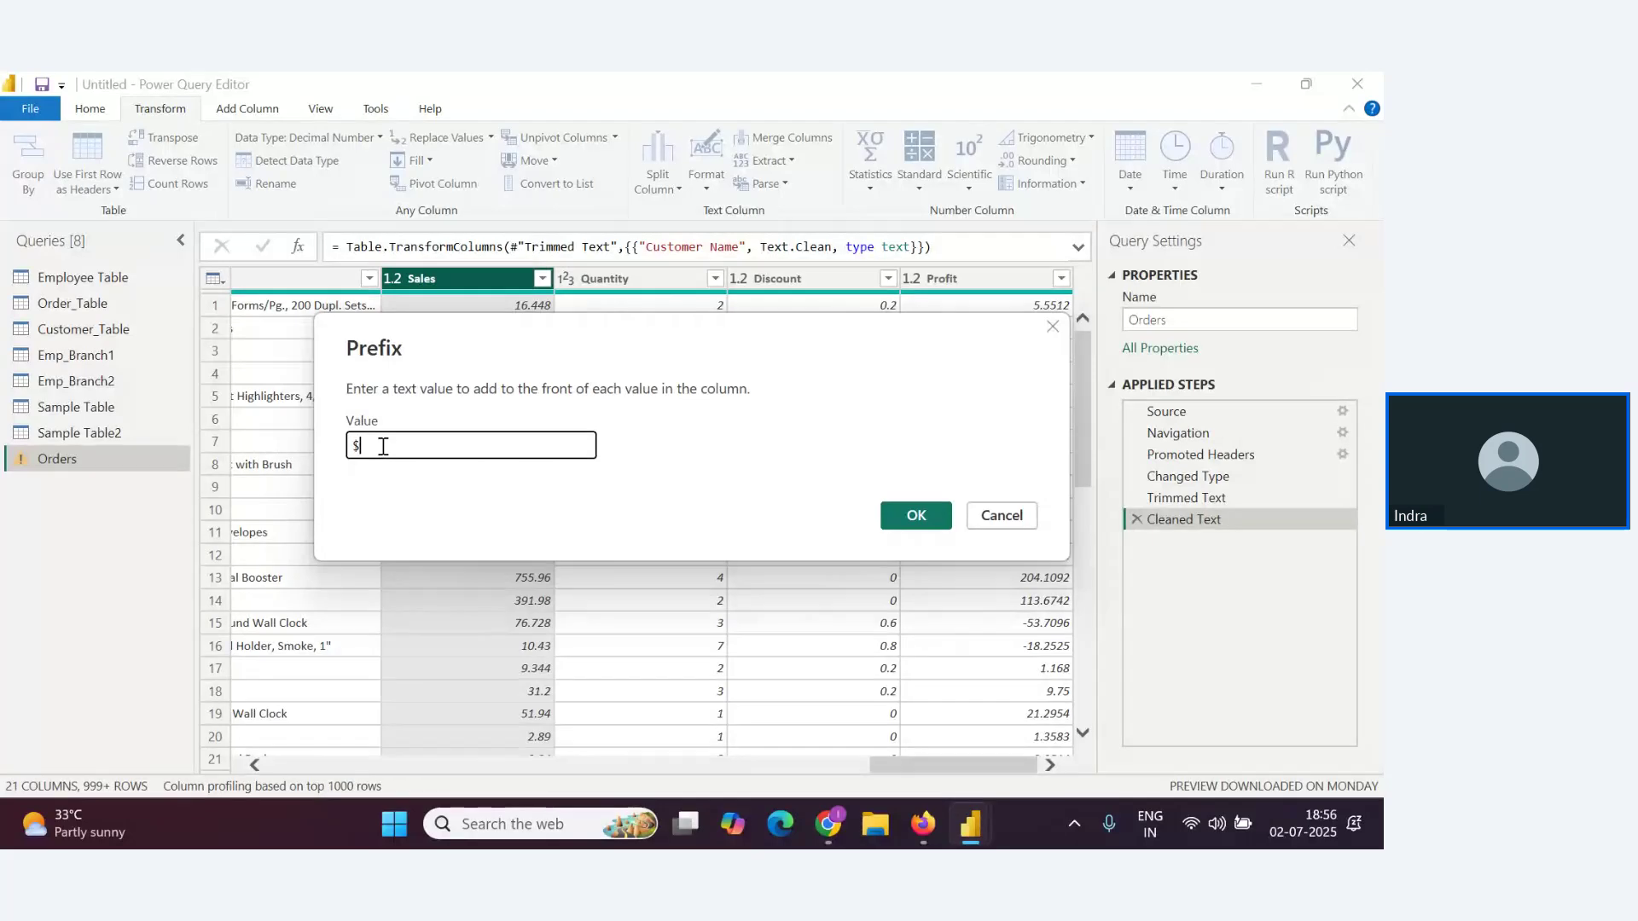
click(917, 516)
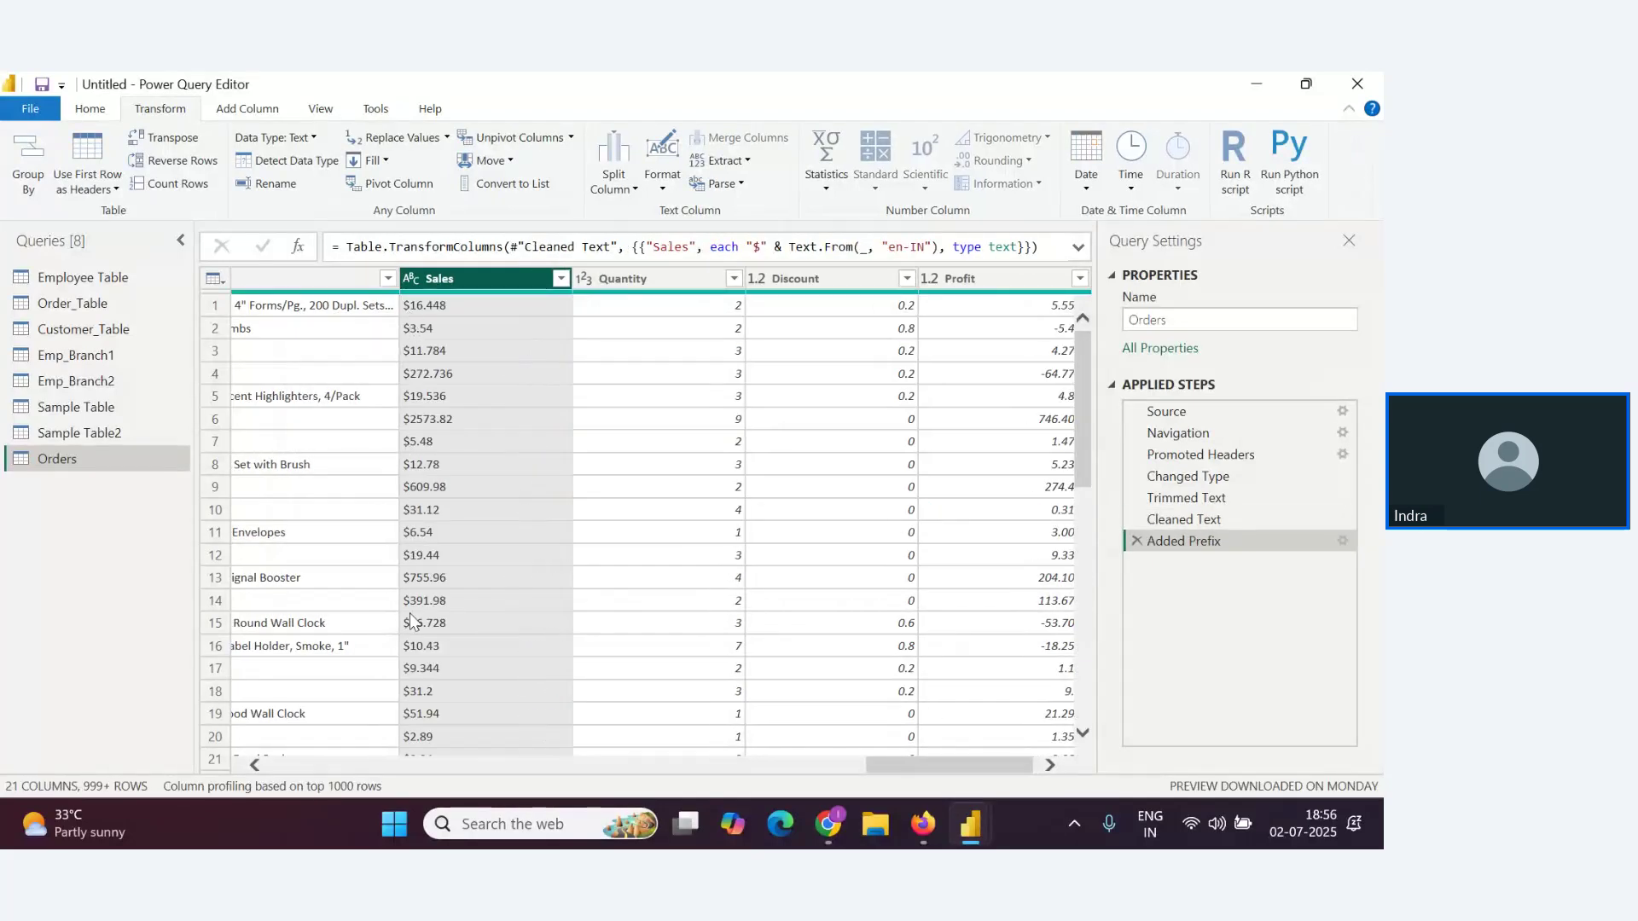
Try to change the Sales column's data type to Decimal Number, and delete both that type change and the added prefix step
click(410, 284)
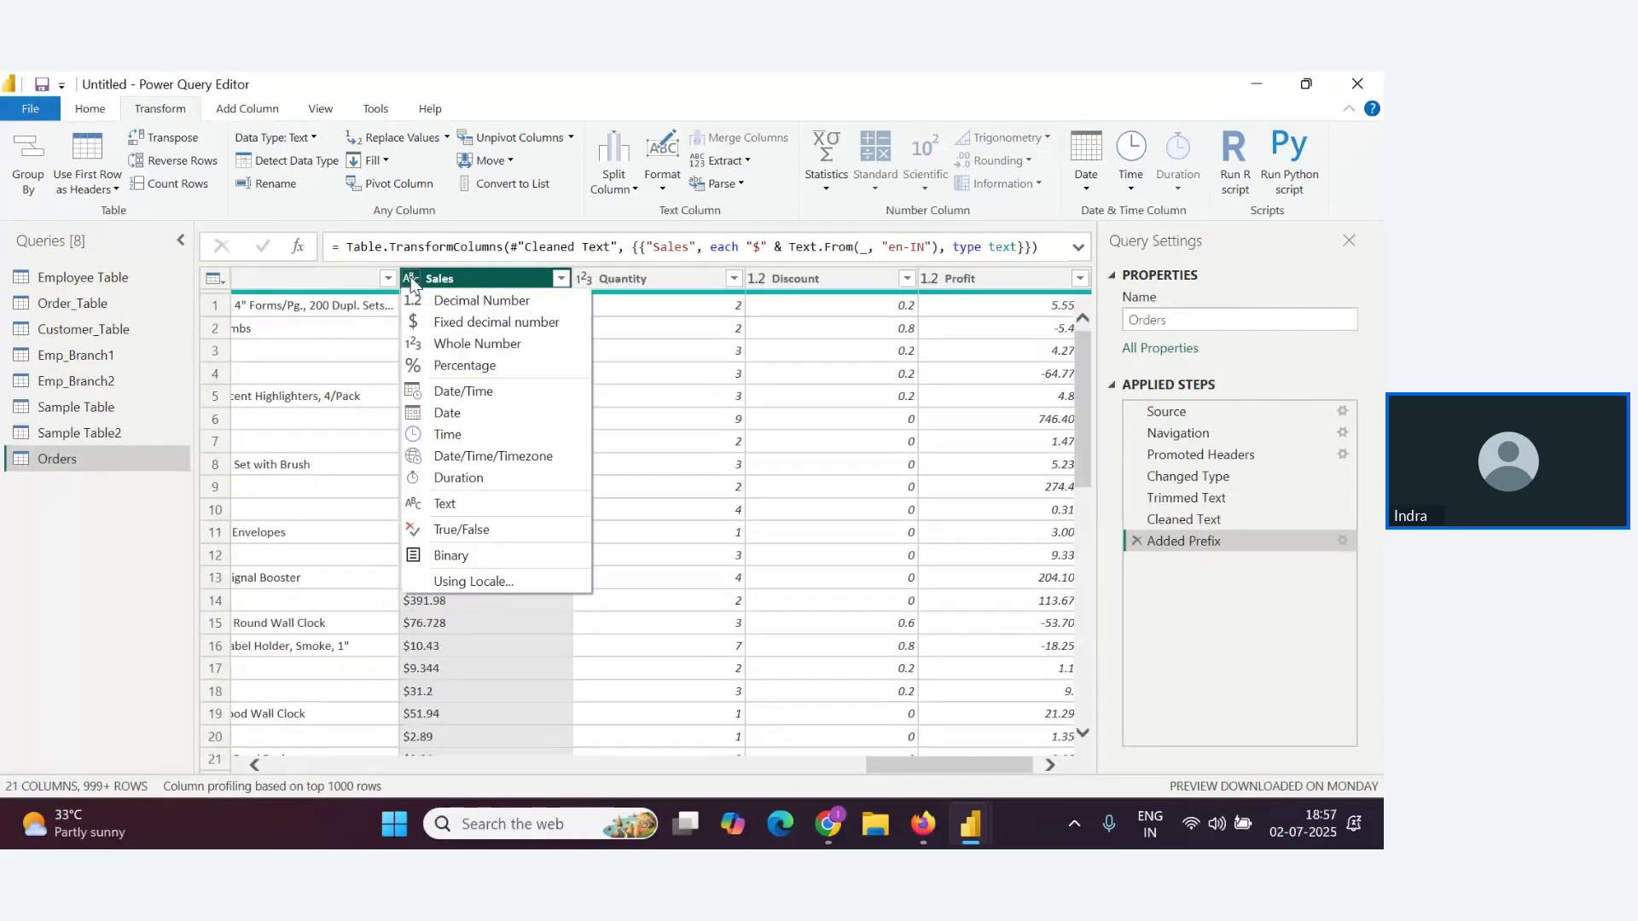
click(462, 305)
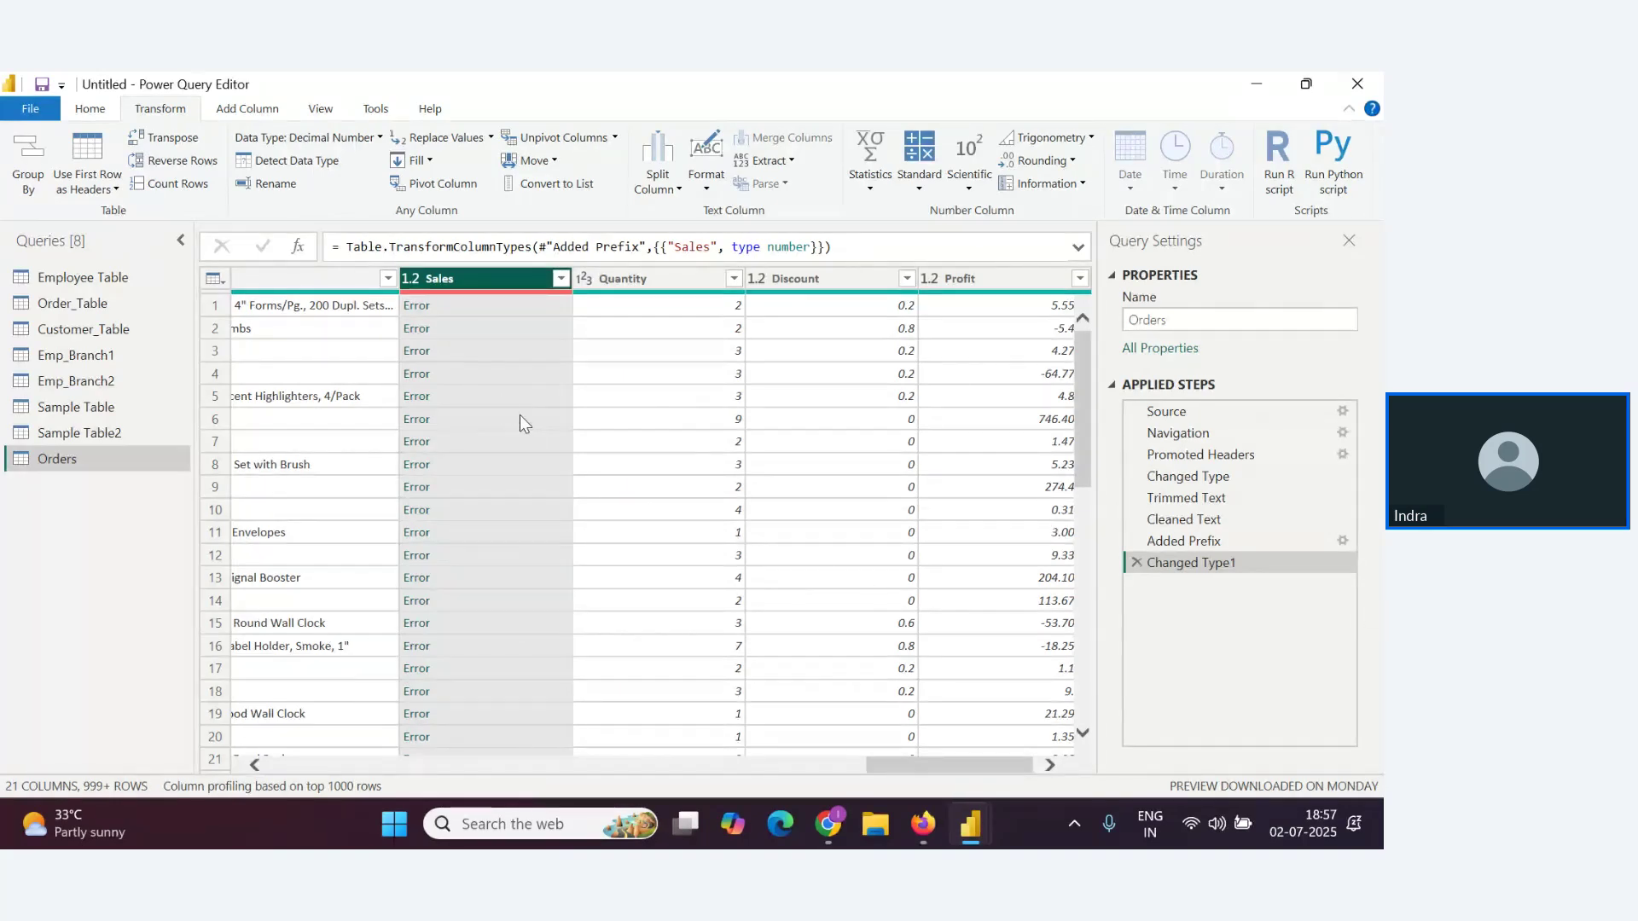
click(1137, 562)
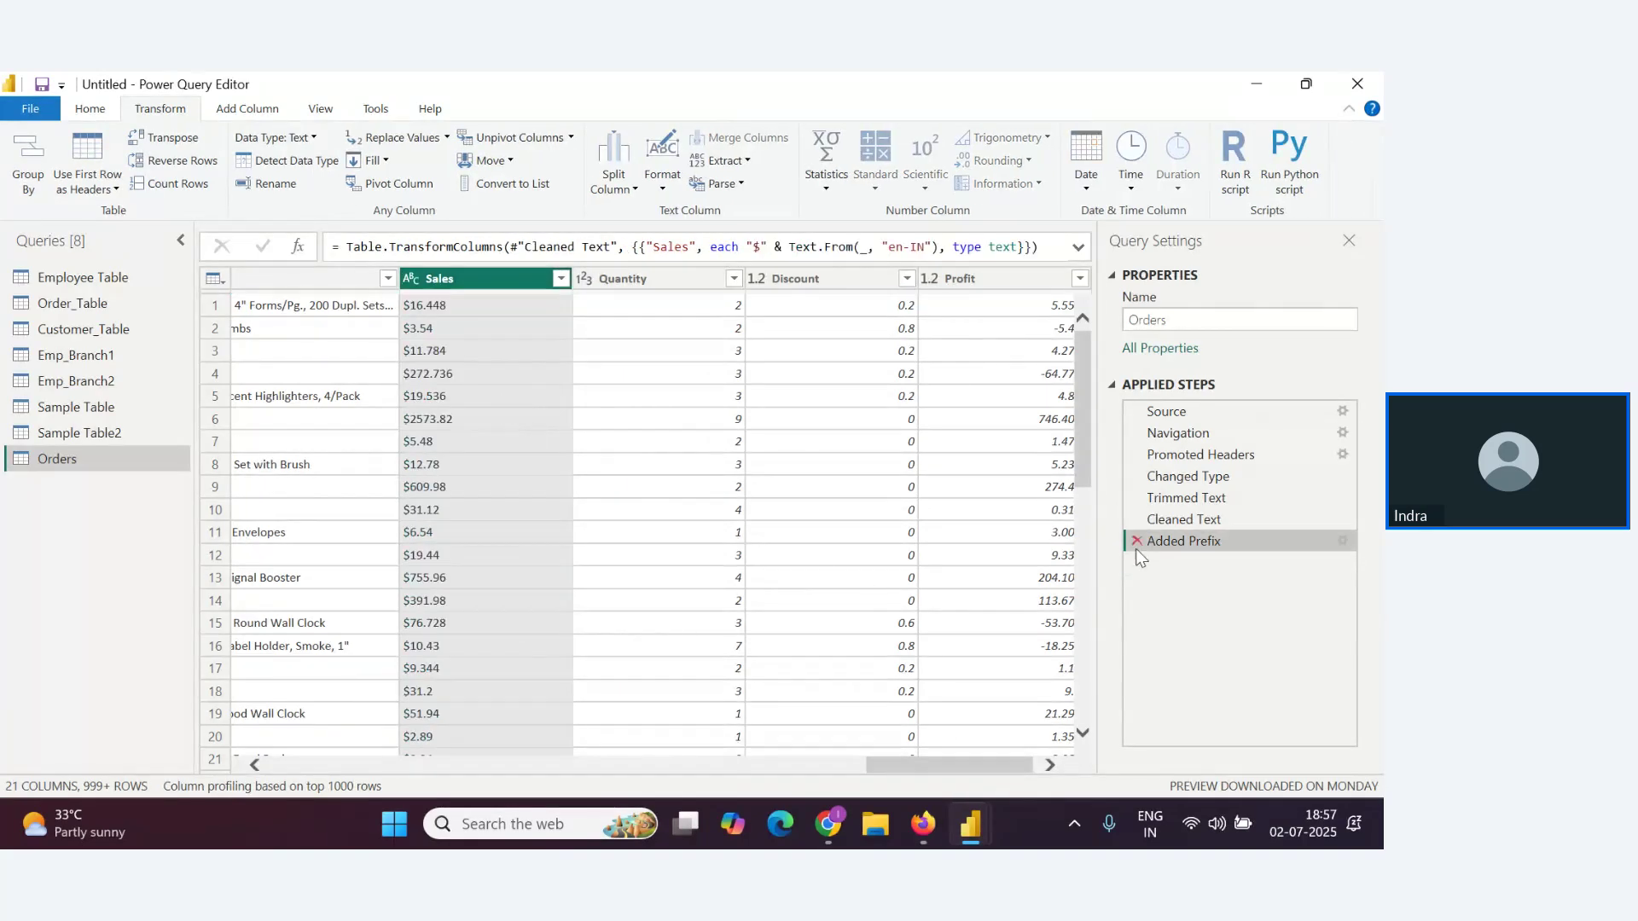
click(1135, 541)
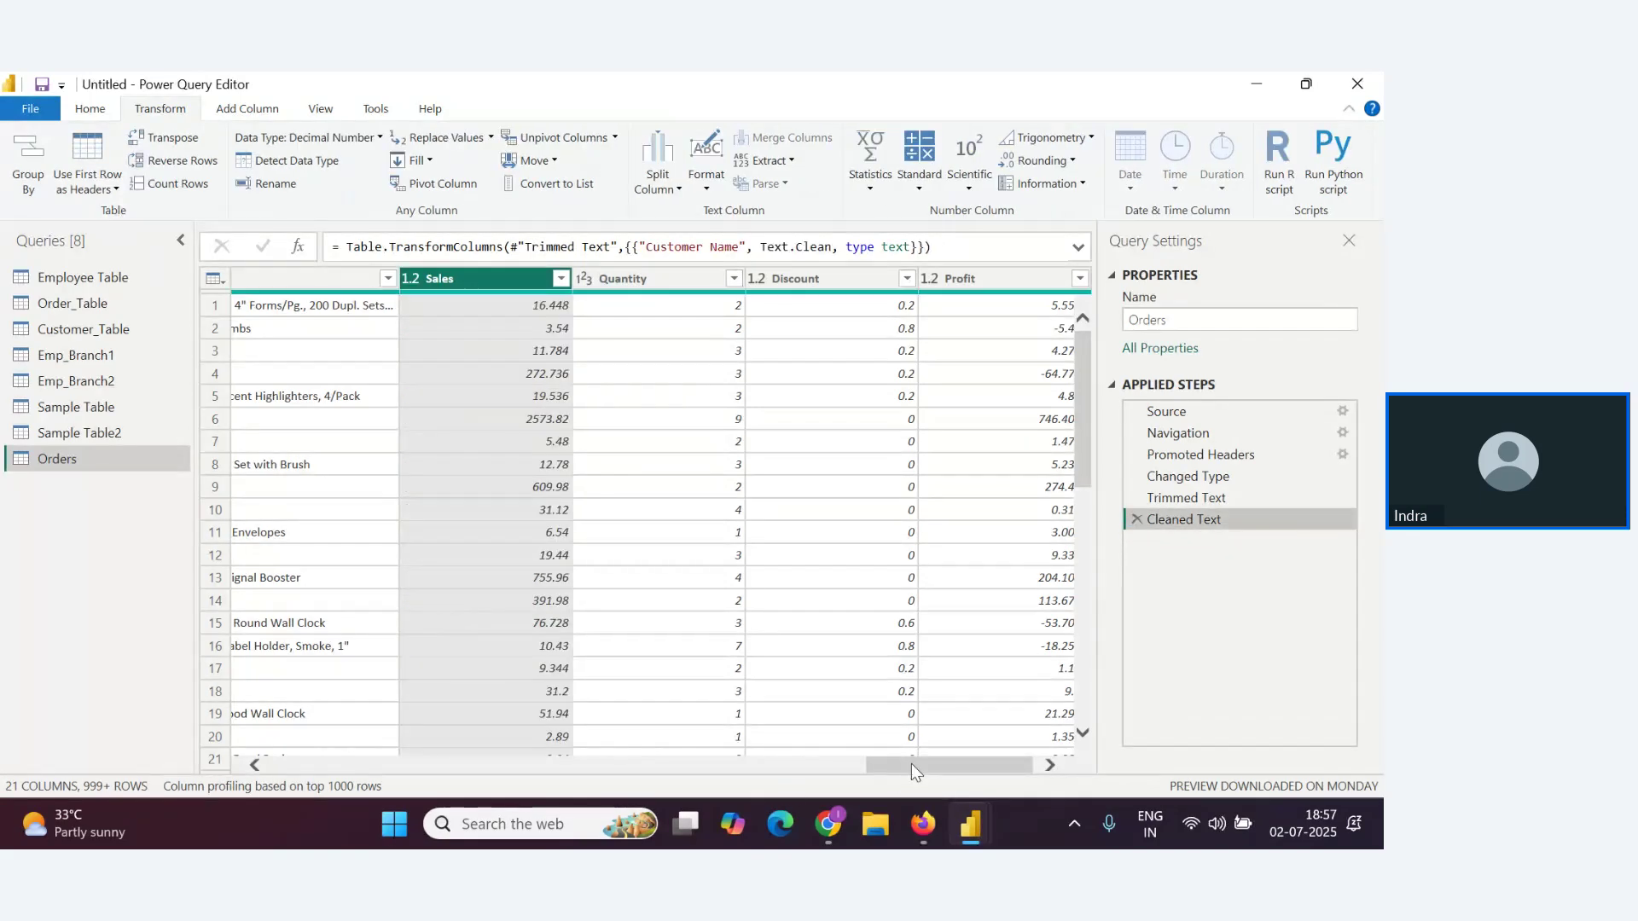
Add the suffix "- Delivery mode" to every value in the Ship Mode column
drag(912, 765, 503, 768)
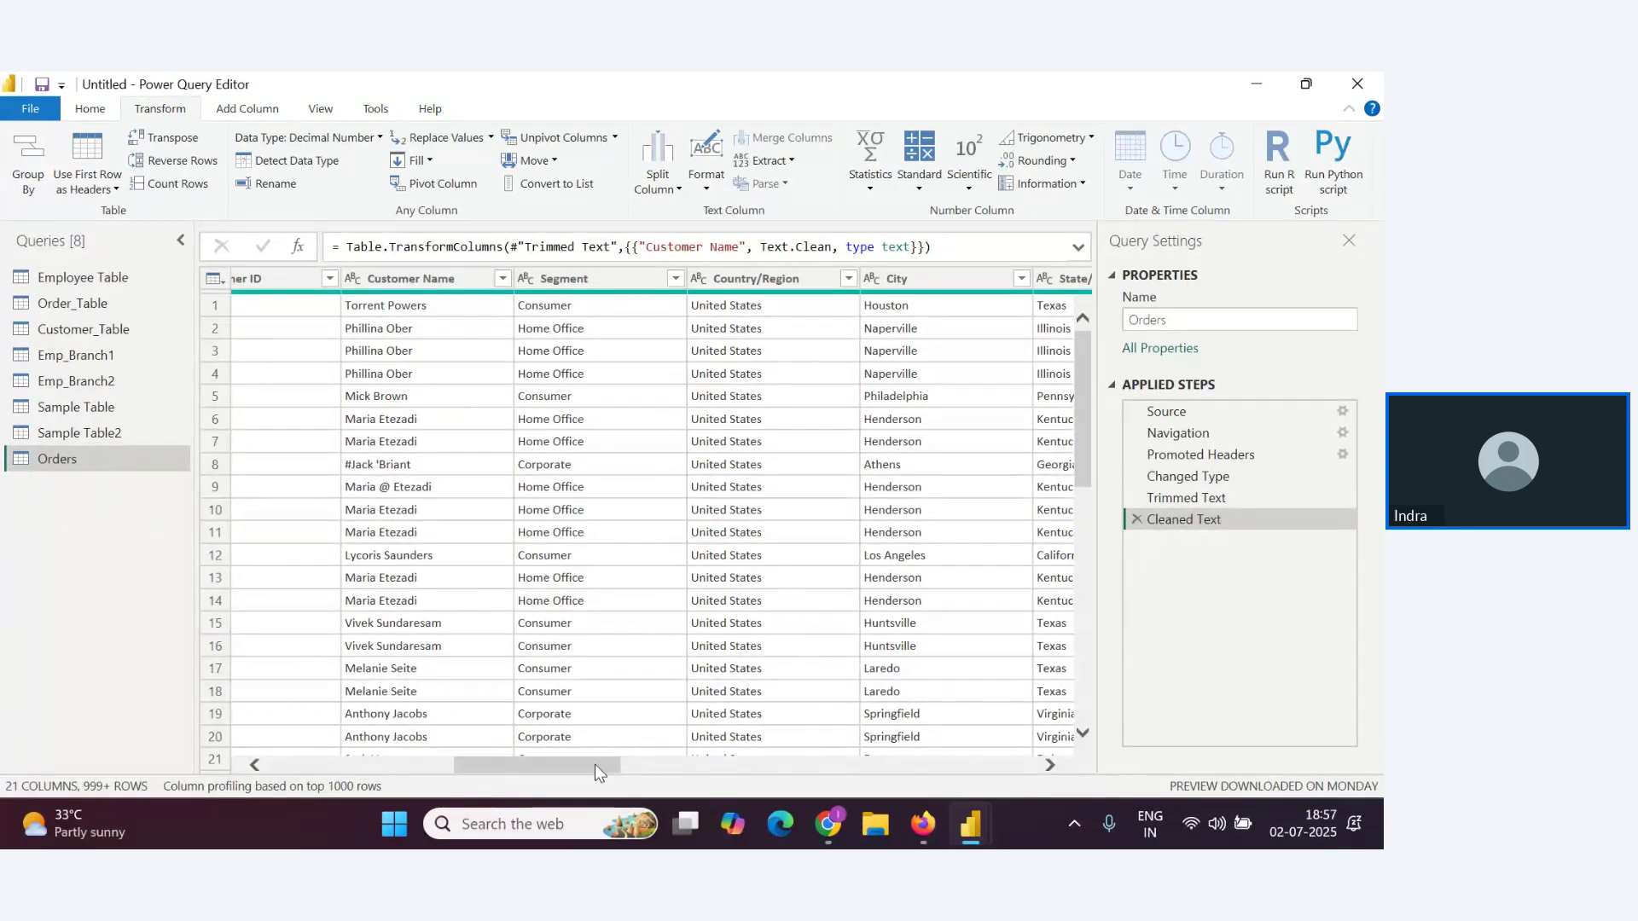
scroll(596, 764, left, 3)
drag(584, 766, 502, 773)
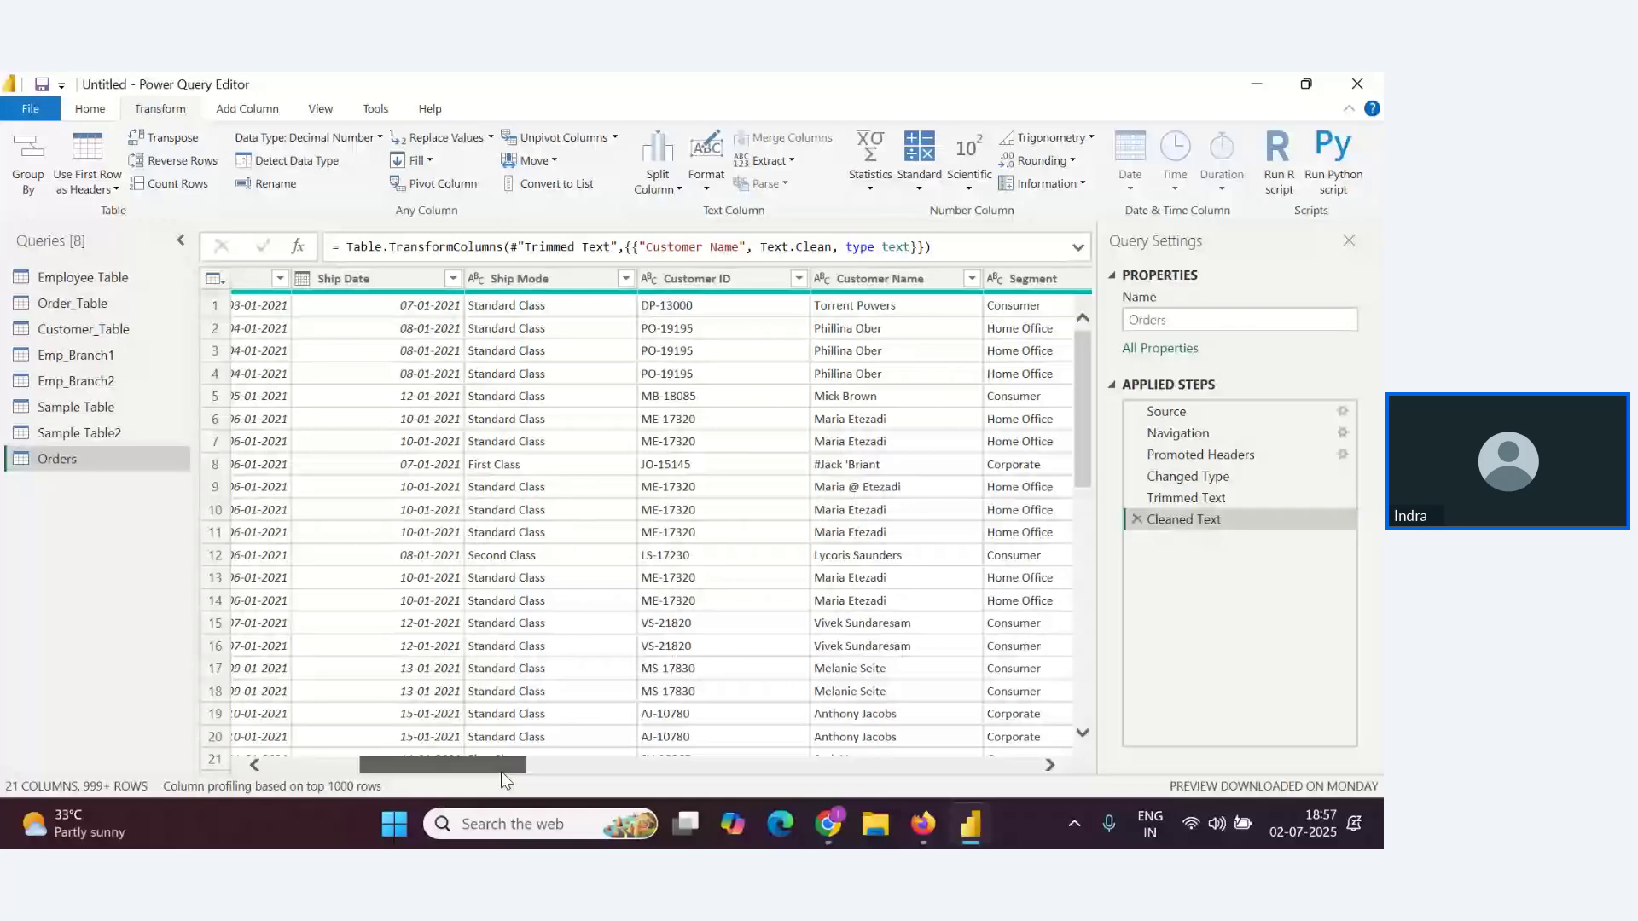
click(532, 282)
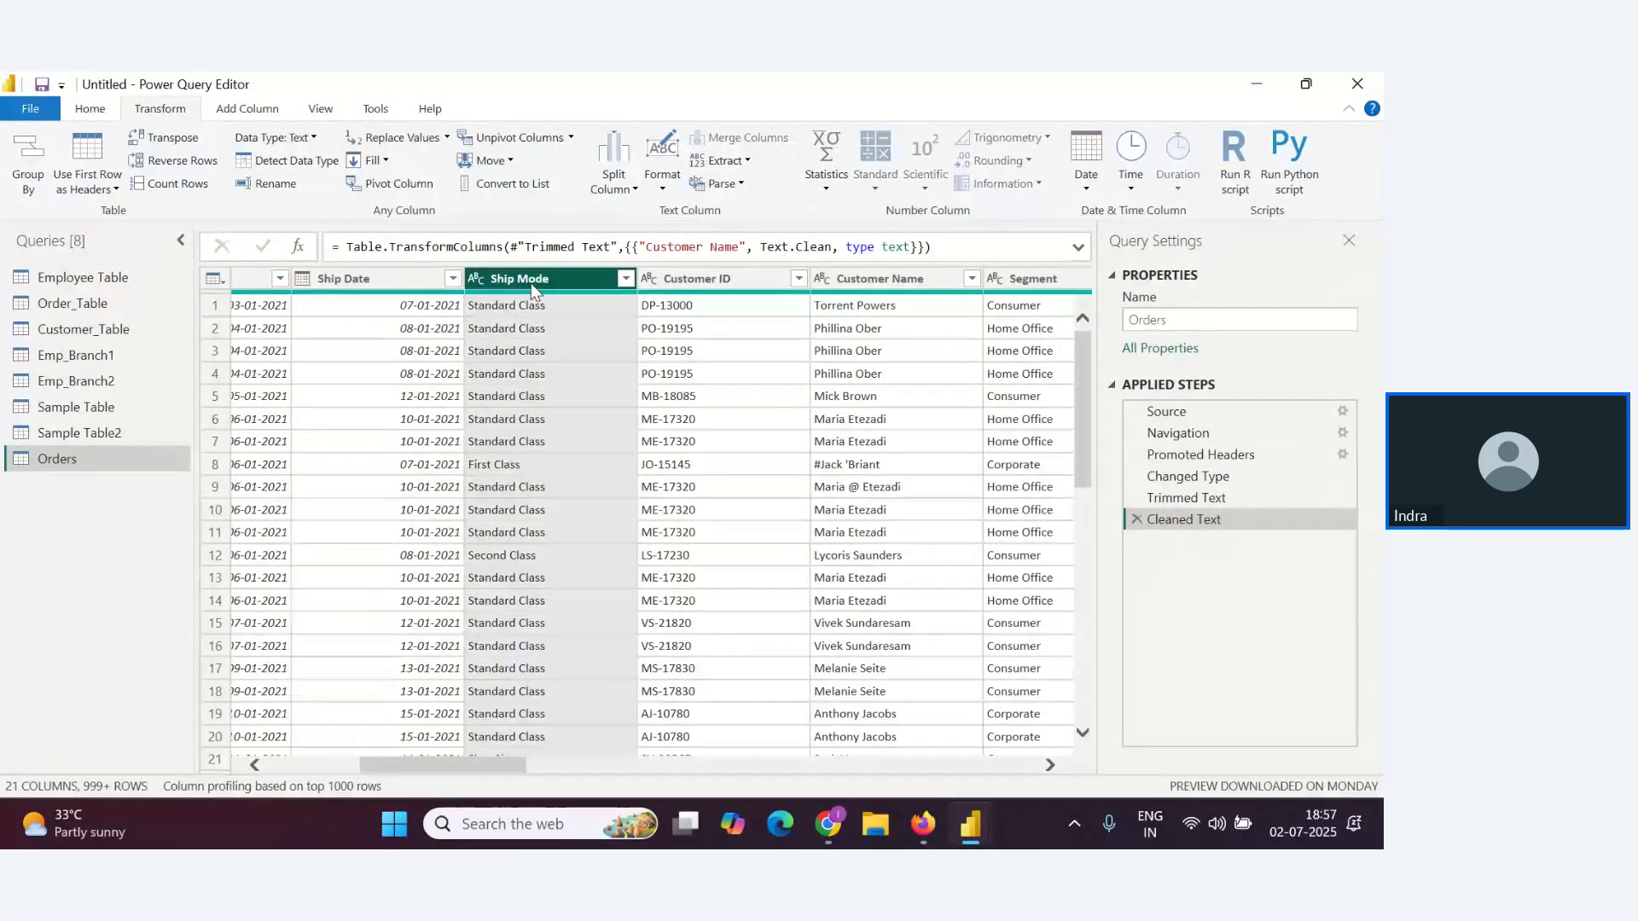
click(665, 180)
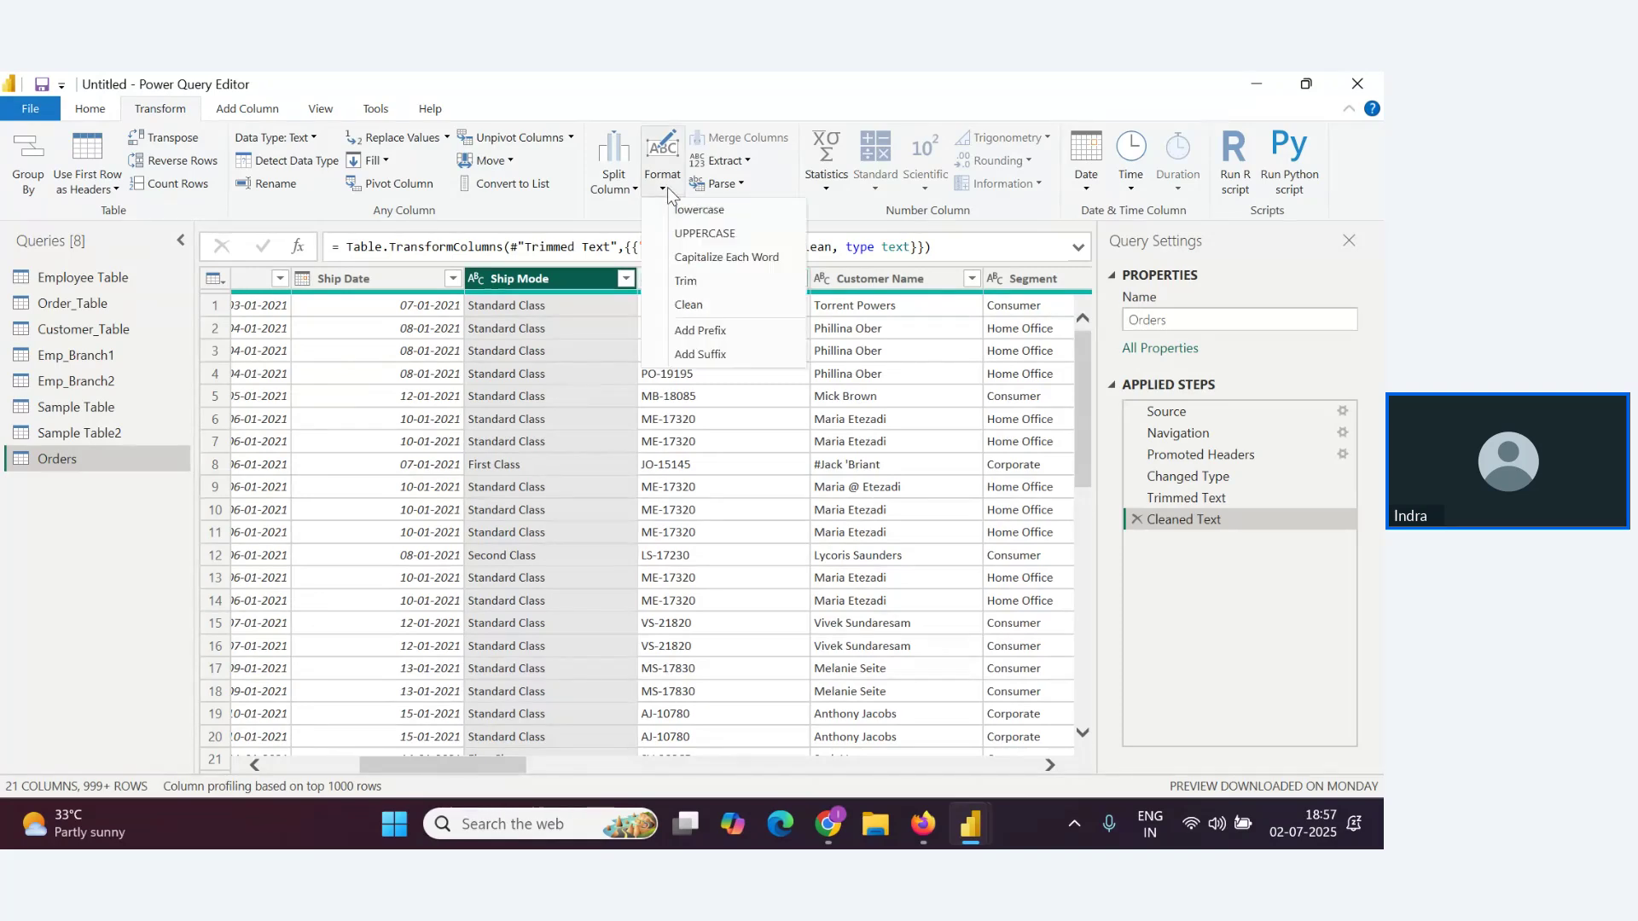
click(695, 356)
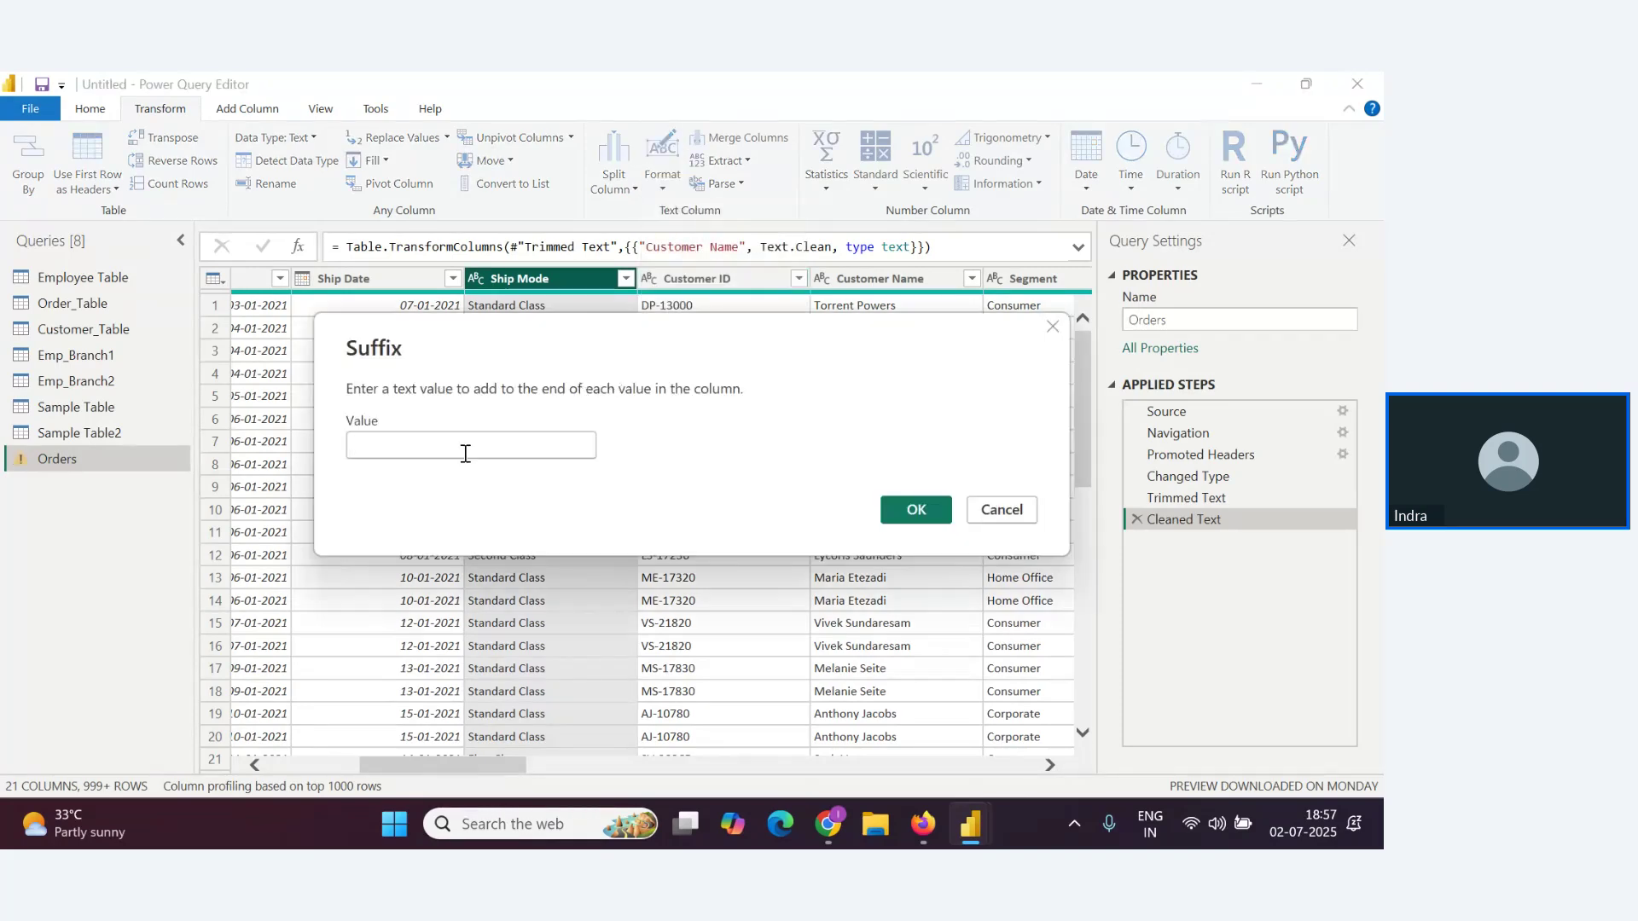
text(- )
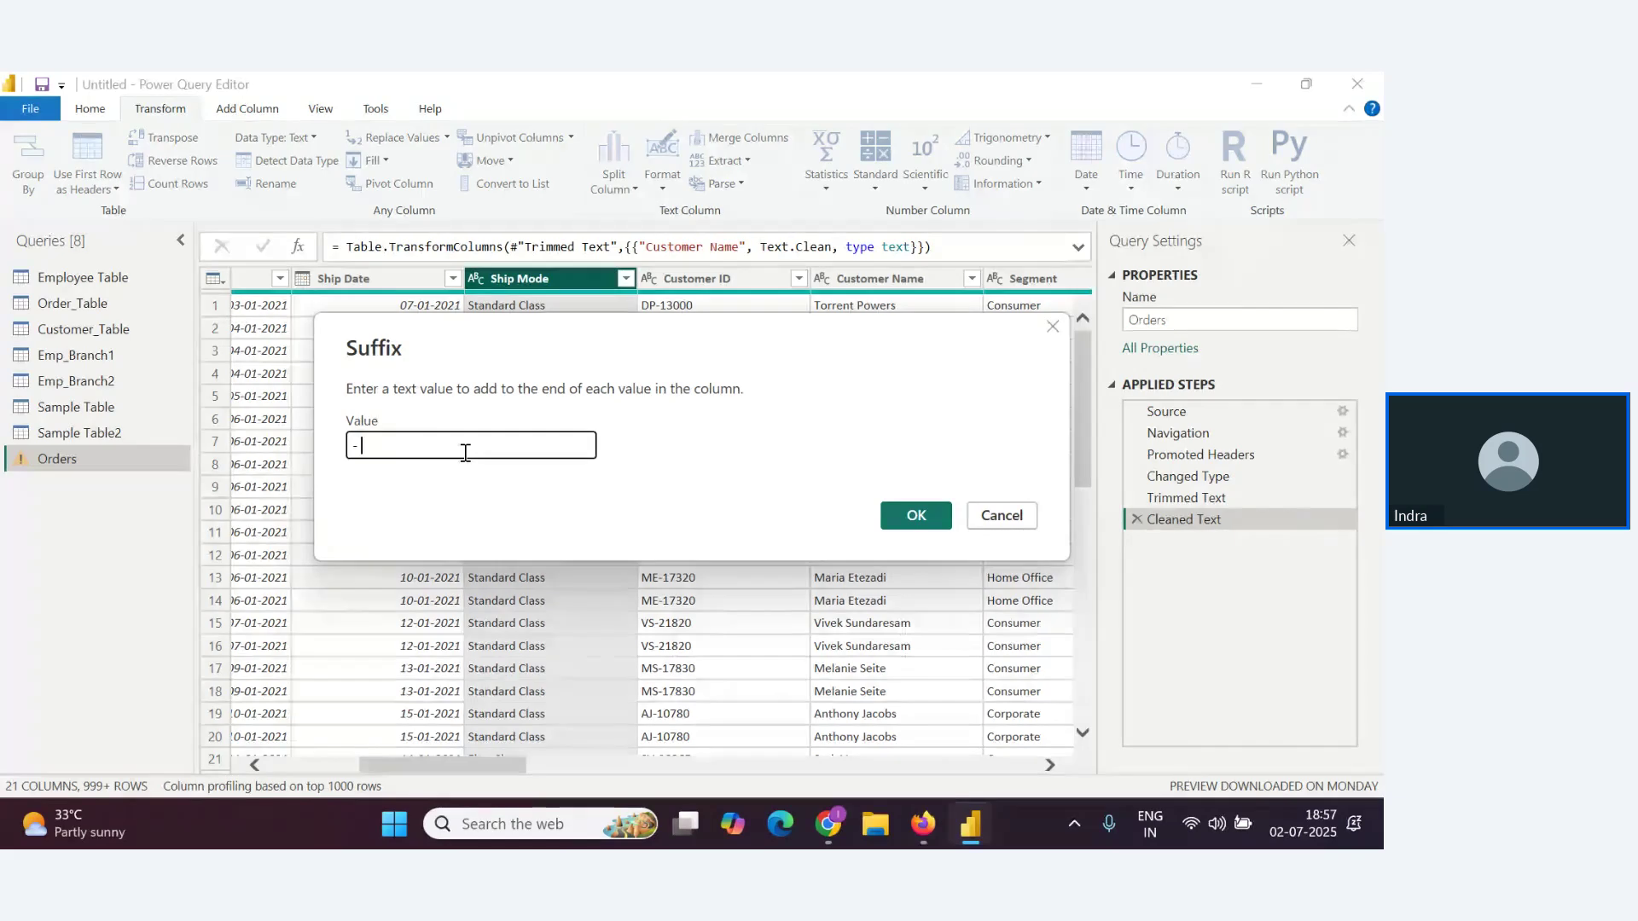
text(Delivery mode)
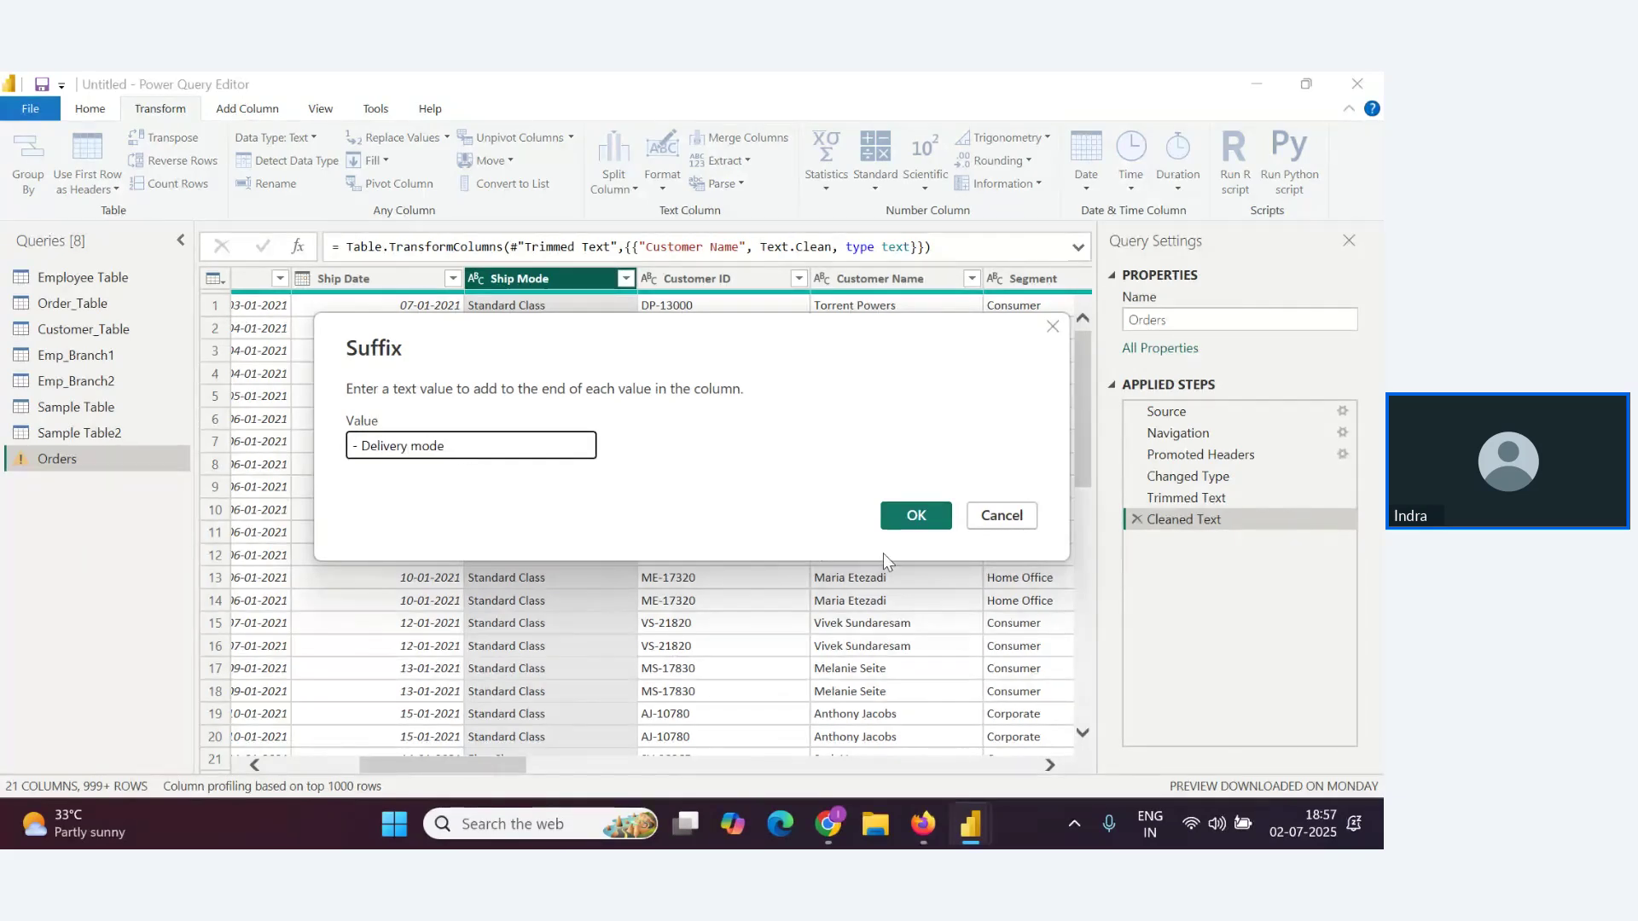
click(930, 517)
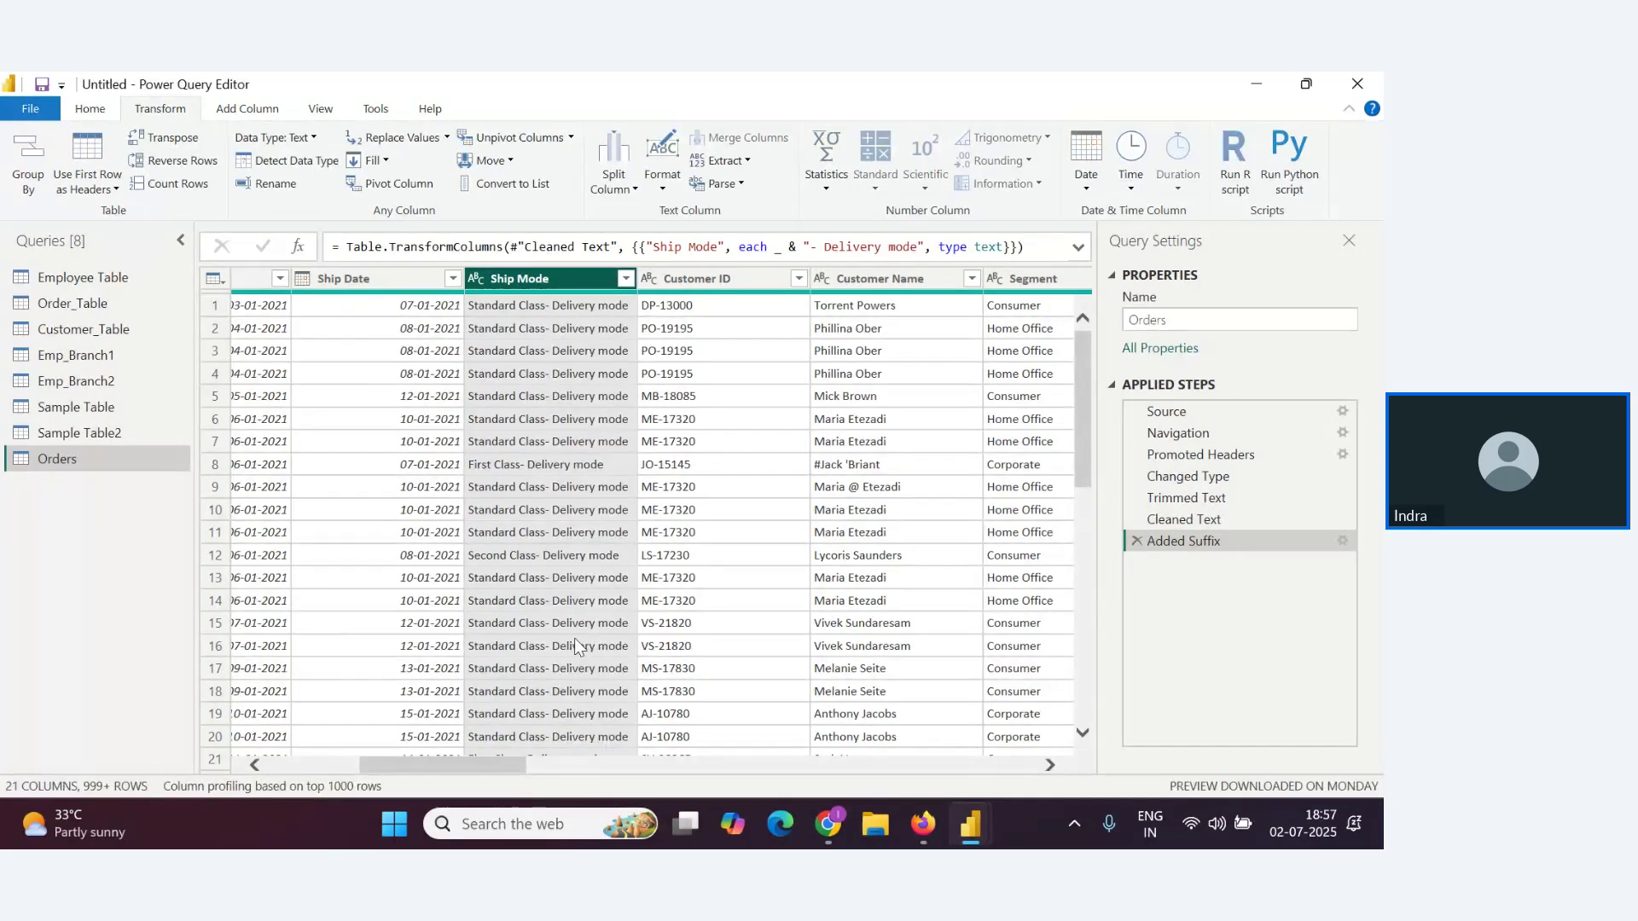
Check the latest attendee entries in the webinar's Q&A list and return to Power Query Editor to review the text format options
key(alt+Tab)
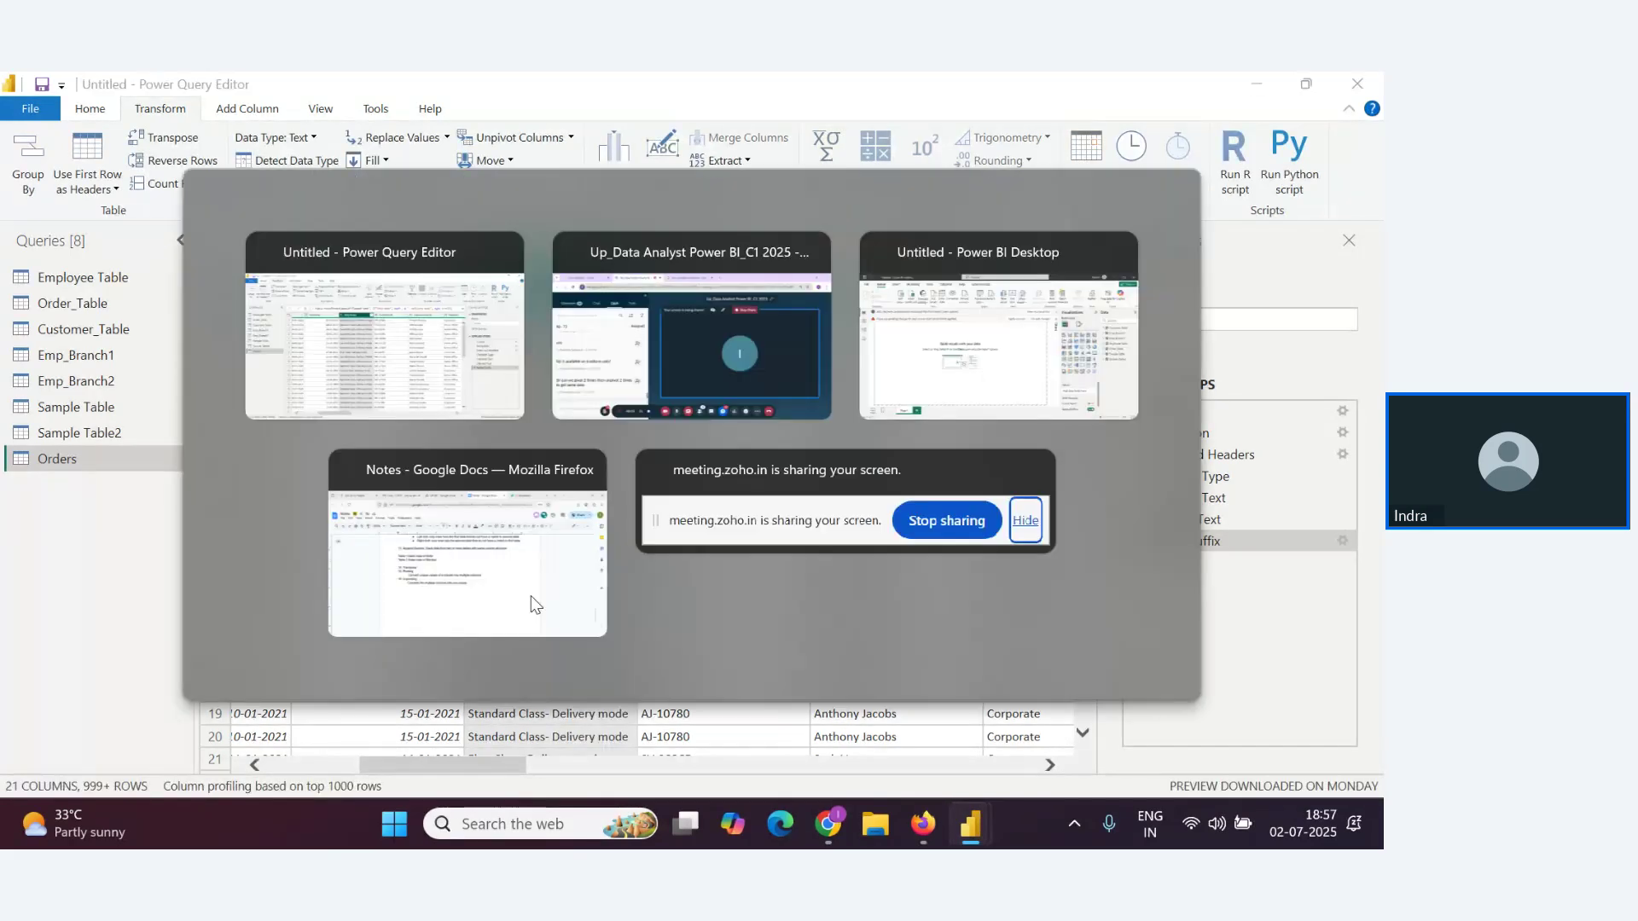
scroll(340, 610, down, 5)
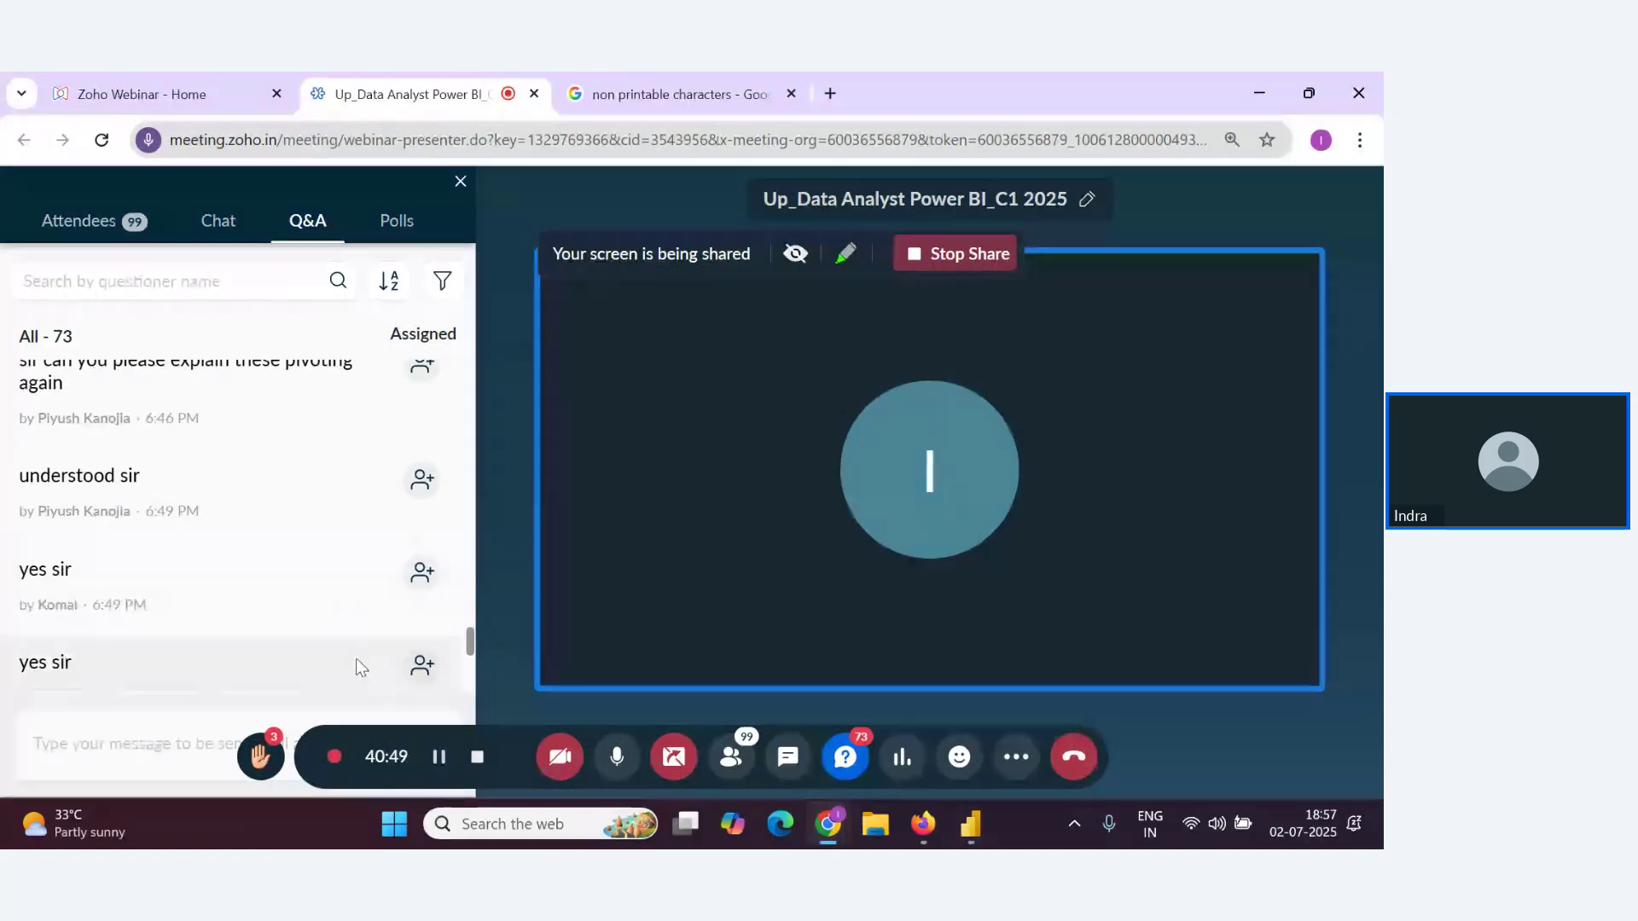
scroll(356, 658, down, 3)
key(alt+Tab)
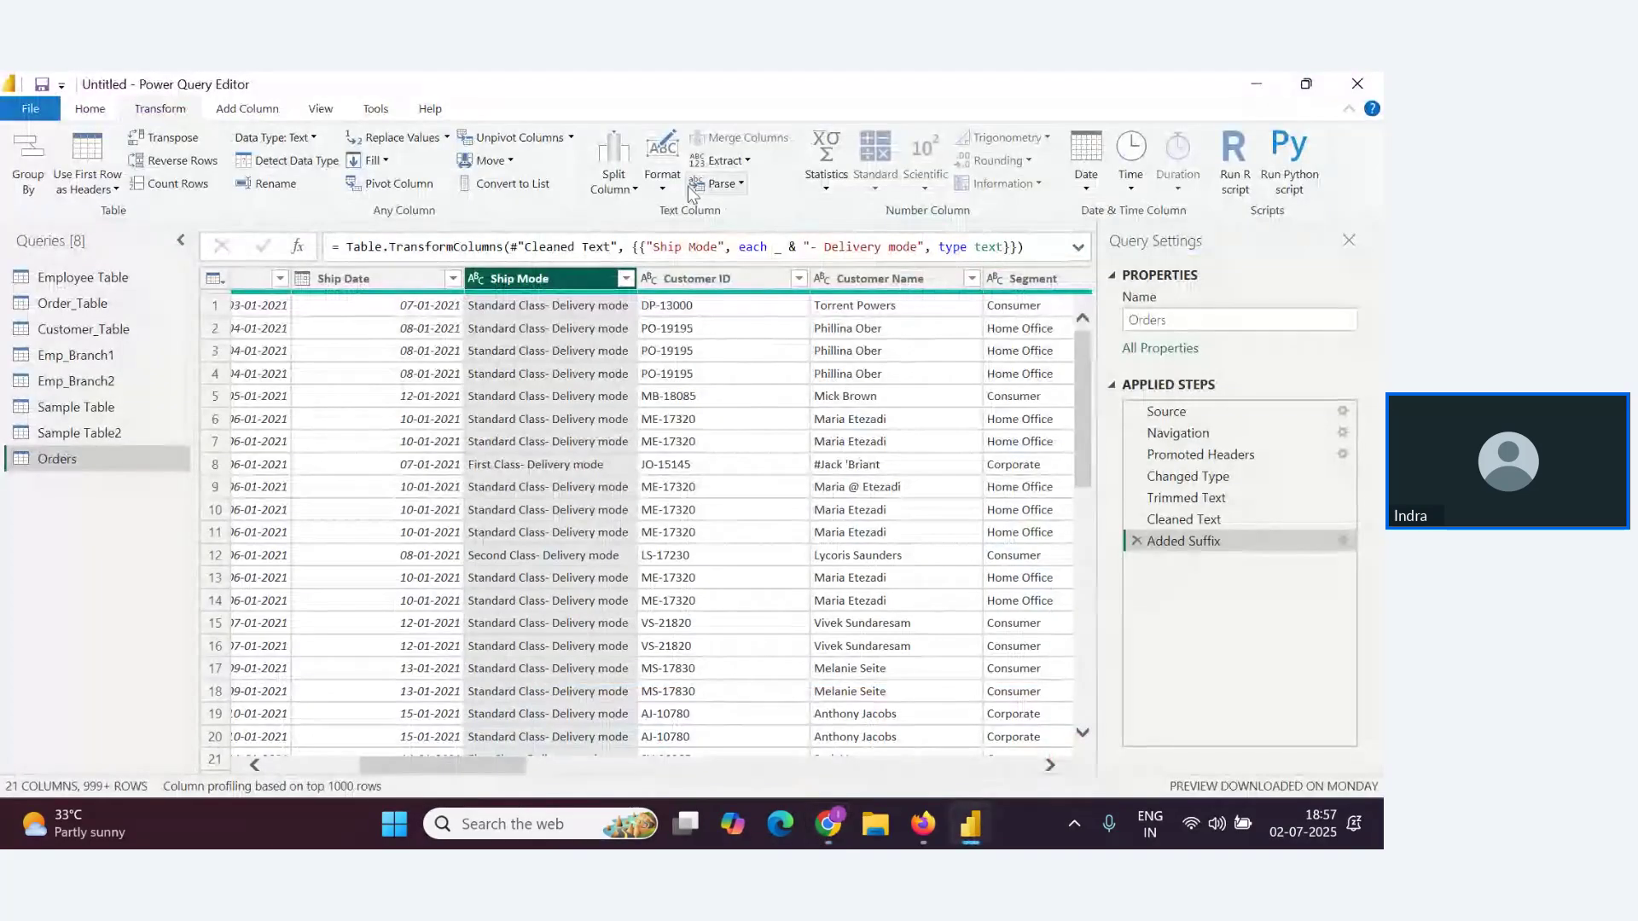
click(658, 191)
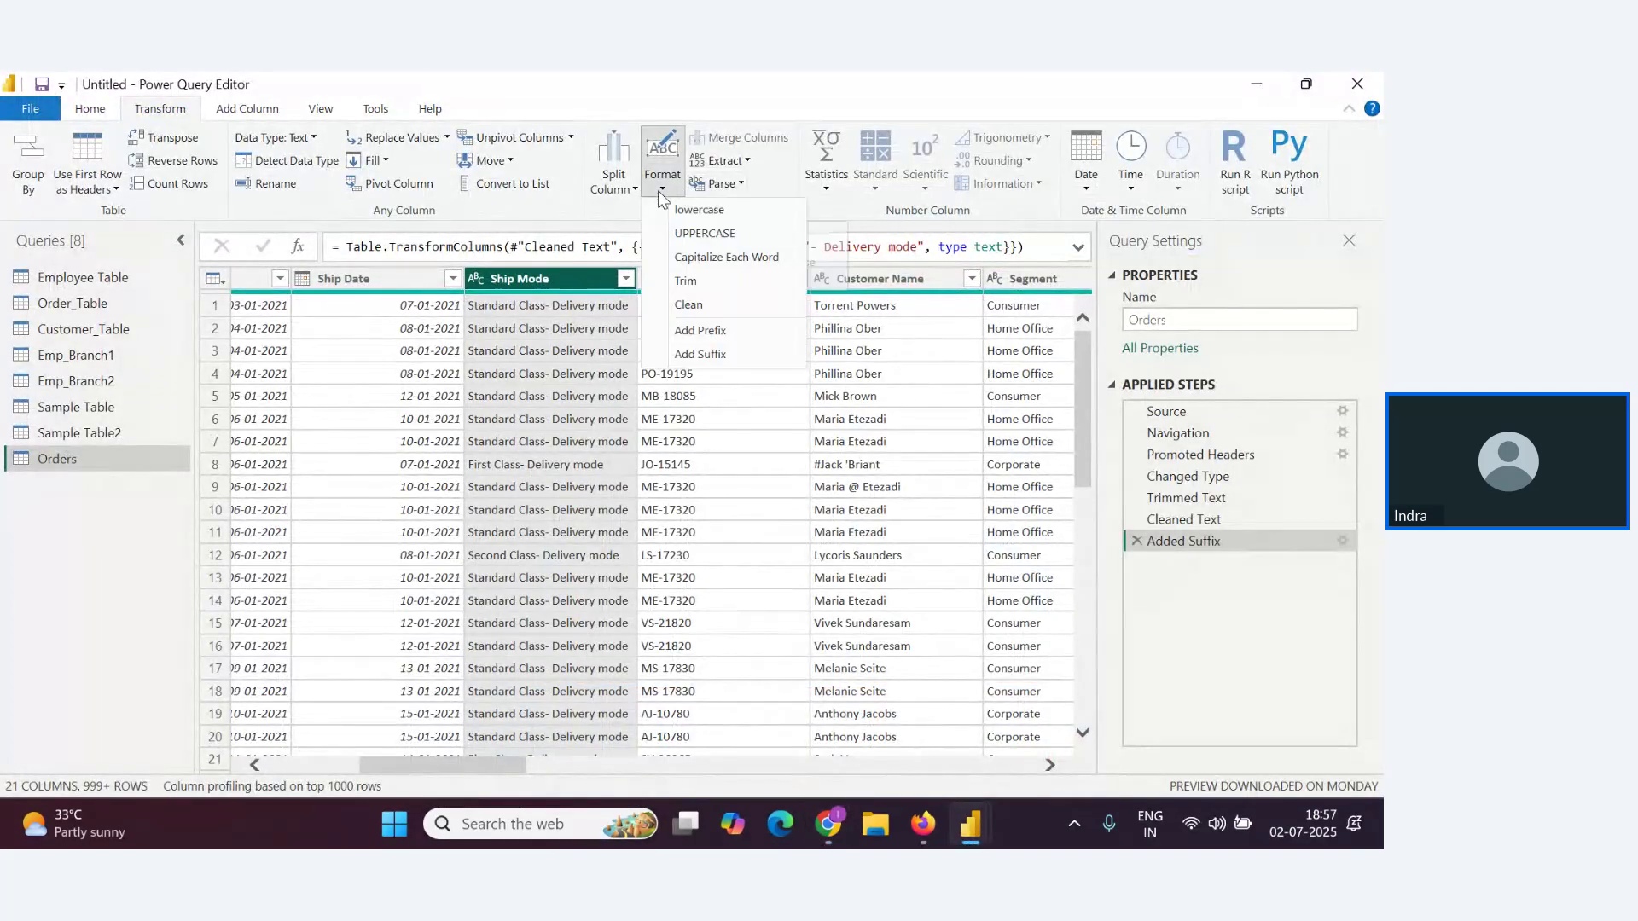
click(1111, 493)
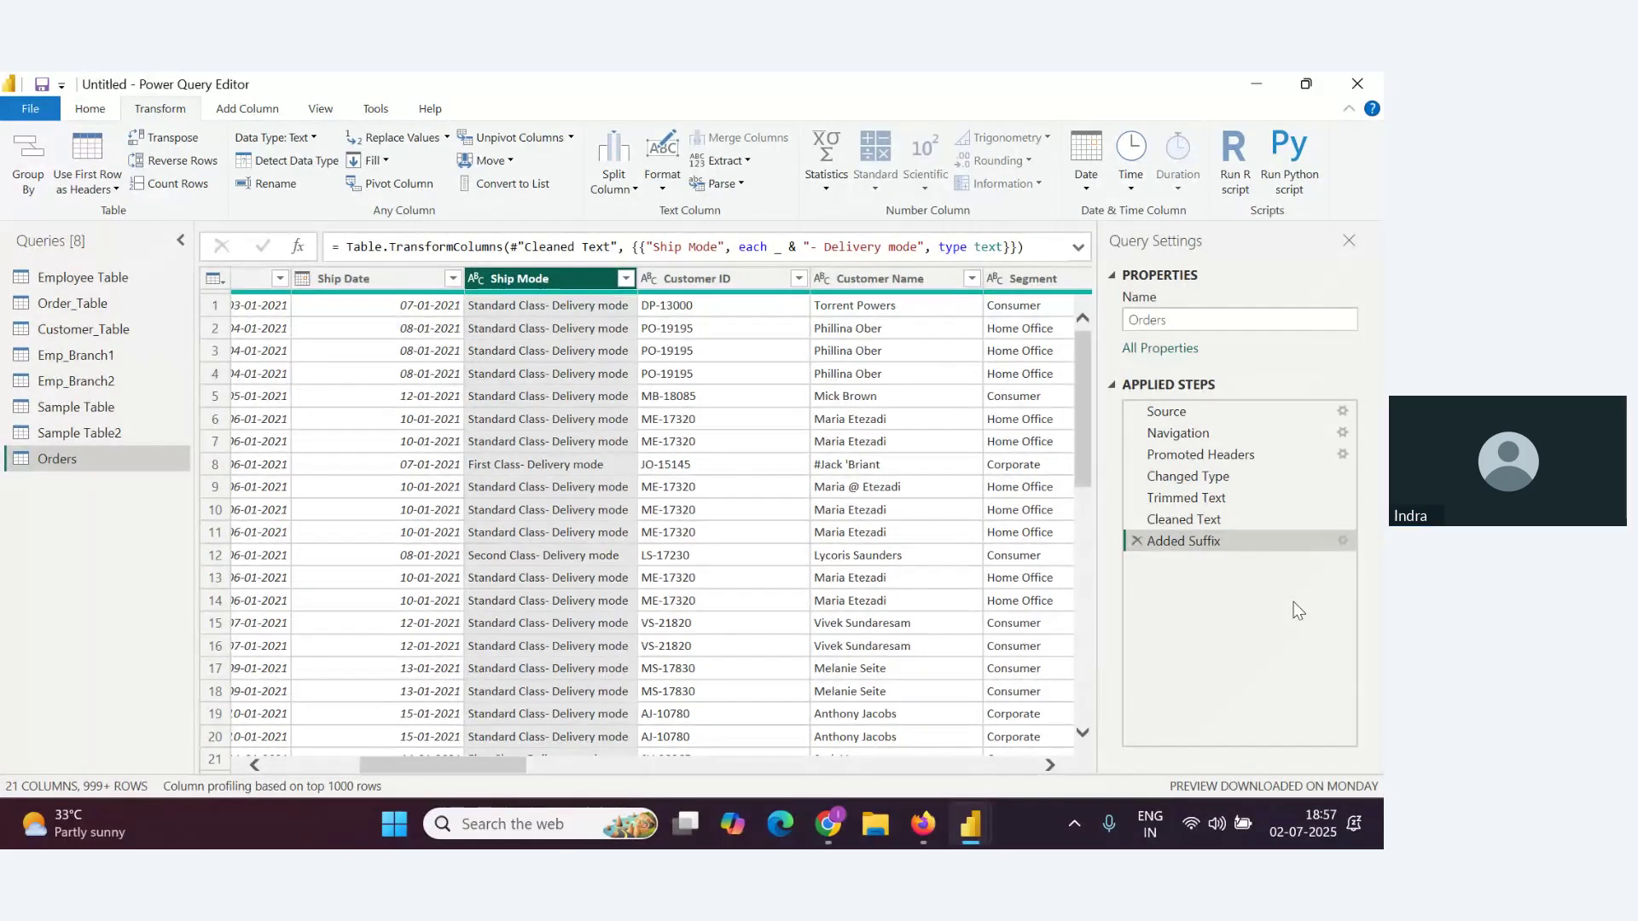
Delete the Added Suffix, Cleaned Text and Trimmed Text steps from the Orders query's applied steps
click(1138, 541)
click(1138, 519)
click(1138, 497)
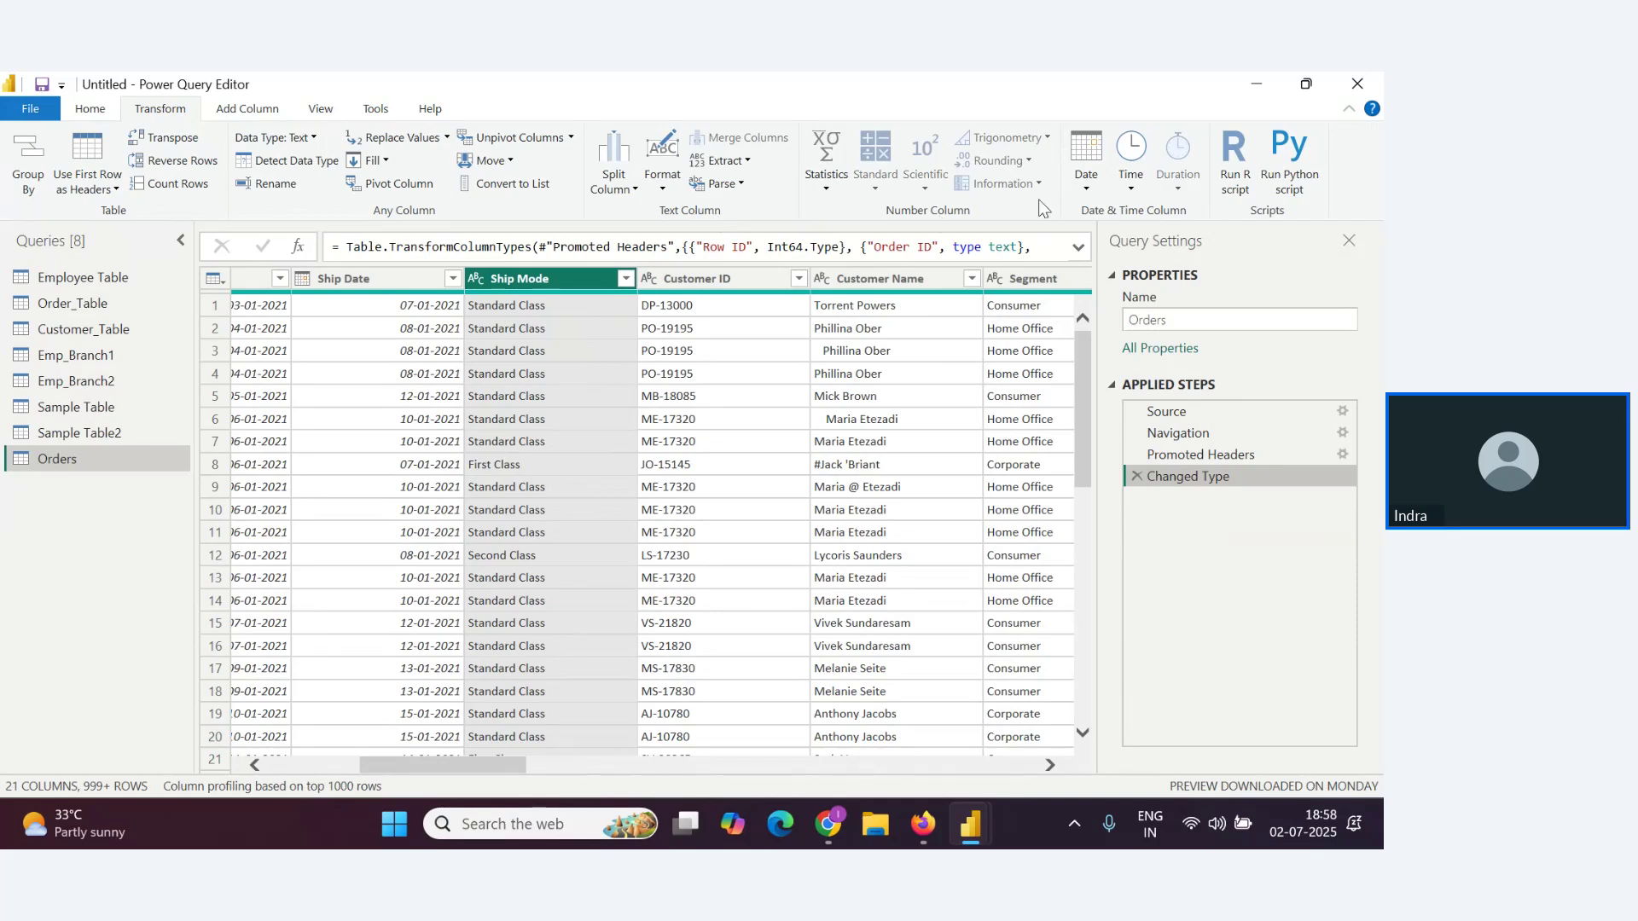
click(247, 108)
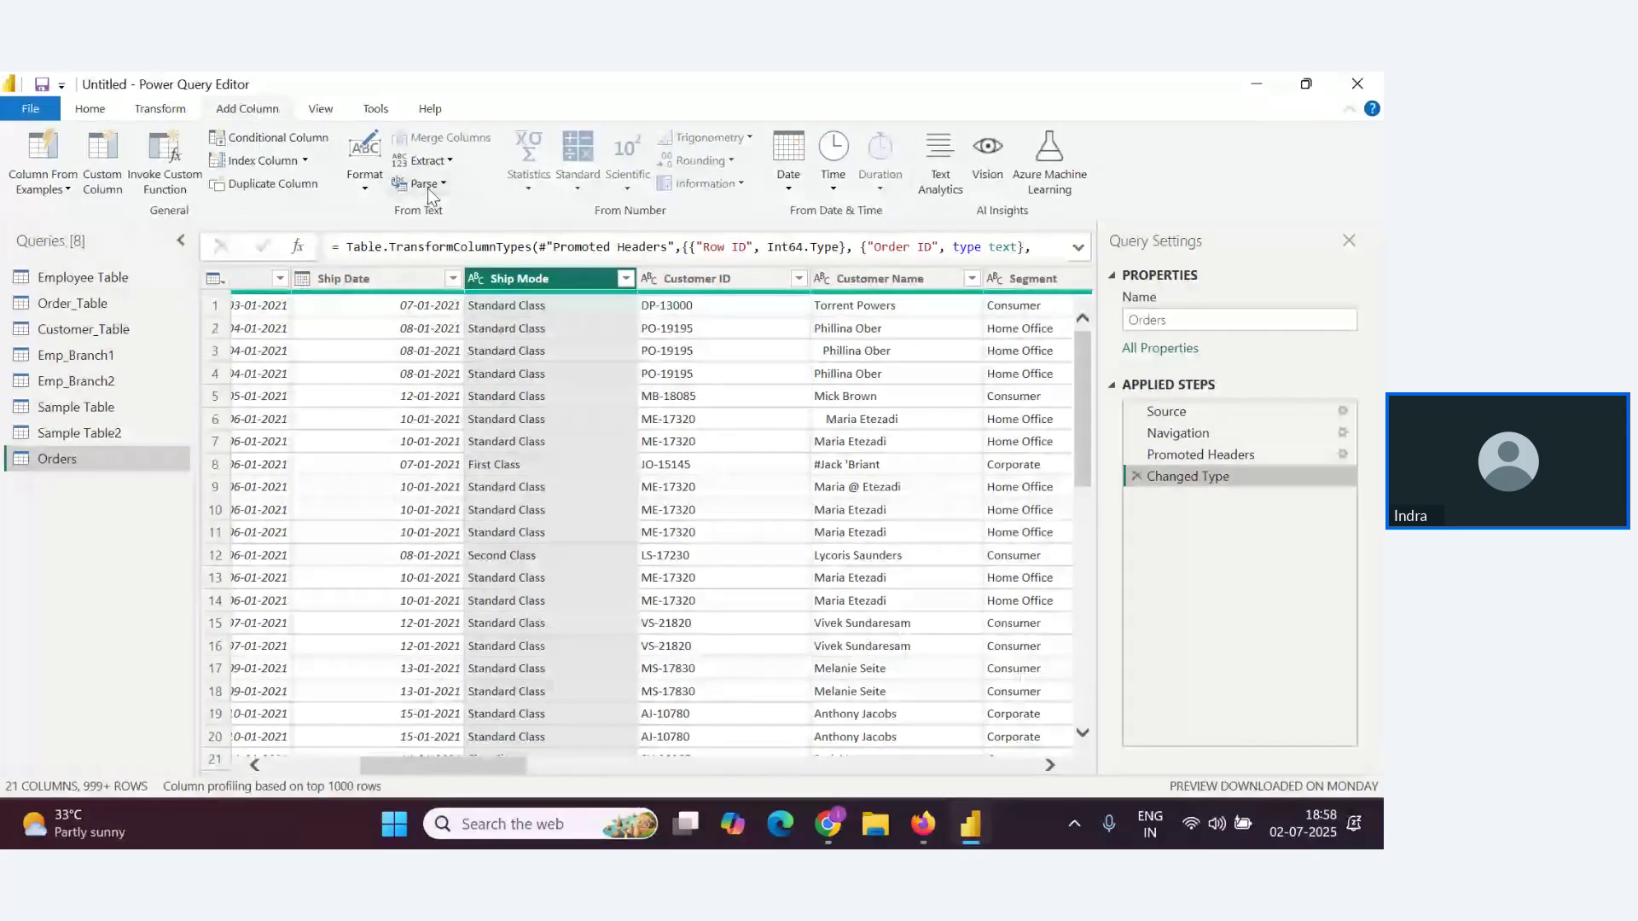
click(283, 144)
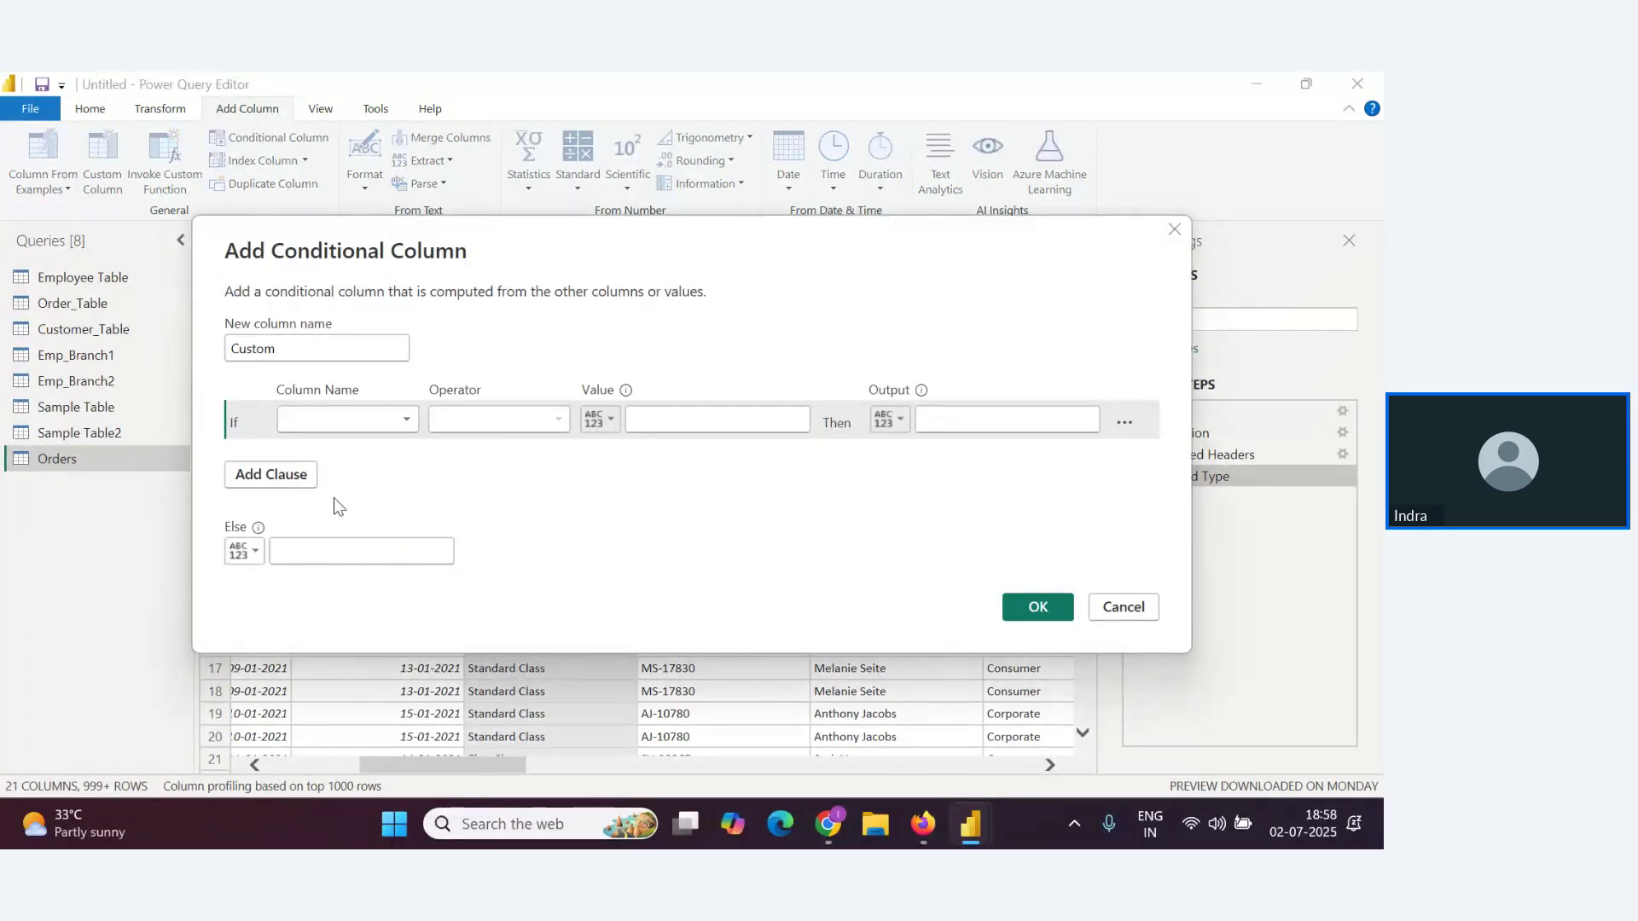
drag(863, 377, 709, 253)
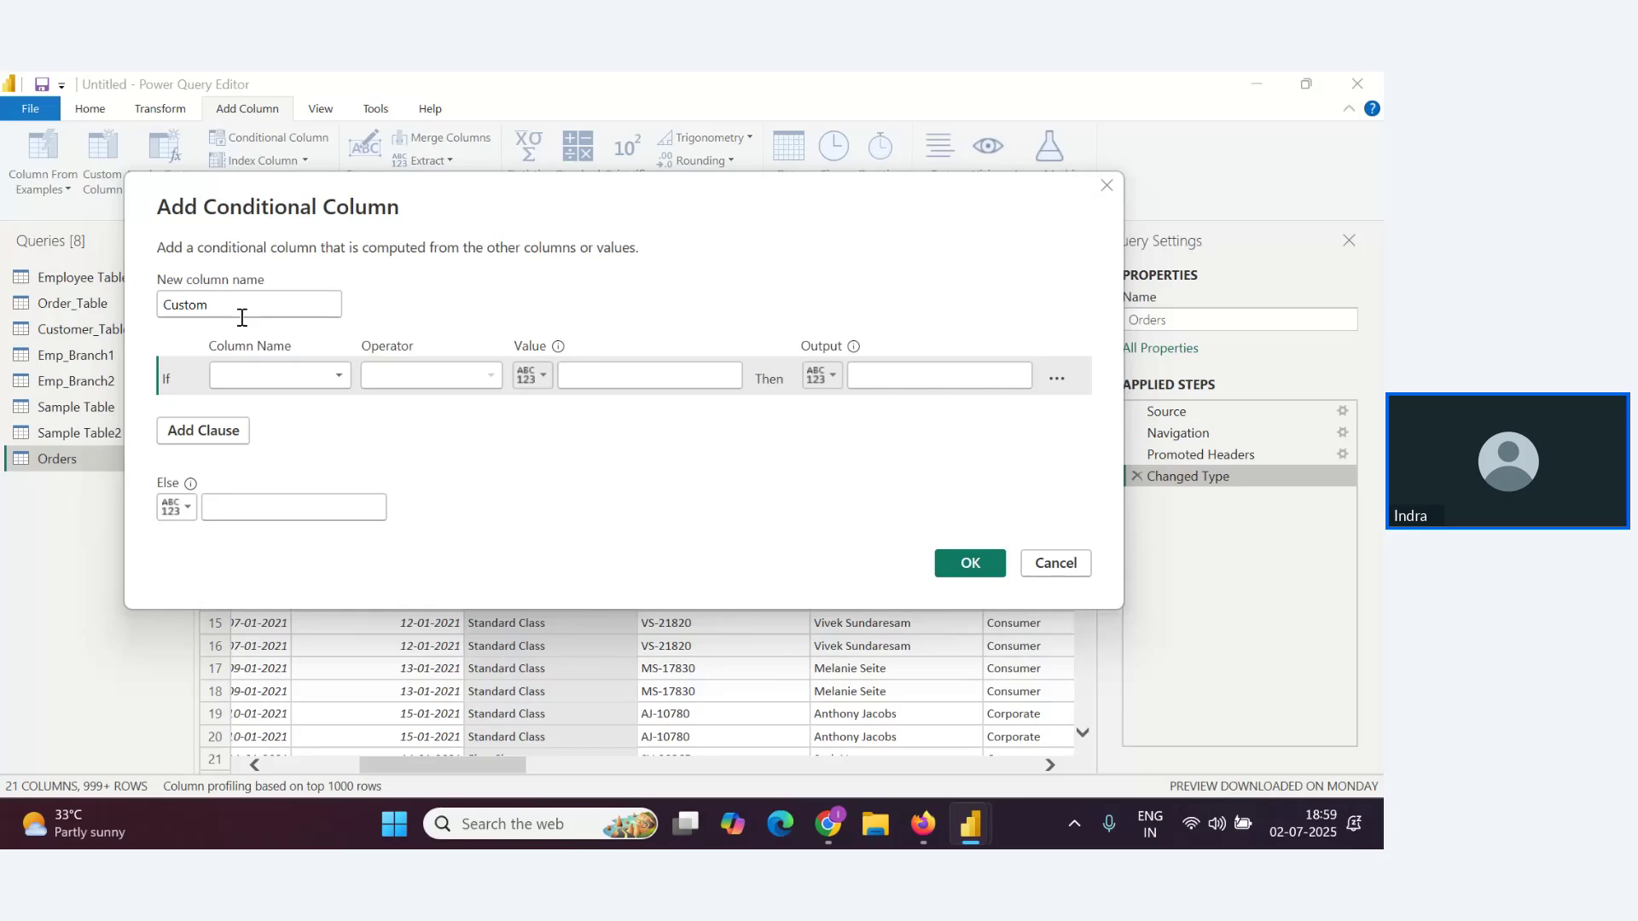
drag(242, 318, 134, 286)
text(ProfitC)
key(BackSpace)
text(Ct)
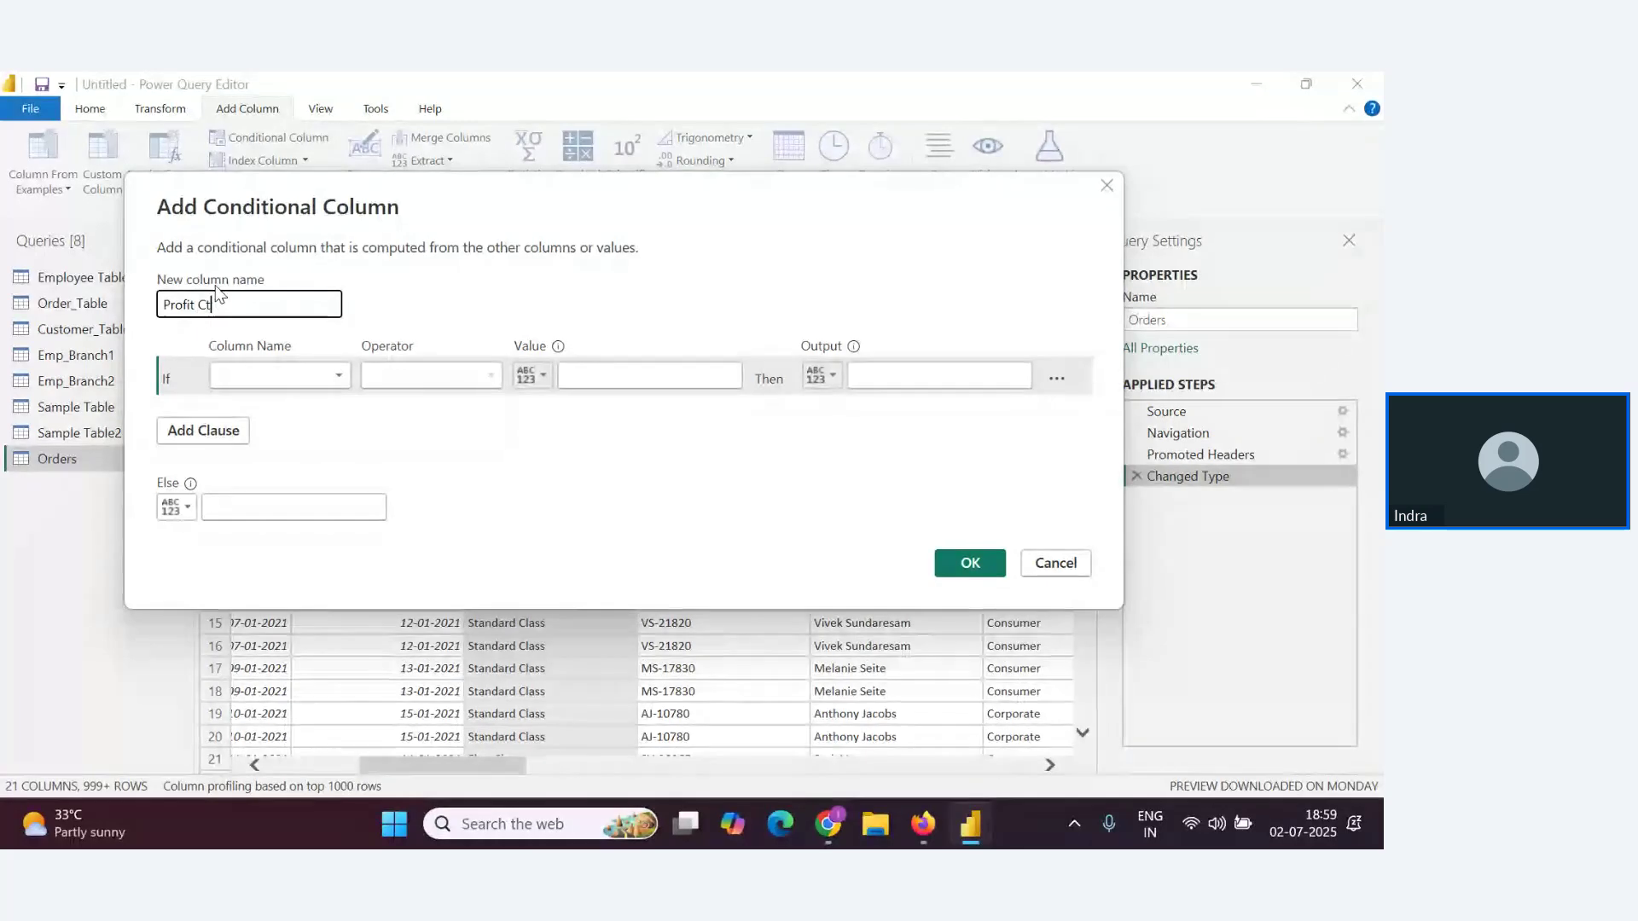
text(gepry)
drag(246, 306, 208, 307)
text(ategory)
click(311, 376)
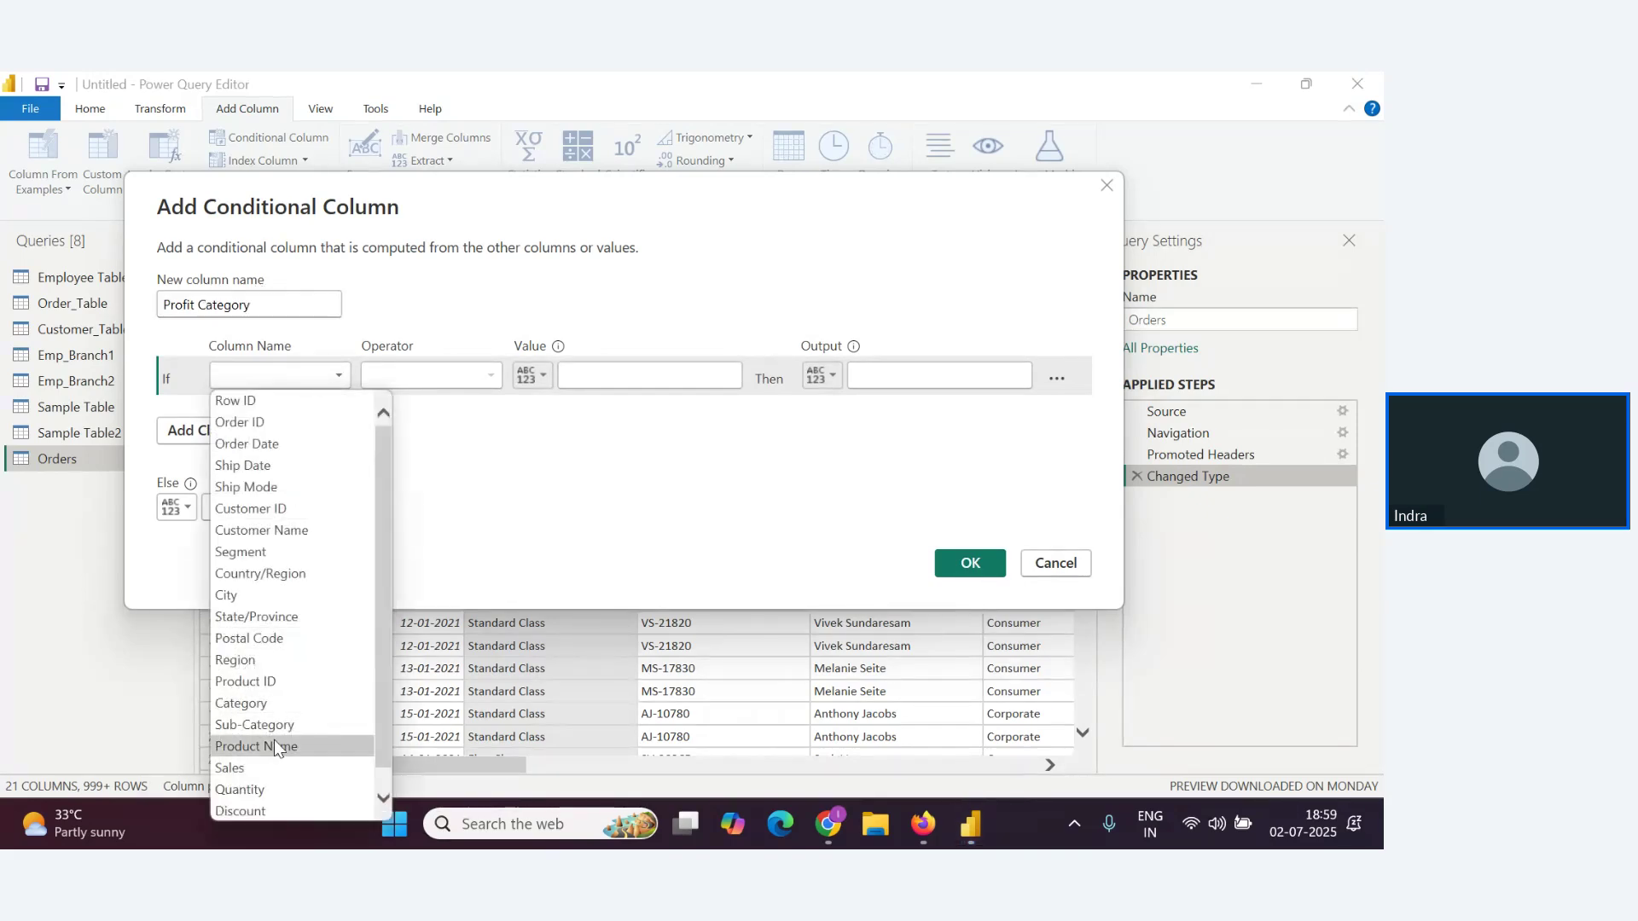
scroll(273, 740, down, 1)
click(265, 805)
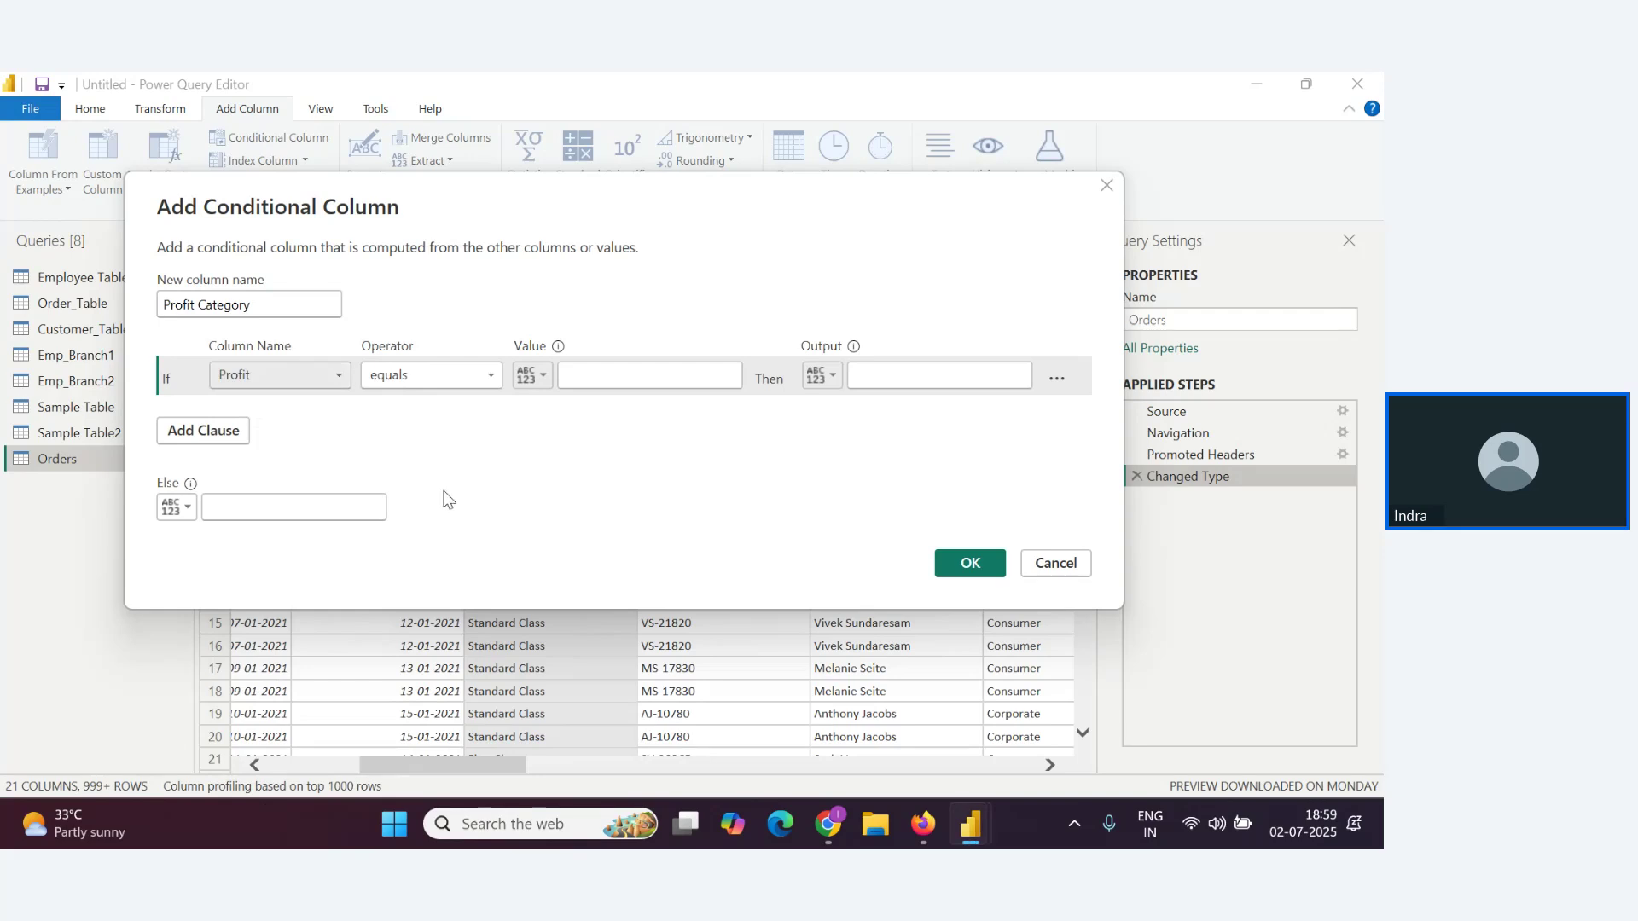
click(492, 375)
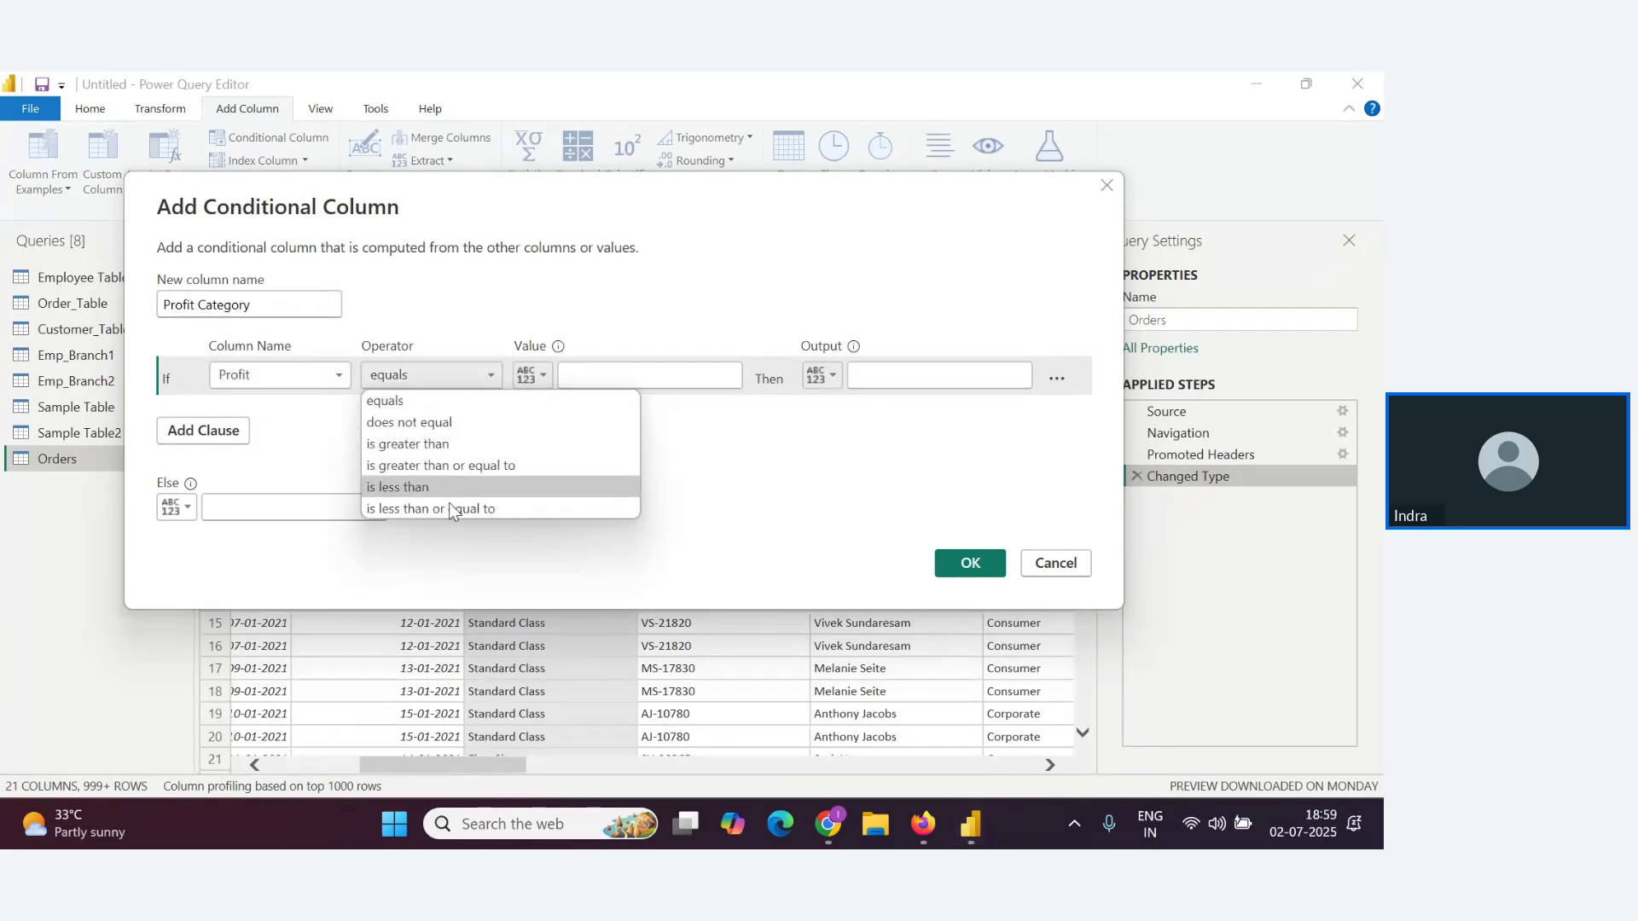
click(435, 446)
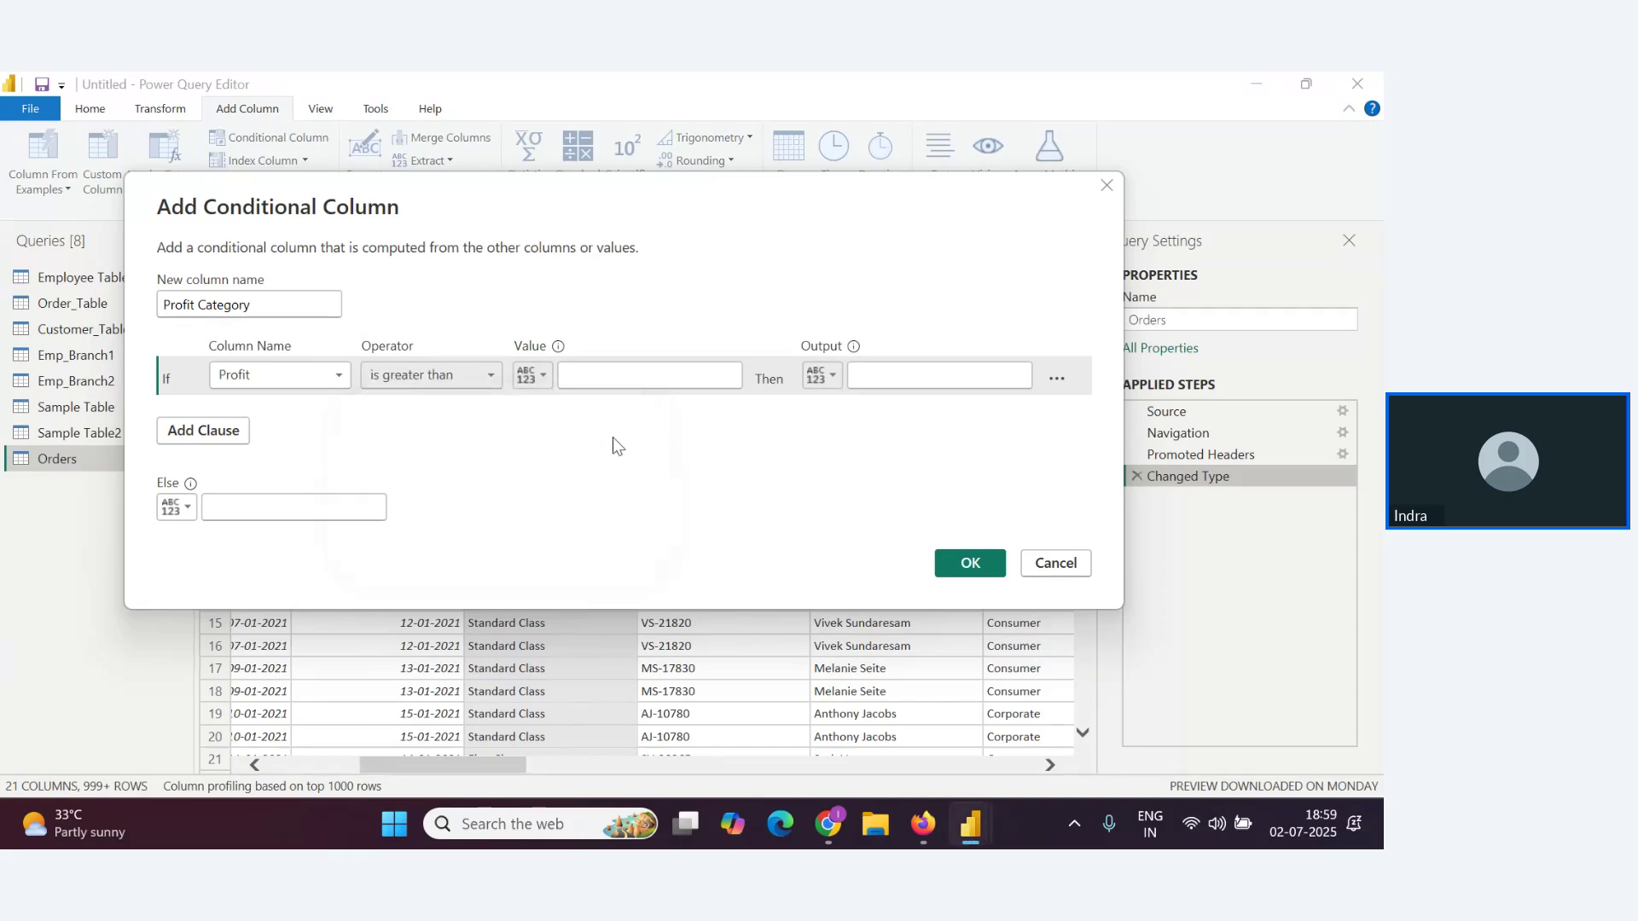
click(612, 376)
text(10000)
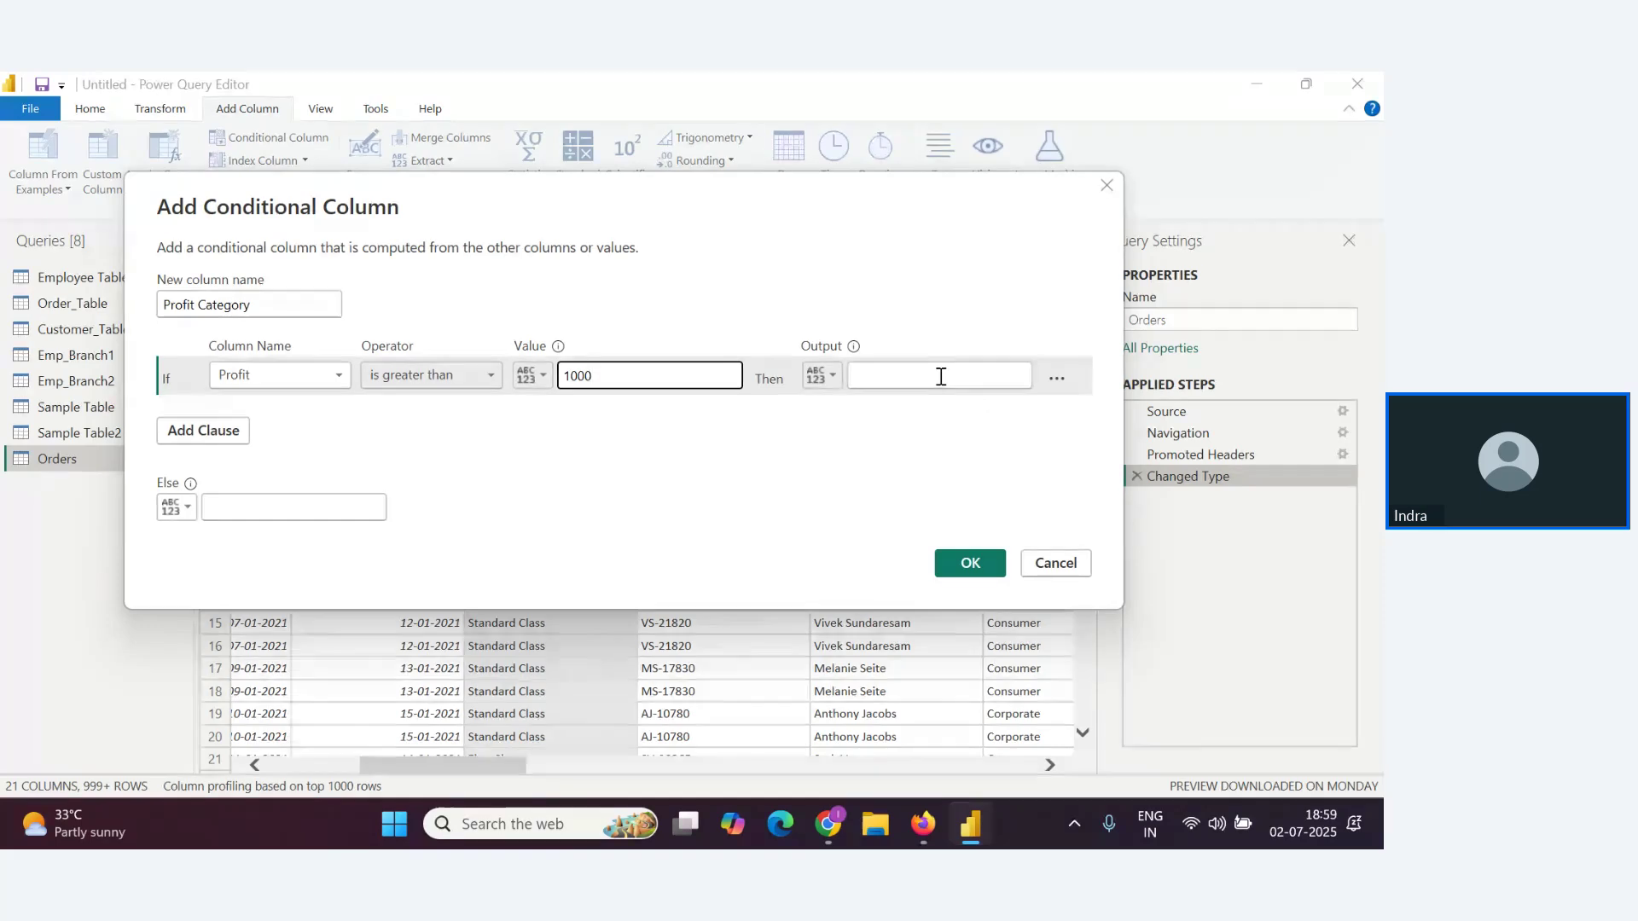
drag(938, 237, 418, 175)
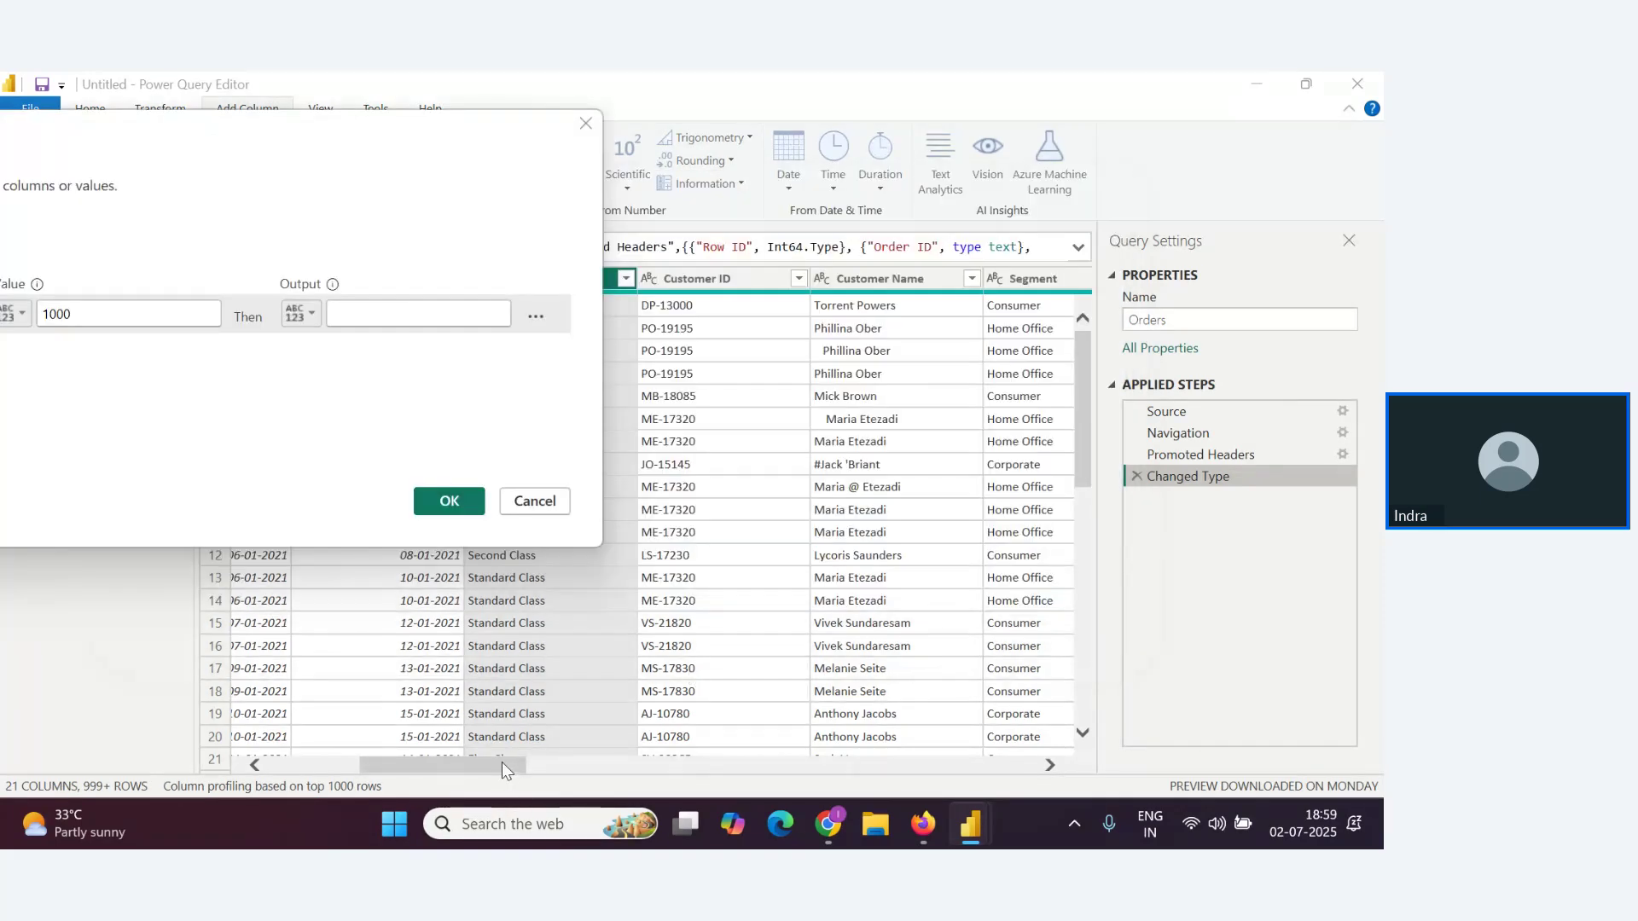
click(585, 126)
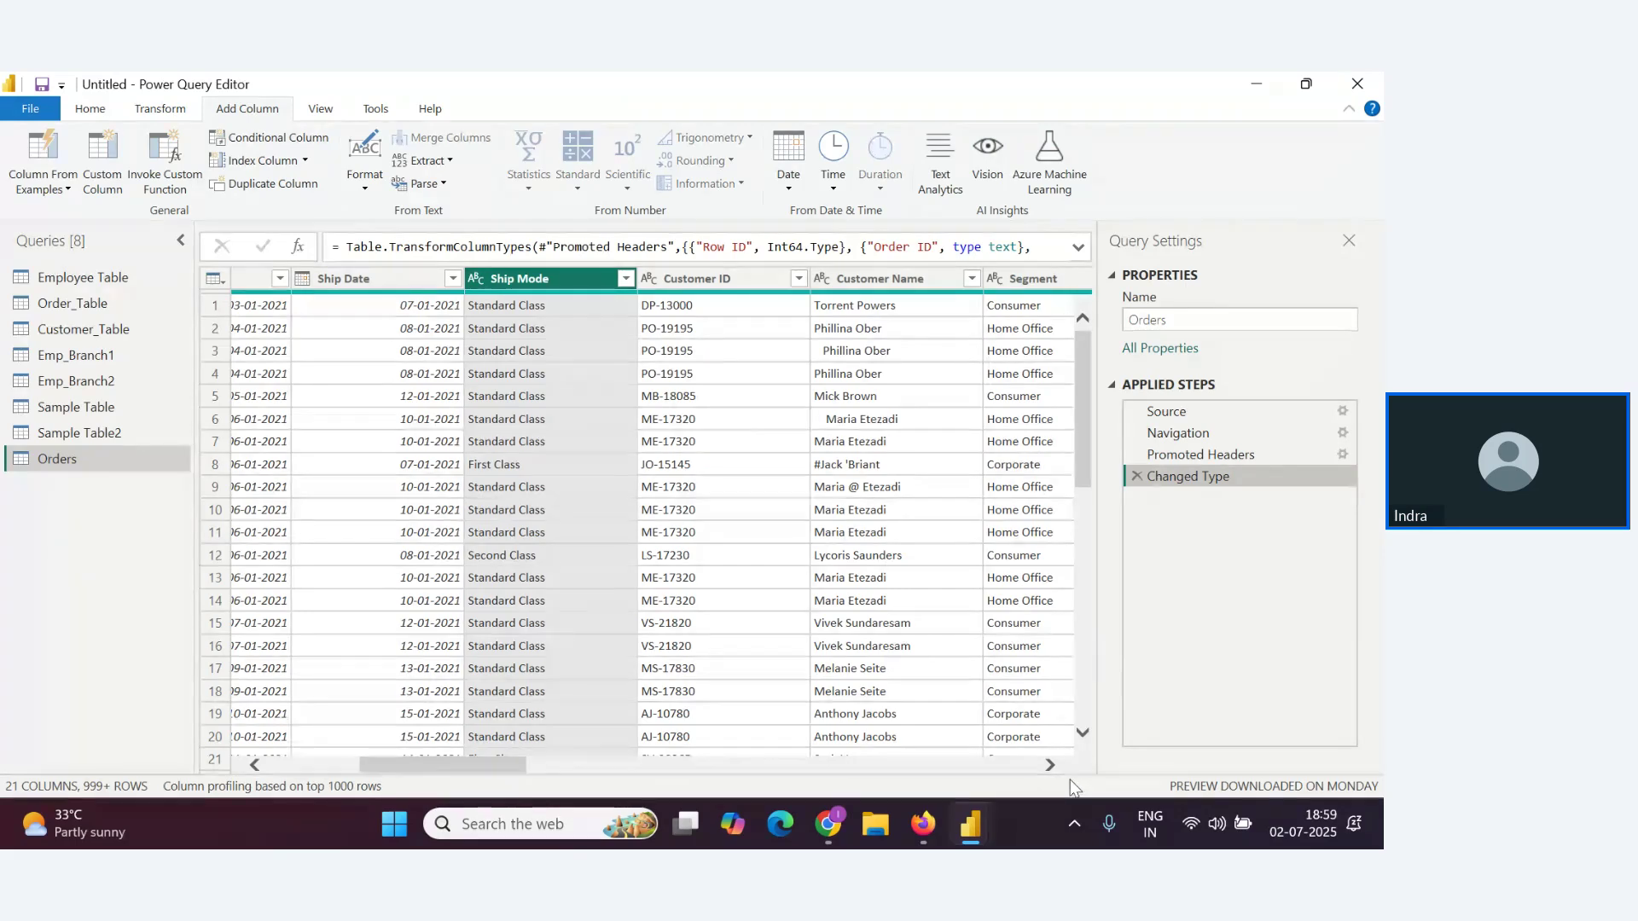
Look over the Profit values in the Orders query, and start a conditional column named "Profit Categeory"
click(618, 766)
drag(574, 768, 1174, 766)
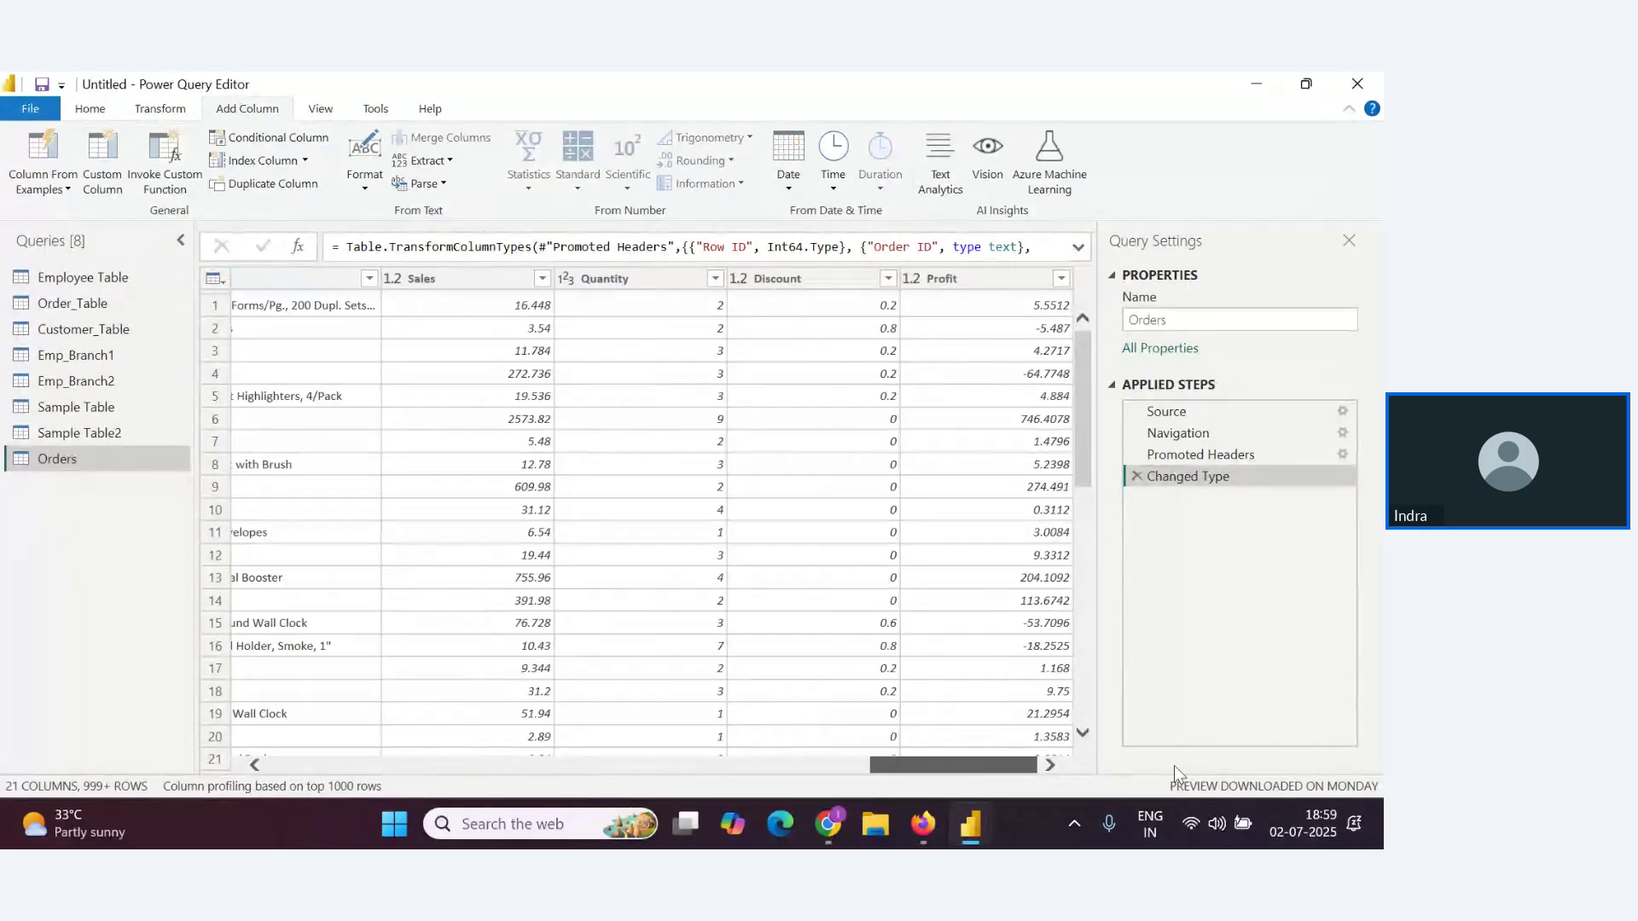
click(1079, 512)
drag(1077, 510, 1092, 278)
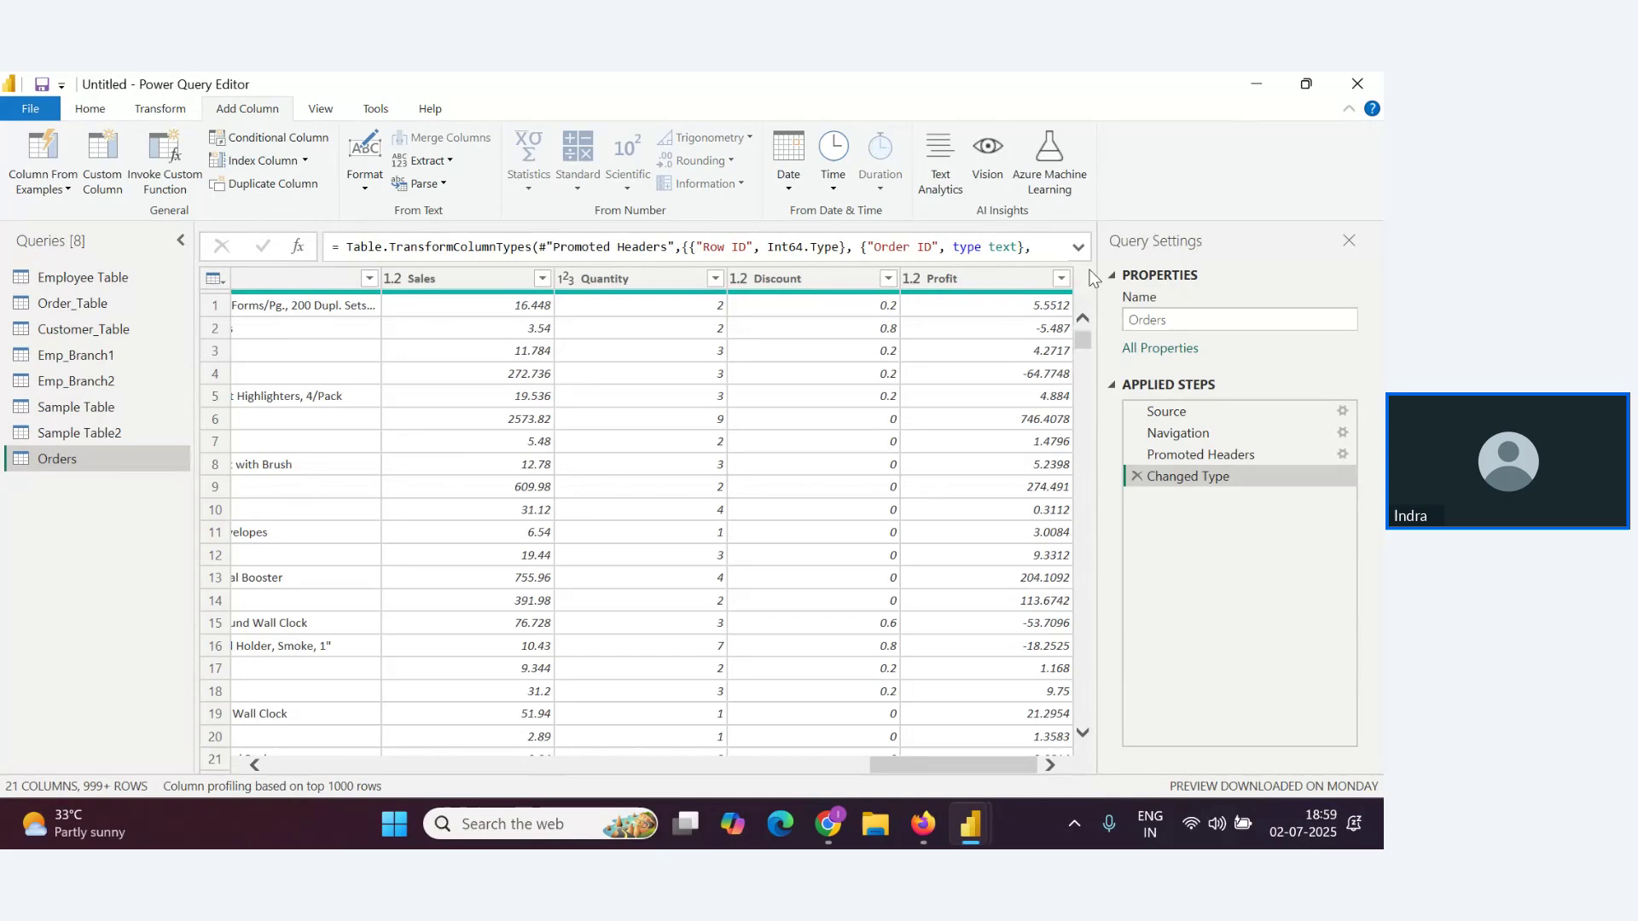
click(269, 137)
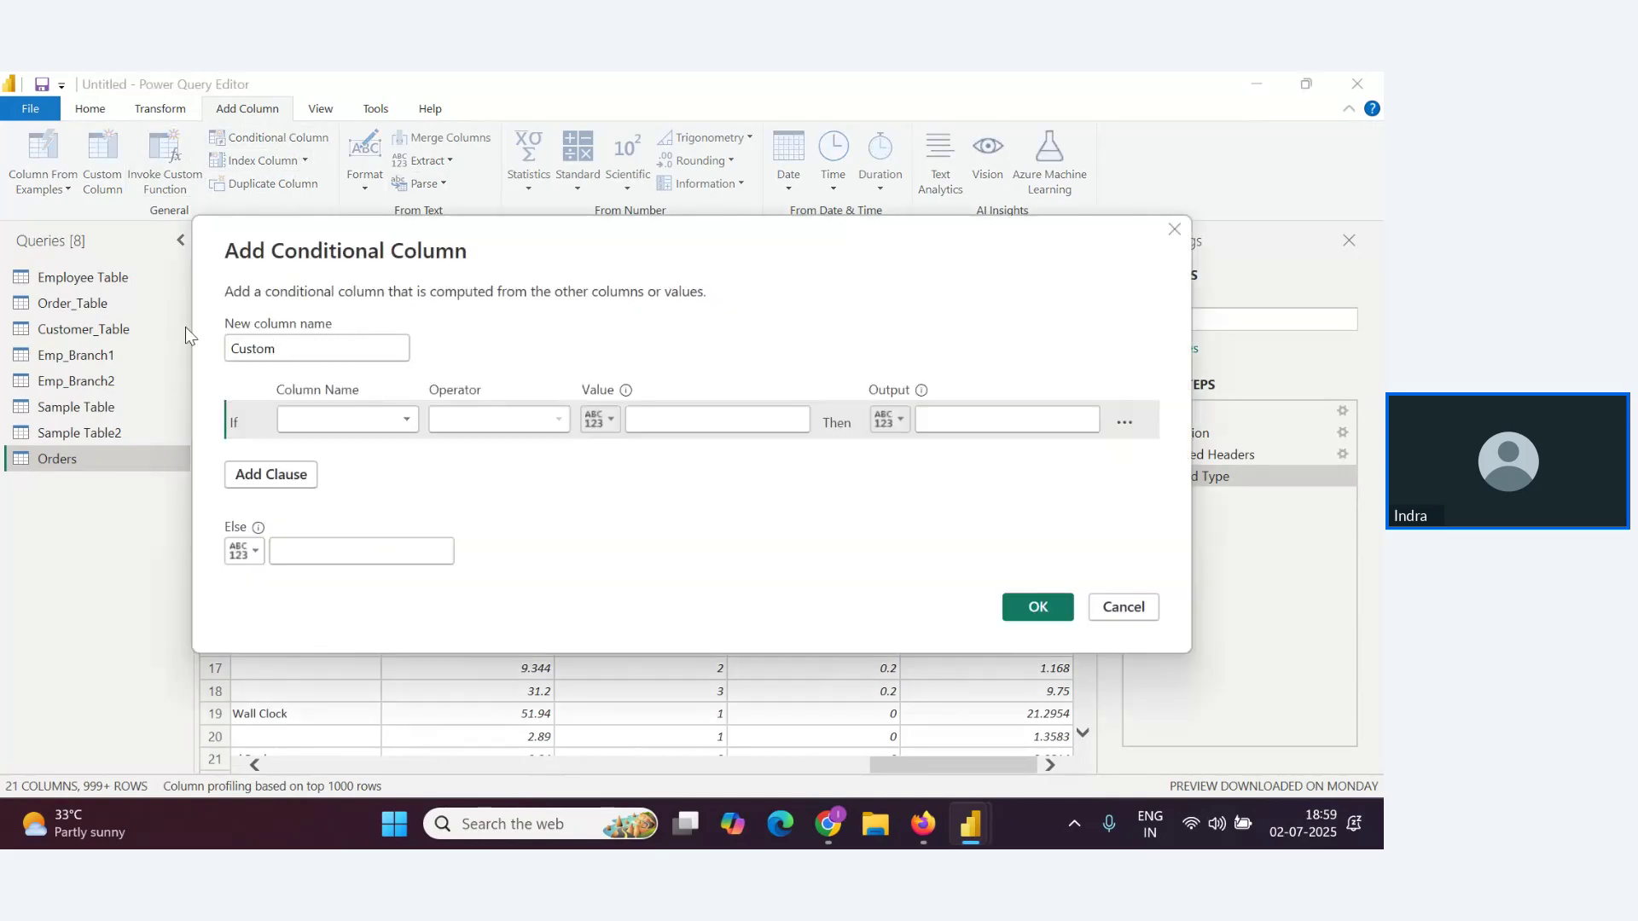
key(BackSpace)
key(BackSpace)
key(BackSpace)
key(BackSpace)
key(BackSpace)
key(BackSpace)
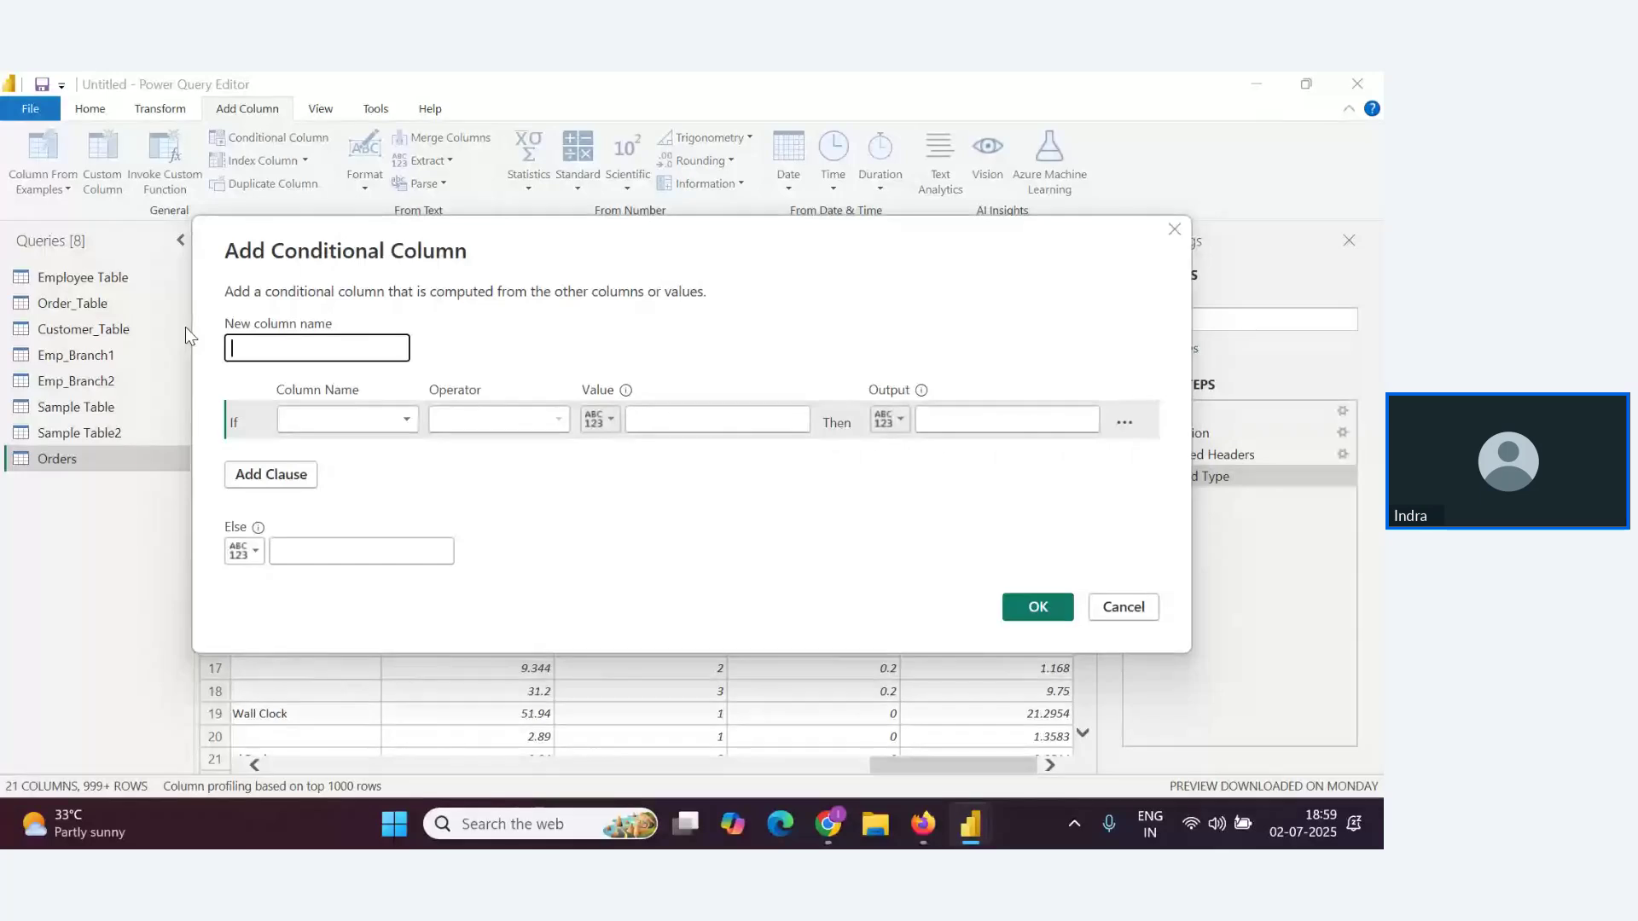
text(Profit Catgeory)
click(295, 358)
click(297, 348)
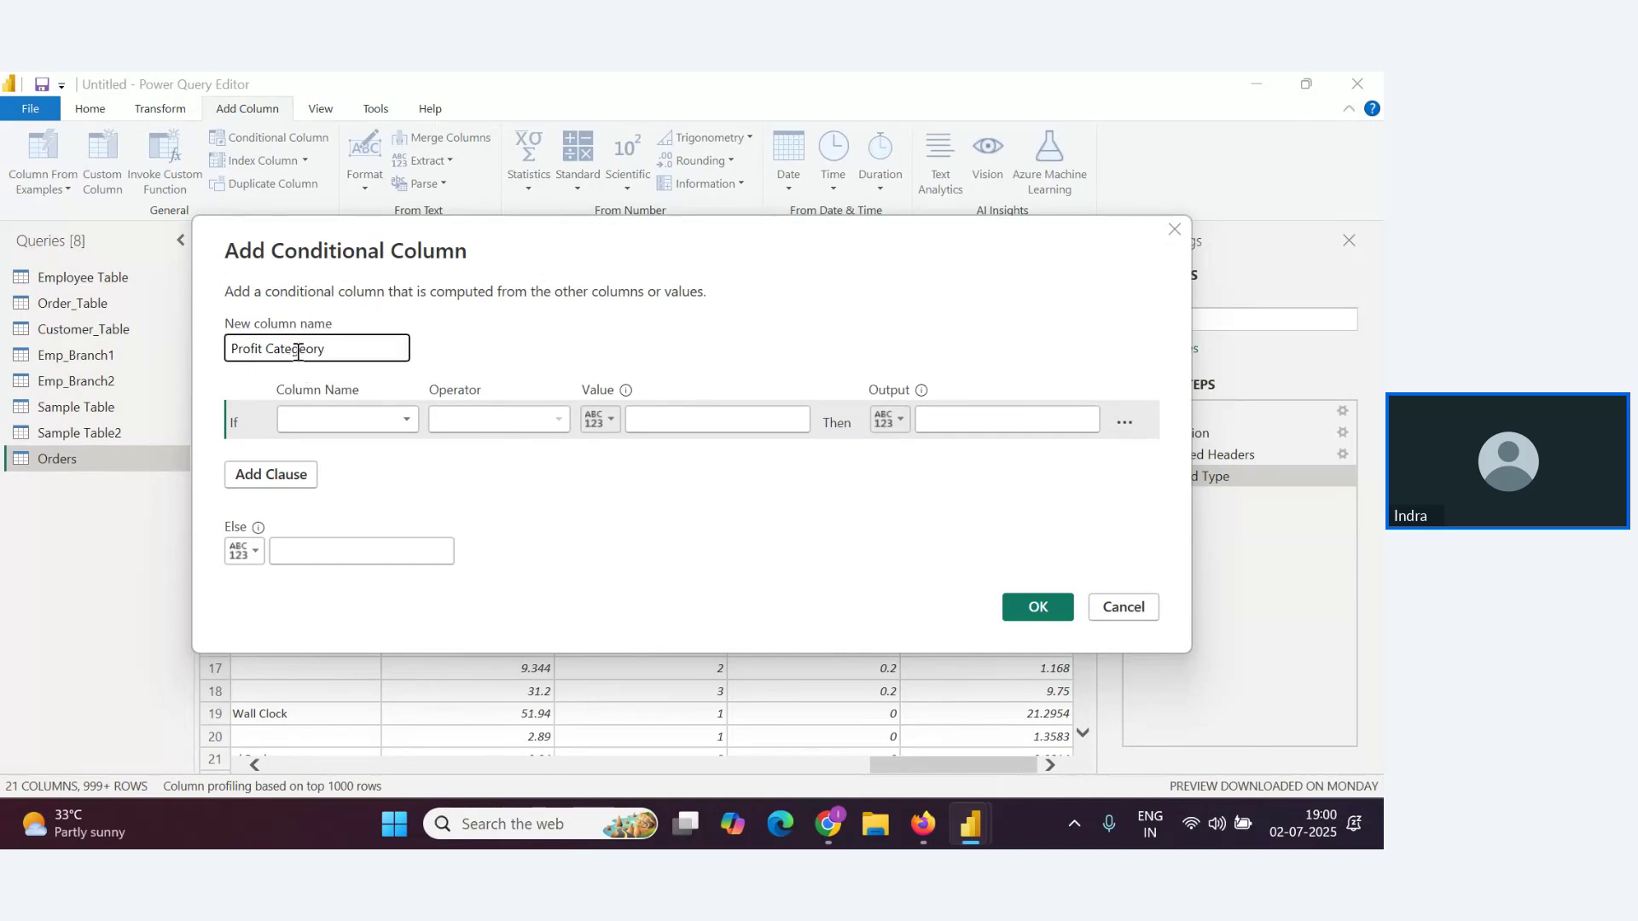
key(BackSpace)
key(BackSpace)
text(eg)
Base the first condition on the Profit column with the operator "is greater than"
click(366, 421)
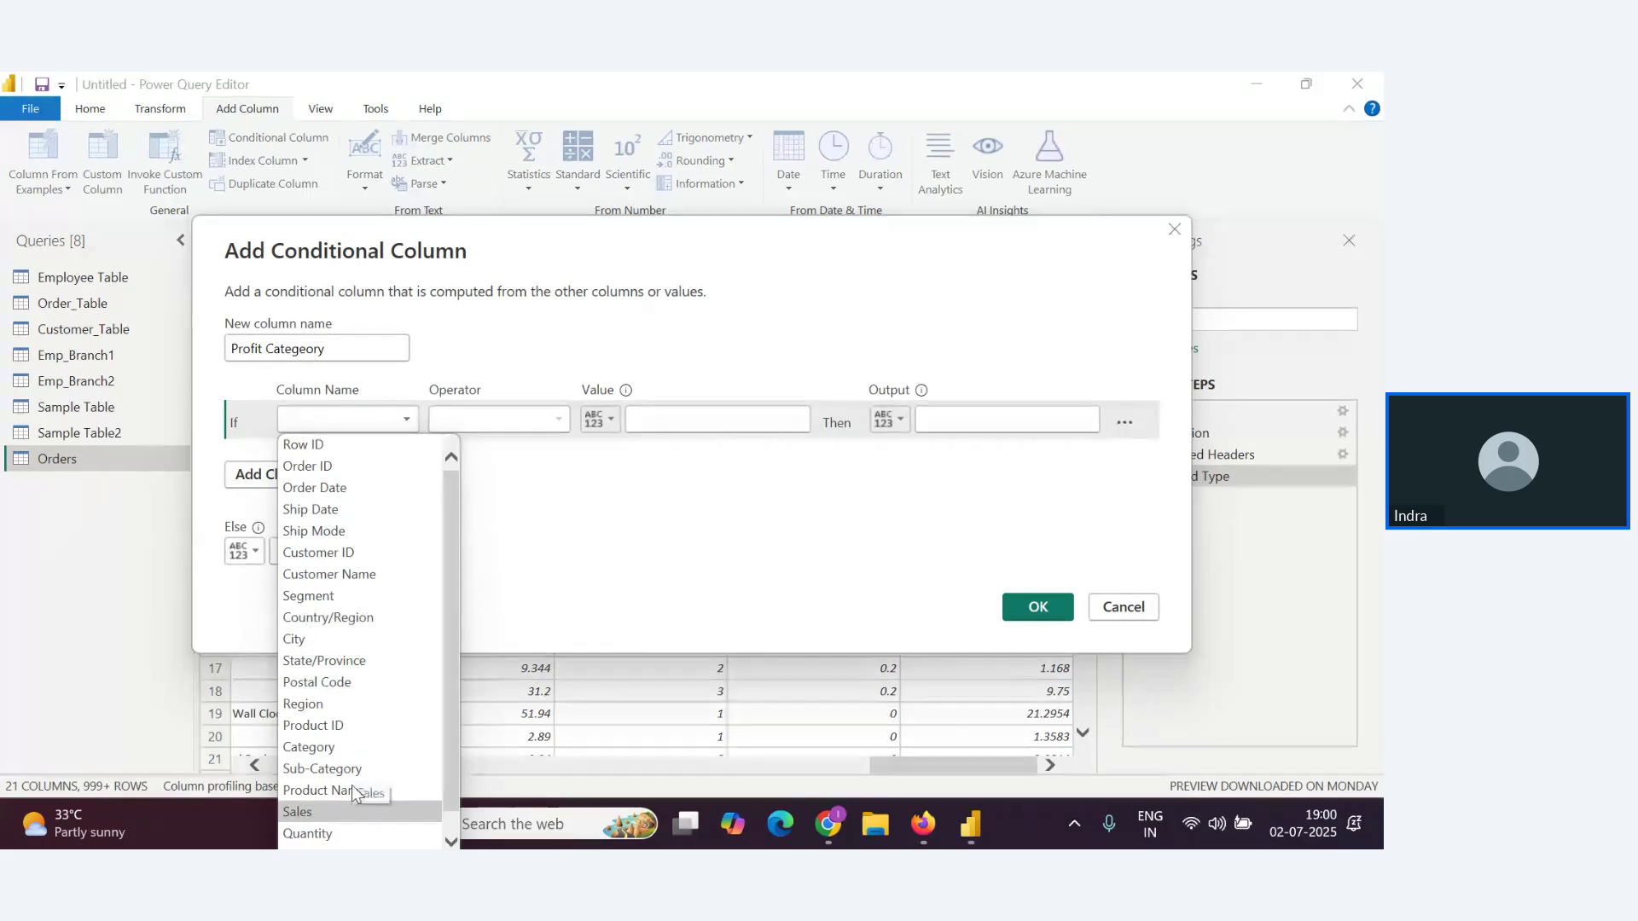
scroll(346, 772, down, 1)
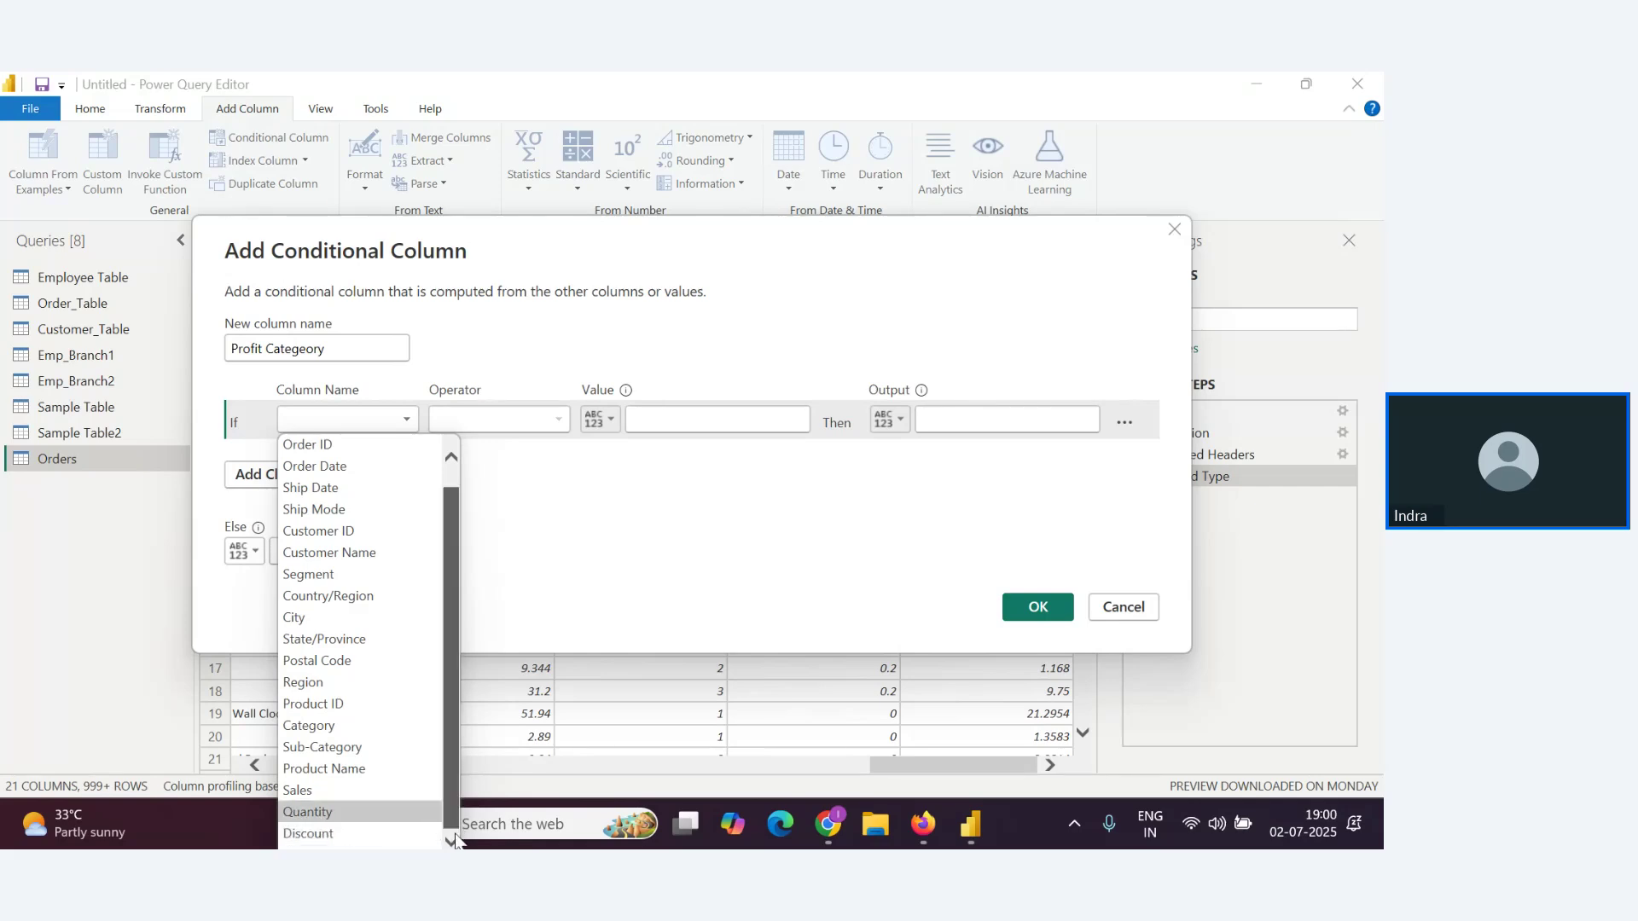
scroll(348, 734, up, 1)
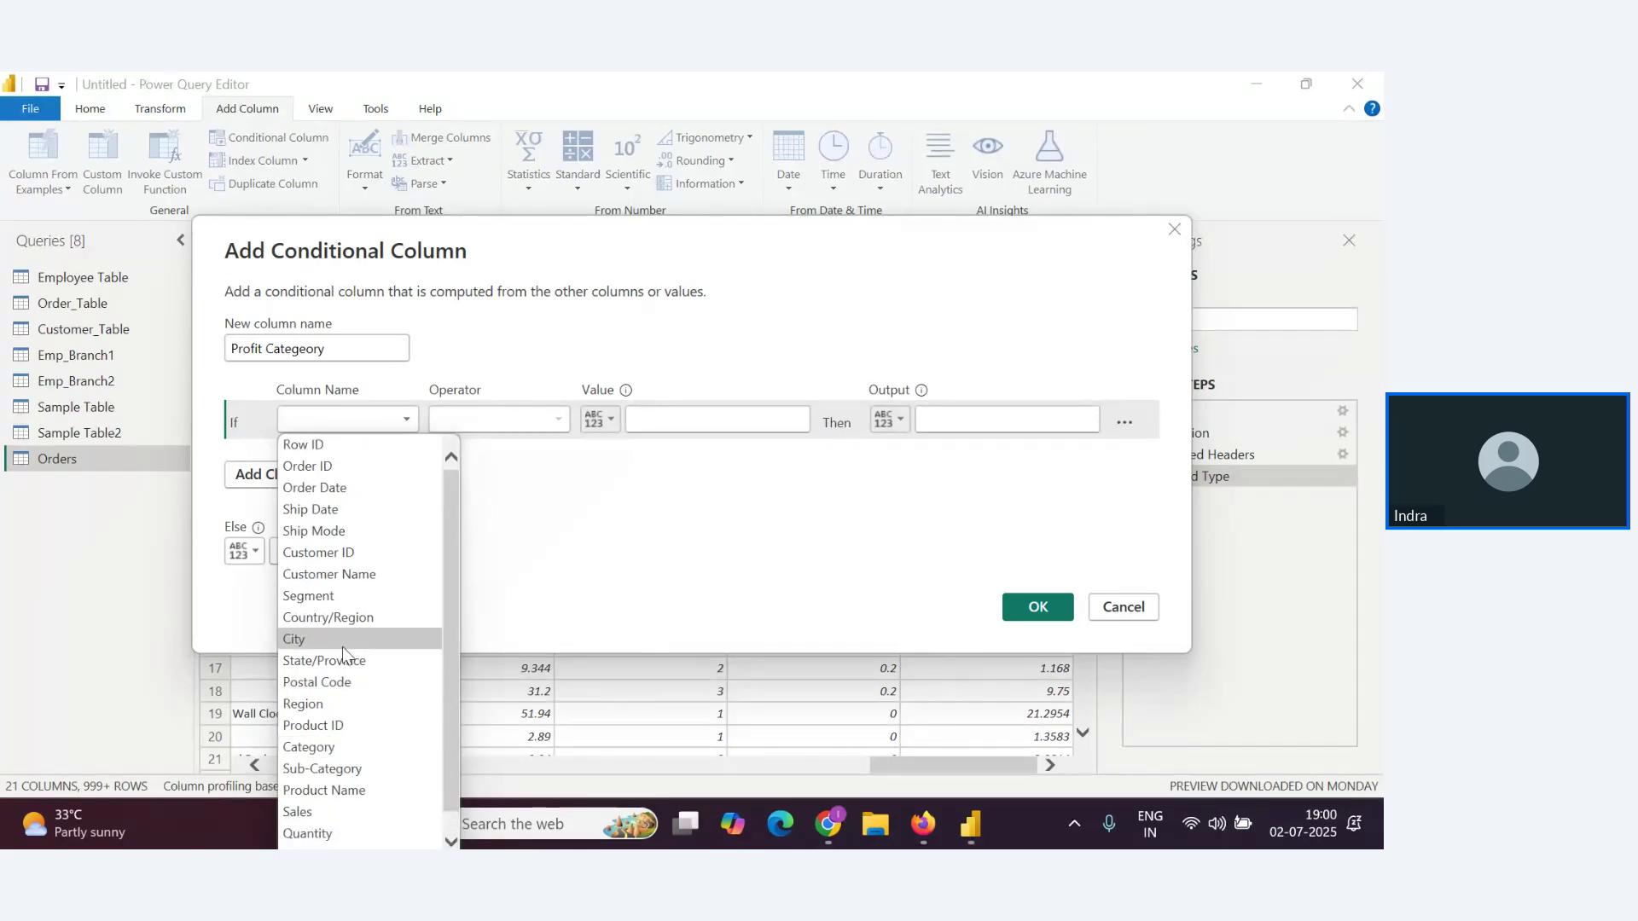
scroll(345, 768, down, 1)
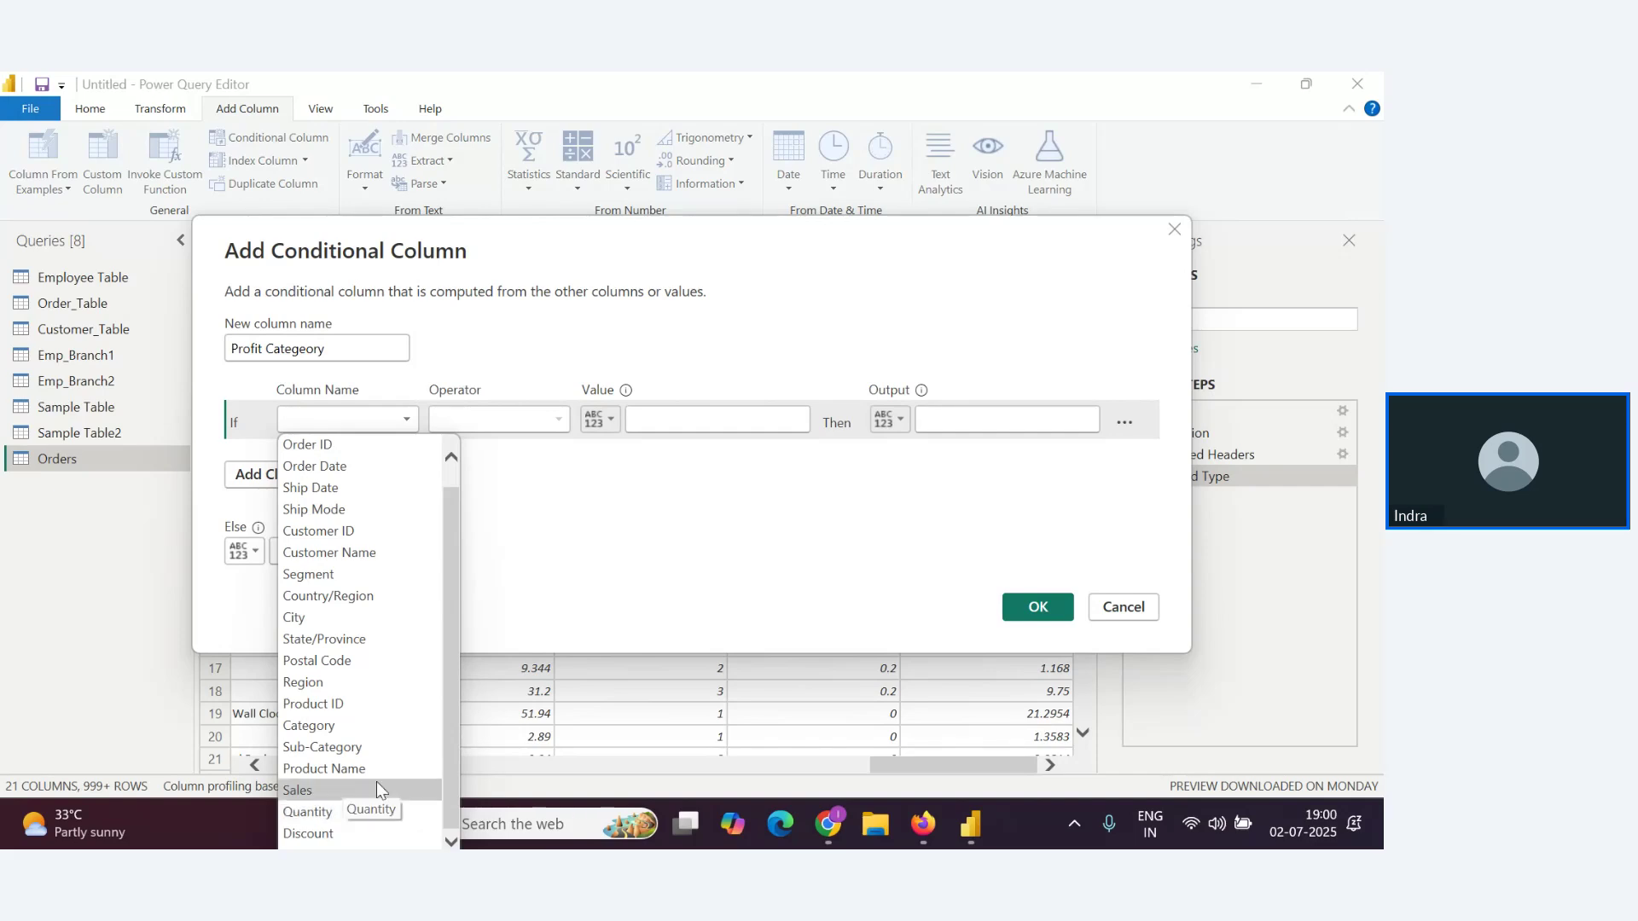
click(546, 511)
click(376, 422)
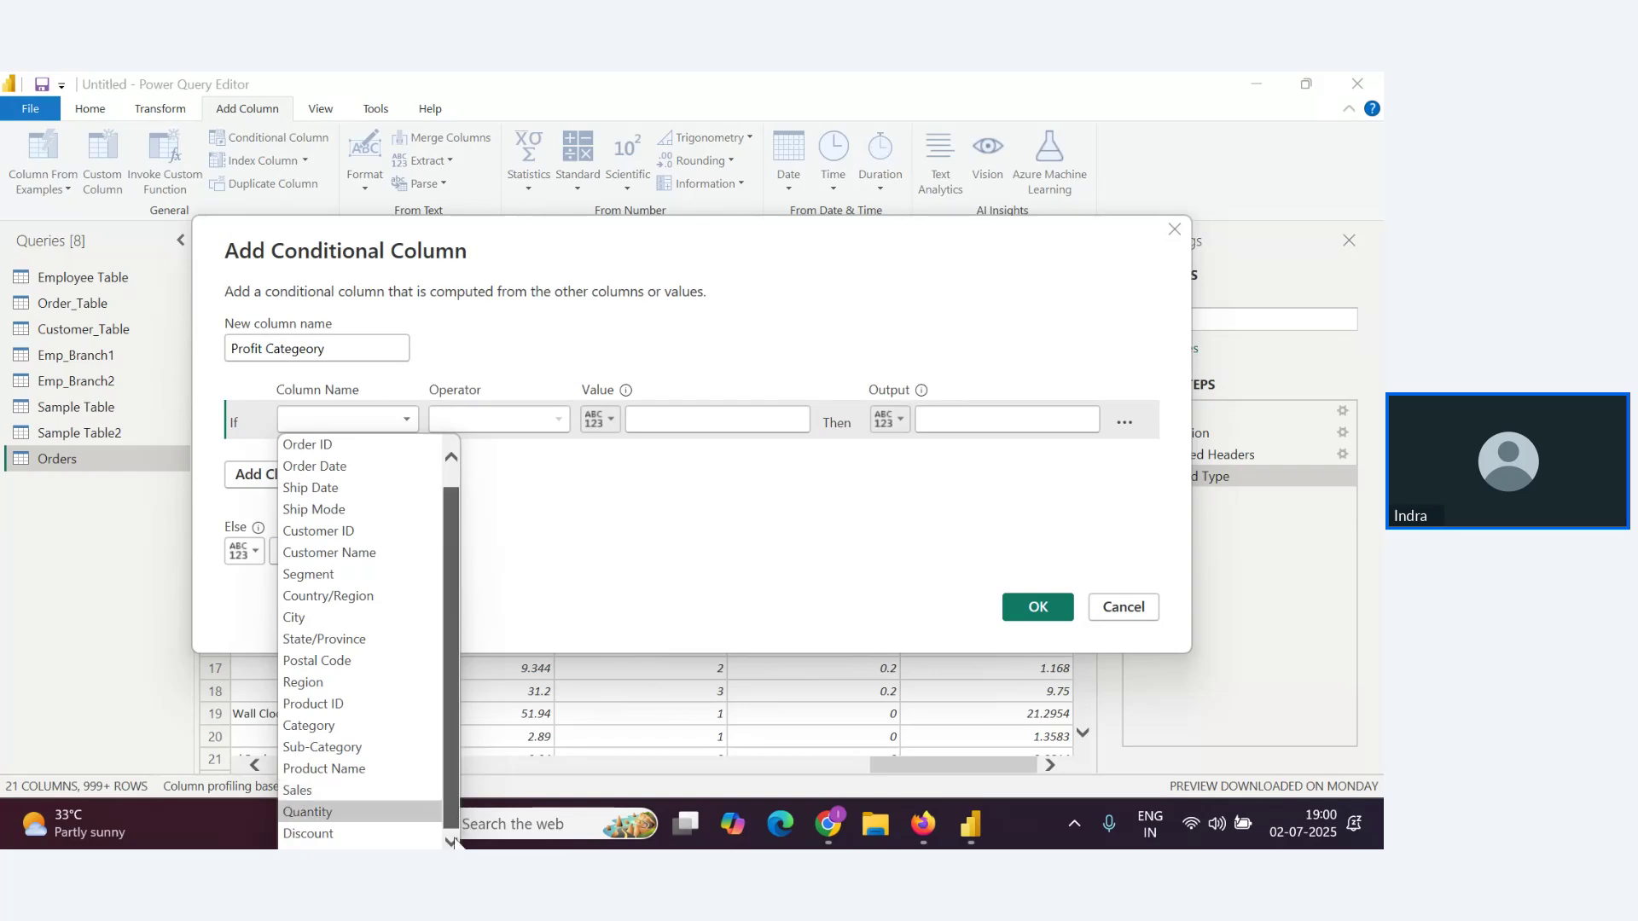
click(511, 499)
drag(729, 256, 769, 165)
click(430, 331)
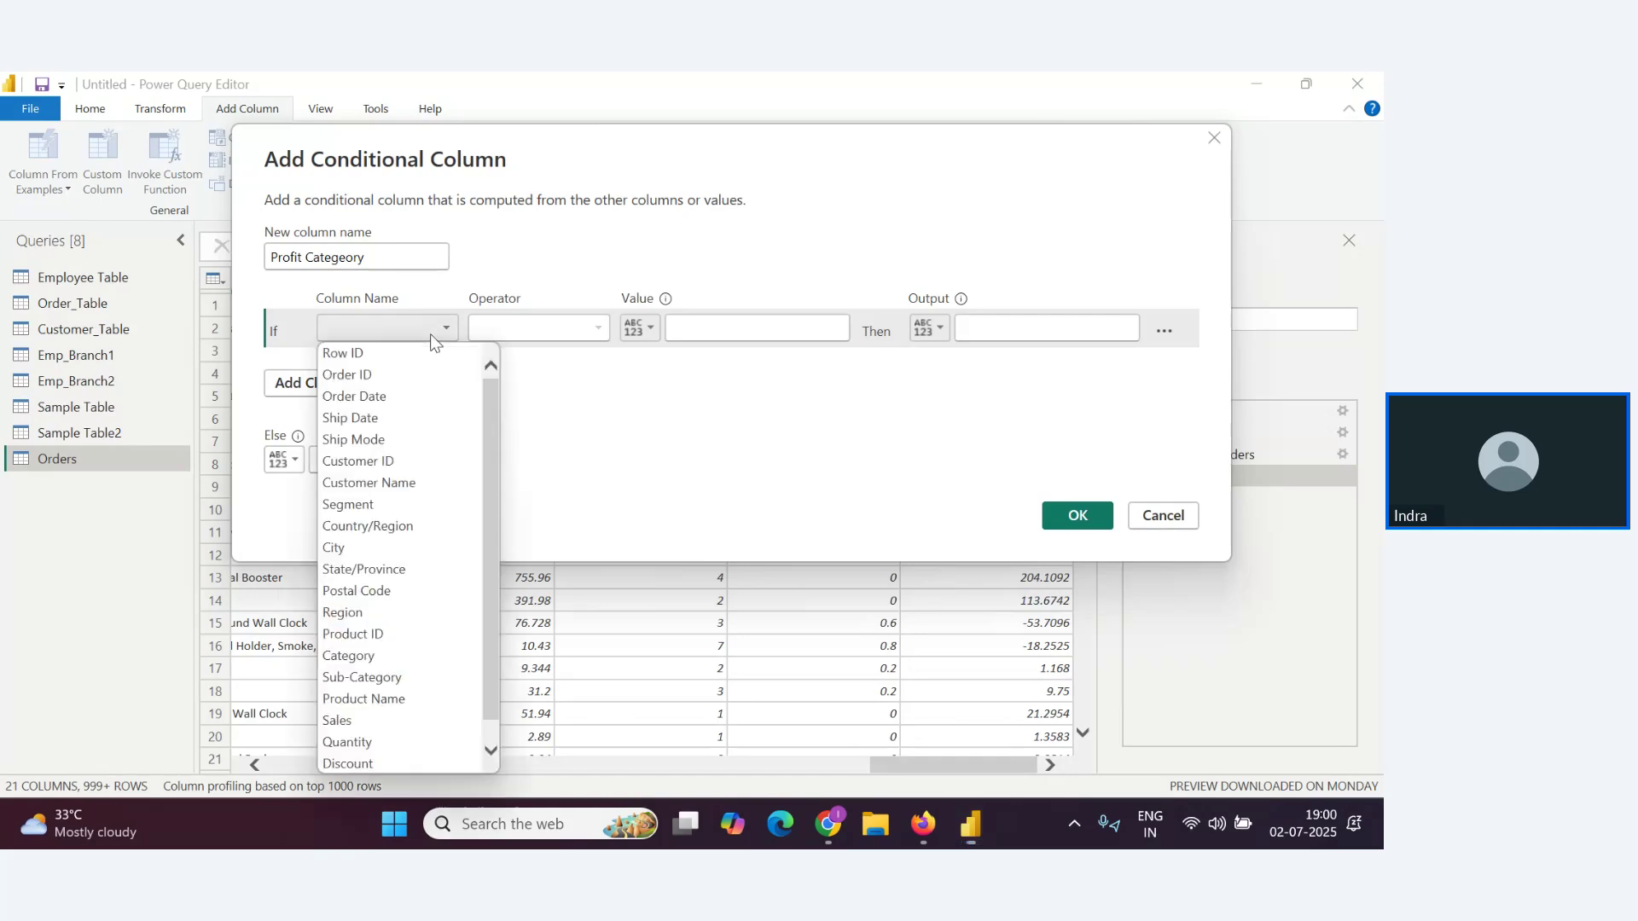
scroll(444, 665, down, 1)
click(408, 762)
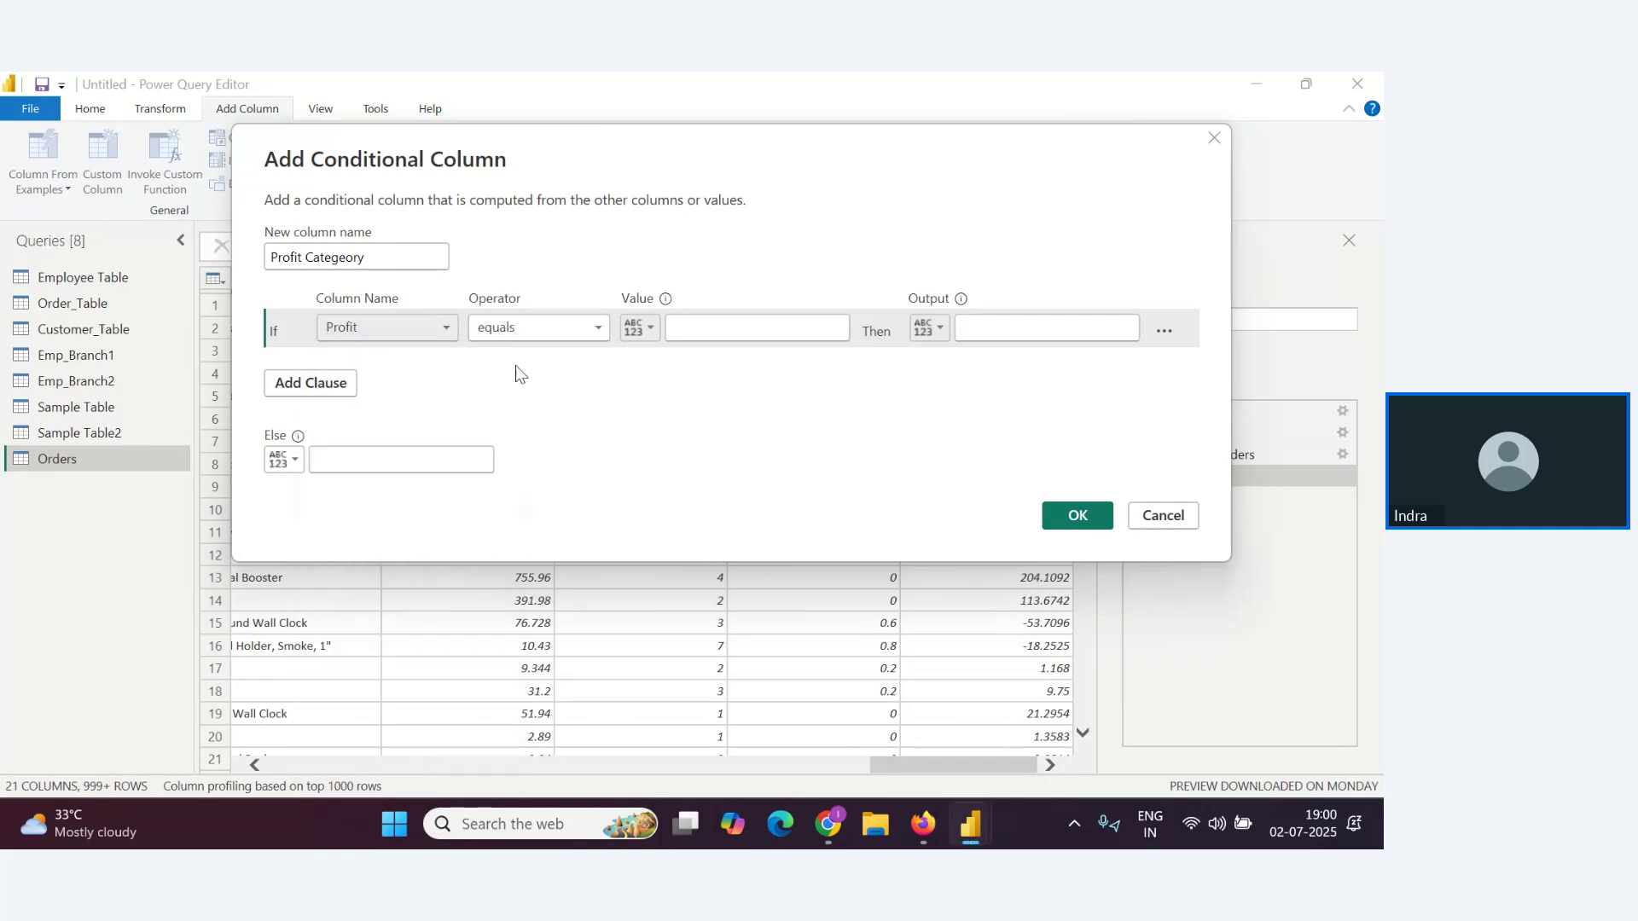
click(541, 328)
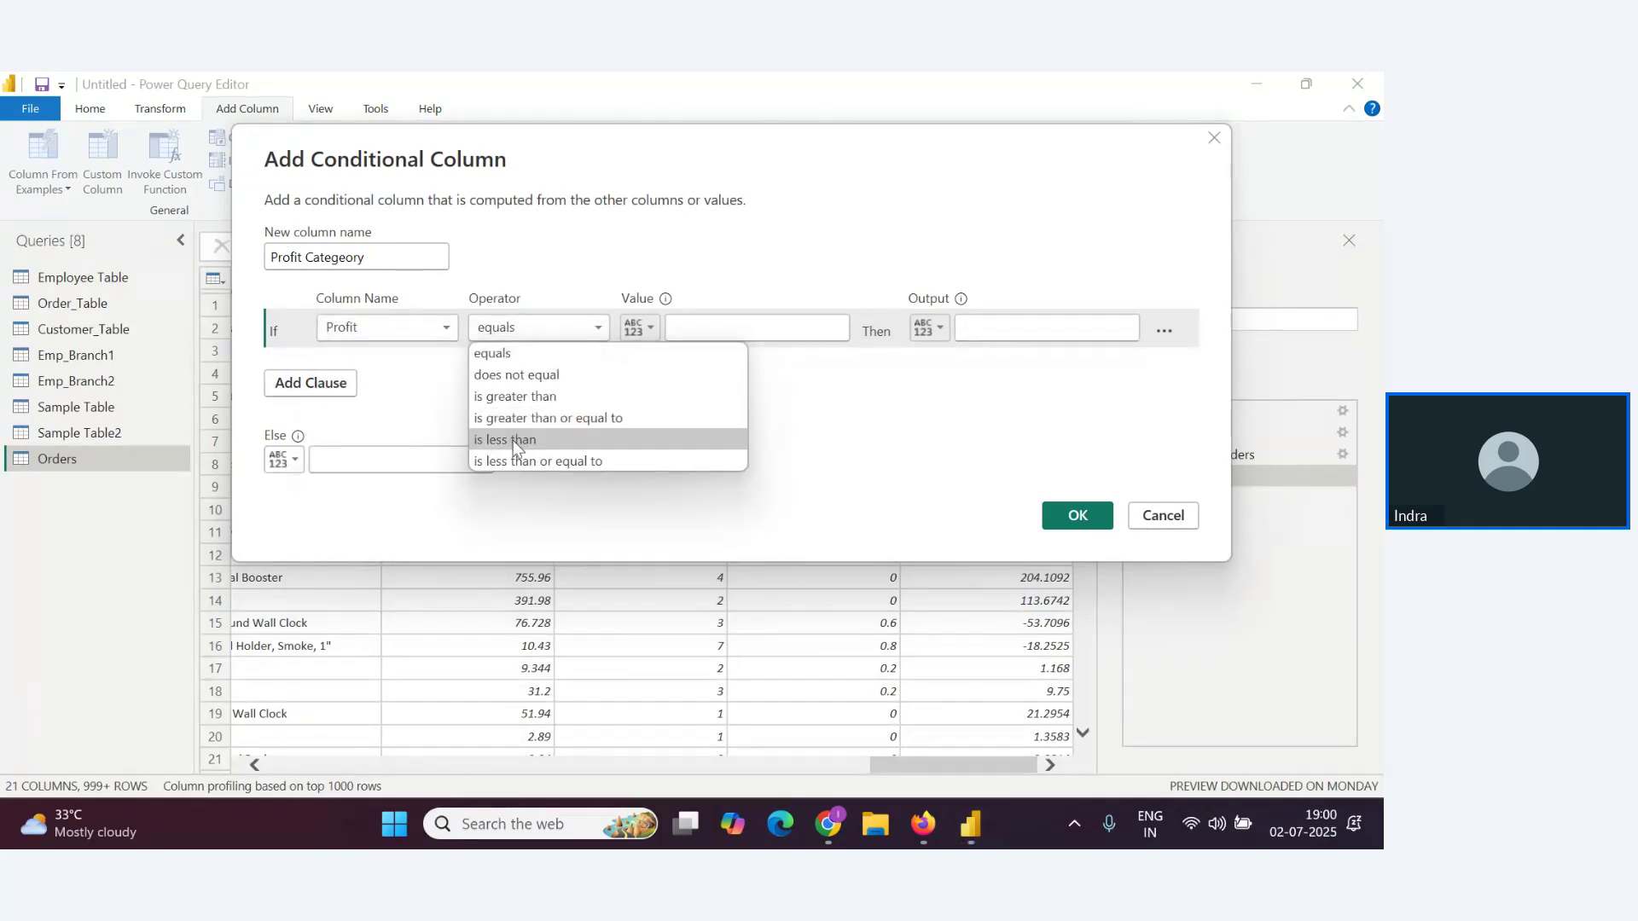
click(505, 399)
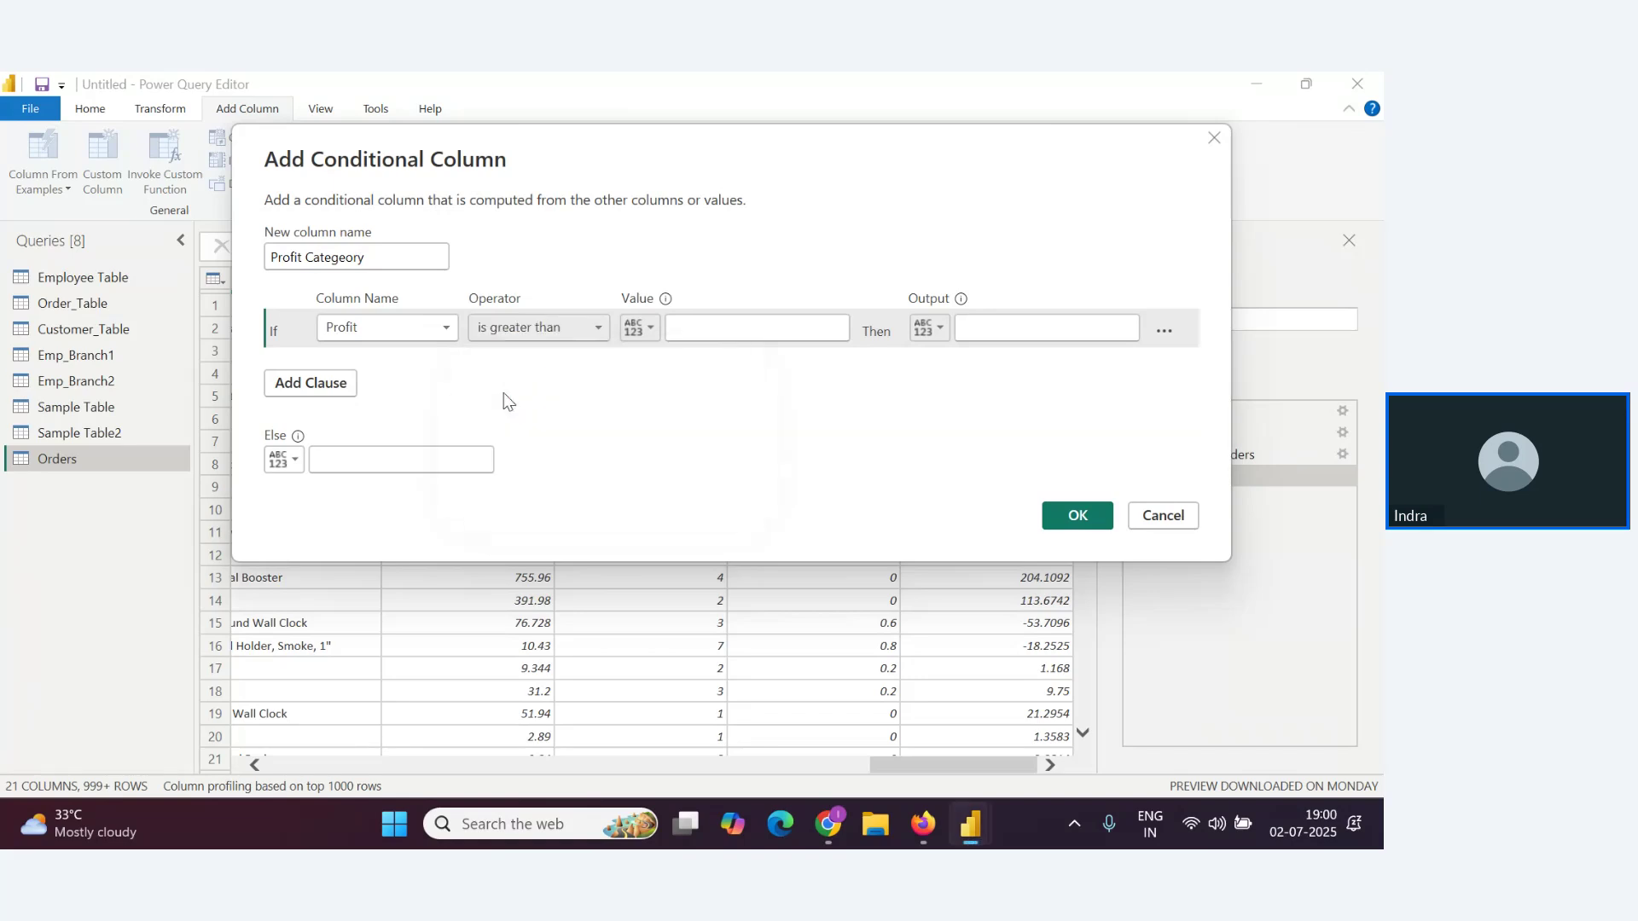
Set the first condition's value to 500 and its output to "High Profit", and add an Else If clause
click(724, 327)
text(15)
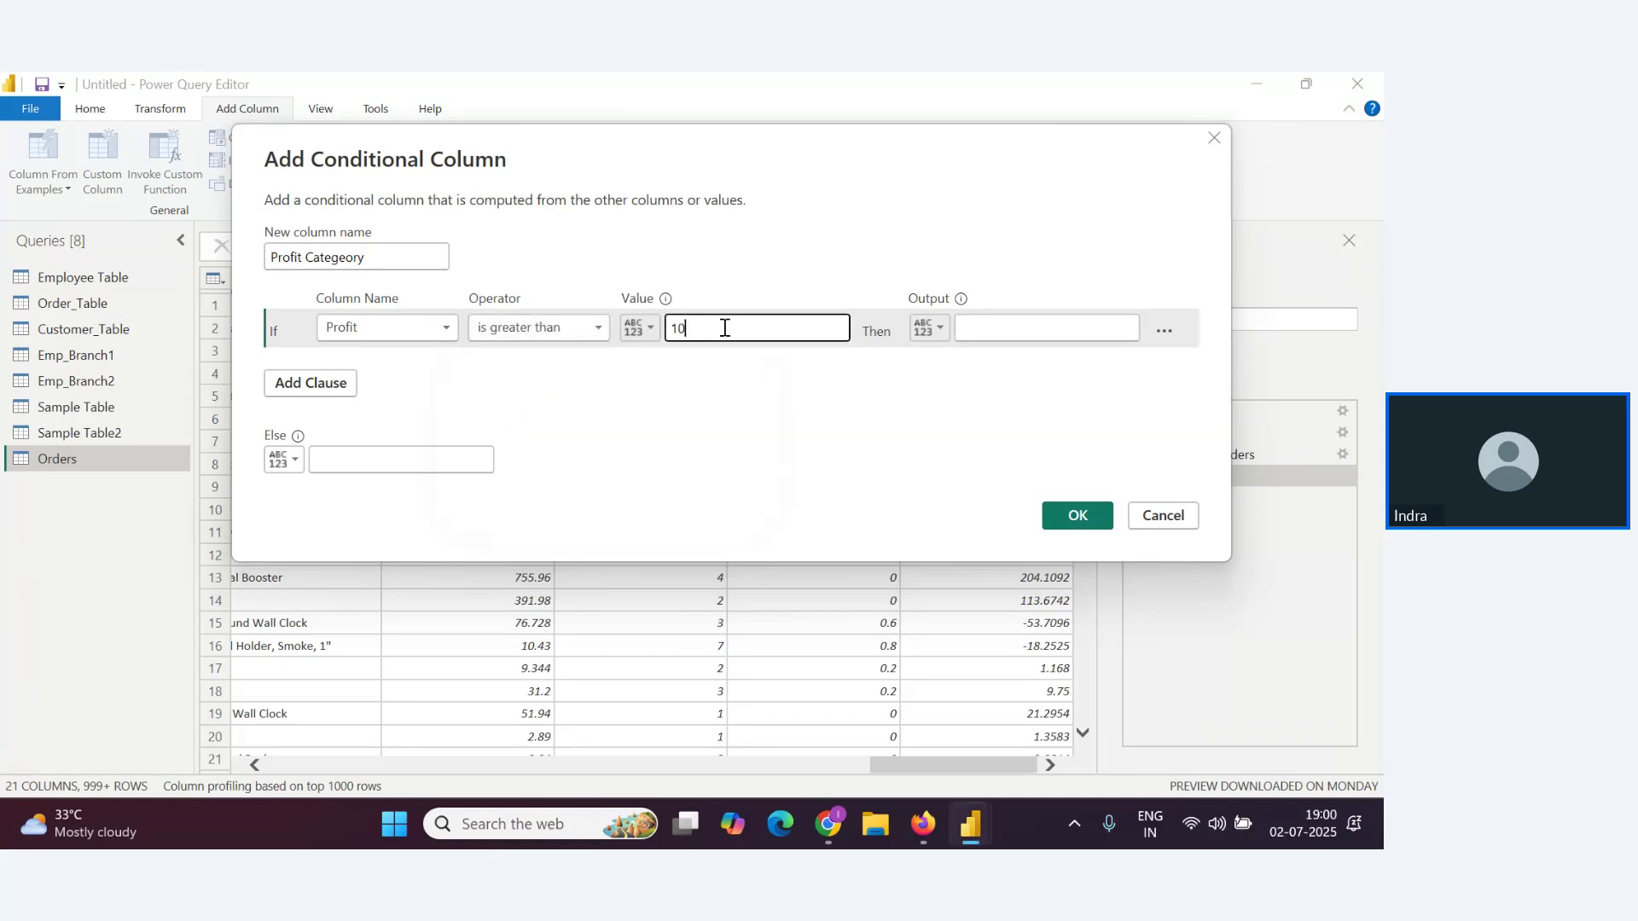
text(0)
key(BackSpace)
key(BackSpace)
key(BackSpace)
text(500)
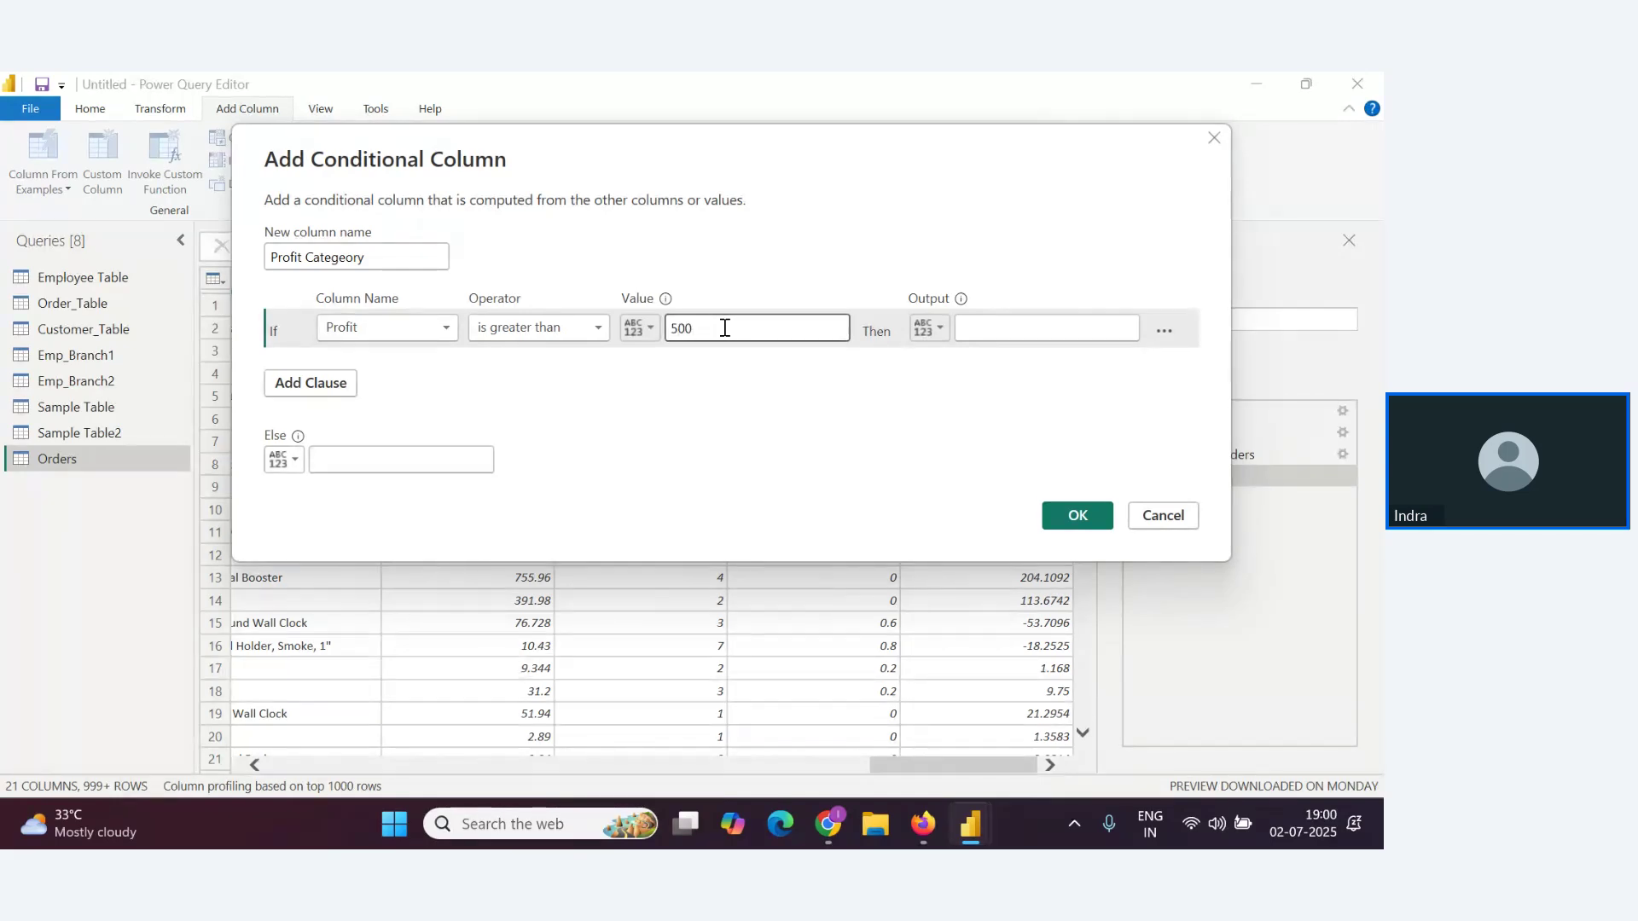
click(1033, 328)
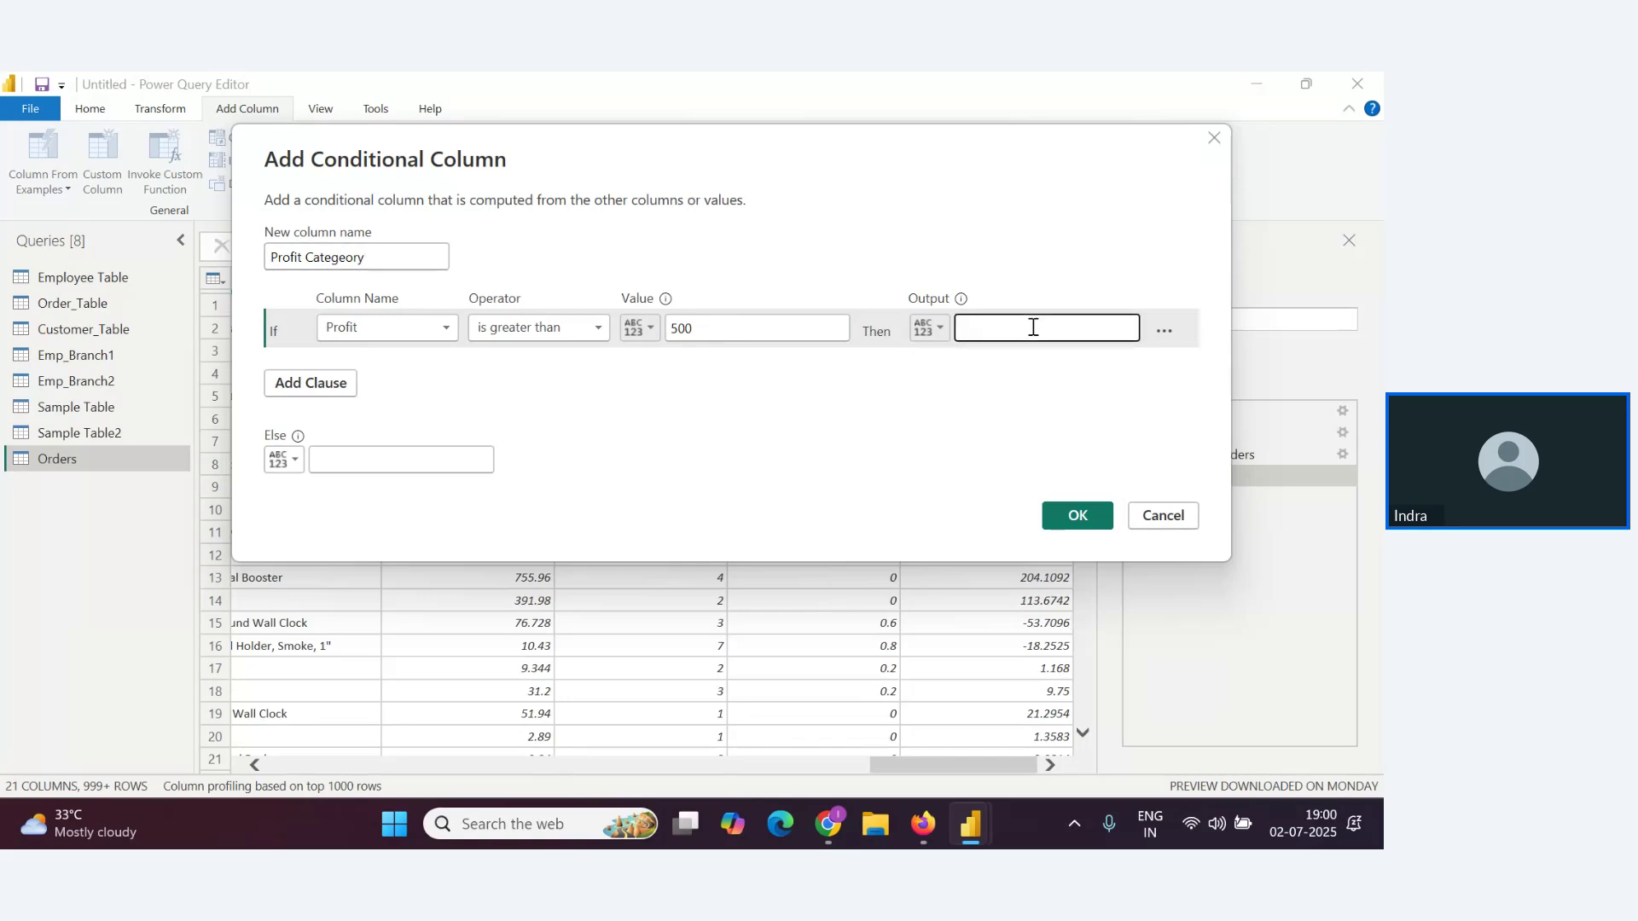
text(High Profit)
click(297, 386)
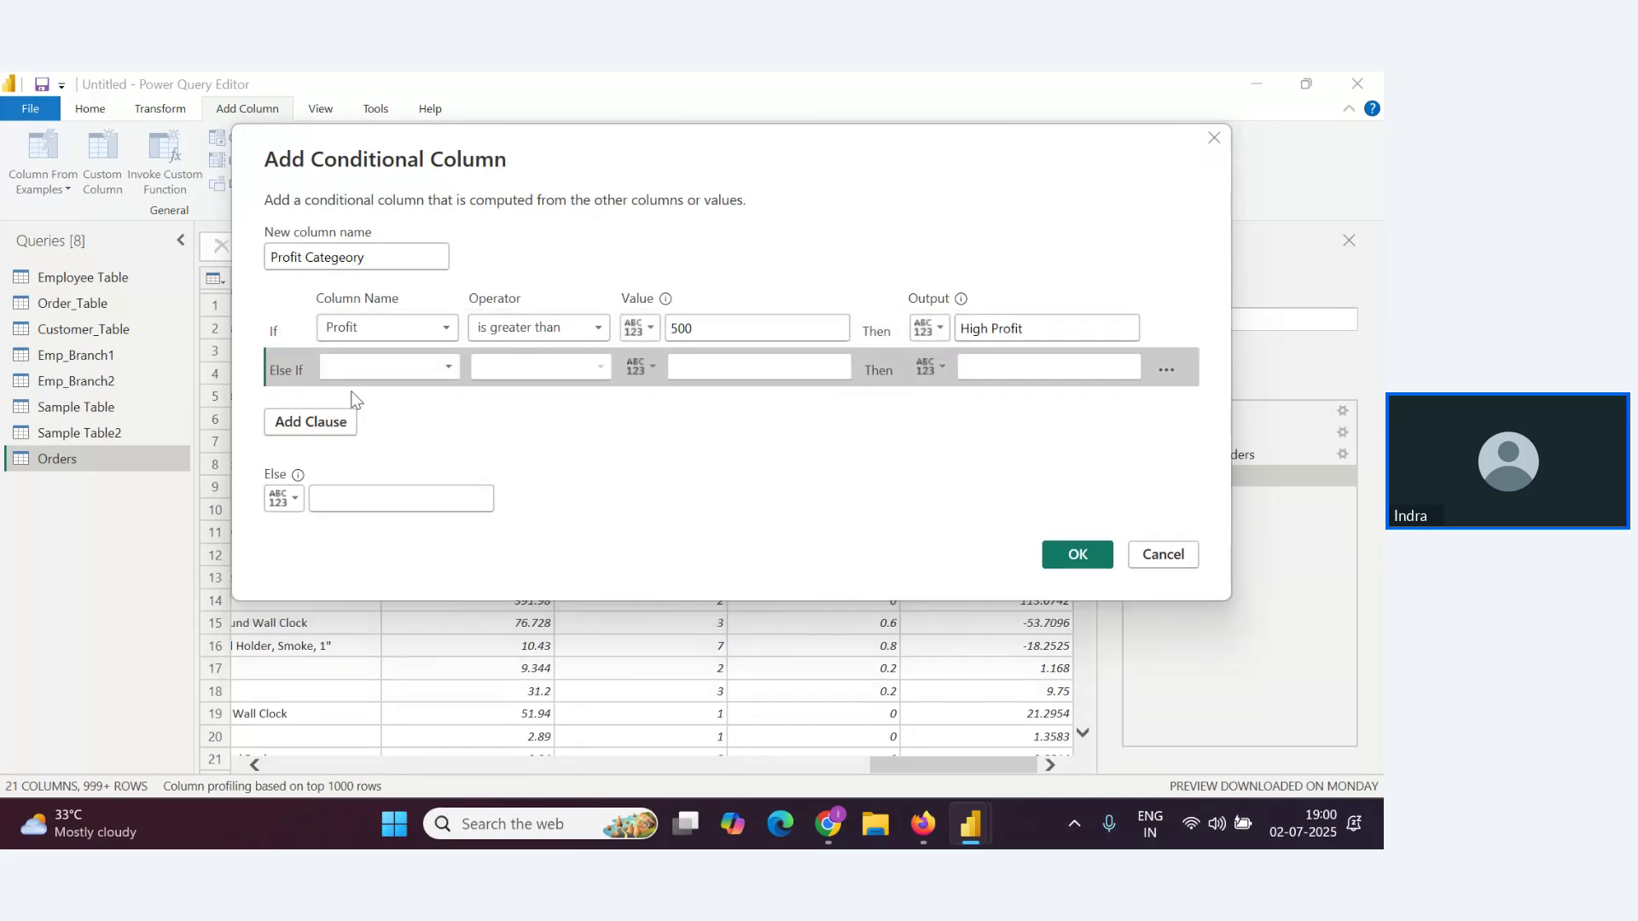
Base the Else If clause on the Profit column with the operator "is greater than" and the value 100
click(447, 372)
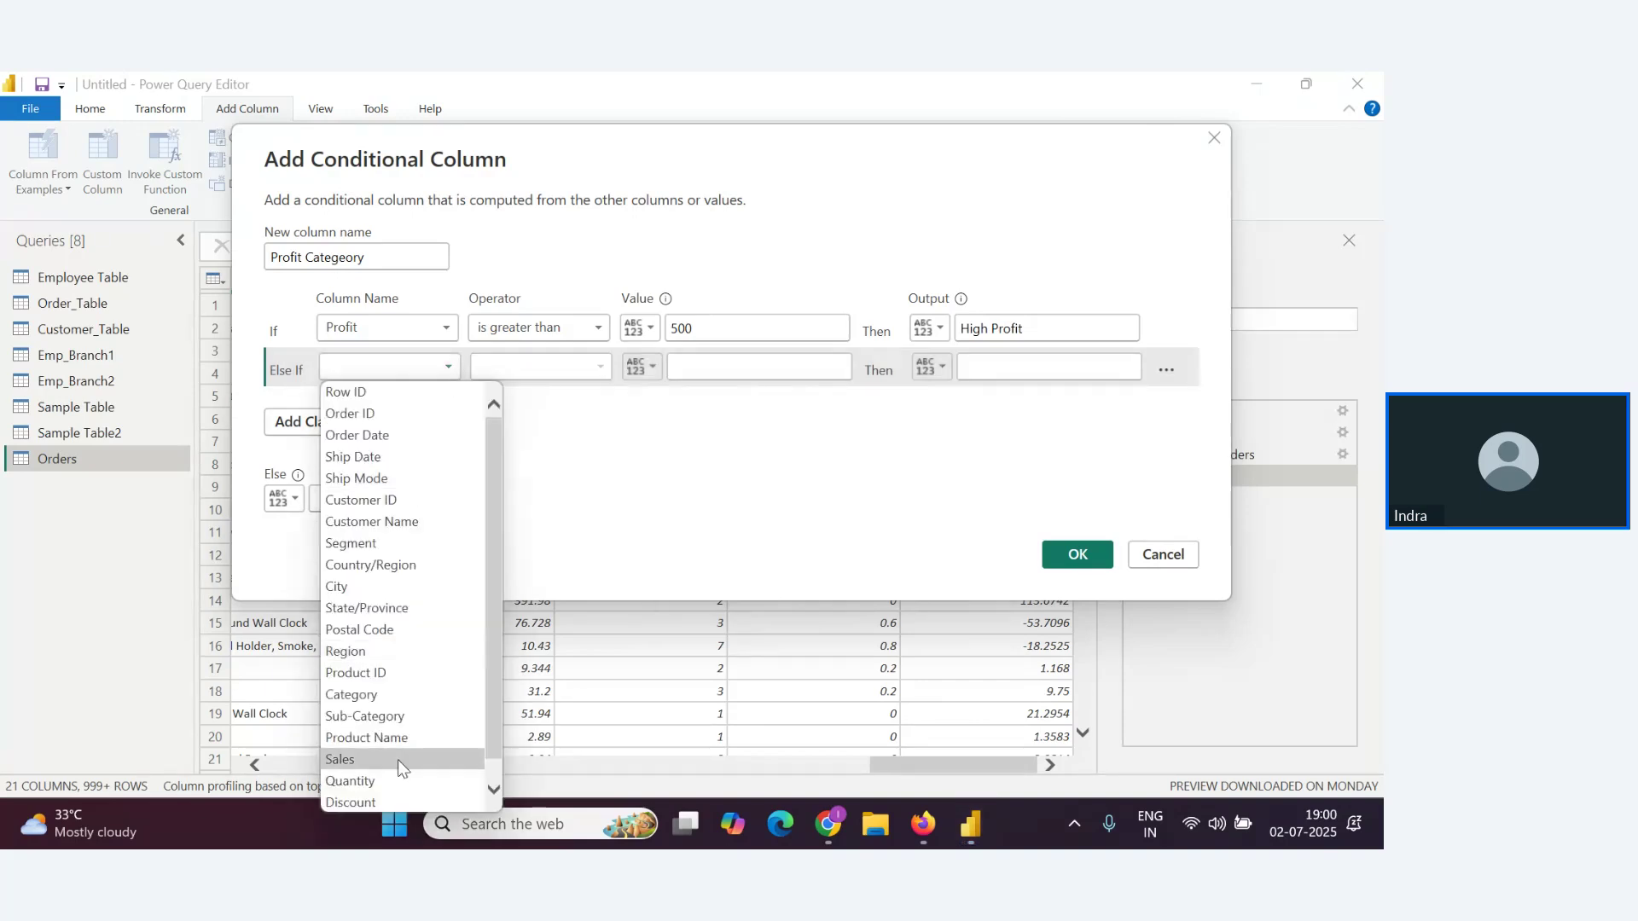
scroll(398, 759, down, 1)
click(379, 793)
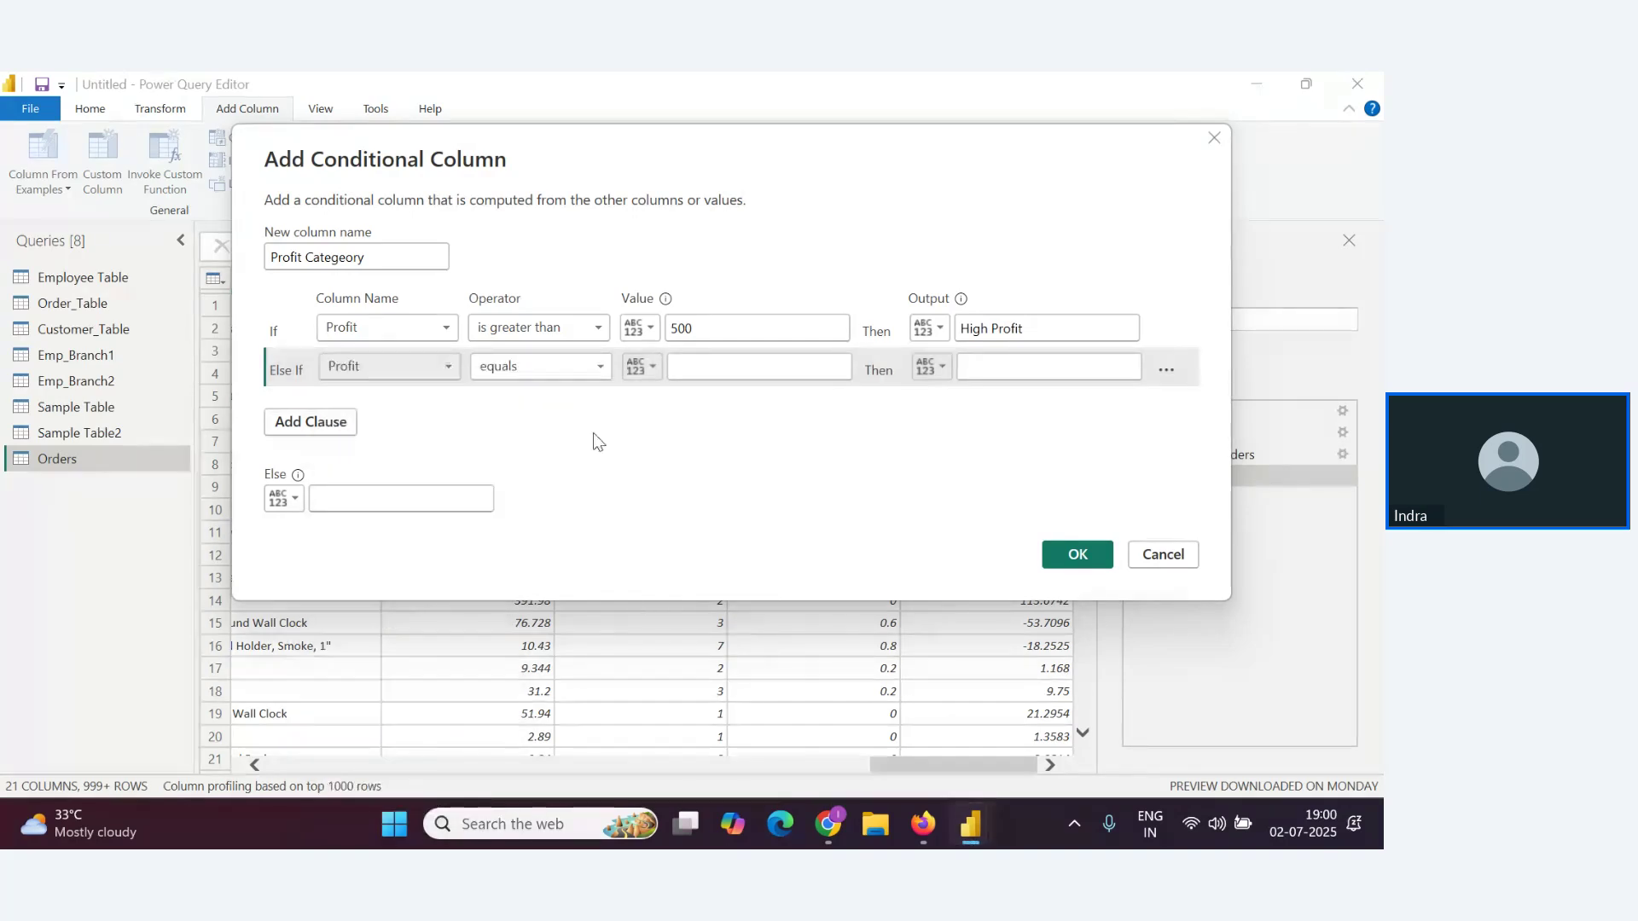
click(592, 367)
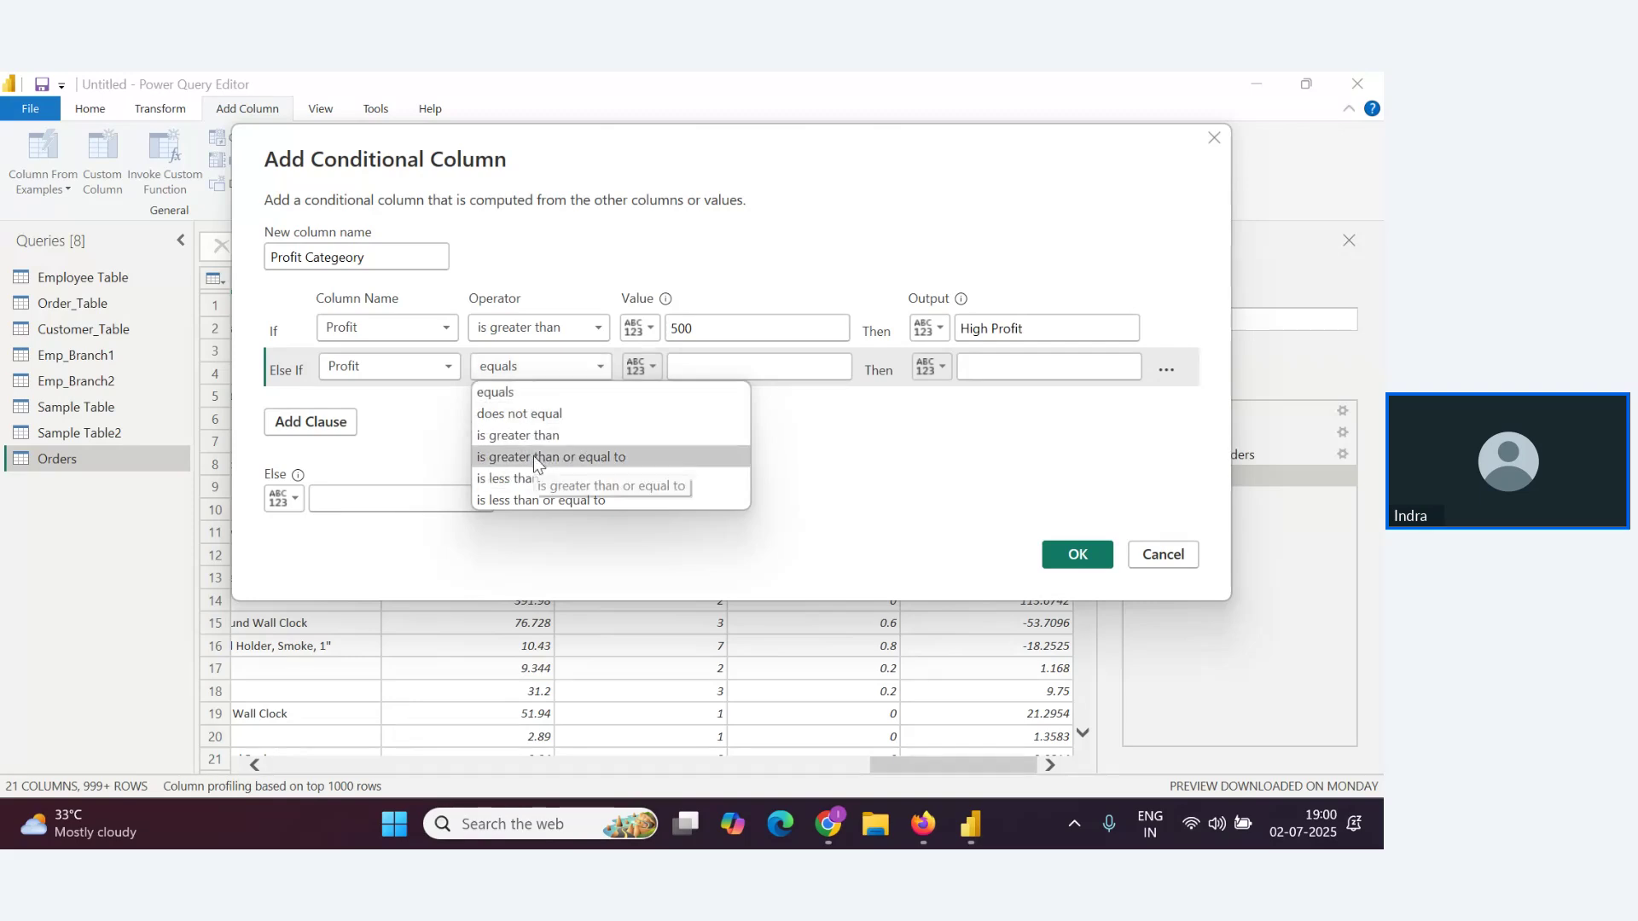
click(522, 436)
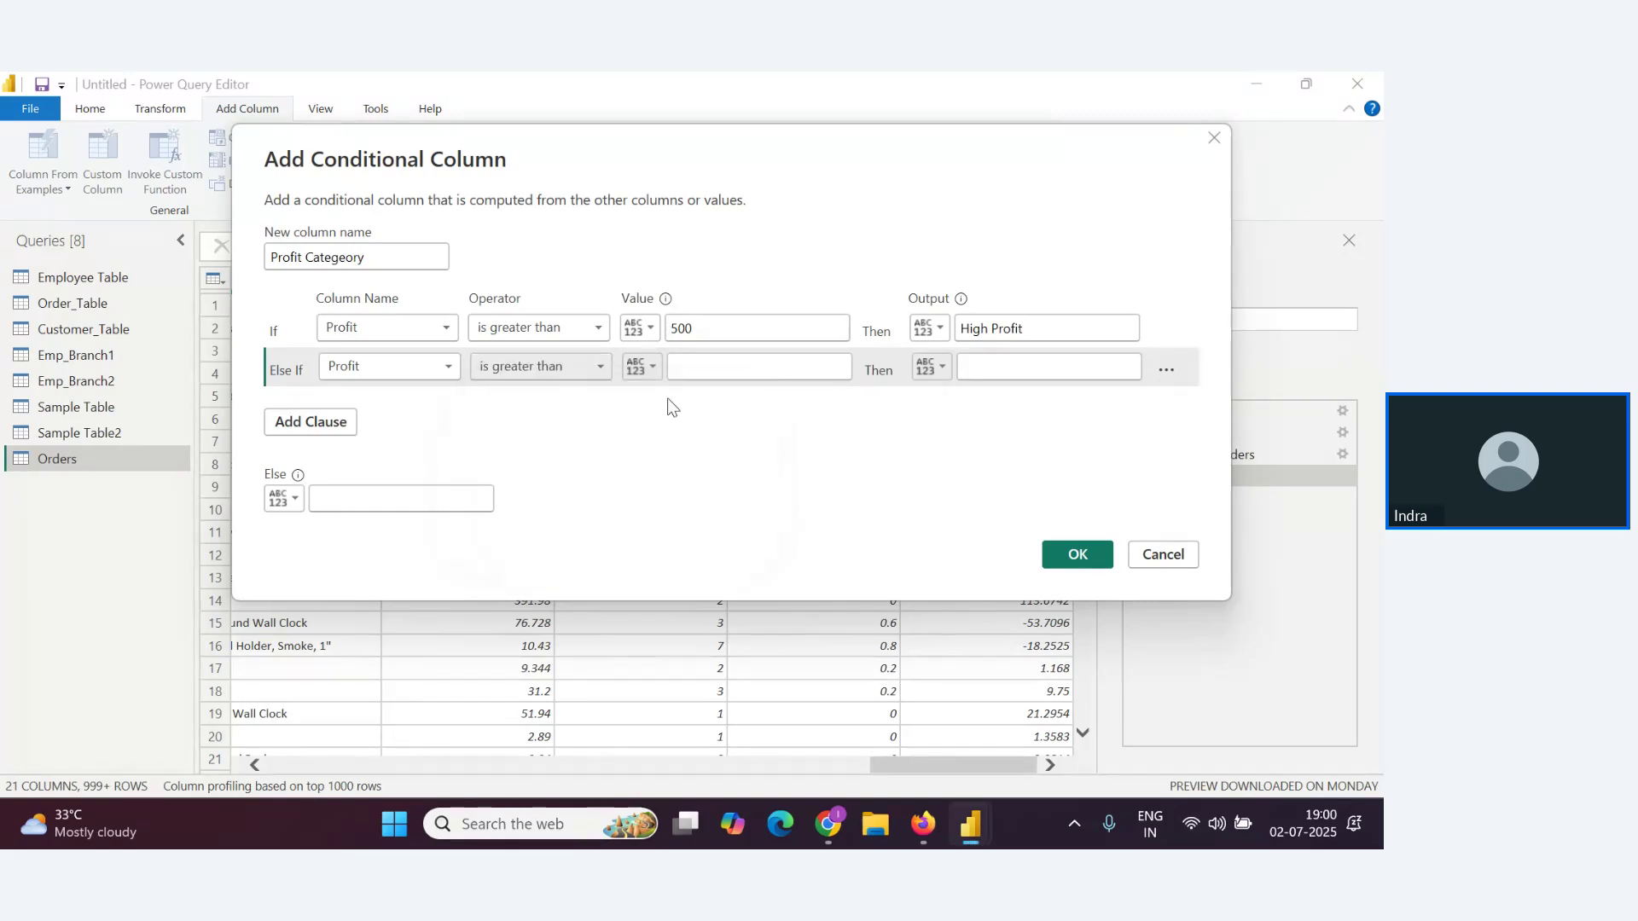
click(715, 361)
text(100)
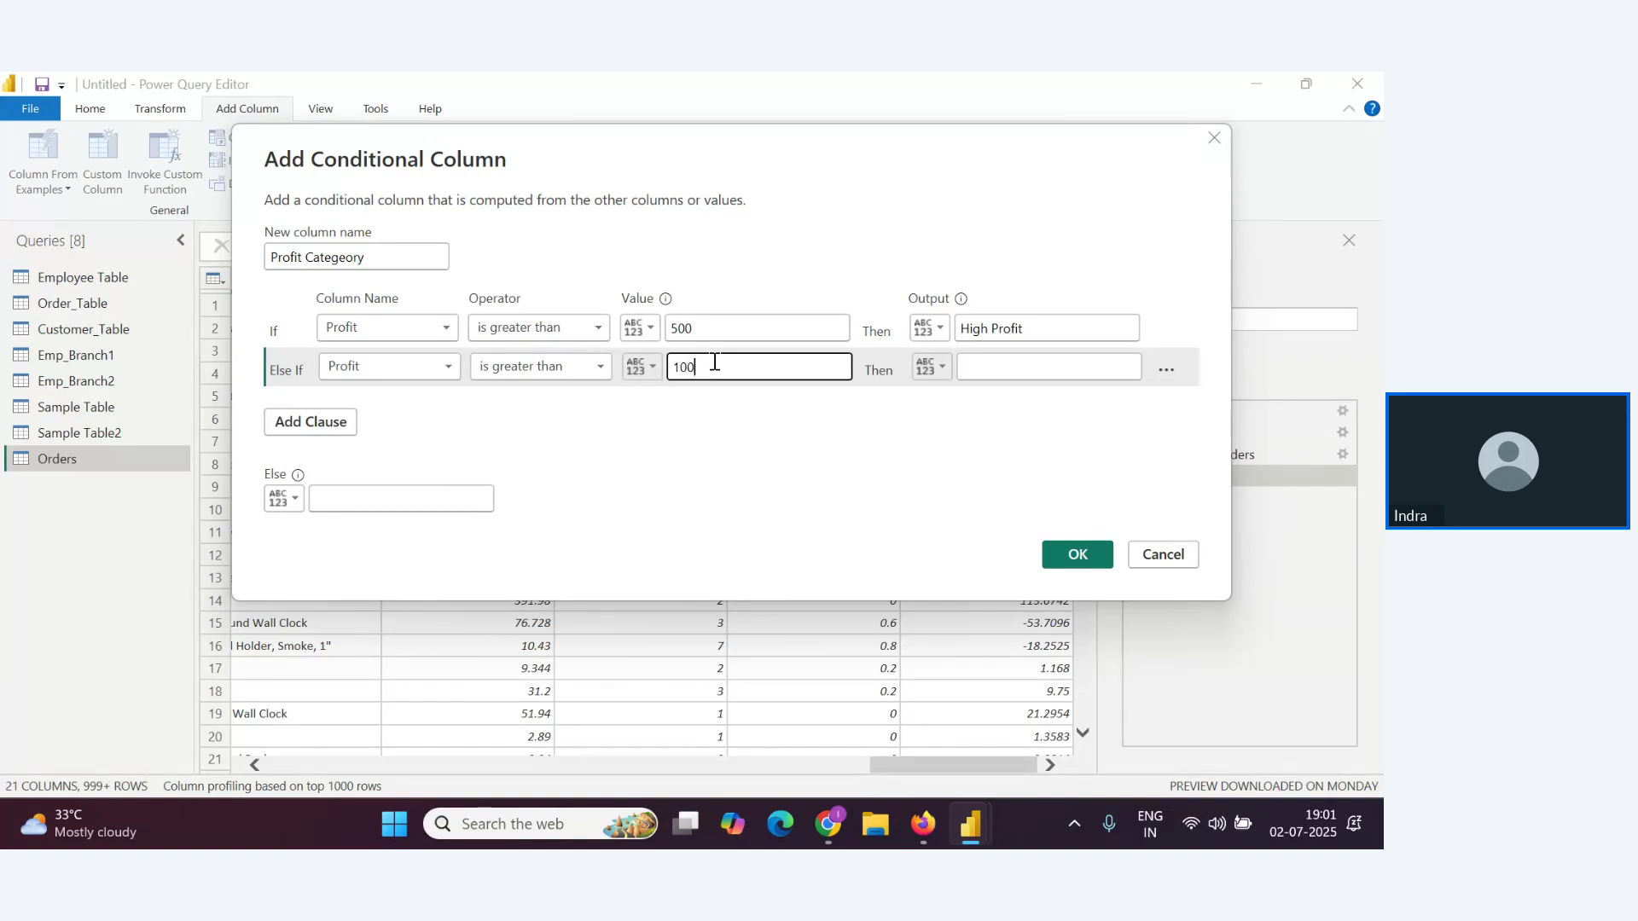
Set the Else If output to "Moderate" and the Else output to "Loss", and create the conditional column
click(1006, 370)
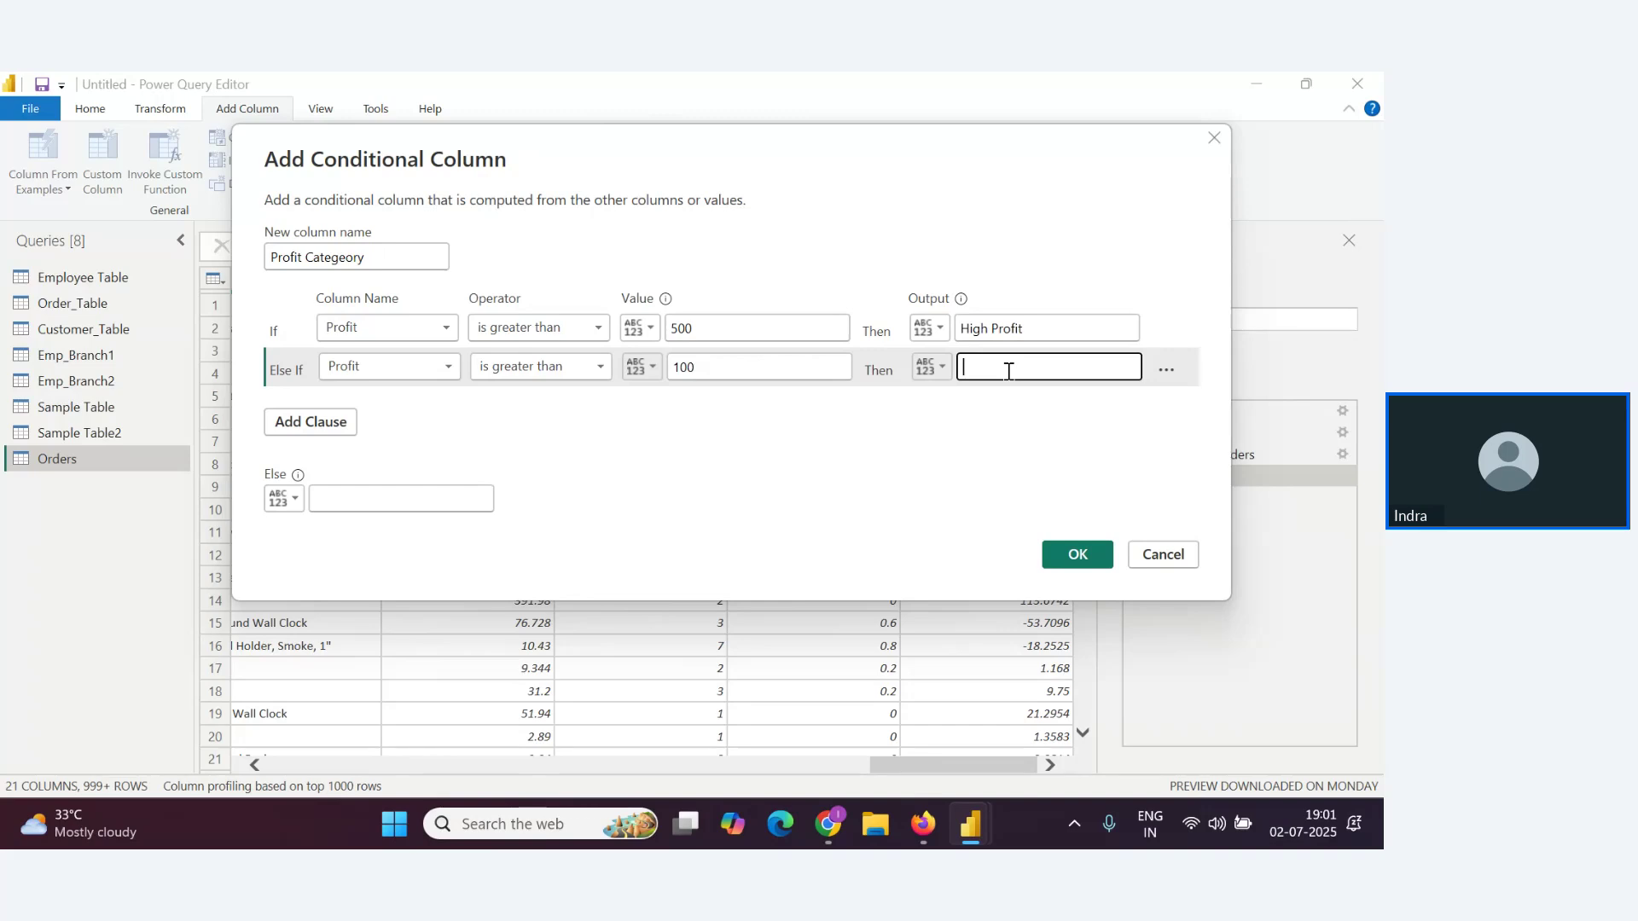
text(Moderate)
click(420, 498)
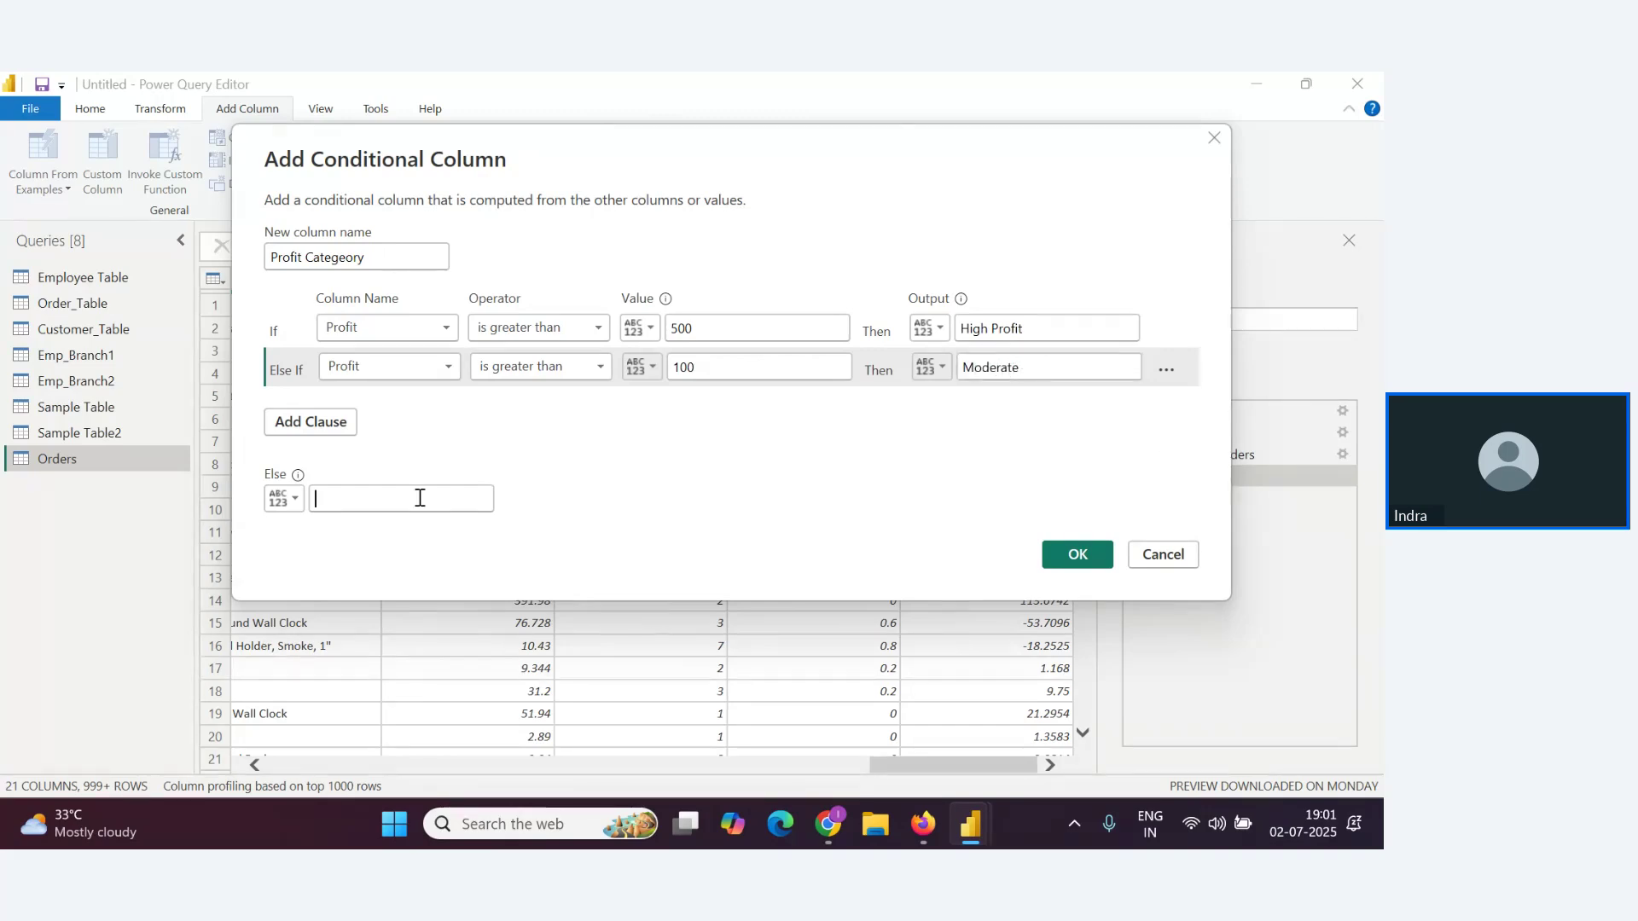
text(Loss)
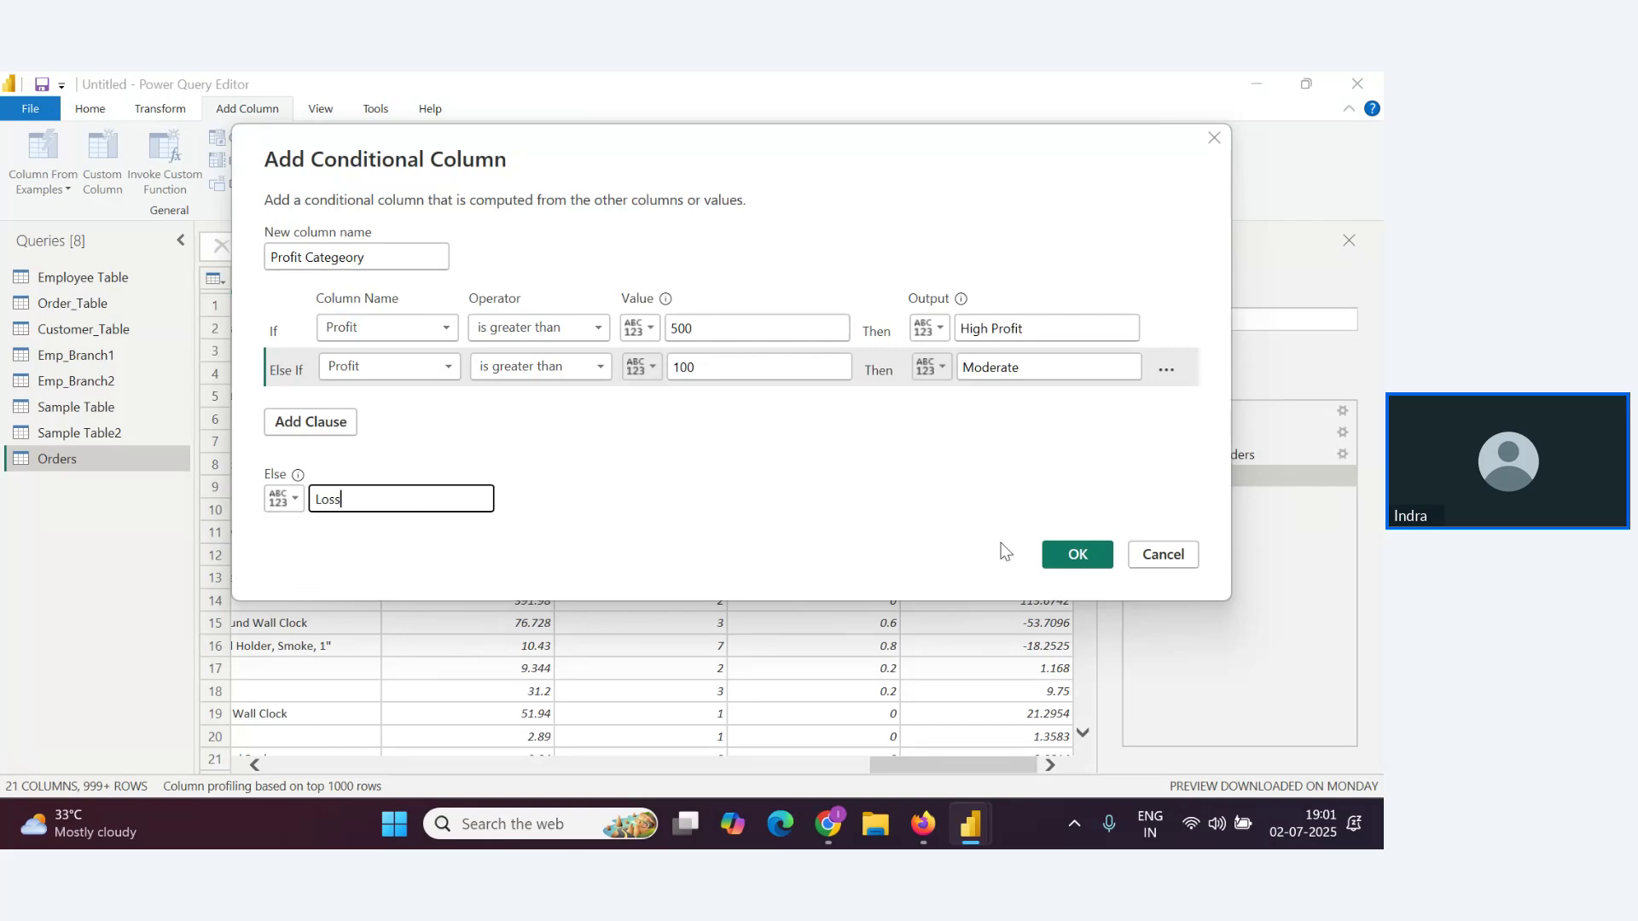
click(1077, 555)
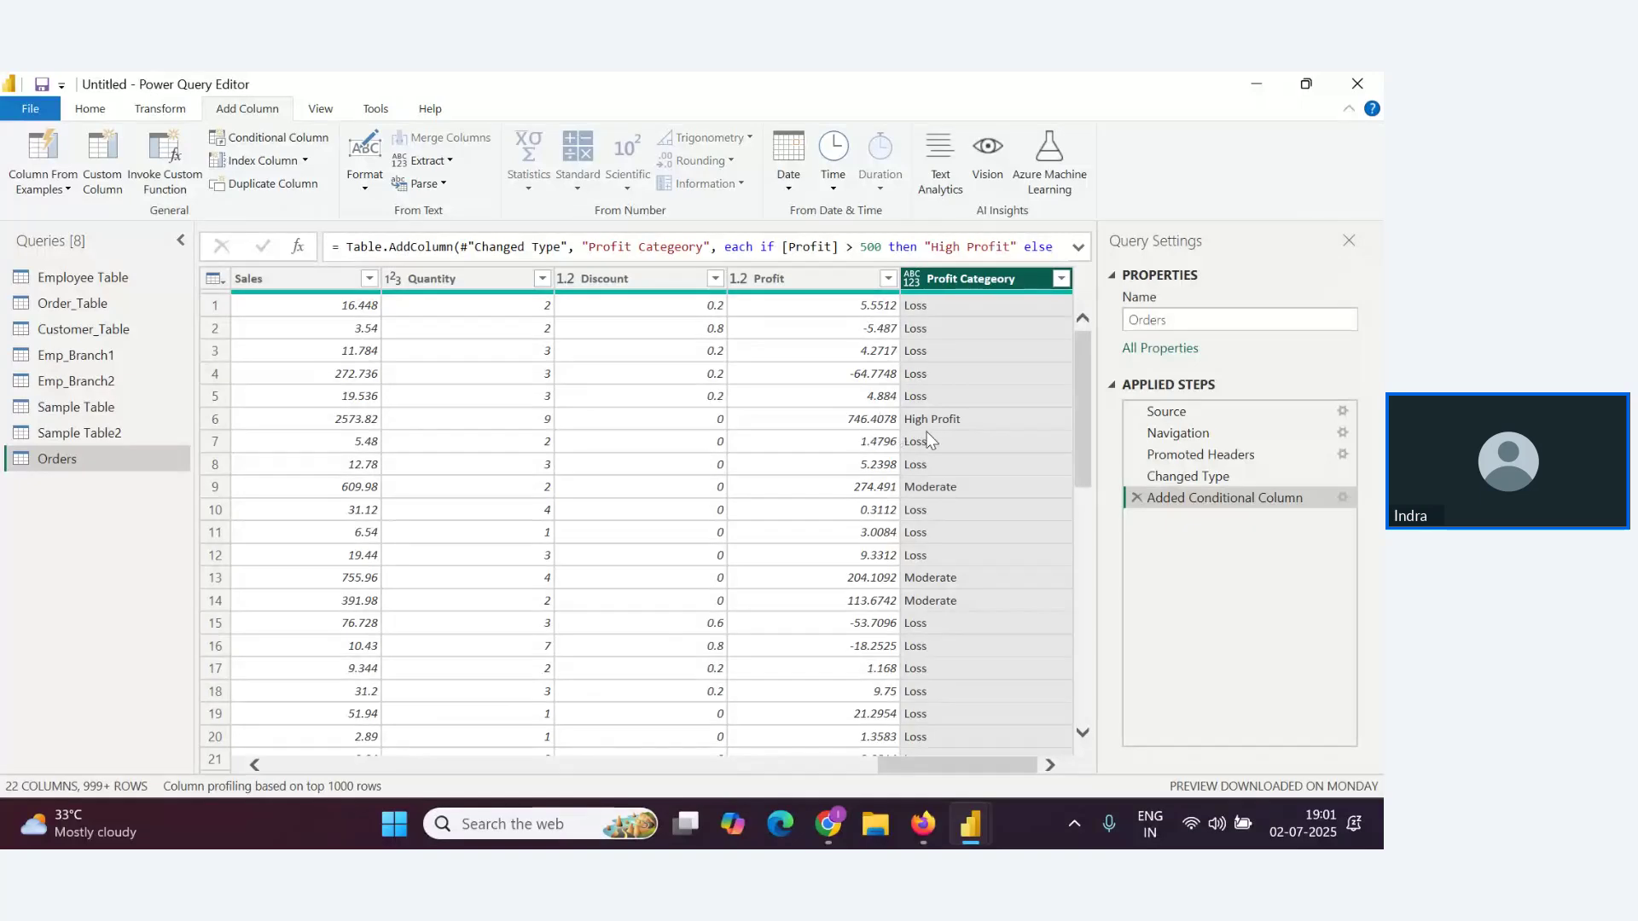
scroll(927, 431, down, 3)
scroll(933, 483, down, 3)
Check the attendees' Q&A in the Zoho webinar with the microphone briefly muted, and open the Employee Table query in Power Query Editor
key(alt+Tab)
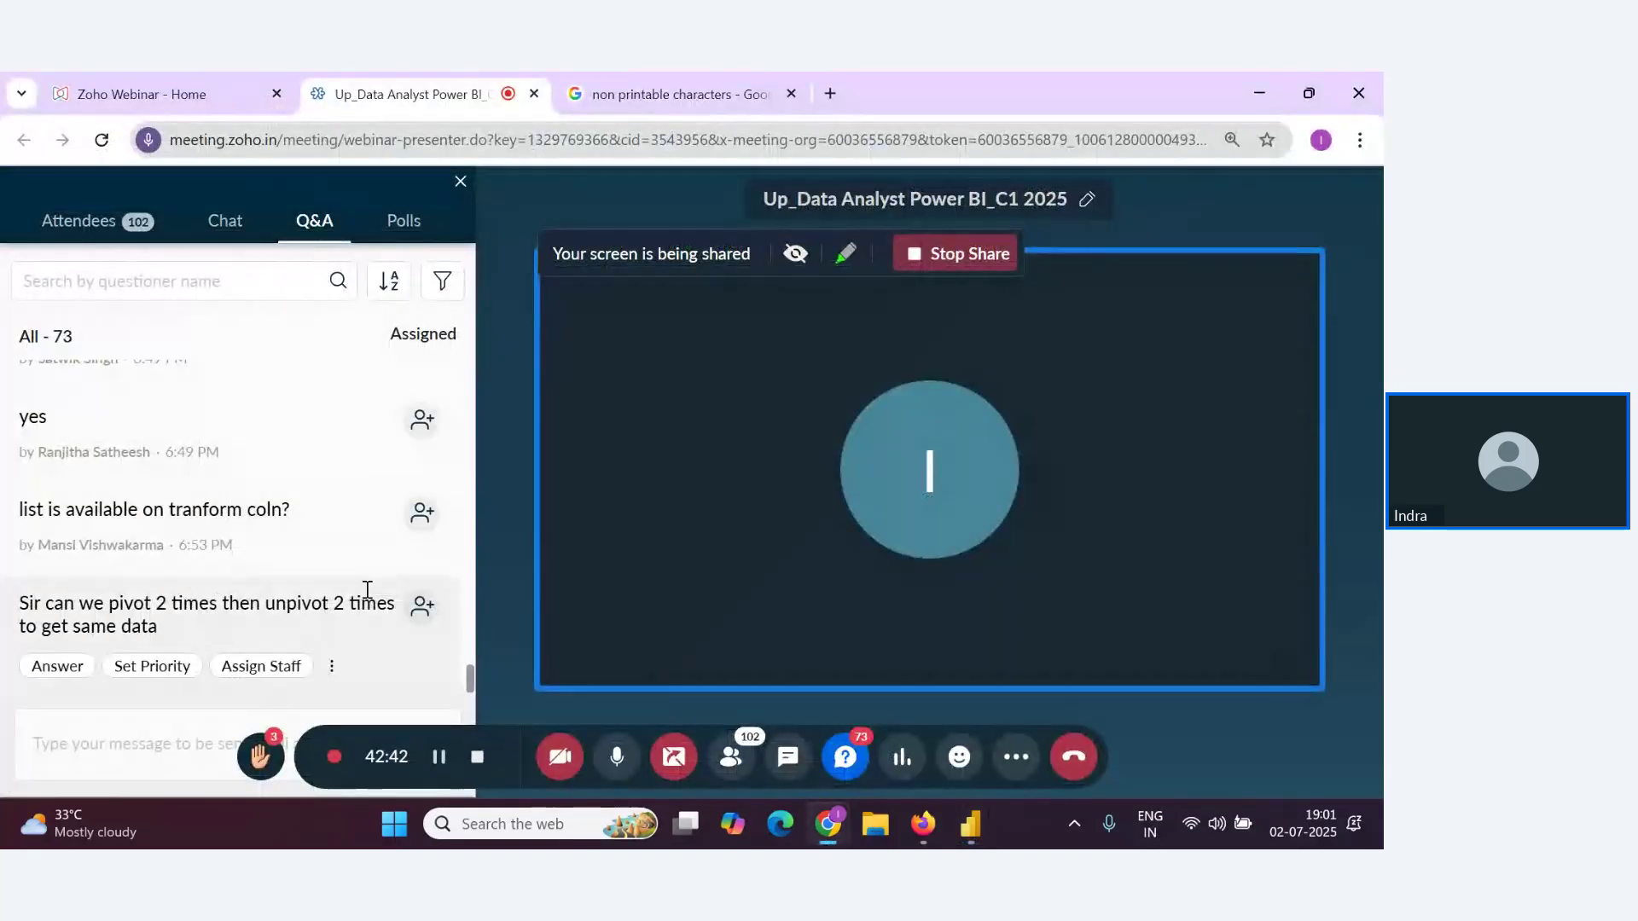
click(613, 758)
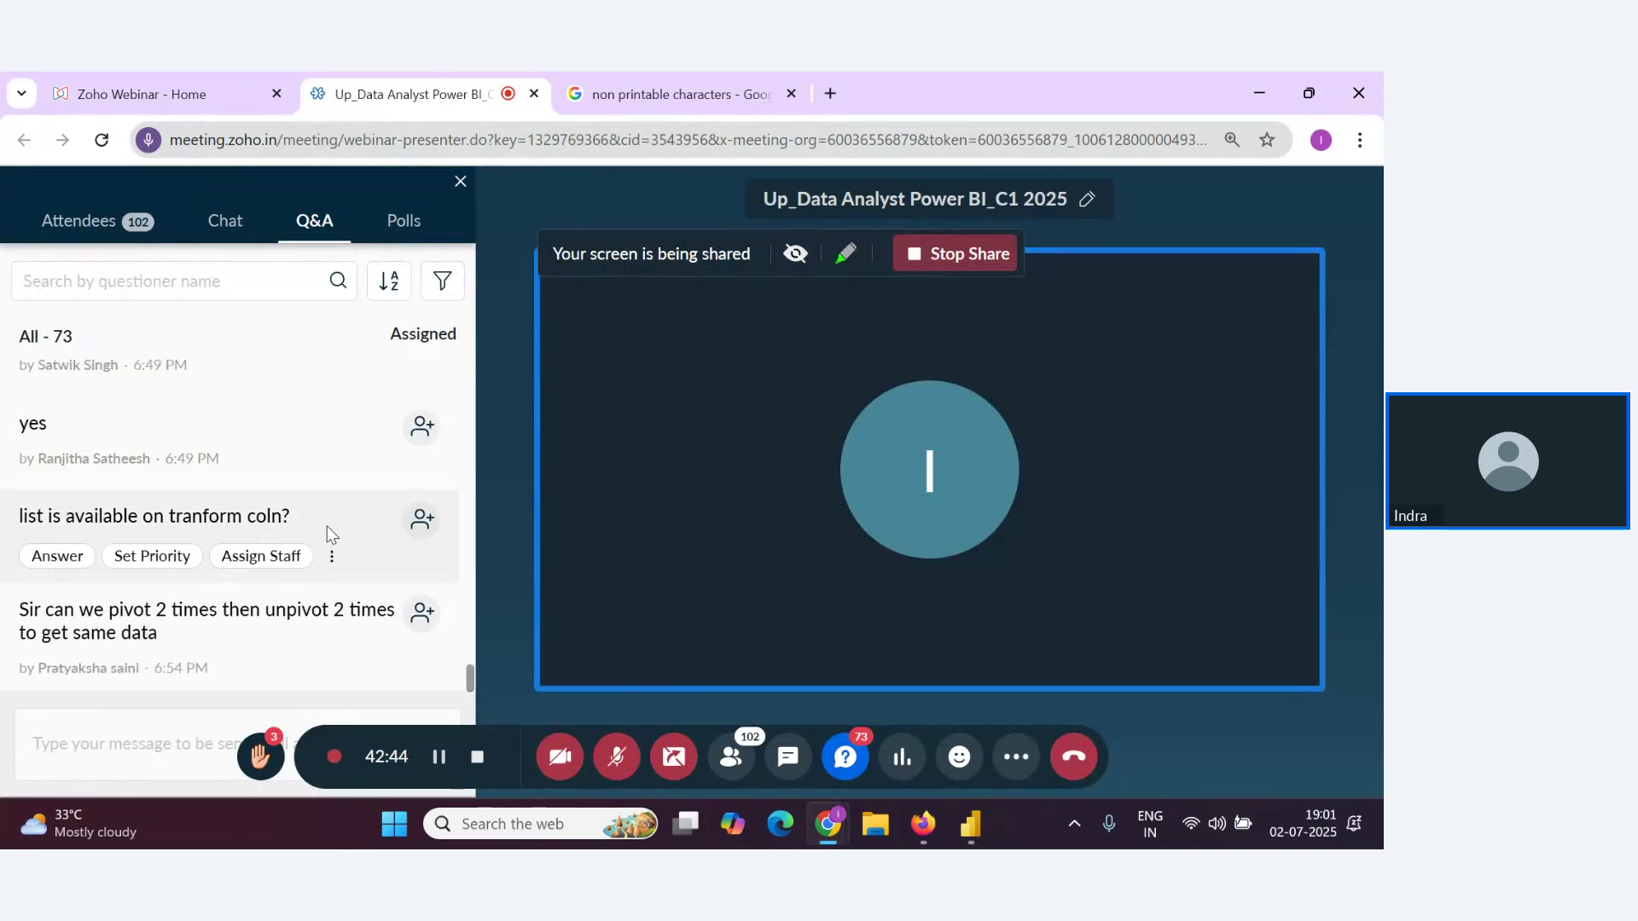
scroll(336, 570, up, 3)
scroll(342, 588, down, 3)
key(alt+Tab)
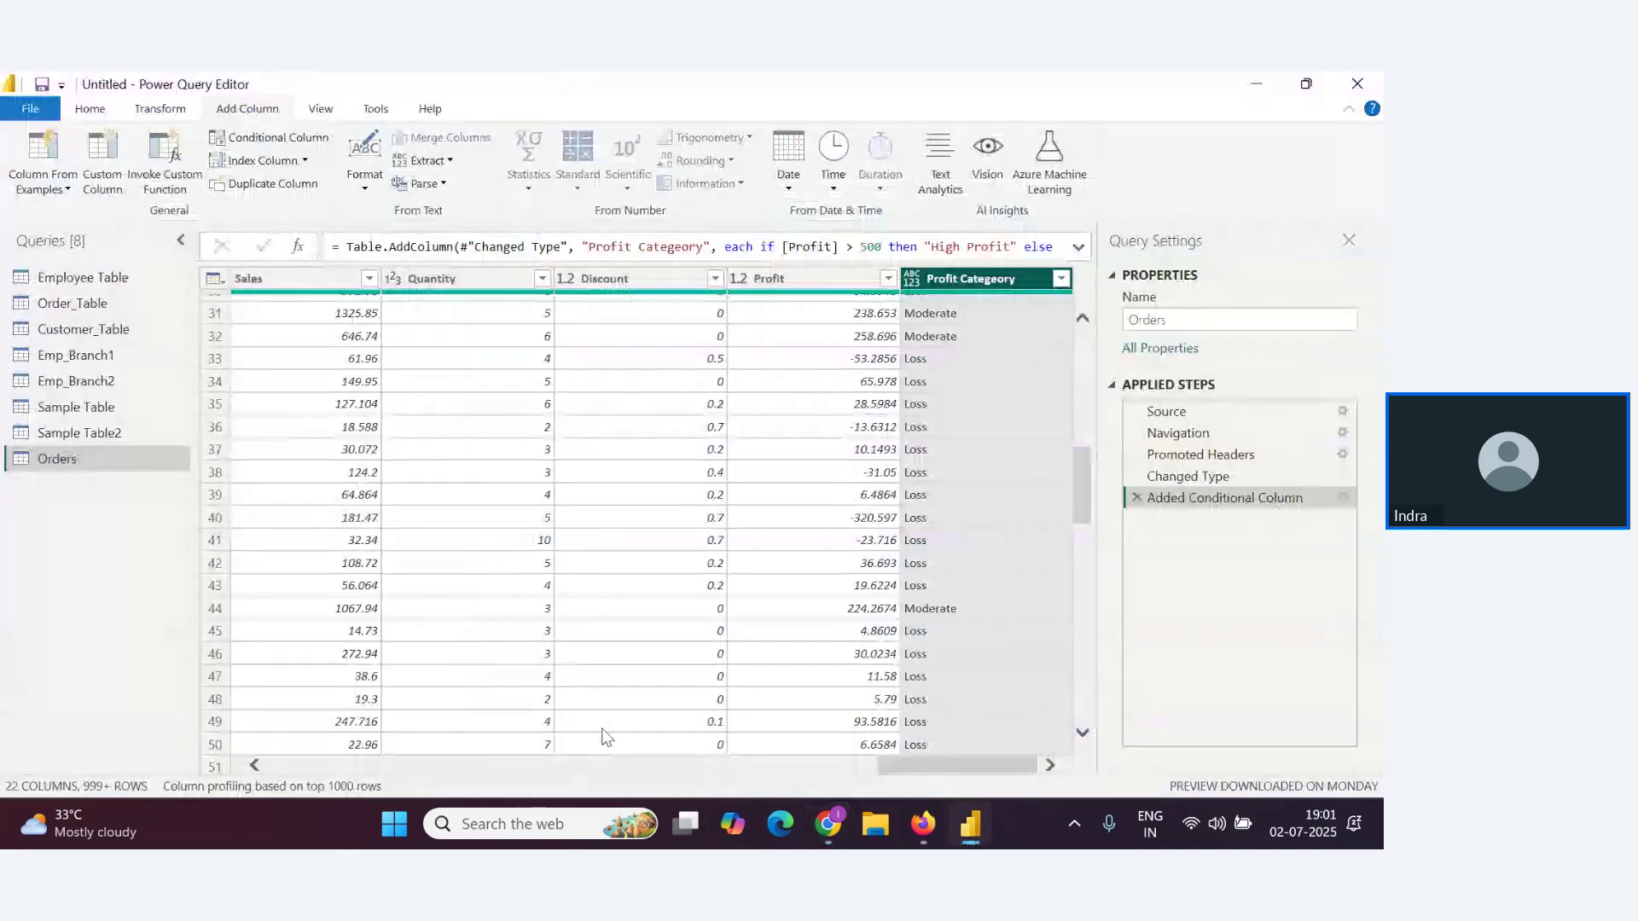
key(alt+Tab)
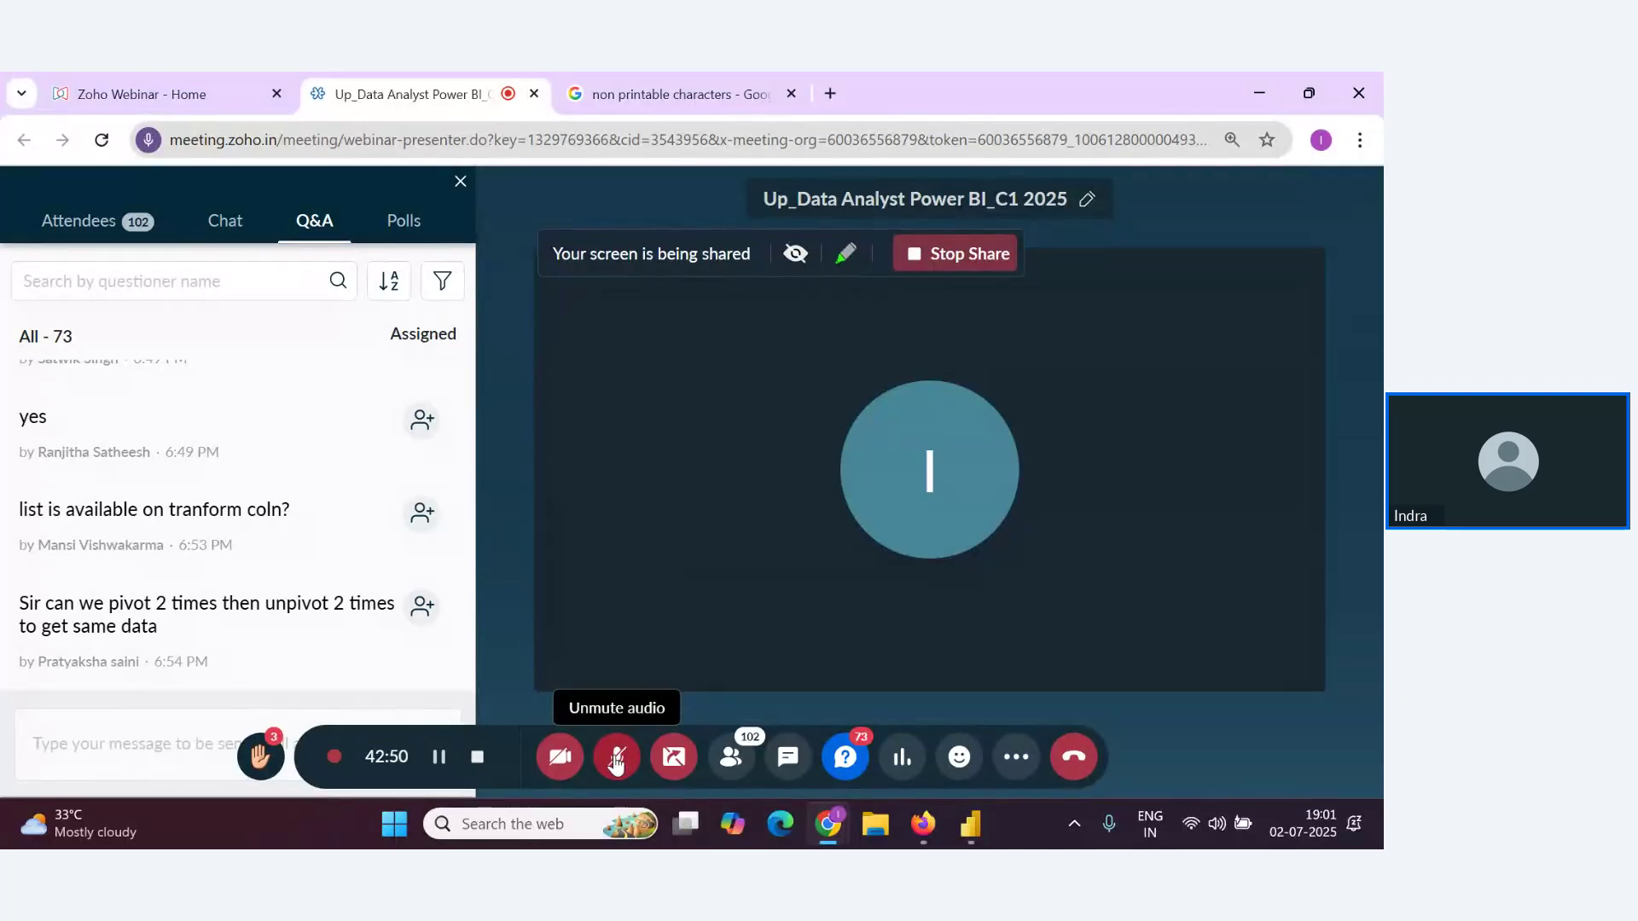
click(620, 761)
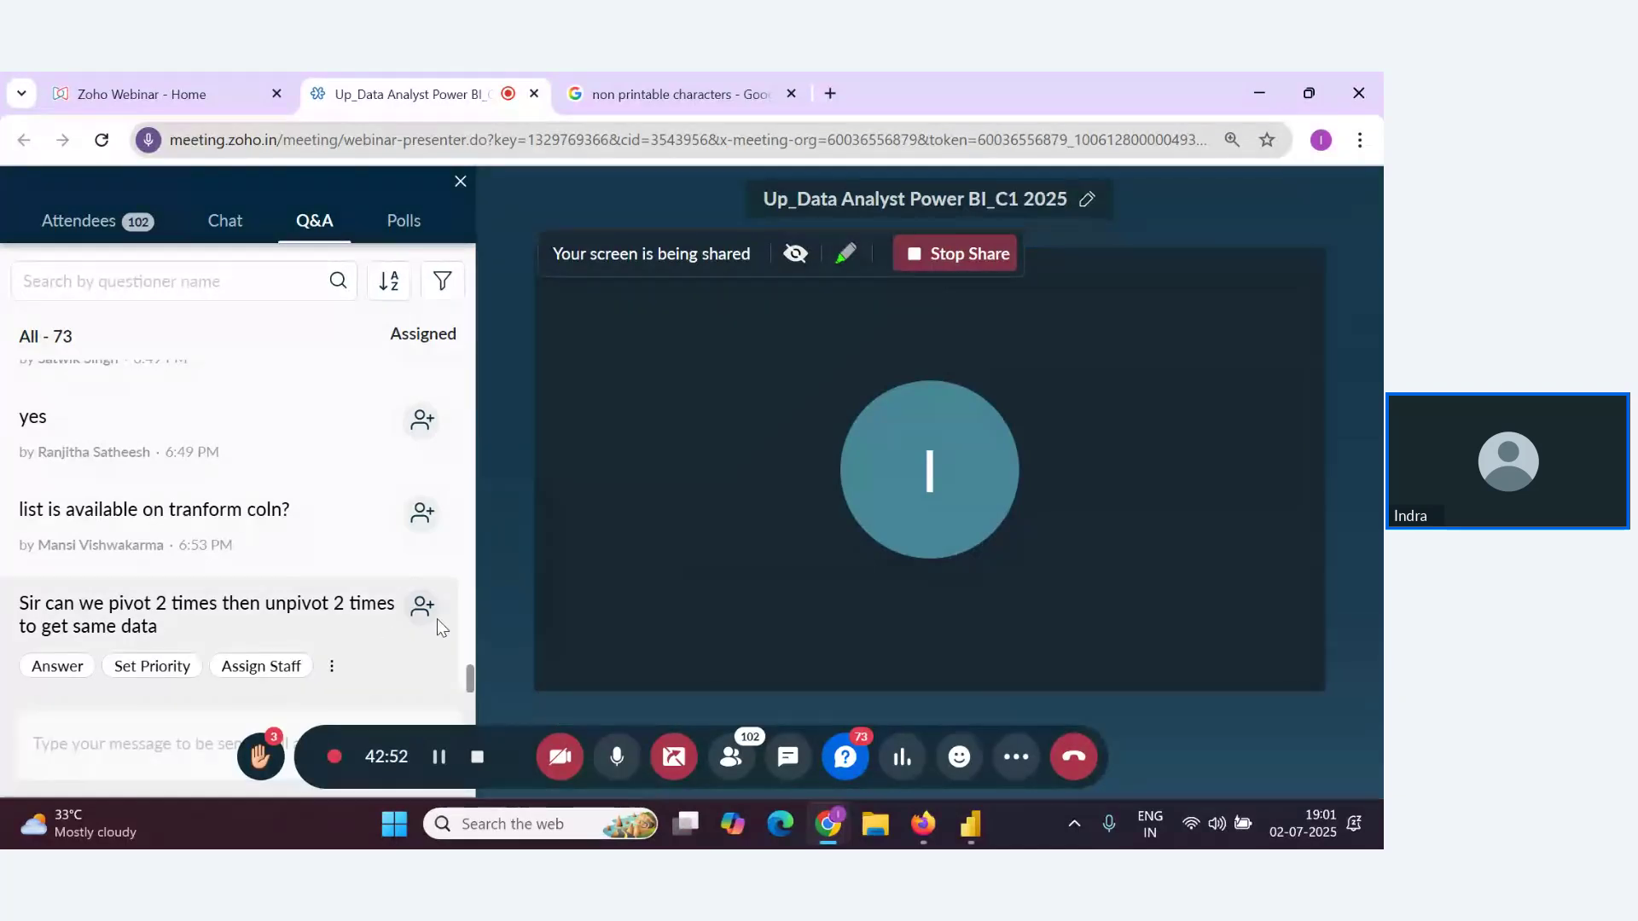
key(alt+Tab)
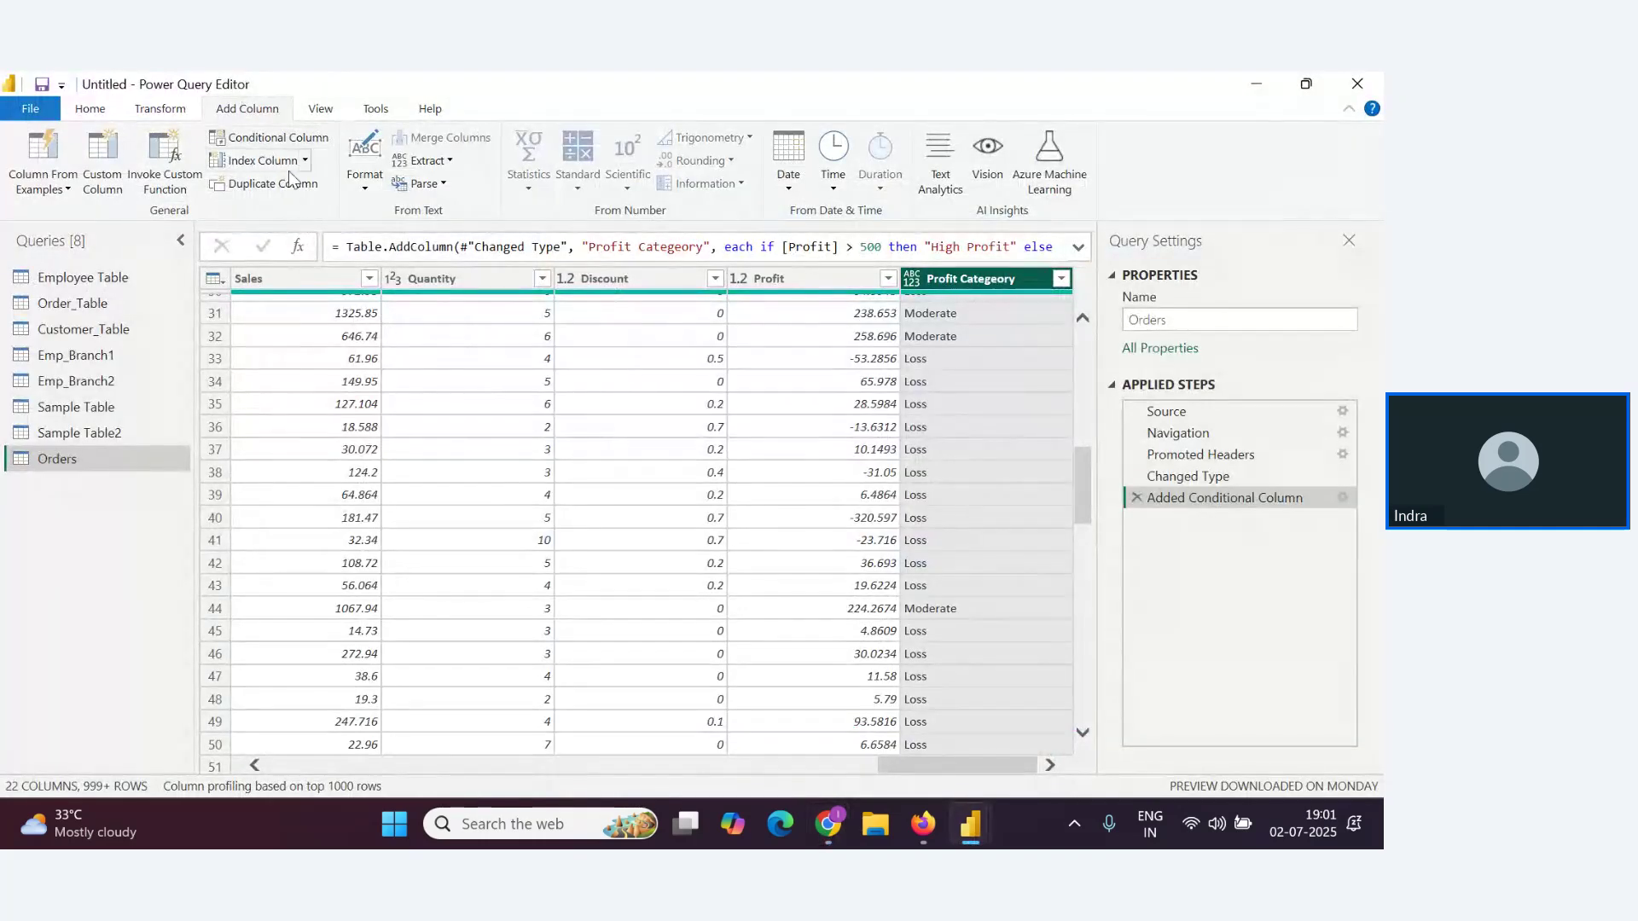
click(83, 278)
Switch to the Zoho webinar, mute the microphone, and read the latest attendee messages in the Q&A
key(alt+Tab)
scroll(325, 566, down, 3)
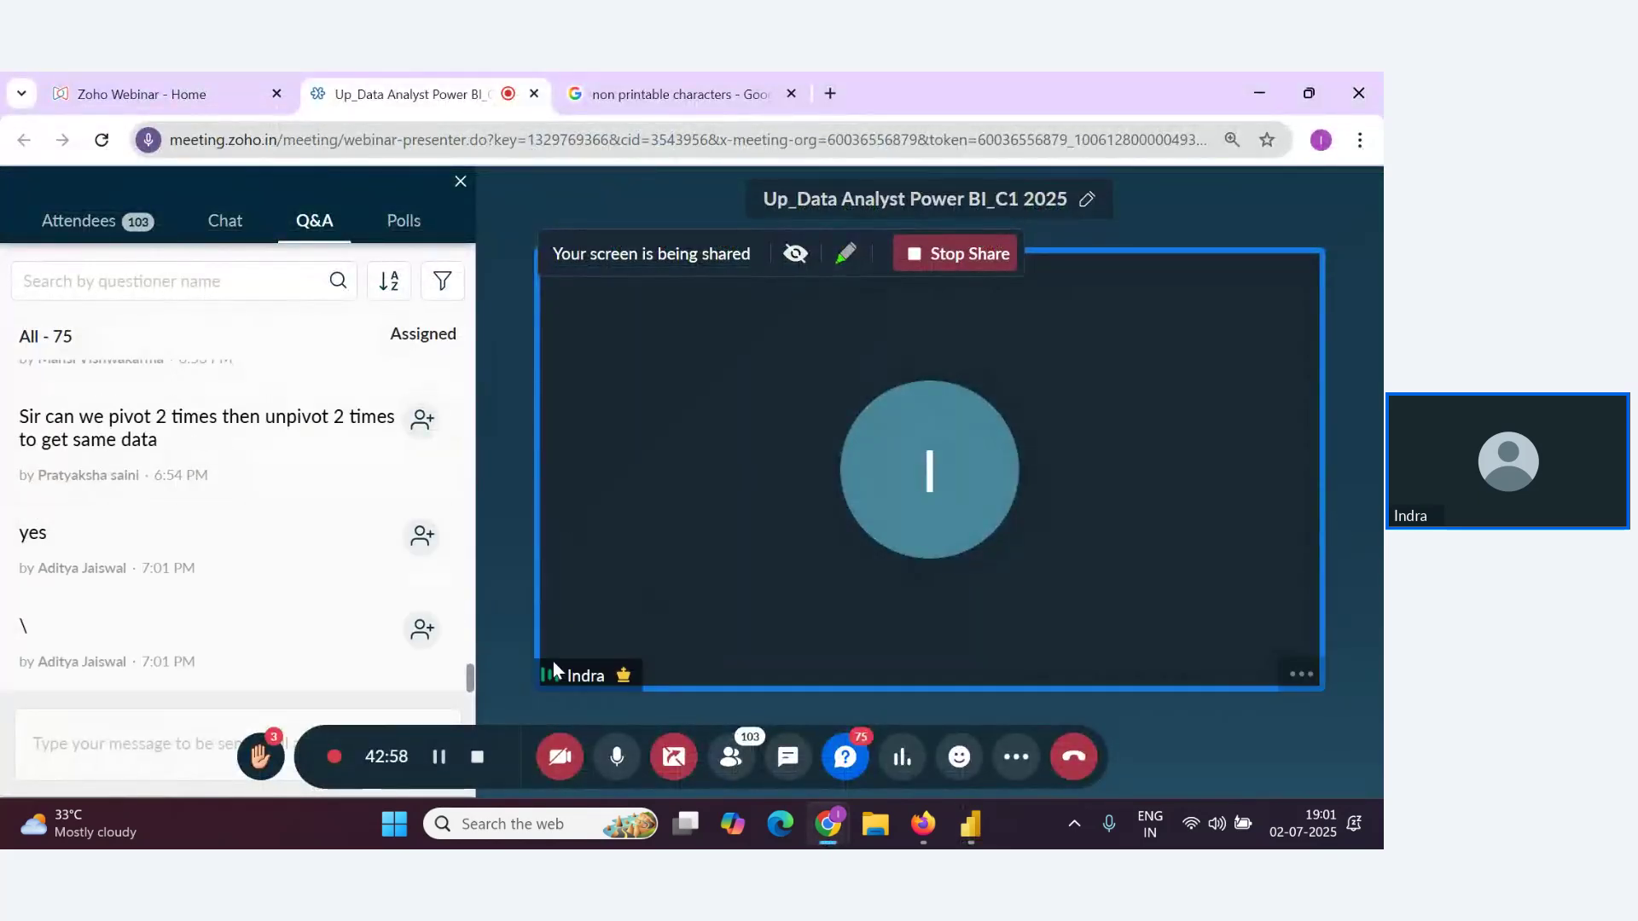
click(617, 757)
mouse_move(386, 505)
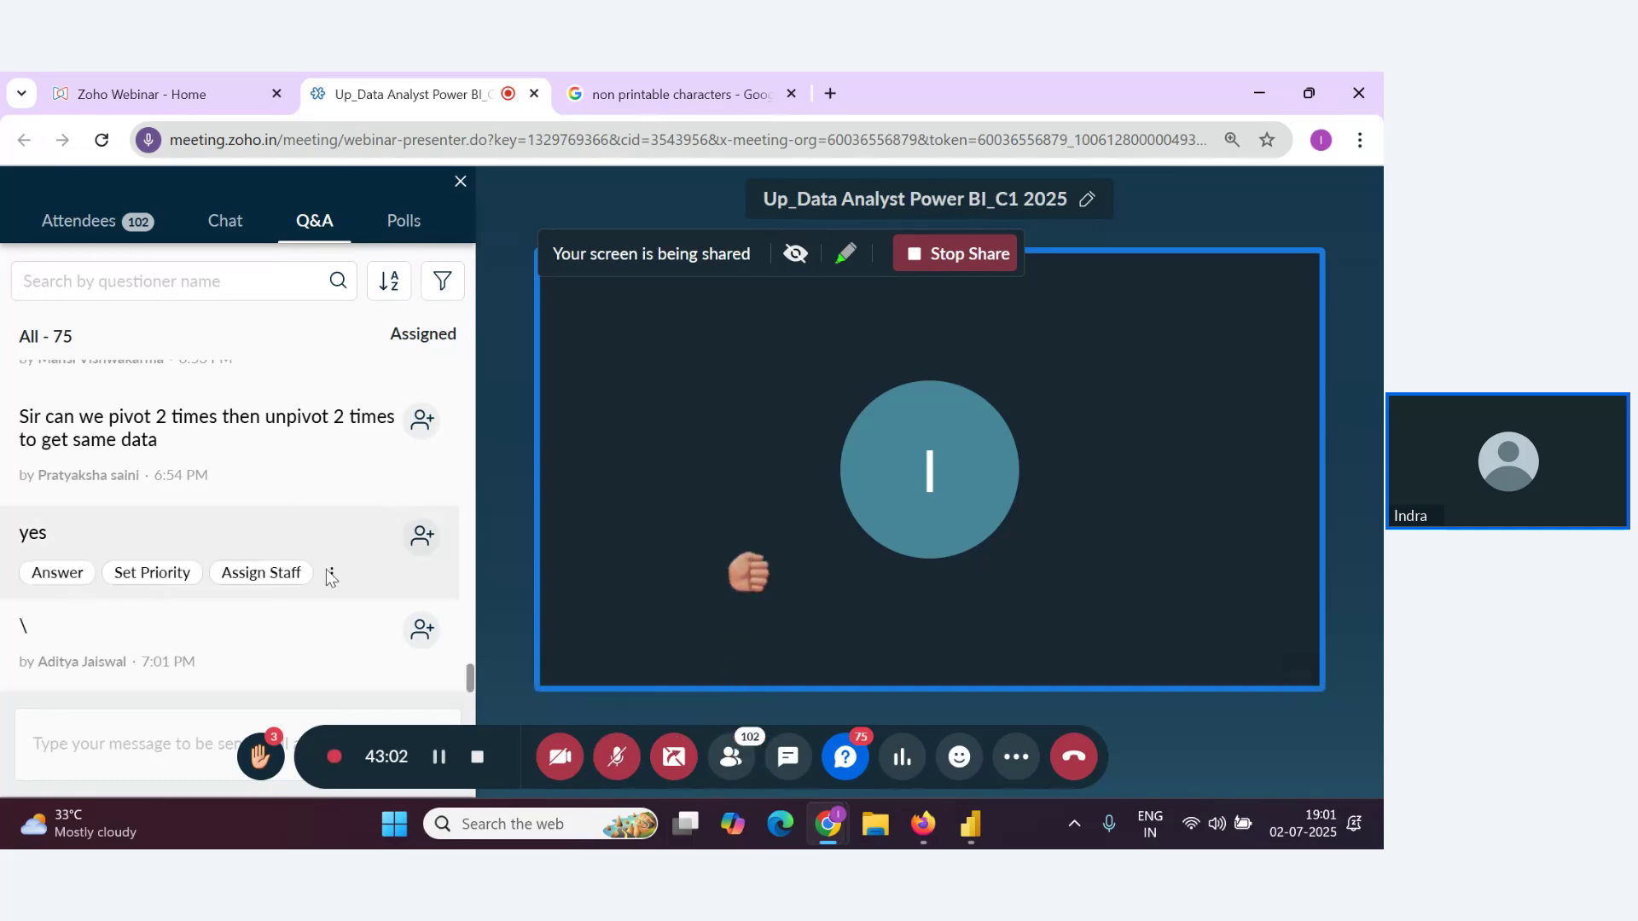
key(alt+Tab)
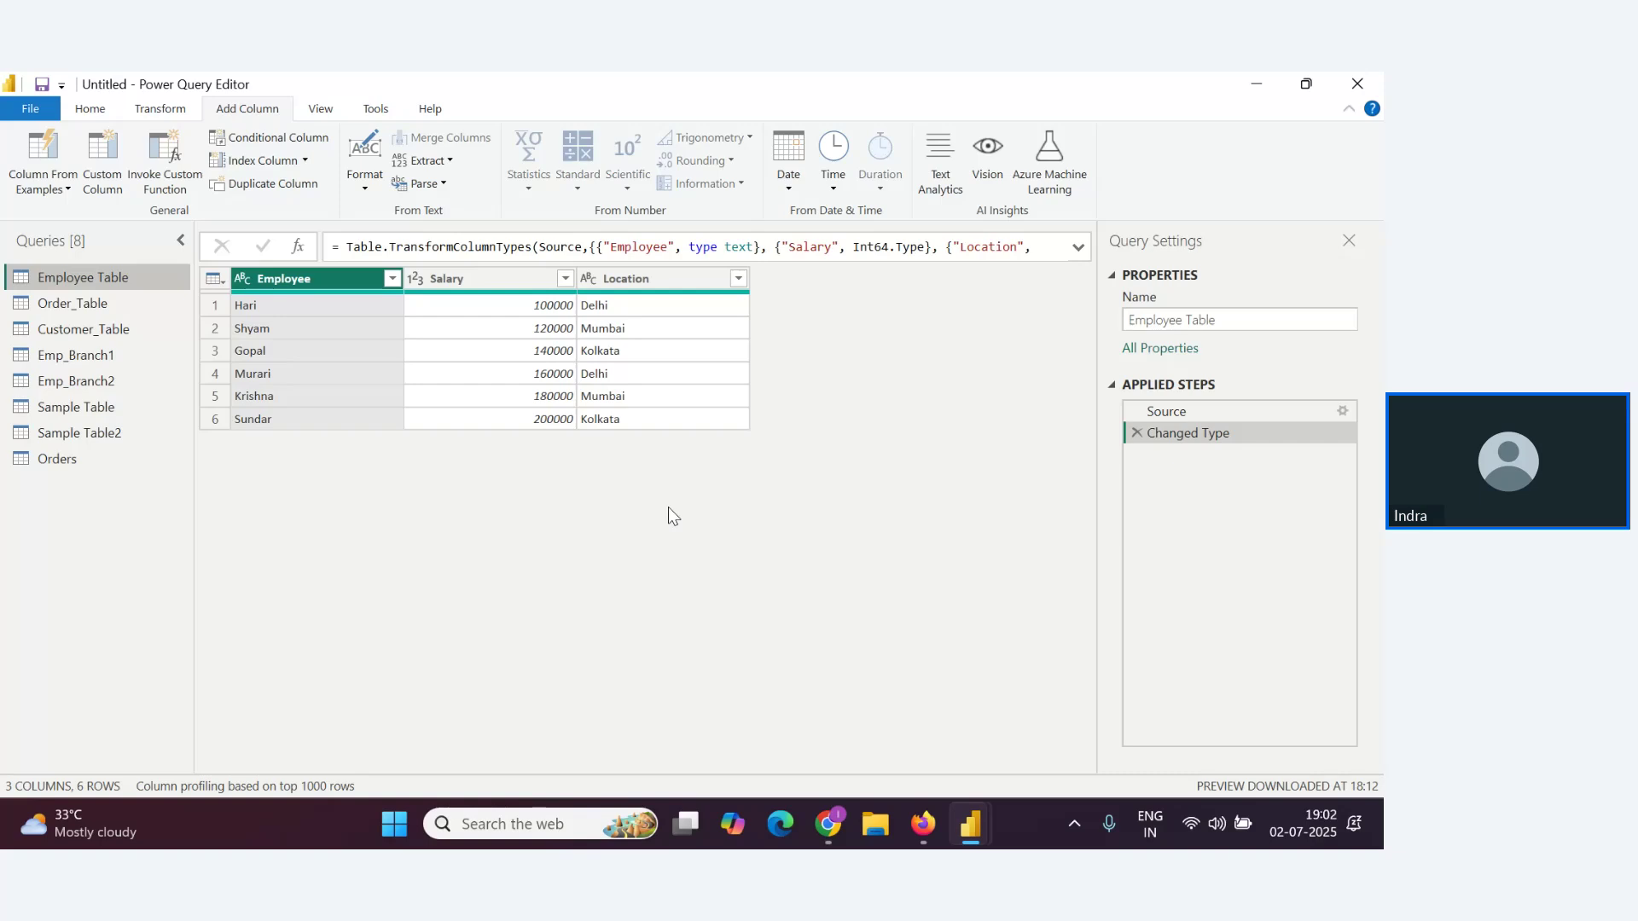
key(alt+Tab)
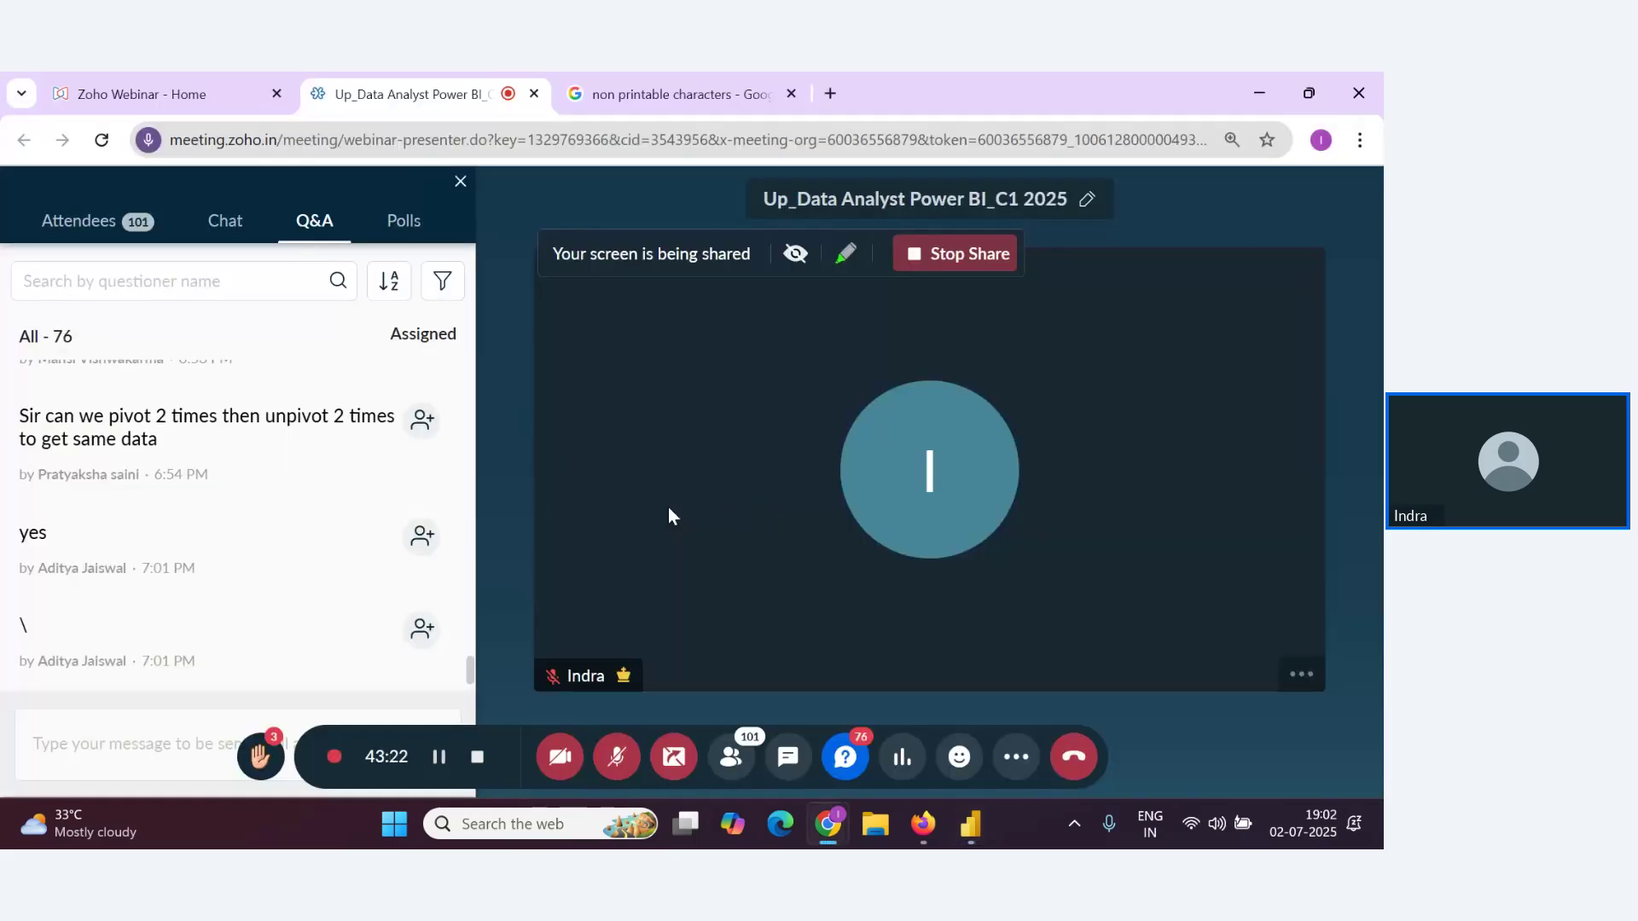
mouse_move(173, 493)
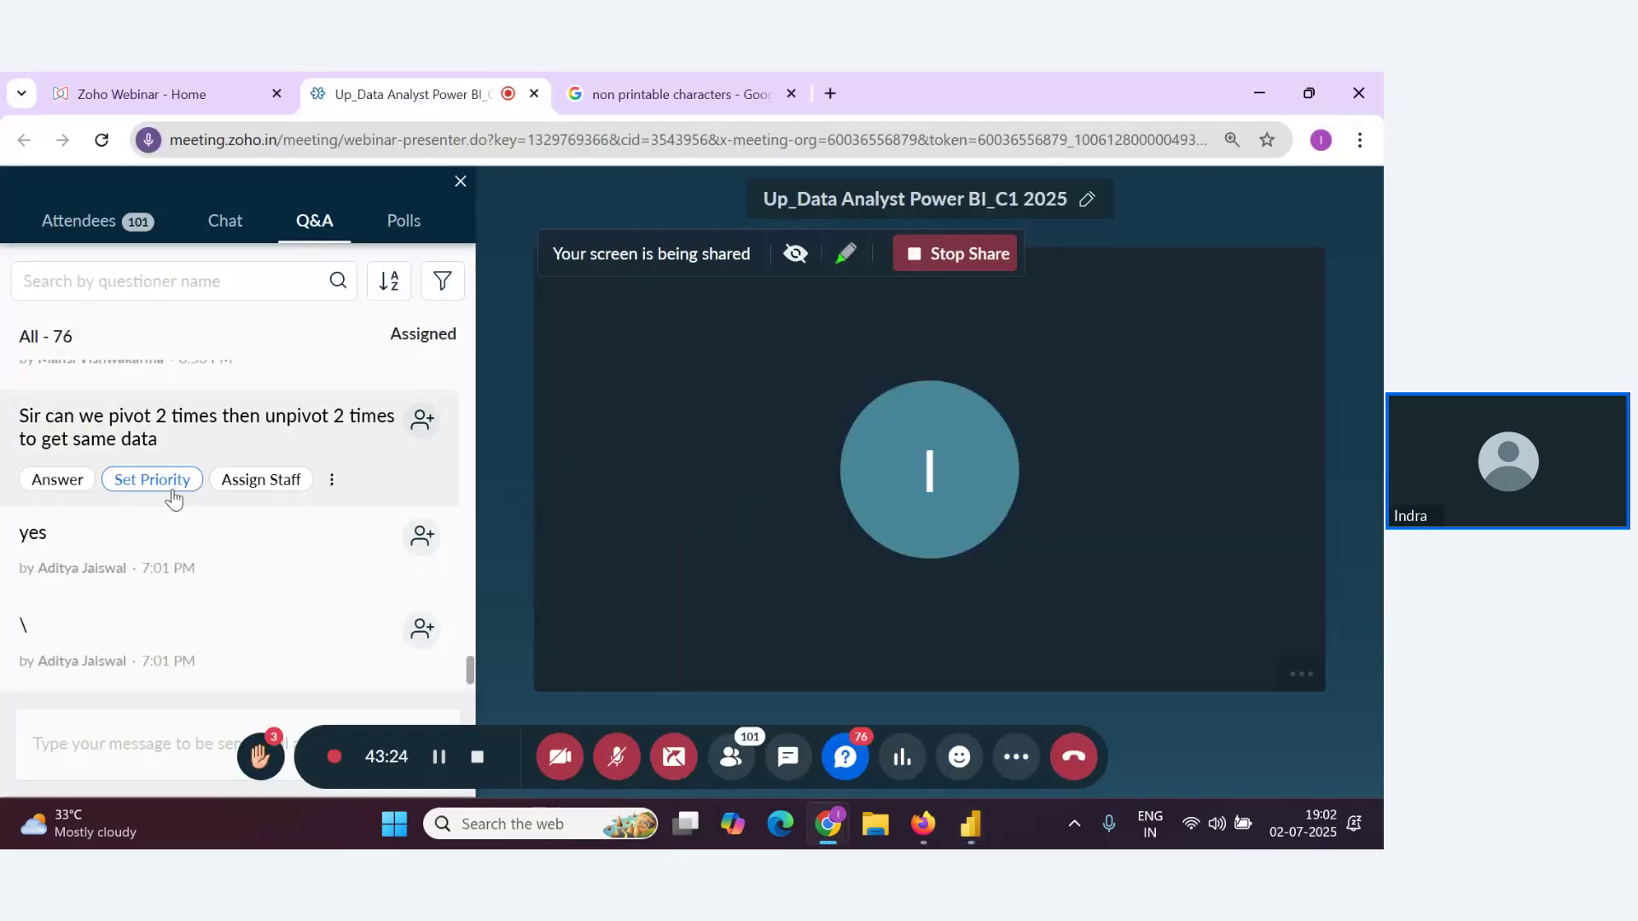
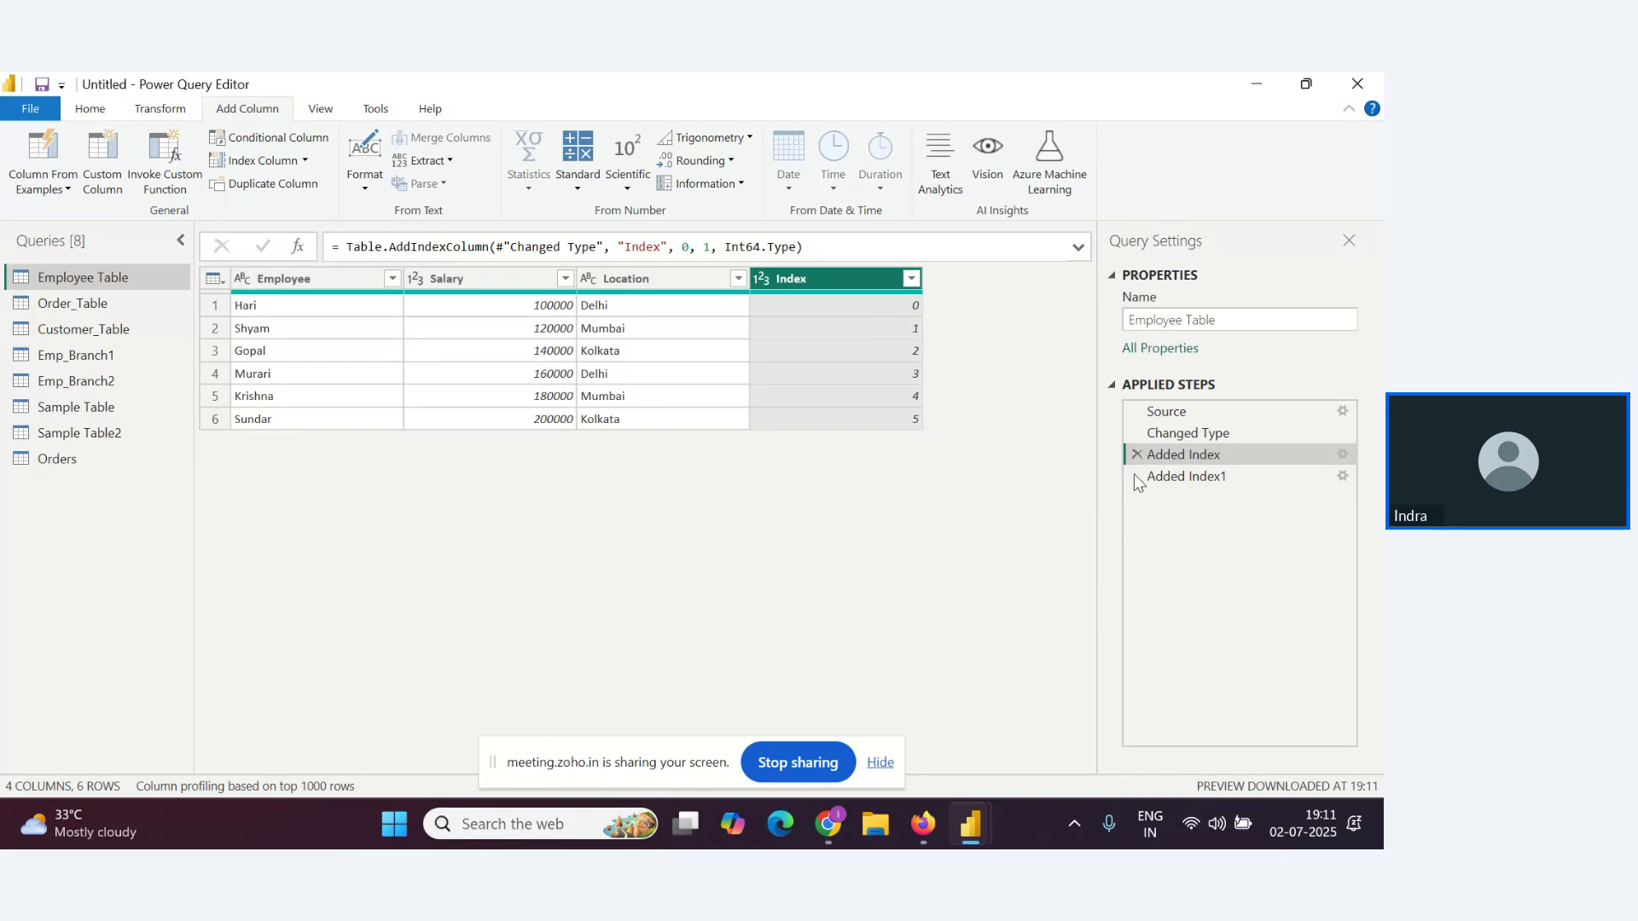
Delete the Added Index step from the Employee Table query, and move the Index.1 column in front of Employee
click(1137, 453)
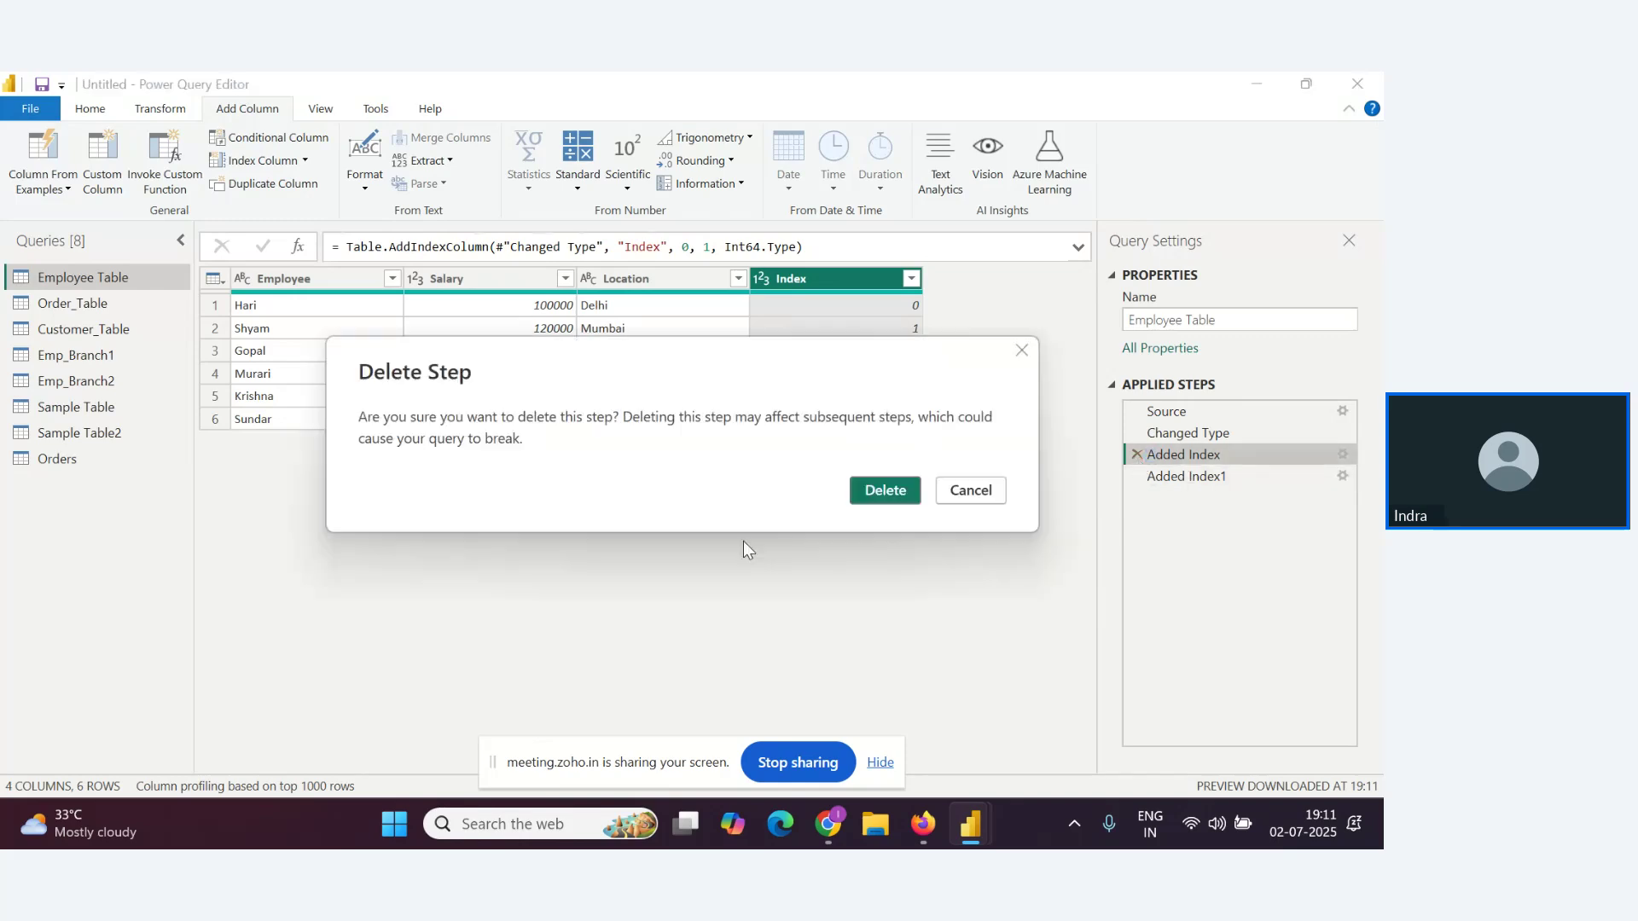
click(887, 491)
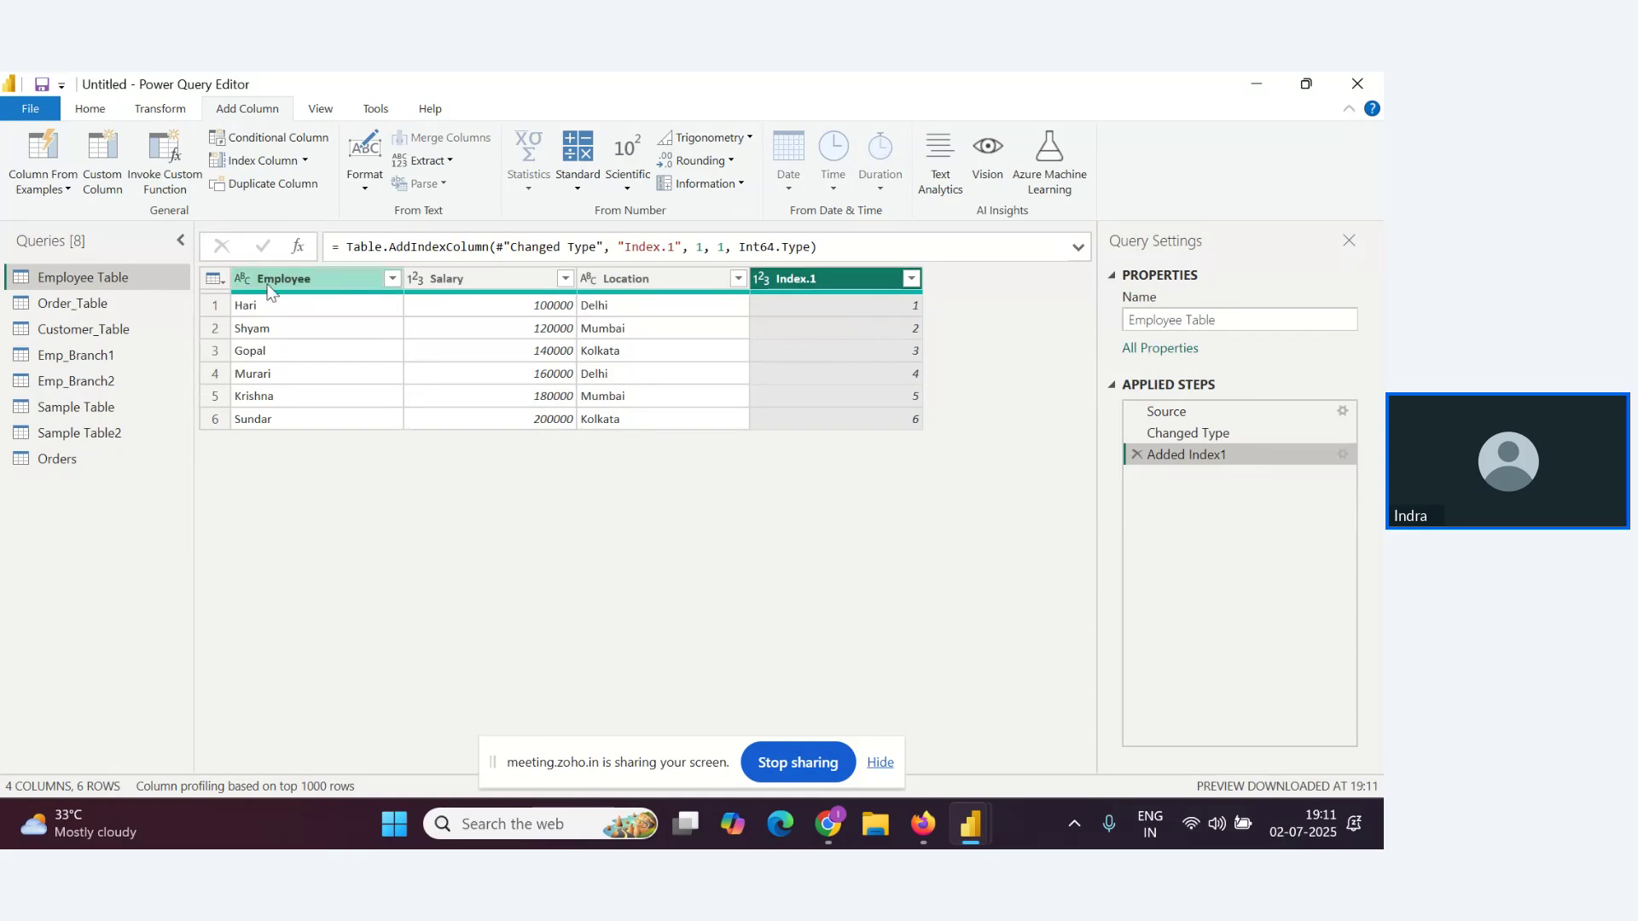
drag(819, 290, 315, 296)
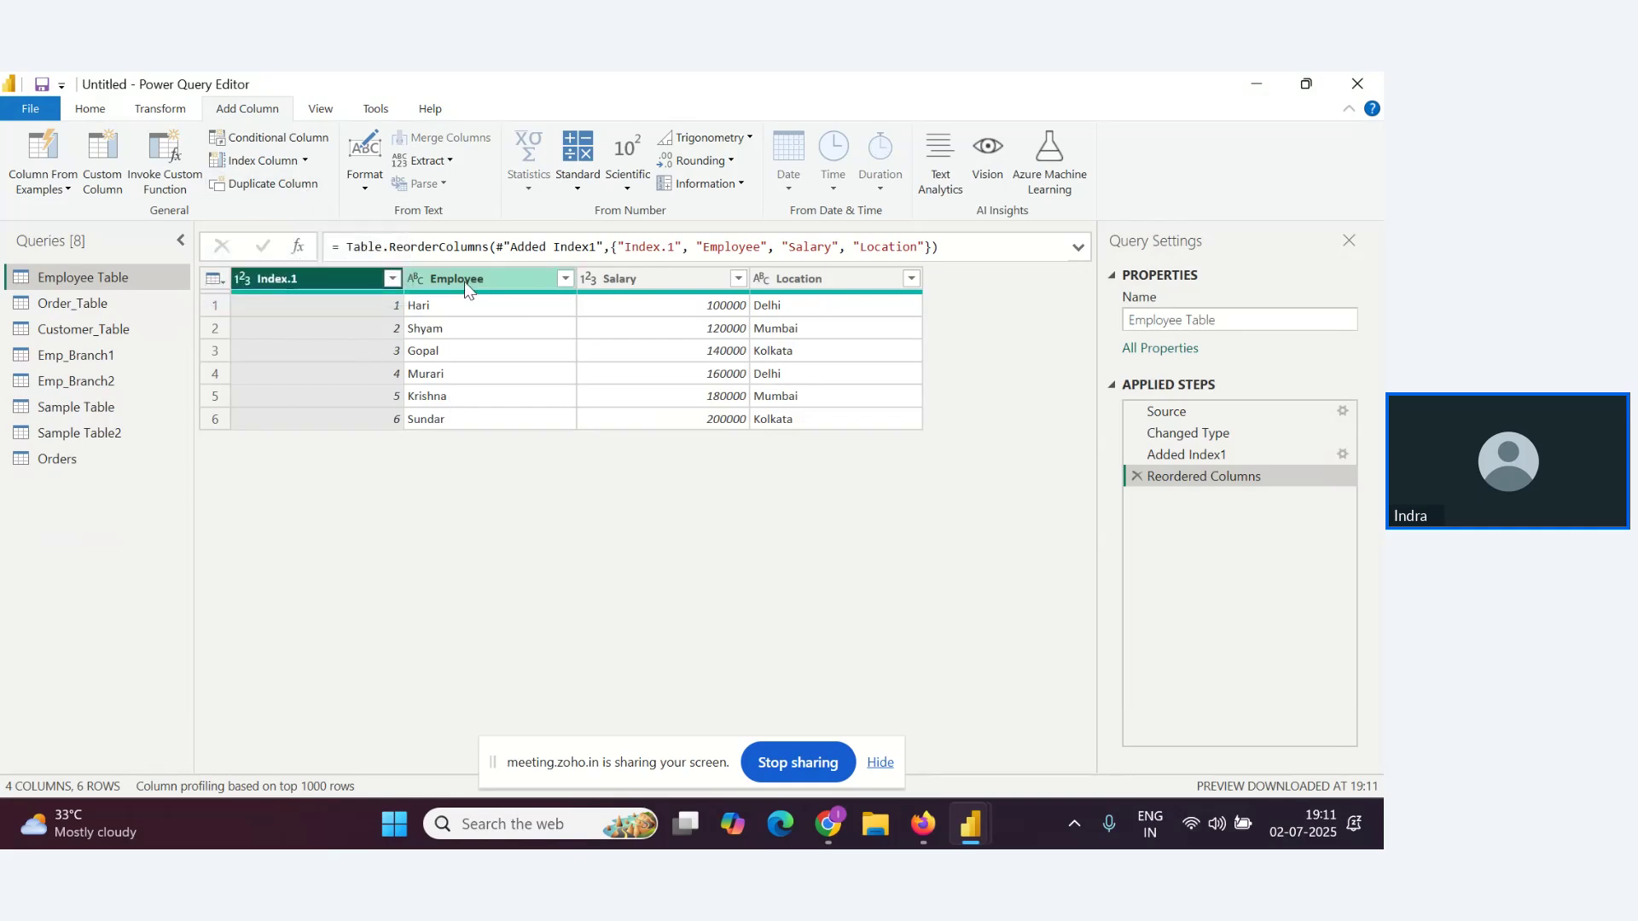
Duplicate the Salary column in the Employee Table query, and remove the Duplicated Column step again
click(643, 275)
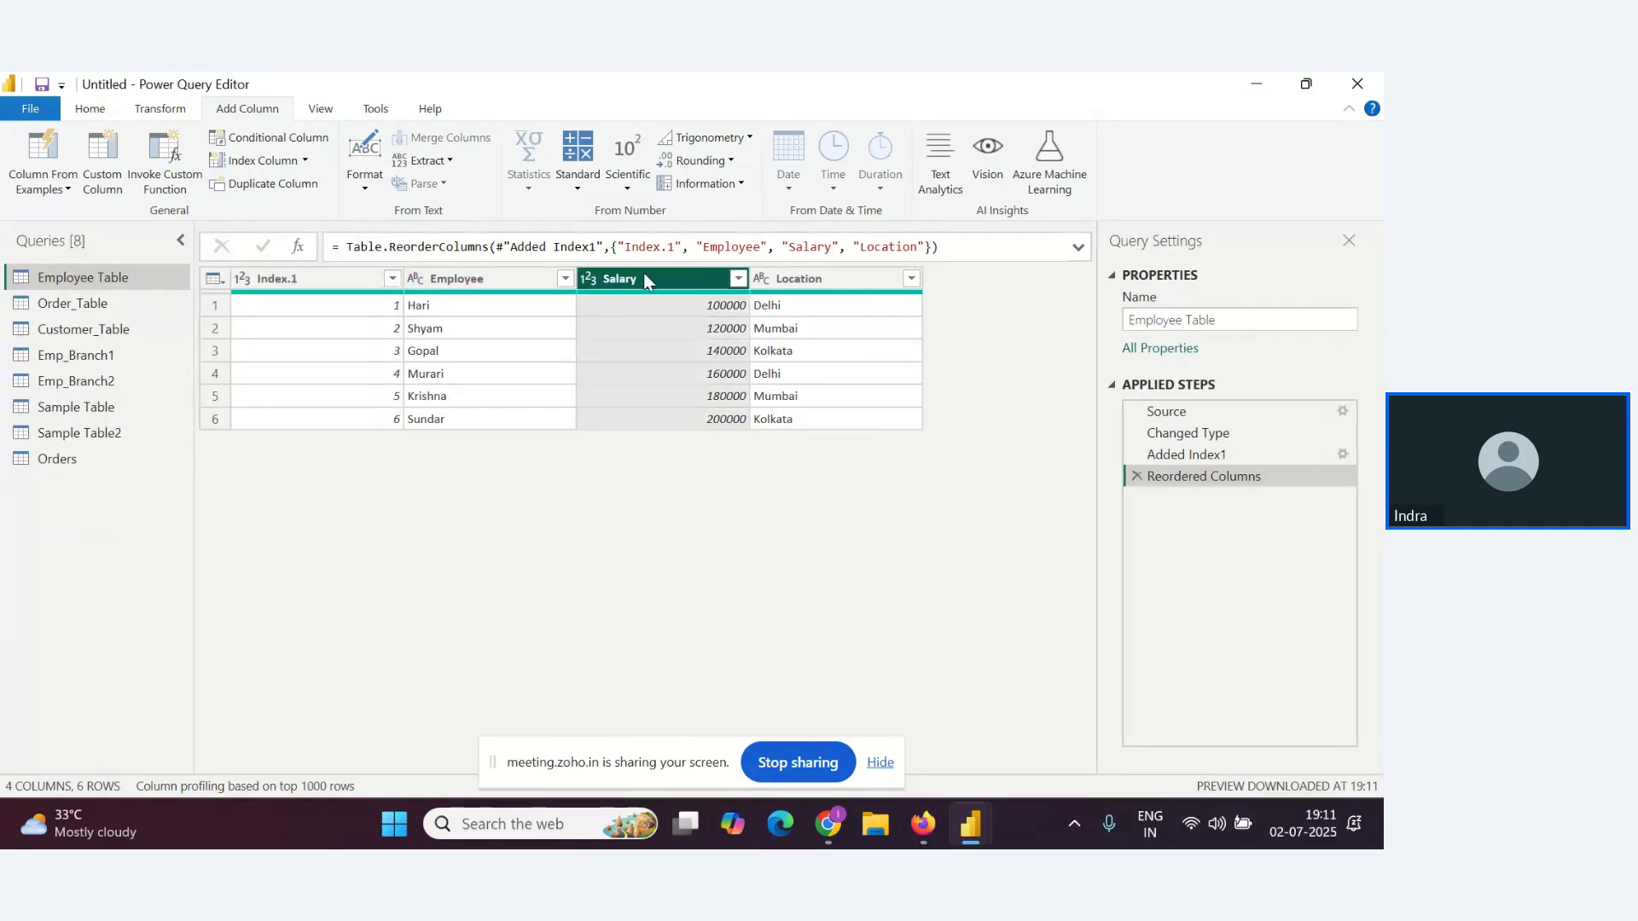
click(260, 186)
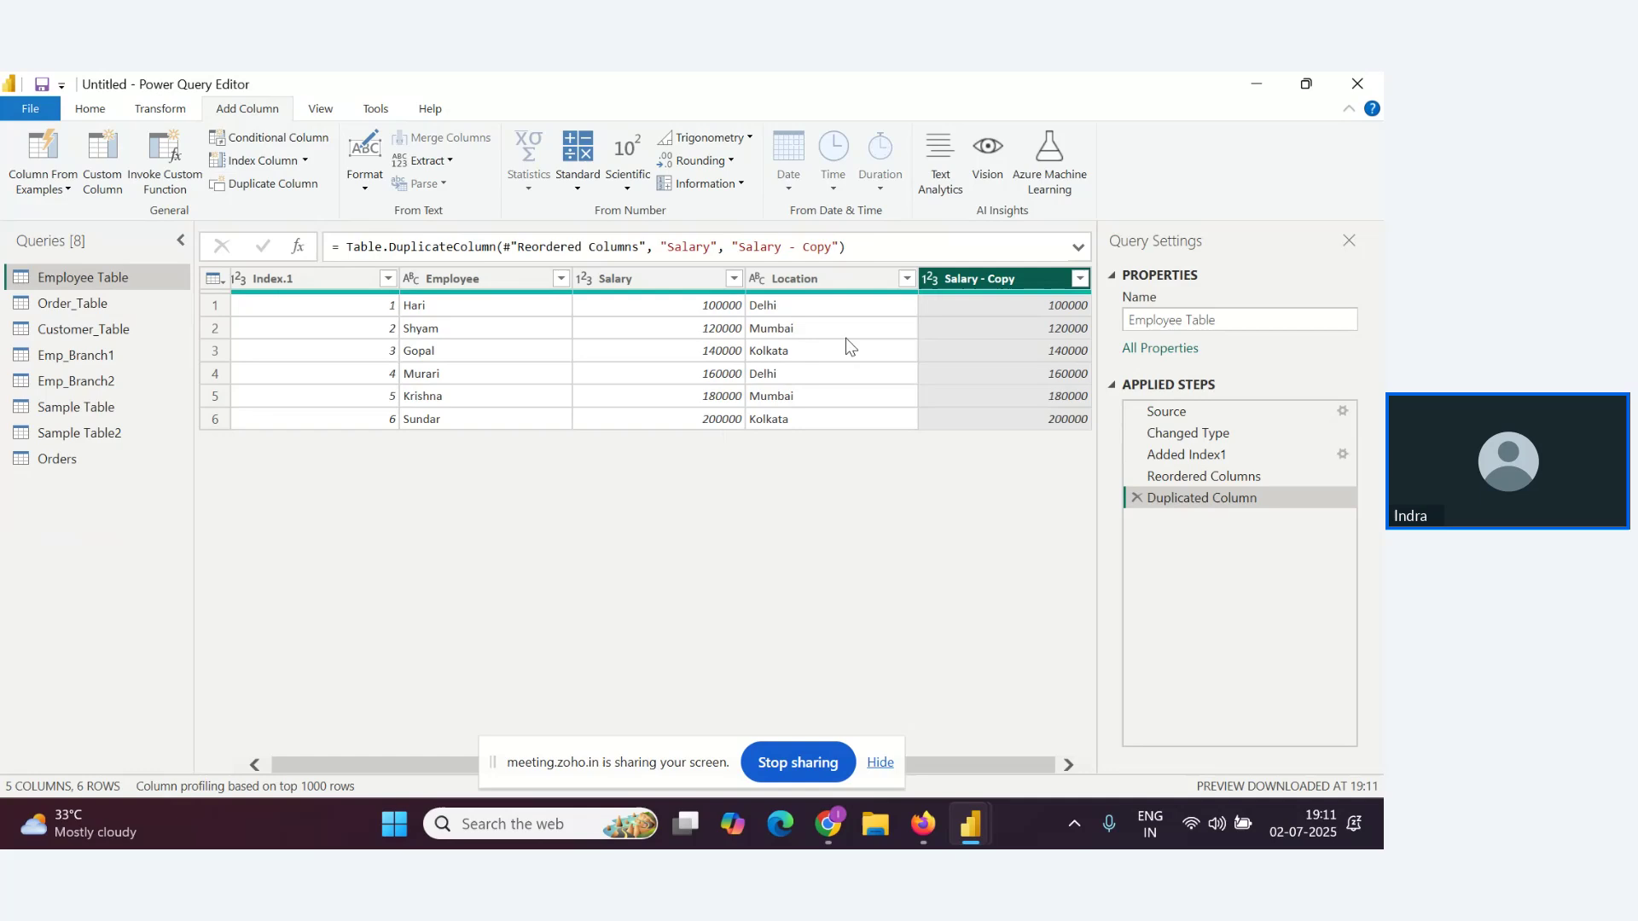
right_click(994, 284)
key(Escape)
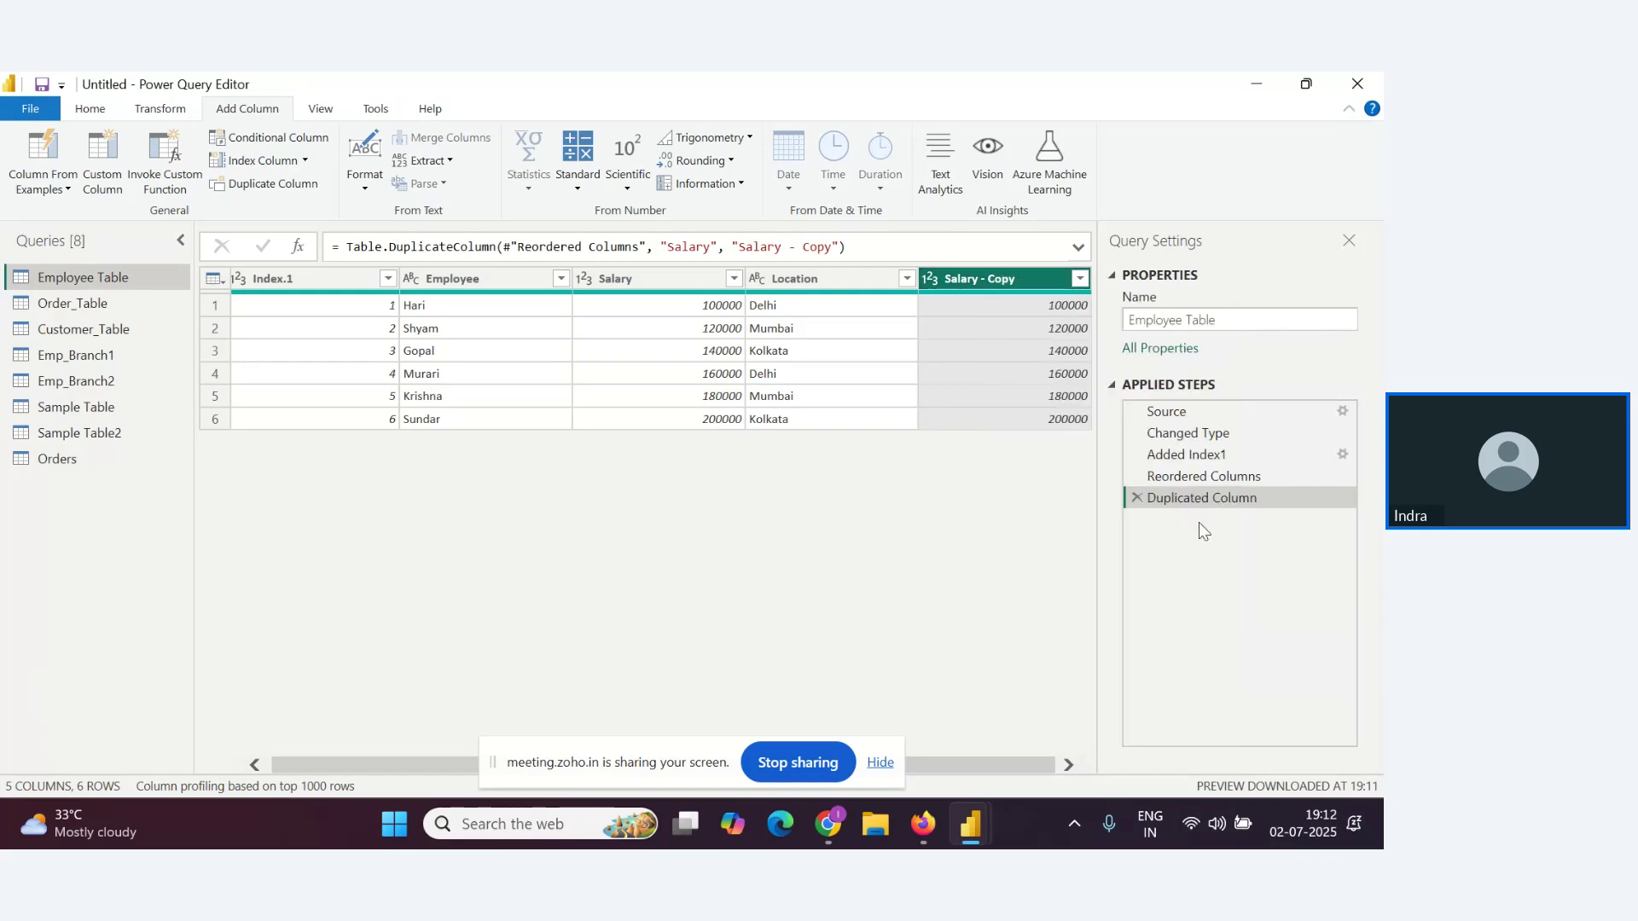
click(1137, 498)
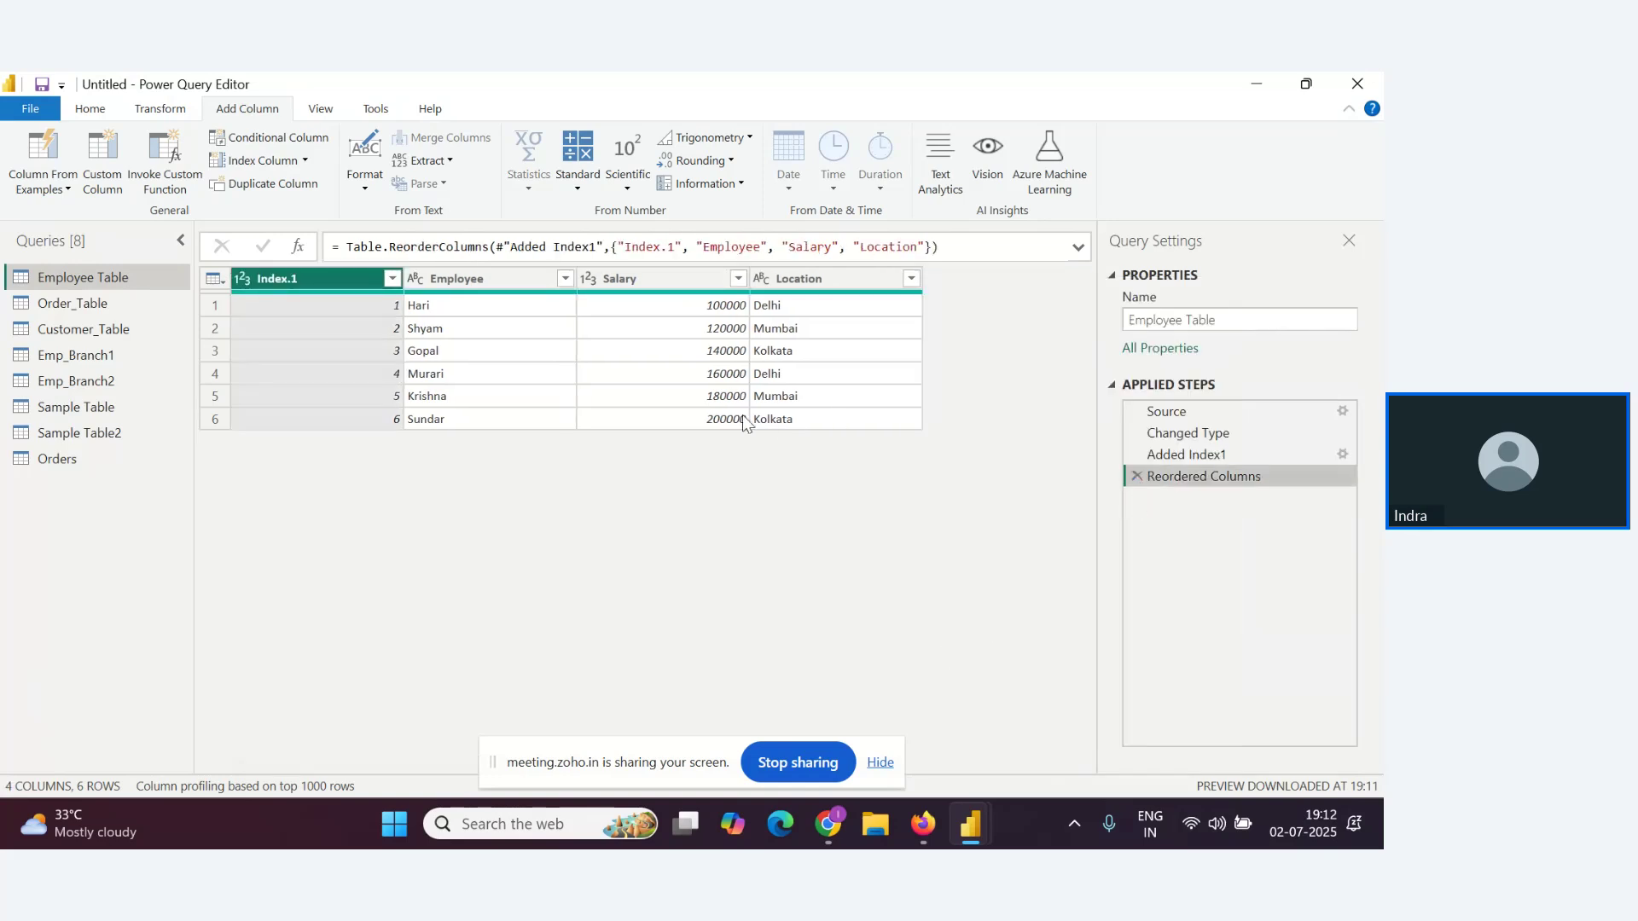
Open the Orders query and look over the Extract options for adding a column from text
click(423, 160)
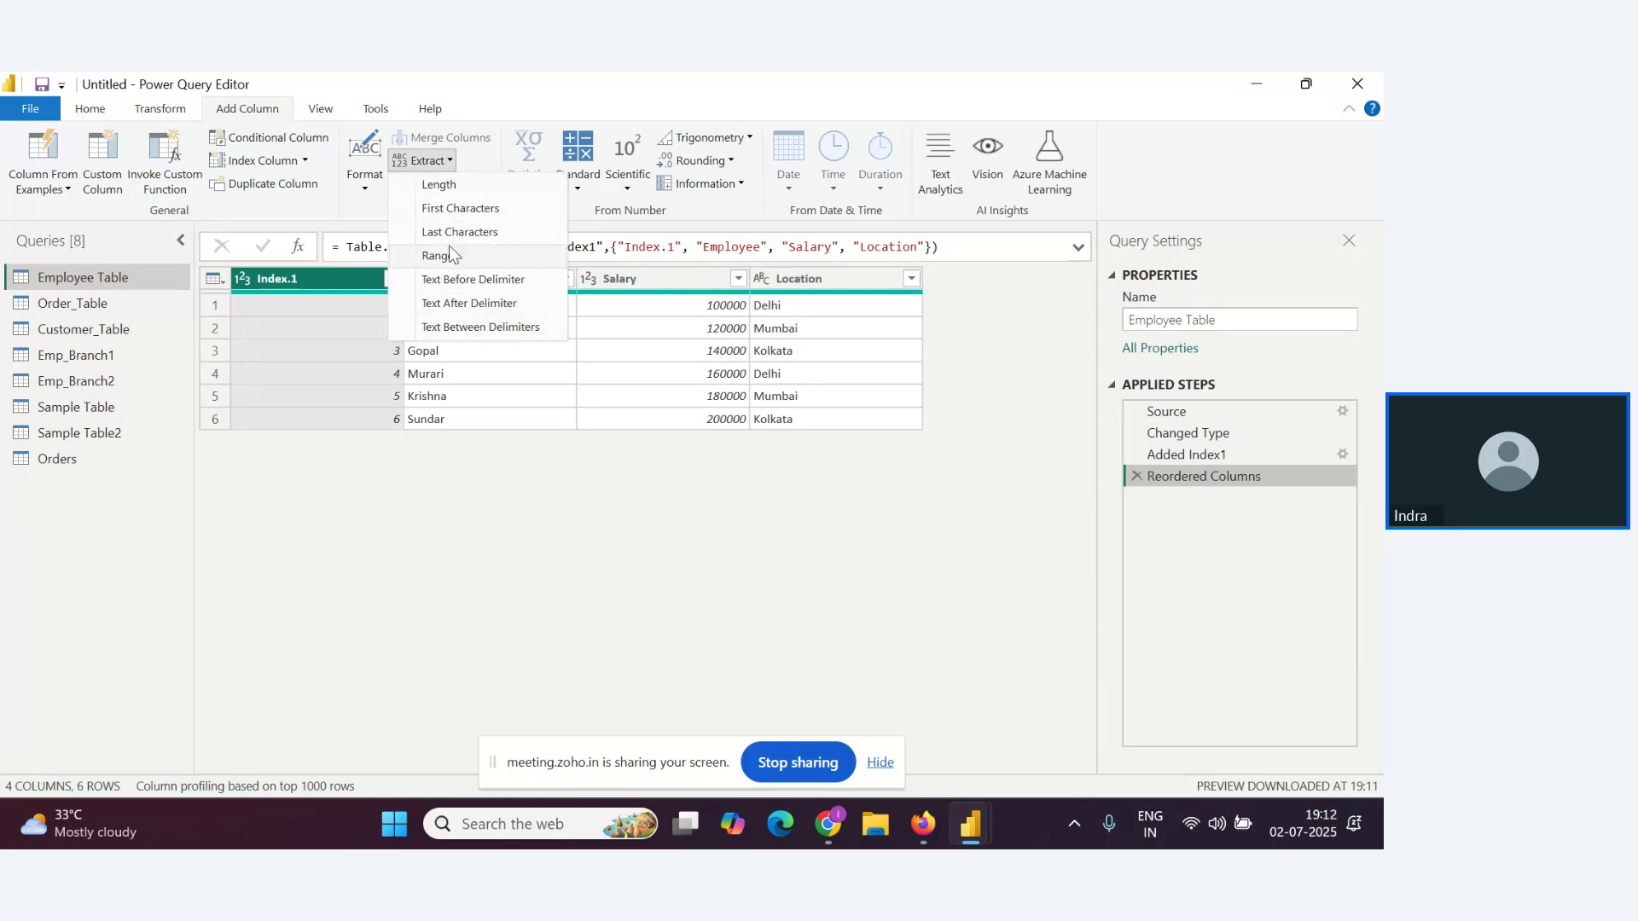
click(401, 471)
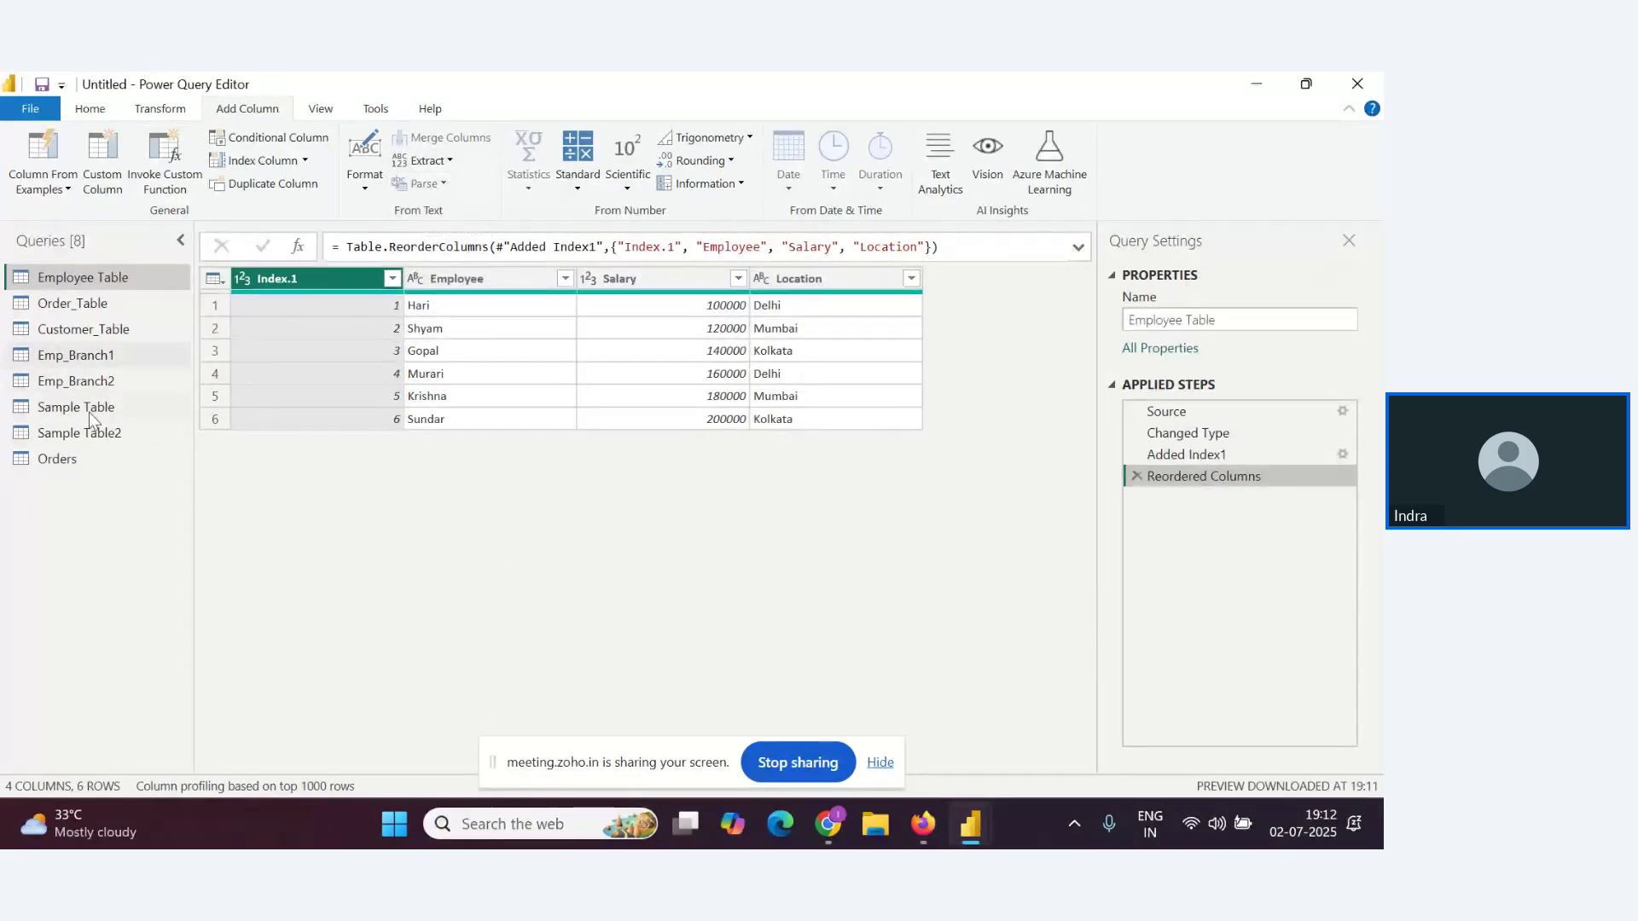
click(60, 461)
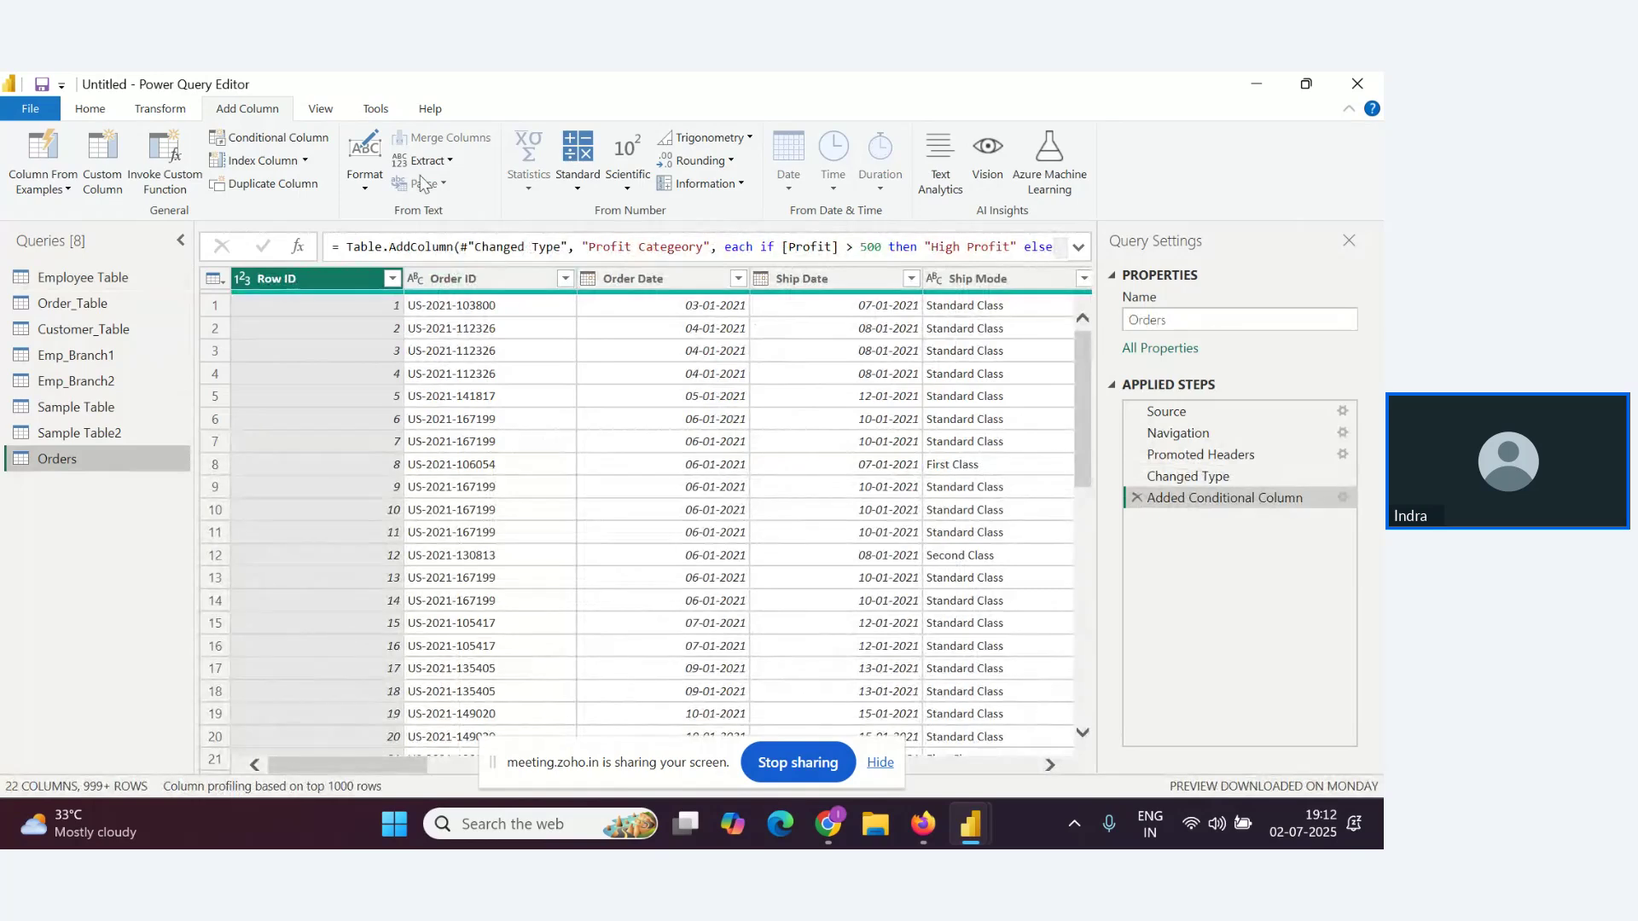
click(427, 160)
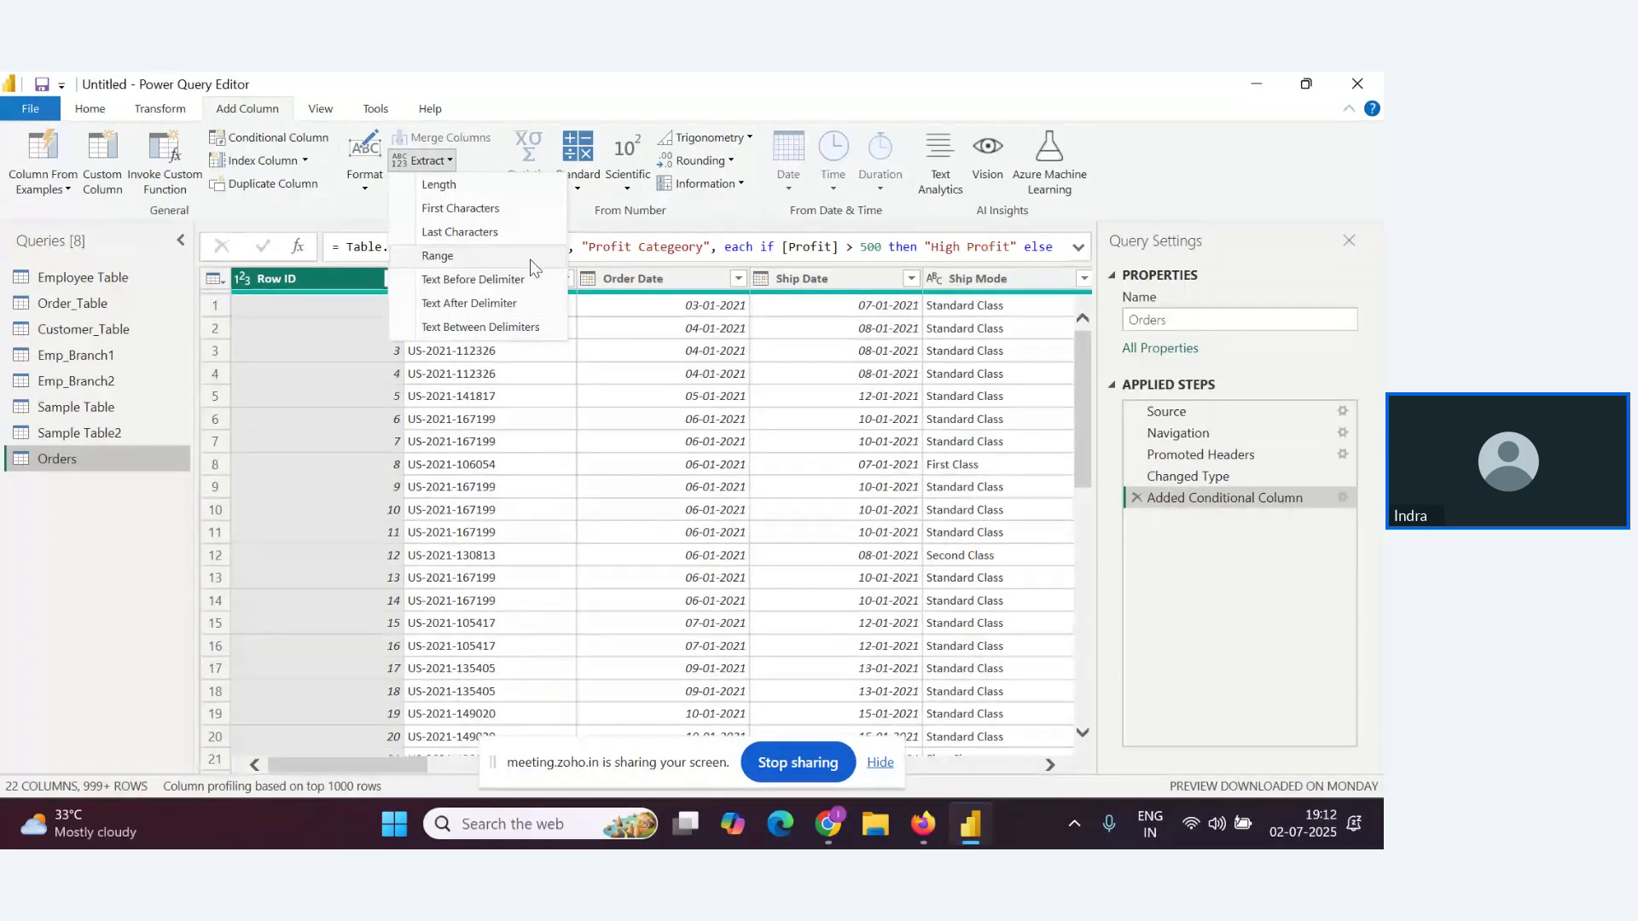
key(Escape)
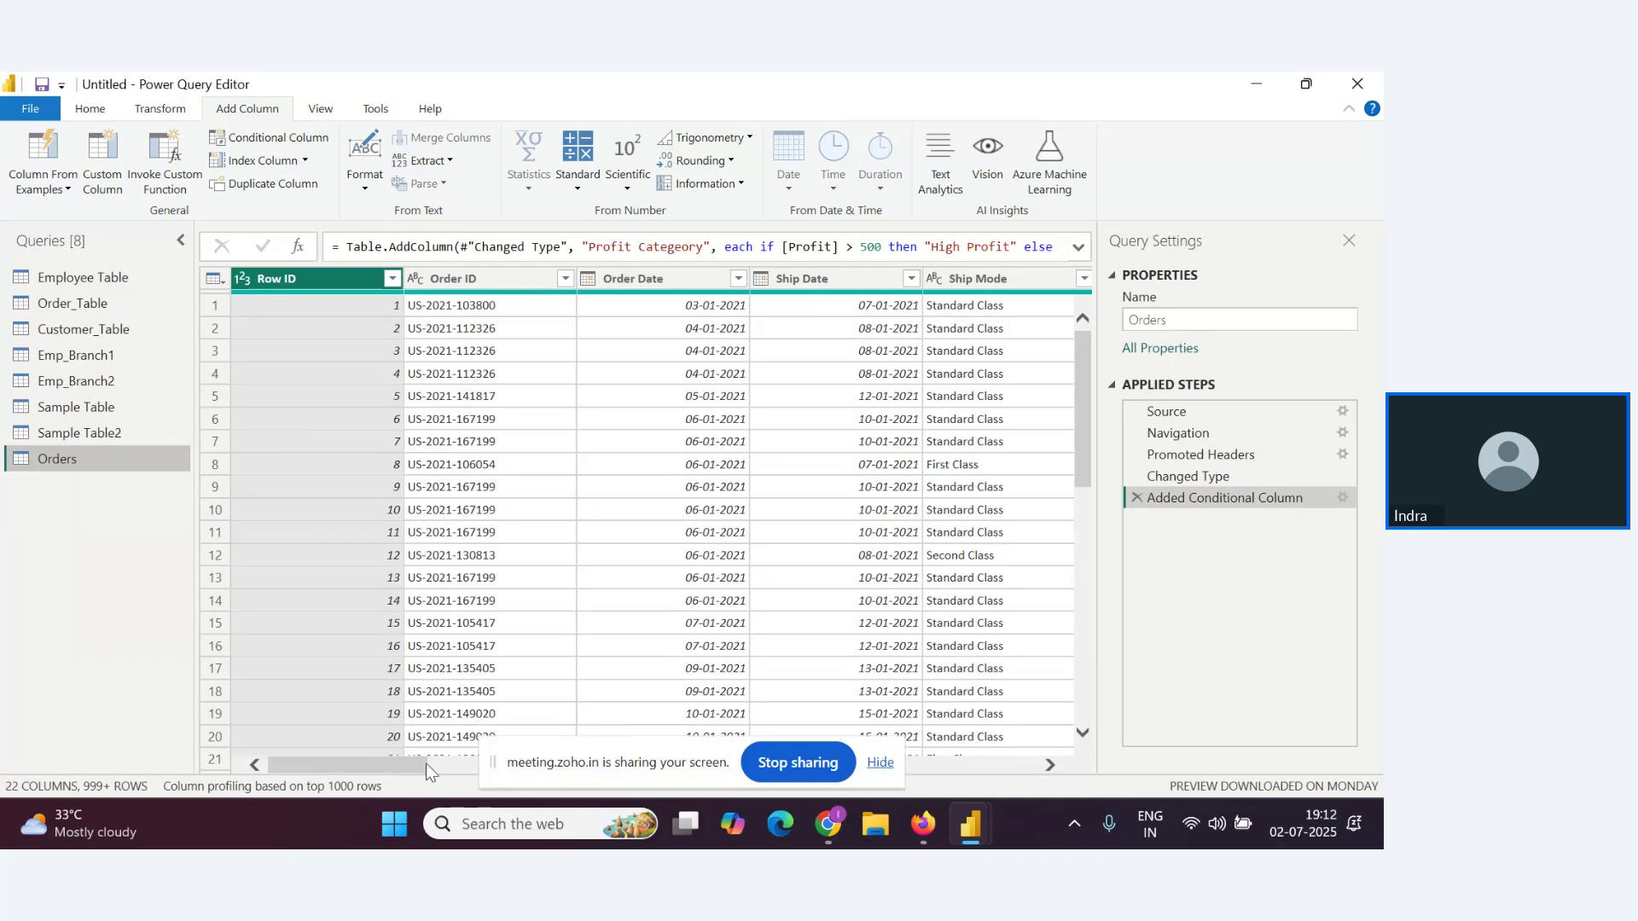
Add a column subtracting 1 from each Profit value in the Orders query, and remove the Inserted Subtraction step again
drag(427, 762, 1037, 764)
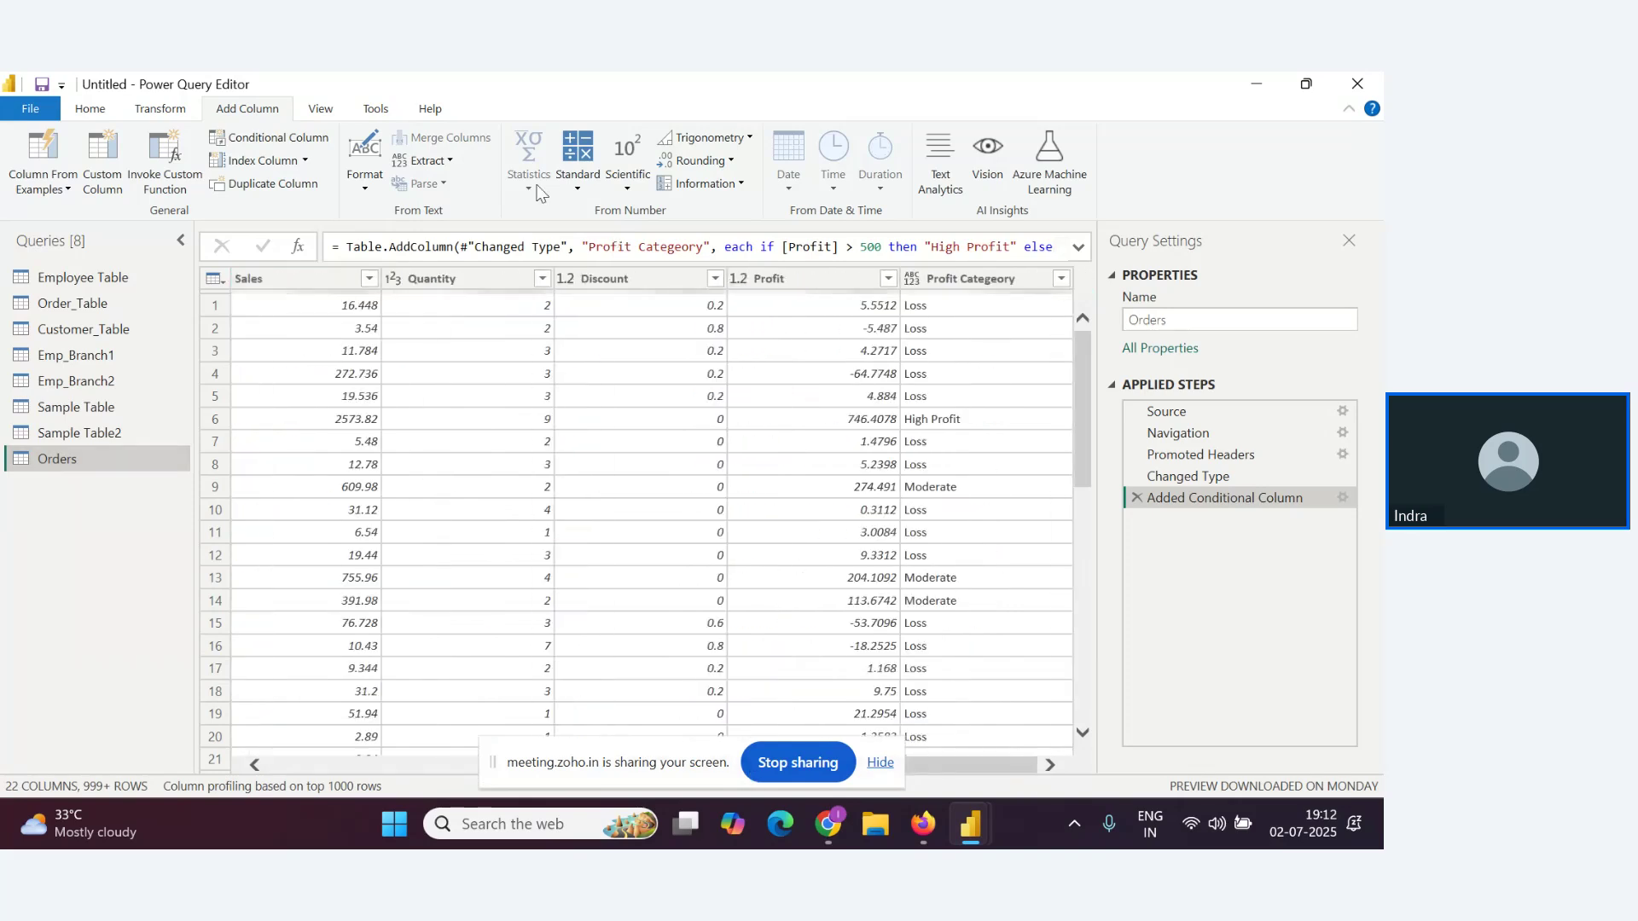
click(577, 180)
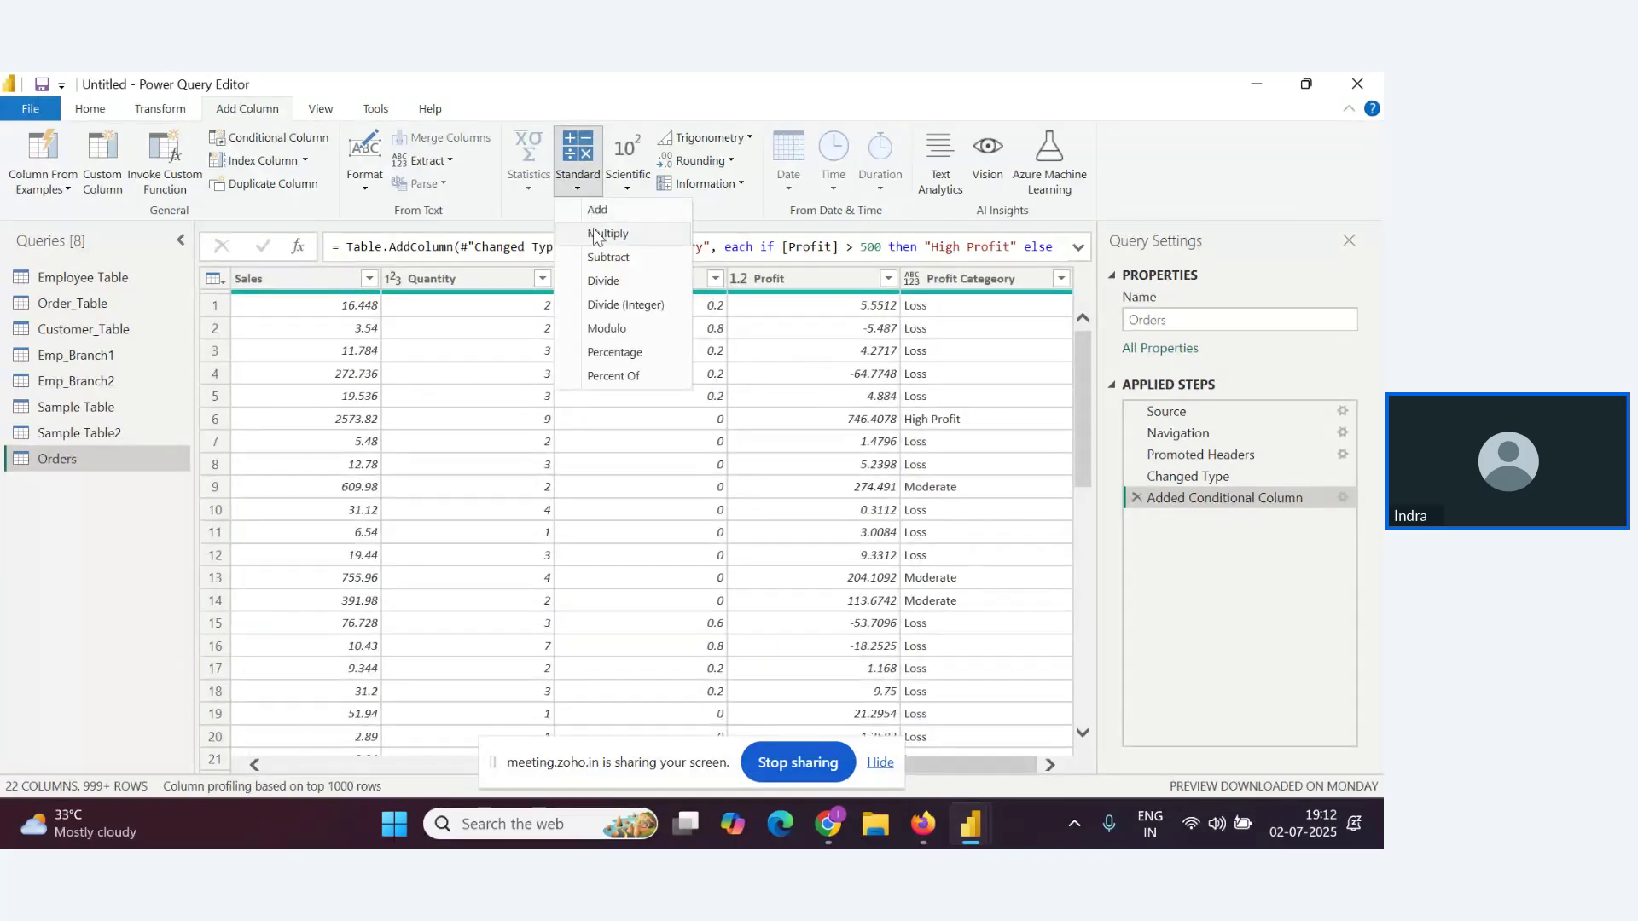
click(563, 431)
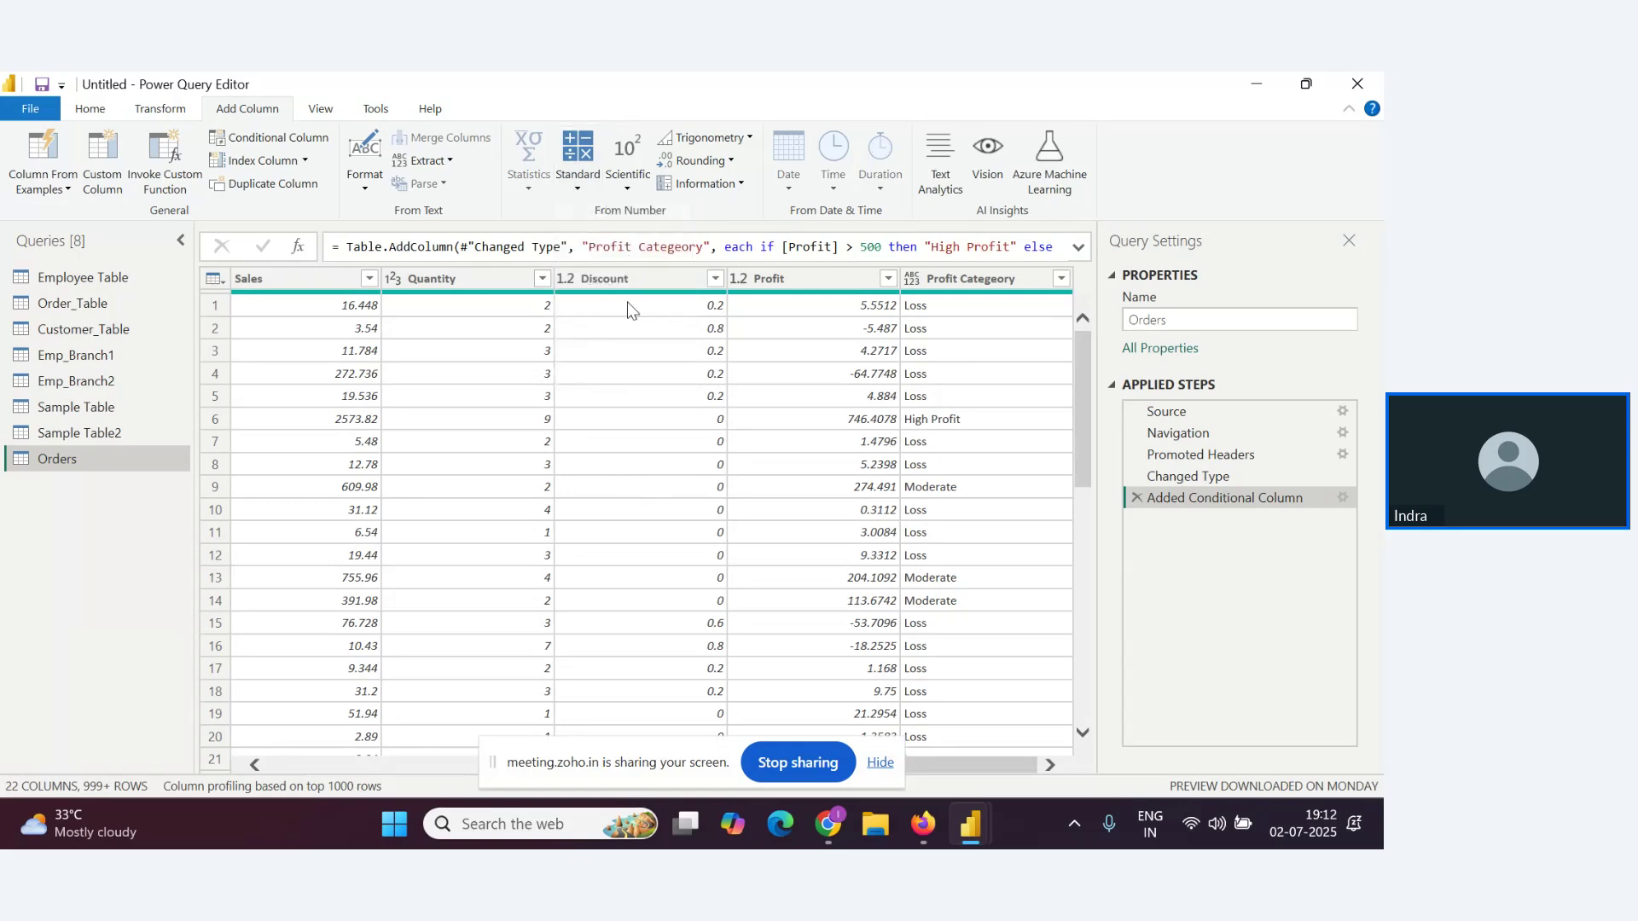
click(577, 175)
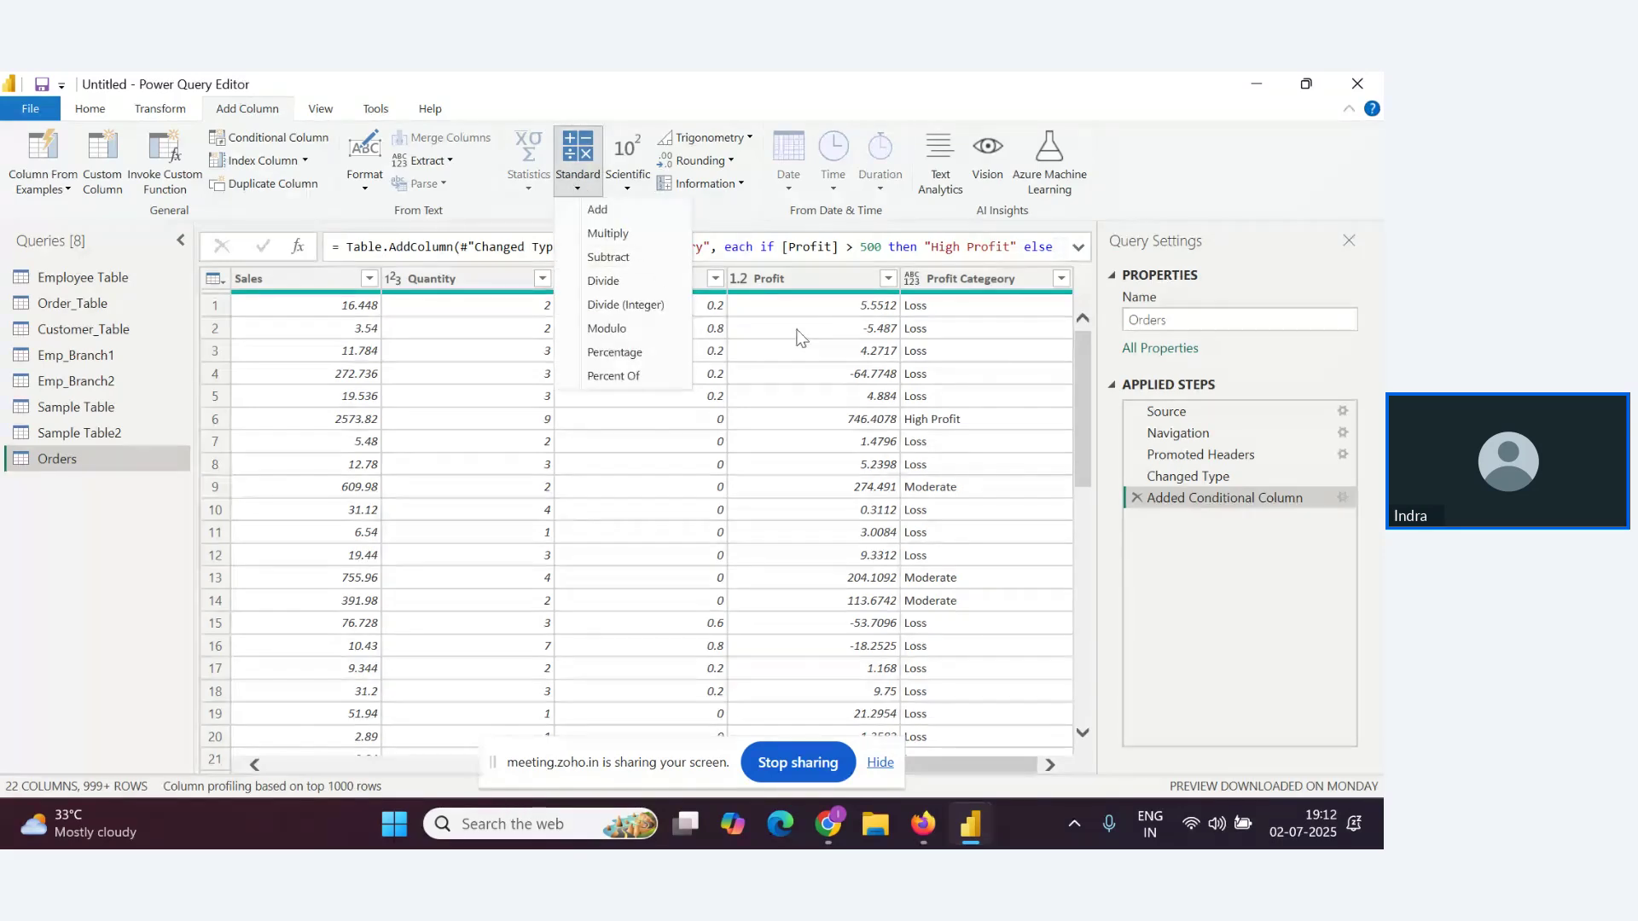
click(802, 278)
click(572, 181)
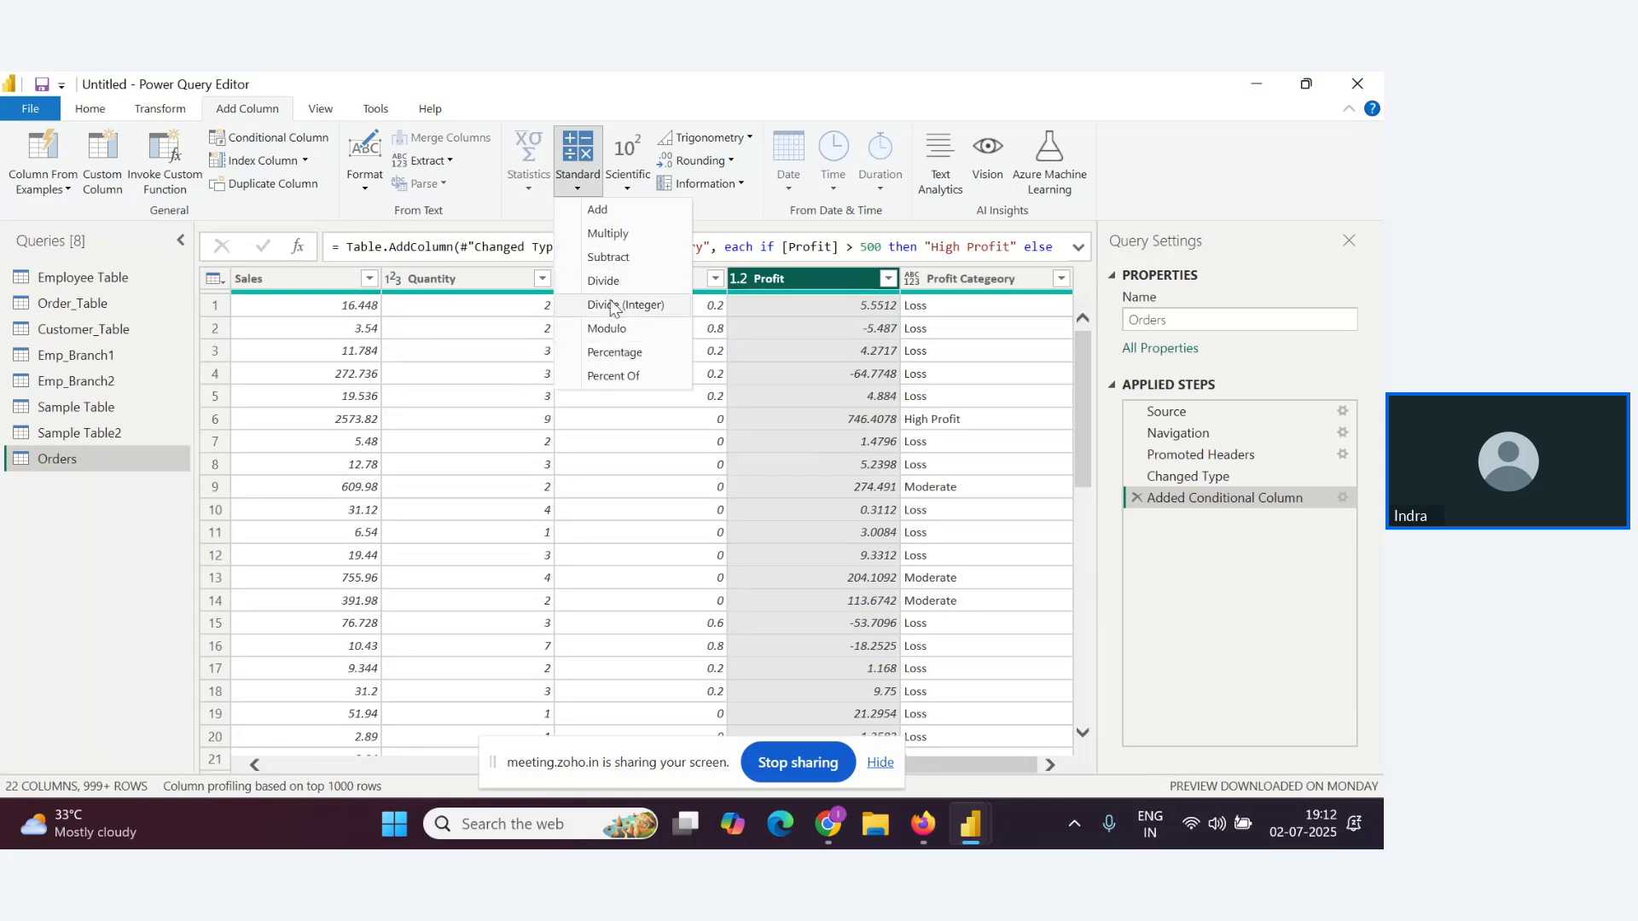
click(608, 260)
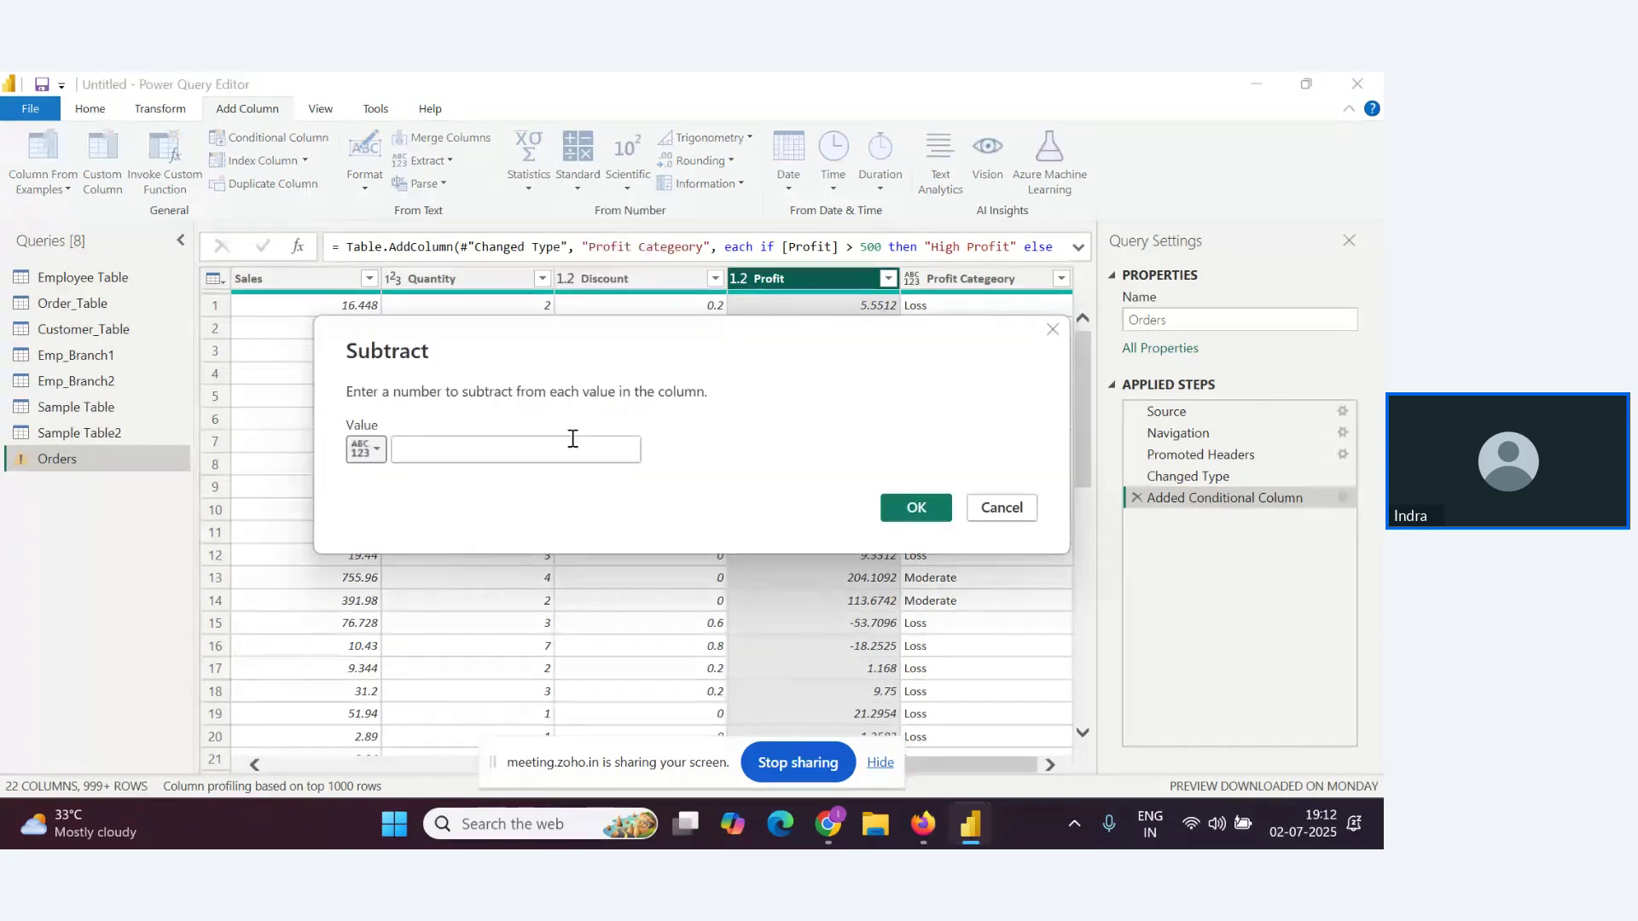
click(521, 449)
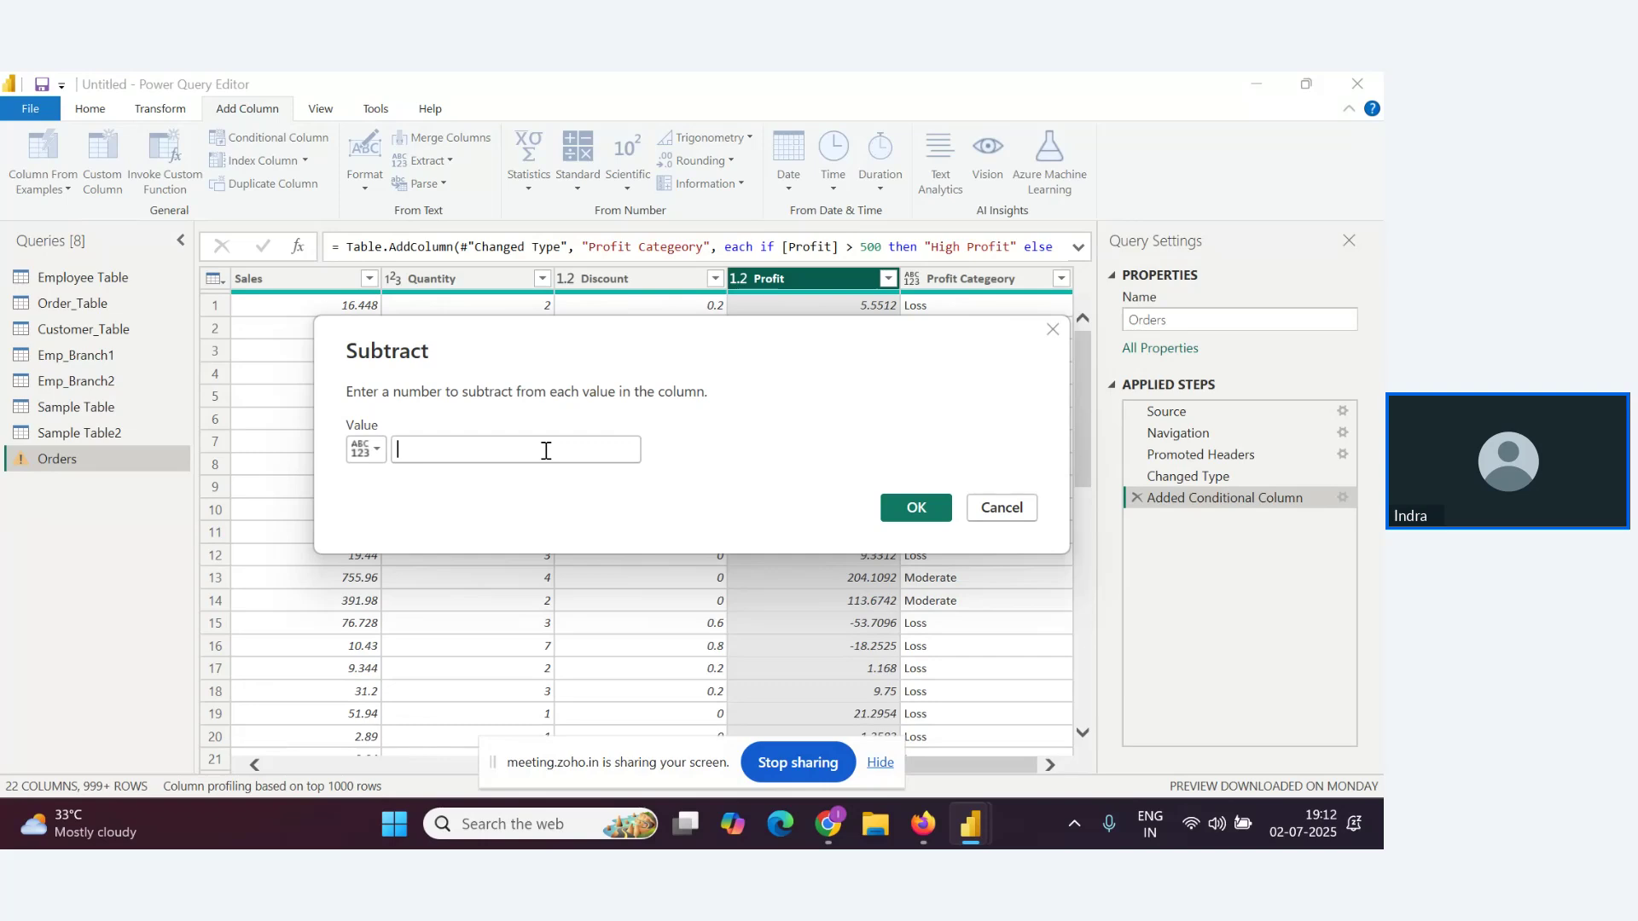
text(1)
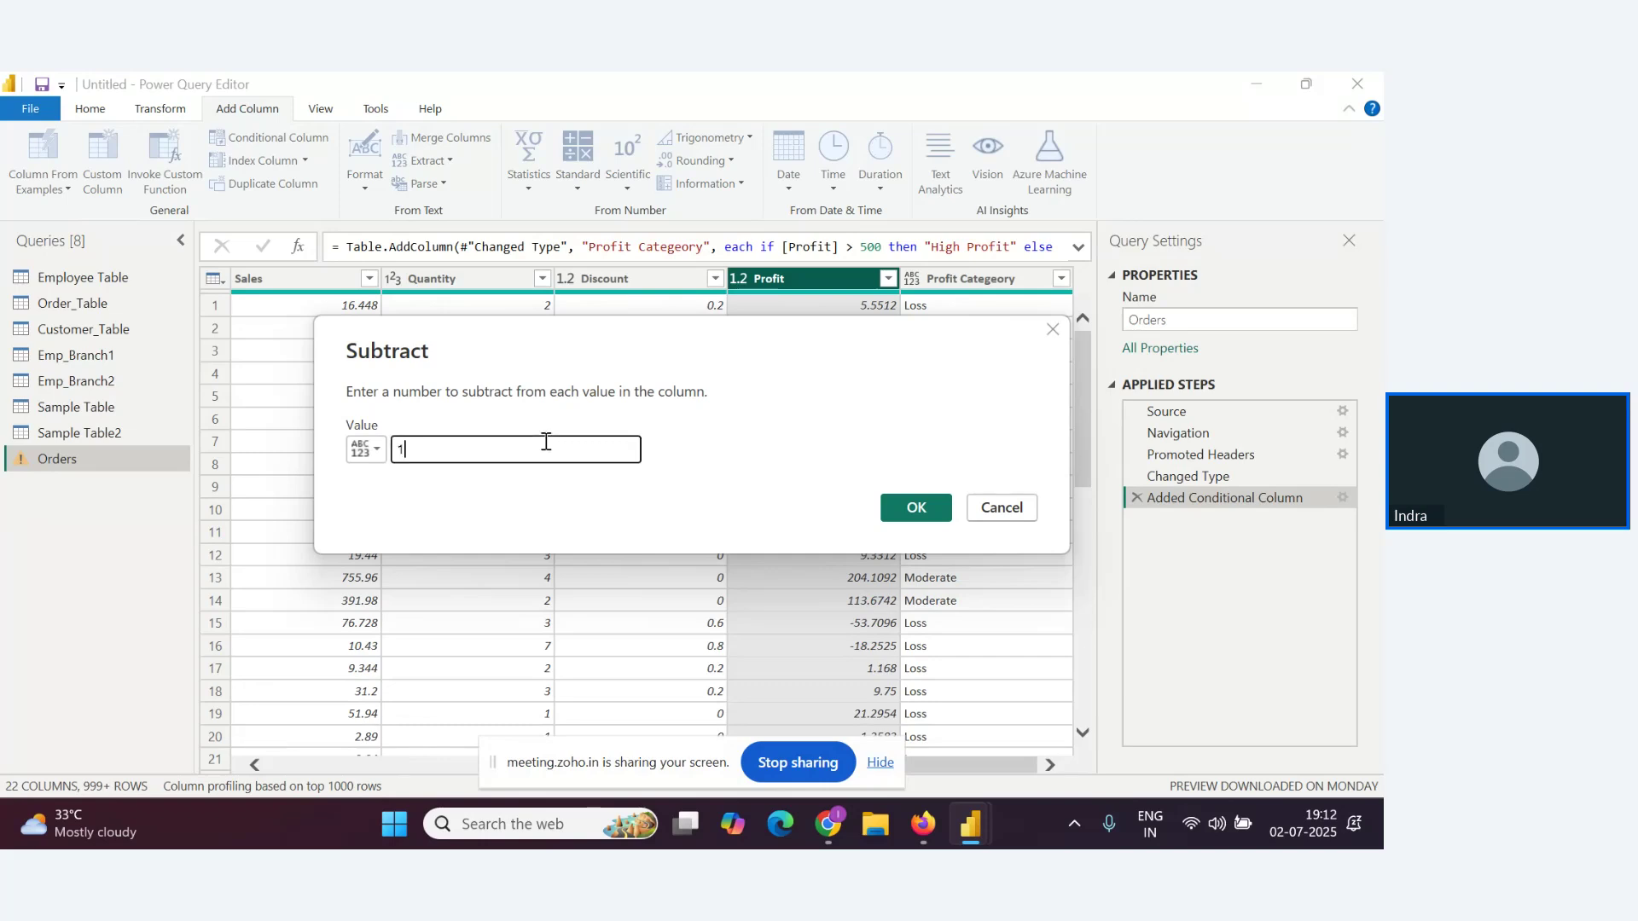
click(918, 506)
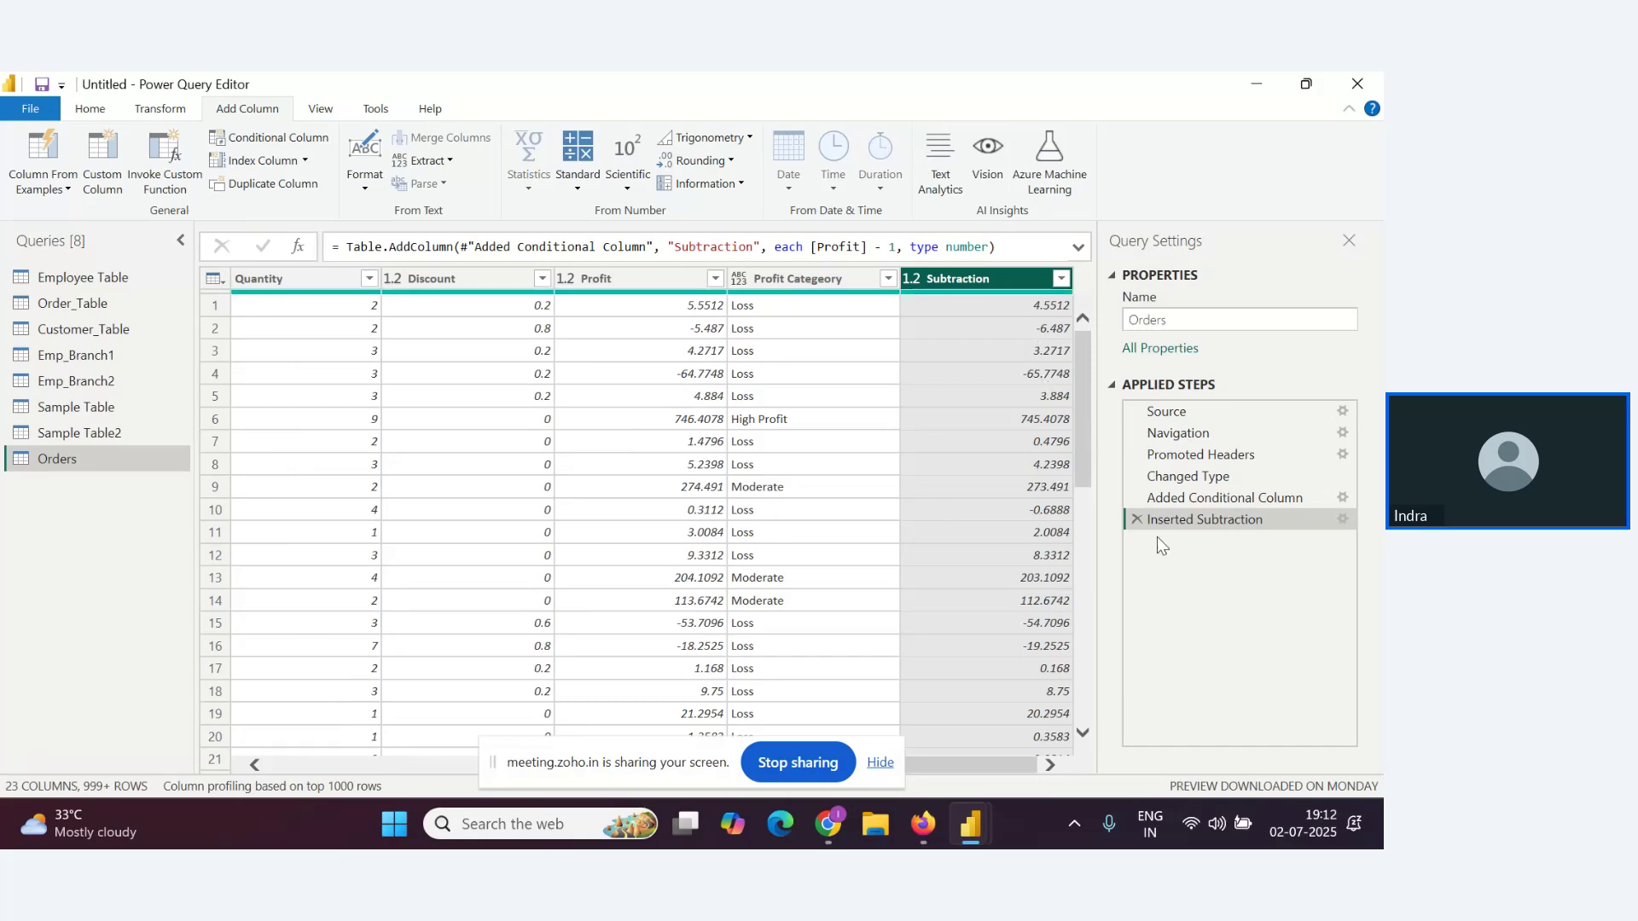
click(1136, 521)
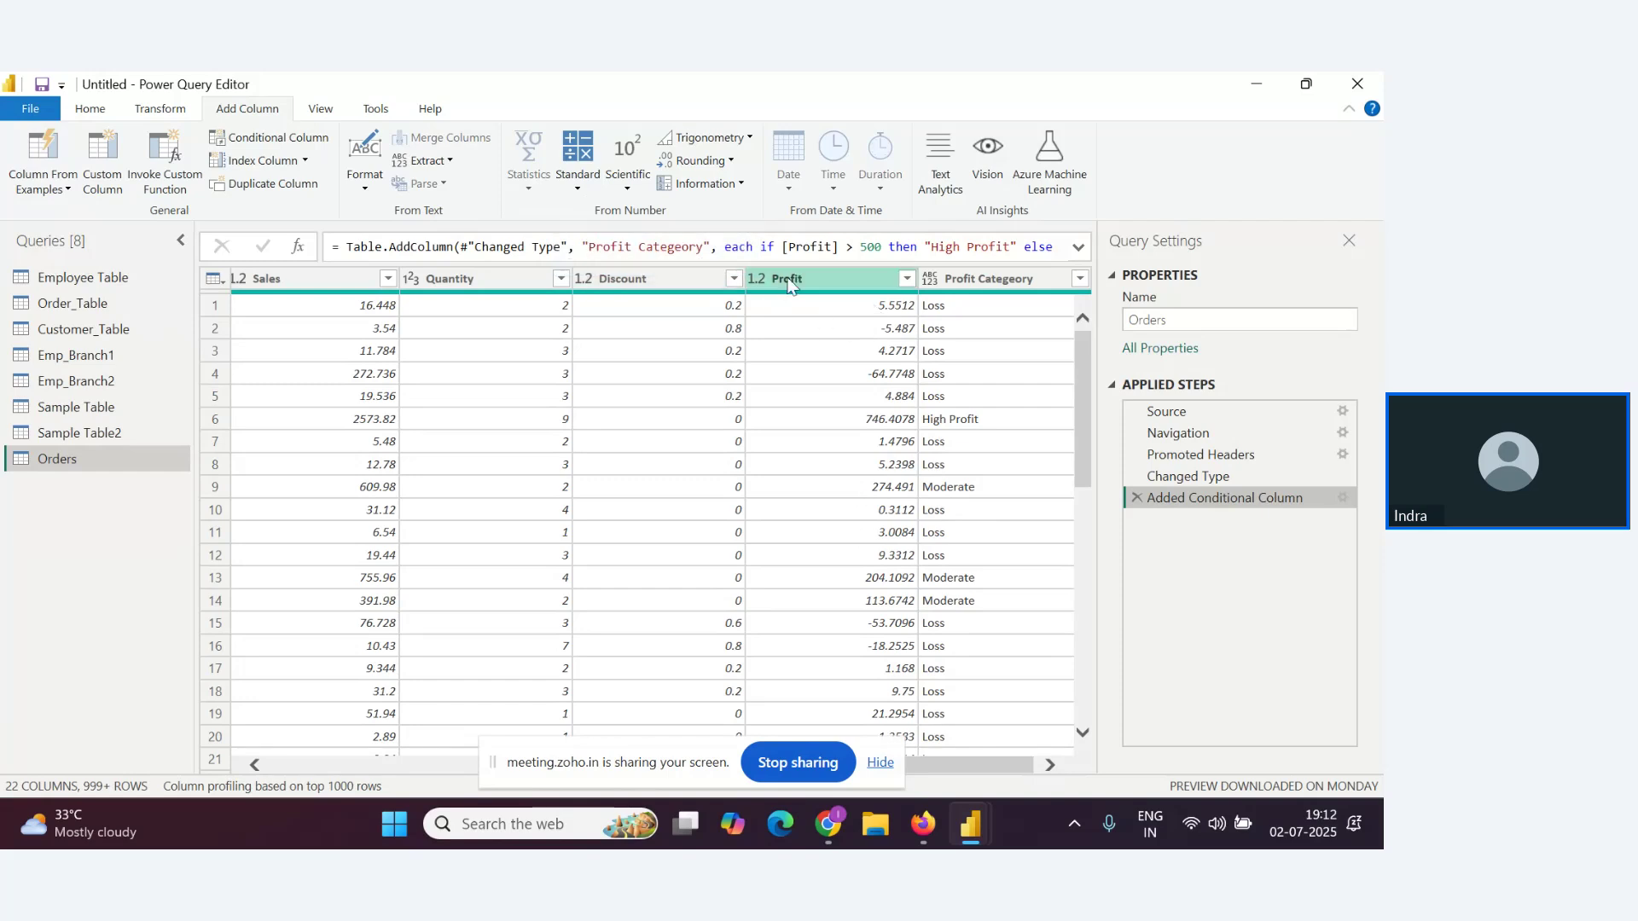
Add a Percentage column applying 100 percent to the Row ID values, and remove the Inserted Percentage step again
click(578, 175)
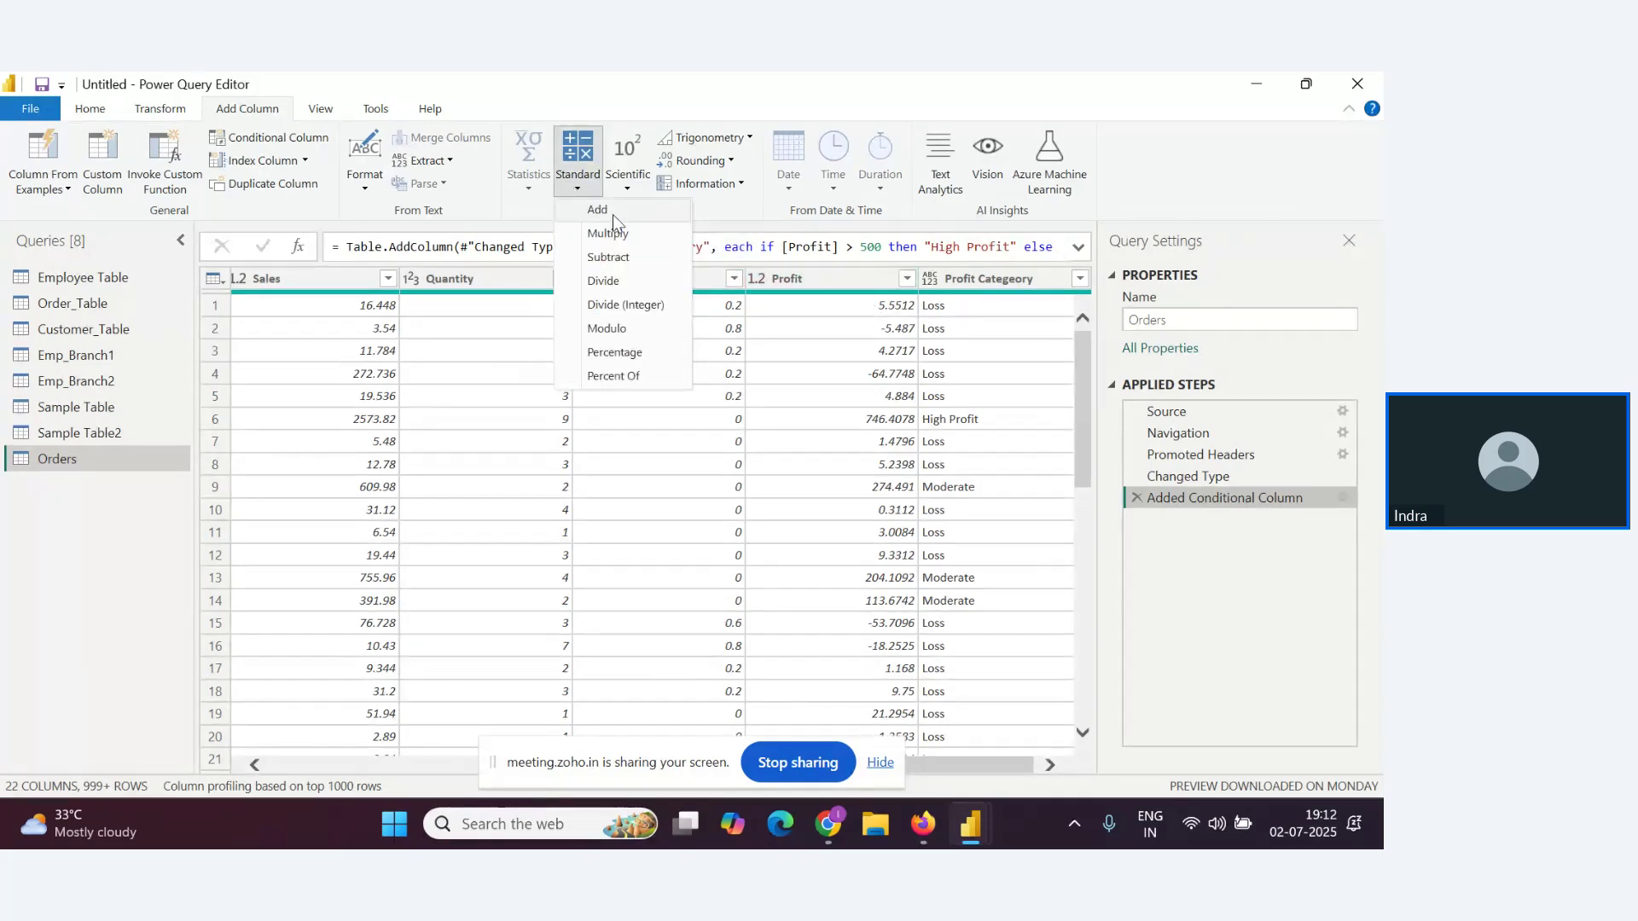
click(627, 356)
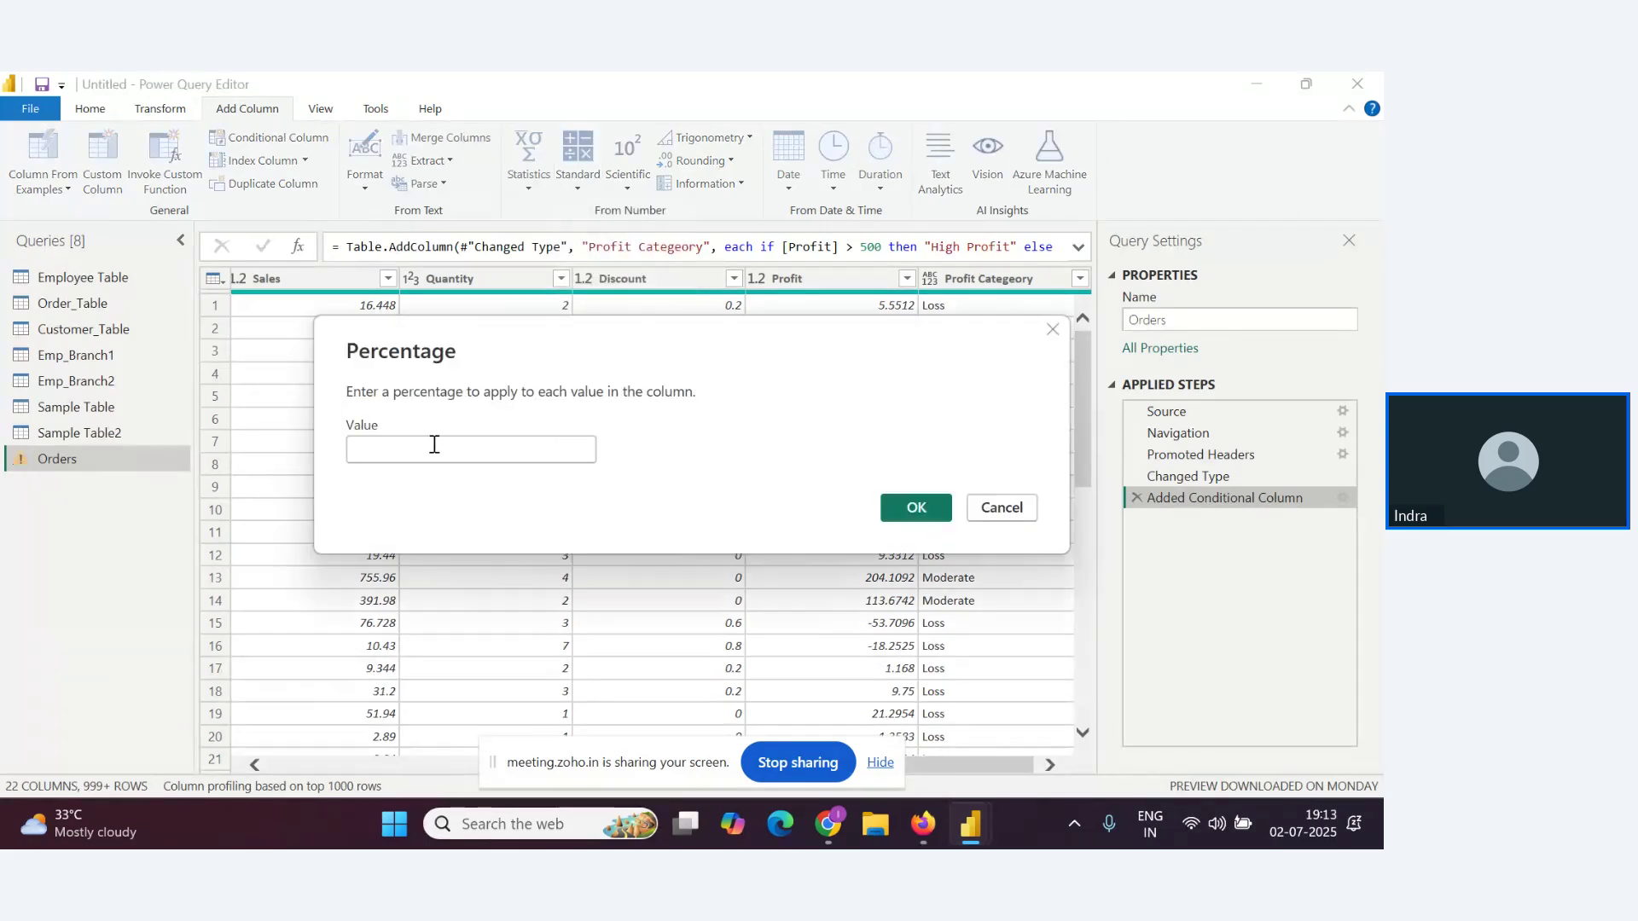
click(434, 444)
text(100)
key(Return)
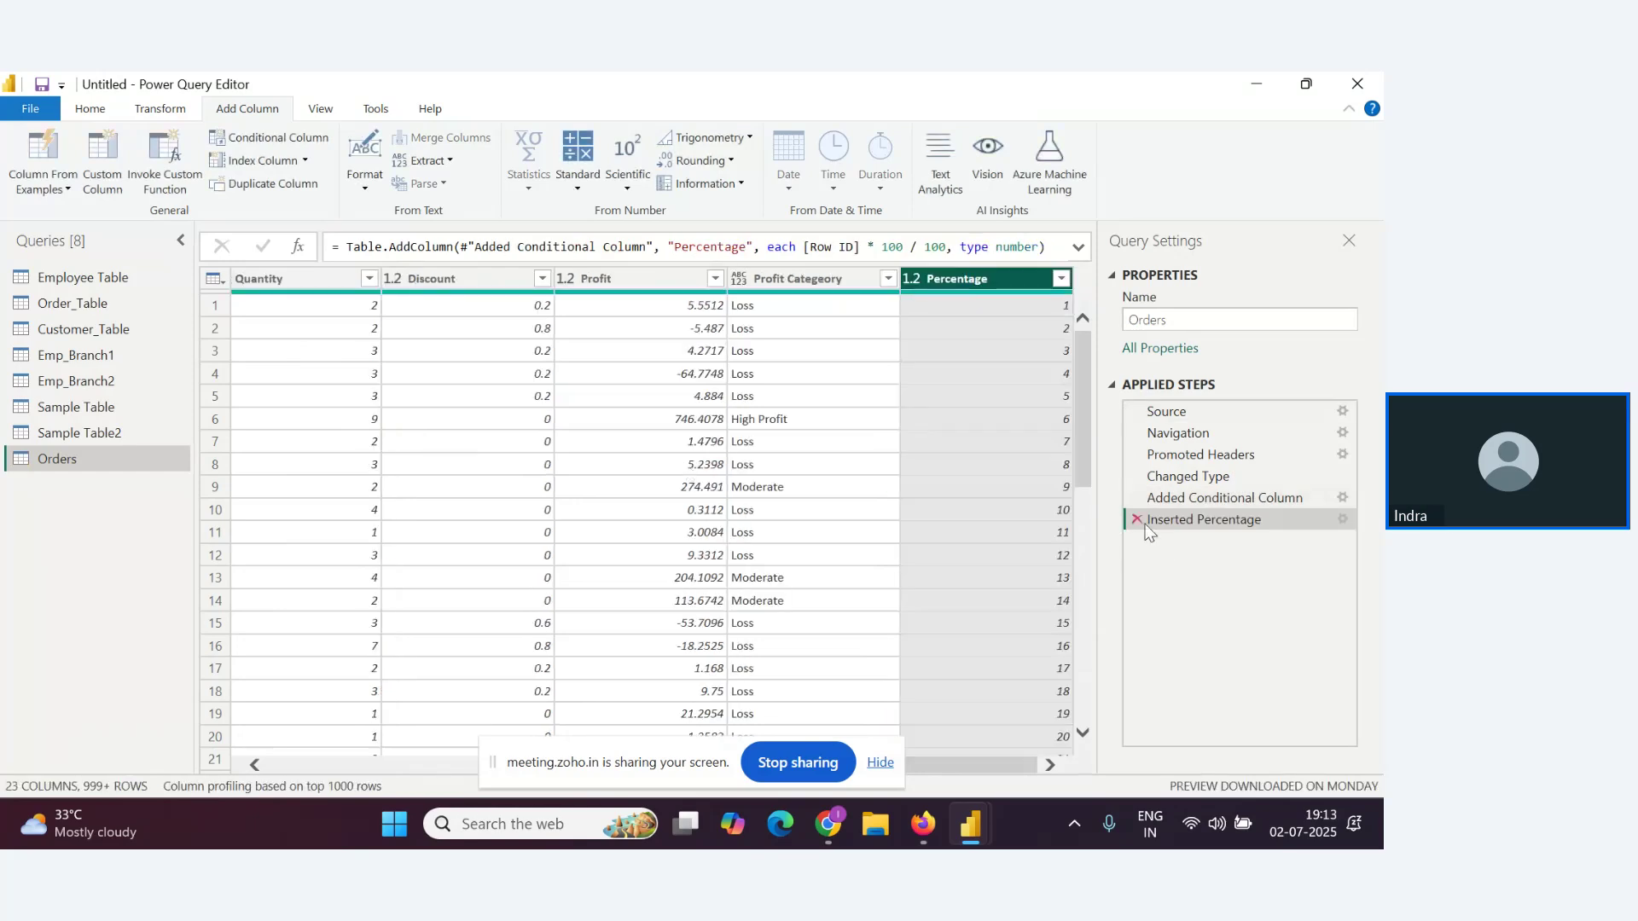
click(1139, 521)
Look over the Standard, Trigonometry and Rounding operations available for adding a column from numbers
click(585, 188)
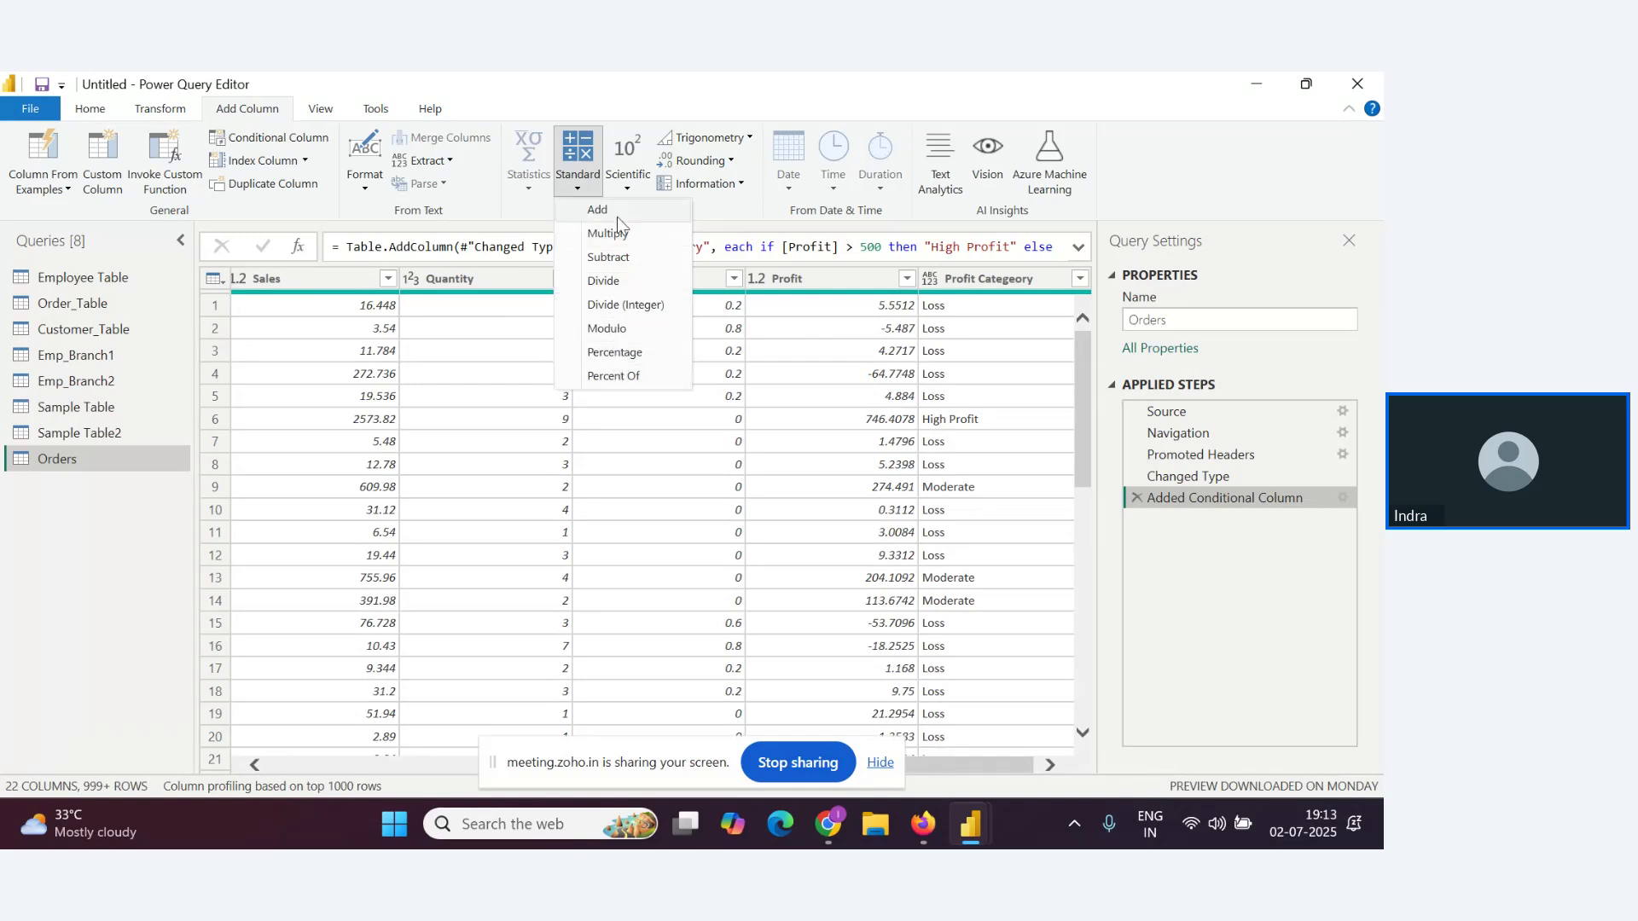
click(755, 212)
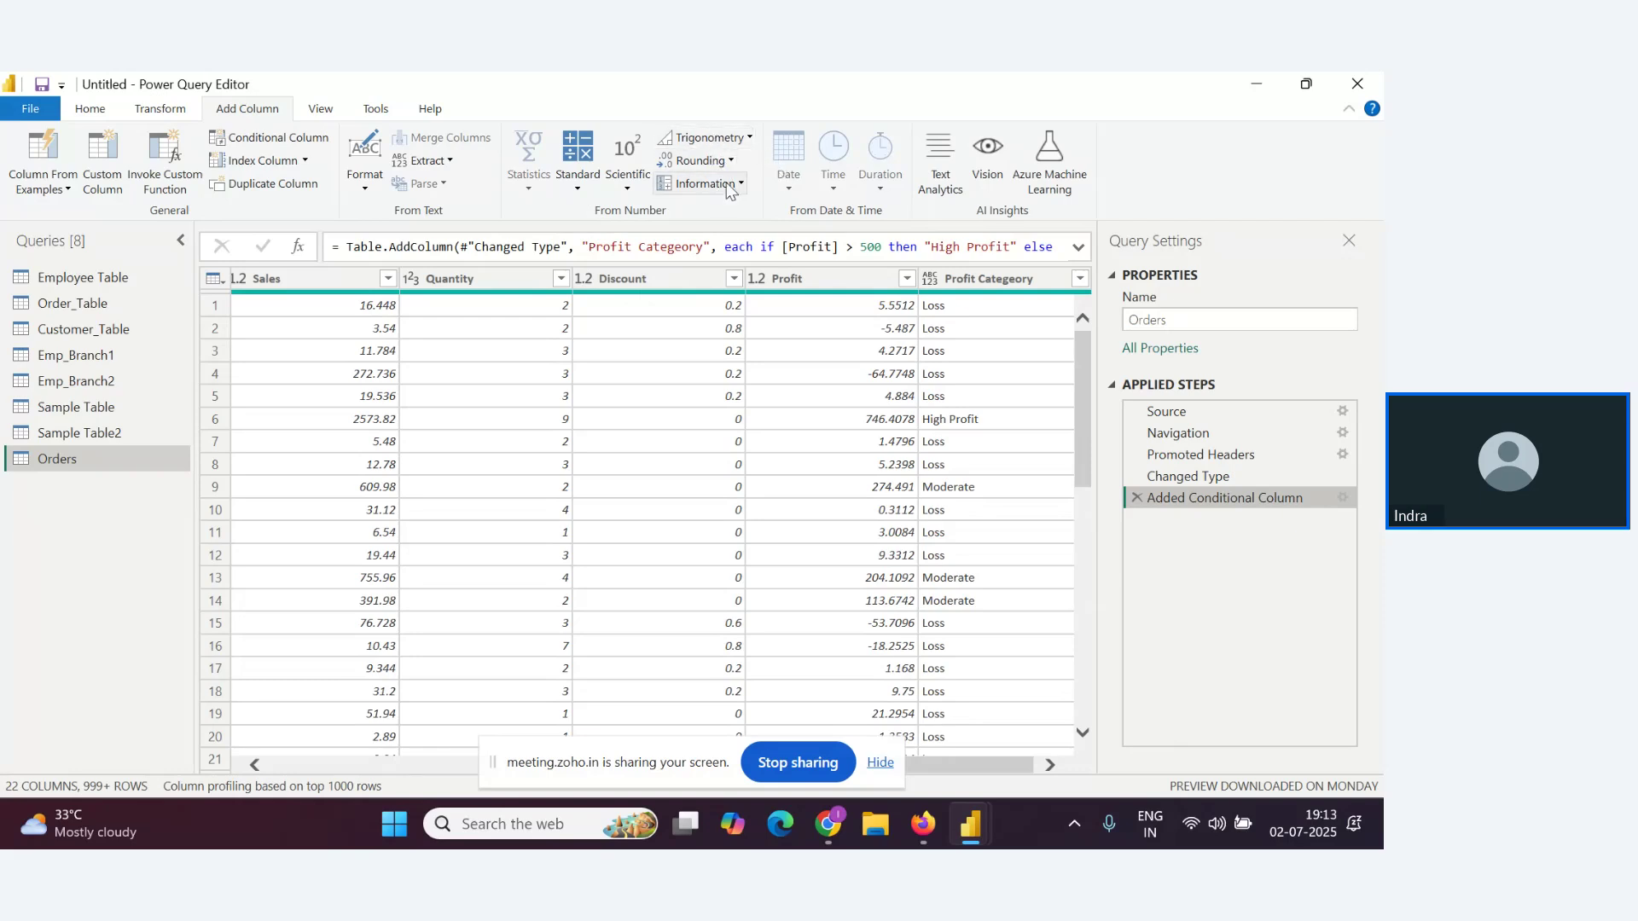
click(730, 145)
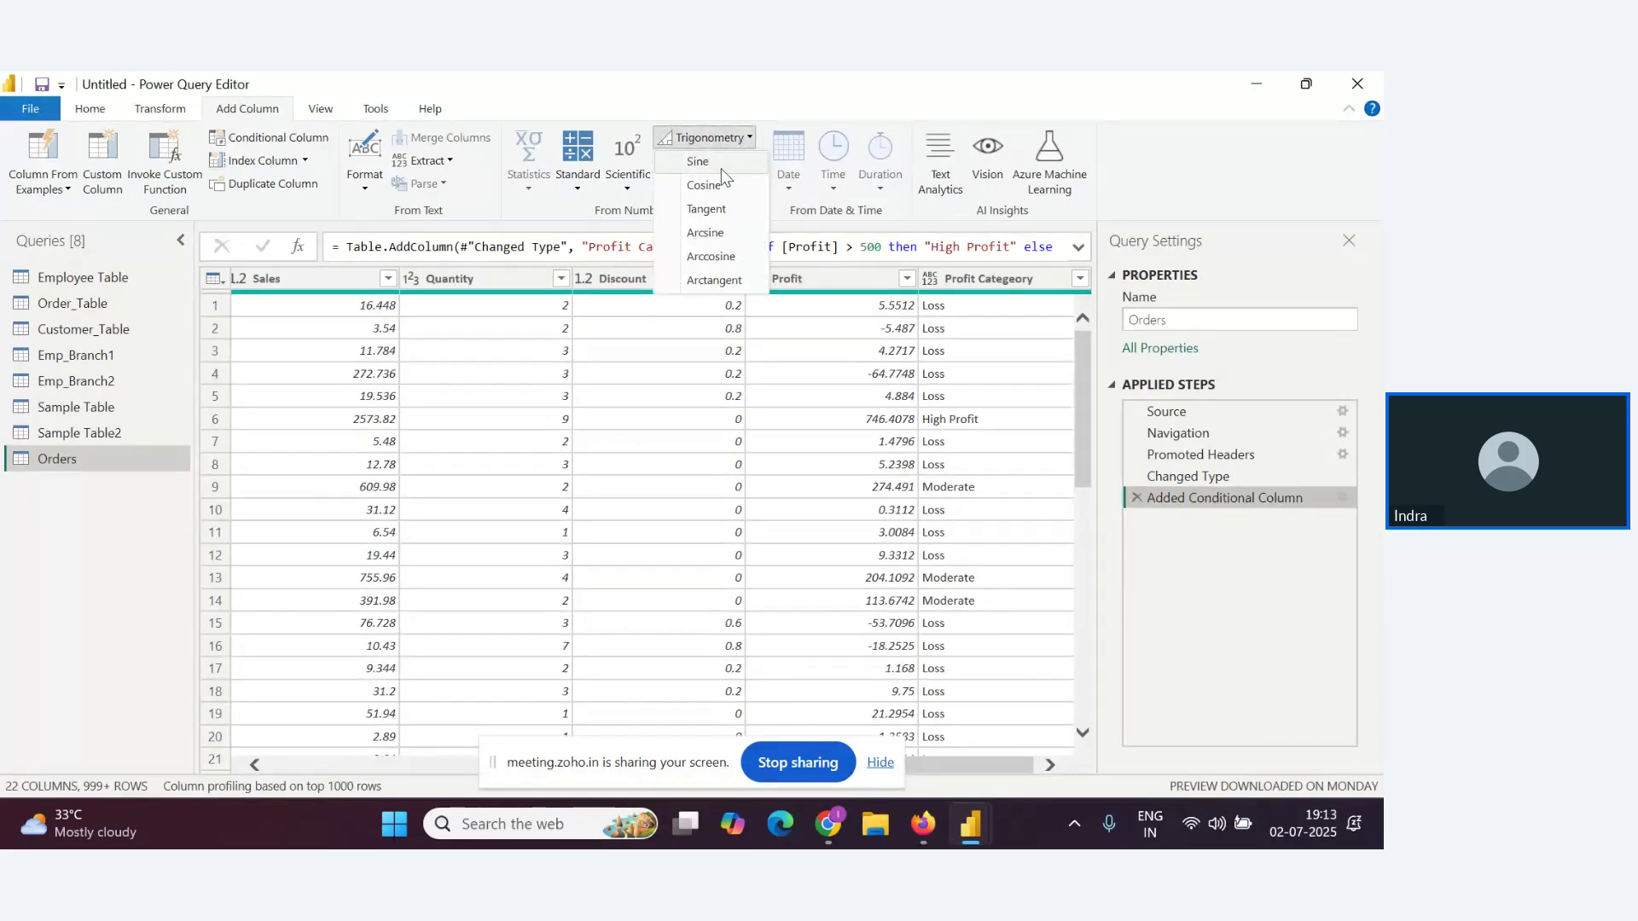
click(795, 215)
click(698, 161)
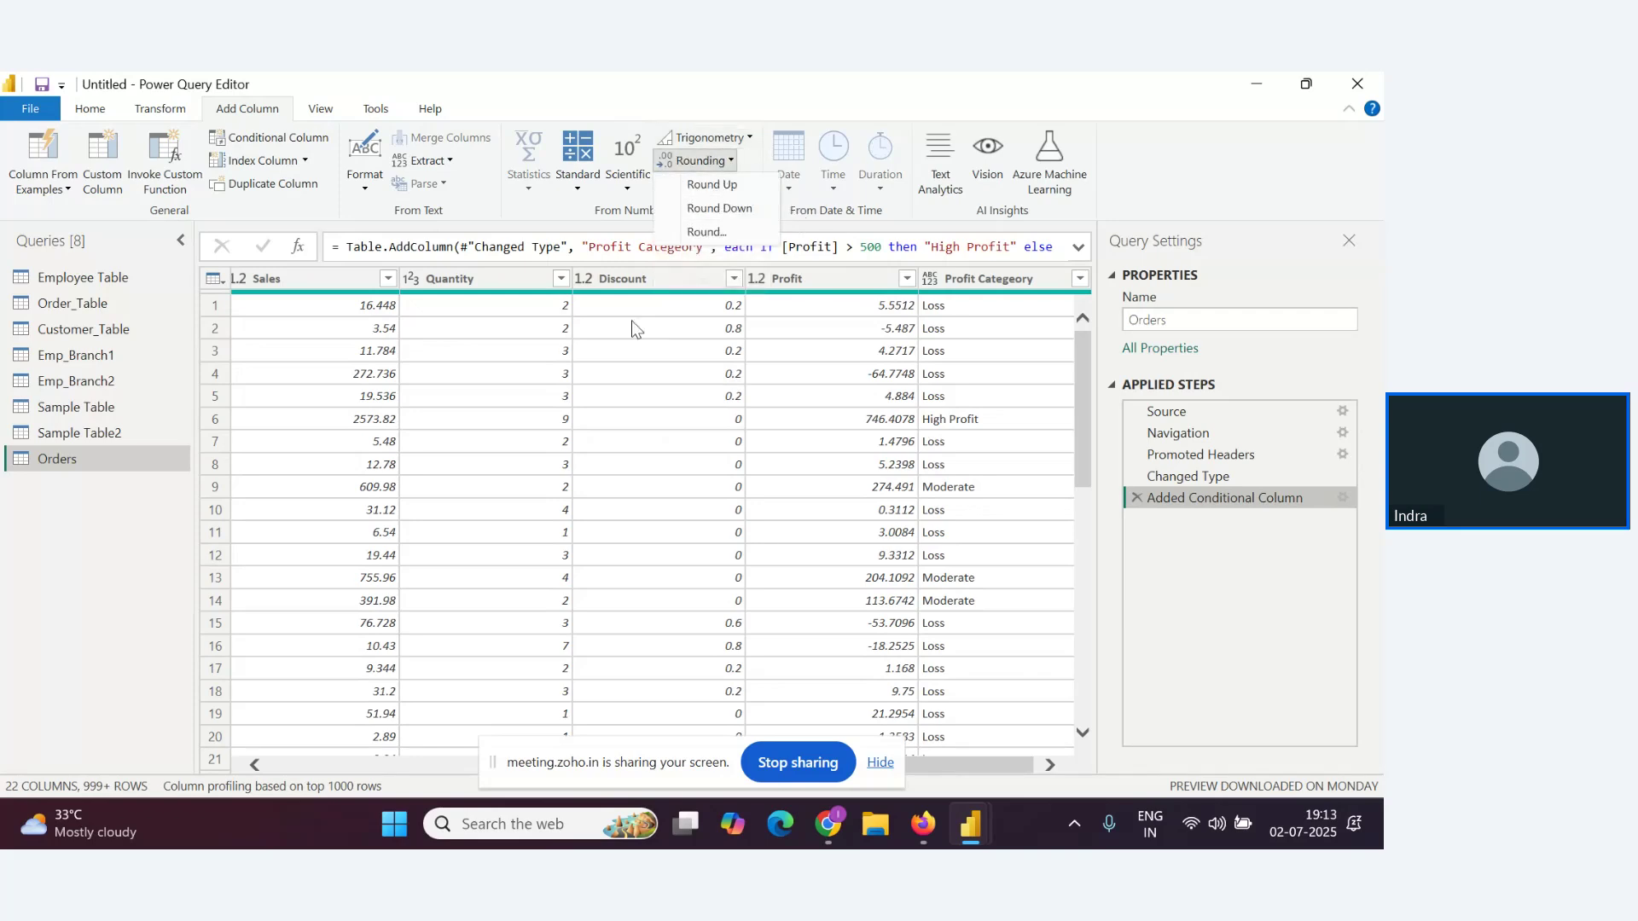
Add a Round Up column based on Row ID, and remove the Inserted Round Up step again
click(819, 284)
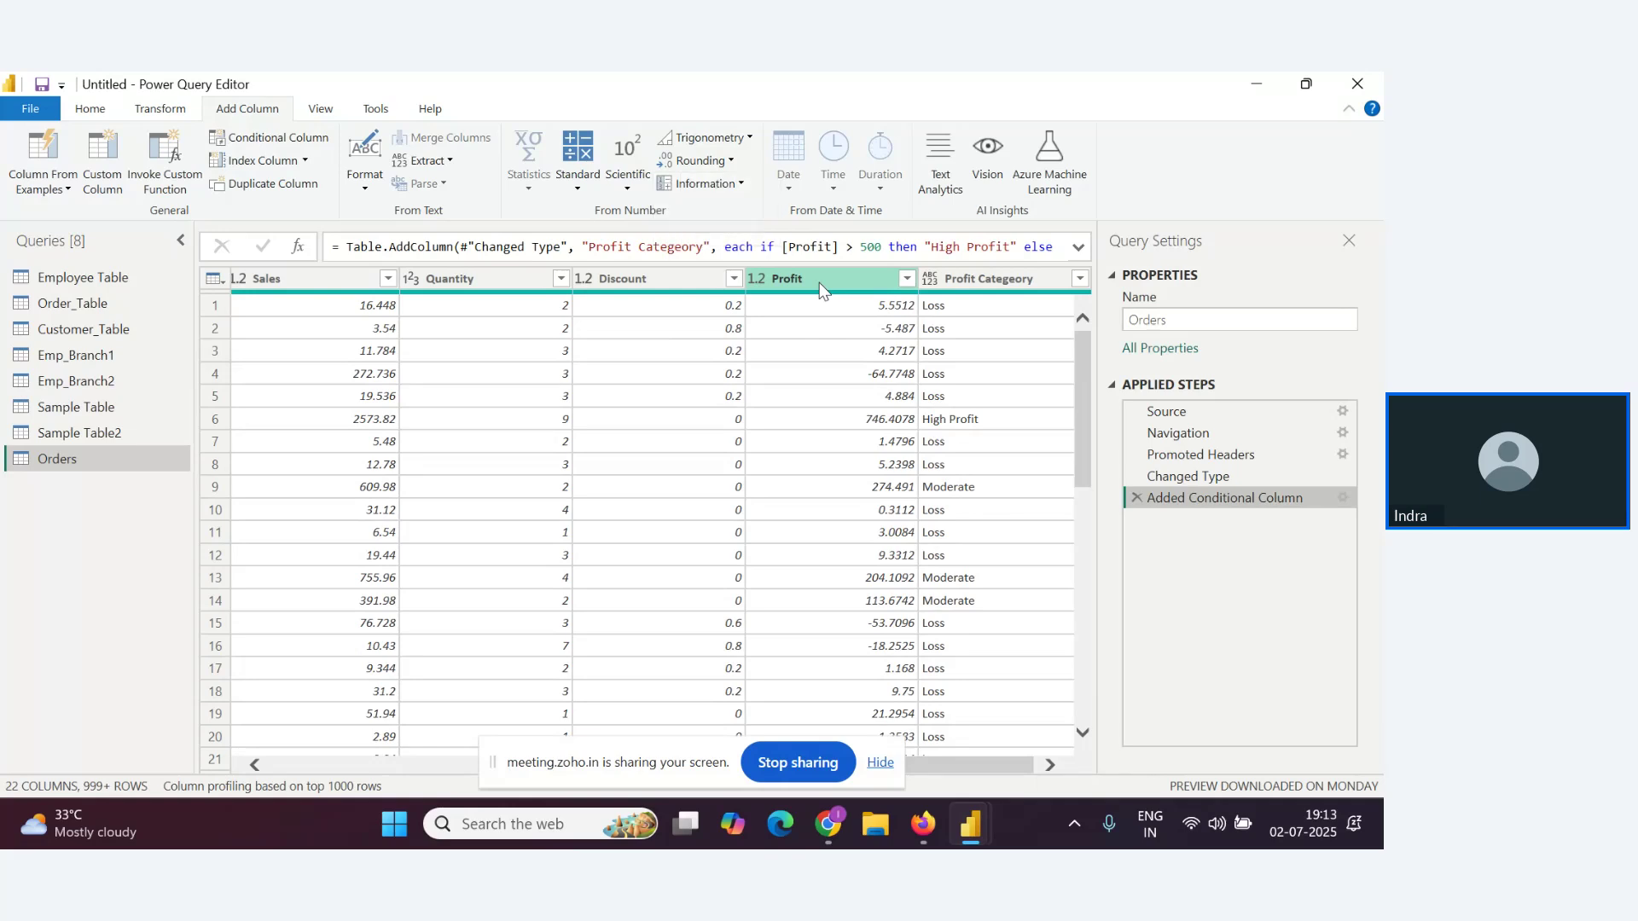
click(720, 162)
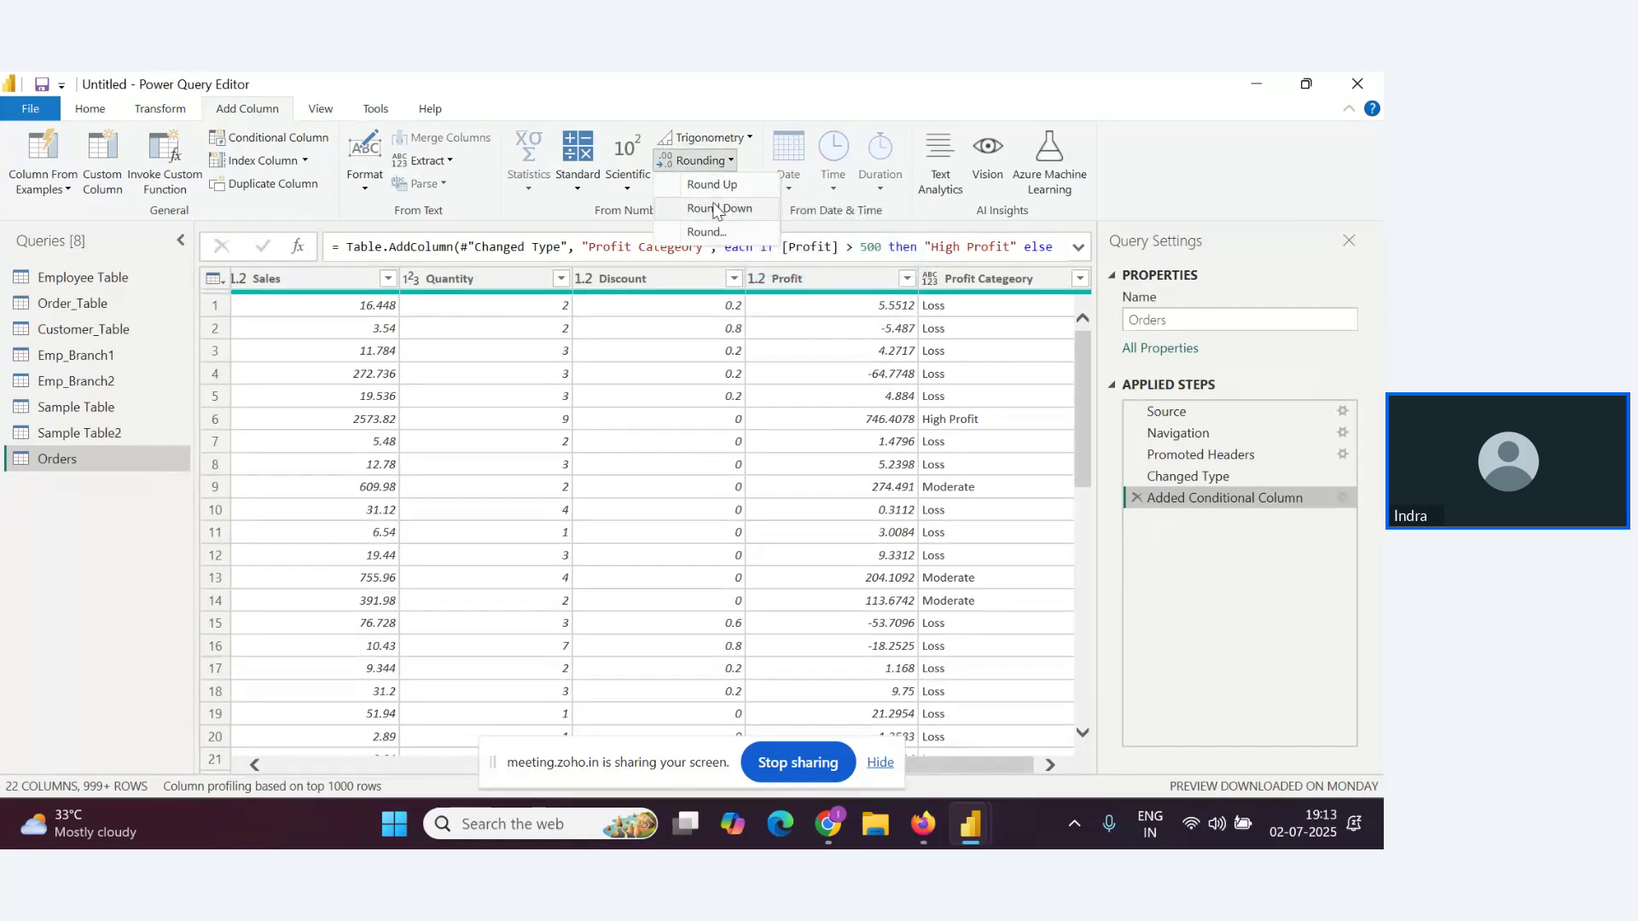
click(710, 186)
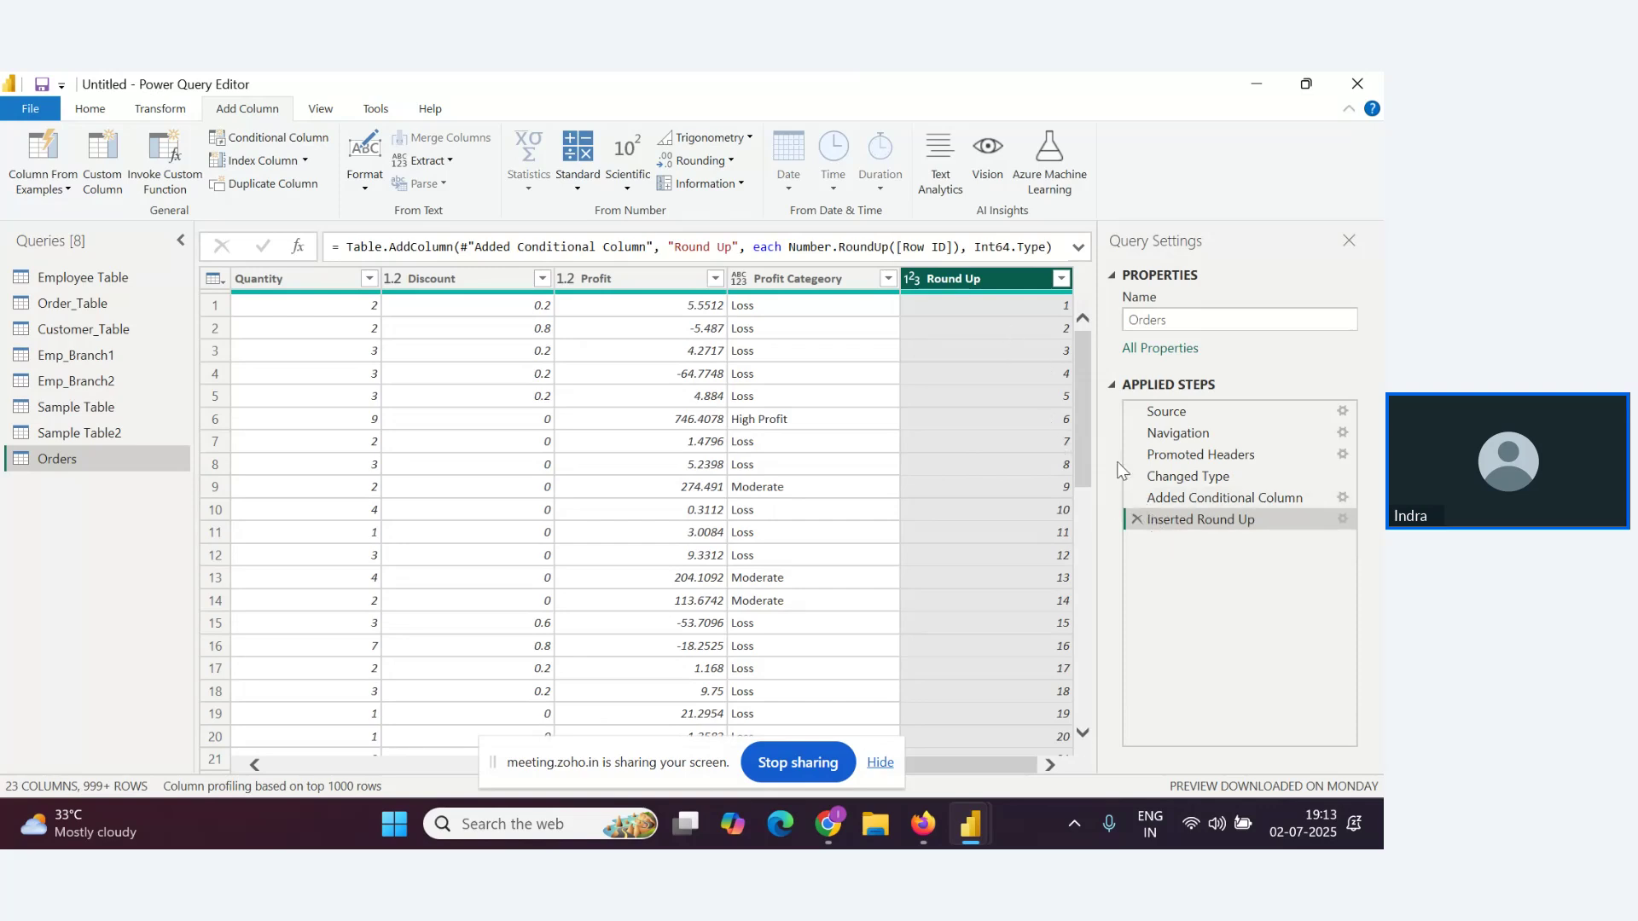
click(1138, 518)
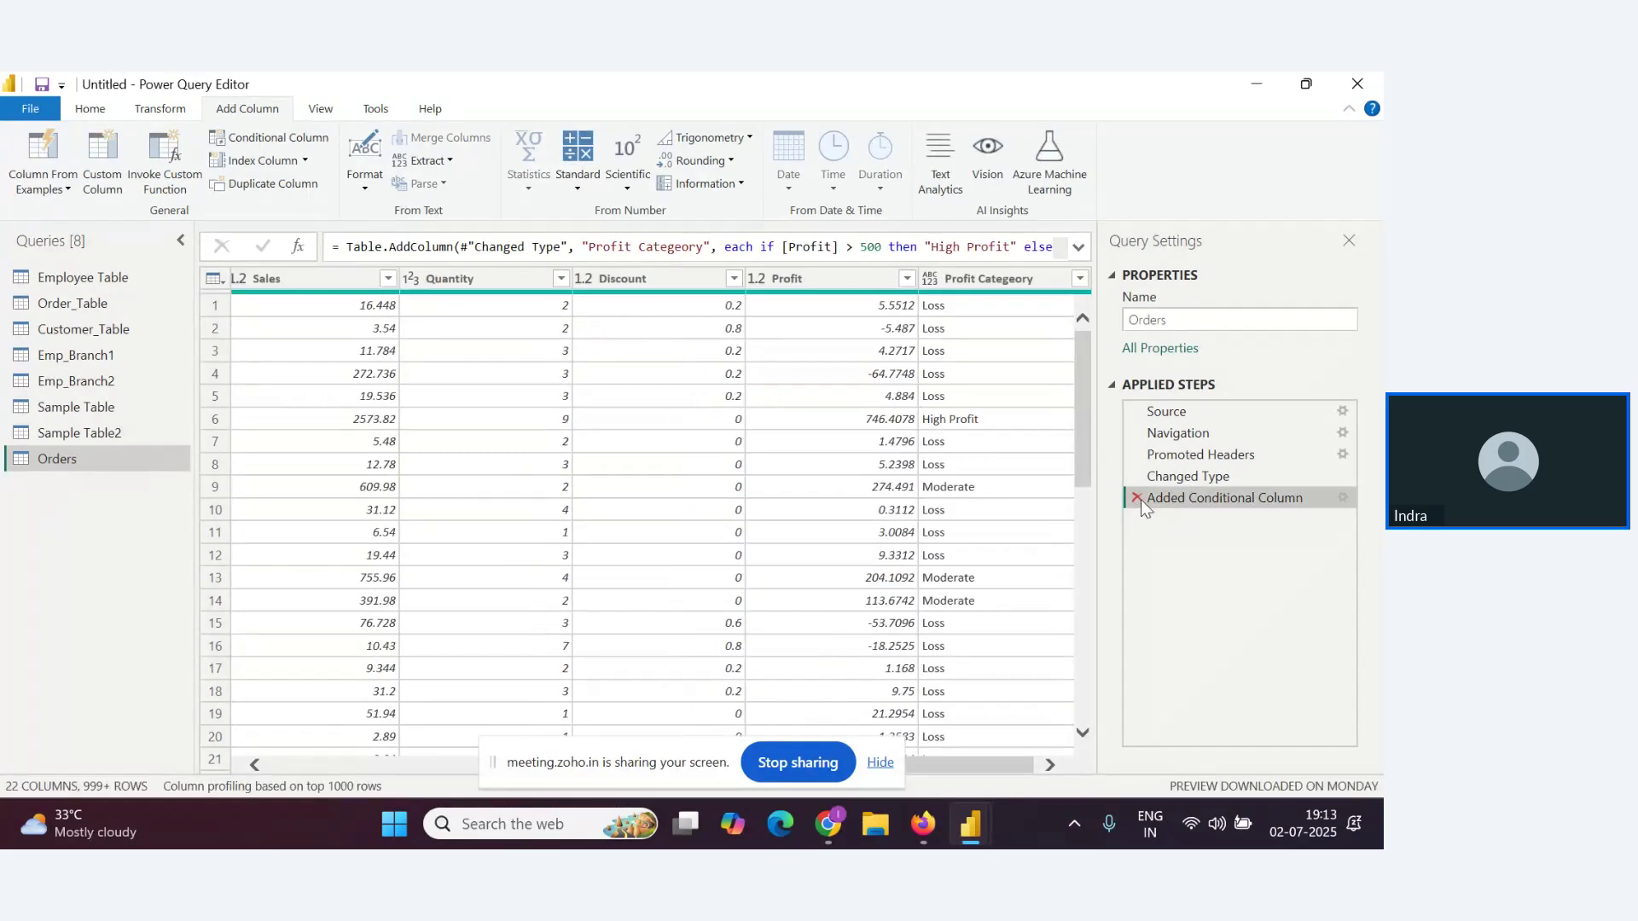
Add a Round Down column and a Round Up column based on the Profit column in the Orders query
click(812, 278)
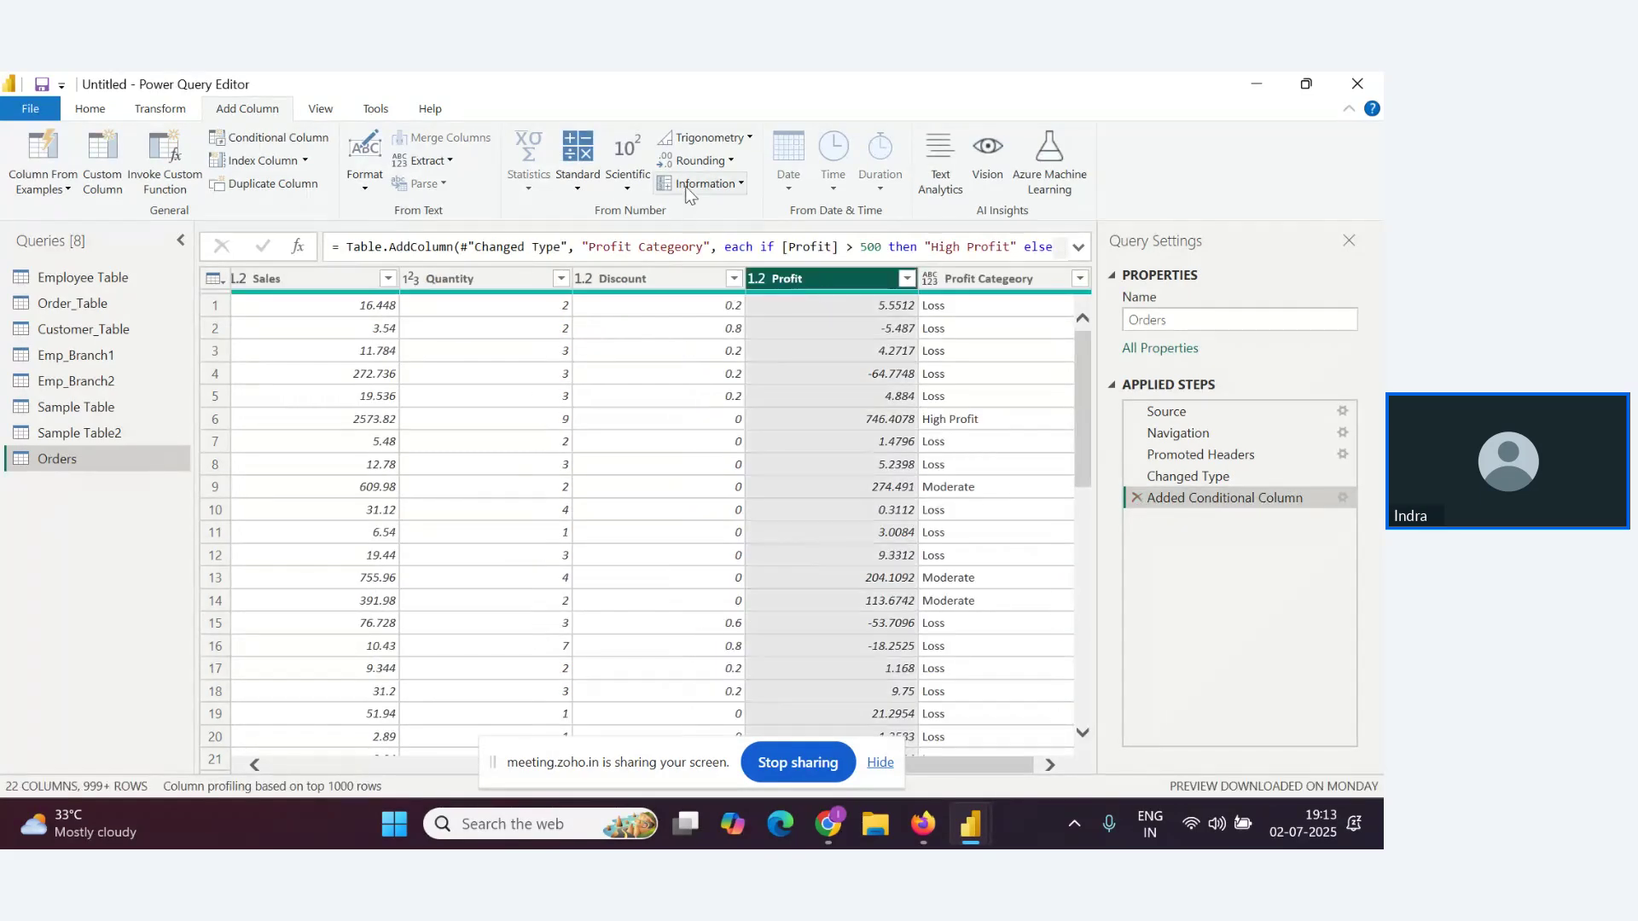
click(725, 162)
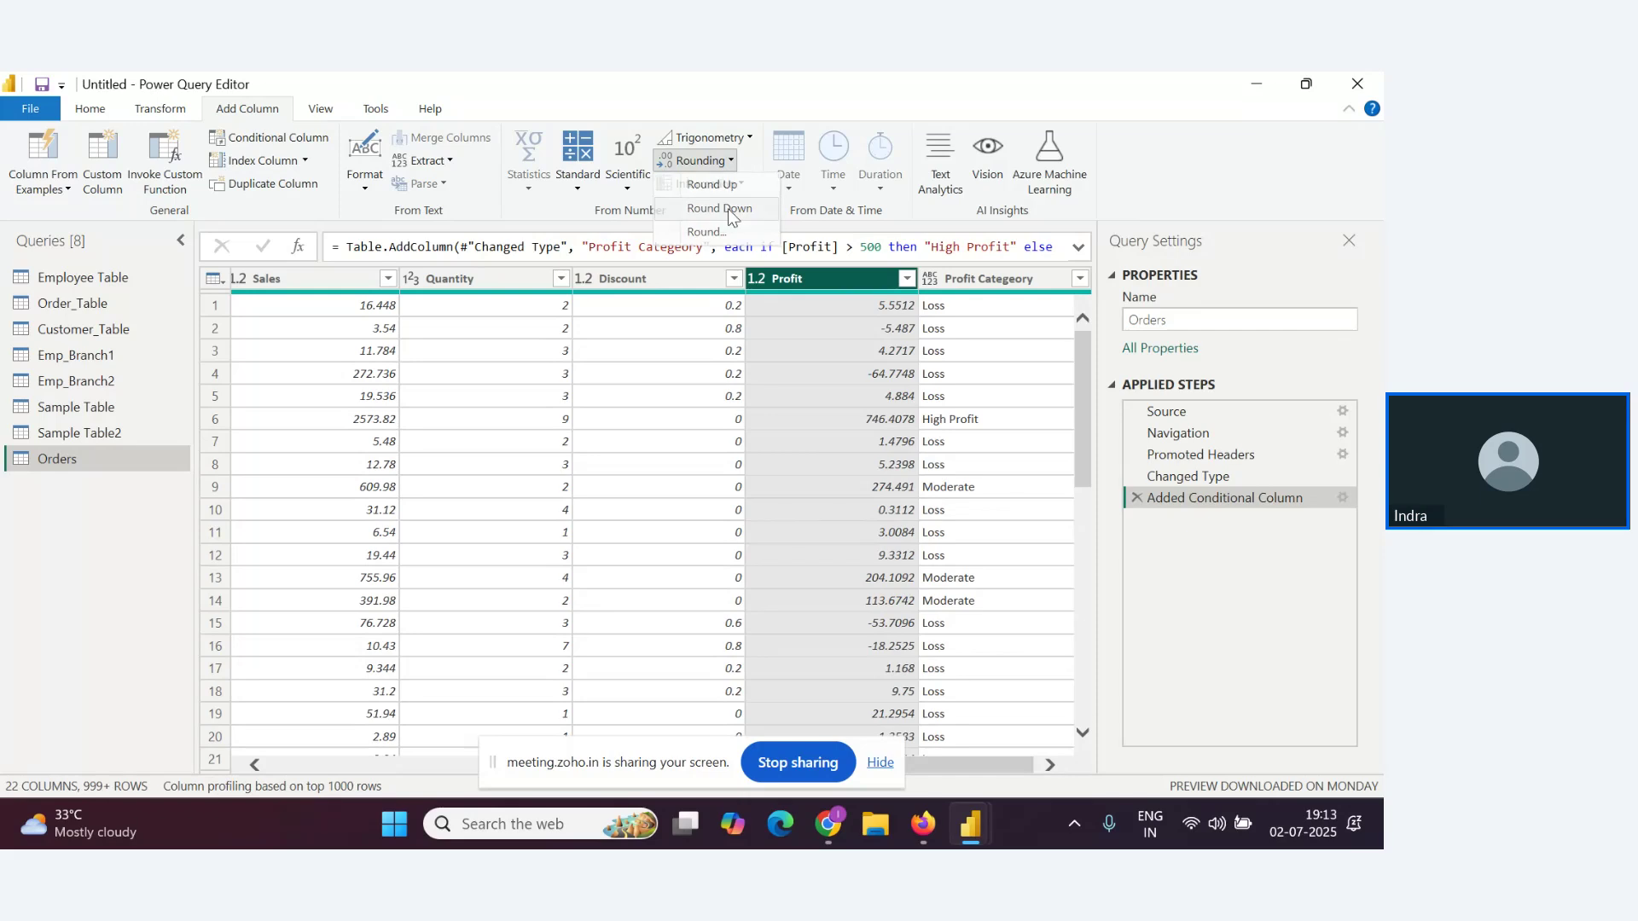
click(729, 208)
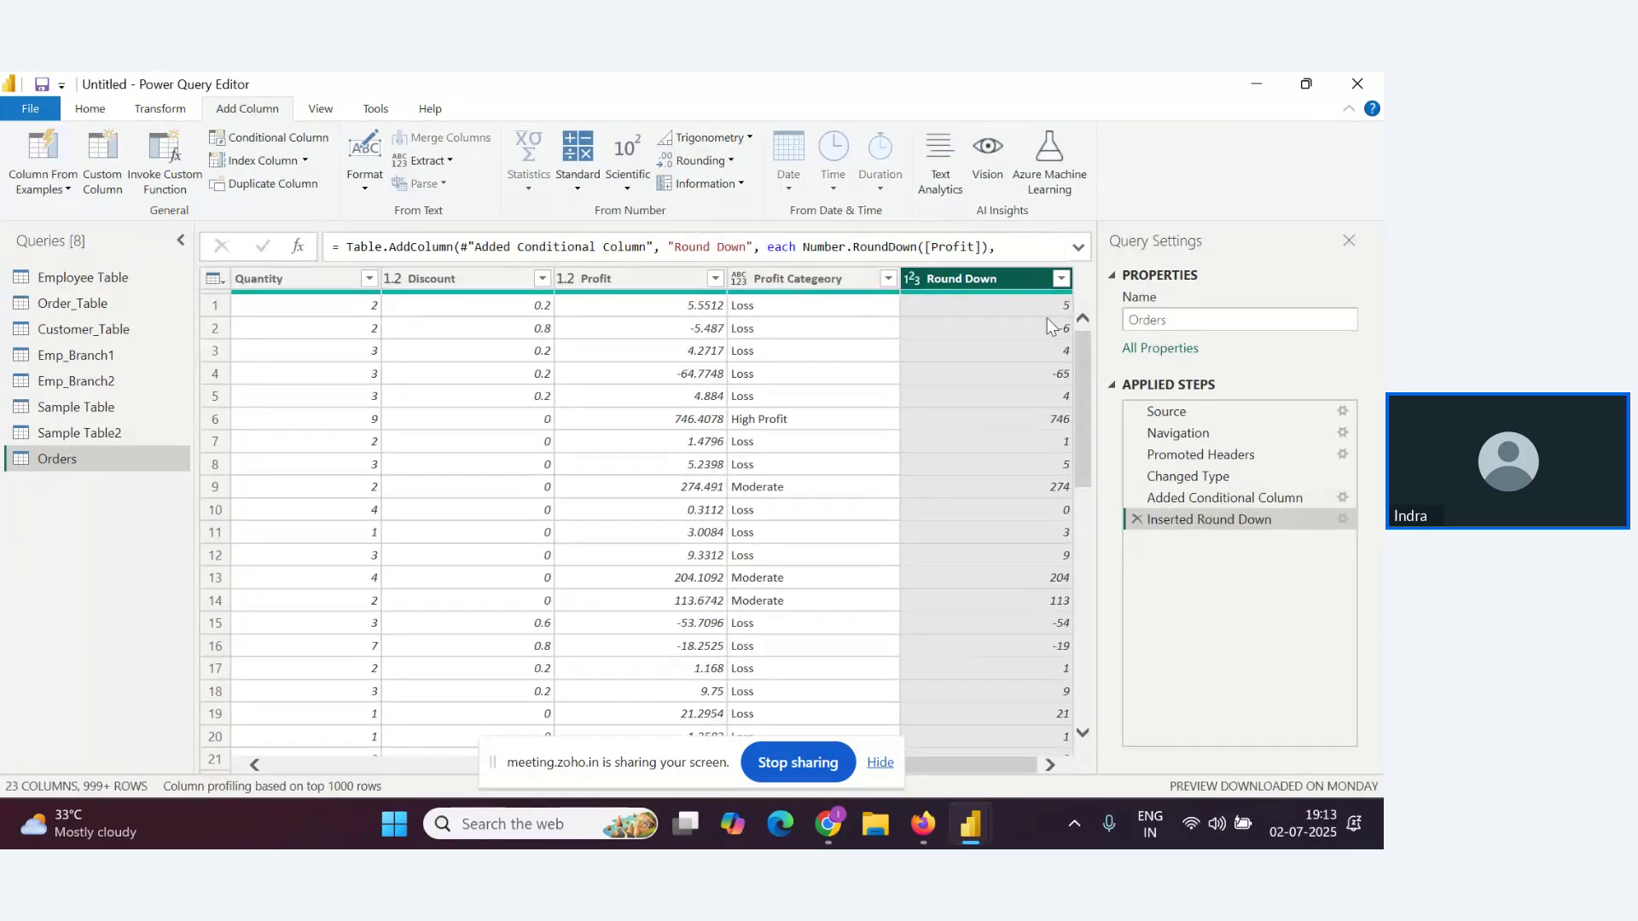
click(643, 279)
click(708, 160)
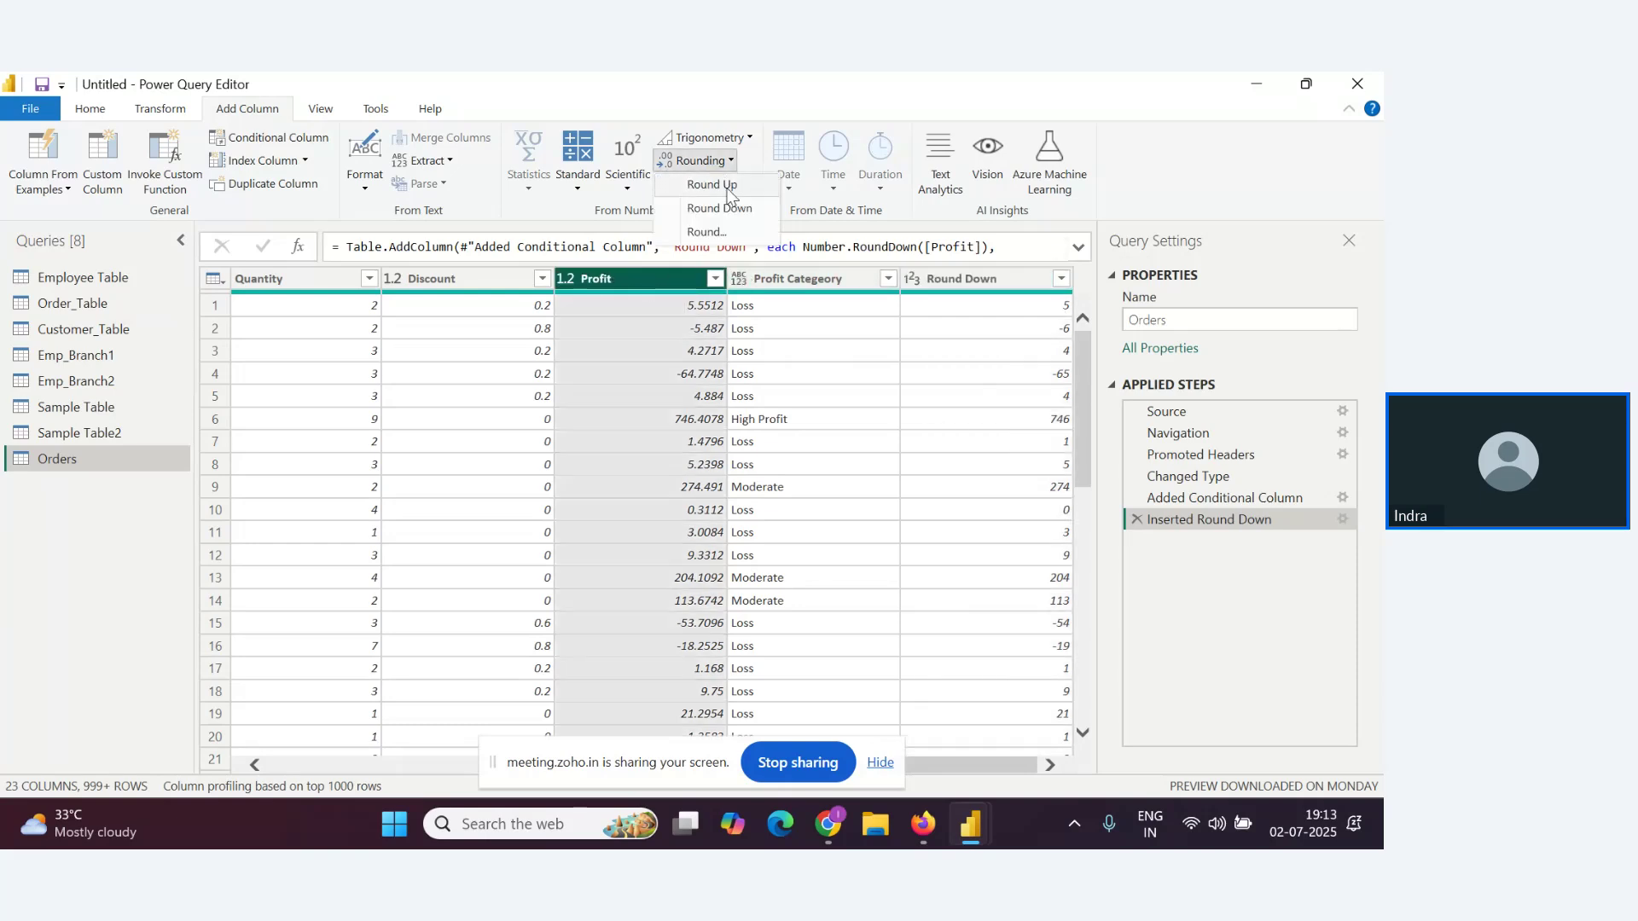
click(726, 188)
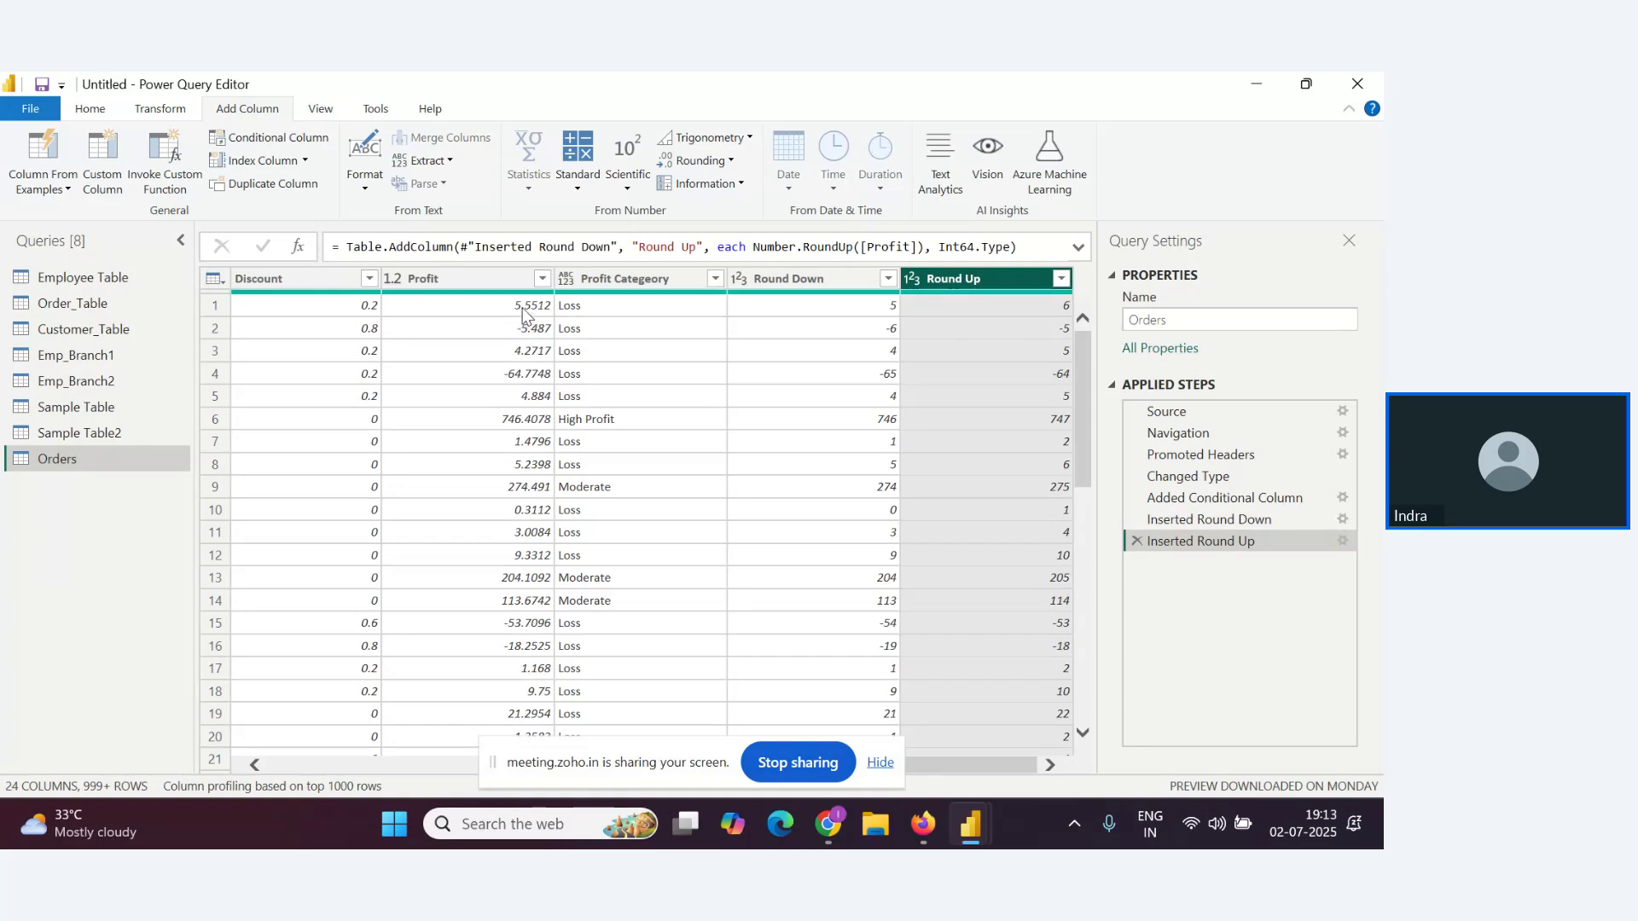
click(699, 160)
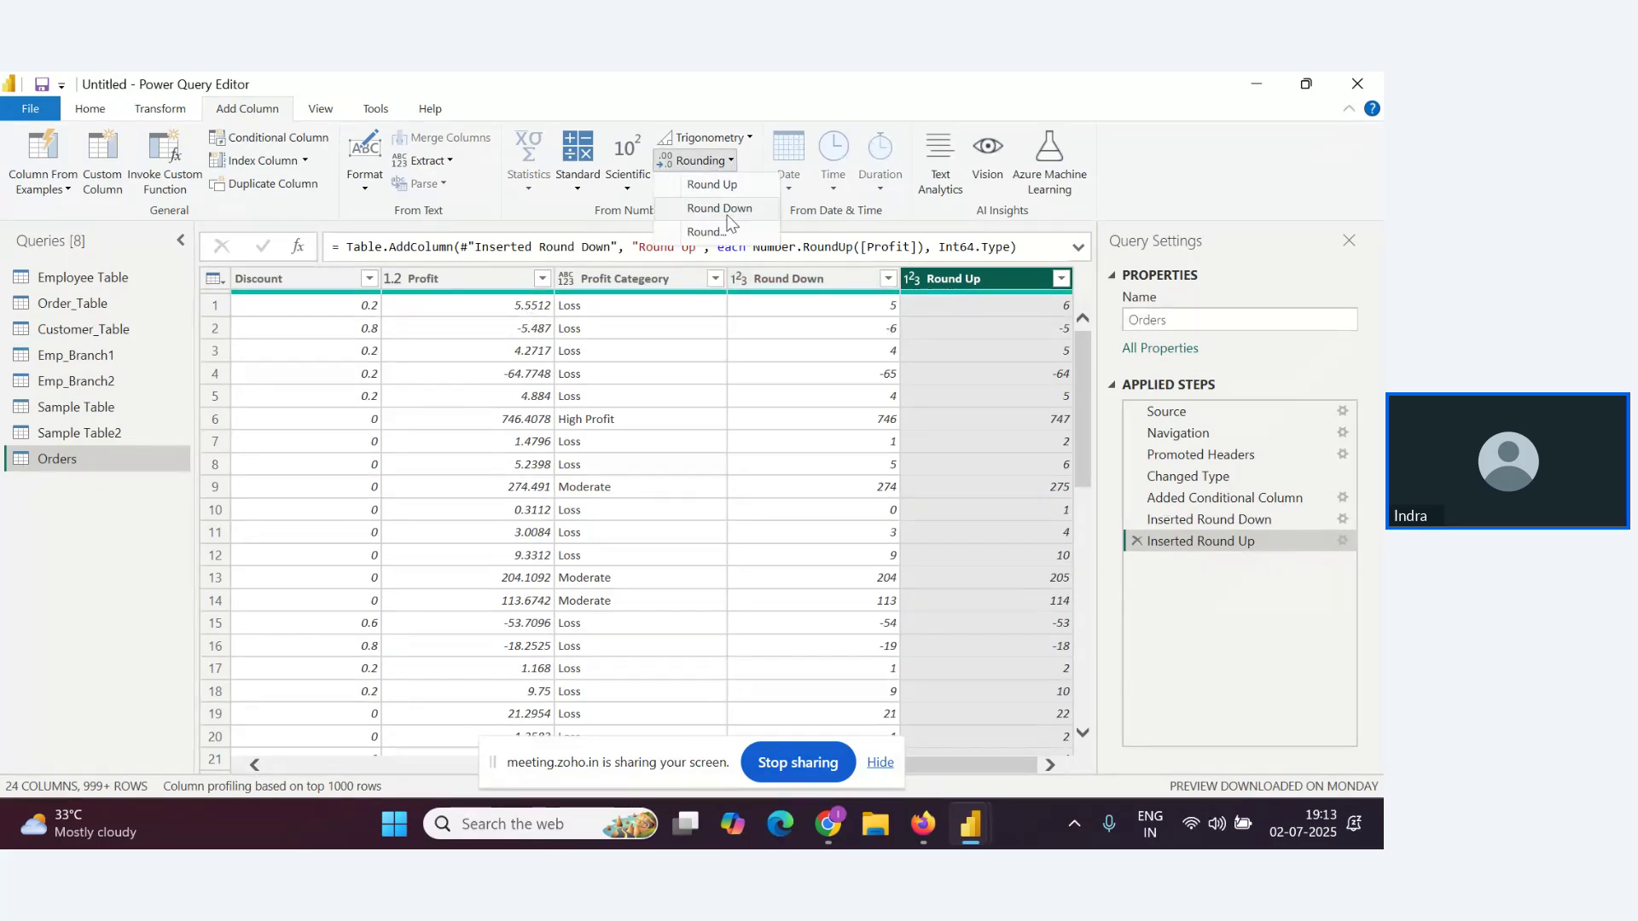
click(726, 232)
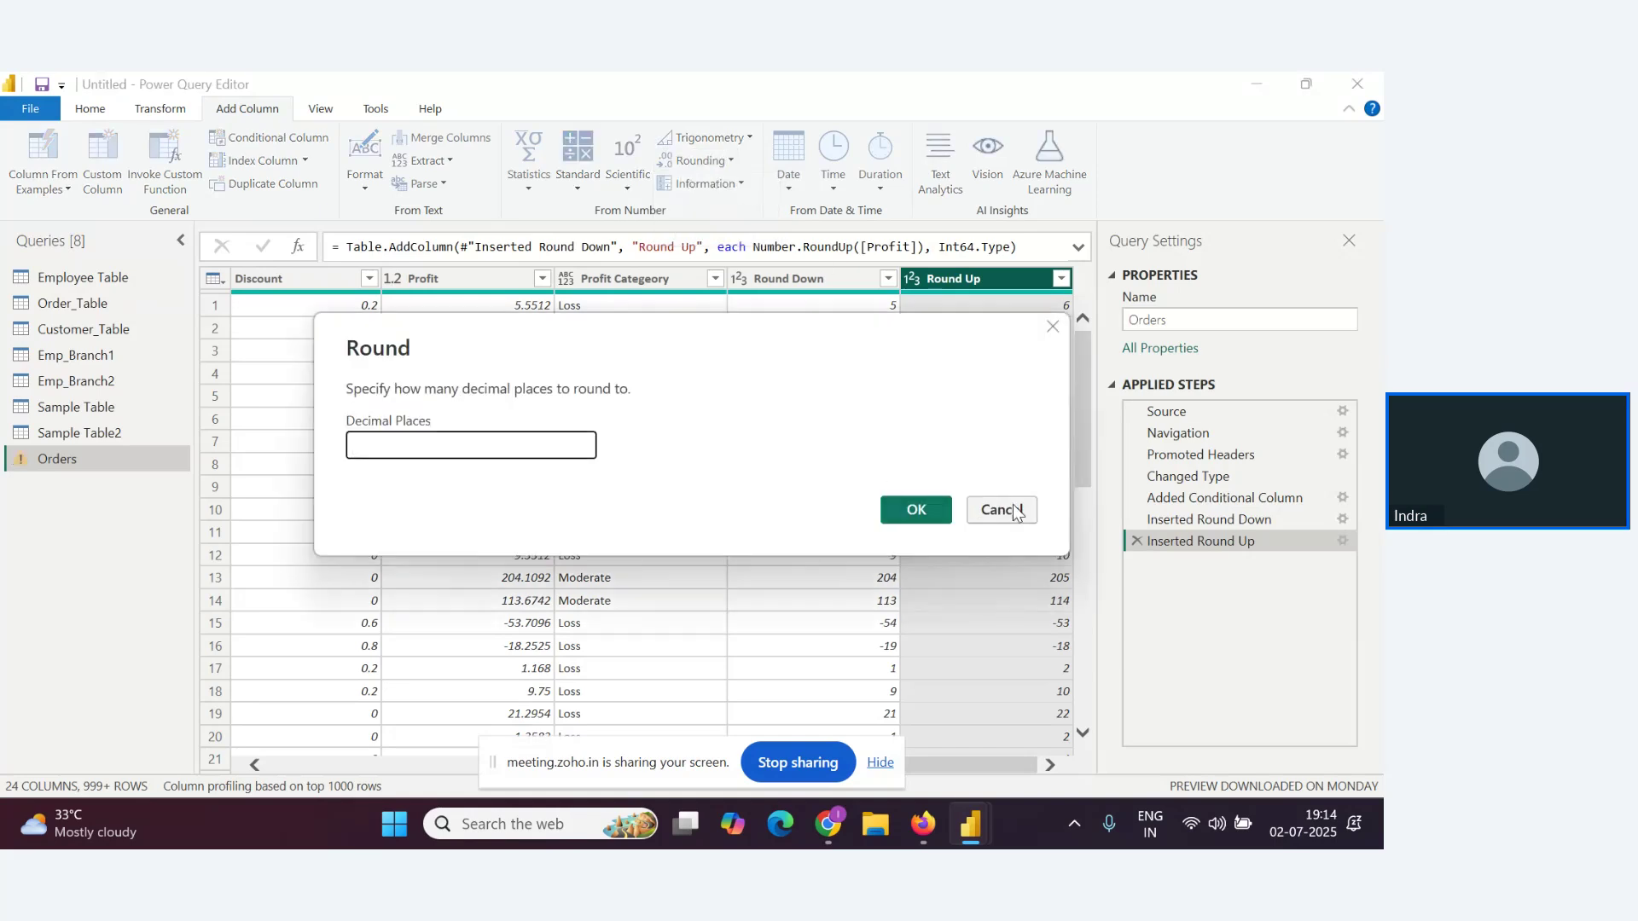
click(1000, 509)
Add a column that rounds the Profit values to 1 decimal place
click(477, 293)
click(700, 161)
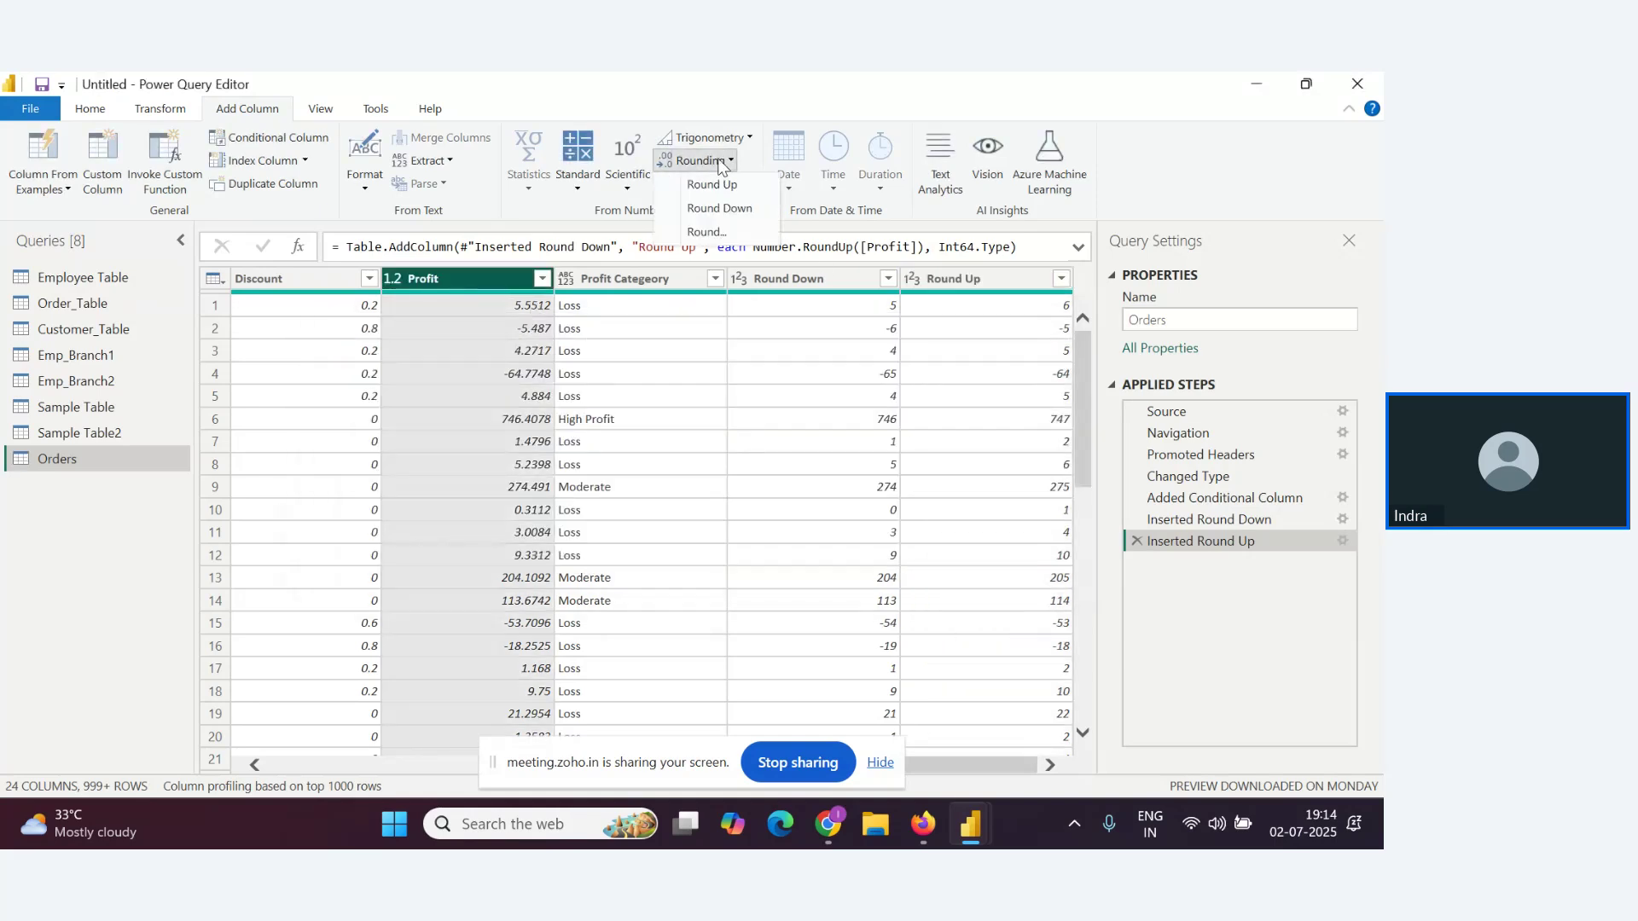
click(715, 232)
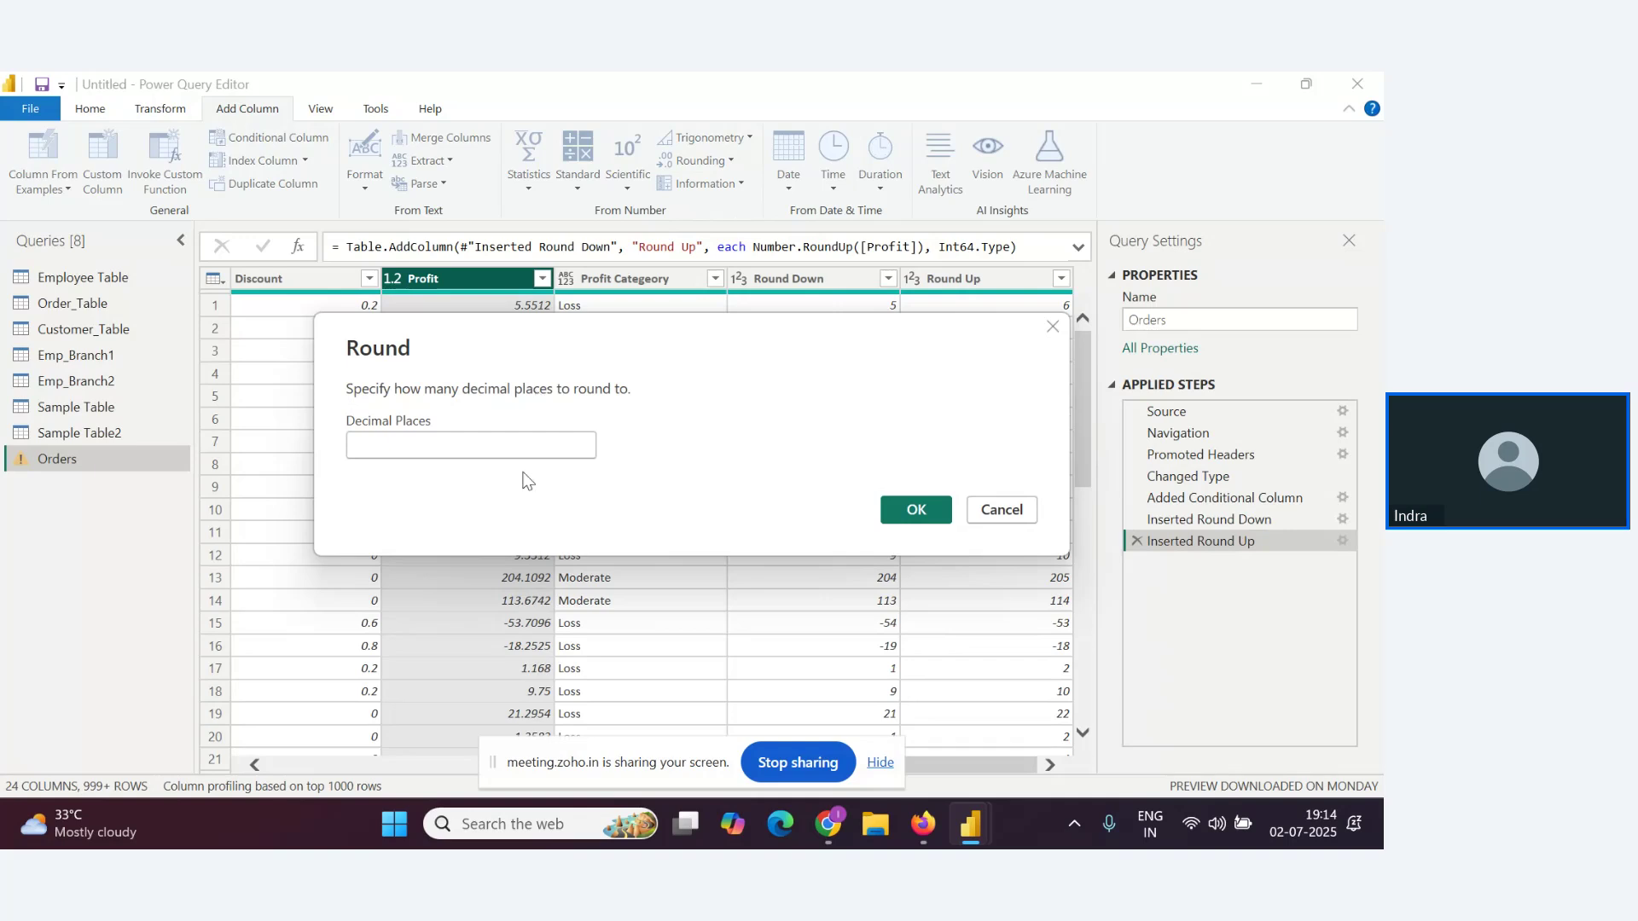
drag(681, 329, 709, 386)
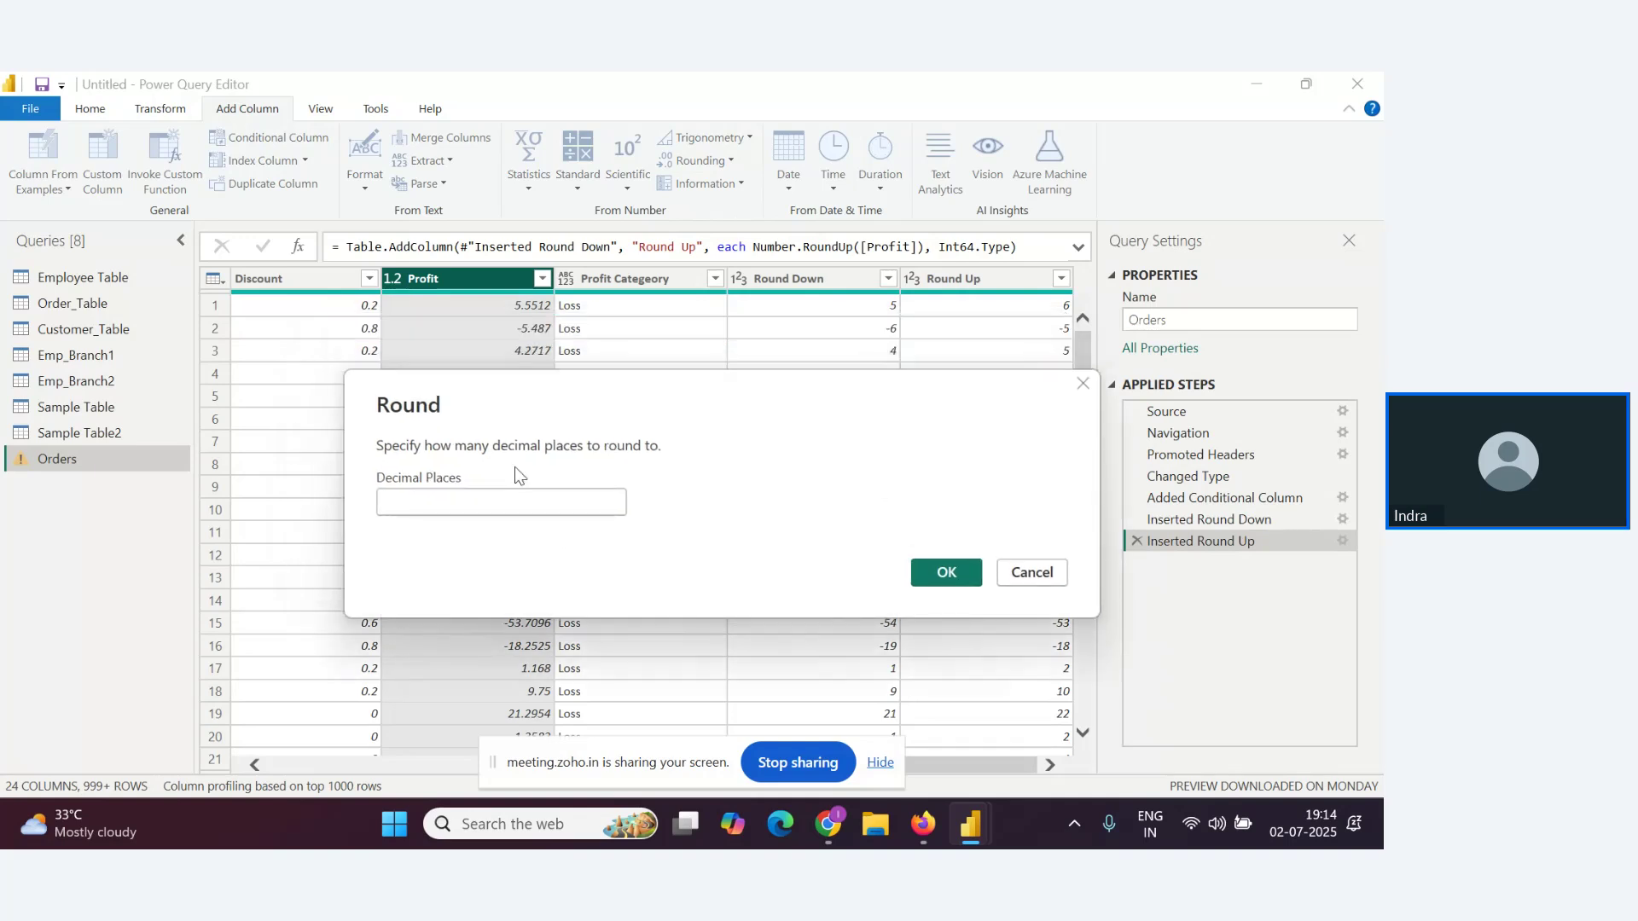
click(479, 502)
text(1)
click(930, 570)
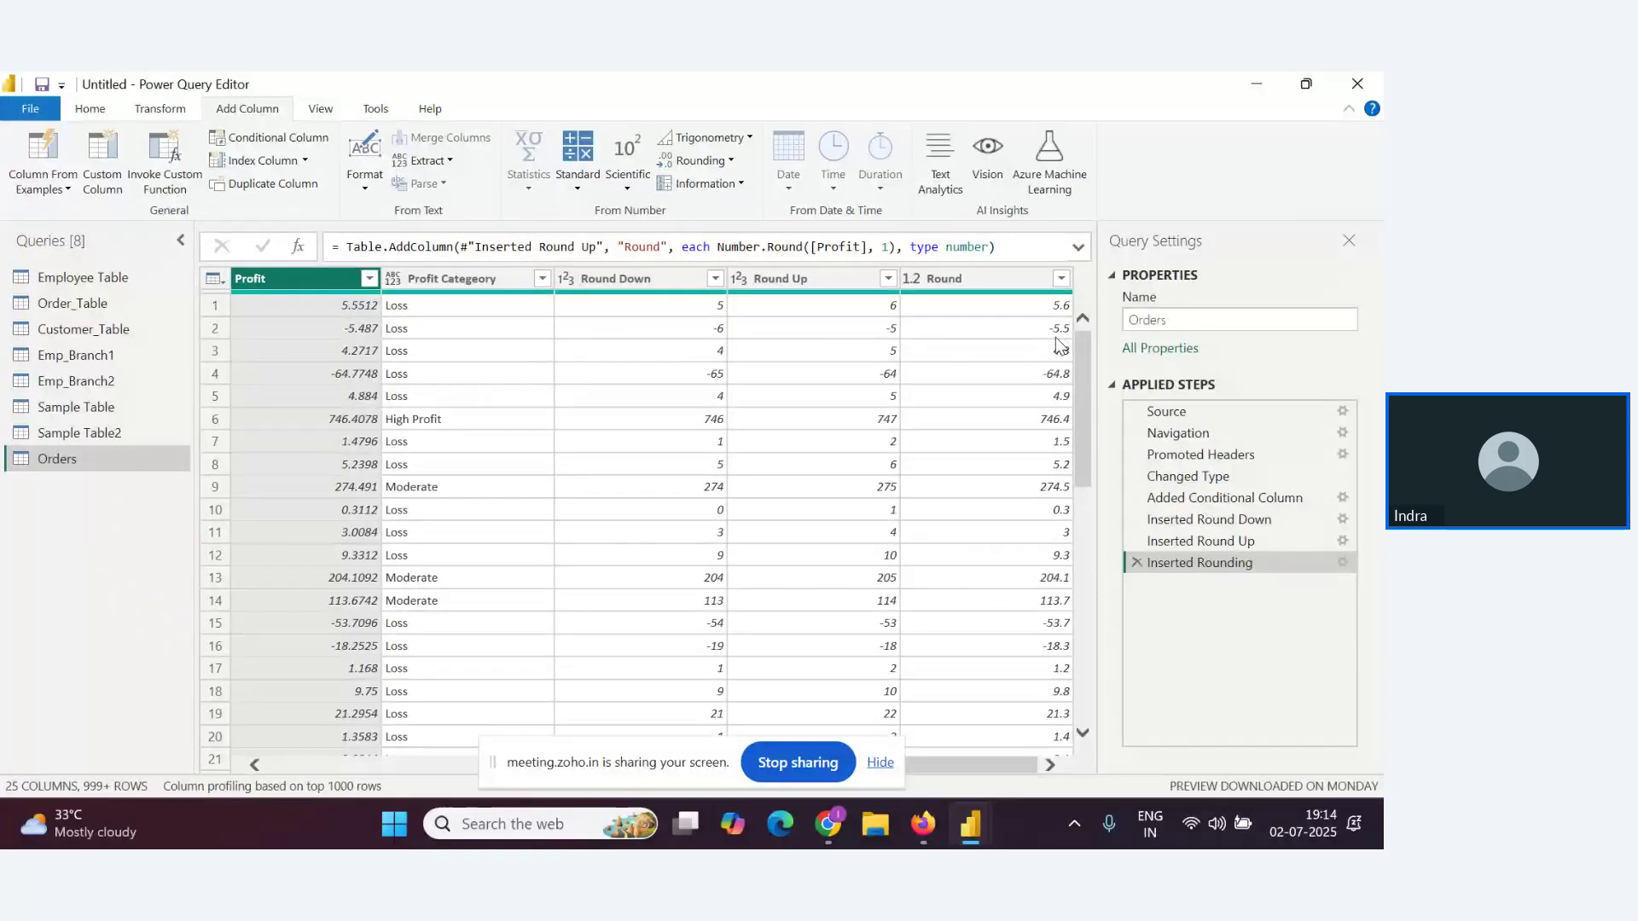
Delete the Inserted Rounding, Inserted Round Up and Inserted Round Down steps from the Orders query
click(1136, 563)
click(1135, 541)
click(1135, 520)
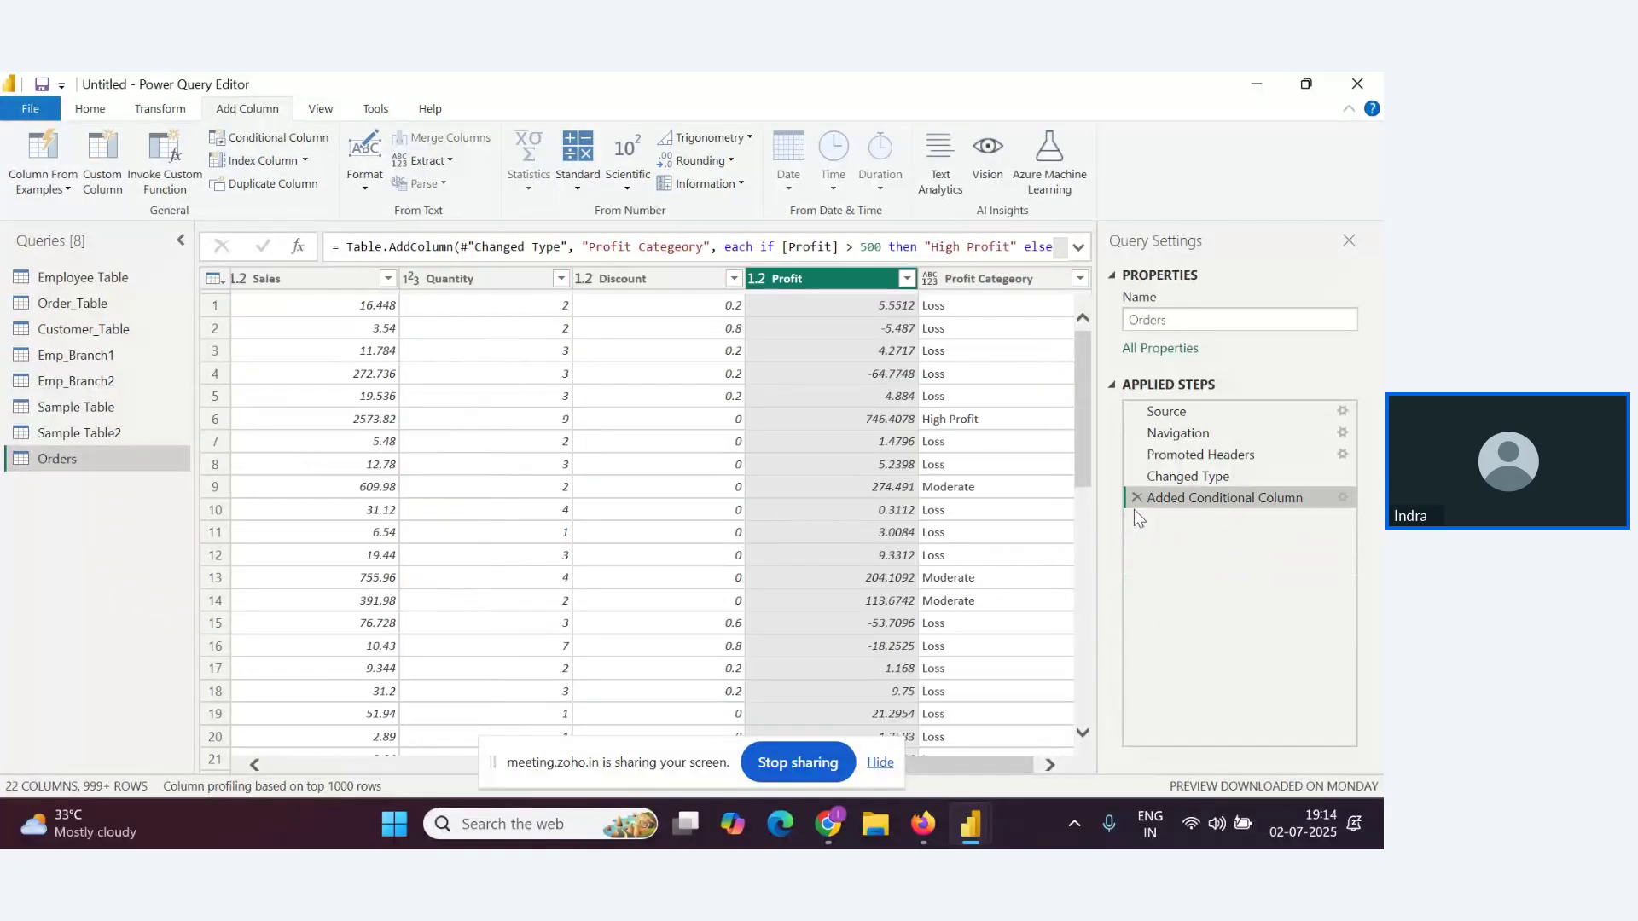
Switch to the Zoho webinar to check the Q&A messages, and return to the Orders query in Power Query
key(alt+Tab)
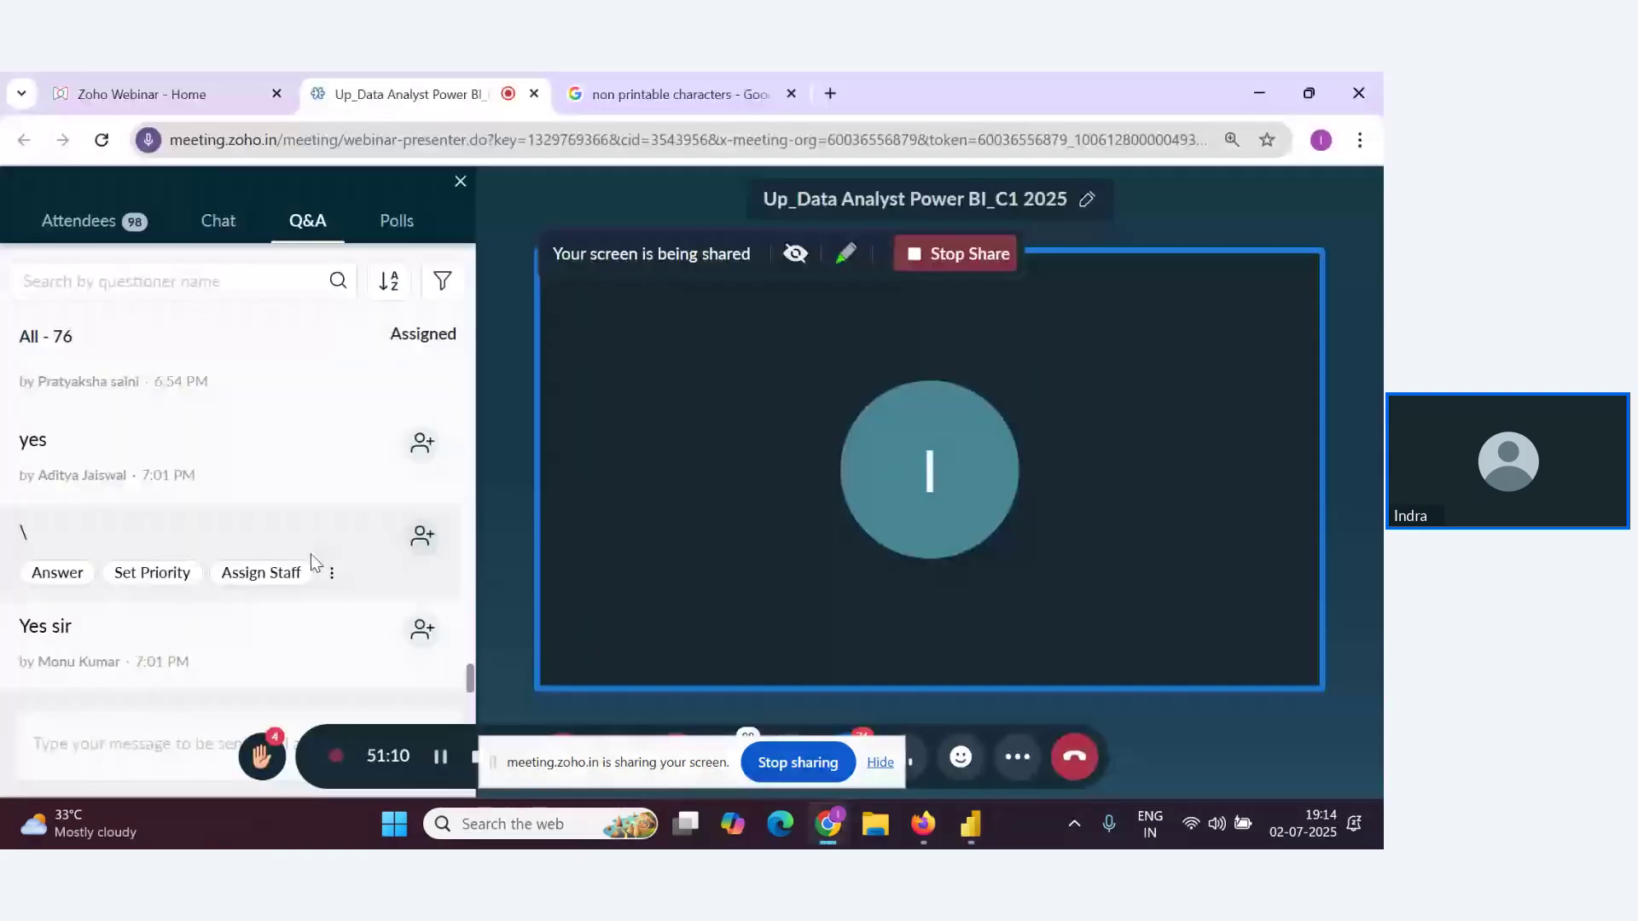
key(alt+Tab)
scroll(537, 499, down, 5)
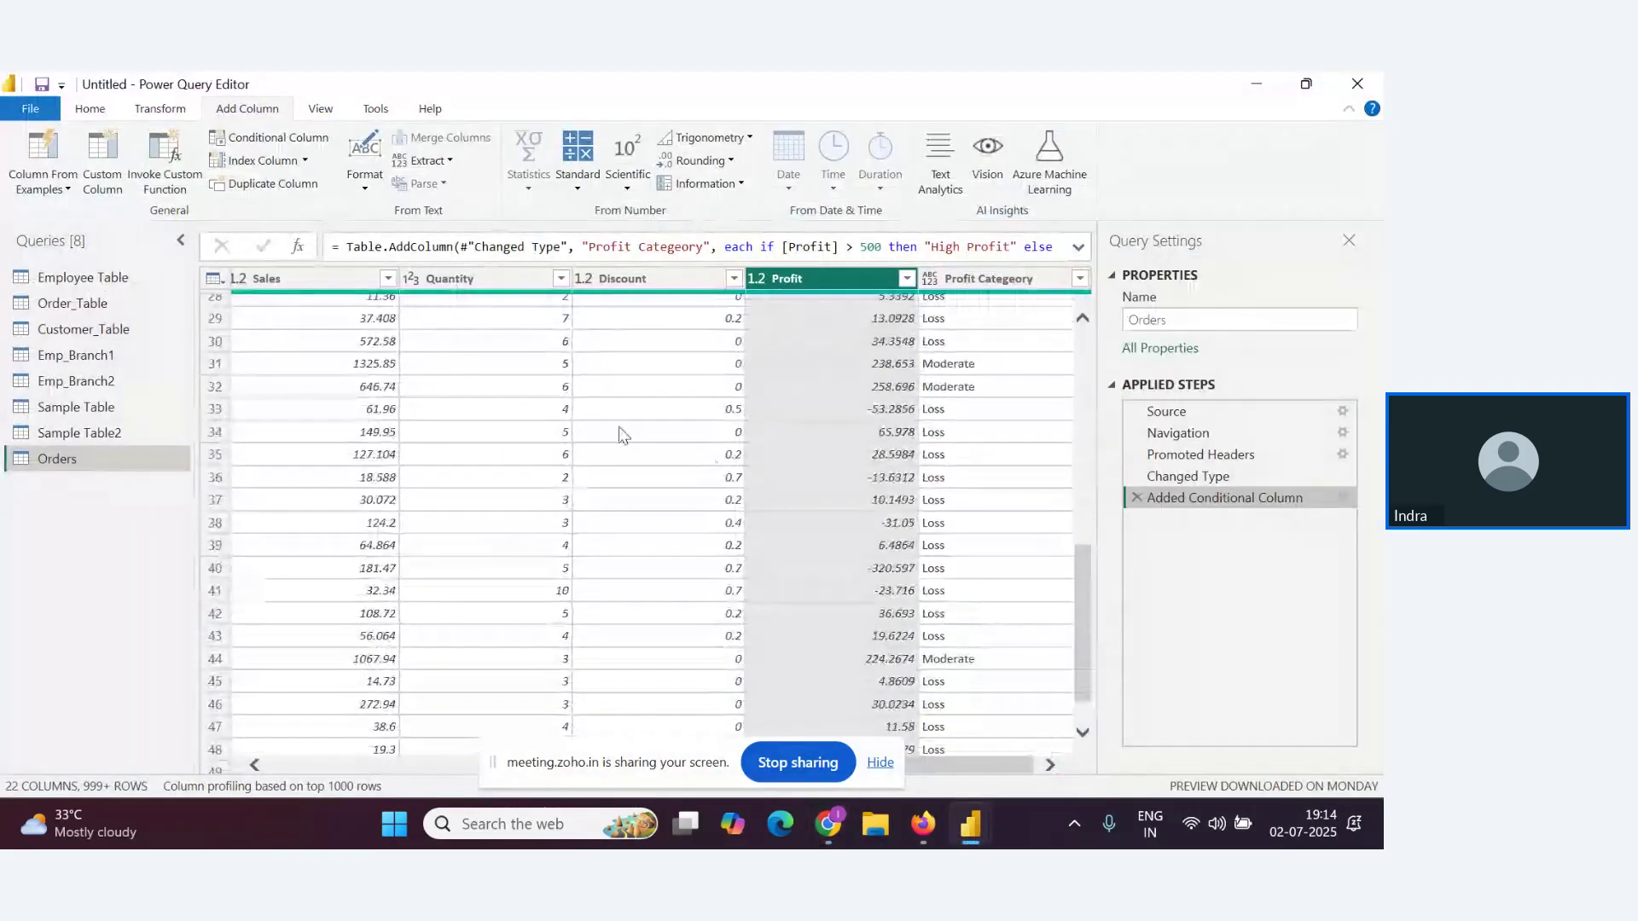
Try a column from examples based on Order ID, entering the first row's digits after the second hyphen as the sample, and discard it
drag(993, 761, 1071, 778)
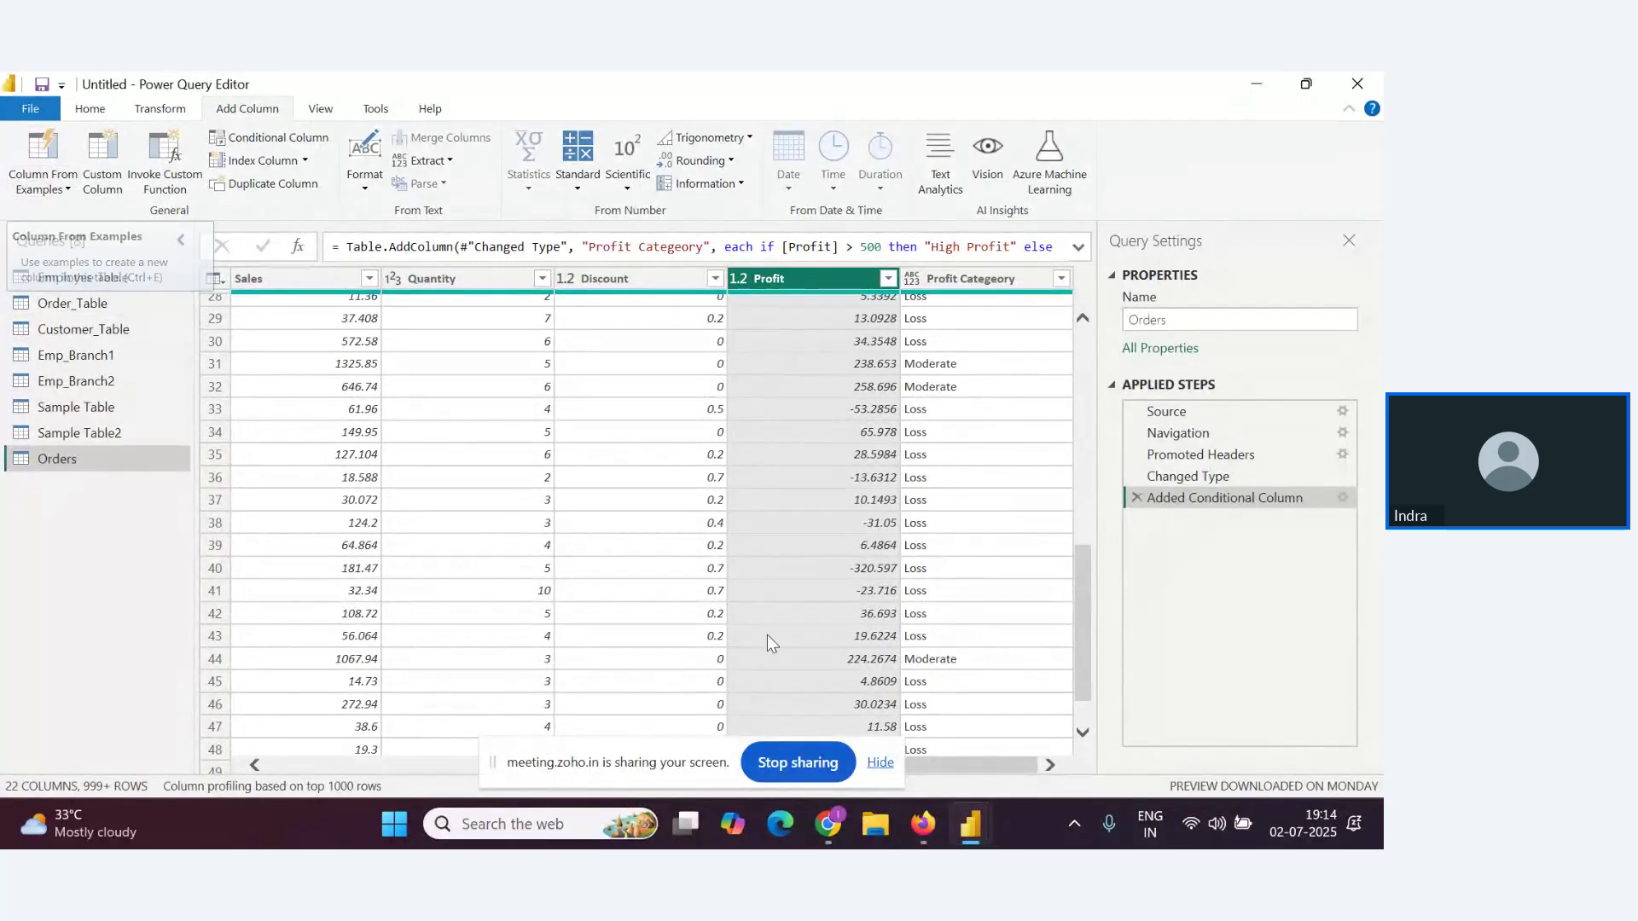
drag(969, 773, 346, 778)
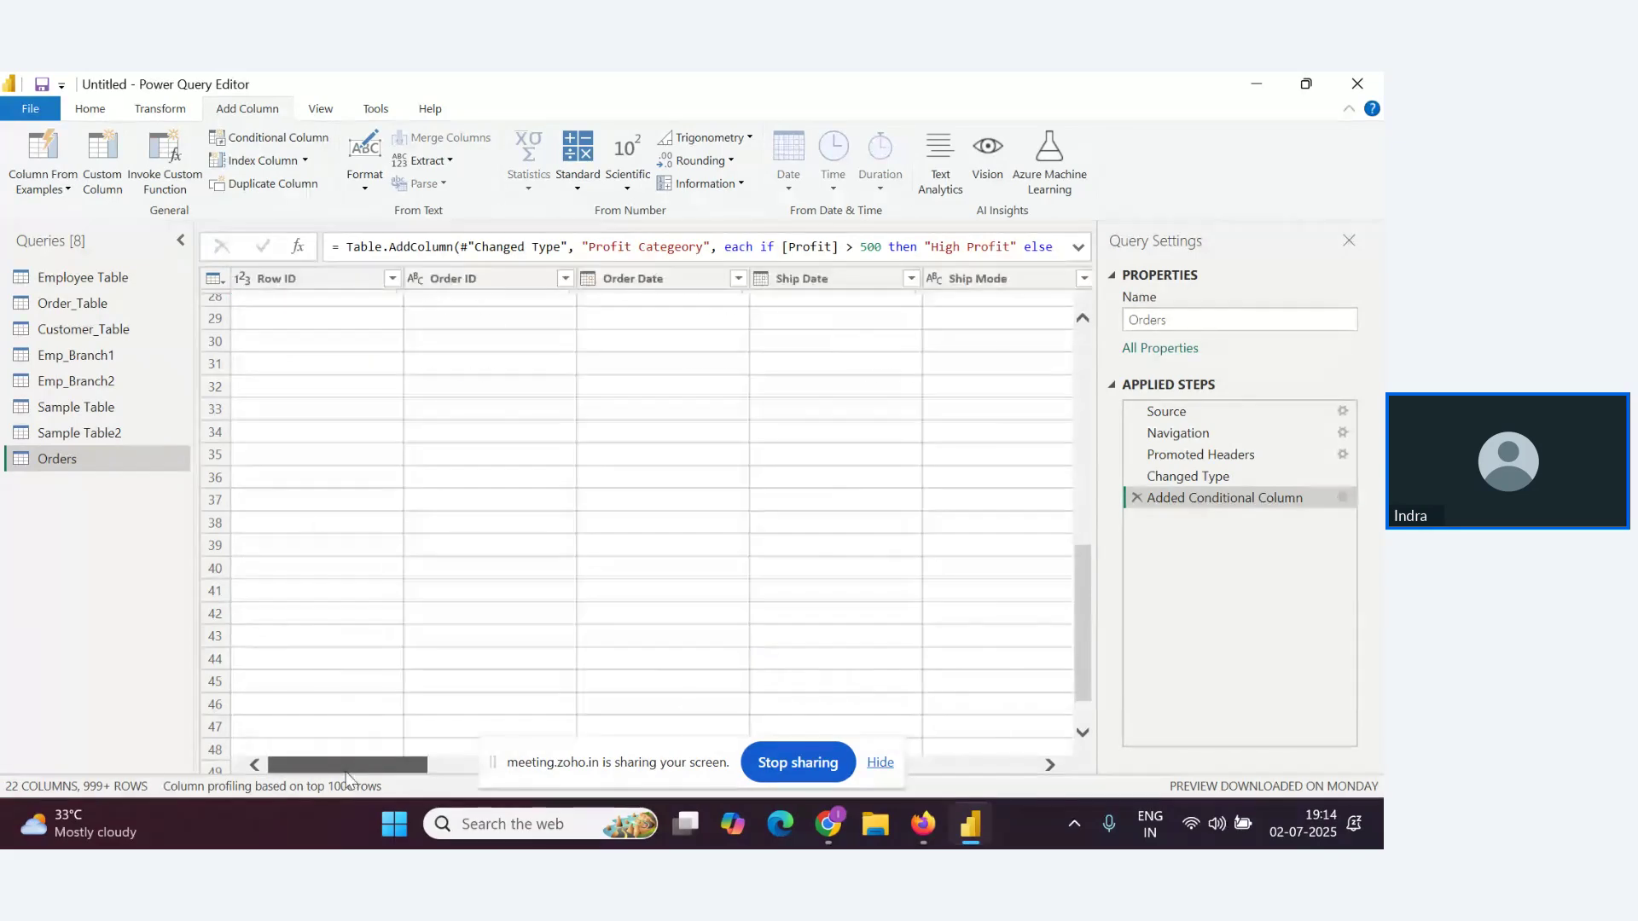
scroll(459, 392, up, 9)
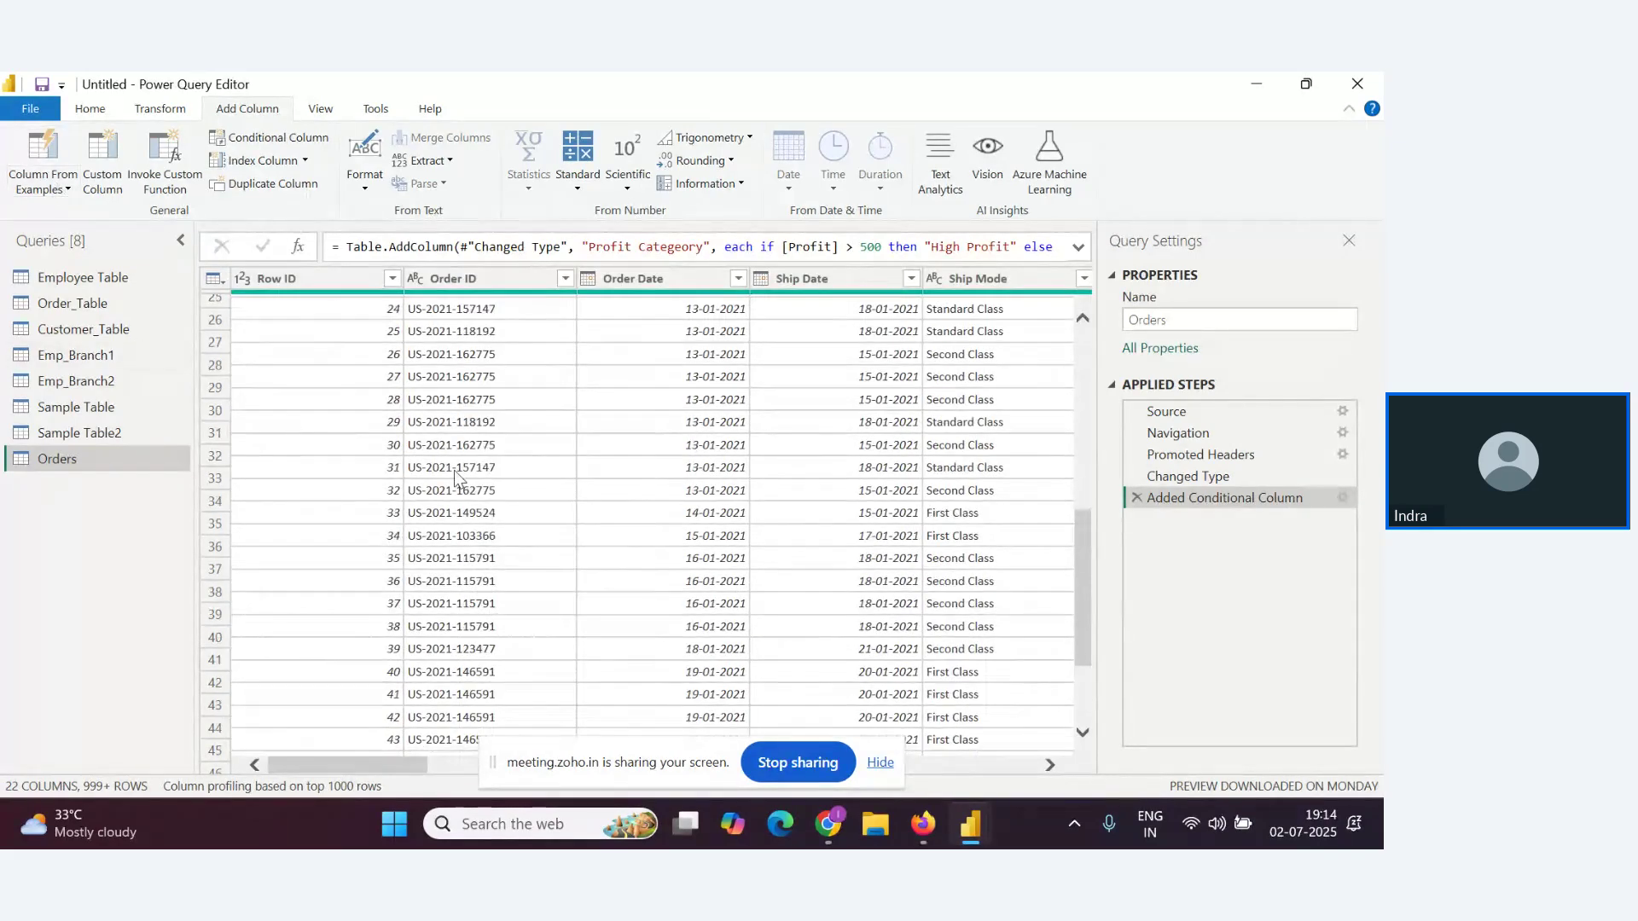
click(468, 282)
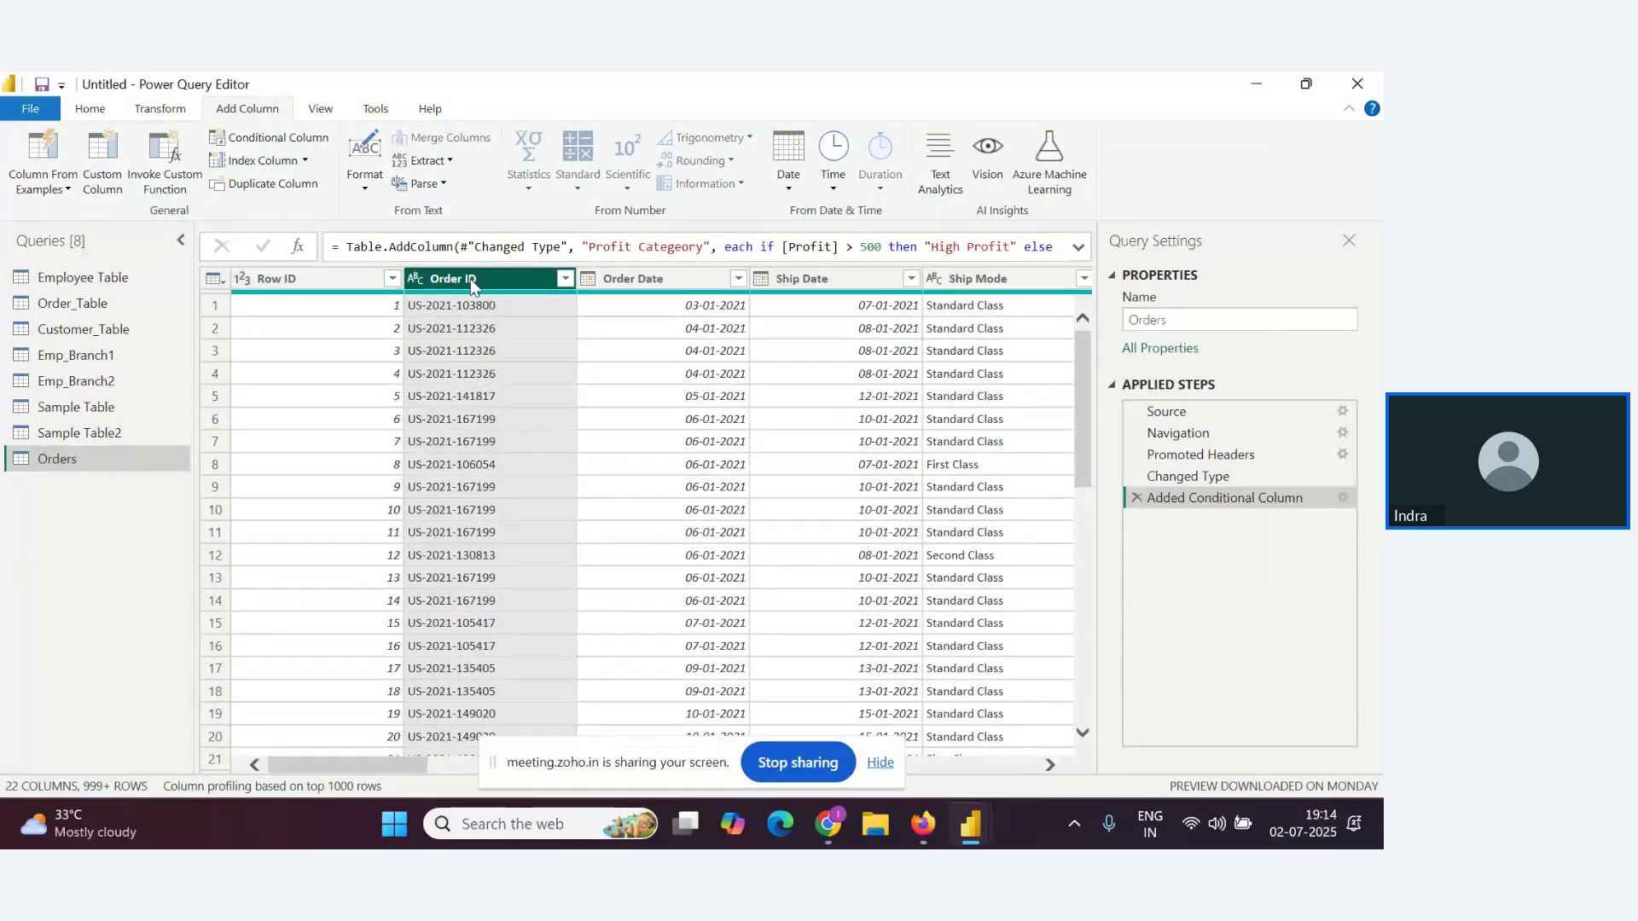
click(61, 189)
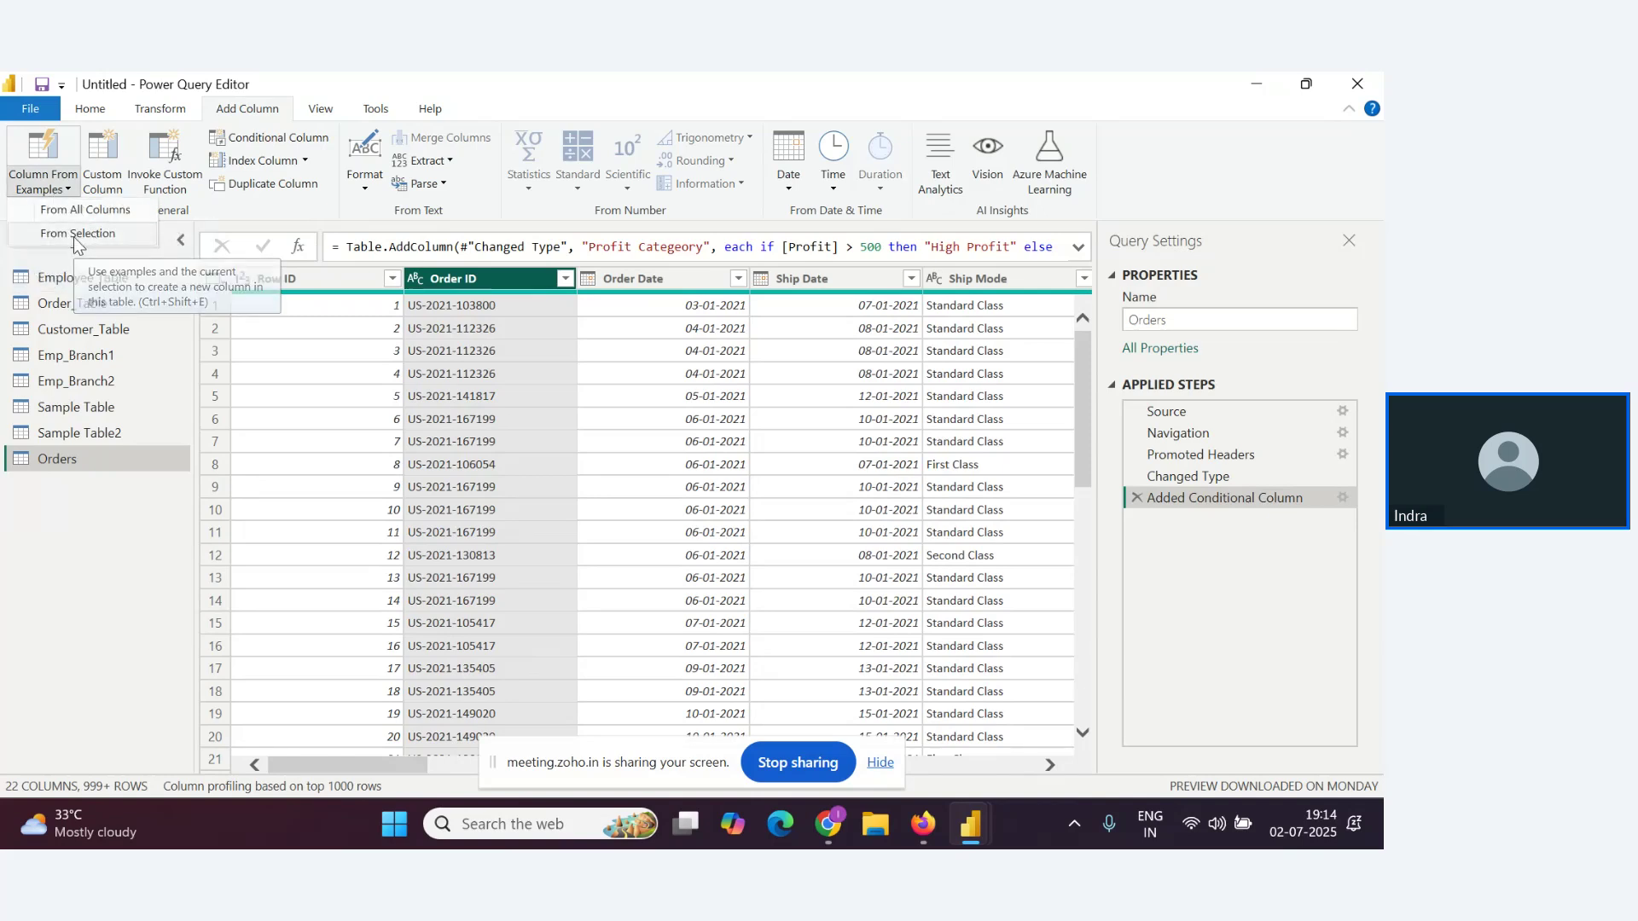
click(74, 237)
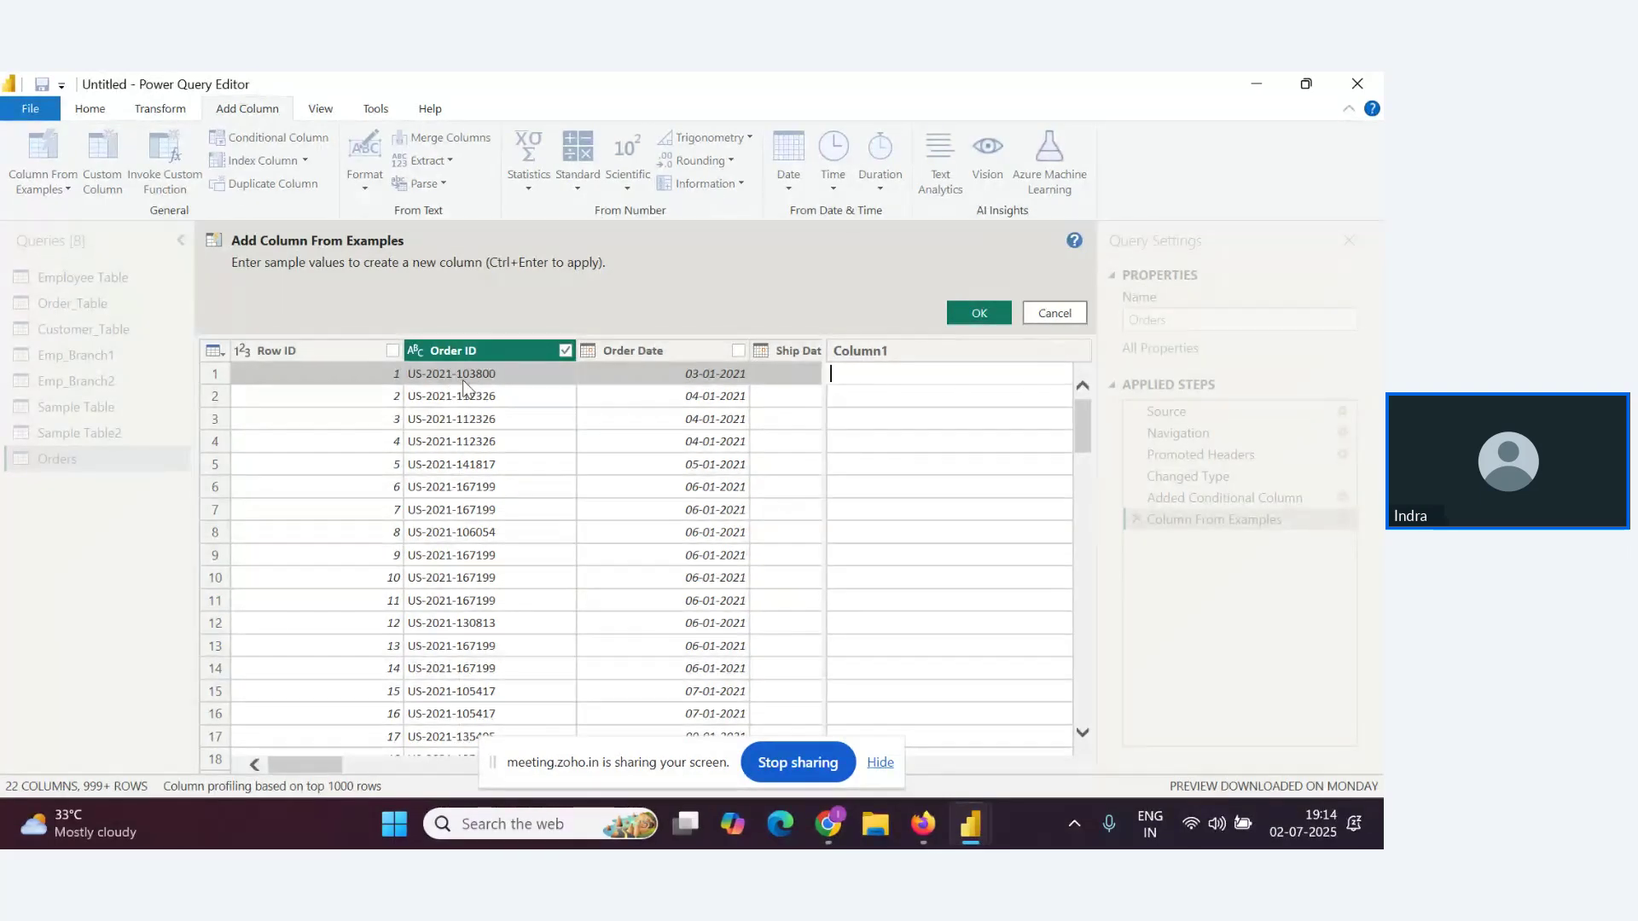
text(103)
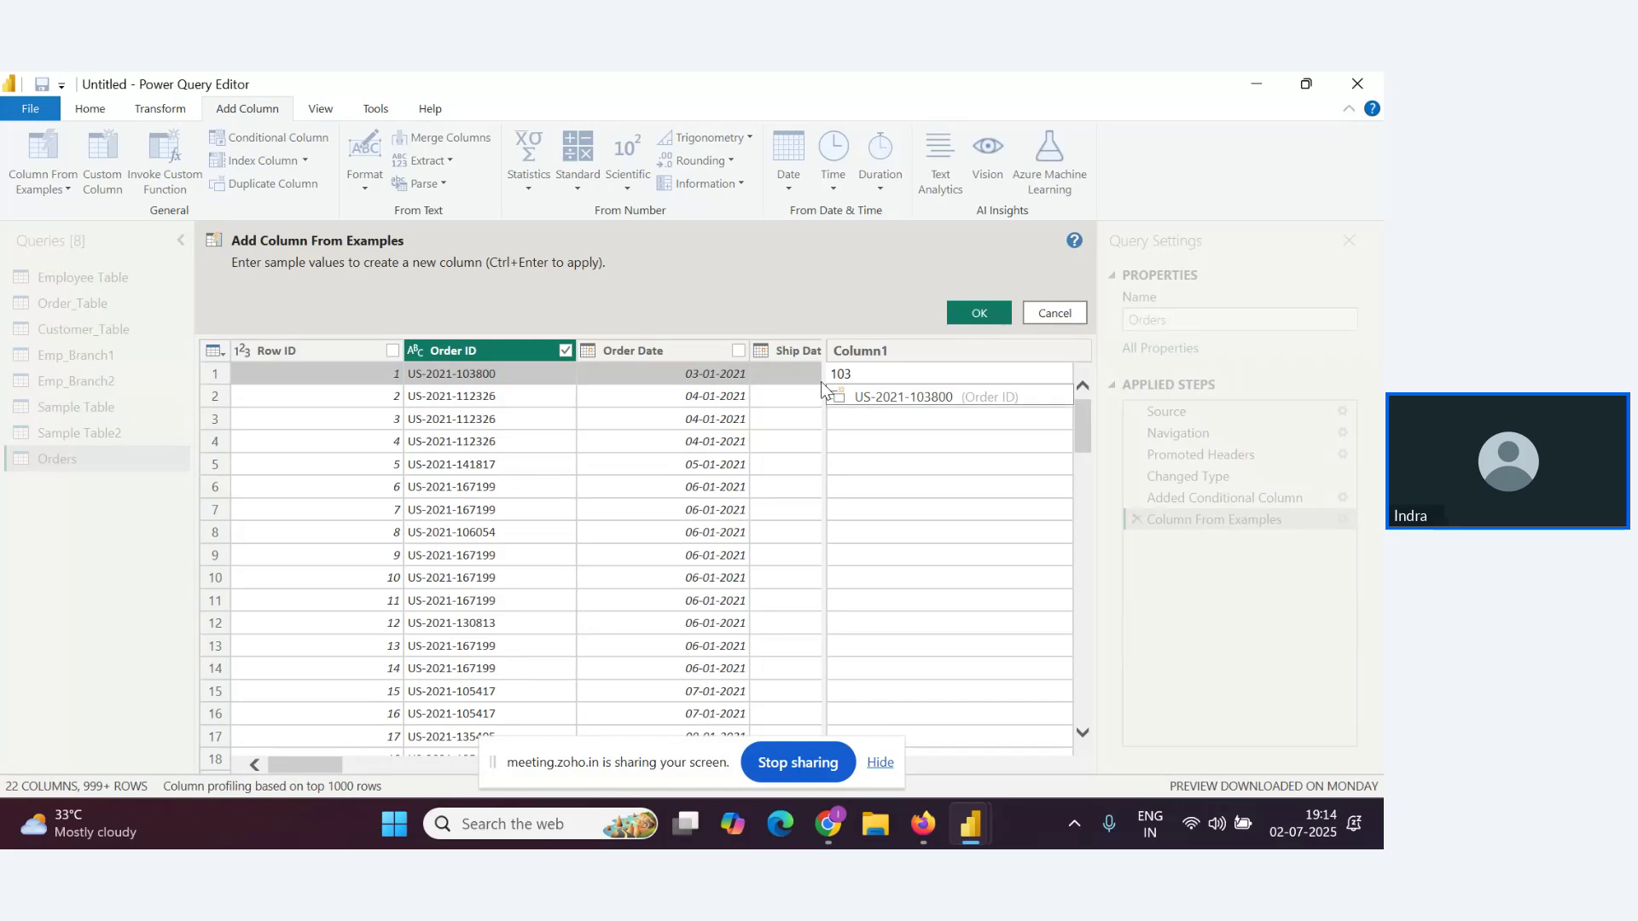
text(800)
key(Return)
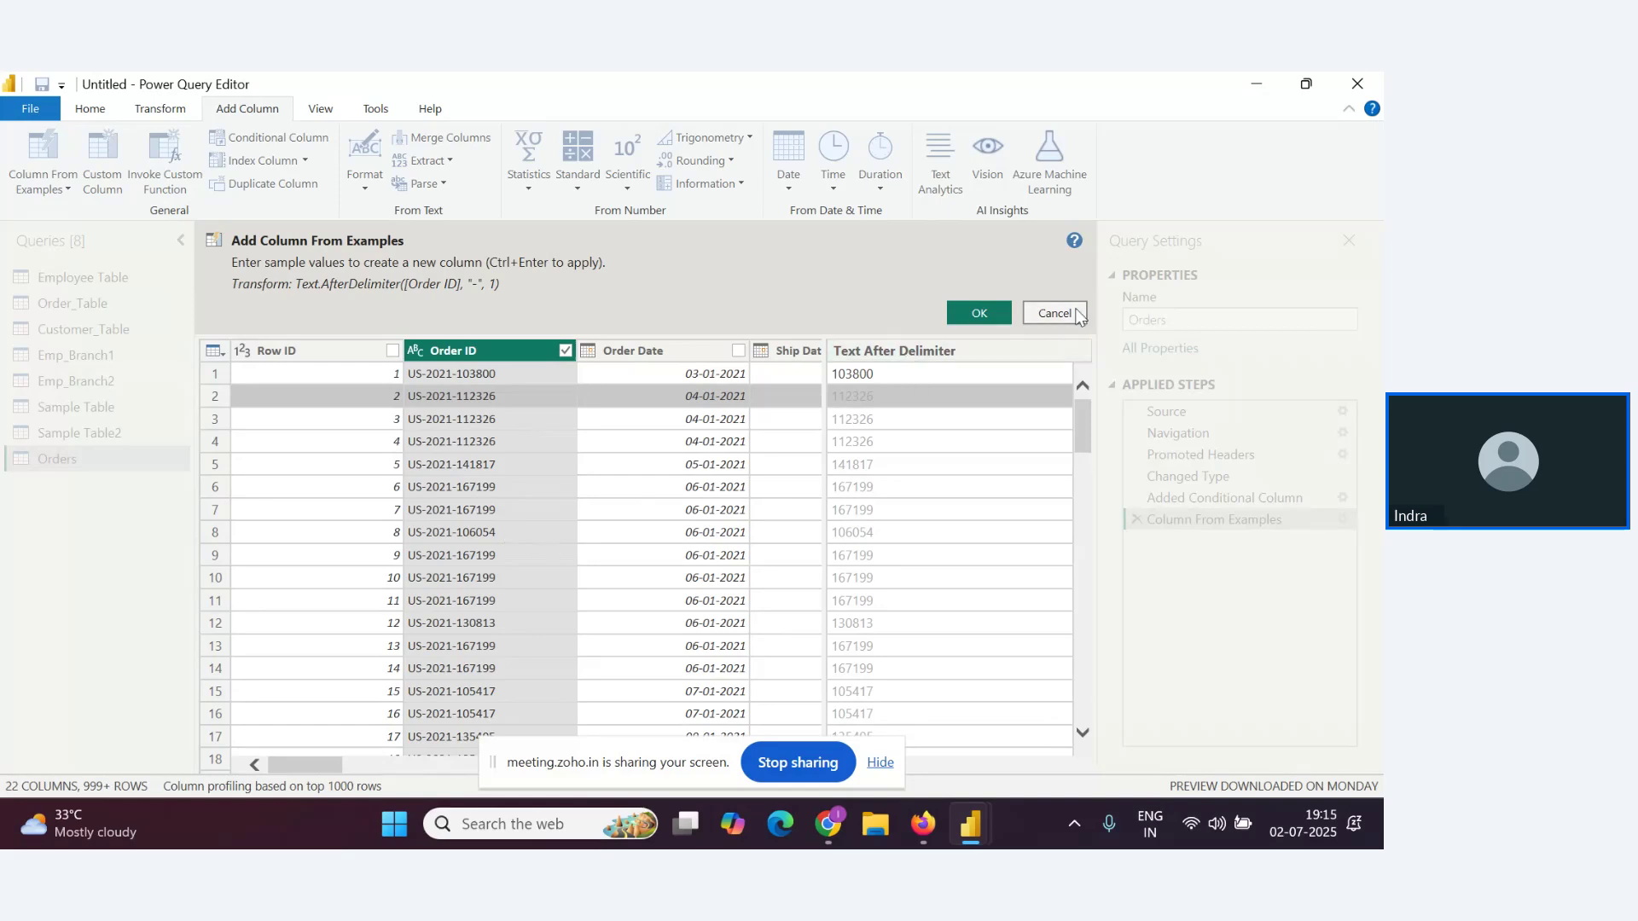
double_click(942, 347)
click(1055, 313)
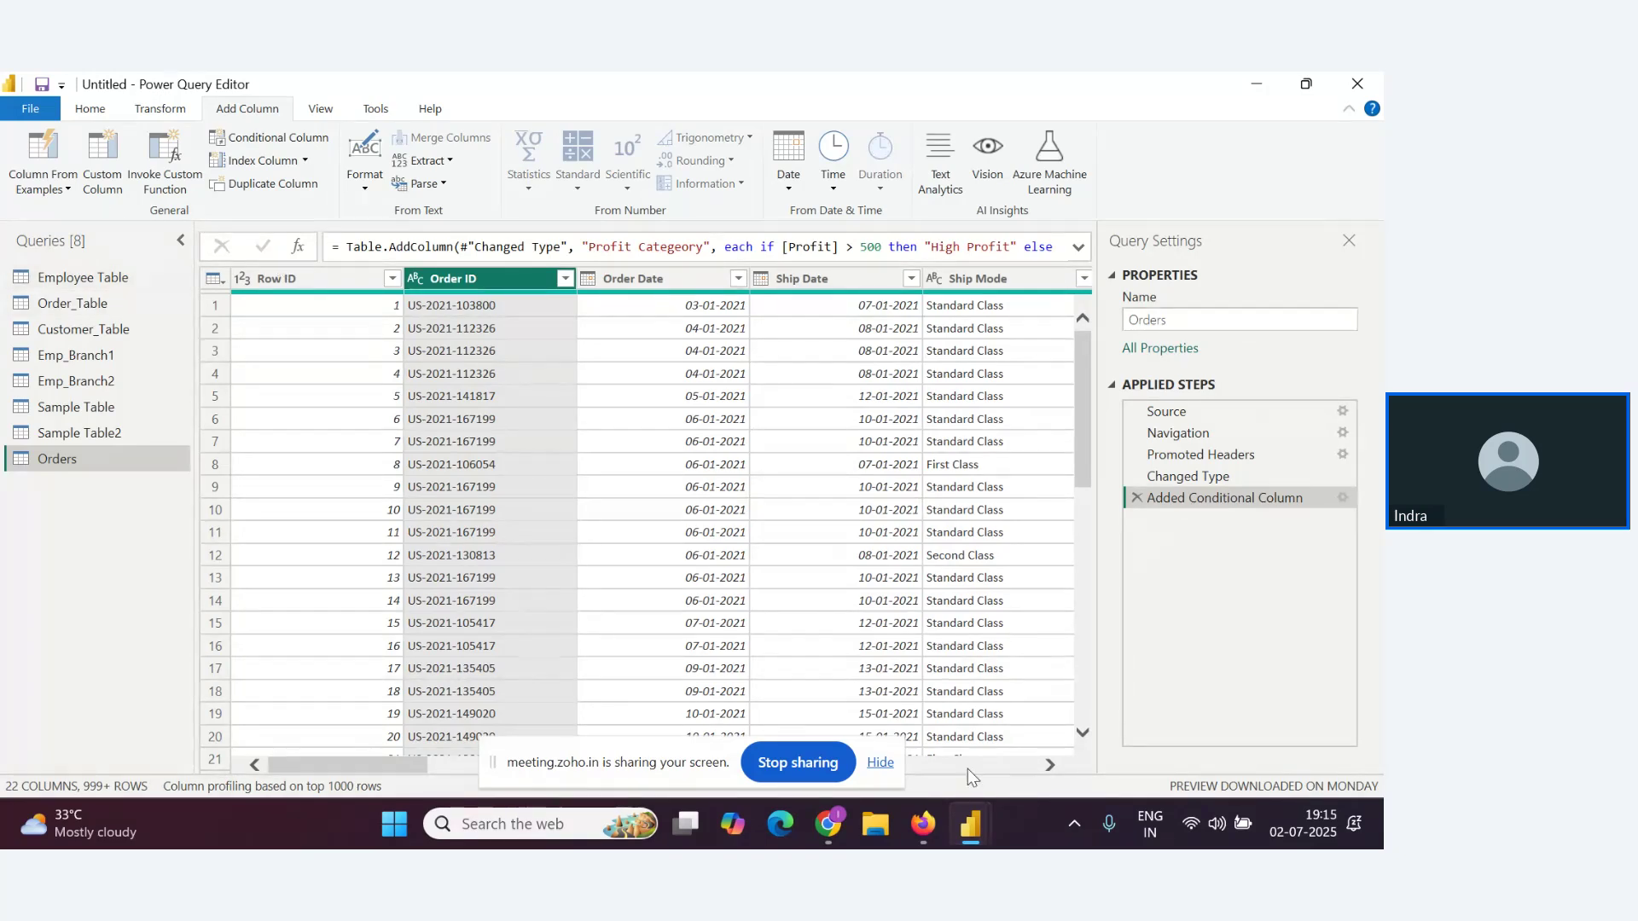
Start a custom column in the Orders query and name it Discount Category
click(988, 761)
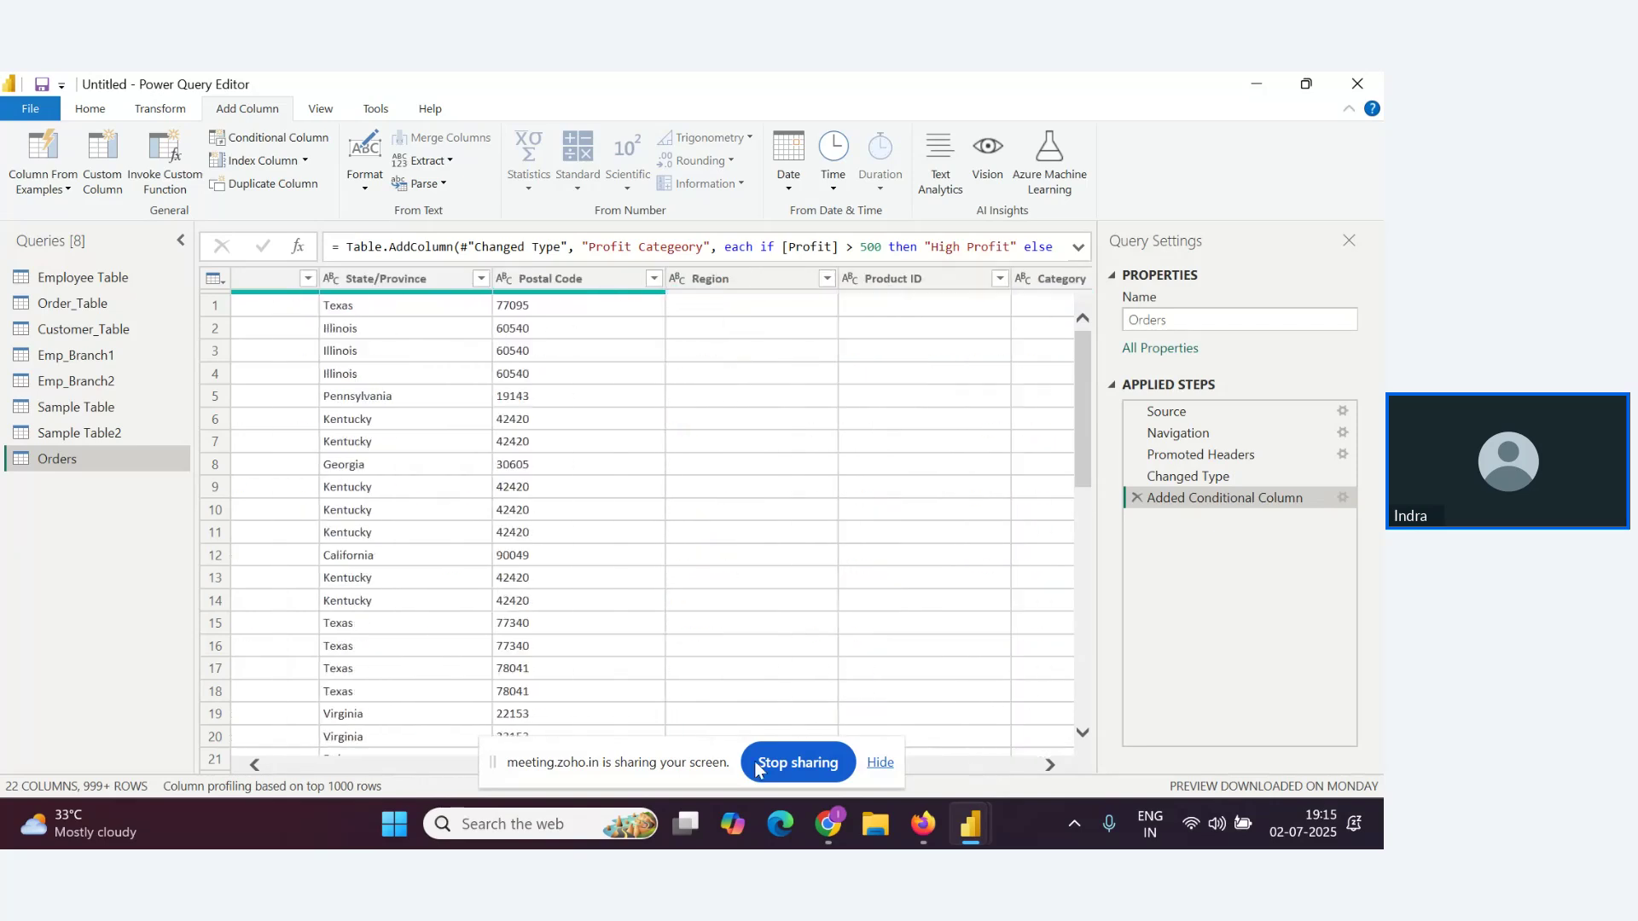
click(336, 761)
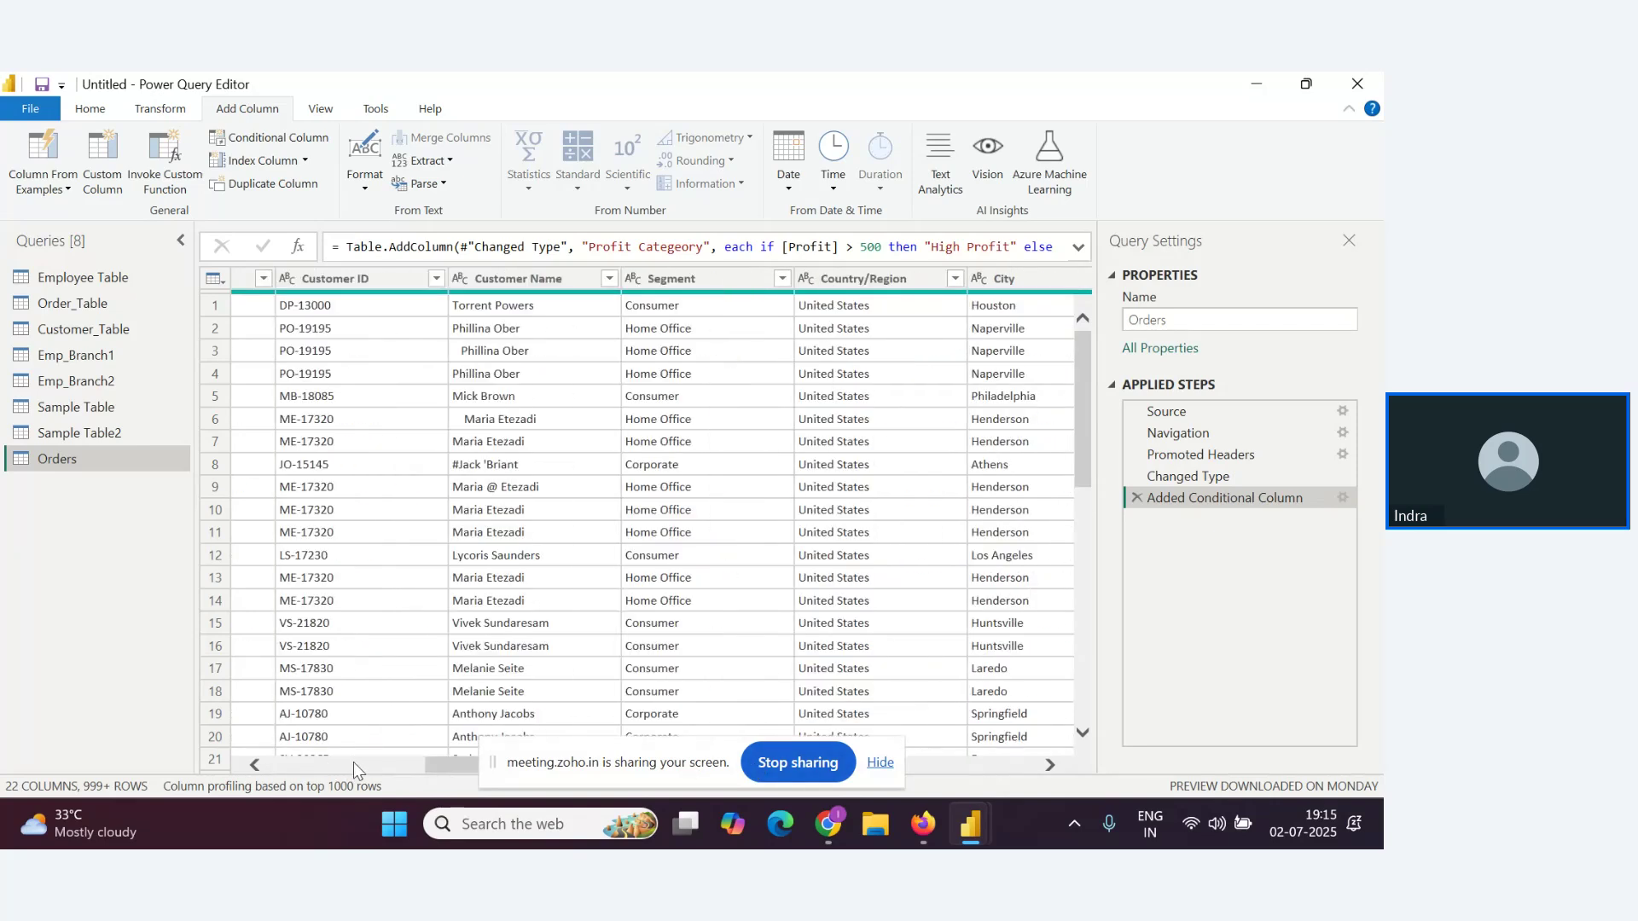
drag(432, 765, 7, 734)
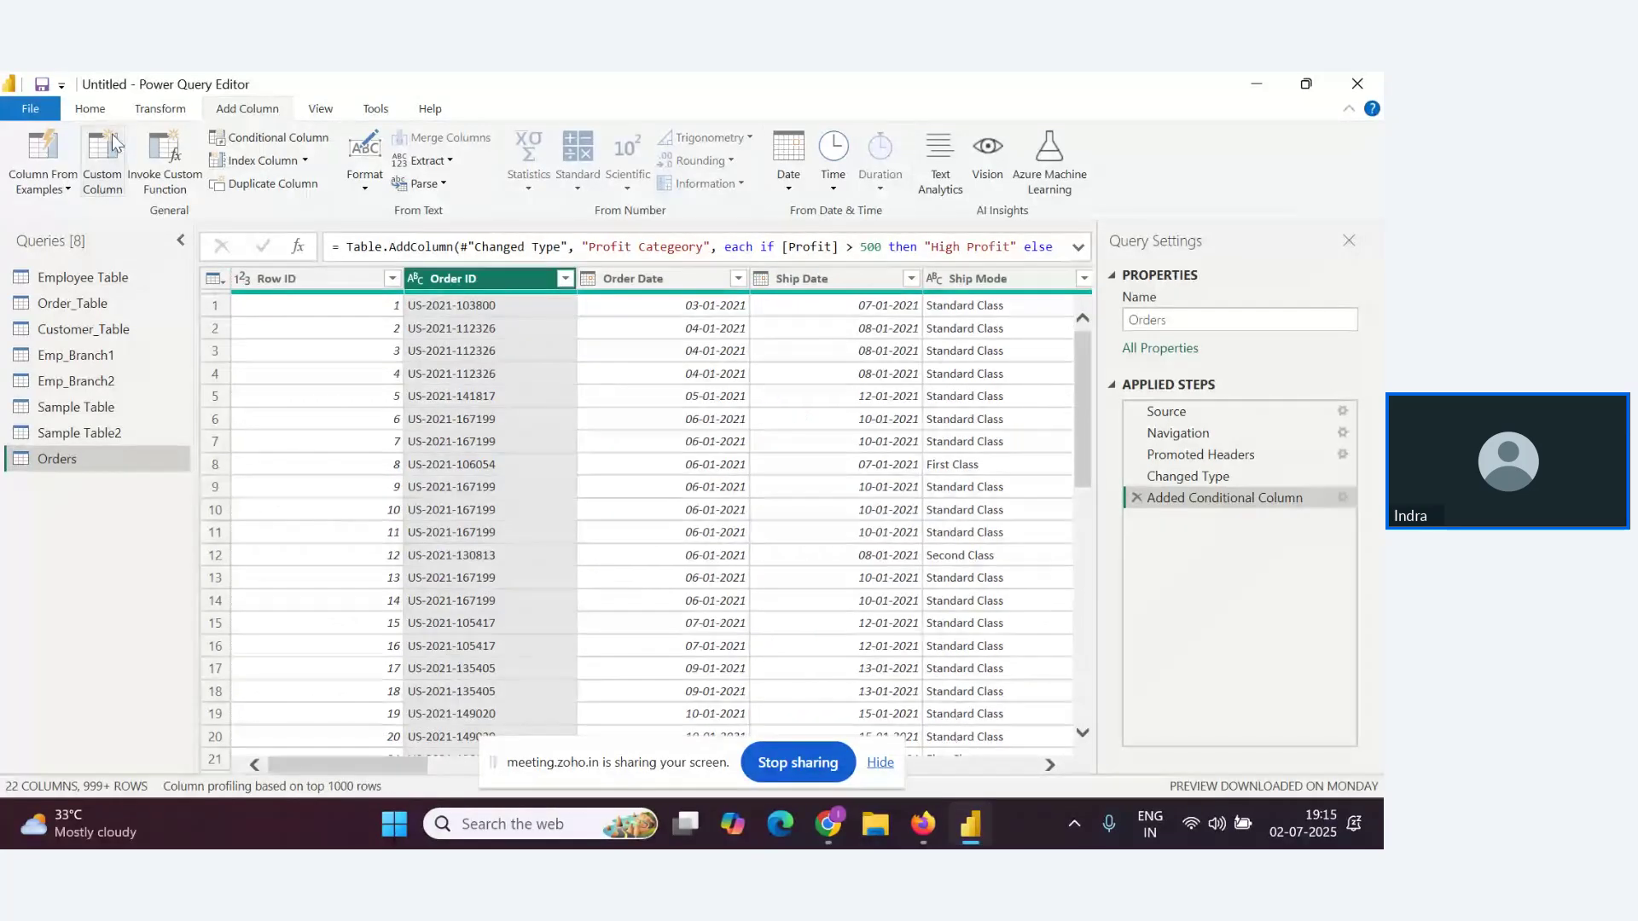
click(111, 196)
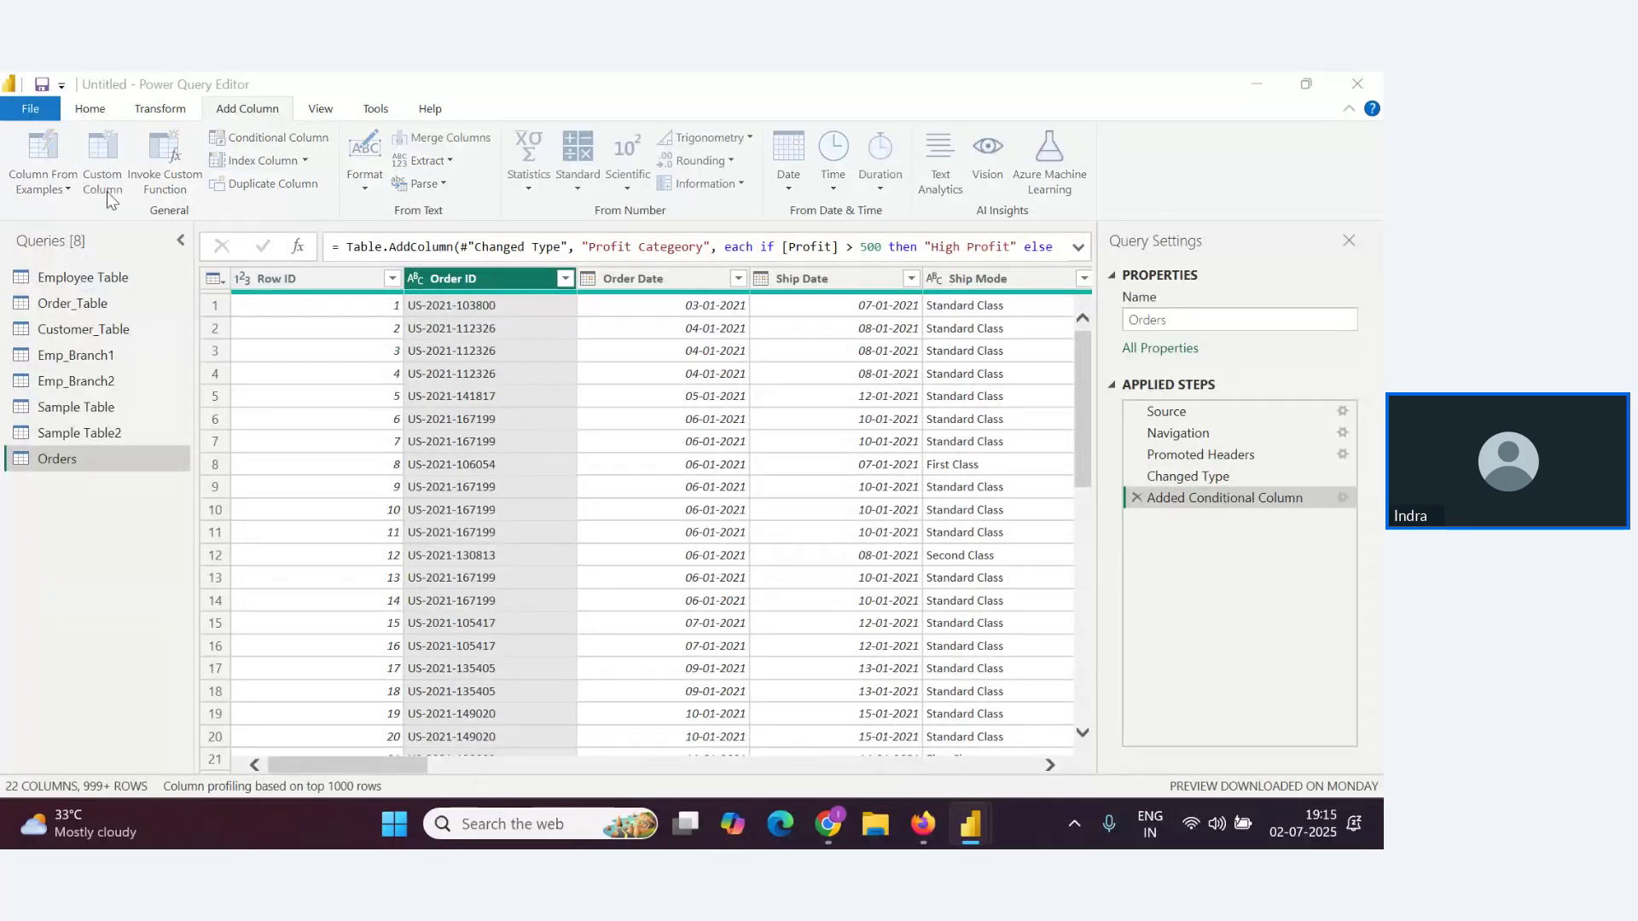
drag(424, 328, 179, 325)
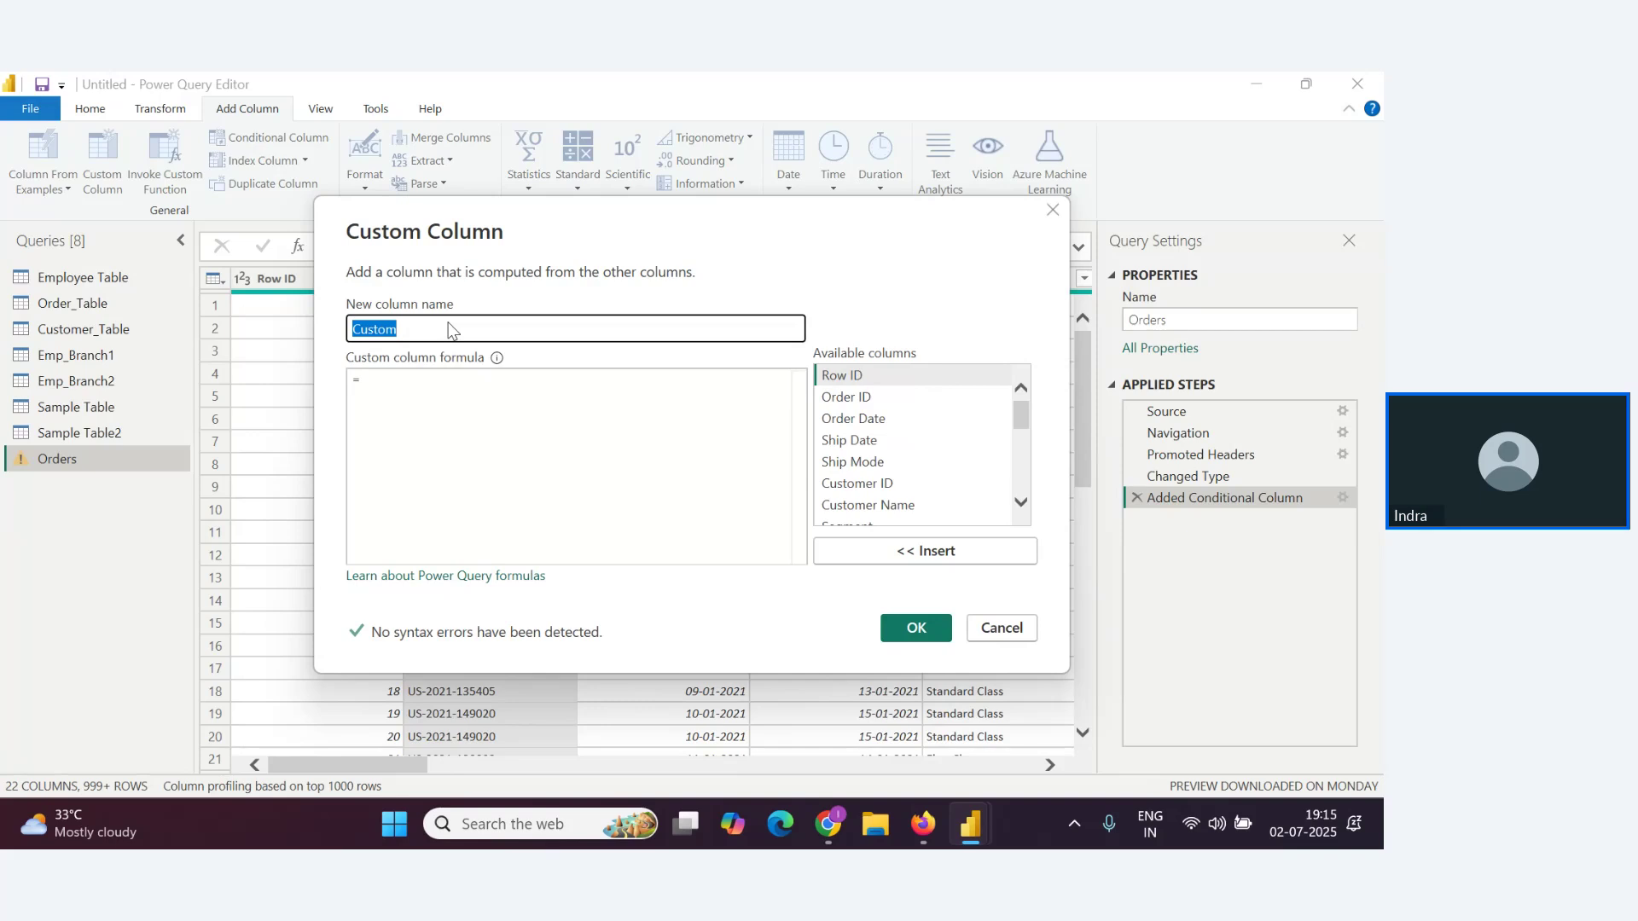
text(Discou)
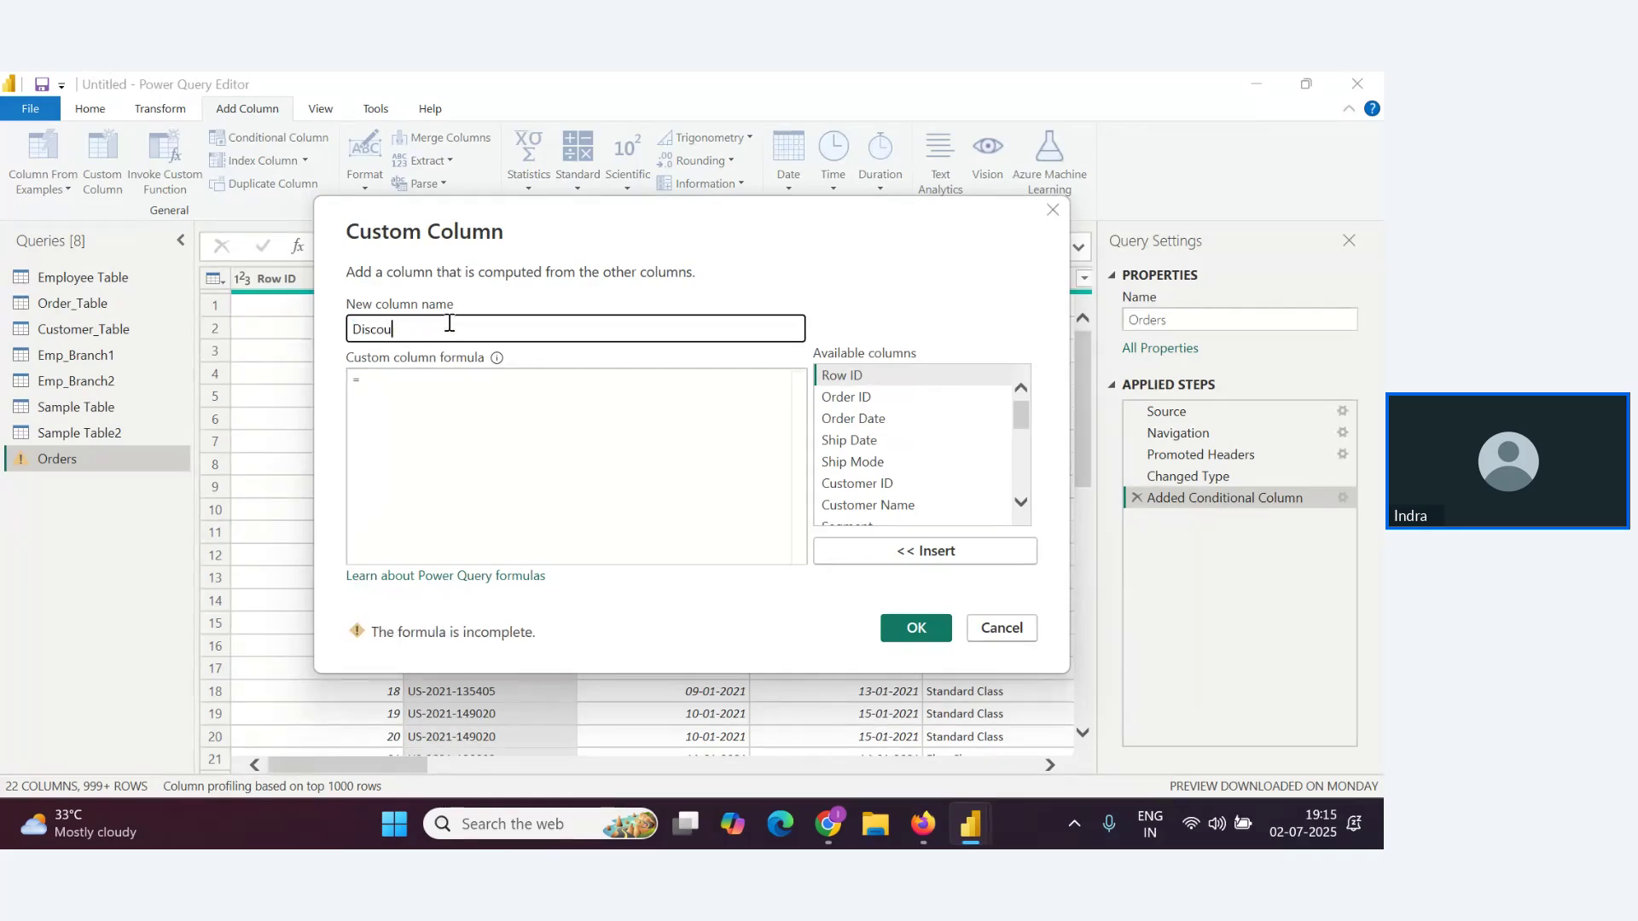
text(nt Category)
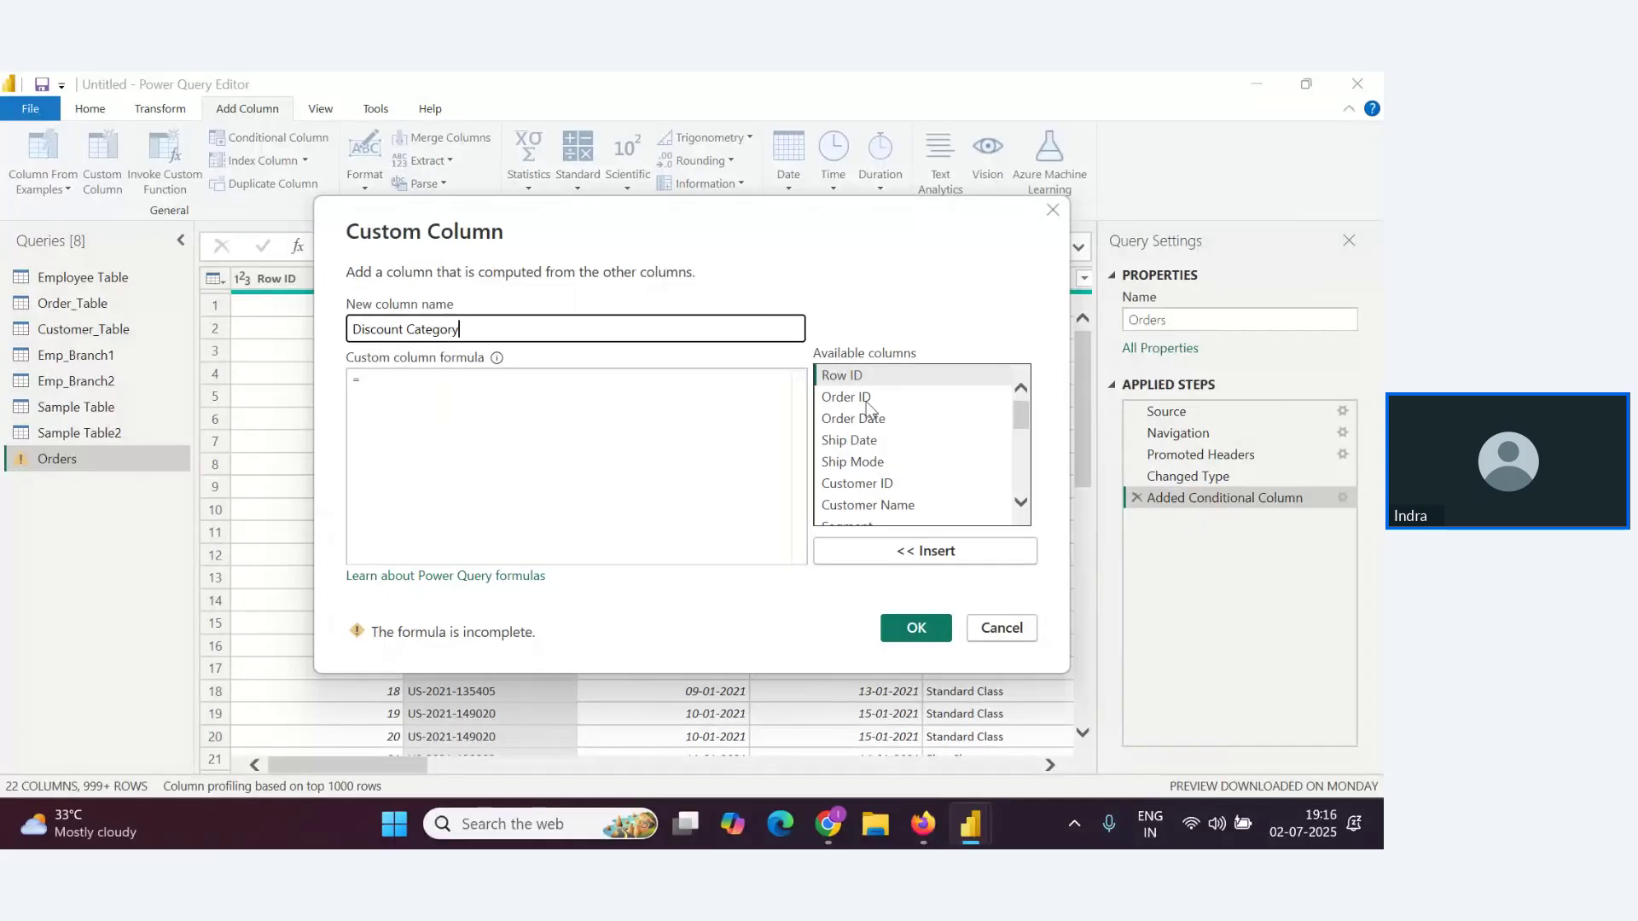
Begin the custom column formula with the condition if [Discount]>=0.3 then
scroll(960, 437, down, 1)
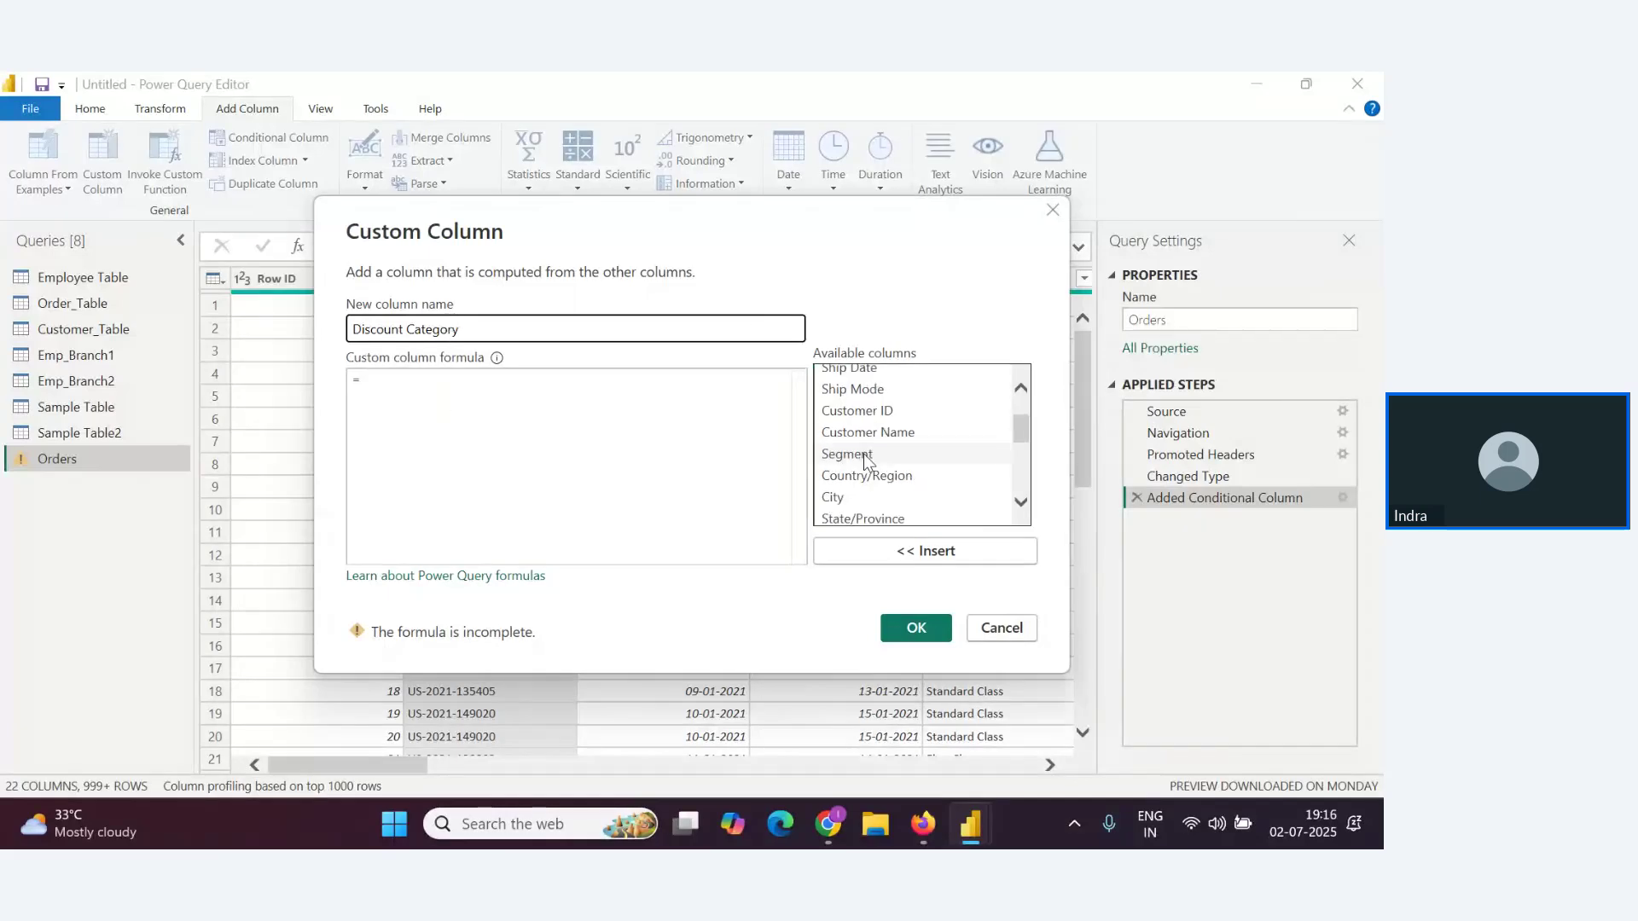
click(432, 388)
text(if disc)
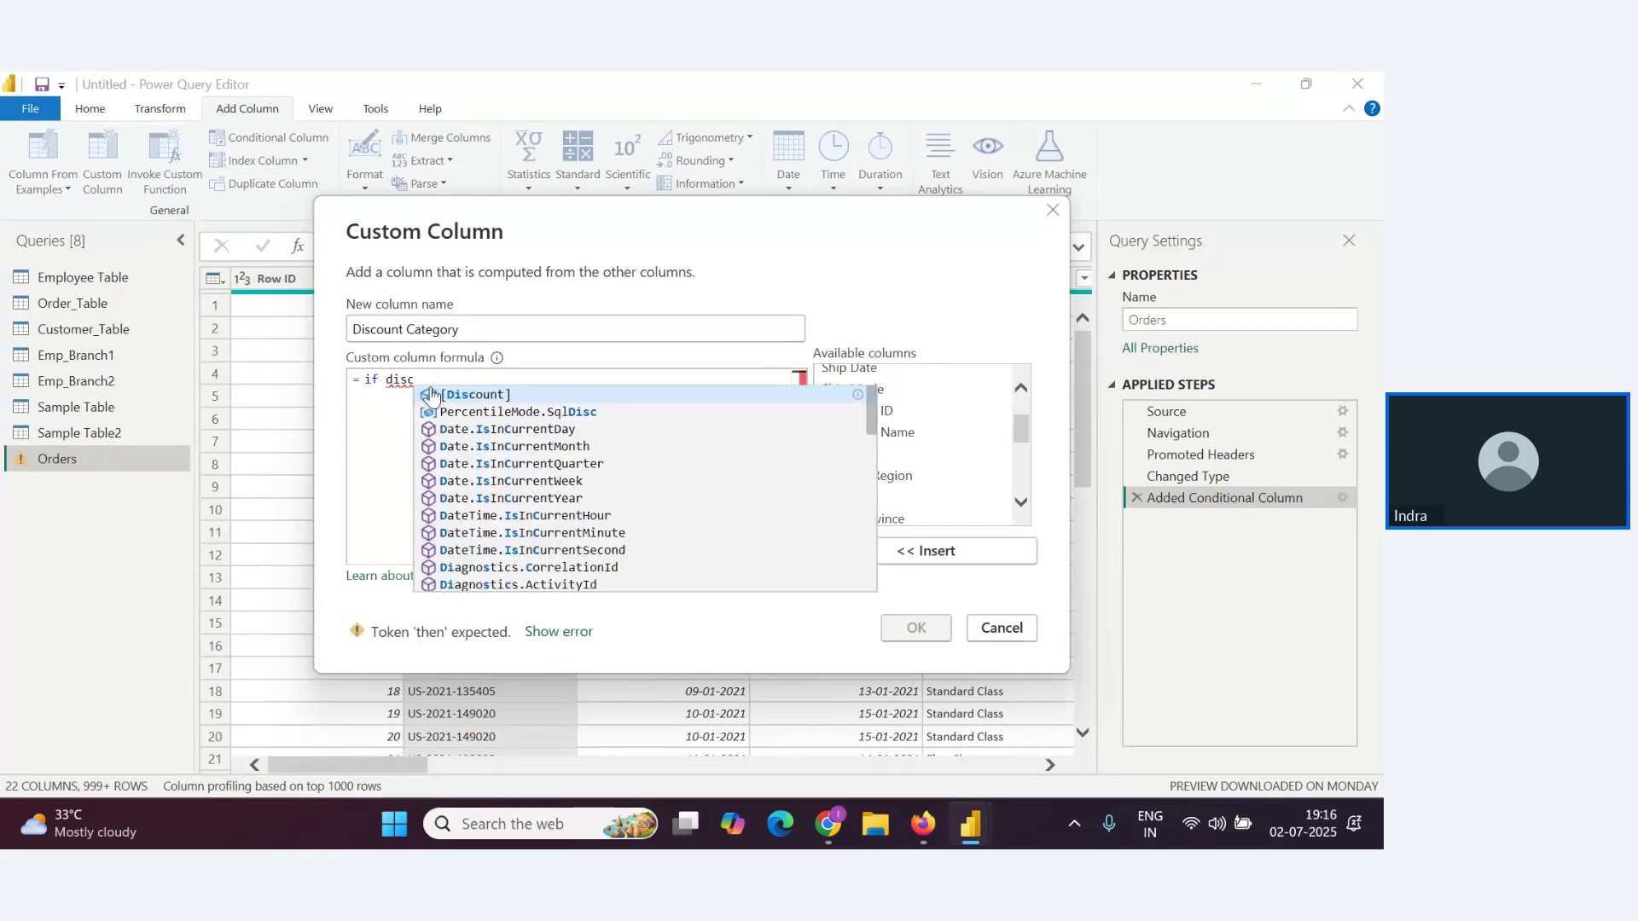
click(432, 395)
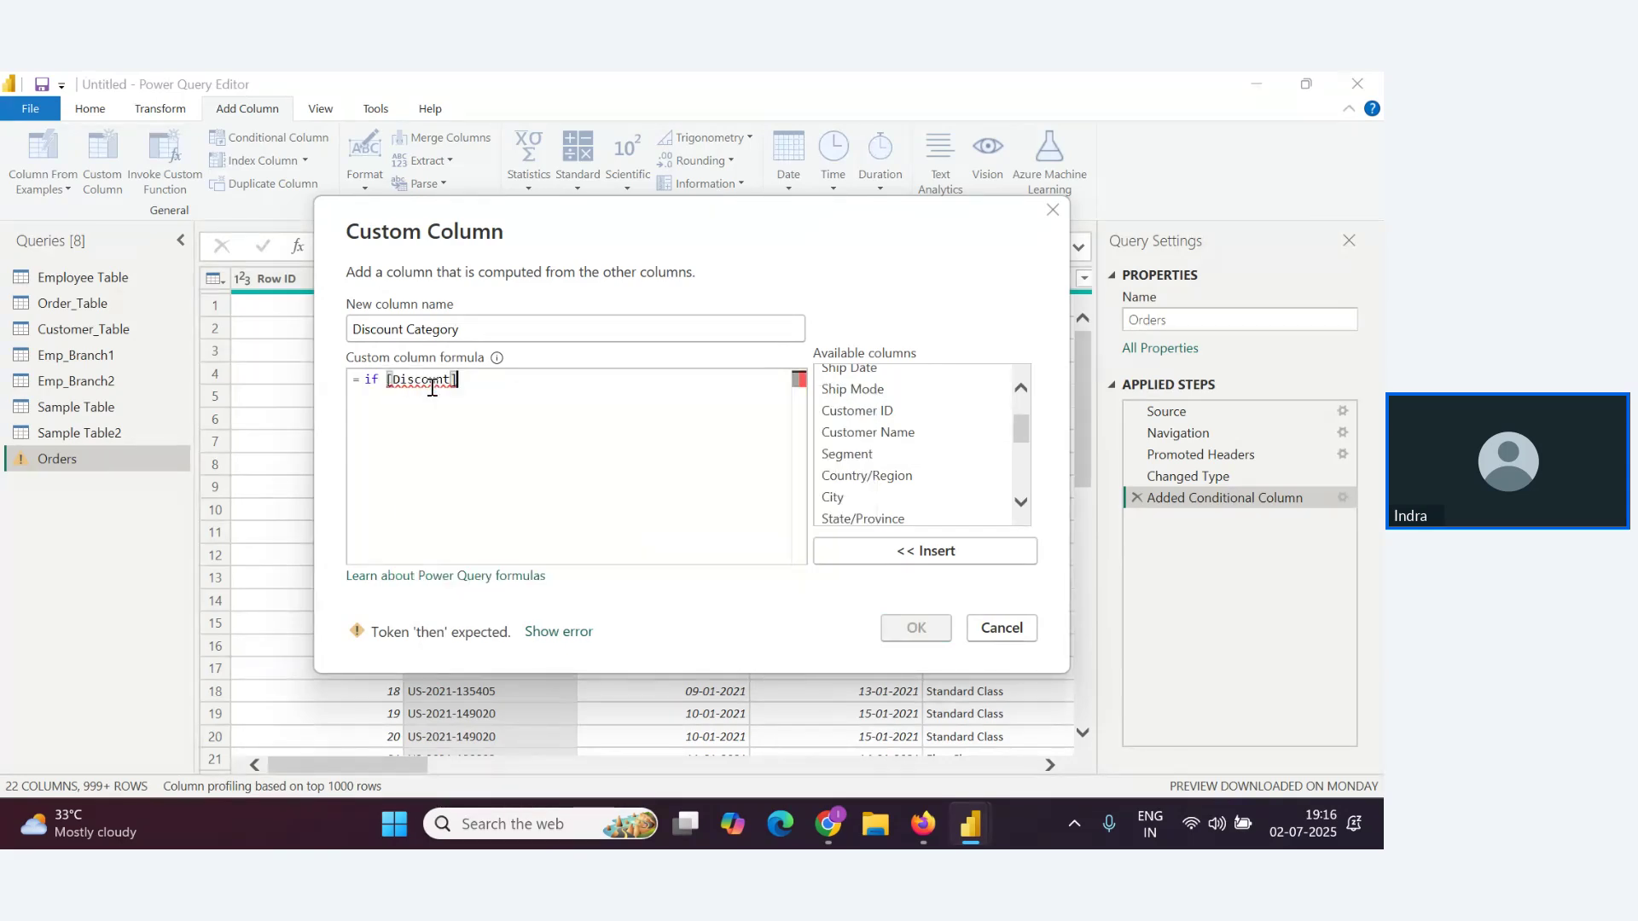
text(>)
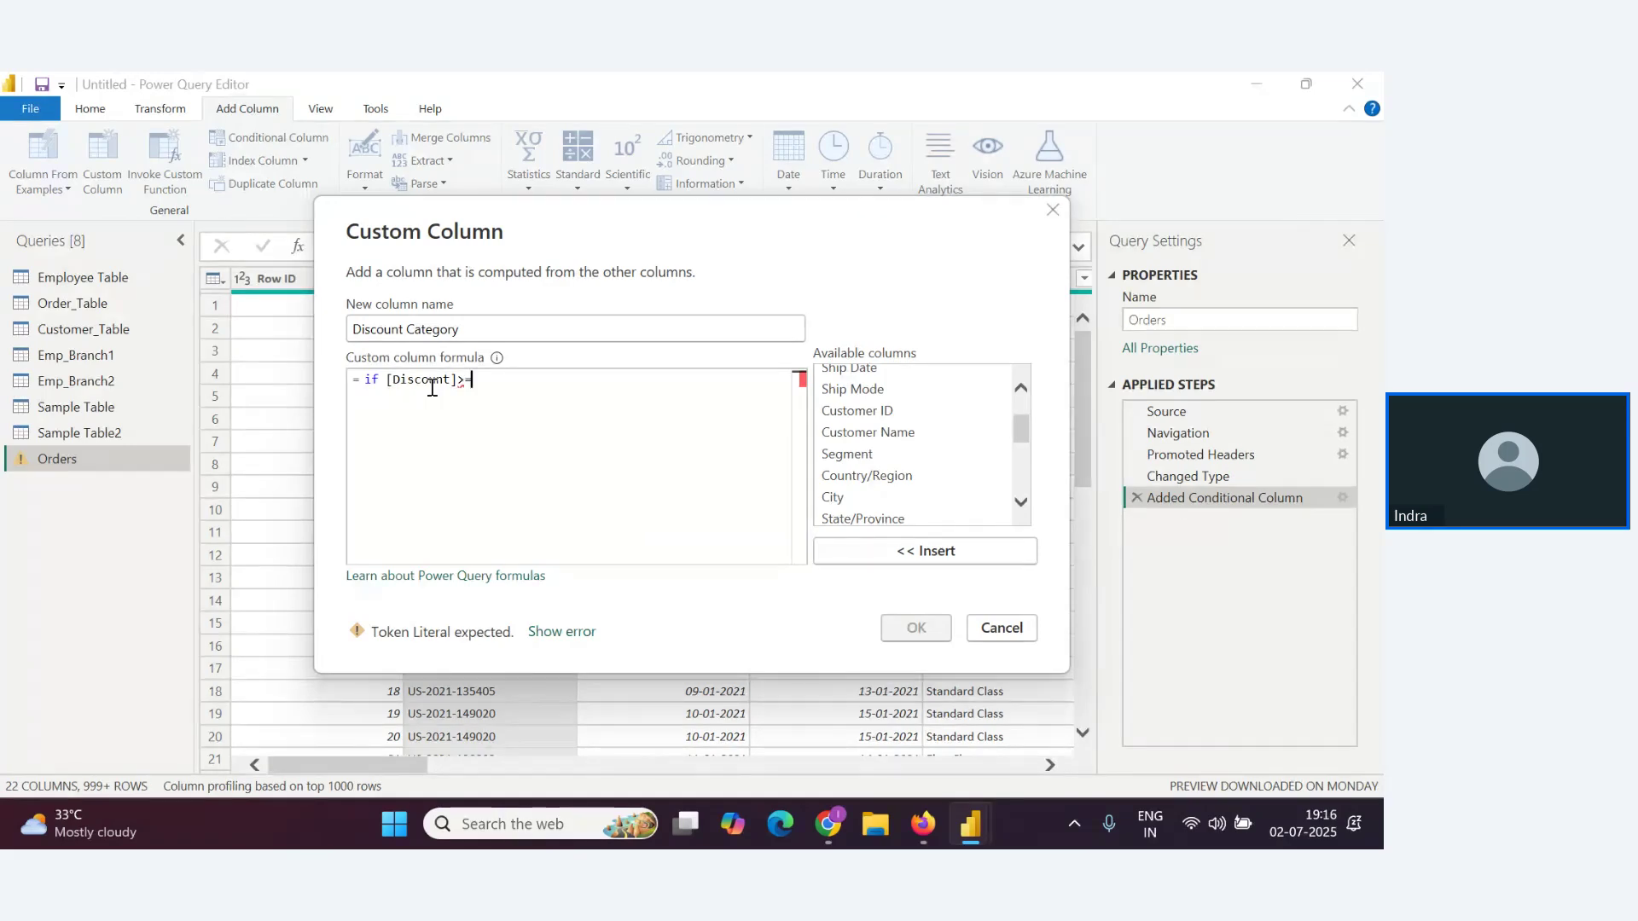
text(=0.3)
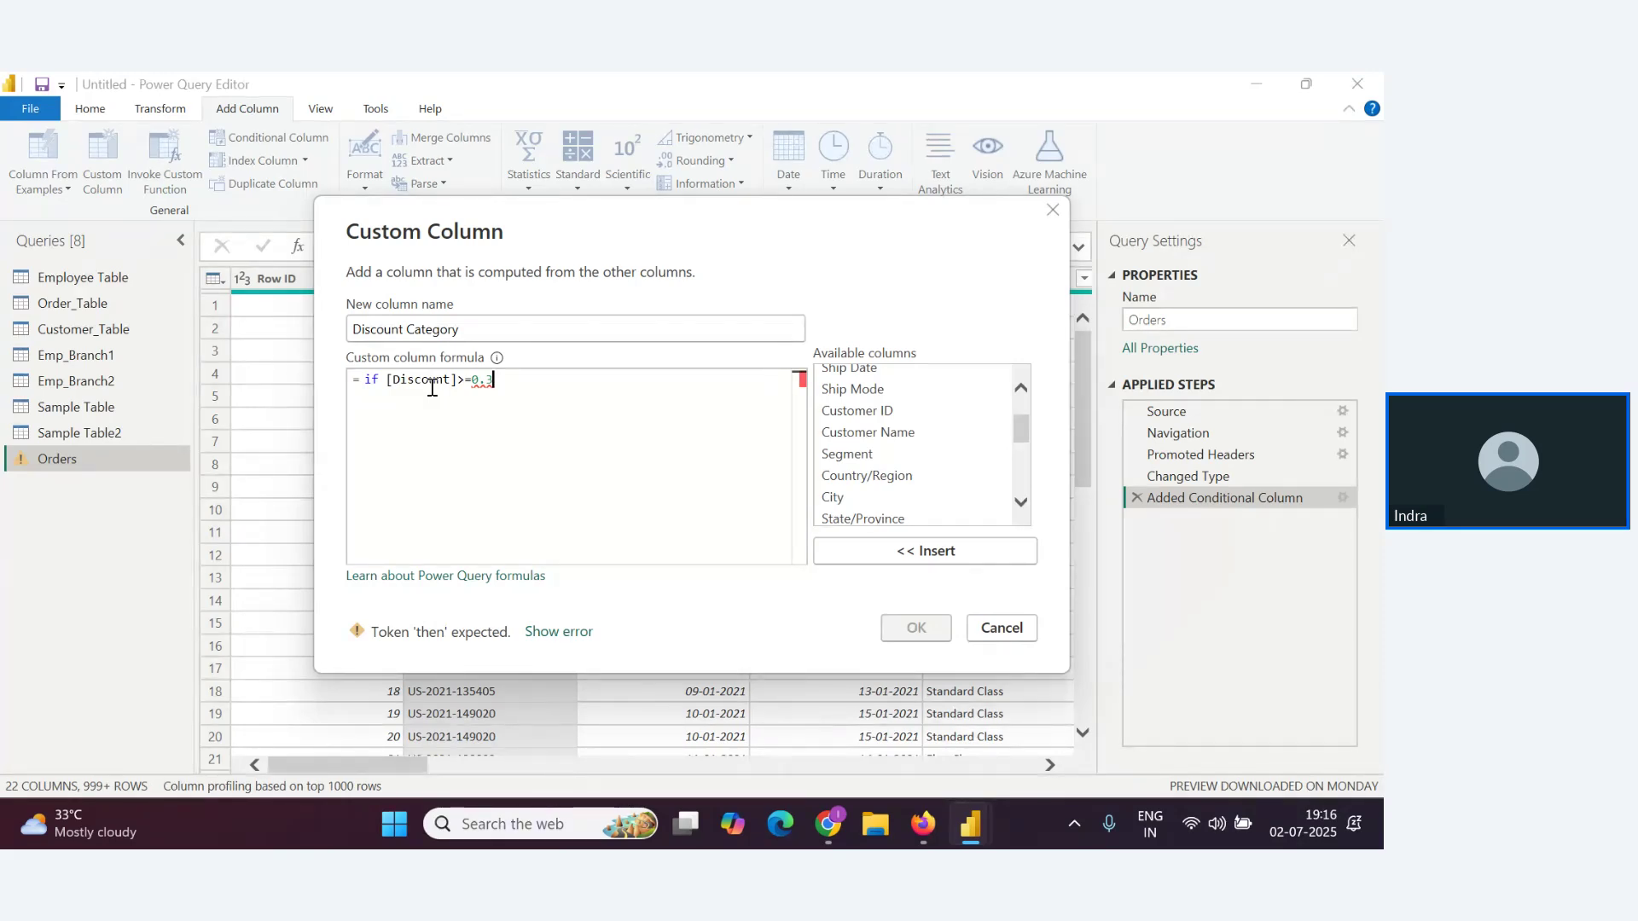
text( then )
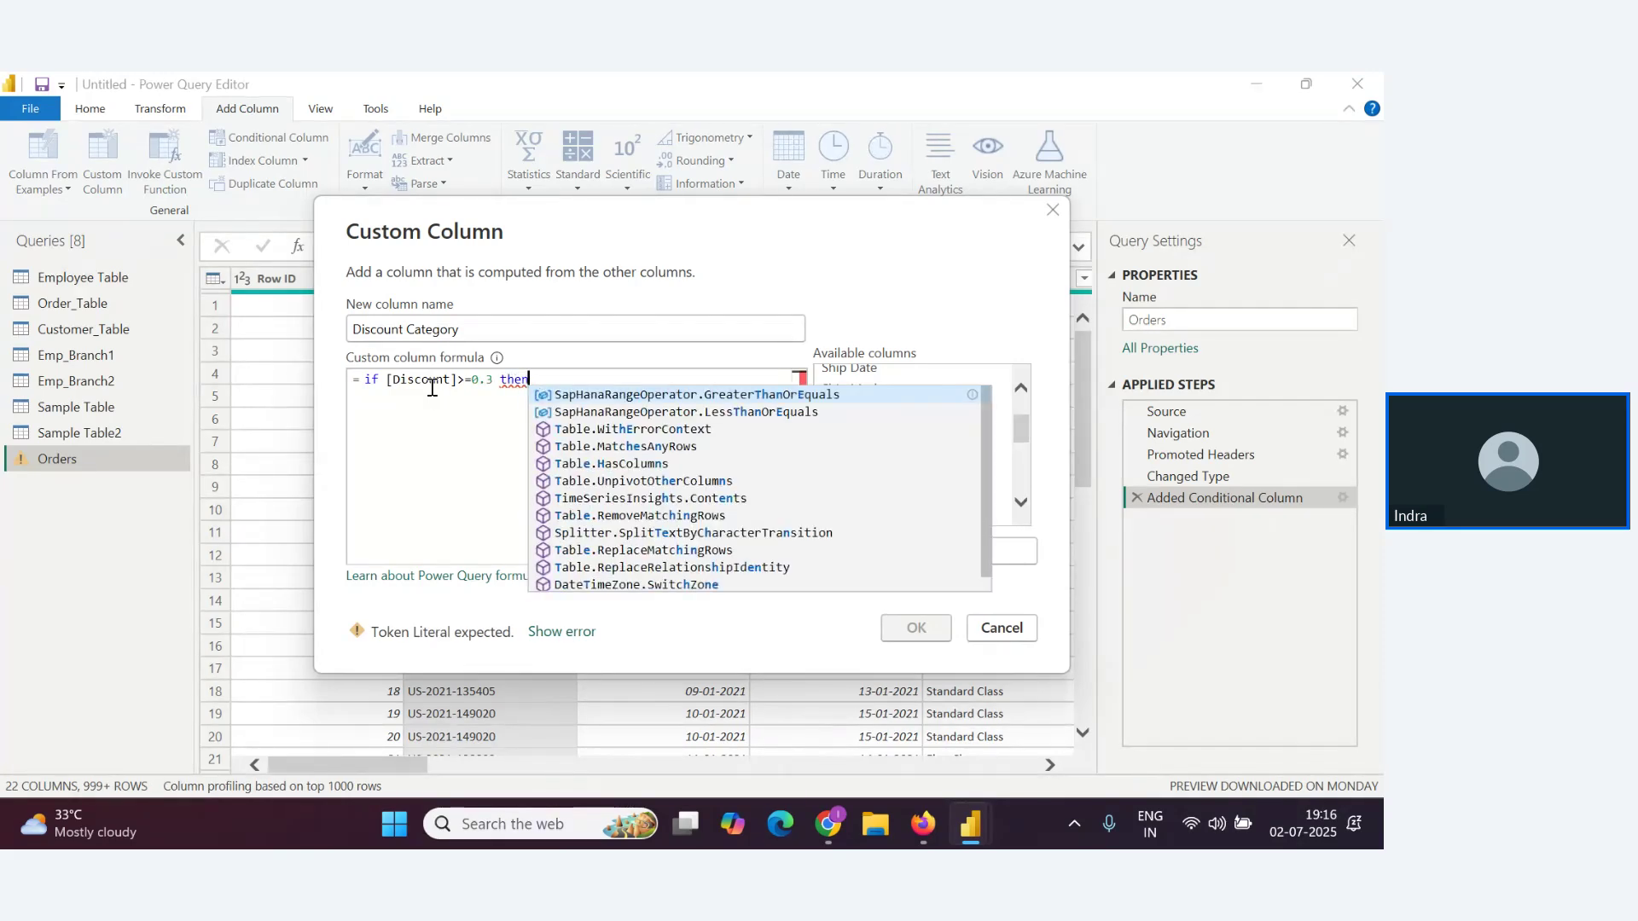
Complete the formula with "High" else "Low" as the results and add the custom column to the query
text(Hi)
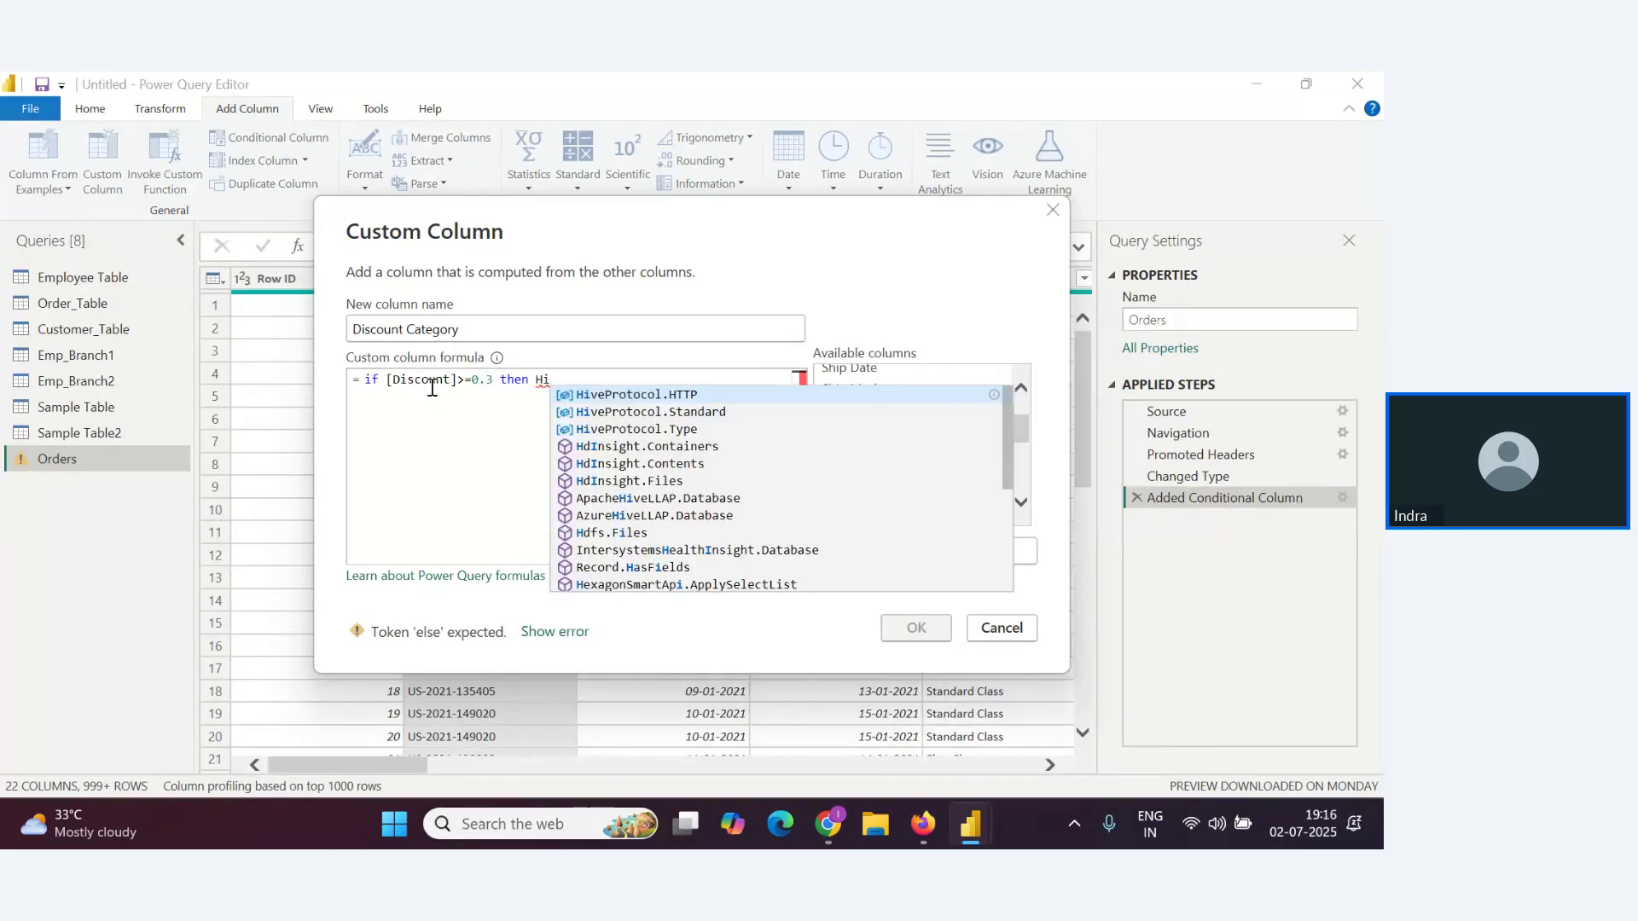
key(BackSpace)
key(BackSpace)
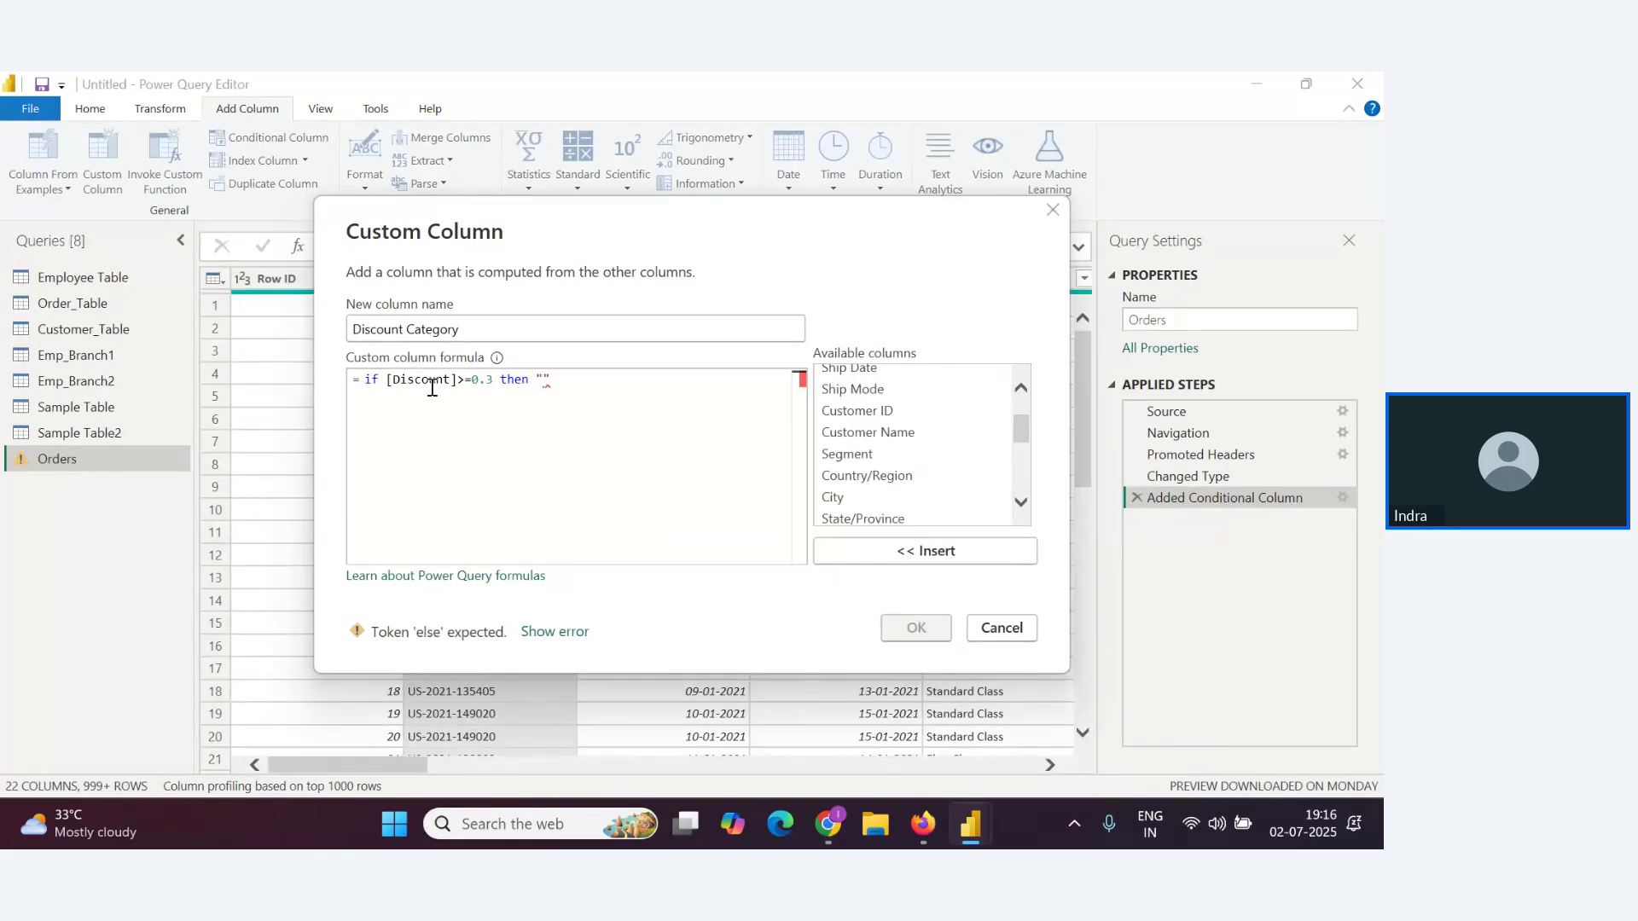
text("High" else)
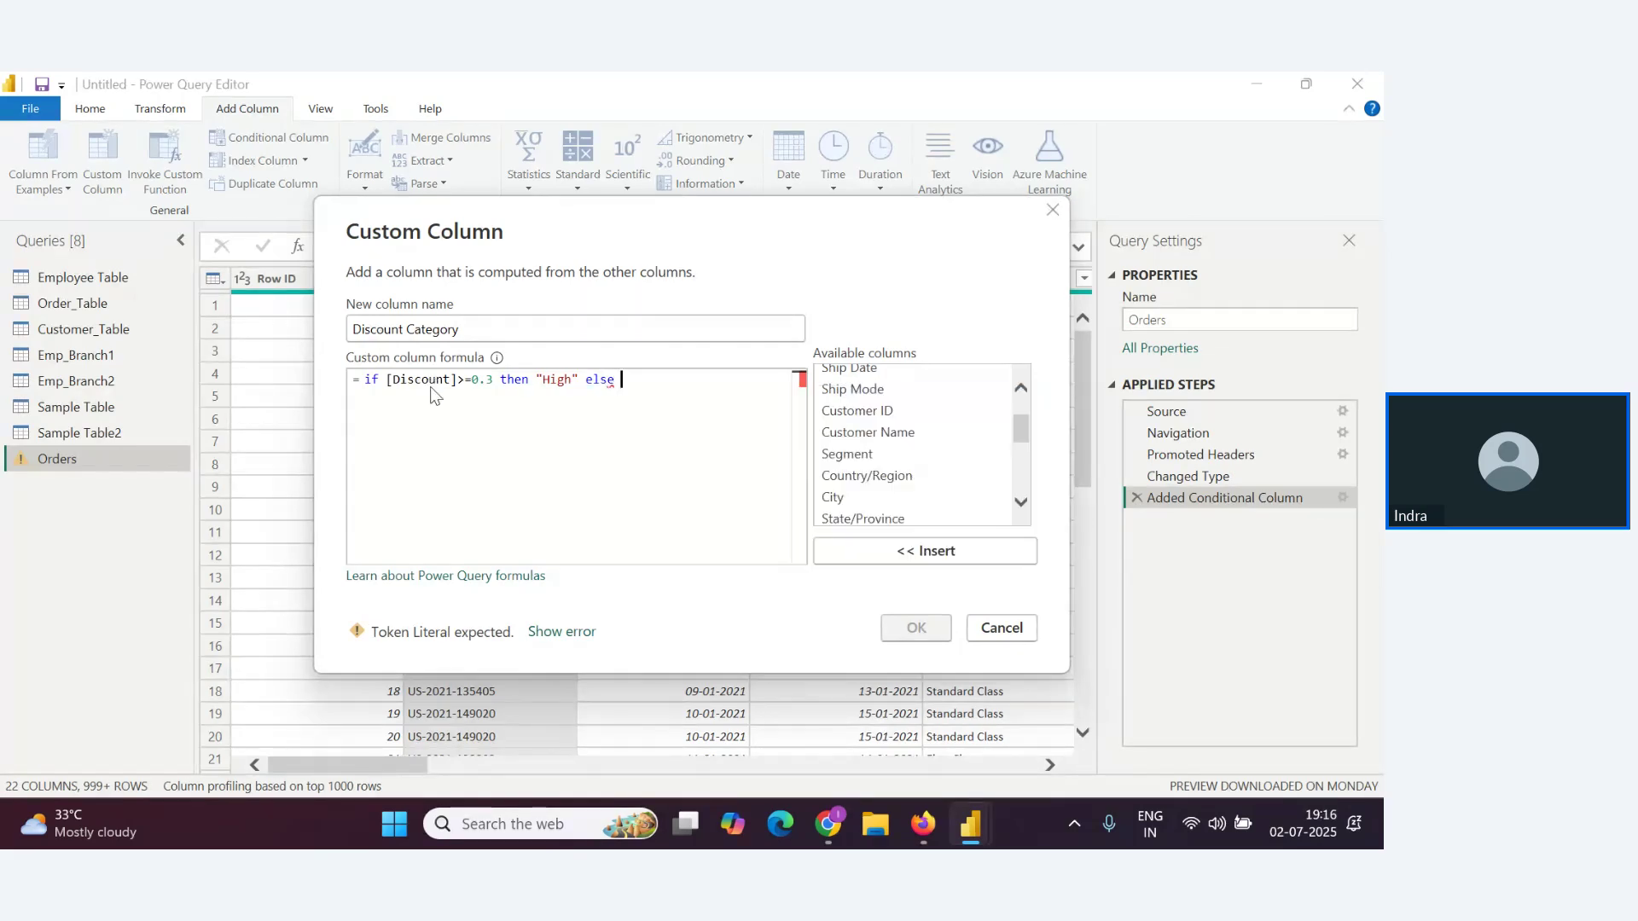
text( Low)
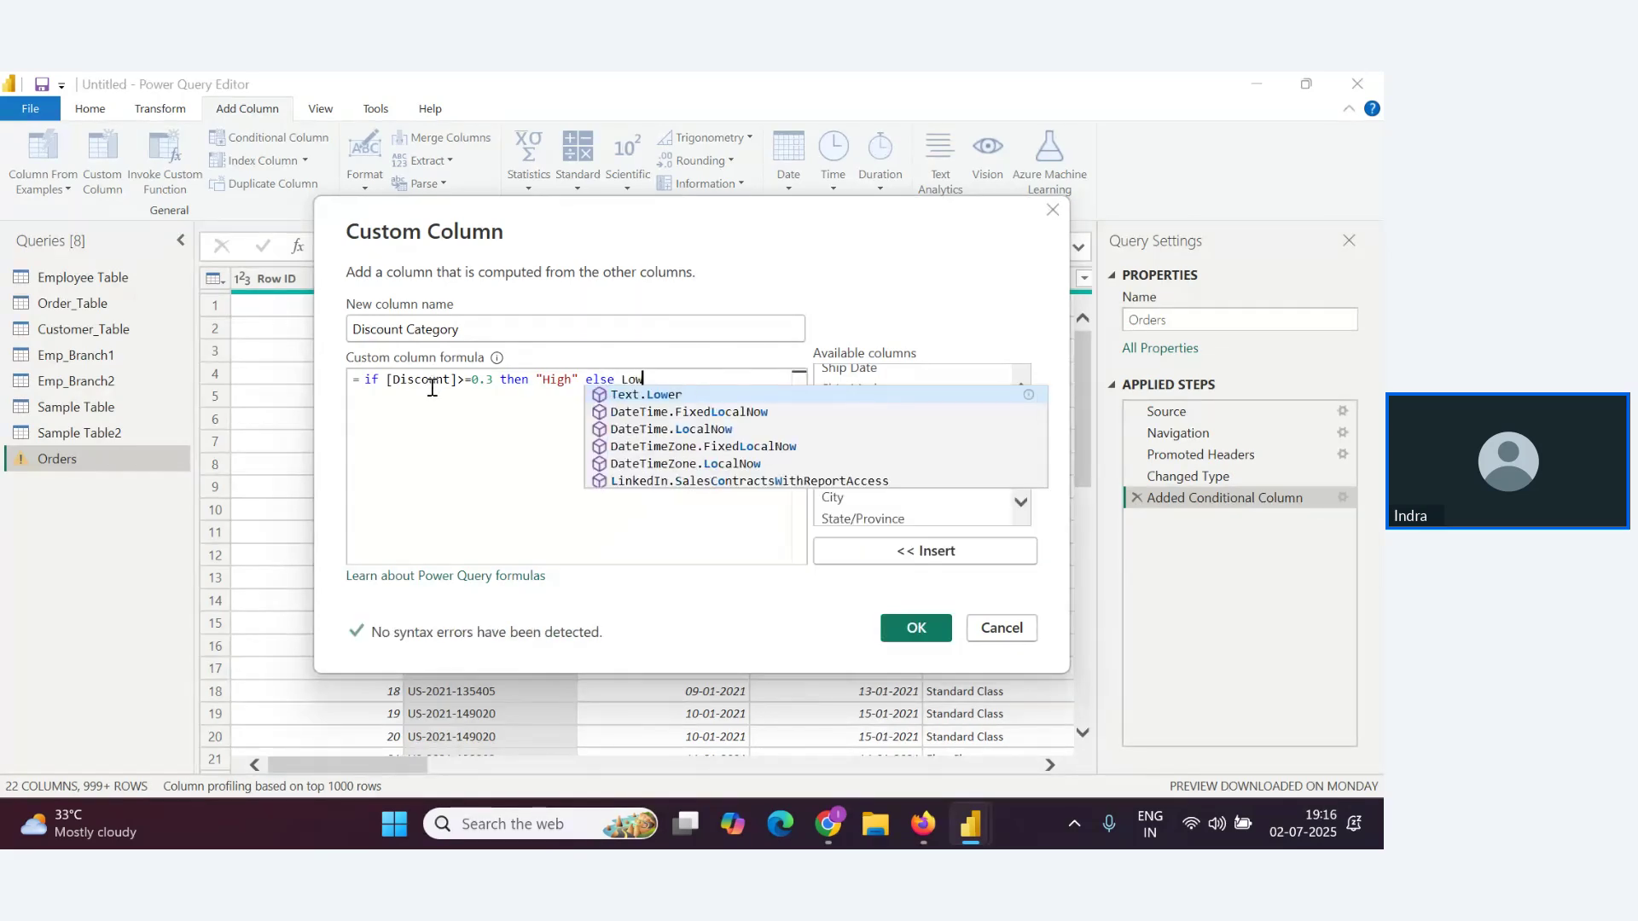
text(")
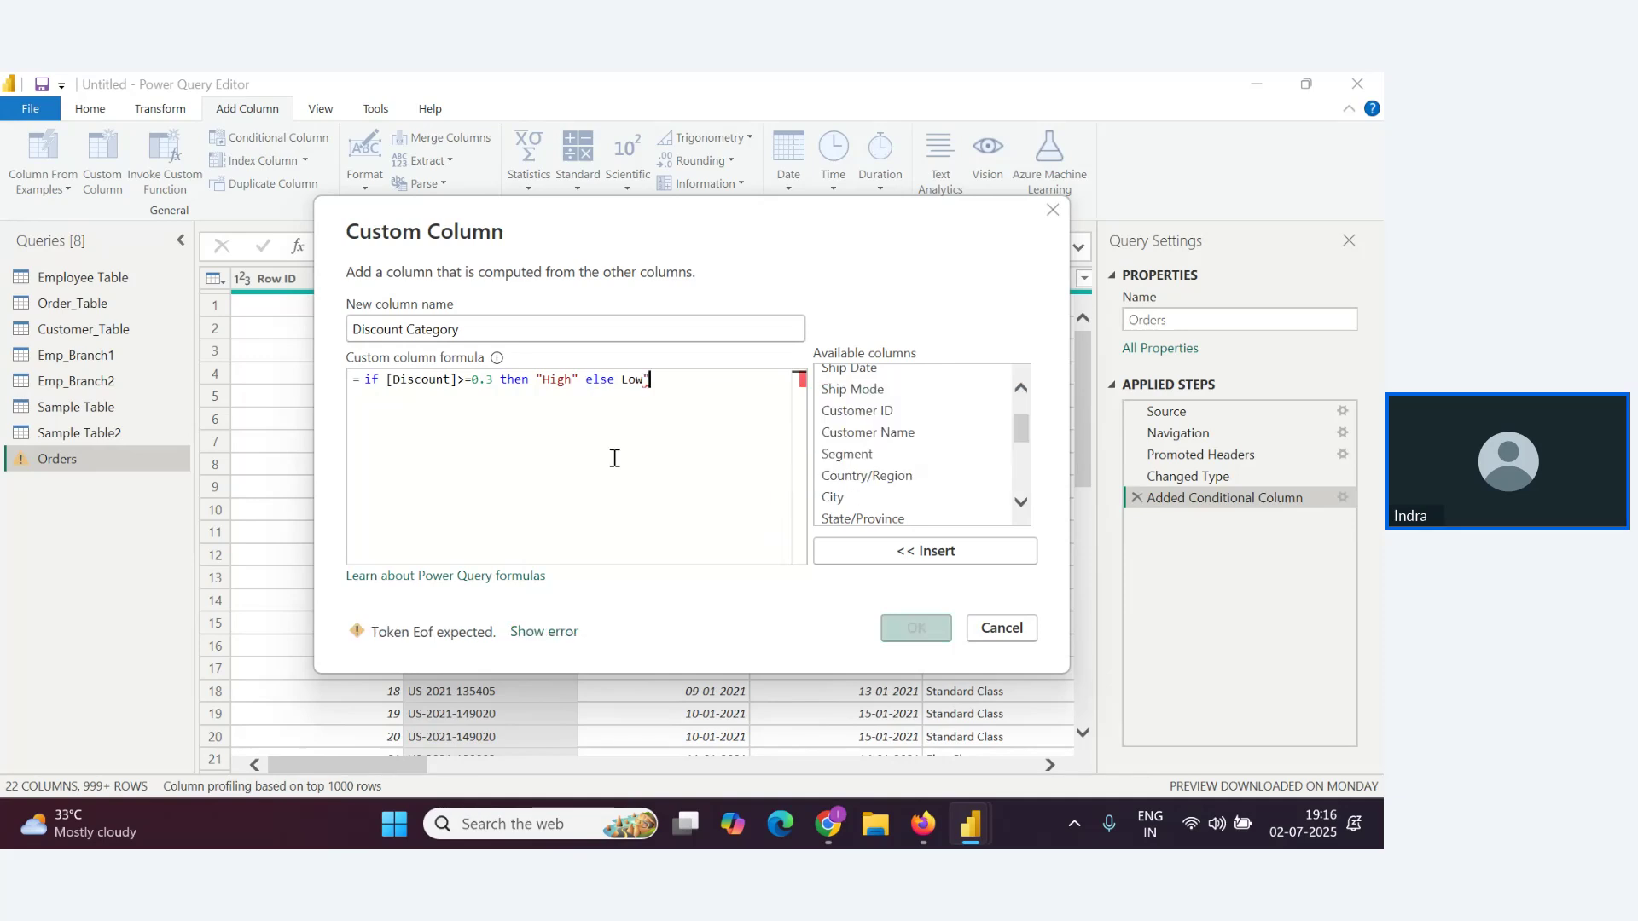
key(Left)
key(Left)
key(Left)
key(Left)
text(")
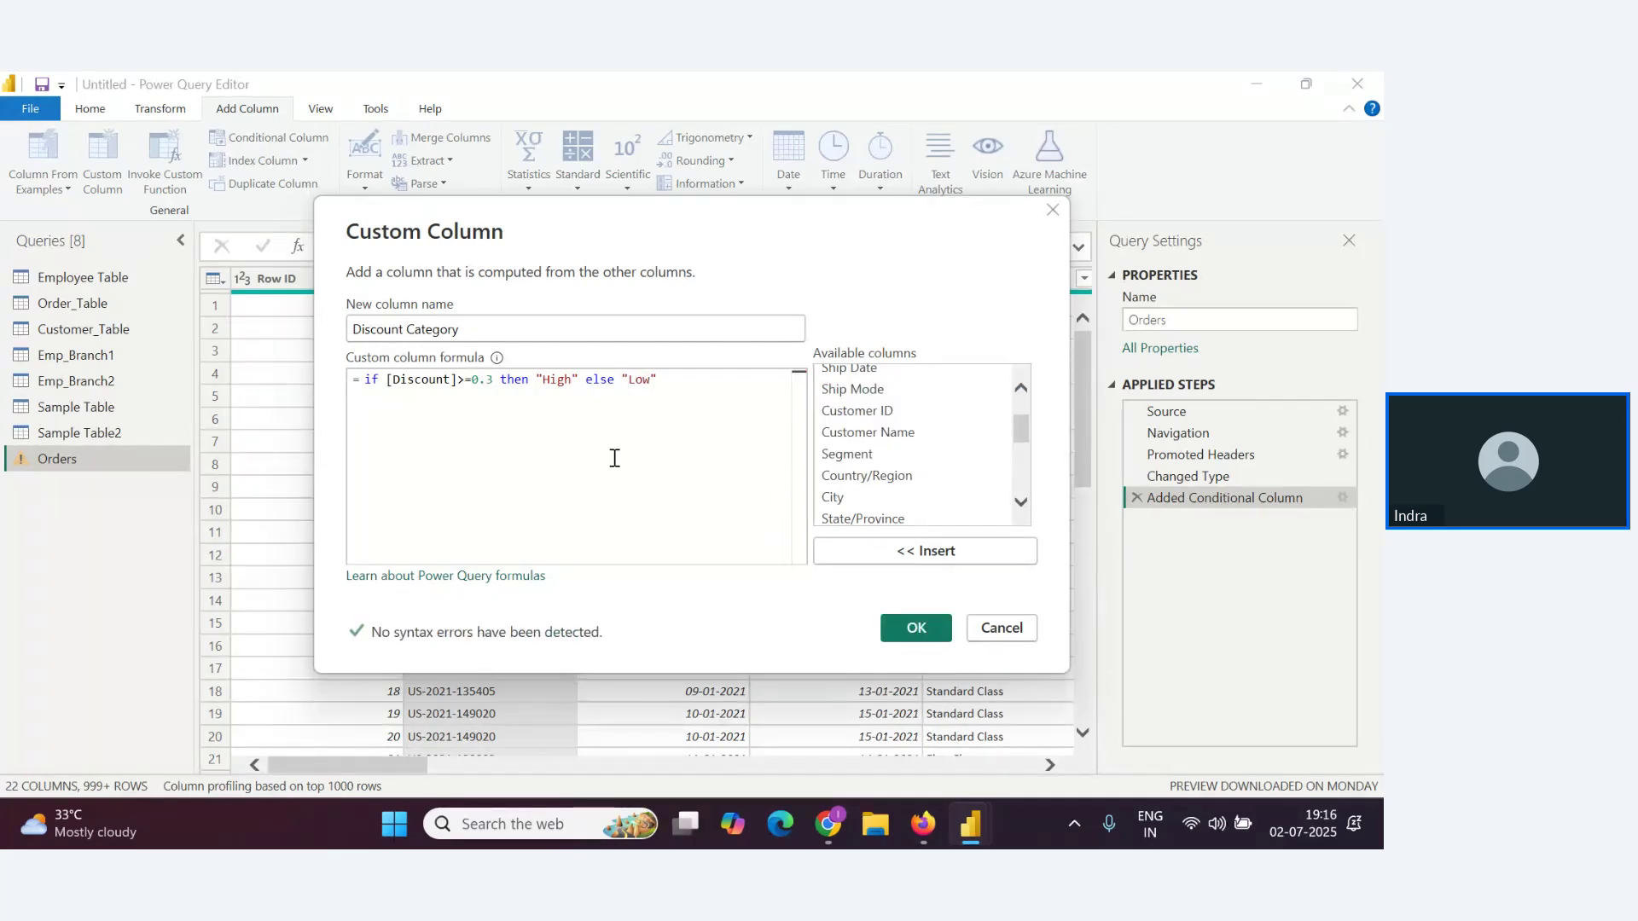
click(916, 628)
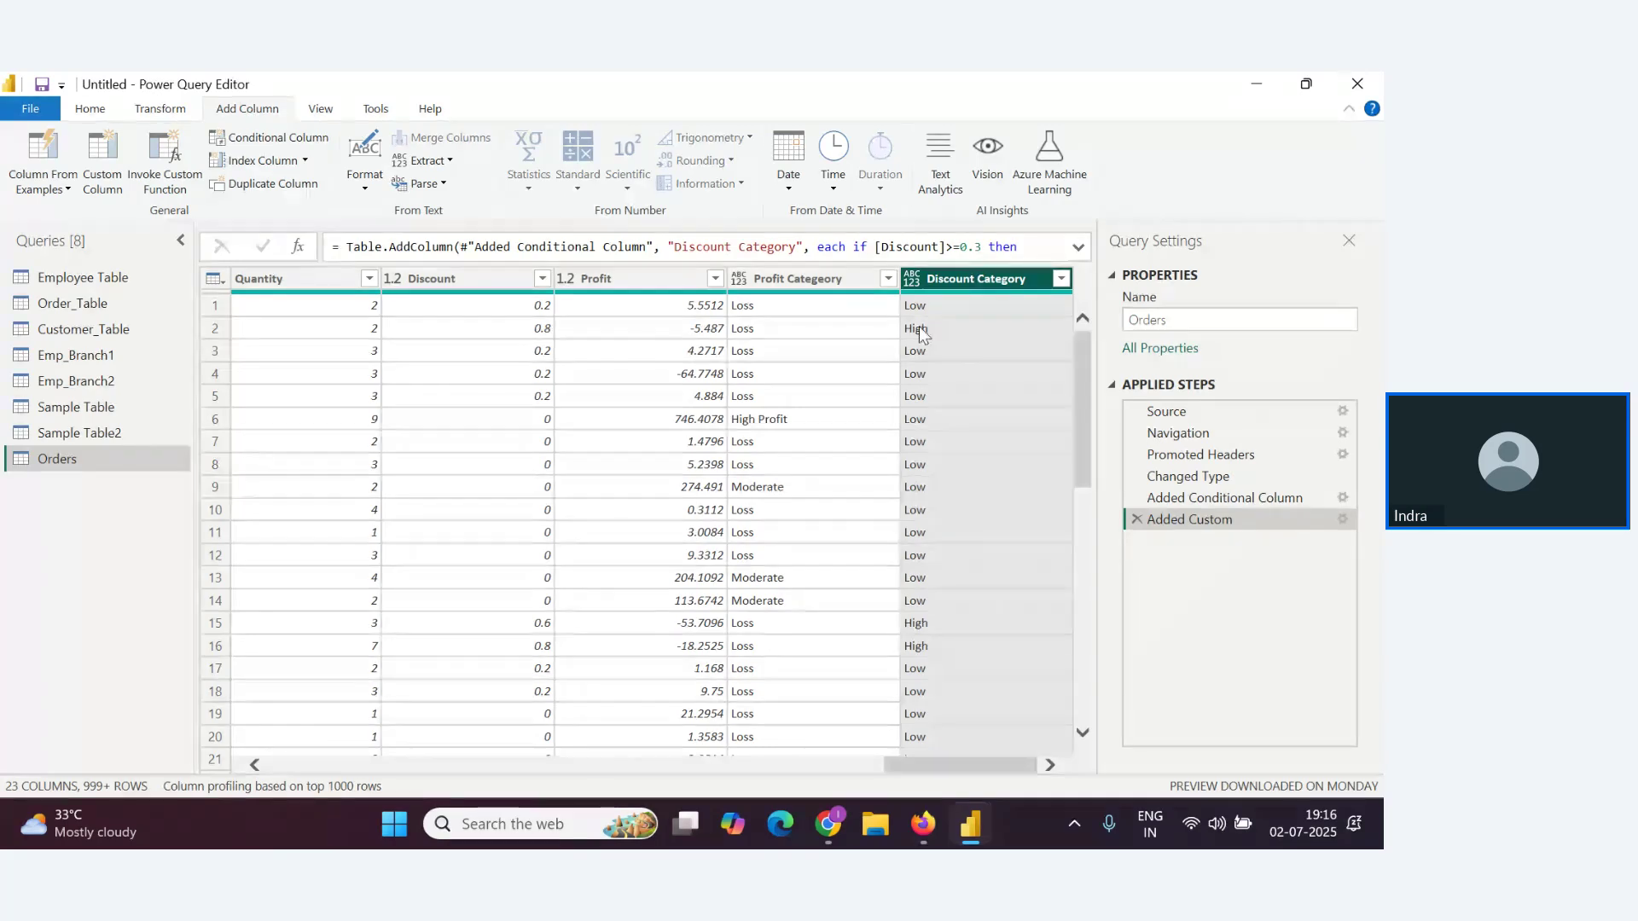
Switch to the Zoho webinar to read the Q&A messages, and go back to Power Query Editor
key(alt+Tab)
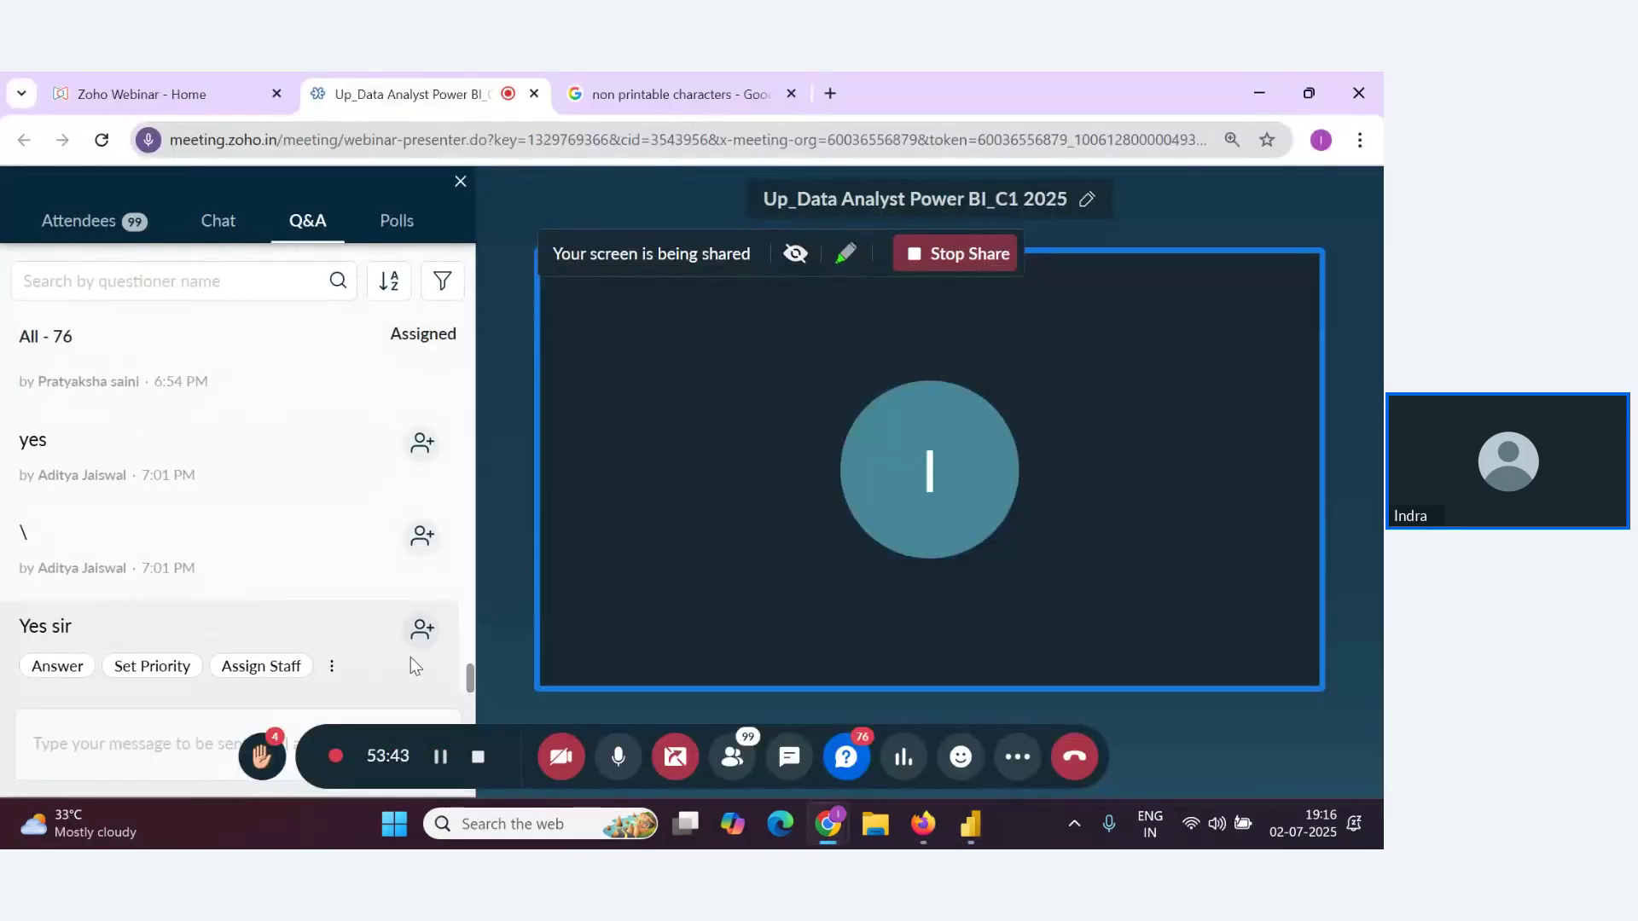
key(alt+Tab)
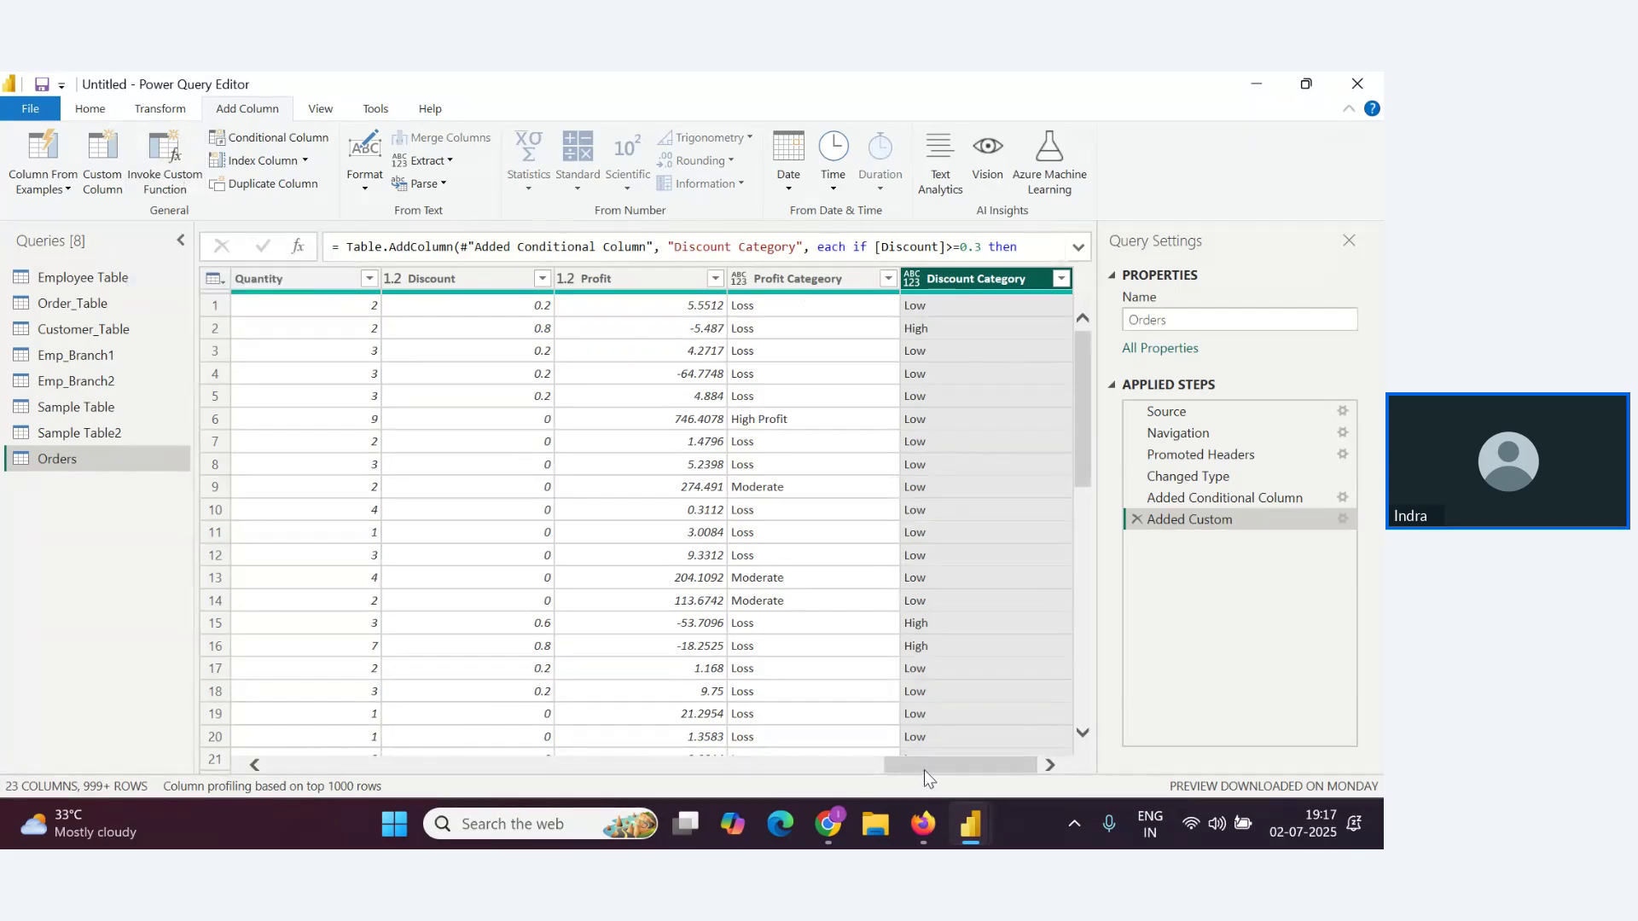
Add a column to the Orders query that extracts the Year from Order Date
drag(924, 766, 307, 765)
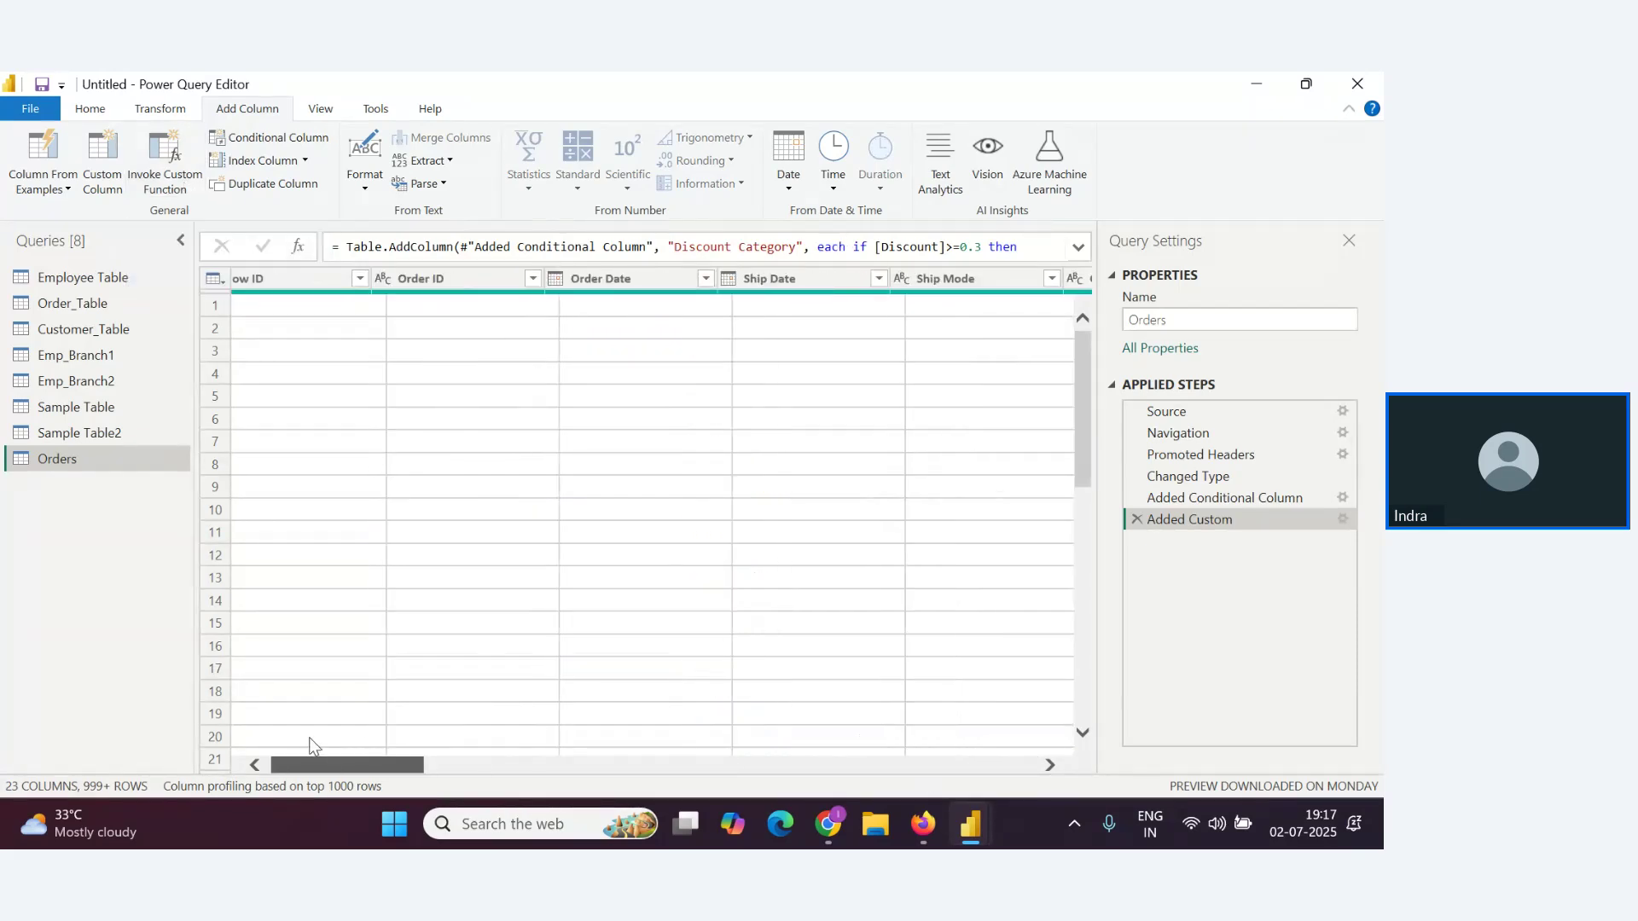
click(622, 278)
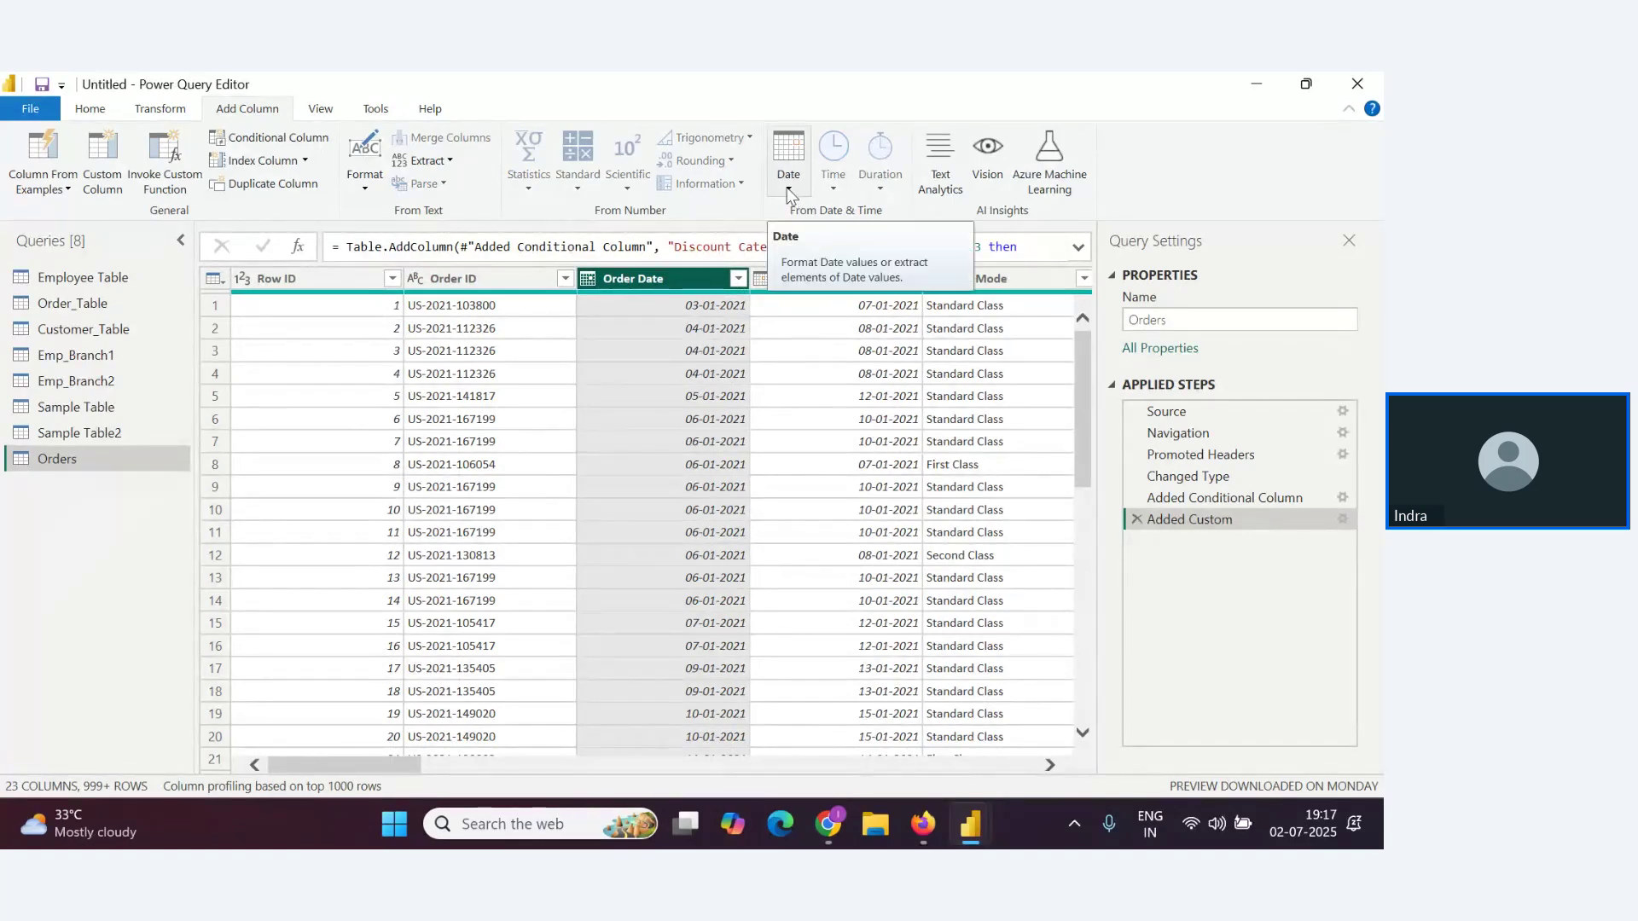
scroll(744, 187, up, 1)
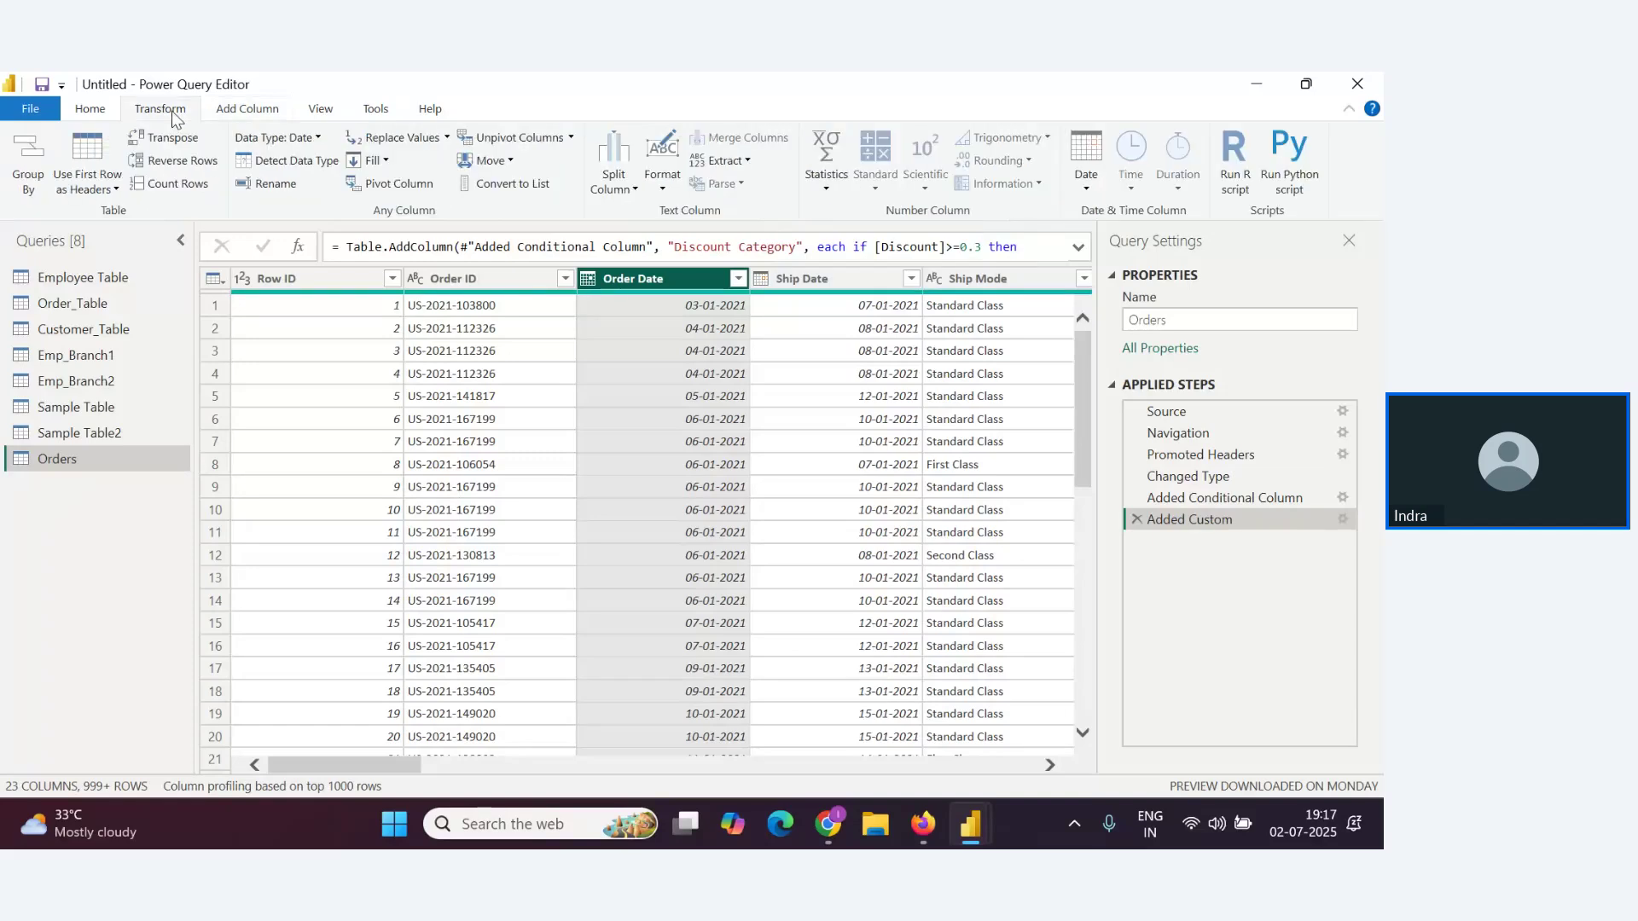
click(268, 119)
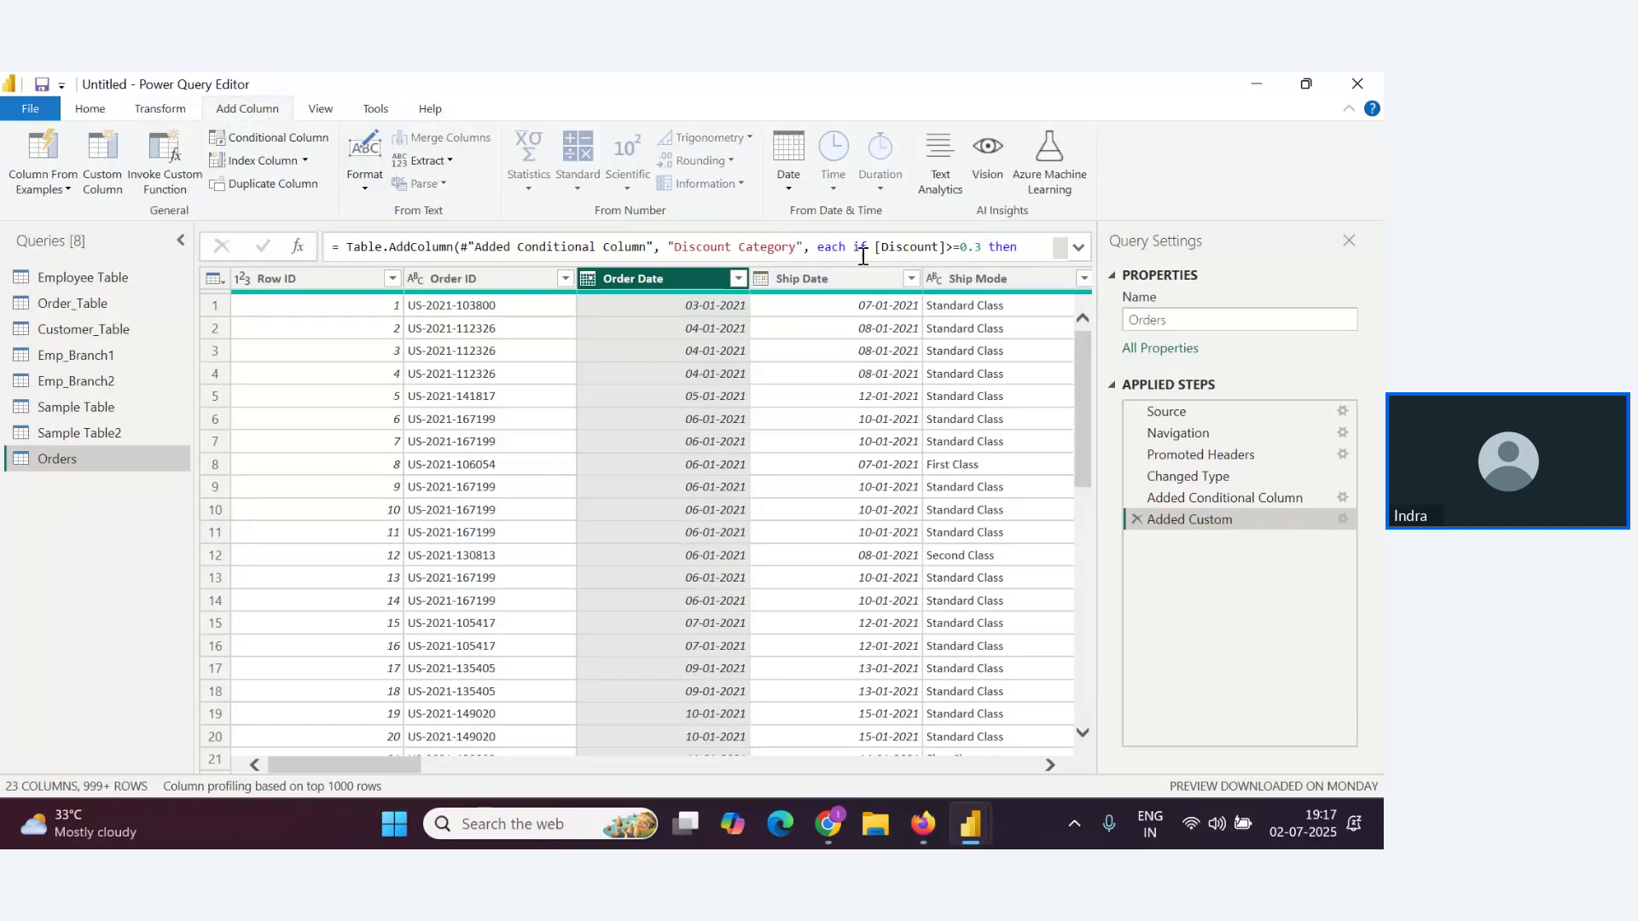
click(793, 191)
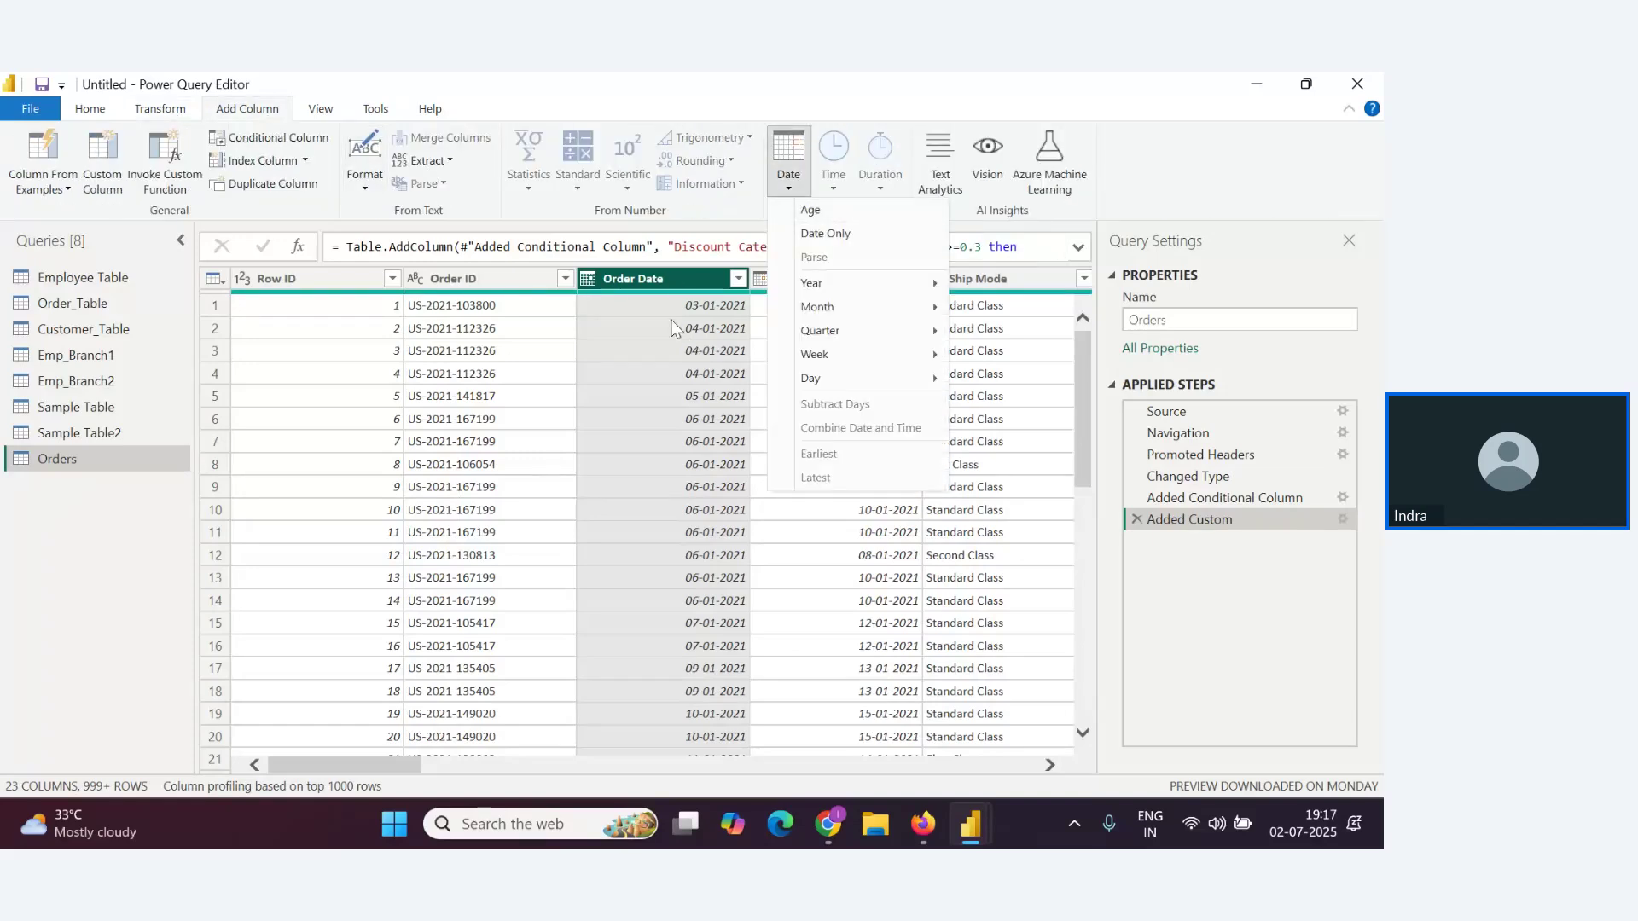
mouse_move(875, 292)
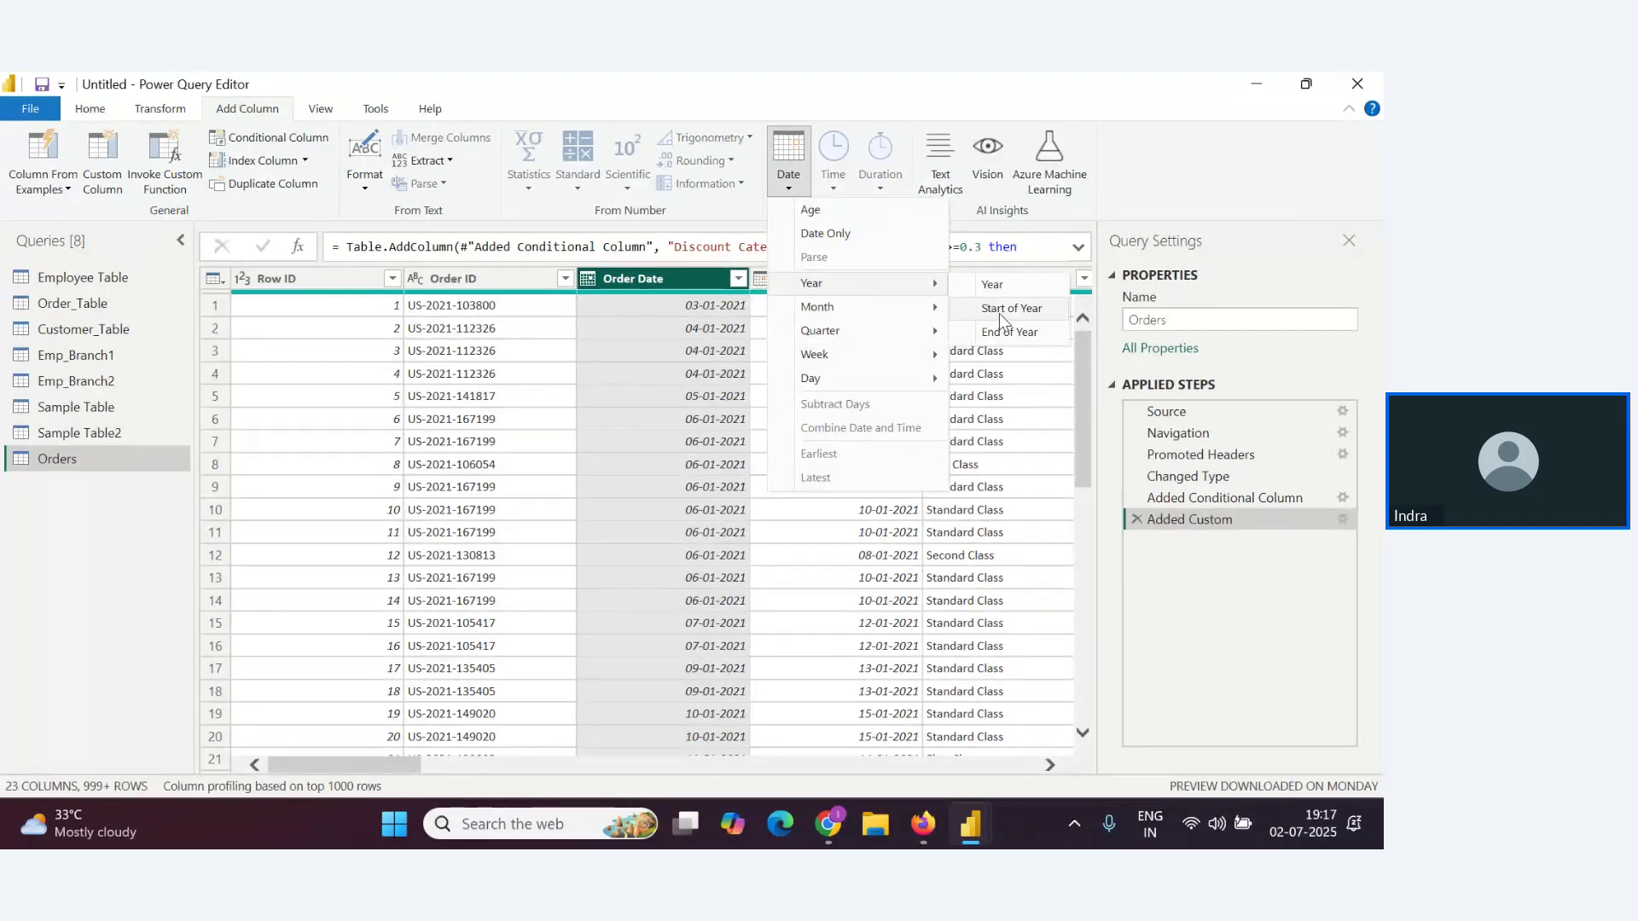
click(994, 285)
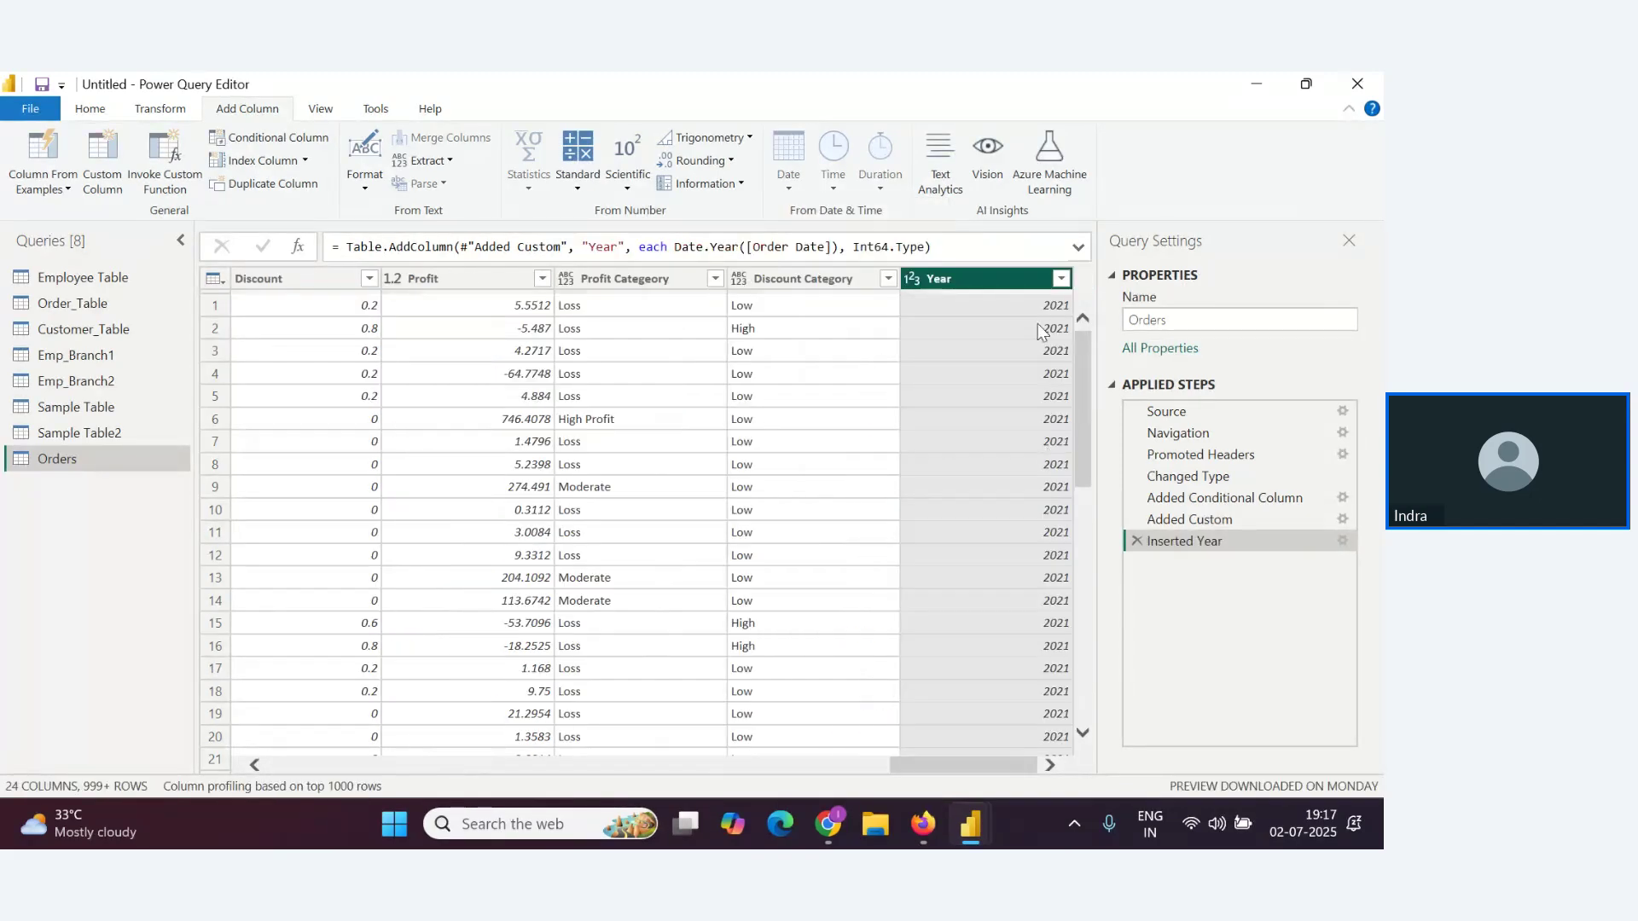
Add a column with the Month number taken from Order Date
drag(923, 765, 313, 760)
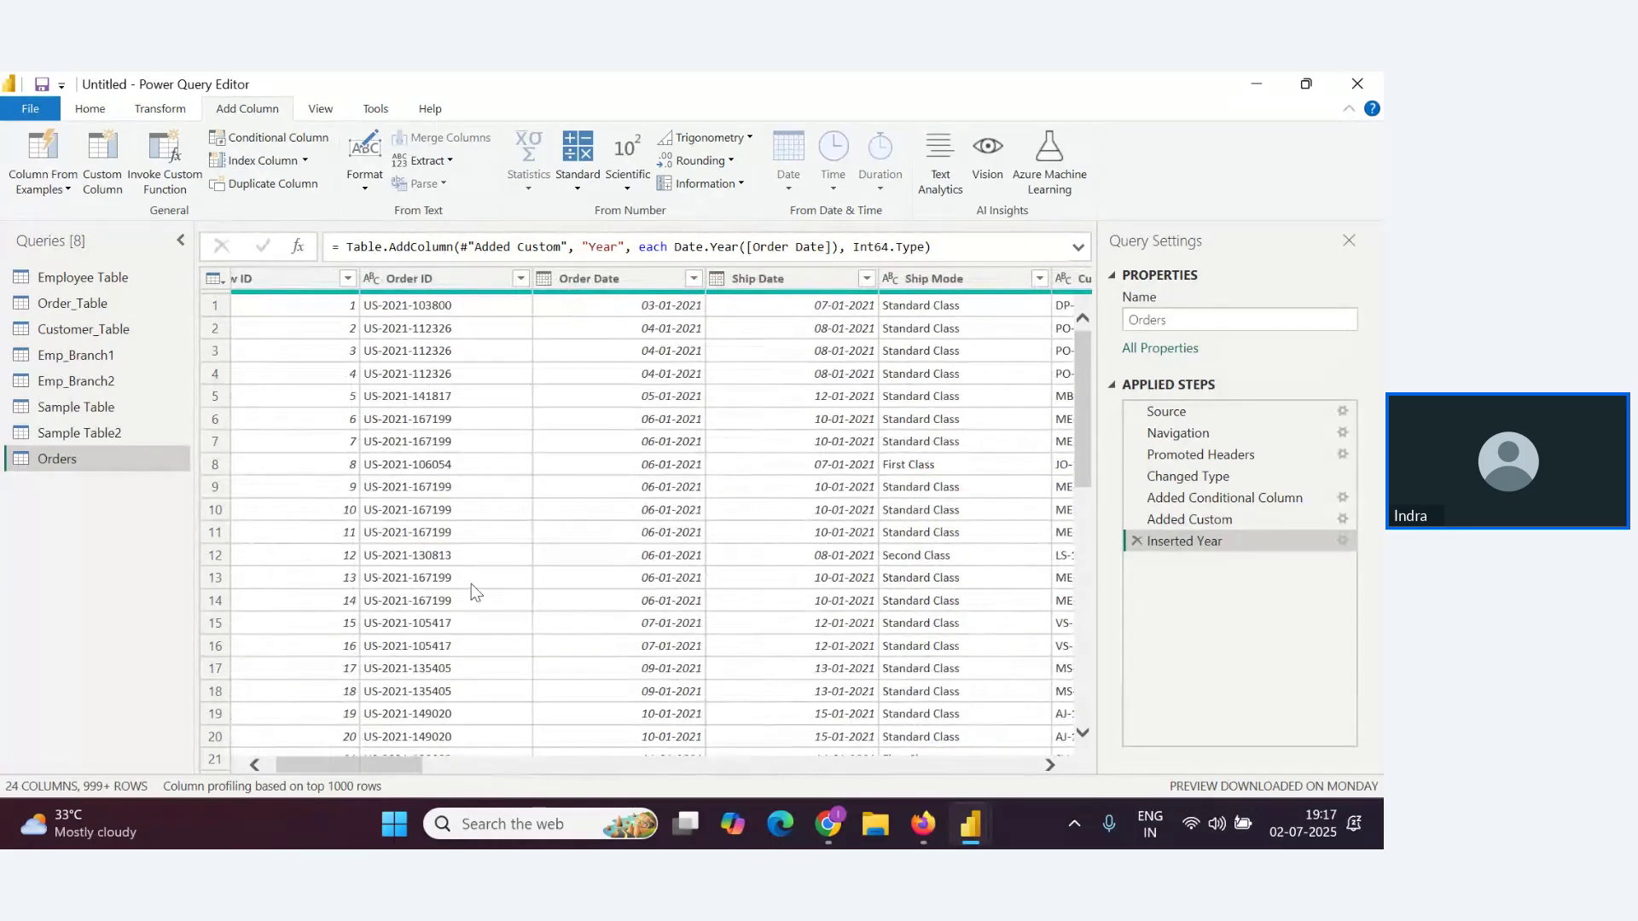
click(621, 279)
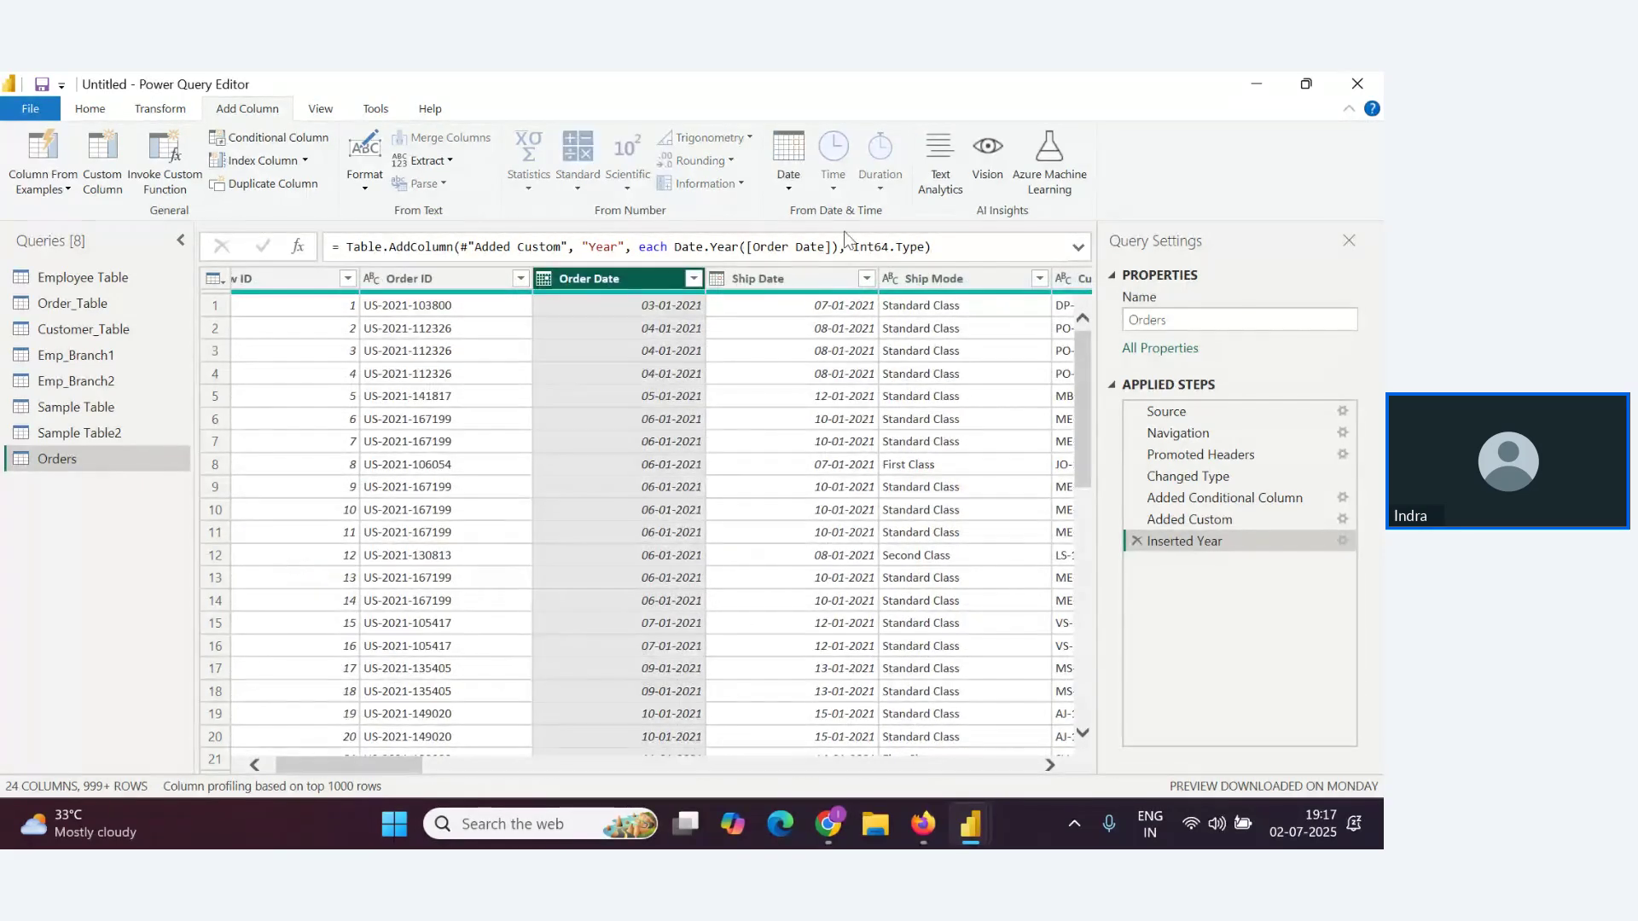
click(789, 170)
mouse_move(857, 311)
click(989, 308)
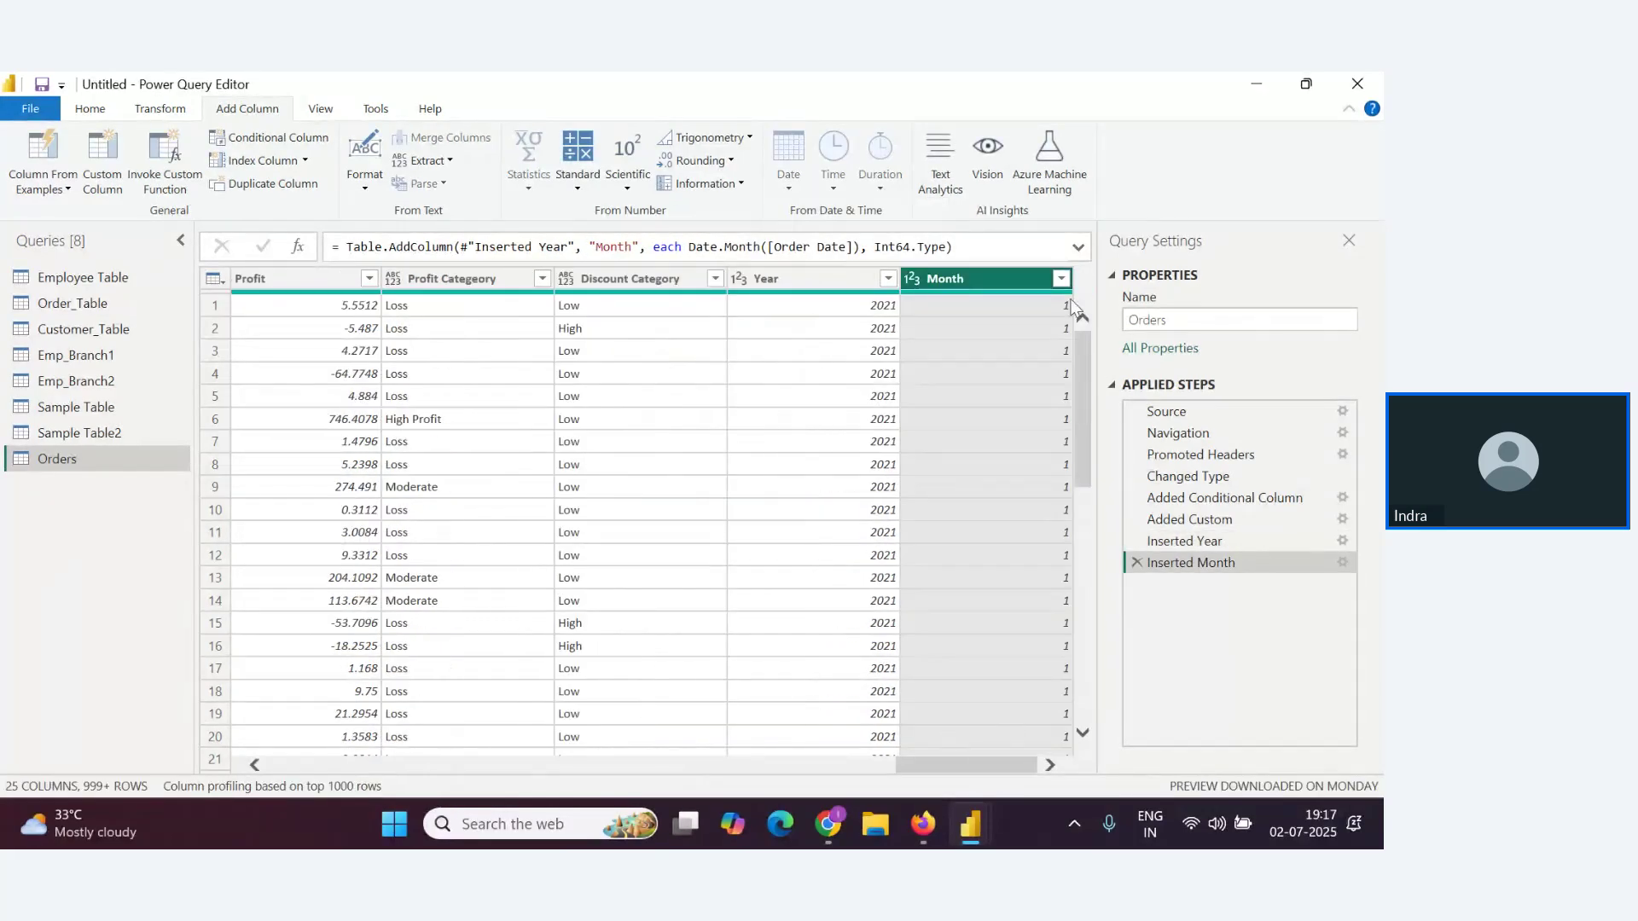
Add a Name of Month column based on Order Date and look over its rows
drag(1016, 771, 428, 771)
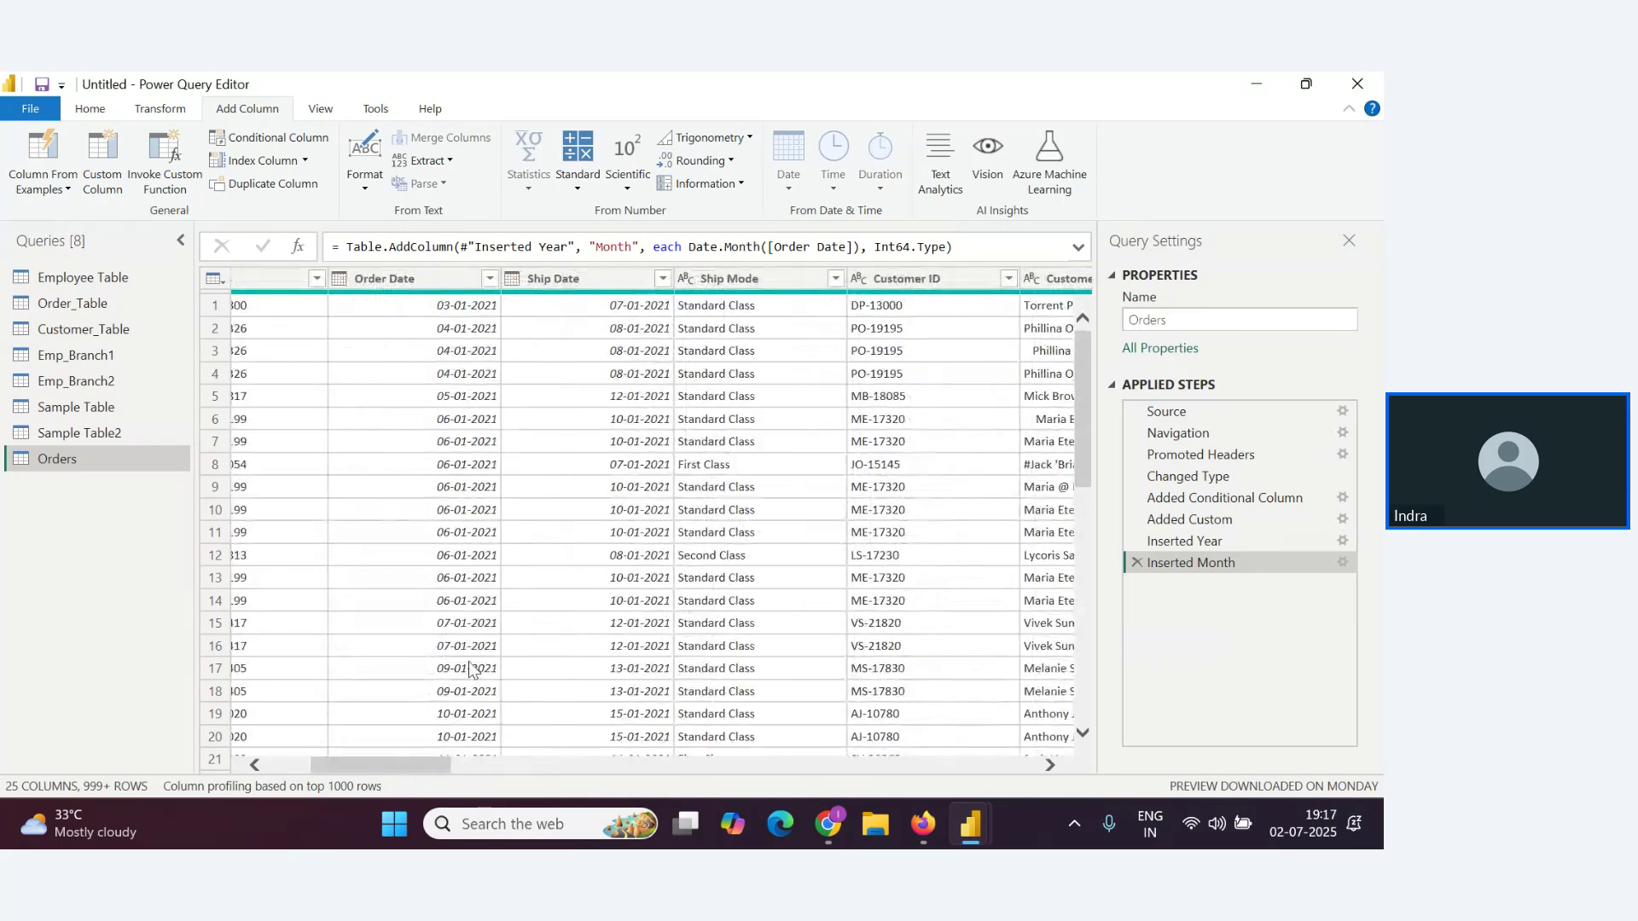
click(436, 278)
click(795, 187)
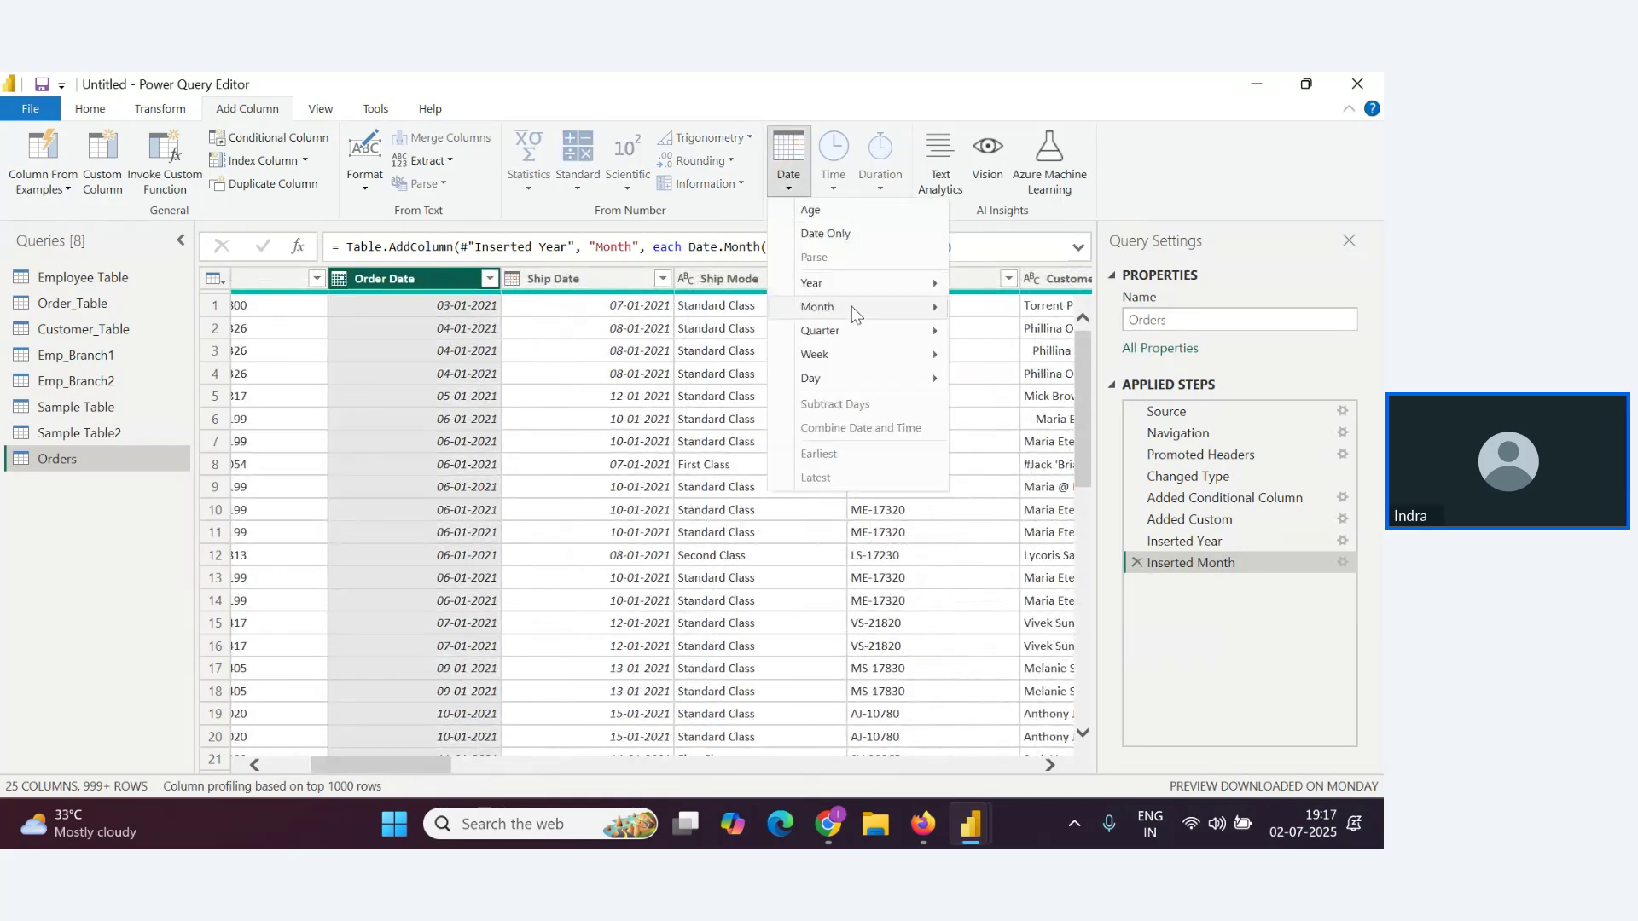
mouse_move(852, 305)
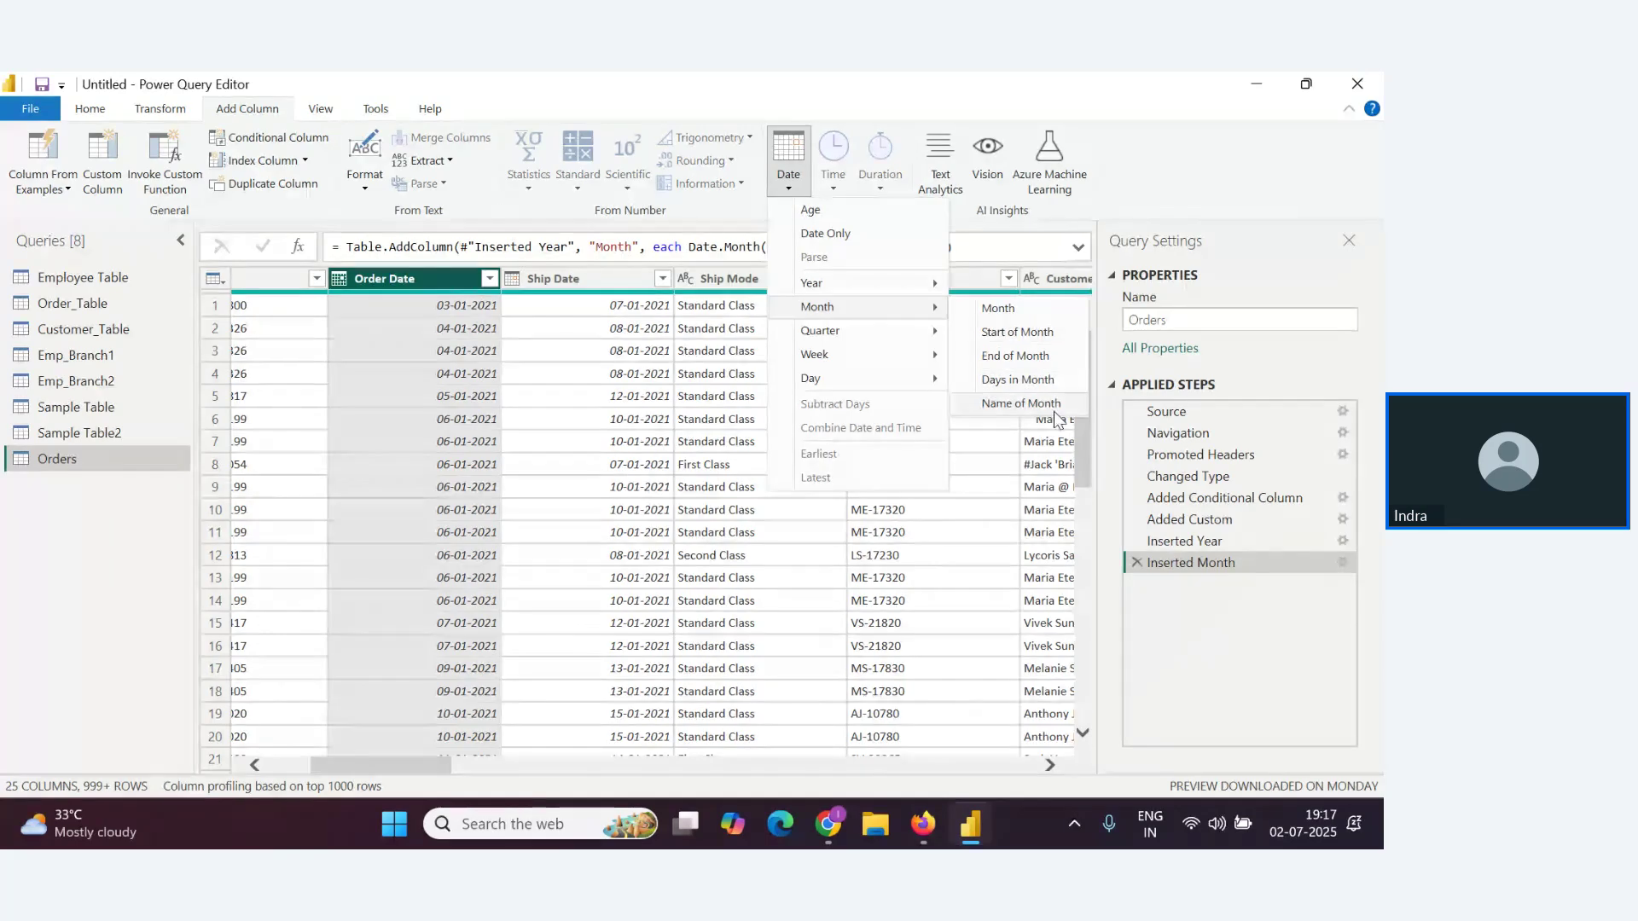
click(1021, 403)
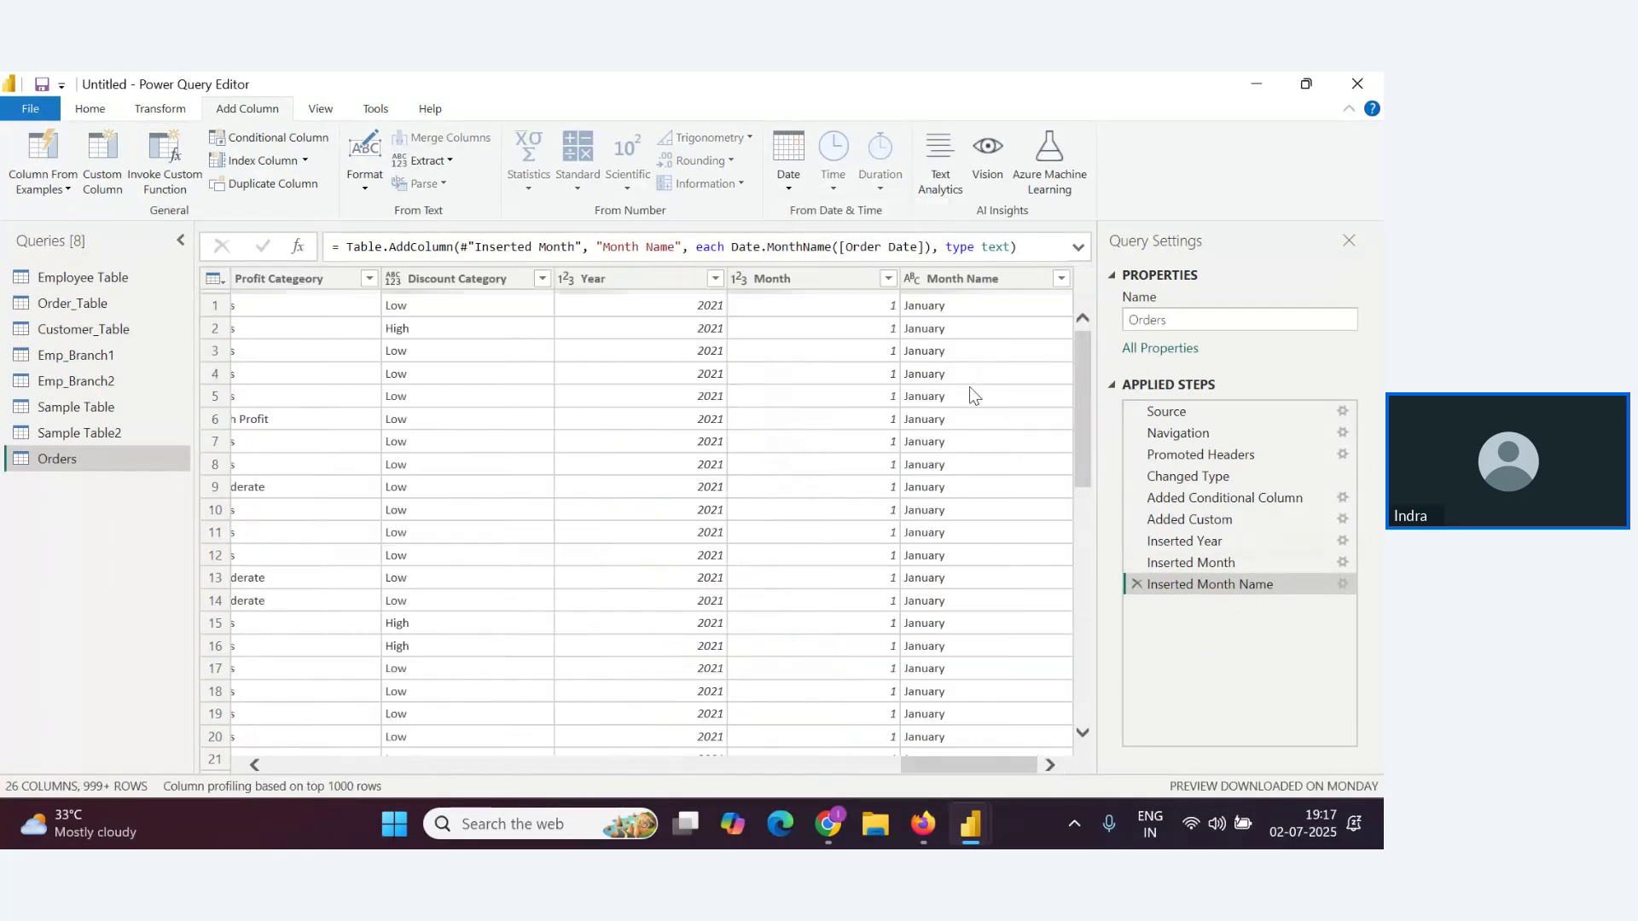
drag(1075, 410, 1082, 346)
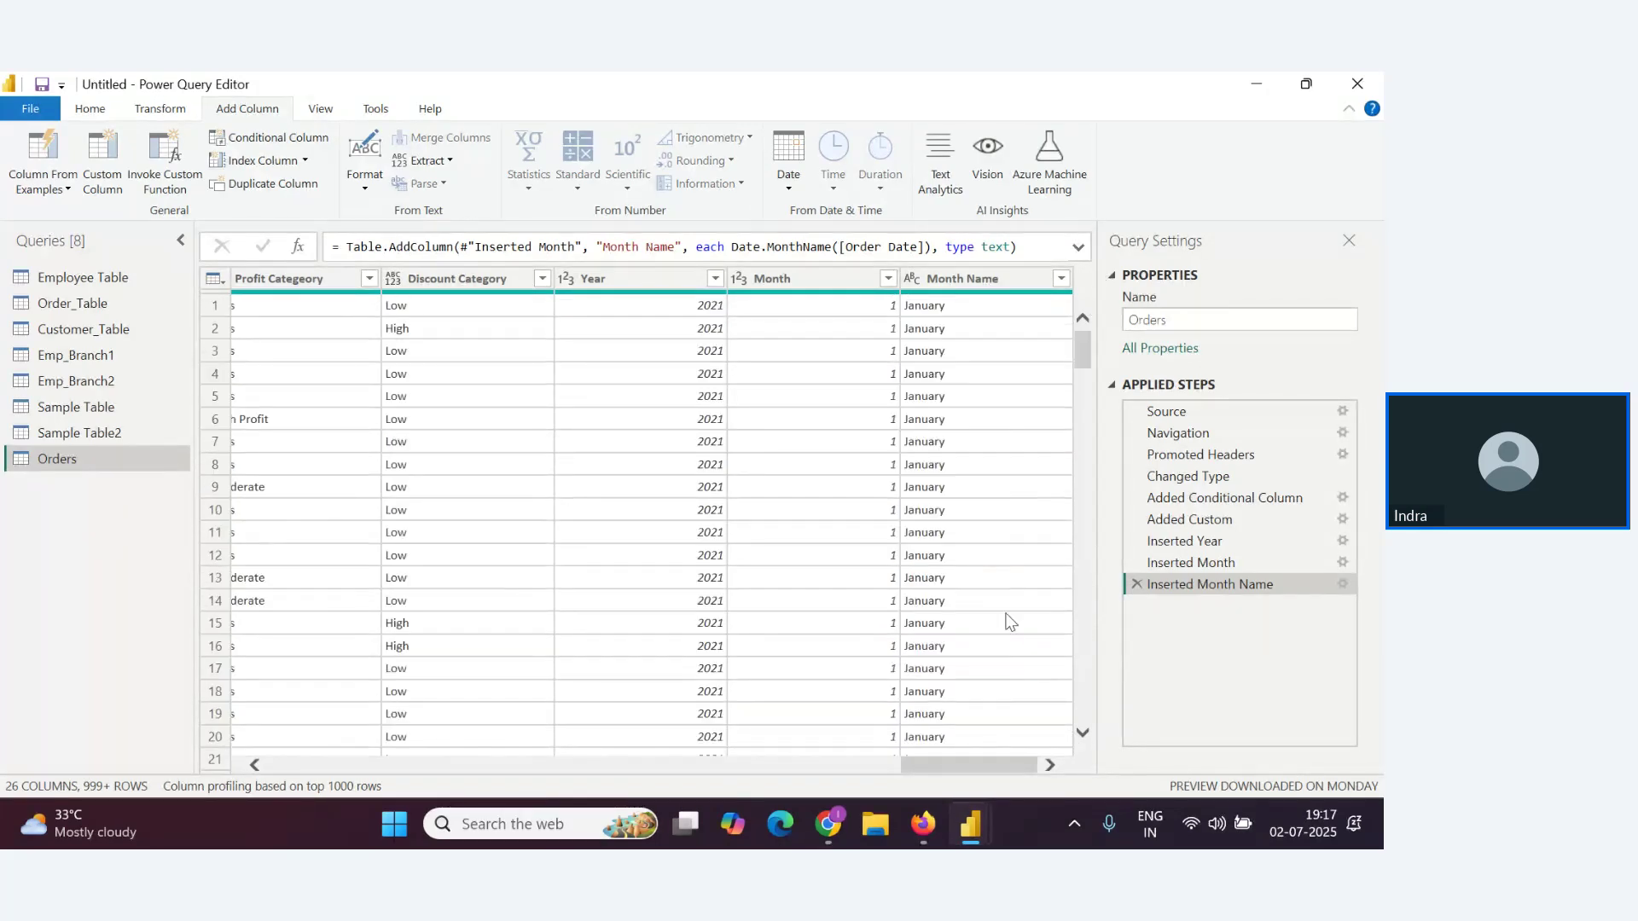
click(750, 533)
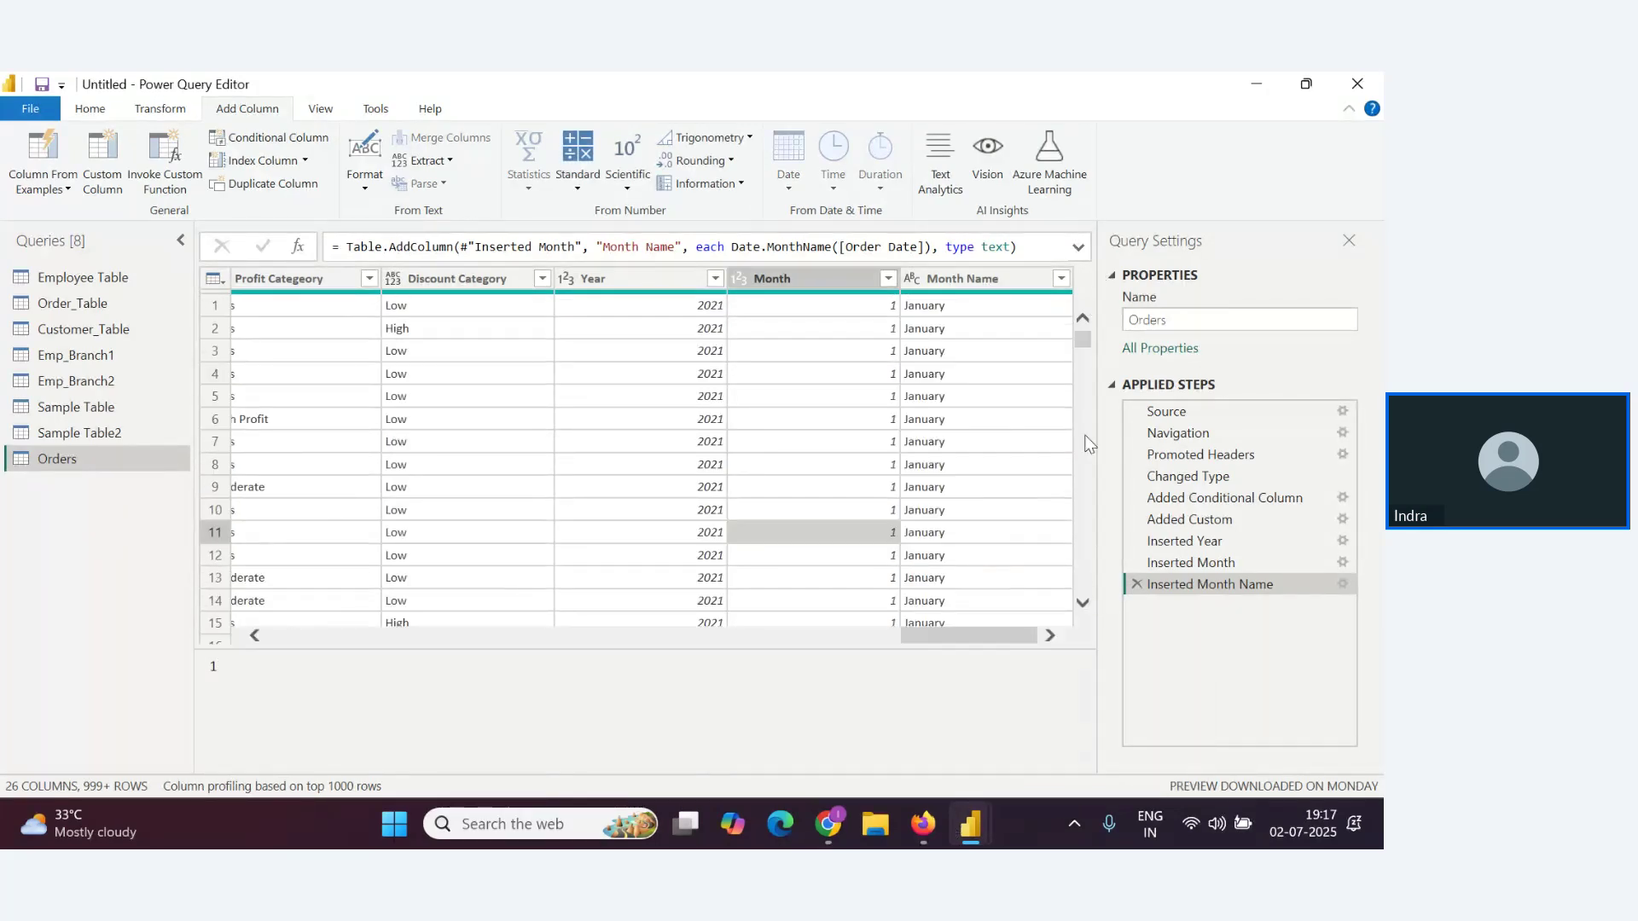
Add a Quarter of Year column based on Order Date
drag(981, 631, 366, 642)
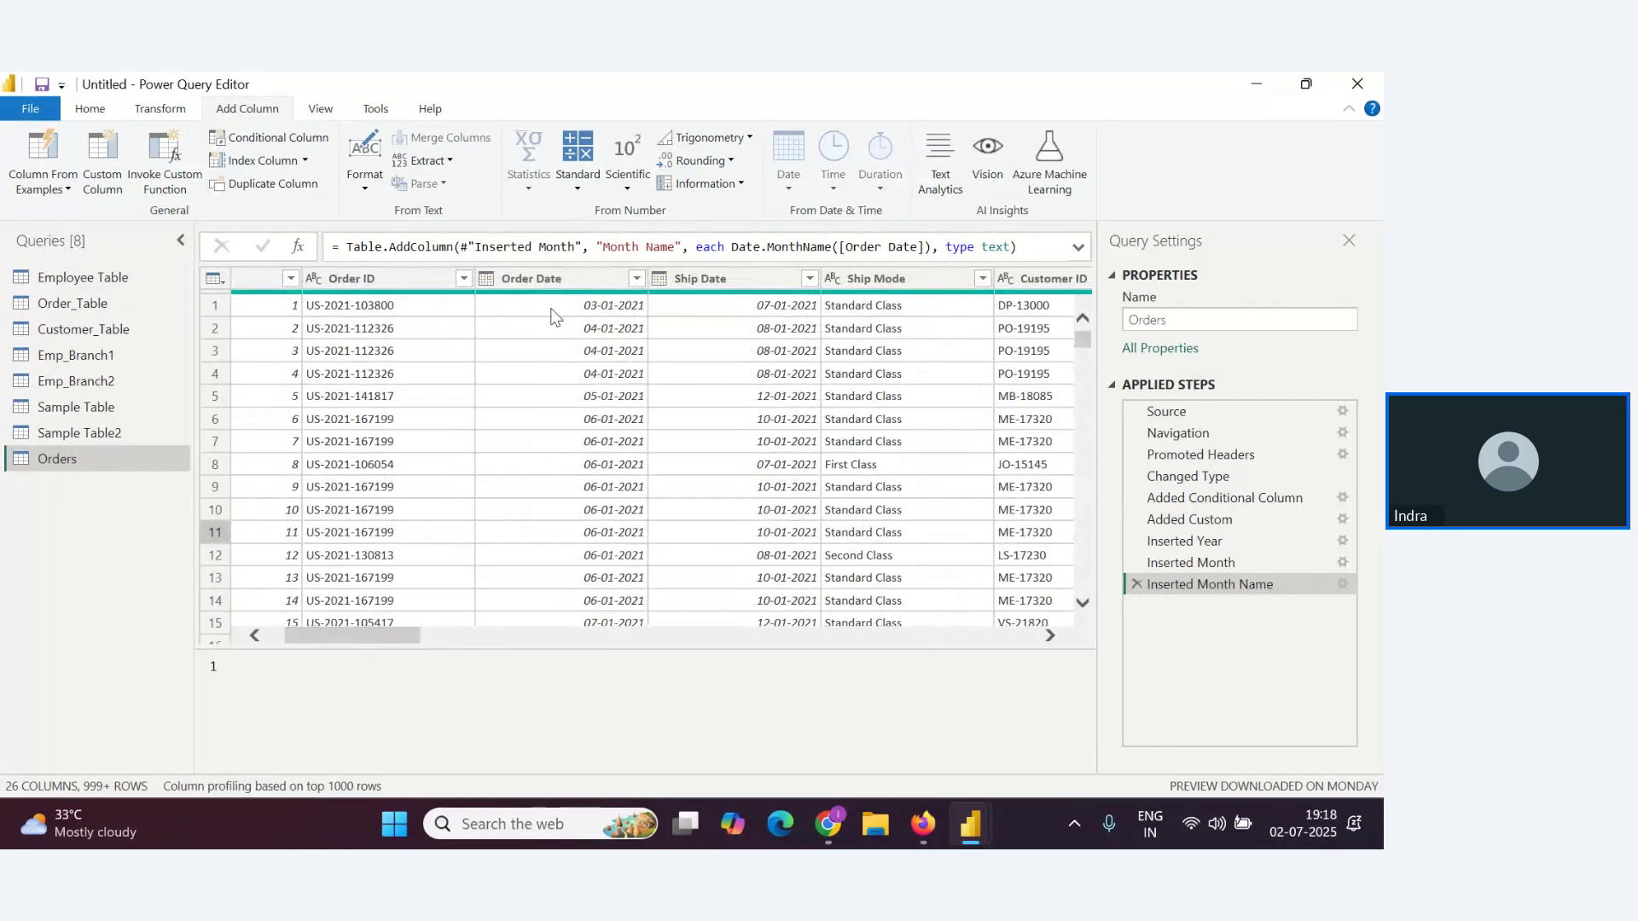
click(531, 278)
click(789, 170)
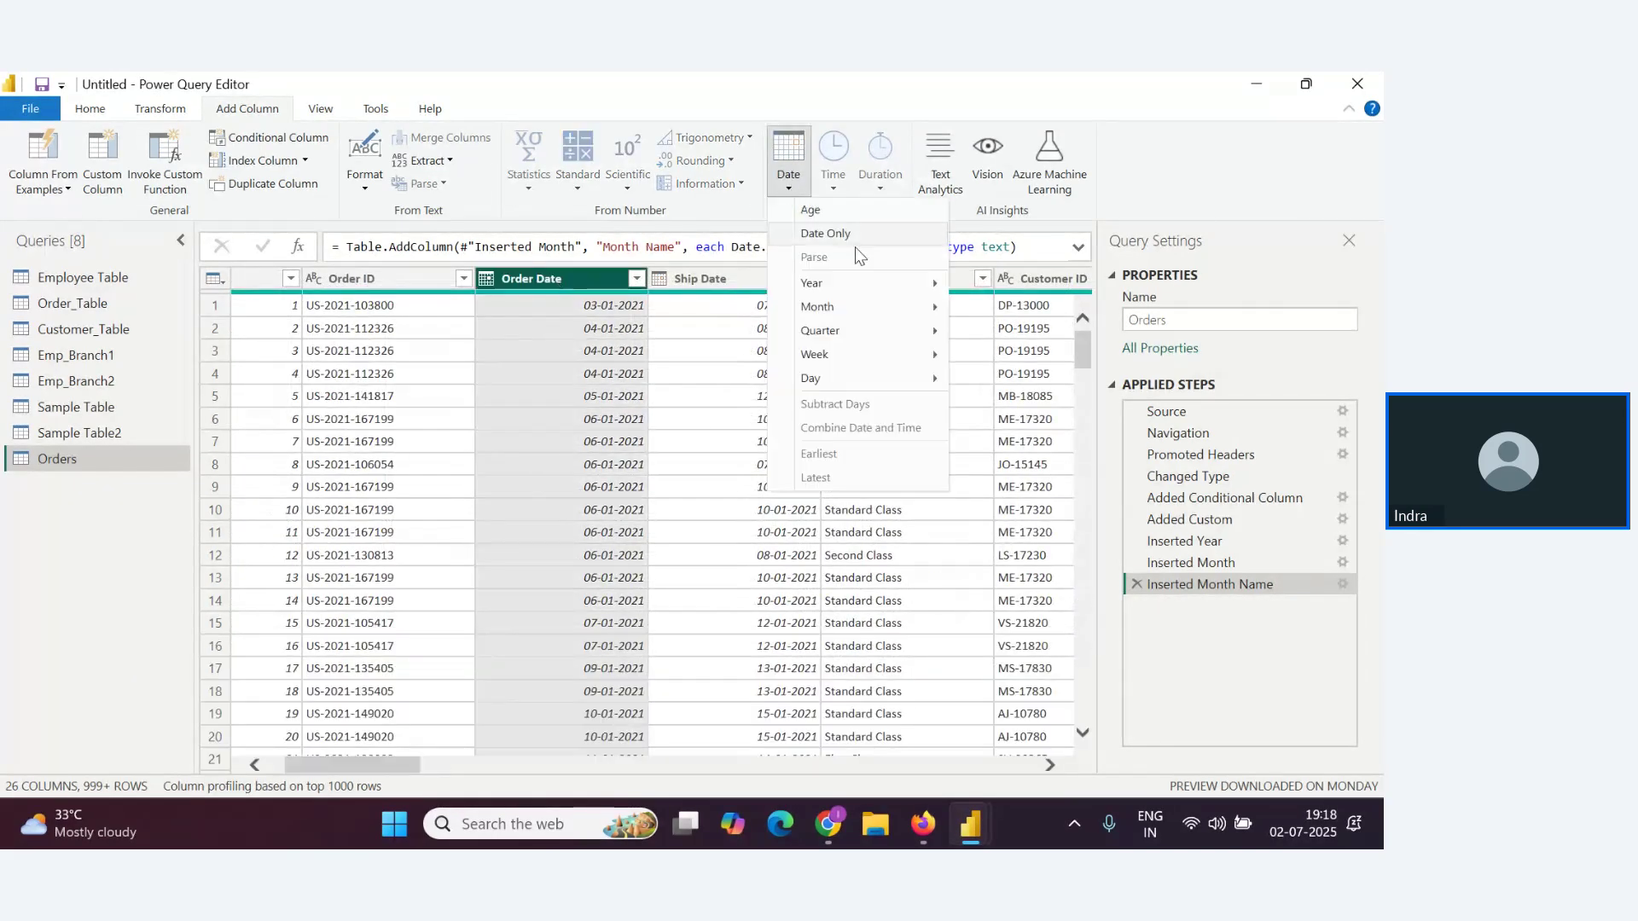
mouse_move(877, 333)
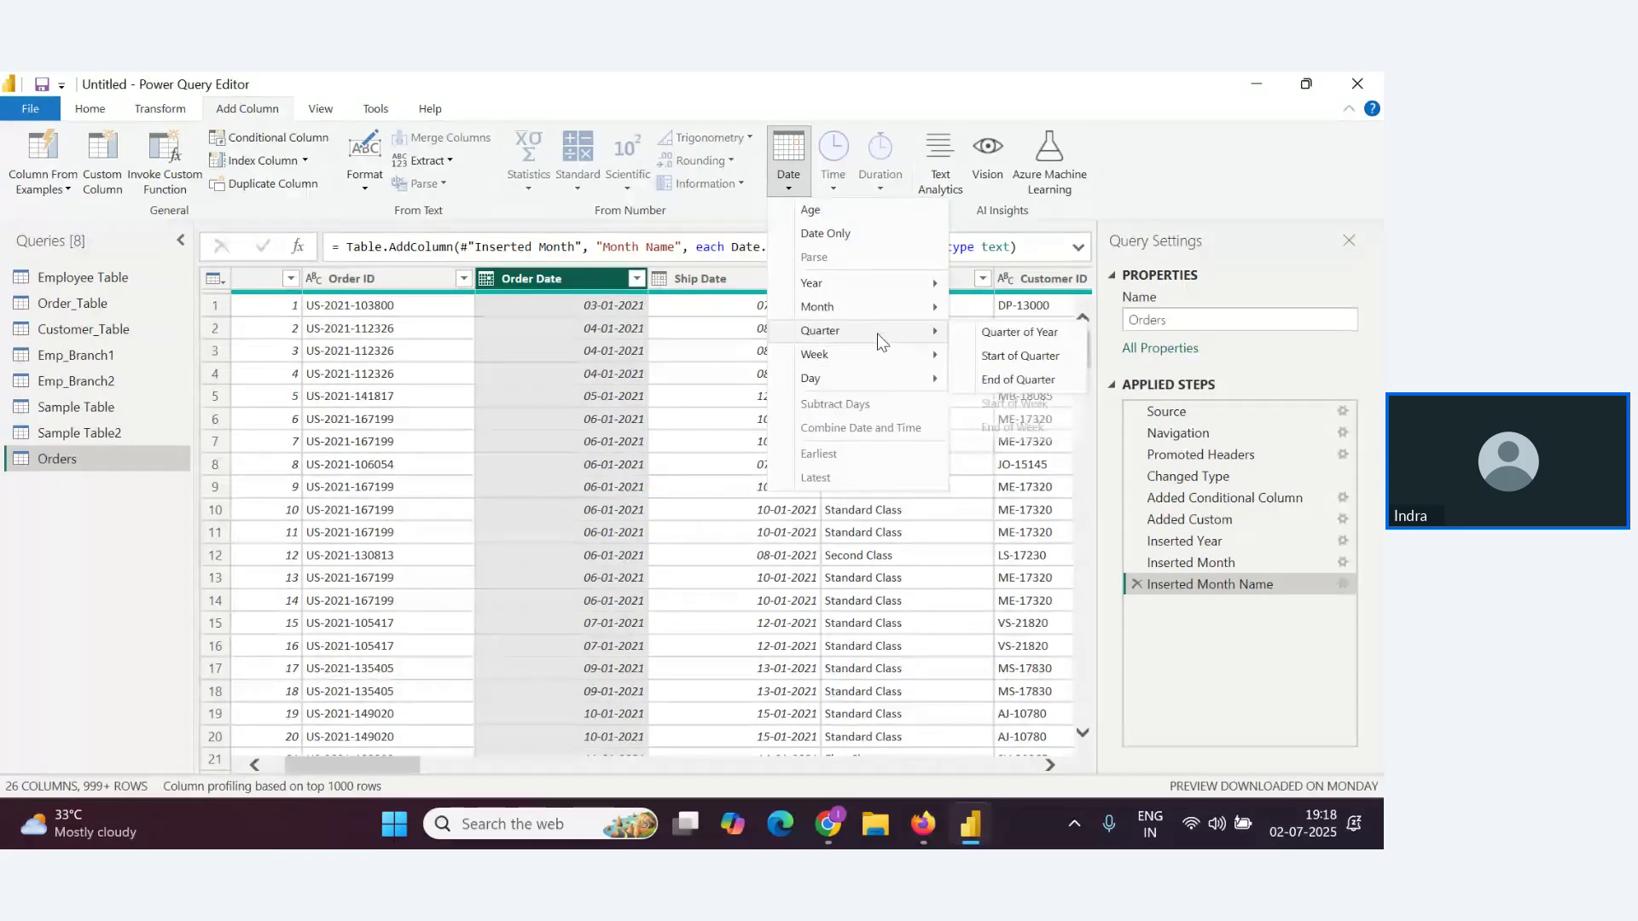
click(999, 336)
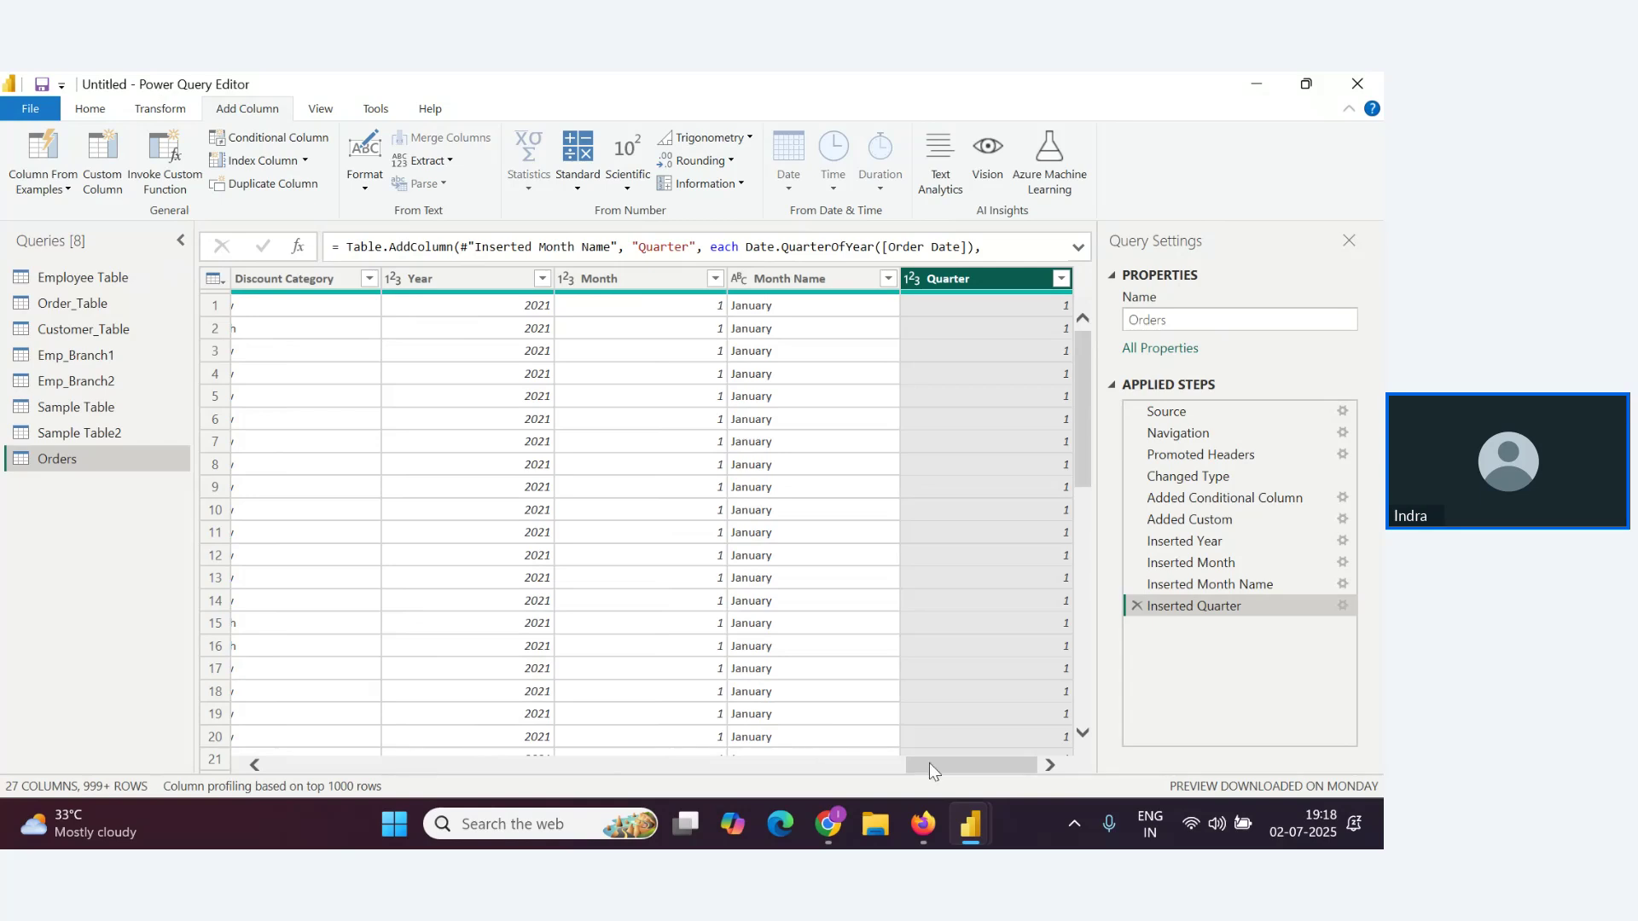
Add a Name of Day column based on Order Date
drag(935, 766, 355, 772)
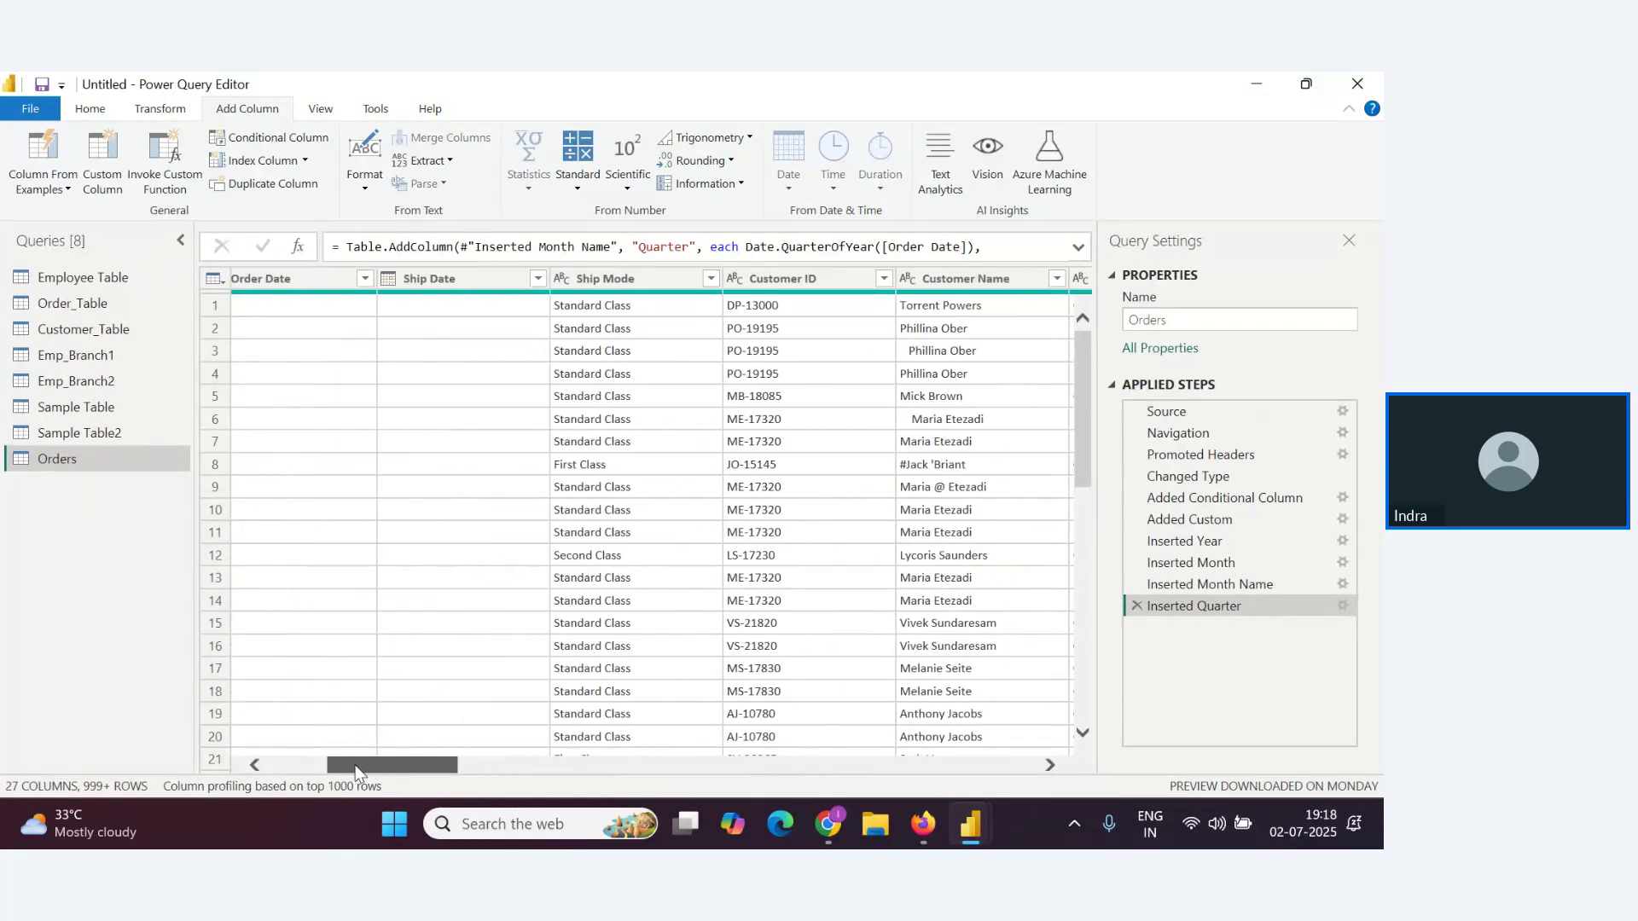
click(330, 284)
click(788, 170)
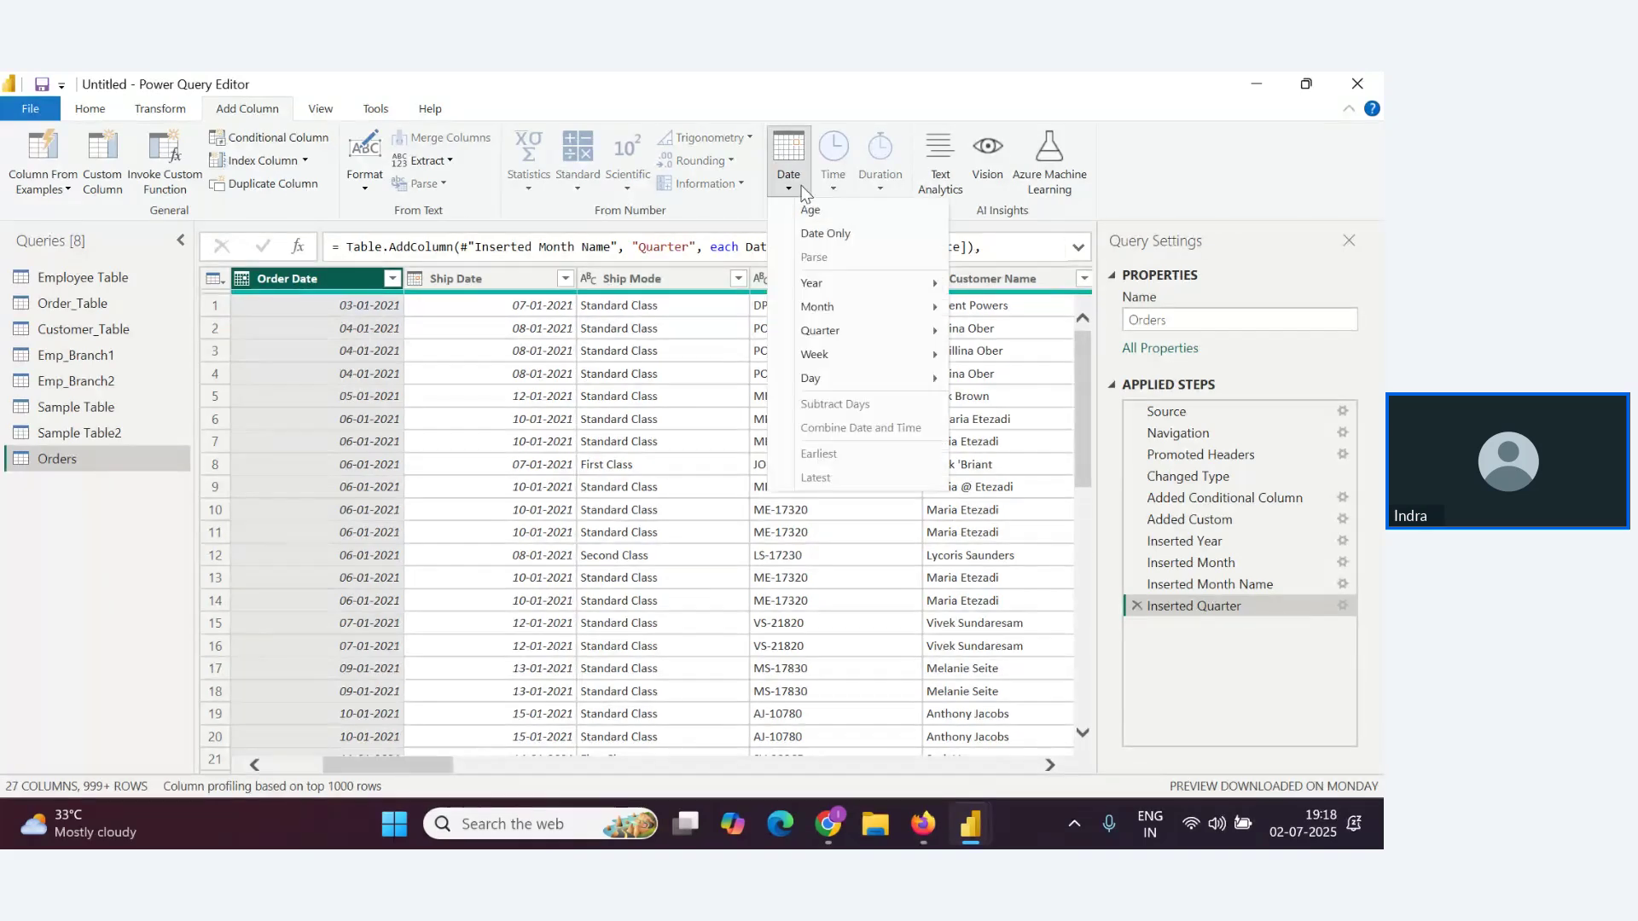
mouse_move(844, 378)
click(1014, 498)
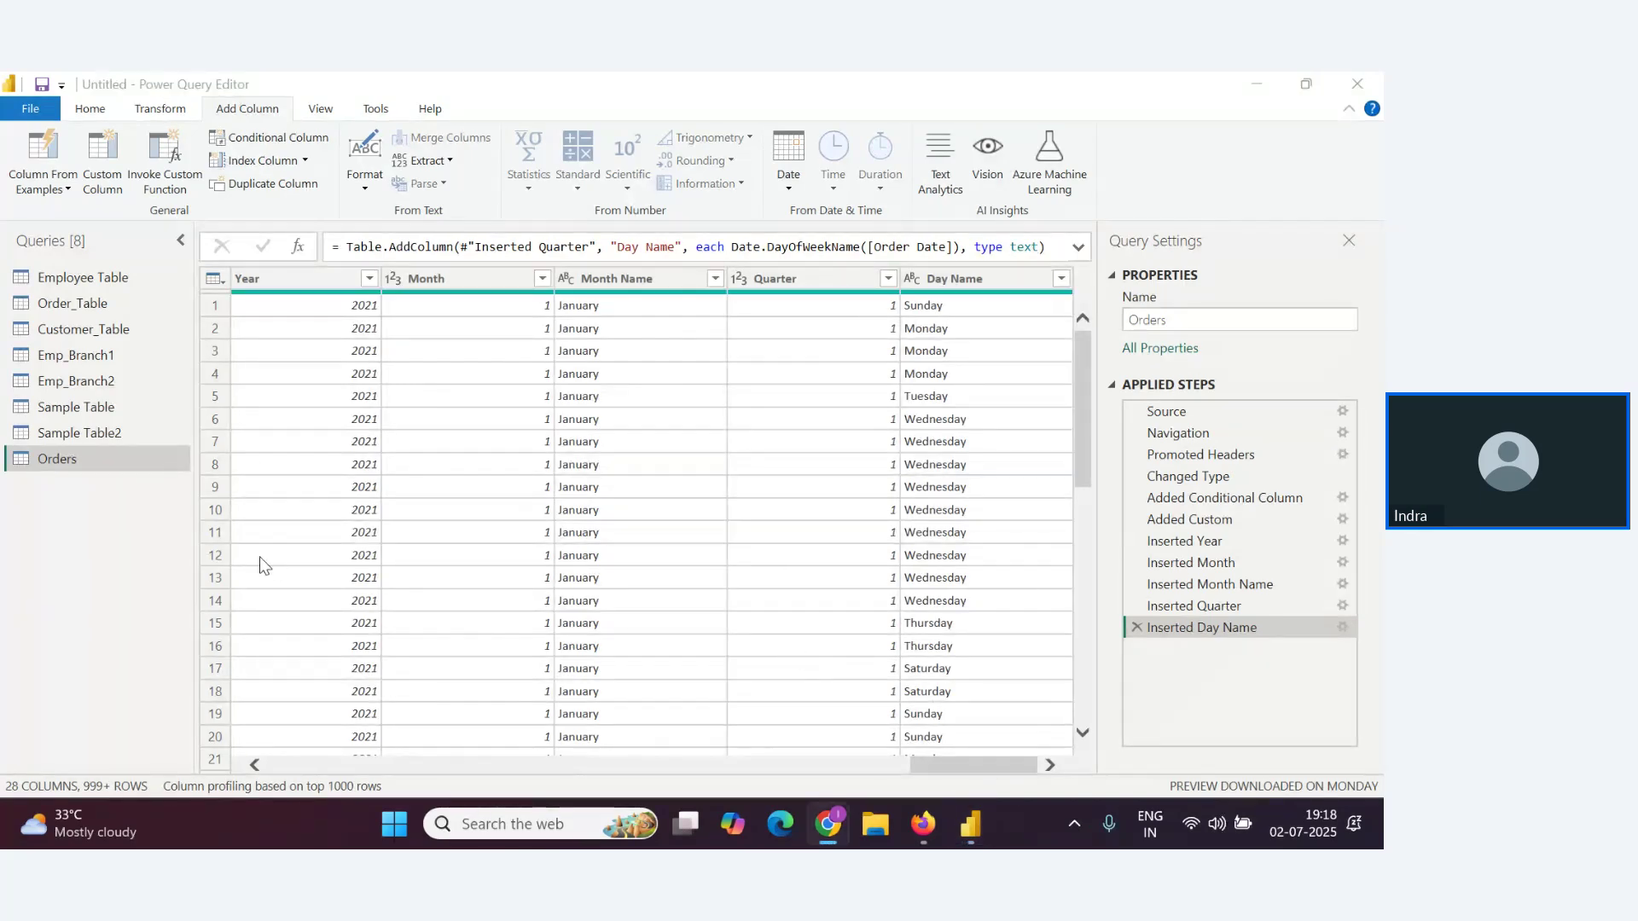
Switch to the Zoho webinar window in Chrome to check on the session
key(alt+Tab)
key(alt+Tab)
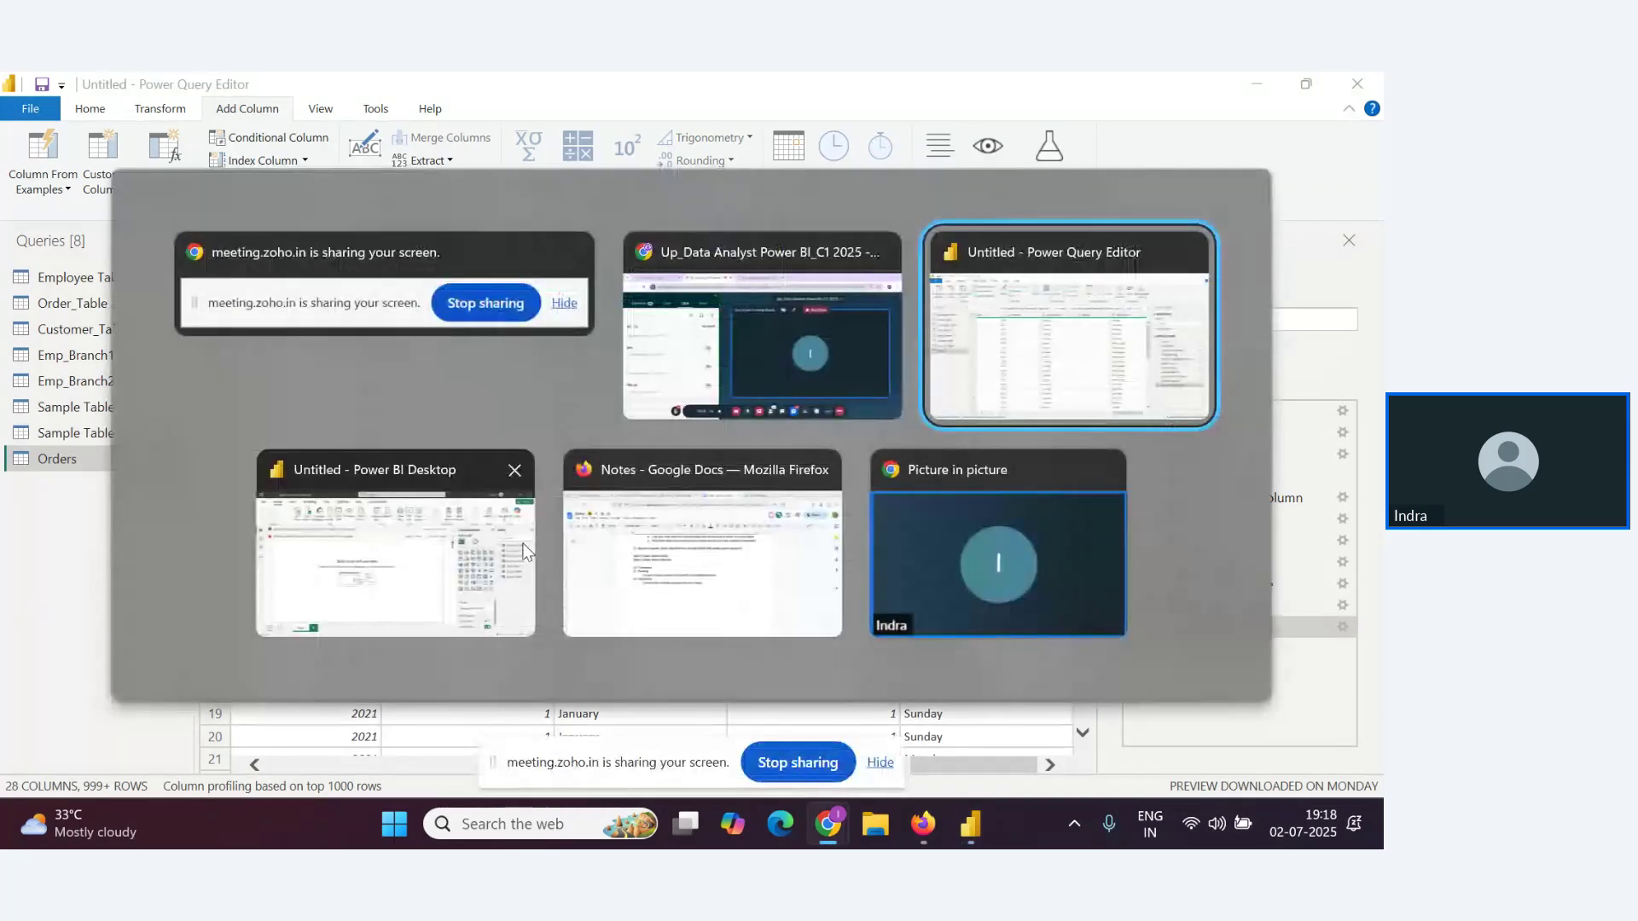
click(725, 337)
key(alt+Tab)
key(alt+Tab)
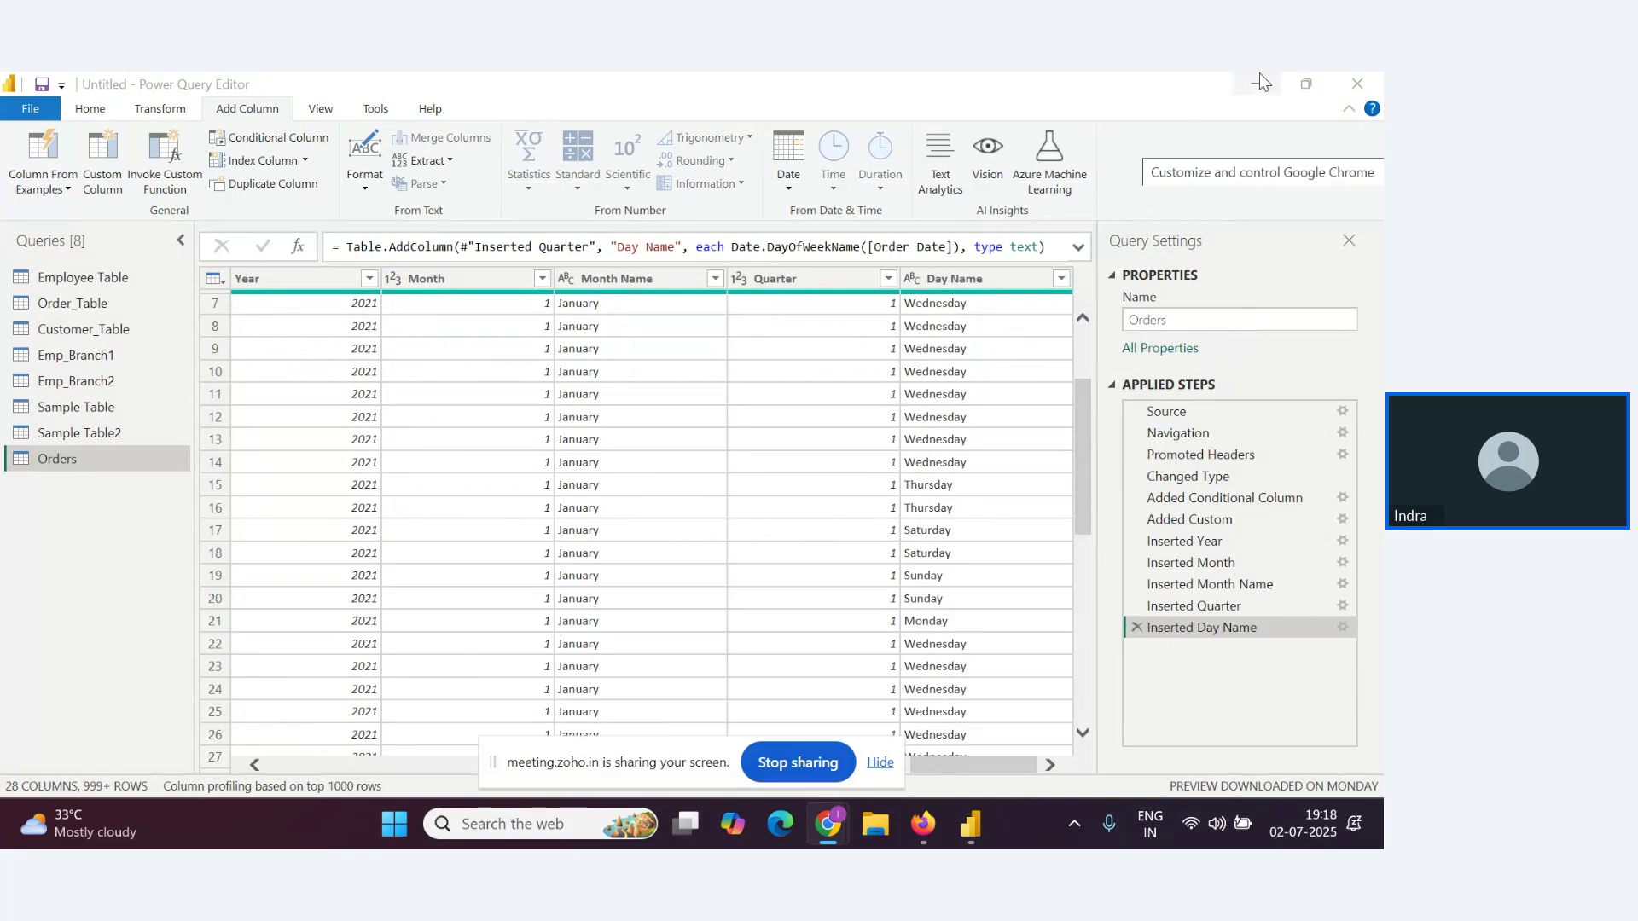
Close the webinar's picture-in-picture window and hide the screen-sharing notification
mouse_move(827, 841)
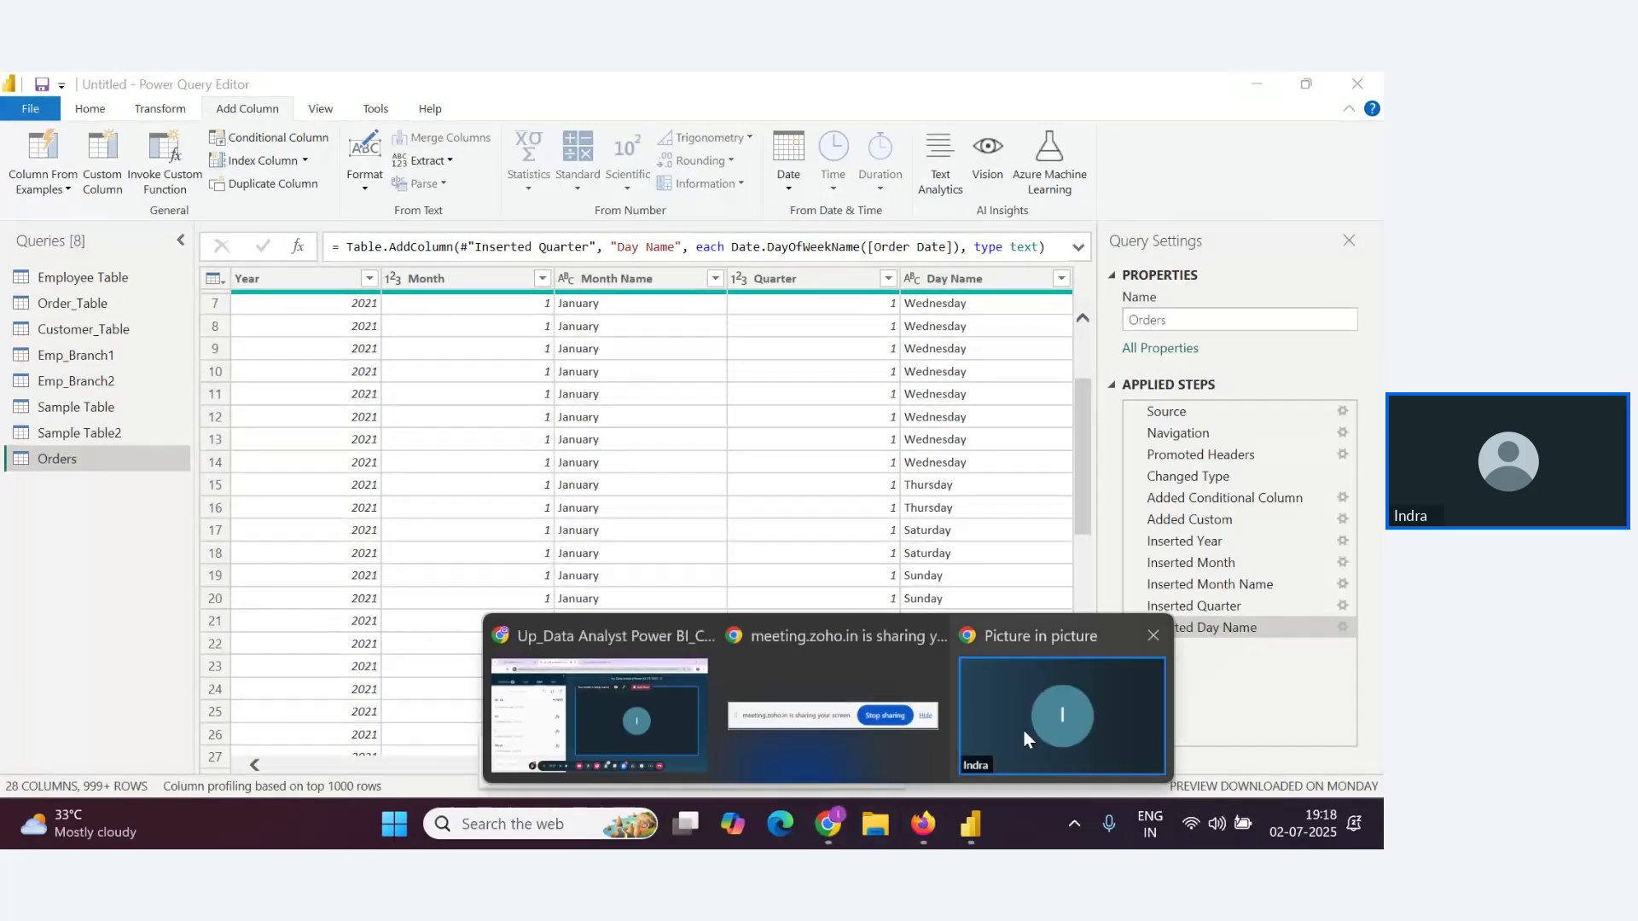
click(1028, 727)
click(1348, 633)
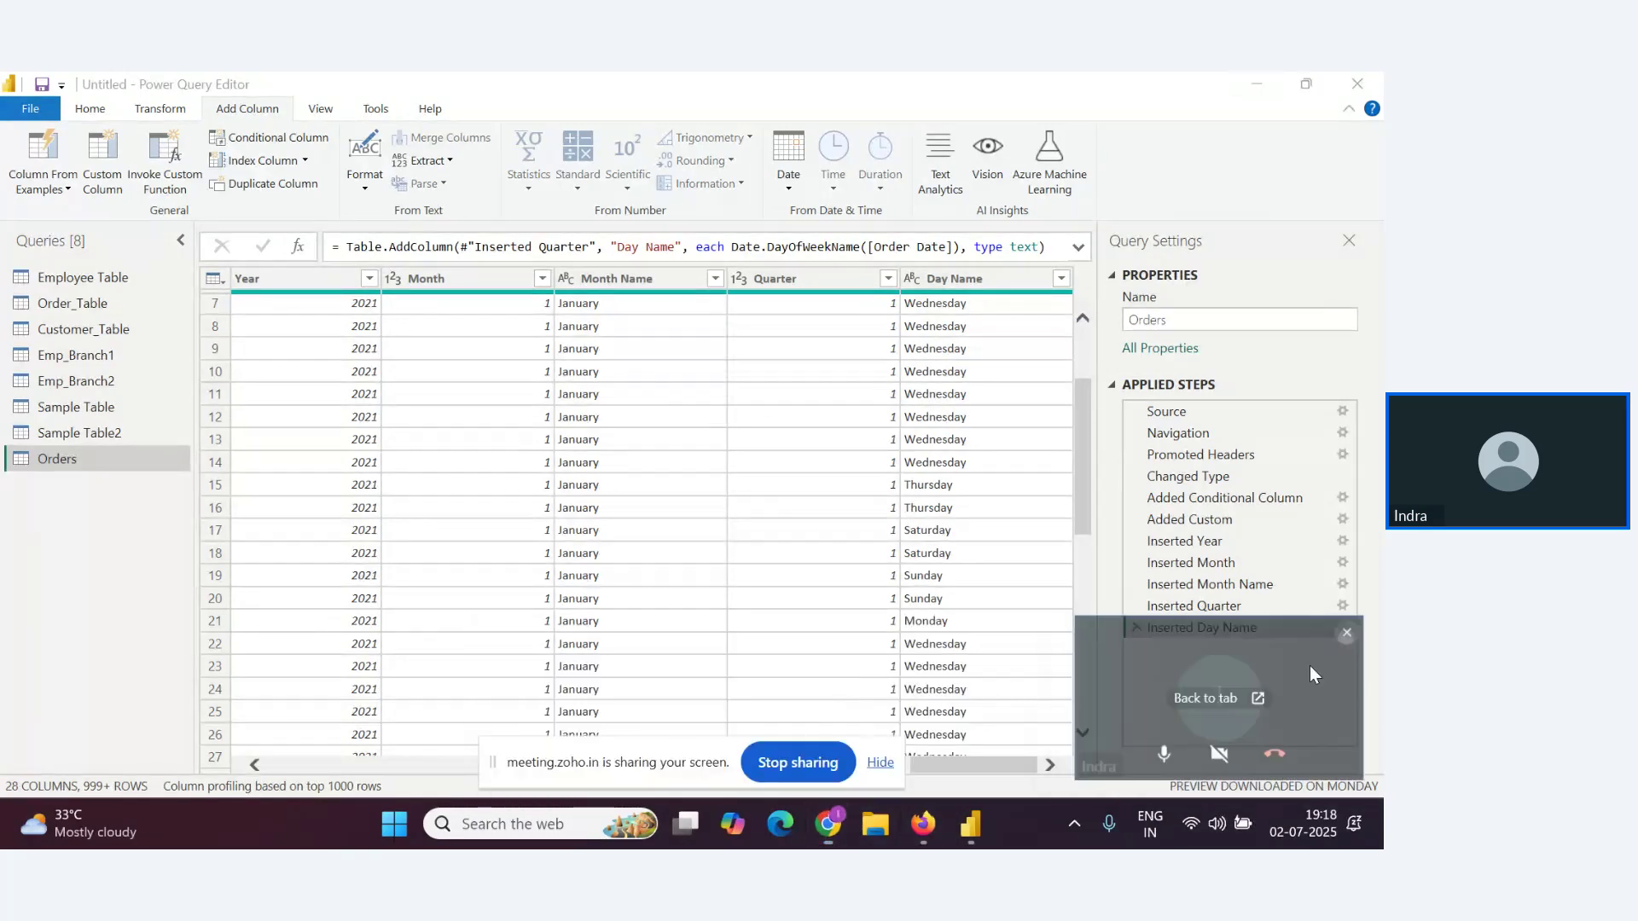
mouse_move(827, 835)
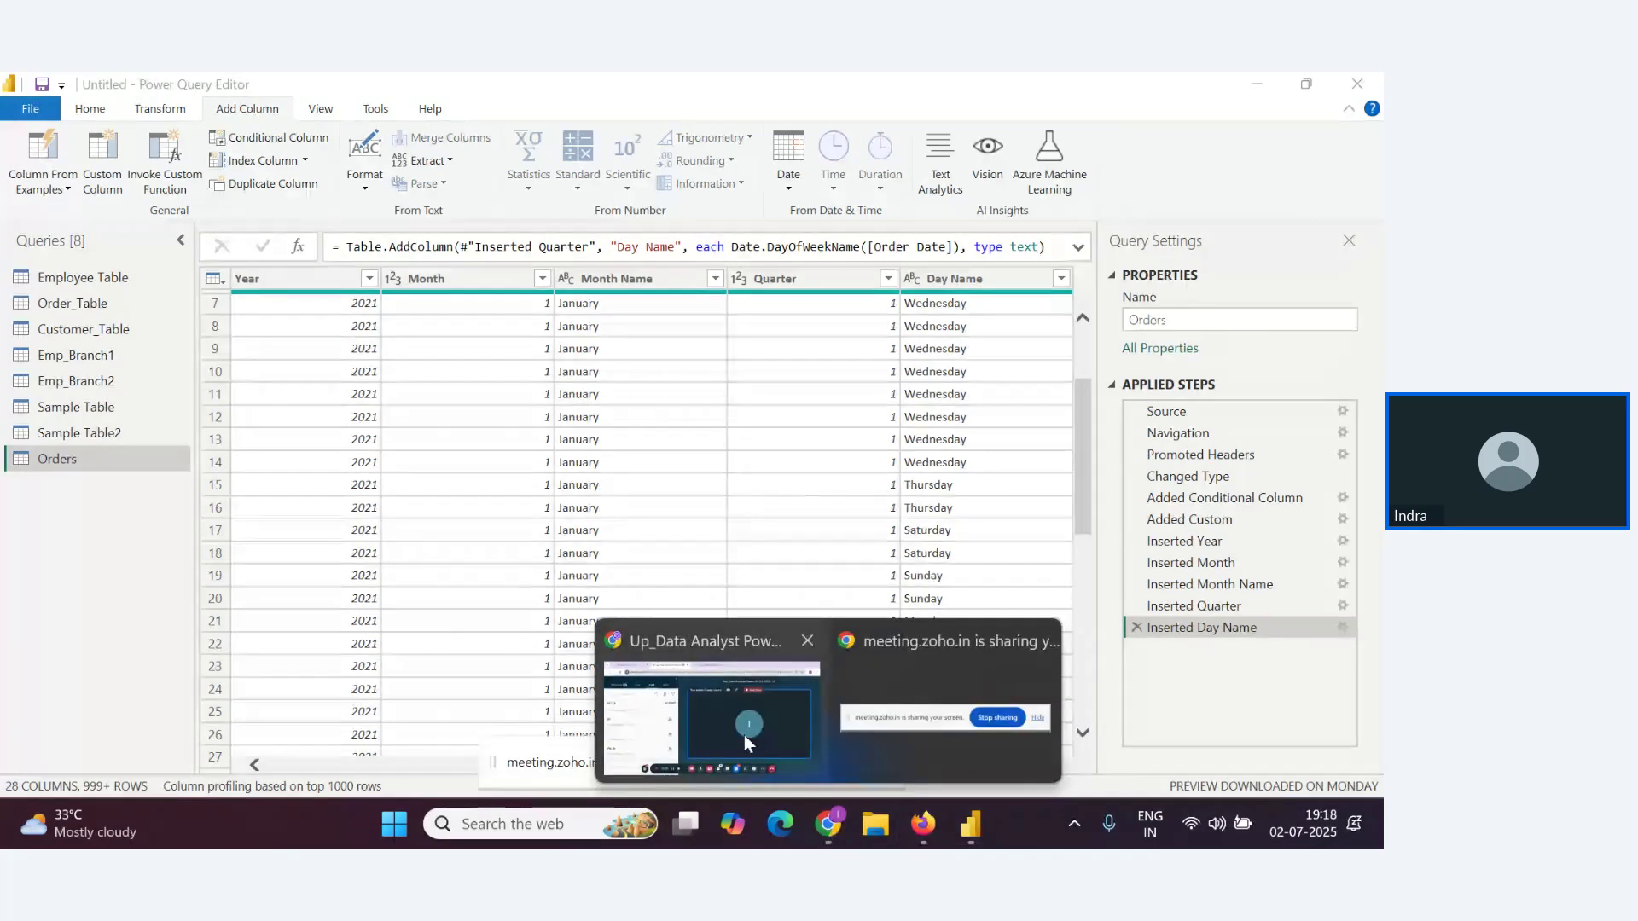
click(744, 735)
click(875, 771)
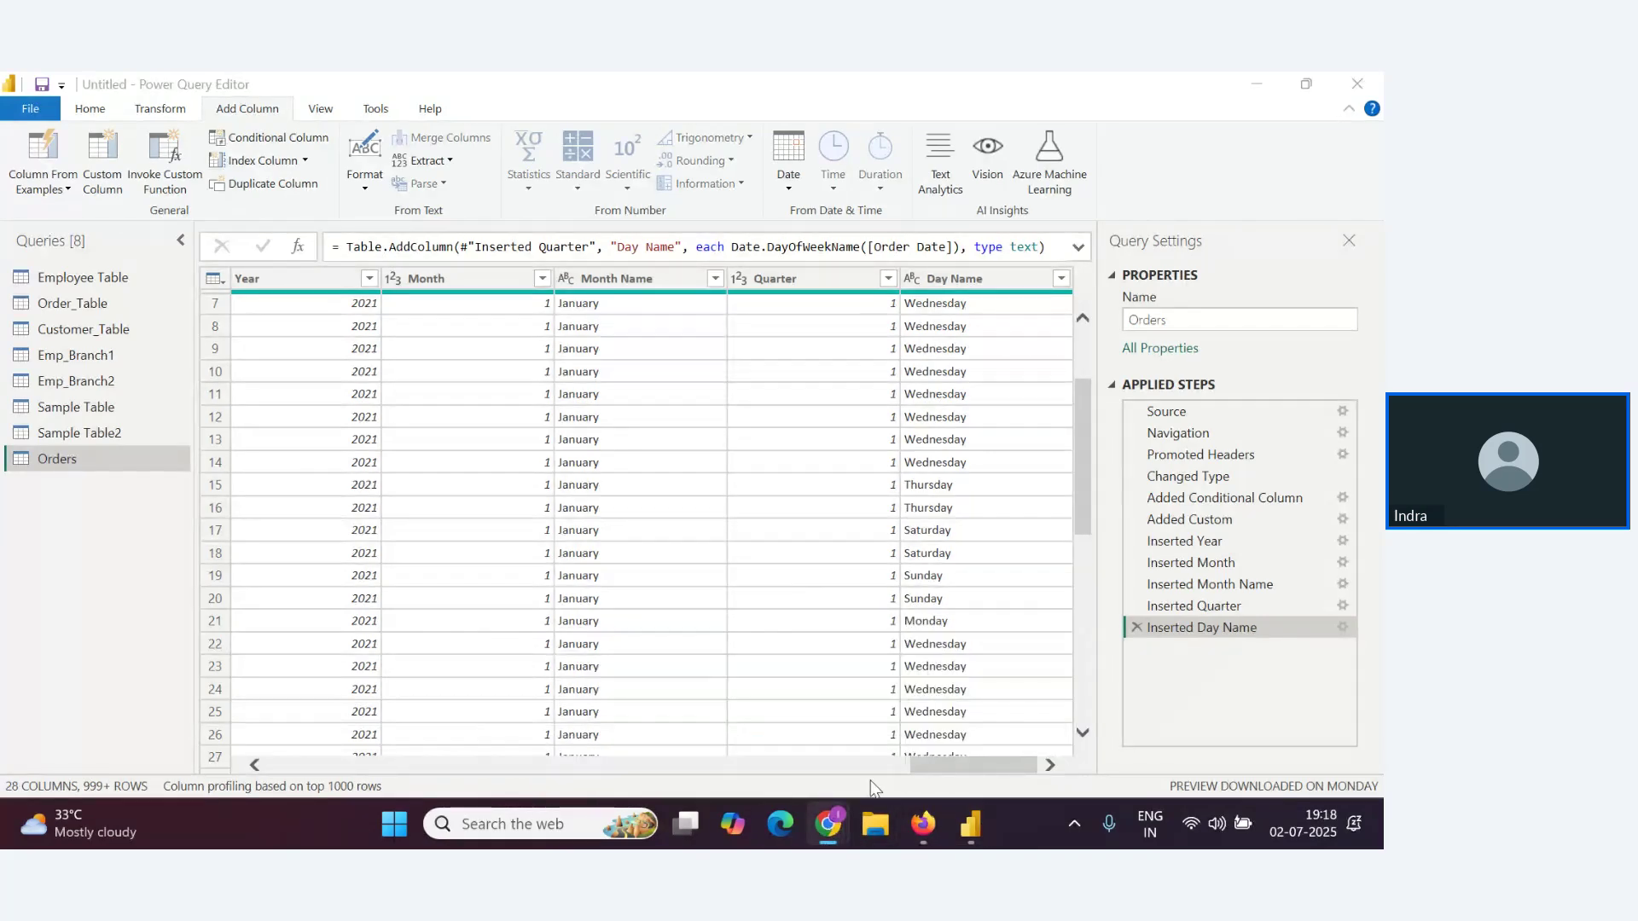
Read the Q&A messages in the Zoho webinar and return to Power Query Editor
key(alt+Tab)
key(Escape)
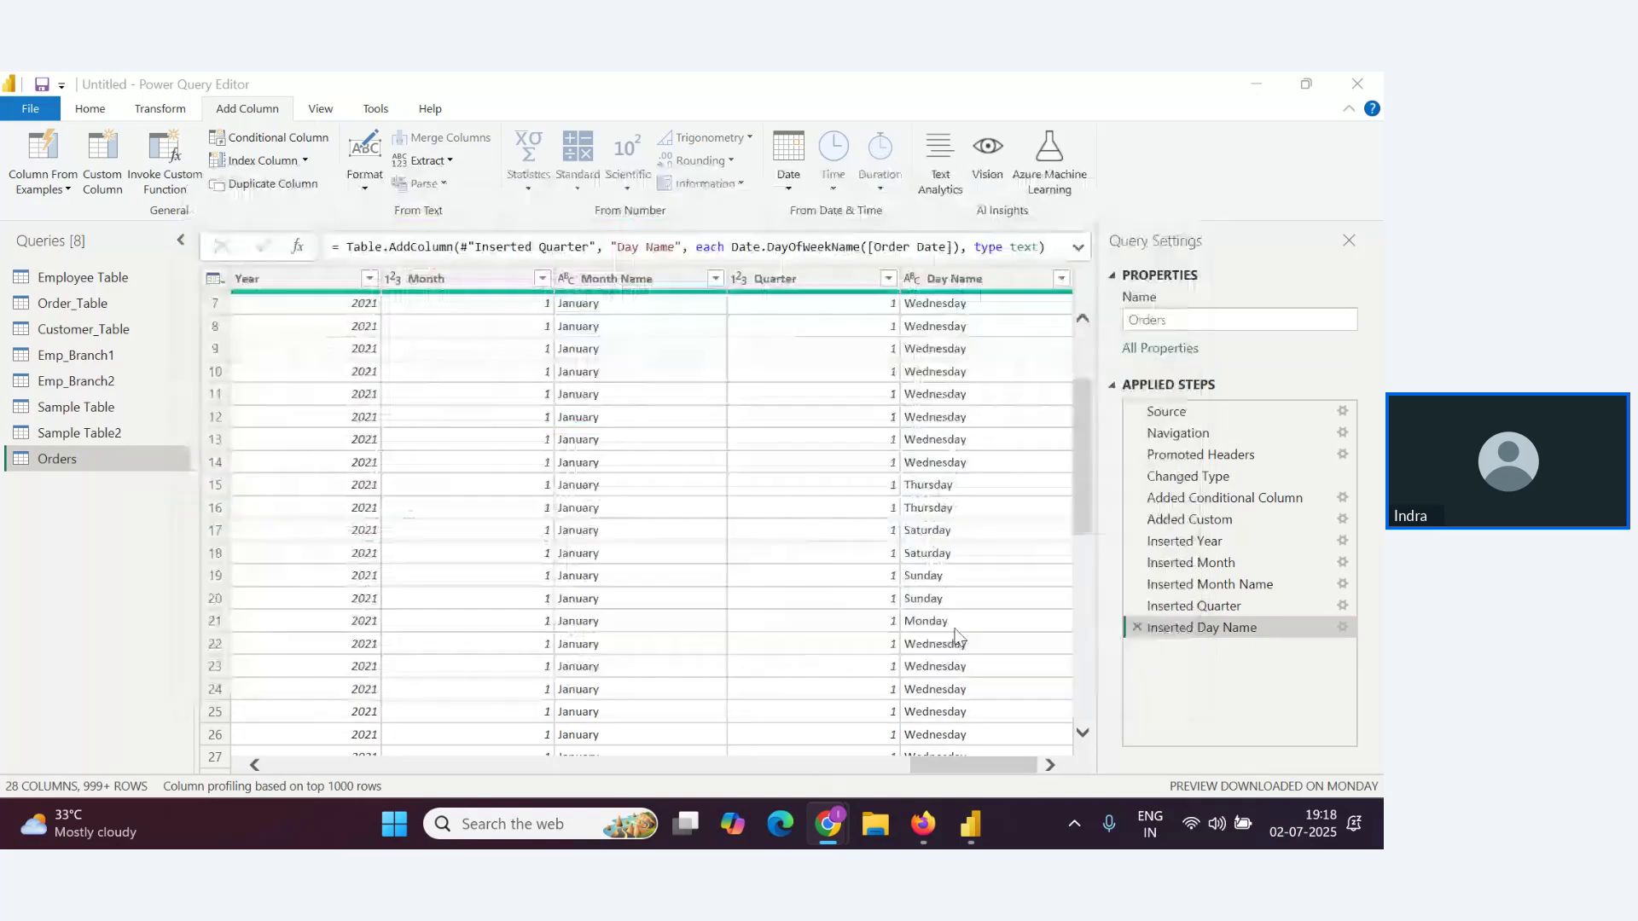
click(1263, 91)
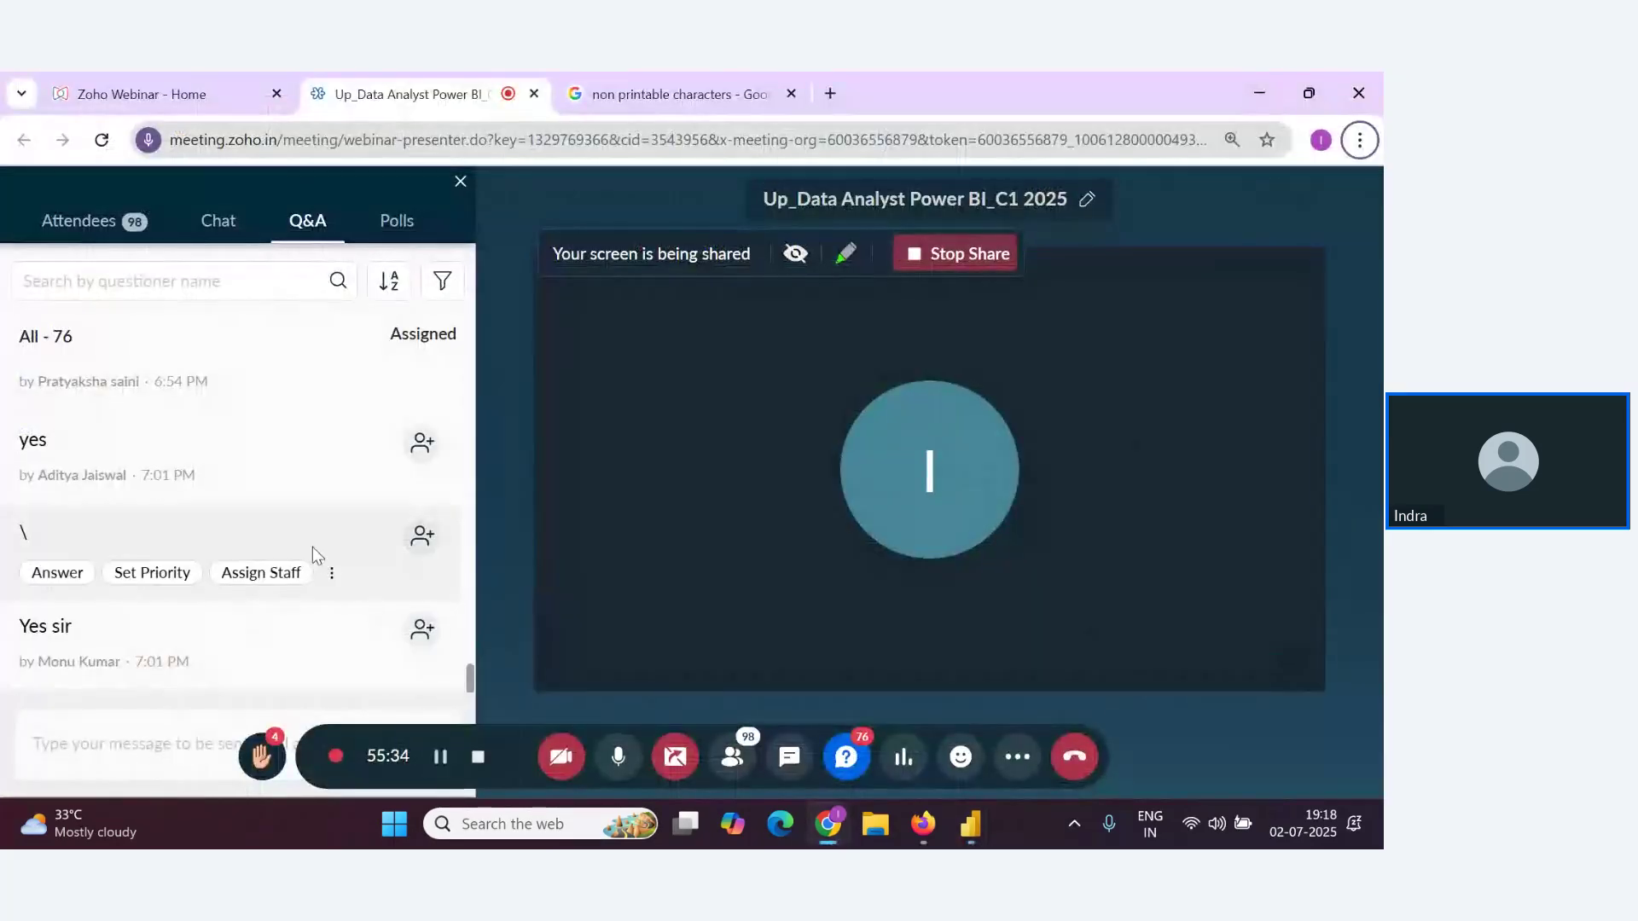
scroll(324, 564, up, 2)
scroll(337, 589, down, 3)
key(alt+Tab)
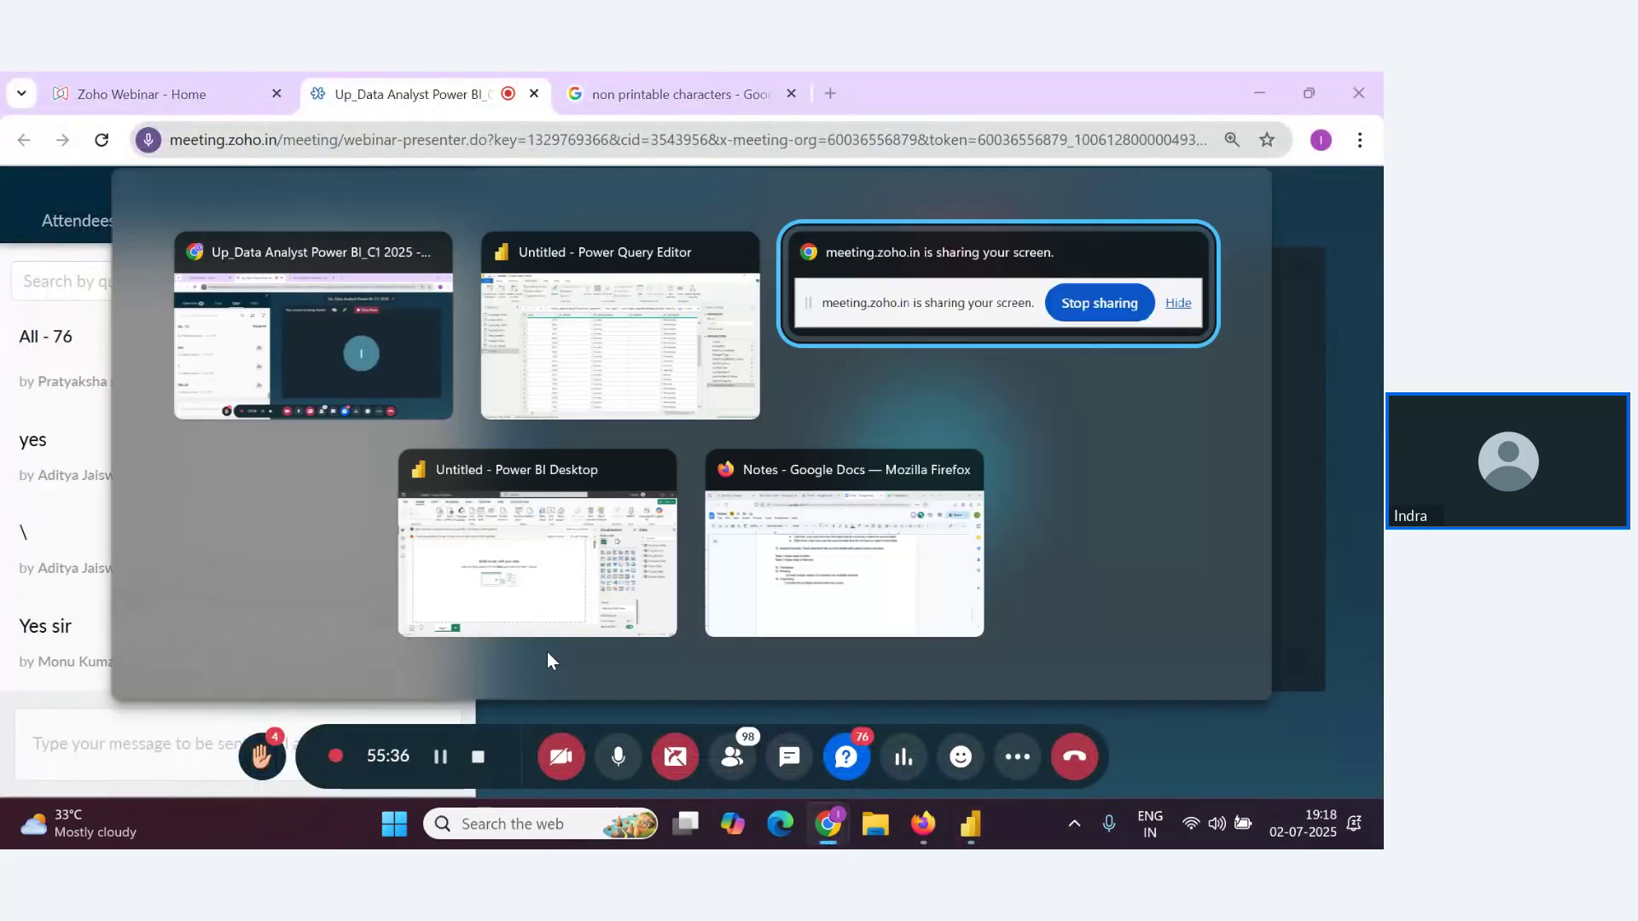
click(622, 381)
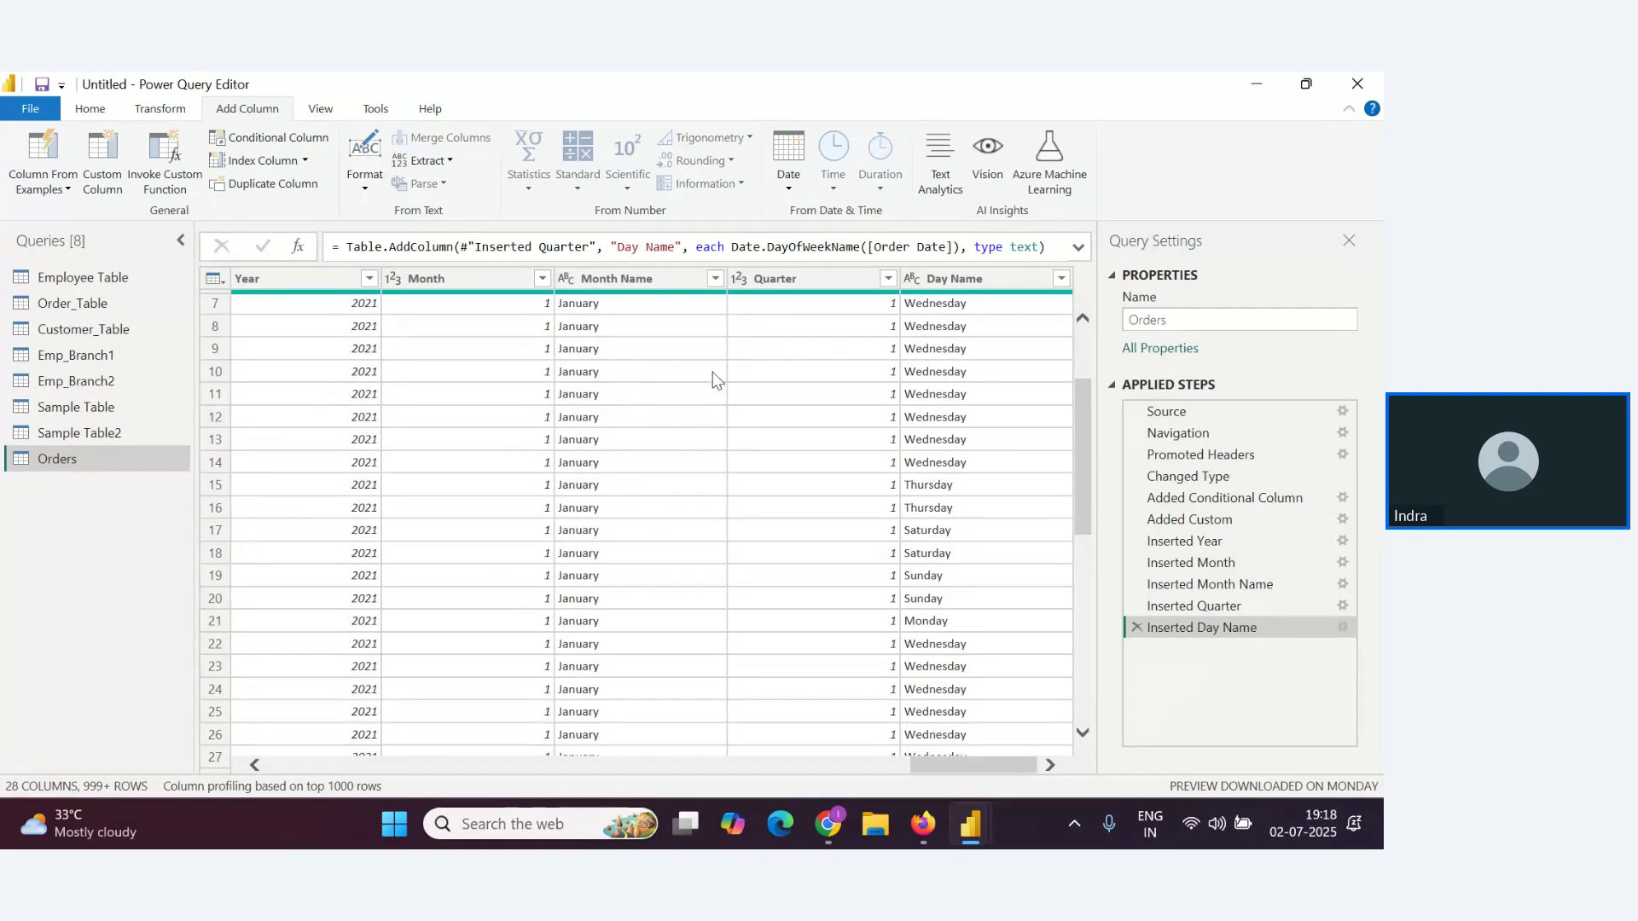
key(alt+Tab)
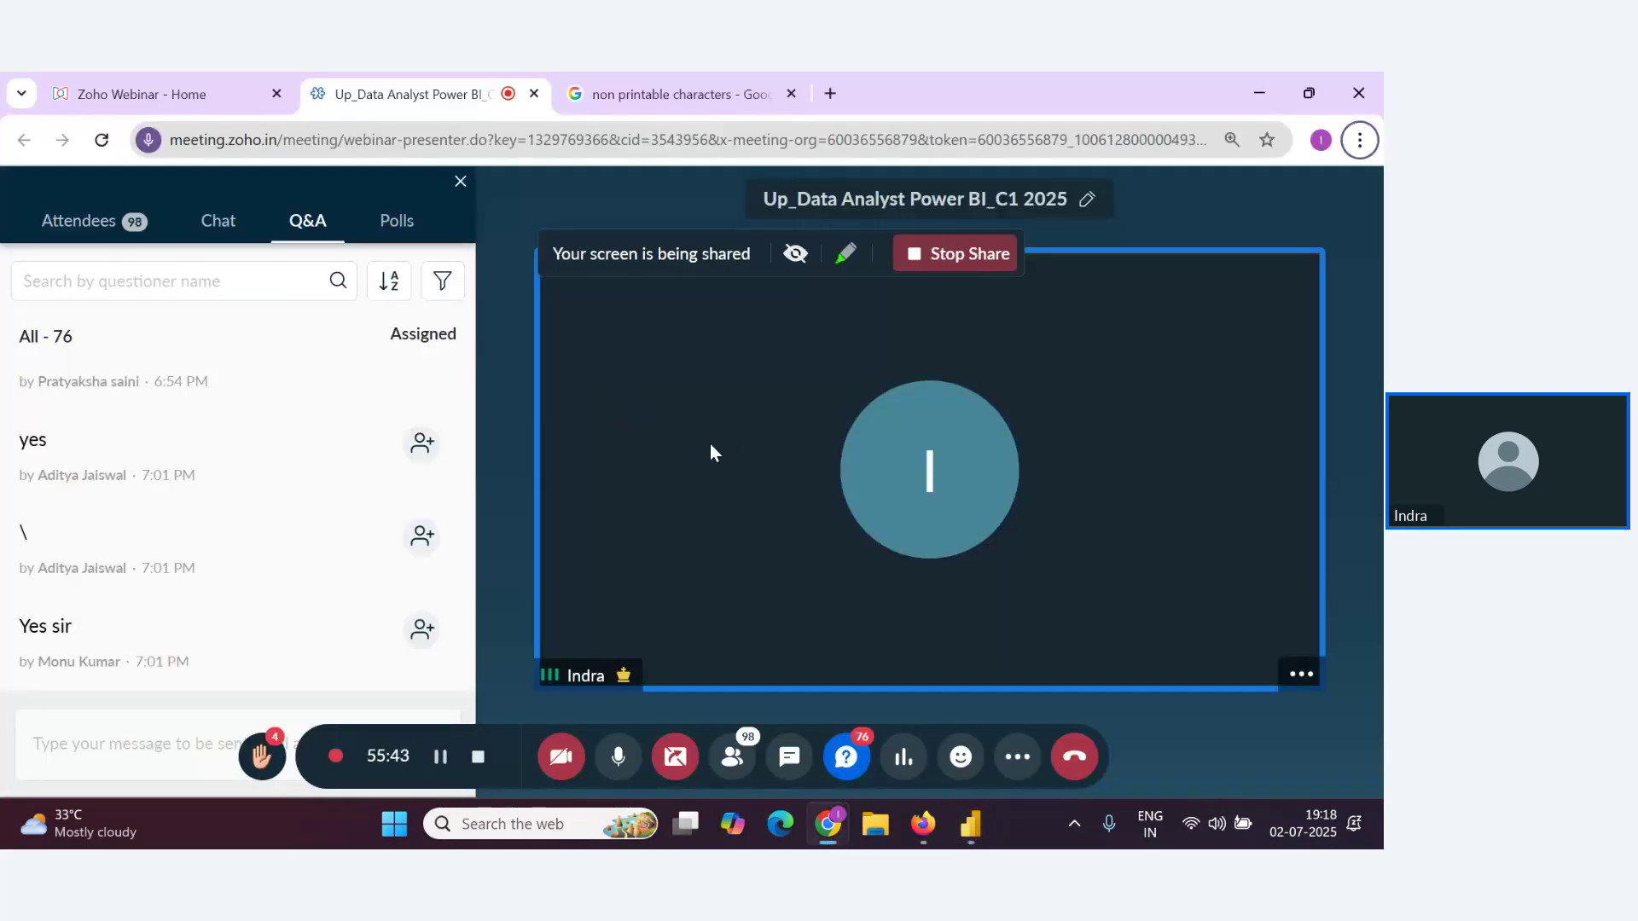
key(alt+Tab)
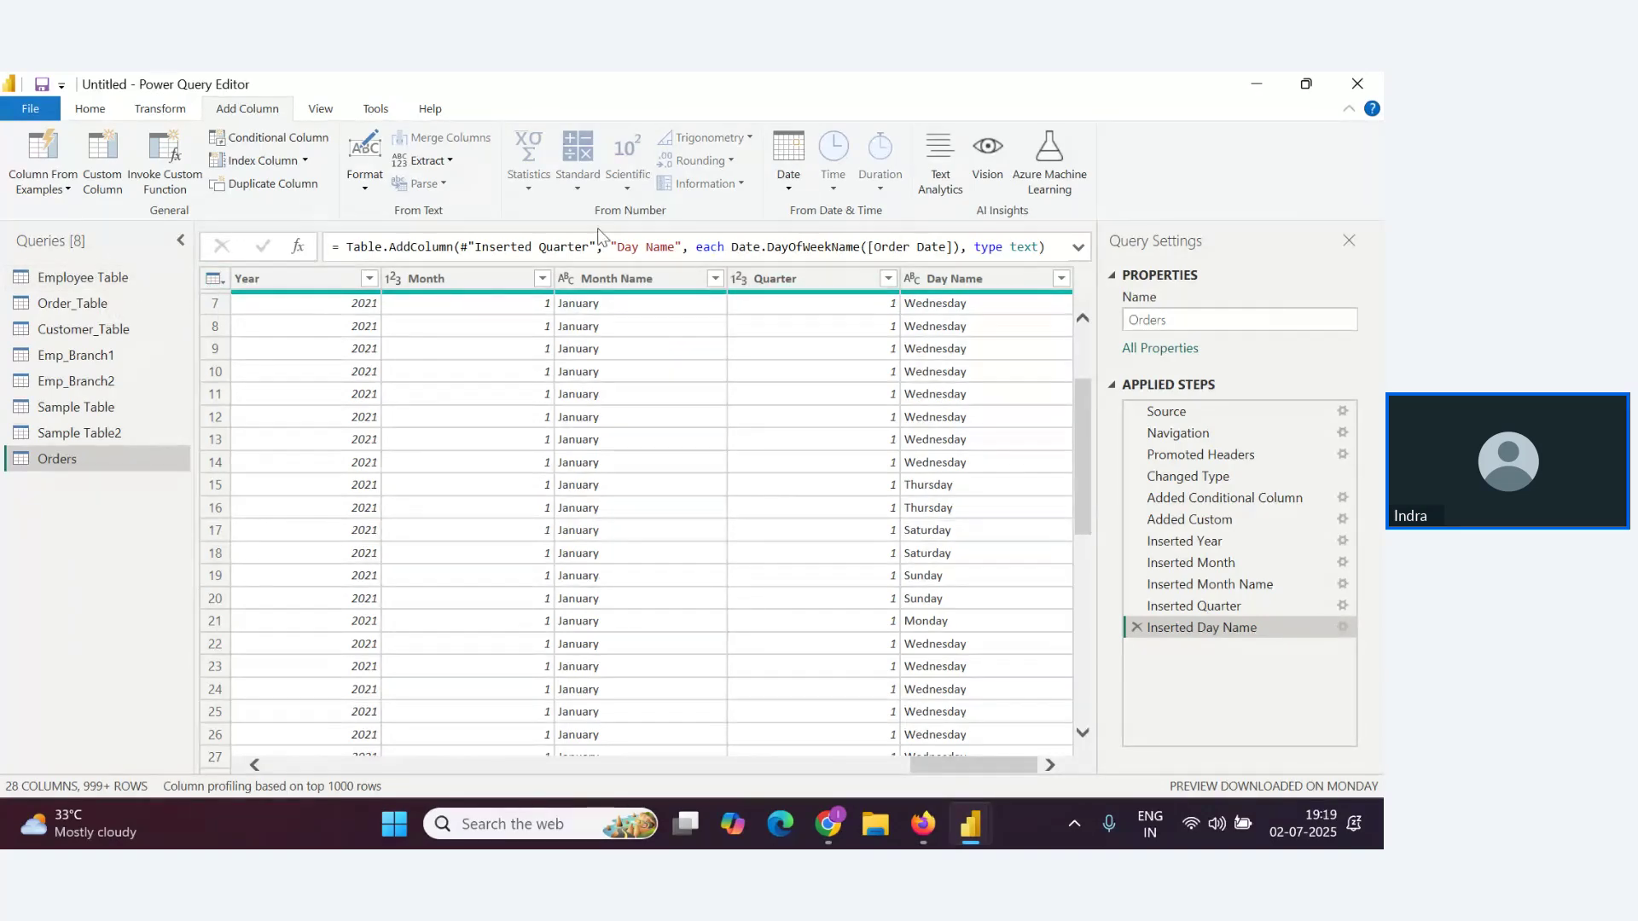
Close Power Query Editor and apply the pending query changes to the Power BI model
click(175, 111)
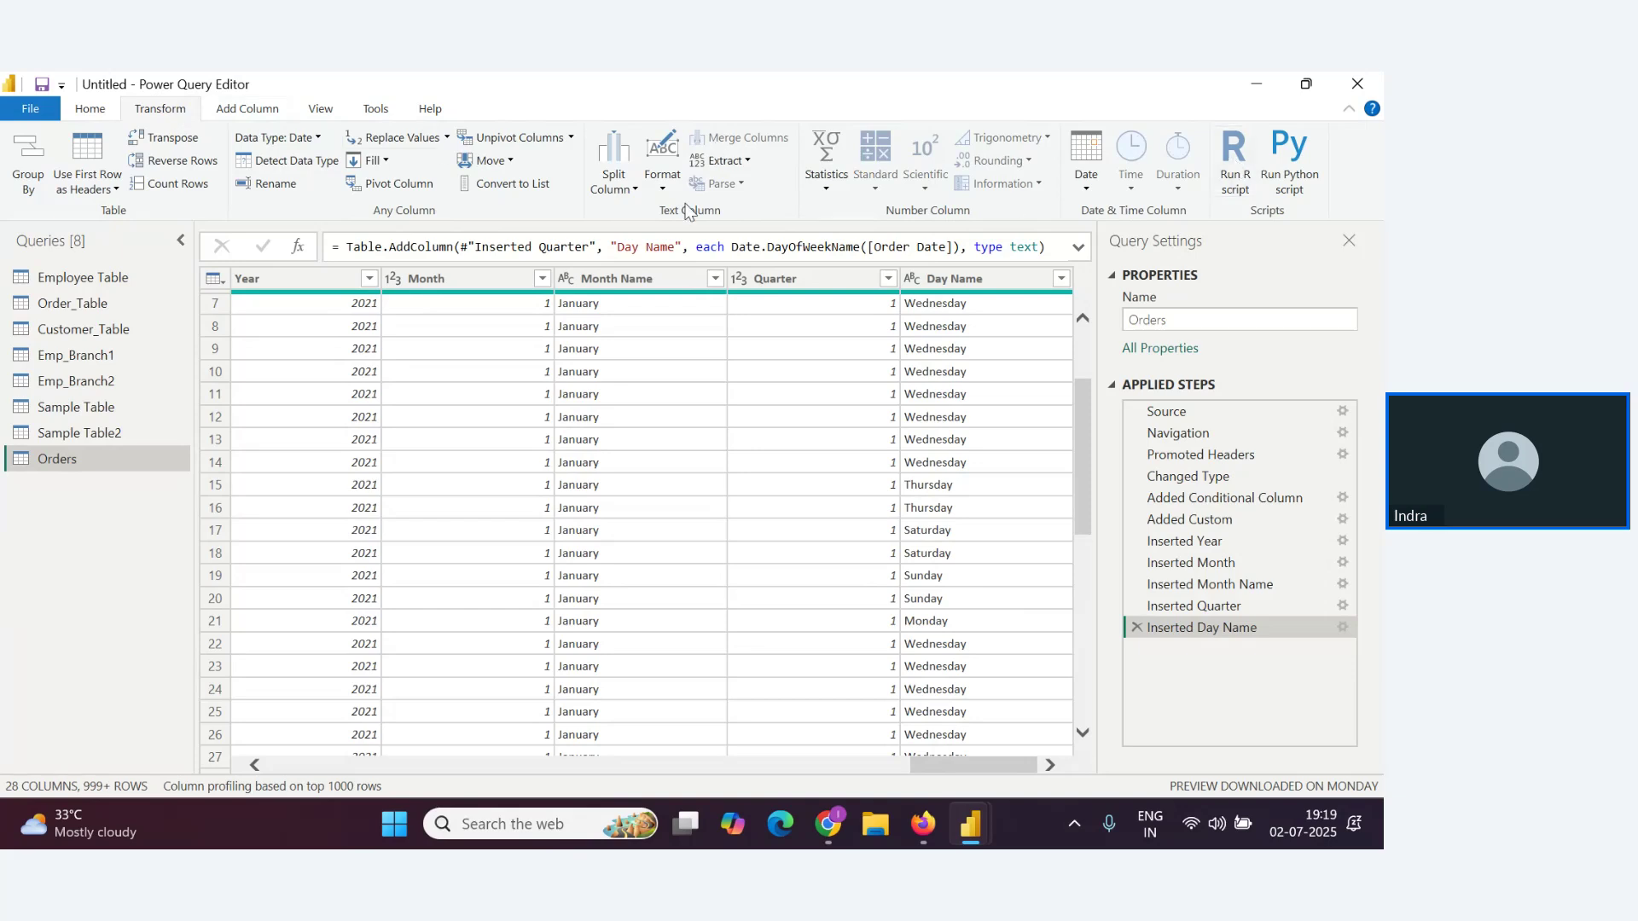
click(93, 110)
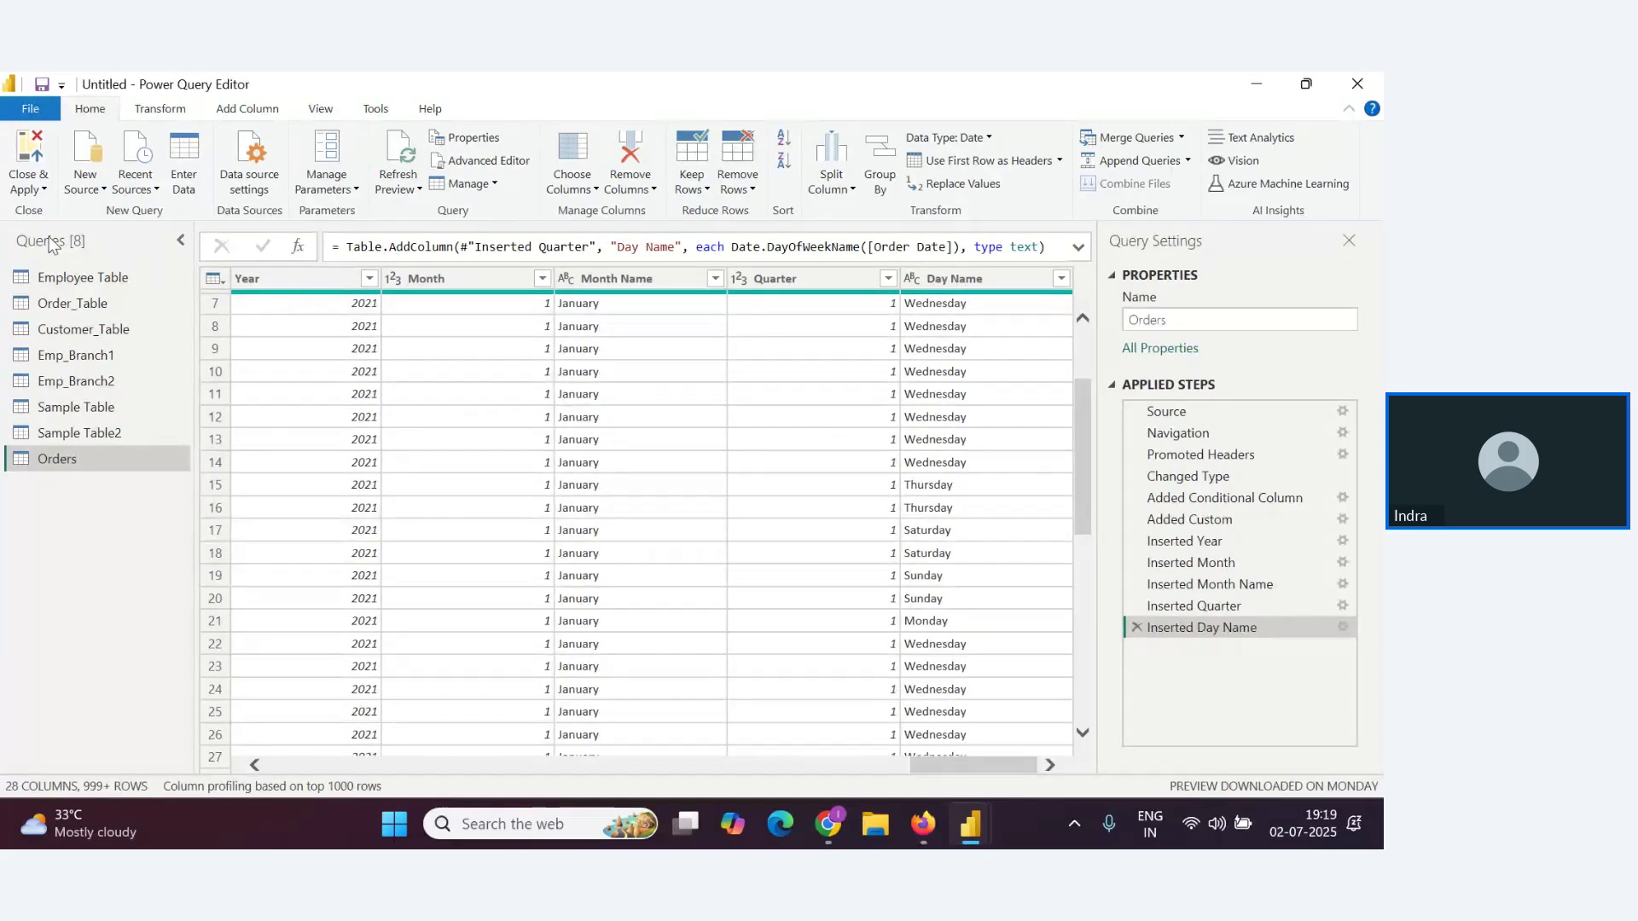
click(44, 191)
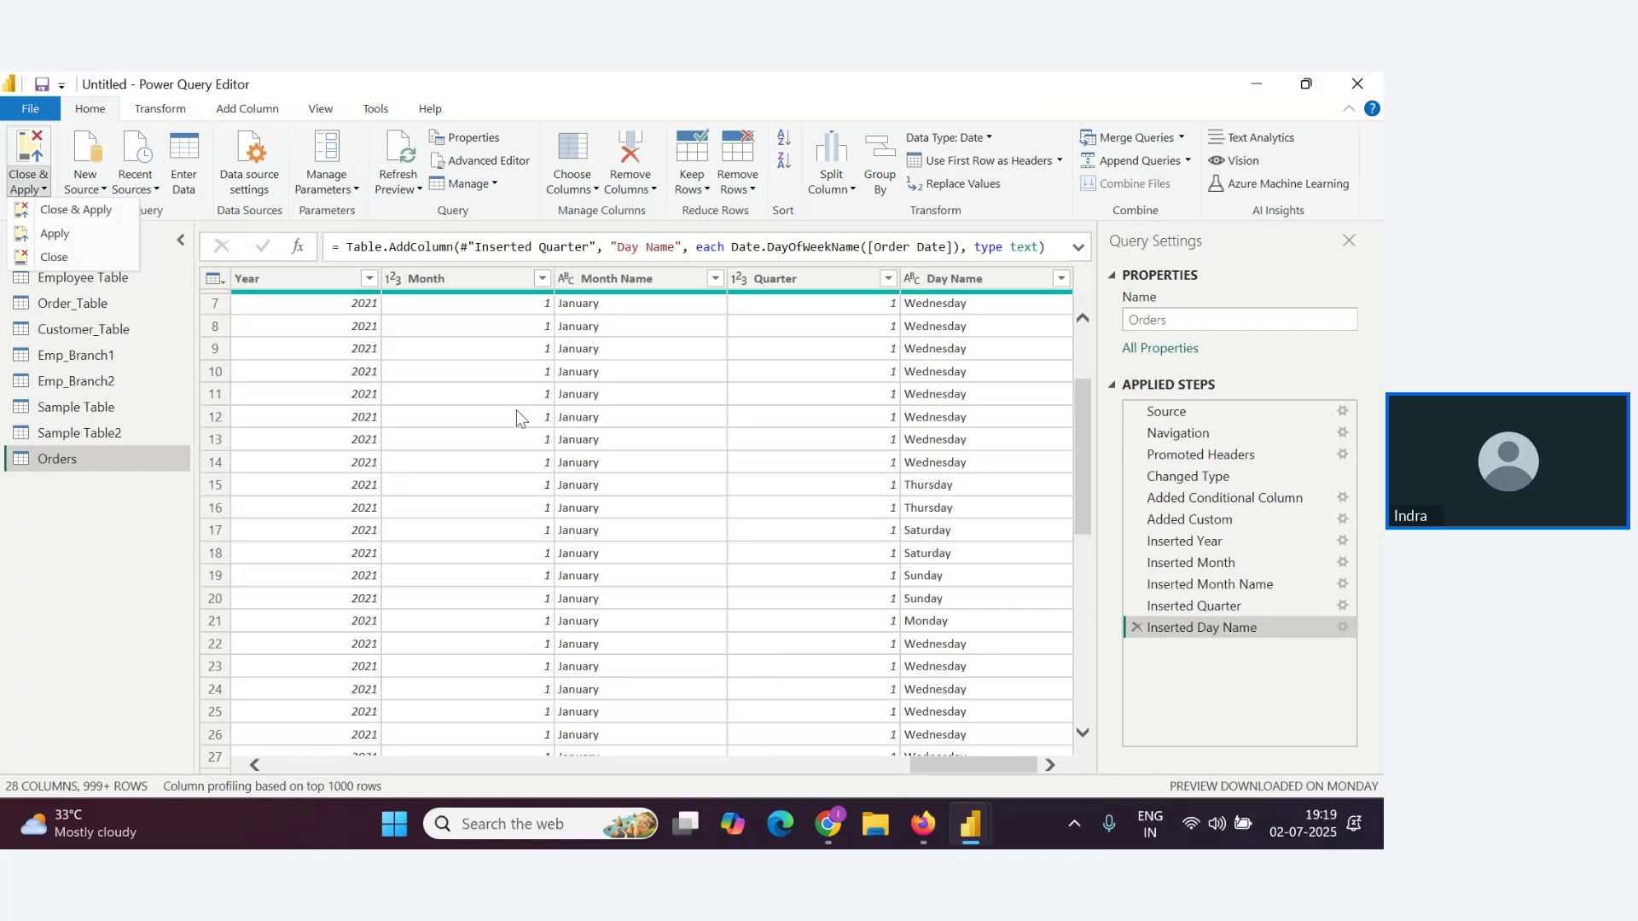
click(80, 216)
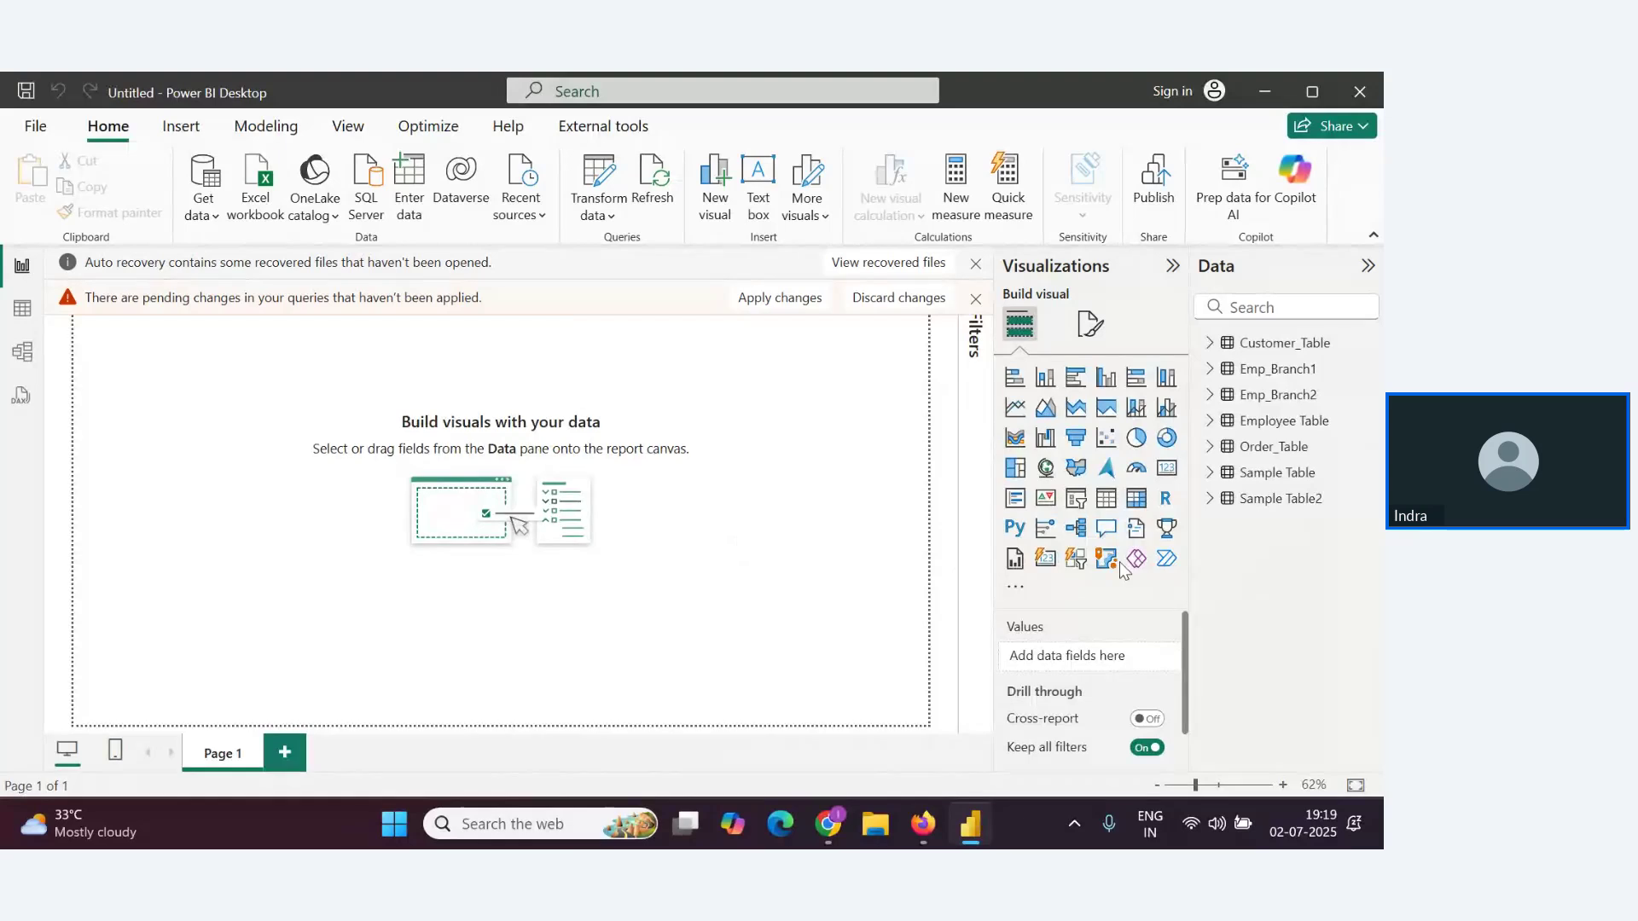
Check the latest Q&A messages in the Zoho webinar and return to Power BI Desktop
key(alt+Tab)
scroll(442, 609, down, 1)
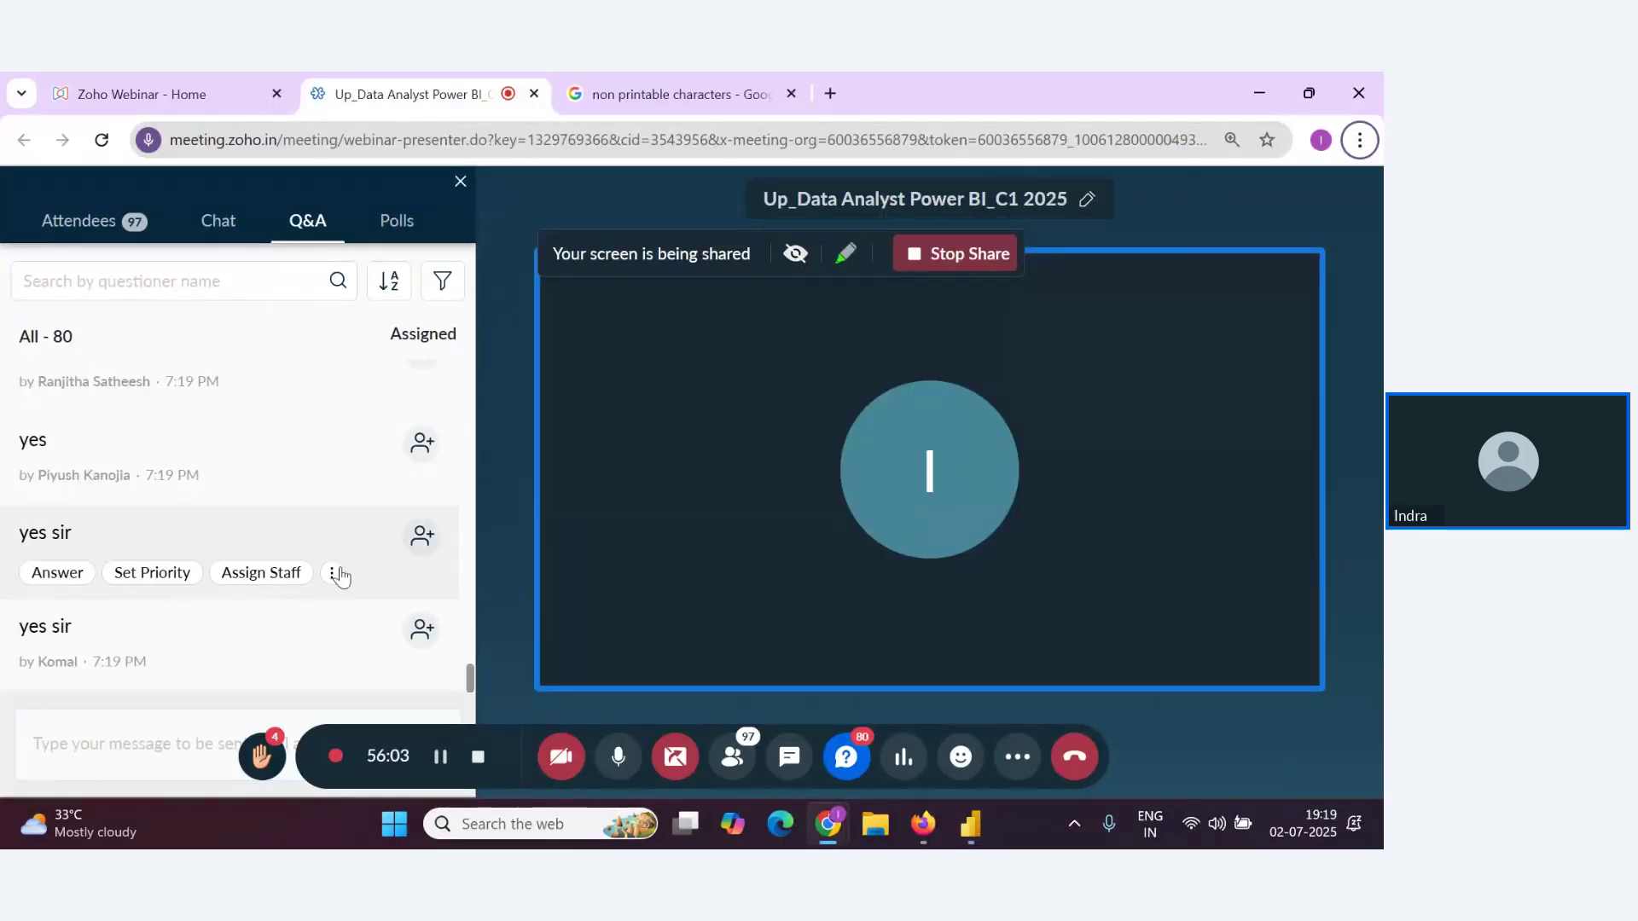
key(alt+Tab)
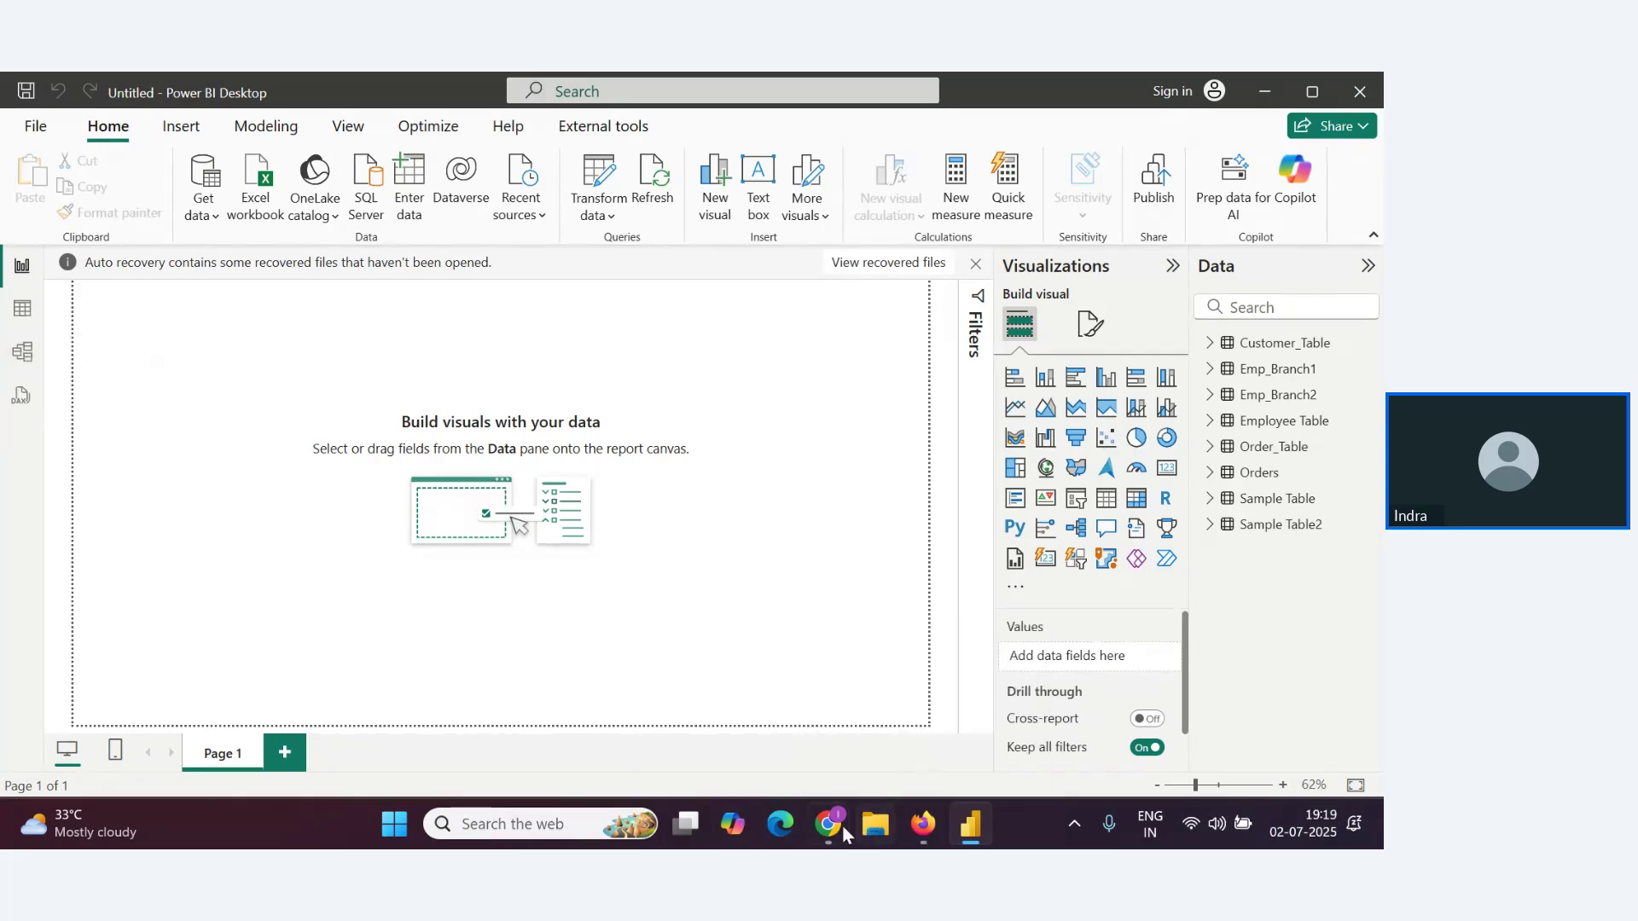
Switch to the Notes document in Firefox and add the heading "Data Modelling:" below the Unpivoting notes
mouse_move(831, 824)
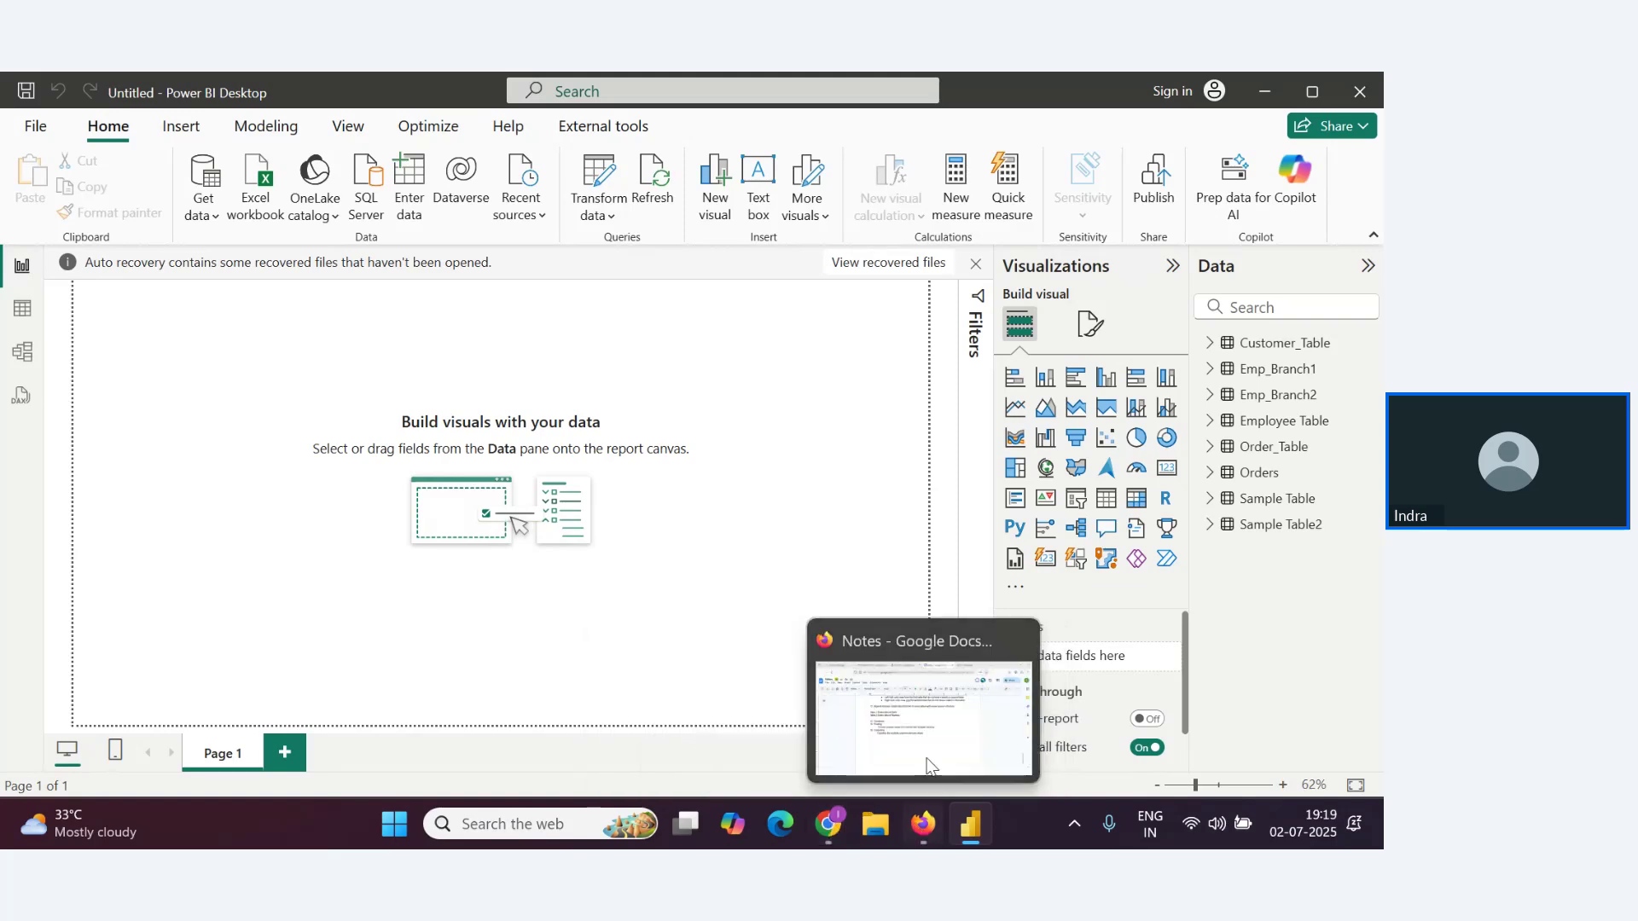
click(930, 762)
key(Return)
key(Return)
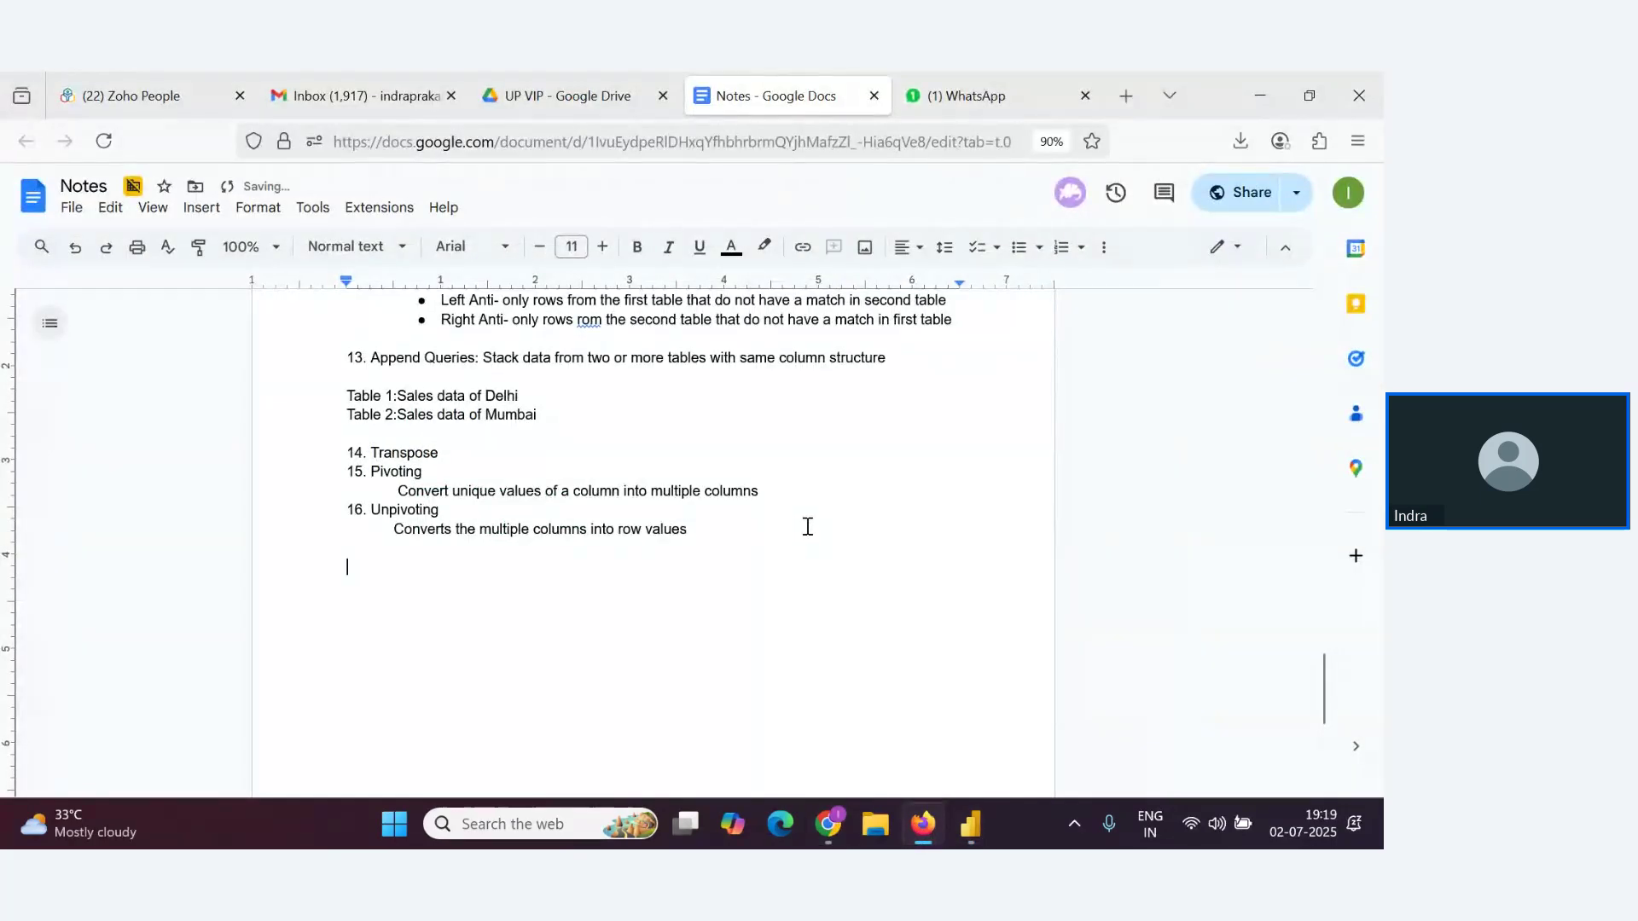
text(Data )
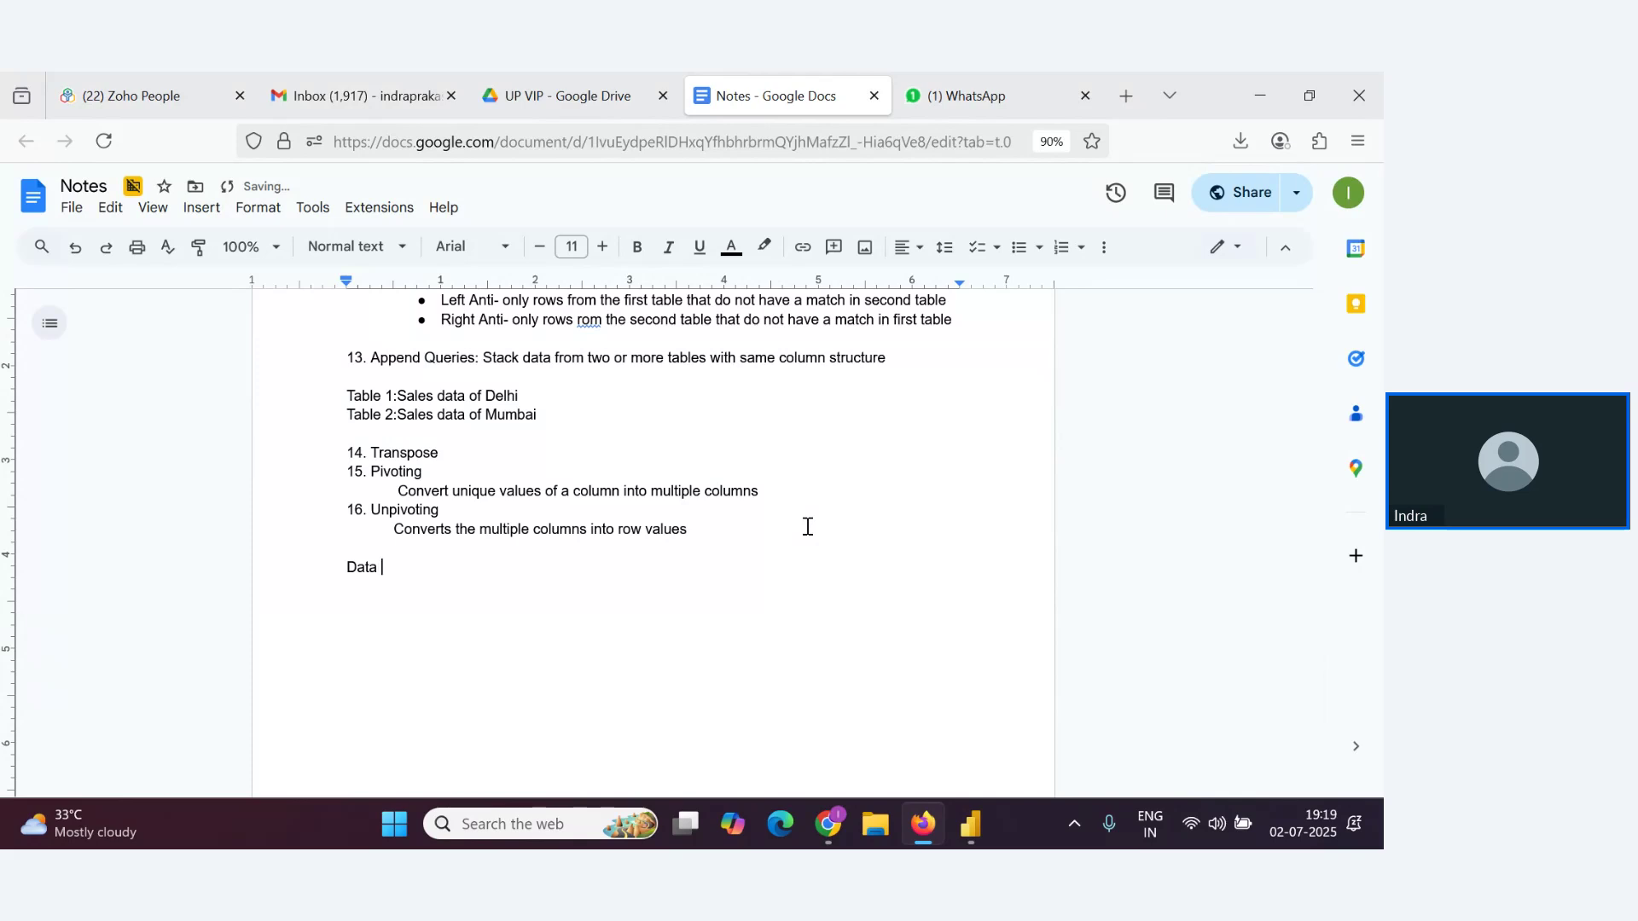
text(Modelling:)
key(Return)
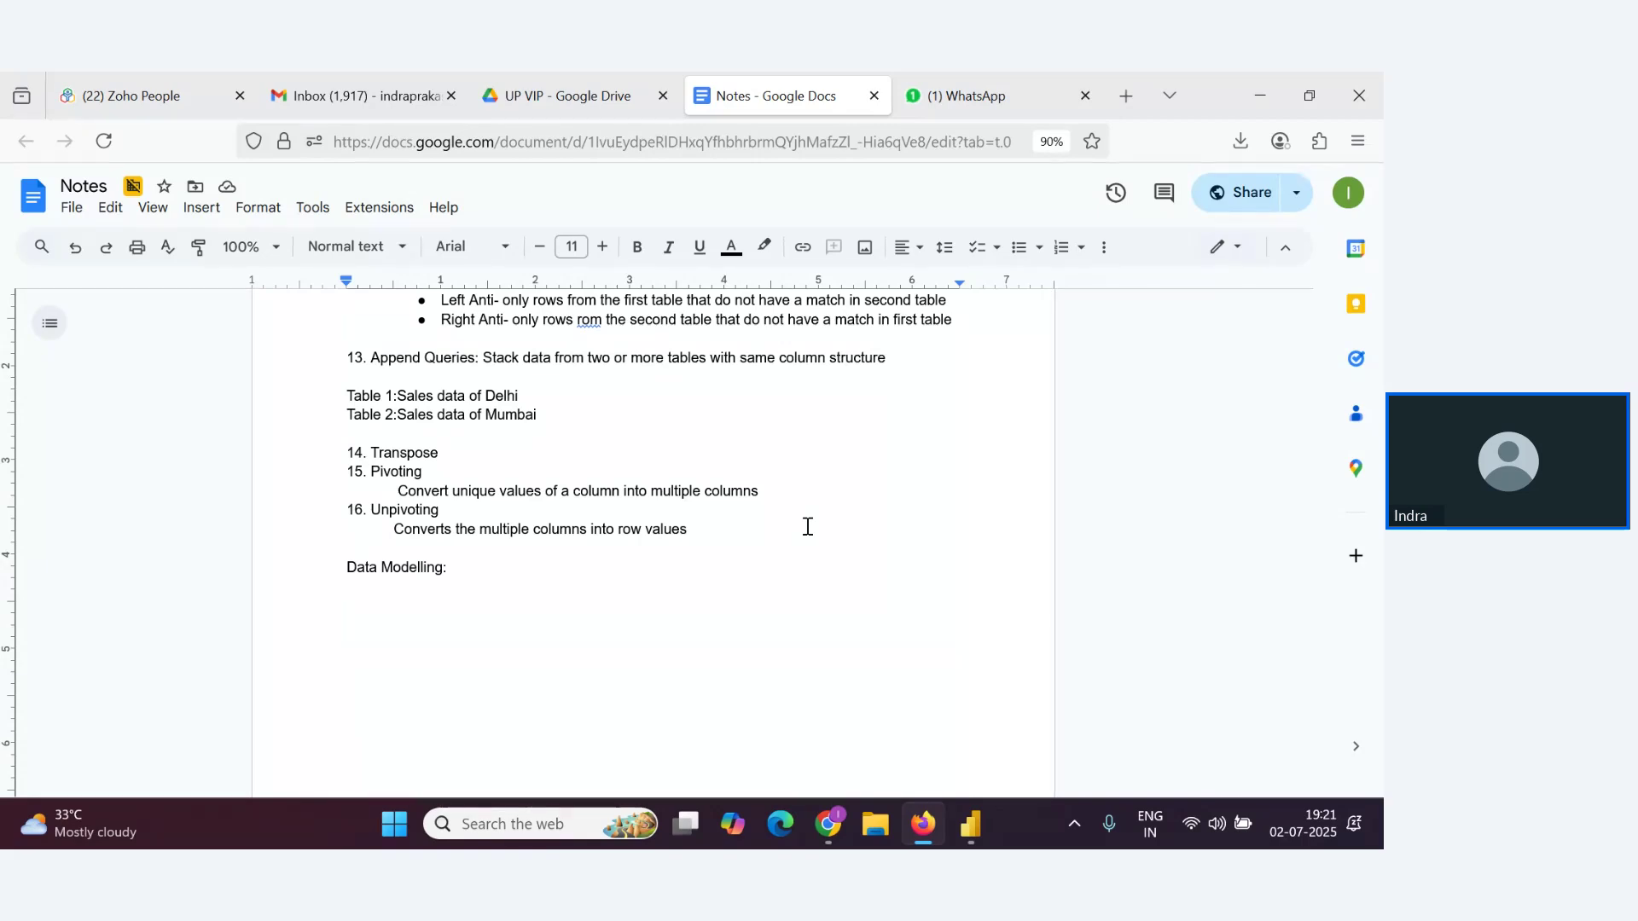
Check the Zoho webinar's Q&A for attendee replies about data modelling and return to the Notes document
key(alt+Tab)
key(alt+Tab)
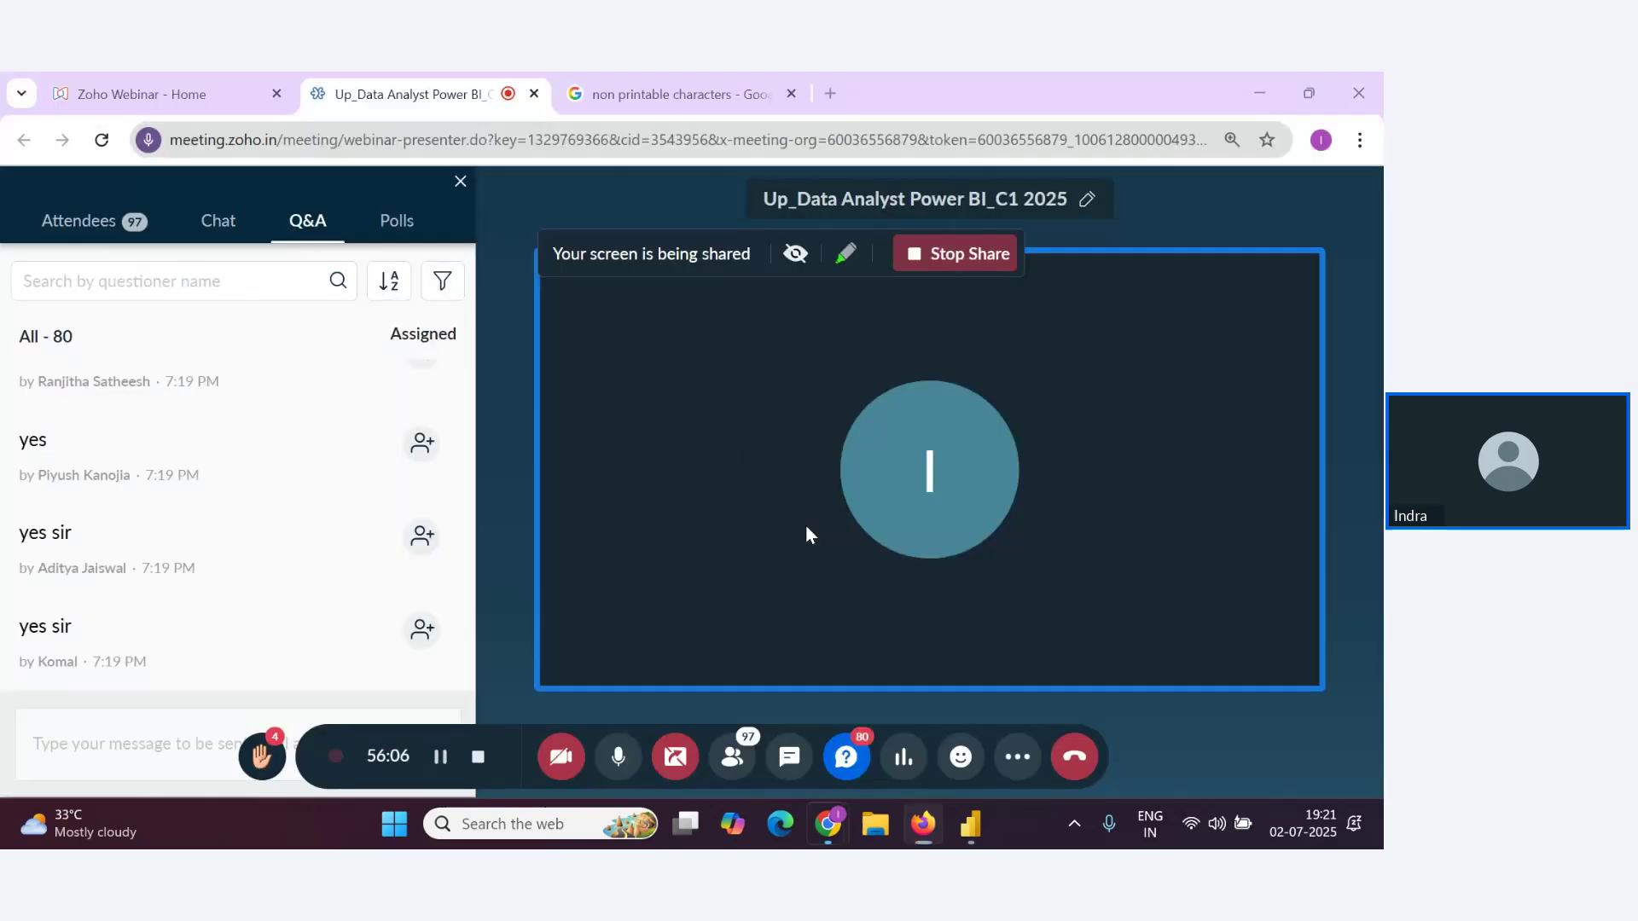
mouse_move(328, 574)
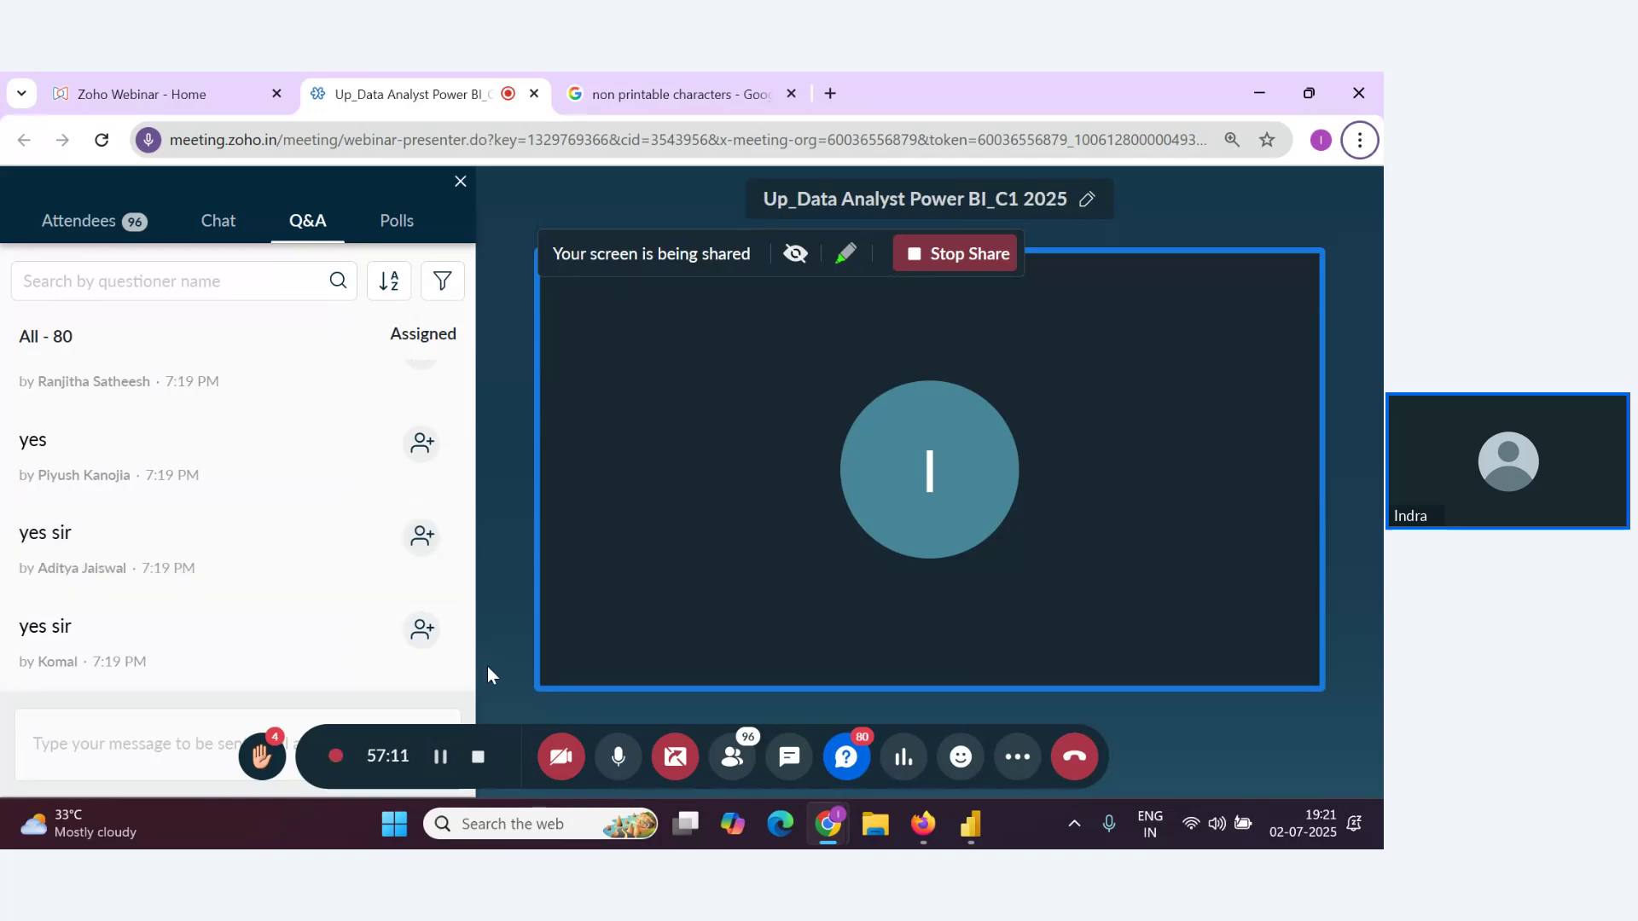
mouse_move(319, 627)
key(alt+Tab)
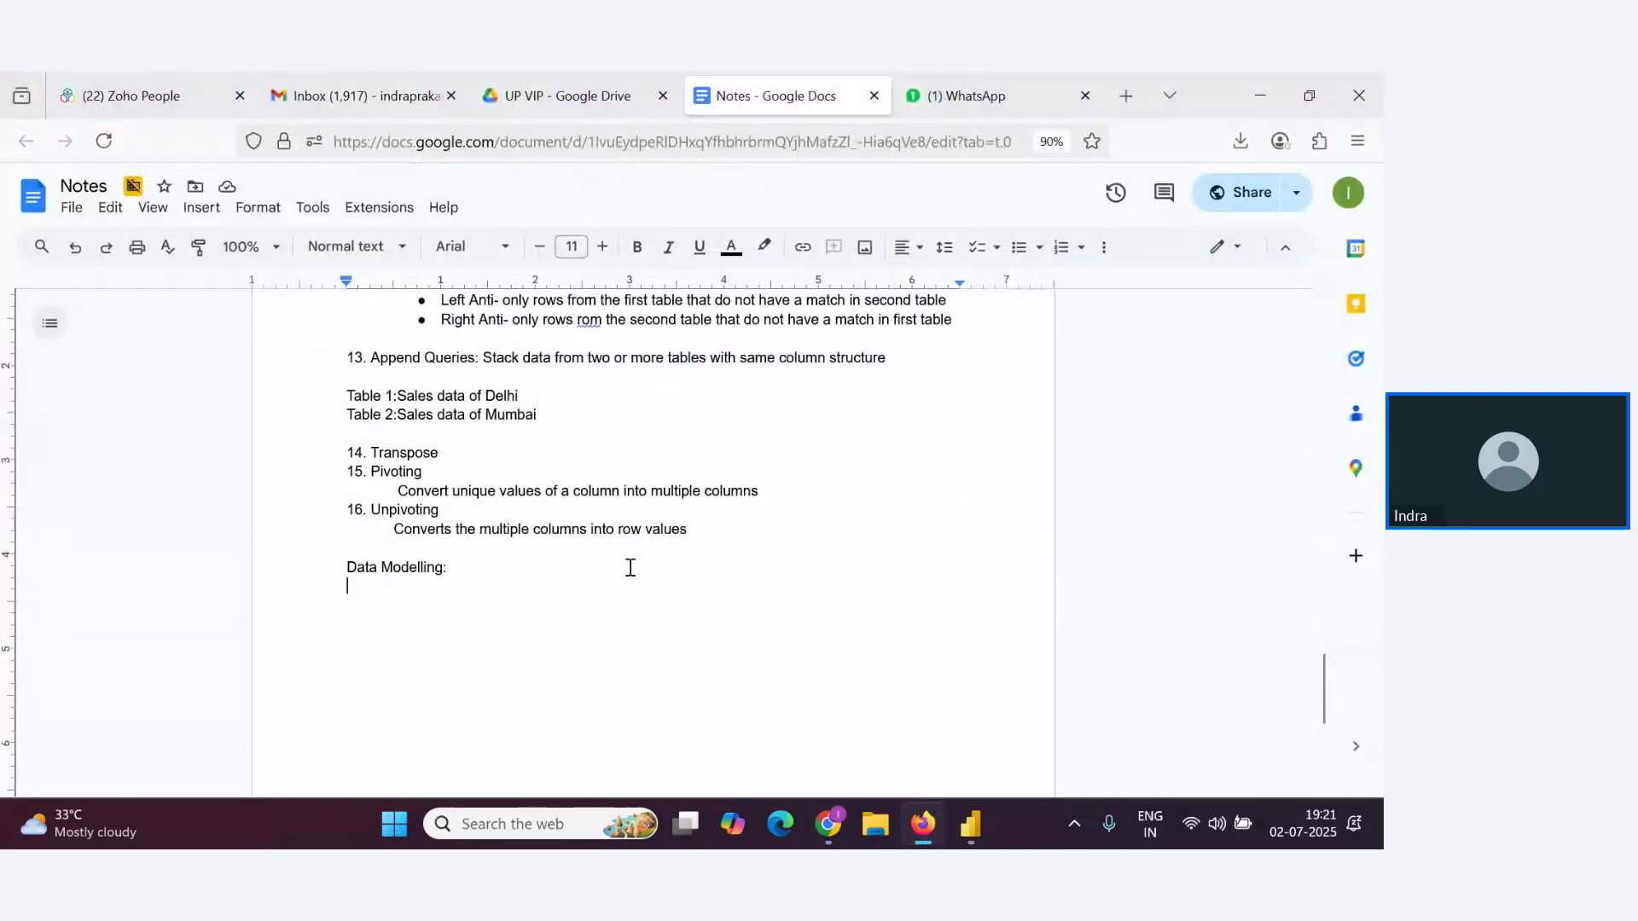
Add the lines "Fact table" and "Dimension Table" under the Data Modelling heading and select the Dimension Table line
text(fact table)
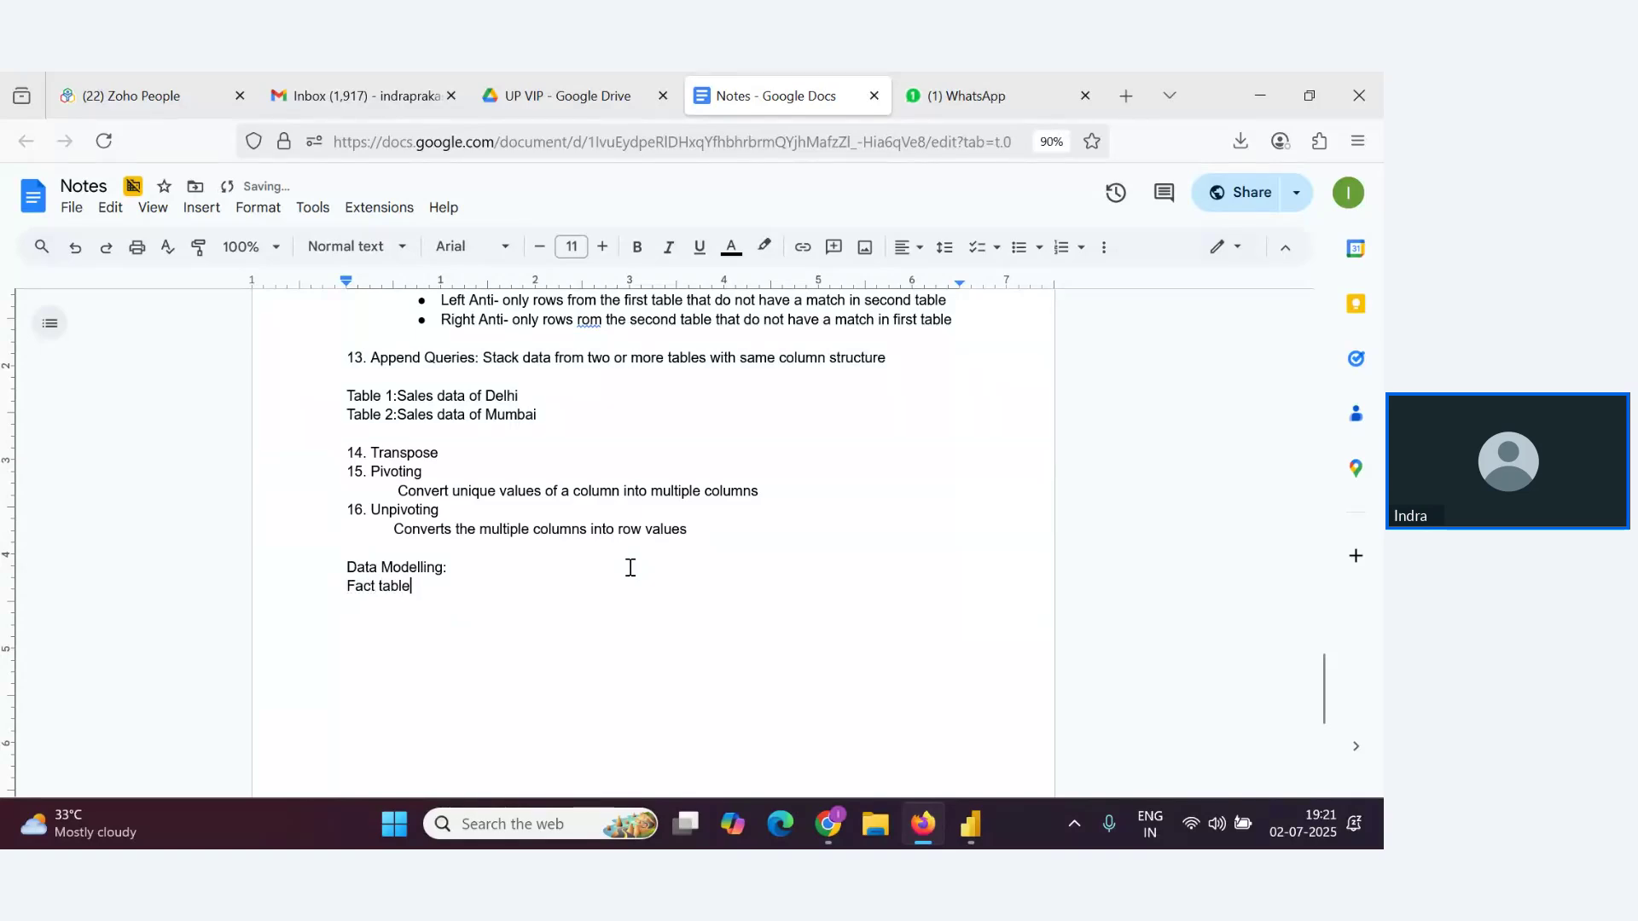
key(Return)
text(Dimensio)
text(n Tabl;e)
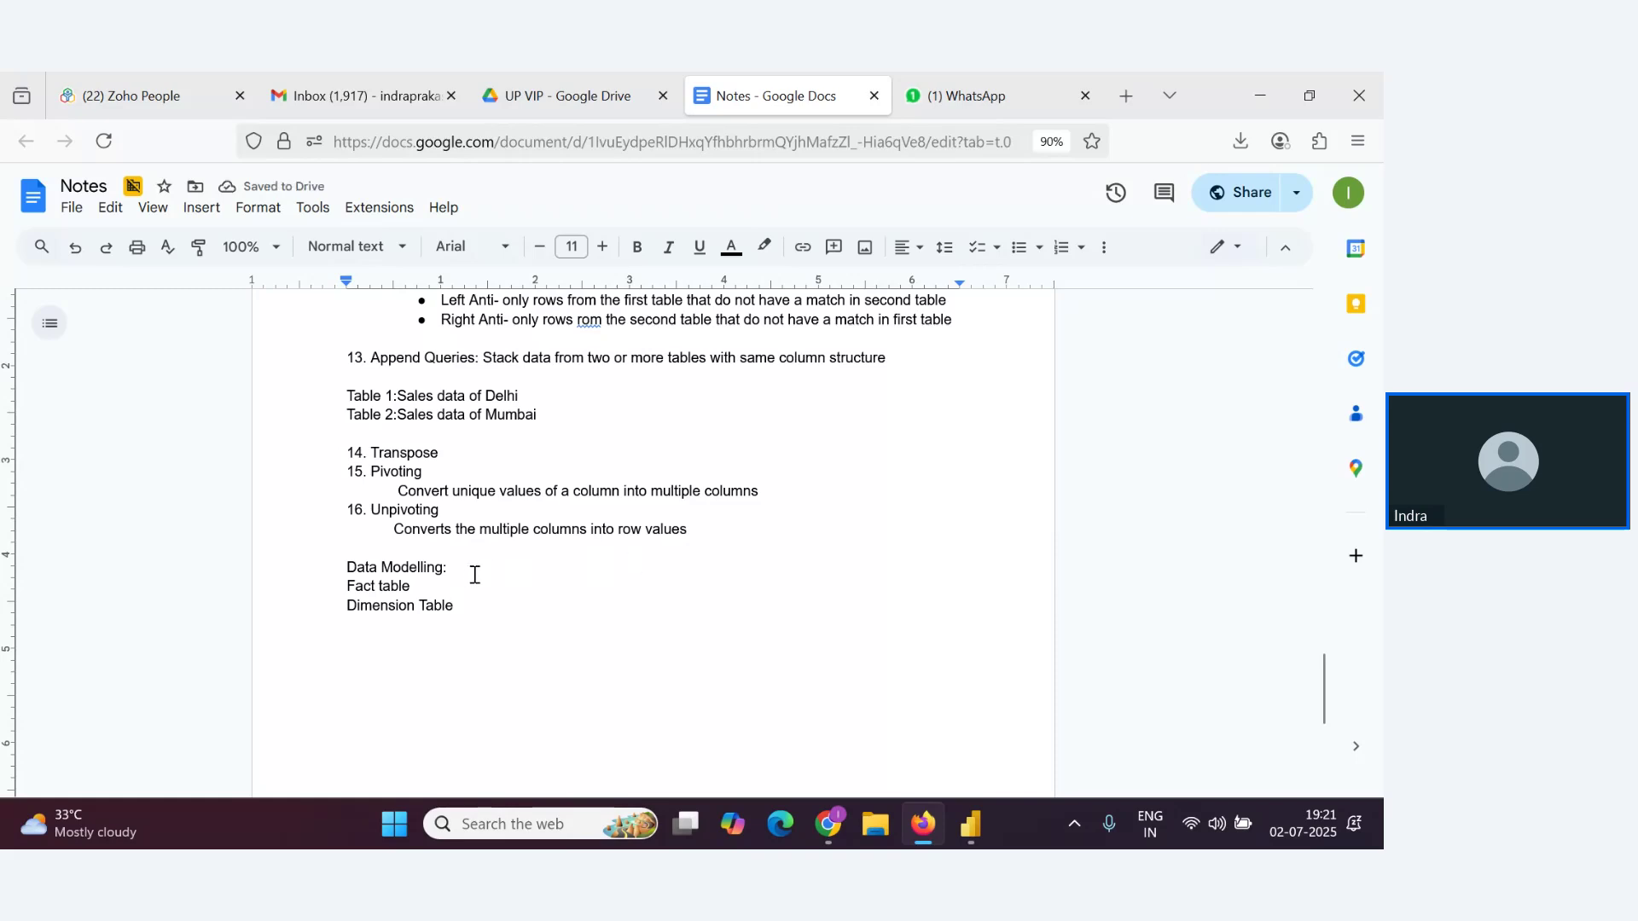
click(422, 583)
key(BackSpace)
triple_click(430, 583)
drag(487, 604, 321, 611)
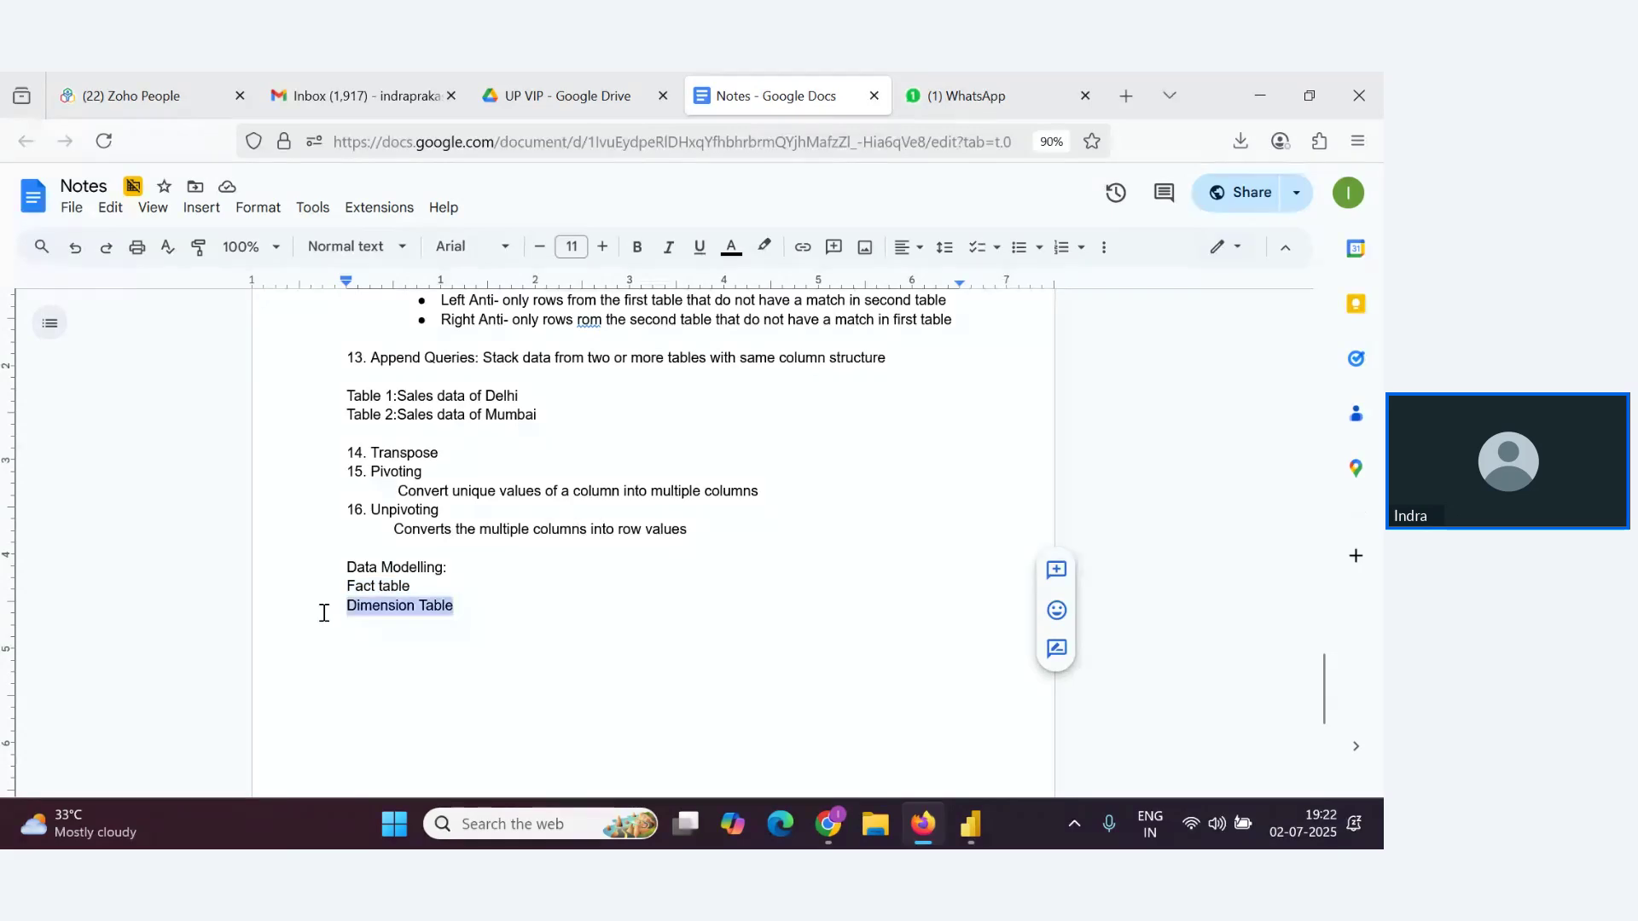
Open the Sample - Coffee Chain workbook from the Tableau Prep folder on the Desktop in Excel
click(875, 824)
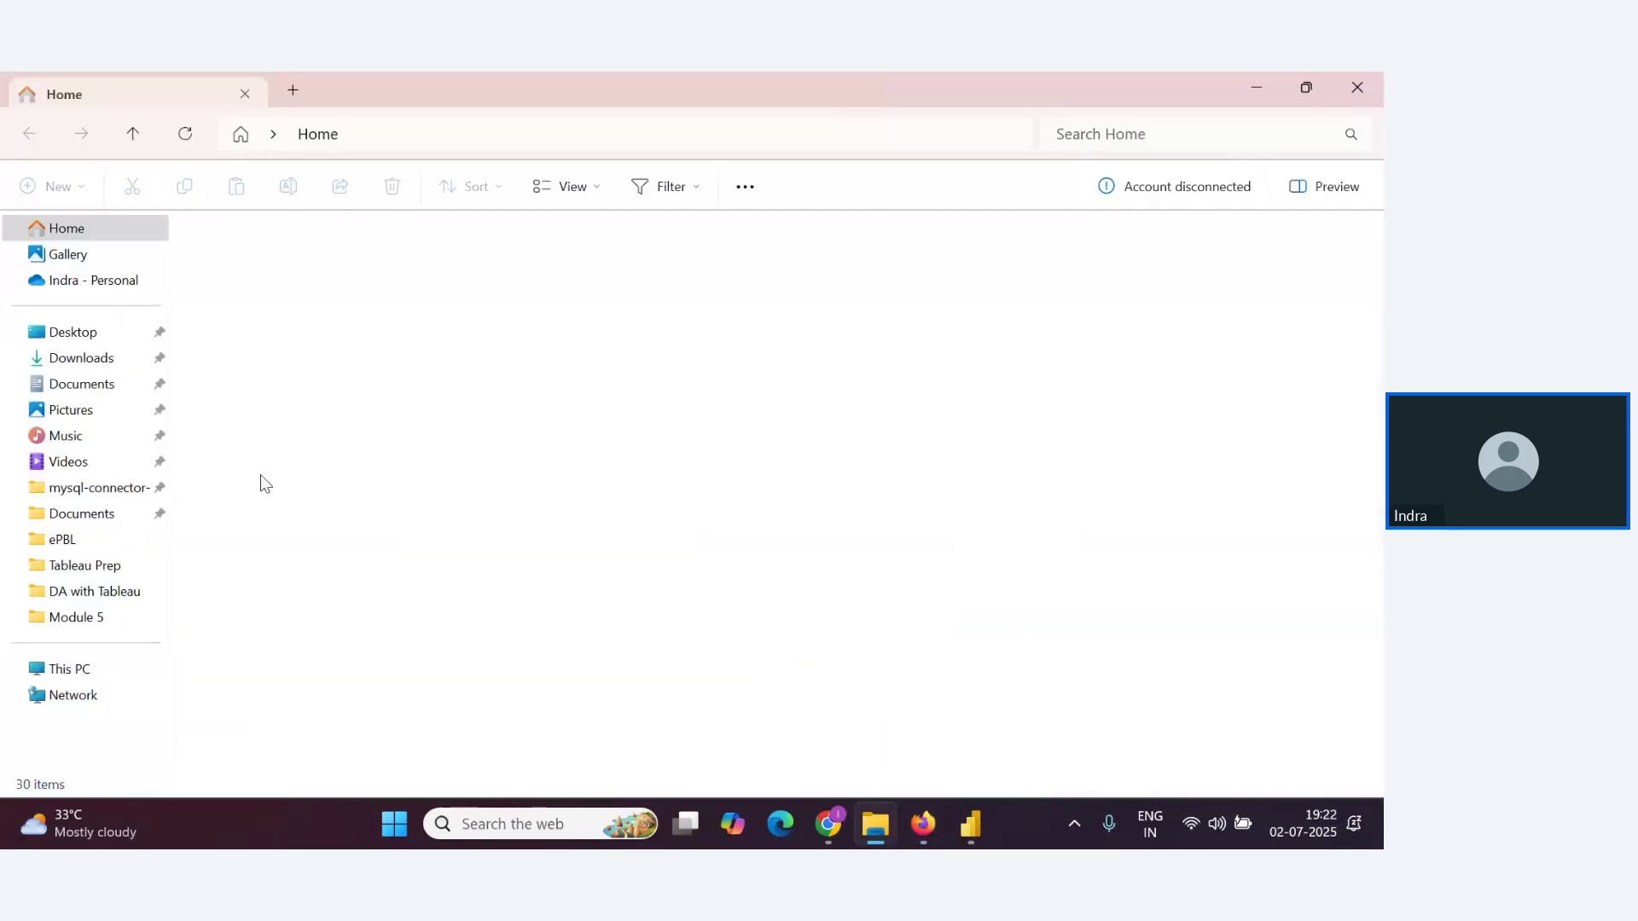
click(68, 332)
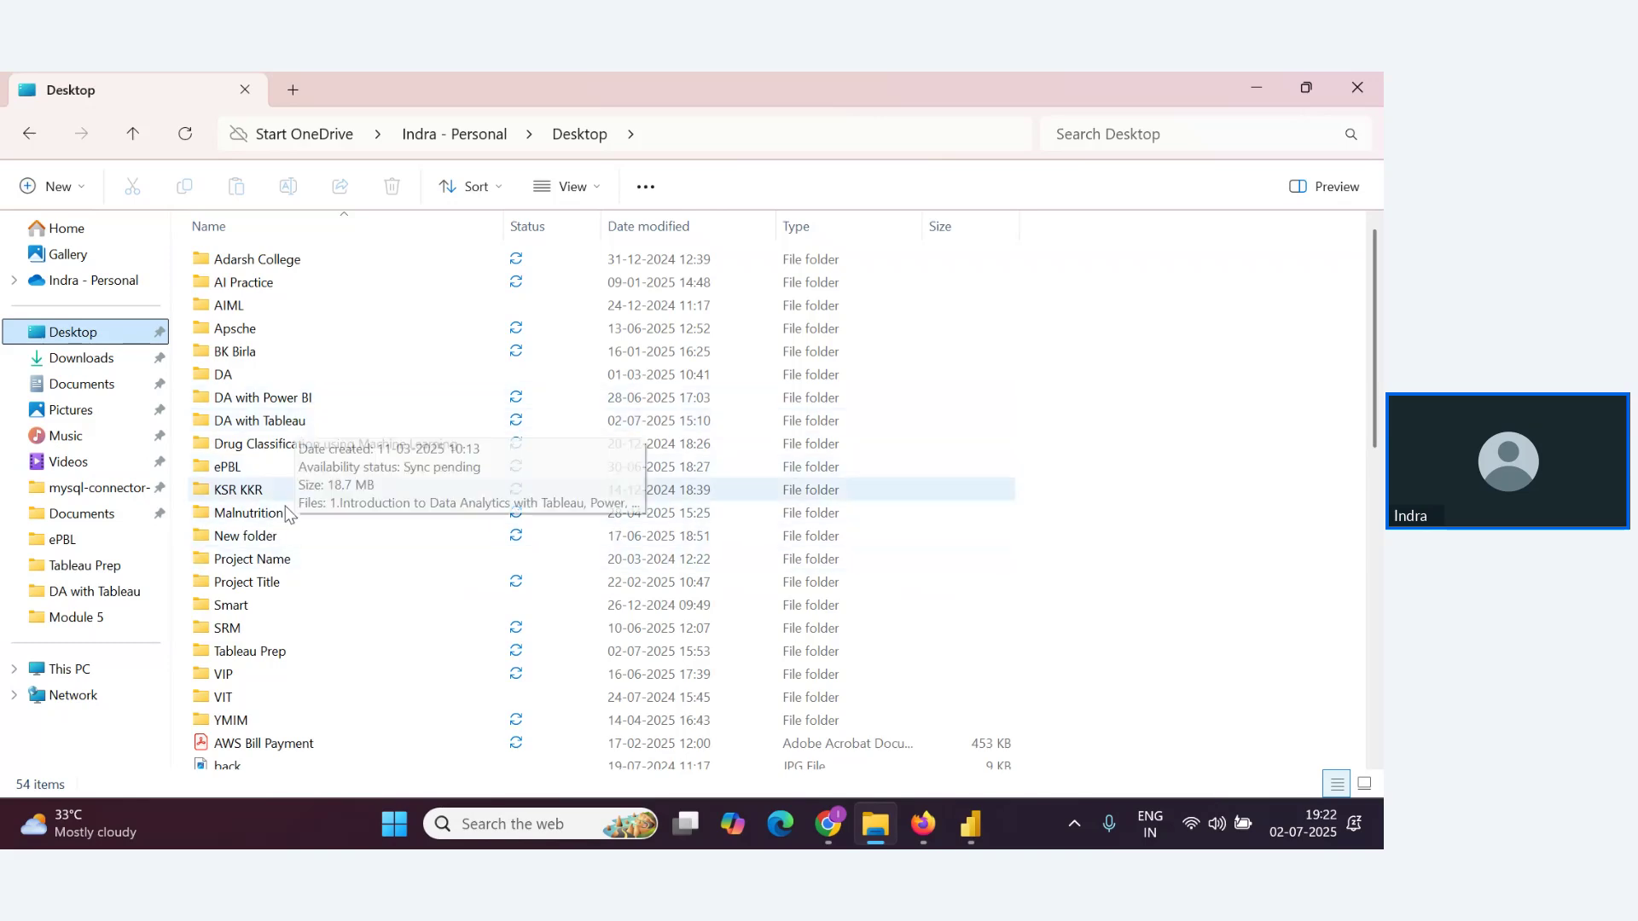
double_click(283, 649)
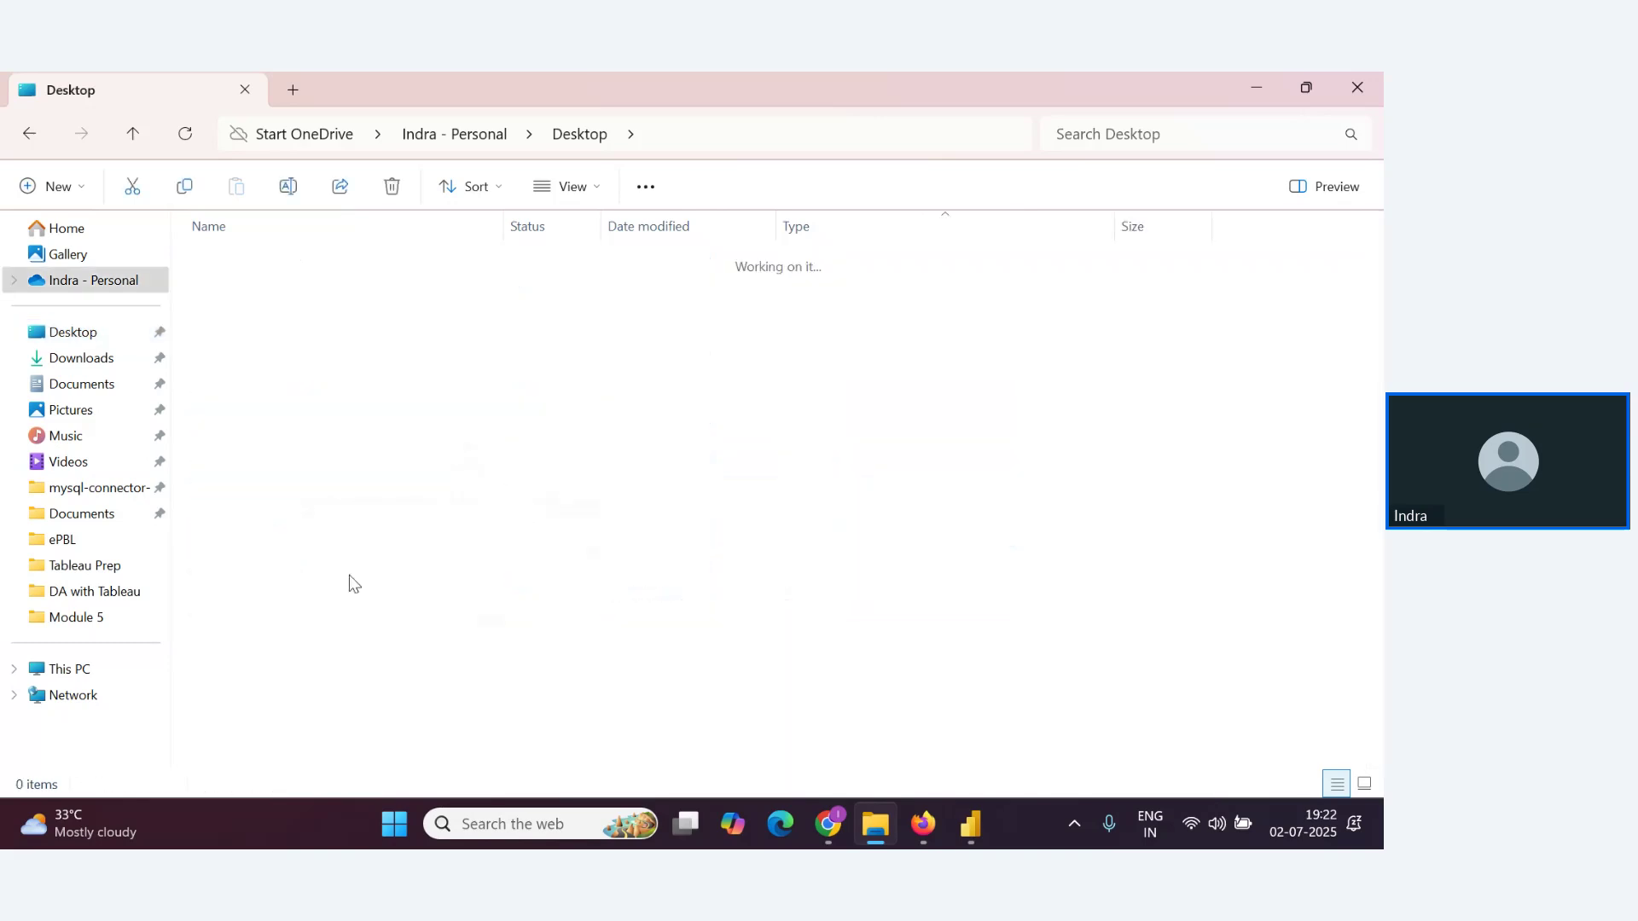
double_click(293, 488)
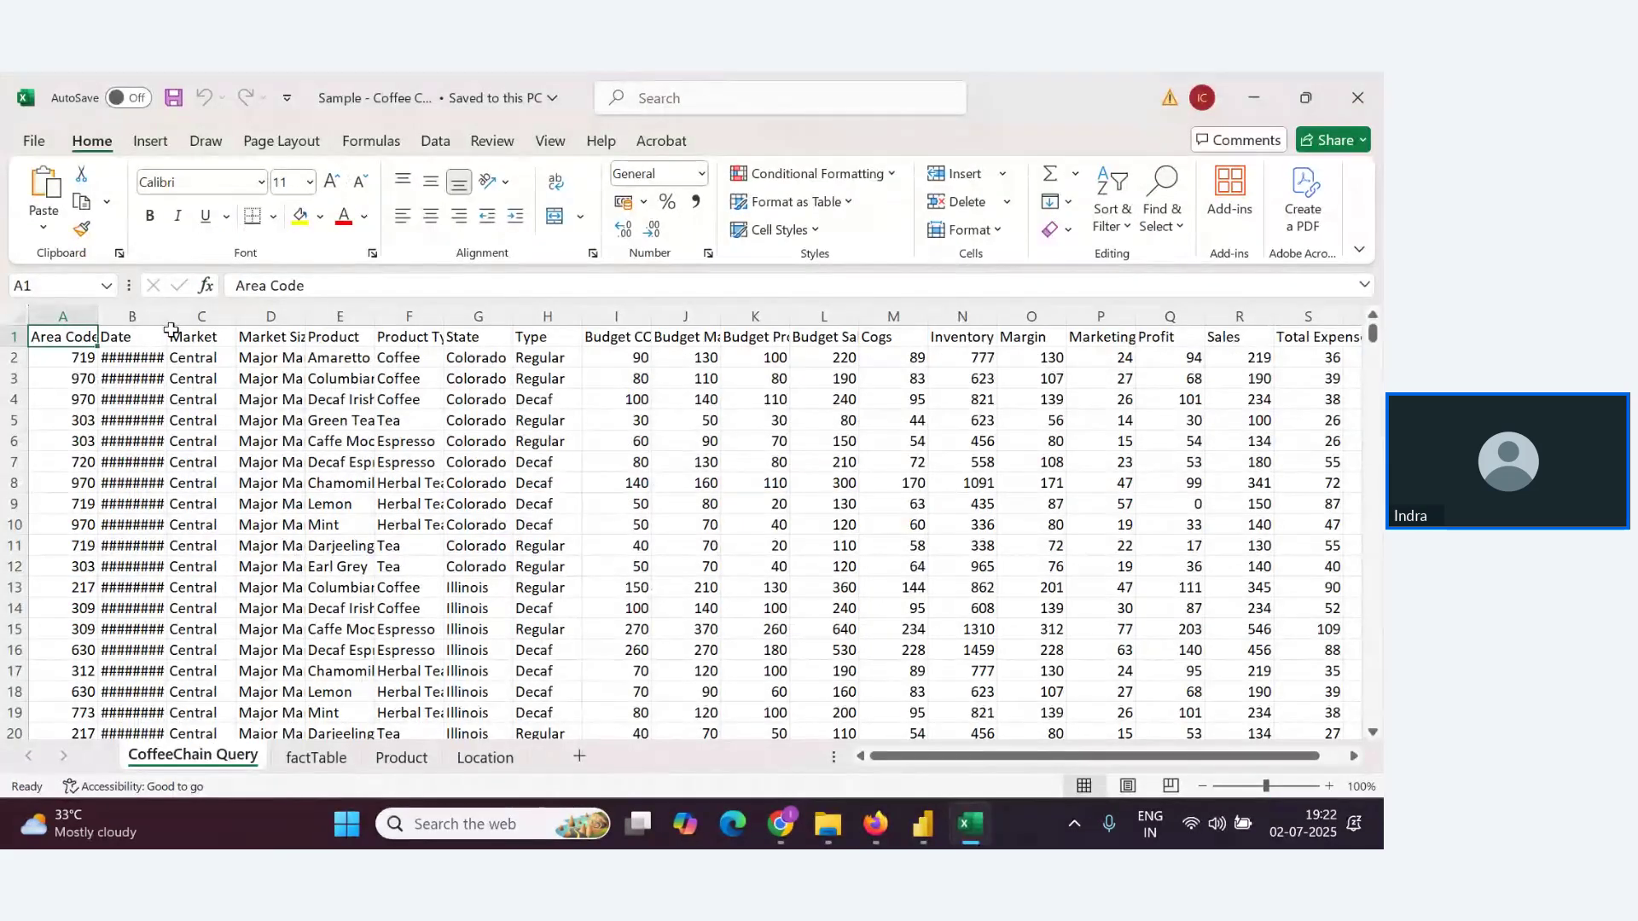
Widen the Date column on the CoffeeChain Query and factTable sheets, viewing the Product and Location sheets in between
drag(167, 317, 237, 317)
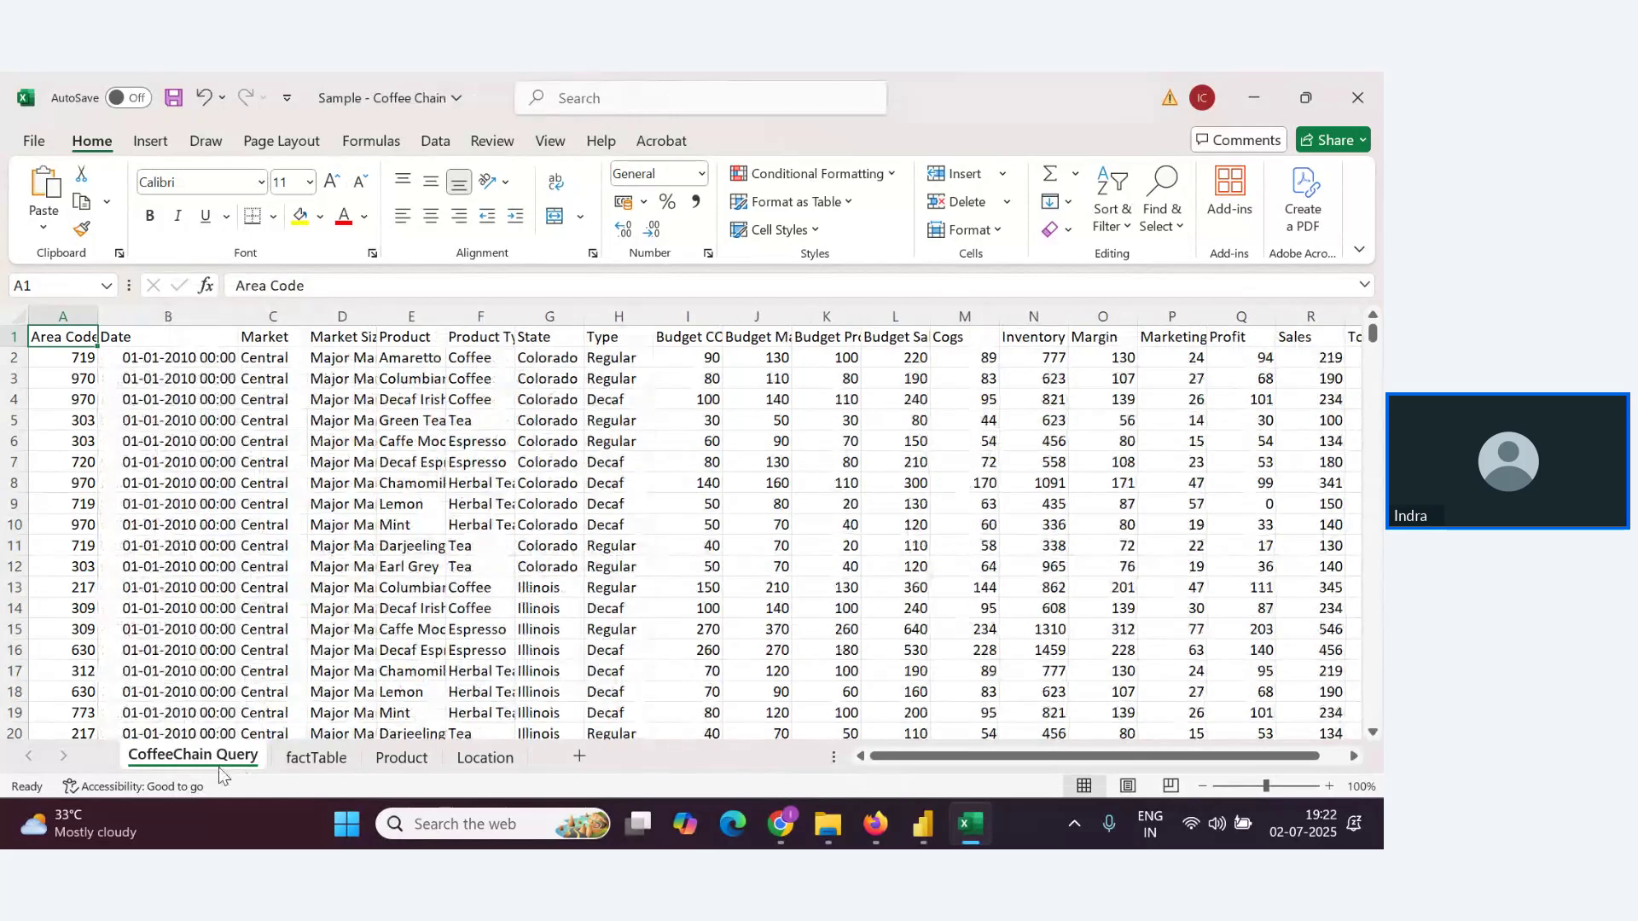
click(335, 767)
click(402, 761)
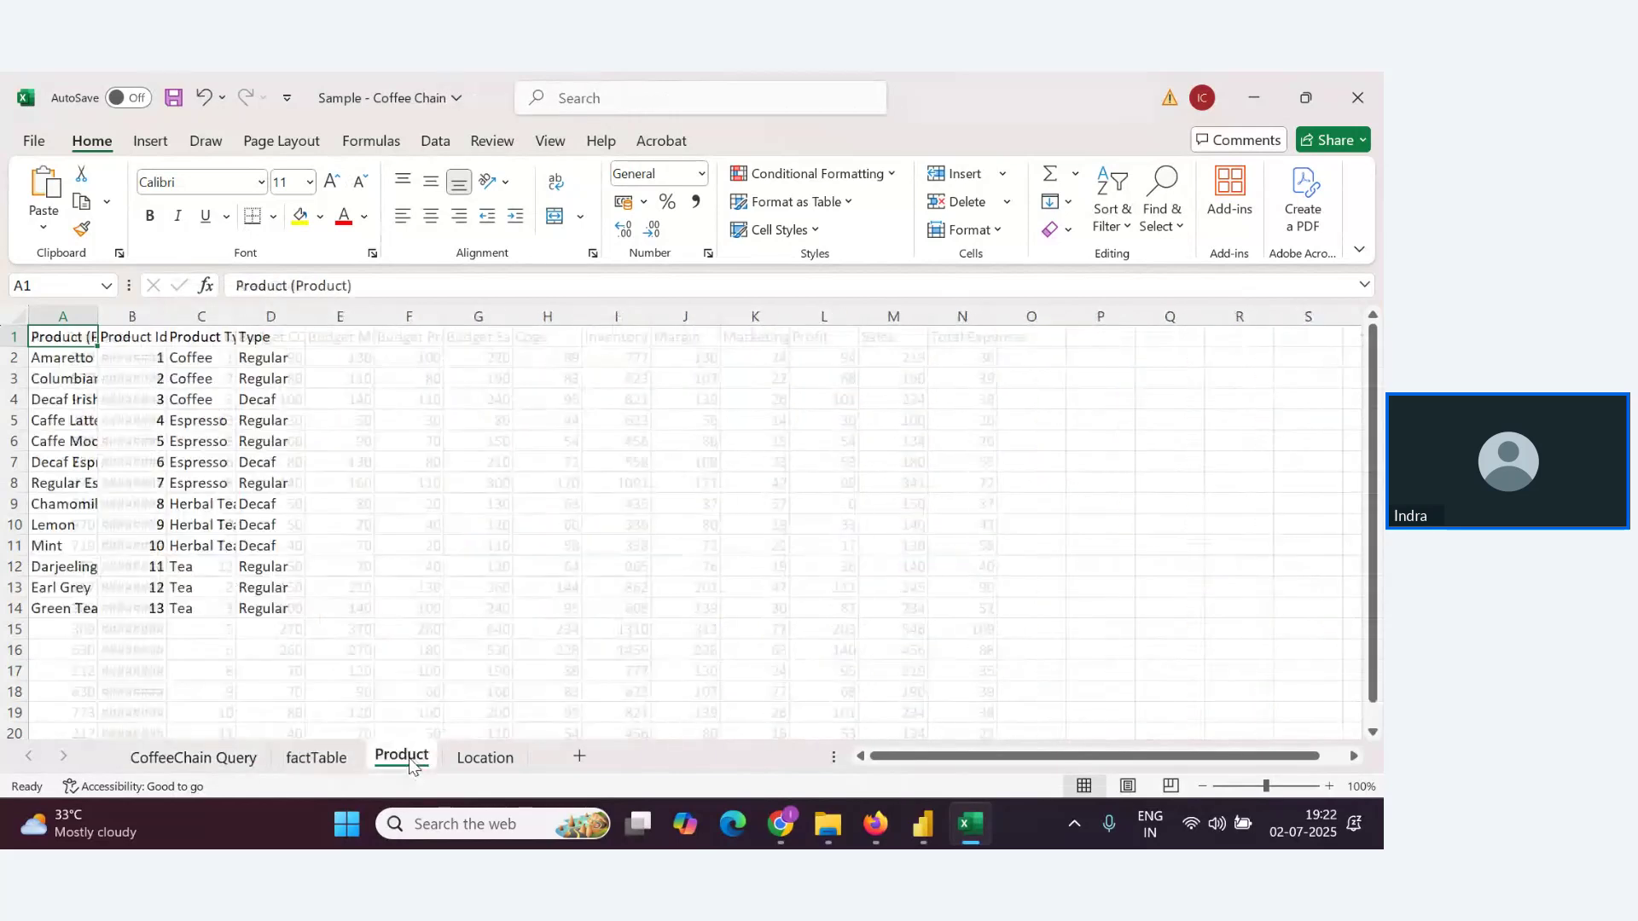
click(474, 767)
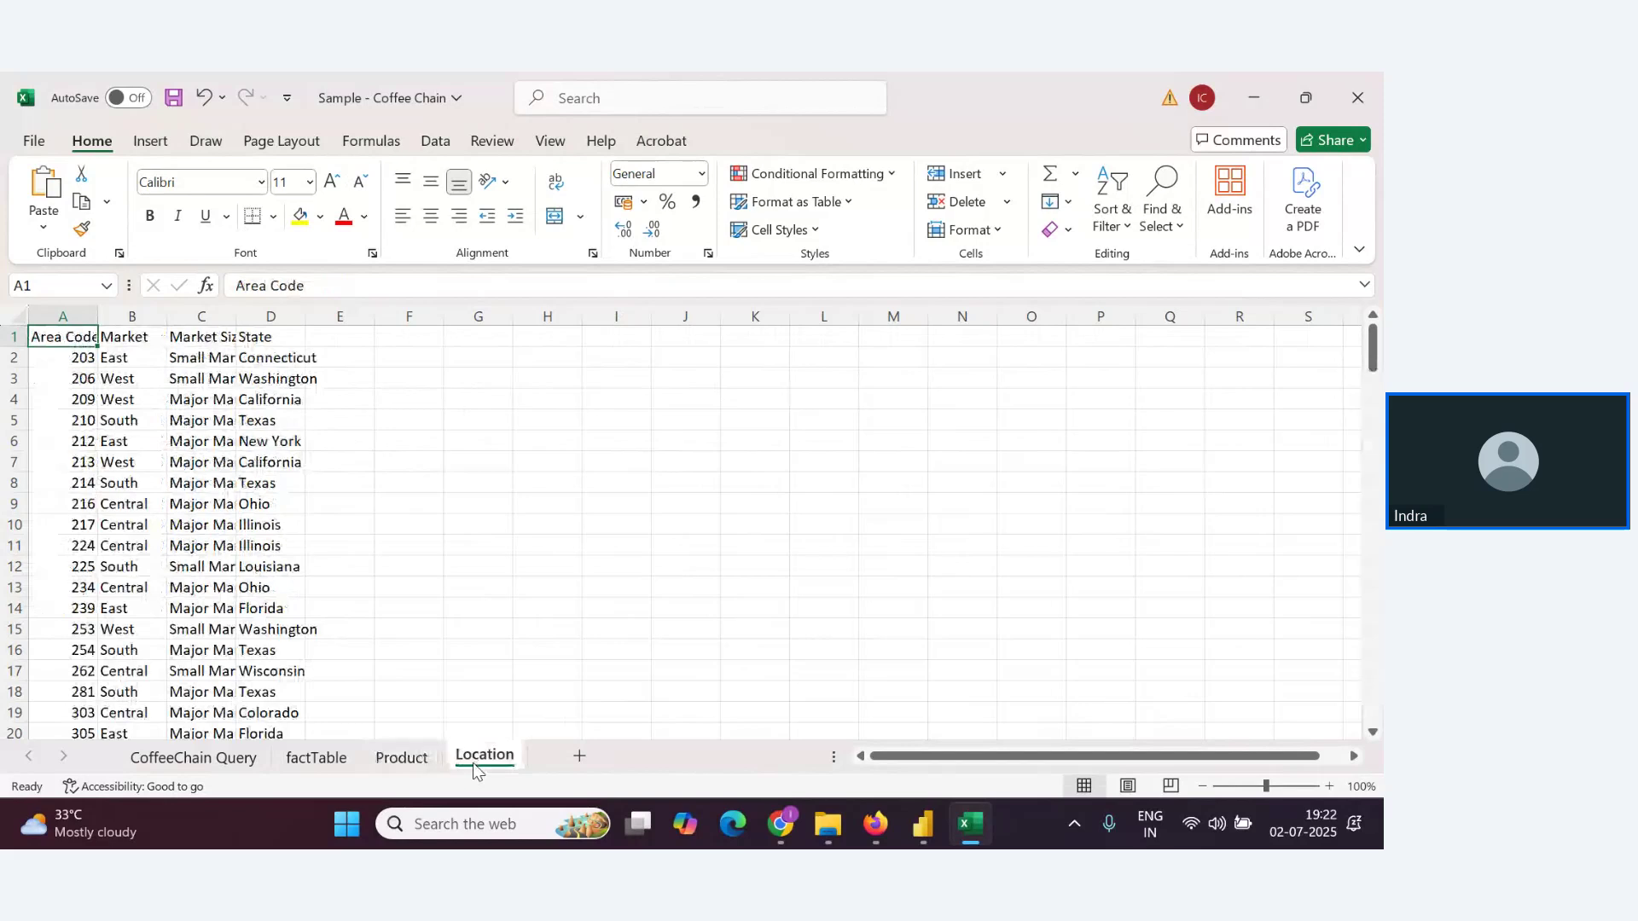
click(312, 759)
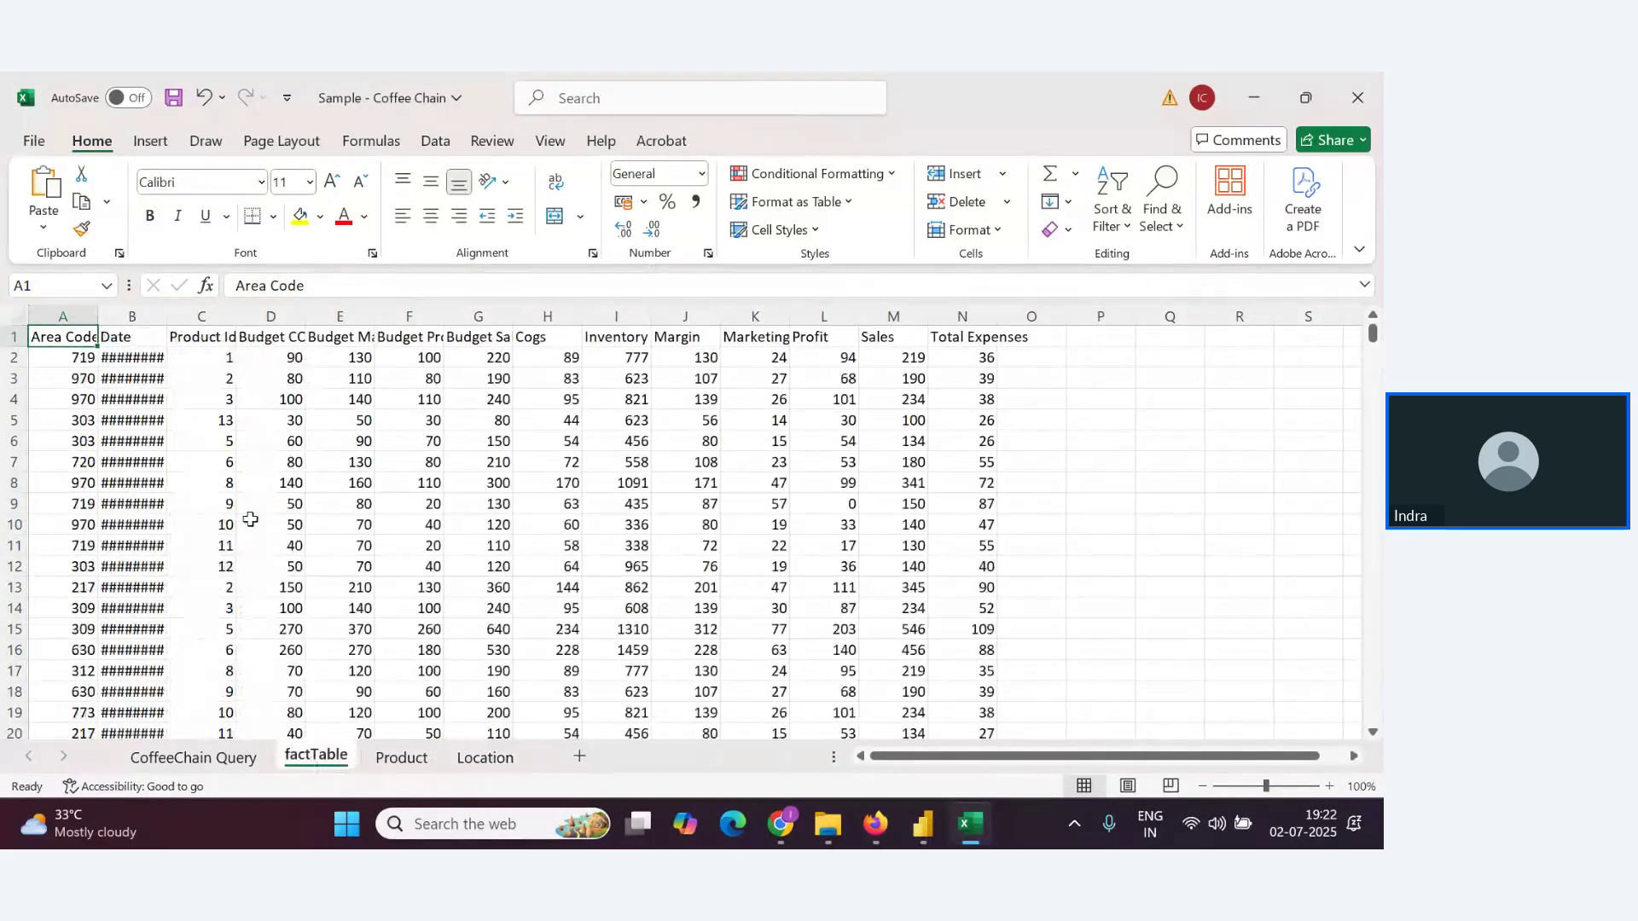
drag(167, 316, 232, 314)
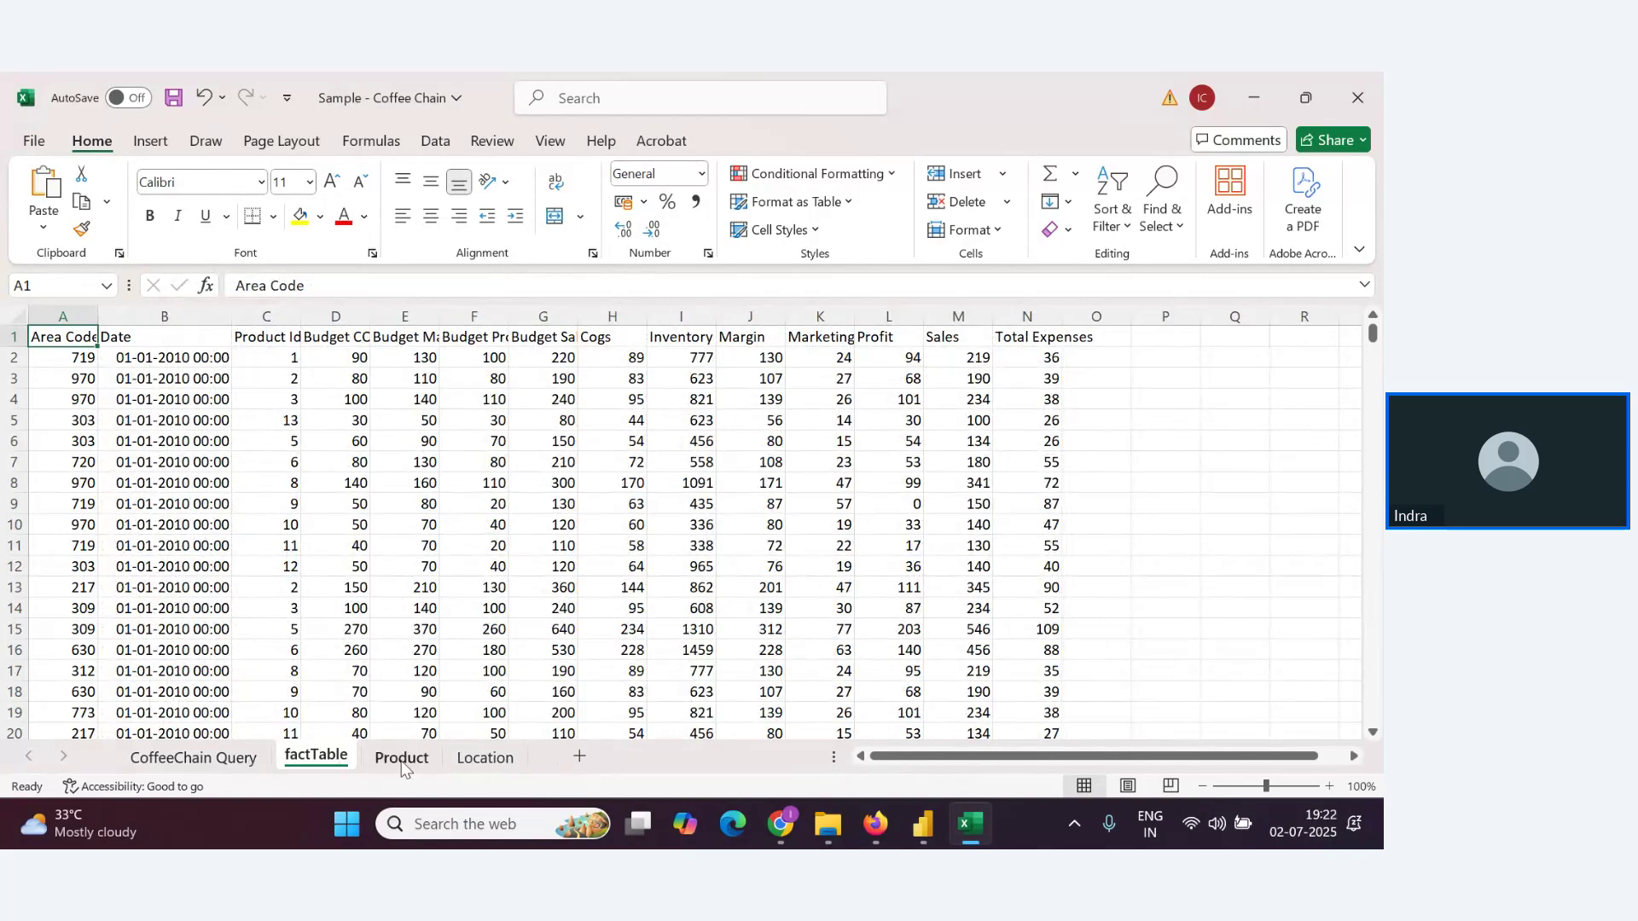
Compare the CoffeeChain Query, factTable, Product and Location sheets, and return to the Notes document in Firefox
click(243, 762)
click(326, 764)
click(406, 758)
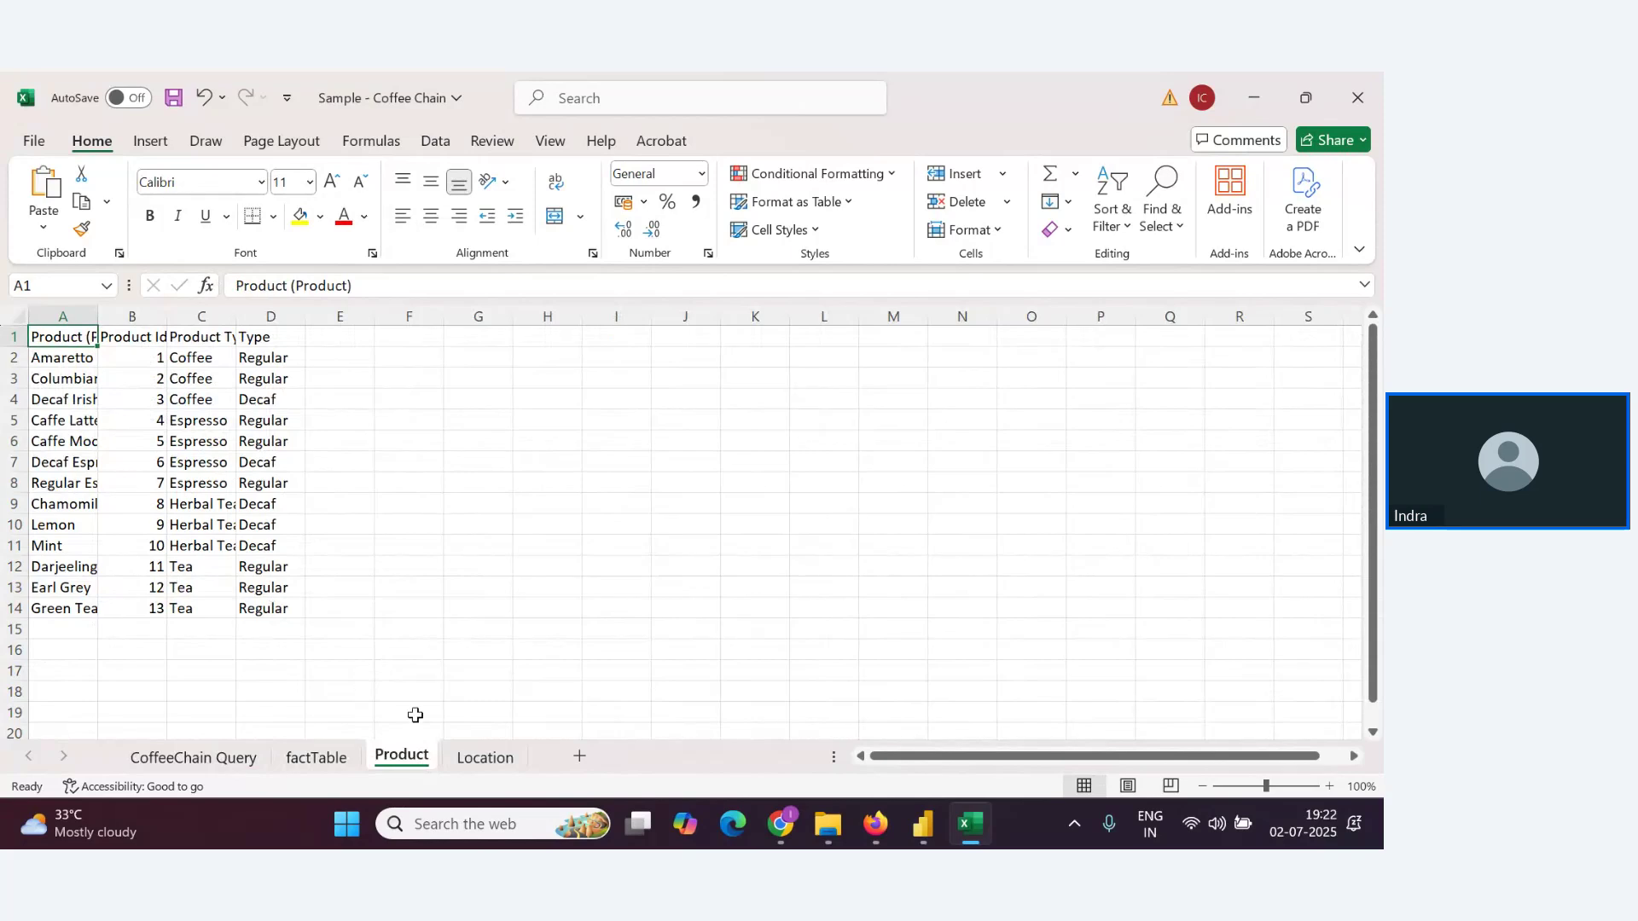
click(482, 766)
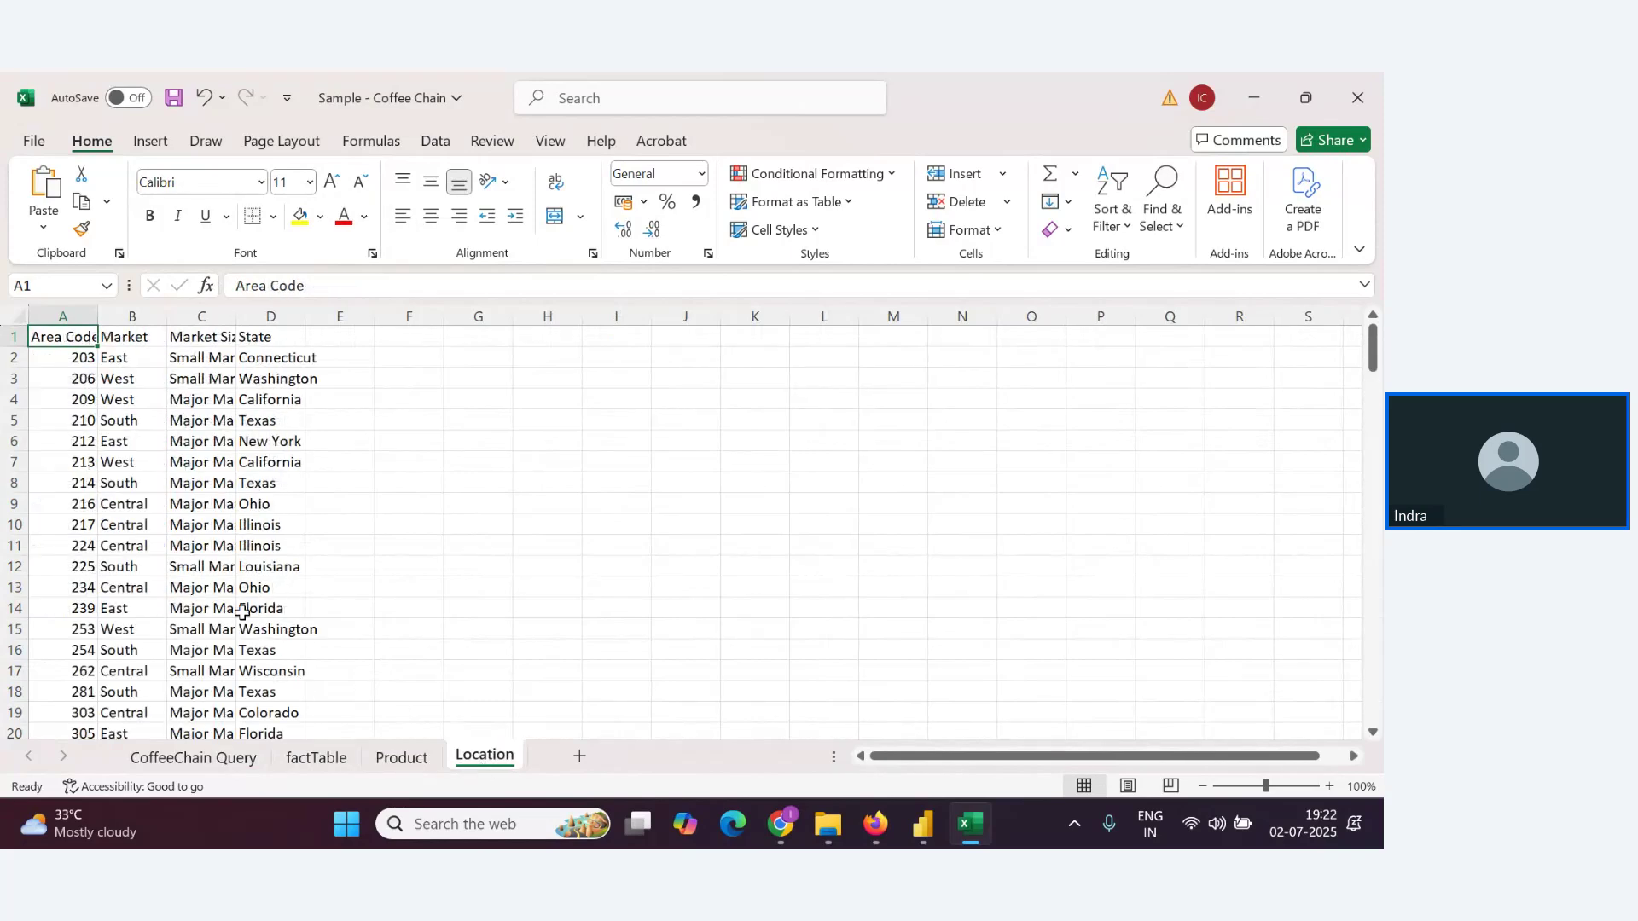
click(343, 766)
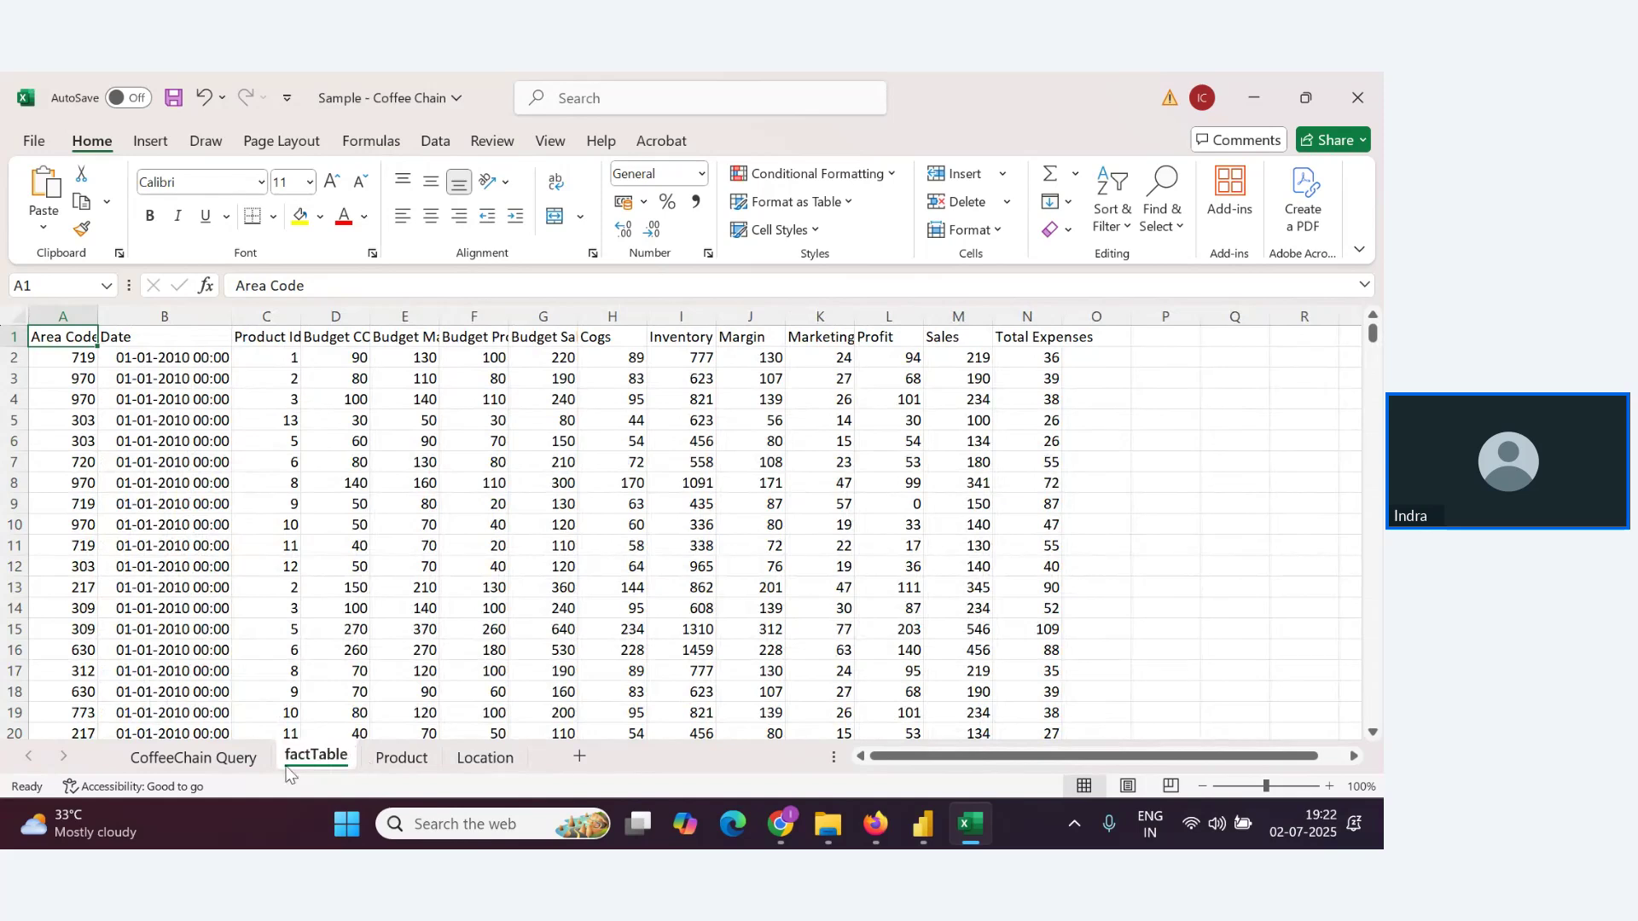
key(alt+Tab)
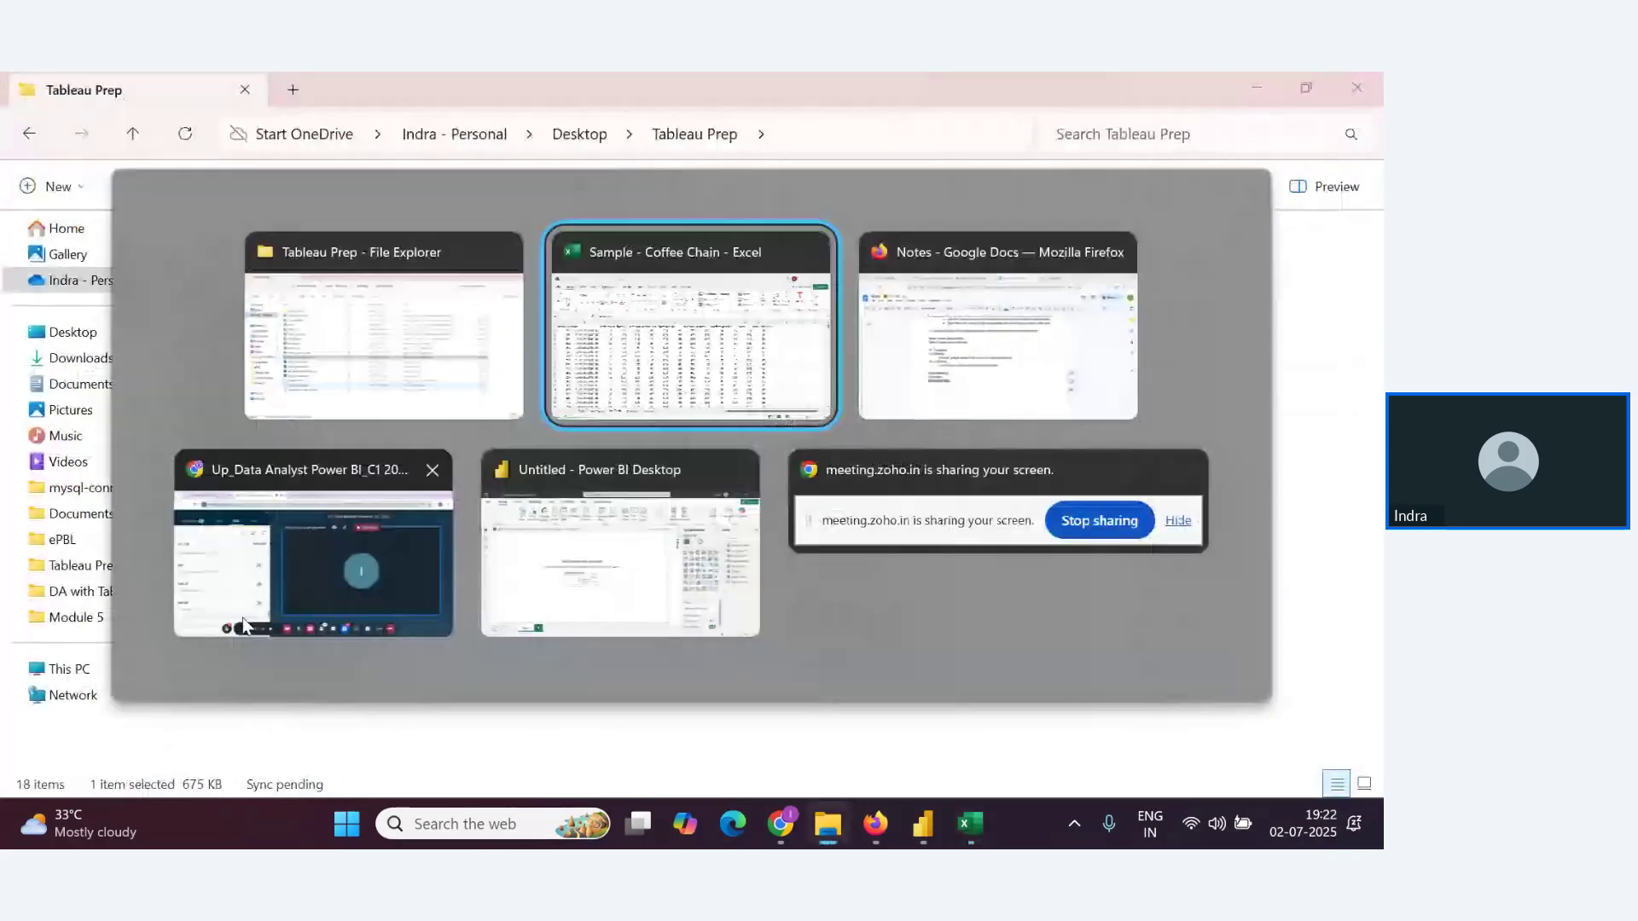
key(alt+Tab)
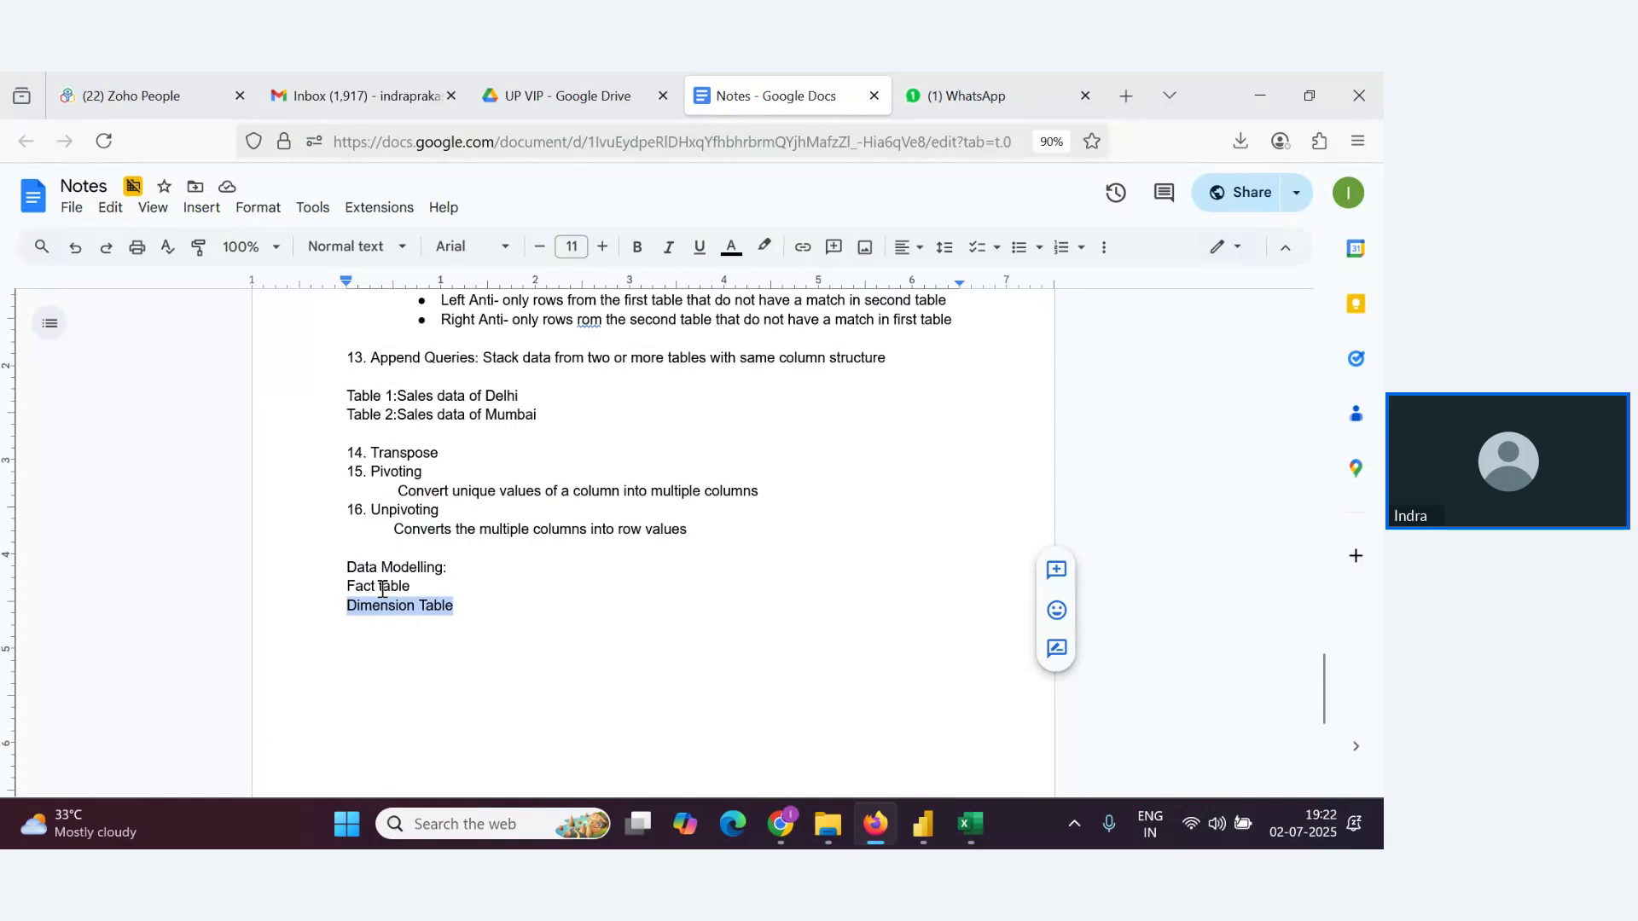
Read the newest Q&A answers in the Zoho webinar and go back to the Notes document
key(alt+Tab)
click(536, 585)
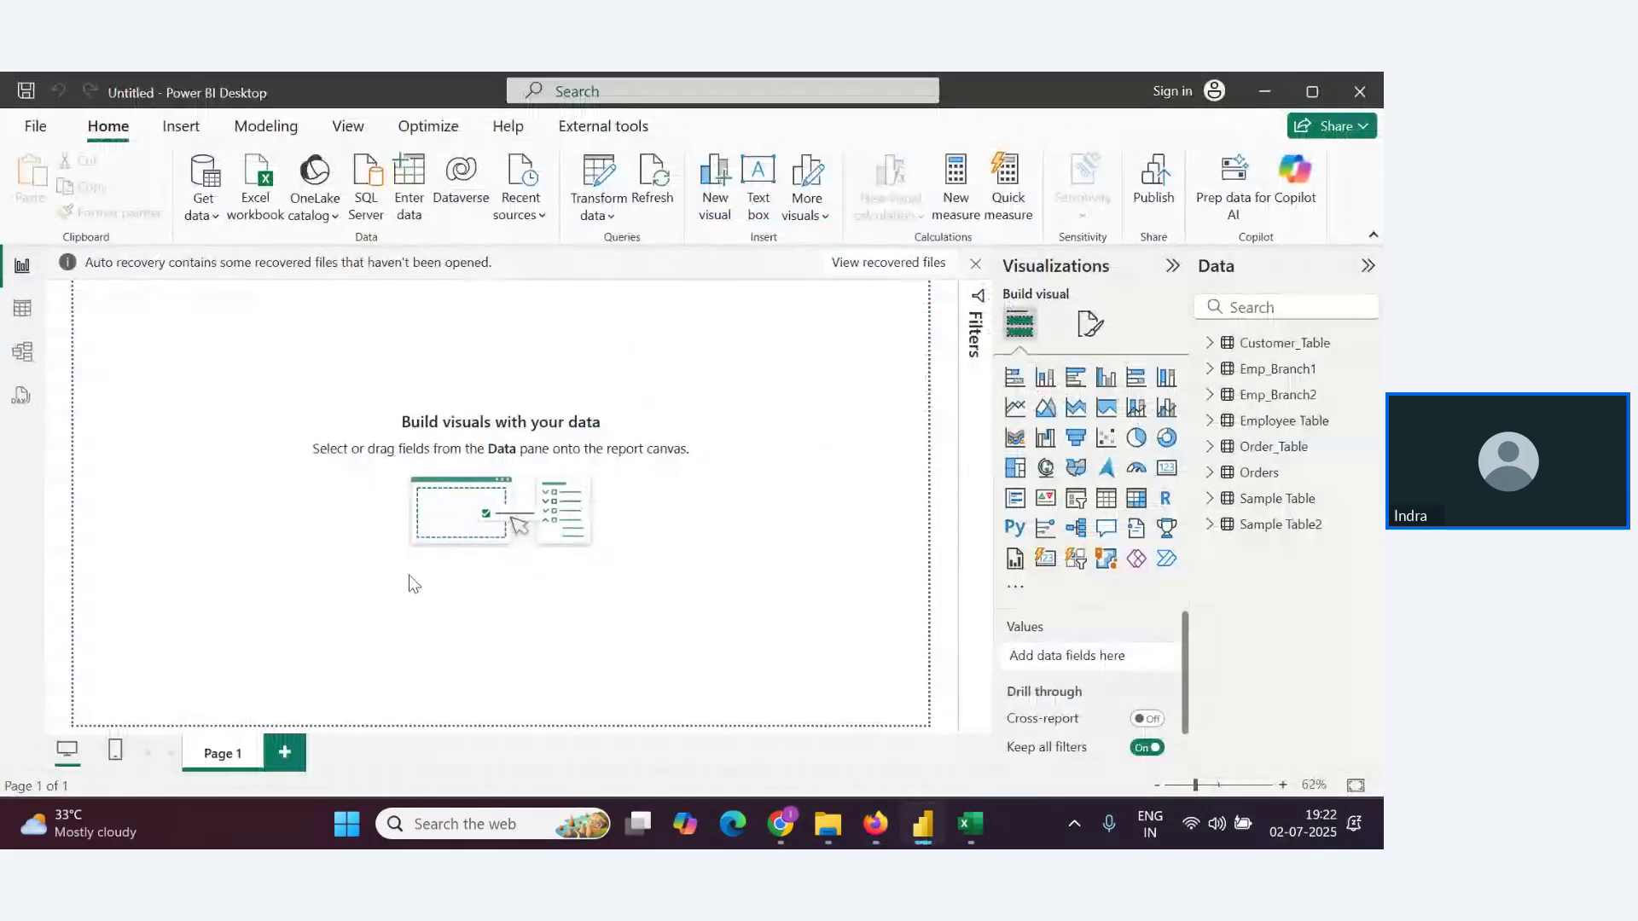
key(alt+Tab)
key(alt+Tab)
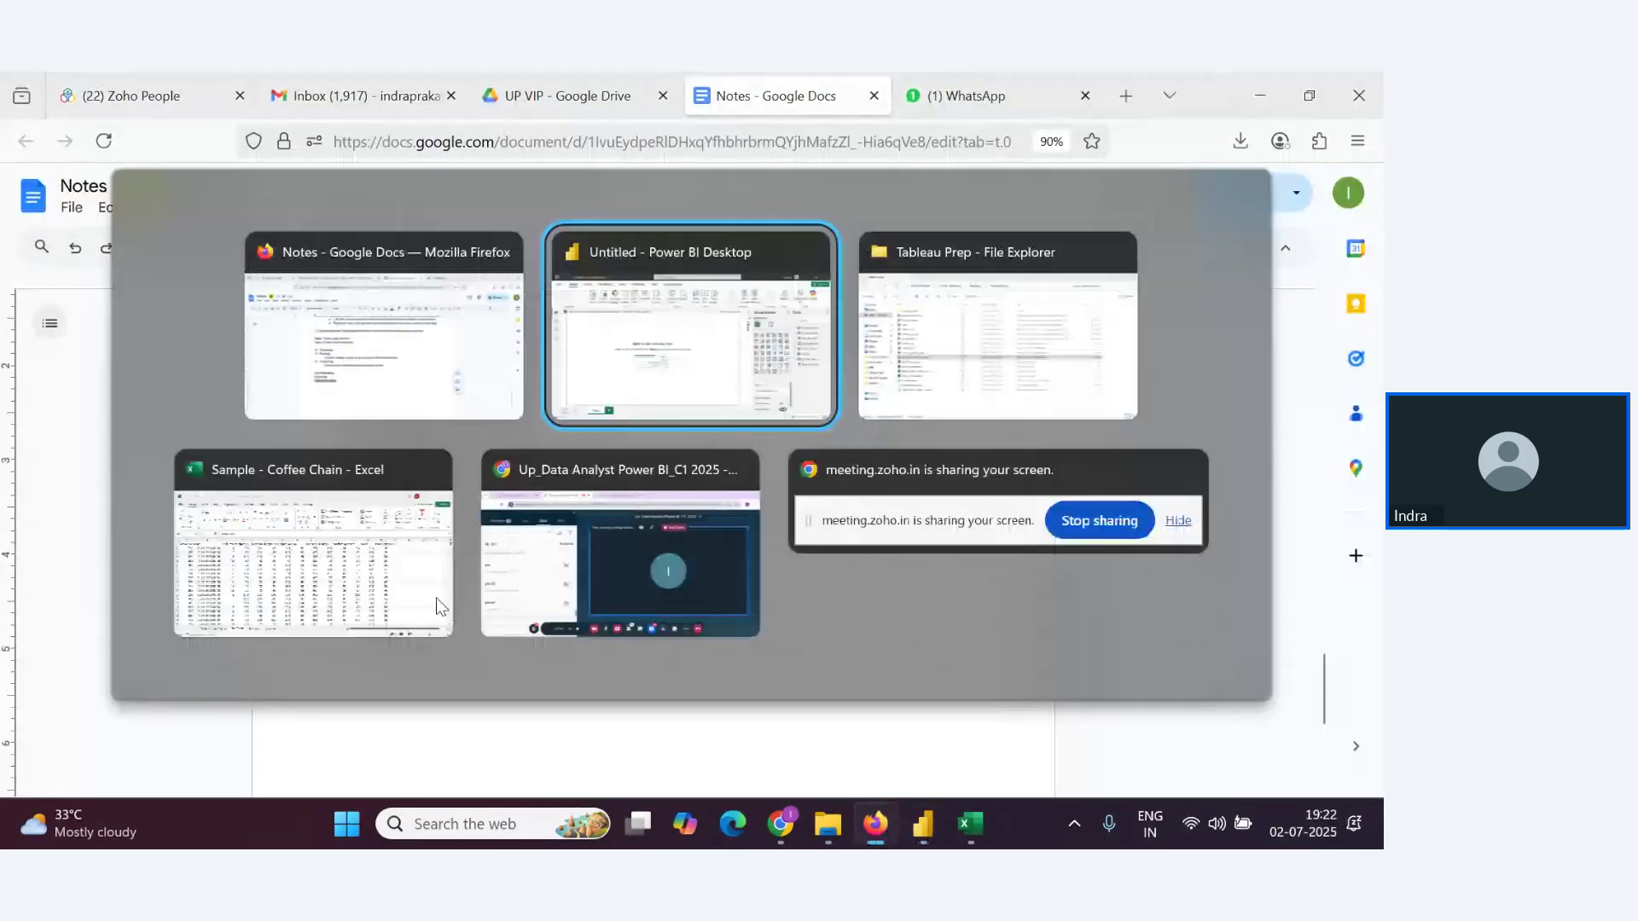
click(605, 592)
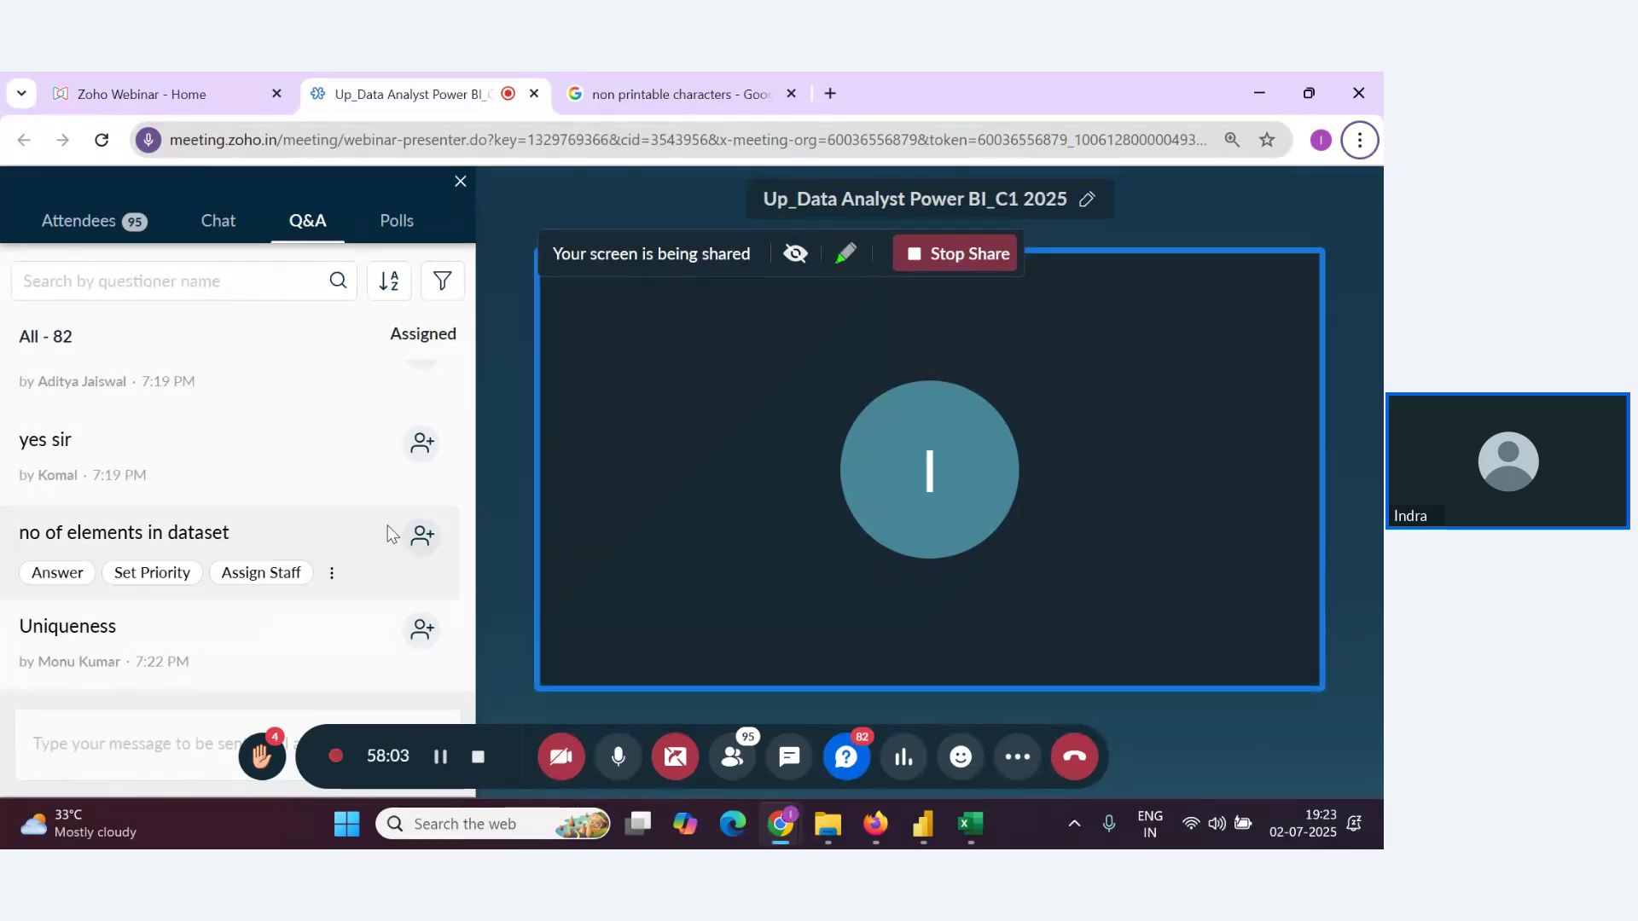
scroll(335, 642, down, 1)
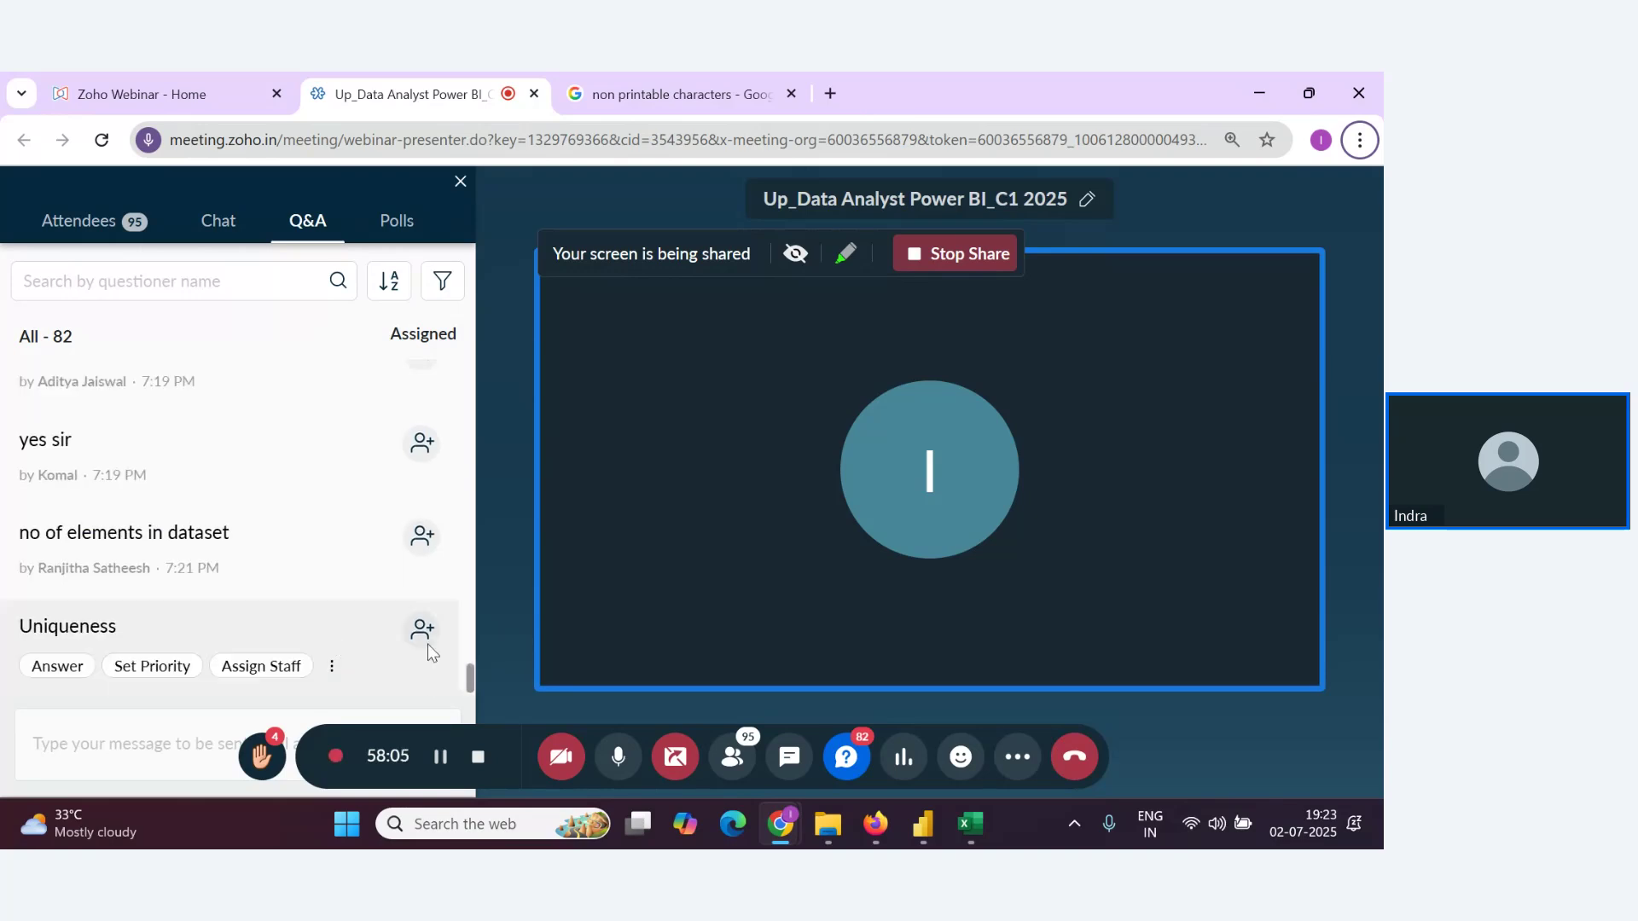
key(alt+Tab)
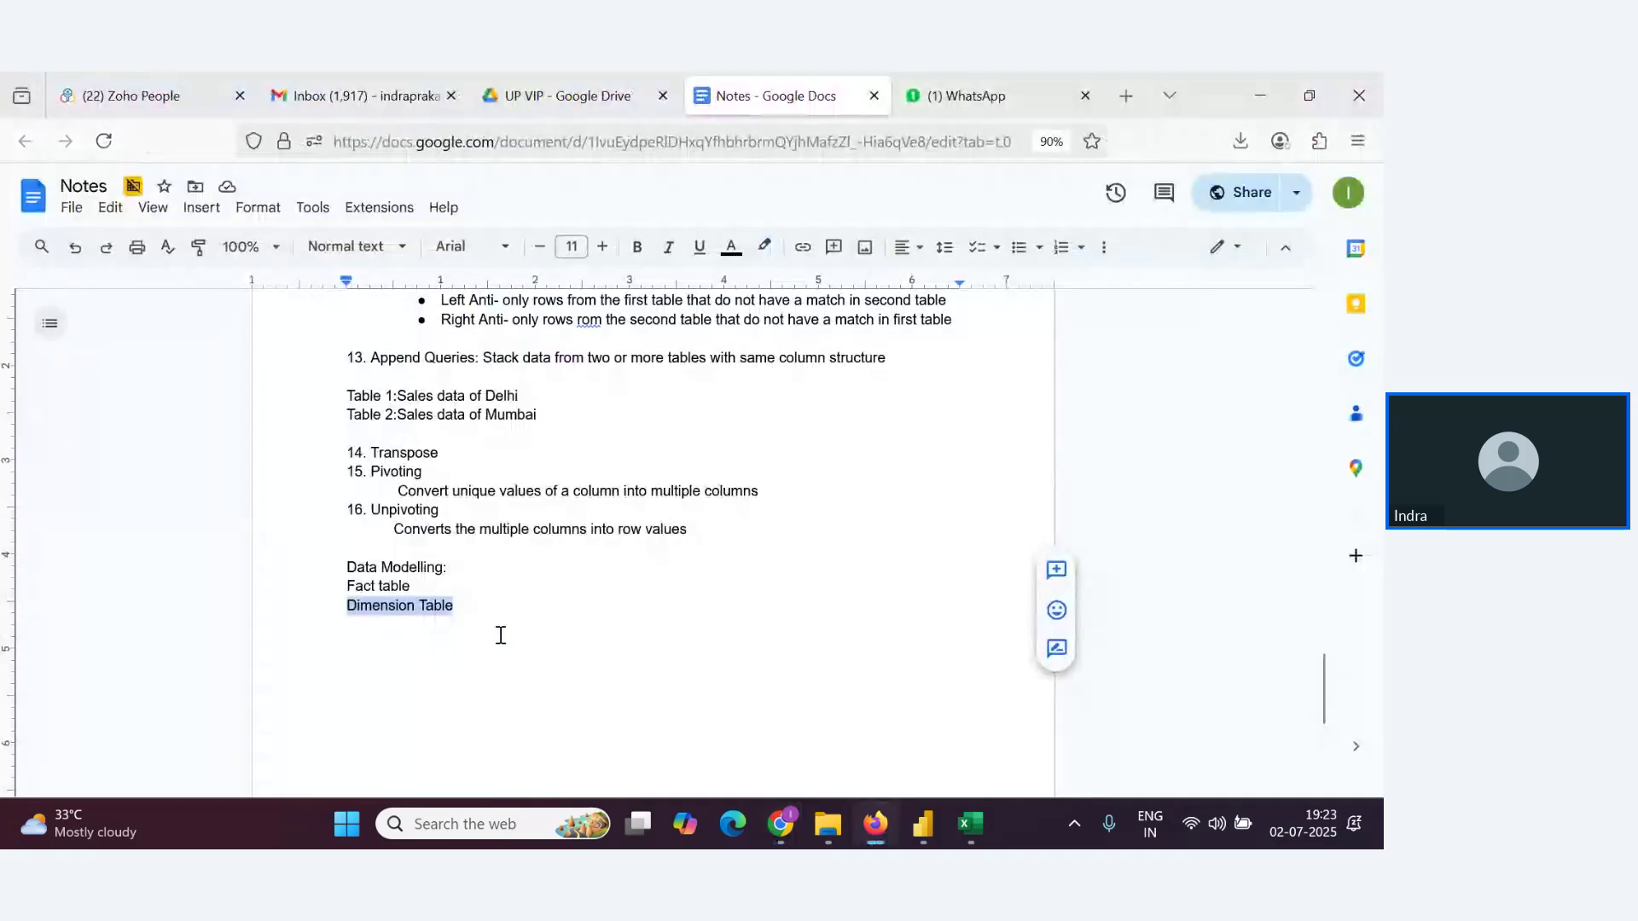
Highlight the Fact table and Dimension Table lines in the Data Modelling notes, undoing the accidental text move
click(436, 589)
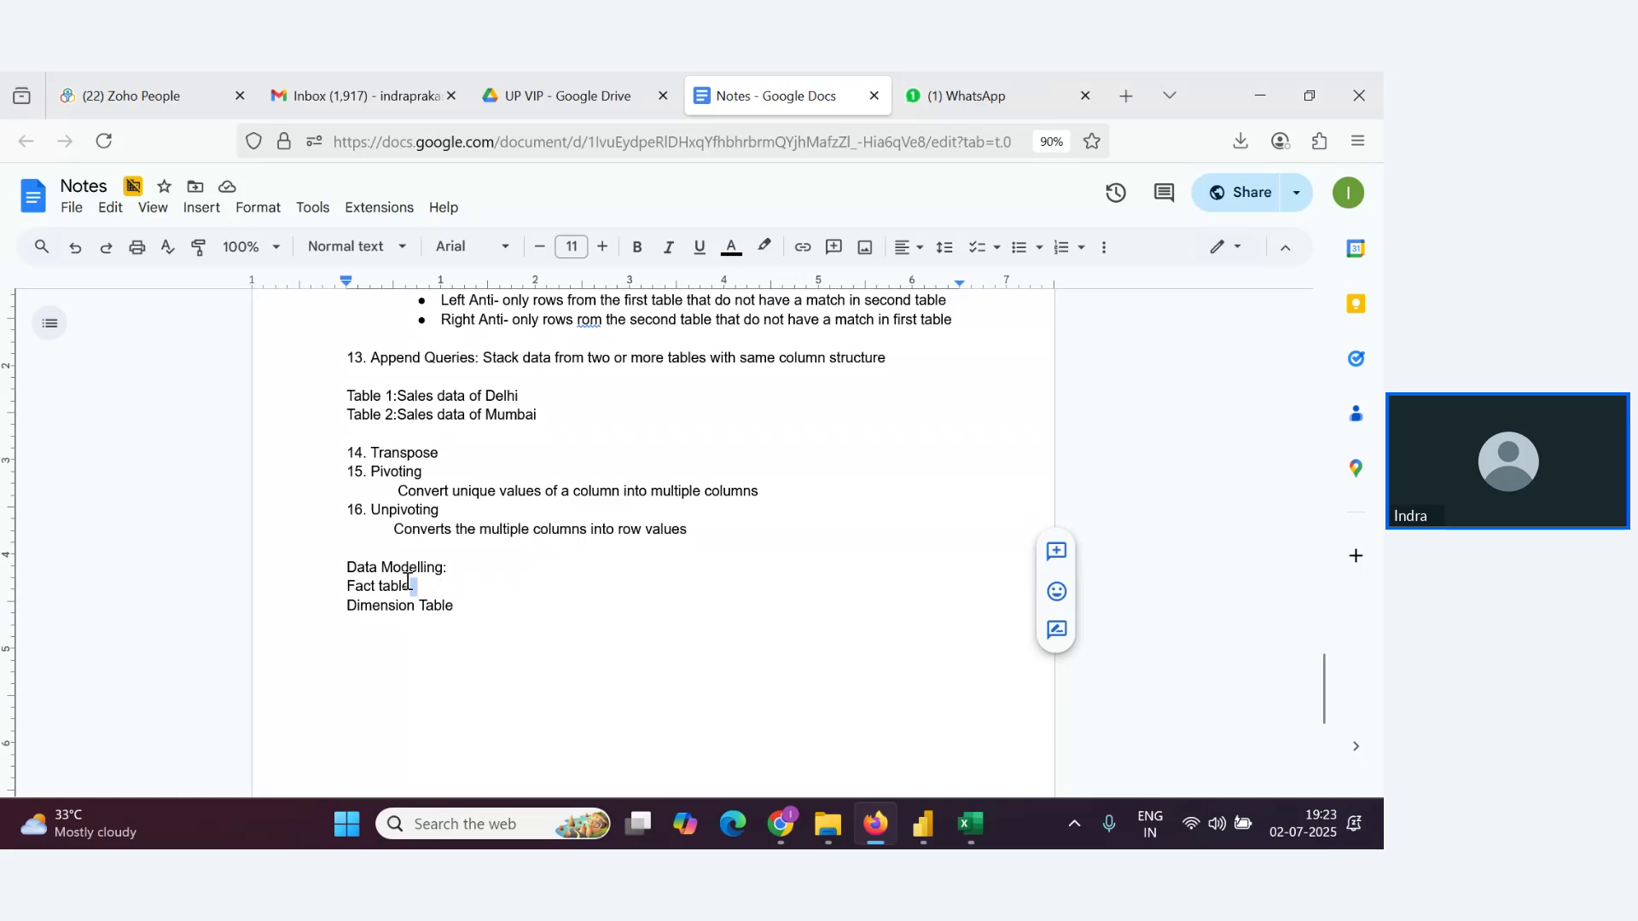
drag(413, 586, 365, 586)
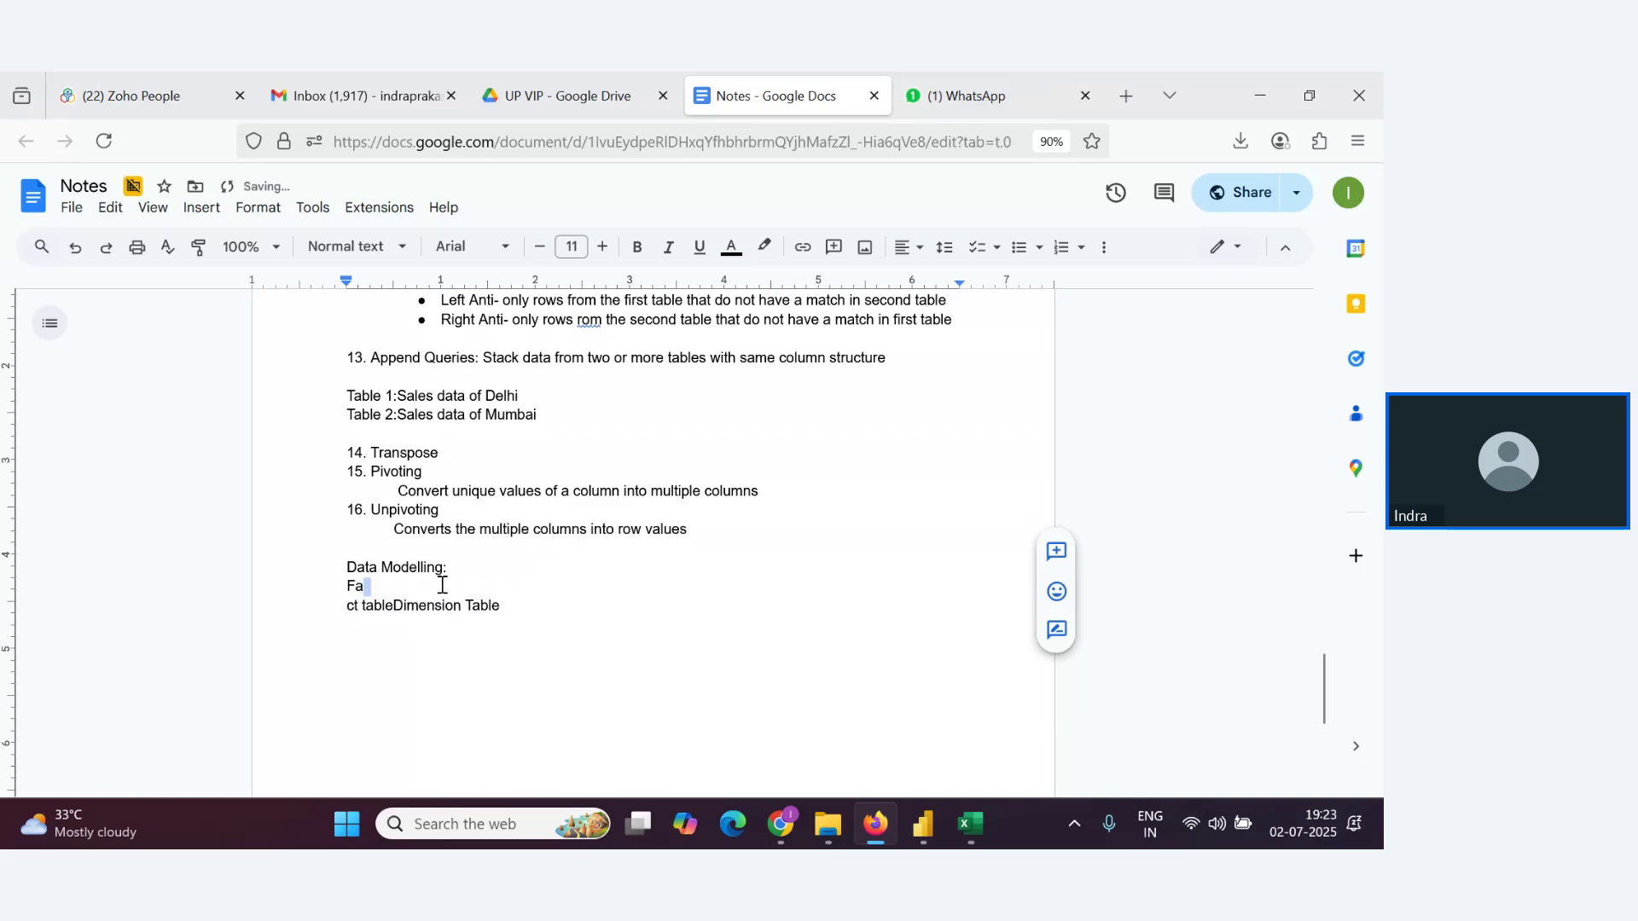
key(ctrl+z)
click(487, 613)
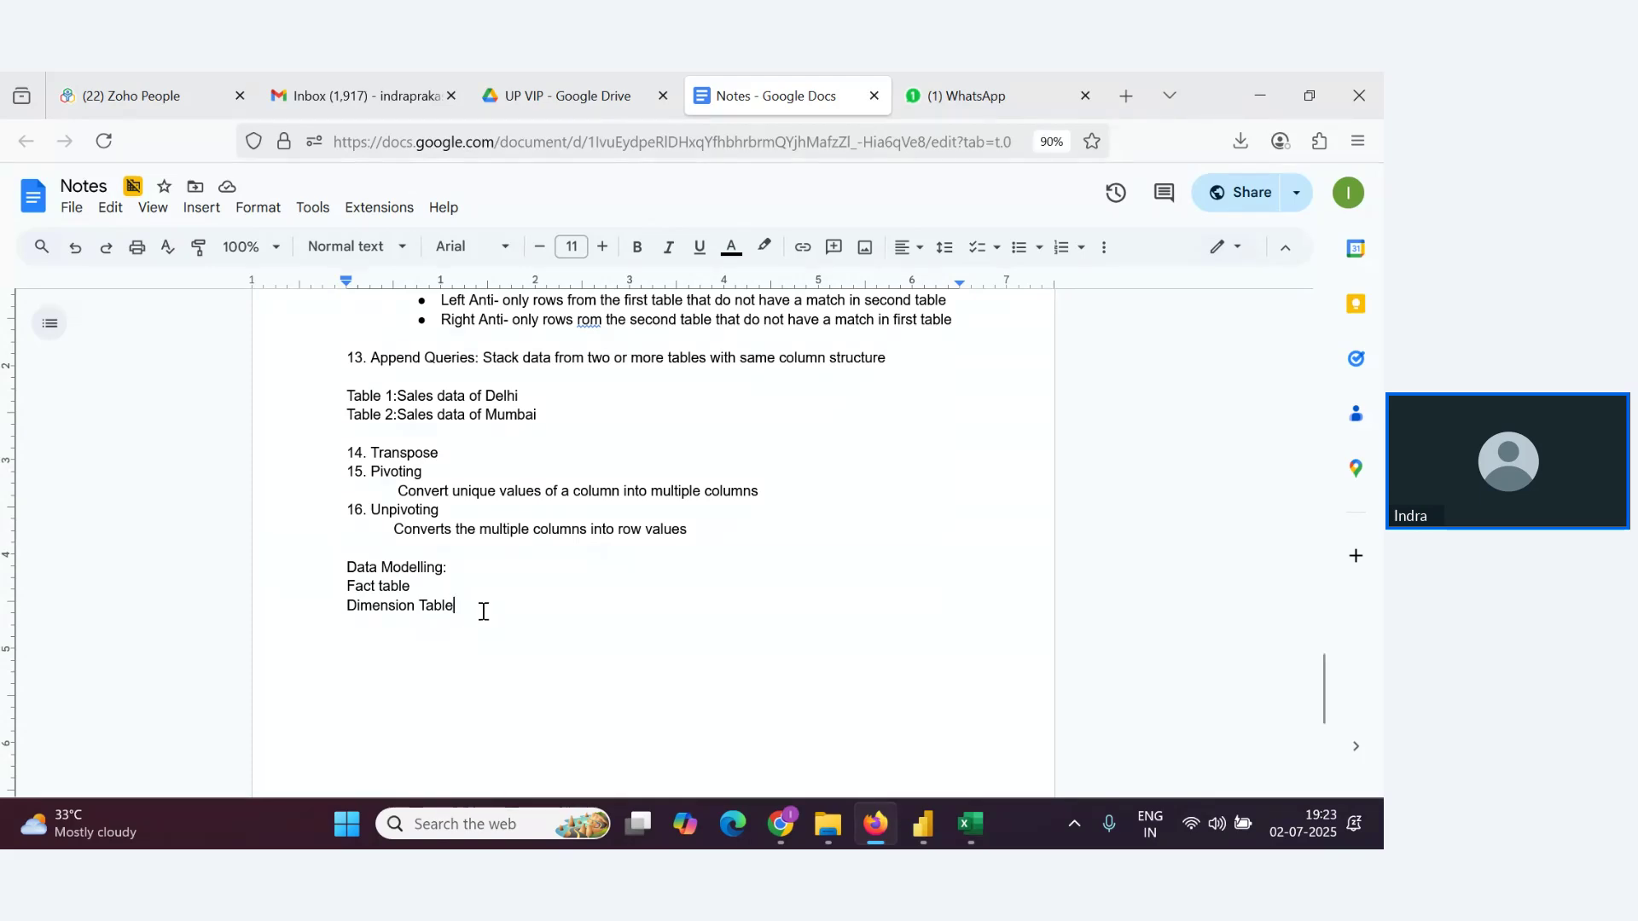
drag(455, 608, 340, 608)
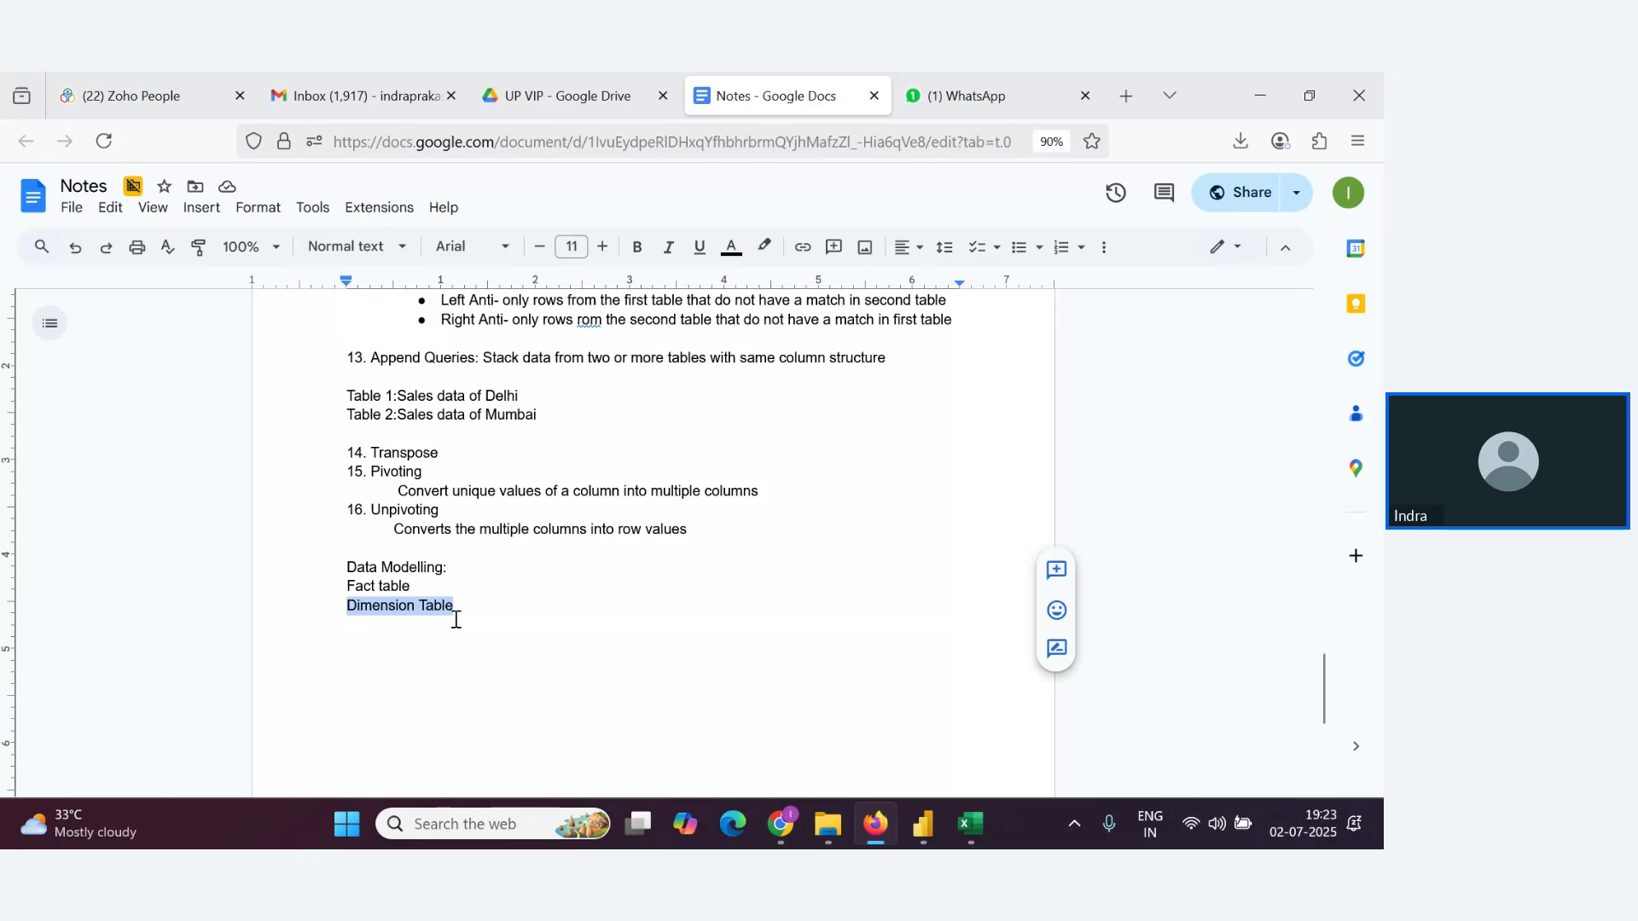
View the factTable sheet of the Coffee Chain workbook, read the webinar's newest Q&A replies, and return to the Notes document
key(alt+Tab)
key(Tab)
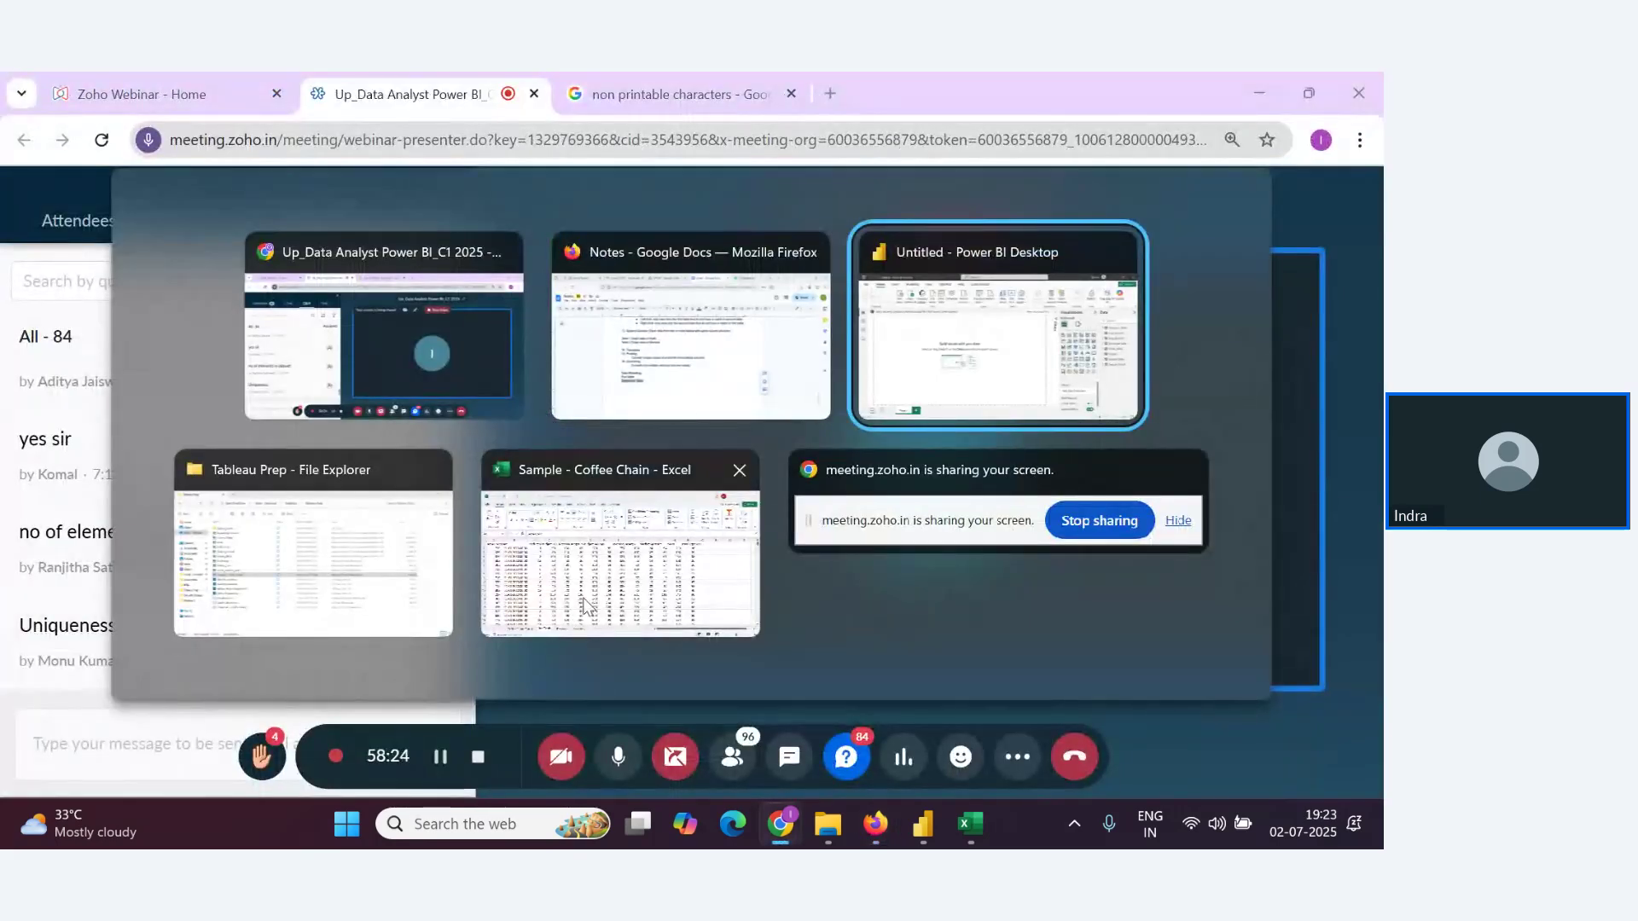
click(588, 608)
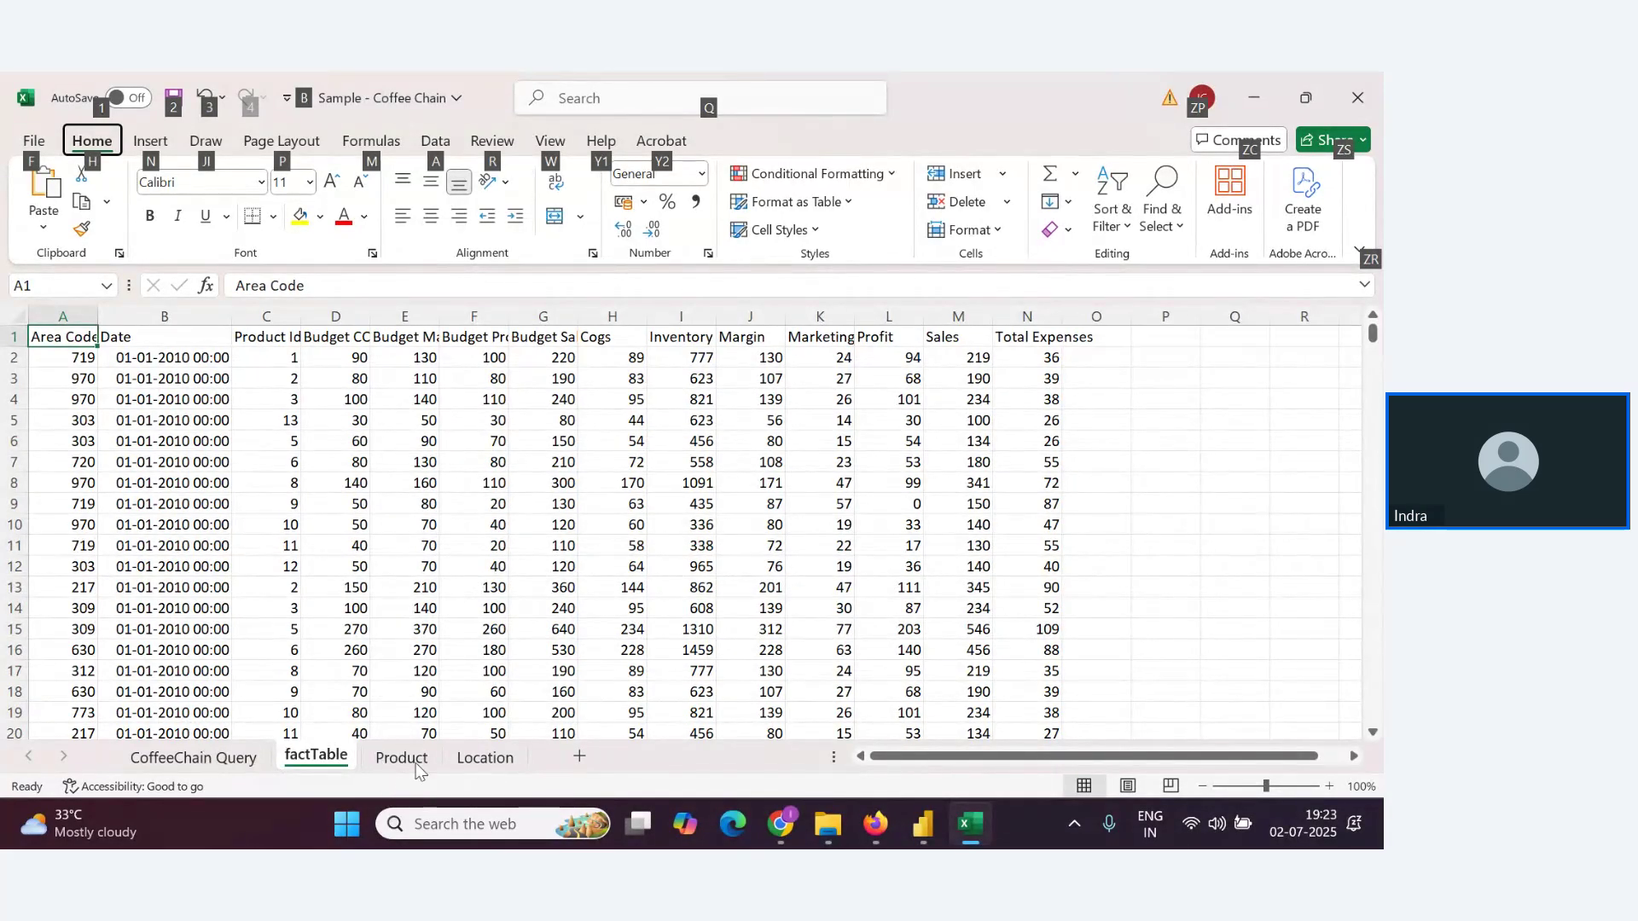
key(alt+Tab)
scroll(336, 631, down, 2)
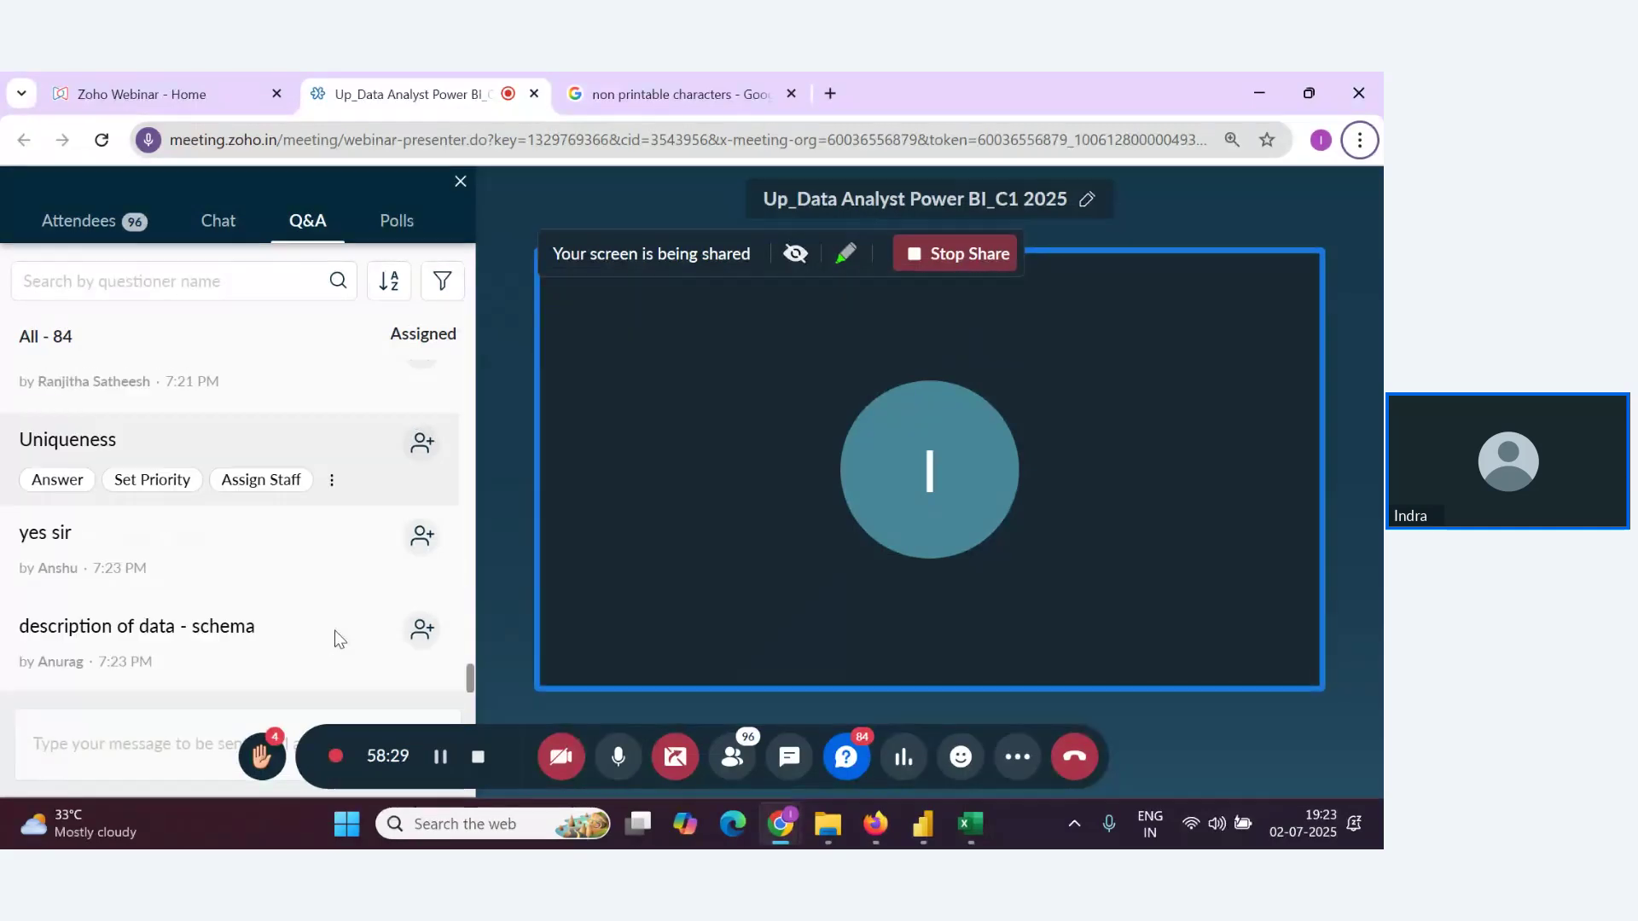
key(alt+Tab)
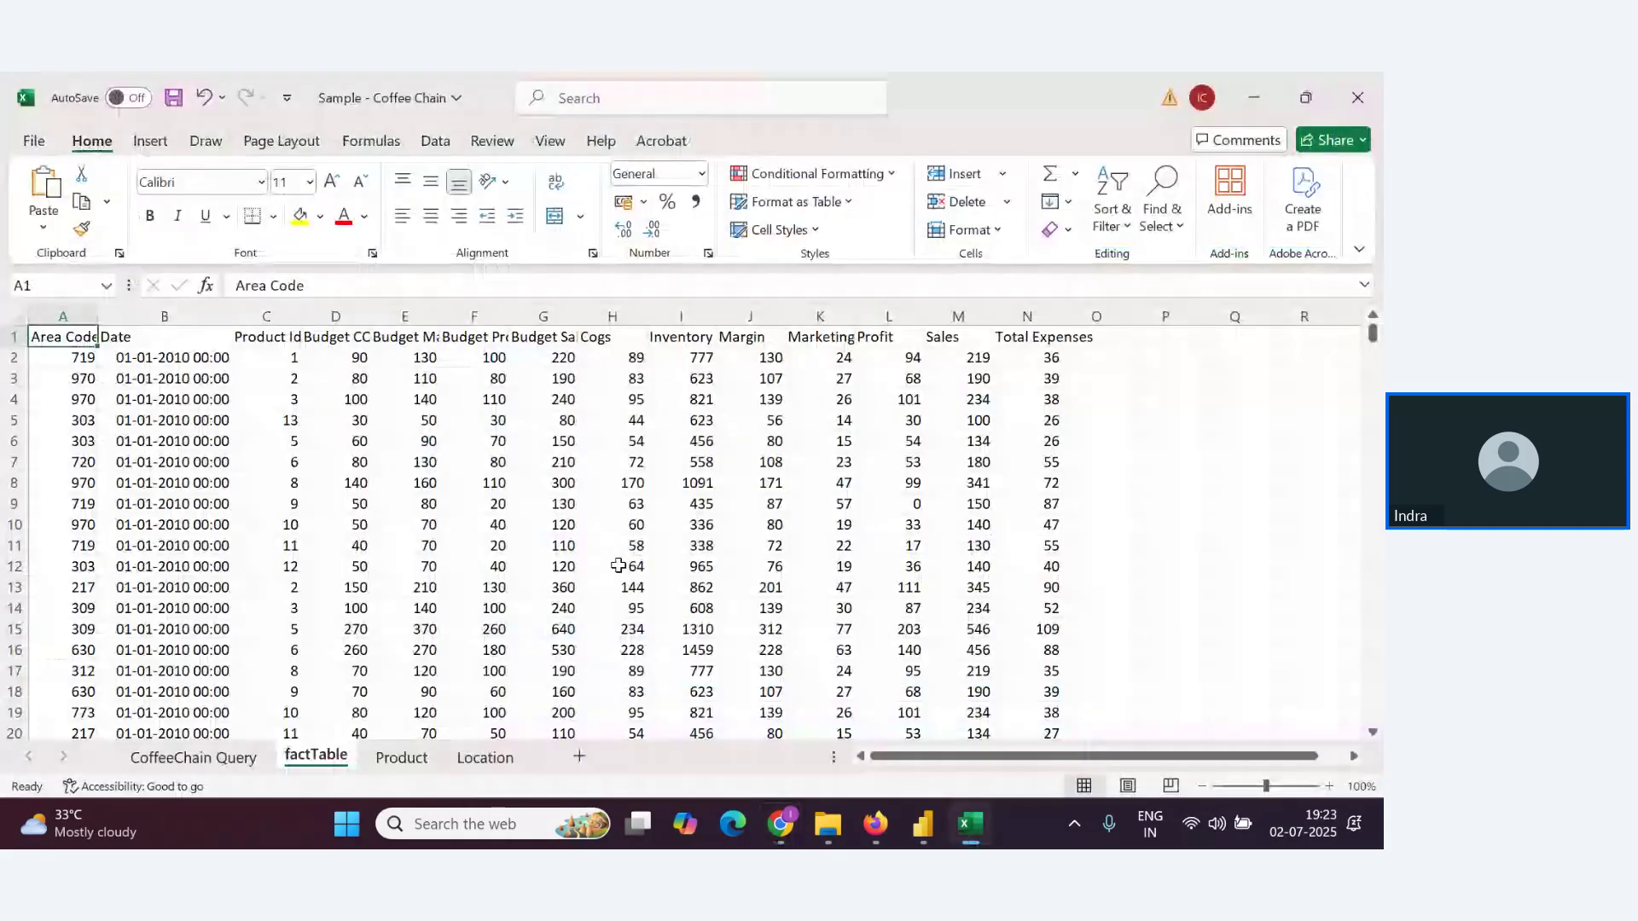
key(alt+Tab)
key(alt+Tab)
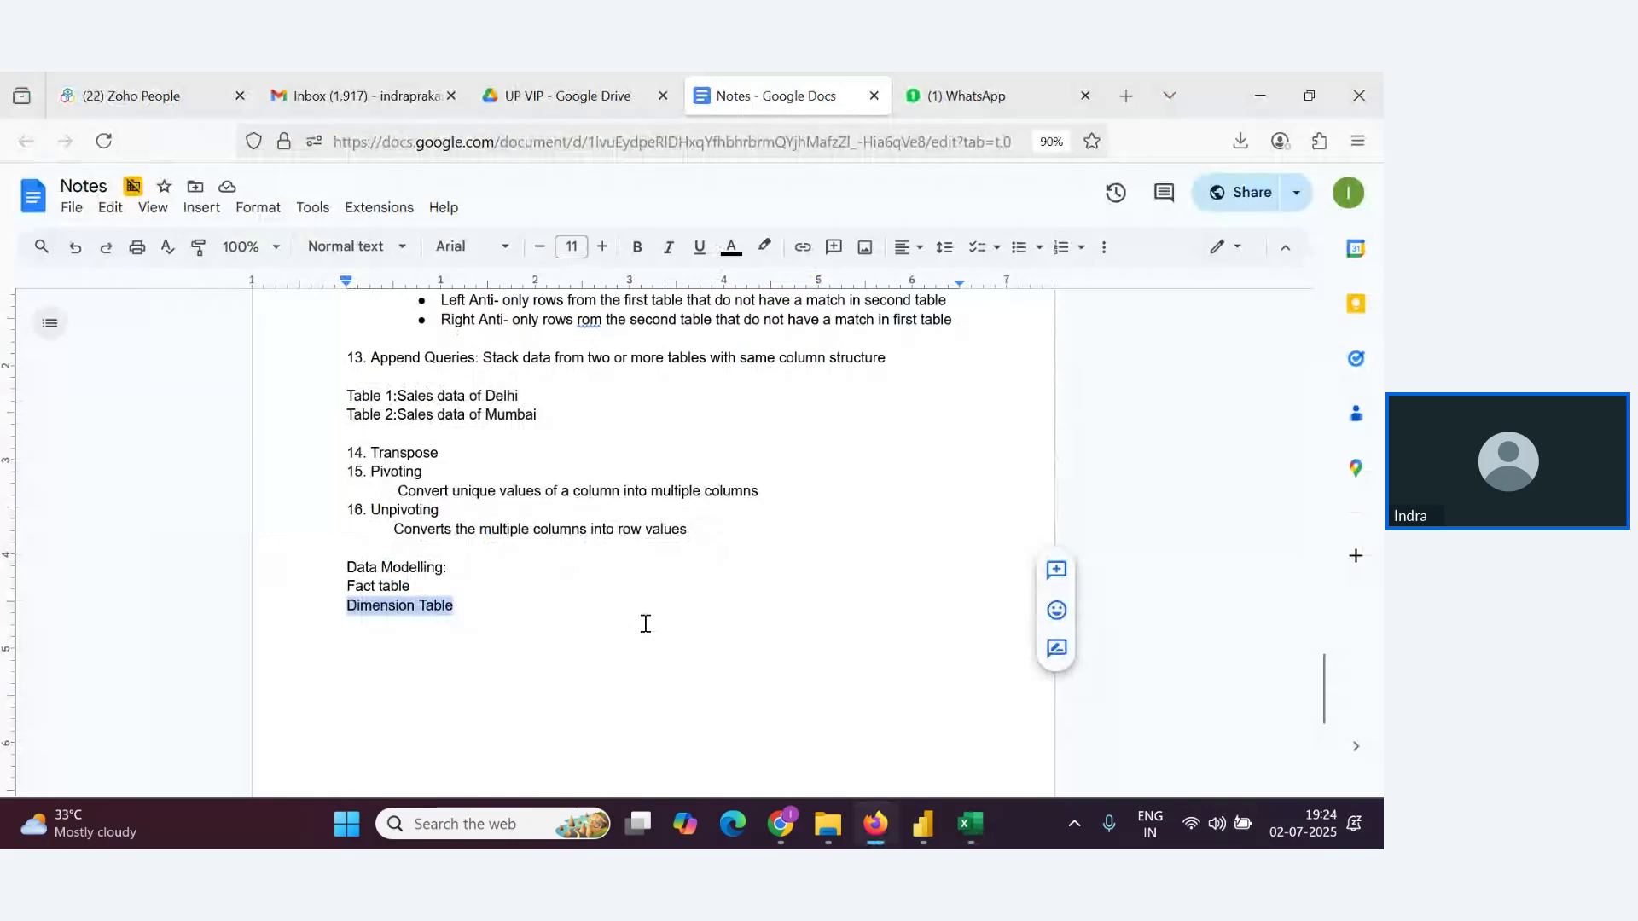
Add a Cardinality heading below Dimension Table with a numbered list: One to One, One to Many, Many to One, Many to Many
click(645, 623)
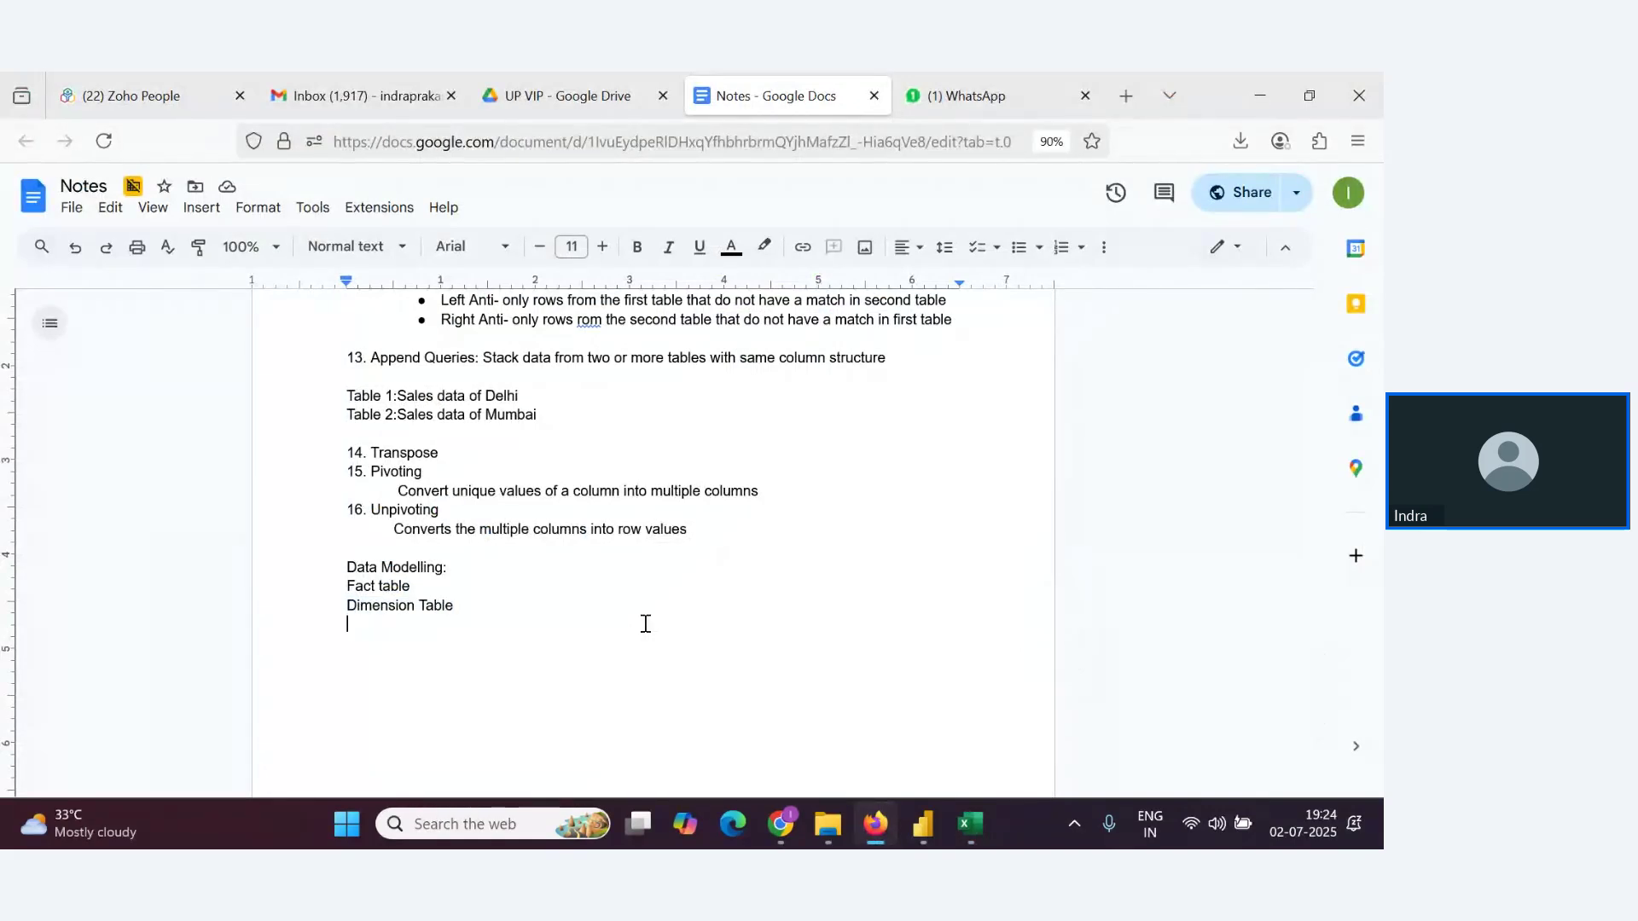
key(Return)
text(Cardinality)
key(Return)
text(1. One)
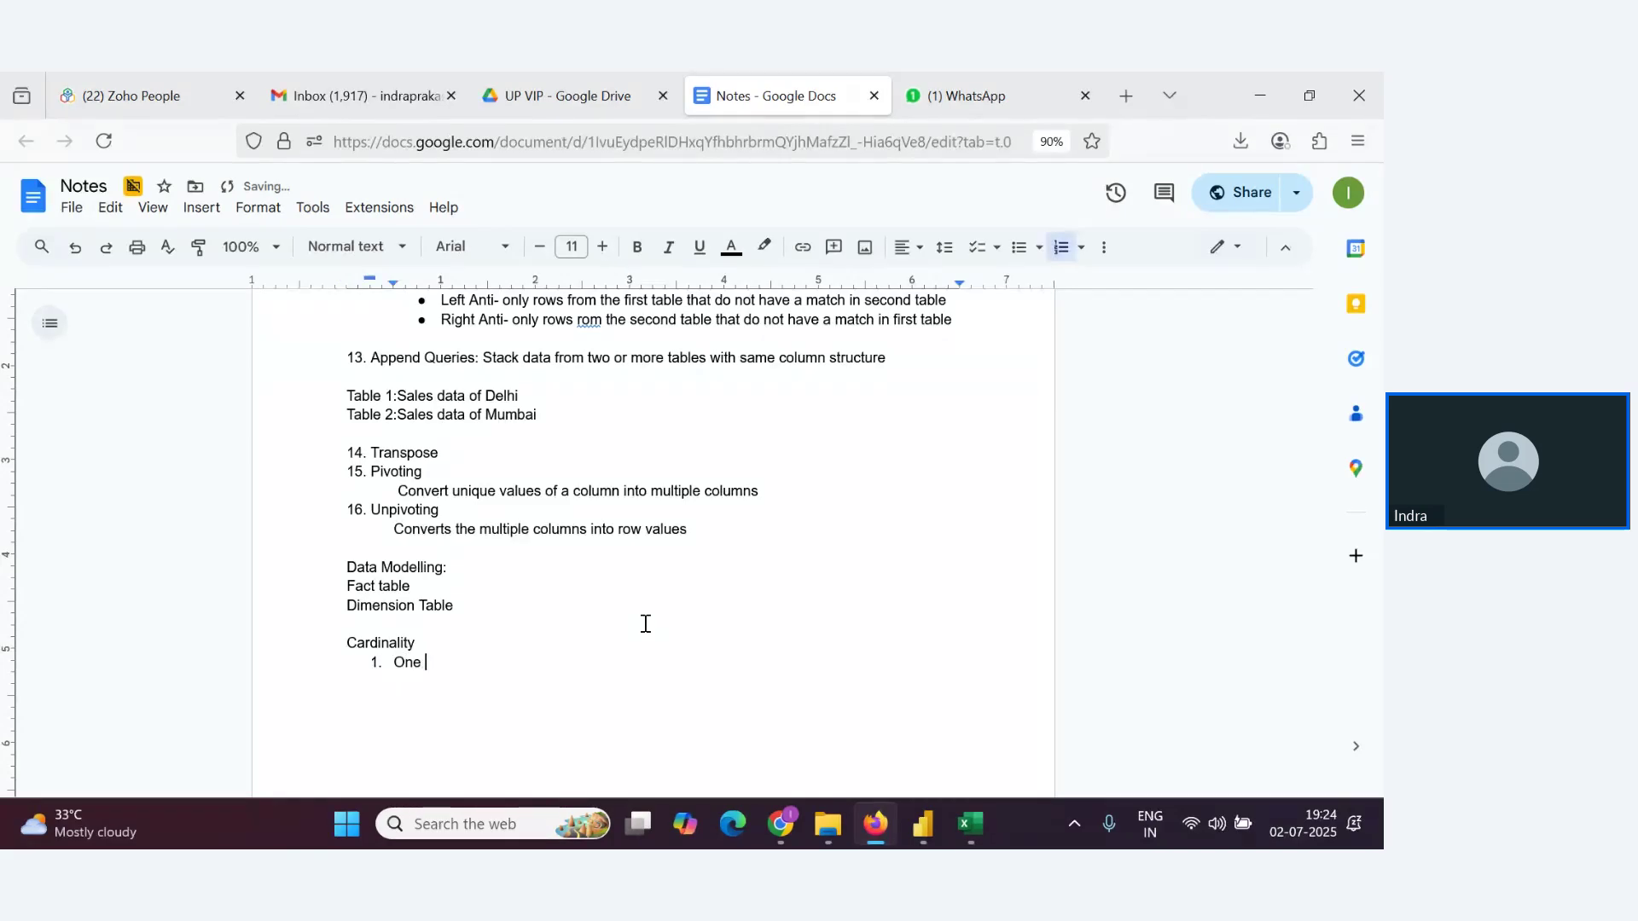
text( to One)
key(Return)
text(One to Many)
key(Return)
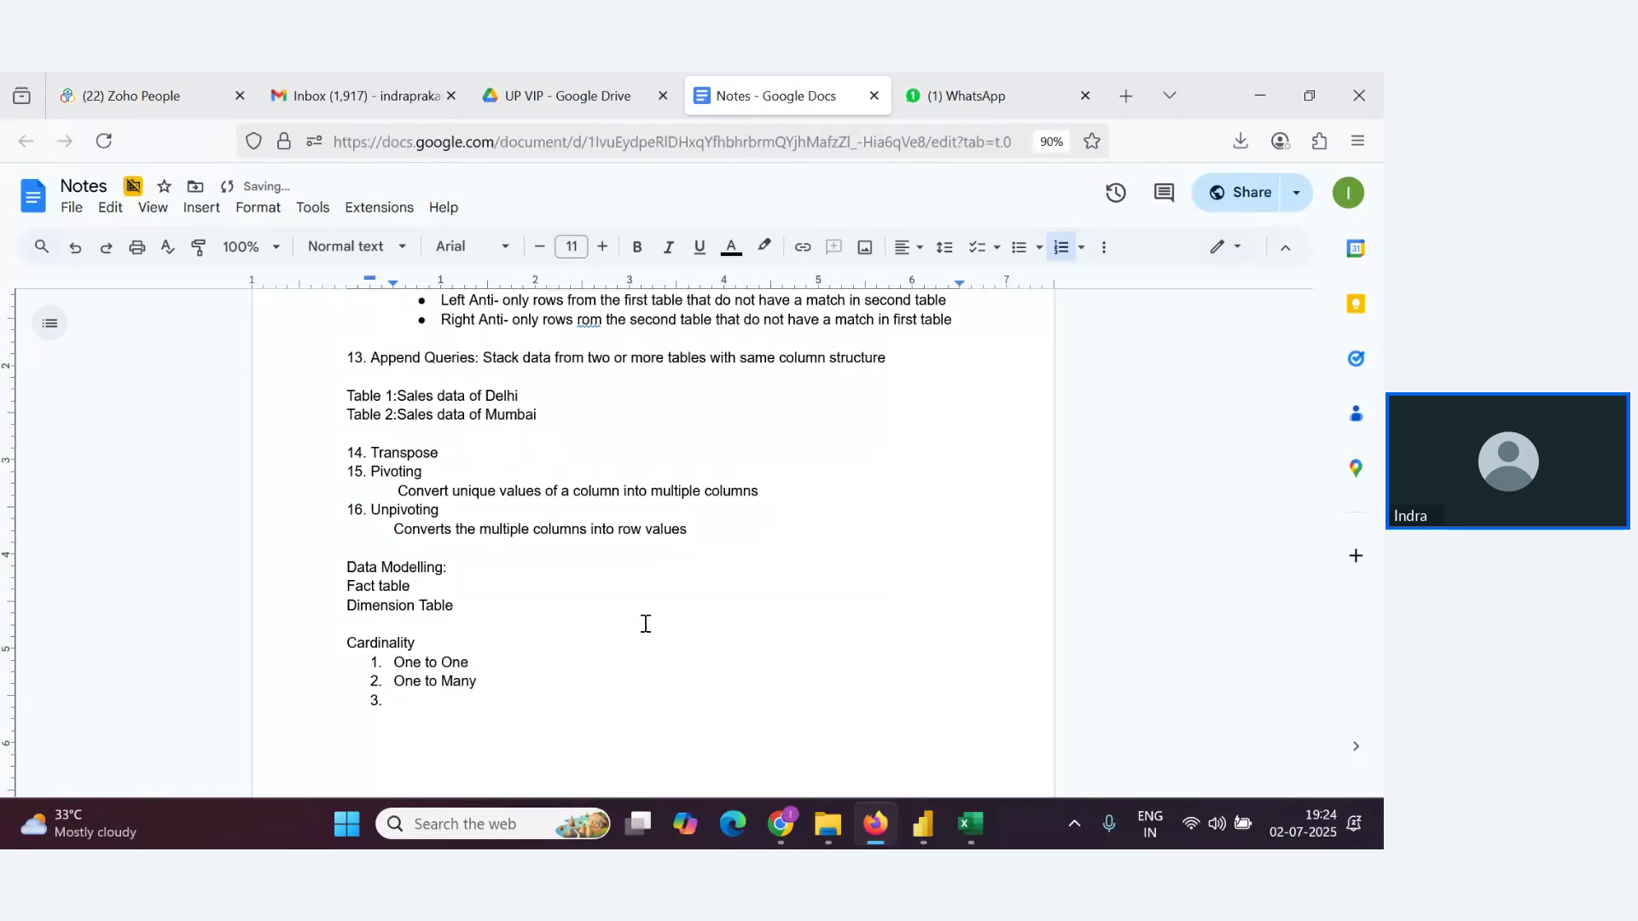
text(Many to One)
key(Return)
text(Many to Many)
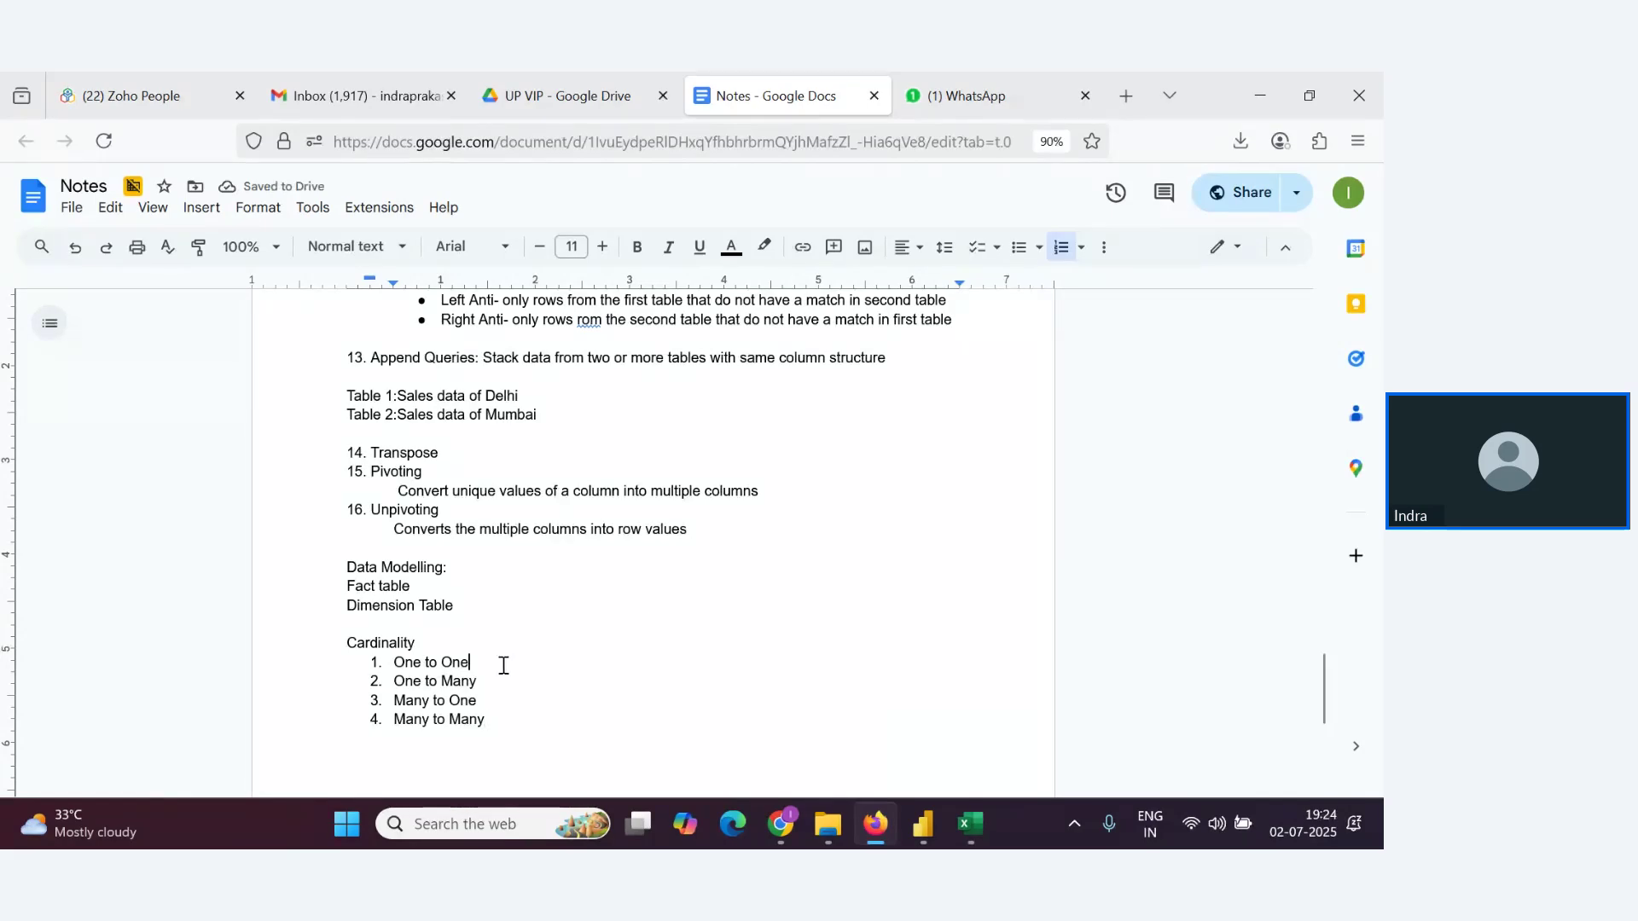
Insert an unnumbered line under One to One reading "Table1 : Emp Id"
drag(480, 662, 399, 661)
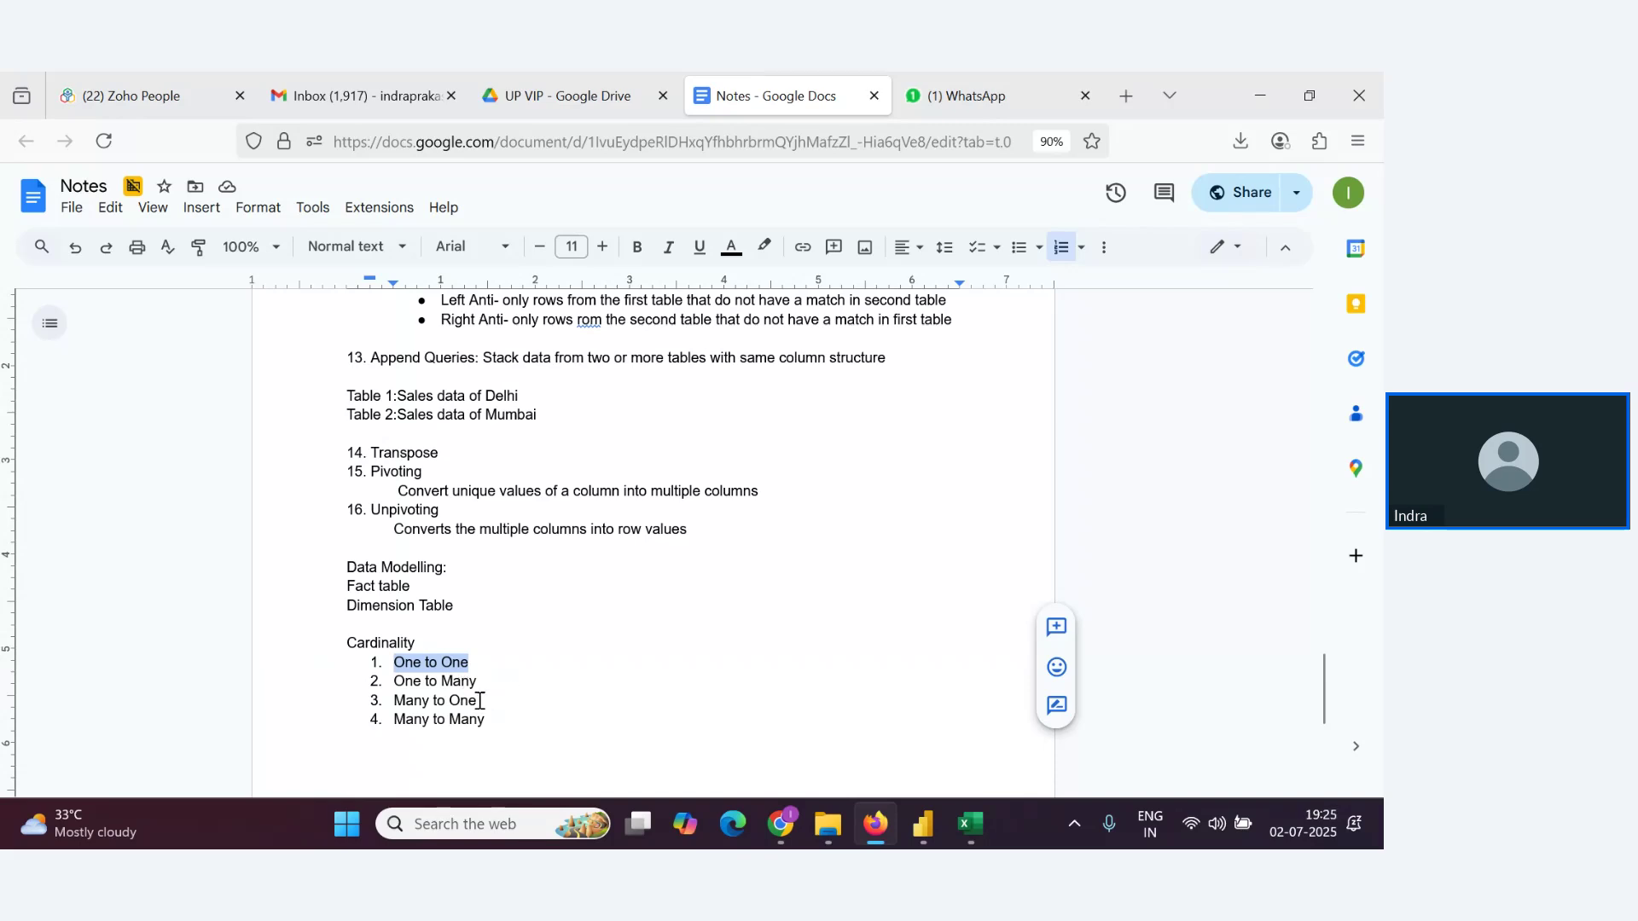
click(518, 662)
key(Return)
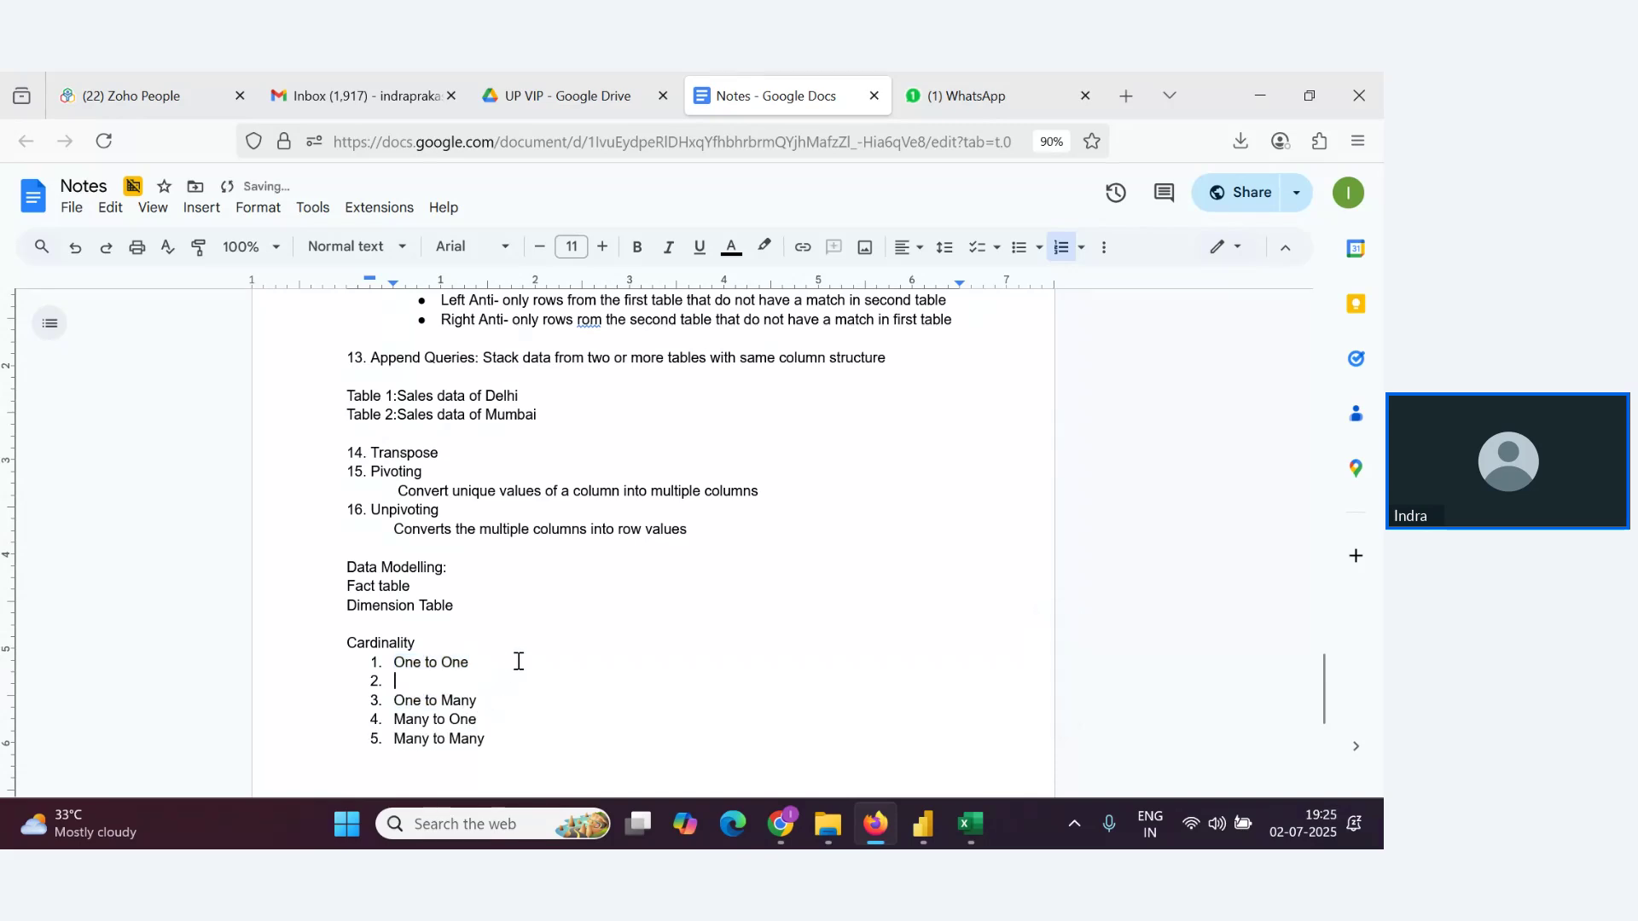
key(Return)
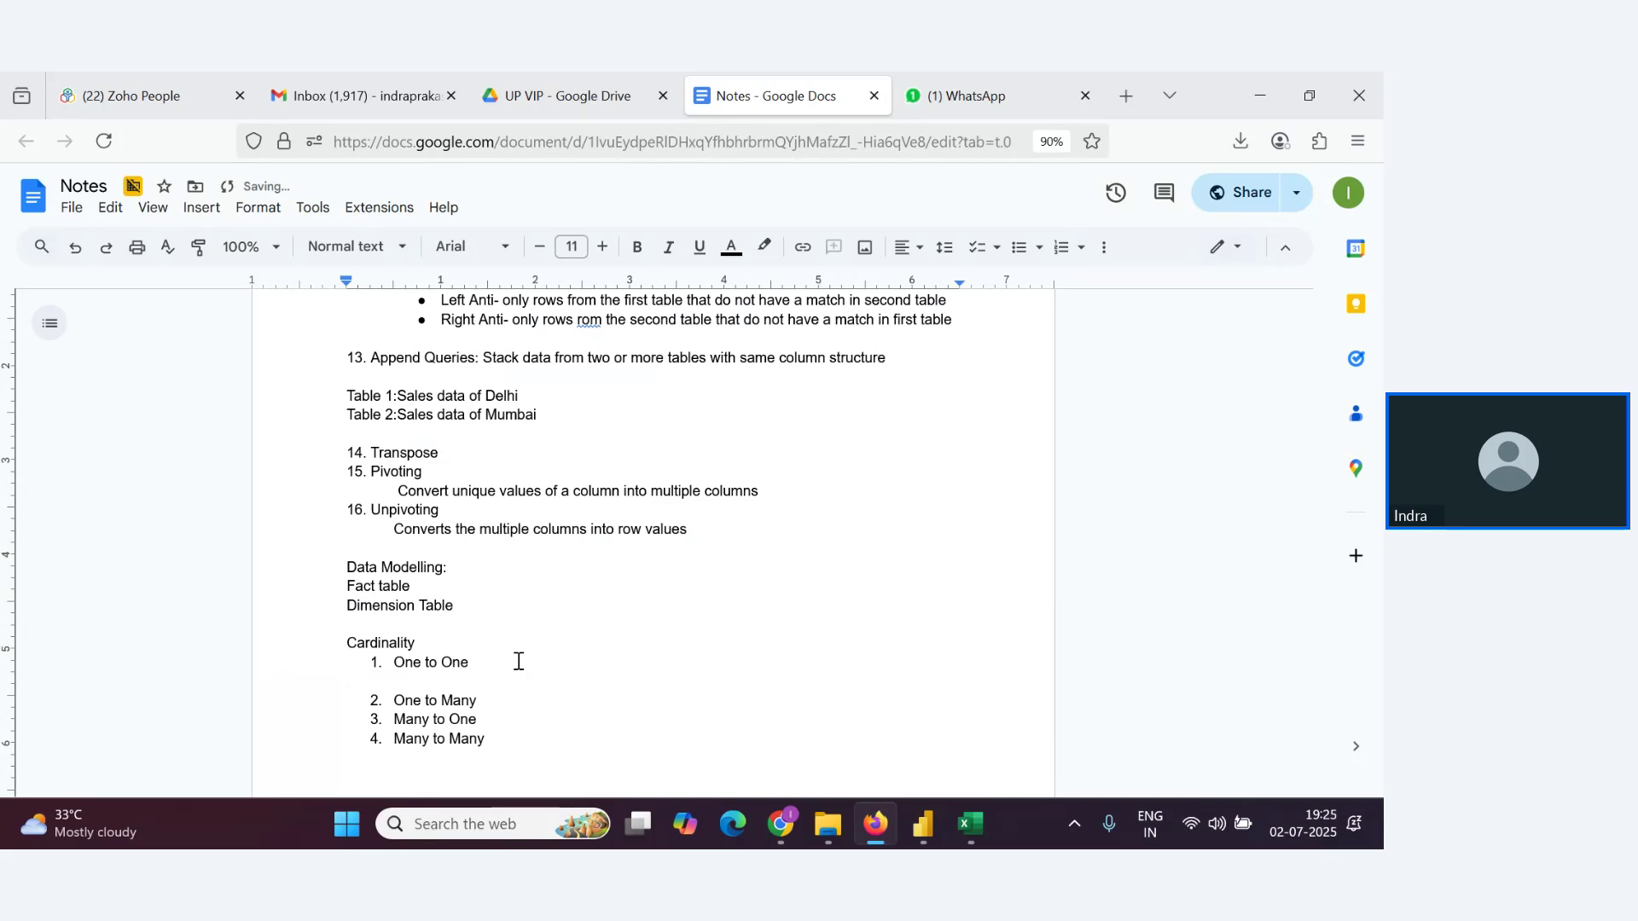
text(Table Em)
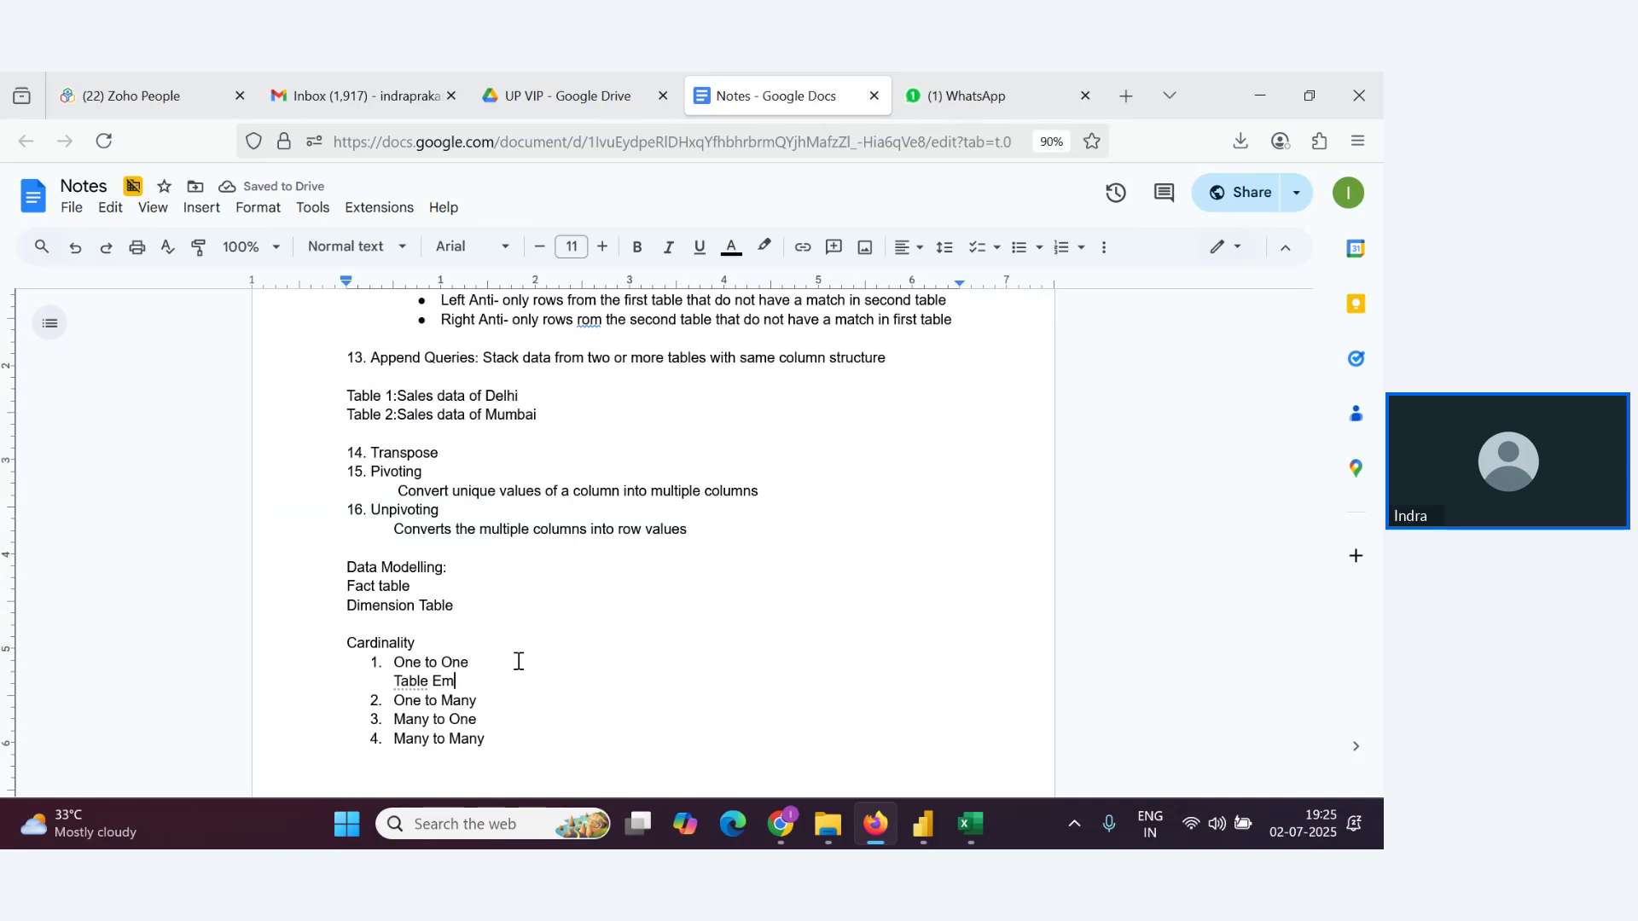
text(p Id)
key(Left)
key(Left)
key(Left)
key(Left)
key(Left)
key(Left)
key(Left)
text(1 :)
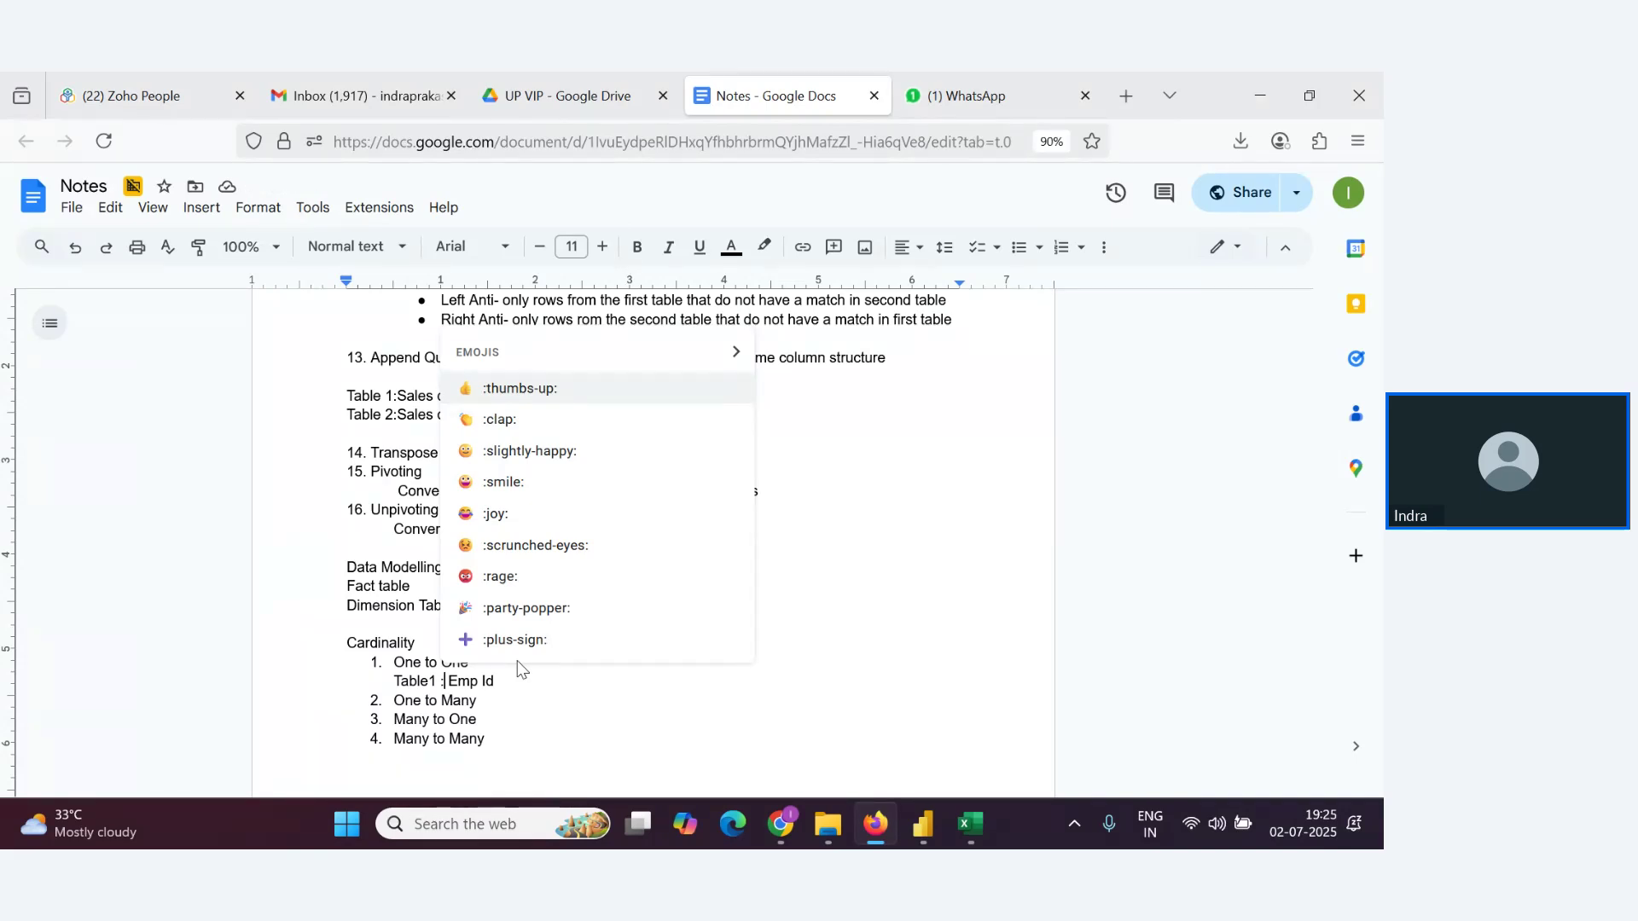
Rewrite the Table1 line as "Table1 : Employees- Emp Id, name" and add blank lines beneath it
double_click(515, 684)
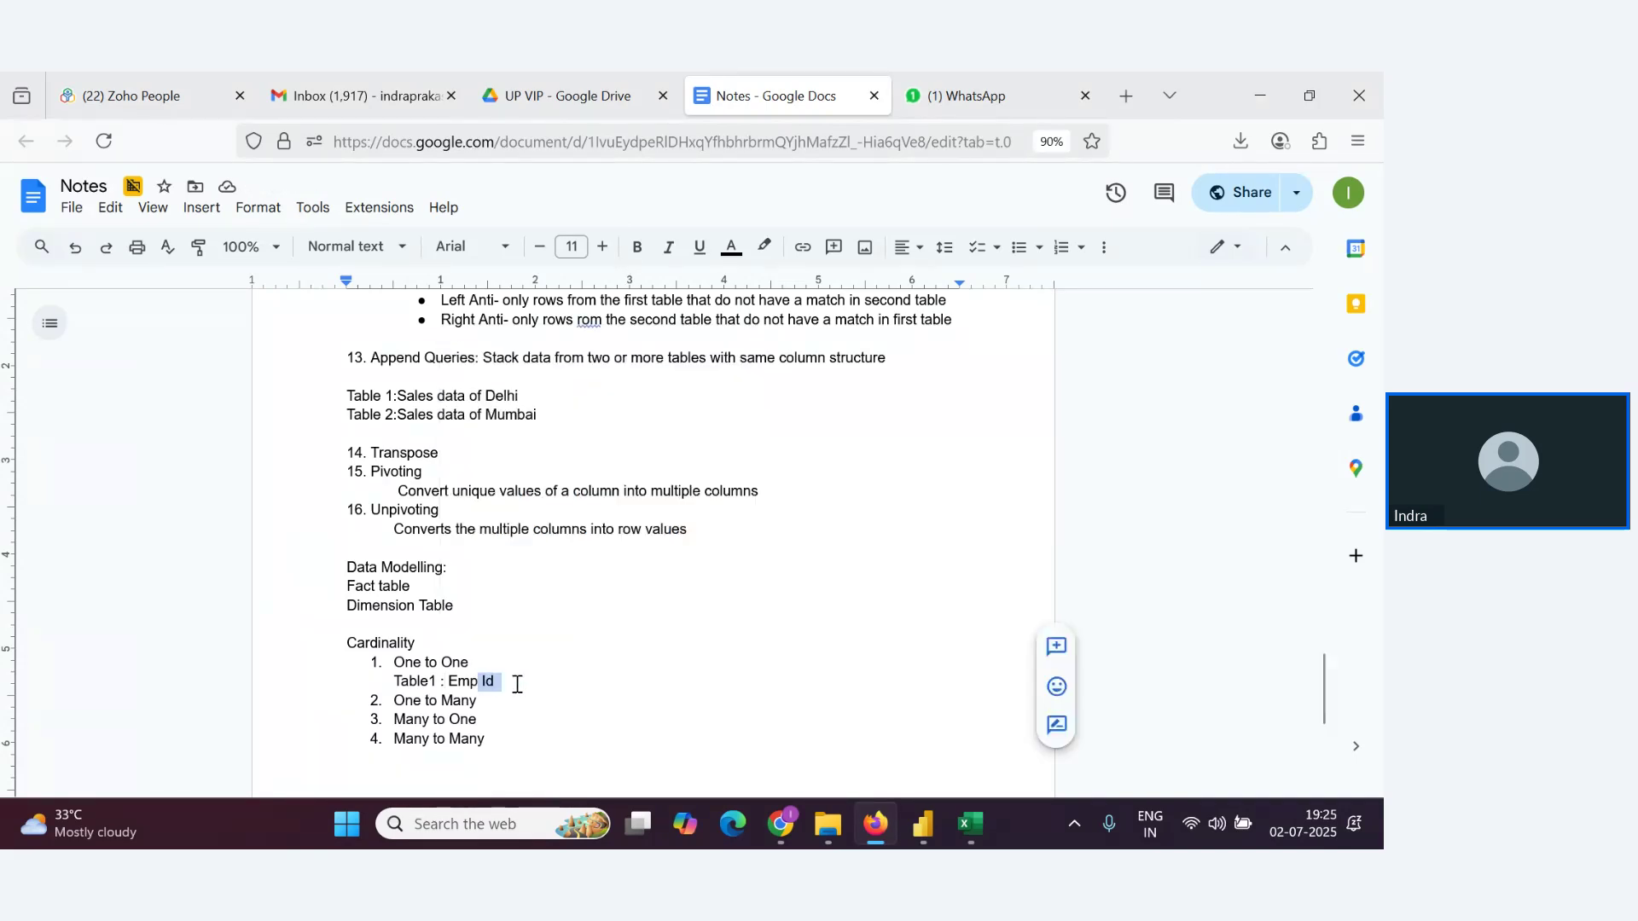
text(lo)
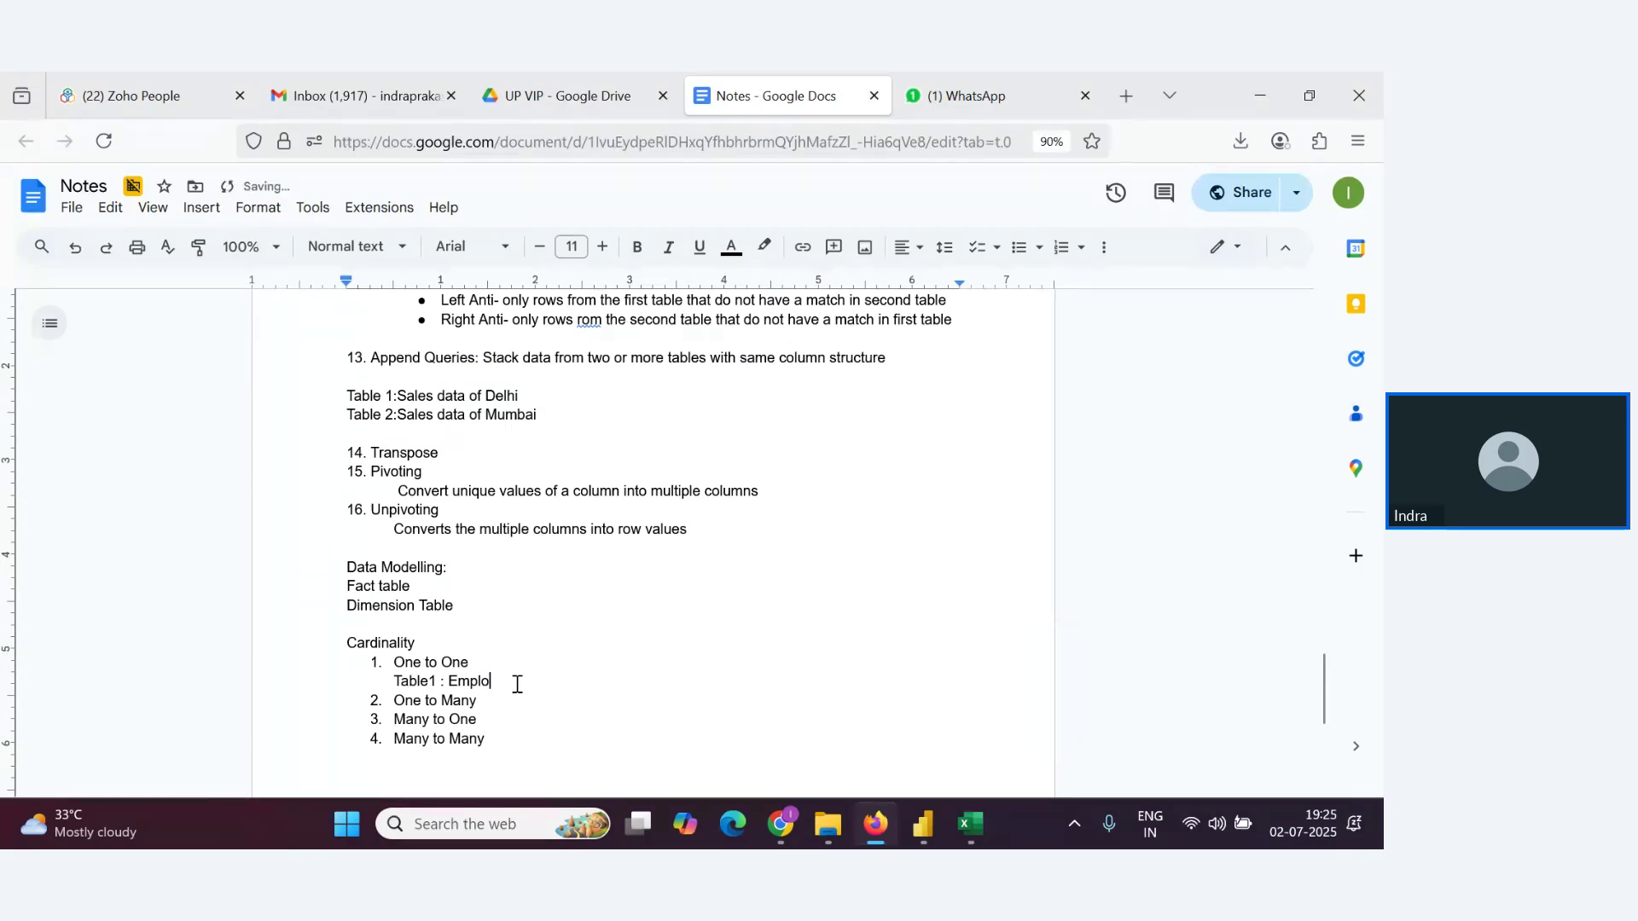
text(yees)
key(Return)
key(Return)
key(Return)
key(Return)
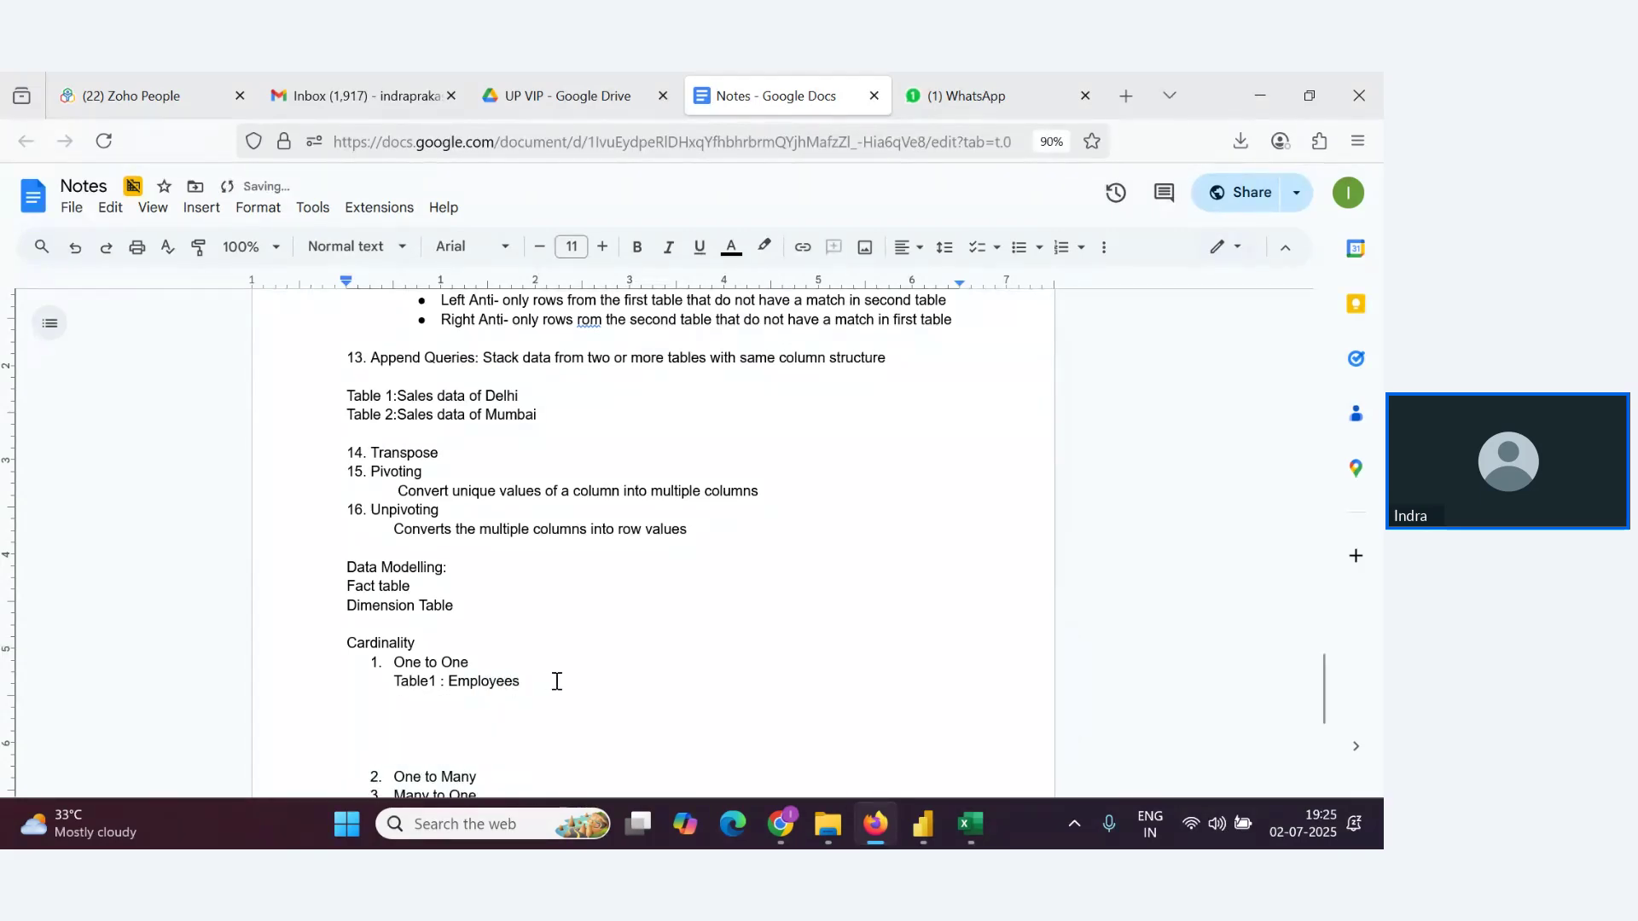
click(556, 682)
text(- Emp Id, name)
Add the line "Table 2: Passport- Passport Id, Emp Id" below the Table1 line
key(Return)
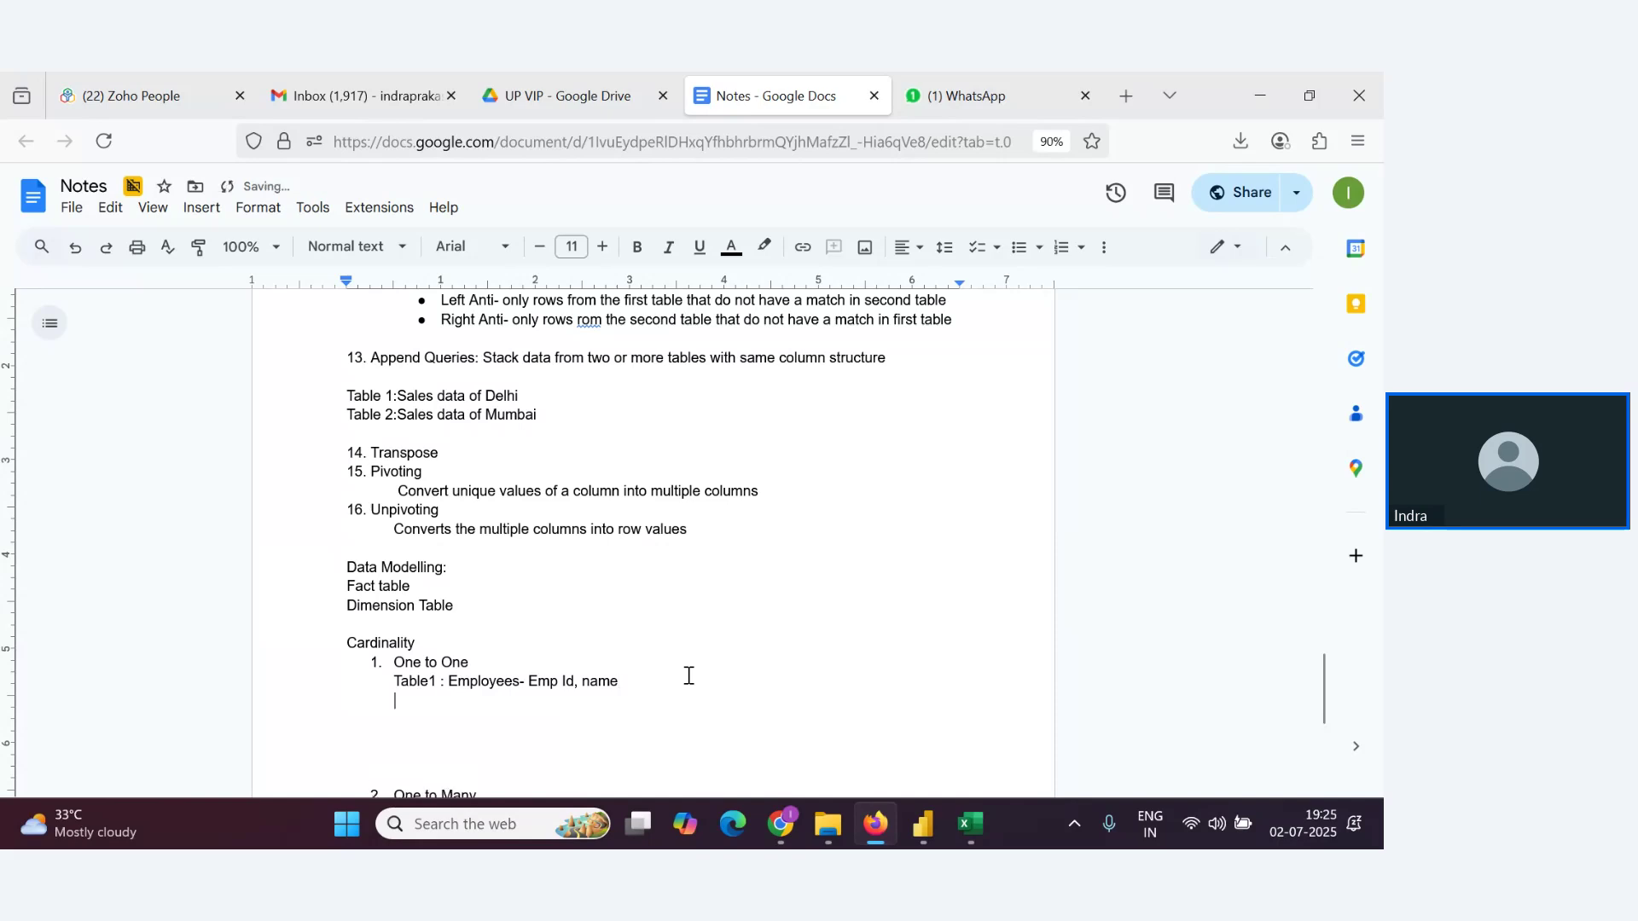
text(Table 2: passpo)
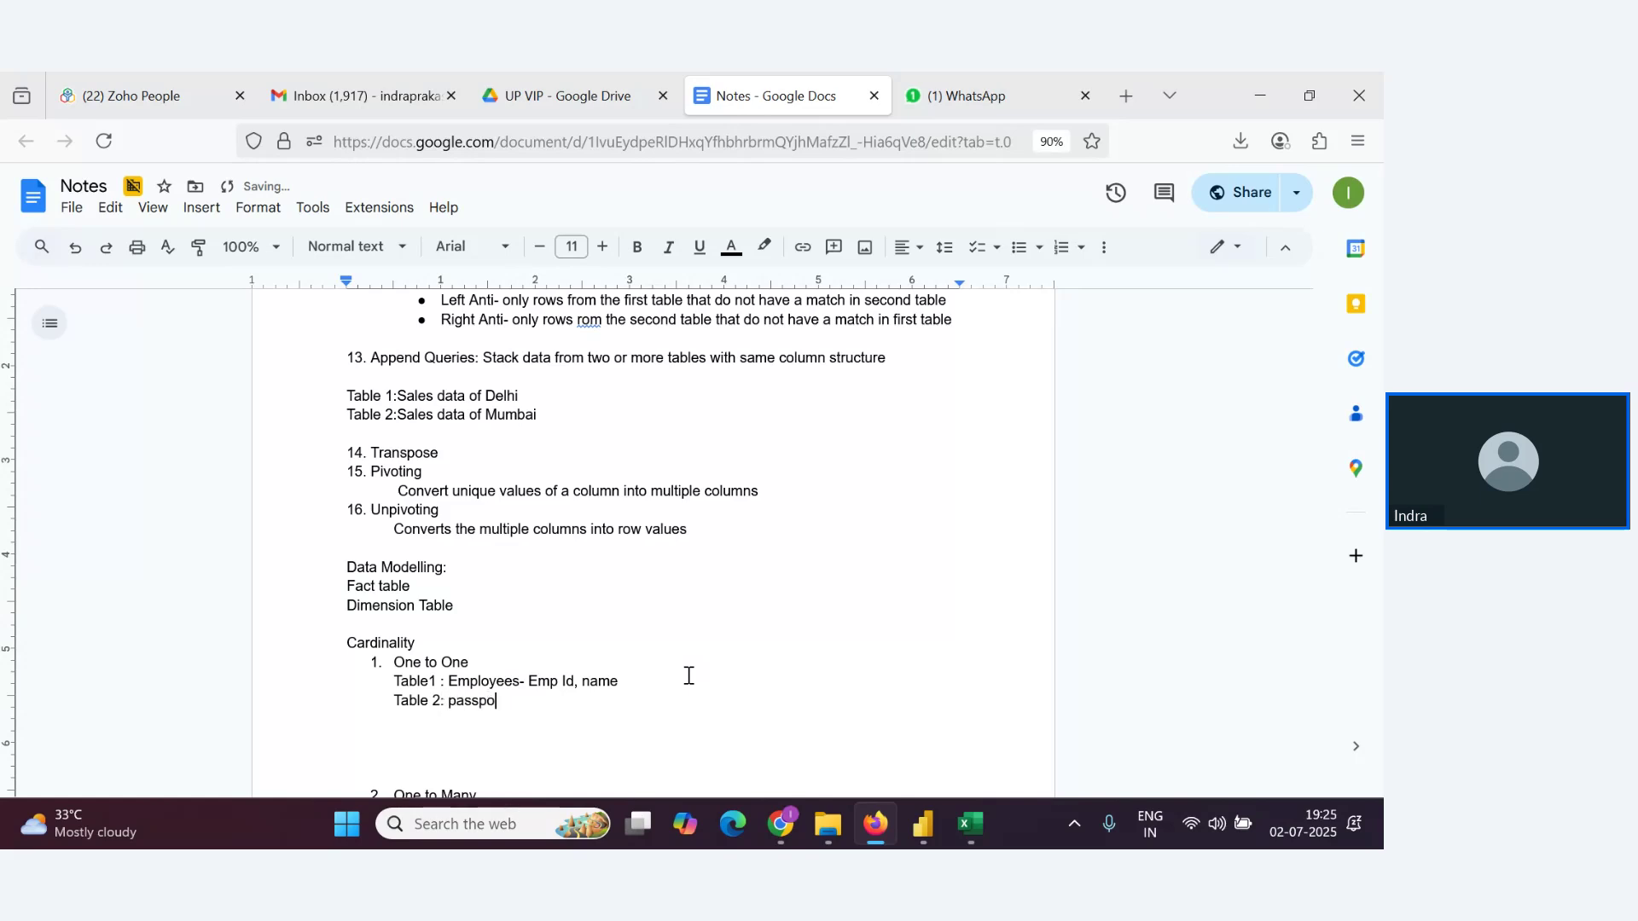
text(rt)
key(ctrl+Left)
key(Delete)
text(P)
key(End)
text(- pas)
key(BackSpace)
key(BackSpace)
key(BackSpace)
text(Passport Id, )
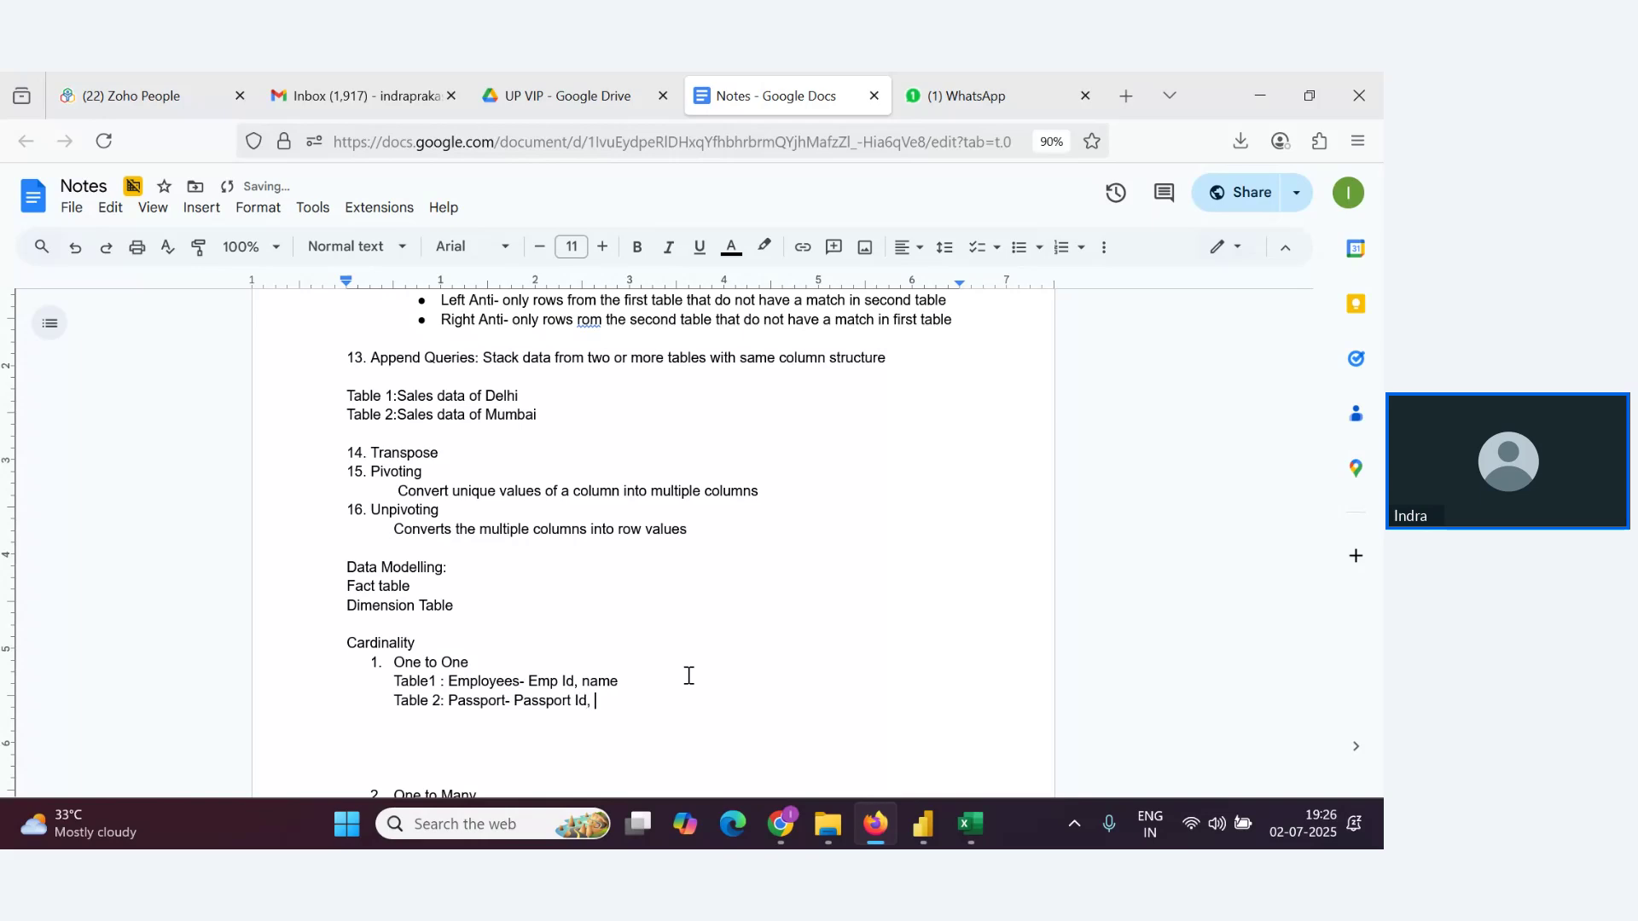
text(Emp Id)
Check the Zoho webinar Q&A for new replies, going back to the One to One example in the notes in between
key(alt+Tab)
key(alt+Tab)
key(Tab)
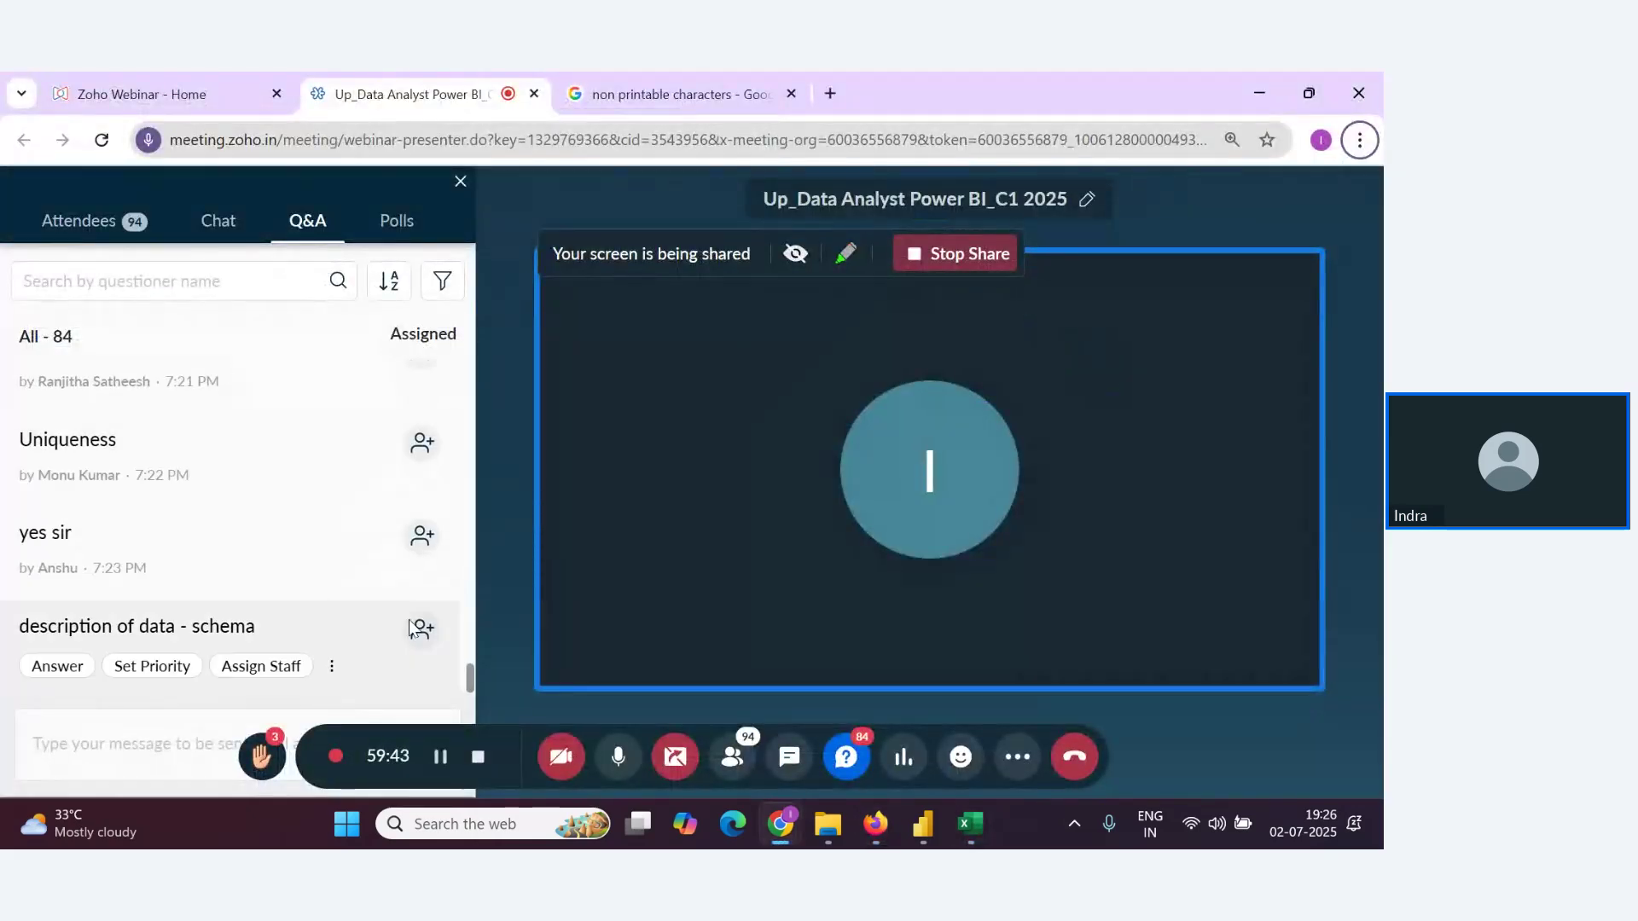
key(alt+Tab)
key(alt+Tab)
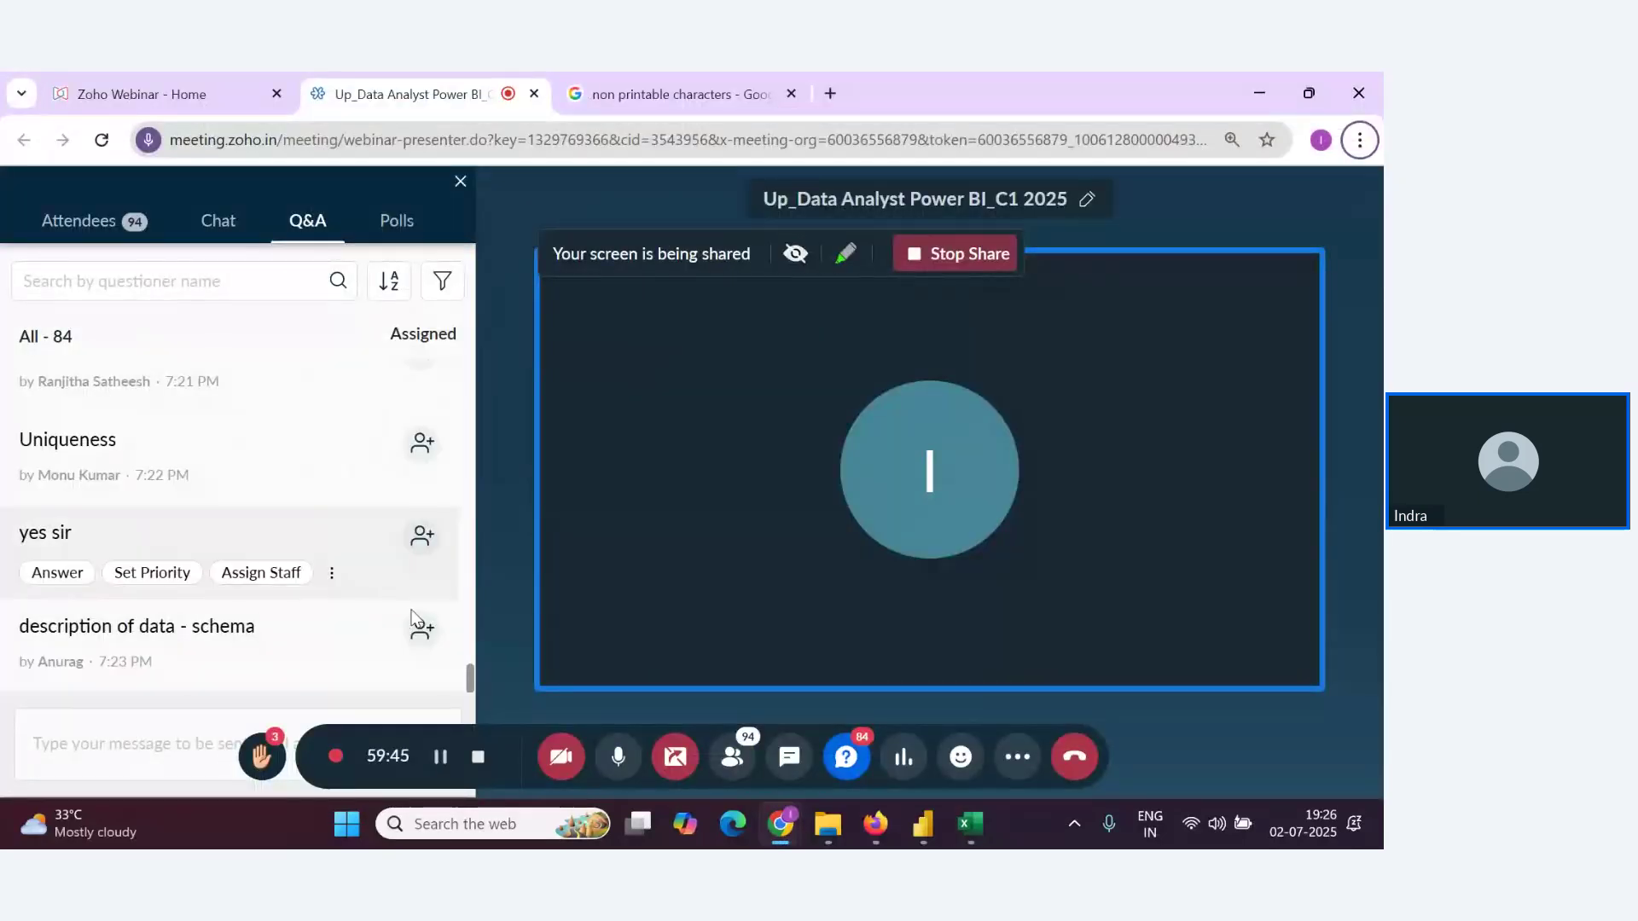
key(alt+Tab)
key(alt+Tab)
key(Tab)
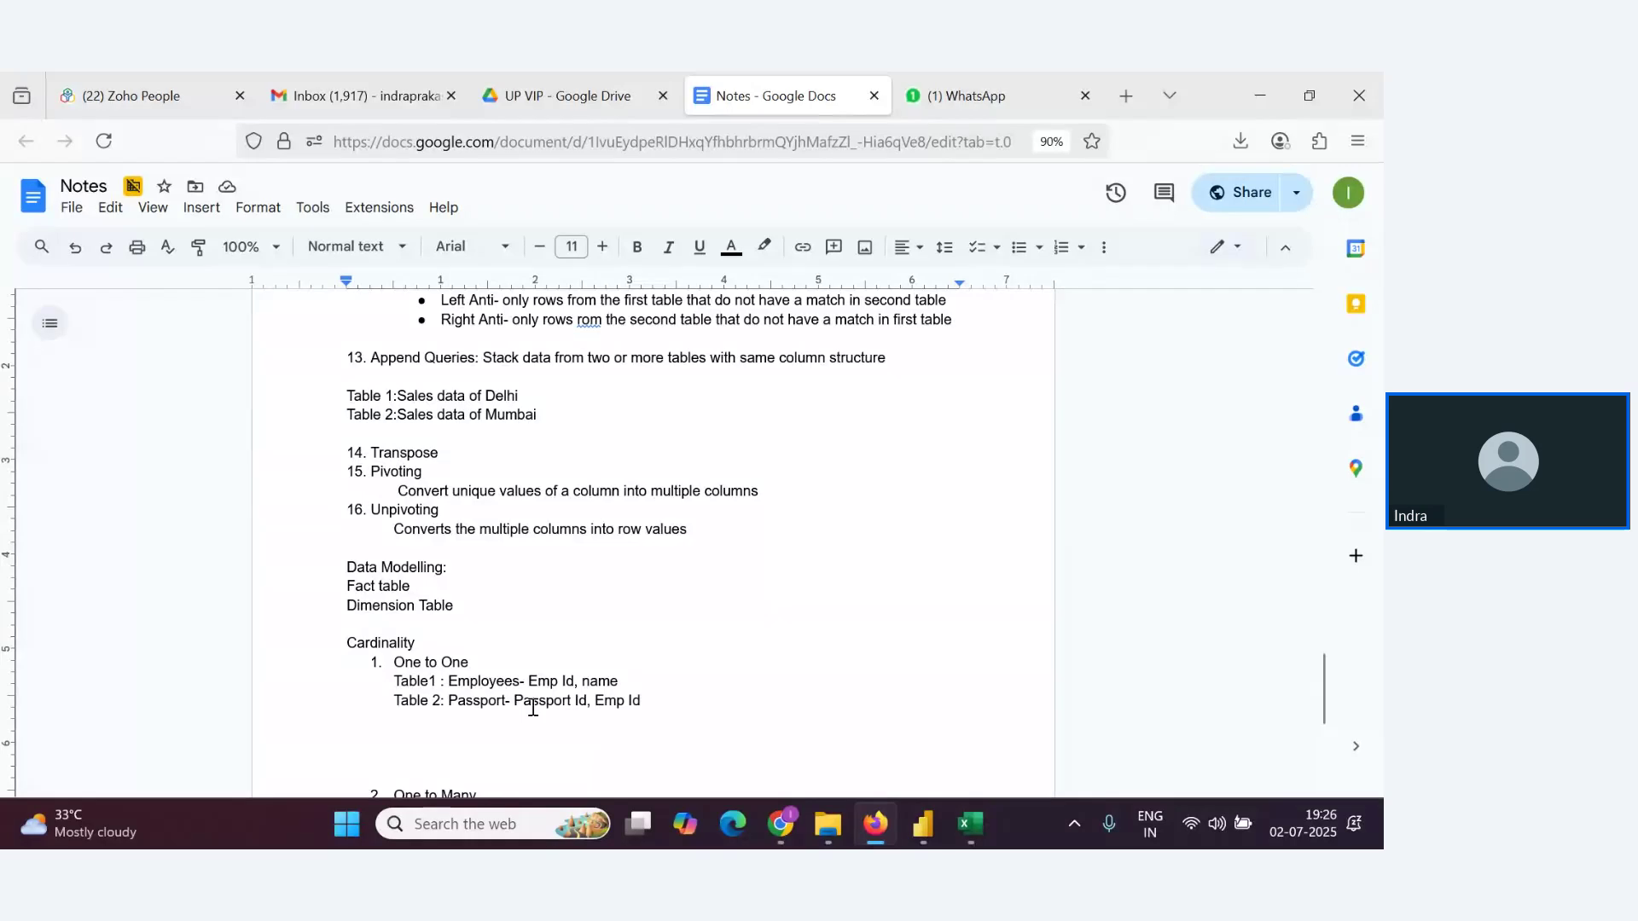
key(alt+Tab)
scroll(386, 621, down, 3)
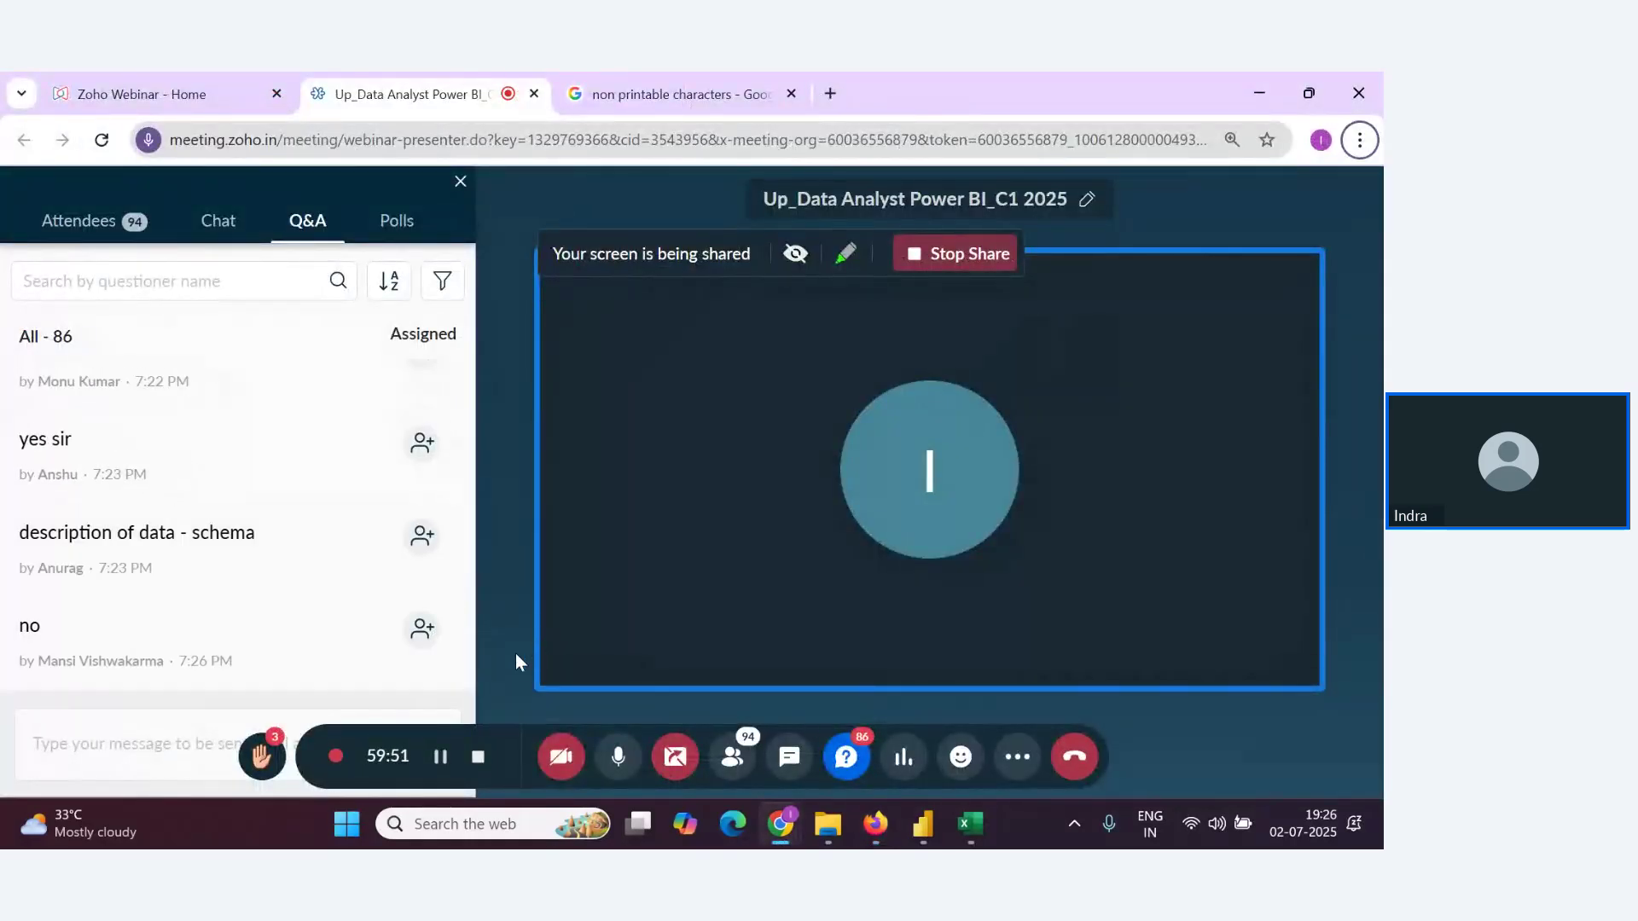
Switch to the Notes document in Google Docs and go over the Employees and Passport example lines under One to One
mouse_move(421, 671)
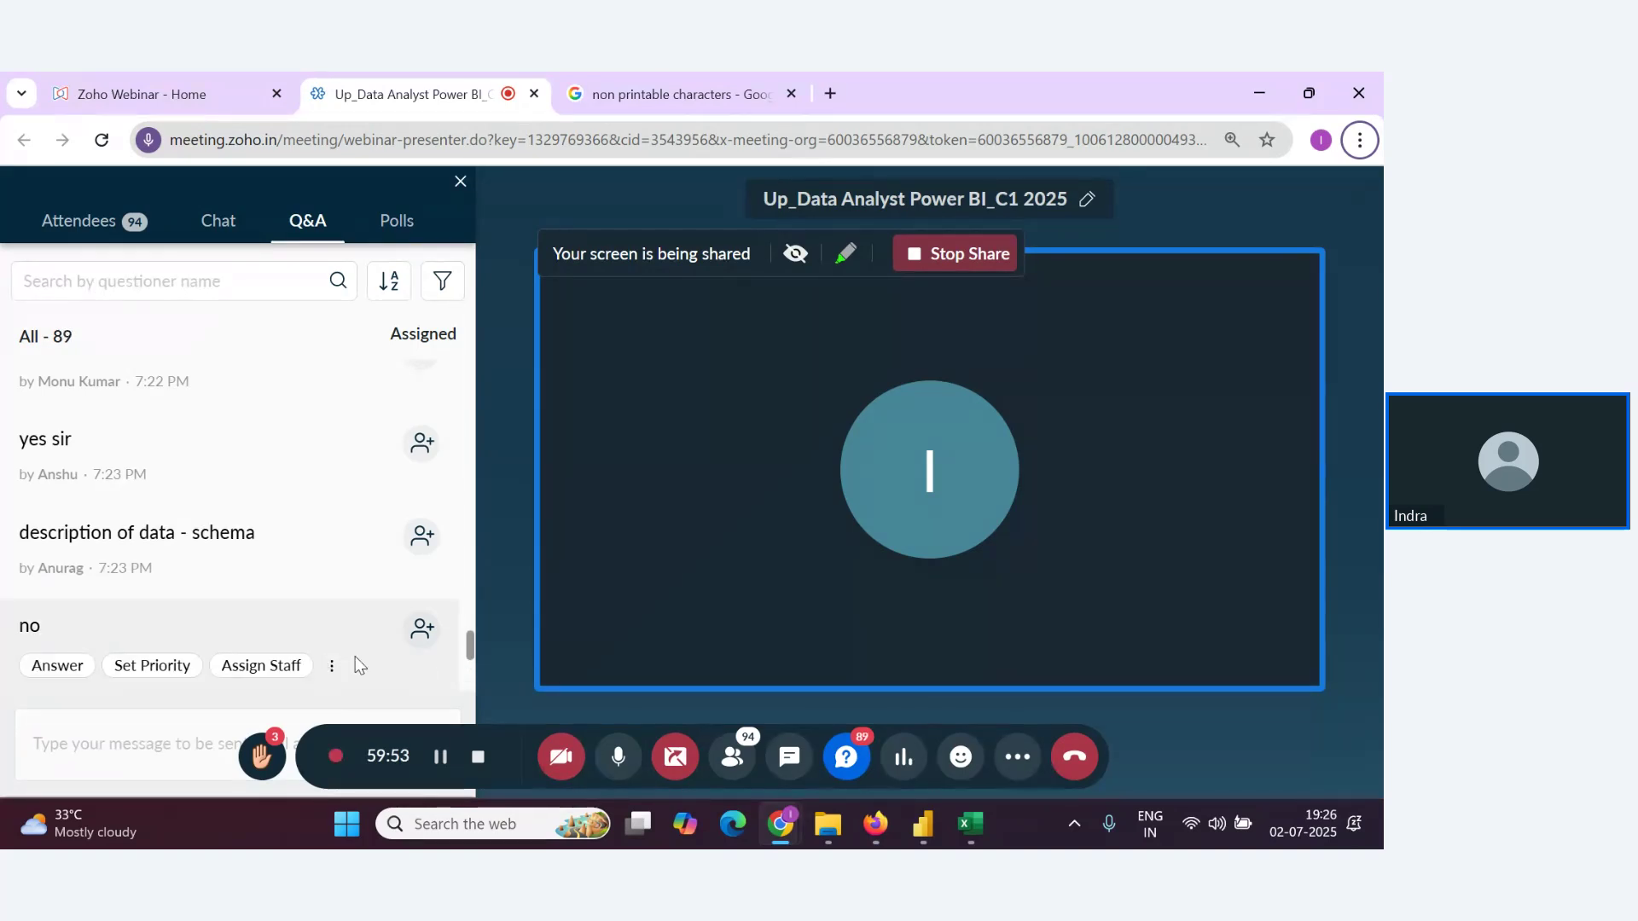
key(alt+Tab)
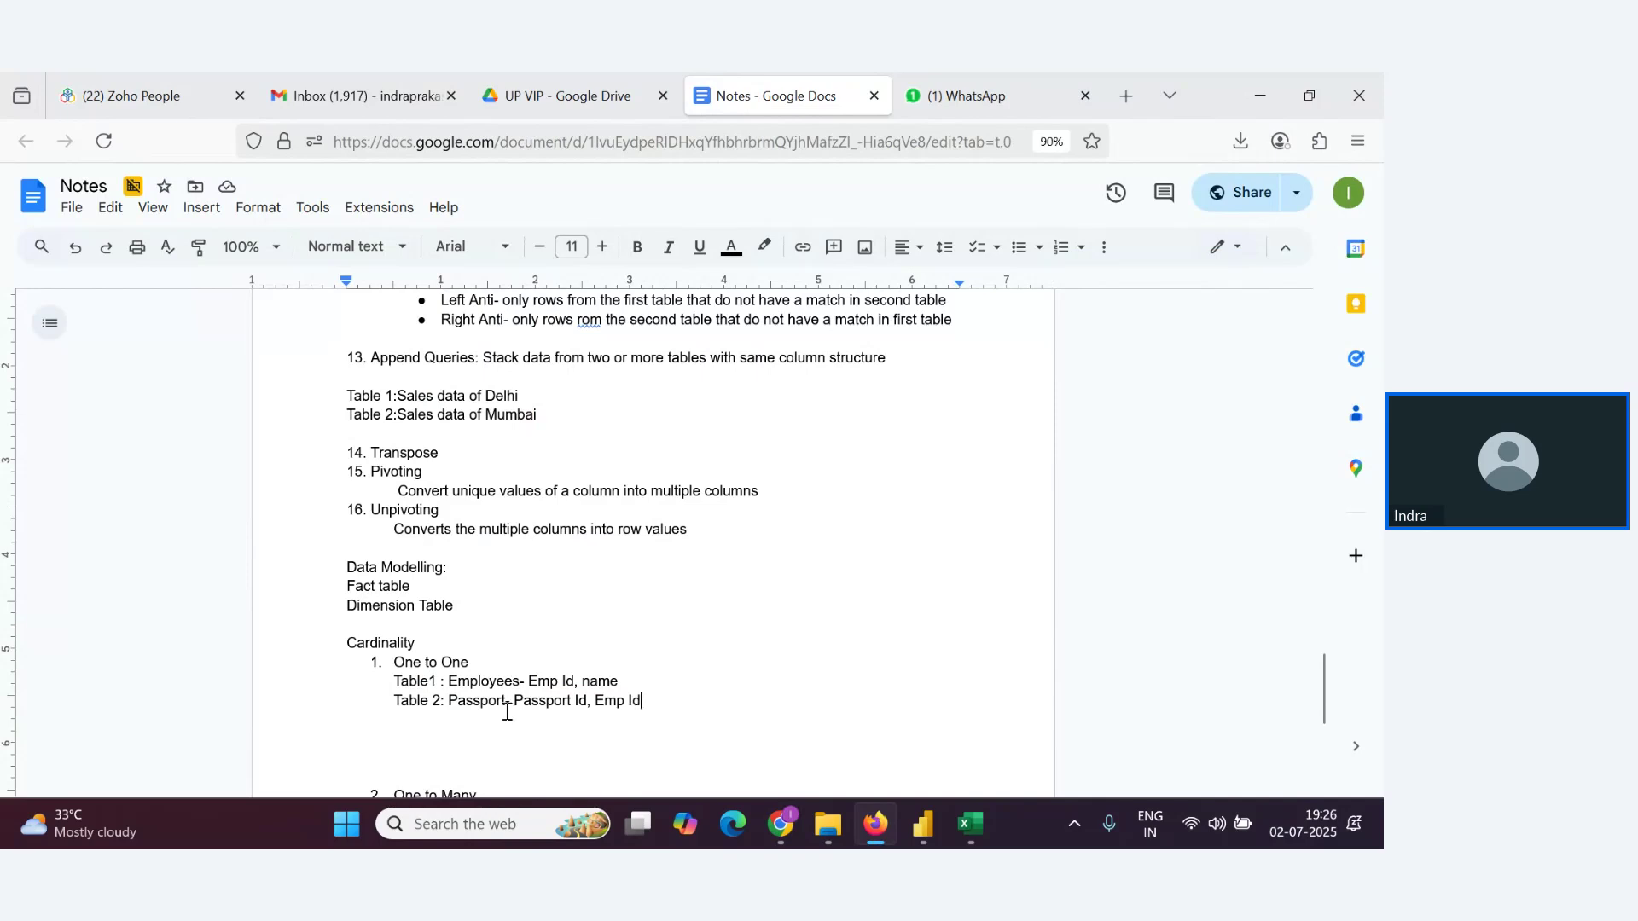
drag(632, 681, 439, 682)
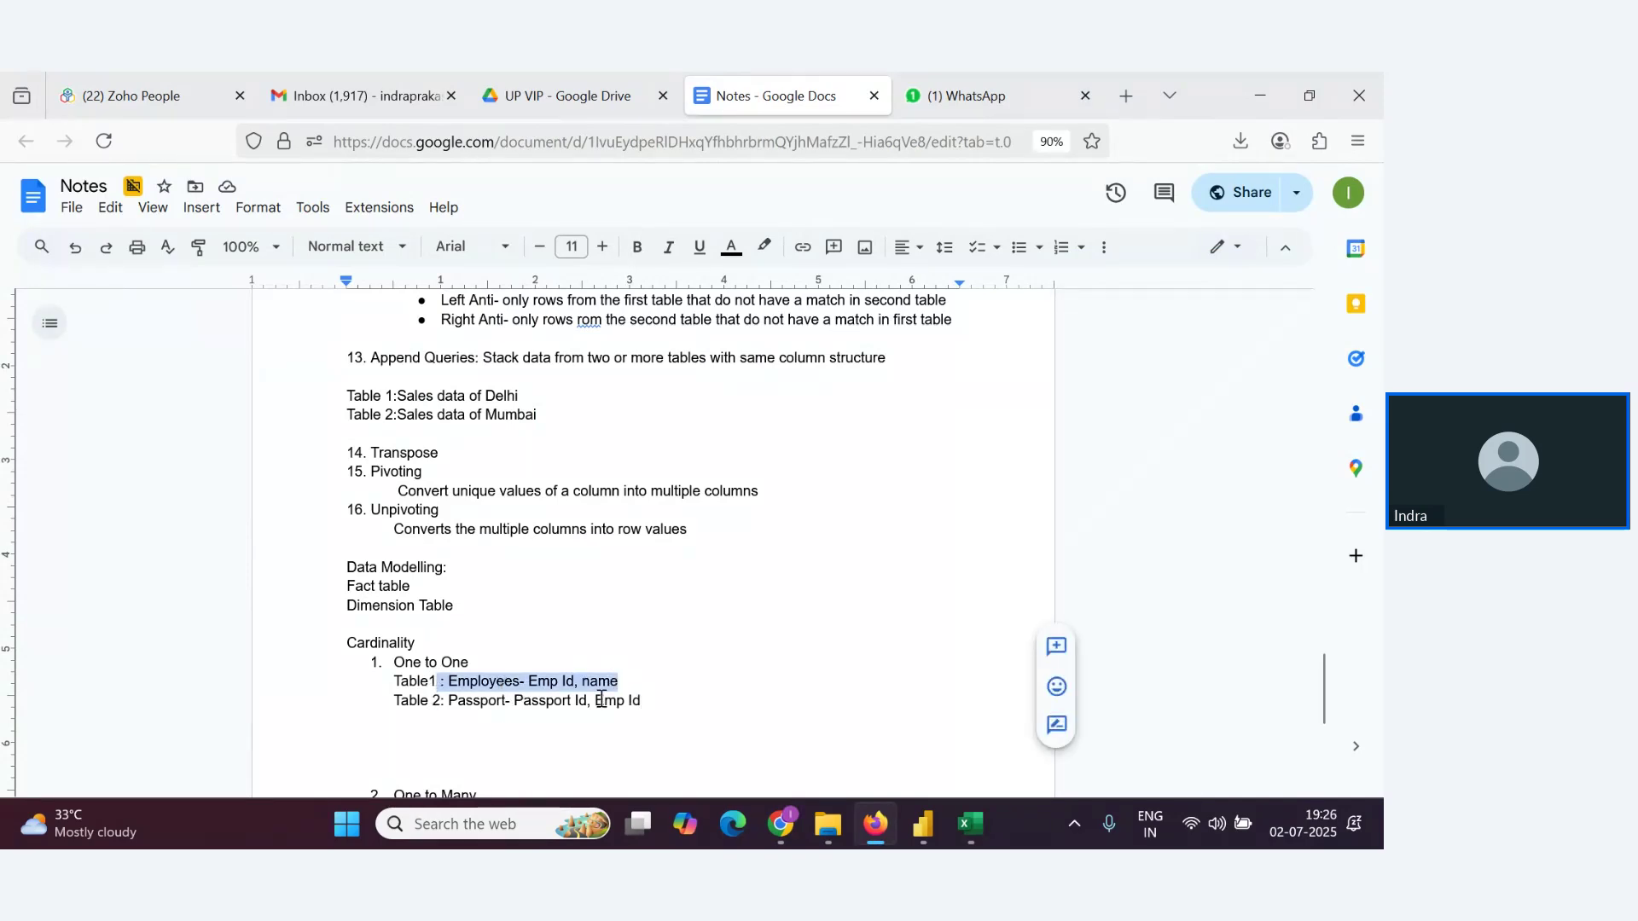
click(702, 727)
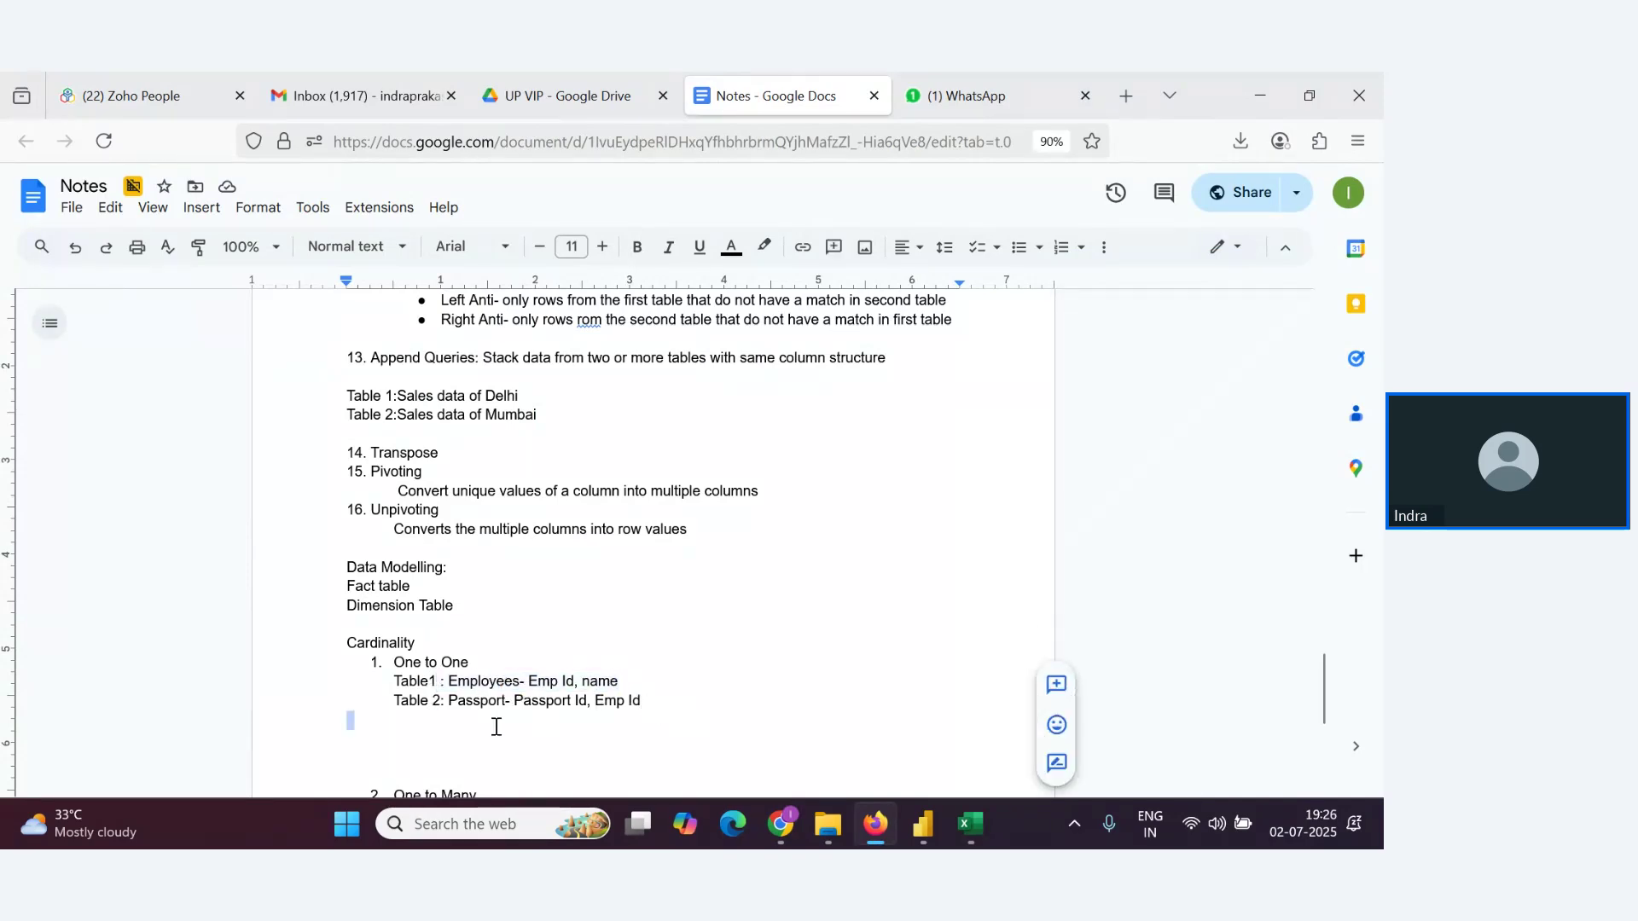
drag(650, 701, 499, 700)
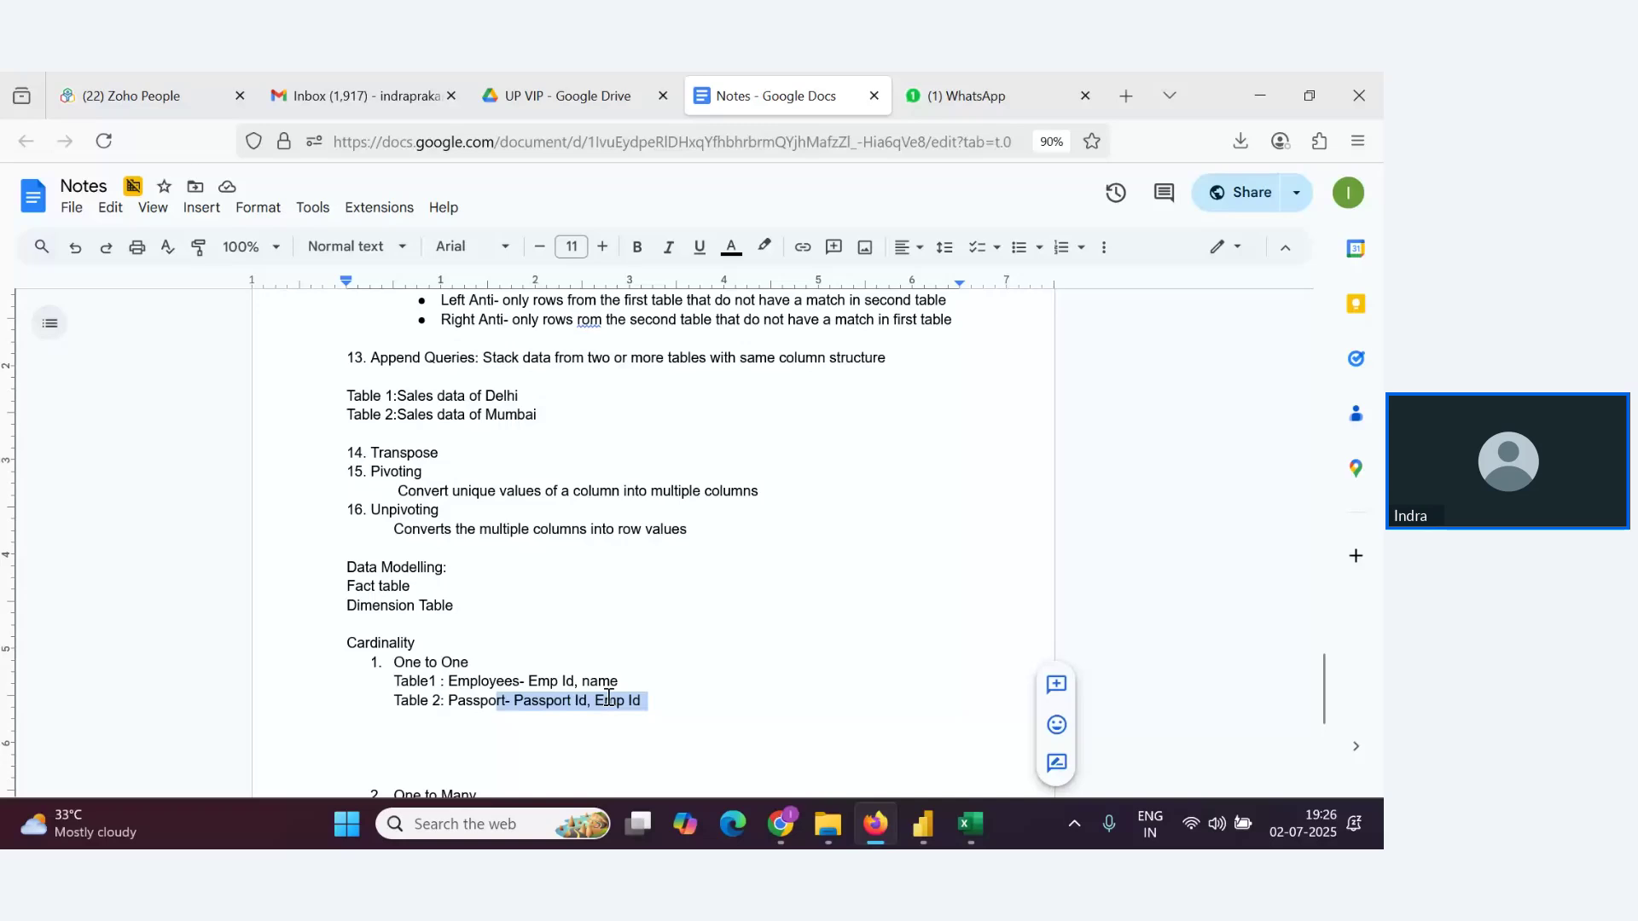
drag(619, 681, 479, 681)
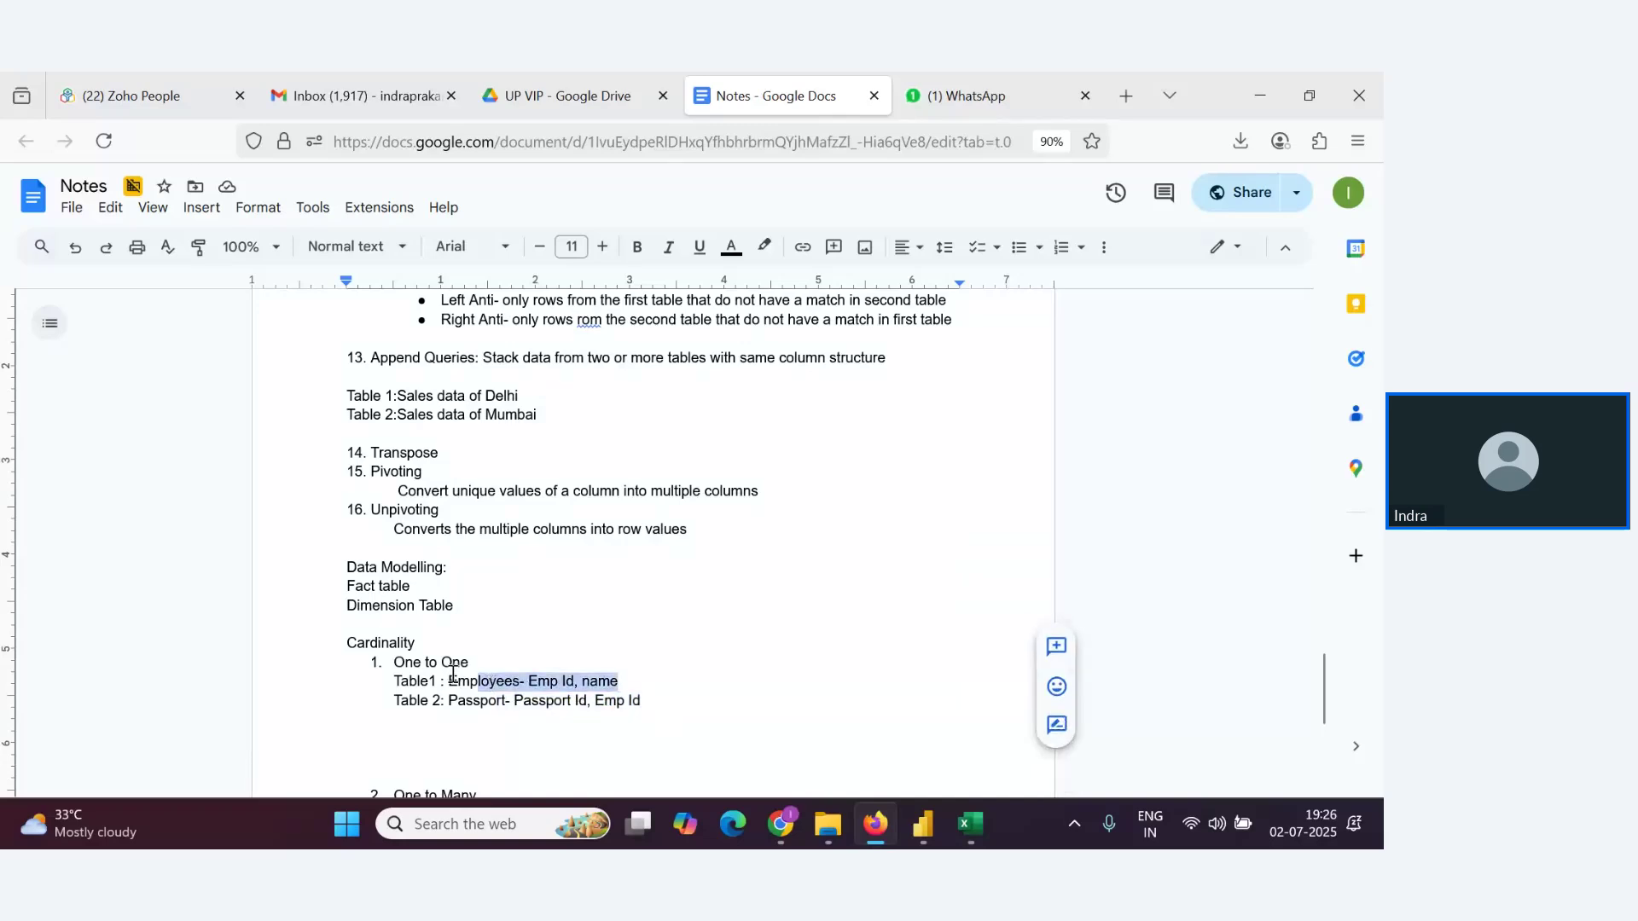
click(556, 691)
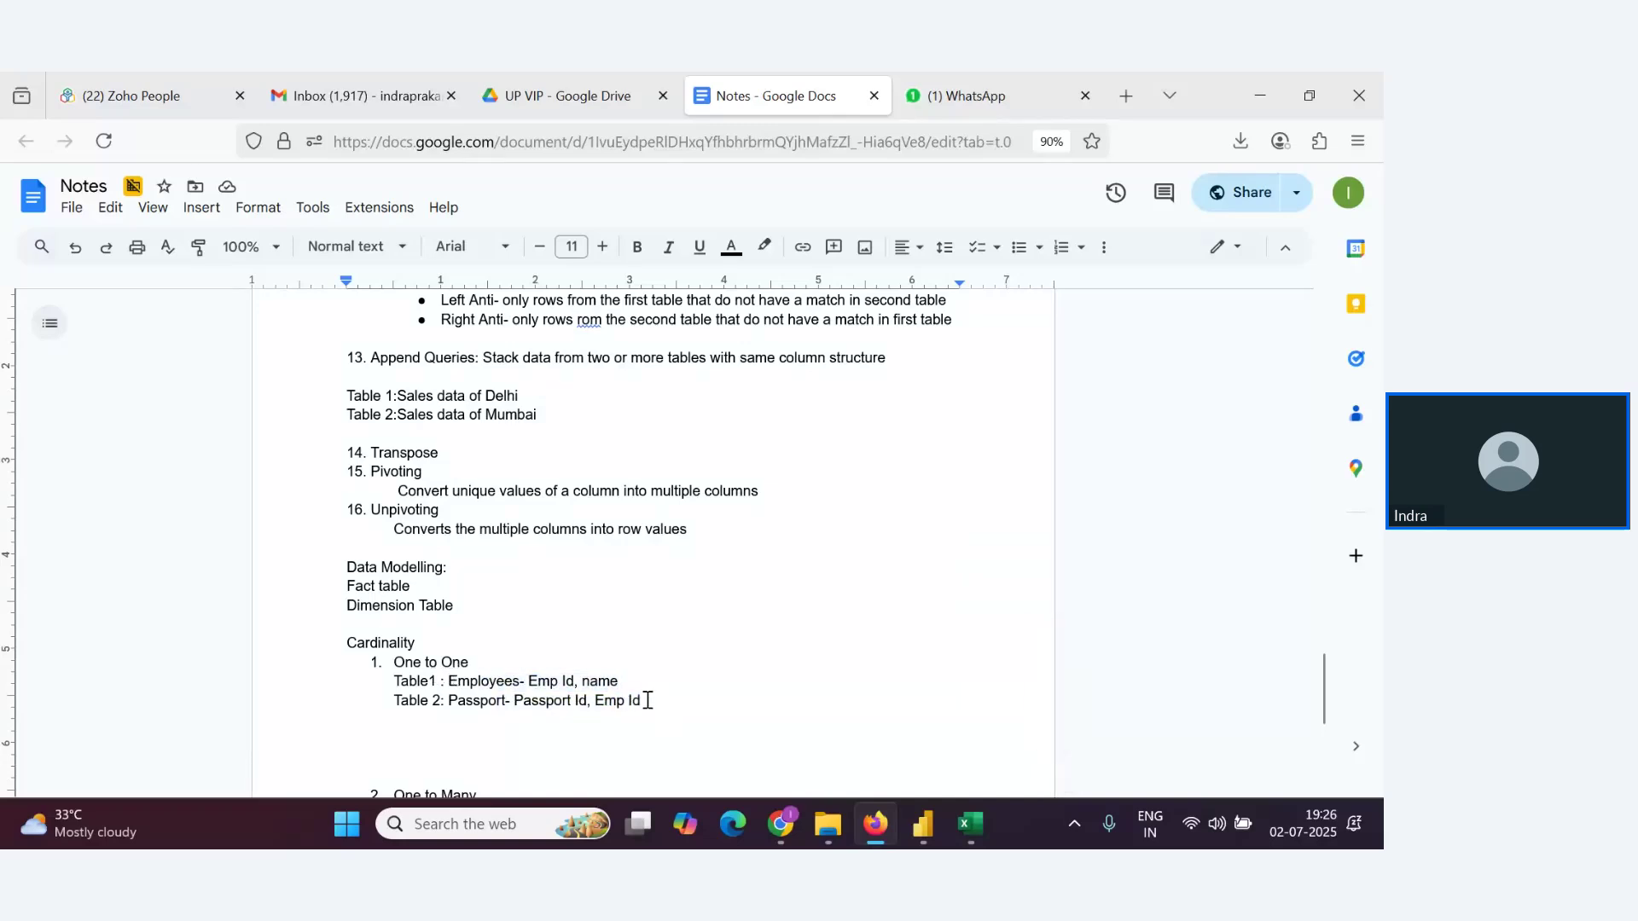
drag(645, 700, 460, 700)
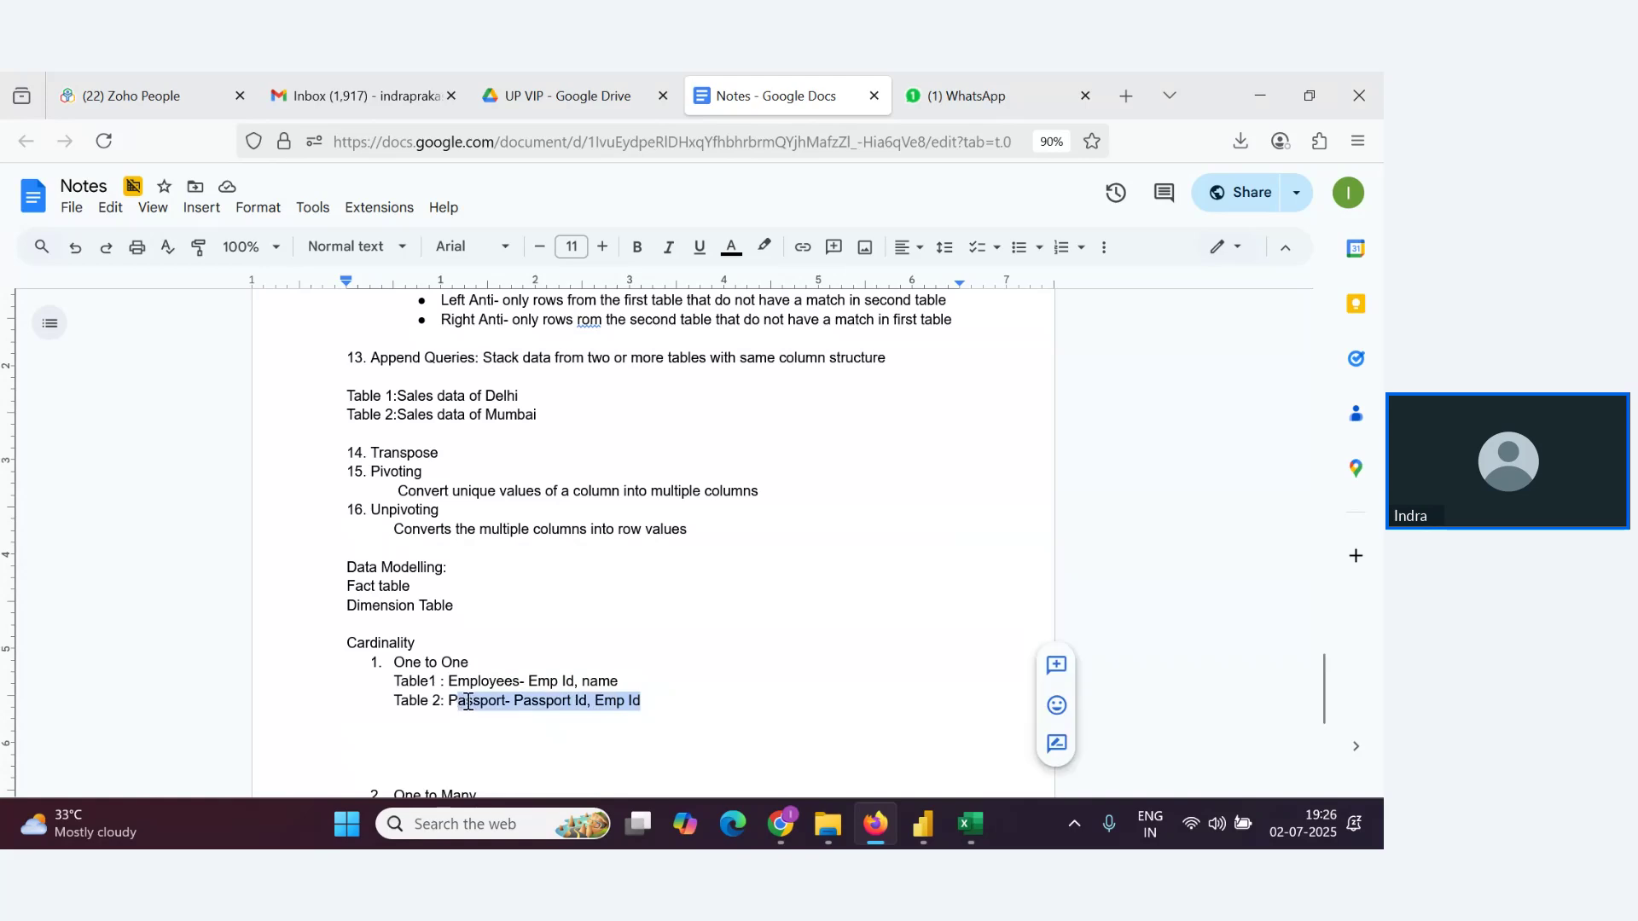
click(581, 700)
Remove the surplus blank lines between the One to One example and the One to Many item, keeping one
scroll(602, 696, down, 2)
click(412, 561)
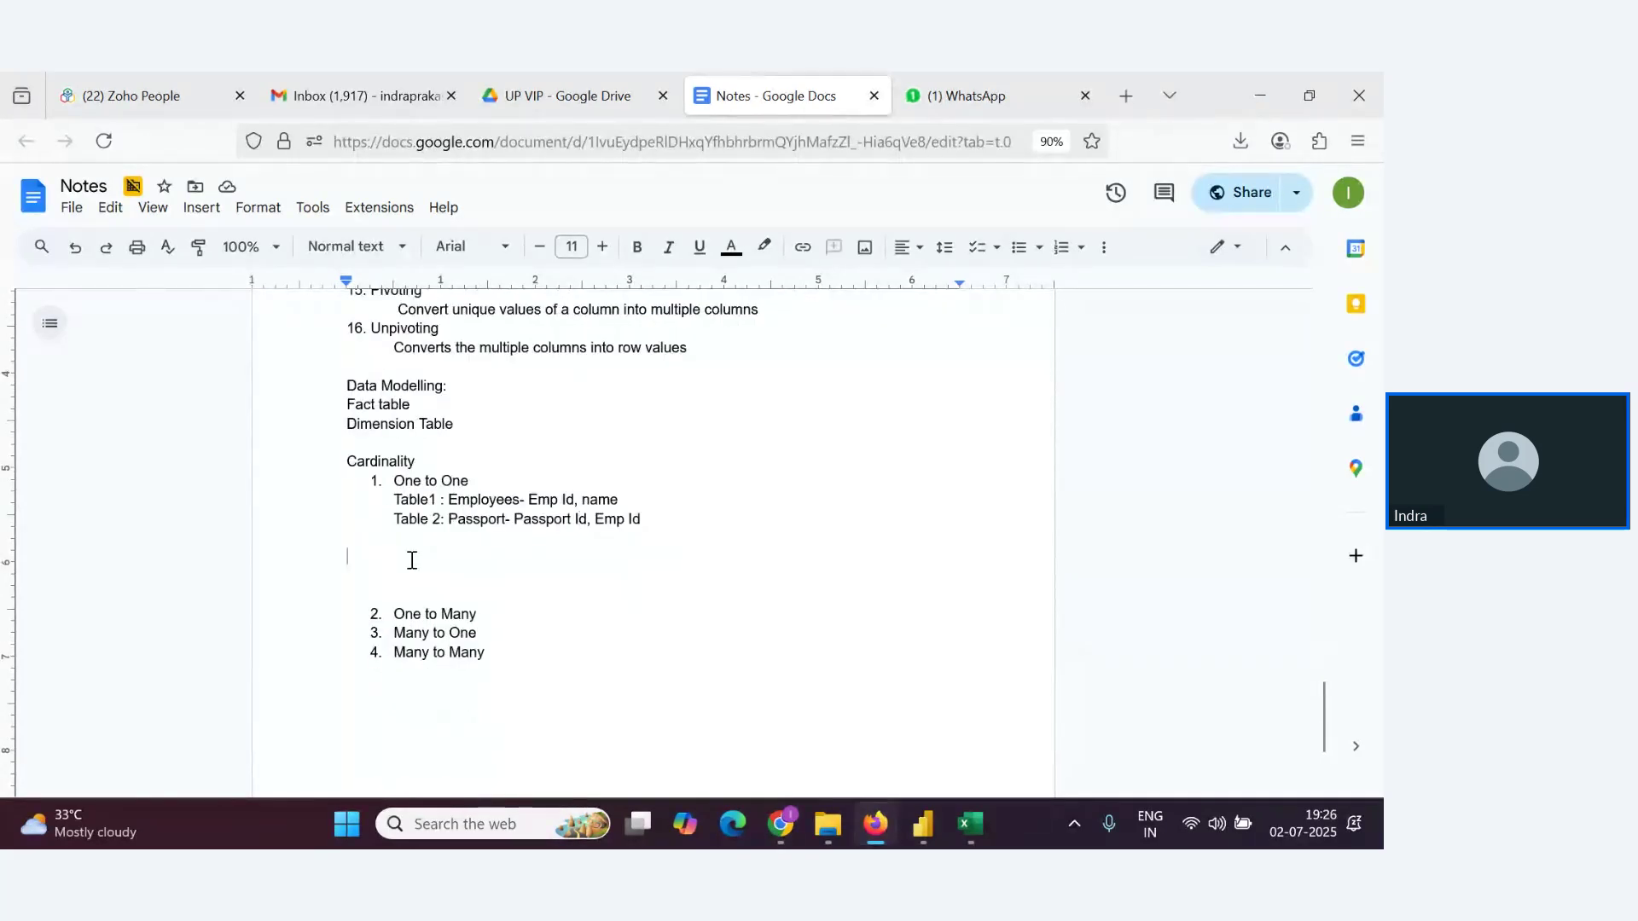
key(Delete)
key(Delete)
key(Delete)
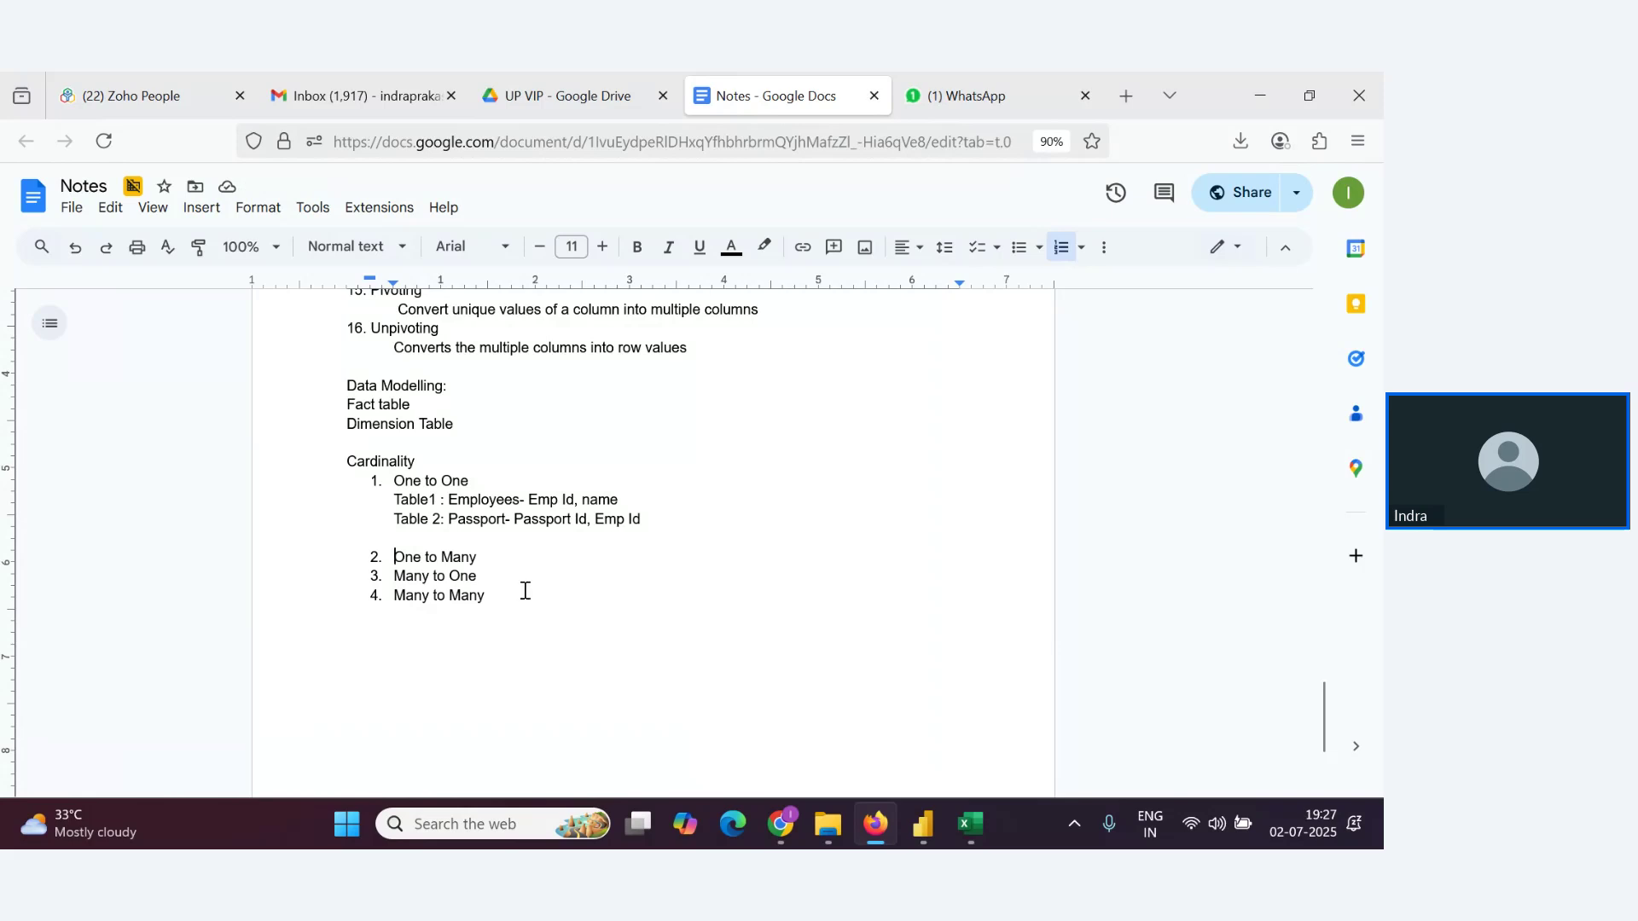
Insert four blank unnumbered lines beneath the One to Many item and place the cursor on the first one
click(493, 560)
key(Return)
key(Return)
key(Return)
key(Return)
key(BackSpace)
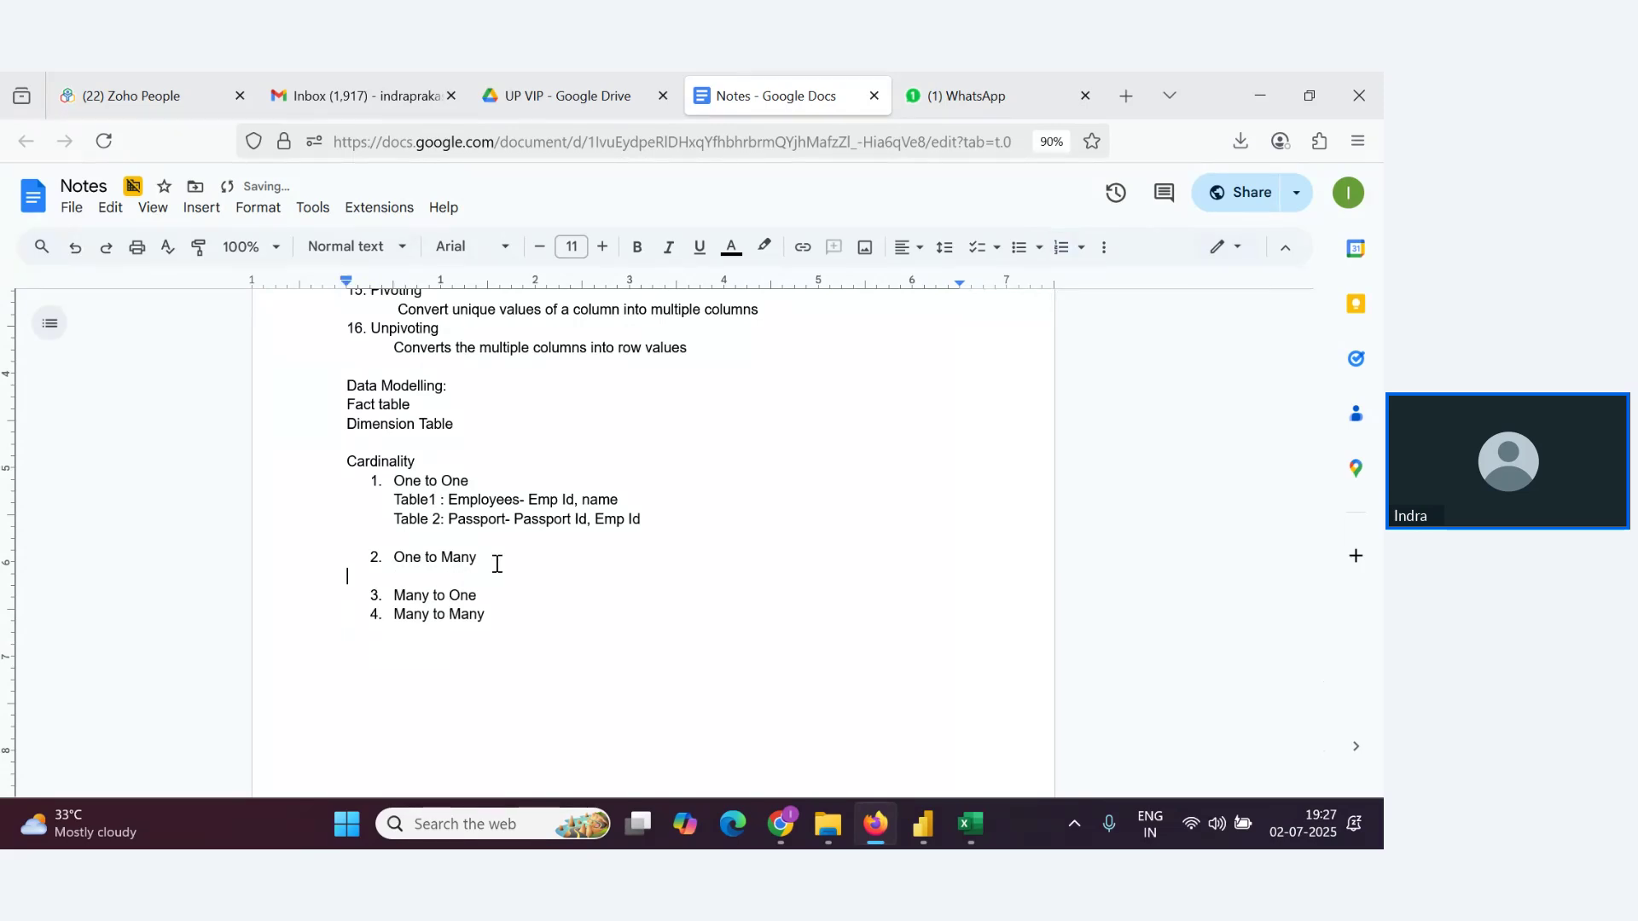
key(Return)
key(Return)
key(Up)
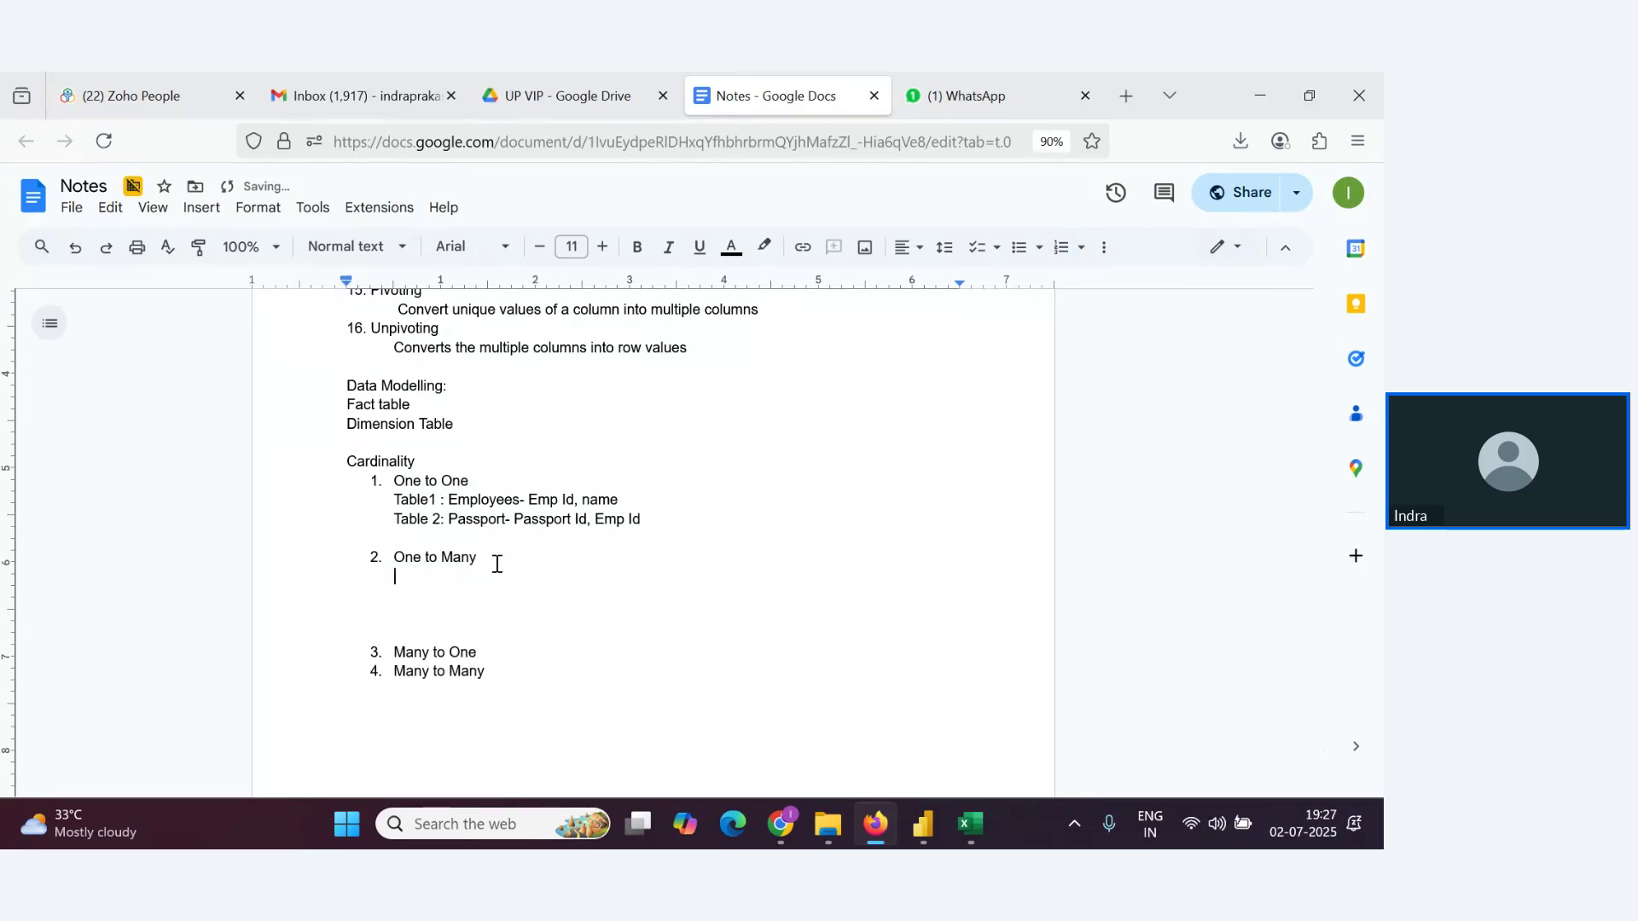
Describe One to Many as "One record in first table is connected to multiple records in Second table", and check the webinar Q&A
text(One record in first table is connecte)
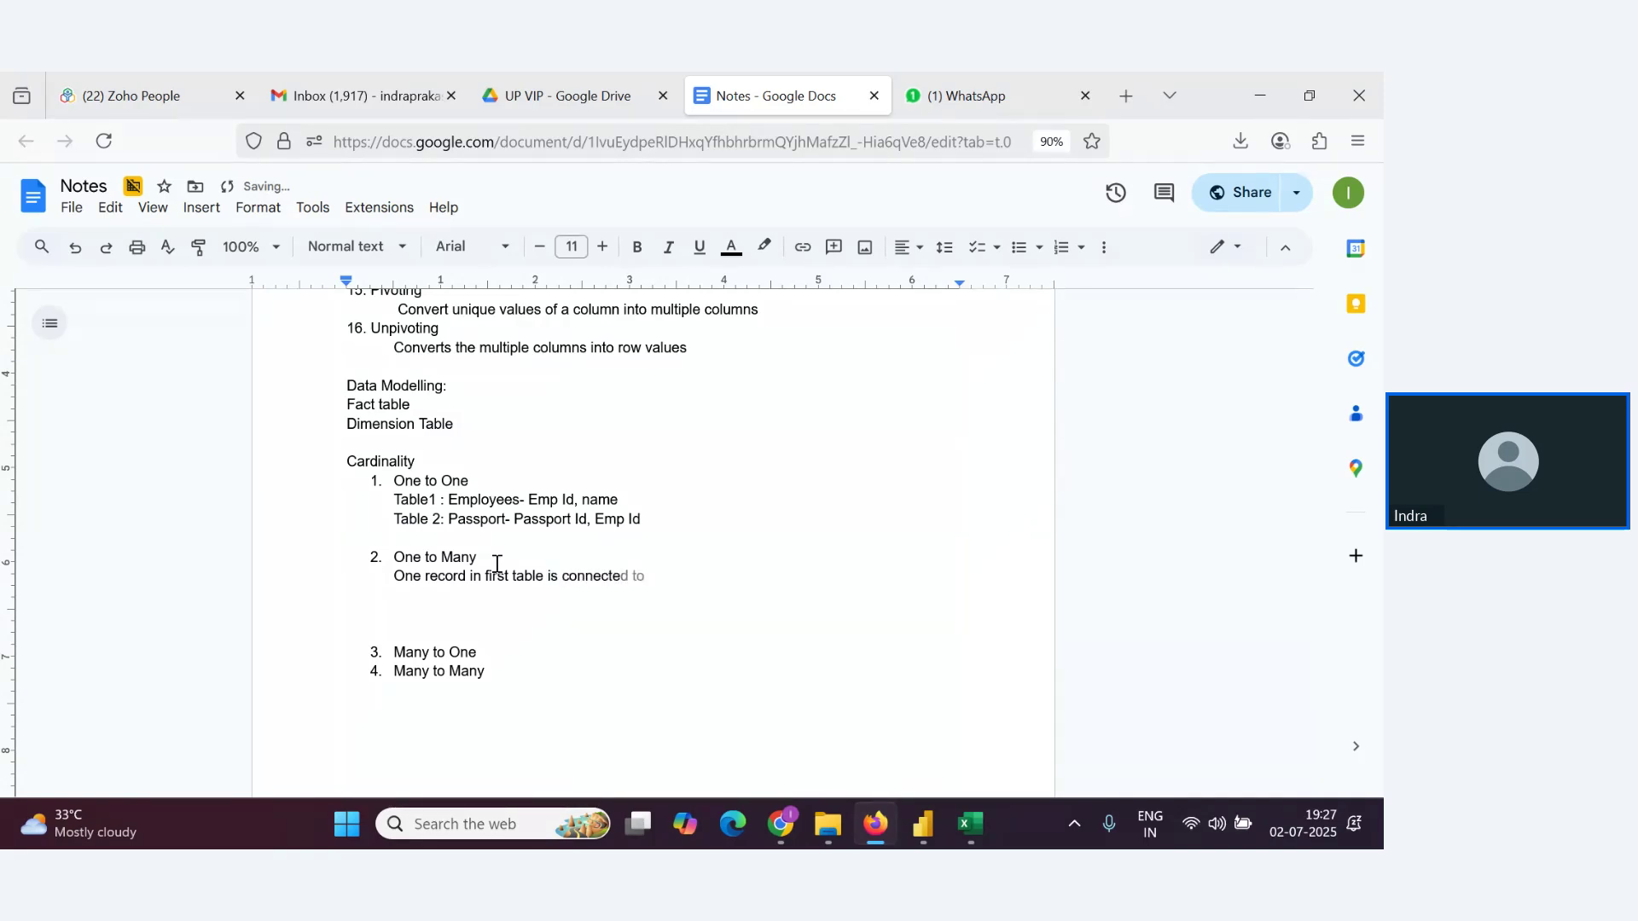
text(d to multiple records in )
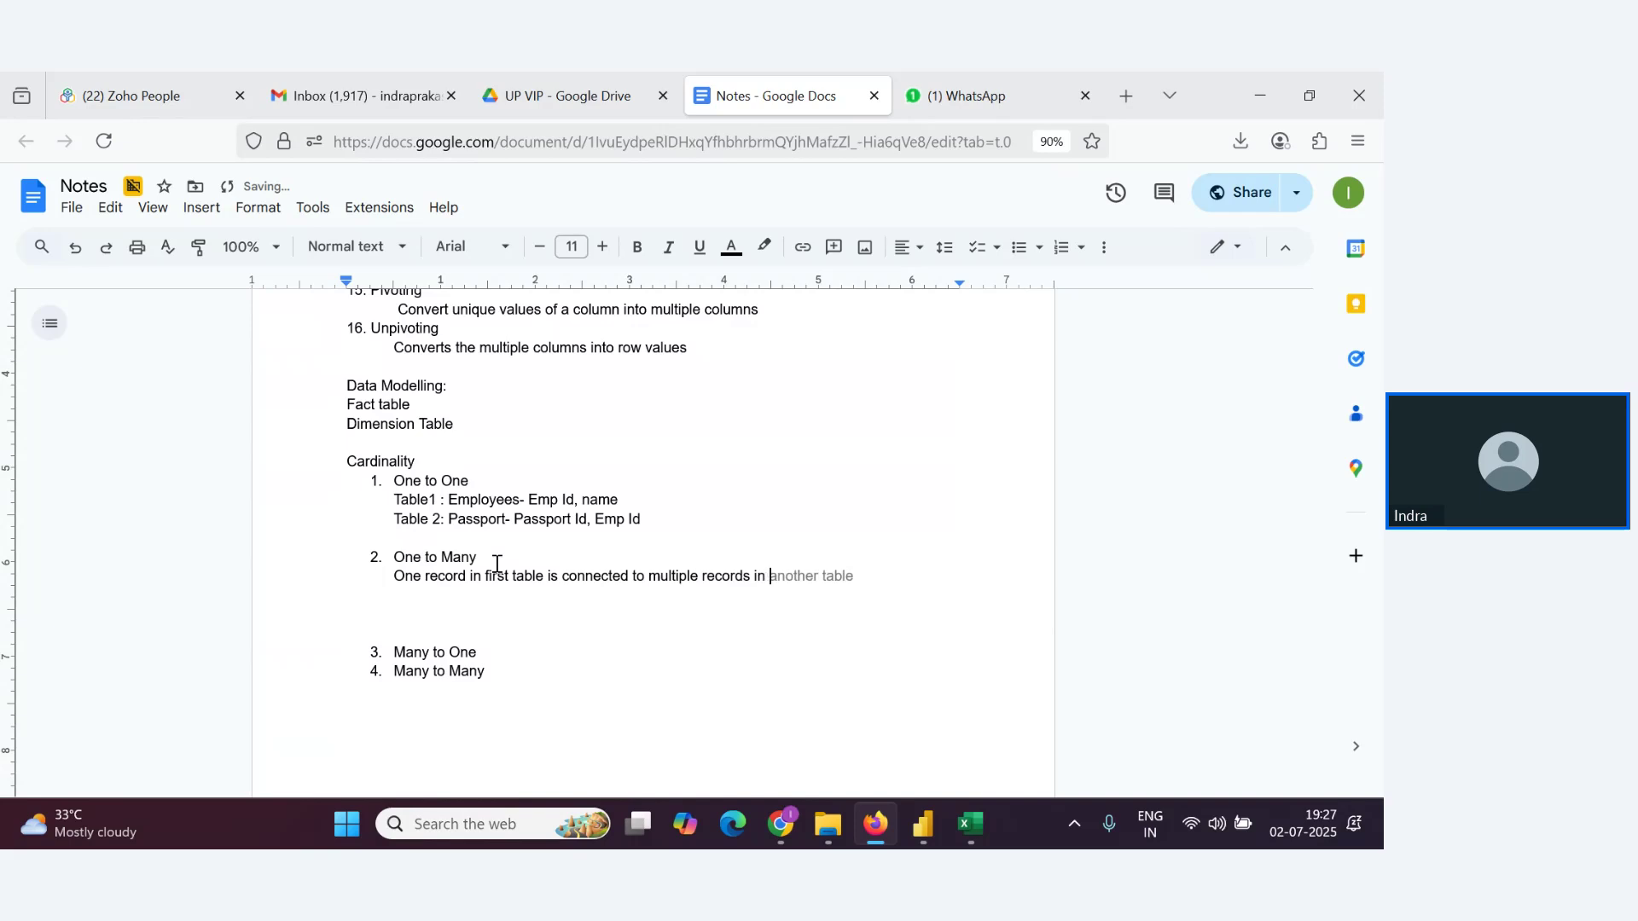
text(Second table)
key(alt+Tab)
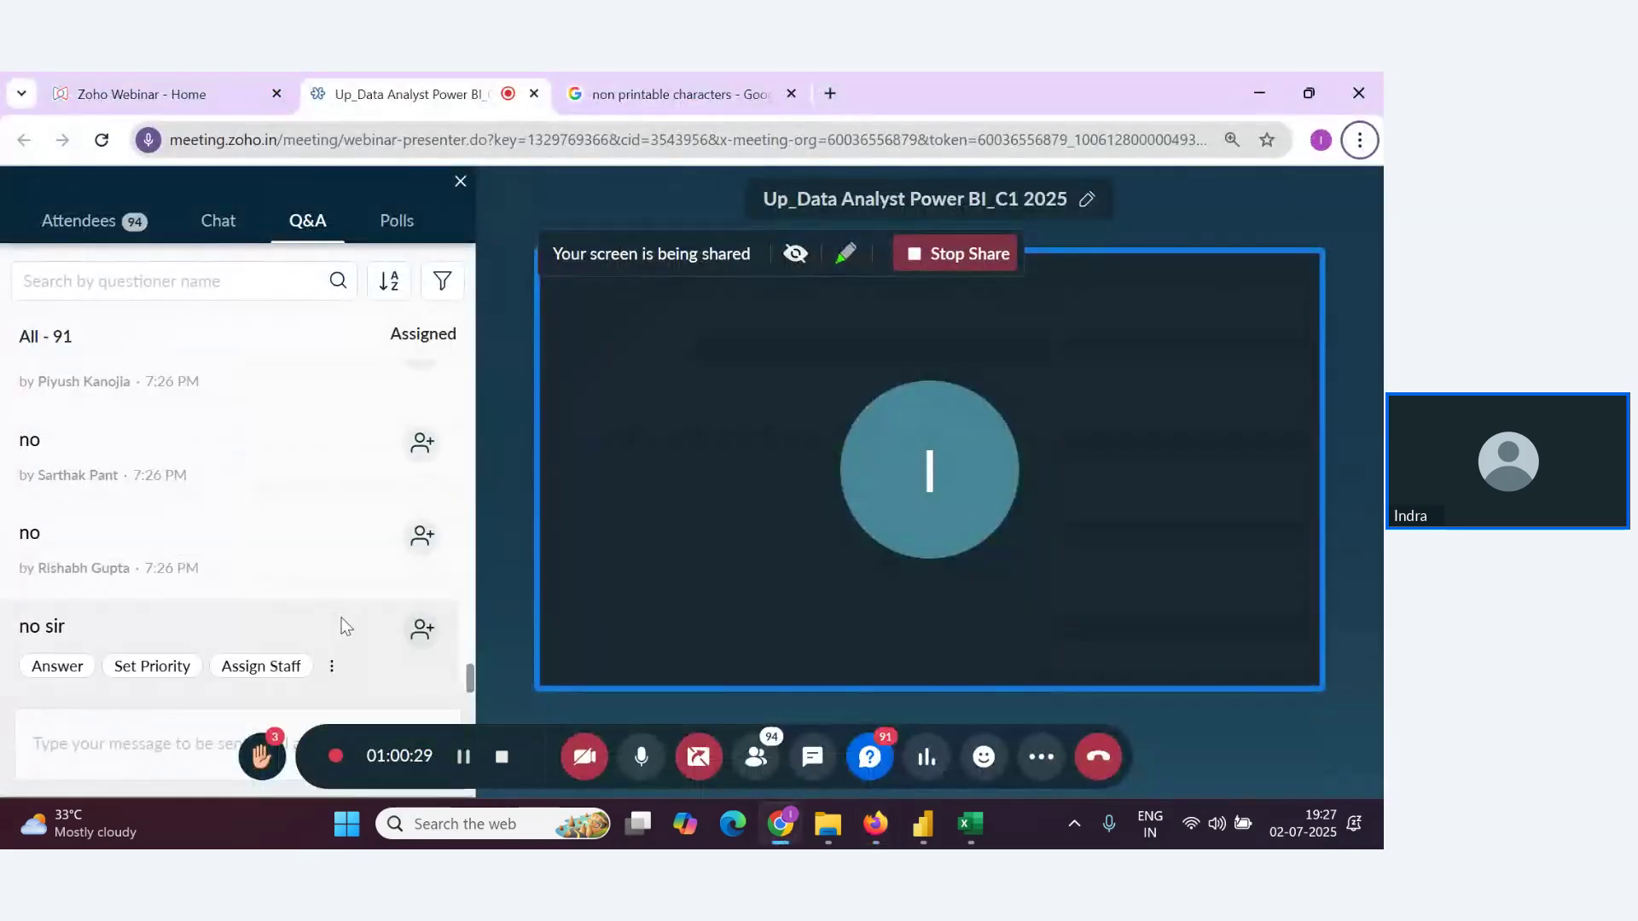
key(alt+Tab)
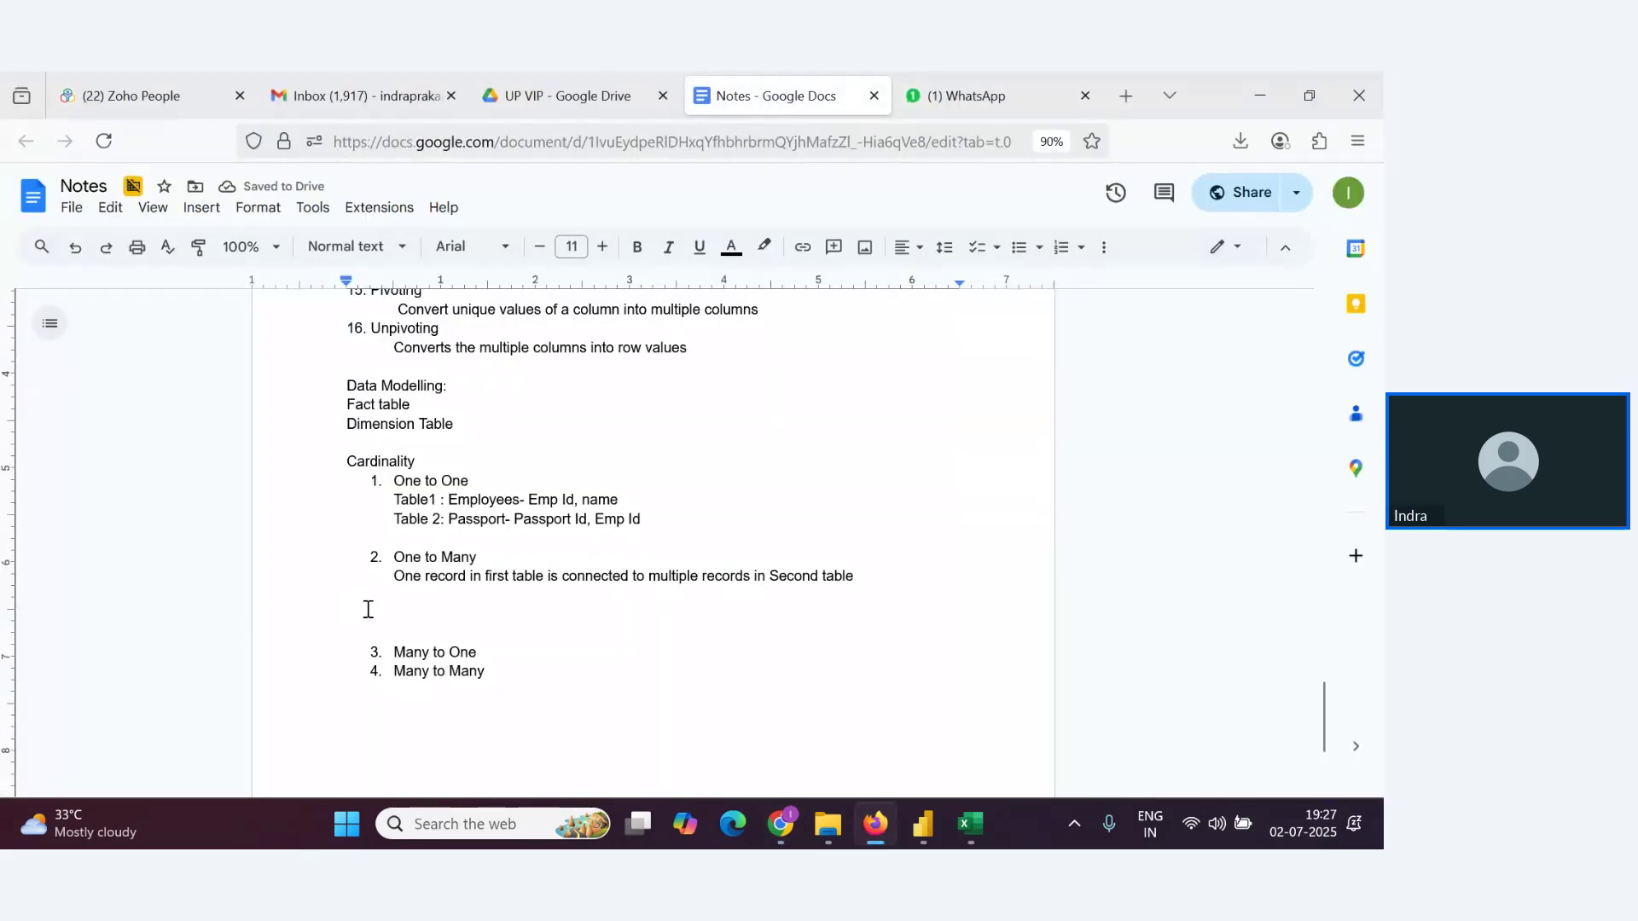
Add the example line "Table1- Customers- Cust Id, Cust Name" below the One to Many description
key(Return)
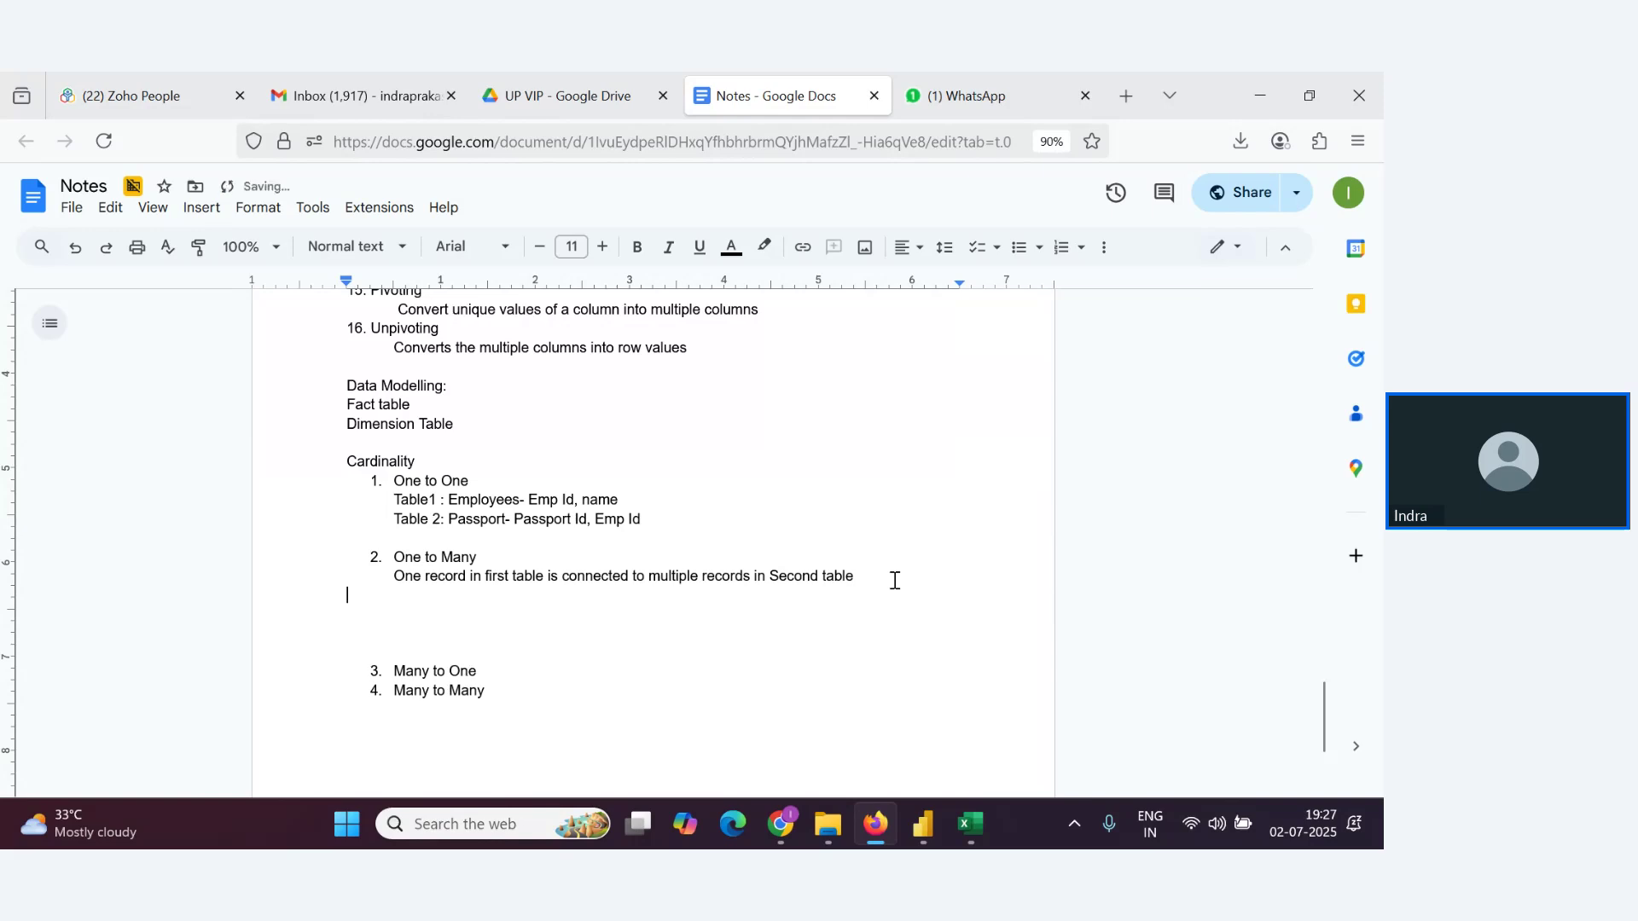
text(Table1- Customers)
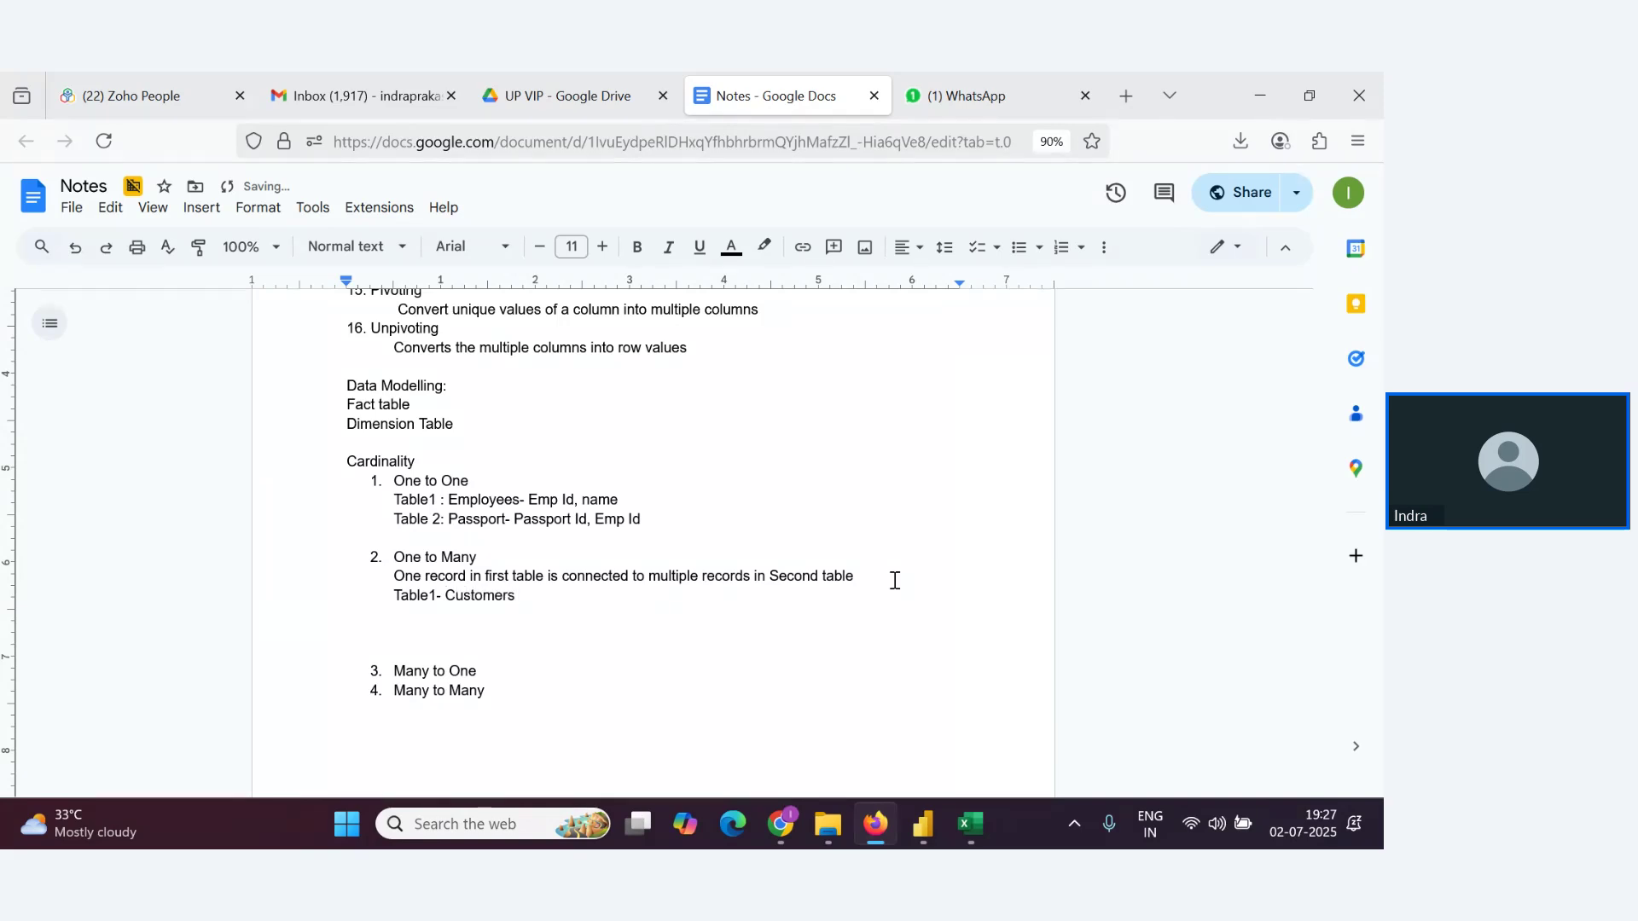
text(- Cust Id, Cust Name)
Start a second example line below the Customers line with "Table Order", correcting the typing mistakes
key(Return)
text(Table)
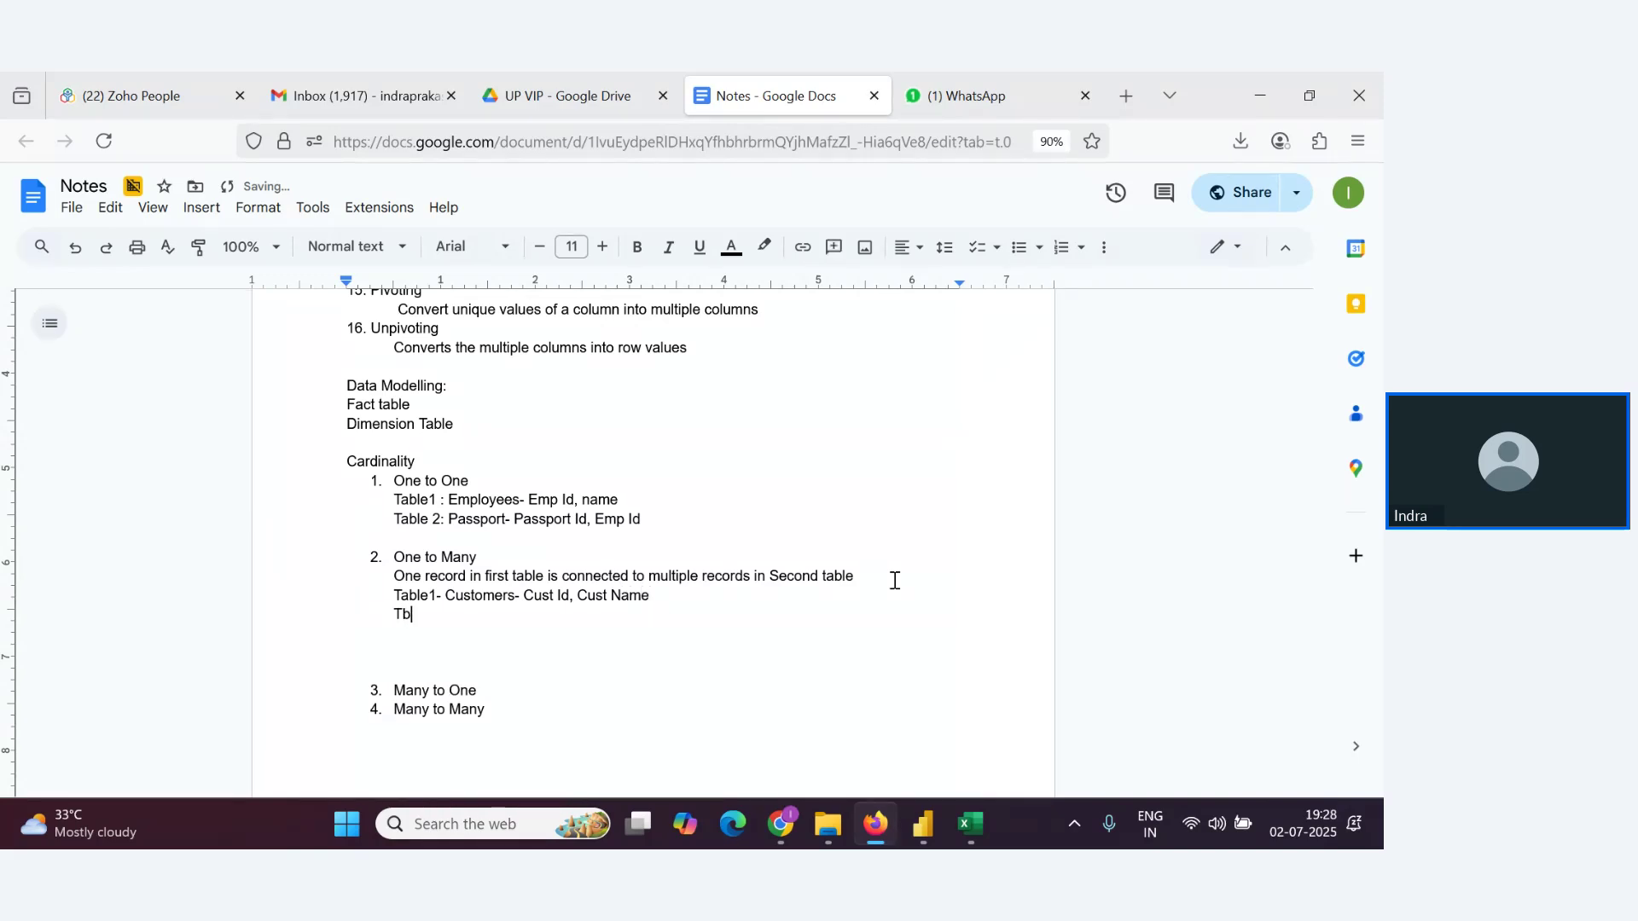
key(BackSpace)
key(BackSpace)
key(BackSpace)
text(ble Ordr)
key(Left)
key(Left)
key(Left)
key(Left)
key(Right)
key(Right)
key(Right)
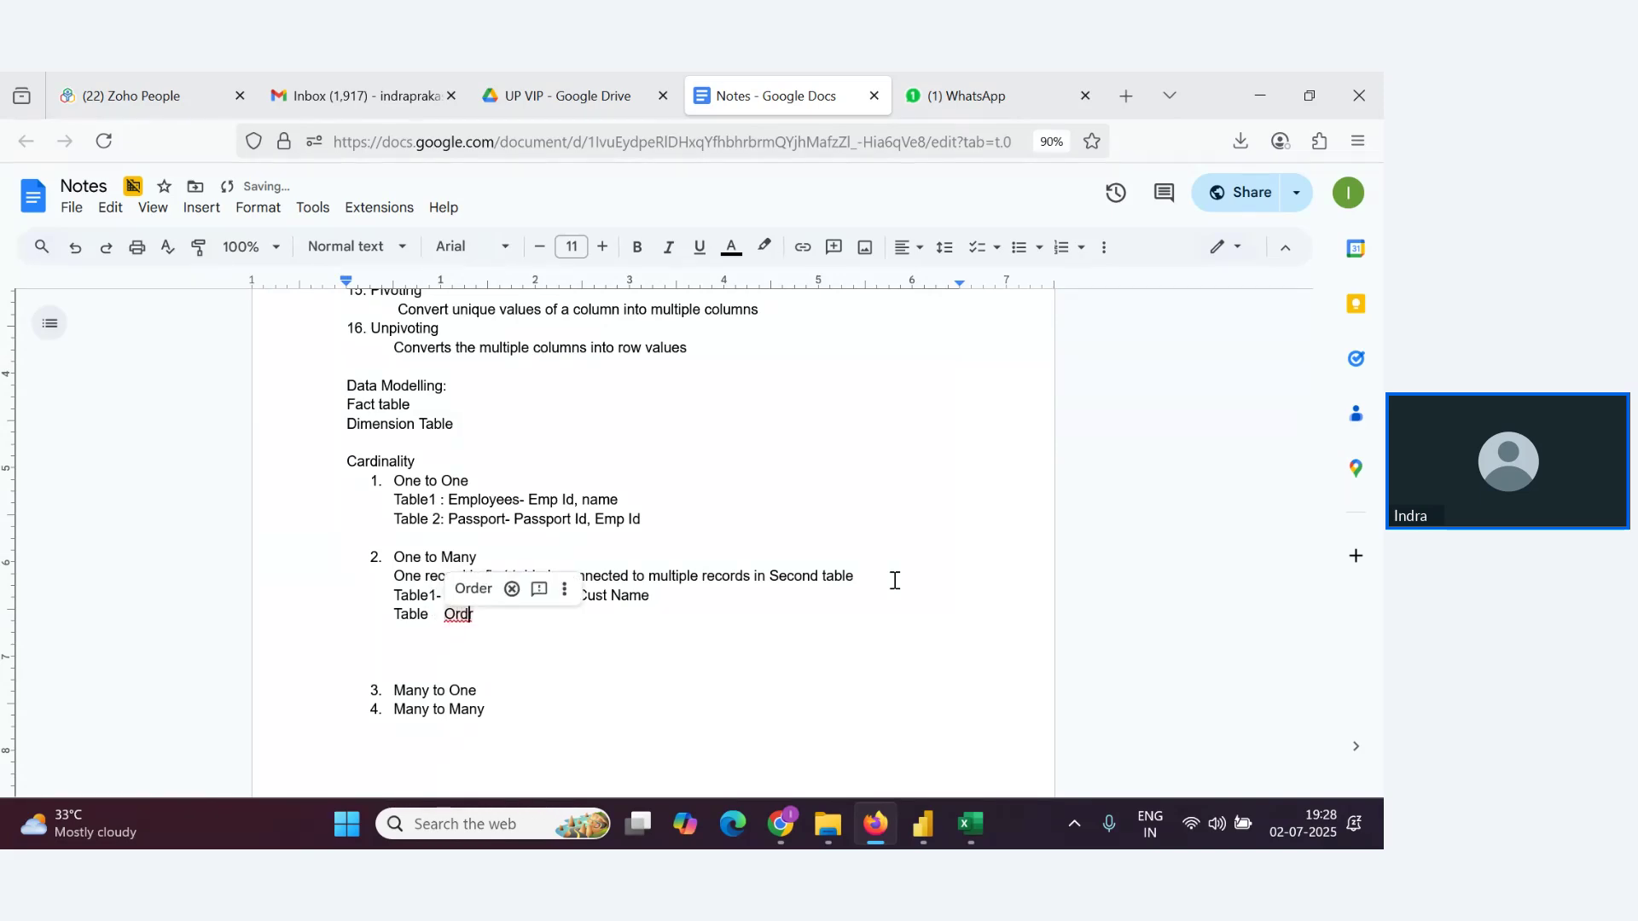
text(er)
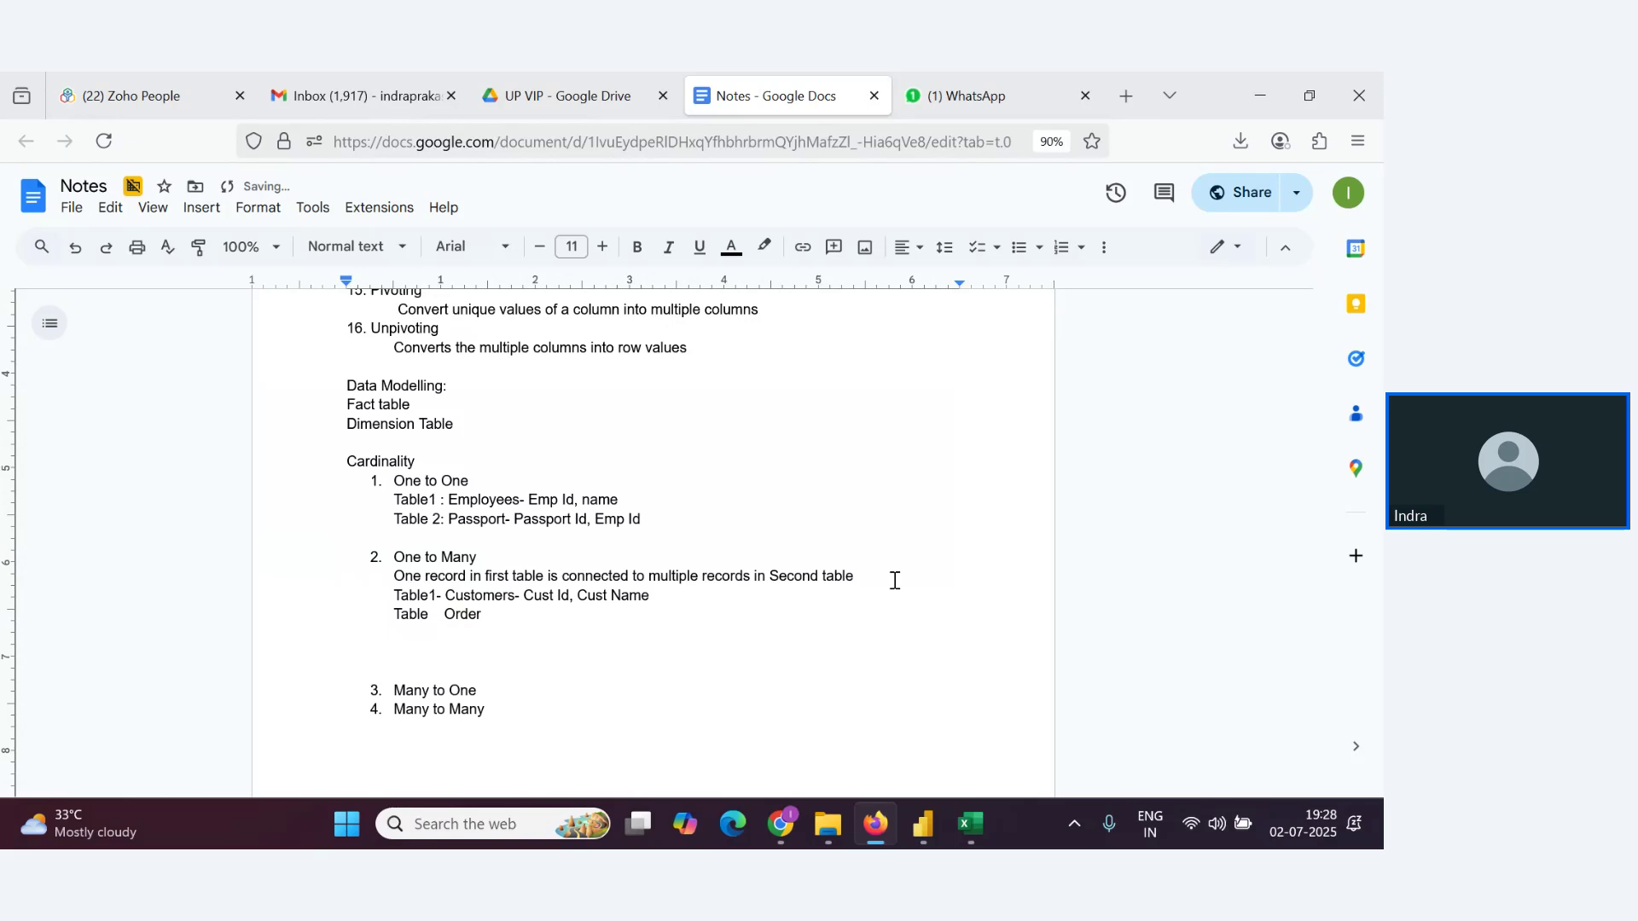
Complete the second example line as "Table2 Orders - Order Id, Cust Id, Amount"
text(s - Order Id, Cust)
text(Id, Amount)
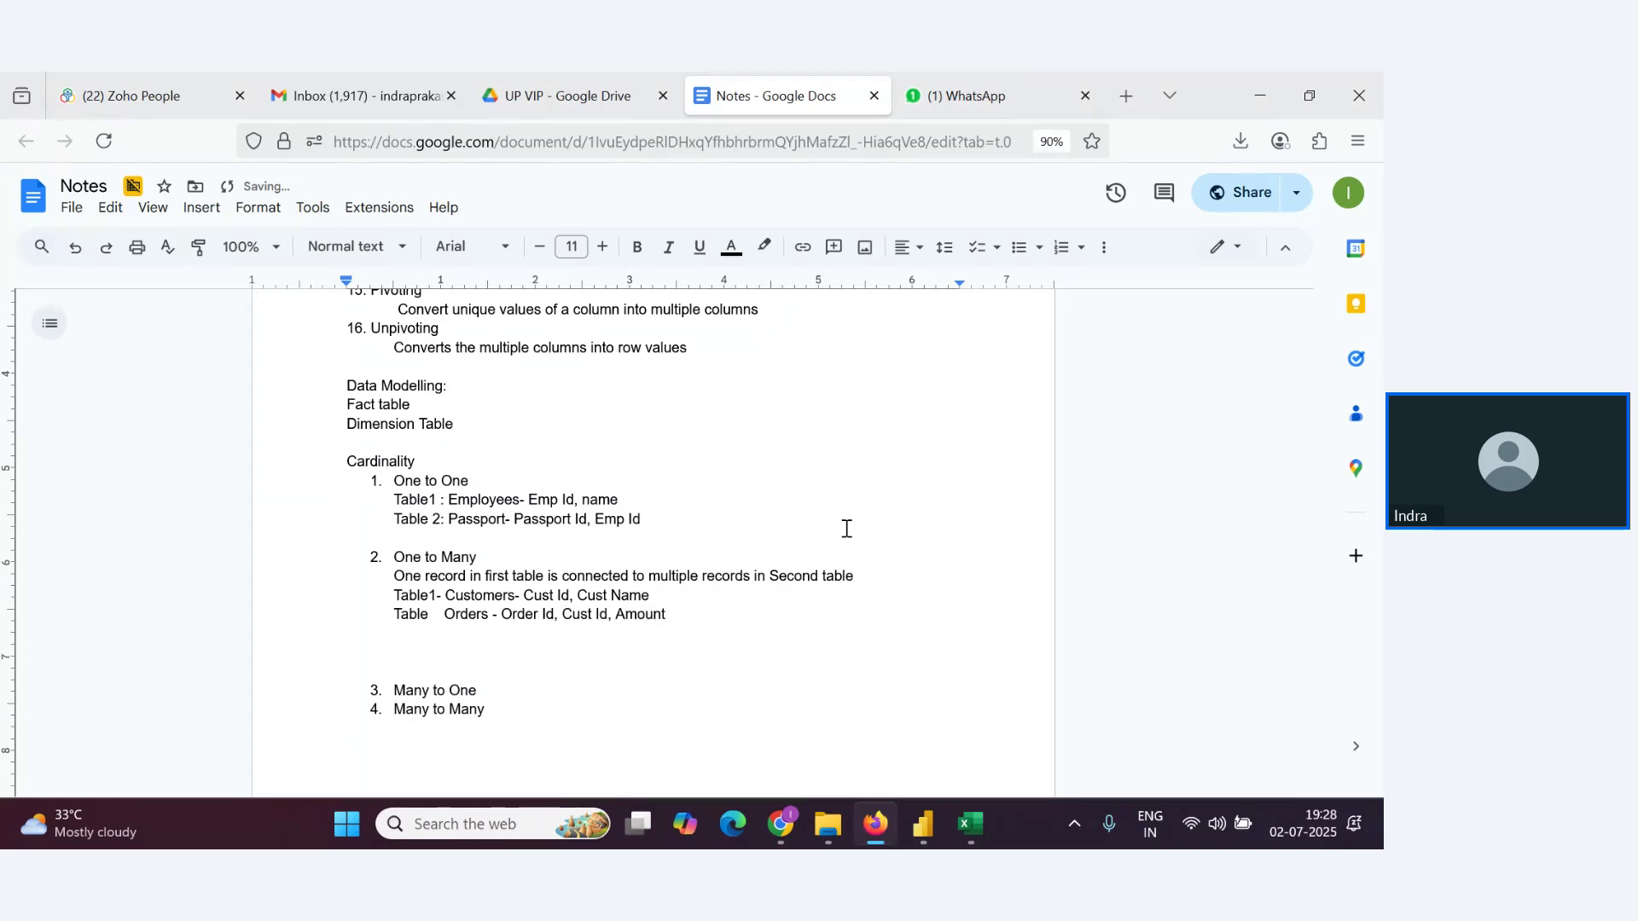
click(432, 621)
text(2)
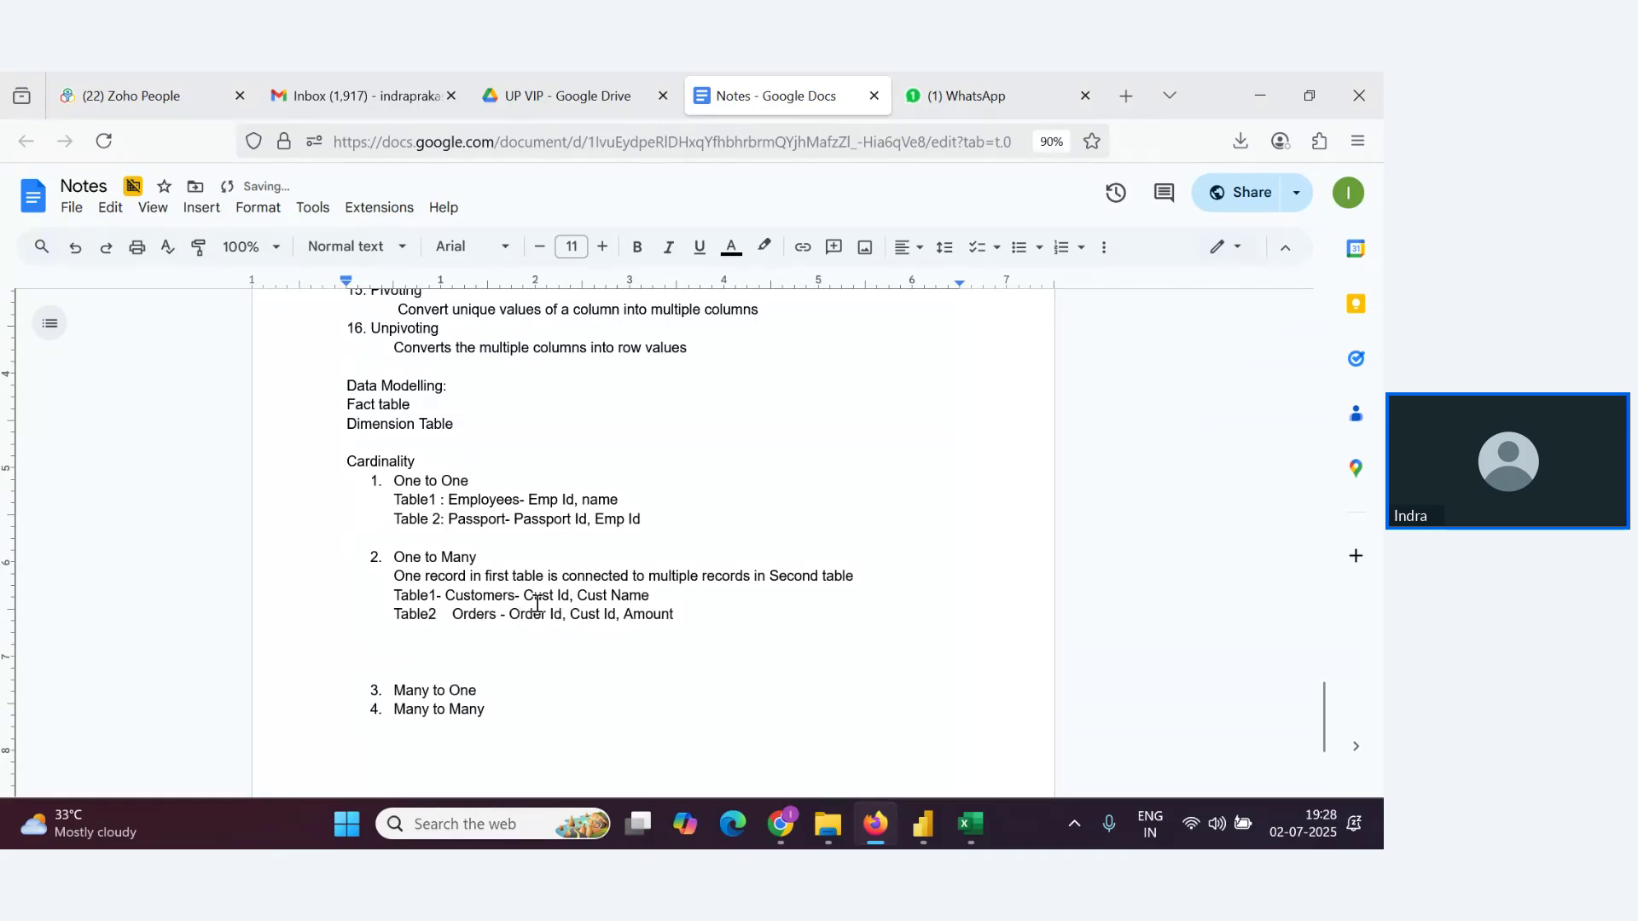
Highlight the Customers and Orders example and read the attendees' replies in the webinar Q&A before returning to the notes
drag(650, 597, 675, 618)
key(alt+Tab)
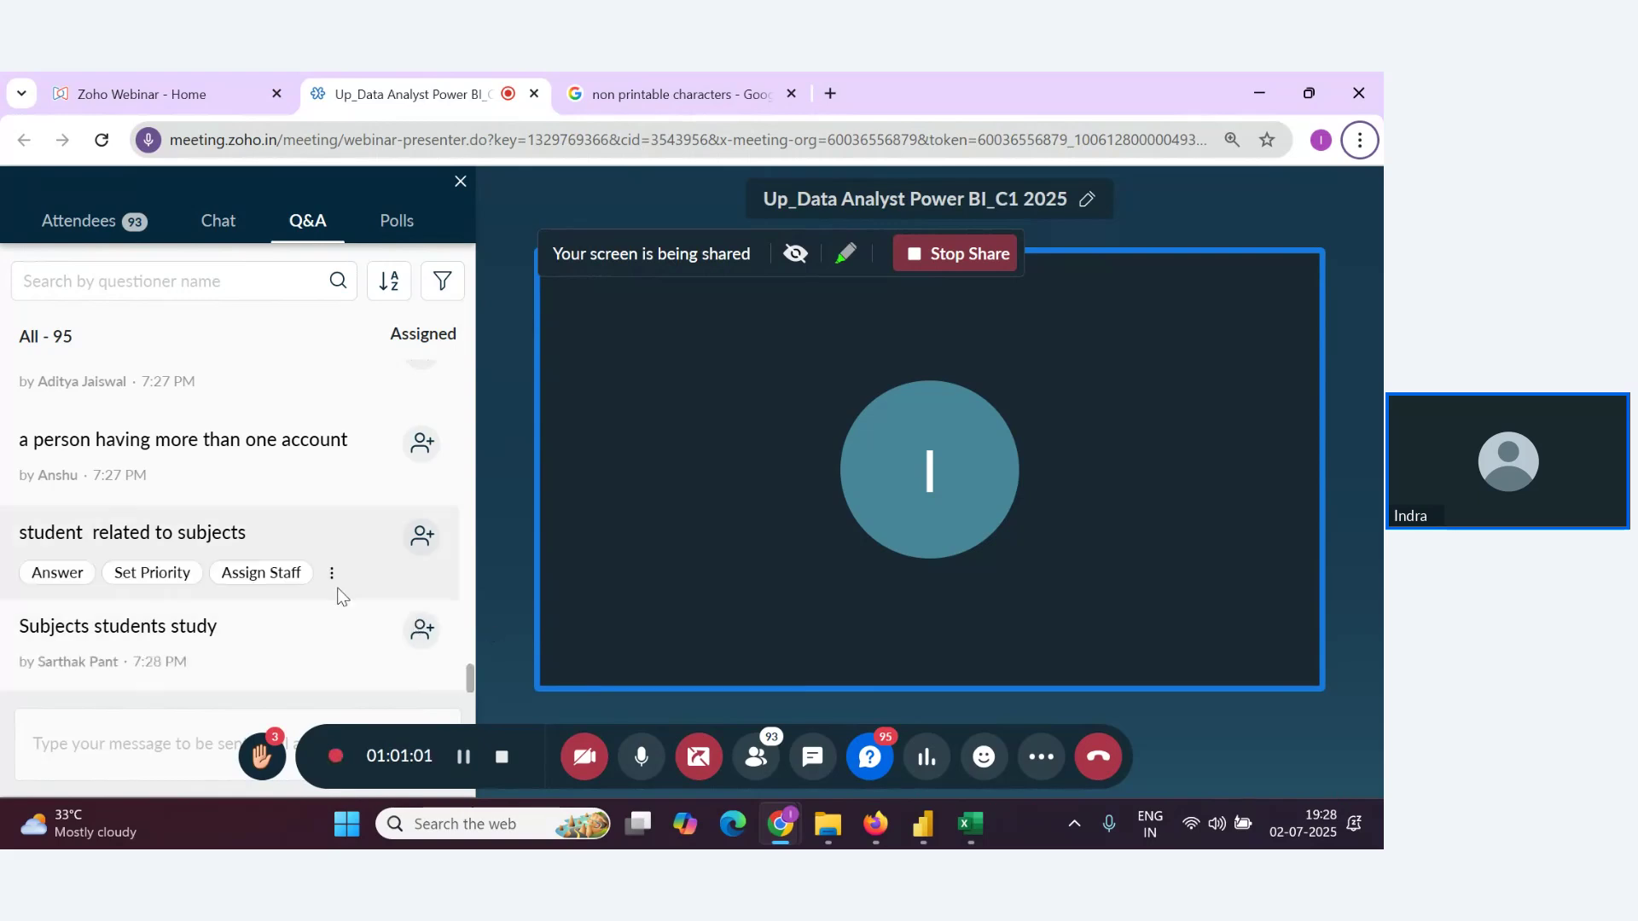
key(alt+Tab)
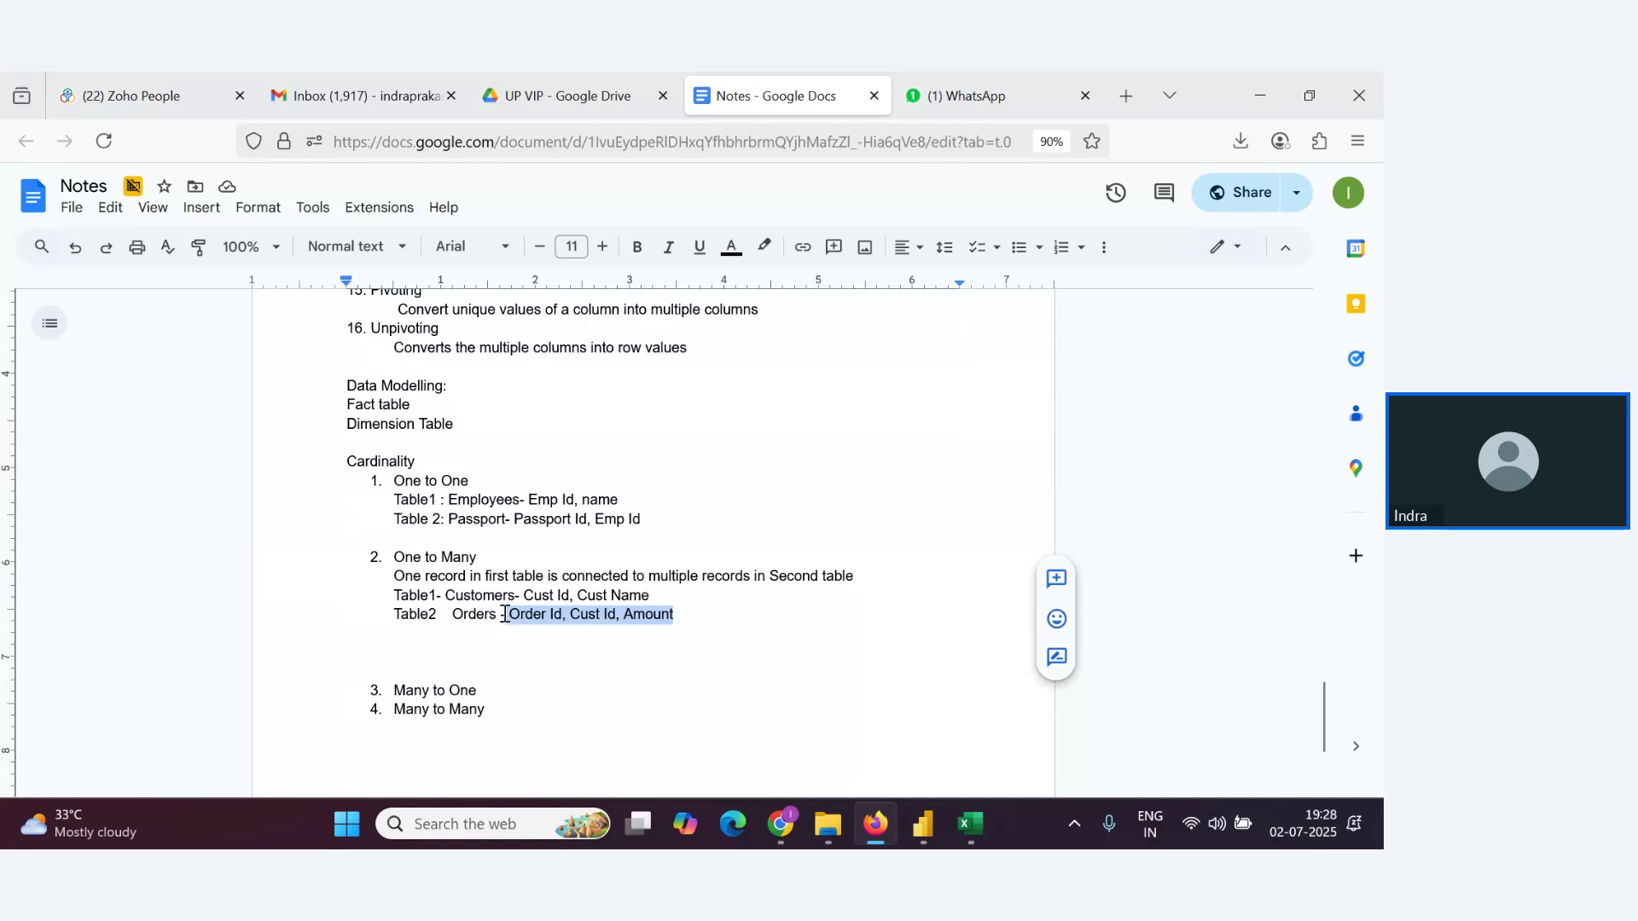
key(alt+Tab)
scroll(380, 619, down, 2)
key(alt+Tab)
key(alt+Tab)
scroll(285, 644, down, 2)
key(alt+Tab)
Replace the extra spaces before Orders with a hyphen so the line starts "Table2 - Orders"
click(456, 616)
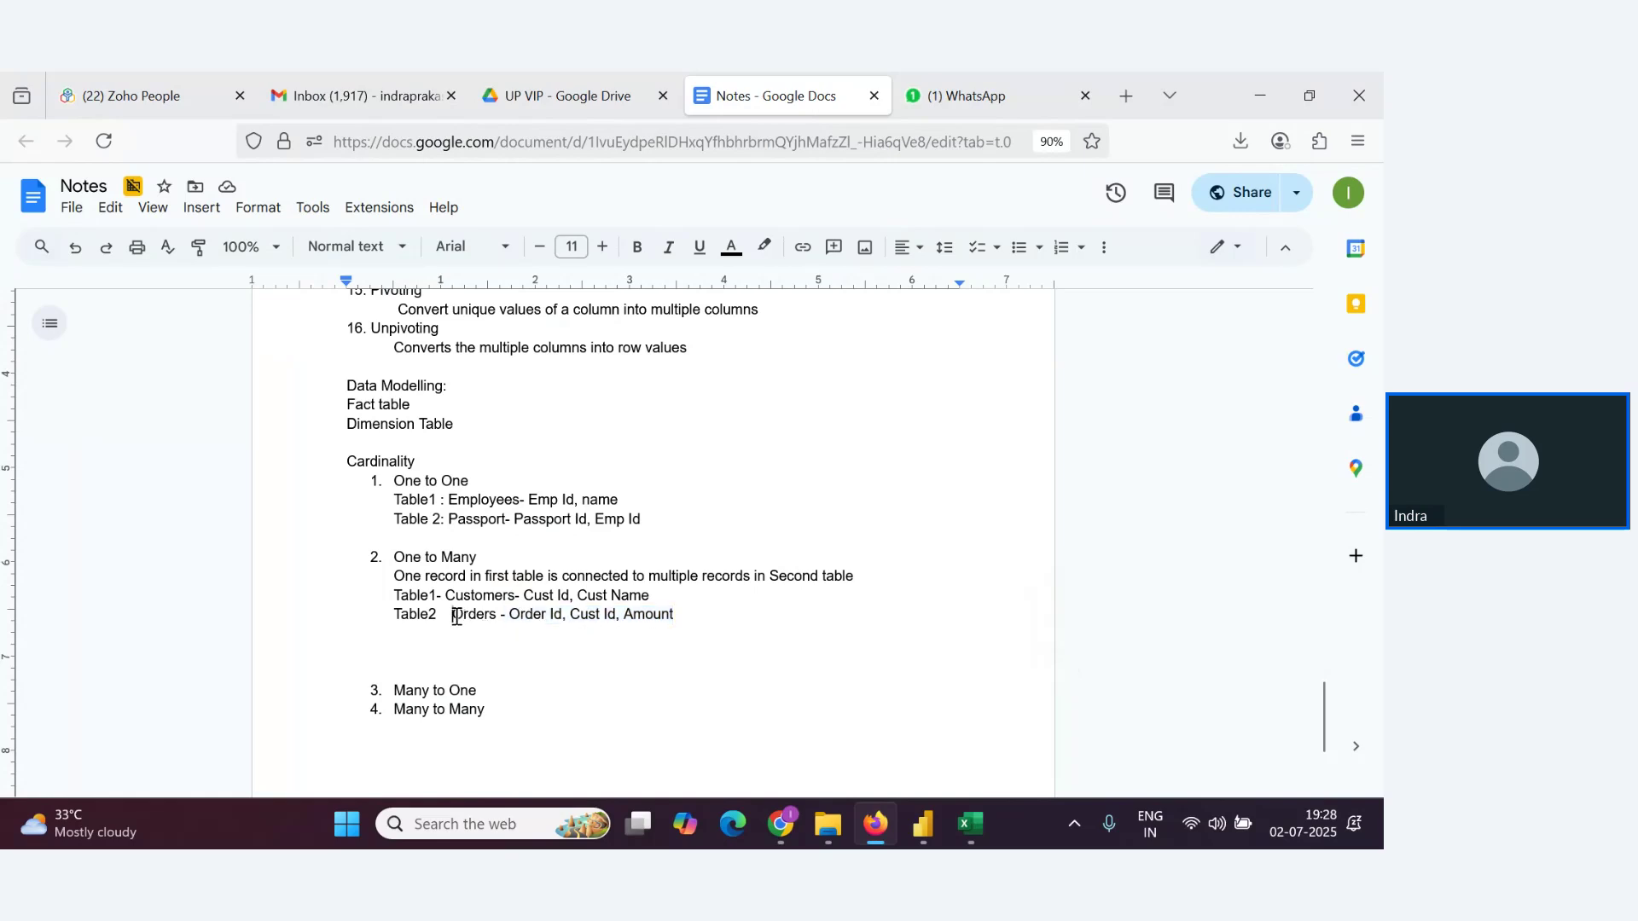
key(BackSpace)
key(BackSpace)
key(BackSpace)
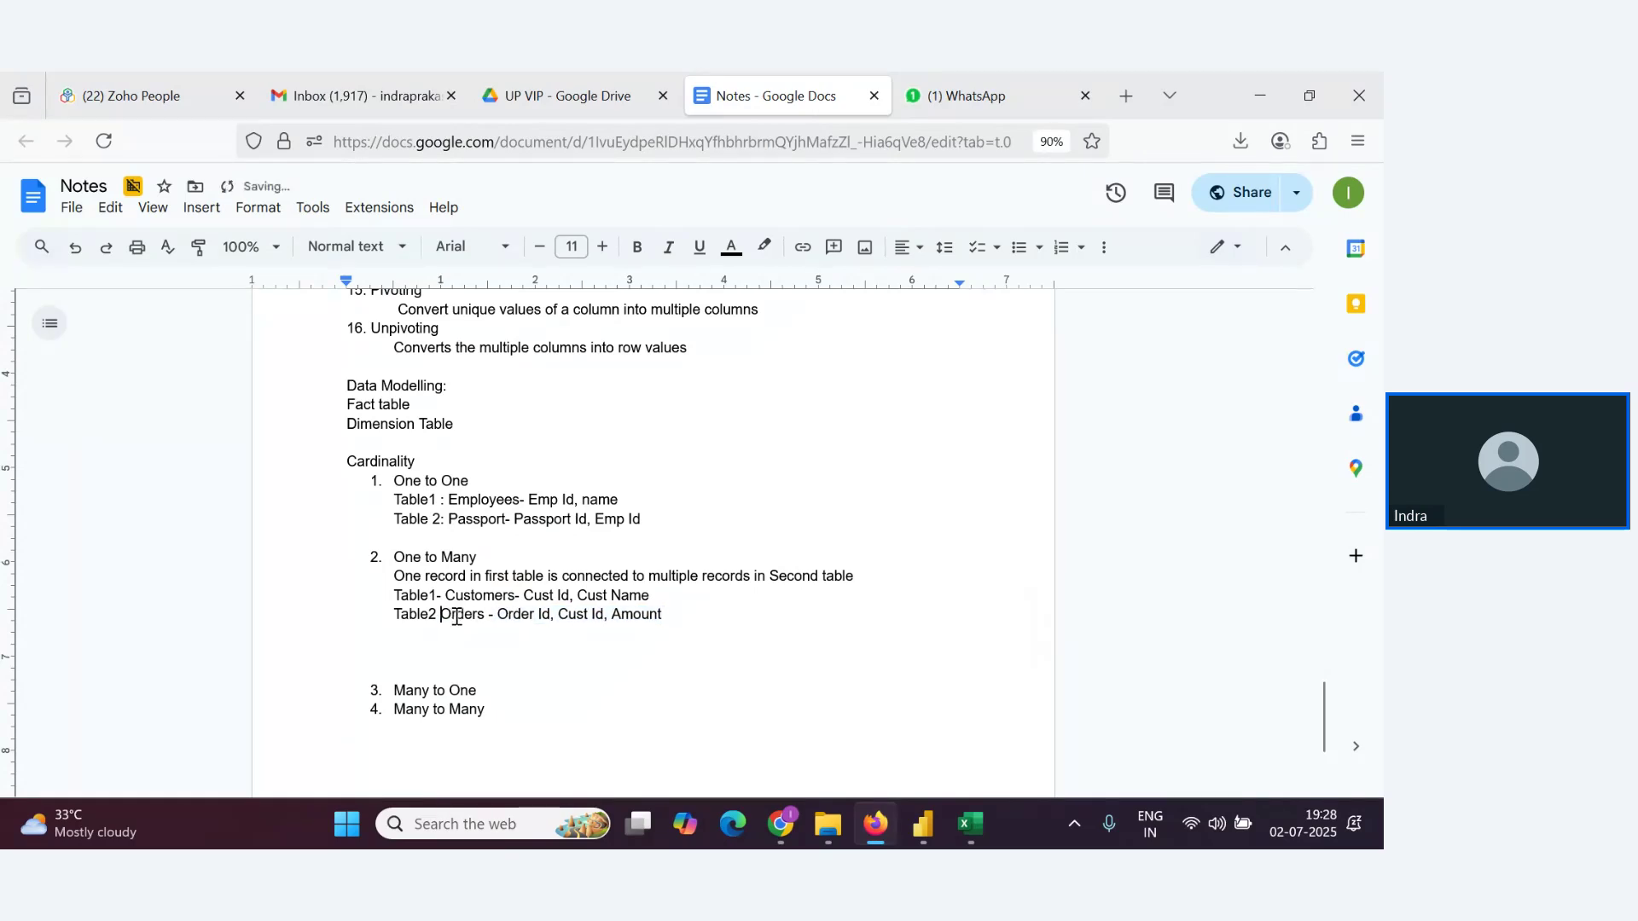
text(-)
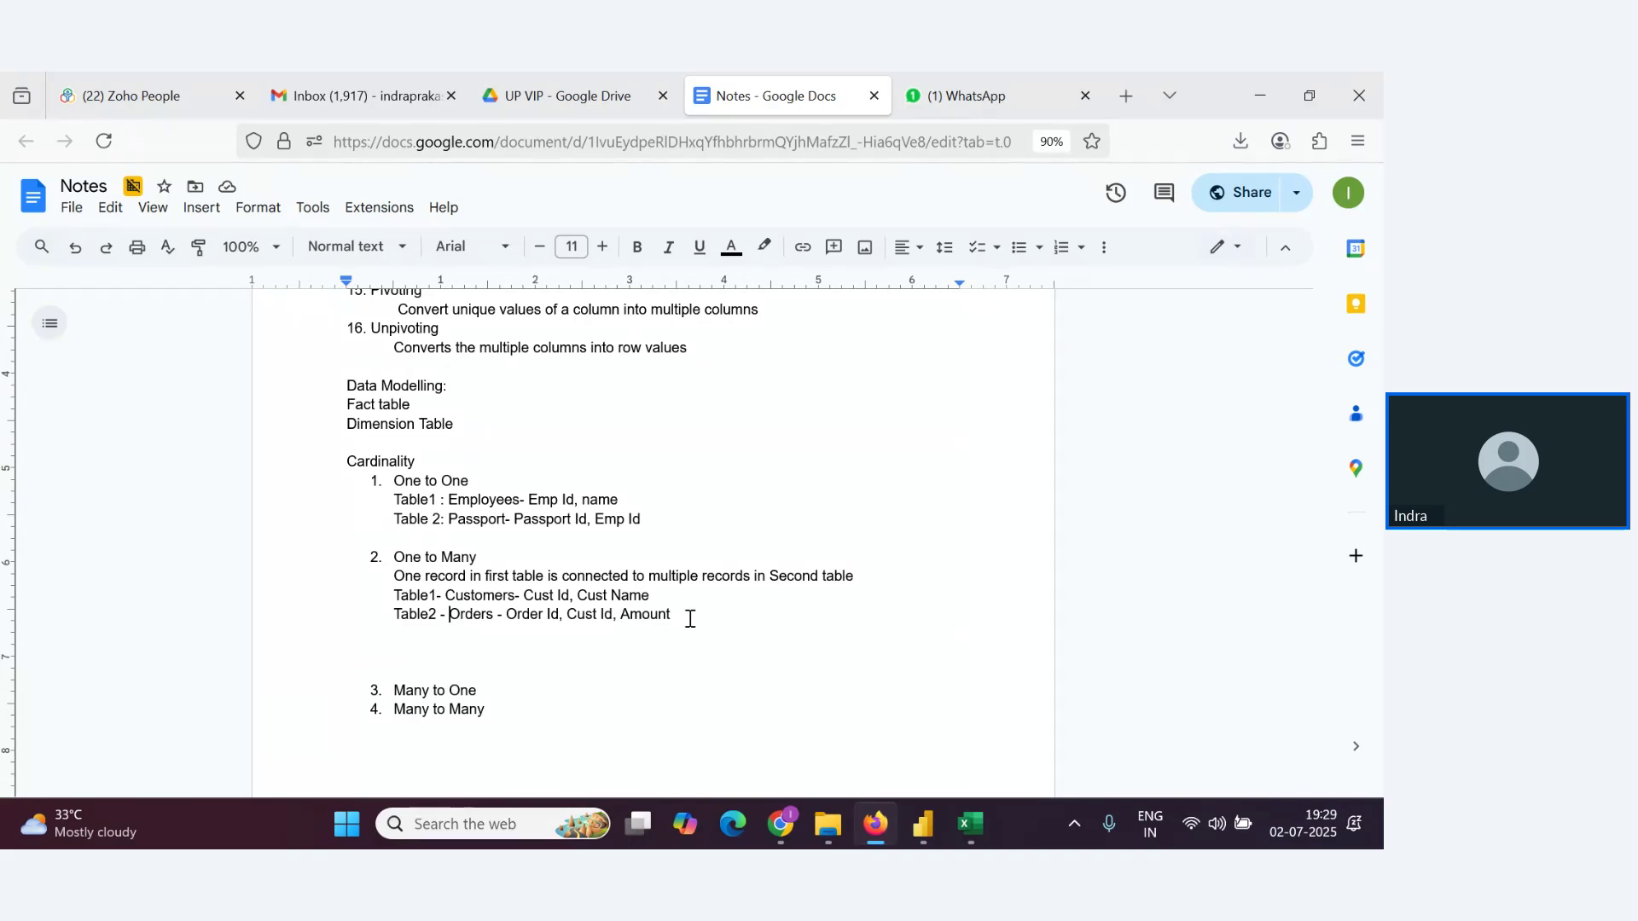
Delete the surplus blank lines above the Many to One item, keeping one
click(461, 647)
key(Delete)
key(Delete)
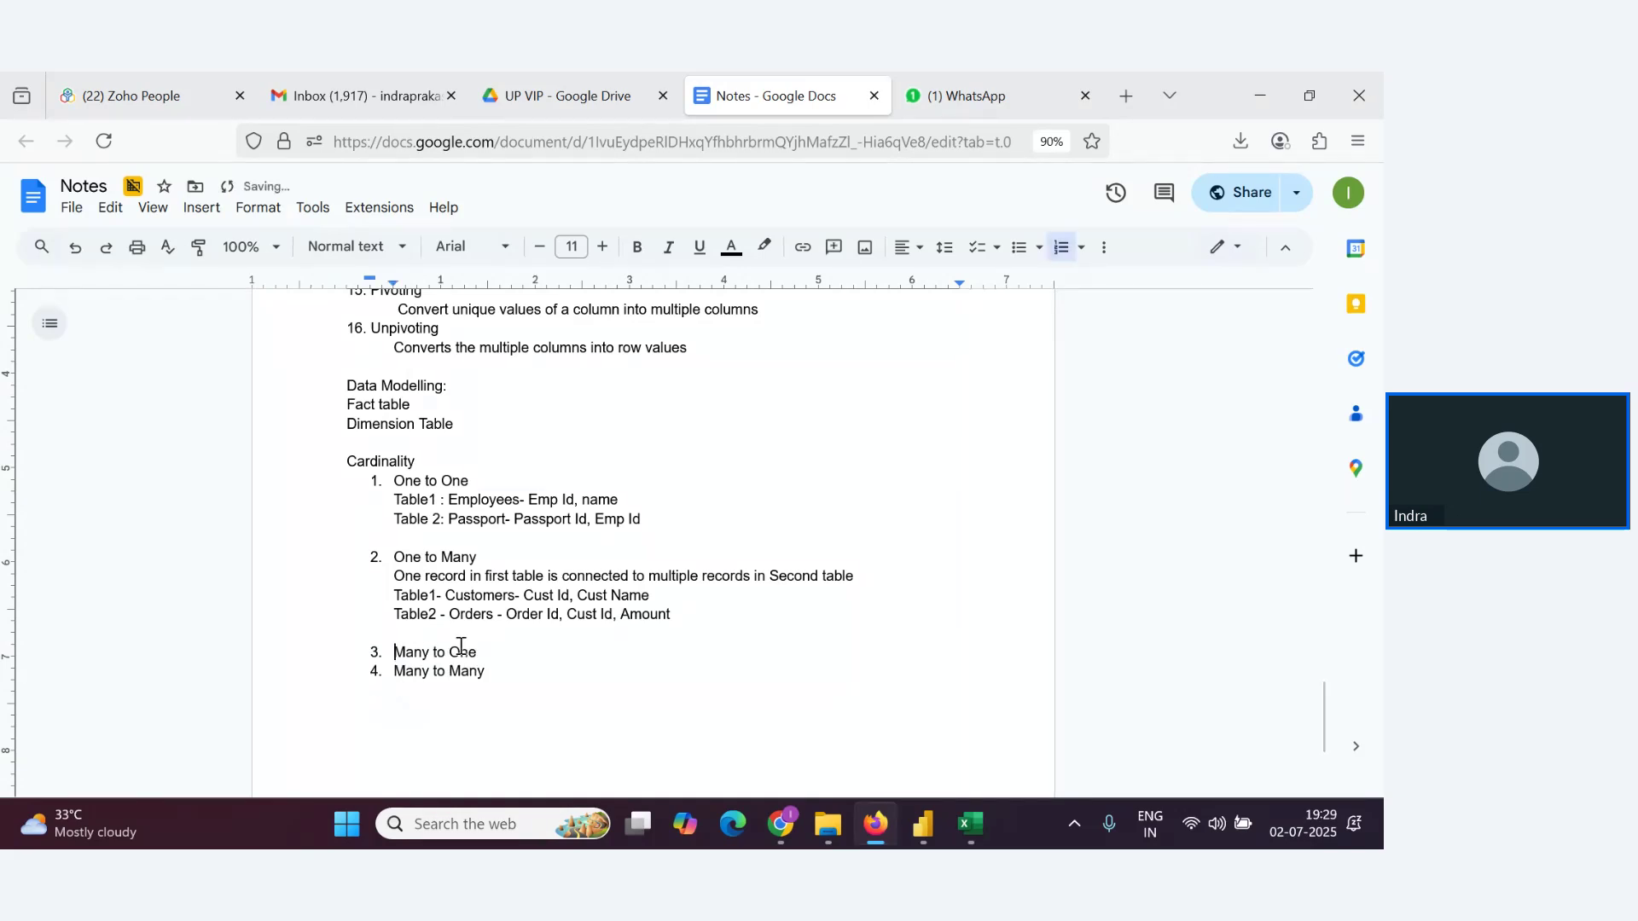
Insert blank unnumbered lines beneath the Many to One item and place the cursor on the first one
click(529, 650)
key(Return)
key(Return)
key(Return)
key(Return)
key(Return)
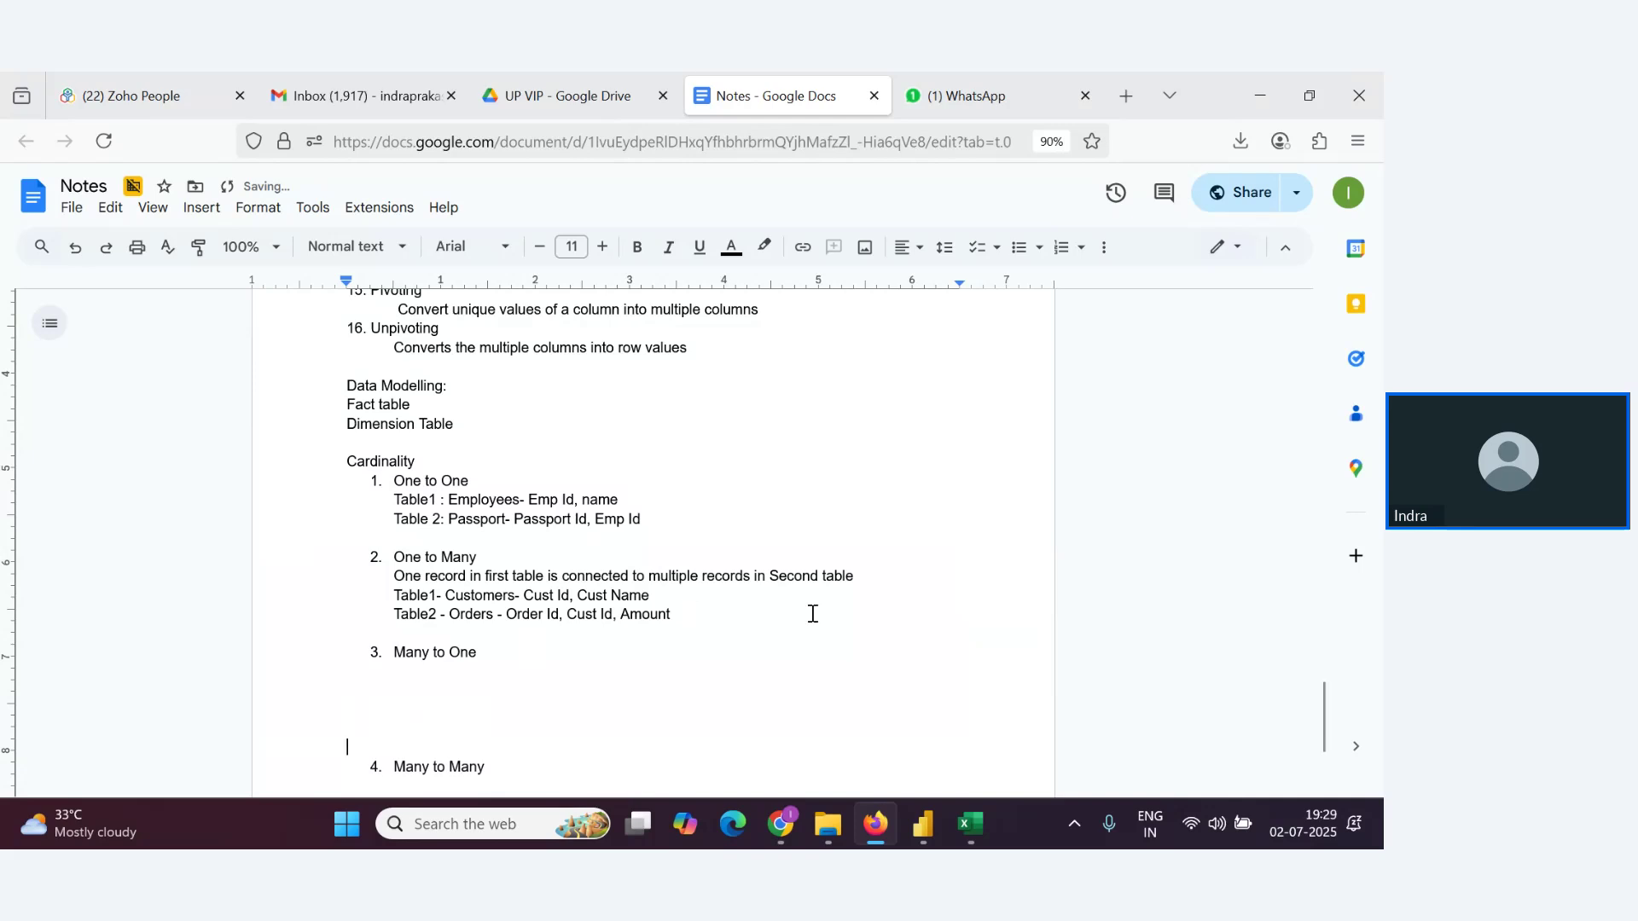
click(437, 676)
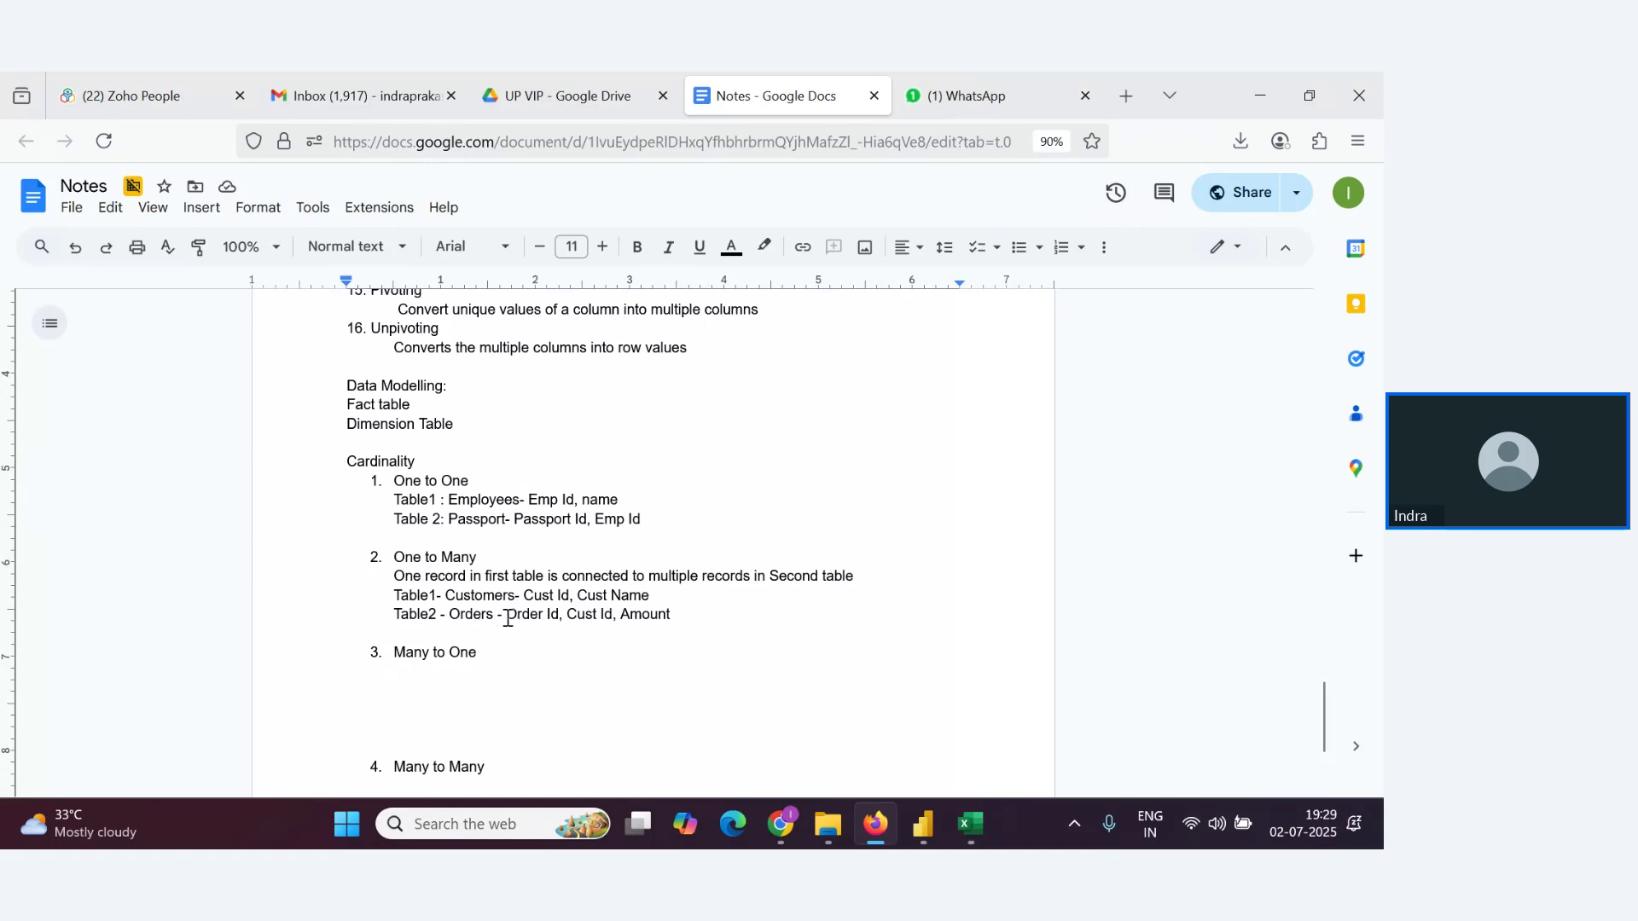
Review the attendees' latest replies in the webinar Q&A, comparing them with the cardinality notes
key(alt+Tab)
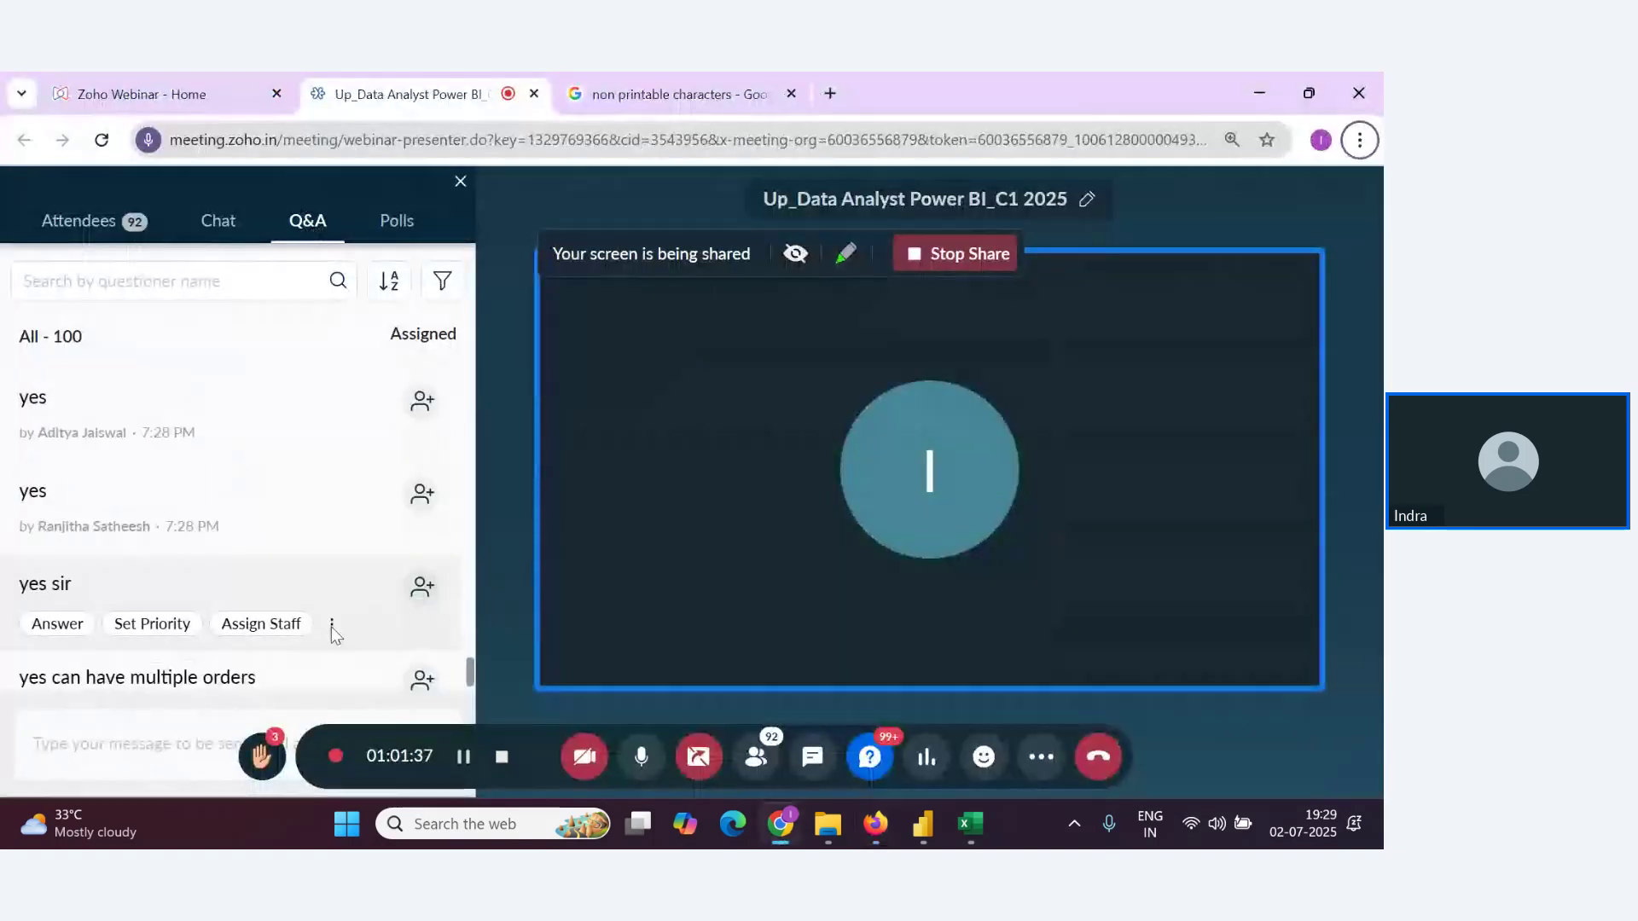
scroll(333, 633, down, 1)
key(alt+Tab)
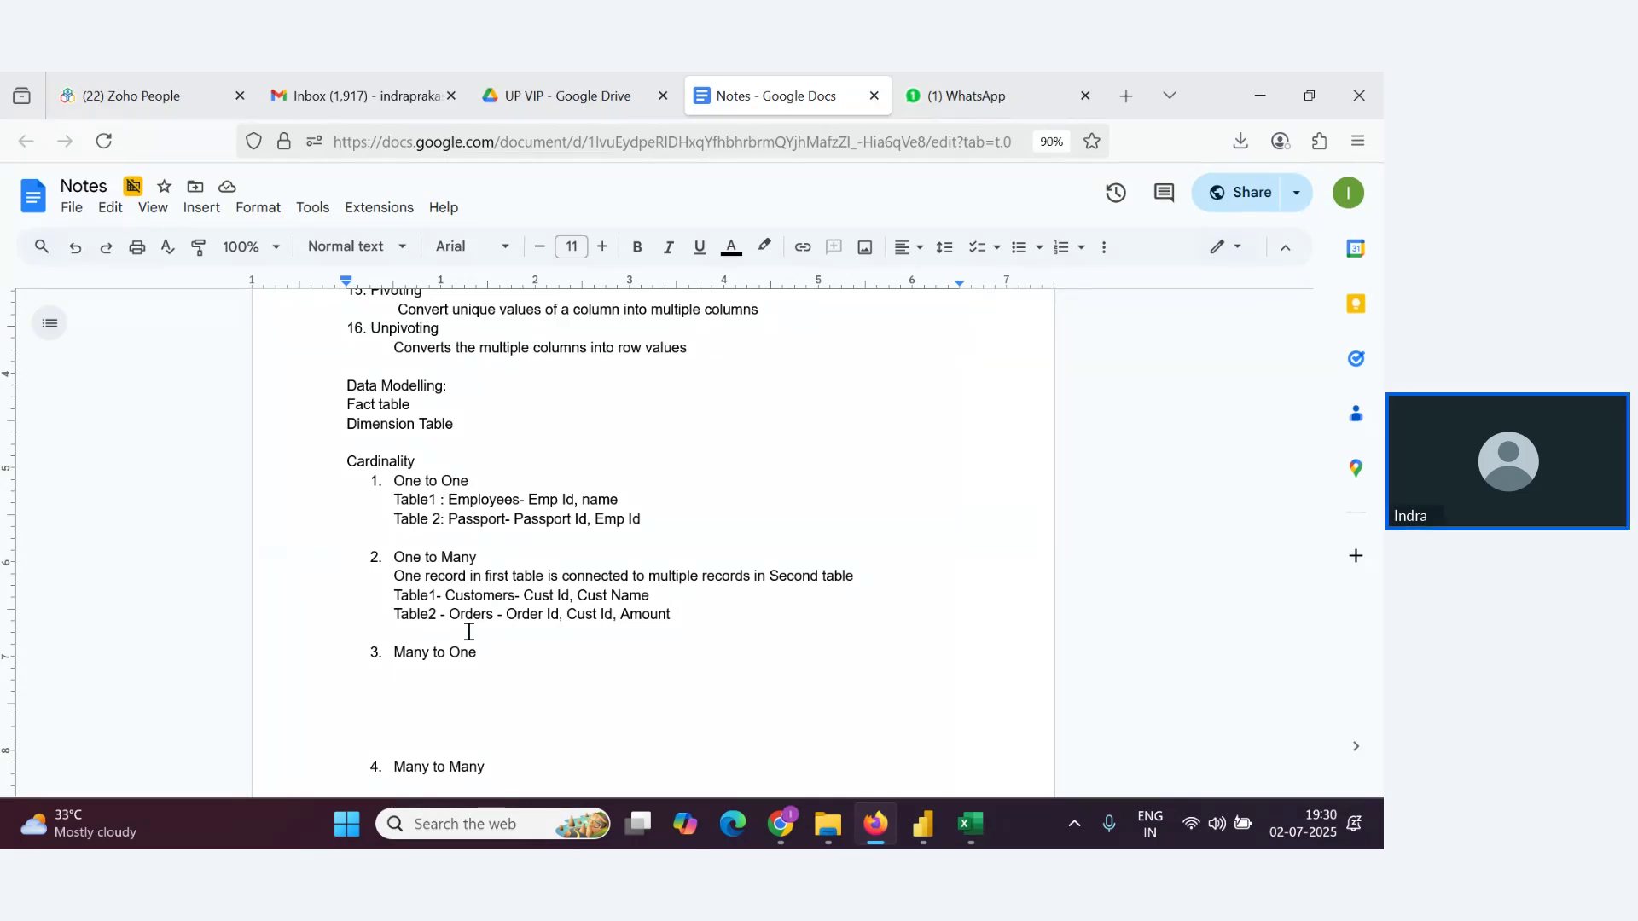
scroll(460, 652, down, 1)
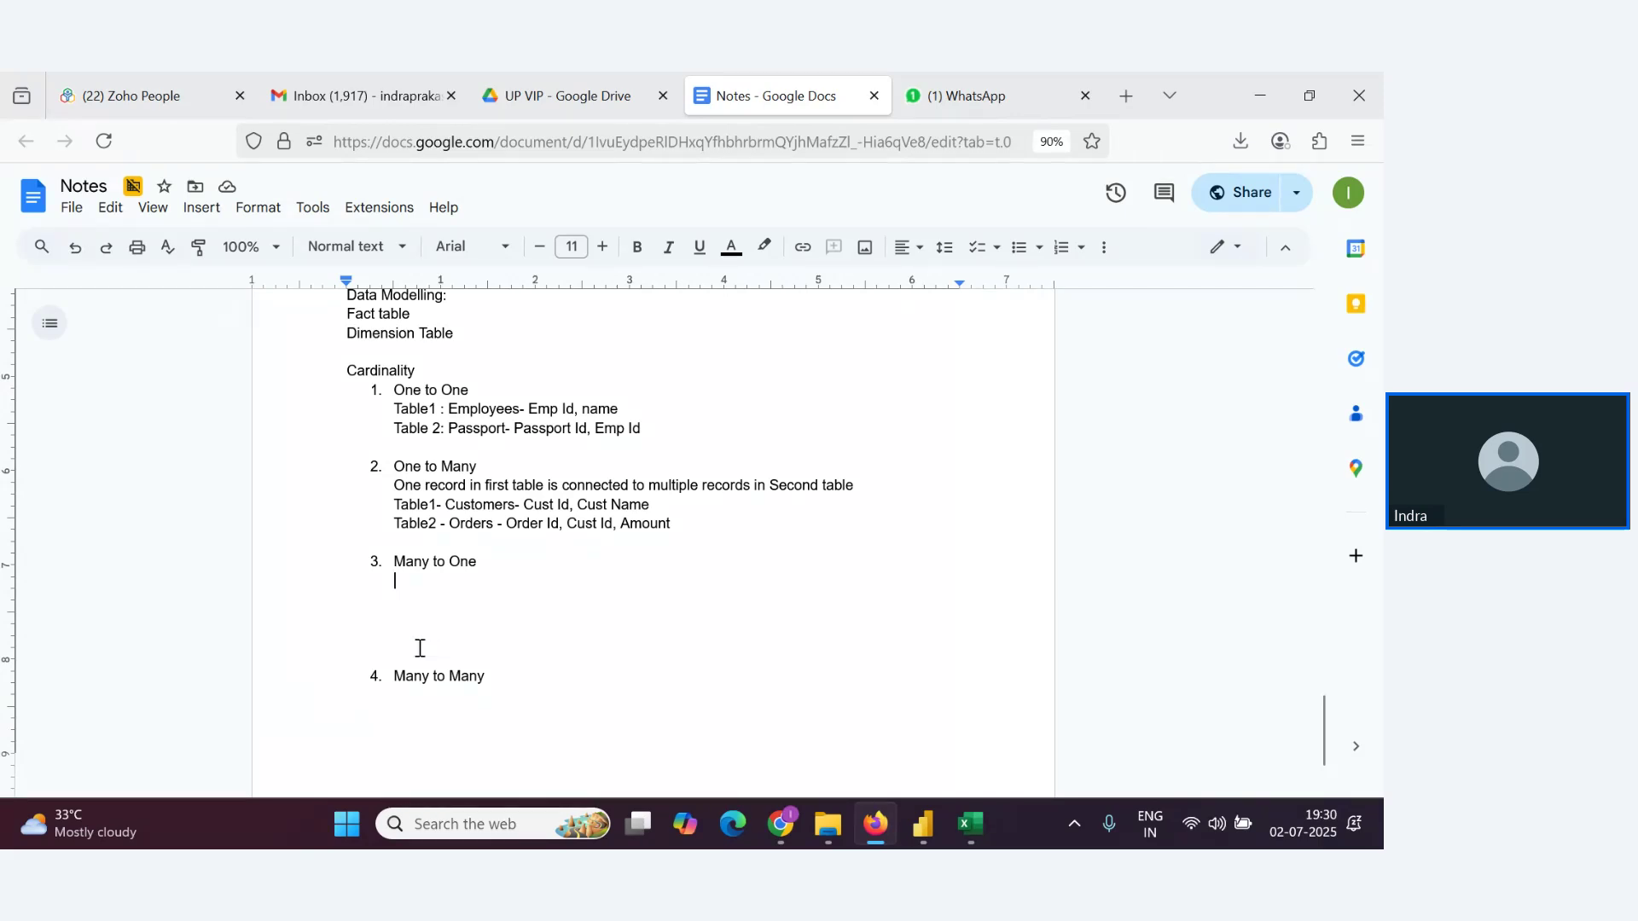
key(alt+Tab)
key(alt+Tab)
key(alt+Tab)
key(alt+Tab)
key(alt+Tab)
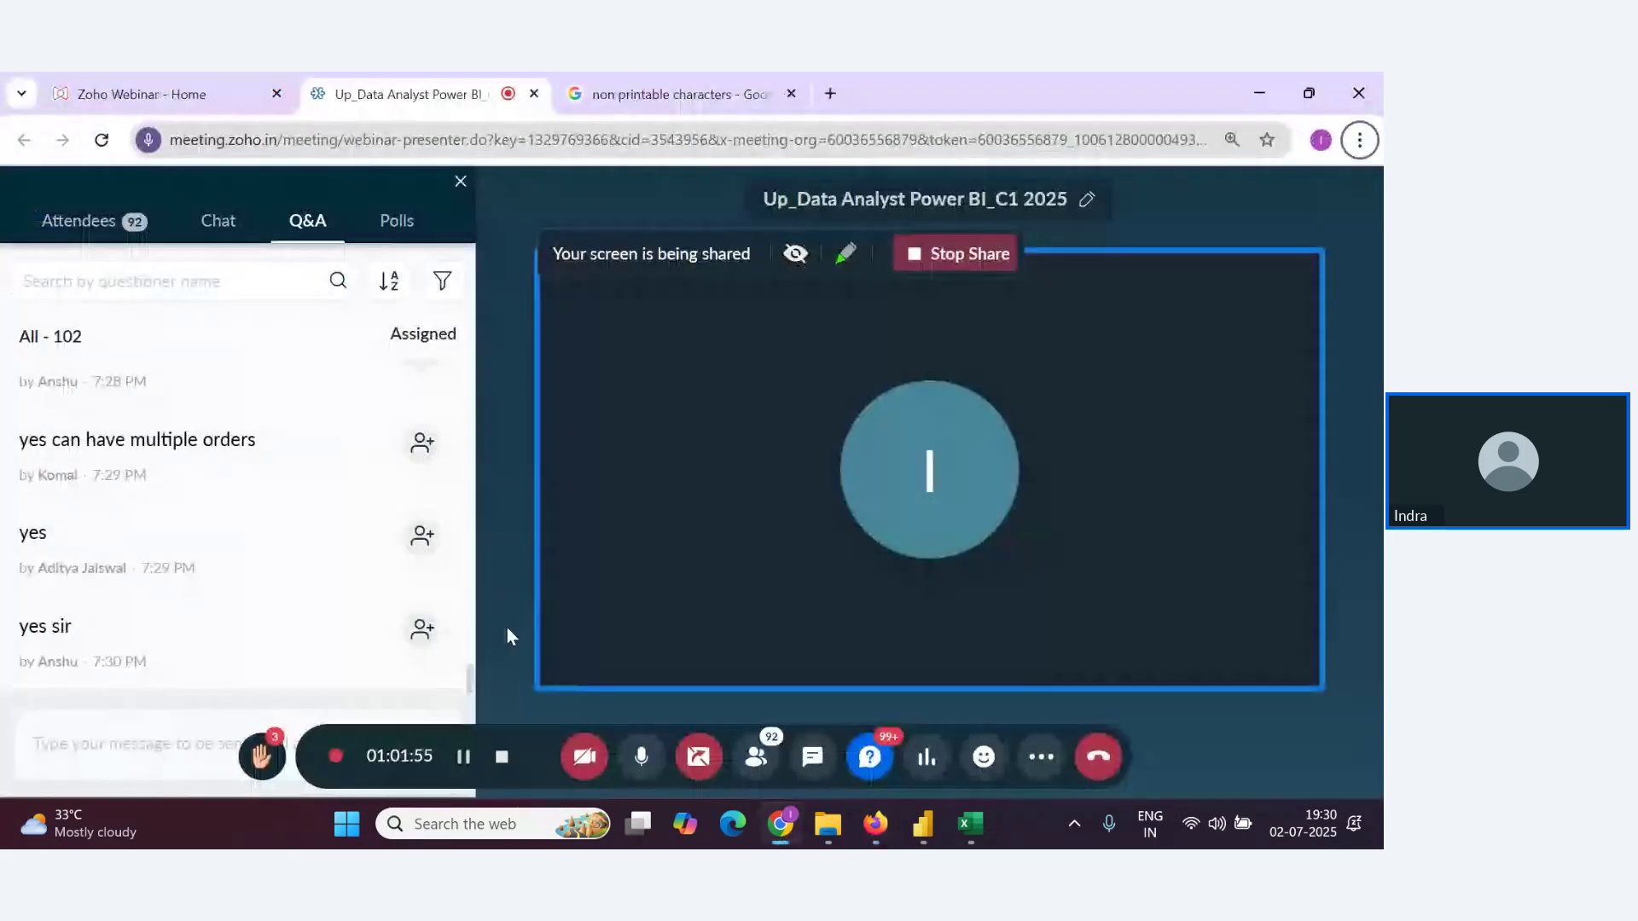
Check the latest attendee replies in the webinar Q&A and switch back to the Google Docs notes
key(alt+Tab)
key(alt+Tab)
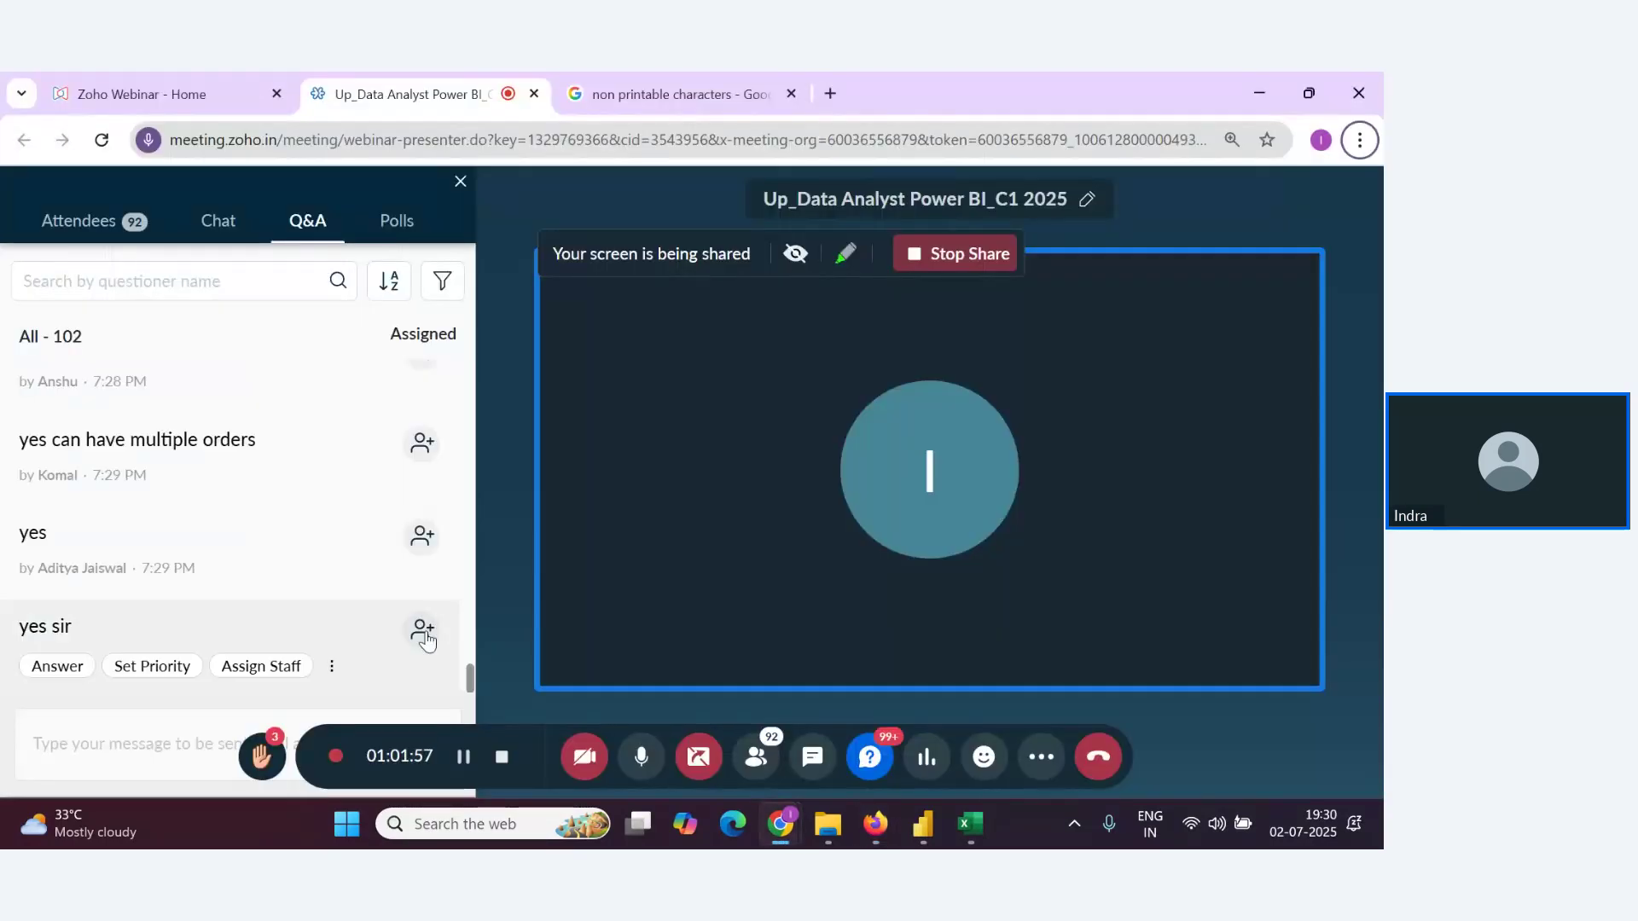
scroll(427, 642, up, 3)
click(426, 641)
scroll(426, 642, down, 3)
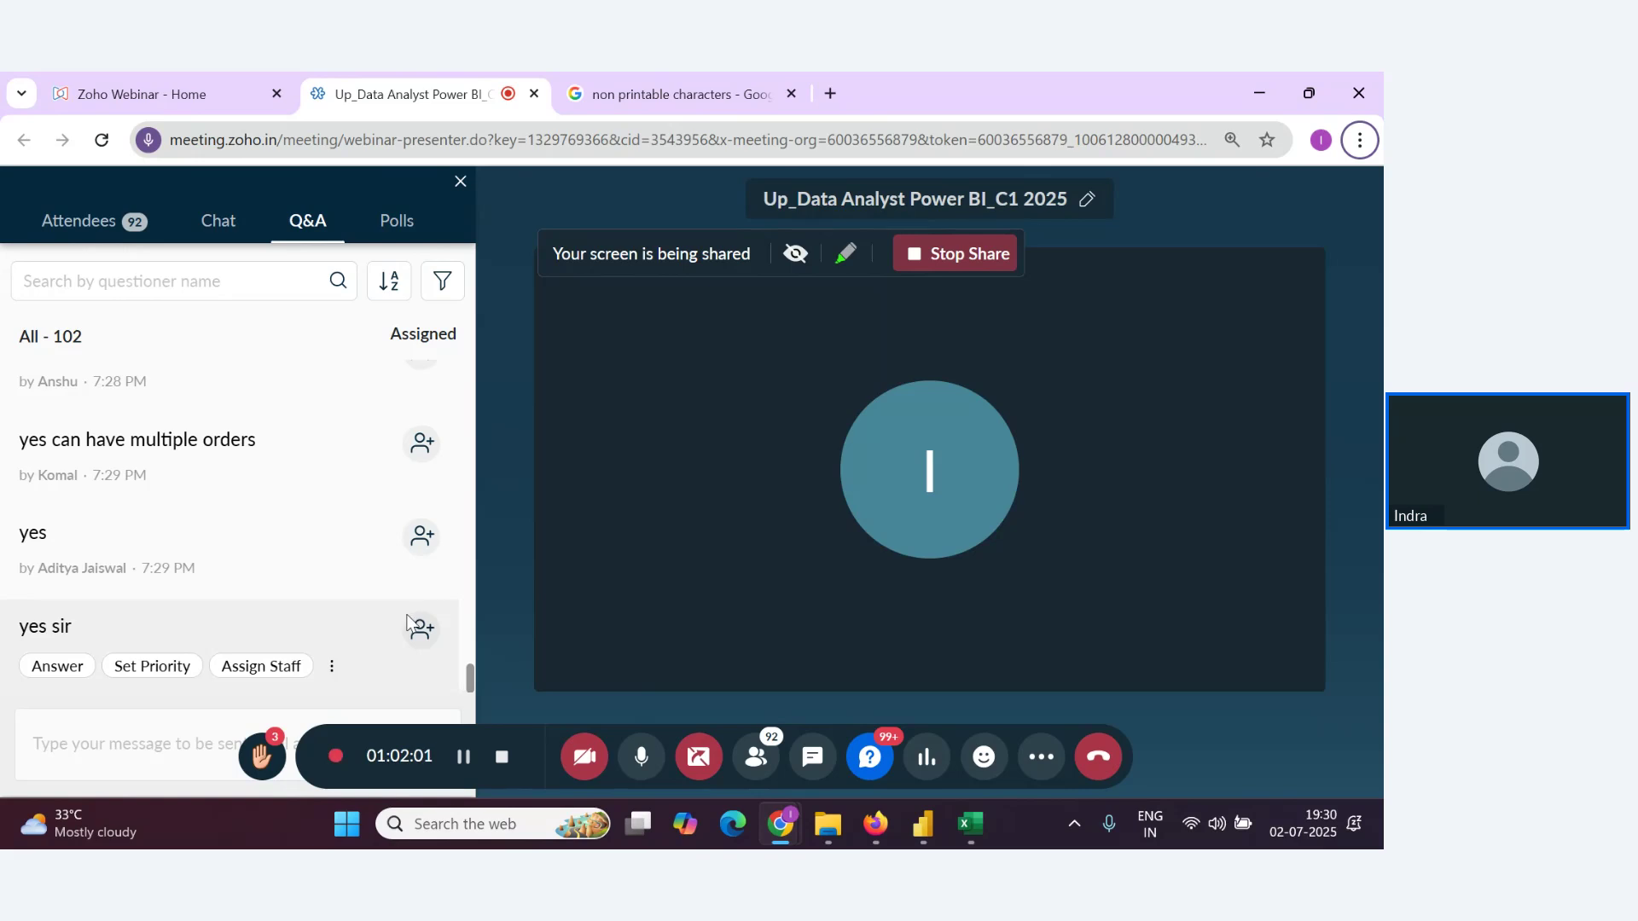
key(alt+Tab)
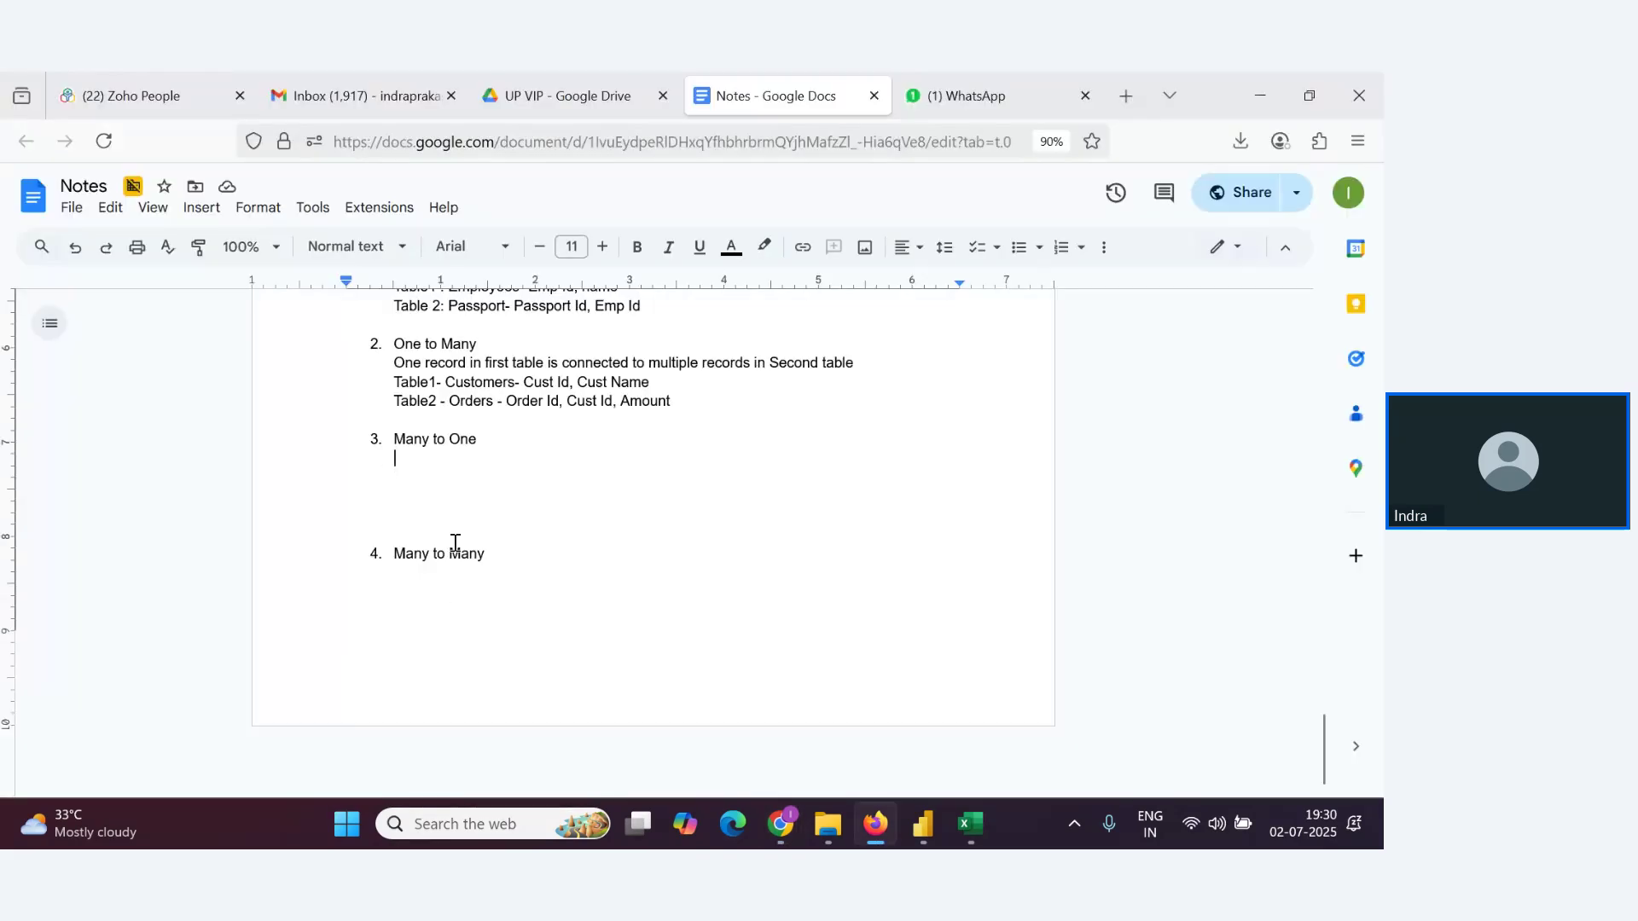
Start the first line beneath the Many to One item with "Table 1 - List Different Employee"
click(400, 459)
text(Table )
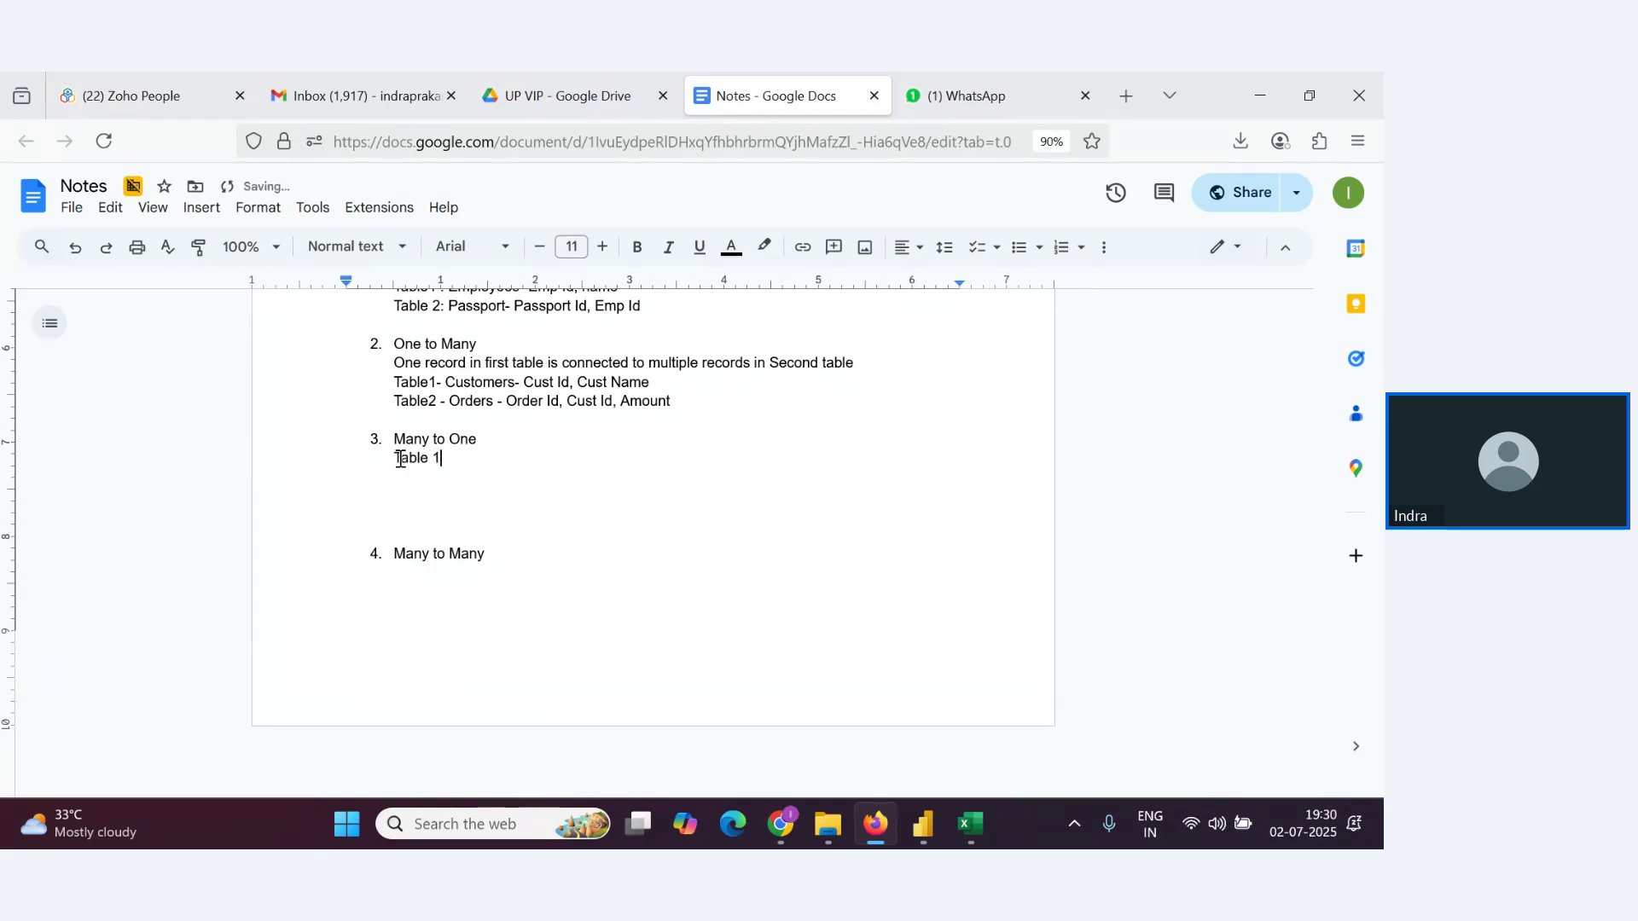
text(1 - List df)
key(BackSpace)
key(BackSpace)
text(Different Employee)
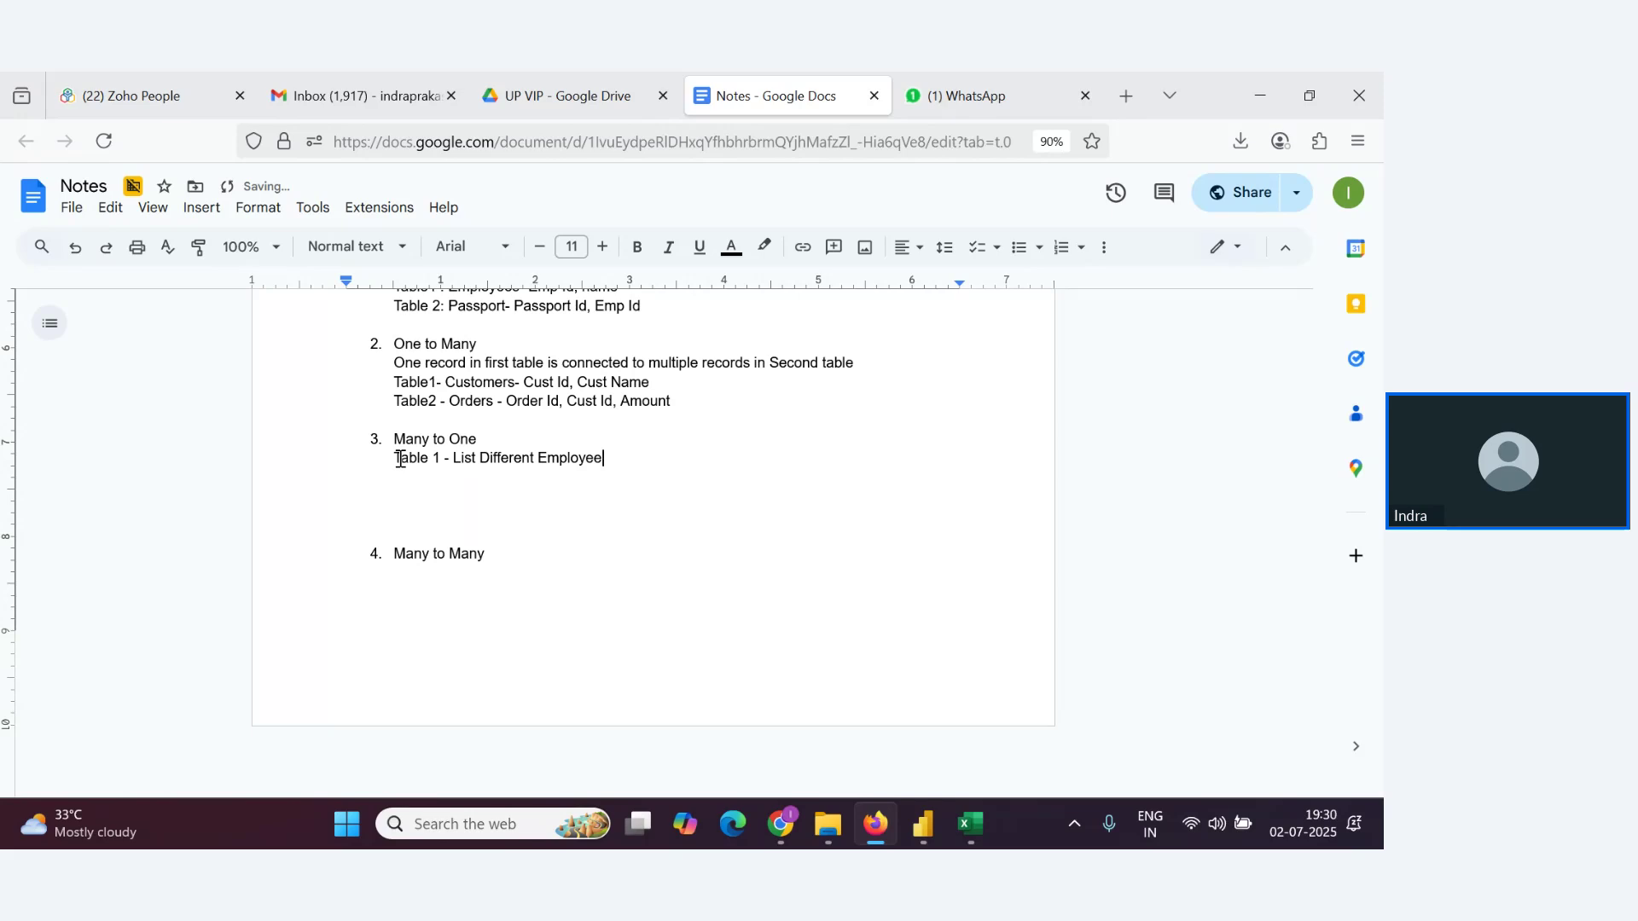
Complete the Many to One Table 1 line with "- Emp Id, Emp name" and add a line beneath it
text(- E)
text(mpl1)
key(BackSpace)
key(BackSpace)
text(Id)
text(, name)
text(Emp)
key(Left)
key(Left)
key(Left)
key(Left)
key(Left)
key(End)
key(Return)
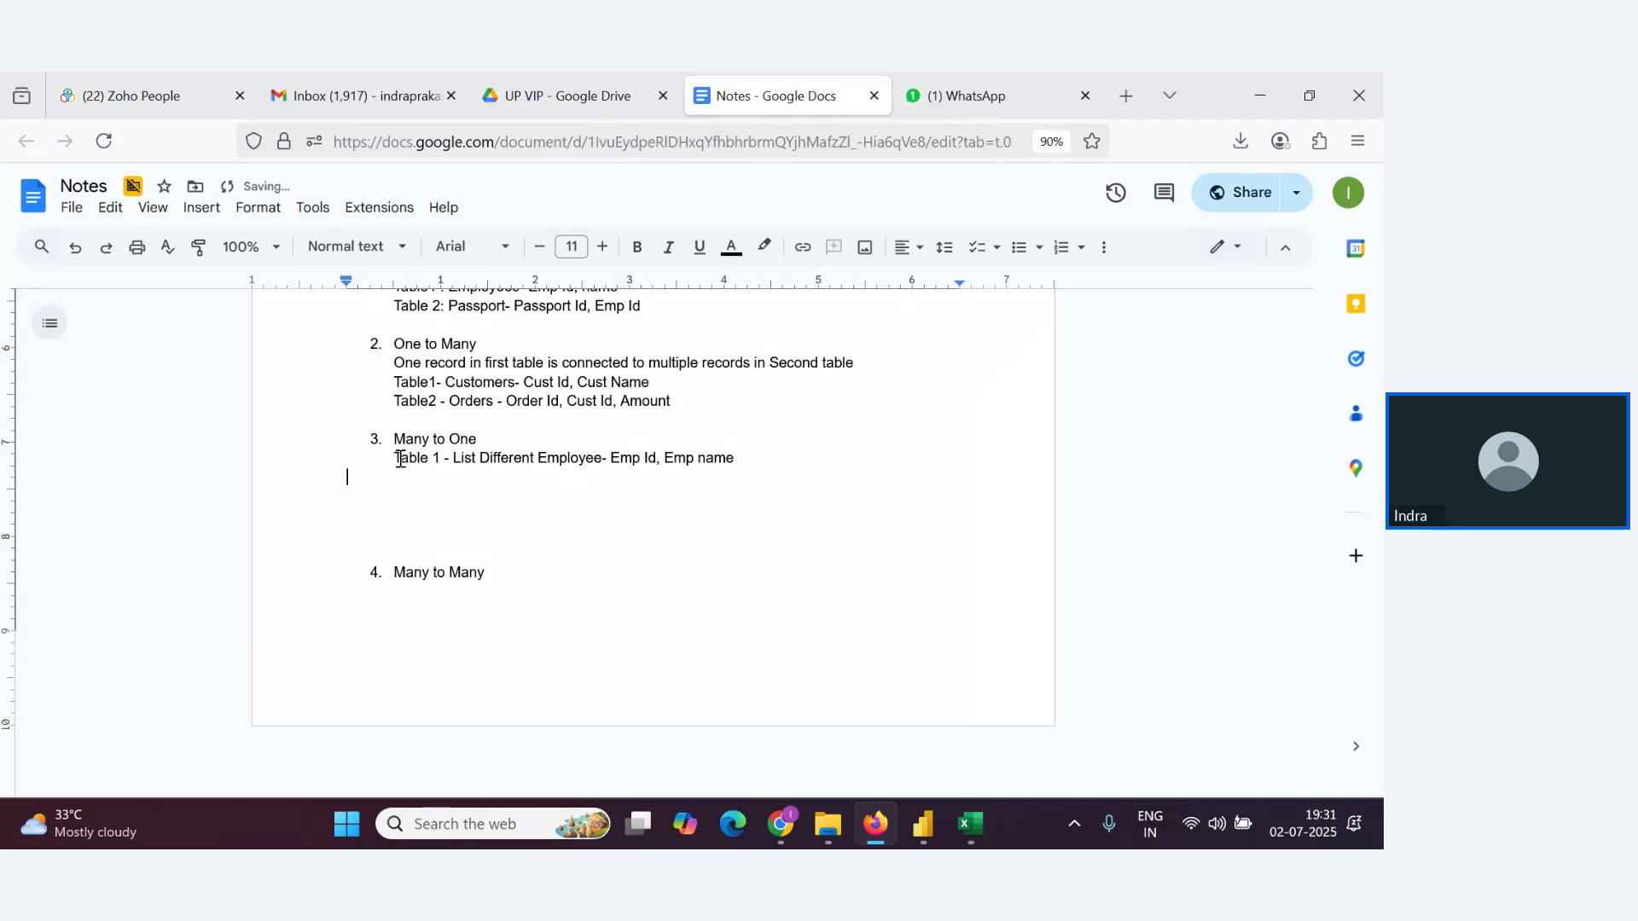
Write the second Many to One example line as "Table 2- Companies table - Emp Id, Comp name"
text(Table )
text(2-)
text( Li)
text(st)
key(BackSpace)
key(BackSpace)
key(BackSpace)
key(BackSpace)
text(Companies table      )
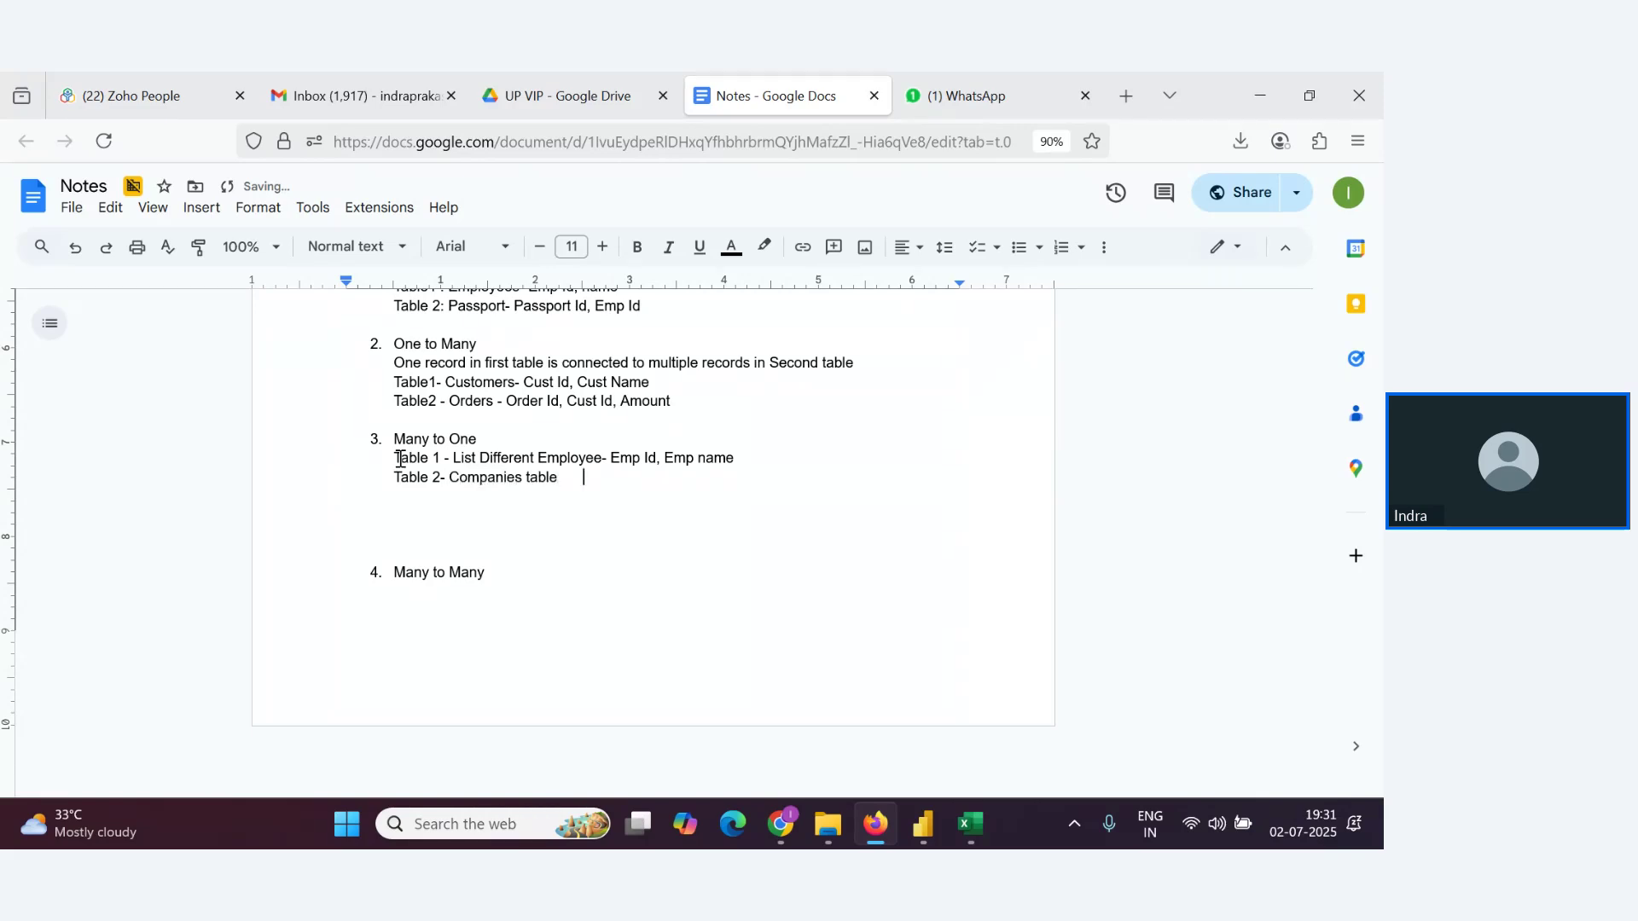
text(- Emp Id, Comp name)
Review the attendees' responses to the Many to One example in the webinar Q&A
key(alt+Tab)
key(alt+Tab)
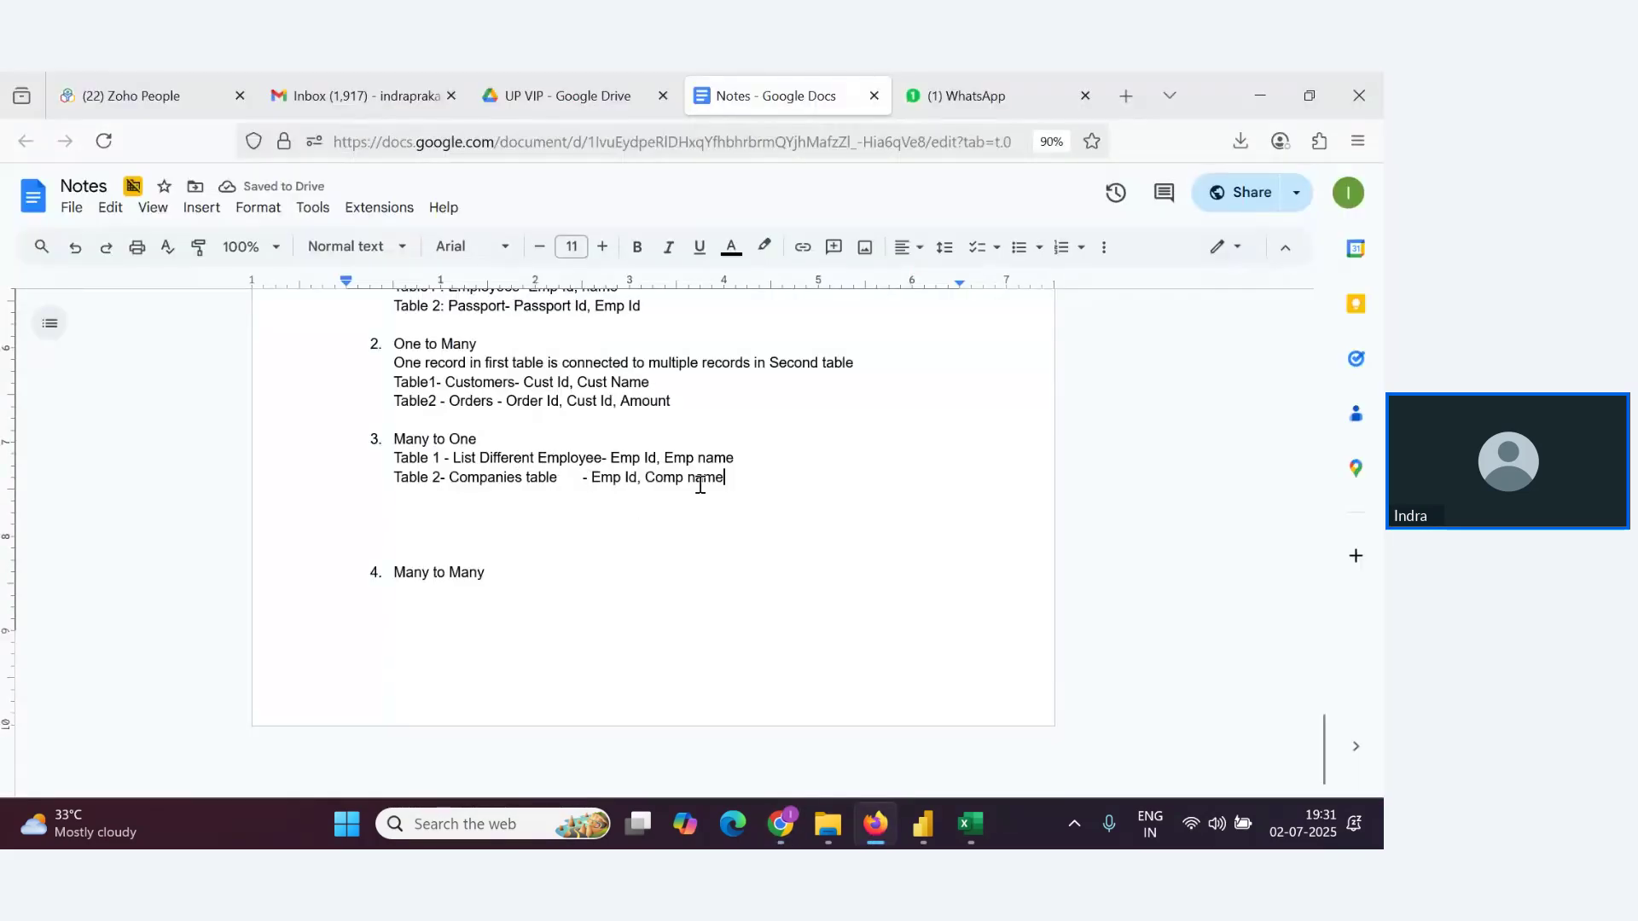
key(alt+Tab)
key(alt+Tab)
key(alt+Tab)
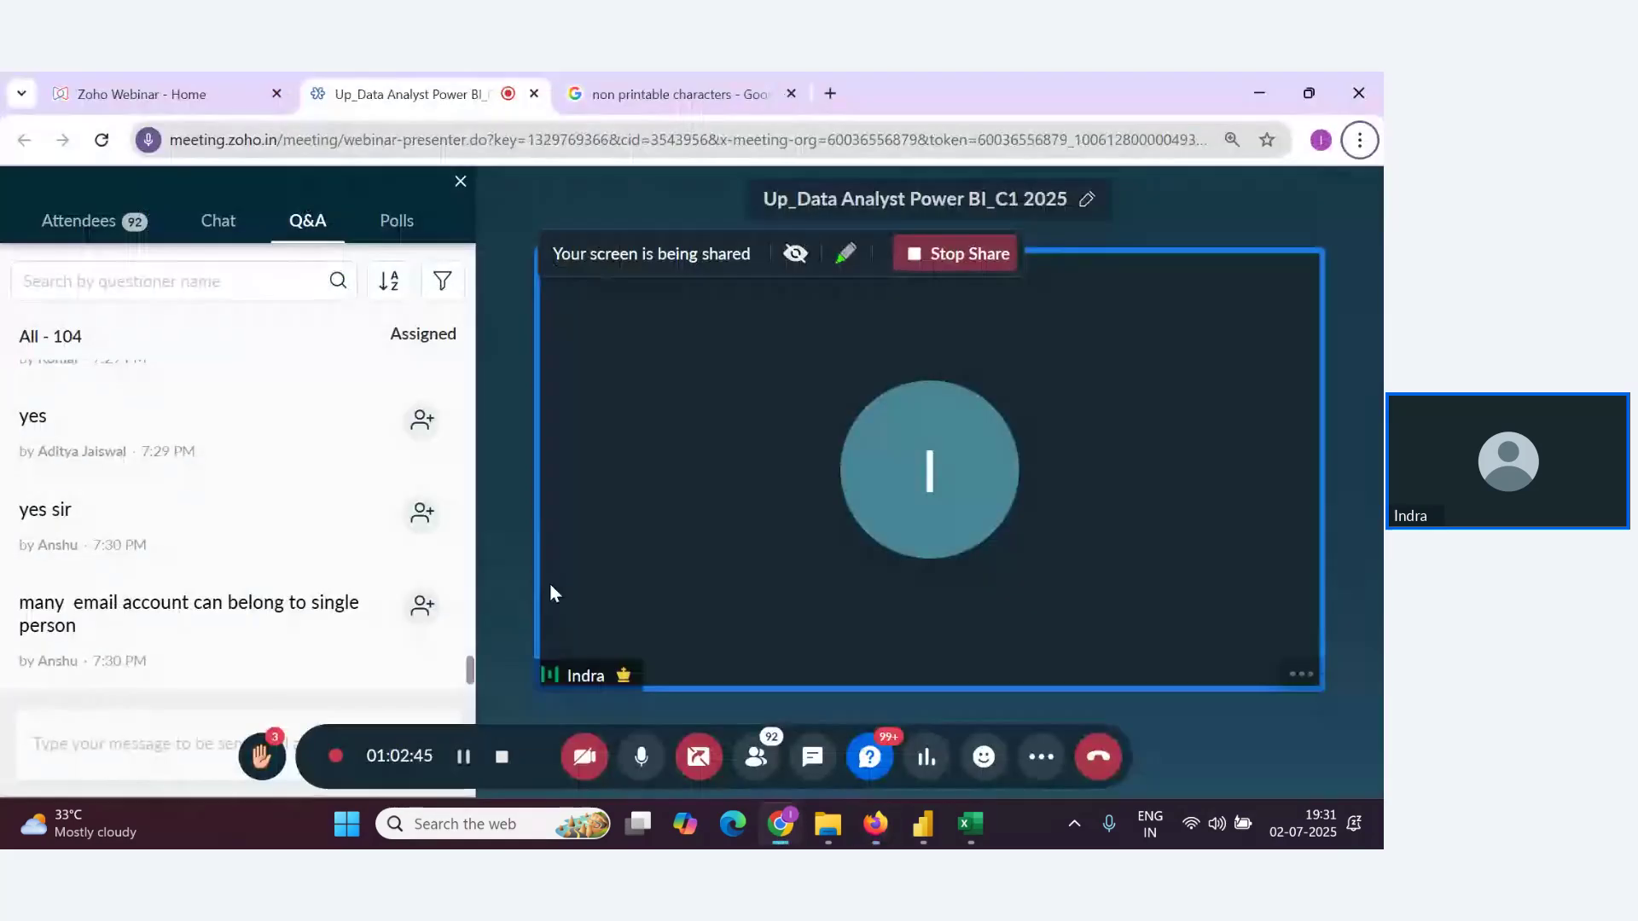
mouse_move(375, 640)
key(alt+Tab)
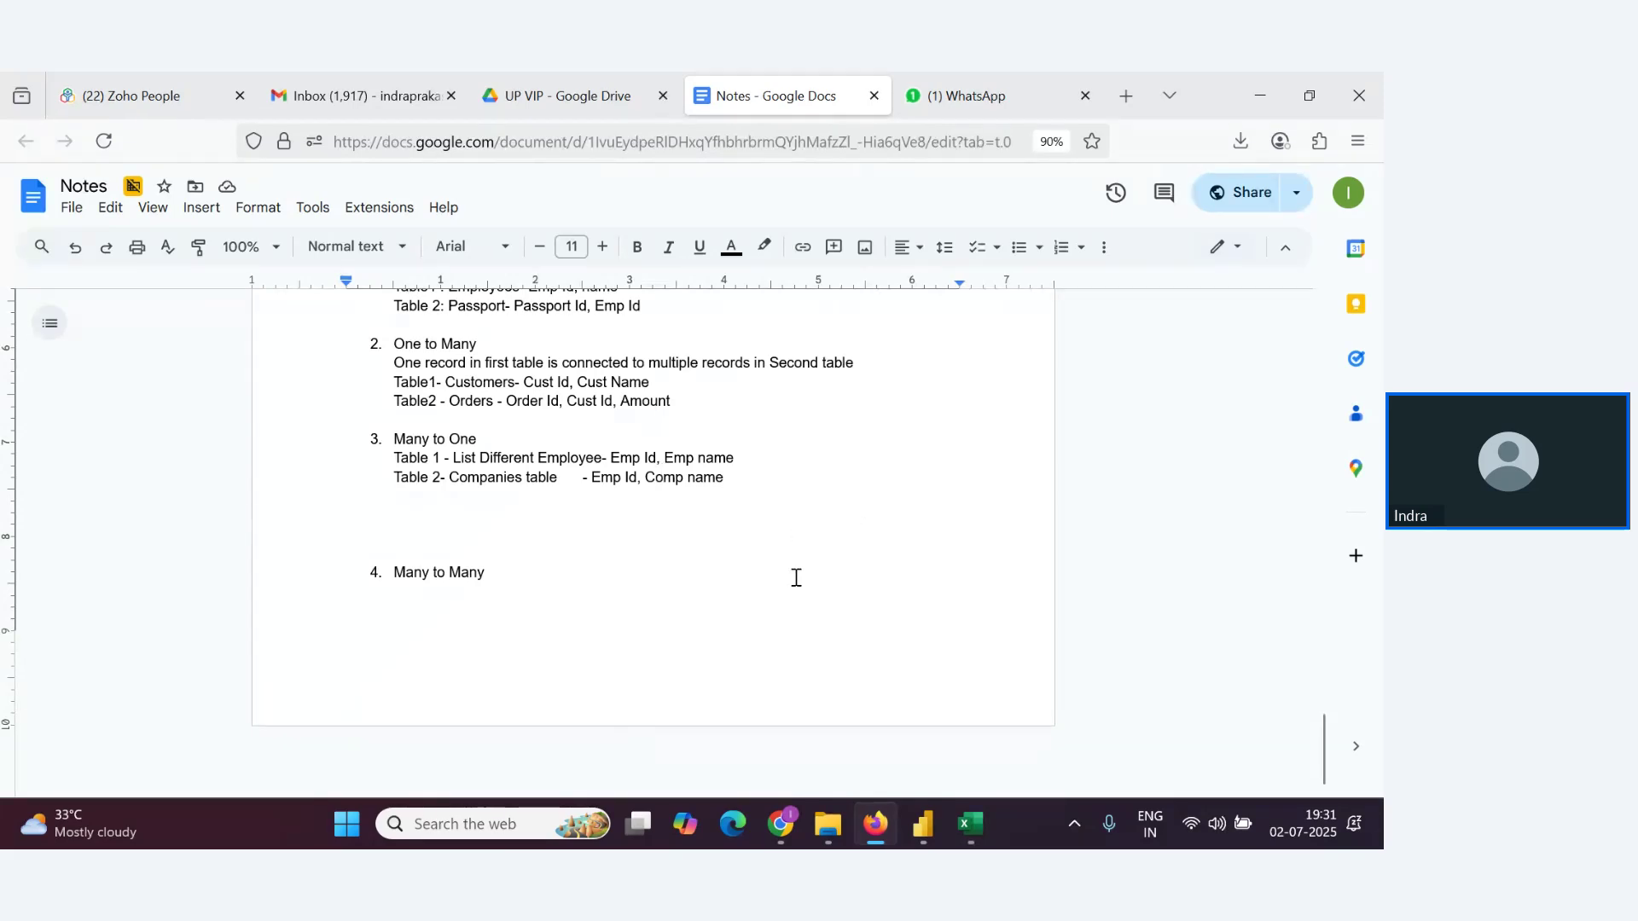
key(alt+Tab)
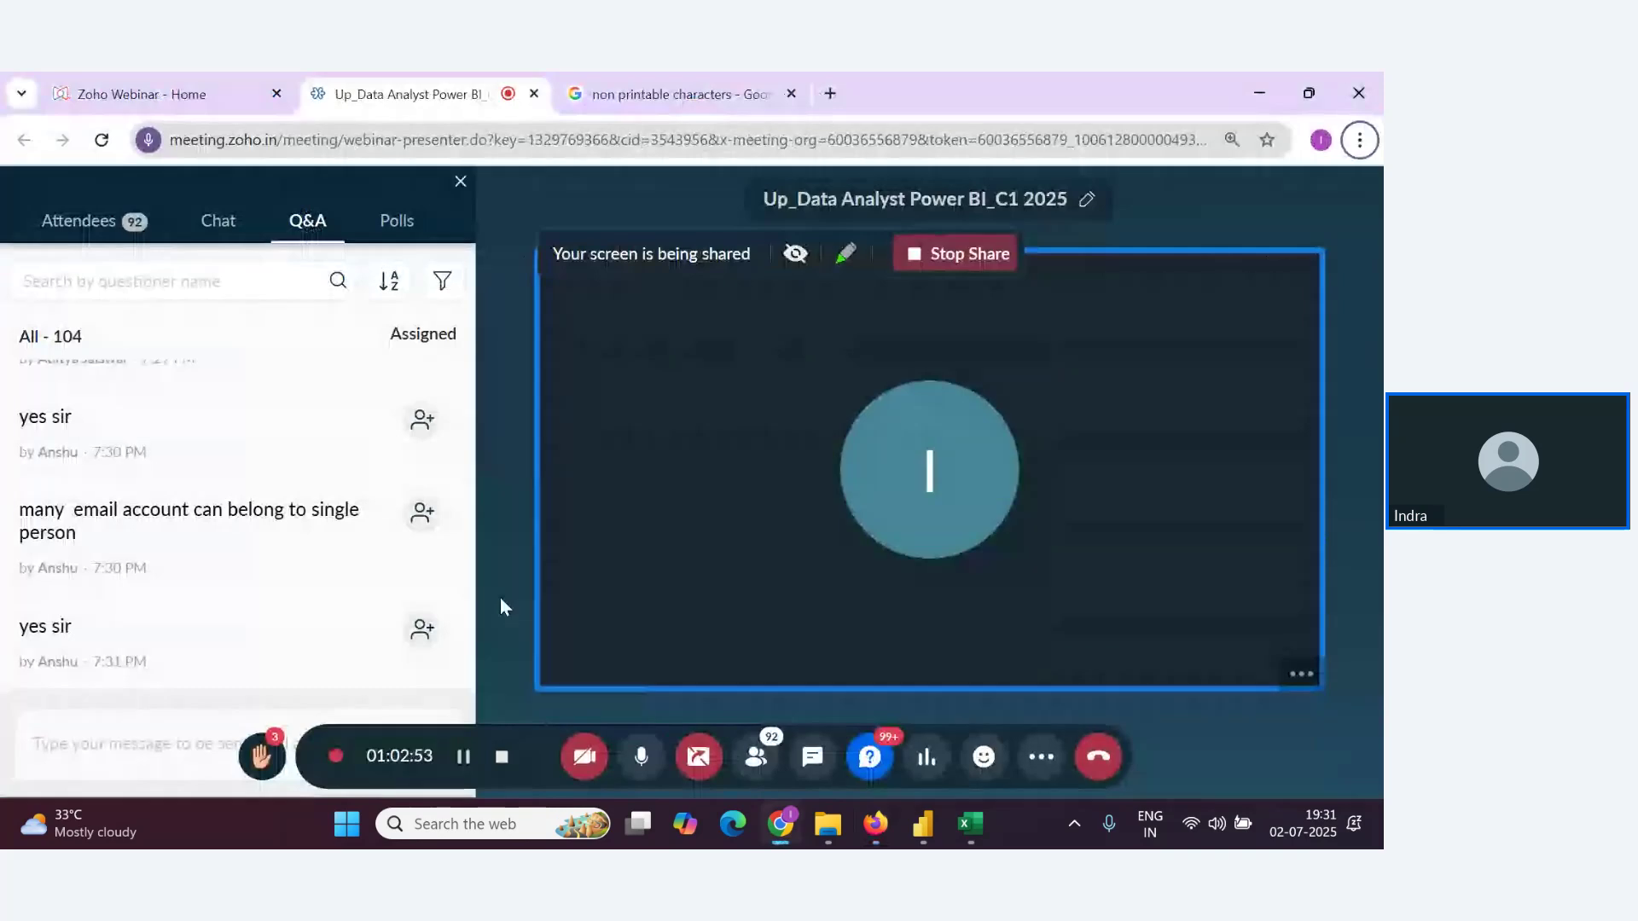
Return to the notes and delete the surplus blank lines above the Many to Many item, leaving two
key(alt+Tab)
key(BackSpace)
key(BackSpace)
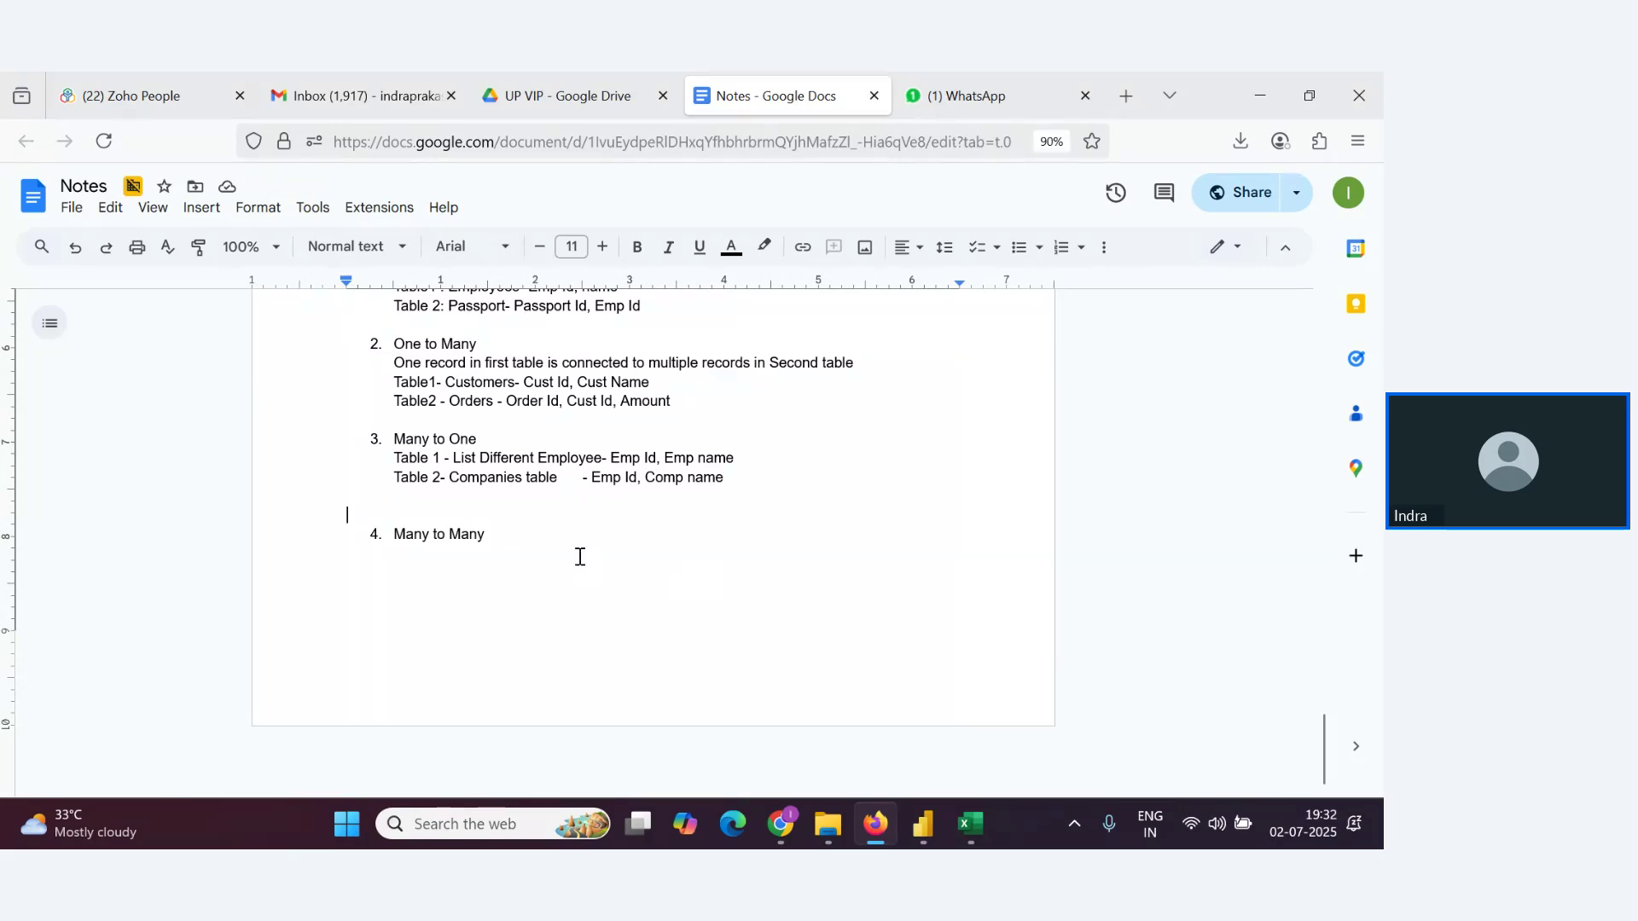
key(alt+Tab)
key(alt+Tab)
Add an unnumbered line directly beneath the Many to Many item for its definition
click(524, 548)
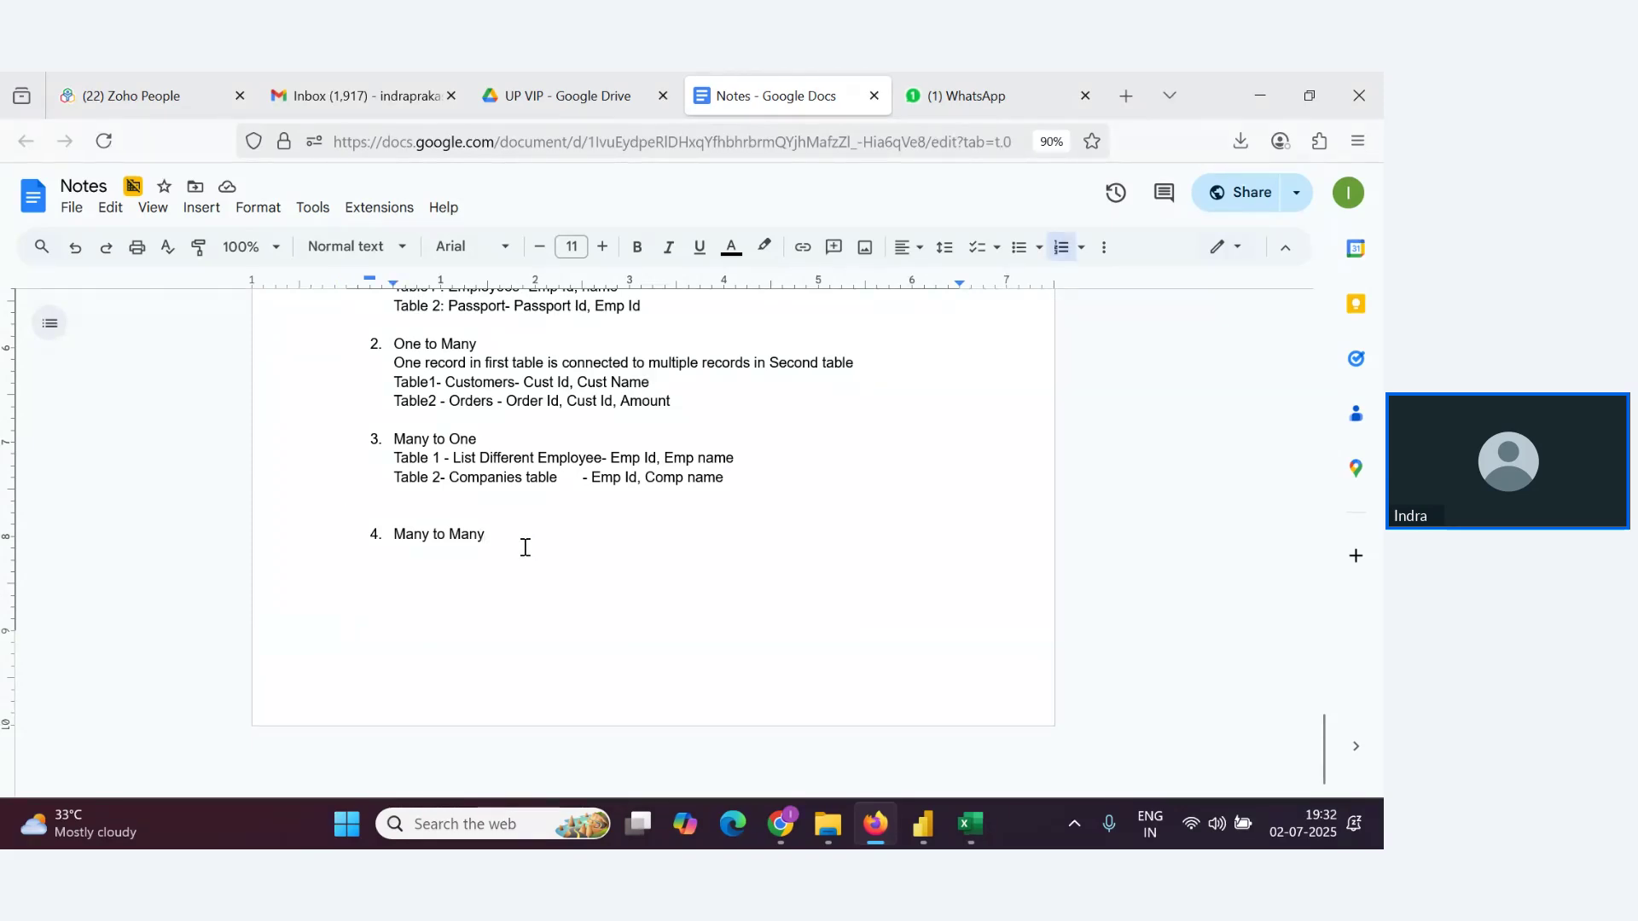
key(Return)
text(Many)
key(BackSpace)
key(BackSpace)
key(BackSpace)
key(BackSpace)
key(BackSpace)
key(BackSpace)
Write the Many to Many definition: "Many records of first table can have many matching record in second table"
text(Many rec)
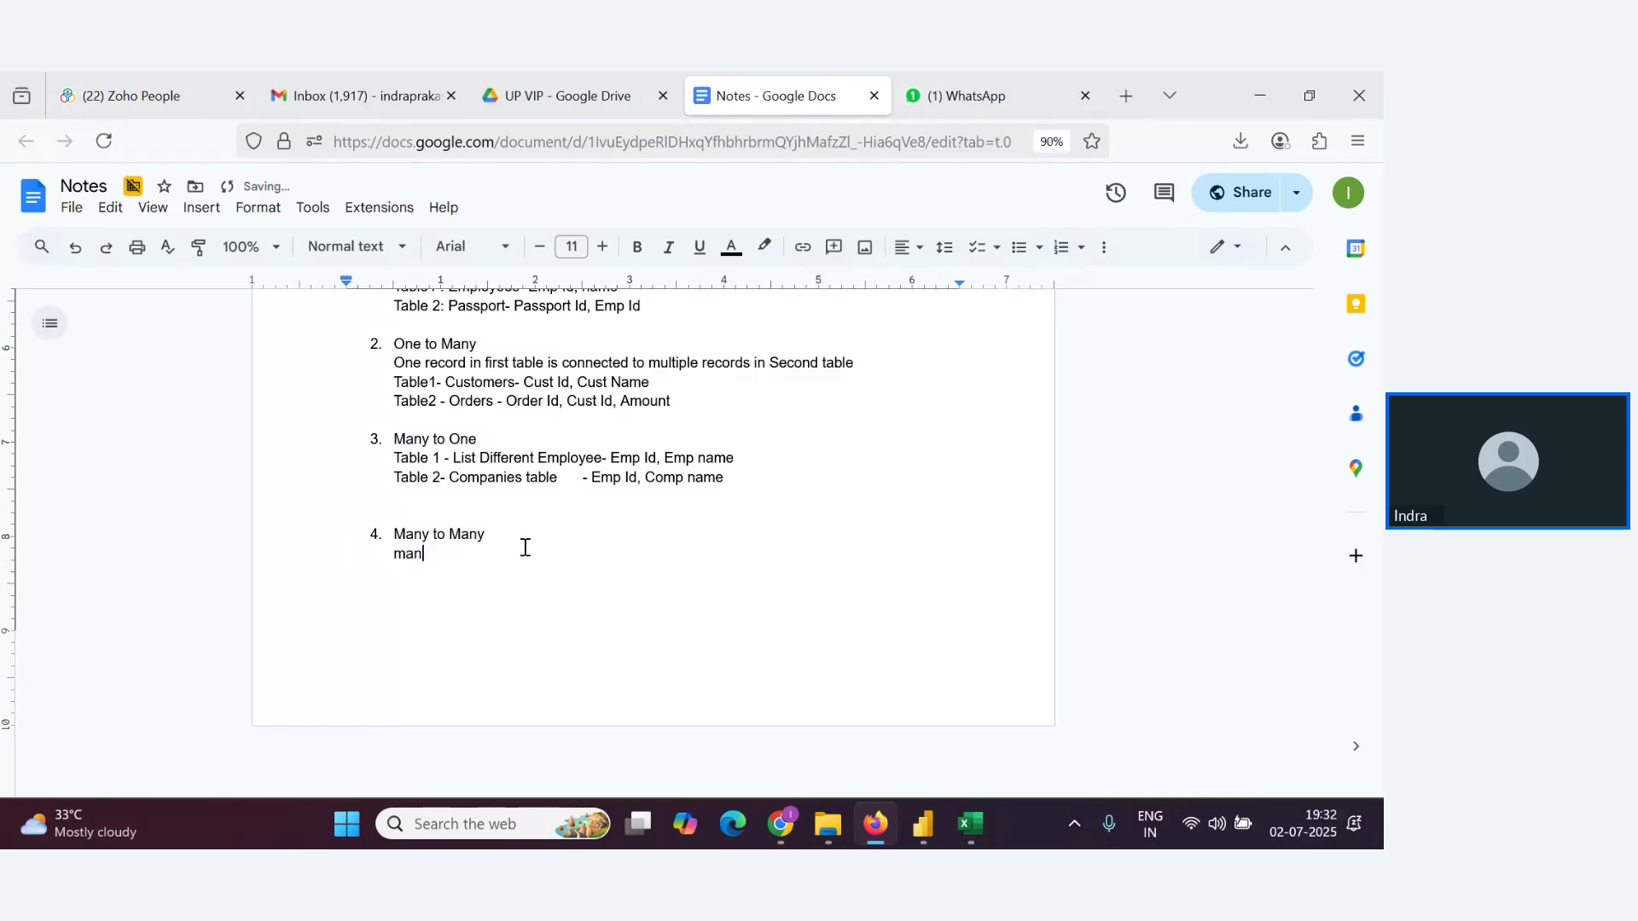
text(ords)
key(BackSpace)
text(ds of first table have)
key(BackSpace)
key(BackSpace)
key(BackSpace)
key(BackSpace)
key(BackSpace)
text(can be re)
text(have mat)
text(ching rec)
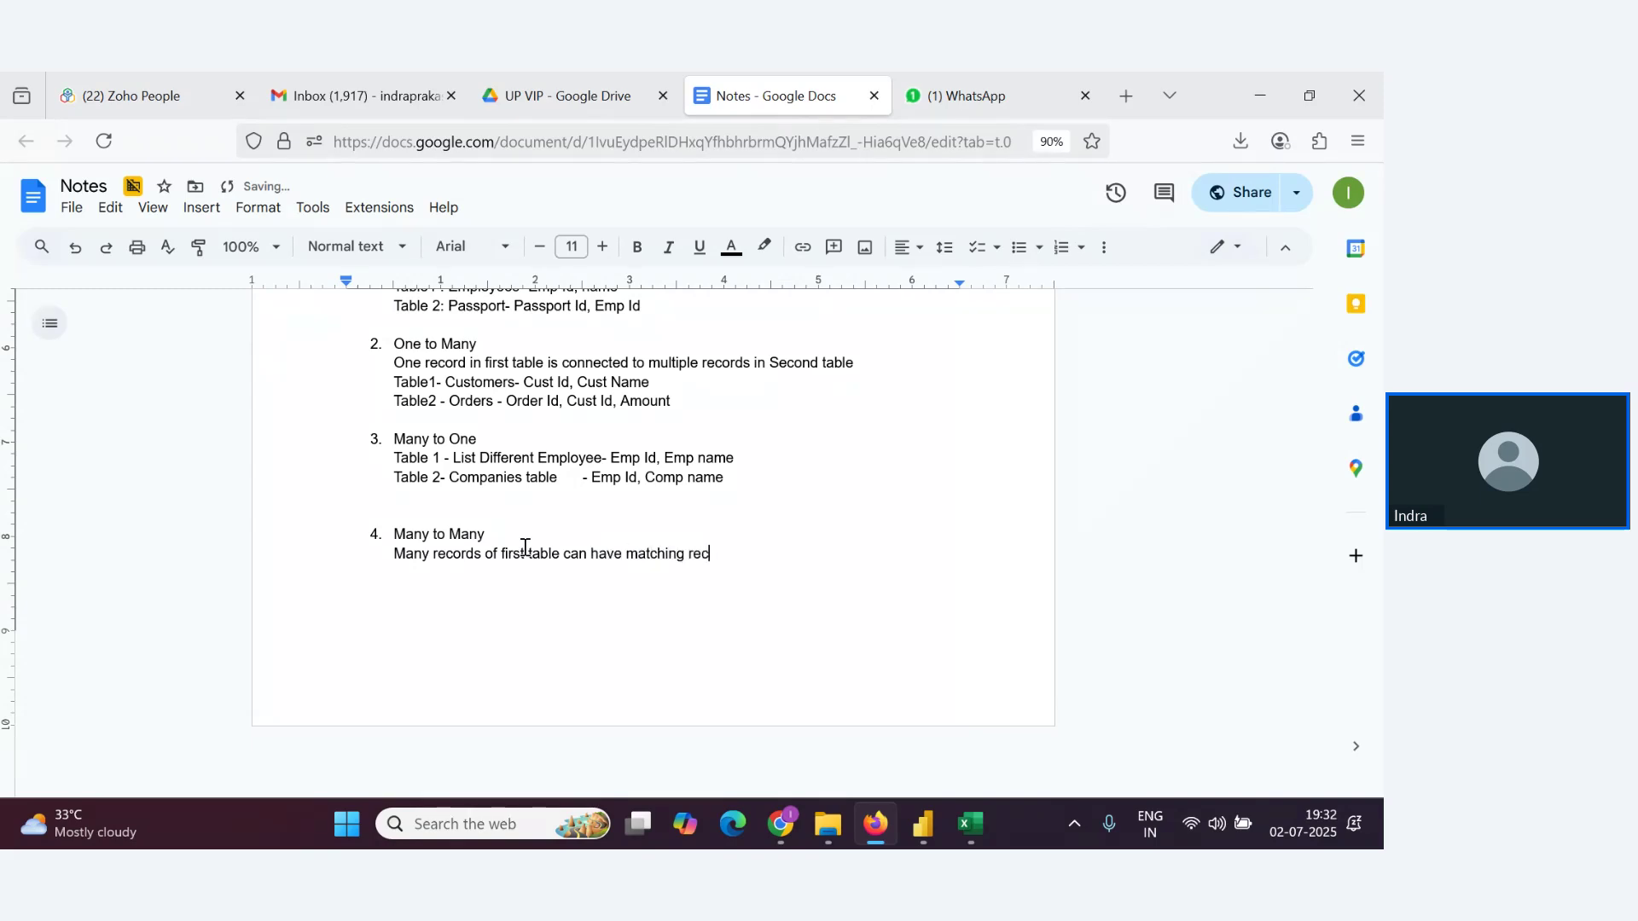
text(ord in second table)
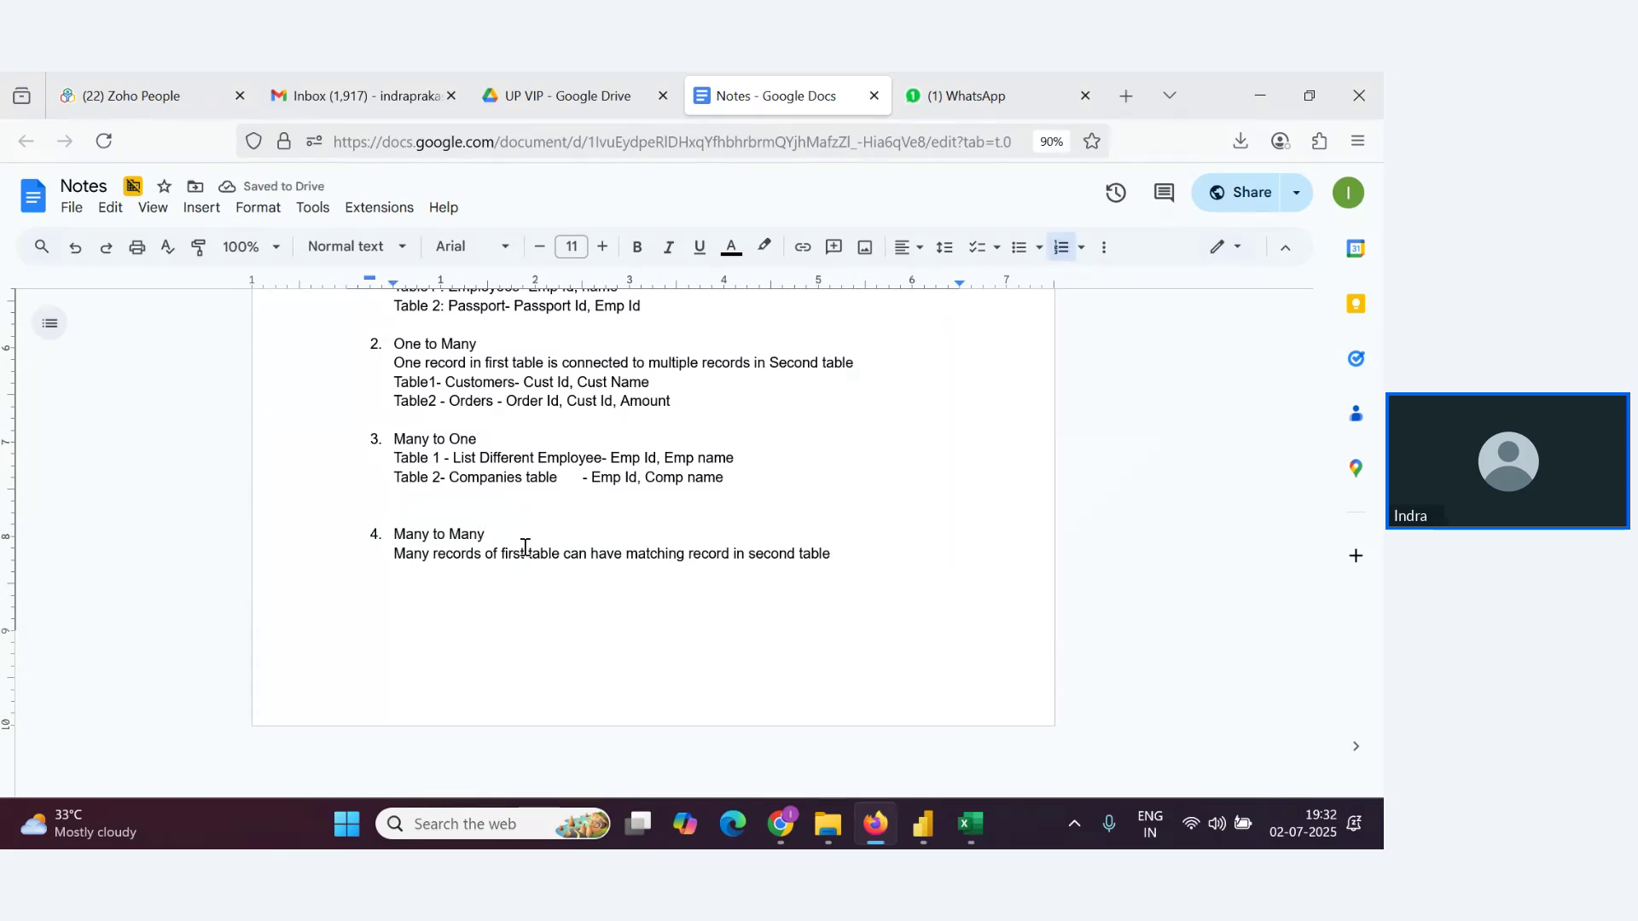
click(629, 555)
text(many)
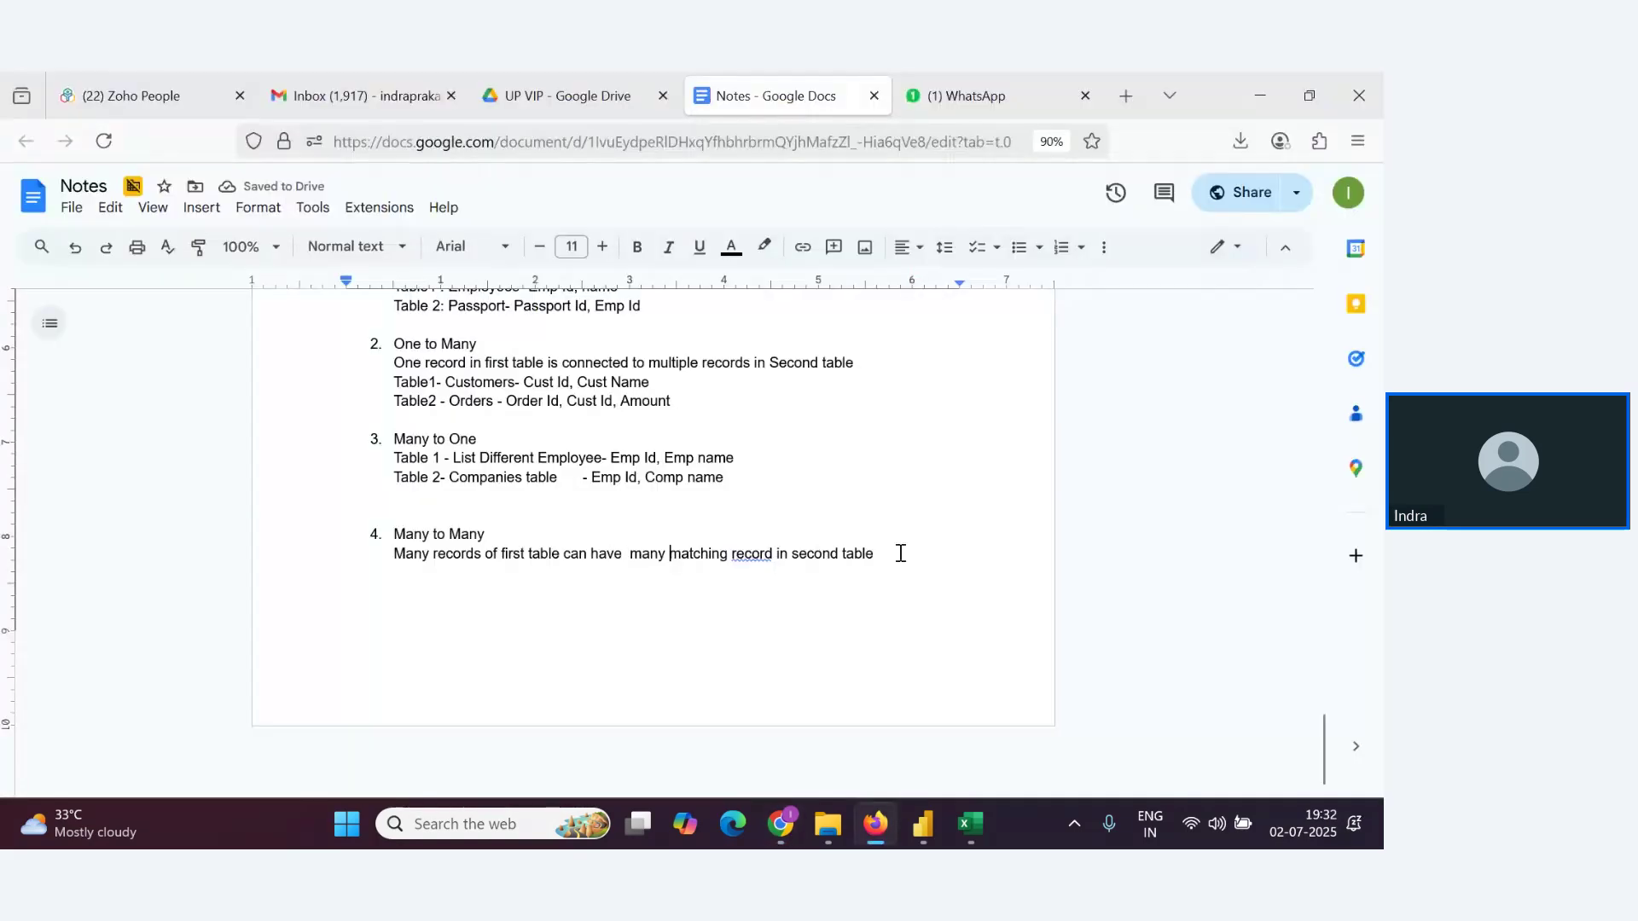
Add the example line "Table 1: Students- Student Id, Student name" beneath the Many to Many definition
click(906, 553)
key(Return)
key(Return)
text(1)
key(BackSpace)
text(Table 1: S)
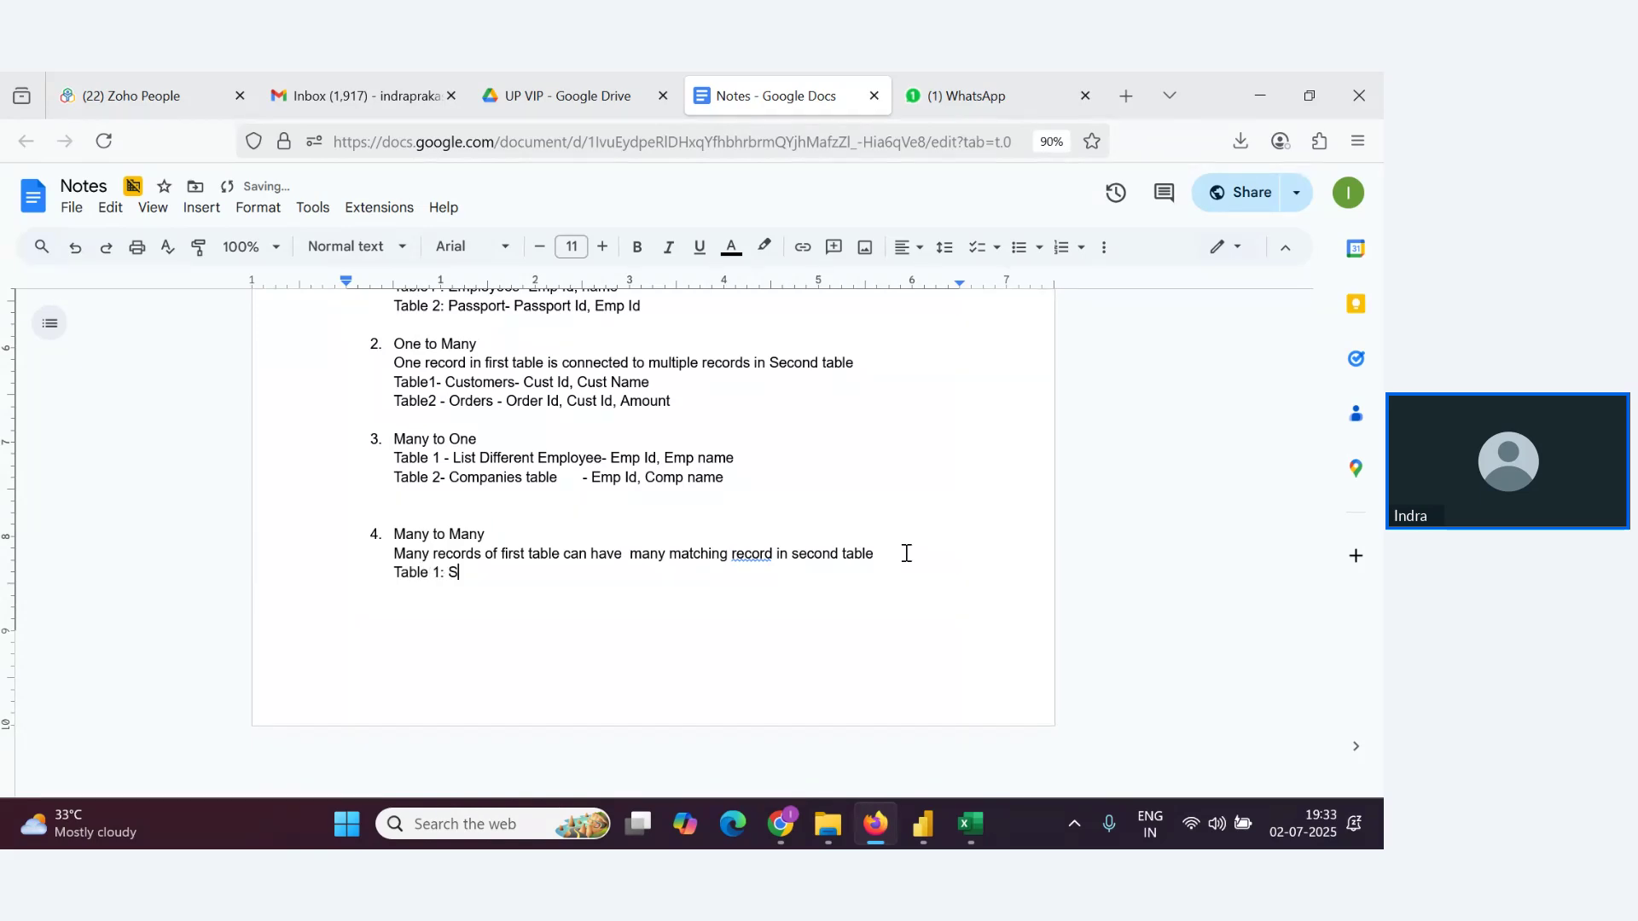
text(tude)
text(n)
key(BackSpace)
text(ents- Student Id, Studen)
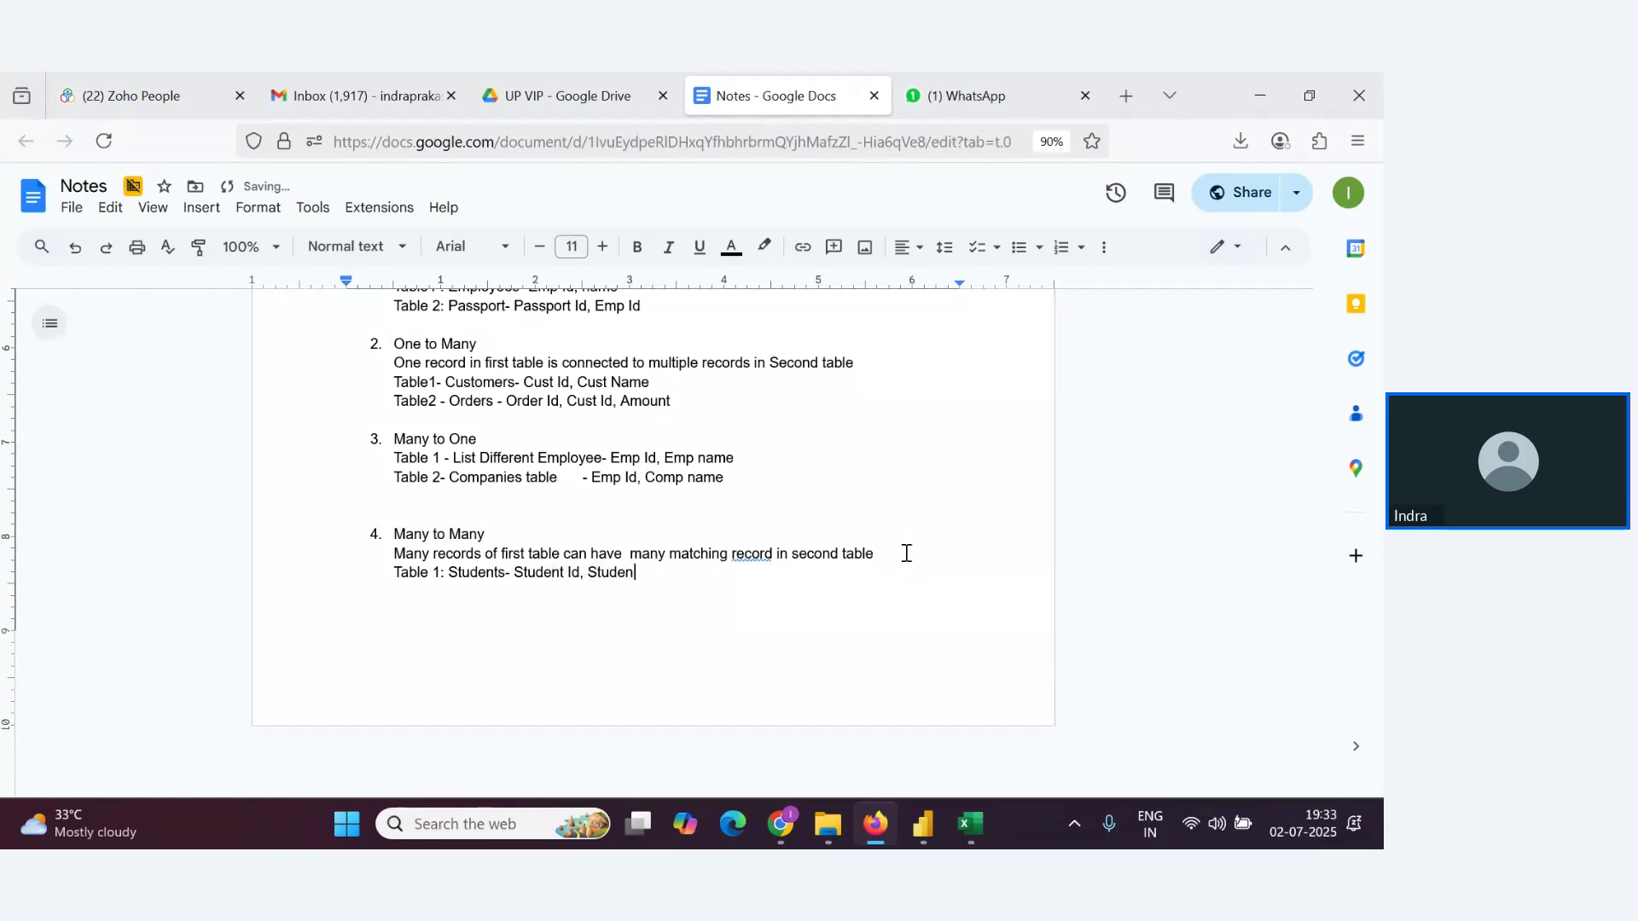
text(t name)
Add the second Many to Many example line "Table 2 Course- Course Id, Course Name"
key(Return)
text(table 2)
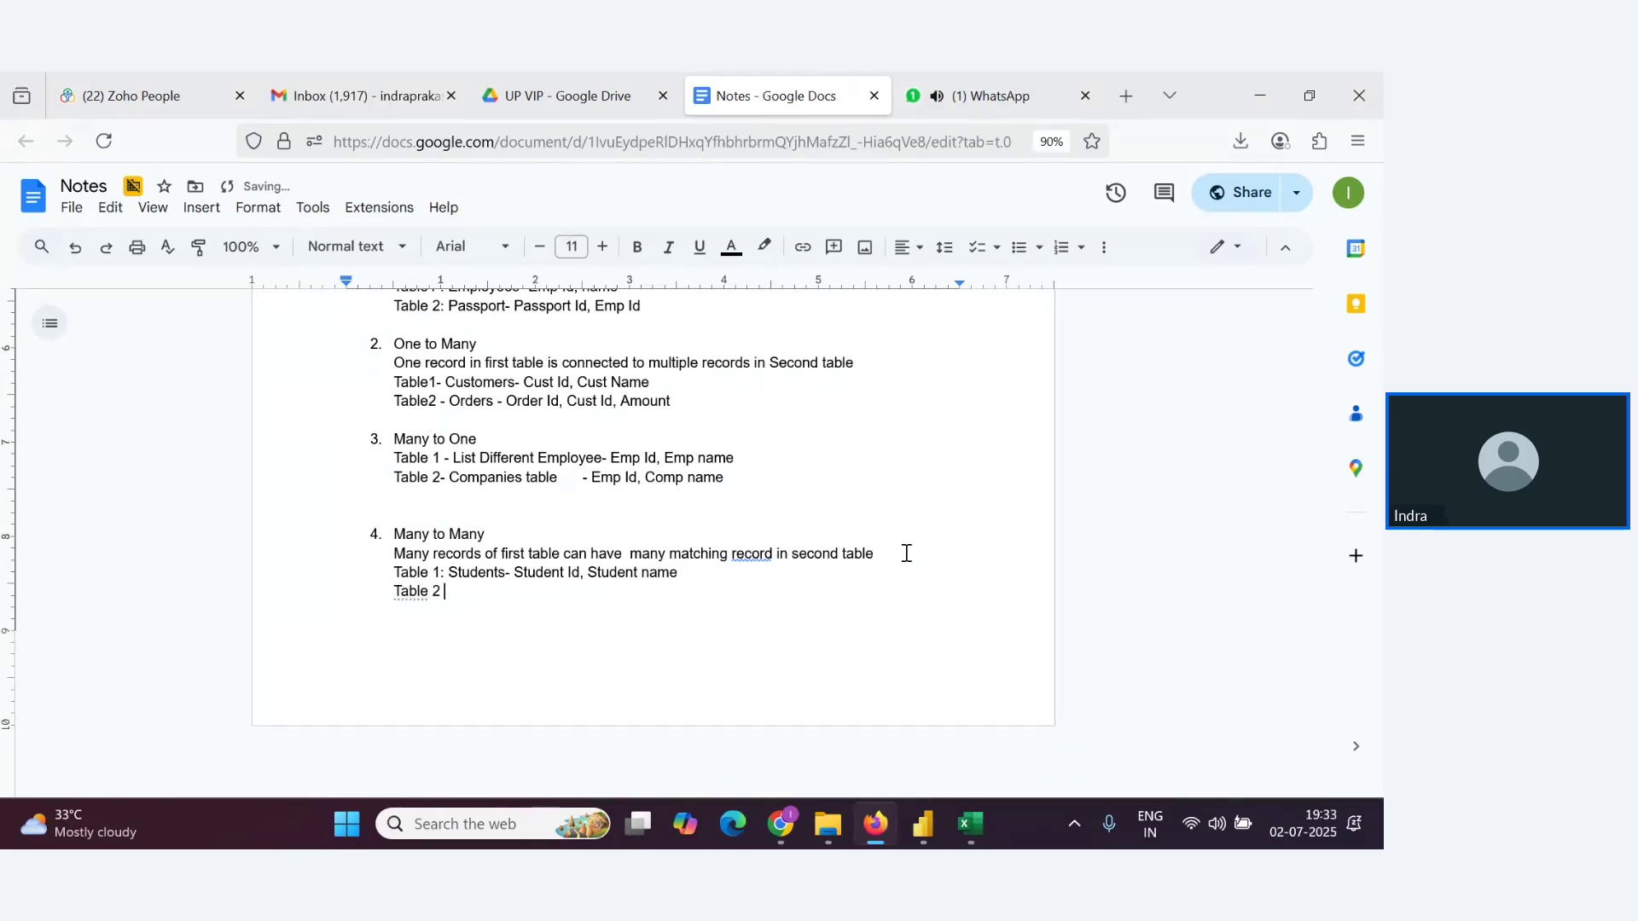
text( Course)
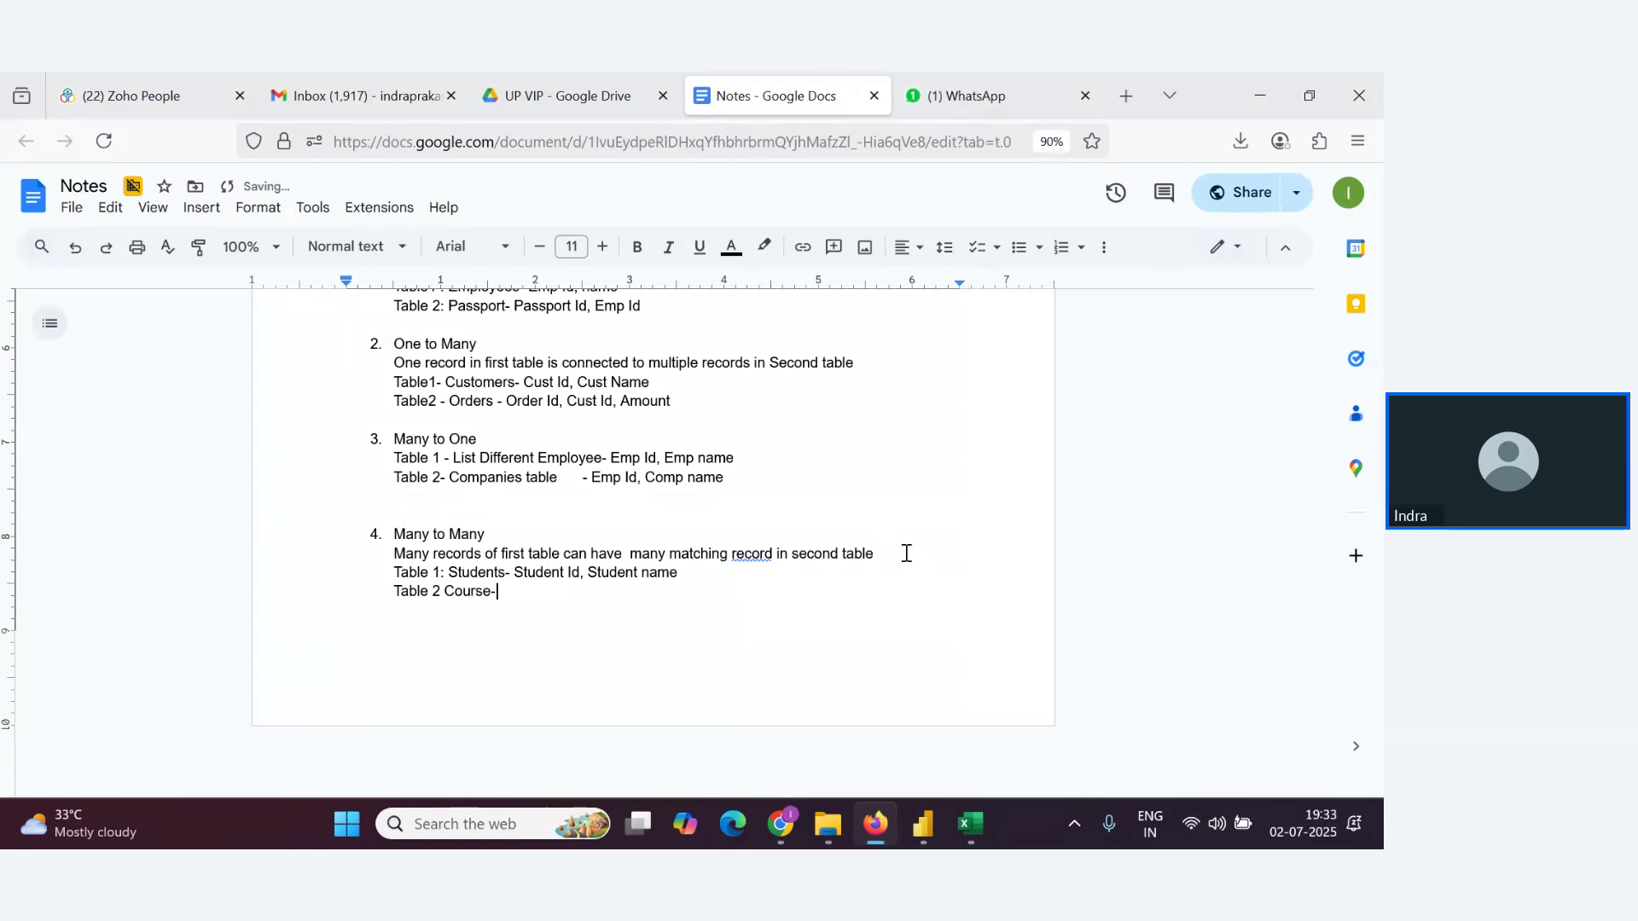
text(- Course Id, Course Name)
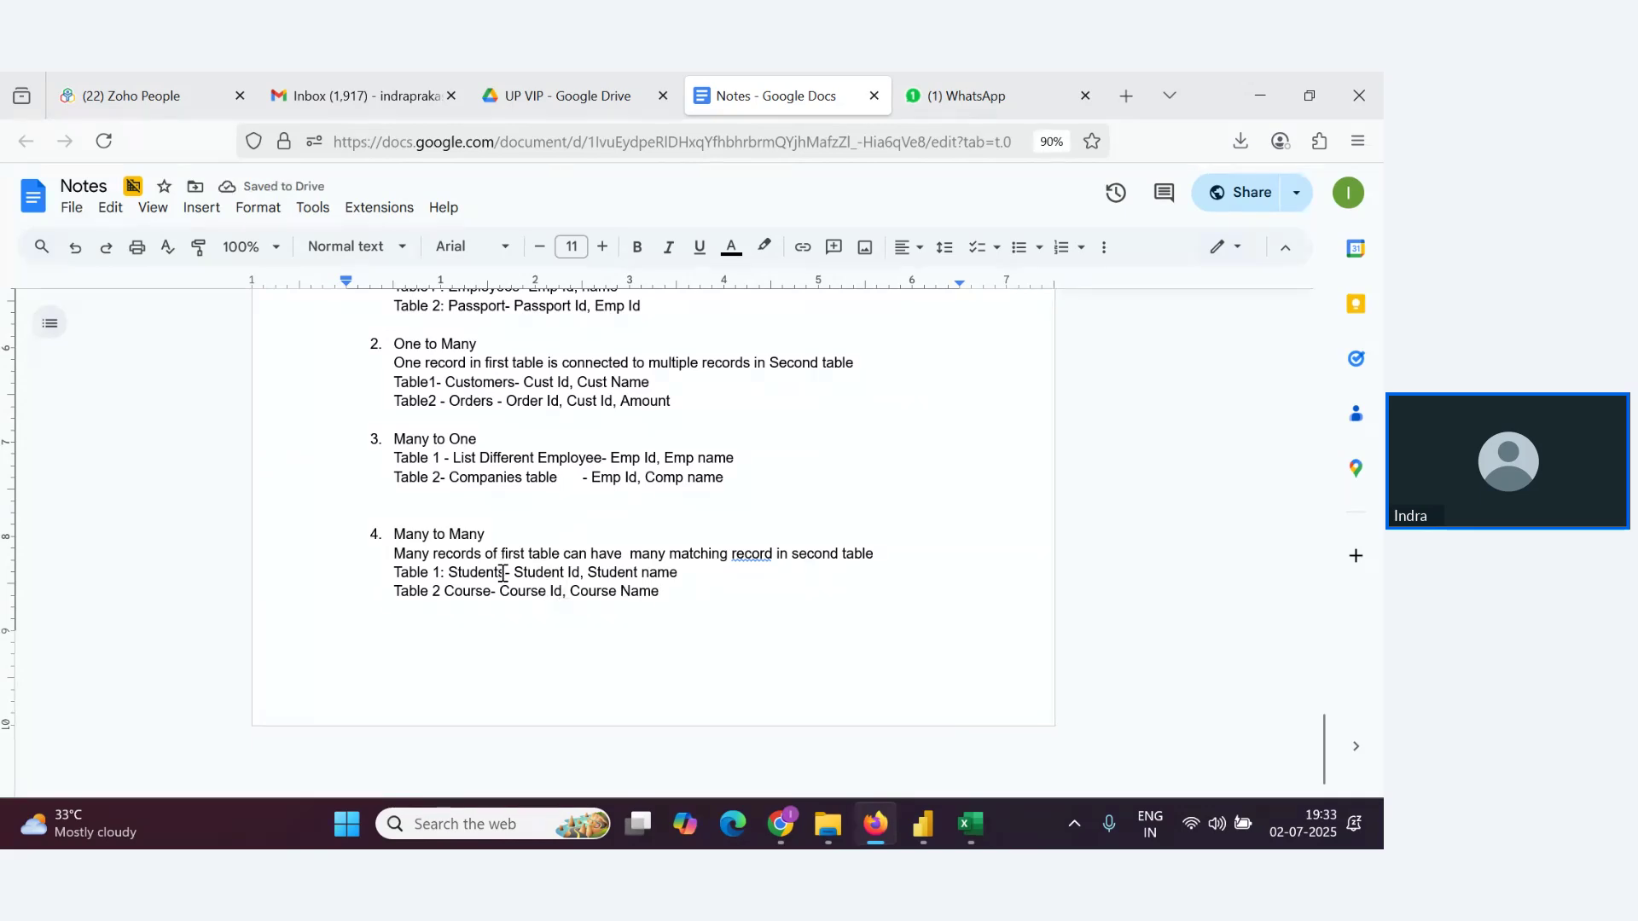
Check the webinar Q&A for replies about the Many to Many example, comparing them with the notes
key(alt+Tab)
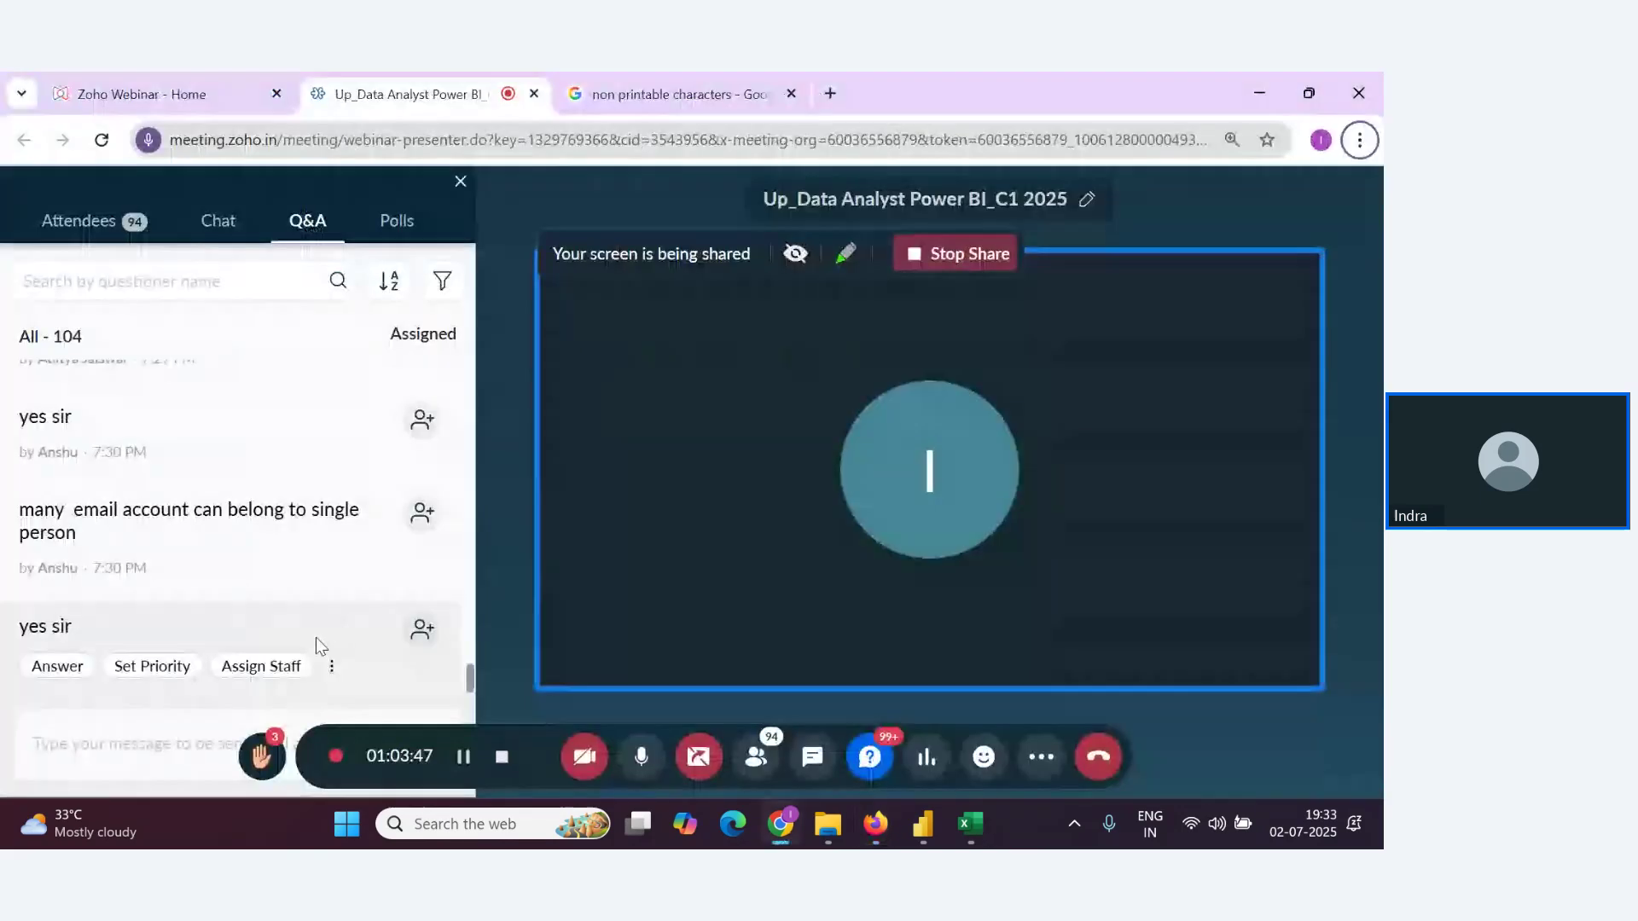
key(alt+Tab)
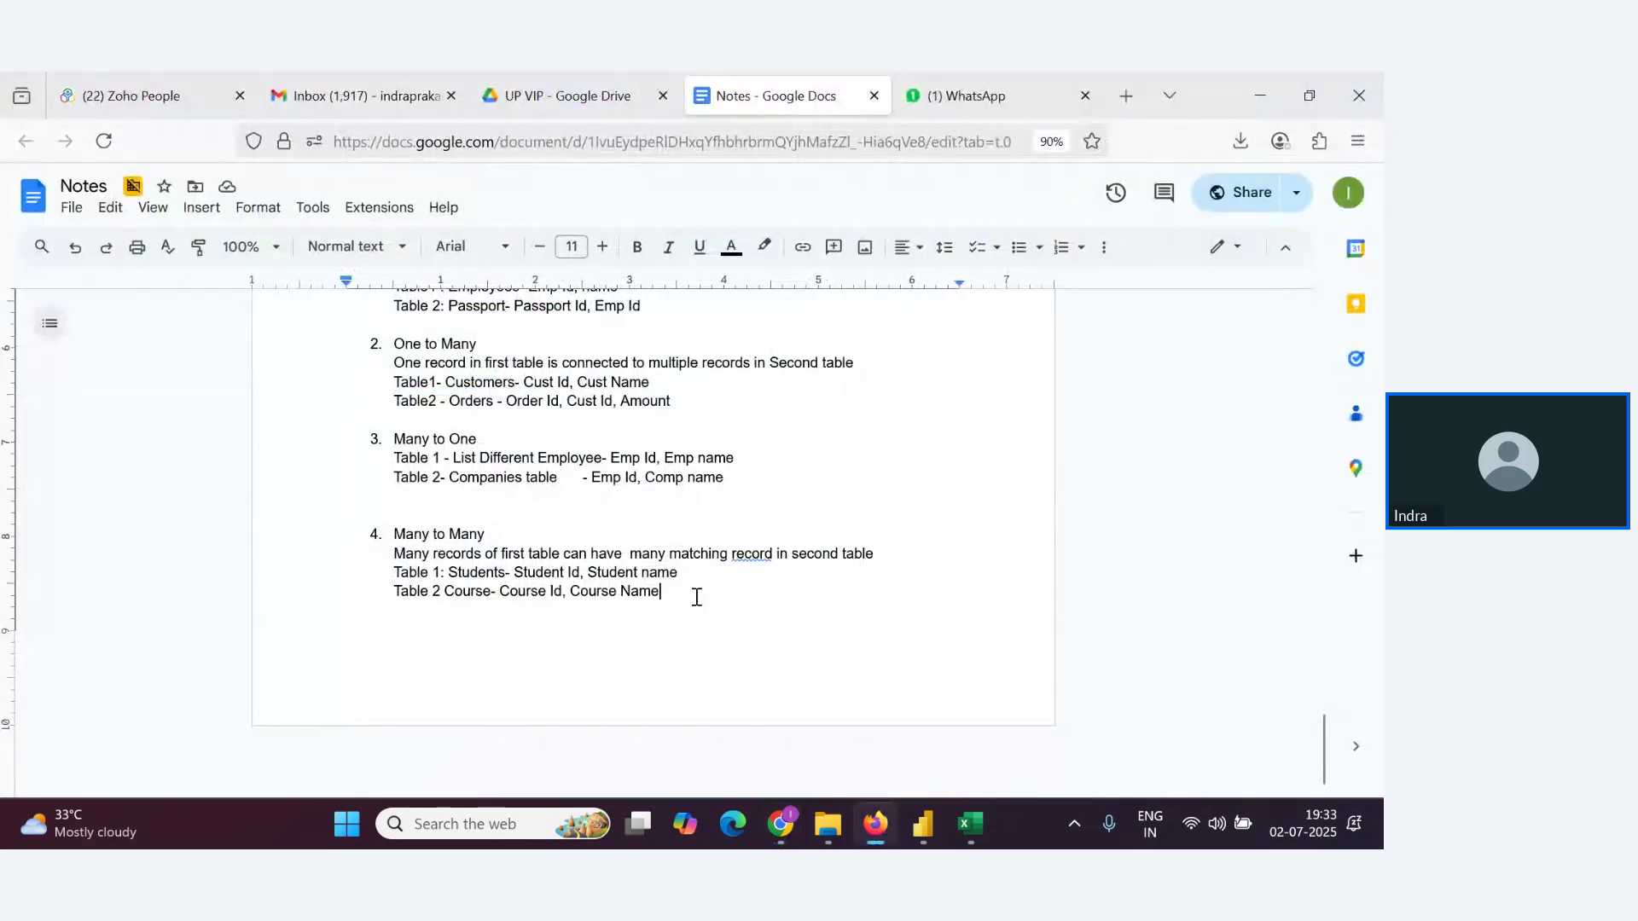
key(alt+Tab)
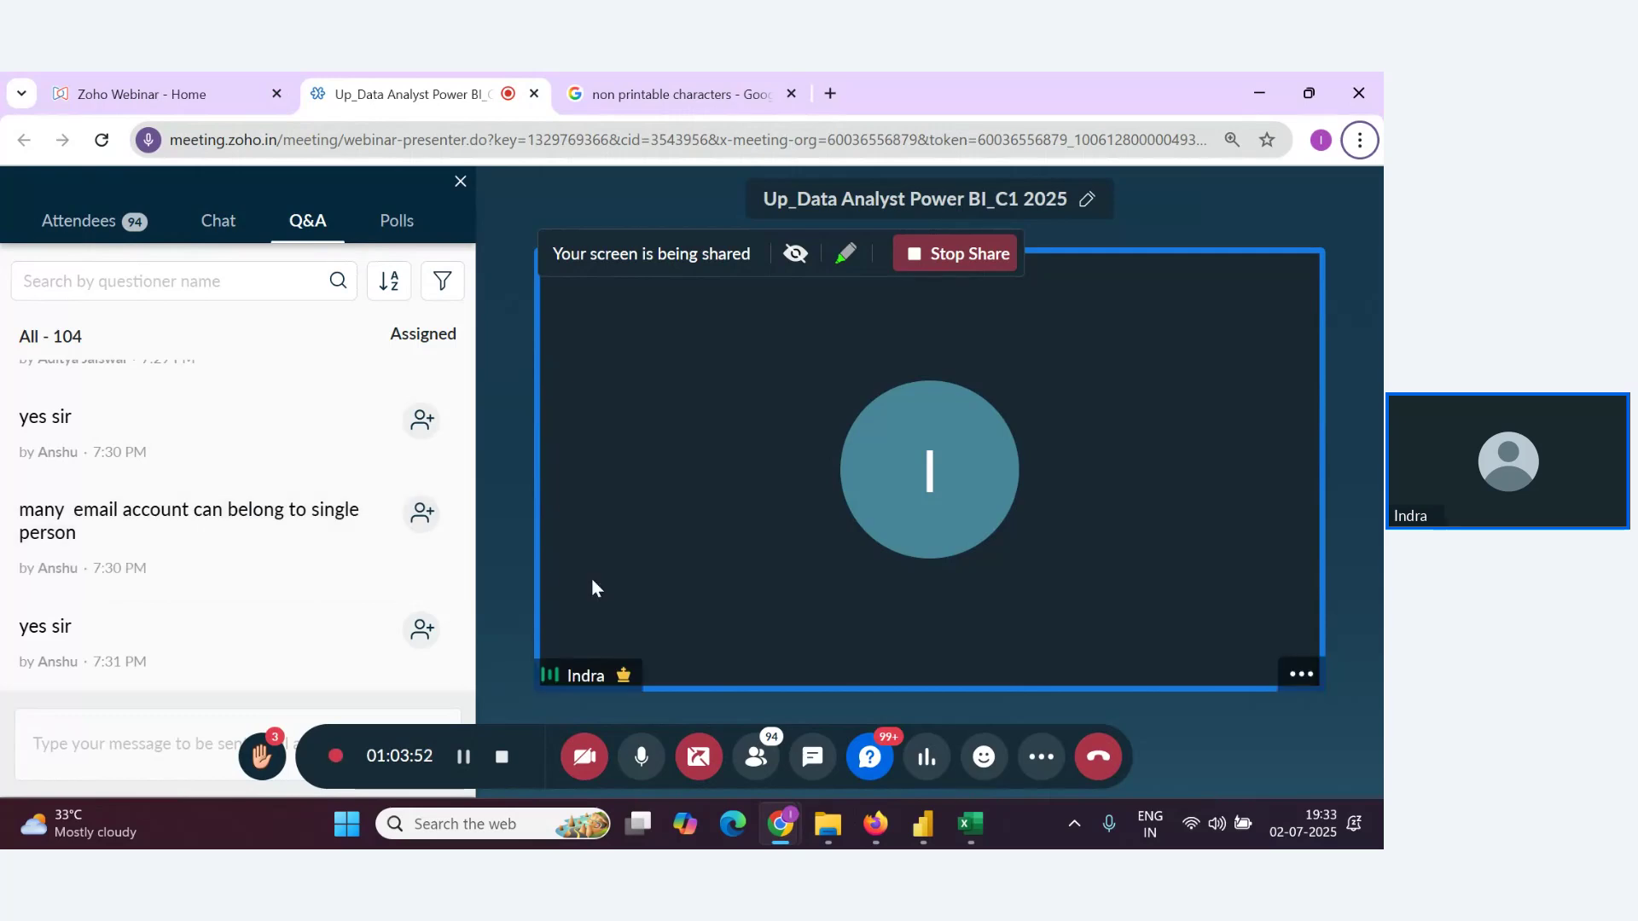
key(alt+Tab)
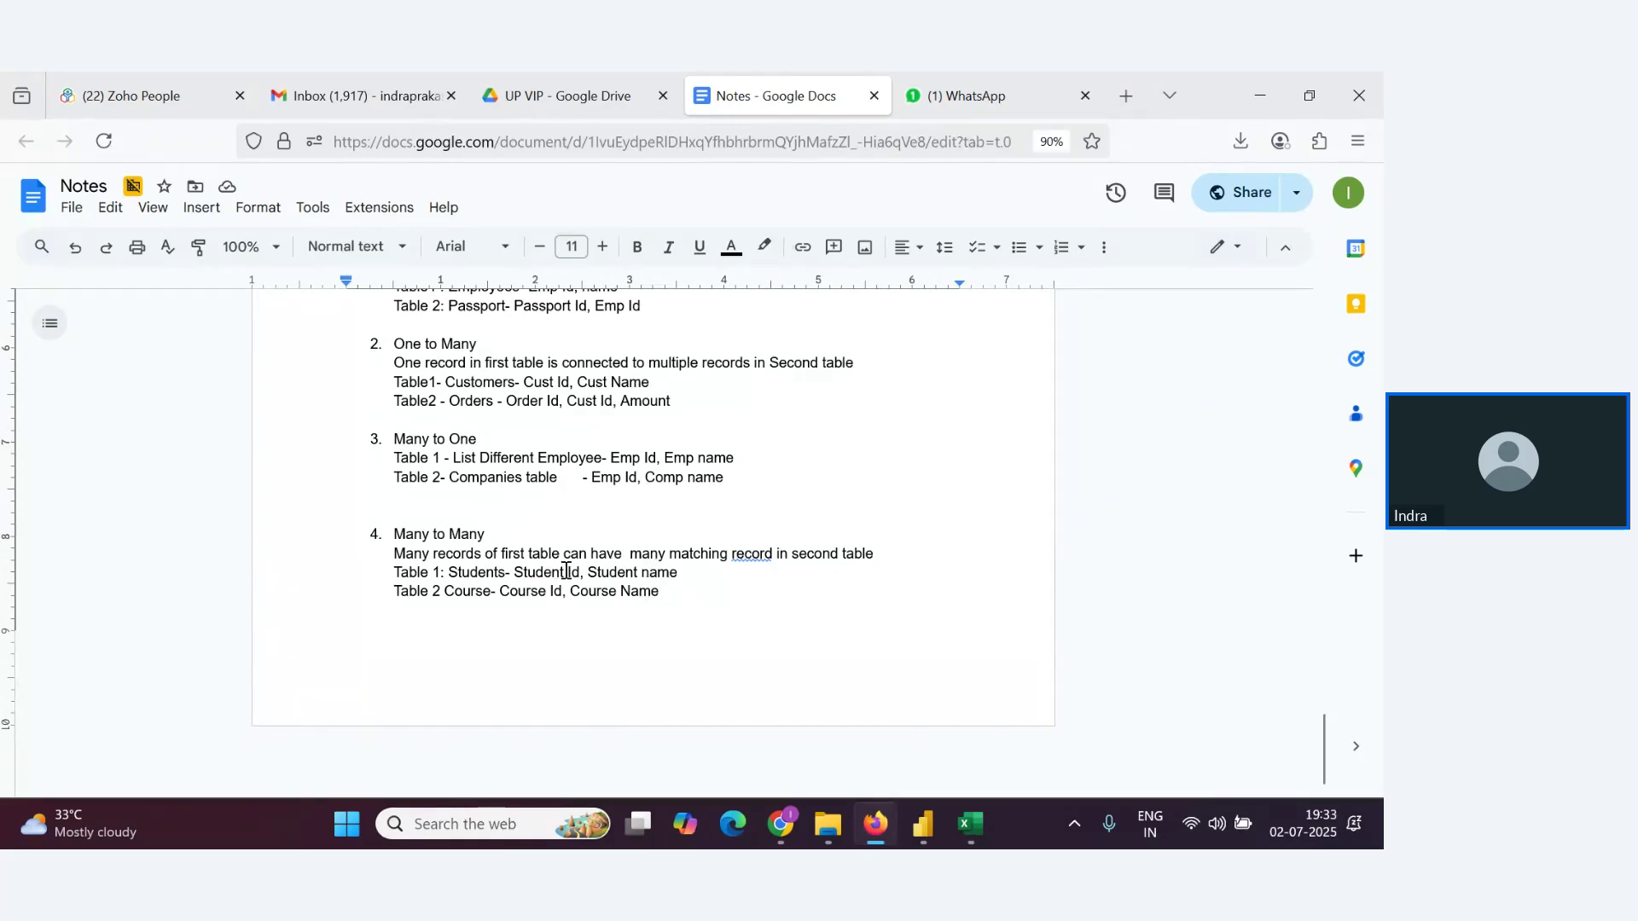
key(alt+Tab)
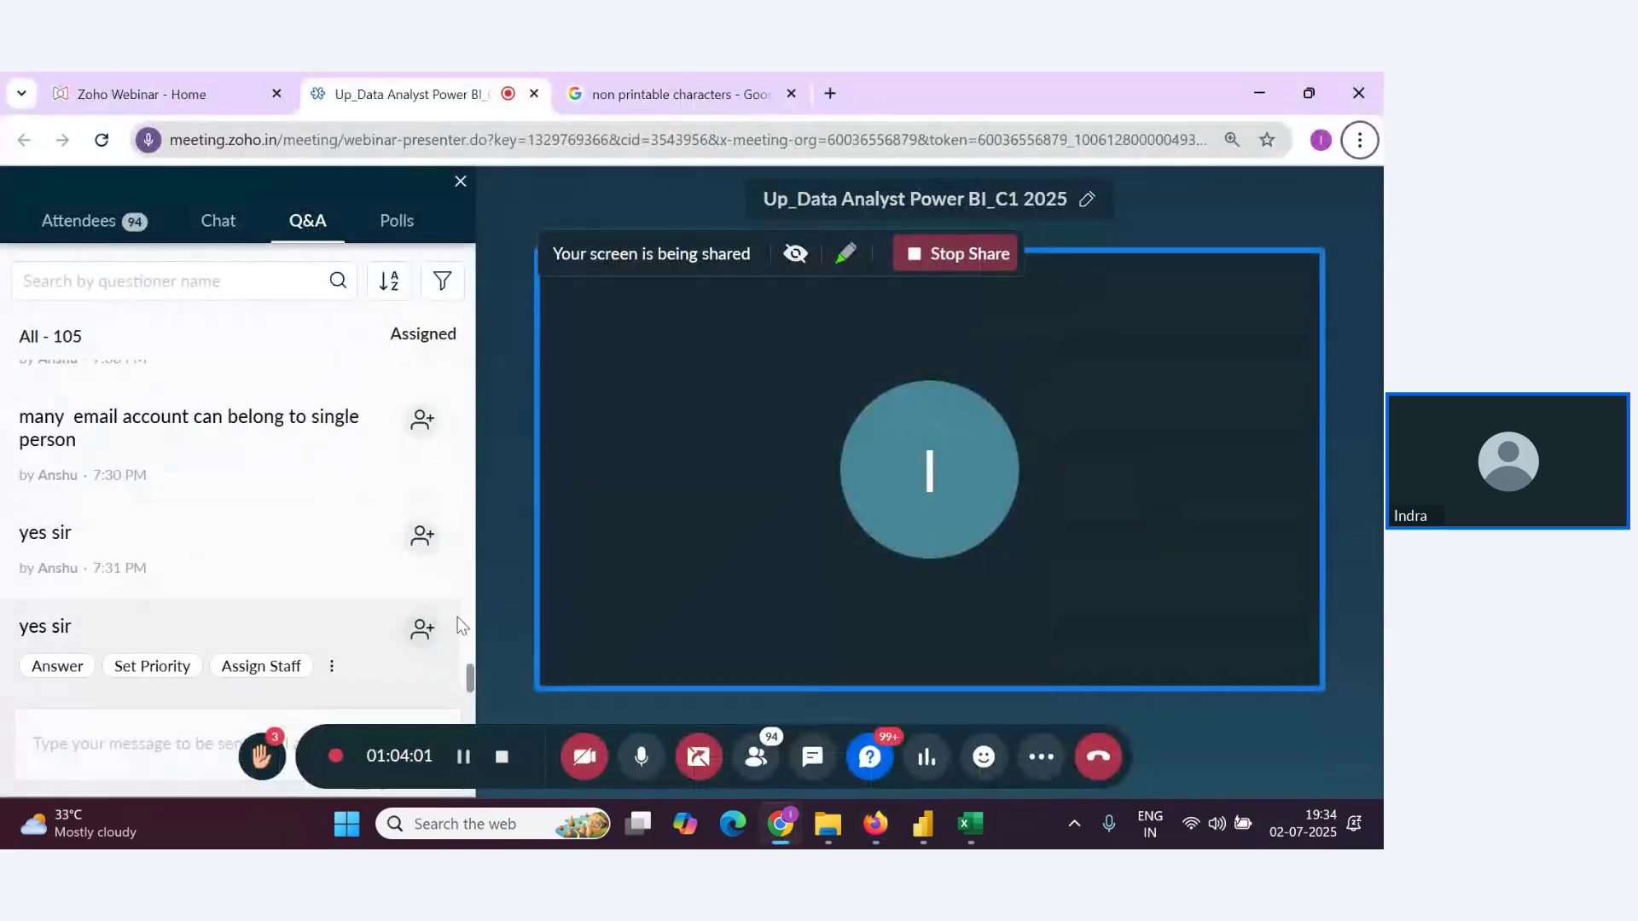
key(alt+Tab)
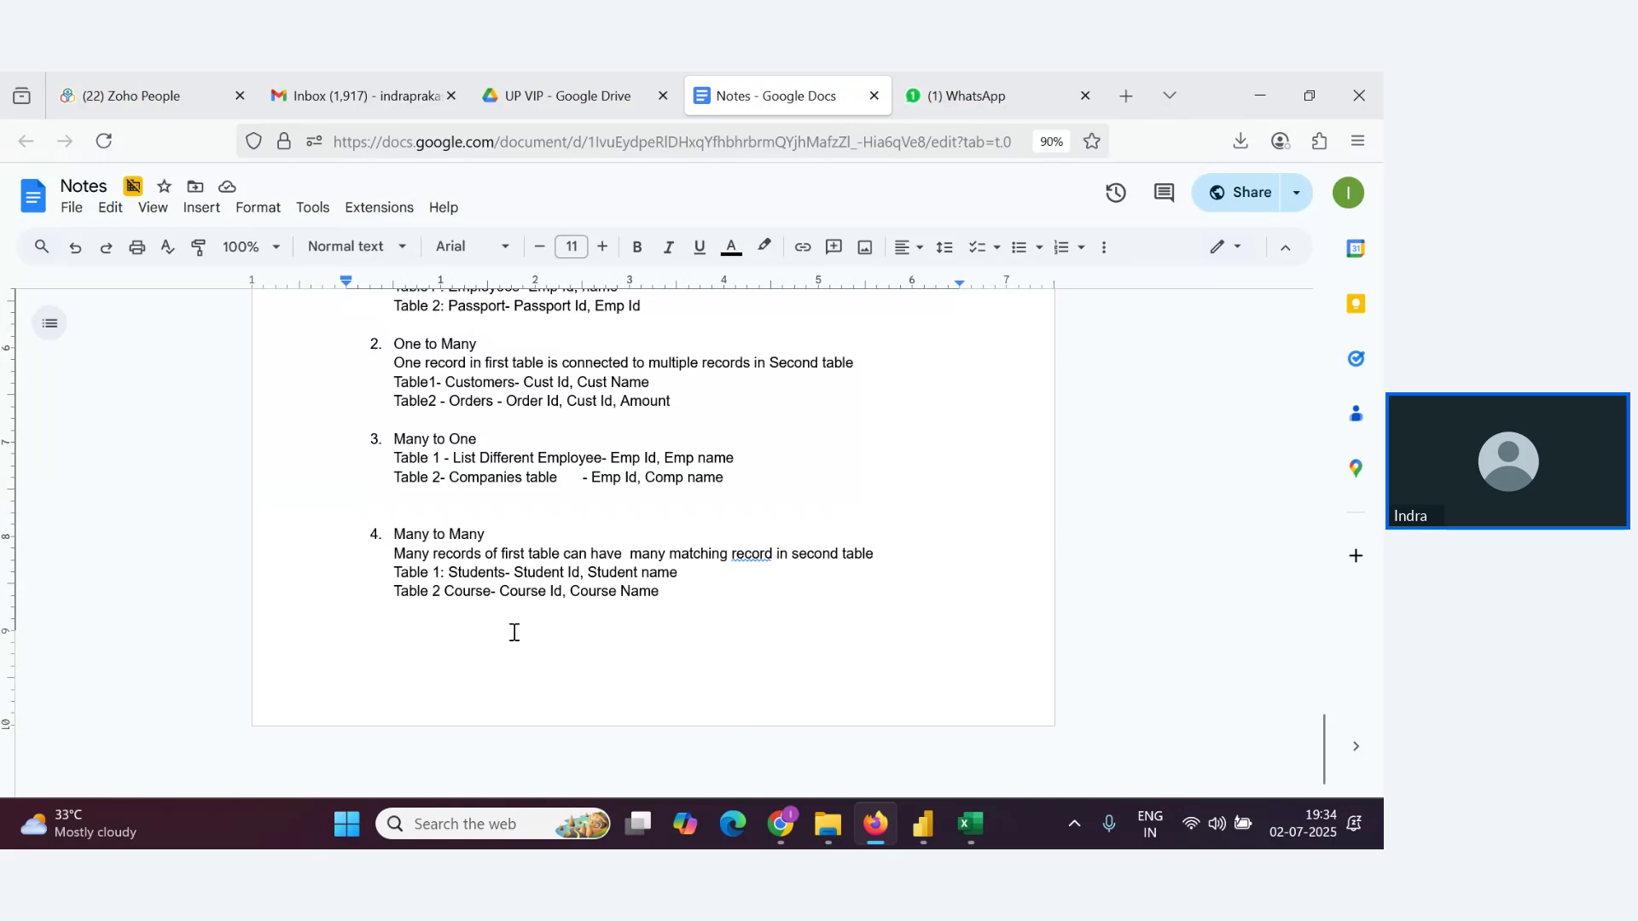
scroll(572, 592, up, 4)
scroll(579, 602, down, 4)
key(alt+Tab)
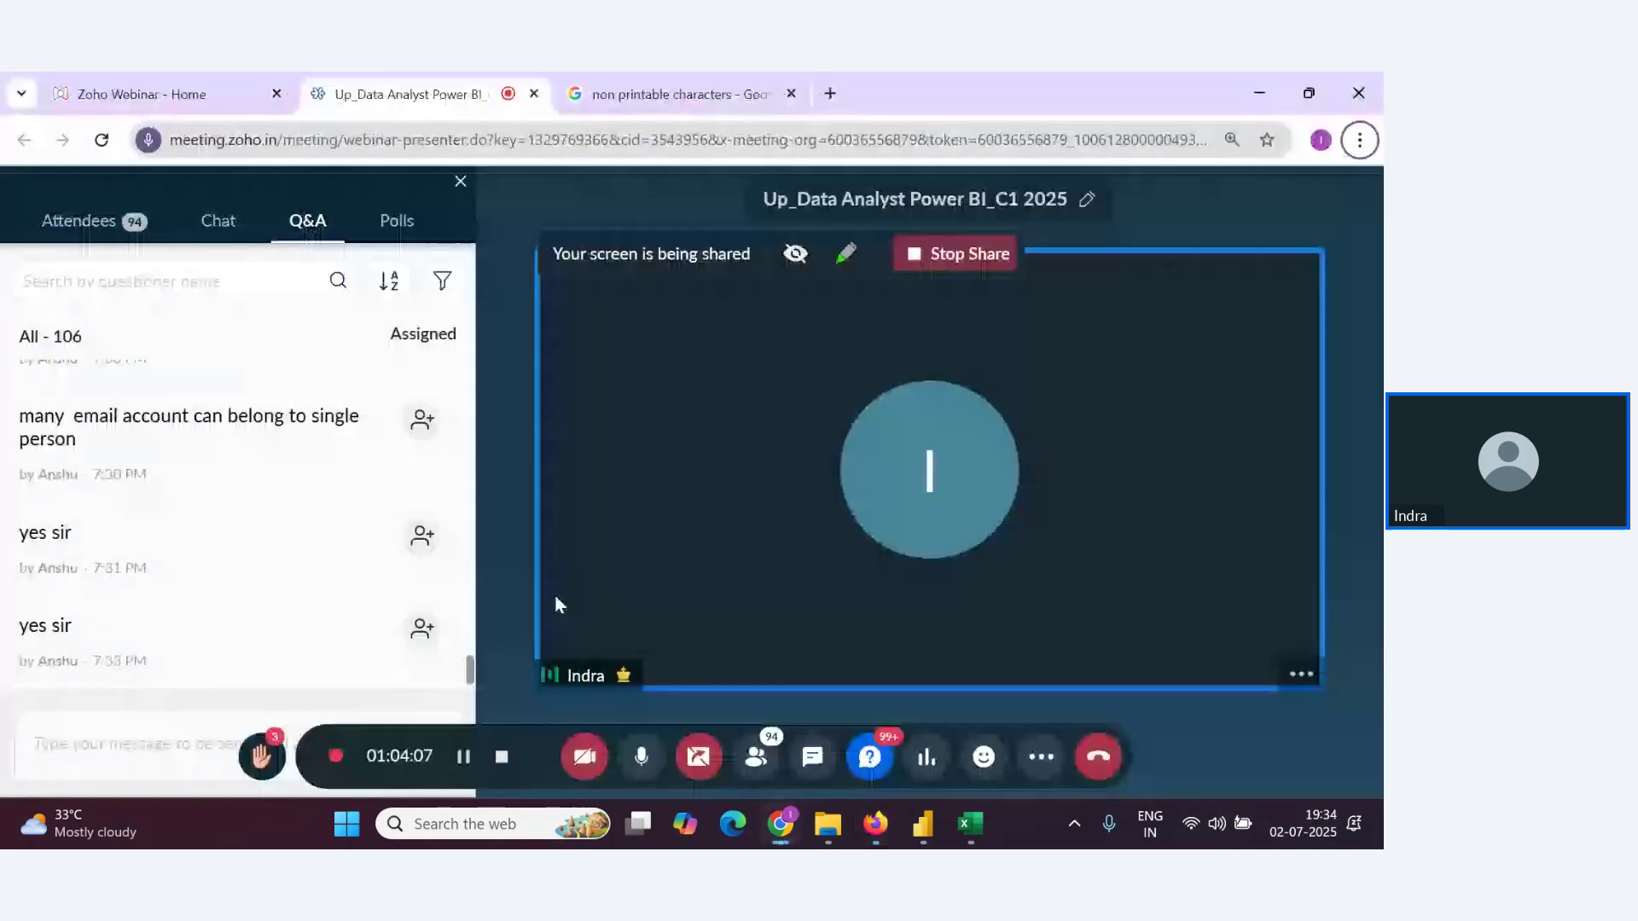
Switch to Power BI Desktop and import the Excel workbook Sample - Coffee Chain from the Desktop's Tableau Prep folder
key(alt+Tab)
key(alt+Tab)
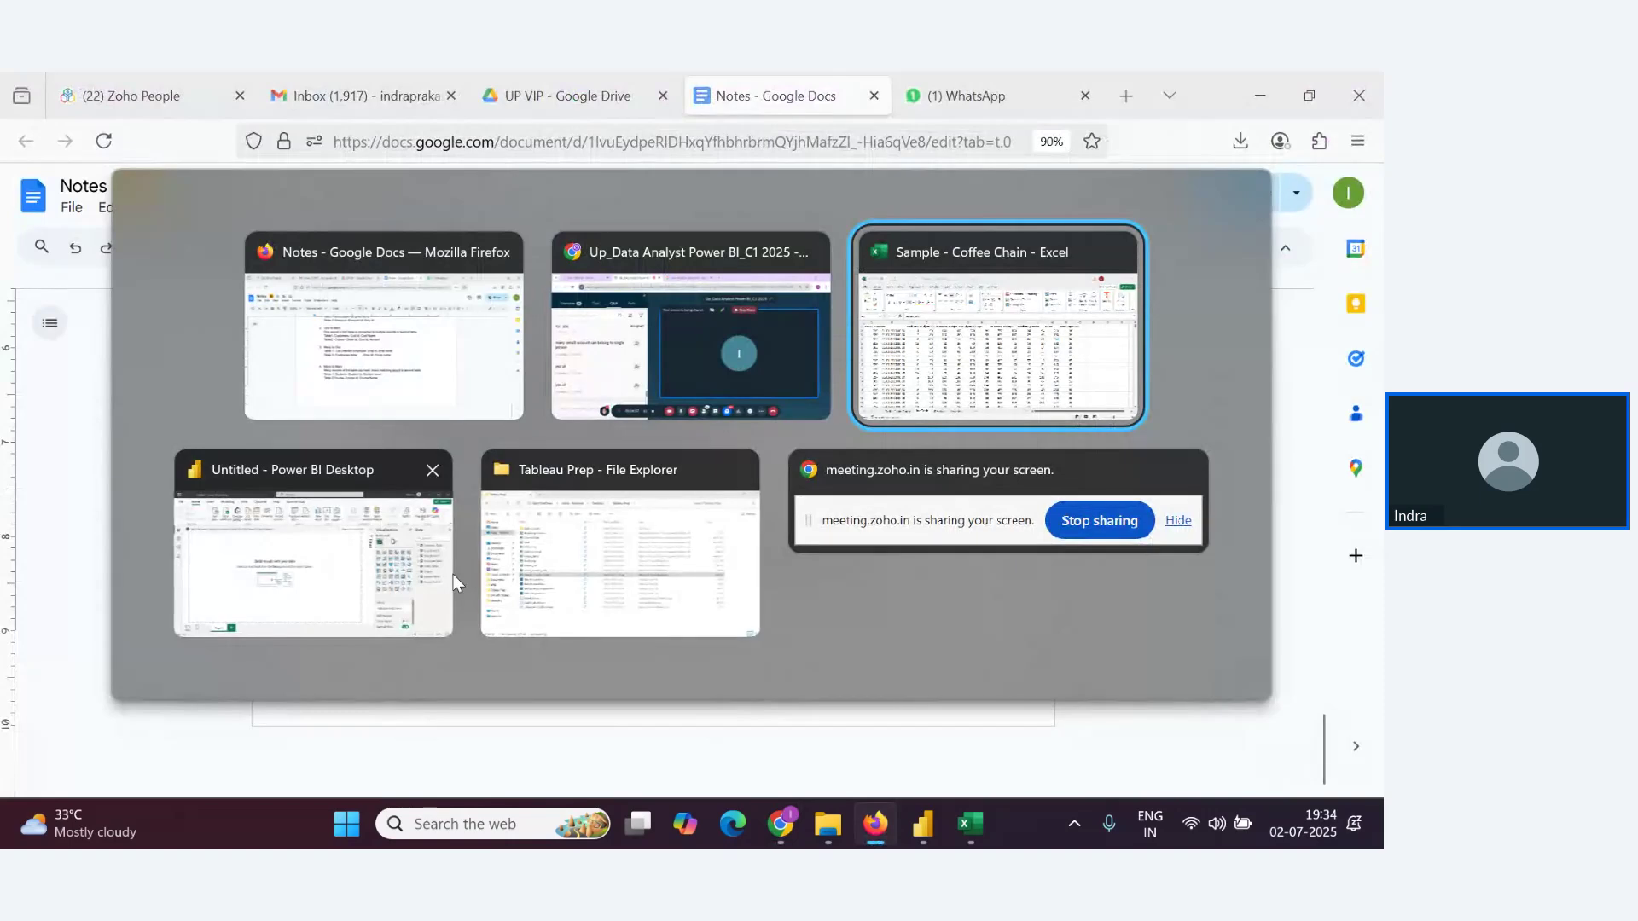
click(358, 563)
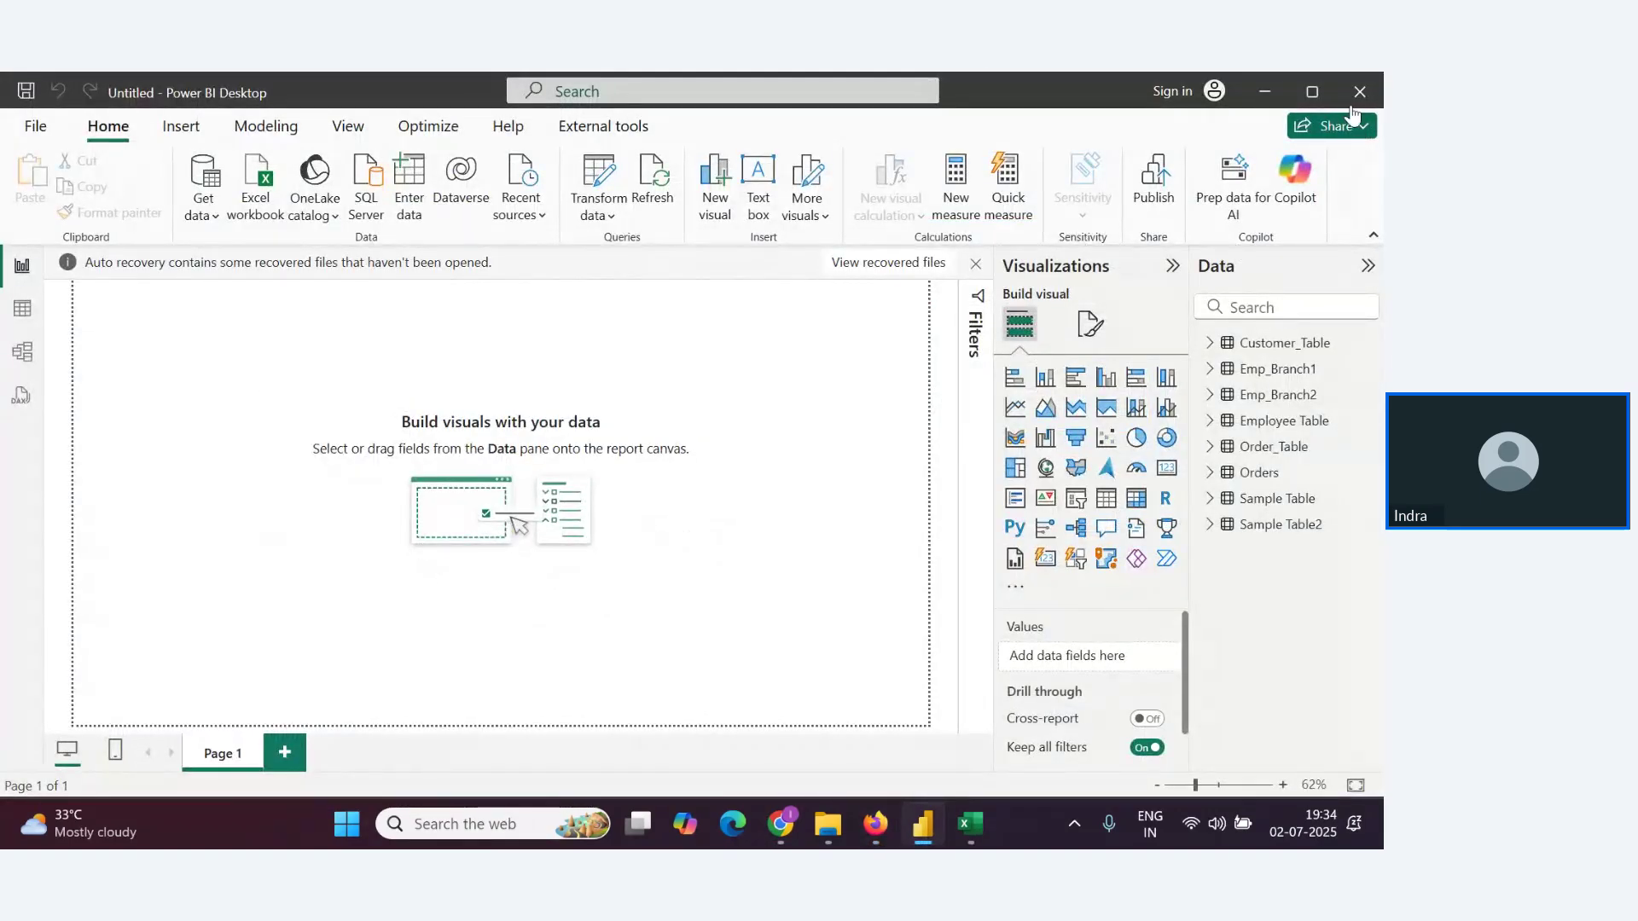
click(256, 205)
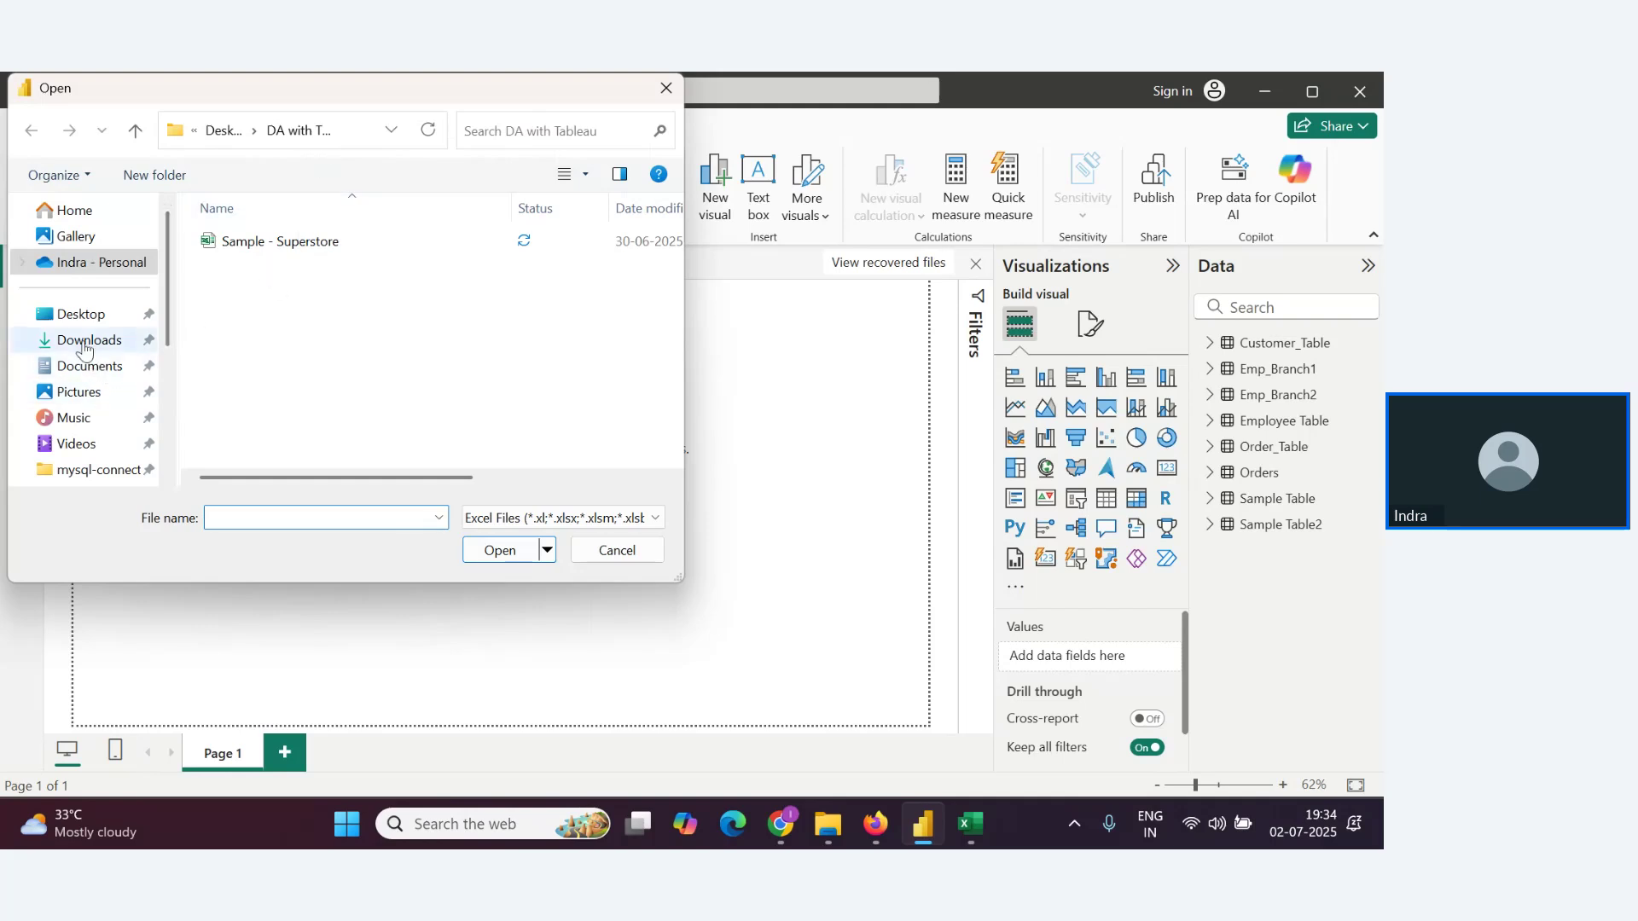
click(135, 129)
scroll(301, 415, down, 3)
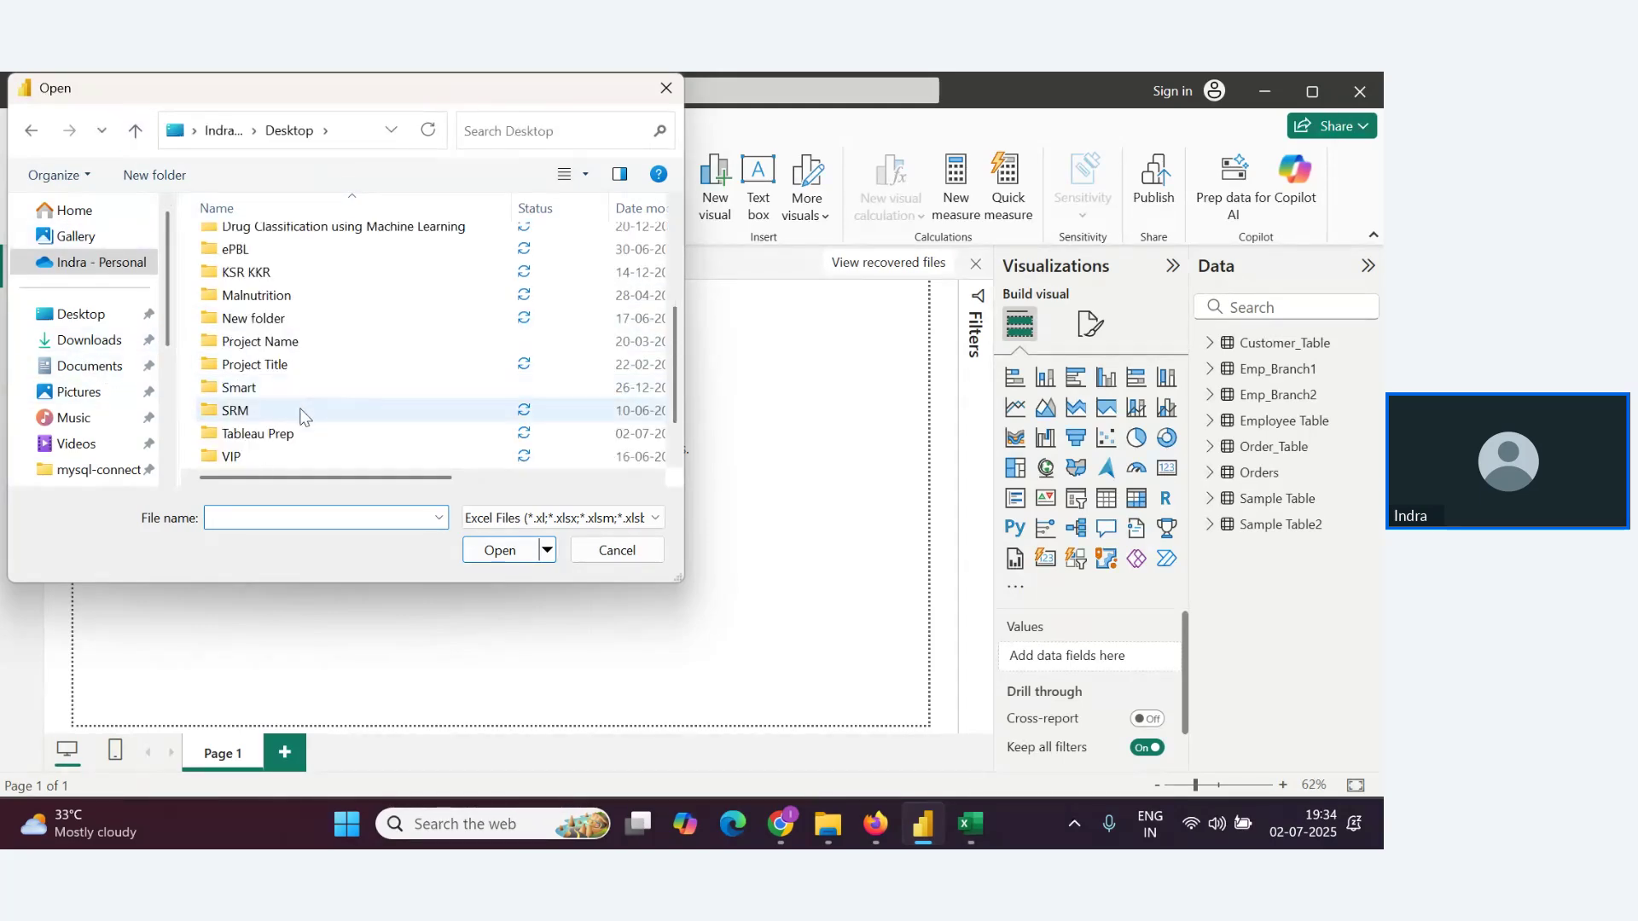
click(260, 435)
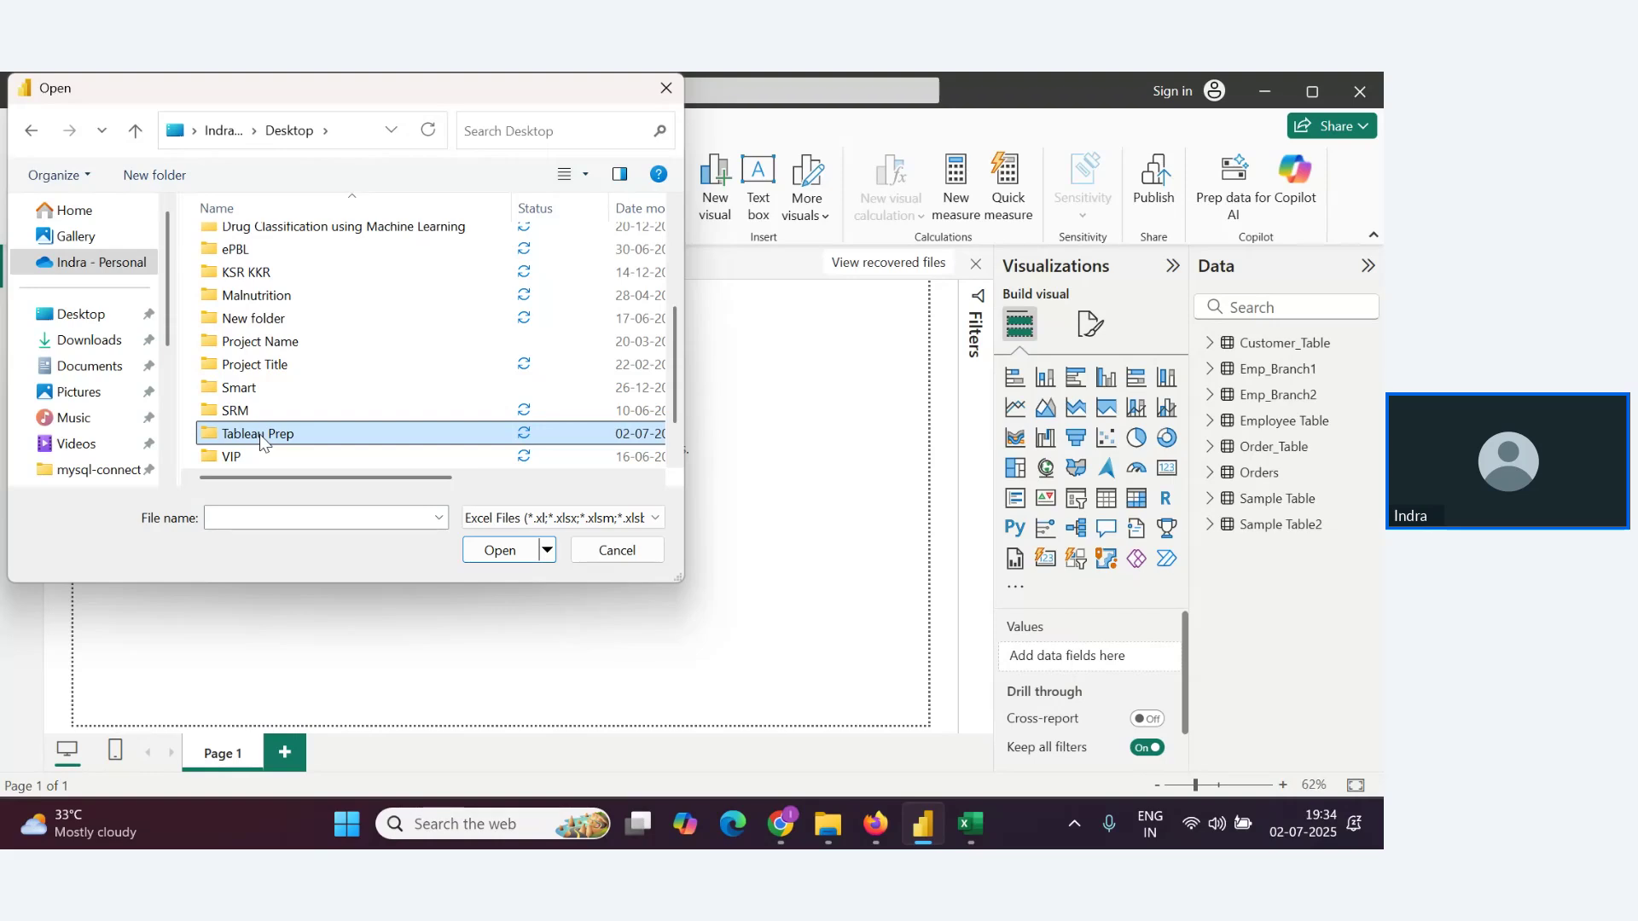
double_click(261, 437)
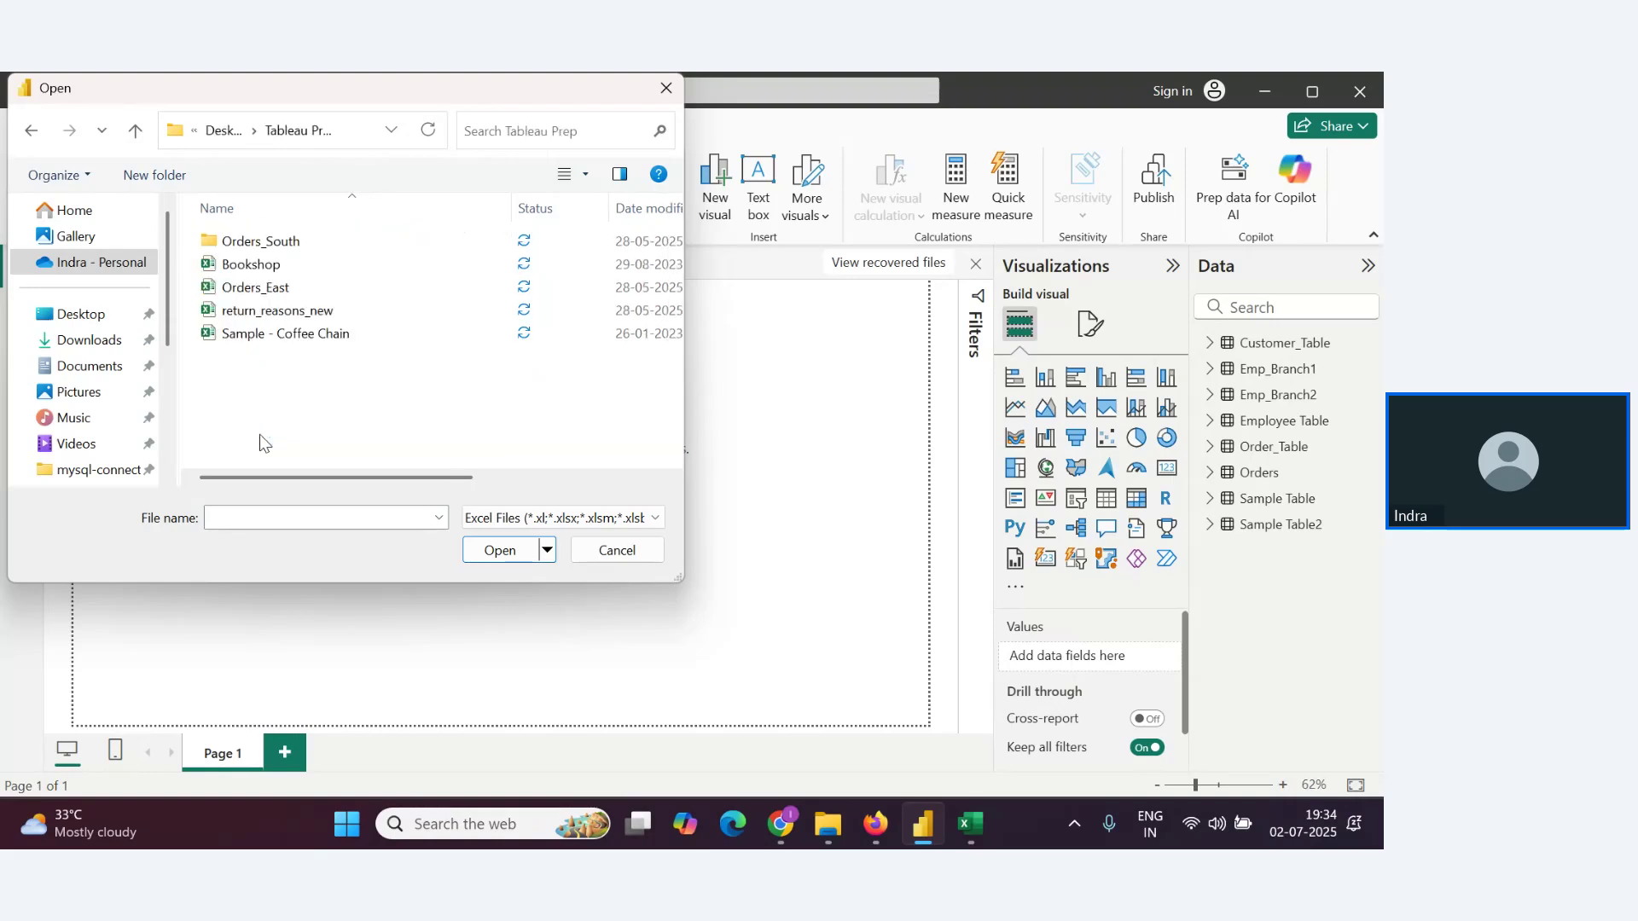
click(285, 333)
click(514, 550)
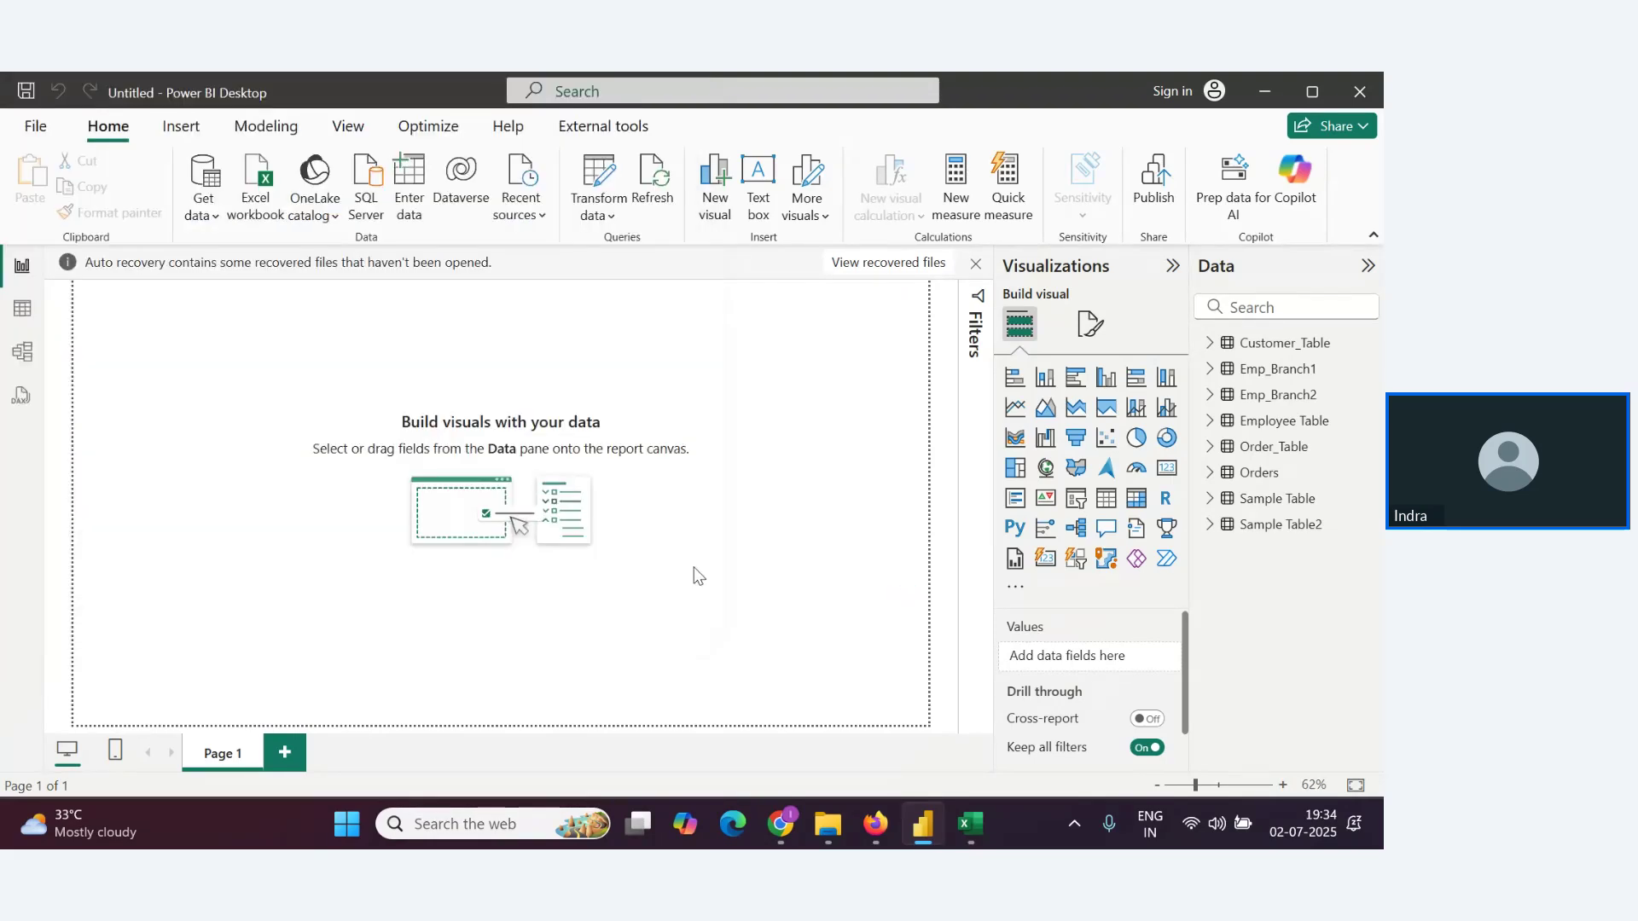
Check the webinar Q&A in the Chrome browser for new replies, and return to Power BI Desktop
key(alt+Tab)
key(alt+Tab)
key(alt+Tab)
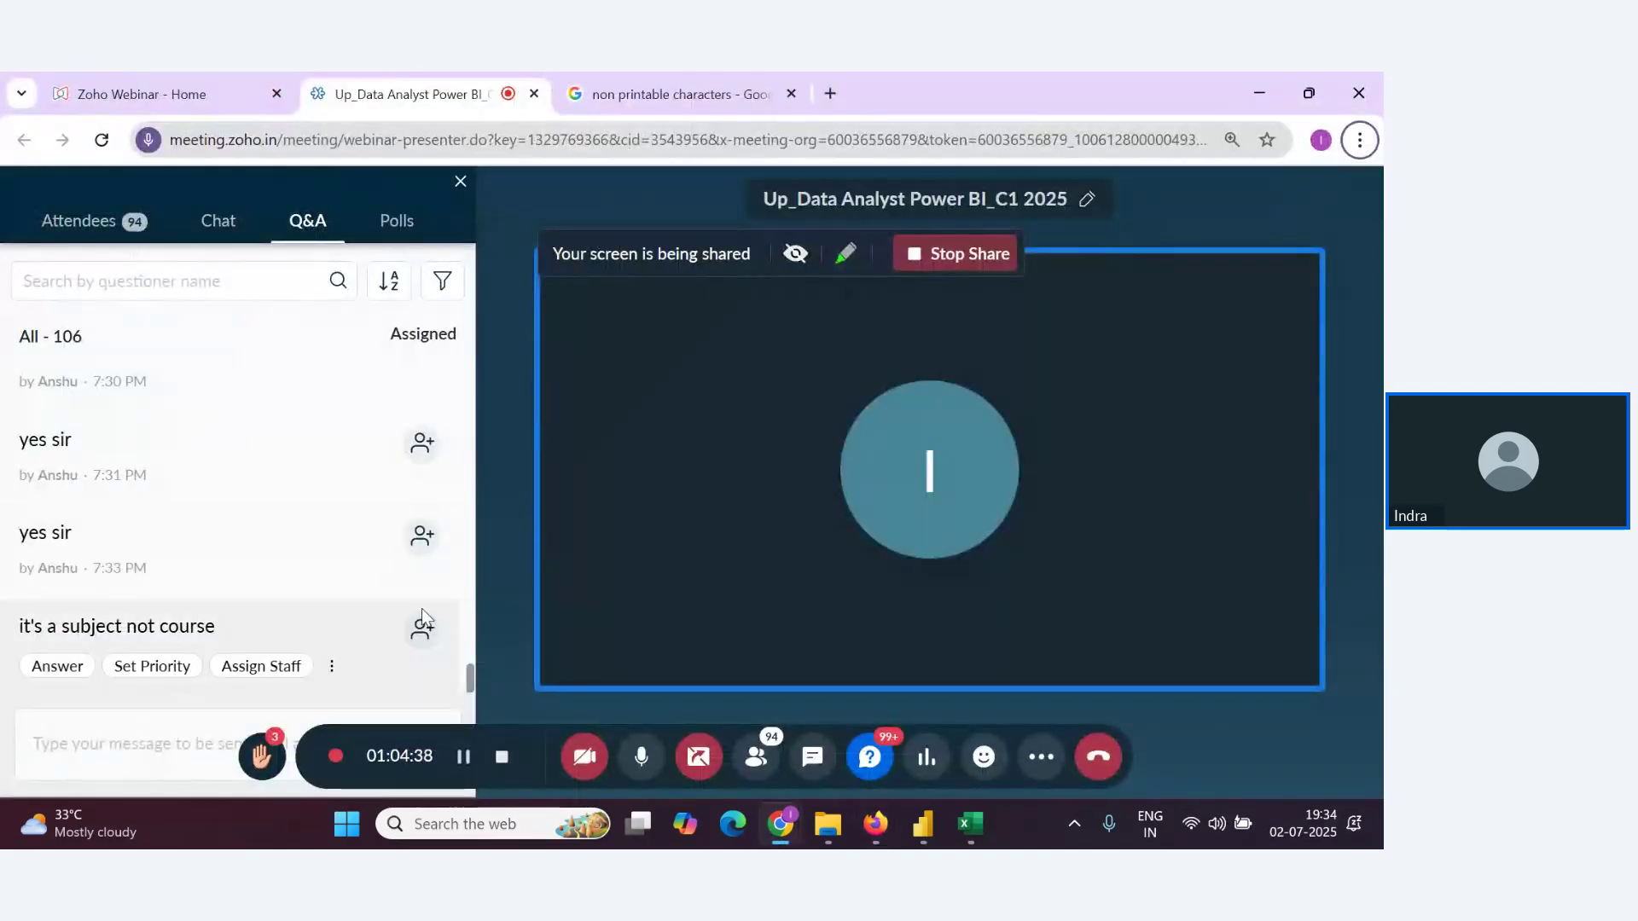
key(alt+Tab)
key(alt+Tab)
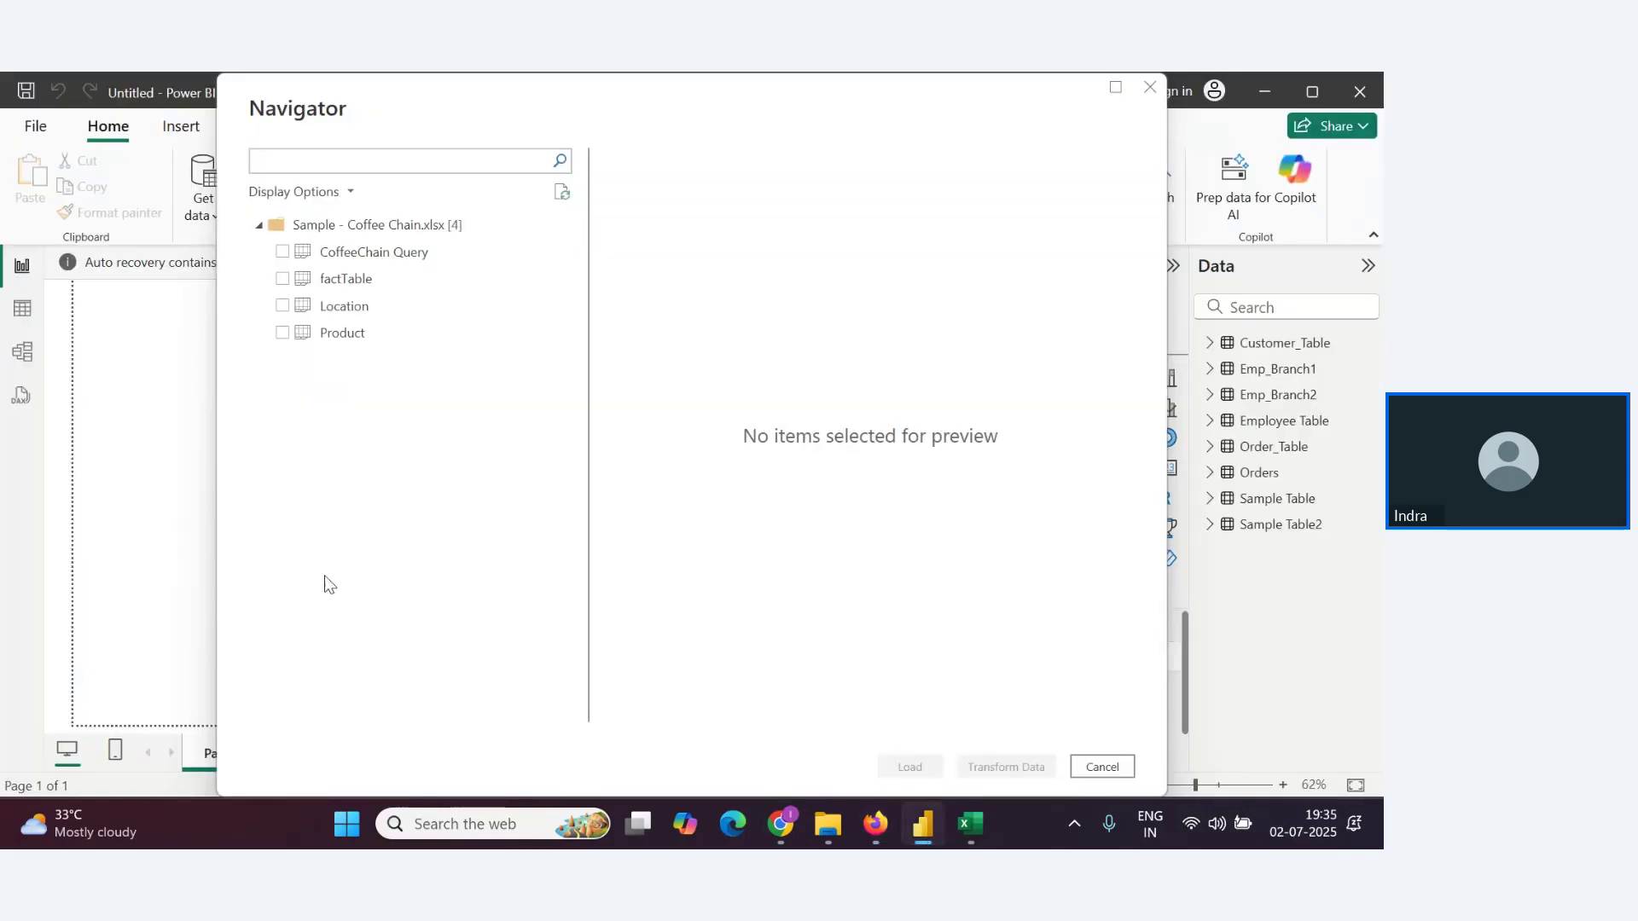
Load the CoffeeChain Query, factTable, Location and Product tables from the Coffee Chain workbook
click(283, 252)
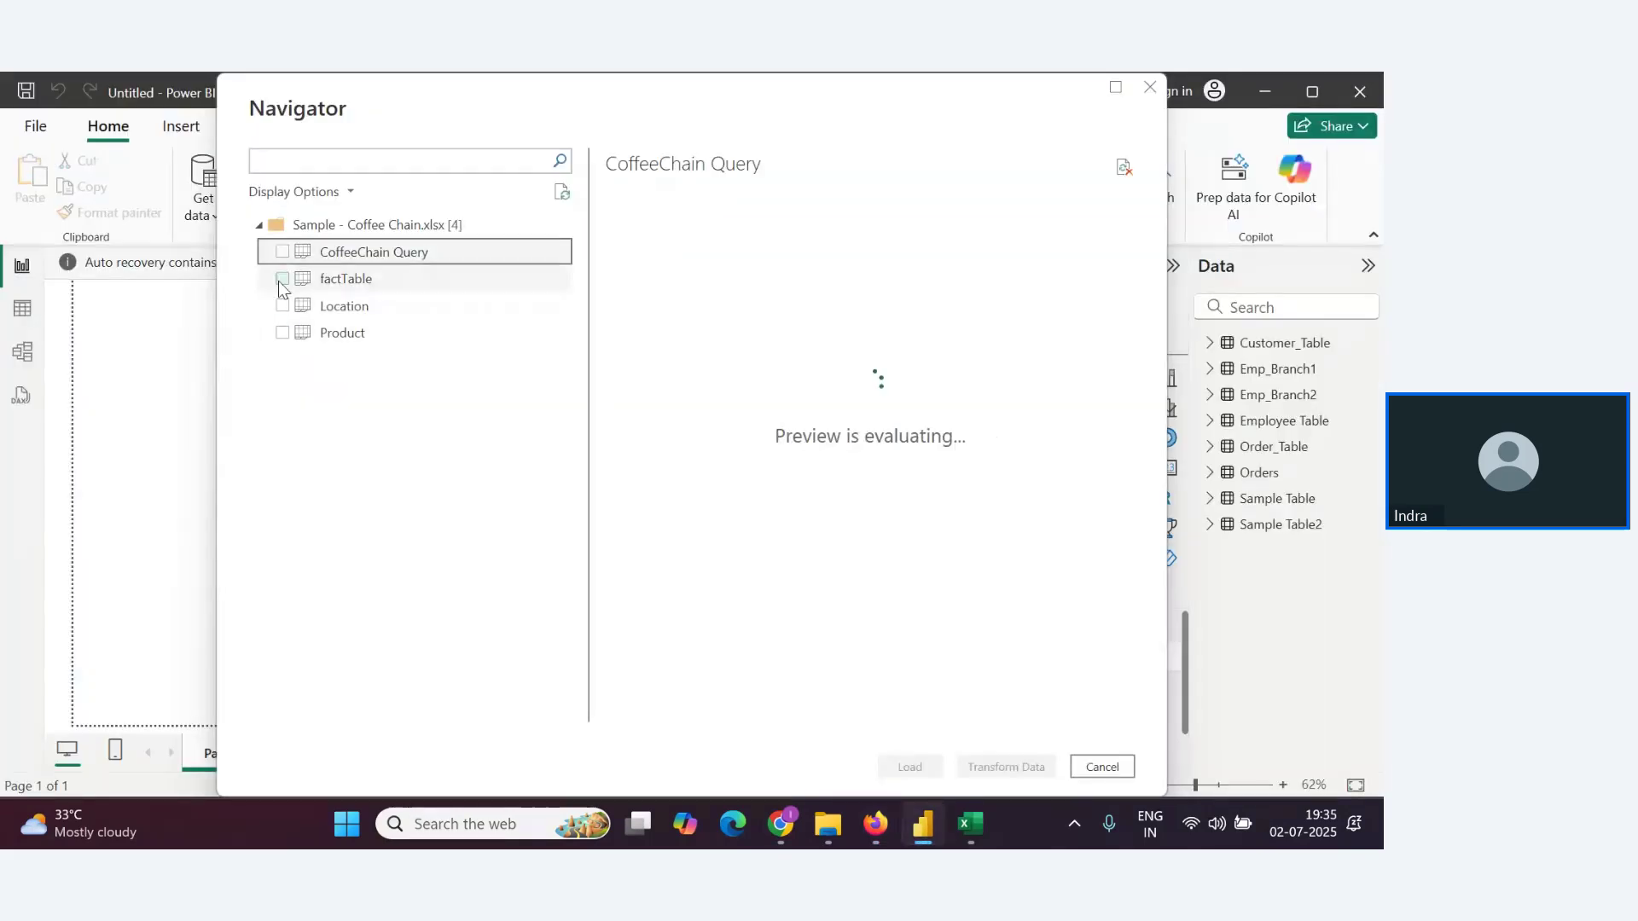
click(285, 286)
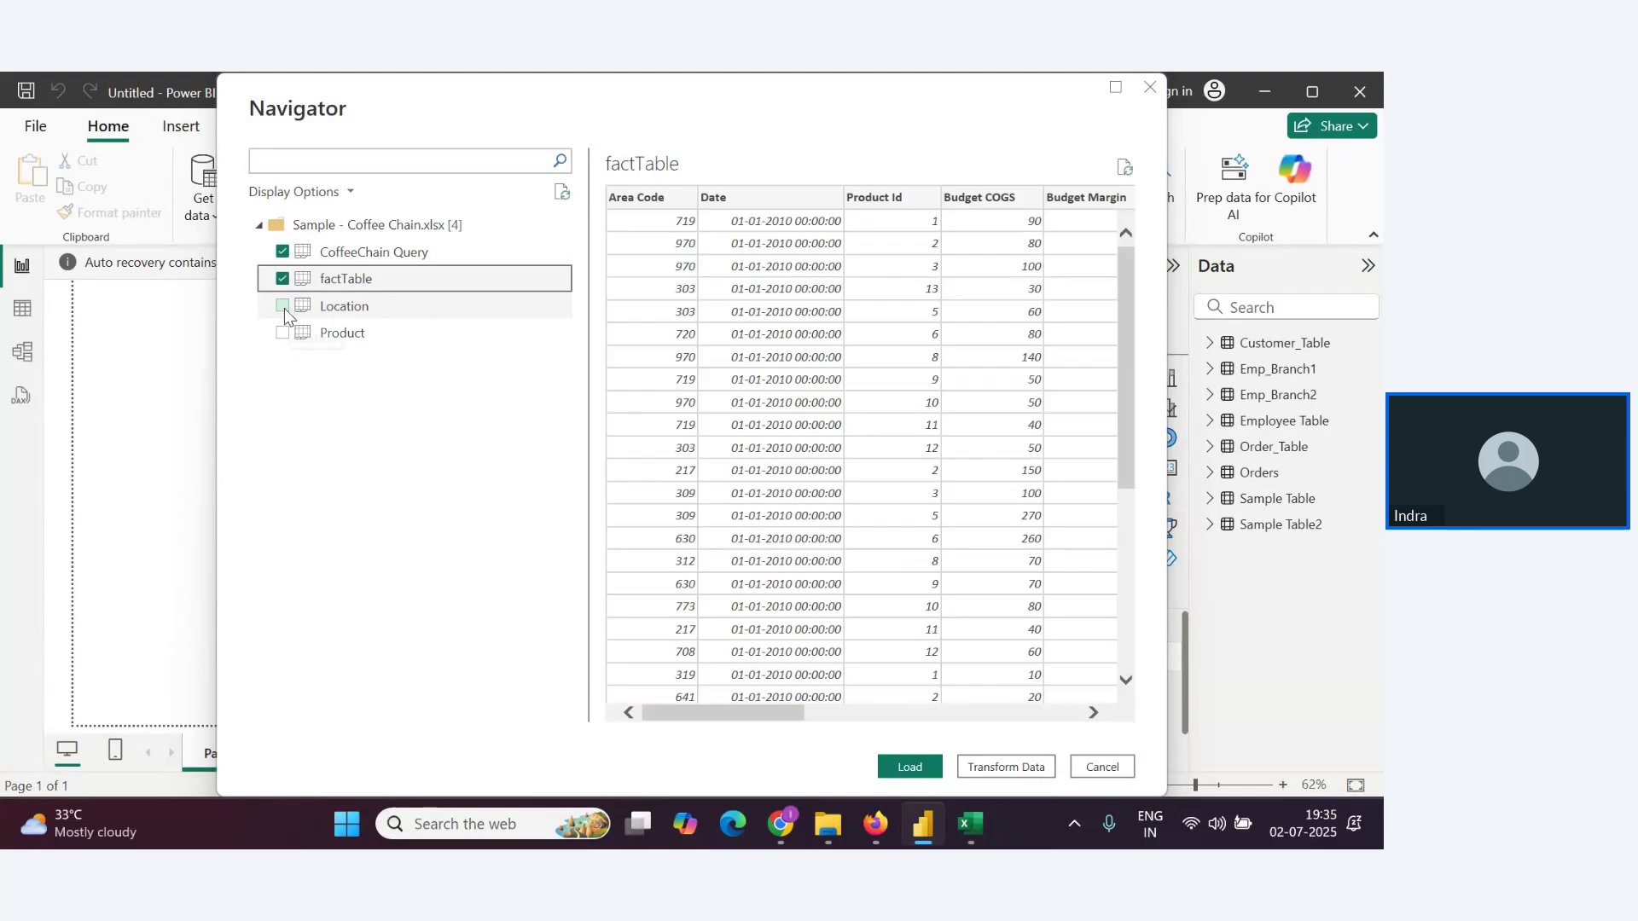
click(284, 306)
click(283, 334)
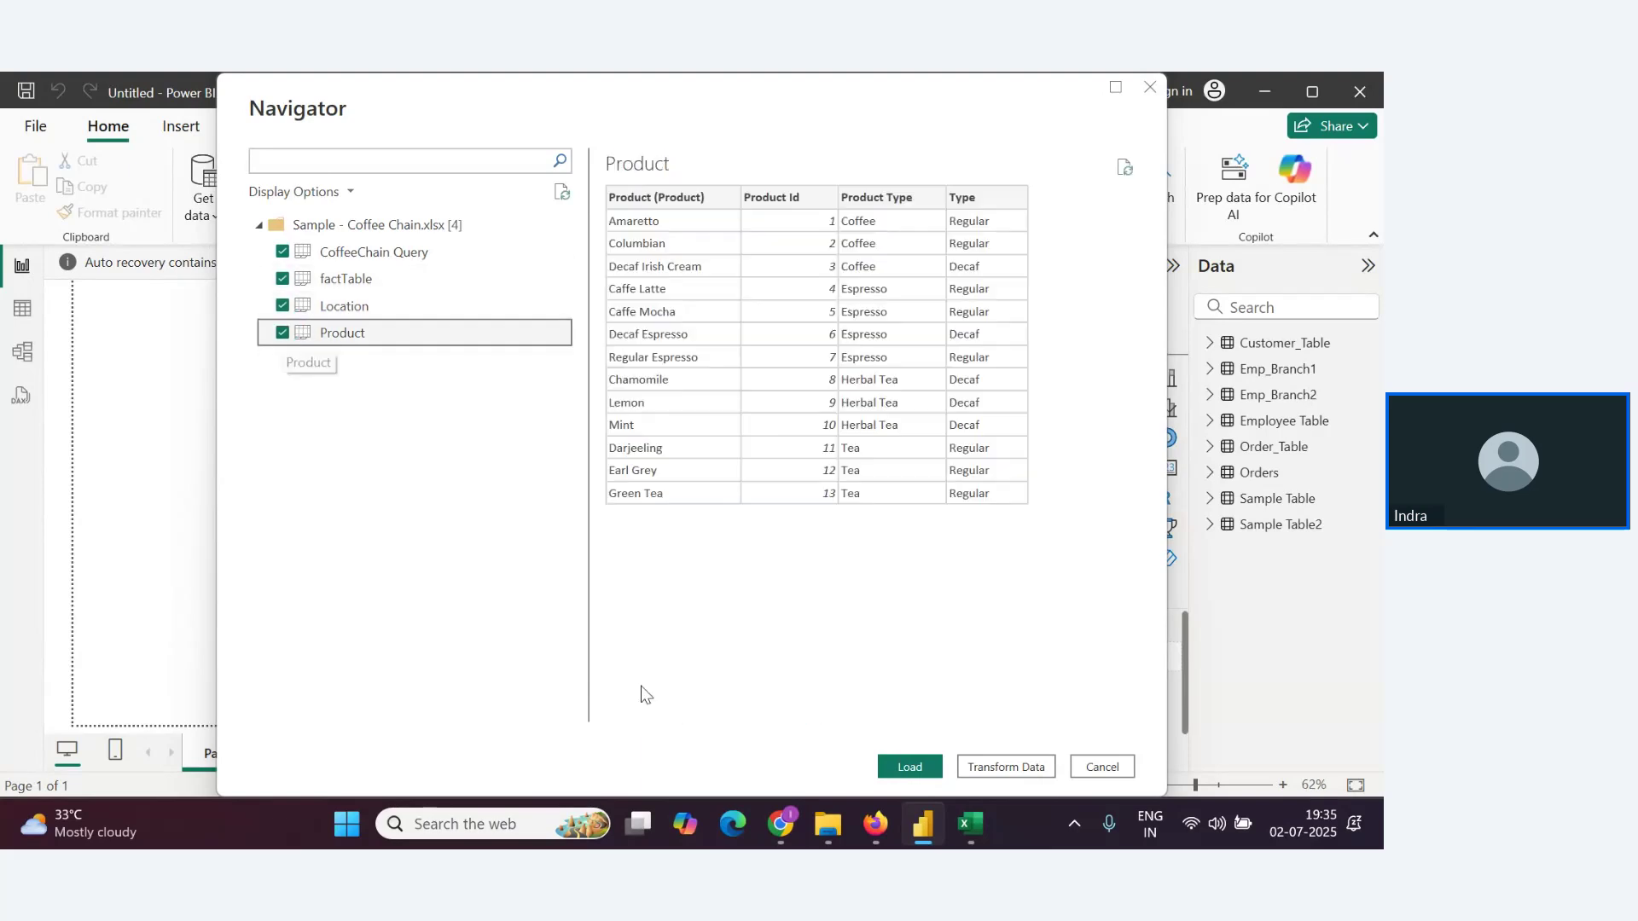
click(906, 767)
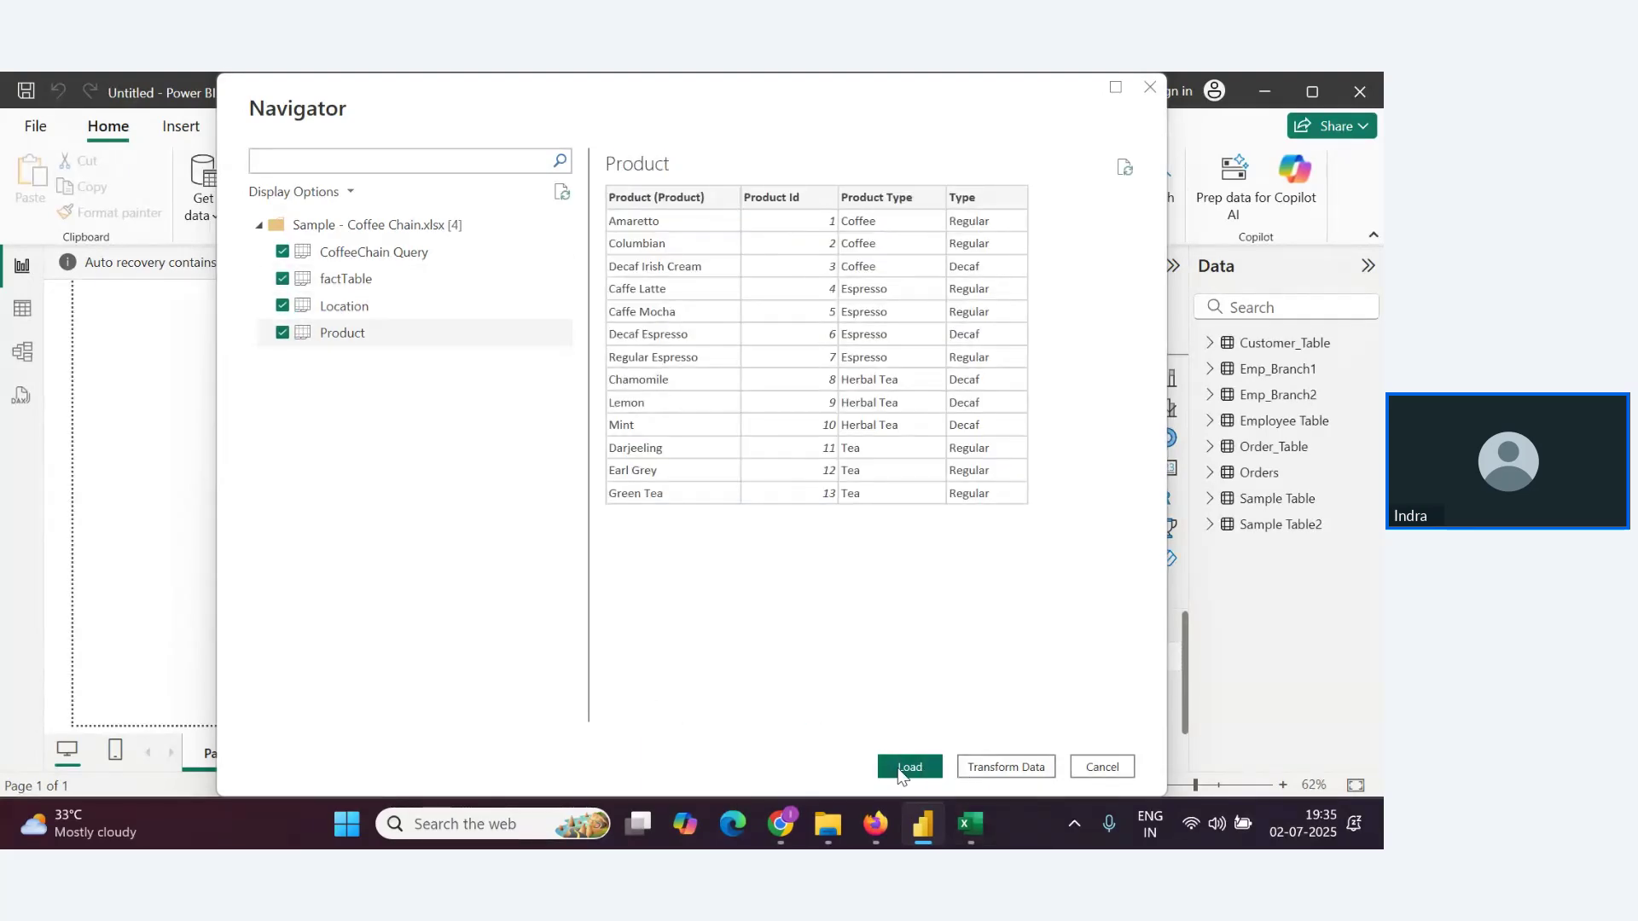
Look at the webinar Q&A again while the tables load, and go back to the Power BI report
key(alt+Tab)
key(alt+Tab)
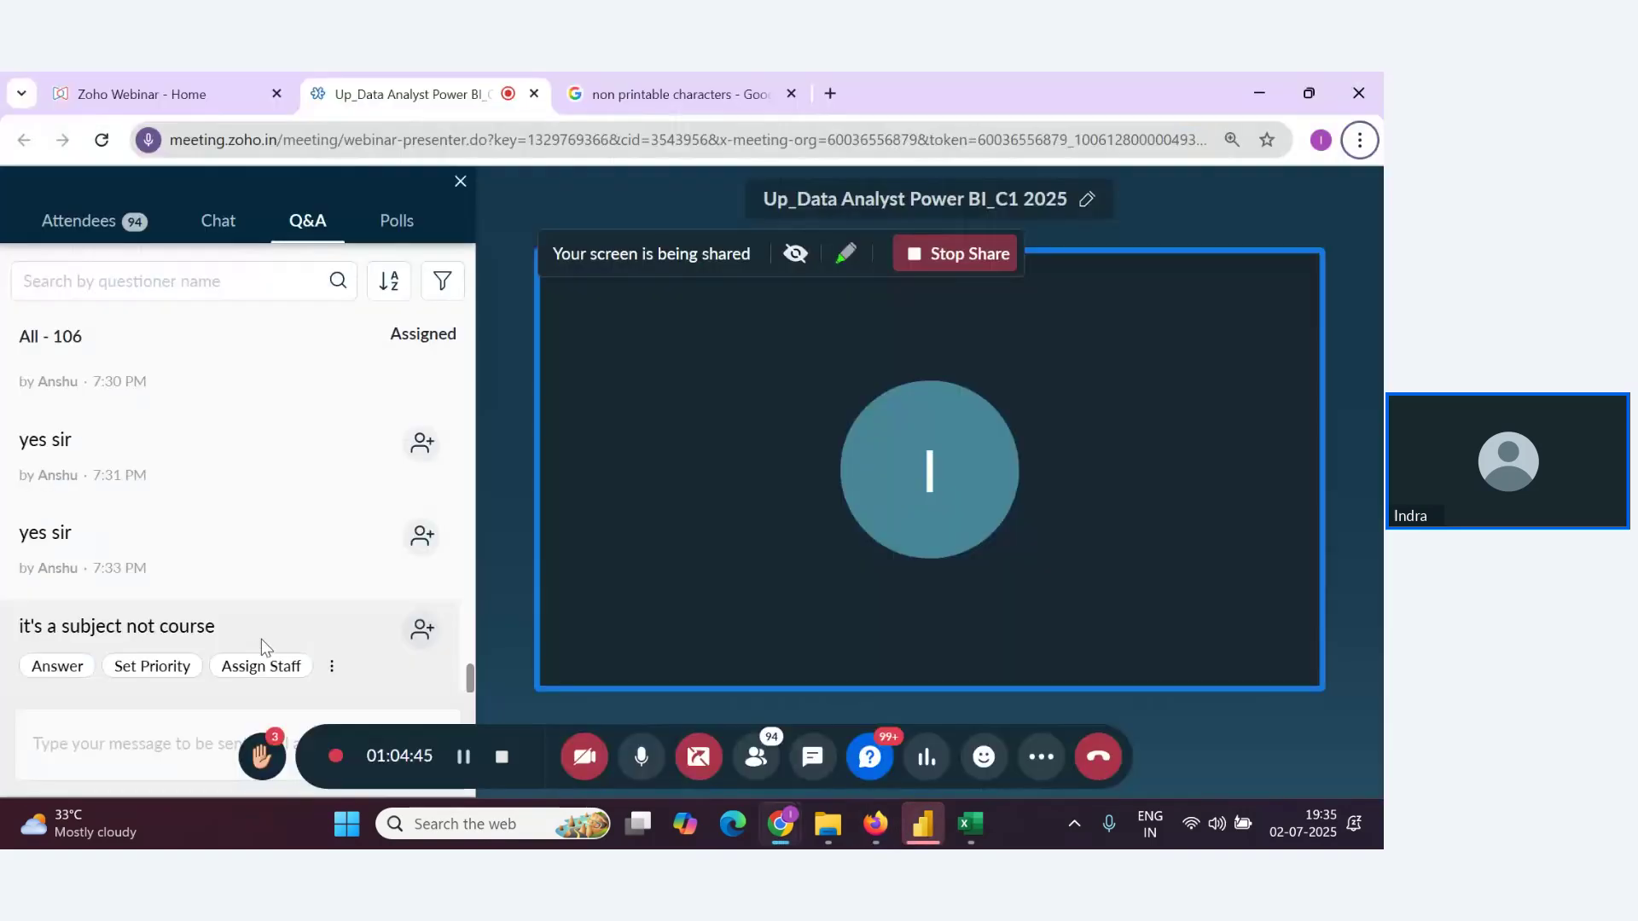
key(alt+Tab)
key(alt+Tab)
key(Tab)
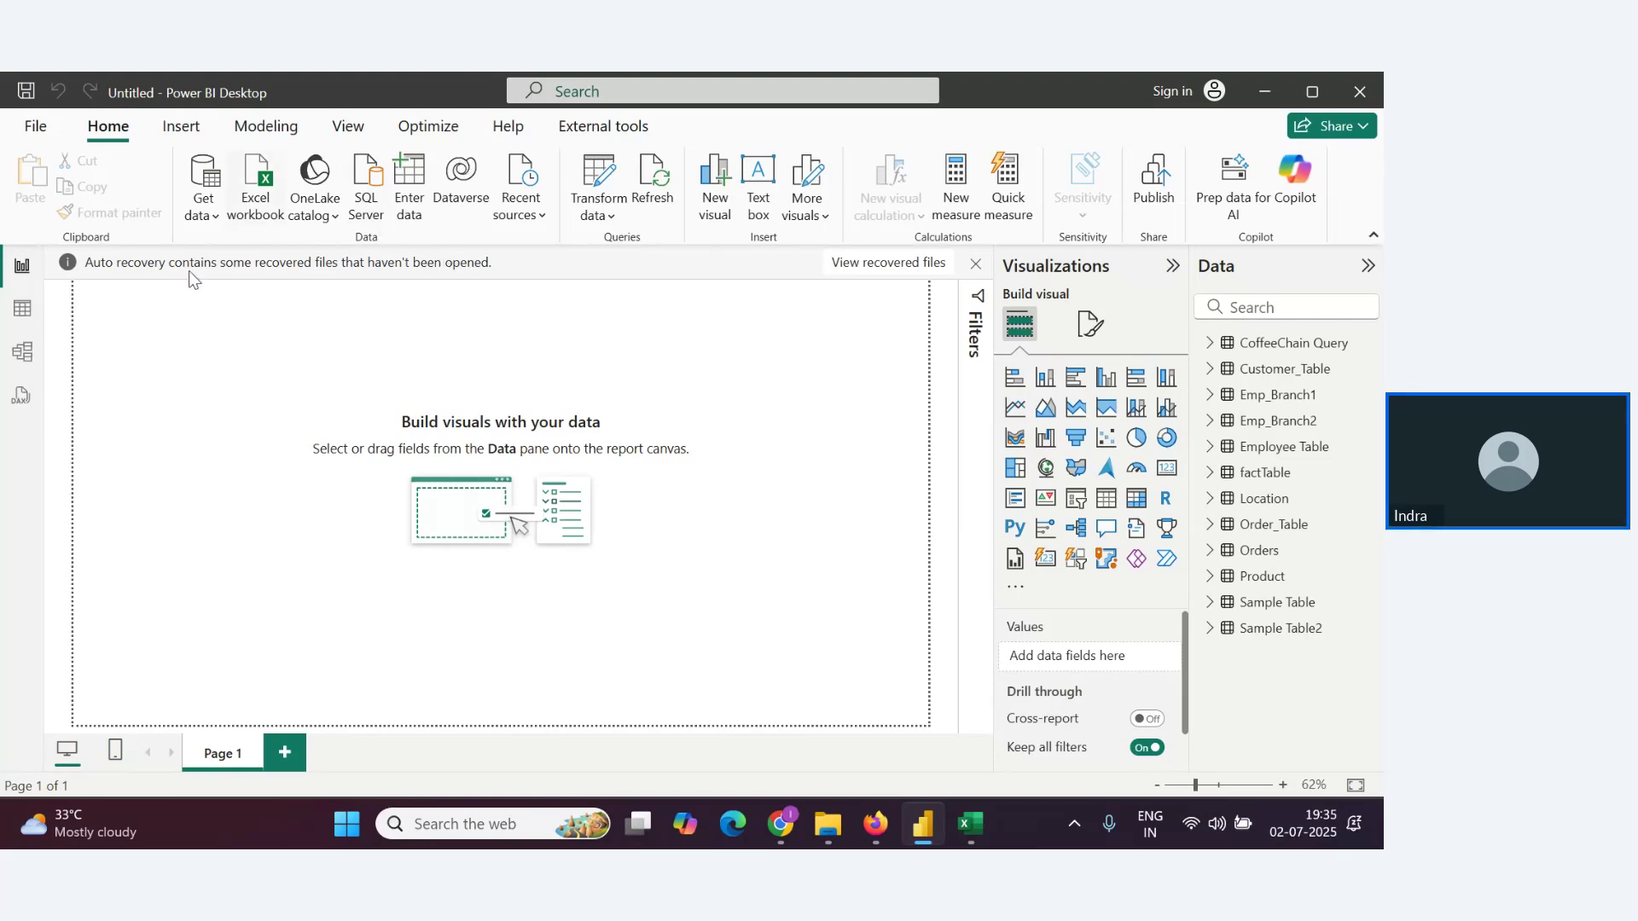
Show the model diagram around the imported Coffee Chain tables and collapse the relationship properties to widen the canvas
click(23, 357)
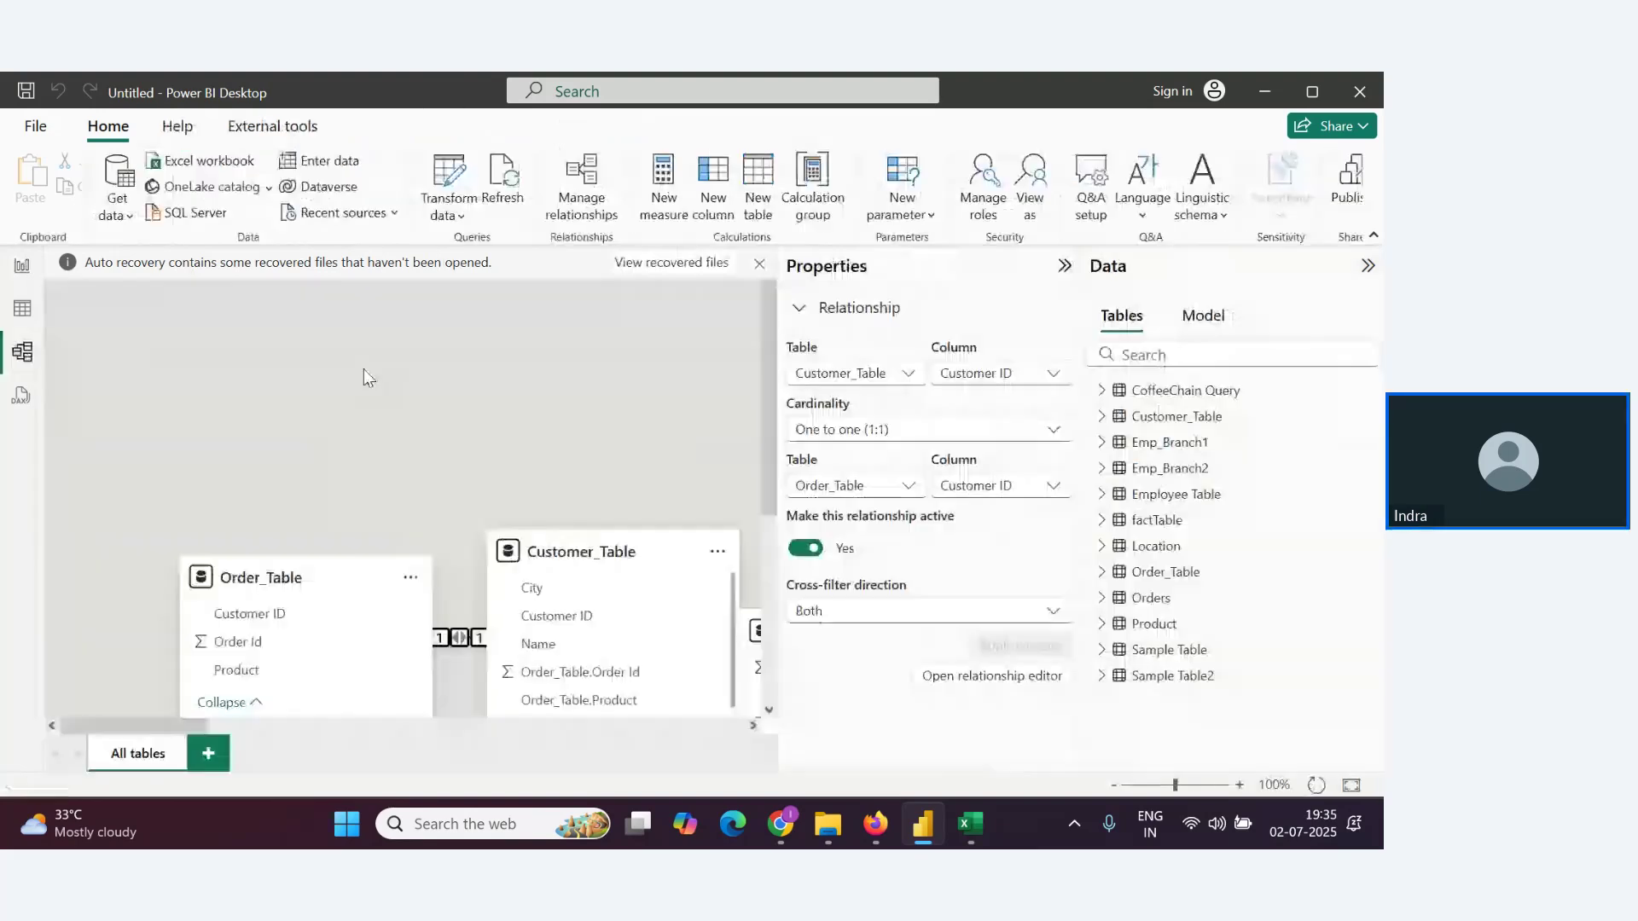
drag(764, 478, 766, 514)
scroll(763, 512, up, 2)
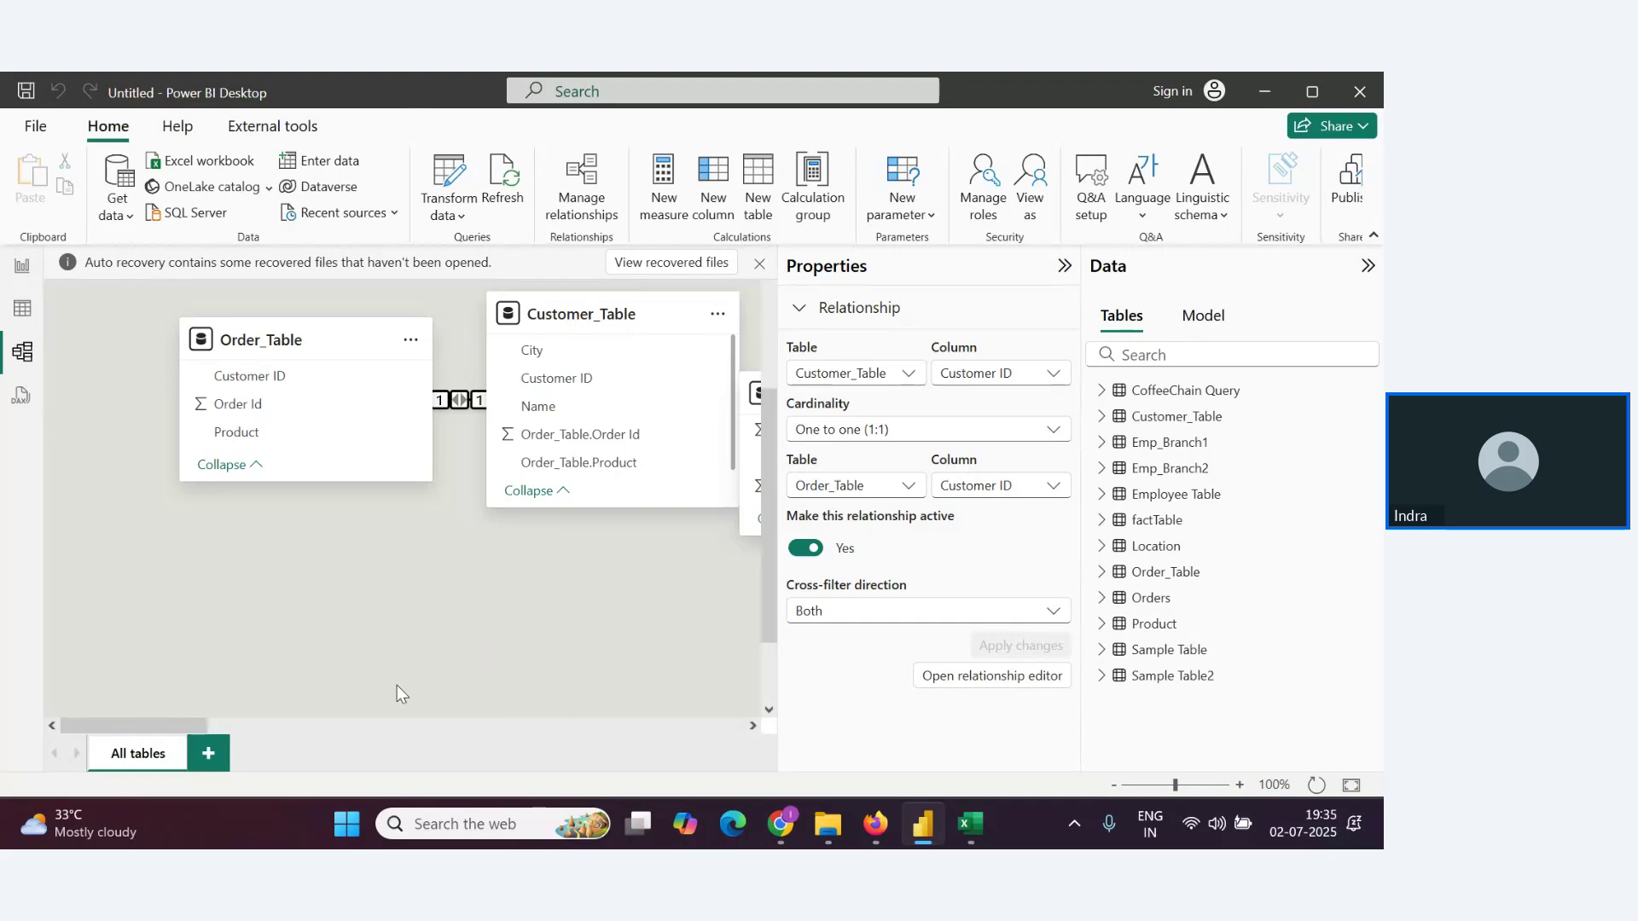
drag(186, 719, 677, 810)
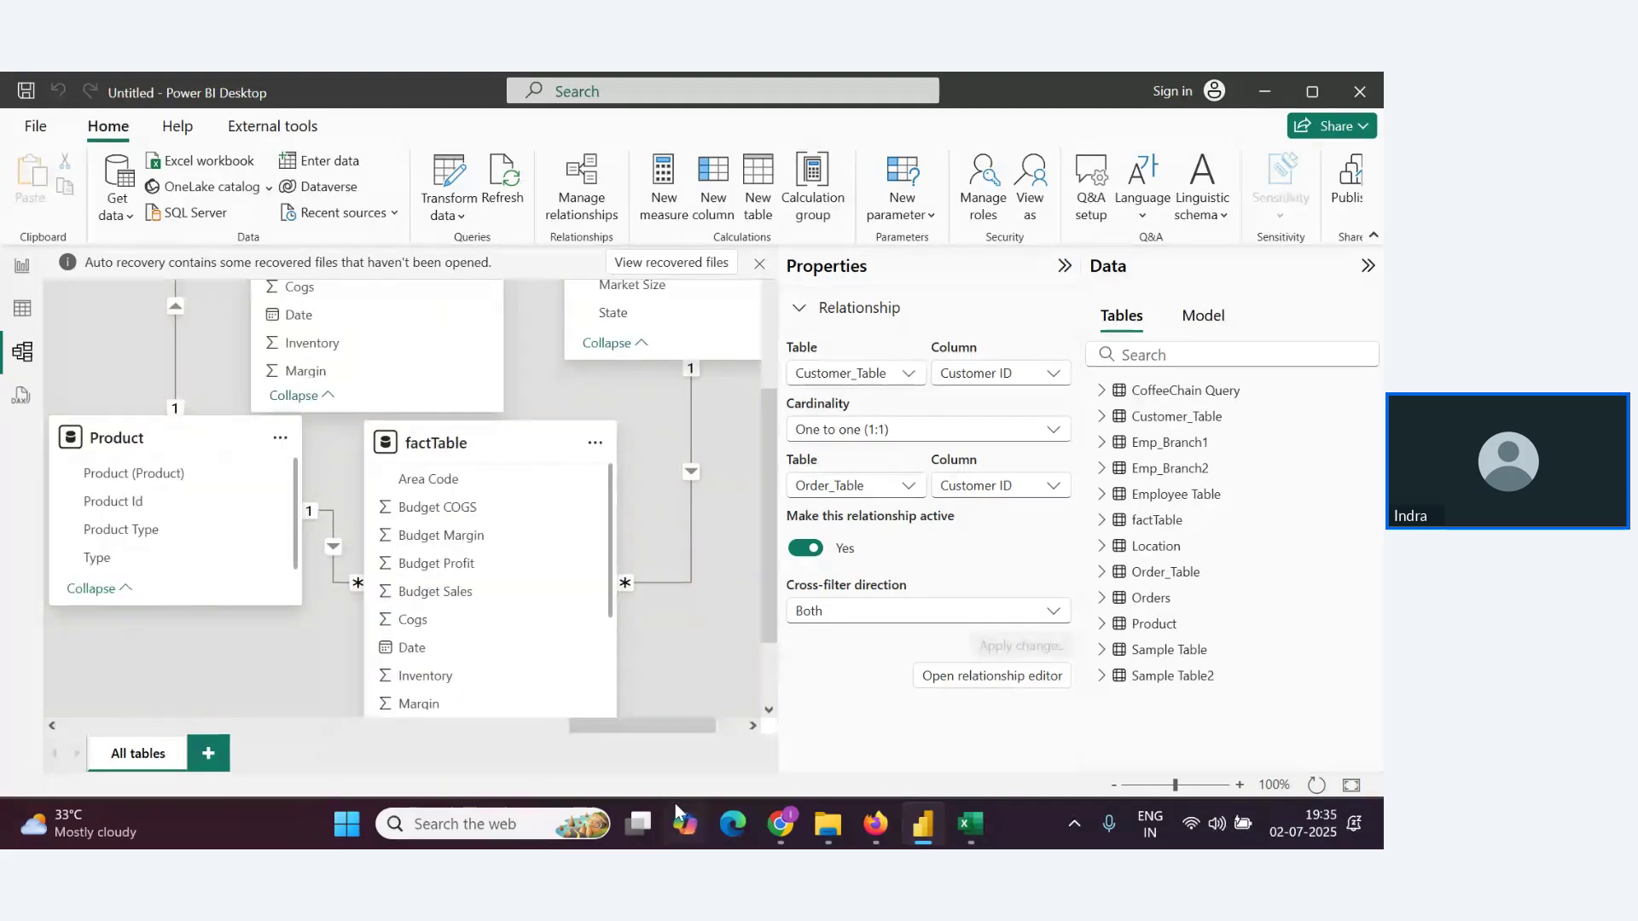
scroll(726, 597, down, 1)
click(1064, 266)
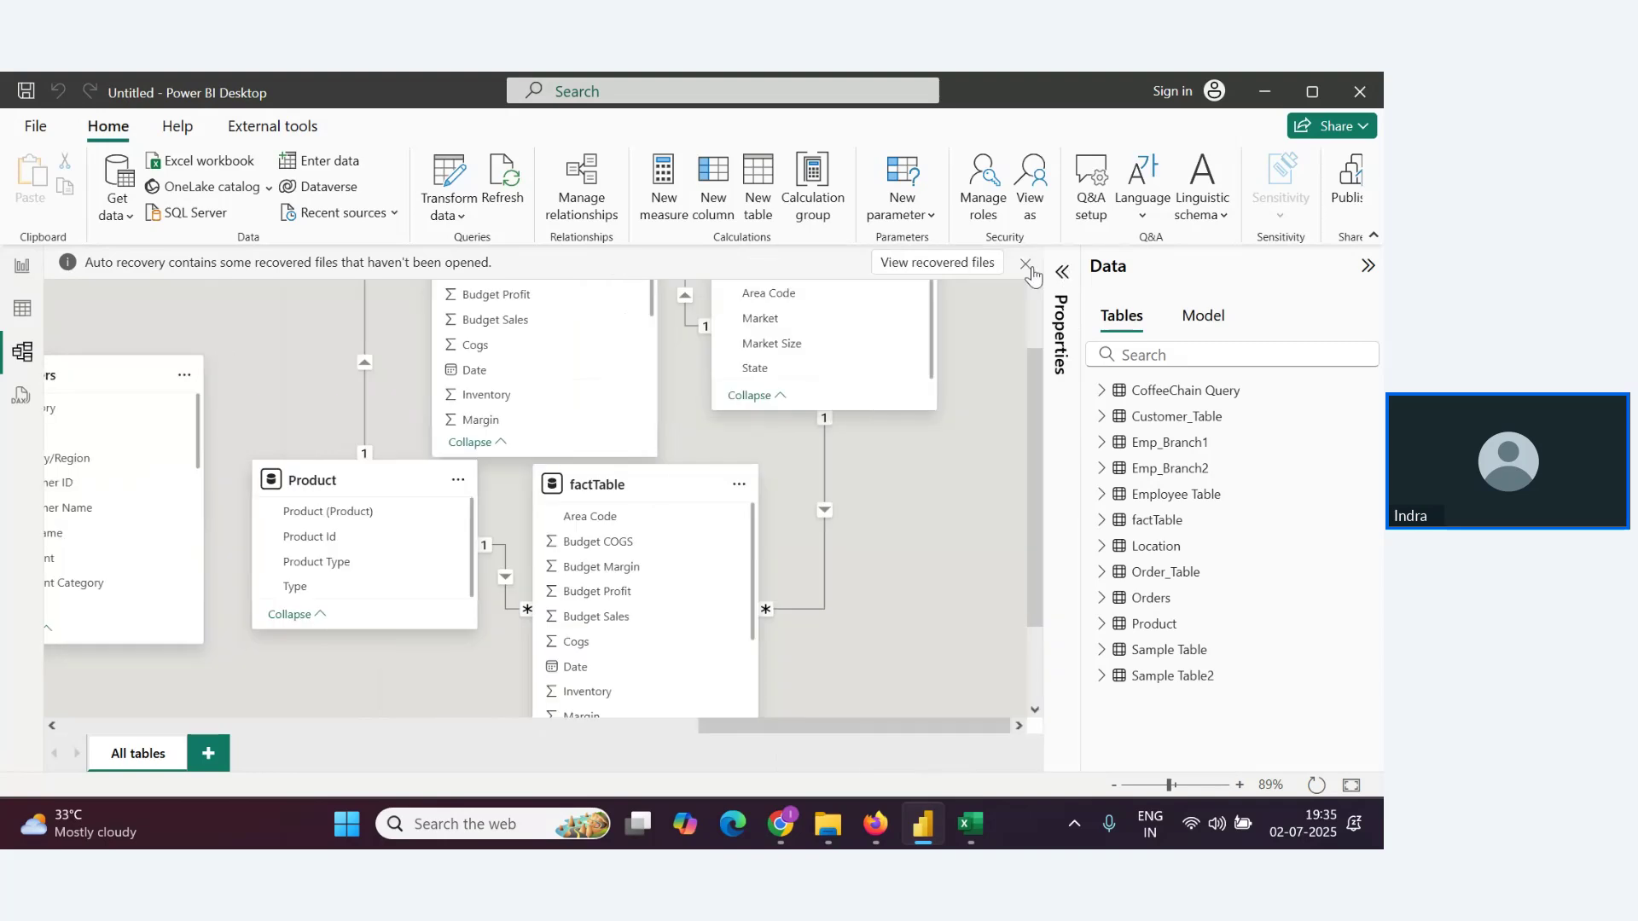
Spread out the Location, Product and factTable tables in the model diagram to separate their relationship lines
scroll(744, 505, up, 4)
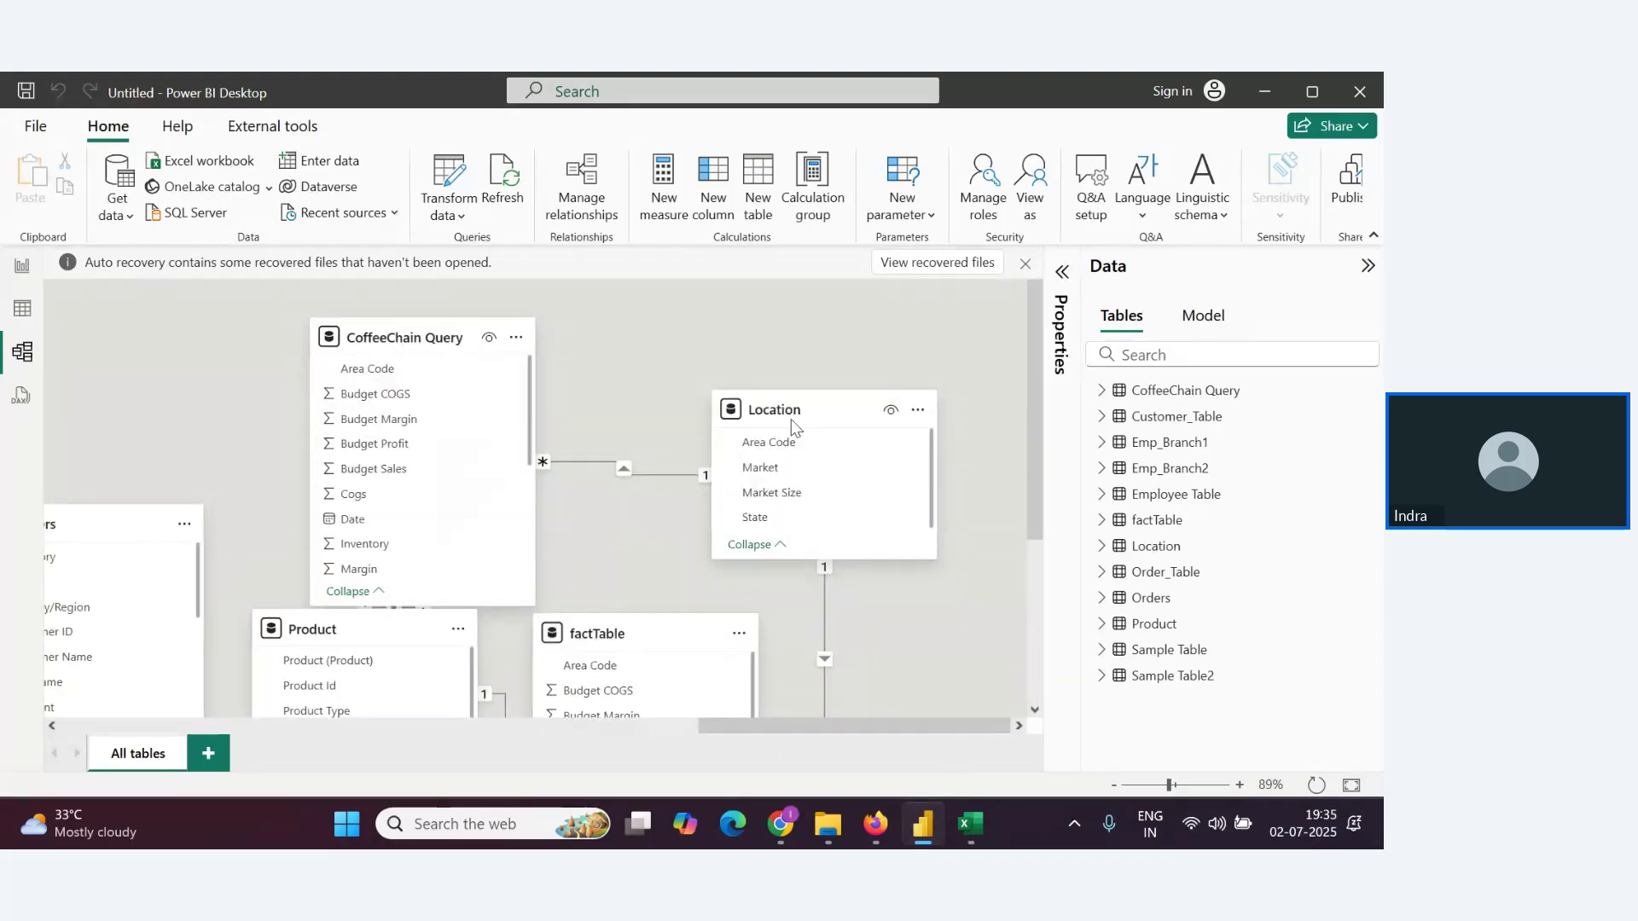
drag(794, 428, 831, 400)
drag(399, 631, 417, 684)
scroll(870, 597, down, 6)
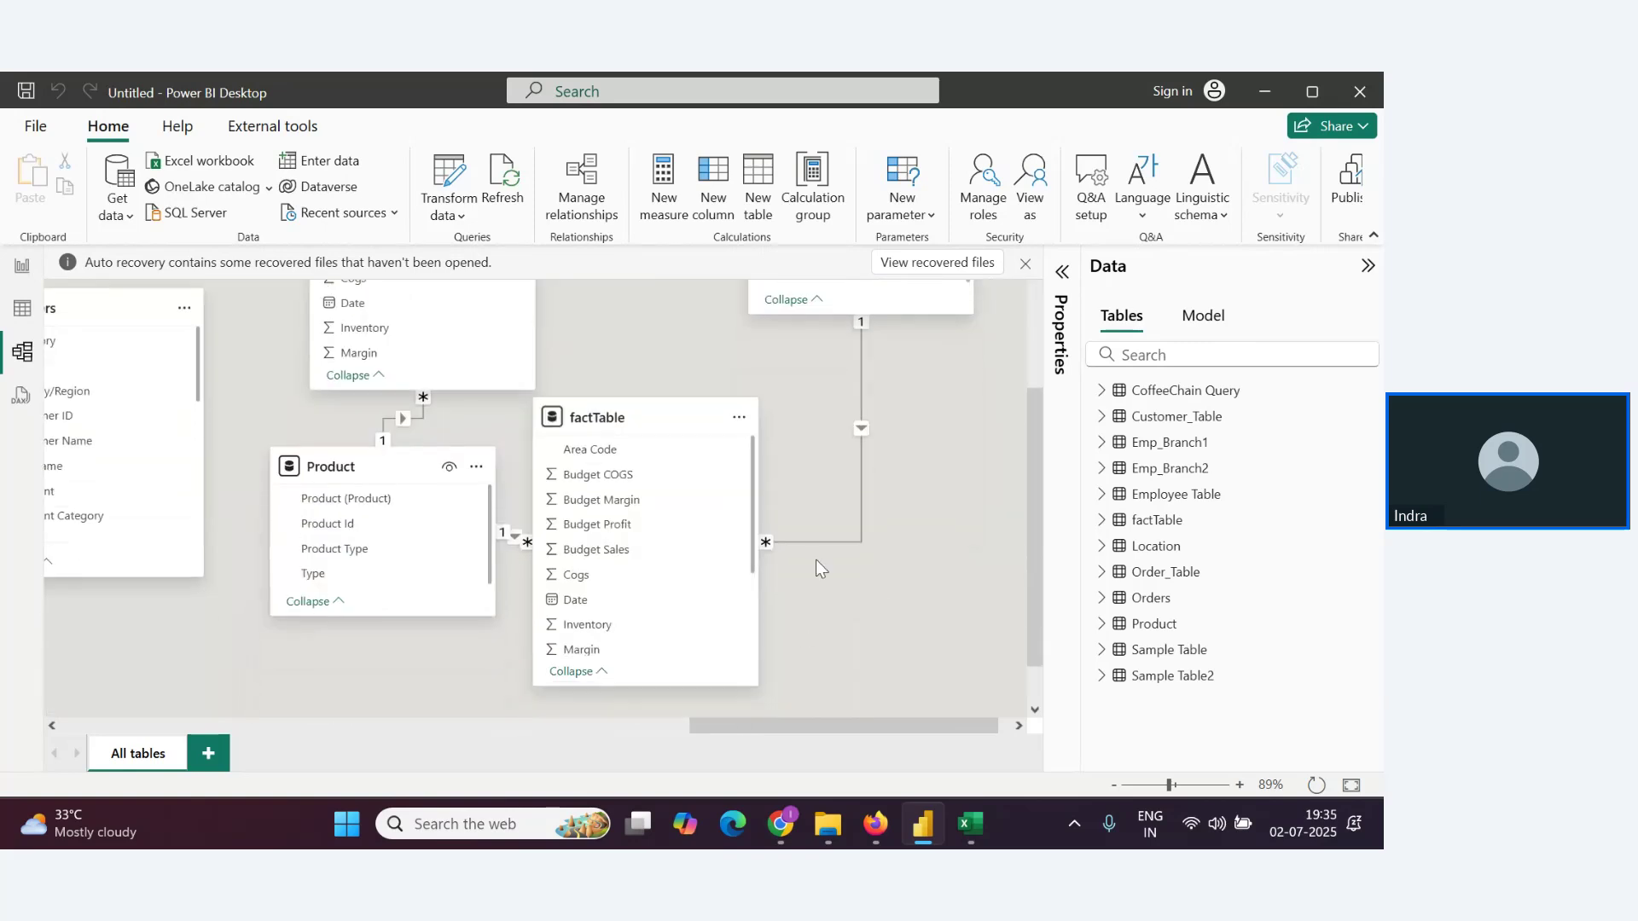
drag(667, 432, 749, 411)
scroll(565, 440, up, 6)
scroll(636, 444, down, 3)
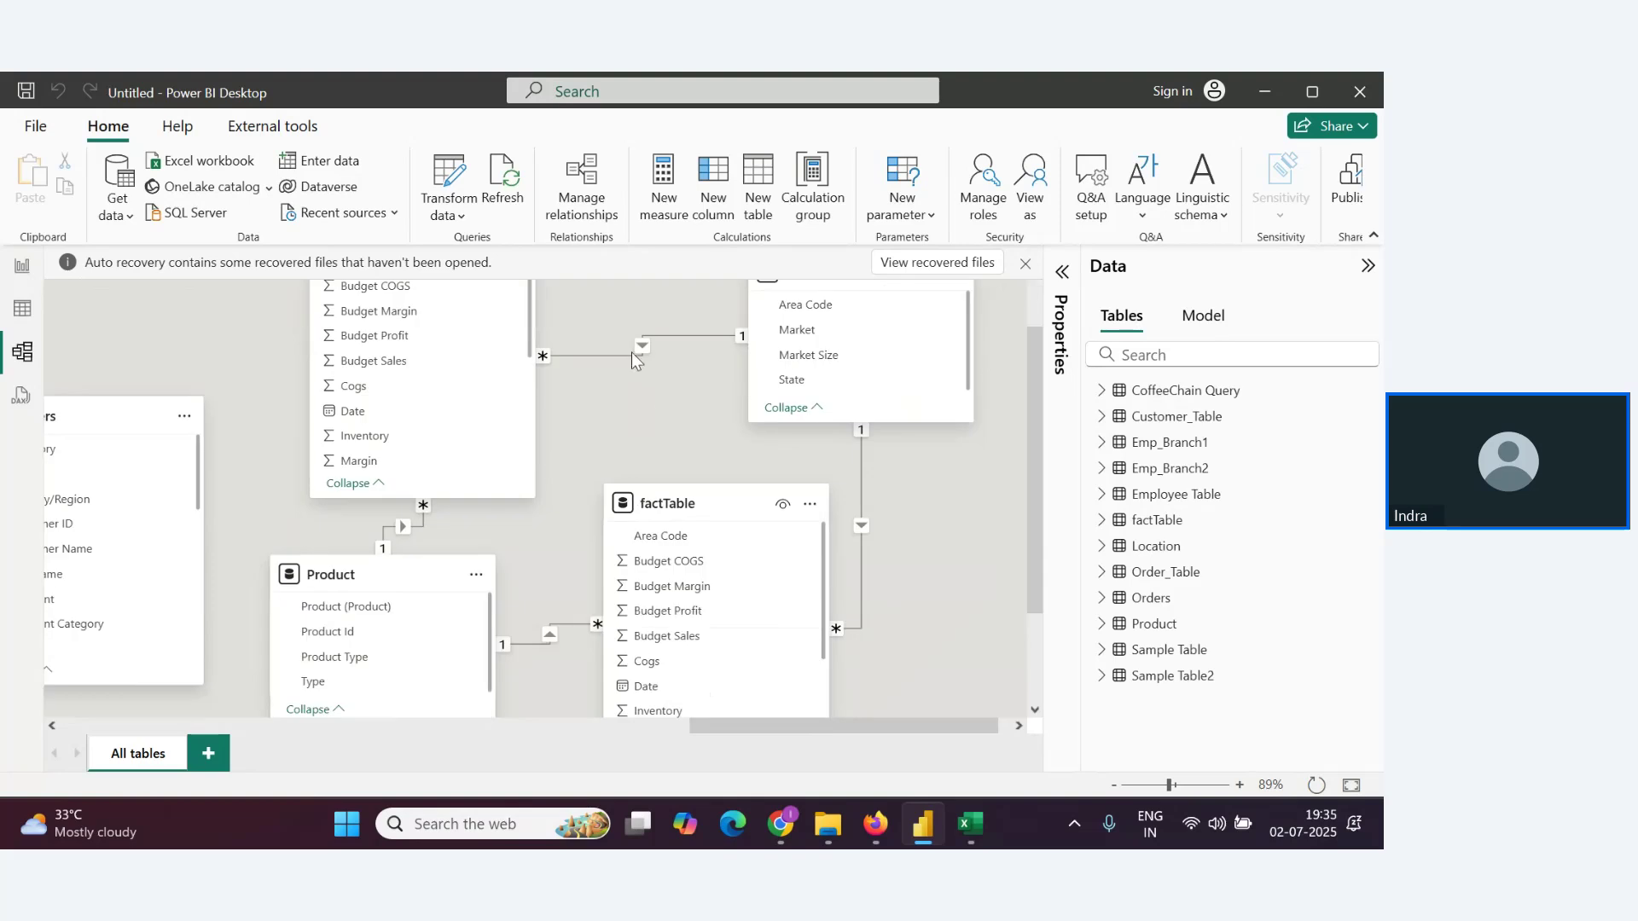
Delete the relationships linking CoffeeChain Query to the Location and Product tables
right_click(630, 357)
click(655, 367)
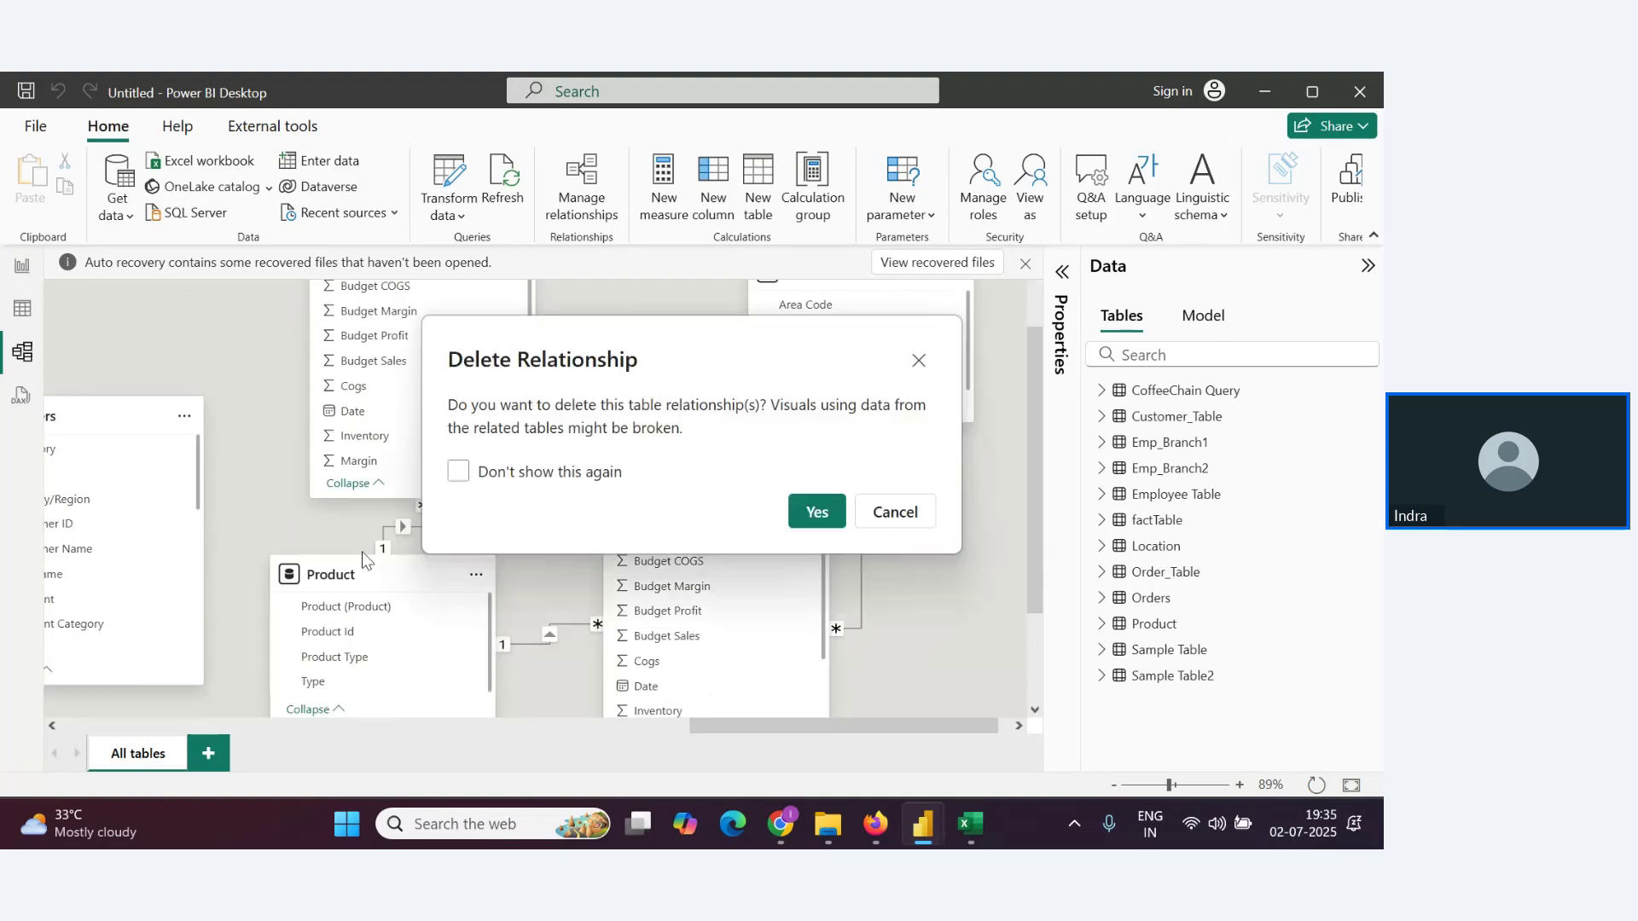
click(821, 512)
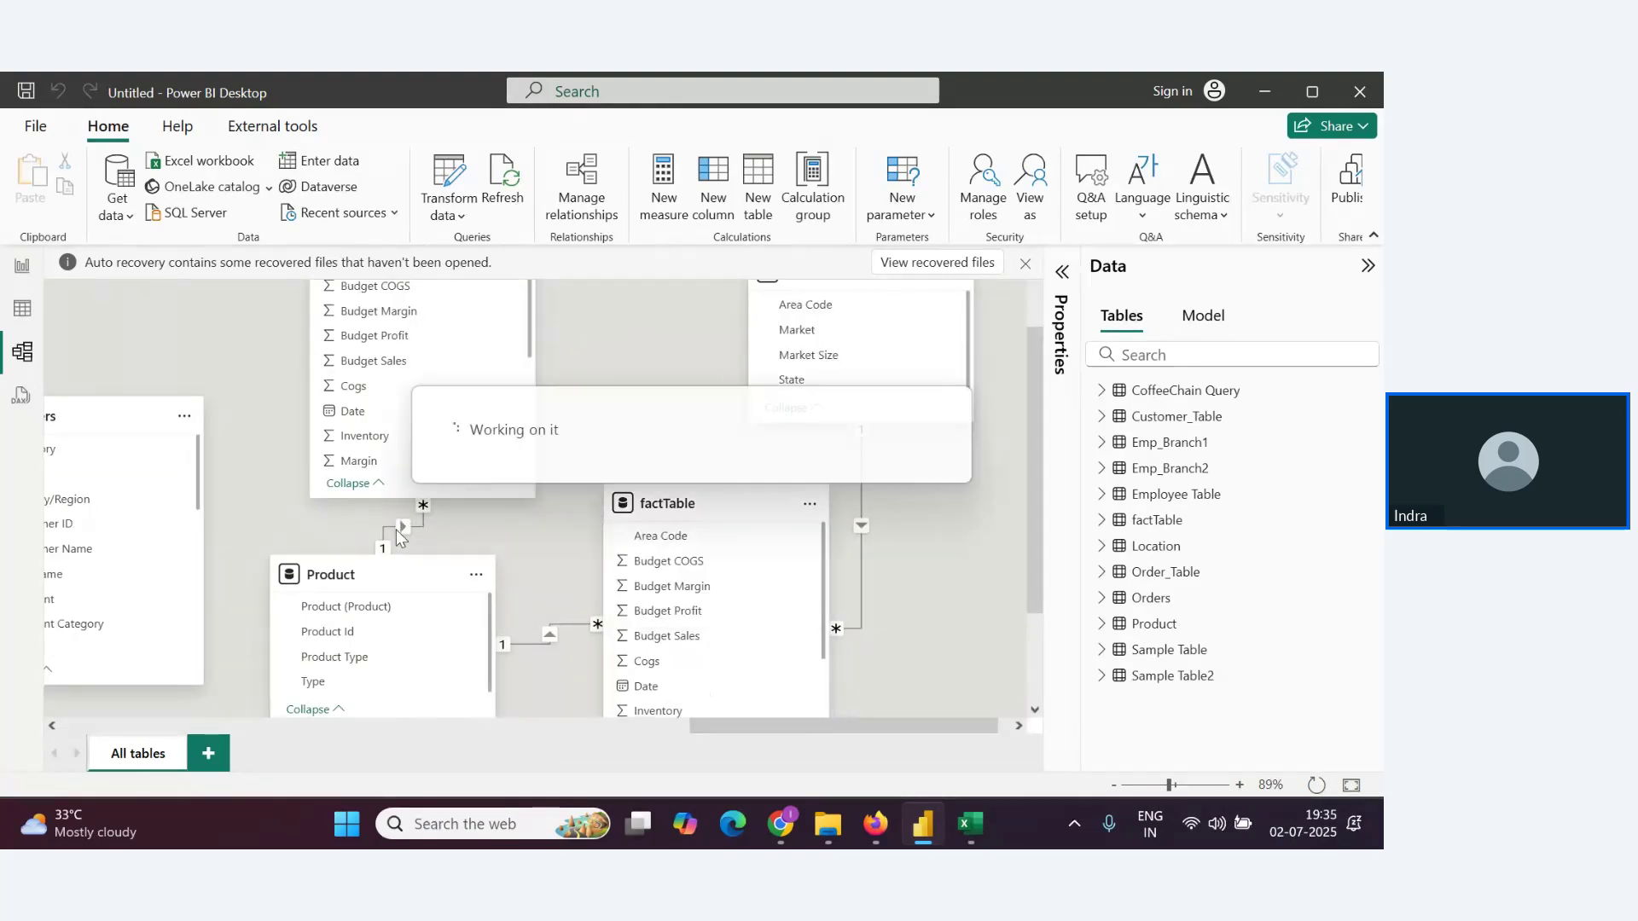
right_click(404, 531)
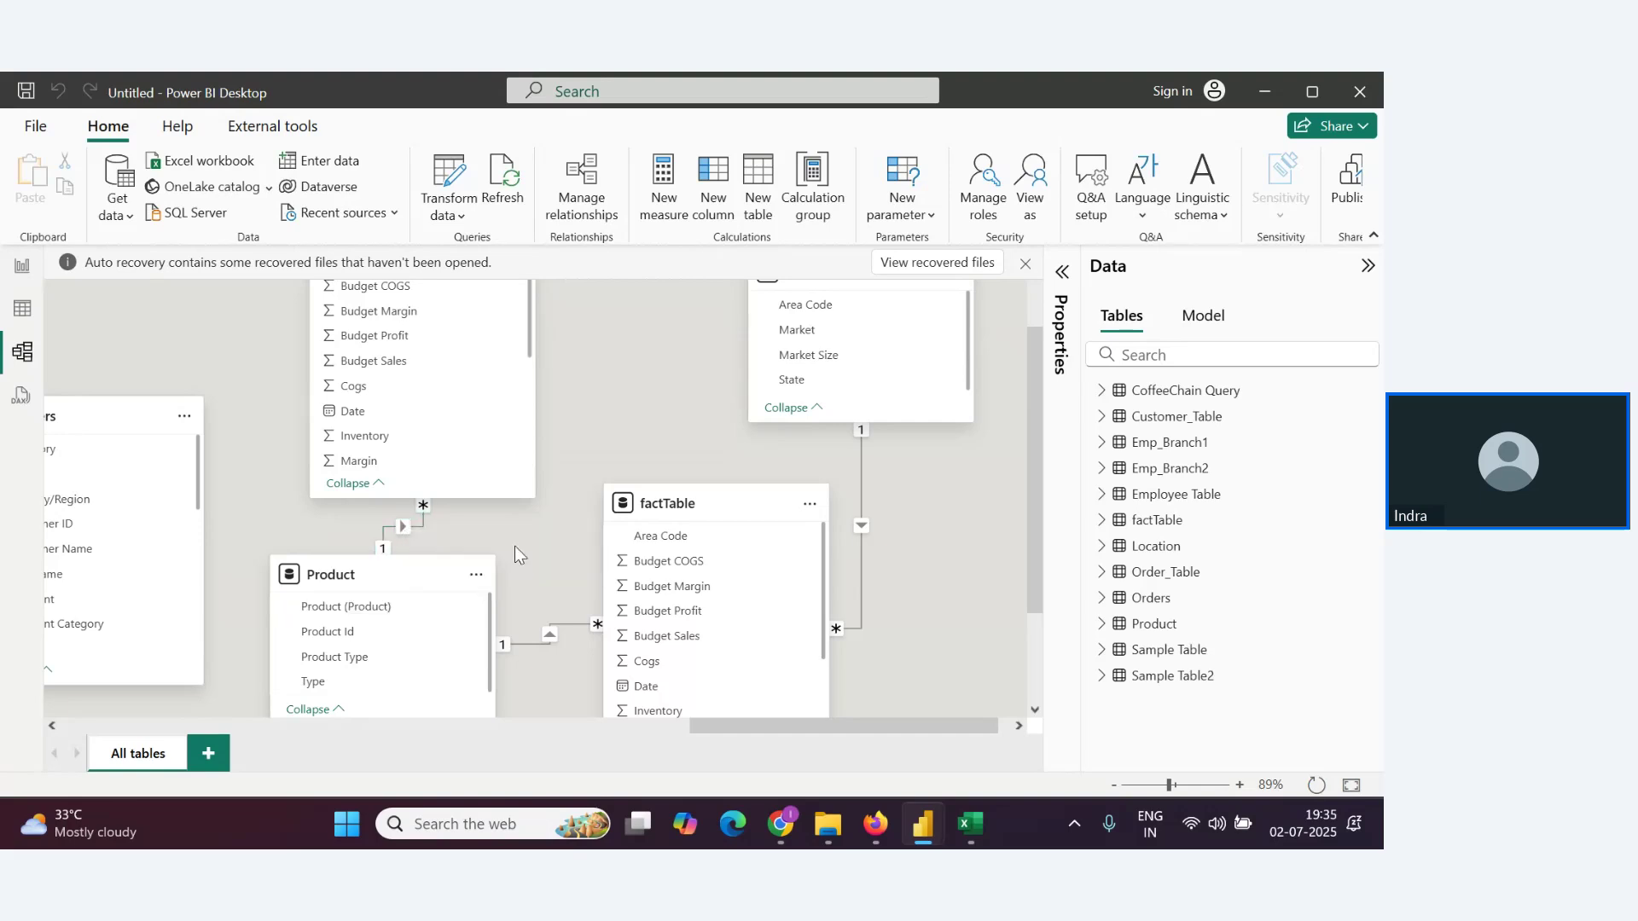
click(512, 544)
click(830, 538)
Delete the relationships linking factTable to the Location and Product tables
right_click(861, 529)
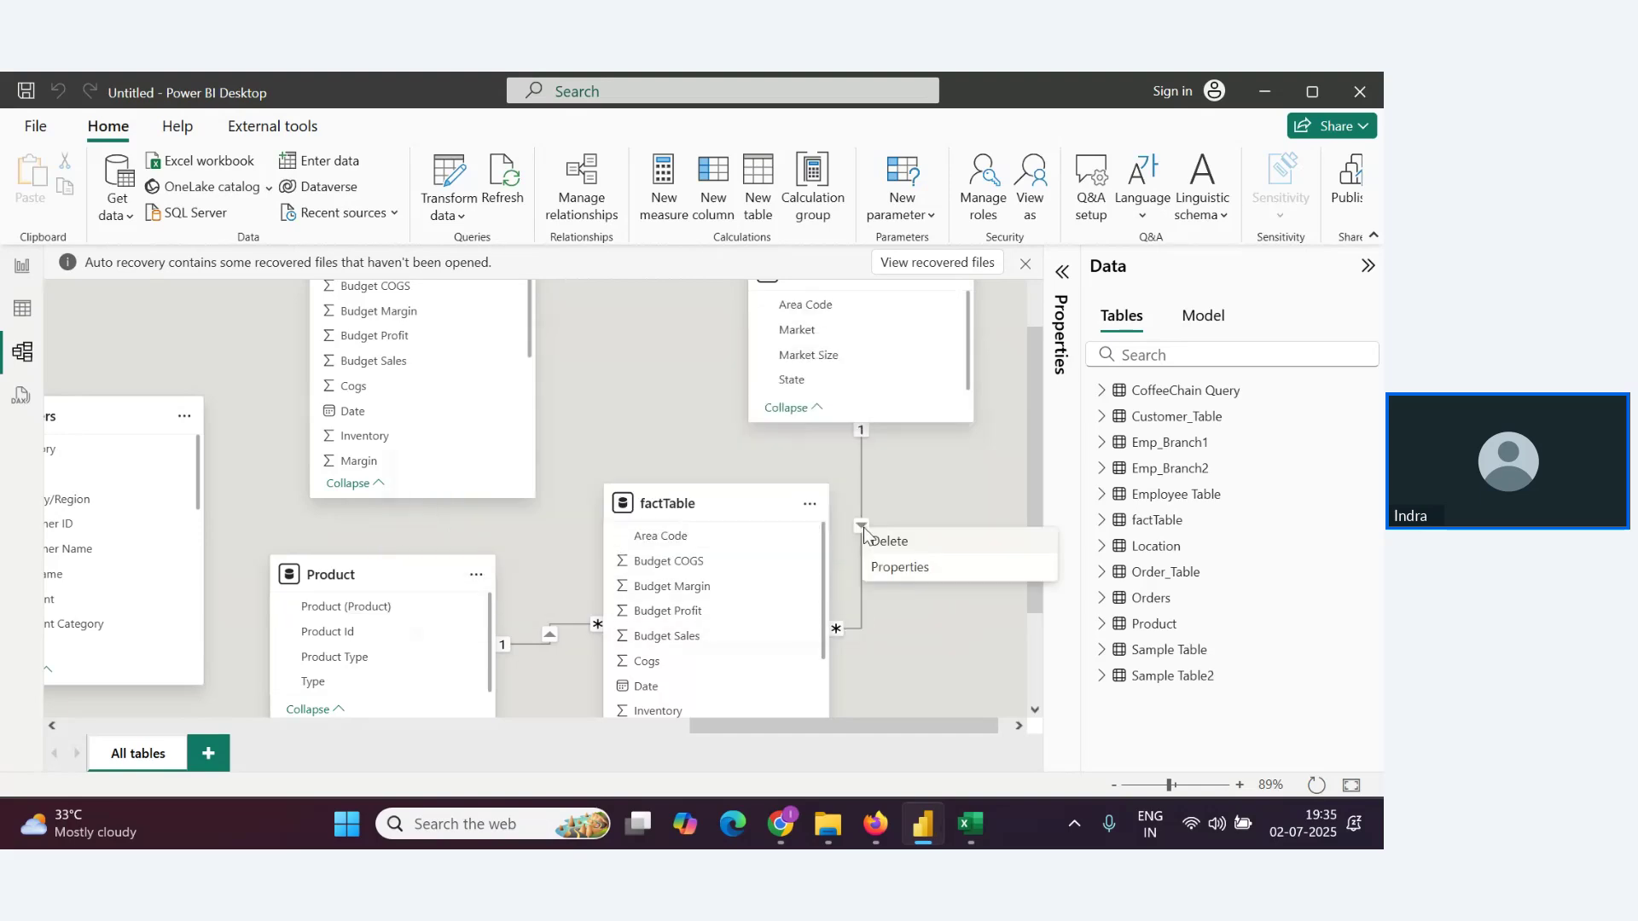
click(888, 539)
click(814, 529)
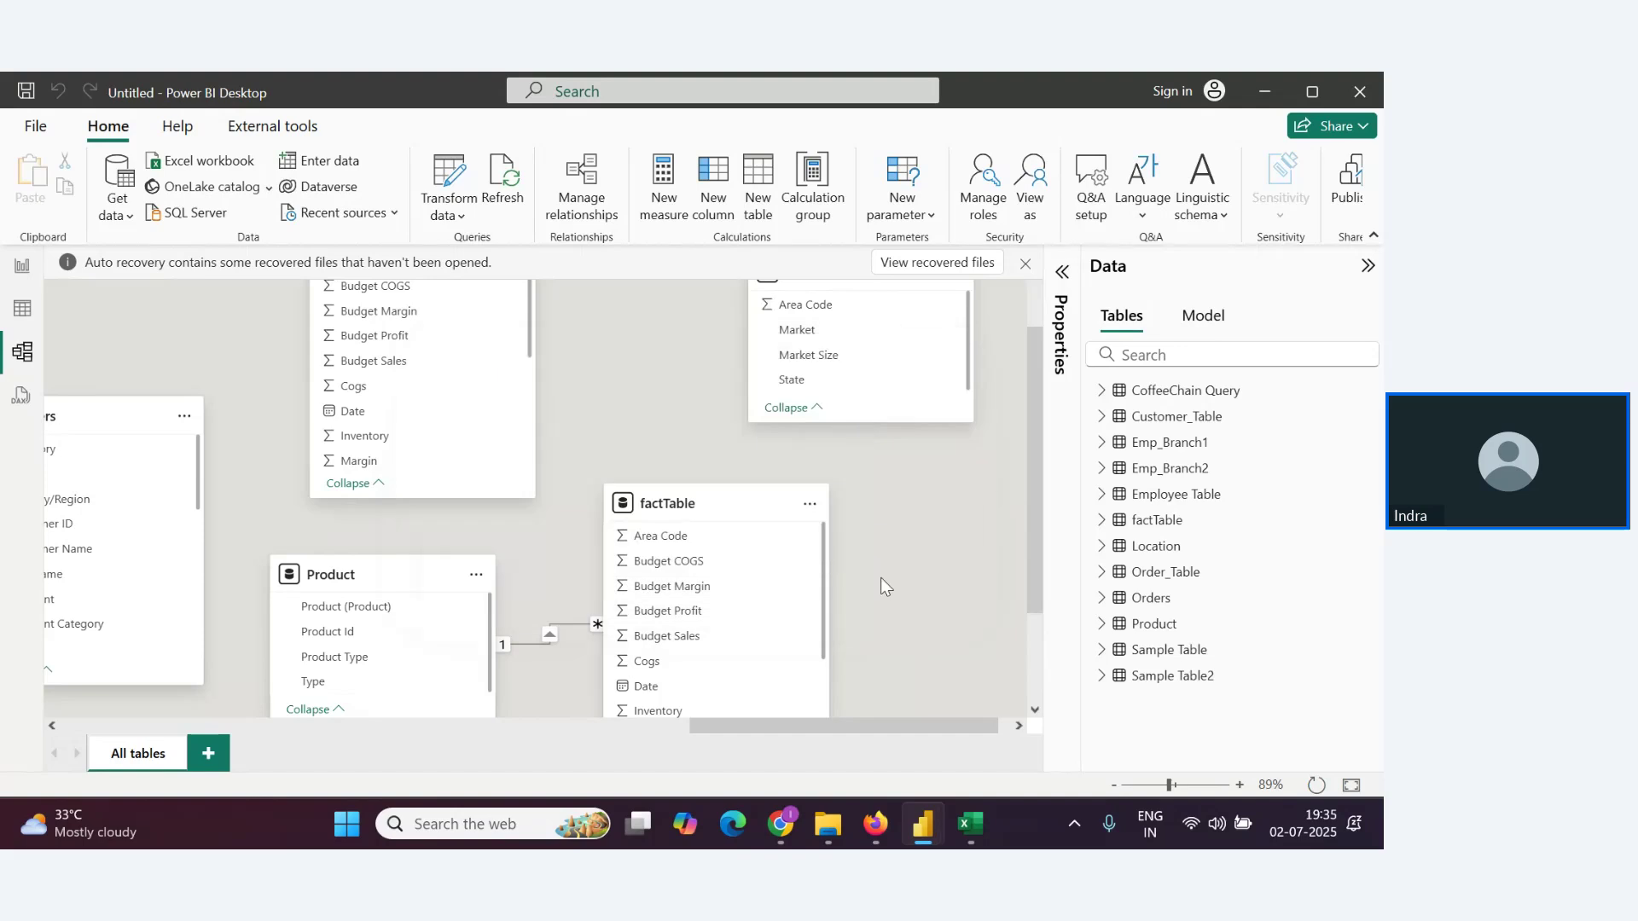
scroll(563, 605, up, 2)
scroll(563, 606, down, 5)
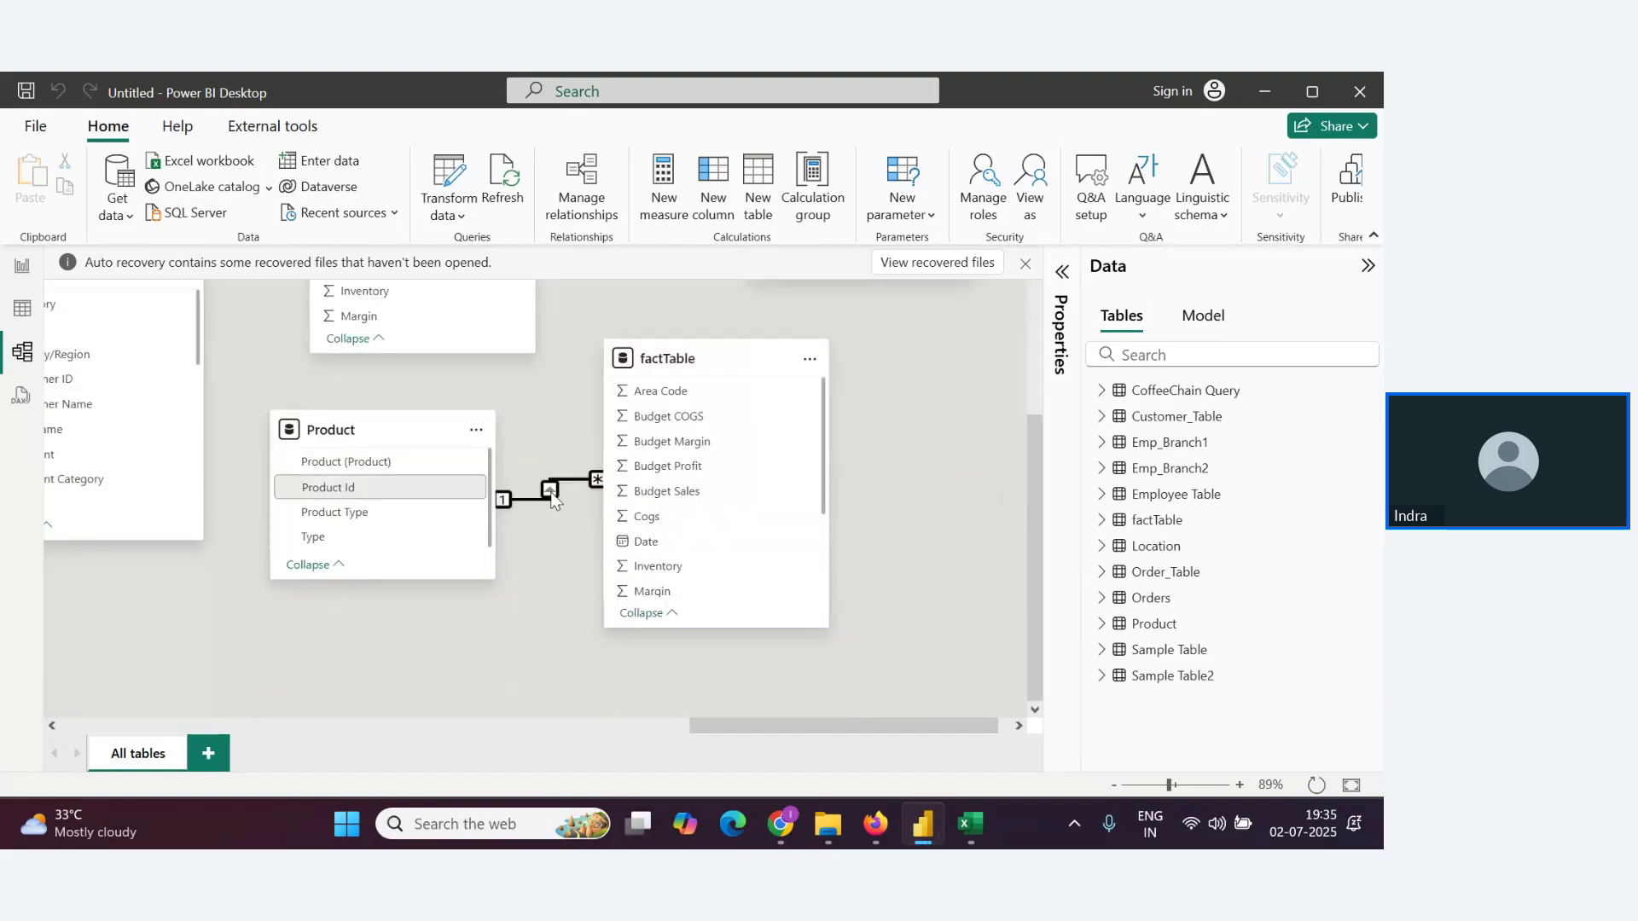
key(Delete)
click(809, 527)
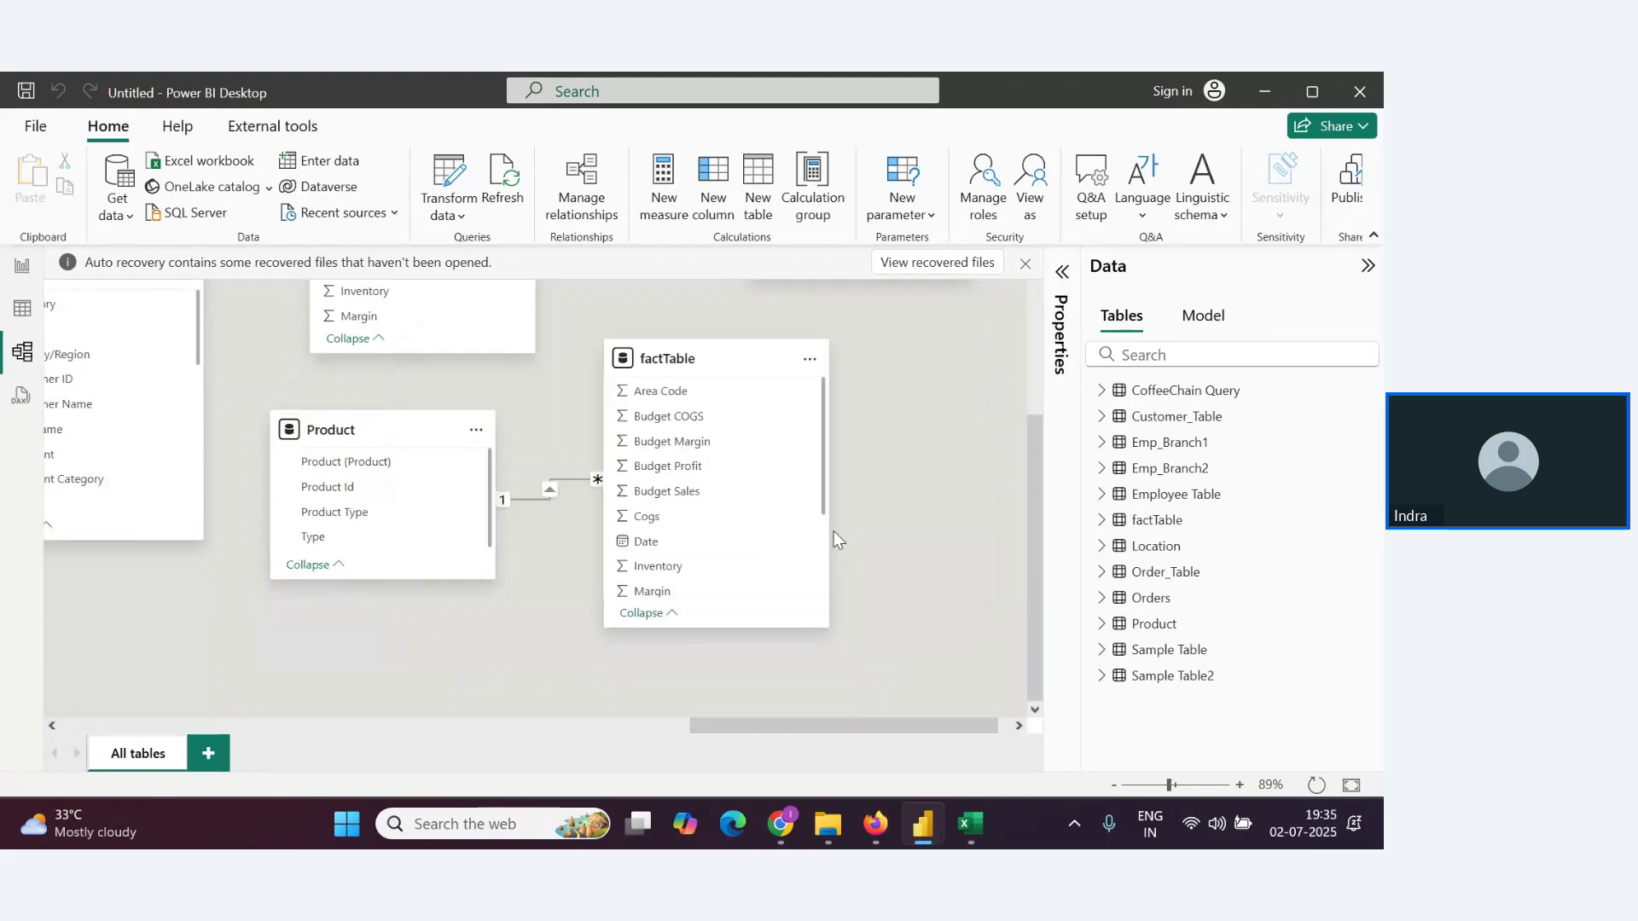
Rearrange the unlinked tables with factTable between CoffeeChain Query and Location, and Product below them
scroll(893, 570, up, 2)
scroll(885, 556, up, 4)
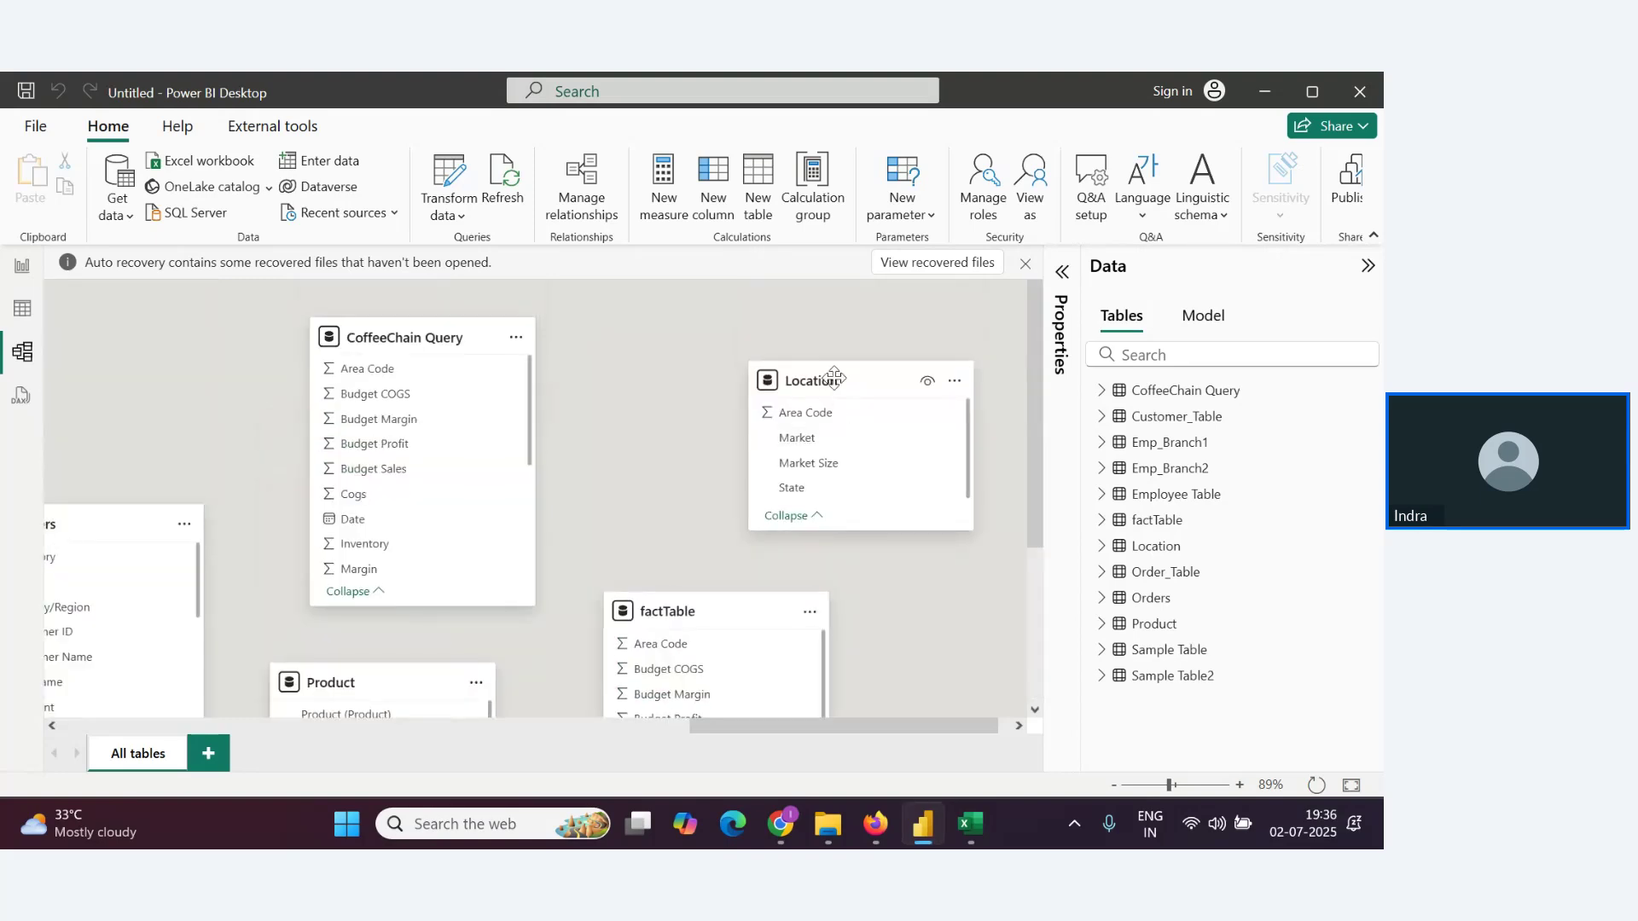
drag(844, 381, 987, 493)
drag(696, 612, 681, 457)
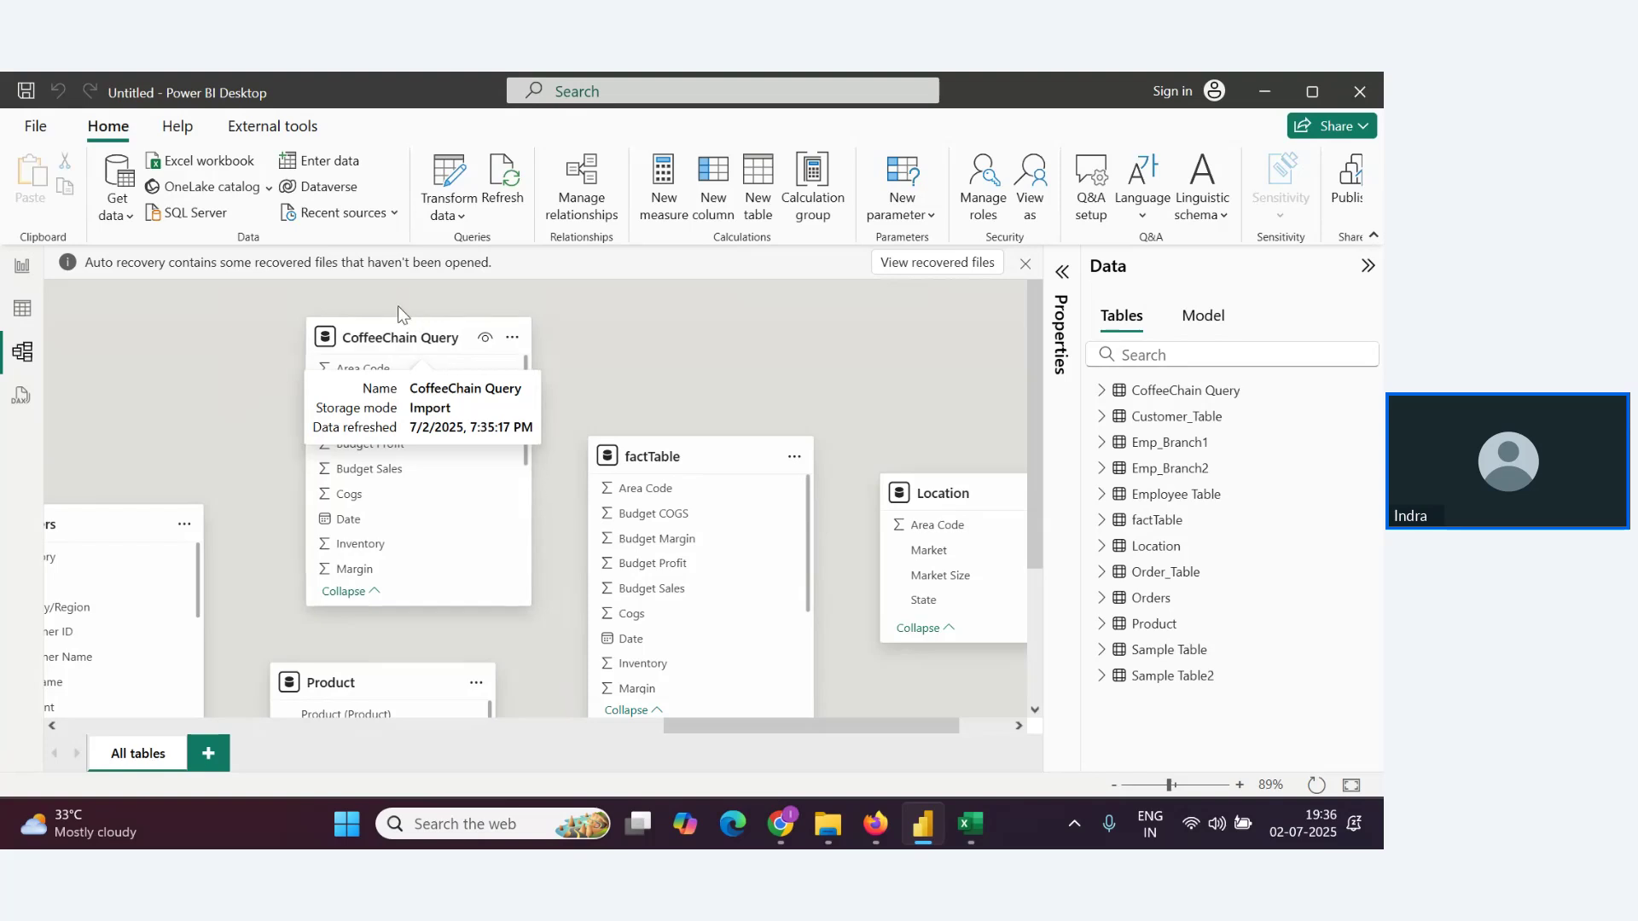
scroll(452, 551, down, 3)
scroll(459, 642, down, 5)
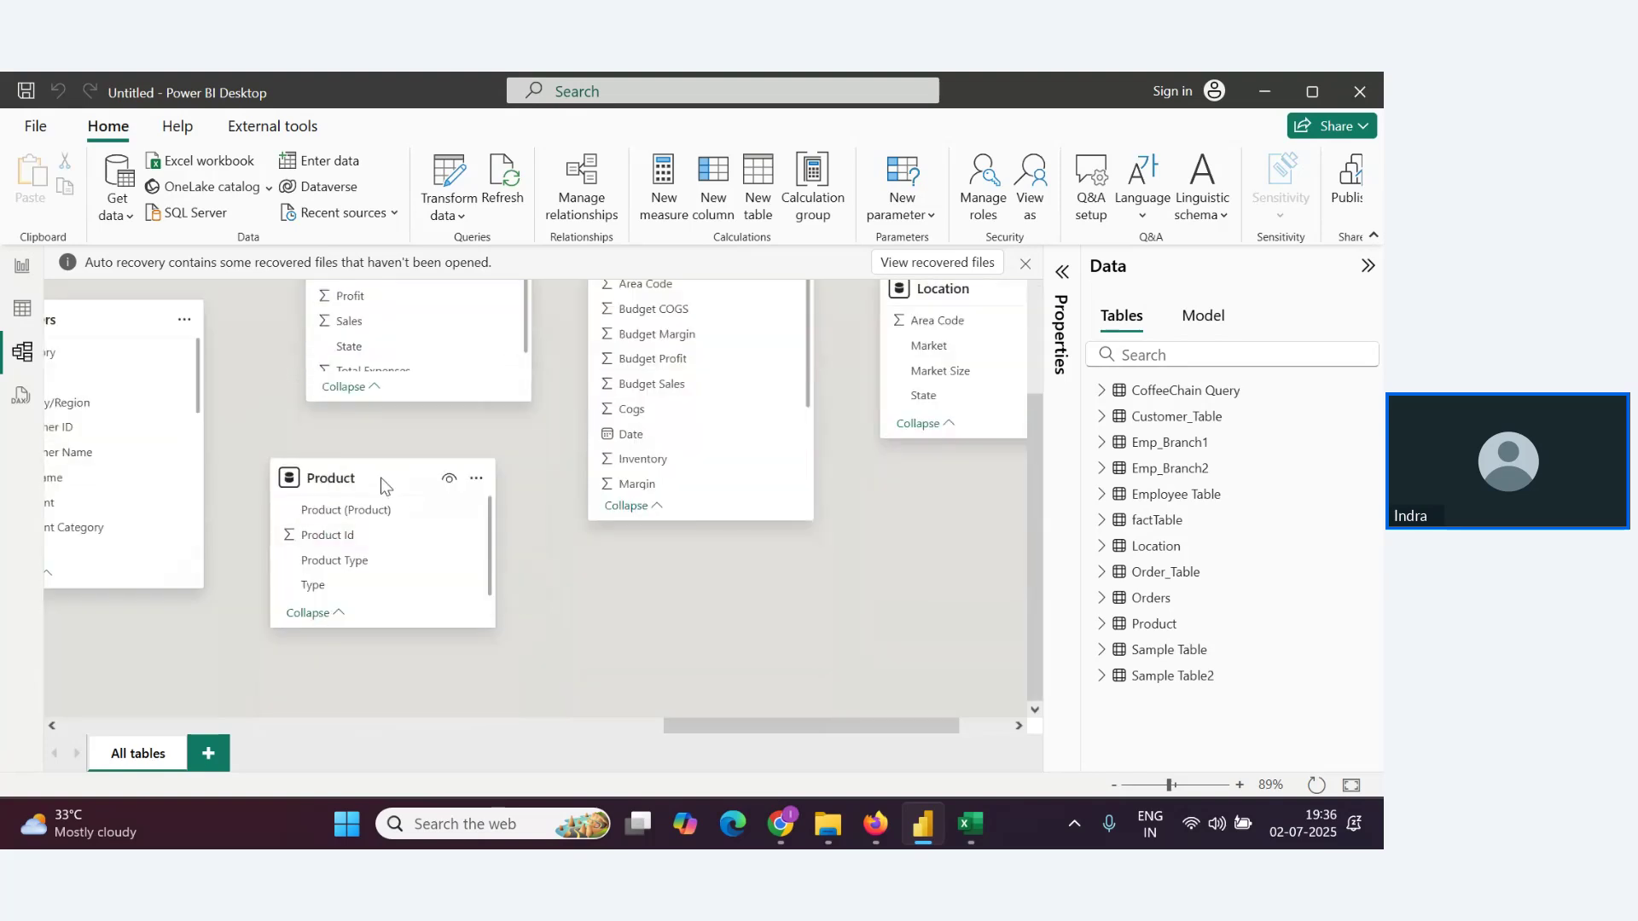
drag(385, 479, 541, 572)
scroll(459, 498, up, 5)
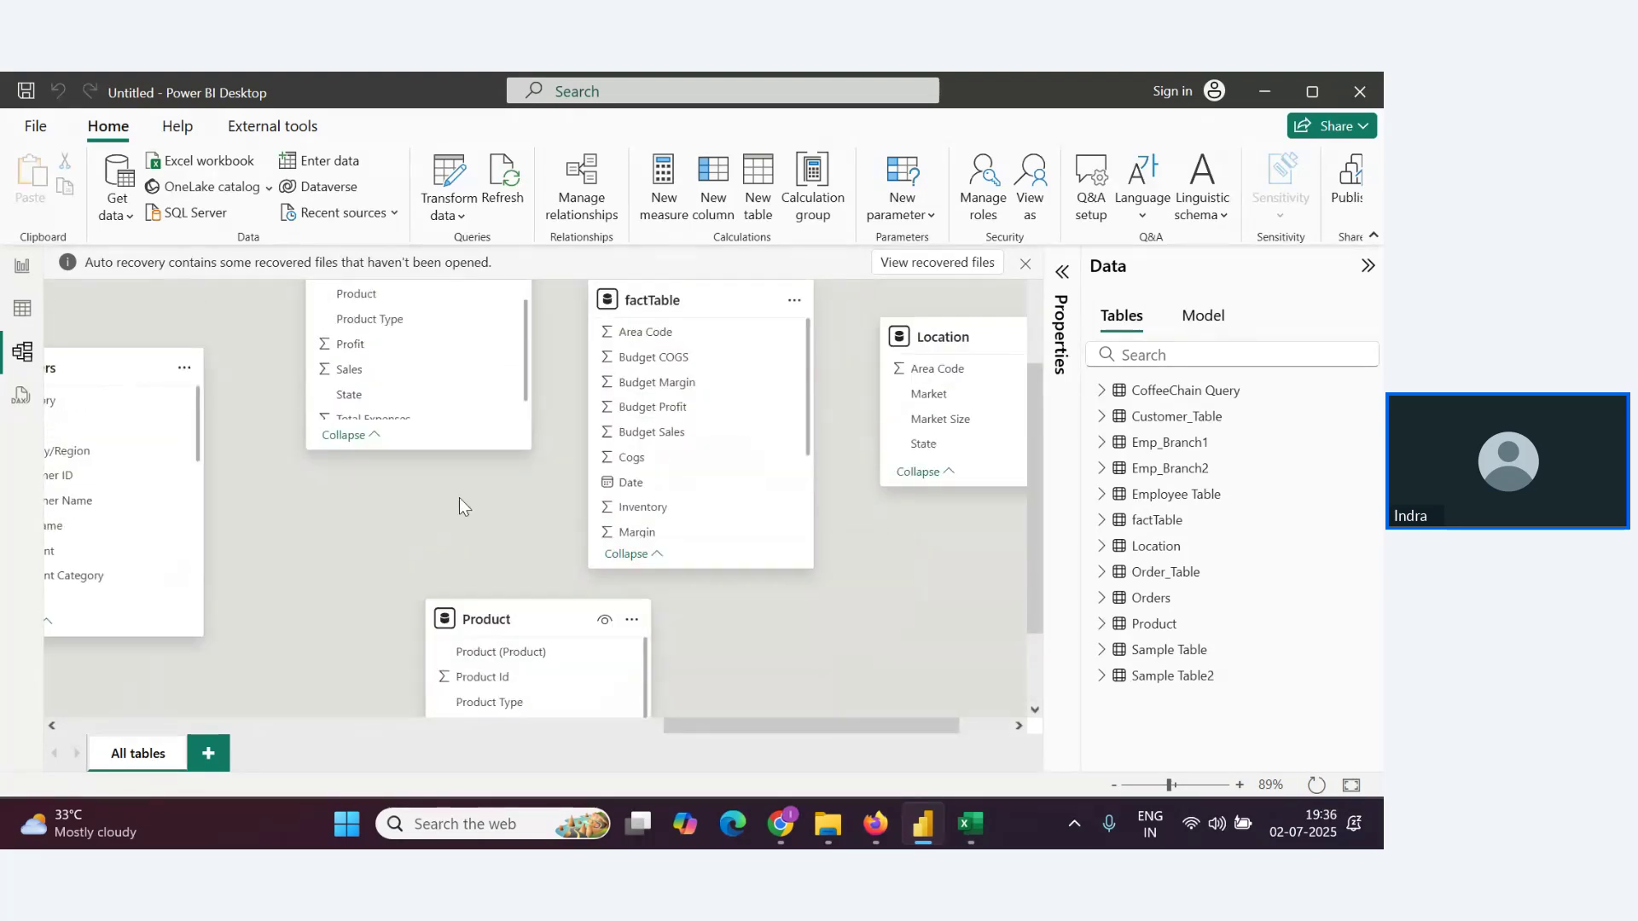
scroll(502, 476, up, 2)
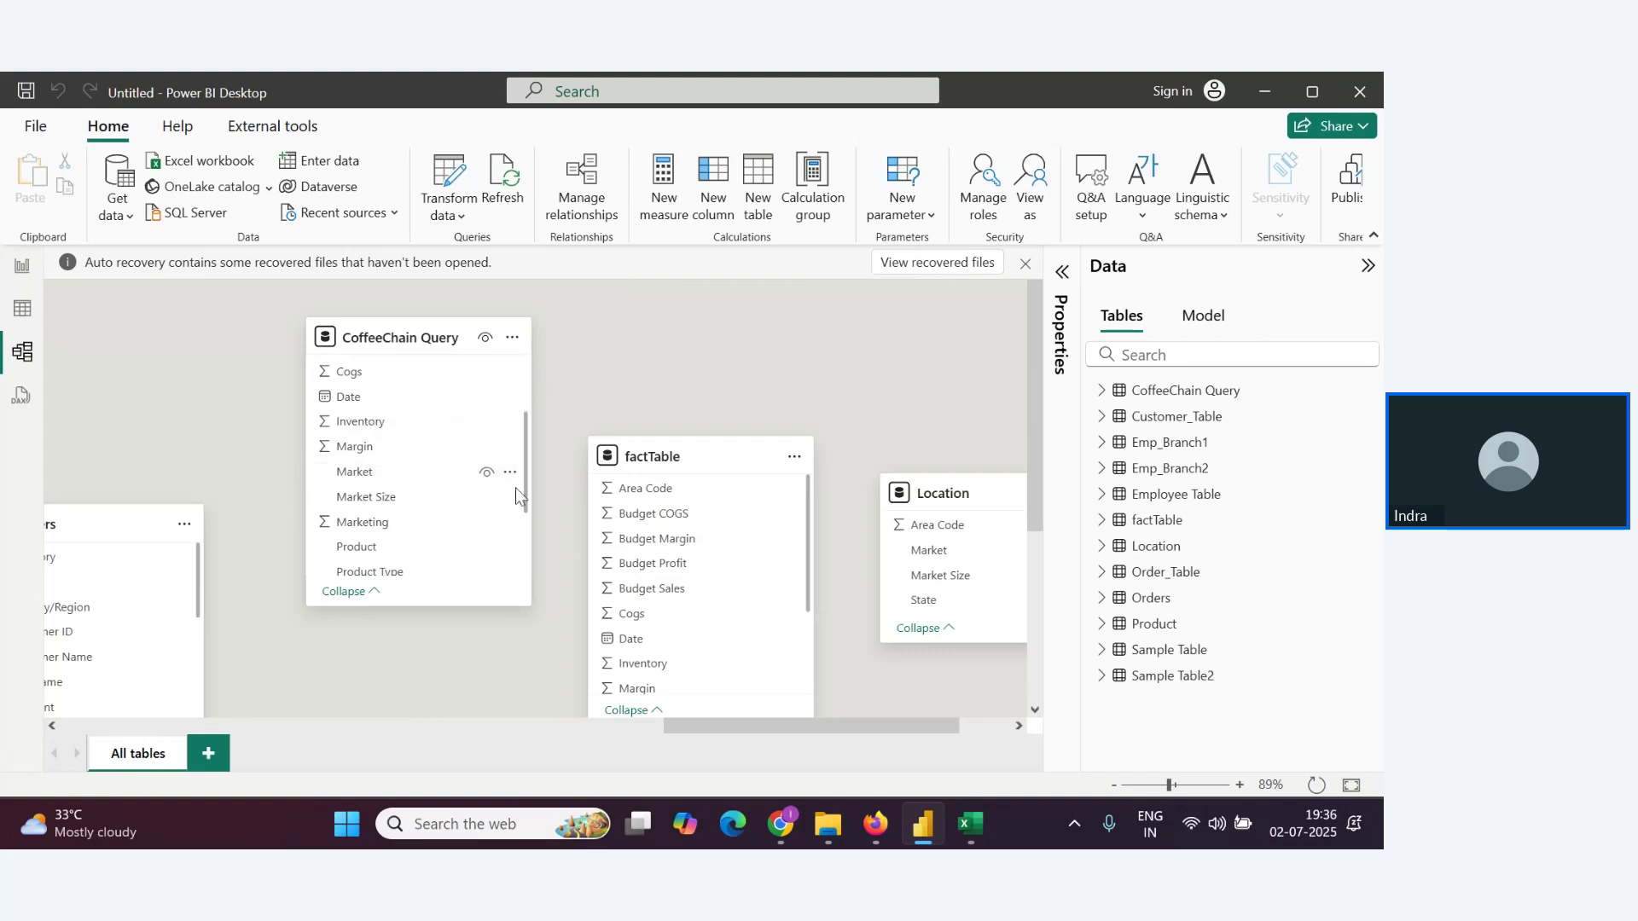
scroll(512, 478, up, 3)
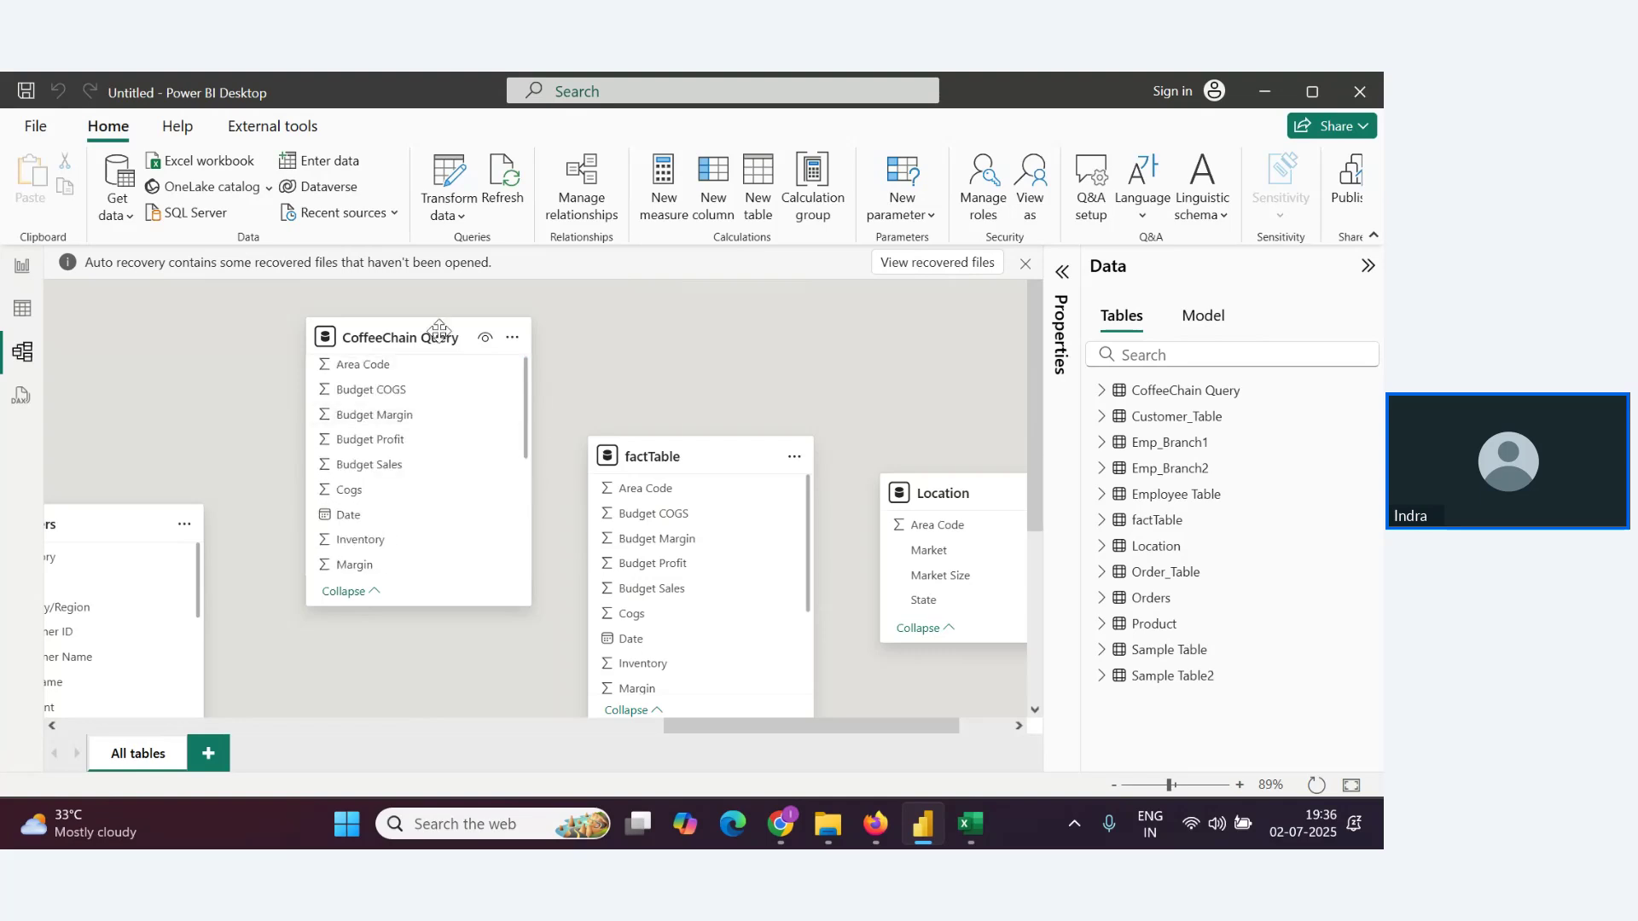
Shift the CoffeeChain Query table slightly away from factTable, and check the webinar Q&A for new attendee messages
drag(430, 337, 400, 337)
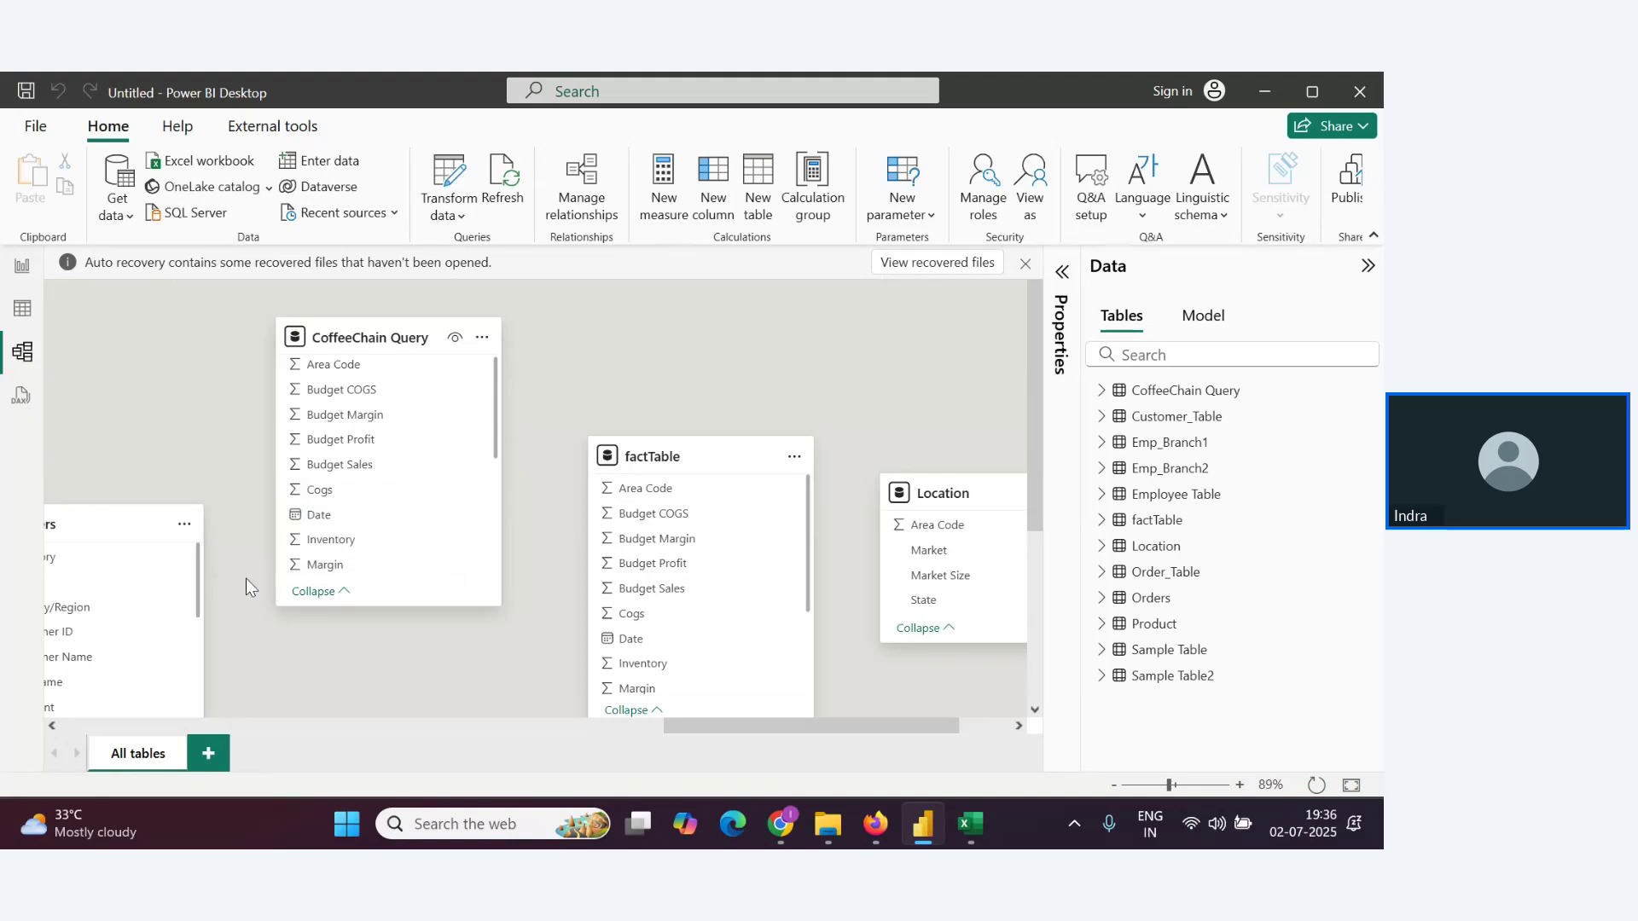
key(alt+Tab)
key(alt+Tab)
key(Tab)
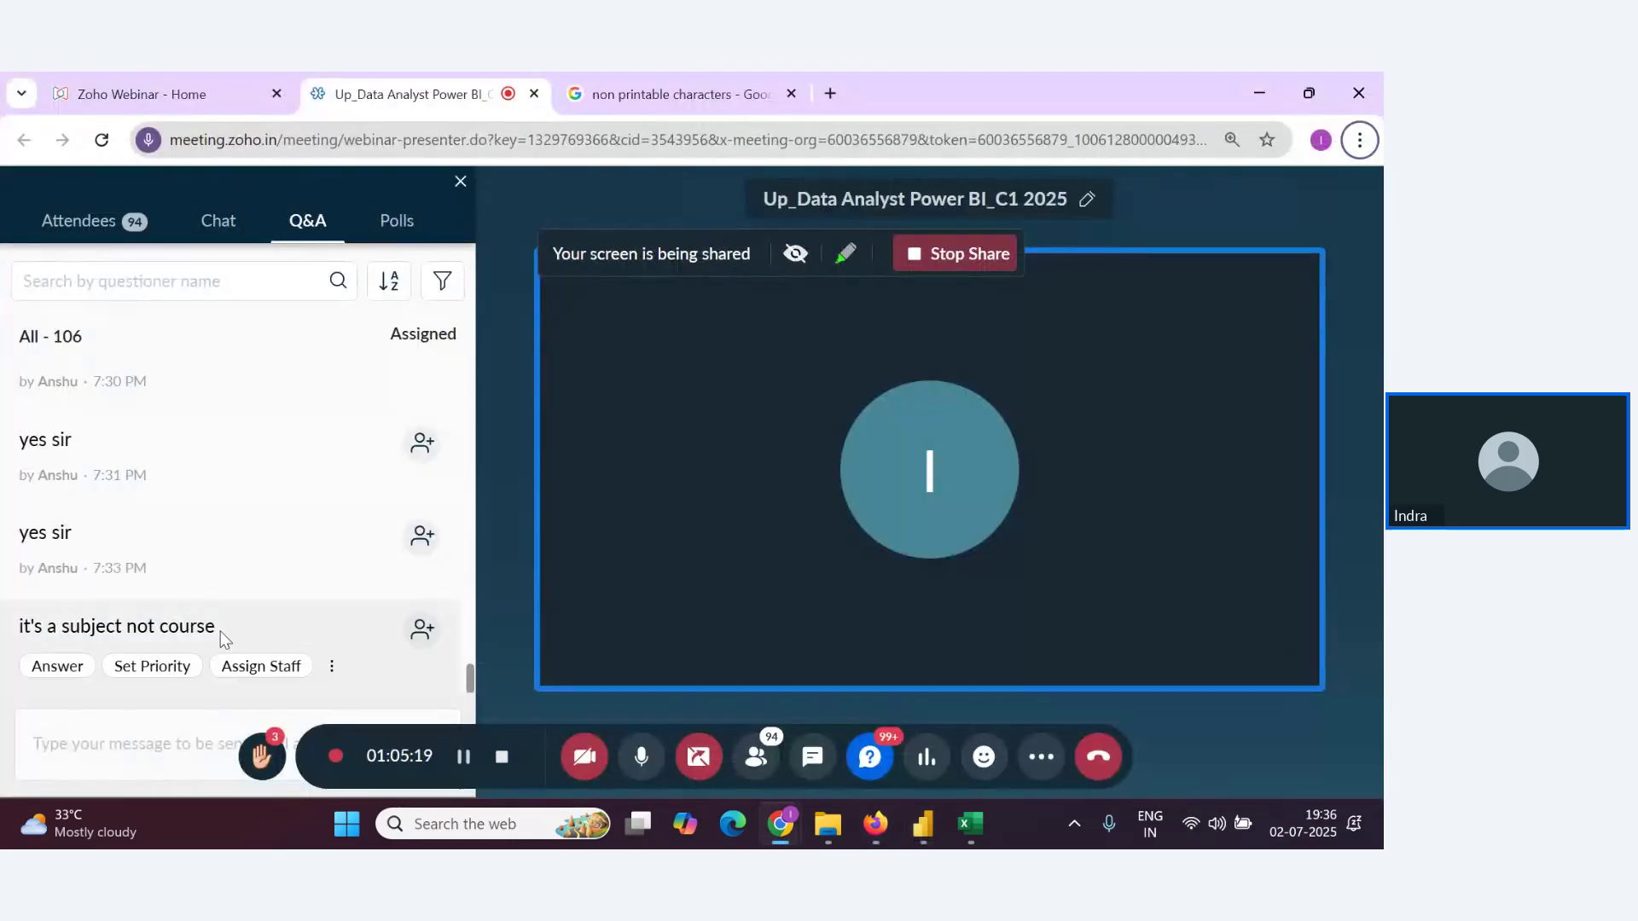
key(alt+Tab)
key(alt+Tab)
key(Tab)
Examine the full field list of factTable beside the Location table in the model diagram
scroll(627, 472, down, 5)
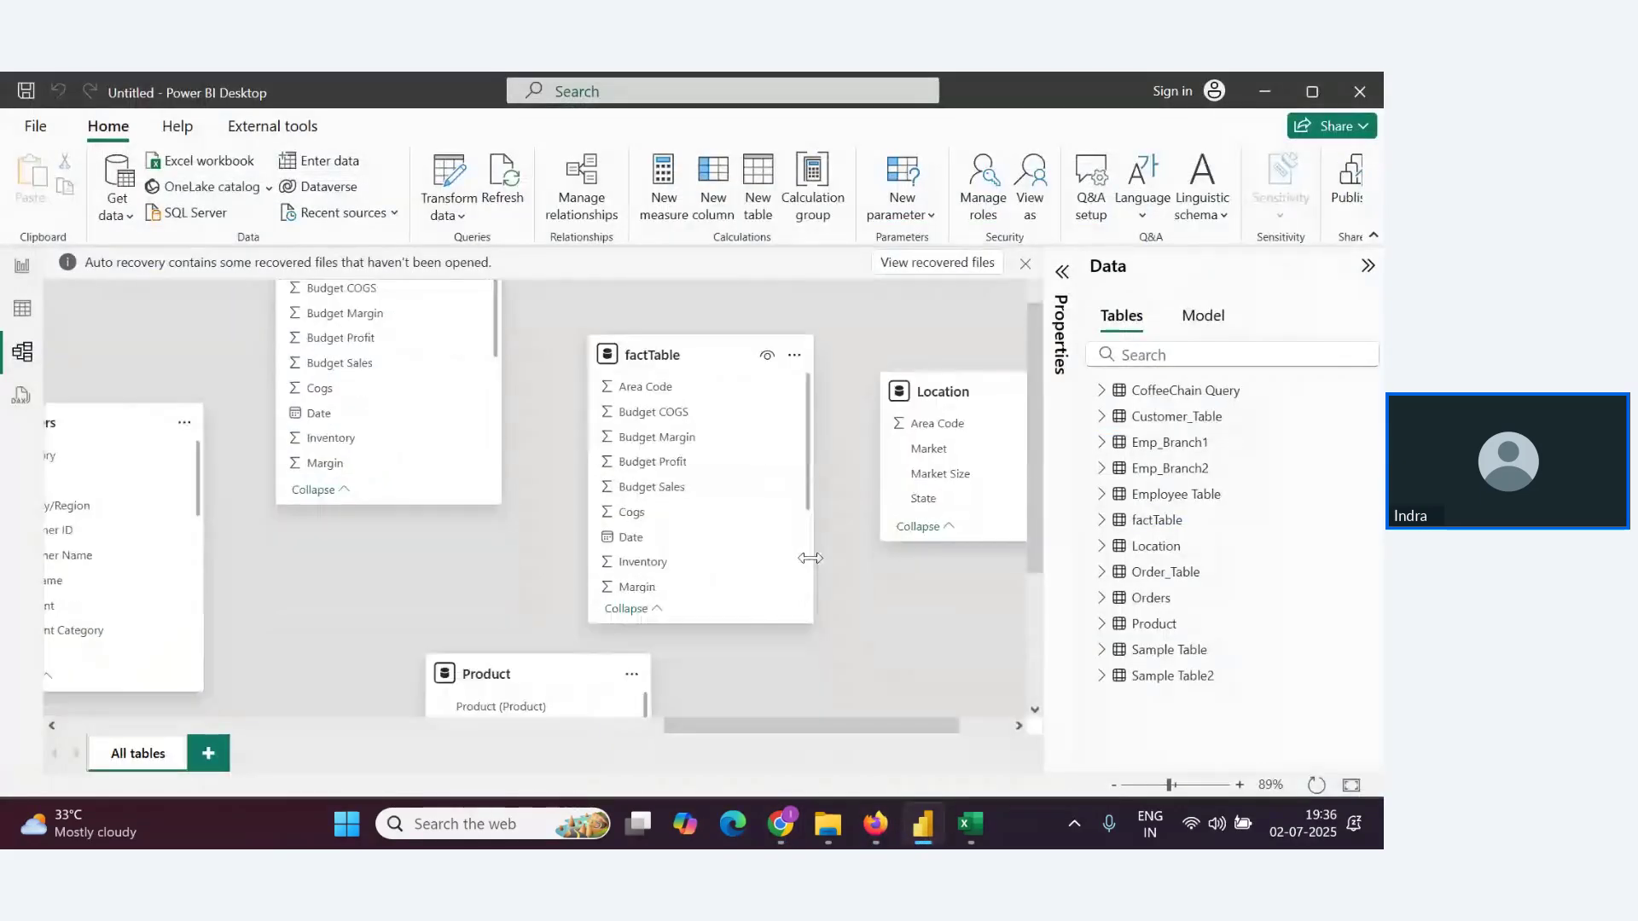
scroll(628, 472, up, 5)
scroll(640, 657, down, 5)
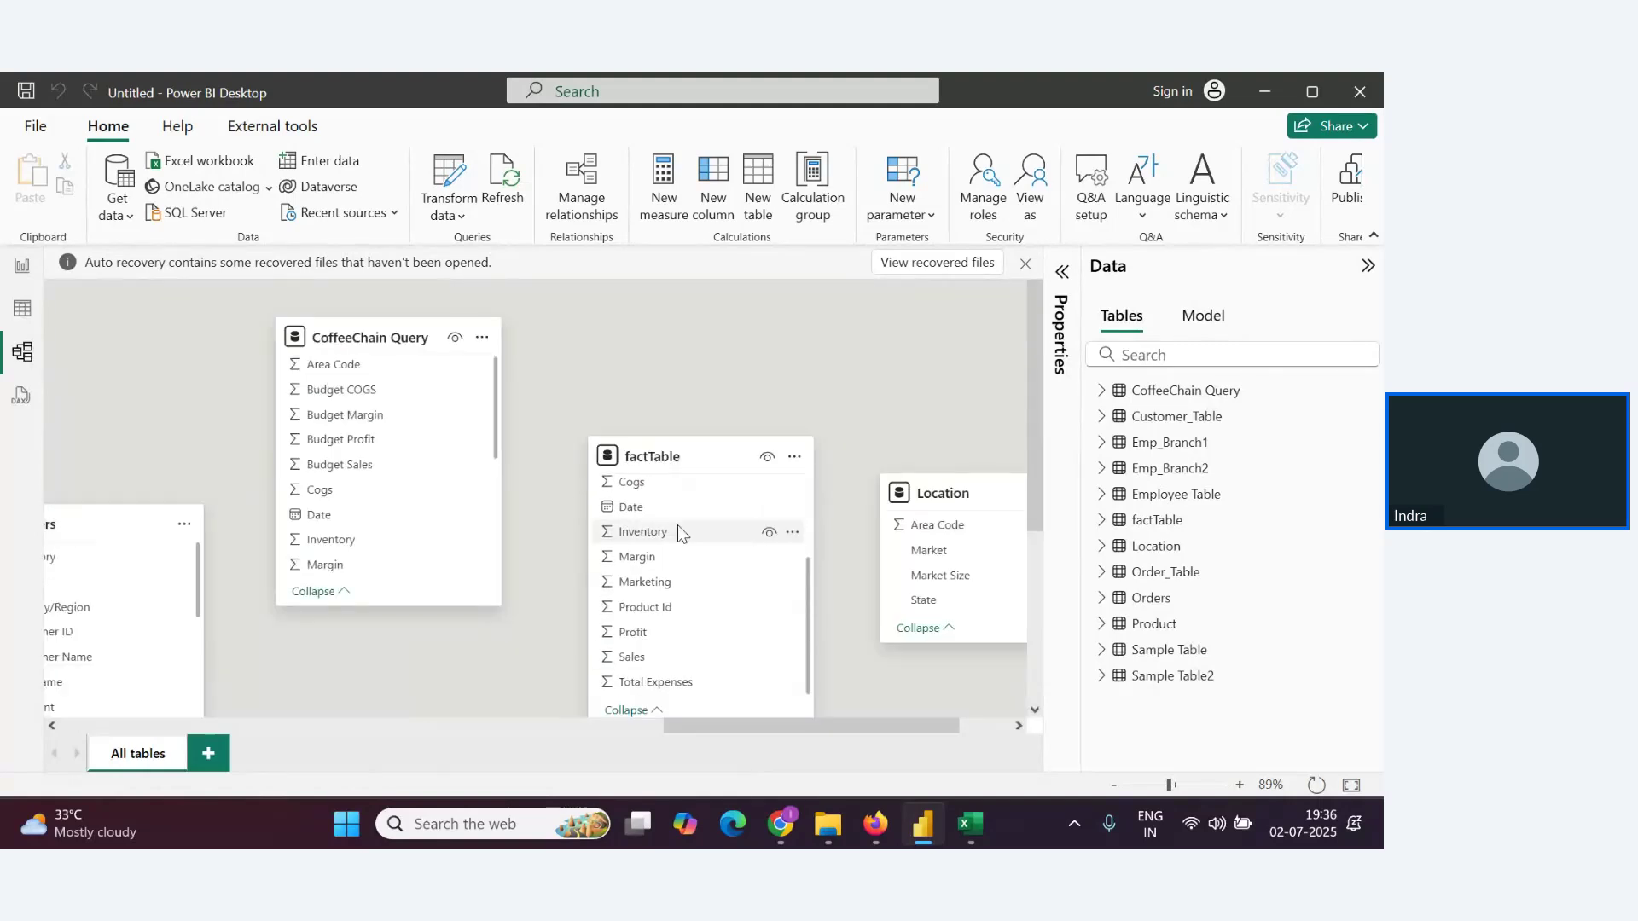
scroll(655, 640, down, 3)
scroll(683, 628, up, 4)
scroll(712, 616, up, 3)
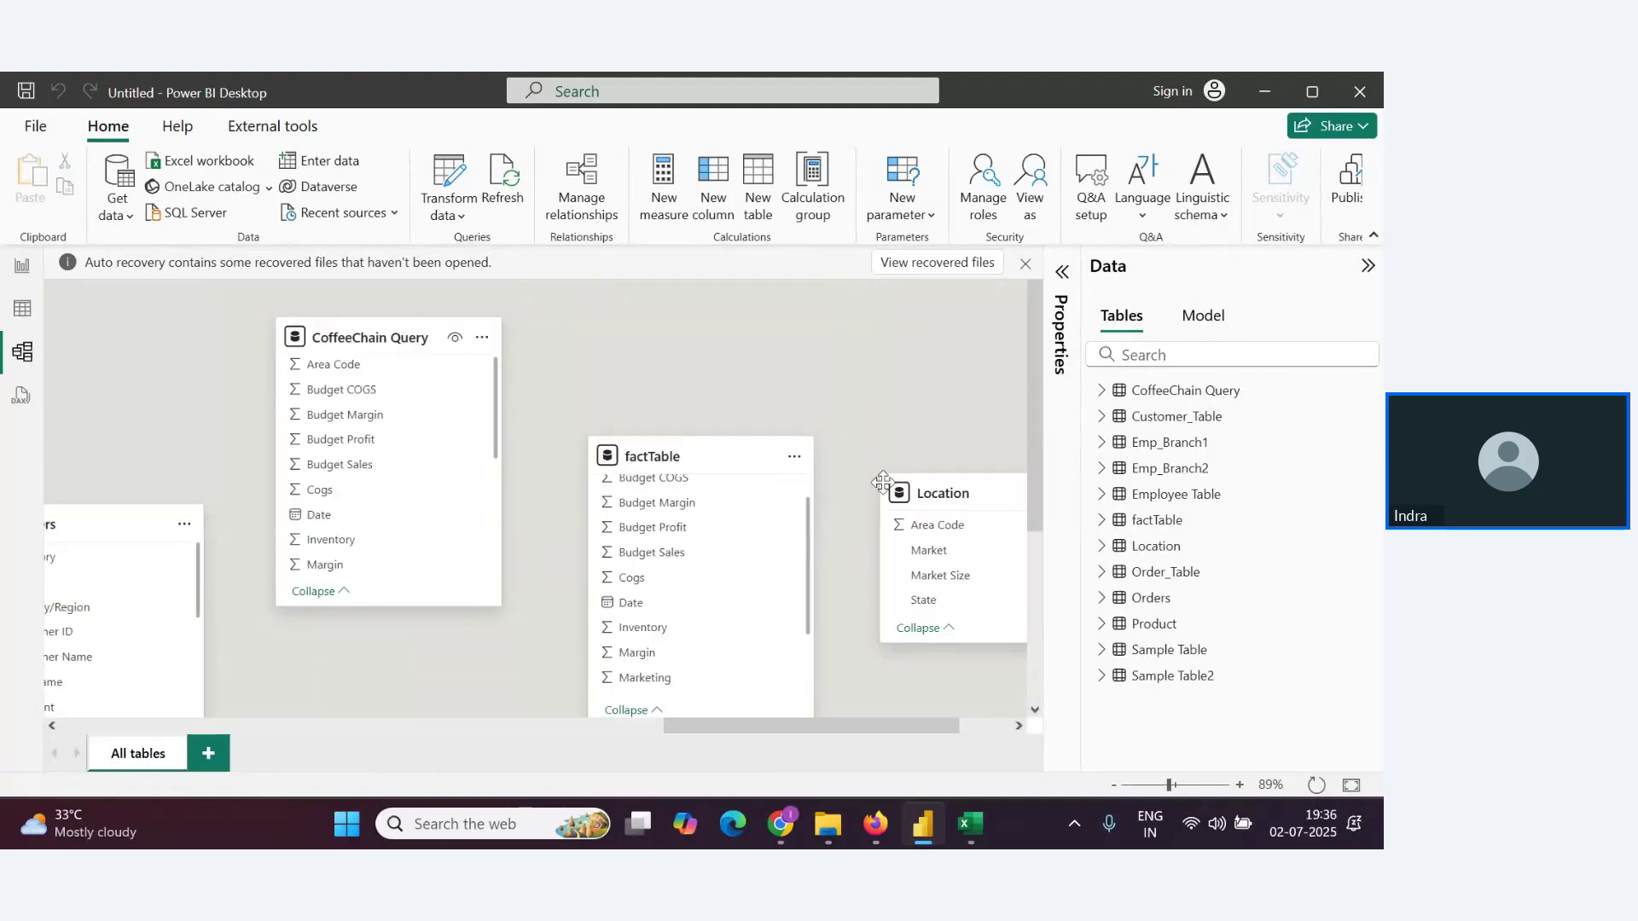
scroll(803, 561, down, 2)
scroll(529, 409, up, 2)
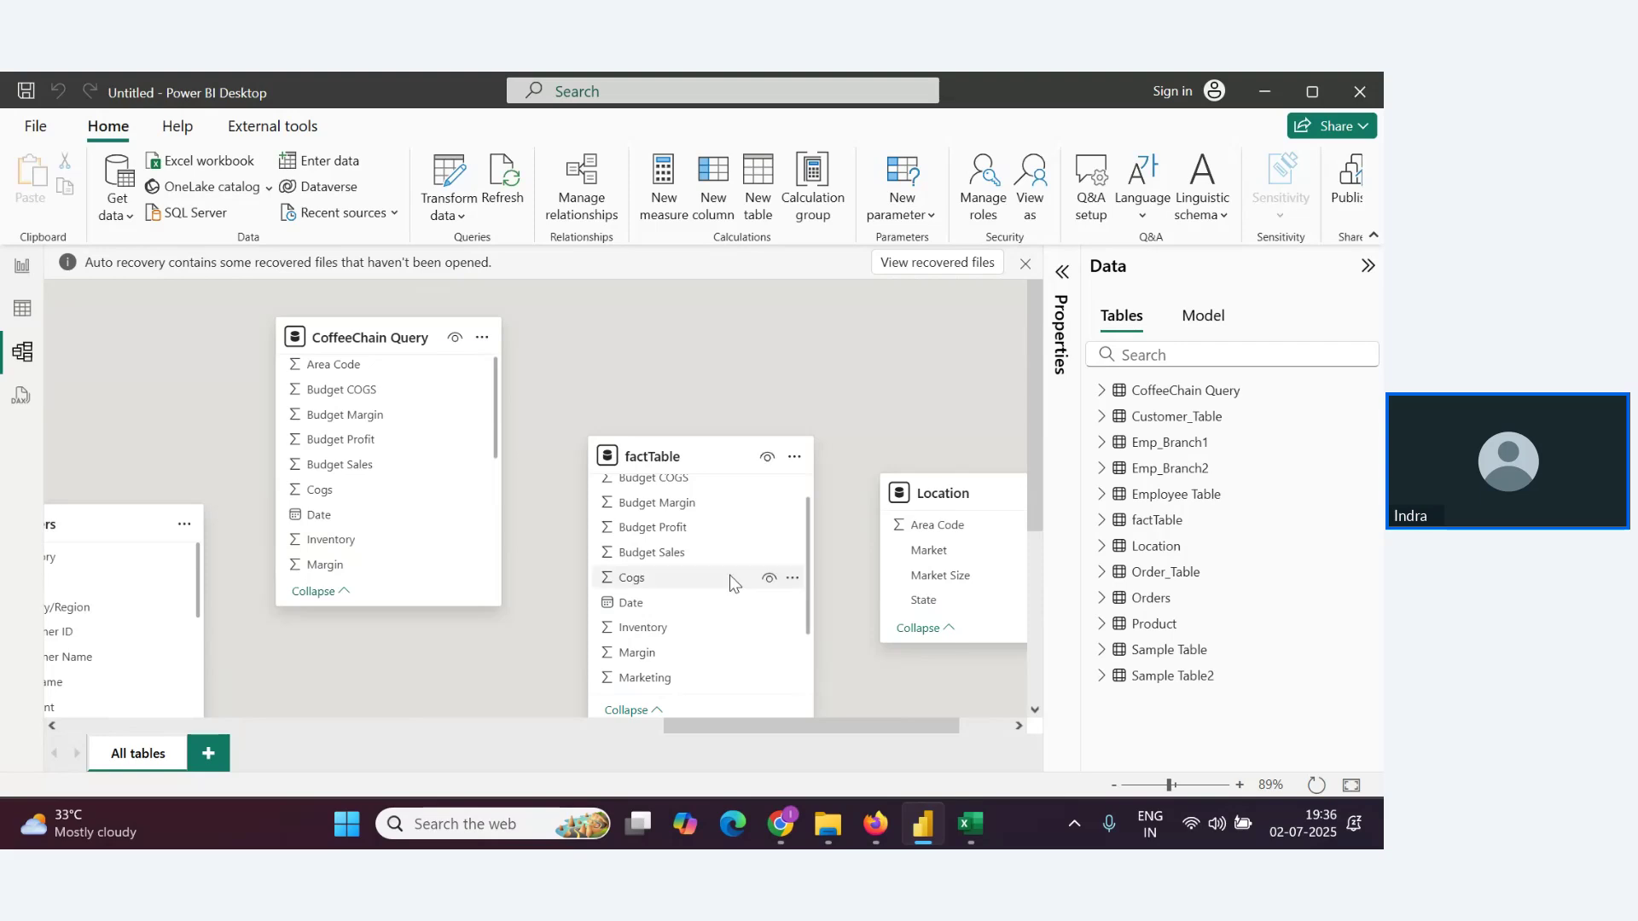
scroll(708, 598, up, 1)
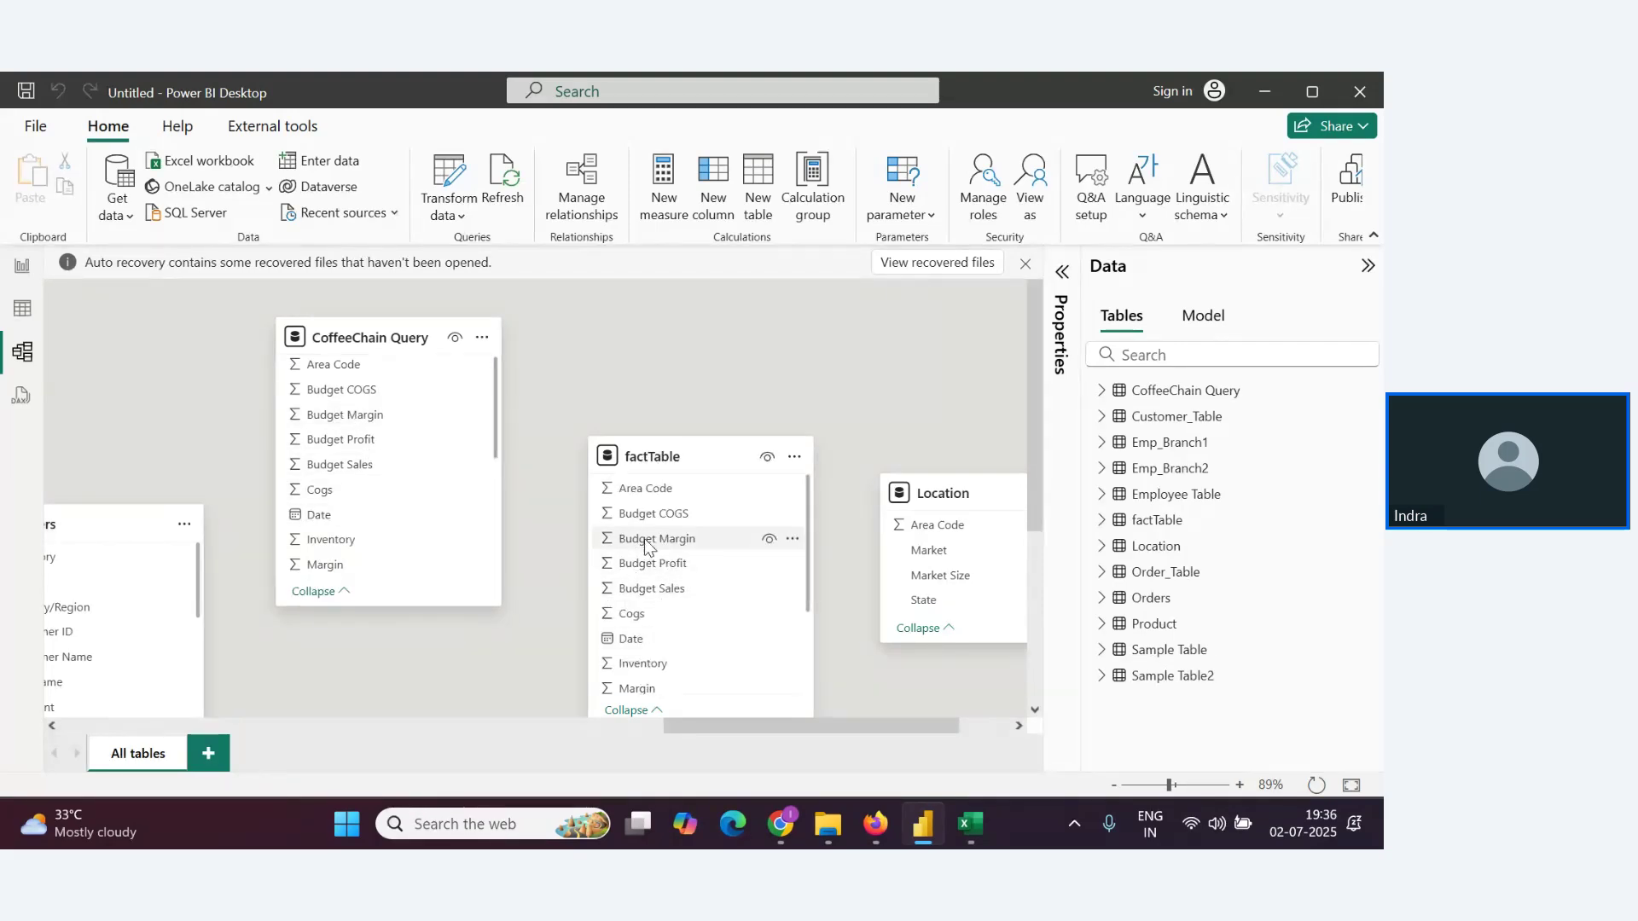
scroll(690, 604, down, 3)
scroll(473, 533, down, 1)
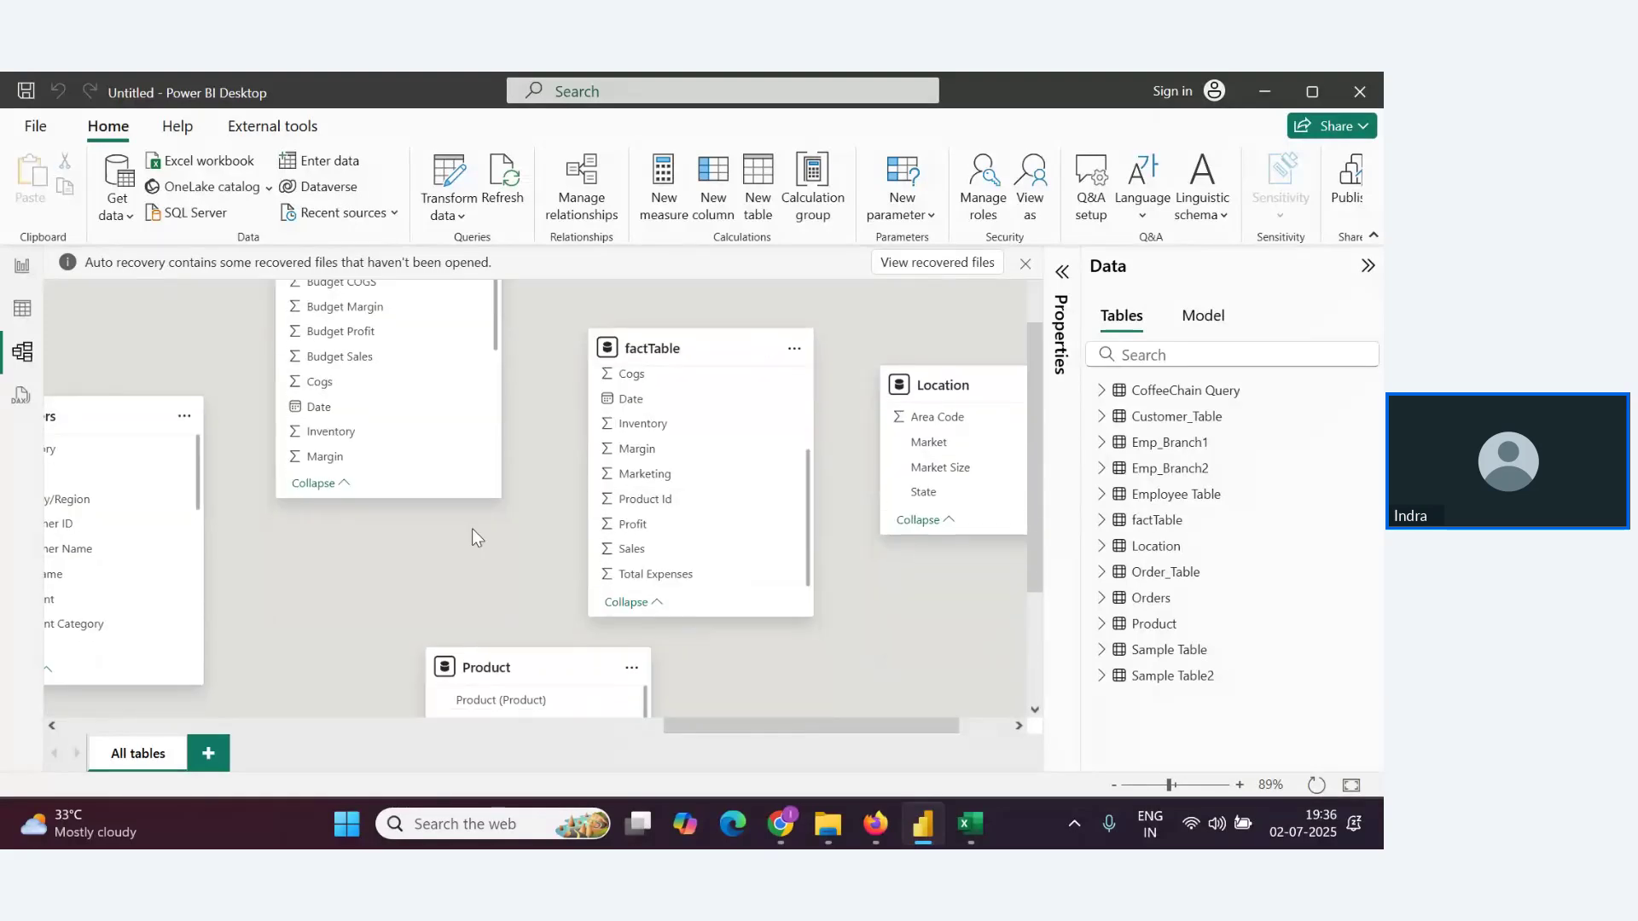
Compare the fields of CoffeeChain Query and factTable with those of Product and Location to find matching columns
scroll(473, 533, up, 1)
scroll(398, 503, down, 5)
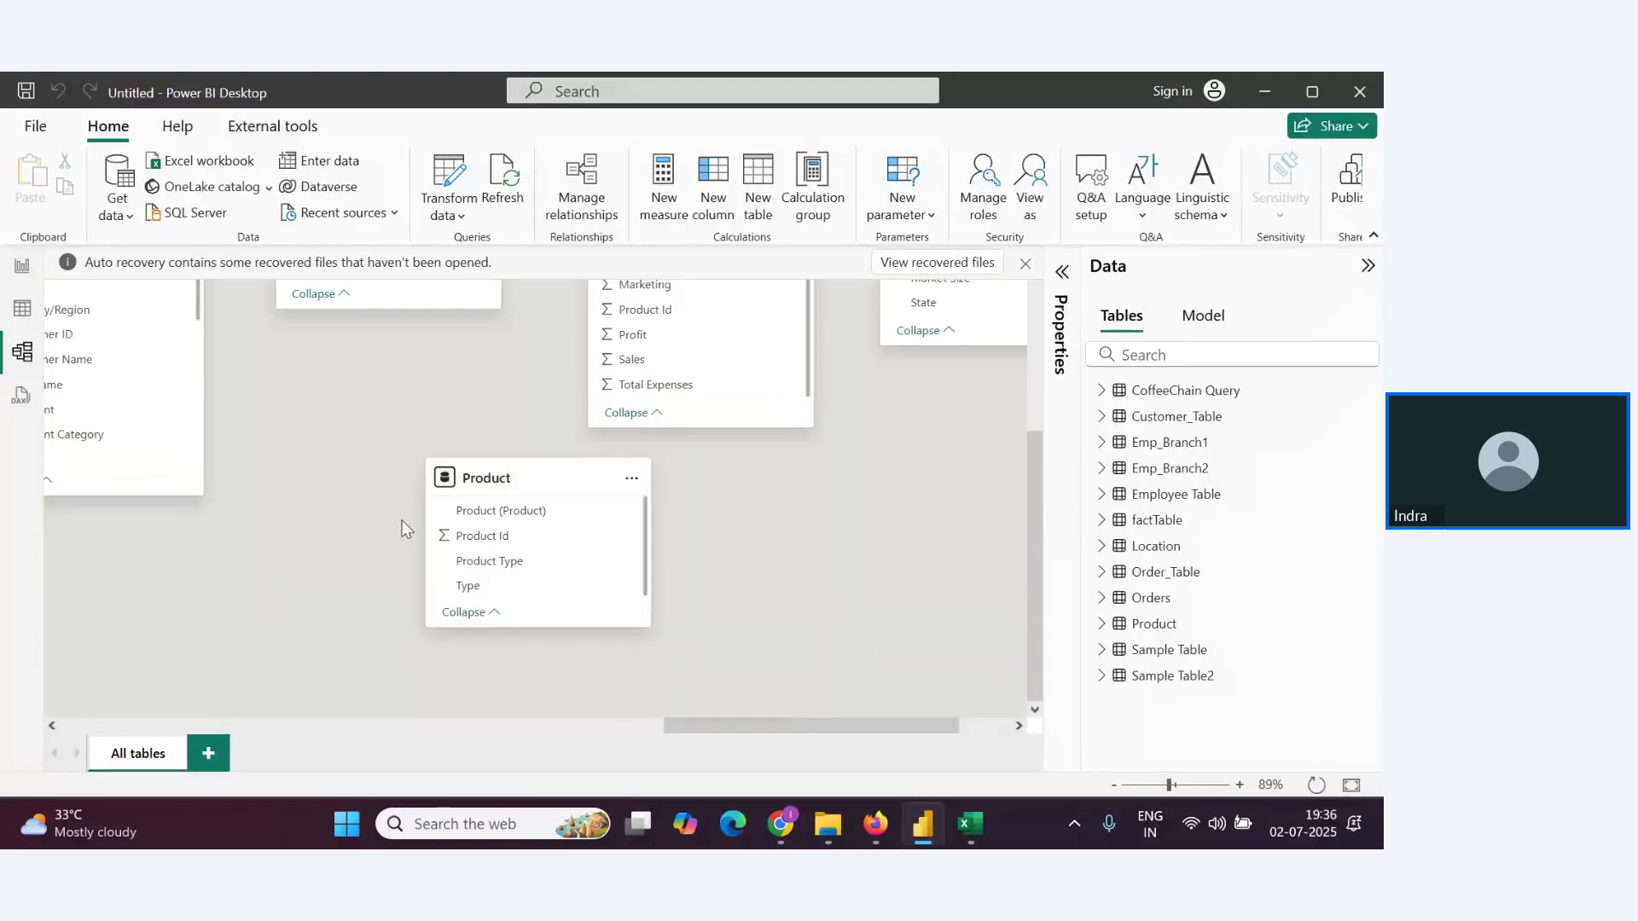
scroll(402, 520, up, 2)
scroll(401, 471, up, 5)
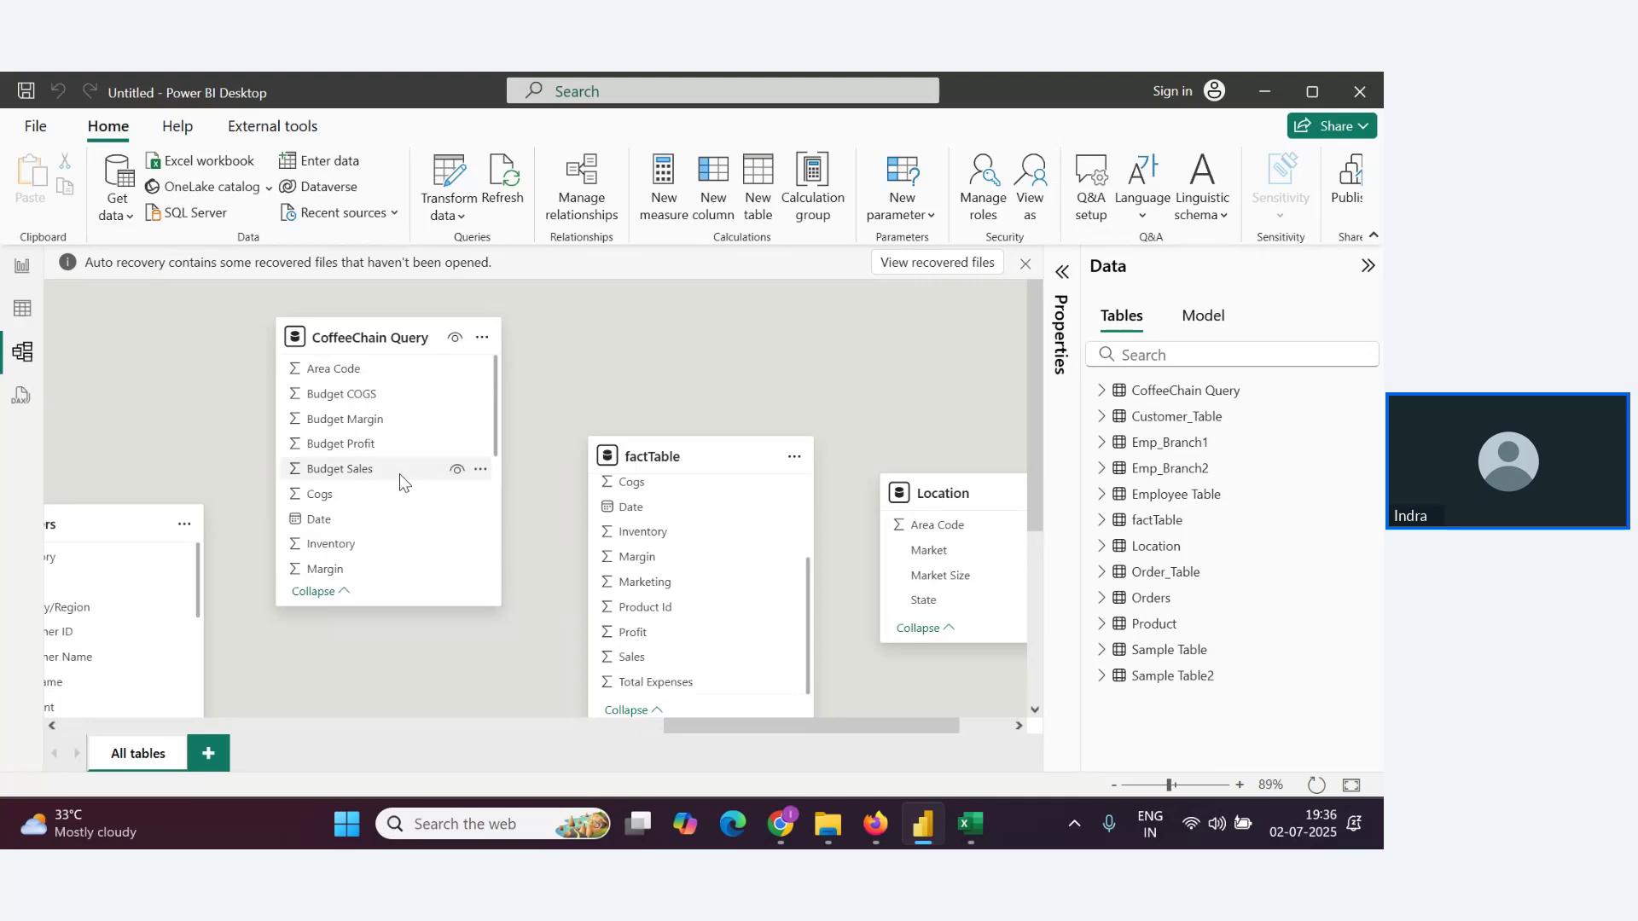
scroll(398, 478, down, 1)
scroll(392, 480, down, 4)
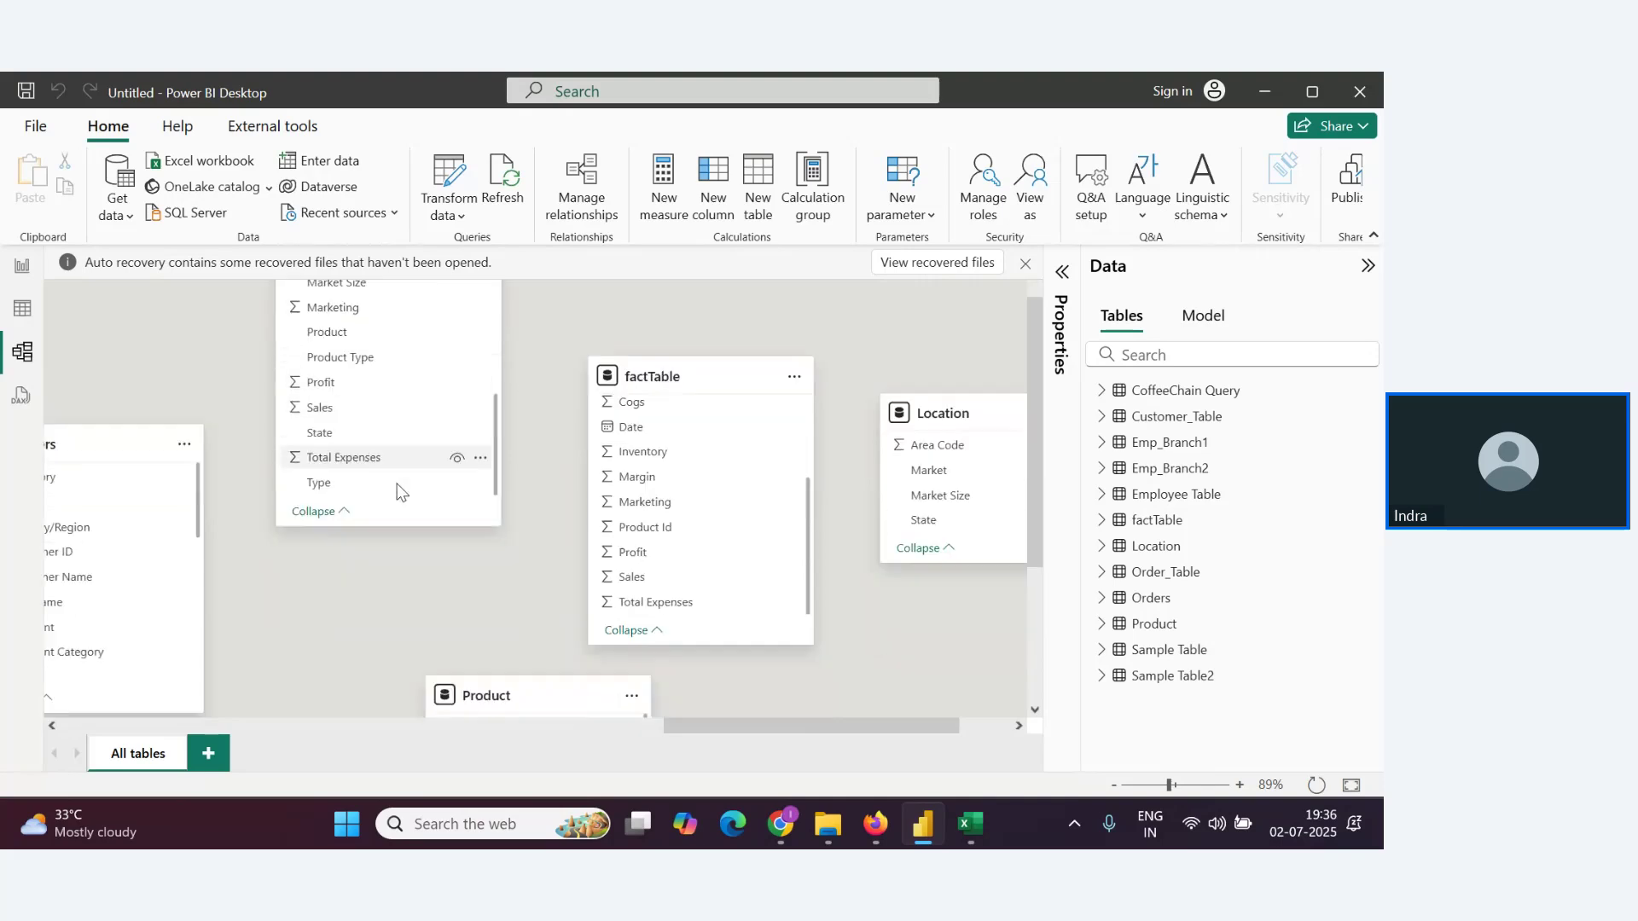
scroll(399, 491, up, 1)
scroll(342, 488, down, 1)
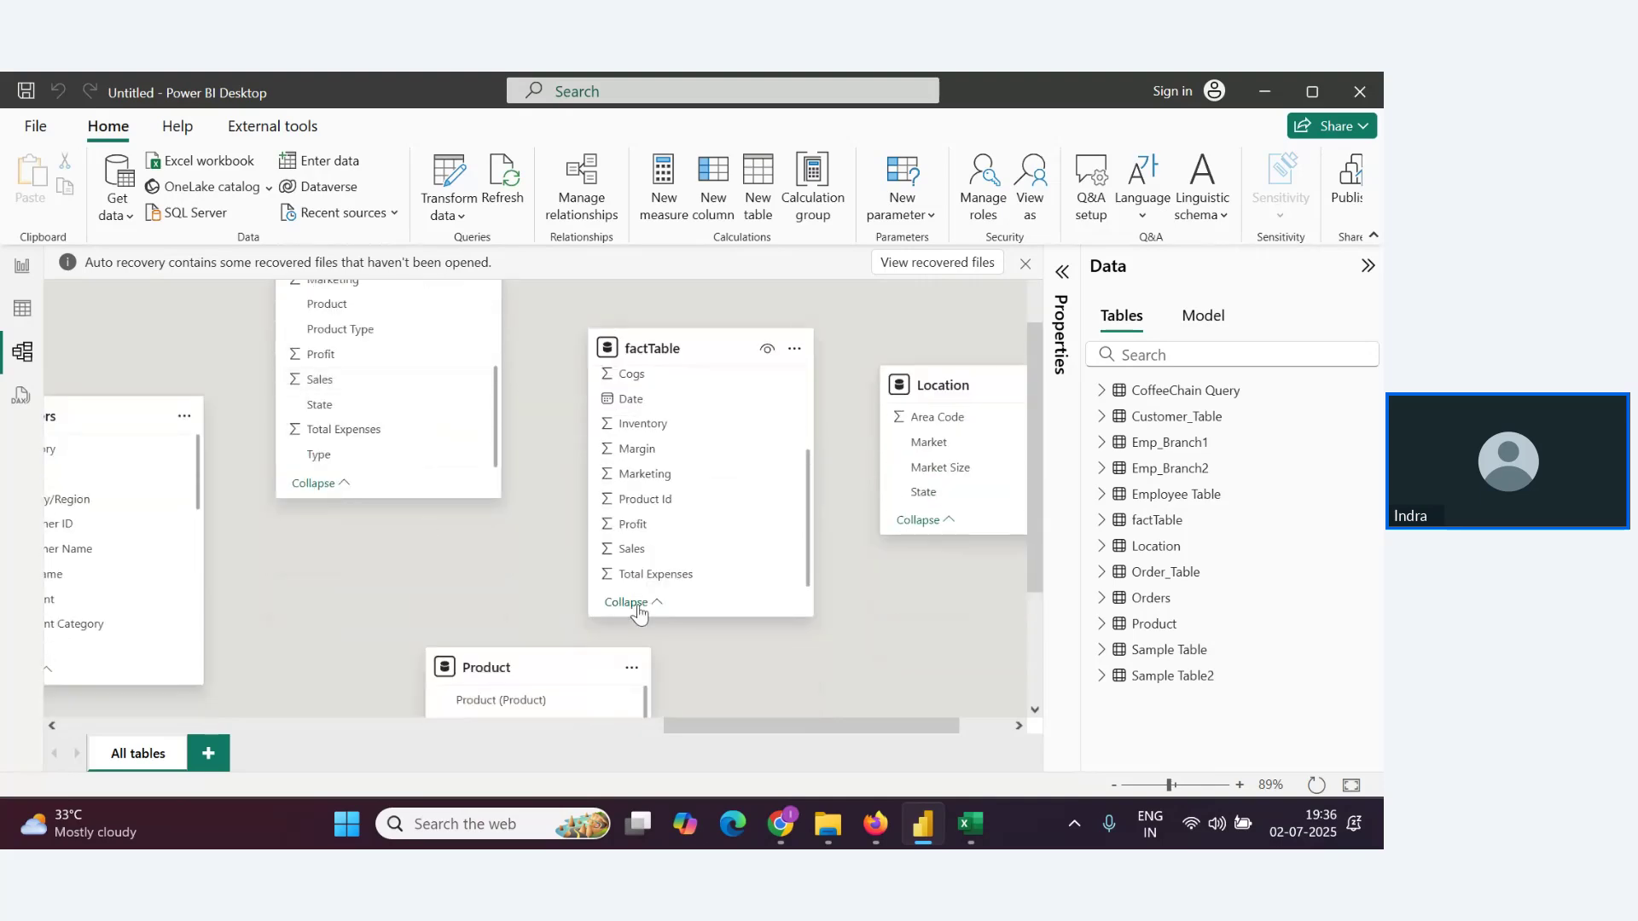
scroll(657, 589, up, 1)
scroll(670, 620, down, 1)
scroll(667, 621, up, 1)
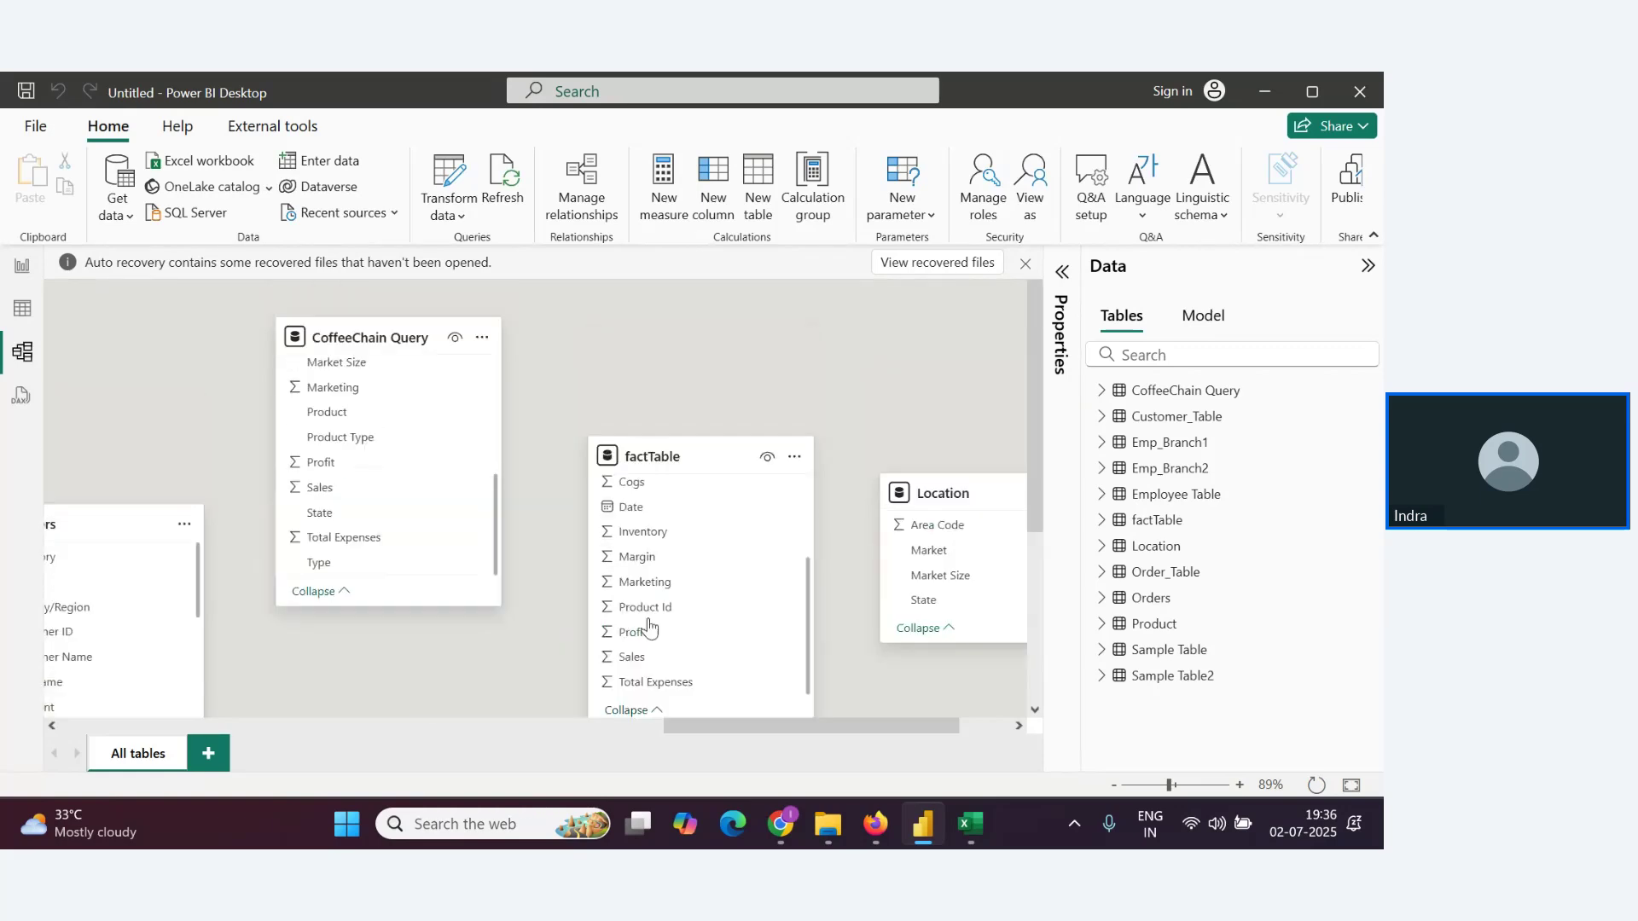
scroll(351, 546, up, 3)
scroll(367, 544, down, 4)
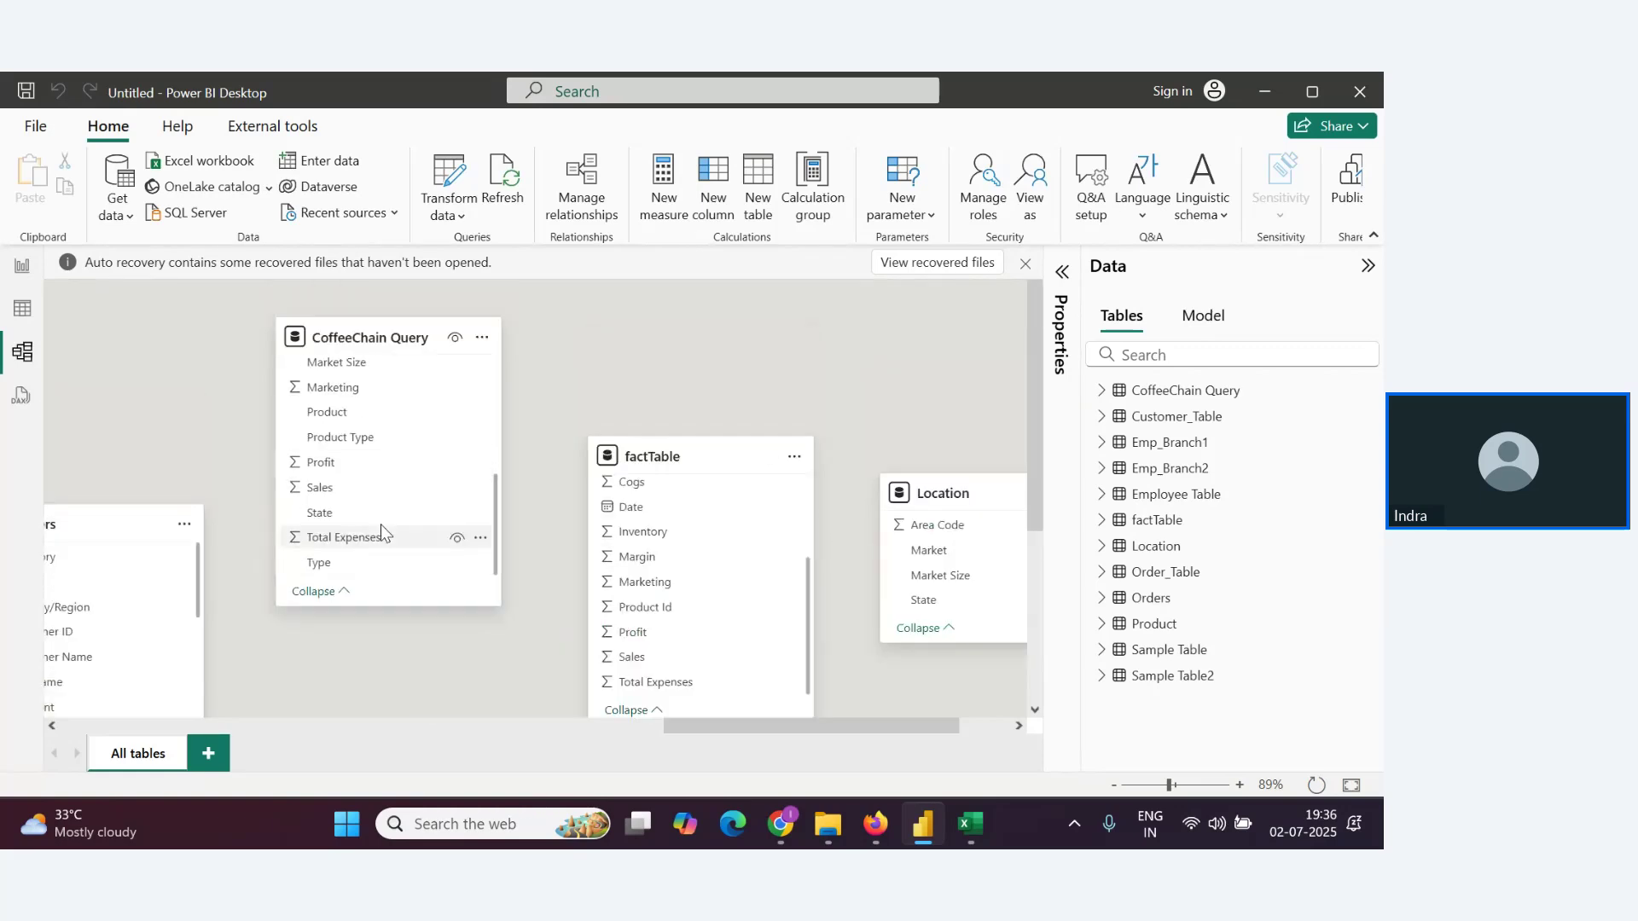
scroll(378, 524, down, 1)
scroll(378, 524, up, 1)
scroll(376, 542, up, 4)
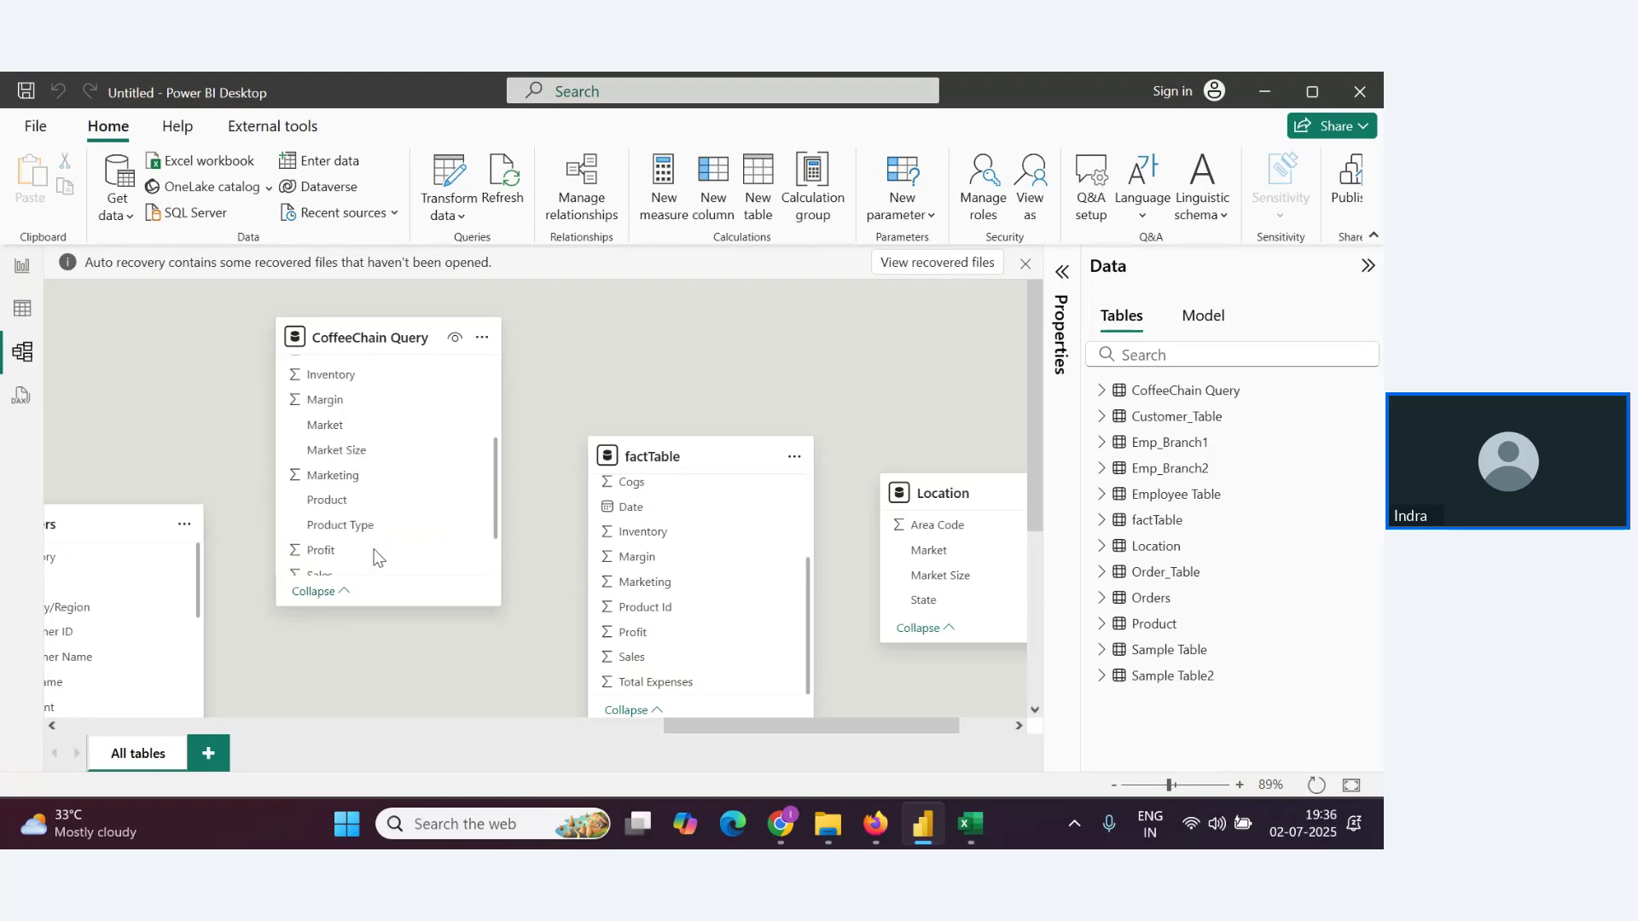
scroll(373, 546, up, 2)
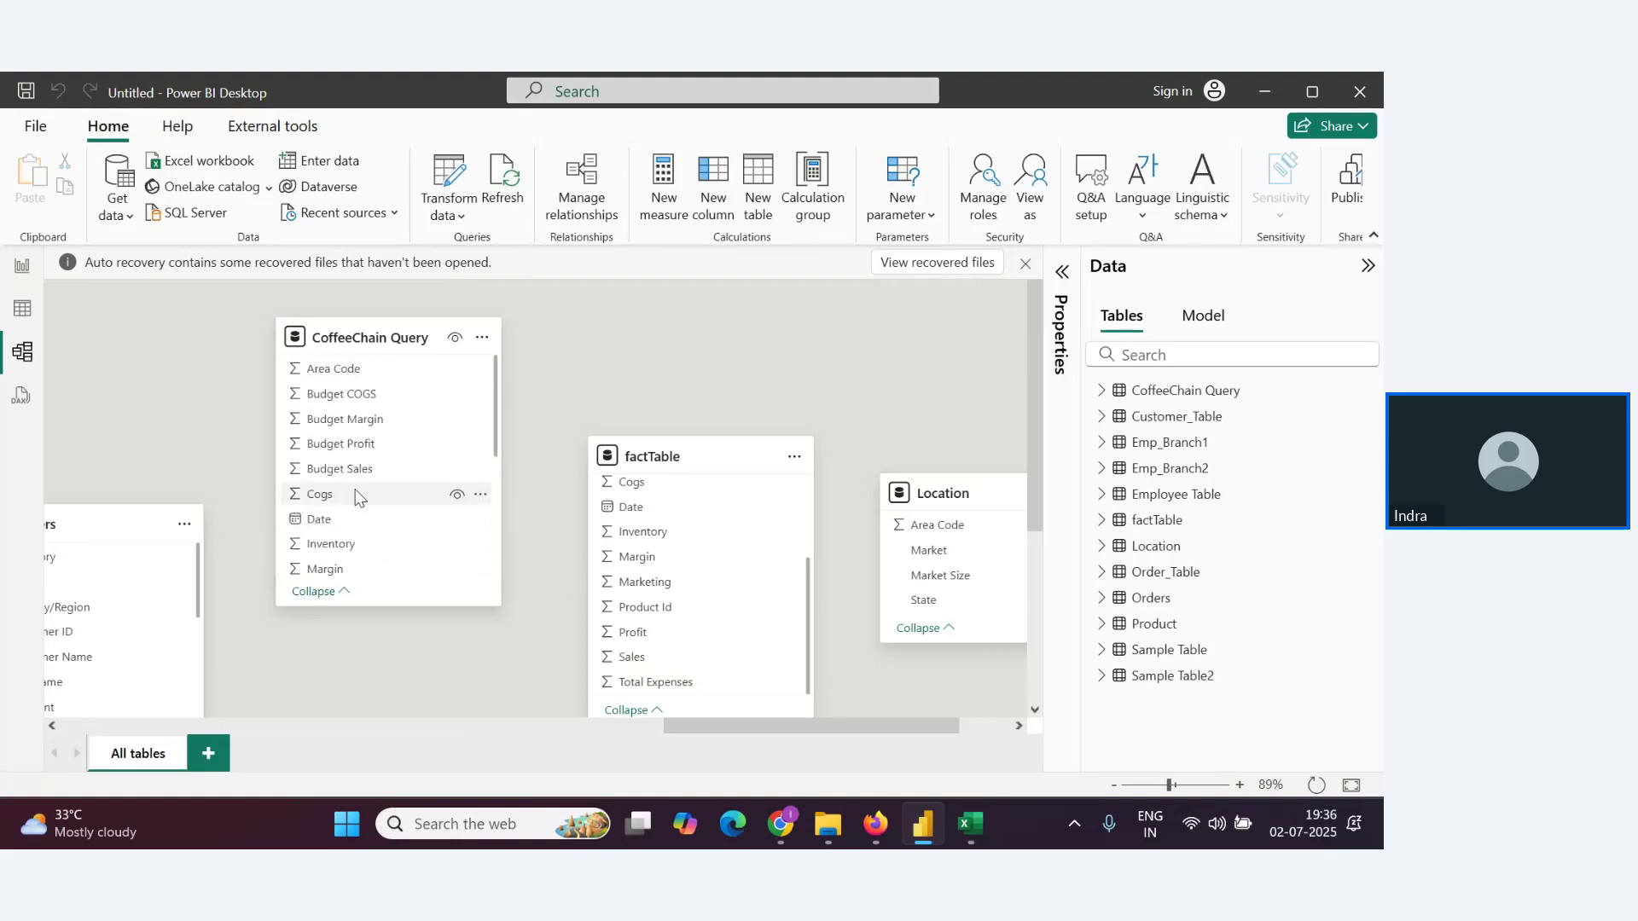
scroll(683, 619, up, 1)
scroll(683, 617, up, 2)
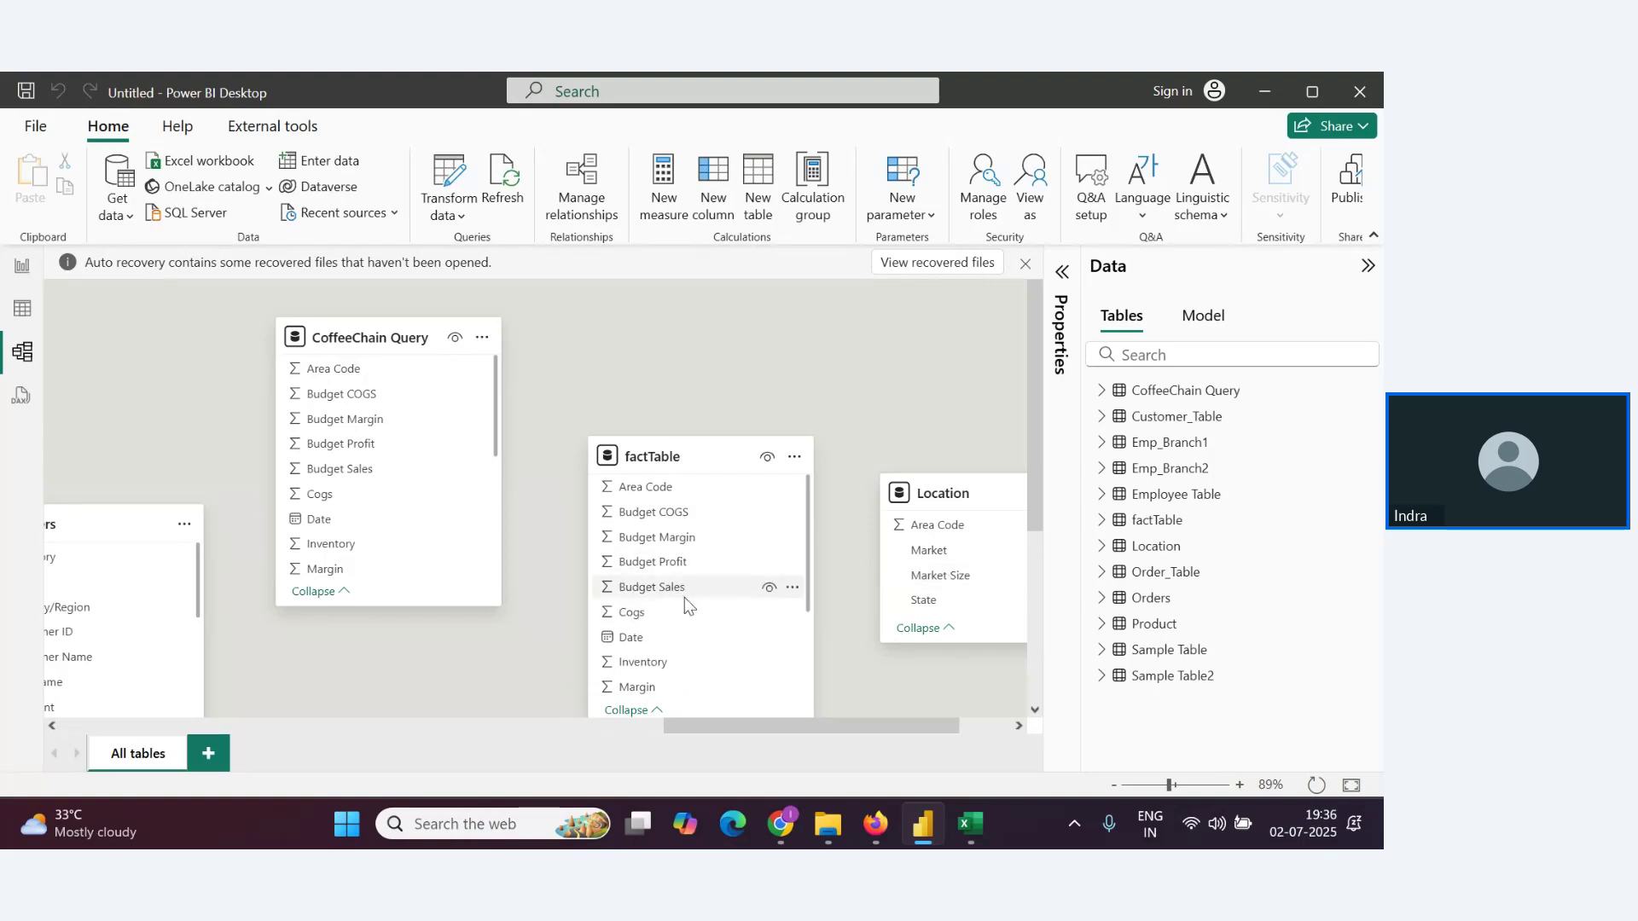
scroll(681, 606, down, 3)
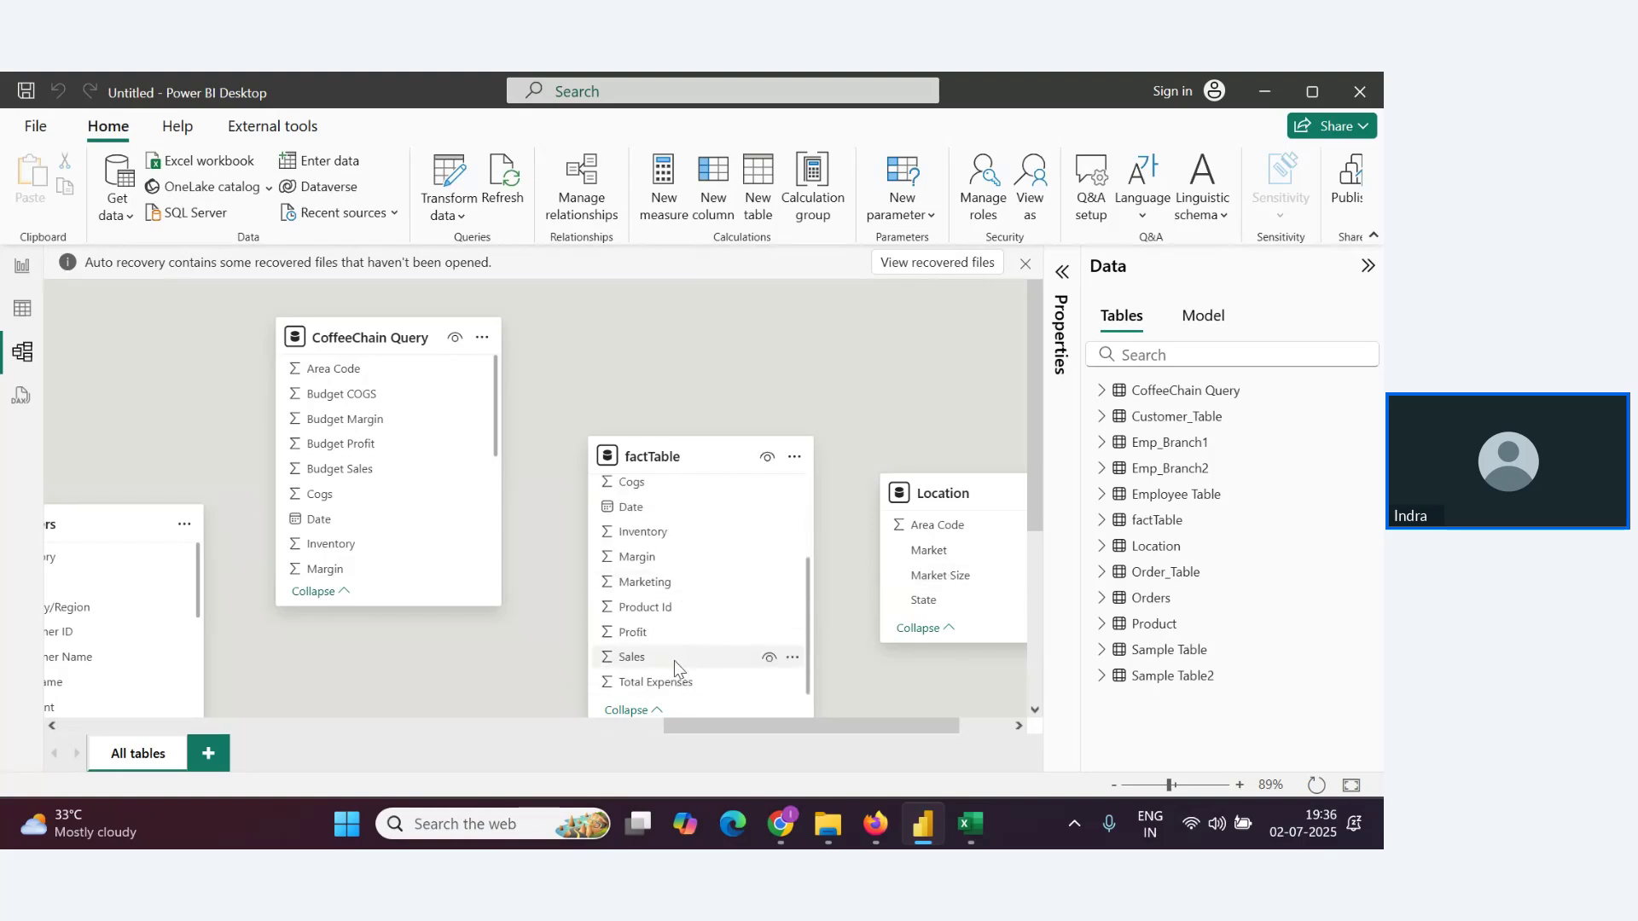
scroll(674, 658, up, 3)
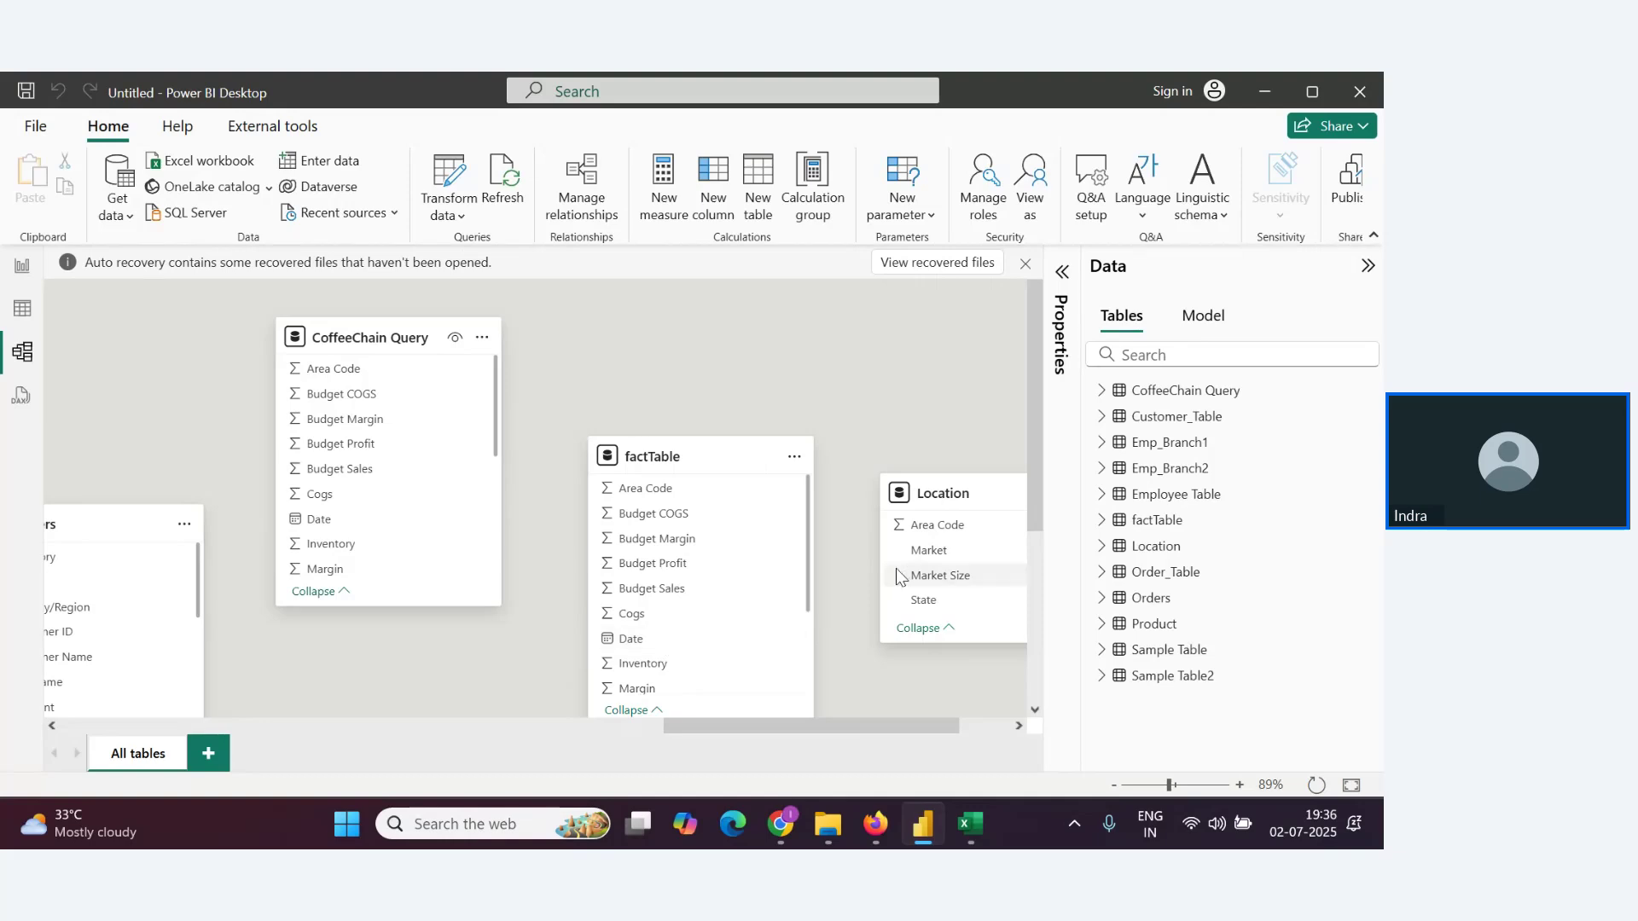
Relate factTable to Location on Area Code, trying One to one (1:1) cardinality before setting it to Many to one (*:1)
drag(627, 489, 911, 533)
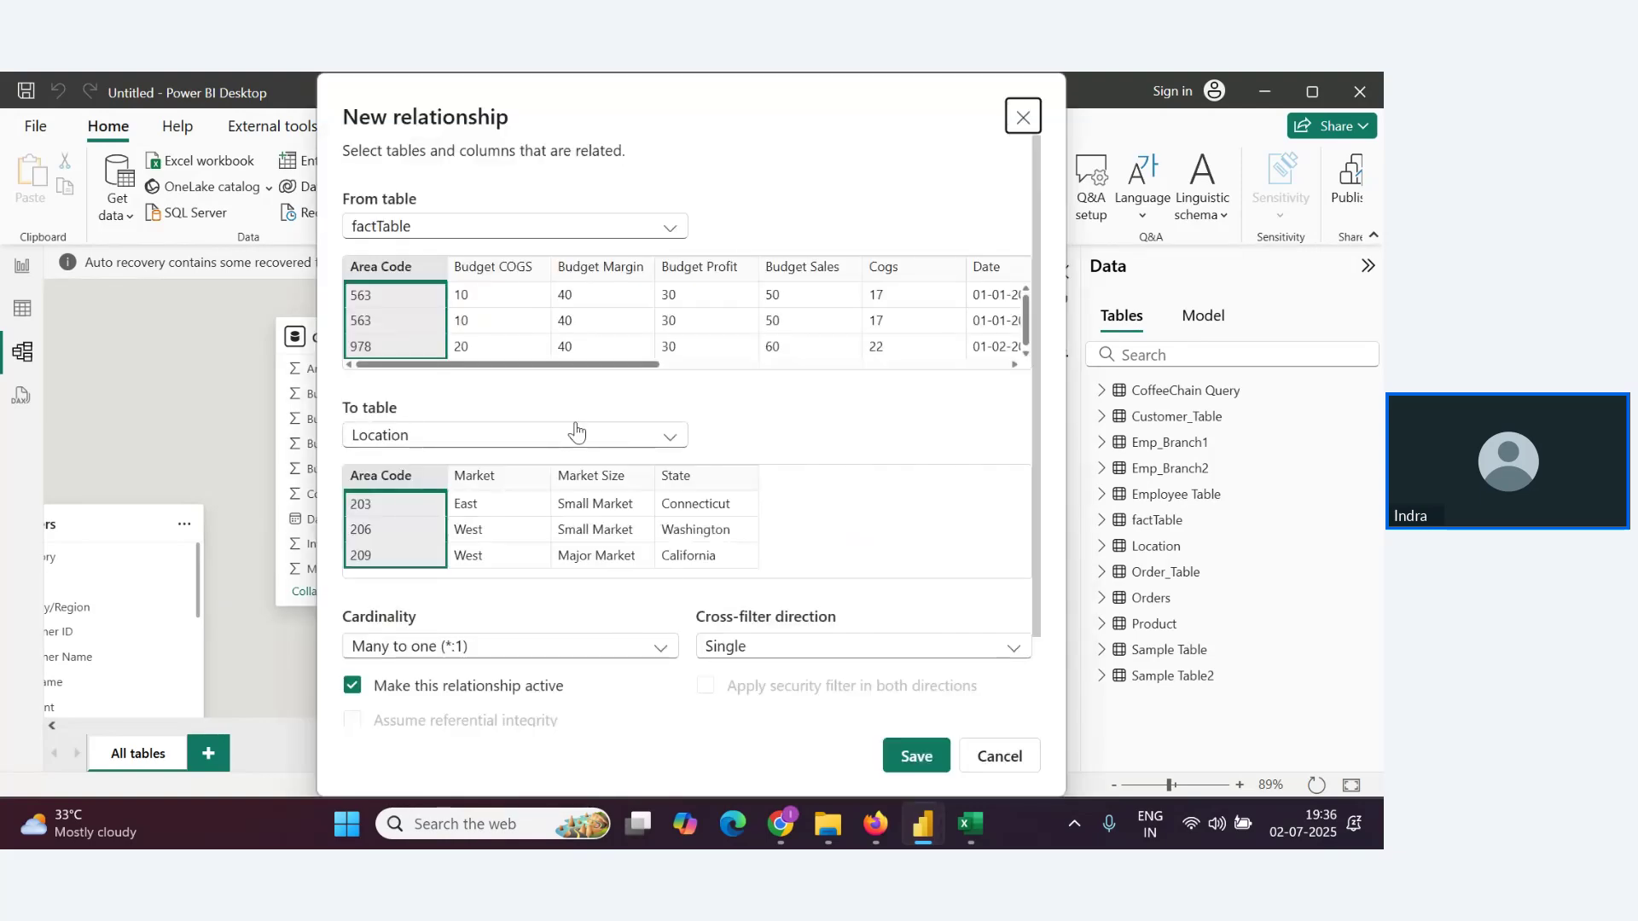
click(424, 651)
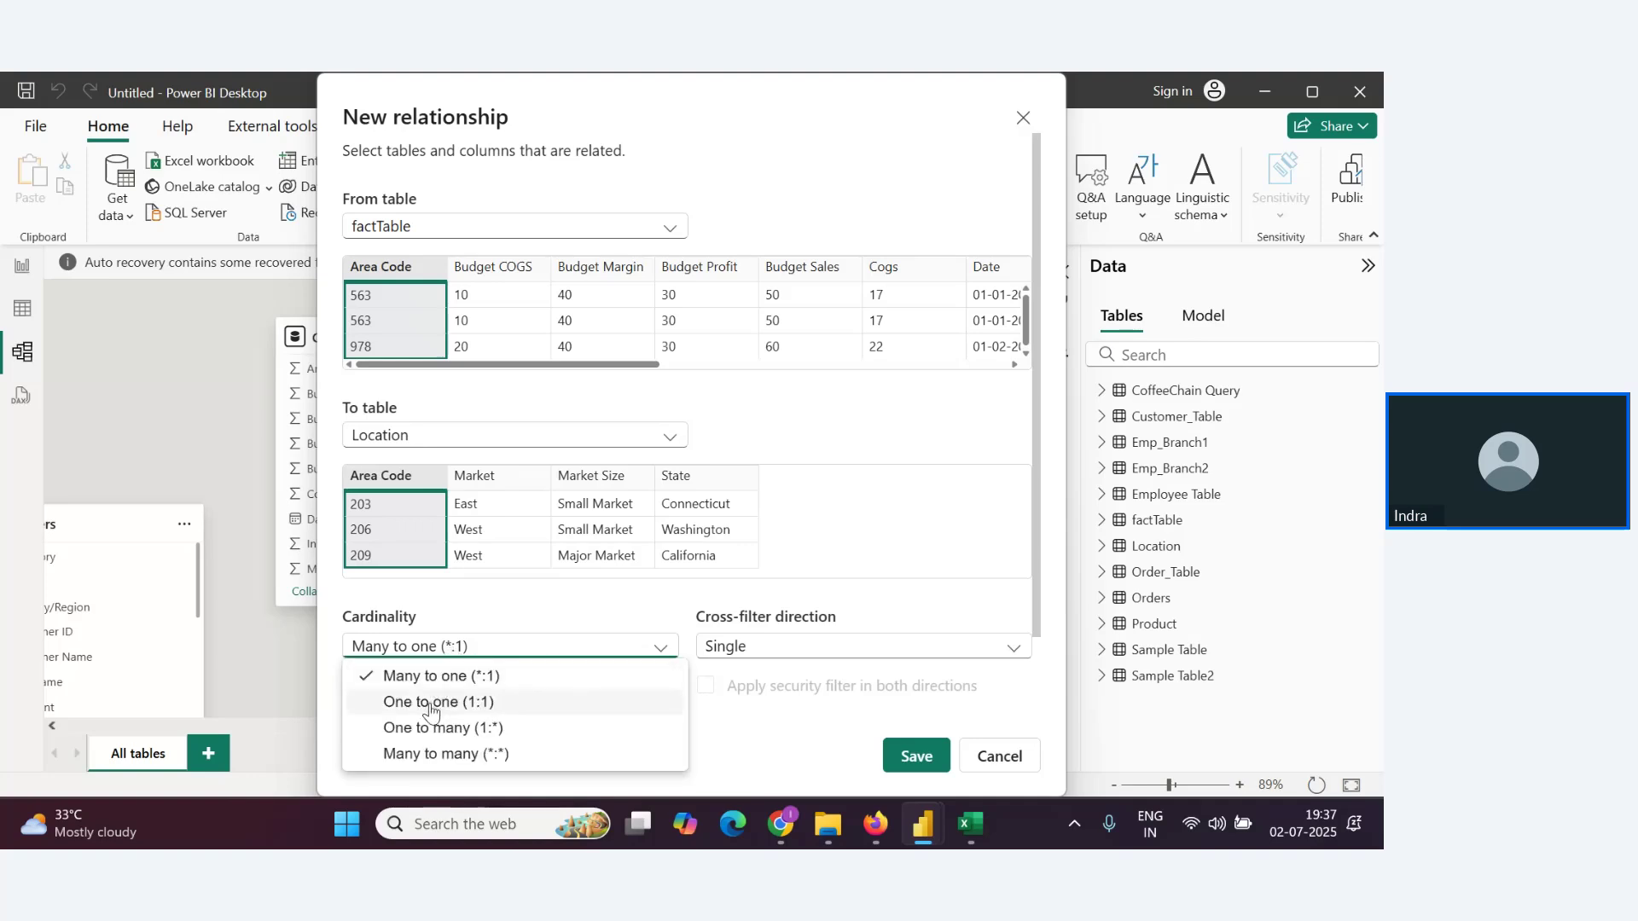
click(429, 705)
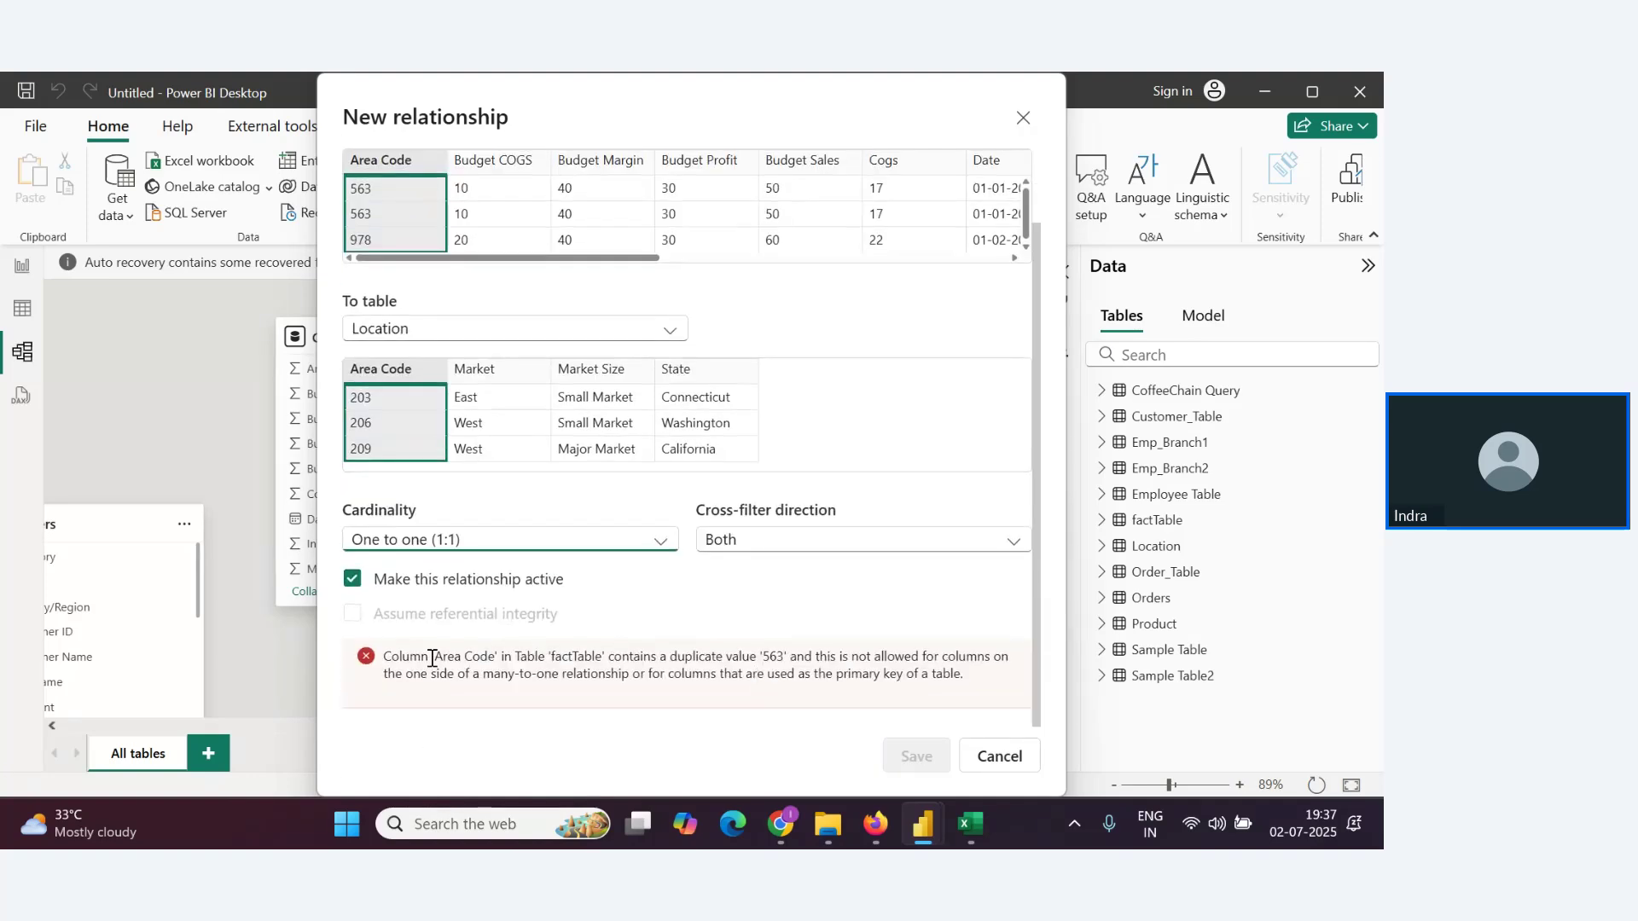
click(644, 546)
click(423, 571)
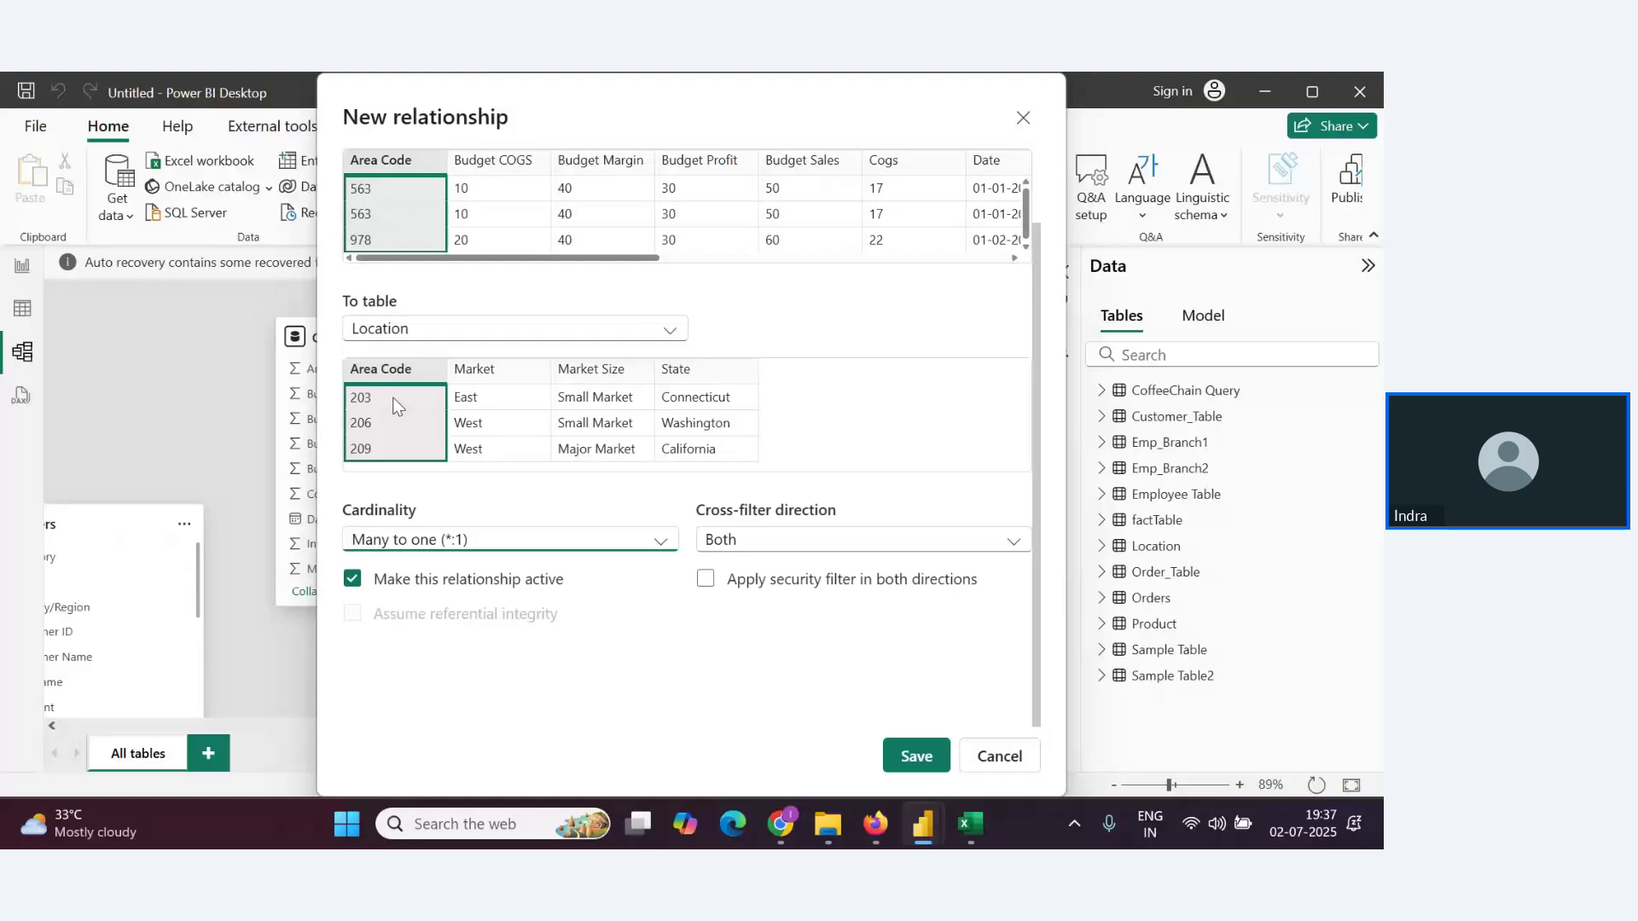
Check the webinar Q&A for attendee responses and return to the Power BI model diagram
key(alt+Tab)
key(Tab)
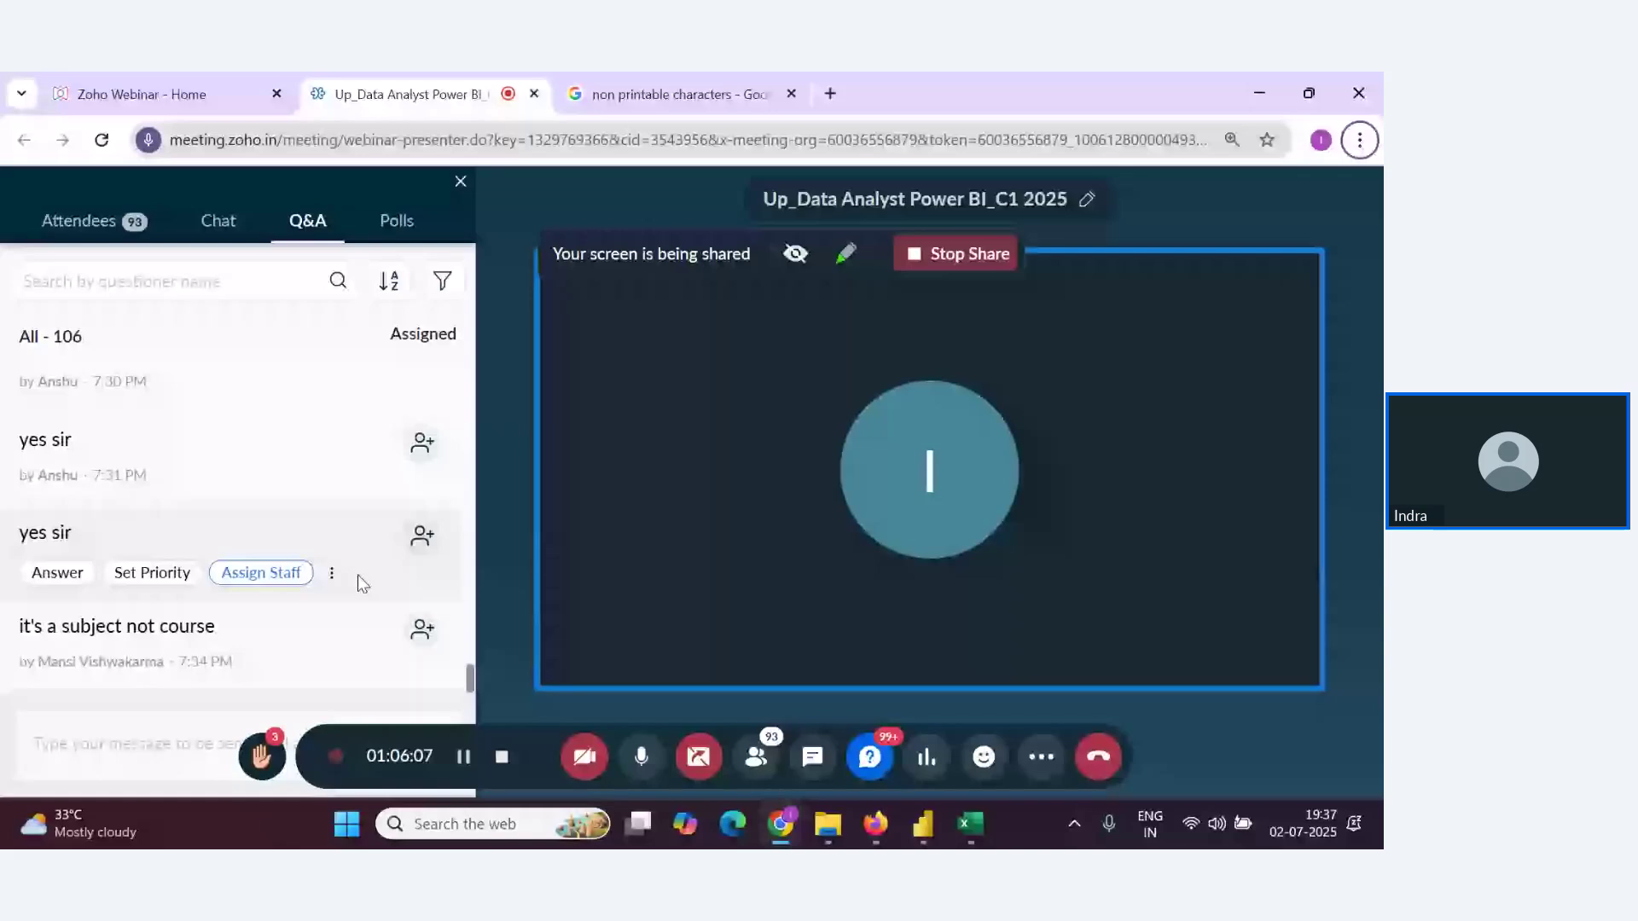
key(alt+Tab)
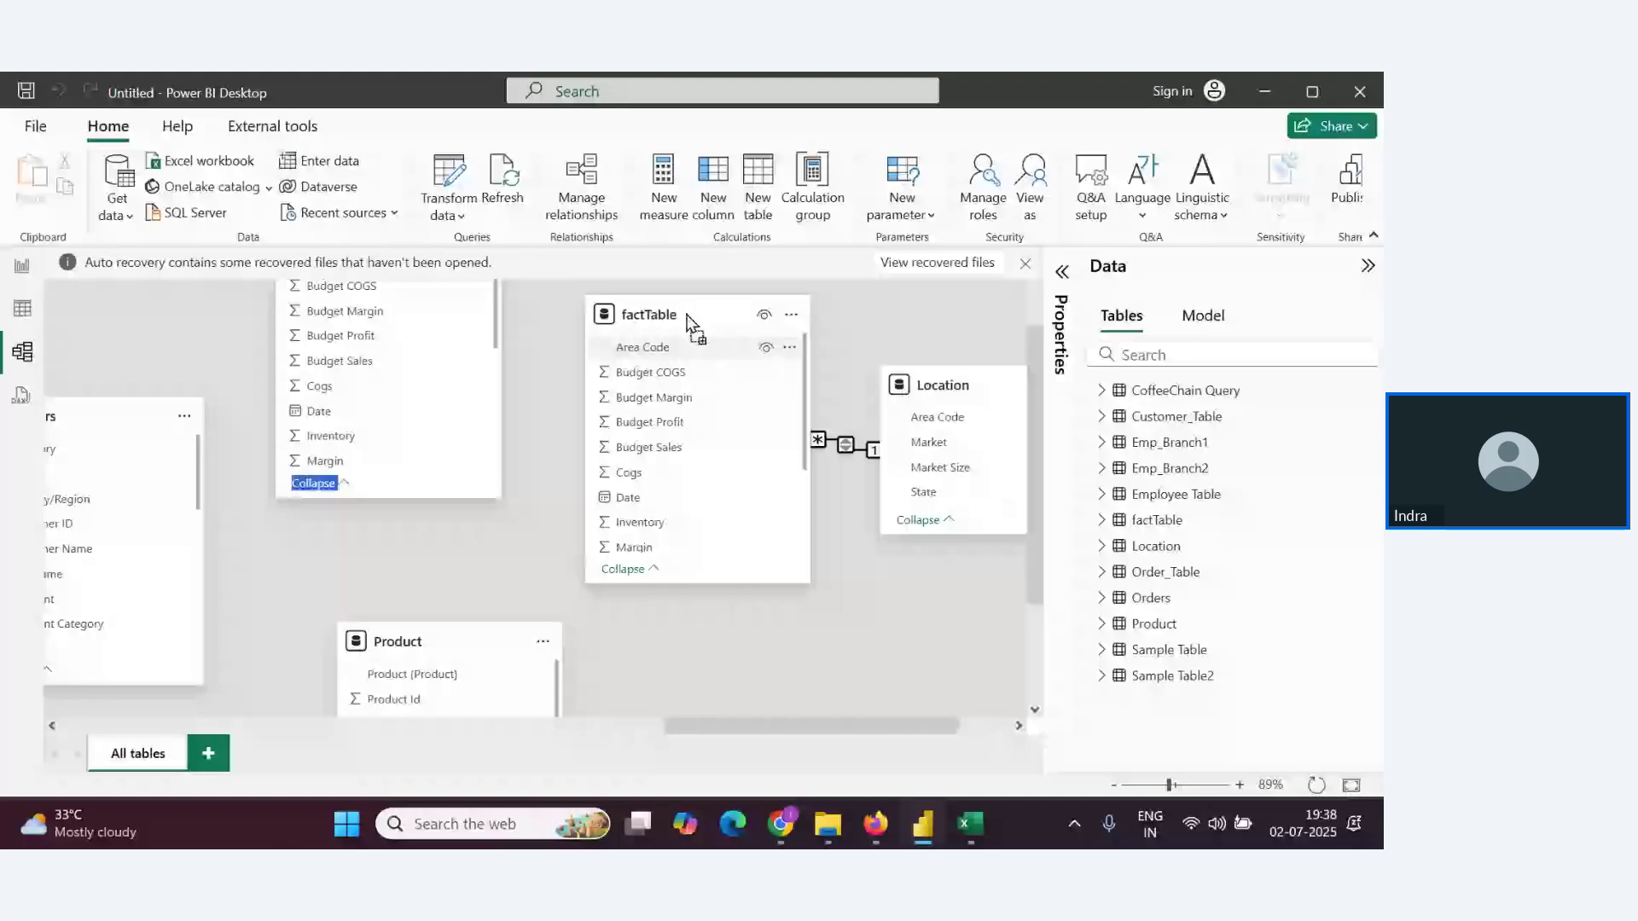
Rearrange the diagram with Product directly below CoffeeChain Query and factTable lowered opposite Product
drag(689, 323, 705, 336)
scroll(472, 495, down, 2)
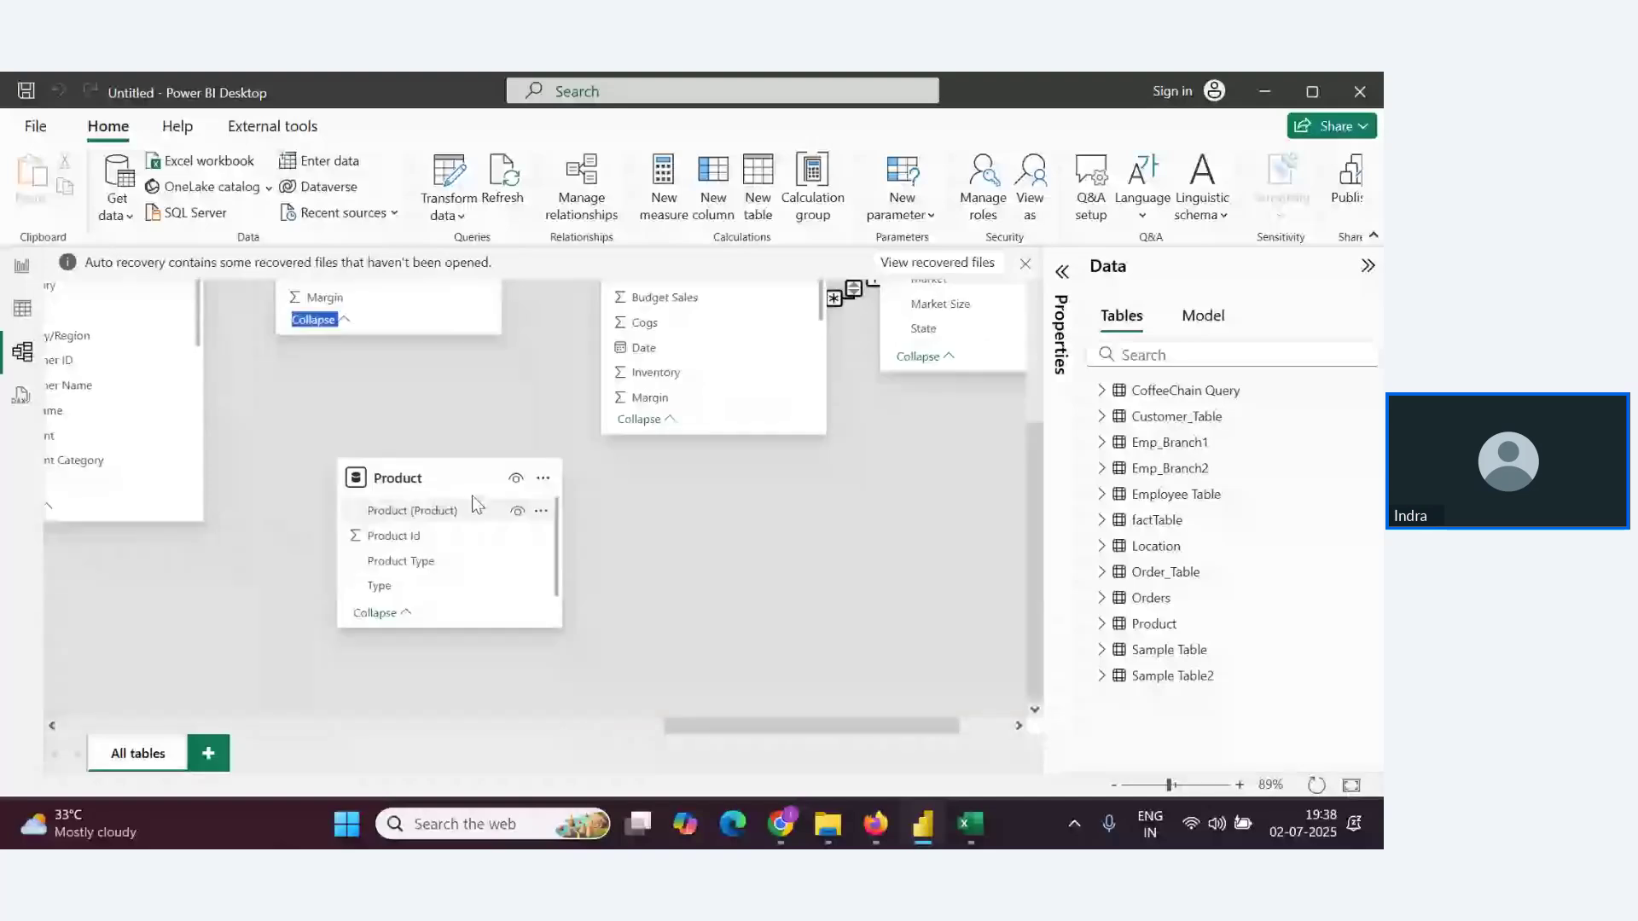
scroll(473, 495, up, 1)
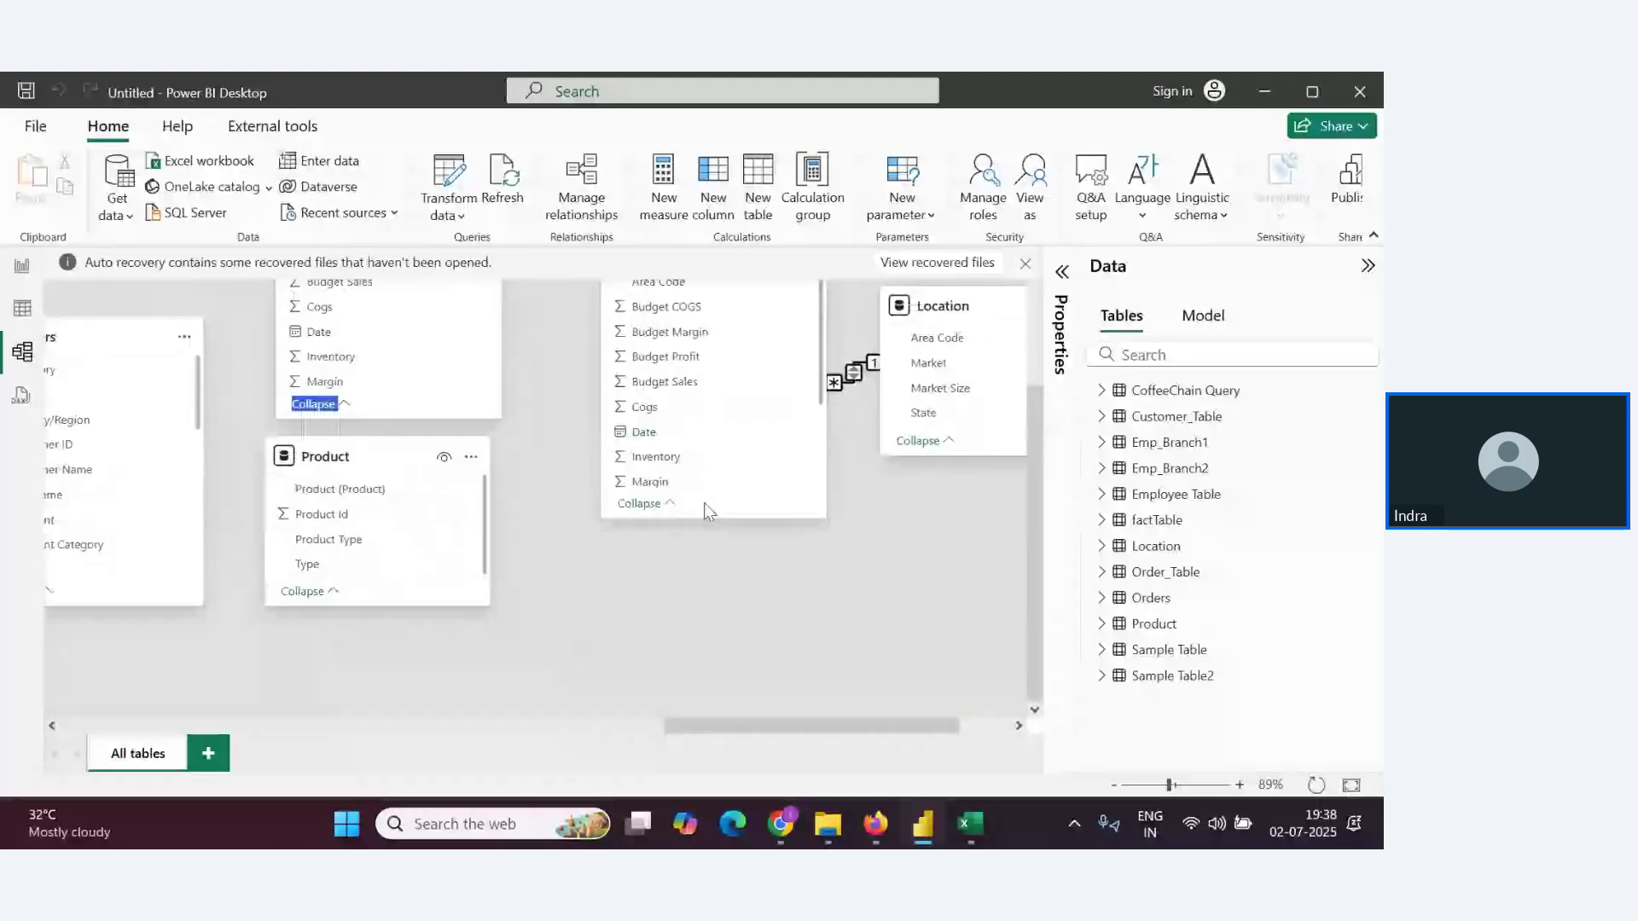
scroll(705, 510, up, 2)
drag(694, 445, 714, 563)
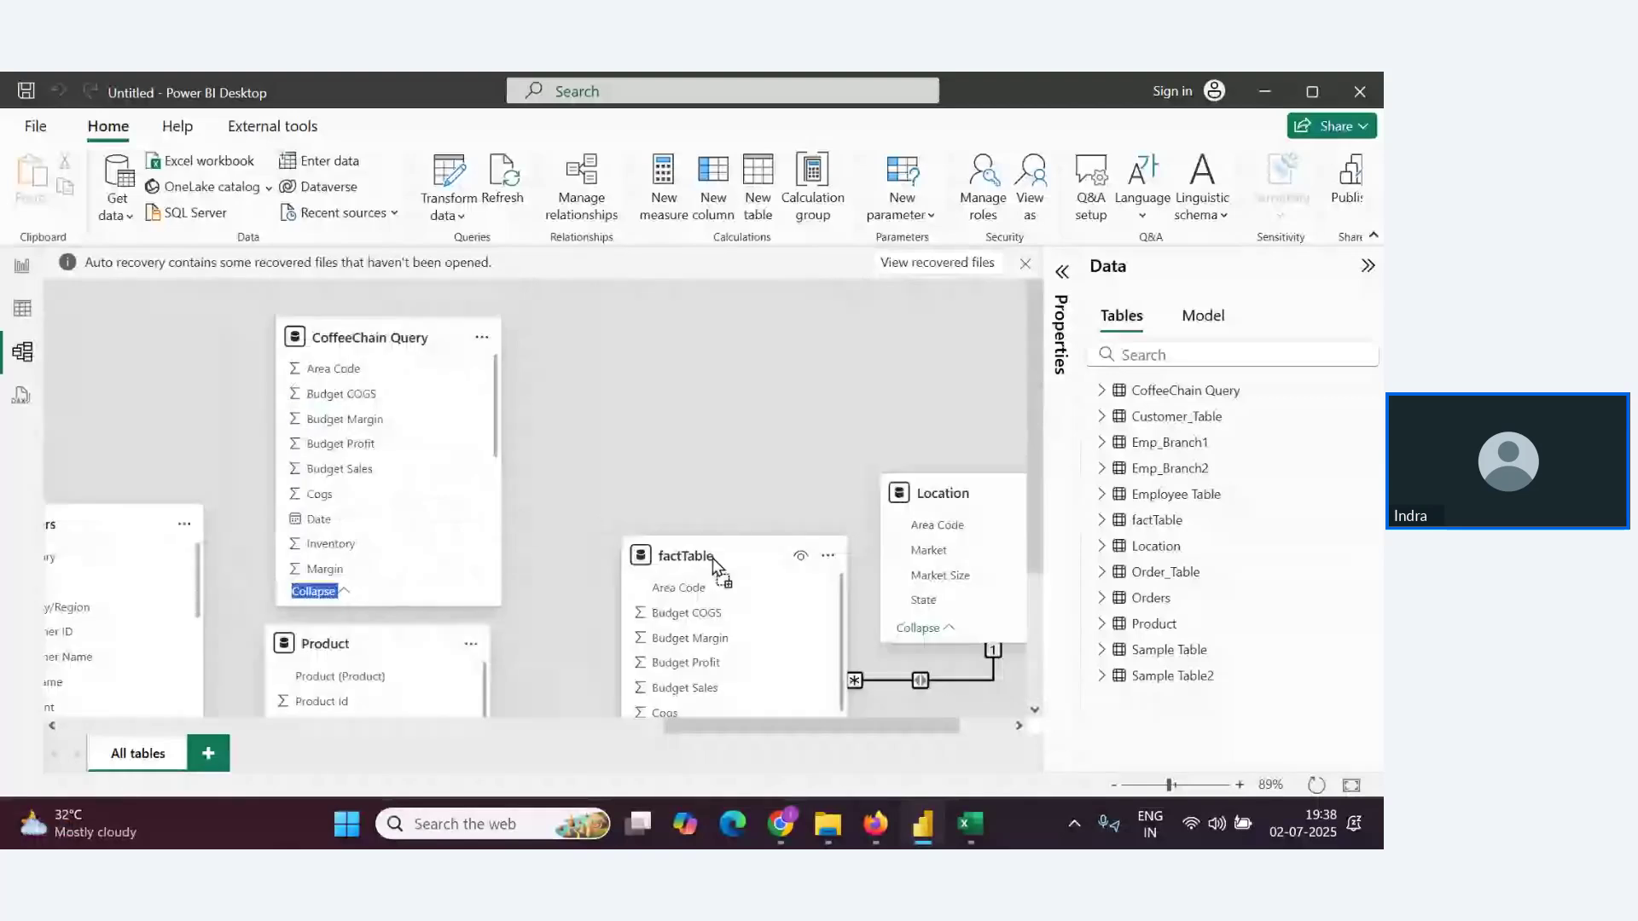
scroll(713, 558, down, 2)
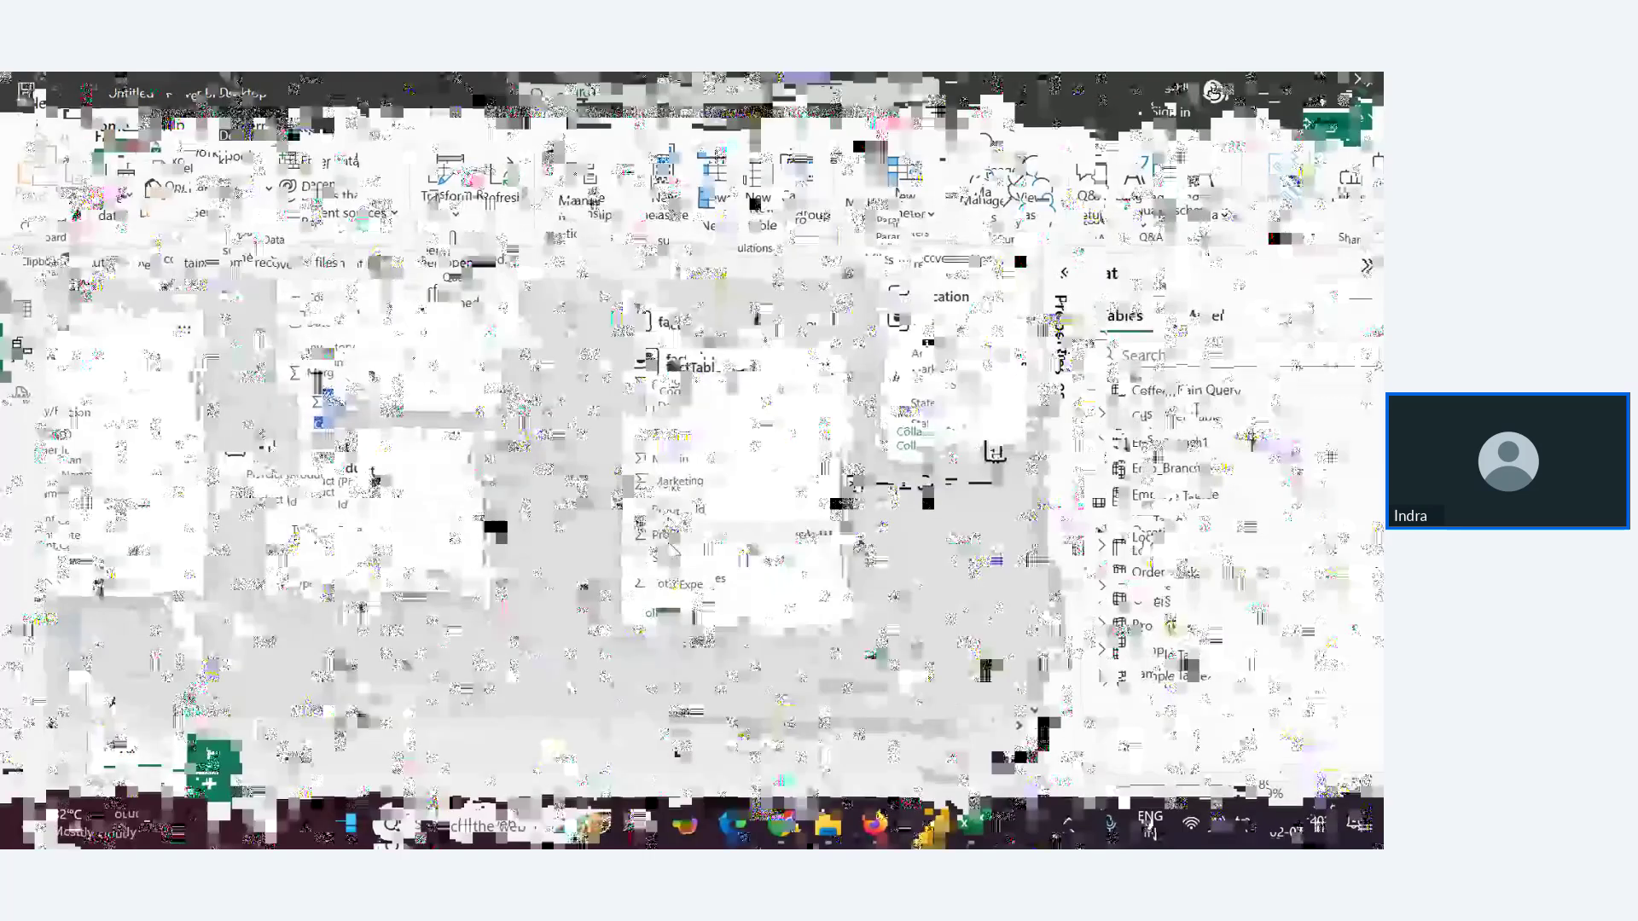
Switch to the Coffee Chain workbook in Excel and compare the Product Id columns on the factTable and Product sheets
key(alt+Tab)
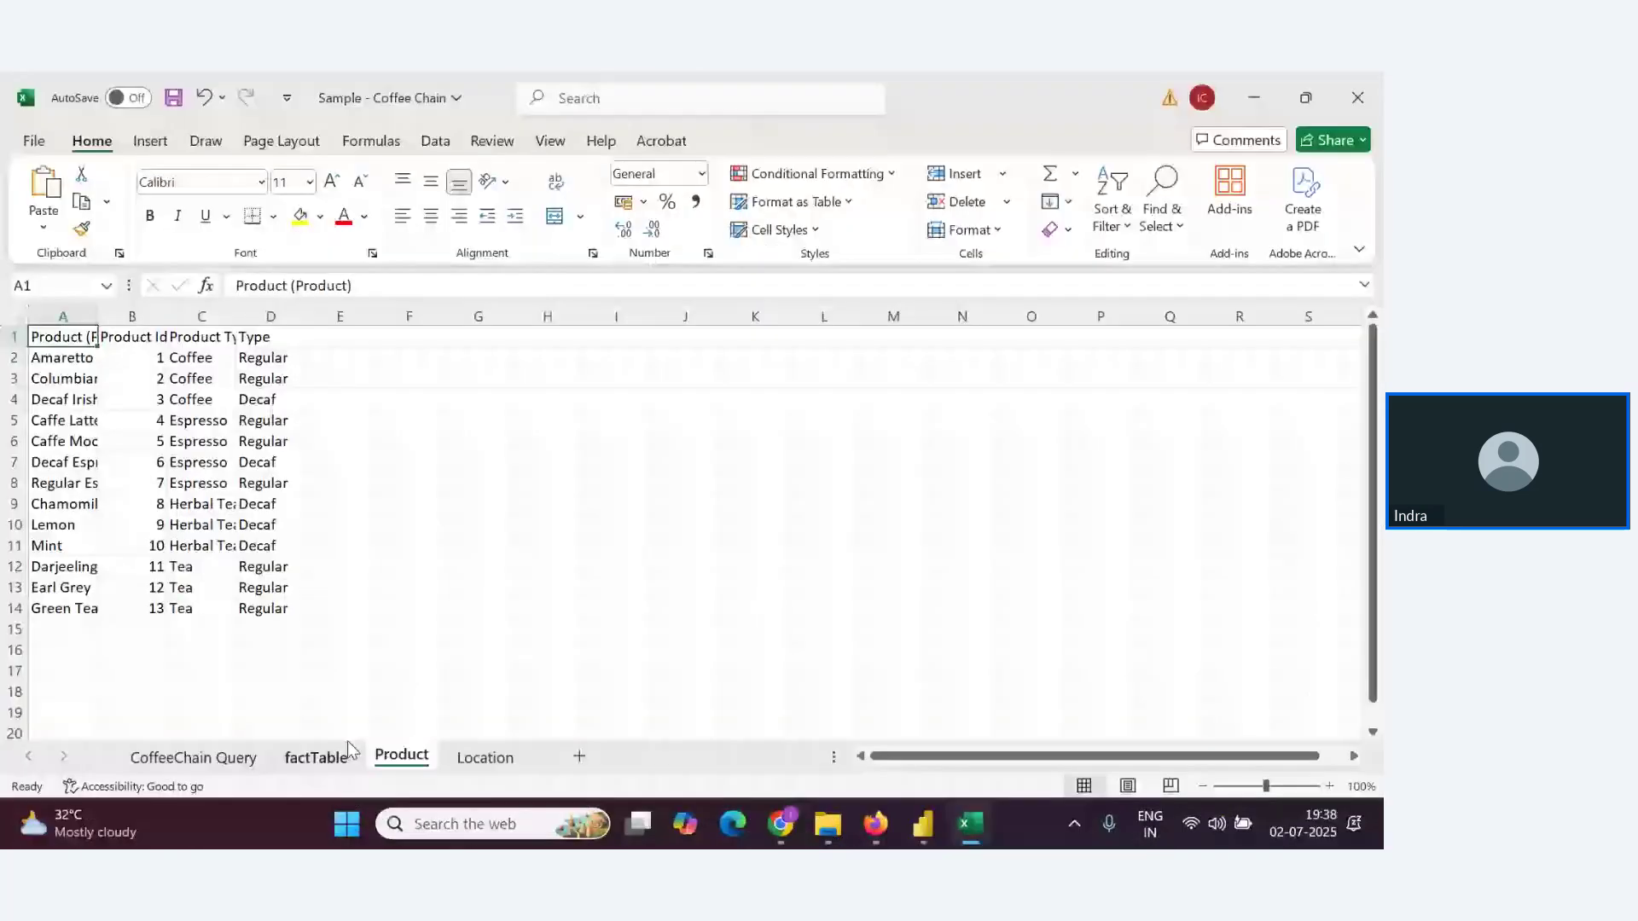
click(317, 756)
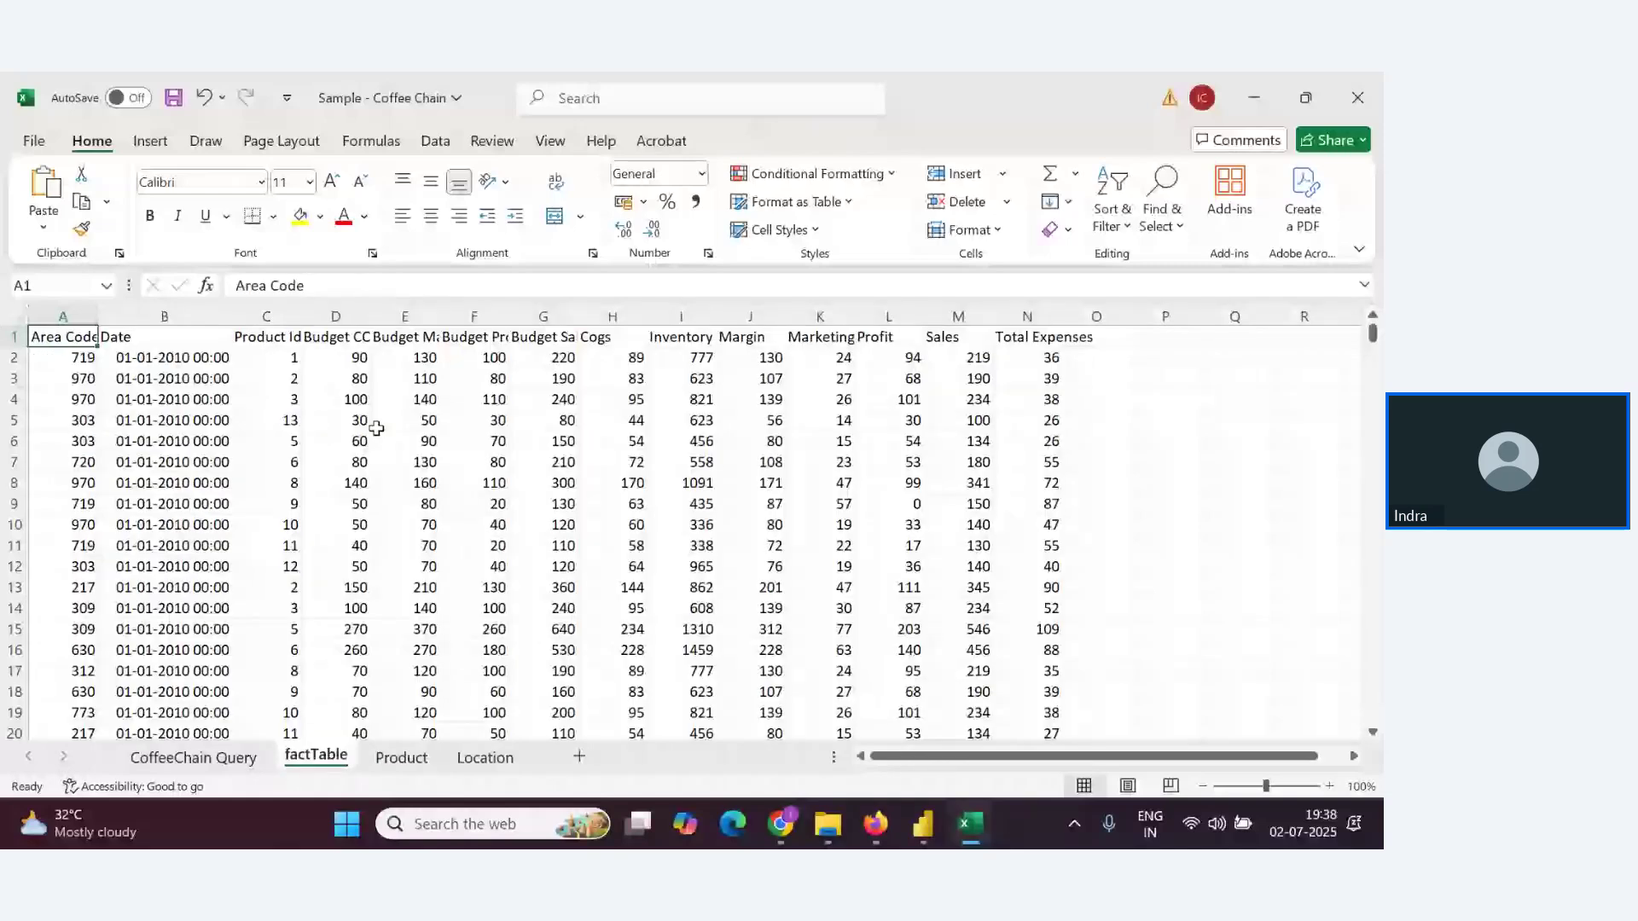
click(401, 758)
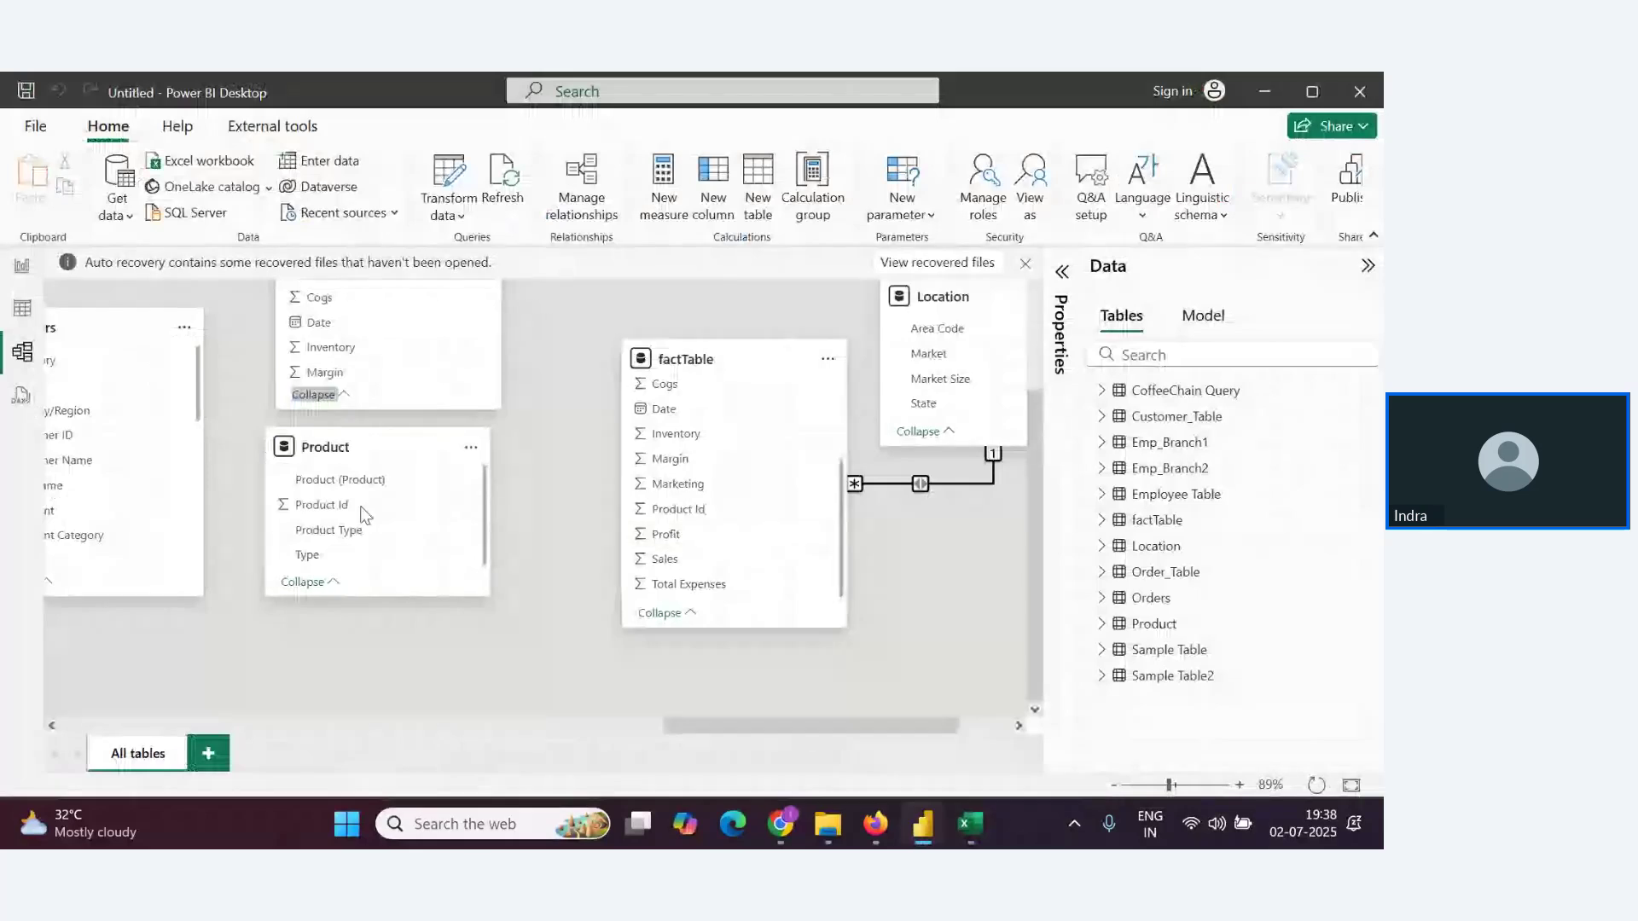
Create an active Many to one (*:1) relationship from factTable to Product on Product Id with Single cross-filter direction
drag(365, 513, 678, 510)
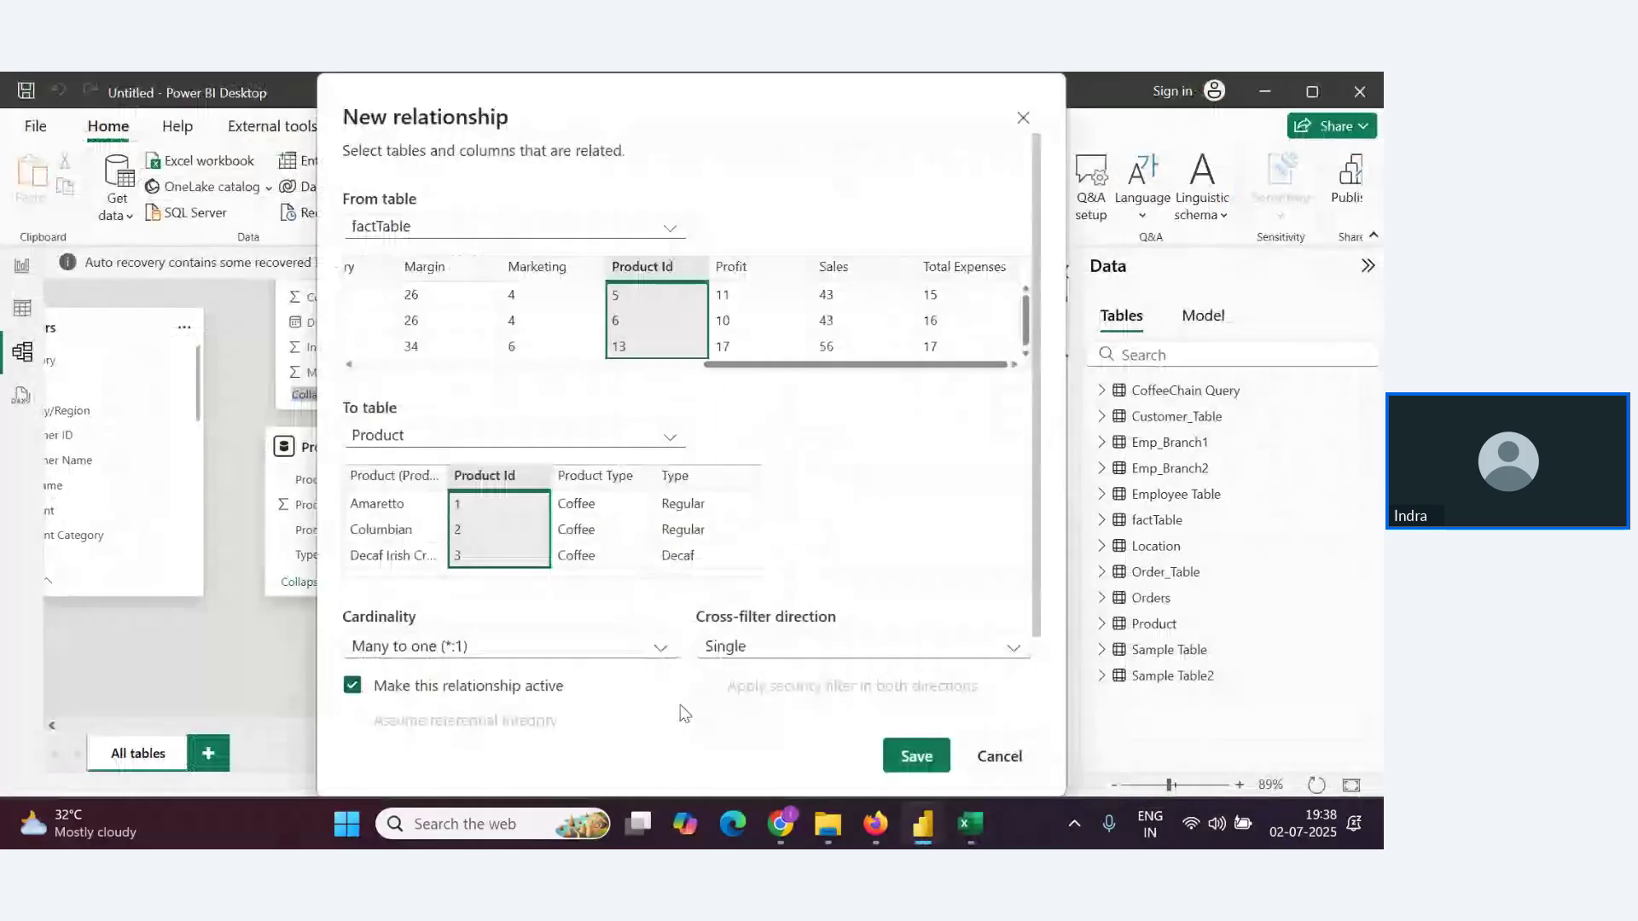
key(Return)
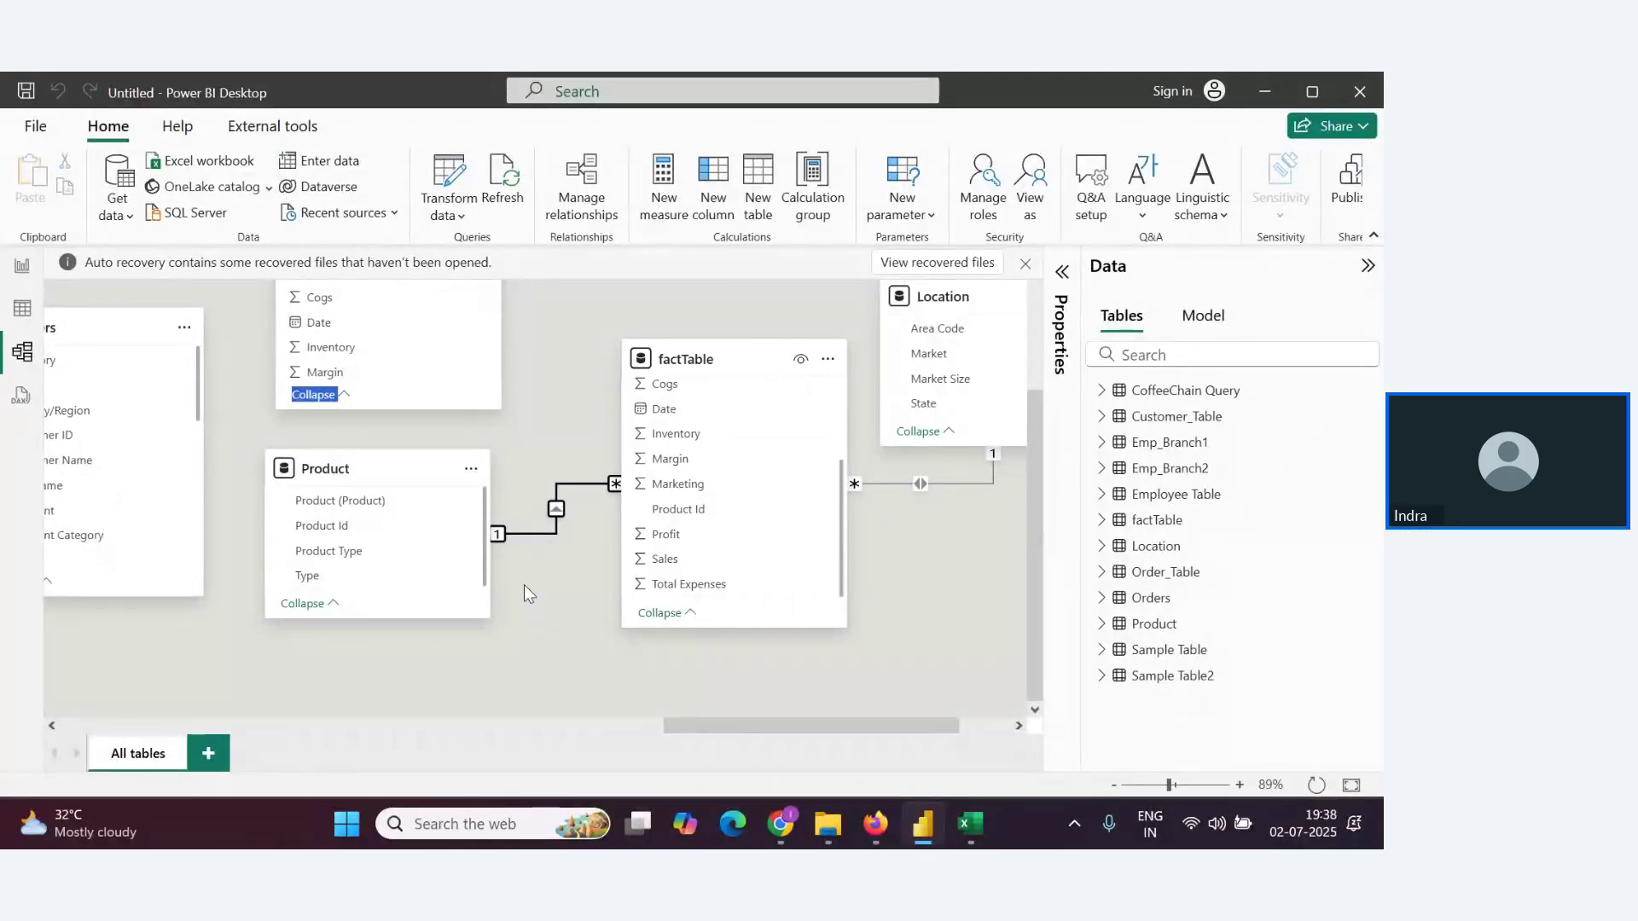
scroll(524, 586, up, 3)
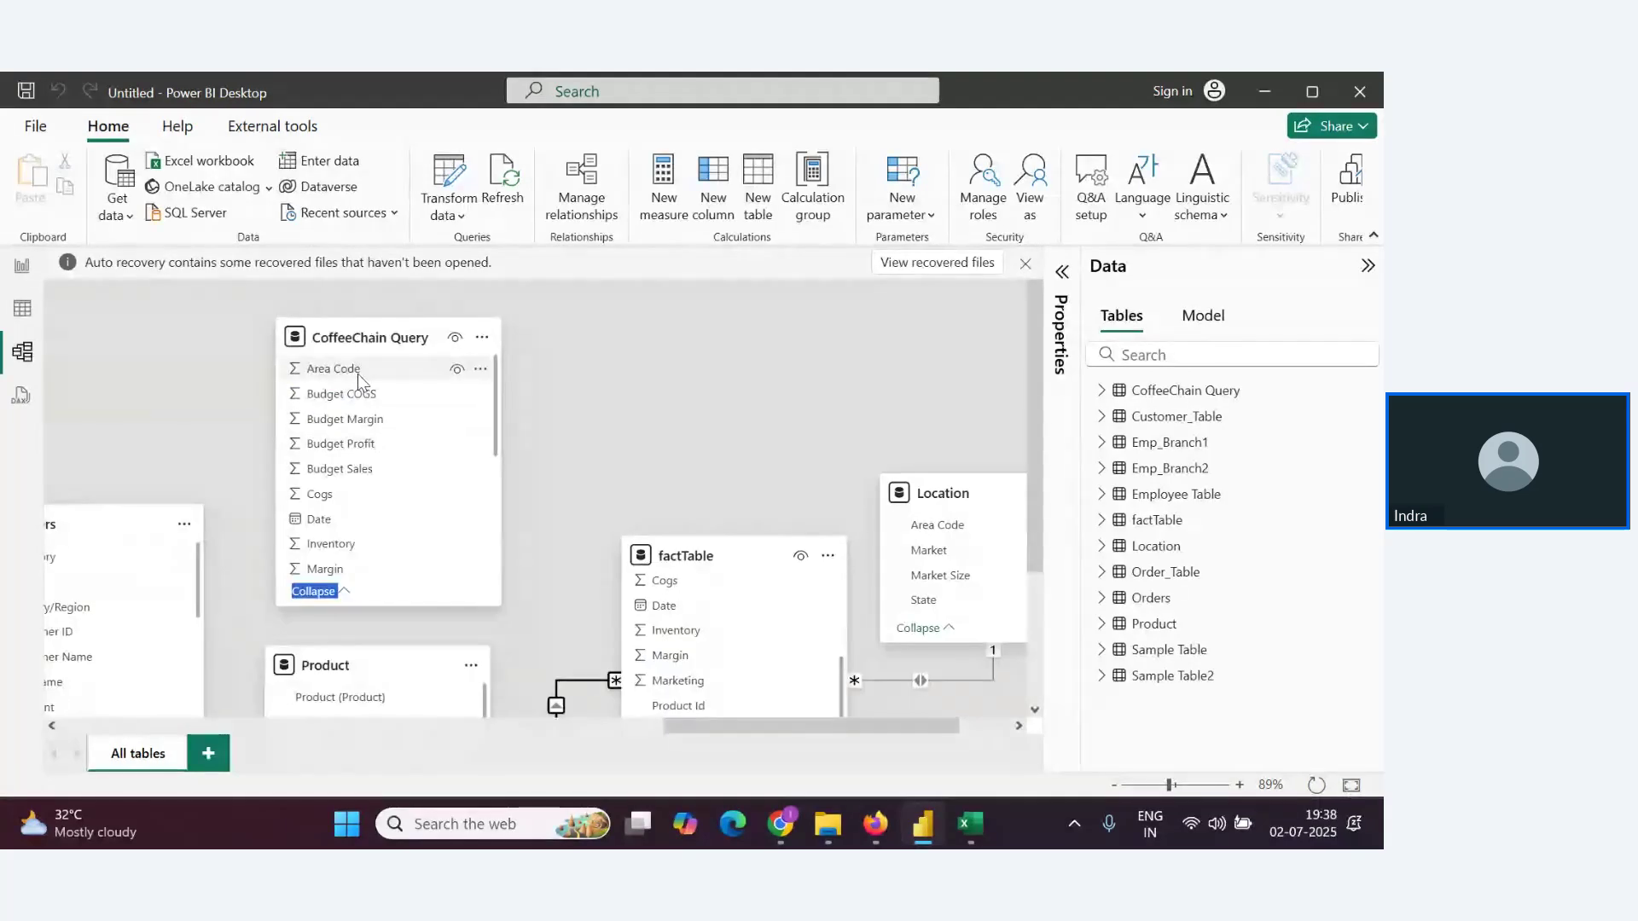
Switch to the Coffee Chain workbook in Excel, compare the CoffeeChain Query and factTable columns, and return to the Power BI model diagram
scroll(389, 469, down, 2)
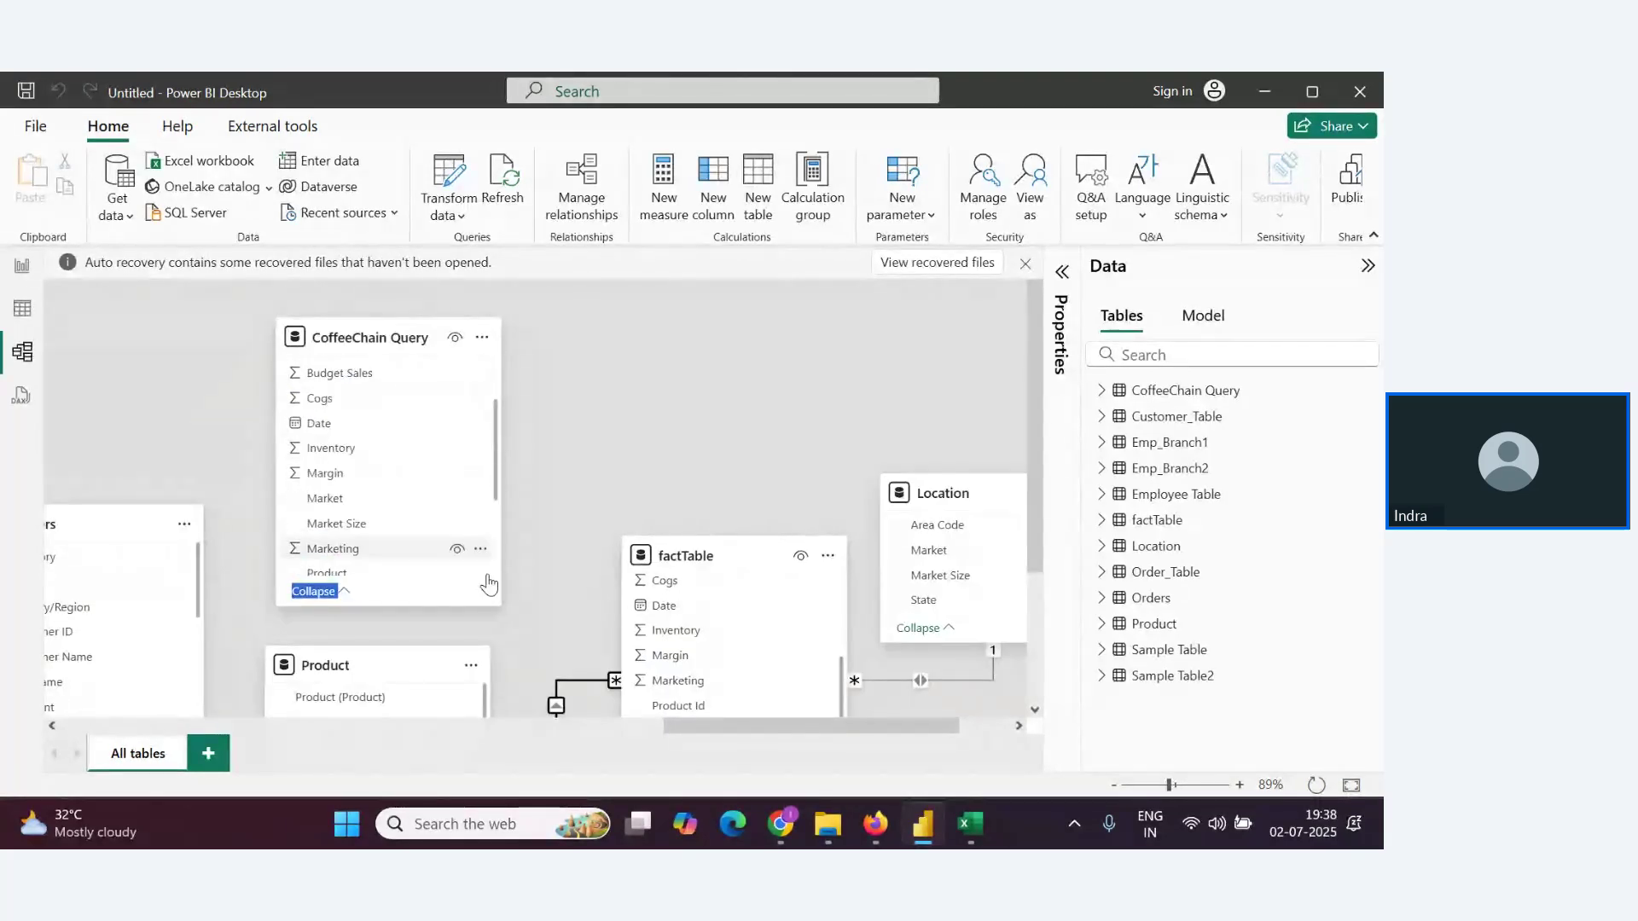
key(alt+Tab)
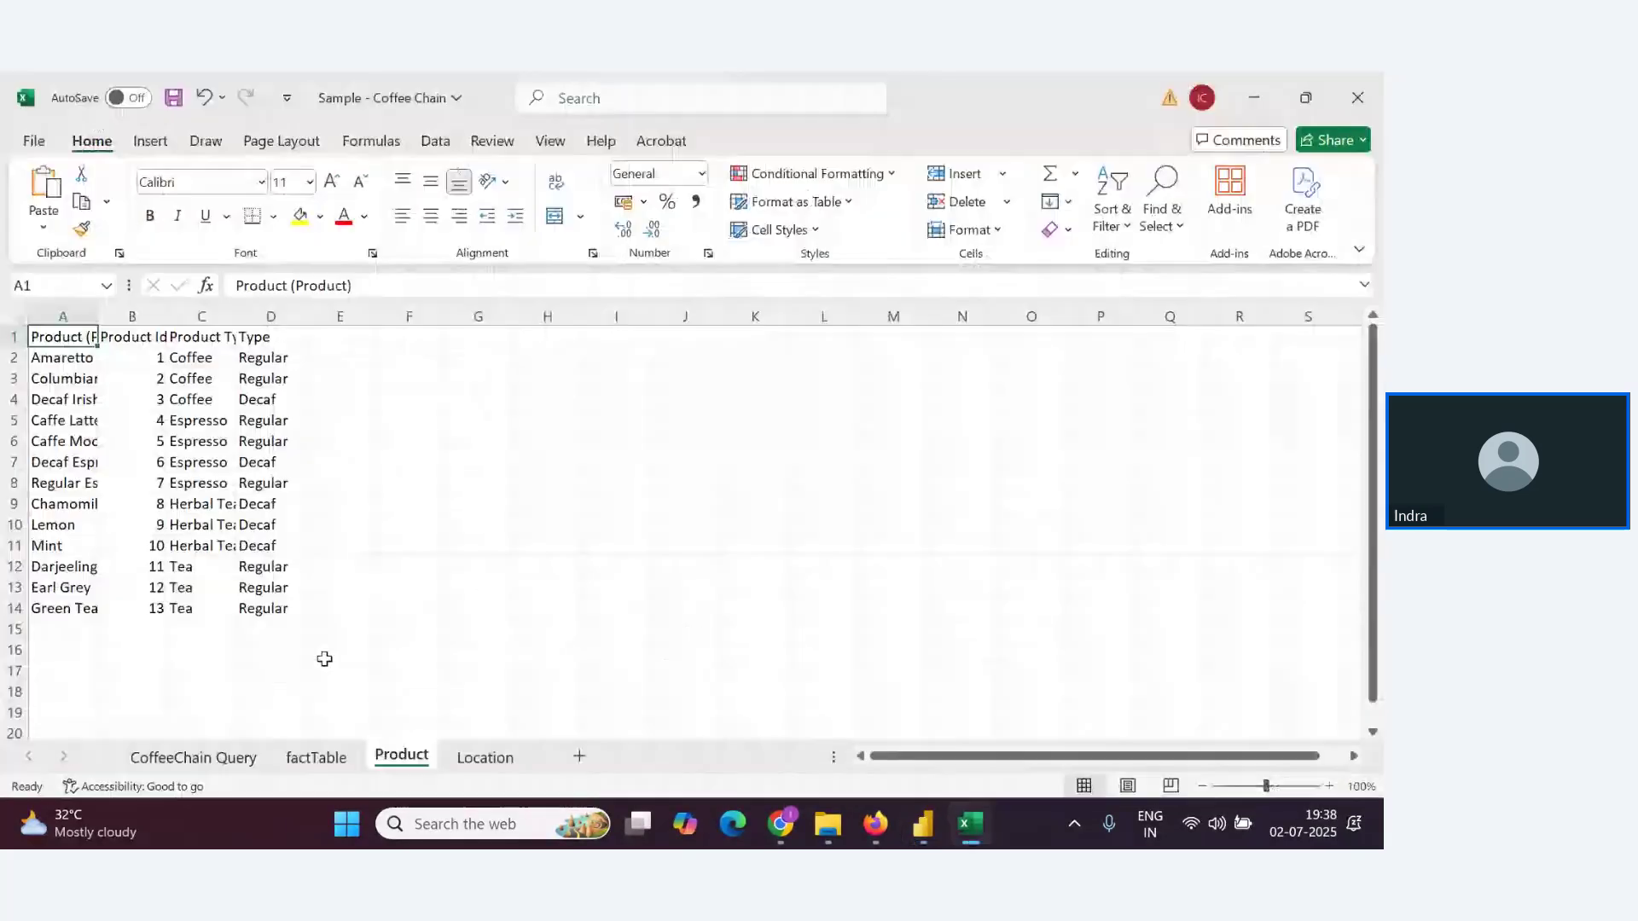
click(336, 762)
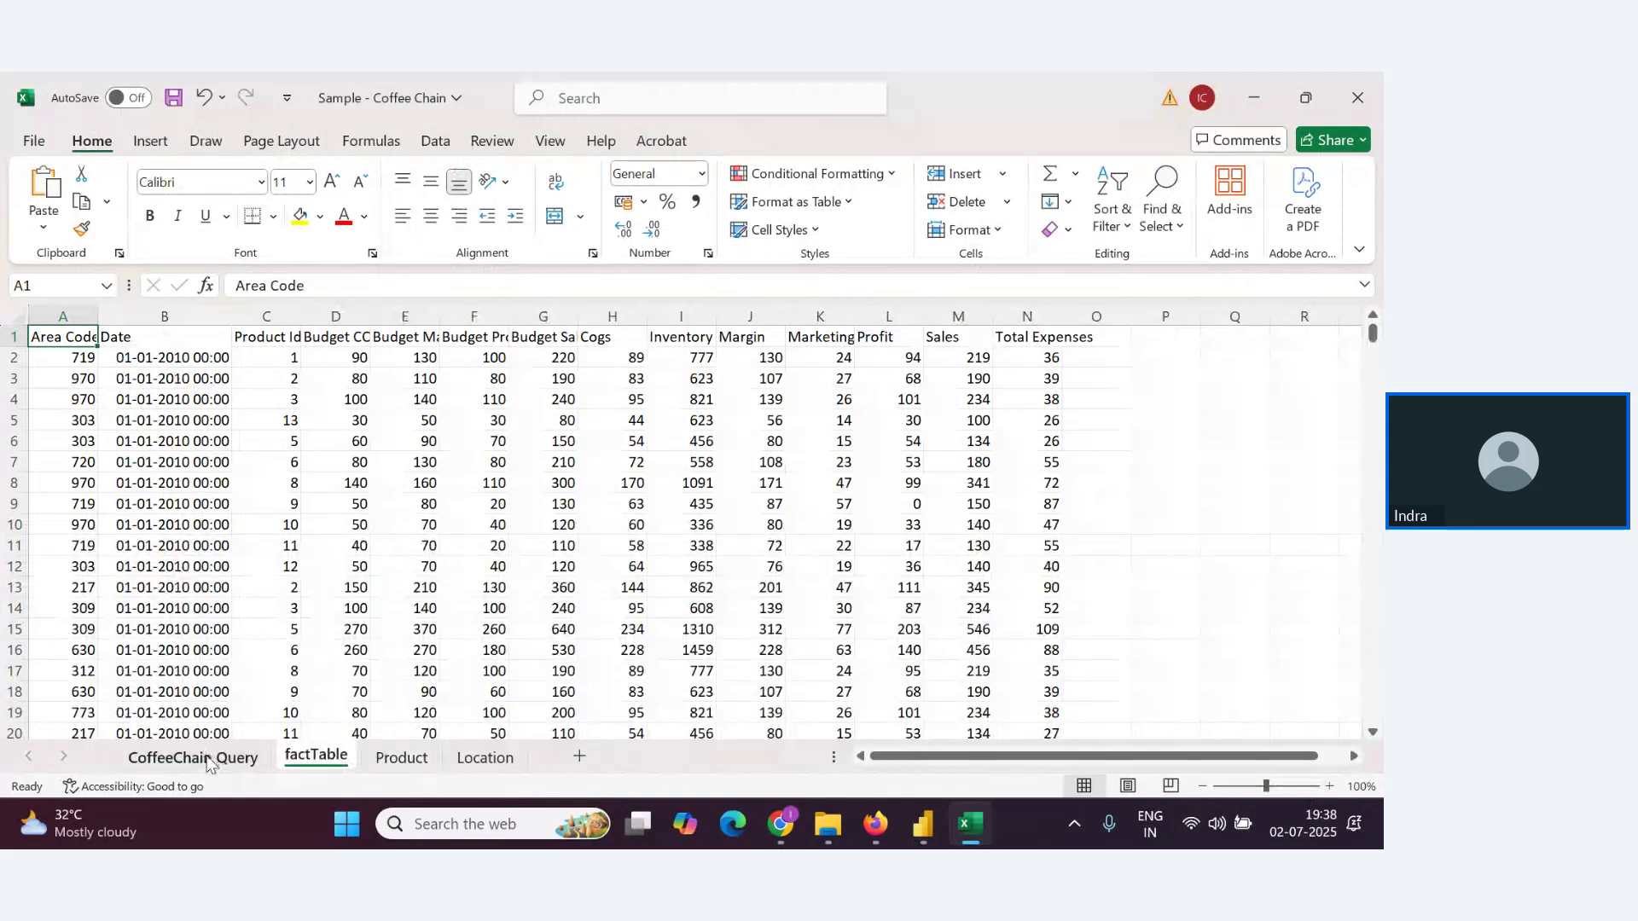
click(208, 762)
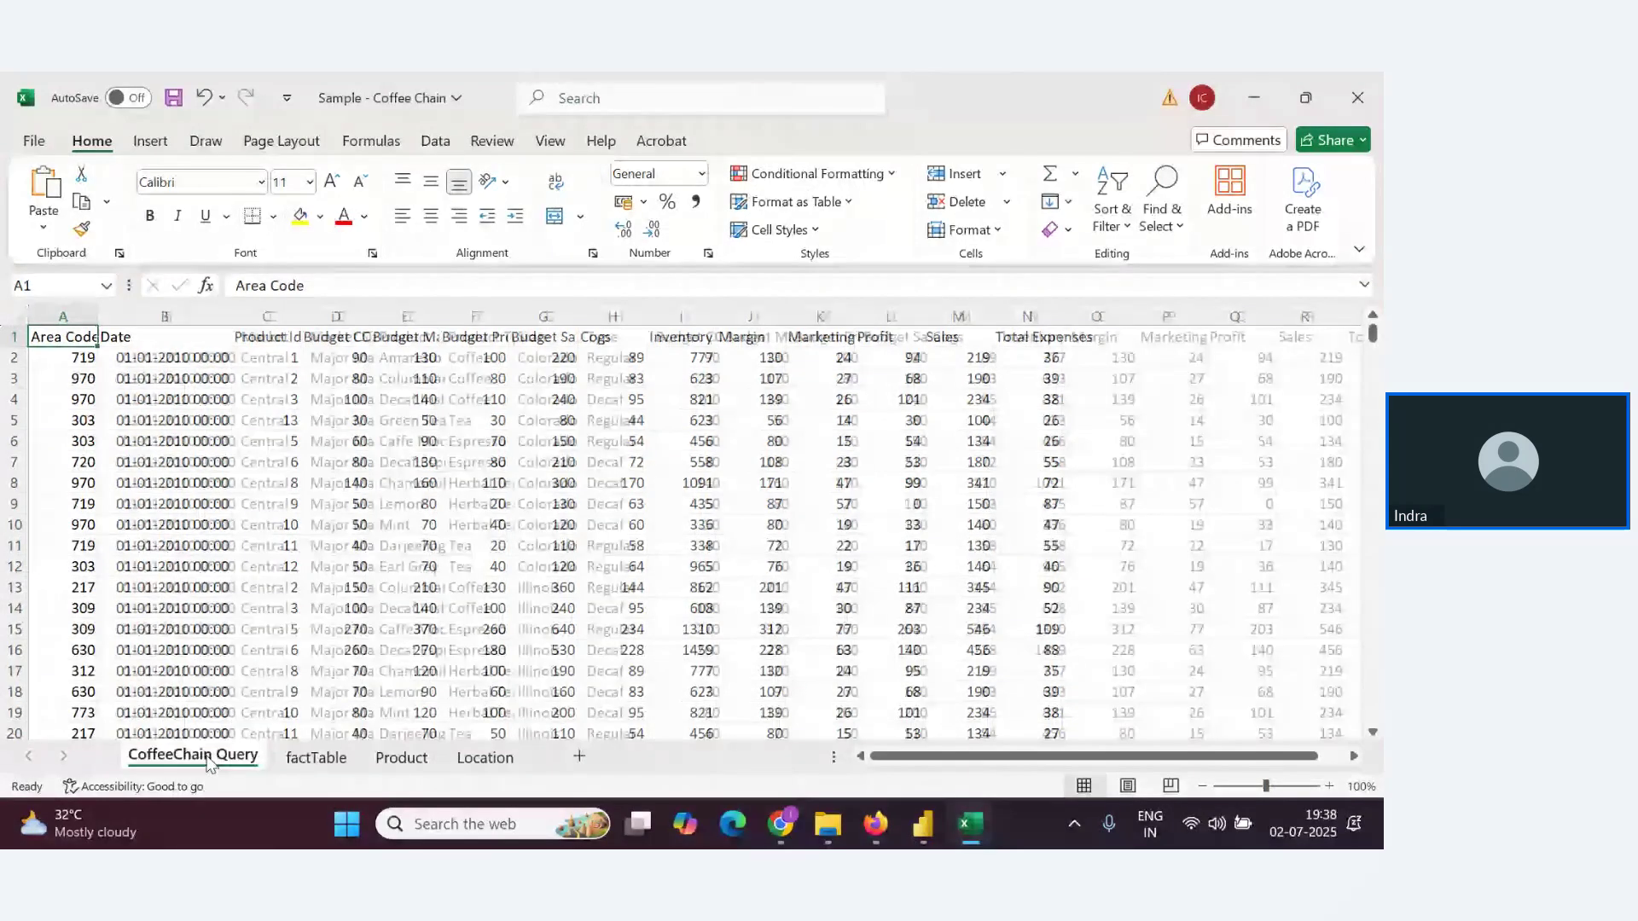
click(316, 759)
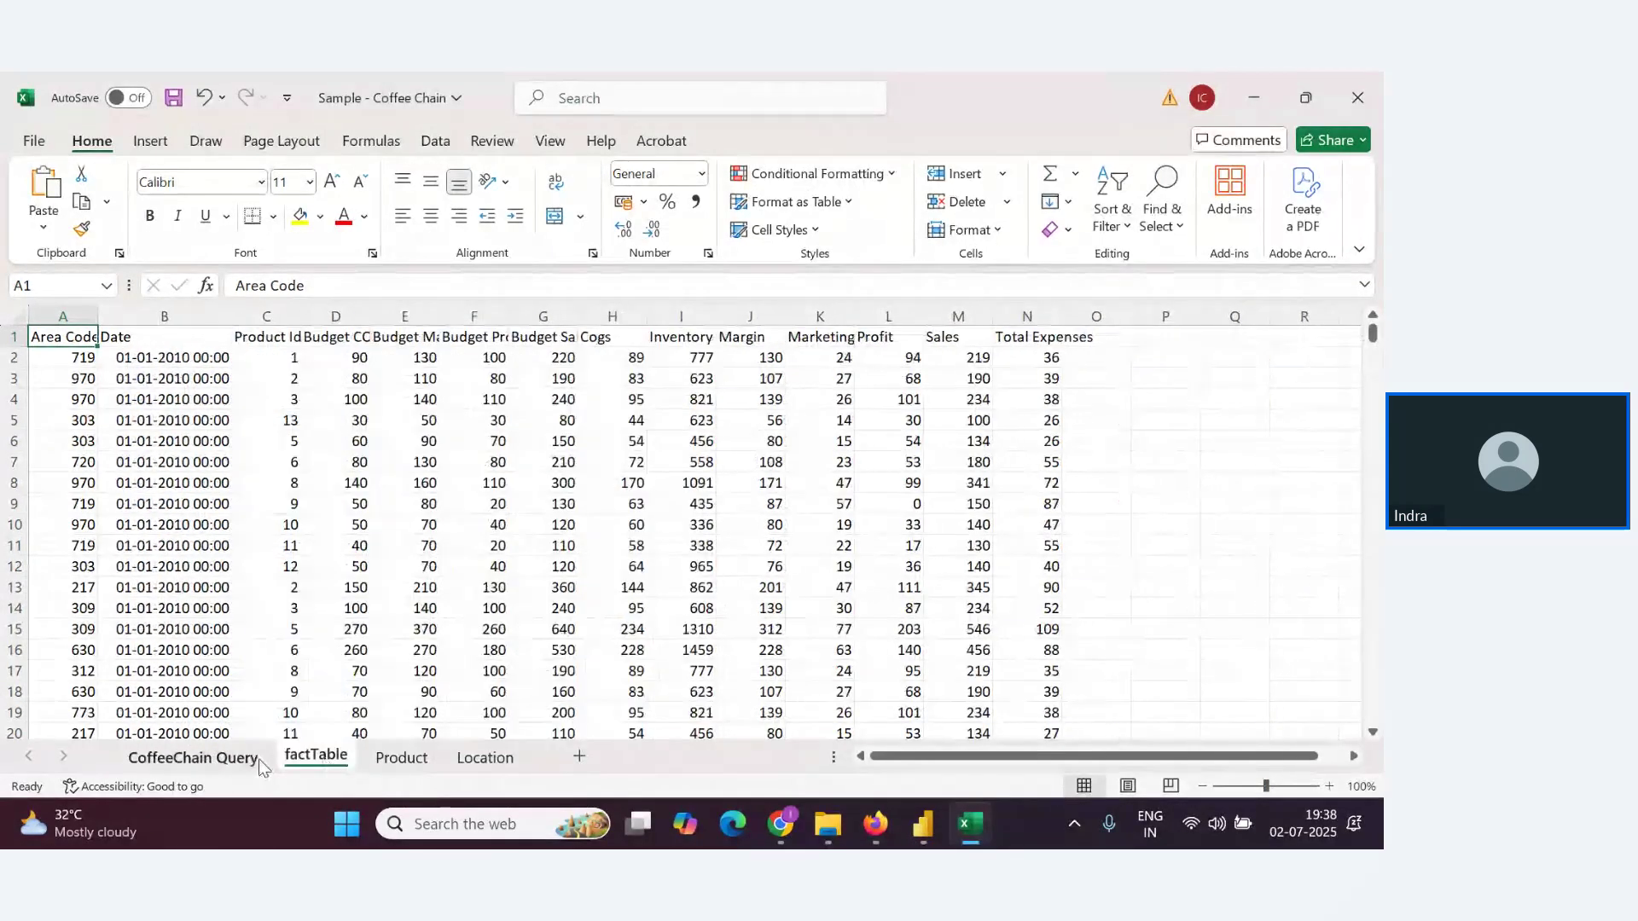
click(211, 762)
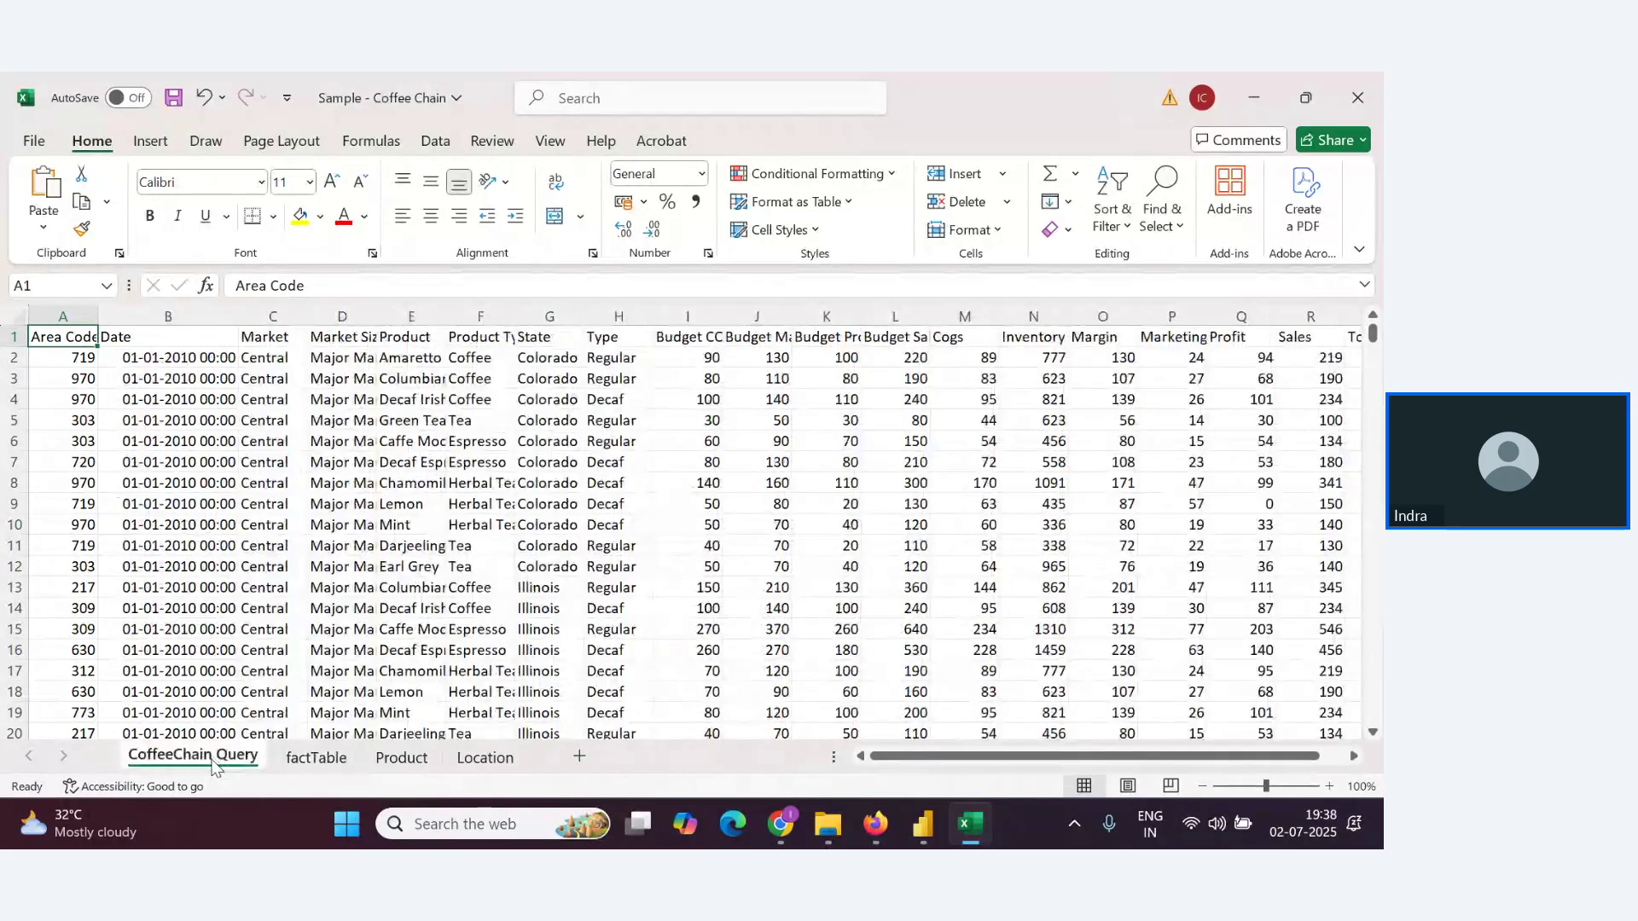
click(281, 762)
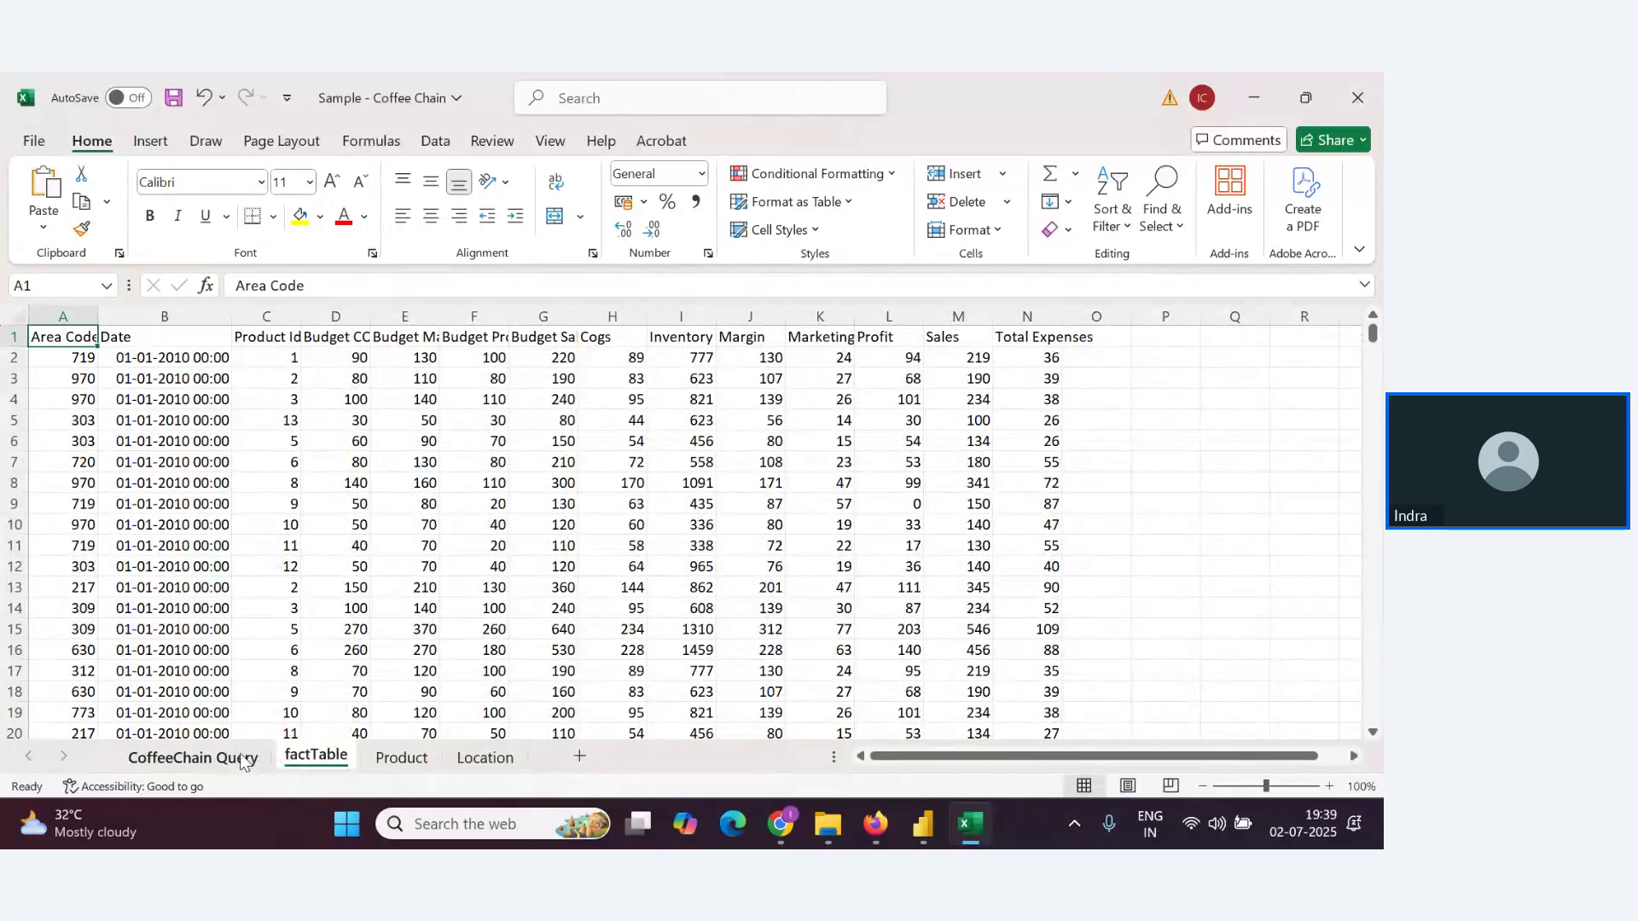
click(243, 762)
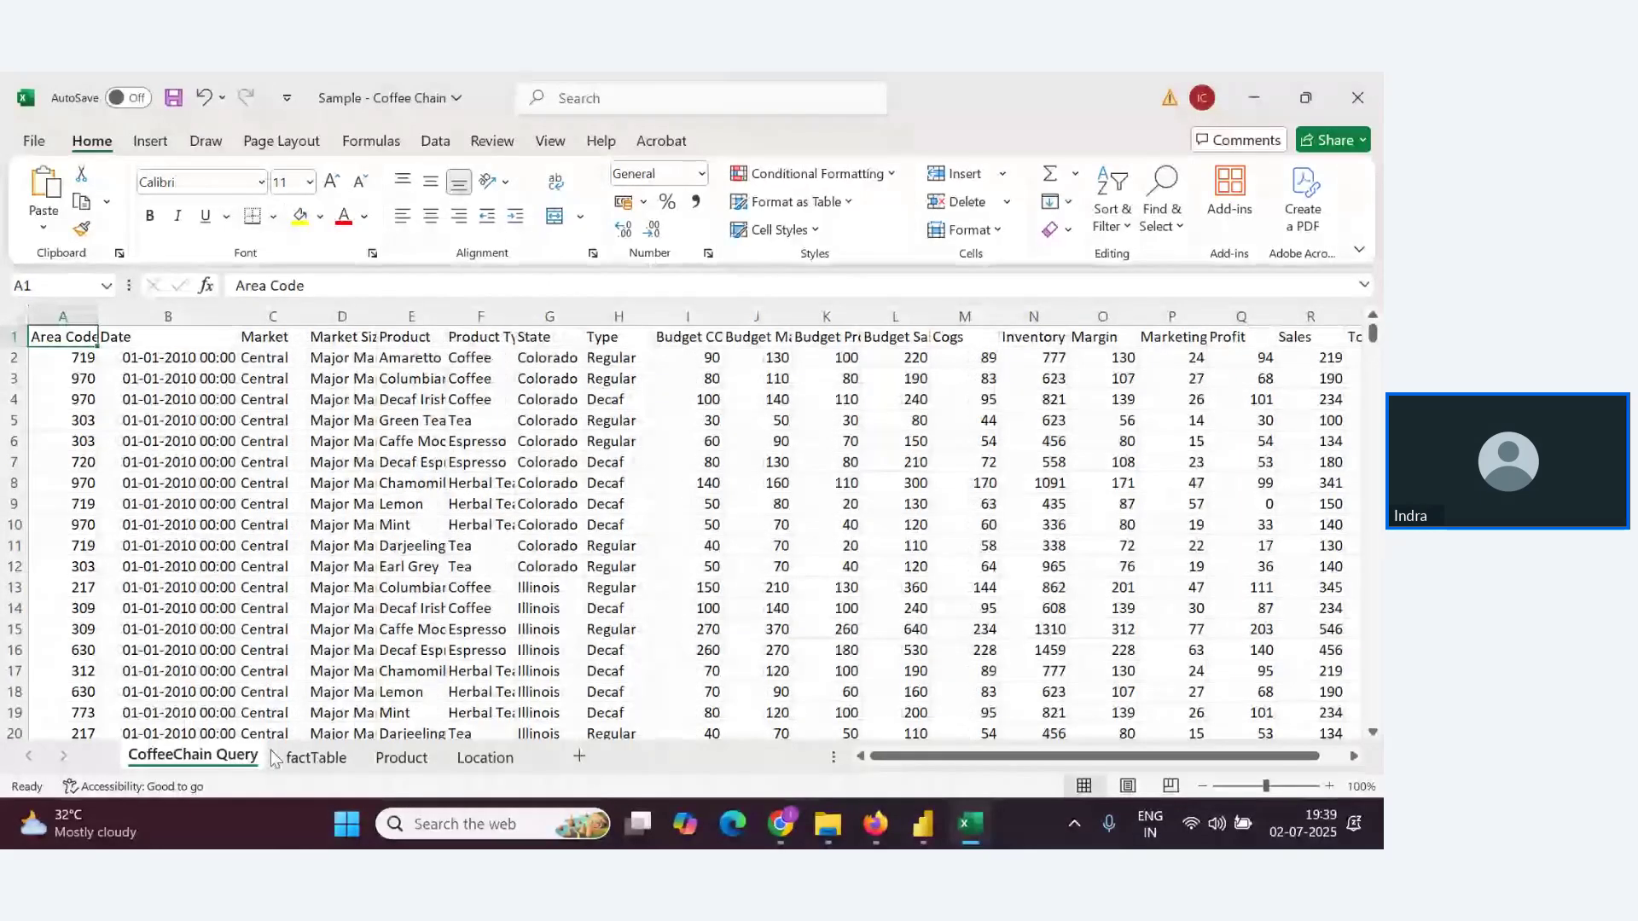
key(alt+Tab)
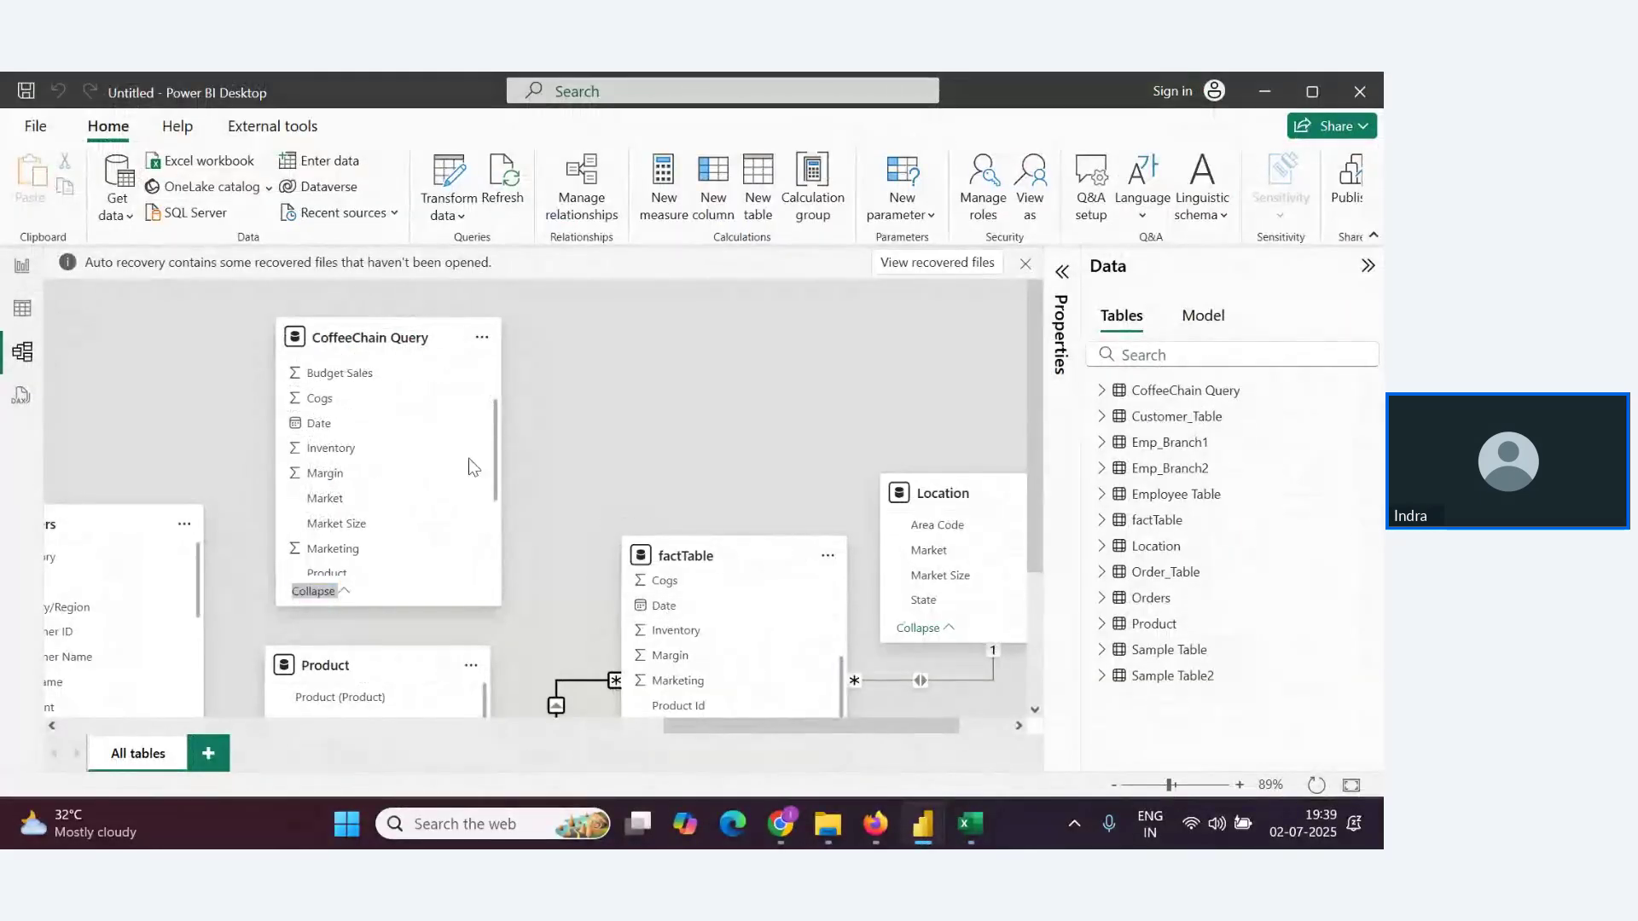
Create an active Many to many (*:*) relationship from factTable to CoffeeChain Query on Date with cross-filter direction Both
drag(474, 466, 319, 423)
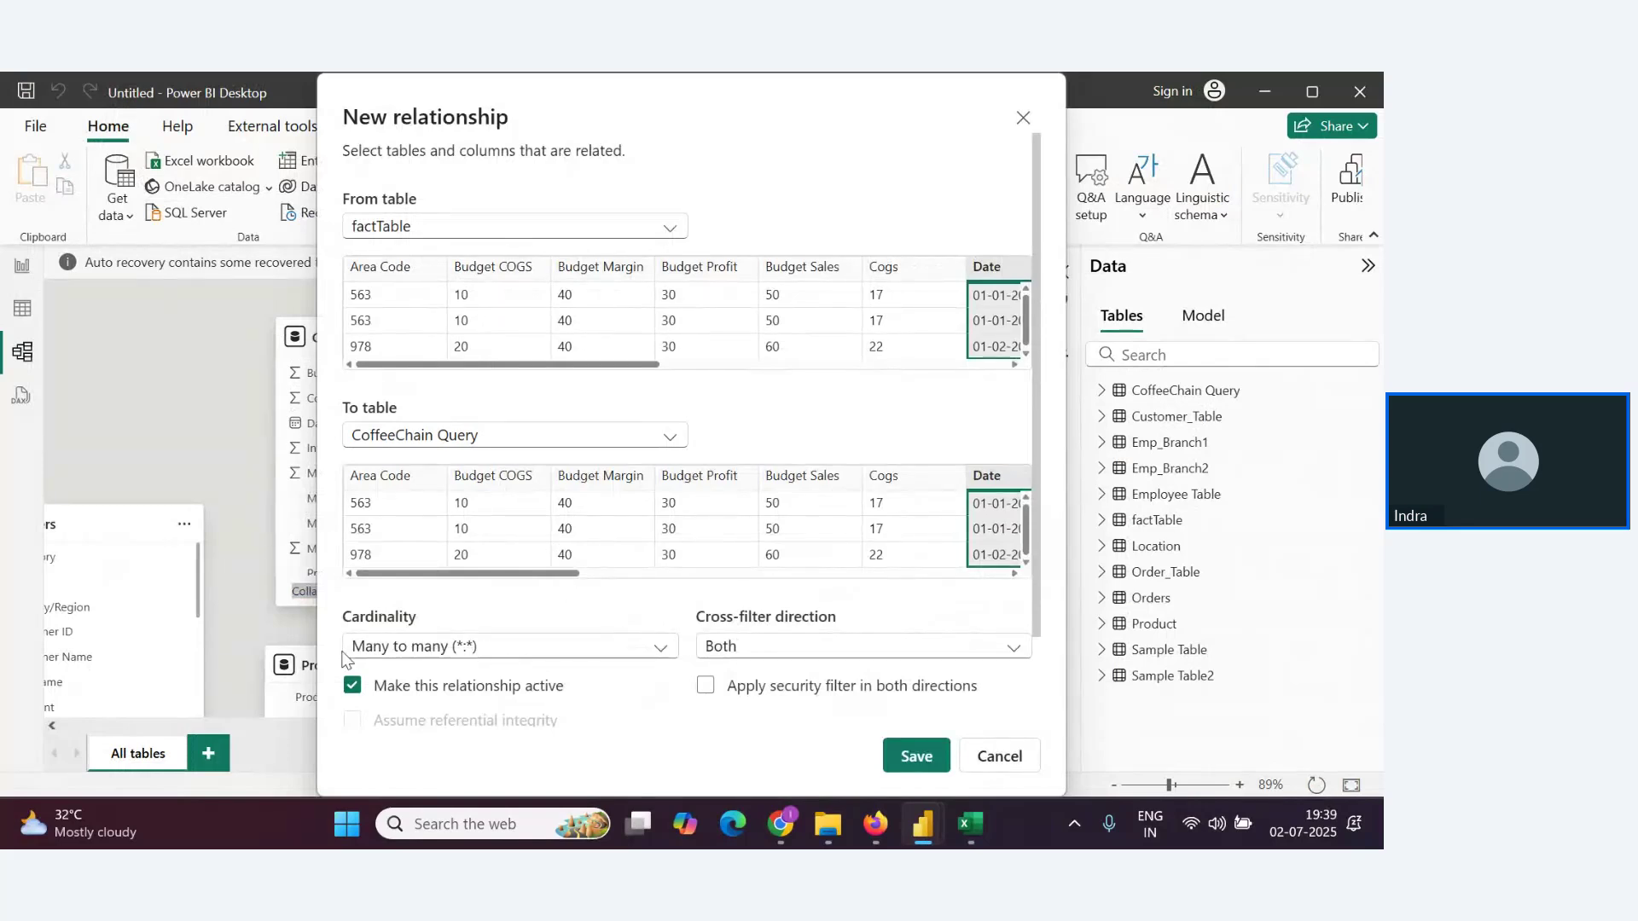
key(alt+Tab)
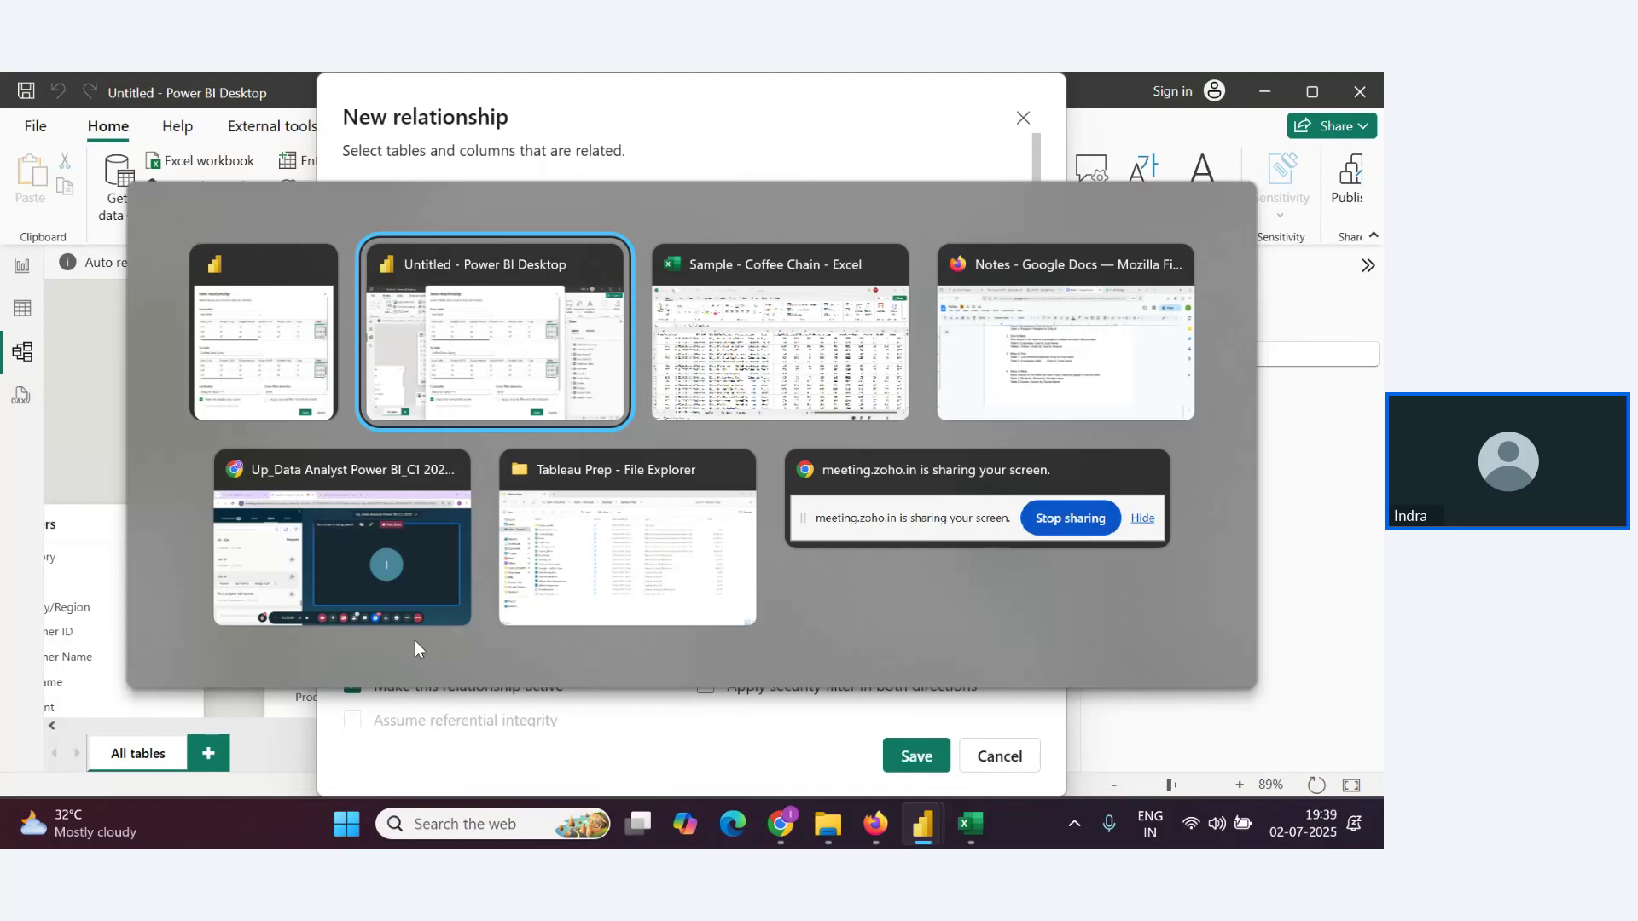
key(alt+Tab)
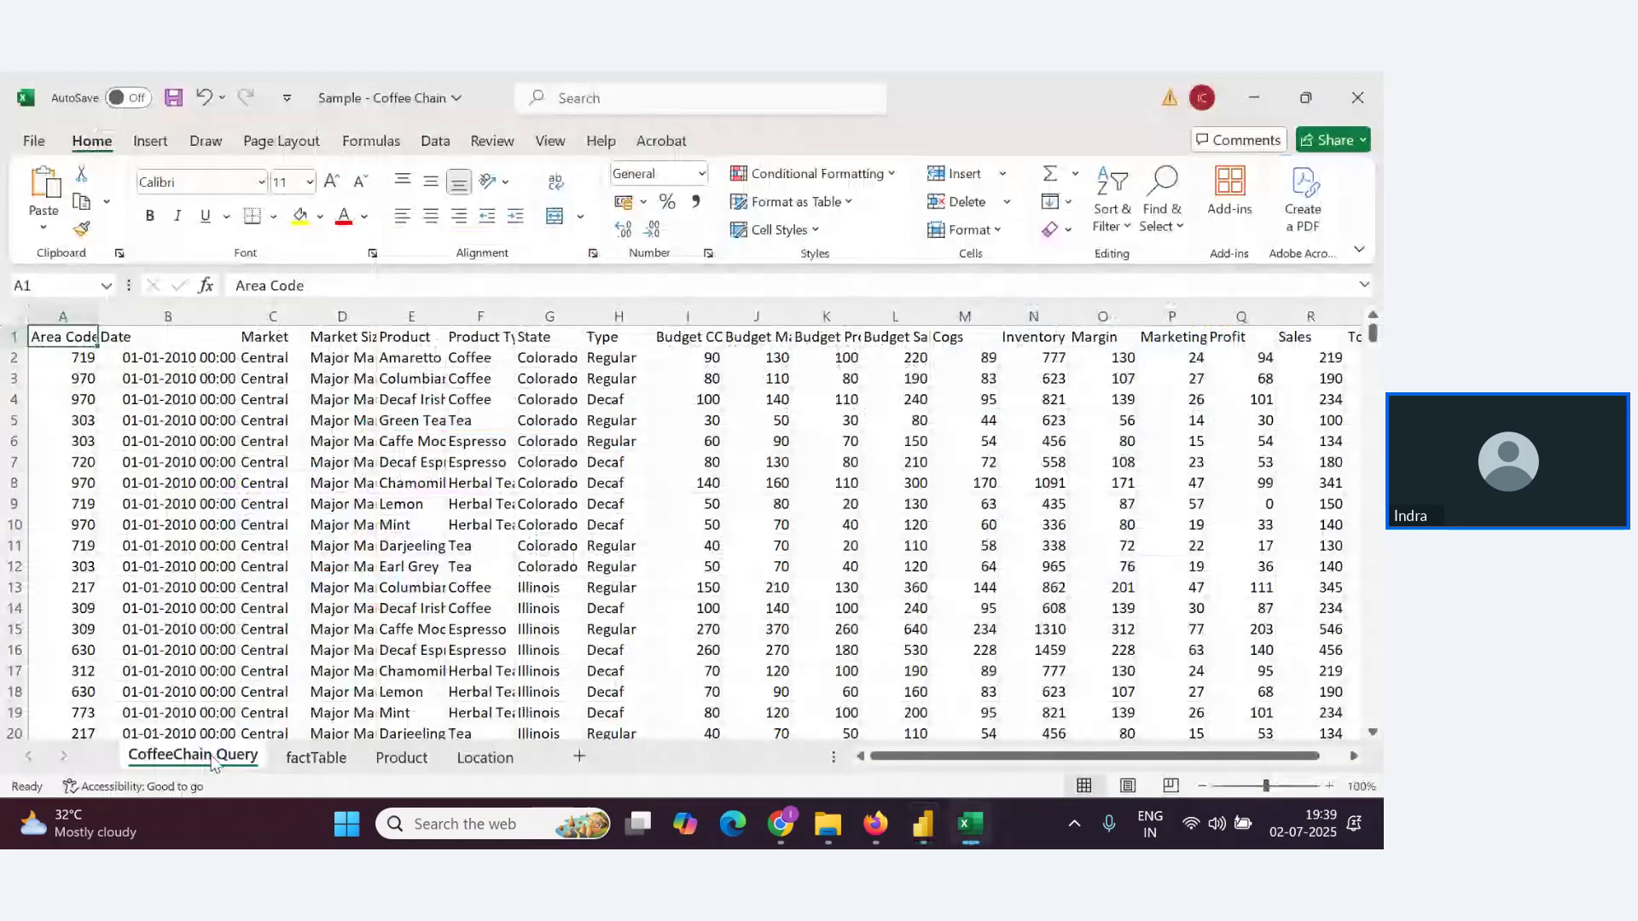
click(305, 758)
key(alt+Tab)
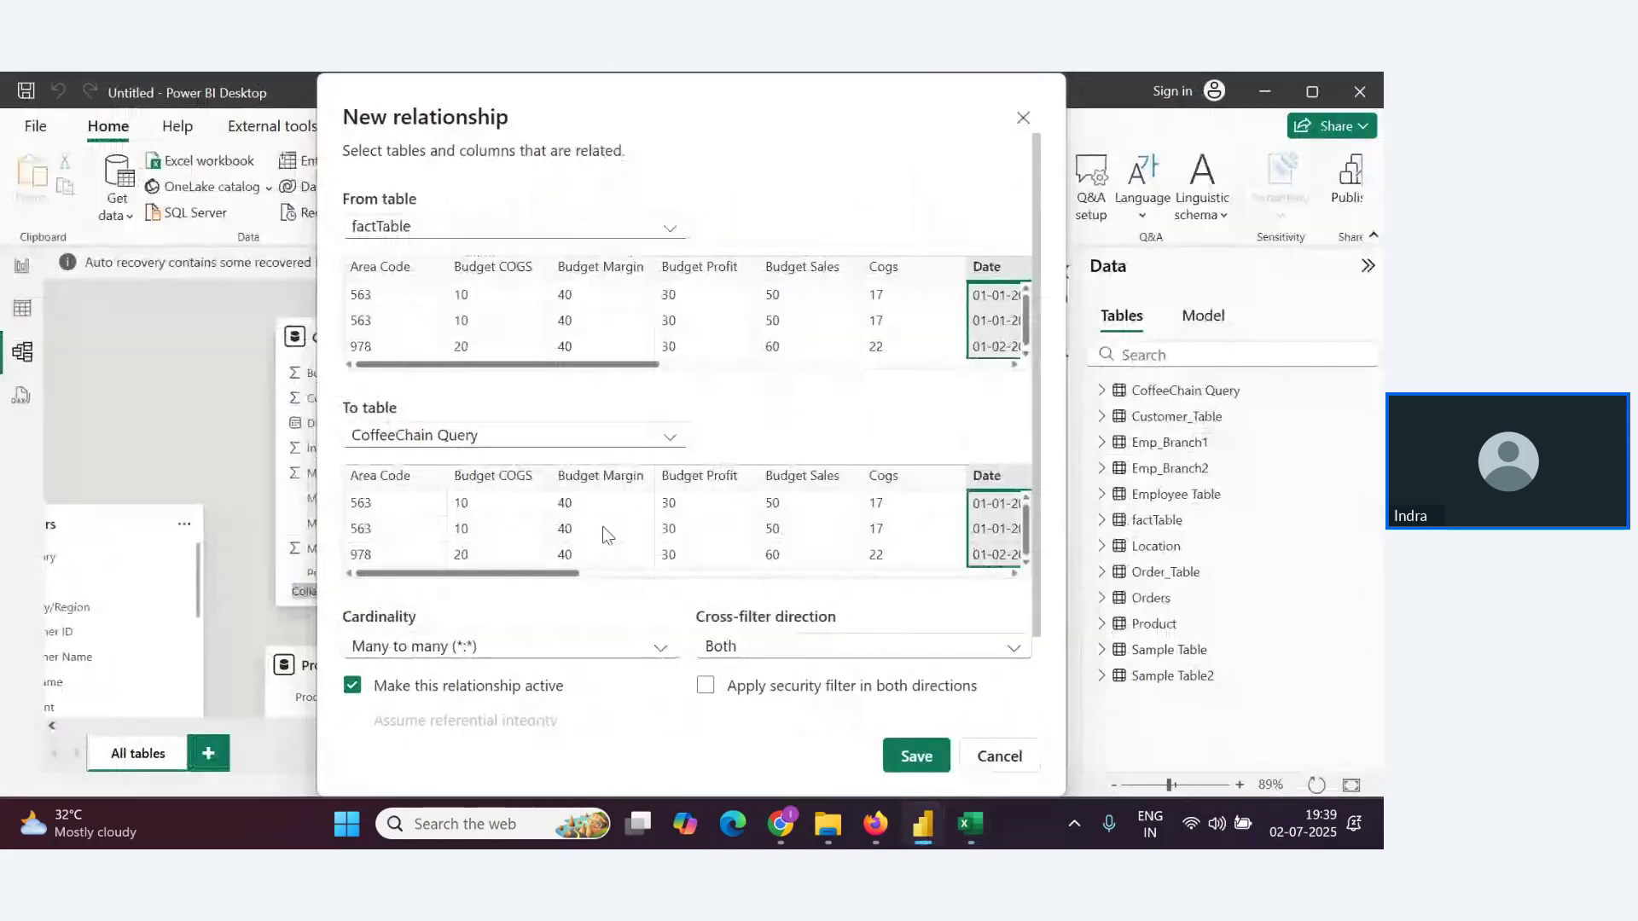
click(388, 267)
click(391, 476)
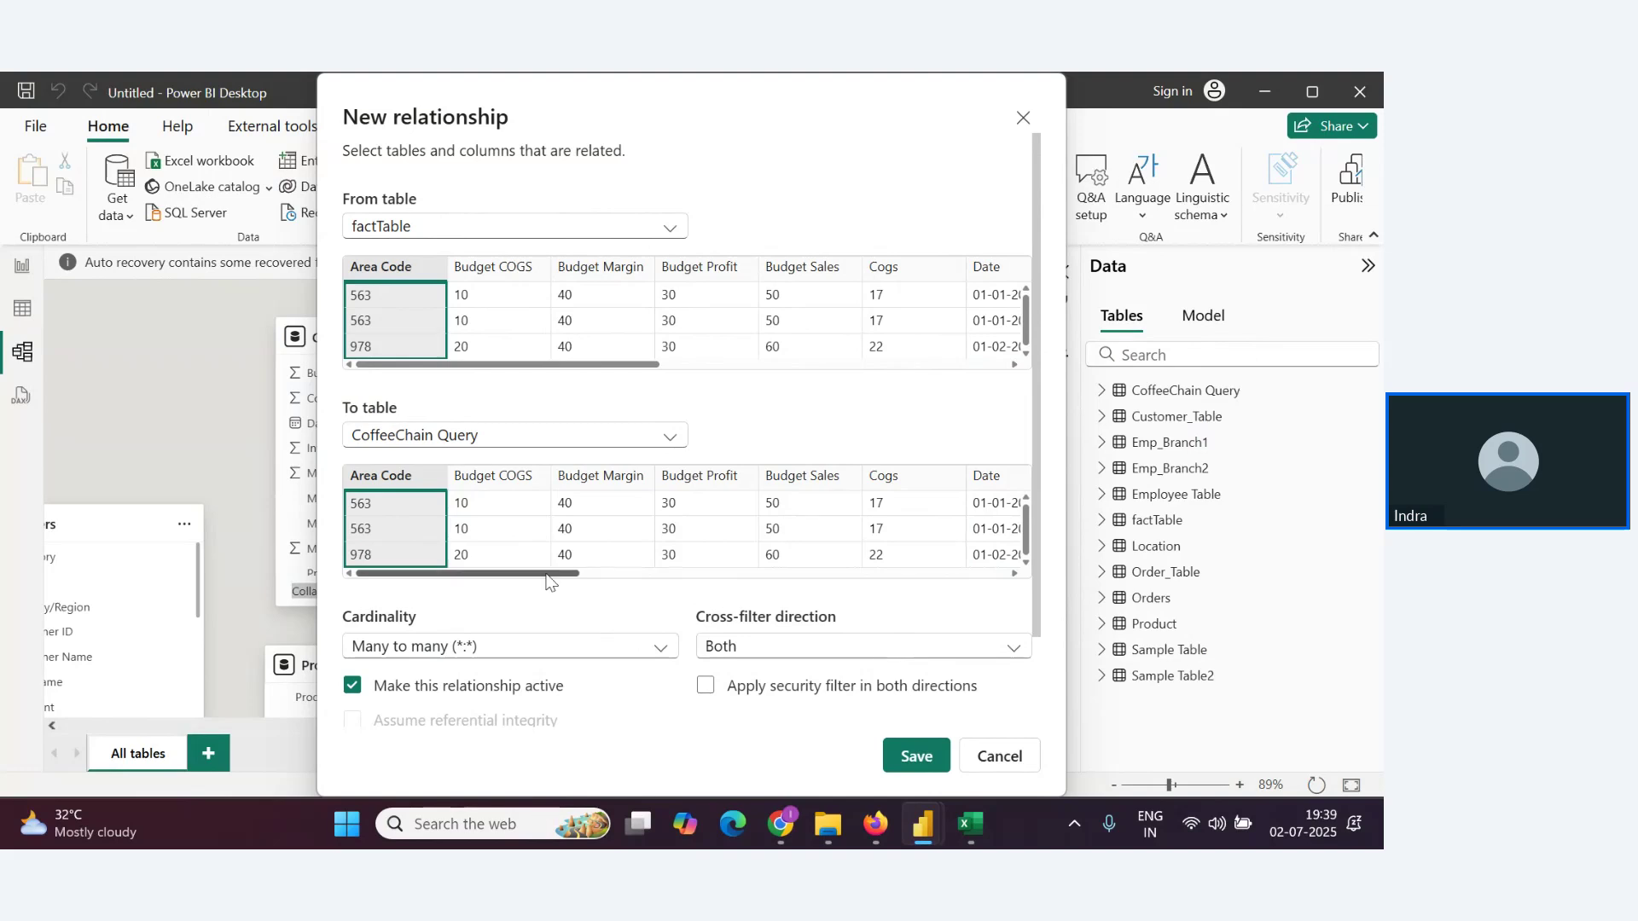
mouse_move(551, 574)
mouse_down()
mouse_move(1037, 578)
mouse_move(563, 577)
mouse_up()
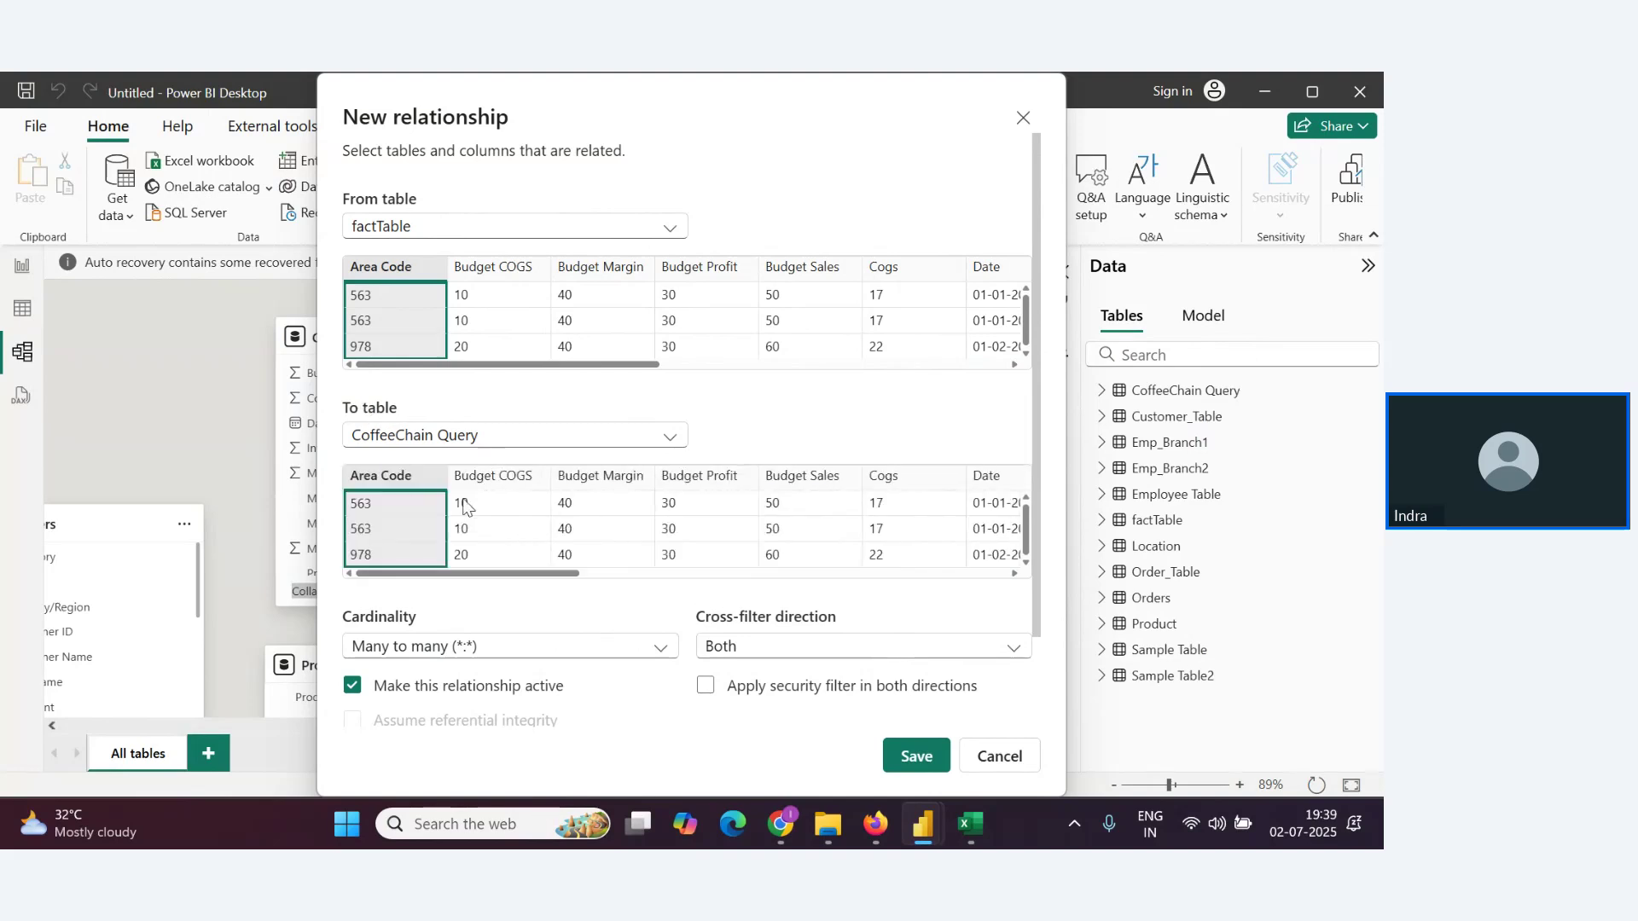
scroll(465, 507, down, 2)
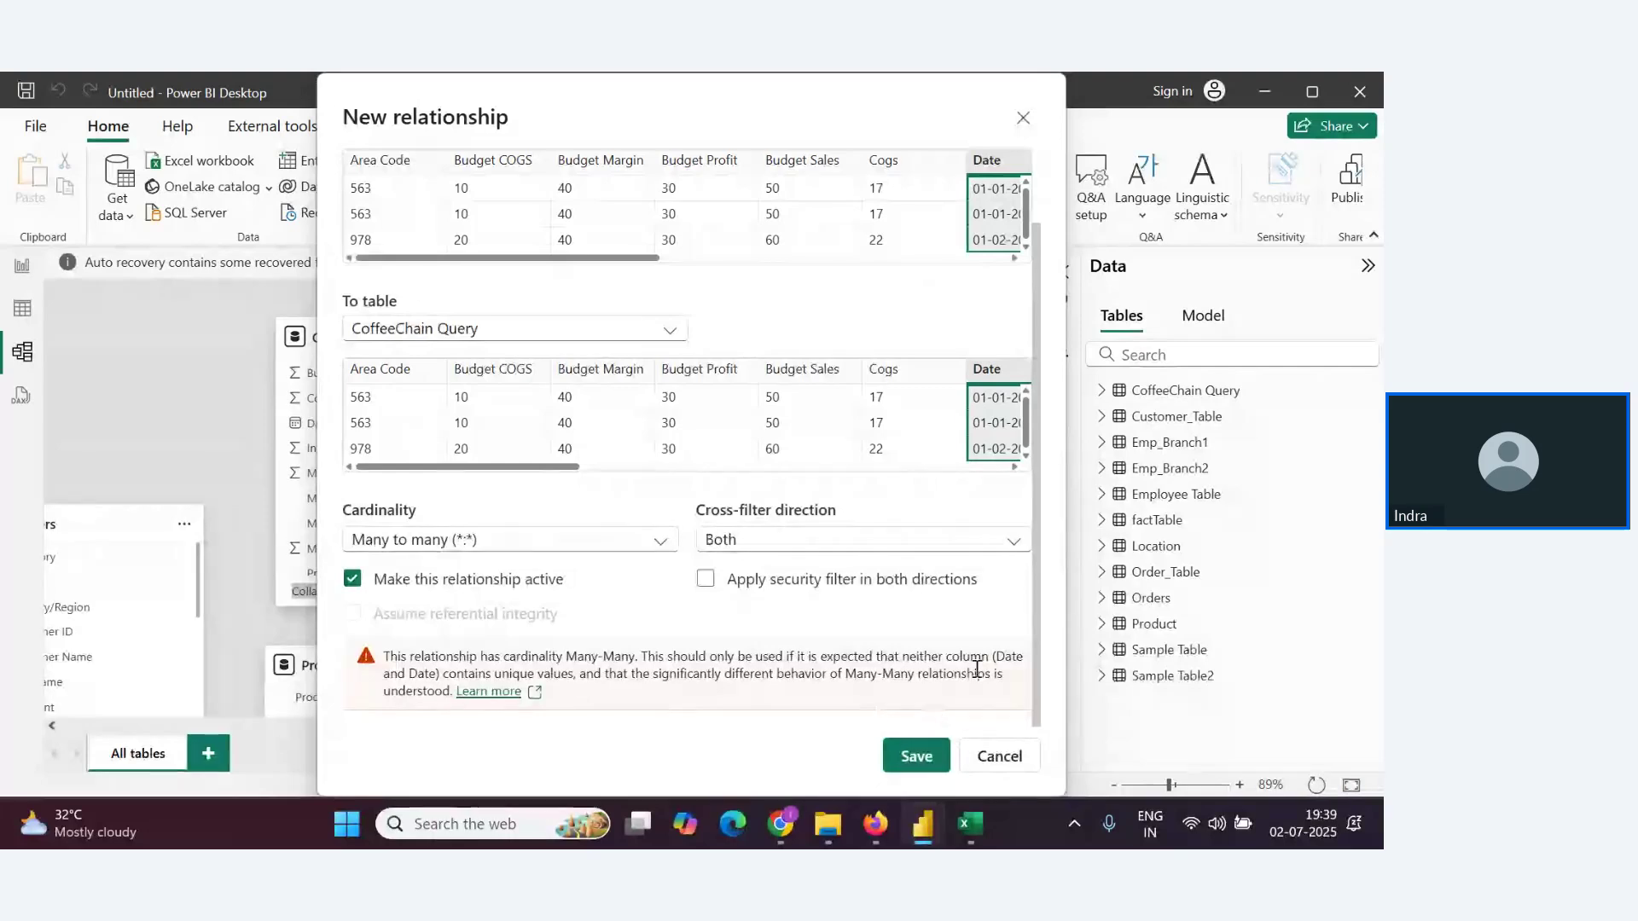
click(916, 756)
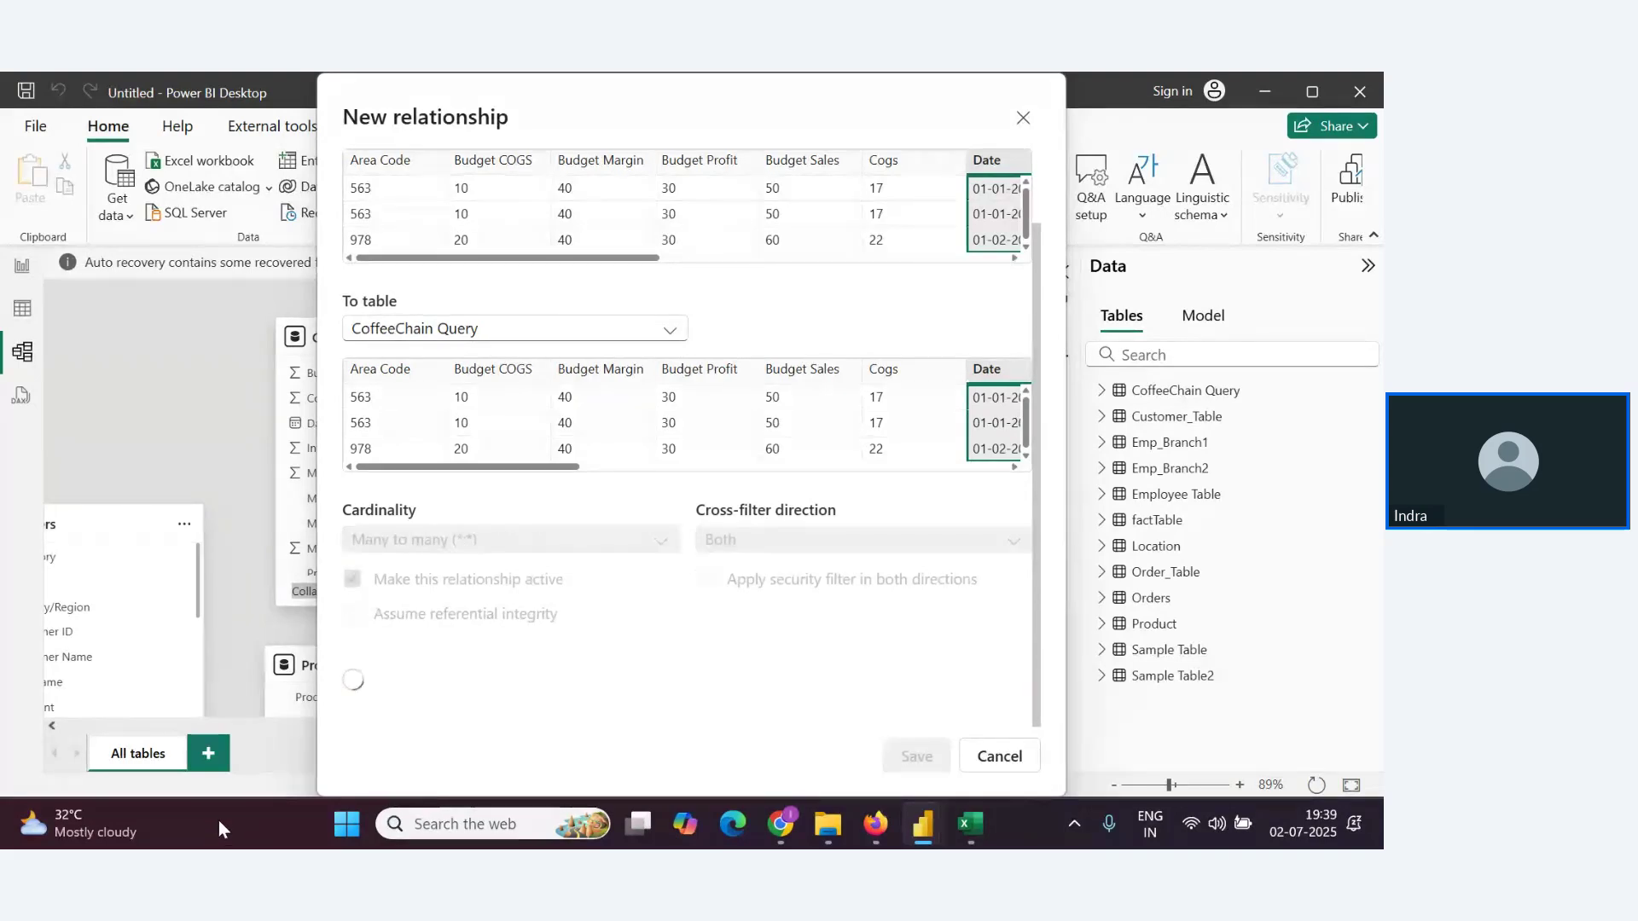
Move the Product table slightly lower and to the right beneath CoffeeChain Query in the model diagram
scroll(452, 681, down, 2)
scroll(452, 681, up, 2)
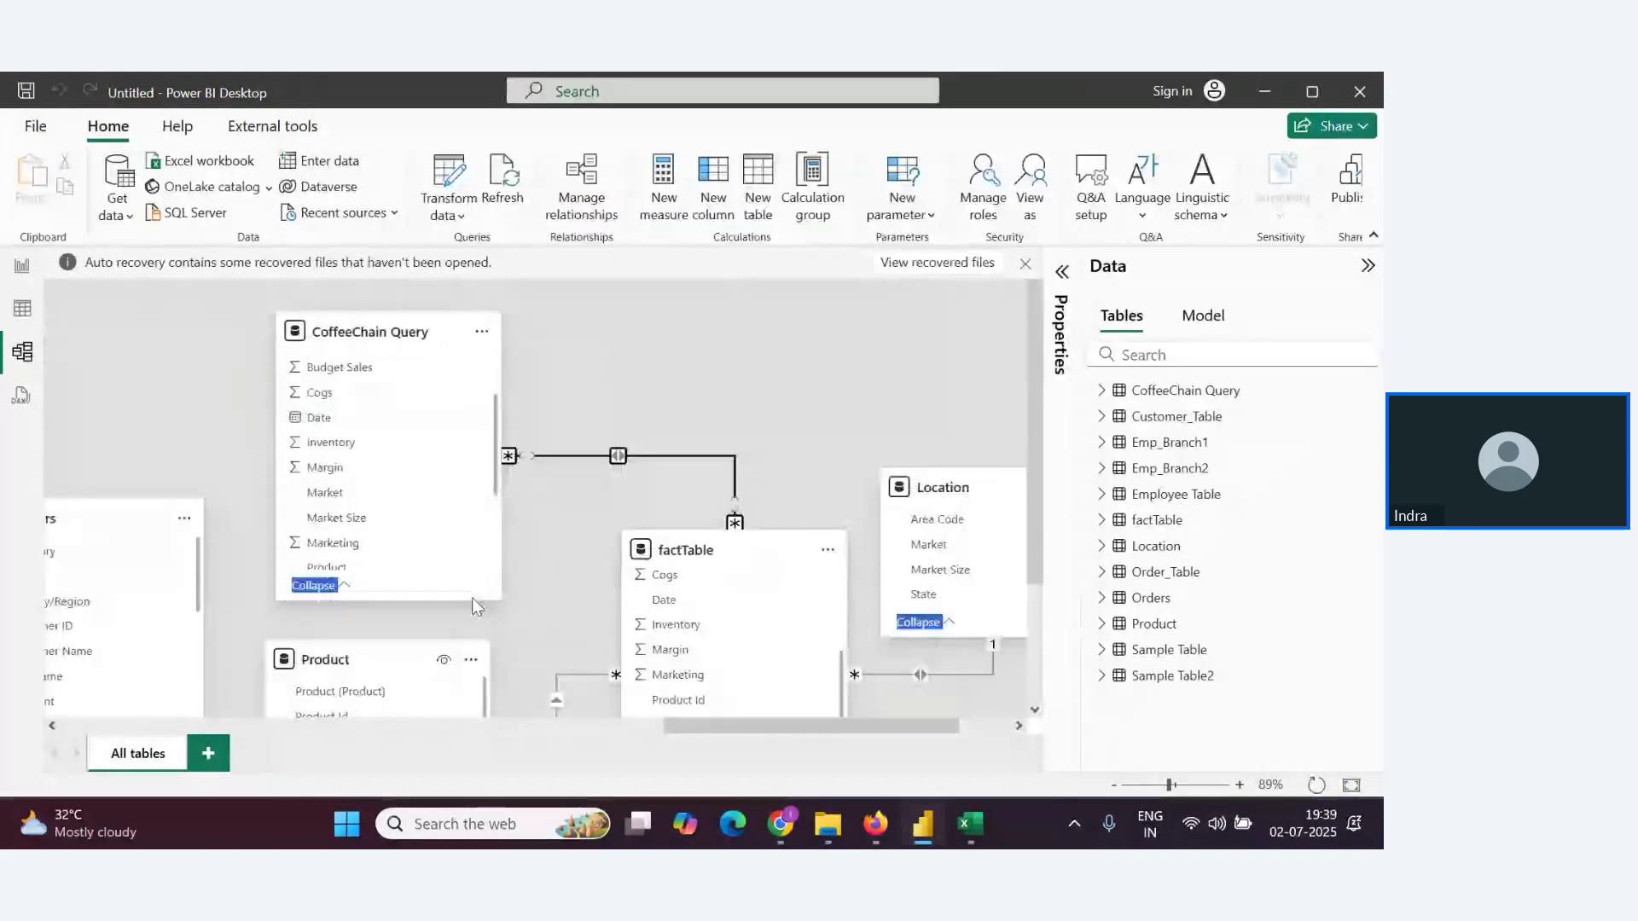
scroll(380, 570, down, 3)
scroll(357, 518, down, 2)
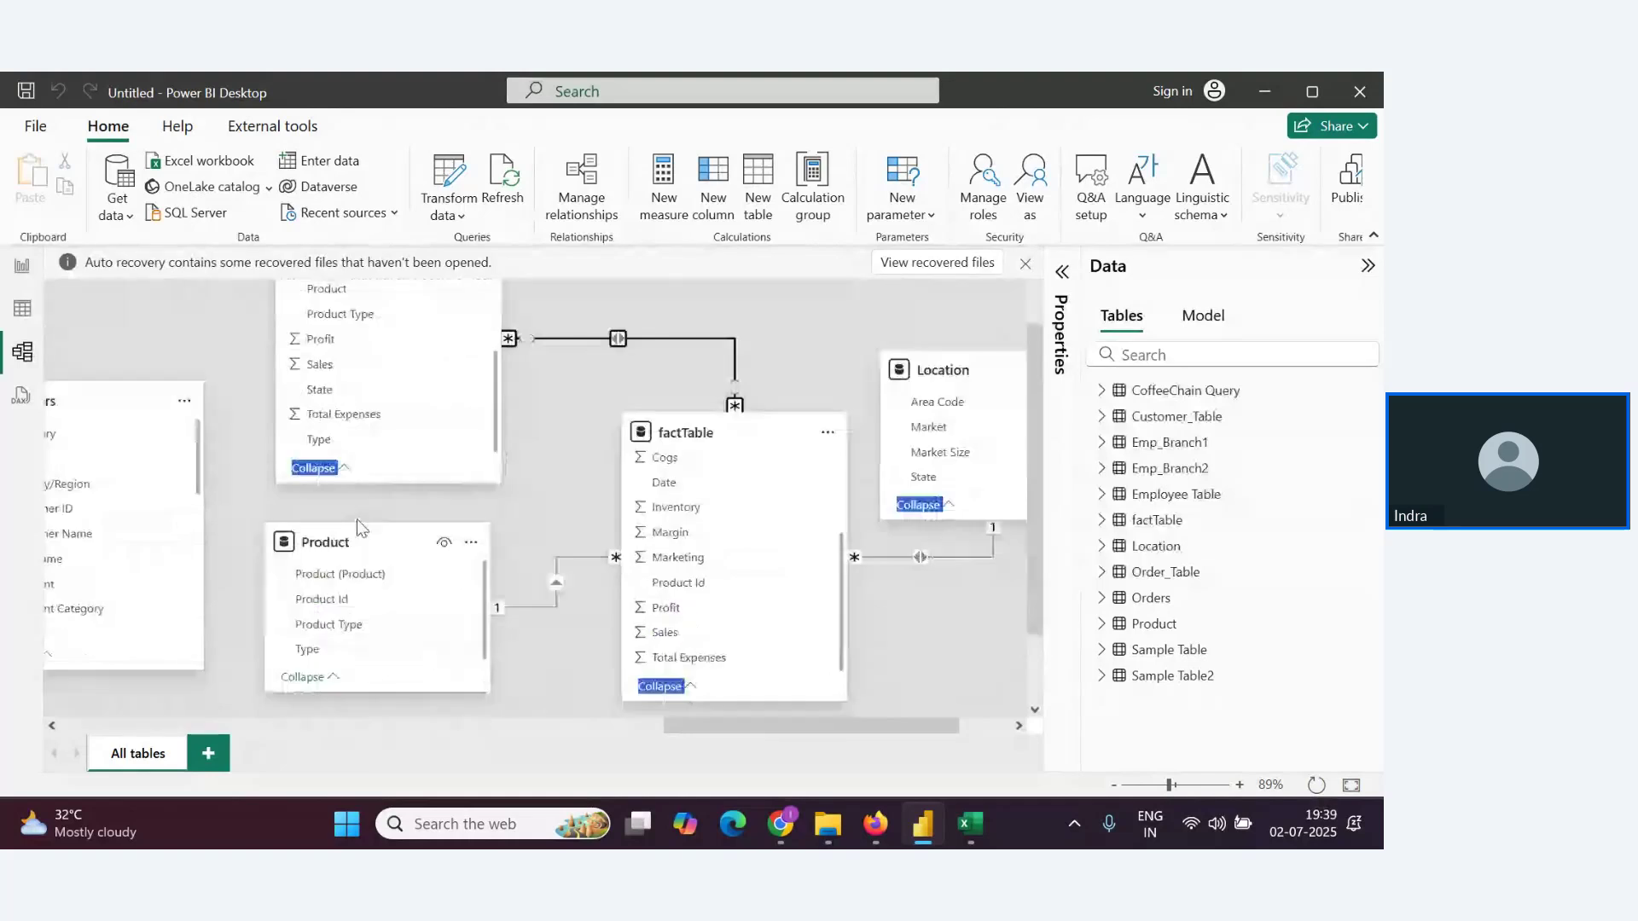
drag(368, 594, 389, 641)
scroll(391, 561, up, 2)
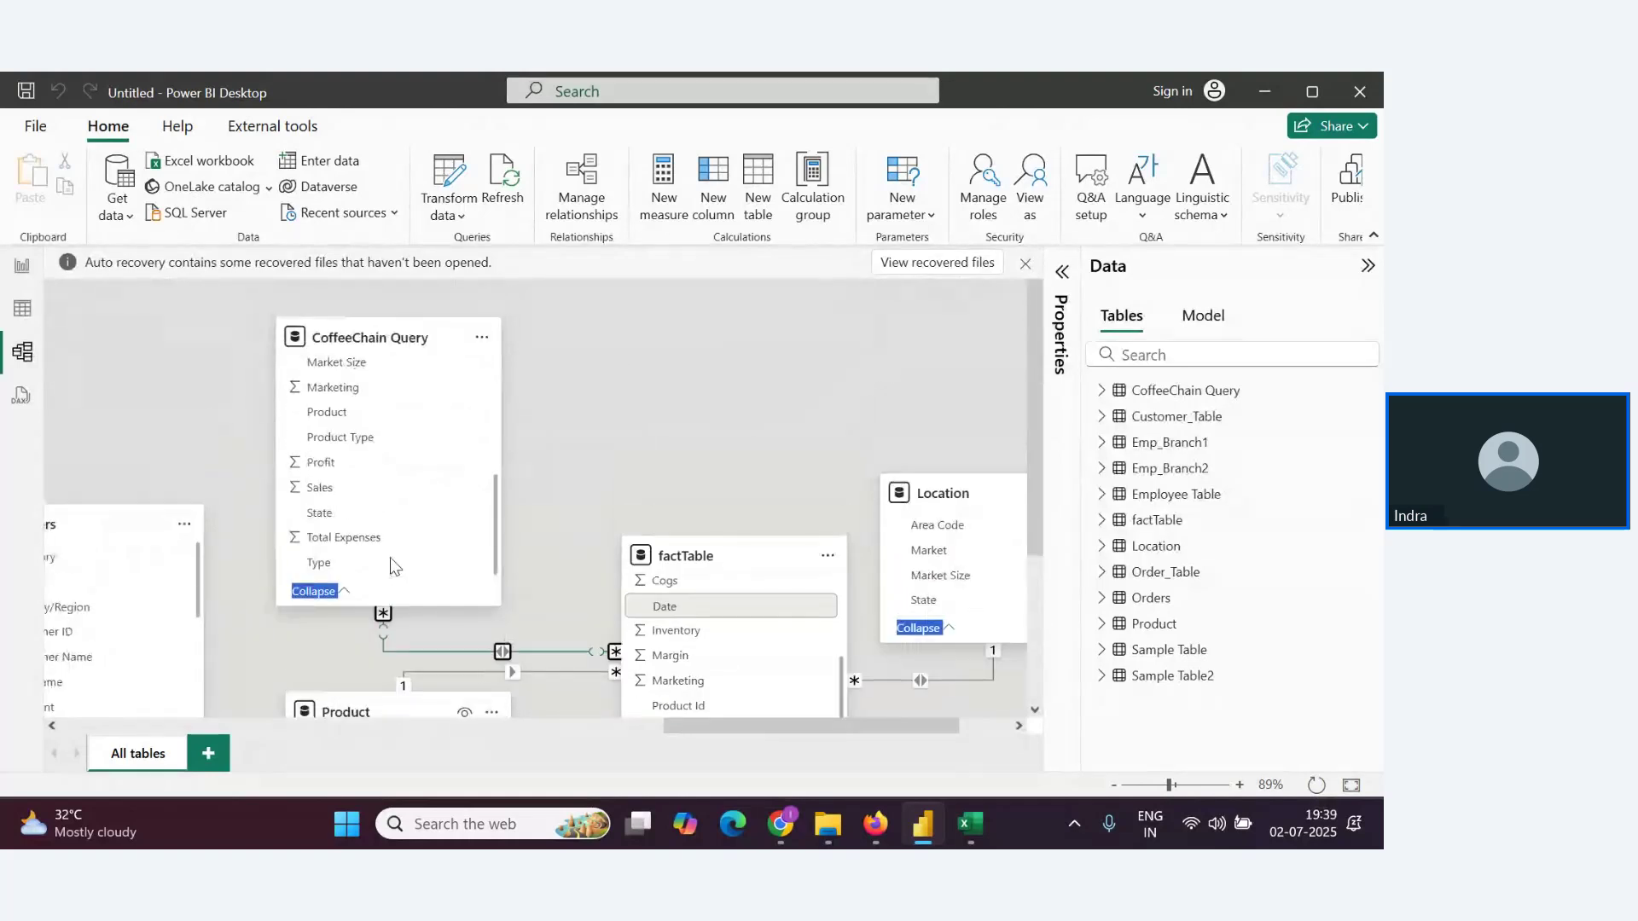
Review the fields and relationship lines of CoffeeChain Query, Product, factTable and Location in the model diagram
scroll(381, 593, down, 3)
scroll(382, 593, up, 2)
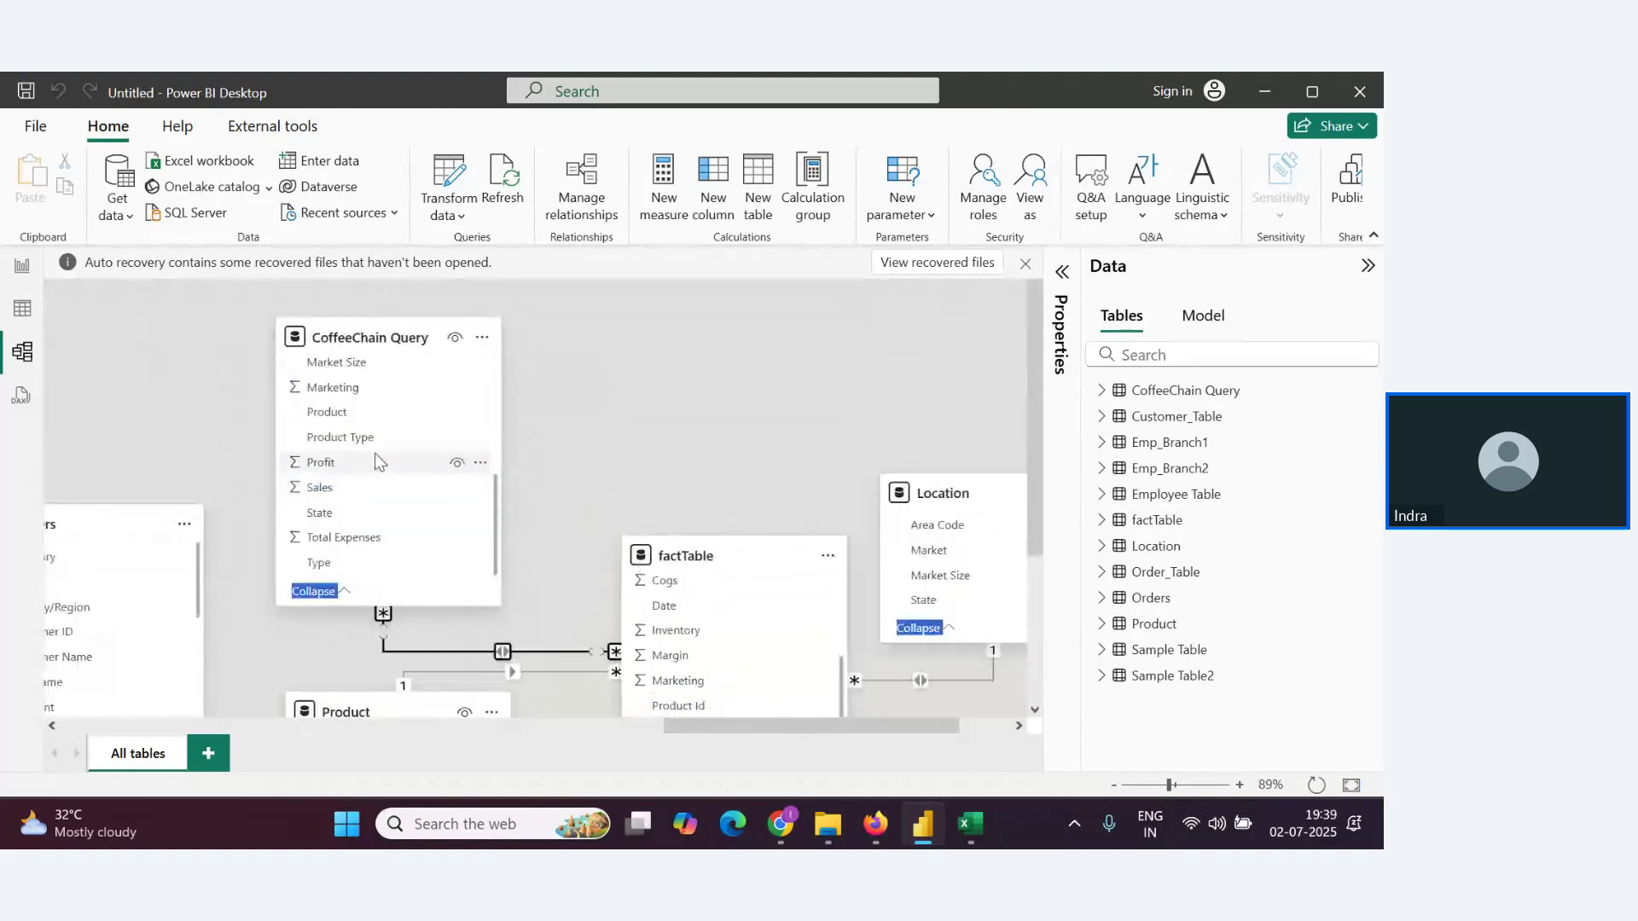
scroll(372, 456, up, 5)
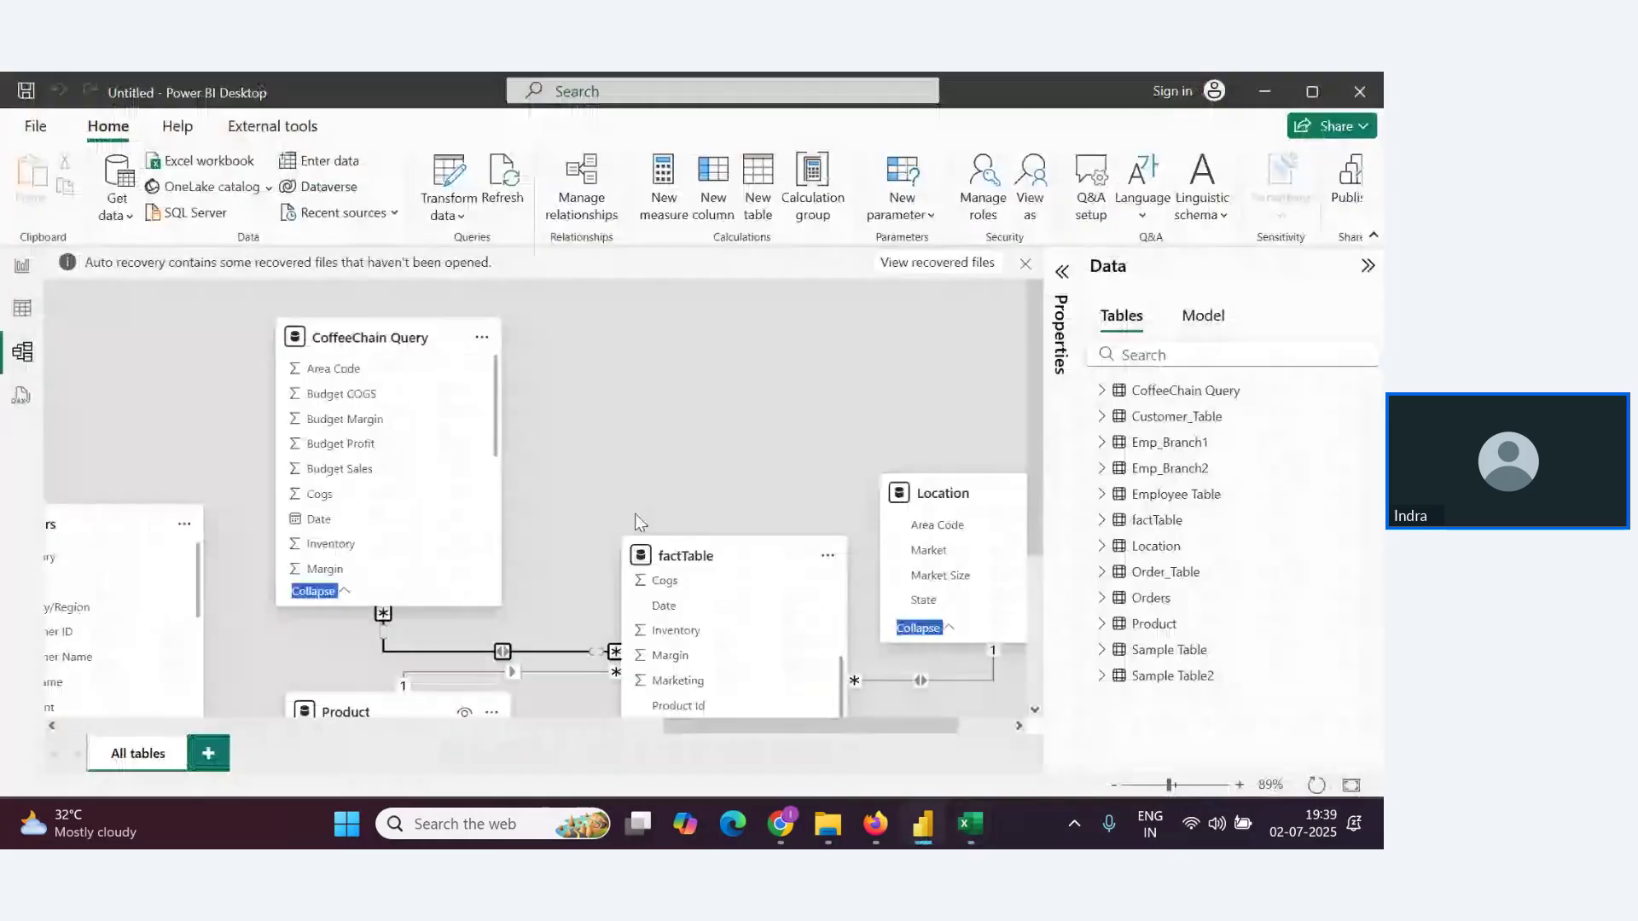
scroll(635, 514, down, 3)
scroll(650, 521, down, 2)
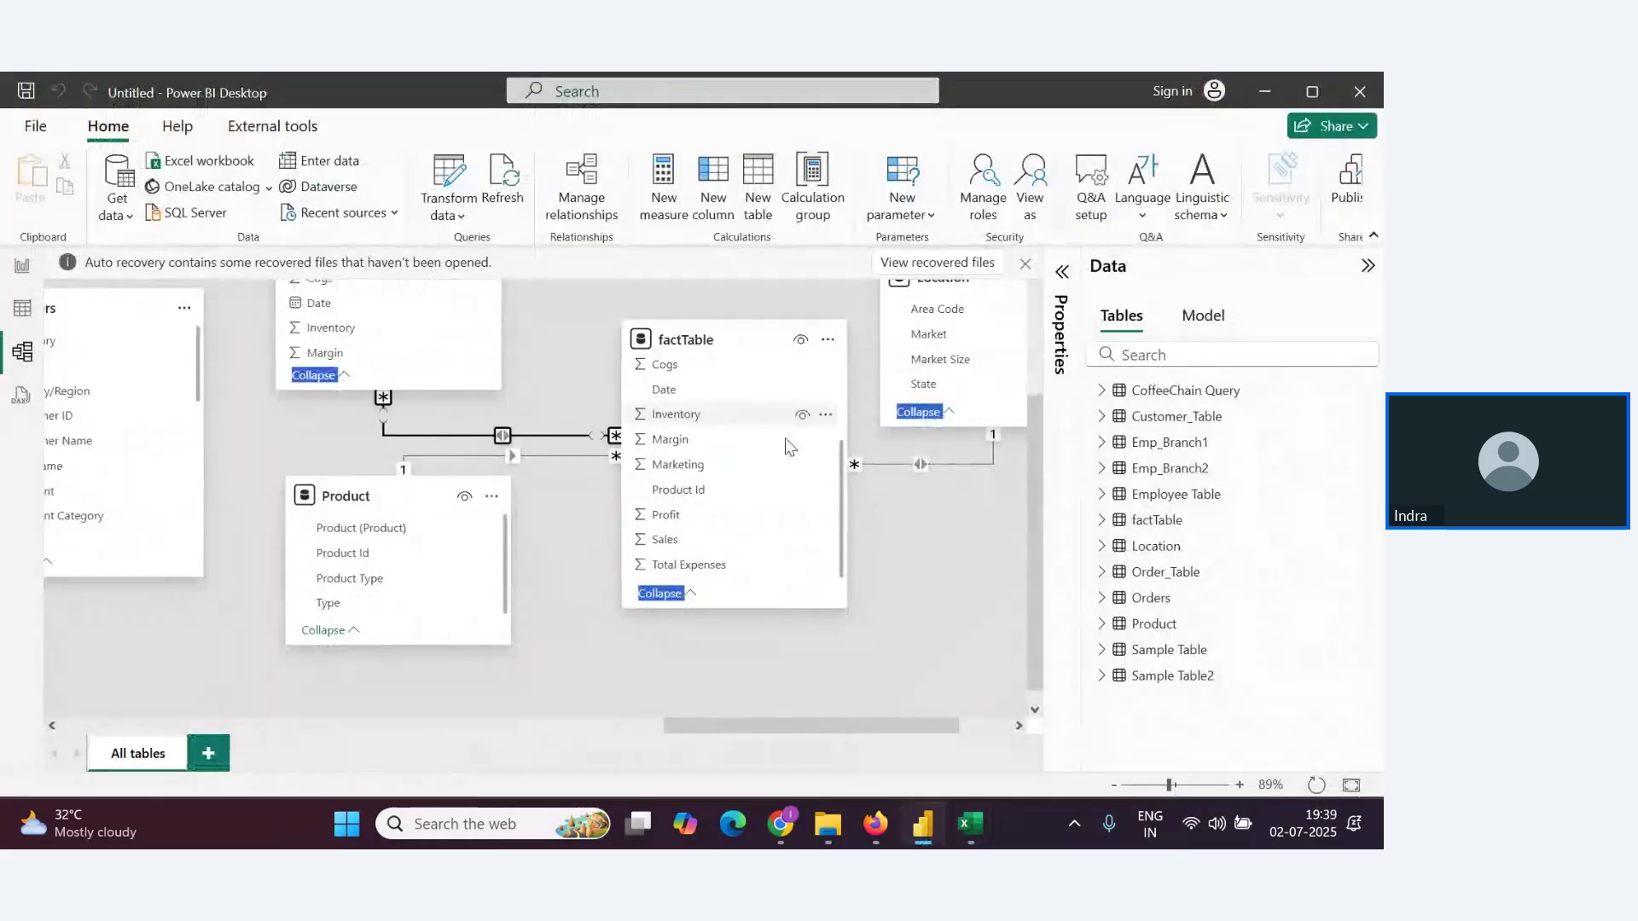
scroll(500, 577, up, 5)
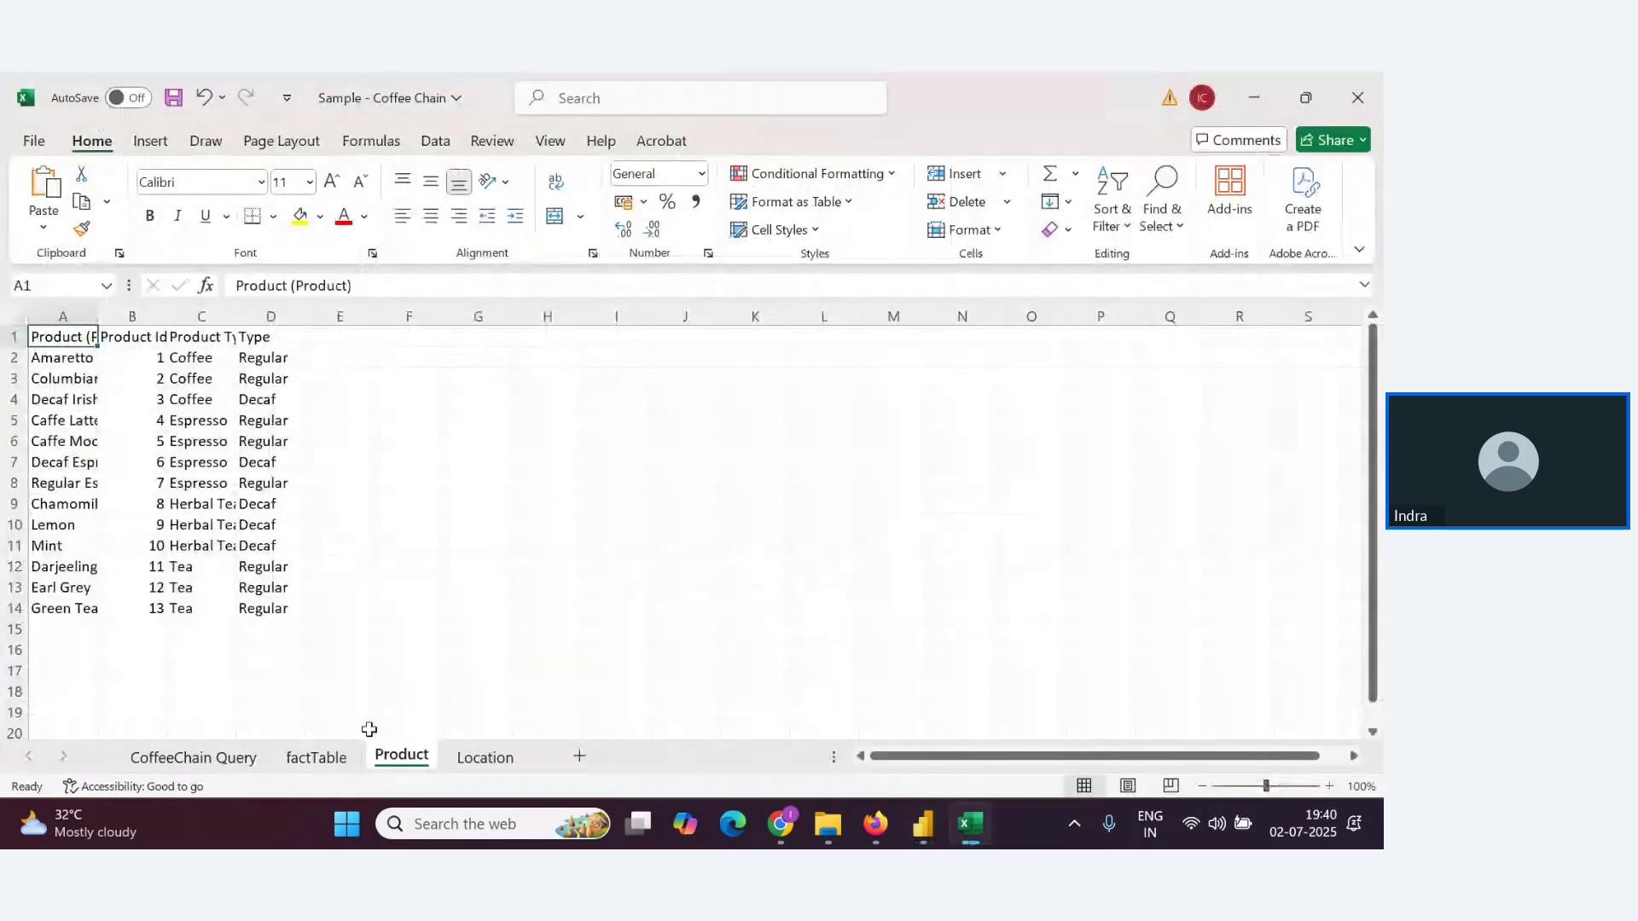
Switch to the Coffee Chain workbook in Excel and compare the columns of the Location, Product and CoffeeChain Query sheets
click(483, 755)
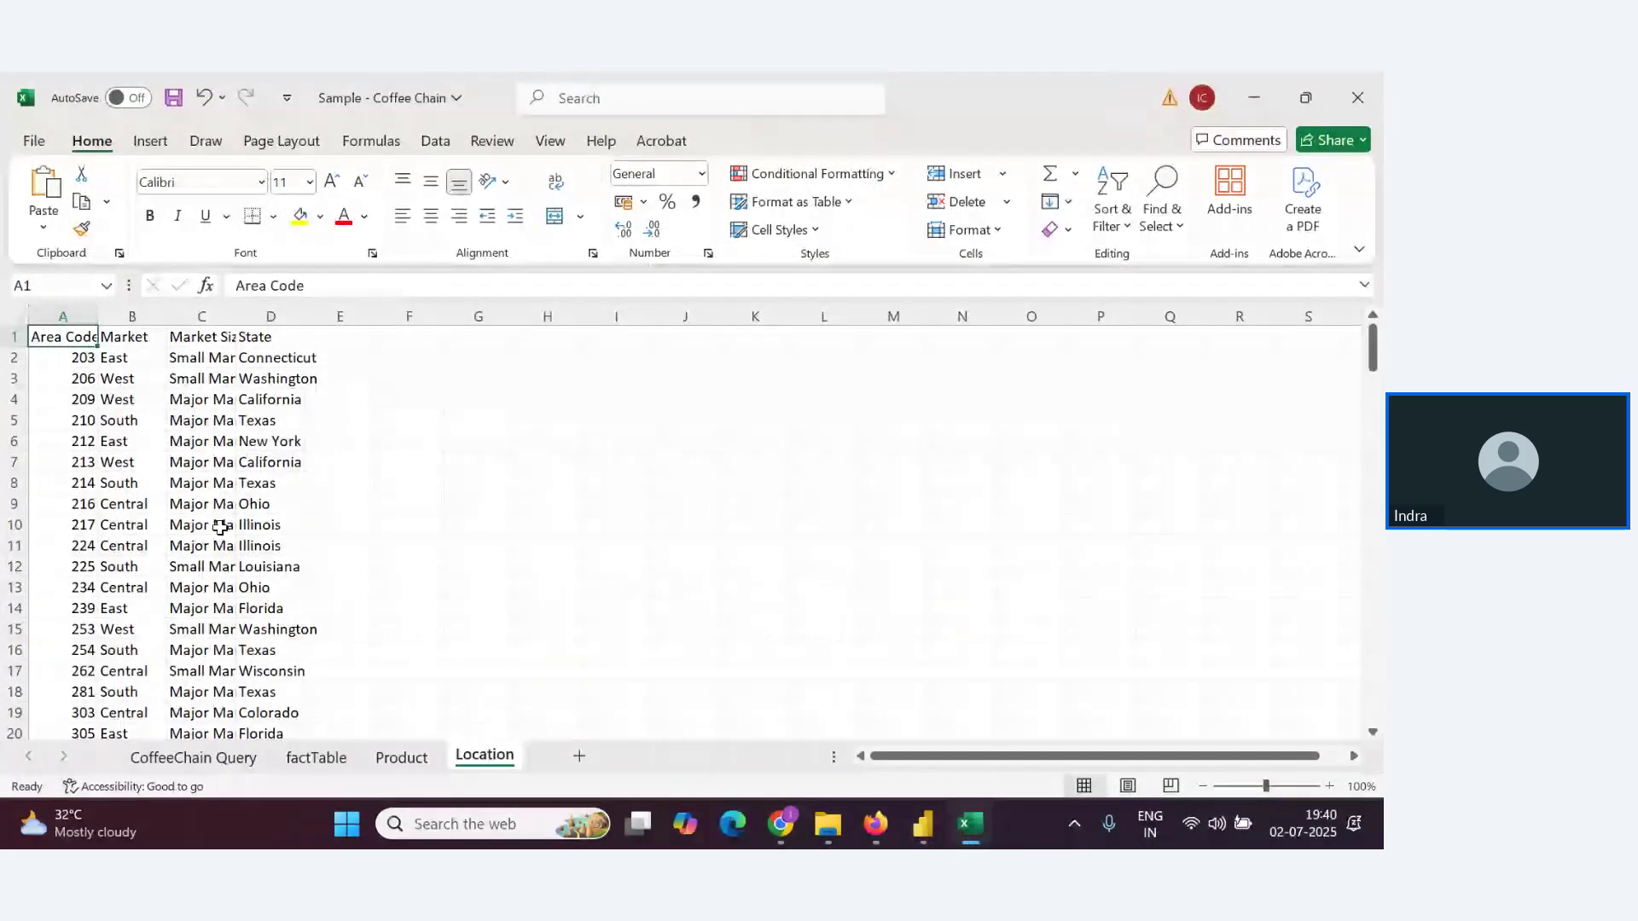
scroll(219, 527, down, 8)
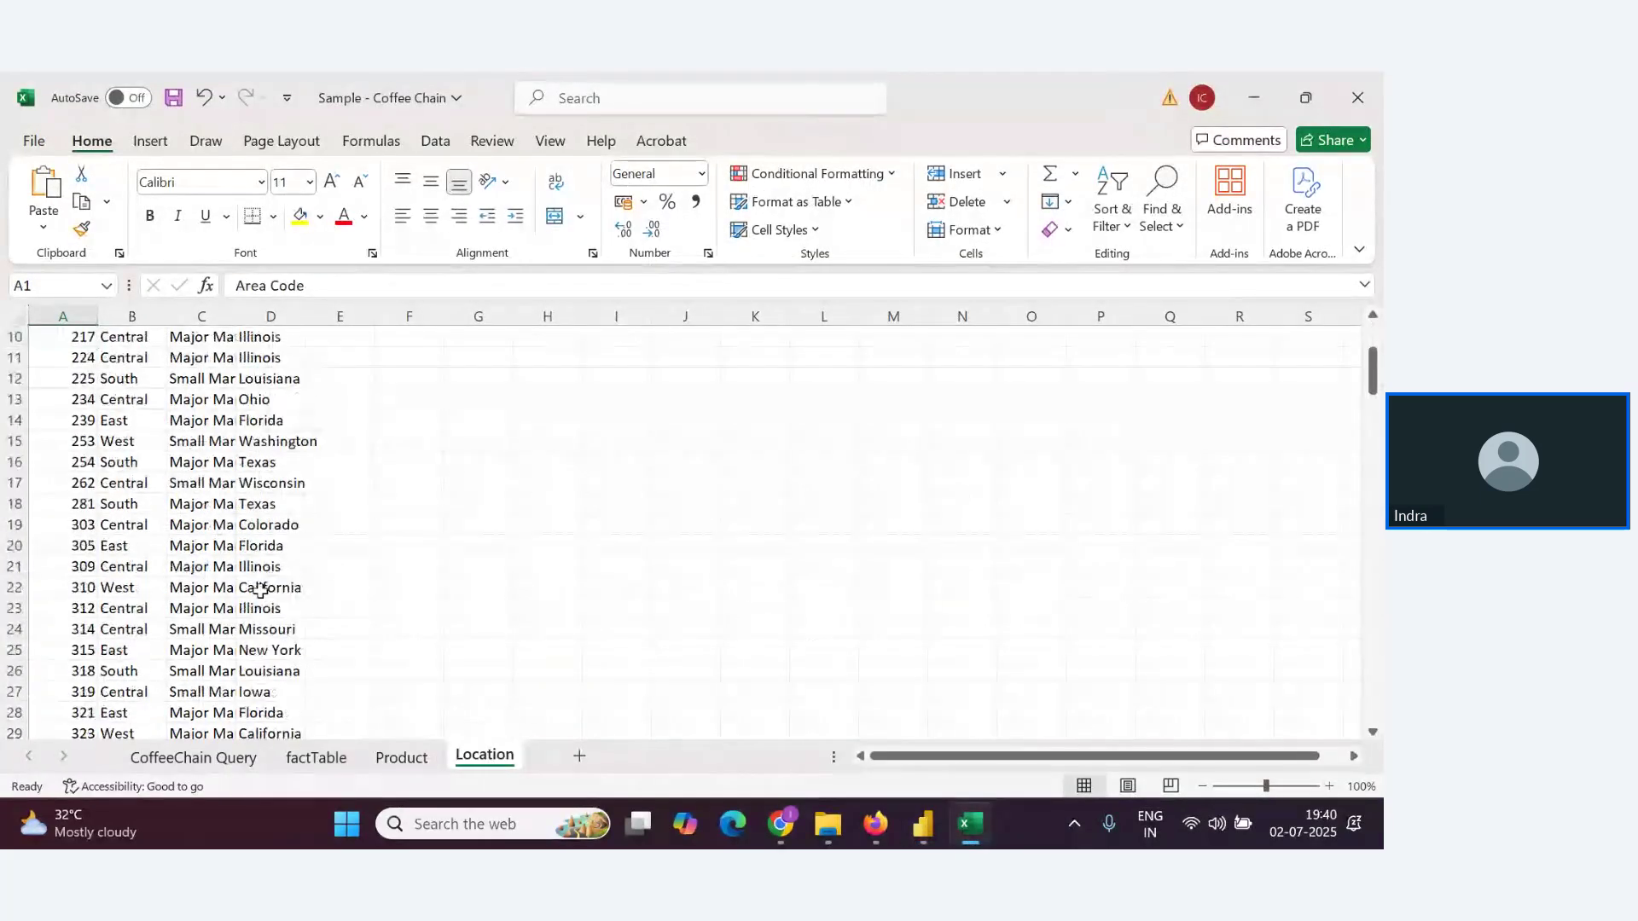
click(190, 759)
click(412, 757)
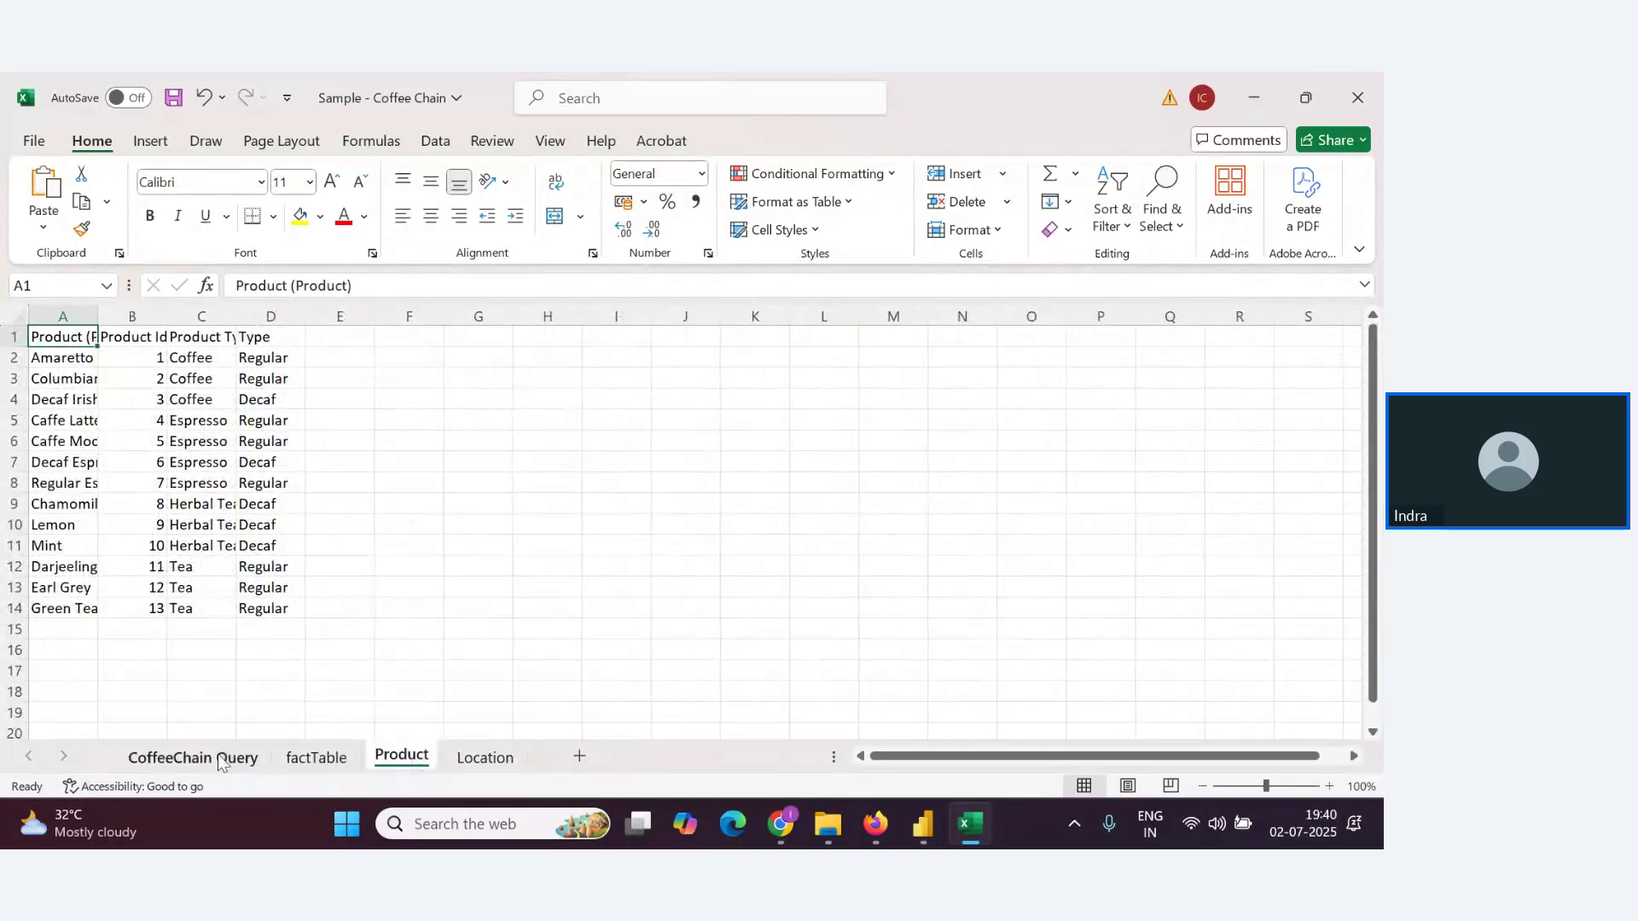
click(193, 758)
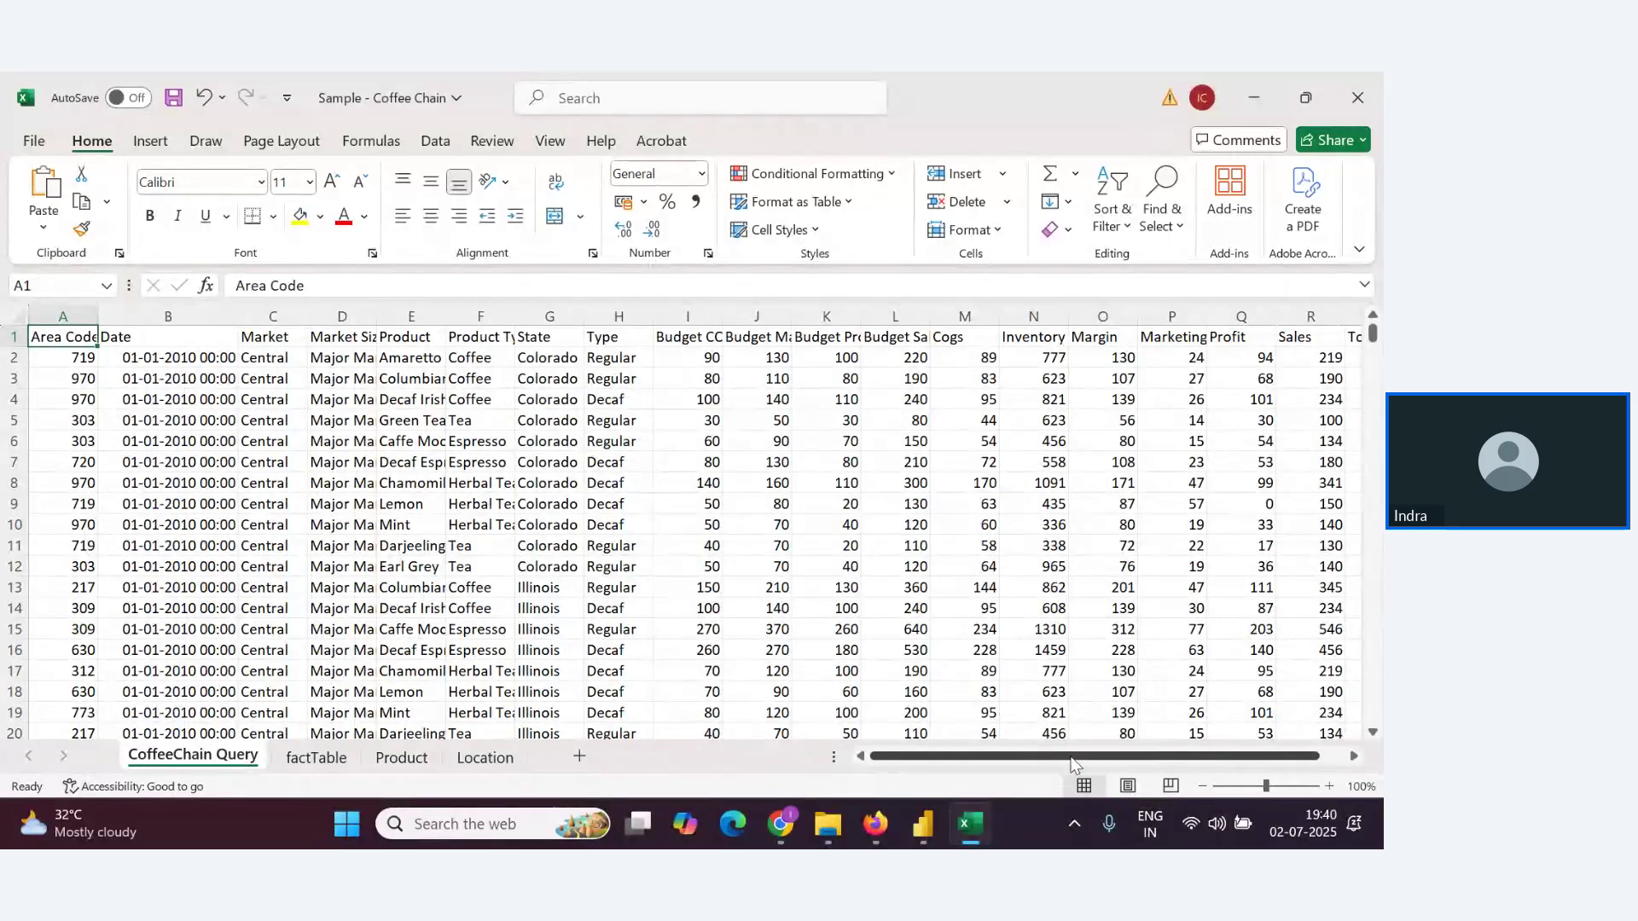
drag(1074, 764, 952, 762)
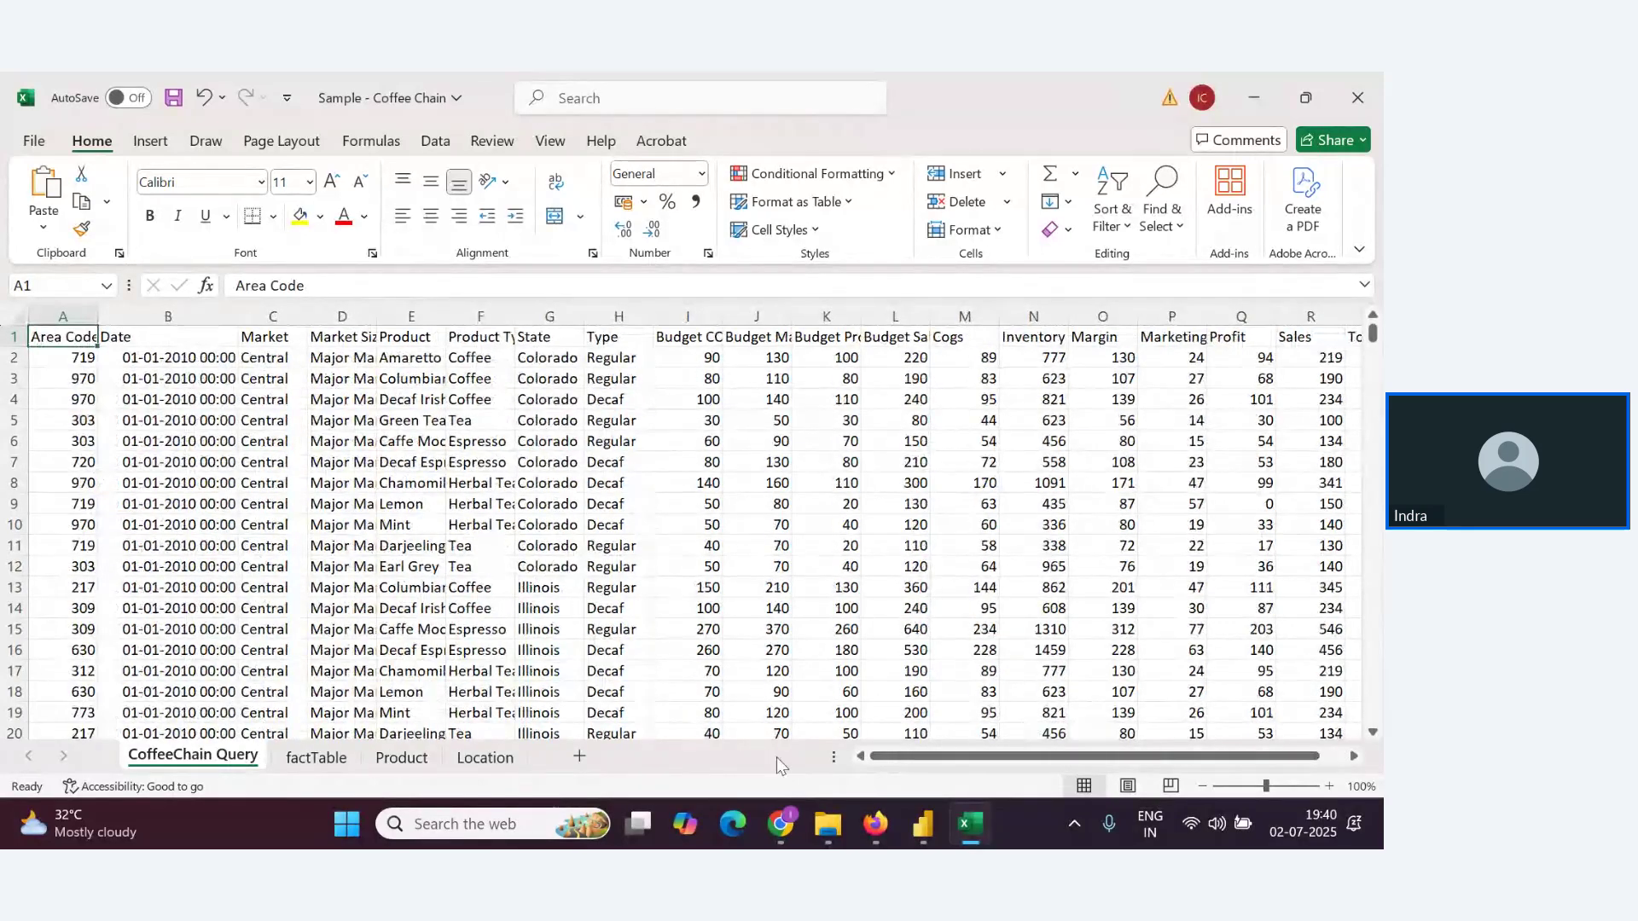
click(391, 759)
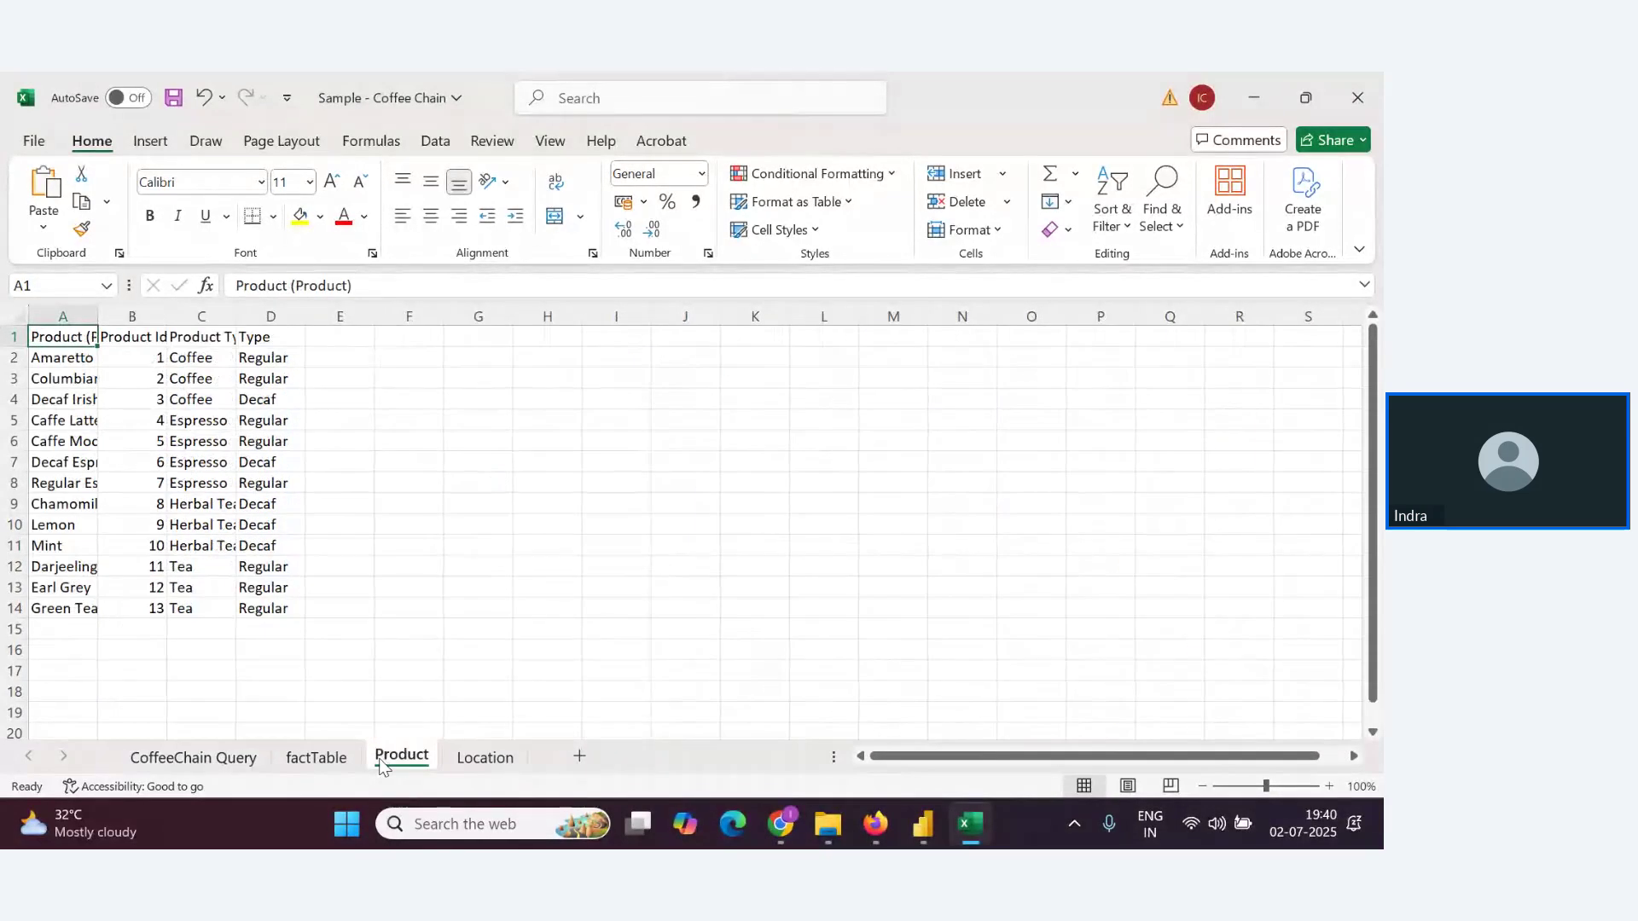
click(200, 764)
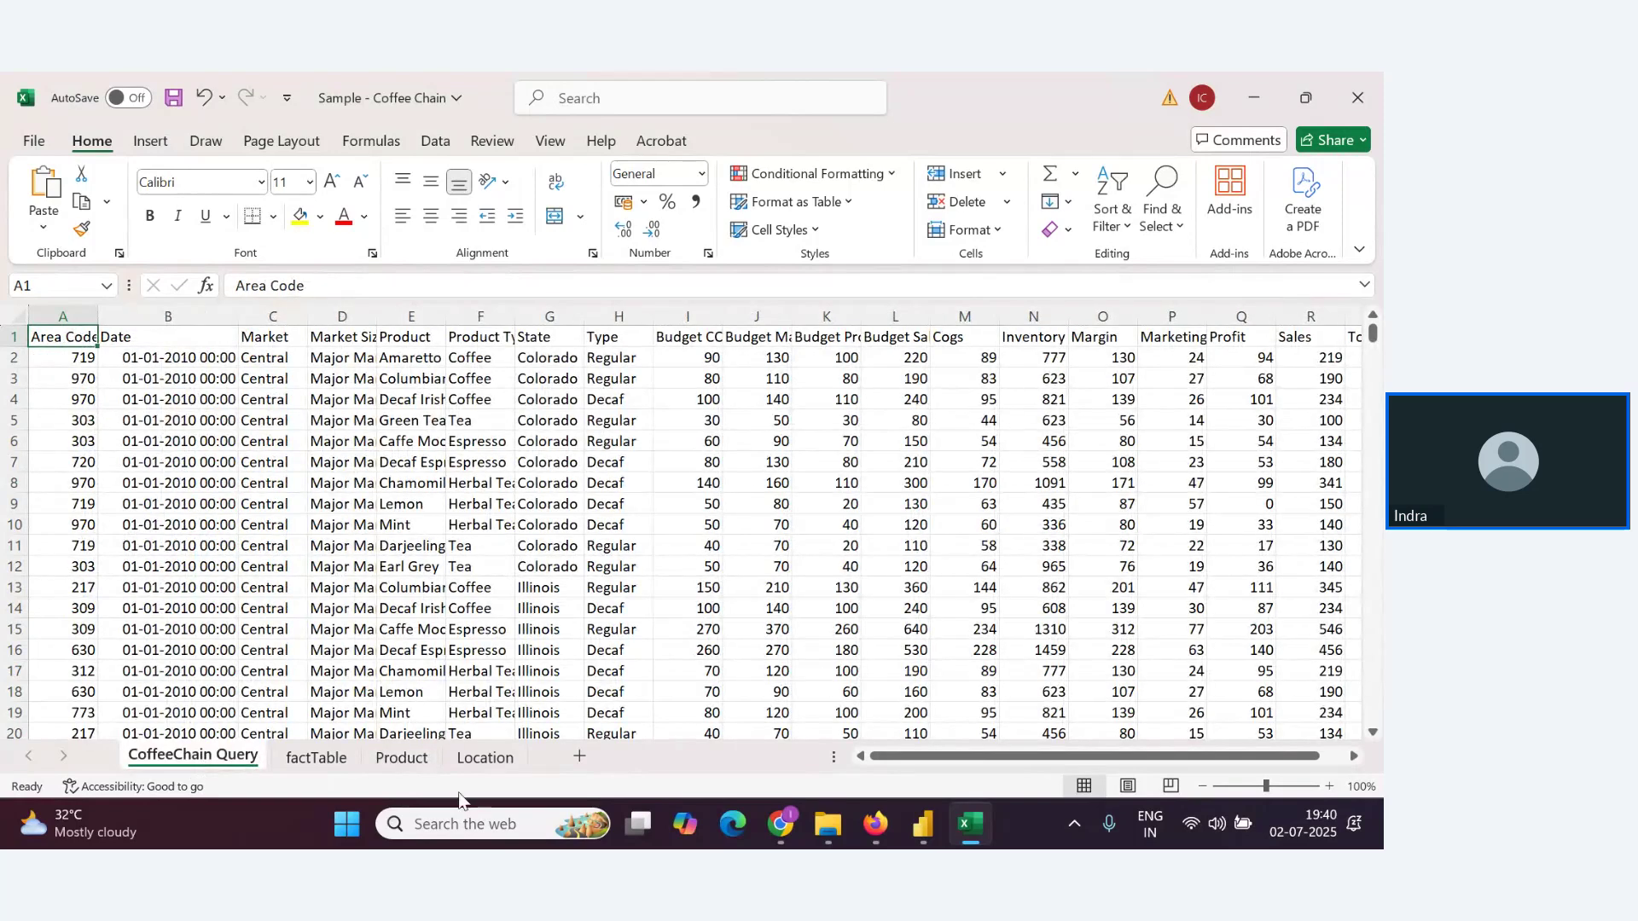
click(482, 758)
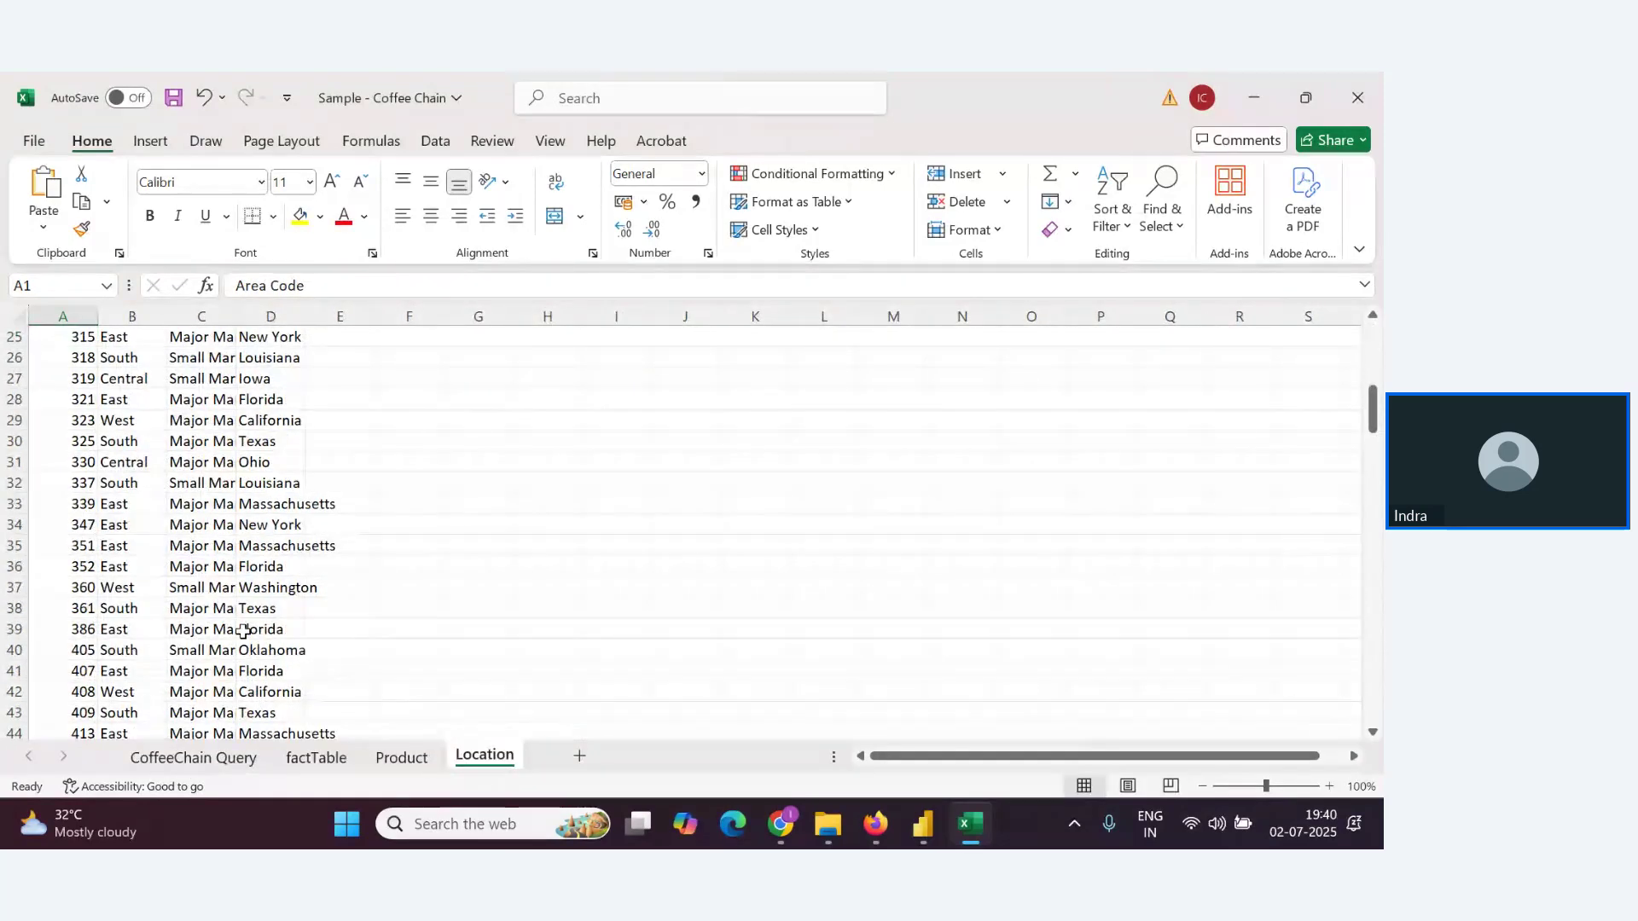
scroll(244, 629, up, 6)
Fit the width of the Product sheet's first column and widen the Product Type column on the CoffeeChain Query sheet
click(402, 758)
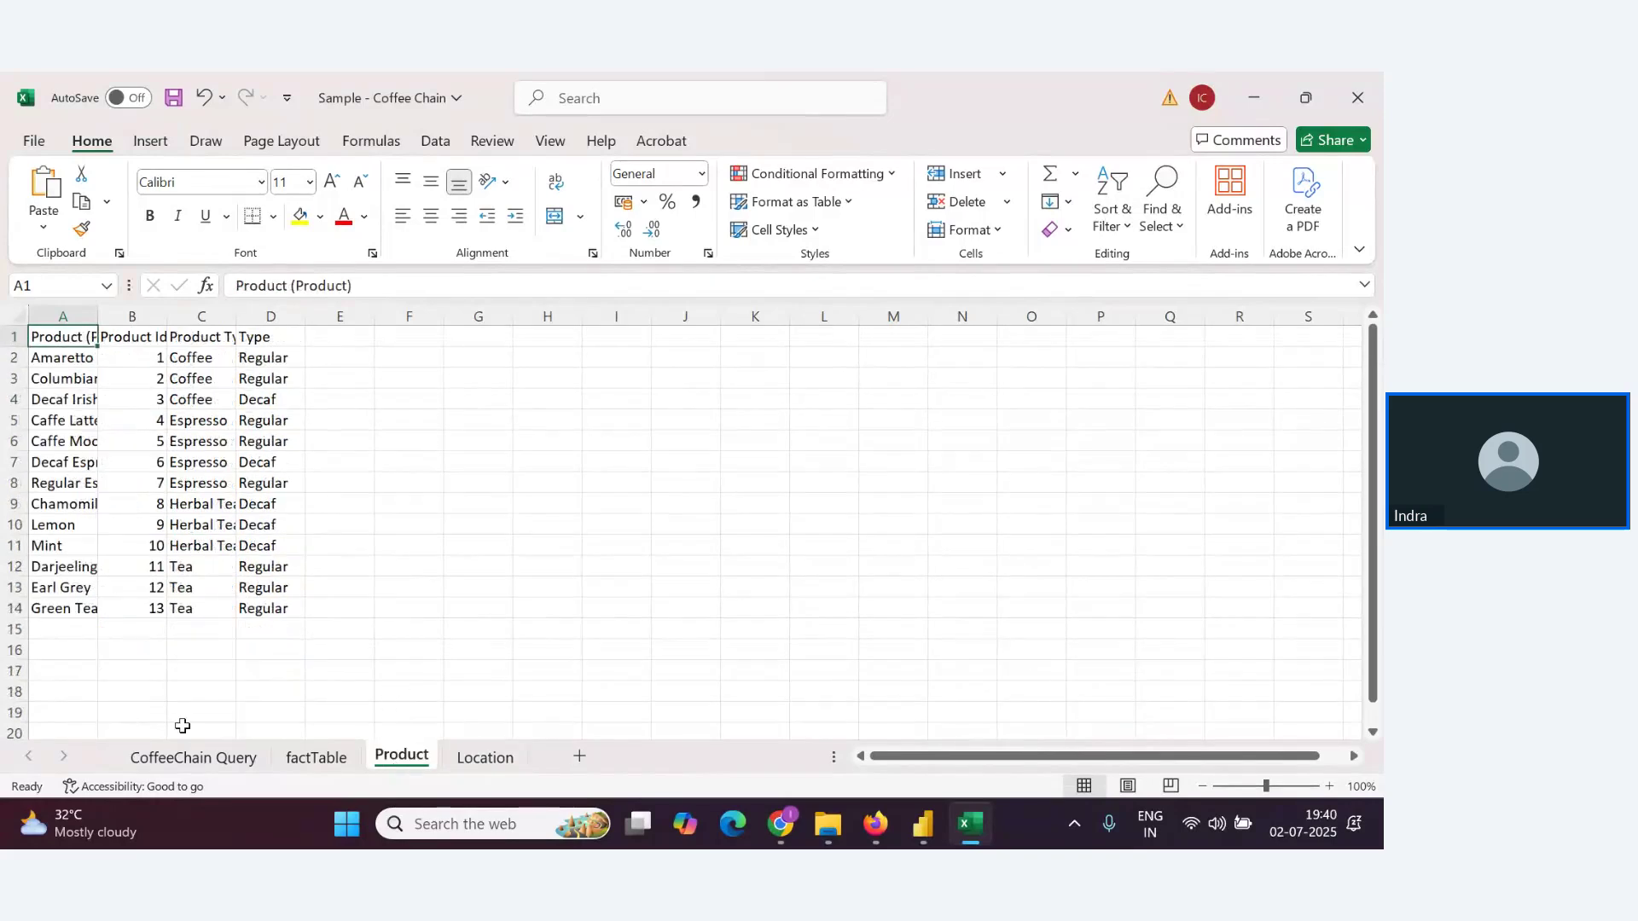
double_click(97, 316)
click(244, 758)
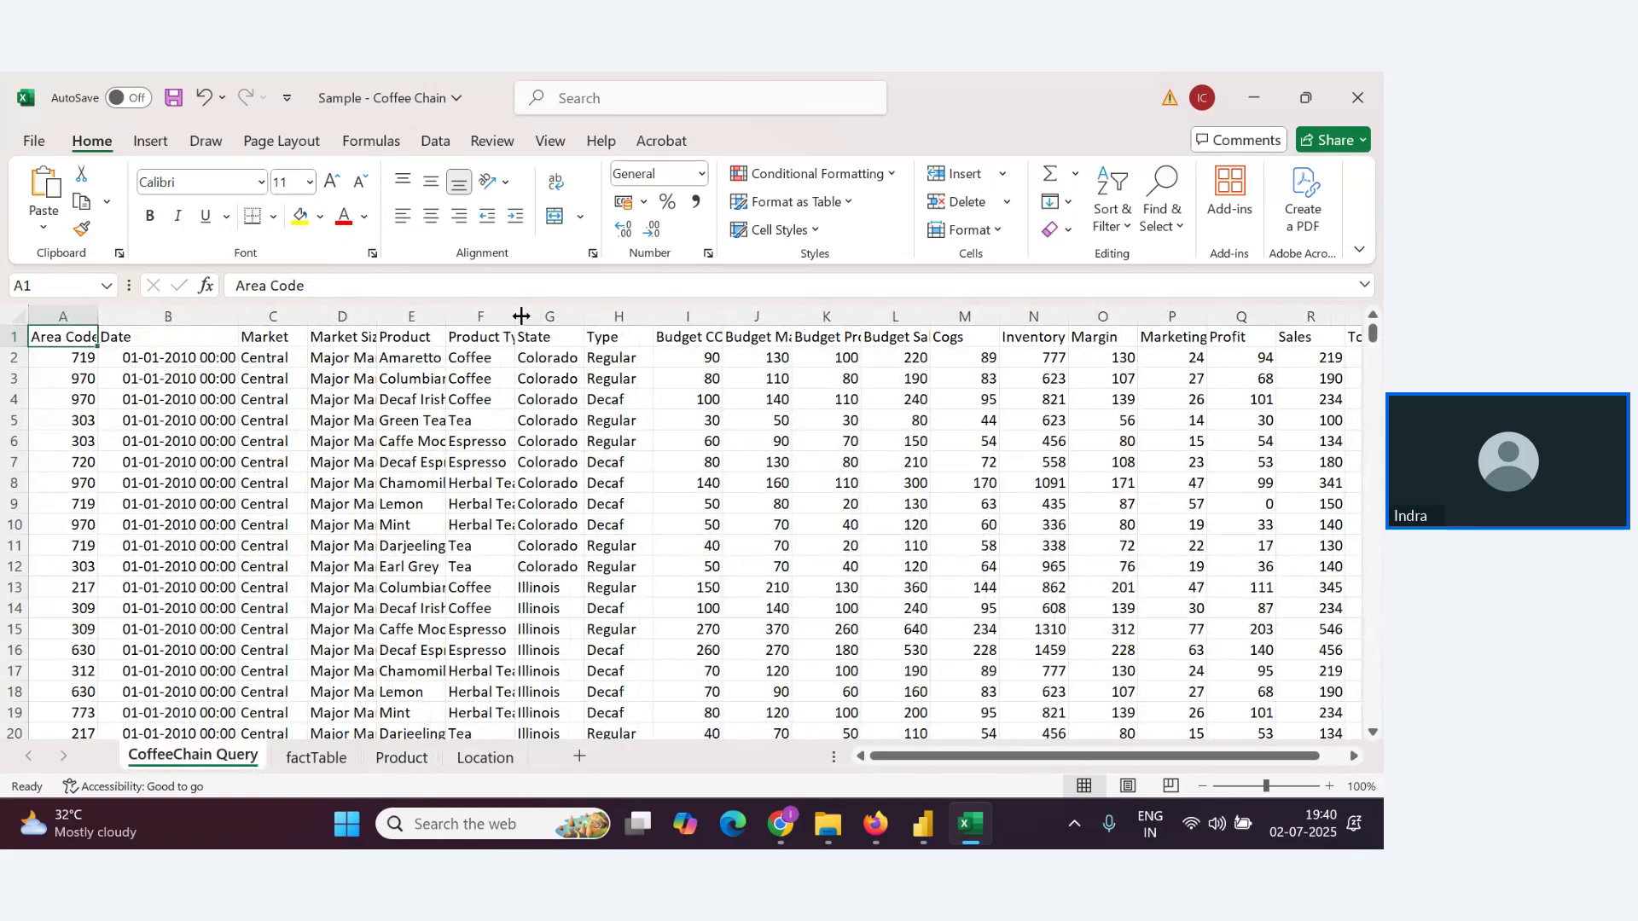
drag(520, 317, 575, 316)
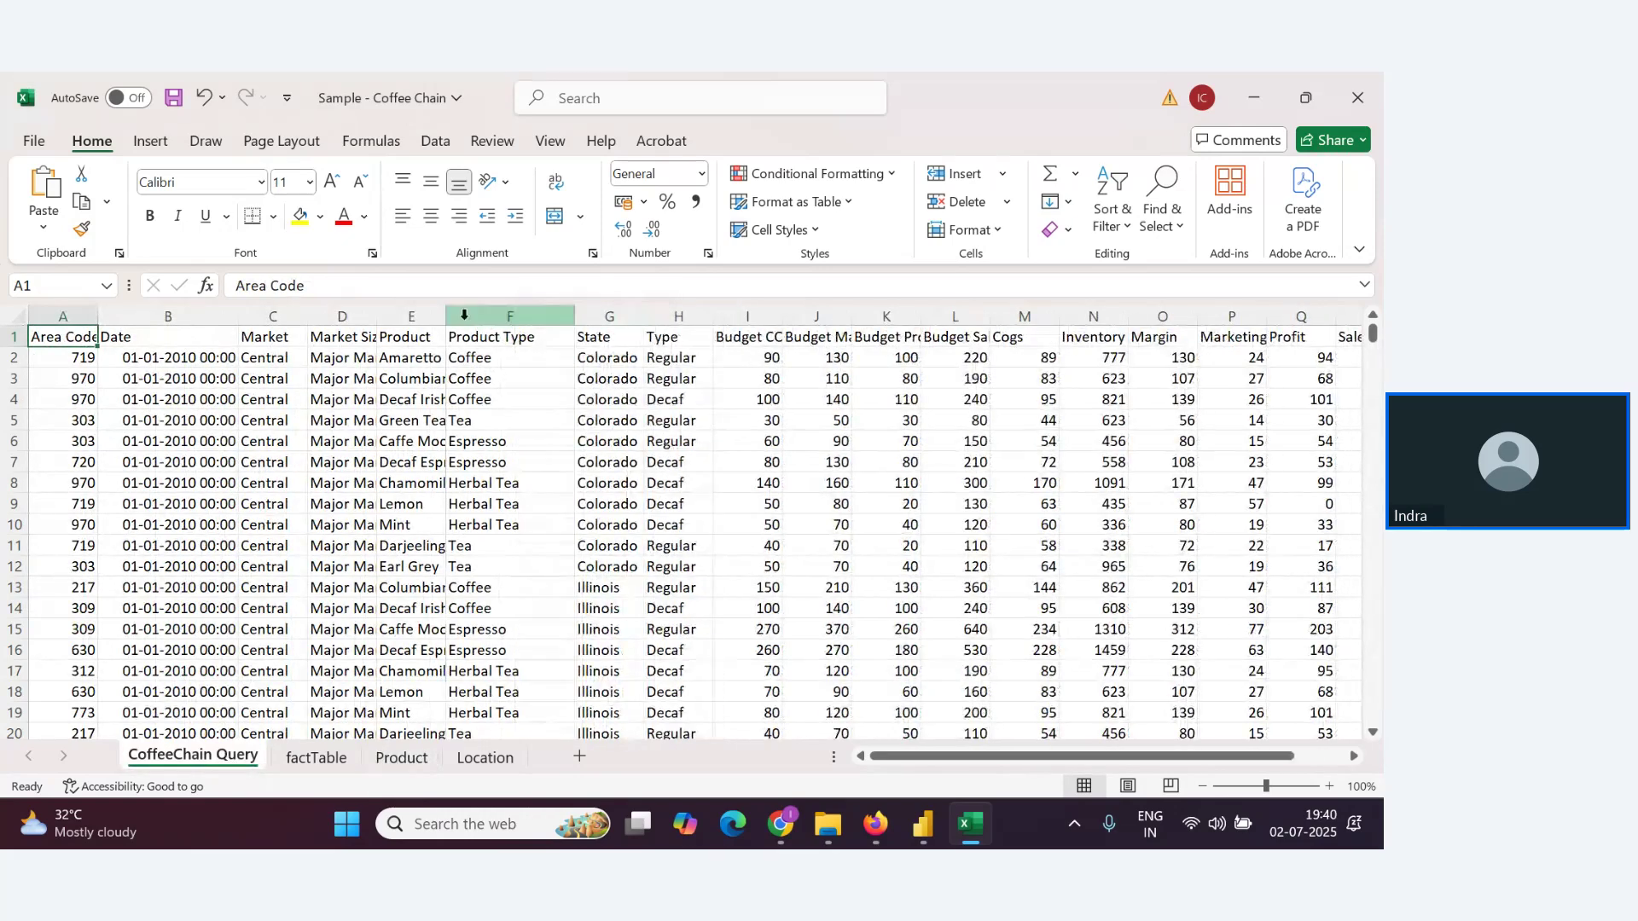
View the factTable sheet's columns, then switch to Power BI and compare the CoffeeChain Query and Product fields in the model diagram
drag(446, 317, 502, 317)
click(305, 760)
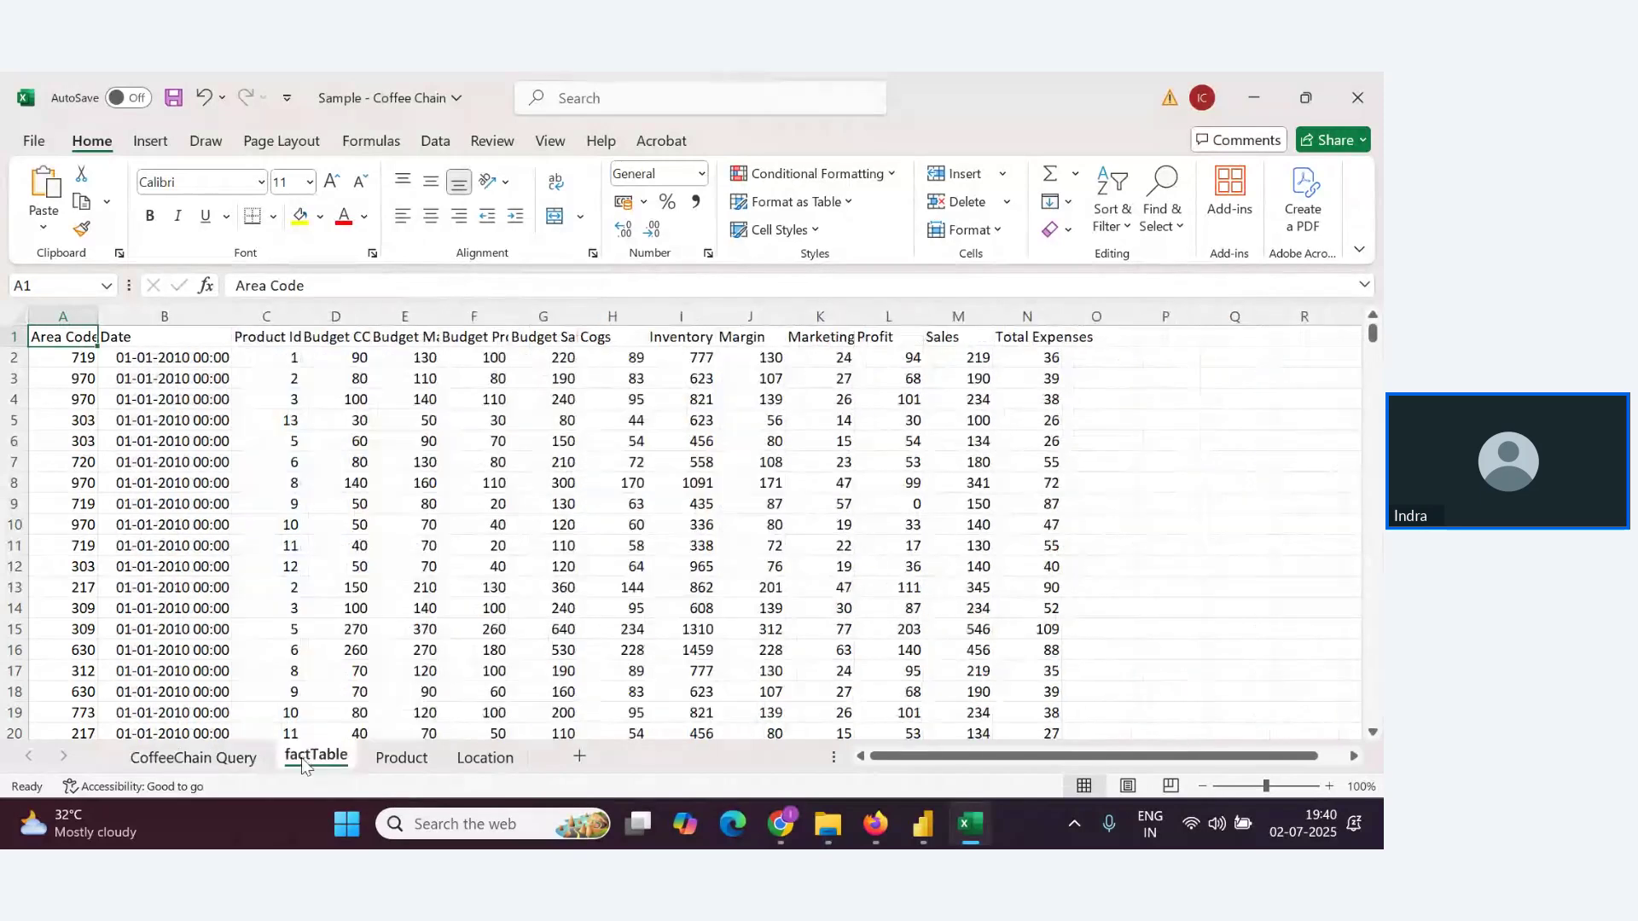
key(alt+Tab)
scroll(358, 546, down, 8)
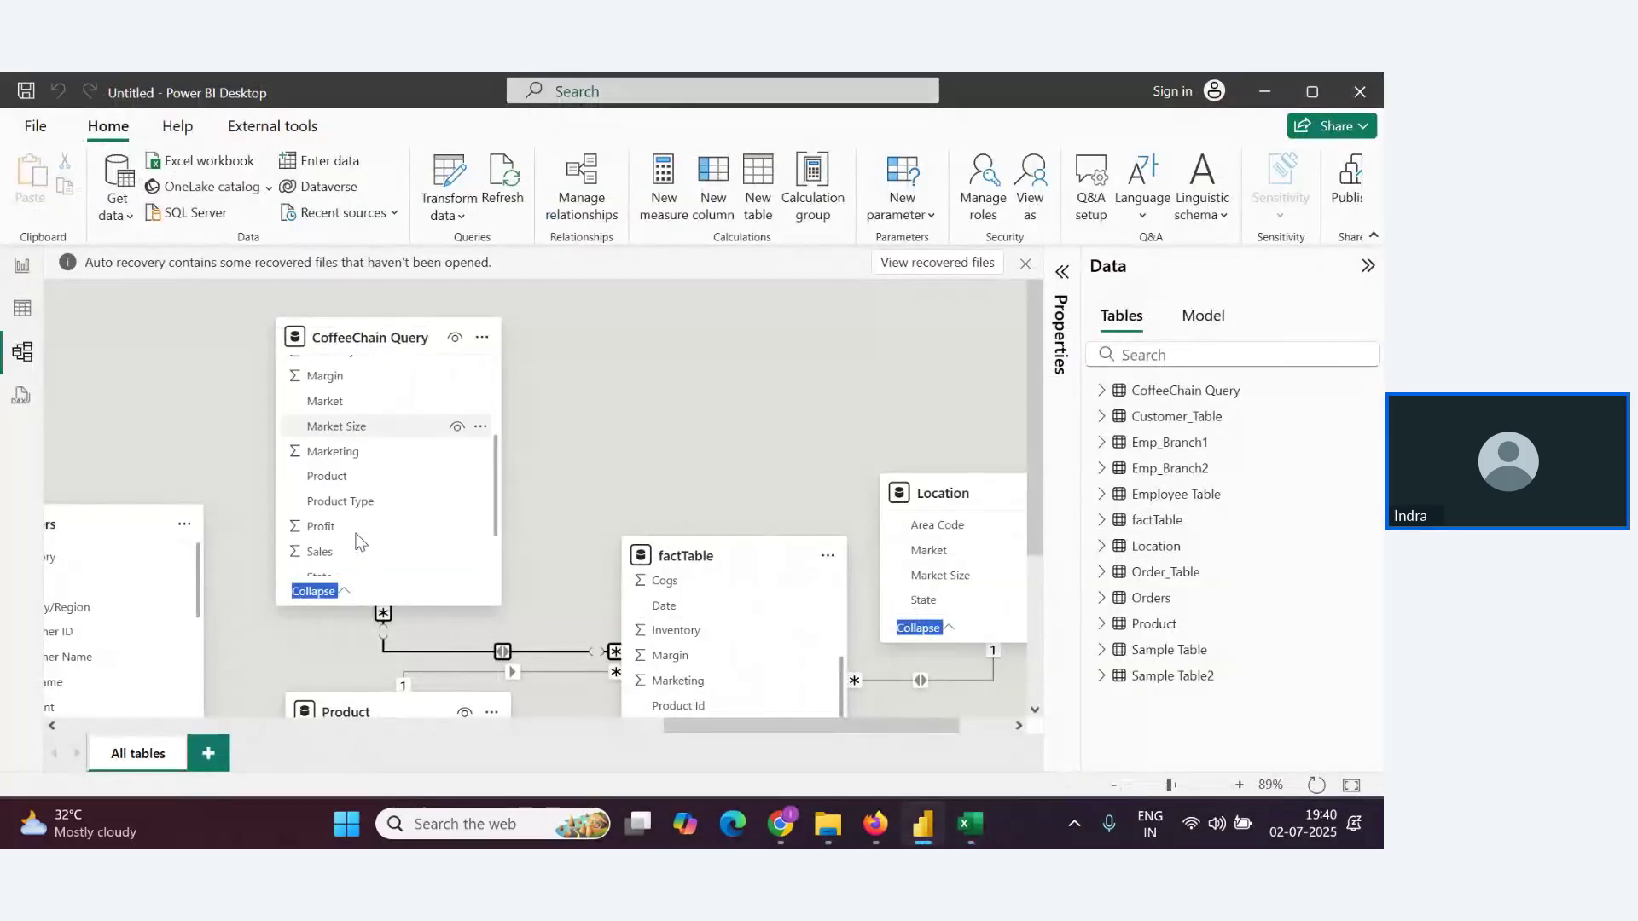
scroll(350, 571, up, 5)
scroll(342, 555, down, 5)
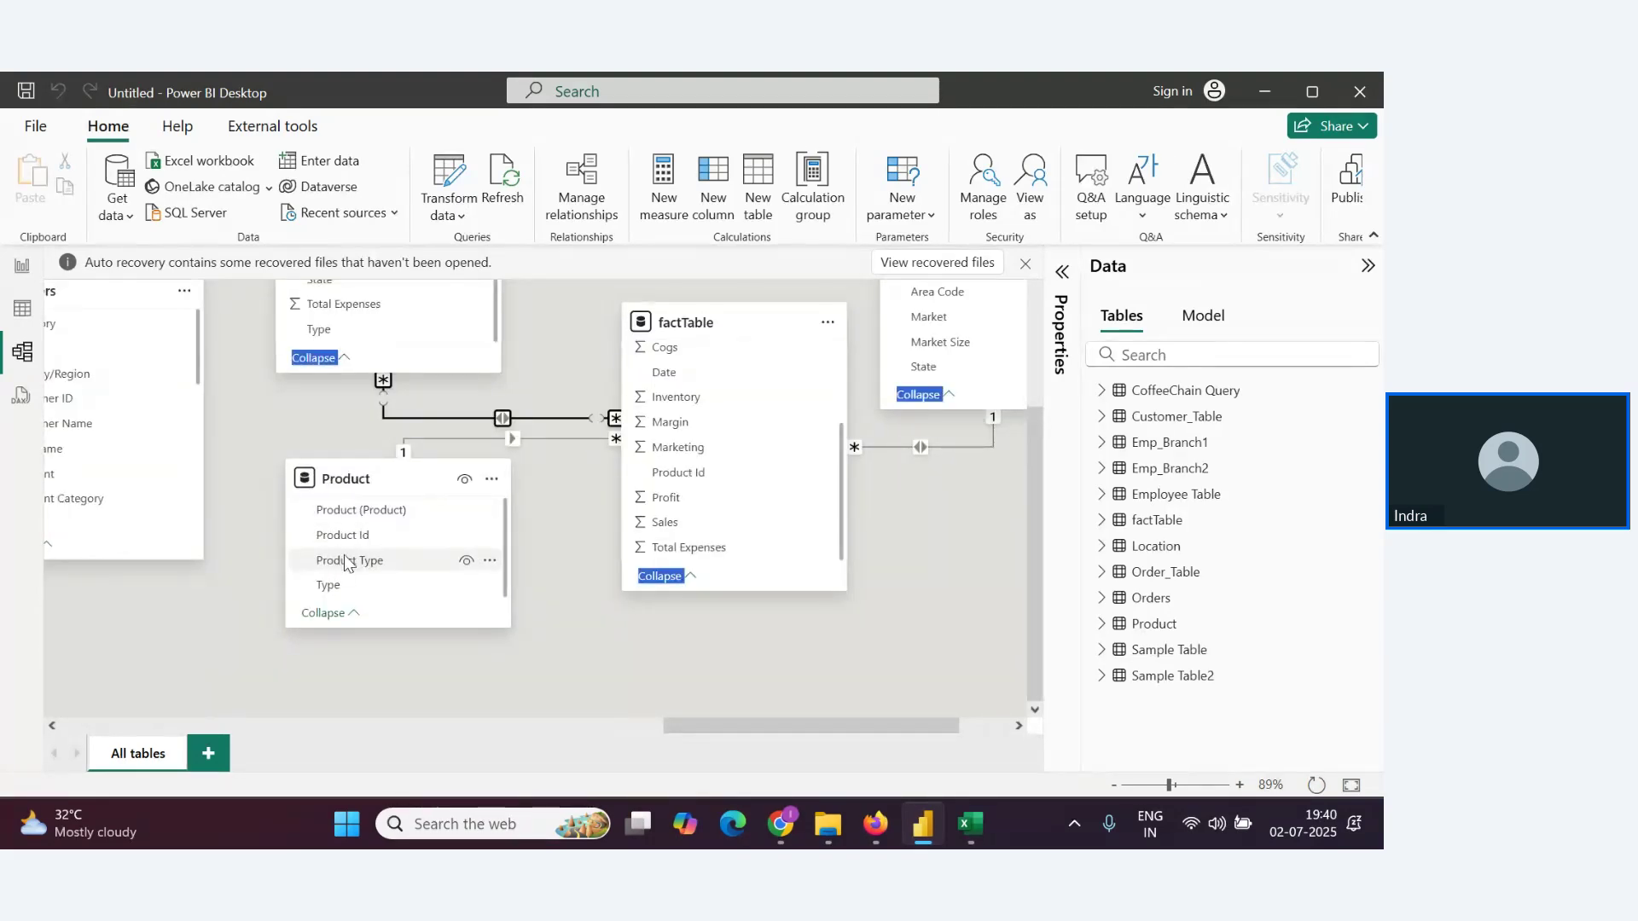
Create a one-to-many relationship from Product (Product) in the Product table to the Product column of CoffeeChain Query, with single cross-filter direction
drag(342, 510, 318, 331)
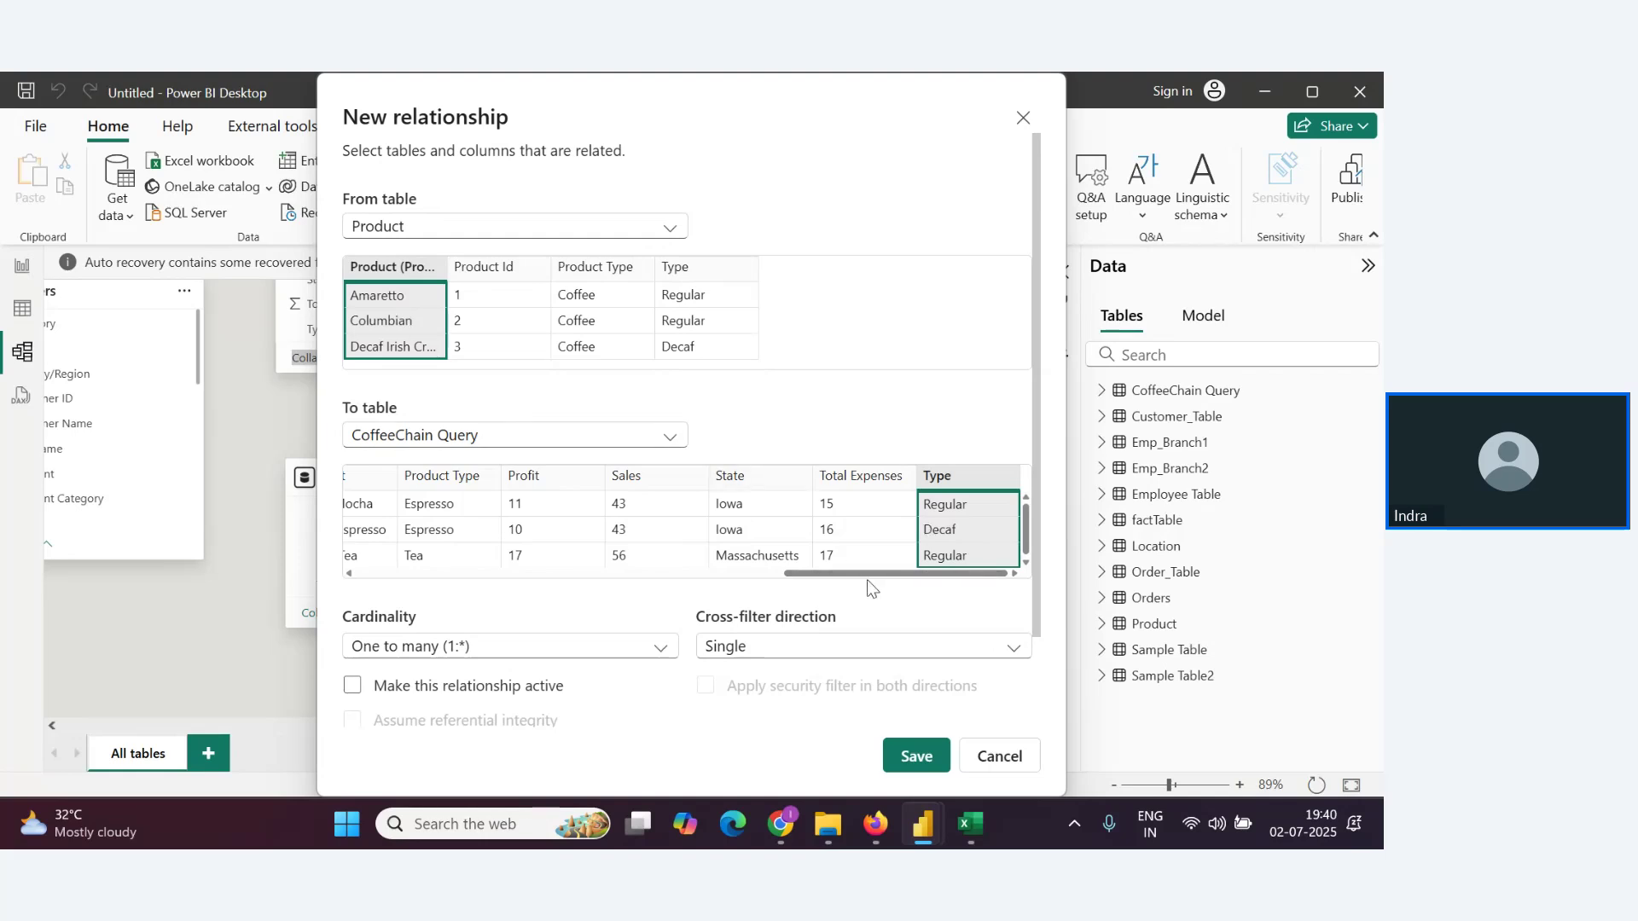
drag(866, 580, 744, 593)
scroll(549, 410, down, 2)
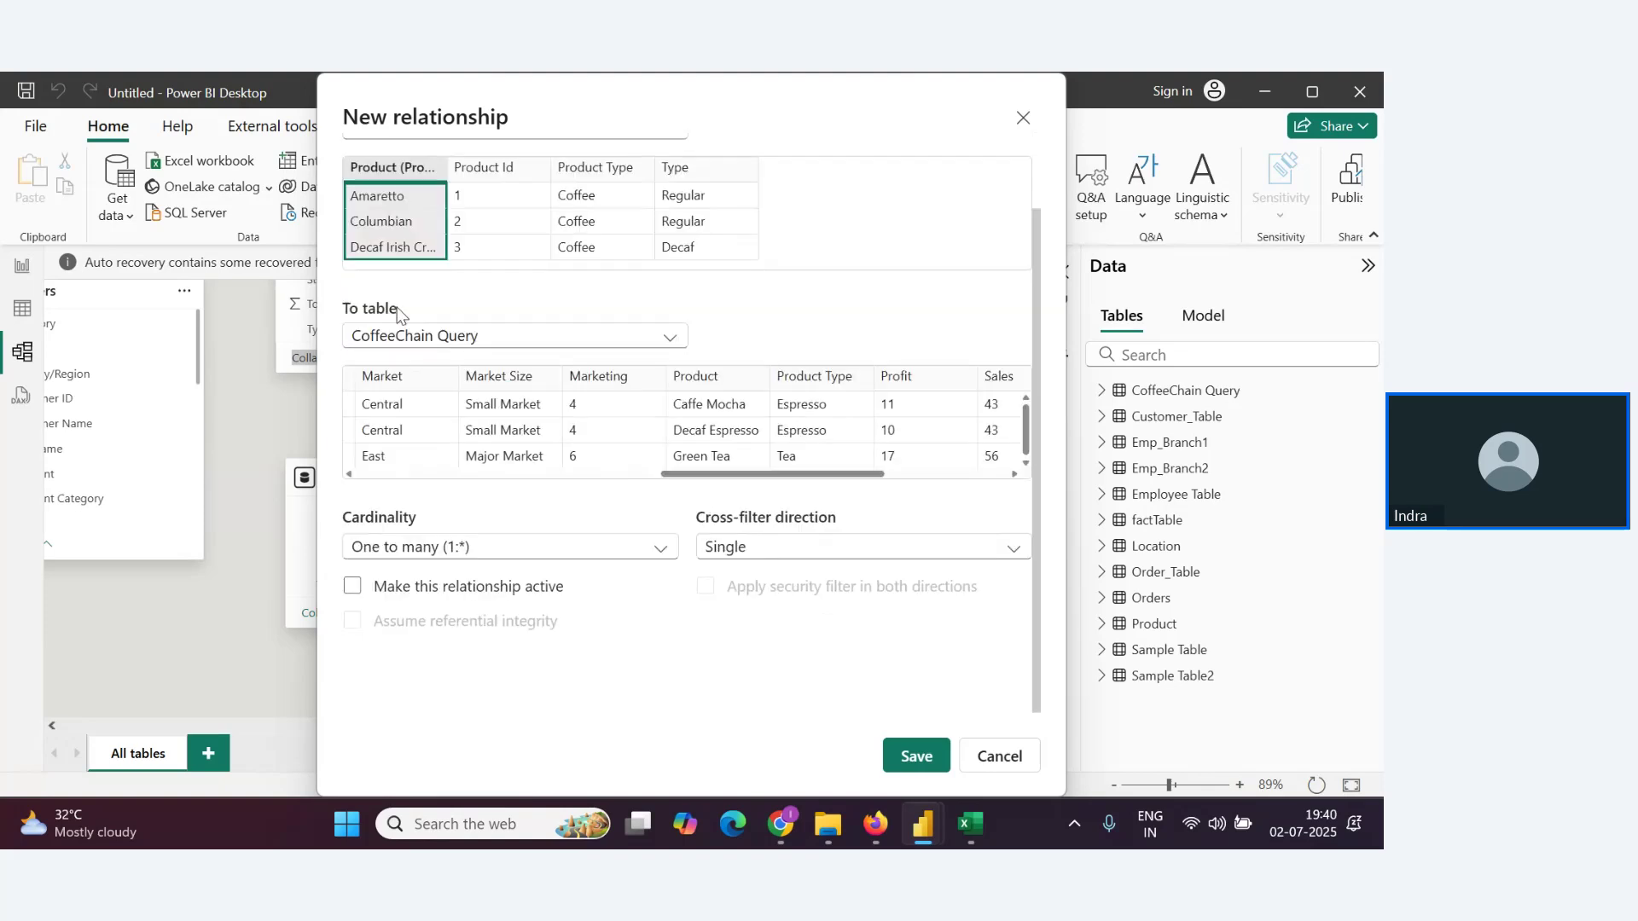
click(717, 397)
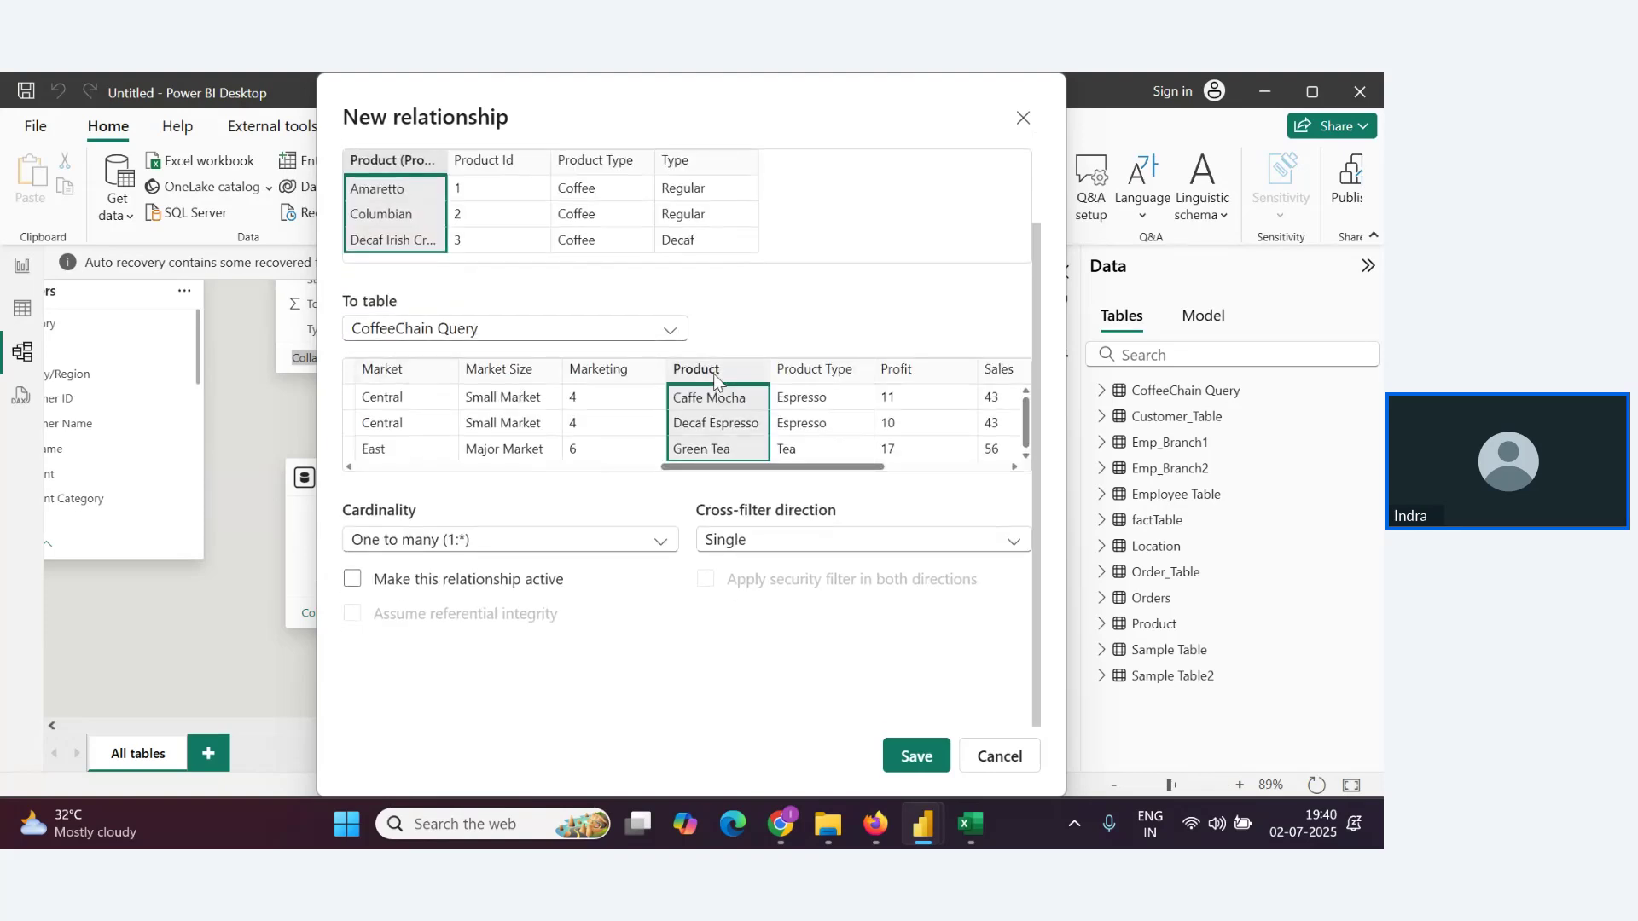
click(917, 756)
key(alt+Tab)
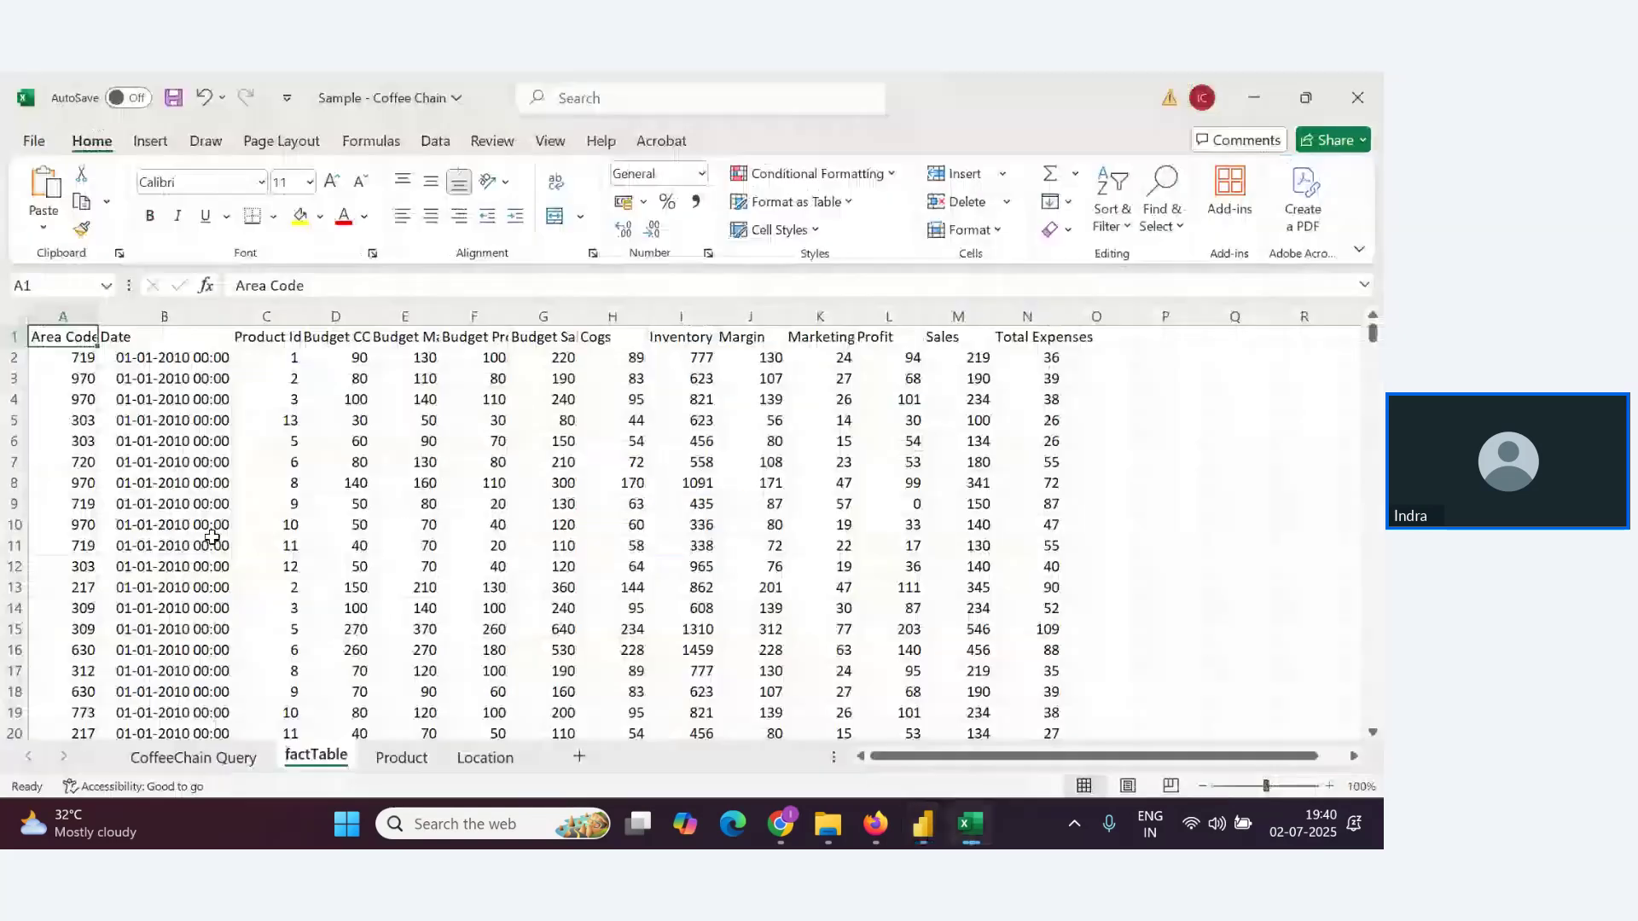
key(alt+Tab)
click(663, 394)
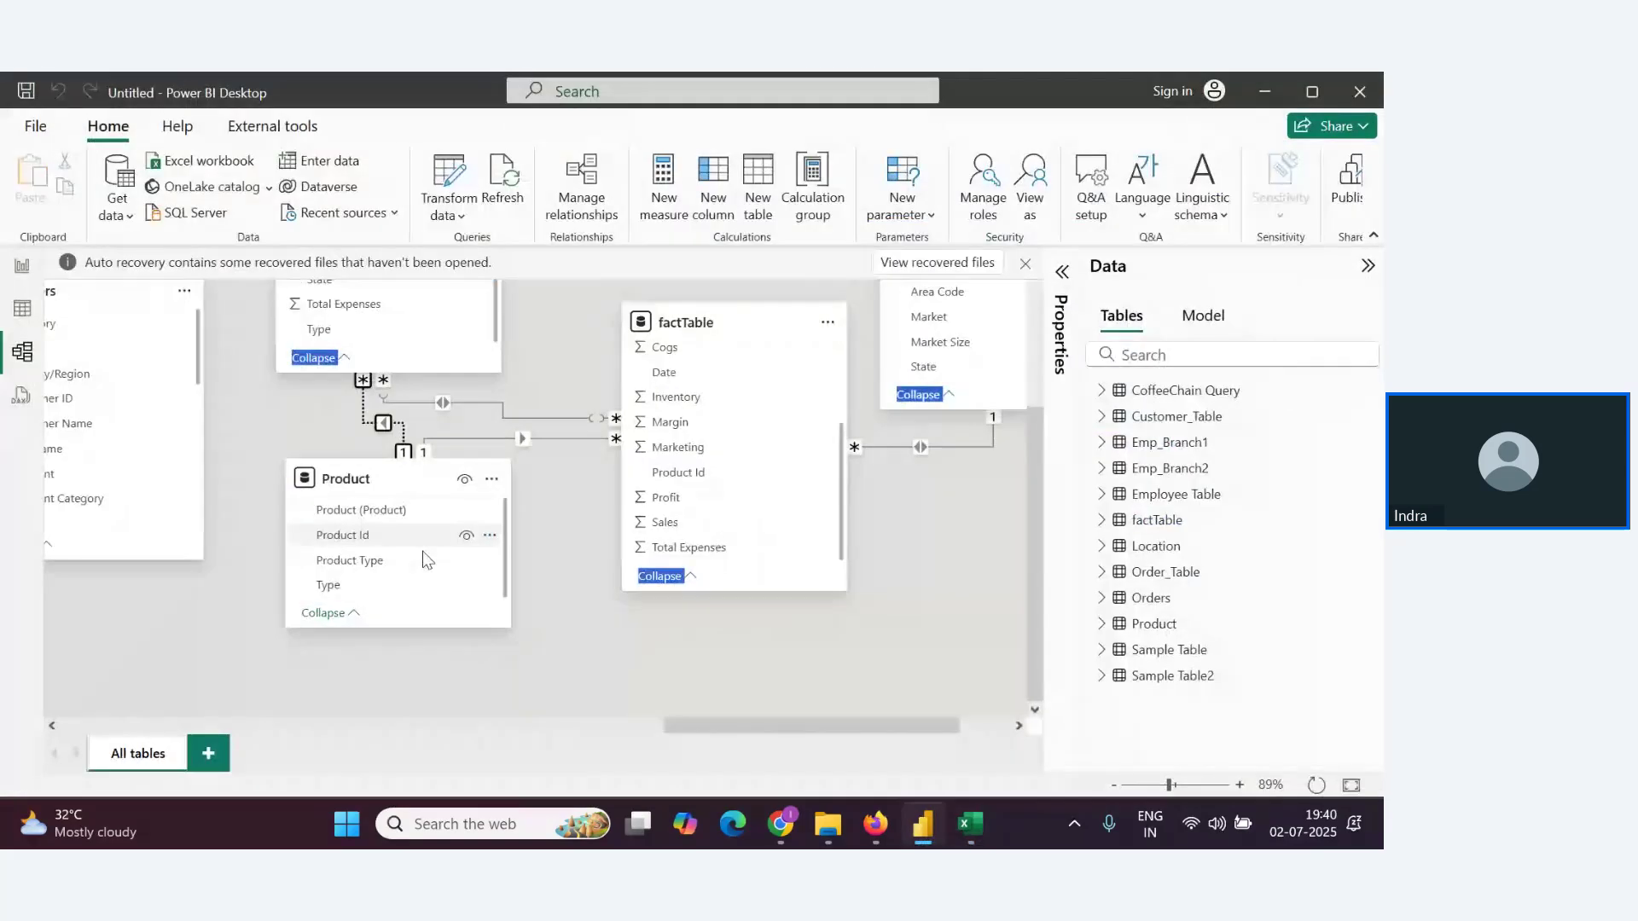
scroll(790, 550, up, 3)
Switch to the webinar window in Chrome, check the latest attendee questions, and return to Power BI
key(alt+Tab)
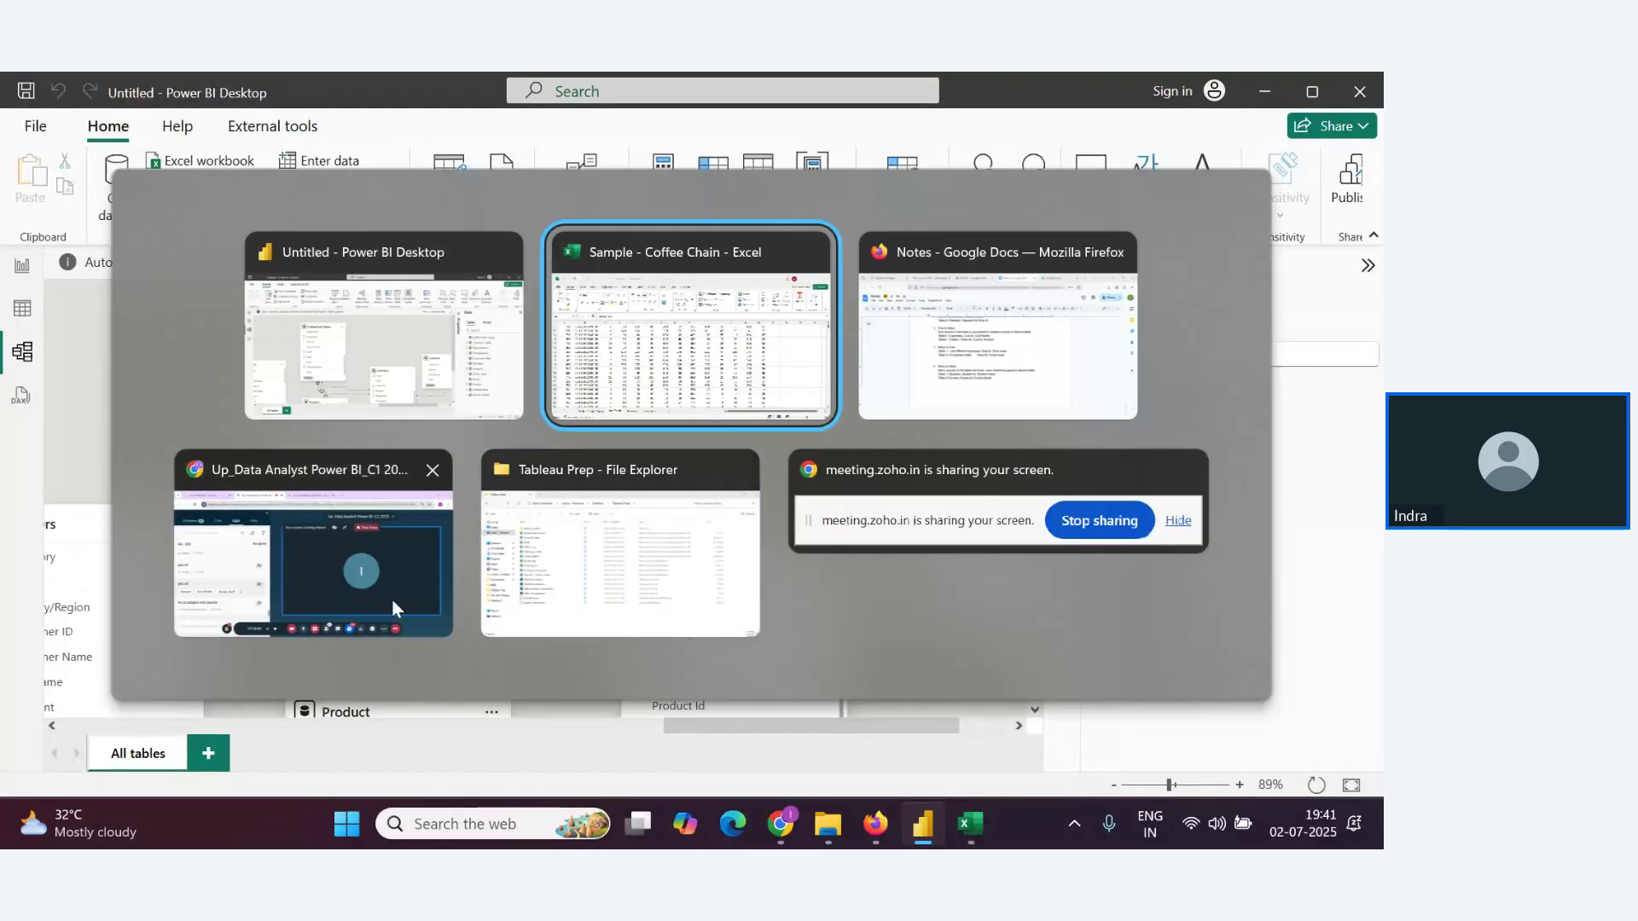
click(363, 606)
scroll(276, 630, down, 2)
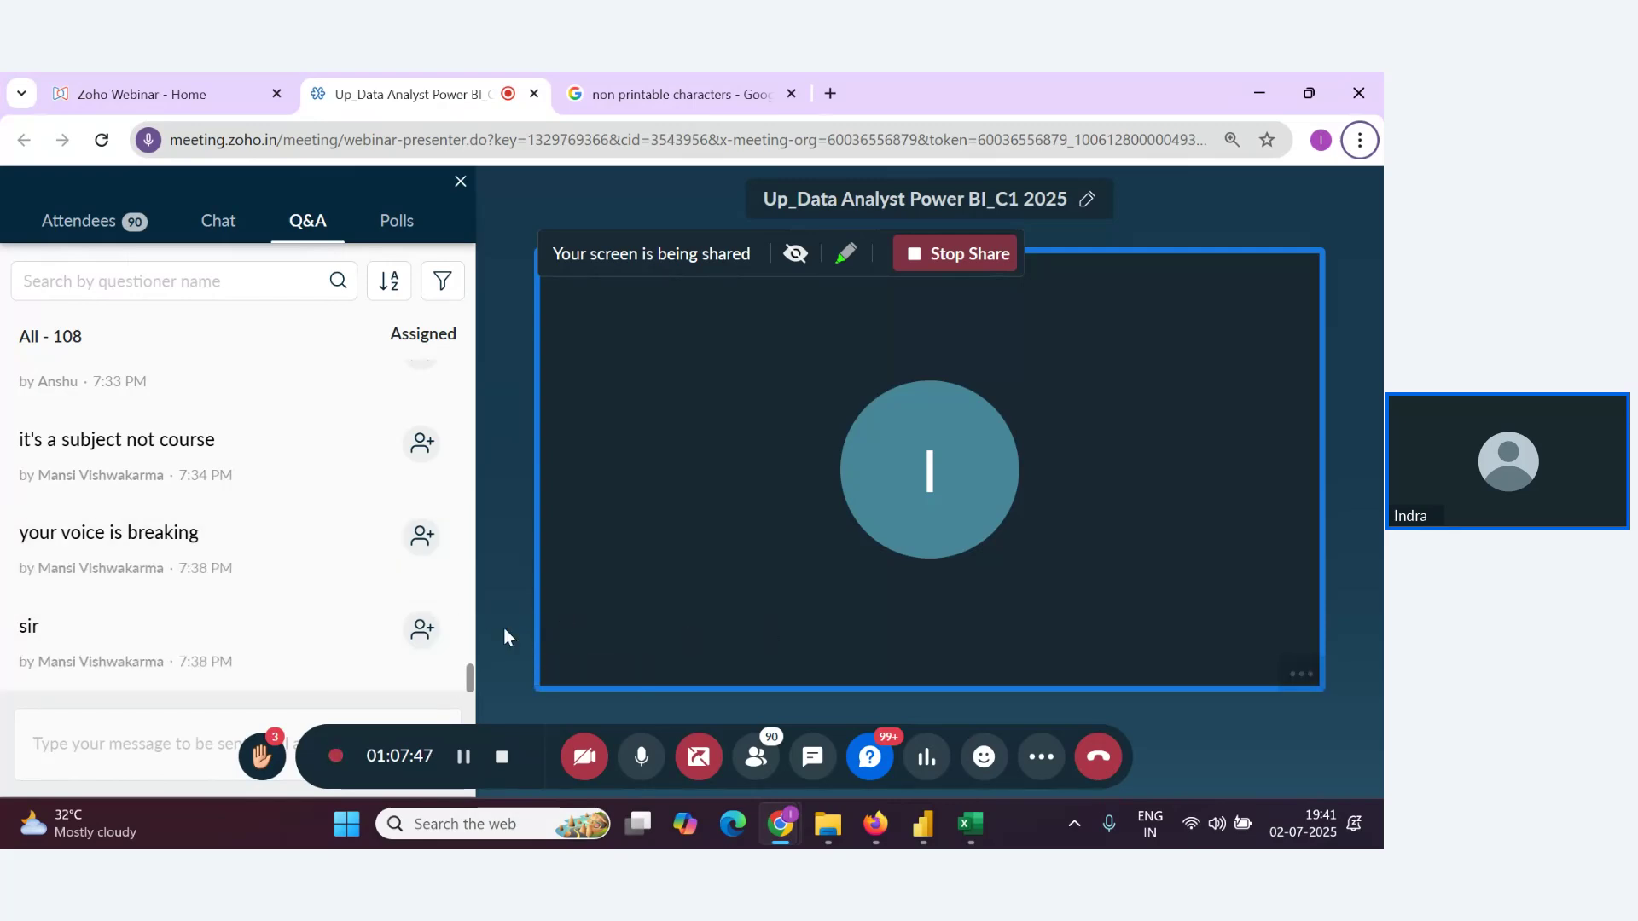
key(alt+Tab)
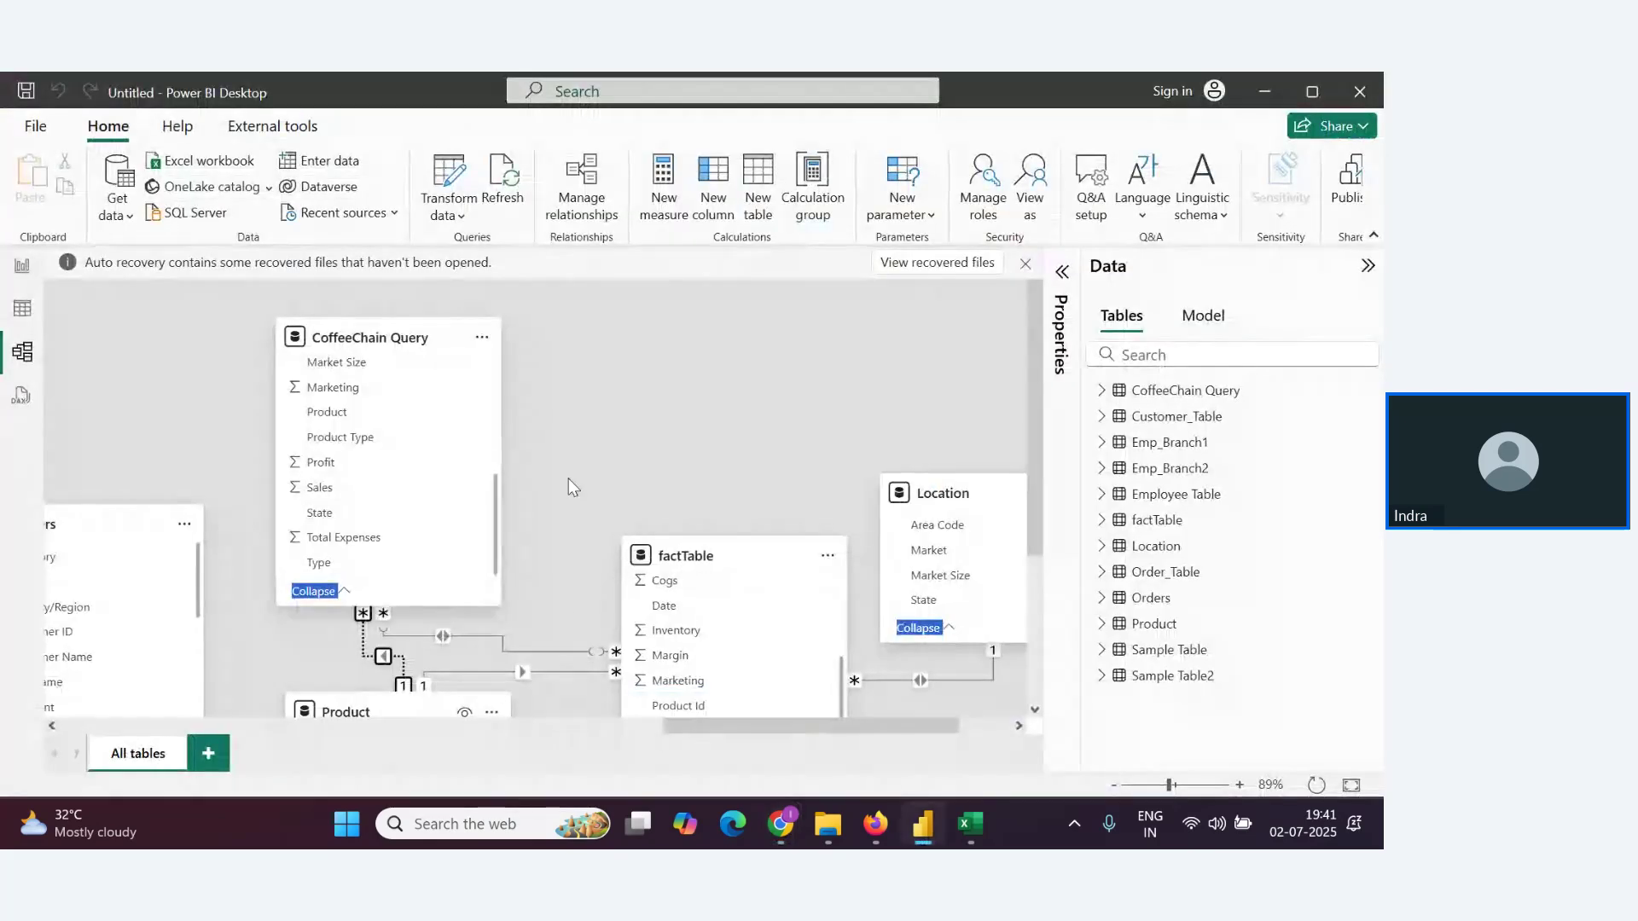
Delete the many-to-many relationship between CoffeeChain Query and factTable in the model diagram
scroll(568, 479, down, 3)
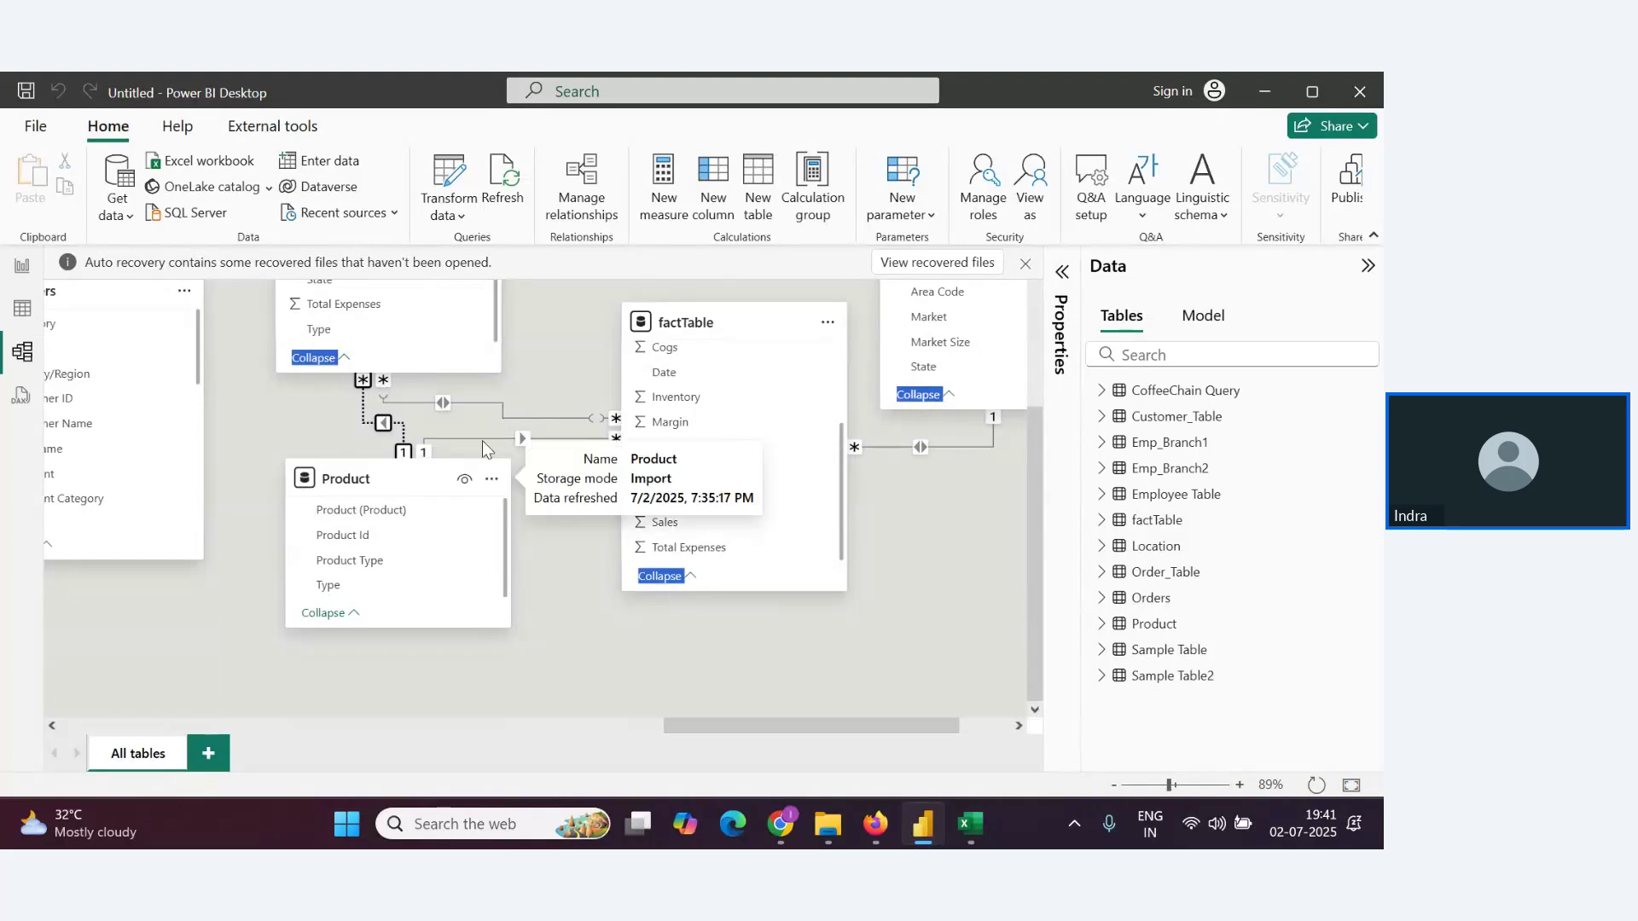
right_click(502, 412)
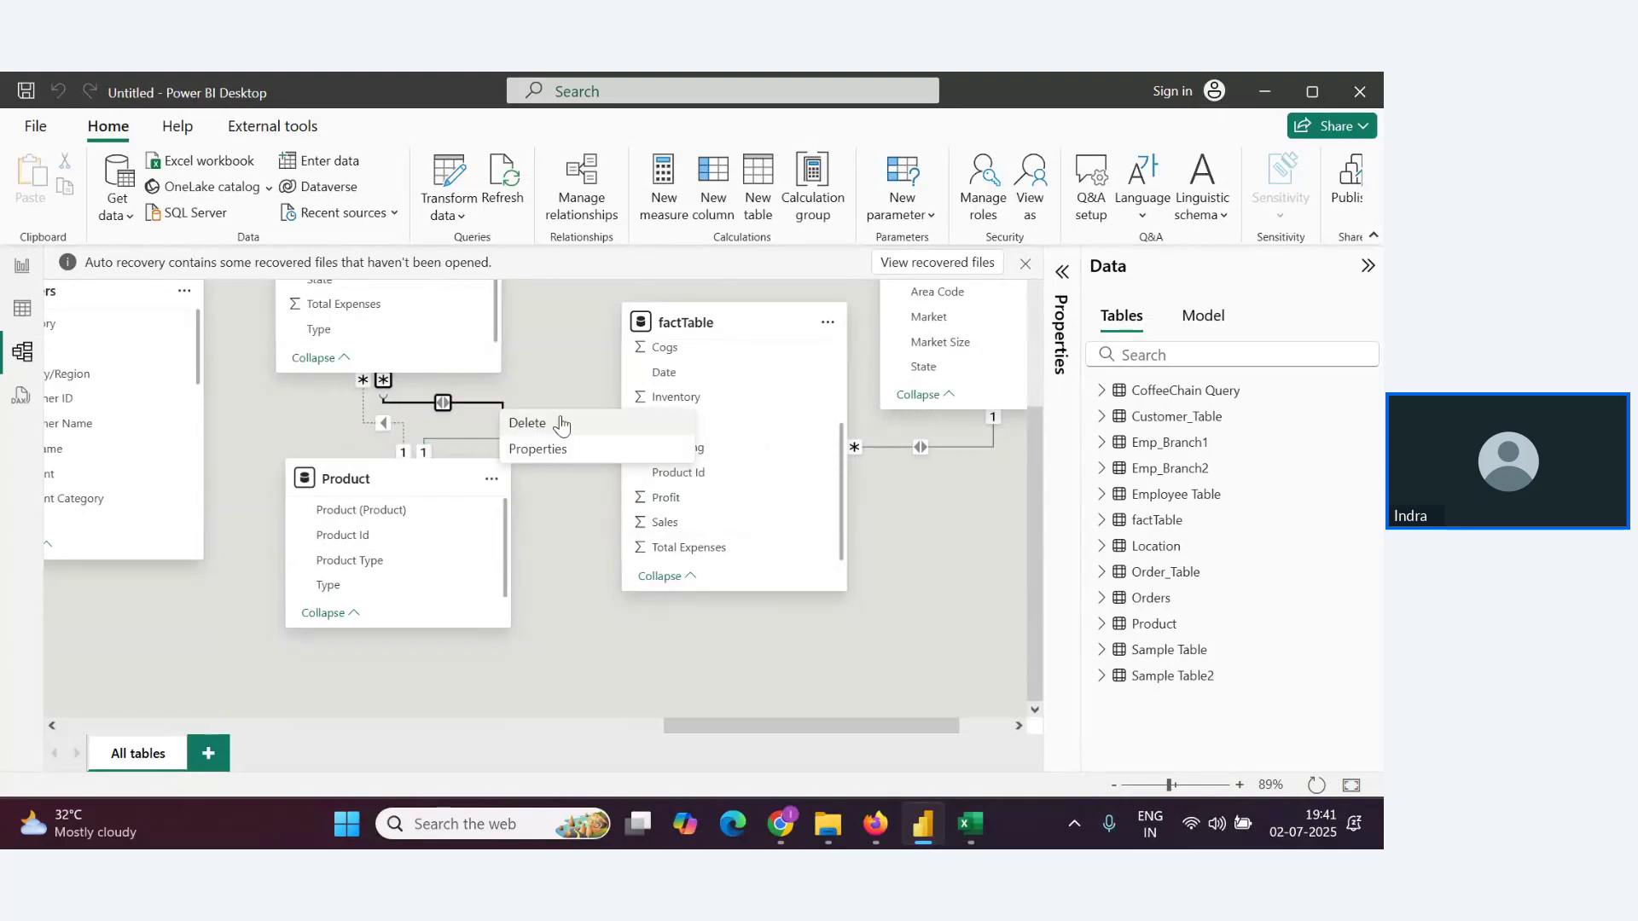
click(561, 424)
click(821, 529)
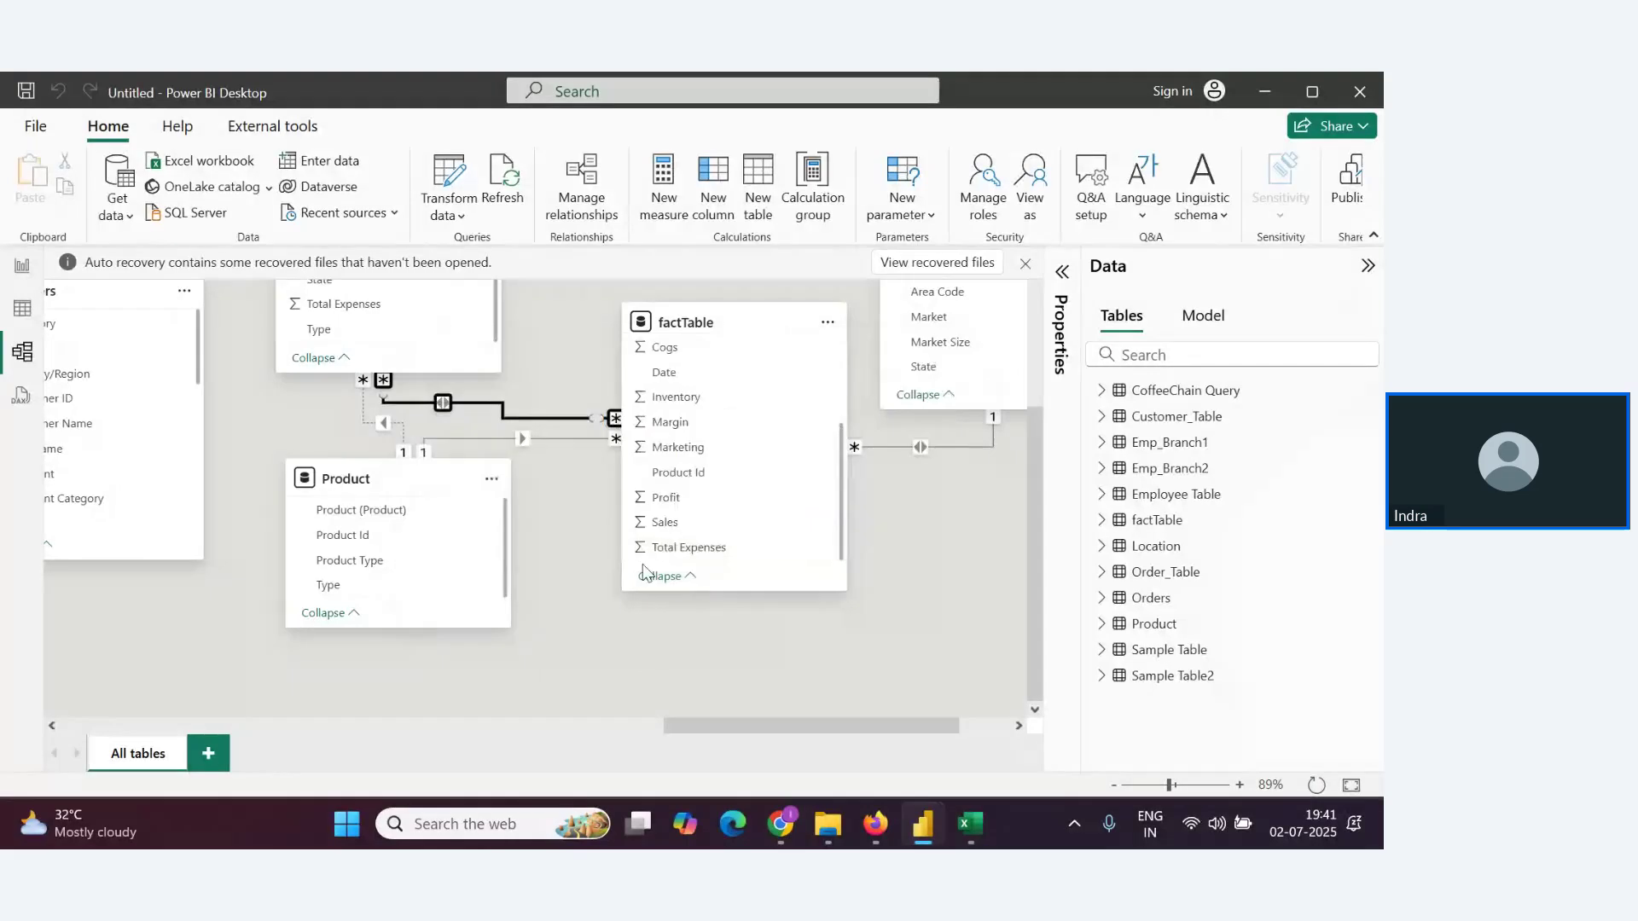
Move factTable slightly lower in the diagram and review its links to Product and Location
scroll(648, 550, up, 3)
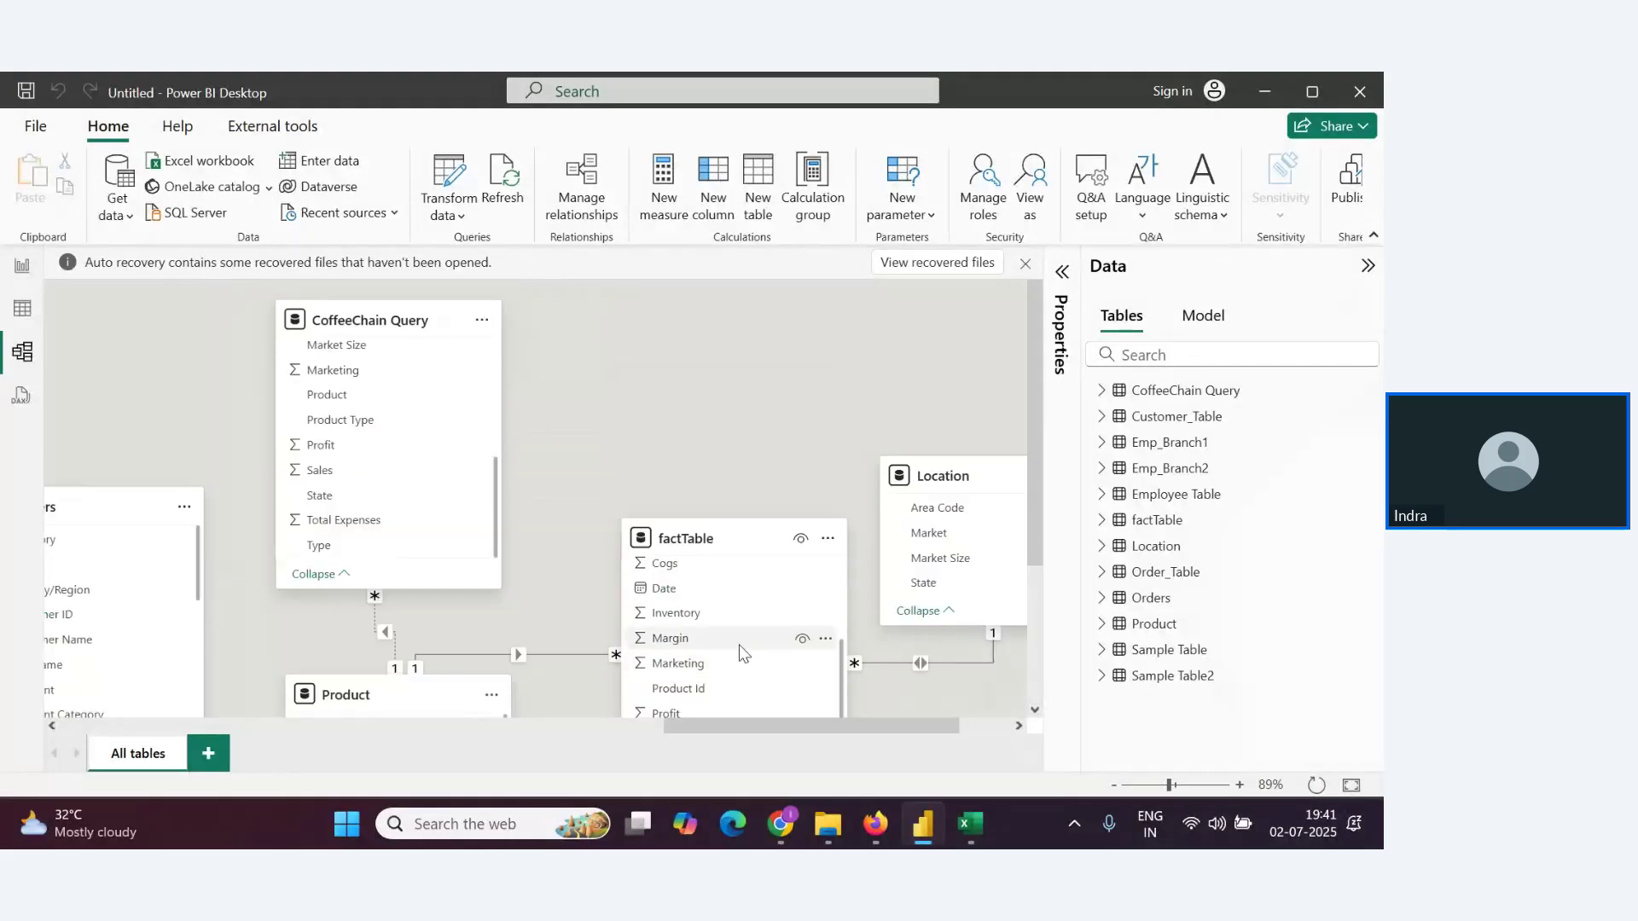
drag(705, 545, 725, 633)
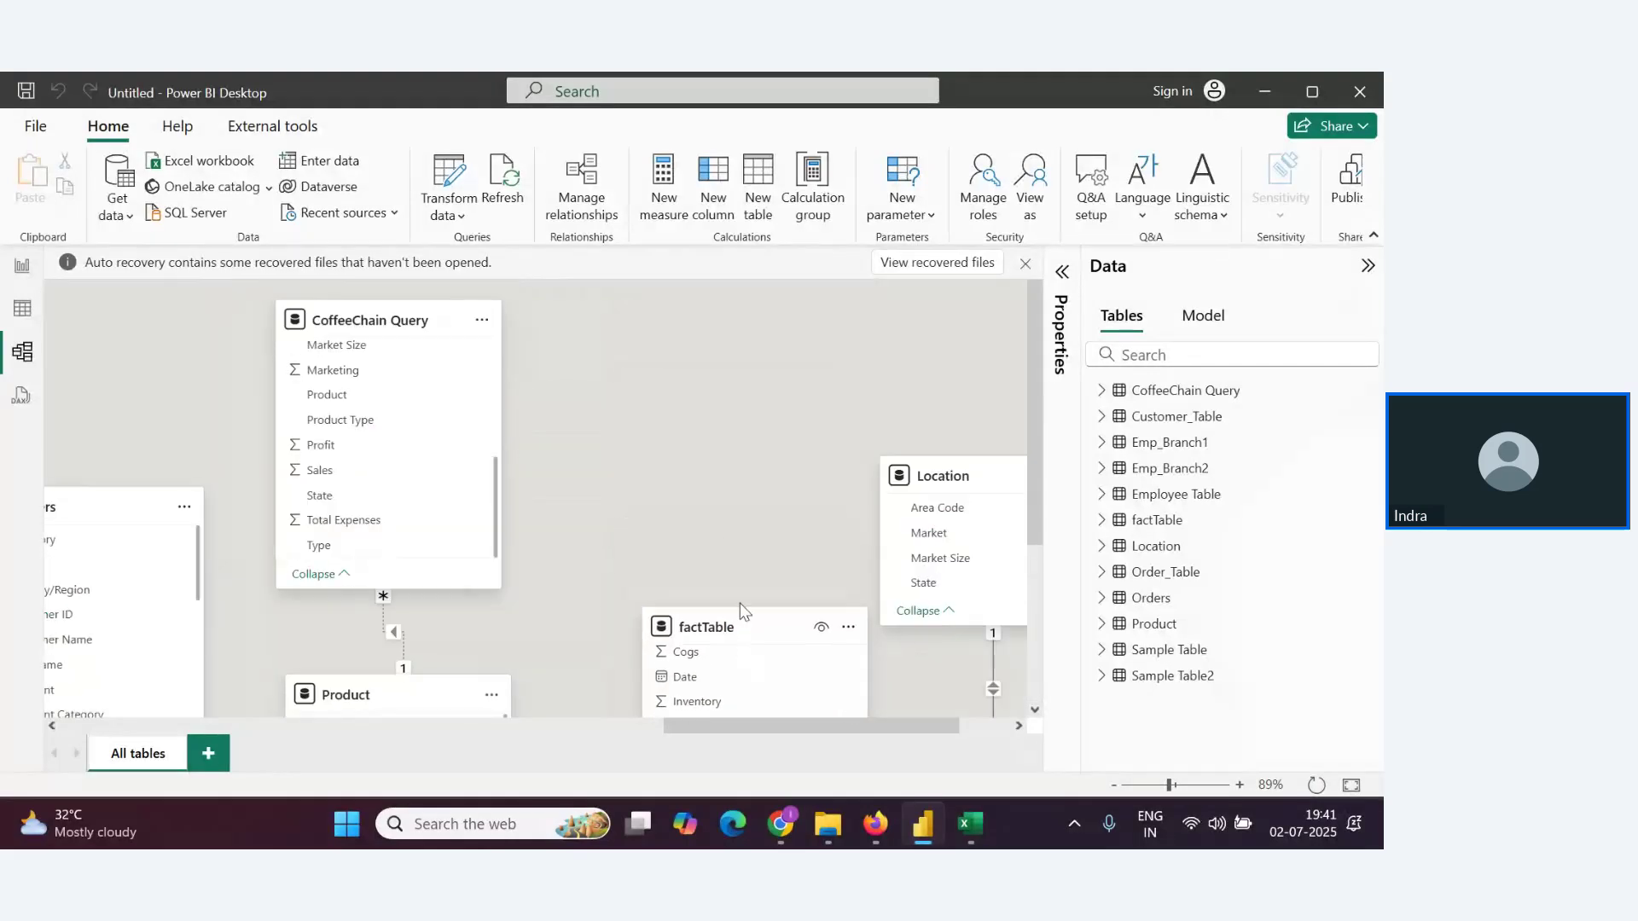
scroll(740, 602, down, 3)
scroll(635, 411, up, 2)
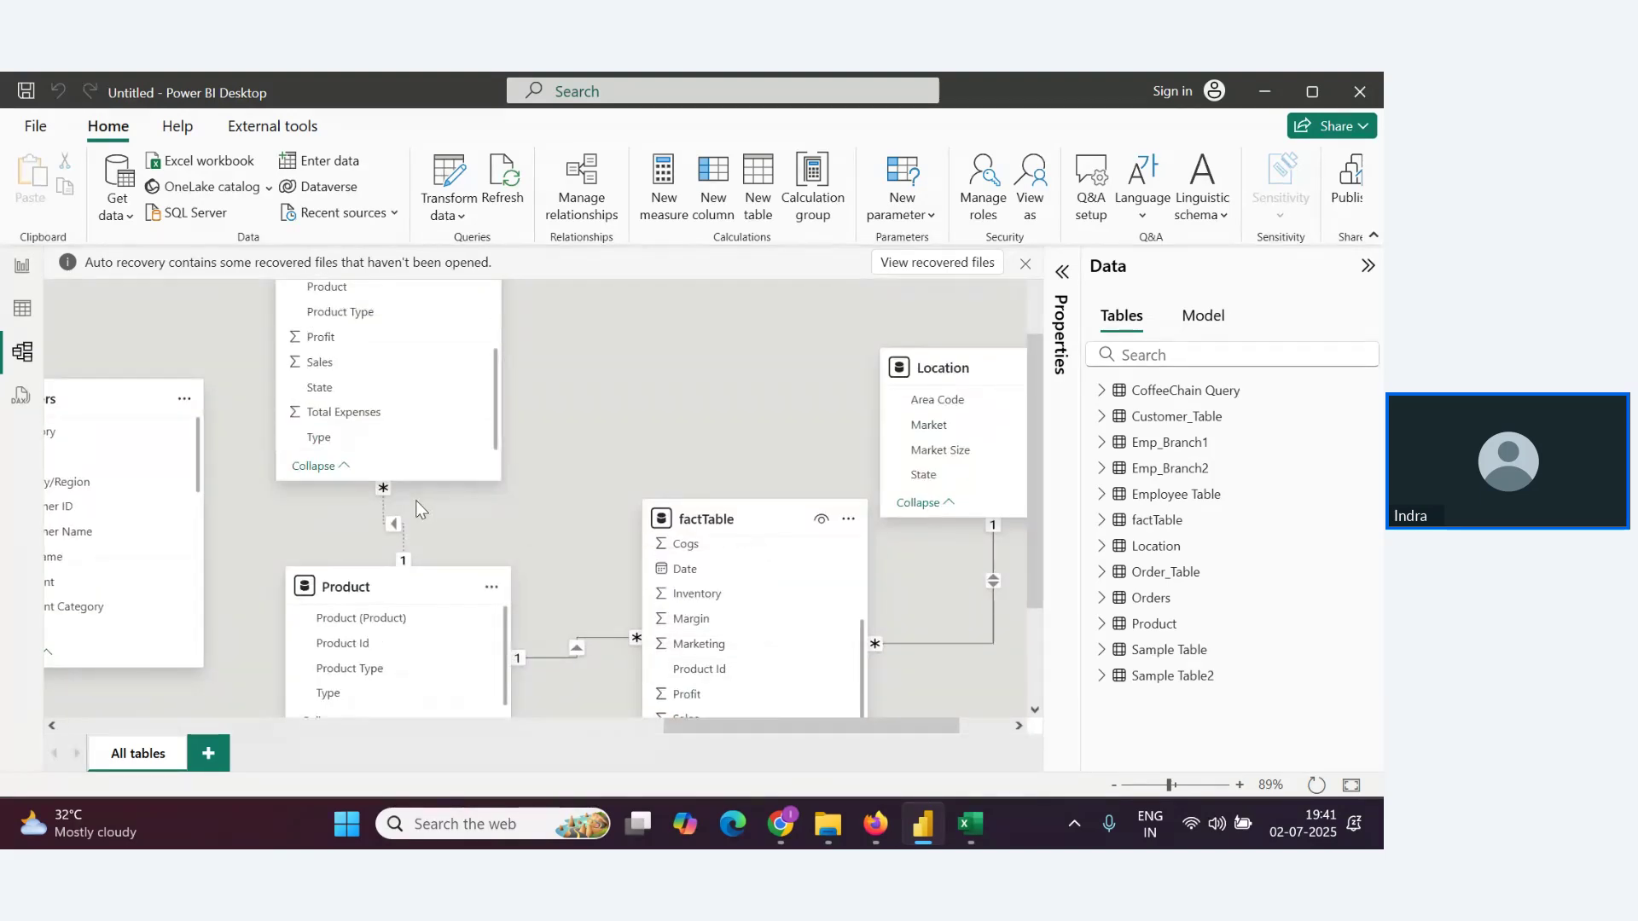
scroll(416, 499, up, 2)
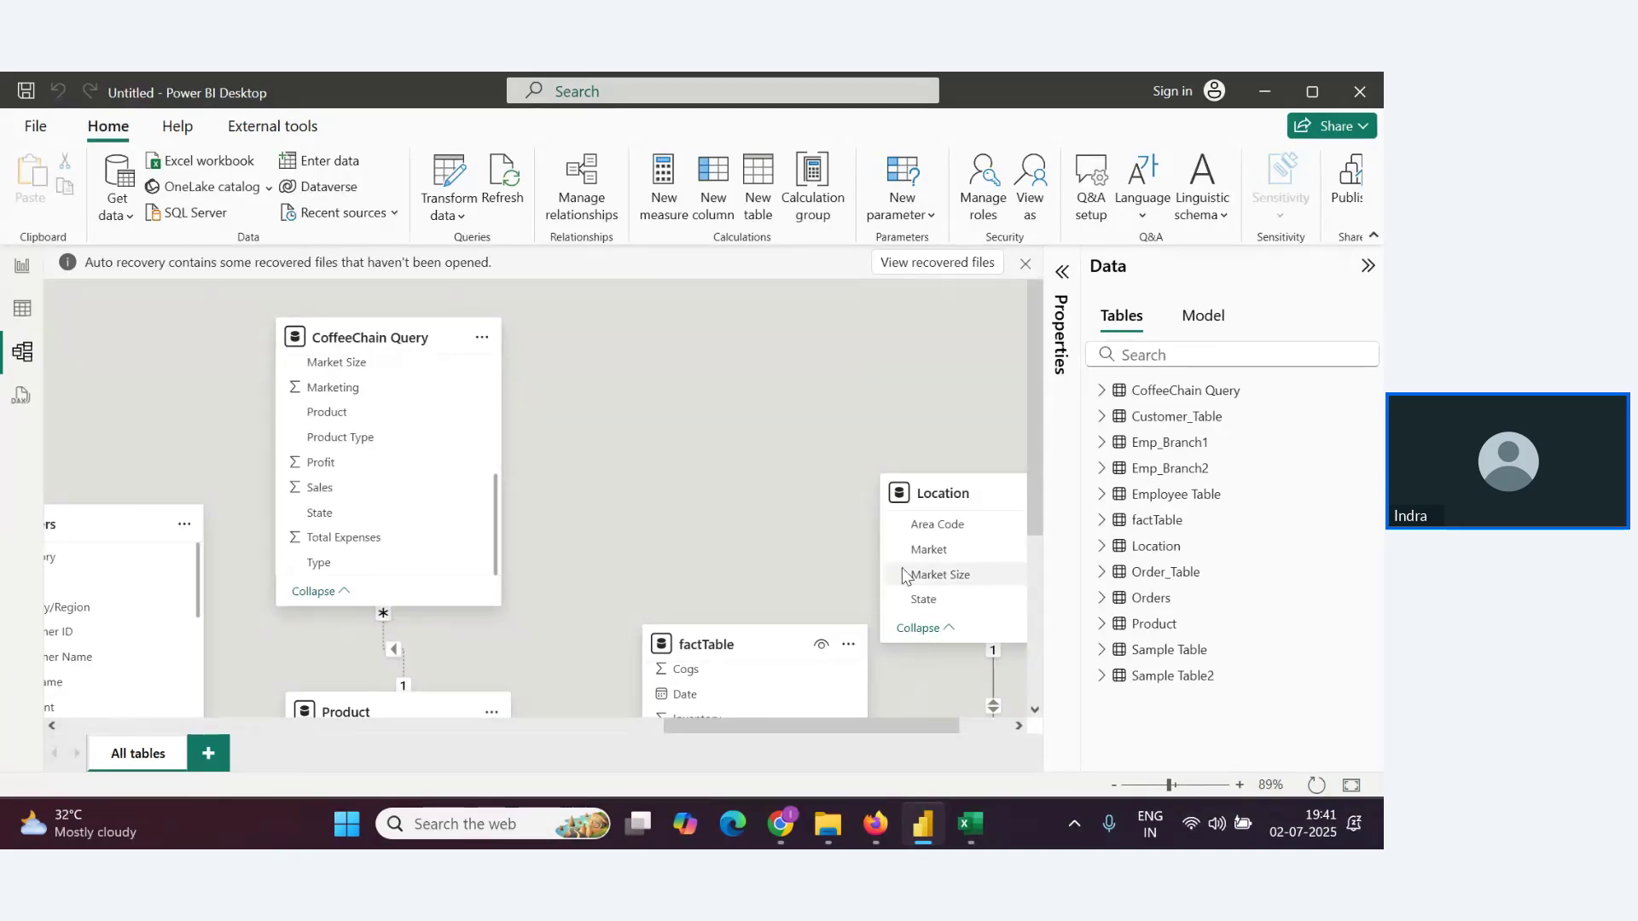
scroll(688, 550, down, 4)
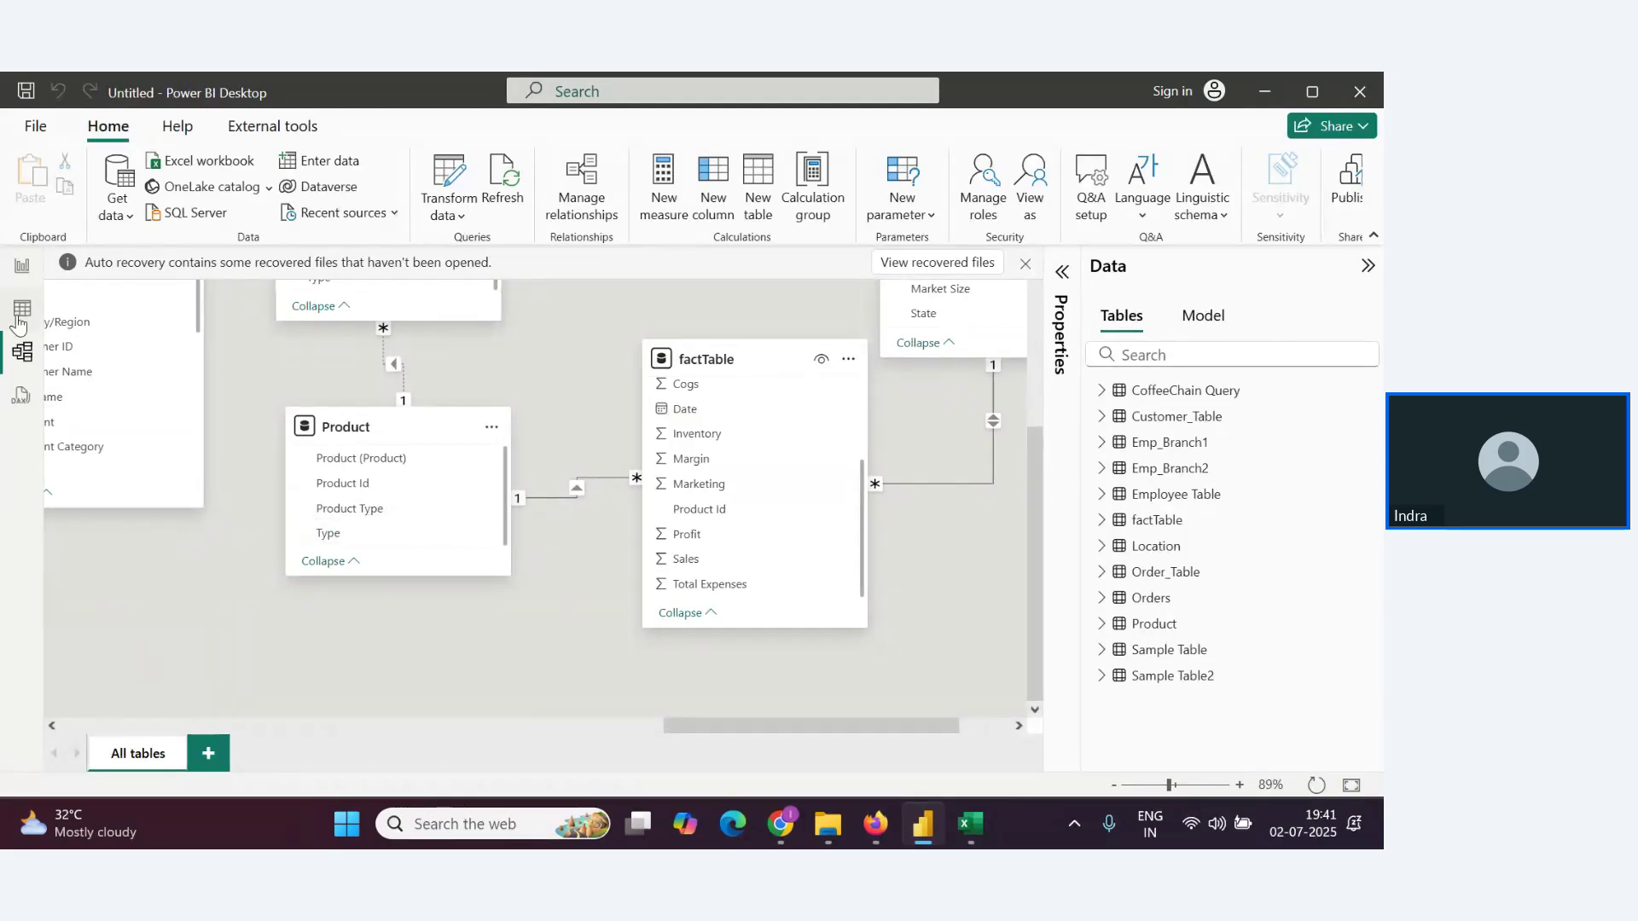
Create a table visual with the Market field from CoffeeChain Query on the report page
click(22, 266)
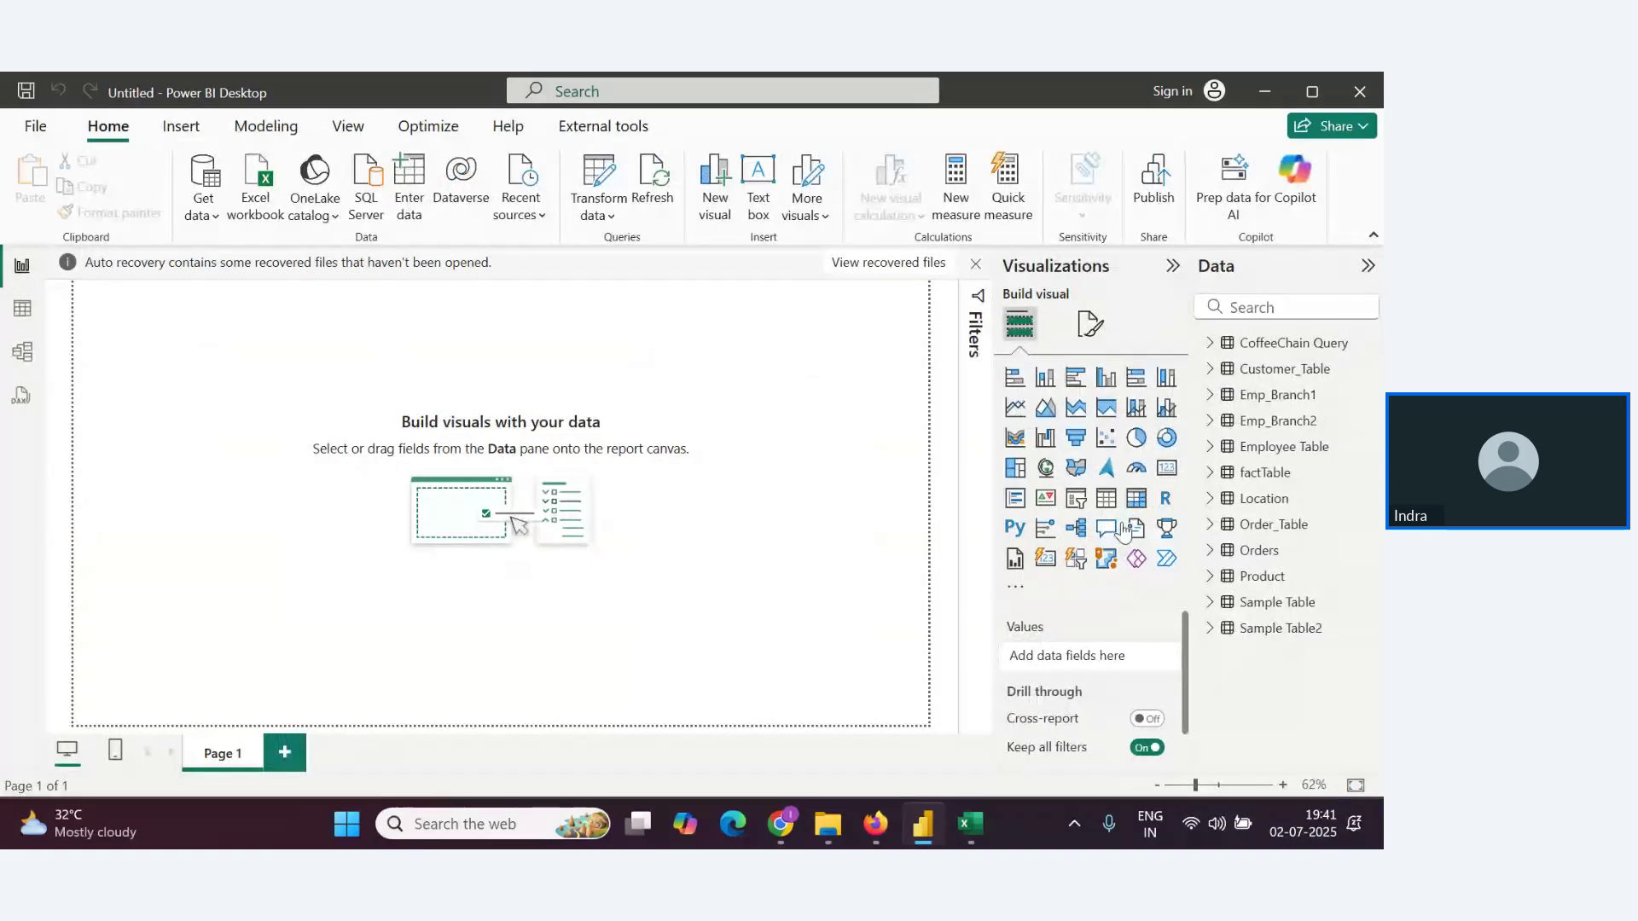
click(1209, 342)
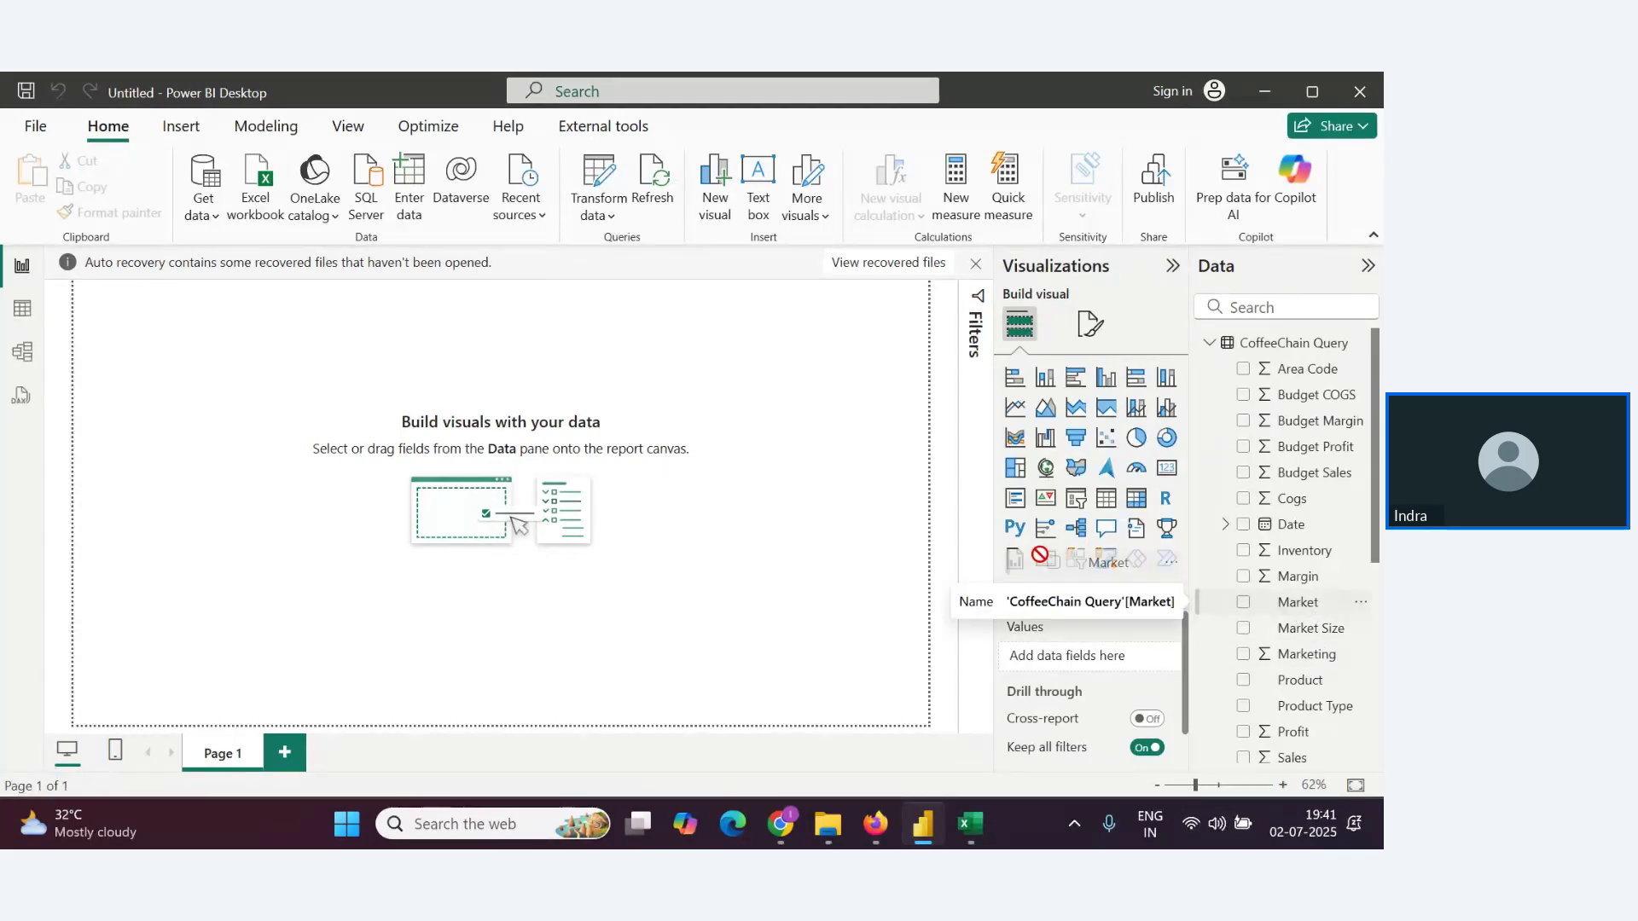
click(1301, 608)
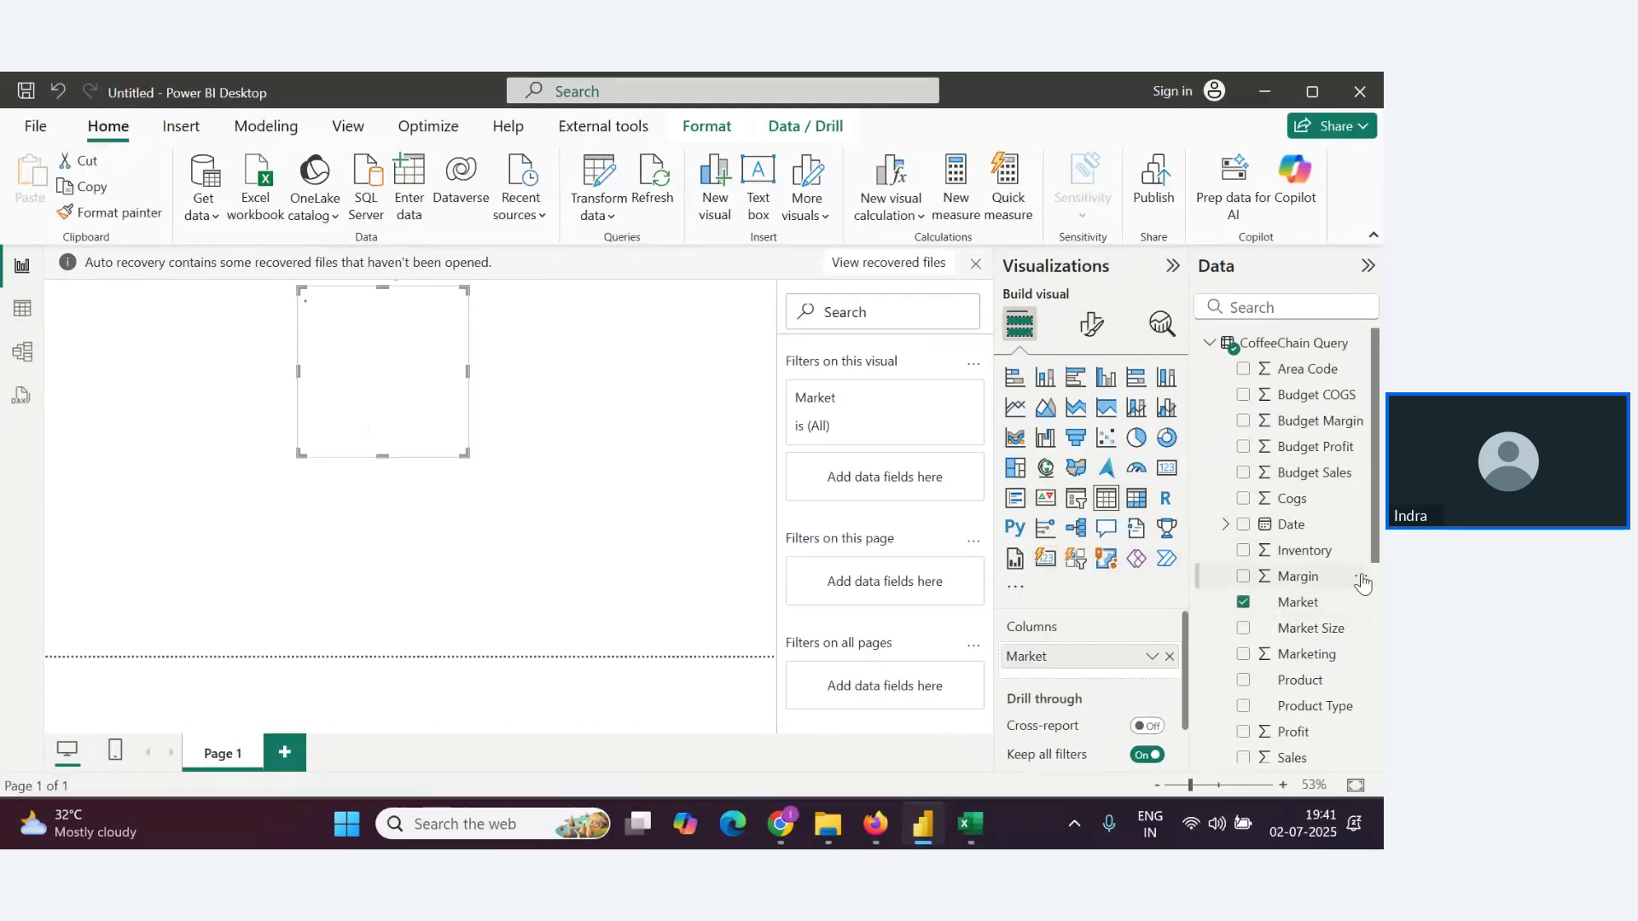
scroll(1360, 578, down, 5)
scroll(1285, 536, up, 5)
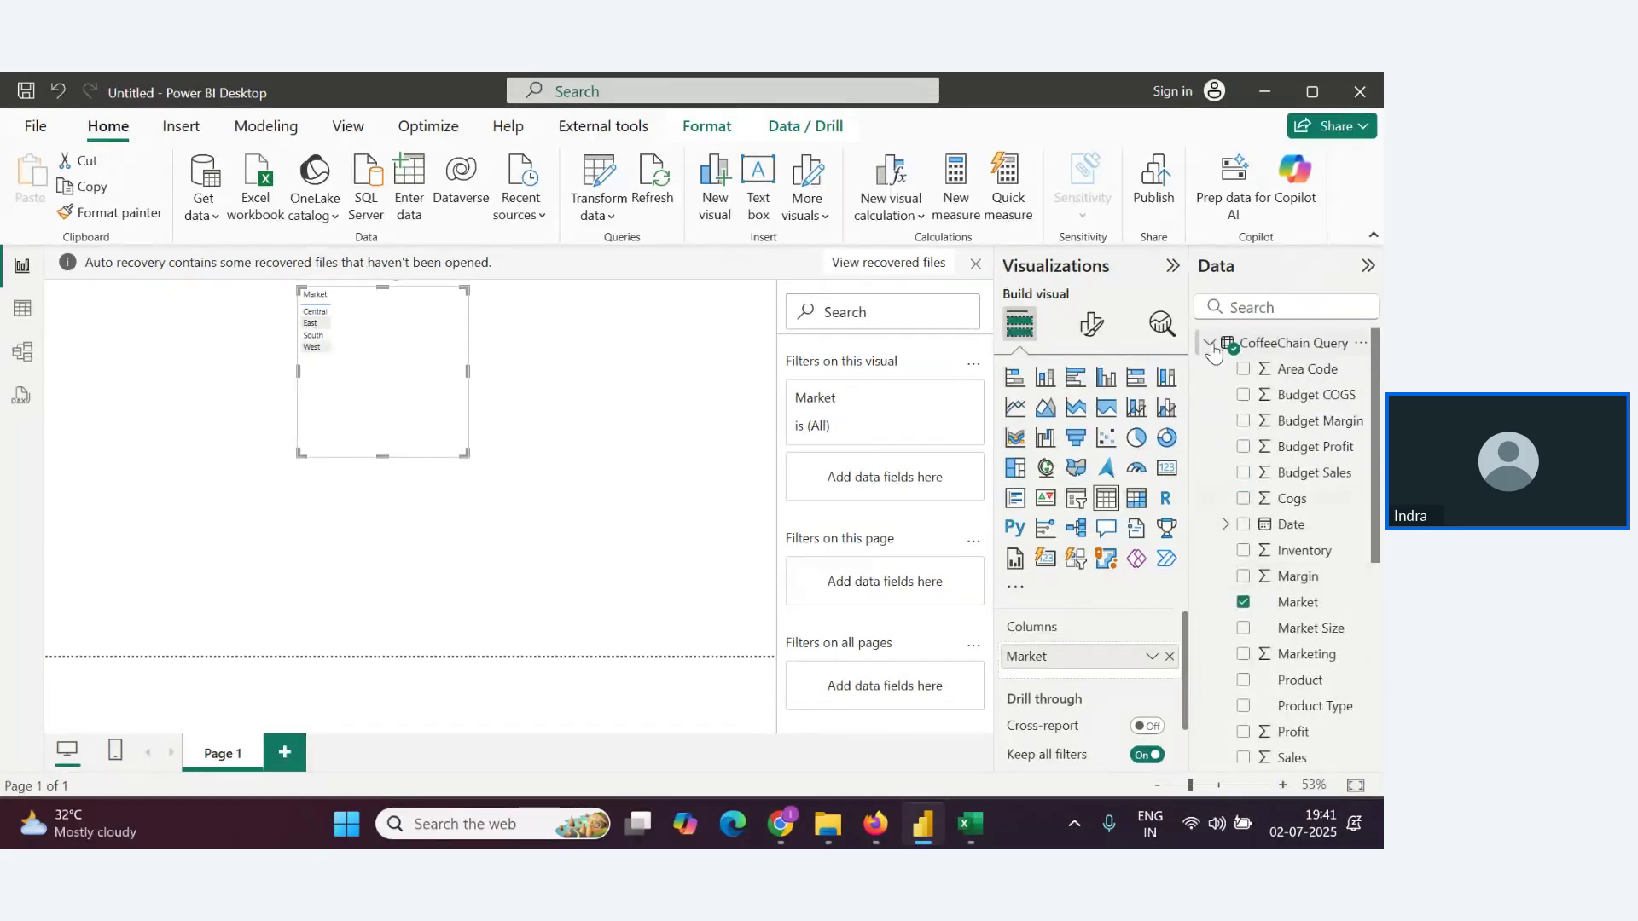
click(1211, 345)
click(1211, 346)
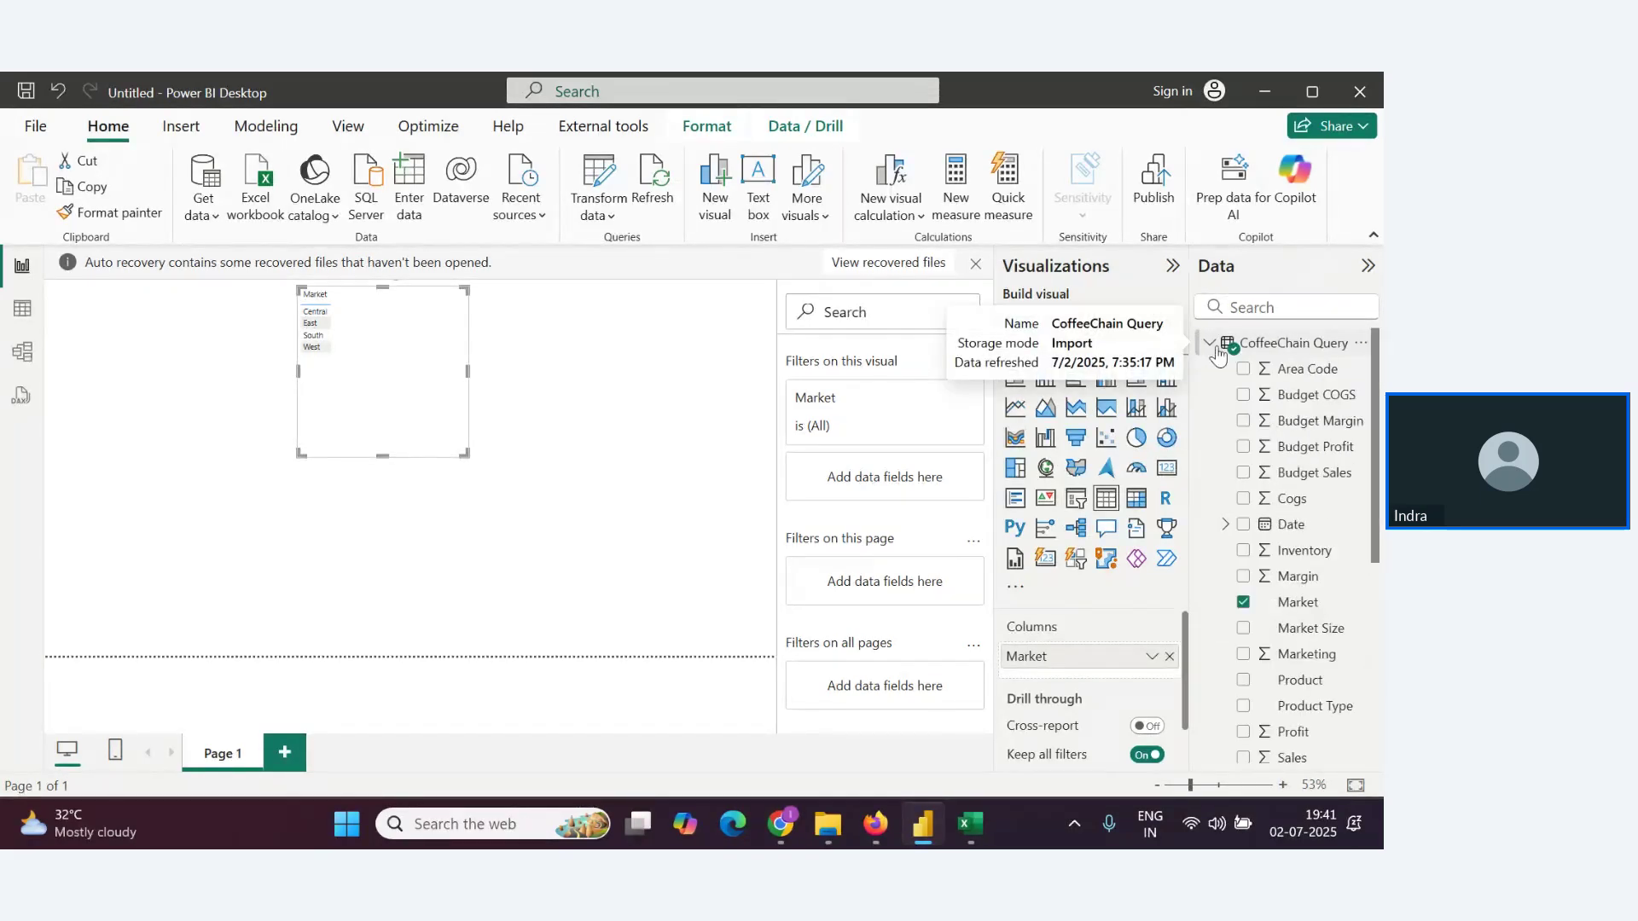
Try adding the Product (Product) field from the Product table to the Market table visual, and remove it again
scroll(1331, 528, down, 3)
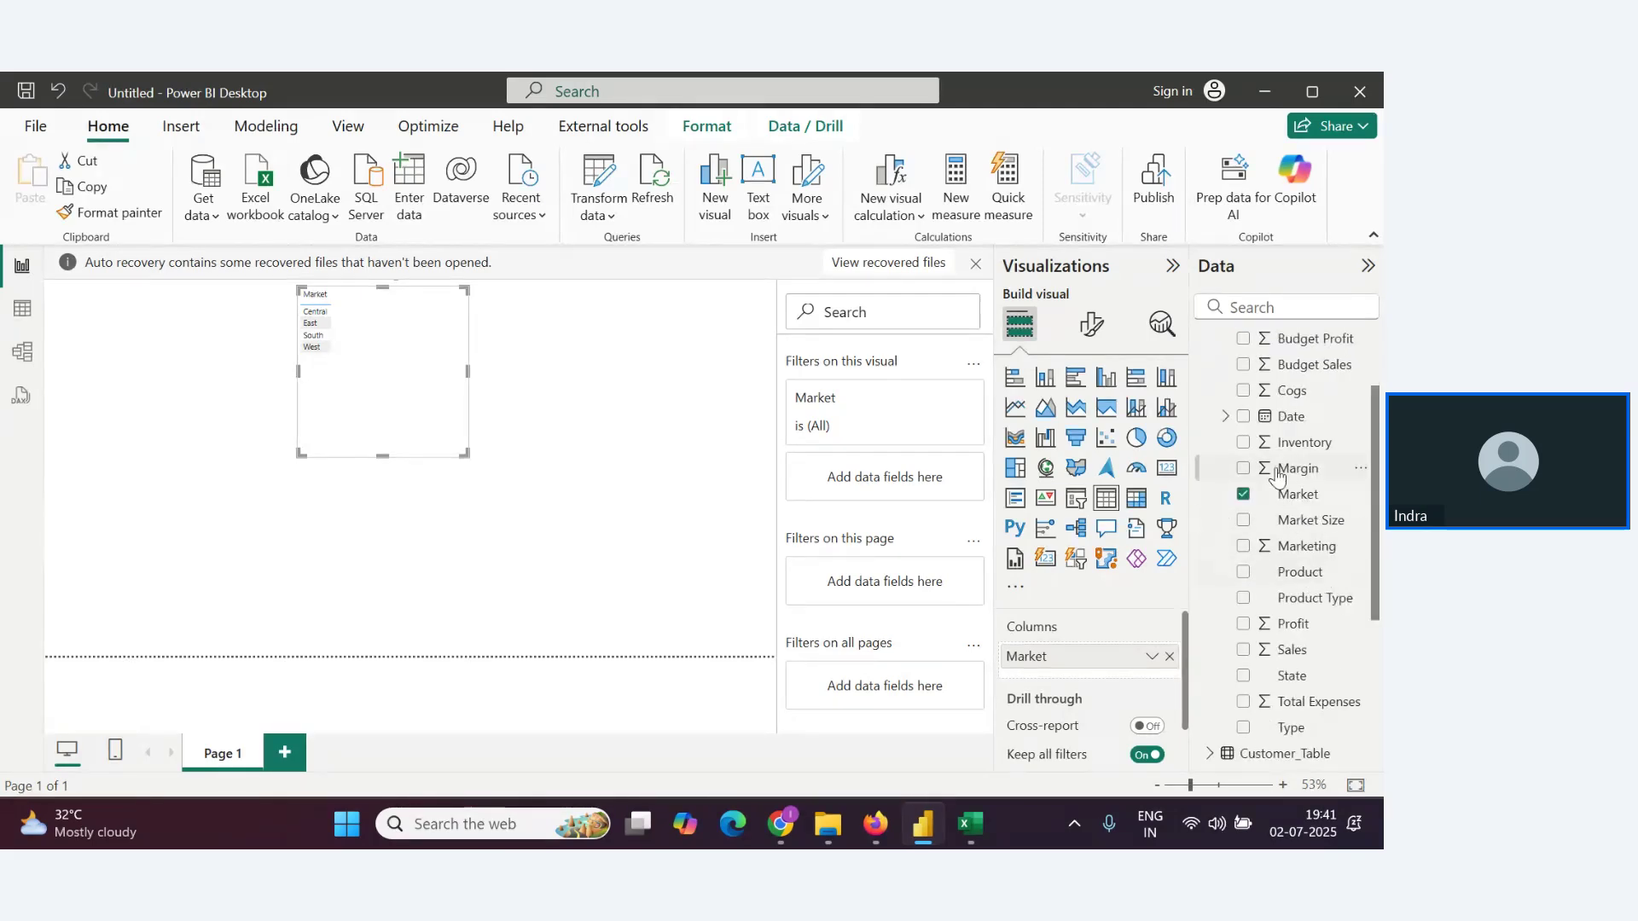
scroll(1280, 486, up, 3)
scroll(1297, 546, down, 6)
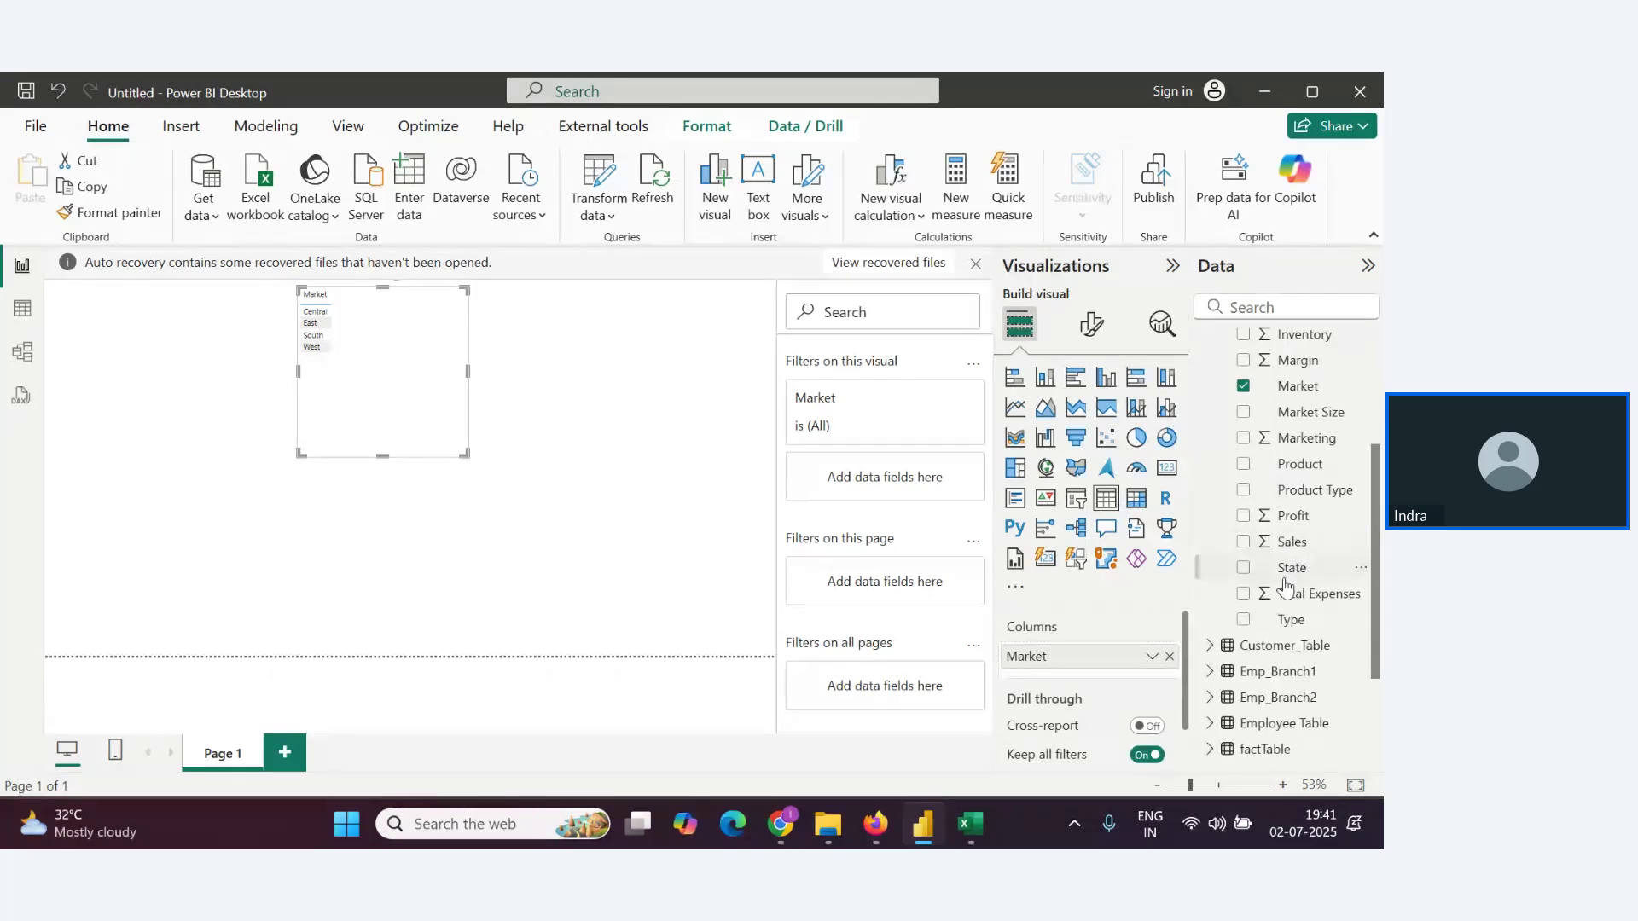
scroll(1284, 627, down, 4)
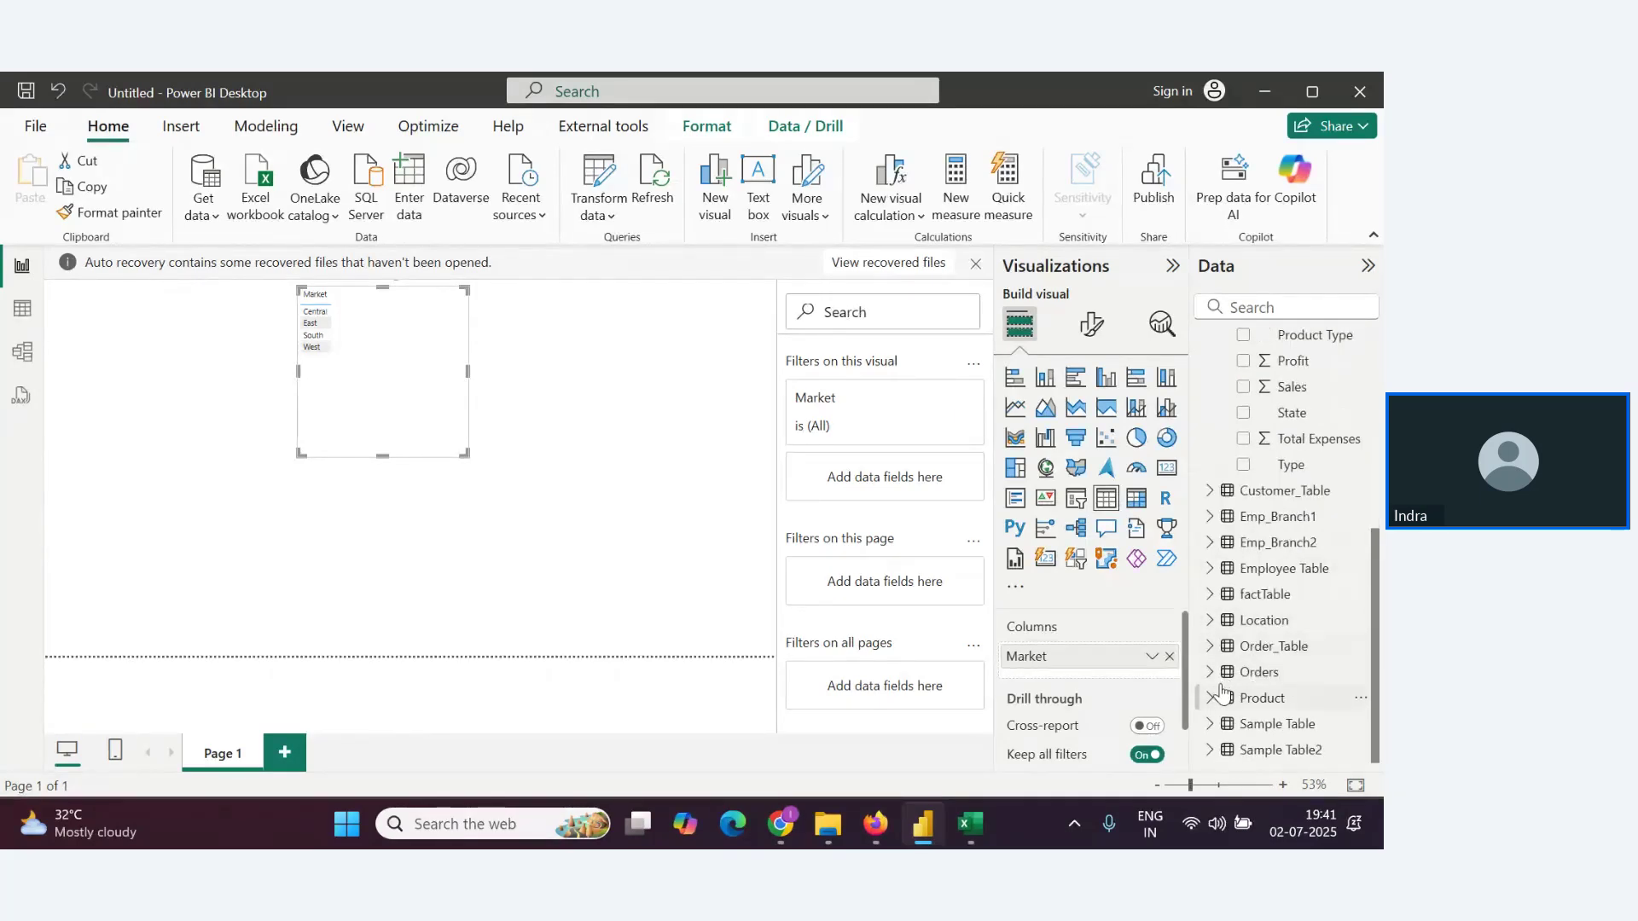
click(1278, 700)
scroll(1278, 700, down, 3)
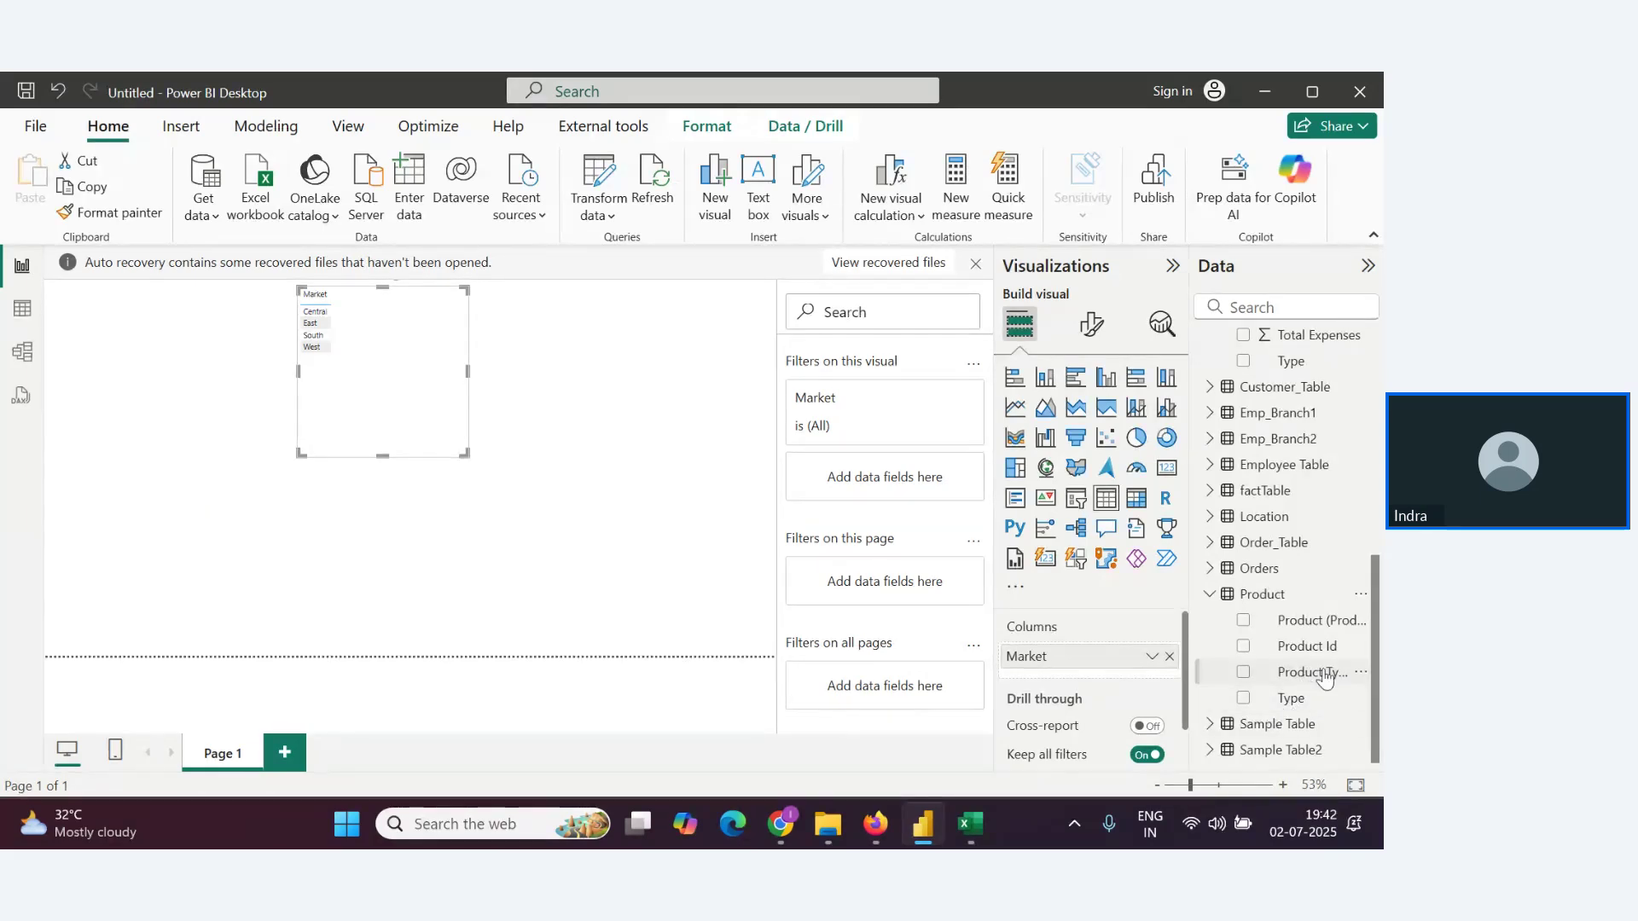
drag(1309, 622, 307, 329)
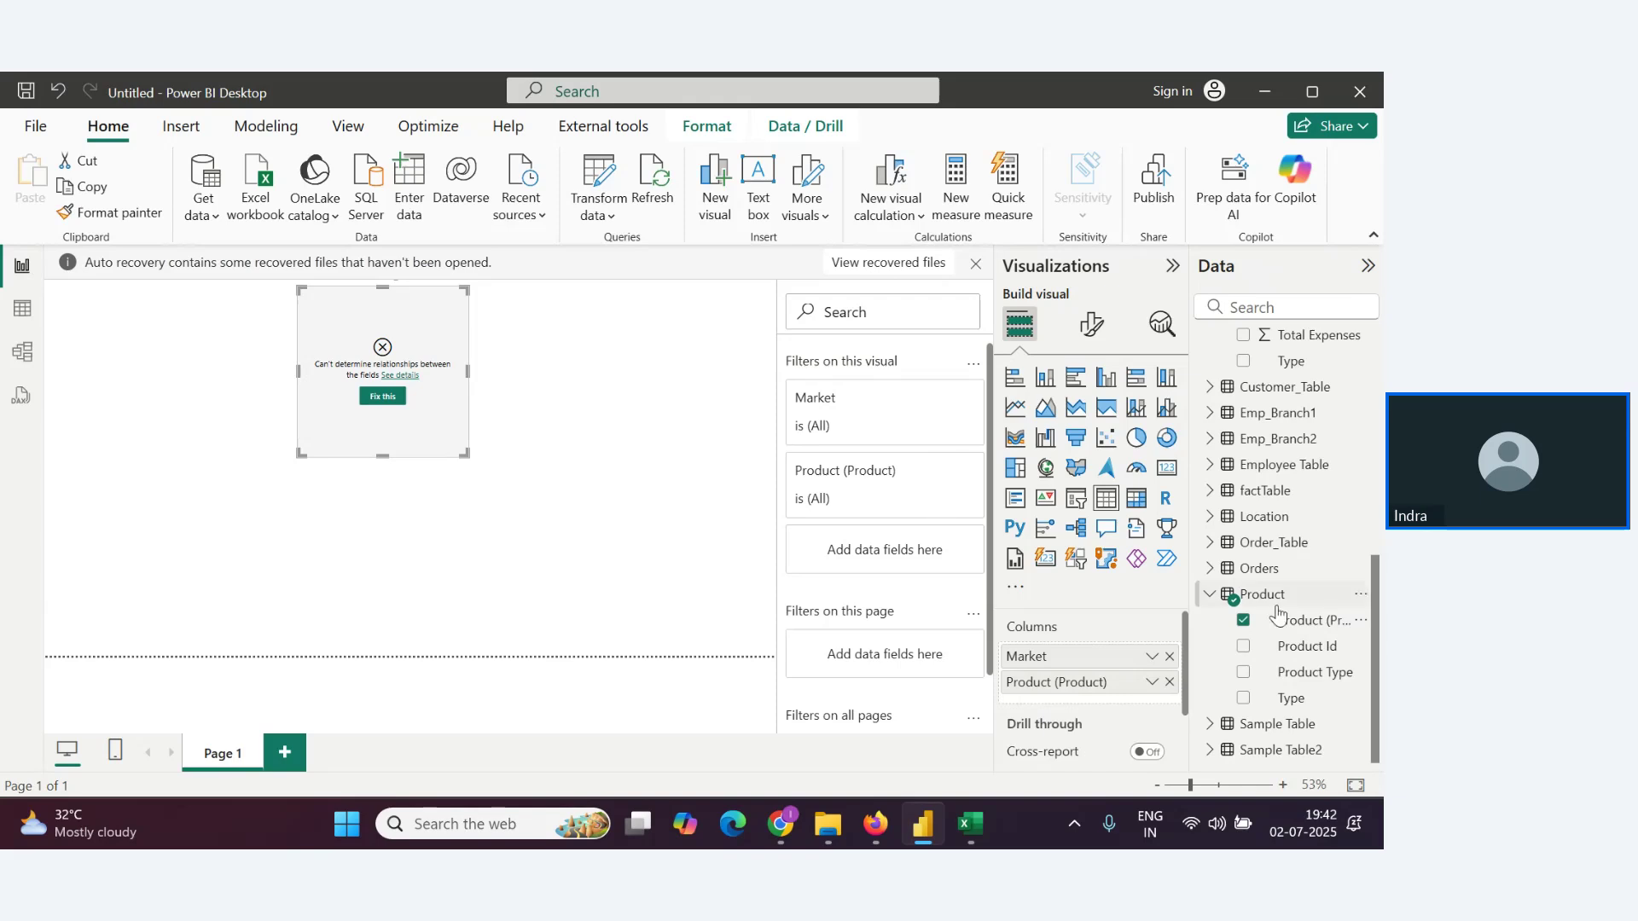
click(1246, 623)
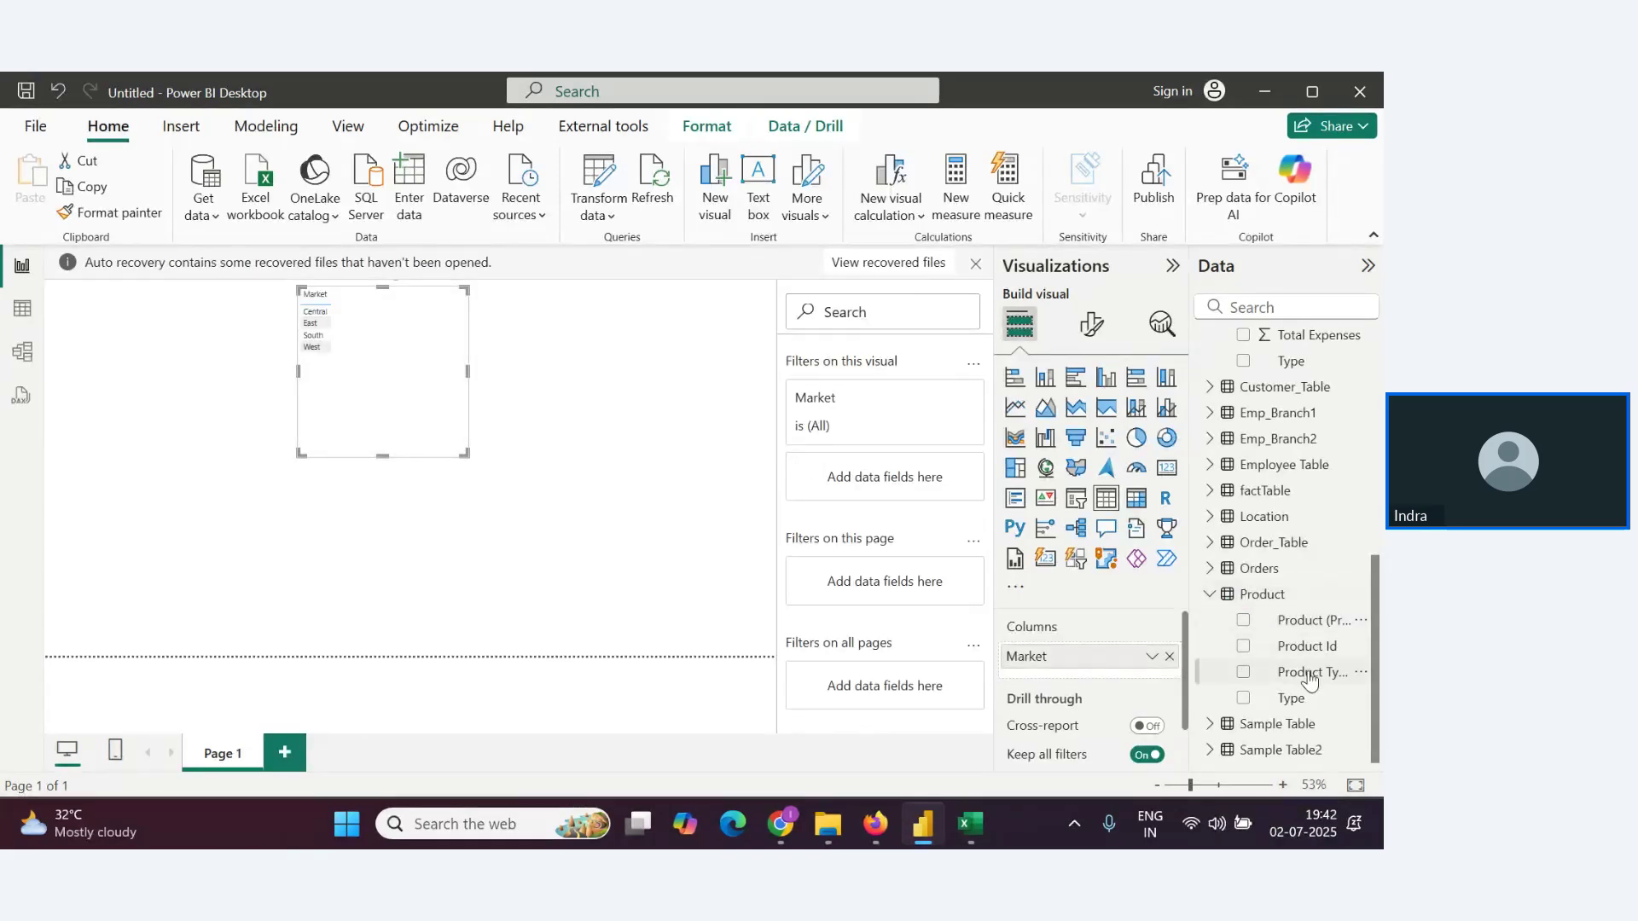
Add the Product table's Product Type field to the Market visual, then open its relationship fix options and close them without changes
drag(1314, 673, 346, 350)
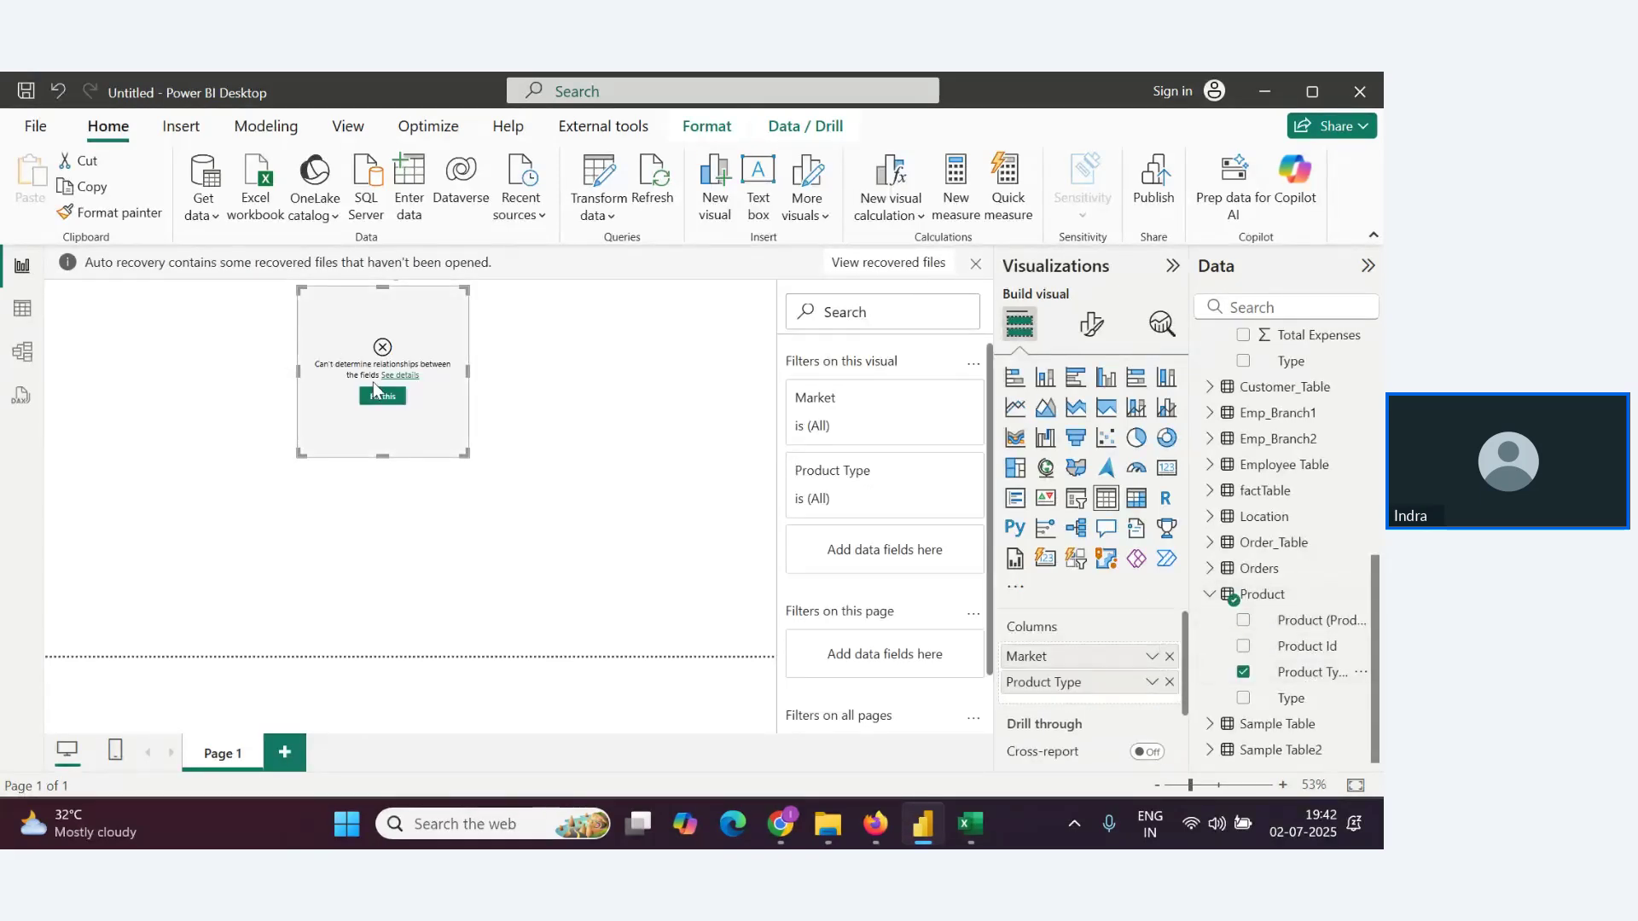
click(375, 395)
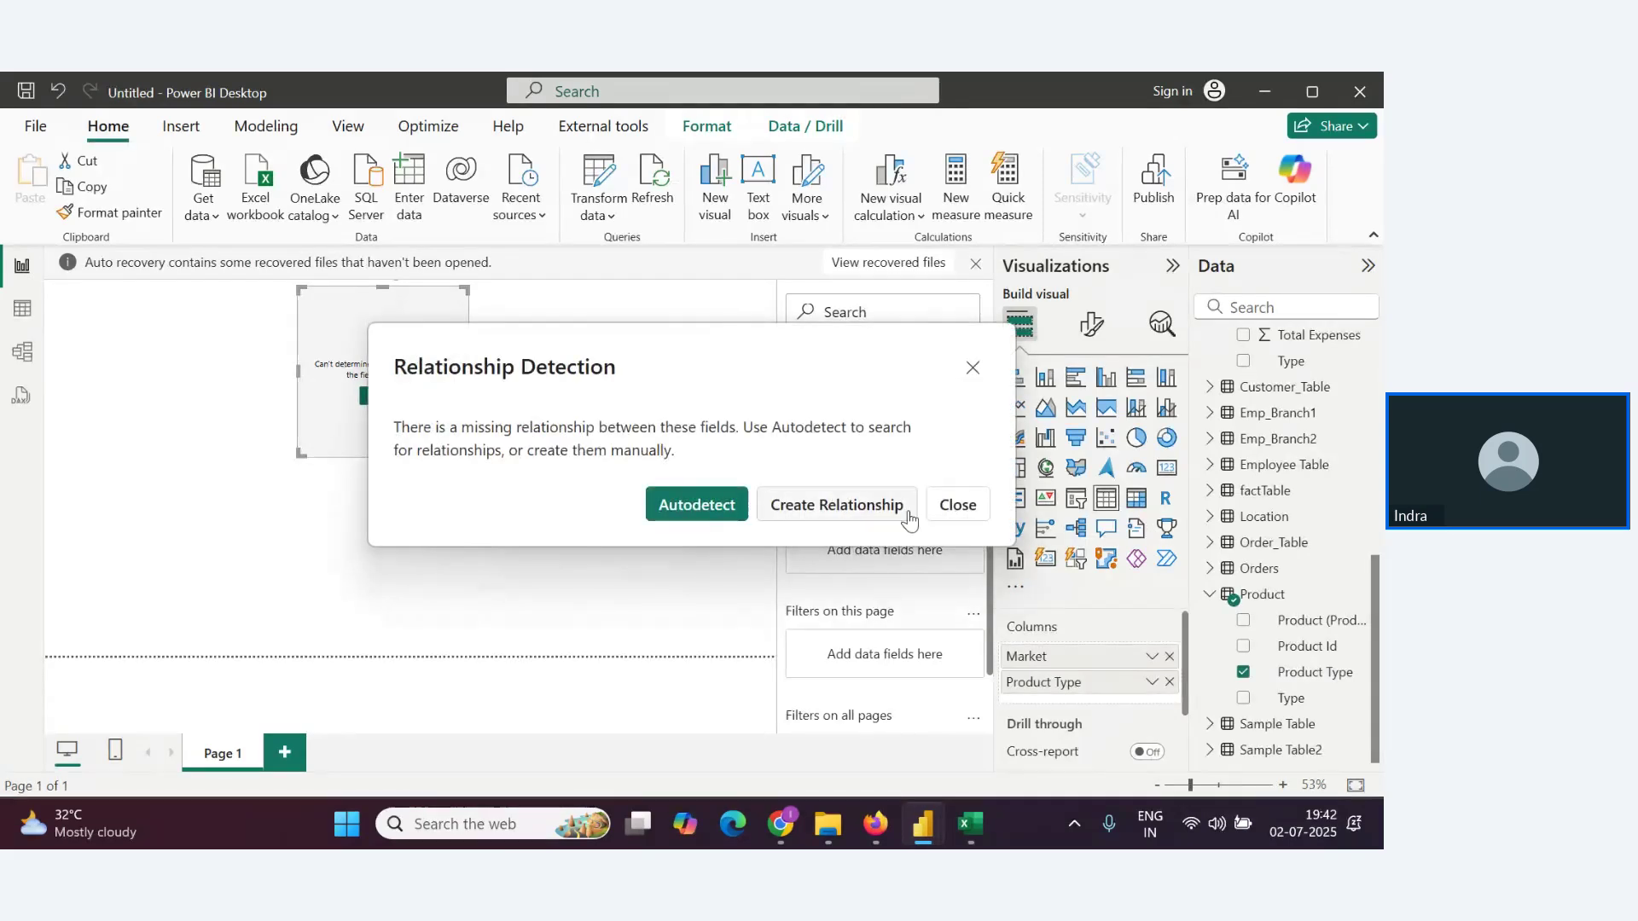
click(962, 506)
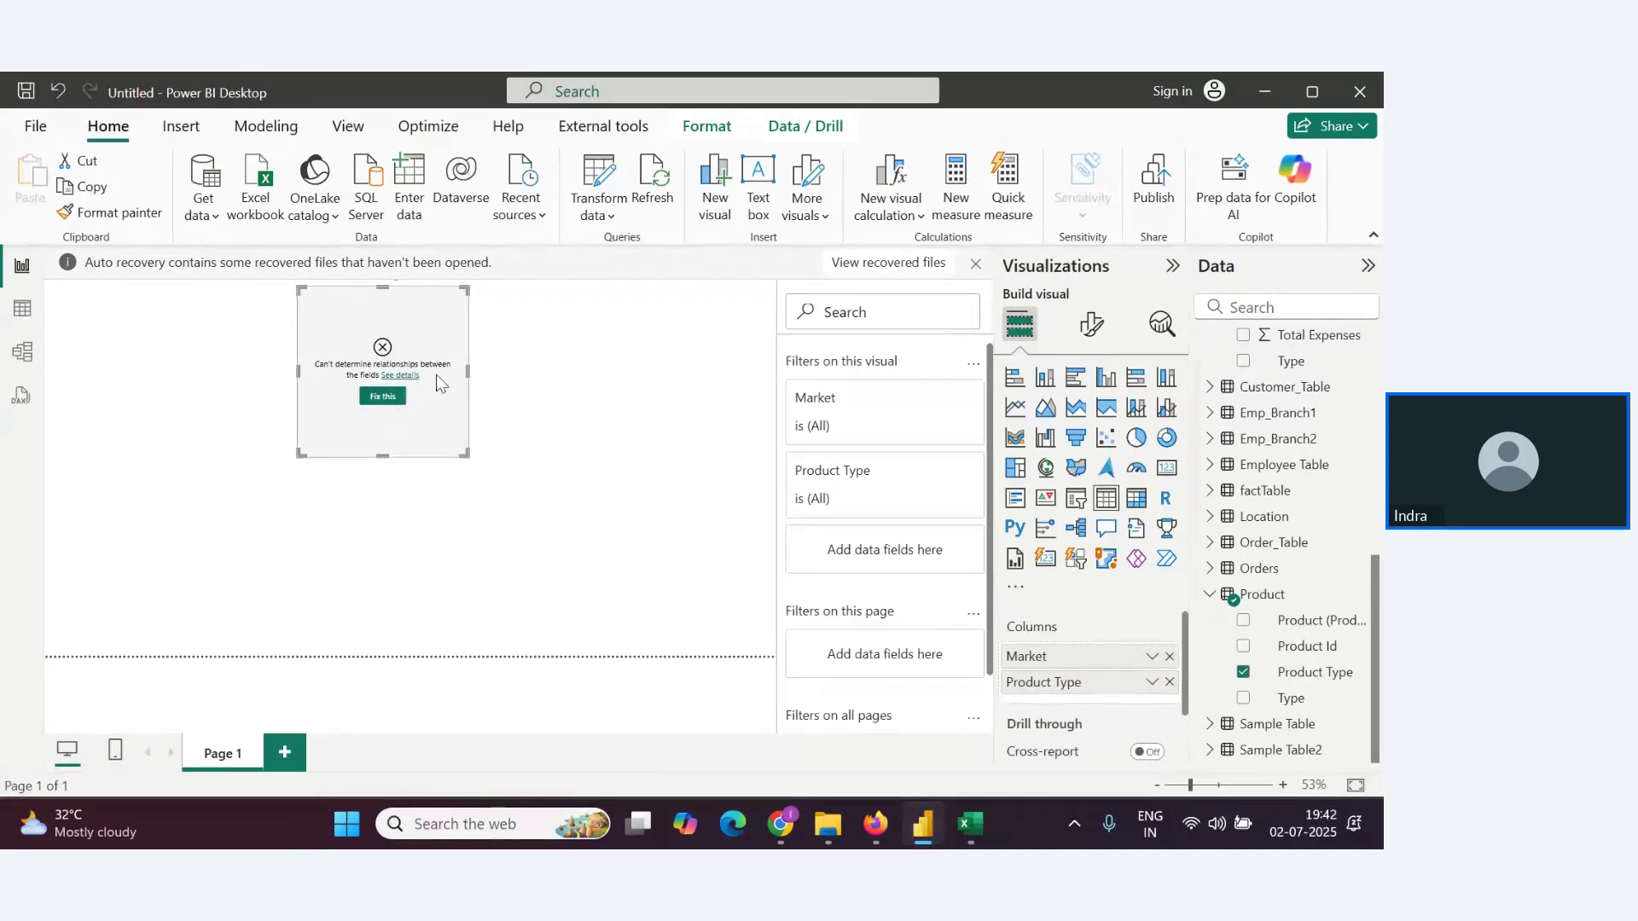
right_click(437, 396)
click(439, 424)
click(975, 262)
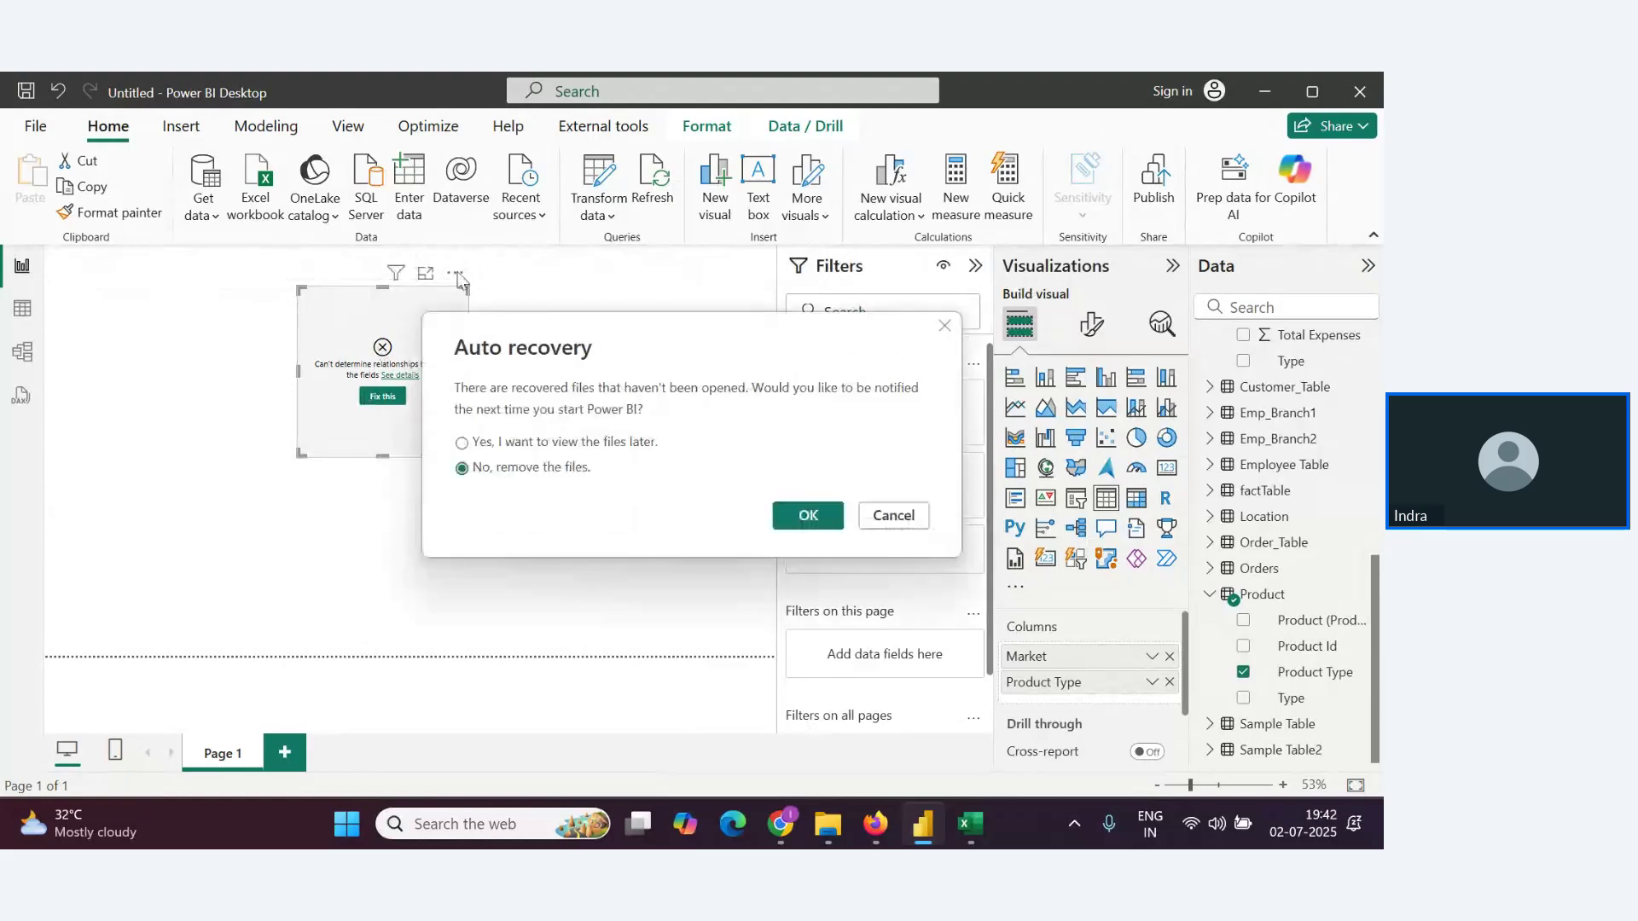
click(925, 523)
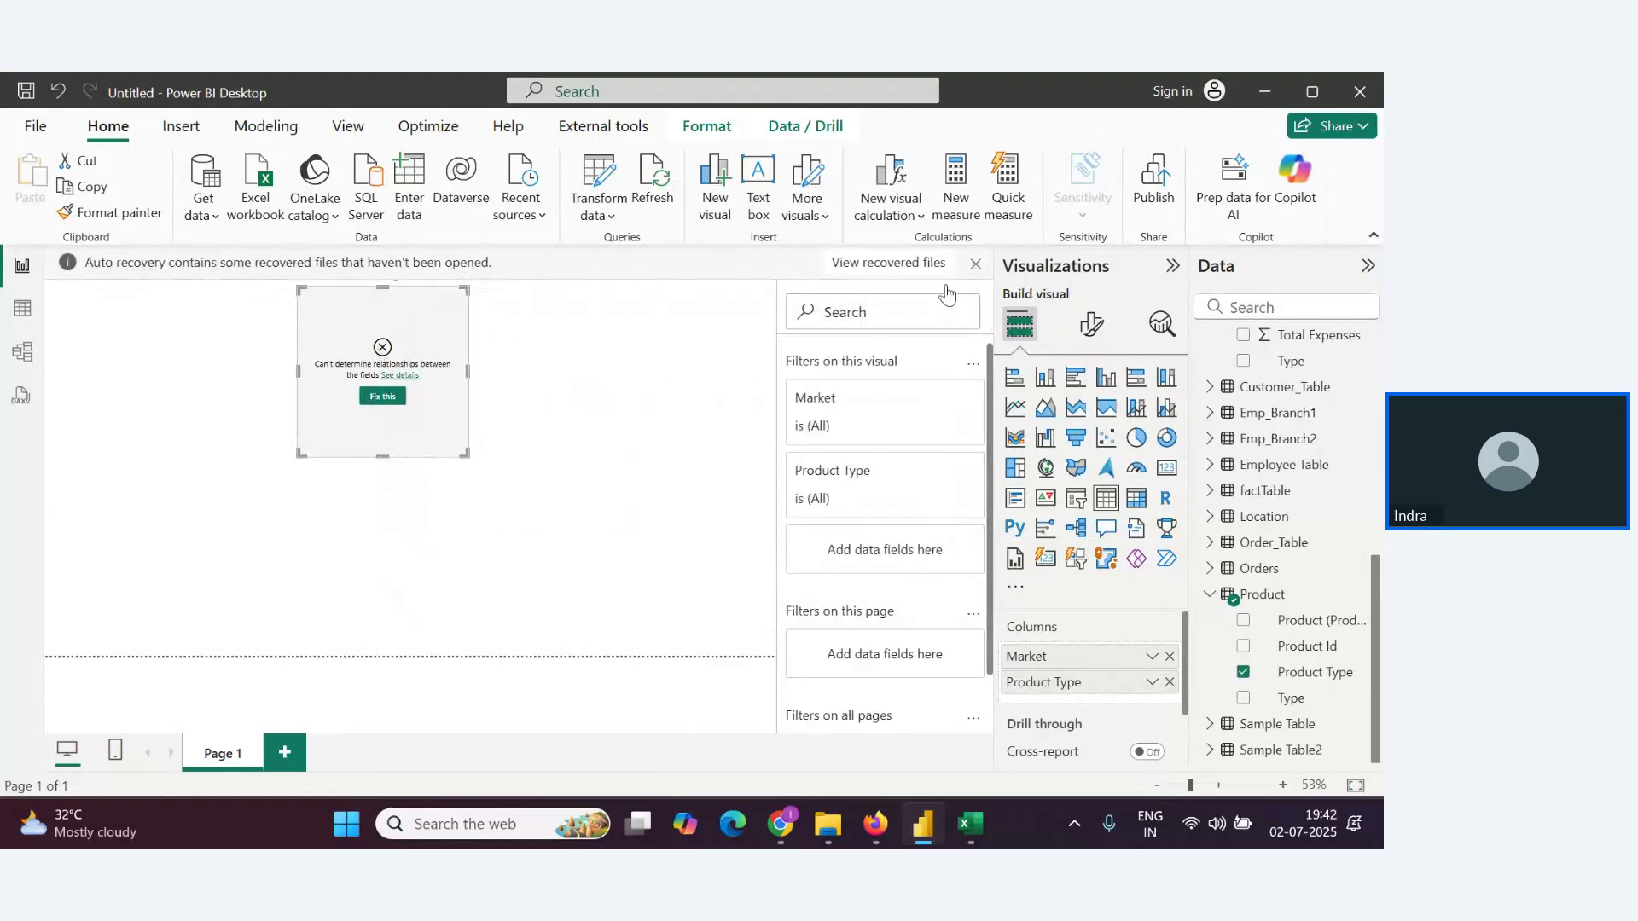
Dismiss the auto recovery prompt without removing the recovered files, and delete the Market and Product Type visual from the report page
click(975, 263)
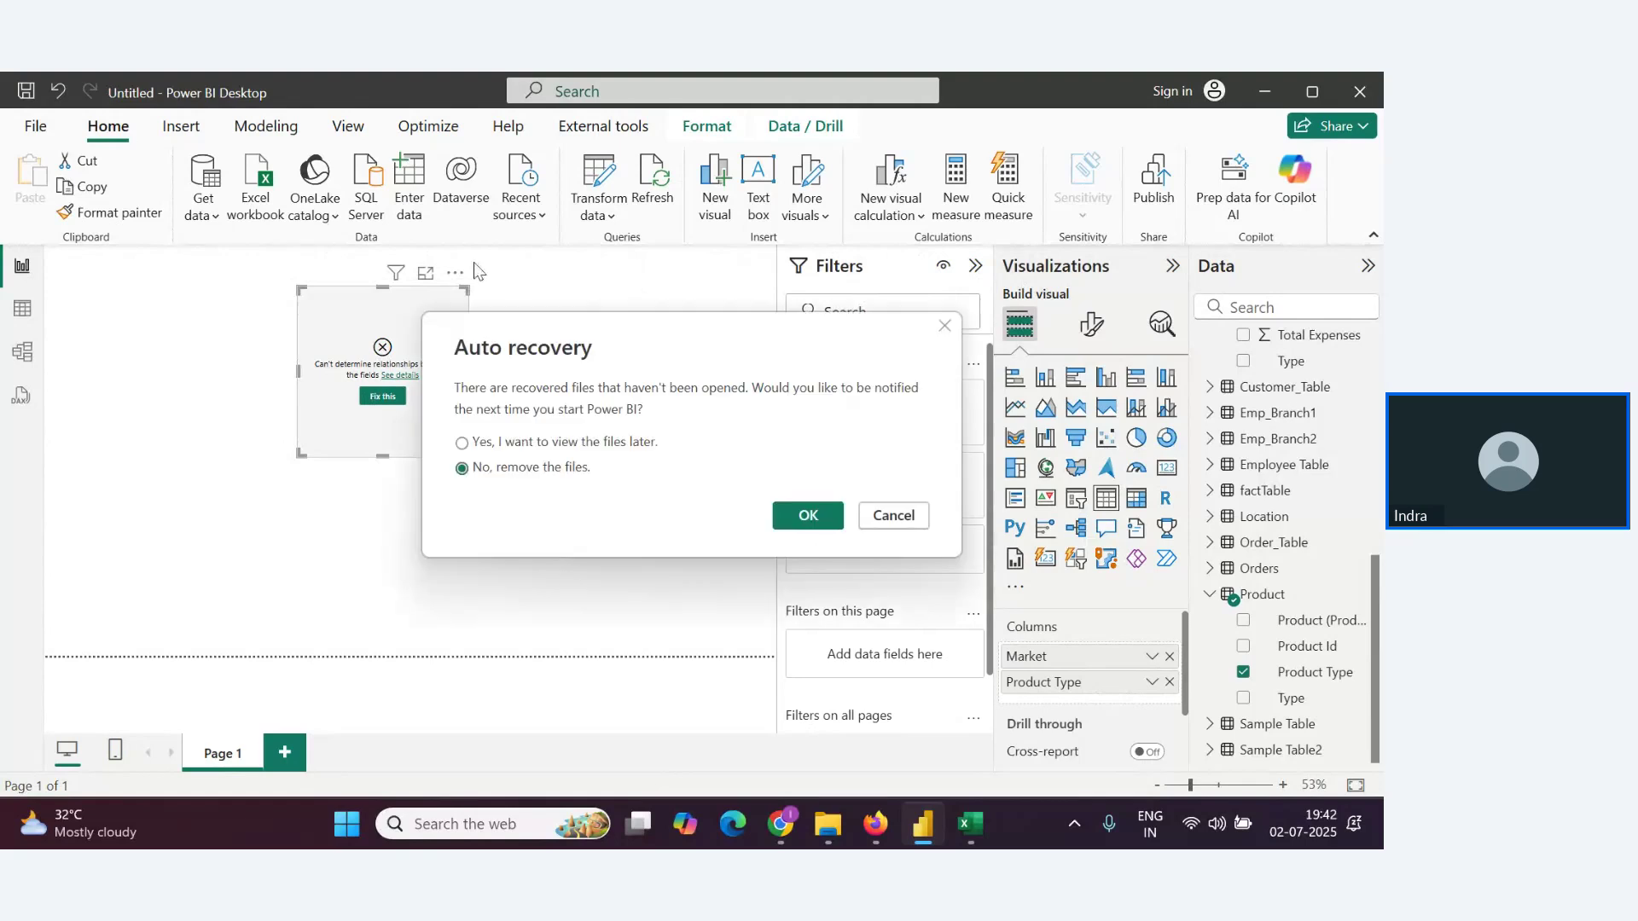
click(896, 518)
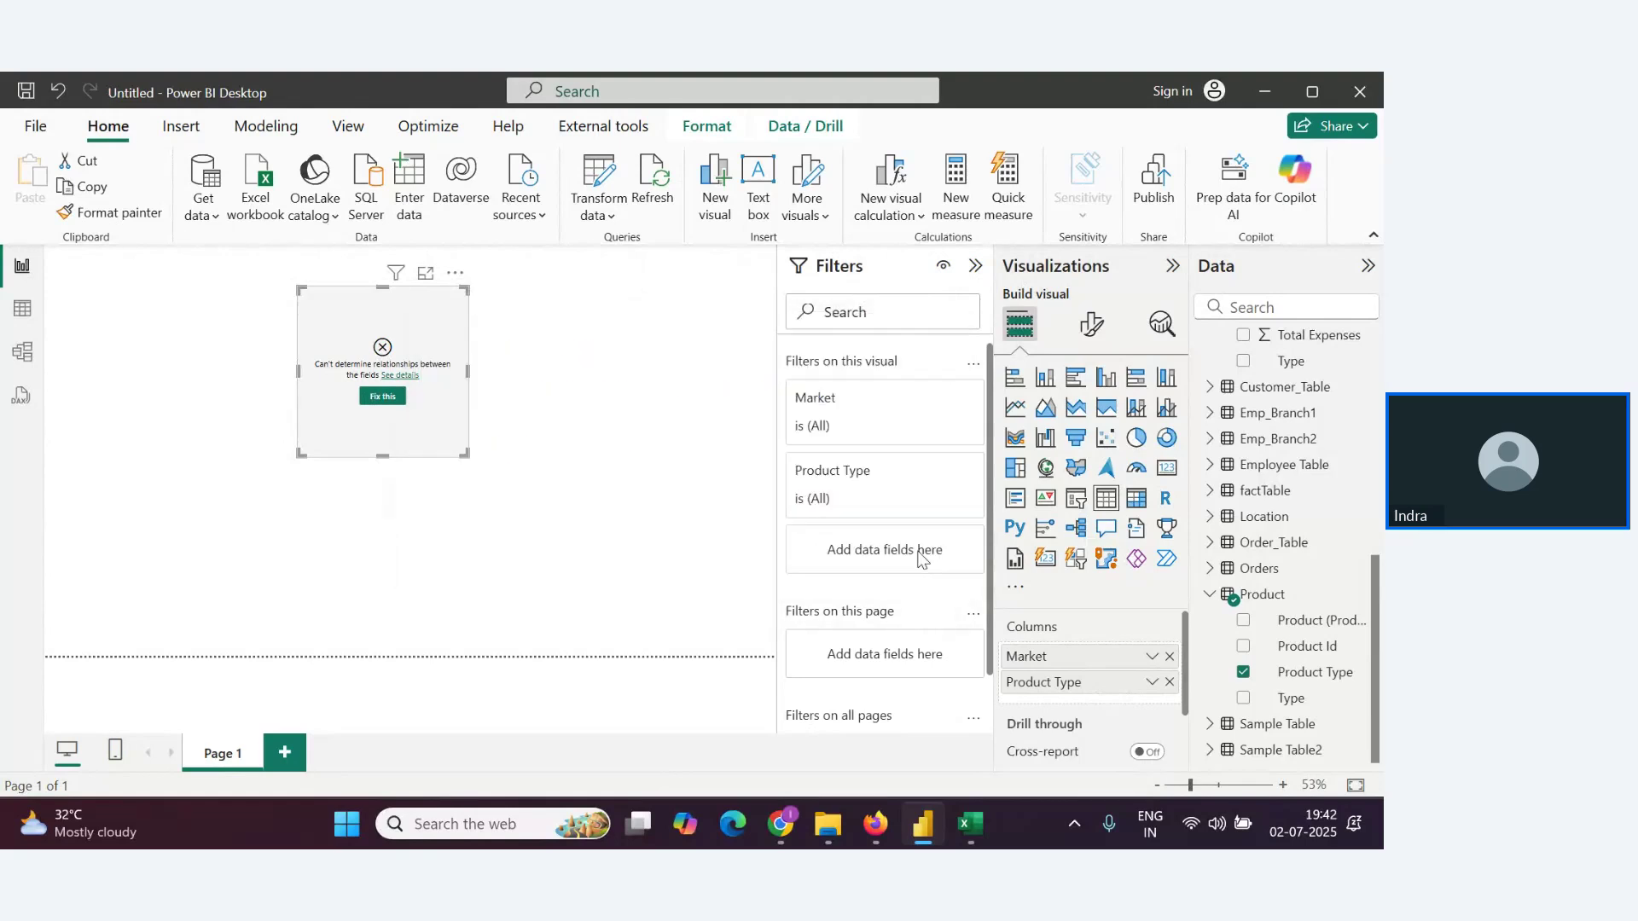
right_click(500, 389)
click(547, 432)
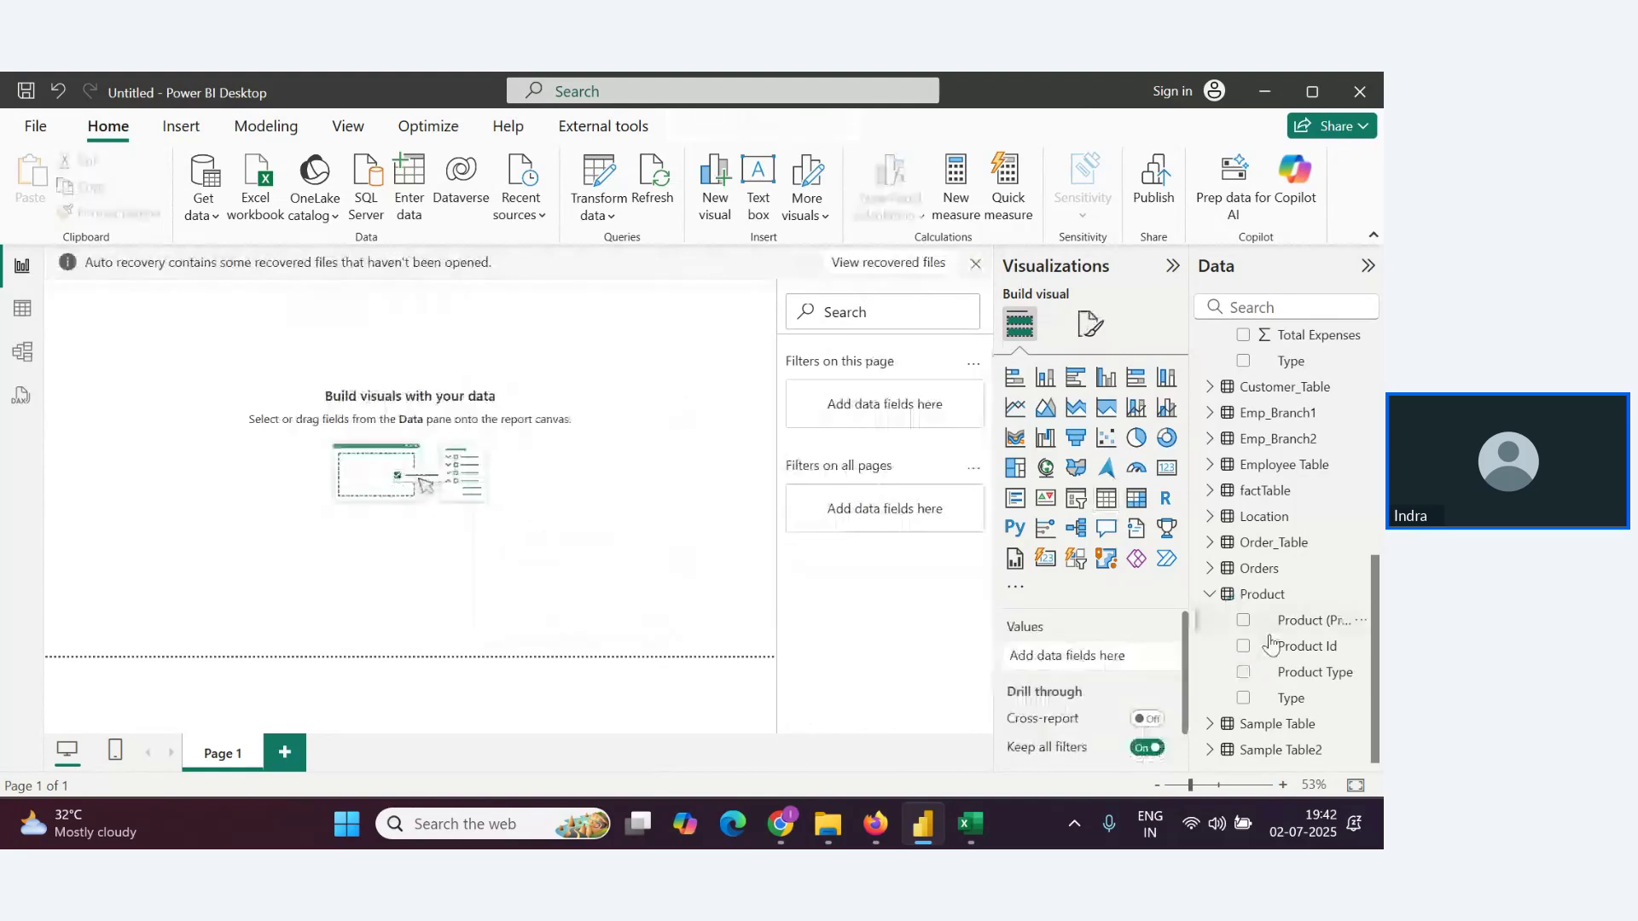
Create a table visual with Product Type from the Product table and add the Sales field from factTable
drag(1314, 673, 316, 402)
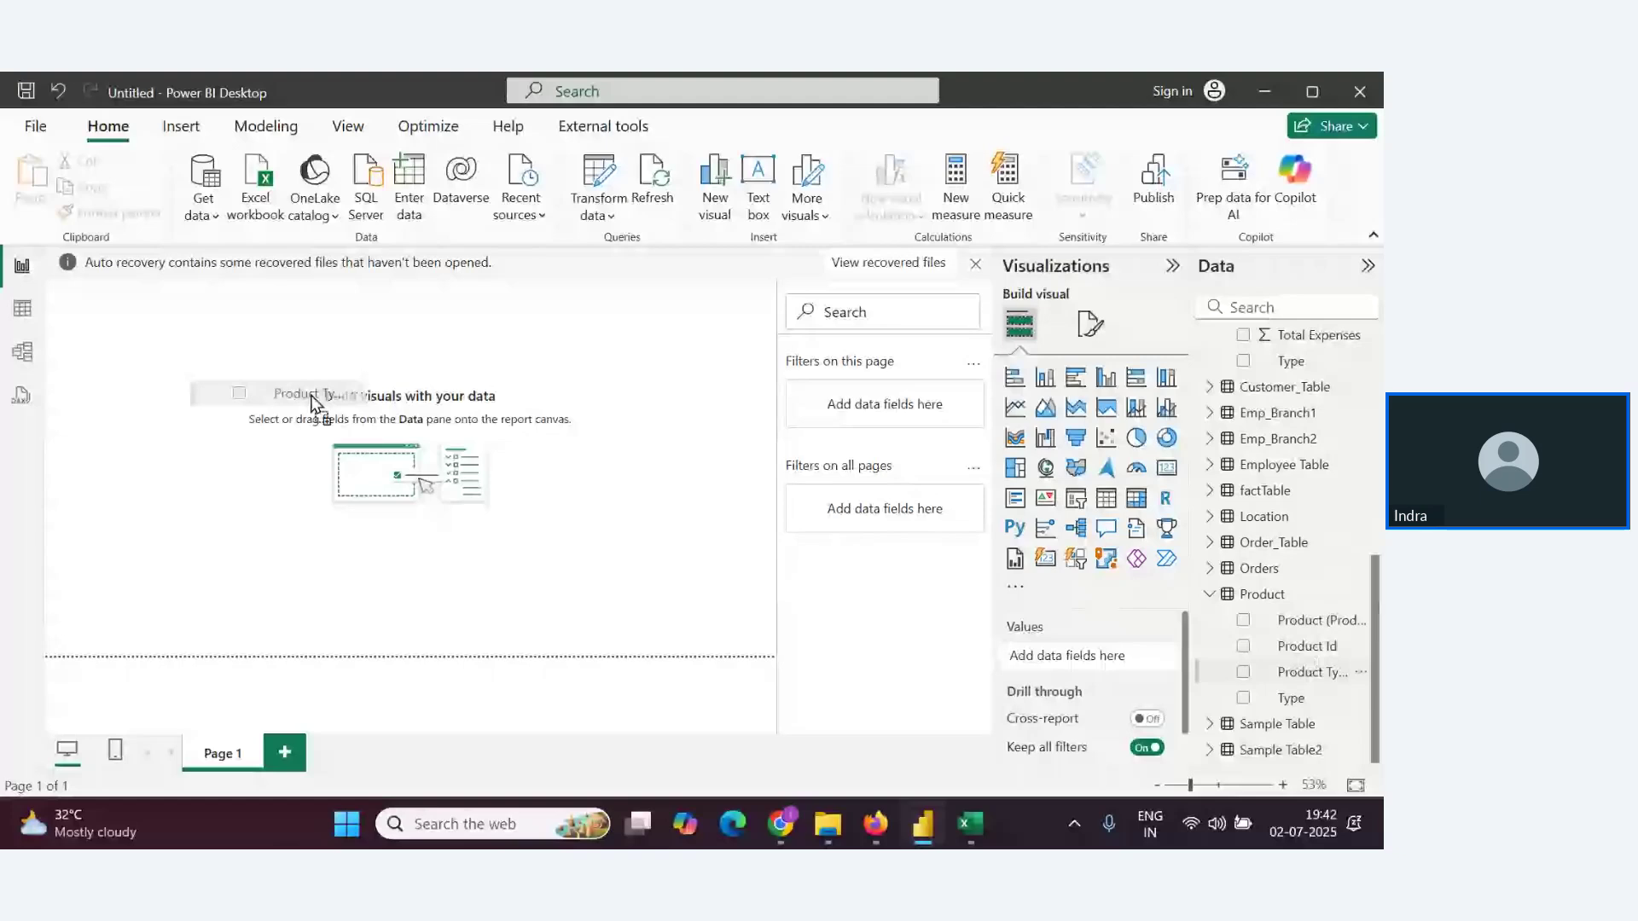
drag(311, 400, 316, 401)
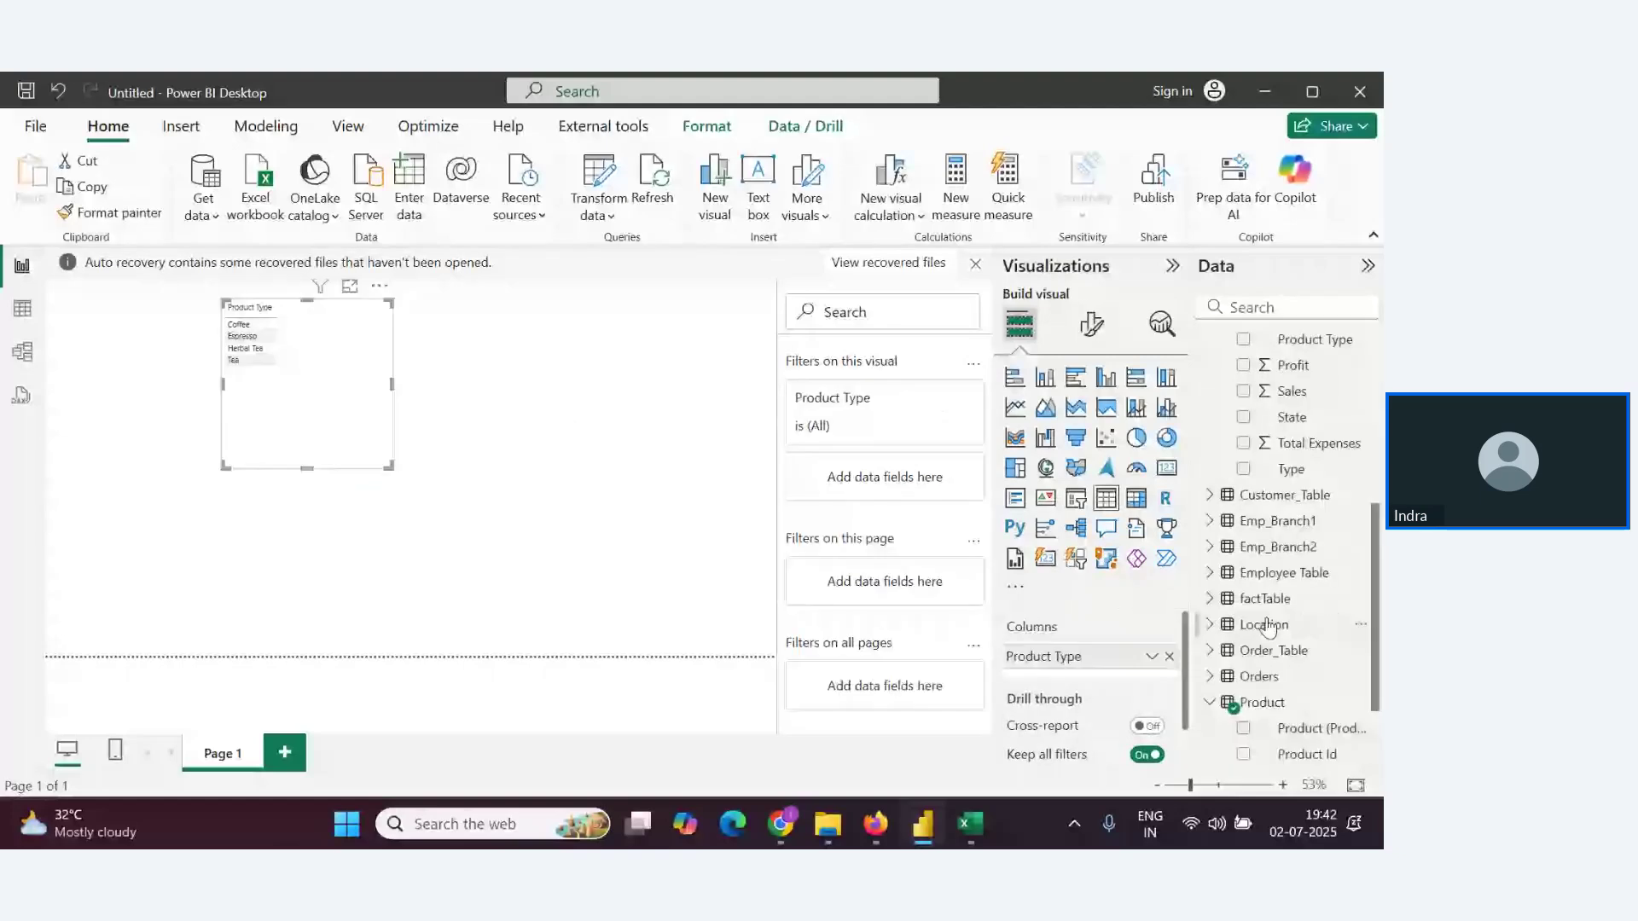
click(1210, 490)
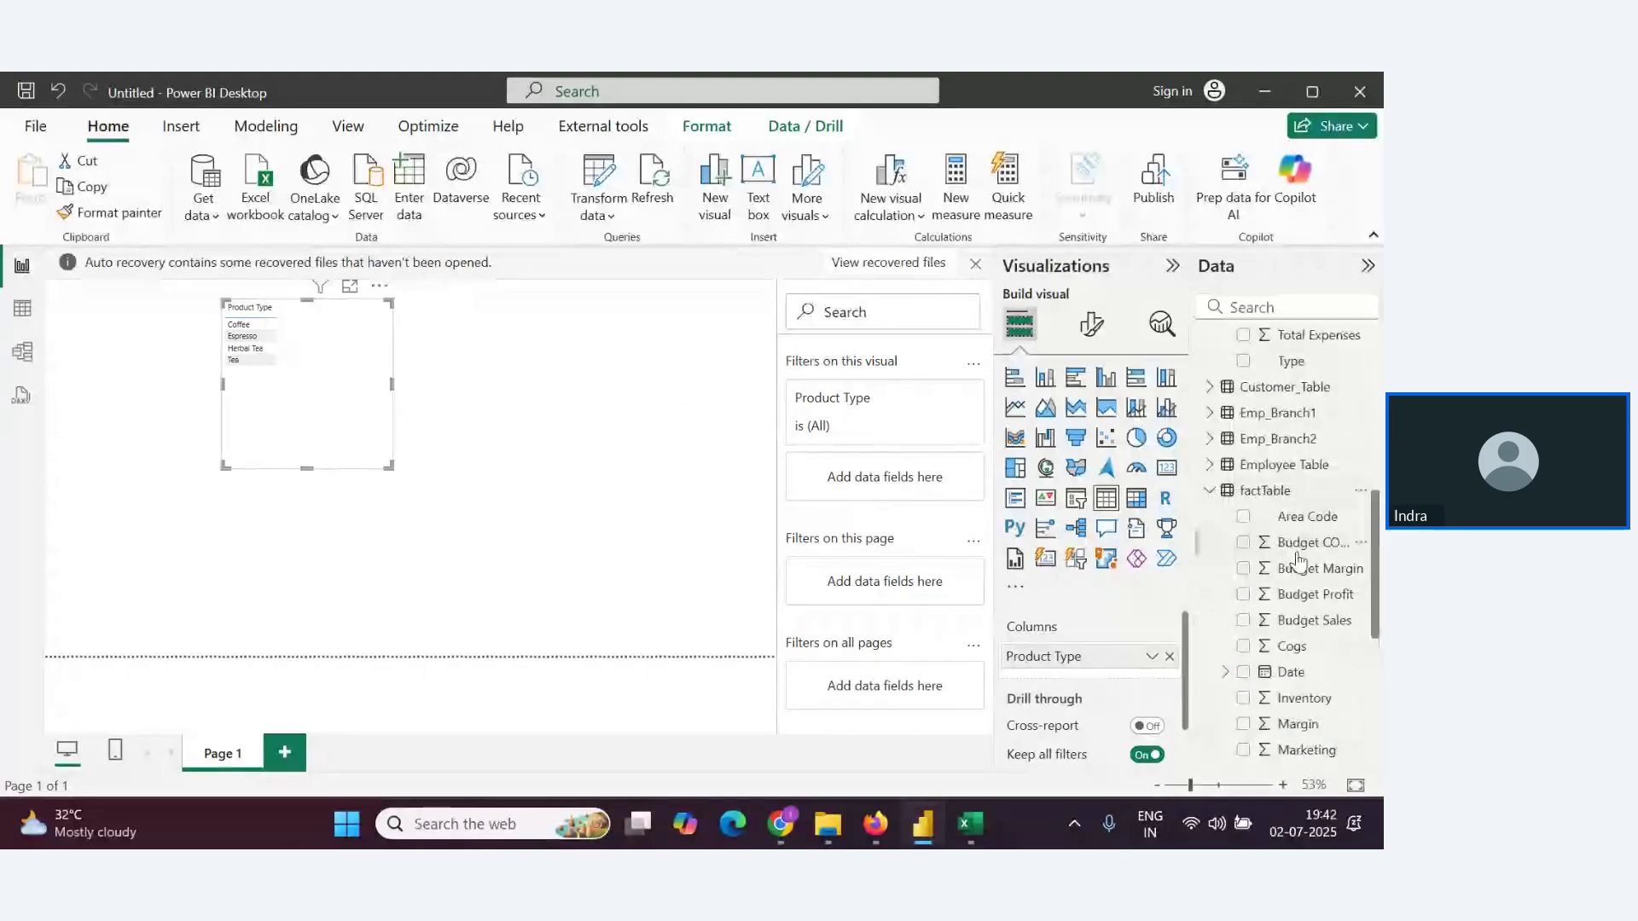
scroll(1302, 623, down, 3)
drag(1292, 612, 278, 351)
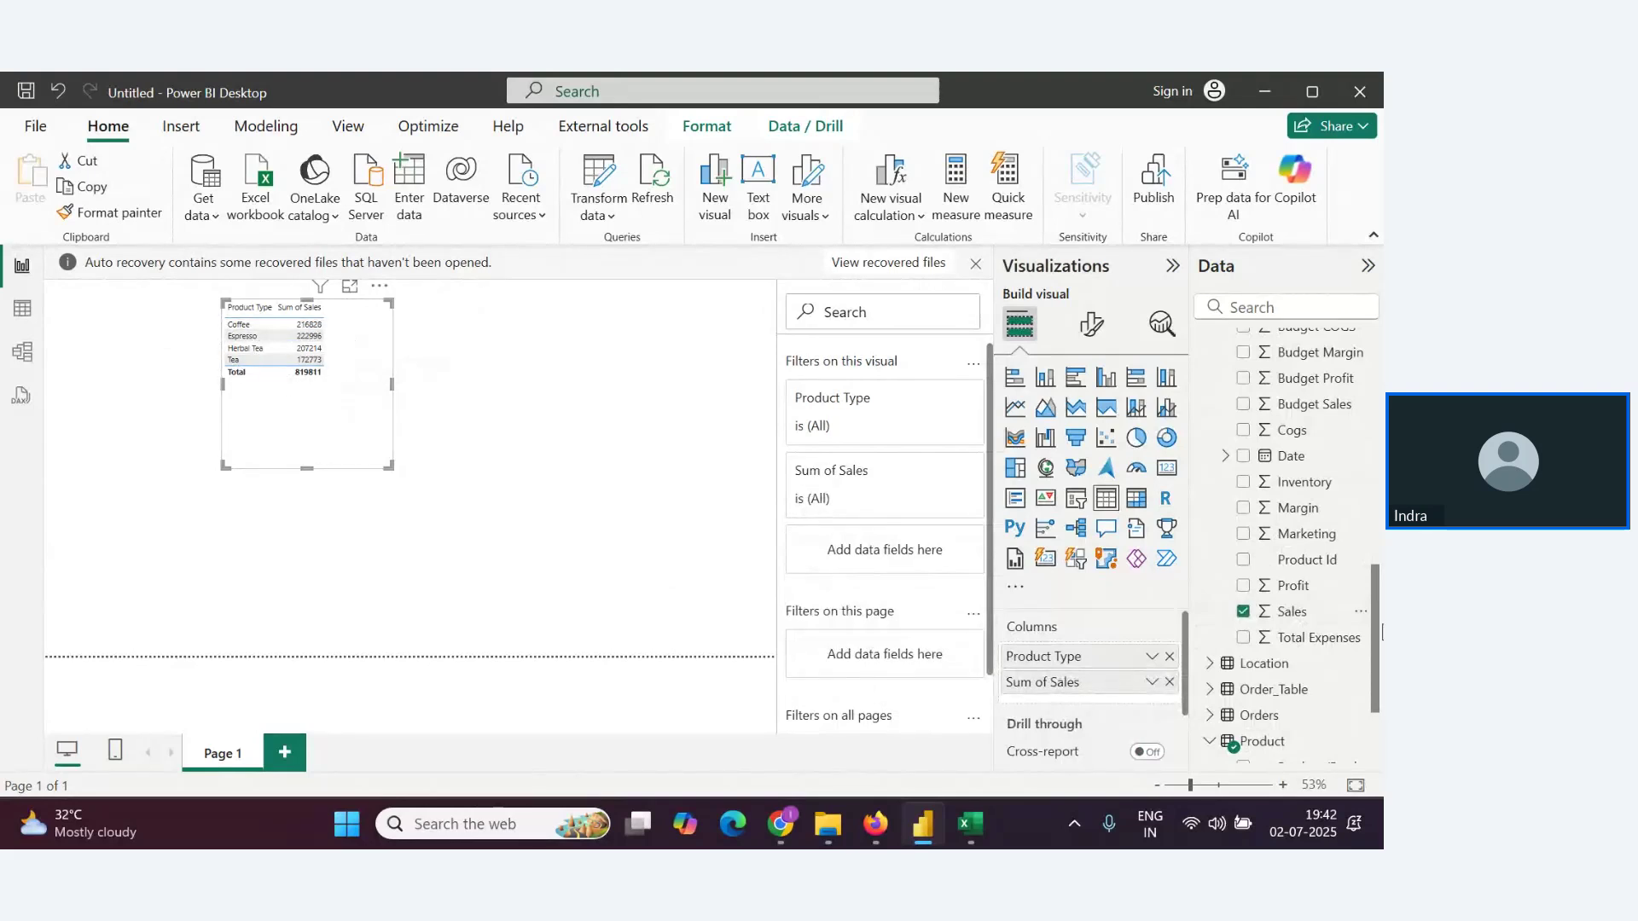
Add the Location table's Market field to the Product Type and Sales table visual
scroll(1316, 541, down, 10)
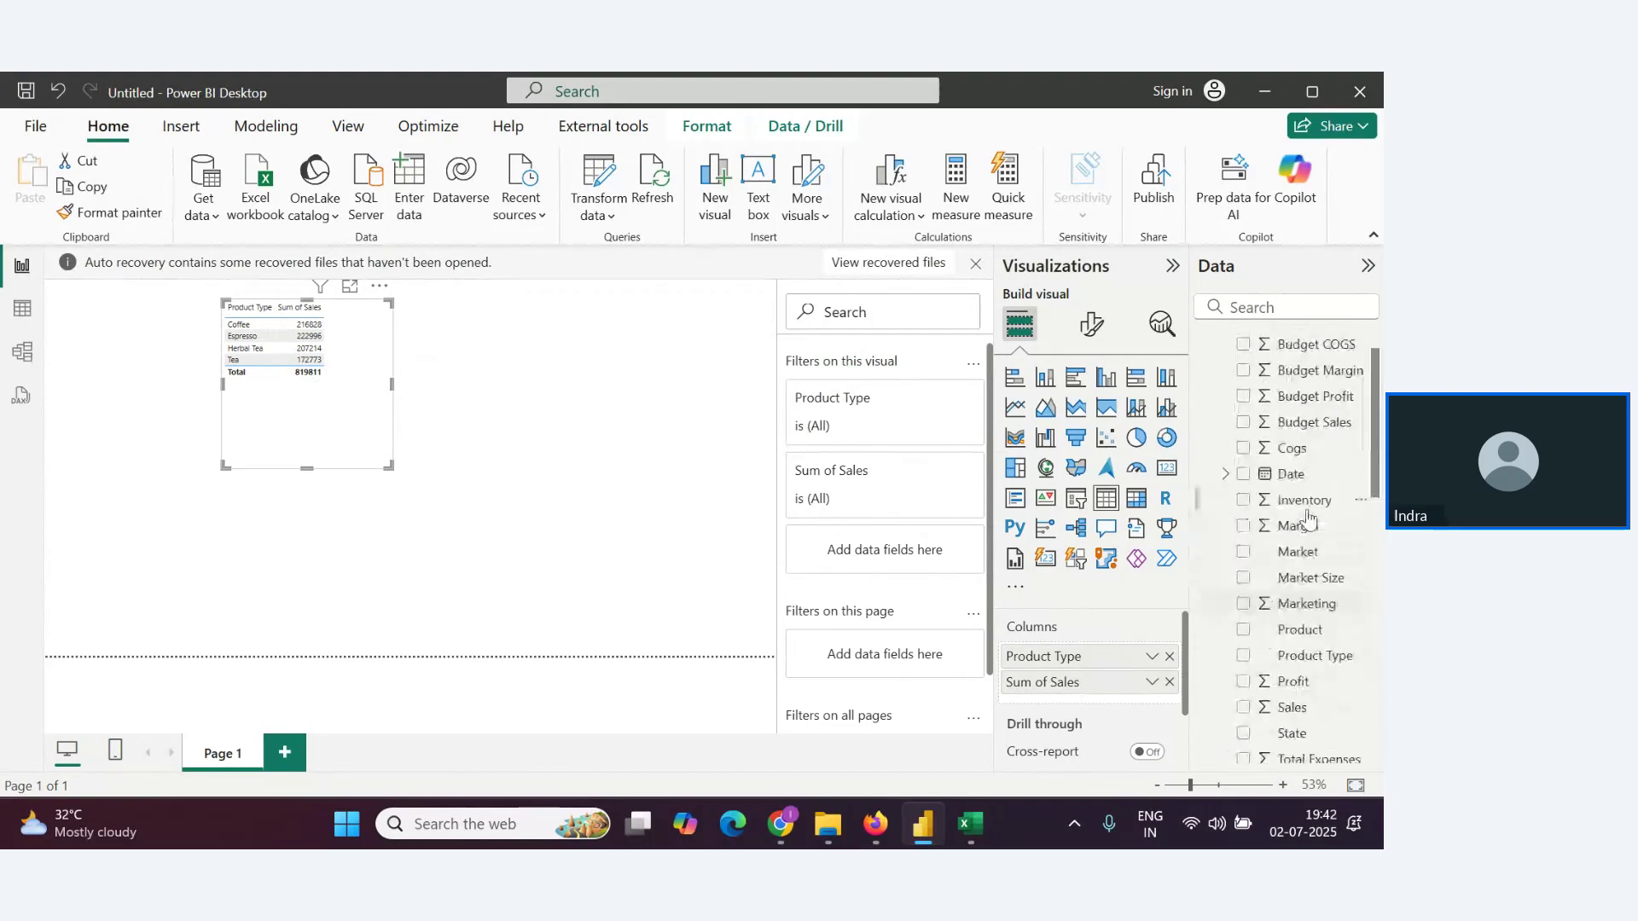
scroll(1309, 521, up, 1)
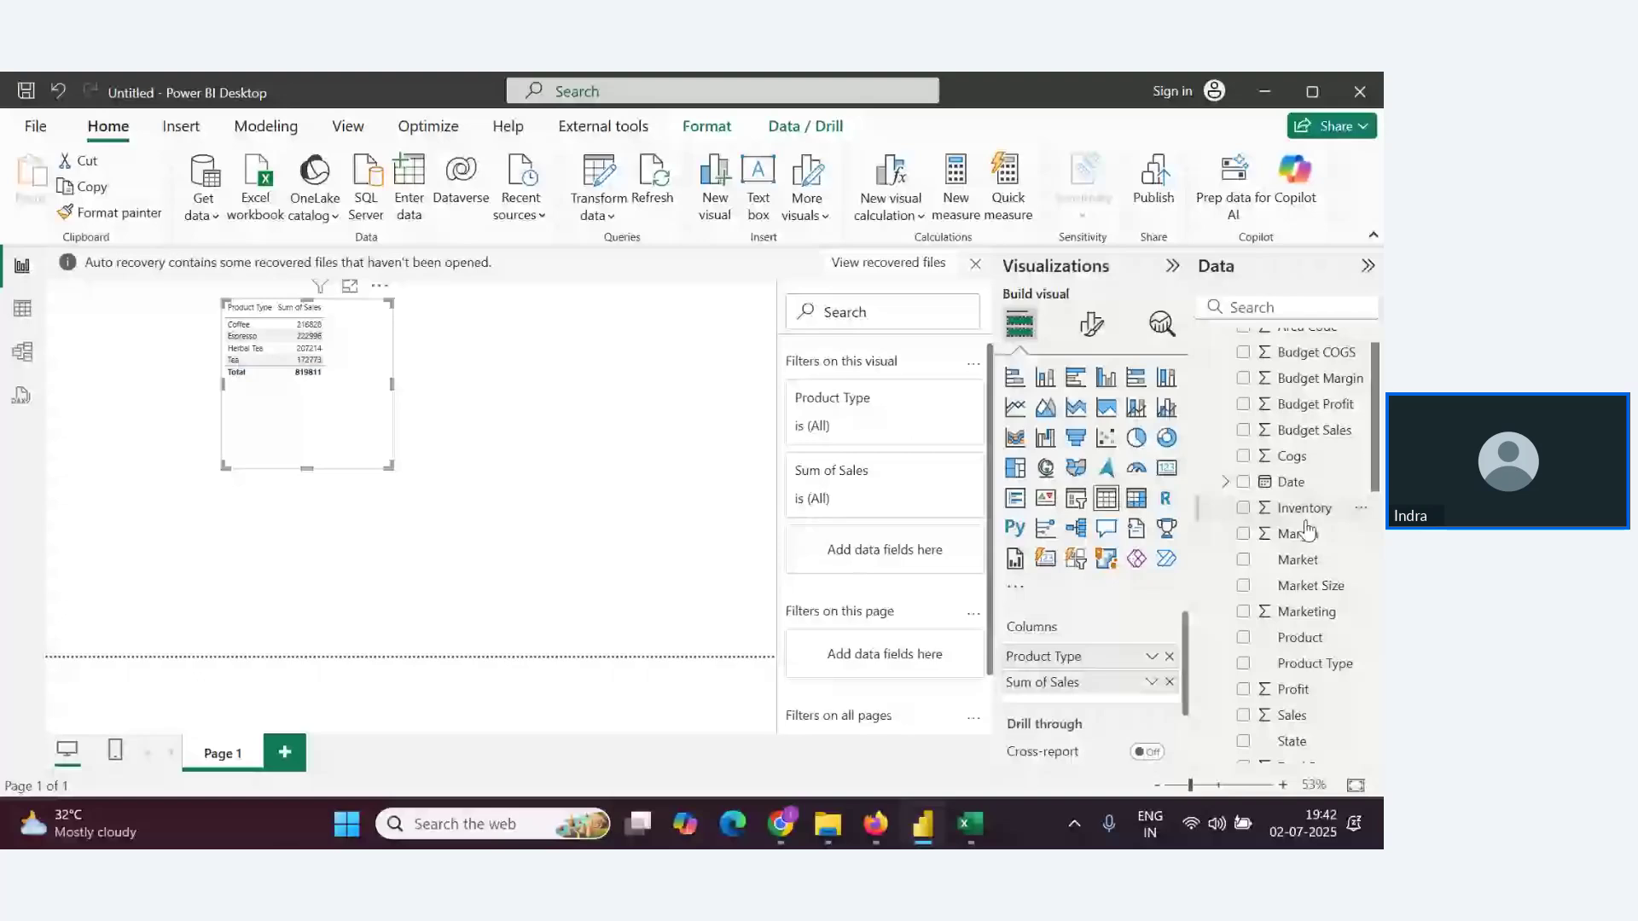
scroll(1309, 530, down, 3)
scroll(1315, 587, down, 4)
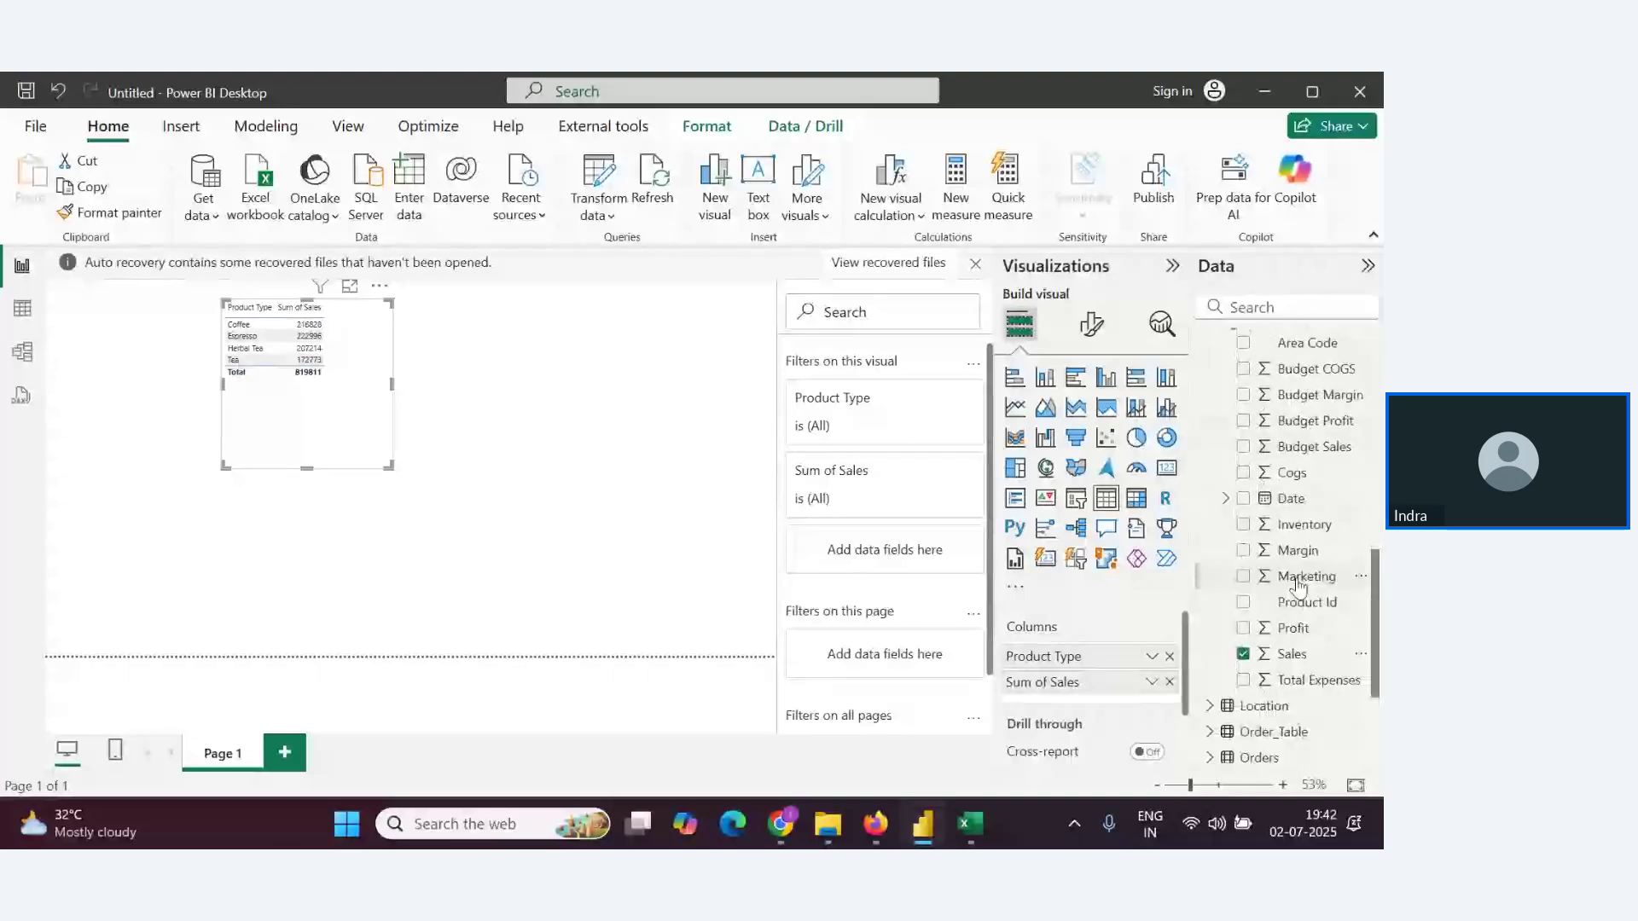
scroll(1298, 585, down, 2)
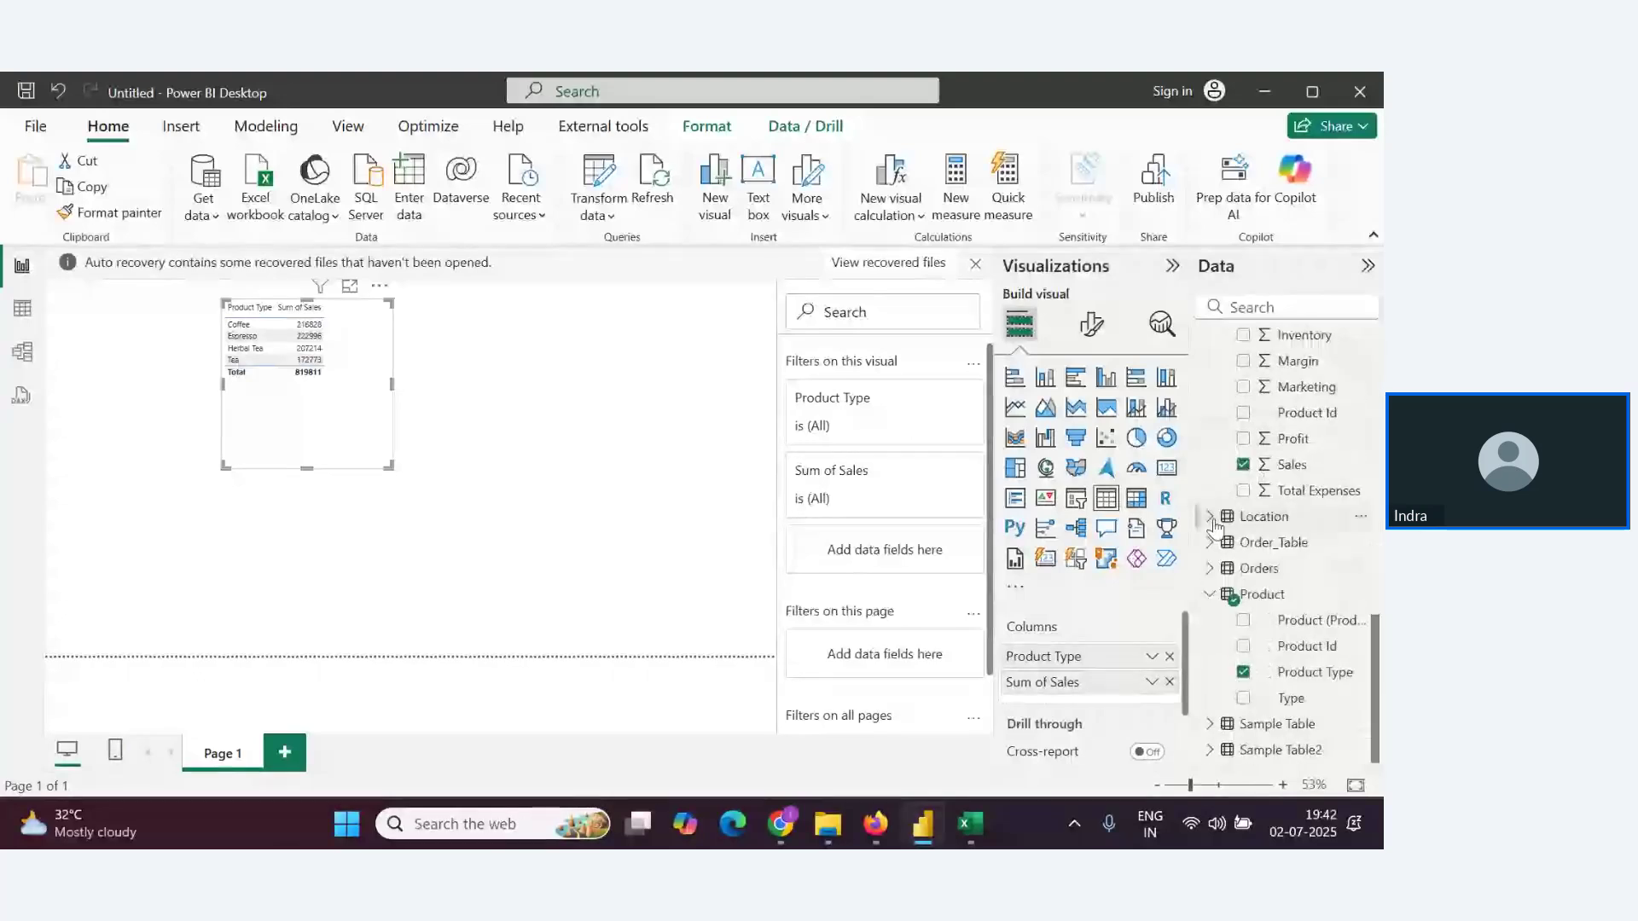
click(1211, 517)
drag(1297, 575, 398, 394)
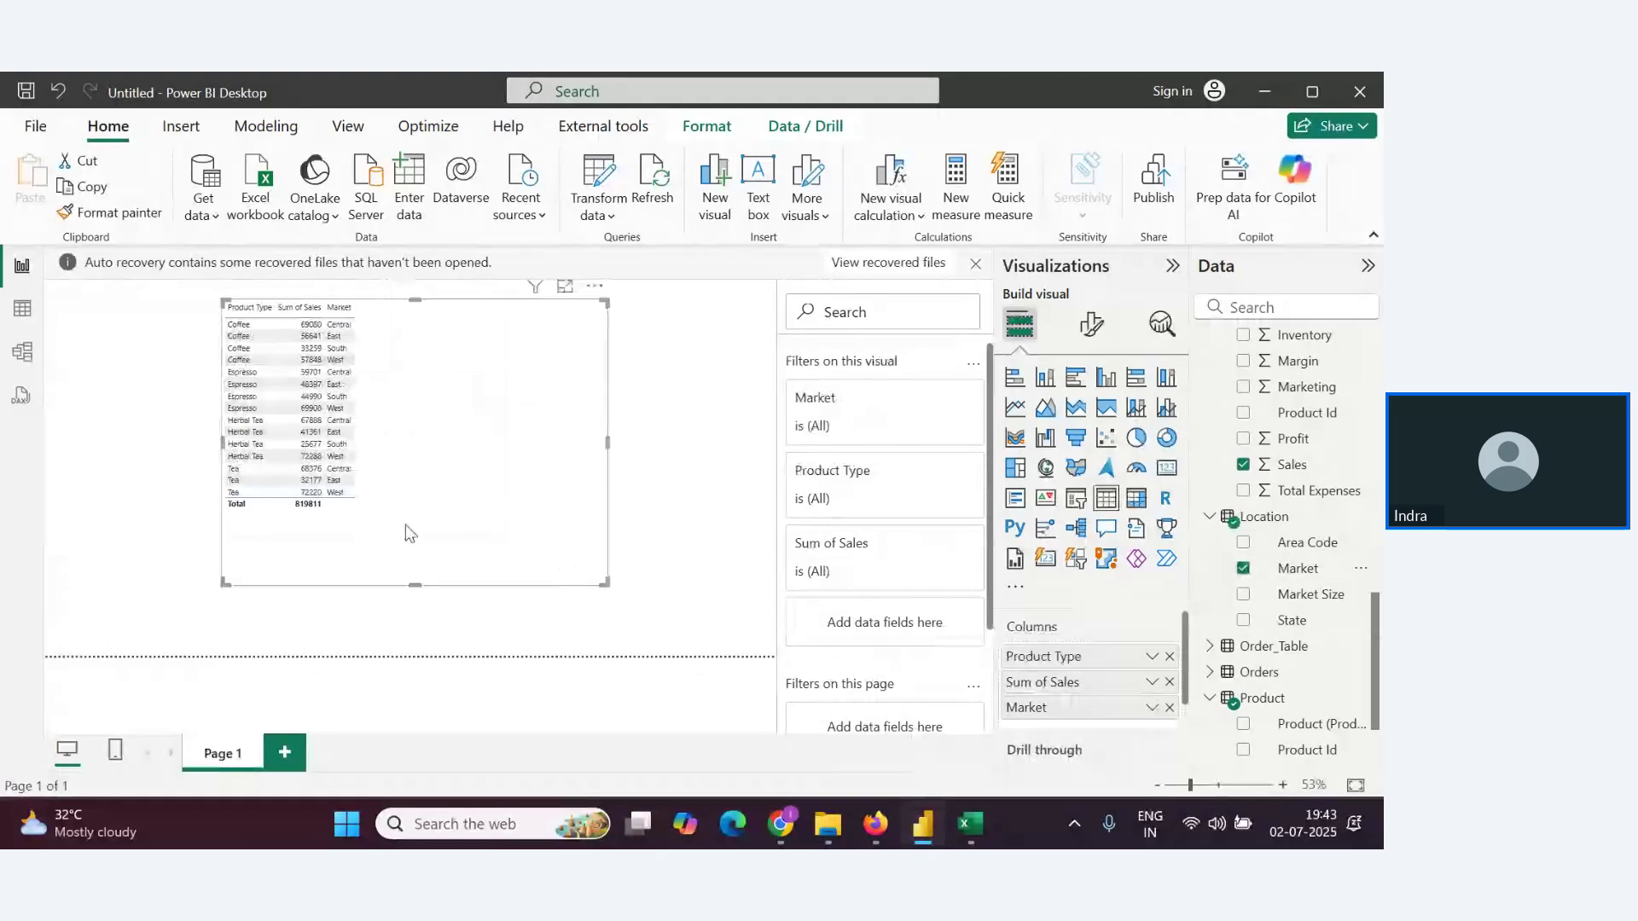
Switch to the Notes document in Google Docs and review the list of cardinality types
key(alt+Tab)
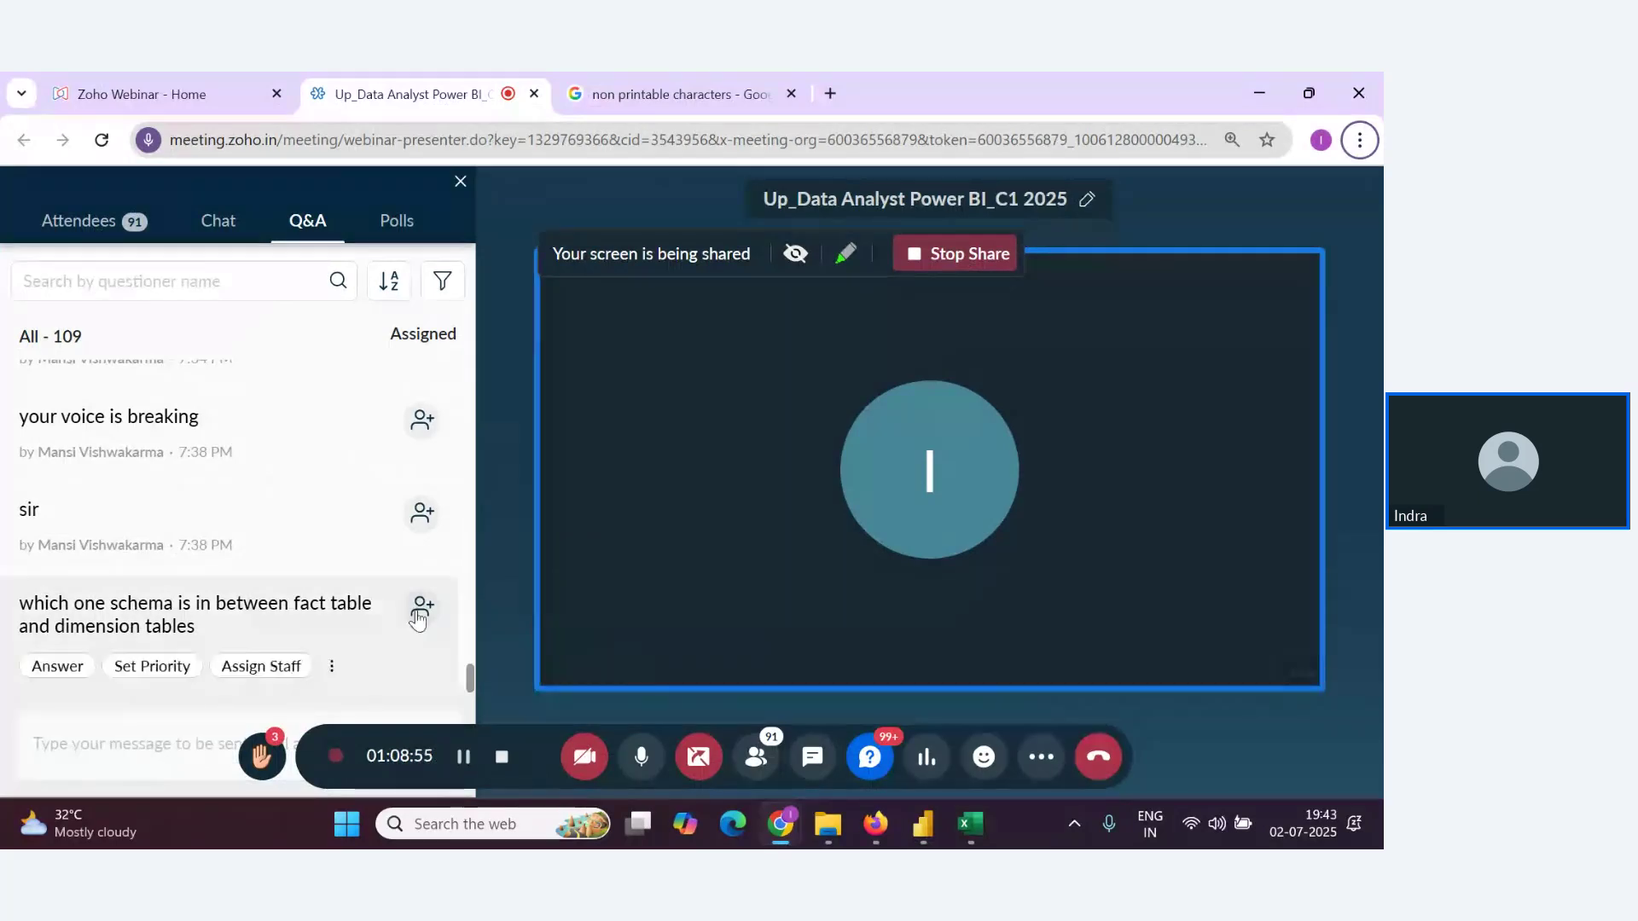
key(alt+Tab)
key(alt+Tab)
key(Tab)
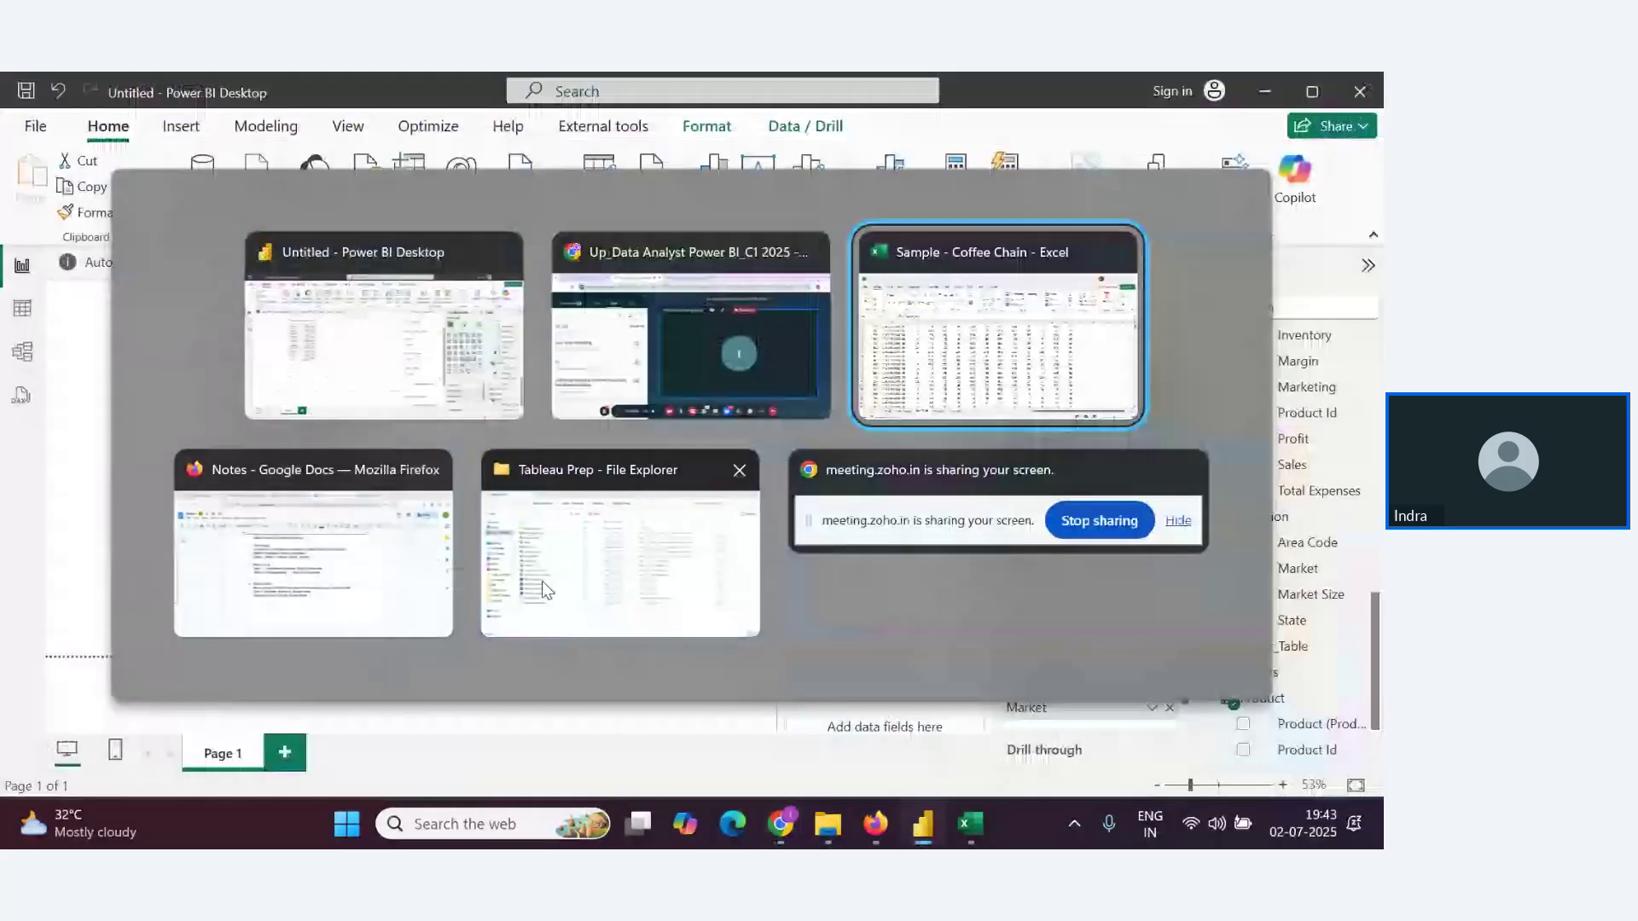
key(Tab)
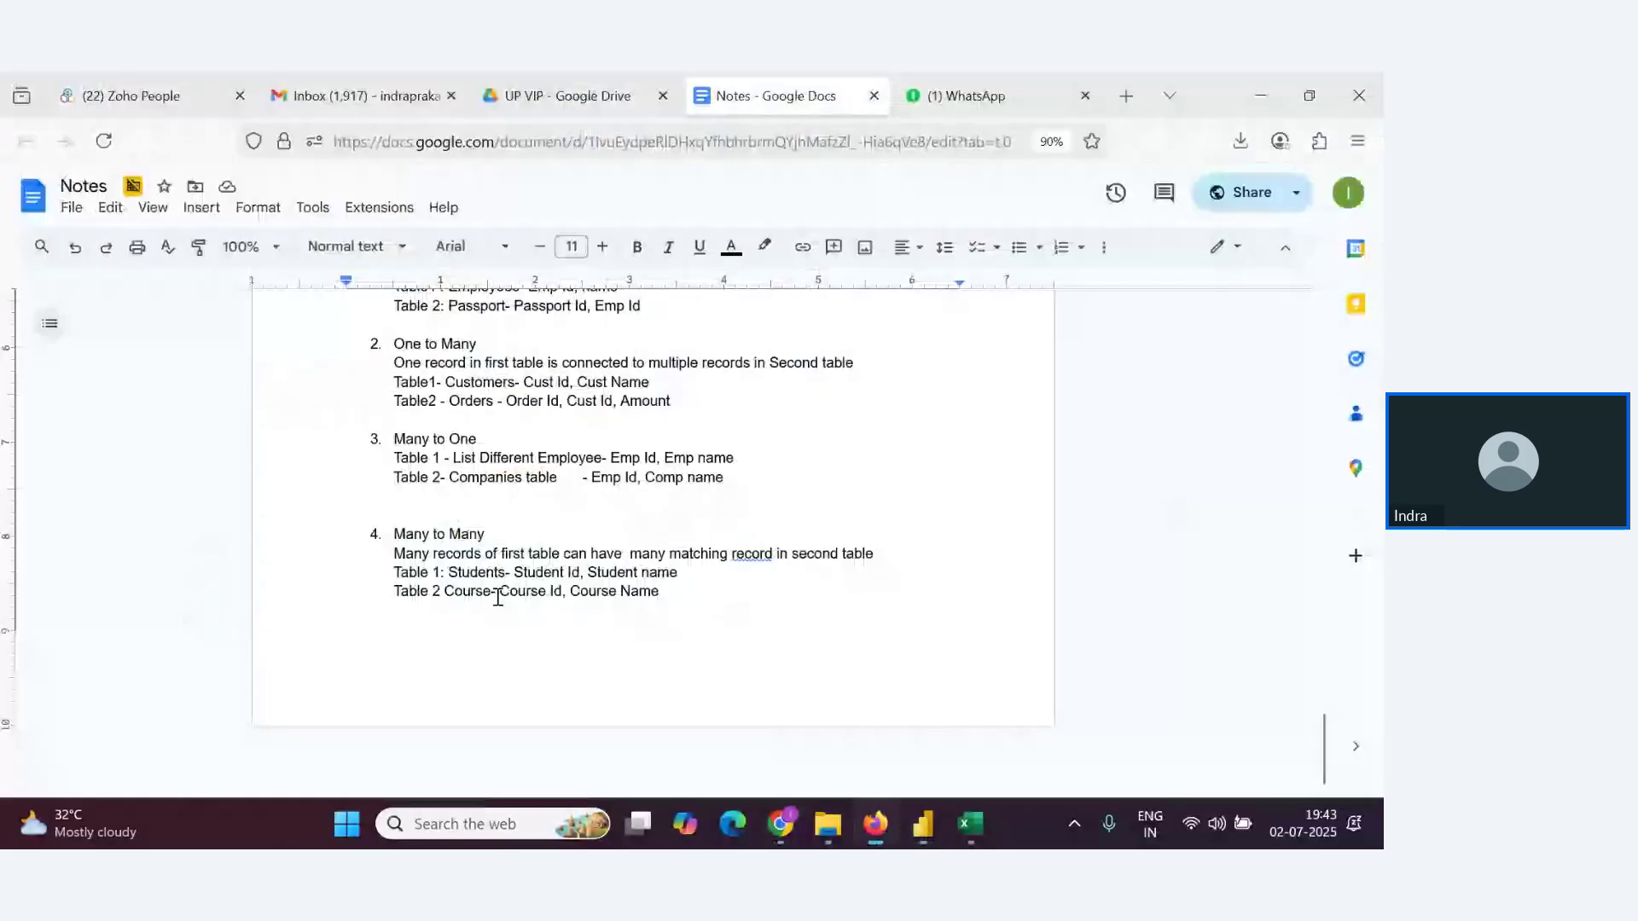
scroll(456, 697, down, 3)
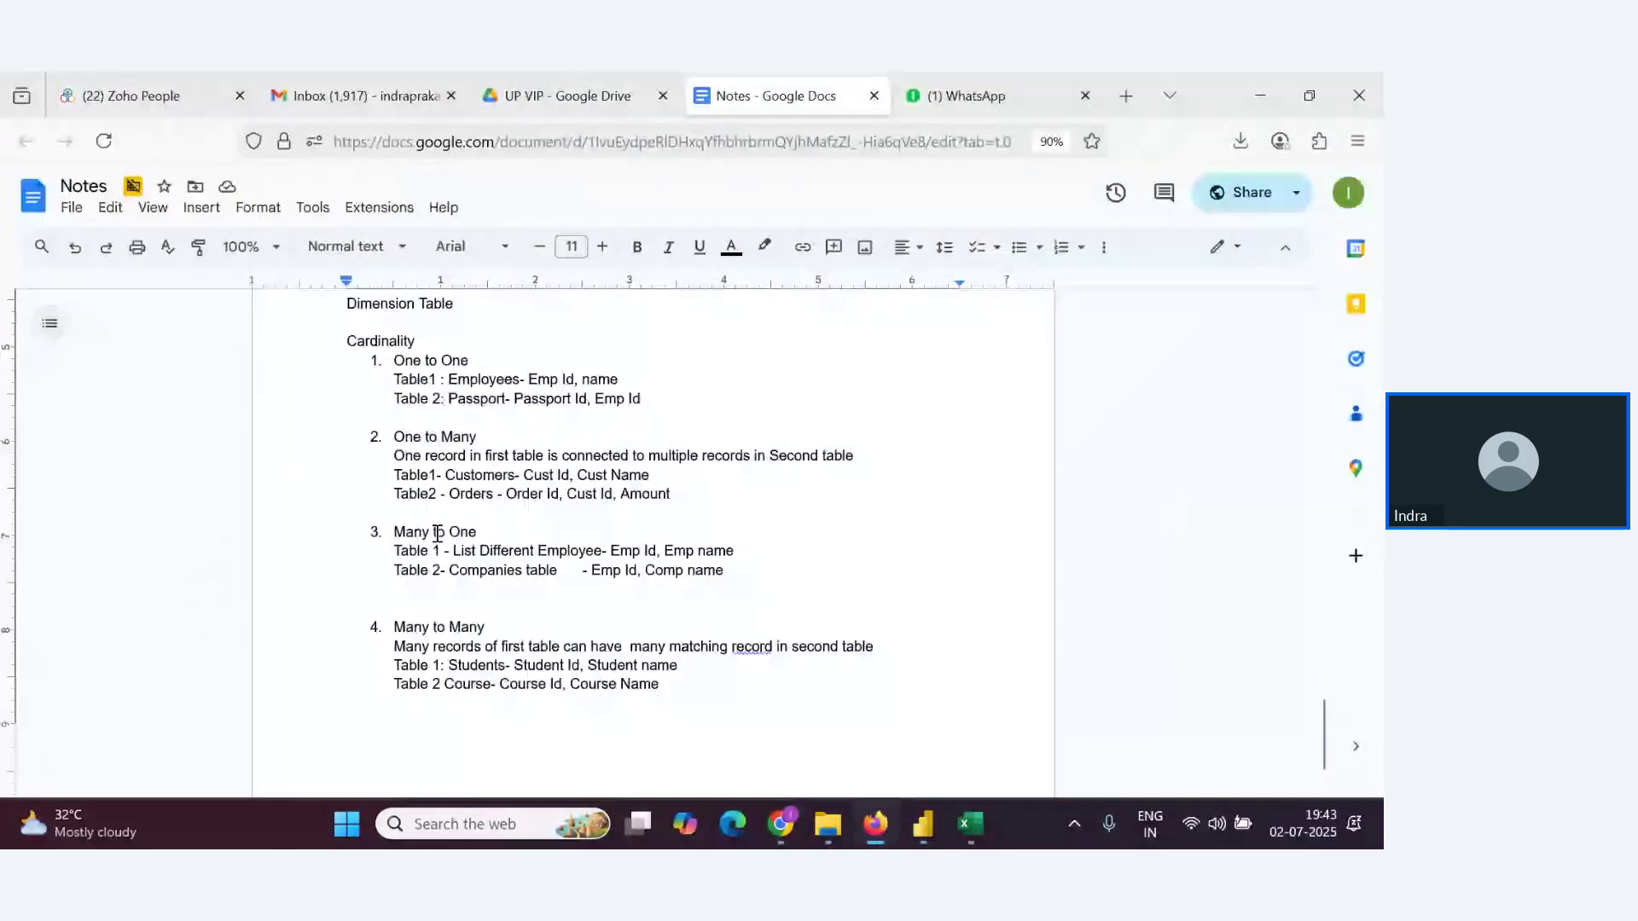
Switch to the Zoho webinar and read the latest attendee entries in the Q&A
key(alt+Tab)
key(Tab)
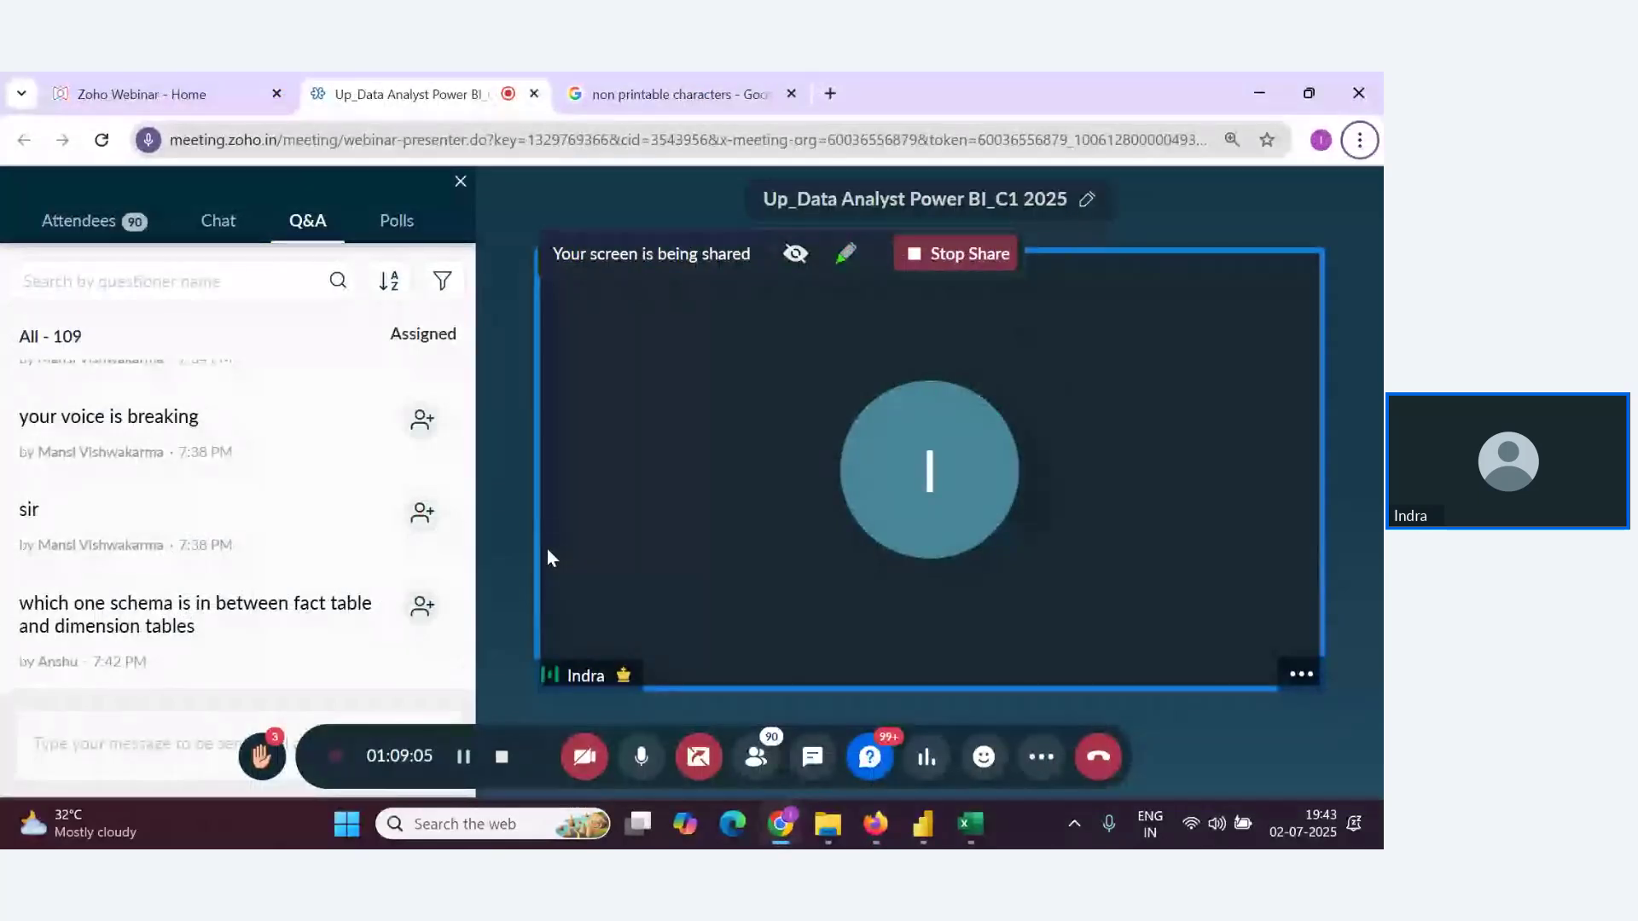
mouse_move(428, 541)
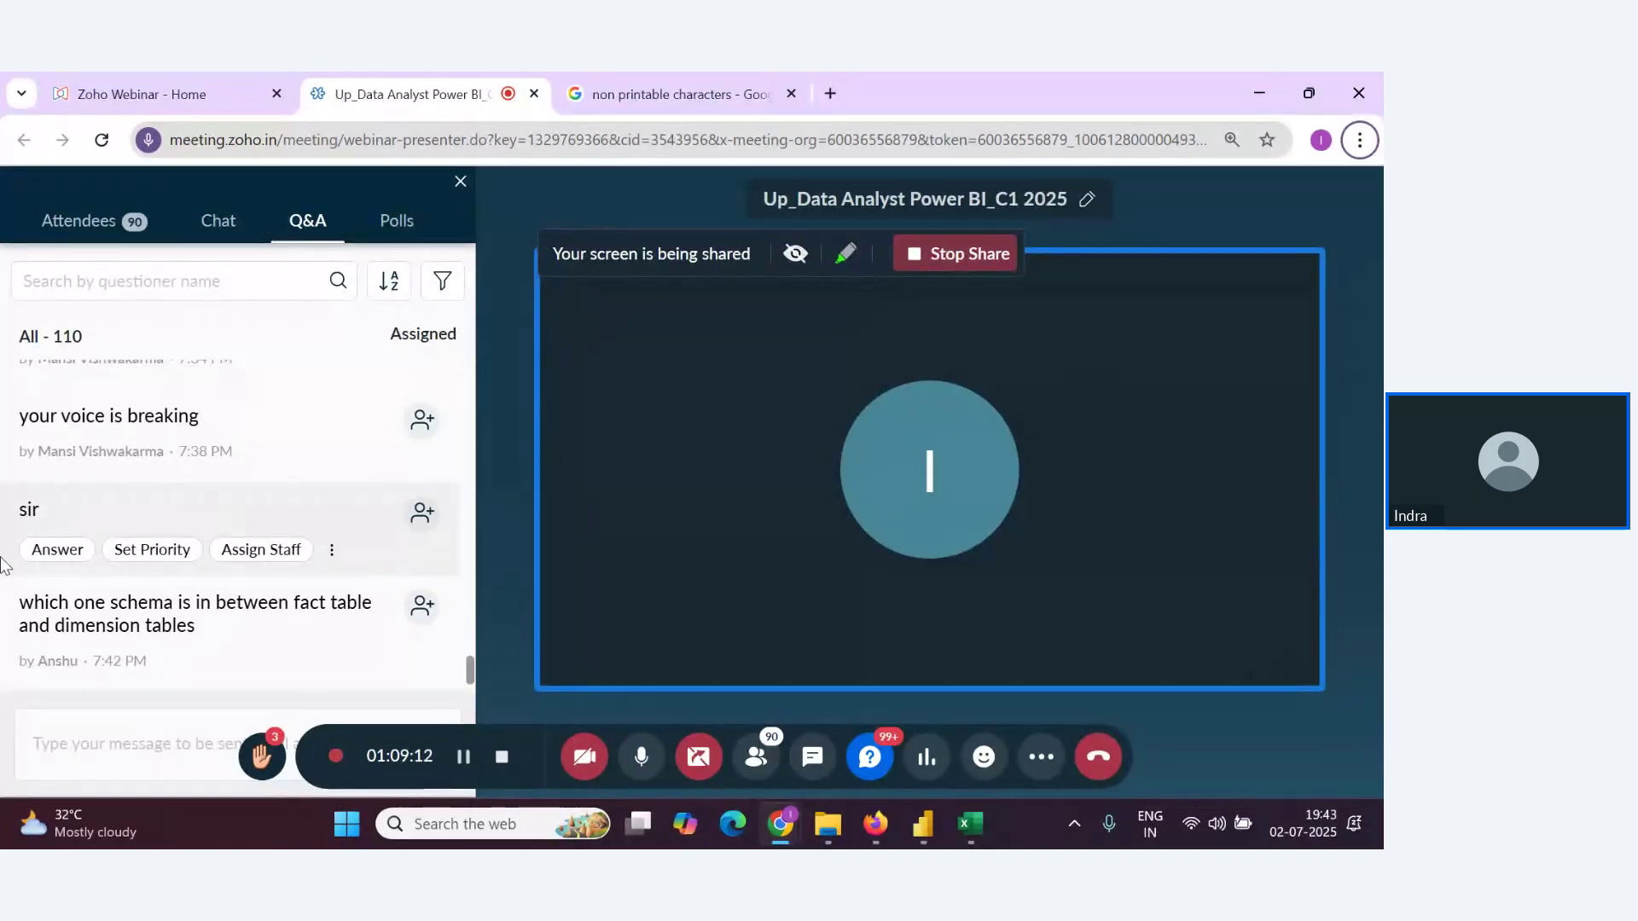
scroll(298, 563, down, 1)
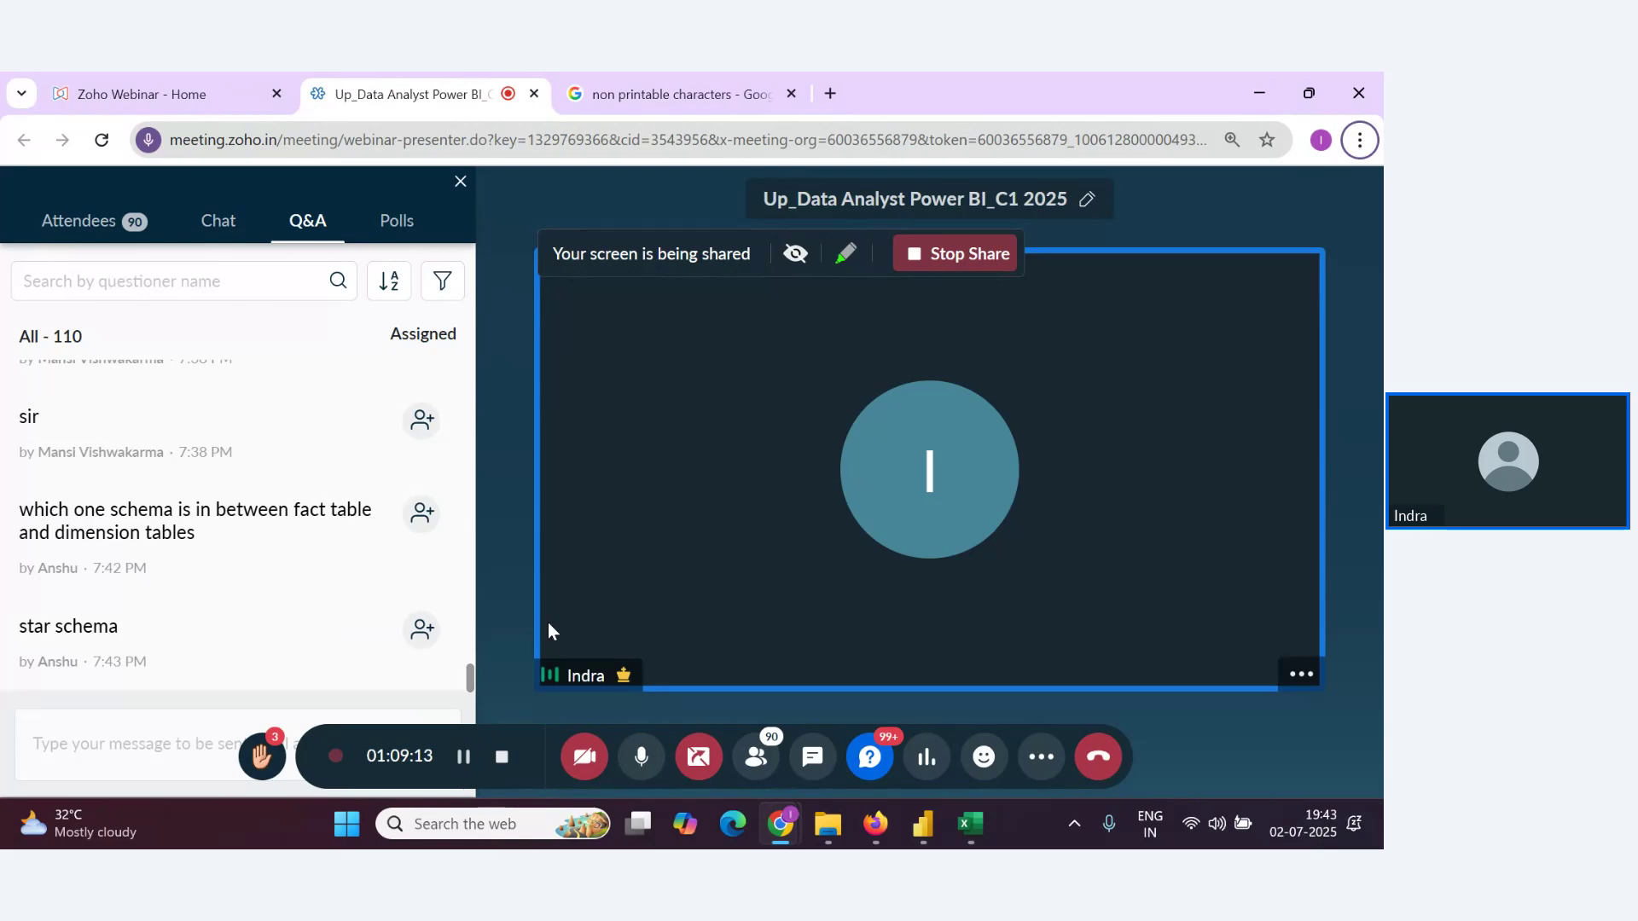
mouse_move(399, 614)
Check the webinar Q&A once more and return to the report page in Power BI Desktop
key(alt+Tab)
key(alt+Tab)
key(Tab)
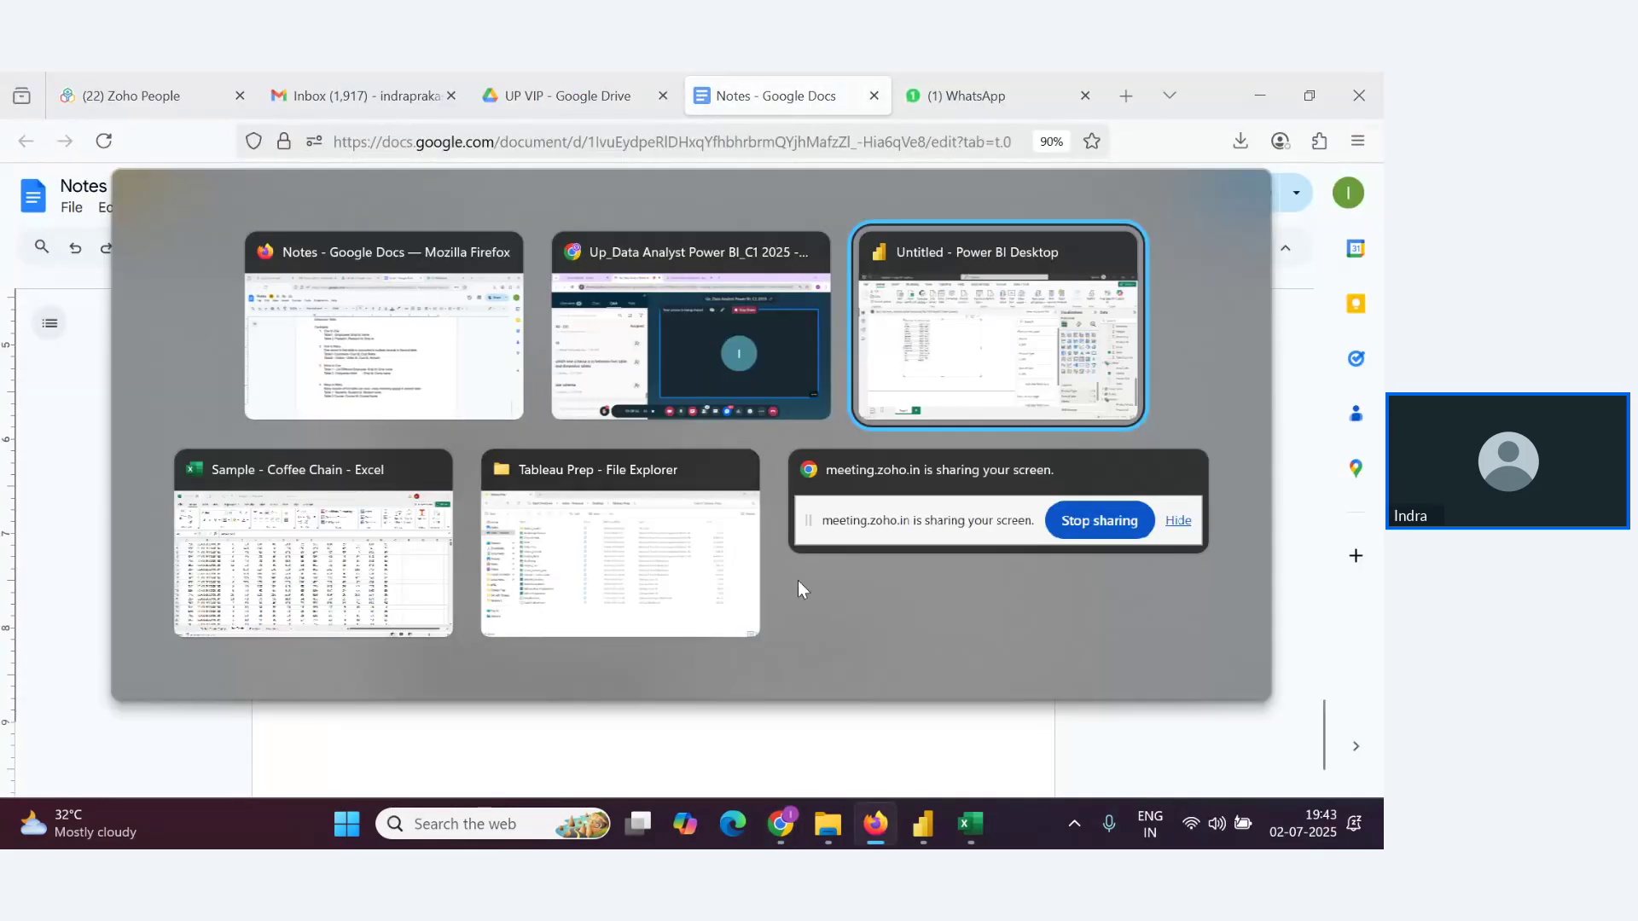
key(alt+Tab)
key(Tab)
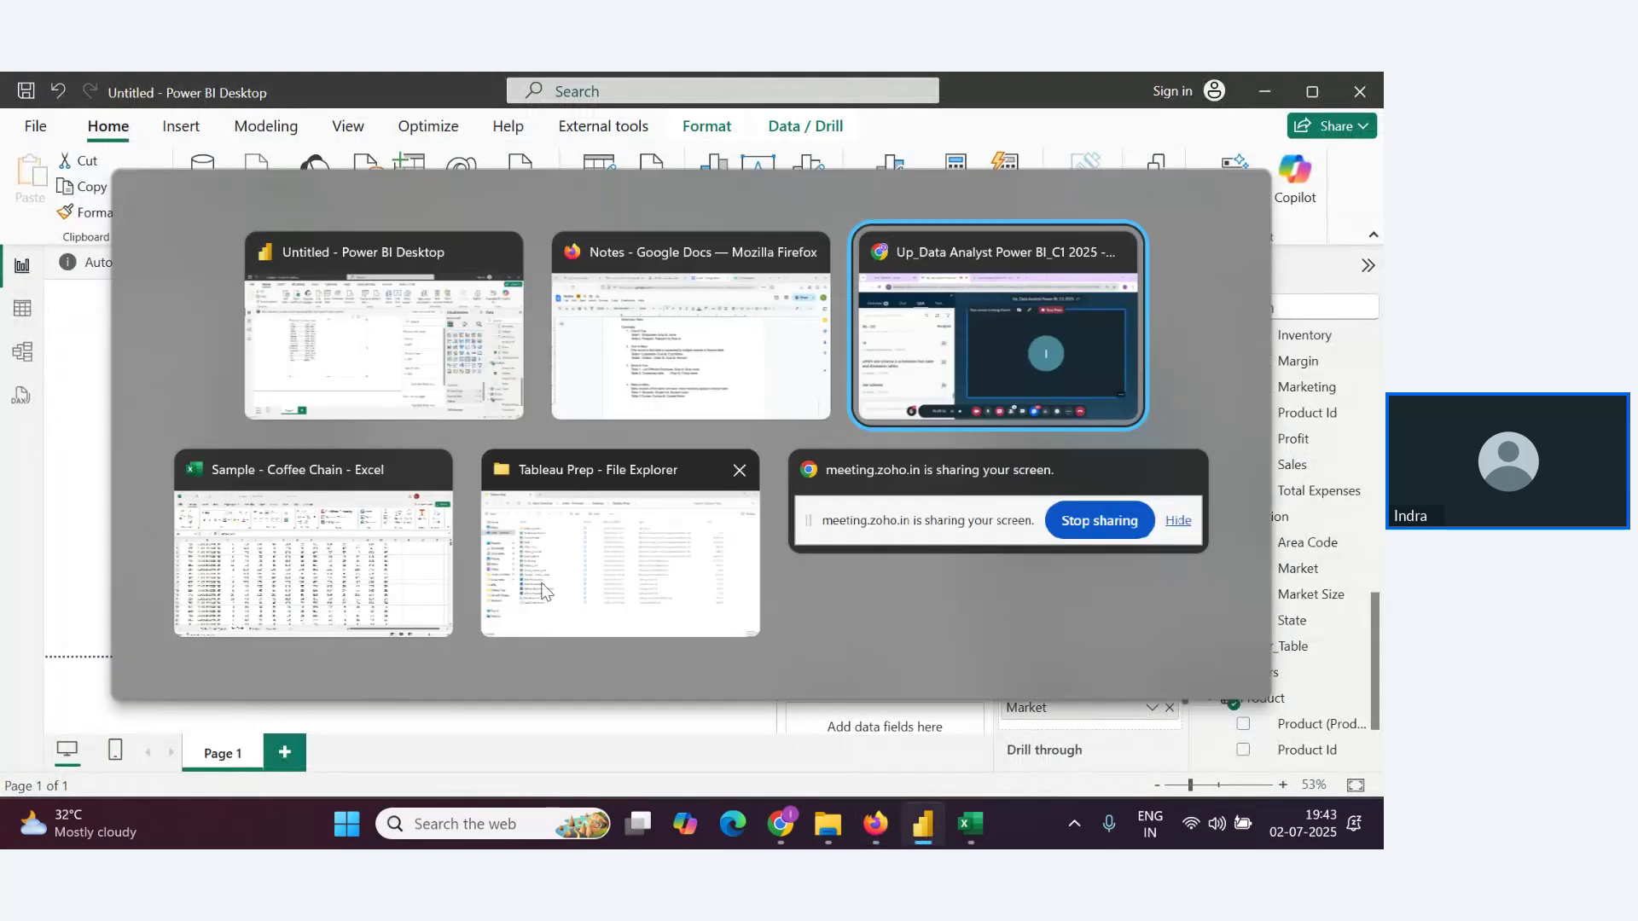
key(alt+Tab)
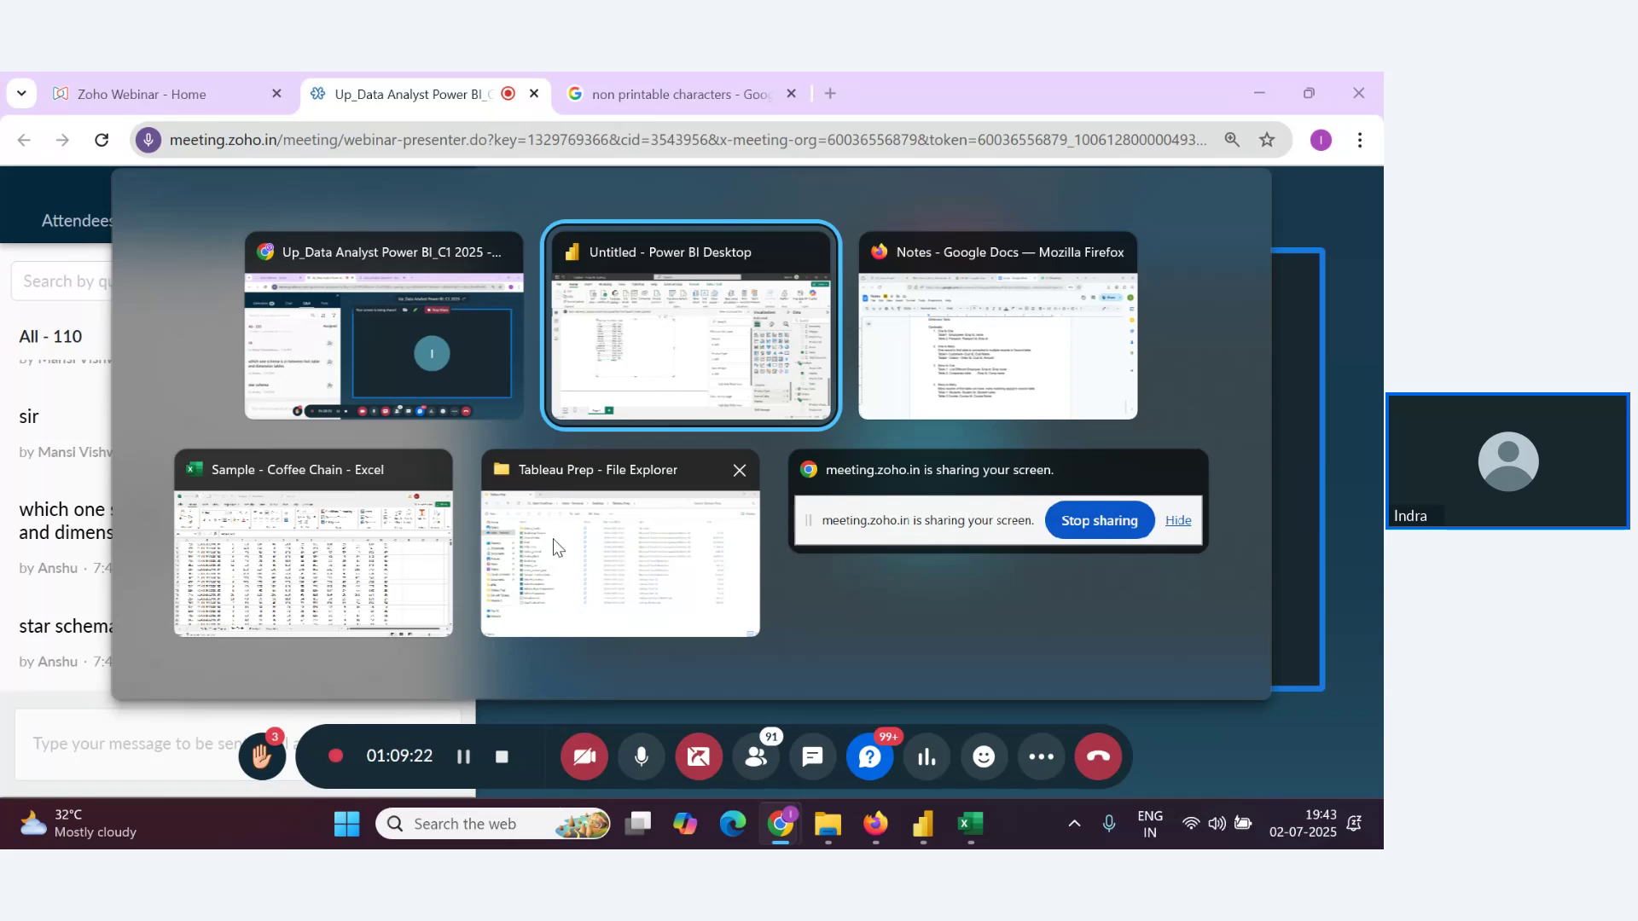
click(694, 352)
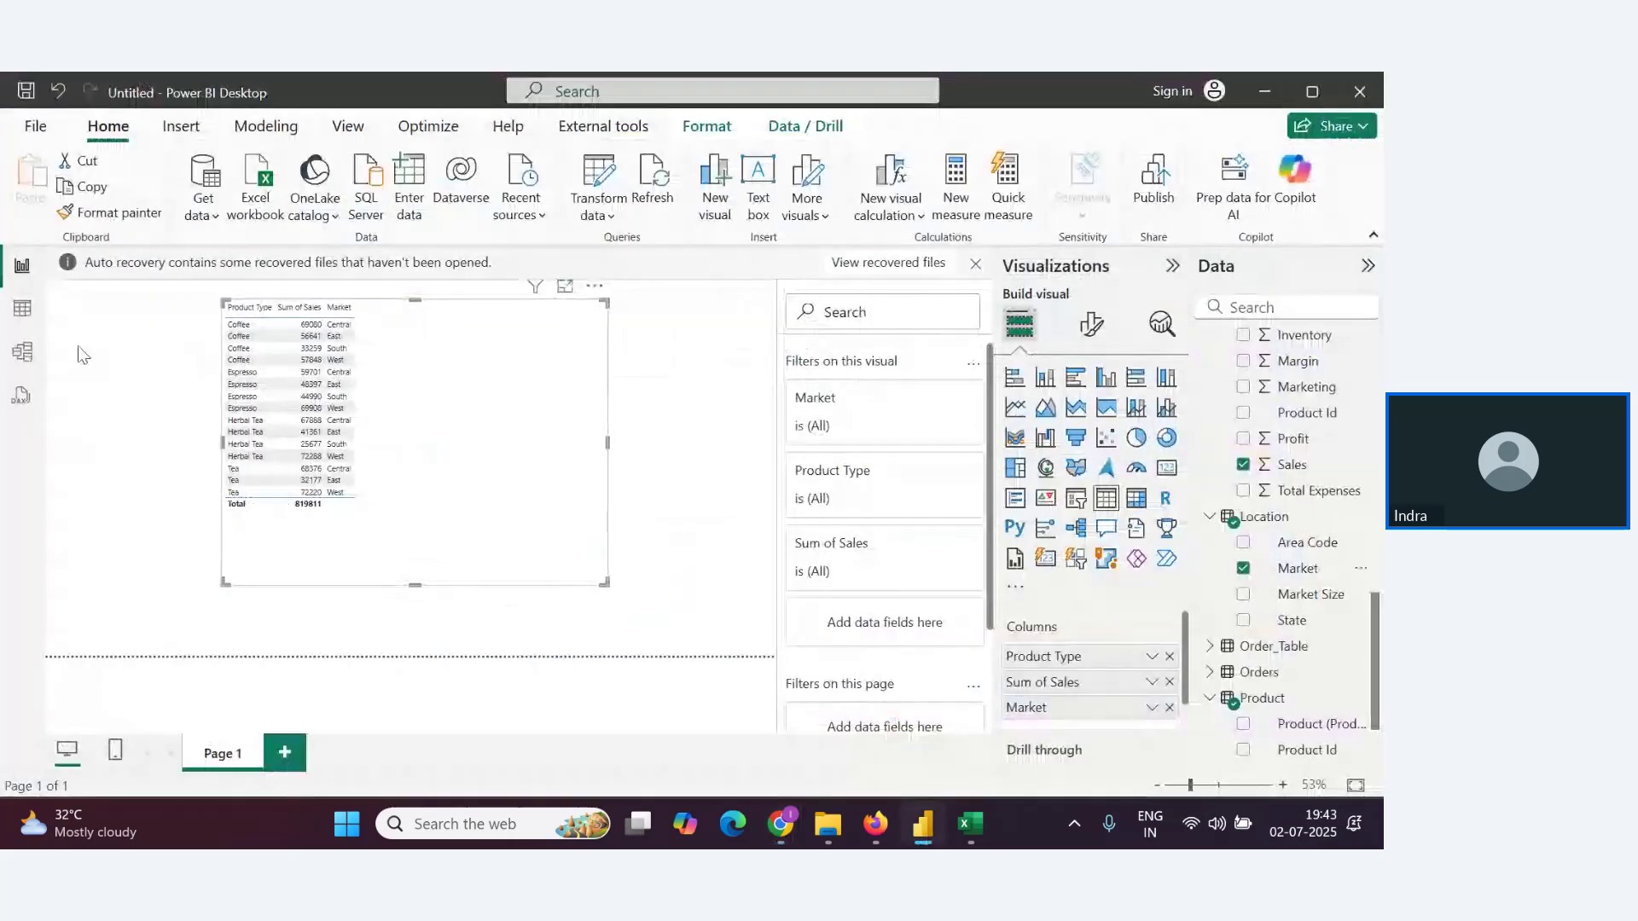
In the model diagram, move factTable between CoffeeChain Query and Location, and relate it to CoffeeChain Query on Area Code, many-to-many with cross-filter Both
click(27, 317)
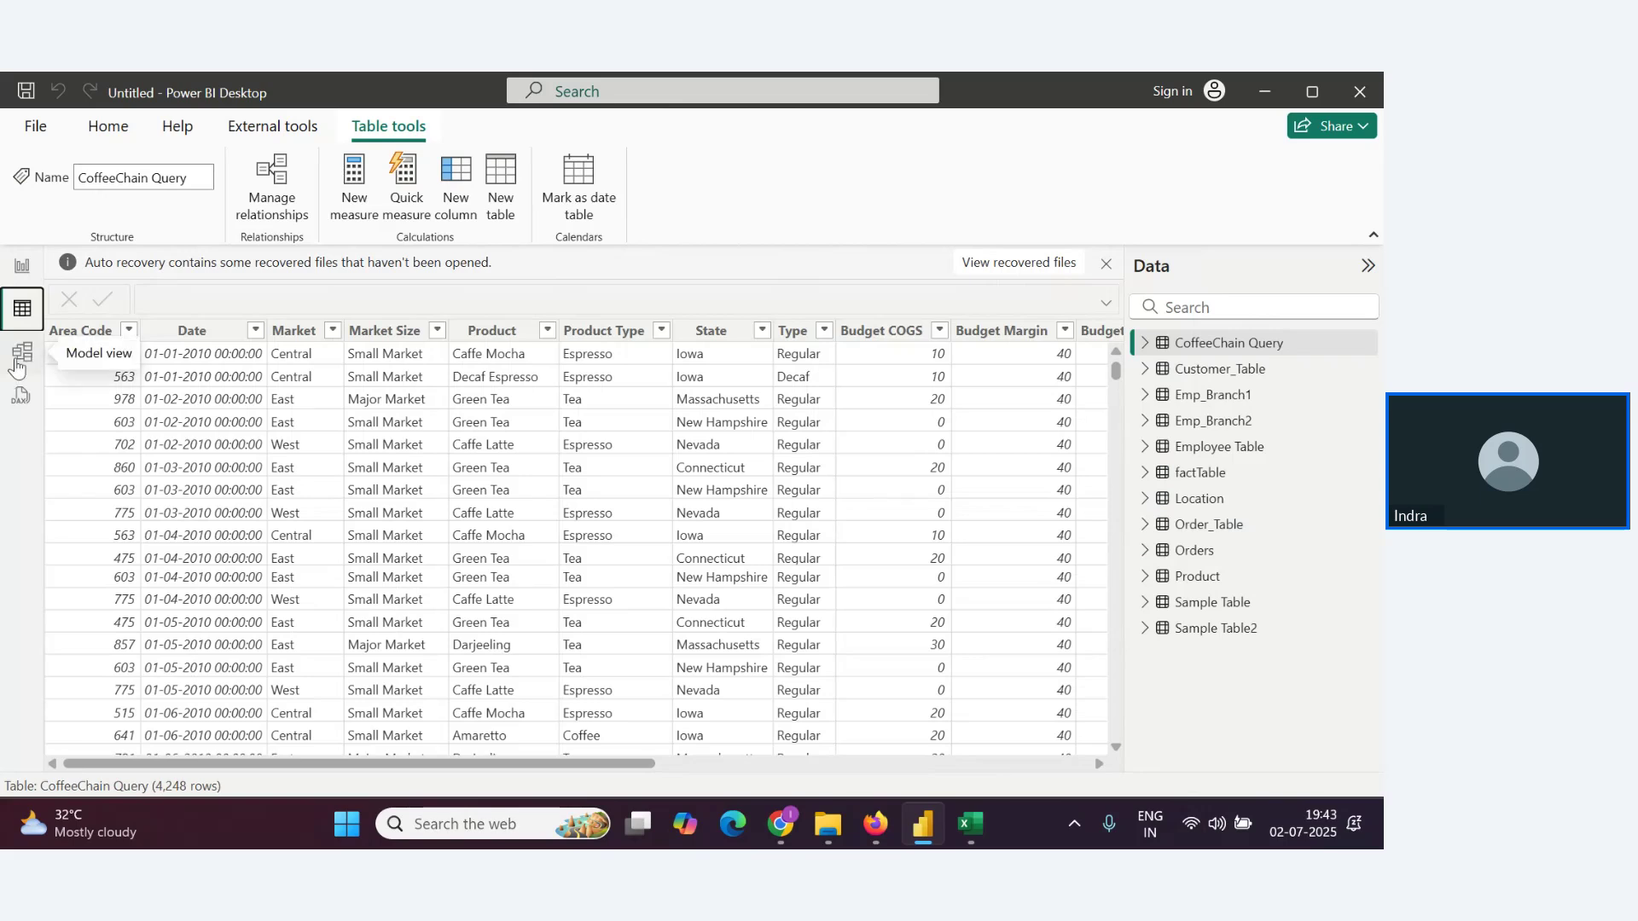
click(17, 367)
scroll(633, 514, up, 2)
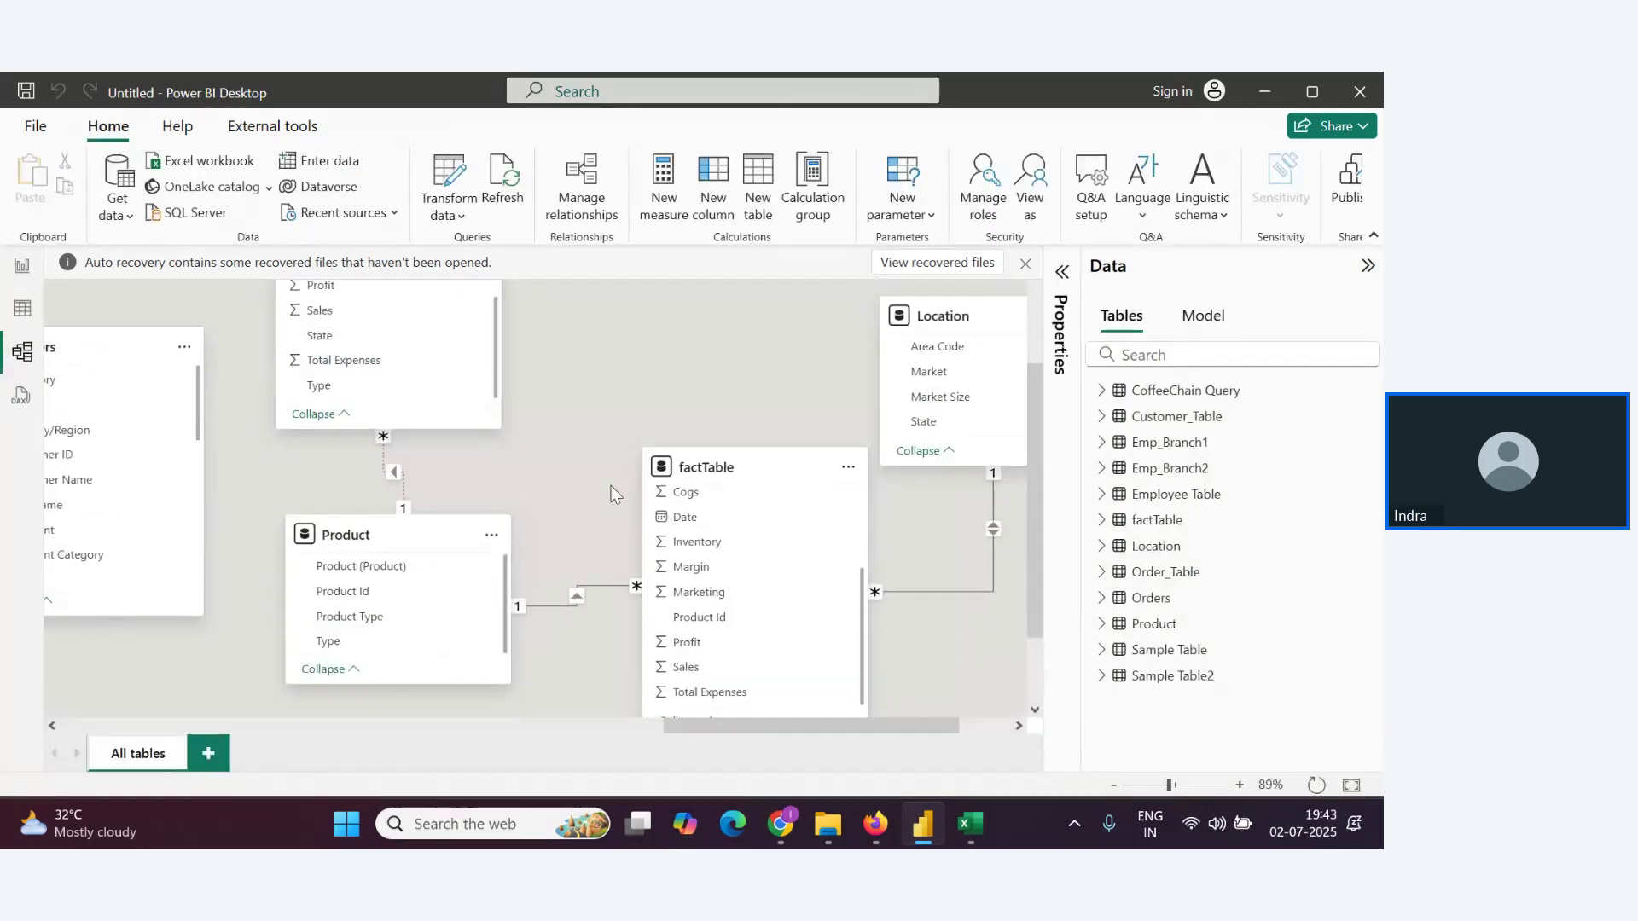
scroll(410, 380, up, 6)
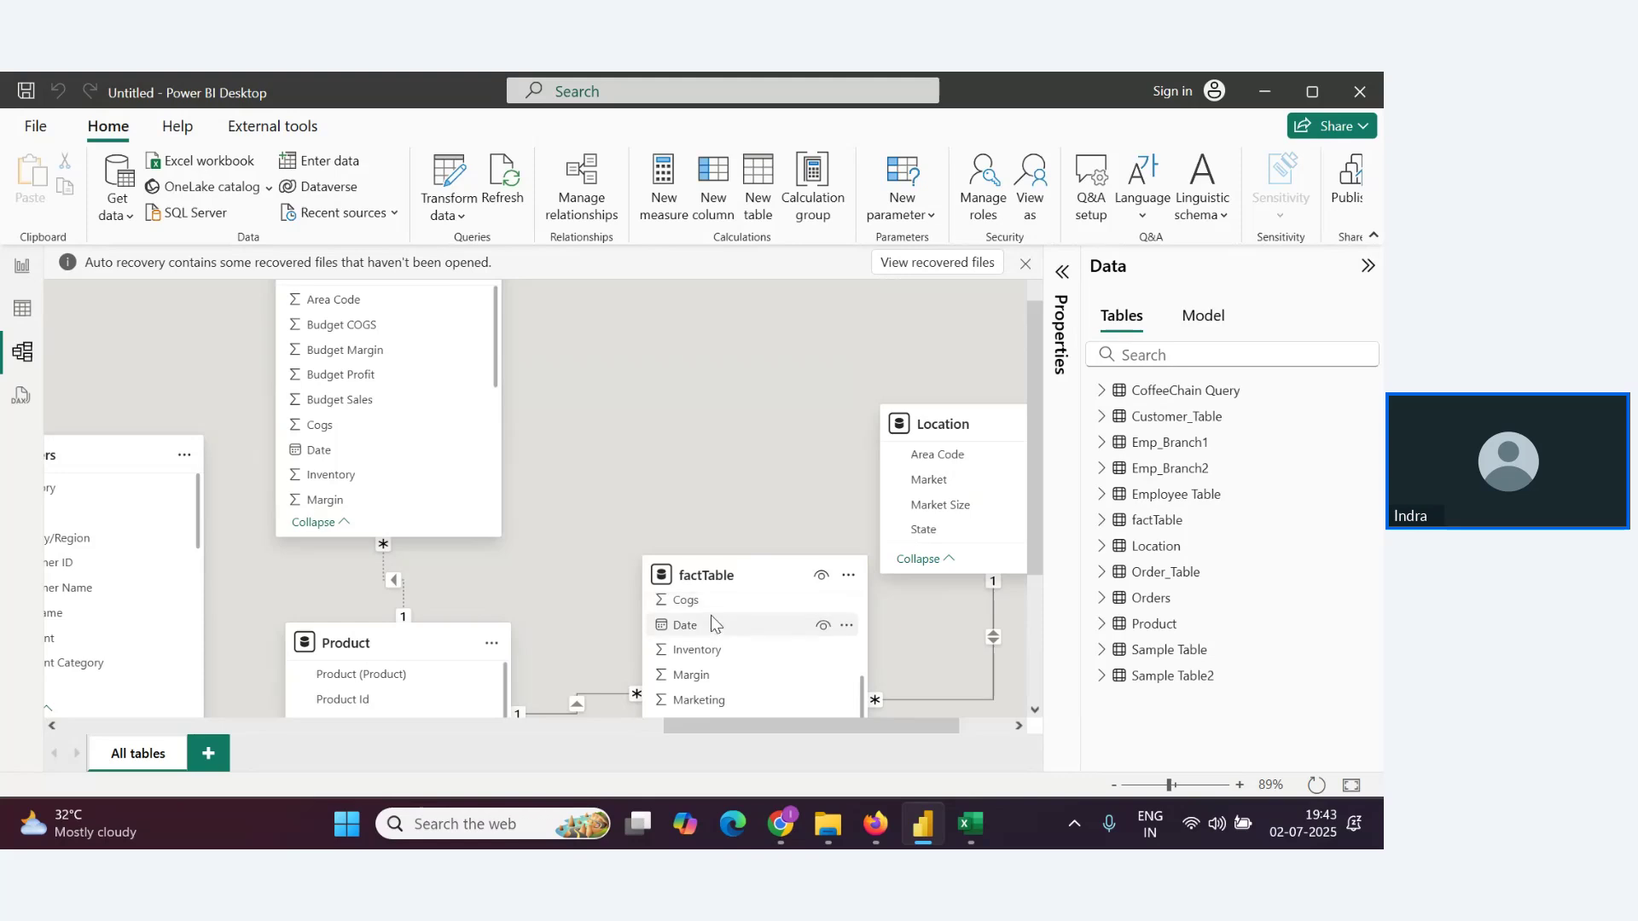
drag(715, 581, 379, 314)
scroll(673, 497, up, 3)
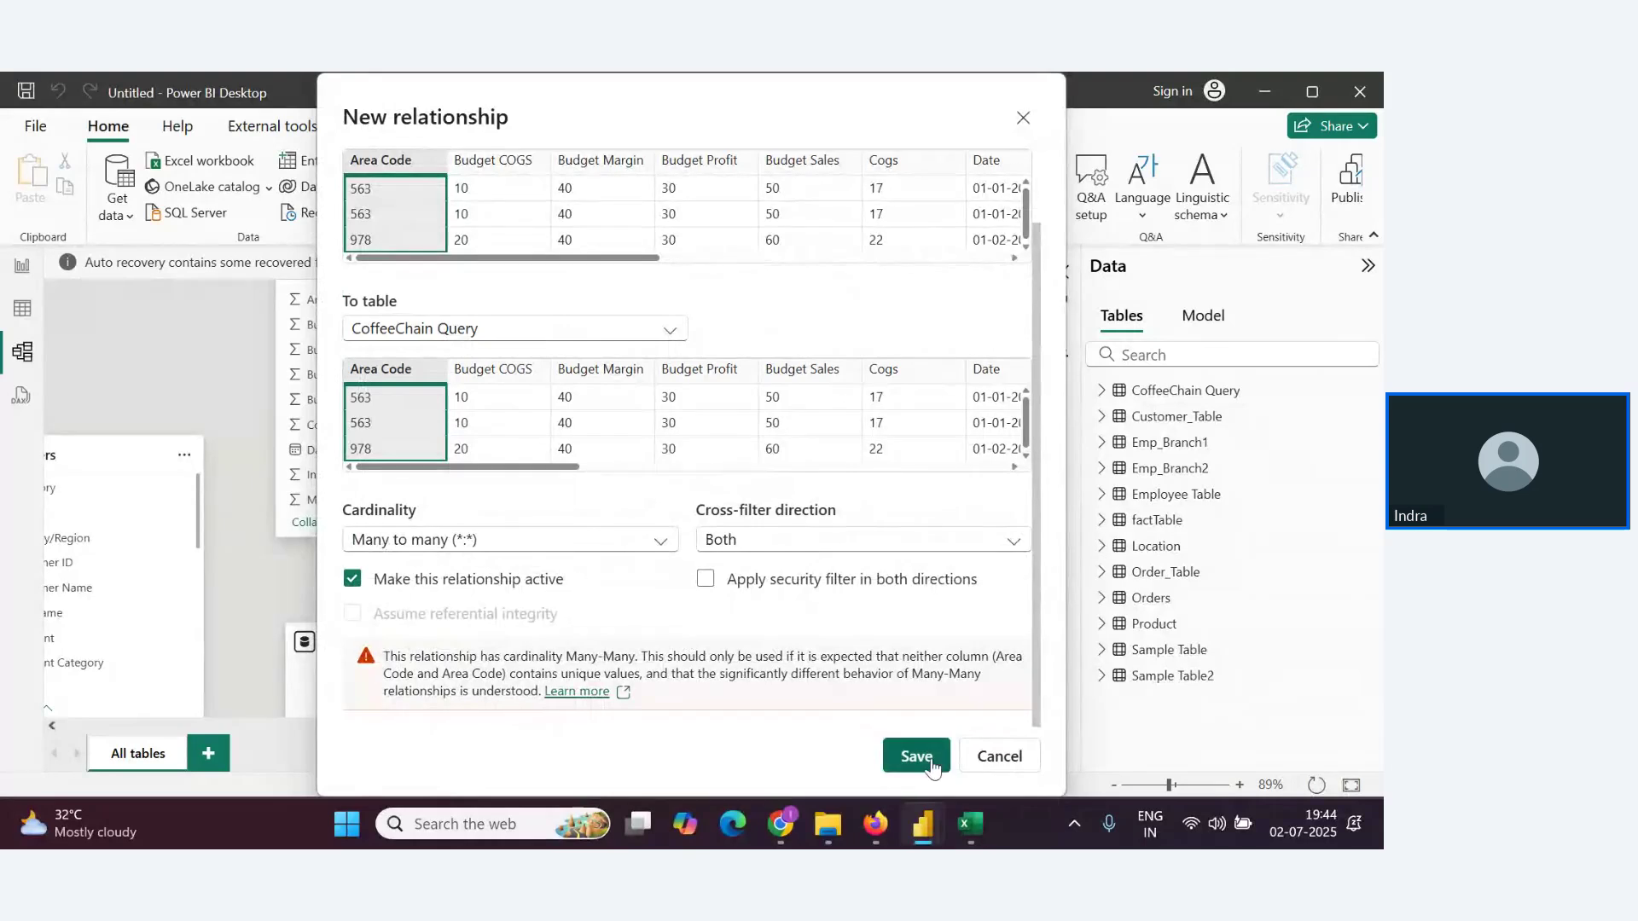
click(887, 756)
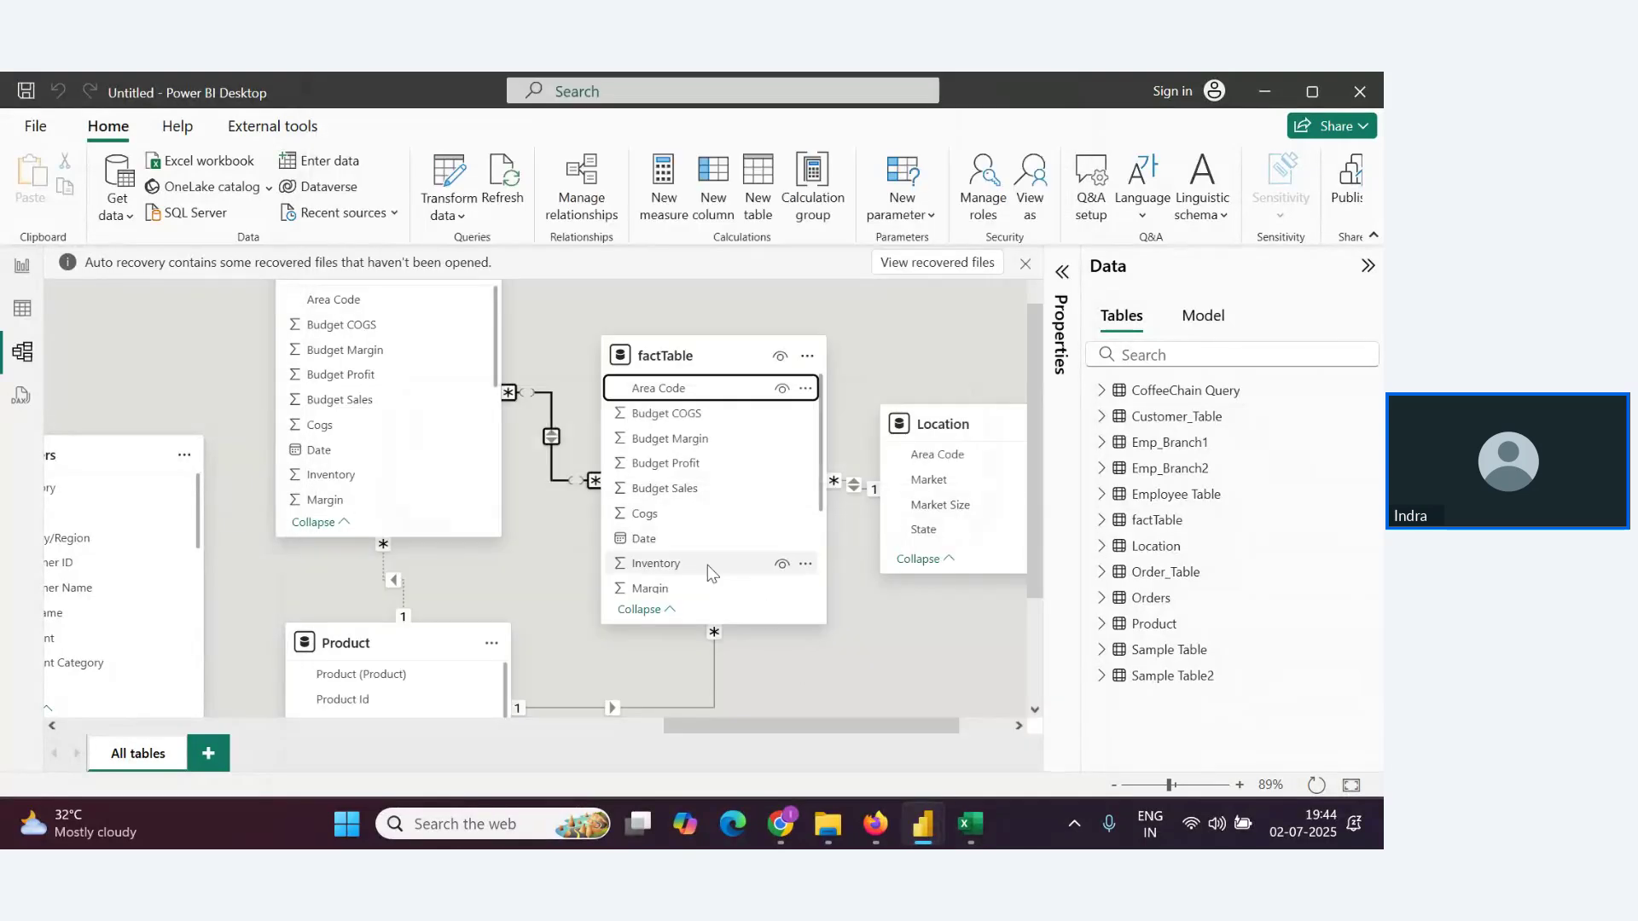
Add Market Size from CoffeeChain Query to the report's table visual and enlarge the visual to fit more rows
click(22, 265)
scroll(1293, 478, up, 5)
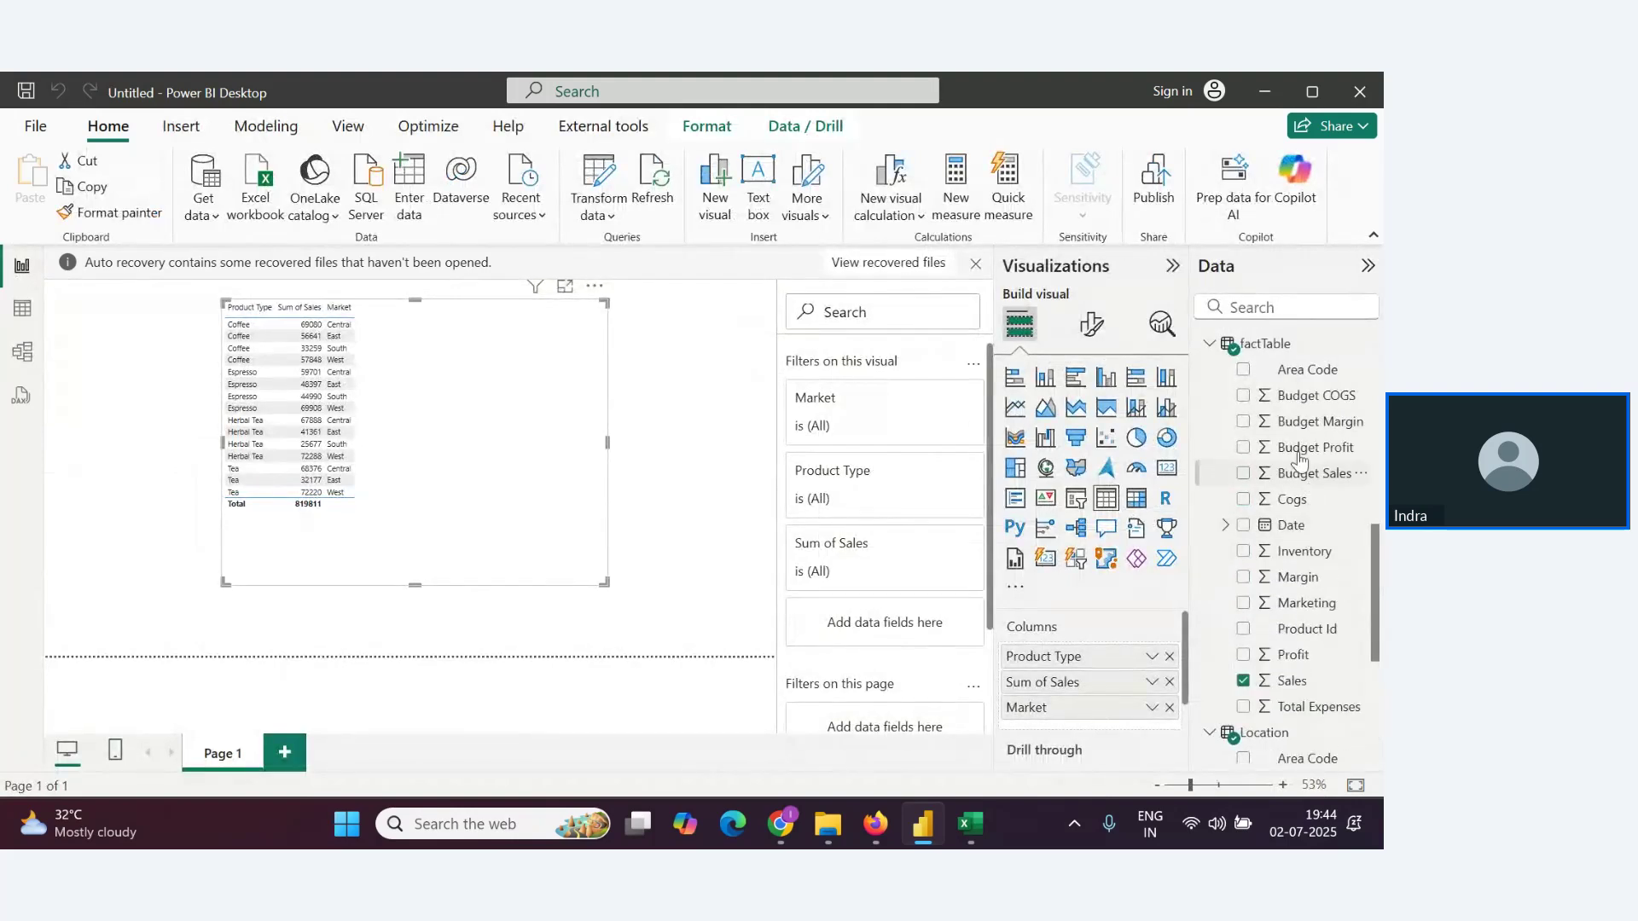
scroll(1301, 563, up, 5)
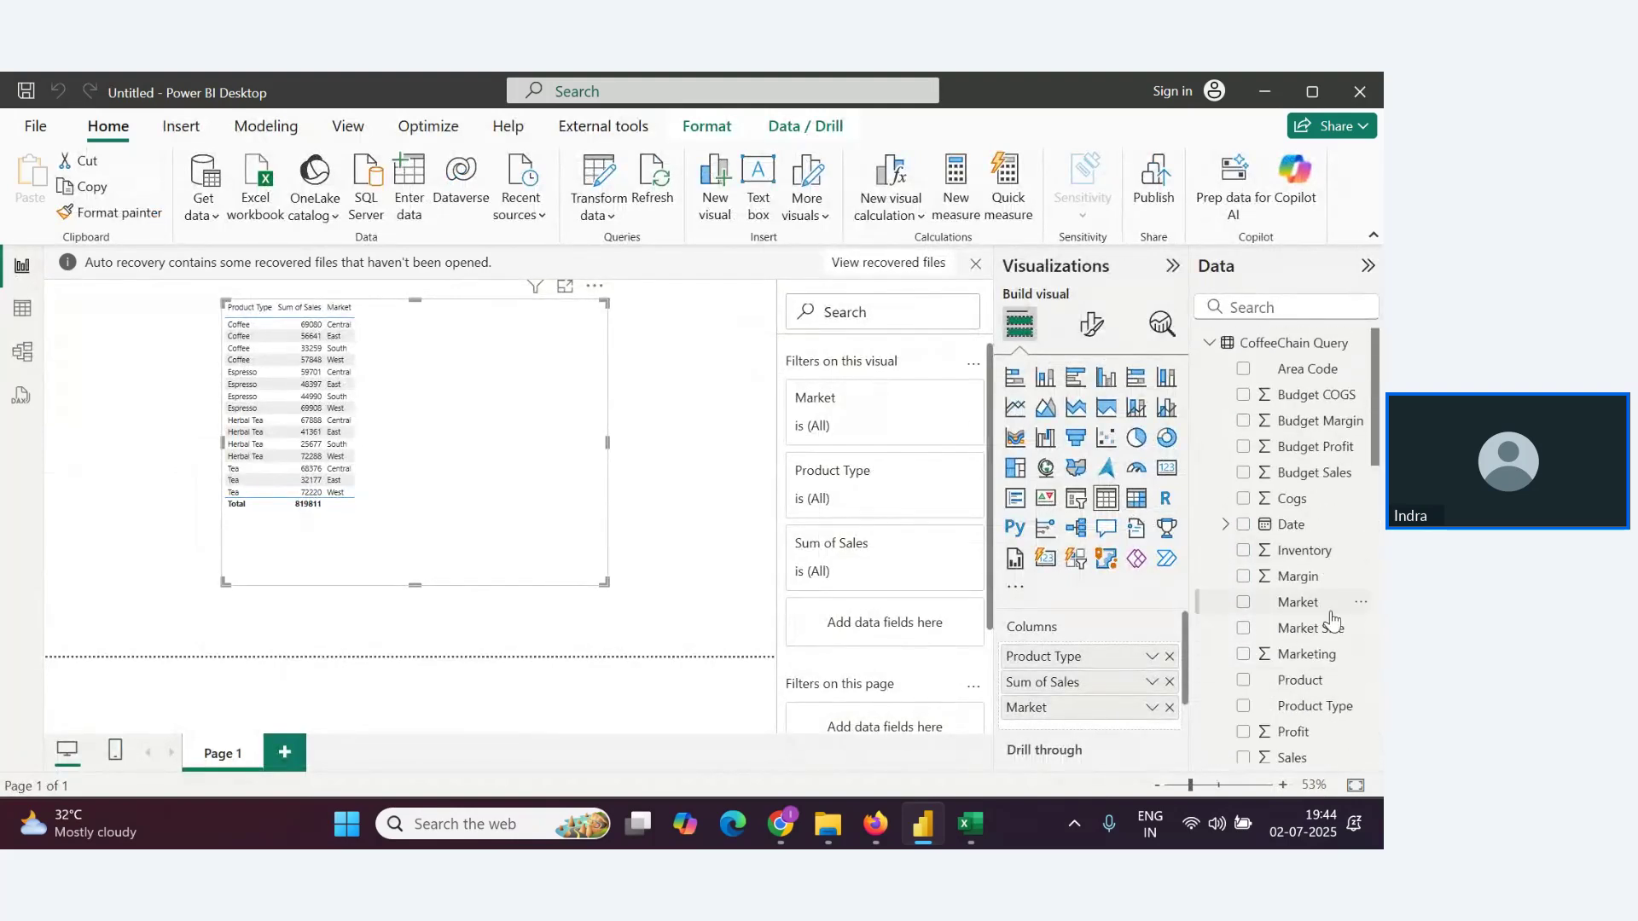
drag(1313, 640, 401, 439)
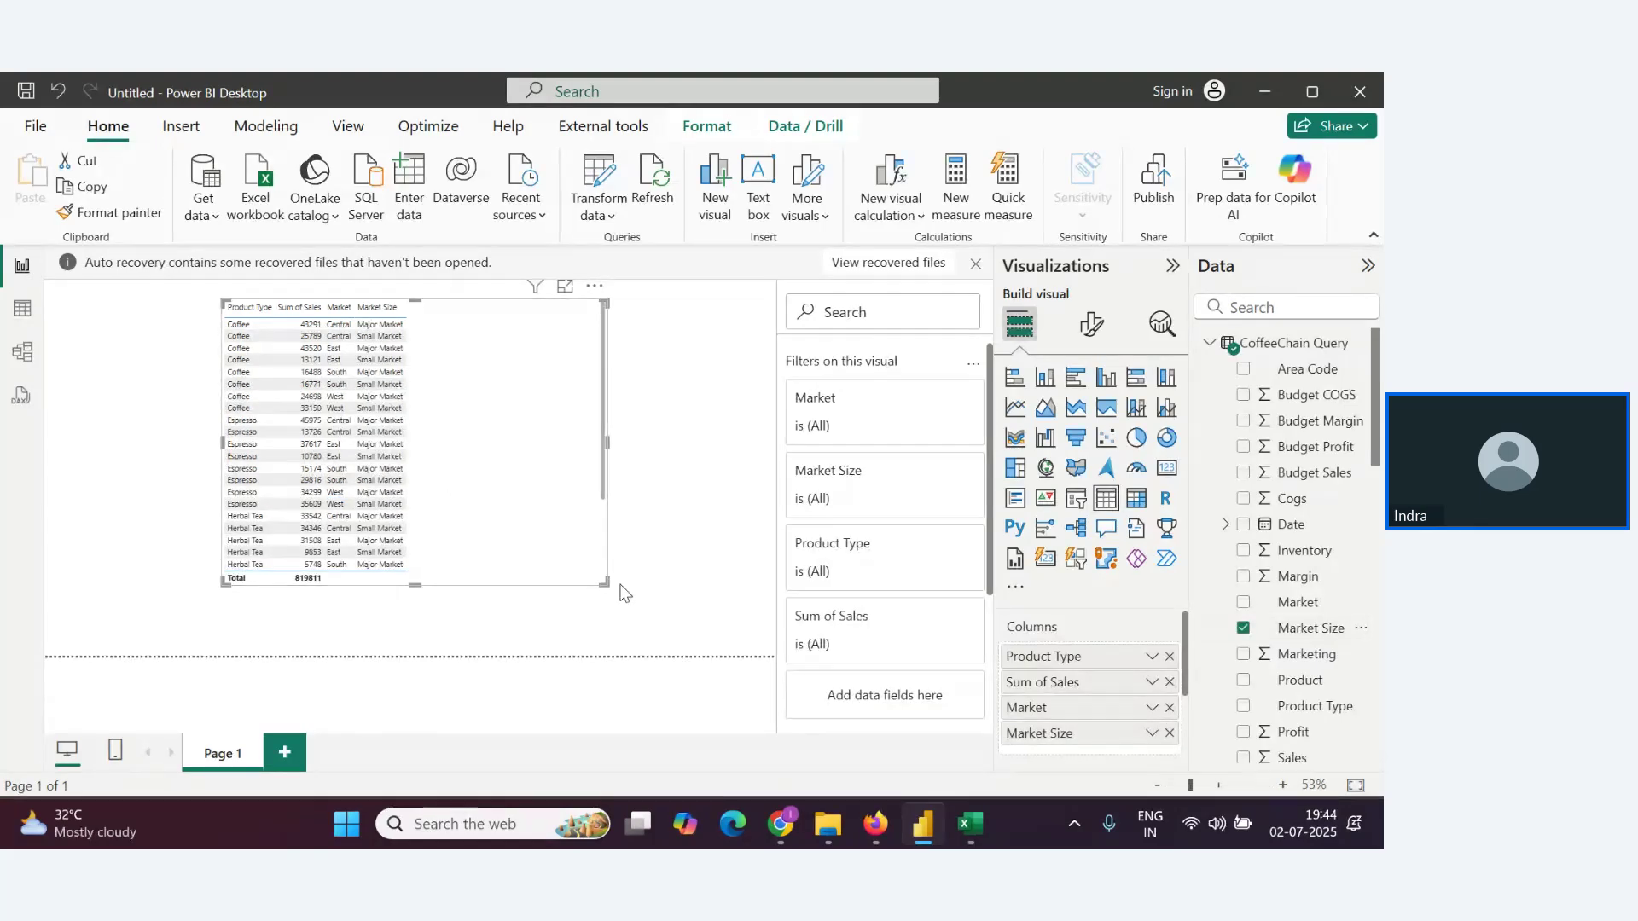
drag(606, 585, 644, 656)
scroll(470, 520, down, 1)
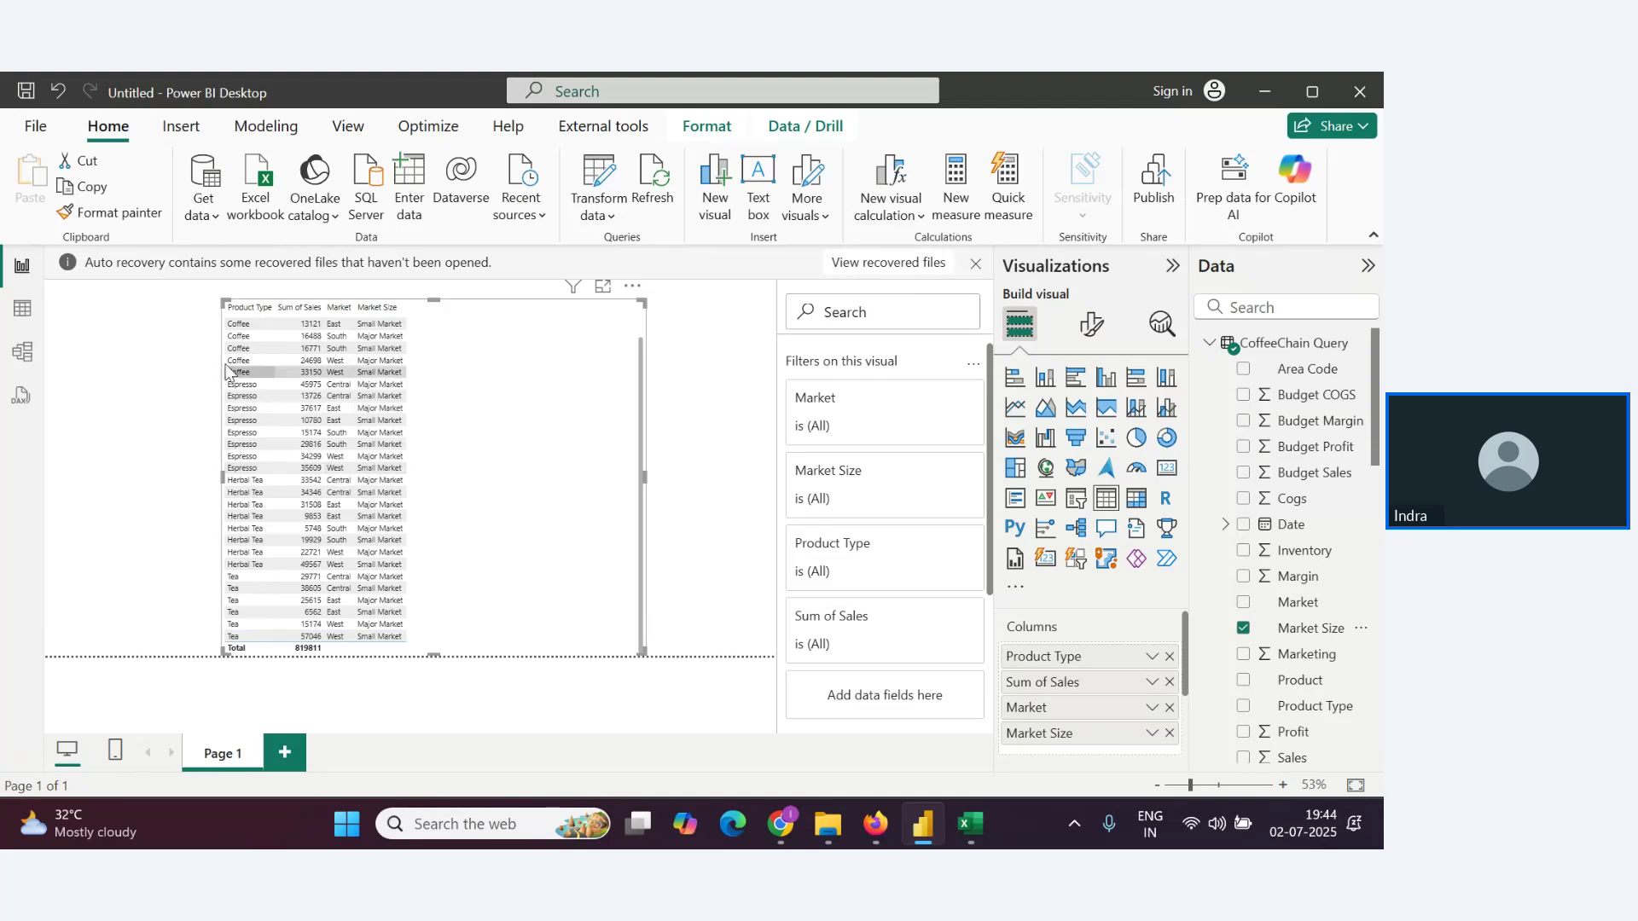
Switch to the Zoho webinar and read the new attendee answers about the schema type in the Q&A
key(alt+Tab)
scroll(324, 596, down, 2)
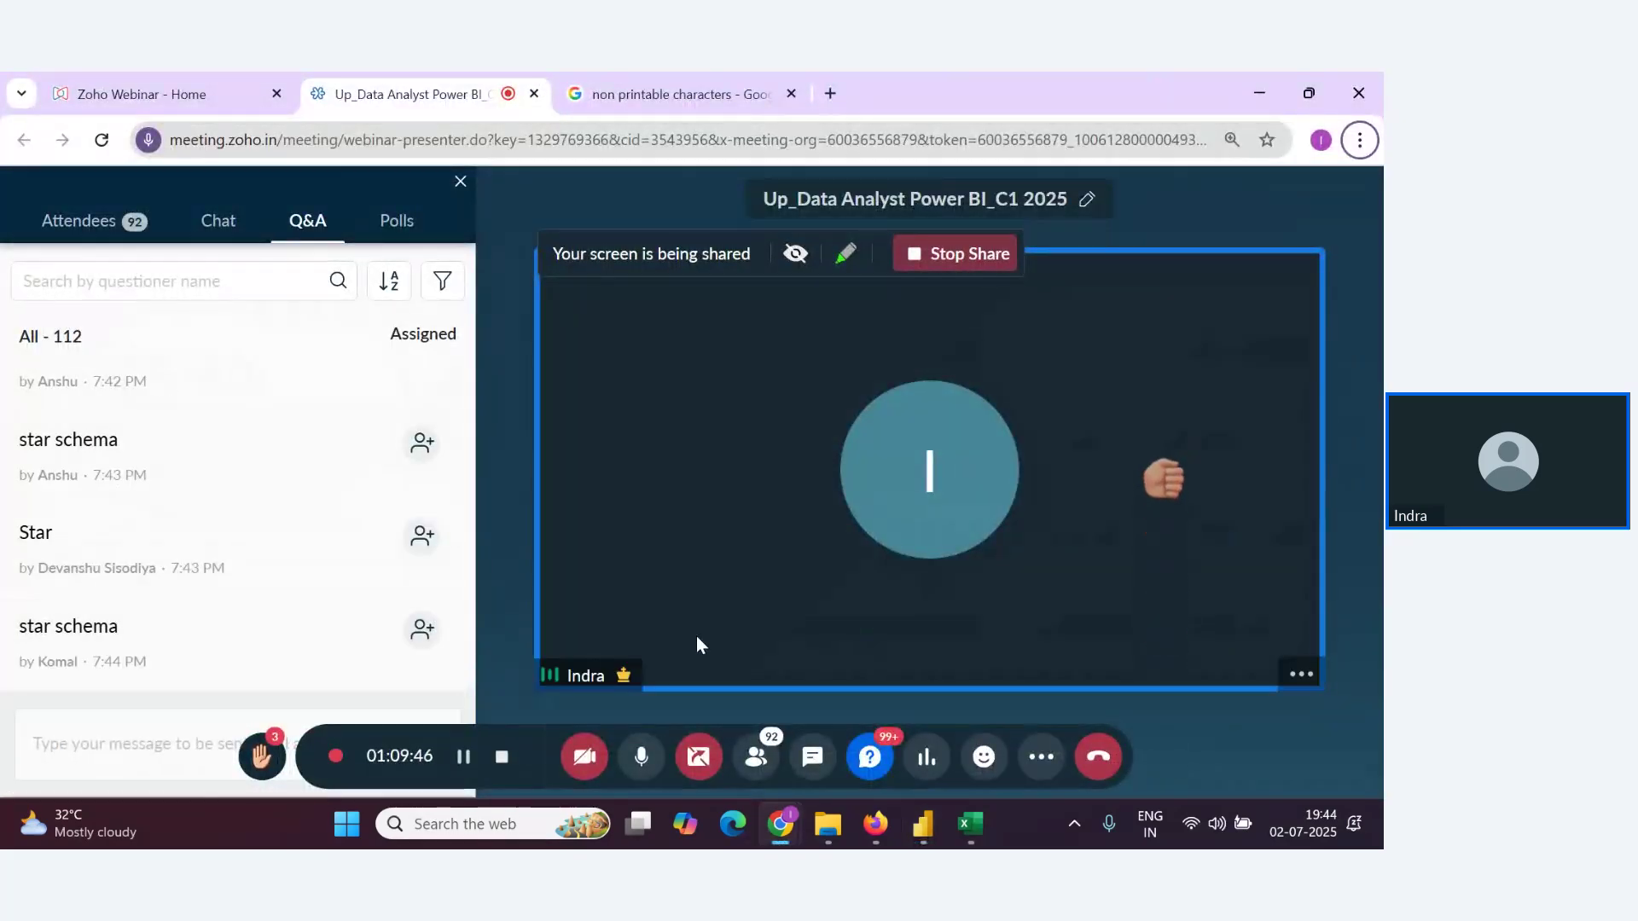
key(alt+Tab)
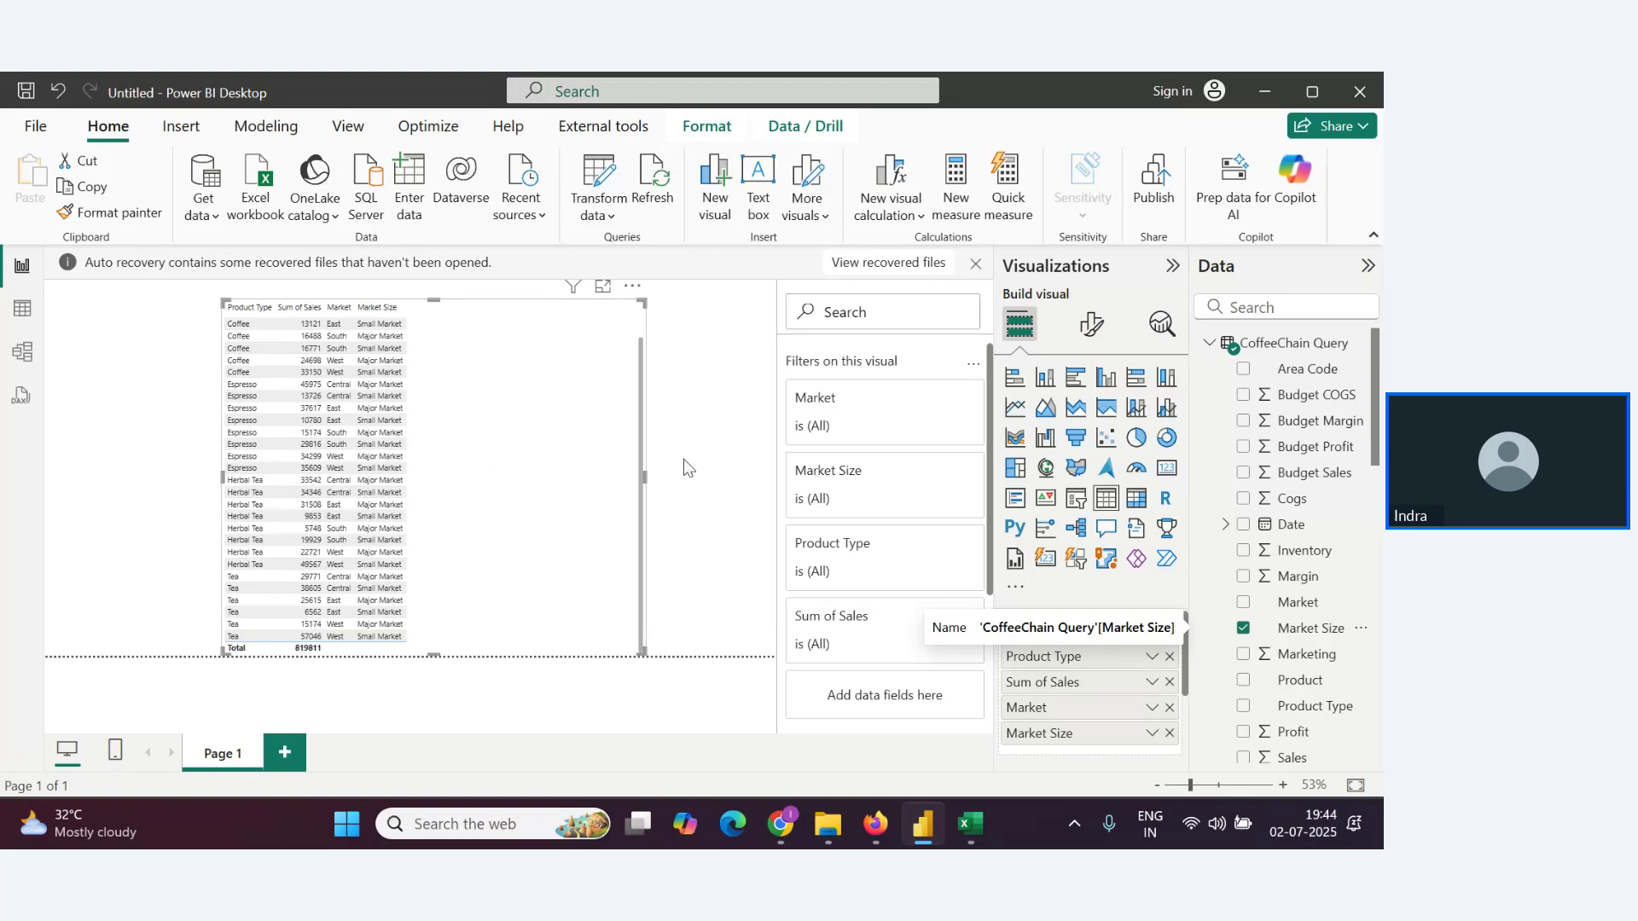
key(alt+Tab)
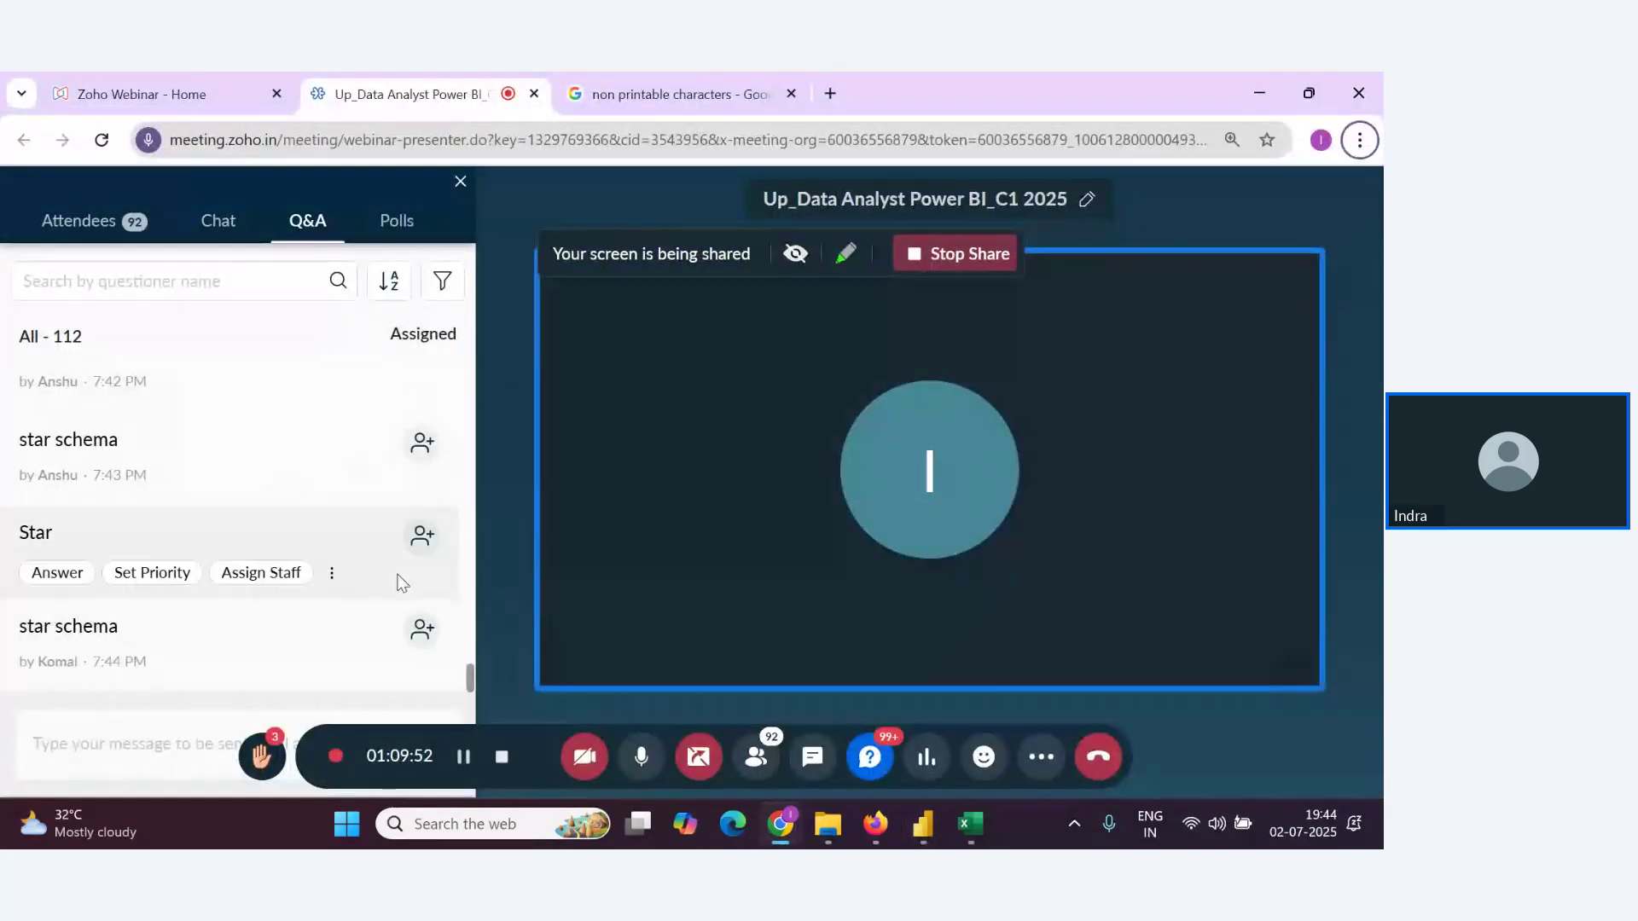
Return to Power BI Desktop and move the table visual nearer the upper-left corner of the report page
key(alt+Tab)
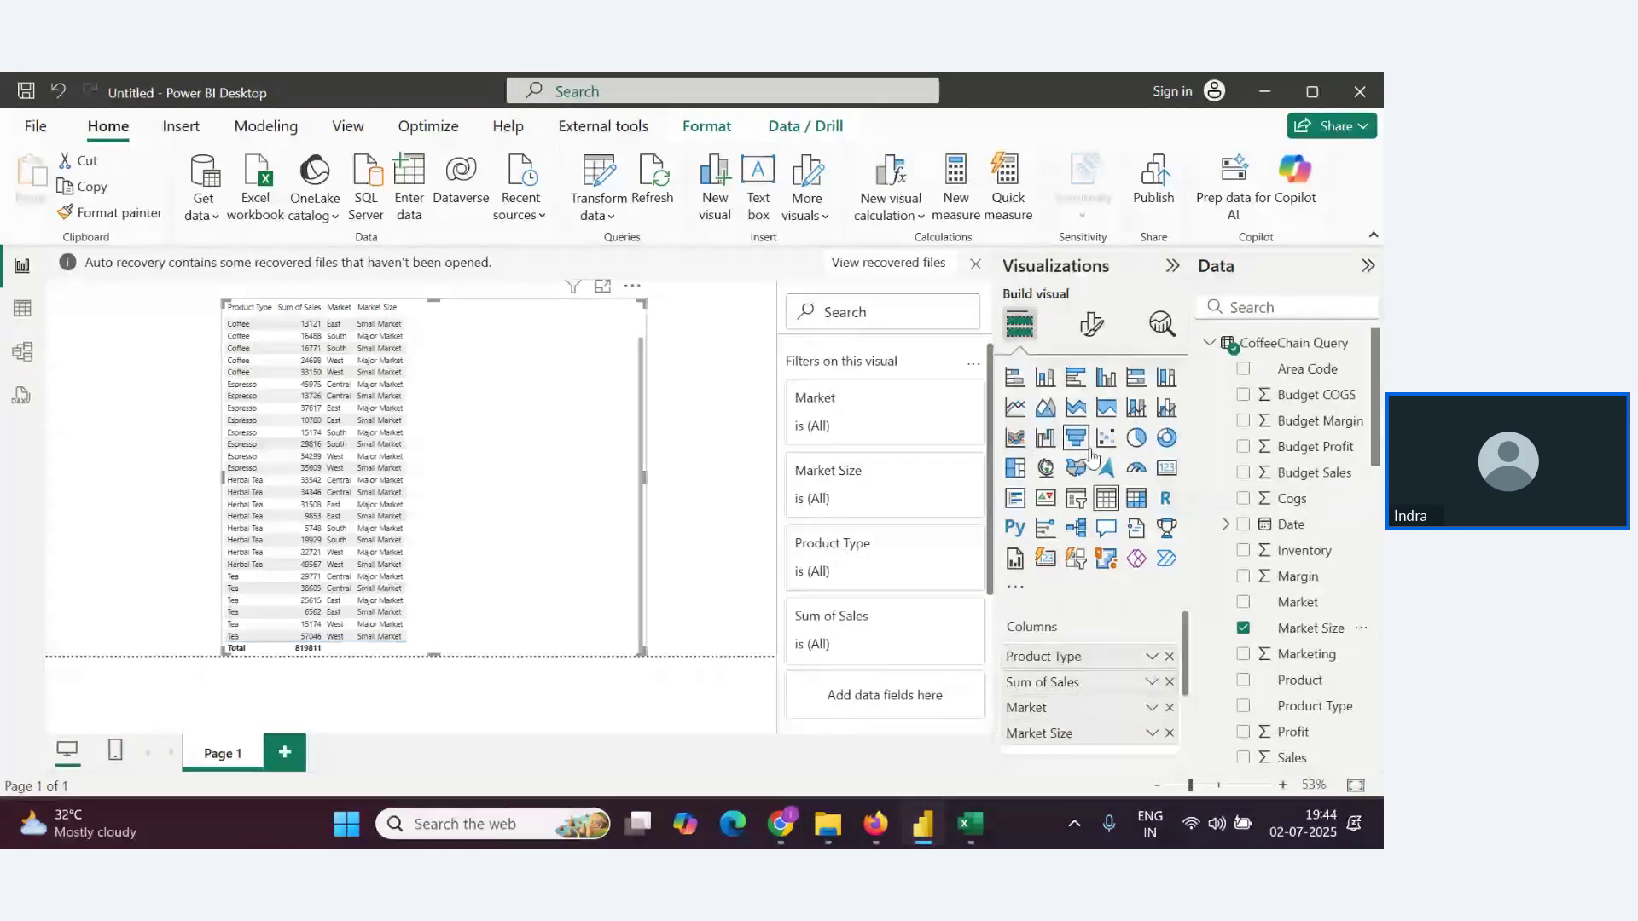
scroll(1280, 580, down, 6)
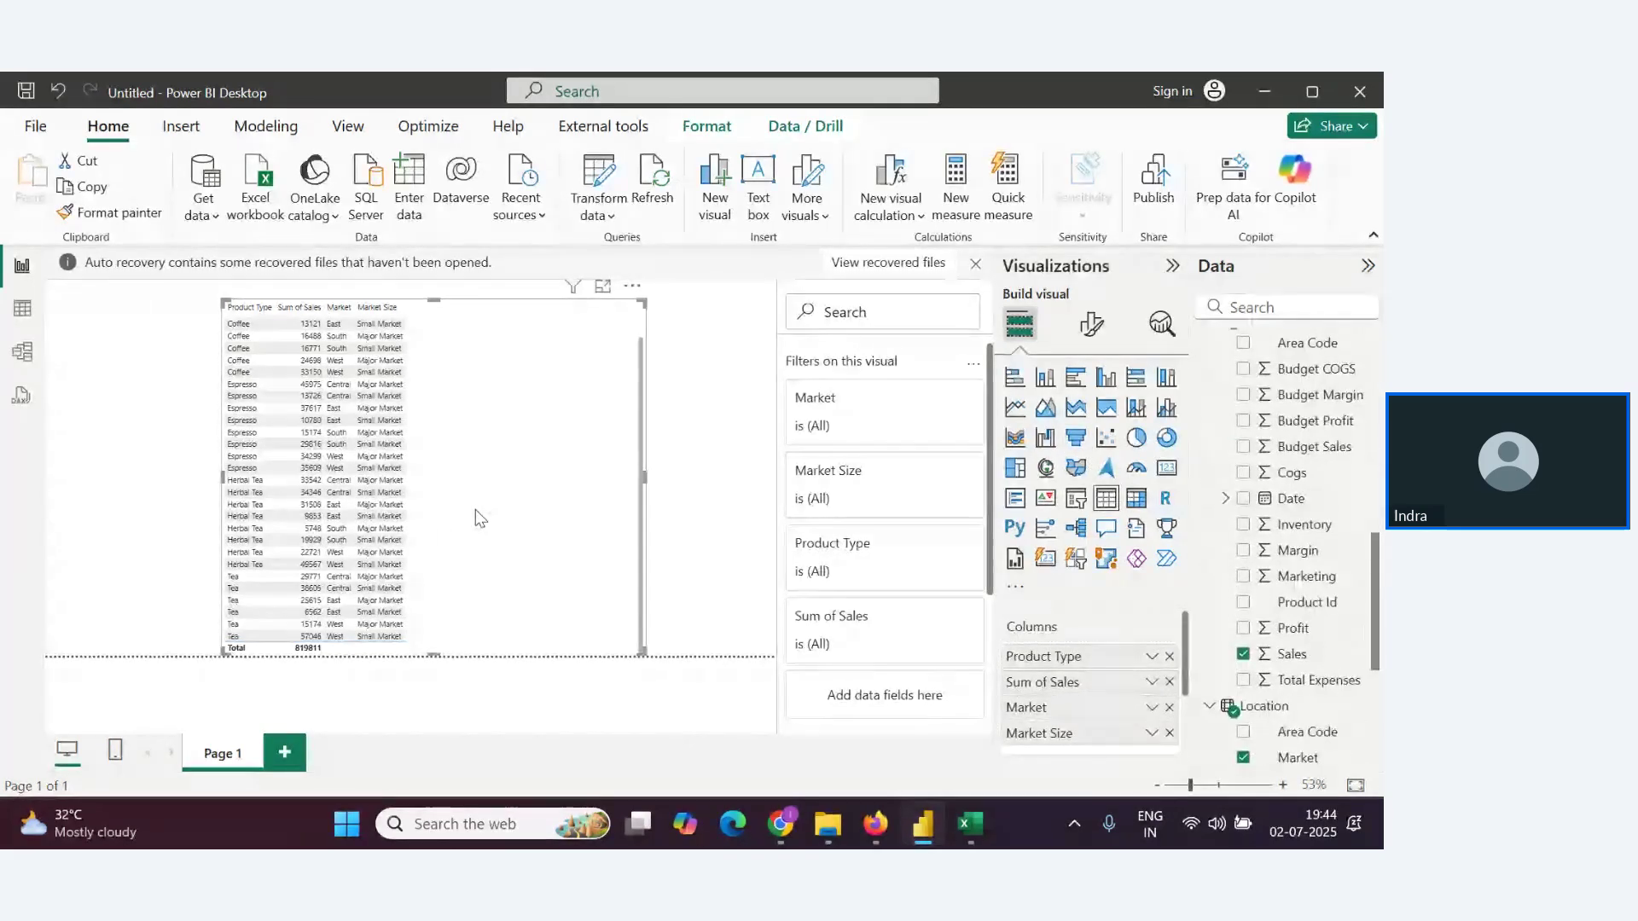
mouse_move(475, 512)
mouse_down()
mouse_move(431, 494)
mouse_move(444, 512)
mouse_move(496, 488)
mouse_up()
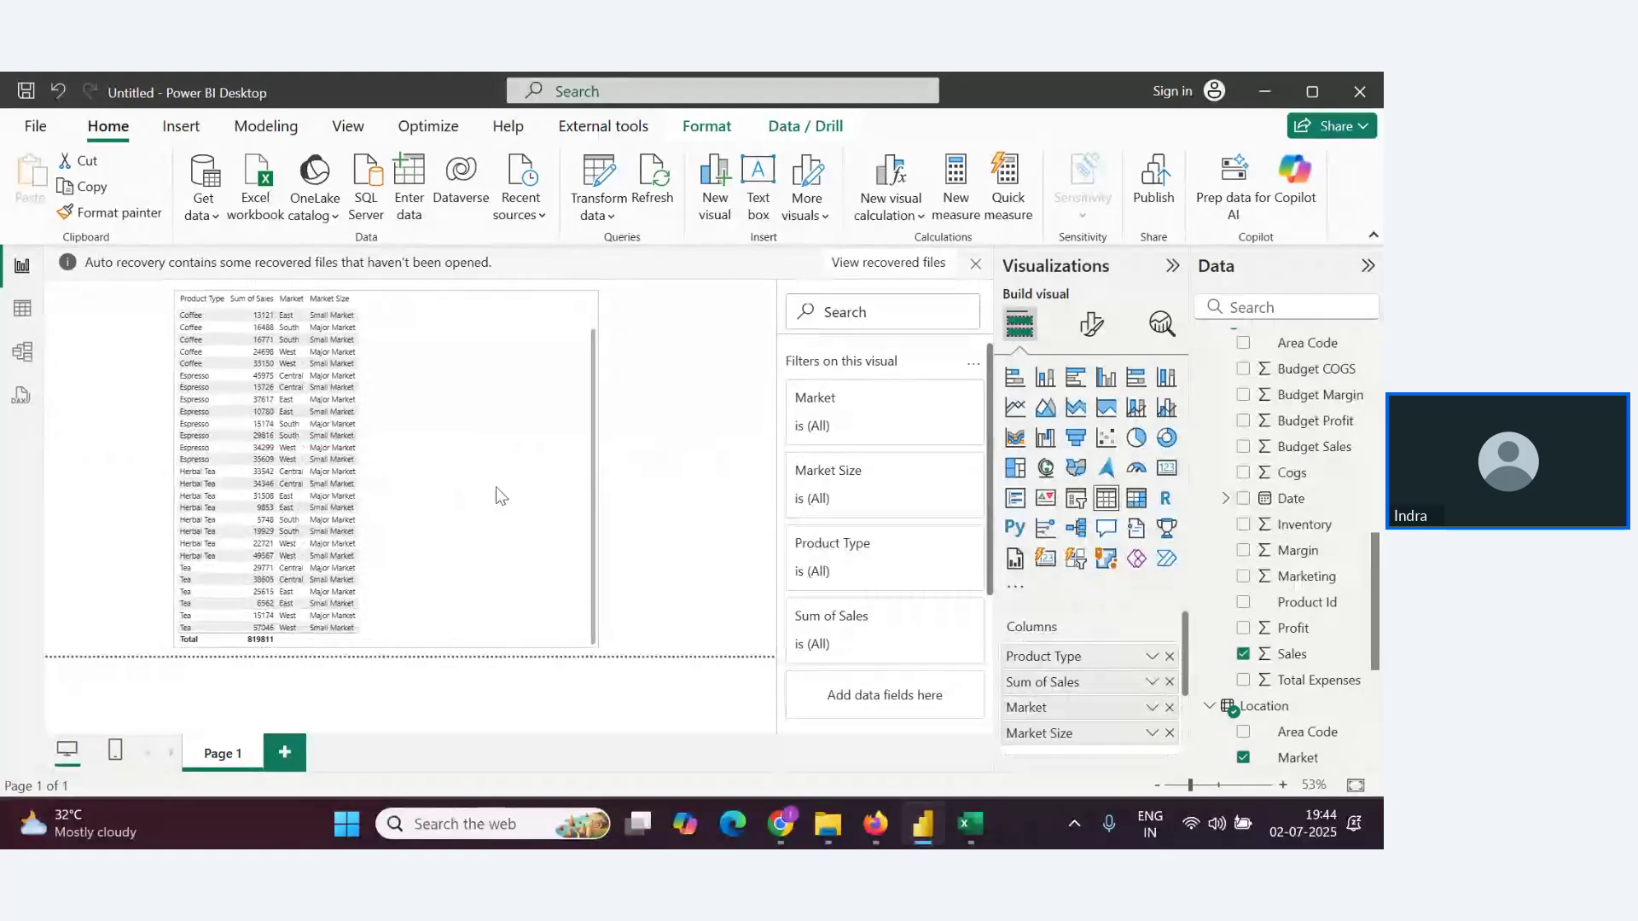
Switch to the Zoho webinar and read the latest attendee replies in the Q&A
key(alt+Tab)
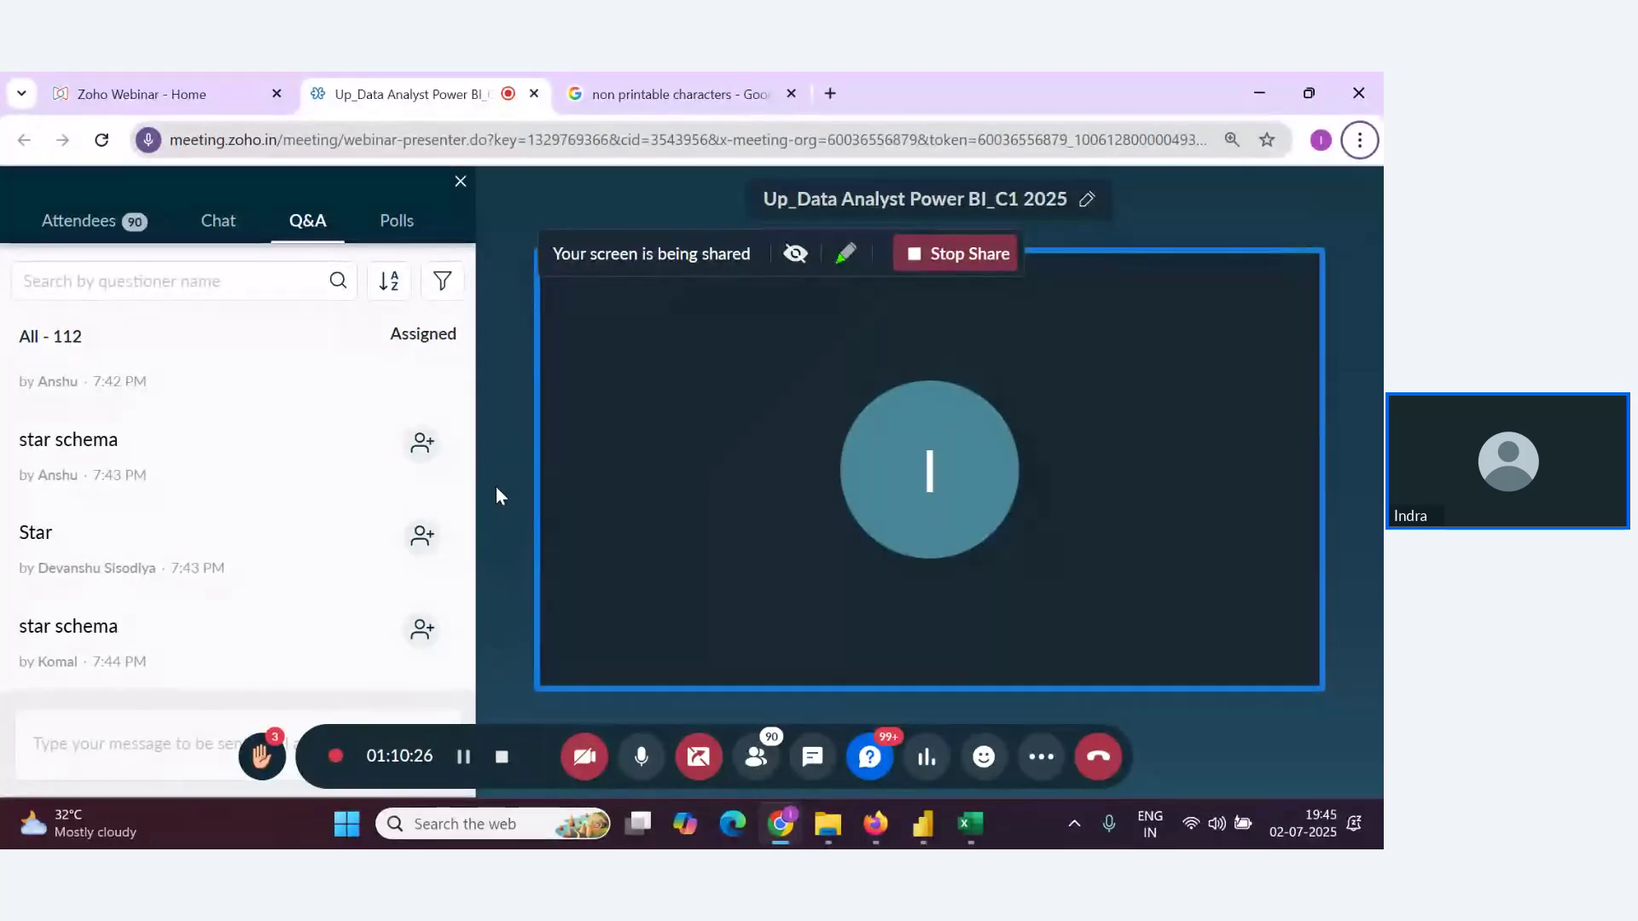
mouse_move(342, 534)
scroll(357, 603, up, 1)
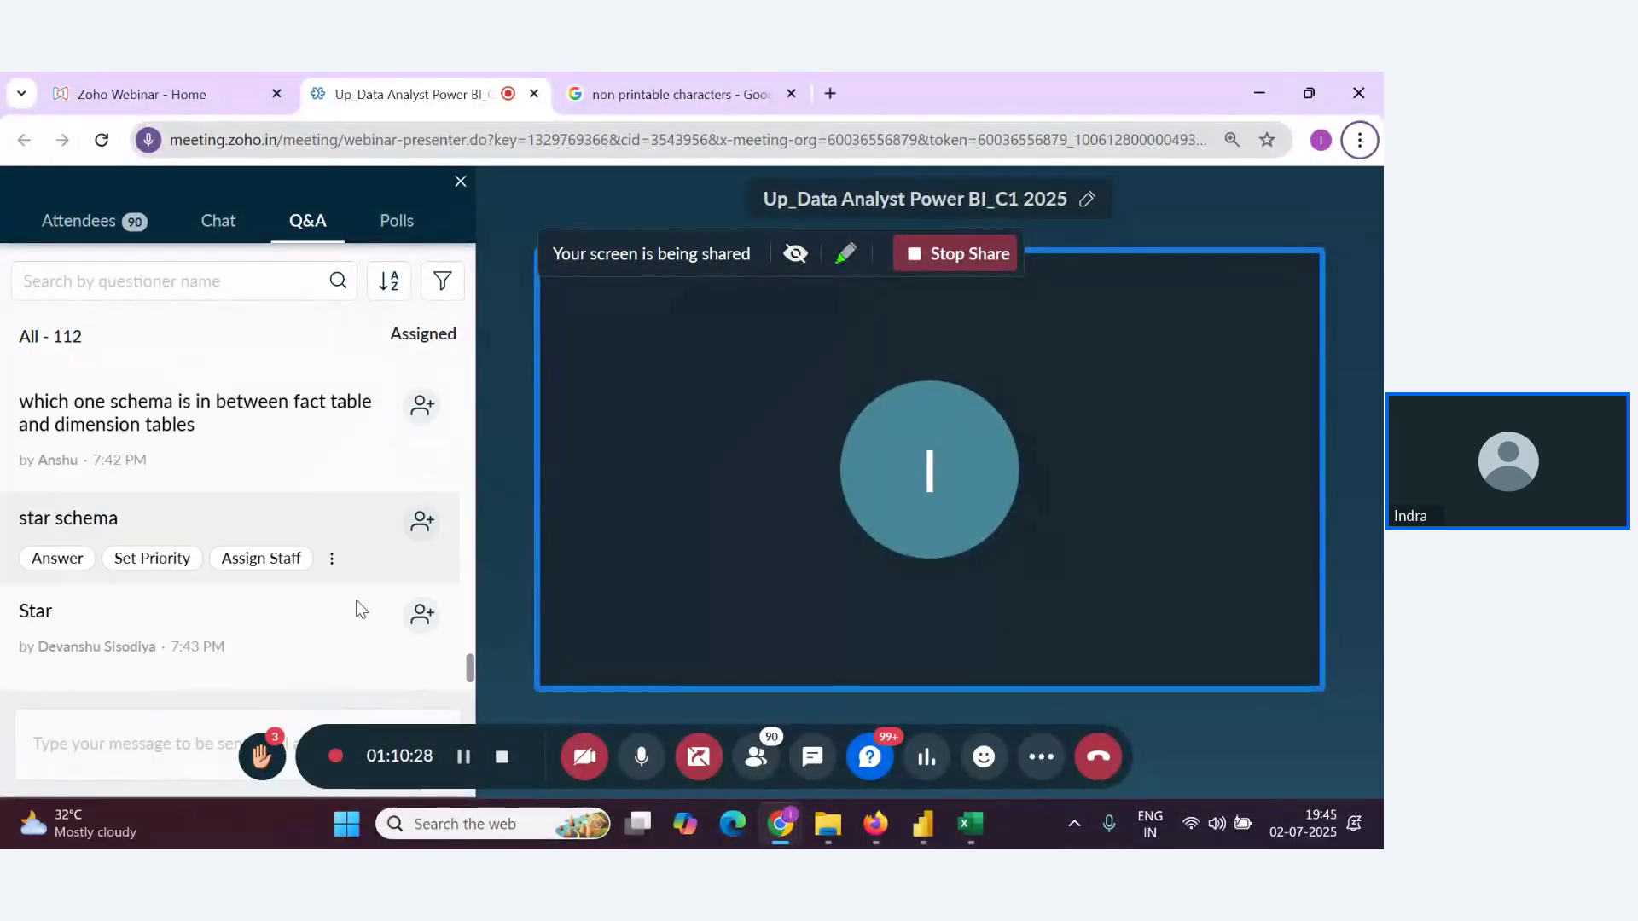
scroll(393, 623, down, 1)
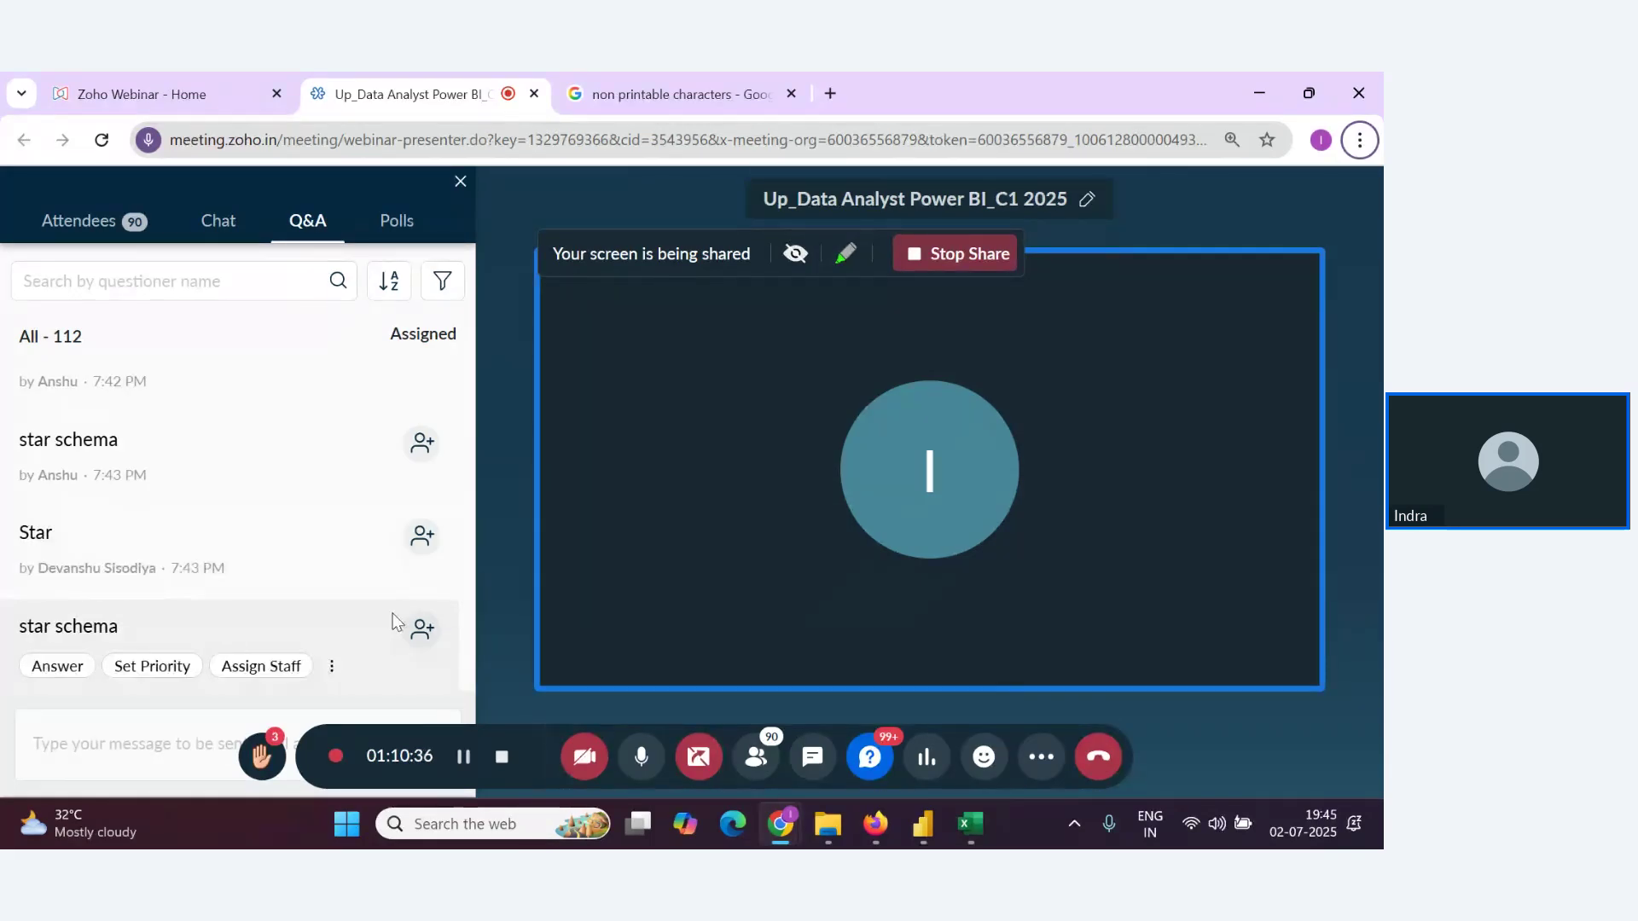
scroll(367, 597, up, 2)
scroll(358, 597, down, 2)
key(alt+Tab)
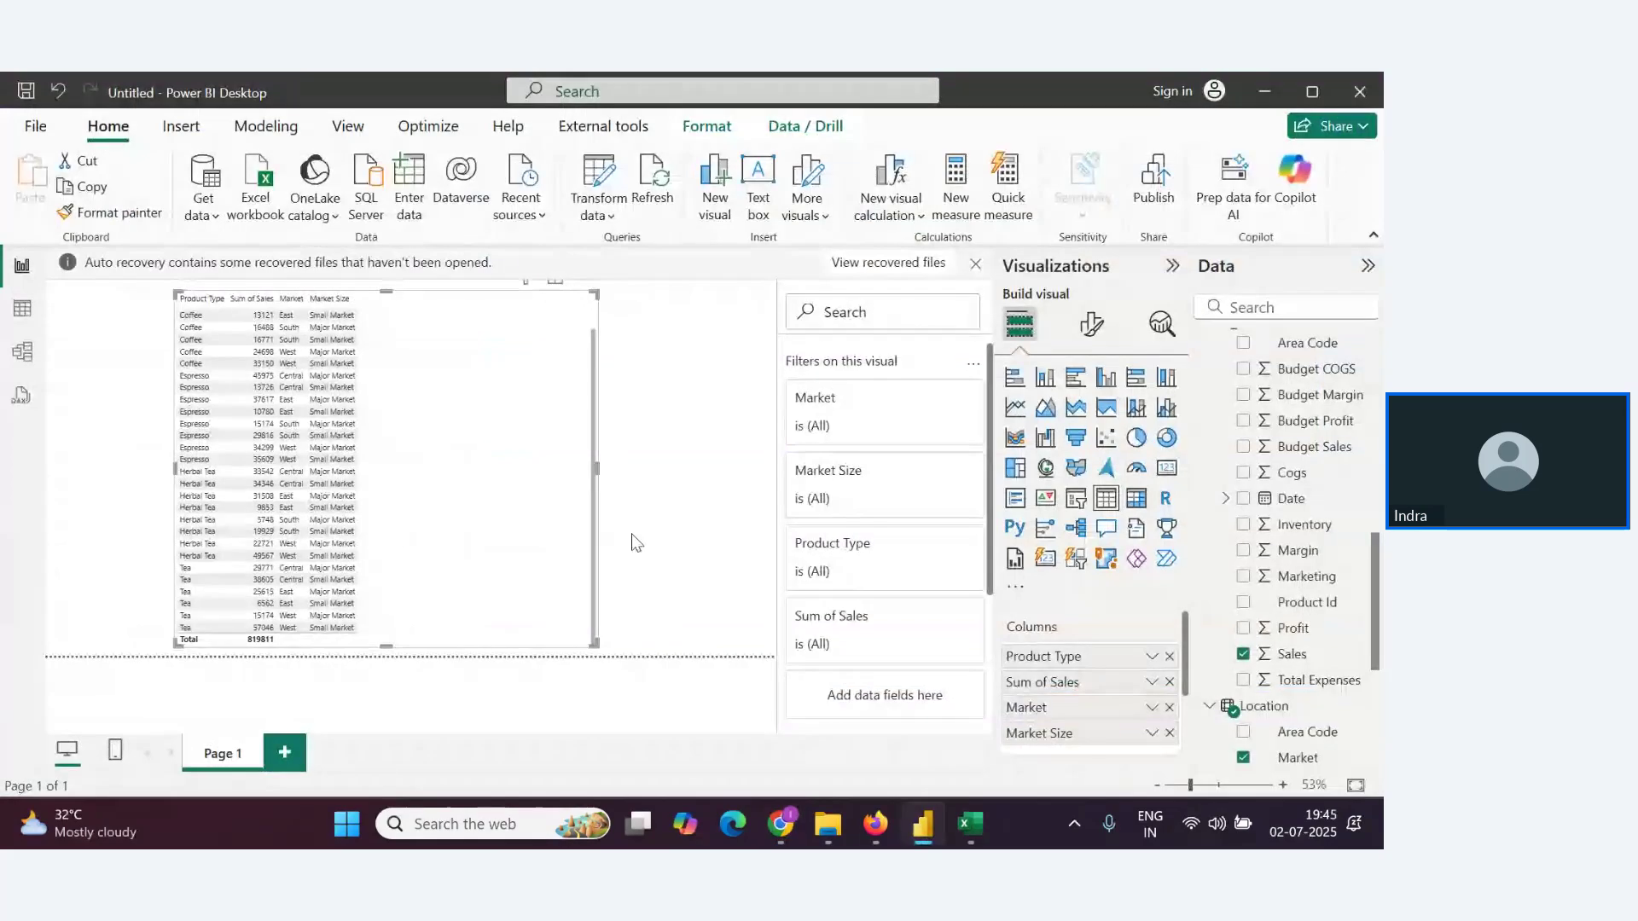
key(alt+Tab)
scroll(324, 580, up, 3)
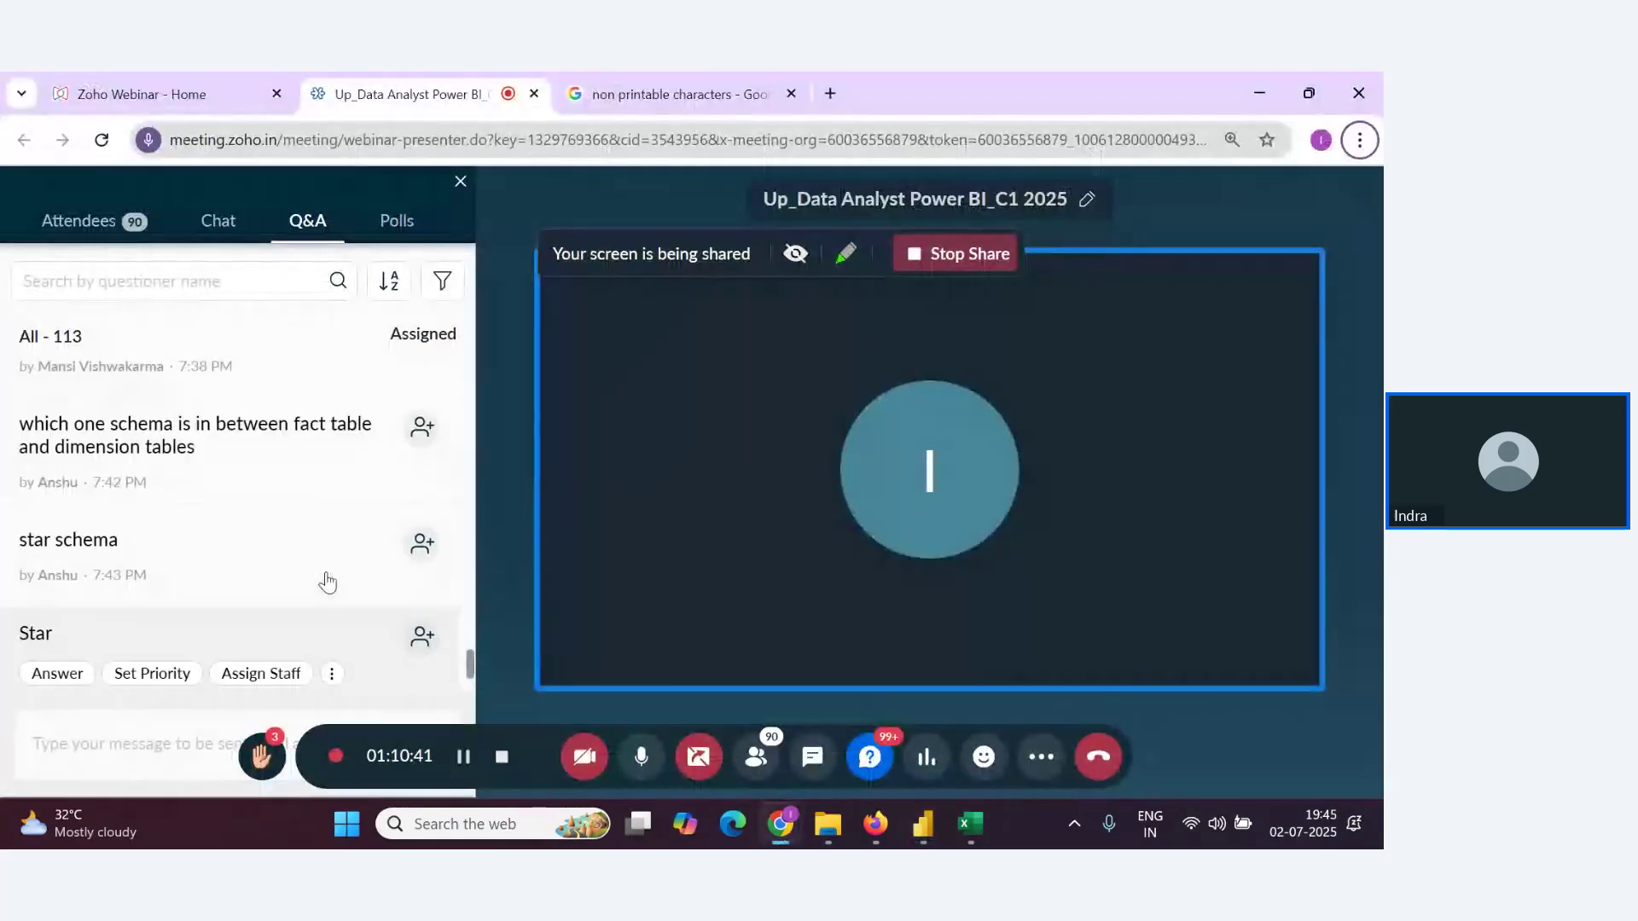
scroll(328, 585, down, 5)
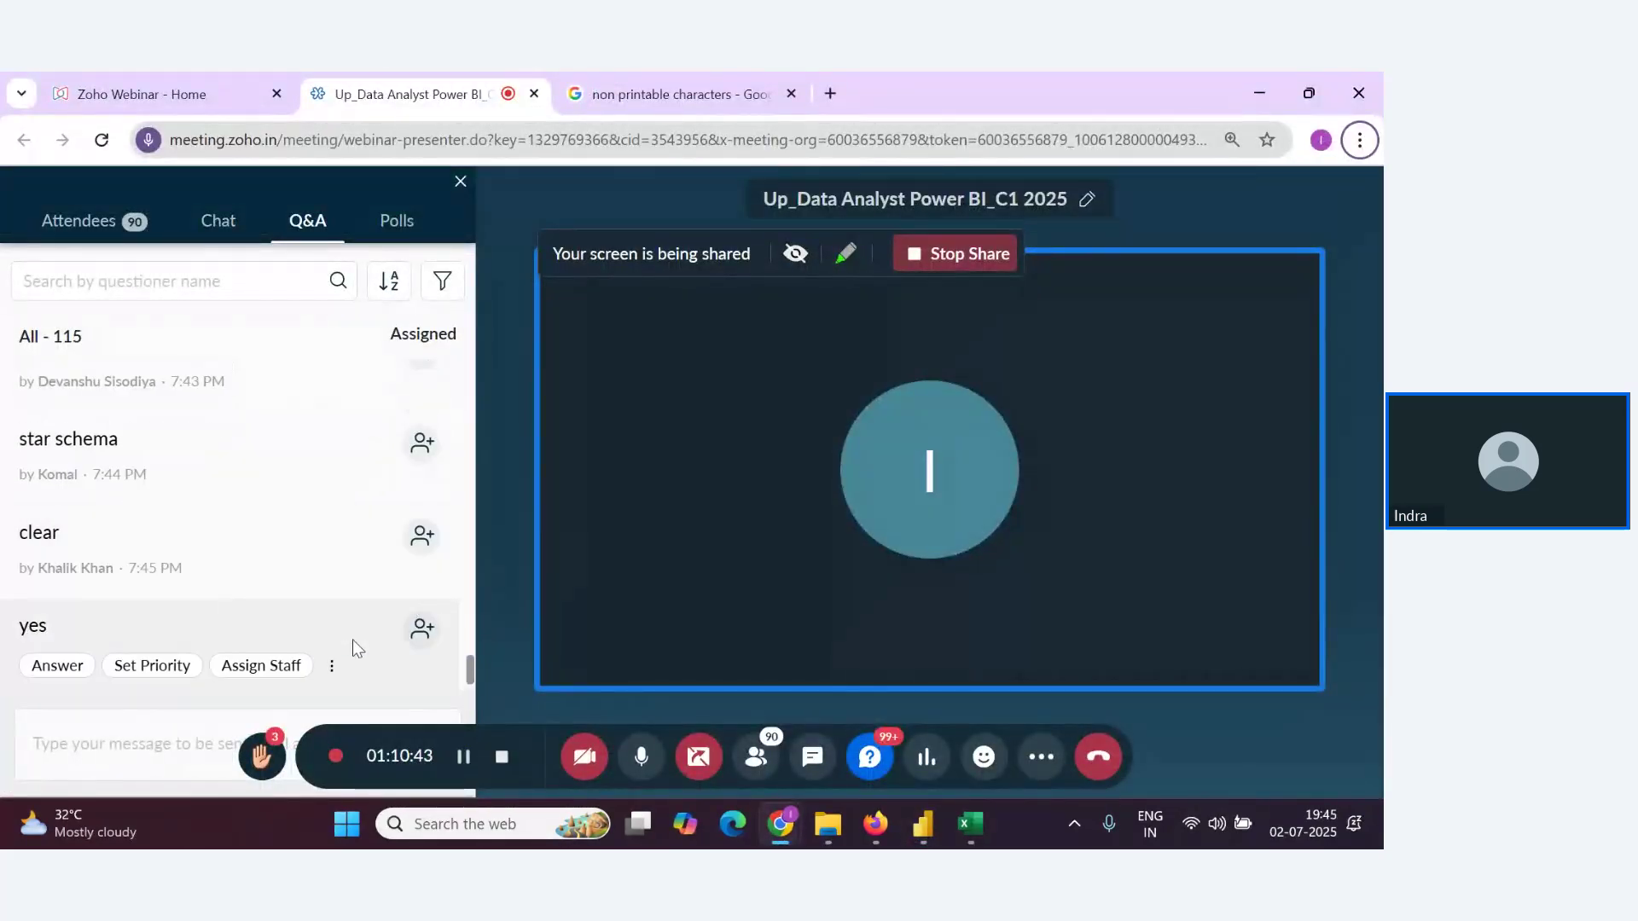
Return to Power BI Desktop and shrink the table visual closer to the width of its four columns
key(alt+Tab)
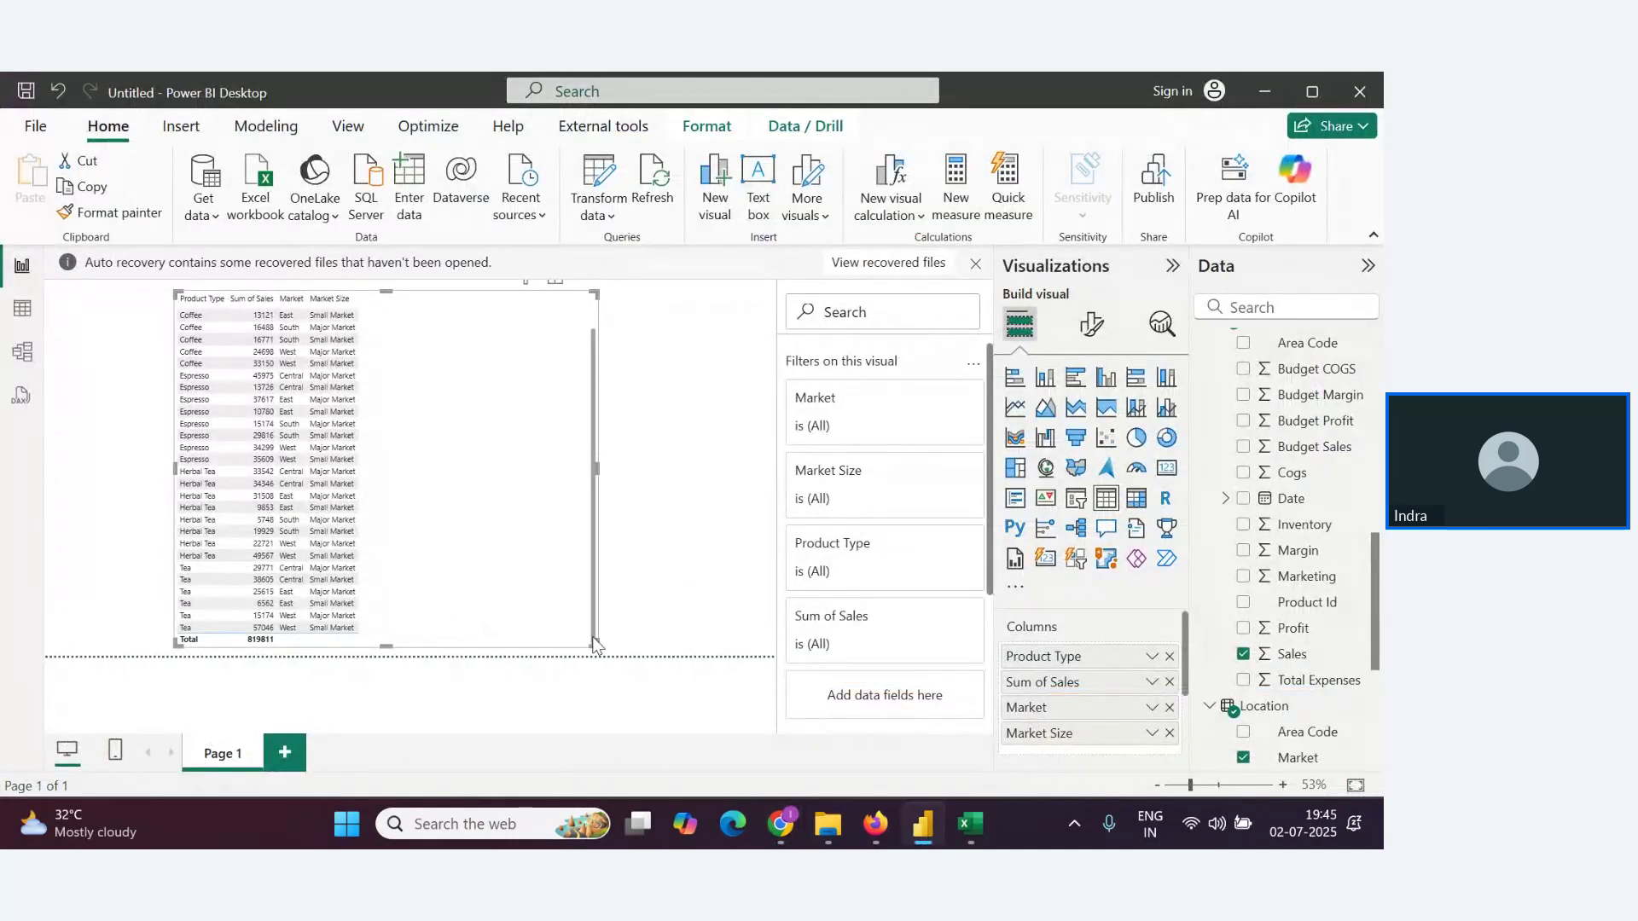
drag(595, 641, 420, 625)
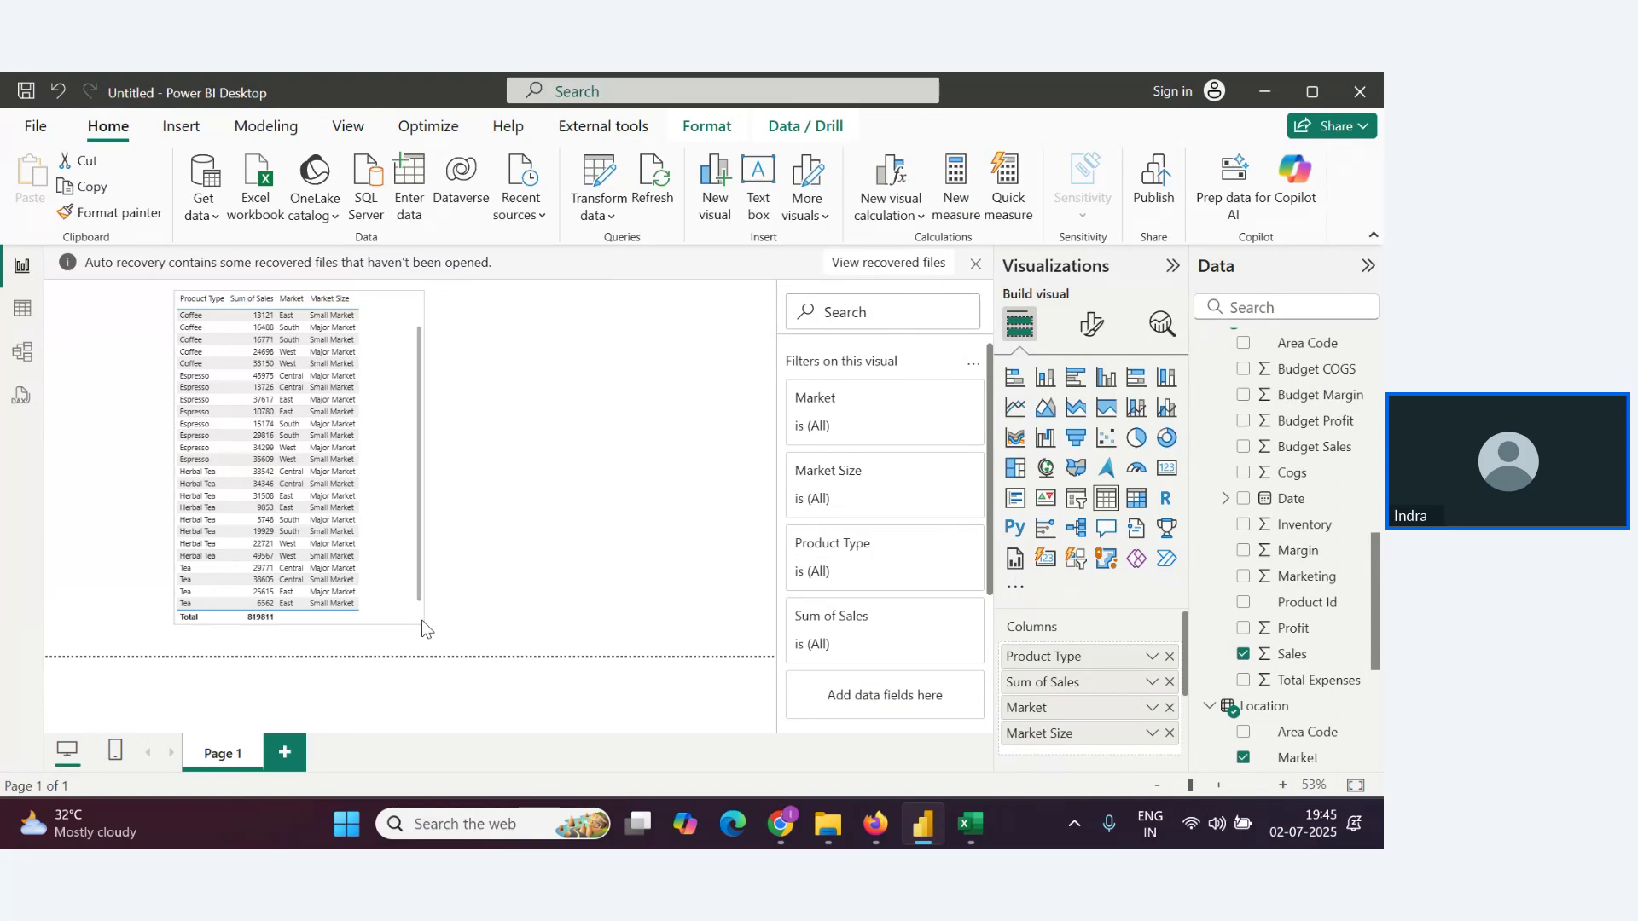
scroll(368, 618, down, 1)
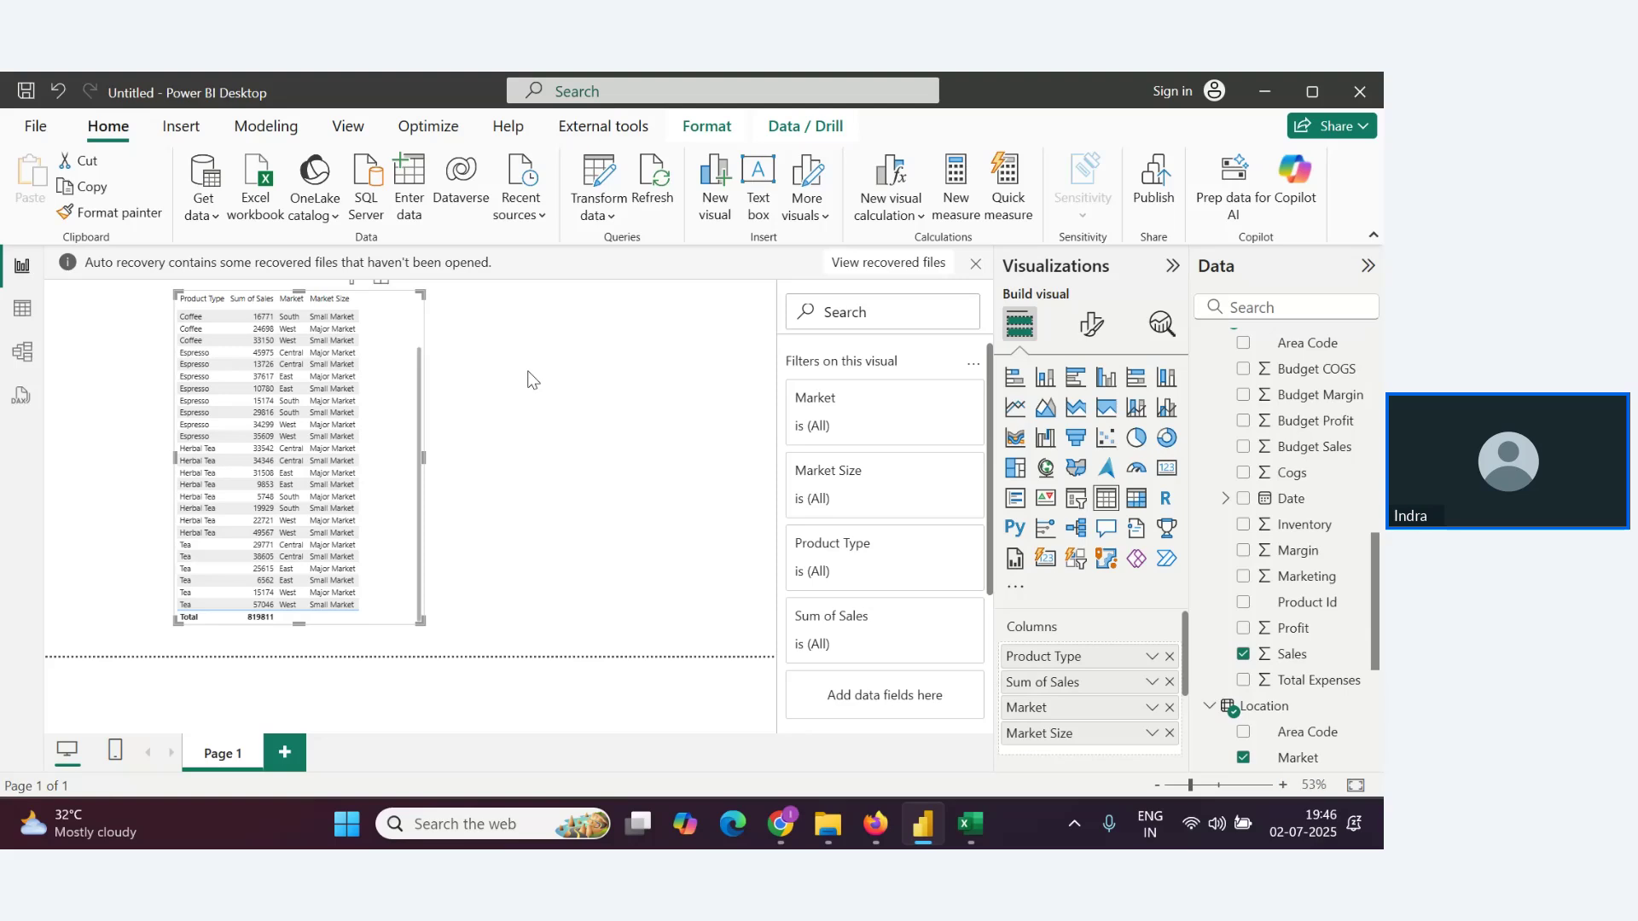
Open the Power Query Editor, review the Power Query topic list in the Notes document, and return to the editor
click(597, 207)
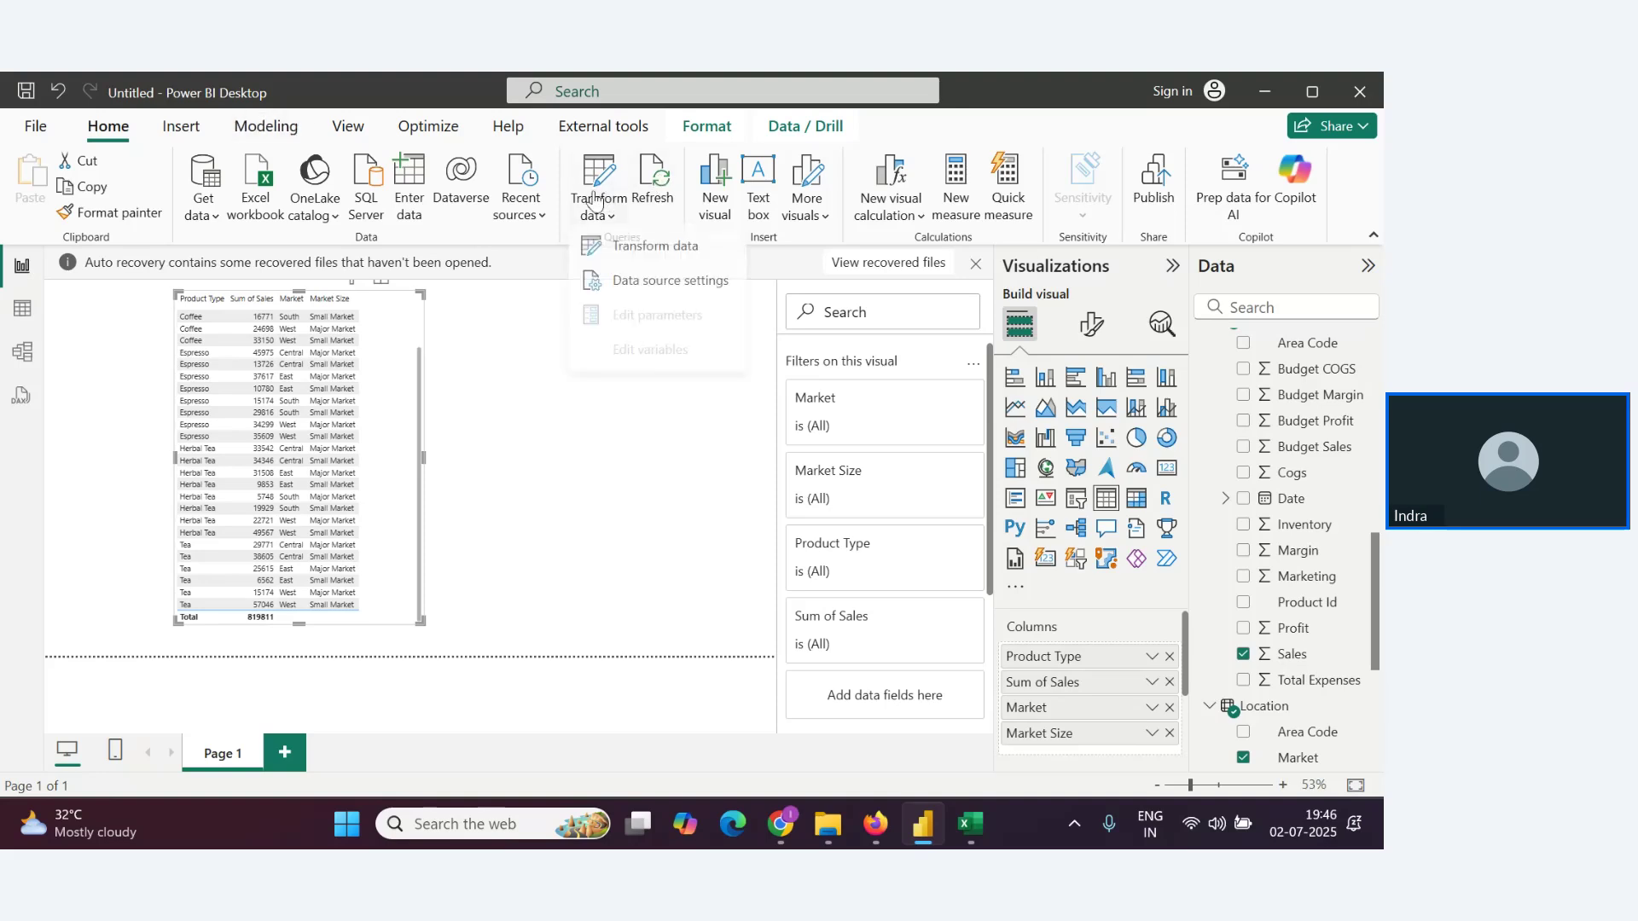
click(637, 253)
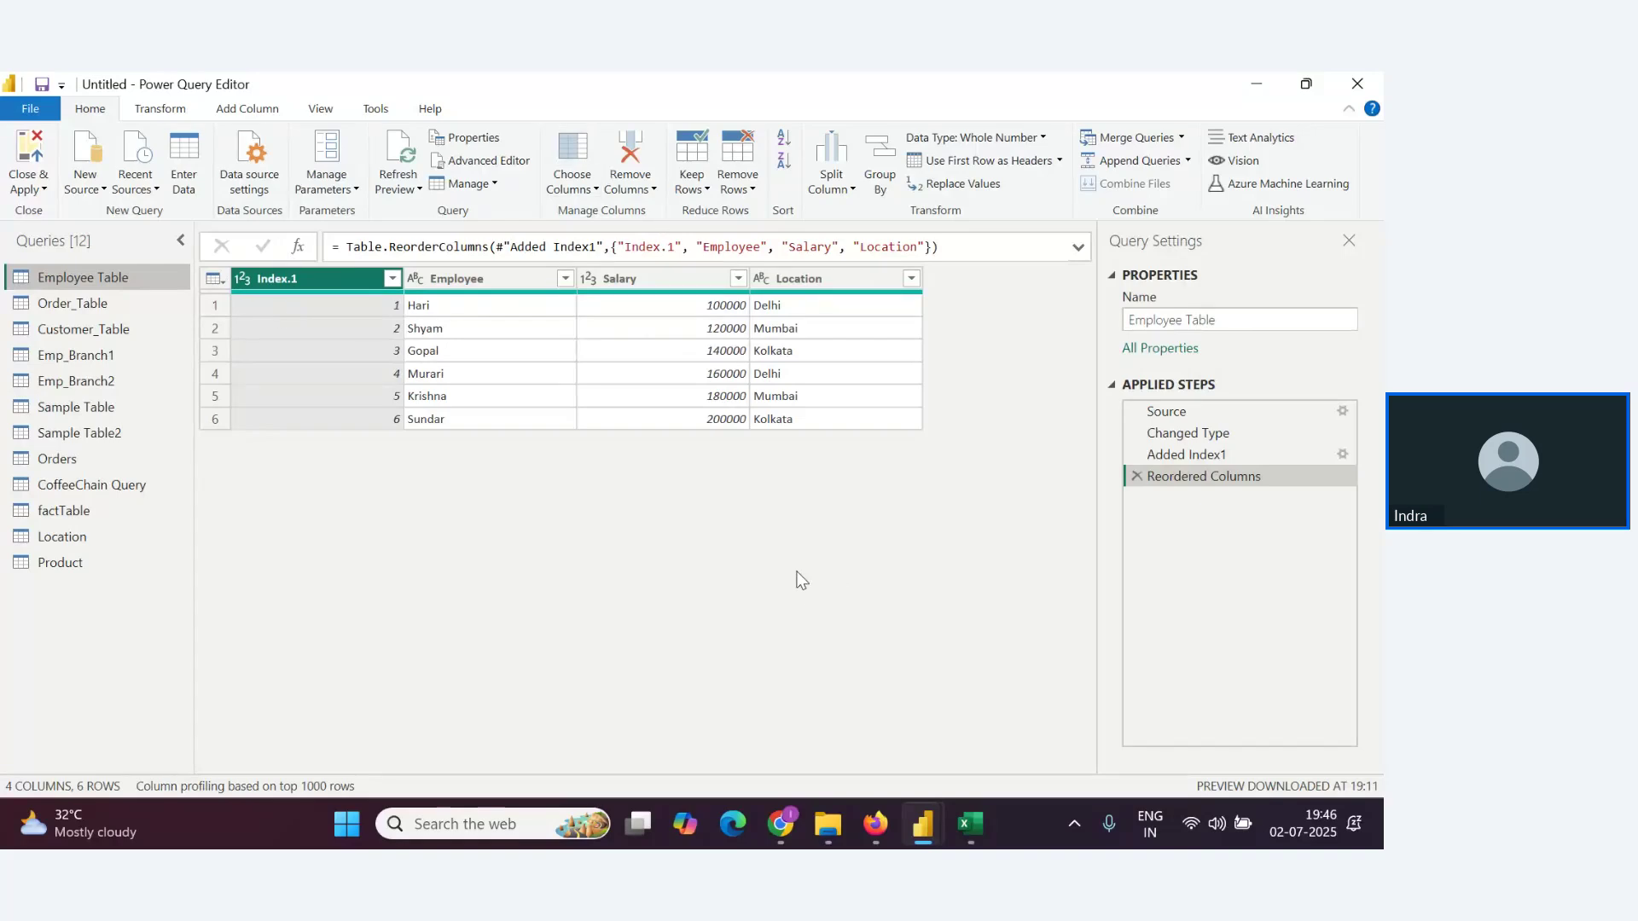
key(alt+Tab)
key(alt+Tab)
key(alt+Tab)
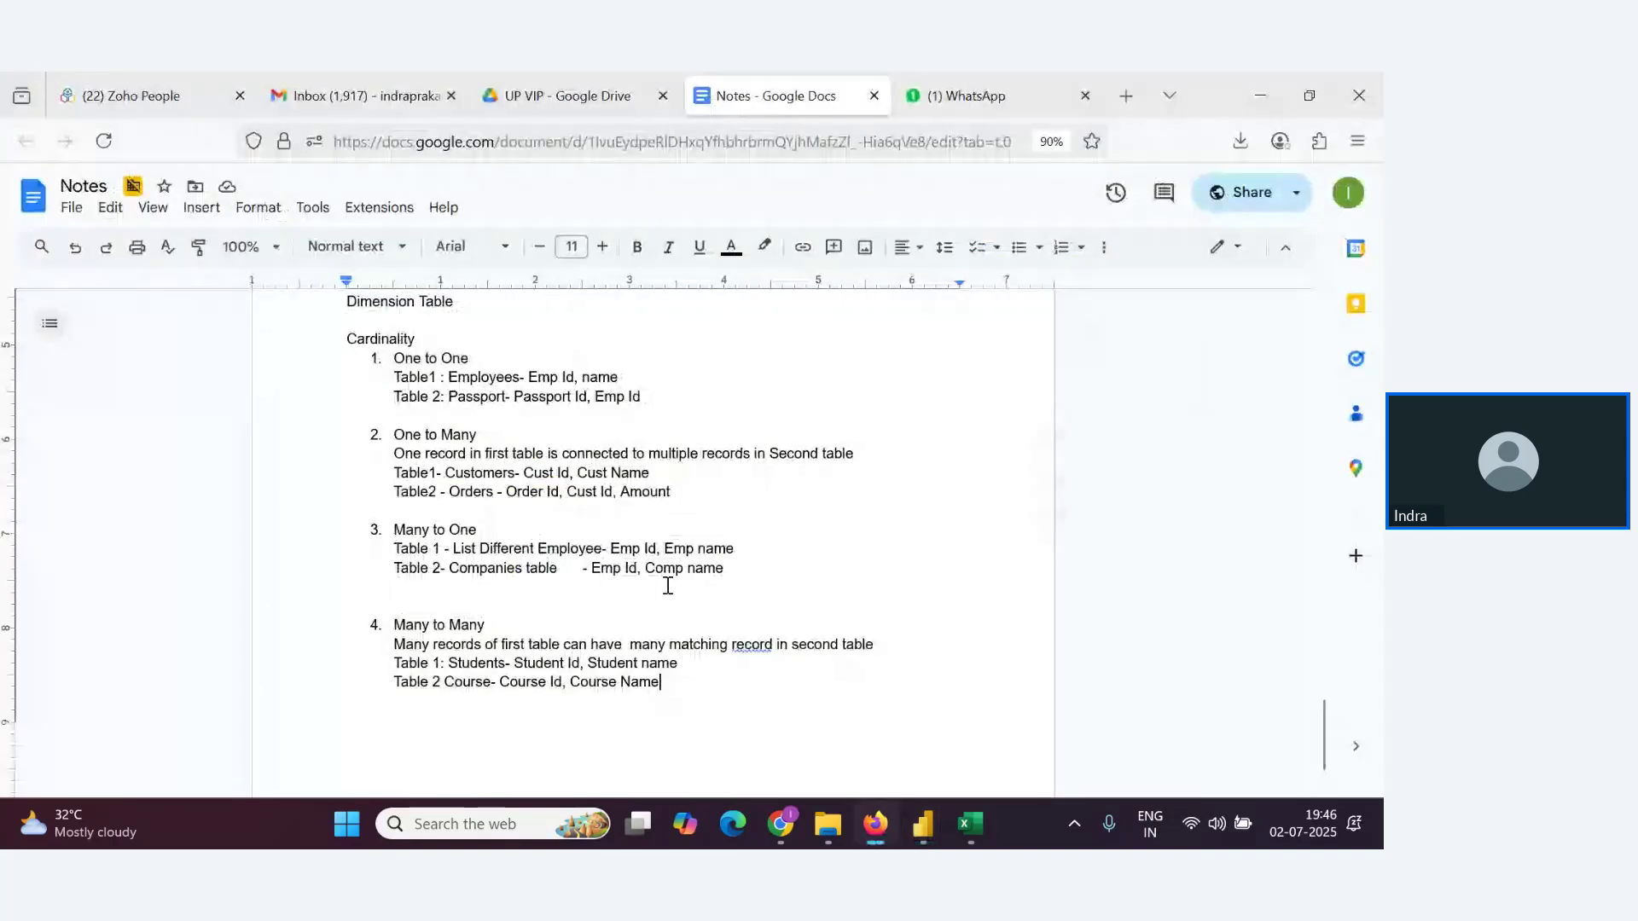
scroll(577, 587, up, 10)
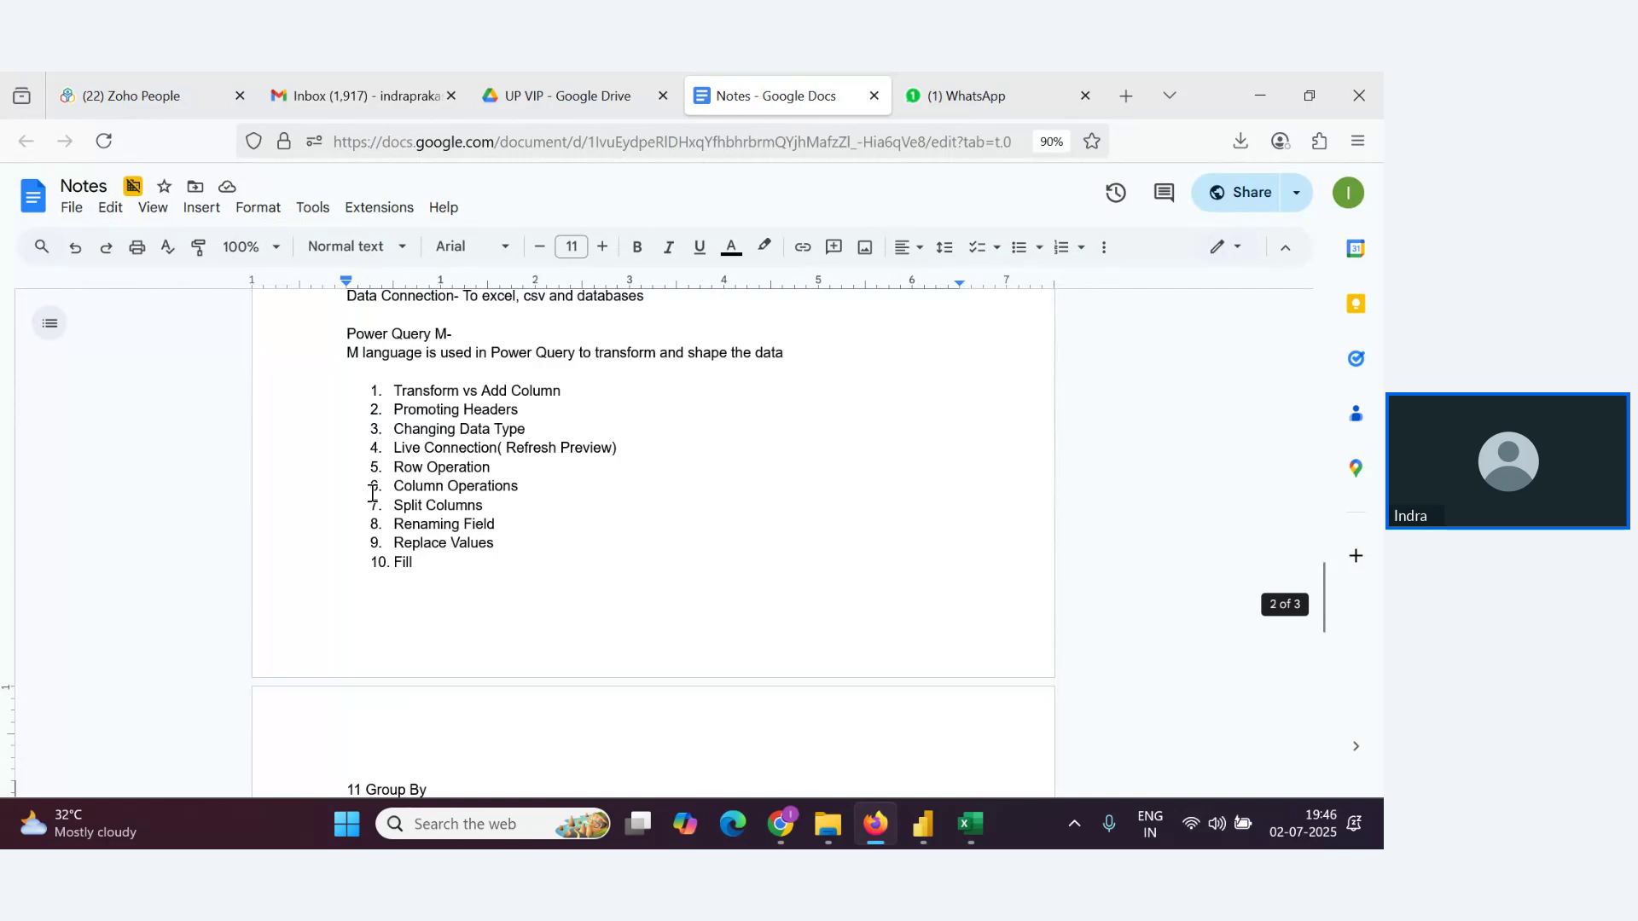
scroll(376, 589, down, 6)
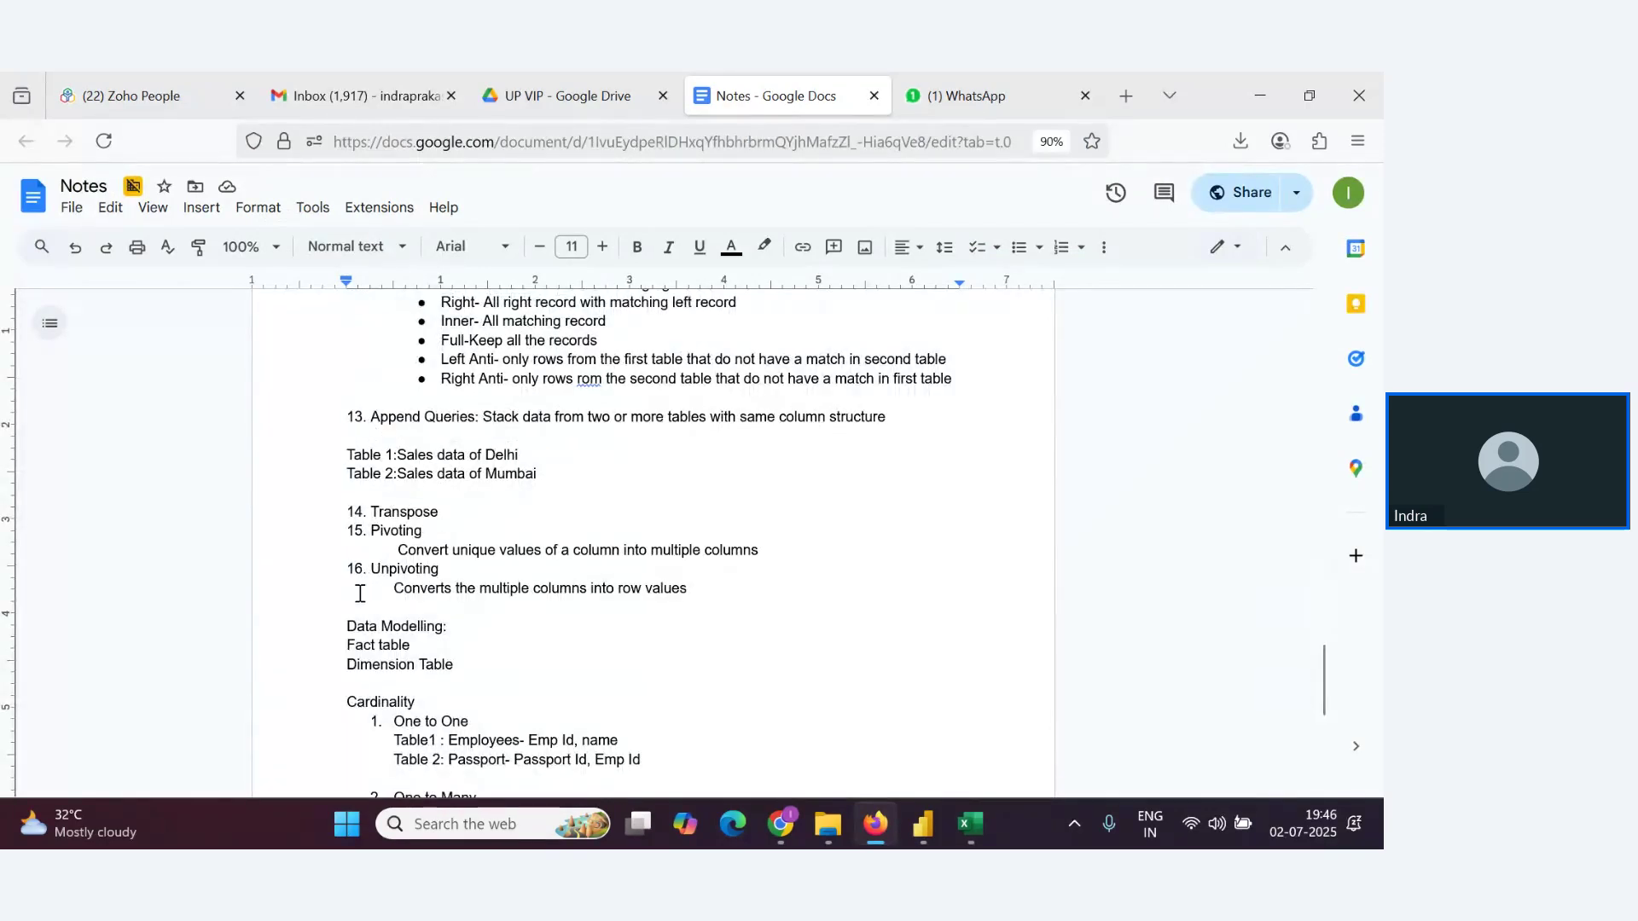
key(alt+Tab)
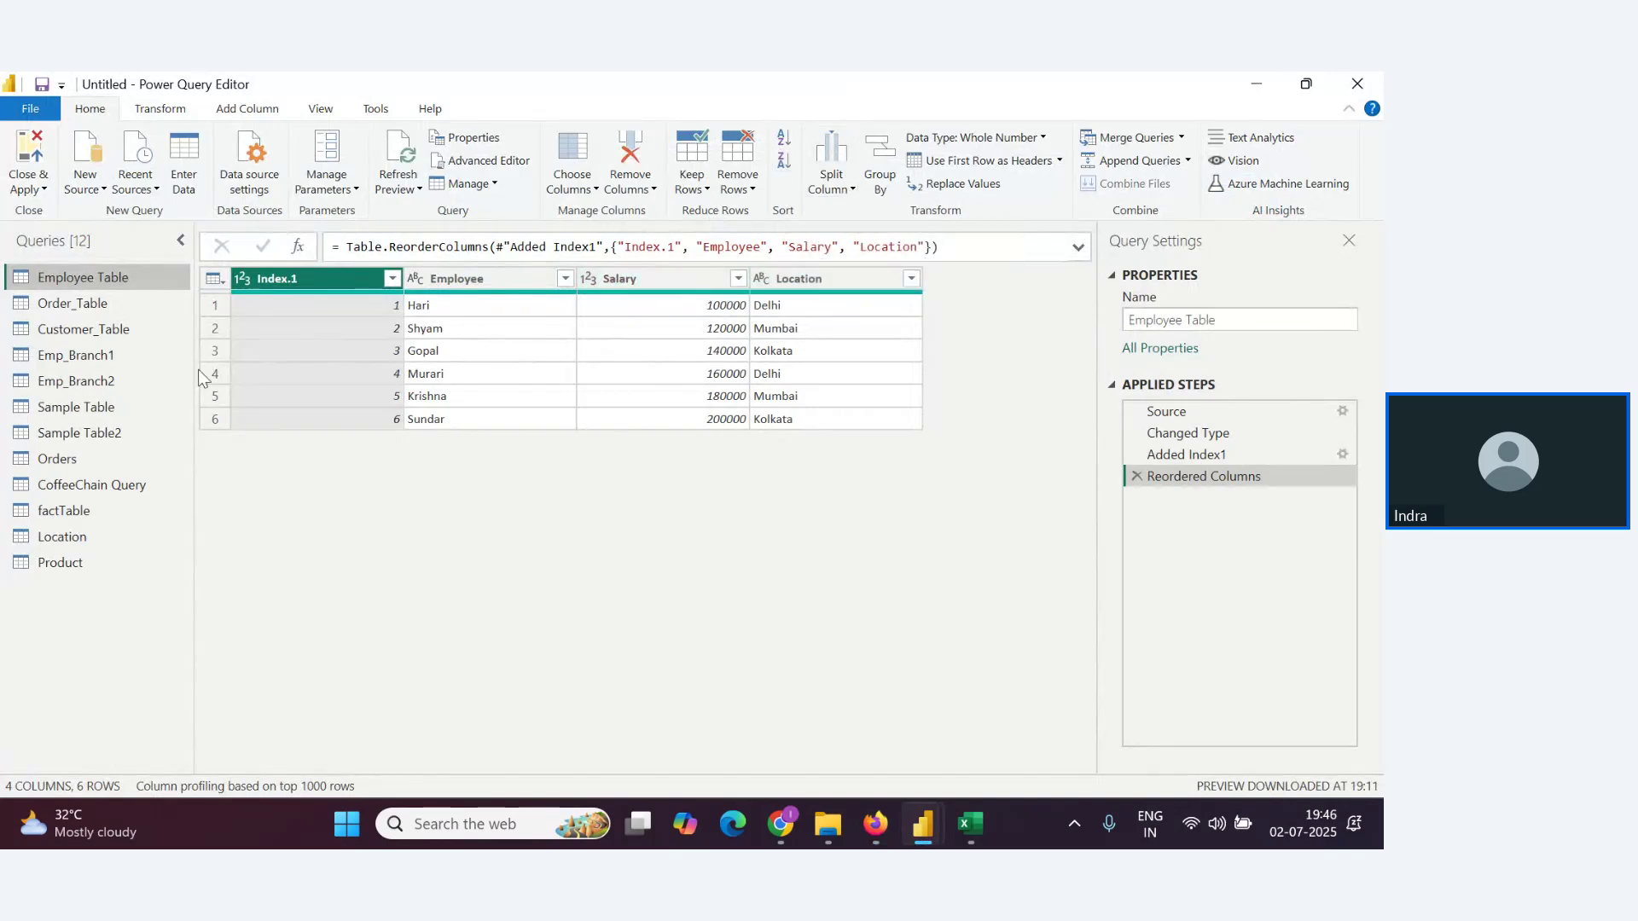
Sort Employee Table by Salary, trying descending order and finishing with ascending
click(709, 277)
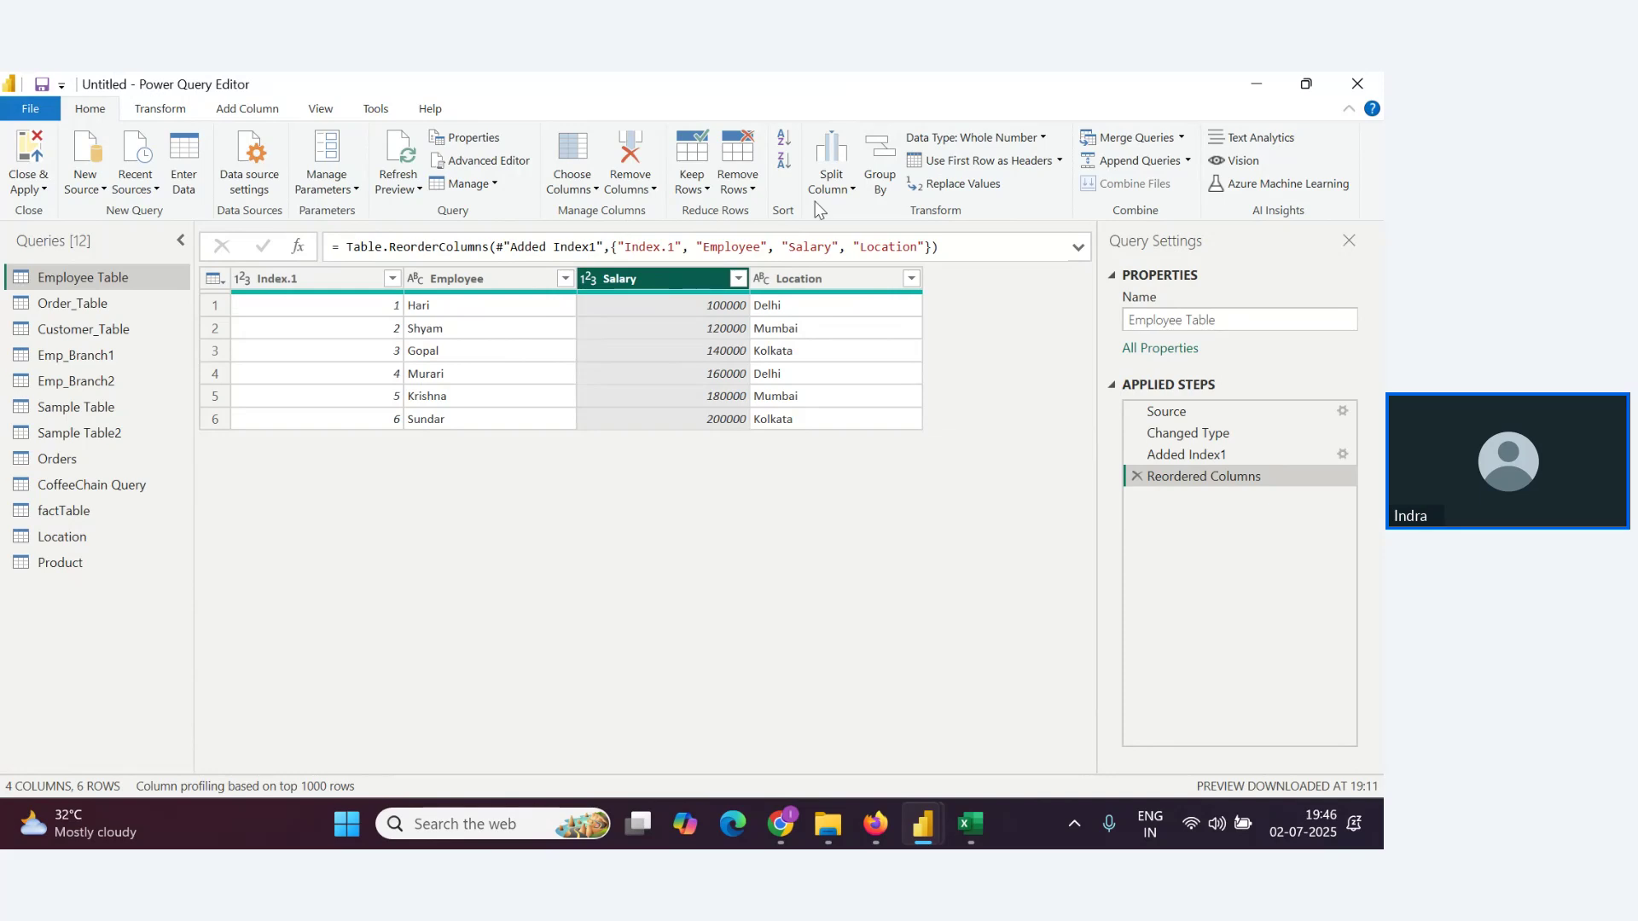
click(784, 160)
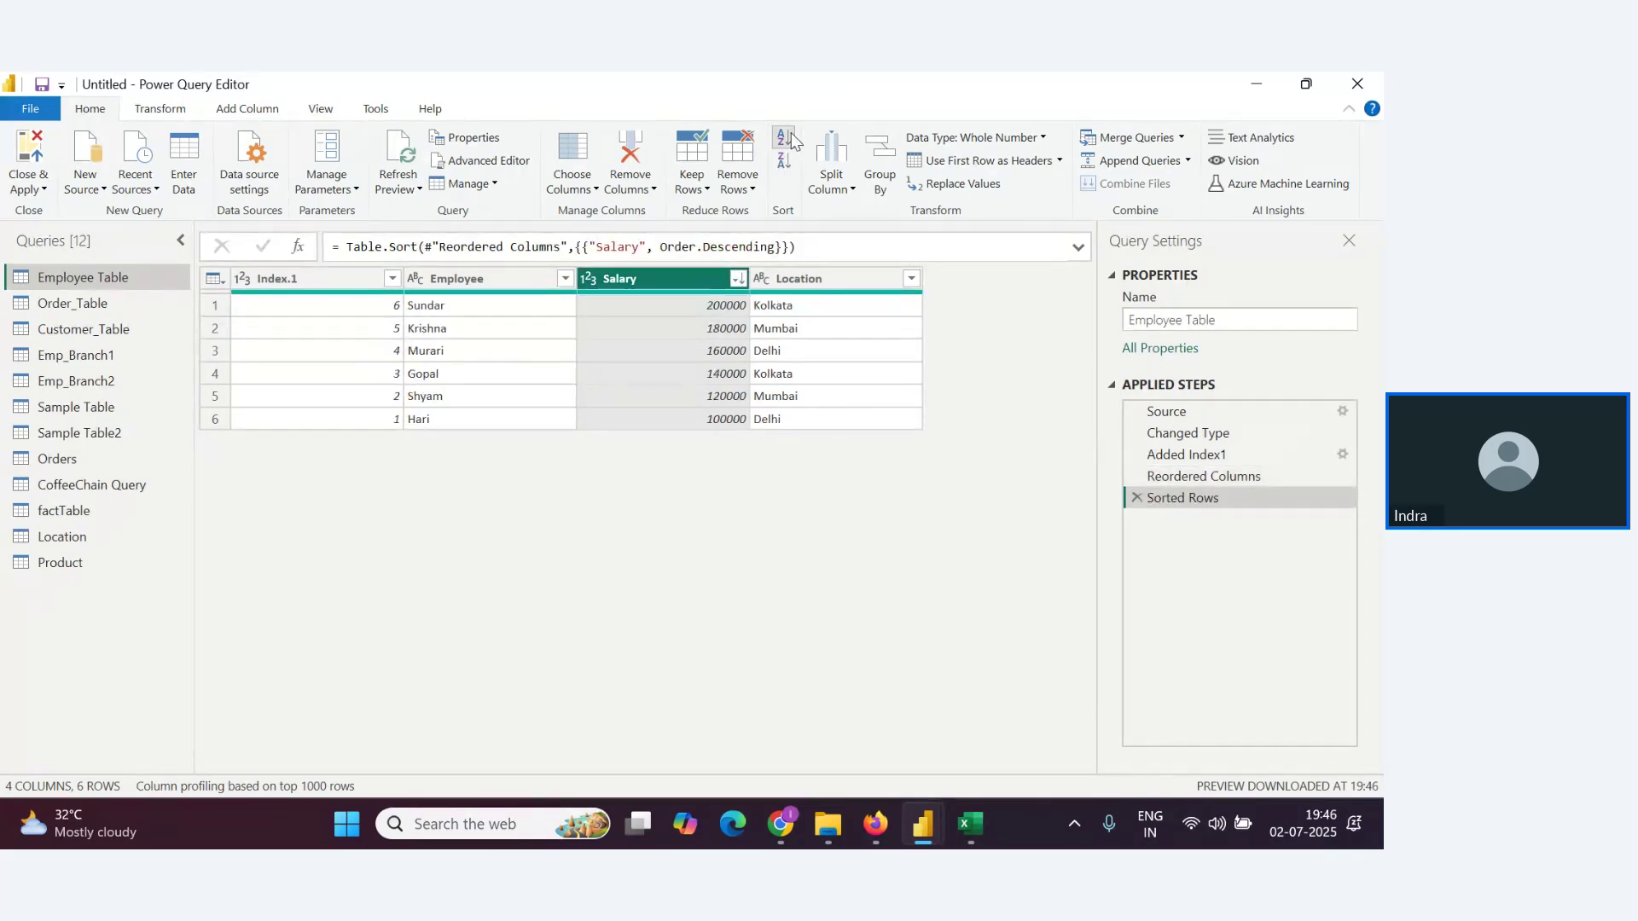
click(785, 136)
click(783, 161)
click(784, 138)
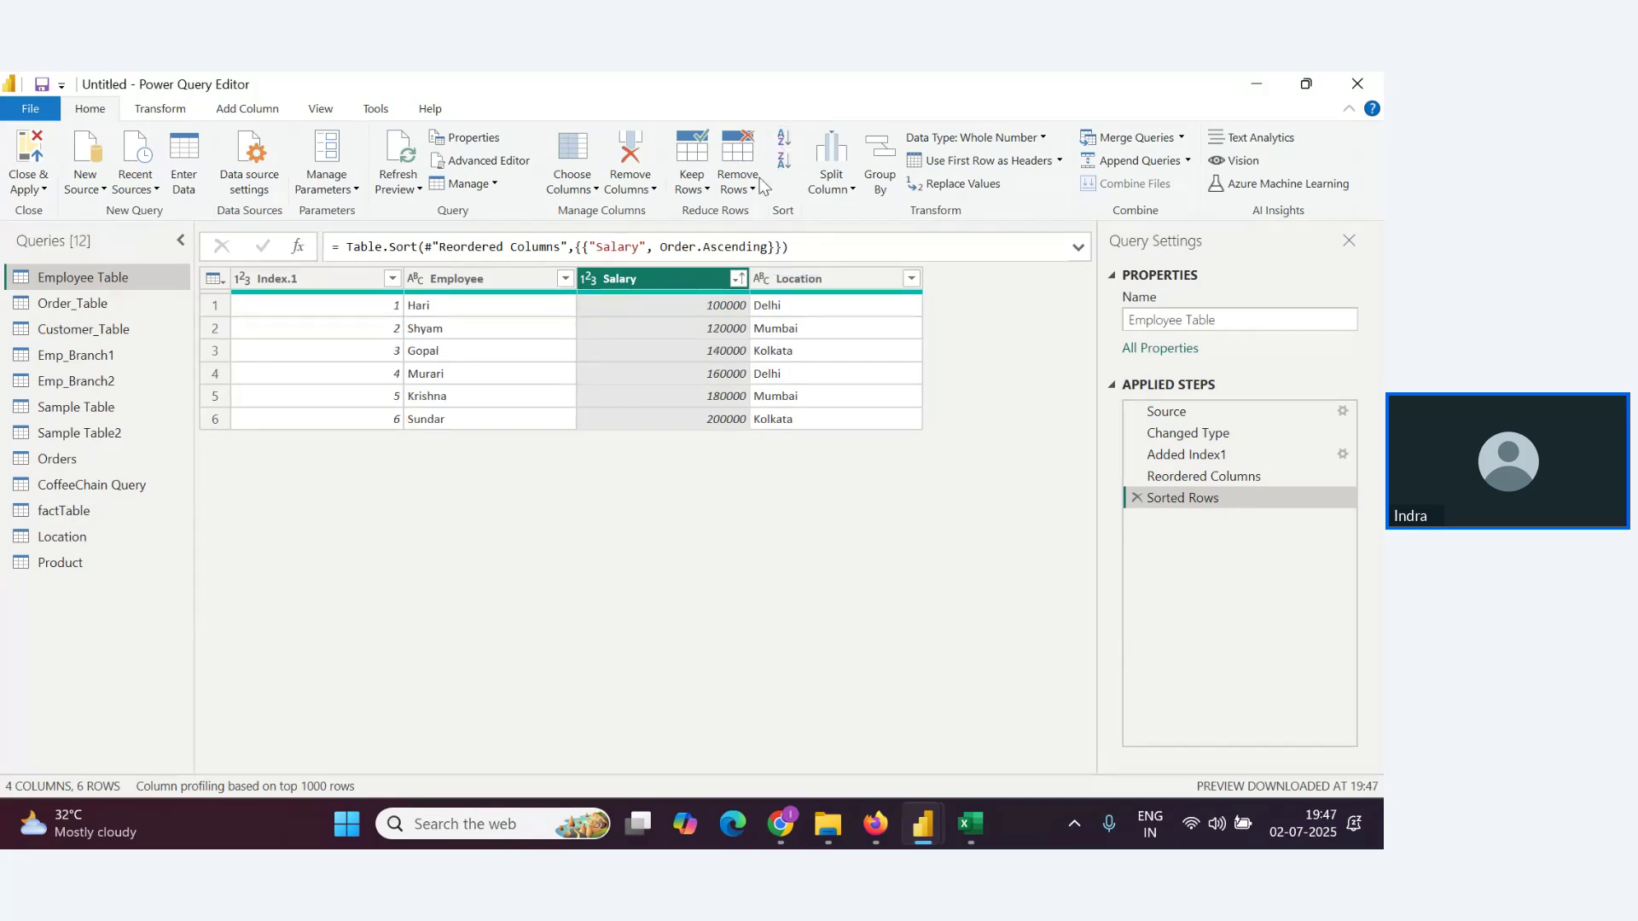
click(465, 183)
click(487, 220)
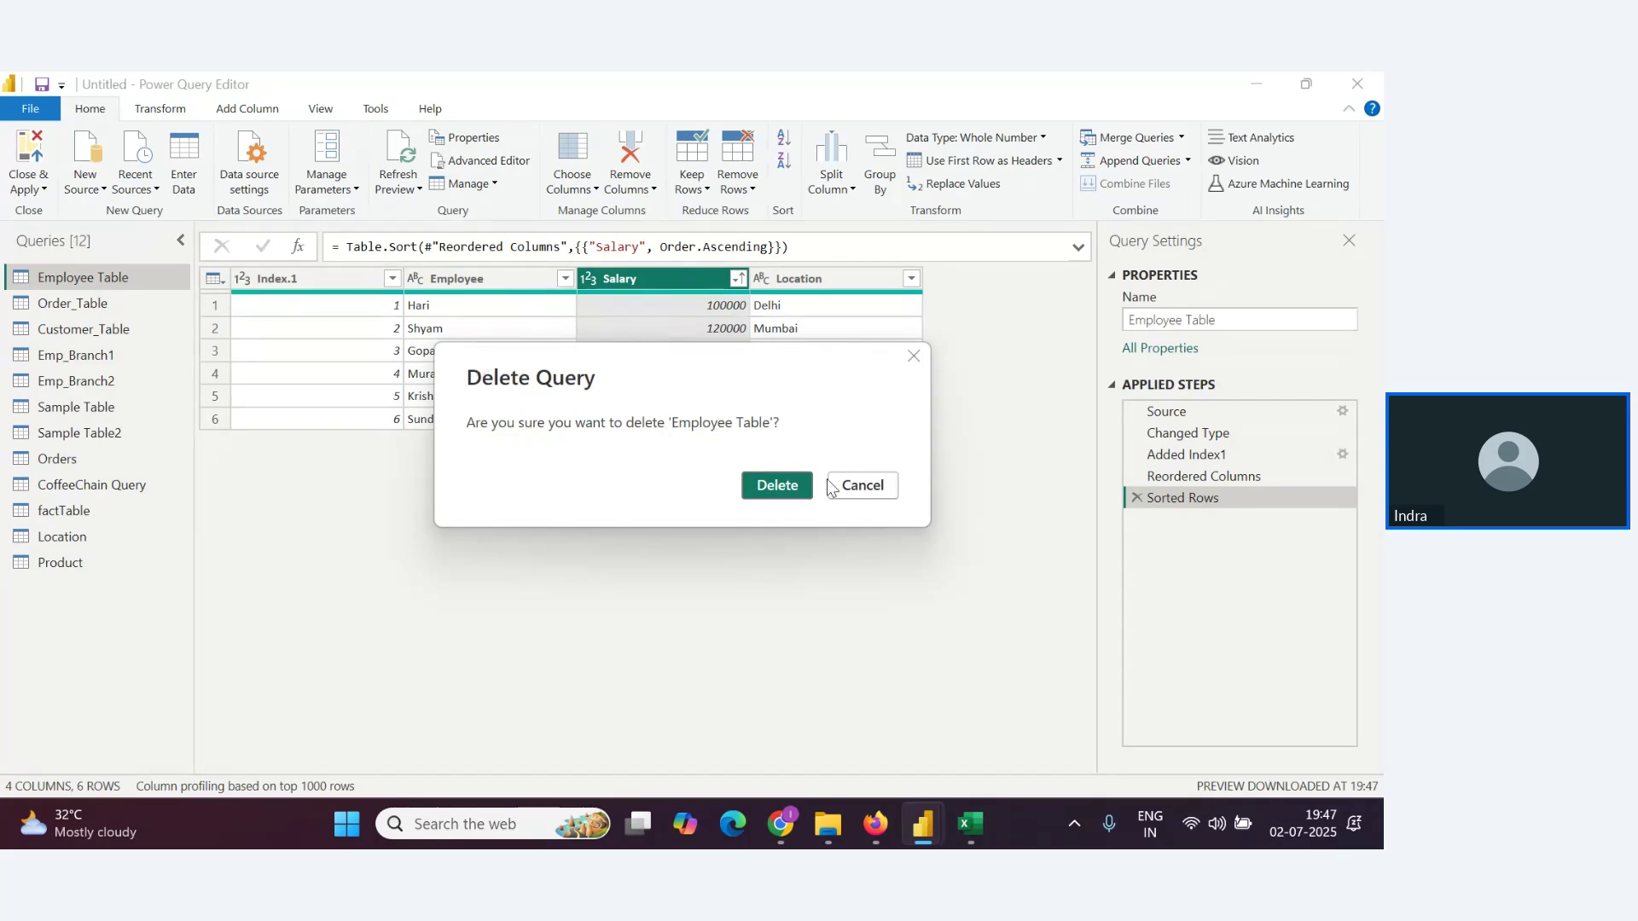
click(862, 485)
Delete the Customer_Table query from the Power Query Editor
click(469, 184)
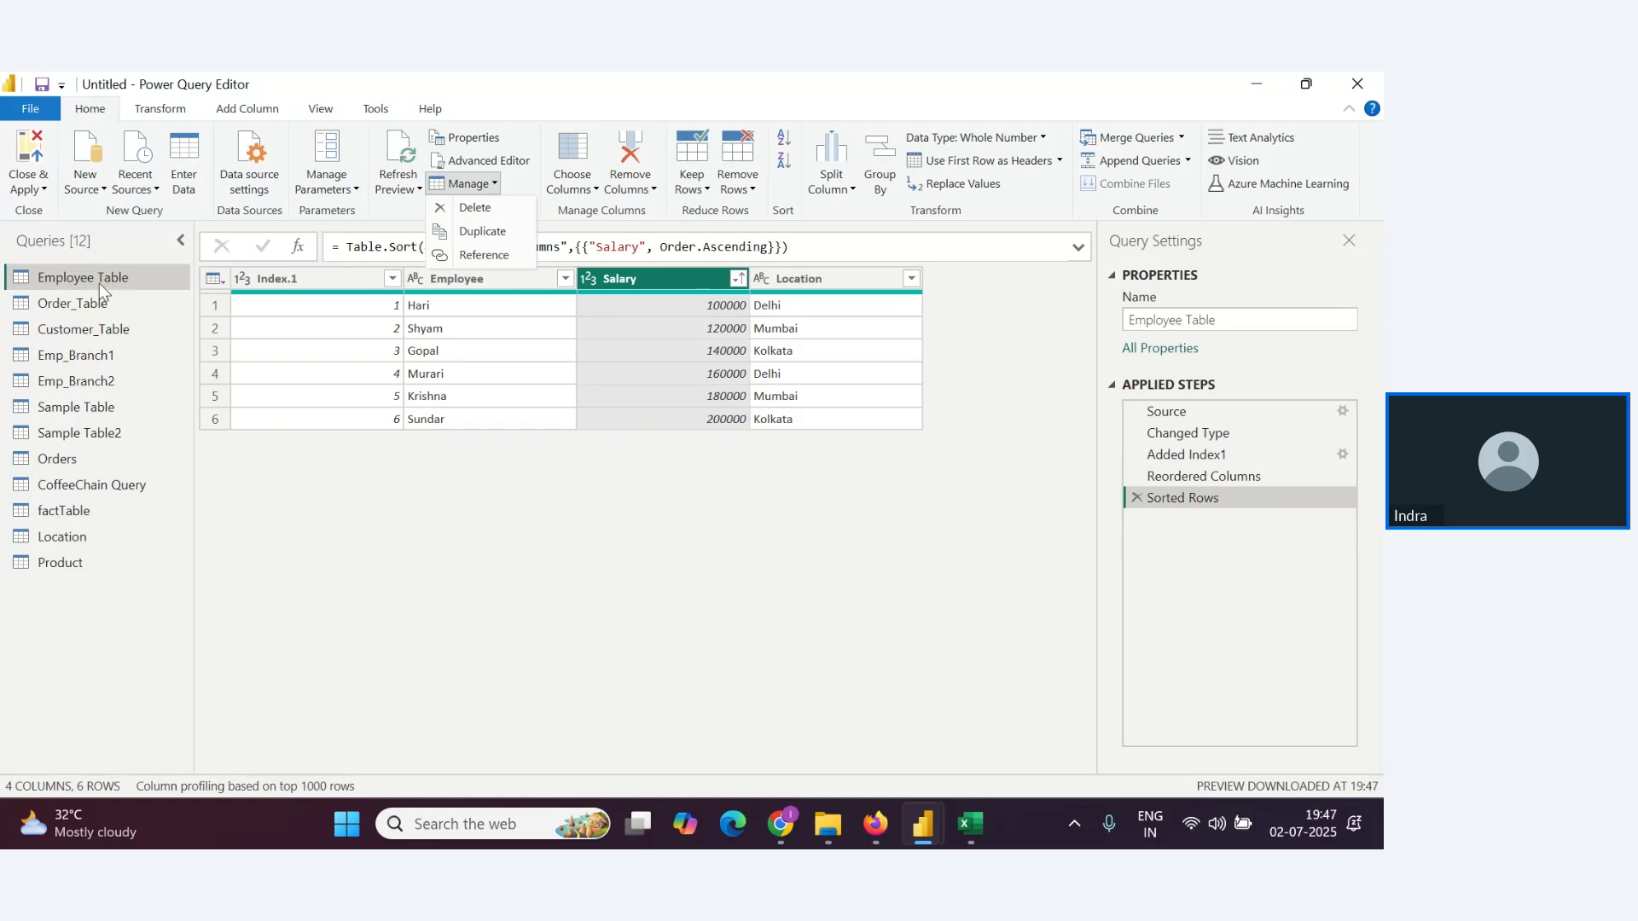
click(95, 331)
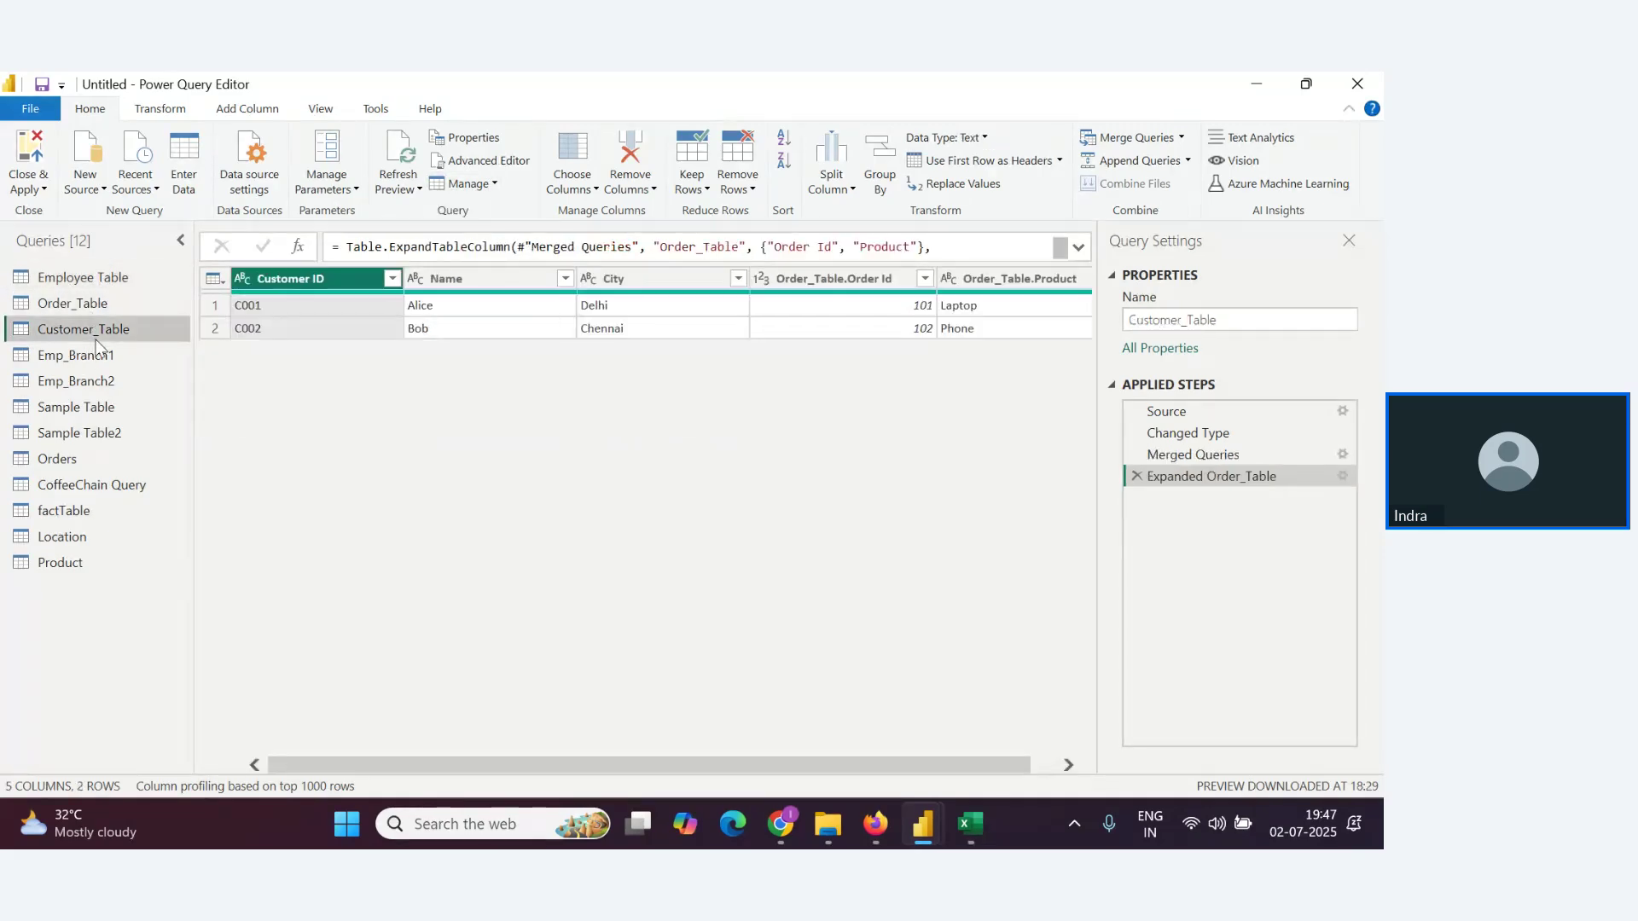
click(469, 184)
click(478, 209)
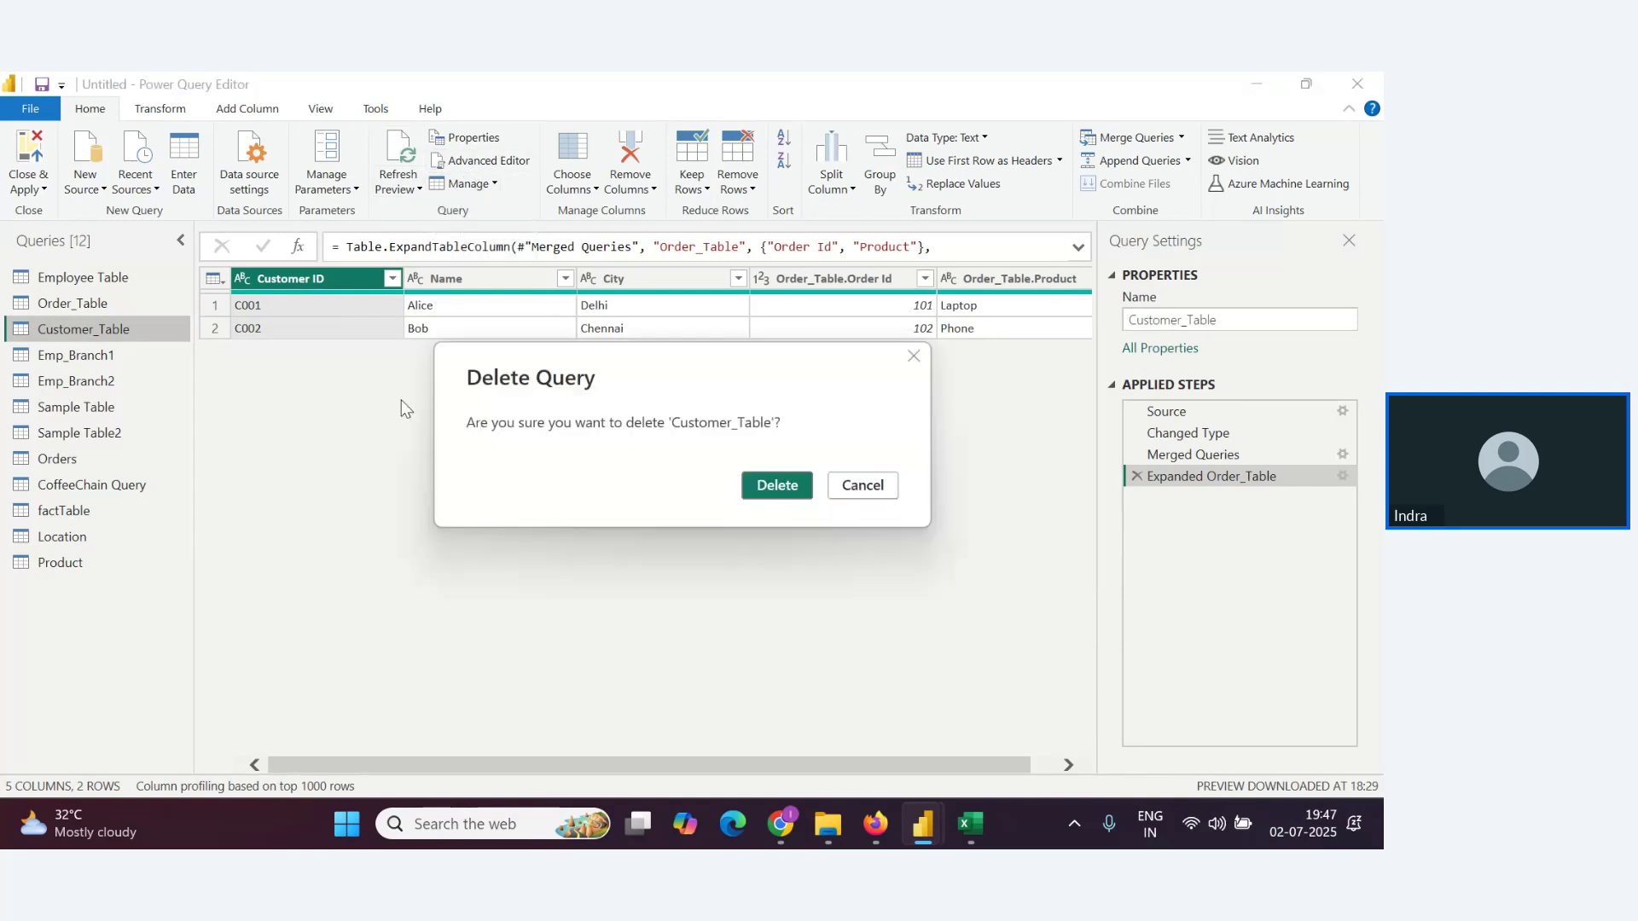
click(750, 491)
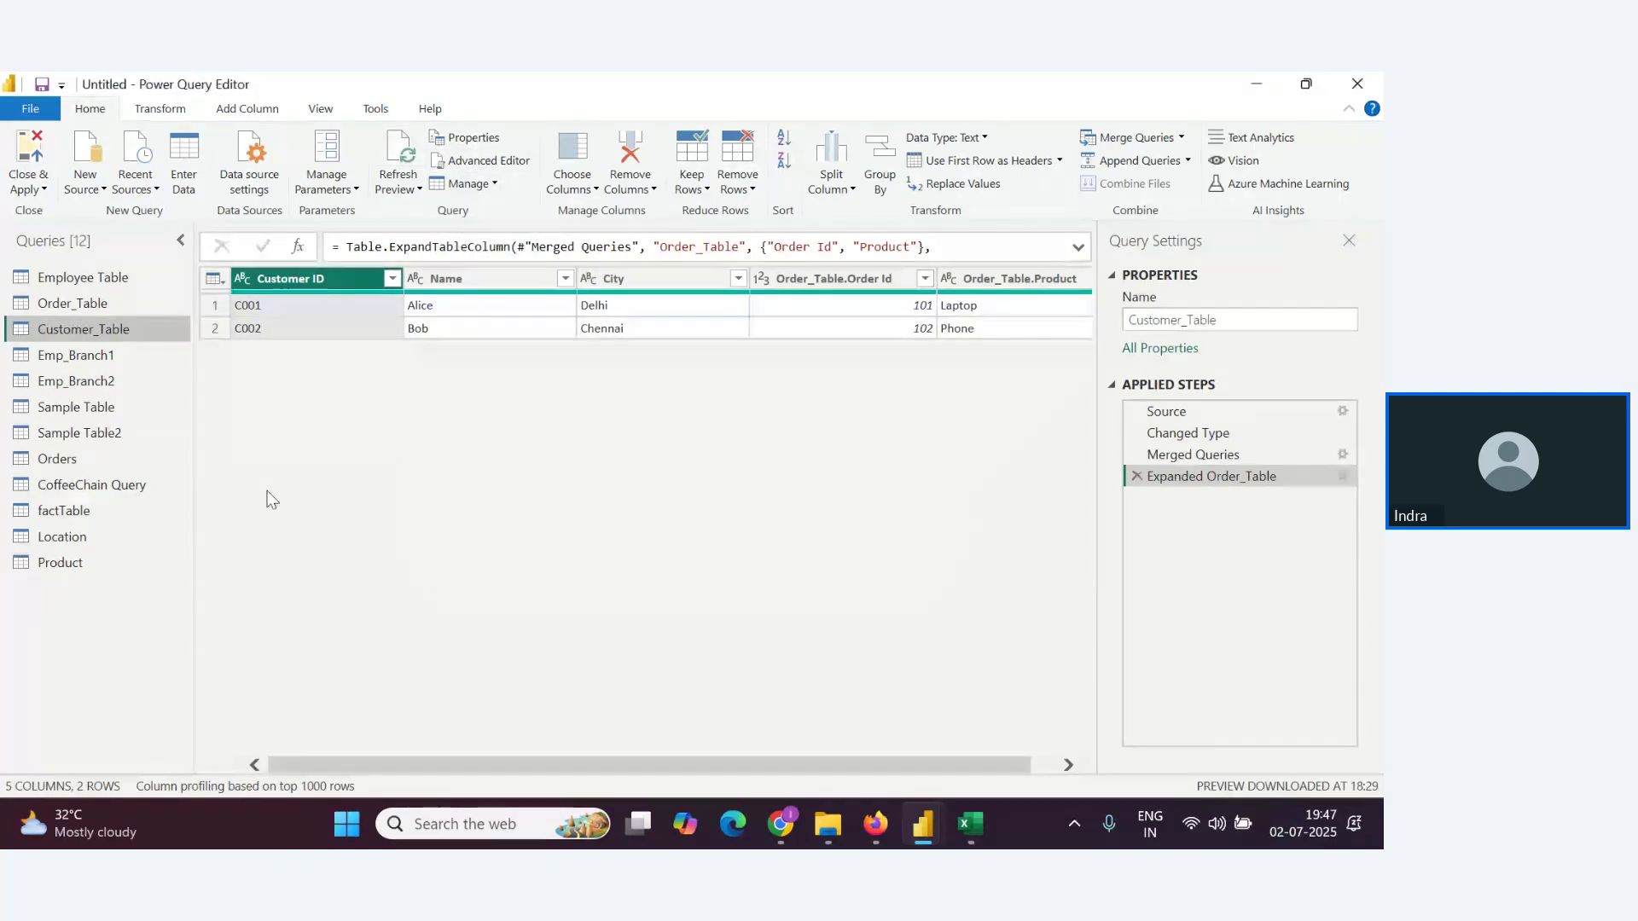
Create a reference query from Emp_Branch2
click(95, 356)
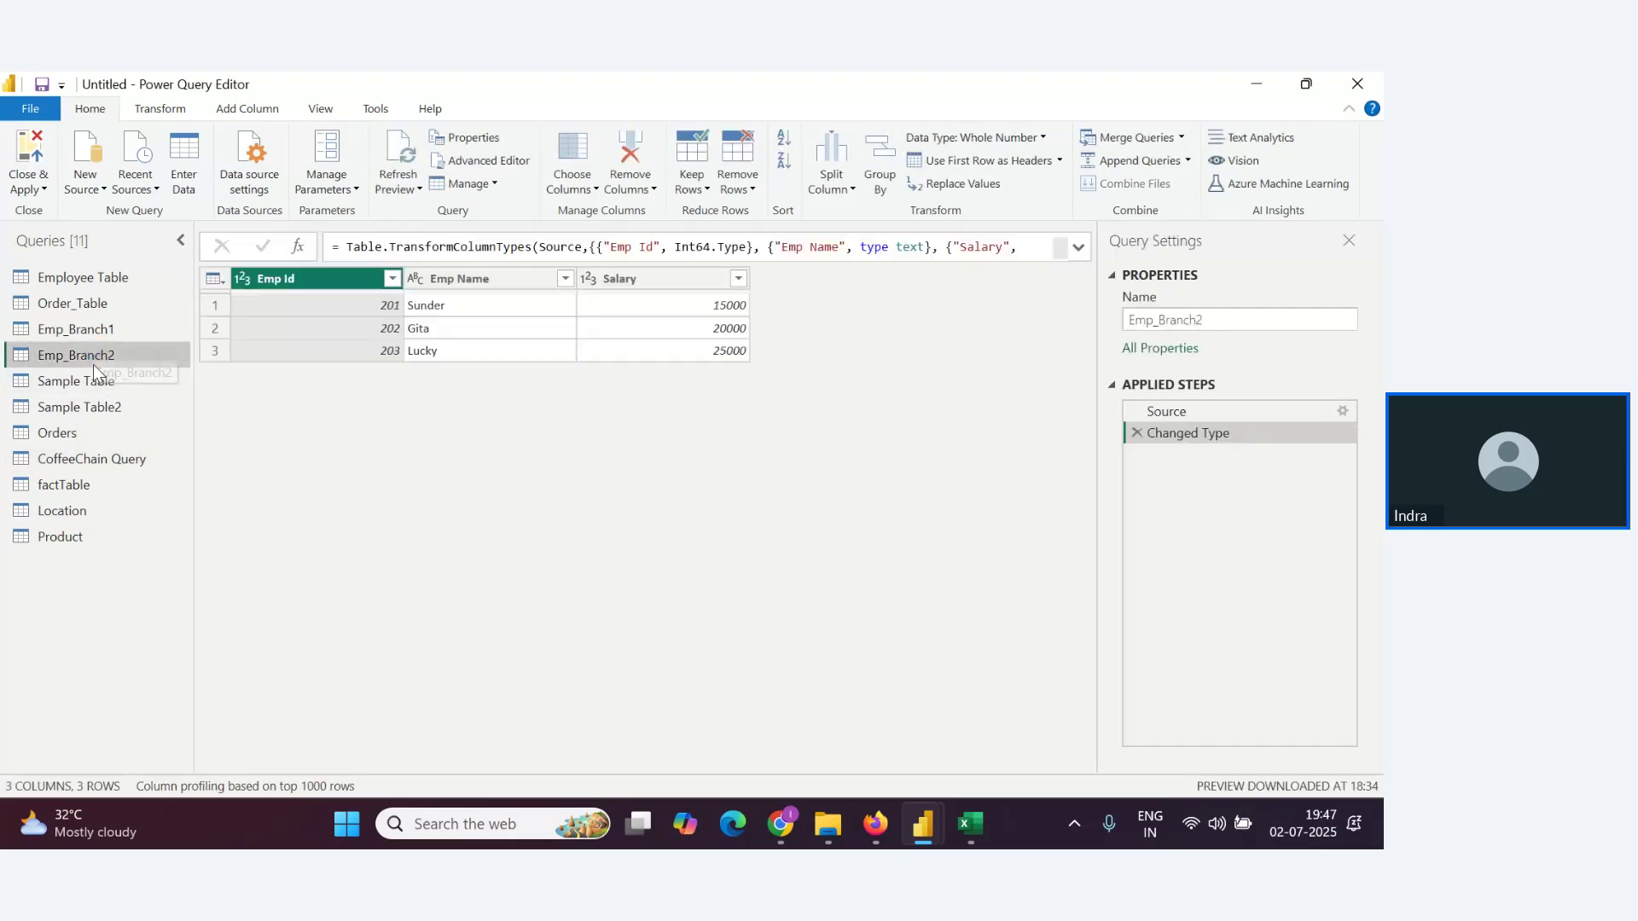
click(491, 184)
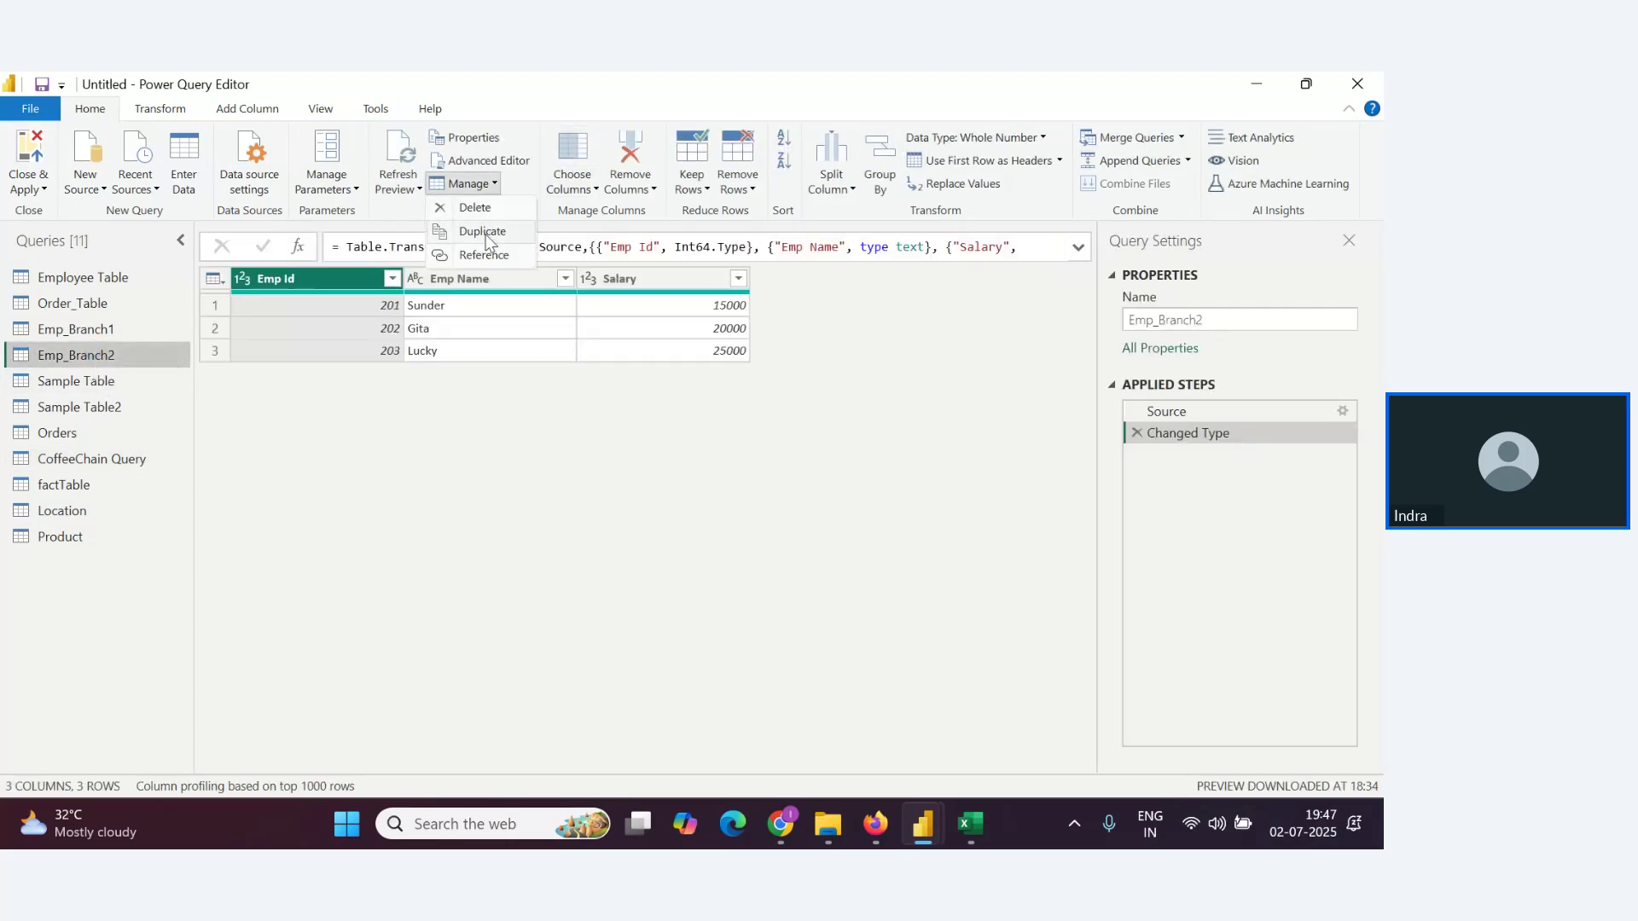
click(484, 255)
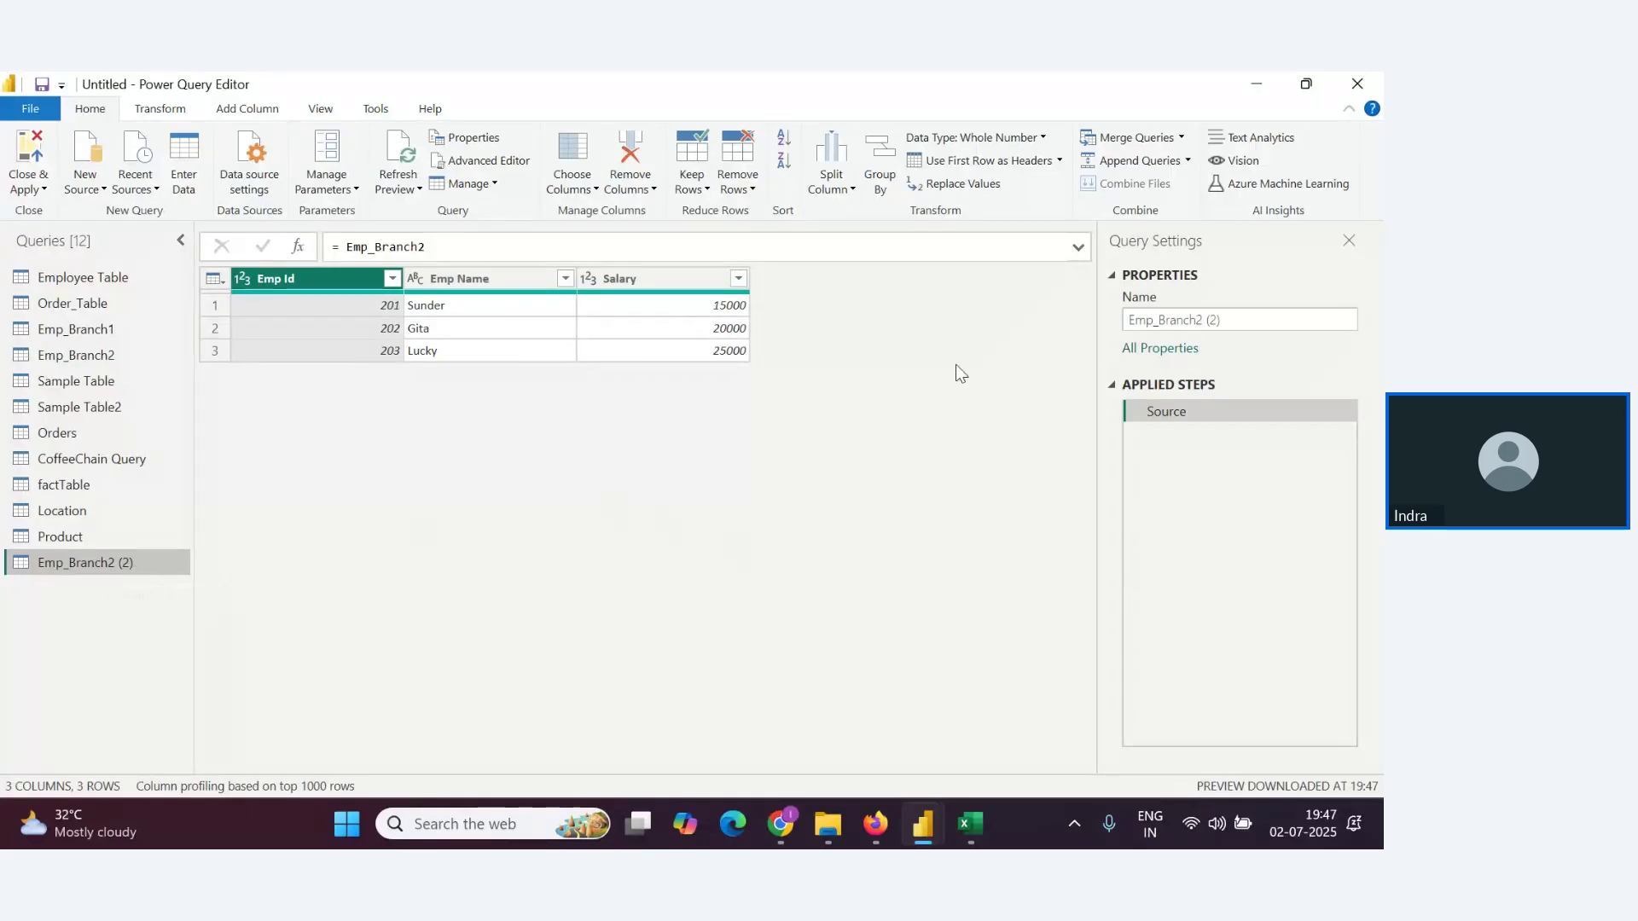
Delete the referenced copy Emp_Branch2 (2) and select the original Emp_Branch2 query
click(468, 183)
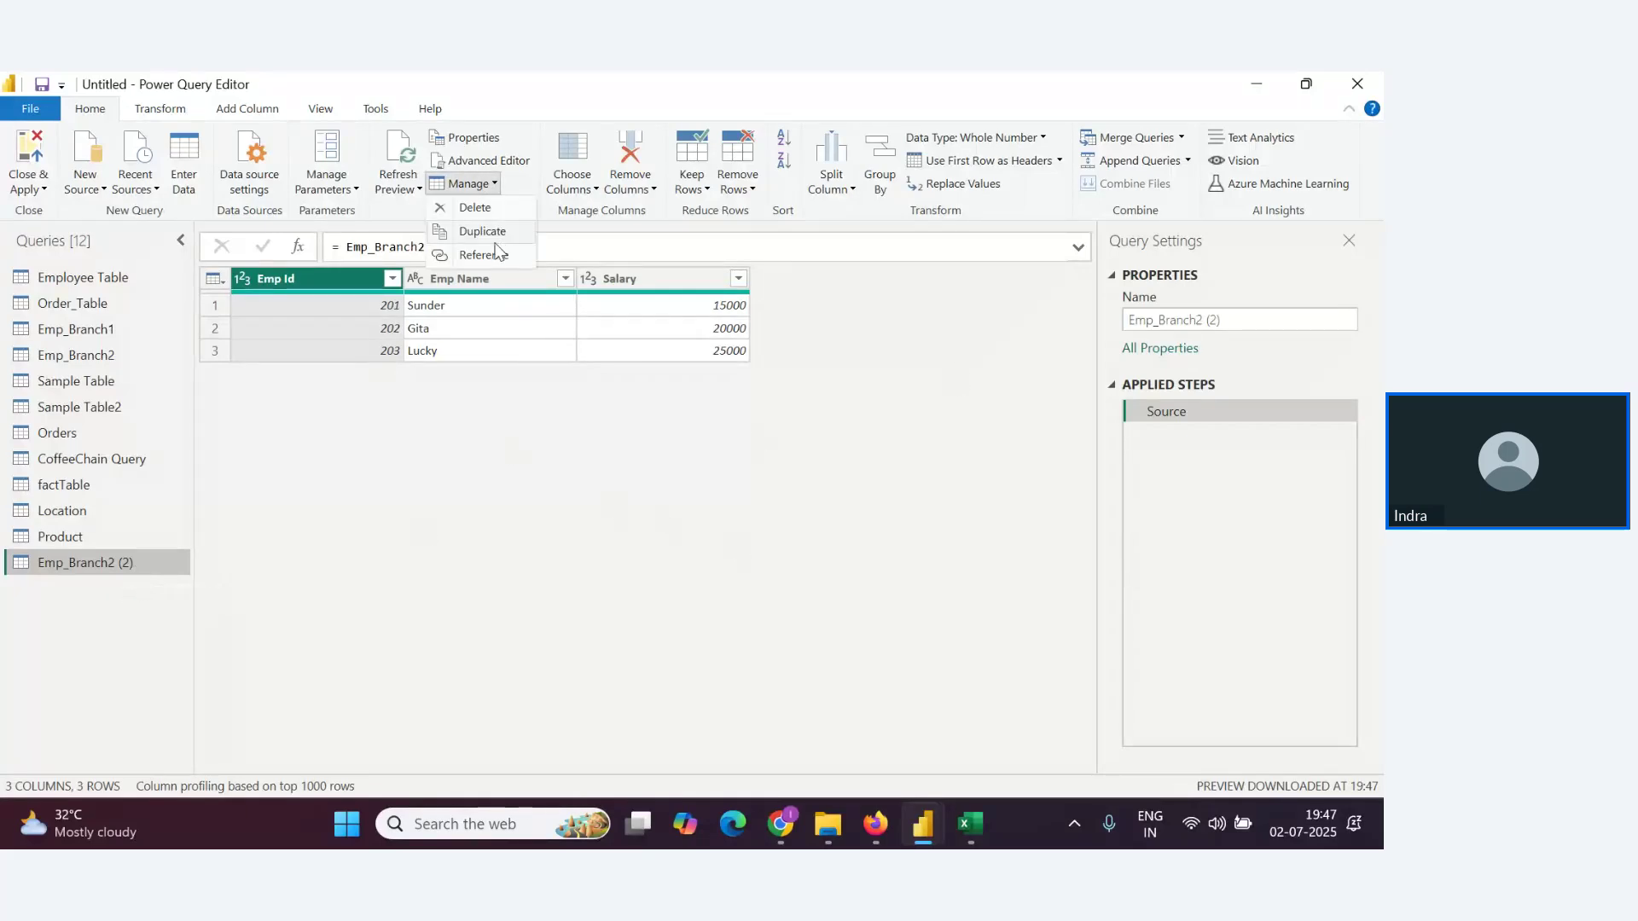
click(475, 208)
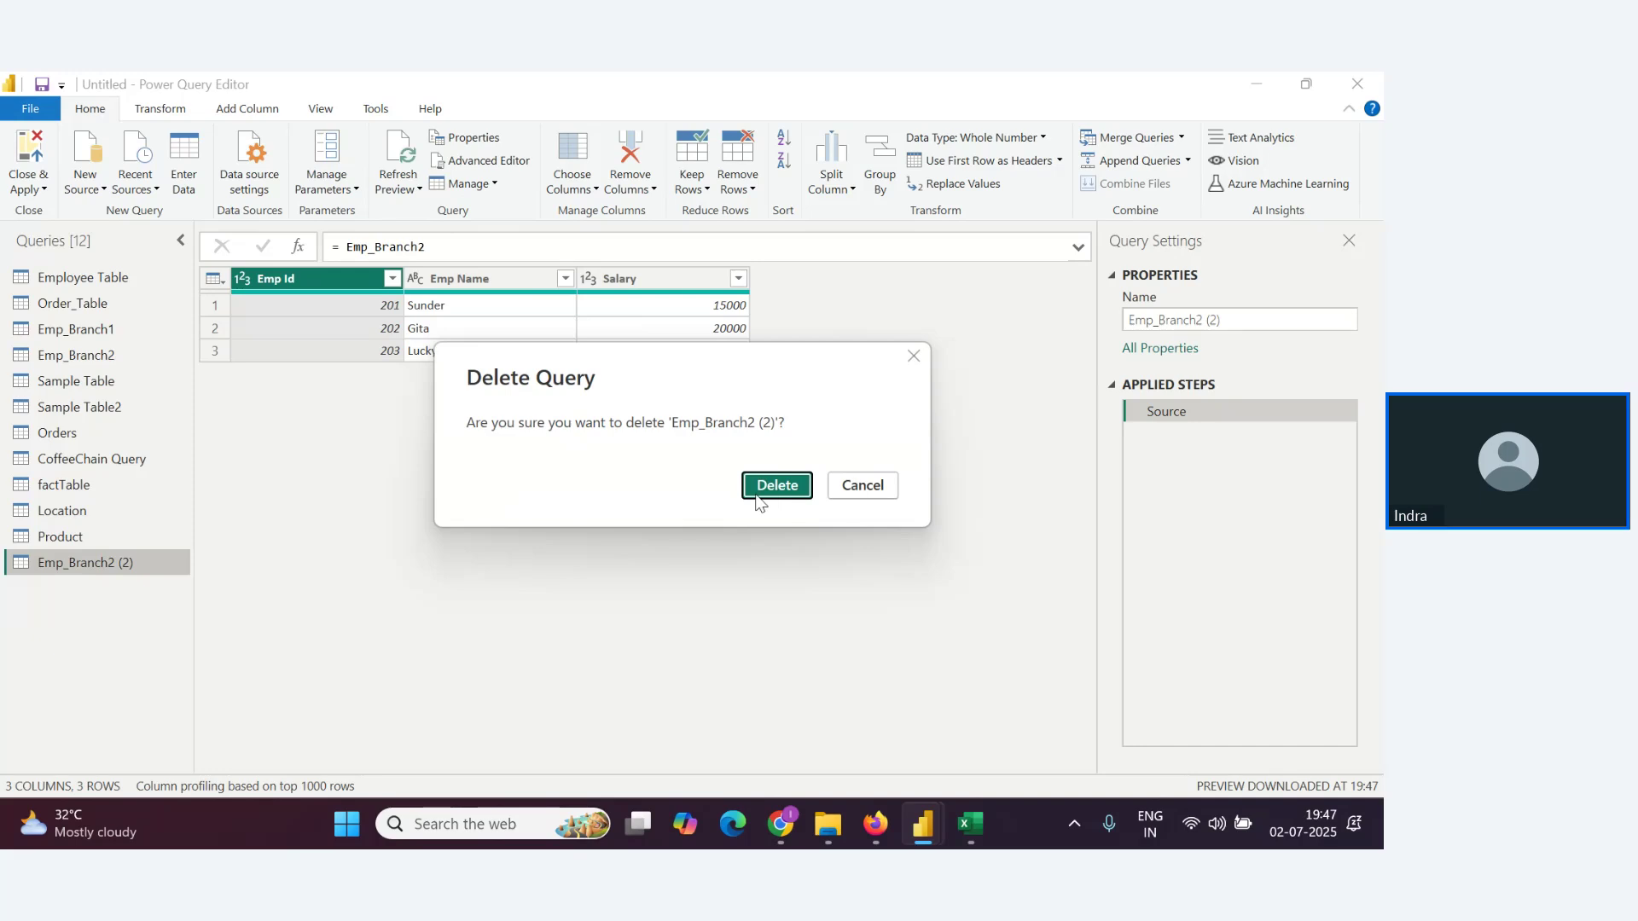
click(772, 488)
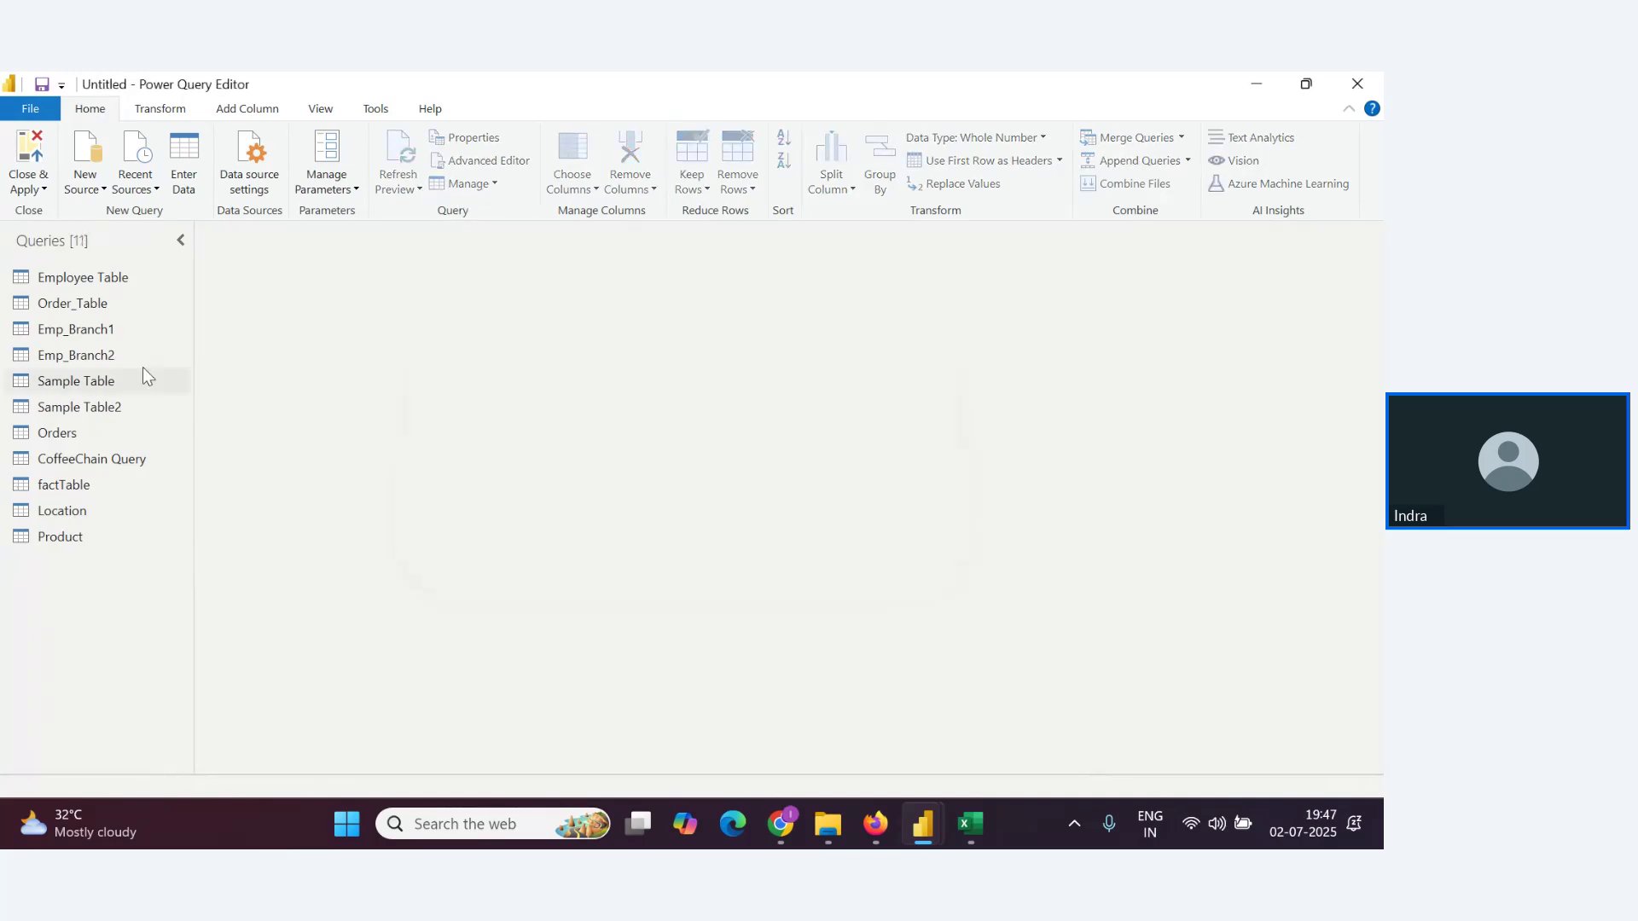
click(90, 357)
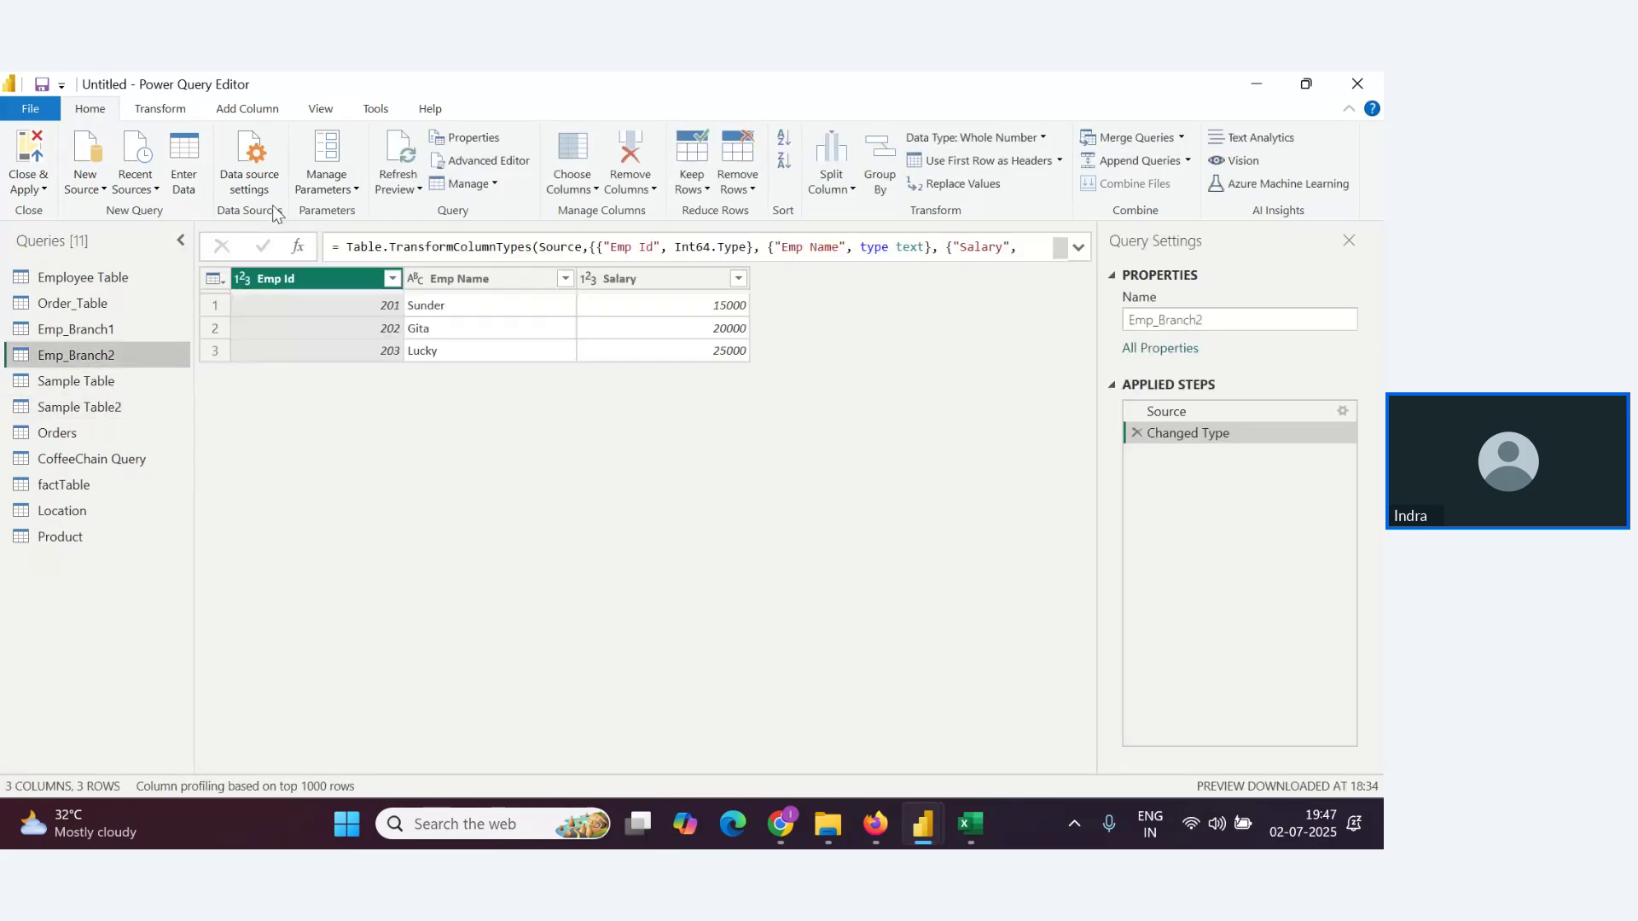
click(238, 109)
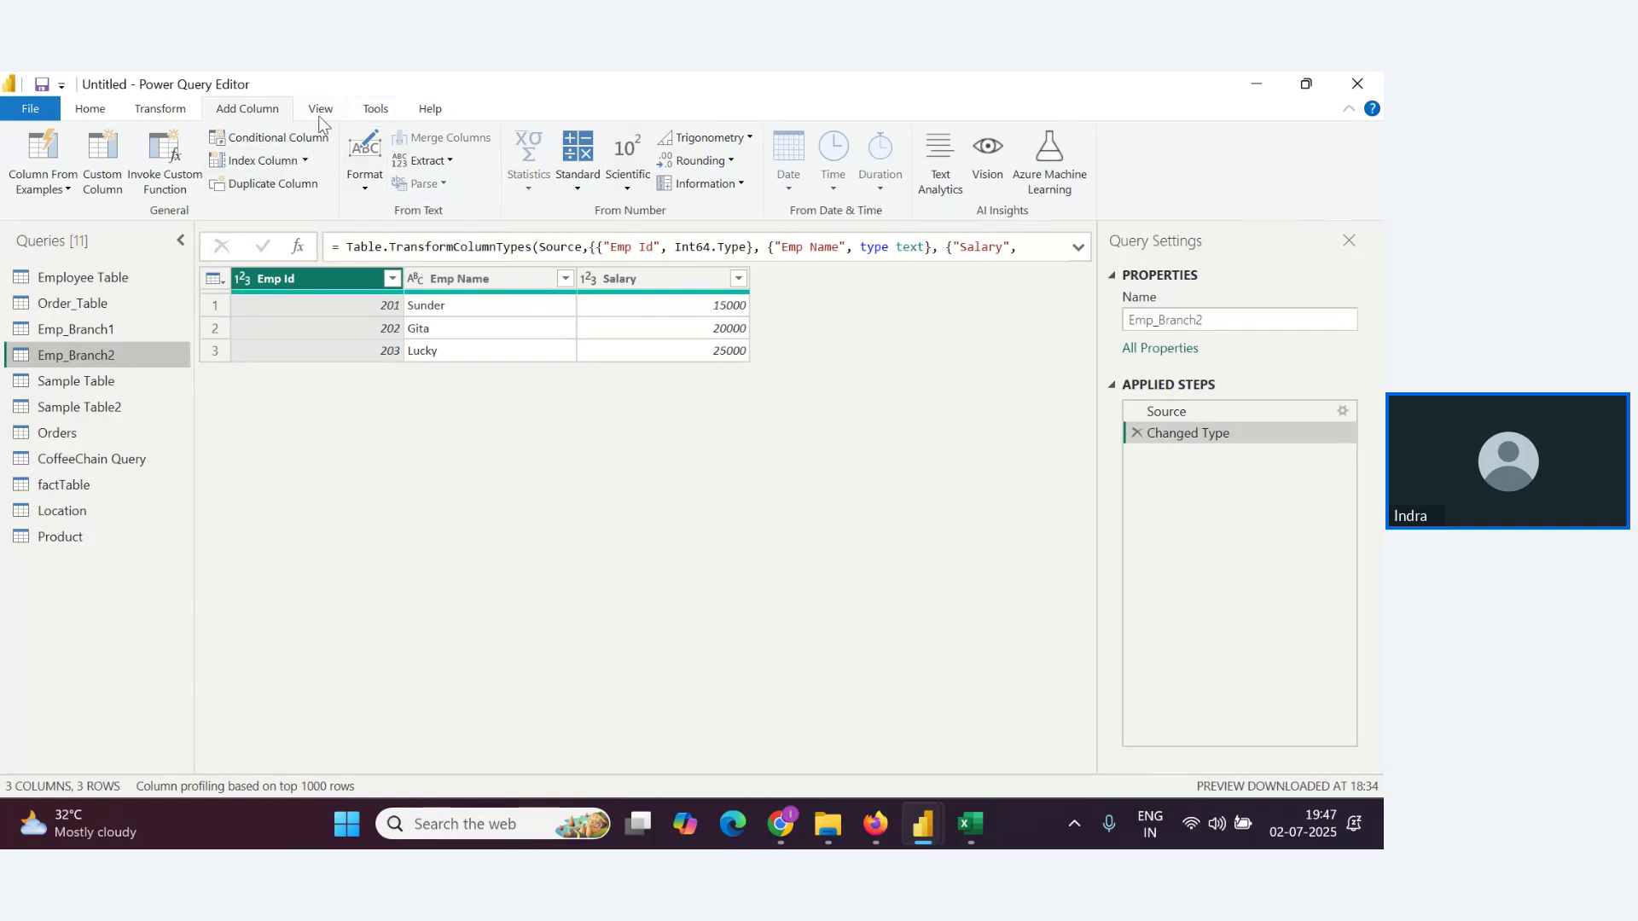
click(160, 108)
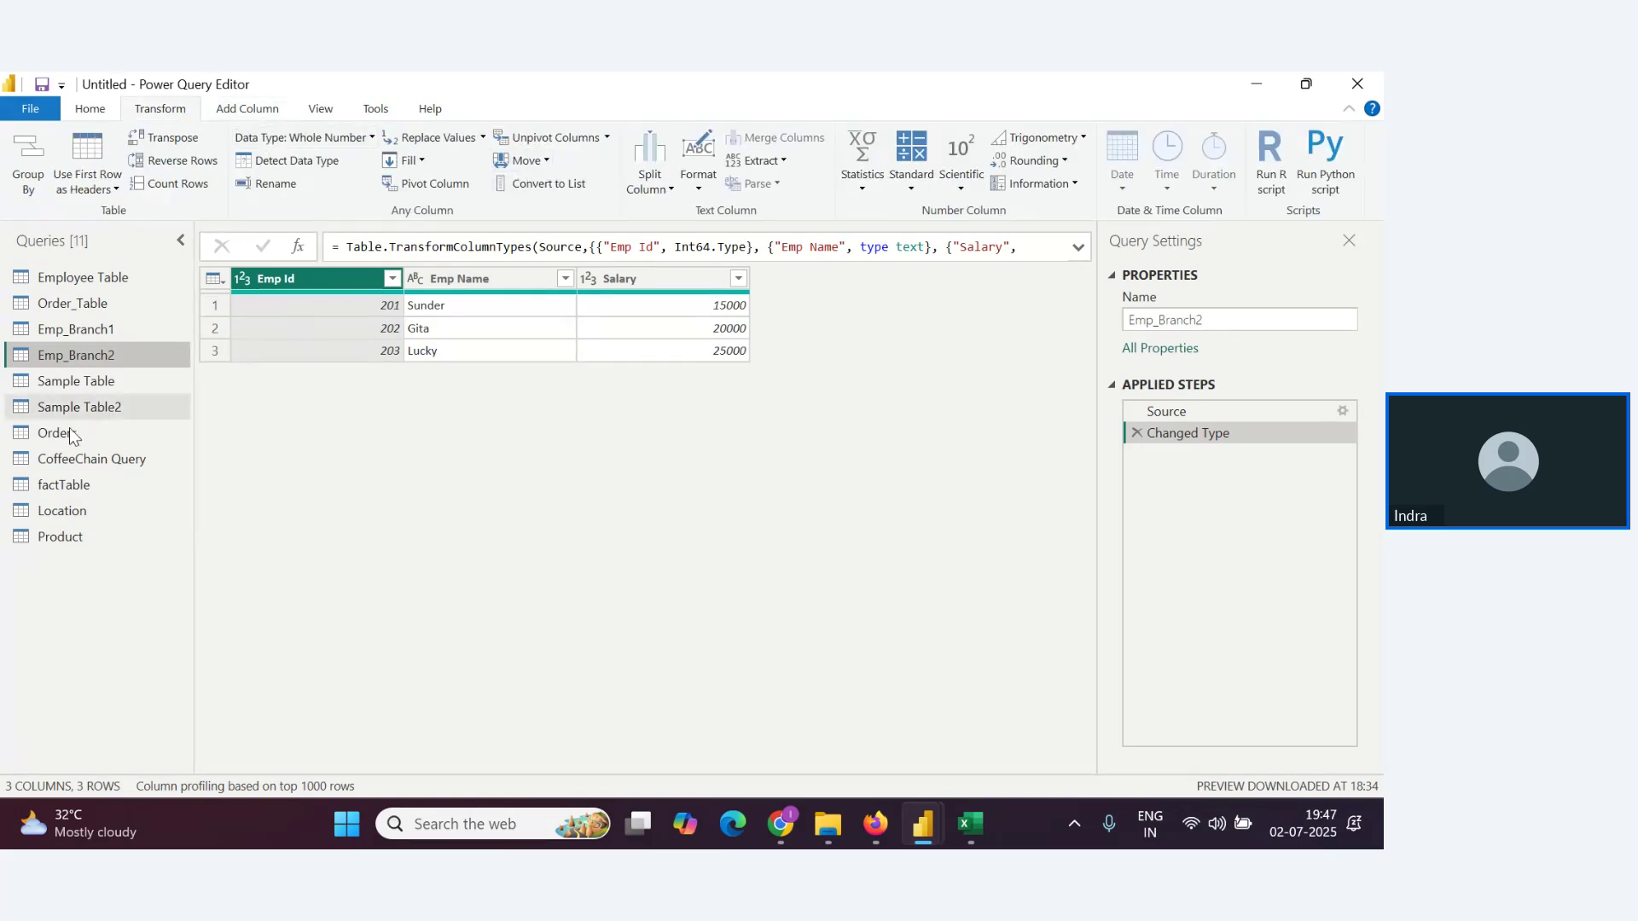
In the Orders query, move the Order Date column one position left and then to the beginning of the table
click(68, 307)
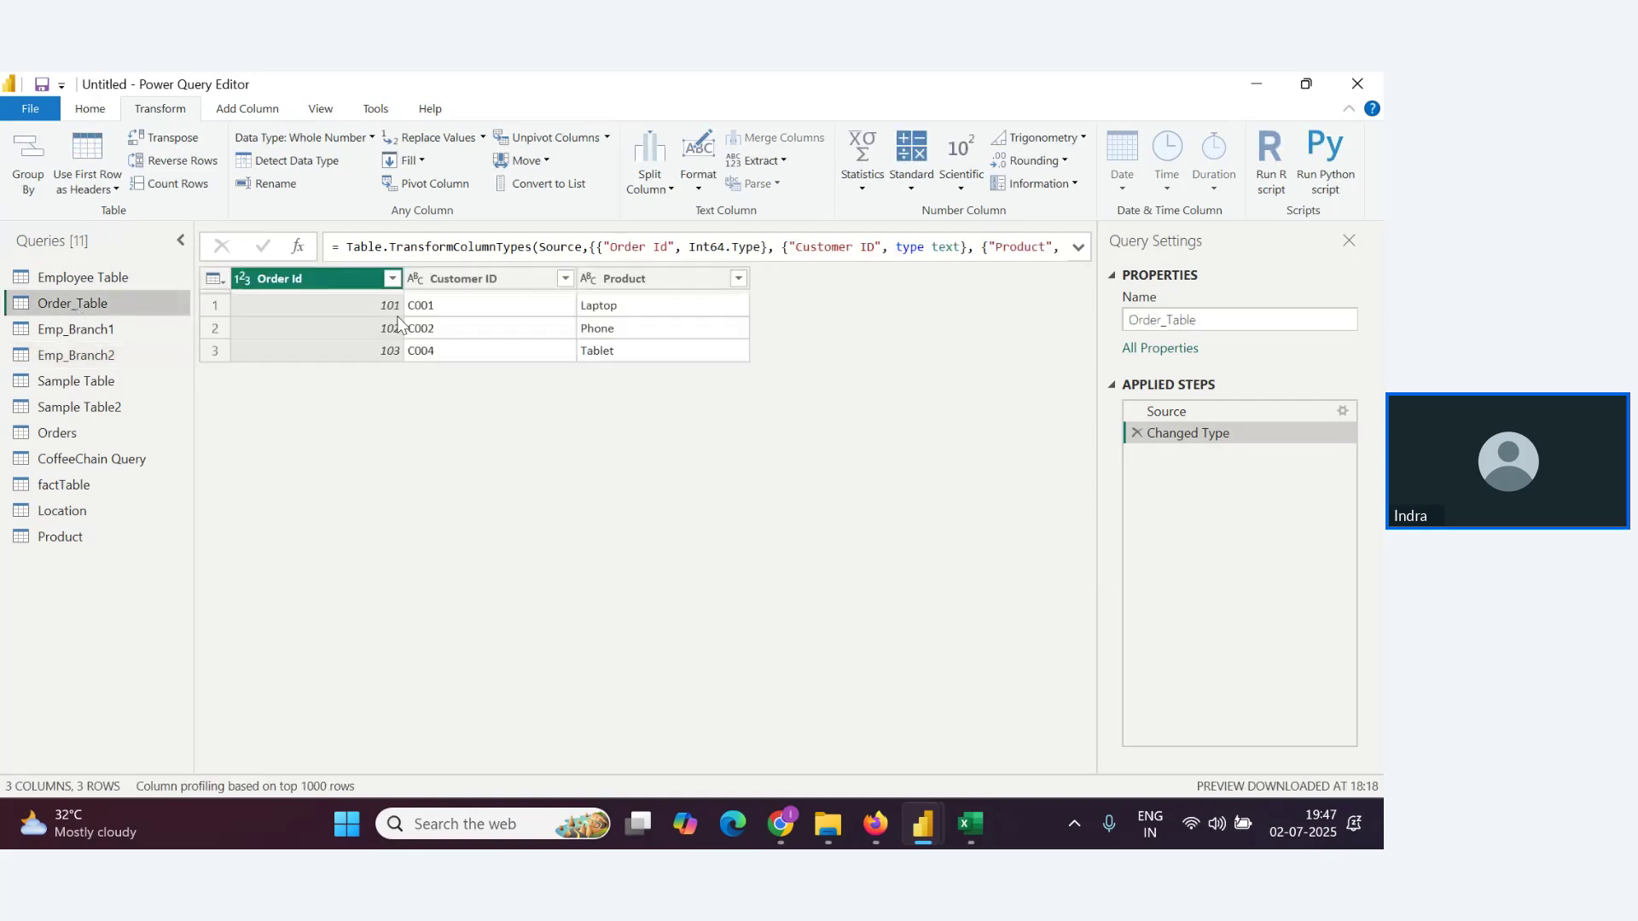
click(60, 432)
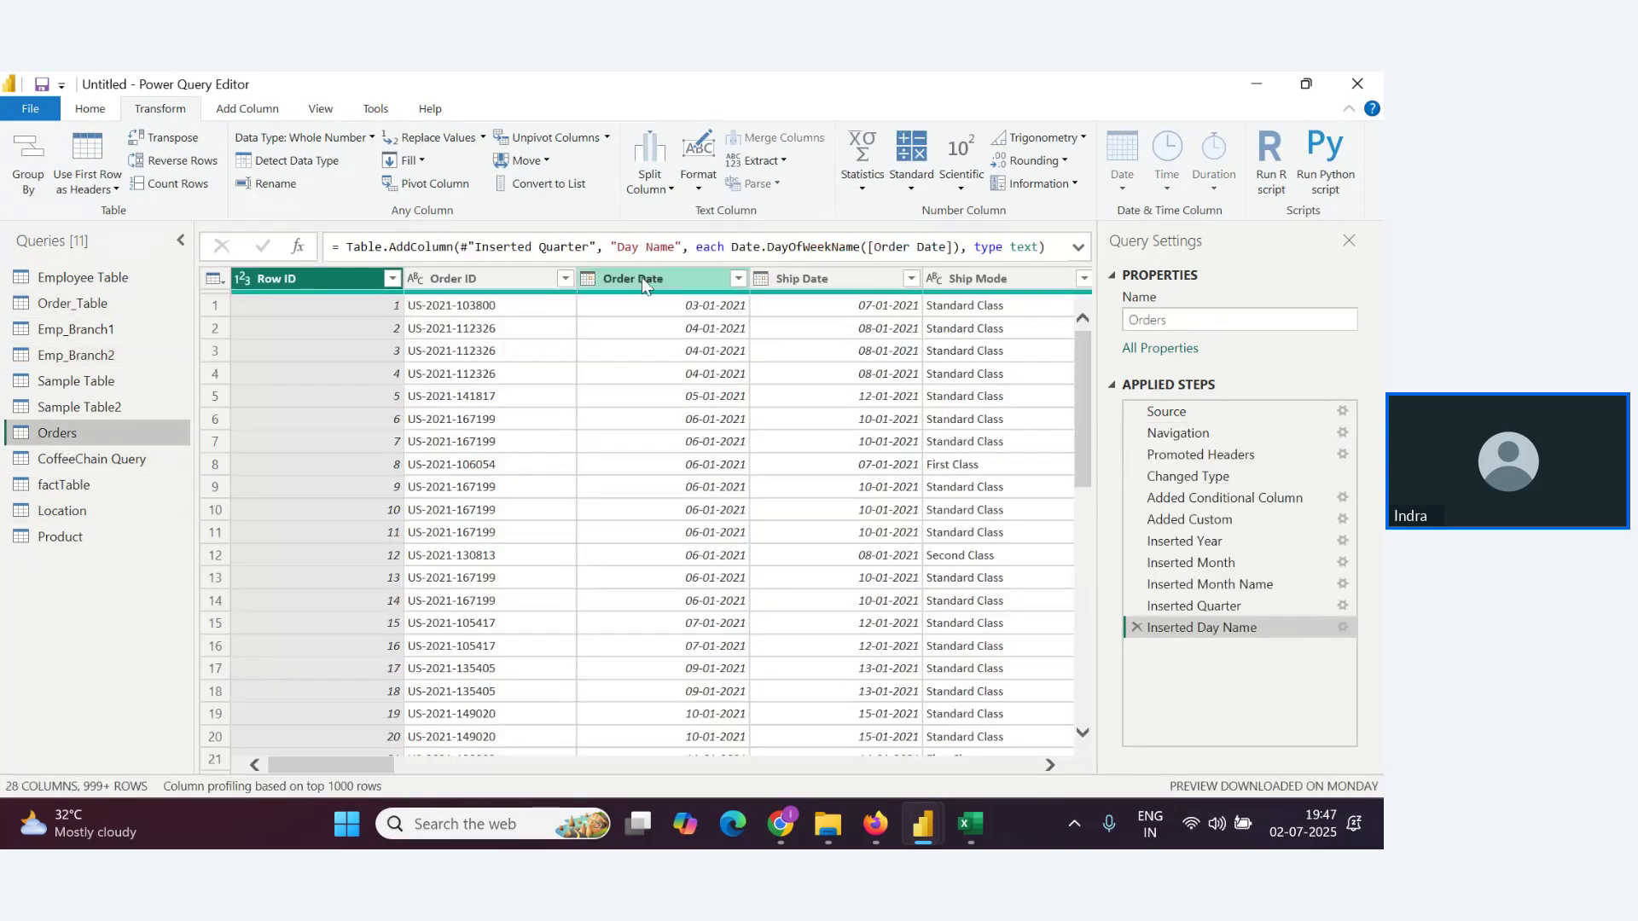
click(642, 278)
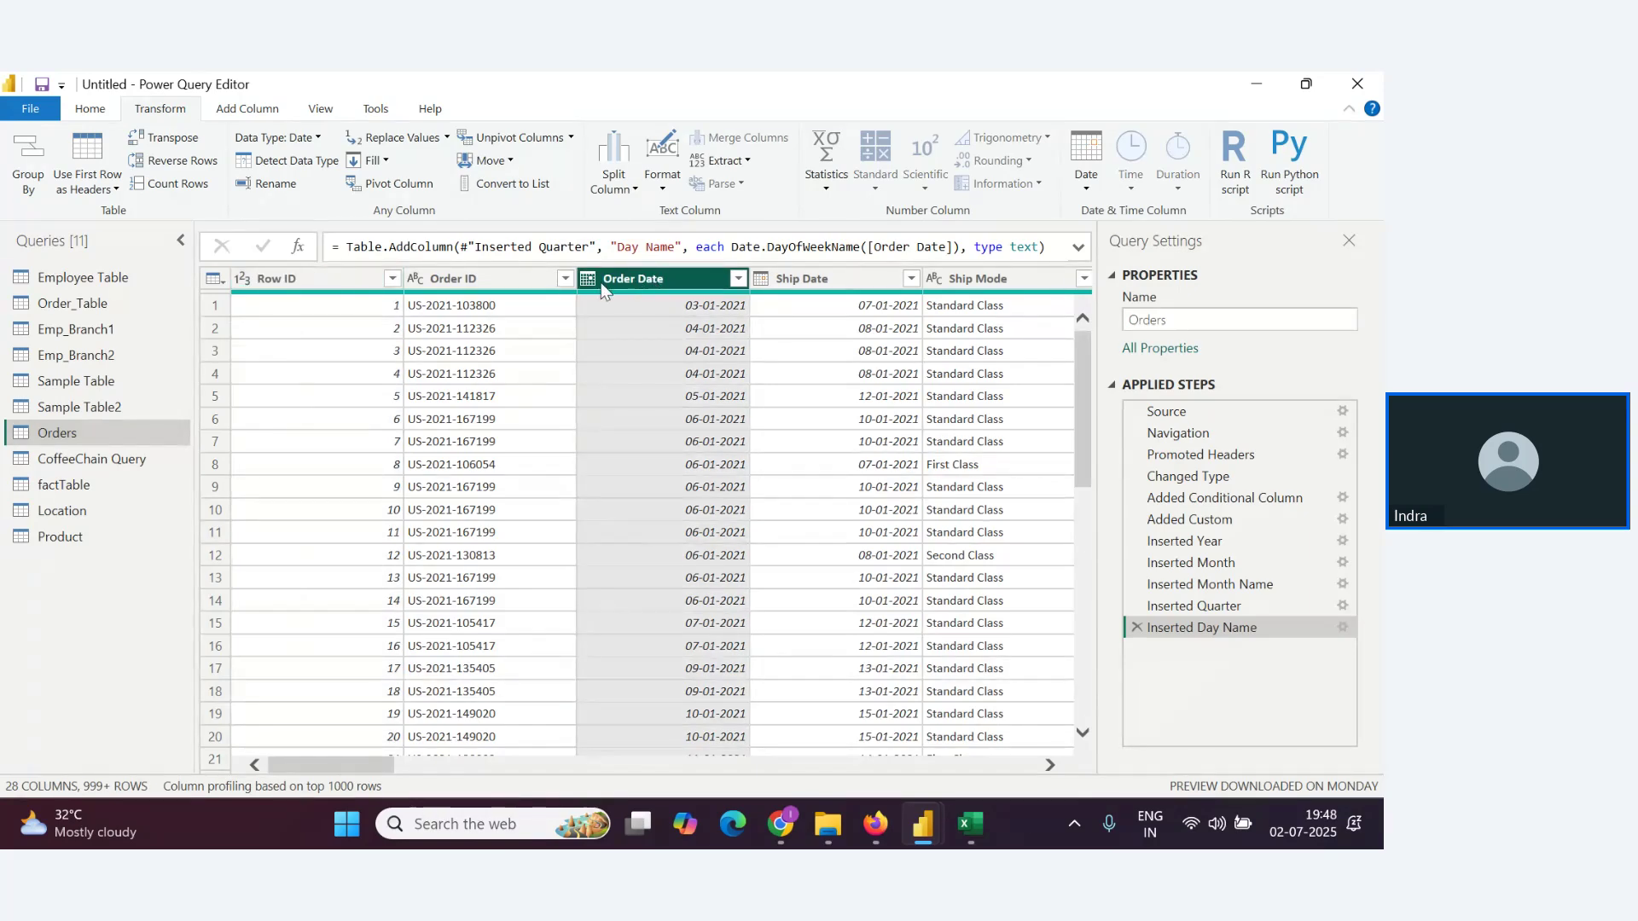
click(484, 162)
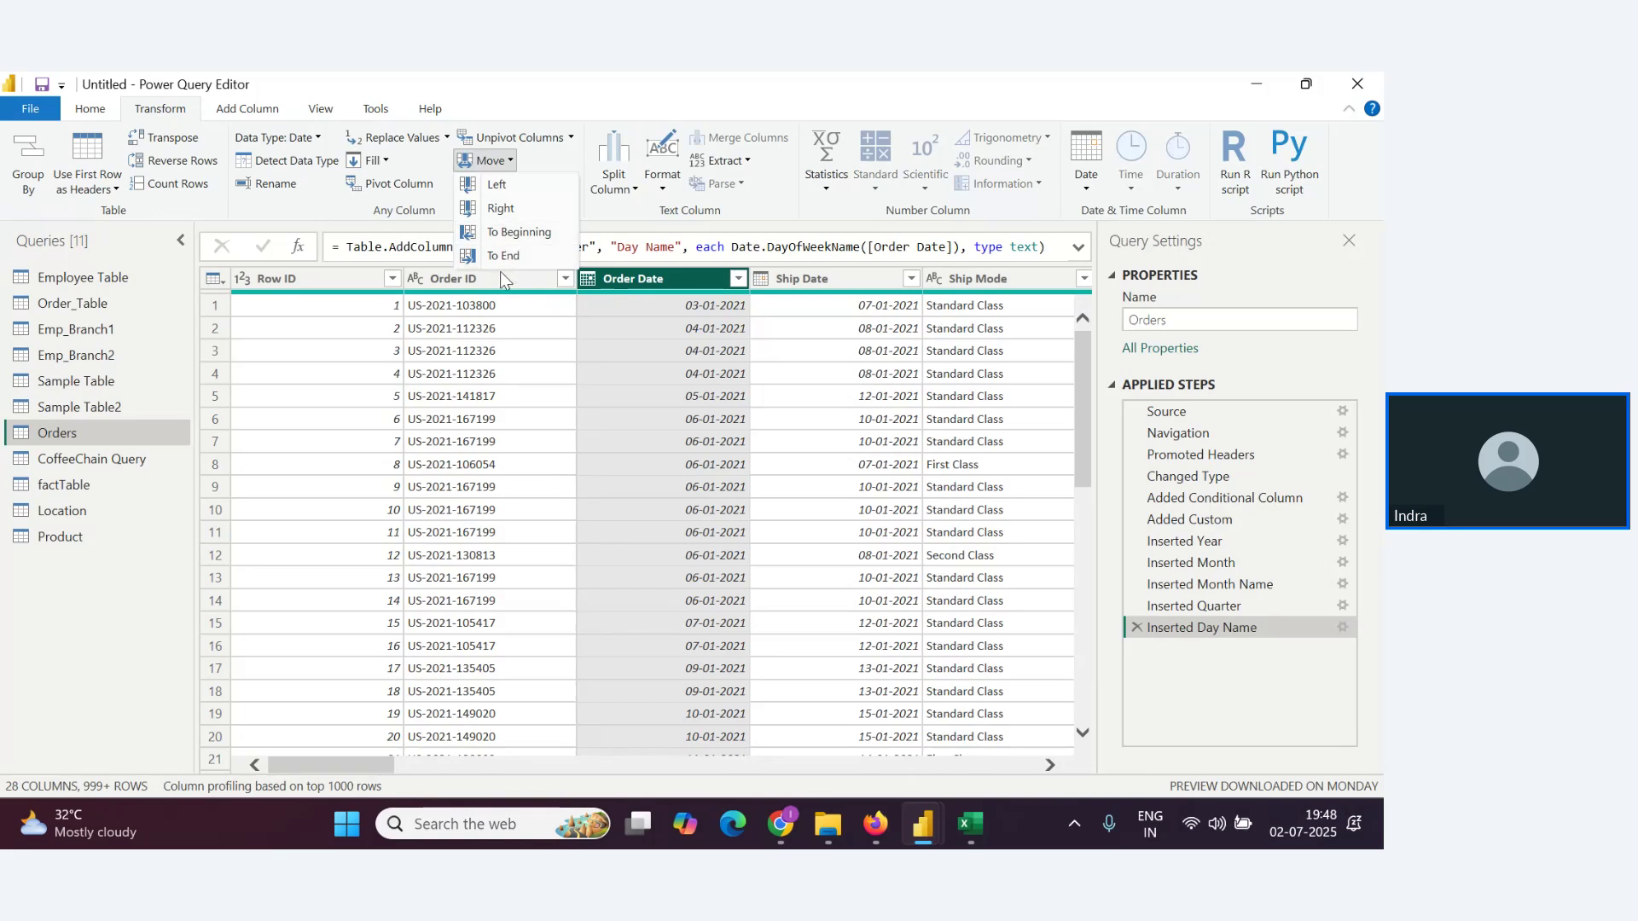
click(495, 186)
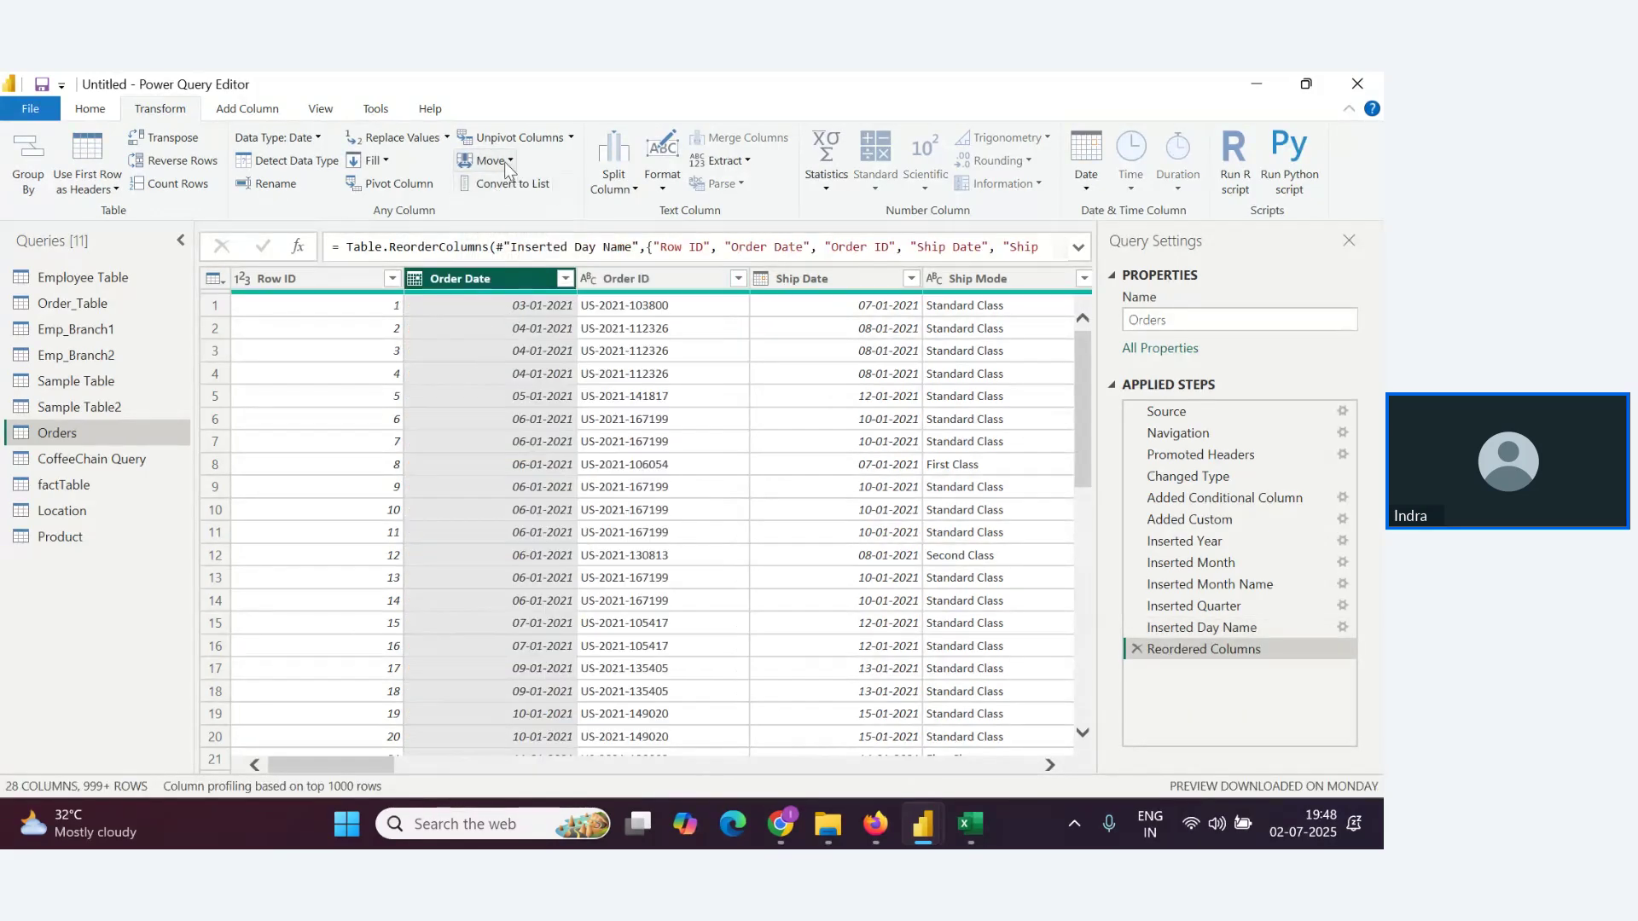
click(504, 161)
click(510, 237)
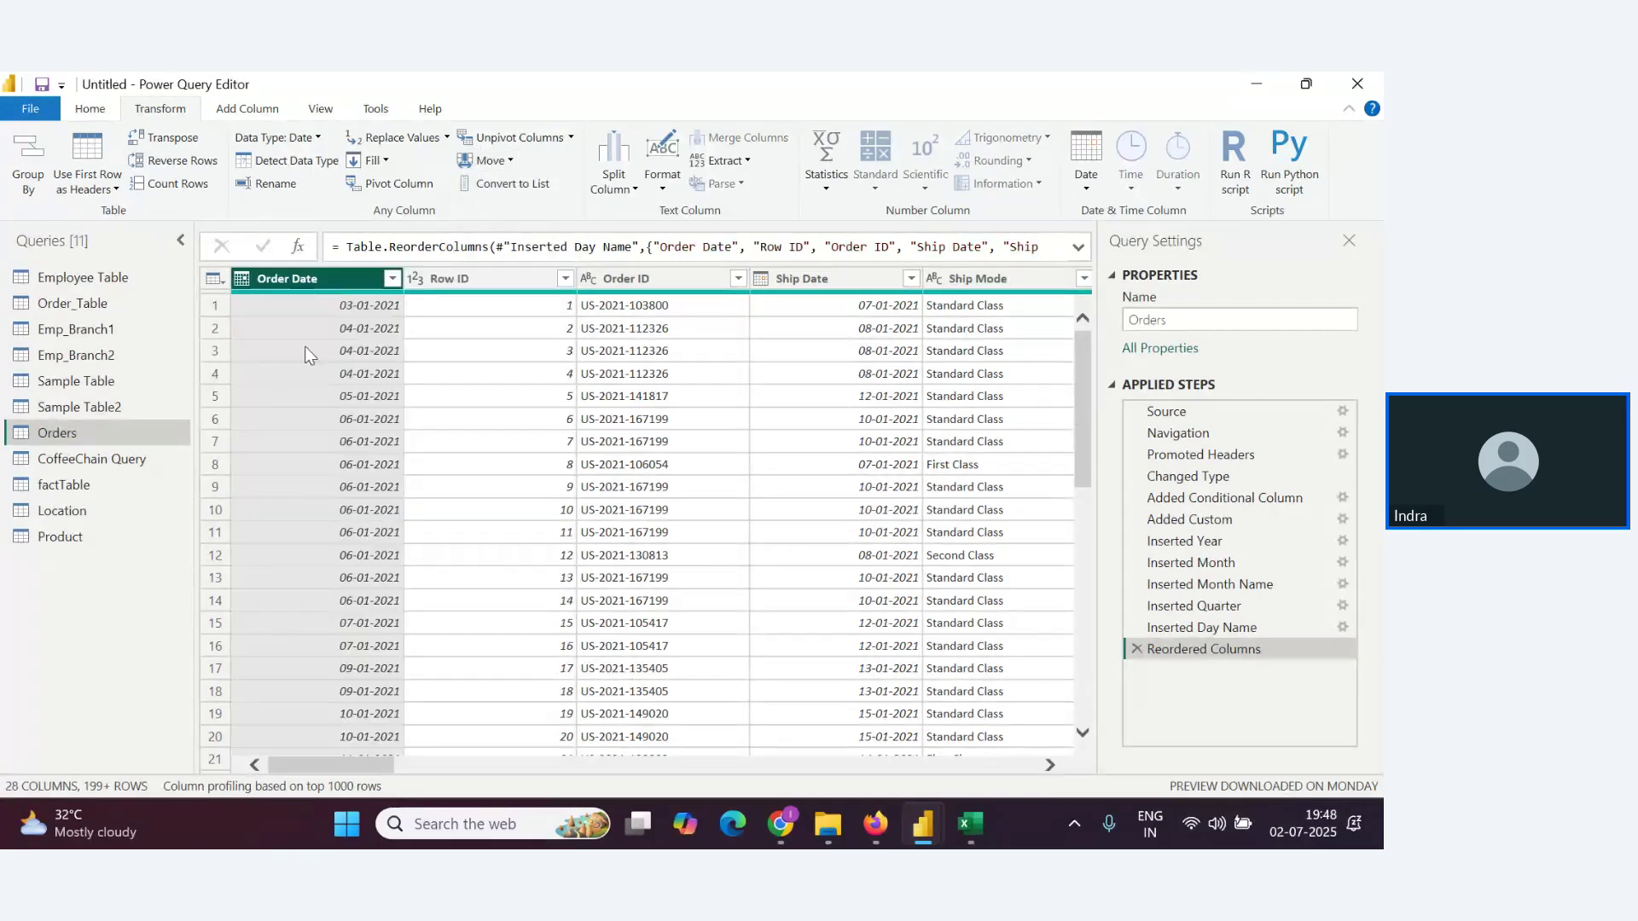
Move the Order Date column to the end of the Orders table, then return it to the beginning
click(488, 160)
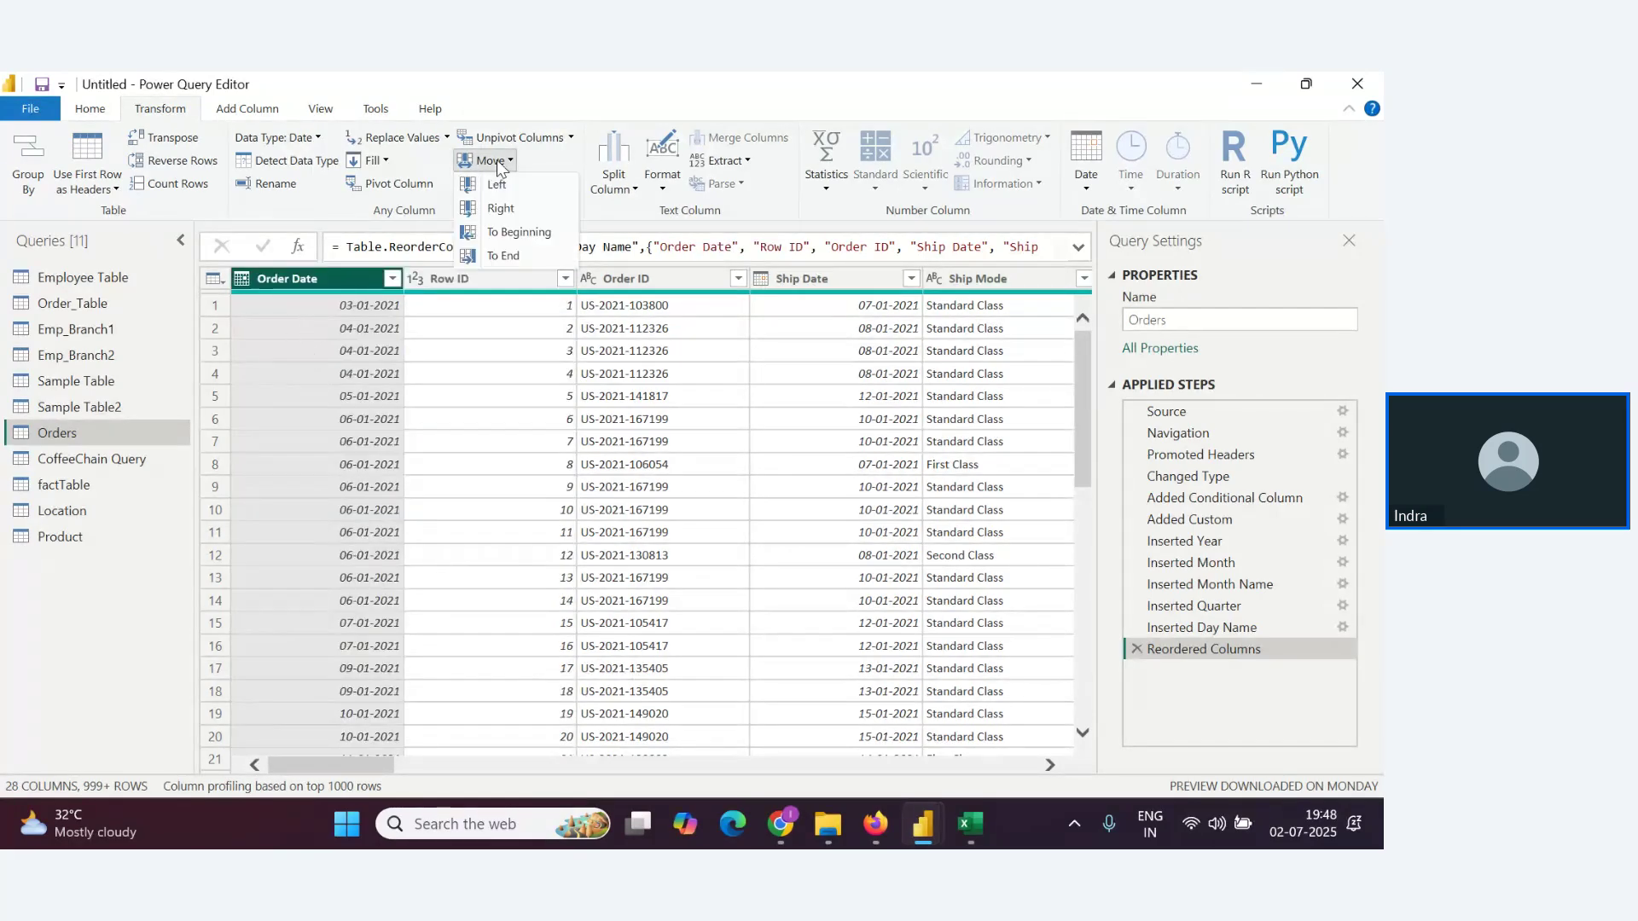
click(509, 254)
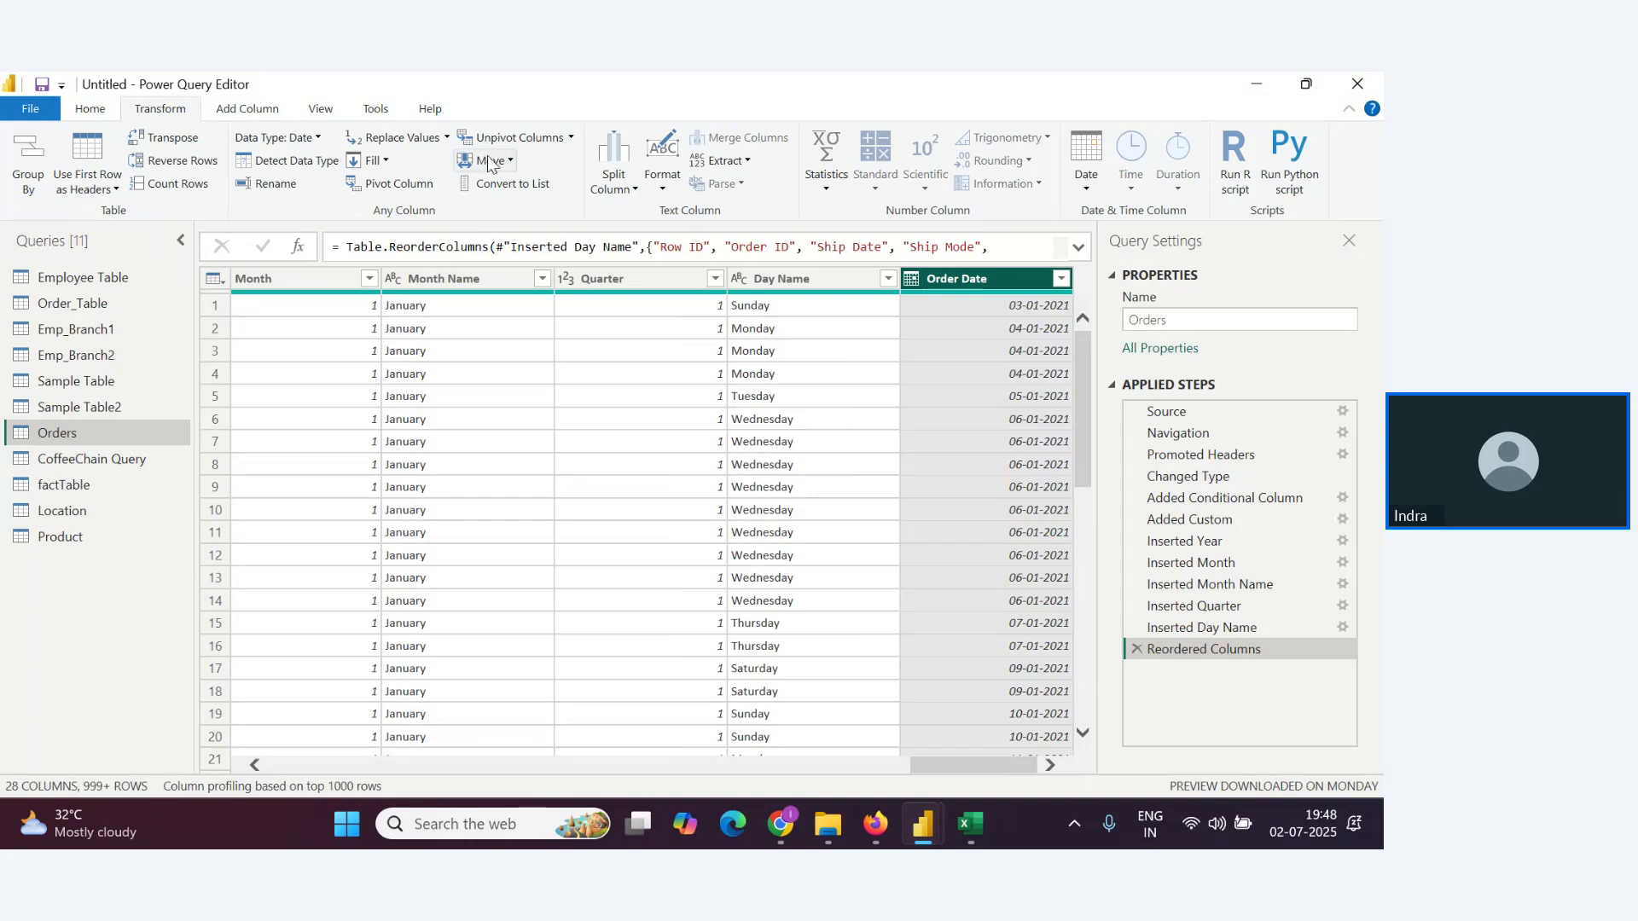
click(488, 161)
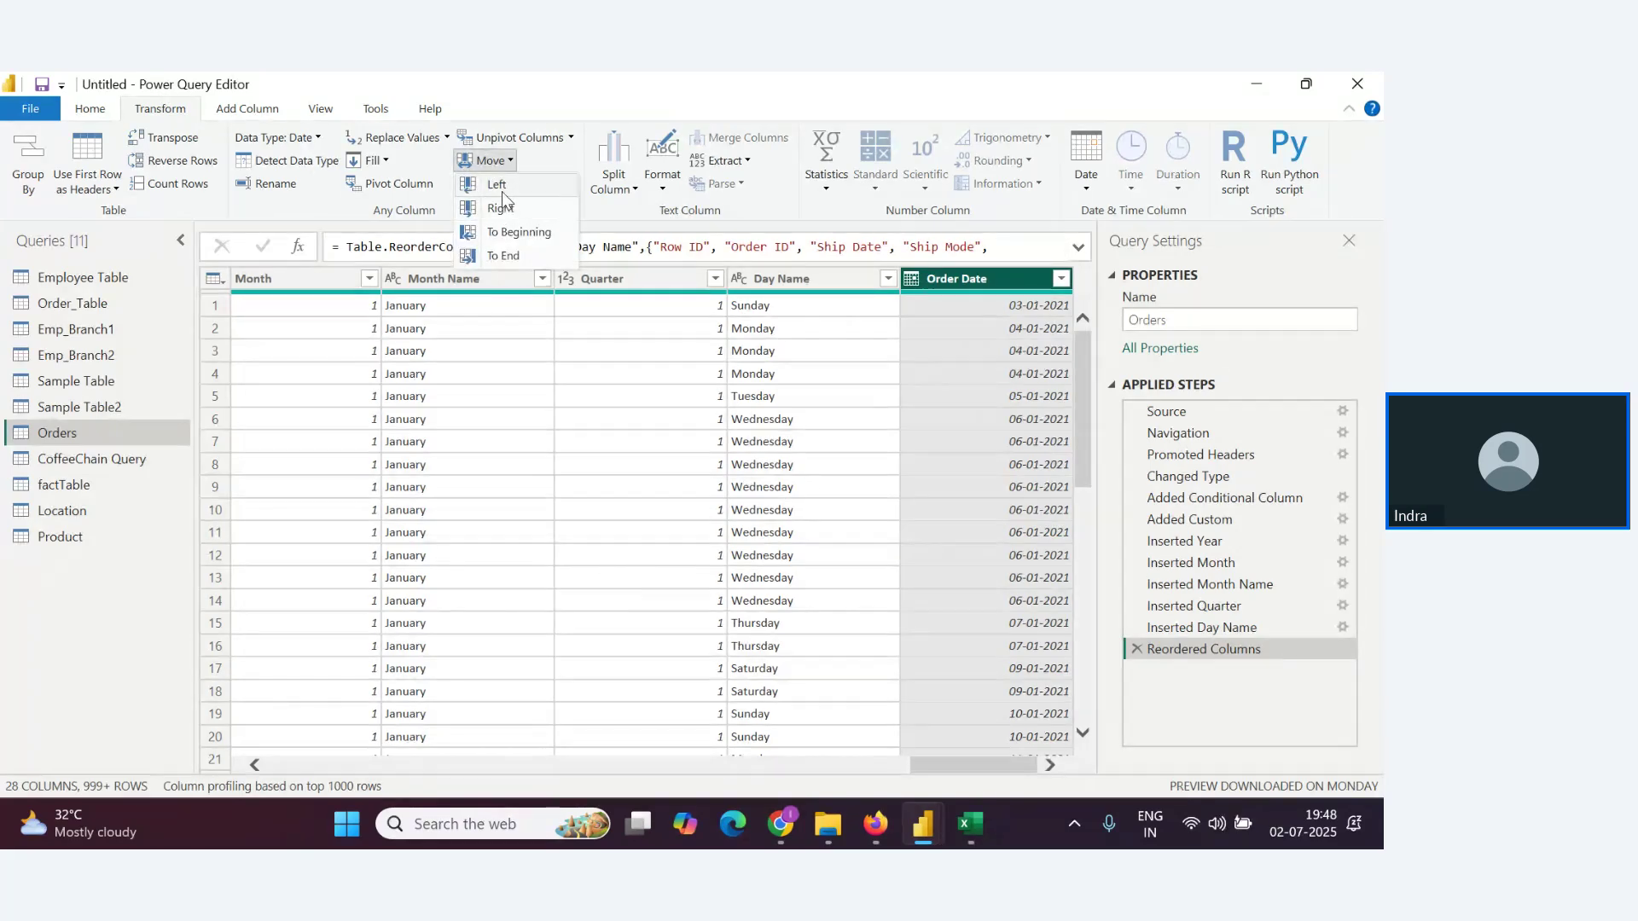
click(515, 233)
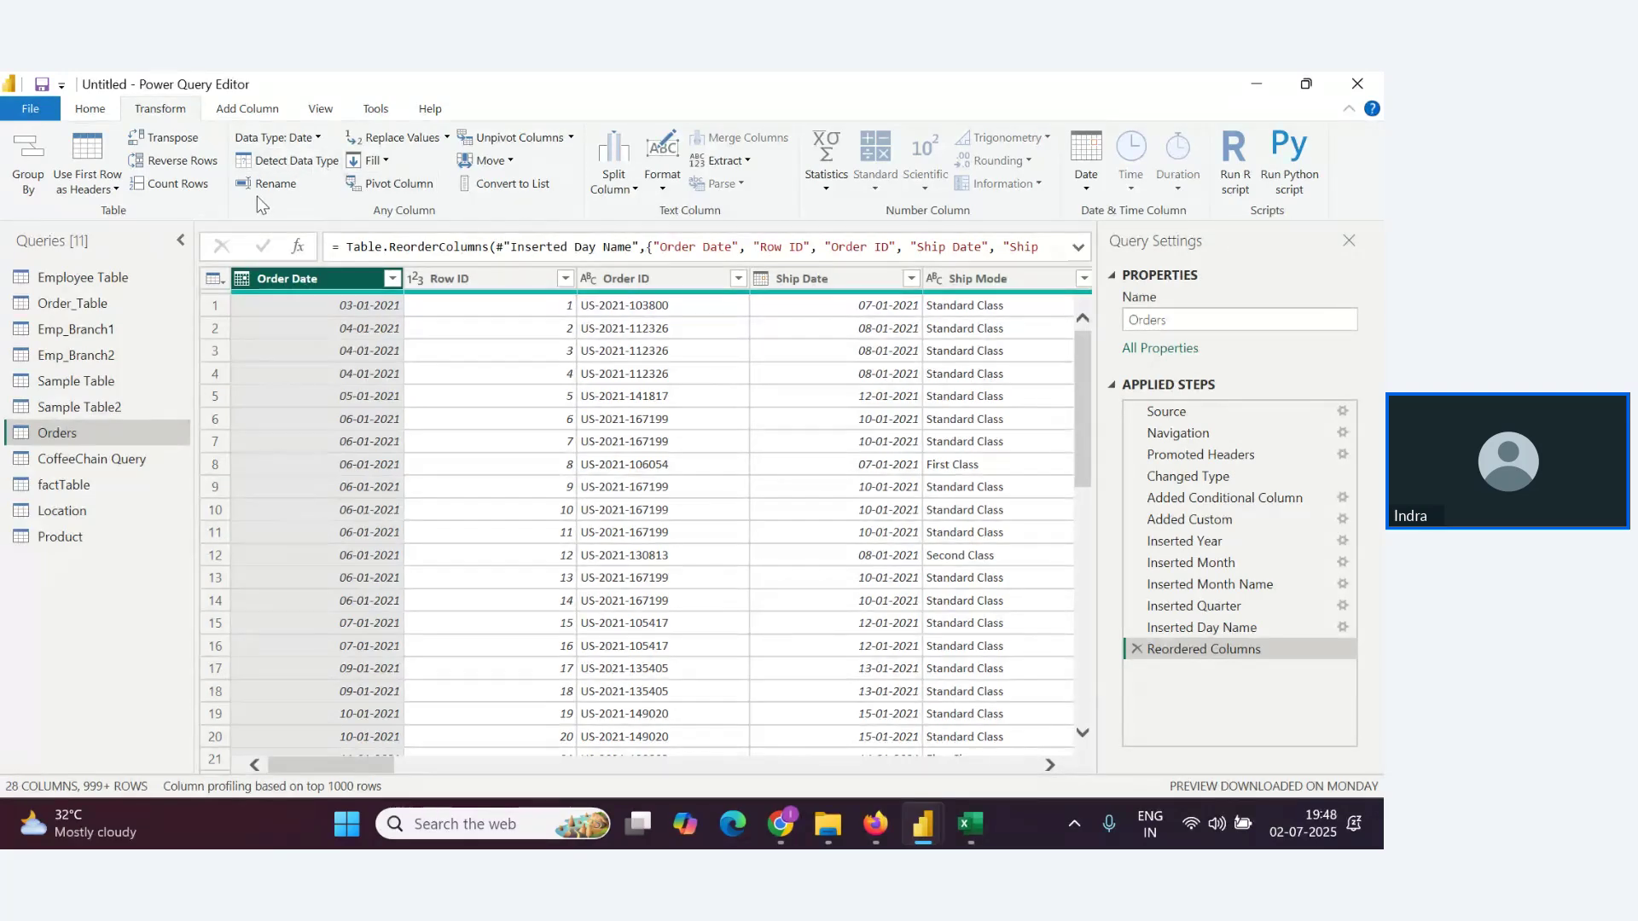
Switch to the Zoho webinar in Chrome and read the latest attendee questions in the Q&A
key(alt+Tab)
key(alt+Tab)
key(alt+Tab)
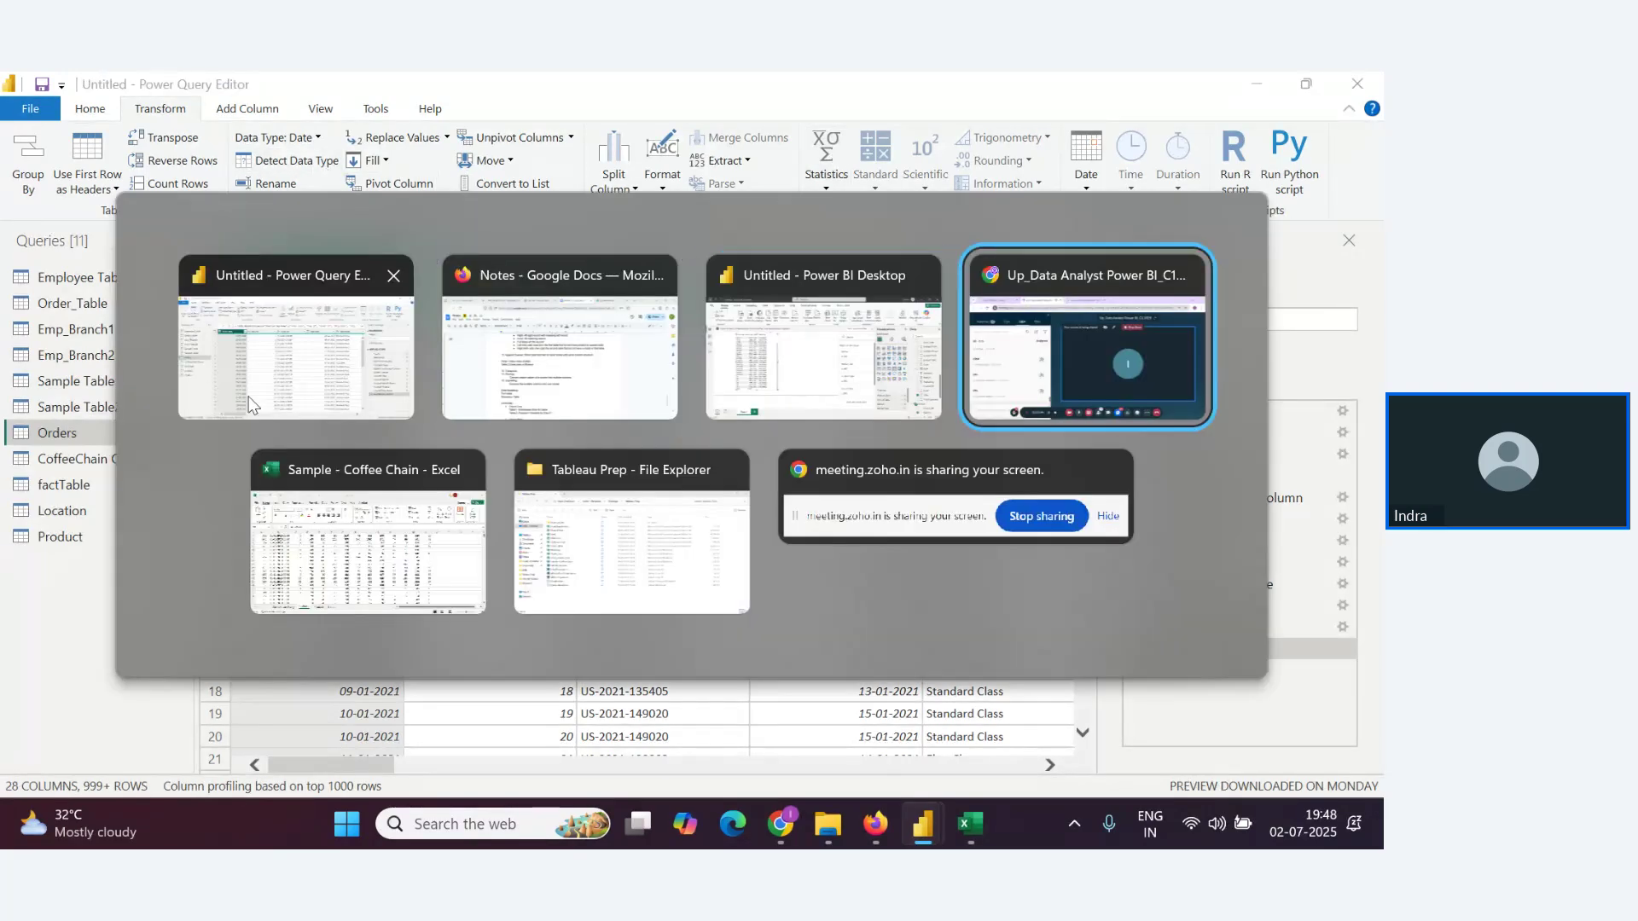
scroll(228, 564, down, 3)
scroll(381, 566, up, 3)
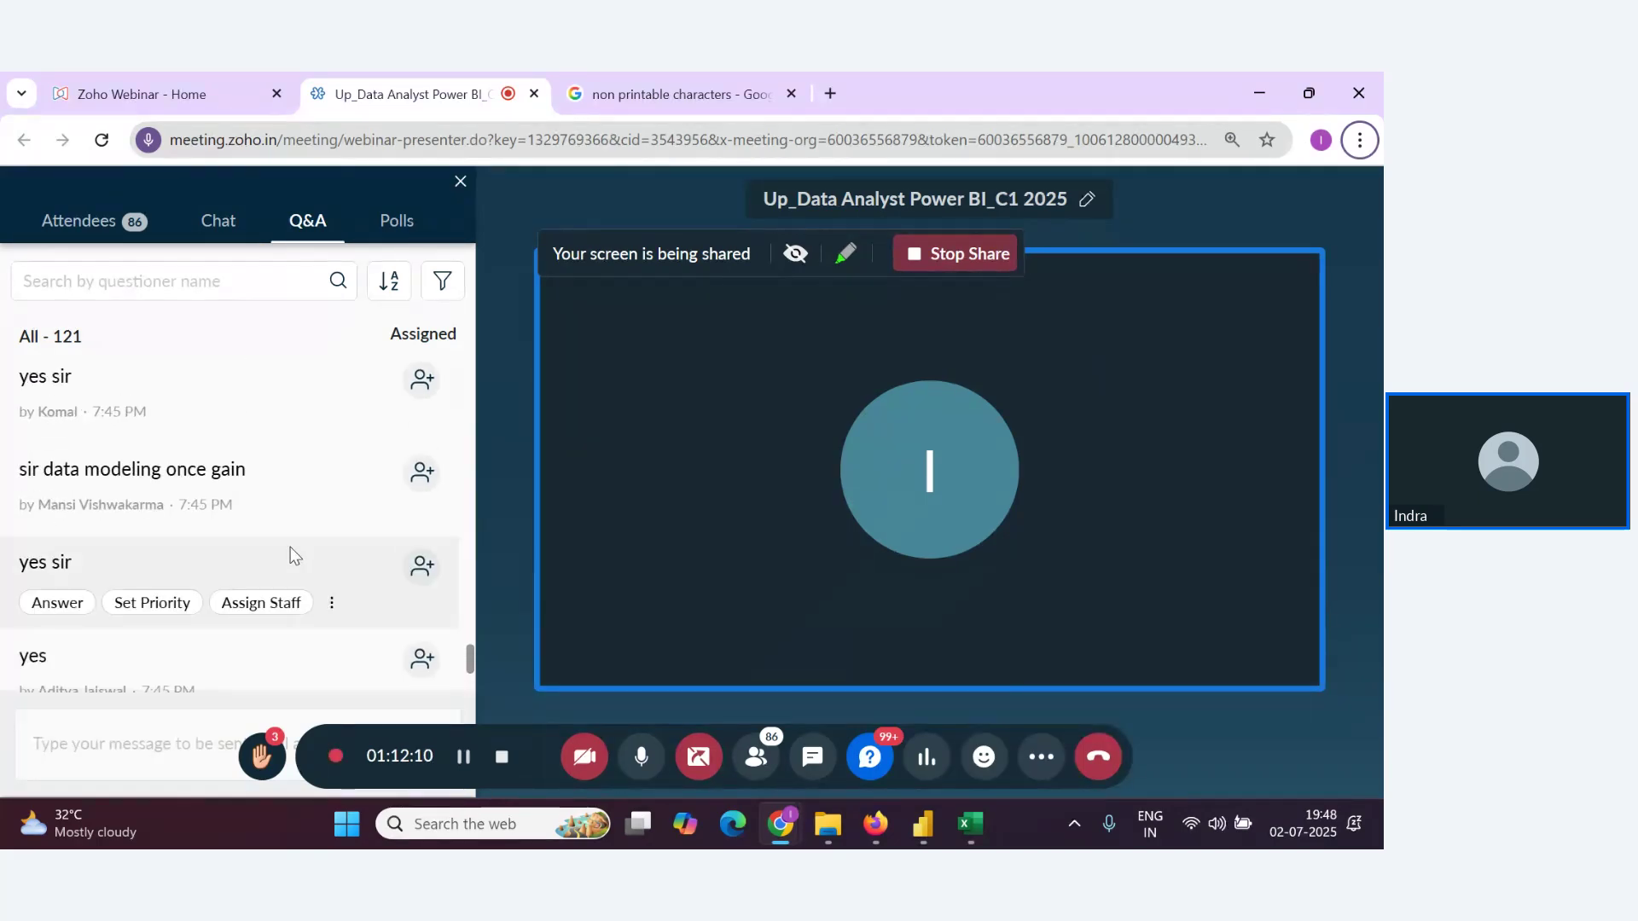
scroll(286, 533, down, 1)
scroll(327, 527, down, 1)
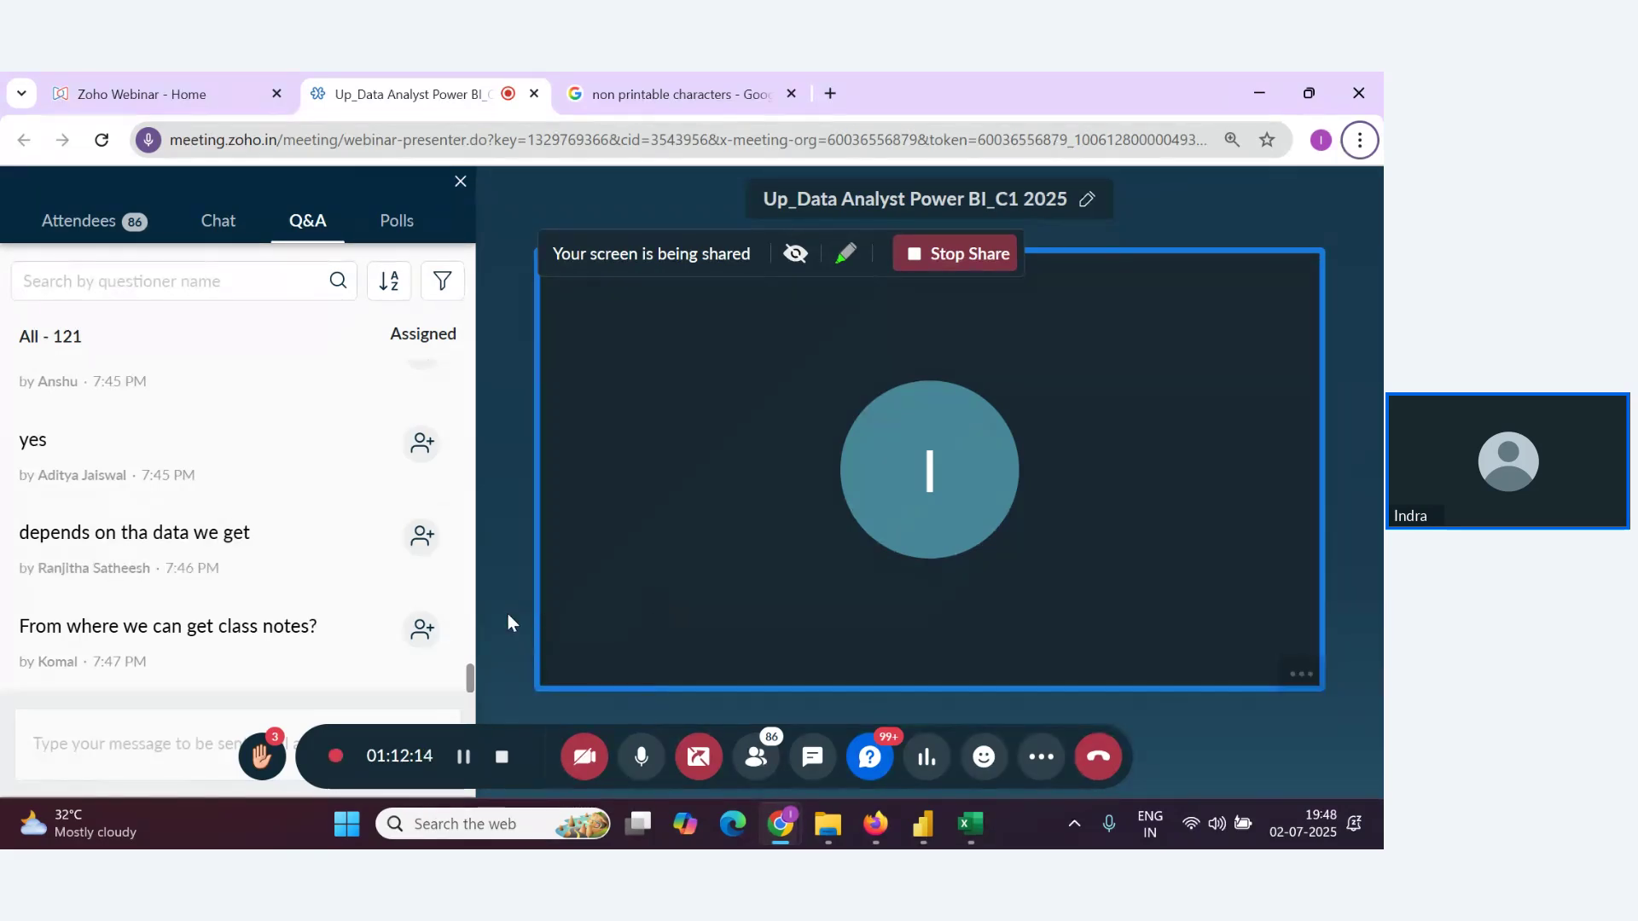
Switch to the Notes document in Google Docs and copy its sharing link
key(alt+Tab)
key(alt+Tab)
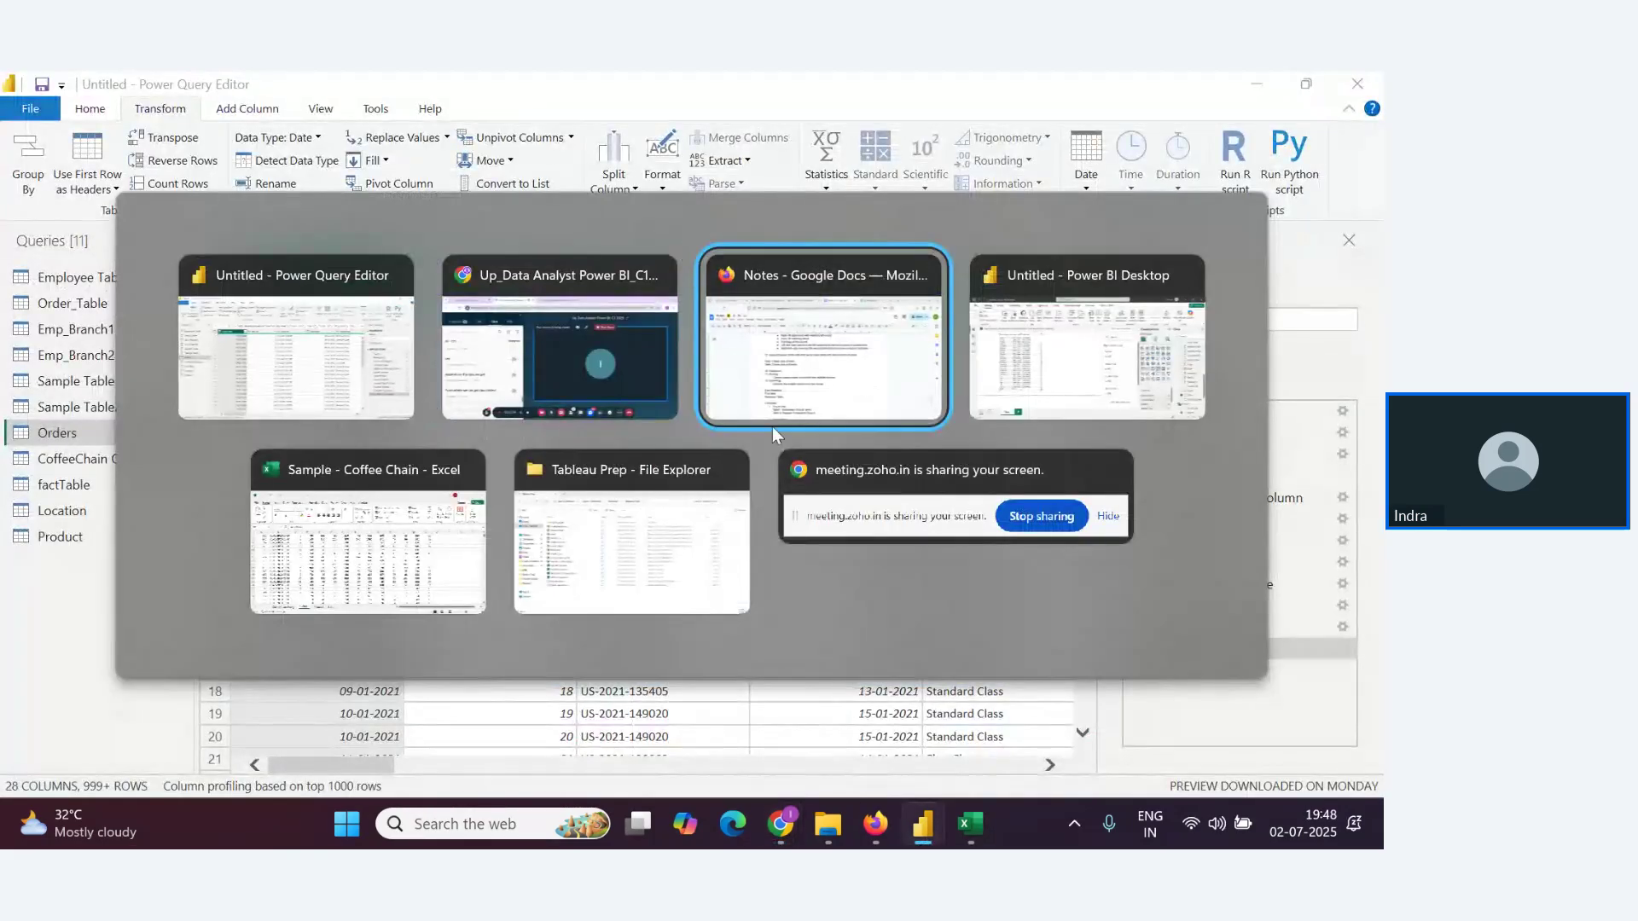
click(859, 381)
click(1235, 198)
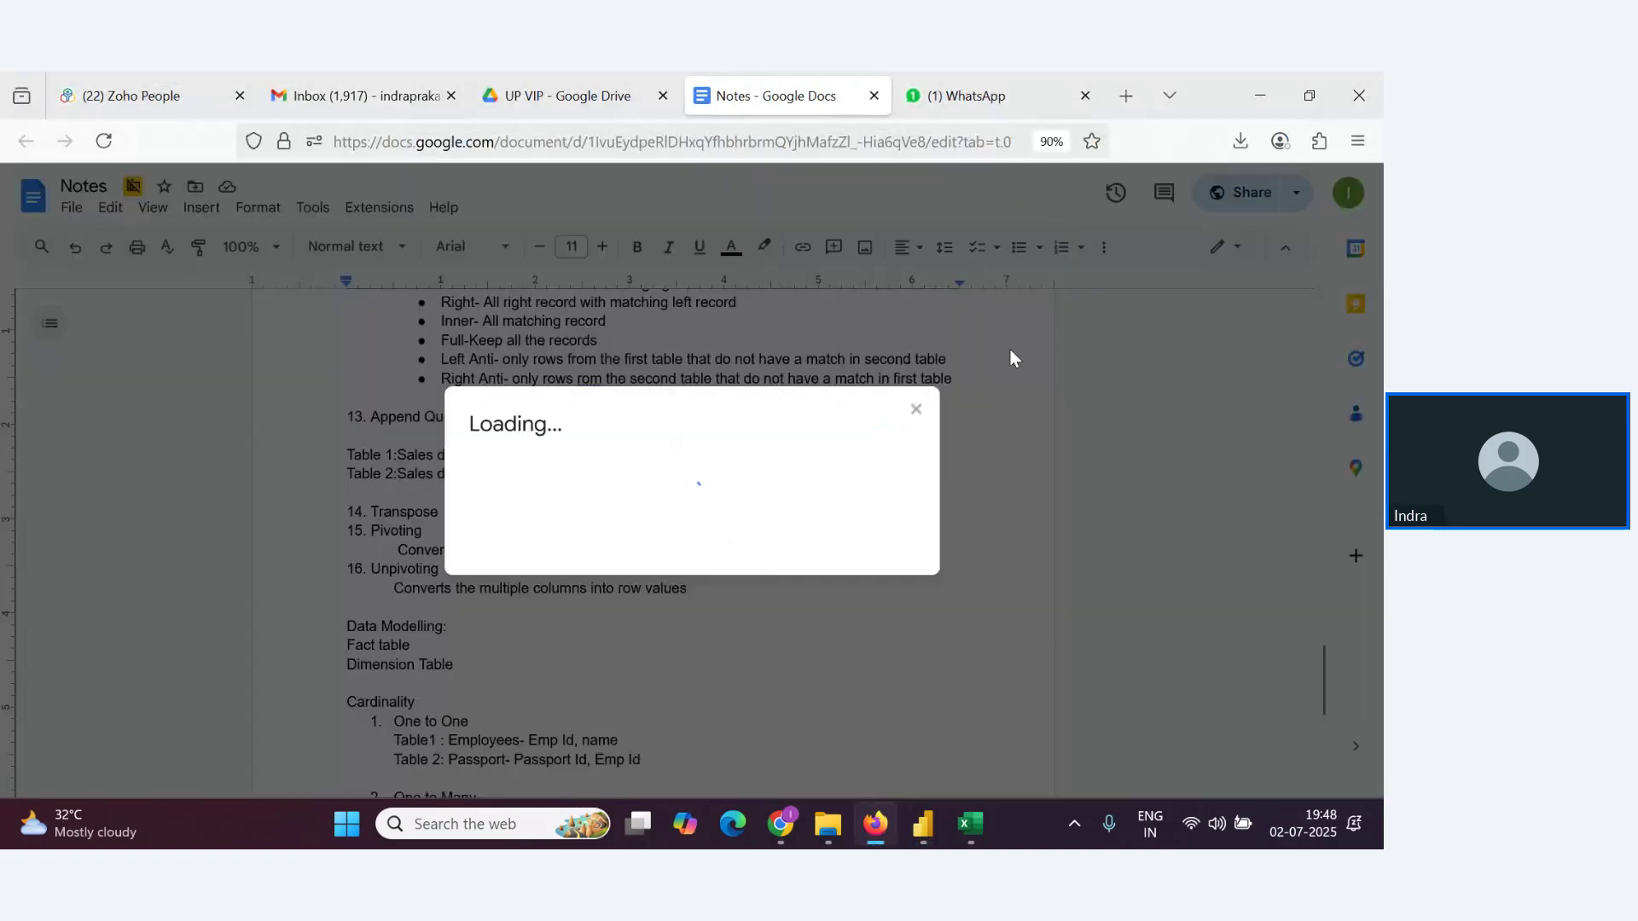
click(537, 644)
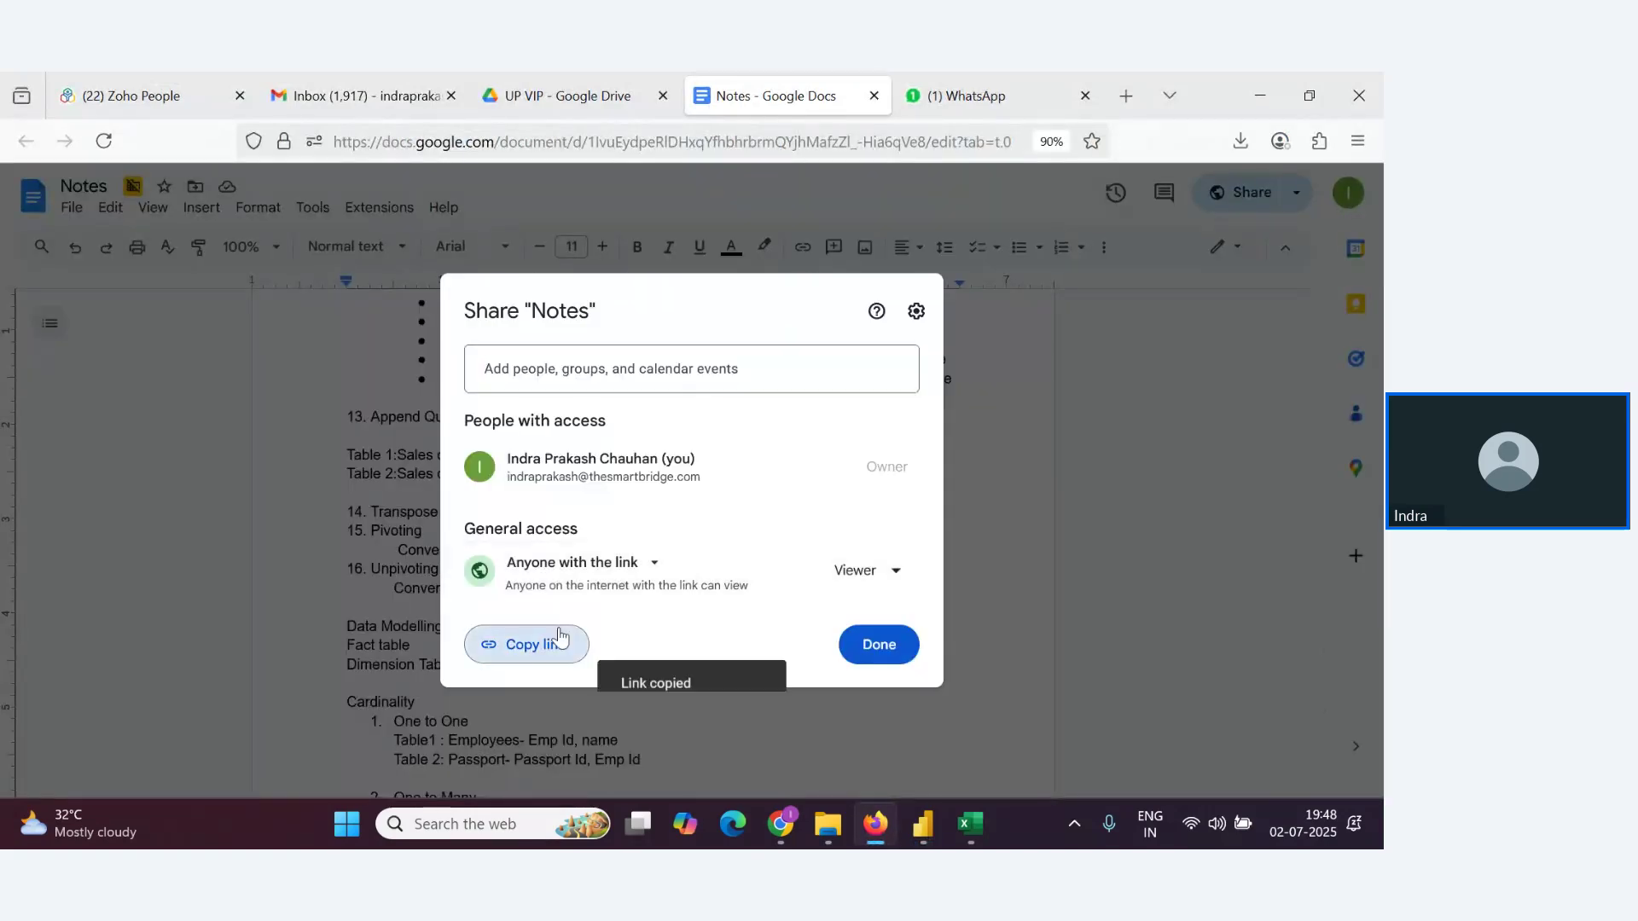
Return to the Zoho webinar and broadcast the copied Notes link to all attendees in the Q&A
key(alt+Tab)
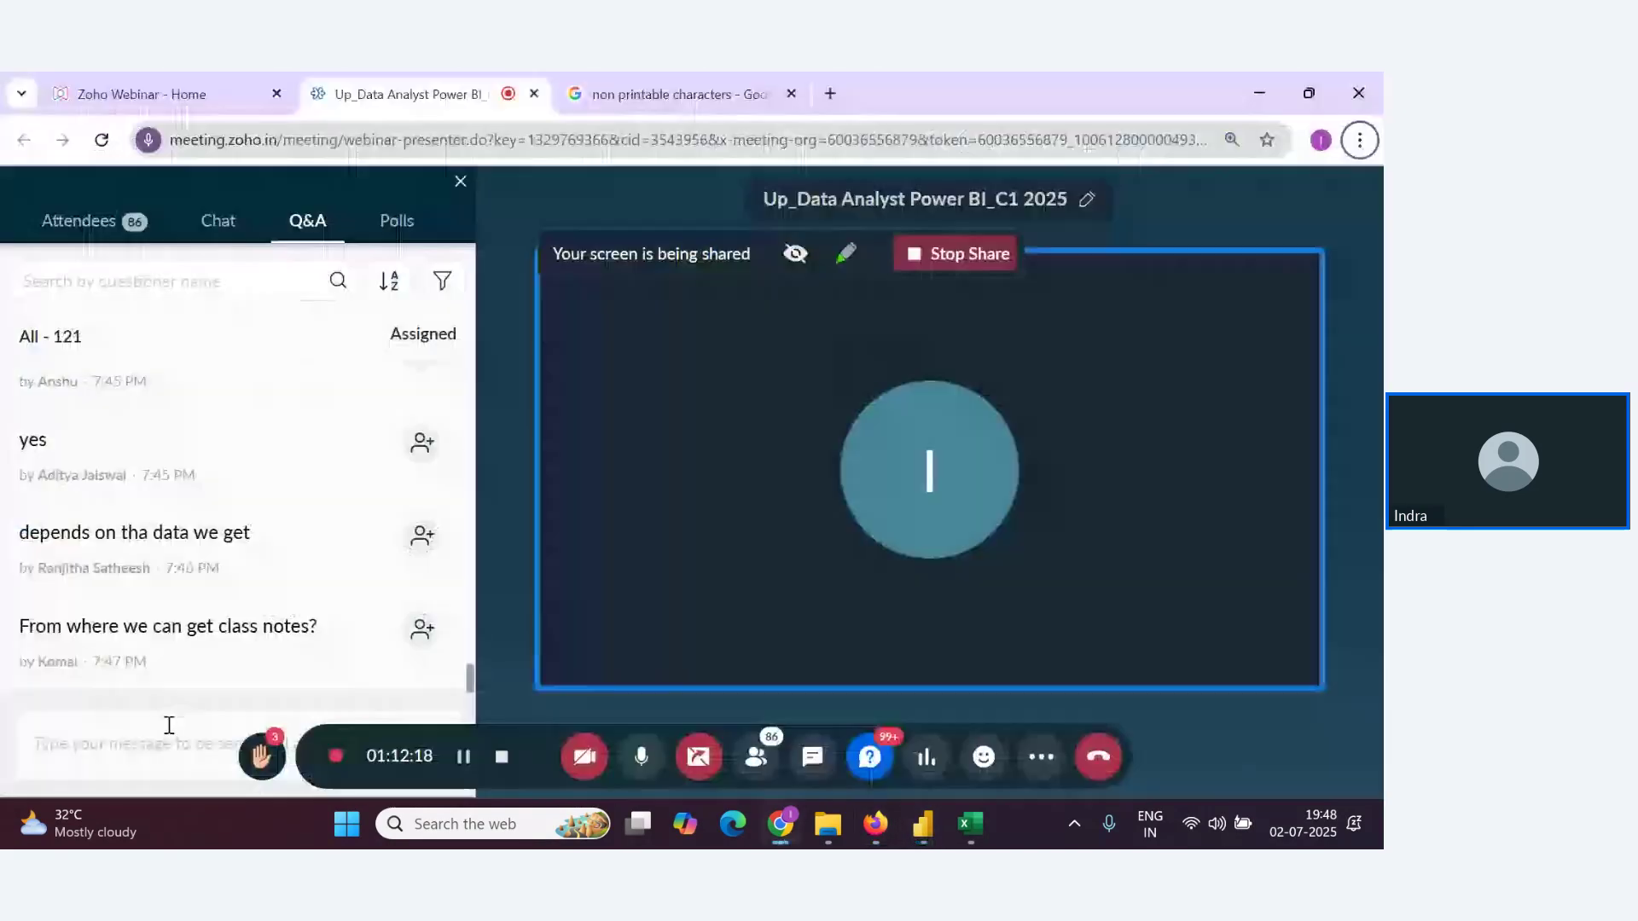
click(135, 746)
key(ctrl+v)
key(Return)
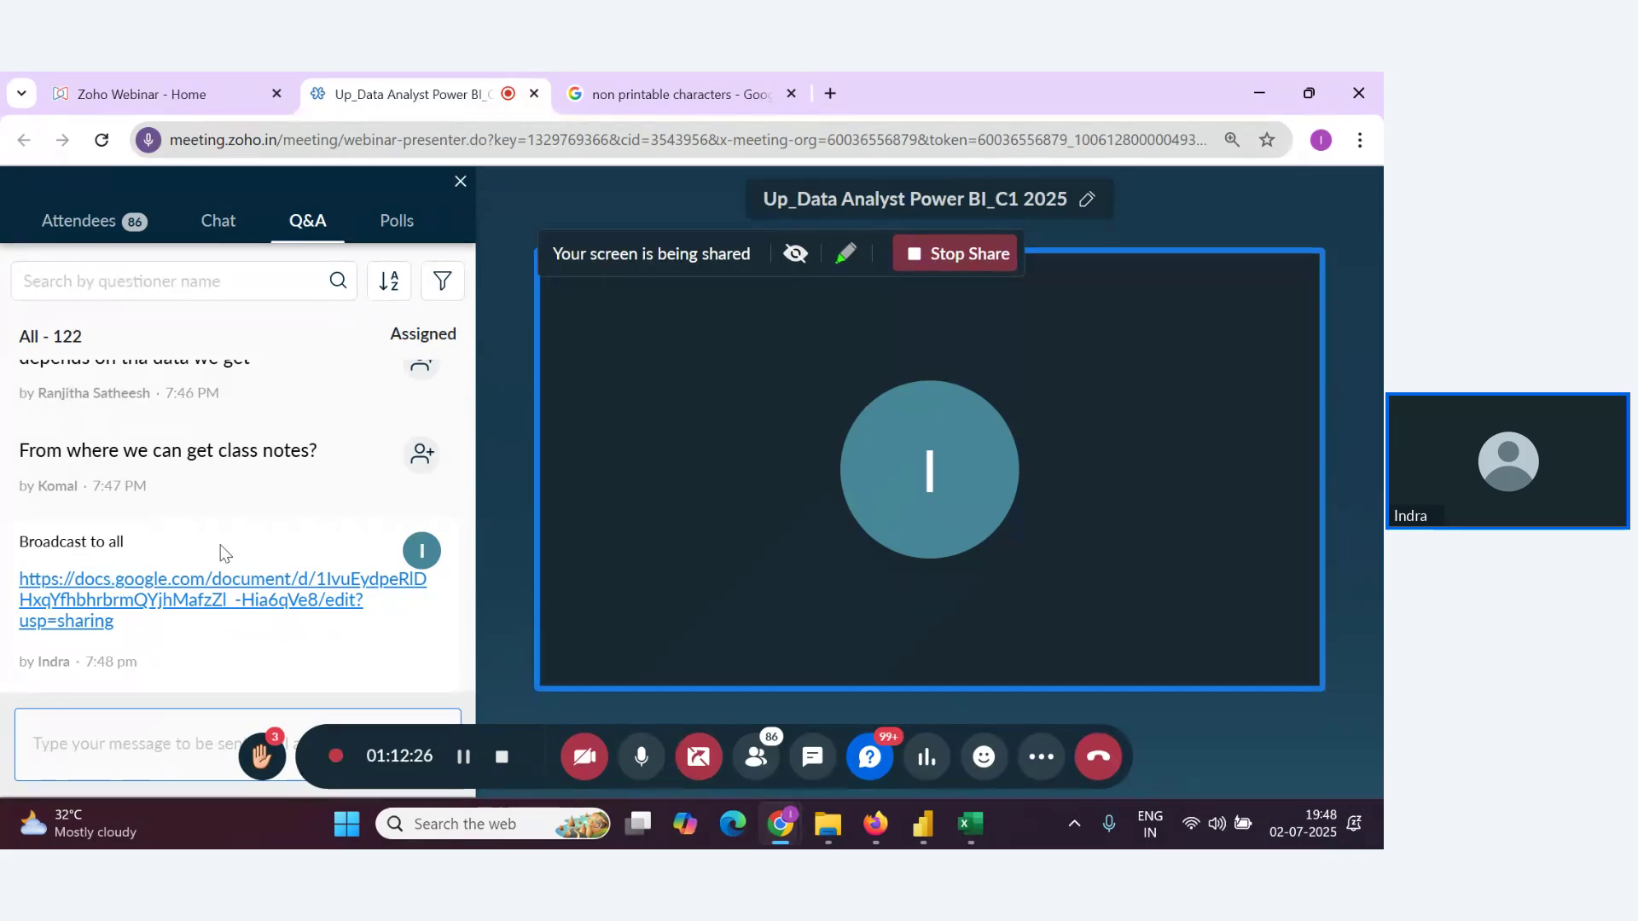
mouse_move(243, 515)
scroll(367, 622, up, 5)
scroll(343, 622, up, 1)
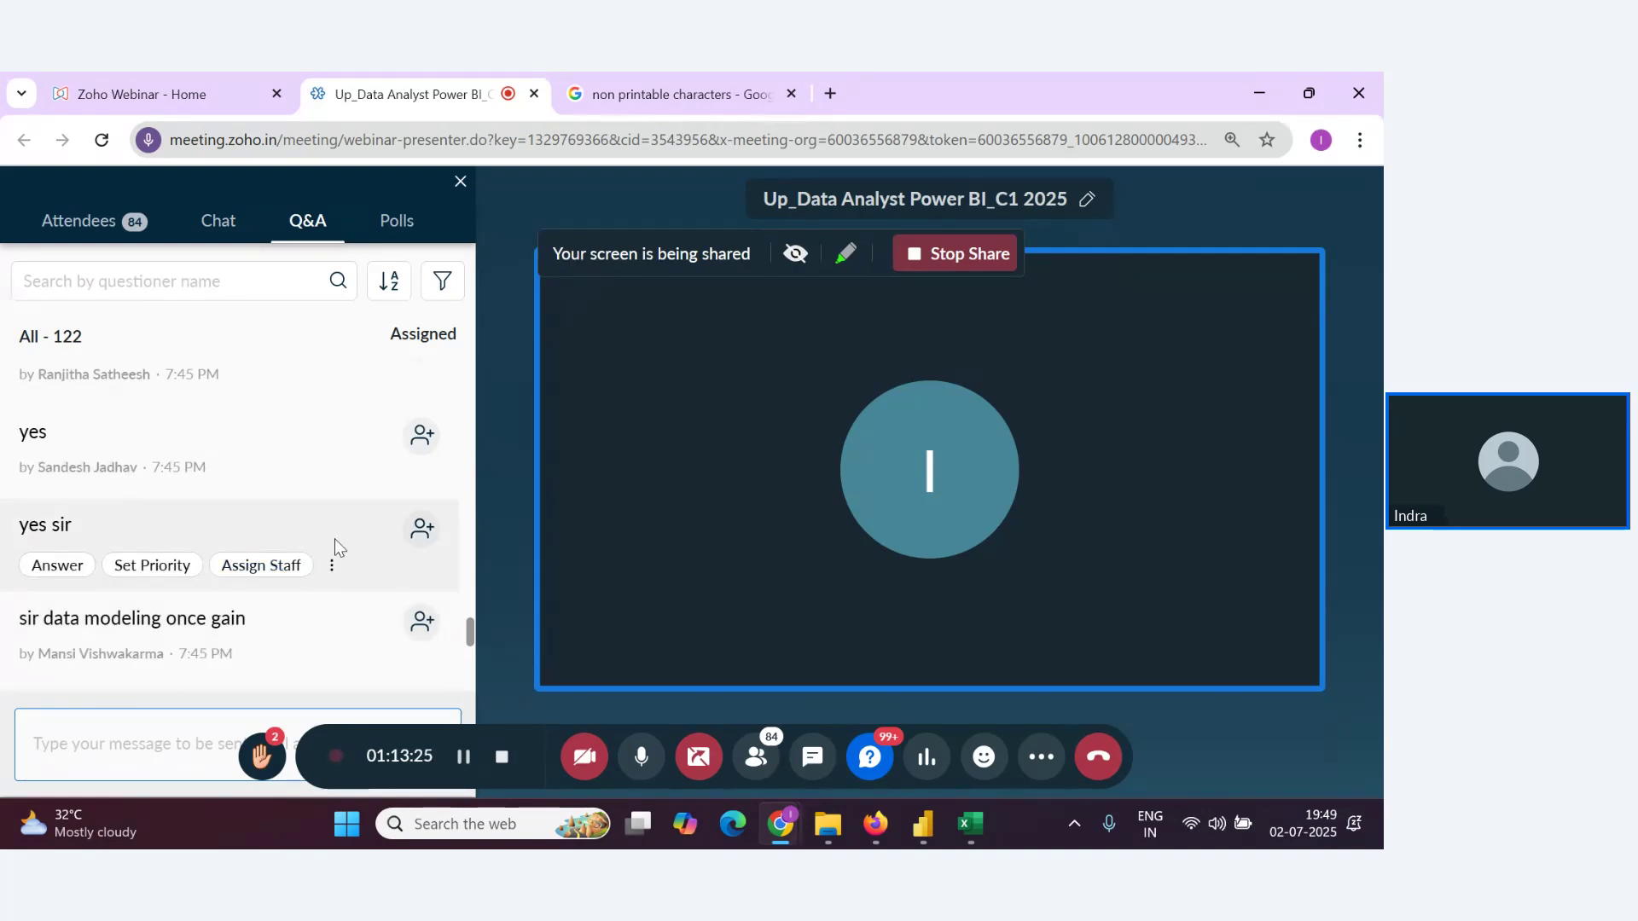
scroll(335, 546, down, 6)
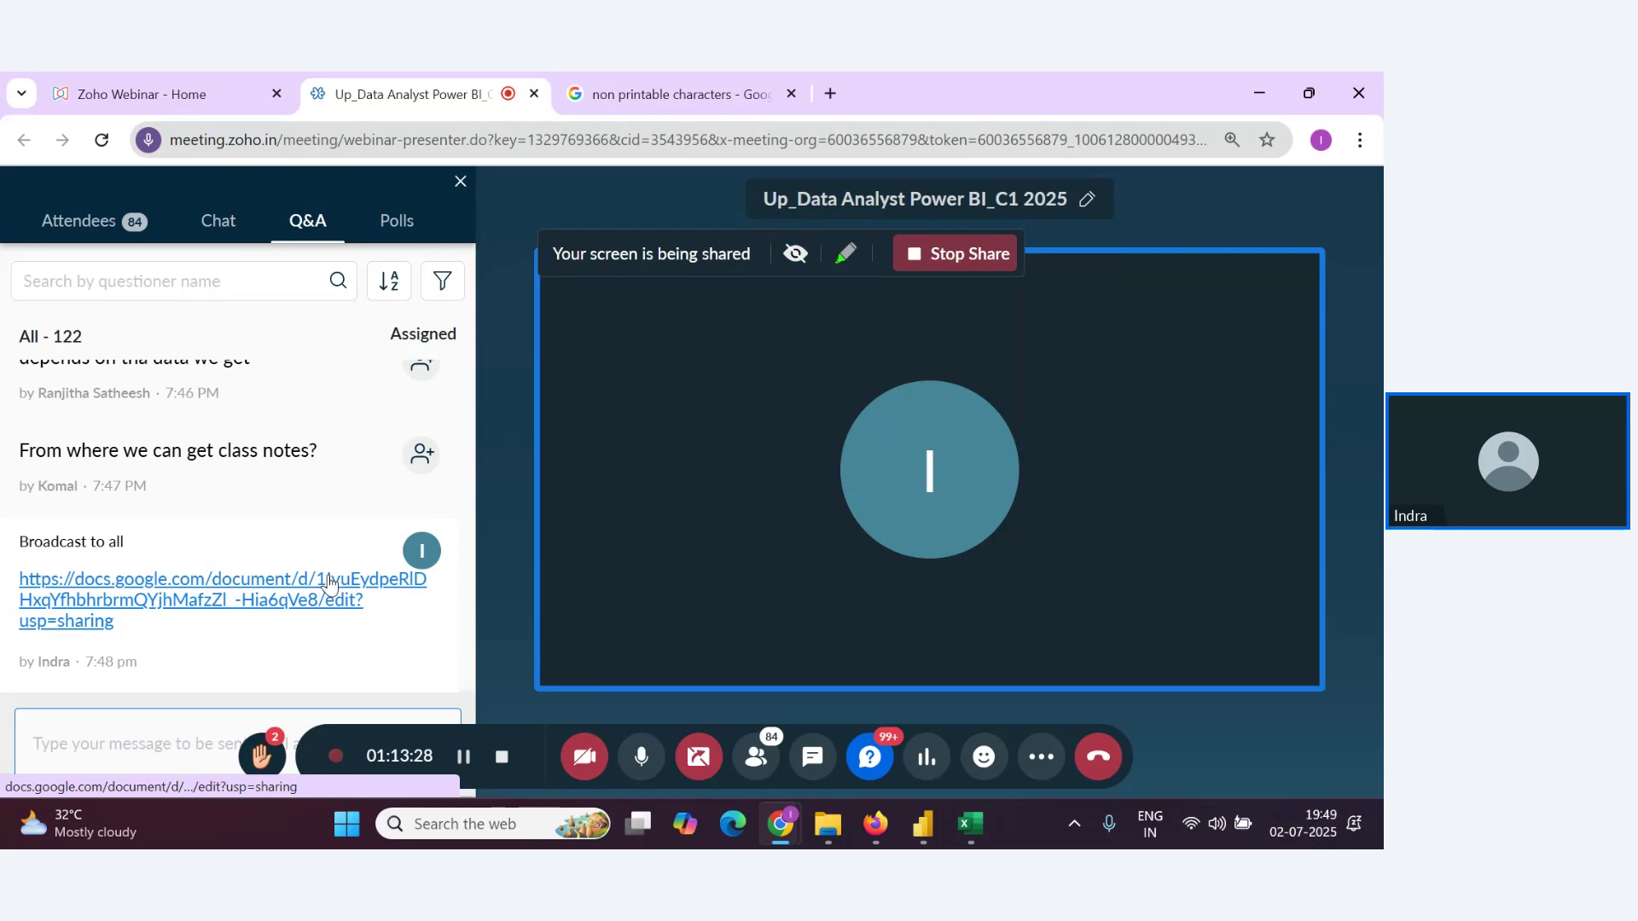
mouse_move(431, 507)
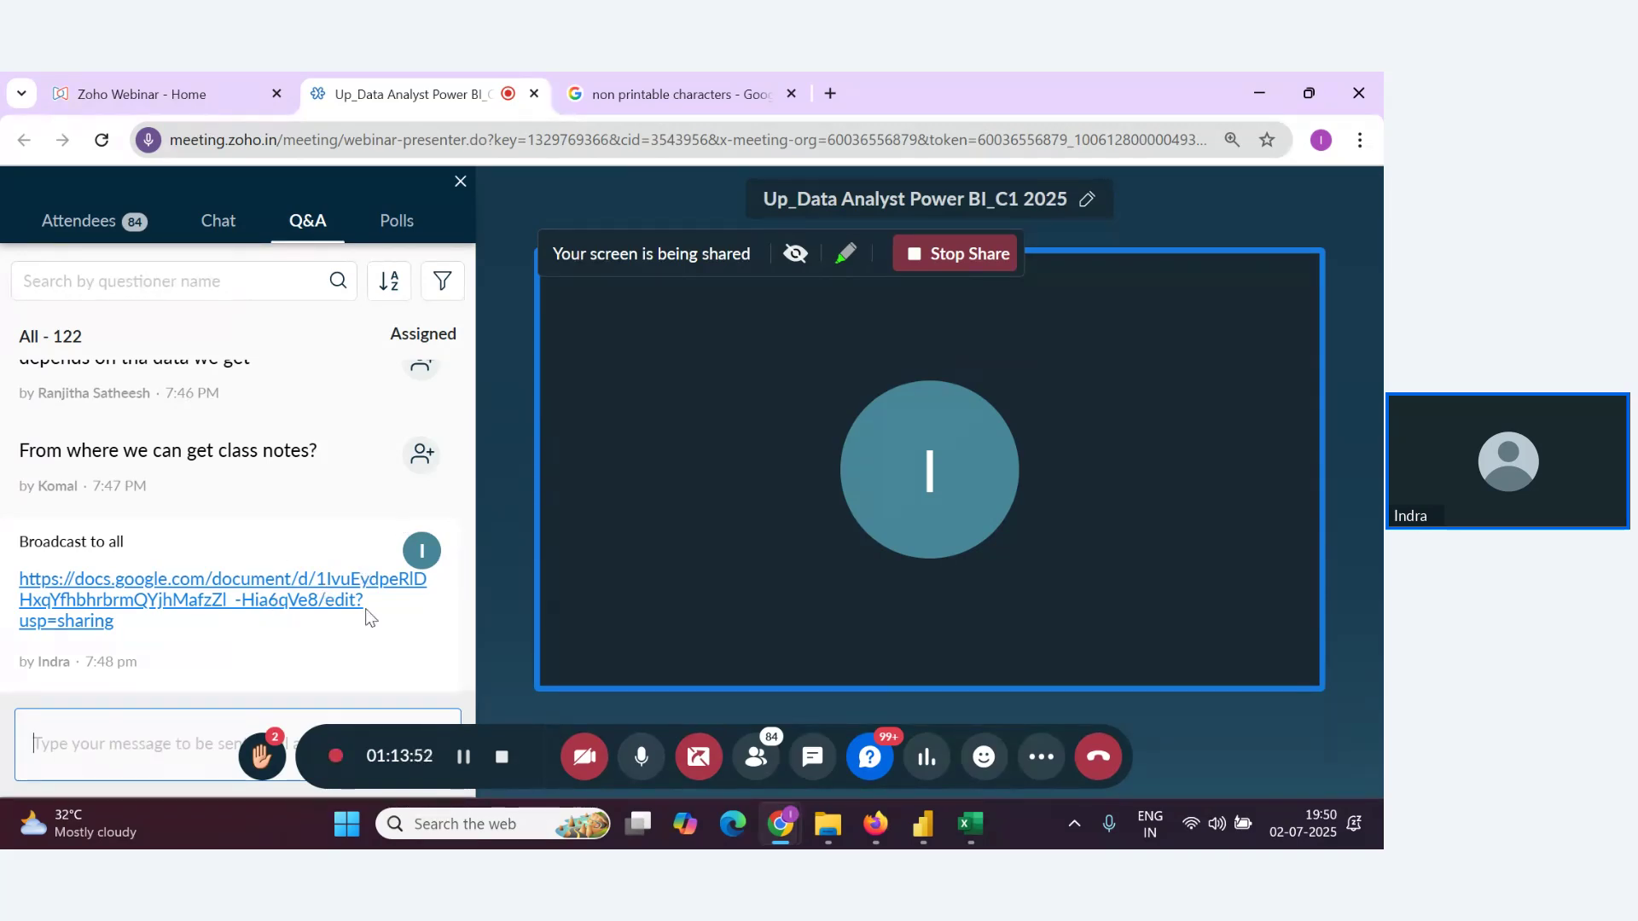
Switch back to the Notes document in Google Docs and close its sharing dialog
key(alt+Tab)
key(alt+Tab)
key(alt+Tab)
key(alt+Tab)
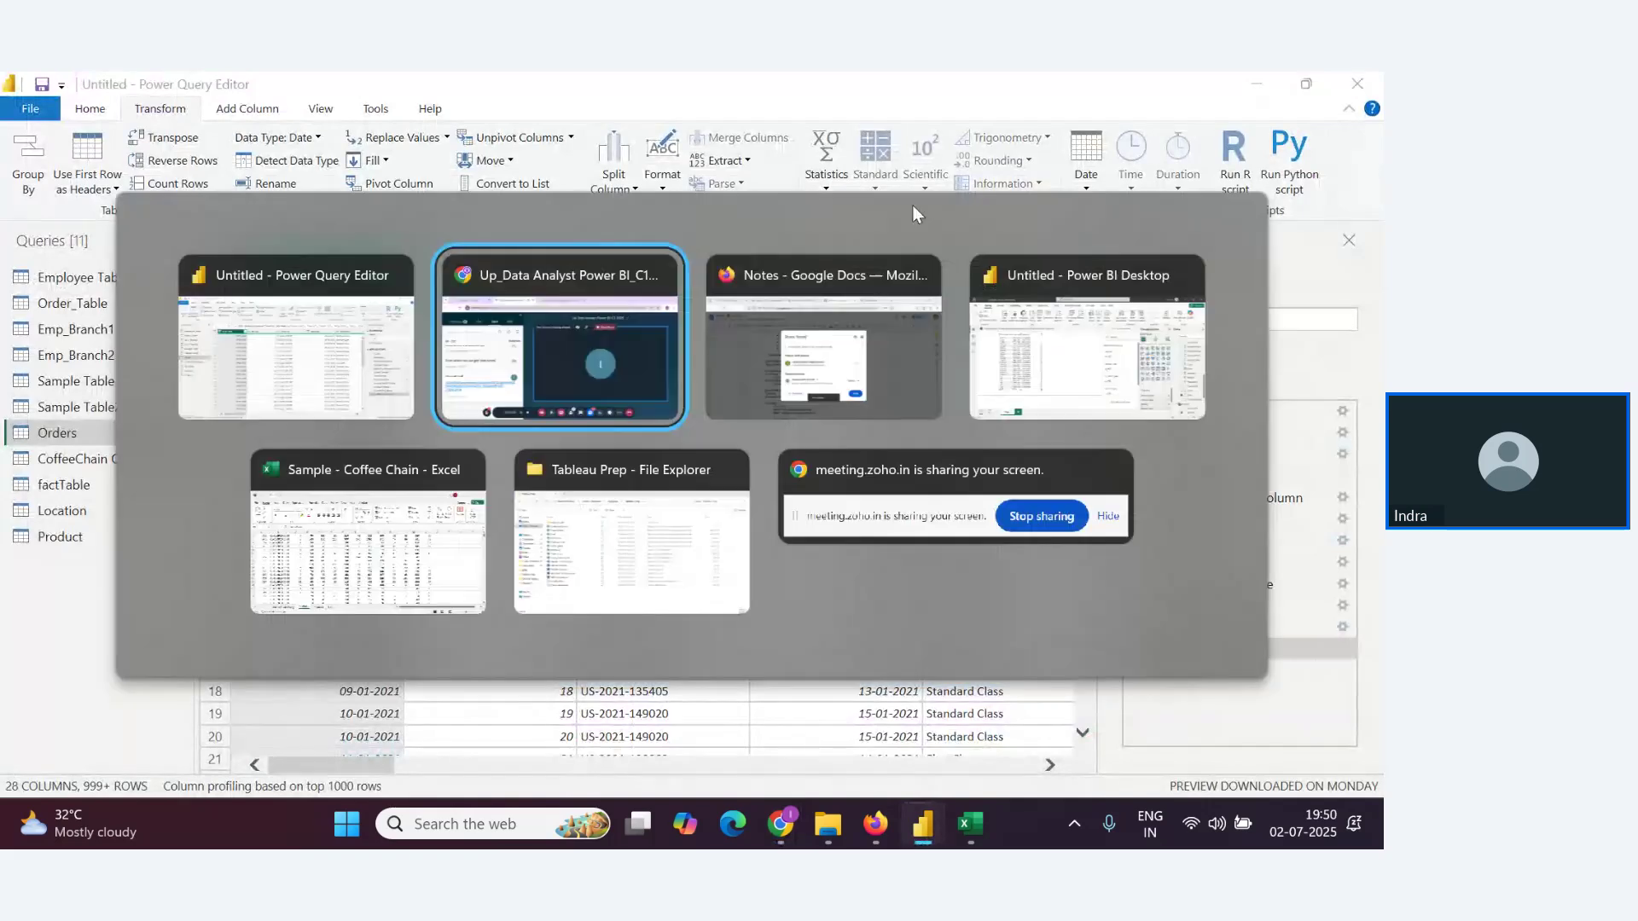
click(732, 395)
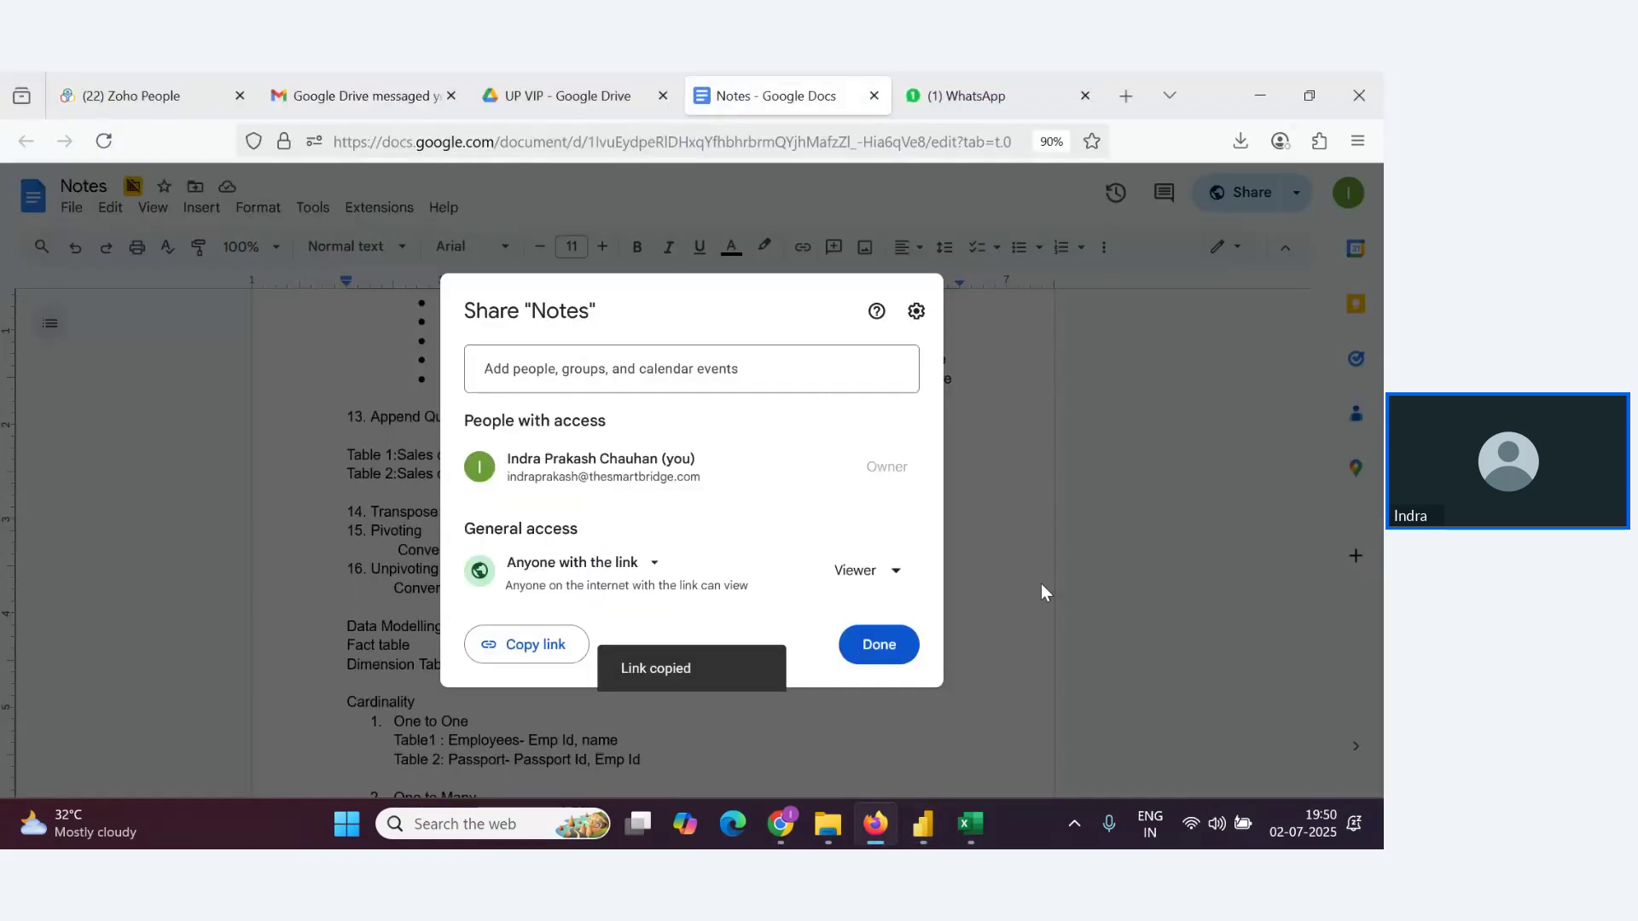
click(888, 655)
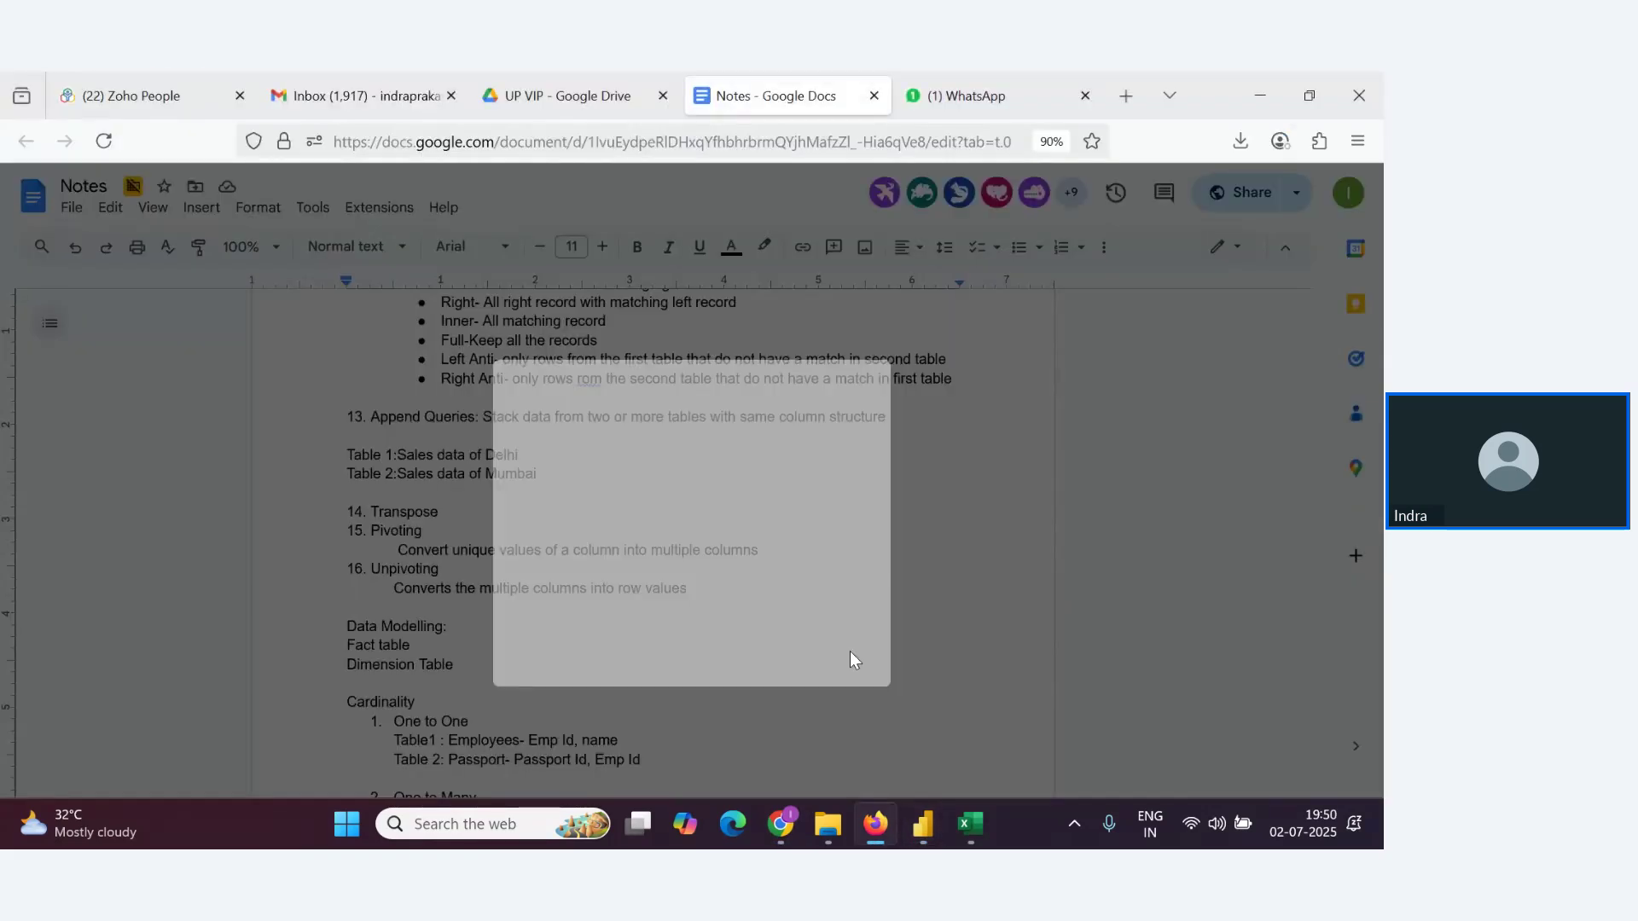
Reload the Gmail inbox to check for new mail, then go back through the Notes document to the Zoho webinar
key(ctrl+2)
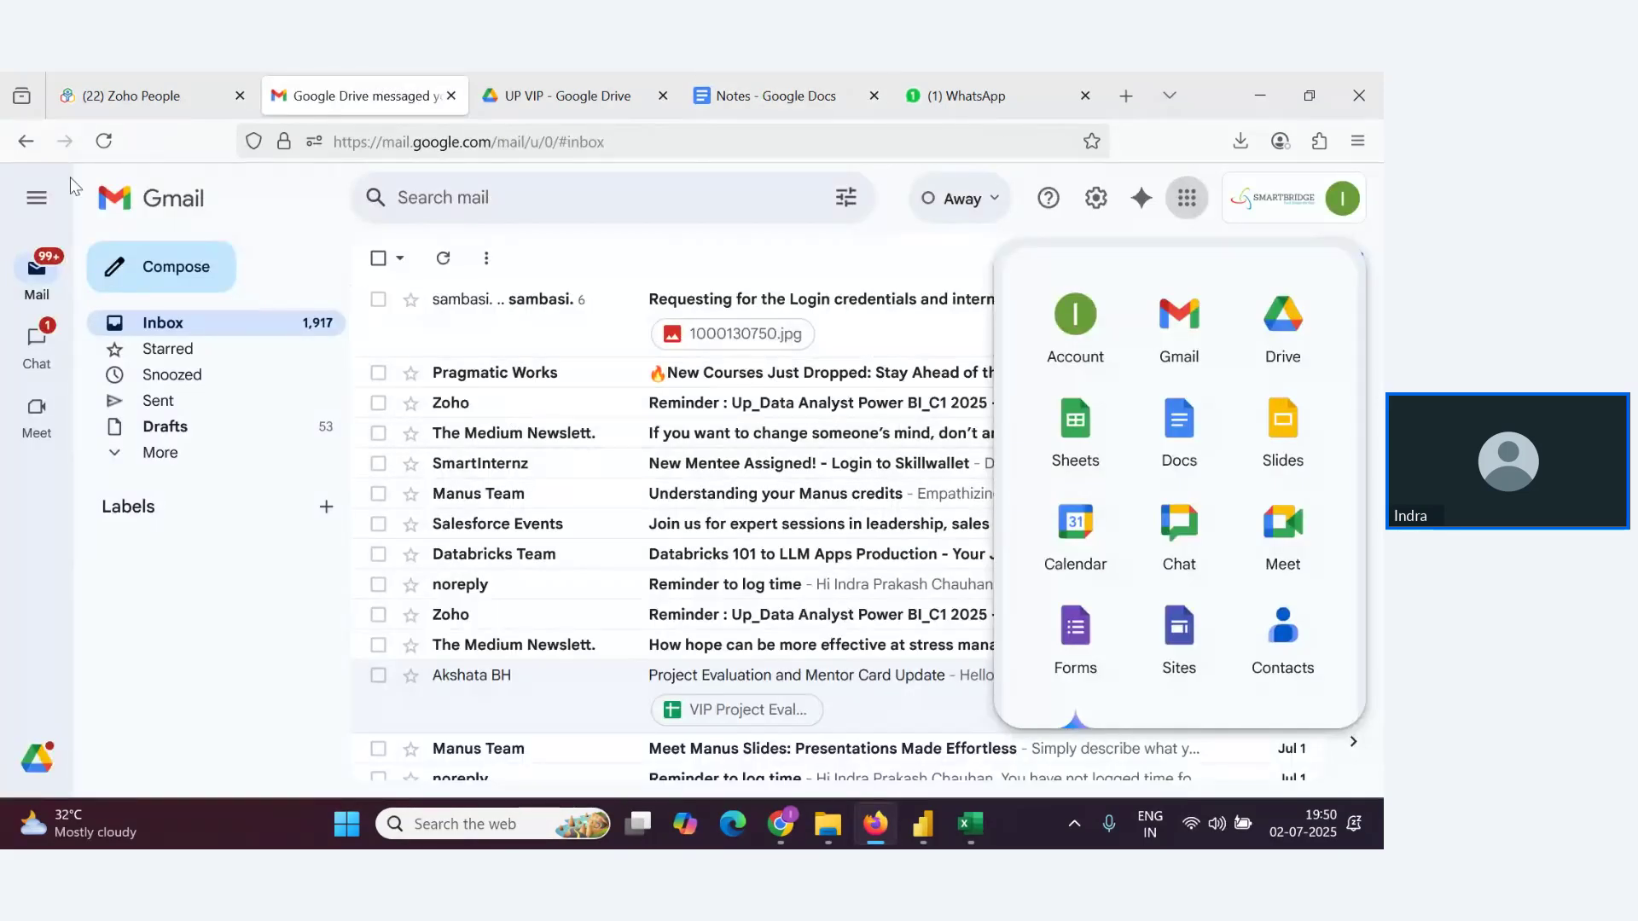
click(97, 146)
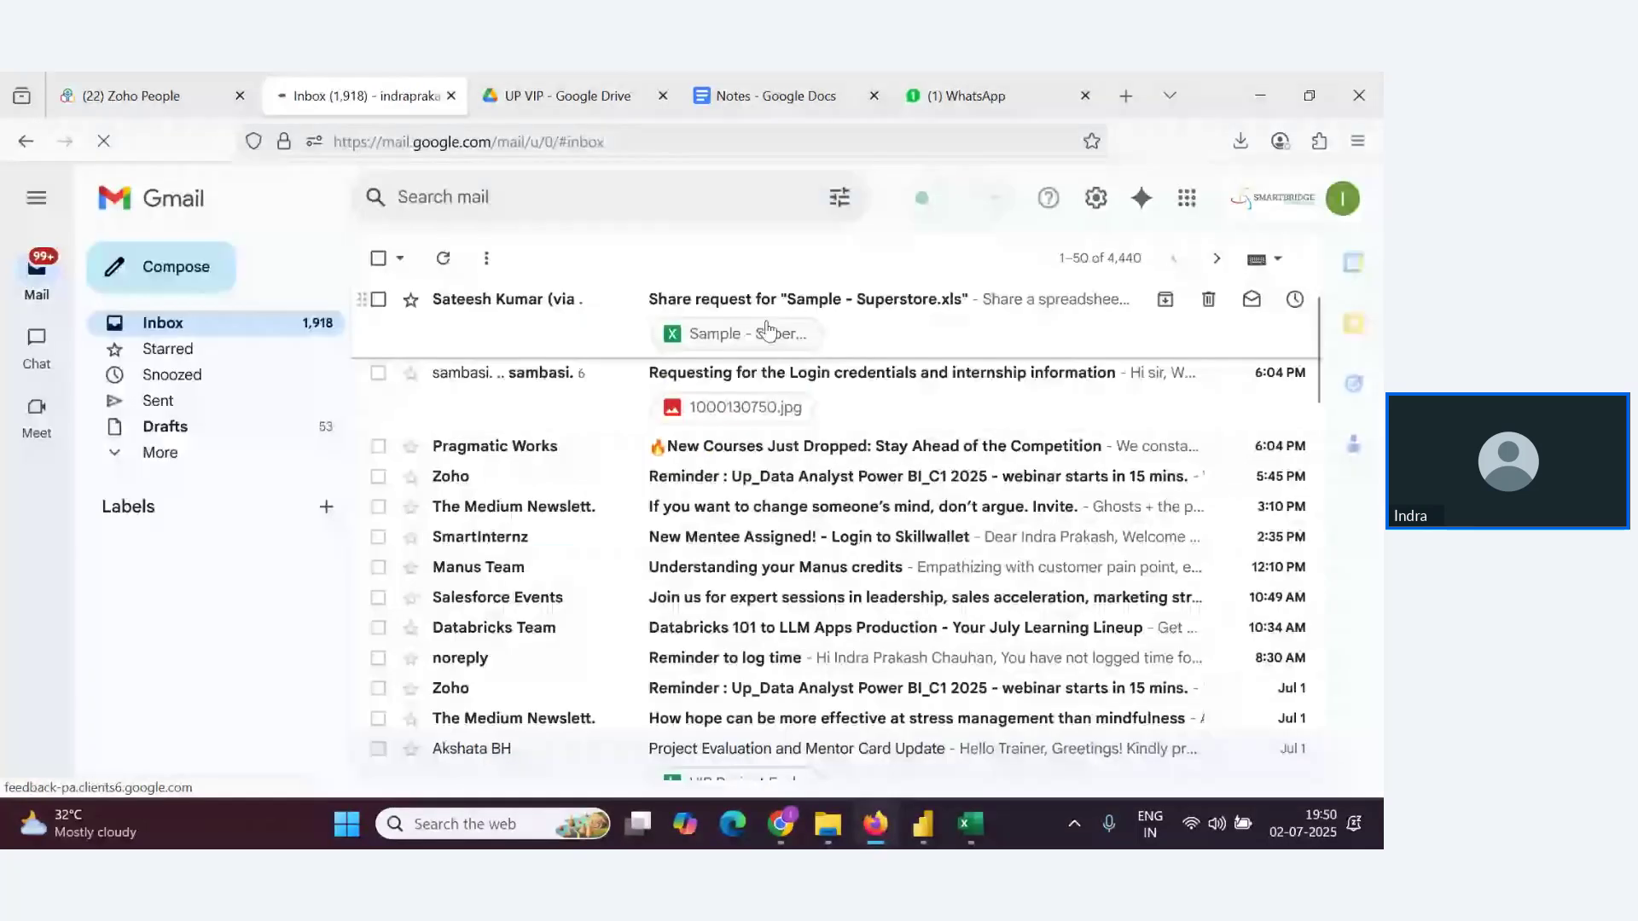
click(799, 79)
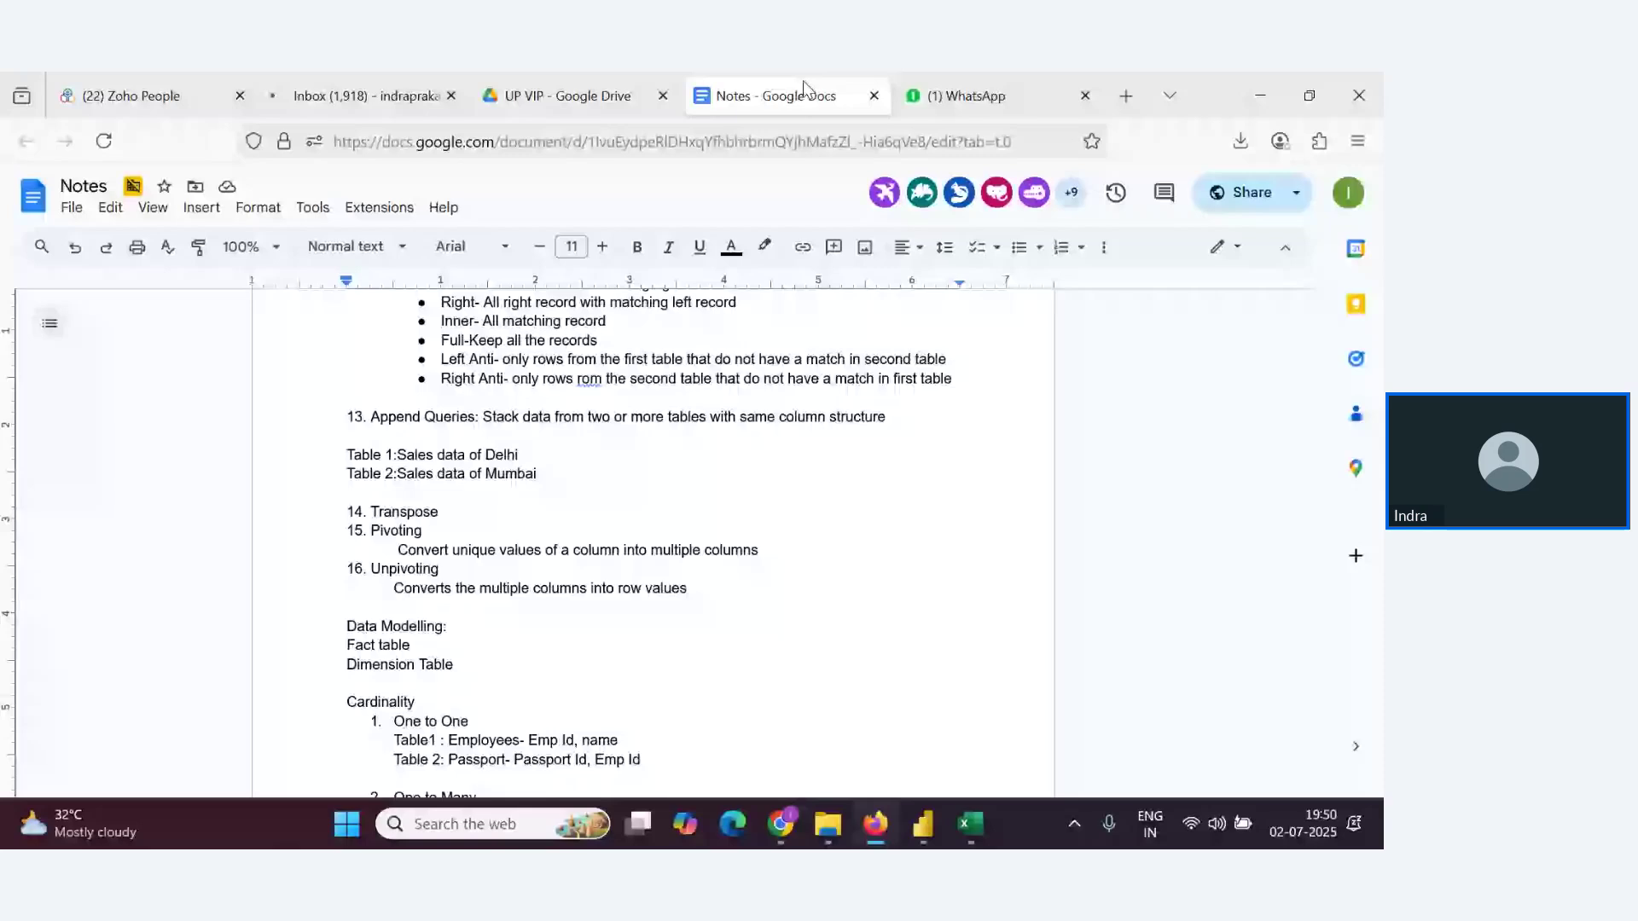
key(alt+Tab)
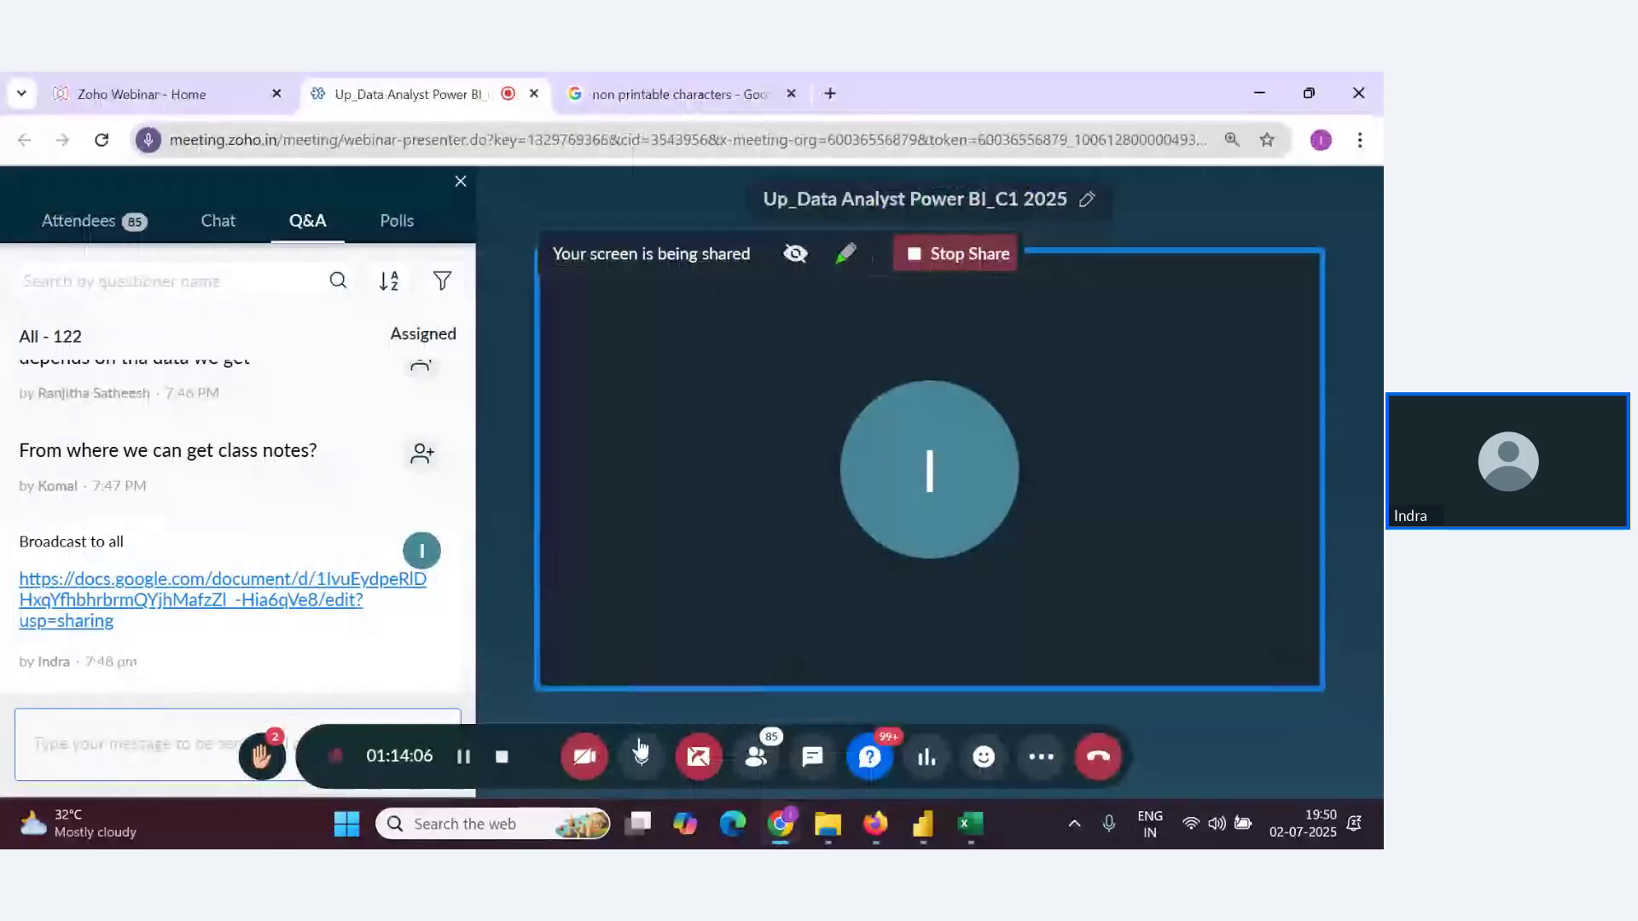